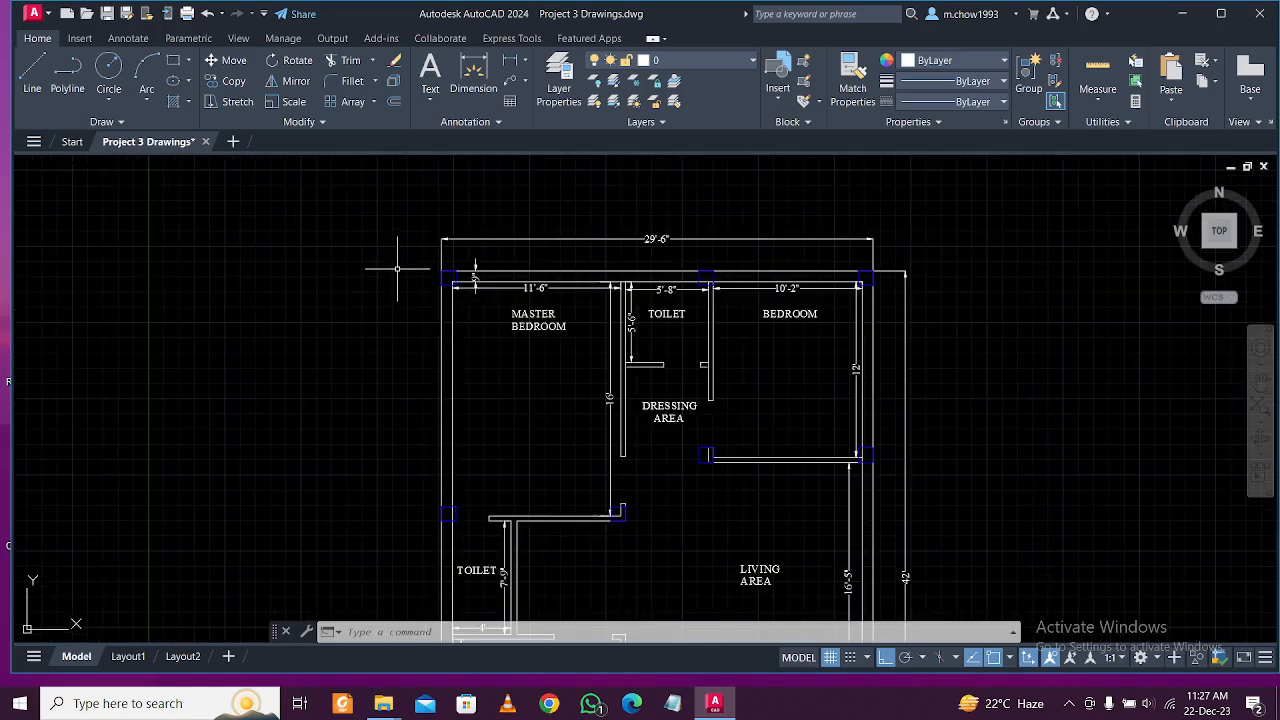
# Cancel the stray selections and frame the whole Ground Floor Plan of Project 3 Drawings.
pyautogui.click(324, 210)
pyautogui.click(995, 420)
pyautogui.press('Escape')
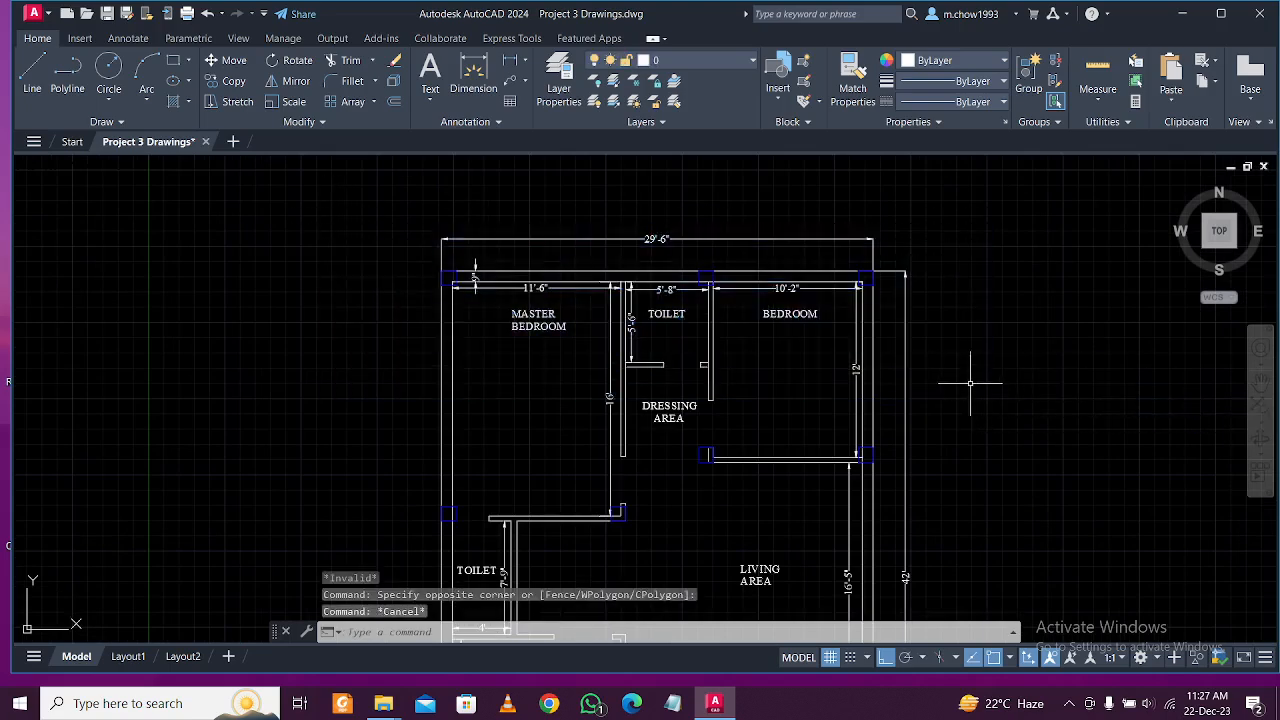
pyautogui.click(263, 214)
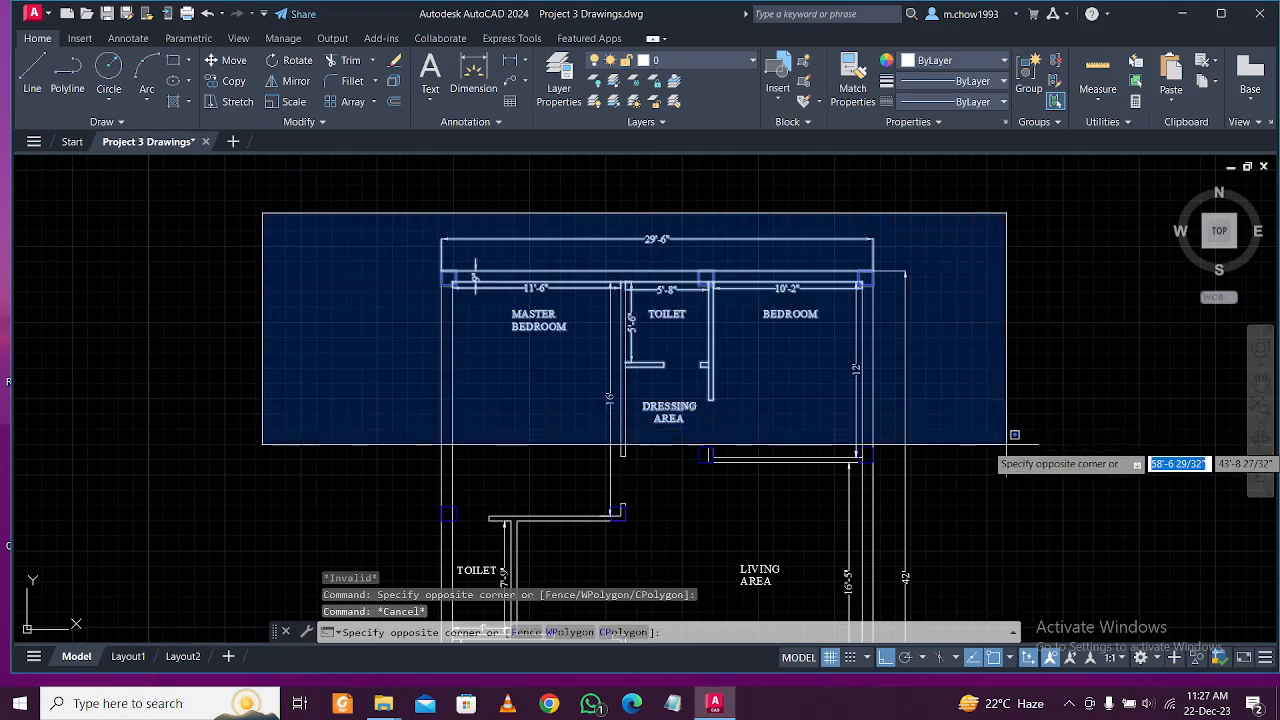
pyautogui.click(394, 326)
pyautogui.scroll(-3, 394, 326)
pyautogui.scroll(4, 512, 405)
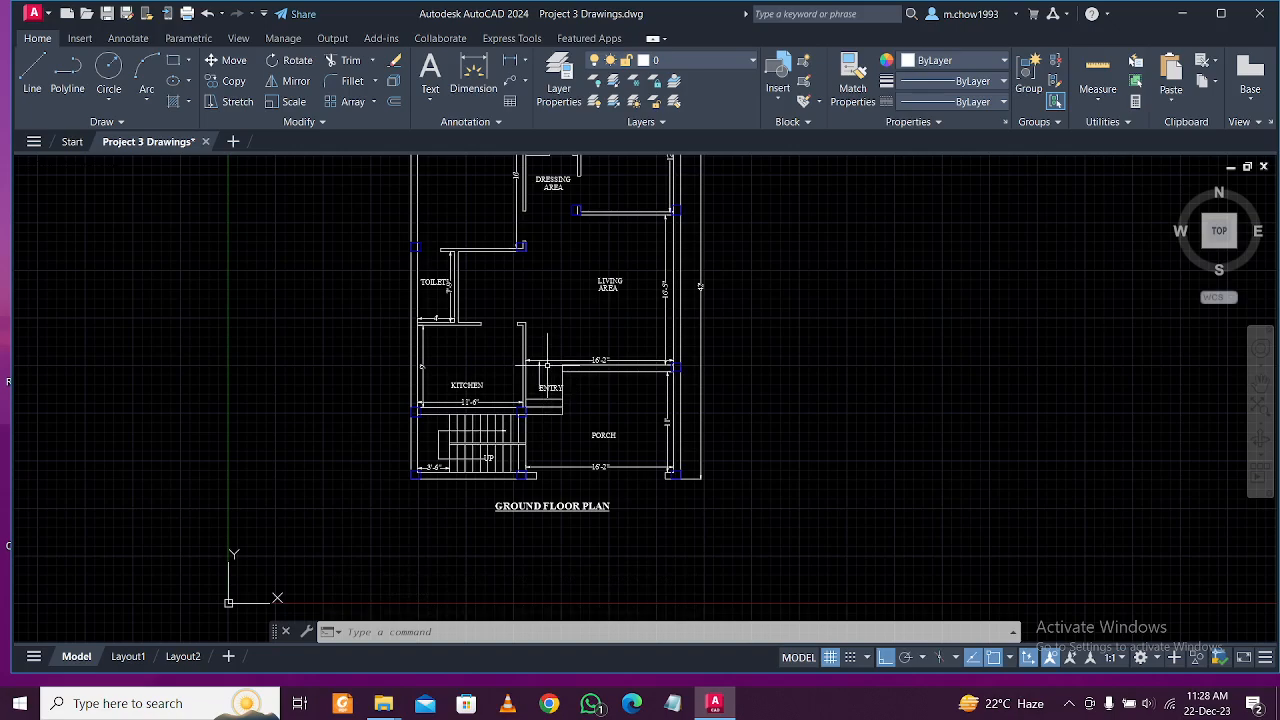
pyautogui.moveTo(546, 312); pyautogui.dragTo(528, 349, button='middle')
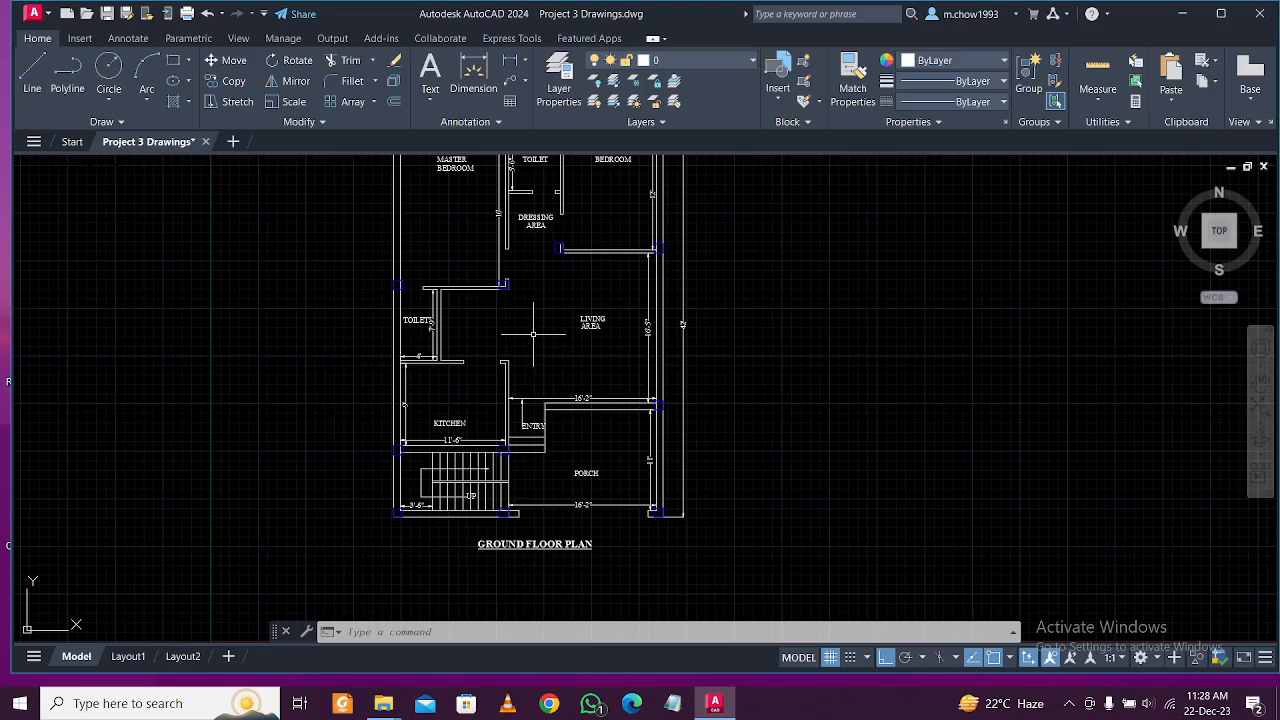
# Create a new blank Drawing1 and cancel the stray TRIM command.
pyautogui.click(233, 142)
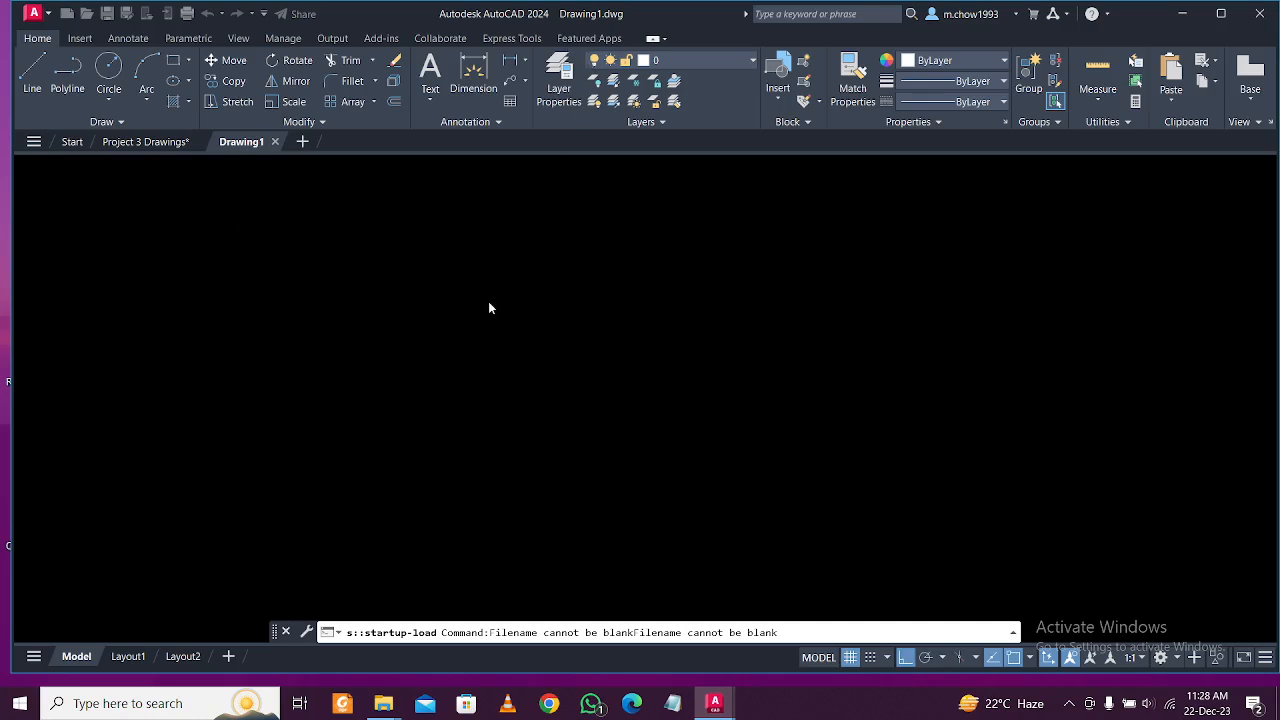
pyautogui.press('Escape')
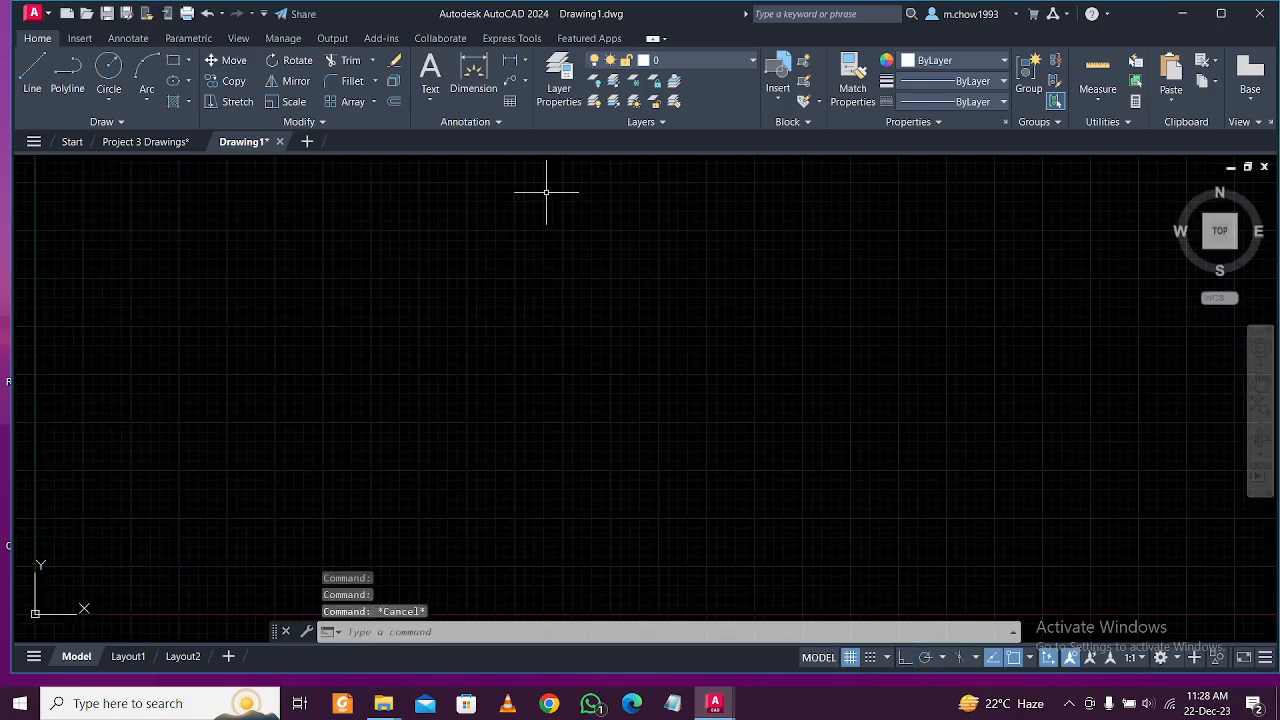
pyautogui.write('l')
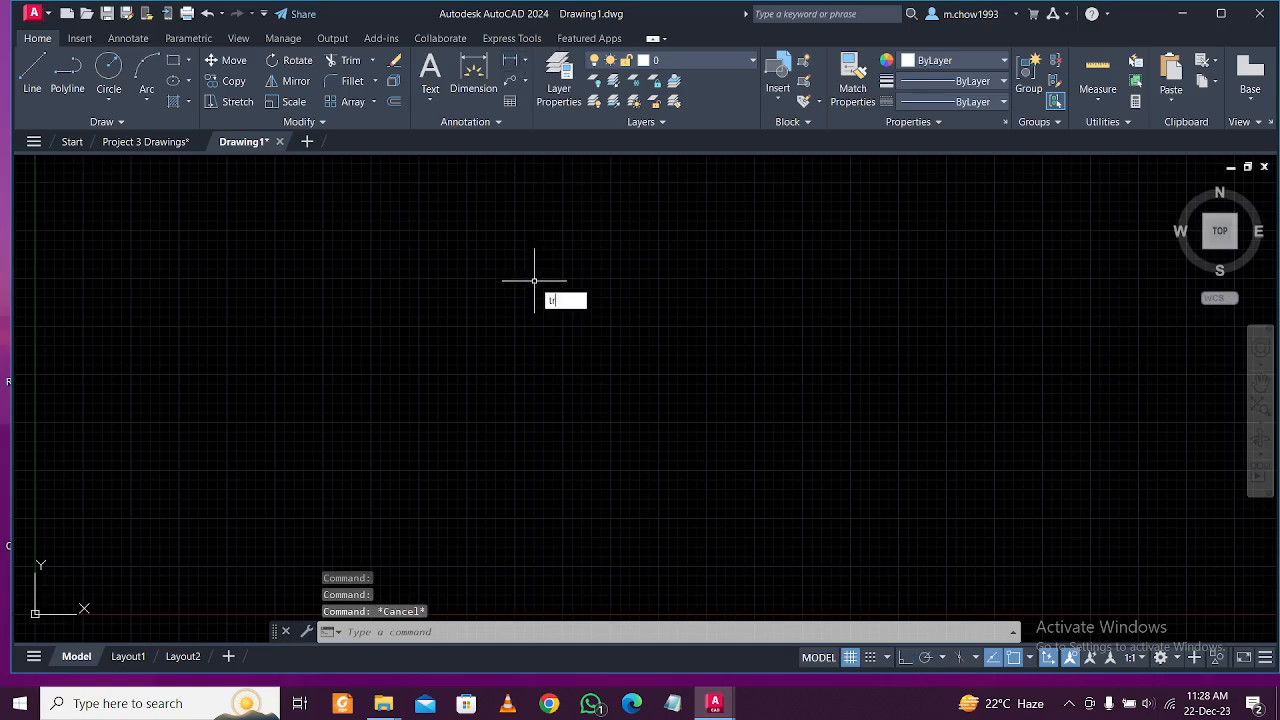
pyautogui.write('r')
pyautogui.press('Return')
pyautogui.click(578, 286)
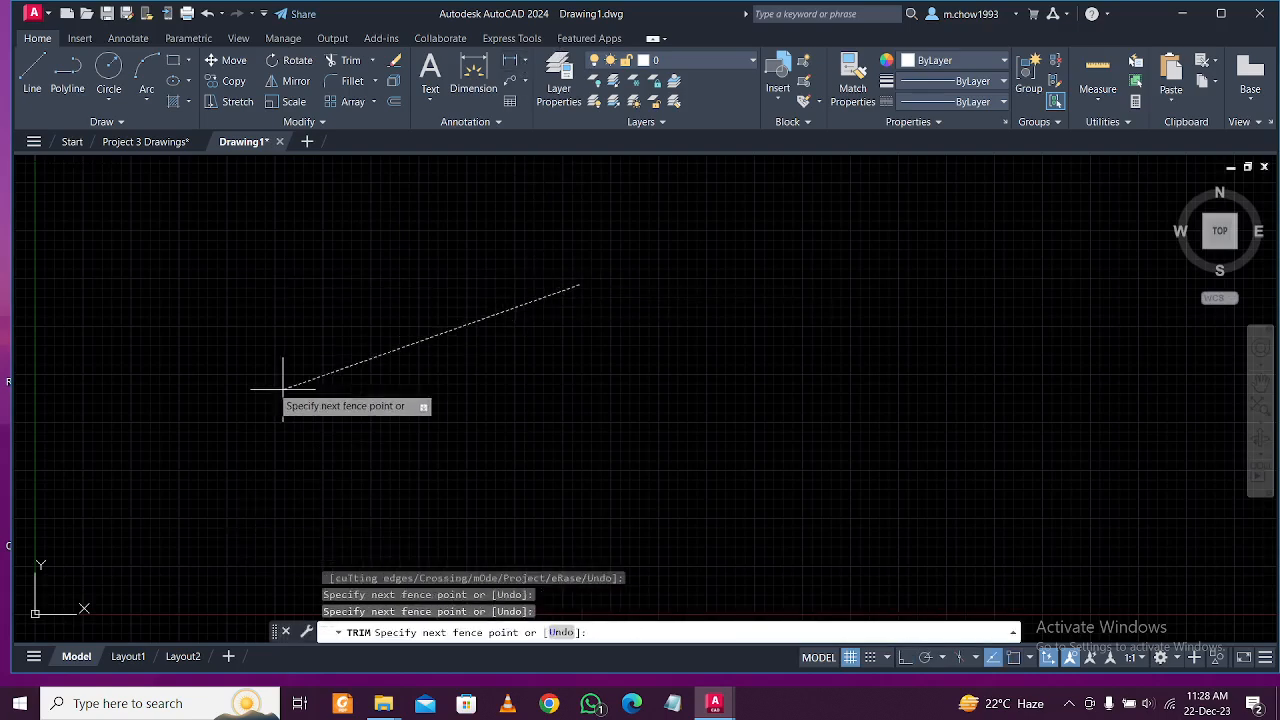
pyautogui.press('Escape')
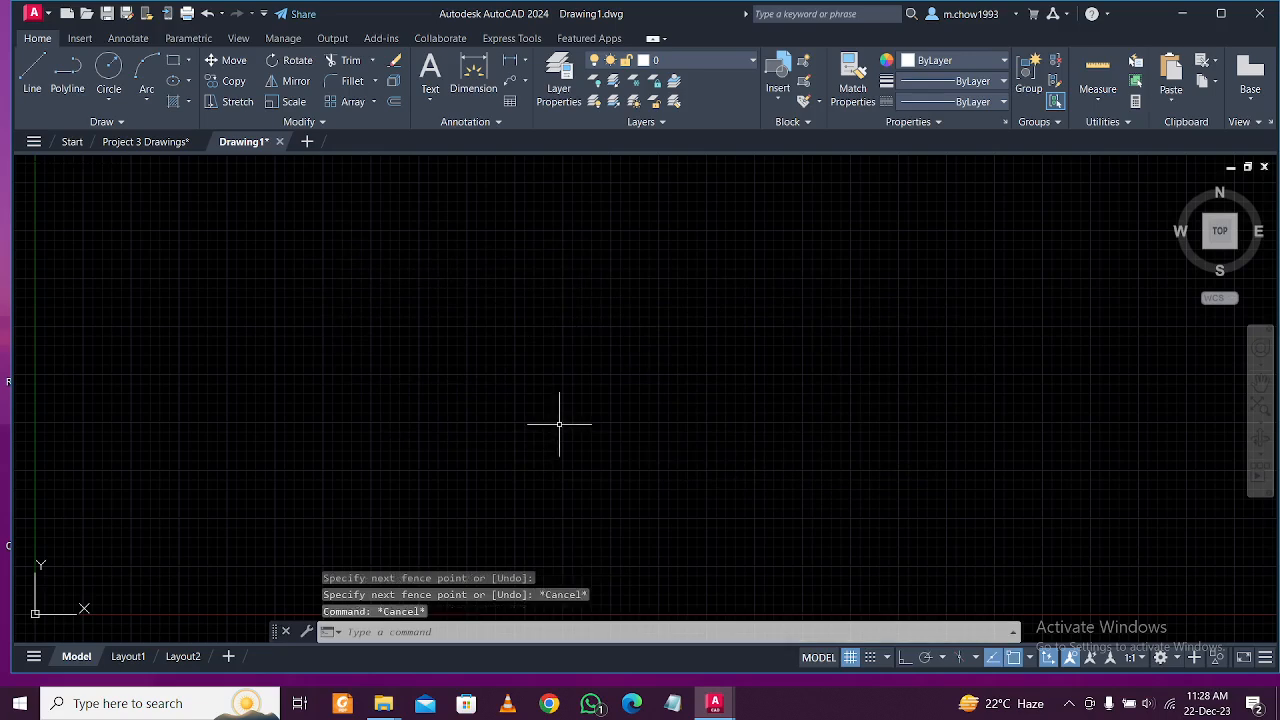
pyautogui.press('Escape')
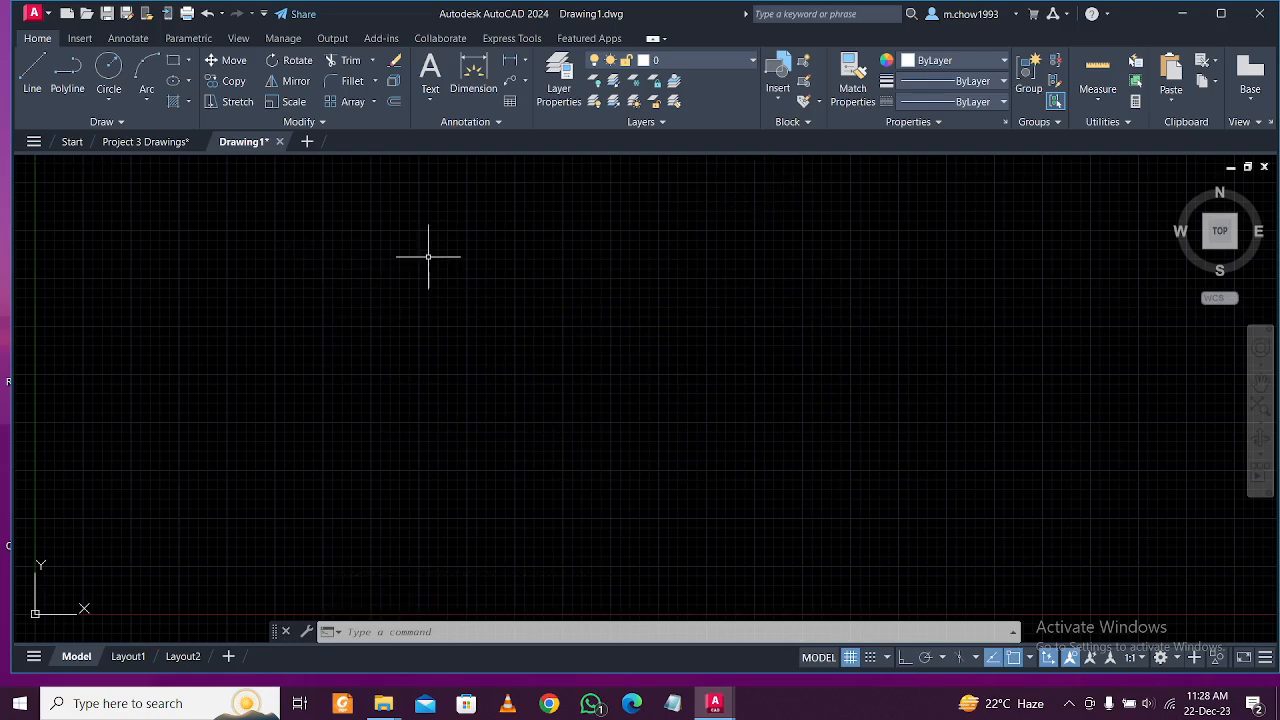
# Pan the empty Drawing1 view and bring up Drawing Units with UN.
pyautogui.moveTo(591, 286)
pyautogui.mouseDown(button='middle')
pyautogui.moveTo(586, 314)
pyautogui.moveTo(626, 280)
pyautogui.moveTo(630, 294)
pyautogui.moveTo(586, 306)
pyautogui.moveTo(600, 294)
pyautogui.moveTo(594, 277)
pyautogui.moveTo(566, 294)
pyautogui.moveTo(588, 292)
pyautogui.mouseUp(button='middle')
pyautogui.moveTo(423, 271)
pyautogui.mouseDown(button='middle')
pyautogui.moveTo(440, 273)
pyautogui.moveTo(426, 277)
pyautogui.mouseUp(button='middle')
pyautogui.moveTo(466, 426)
pyautogui.mouseDown(button='middle')
pyautogui.moveTo(440, 429)
pyautogui.moveTo(451, 429)
pyautogui.mouseUp(button='middle')
pyautogui.write('un')
pyautogui.press('Return')
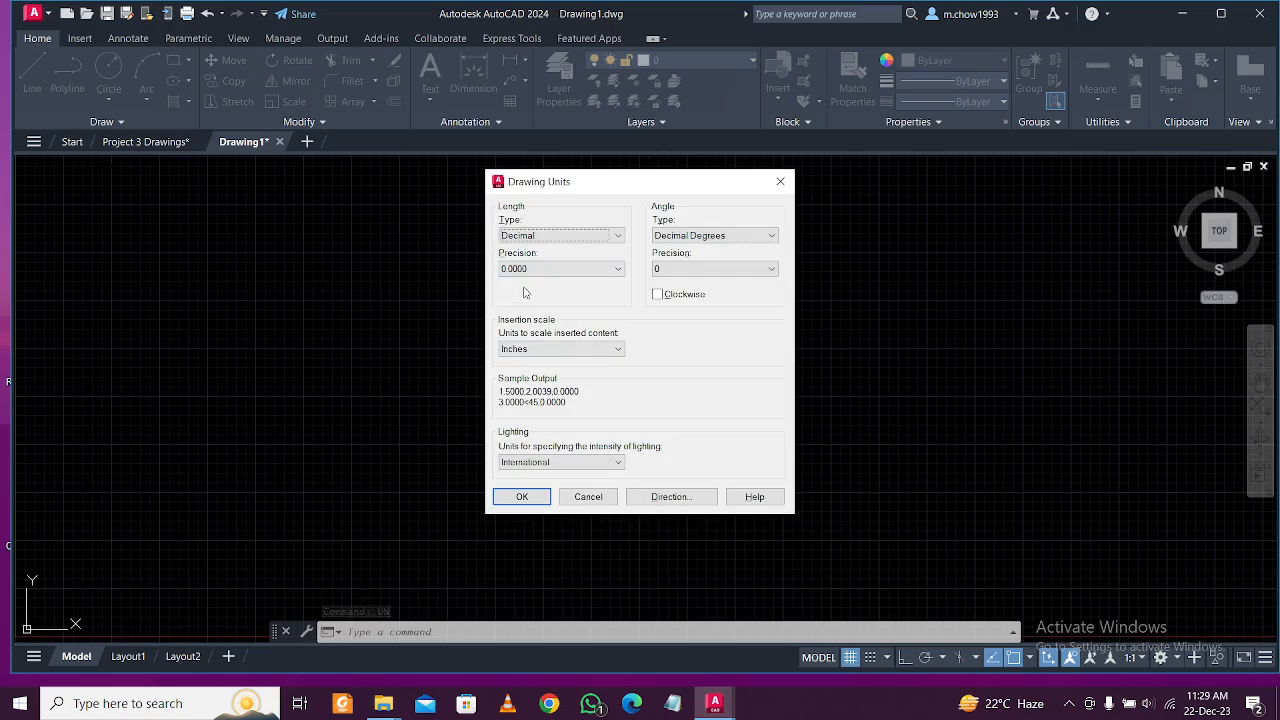
# In Drawing Units, choose Architectural length type with 0'-0 1/32" precision and confirm.
pyautogui.click(578, 234)
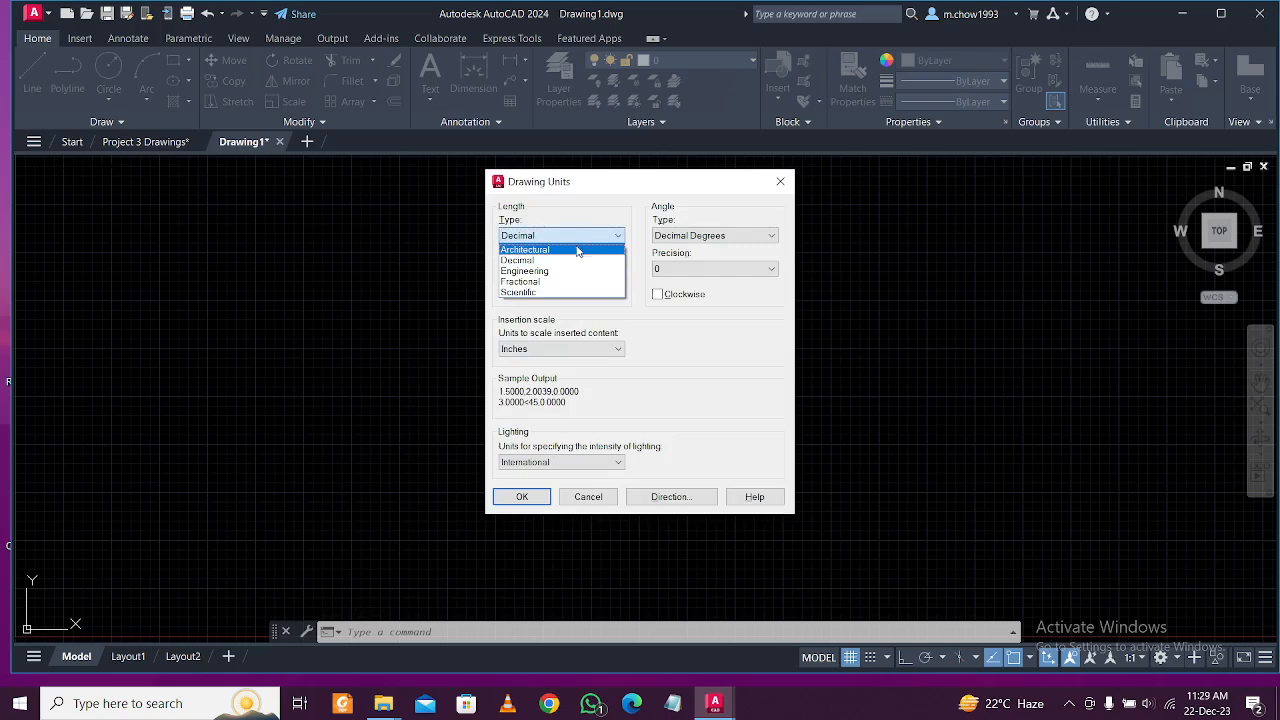
pyautogui.click(585, 234)
pyautogui.click(588, 234)
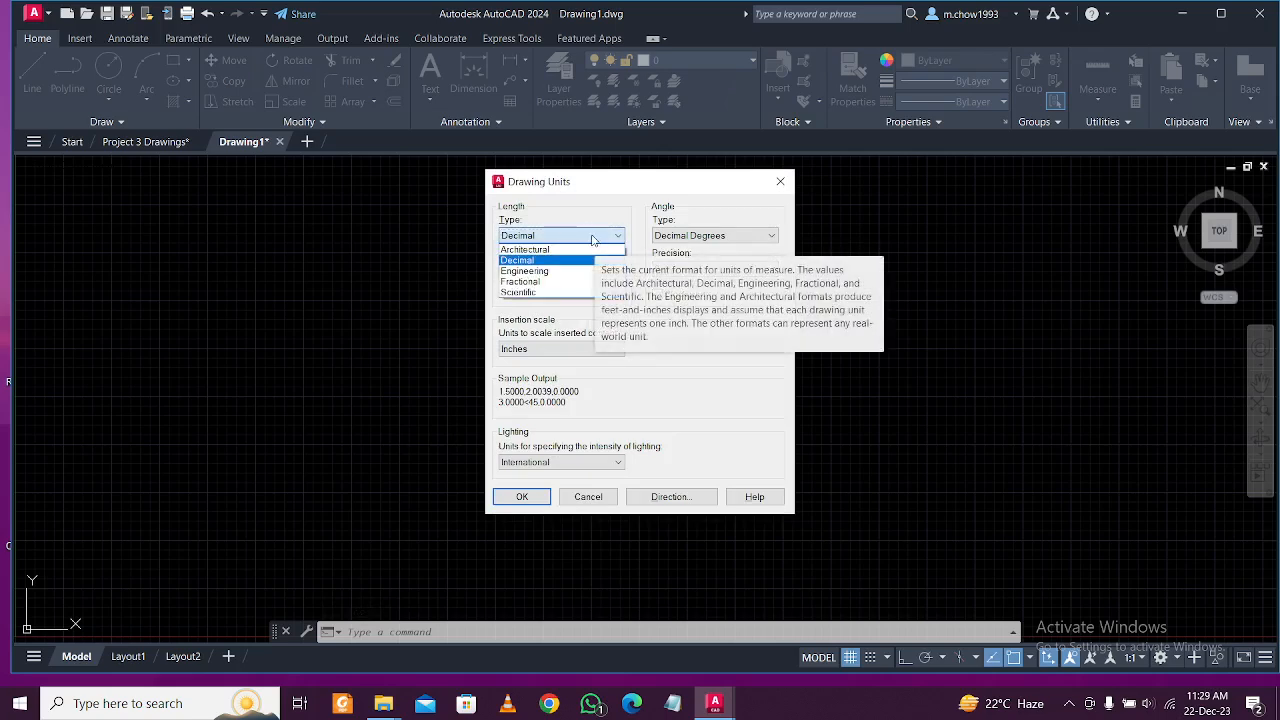
pyautogui.click(588, 250)
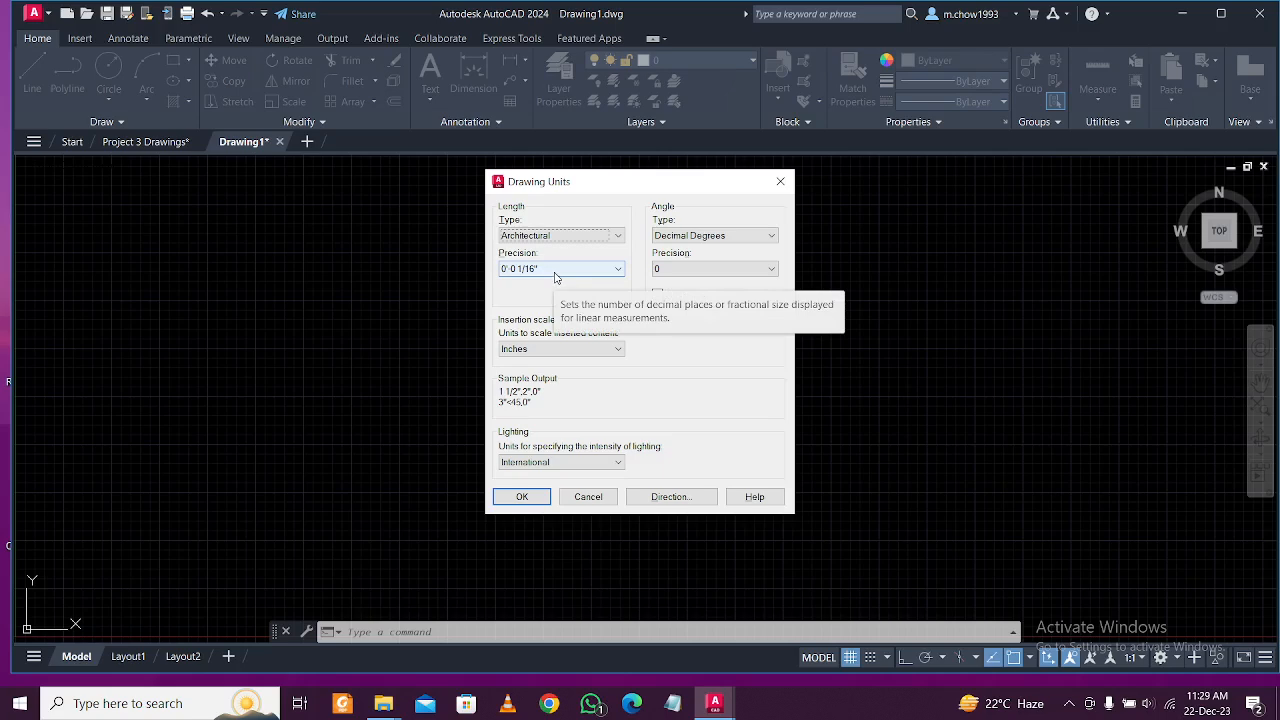
pyautogui.click(555, 271)
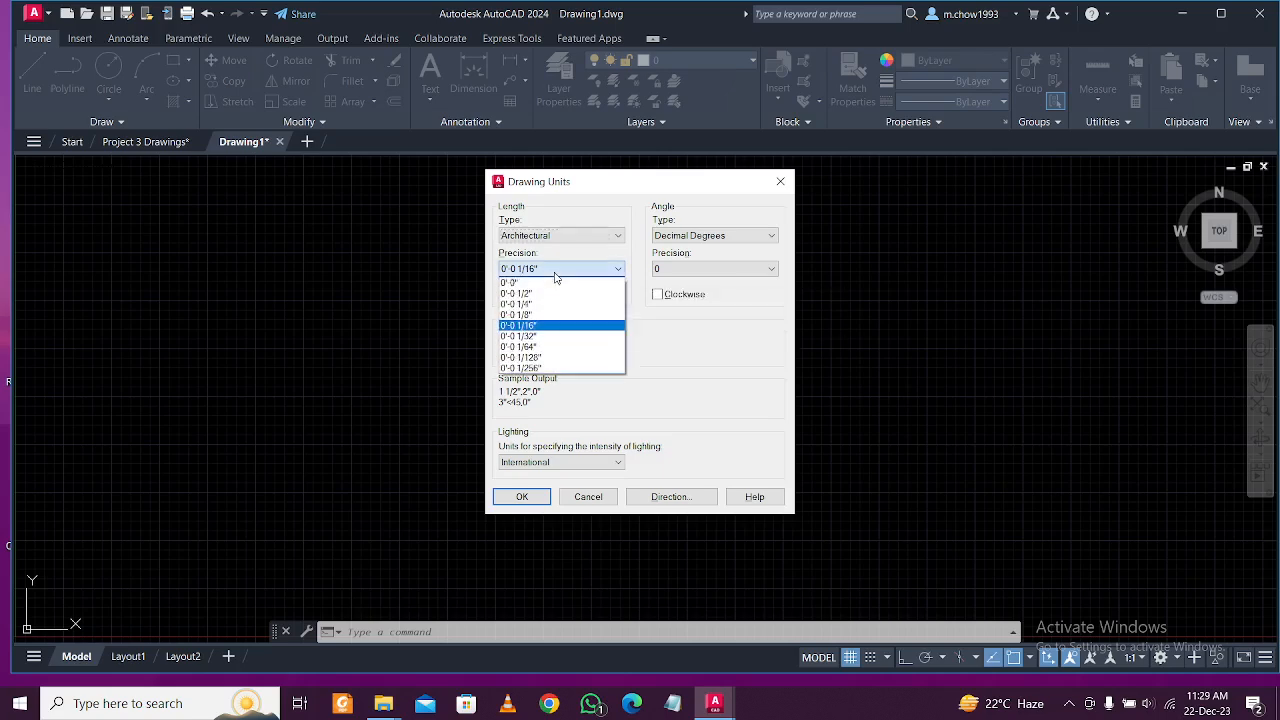
pyautogui.click(555, 338)
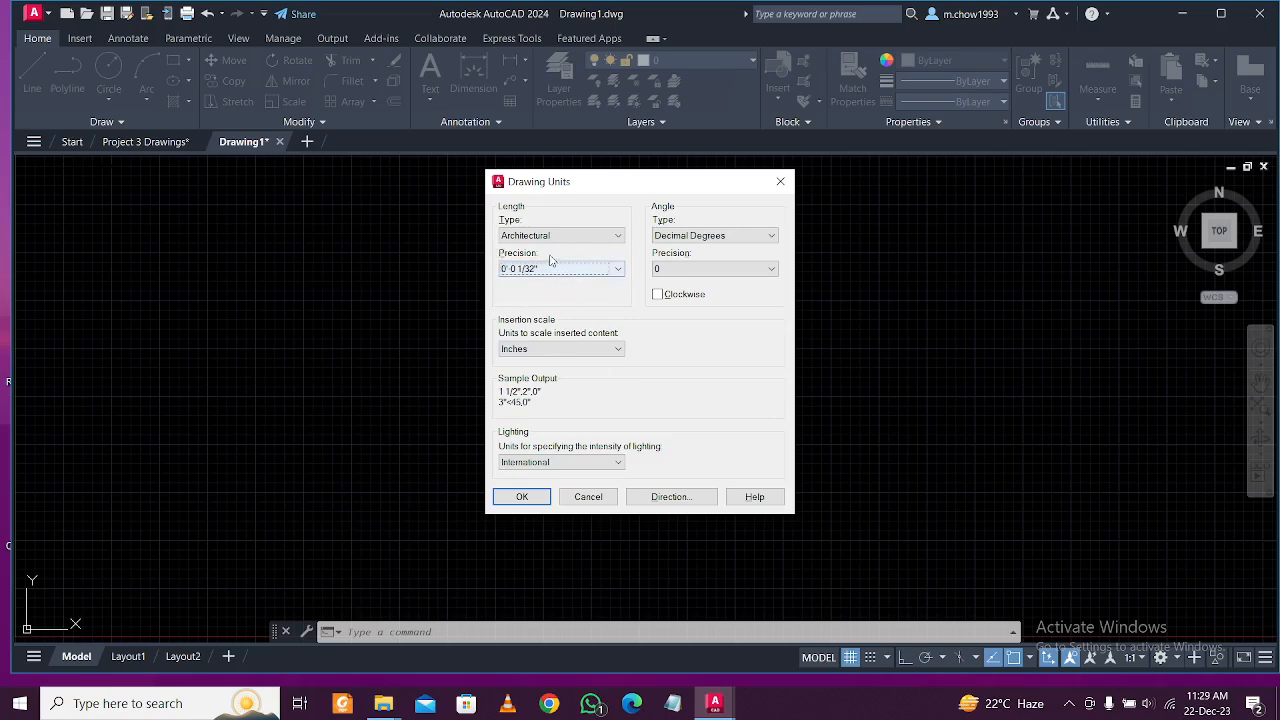
pyautogui.click(577, 272)
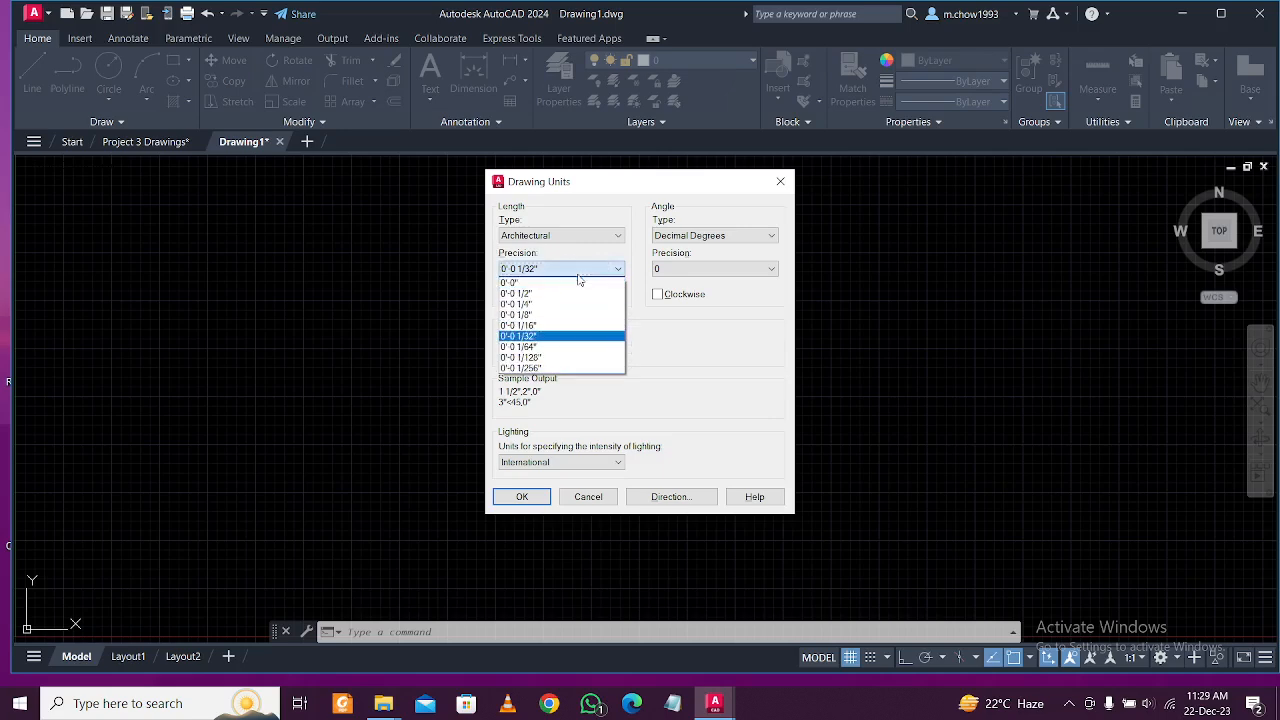
pyautogui.click(578, 274)
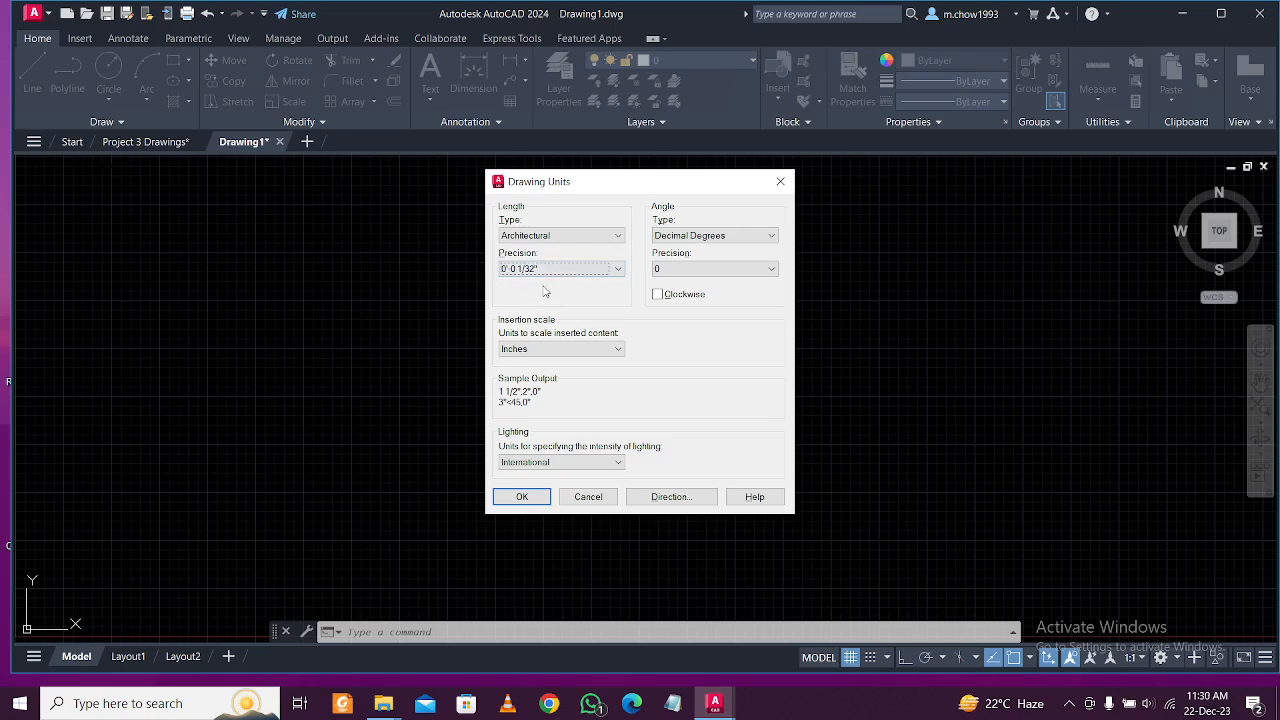
pyautogui.click(580, 272)
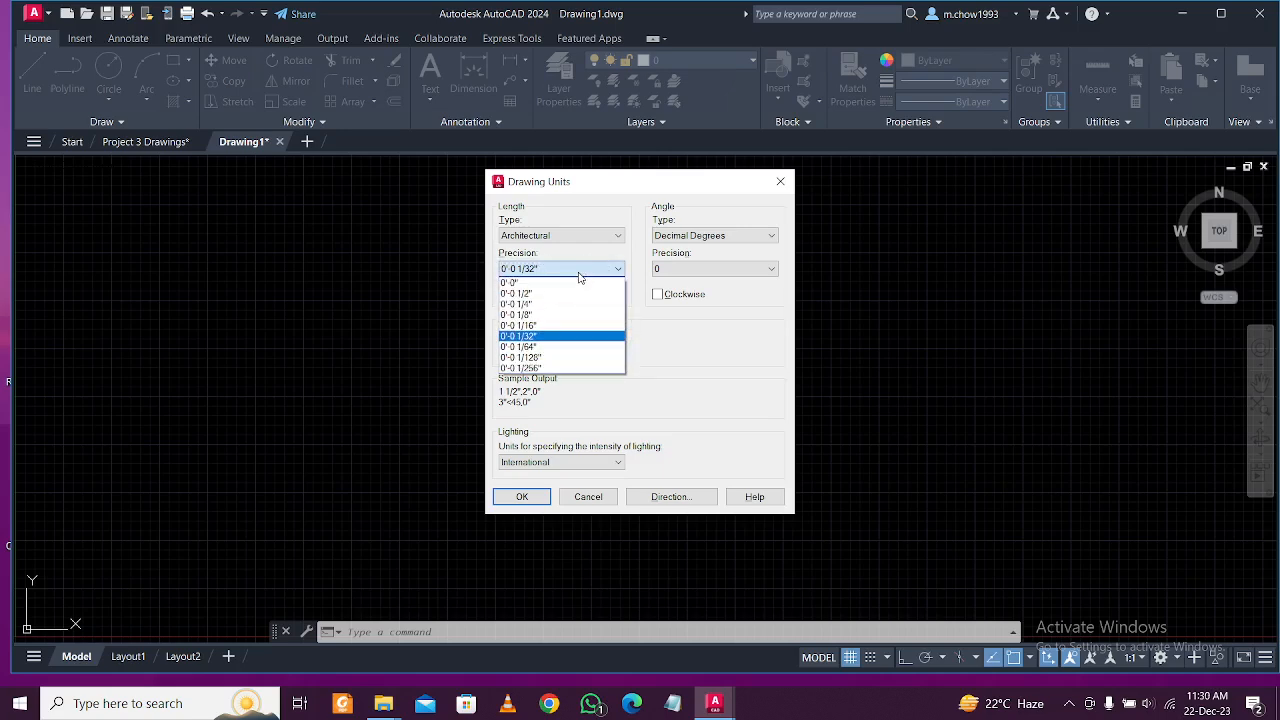
pyautogui.click(578, 337)
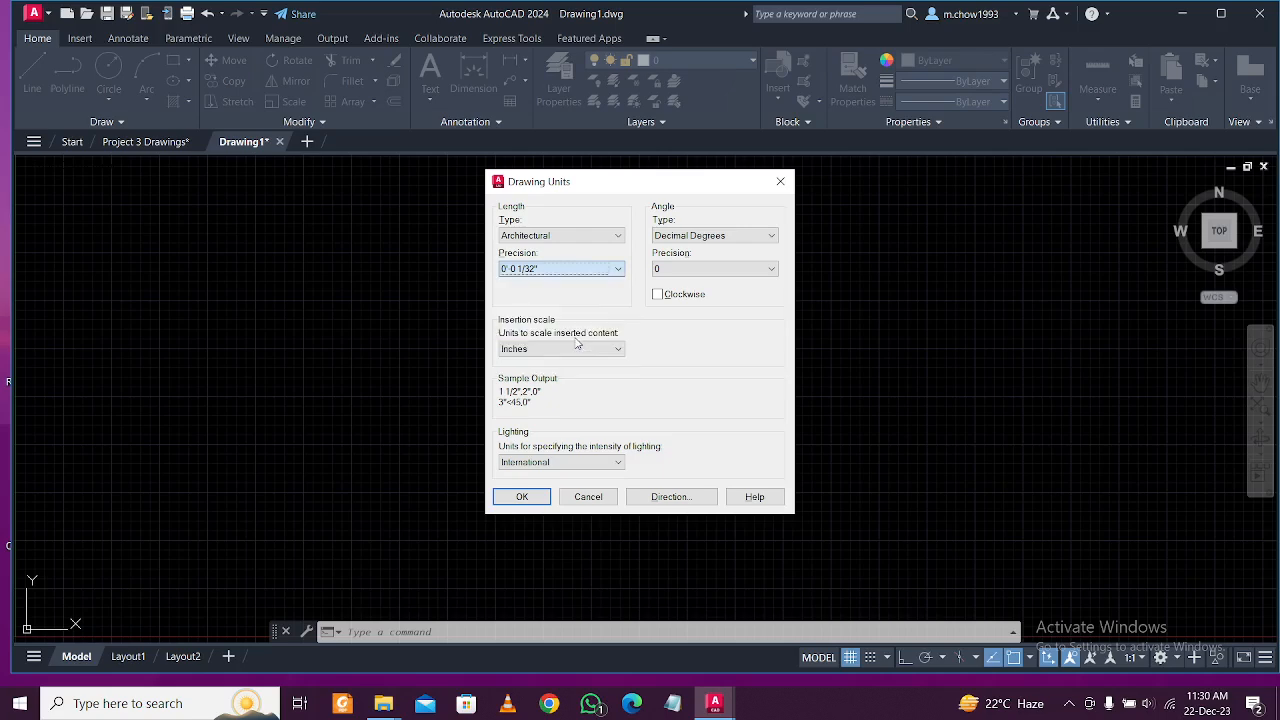
pyautogui.click(556, 272)
pyautogui.click(557, 273)
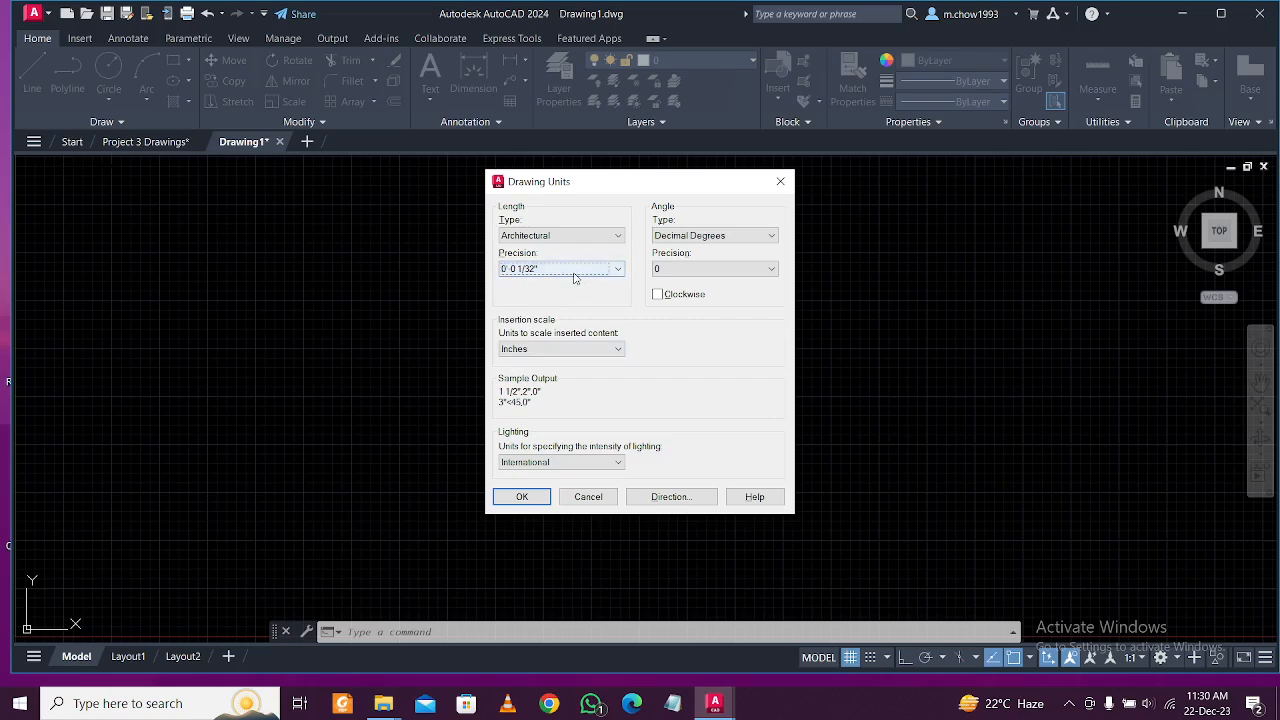
pyautogui.click(522, 498)
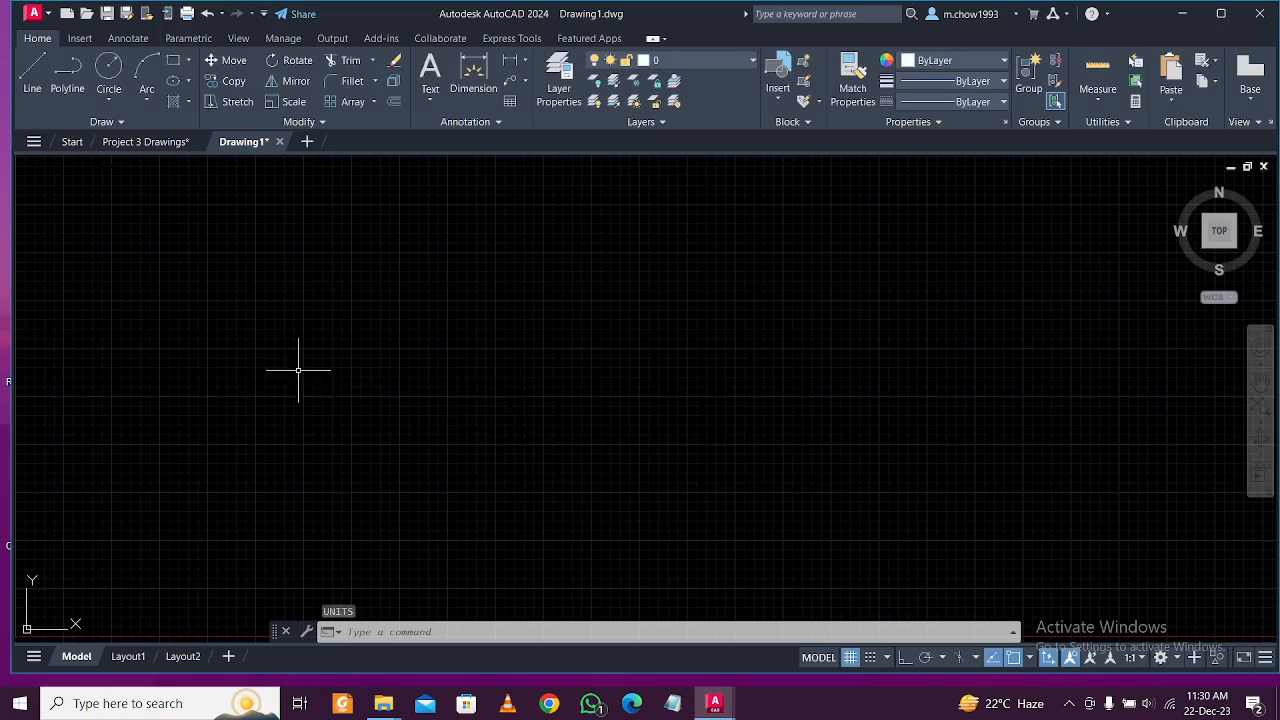
# Cancel a stray Multileader on the Annotate tab and return to Project 3 Drawings.
pyautogui.click(146, 41)
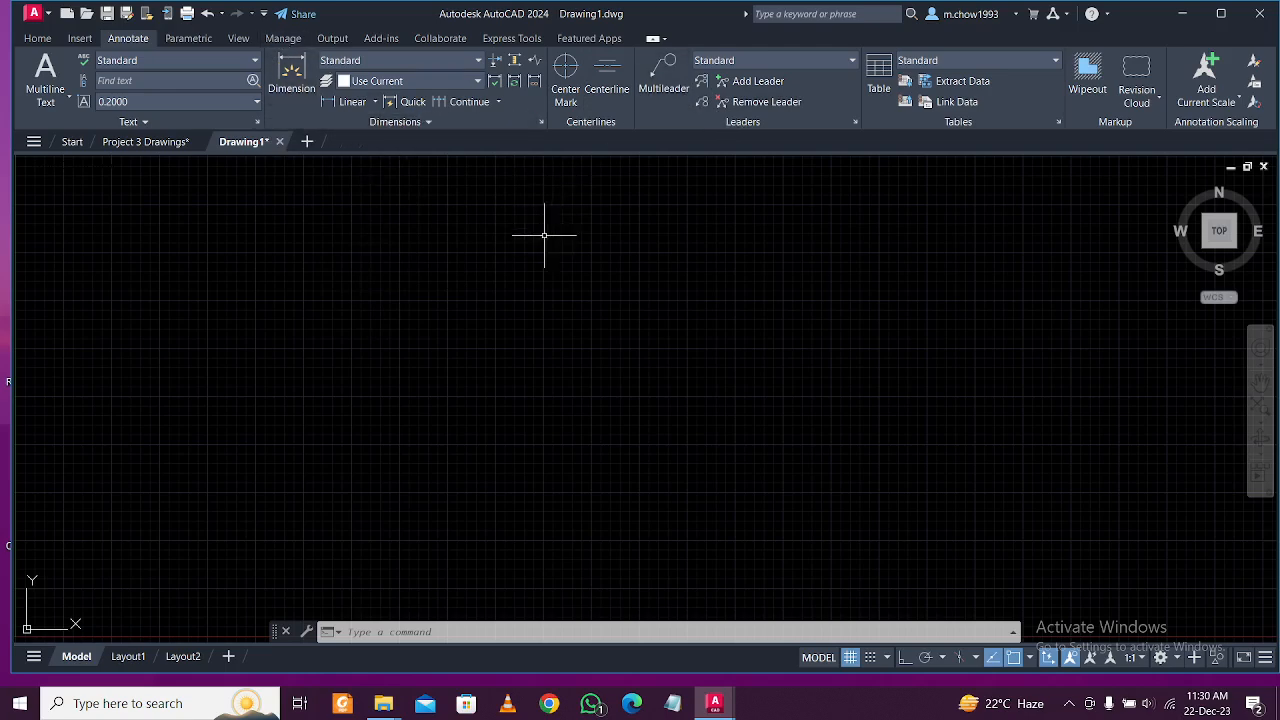
pyautogui.click(663, 72)
pyautogui.click(454, 320)
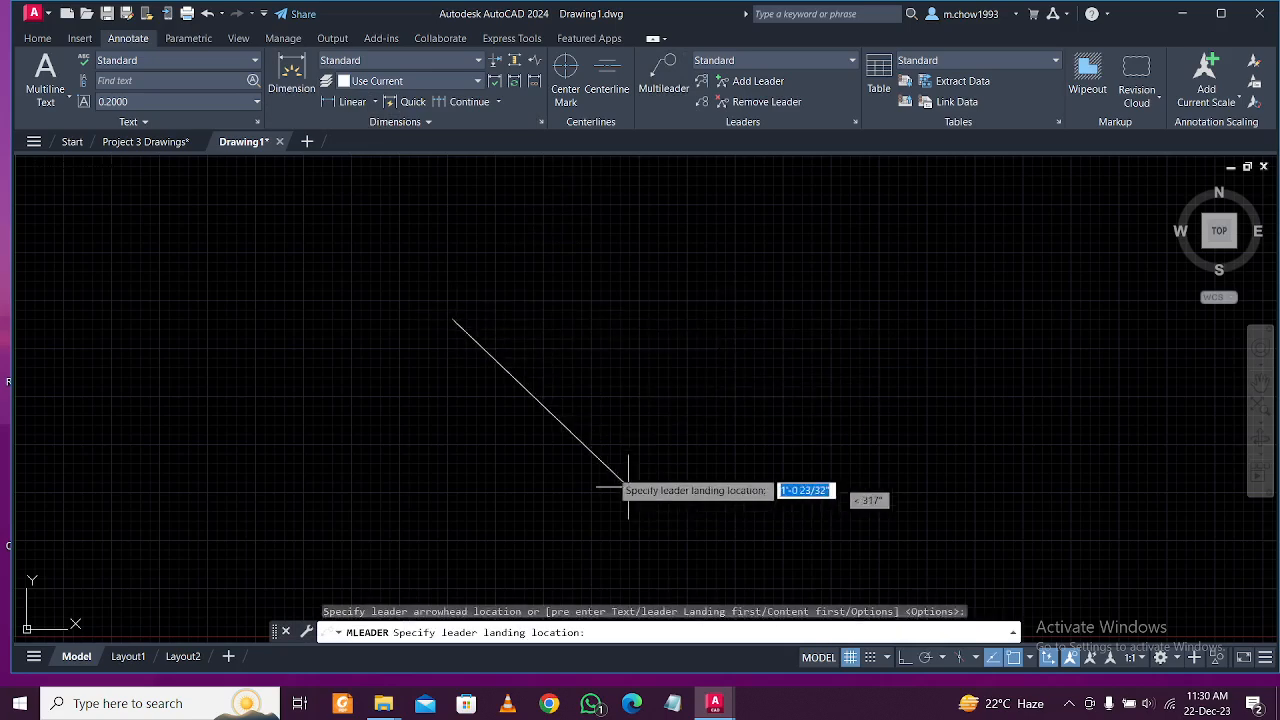
pyautogui.press('Escape')
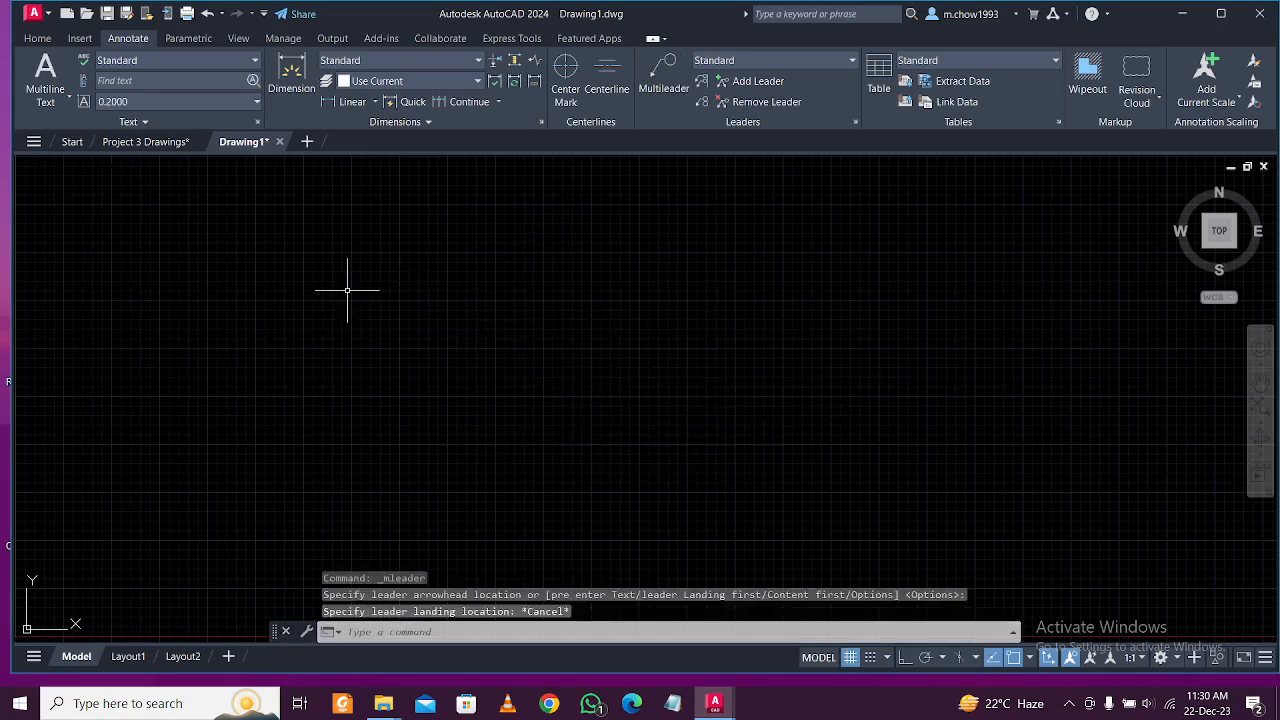
pyautogui.click(145, 141)
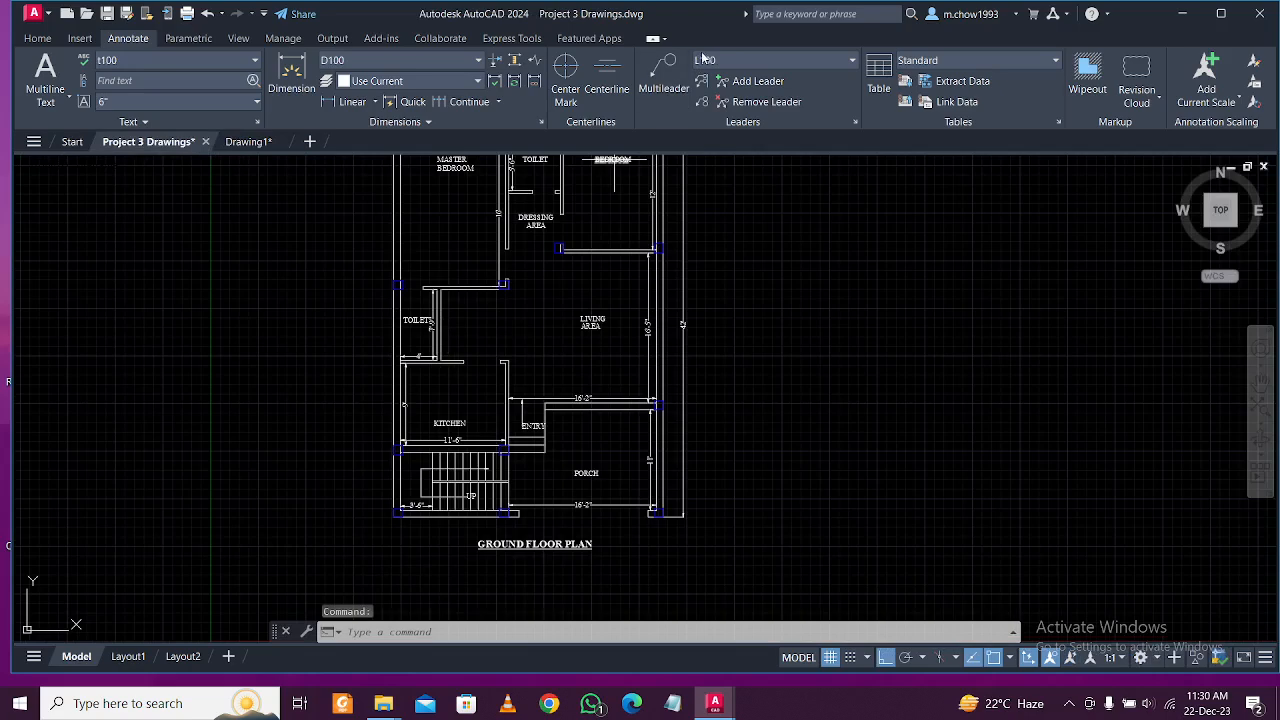
# Cancel a stray leader and zoom around the kitchen, stair and porch dimensions.
pyautogui.click(663, 72)
pyautogui.click(746, 325)
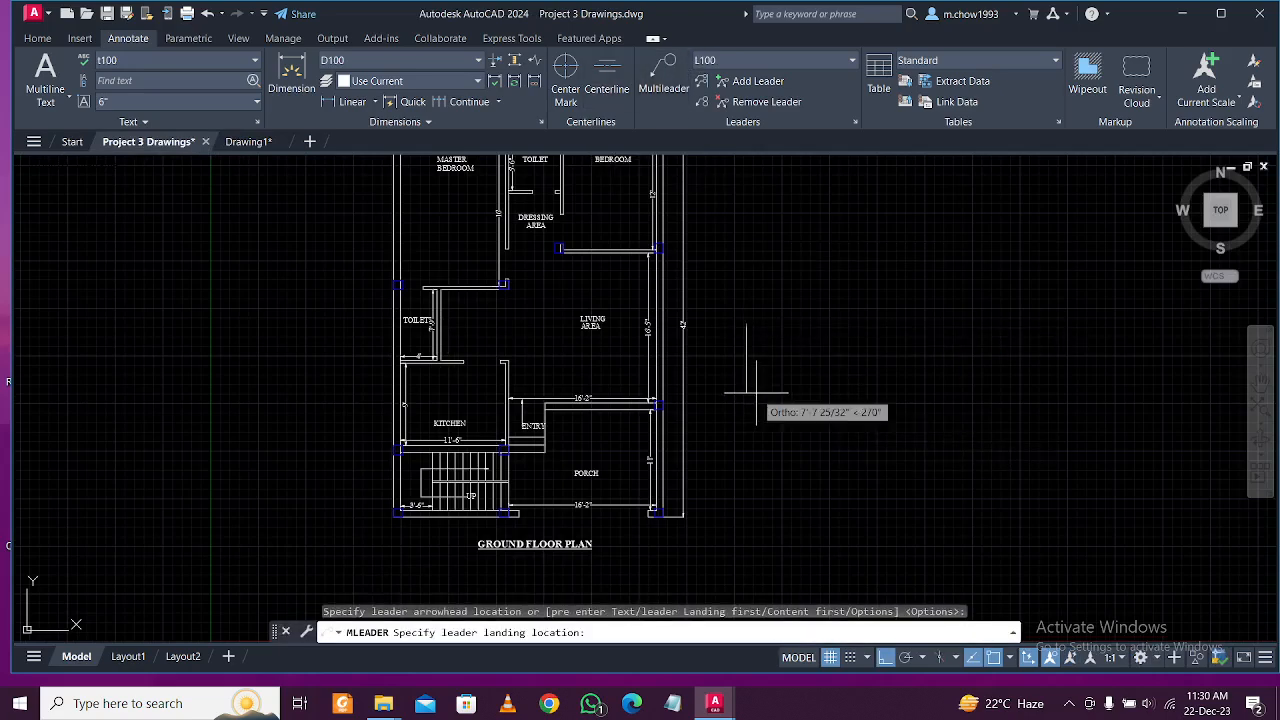
pyautogui.click(808, 406)
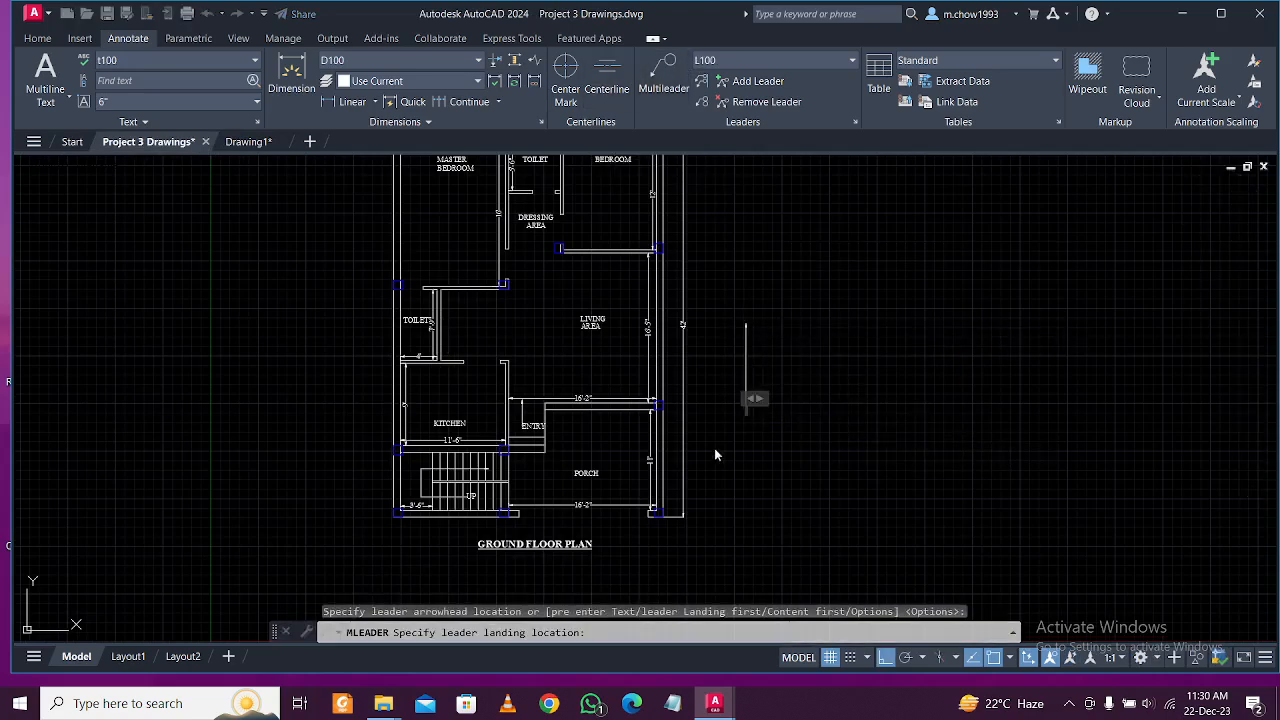
pyautogui.scroll(6, 455, 500)
pyautogui.press('Escape')
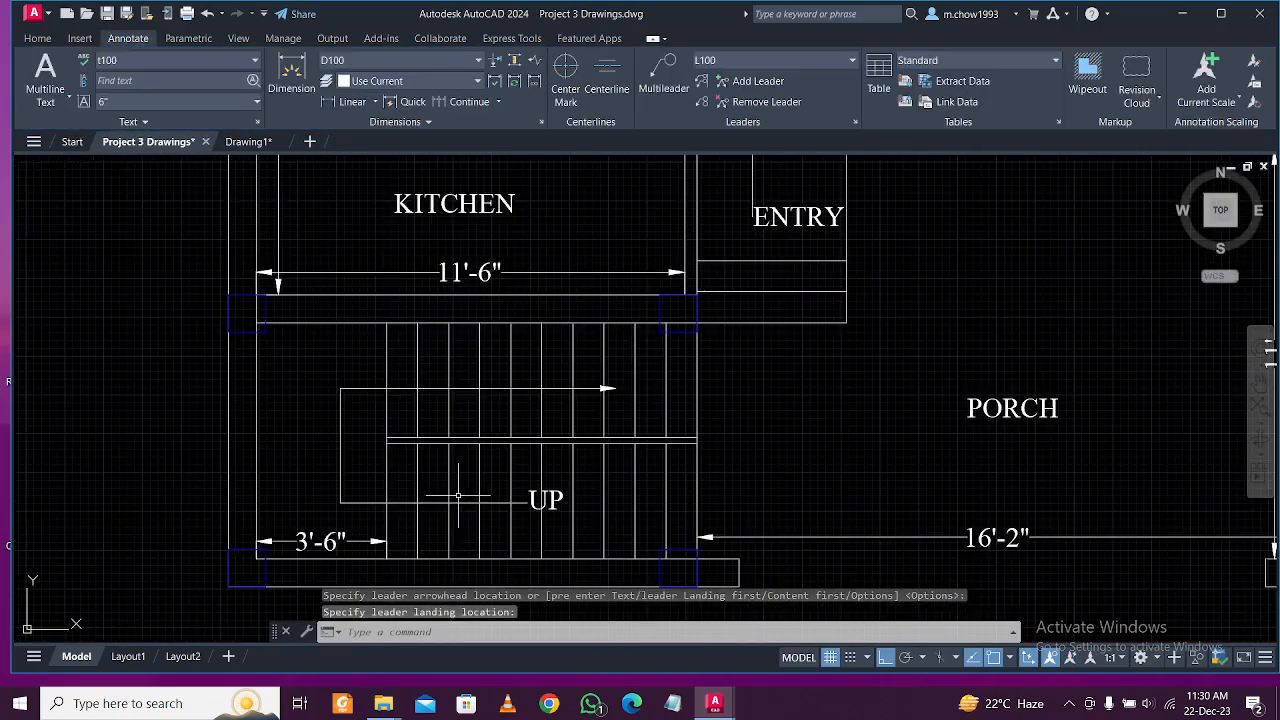
pyautogui.scroll(-4, 423, 451)
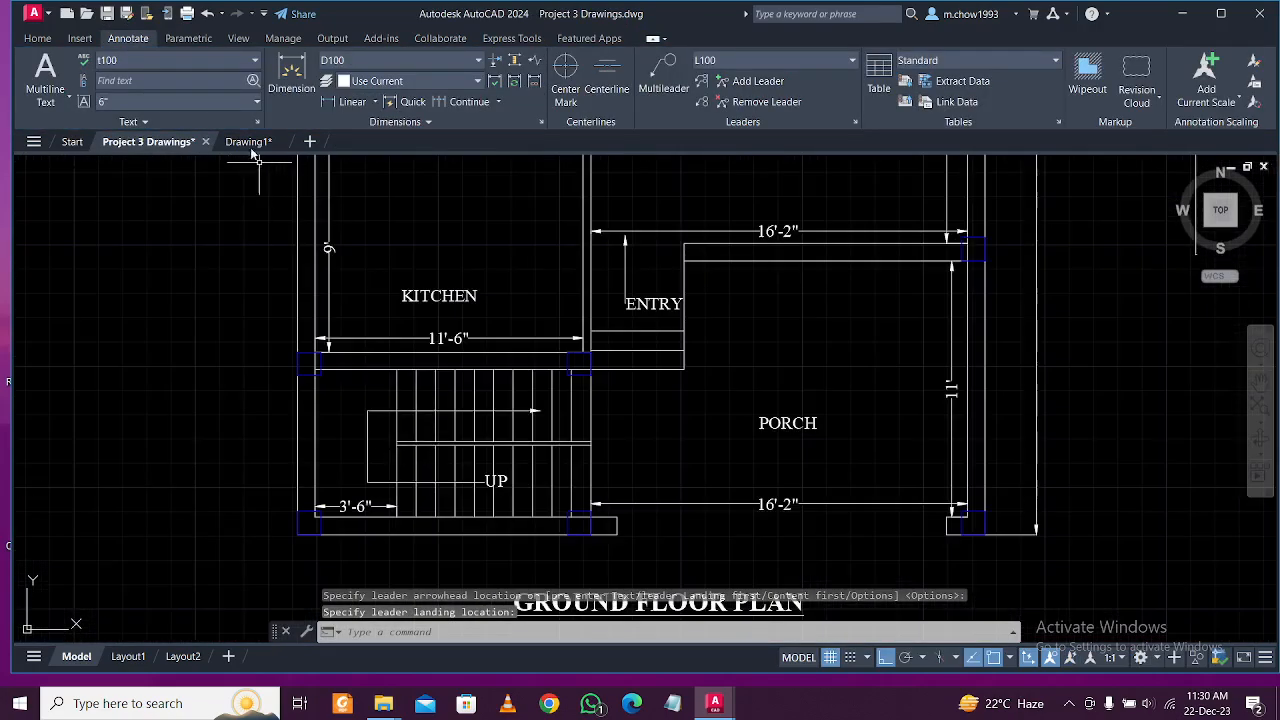
# Return to Drawing1 and pan so the origin sits toward the lower left.
pyautogui.click(248, 141)
pyautogui.scroll(-2, 333, 262)
pyautogui.scroll(2, 355, 240)
pyautogui.scroll(-2, 395, 185)
pyautogui.moveTo(419, 216); pyautogui.dragTo(374, 291, button='middle')
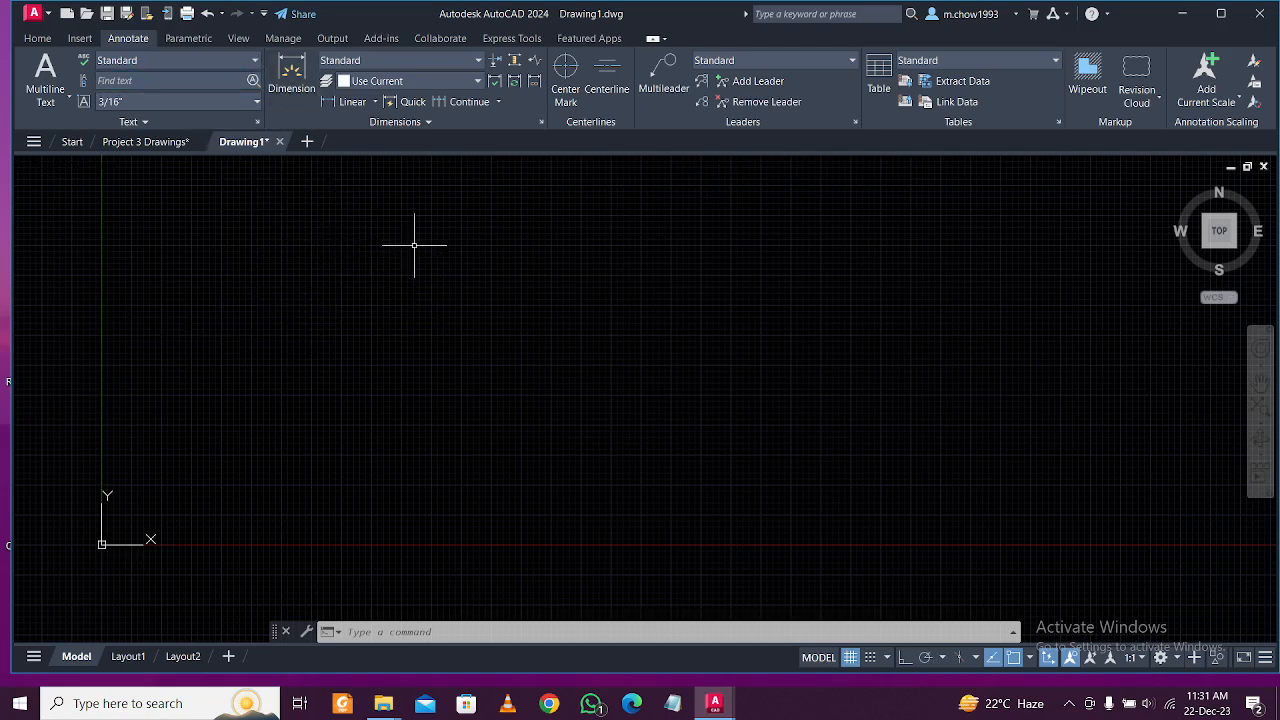
pyautogui.click(152, 141)
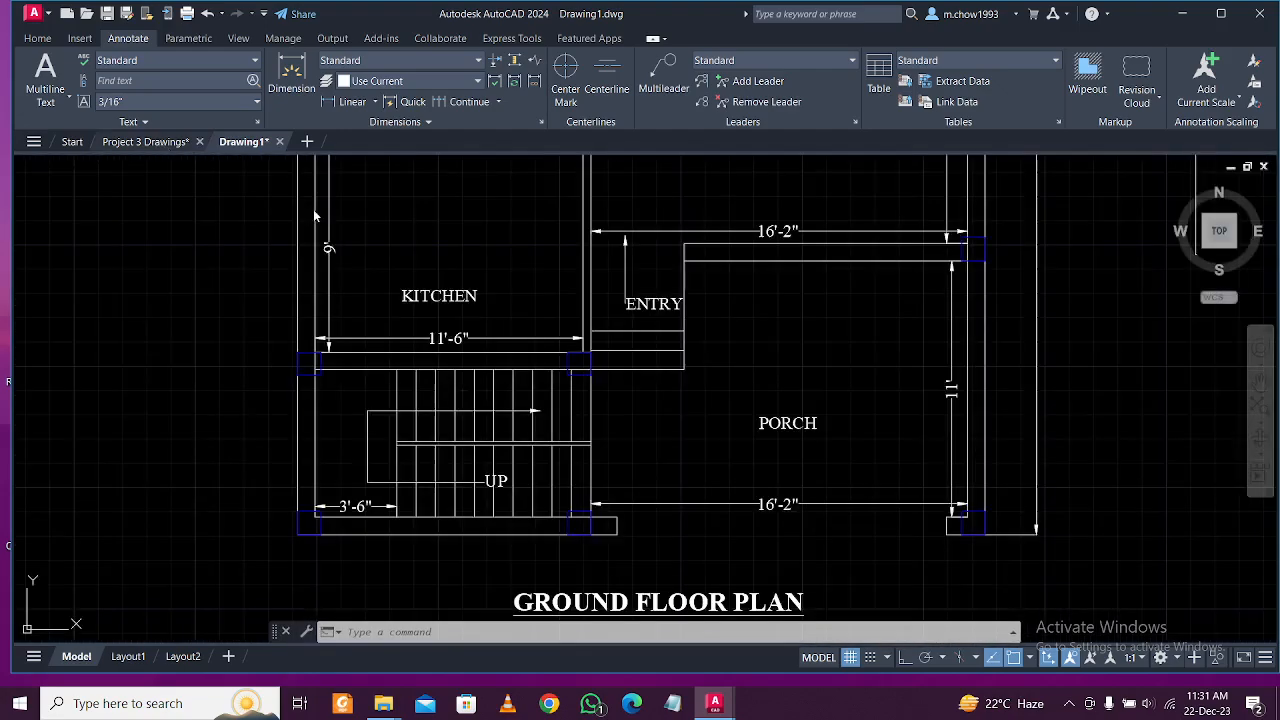
pyautogui.moveTo(495, 174); pyautogui.dragTo(478, 314, button='middle')
pyautogui.scroll(-5, 478, 314)
pyautogui.scroll(8, 480, 305)
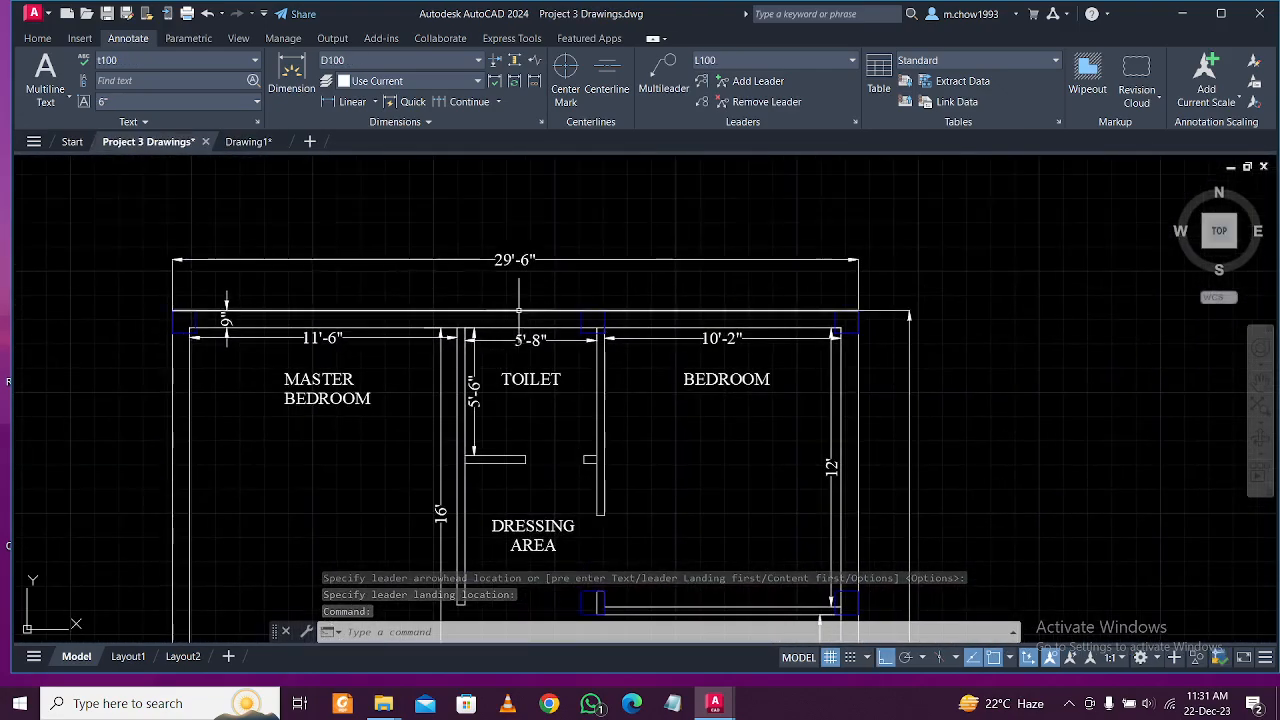
pyautogui.click(488, 310)
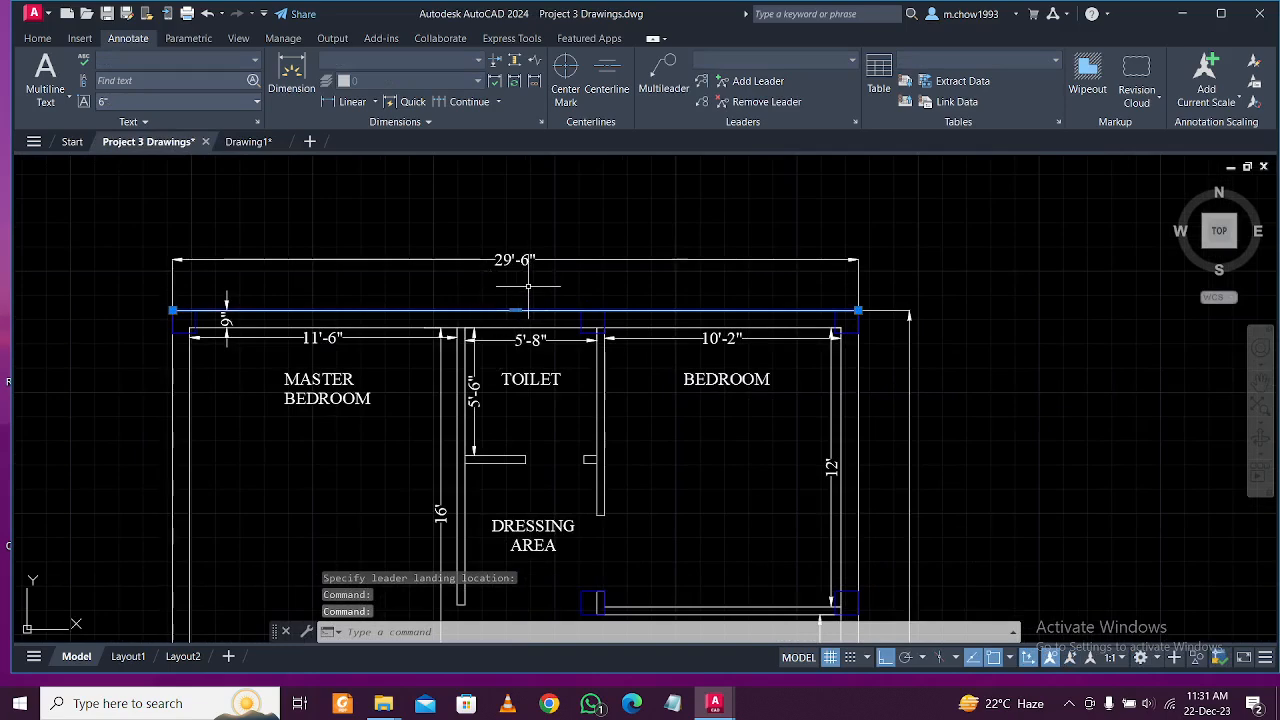
pyautogui.click(526, 286)
pyautogui.click(494, 258)
pyautogui.press('Escape')
pyautogui.click(511, 268)
pyautogui.click(457, 237)
pyautogui.scroll(5, 514, 271)
pyautogui.scroll(-5, 520, 280)
pyautogui.scroll(5, 524, 280)
pyautogui.scroll(-5, 523, 286)
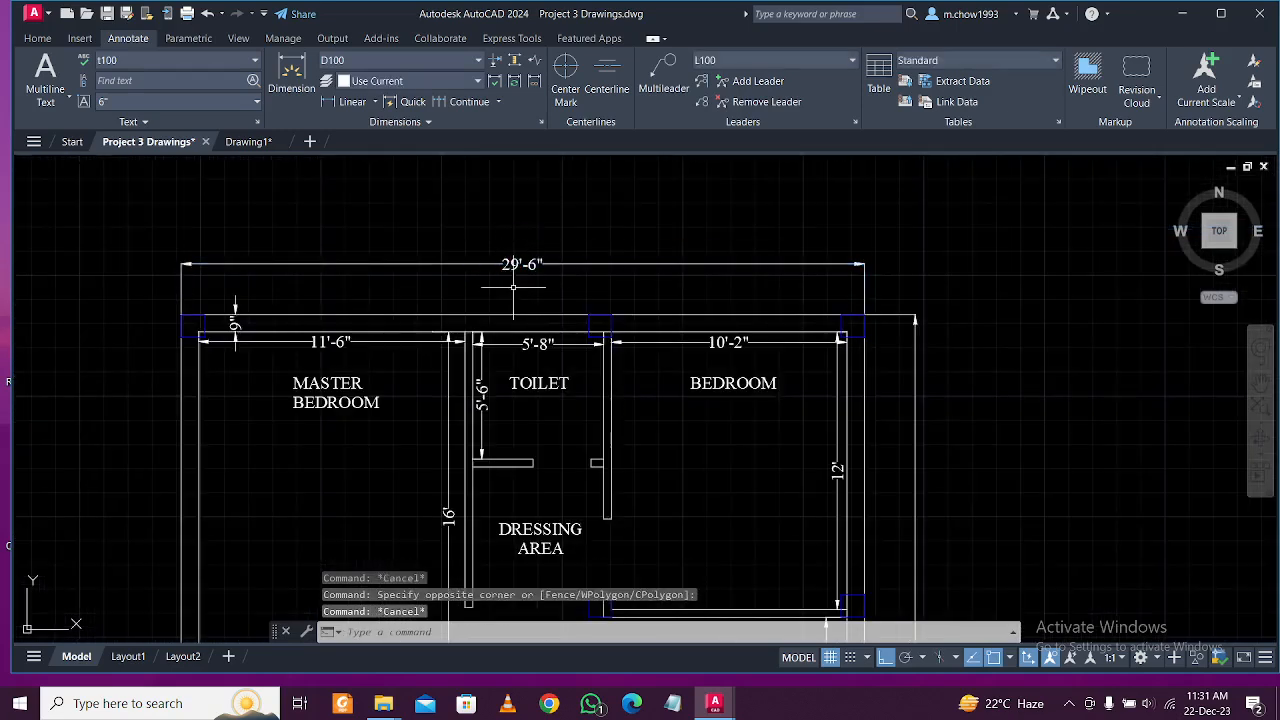
pyautogui.scroll(2, 474, 250)
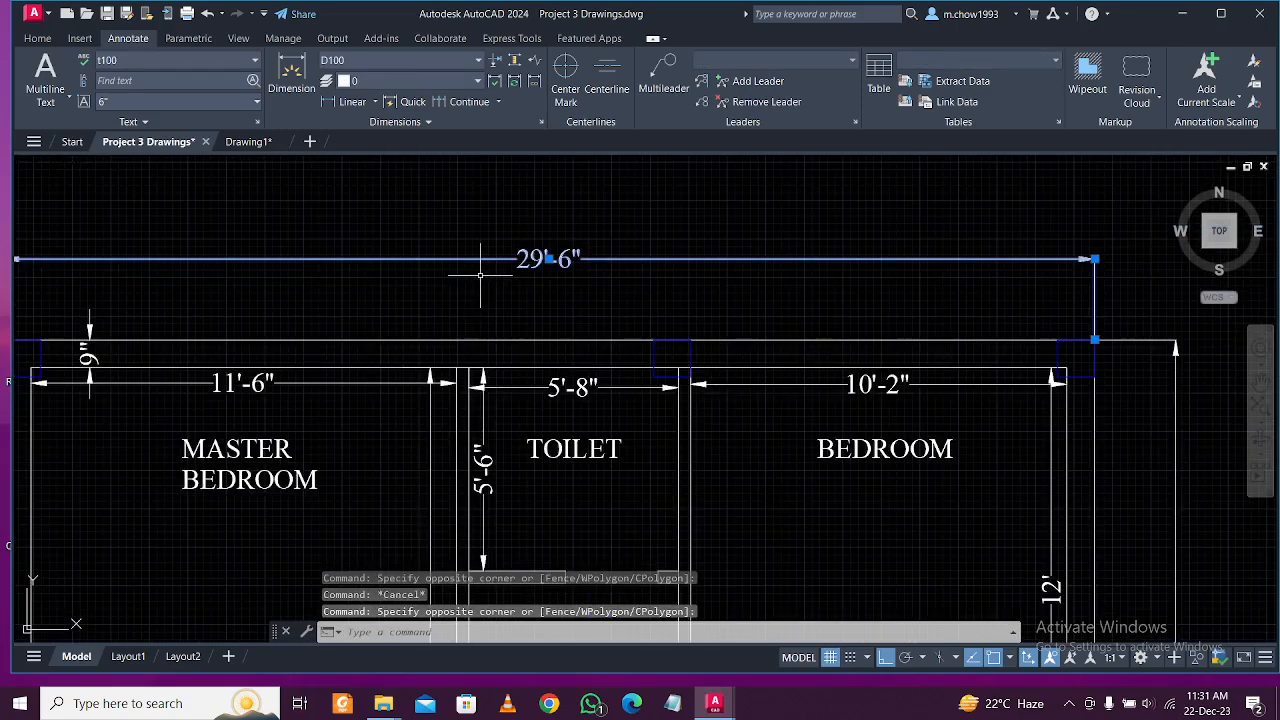
pyautogui.scroll(-2, 464, 273)
pyautogui.scroll(-5, 395, 287)
pyautogui.press('Escape')
pyautogui.scroll(4, 457, 292)
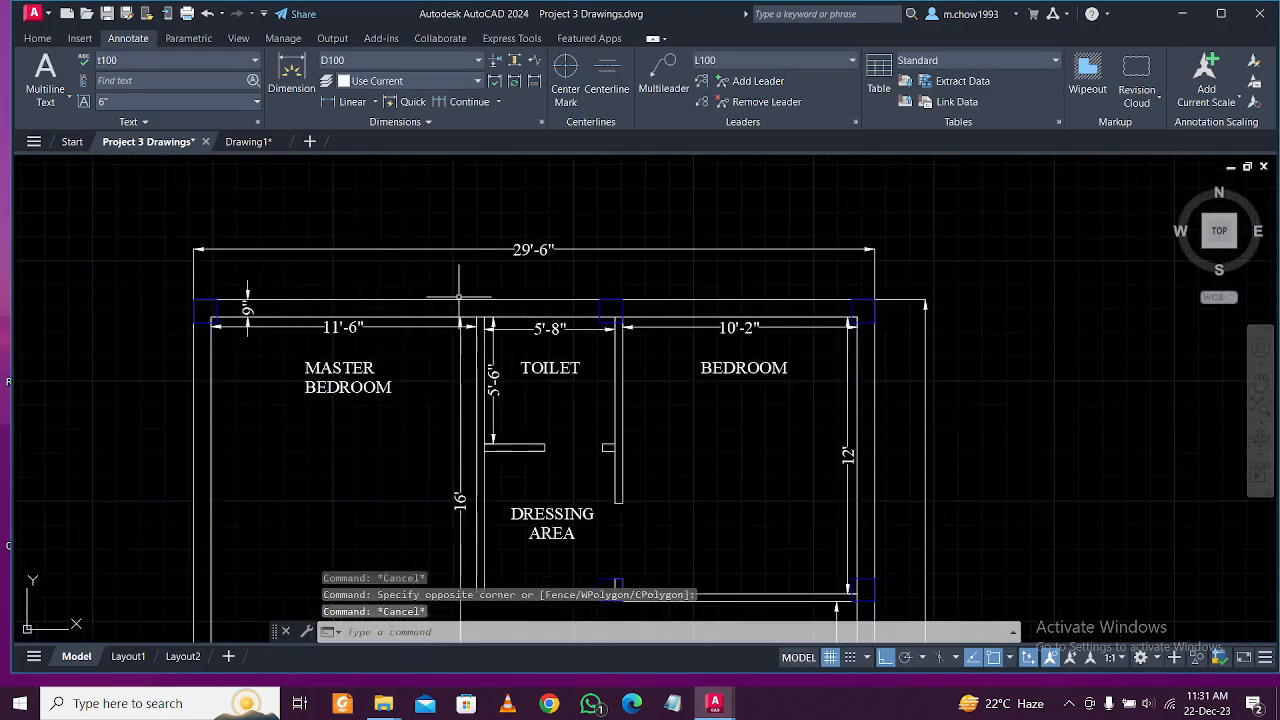
pyautogui.moveTo(562, 286); pyautogui.dragTo(500, 229)
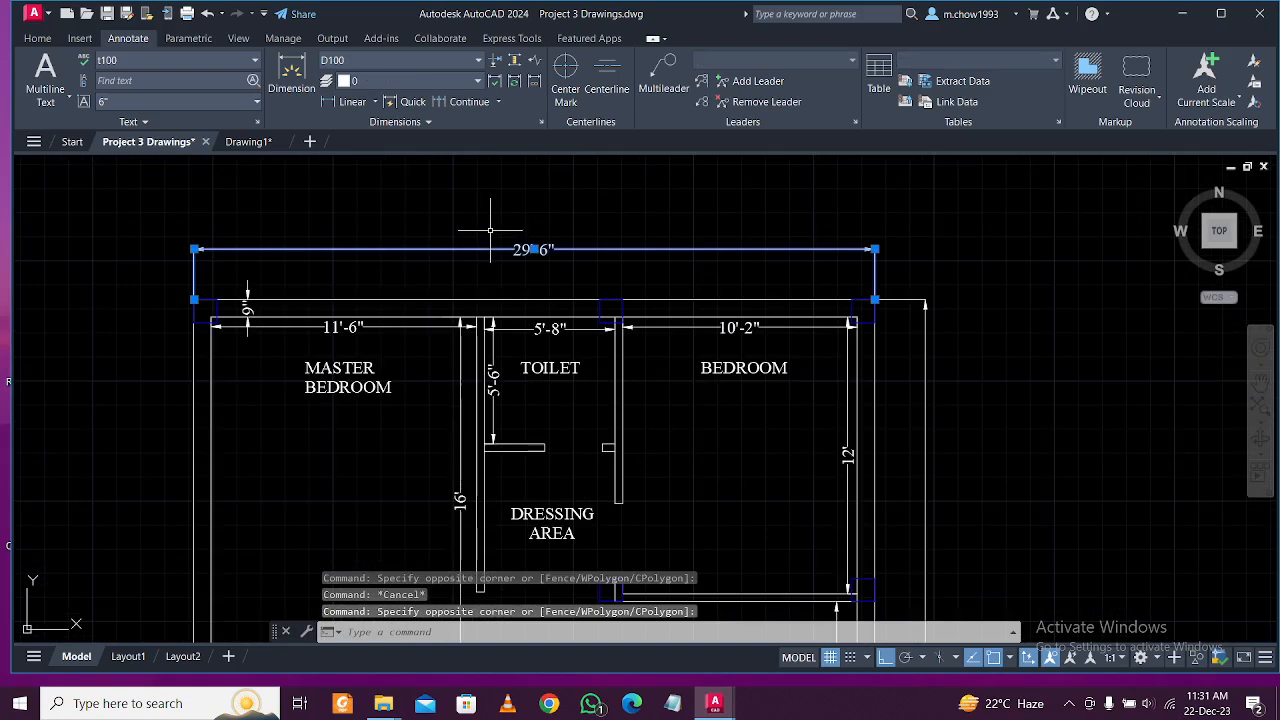
pyautogui.press('Escape')
pyautogui.click(494, 305)
pyautogui.press('Escape')
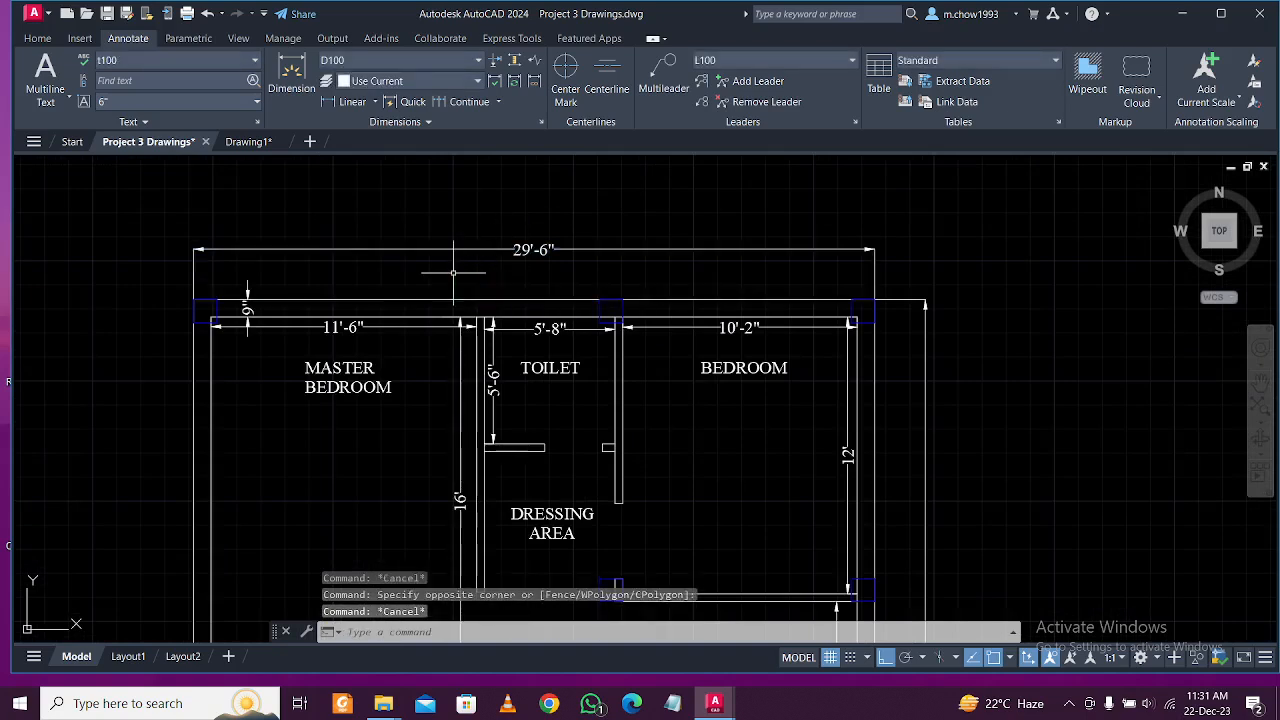
pyautogui.click(529, 312)
pyautogui.click(497, 274)
pyautogui.press('Escape')
pyautogui.click(251, 142)
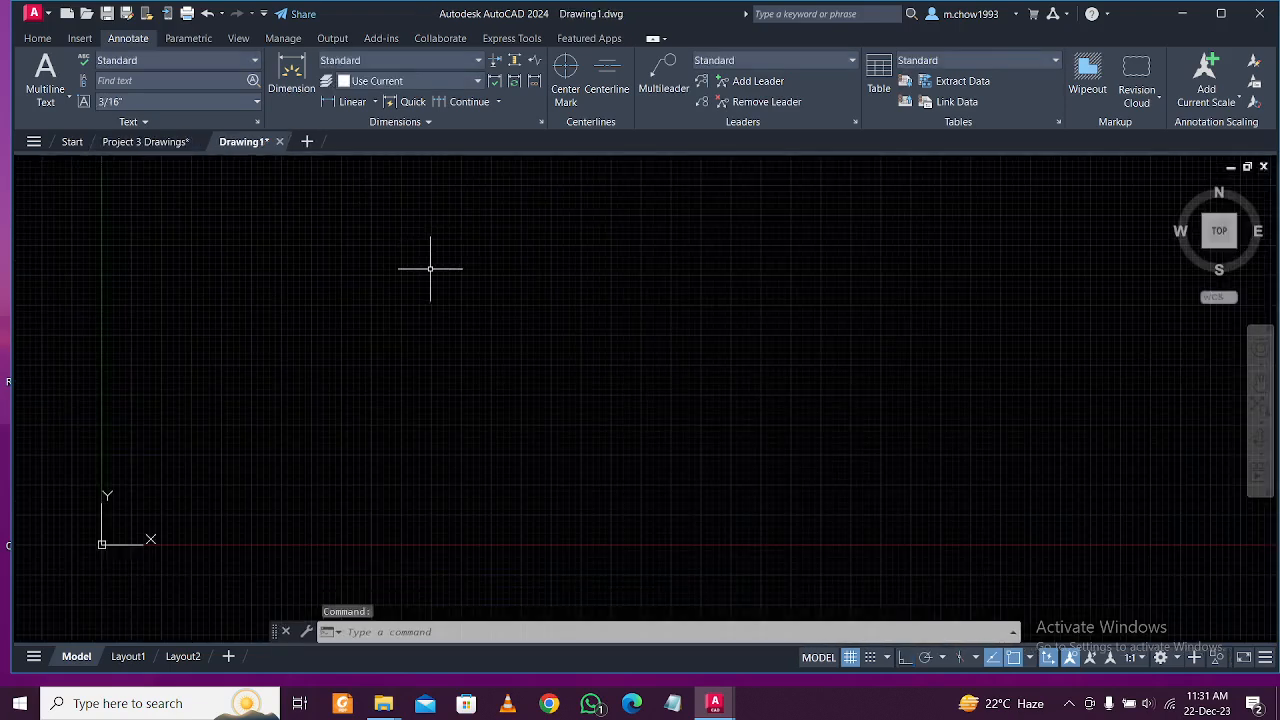
pyautogui.scroll(-1, 429, 269)
pyautogui.moveTo(440, 251); pyautogui.dragTo(386, 356, button='middle')
# Give the Standard text style the Times New Roman font and a height of 16.
pyautogui.moveTo(425, 307); pyautogui.dragTo(371, 358, button='middle')
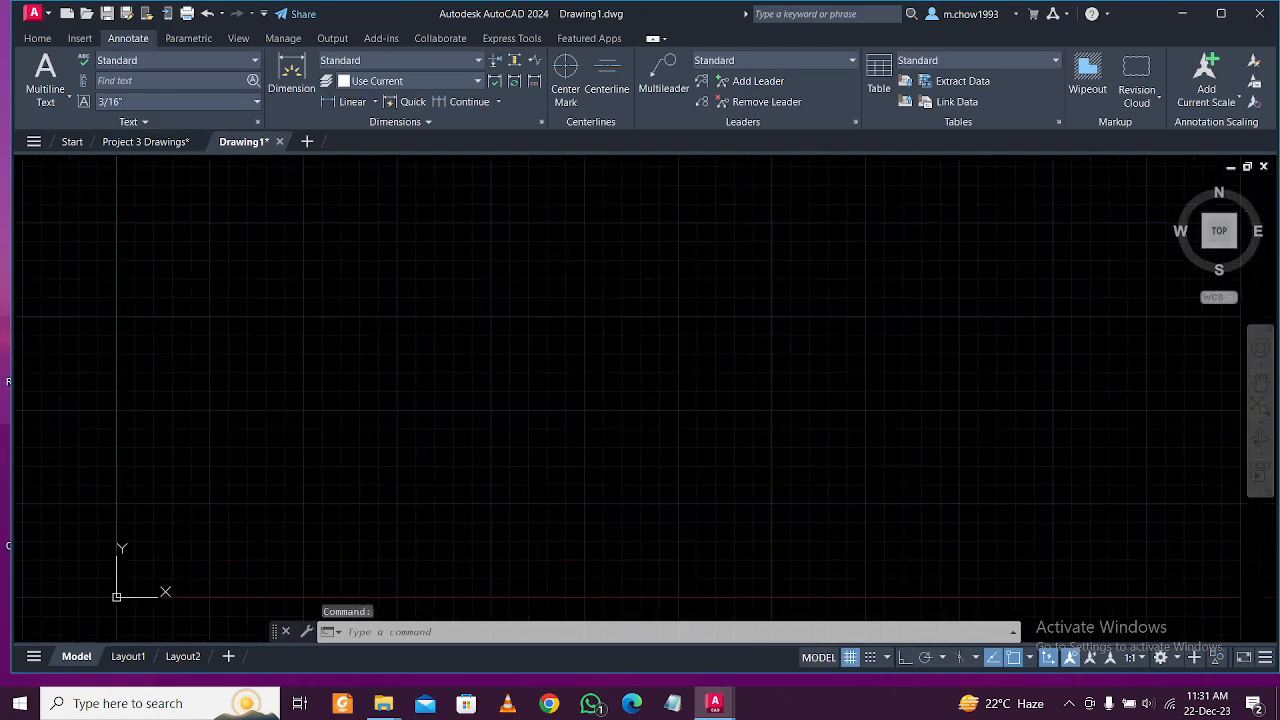
pyautogui.click(257, 121)
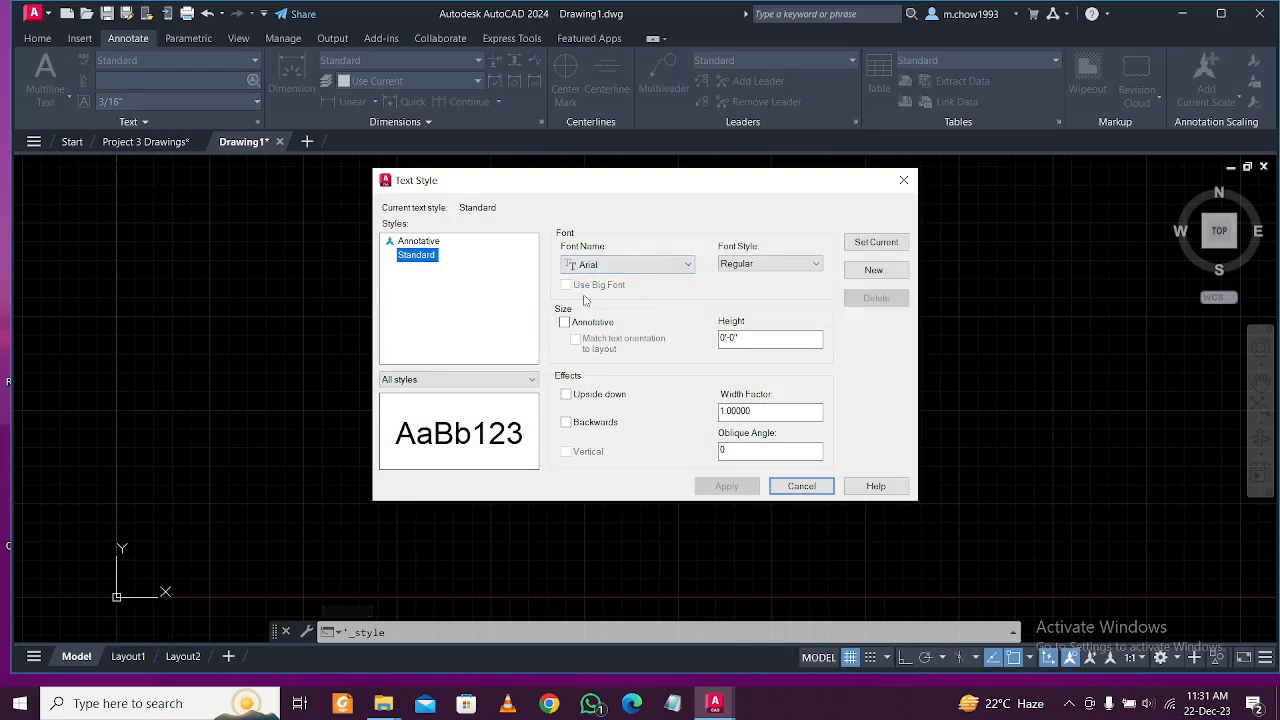
pyautogui.click(654, 265)
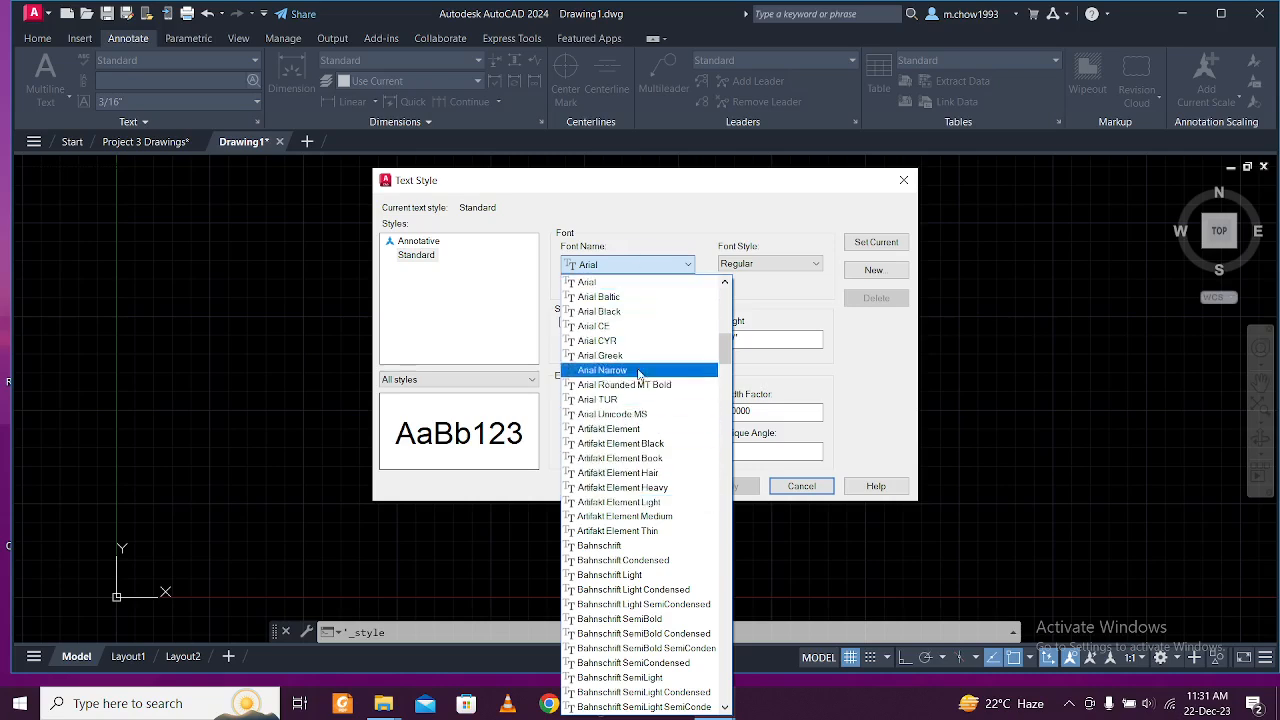
pyautogui.press('t')
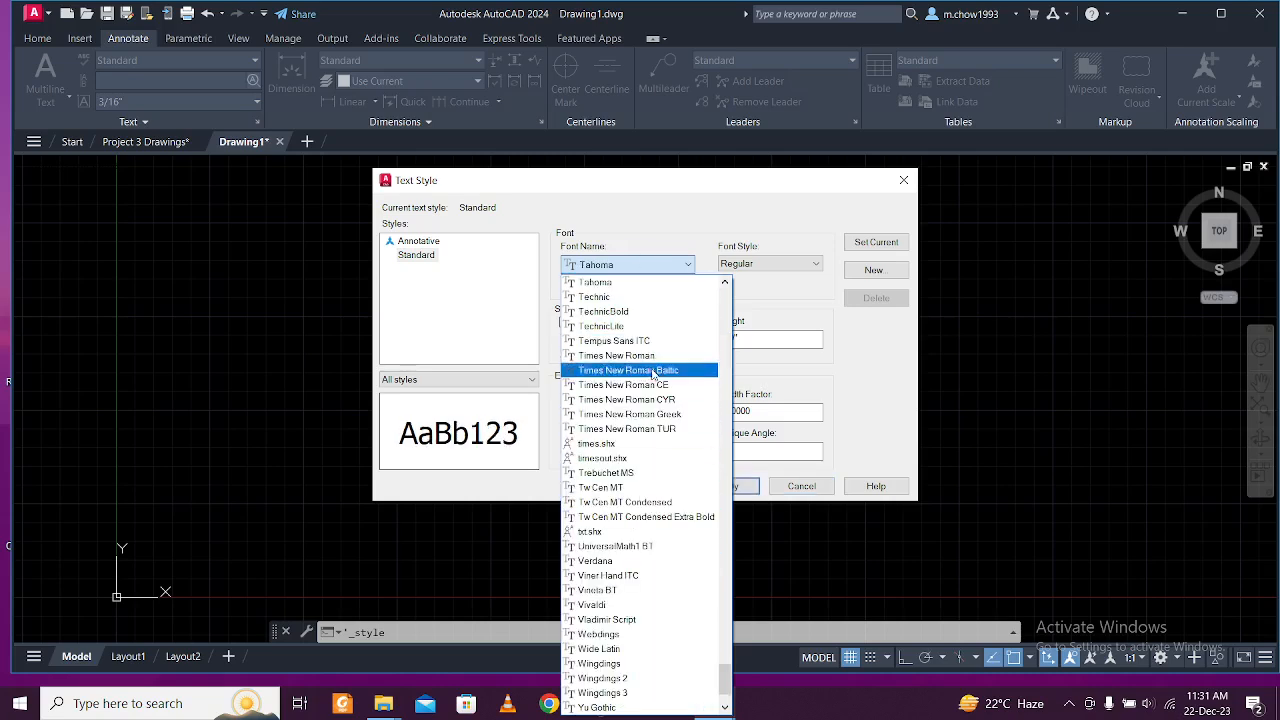
pyautogui.click(640, 355)
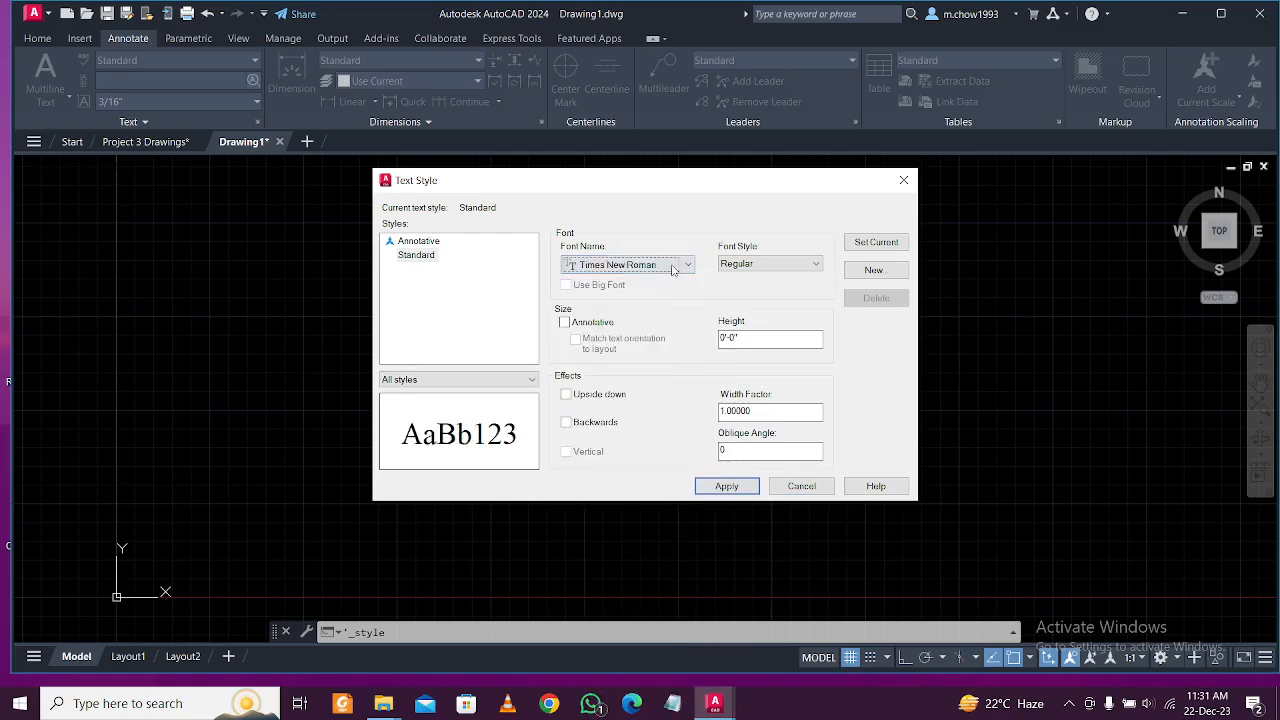
pyautogui.click(673, 266)
pyautogui.press('t')
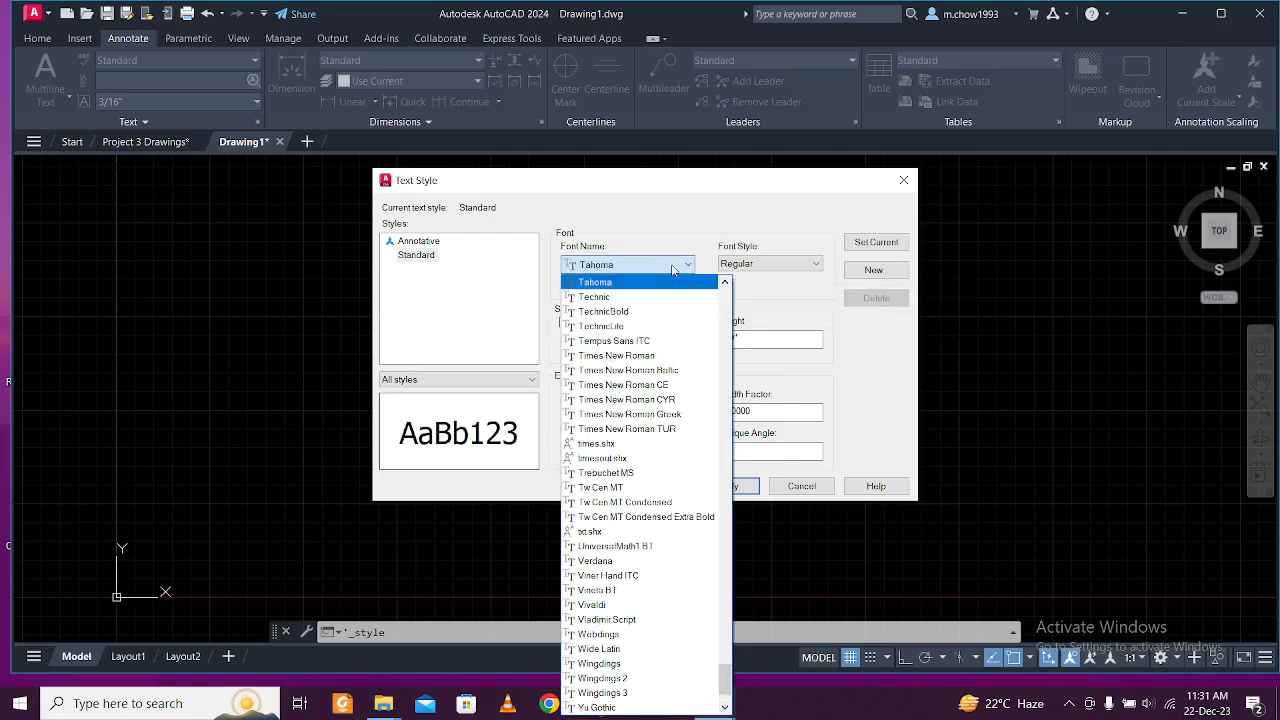
pyautogui.click(677, 281)
pyautogui.click(682, 265)
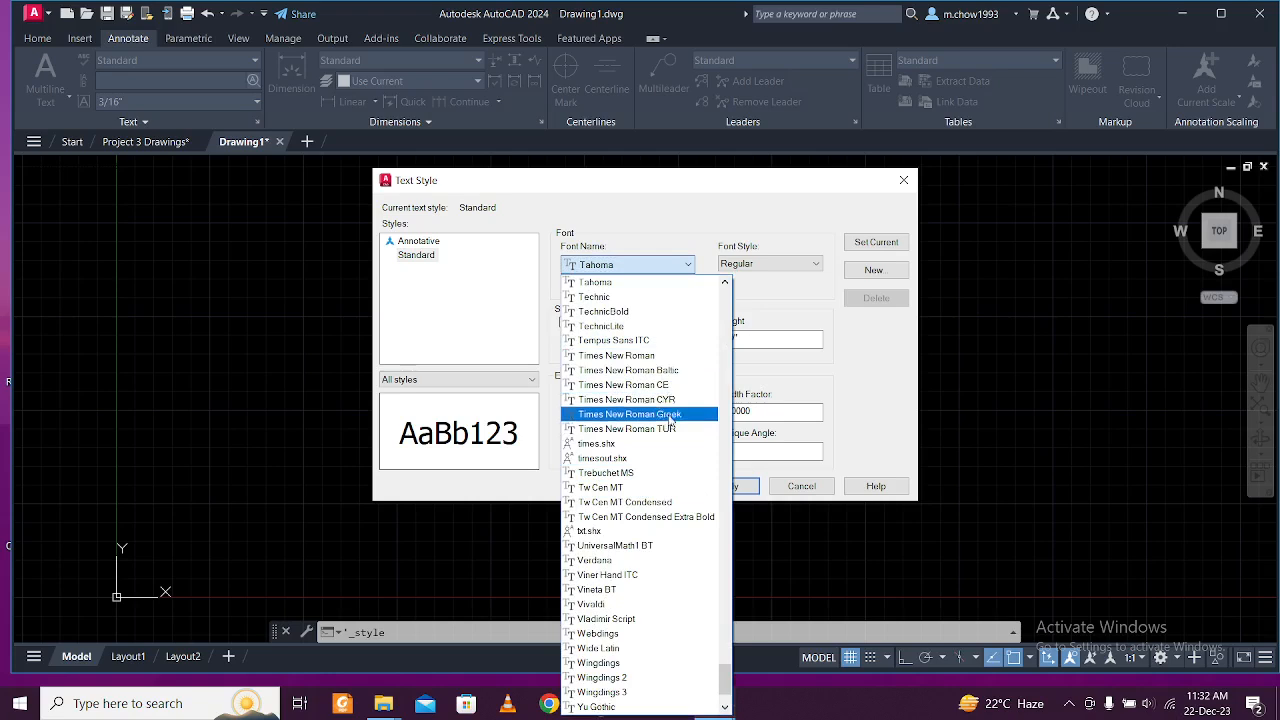
pyautogui.click(673, 357)
pyautogui.click(748, 338)
pyautogui.press('BackSpace')
pyautogui.write('1')
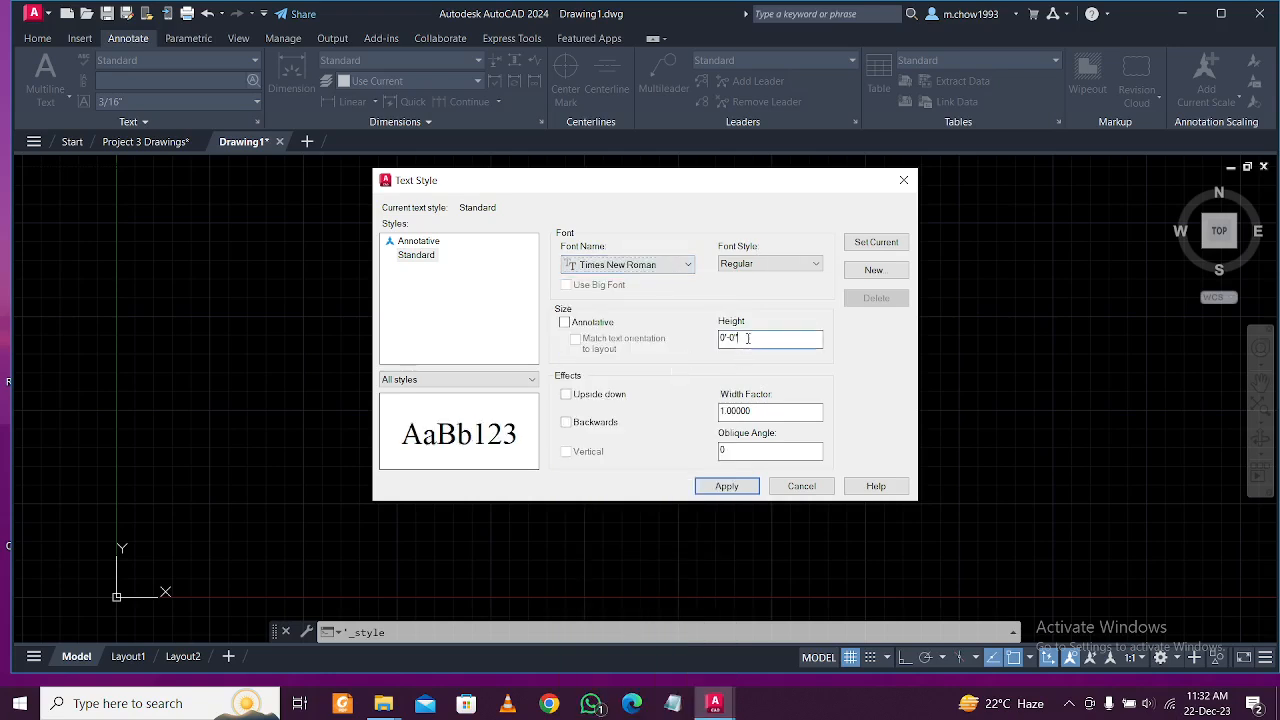
pyautogui.write('6')
# Save the Standard style changes and create a new T100 text style.
pyautogui.click(876, 271)
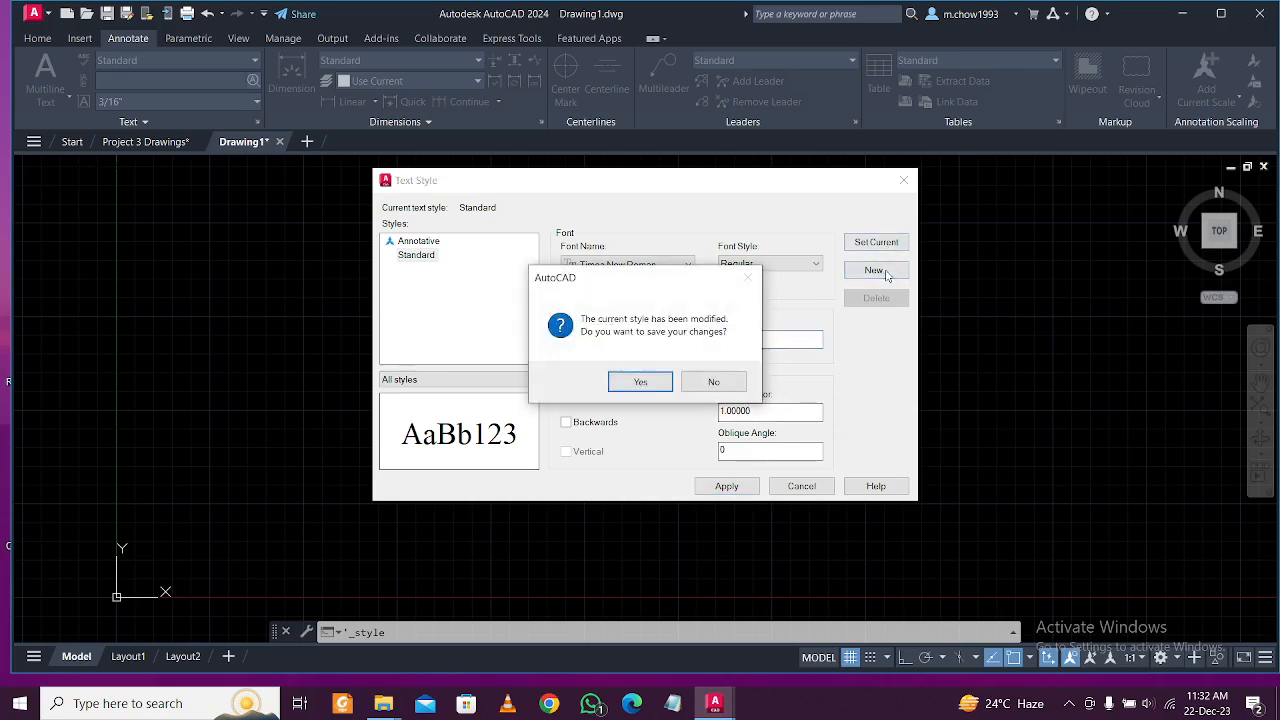
pyautogui.click(641, 379)
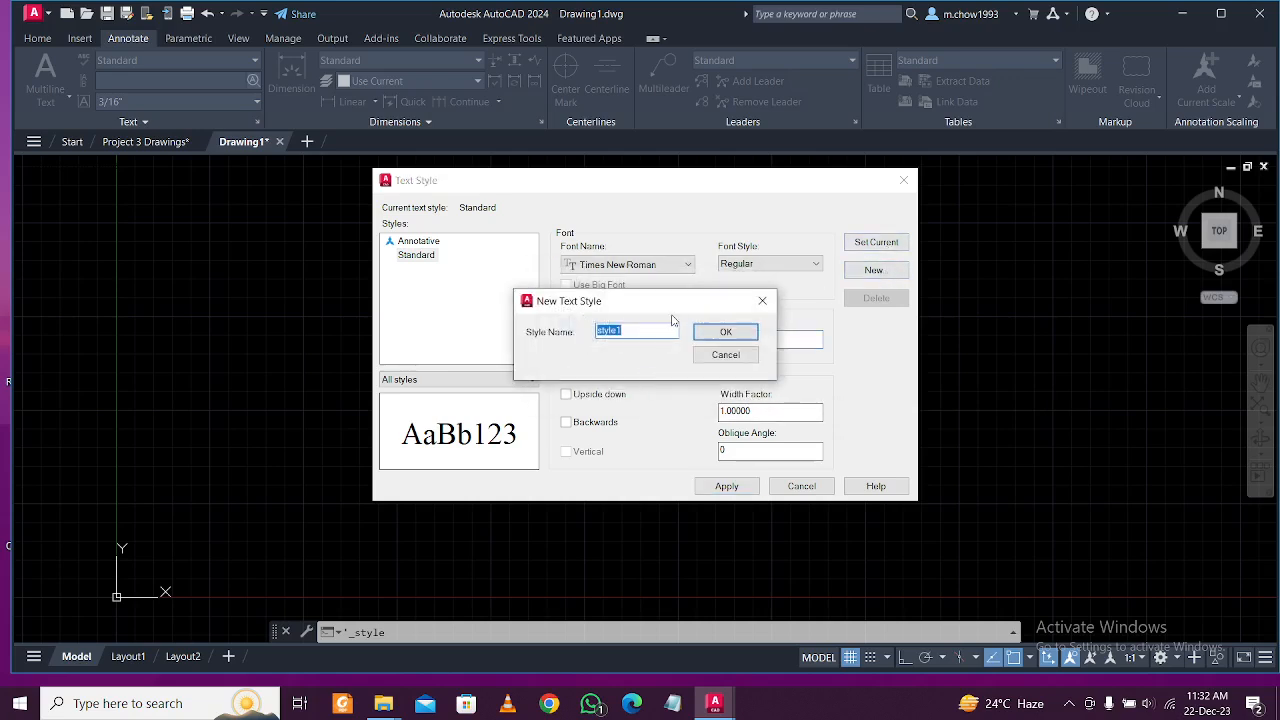
pyautogui.write('I')
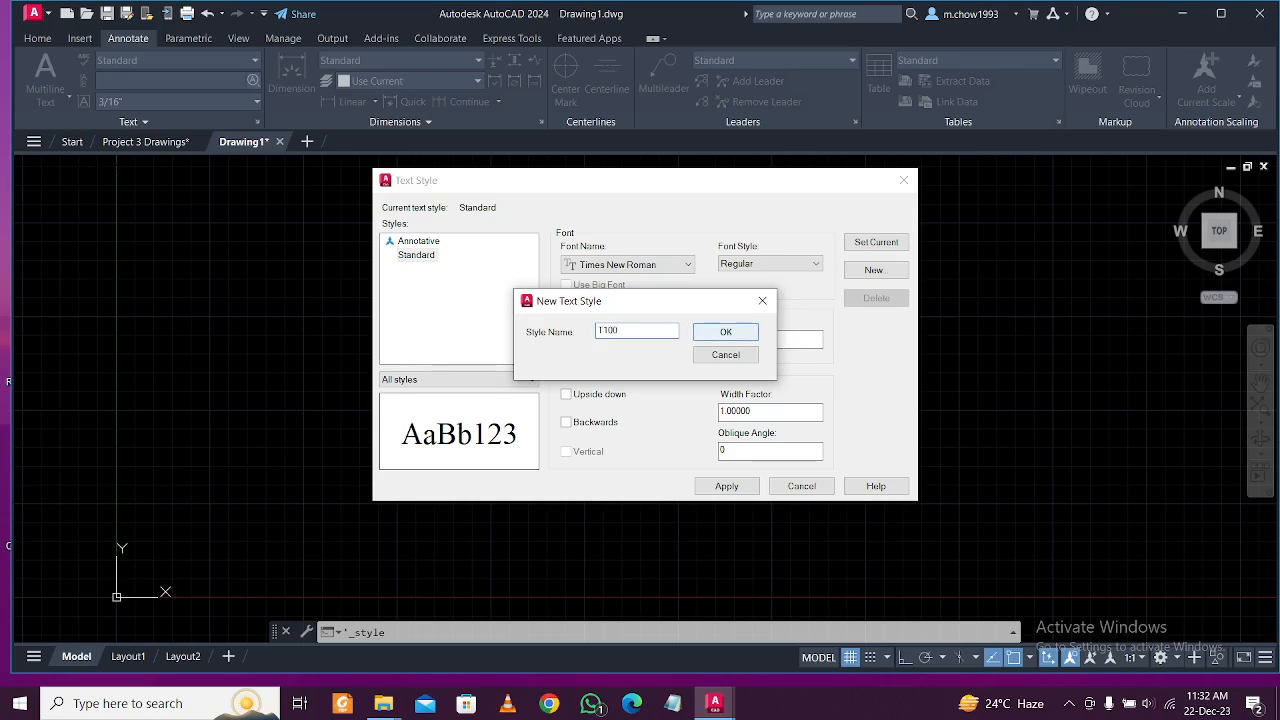
pyautogui.click(724, 336)
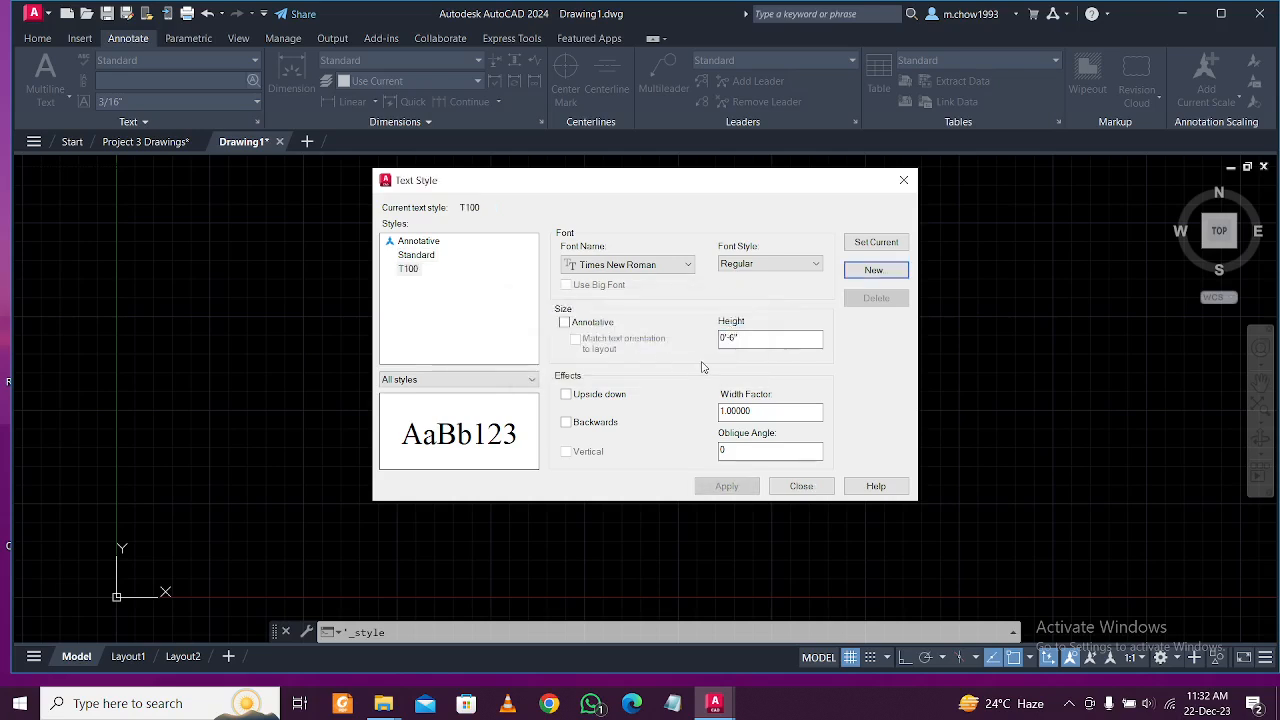
# Create a T150 text style with a 9" height, computed as 6×1.5 in Calculator.
pyautogui.click(870, 274)
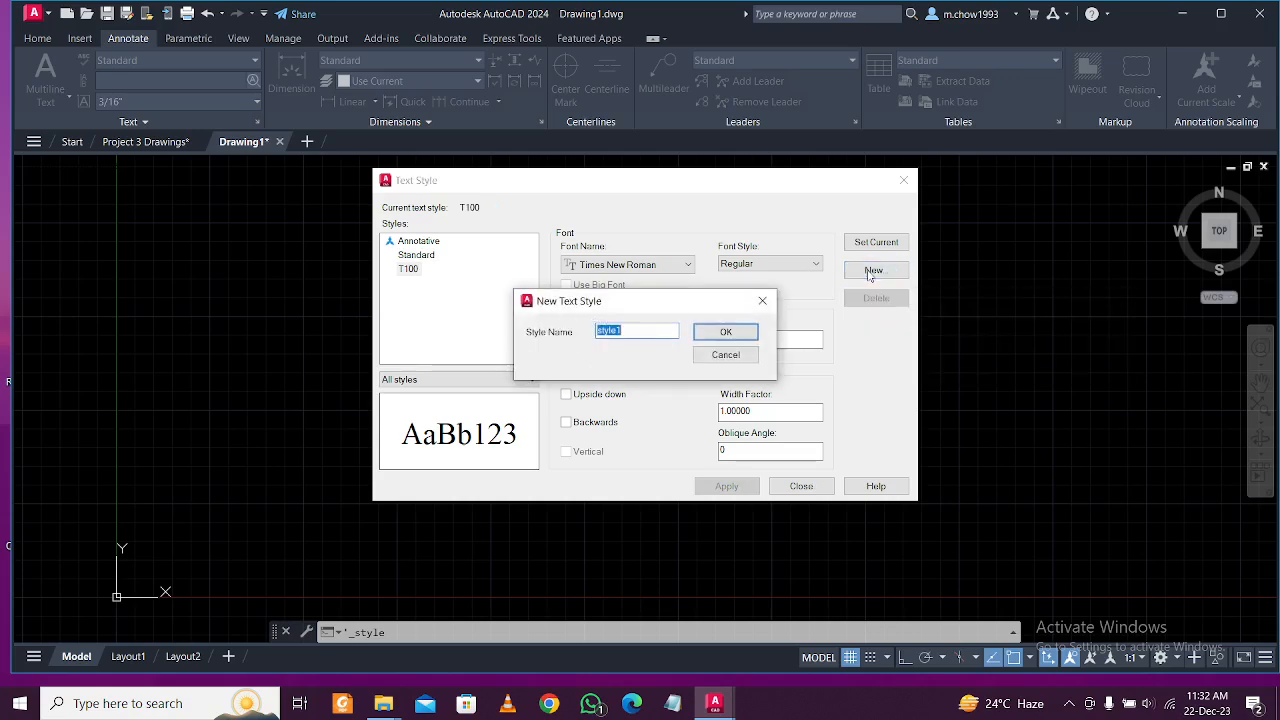
pyautogui.write('T150')
pyautogui.click(722, 332)
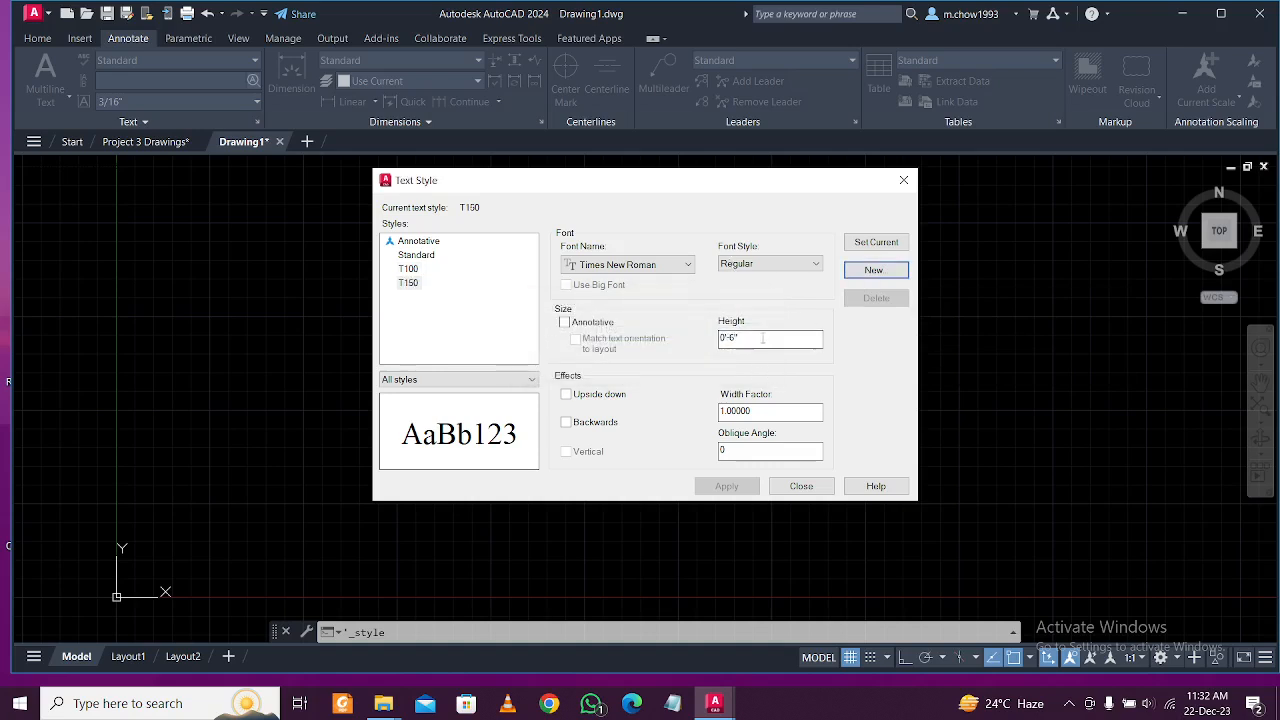
pyautogui.press('super+s')
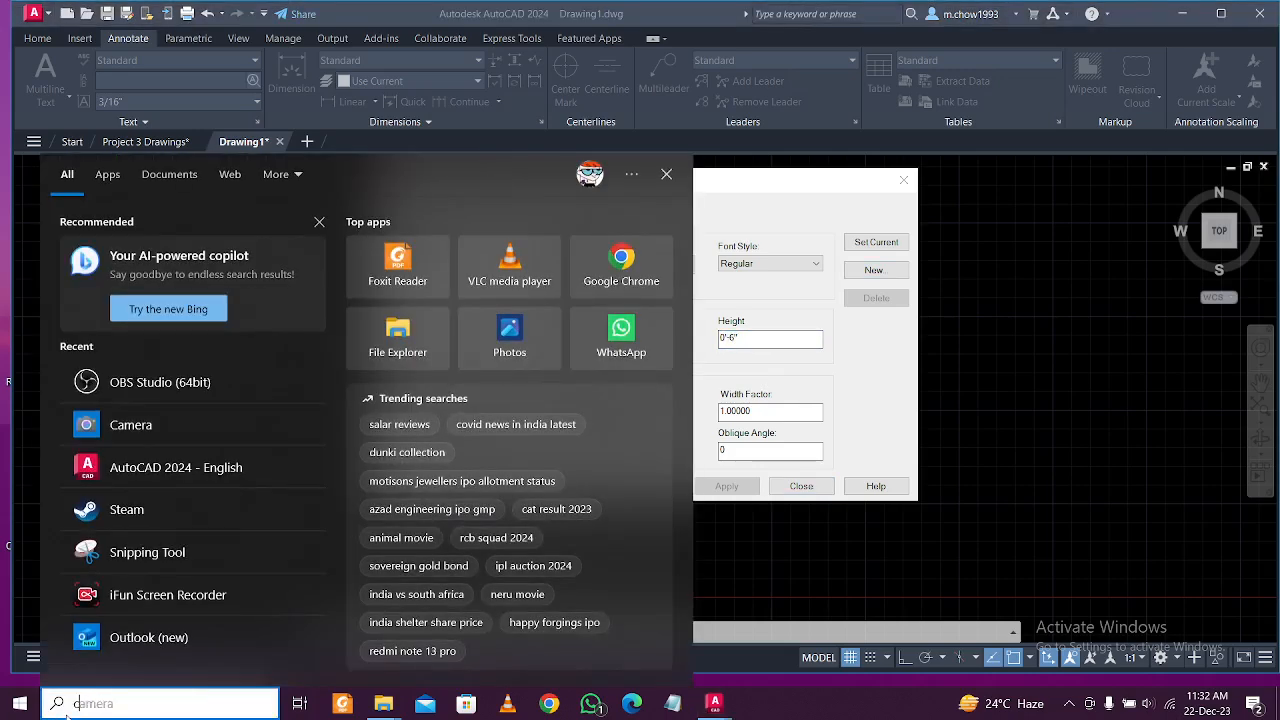
pyautogui.write('cal')
pyautogui.click(178, 240)
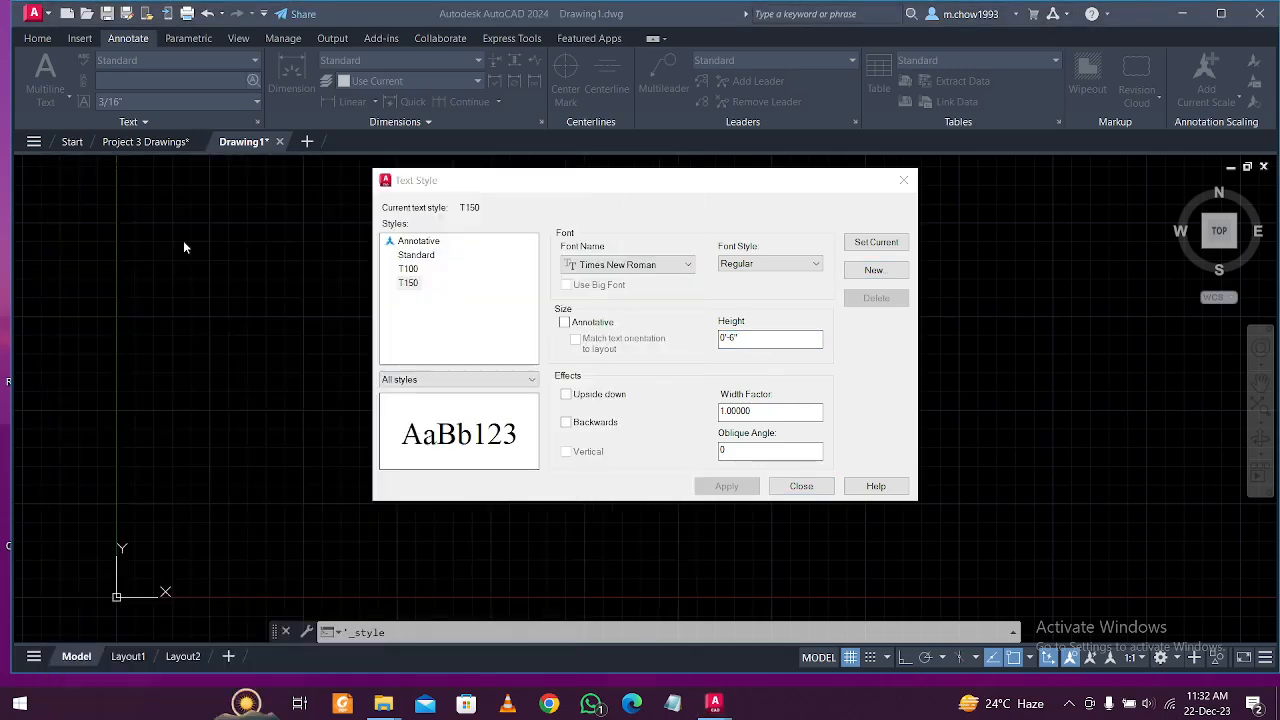
pyautogui.write('6*1.5')
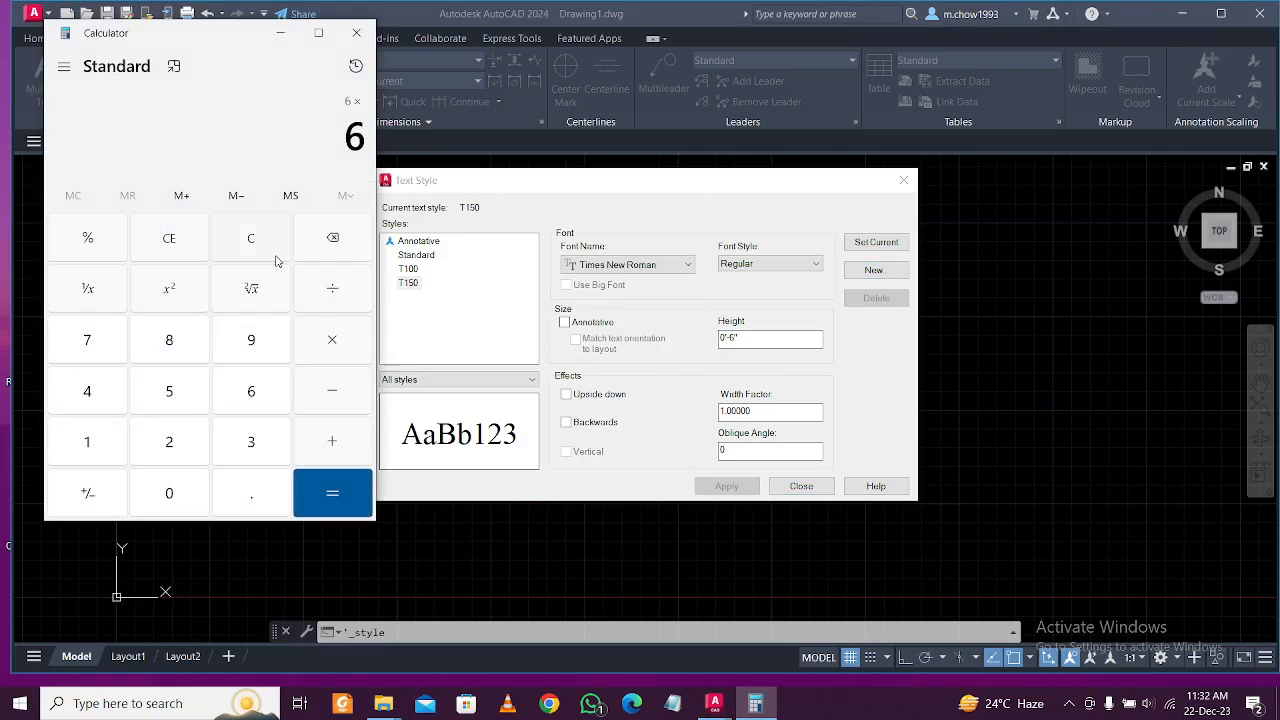
pyautogui.press('Return')
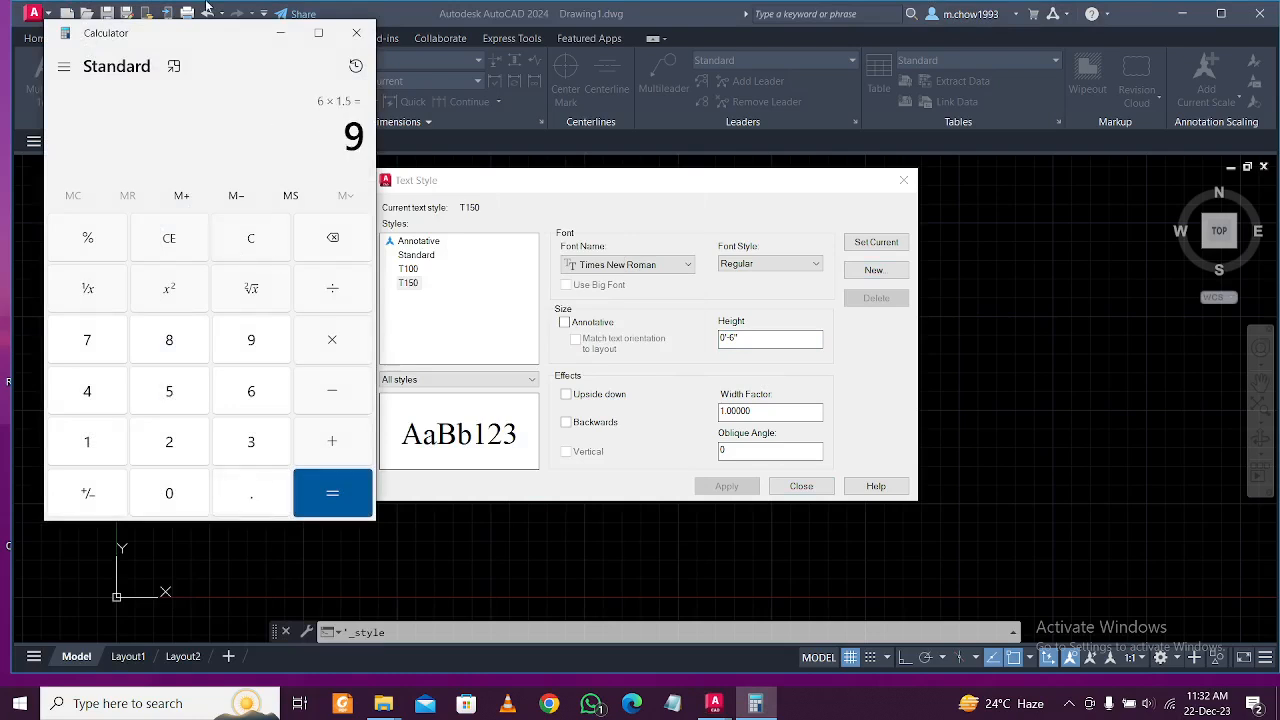
pyautogui.click(280, 33)
pyautogui.write('9')
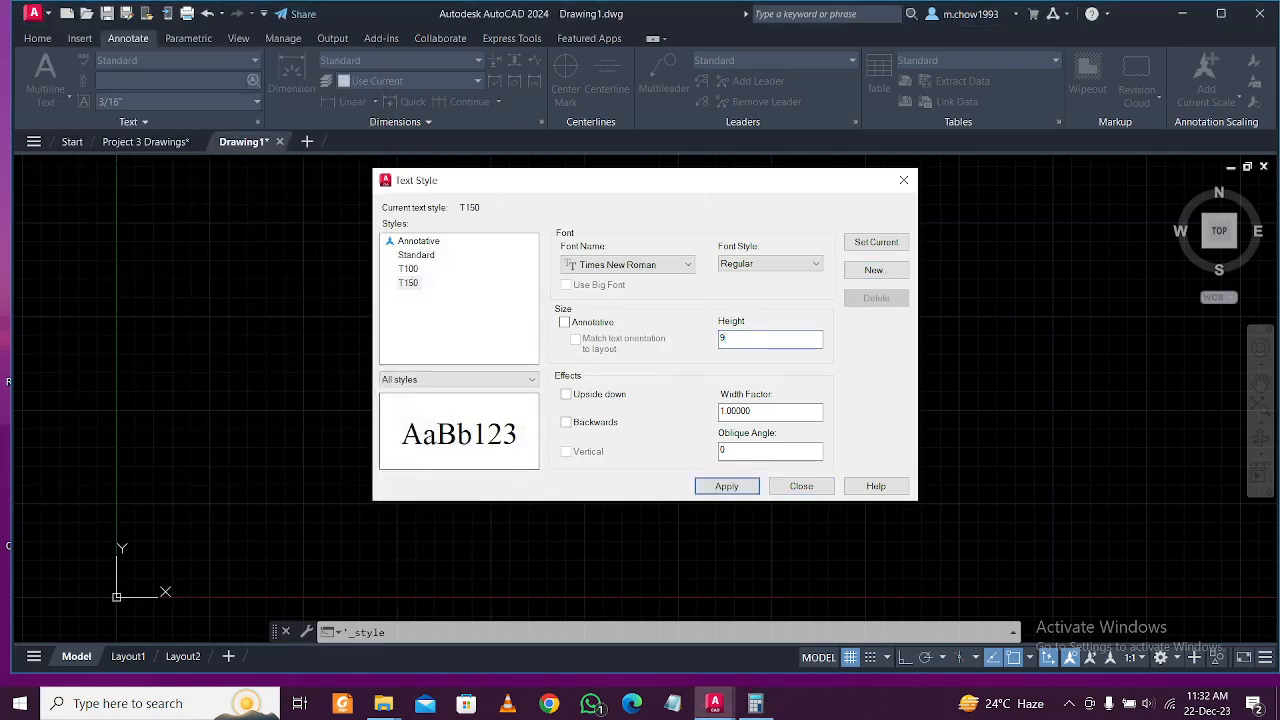
pyautogui.click(729, 487)
# Create a t200 text style with a 1'-0" height.
pyautogui.click(874, 271)
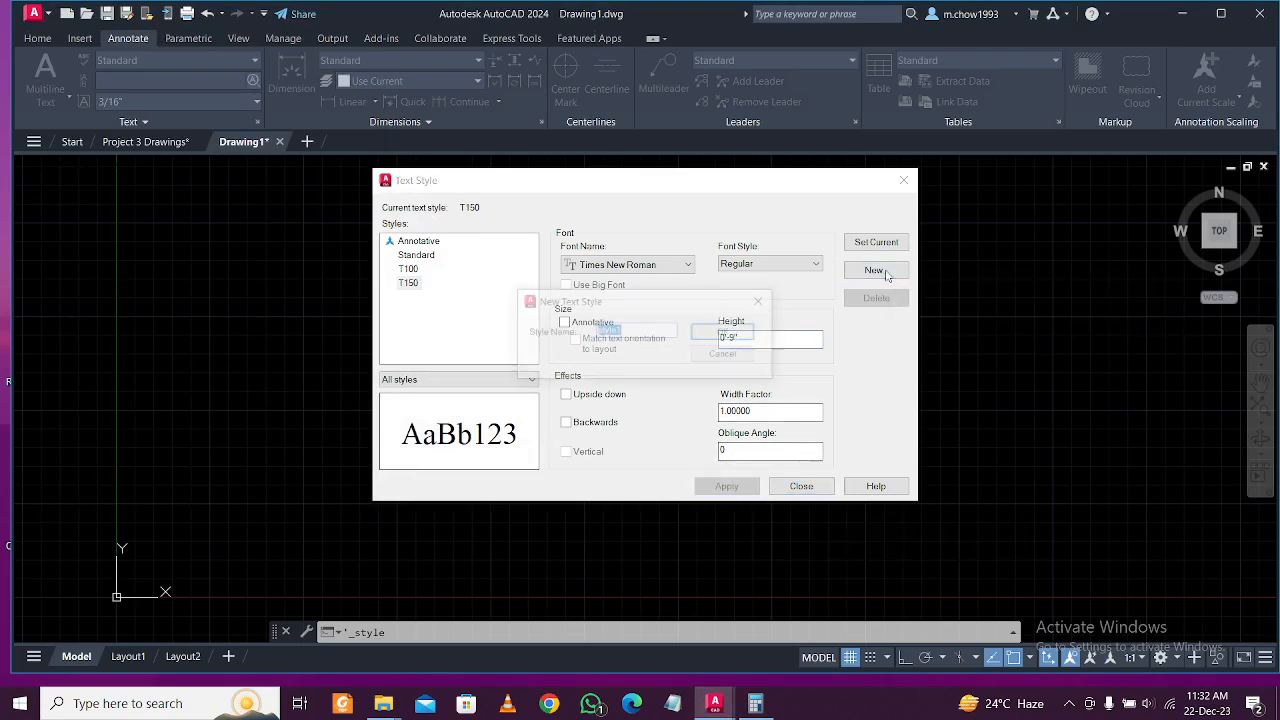
pyautogui.press('BackSpace')
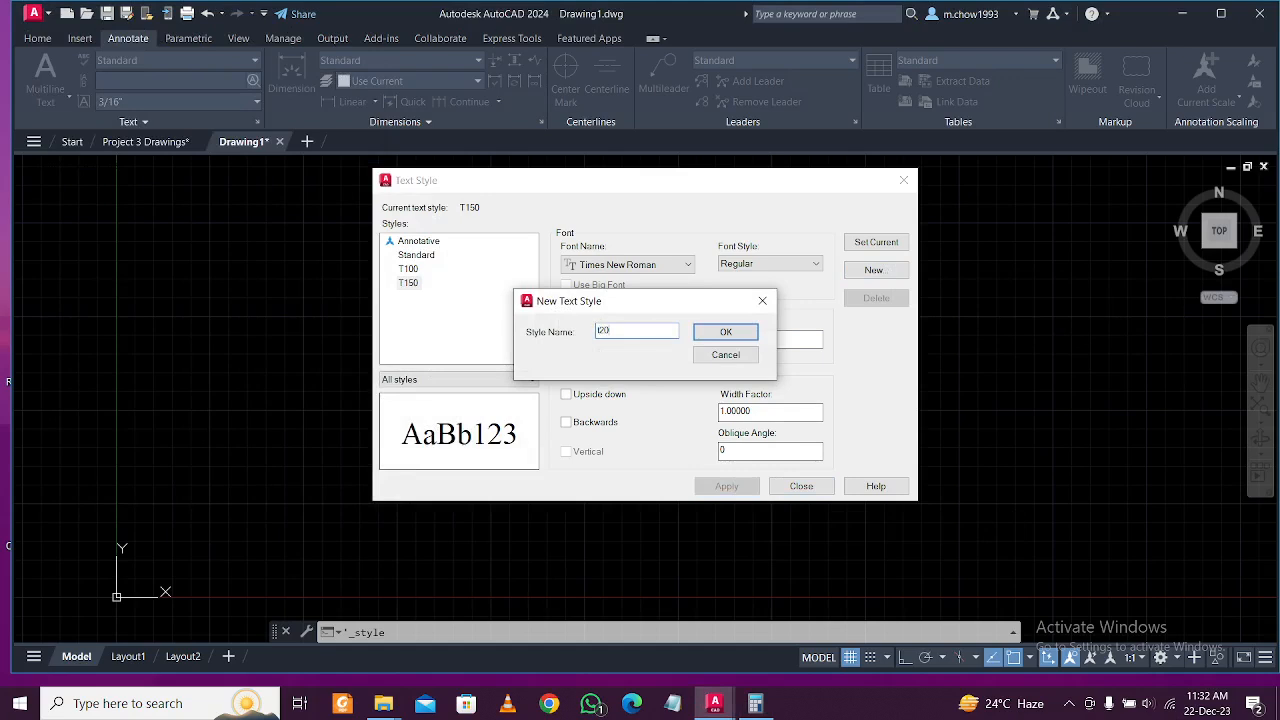
pyautogui.write('t200')
pyautogui.click(726, 332)
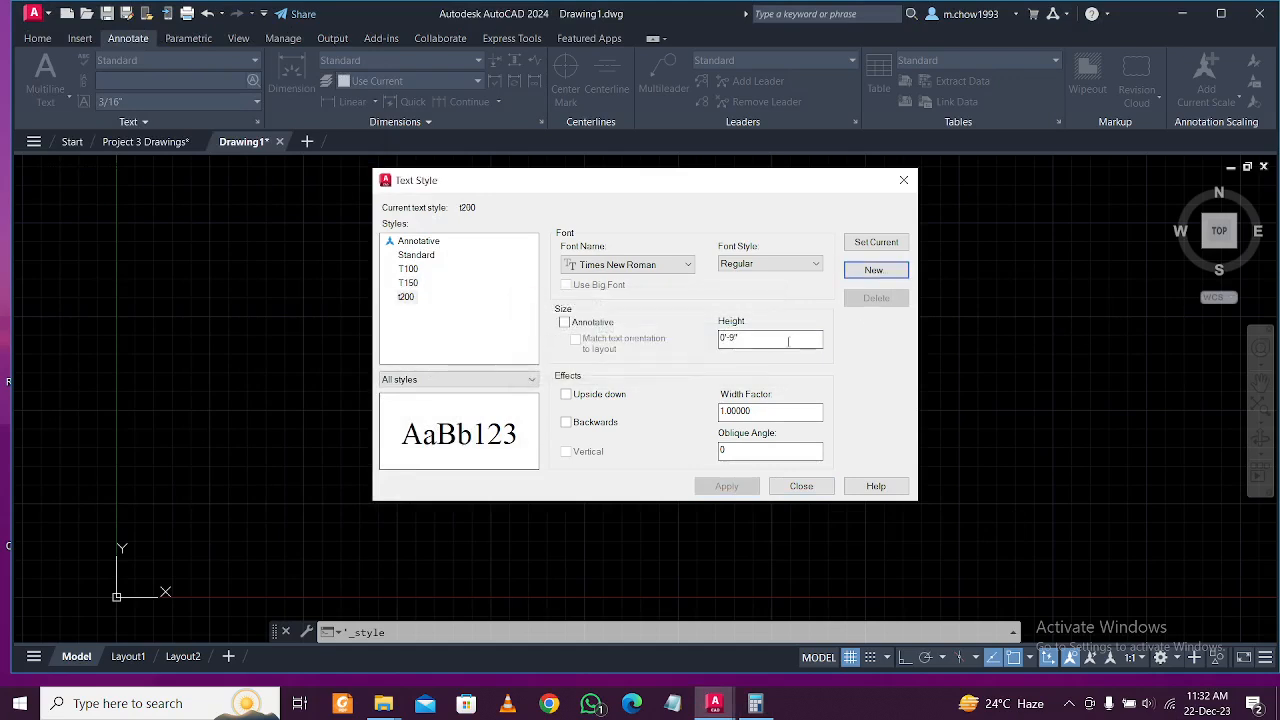
pyautogui.write('1')
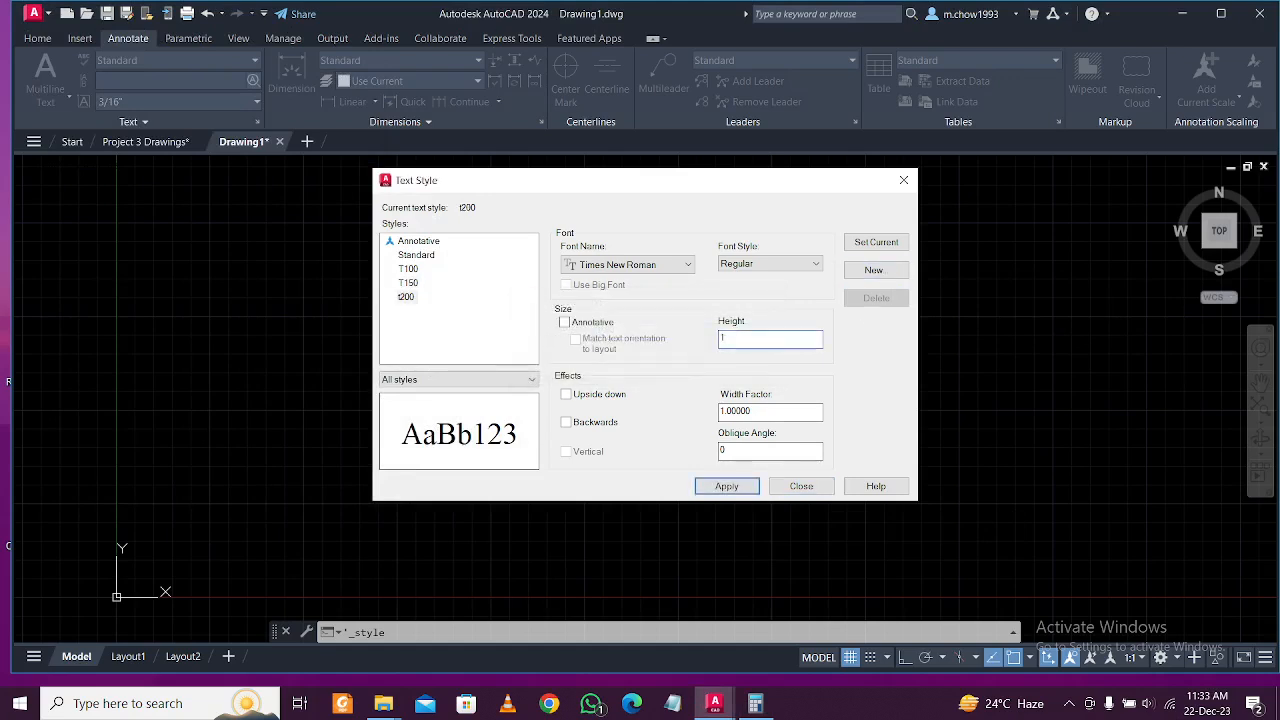
pyautogui.click(728, 489)
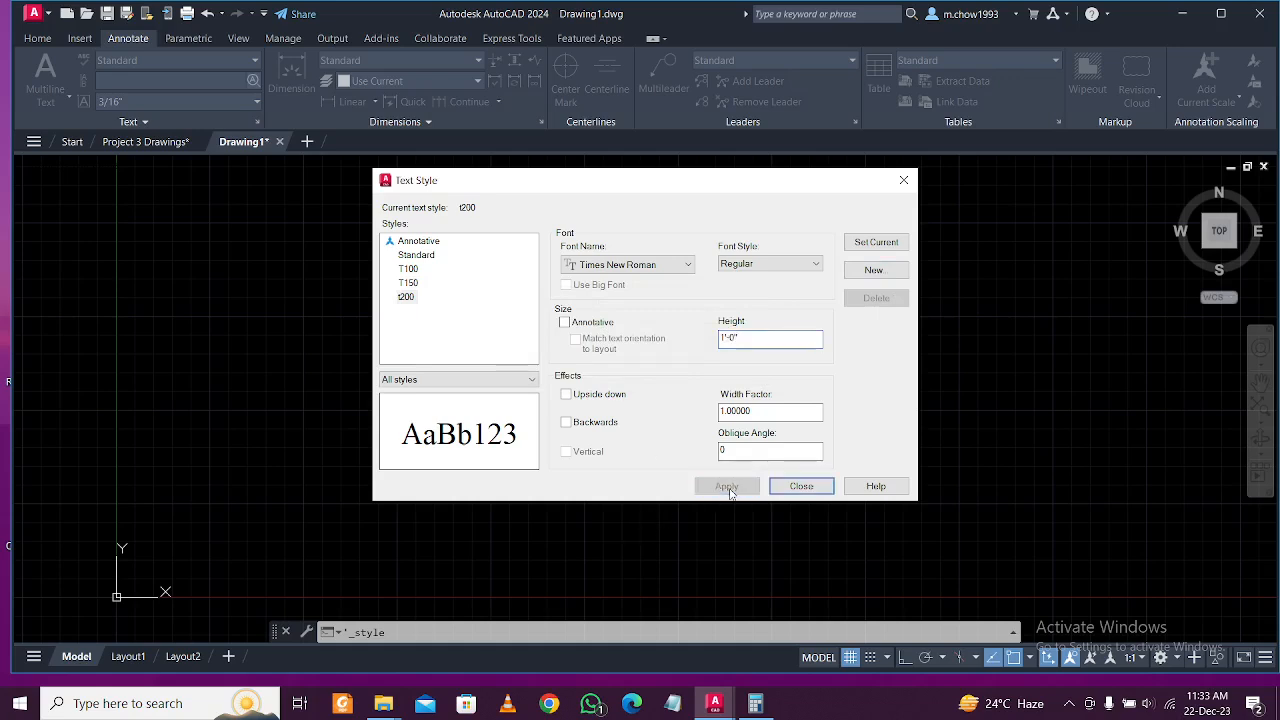
# Make T100 the current text style, then reselect t200.
pyautogui.click(409, 269)
pyautogui.click(876, 243)
pyautogui.click(406, 298)
# Add a Thin T100 style using dim.shx at 0'-6" height, apply it, and close.
pyautogui.click(883, 270)
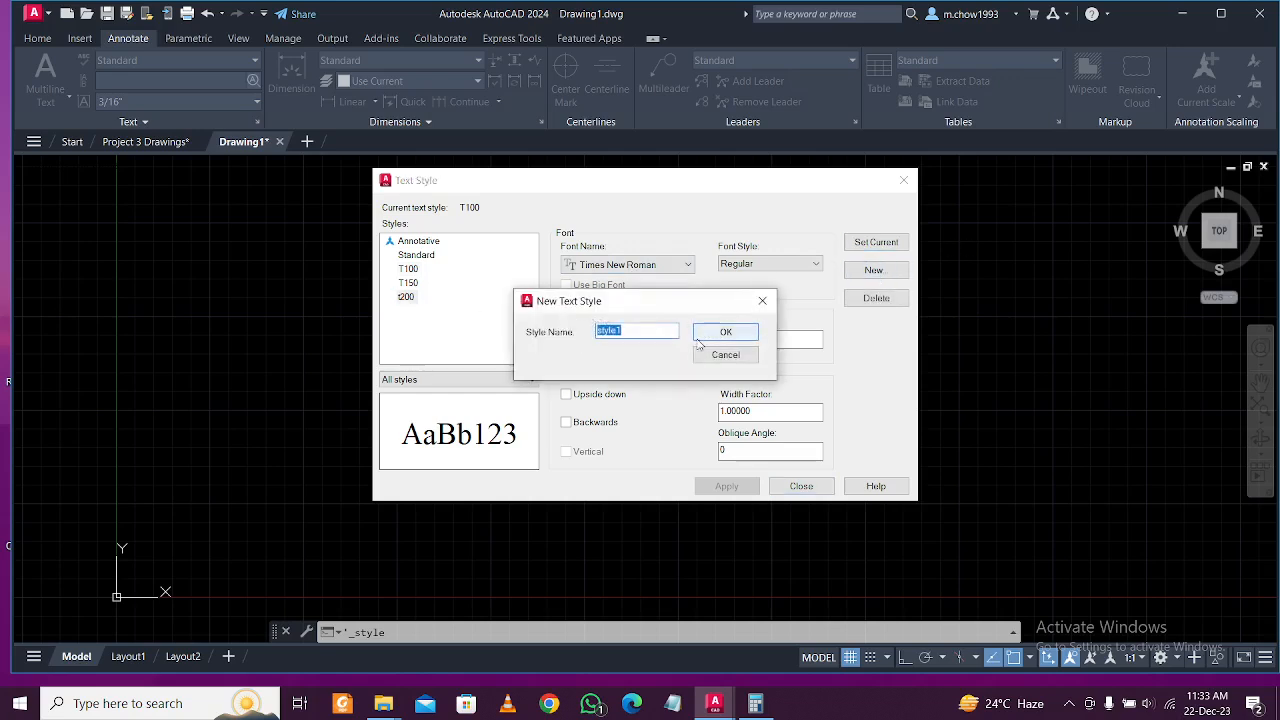
pyautogui.press('BackSpace')
pyautogui.click(702, 336)
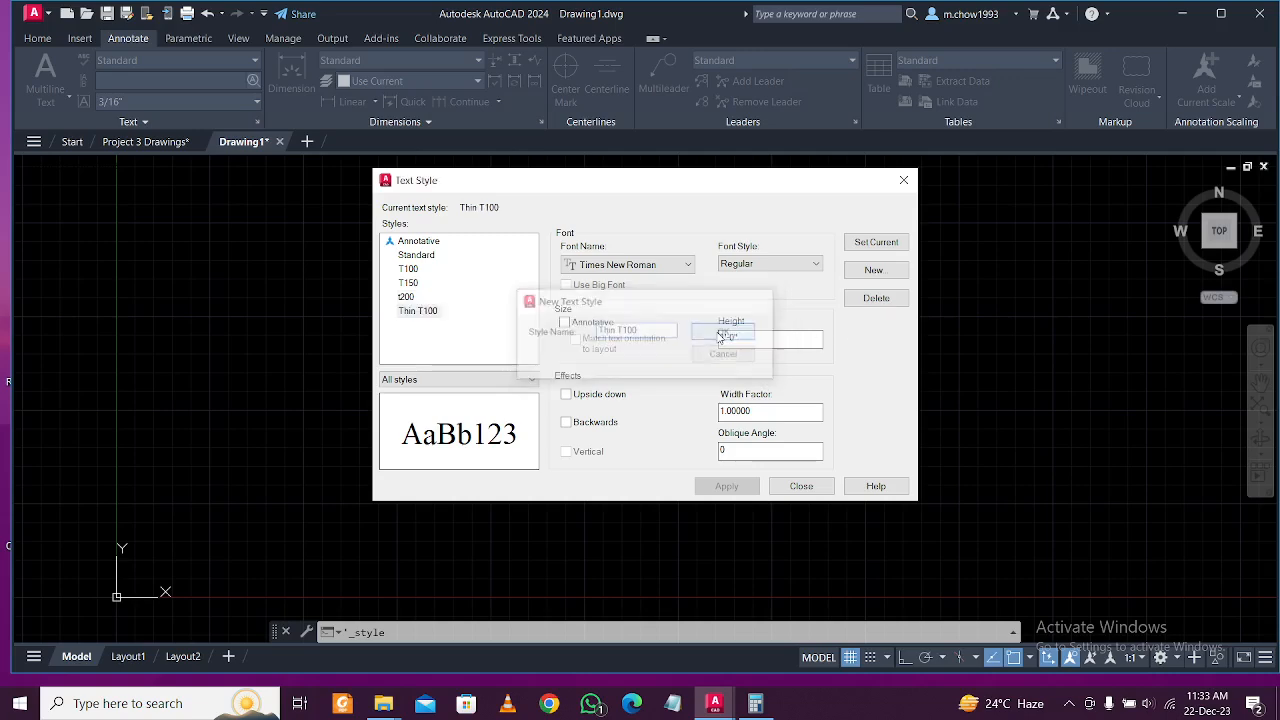
pyautogui.click(677, 266)
pyautogui.press('d')
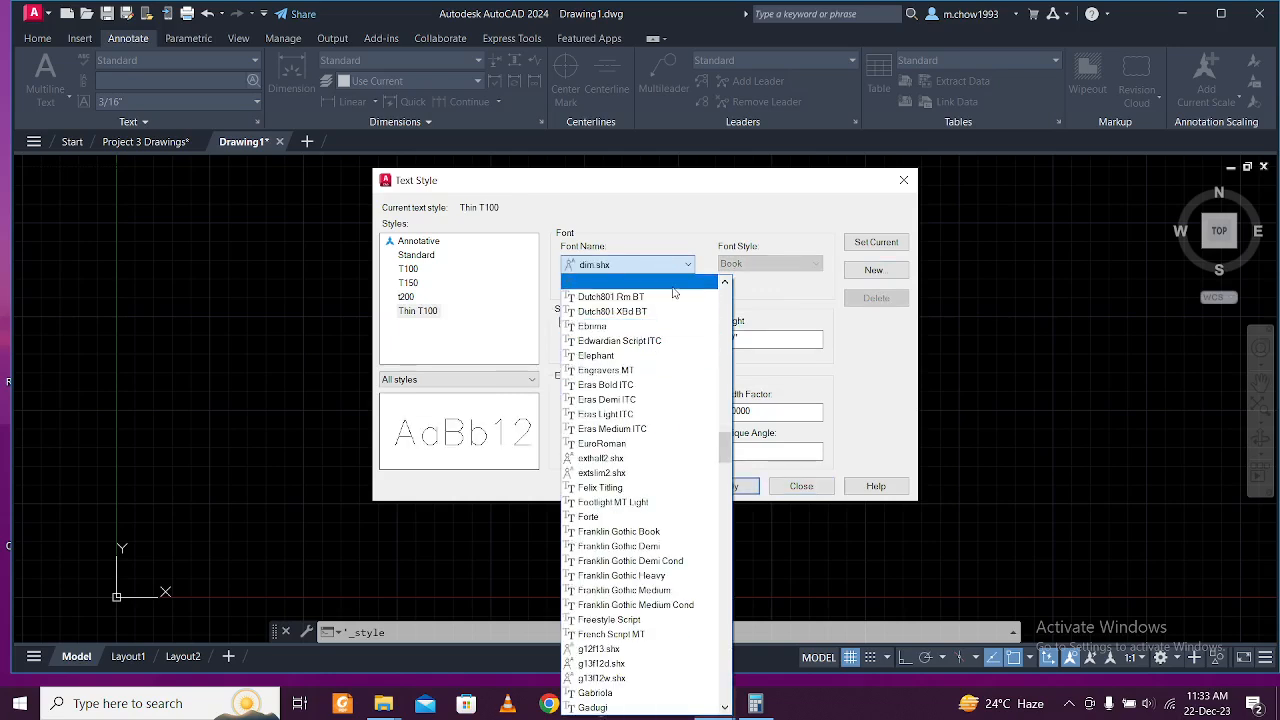
pyautogui.press('Return')
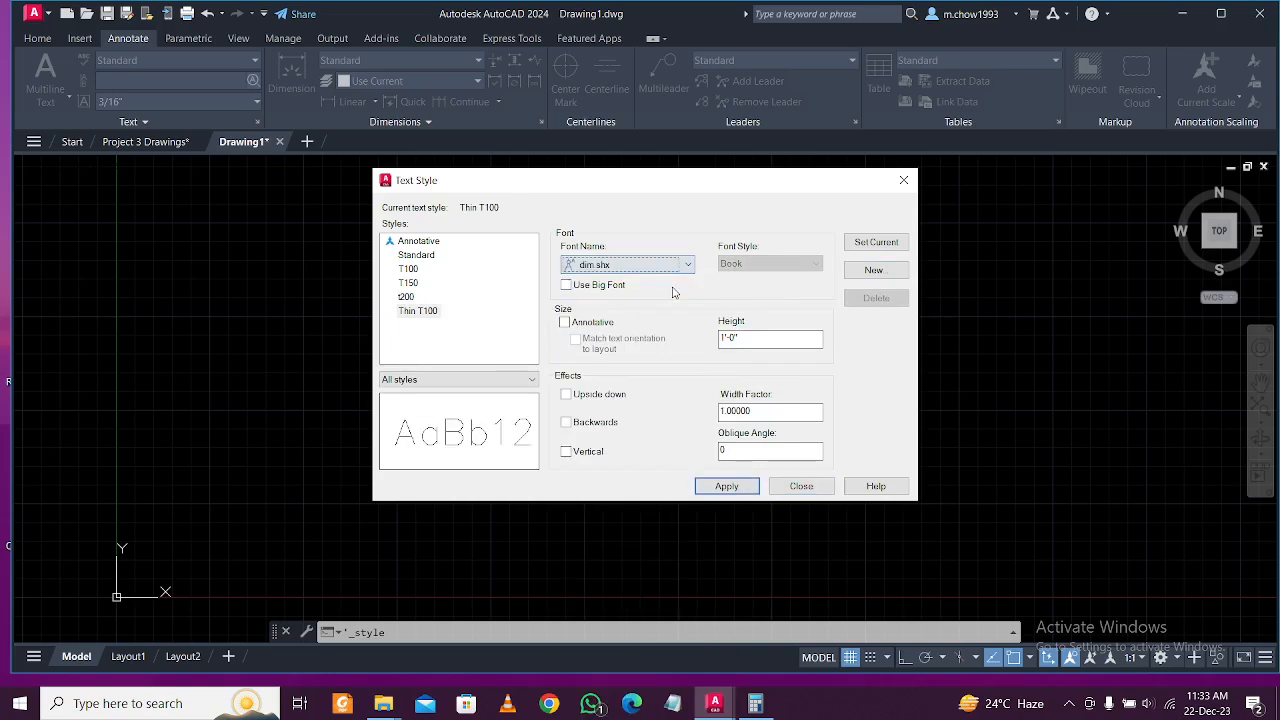
pyautogui.doubleClick(755, 337)
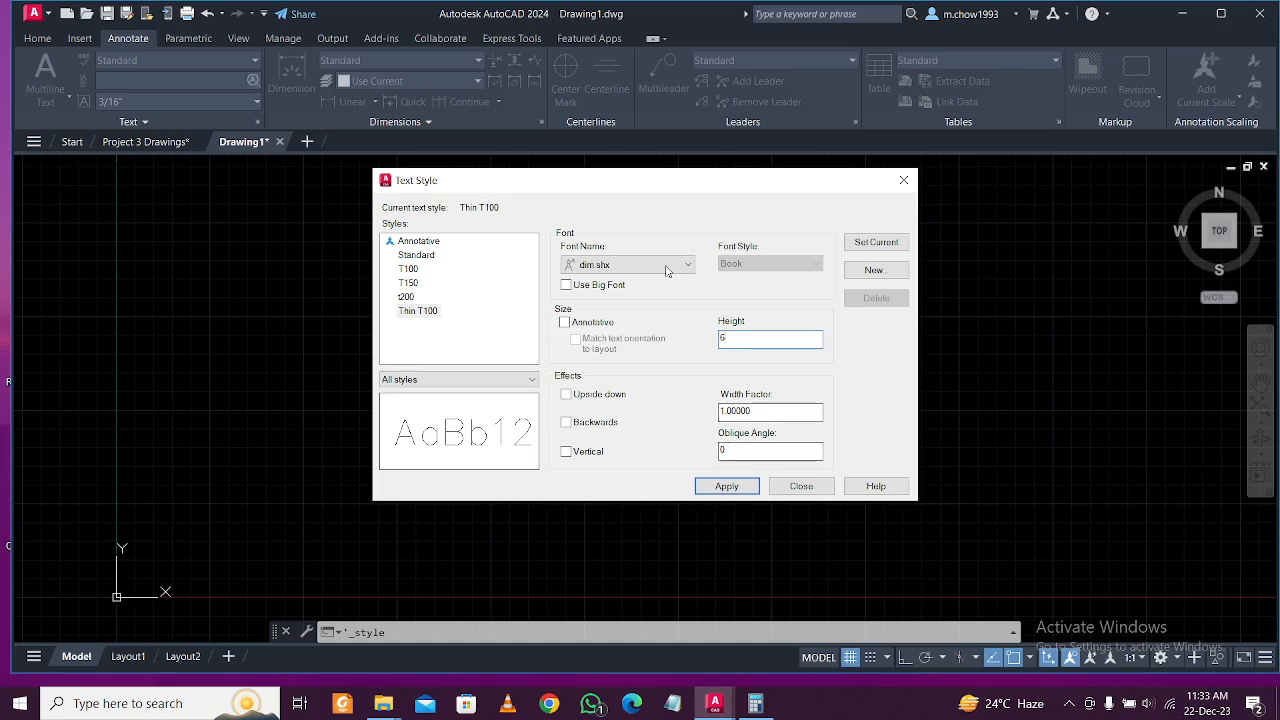
pyautogui.click(729, 487)
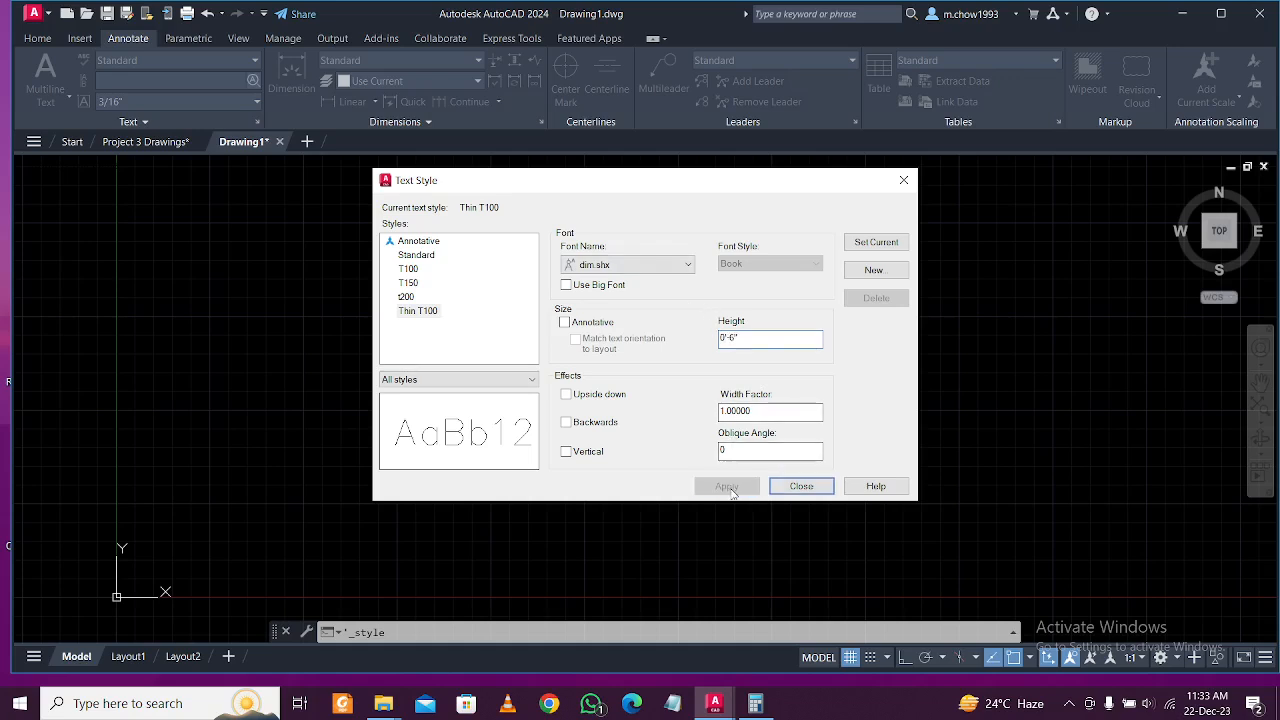
pyautogui.click(801, 486)
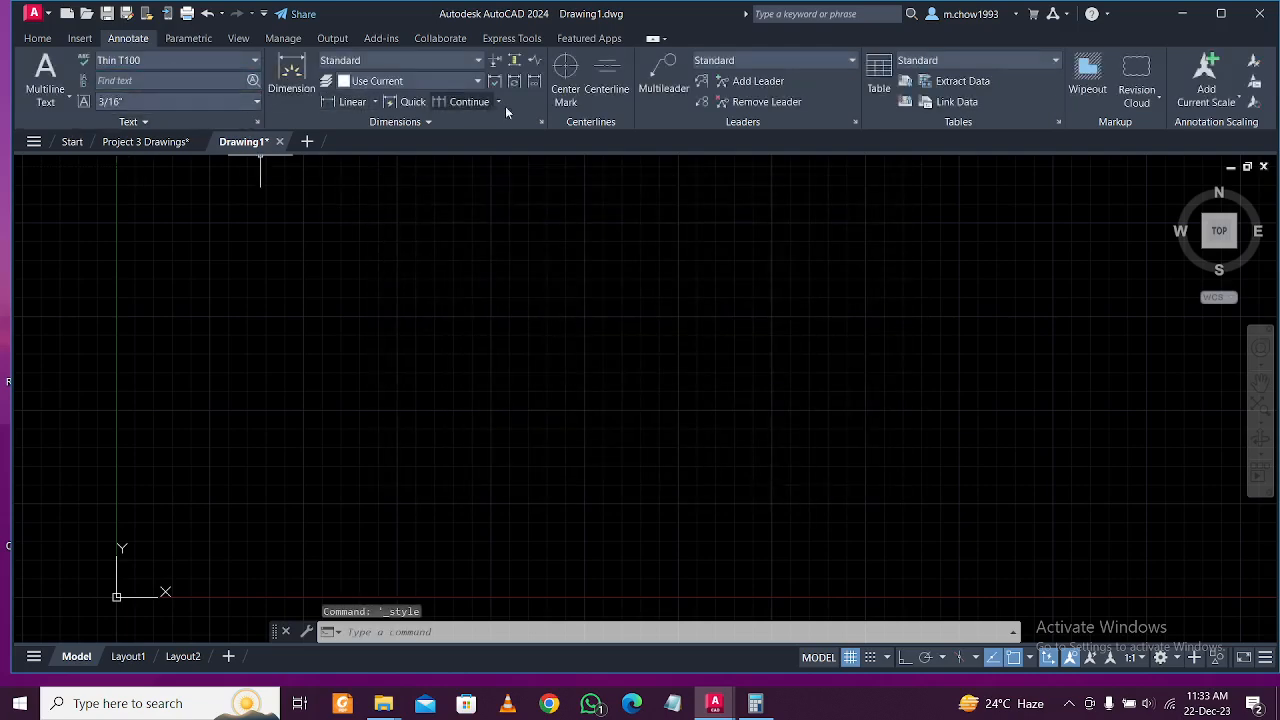
# Create a d100 dimension style with Architectural units at 1/32" precision.
pyautogui.click(542, 121)
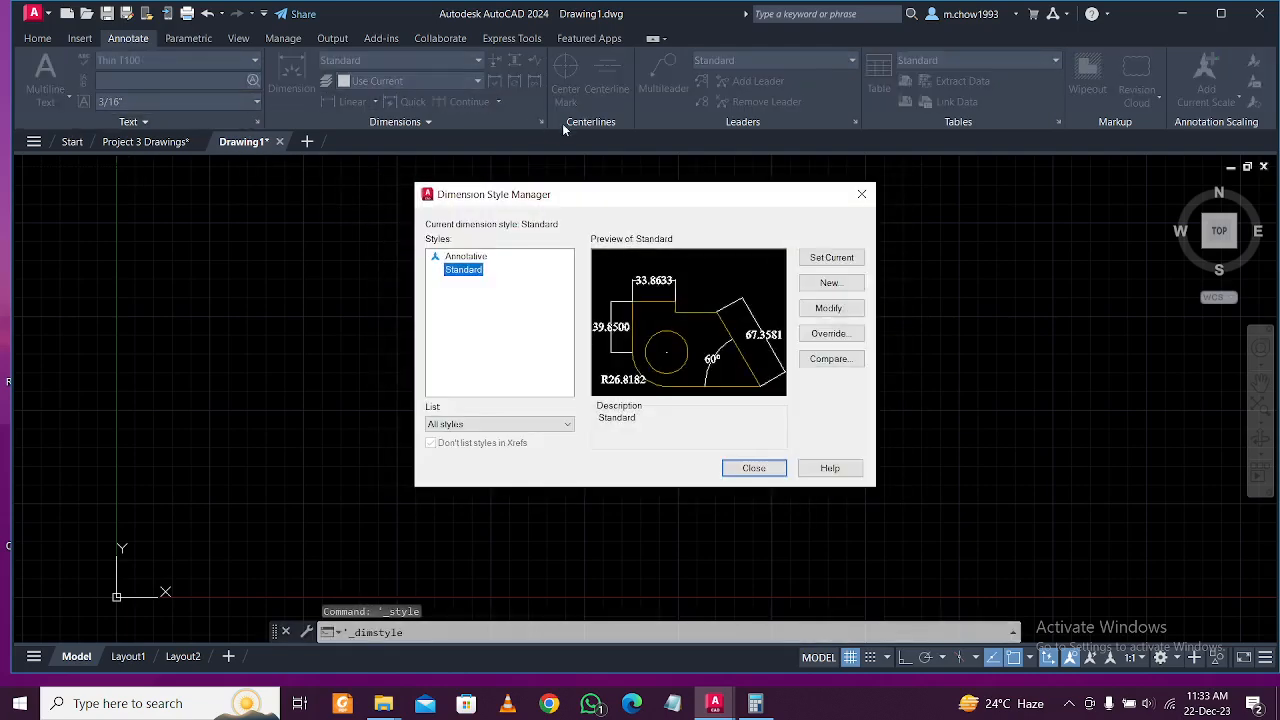
pyautogui.click(830, 283)
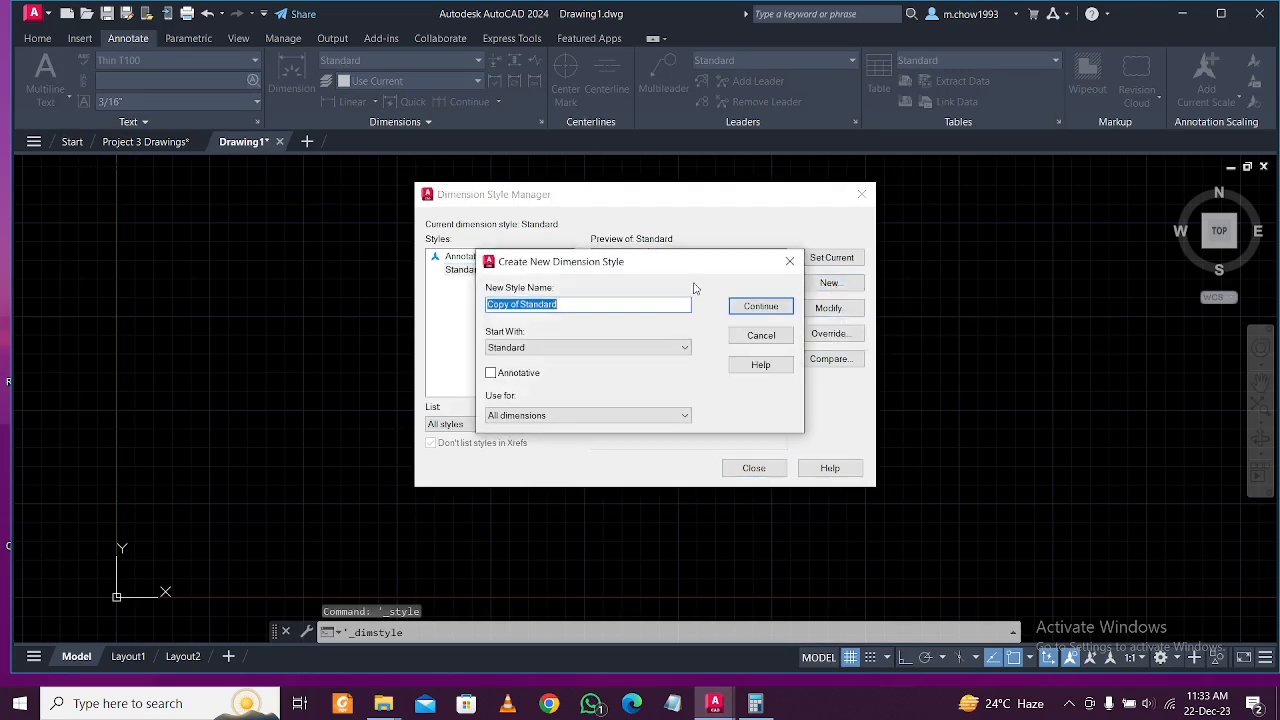
pyautogui.write('d100')
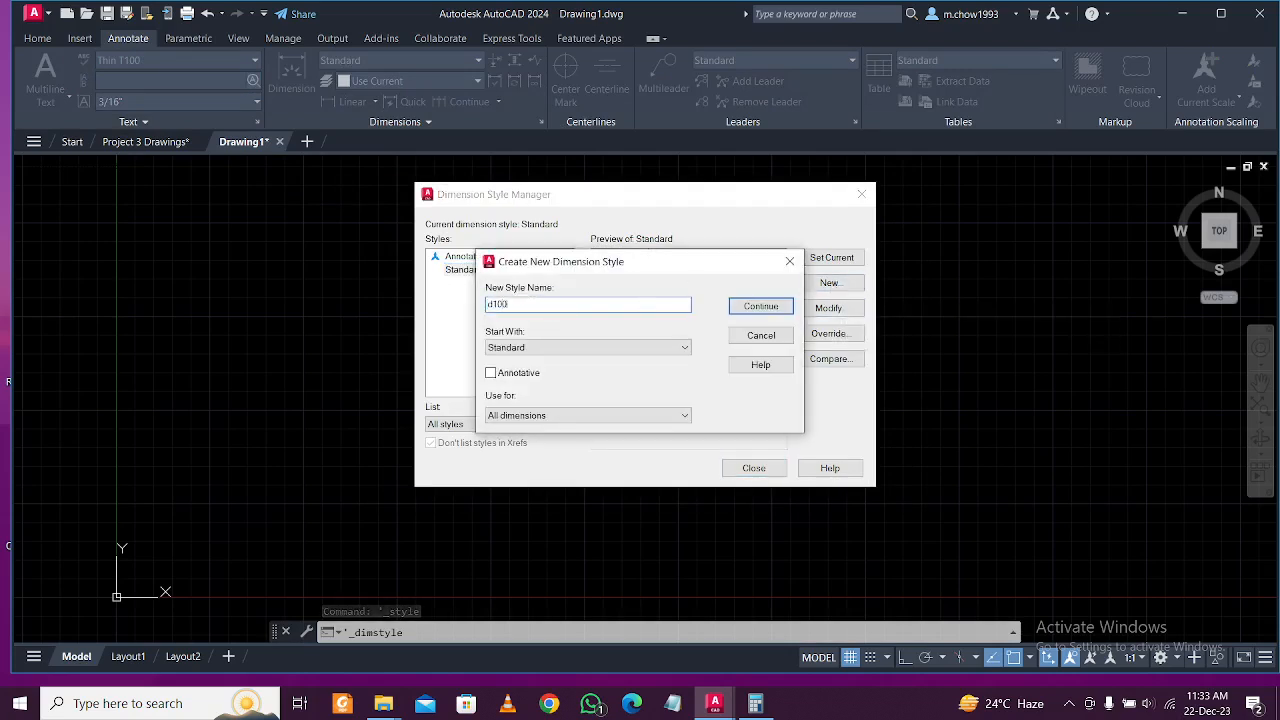
pyautogui.click(762, 307)
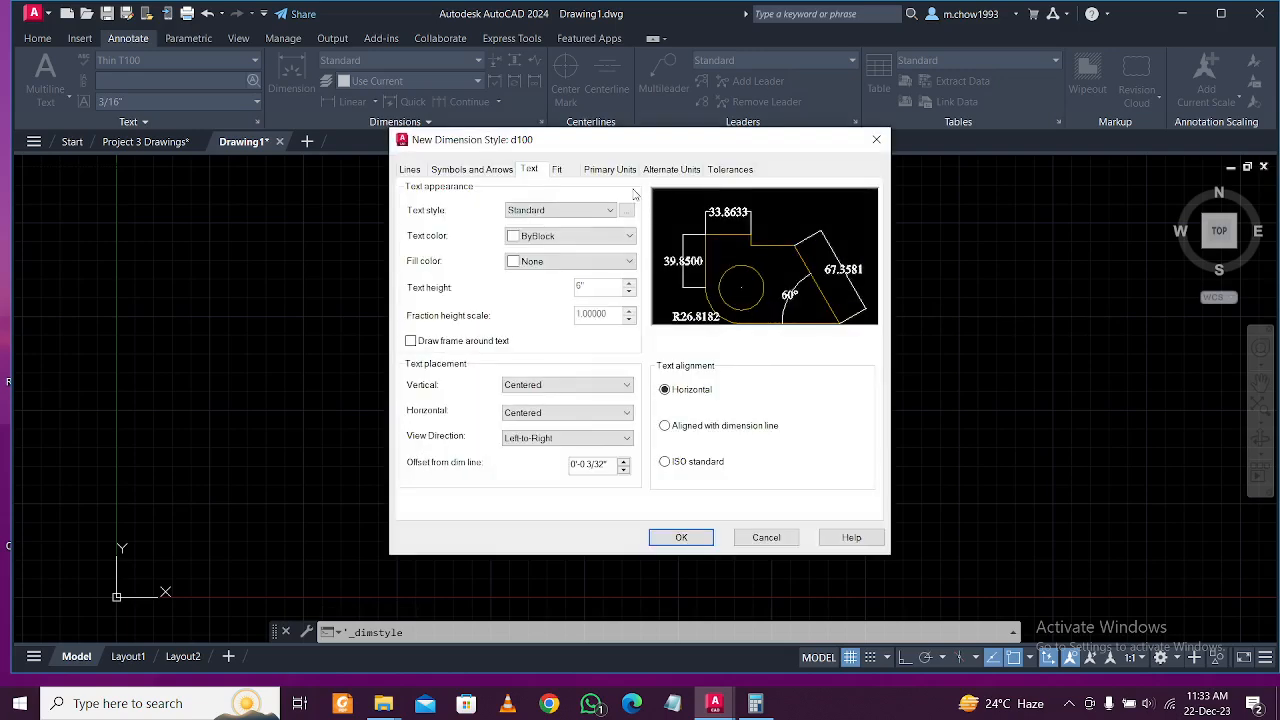
pyautogui.click(625, 174)
pyautogui.click(588, 204)
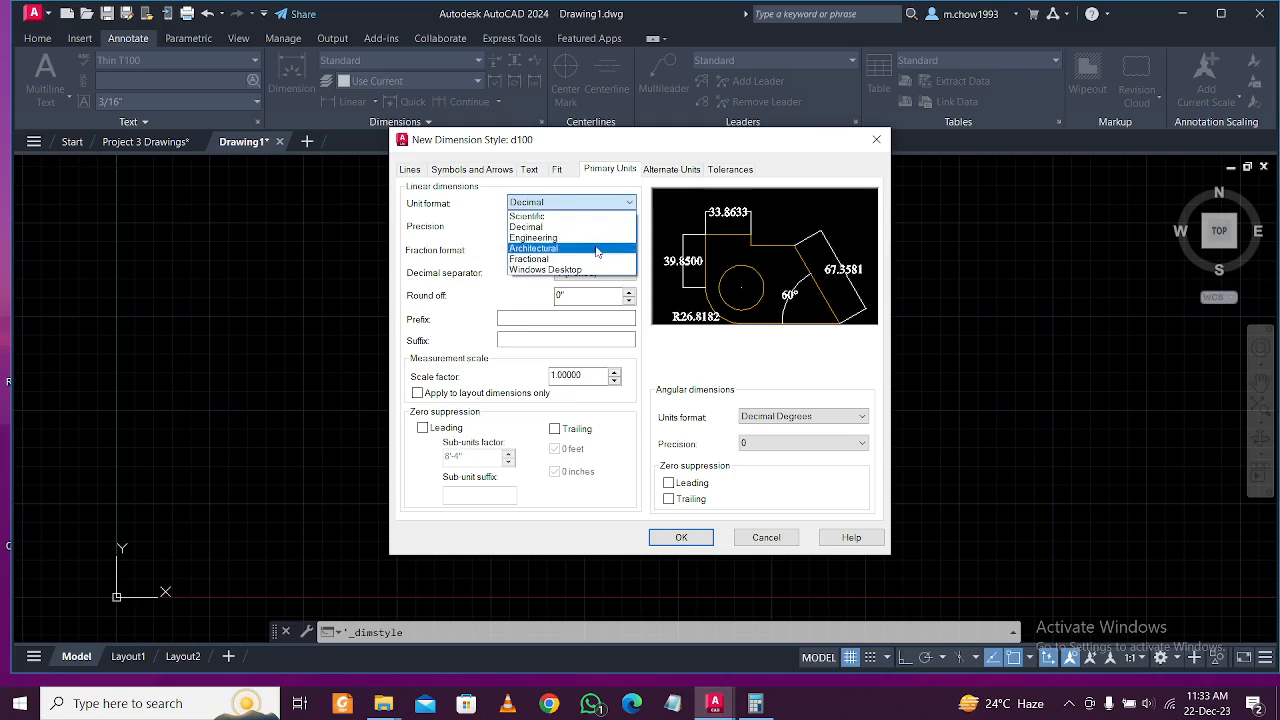
pyautogui.click(590, 248)
pyautogui.click(565, 226)
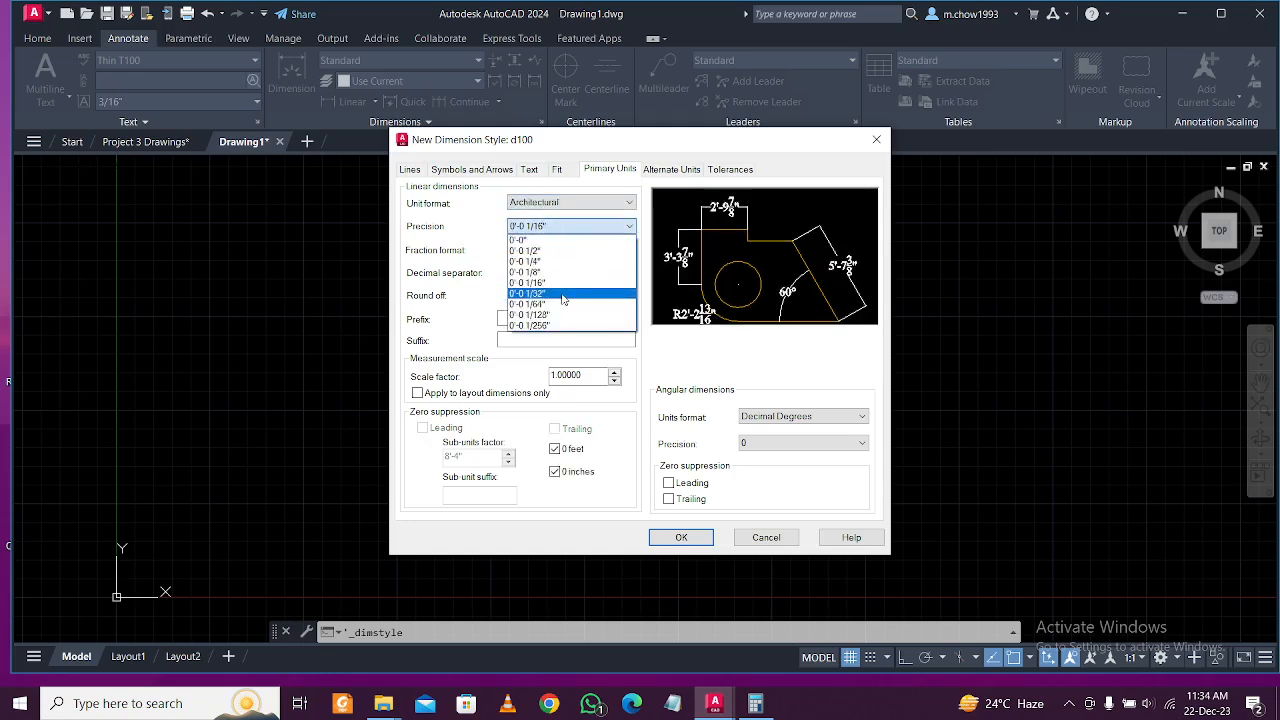
pyautogui.click(560, 293)
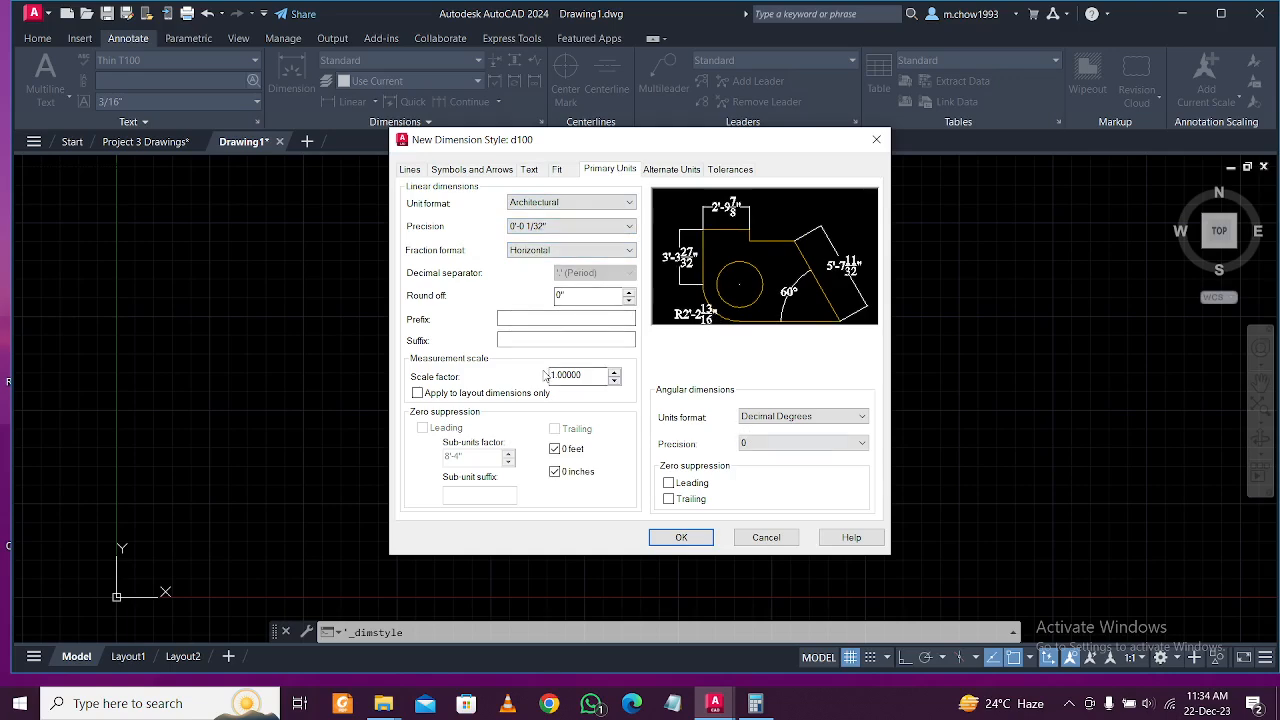
# Align d100's text with the dimension line, use T100 text, and set arrow size 6.
pyautogui.click(557, 169)
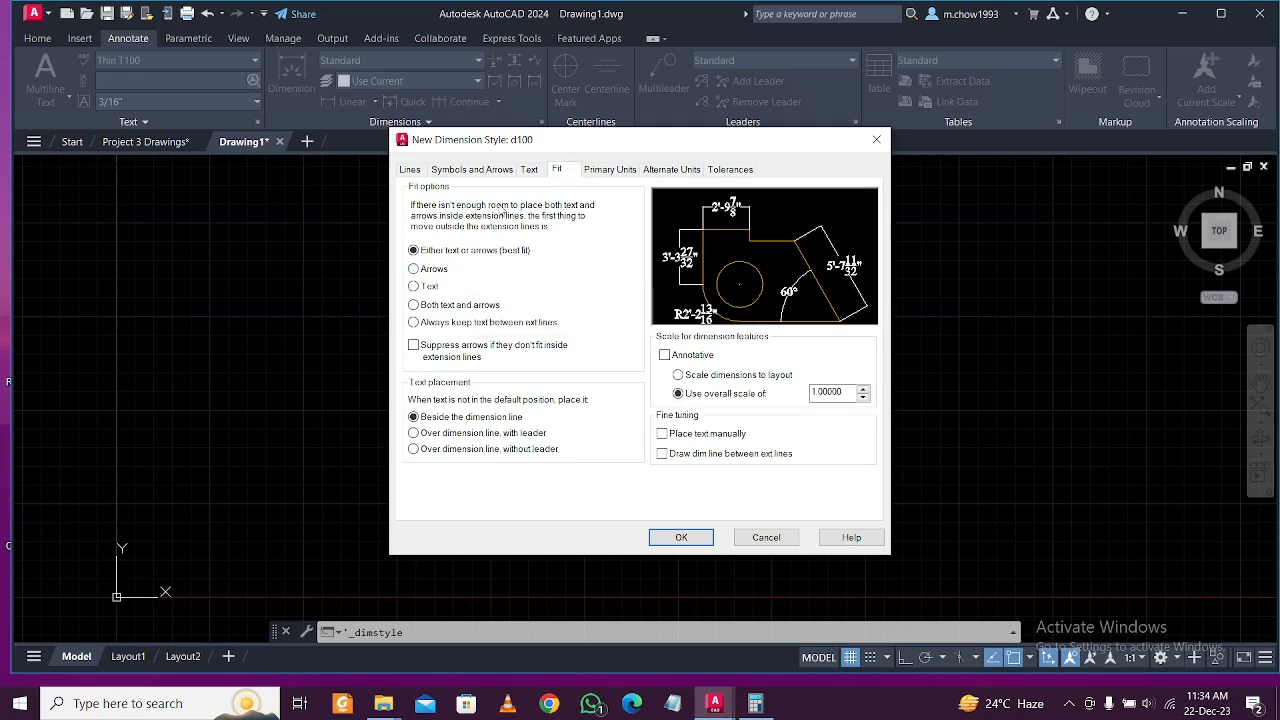
pyautogui.click(529, 171)
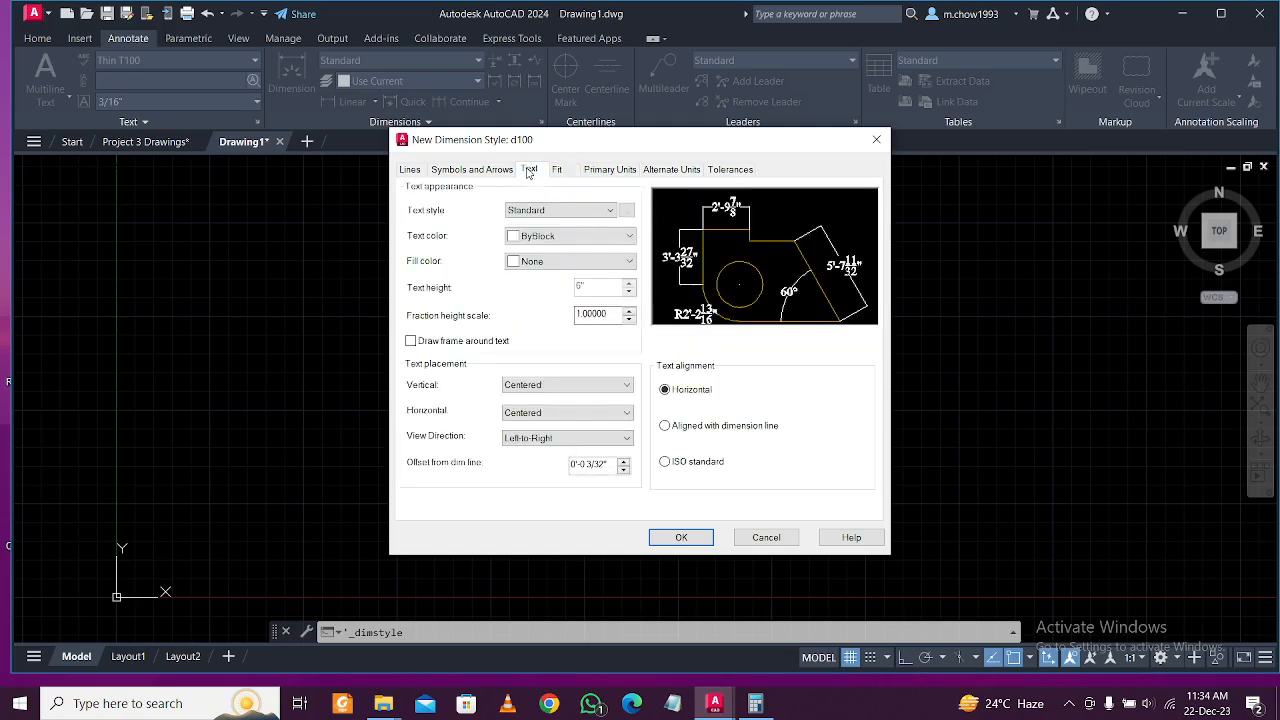
pyautogui.click(676, 426)
pyautogui.click(570, 212)
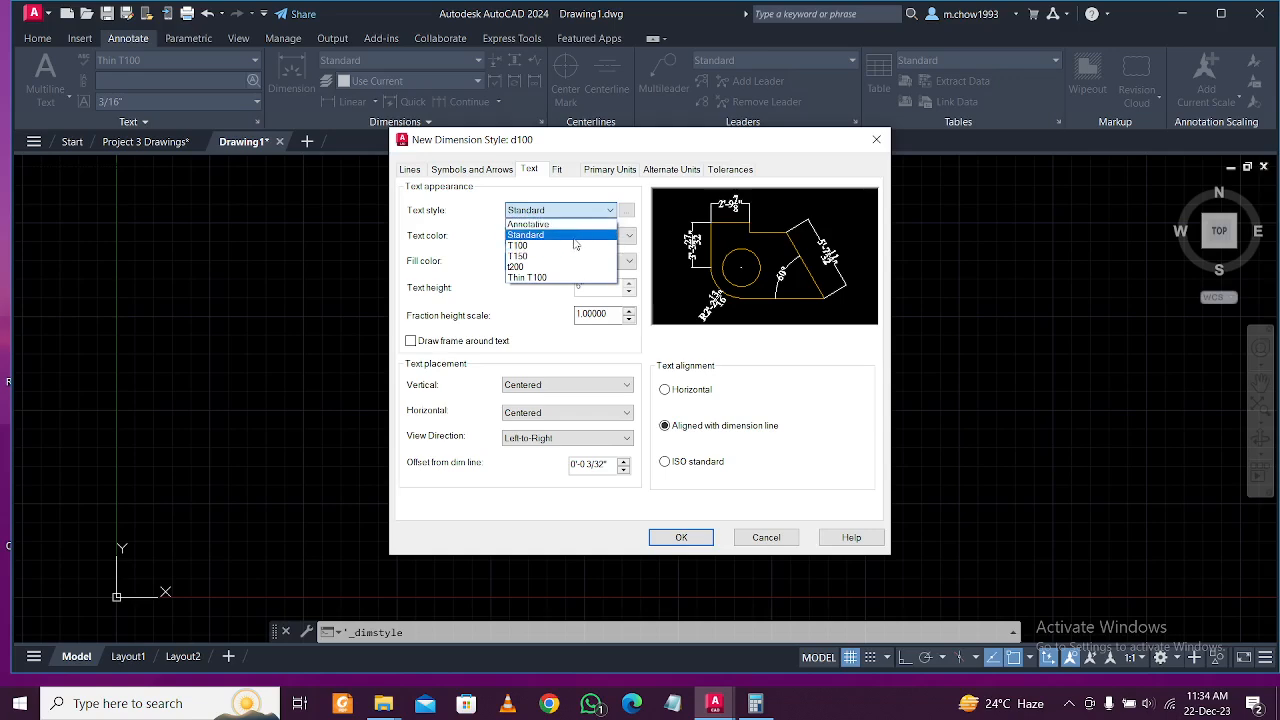
pyautogui.click(575, 245)
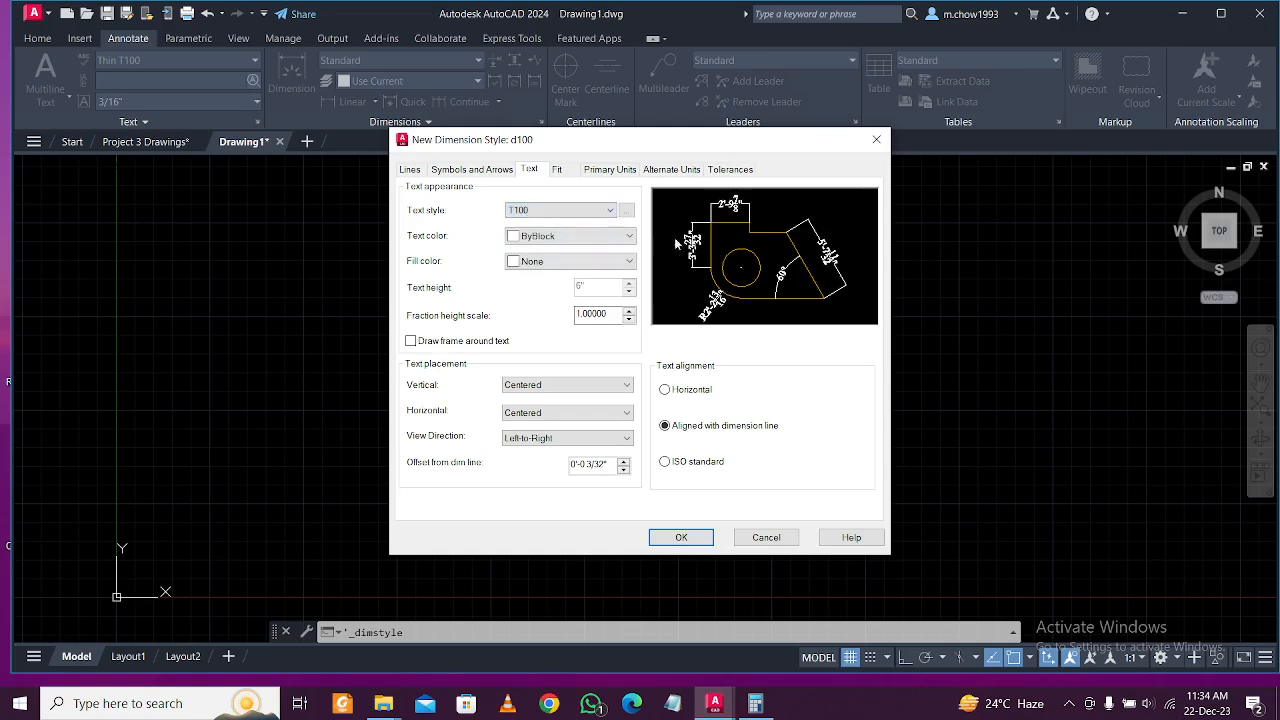
pyautogui.click(488, 170)
pyautogui.click(421, 332)
pyautogui.doubleClick(421, 332)
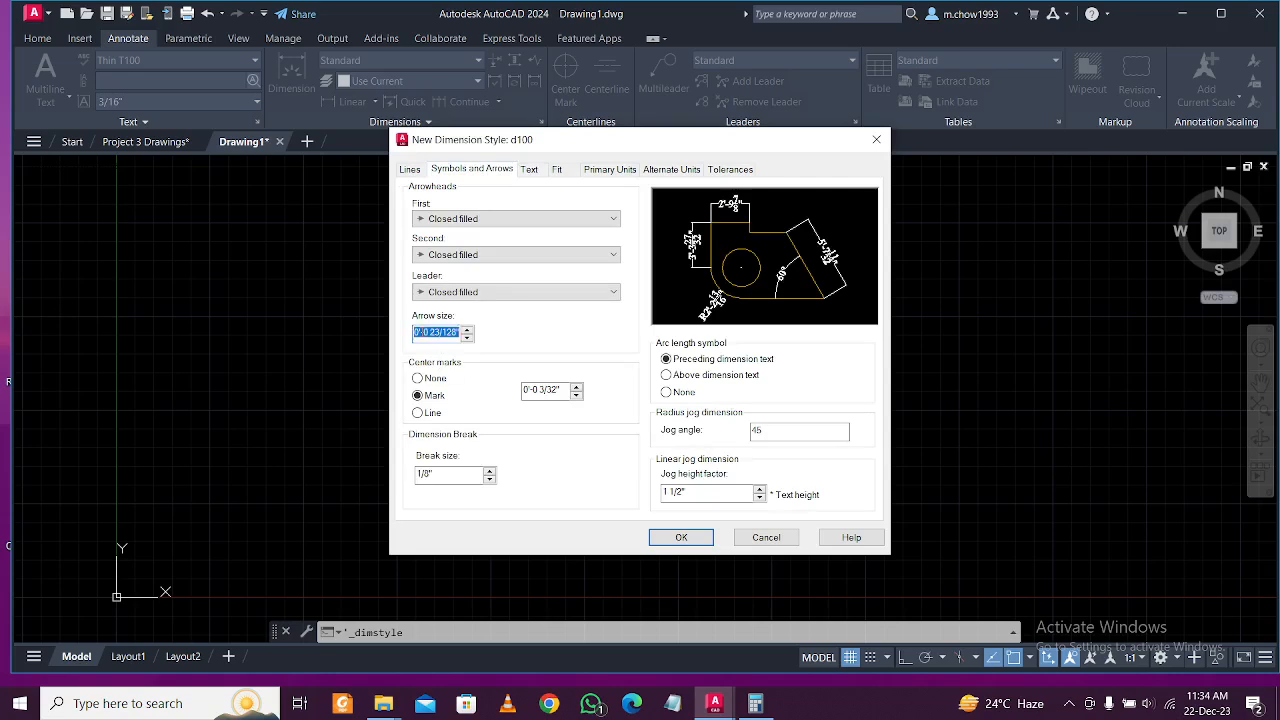
pyautogui.write('6')
# Set d100's dimension line and extension line colours to ByLayer.
pyautogui.click(410, 170)
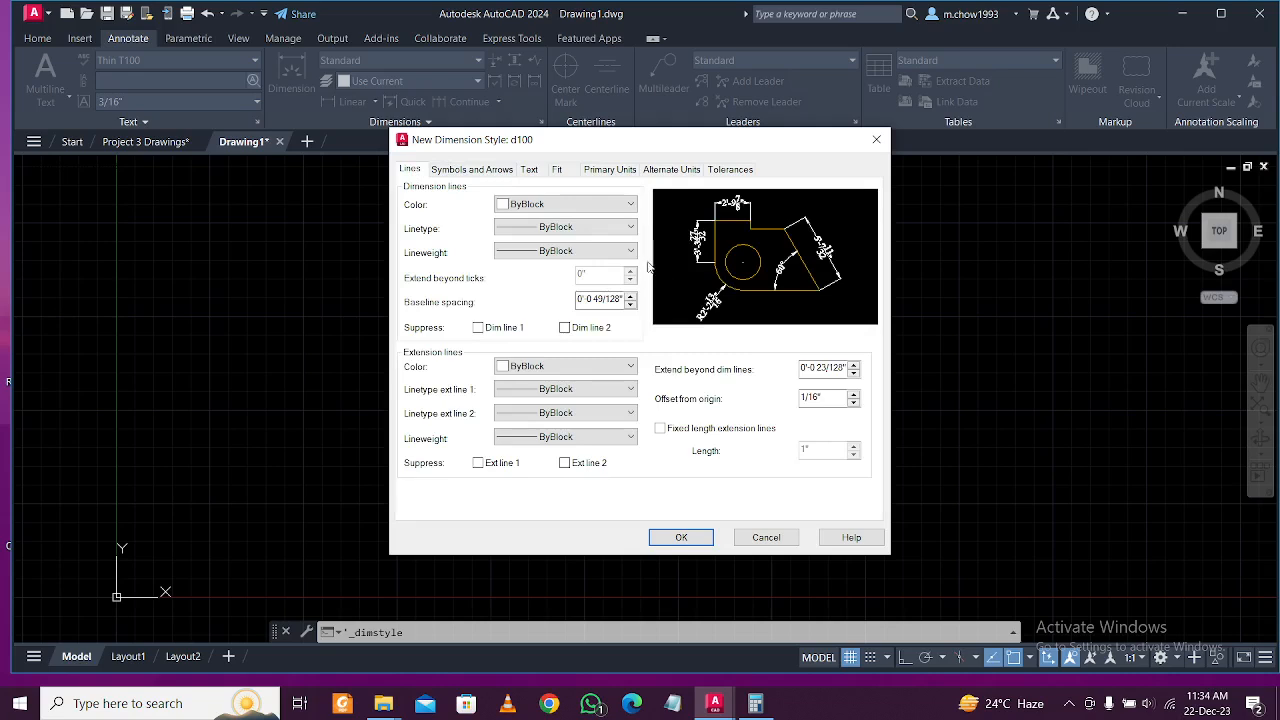
pyautogui.click(570, 205)
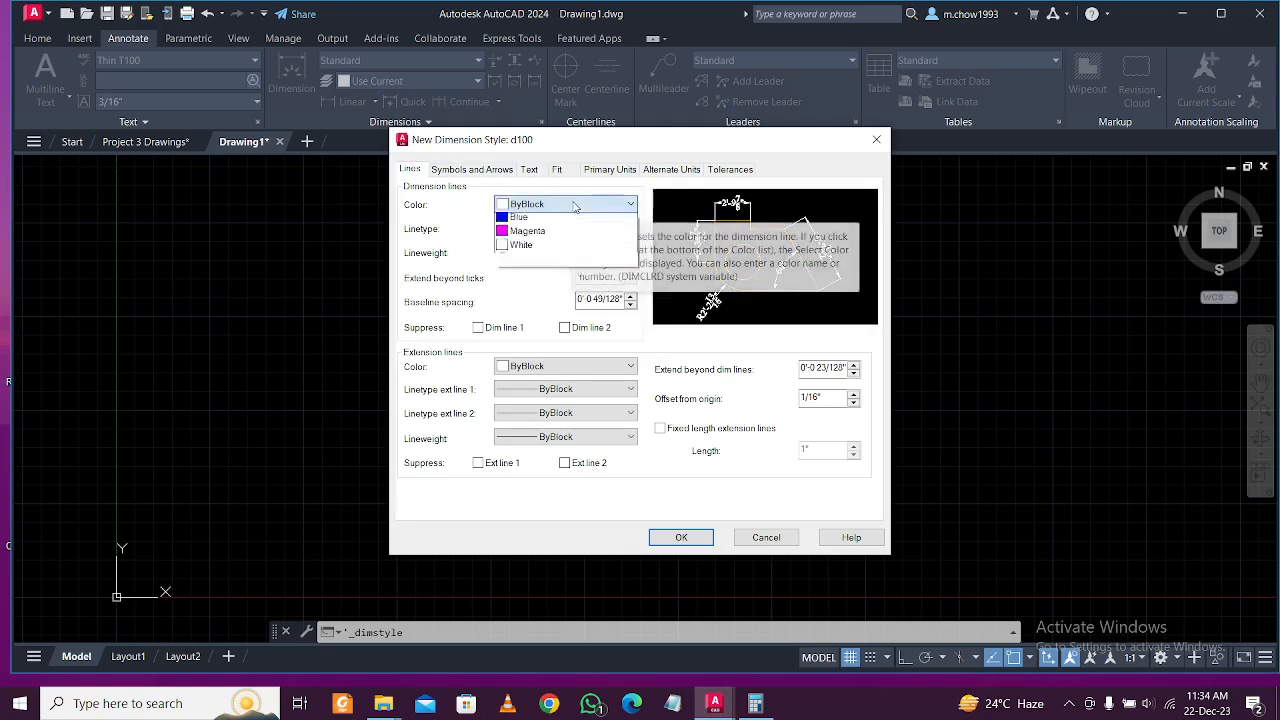
pyautogui.click(566, 230)
pyautogui.click(575, 367)
pyautogui.click(580, 390)
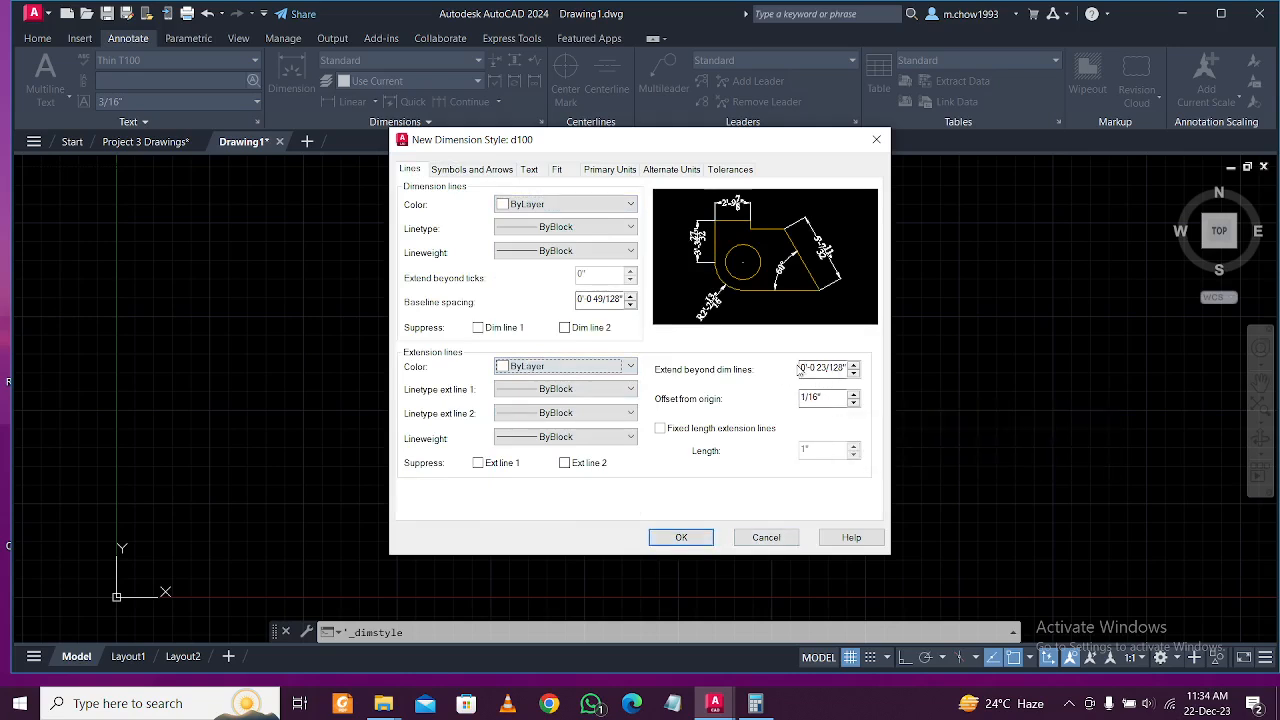
pyautogui.moveTo(815, 367); pyautogui.dragTo(846, 367)
# Save d100, then create d150 based on it with T150 dimension text.
pyautogui.click(680, 538)
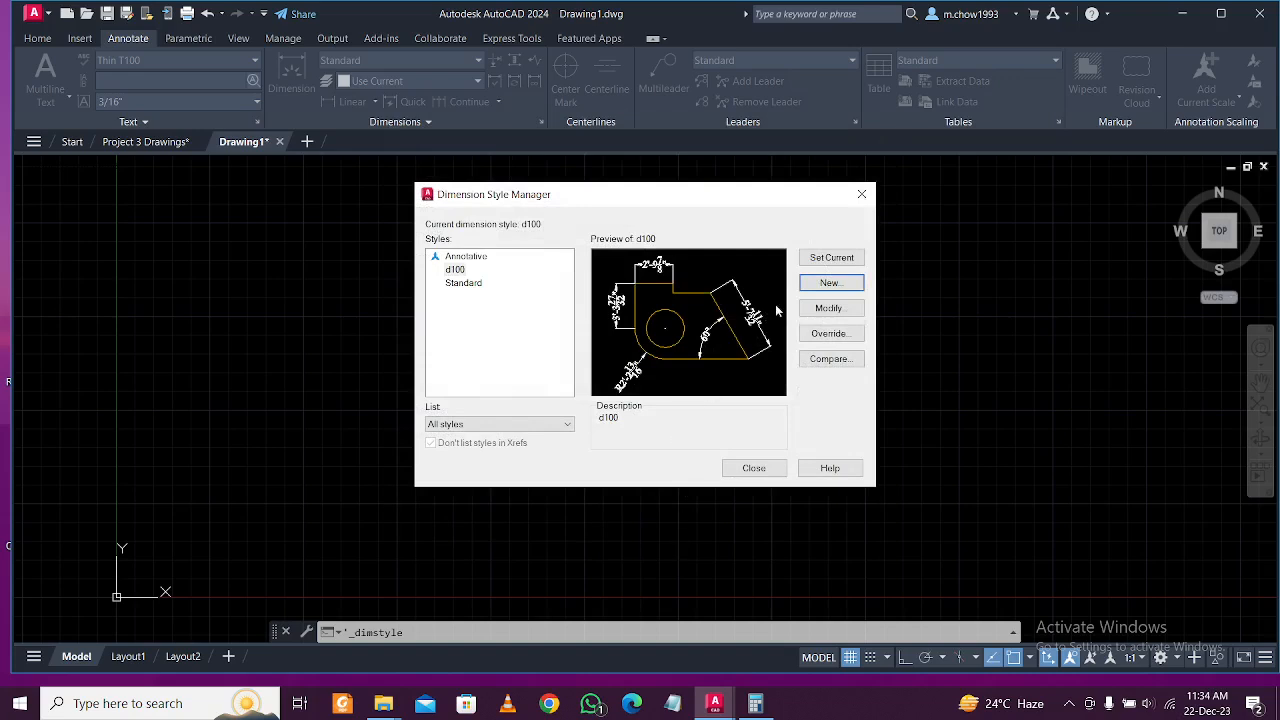
pyautogui.click(826, 284)
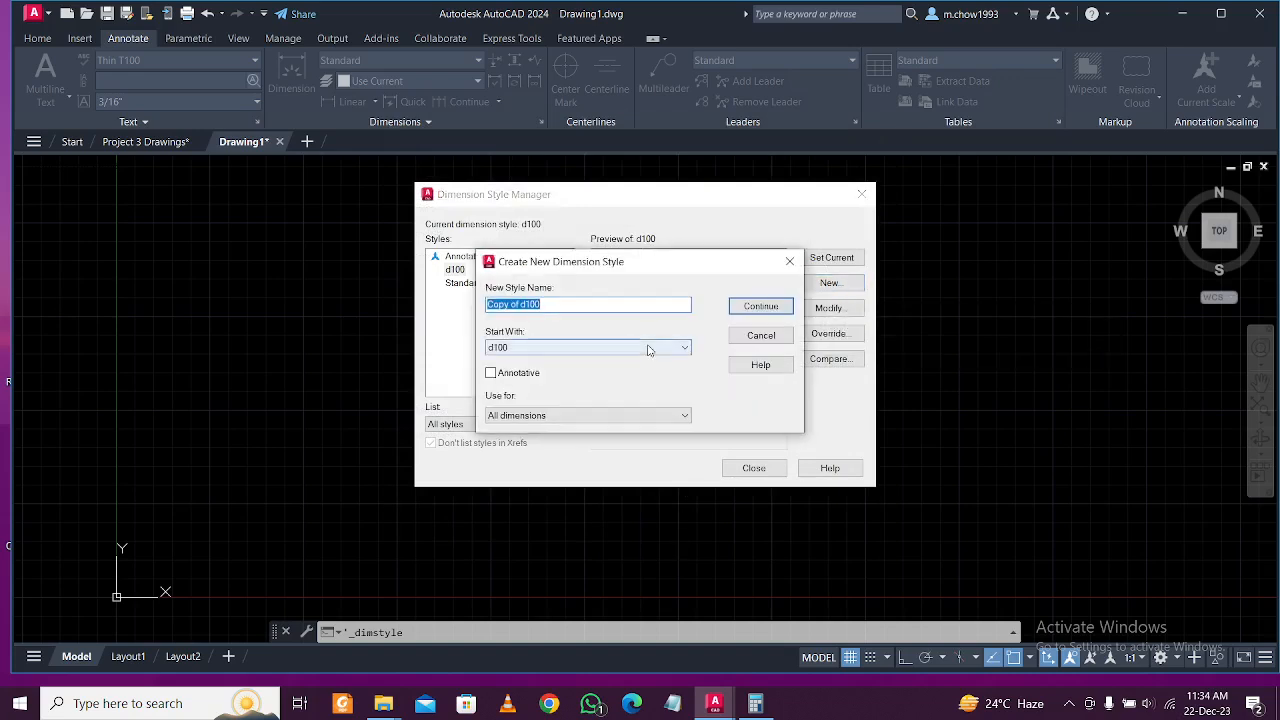
pyautogui.write('d150')
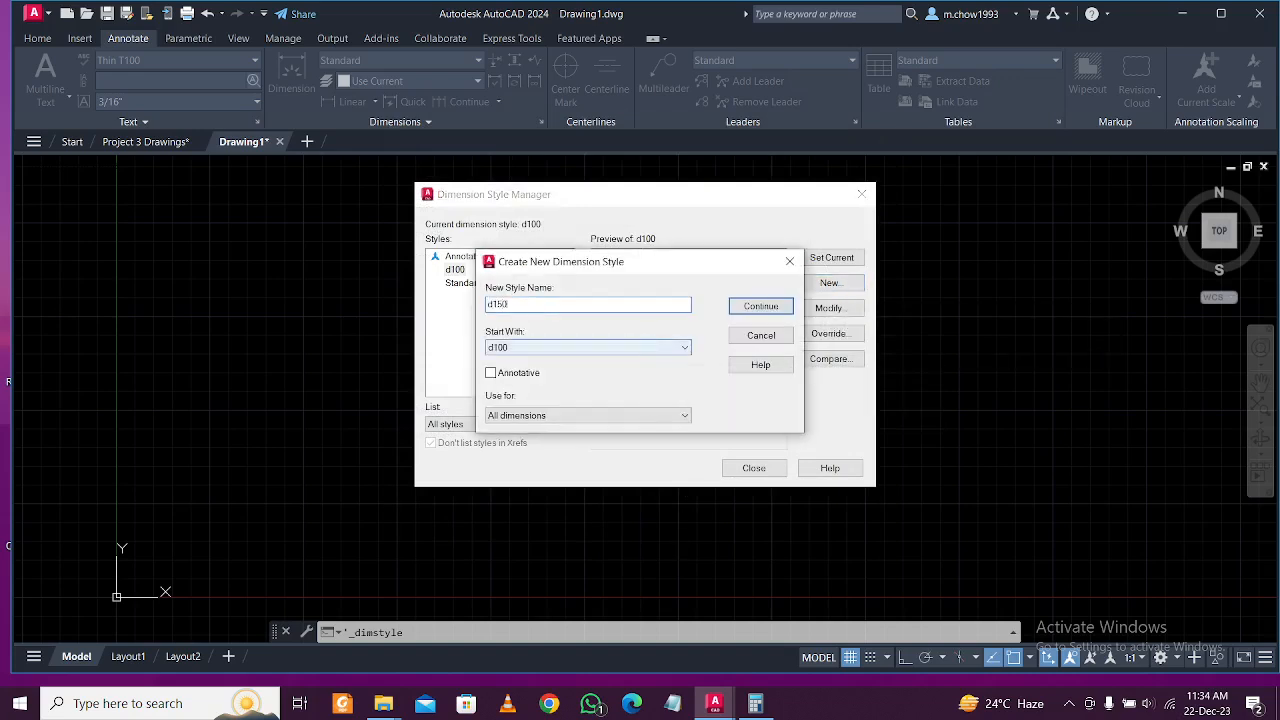
pyautogui.click(758, 307)
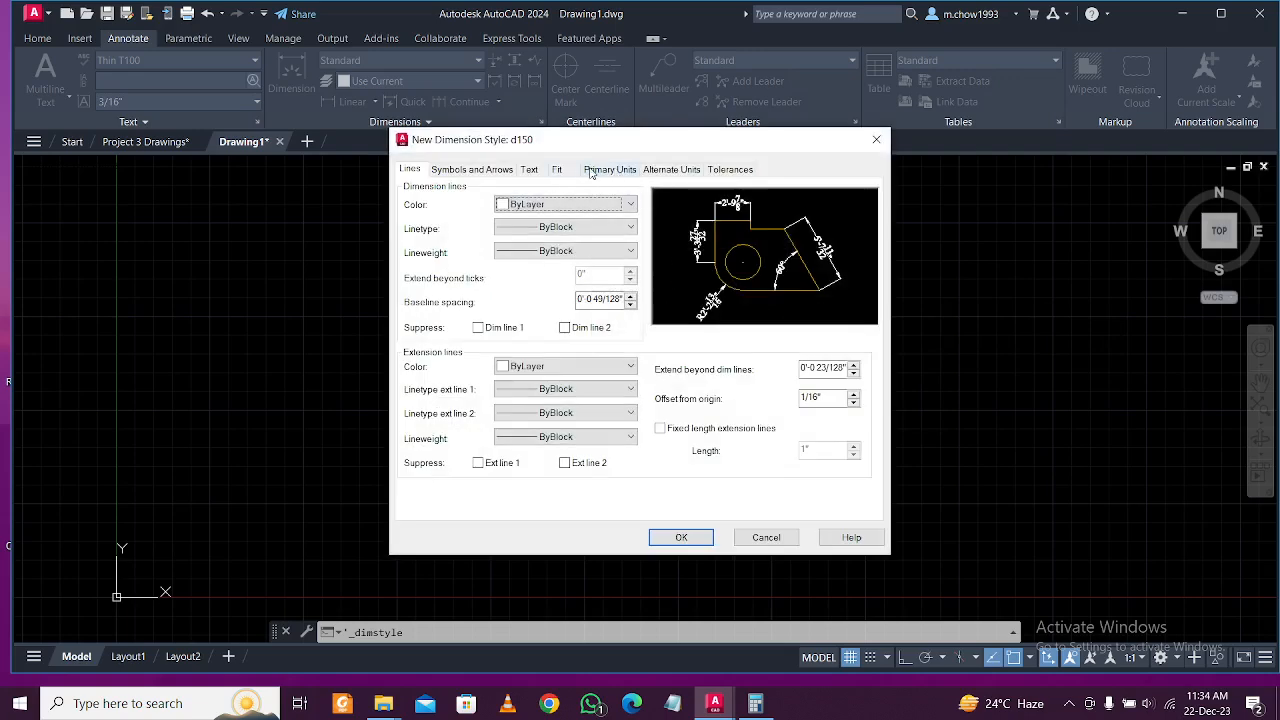
pyautogui.click(529, 169)
pyautogui.click(531, 211)
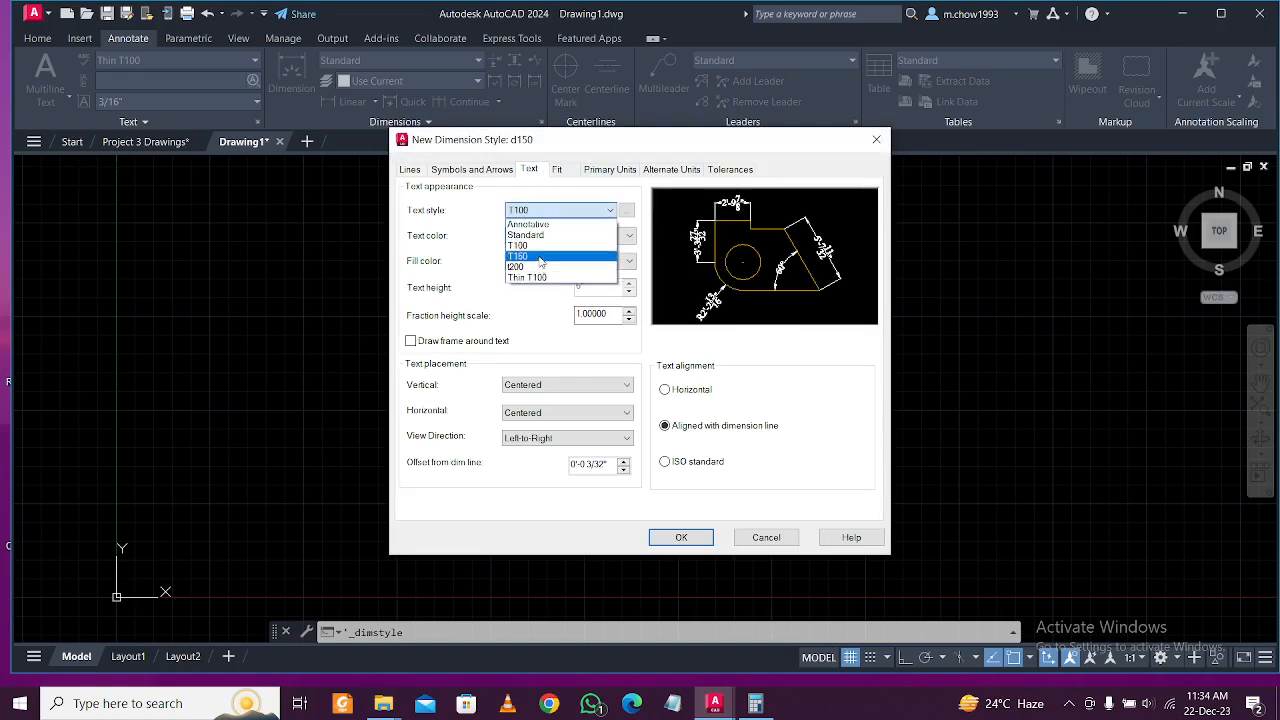
pyautogui.click(540, 257)
pyautogui.click(681, 538)
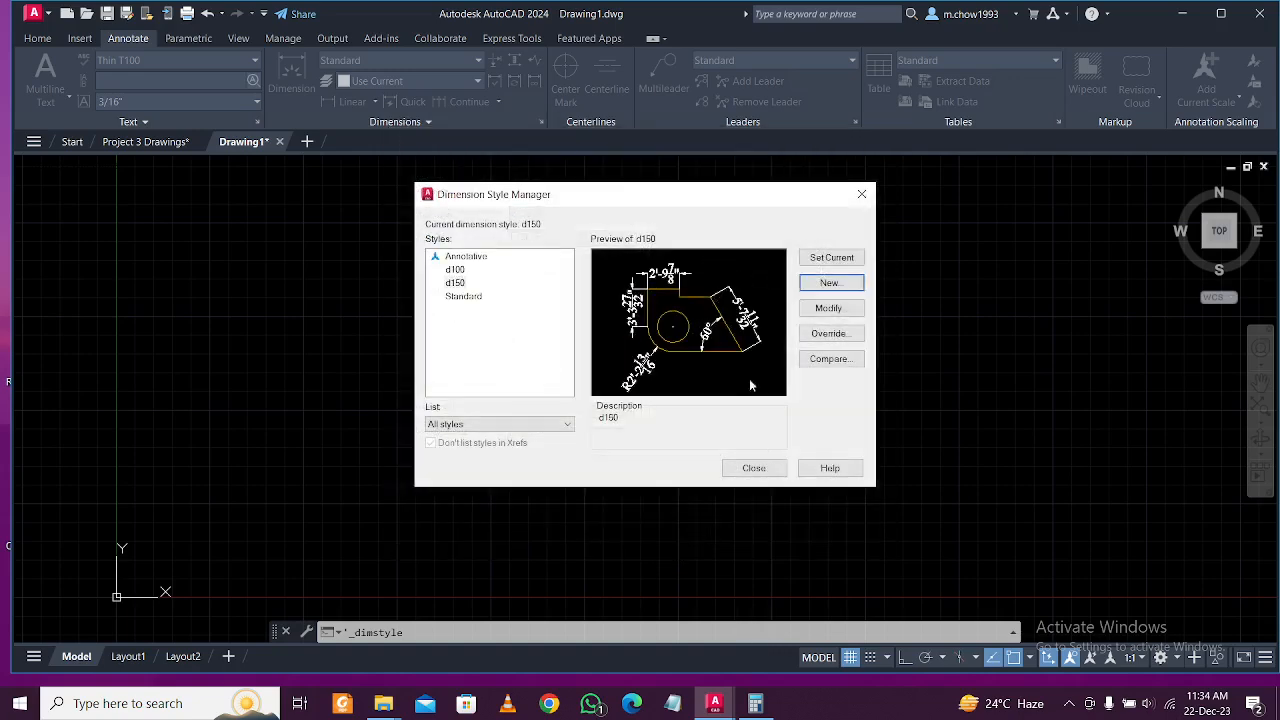
# Create a D200 dimension style based on d150 that uses the t200 text style.
pyautogui.click(820, 285)
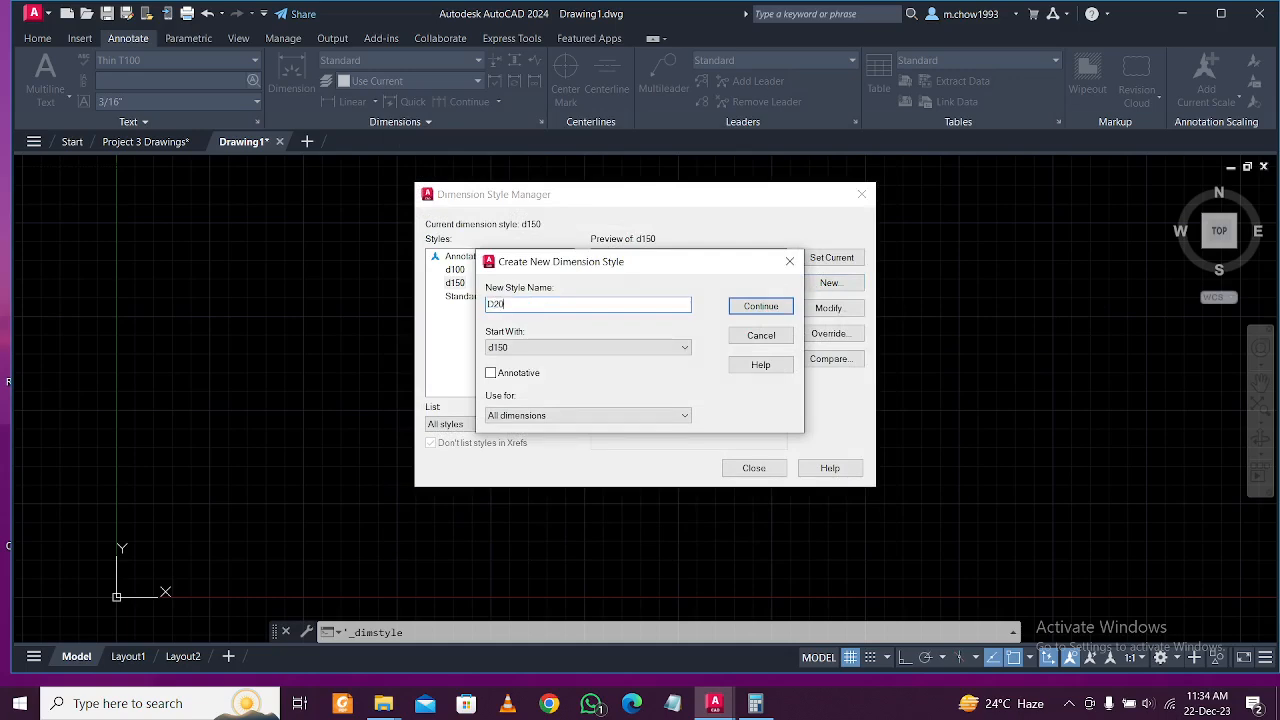
pyautogui.click(762, 306)
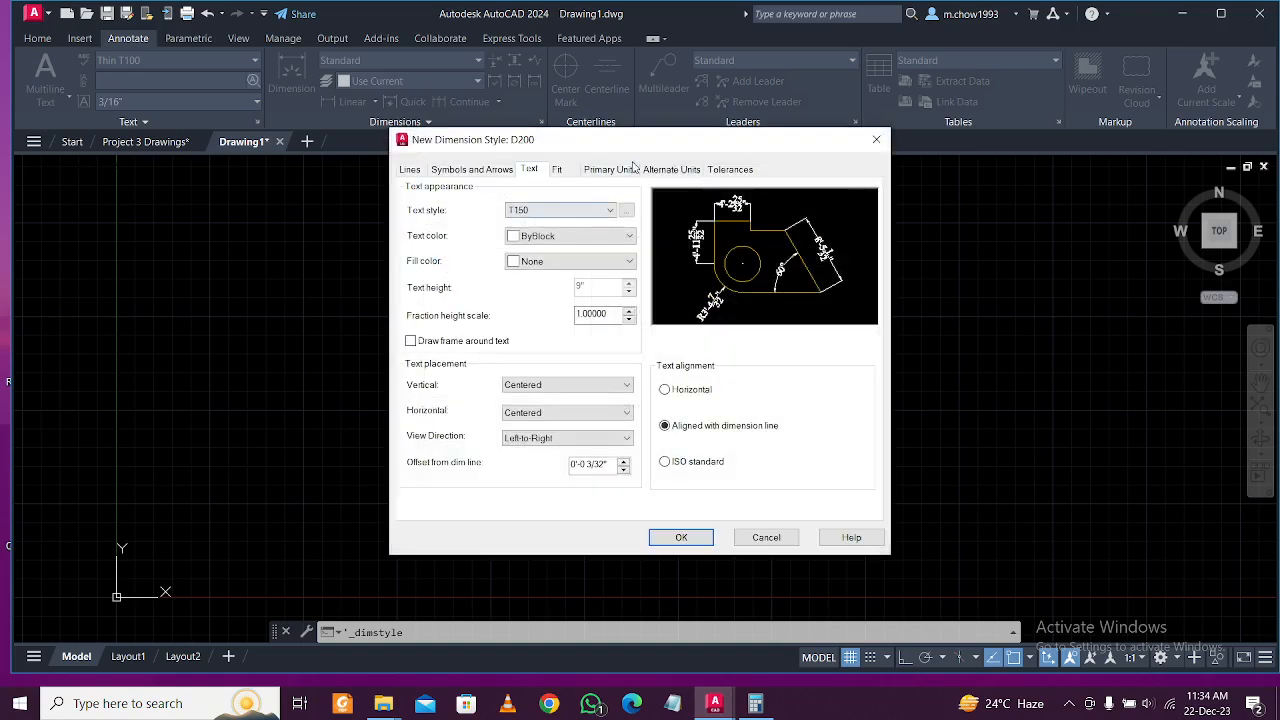
pyautogui.click(562, 211)
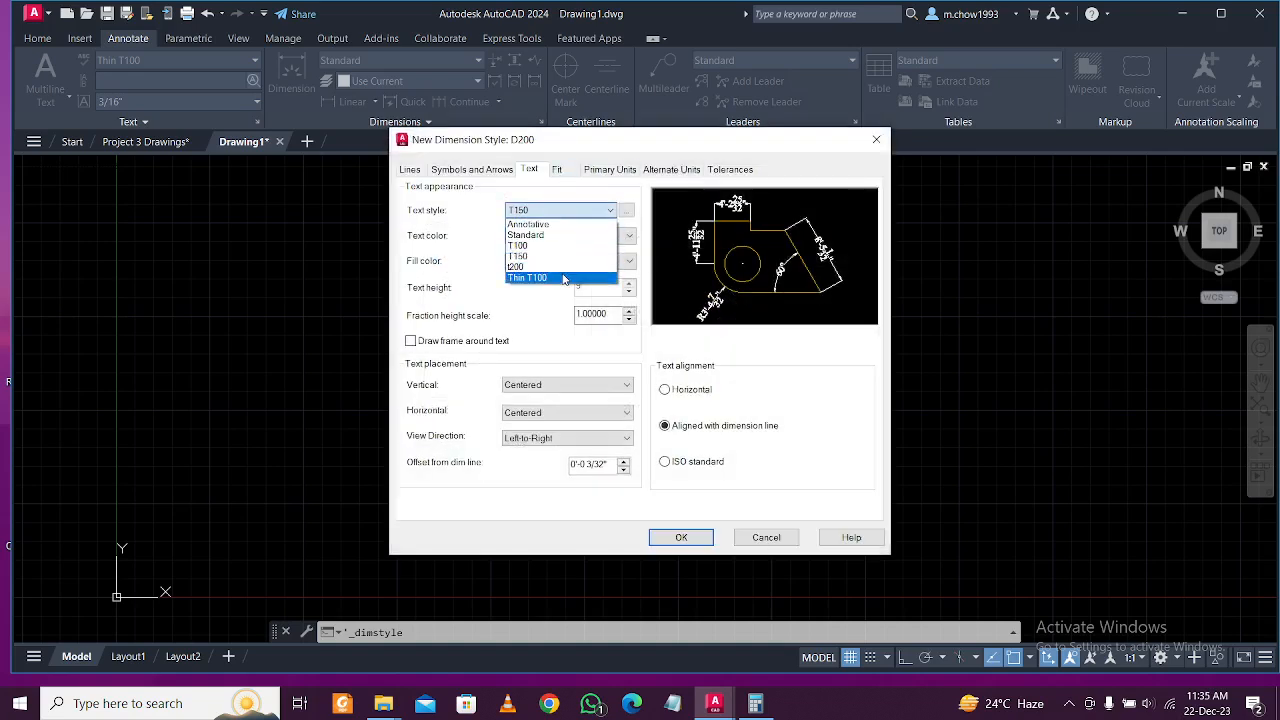
pyautogui.click(572, 268)
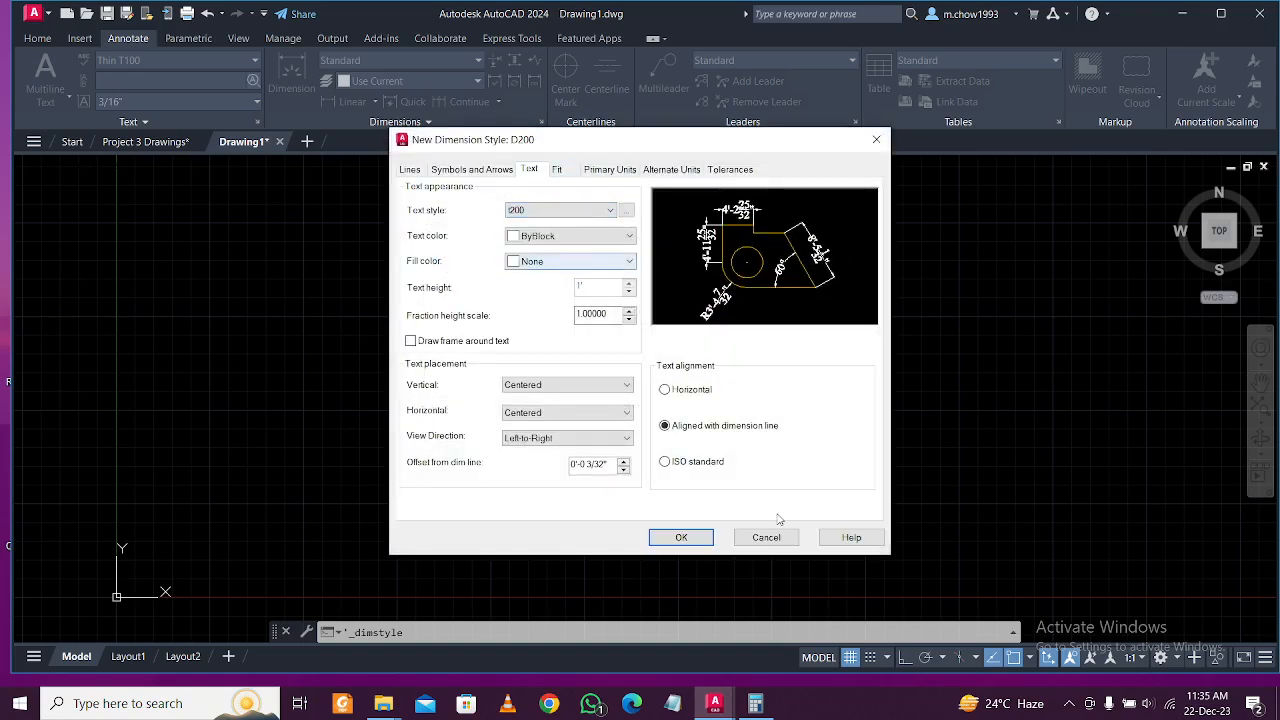
pyautogui.click(681, 538)
# Make d100 the current dimension style and close the Dimension Style Manager.
pyautogui.click(457, 270)
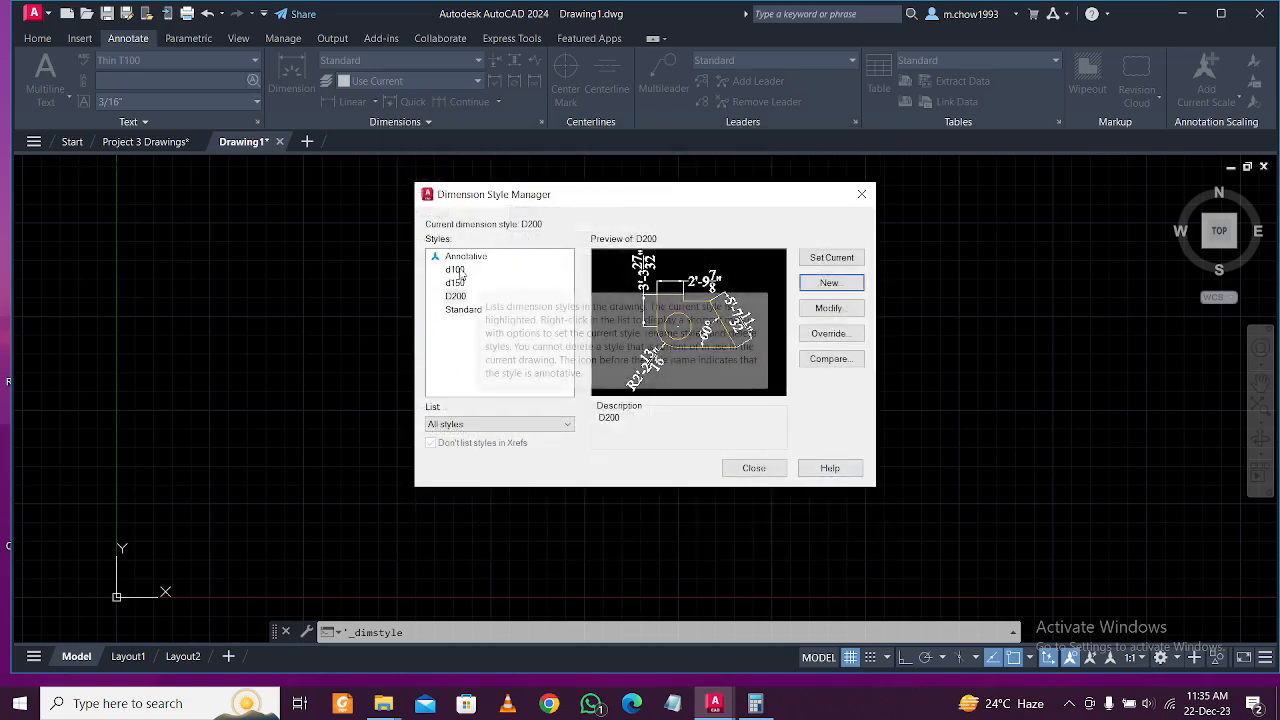
pyautogui.click(846, 264)
pyautogui.click(752, 469)
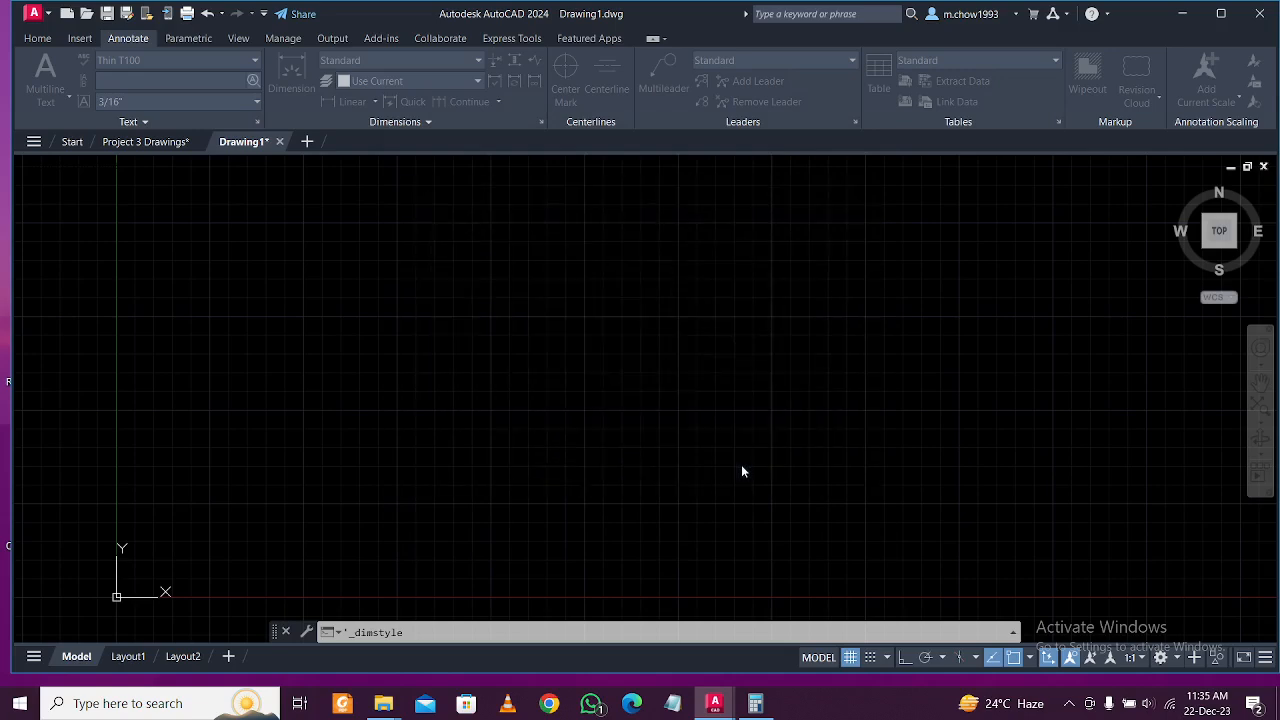
pyautogui.click(855, 123)
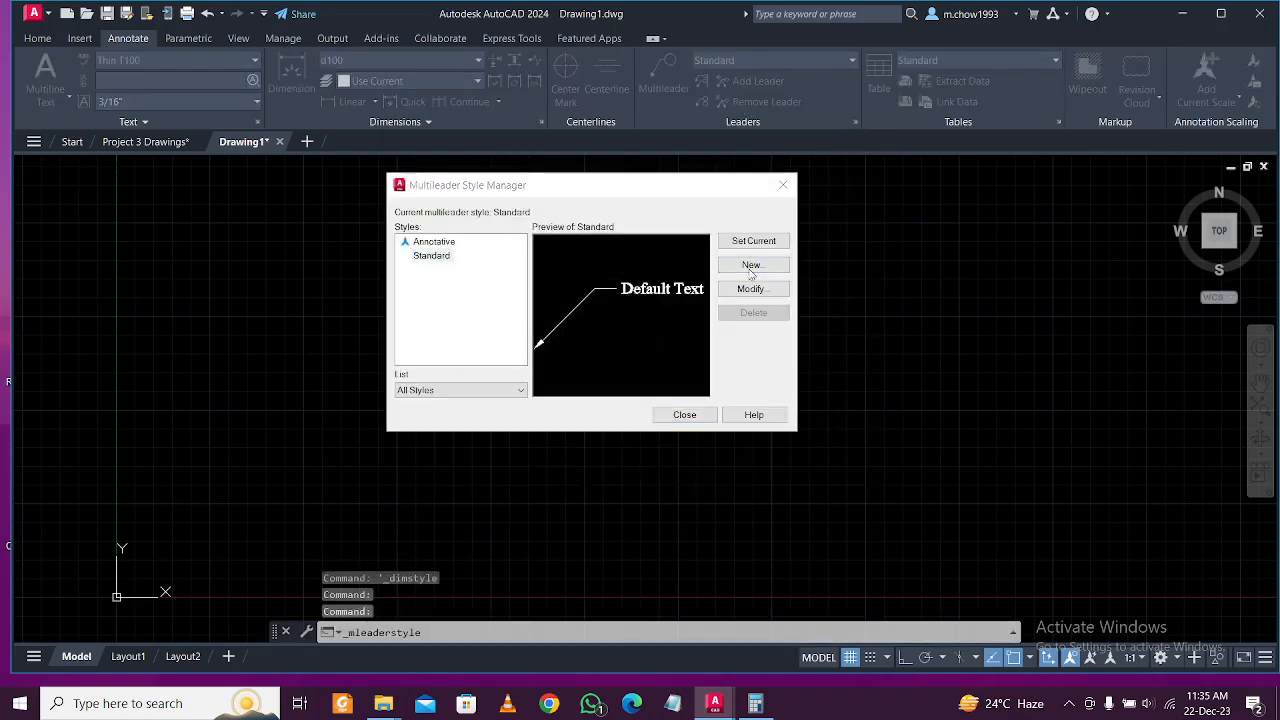
# Start a new multileader style named L100.
pyautogui.click(751, 265)
pyautogui.press('BackSpace')
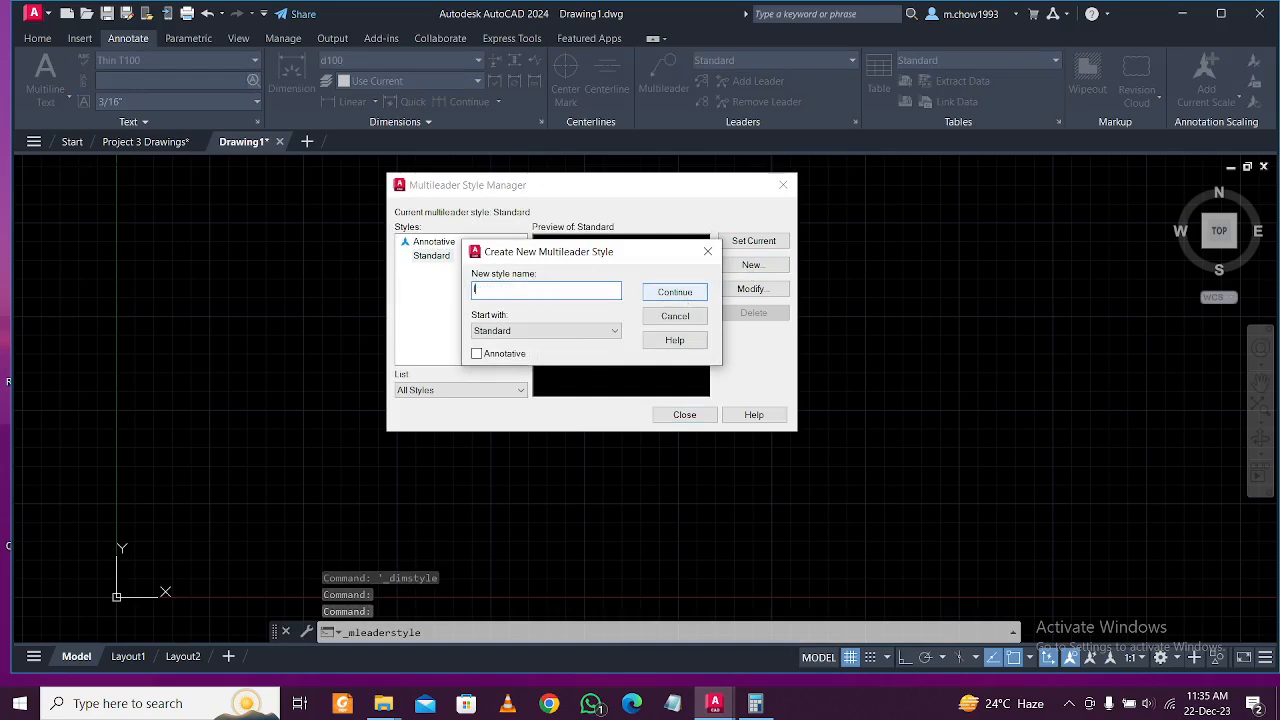
pyautogui.write('L100')
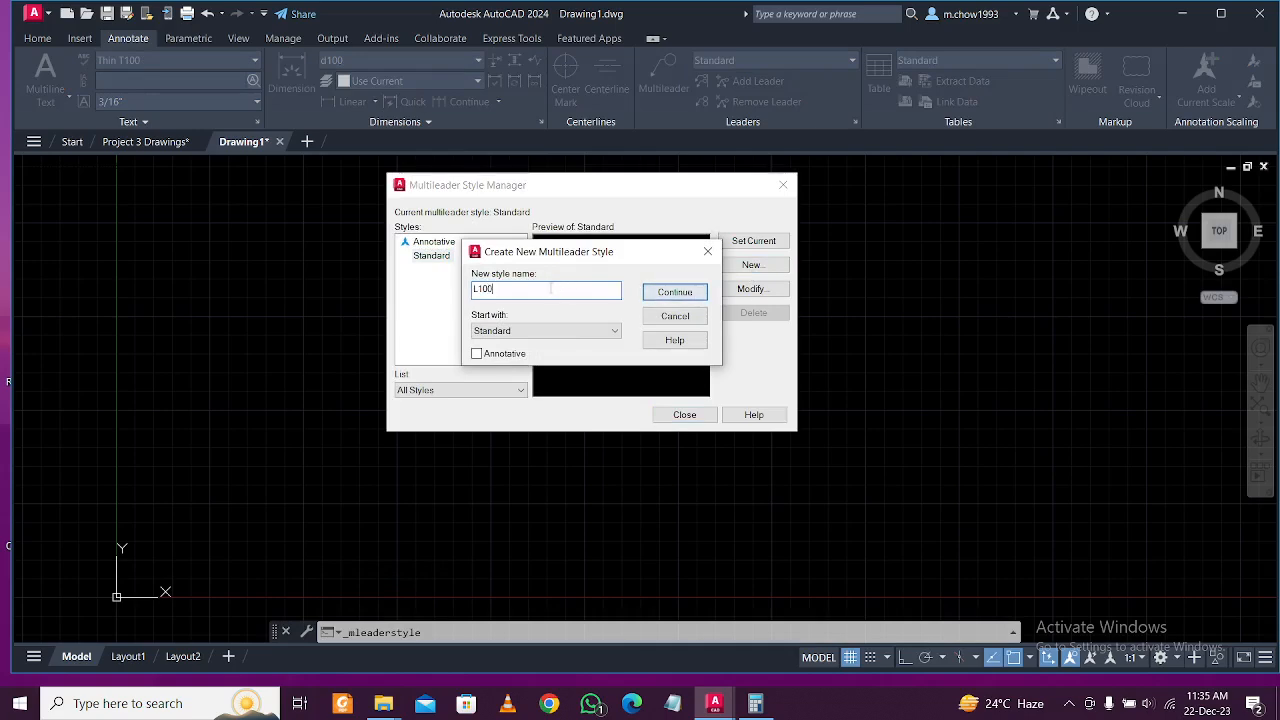
pyautogui.click(676, 293)
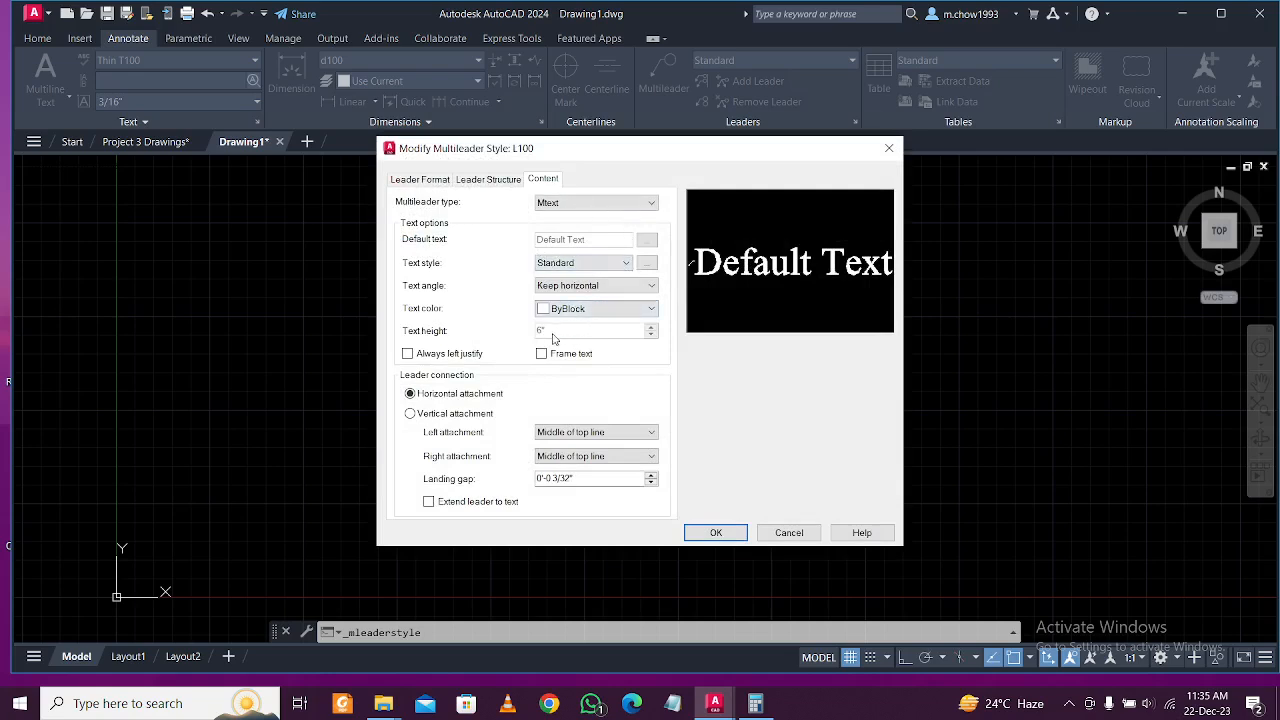
# Give L100 T100 leader text and a 23/128" arrowhead size, then confirm it.
pyautogui.click(477, 179)
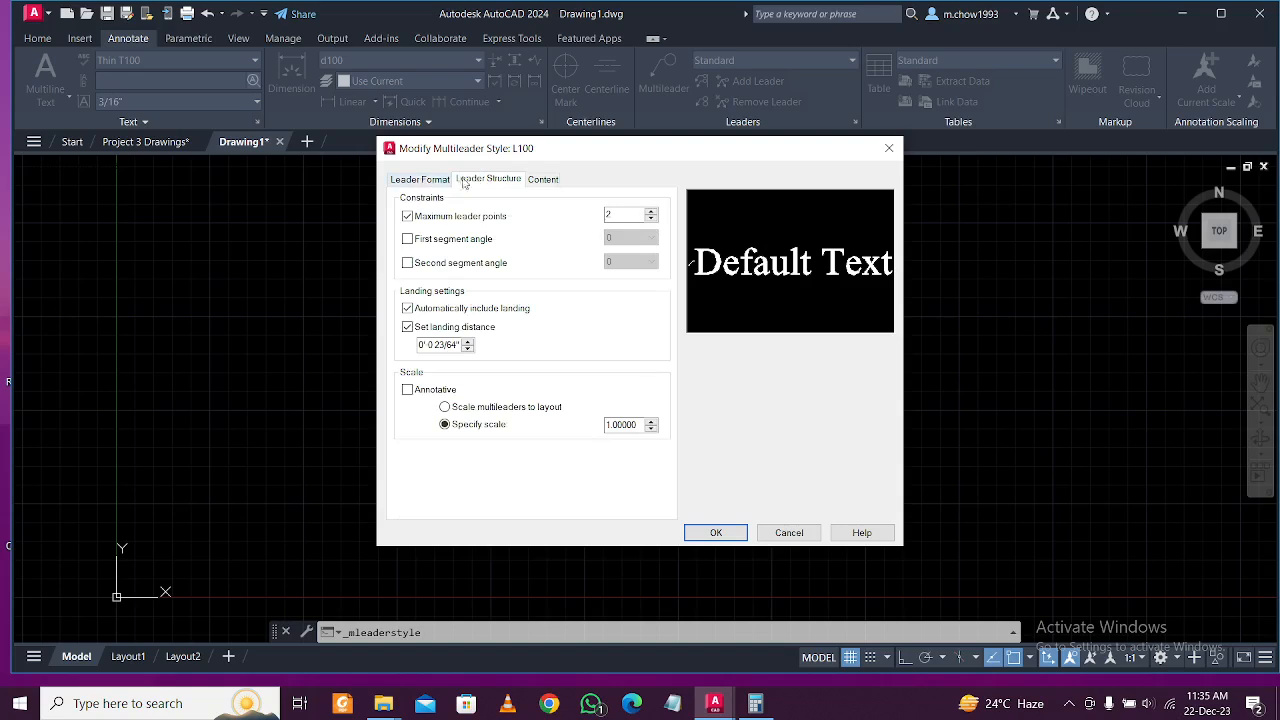
pyautogui.click(540, 180)
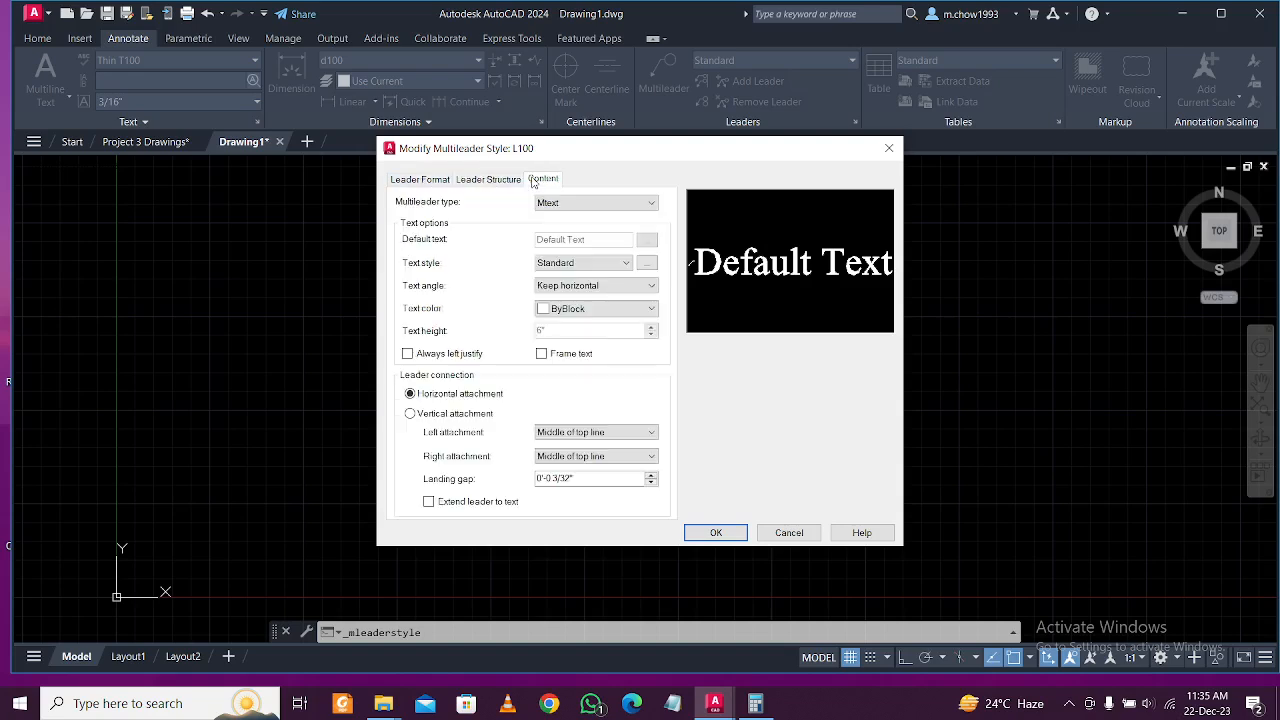
pyautogui.click(612, 264)
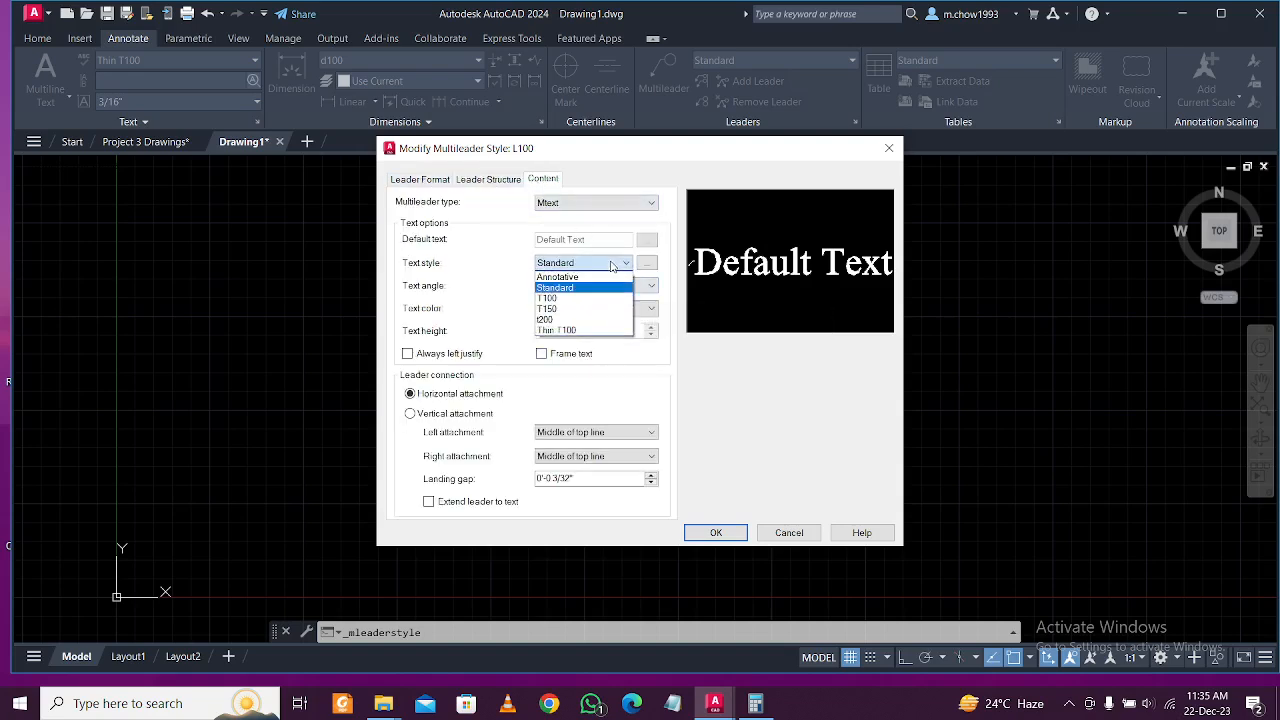
pyautogui.click(600, 298)
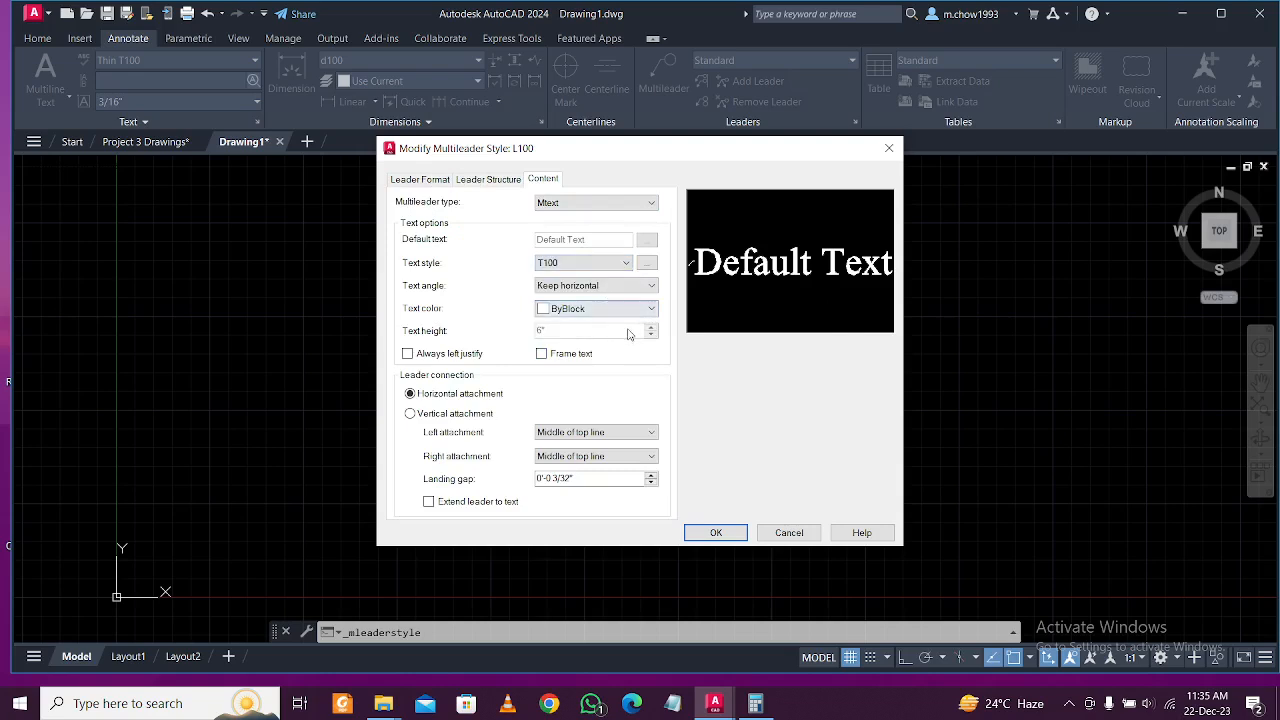
pyautogui.click(484, 180)
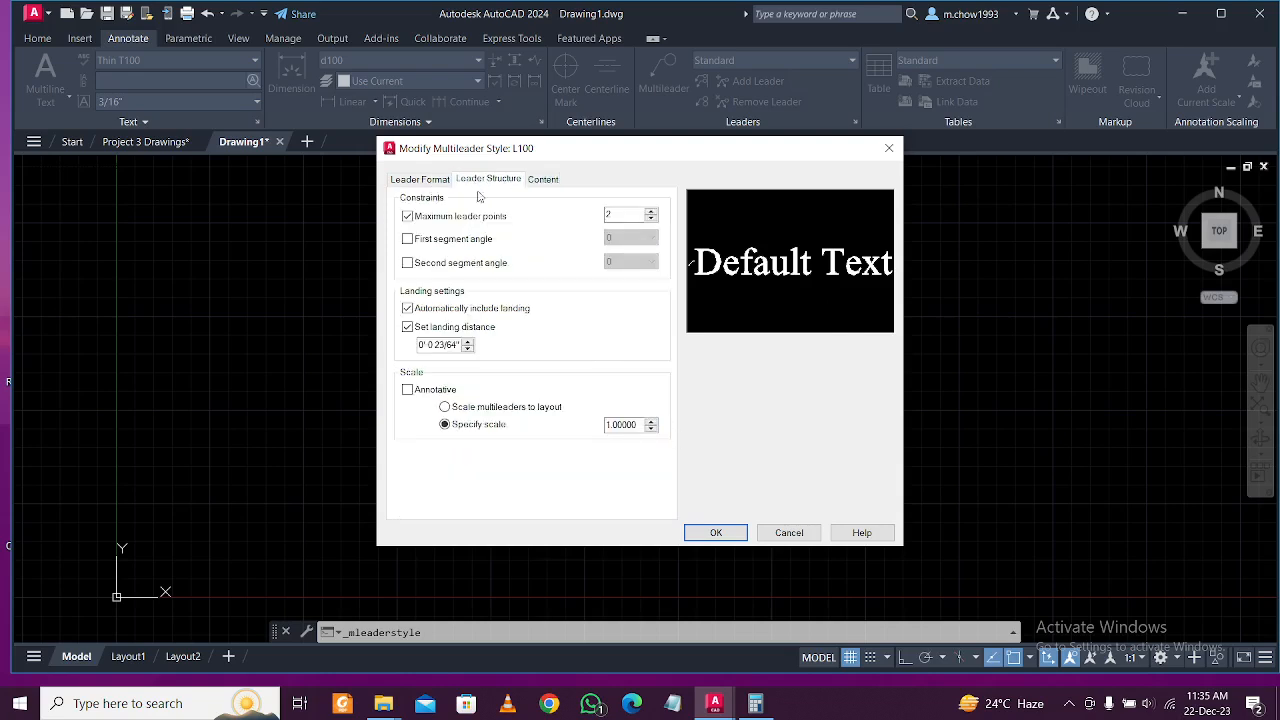
pyautogui.click(429, 180)
pyautogui.write('23/128"')
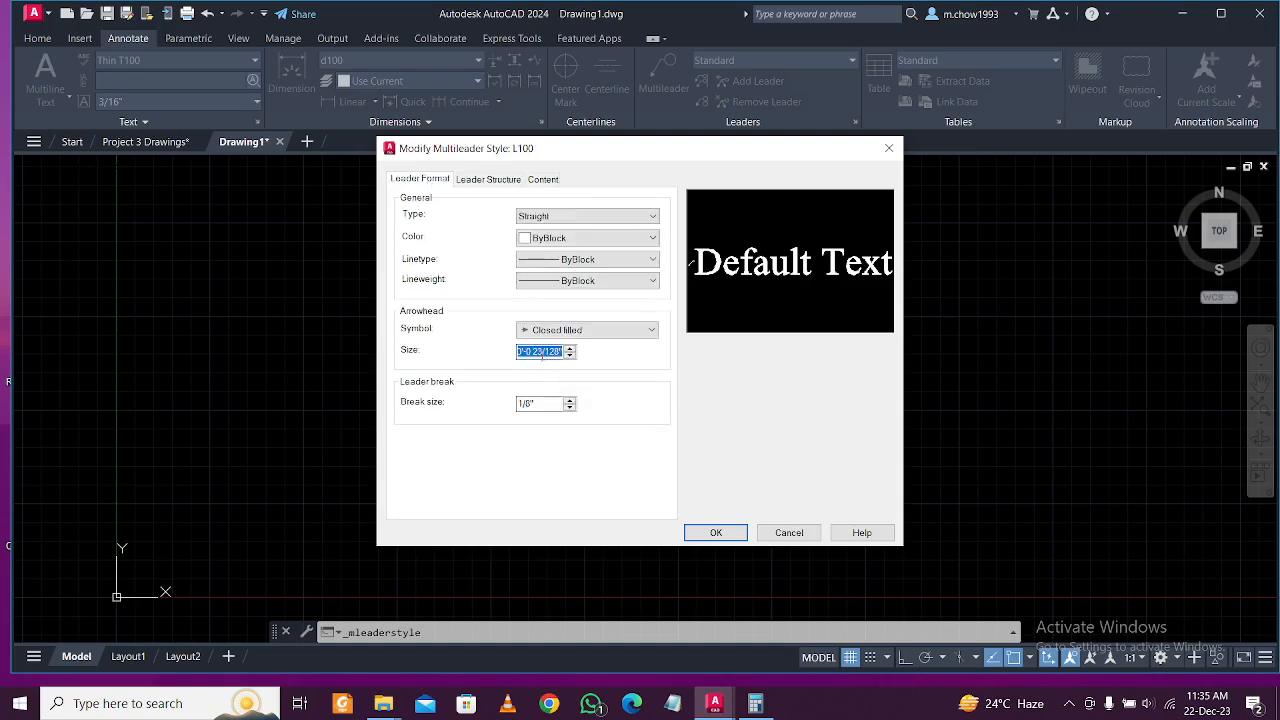
pyautogui.click(716, 533)
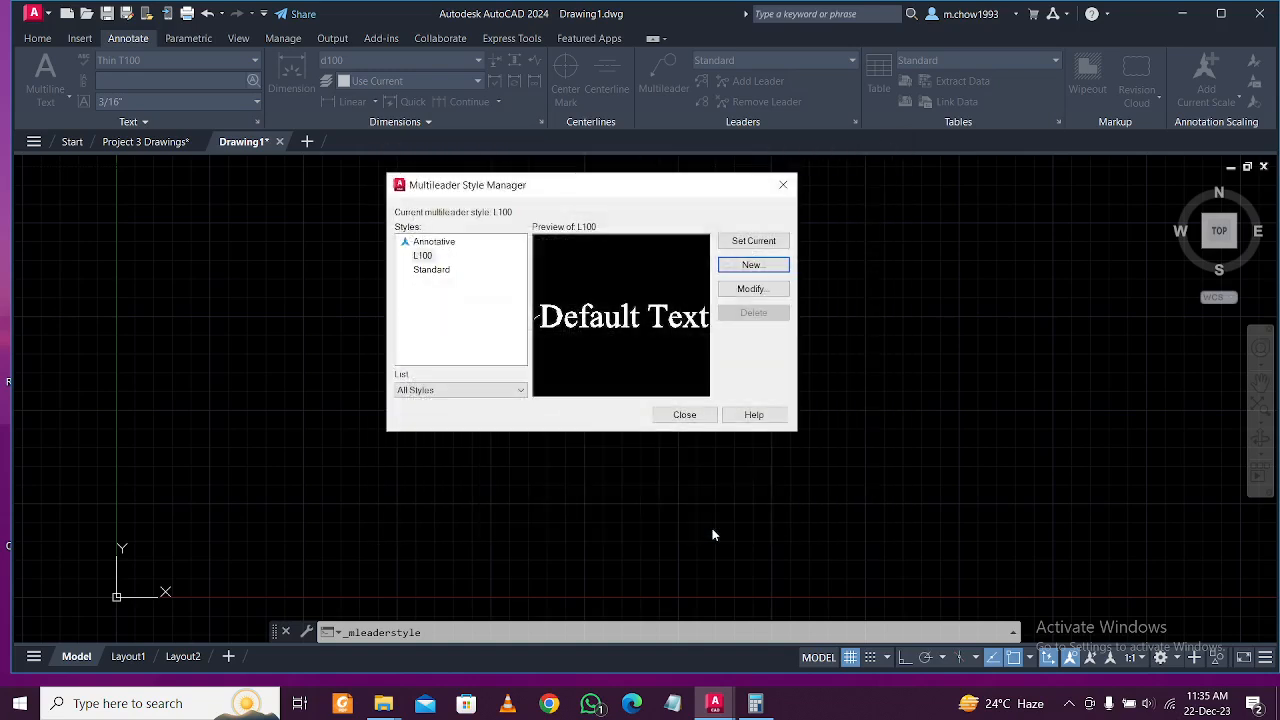
# Create multileader style L150 from L100 with its leader text set to T150.
pyautogui.click(751, 264)
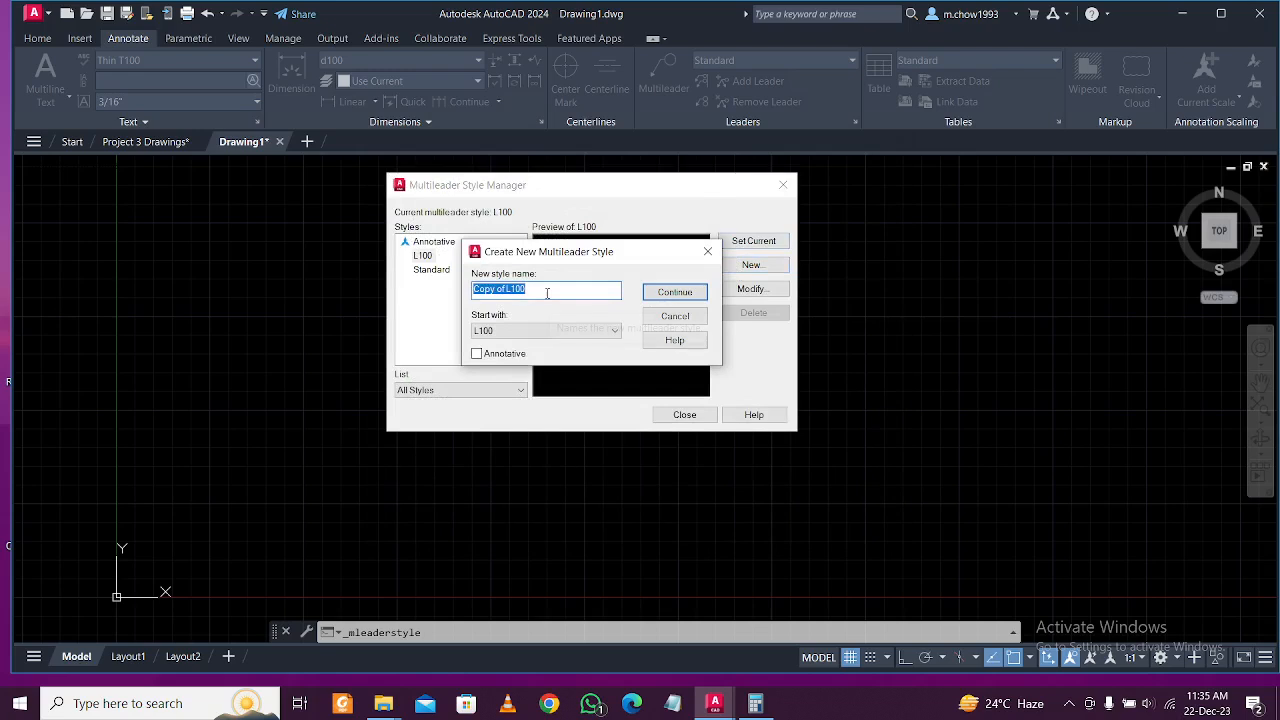
pyautogui.press('BackSpace')
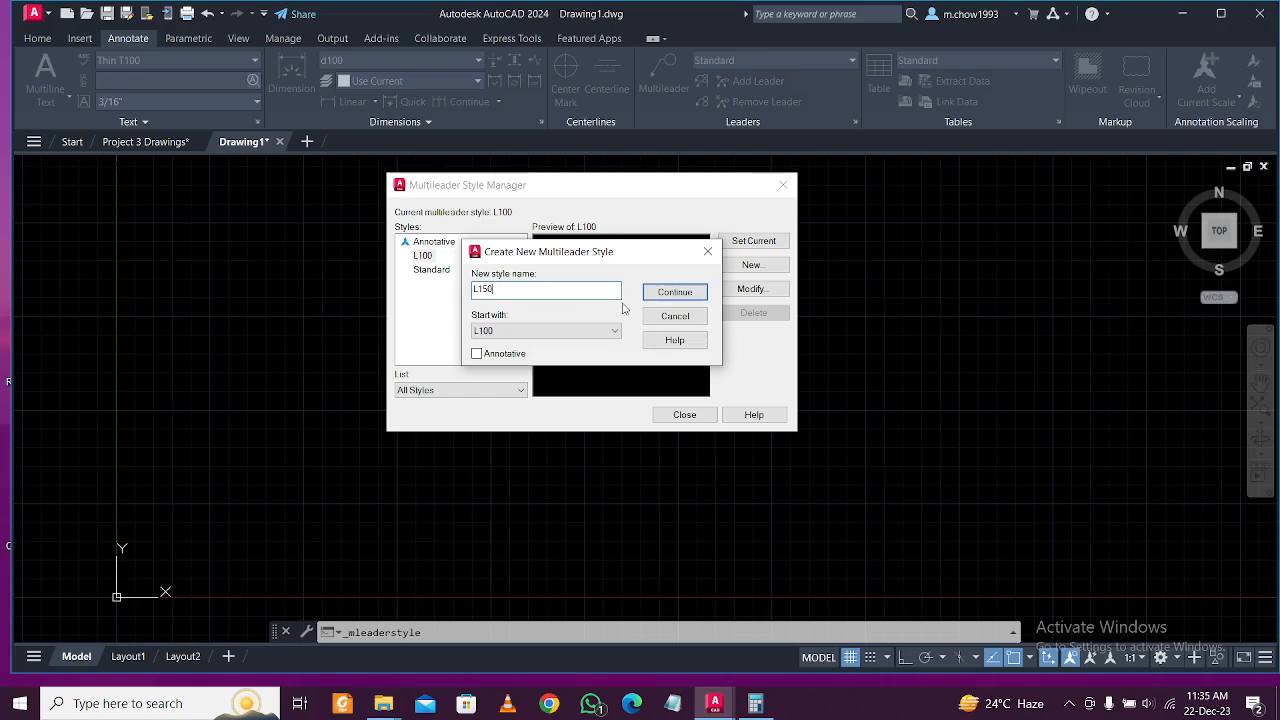
pyautogui.click(675, 292)
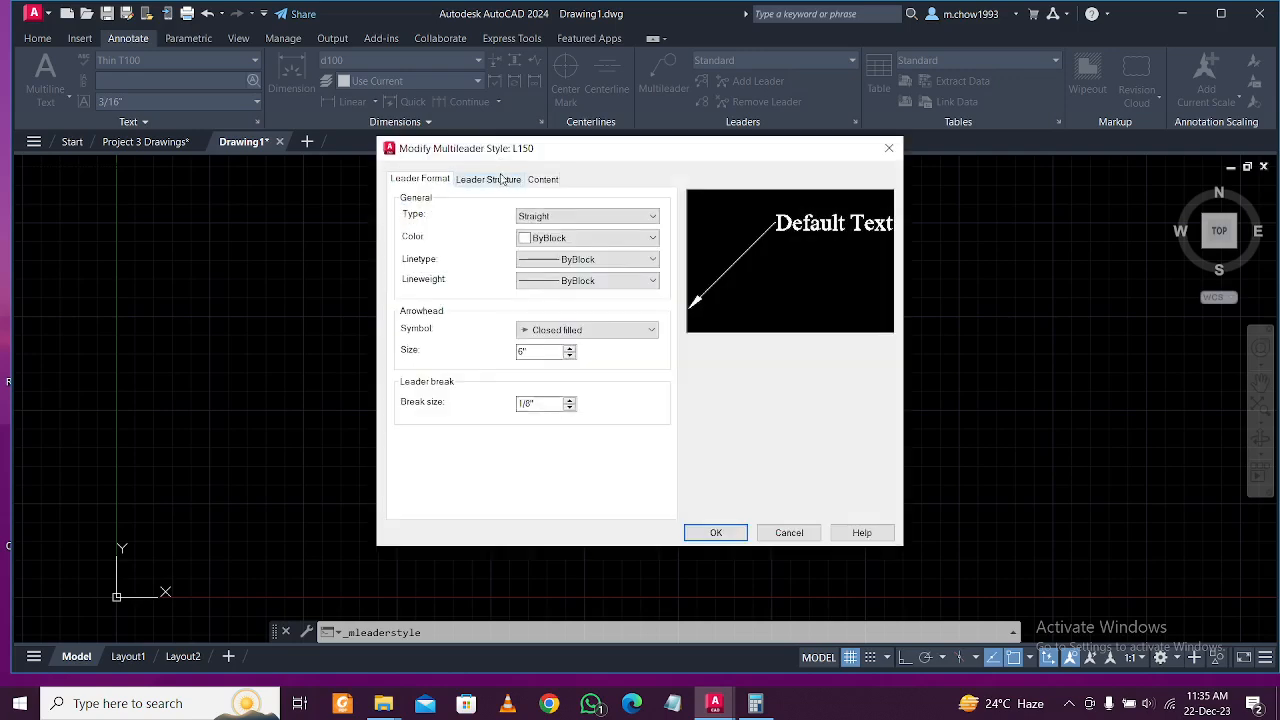
pyautogui.click(544, 180)
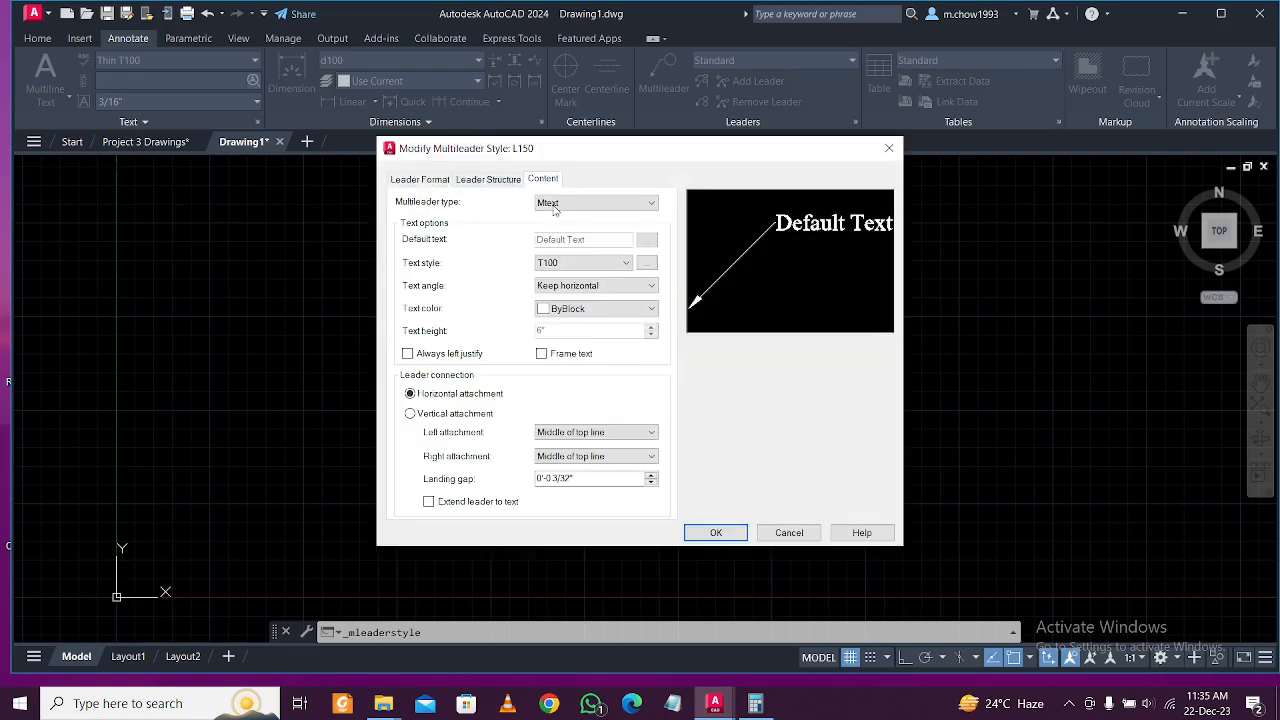
pyautogui.click(585, 263)
pyautogui.click(586, 309)
pyautogui.click(716, 533)
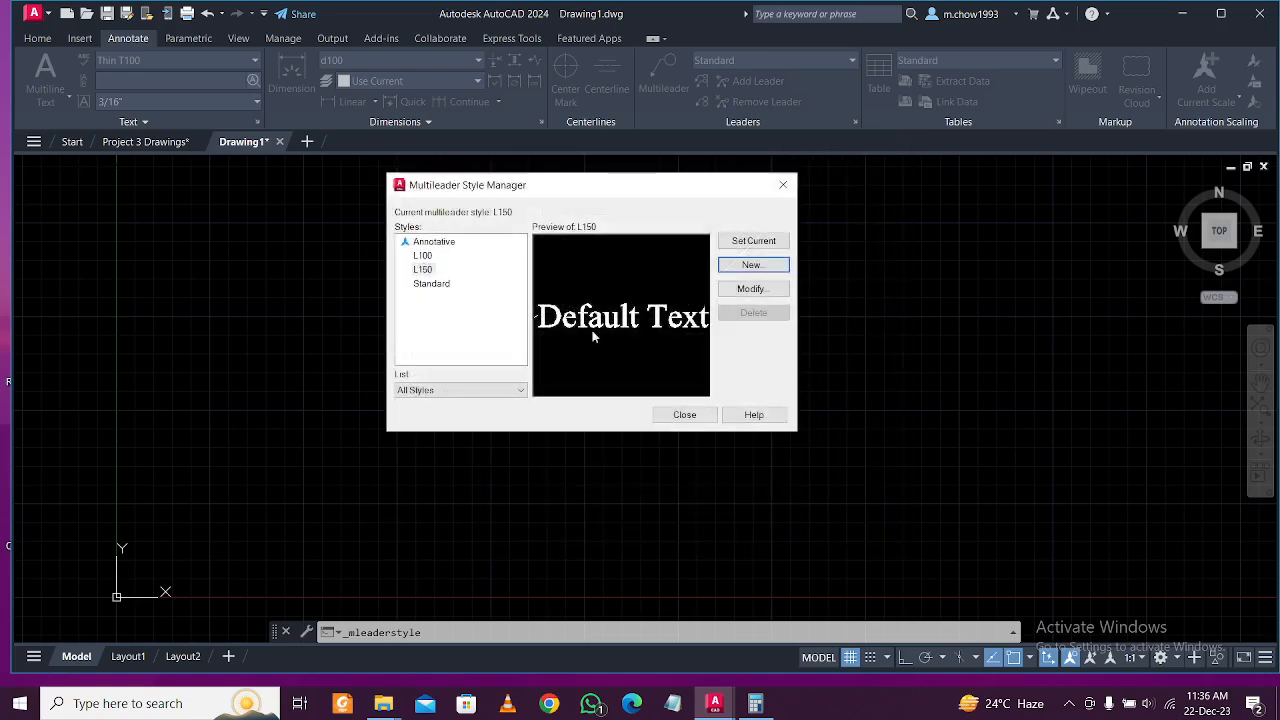
# Create an L200 multileader style from L150 using t200 leader text.
pyautogui.click(751, 265)
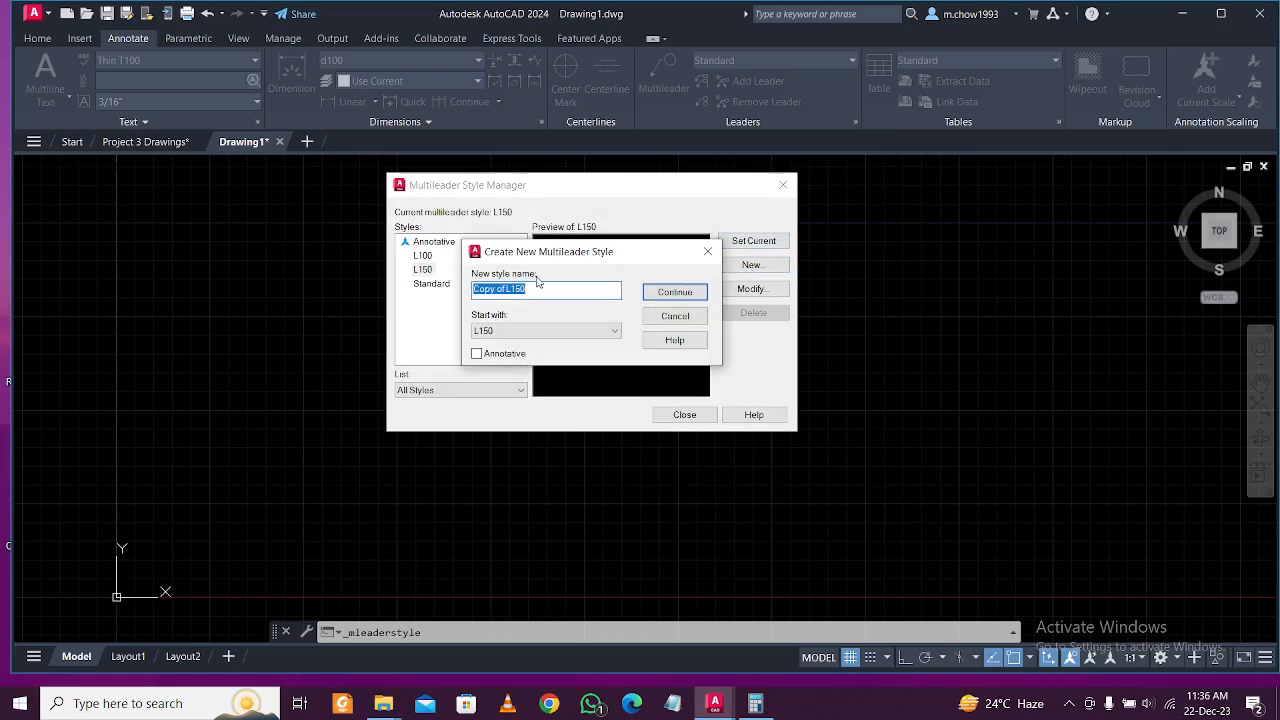
pyautogui.write('L200')
pyautogui.click(660, 292)
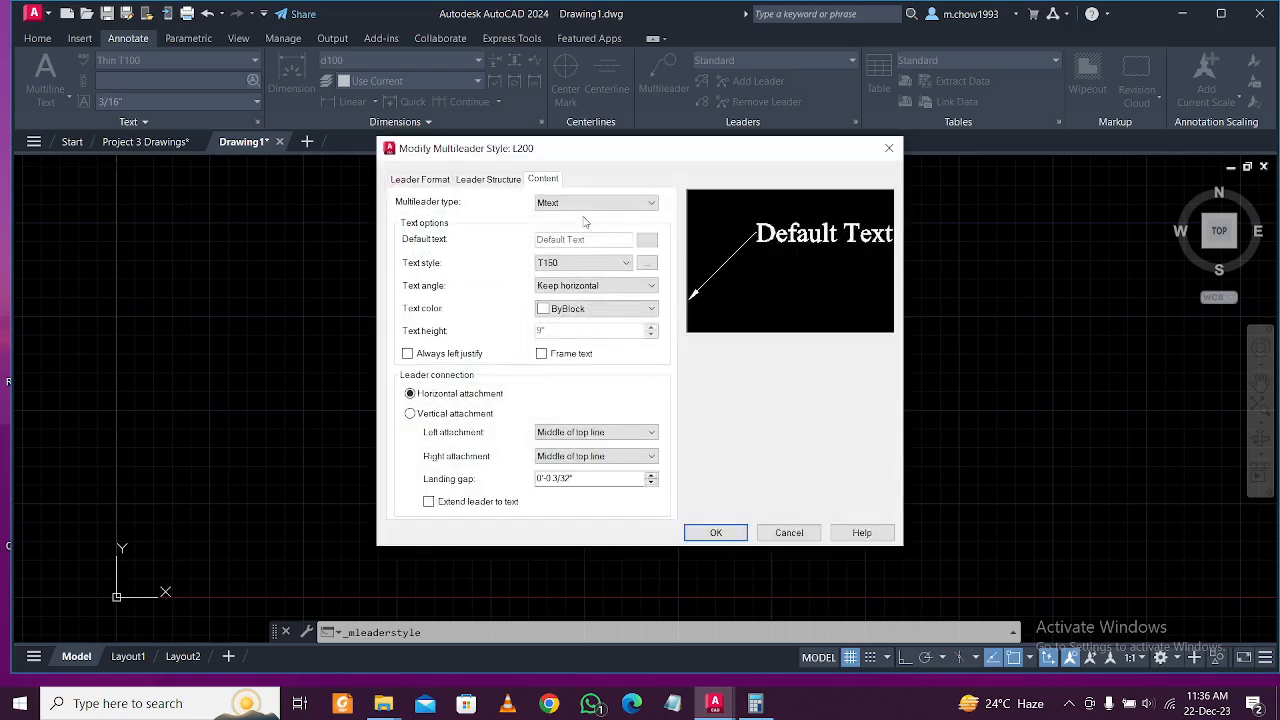
pyautogui.click(560, 262)
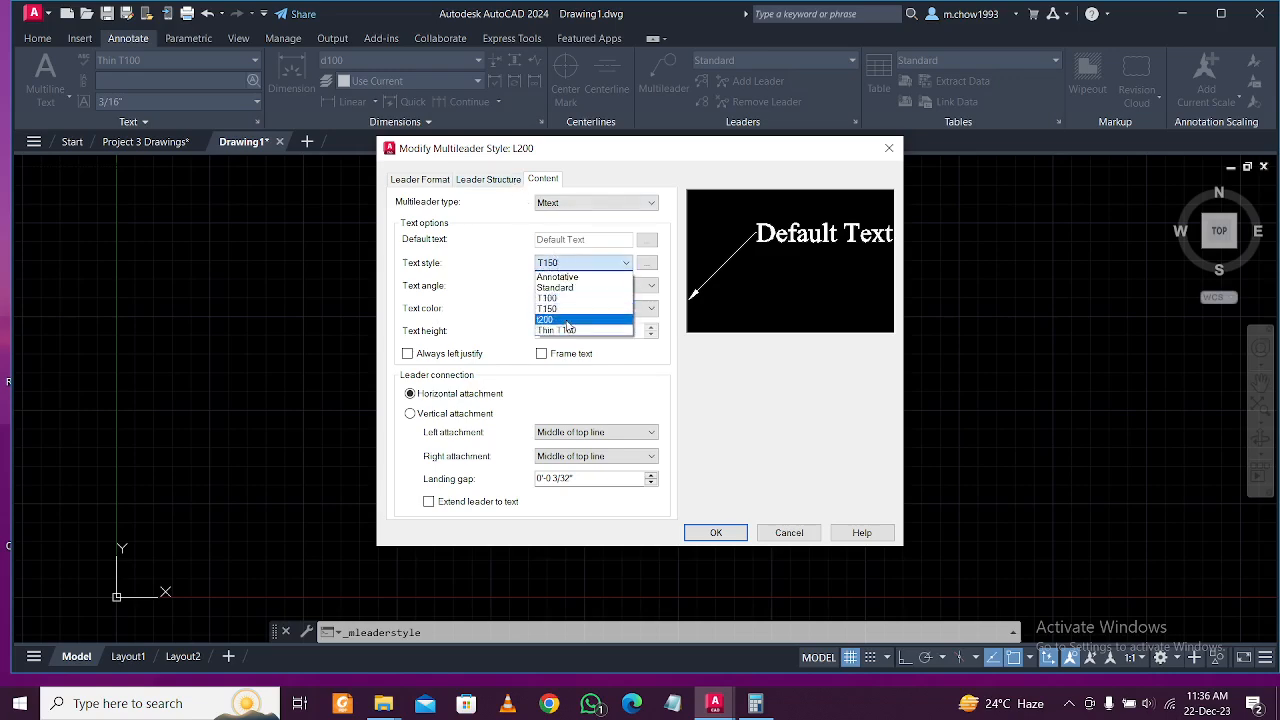
pyautogui.click(573, 327)
pyautogui.click(701, 534)
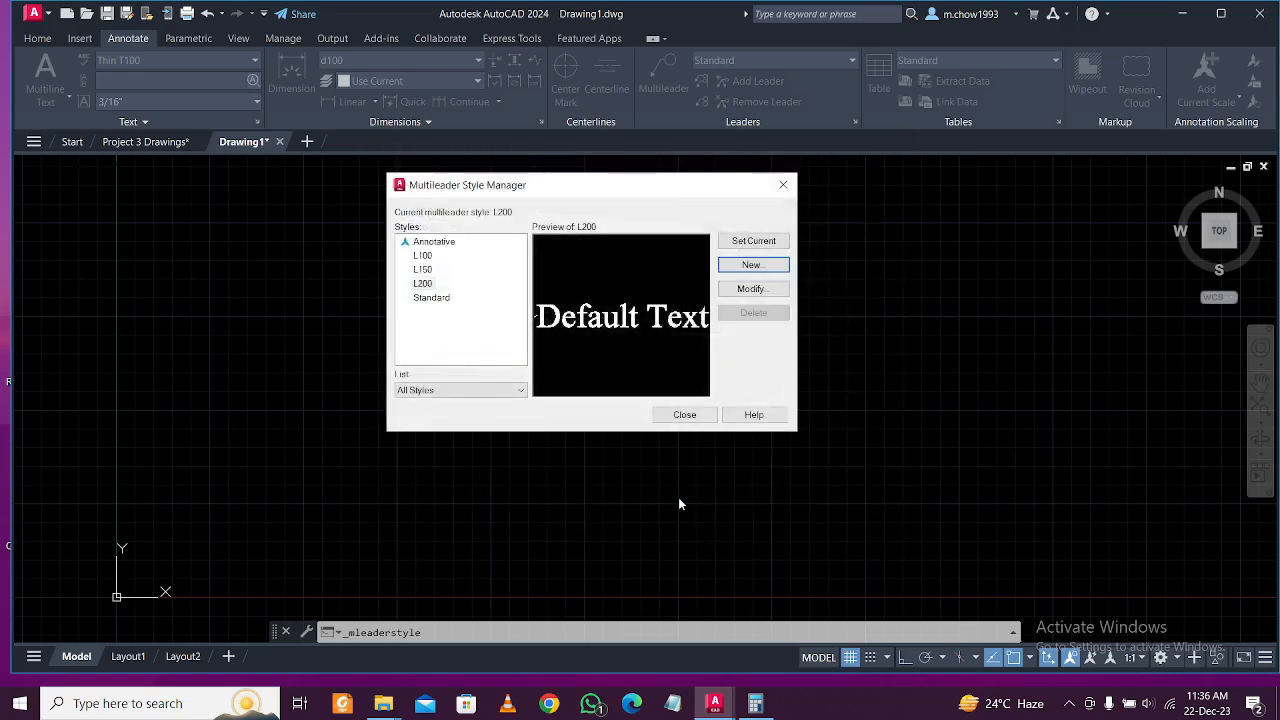
# Make L100 the current multileader style and close the manager.
pyautogui.click(422, 255)
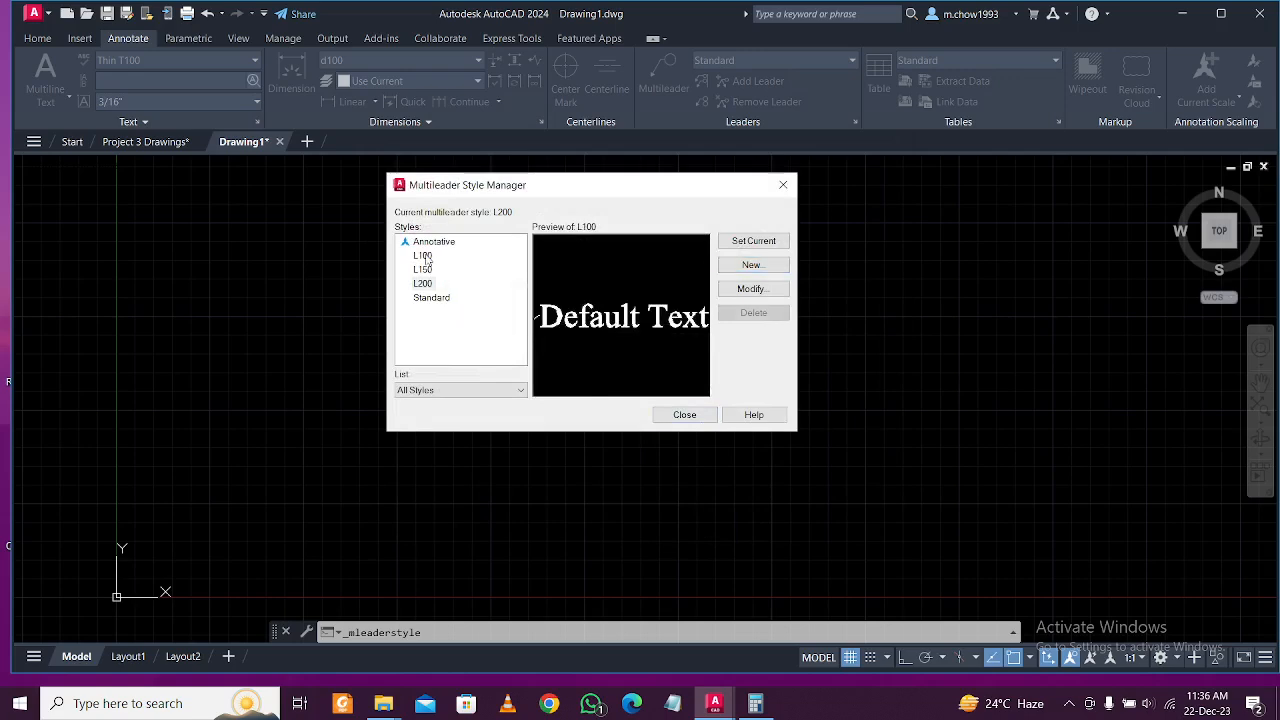
pyautogui.click(753, 240)
pyautogui.click(685, 414)
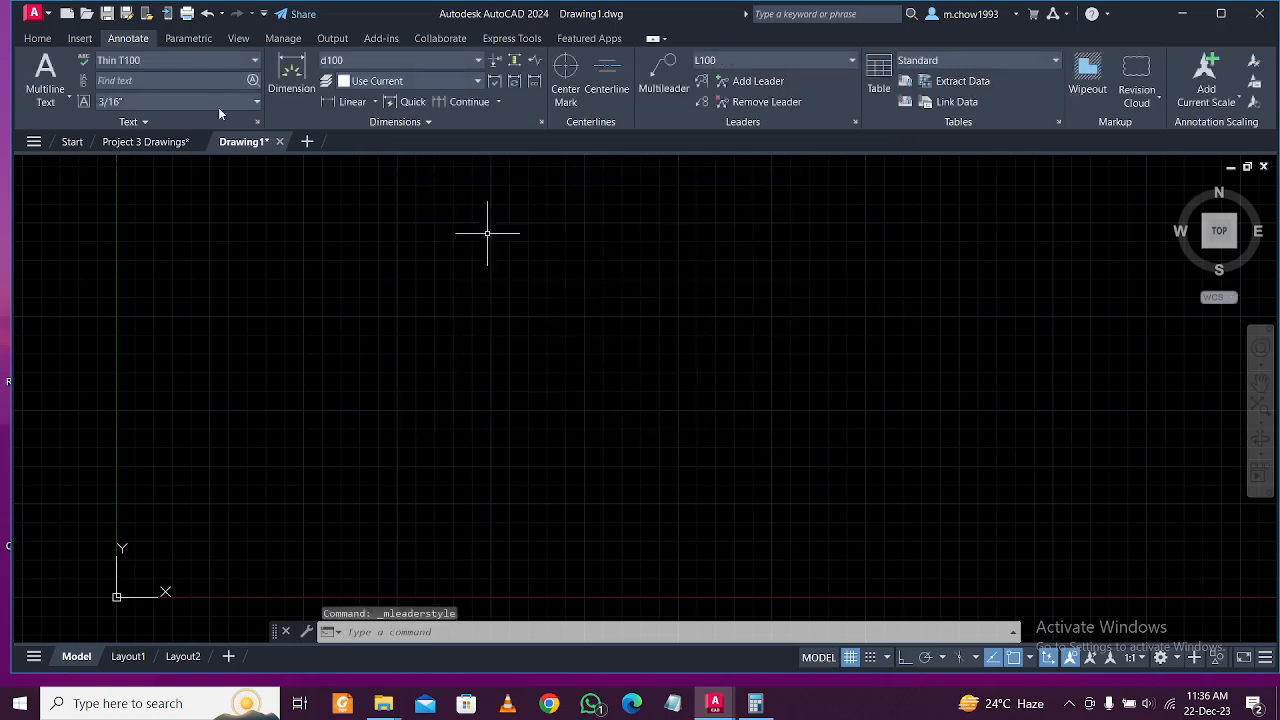
# Switch to Project 3 Drawings and pan the whole ground floor plan into view.
pyautogui.click(37, 38)
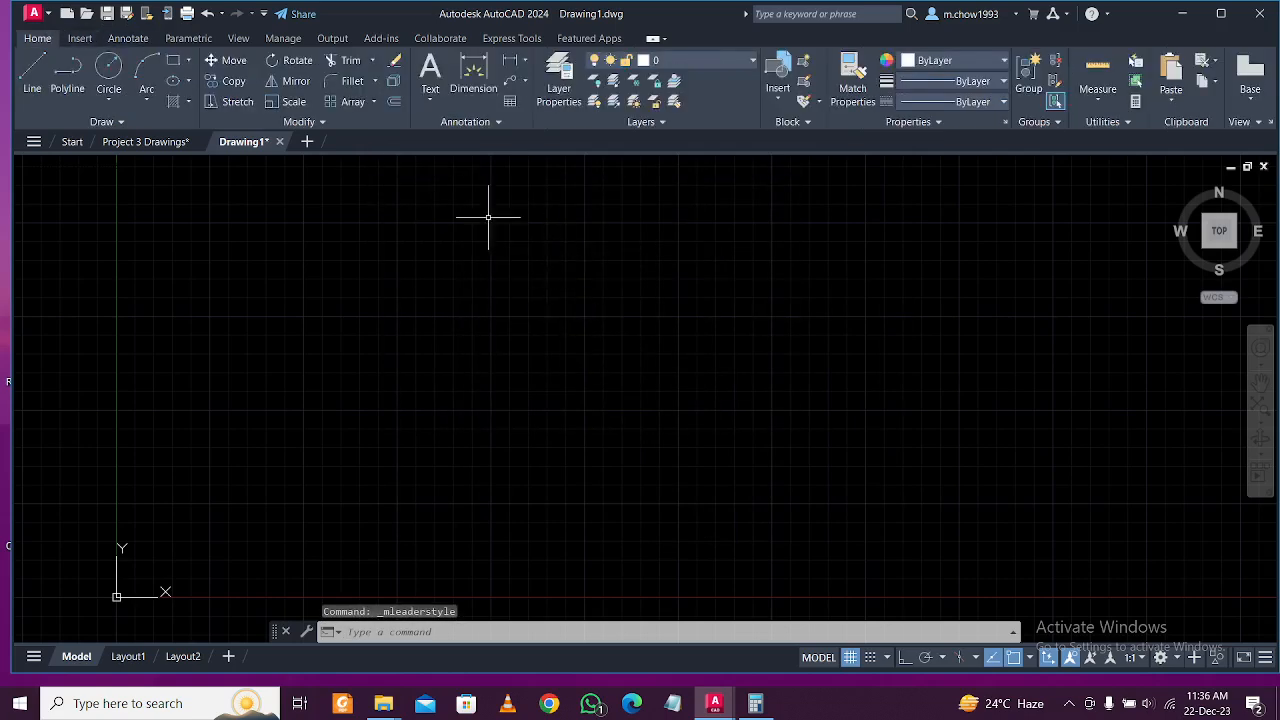
pyautogui.scroll(3, 415, 227)
pyautogui.scroll(-2, 497, 343)
pyautogui.scroll(2, 522, 315)
pyautogui.scroll(-2, 522, 315)
pyautogui.scroll(2, 522, 315)
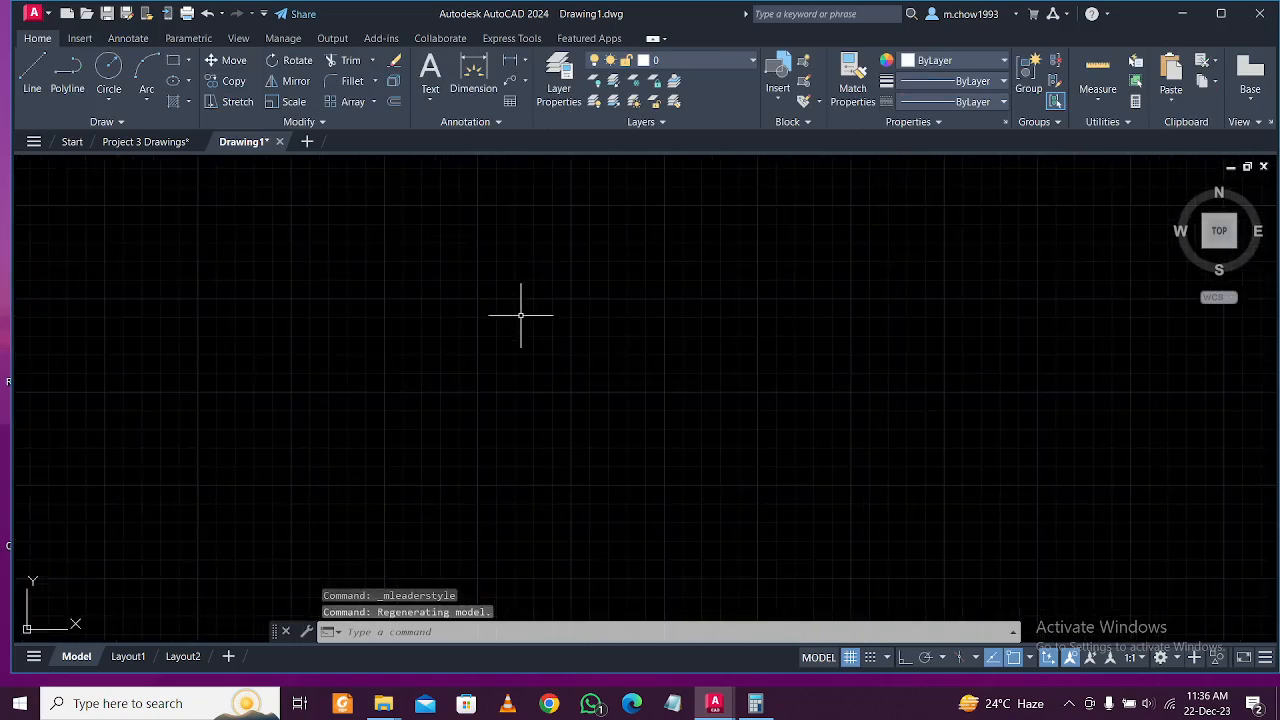
pyautogui.click(150, 141)
pyautogui.scroll(-3, 487, 322)
pyautogui.moveTo(485, 415); pyautogui.dragTo(485, 313, button='middle')
# Erase the stray vertical line beside the reference plan.
pyautogui.click(760, 423)
pyautogui.click(715, 386)
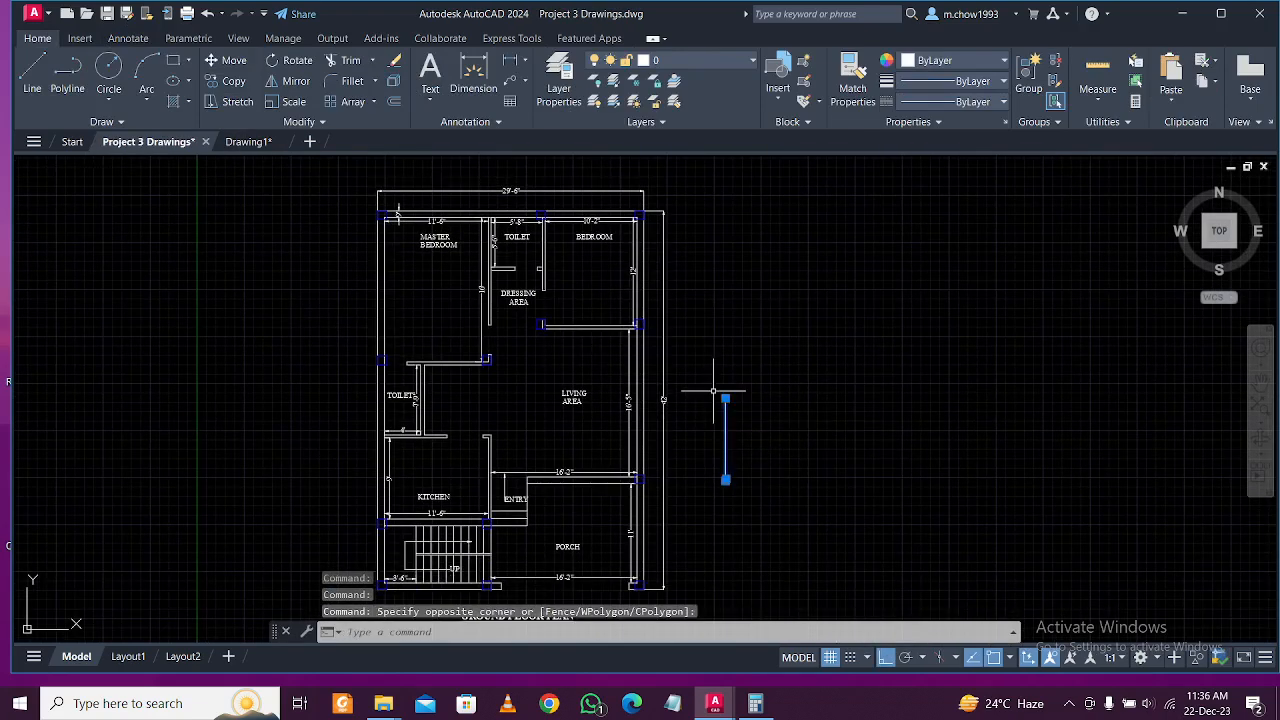
pyautogui.press('Delete')
pyautogui.scroll(2, 559, 200)
pyautogui.moveTo(418, 232); pyautogui.dragTo(513, 224, button='middle')
pyautogui.scroll(-1, 431, 204)
pyautogui.moveTo(416, 210); pyautogui.dragTo(466, 222, button='middle')
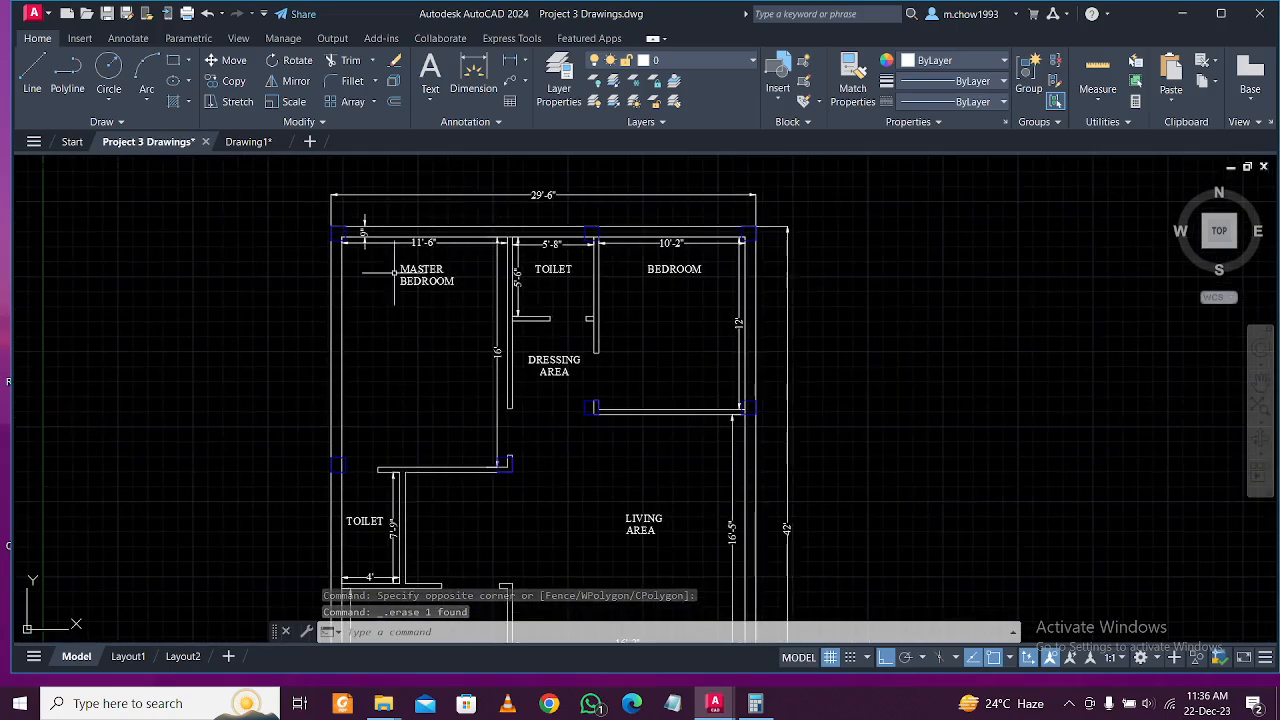
pyautogui.scroll(2, 392, 257)
pyautogui.scroll(-2, 505, 240)
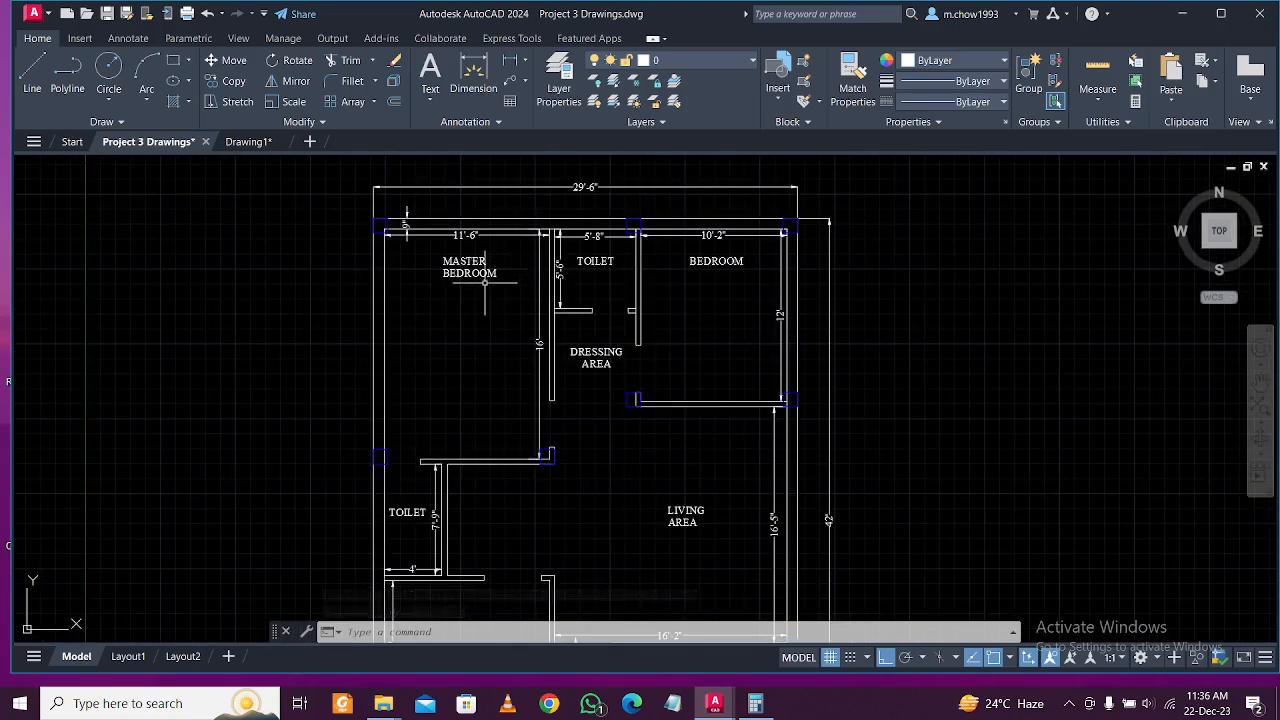
pyautogui.scroll(2, 489, 285)
# Move the MASTER BEDROOM label lower in its room with MOVE.
pyautogui.click(522, 286)
pyautogui.click(445, 262)
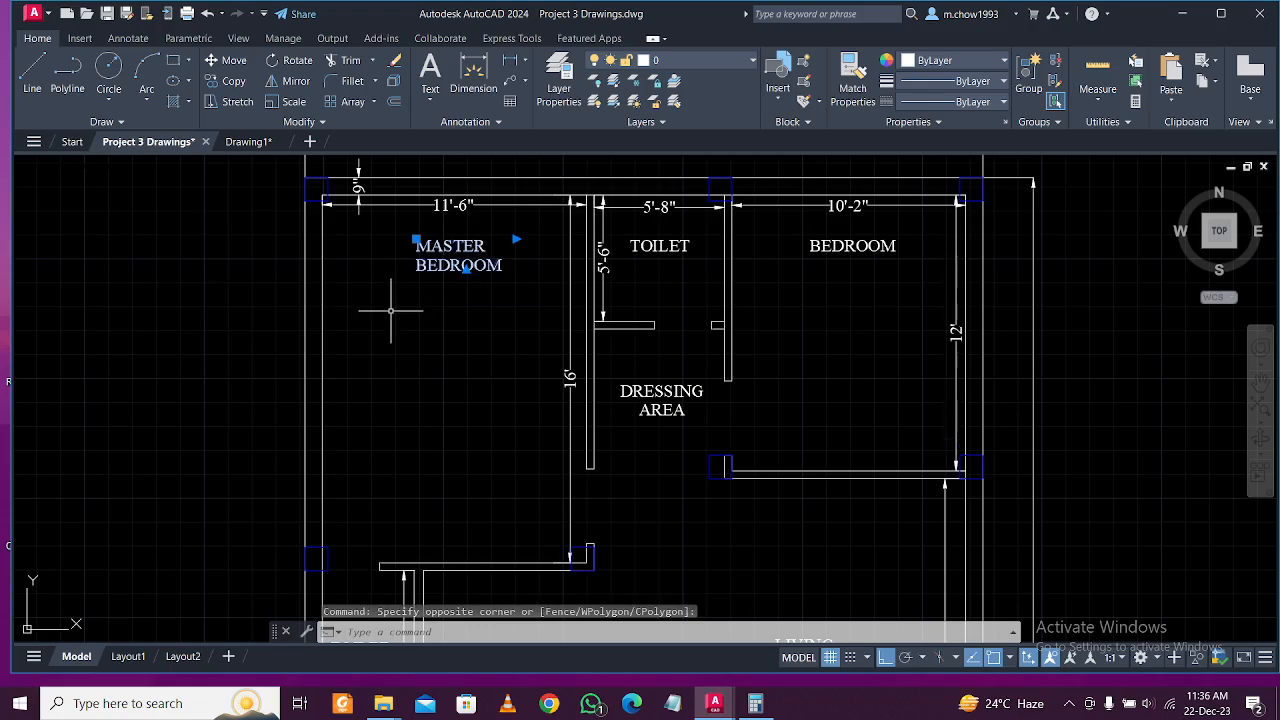
pyautogui.write('m')
pyautogui.press('Return')
pyautogui.click(391, 312)
pyautogui.click(403, 398)
pyautogui.scroll(-1, 450, 354)
pyautogui.scroll(1, 449, 338)
pyautogui.scroll(-1, 449, 338)
pyautogui.scroll(1, 500, 219)
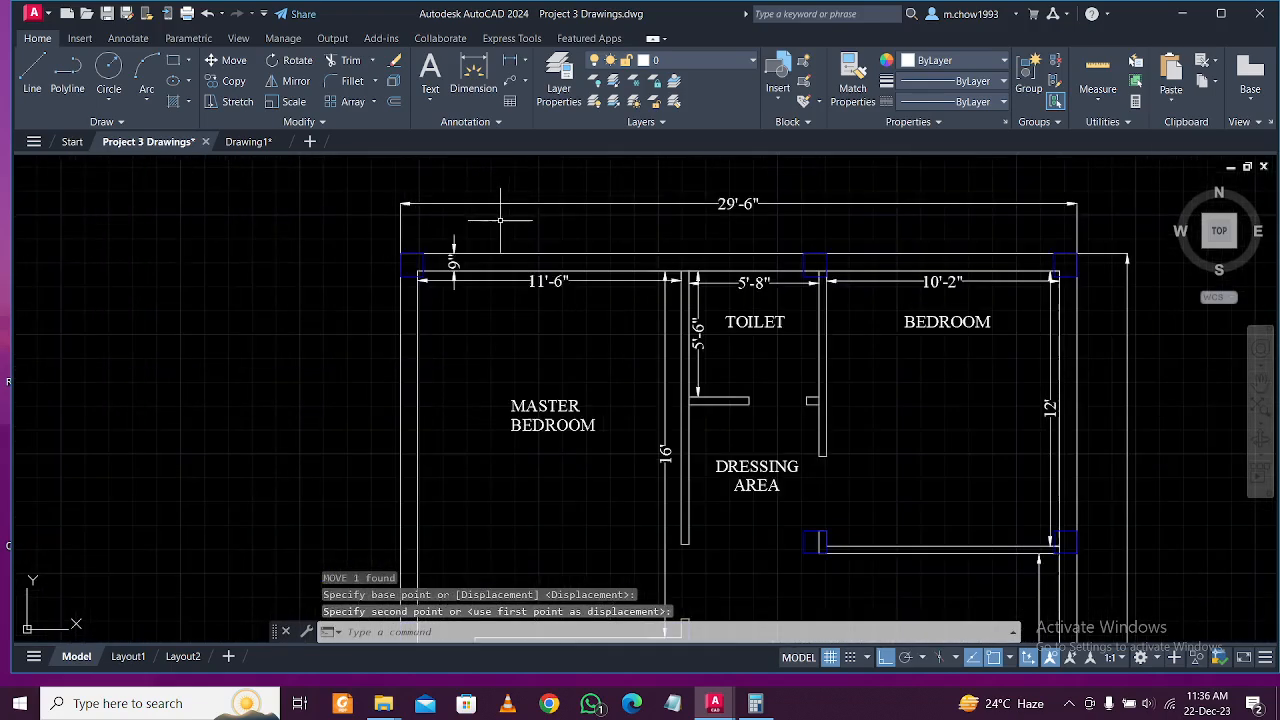
# Check the 29'-6" and 42' overall dimensions, then return to Drawing1.
pyautogui.click(752, 217)
pyautogui.click(686, 193)
pyautogui.scroll(-1, 632, 188)
pyautogui.moveTo(946, 504); pyautogui.dragTo(759, 381, button='middle')
pyautogui.click(759, 381)
pyautogui.click(757, 409)
pyautogui.scroll(-2, 757, 409)
pyautogui.scroll(1, 753, 403)
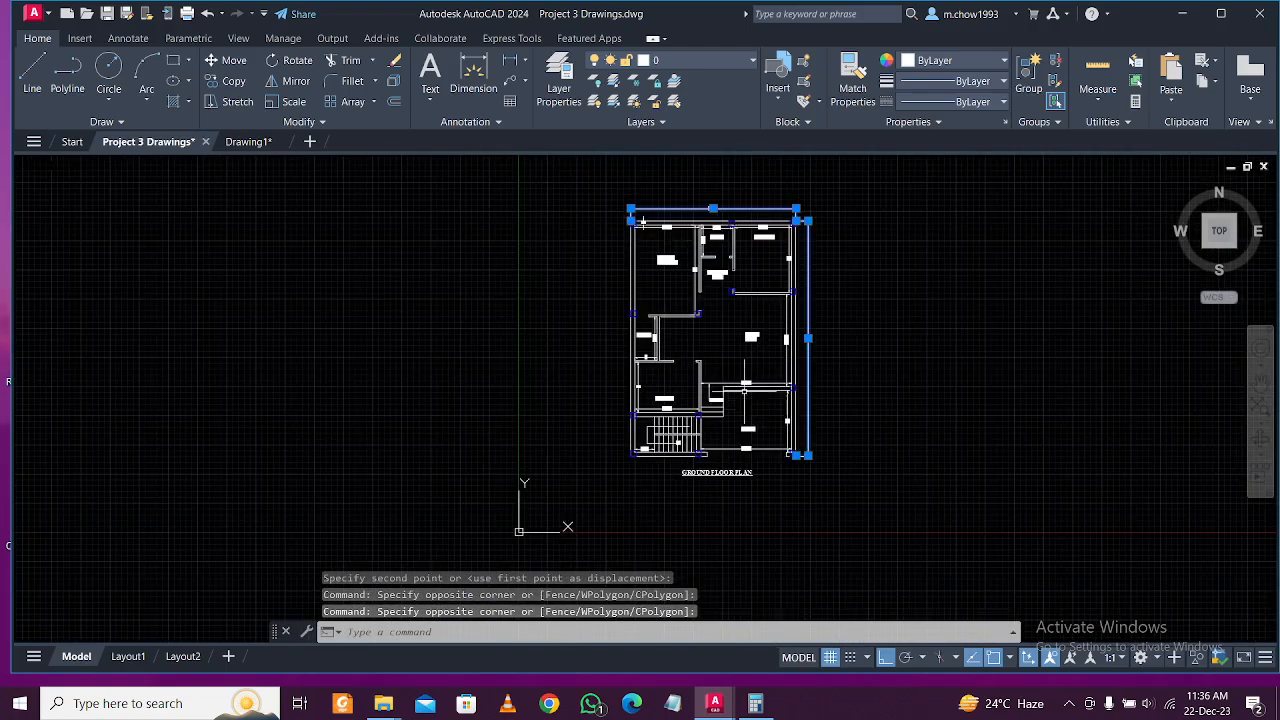
pyautogui.press('Escape')
pyautogui.click(262, 141)
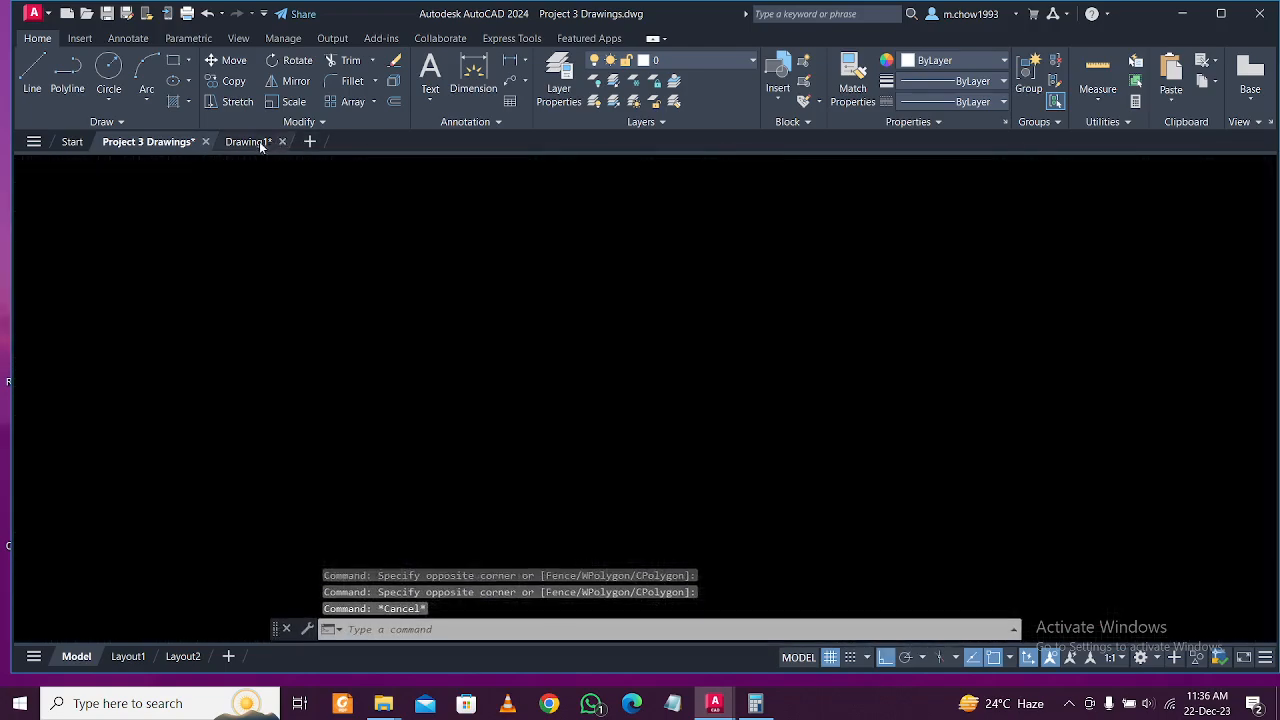
# Start a rectangle in Drawing1, then cancel it and the stray selection lasso.
pyautogui.click(173, 61)
pyautogui.click(315, 221)
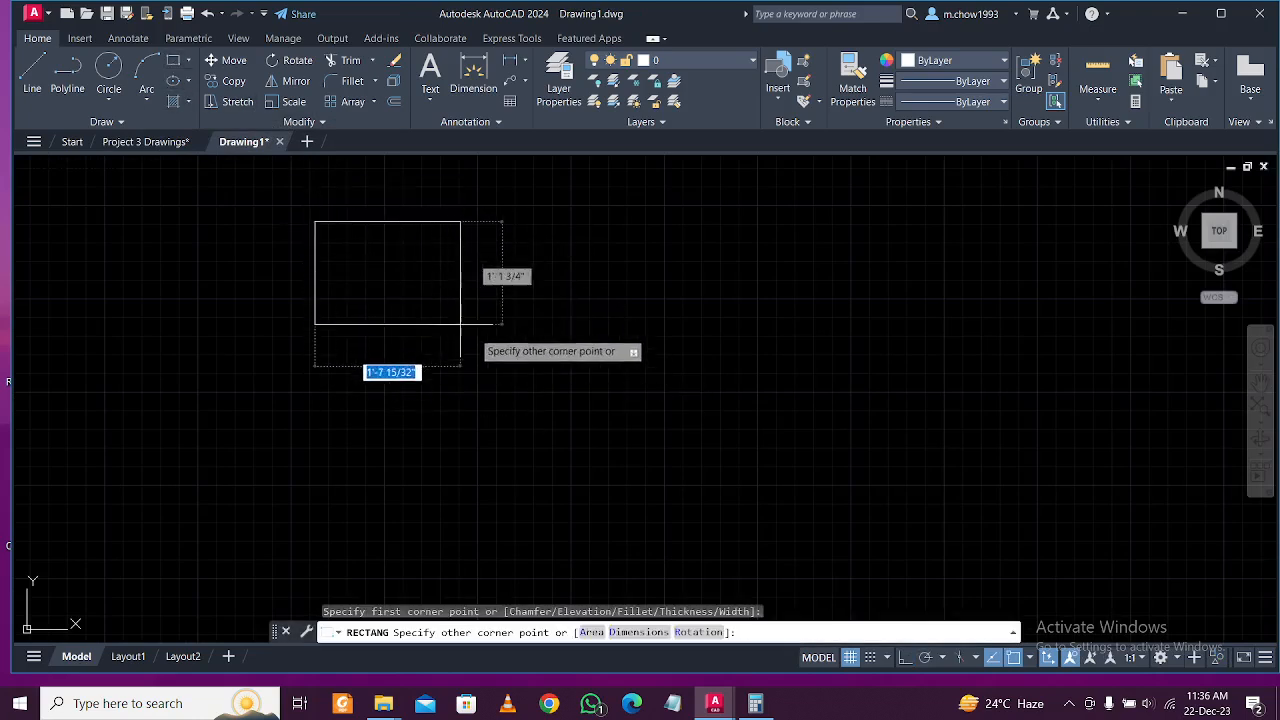
pyautogui.press('Escape')
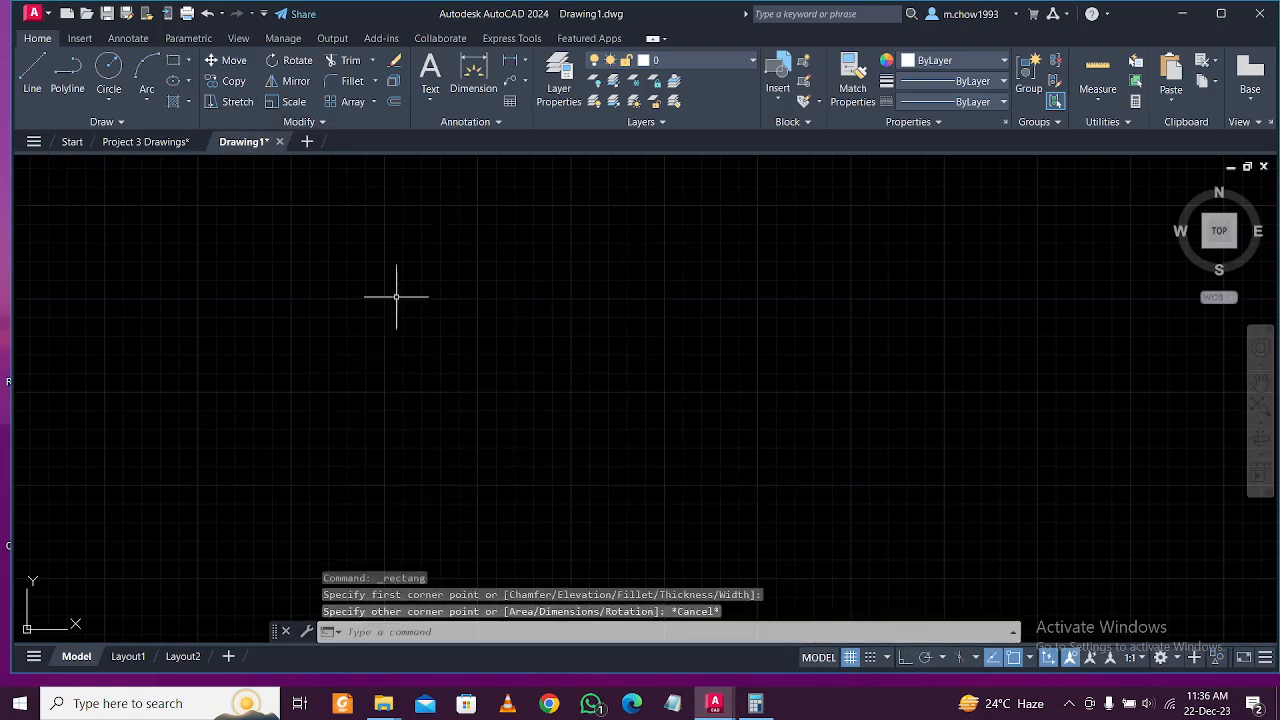
pyautogui.moveTo(351, 231)
pyautogui.mouseDown()
pyautogui.moveTo(466, 280)
pyautogui.moveTo(331, 400)
pyautogui.moveTo(251, 331)
pyautogui.mouseUp()
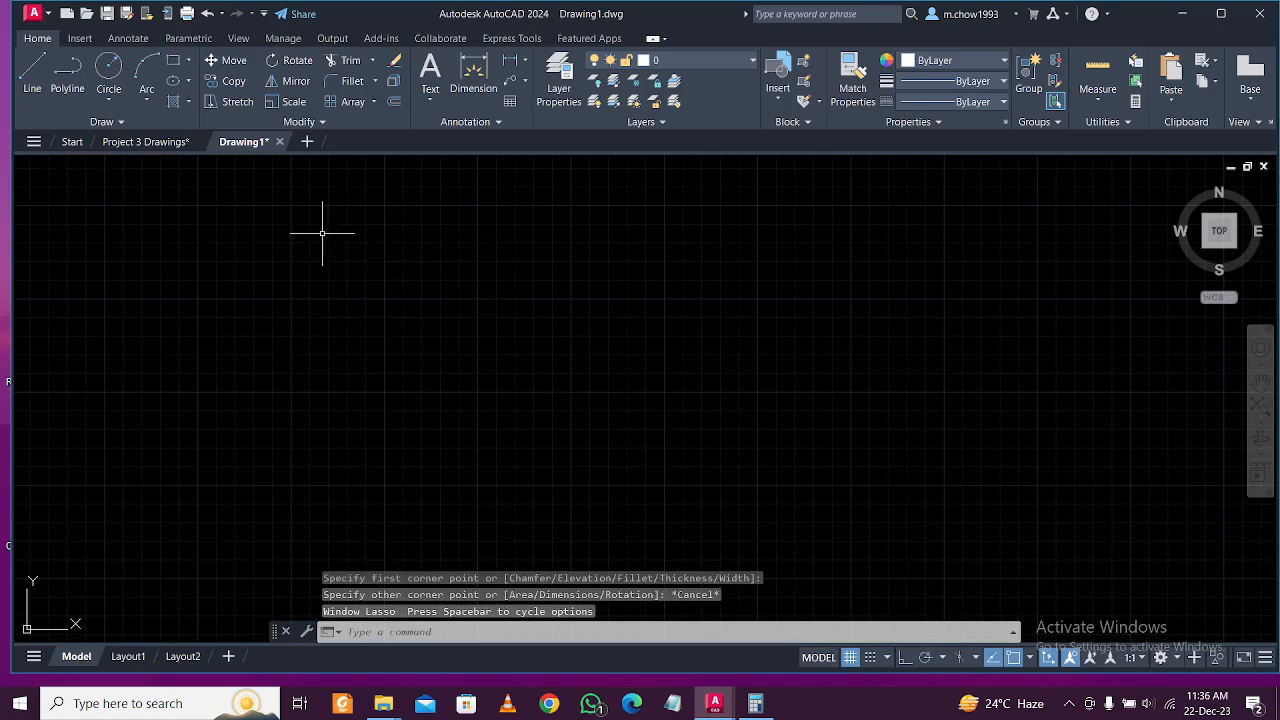
pyautogui.moveTo(321, 233); pyautogui.dragTo(205, 445)
pyautogui.moveTo(286, 275)
pyautogui.mouseDown()
pyautogui.moveTo(580, 391)
pyautogui.moveTo(20, 314)
pyautogui.moveTo(751, 211)
pyautogui.moveTo(637, 355)
pyautogui.moveTo(594, 294)
pyautogui.mouseUp()
pyautogui.press('Escape')
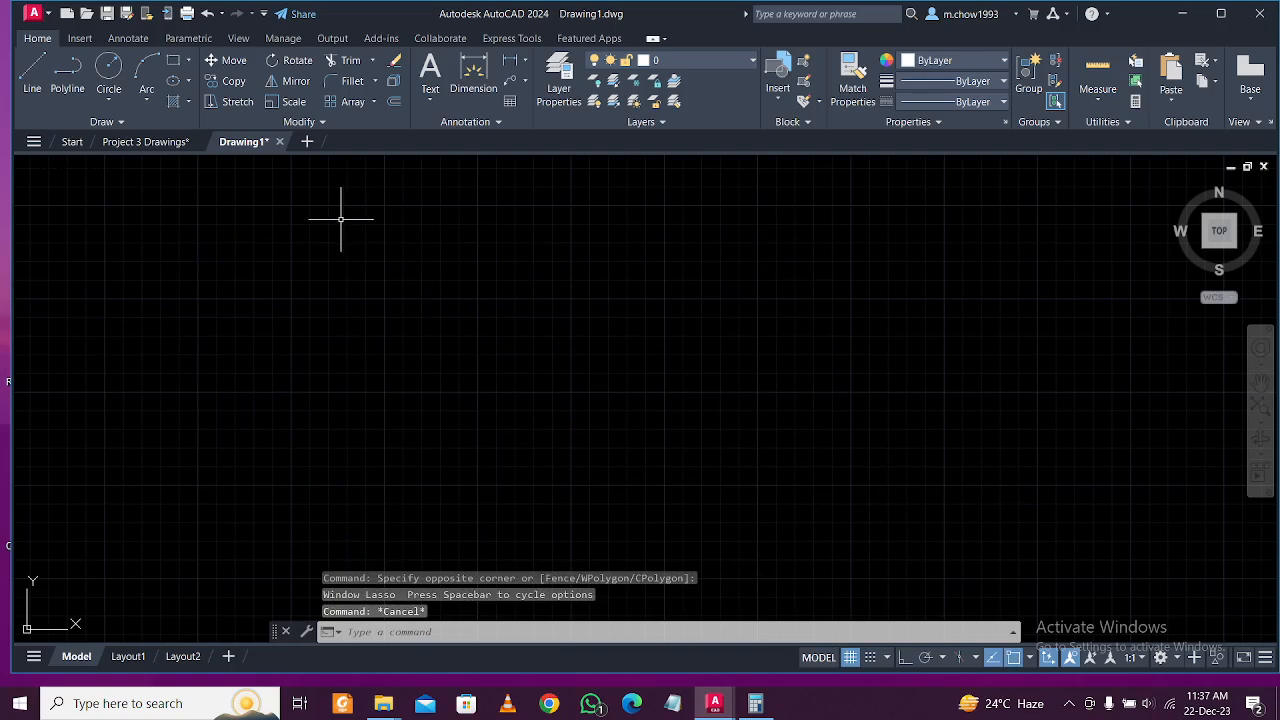
# Use the right-click menu and click around the blank Drawing1 canvas.
pyautogui.rightClick(348, 218)
pyautogui.click(677, 284)
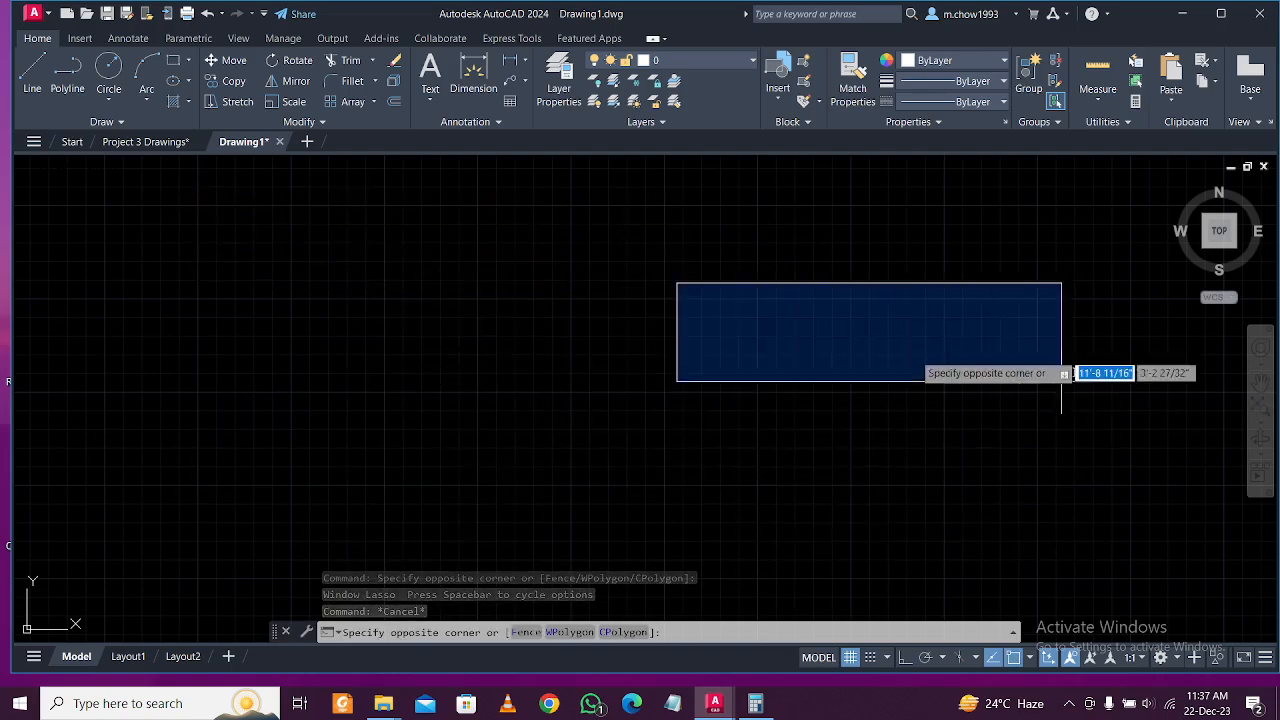
pyautogui.click(355, 427)
pyautogui.click(309, 284)
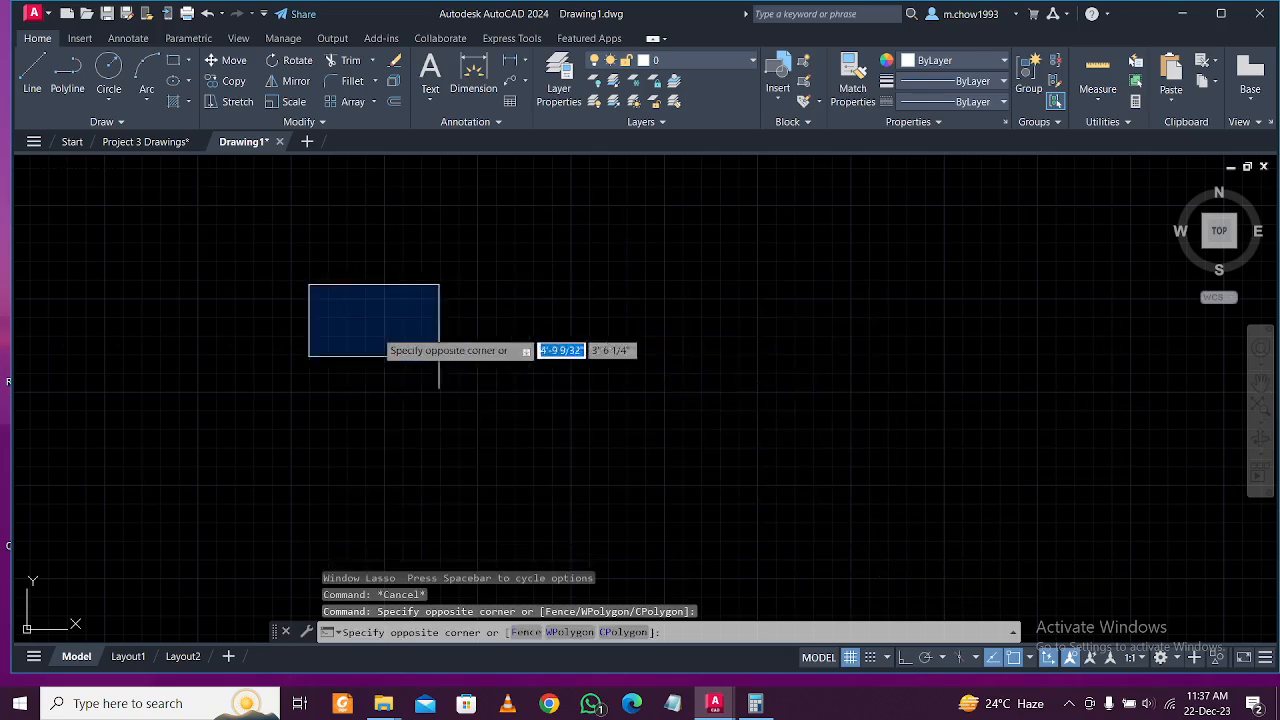
pyautogui.click(502, 380)
pyautogui.click(532, 244)
pyautogui.click(164, 400)
pyautogui.moveTo(334, 263)
pyautogui.mouseDown()
pyautogui.moveTo(533, 370)
pyautogui.moveTo(466, 208)
pyautogui.moveTo(120, 400)
pyautogui.moveTo(775, 476)
pyautogui.moveTo(698, 481)
pyautogui.mouseUp()
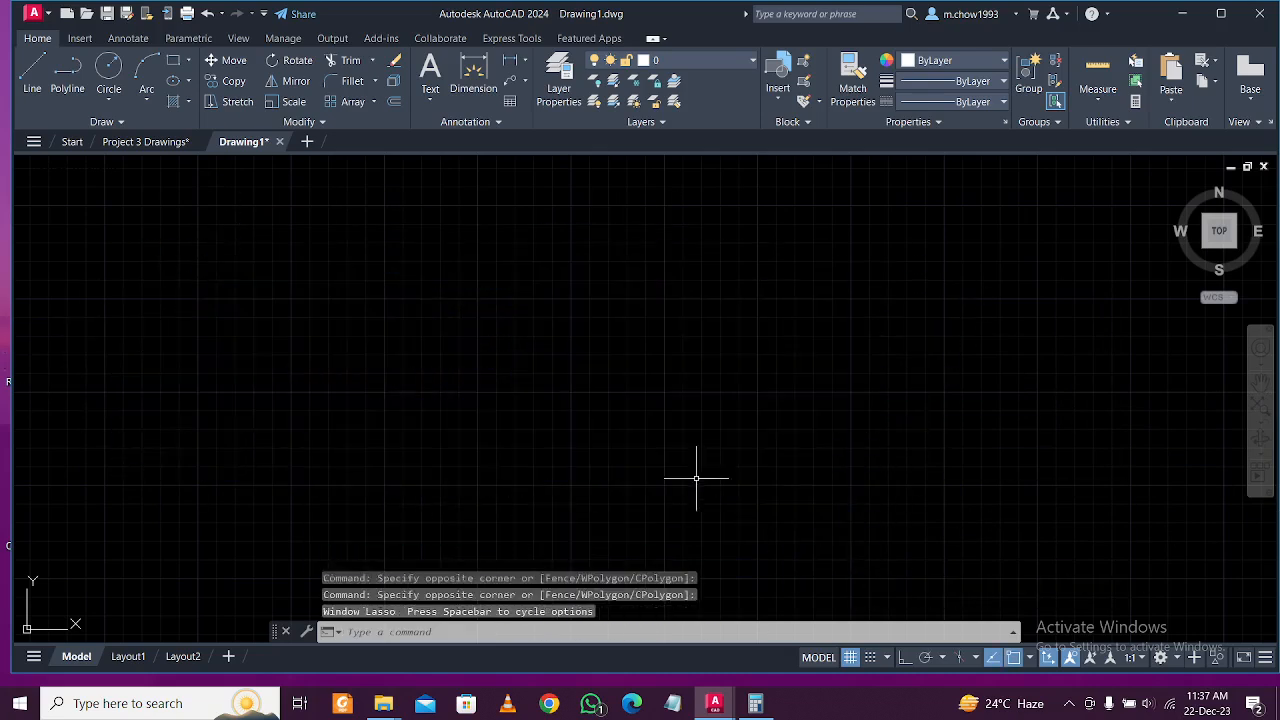
pyautogui.click(321, 208)
pyautogui.click(1027, 539)
pyautogui.click(928, 328)
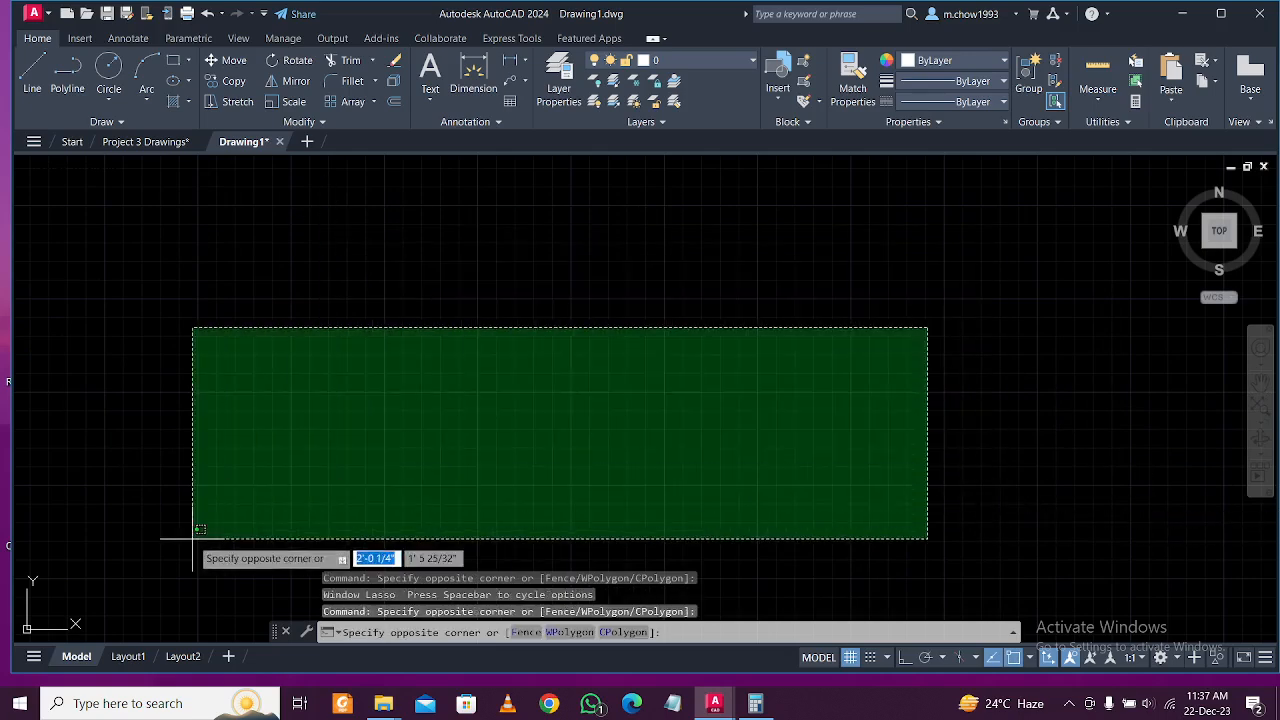
pyautogui.click(193, 538)
# Click several more spots in the empty drawing, then go back to Project 3 Drawings.
pyautogui.scroll(3, 336, 241)
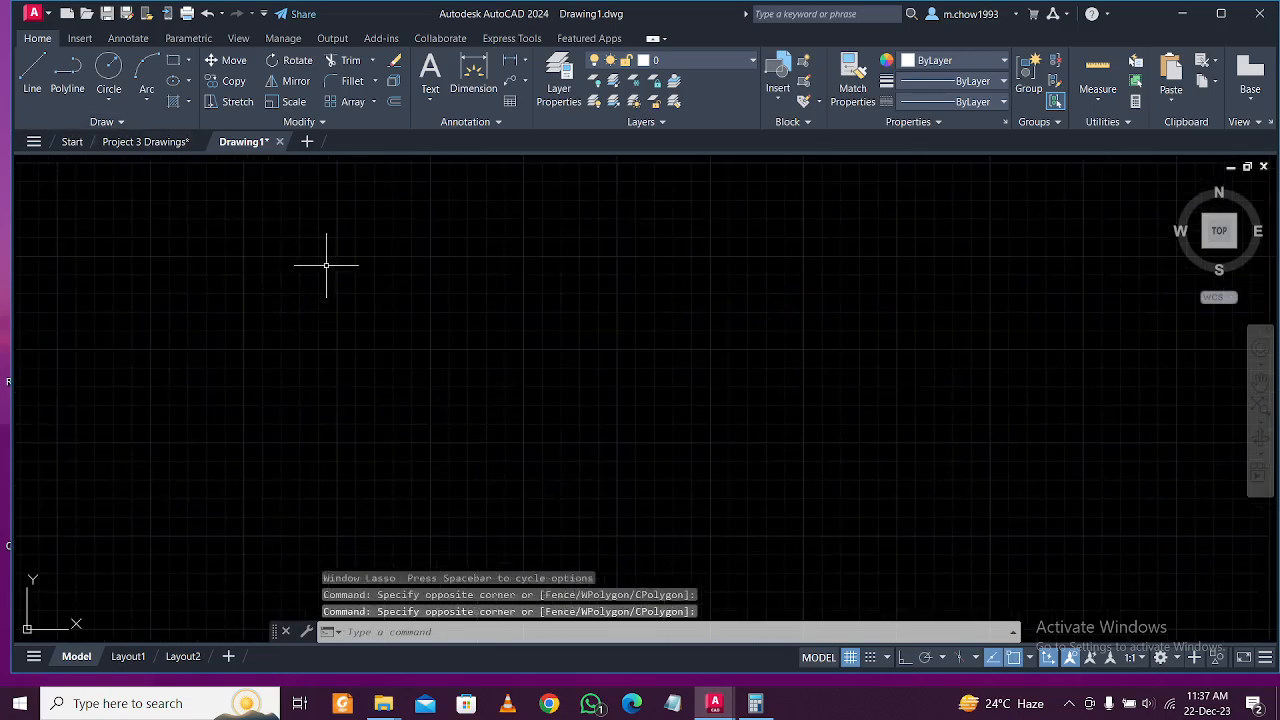
pyautogui.click(557, 217)
pyautogui.click(200, 409)
pyautogui.click(257, 223)
pyautogui.click(943, 494)
pyautogui.click(709, 275)
pyautogui.click(172, 362)
pyautogui.click(120, 142)
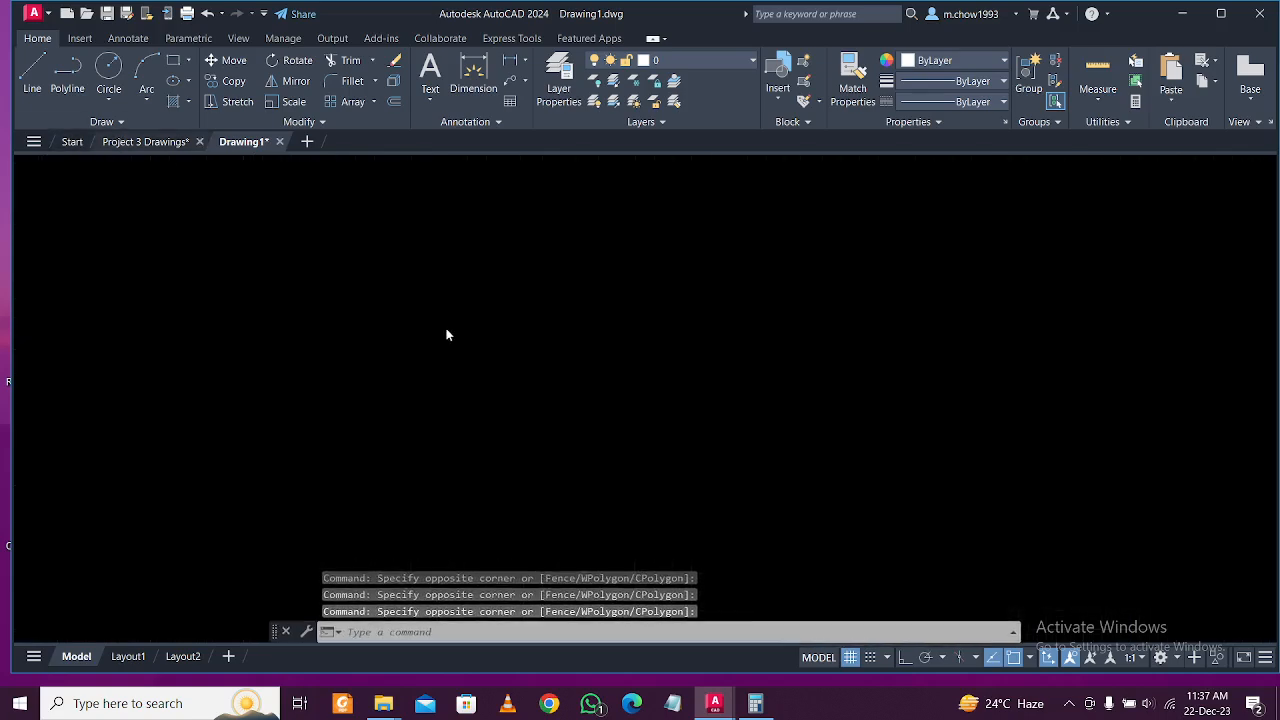
# Inspect the dressing-area wall ends by window-selecting their short lines.
pyautogui.scroll(5, 642, 221)
pyautogui.moveTo(636, 282); pyautogui.dragTo(622, 373, button='middle')
pyautogui.scroll(4, 622, 373)
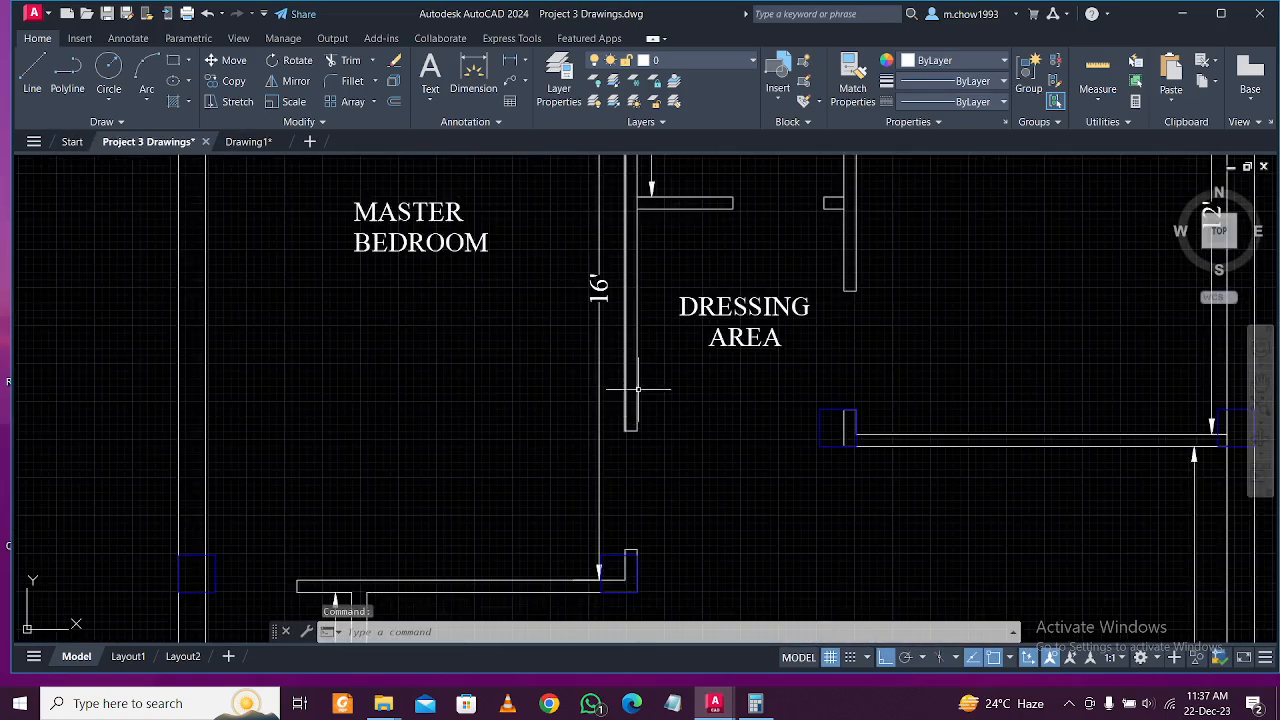
pyautogui.click(703, 444)
pyautogui.scroll(4, 640, 395)
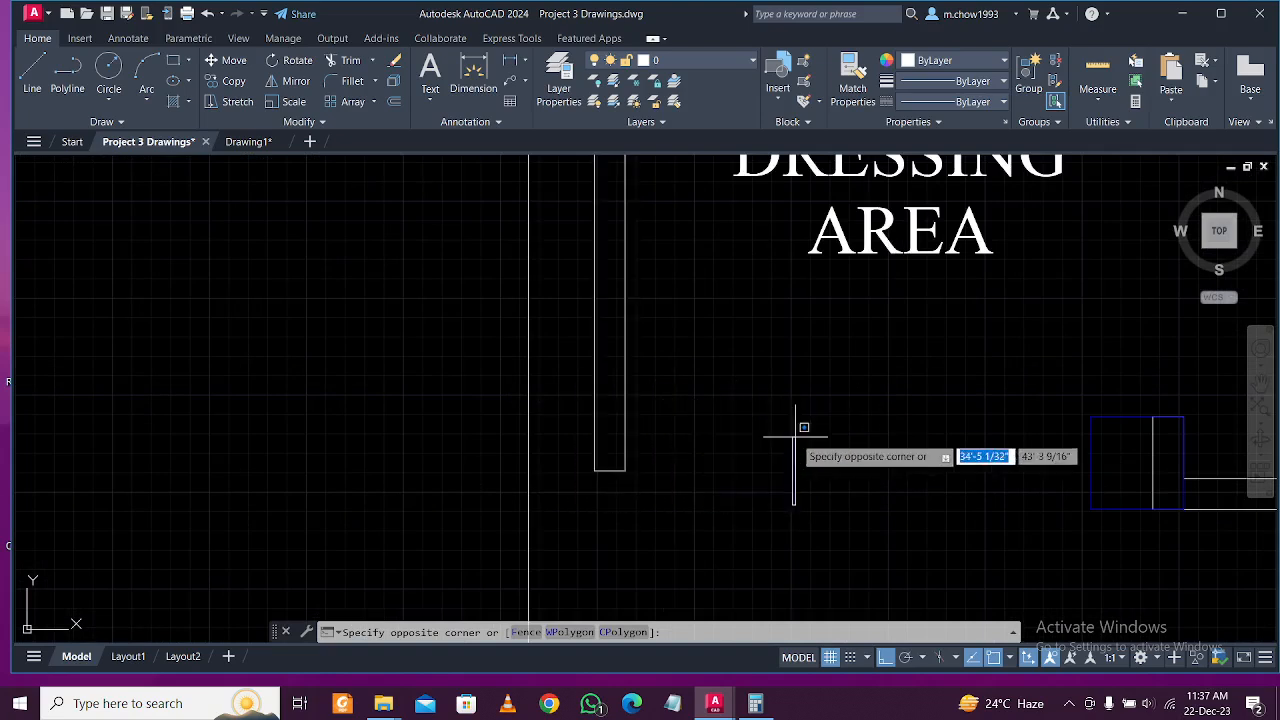
pyautogui.click(796, 429)
pyautogui.click(570, 383)
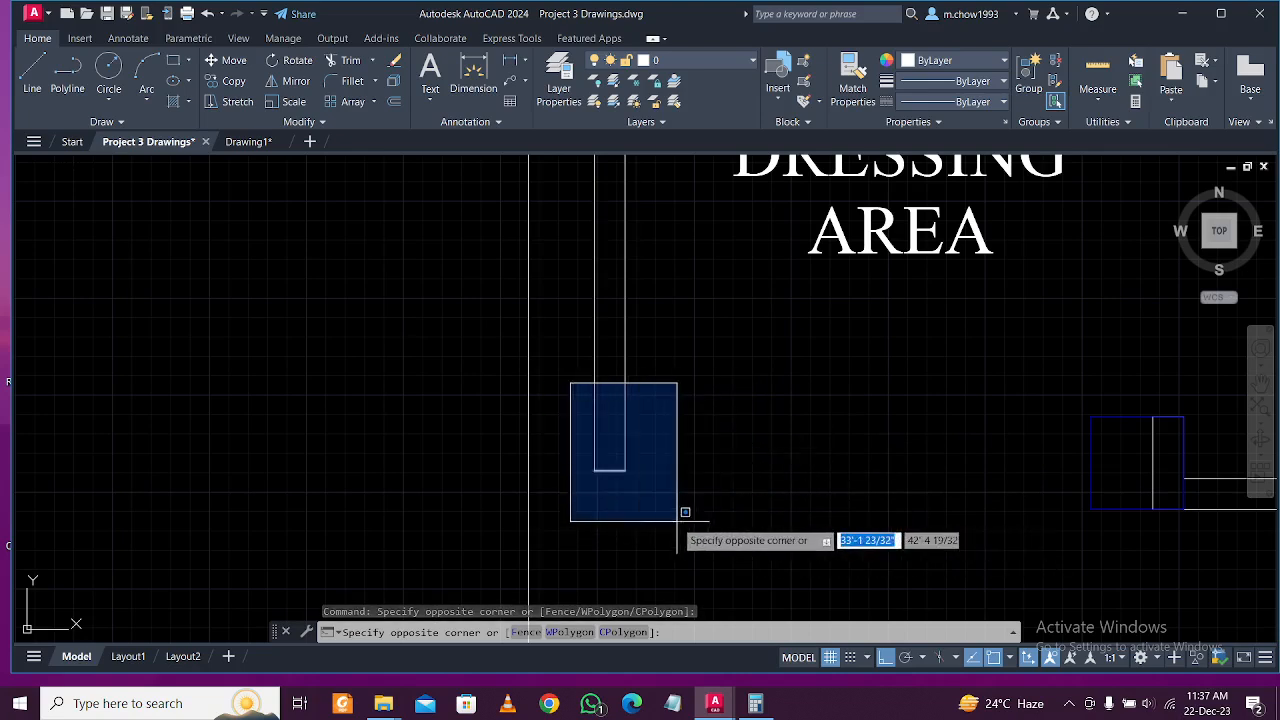
pyautogui.click(751, 417)
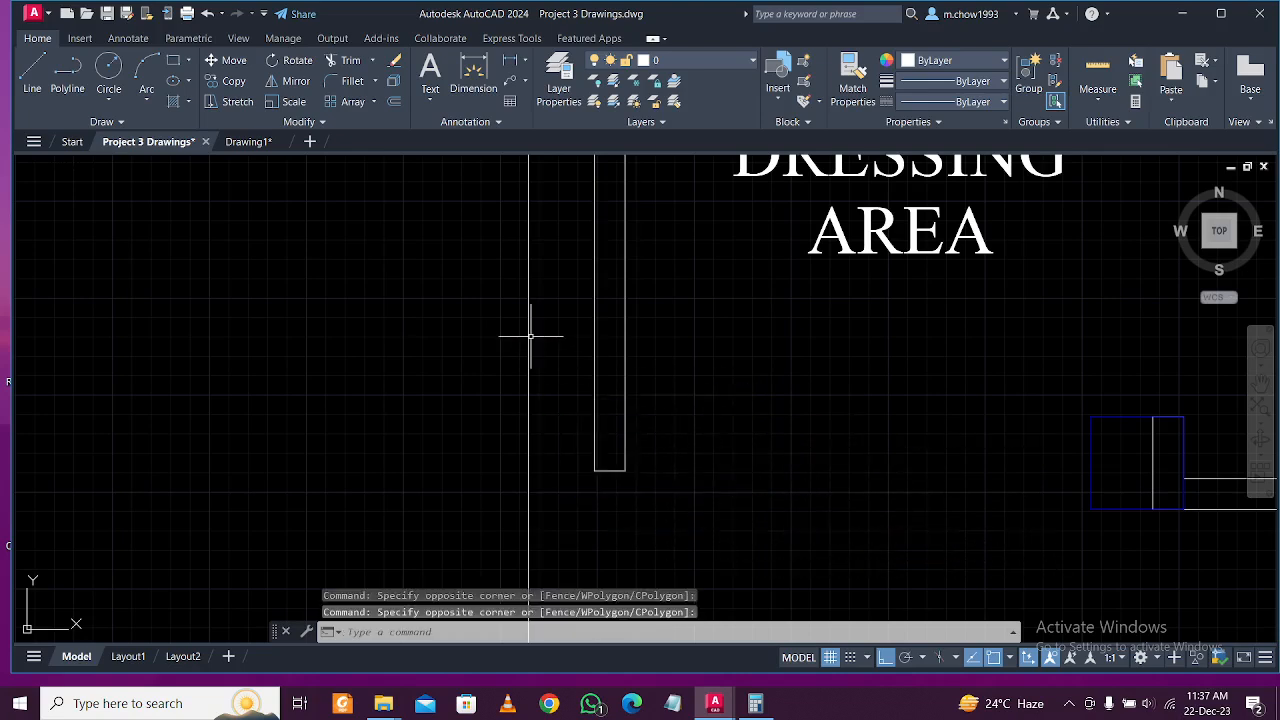
pyautogui.click(553, 349)
pyautogui.click(712, 370)
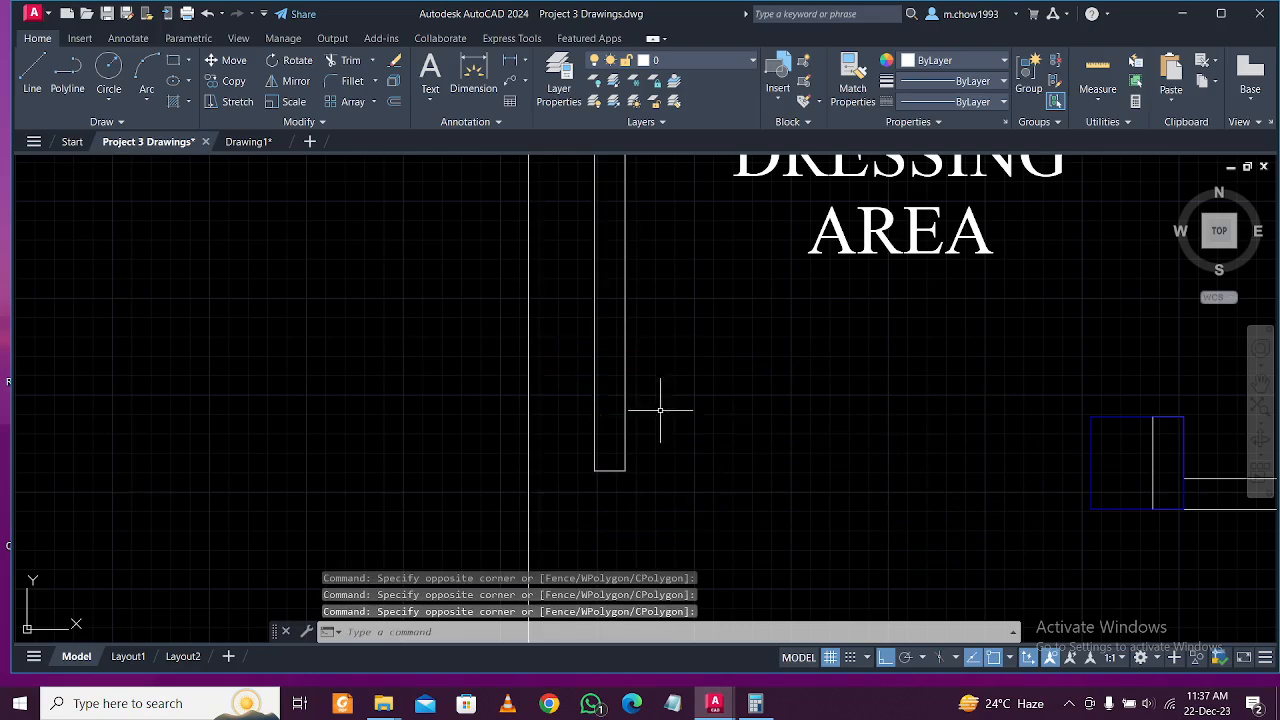
pyautogui.click(604, 473)
pyautogui.press('Escape')
pyautogui.moveTo(580, 437); pyautogui.dragTo(751, 511)
pyautogui.press('Escape')
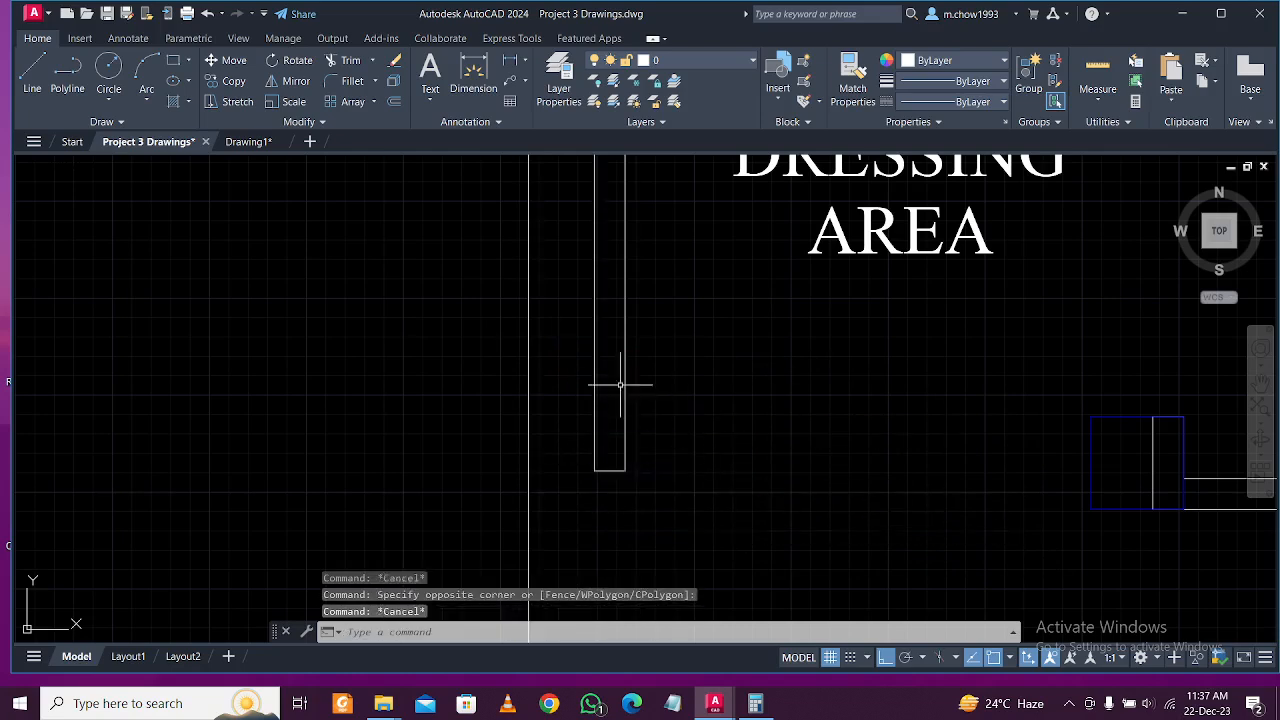
# Select the dressing-area vertical wall lines and the top horizontal wall stub.
pyautogui.click(725, 424)
pyautogui.click(562, 352)
pyautogui.scroll(-2, 634, 414)
pyautogui.moveTo(656, 360); pyautogui.dragTo(660, 430, button='middle')
pyautogui.scroll(-2, 659, 360)
pyautogui.scroll(4, 724, 295)
pyautogui.press('Escape')
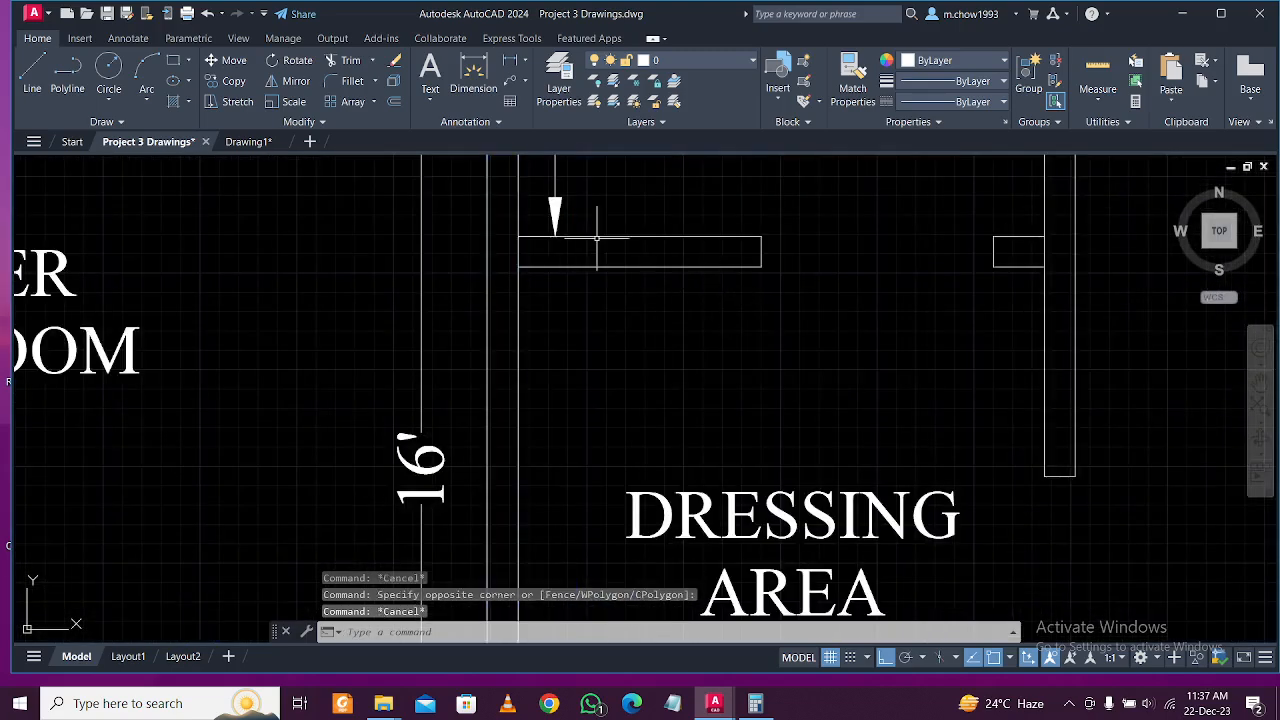
pyautogui.click(503, 228)
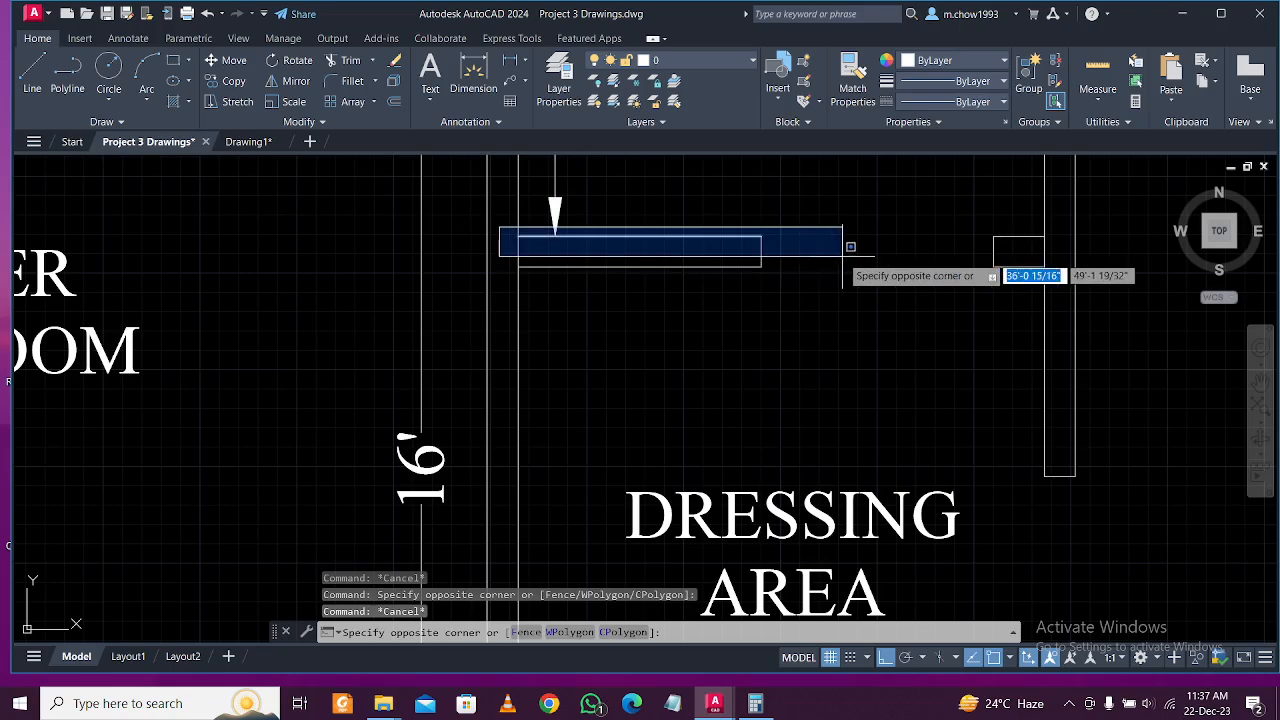
pyautogui.click(837, 256)
pyautogui.scroll(-2, 636, 317)
pyautogui.press('Escape')
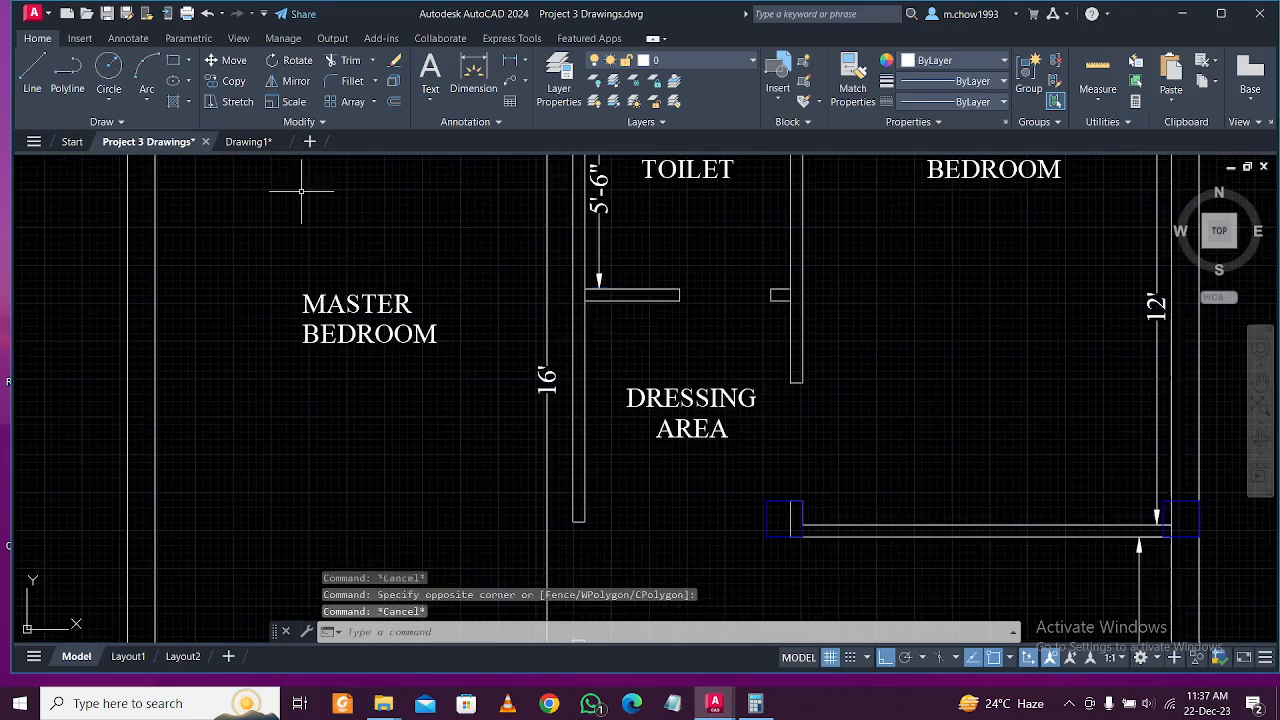
# Pan the reference plan over to the living-area walls, then switch back to Drawing1.
pyautogui.click(251, 146)
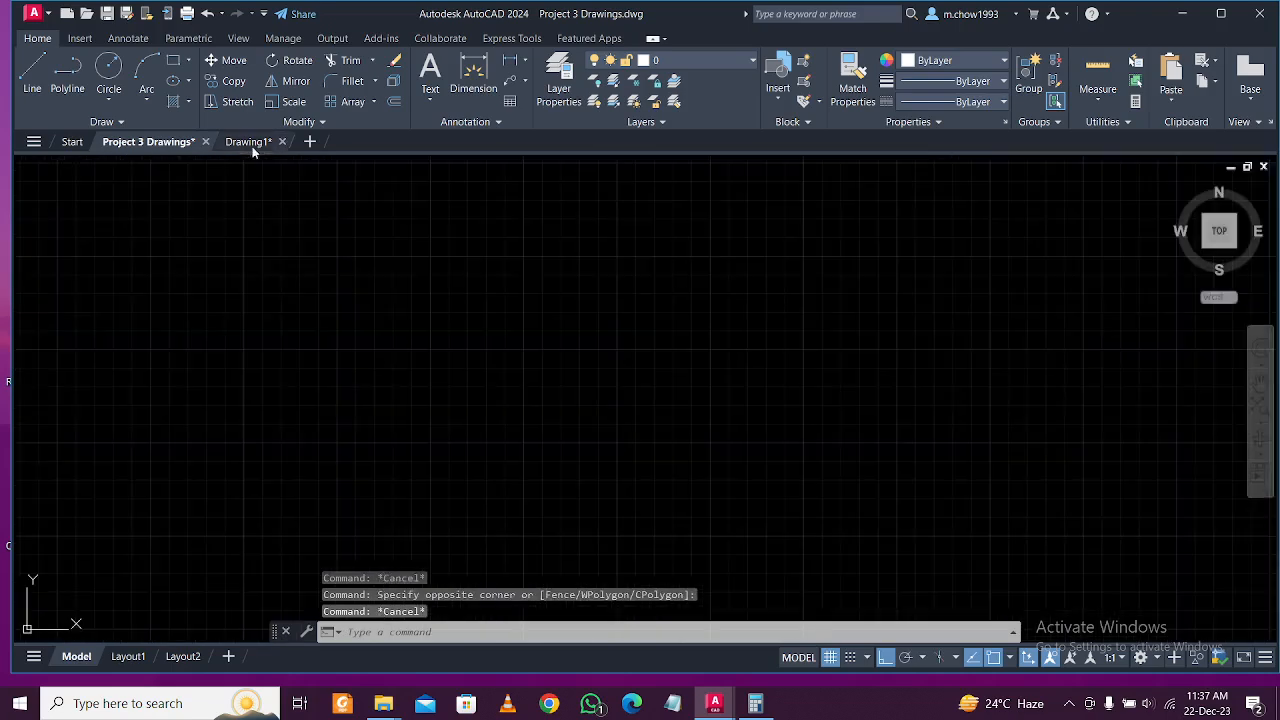
pyautogui.click(145, 141)
pyautogui.moveTo(613, 193); pyautogui.dragTo(580, 348, button='middle')
pyautogui.moveTo(703, 403); pyautogui.dragTo(627, 286, button='middle')
pyautogui.scroll(-2, 625, 290)
pyautogui.scroll(6, 708, 456)
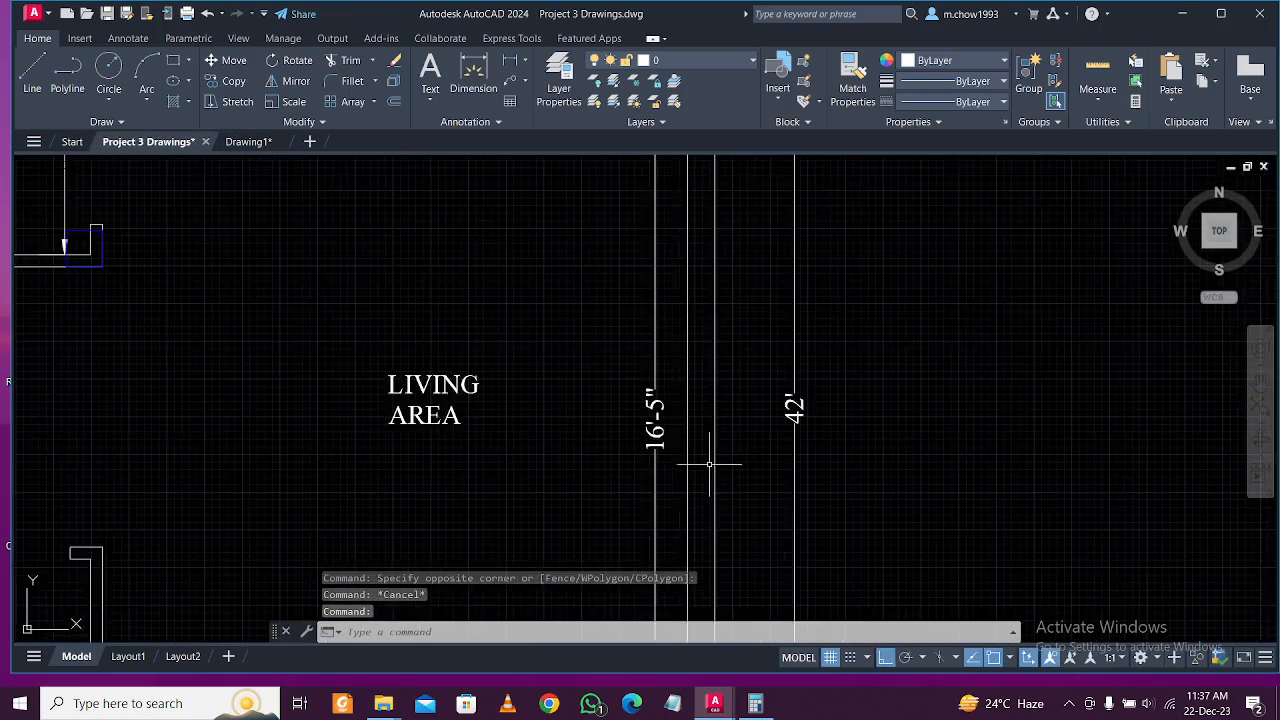
pyautogui.click(242, 148)
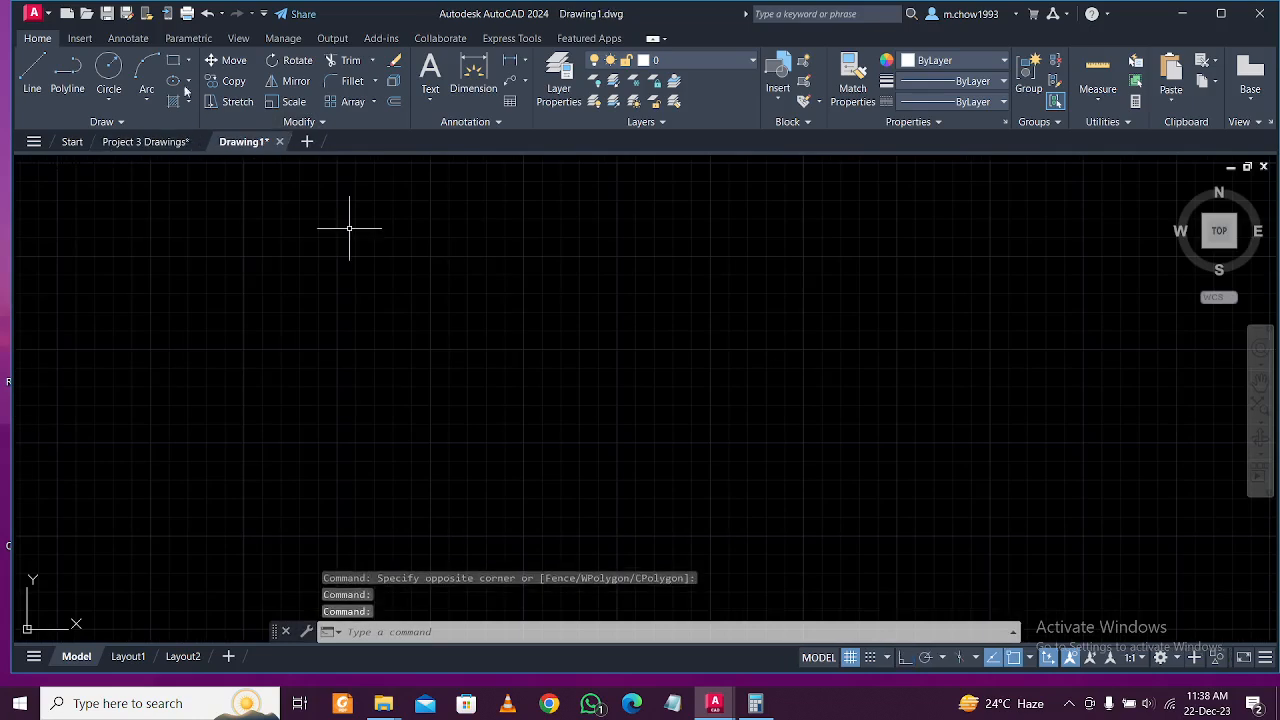
# Draw a 29'6" by 42' rectangle with RECTANG as the outer wall outline.
pyautogui.write('rec')
pyautogui.press('Return')
pyautogui.click(345, 232)
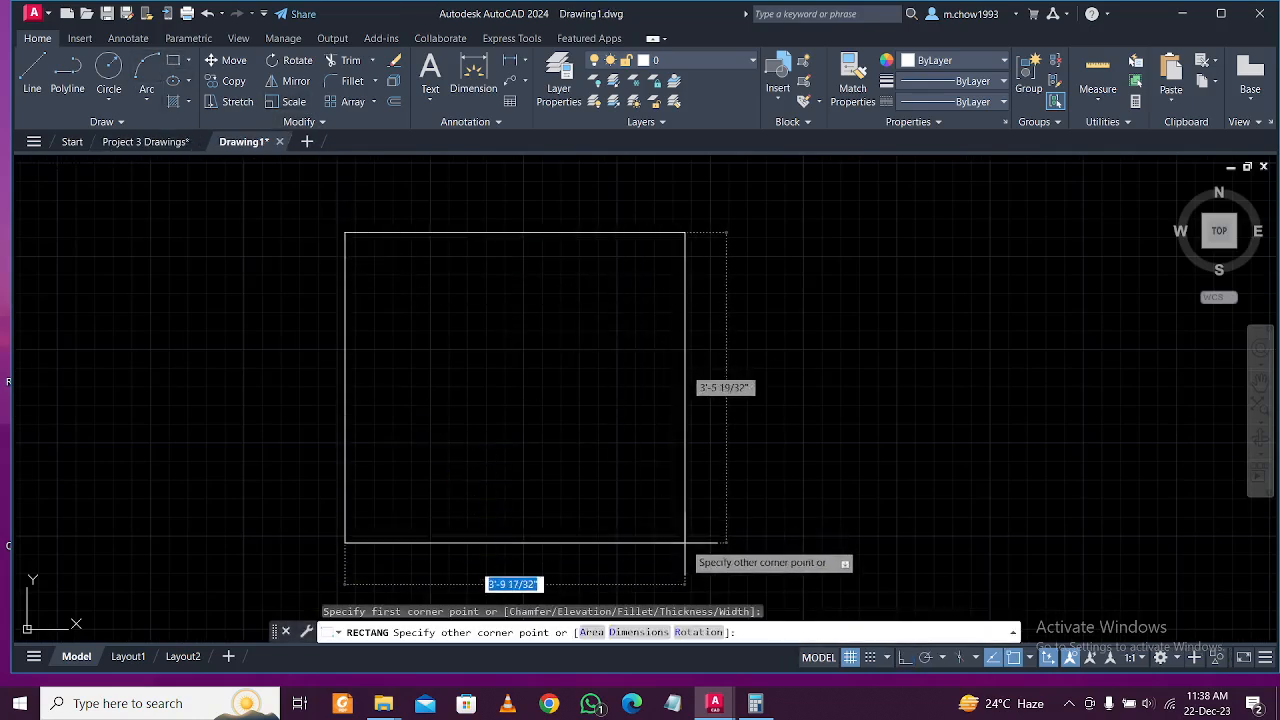
pyautogui.write('@25')
pyautogui.write("'6")
pyautogui.press('Return')
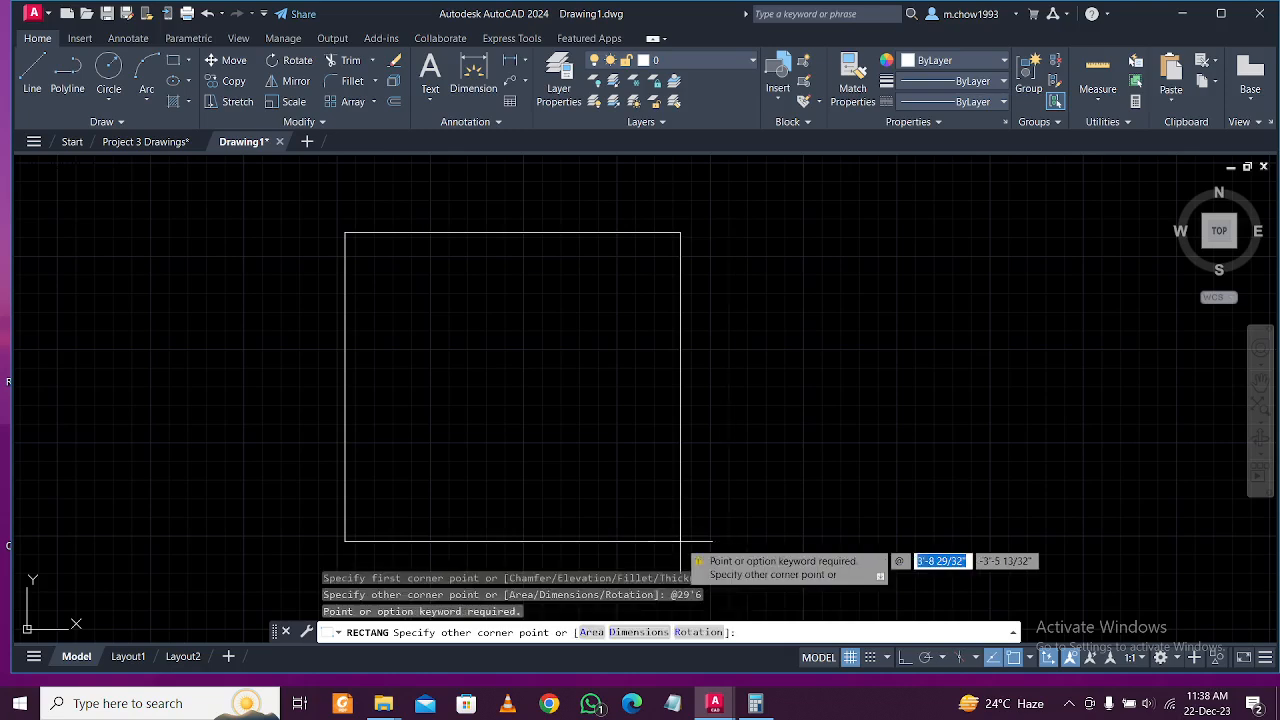
pyautogui.write('42')
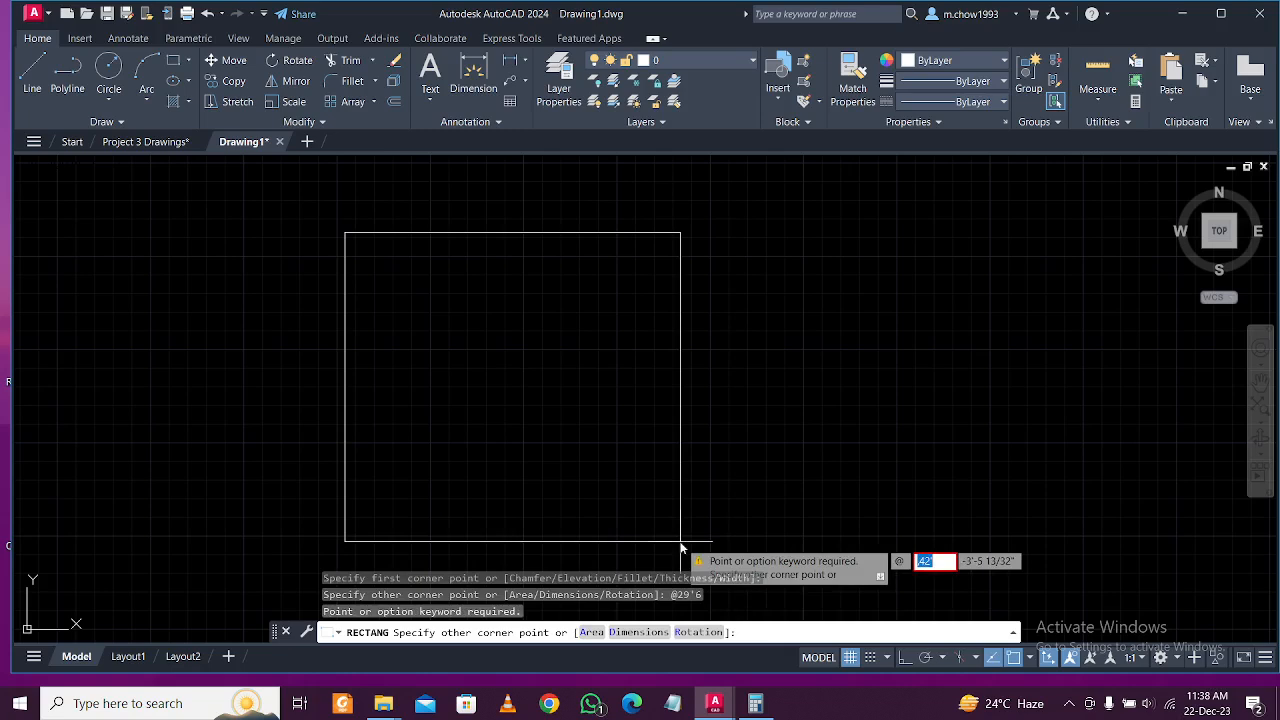
pyautogui.press('BackSpace')
pyautogui.write('15')
pyautogui.press('Tab')
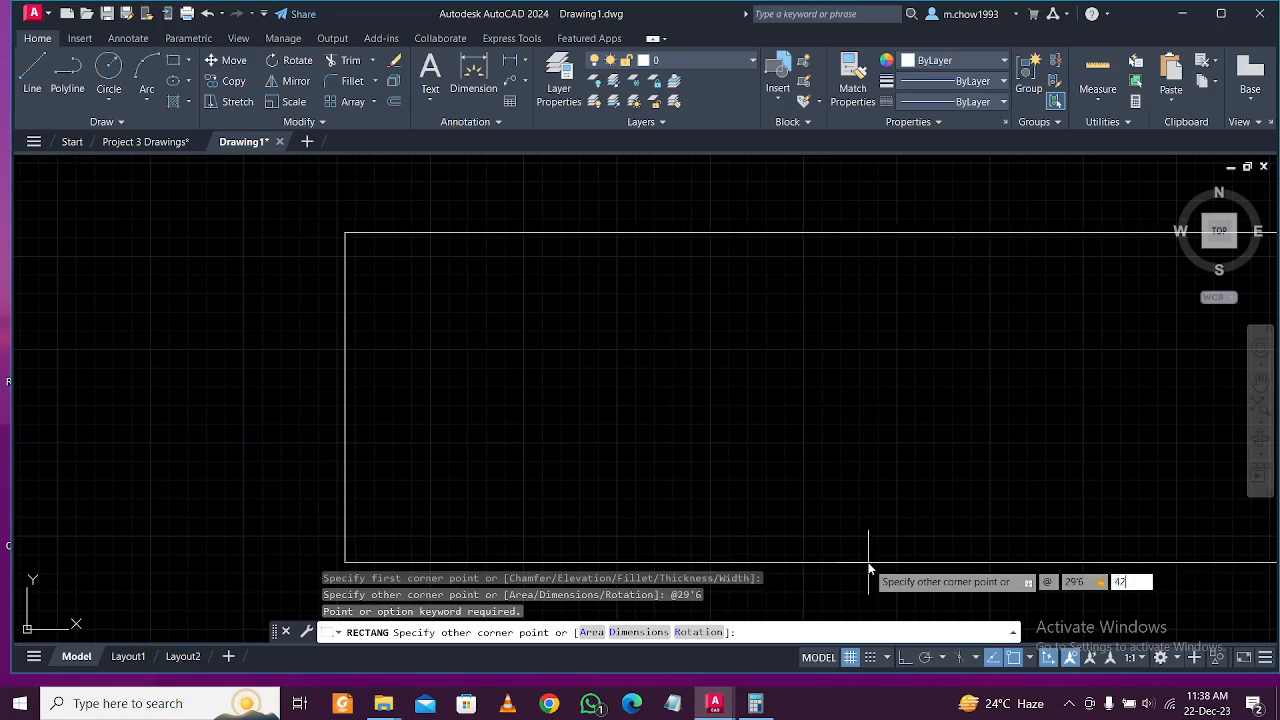
pyautogui.press('Return')
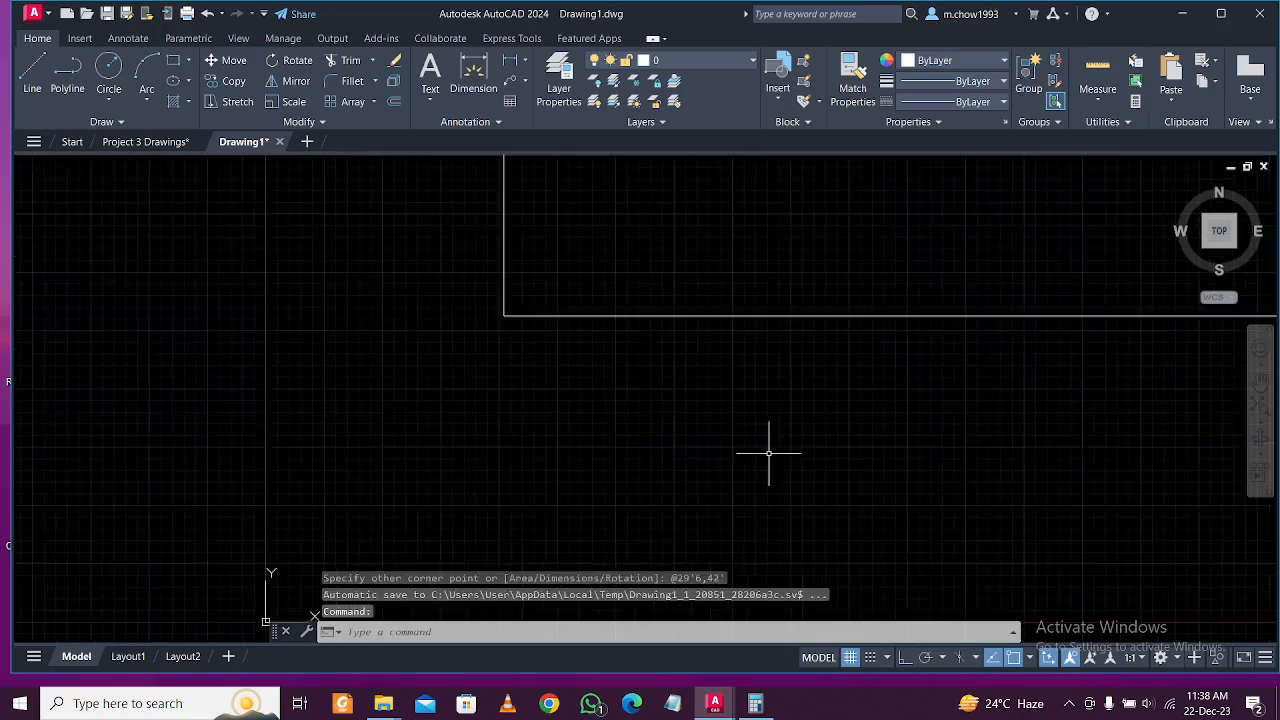
pyautogui.scroll(-8, 770, 457)
# Compare the new rectangle with the reference plan in Project 3 Drawings, selecting it to inspect.
pyautogui.scroll(2, 785, 436)
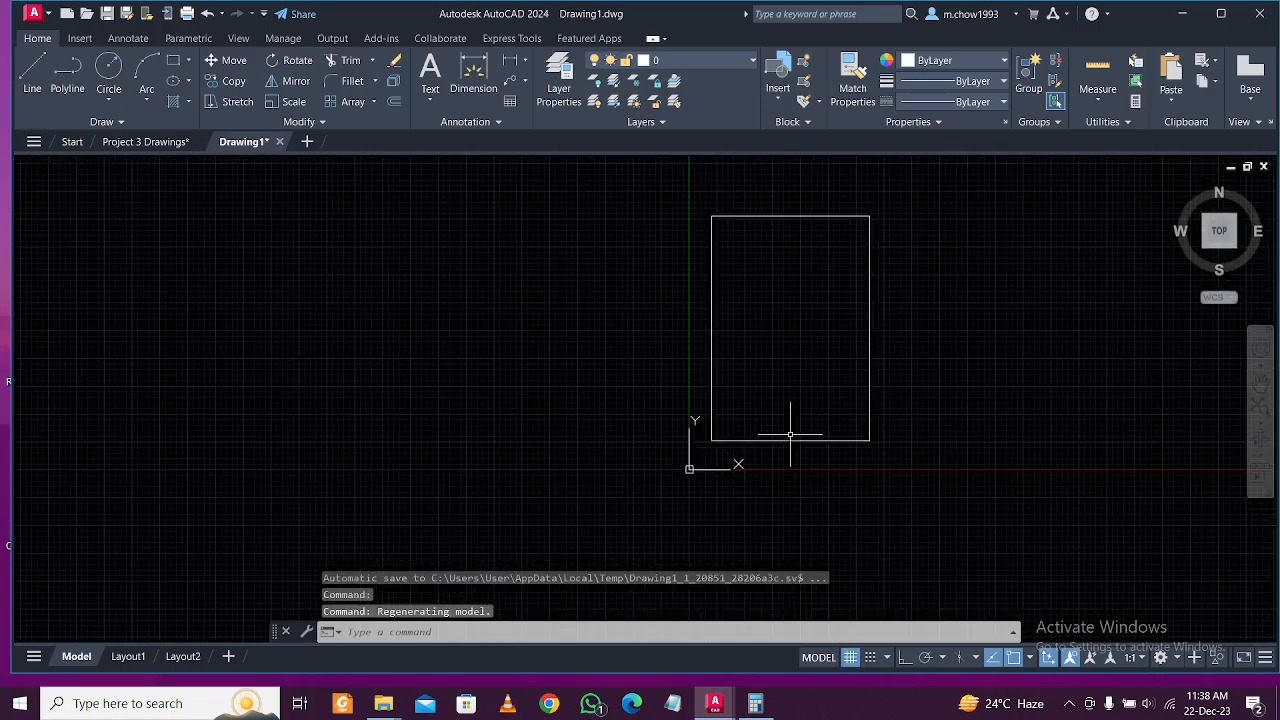
pyautogui.click(145, 141)
pyautogui.scroll(-2, 663, 306)
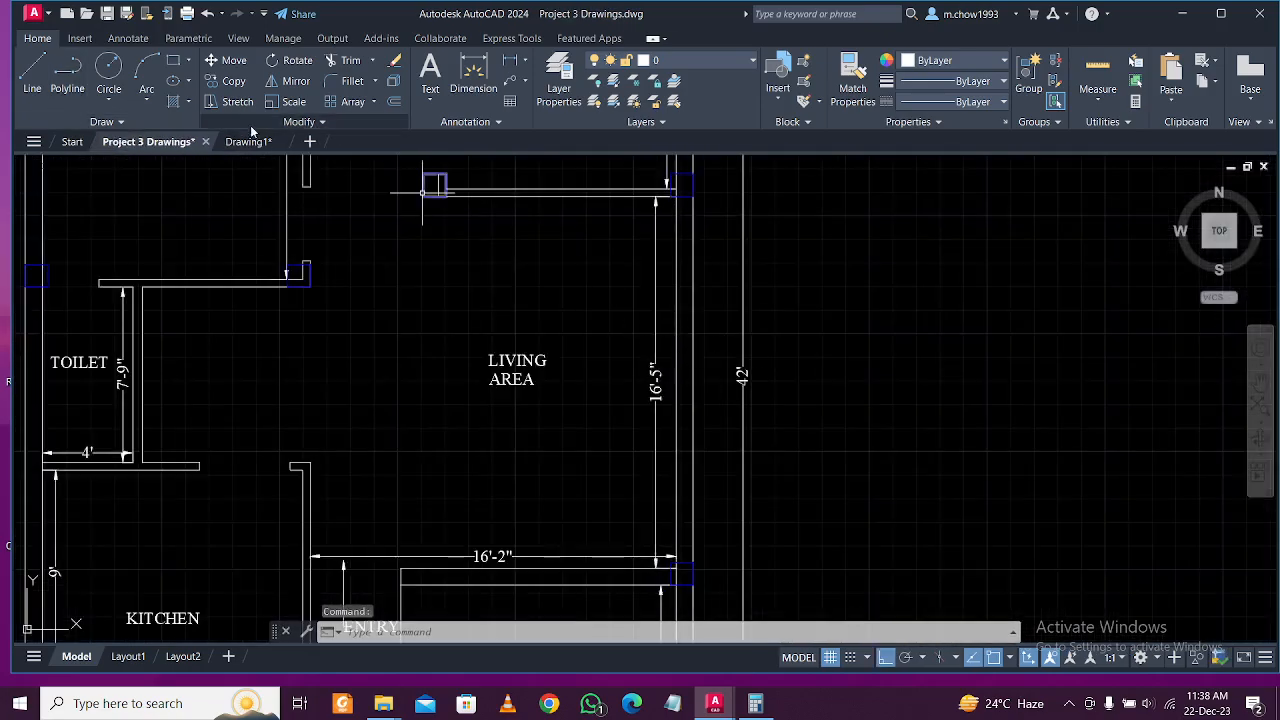
pyautogui.click(252, 141)
pyautogui.click(754, 324)
pyautogui.click(663, 309)
pyautogui.scroll(4, 620, 329)
pyautogui.press('Escape')
pyautogui.scroll(-2, 651, 298)
pyautogui.scroll(2, 651, 298)
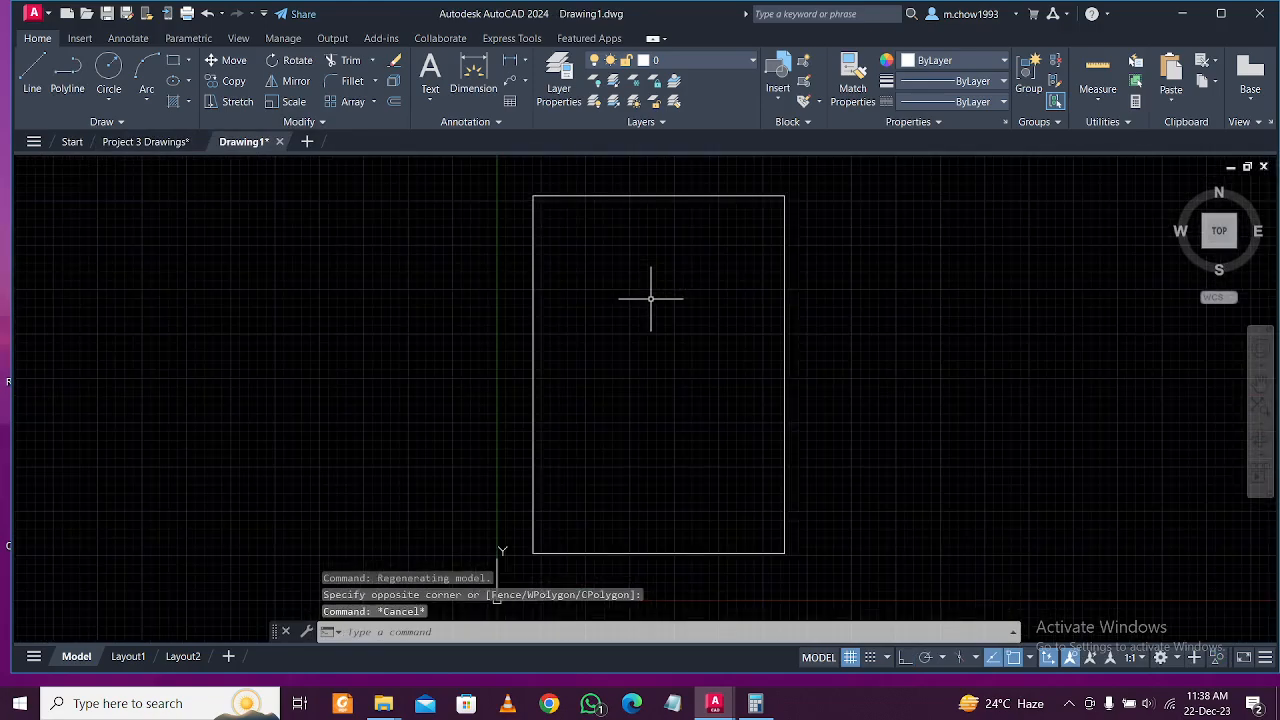
# Recheck the reference floor plan, recentre the rectangle in Drawing1 and start OFFSET.
pyautogui.click(142, 142)
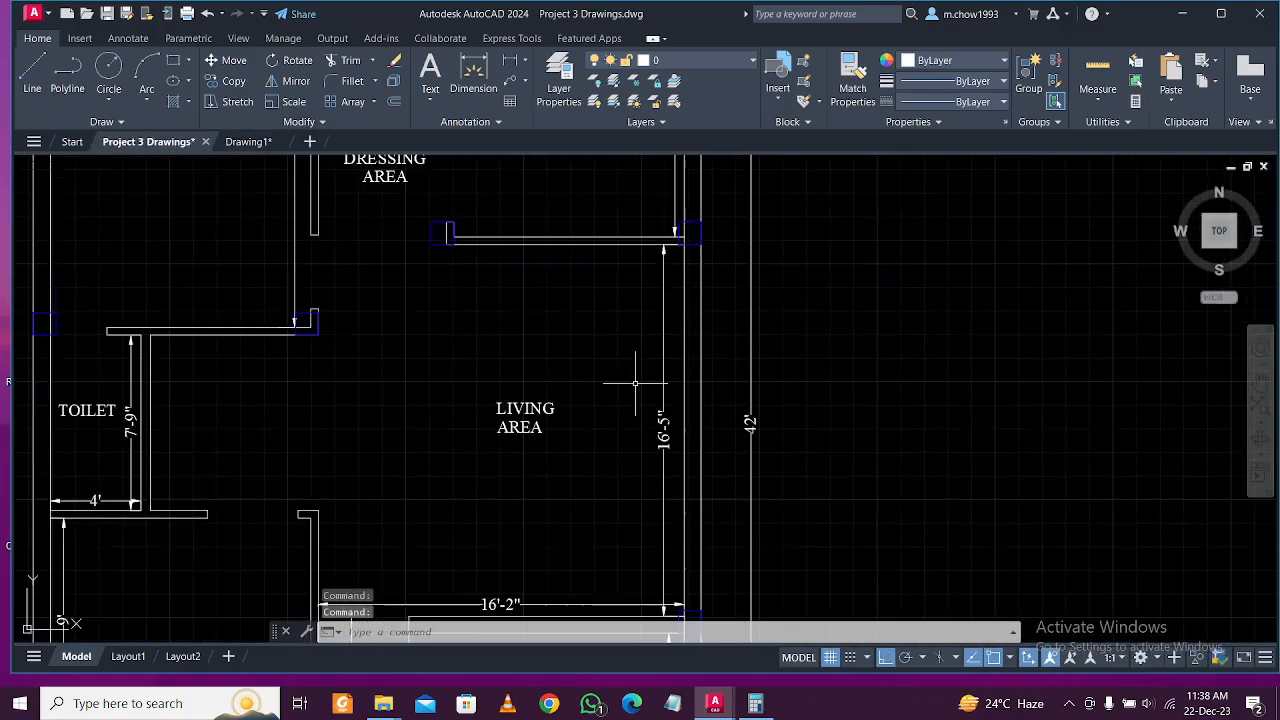
pyautogui.click(248, 141)
pyautogui.scroll(-2, 549, 297)
pyautogui.moveTo(580, 243); pyautogui.dragTo(580, 300, button='middle')
pyautogui.scroll(2, 580, 300)
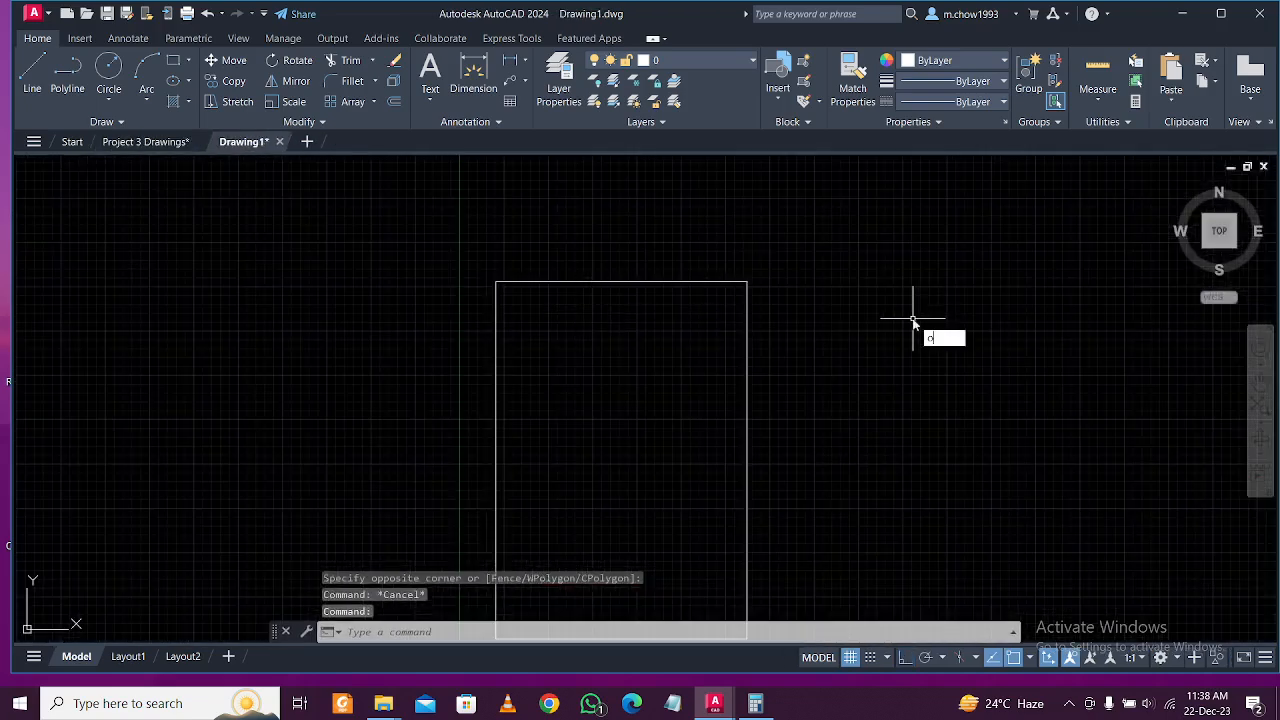
pyautogui.press('Return')
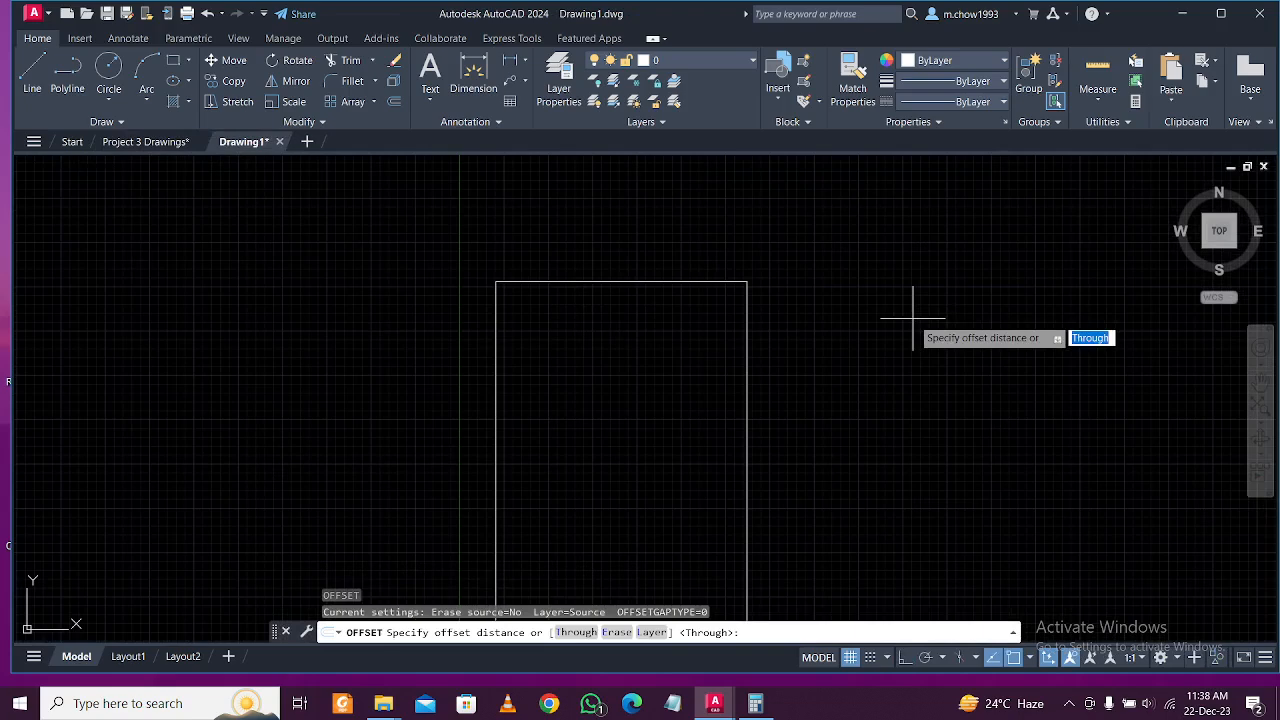
# Offset the rectangle 10 inward to form the inner wall outline.
pyautogui.write('10')
pyautogui.press('Return')
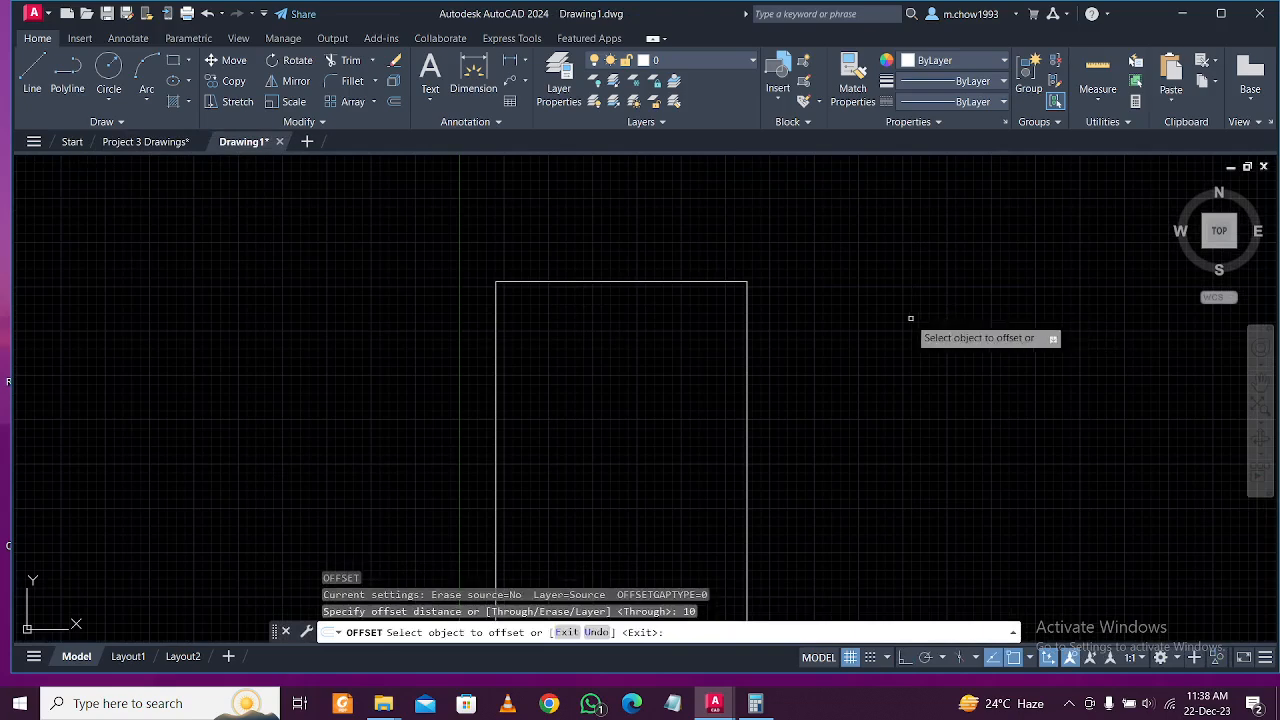
pyautogui.click(725, 282)
pyautogui.click(686, 337)
pyautogui.scroll(-3, 690, 315)
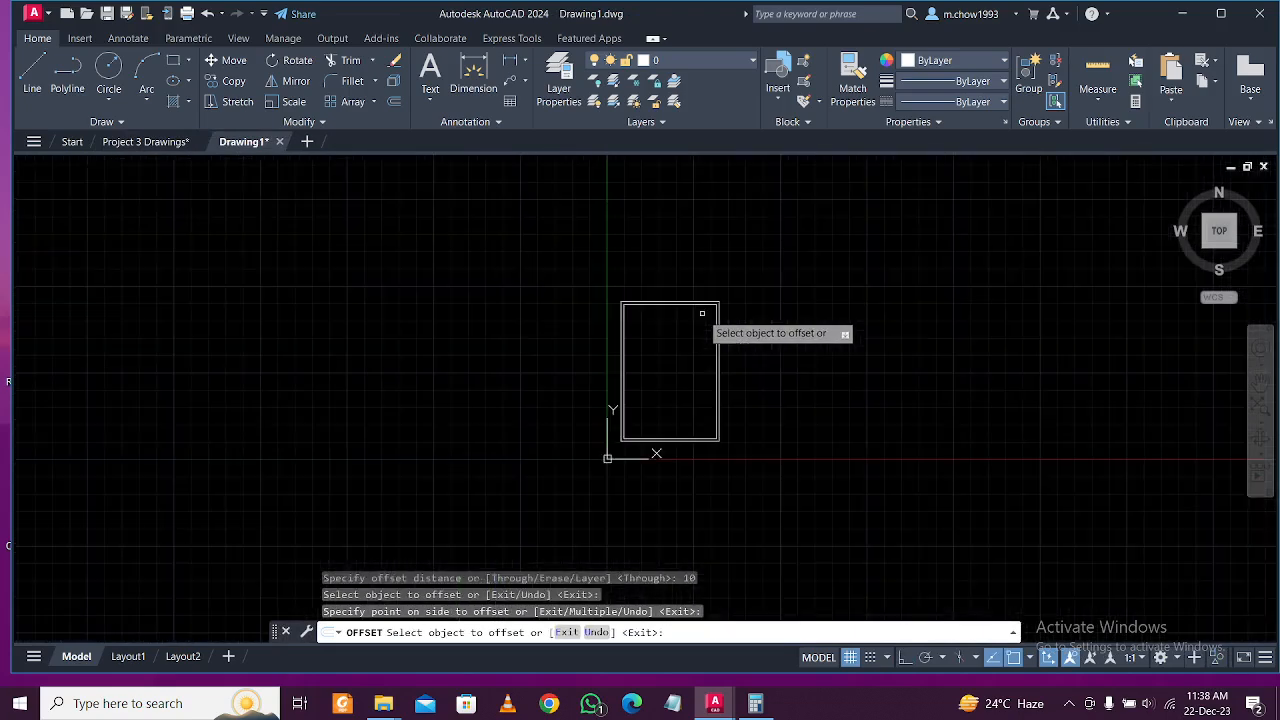
pyautogui.scroll(3, 686, 365)
pyautogui.press('Escape')
pyautogui.scroll(3, 565, 288)
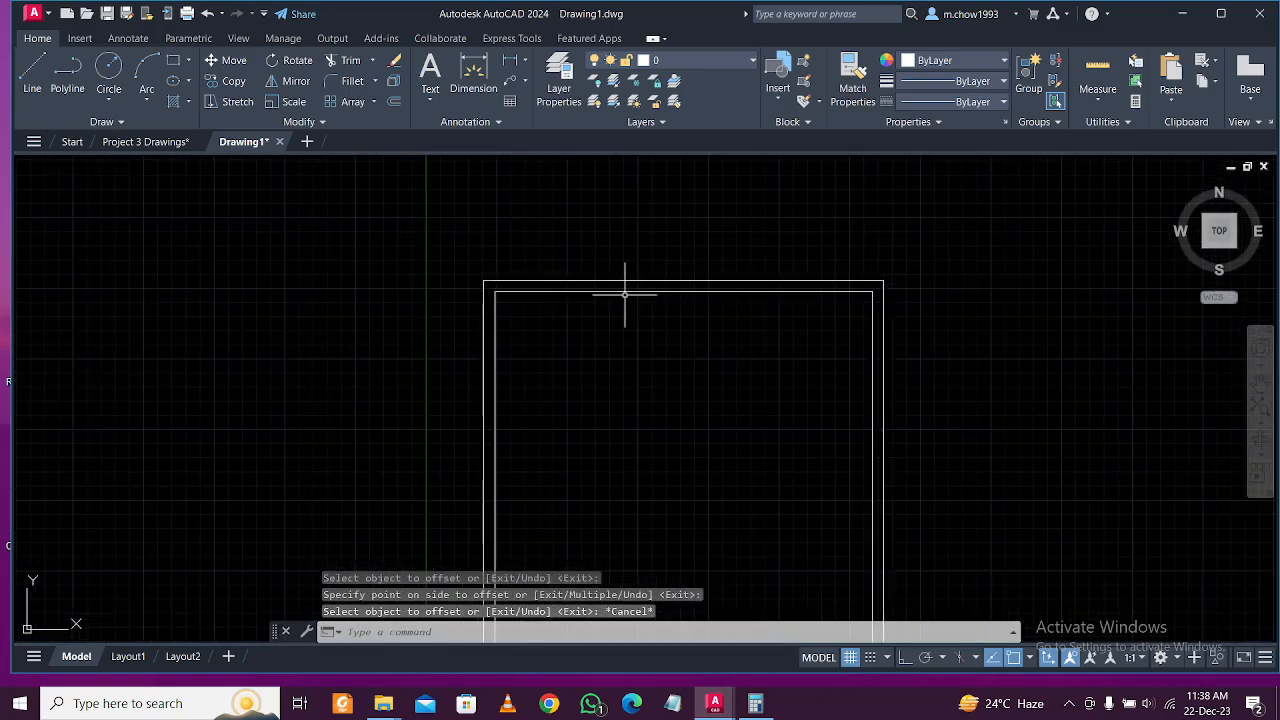
# Explode the inner rectangle into separate lines and check they are separate.
pyautogui.click(605, 292)
pyautogui.write('e')
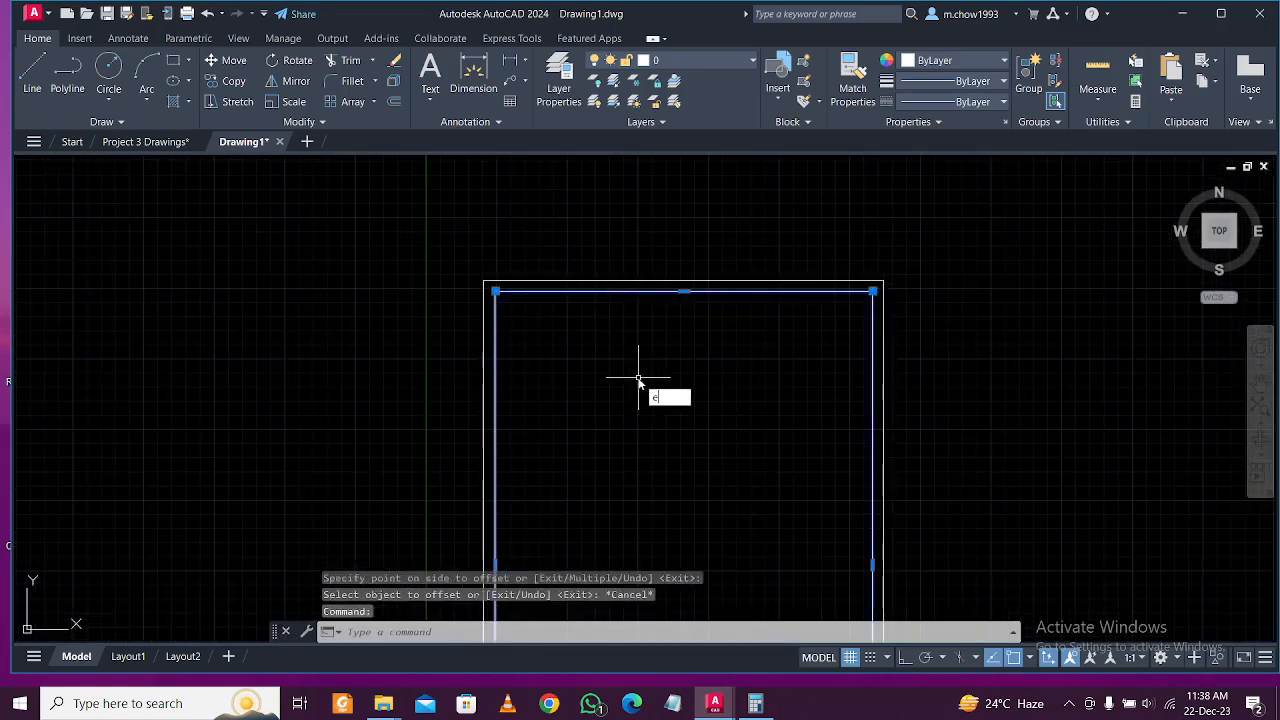
pyautogui.write('x')
pyautogui.press('Return')
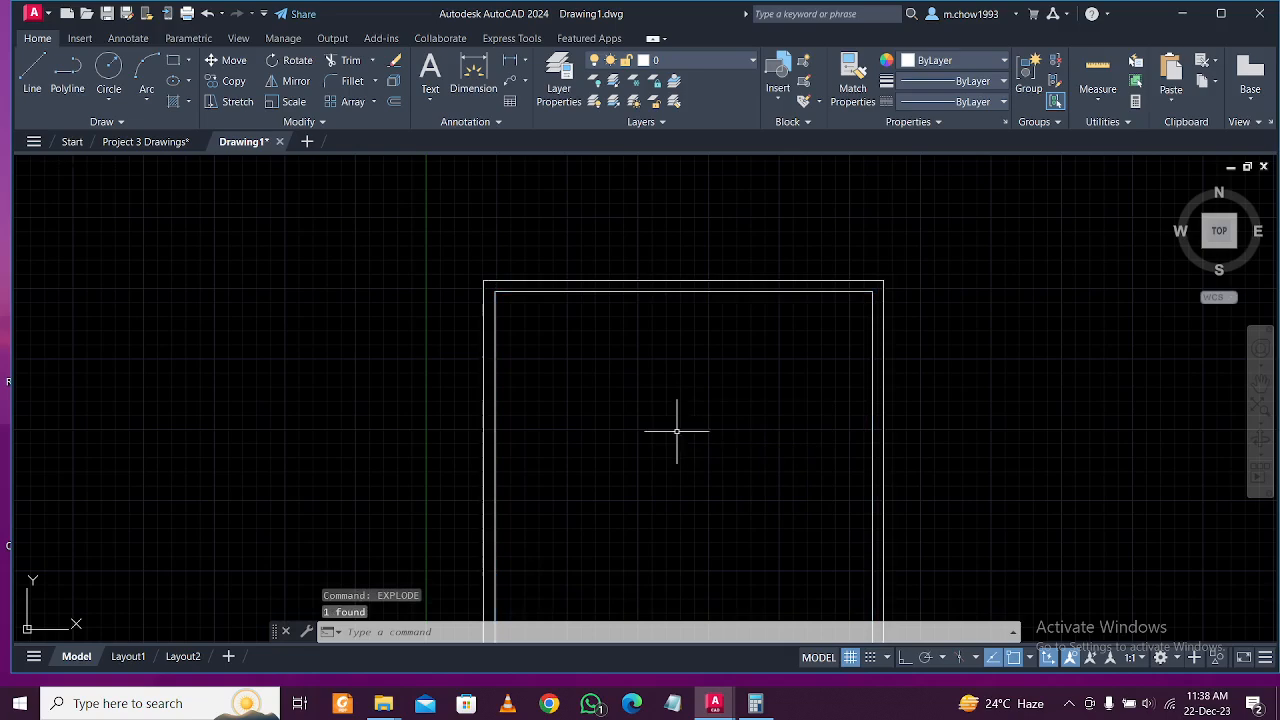
pyautogui.click(594, 290)
pyautogui.click(502, 330)
pyautogui.press('Escape')
pyautogui.press('Escape')
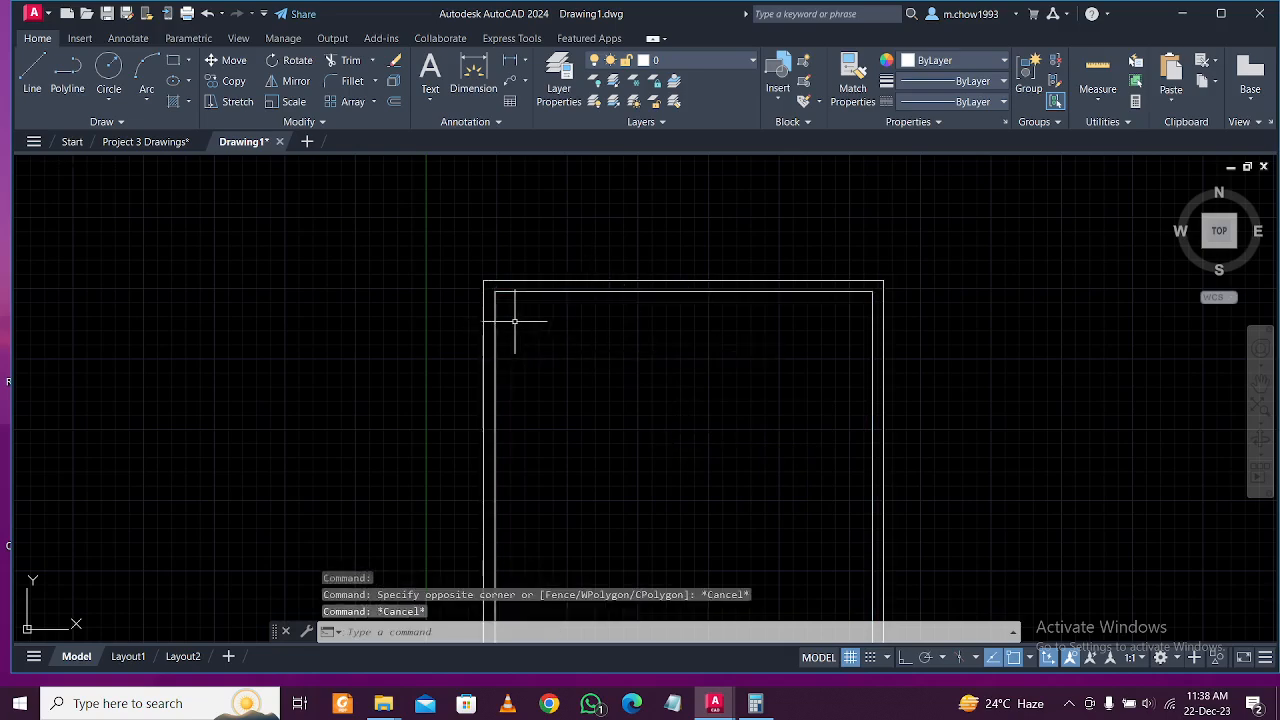
# Read the master bedroom dimensions on the reference plan in Project 3 Drawings.
pyautogui.click(146, 141)
pyautogui.scroll(-2, 550, 336)
pyautogui.moveTo(353, 247); pyautogui.dragTo(427, 365, button='middle')
pyautogui.scroll(5, 437, 278)
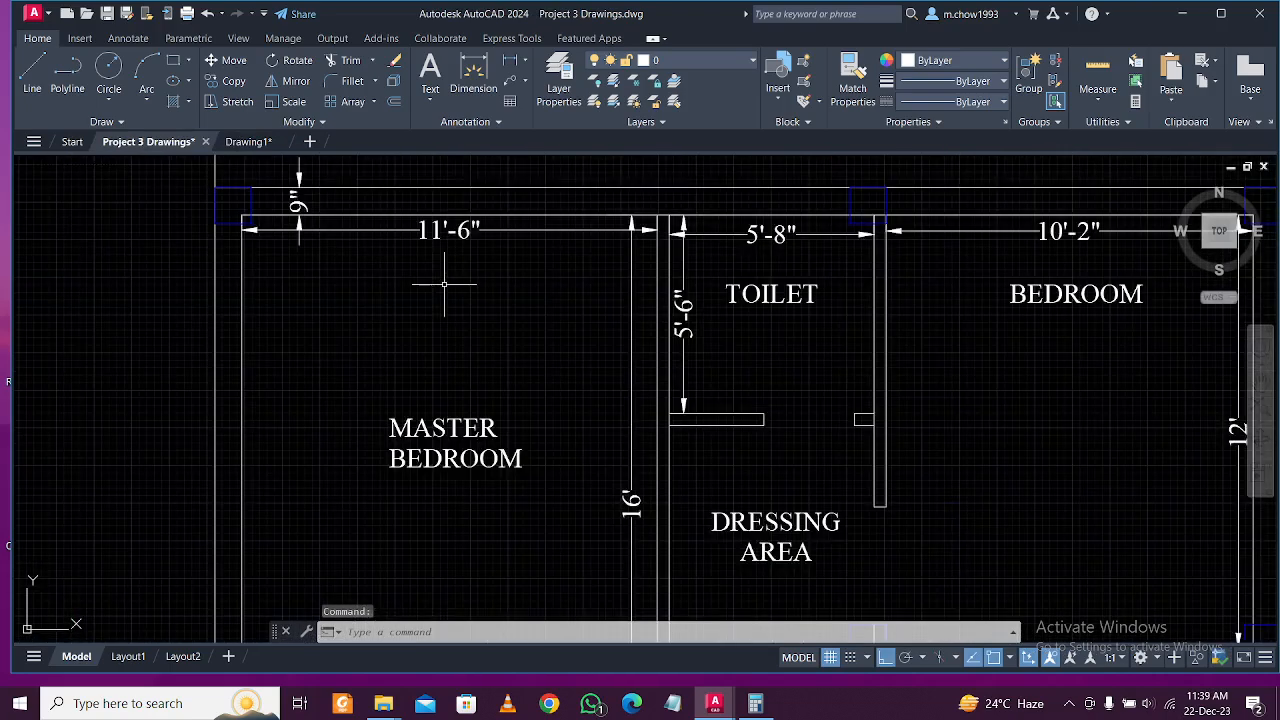
pyautogui.scroll(-2, 444, 280)
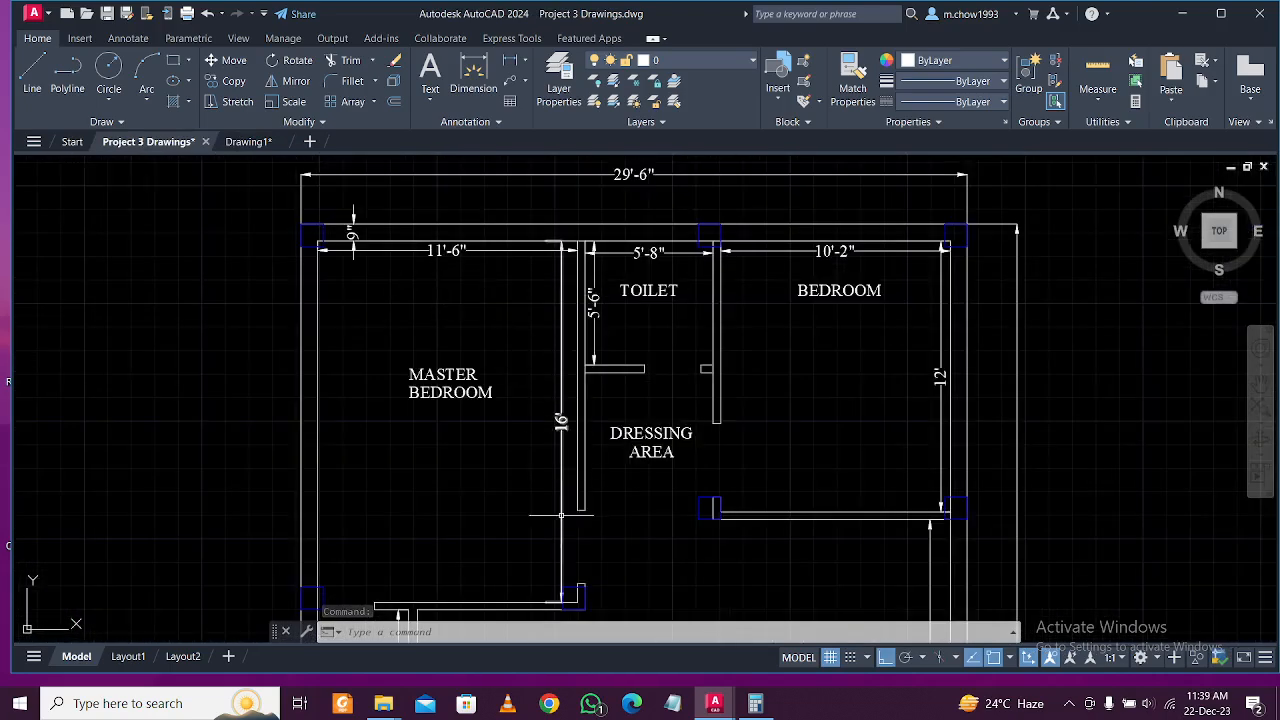
pyautogui.click(245, 142)
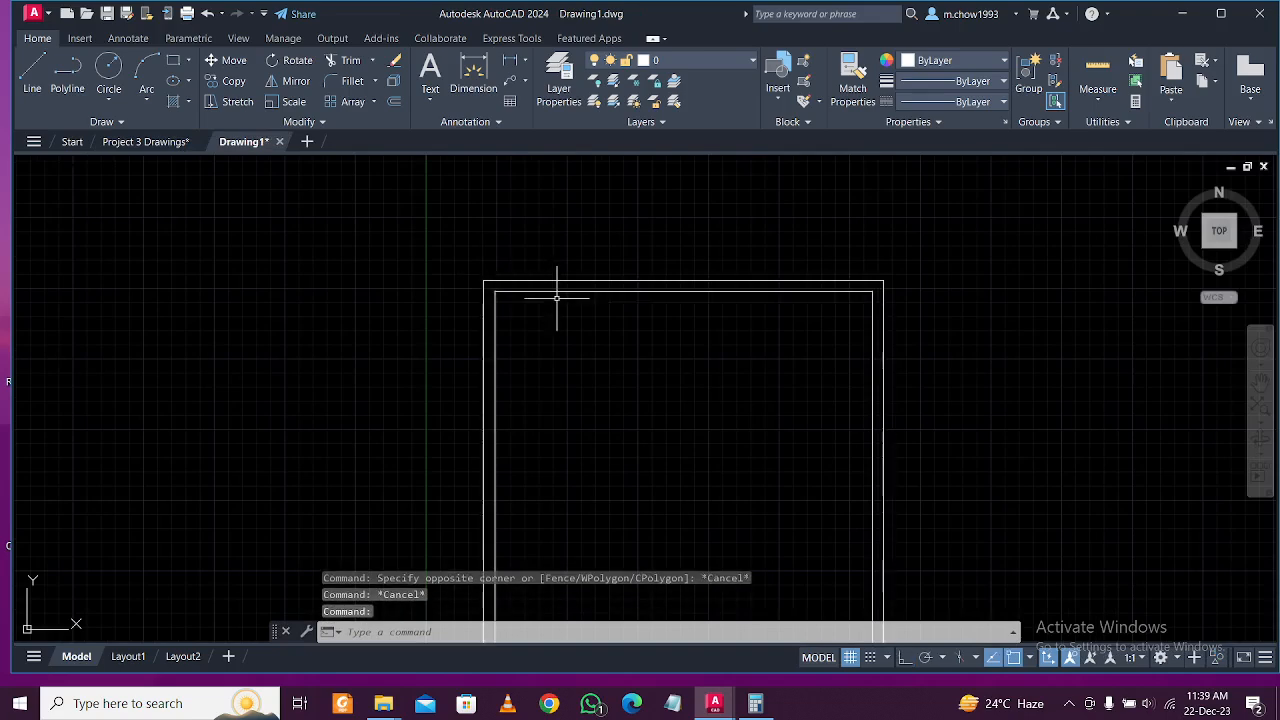
# Offset the left inner wall line 11'6 to the right as a partition.
pyautogui.press('Return')
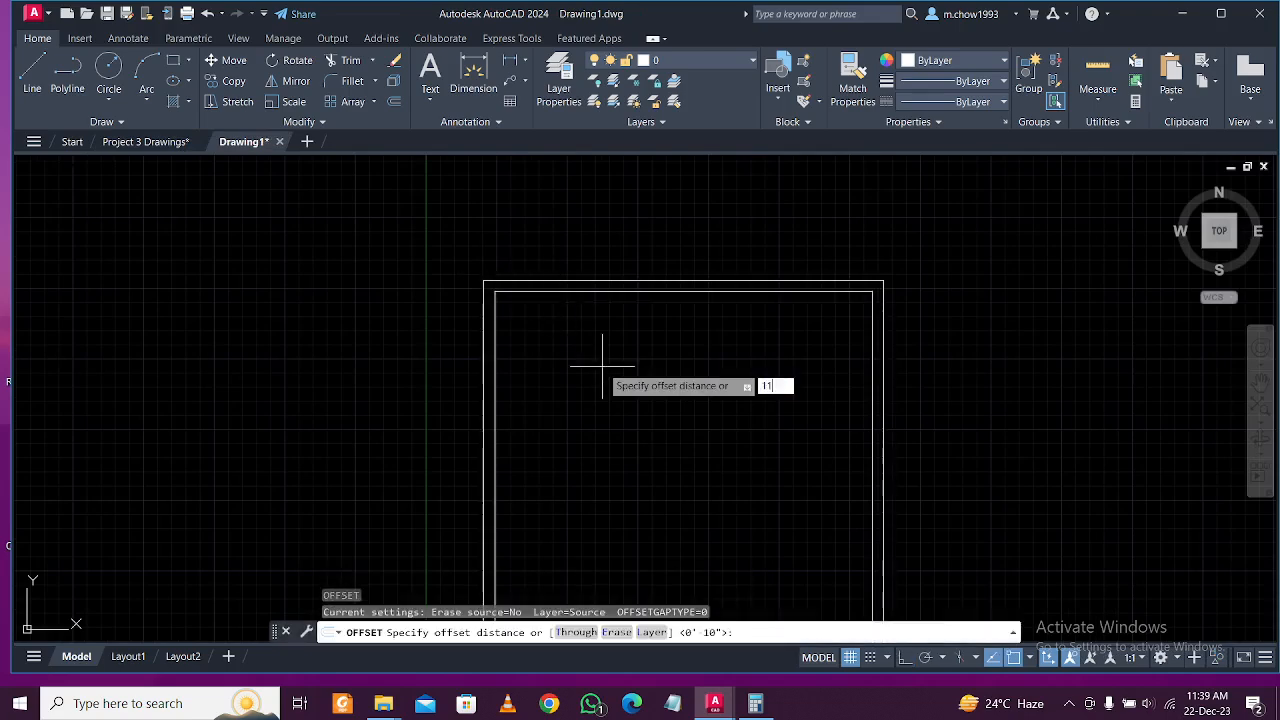
pyautogui.write("11'6")
pyautogui.press('Return')
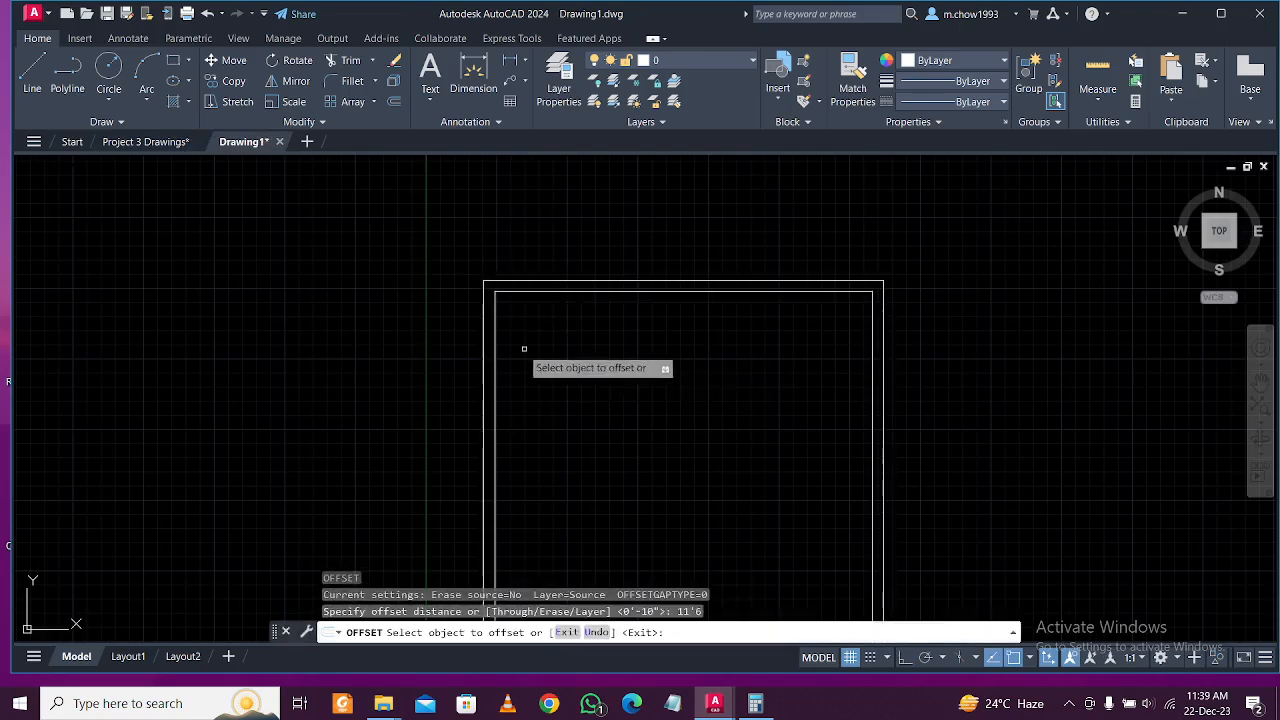
pyautogui.click(496, 354)
pyautogui.click(674, 365)
pyautogui.press('Escape')
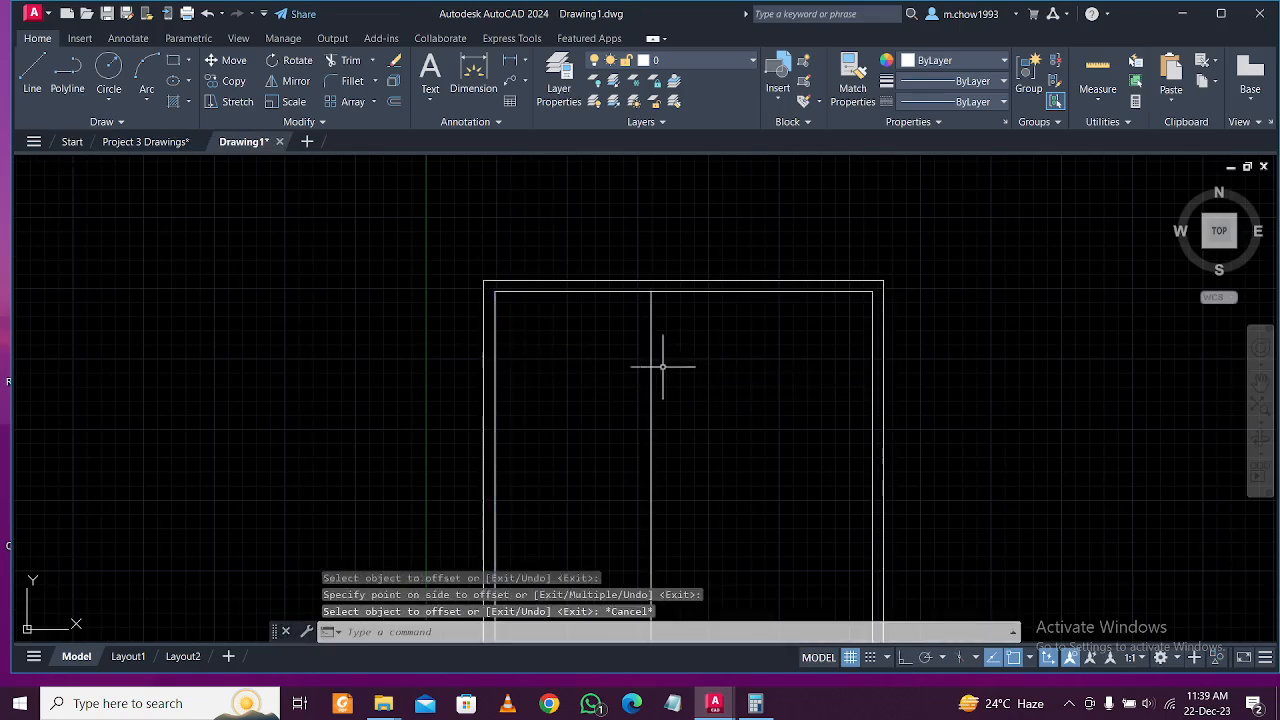
# Offset the top inner wall line 16' downward.
pyautogui.write('o')
pyautogui.press('Return')
pyautogui.write("16'")
pyautogui.press('Return')
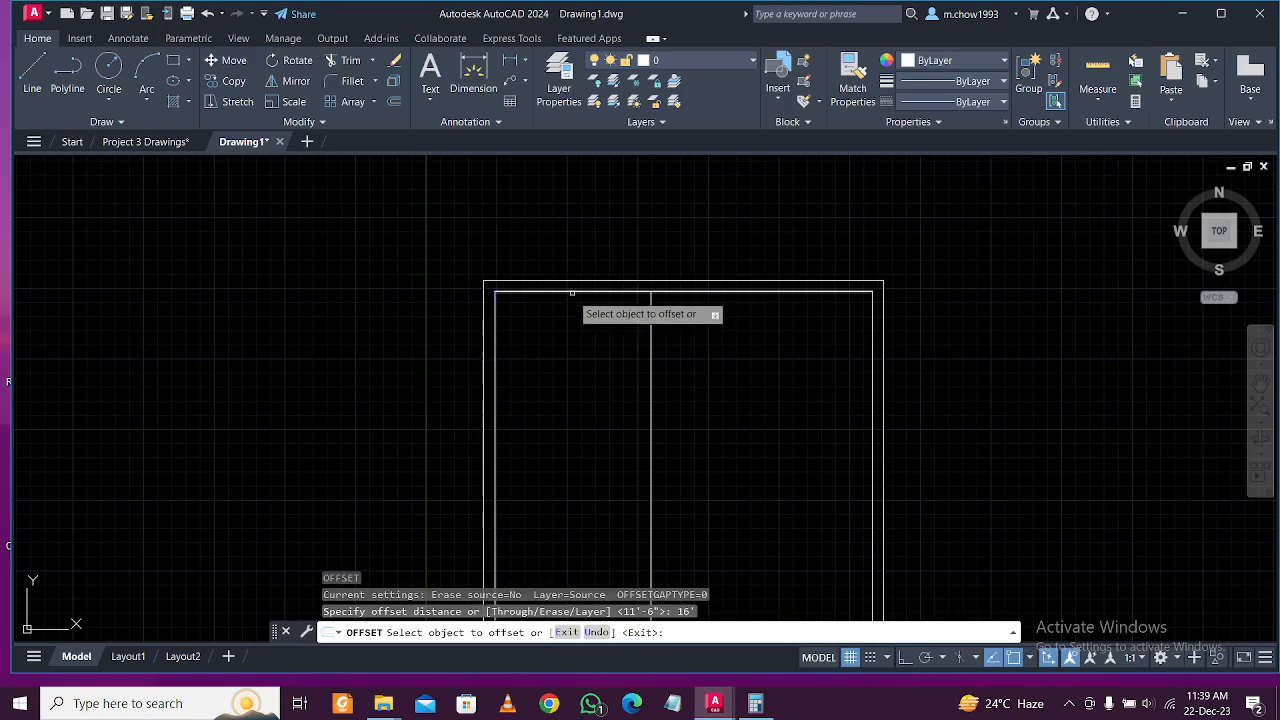
pyautogui.press('Escape')
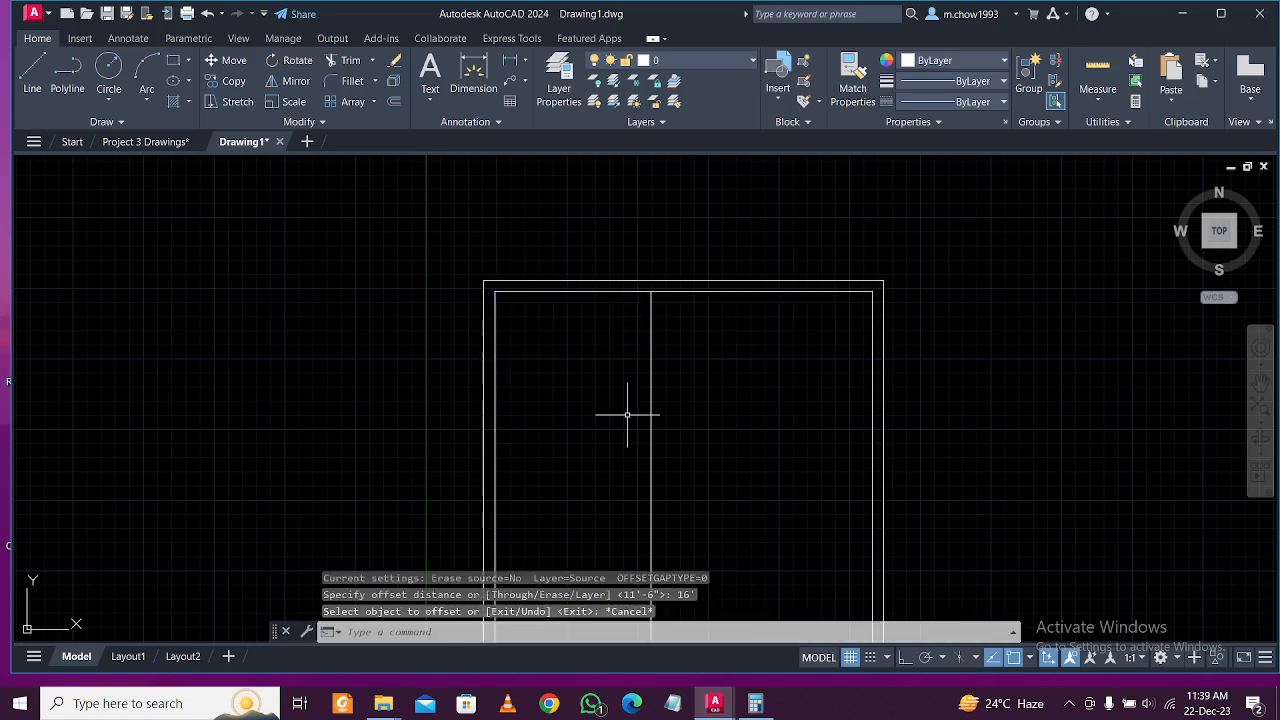
pyautogui.write('o')
pyautogui.press('Return')
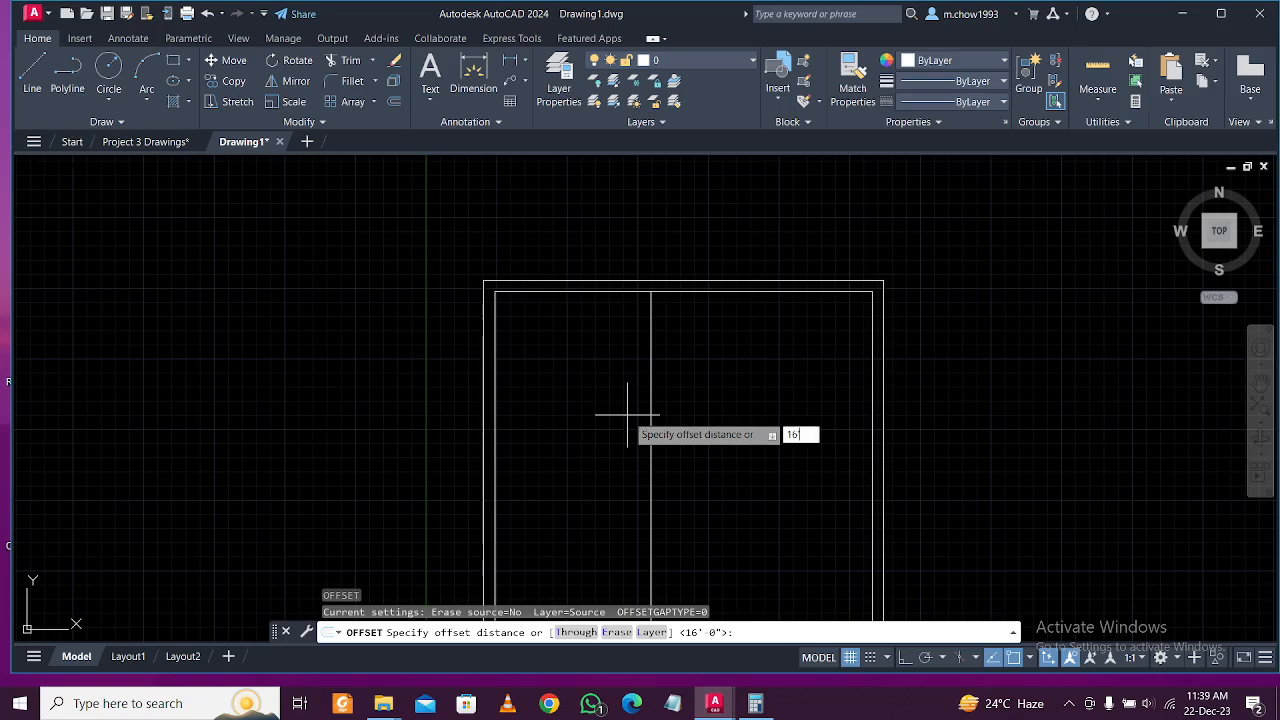
pyautogui.write("16'")
pyautogui.press('Return')
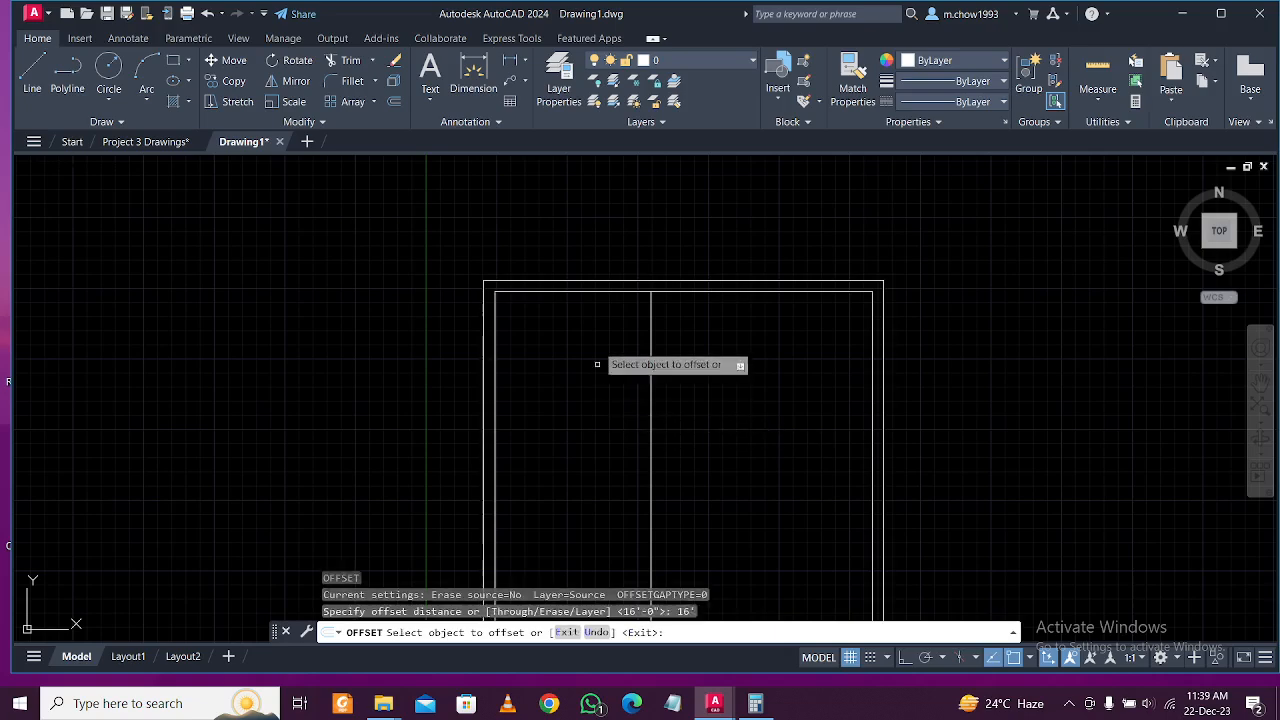
pyautogui.click(596, 293)
pyautogui.click(609, 425)
pyautogui.press('Escape')
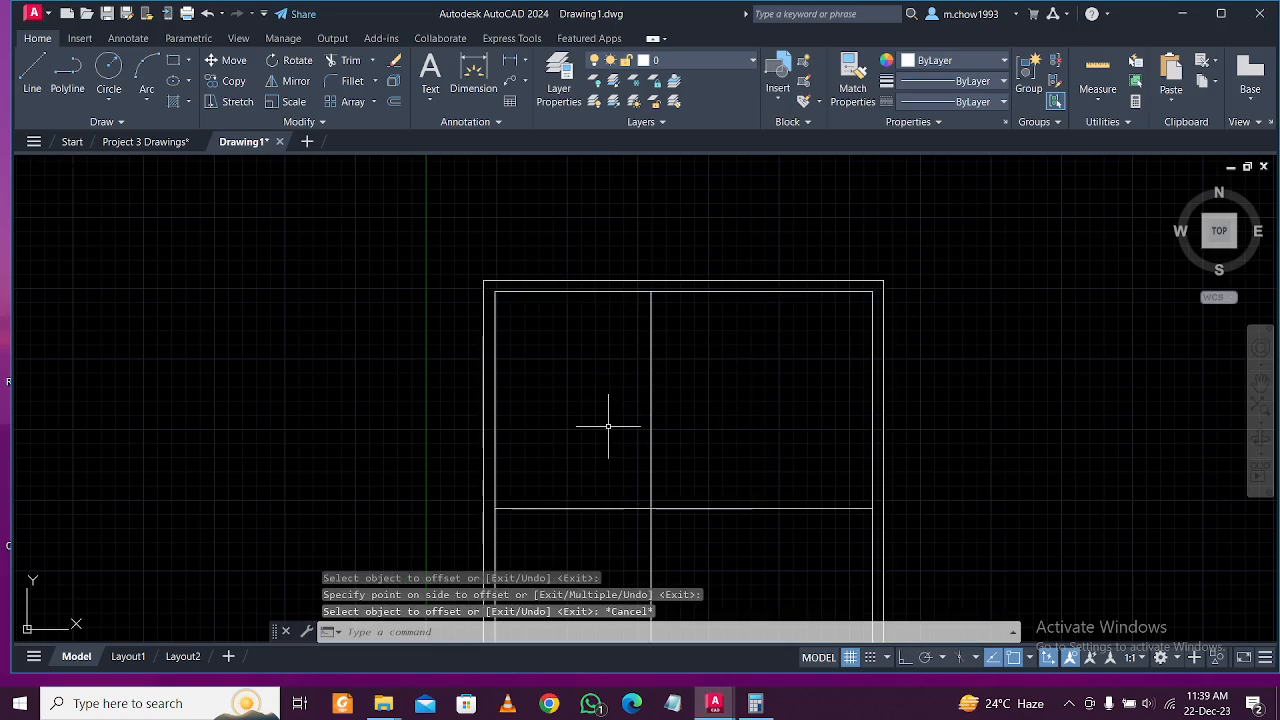
# Offset the partition and the 16' horizontal line by 5 for wall thickness.
pyautogui.press('Return')
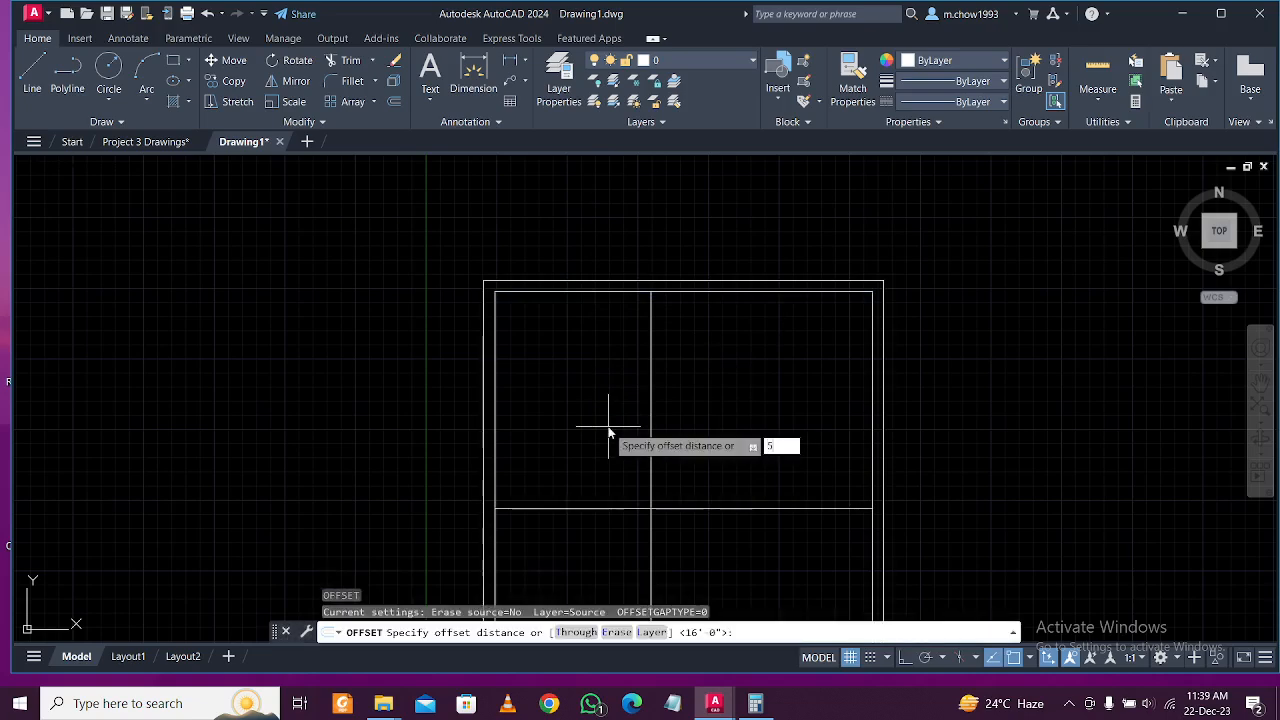
pyautogui.write('5')
pyautogui.press('Return')
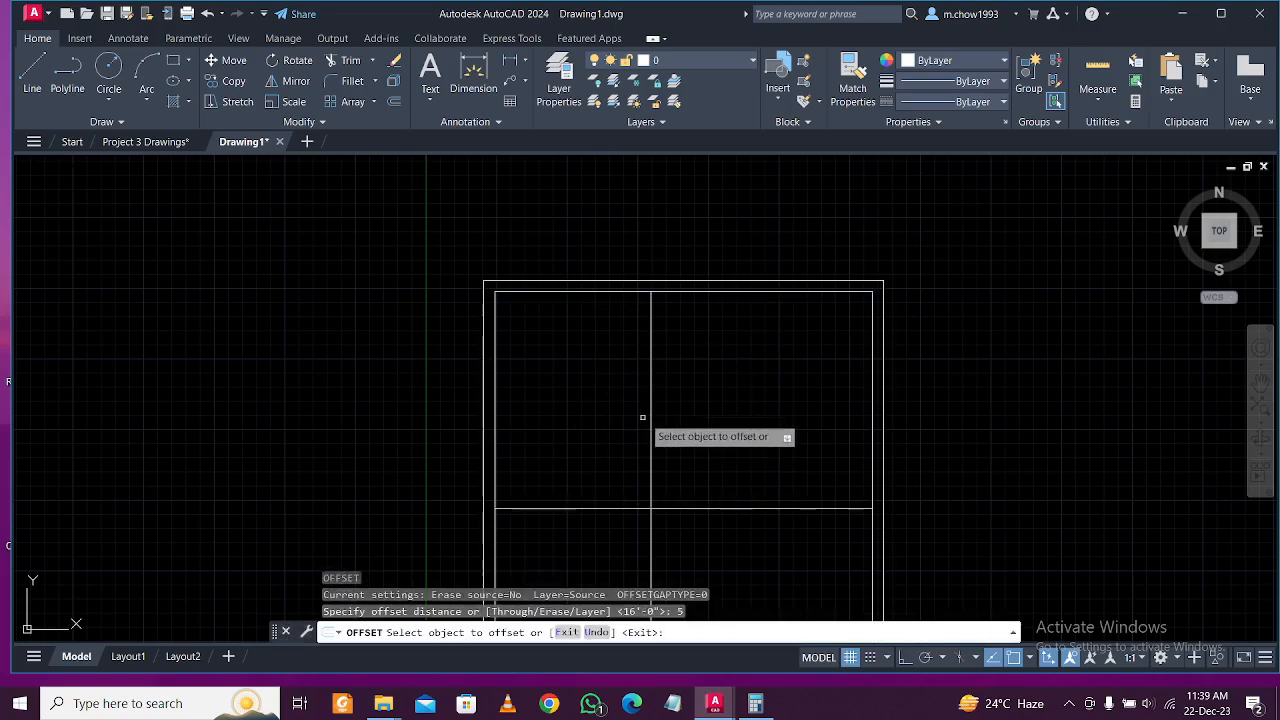
pyautogui.click(652, 402)
pyautogui.click(759, 397)
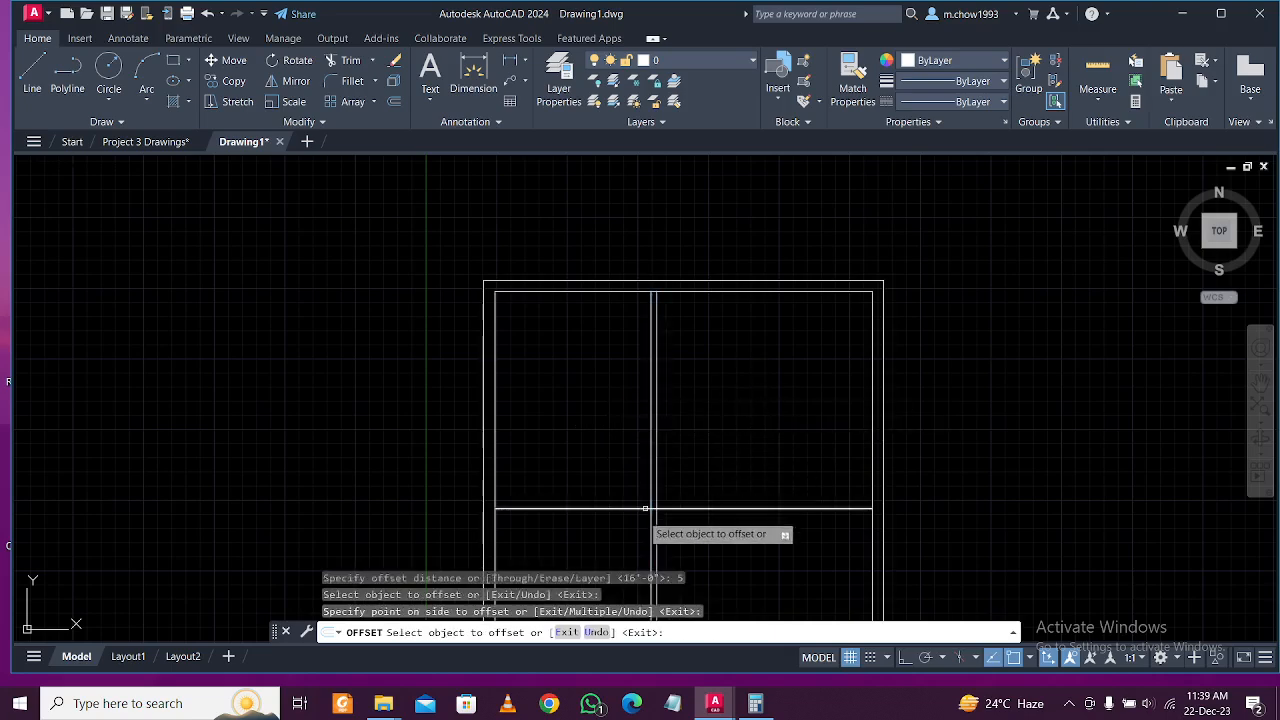
pyautogui.click(640, 509)
pyautogui.click(633, 537)
pyautogui.scroll(3, 676, 489)
pyautogui.press('Escape')
pyautogui.press('Escape')
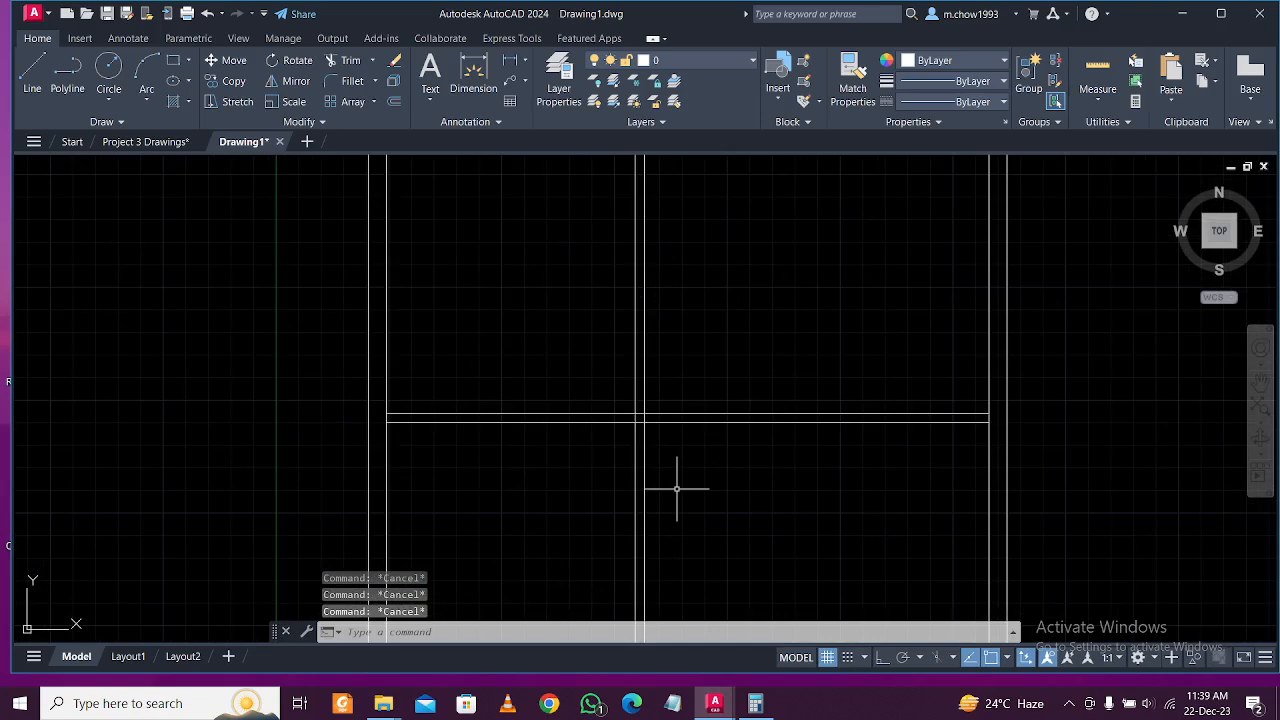
# Fence-trim the horizontal wall lines back to the central partition.
pyautogui.write('tr')
pyautogui.press('Return')
pyautogui.click(737, 389)
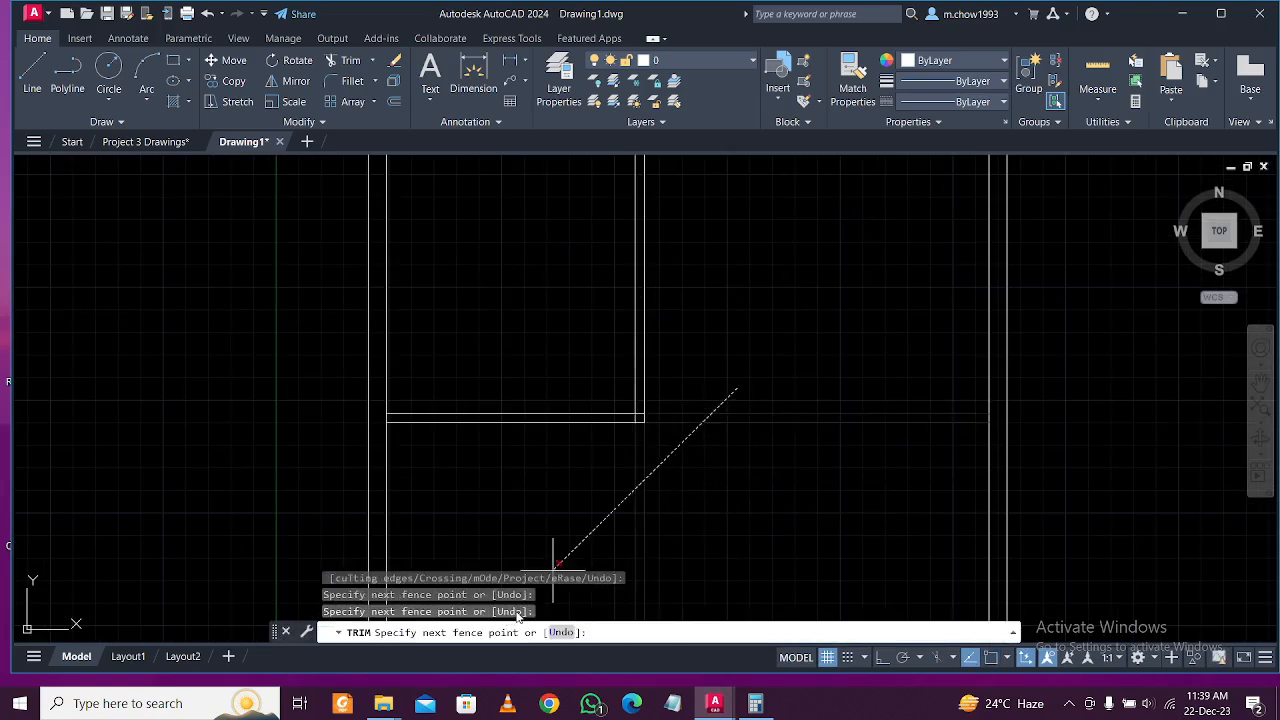
pyautogui.click(760, 578)
pyautogui.press('Return')
pyautogui.scroll(-2, 714, 514)
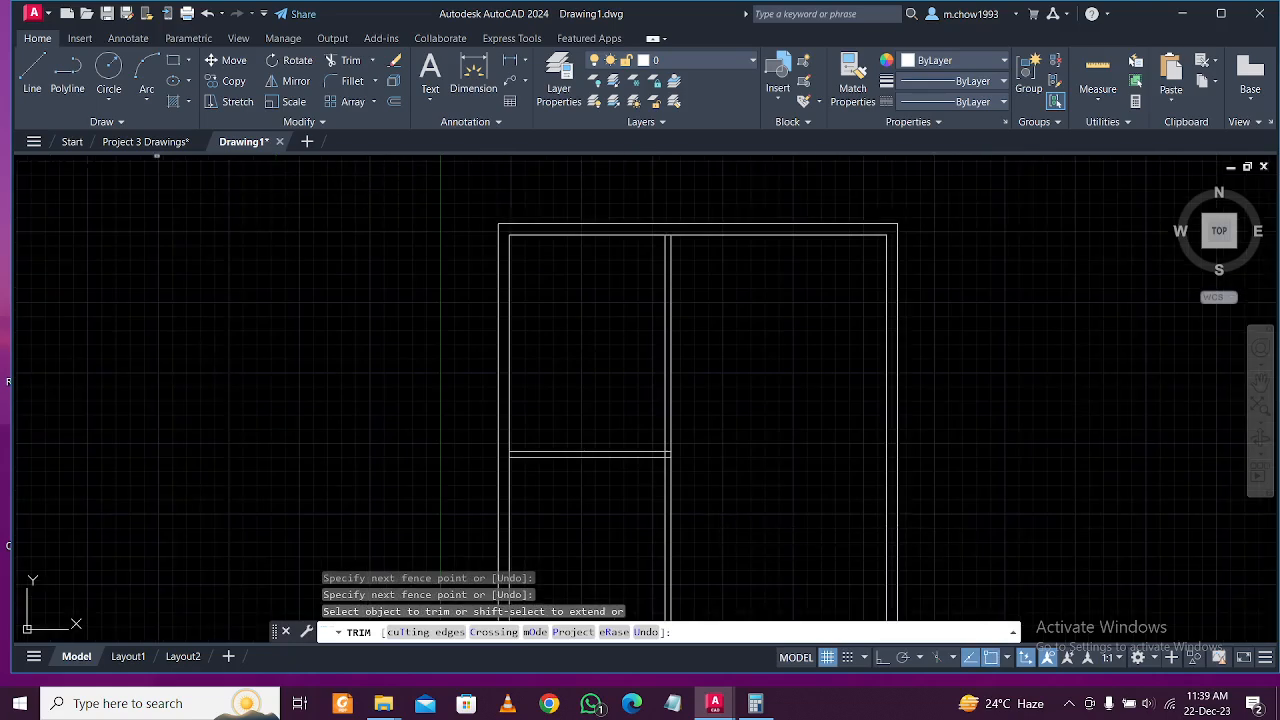
# Check the 10'-2" bedroom width on the reference plan.
pyautogui.click(146, 142)
pyautogui.scroll(-3, 542, 422)
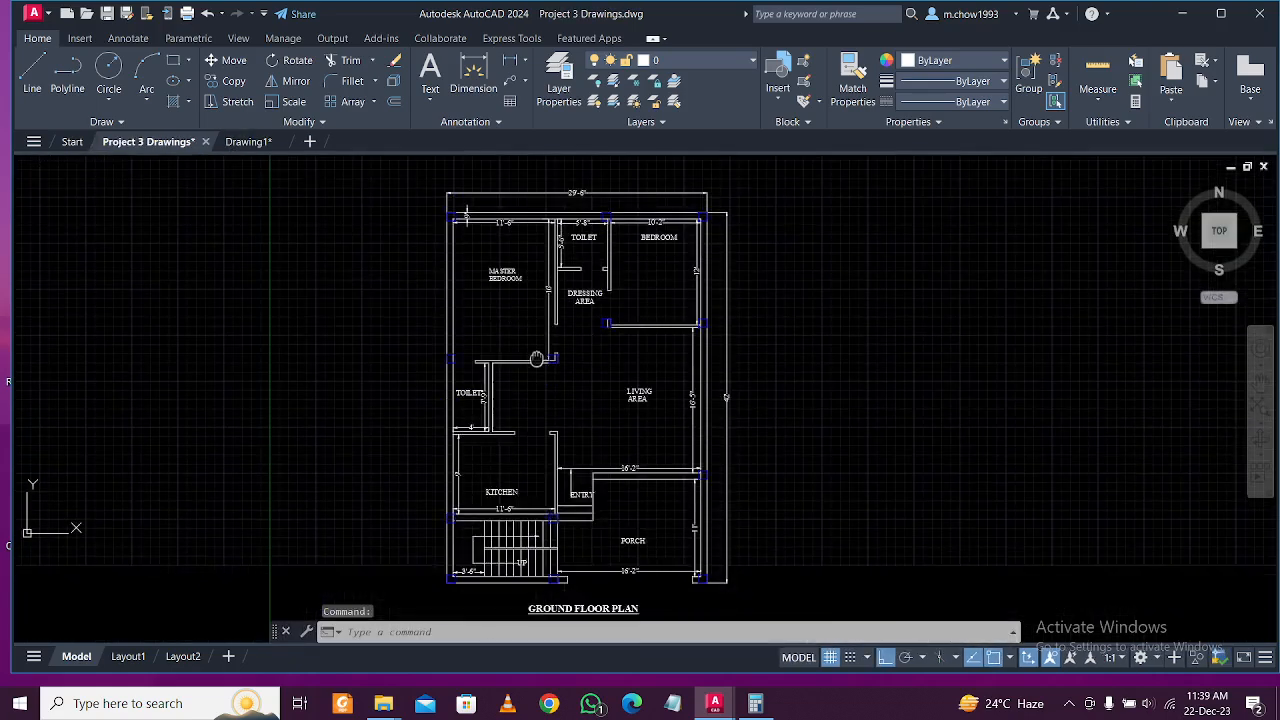
pyautogui.scroll(2, 566, 317)
pyautogui.moveTo(674, 320); pyautogui.dragTo(684, 411, button='middle')
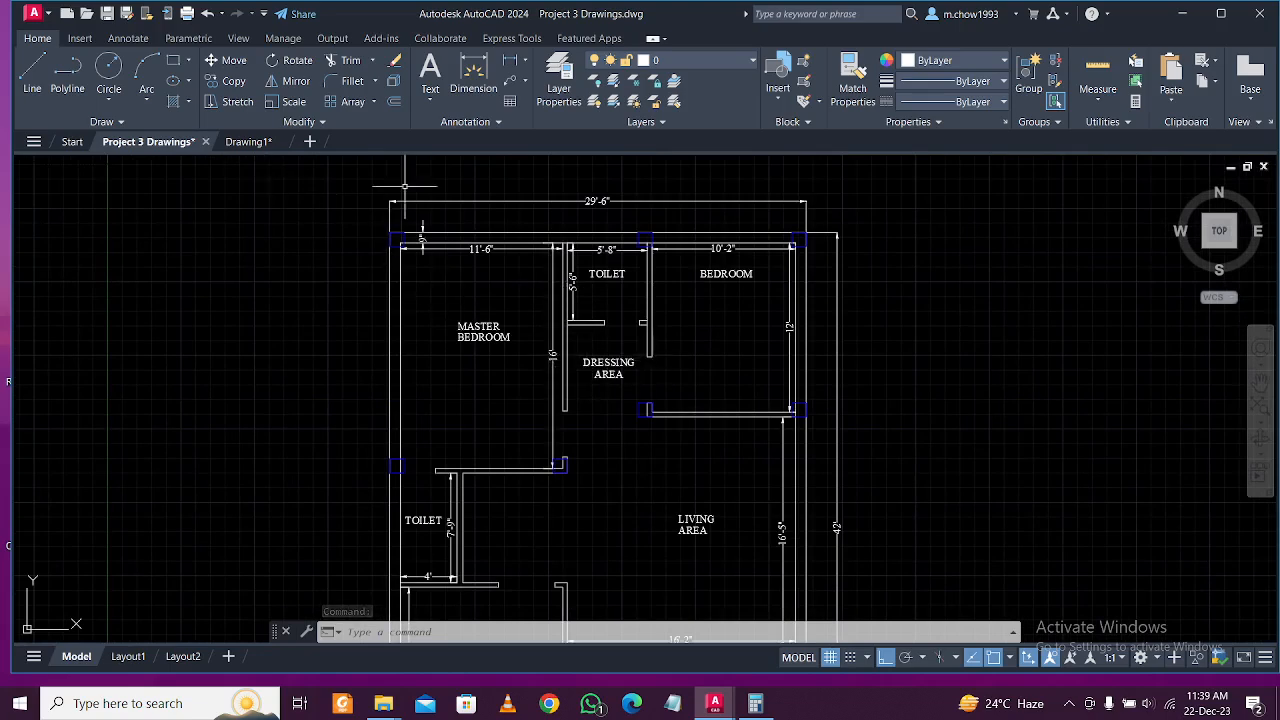
pyautogui.scroll(3, 794, 322)
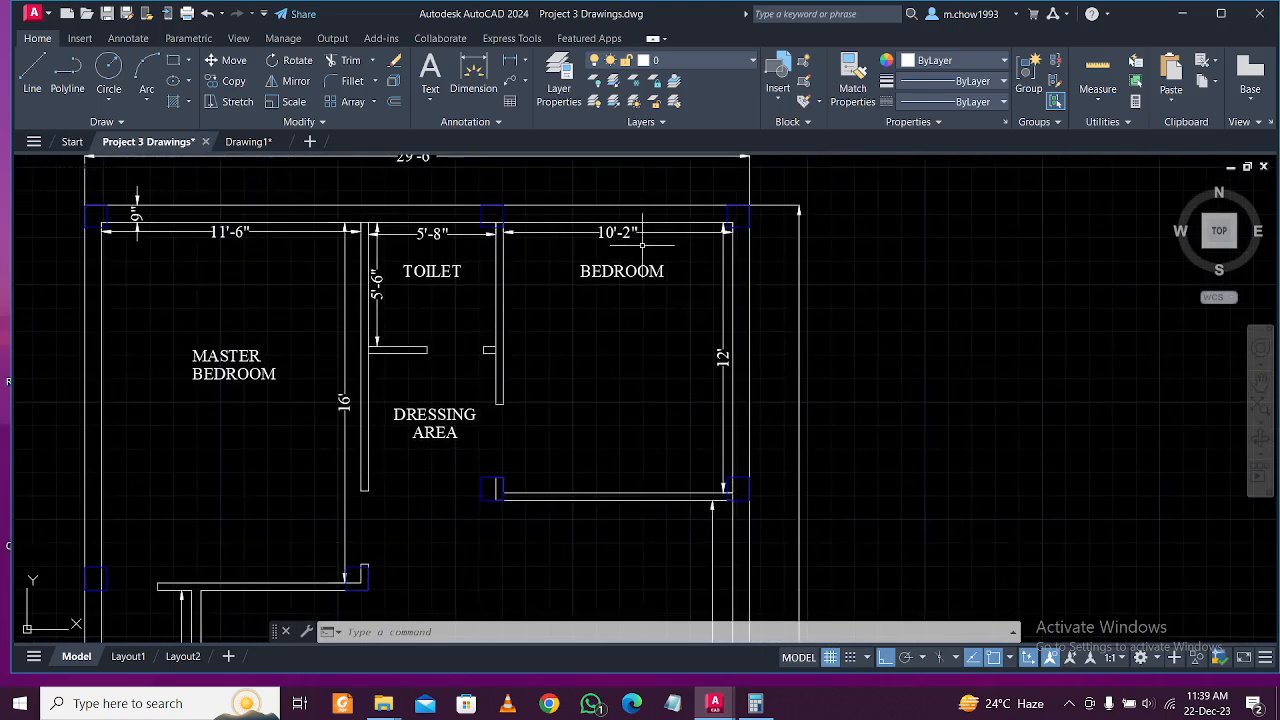
pyautogui.click(240, 142)
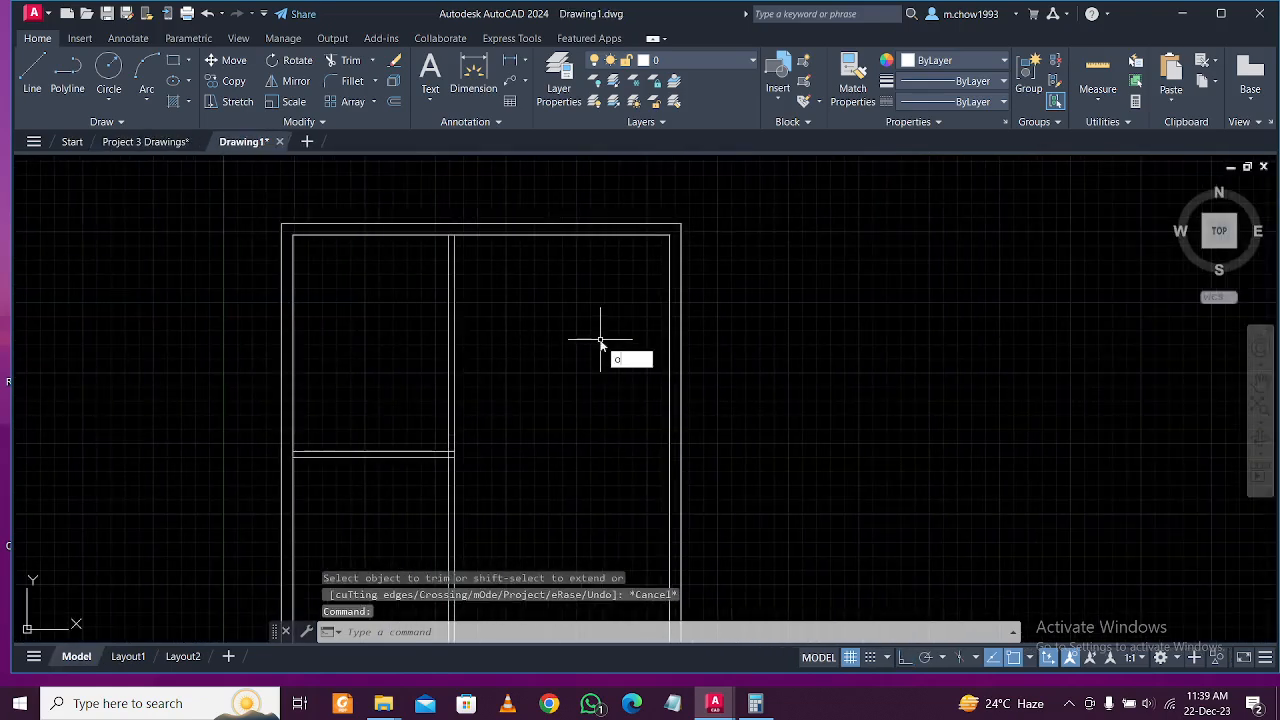
# Offset the right inner wall line 10'2 to the left.
pyautogui.write('o')
pyautogui.press('Return')
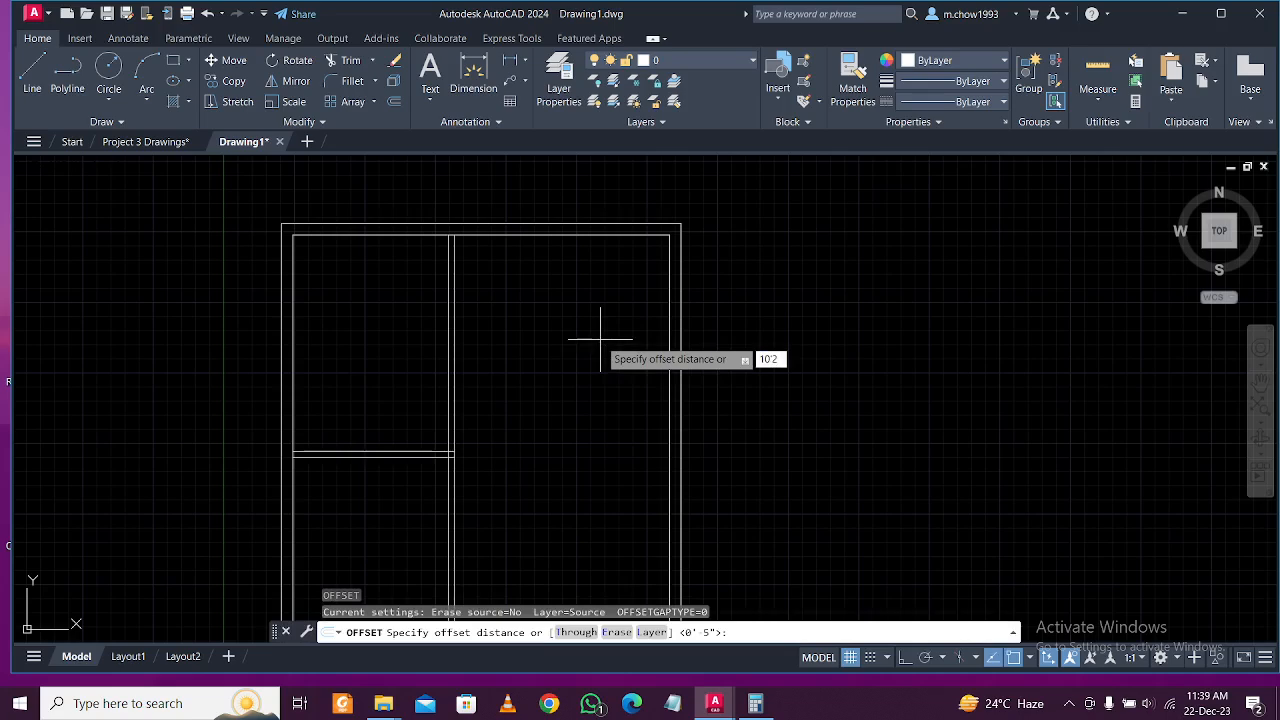
pyautogui.press('Return')
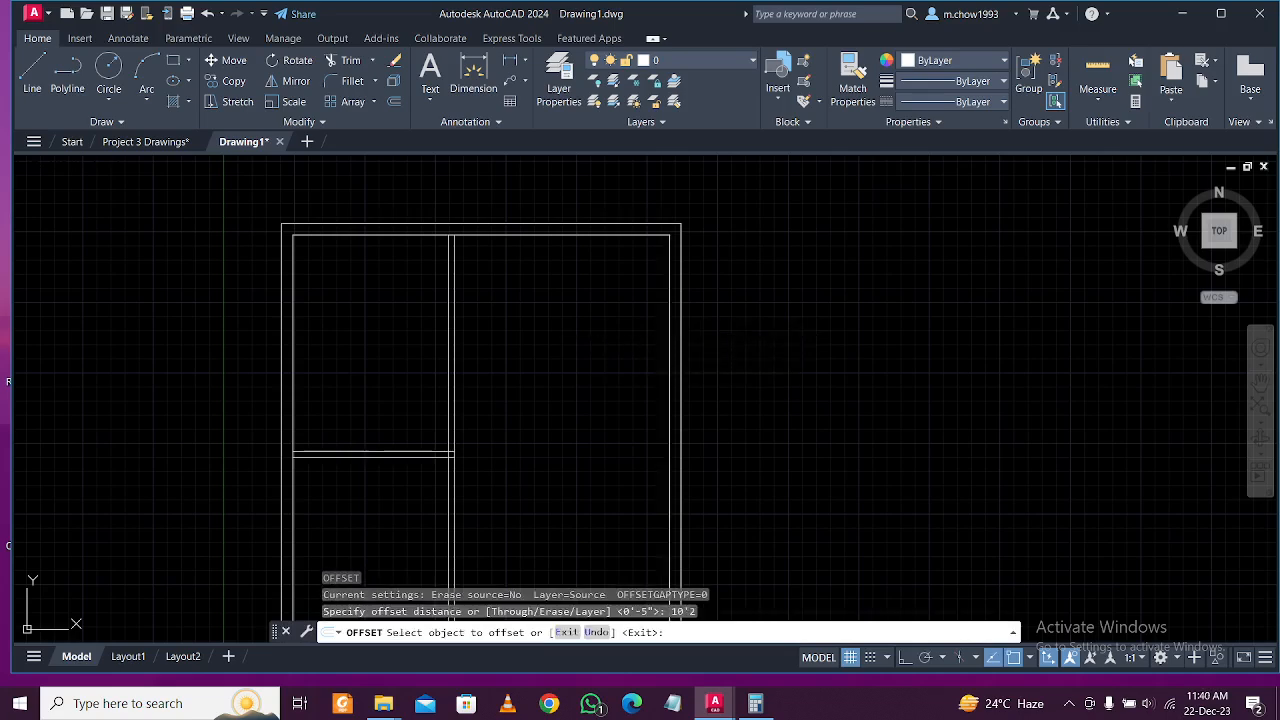
pyautogui.click(669, 318)
pyautogui.click(606, 319)
pyautogui.press('Escape')
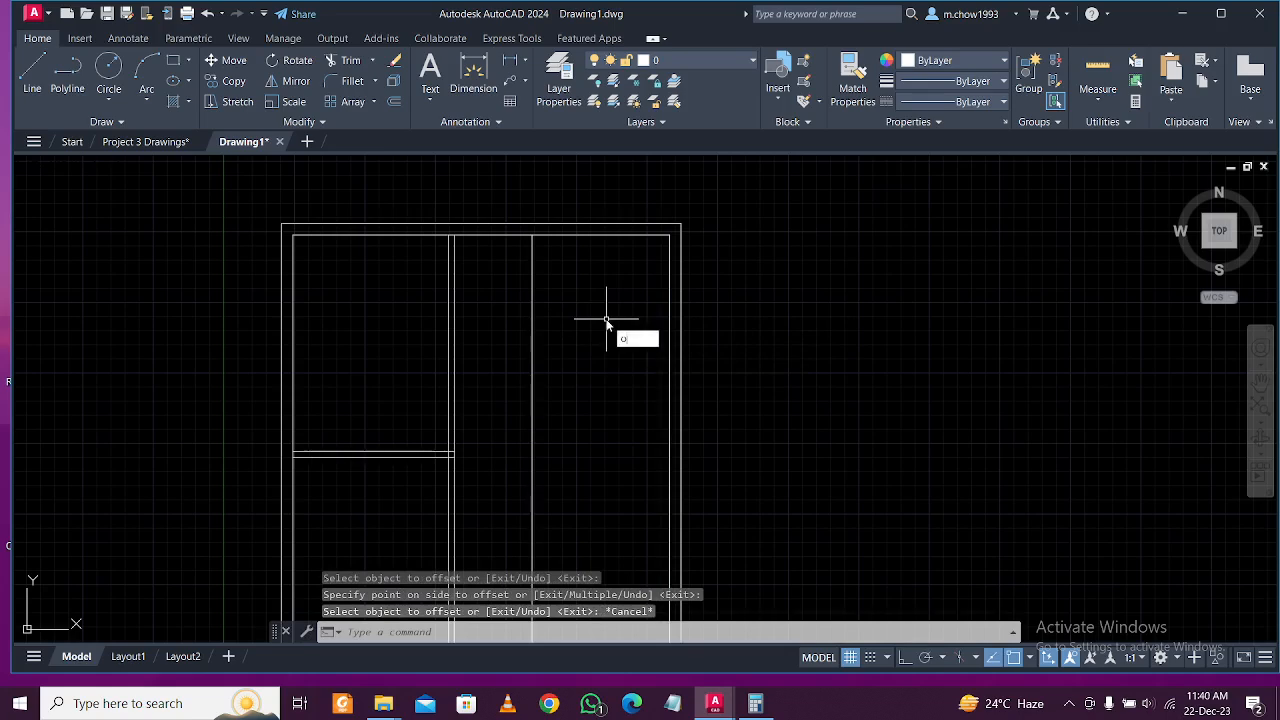
# Offset the new partition line by 5 for wall thickness.
pyautogui.press('Return')
pyautogui.write('5')
pyautogui.press('Return')
pyautogui.click(531, 286)
pyautogui.click(451, 277)
pyautogui.scroll(1, 520, 247)
pyautogui.moveTo(428, 183); pyautogui.dragTo(411, 277, button='middle')
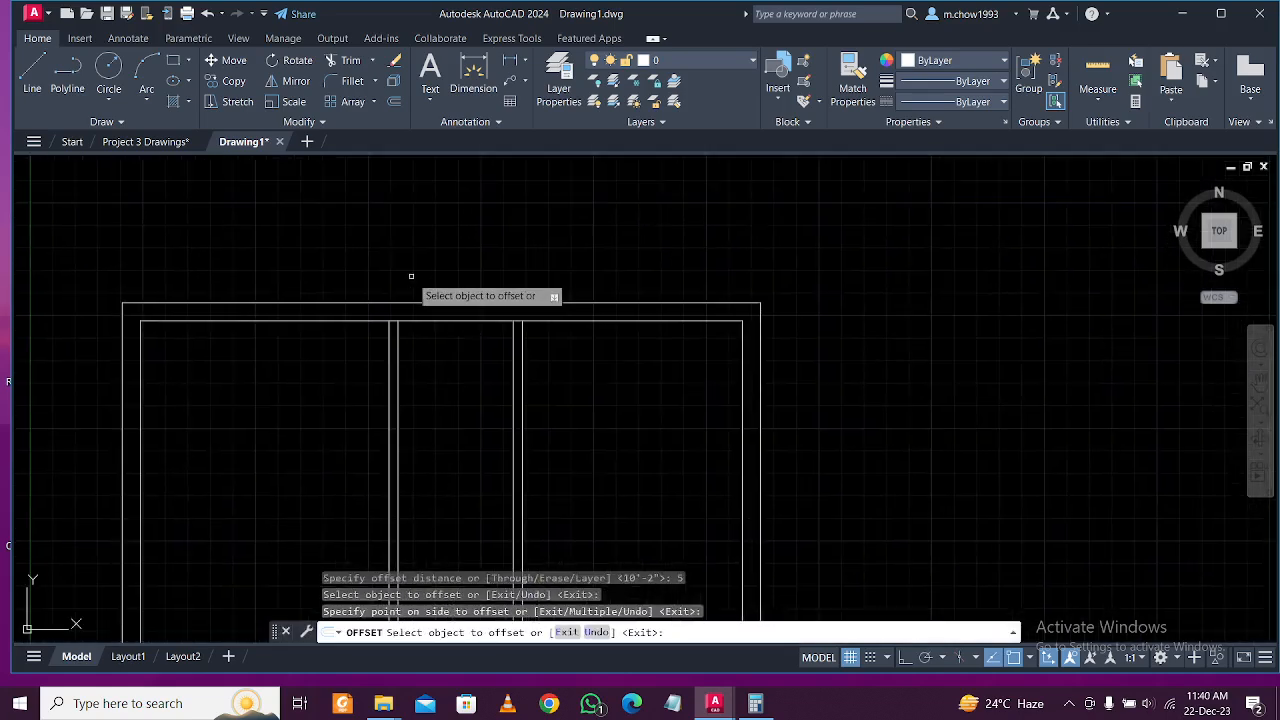
pyautogui.scroll(-1, 438, 215)
# Measure the wall spacing with a trial linear dimension, then cancel it.
pyautogui.click(510, 60)
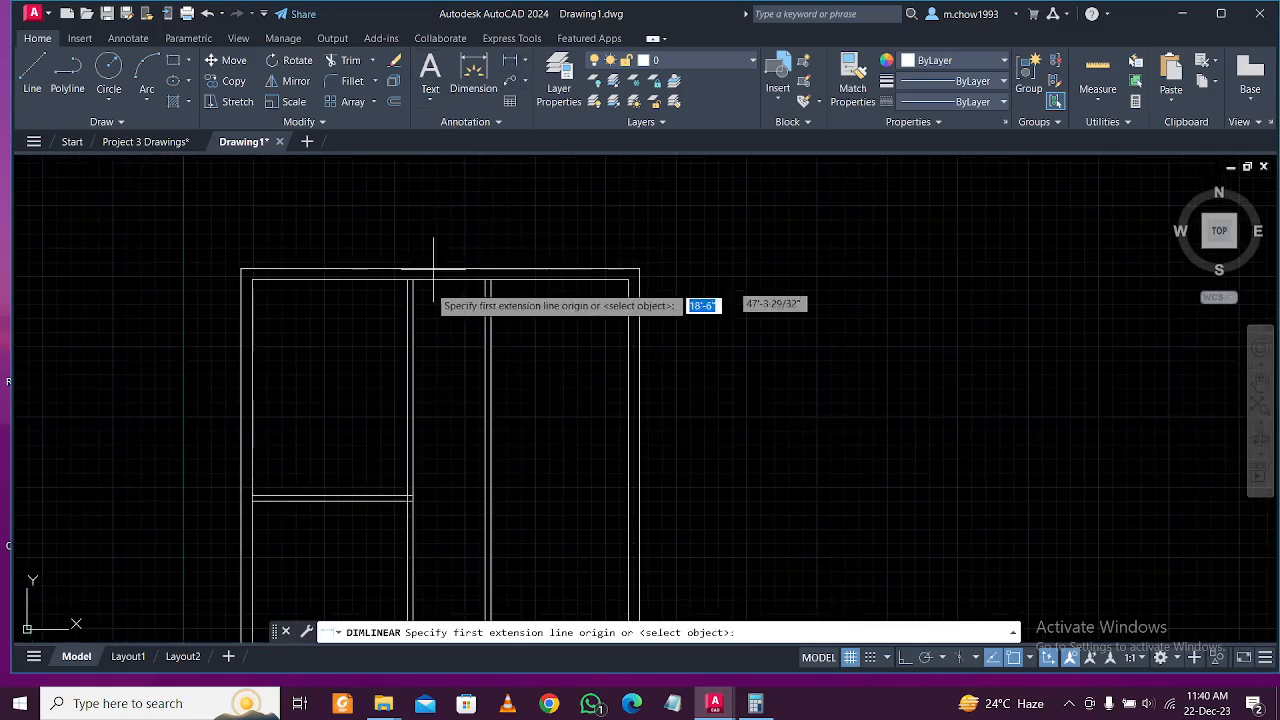
pyautogui.click(412, 280)
pyautogui.click(490, 272)
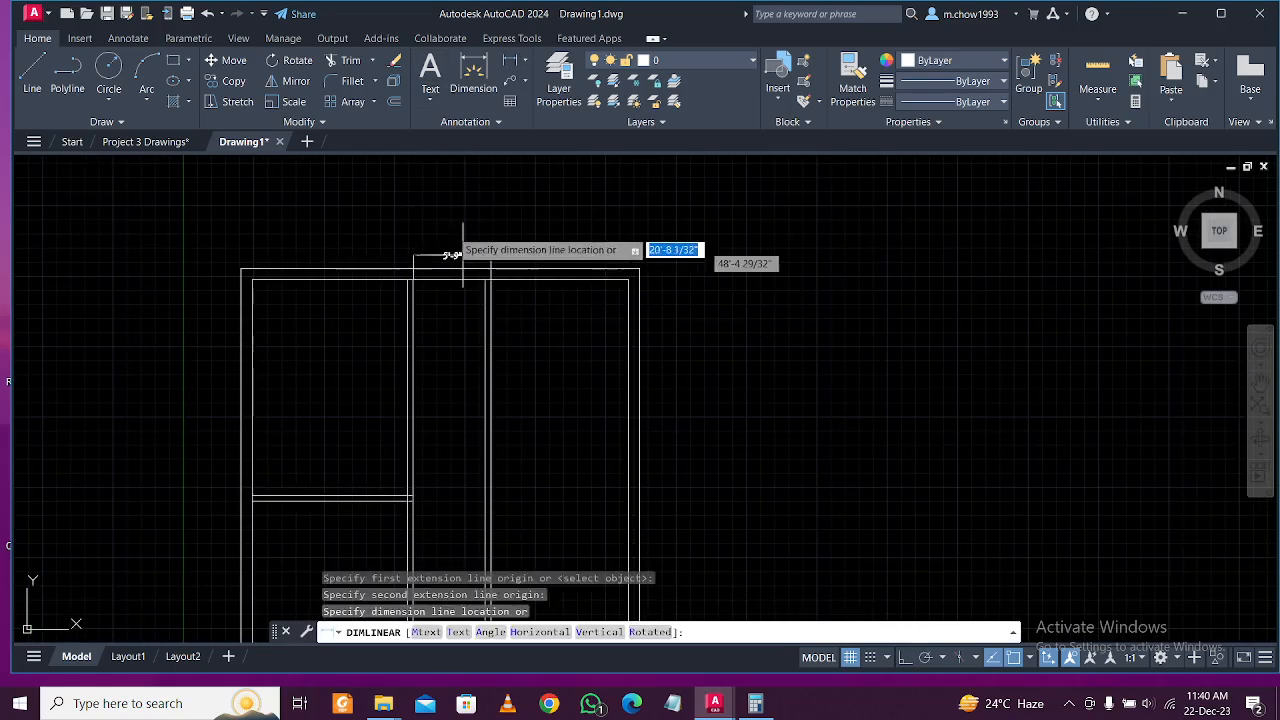
pyautogui.scroll(1, 457, 251)
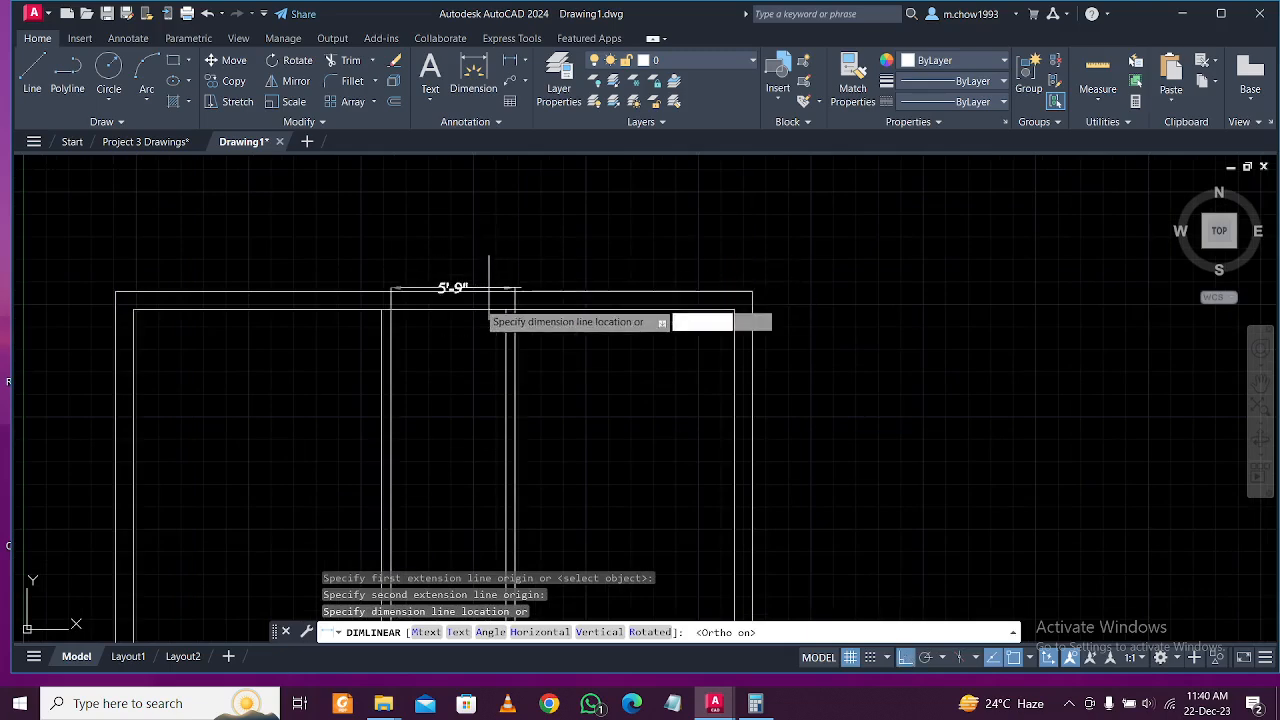
pyautogui.press('Escape')
pyautogui.scroll(-1, 487, 309)
pyautogui.moveTo(489, 374); pyautogui.dragTo(492, 337, button='middle')
pyautogui.moveTo(525, 383); pyautogui.dragTo(517, 315, button='middle')
pyautogui.scroll(1, 460, 417)
pyautogui.scroll(-1, 465, 411)
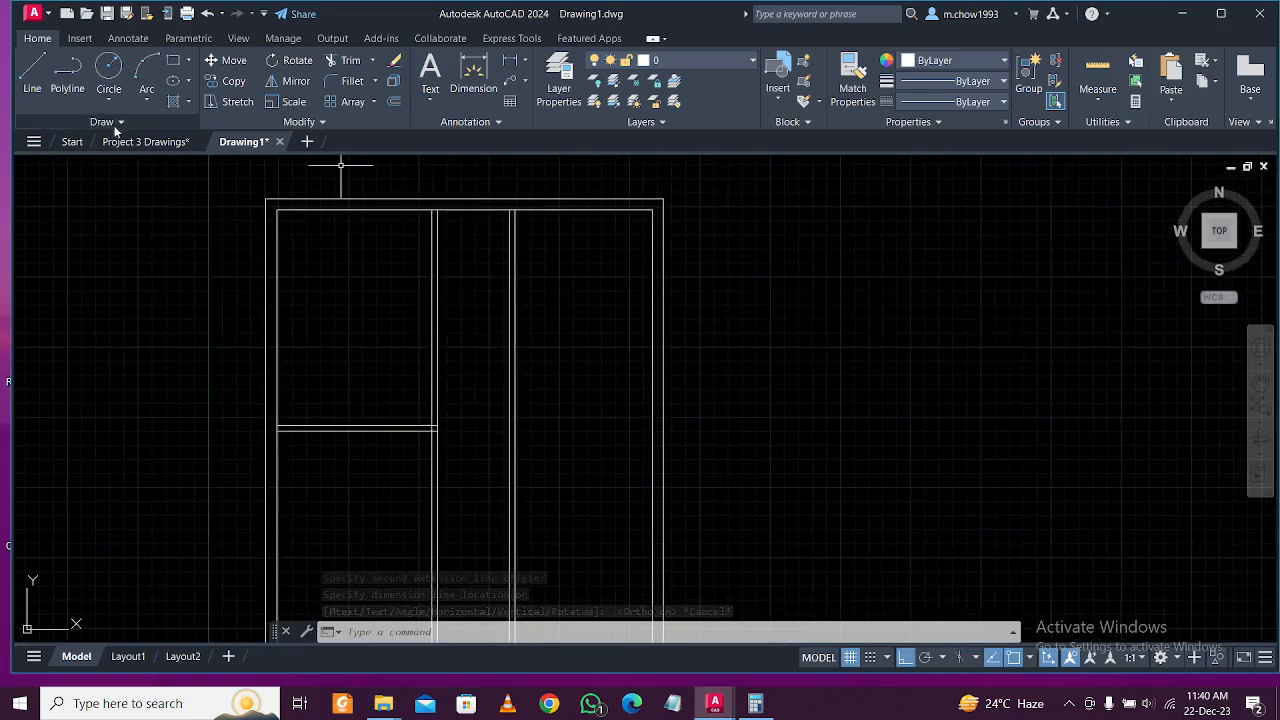
# Check the 12' depth on the reference plan and offset the top inner wall 12' down.
pyautogui.click(145, 141)
pyautogui.moveTo(586, 380)
pyautogui.mouseDown(button='middle')
pyautogui.moveTo(571, 334)
pyautogui.moveTo(552, 371)
pyautogui.mouseUp(button='middle')
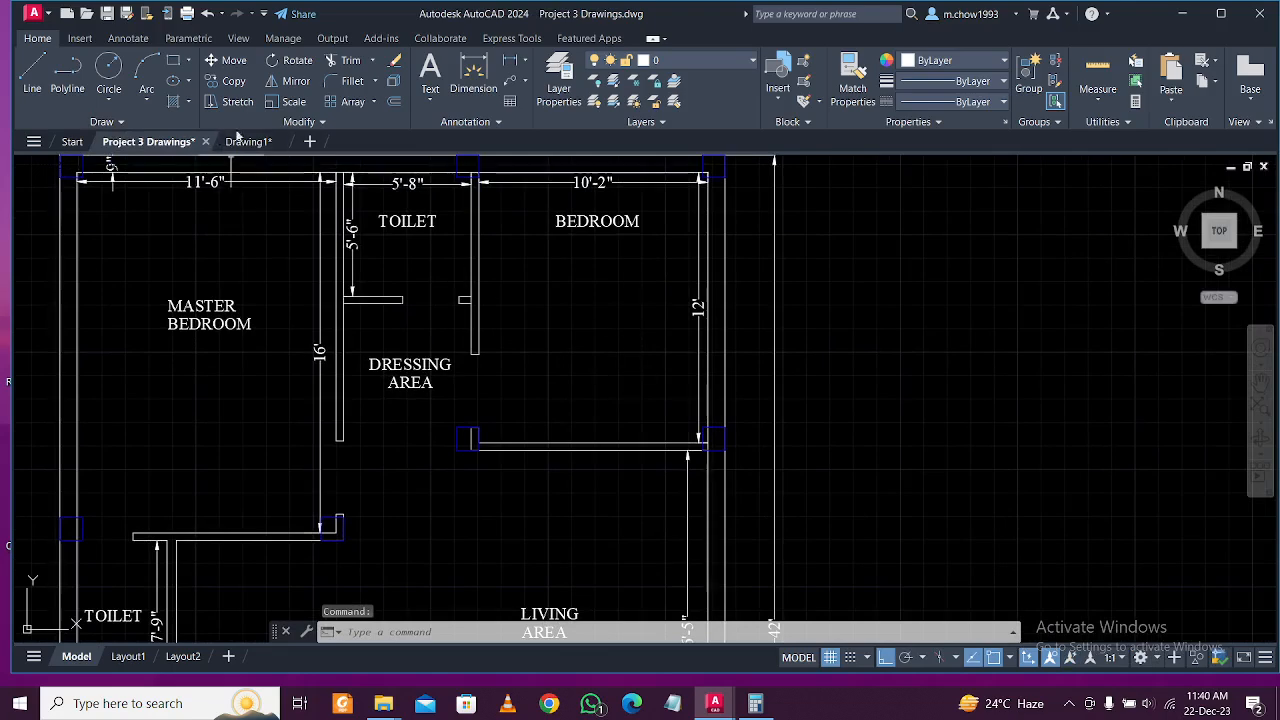
pyautogui.click(246, 142)
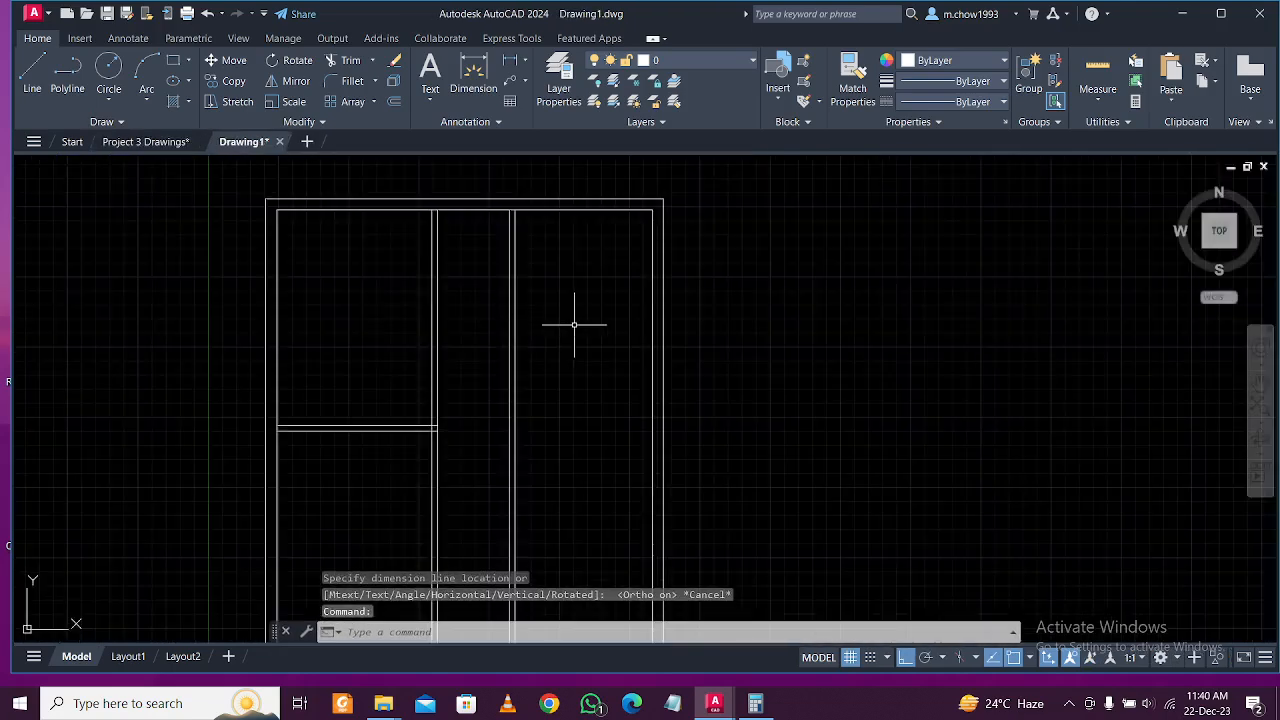
pyautogui.write('o')
pyautogui.press('Return')
pyautogui.write('1')
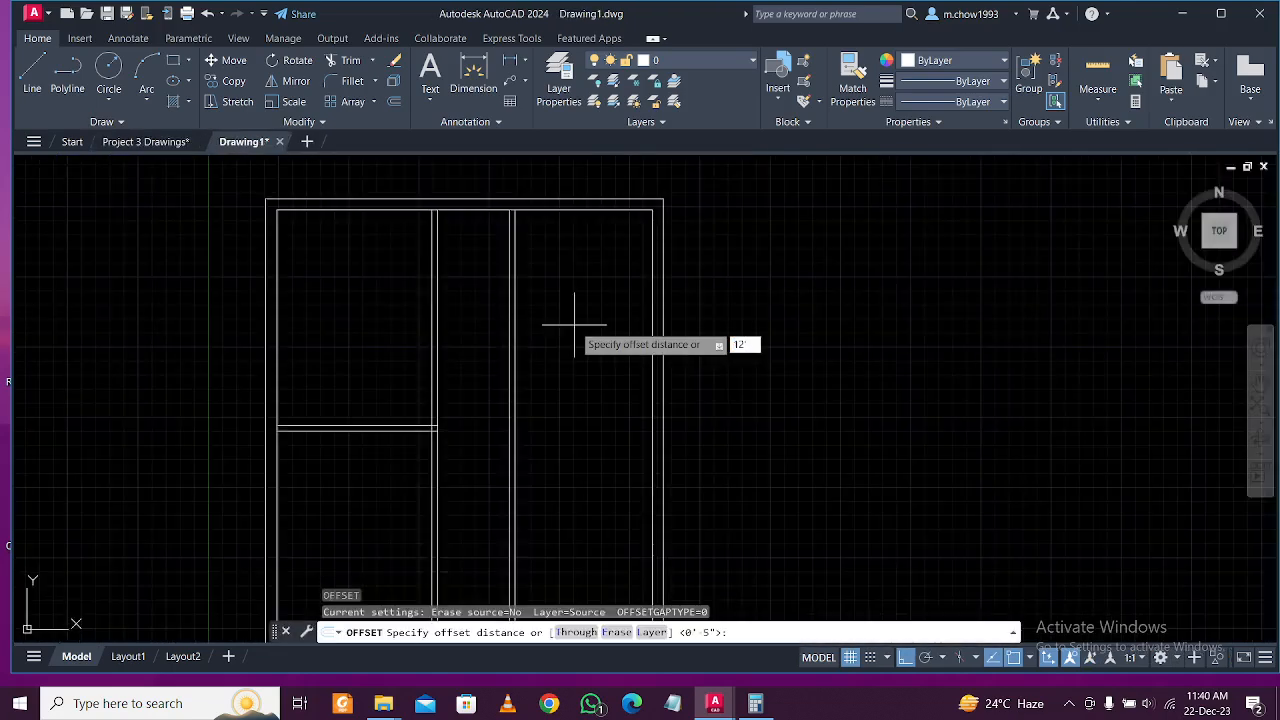
pyautogui.write("2'")
pyautogui.press('Return')
pyautogui.click(590, 211)
pyautogui.click(605, 300)
pyautogui.press('Escape')
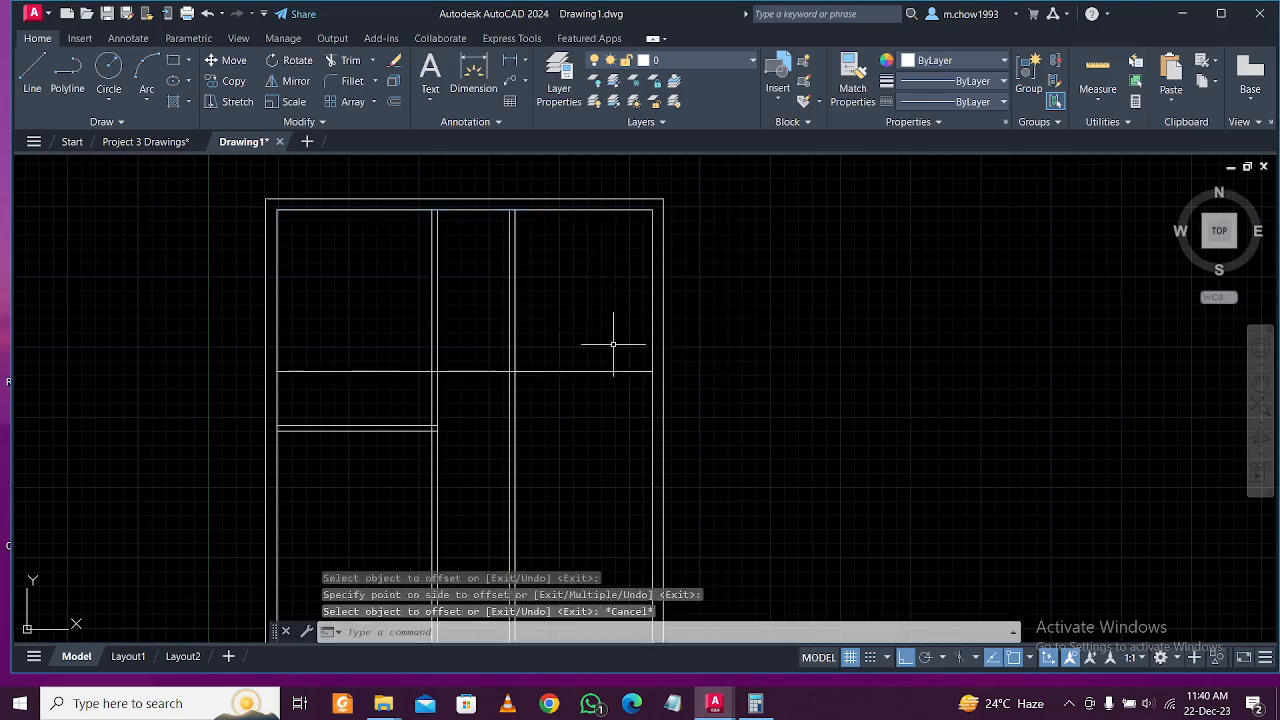
# Offset the new 12' wall line by 5 for wall thickness.
pyautogui.write('o')
pyautogui.press('Return')
pyautogui.write('5')
pyautogui.press('Return')
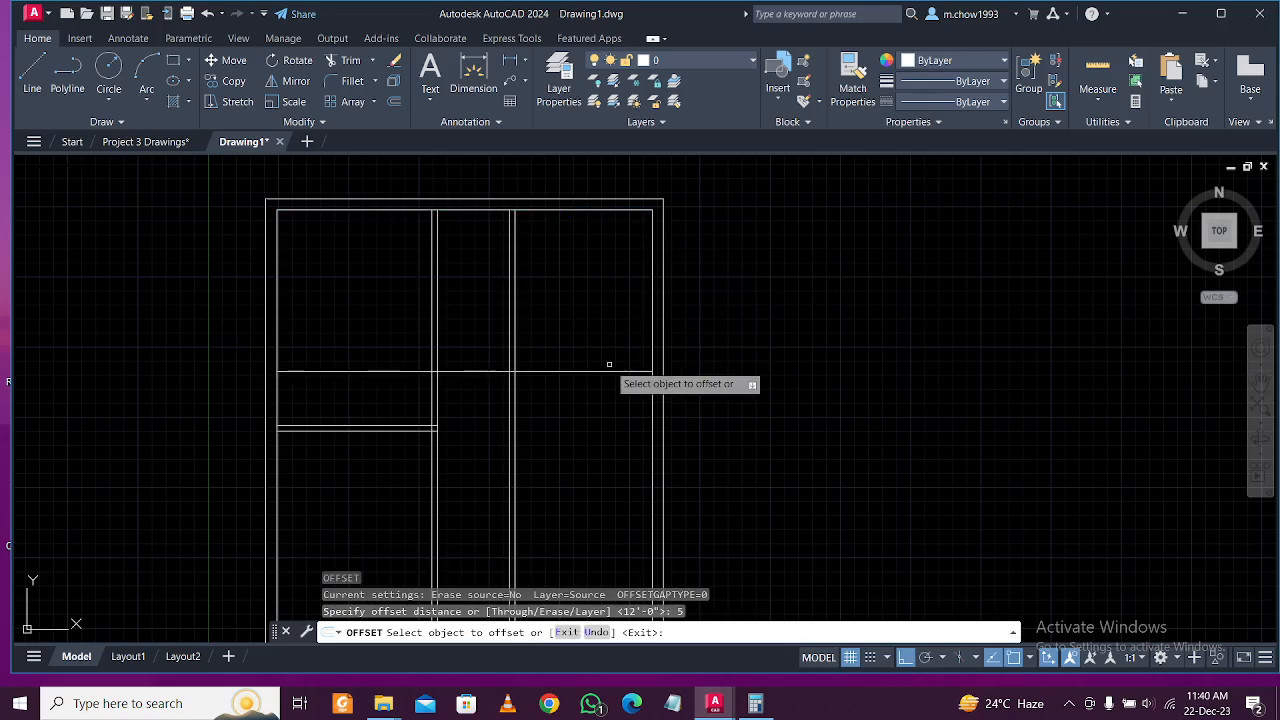
pyautogui.click(609, 370)
pyautogui.press('Escape')
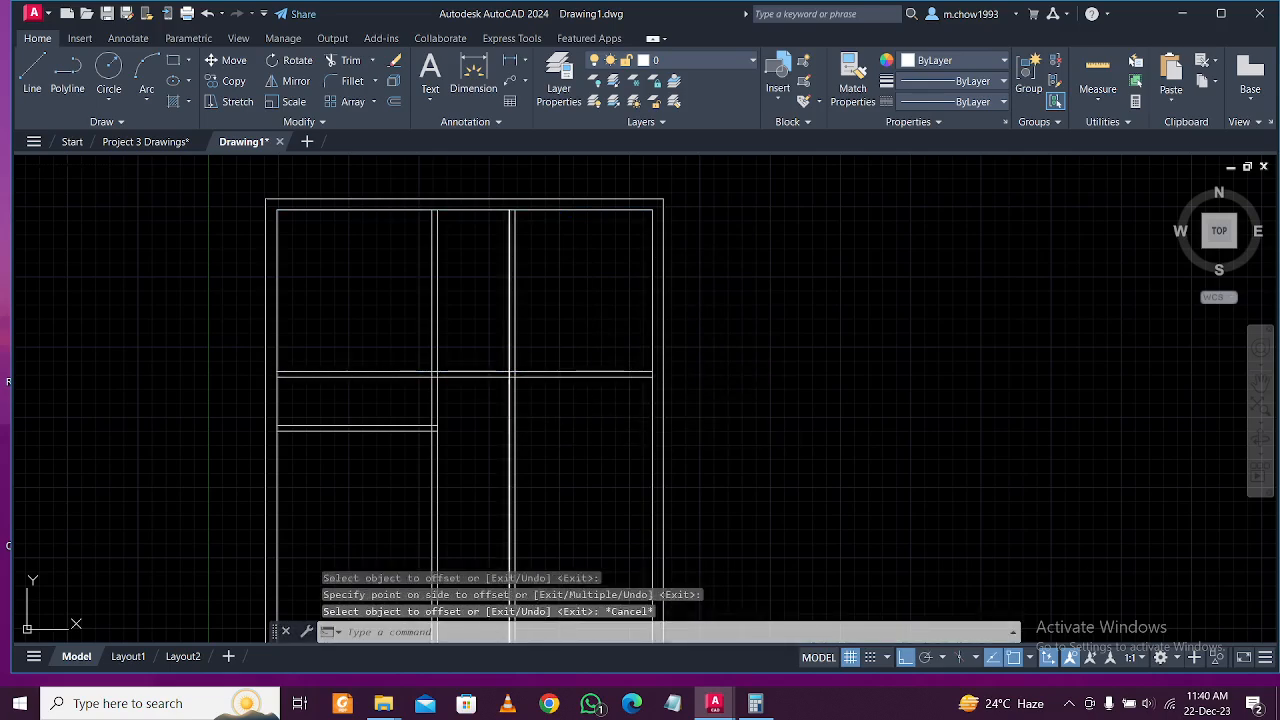
# Fence-trim the wall lines overshooting at the left end of the new 12' wall.
pyautogui.write('tr')
pyautogui.press('Return')
pyautogui.scroll(5, 597, 368)
pyautogui.moveTo(600, 396); pyautogui.dragTo(614, 402, button='middle')
pyautogui.click(97, 480)
pyautogui.click(112, 354)
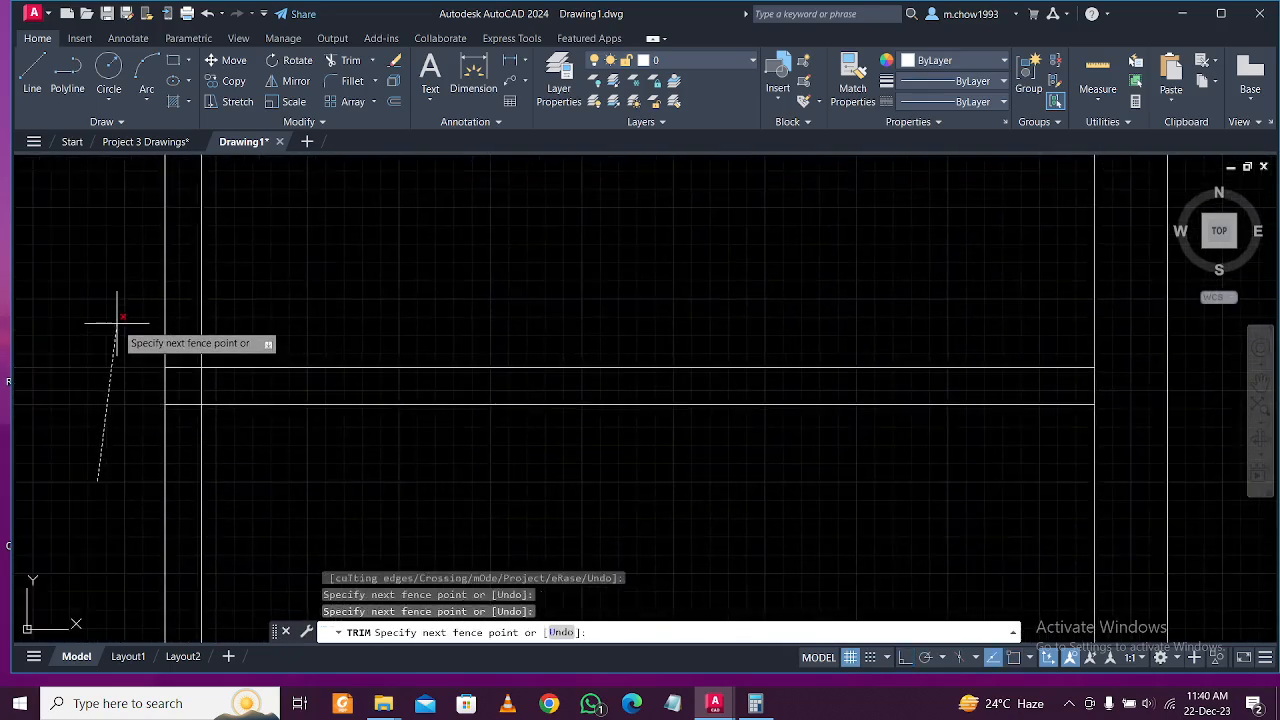
pyautogui.press('Return')
# Check the porch and plan title on the reference floor plan, then go back to Drawing1.
pyautogui.moveTo(110, 305)
pyautogui.mouseDown(button='middle')
pyautogui.moveTo(333, 337)
pyautogui.moveTo(504, 338)
pyautogui.mouseUp(button='middle')
pyautogui.scroll(4, 426, 333)
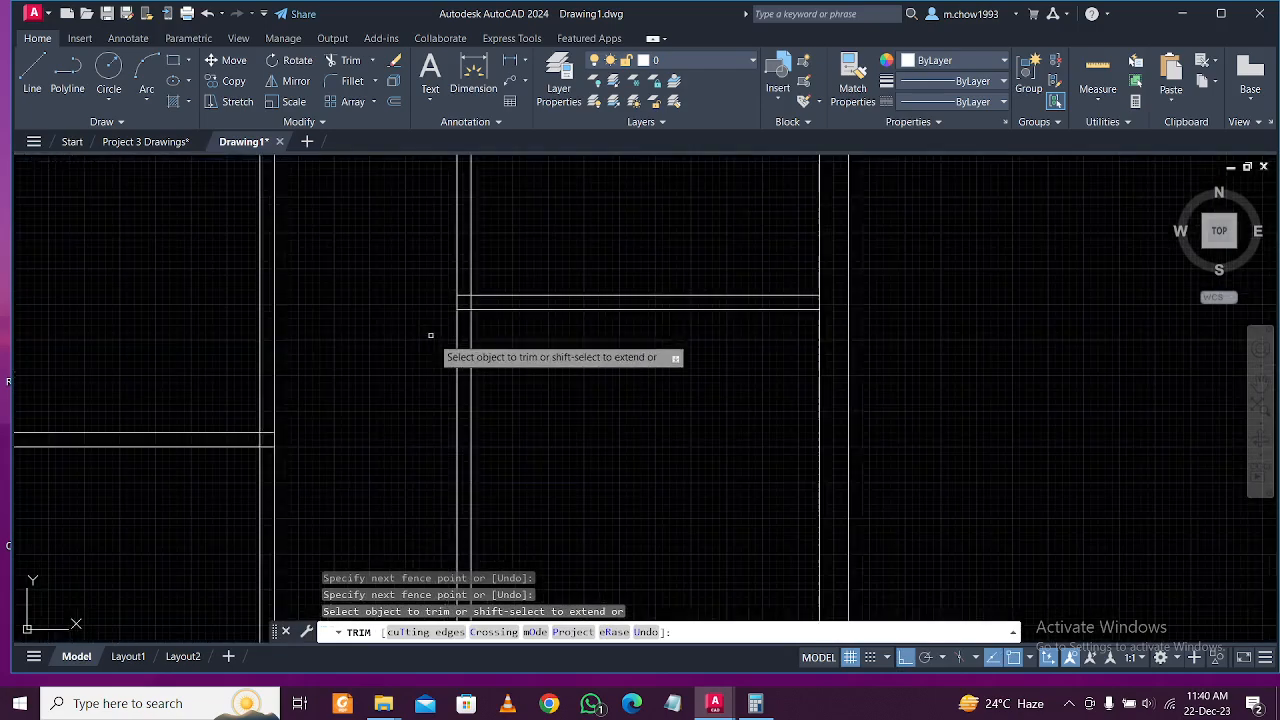
pyautogui.scroll(-4, 426, 333)
pyautogui.scroll(3, 678, 378)
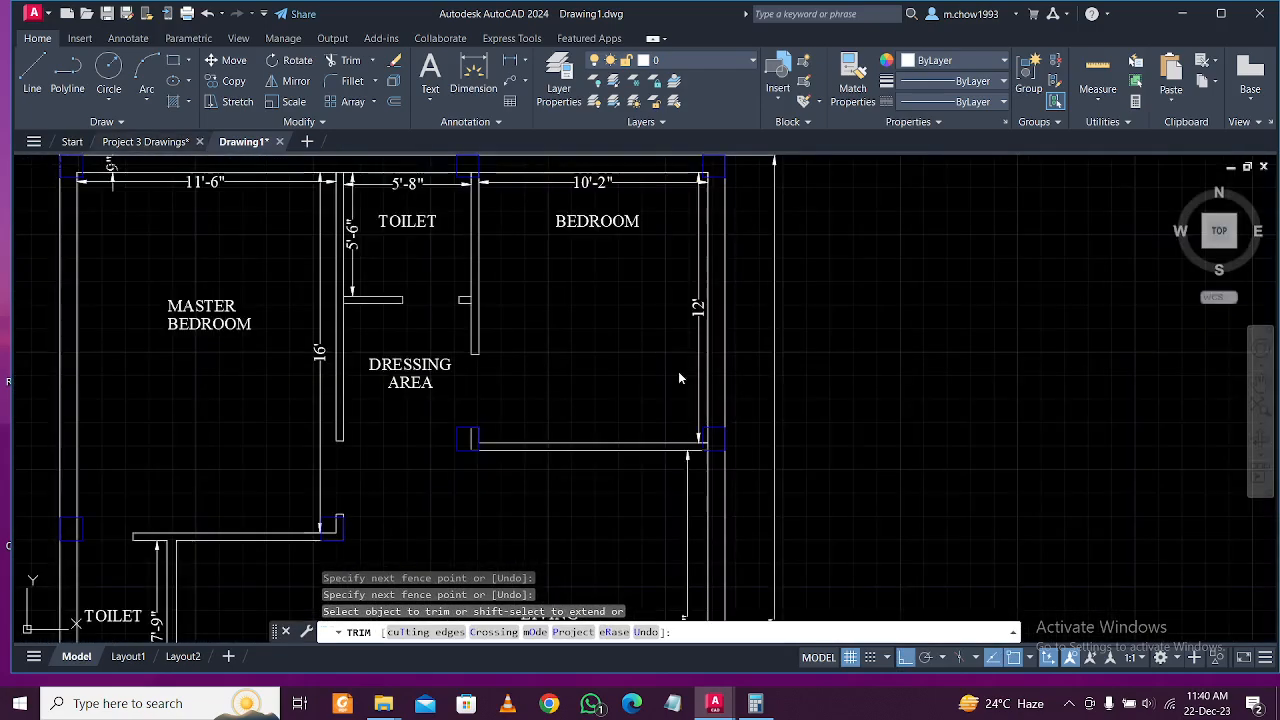
pyautogui.hotkey('ctrl', 'Tab')
pyautogui.moveTo(572, 556); pyautogui.dragTo(522, 394, button='middle')
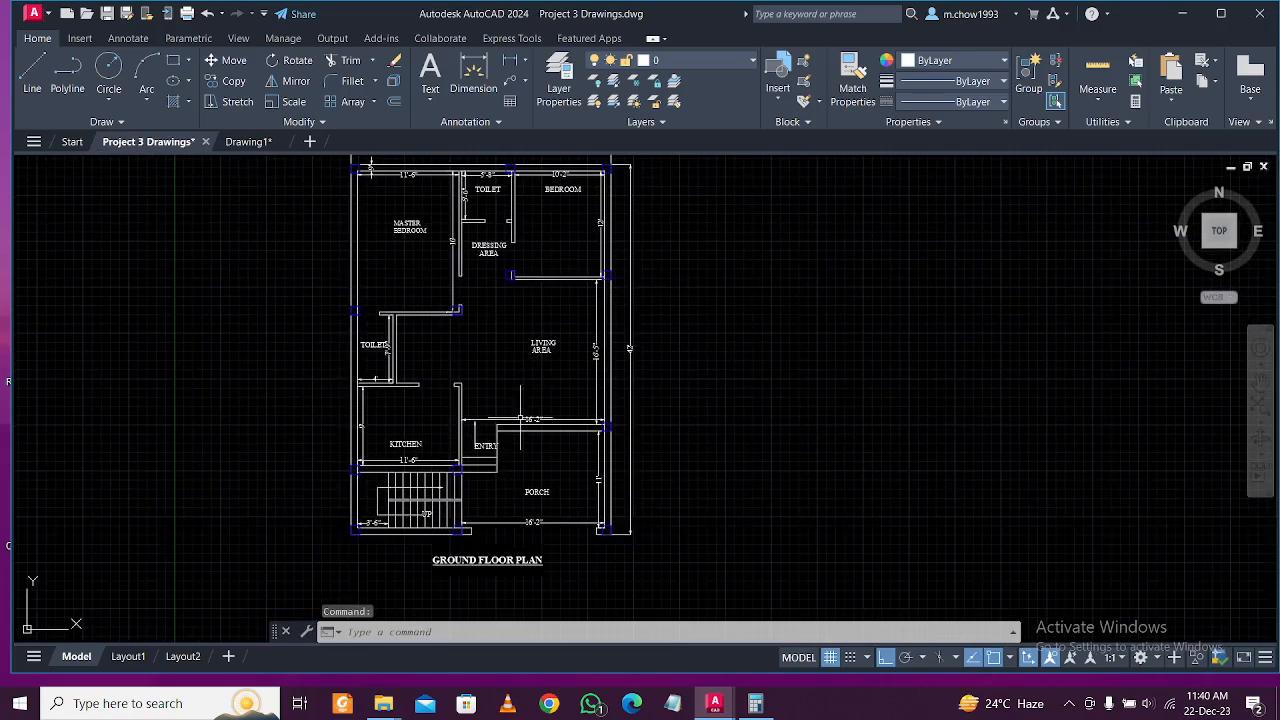
pyautogui.click(250, 142)
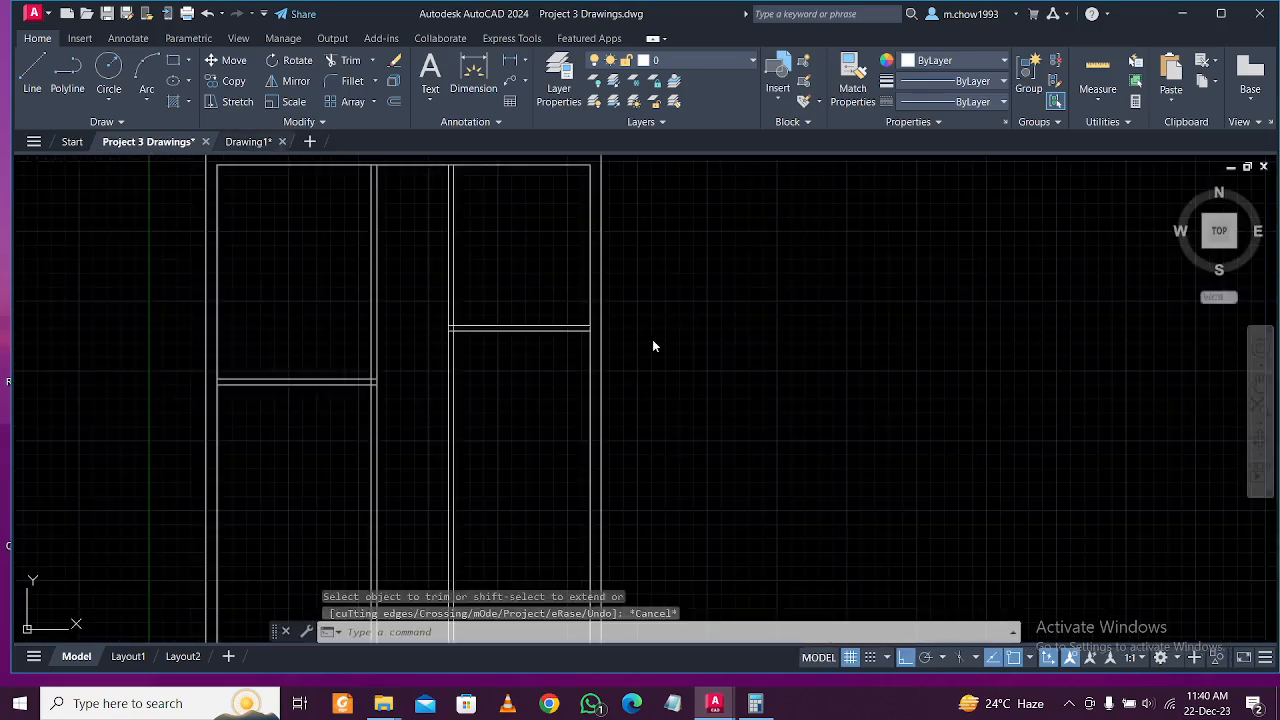
# Fence-trim the wall lines below the bedroom wall so the top-right bedroom is closed.
pyautogui.moveTo(423, 320); pyautogui.dragTo(489, 425, button='middle')
pyautogui.scroll(2, 489, 425)
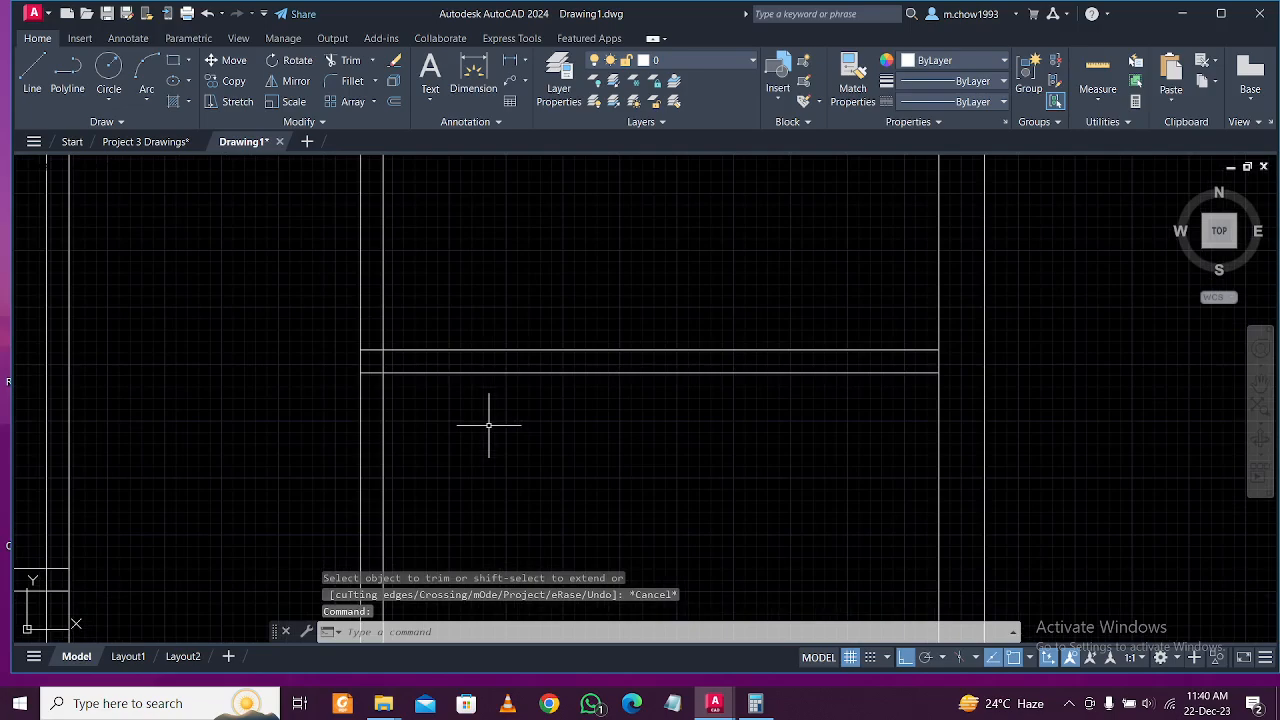
pyautogui.write('tr')
pyautogui.press('Return')
pyautogui.click(489, 424)
pyautogui.click(306, 466)
pyautogui.press('Return')
pyautogui.scroll(-4, 466, 471)
pyautogui.scroll(-2, 514, 400)
pyautogui.press('Escape')
# Bring the reference floor plan back into view.
pyautogui.scroll(-1, 529, 357)
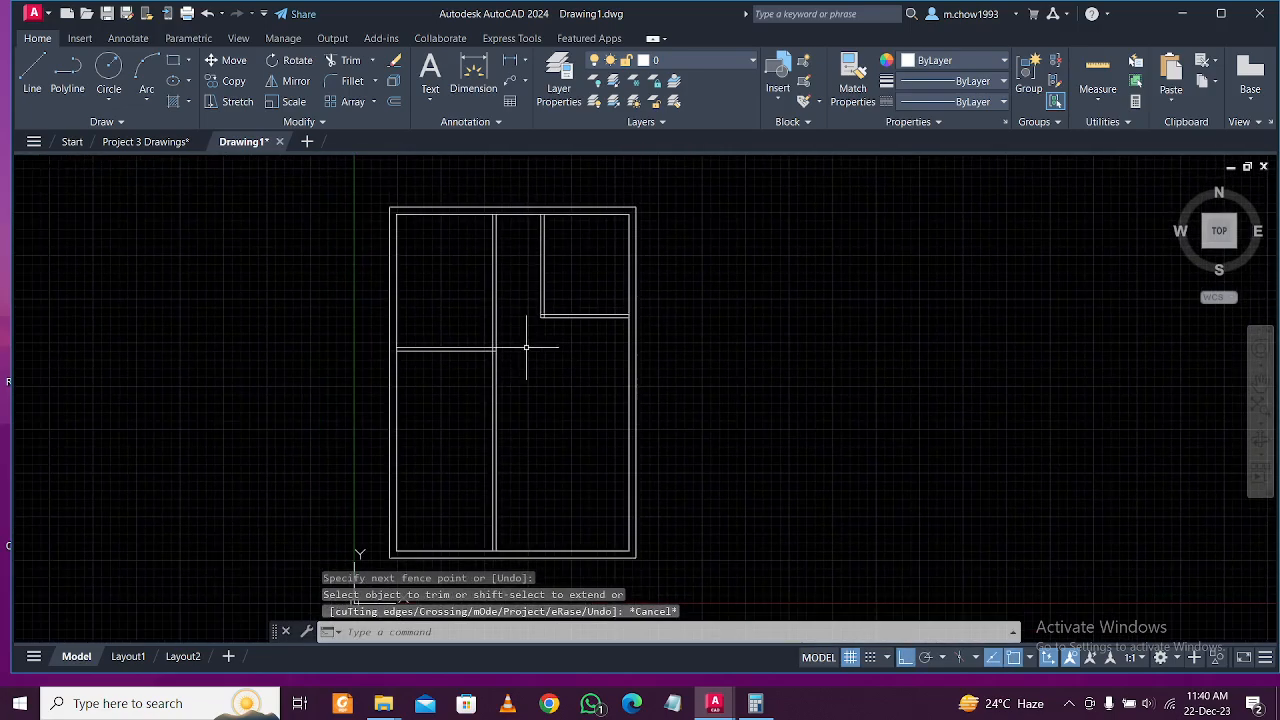
pyautogui.scroll(2, 519, 357)
pyautogui.click(147, 141)
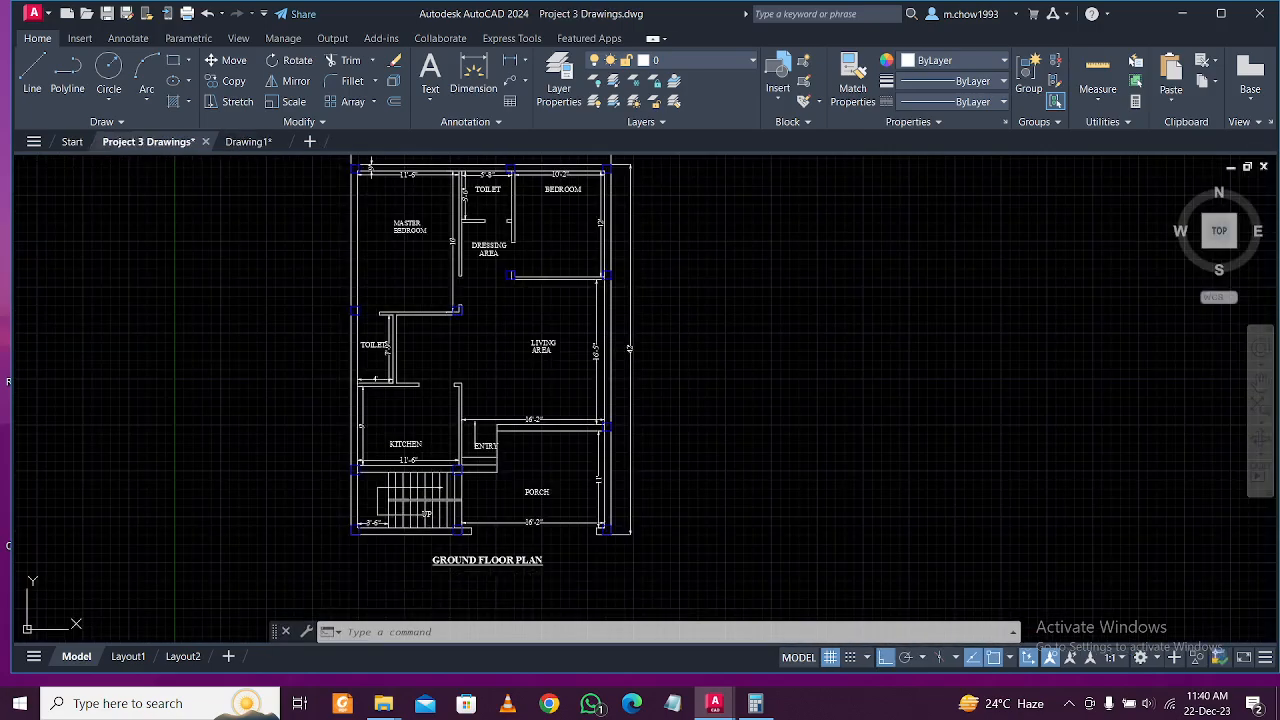
pyautogui.scroll(6, 501, 246)
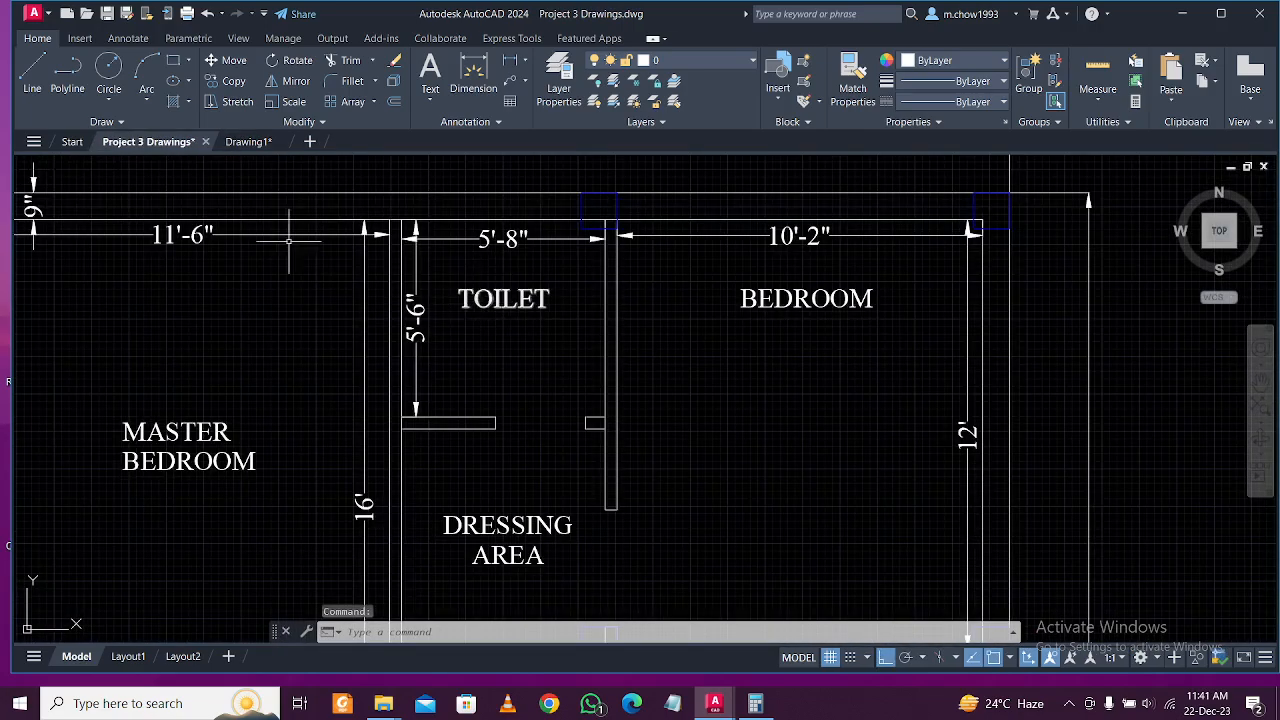
pyautogui.scroll(5, 623, 294)
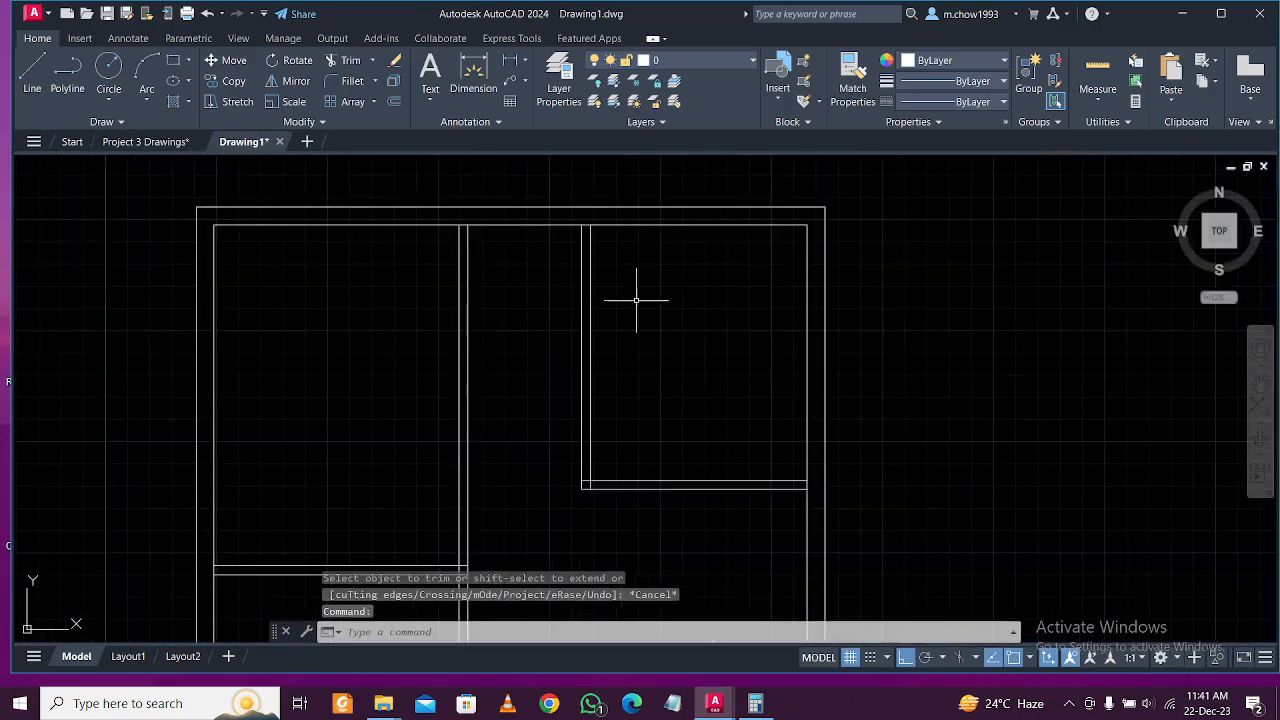
# Offset the top wall line 5'6 downward.
pyautogui.press('Return')
pyautogui.write("5'6")
pyautogui.press('Return')
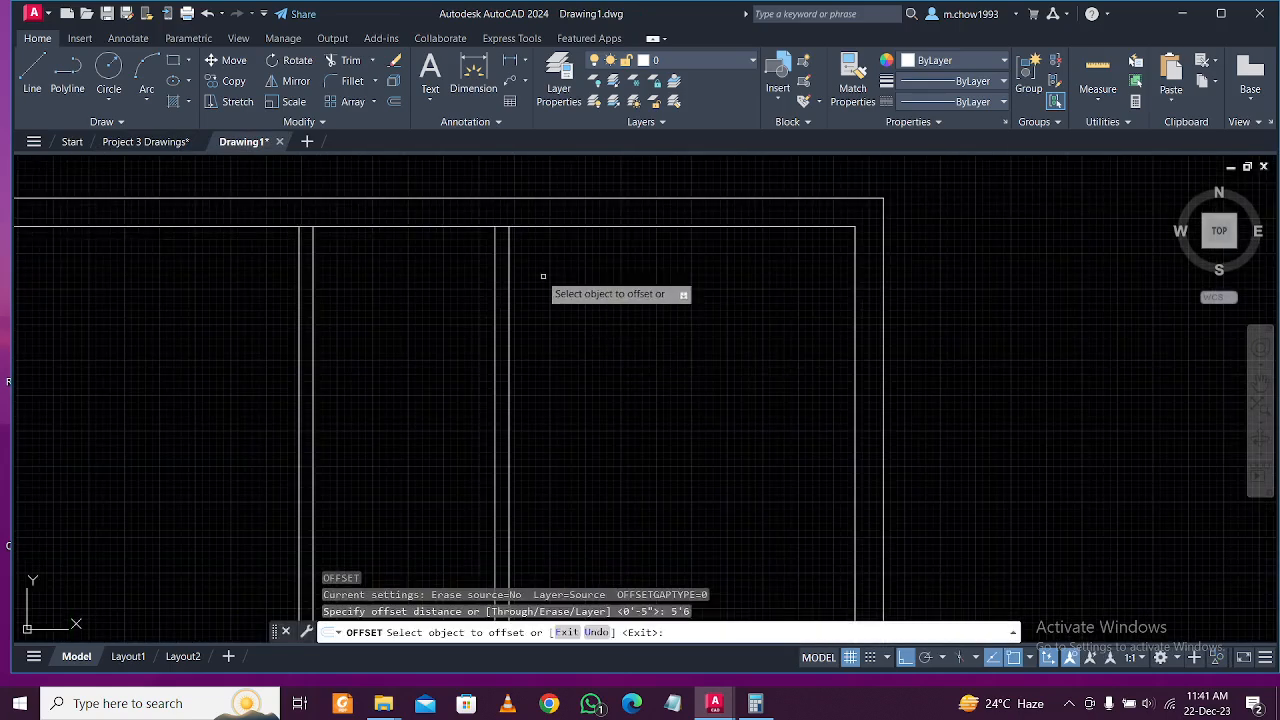
pyautogui.click(449, 228)
pyautogui.click(456, 322)
pyautogui.press('Escape')
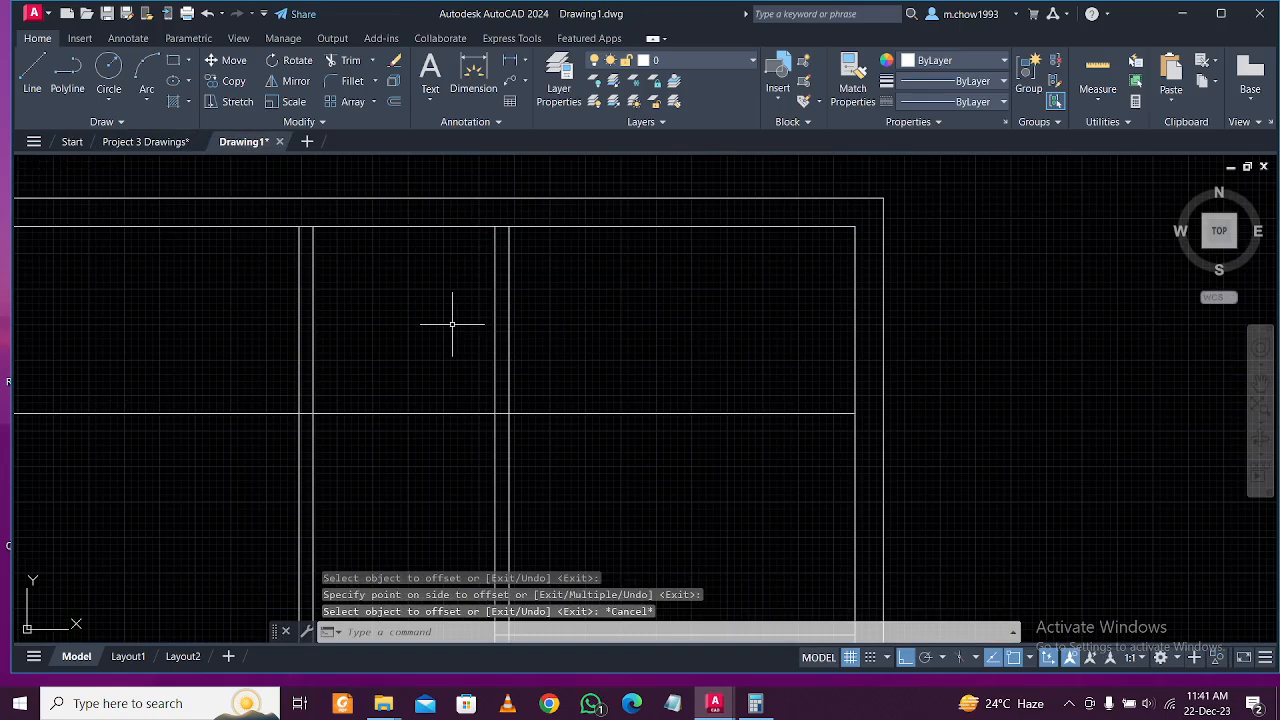
# Offset the horizontal wall line 5 below to form a double wall line.
pyautogui.write('o')
pyautogui.press('Return')
pyautogui.write('5')
pyautogui.press('Return')
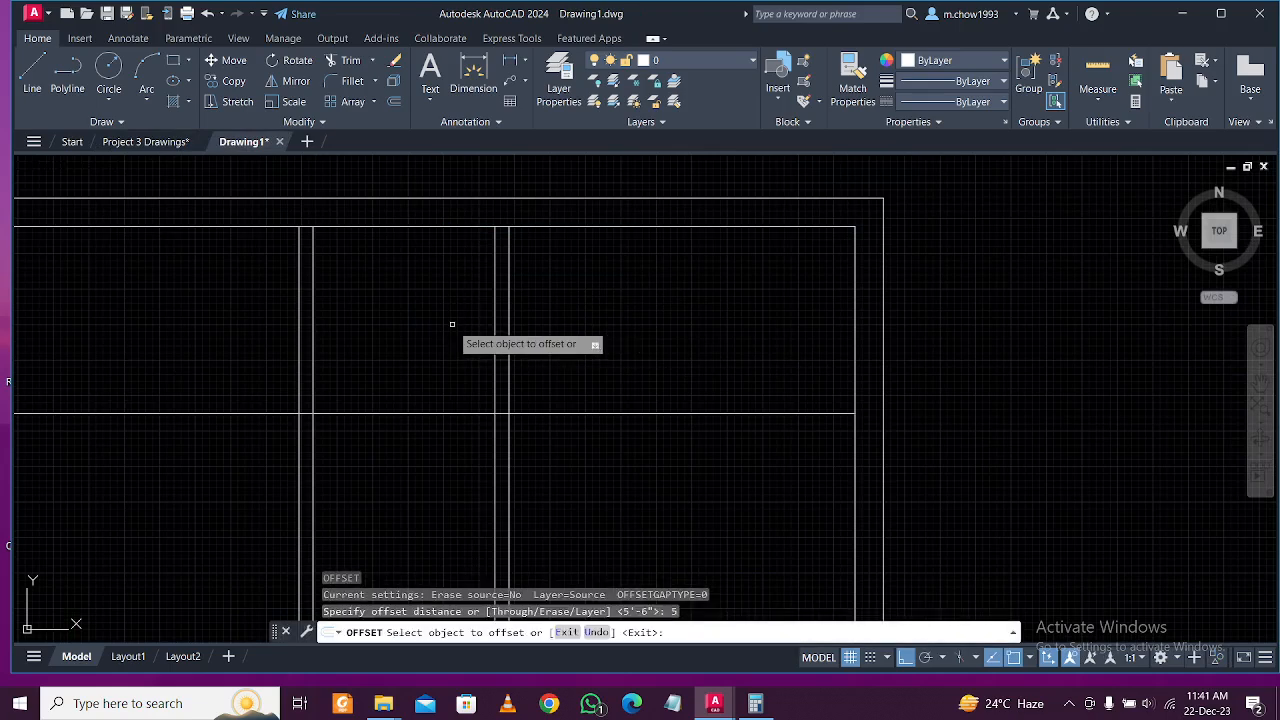
pyautogui.click(437, 412)
pyautogui.click(436, 441)
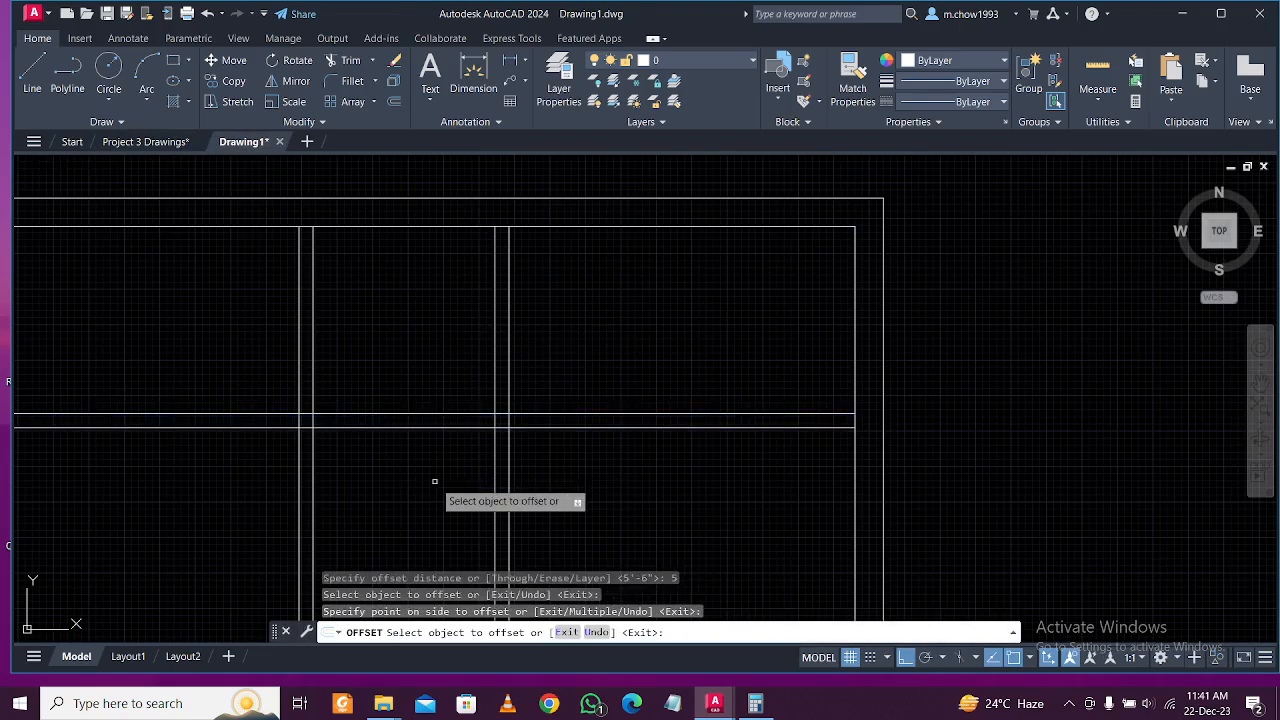
pyautogui.press('Escape')
# Trim the wall lines crossing the new double line and the horizontal lines between the walls.
pyautogui.write('tr')
pyautogui.press('Return')
pyautogui.scroll(4, 640, 447)
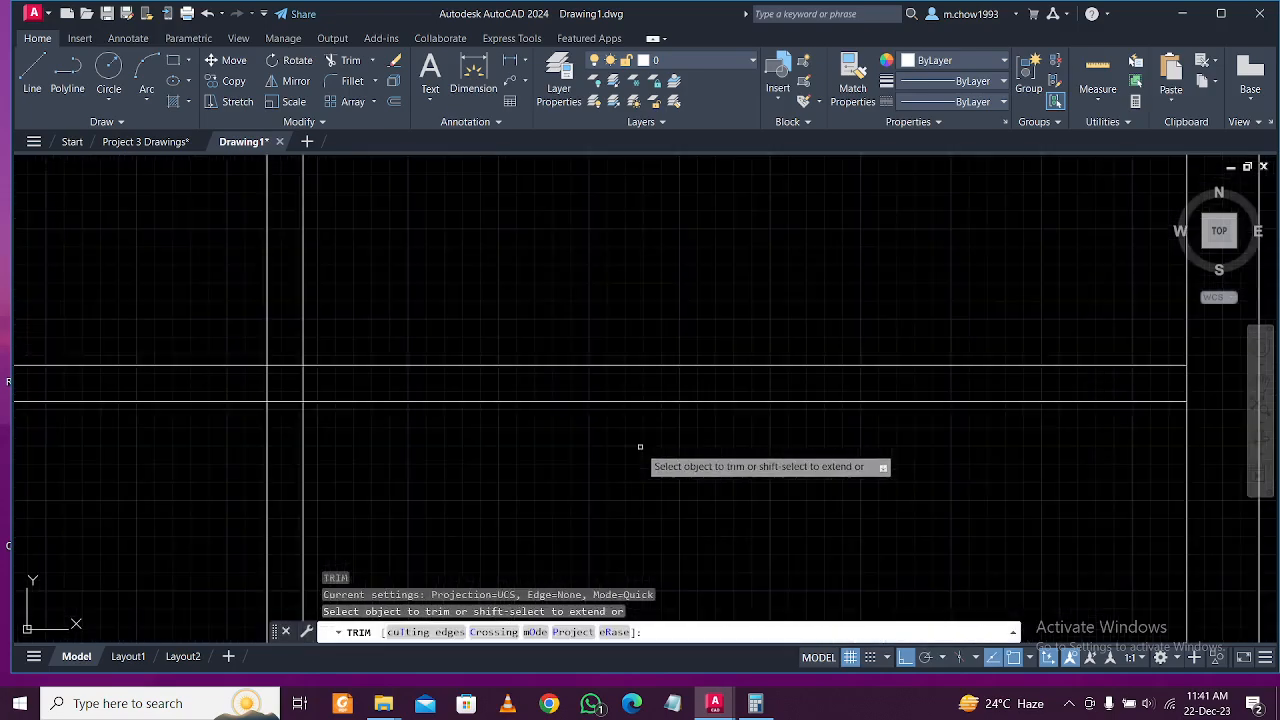
pyautogui.moveTo(462, 447); pyautogui.dragTo(384, 444)
pyautogui.press('Return')
pyautogui.scroll(4, 353, 389)
pyautogui.moveTo(466, 299); pyautogui.dragTo(314, 323, button='middle')
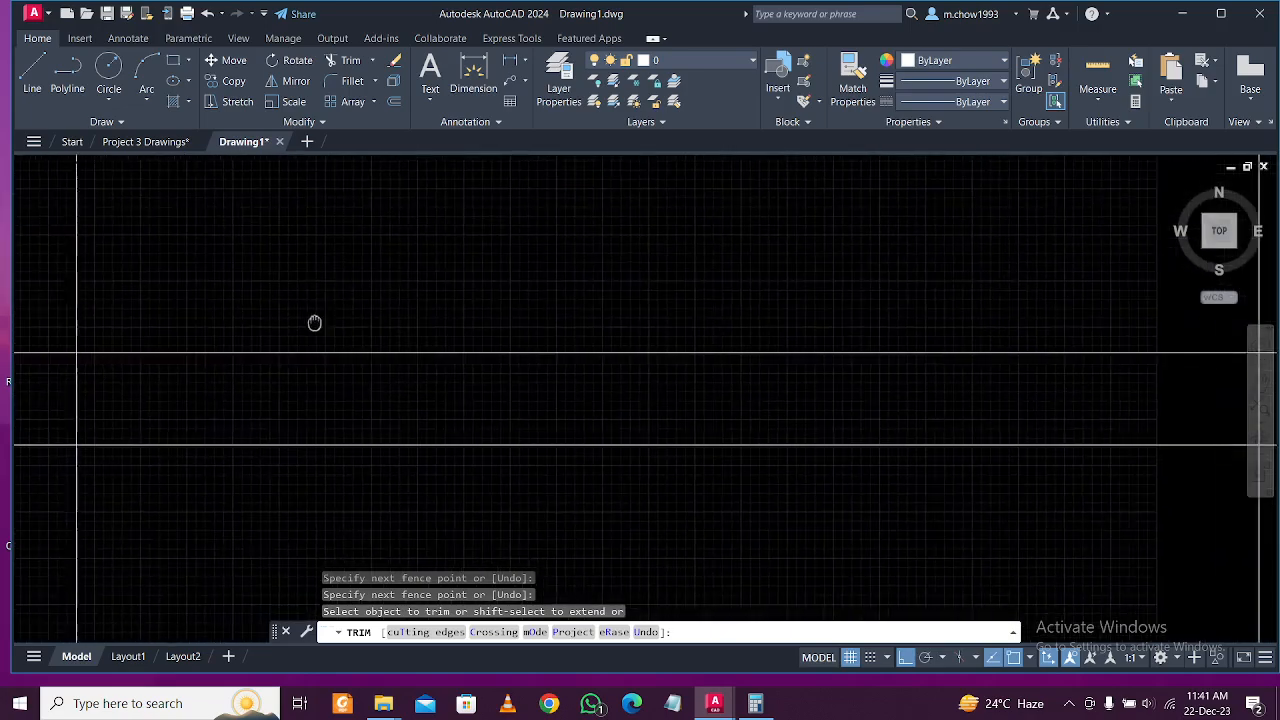
# Trim the remaining horizontal lines across the wall gap and between the vertical walls.
pyautogui.moveTo(39, 314); pyautogui.dragTo(42, 472)
pyautogui.scroll(-4, 403, 340)
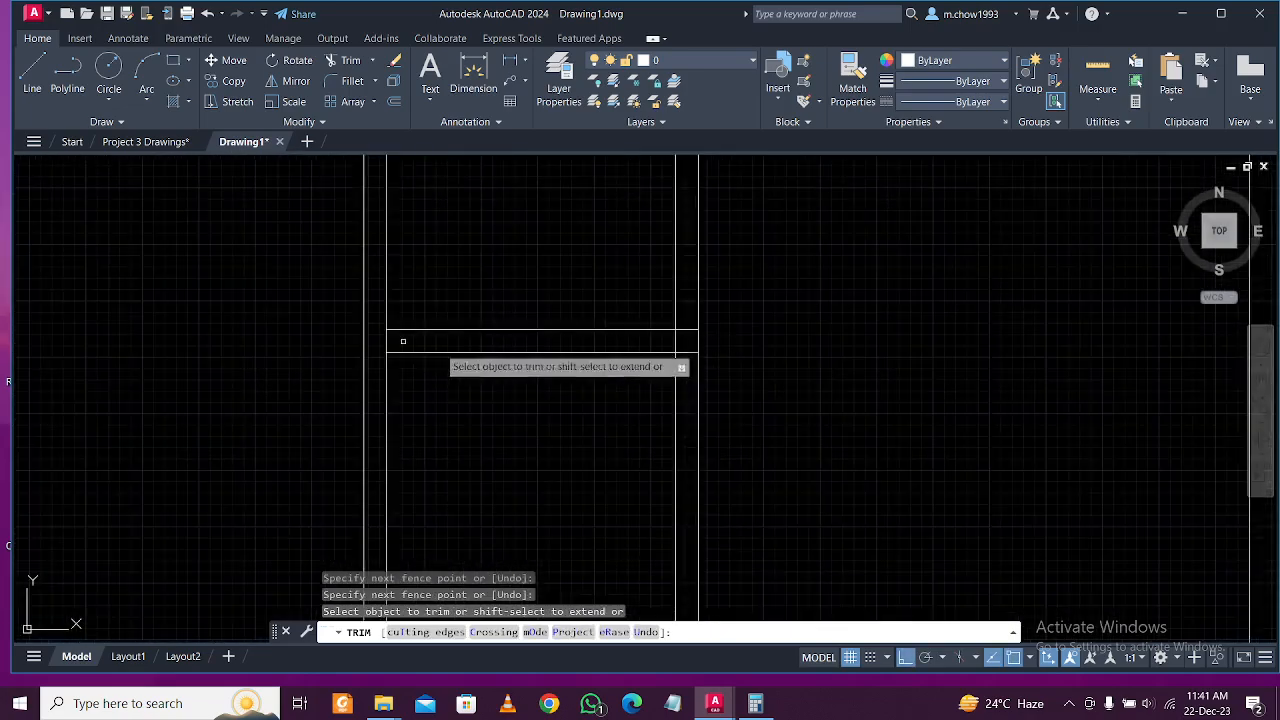
pyautogui.scroll(4, 600, 385)
pyautogui.moveTo(688, 364); pyautogui.dragTo(694, 250)
pyautogui.scroll(-6, 690, 352)
pyautogui.moveTo(742, 430)
pyautogui.mouseDown(button='middle')
pyautogui.moveTo(705, 362)
pyautogui.moveTo(690, 417)
pyautogui.moveTo(672, 390)
pyautogui.mouseUp(button='middle')
pyautogui.press('Escape')
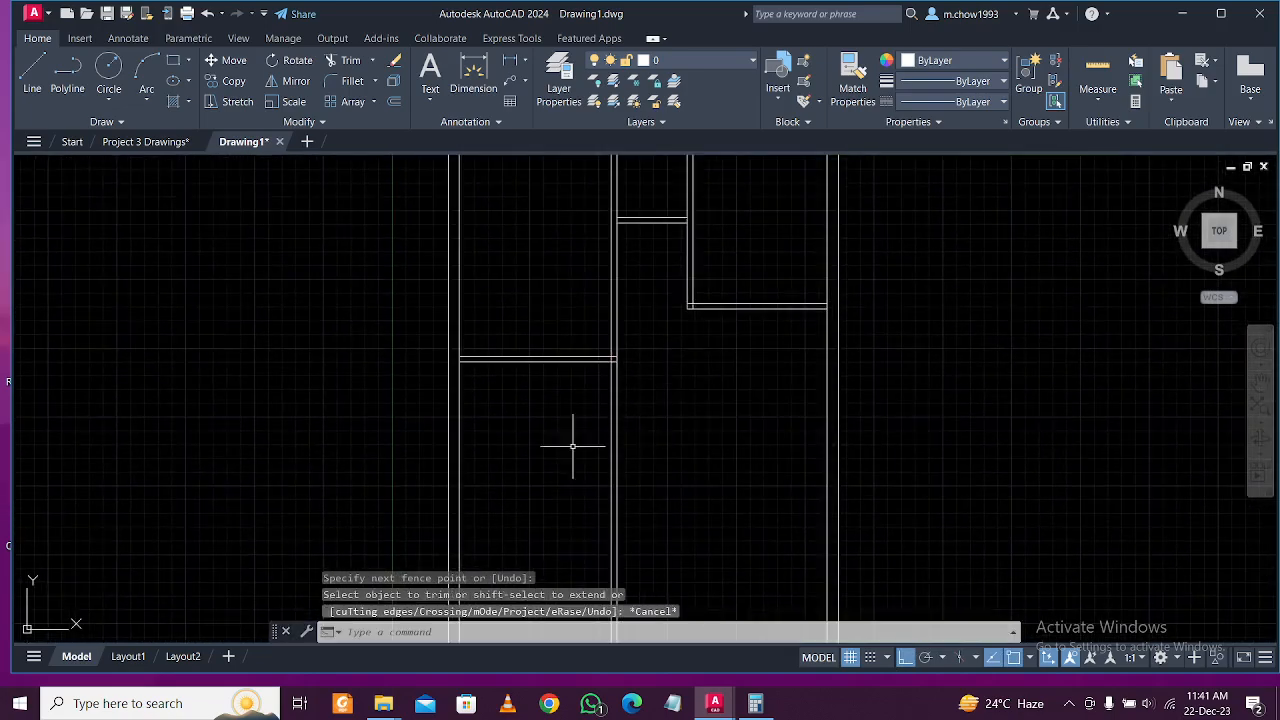
# Show the reference Project 3 Drawings with the toilet and living area in view.
pyautogui.click(146, 141)
pyautogui.scroll(-2, 538, 396)
pyautogui.moveTo(521, 542); pyautogui.dragTo(523, 321, button='middle')
pyautogui.moveTo(361, 500); pyautogui.dragTo(418, 300, button='middle')
pyautogui.scroll(-2, 418, 306)
pyautogui.moveTo(462, 514); pyautogui.dragTo(478, 600, button='middle')
pyautogui.scroll(4, 447, 375)
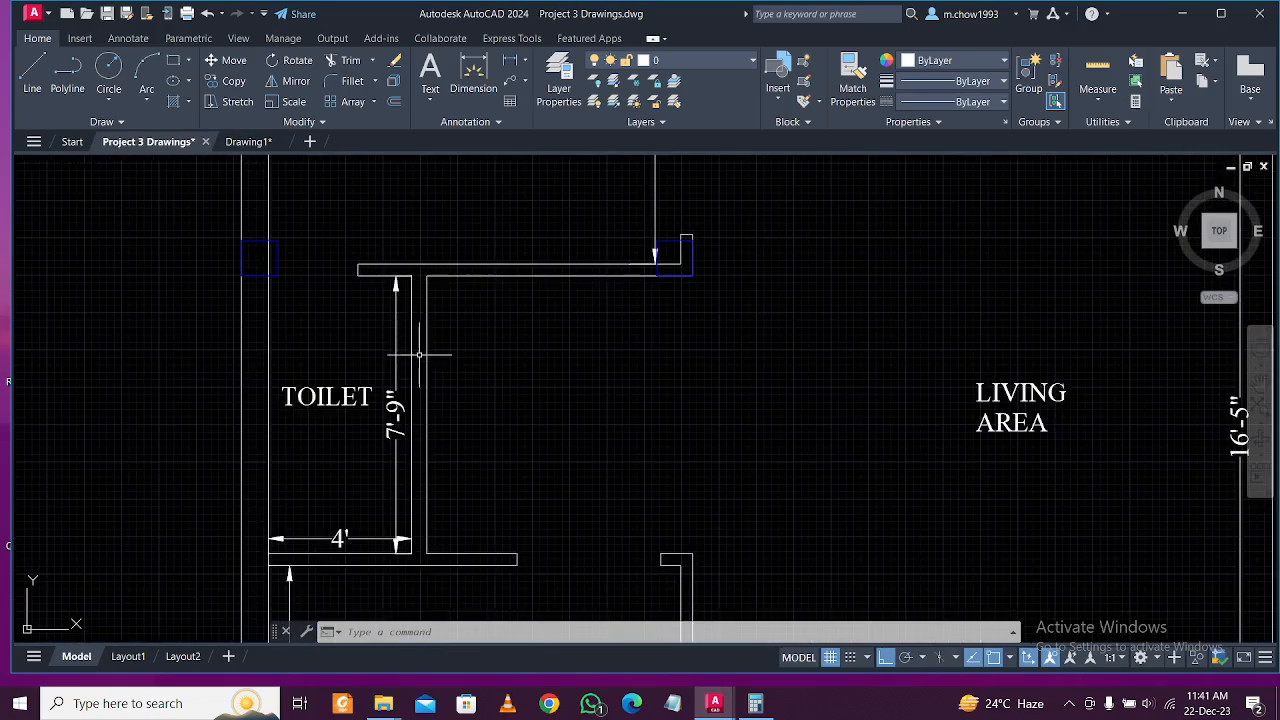
# Add a 6'-4" linear dimension along the stair-side wall on the reference plan.
pyautogui.scroll(-2, 431, 508)
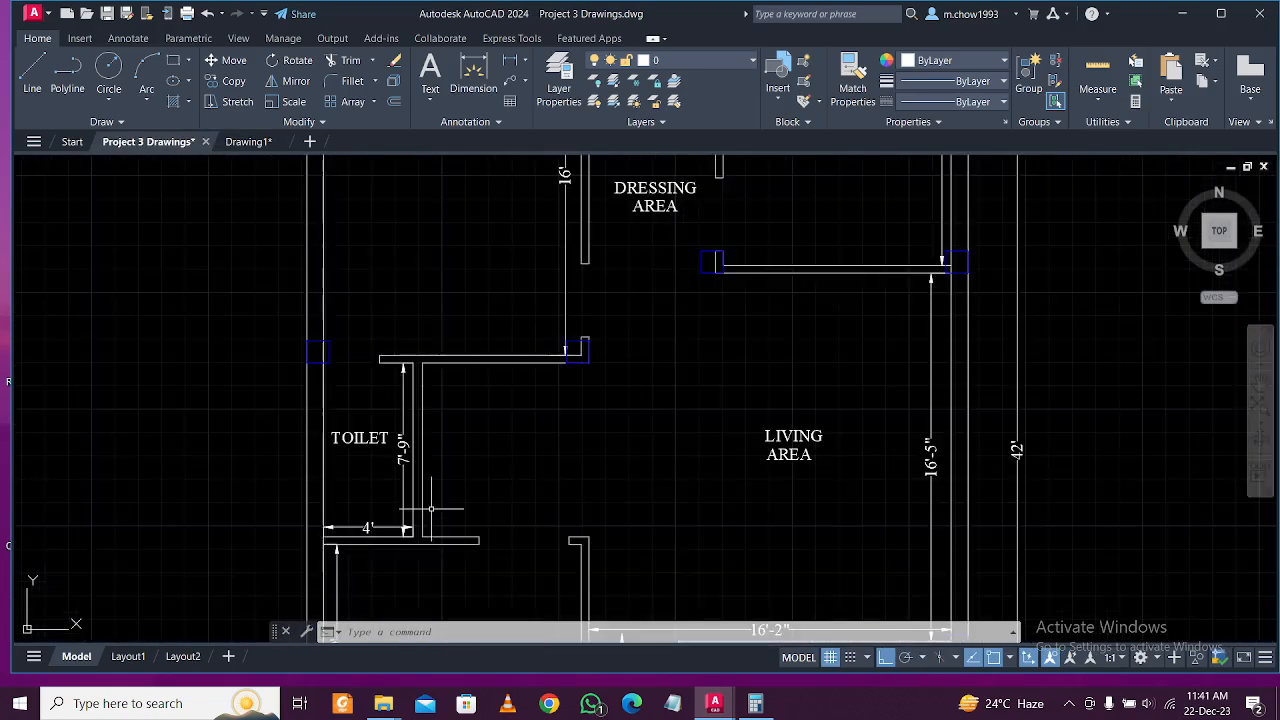
pyautogui.moveTo(470, 590)
pyautogui.mouseDown(button='middle')
pyautogui.moveTo(450, 443)
pyautogui.moveTo(489, 509)
pyautogui.mouseUp(button='middle')
pyautogui.moveTo(519, 576); pyautogui.dragTo(508, 314, button='middle')
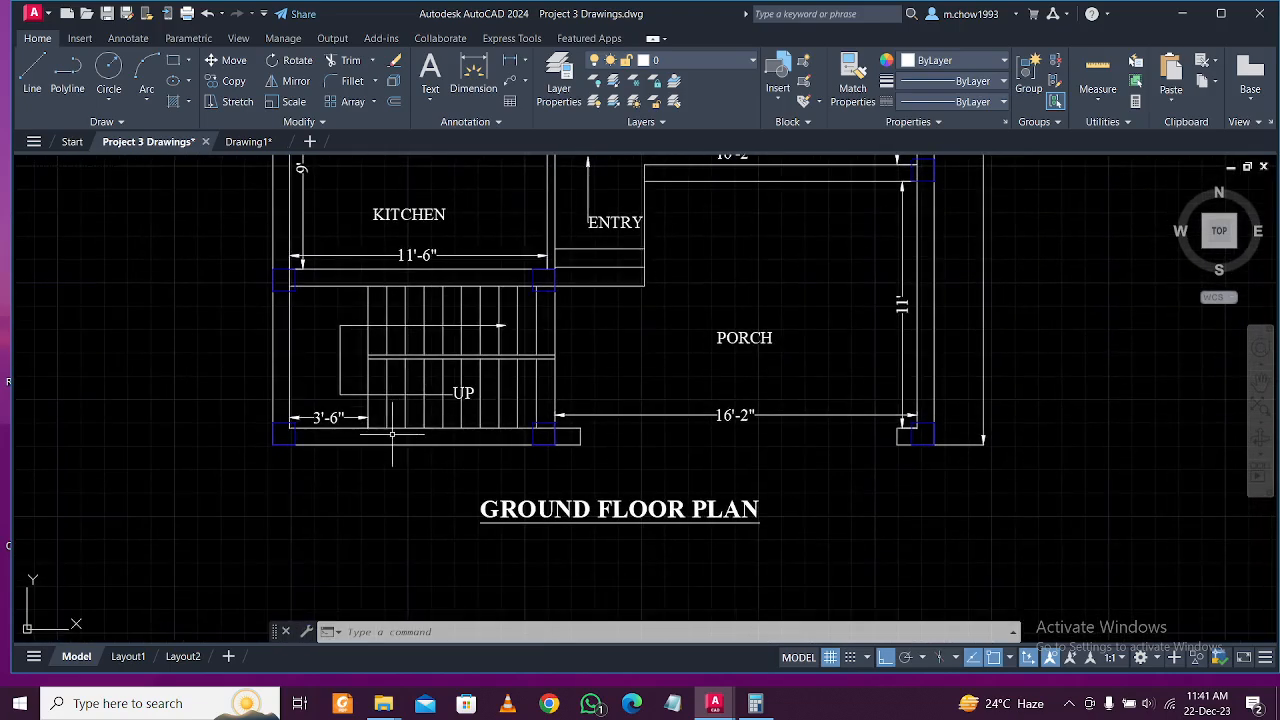
pyautogui.scroll(2, 352, 434)
pyautogui.scroll(-2, 380, 430)
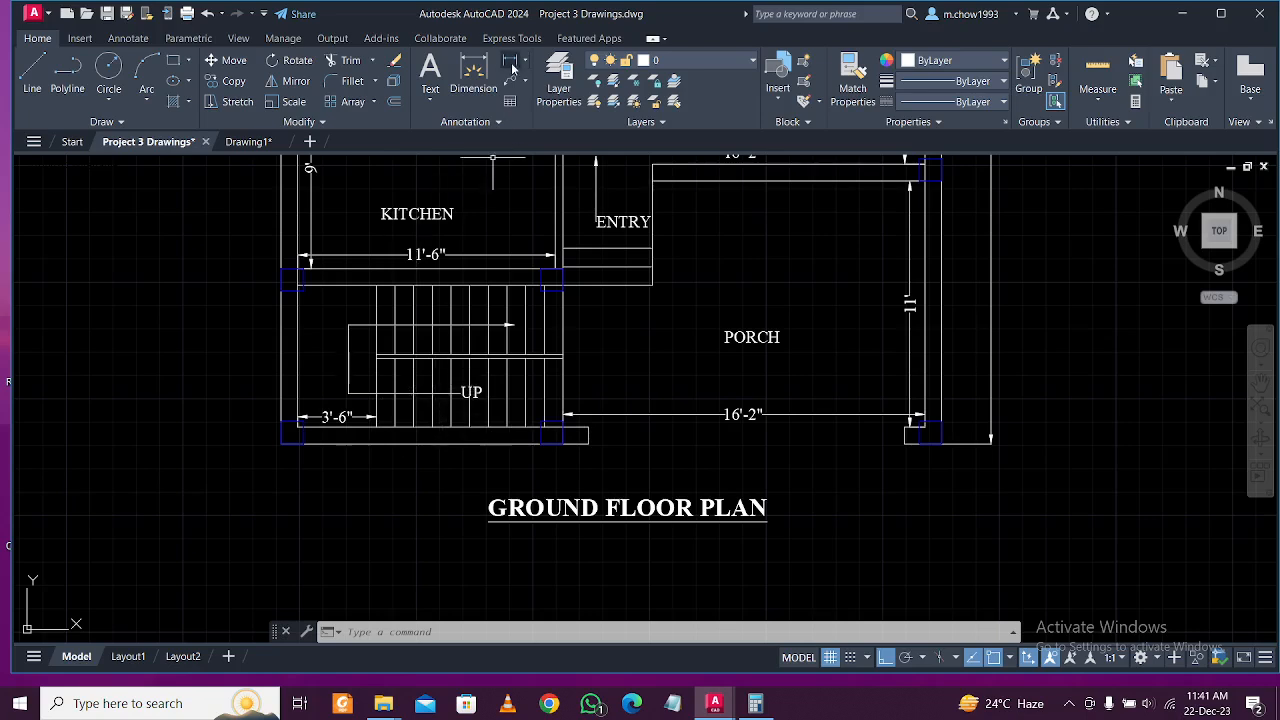
pyautogui.click(510, 64)
pyautogui.click(318, 286)
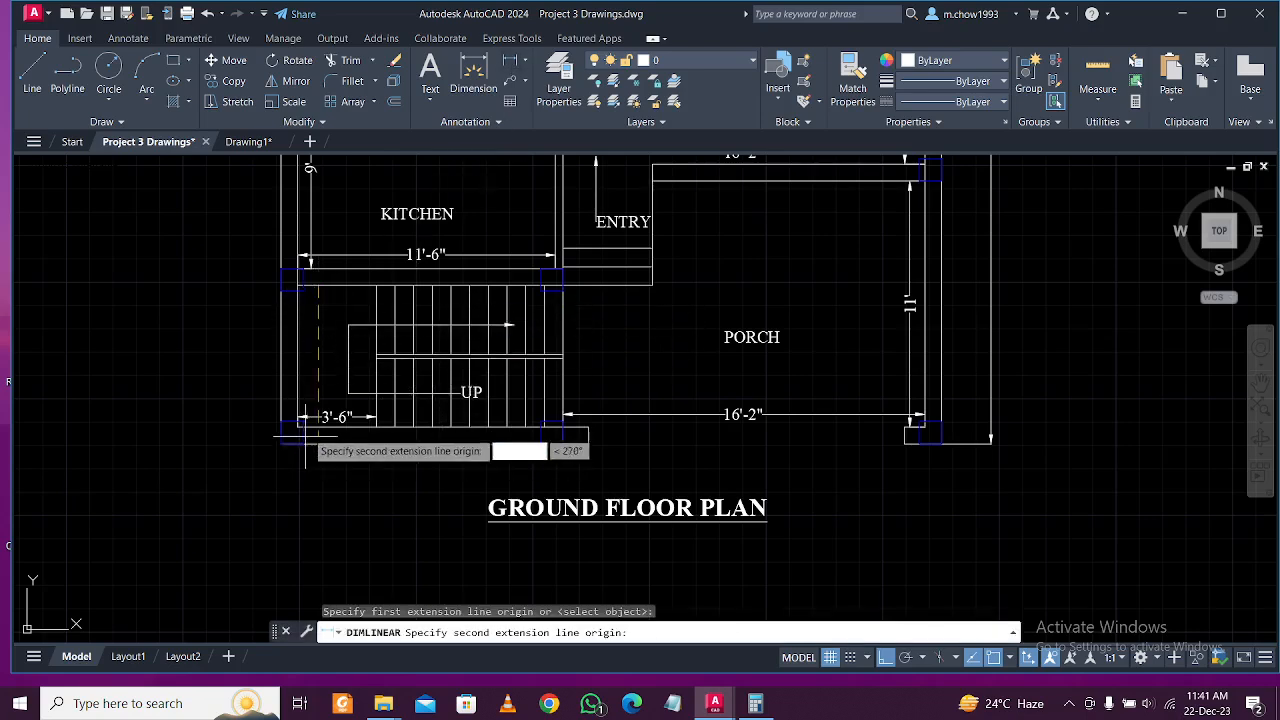
pyautogui.click(304, 441)
pyautogui.click(342, 364)
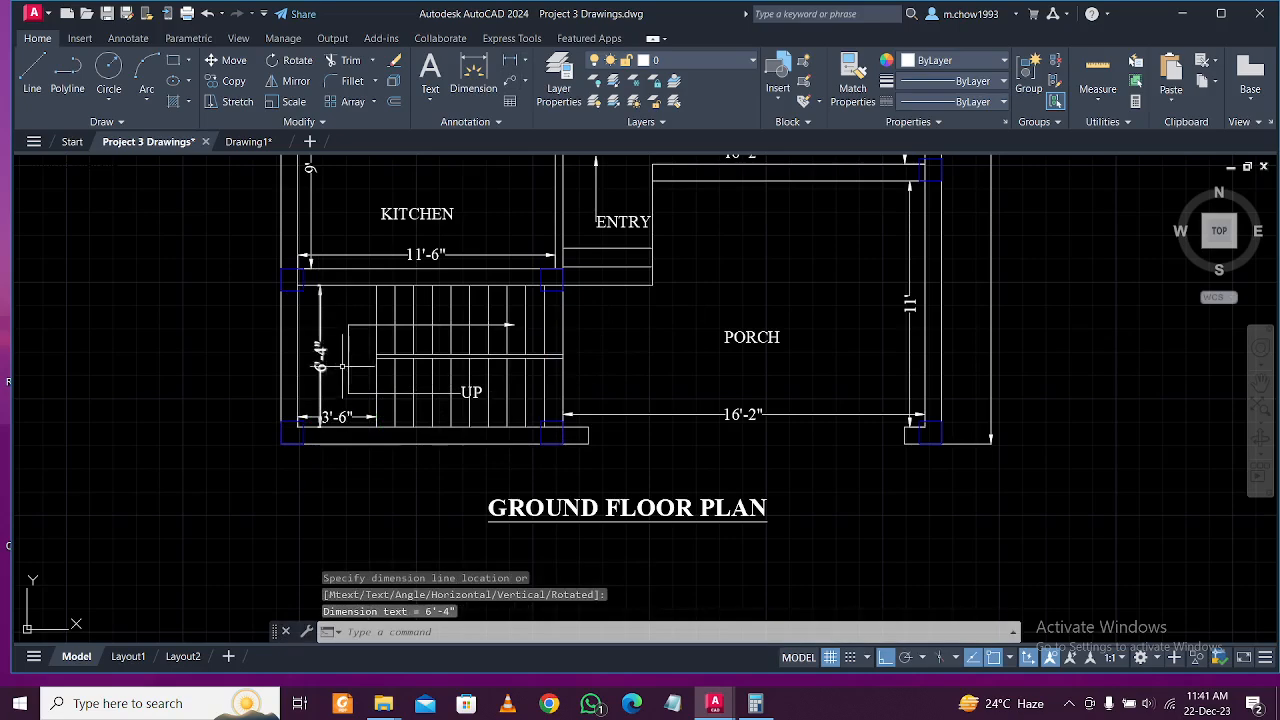
# Go back to the Drawing1 wall layout.
pyautogui.scroll(2, 342, 364)
pyautogui.scroll(-2, 337, 370)
pyautogui.moveTo(382, 341); pyautogui.dragTo(382, 386, button='middle')
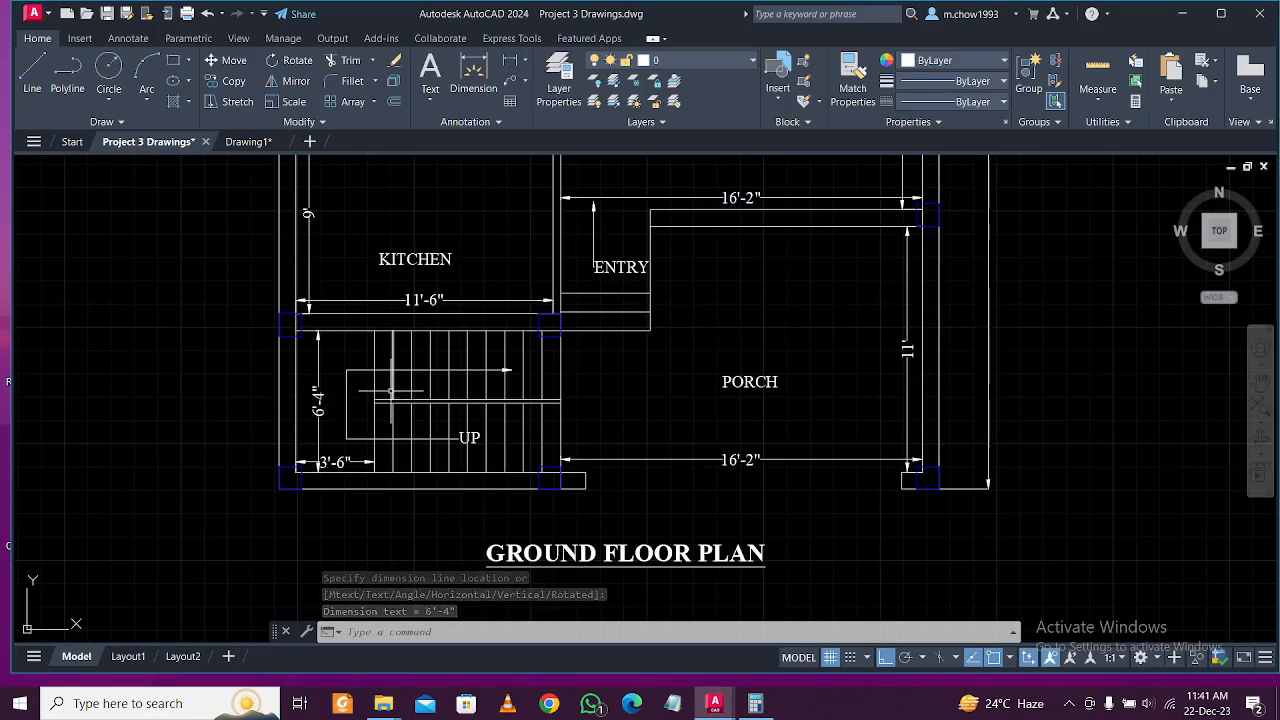
pyautogui.click(252, 142)
pyautogui.scroll(-3, 474, 433)
pyautogui.scroll(5, 503, 542)
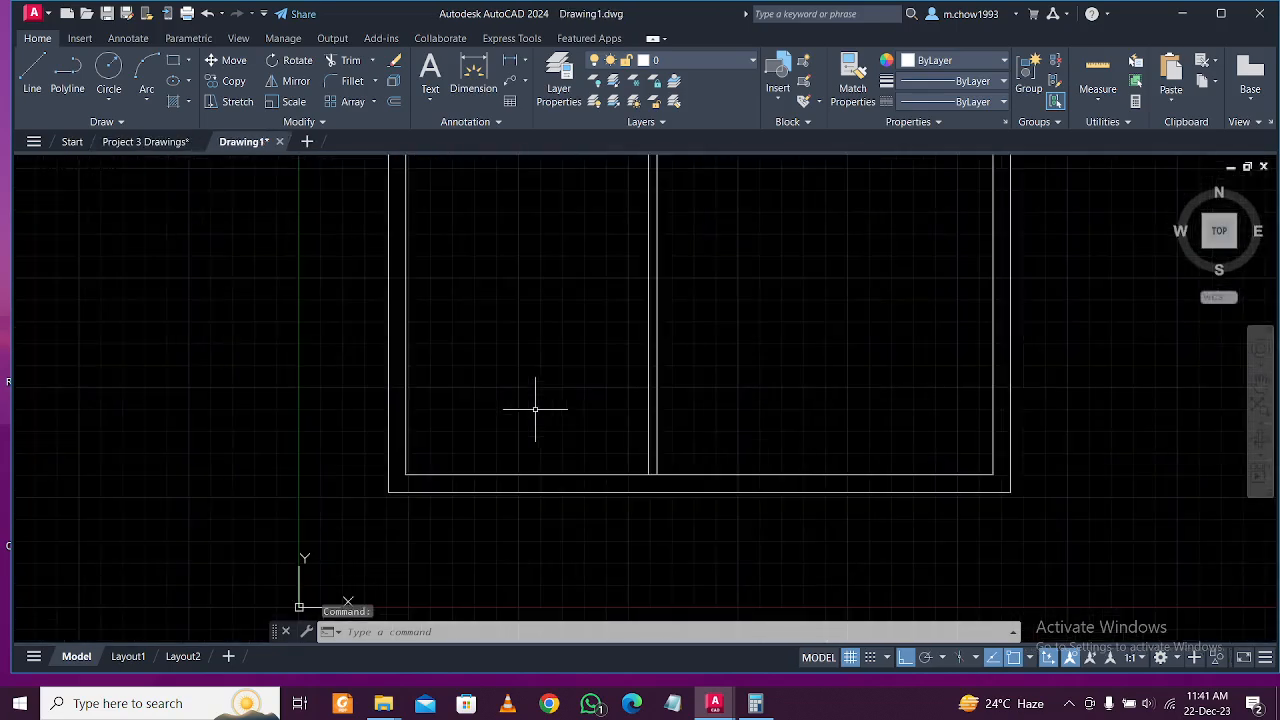
# Offset the bottom wall line 6'-4" upward.
pyautogui.write('o')
pyautogui.press('Return')
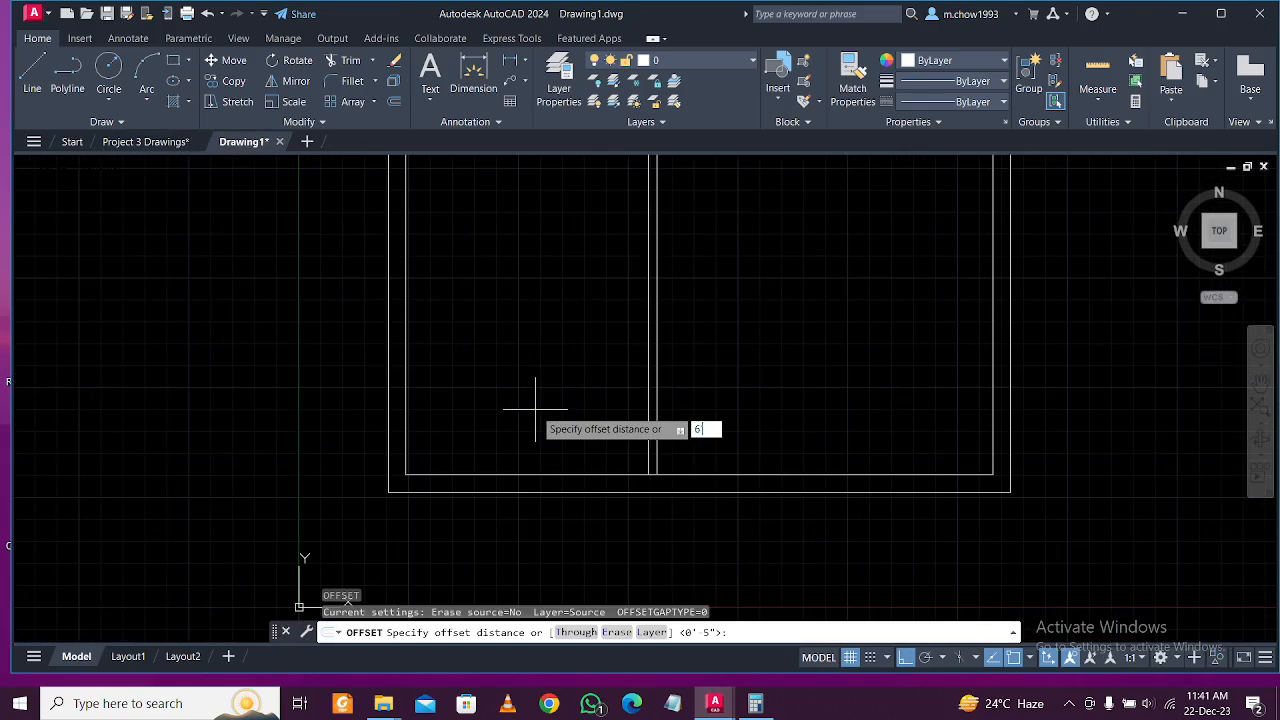
pyautogui.press('Return')
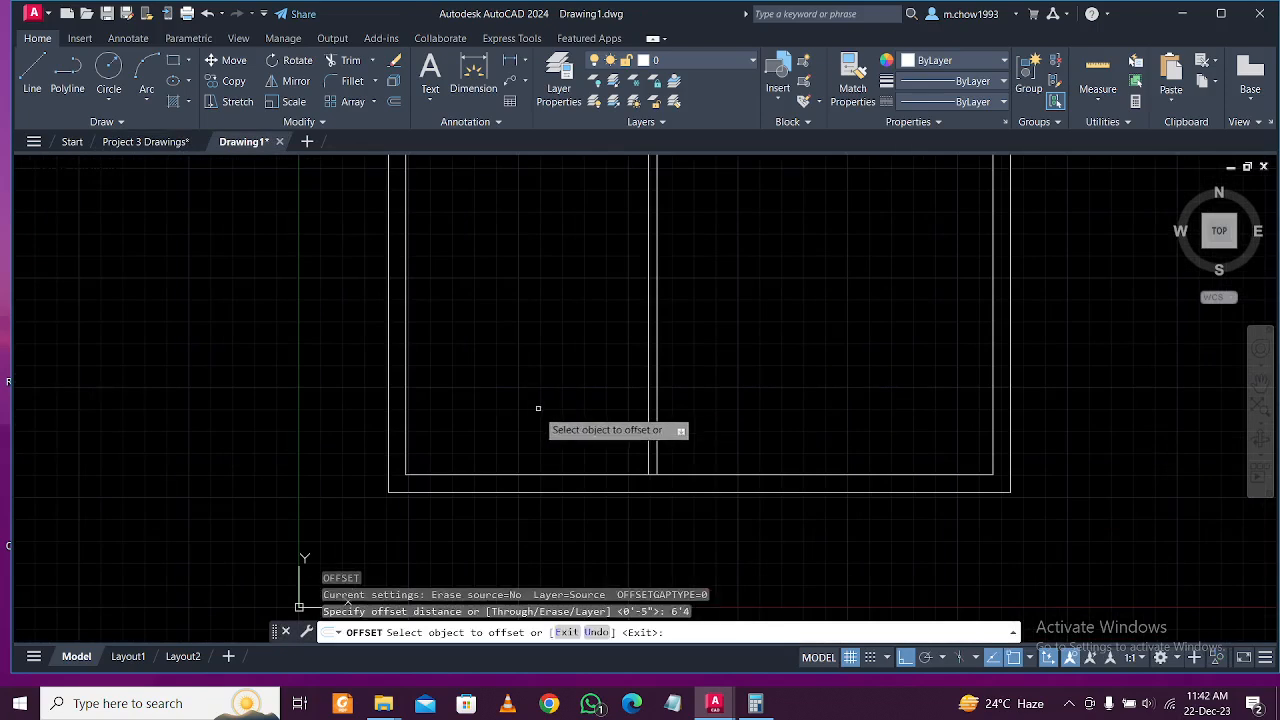
pyautogui.click(531, 468)
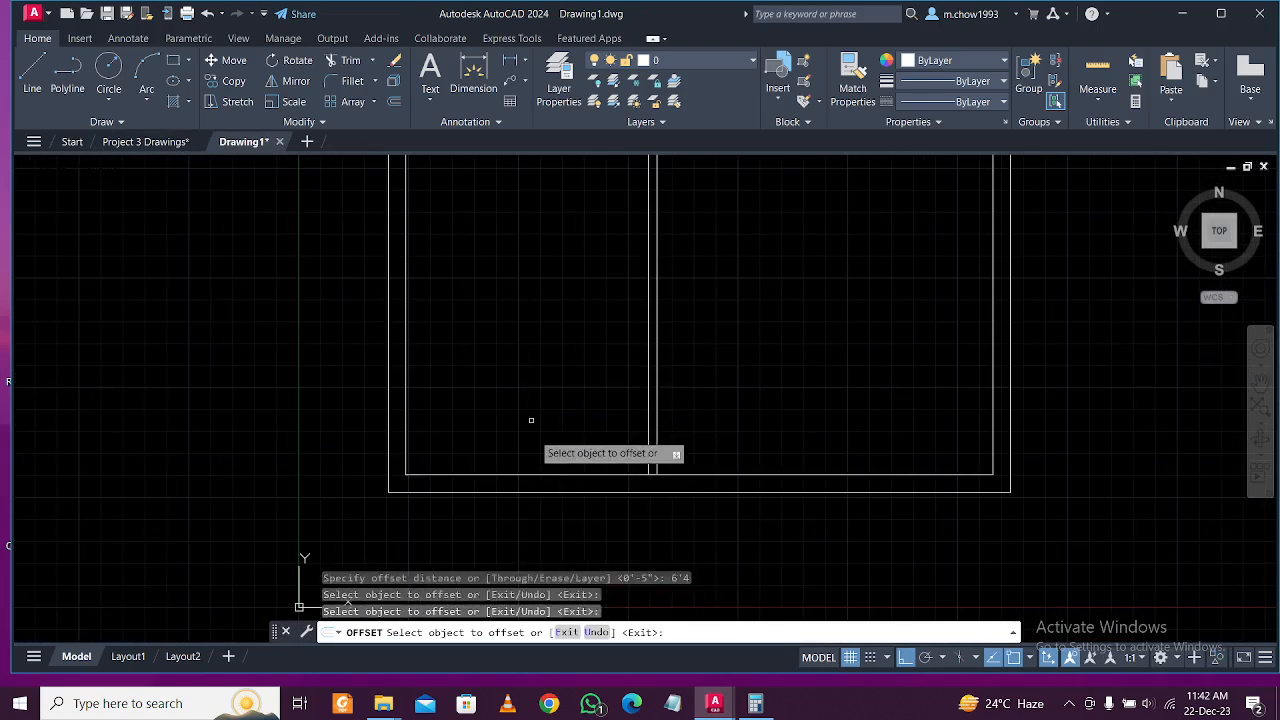
pyautogui.click(527, 476)
pyautogui.click(544, 385)
pyautogui.press('Escape')
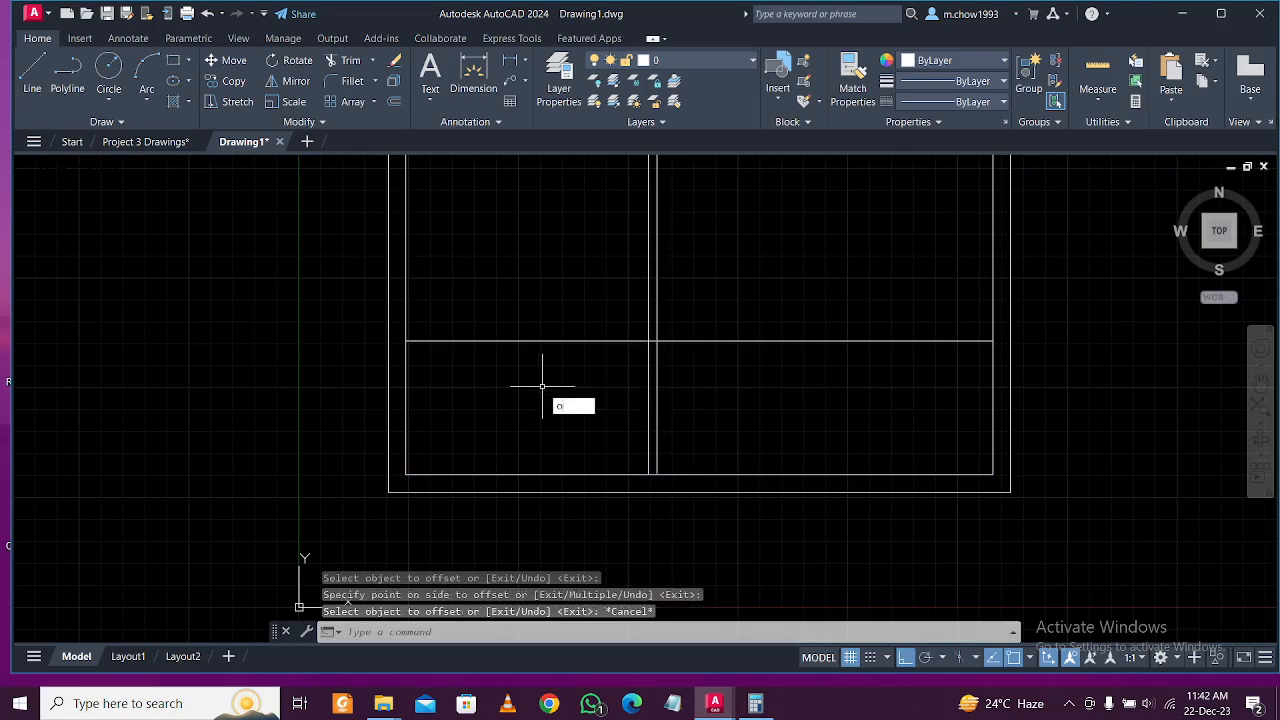
# Offset that new line 10 upward to make the wall's second face.
pyautogui.write('o')
pyautogui.press('Return')
pyautogui.write('10')
pyautogui.press('Return')
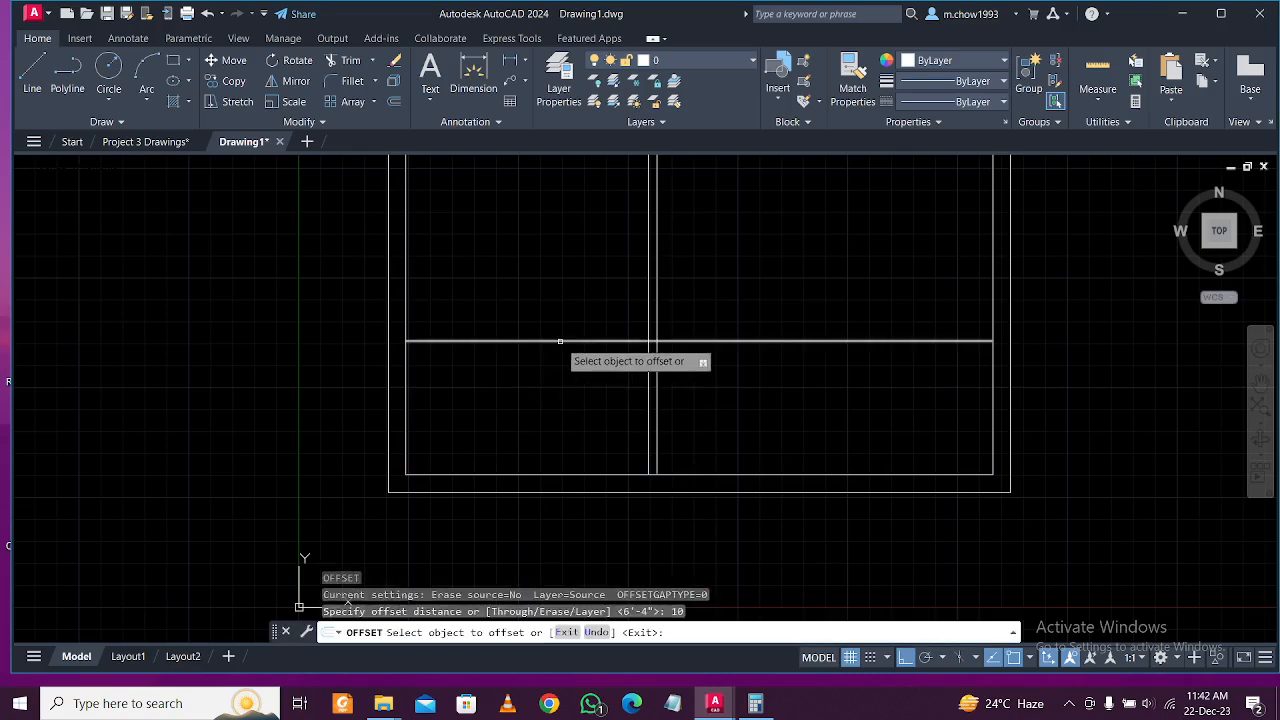
pyautogui.click(557, 340)
pyautogui.click(569, 254)
pyautogui.press('Escape')
# Trim the vertical lines crossing between the two new horizontal wall lines.
pyautogui.scroll(3, 532, 379)
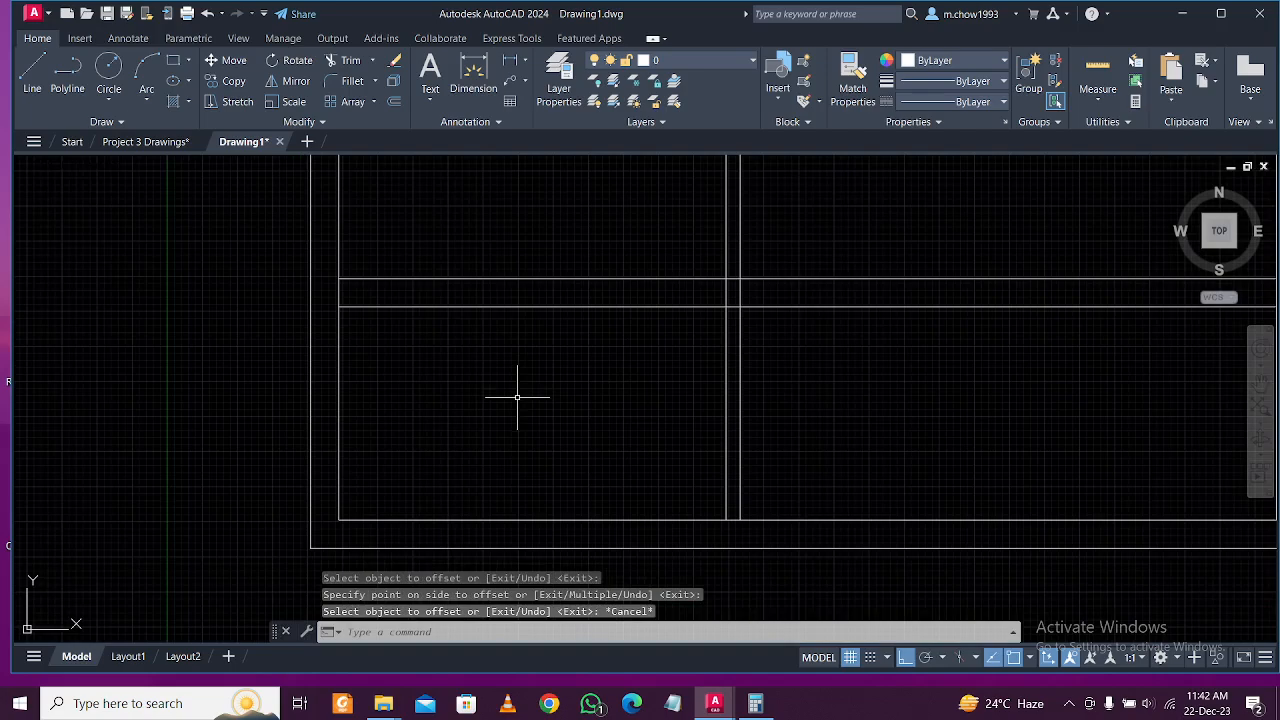
pyautogui.scroll(-2, 437, 405)
pyautogui.scroll(2, 527, 411)
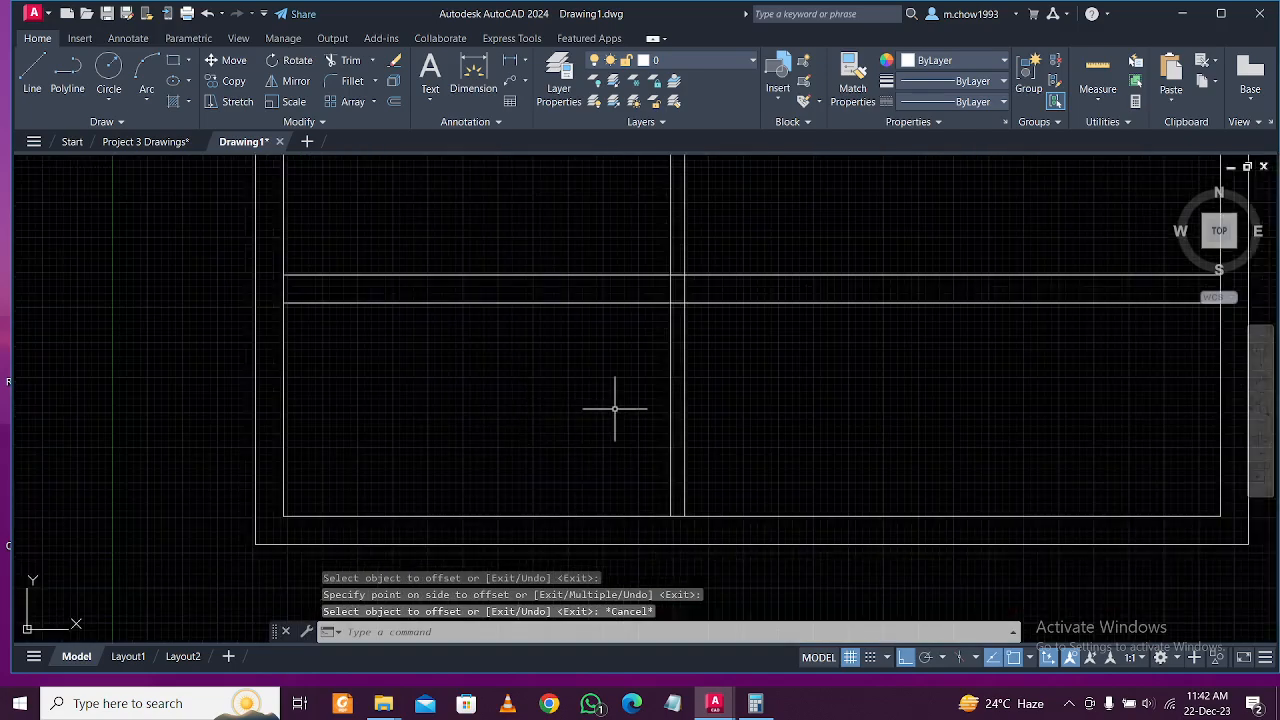
pyautogui.moveTo(734, 246); pyautogui.dragTo(718, 320, button='middle')
pyautogui.scroll(1, 681, 321)
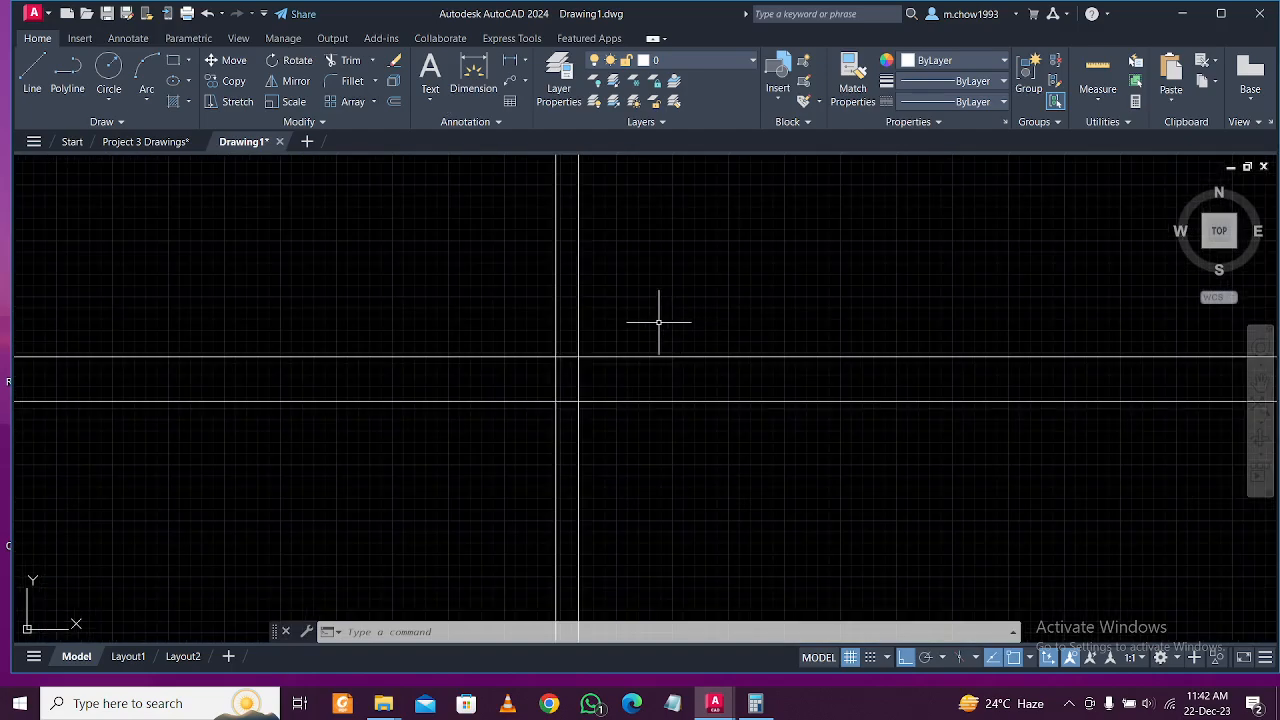
pyautogui.write('tr')
pyautogui.press('Return')
pyautogui.scroll(-1, 663, 311)
pyautogui.scroll(2, 654, 337)
pyautogui.moveTo(620, 369); pyautogui.dragTo(466, 374)
pyautogui.scroll(-2, 626, 400)
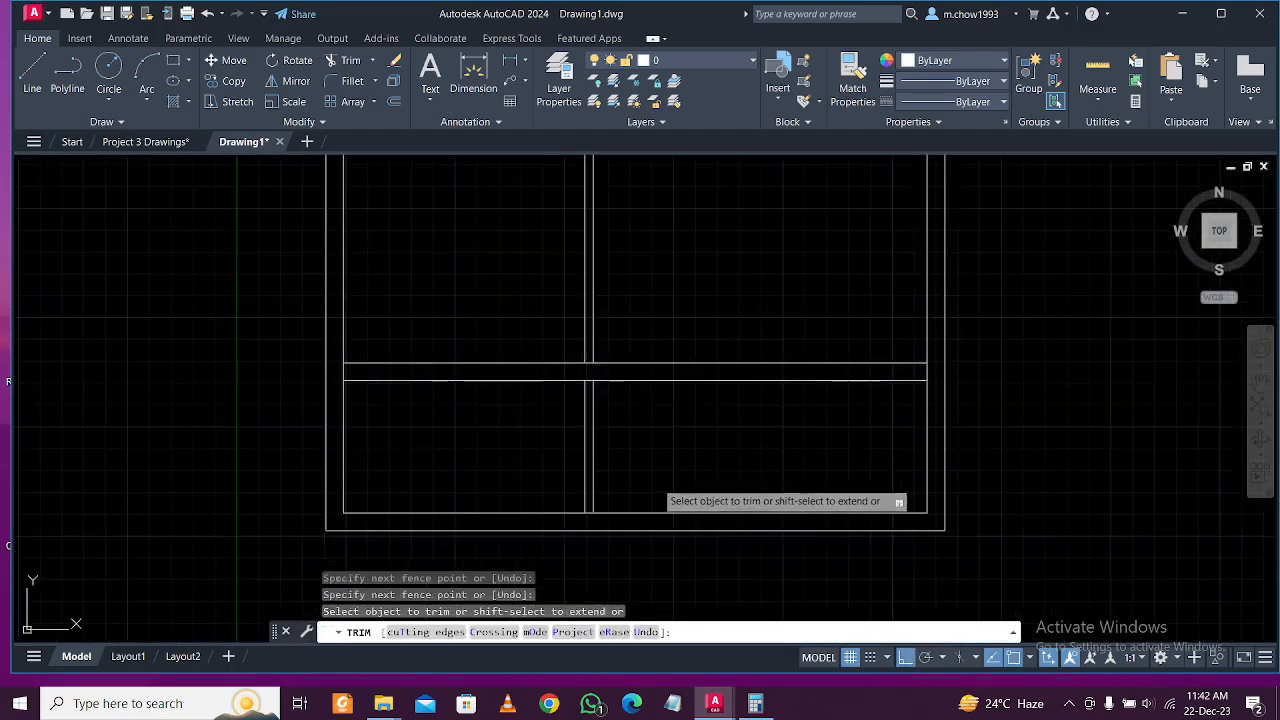
pyautogui.press('Escape')
# Inspect the trimmed wall, then bring up the Project 3 Drawings reference plan.
pyautogui.scroll(1, 573, 477)
pyautogui.moveTo(573, 477)
pyautogui.mouseDown(button='middle')
pyautogui.moveTo(566, 443)
pyautogui.moveTo(621, 396)
pyautogui.mouseUp(button='middle')
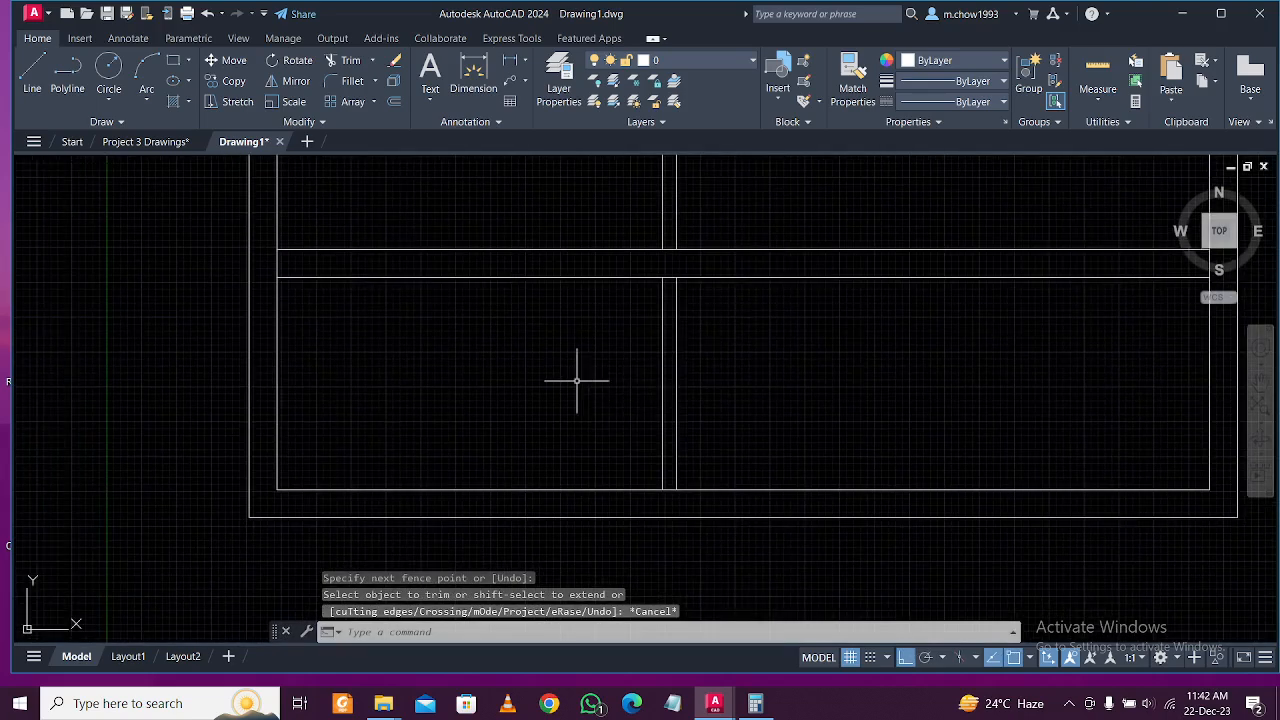
pyautogui.click(153, 141)
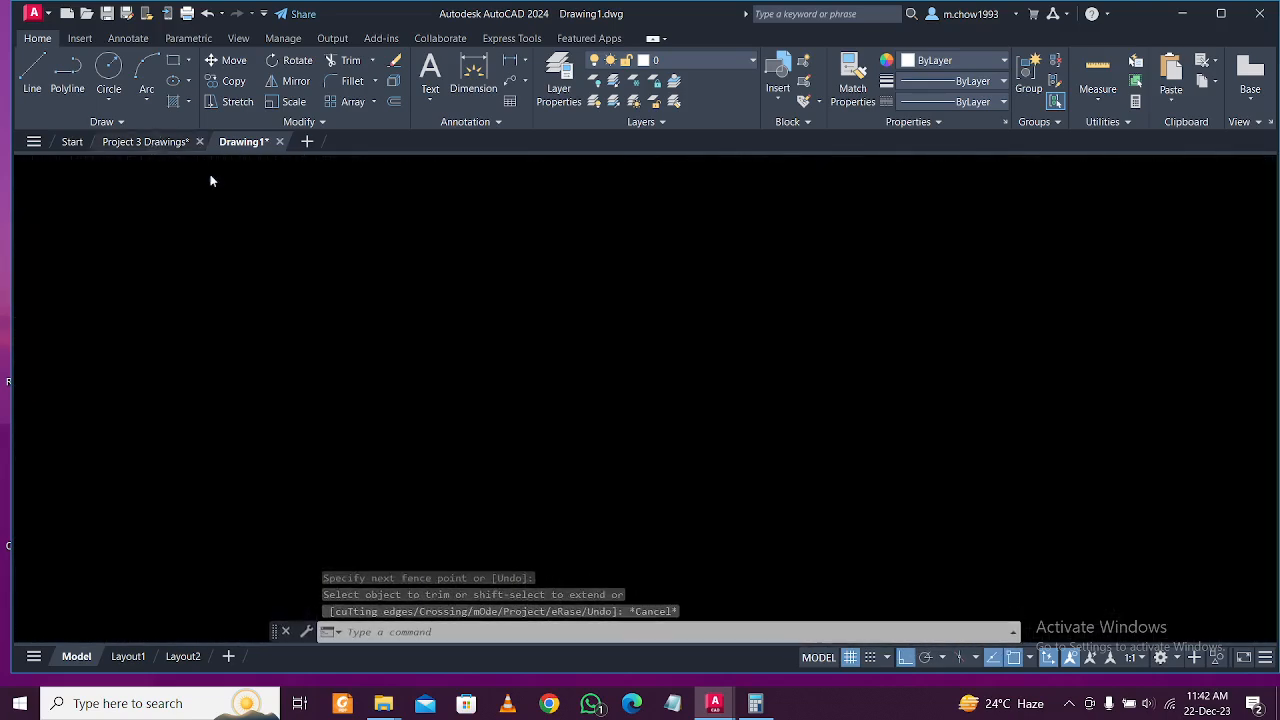
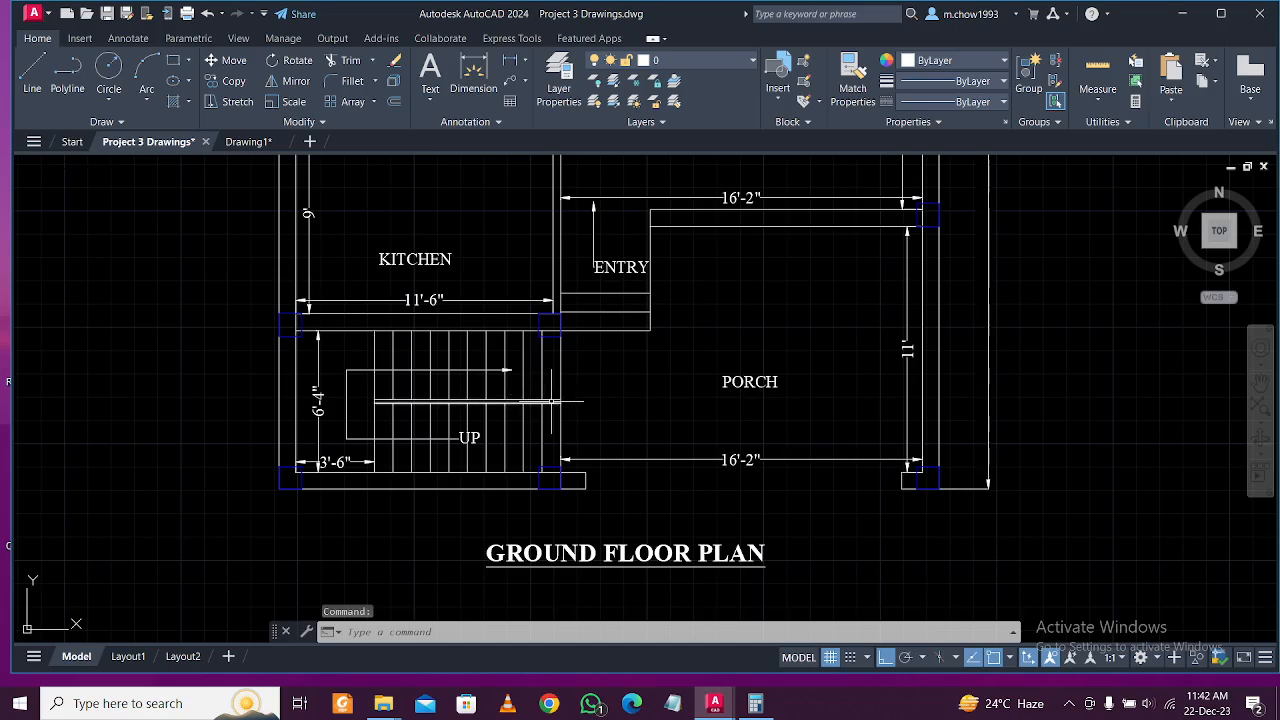
# In Drawing1, start a line on the vertical wall line, then cancel it.
pyautogui.click(249, 142)
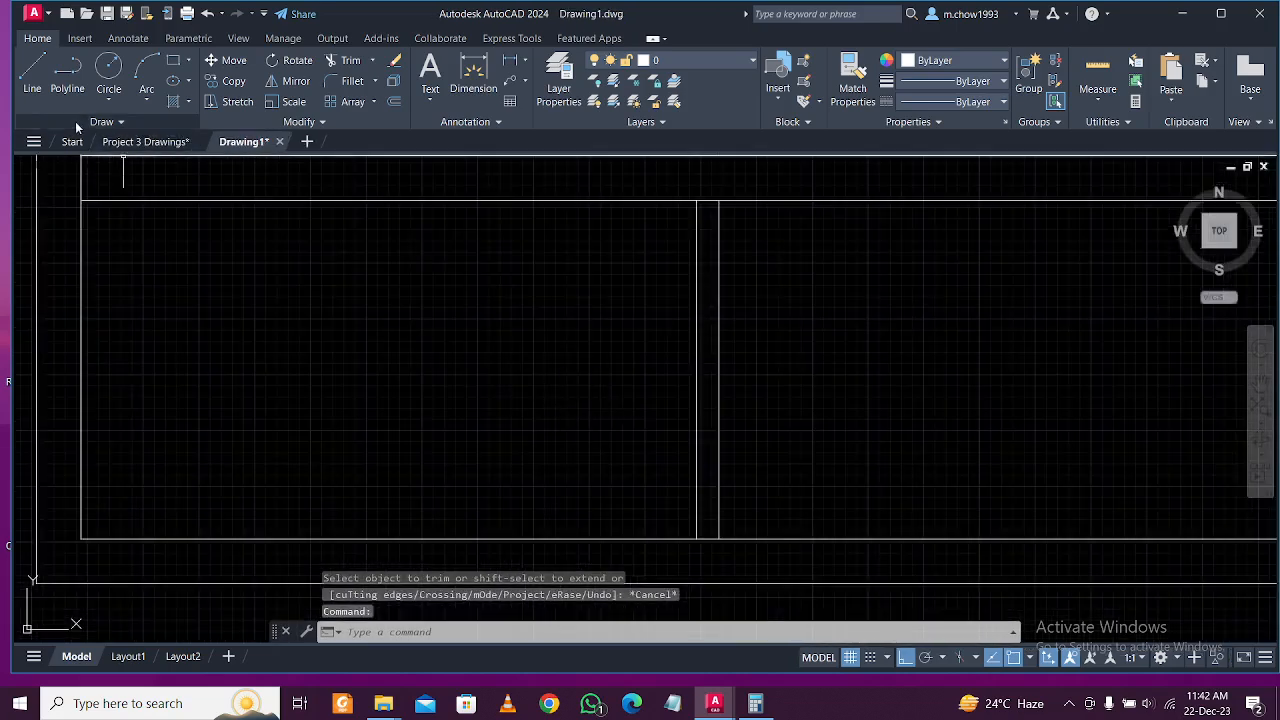
pyautogui.click(32, 75)
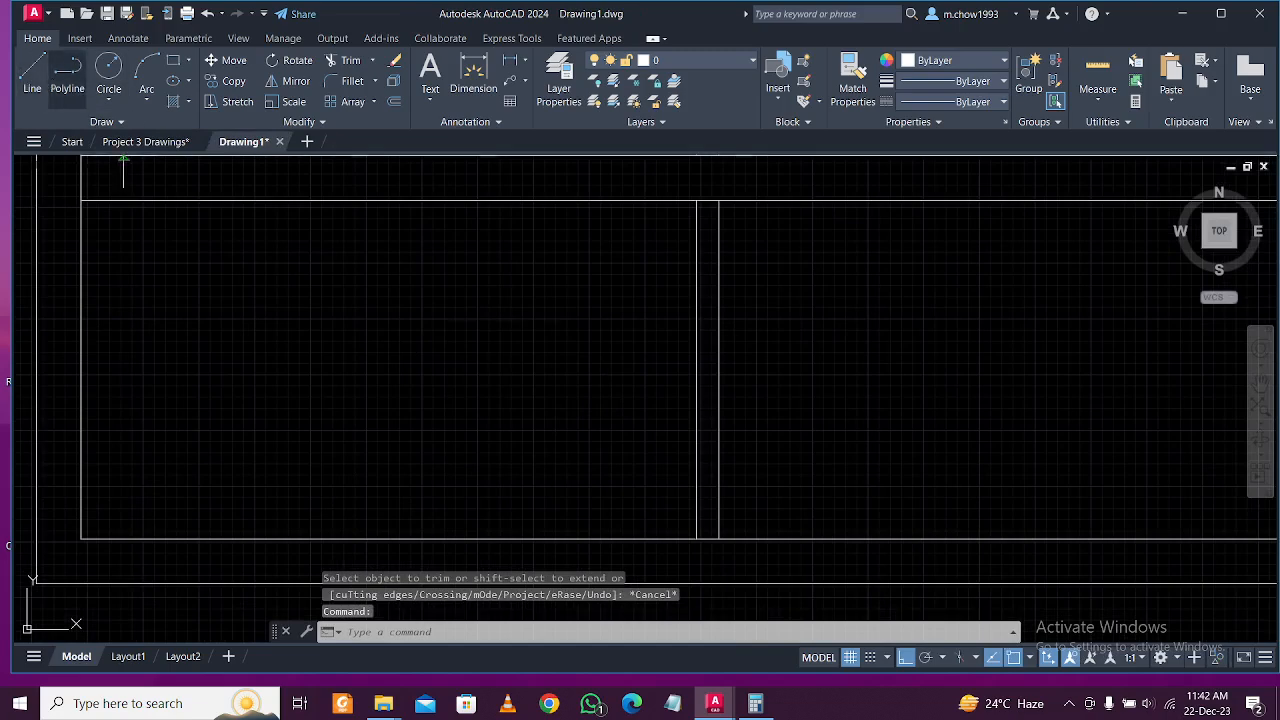
pyautogui.click(703, 368)
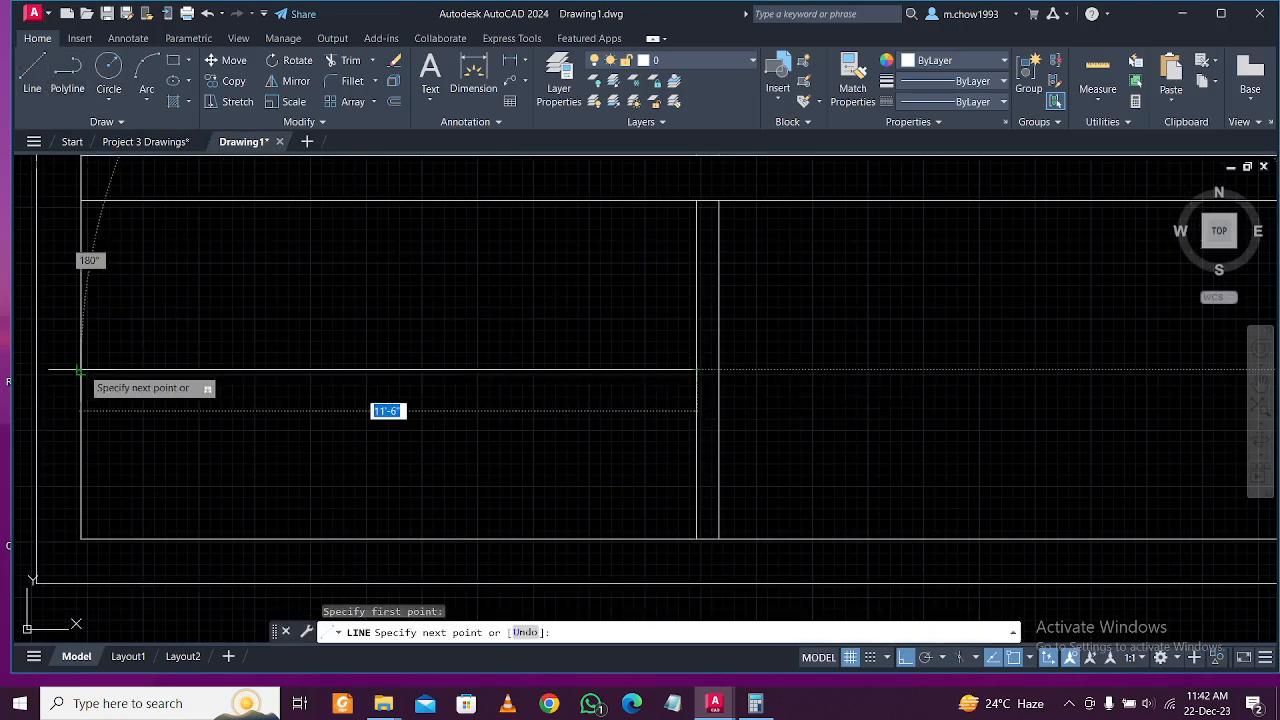
pyautogui.press('Escape')
pyautogui.scroll(-2, 491, 441)
pyautogui.scroll(3, 479, 435)
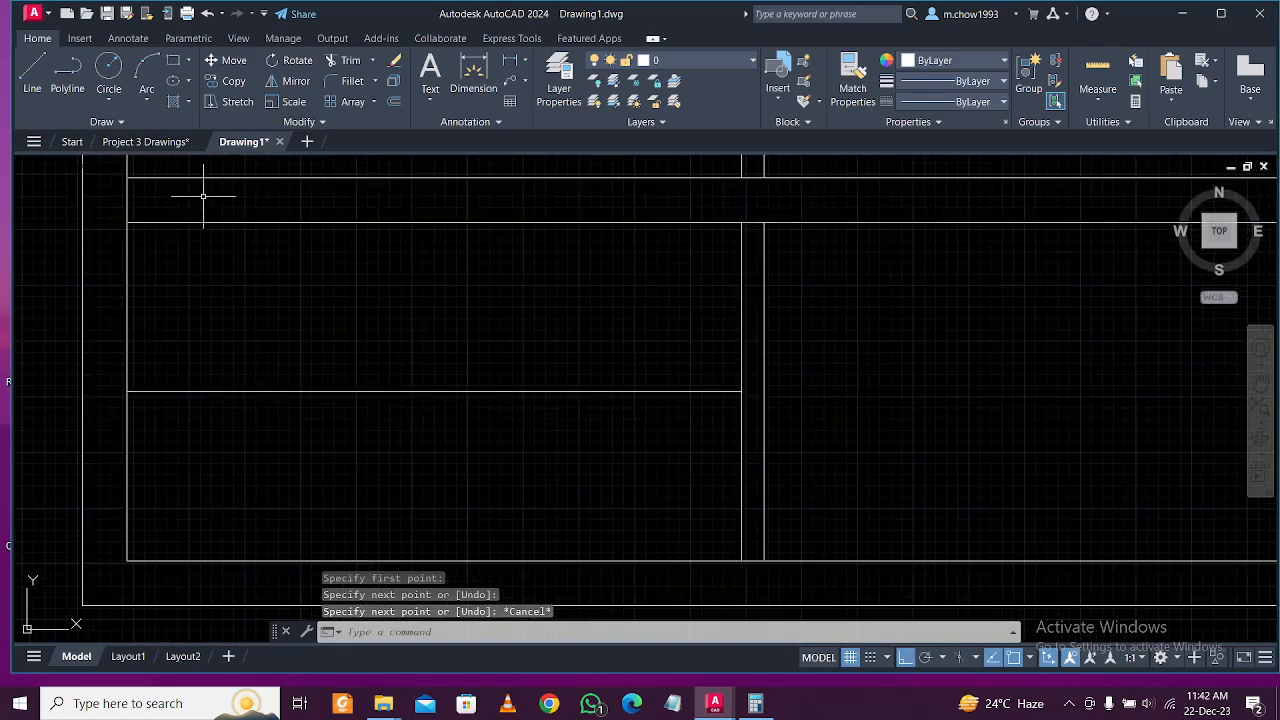
# Dimension the stair run as 3'-1" on the Project 3 Drawings plan.
pyautogui.click(160, 145)
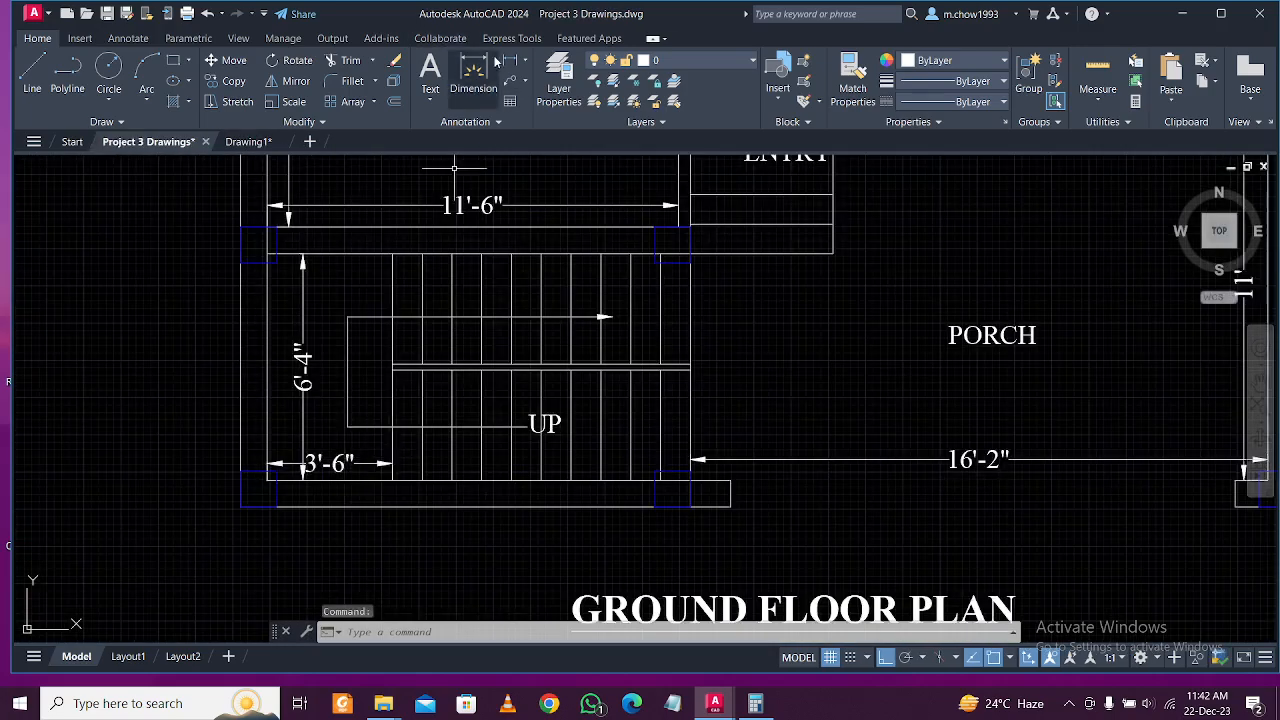
pyautogui.click(392, 368)
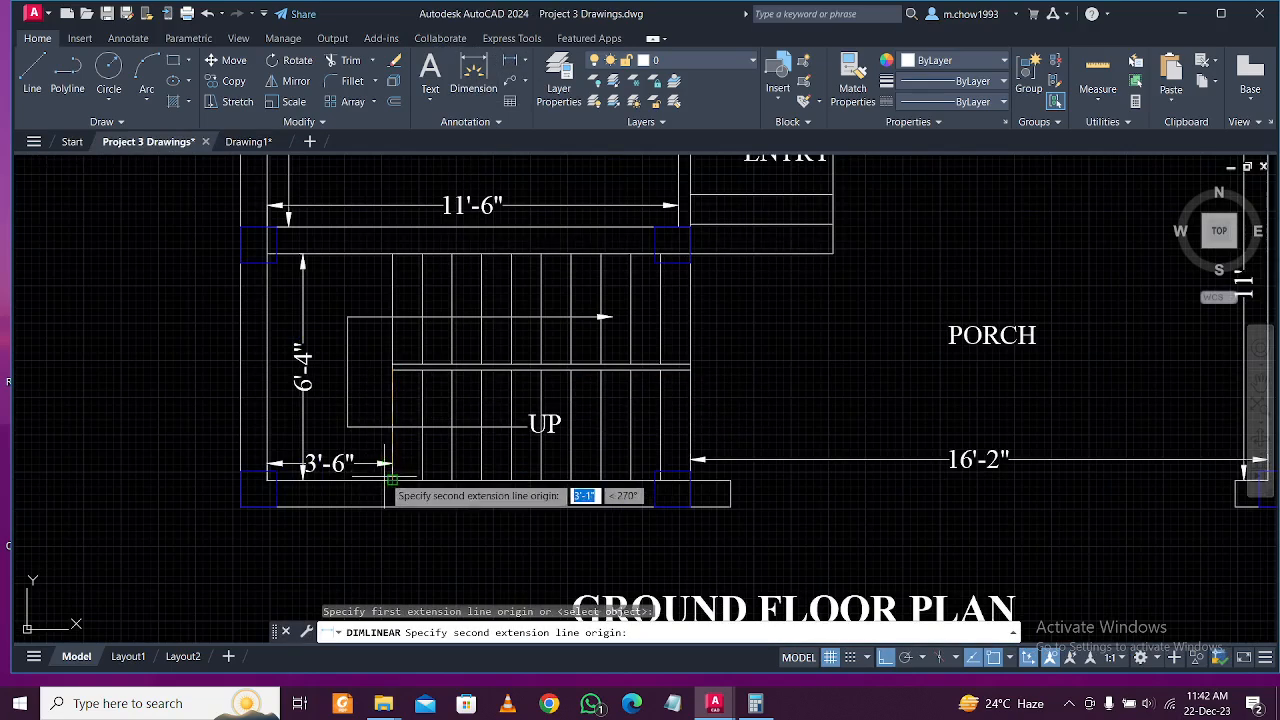
pyautogui.click(392, 479)
pyautogui.click(380, 403)
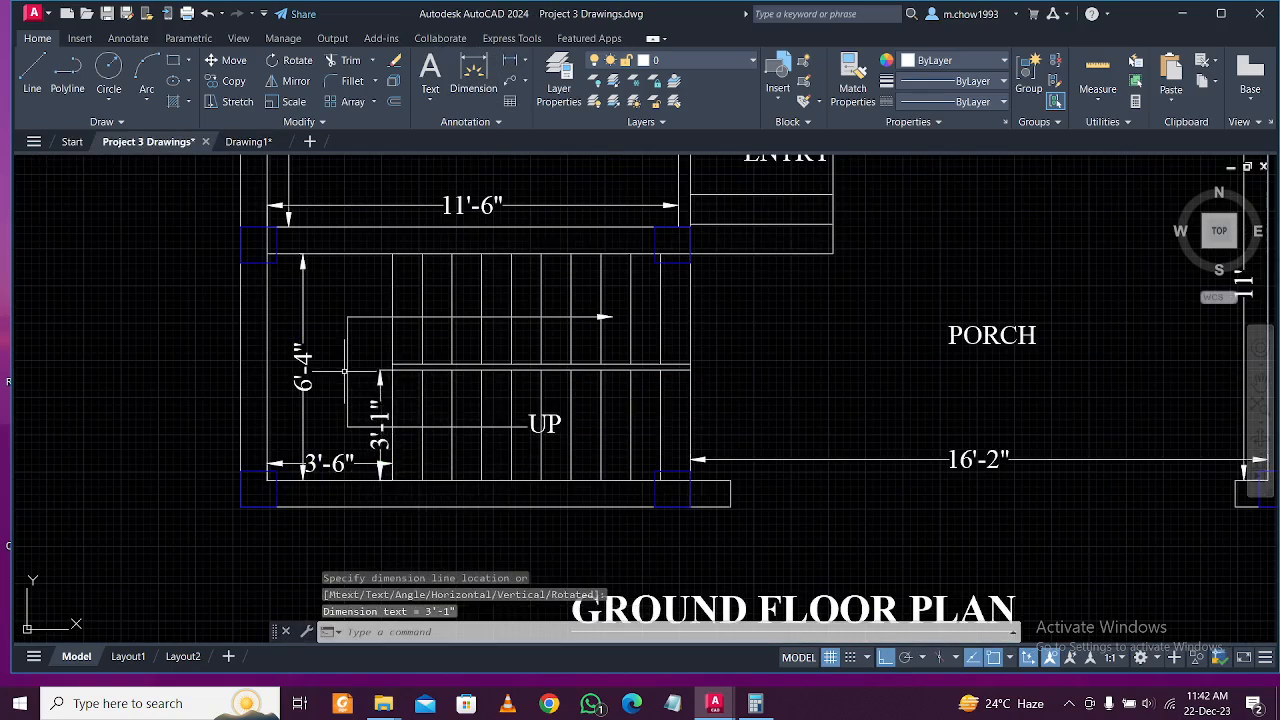
# In Drawing1, offset the bottom horizontal line 3'-1" upward twice to form a double line.
pyautogui.click(248, 141)
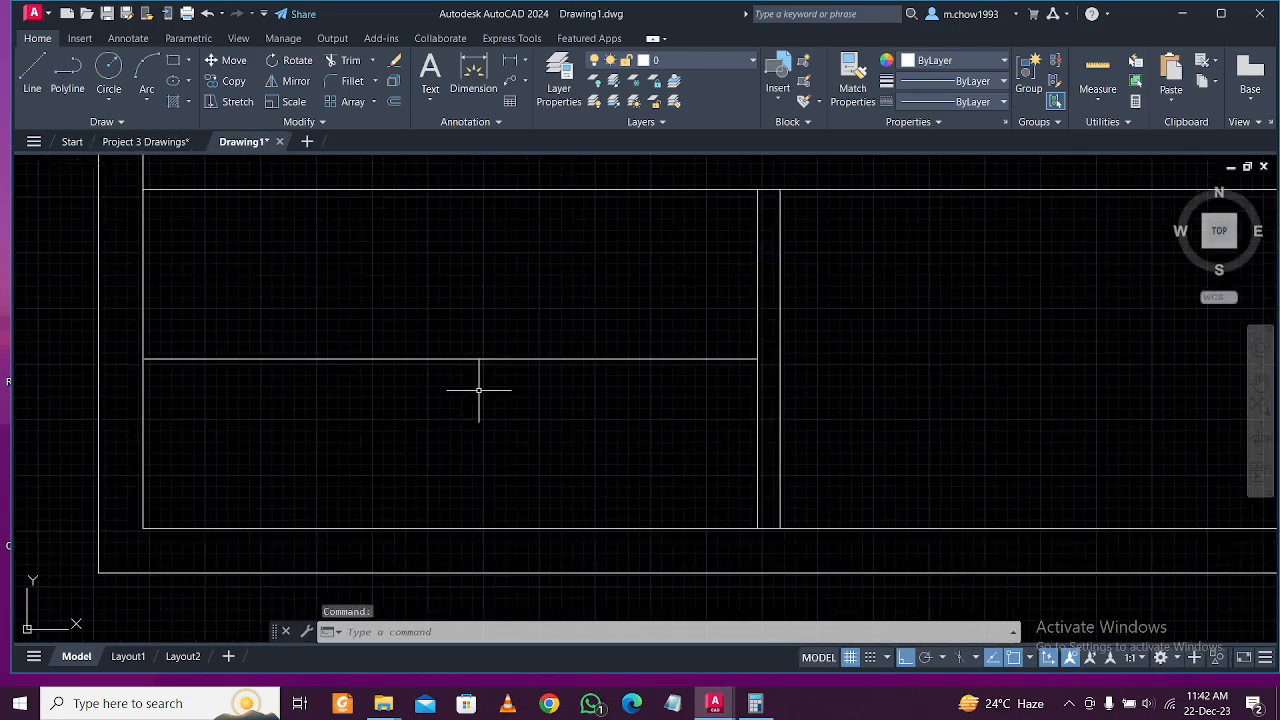
pyautogui.write('o')
pyautogui.press('Return')
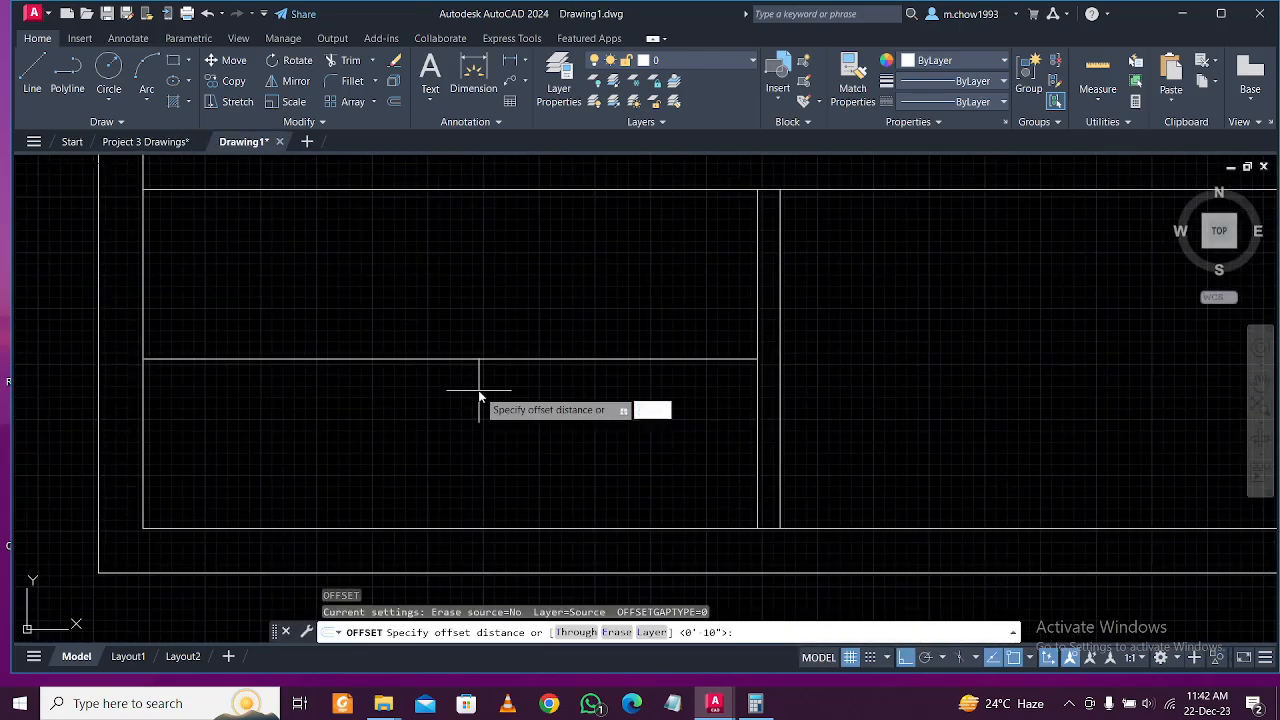
pyautogui.write('0.5')
pyautogui.press('Return')
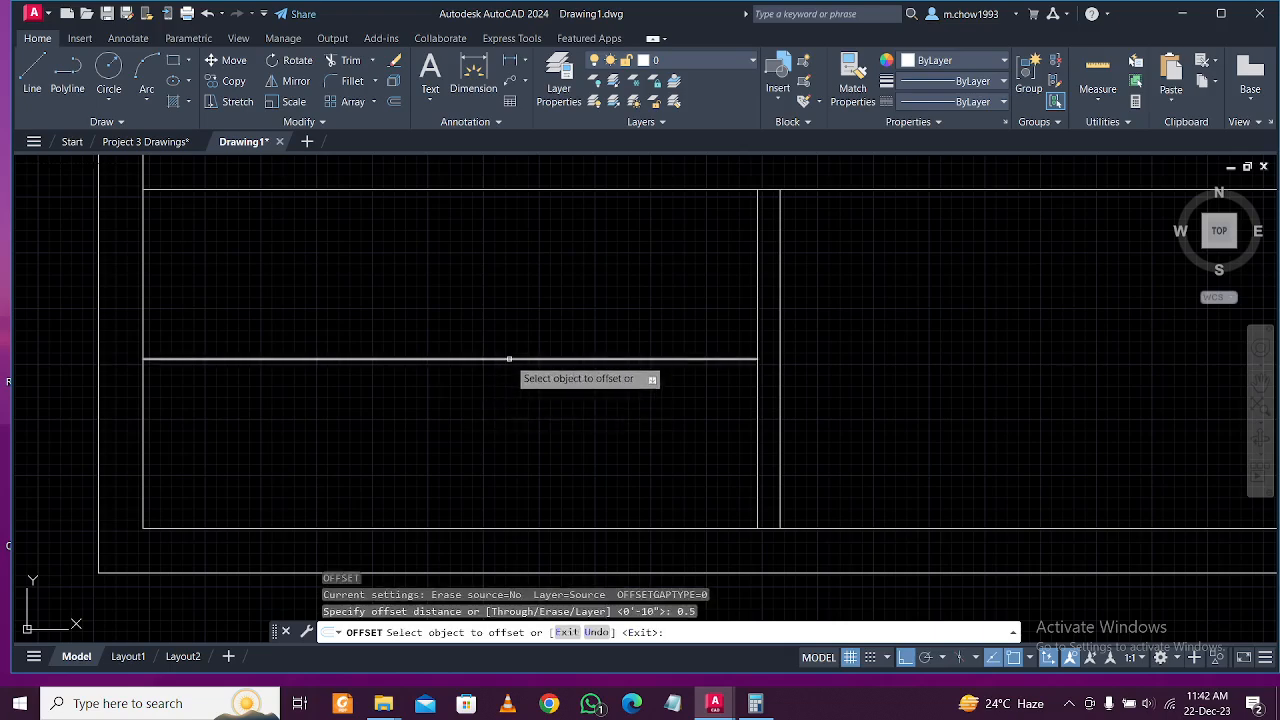
pyautogui.press('Escape')
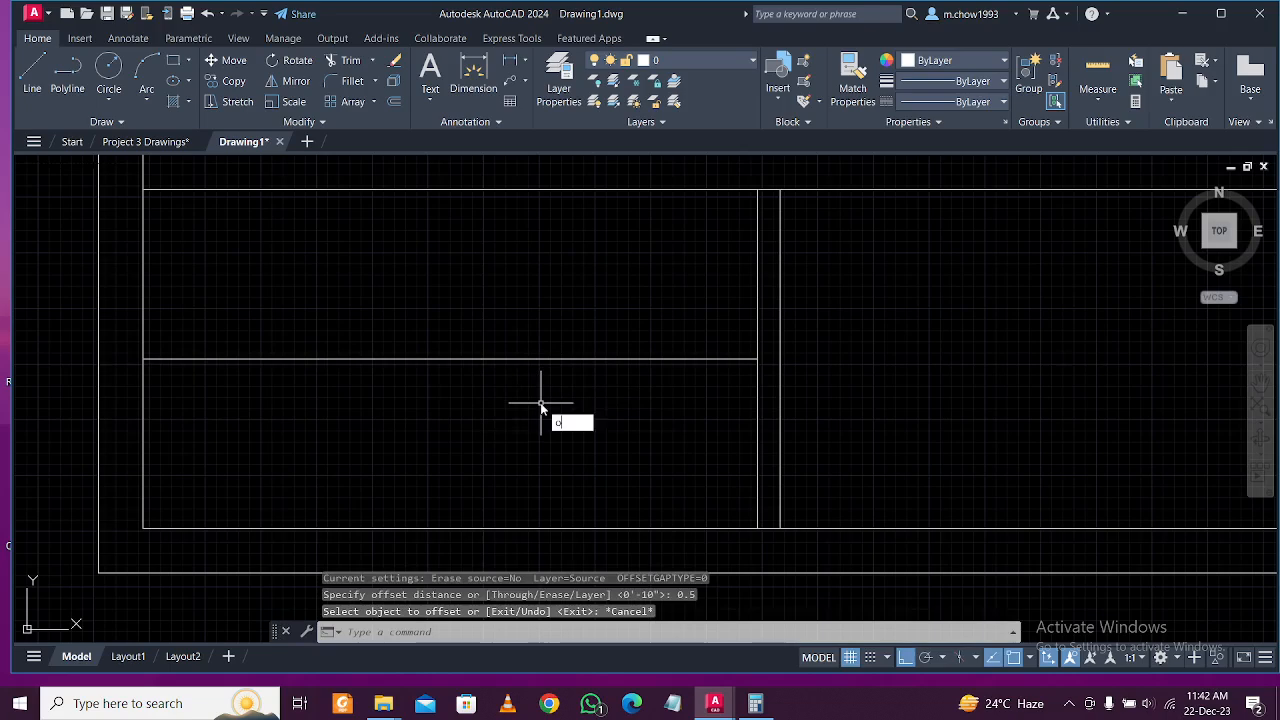
pyautogui.press('Return')
pyautogui.write("3'1")
pyautogui.press('Return')
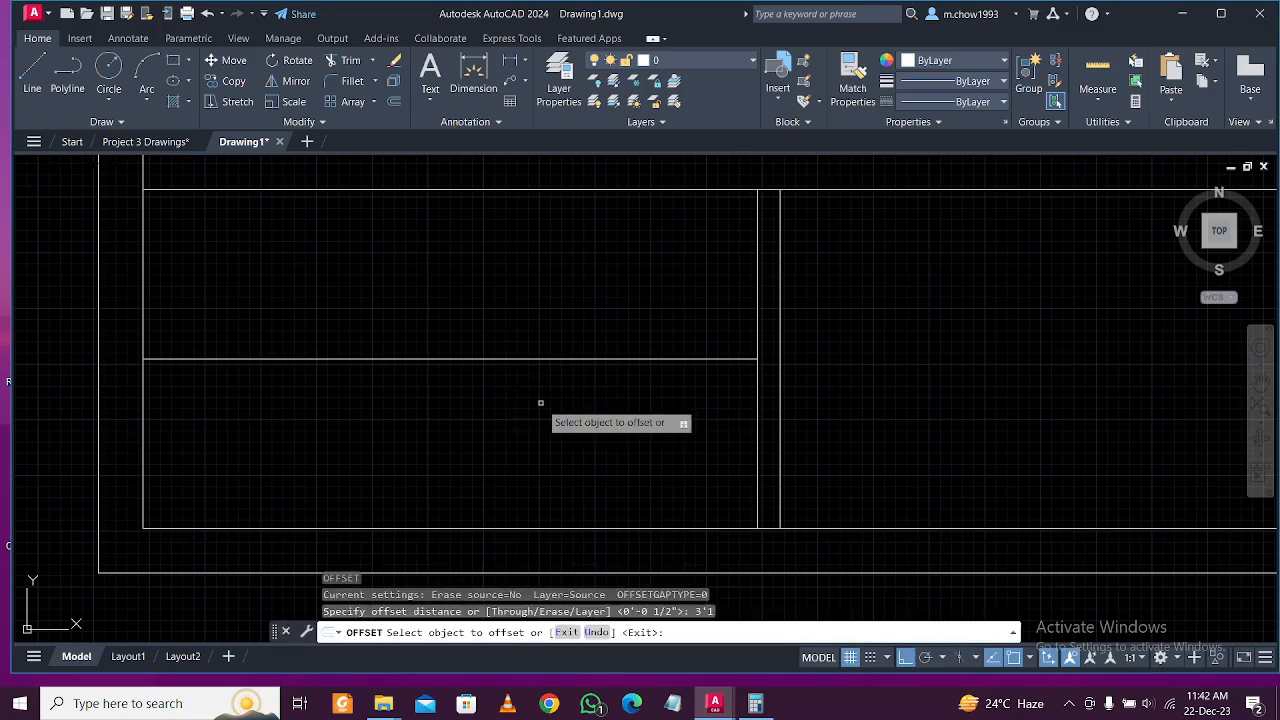
pyautogui.click(601, 528)
pyautogui.click(598, 445)
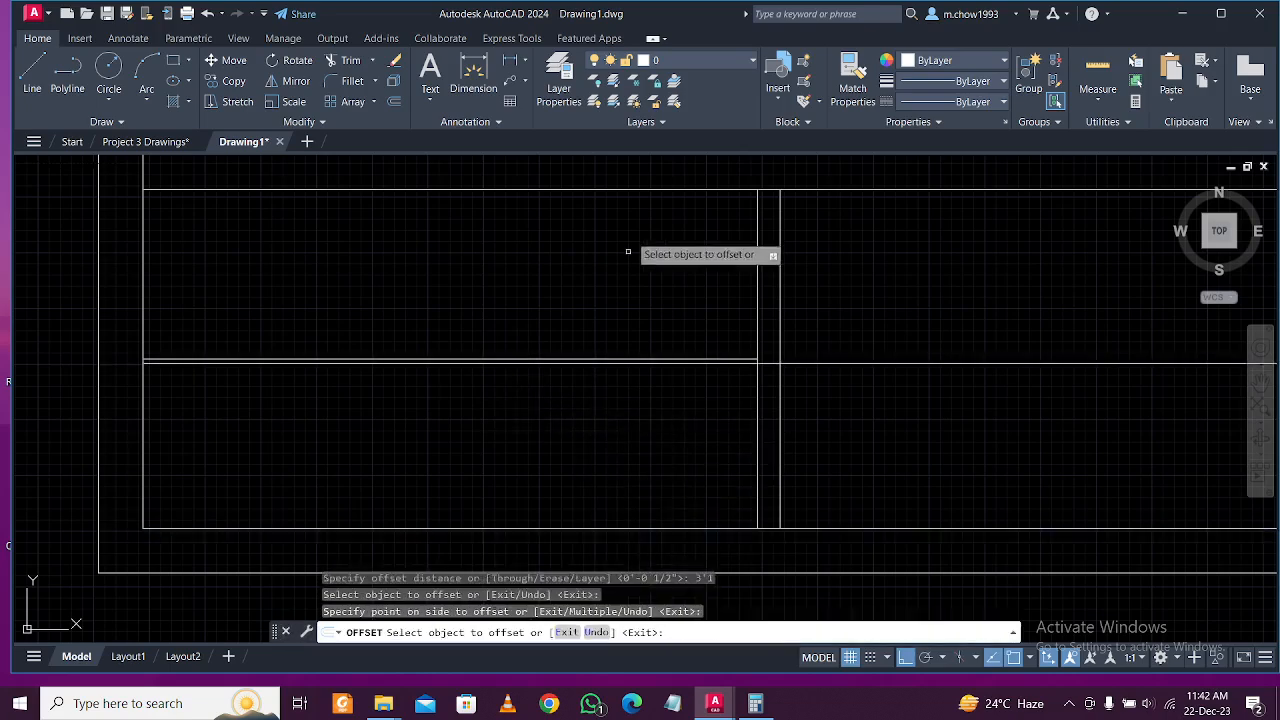
pyautogui.click(646, 190)
pyautogui.click(633, 286)
pyautogui.press('Escape')
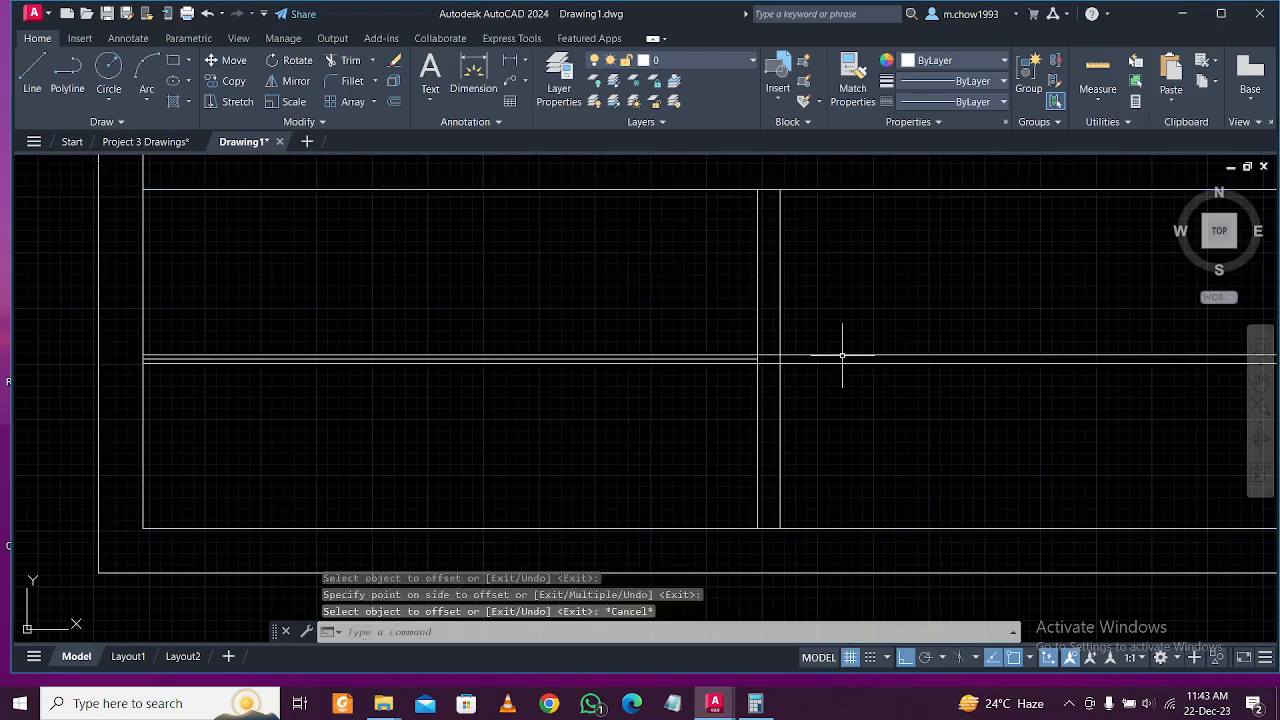
# Trim the overhanging right ends of the new lines back to the wall.
pyautogui.write('tr')
pyautogui.press('Return')
pyautogui.scroll(4, 808, 357)
pyautogui.moveTo(808, 357)
pyautogui.mouseDown(button='middle')
pyautogui.moveTo(1020, 354)
pyautogui.moveTo(1167, 371)
pyautogui.moveTo(1236, 401)
pyautogui.mouseUp(button='middle')
pyautogui.click(1236, 401)
pyautogui.click(1229, 528)
pyautogui.click(1229, 528)
pyautogui.click(1224, 372)
pyautogui.scroll(-3, 457, 428)
pyautogui.moveTo(743, 440); pyautogui.dragTo(818, 453, button='middle')
pyautogui.press('Escape')
pyautogui.scroll(1, 386, 443)
pyautogui.scroll(-2, 371, 437)
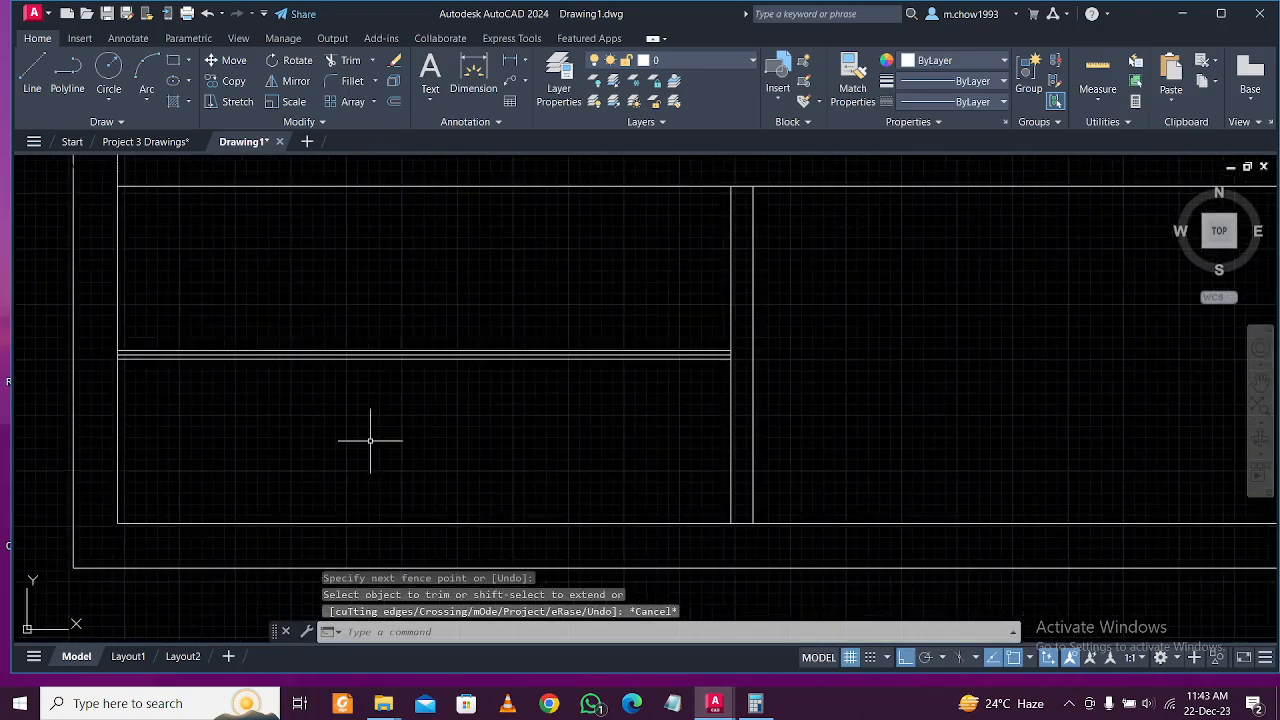
pyautogui.scroll(2, 369, 440)
# Offset the left vertical wall line 3'-6" to the right.
pyautogui.write('o')
pyautogui.press('Return')
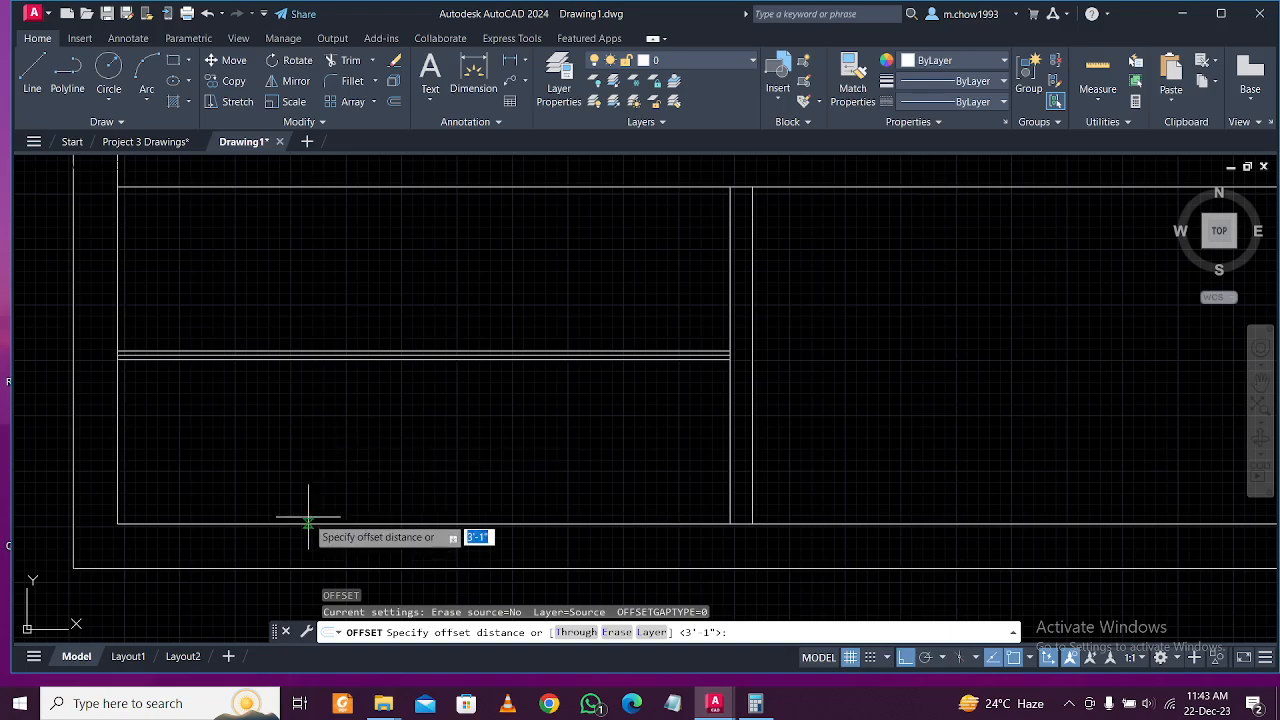
pyautogui.click(150, 142)
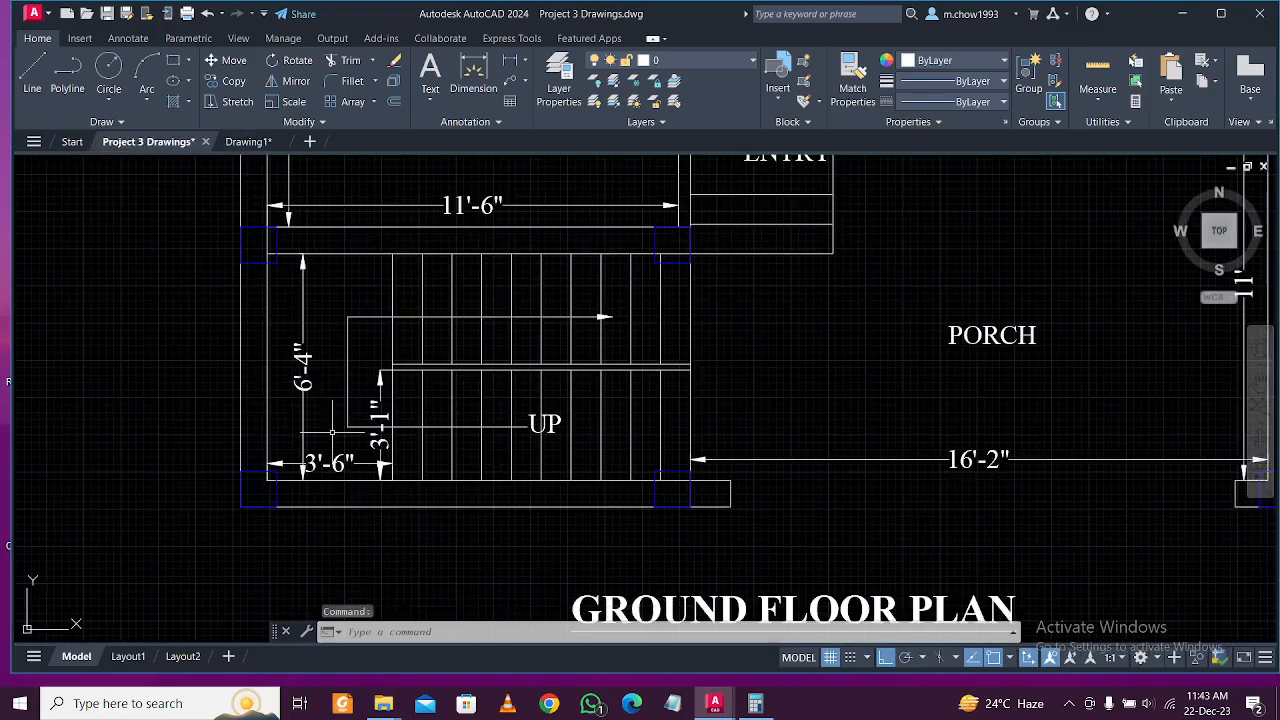
pyautogui.click(258, 142)
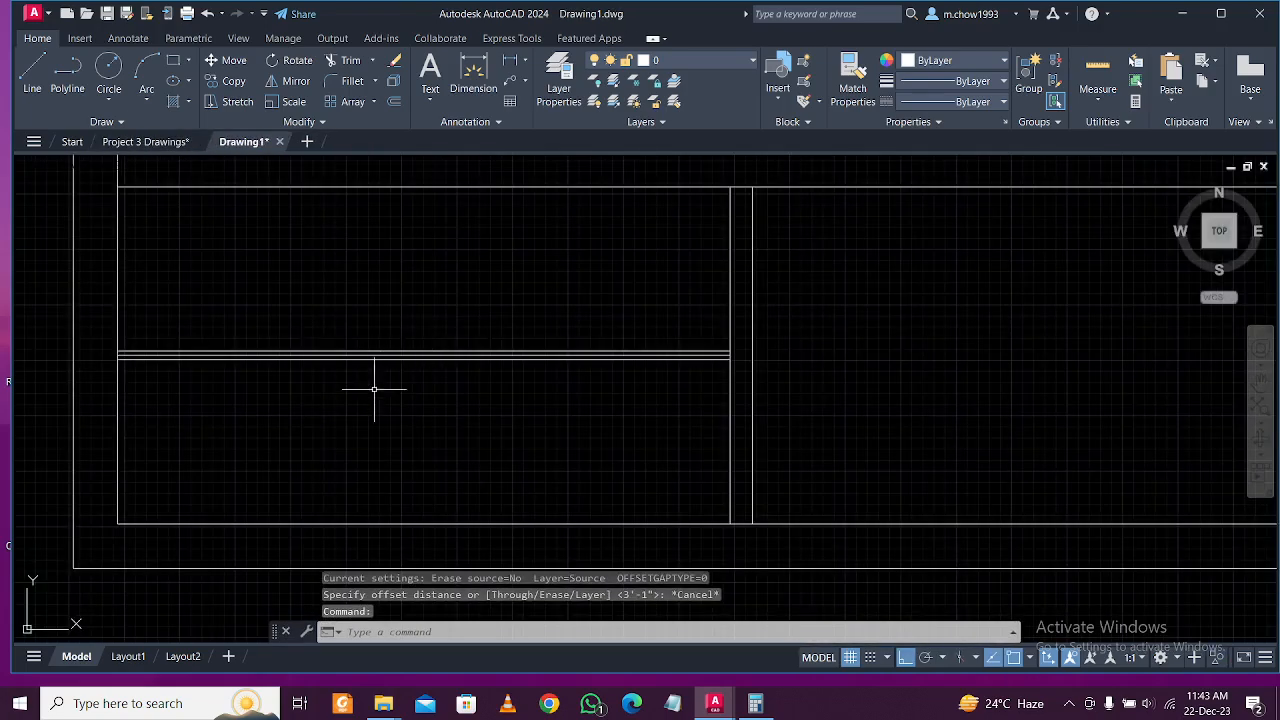
pyautogui.write('o')
pyautogui.press('Return')
pyautogui.write("3'6")
pyautogui.press('Return')
pyautogui.click(126, 410)
pyautogui.click(344, 440)
pyautogui.press('Escape')
# Fence-trim the lines crossing the new 3'-6" line.
pyautogui.moveTo(346, 435); pyautogui.dragTo(369, 493, button='middle')
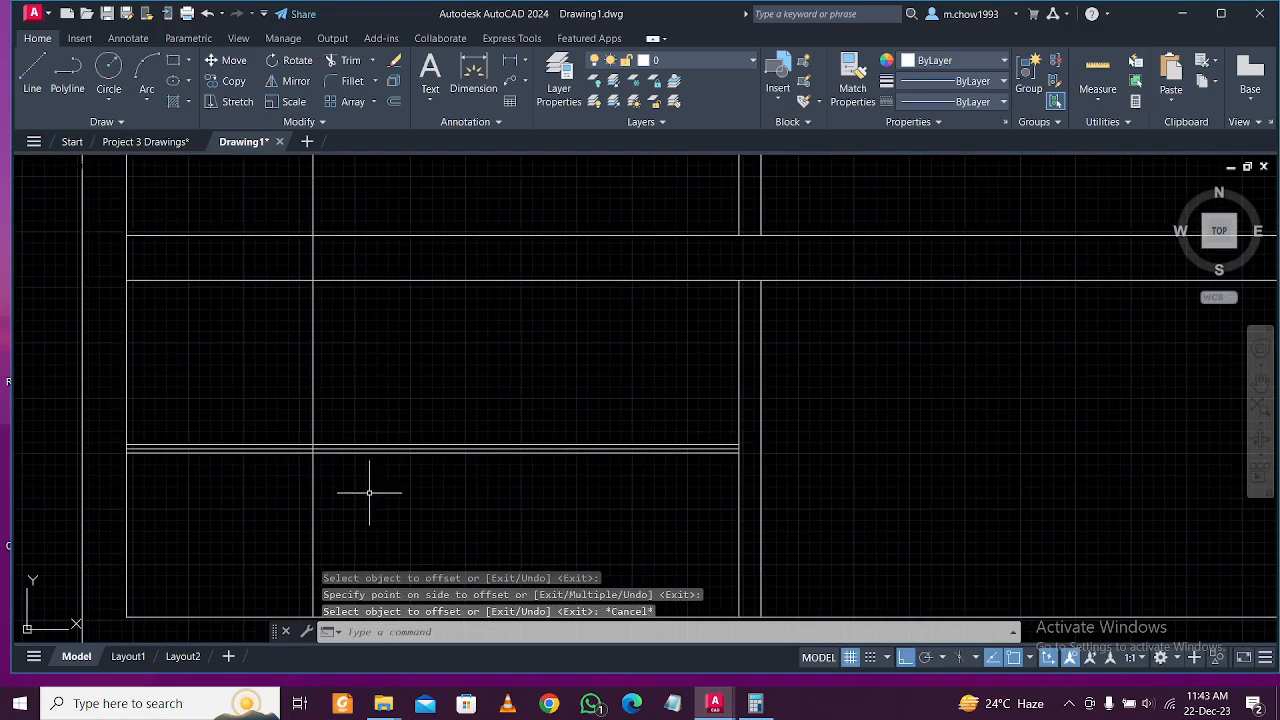
pyautogui.write('tr')
pyautogui.press('Return')
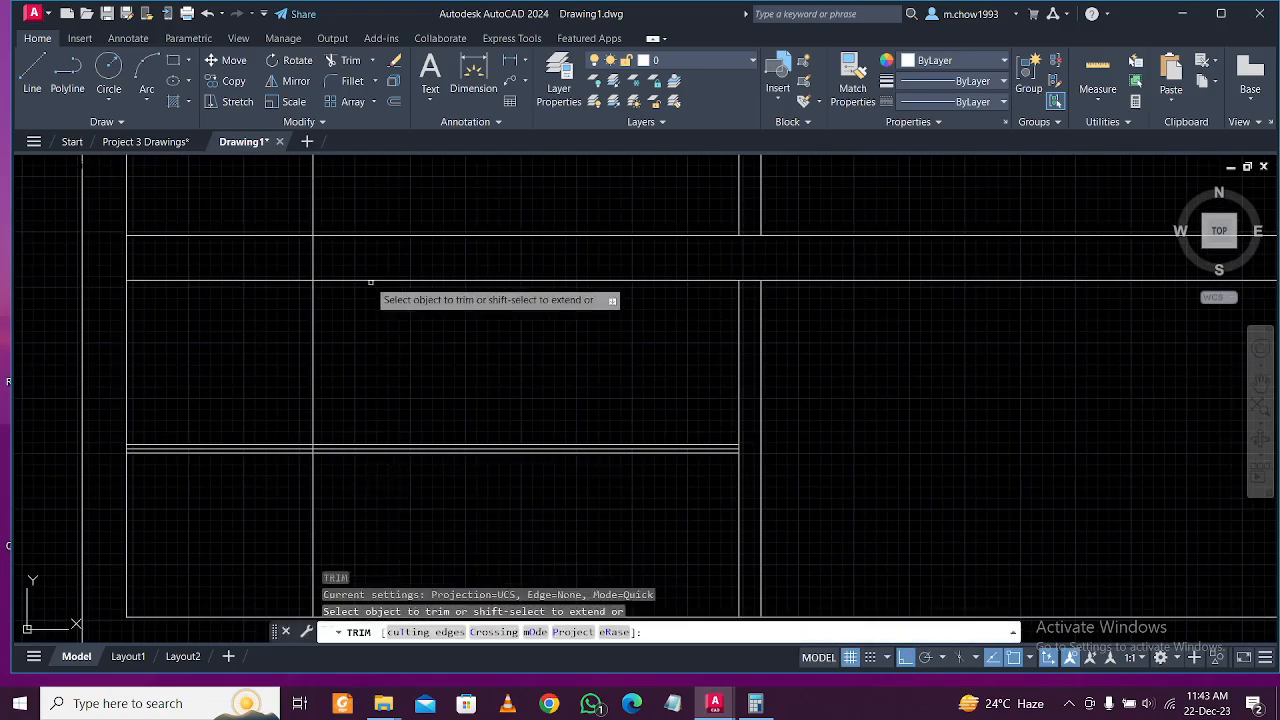
pyautogui.scroll(3, 335, 280)
pyautogui.scroll(2, 345, 247)
pyautogui.moveTo(348, 247); pyautogui.dragTo(394, 230, button='middle')
pyautogui.click(372, 212)
pyautogui.click(206, 215)
pyautogui.press('Return')
pyautogui.scroll(-3, 394, 223)
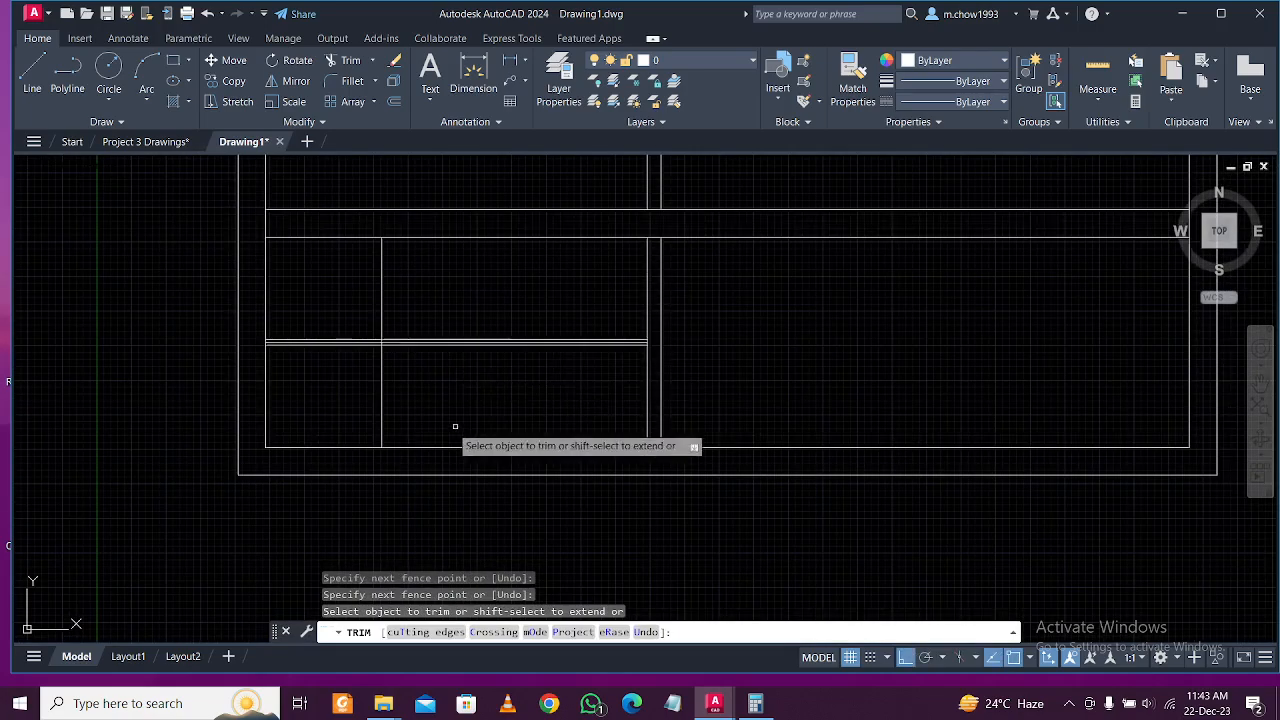
pyautogui.scroll(2, 437, 429)
# Trim away the double line left of the wall and the middle horizontal line.
pyautogui.press('Return')
pyautogui.scroll(1, 290, 352)
pyautogui.scroll(1, 330, 328)
pyautogui.scroll(1, 350, 315)
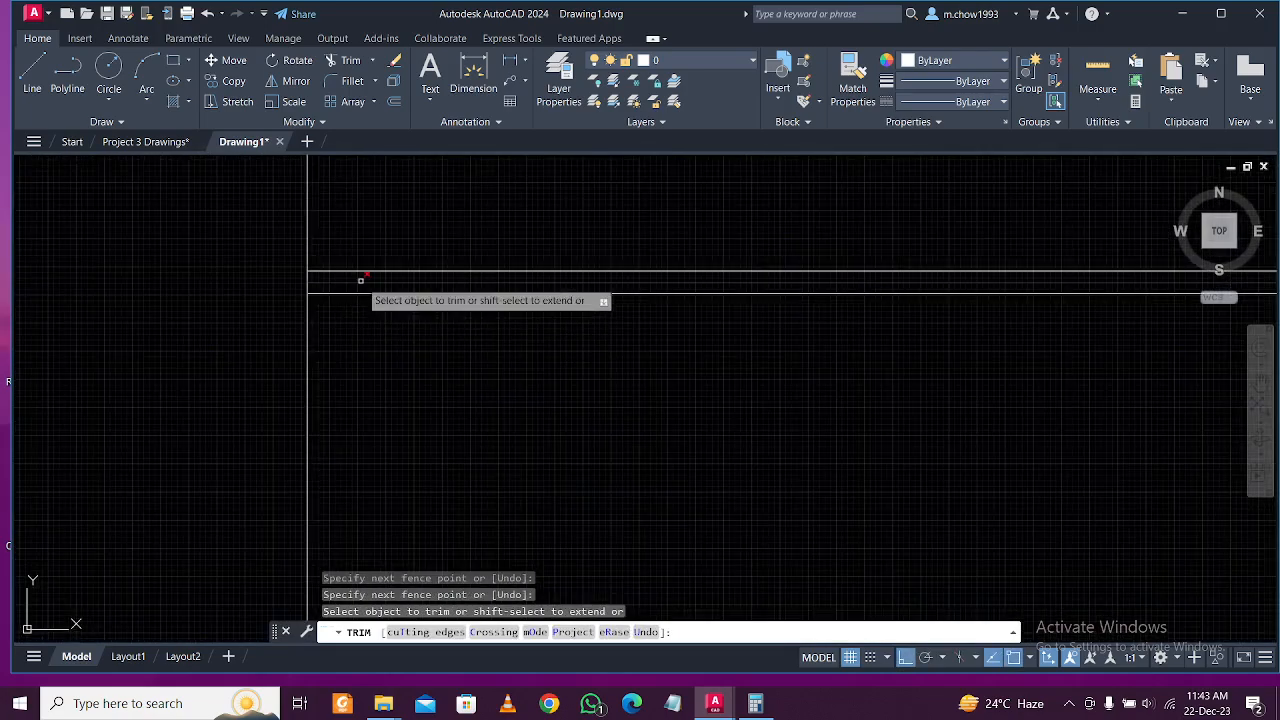
pyautogui.click(360, 282)
pyautogui.scroll(-3, 480, 459)
pyautogui.moveTo(513, 475); pyautogui.dragTo(428, 426, button='middle')
pyautogui.scroll(2, 428, 426)
pyautogui.press('Escape')
pyautogui.scroll(-2, 428, 426)
pyautogui.scroll(2, 428, 426)
pyautogui.moveTo(538, 421); pyautogui.dragTo(394, 420, button='middle')
pyautogui.scroll(-2, 426, 420)
pyautogui.scroll(2, 426, 420)
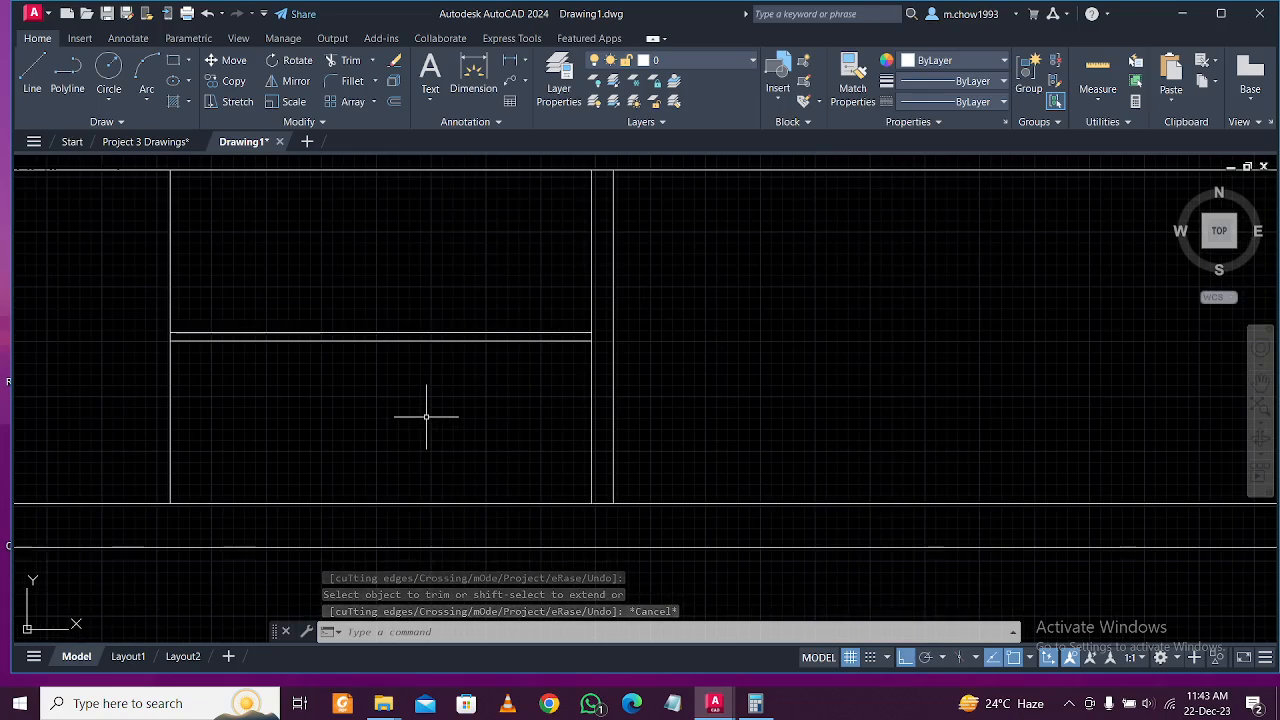
# Start a 10-inch offset and compare against the Project 3 Drawings plan.
pyautogui.write('o')
pyautogui.press('Return')
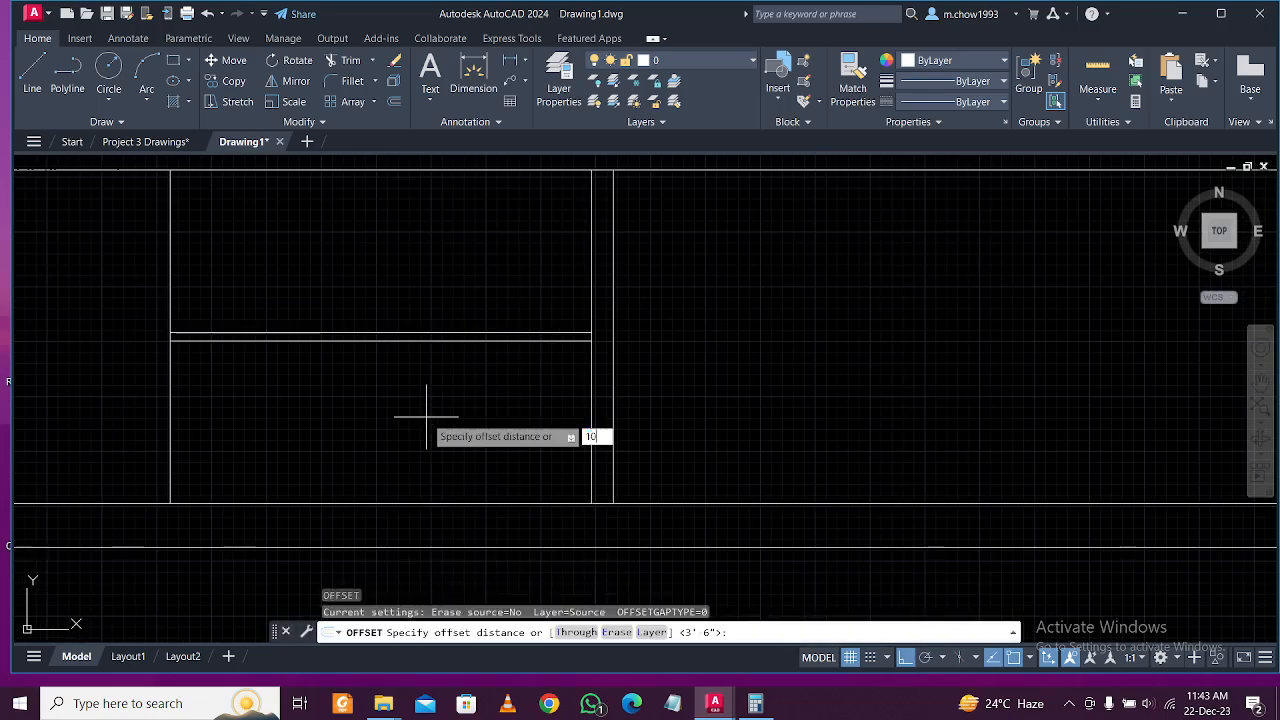
pyautogui.write('10')
pyautogui.press('Return')
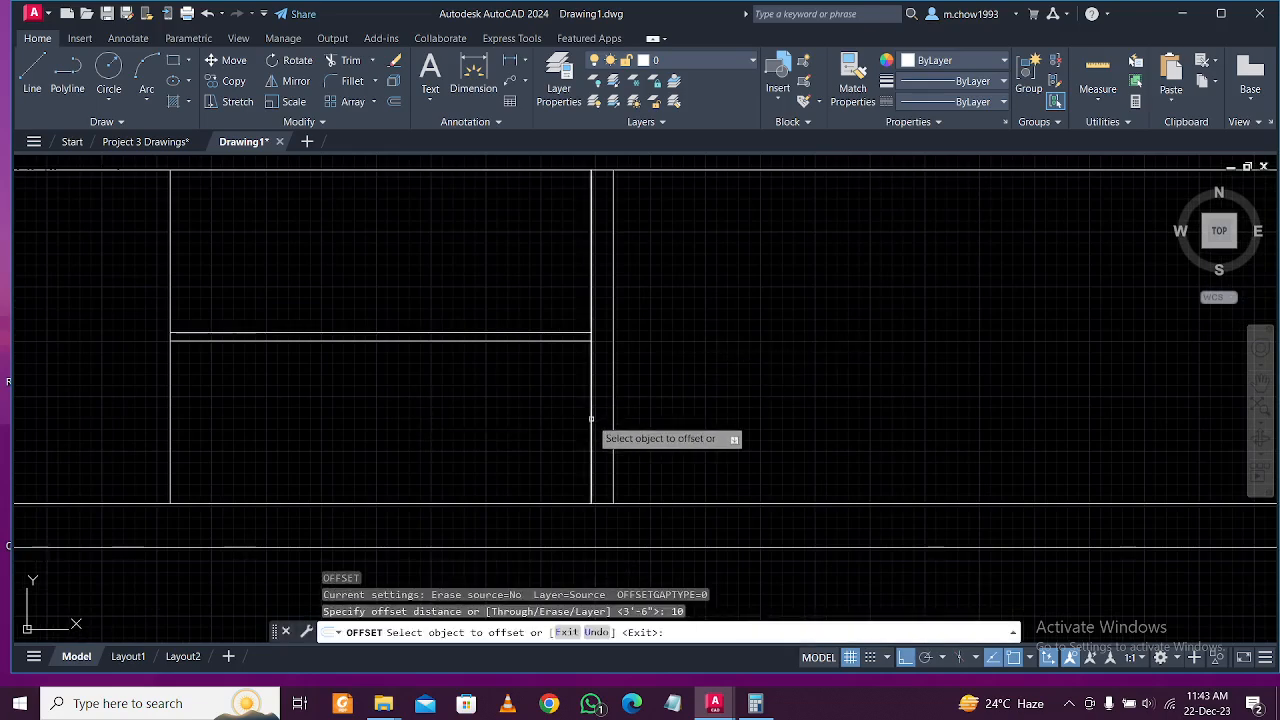
pyautogui.scroll(-2, 591, 419)
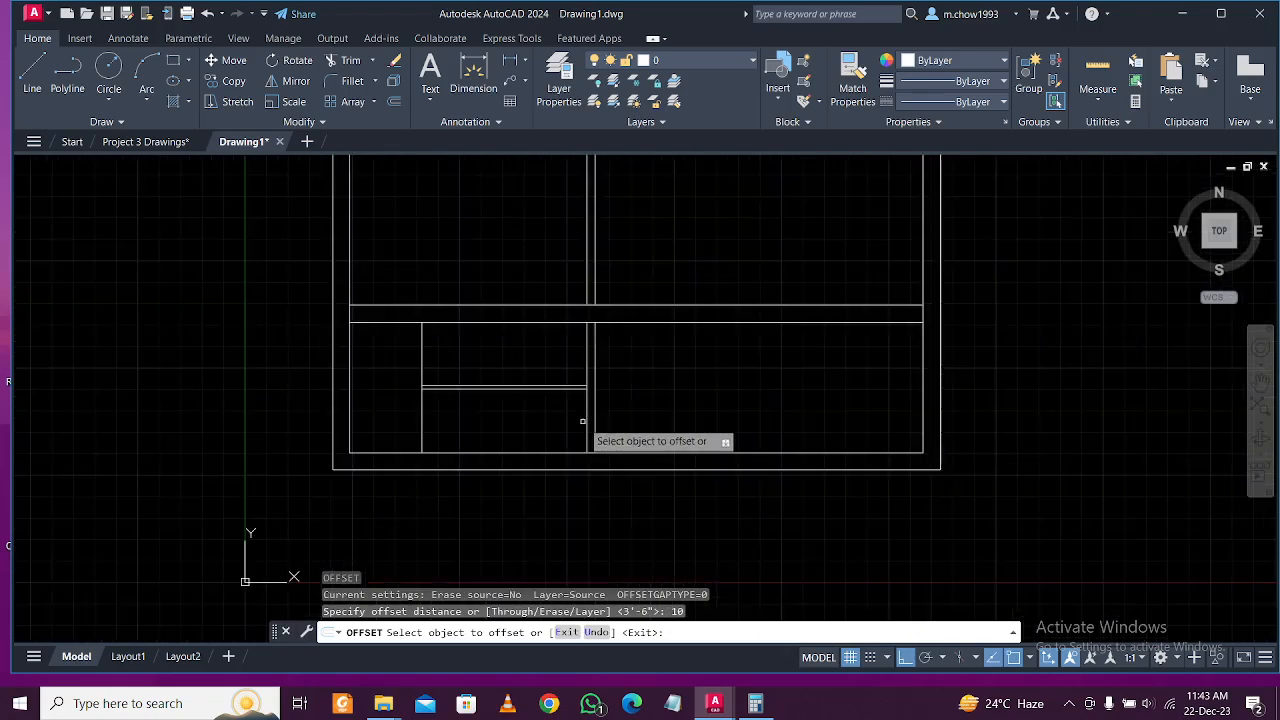
pyautogui.click(137, 143)
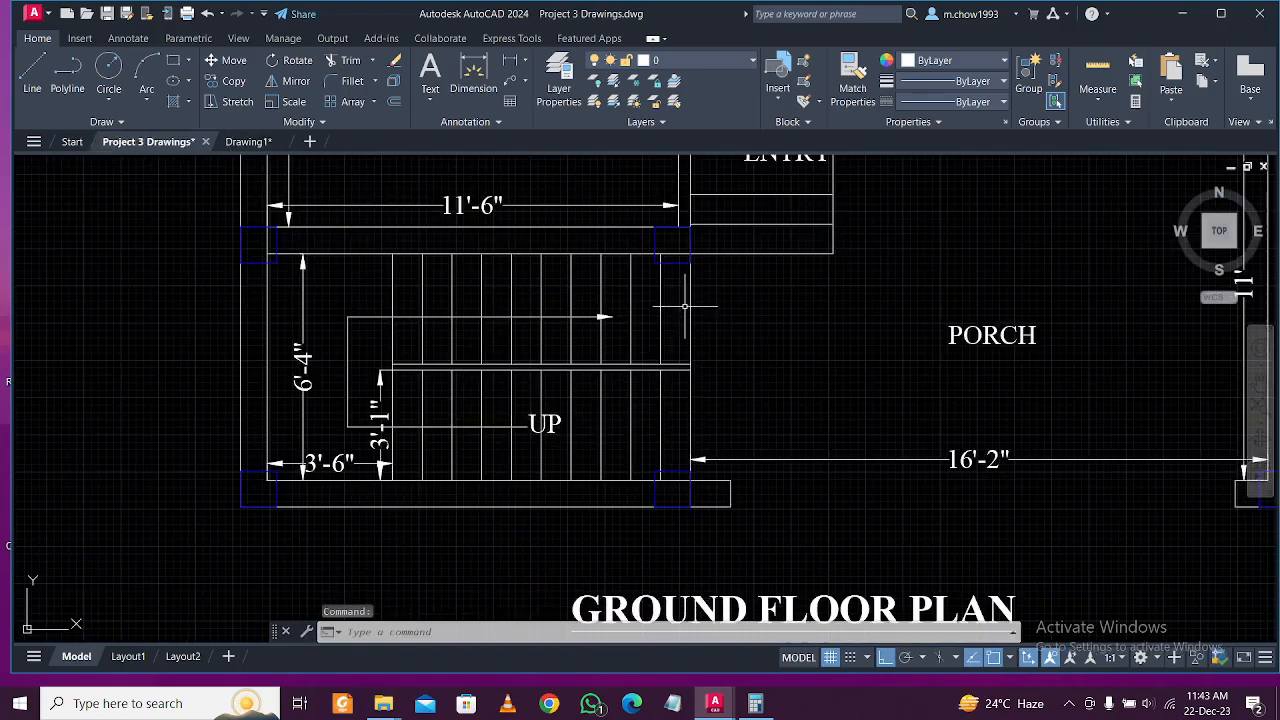
pyautogui.click(232, 143)
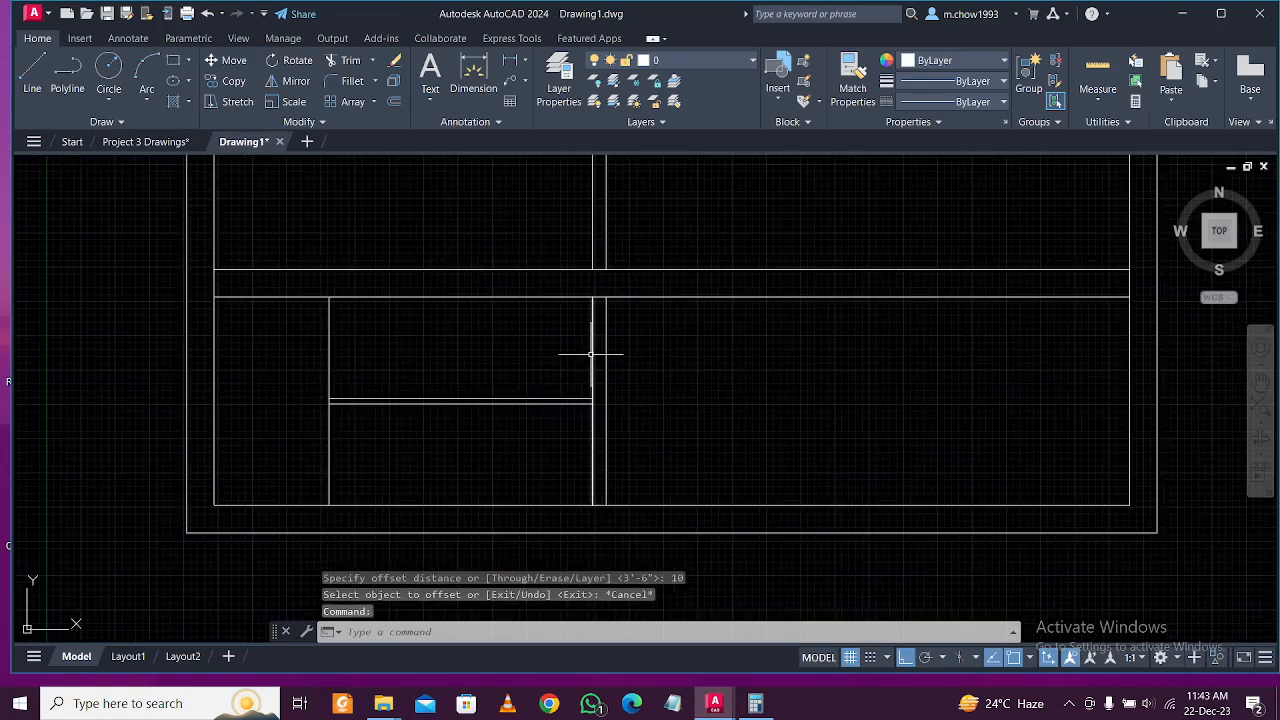
# Delete the stray vertical line in the stair area.
pyautogui.click(591, 352)
pyautogui.press('Delete')
pyautogui.scroll(4, 657, 443)
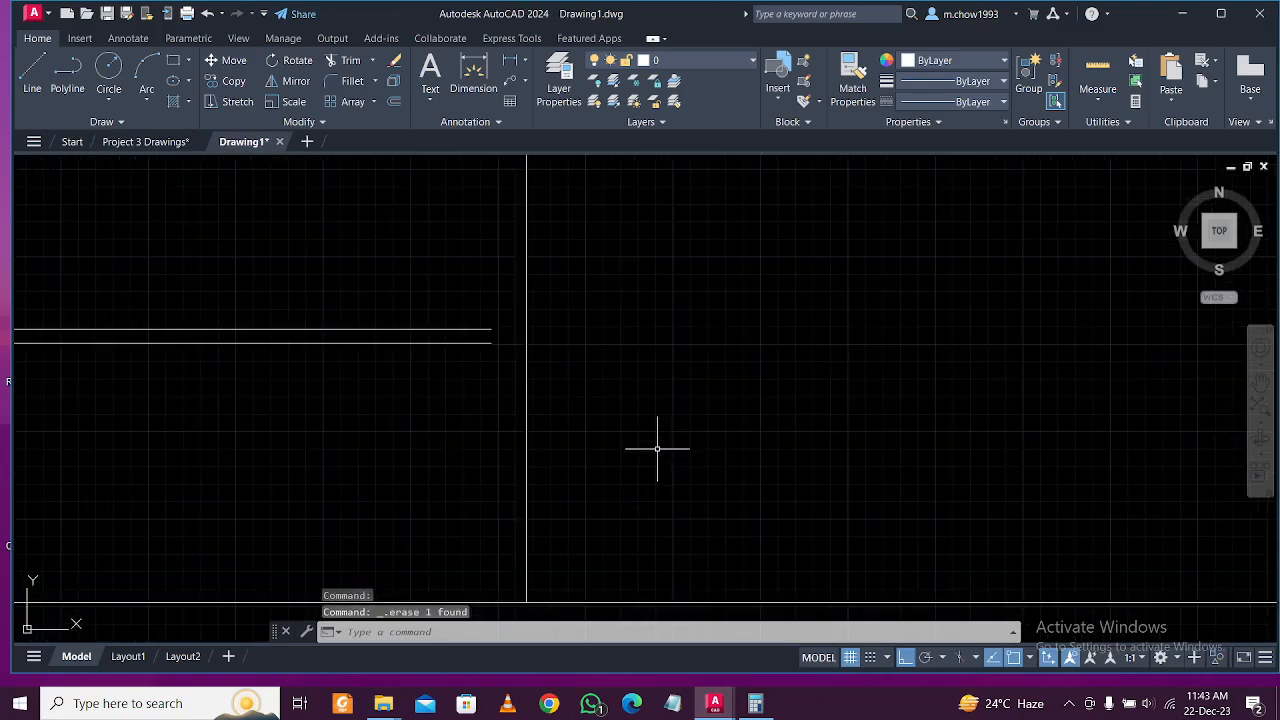
pyautogui.click(500, 443)
pyautogui.press('Escape')
# Fence-trim the horizontal lines crossing the stair's vertical line.
pyautogui.write('tr')
pyautogui.press('Return')
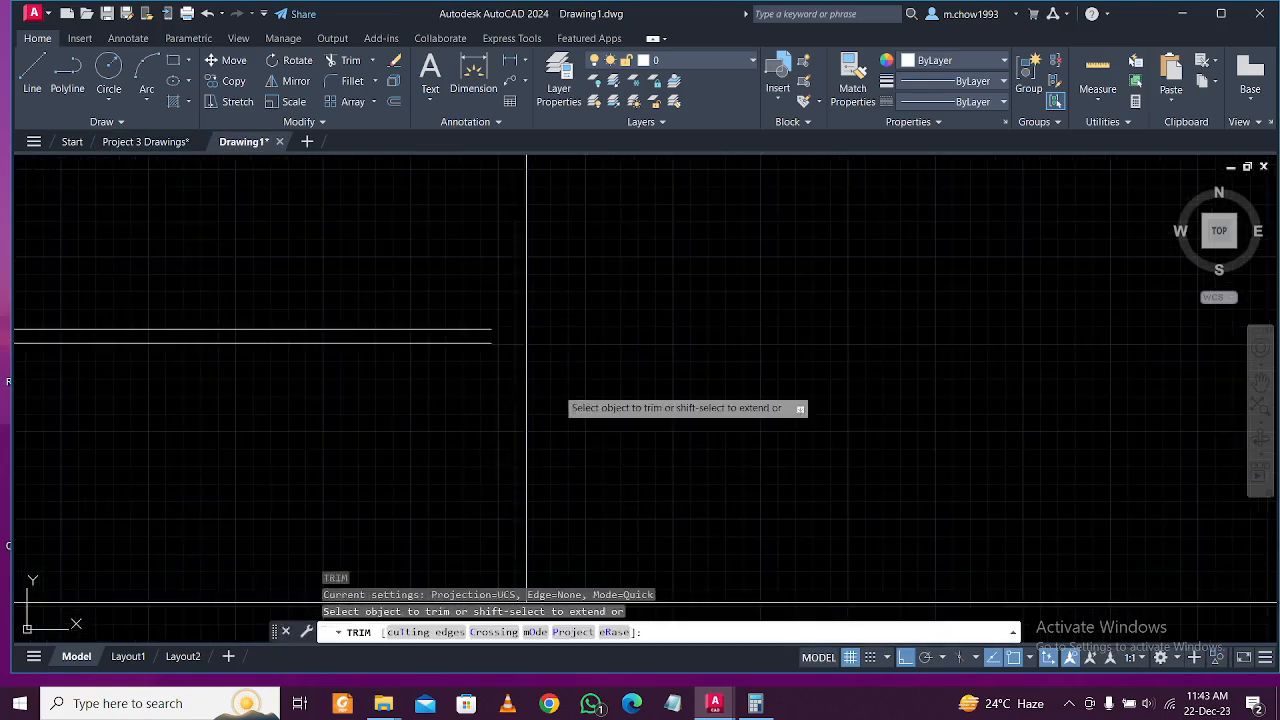
pyautogui.click(423, 266)
pyautogui.keyDown('shift'); pyautogui.click(424, 445); pyautogui.keyUp('shift')
pyautogui.press('Return')
pyautogui.scroll(-3, 451, 429)
pyautogui.scroll(2, 437, 440)
pyautogui.press('Escape')
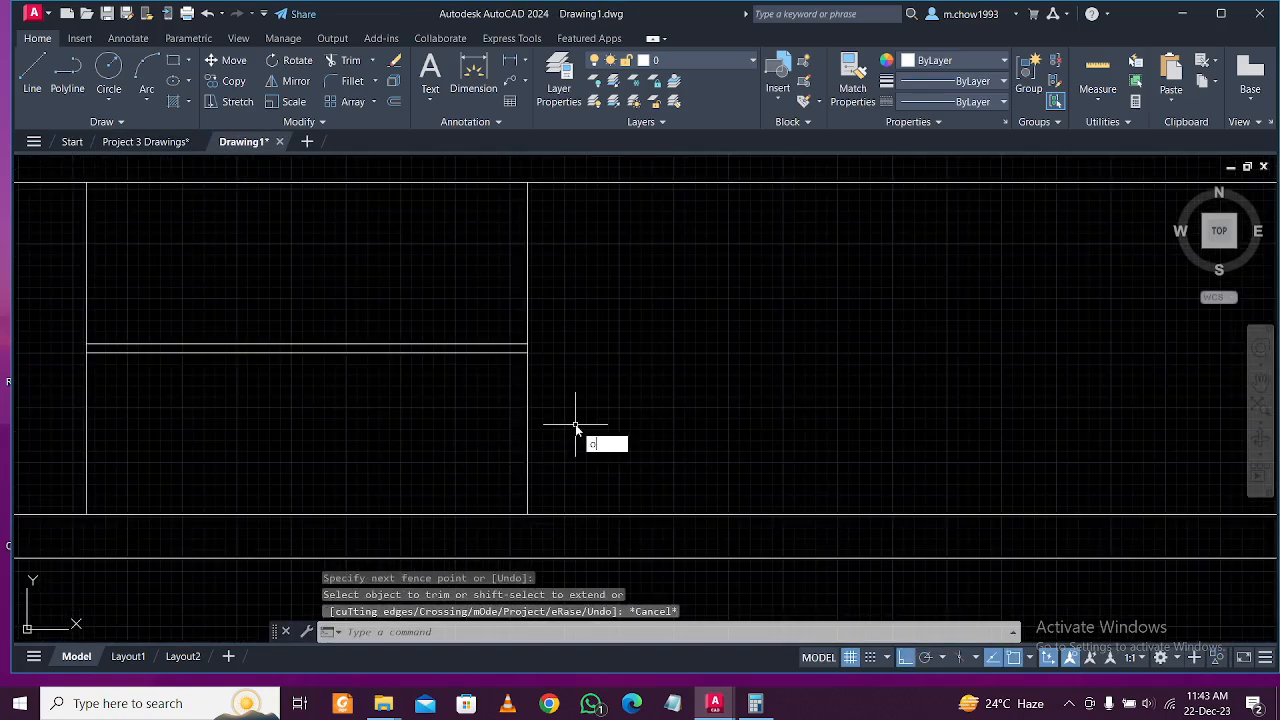
# Create eight tread lines by repeatedly offsetting the right vertical line 10" leftward.
pyautogui.press('Return')
pyautogui.press('Return')
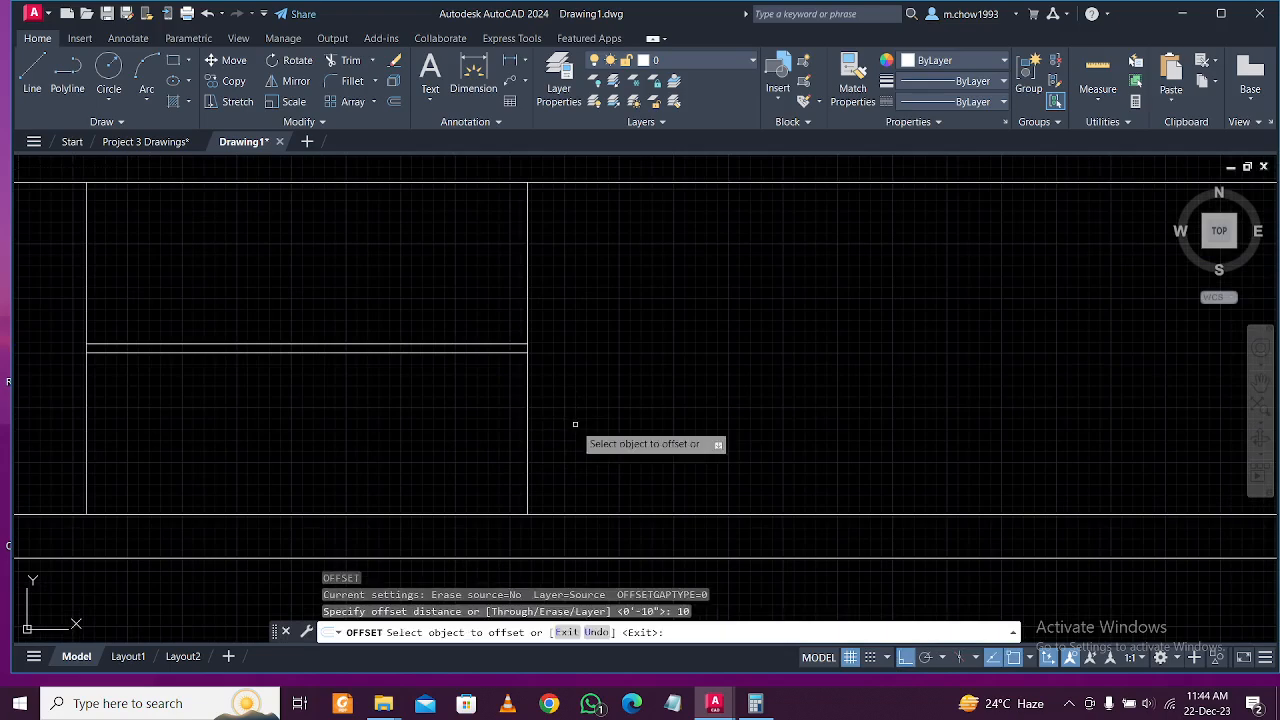
pyautogui.click(528, 442)
pyautogui.click(345, 452)
pyautogui.click(483, 456)
pyautogui.click(406, 452)
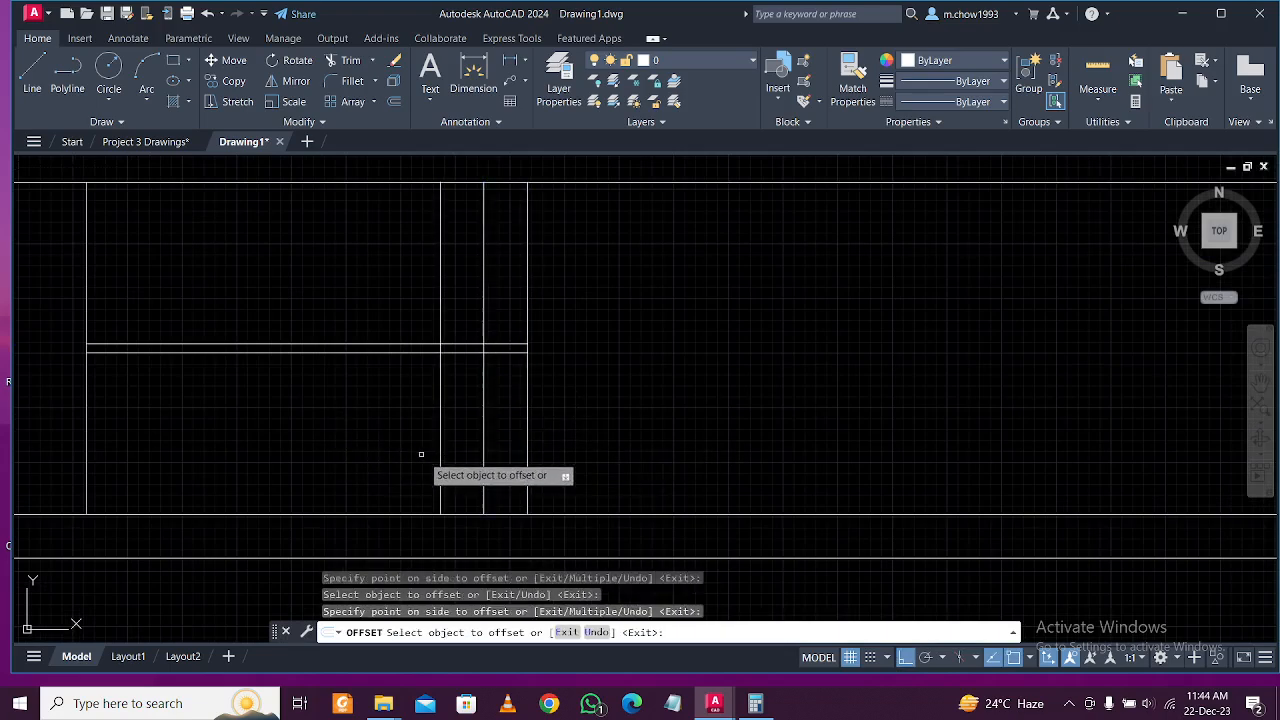
pyautogui.click(397, 469)
pyautogui.click(364, 467)
pyautogui.click(354, 468)
pyautogui.click(314, 469)
pyautogui.click(311, 476)
pyautogui.click(239, 473)
pyautogui.click(263, 484)
pyautogui.click(226, 481)
pyautogui.click(221, 477)
pyautogui.click(182, 481)
pyautogui.click(179, 481)
pyautogui.click(135, 468)
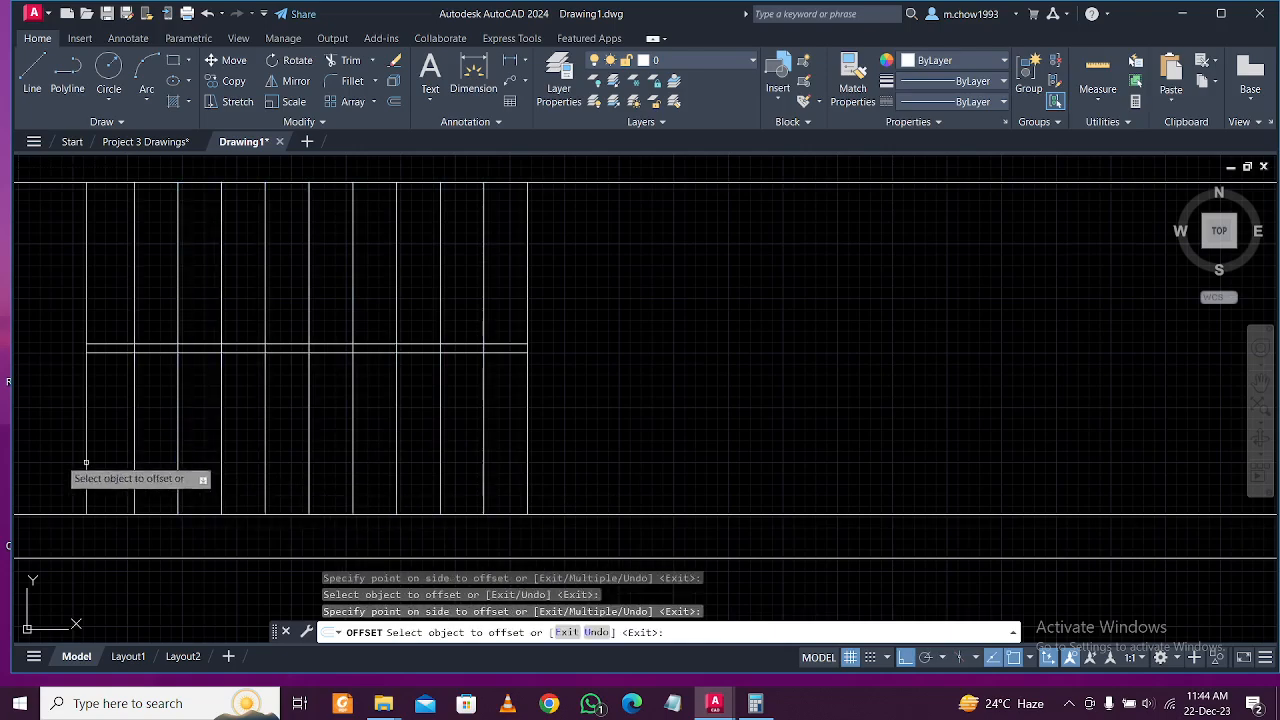
pyautogui.scroll(-2, 440, 486)
pyautogui.scroll(2, 381, 471)
pyautogui.press('Escape')
# Cut the tread lines out of the band between the two horizontal lines.
pyautogui.write('tr')
pyautogui.press('Return')
pyautogui.scroll(4, 346, 358)
pyautogui.click(437, 349)
pyautogui.scroll(-3, 600, 355)
pyautogui.scroll(3, 829, 350)
pyautogui.press('Return')
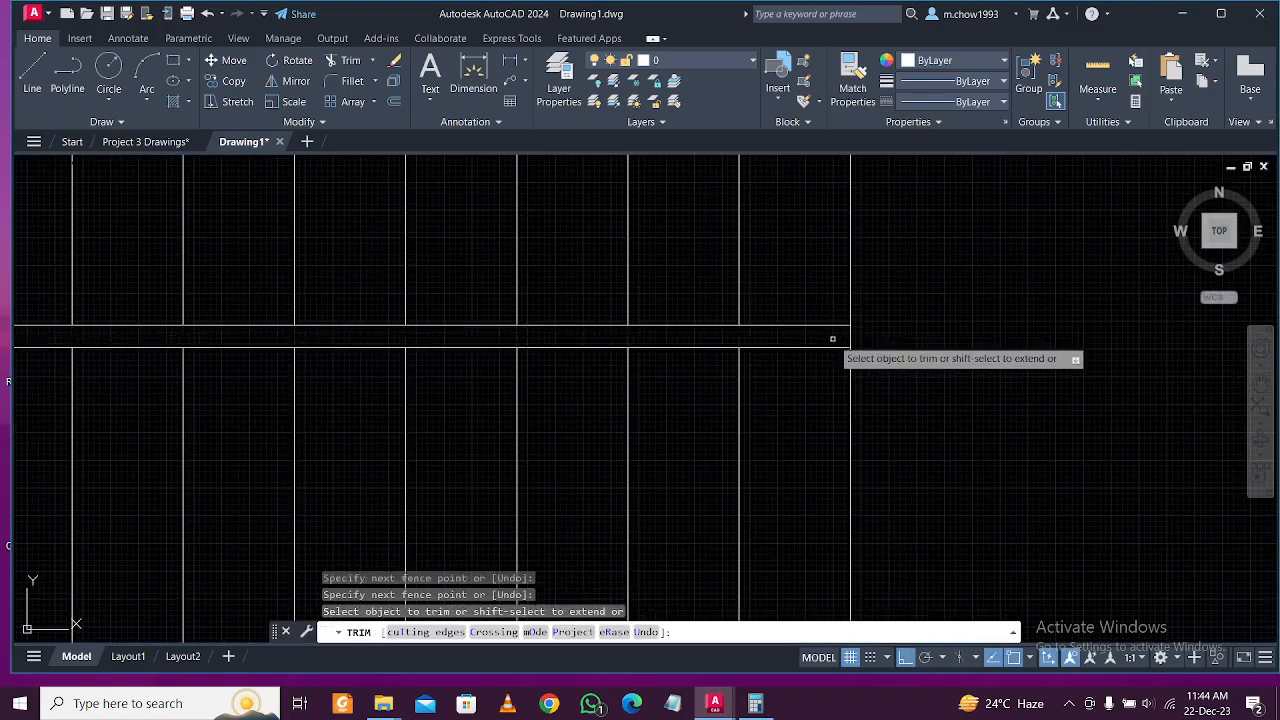
pyautogui.scroll(-3, 408, 362)
pyautogui.scroll(5, 403, 339)
pyautogui.scroll(-2, 457, 329)
pyautogui.scroll(2, 457, 329)
pyautogui.scroll(-4, 457, 328)
pyautogui.scroll(4, 626, 394)
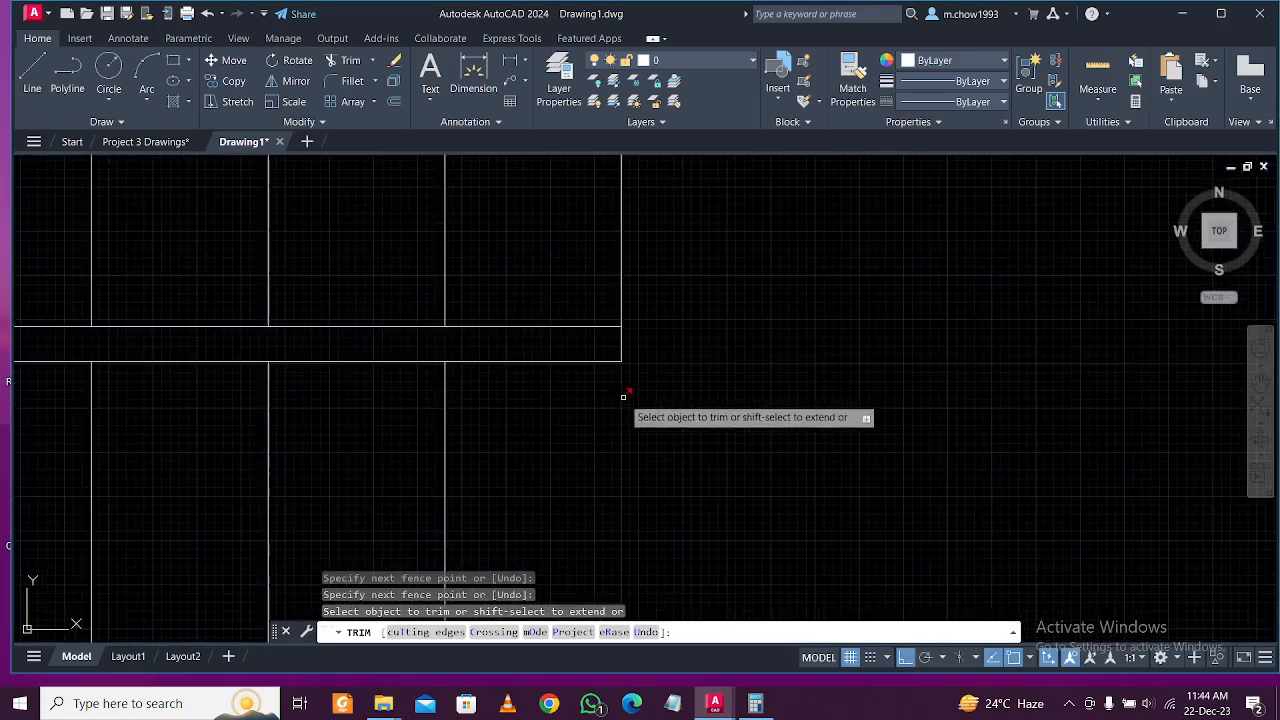
pyautogui.click(645, 350)
pyautogui.press('Escape')
pyautogui.press('Escape')
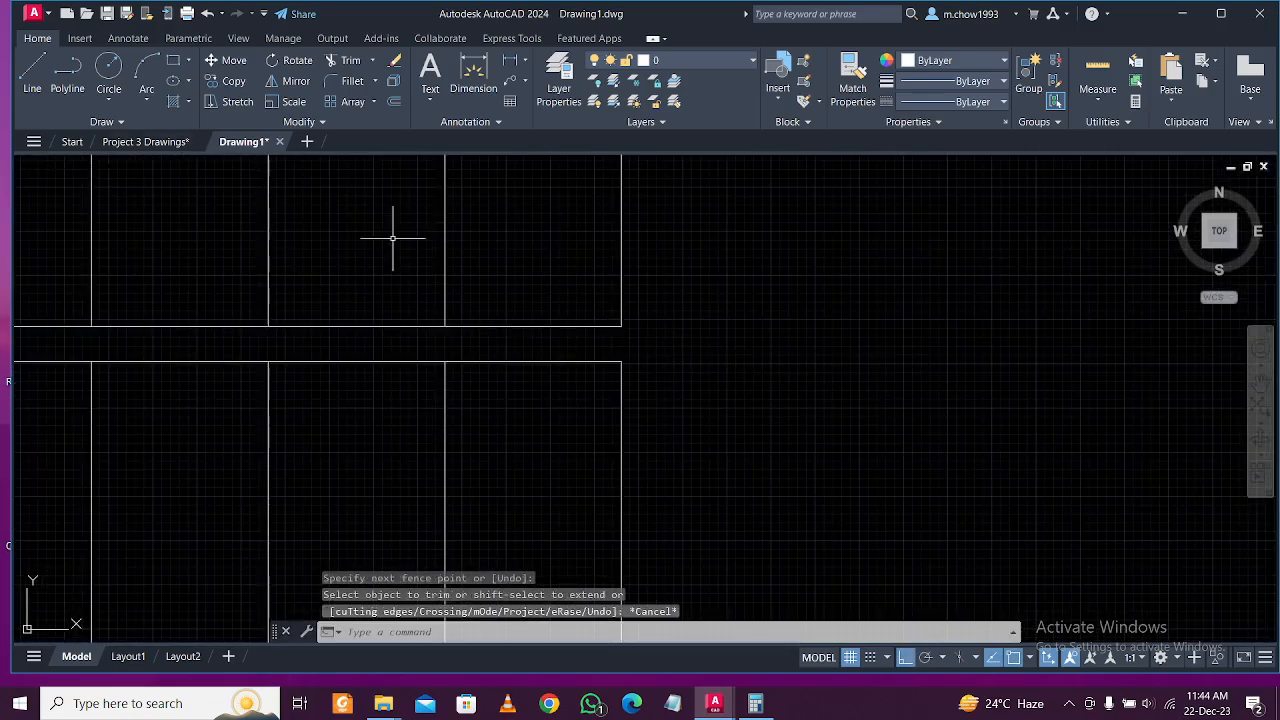
# Start a polyline in Drawing1 and cancel it after two points.
pyautogui.click(68, 75)
pyautogui.click(621, 361)
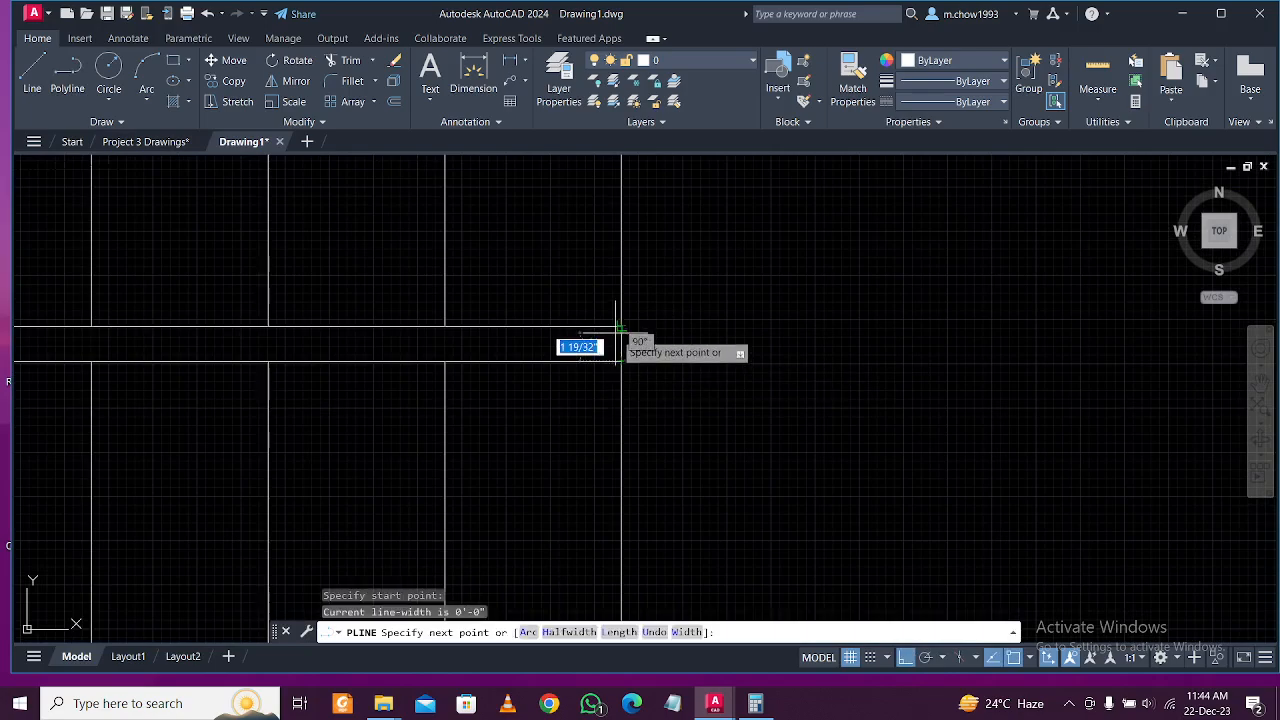
pyautogui.click(620, 345)
pyautogui.press('Escape')
# Zoom out over the plan, then show the Project 3 Drawings kitchen and porch area.
pyautogui.scroll(-5, 611, 361)
pyautogui.scroll(3, 609, 380)
pyautogui.scroll(-3, 566, 400)
pyautogui.scroll(1, 563, 380)
pyautogui.scroll(-4, 510, 390)
pyautogui.scroll(3, 508, 365)
pyautogui.moveTo(512, 345); pyautogui.dragTo(514, 403, button='middle')
pyautogui.scroll(2, 504, 386)
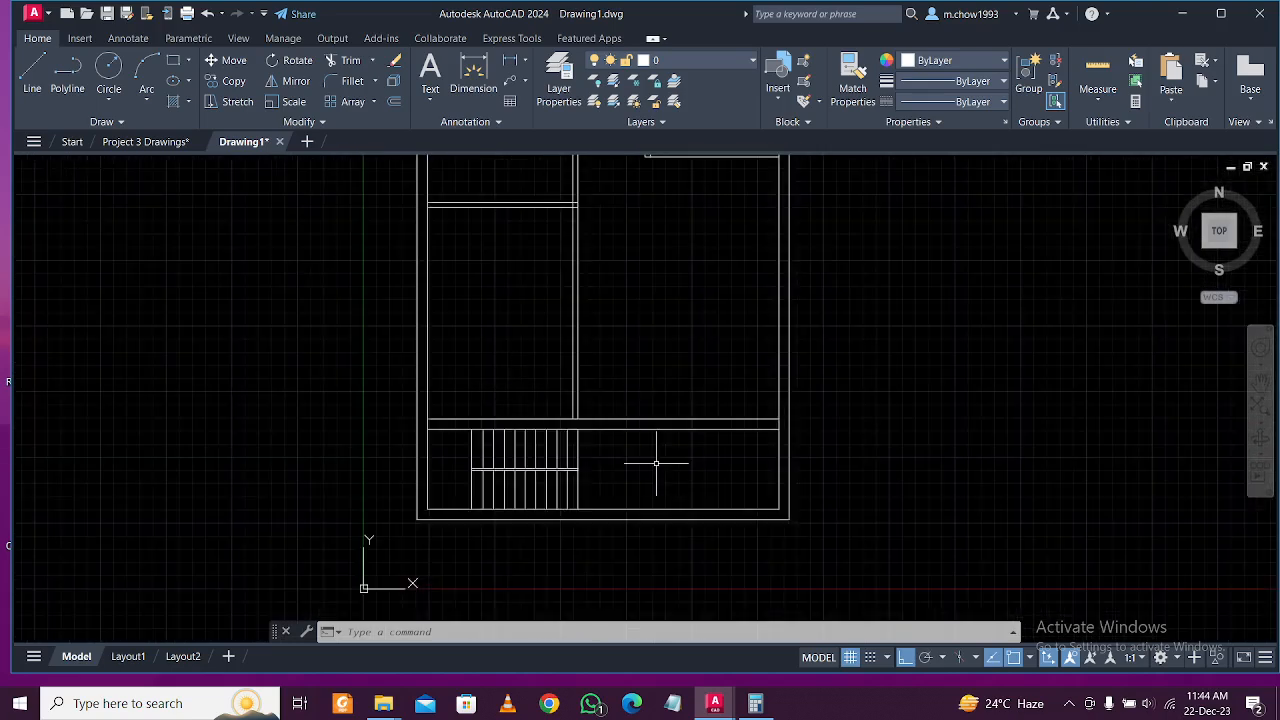
pyautogui.click(145, 141)
pyautogui.moveTo(455, 354); pyautogui.dragTo(455, 428, button='middle')
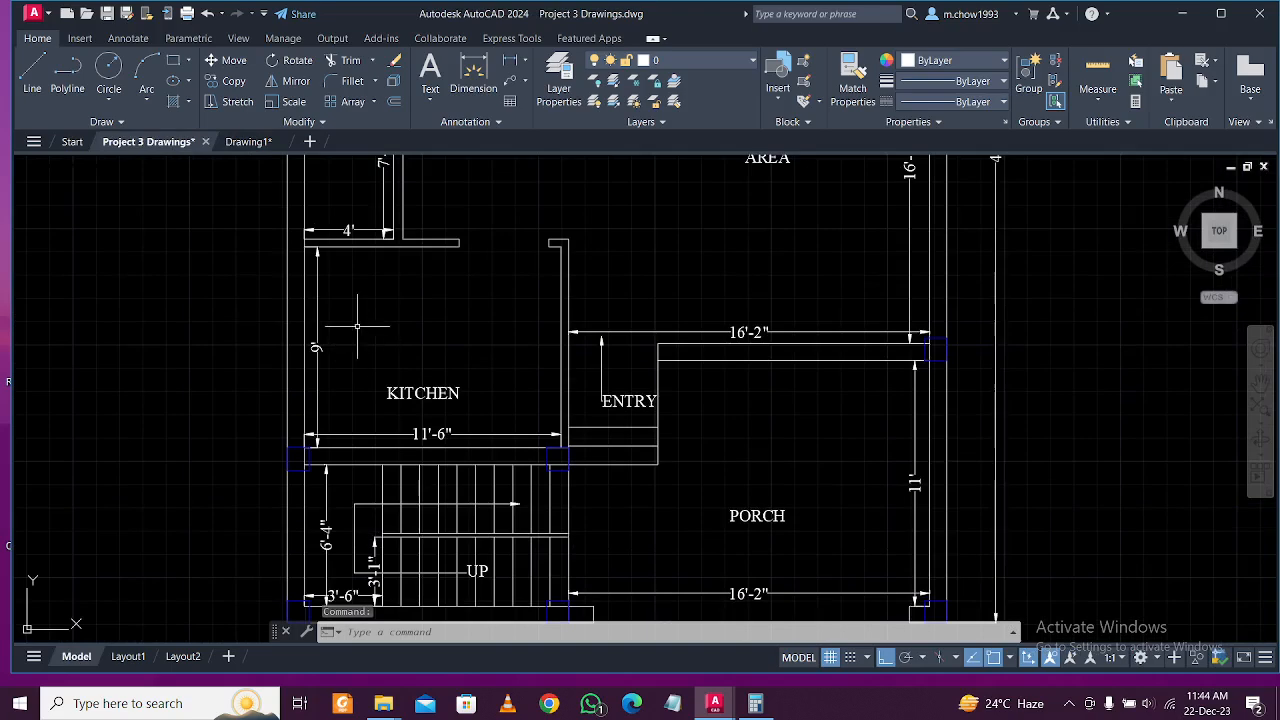
# In Drawing1, offset the stair wall line 9' upward.
pyautogui.click(272, 145)
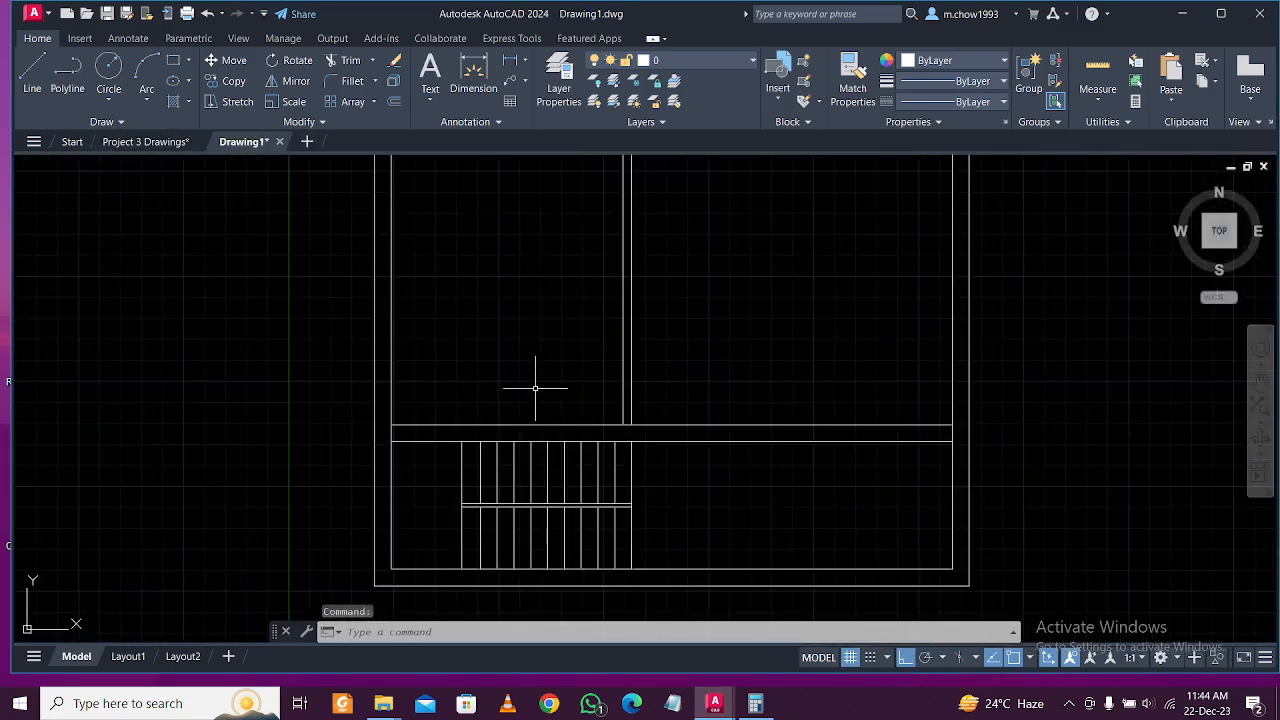
pyautogui.write('o')
pyautogui.press('Return')
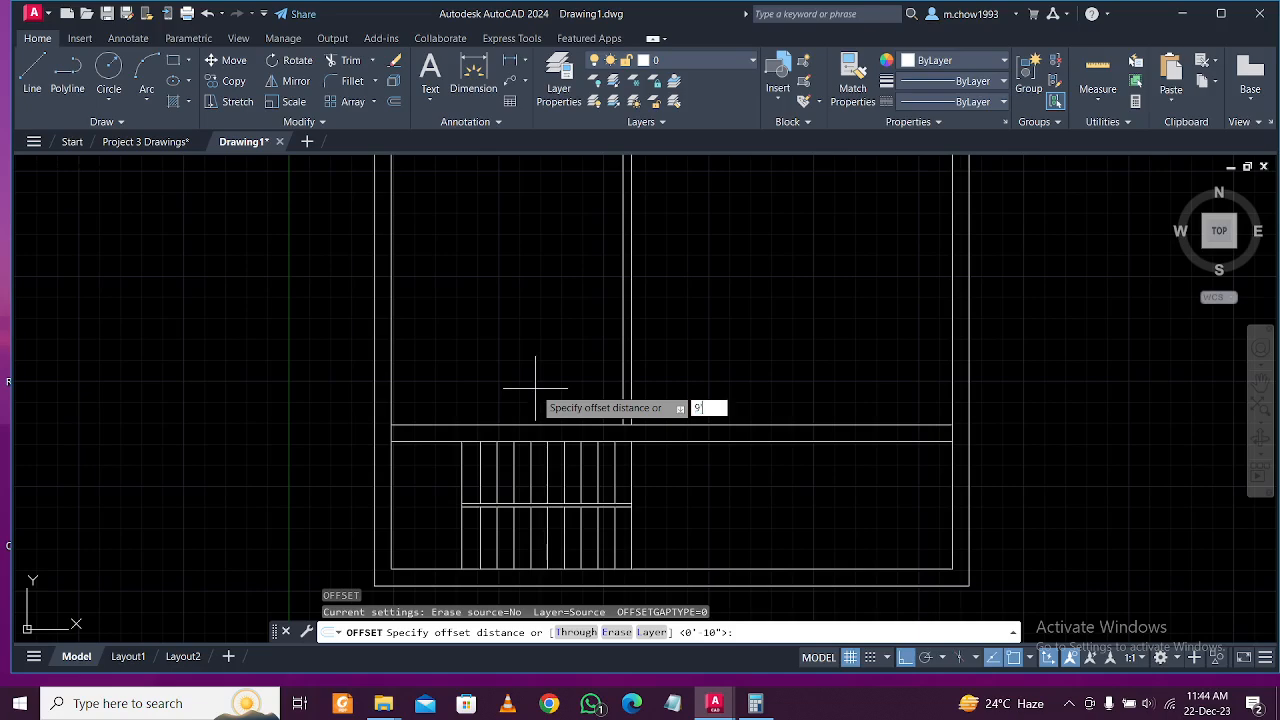
pyautogui.press('Return')
pyautogui.click(539, 425)
pyautogui.click(525, 214)
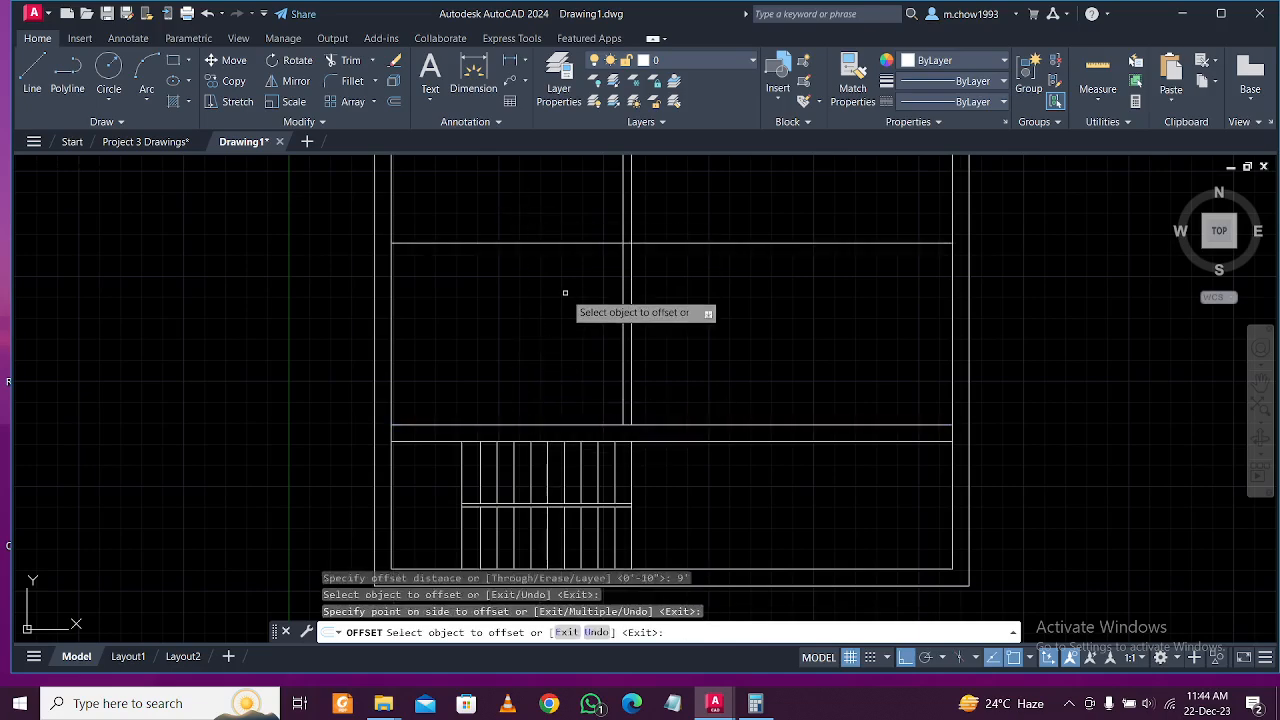
pyautogui.moveTo(565, 293); pyautogui.dragTo(563, 427, button='middle')
pyautogui.press('Escape')
# Offset the new line 5" to give the wall its thickness.
pyautogui.write('o')
pyautogui.press('Return')
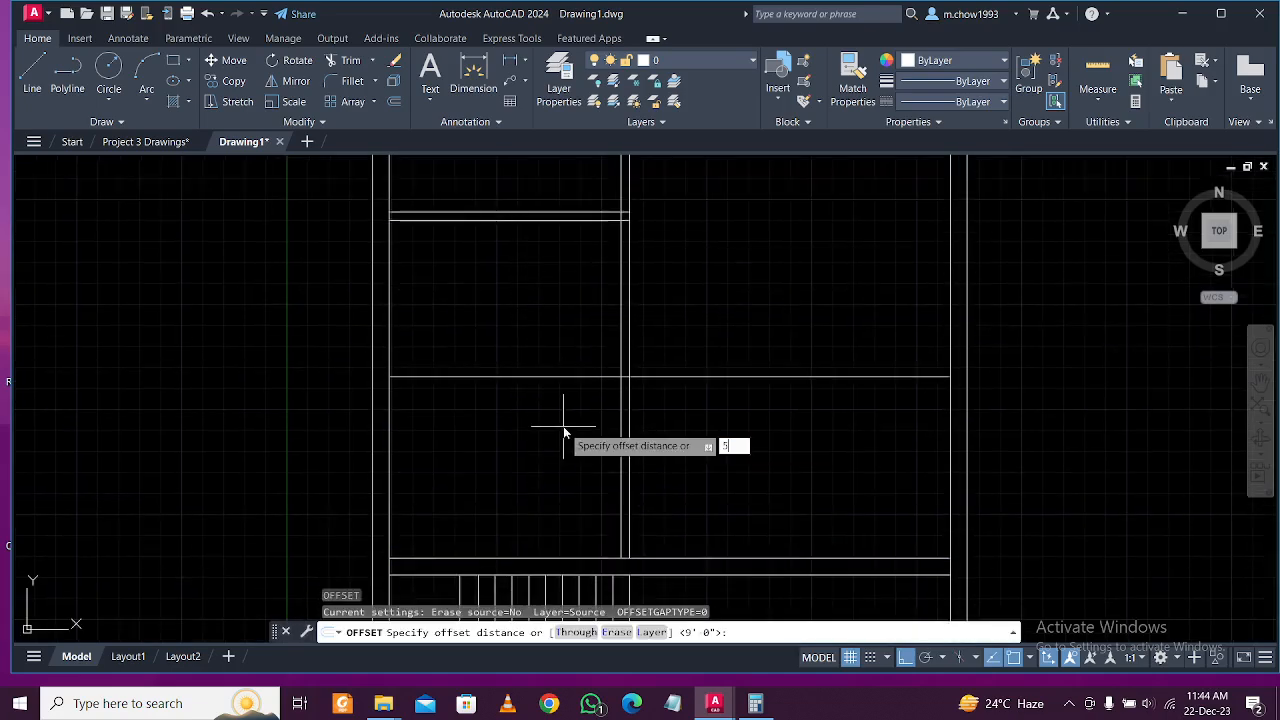
pyautogui.write('5')
pyautogui.press('Return')
pyautogui.click(568, 376)
pyautogui.click(600, 336)
pyautogui.press('Escape')
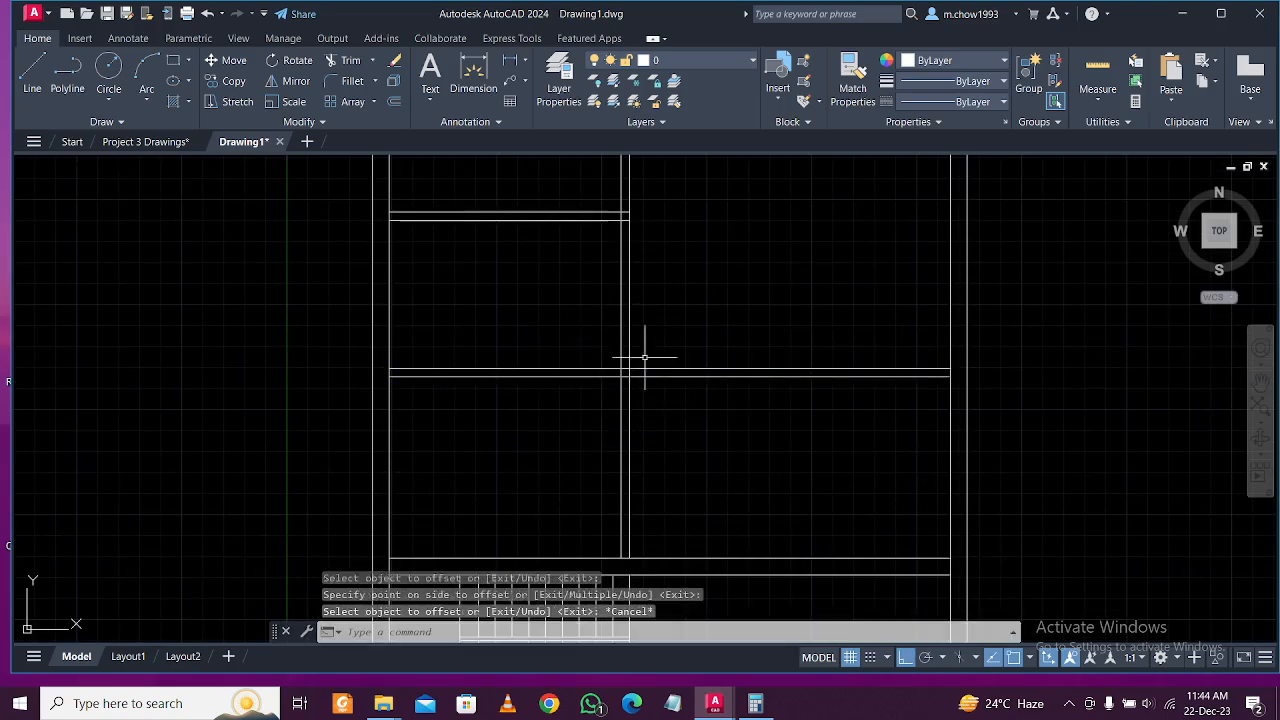
# Trim the middle wall's right-hand segments with a fence.
pyautogui.write('tr')
pyautogui.press('Return')
pyautogui.click(757, 437)
pyautogui.click(749, 303)
pyautogui.scroll(3, 620, 369)
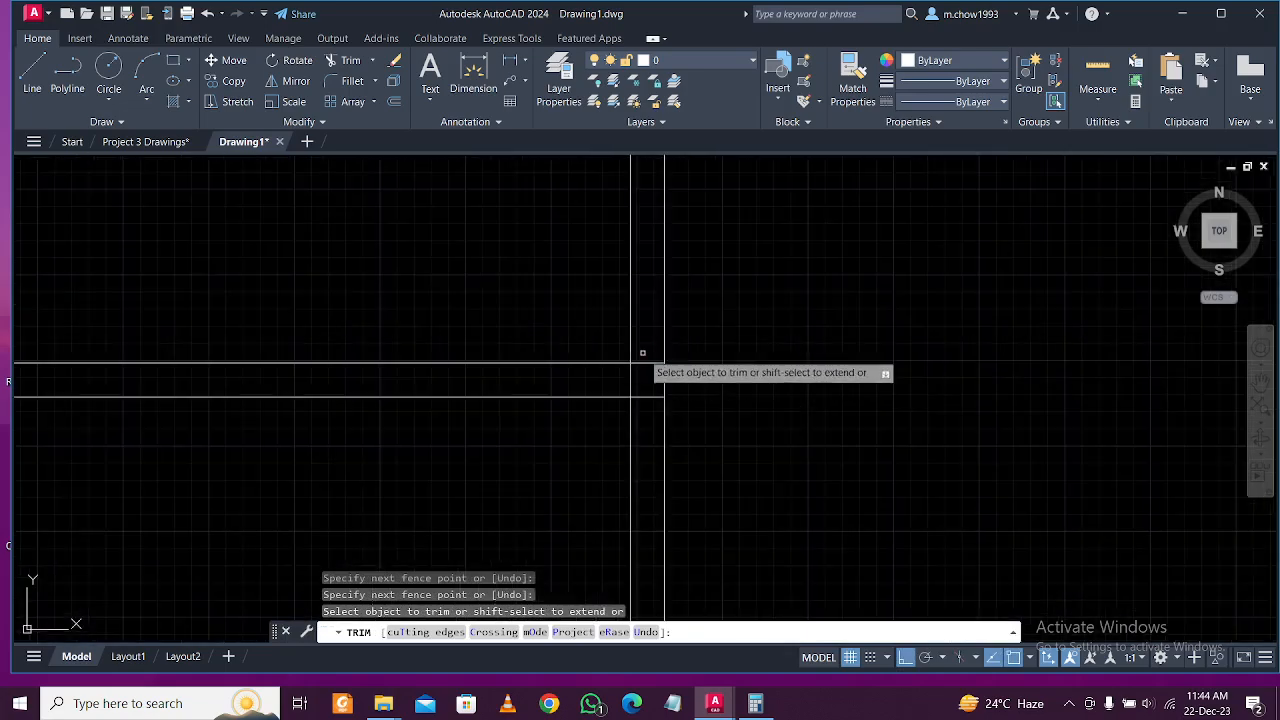
pyautogui.press('Escape')
pyautogui.scroll(-3, 571, 409)
pyautogui.scroll(-1, 260, 216)
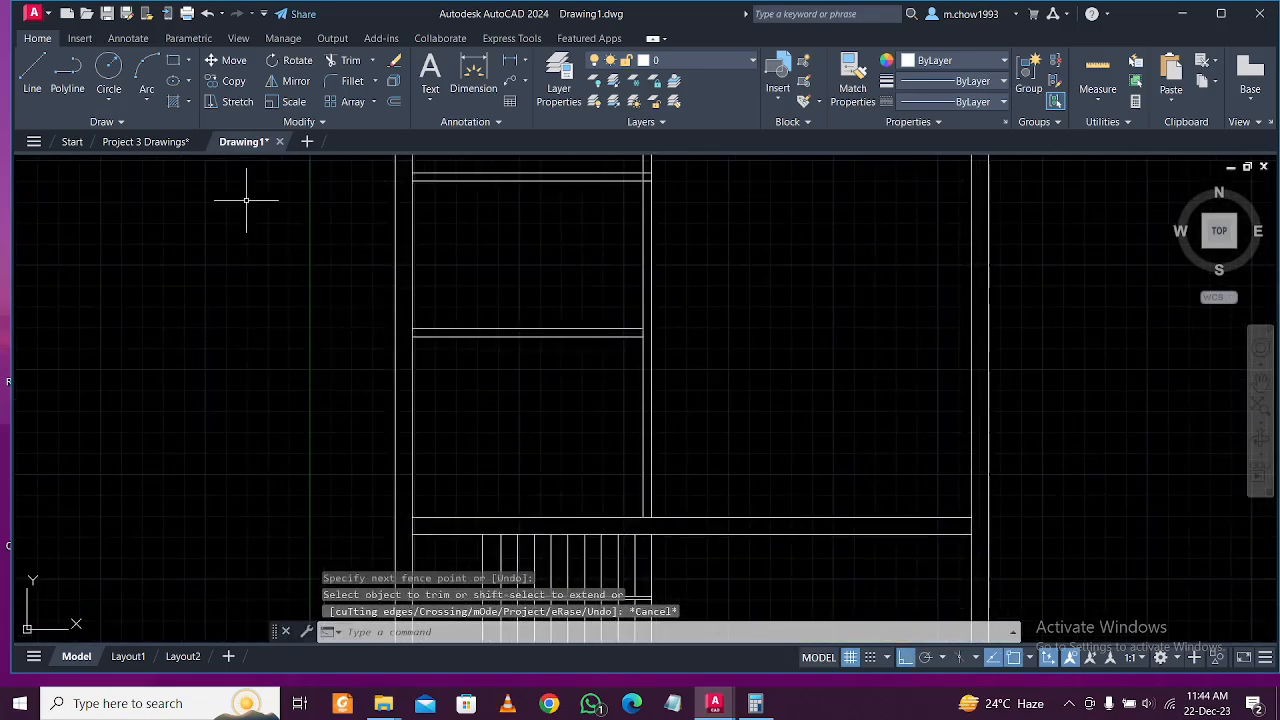
# Switch to Project 3 Drawings to view the toilet and living area.
pyautogui.click(145, 142)
pyautogui.scroll(-4, 500, 366)
pyautogui.scroll(2, 509, 337)
pyautogui.scroll(2, 496, 407)
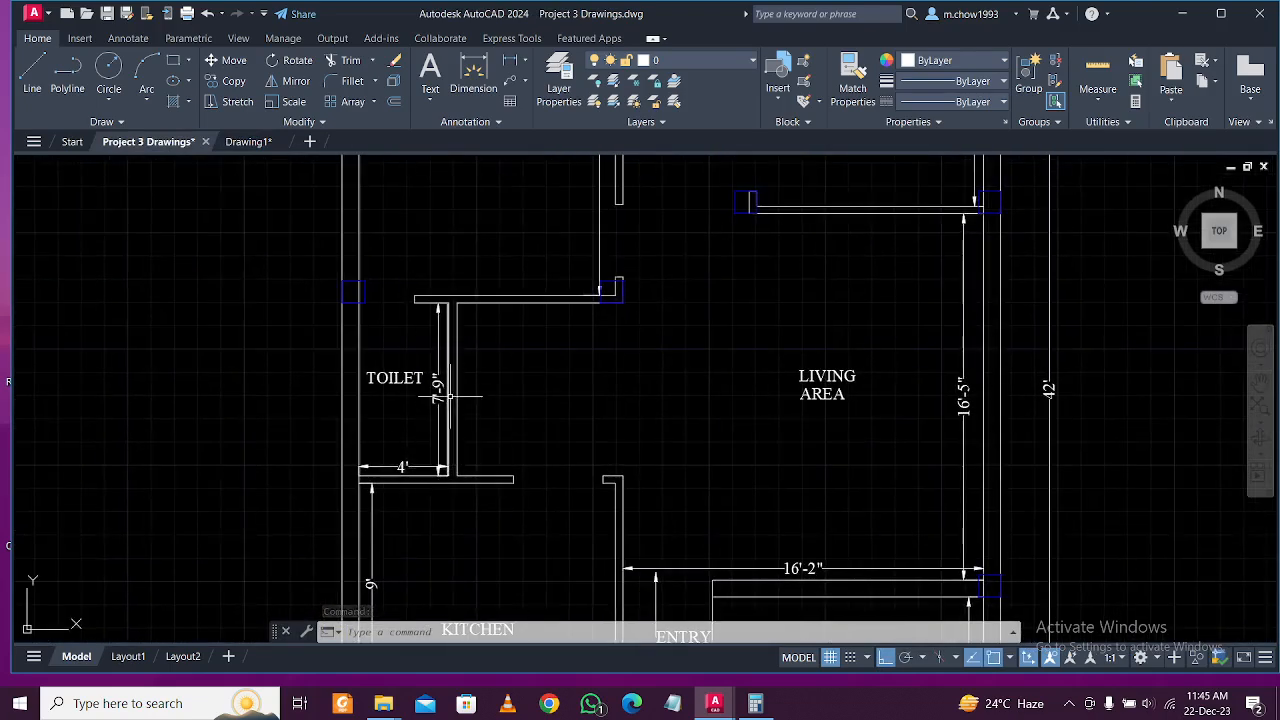
# In Drawing1, offset the left wall line 4' to the right.
pyautogui.click(255, 143)
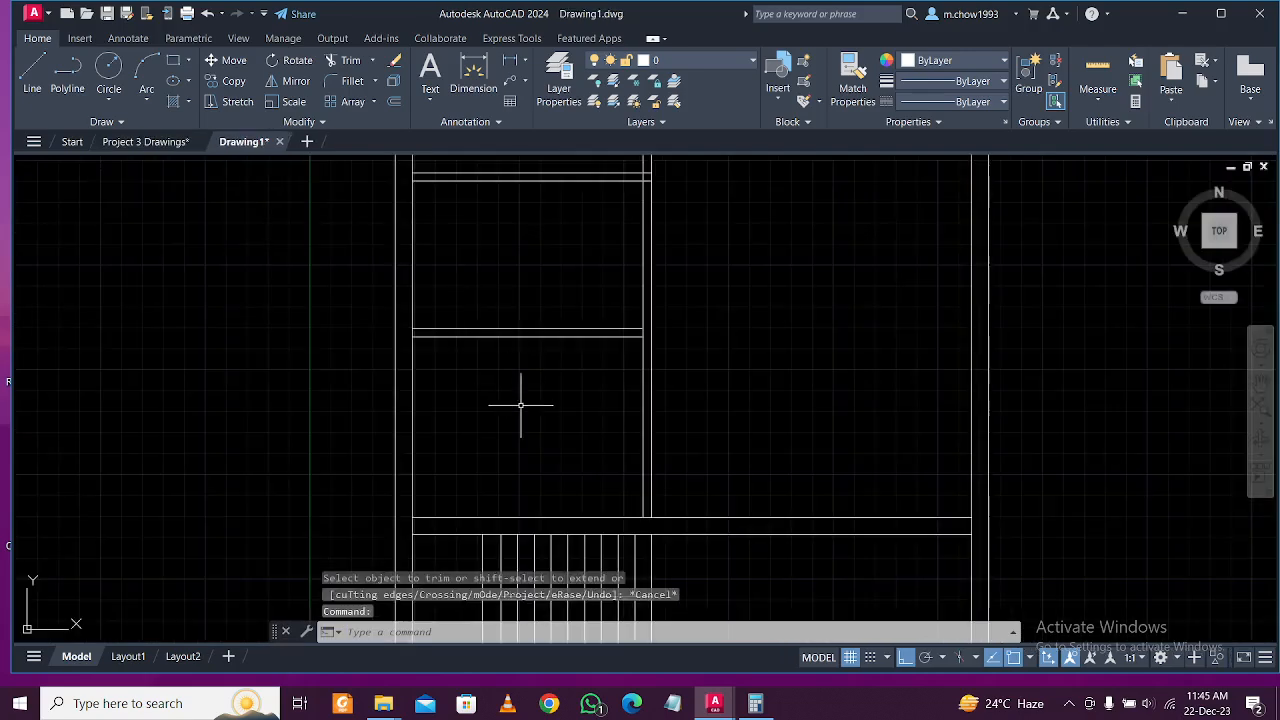
pyautogui.scroll(4, 502, 385)
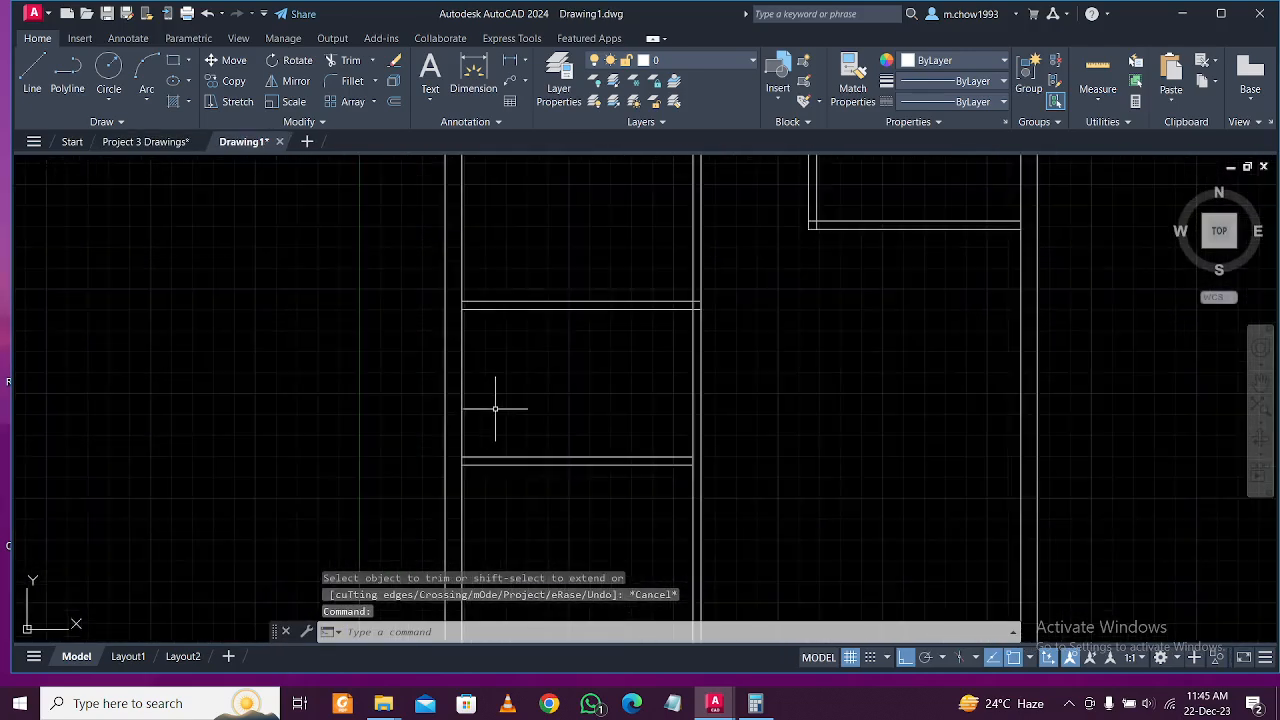
pyautogui.write('o')
pyautogui.press('Return')
pyautogui.write("4'")
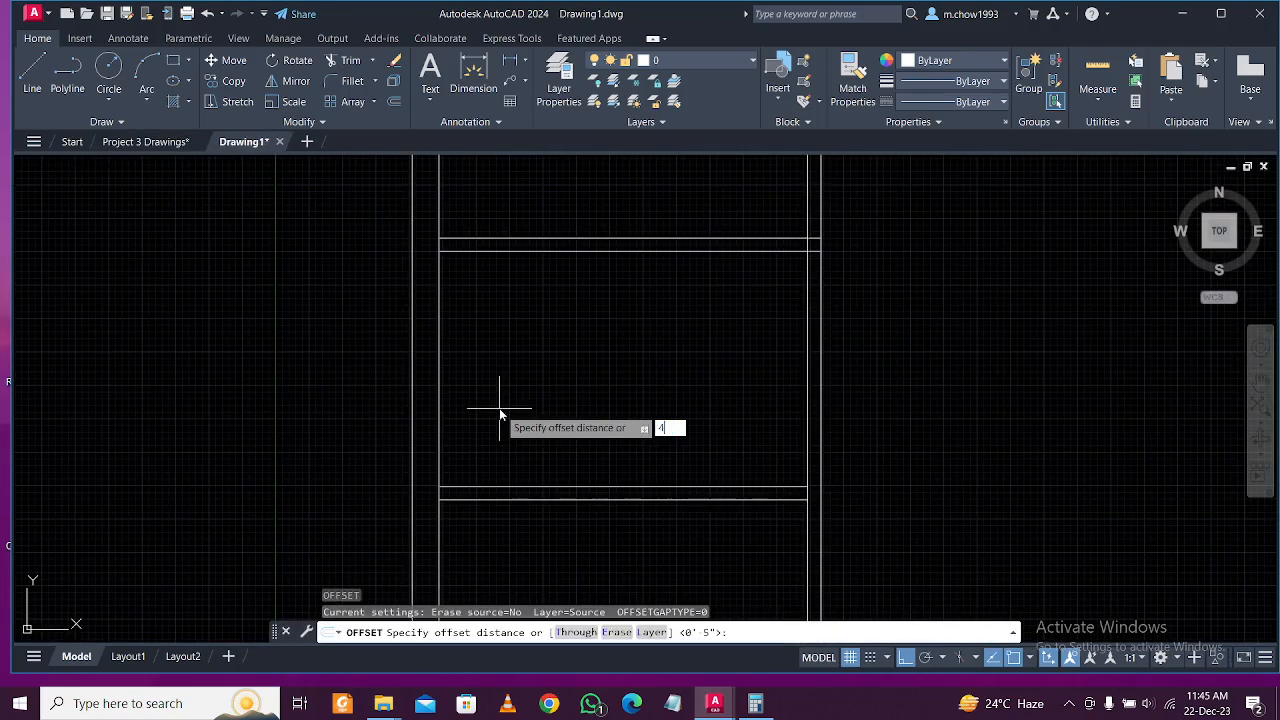
pyautogui.press('Return')
pyautogui.click(440, 380)
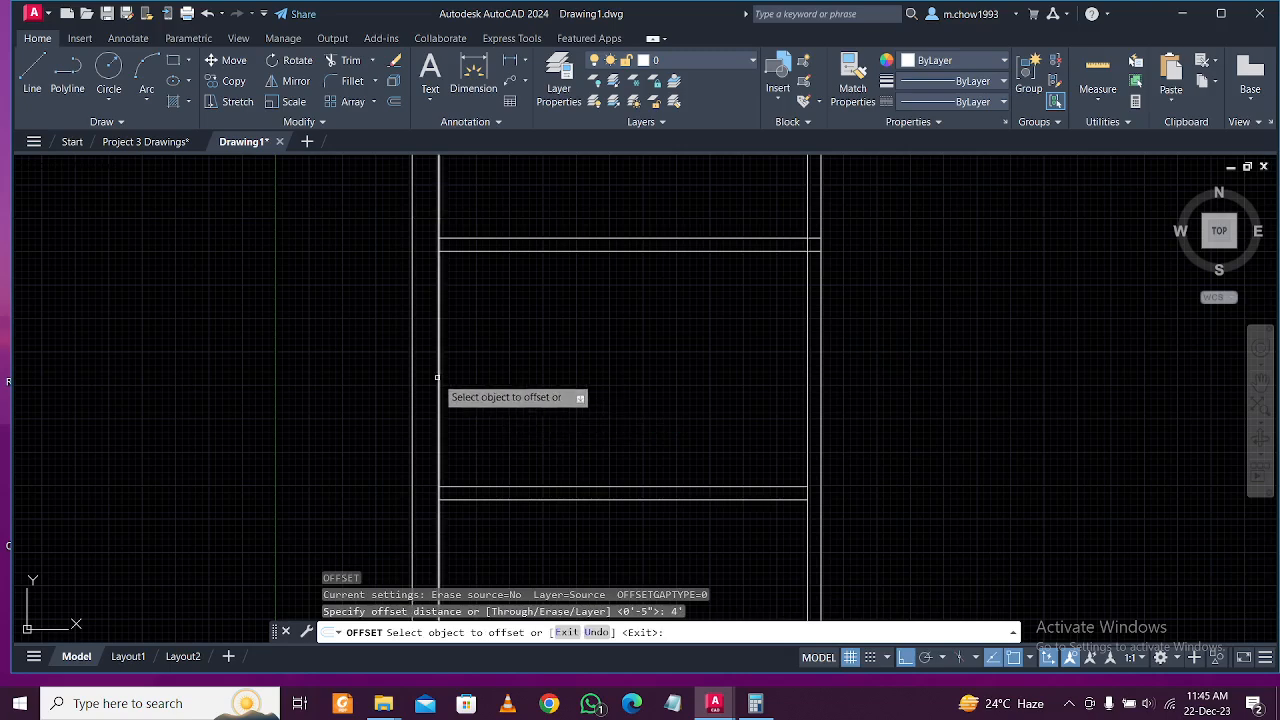
pyautogui.click(624, 379)
pyautogui.press('Escape')
# Offset the new 4' line by 5" for the wall thickness.
pyautogui.press('Return')
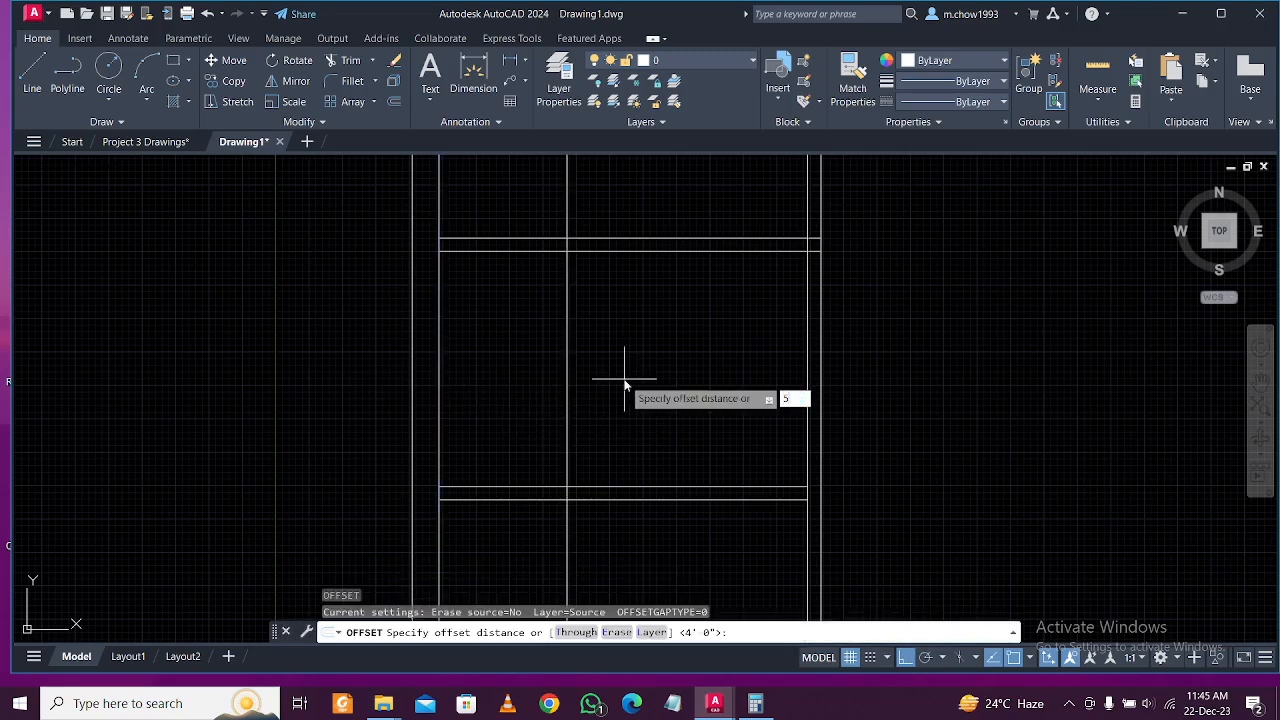
pyautogui.press('Return')
pyautogui.click(566, 321)
pyautogui.click(647, 347)
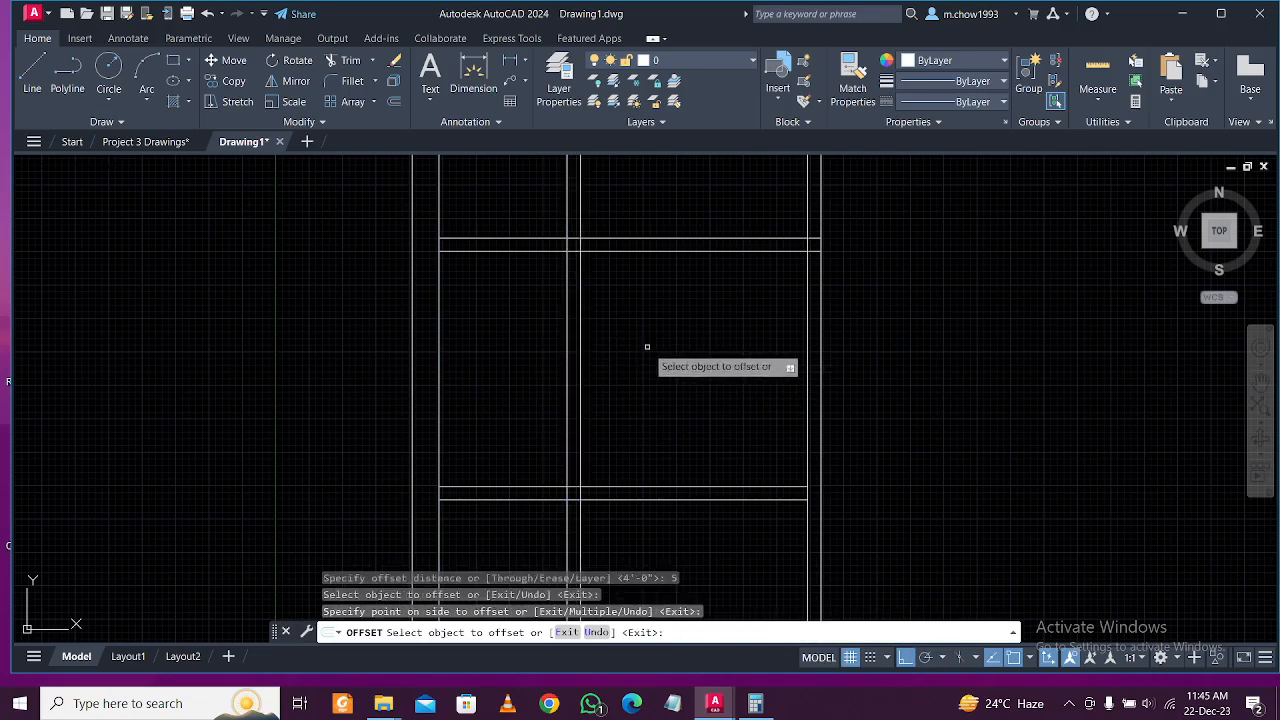
pyautogui.press('Escape')
# Fence-trim the overlapping lines at the top of the new walls.
pyautogui.write('tr')
pyautogui.press('Return')
pyautogui.scroll(5, 560, 260)
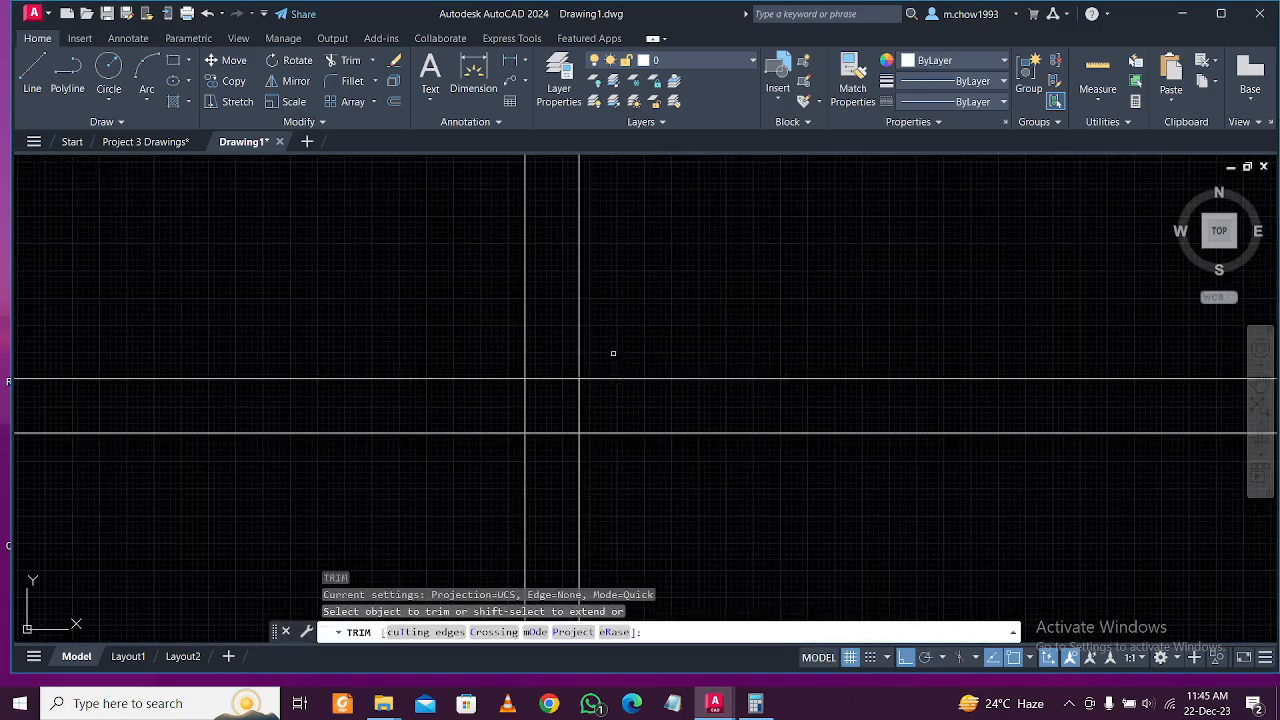
pyautogui.scroll(2, 709, 214)
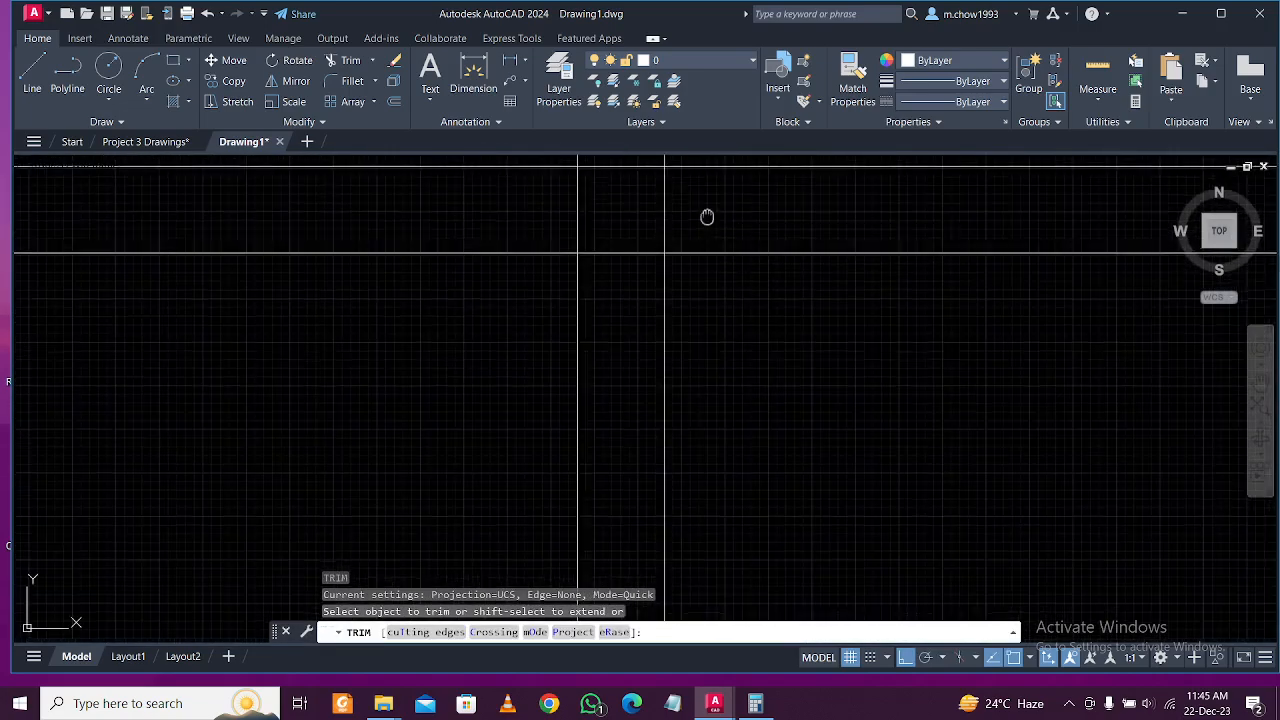
pyautogui.click(708, 190)
pyautogui.click(543, 192)
pyautogui.scroll(-4, 680, 188)
pyautogui.scroll(4, 692, 434)
pyautogui.moveTo(683, 280); pyautogui.dragTo(765, 417, button='middle')
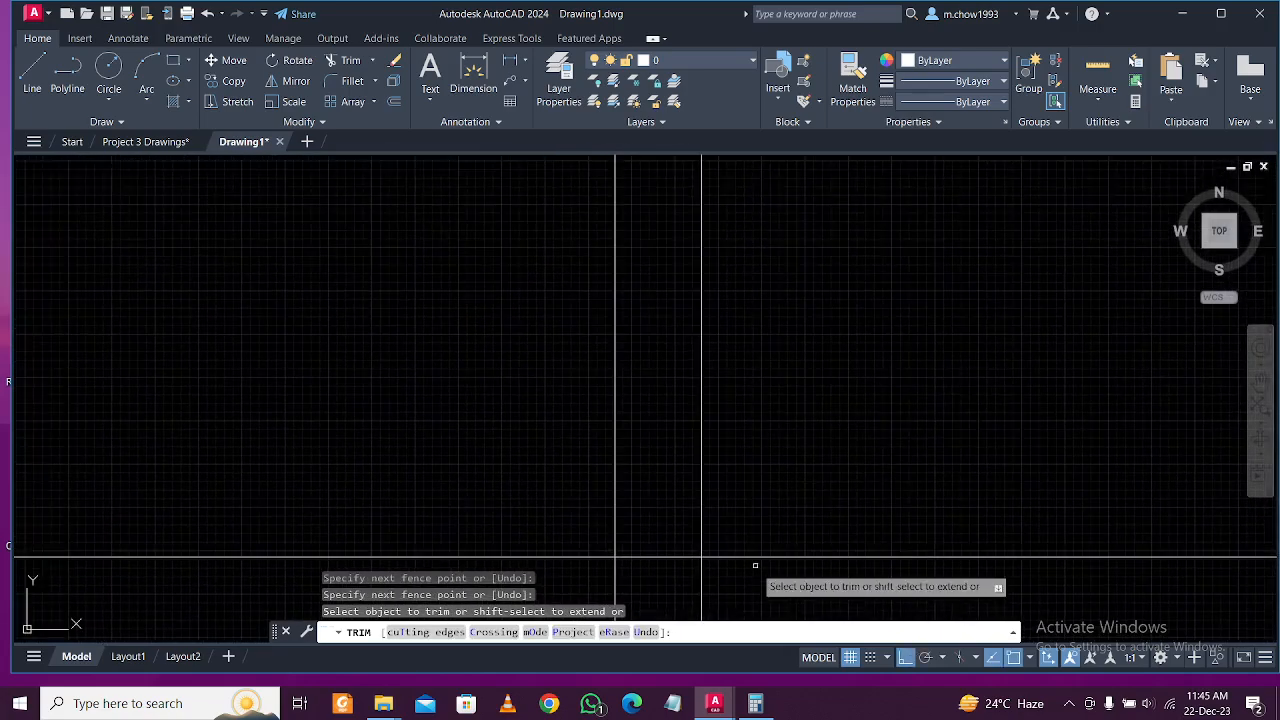
# Fence-trim the crossing lines at the lower wall junction.
pyautogui.click(752, 579)
pyautogui.scroll(-5, 725, 440)
pyautogui.scroll(-2, 703, 551)
pyautogui.scroll(3, 700, 535)
pyautogui.scroll(4, 743, 434)
pyautogui.moveTo(537, 604); pyautogui.dragTo(524, 623, button='middle')
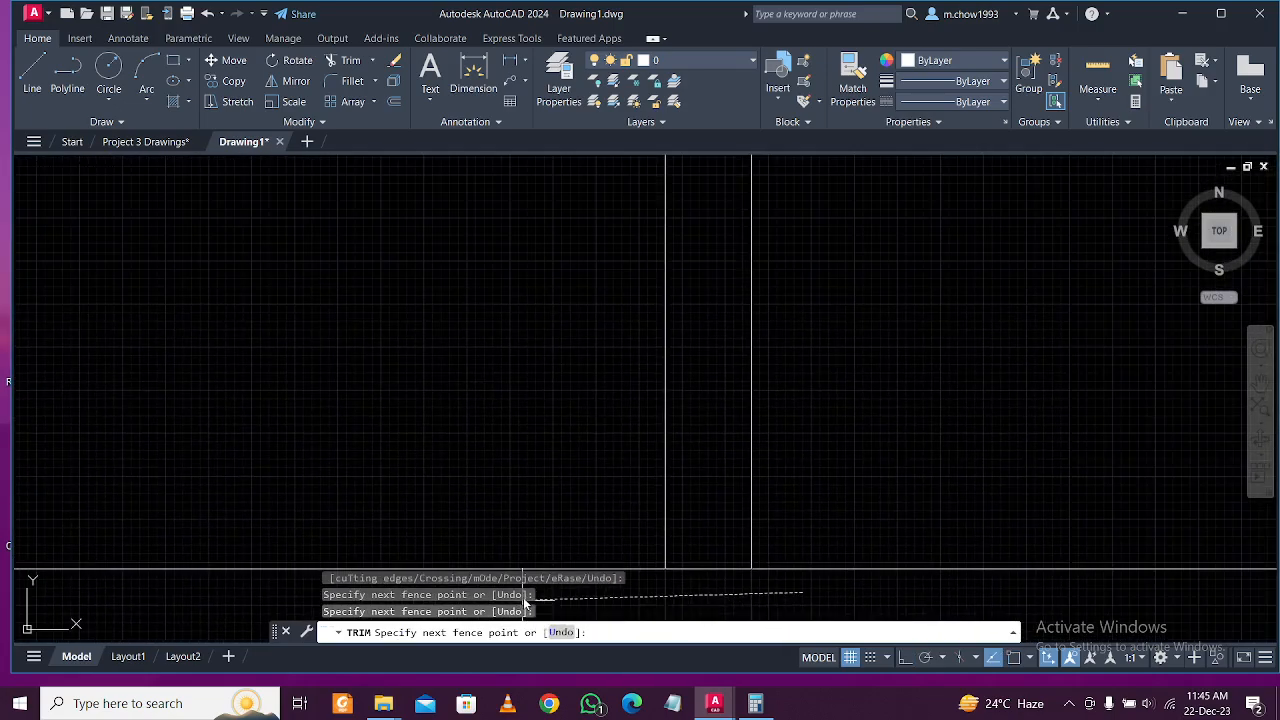
pyautogui.press('Return')
# Clean the remaining wall intersections with two more trim fences.
pyautogui.scroll(-3, 700, 500)
pyautogui.scroll(2, 720, 449)
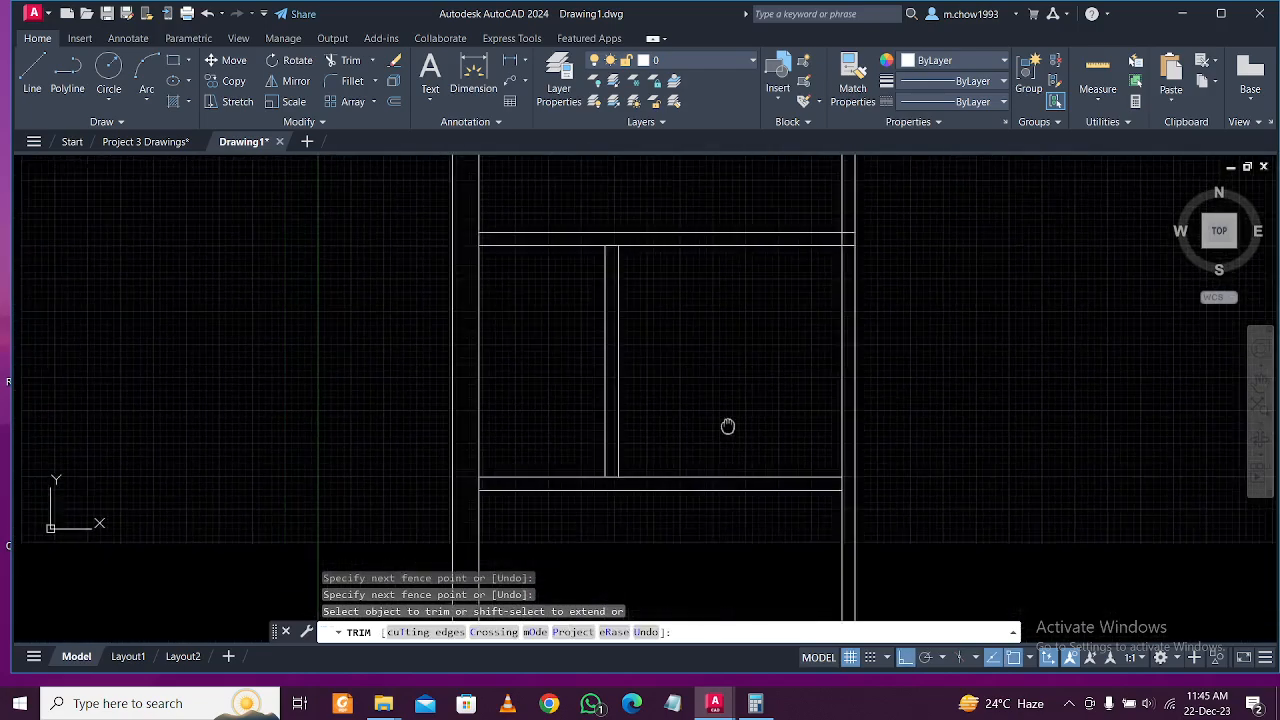
pyautogui.scroll(-4, 724, 475)
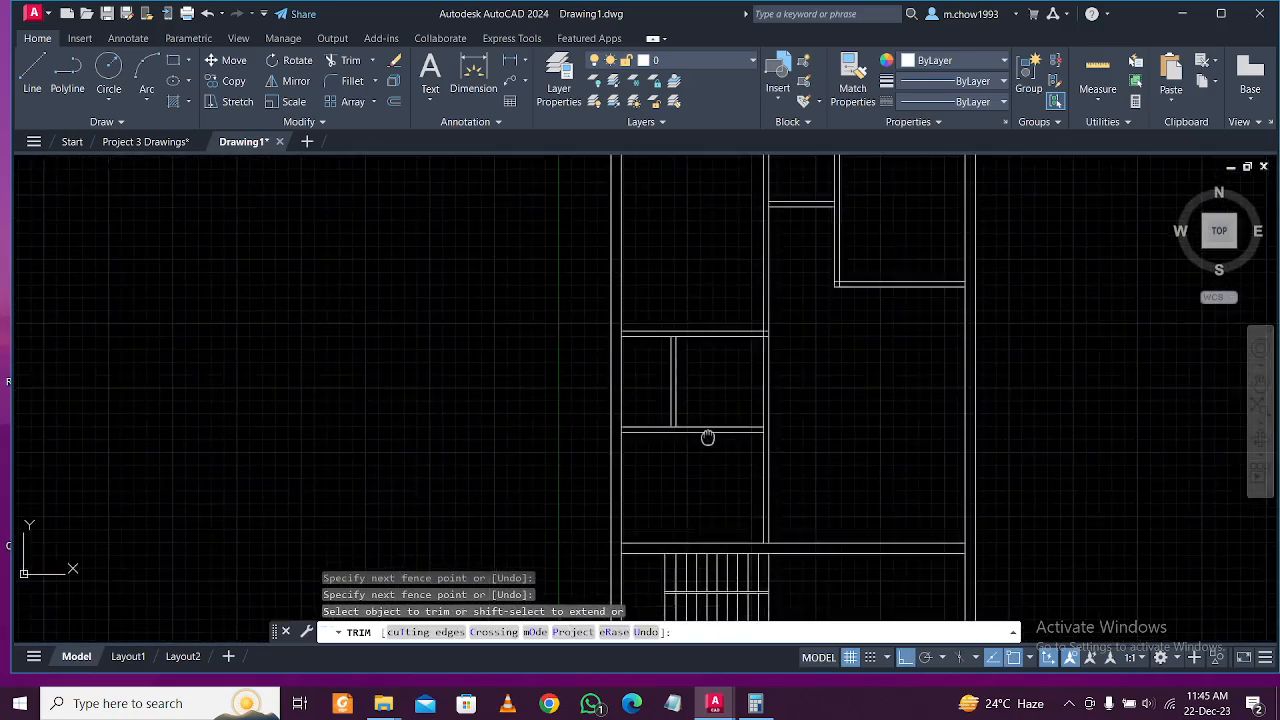
pyautogui.scroll(2, 710, 397)
pyautogui.click(768, 367)
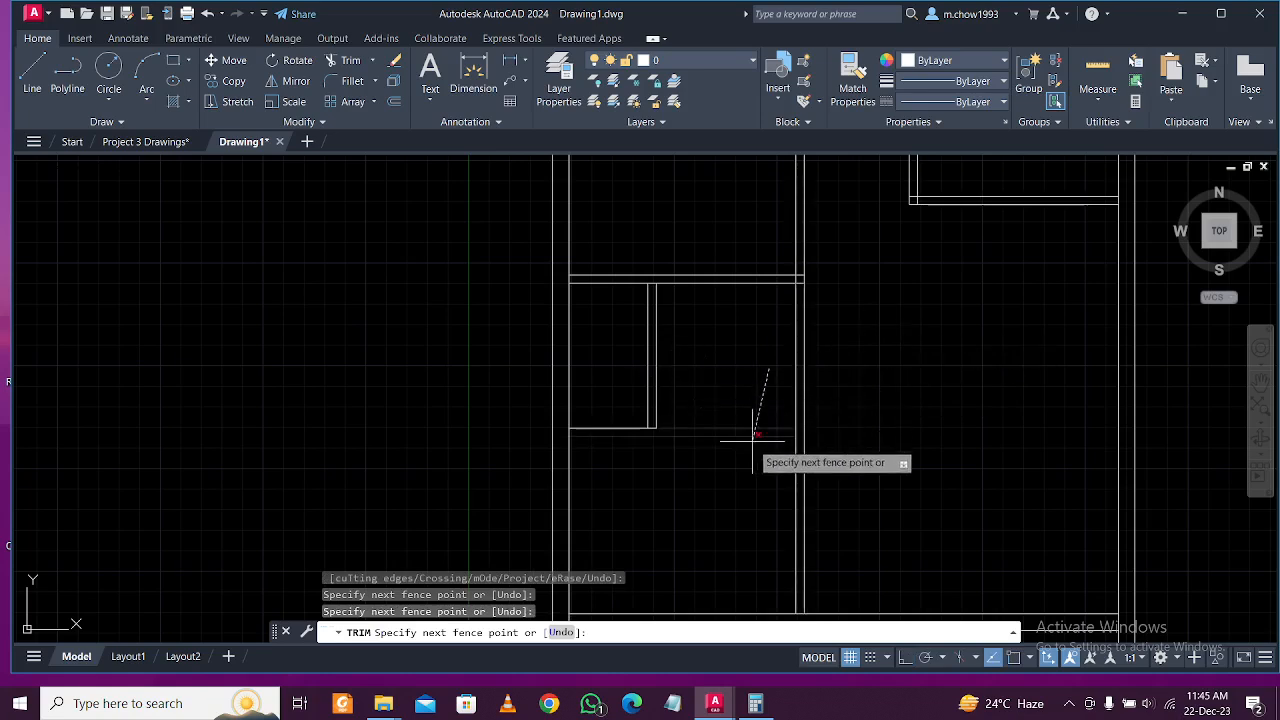
pyautogui.press('Return')
pyautogui.click(755, 370)
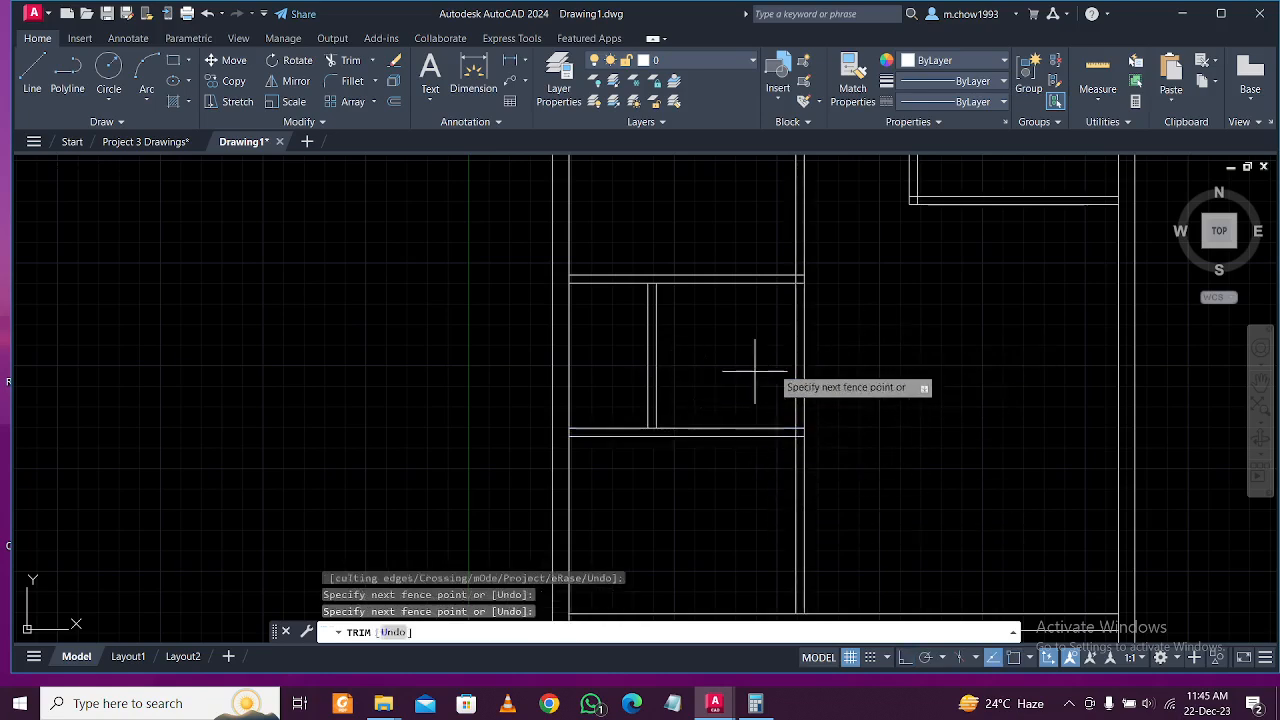
pyautogui.press('Return')
pyautogui.scroll(-3, 840, 370)
pyautogui.scroll(3, 850, 364)
pyautogui.scroll(-5, 850, 364)
pyautogui.scroll(5, 837, 406)
pyautogui.moveTo(829, 371)
pyautogui.mouseDown(button='middle')
pyautogui.moveTo(764, 438)
pyautogui.moveTo(734, 411)
pyautogui.mouseUp(button='middle')
pyautogui.press('Escape')
# View the whole ground floor, then switch to the Project 3 Drawings plan.
pyautogui.moveTo(630, 399)
pyautogui.mouseDown(button='middle')
pyautogui.moveTo(731, 399)
pyautogui.moveTo(743, 443)
pyautogui.moveTo(794, 423)
pyautogui.moveTo(722, 519)
pyautogui.mouseUp(button='middle')
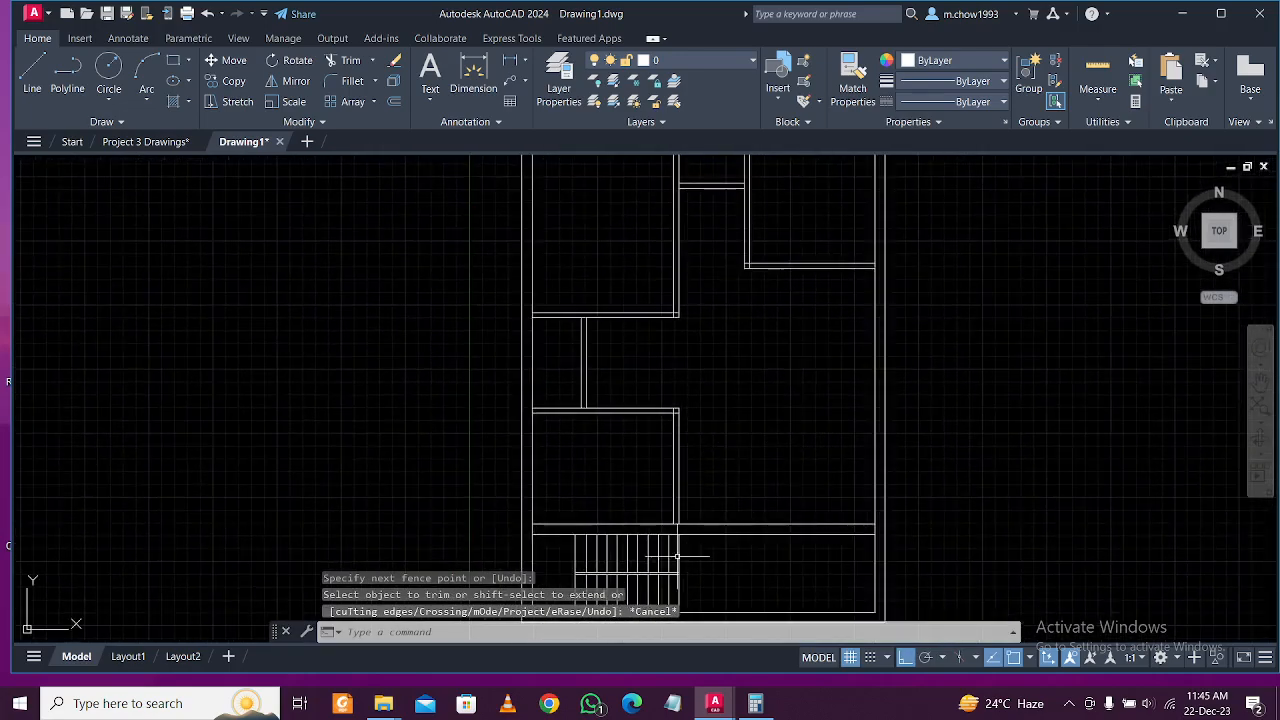
pyautogui.moveTo(688, 565); pyautogui.dragTo(685, 512, button='middle')
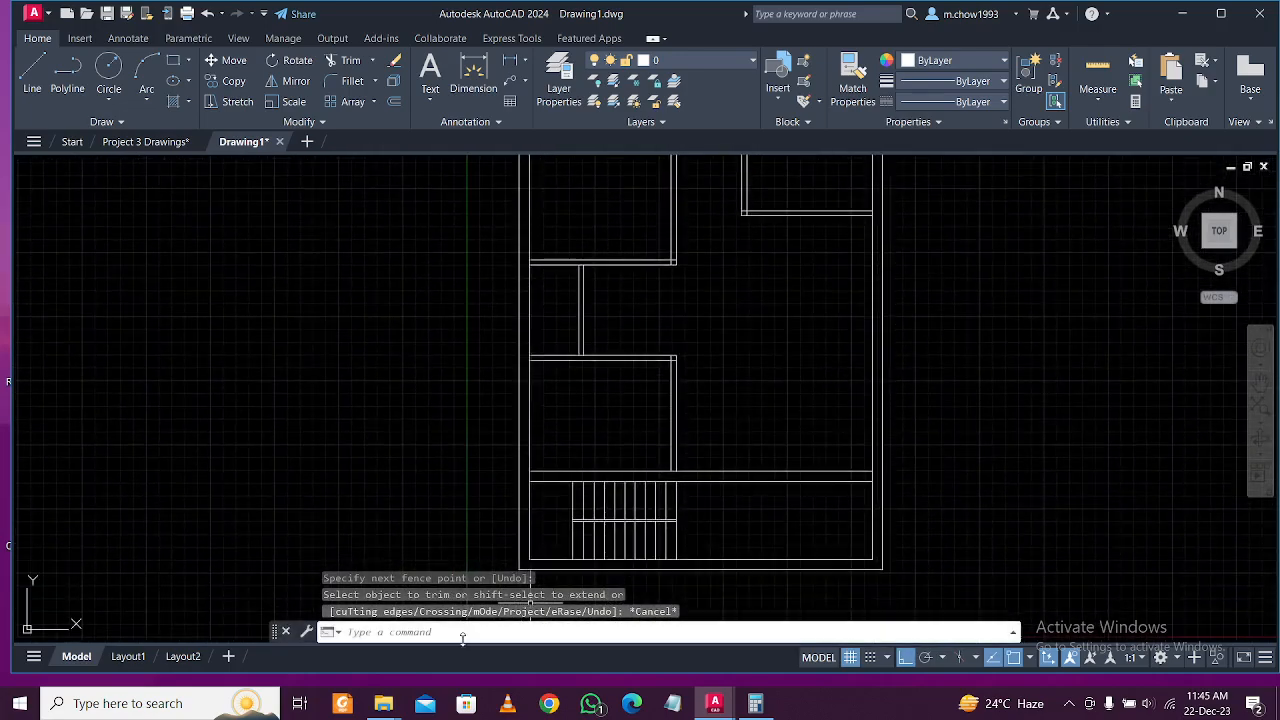
pyautogui.click(125, 145)
# Frame the kitchen, entry and porch area of Drawing1's plan.
pyautogui.scroll(-2, 709, 463)
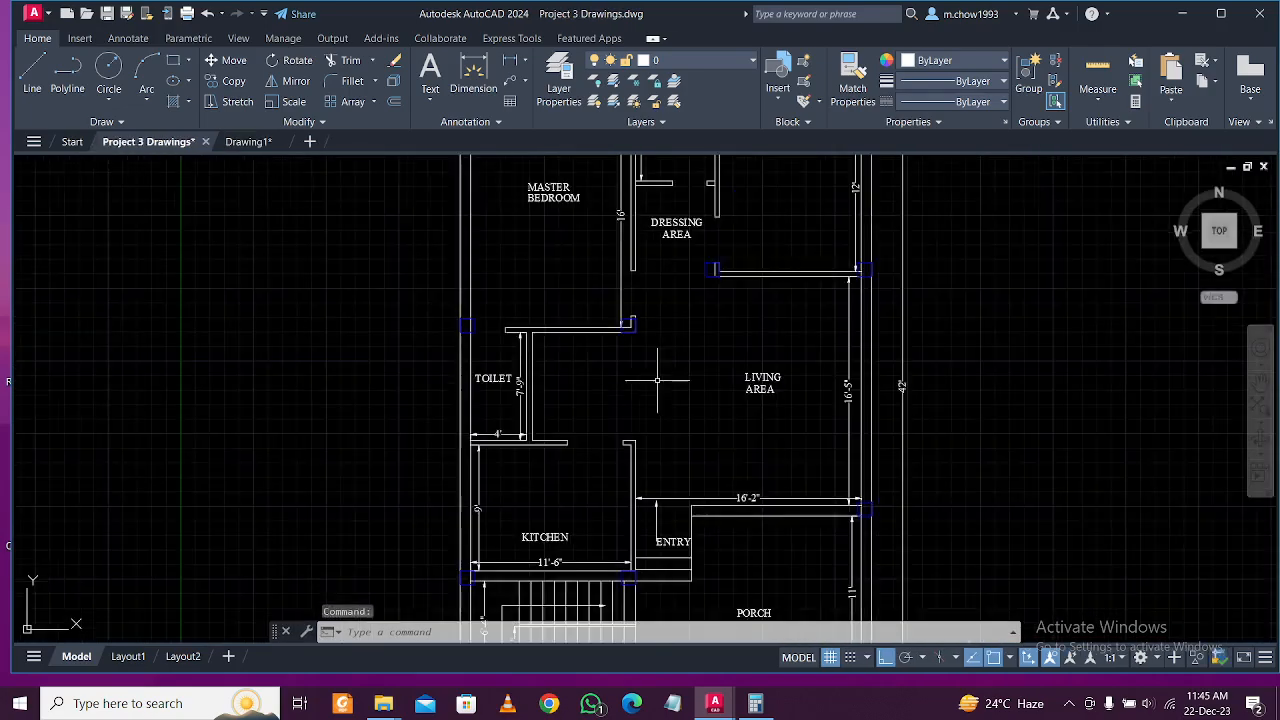
pyautogui.scroll(1, 722, 467)
pyautogui.moveTo(756, 490); pyautogui.dragTo(756, 437, button='middle')
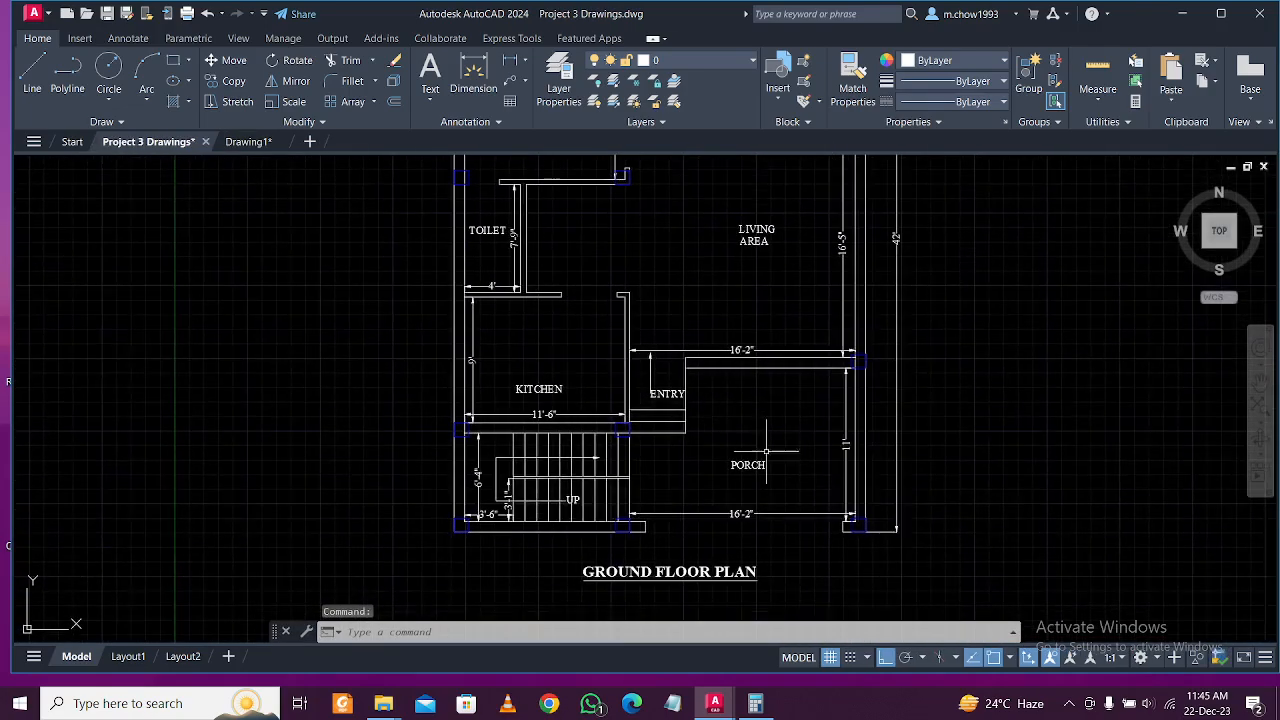
pyautogui.scroll(3, 731, 520)
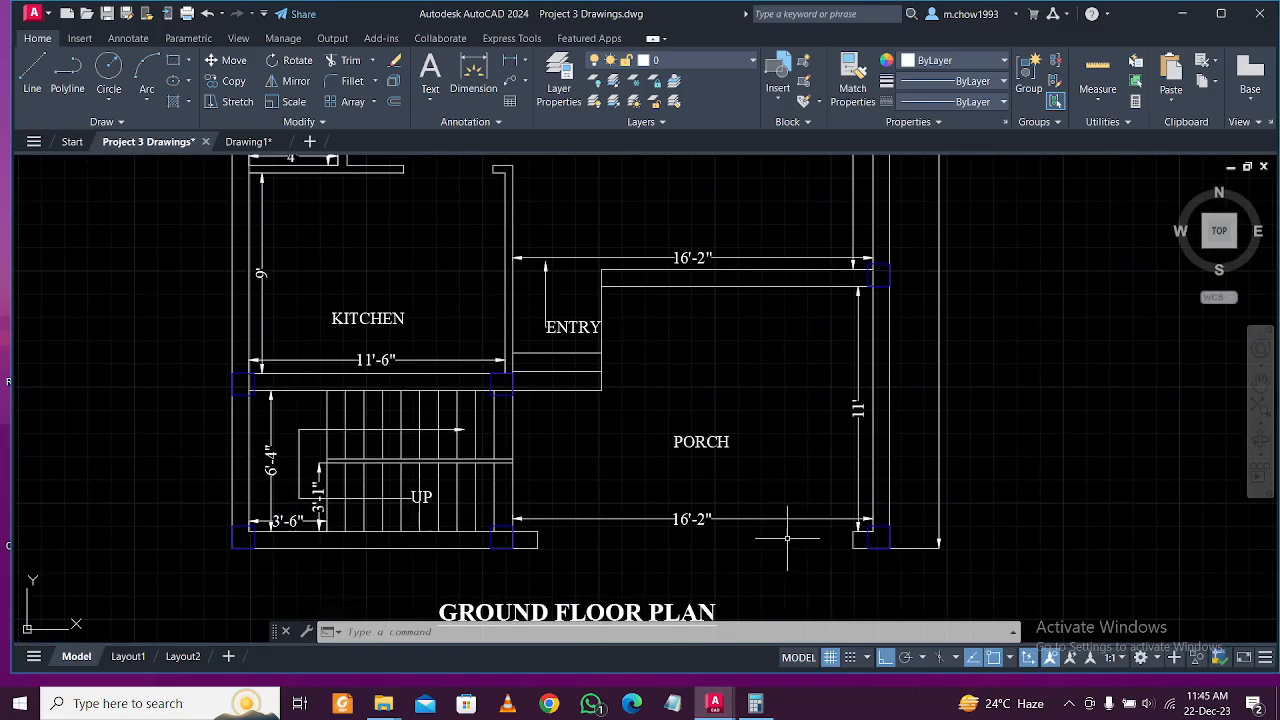
pyautogui.moveTo(792, 441); pyautogui.dragTo(729, 457, button='middle')
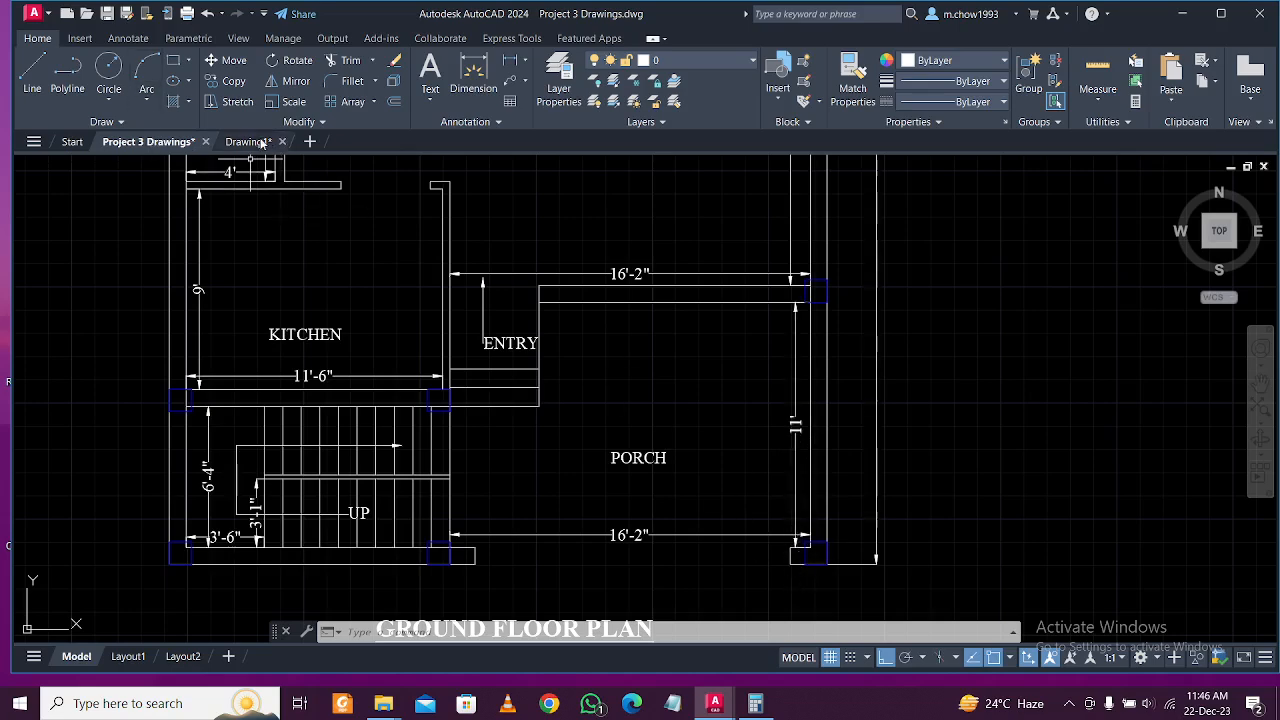
pyautogui.click(248, 142)
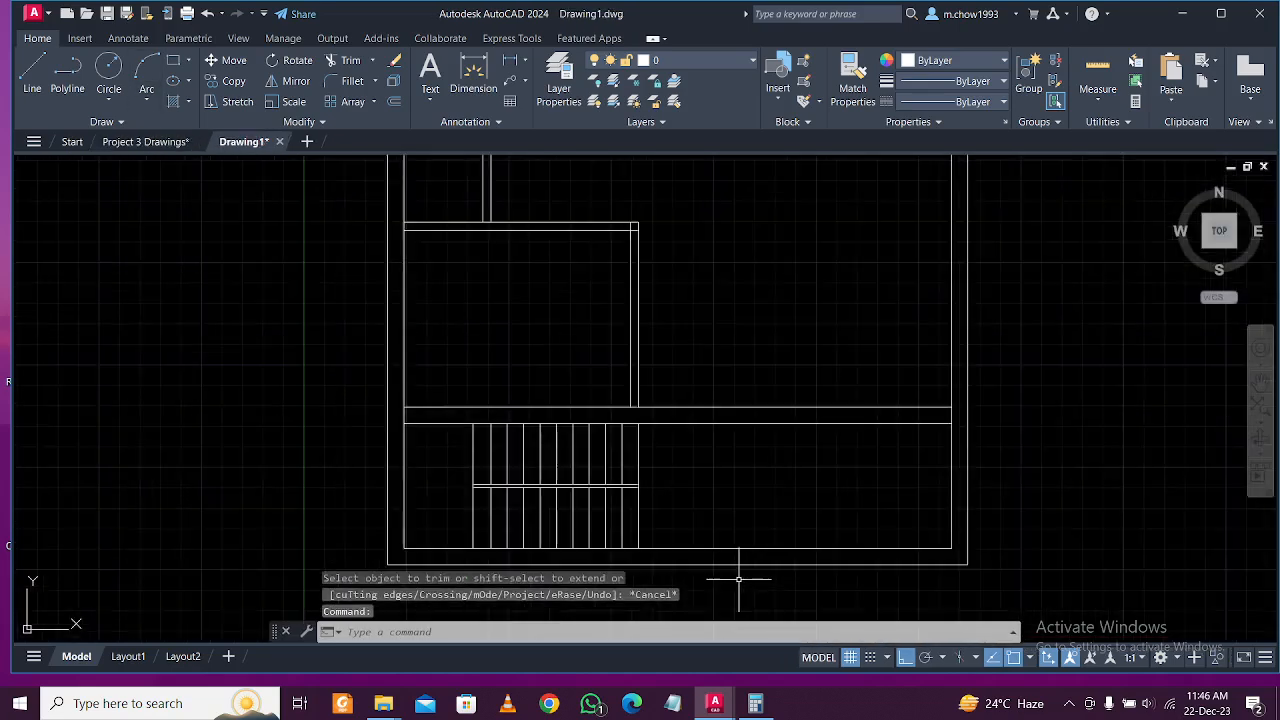
pyautogui.moveTo(753, 487); pyautogui.dragTo(668, 433, button='middle')
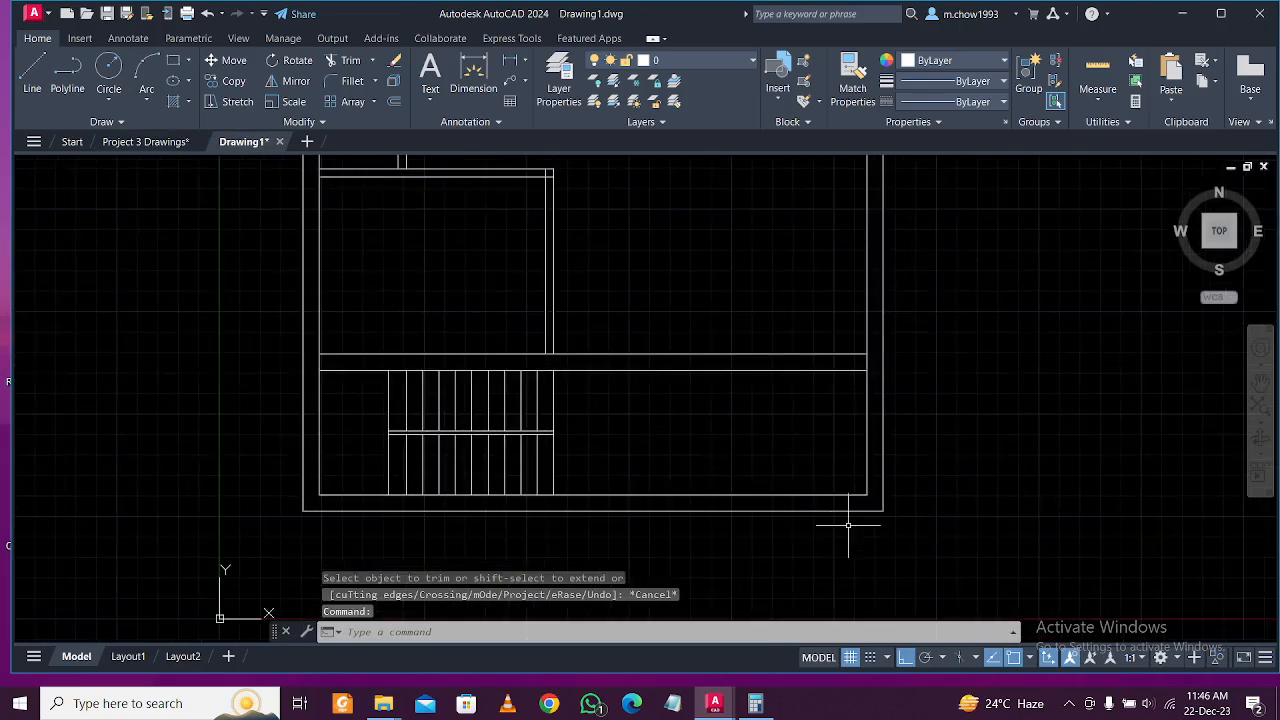
# Draw a short vertical jamb line across the bottom wall.
pyautogui.click(28, 72)
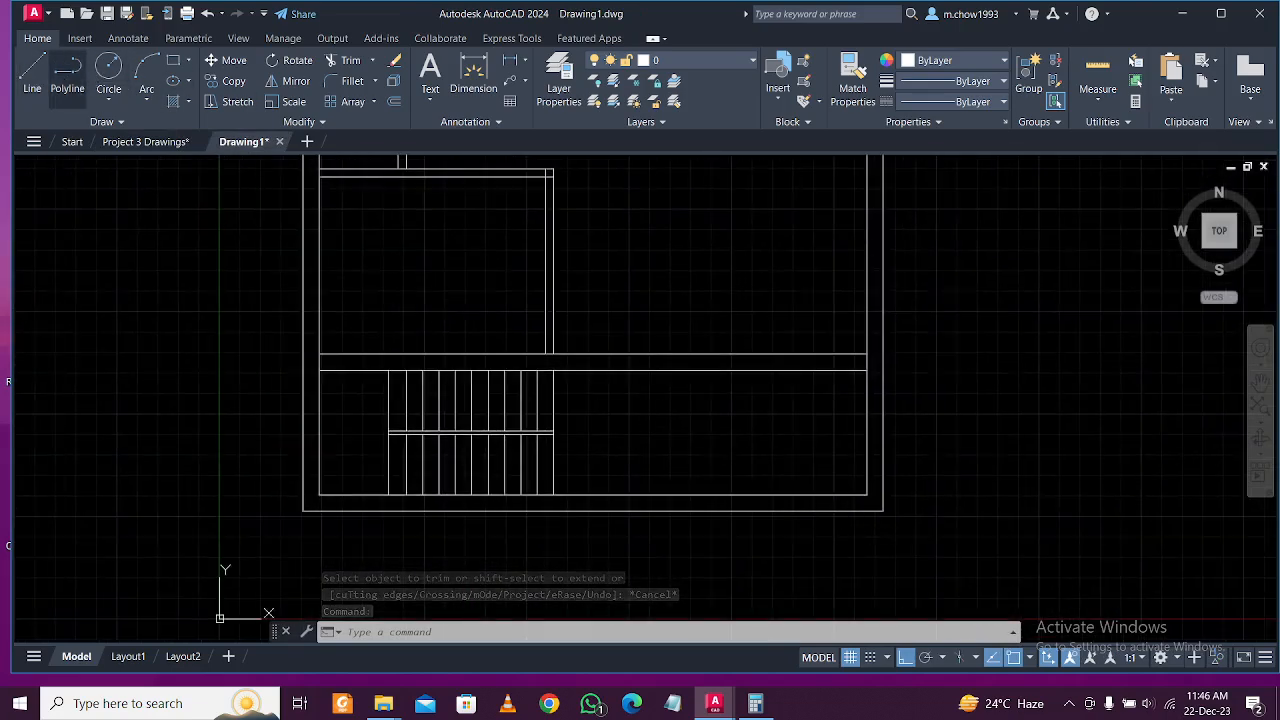
pyautogui.scroll(4, 786, 502)
pyautogui.click(910, 487)
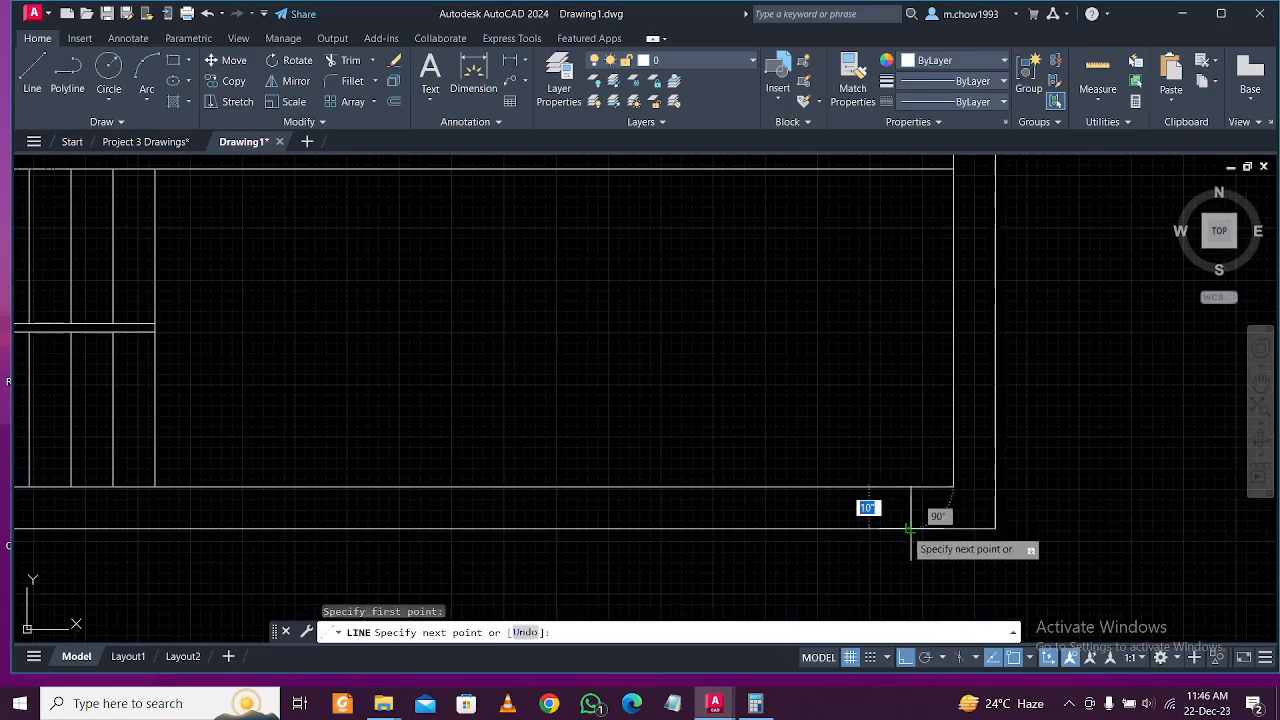
pyautogui.click(909, 522)
pyautogui.press('Escape')
pyautogui.scroll(-3, 870, 511)
pyautogui.scroll(2, 872, 477)
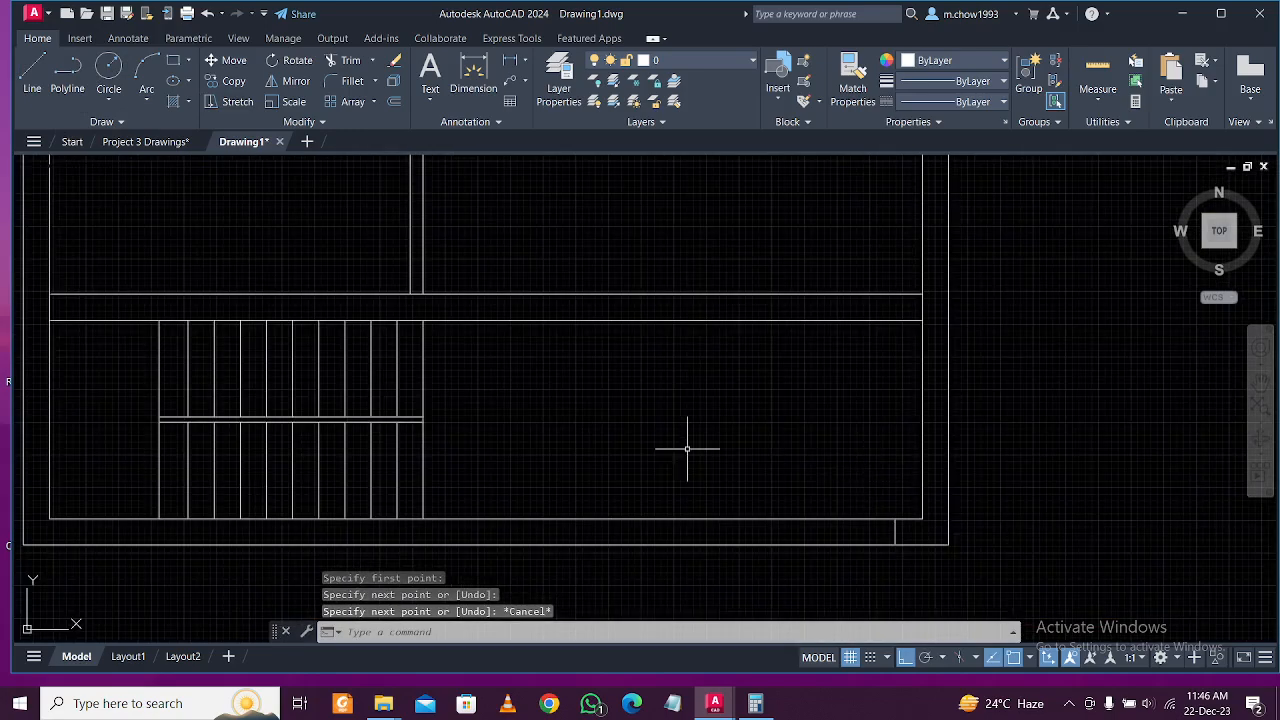
pyautogui.scroll(2, 417, 307)
pyautogui.click(428, 294)
pyautogui.click(428, 292)
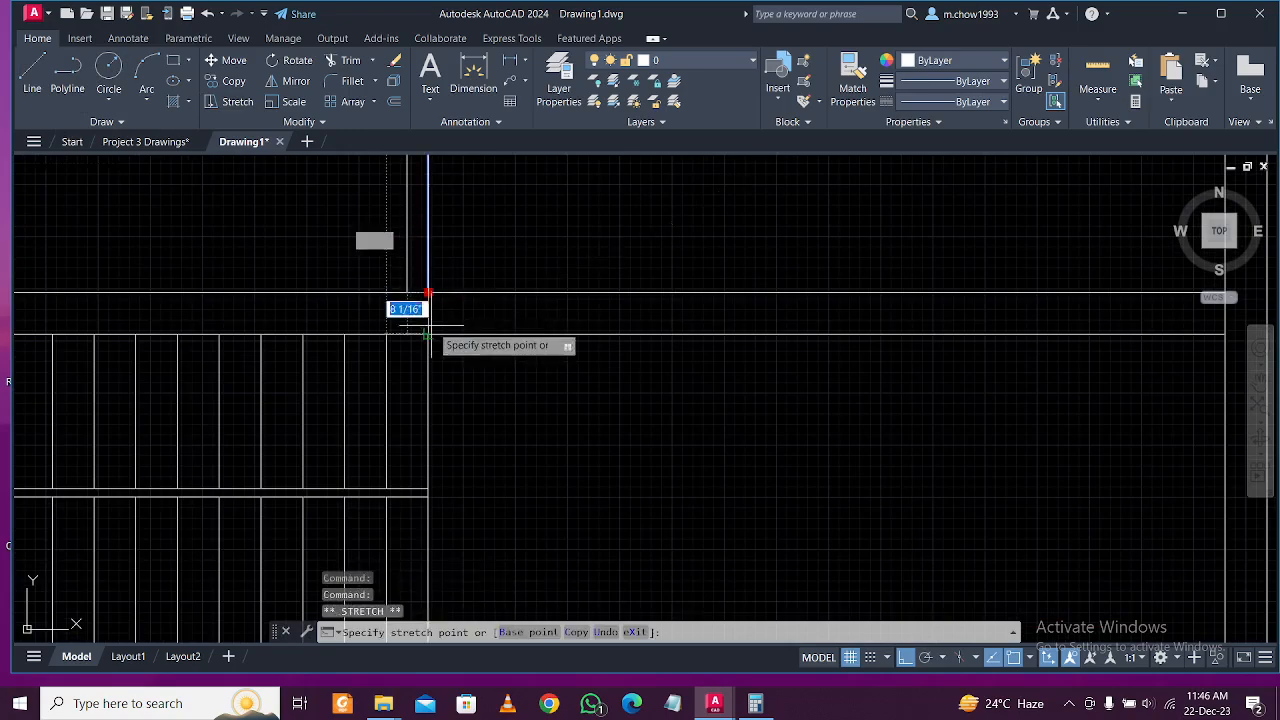
pyautogui.scroll(-3, 523, 414)
pyautogui.press('Escape')
# Trim the bottom wall lines beyond the first jamb.
pyautogui.write('tr')
pyautogui.press('Return')
pyautogui.click(574, 405)
pyautogui.click(609, 293)
pyautogui.press('Escape')
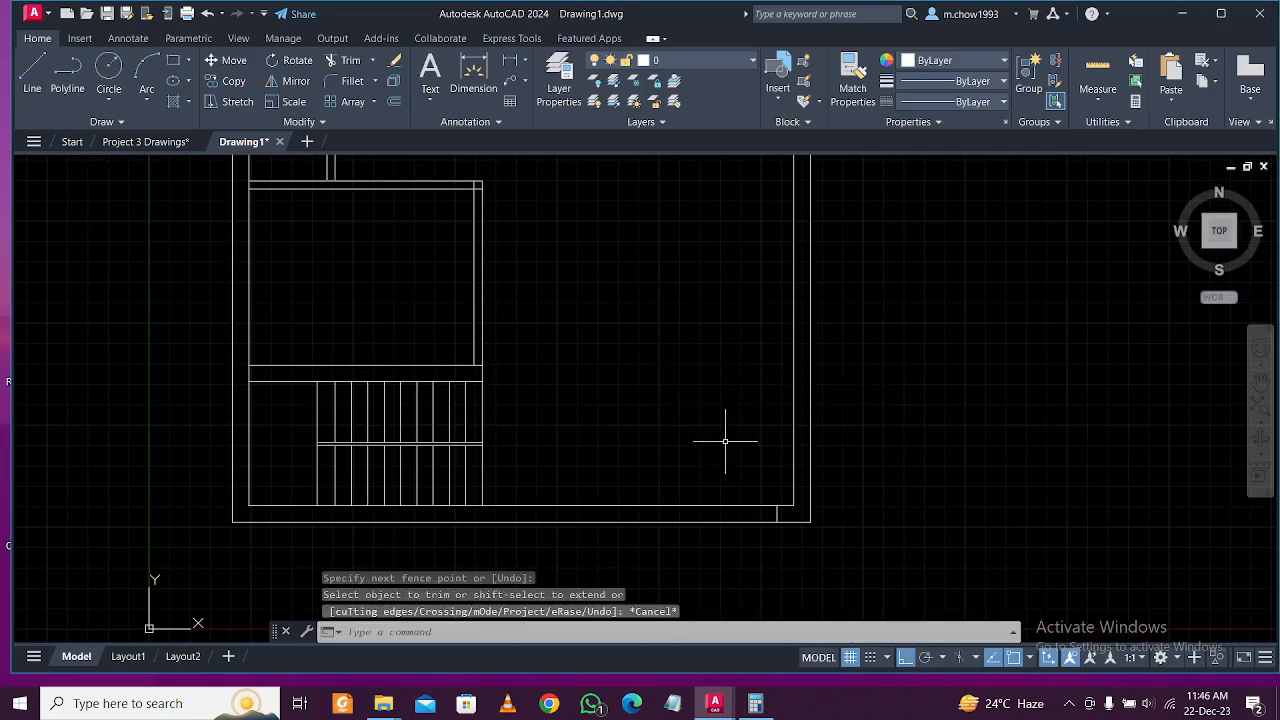
# Draw the second jamb line and cut the bottom wall away between the jambs.
pyautogui.scroll(2, 466, 527)
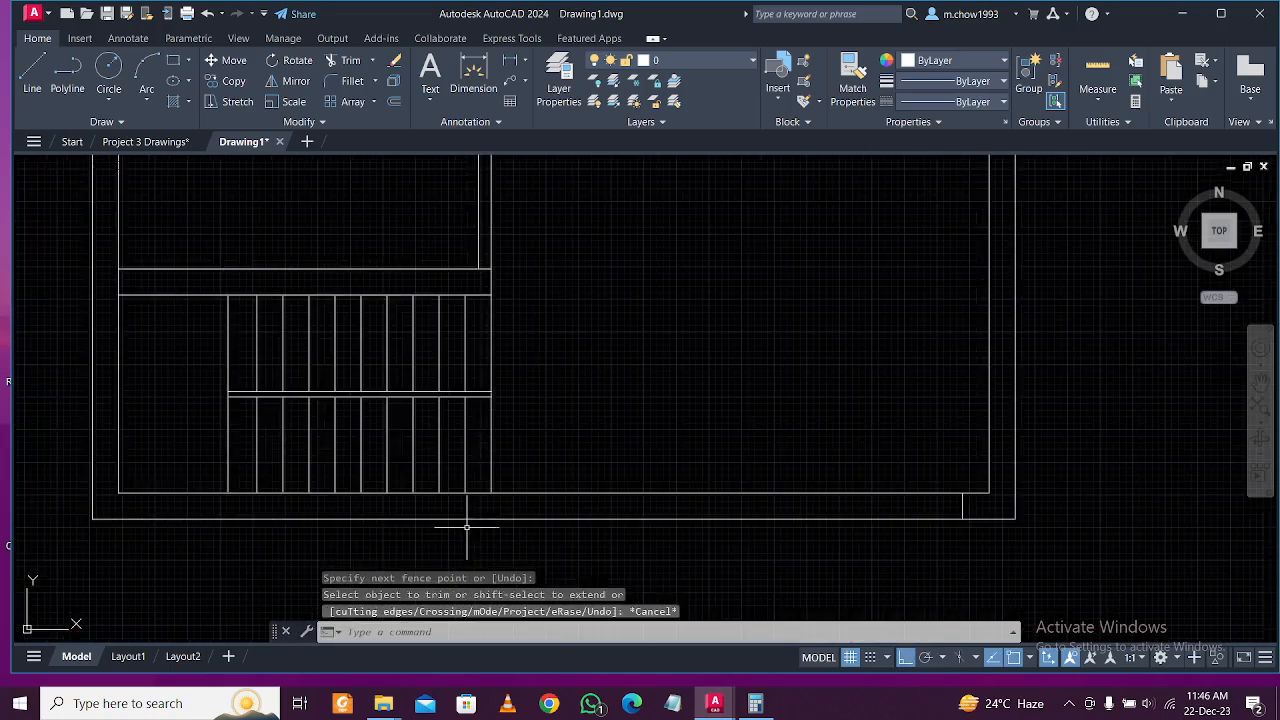
pyautogui.click(32, 75)
pyautogui.click(522, 492)
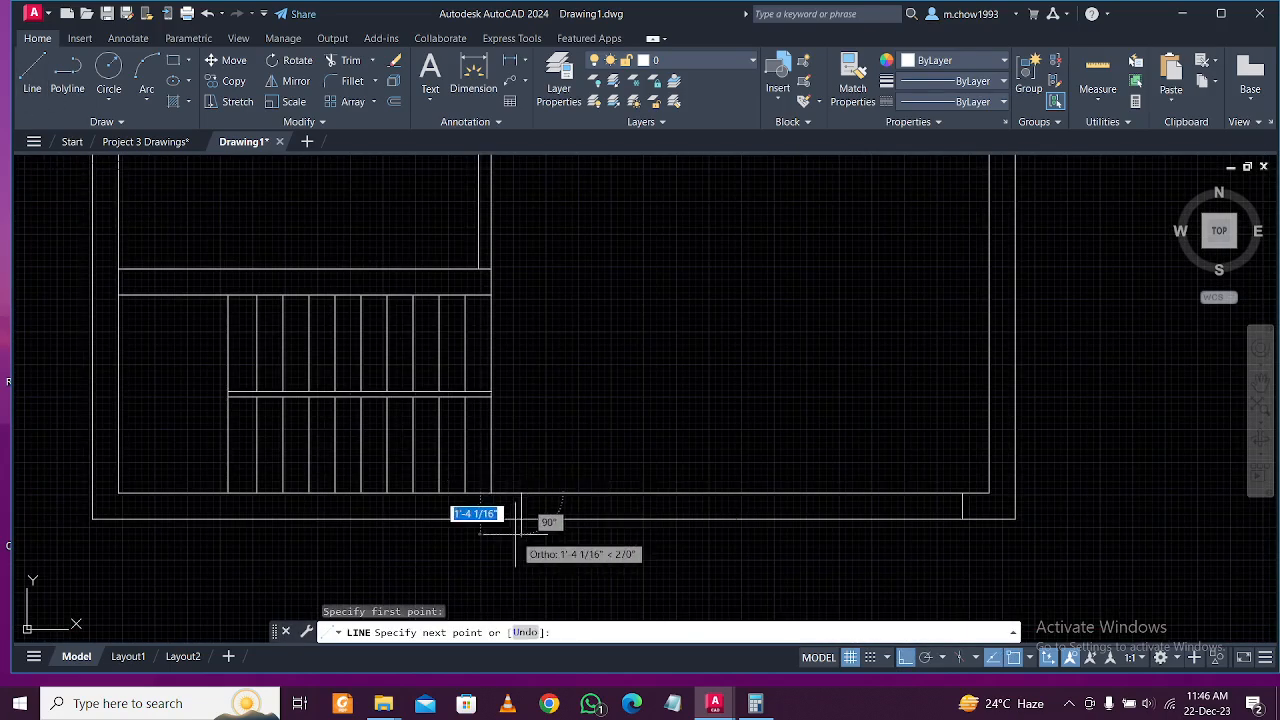
pyautogui.click(521, 518)
pyautogui.press('Escape')
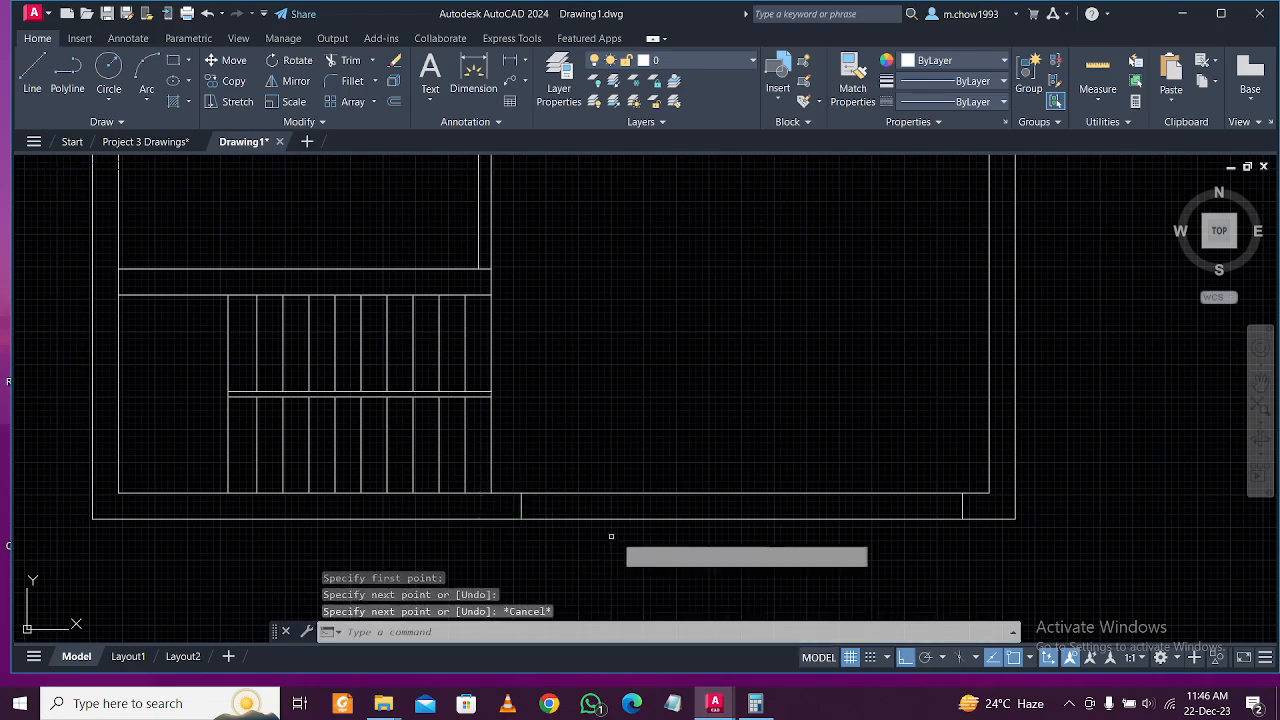
pyautogui.write('tr')
pyautogui.press('Return')
pyautogui.click(617, 537)
pyautogui.click(723, 372)
pyautogui.press('Escape')
pyautogui.scroll(-4, 698, 445)
pyautogui.moveTo(716, 437)
pyautogui.mouseDown(button='middle')
pyautogui.moveTo(712, 458)
pyautogui.moveTo(686, 434)
pyautogui.mouseUp(button='middle')
pyautogui.scroll(2, 713, 461)
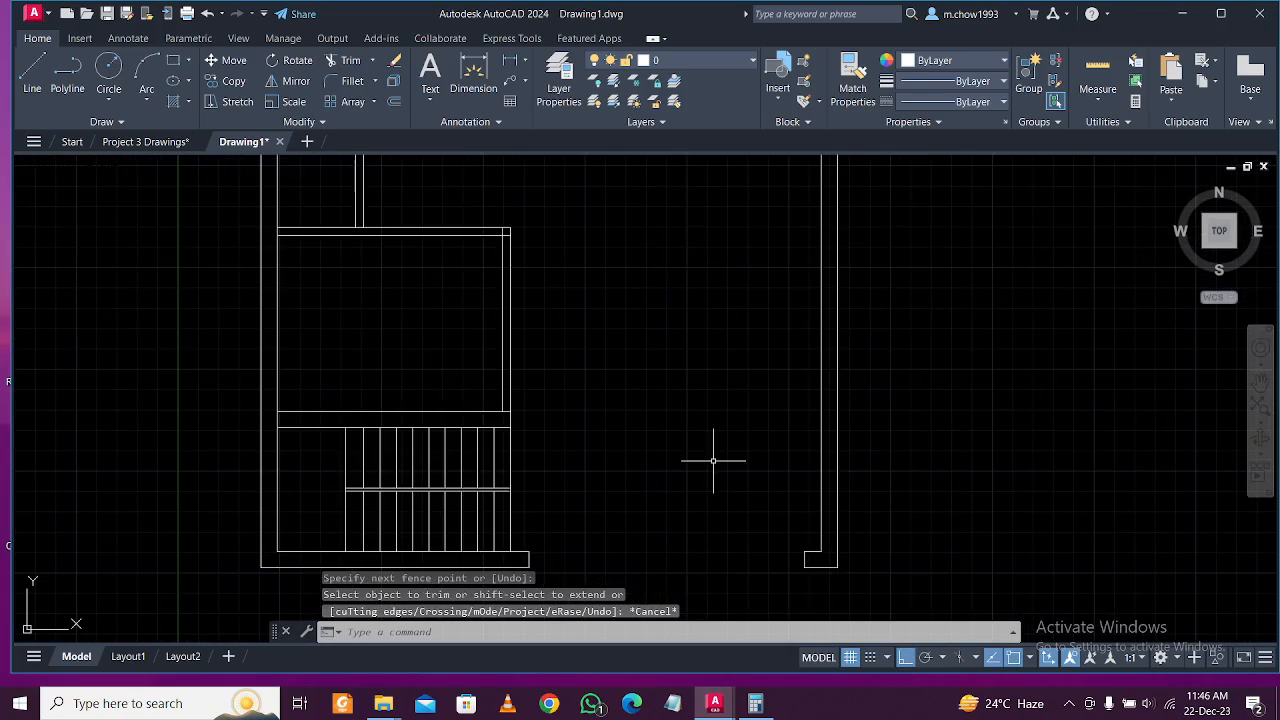
# Offset the right jamb's wall segment 11' up into the plan for the entry wall.
pyautogui.write('o')
pyautogui.press('Return')
pyautogui.write("11'")
pyautogui.press('Return')
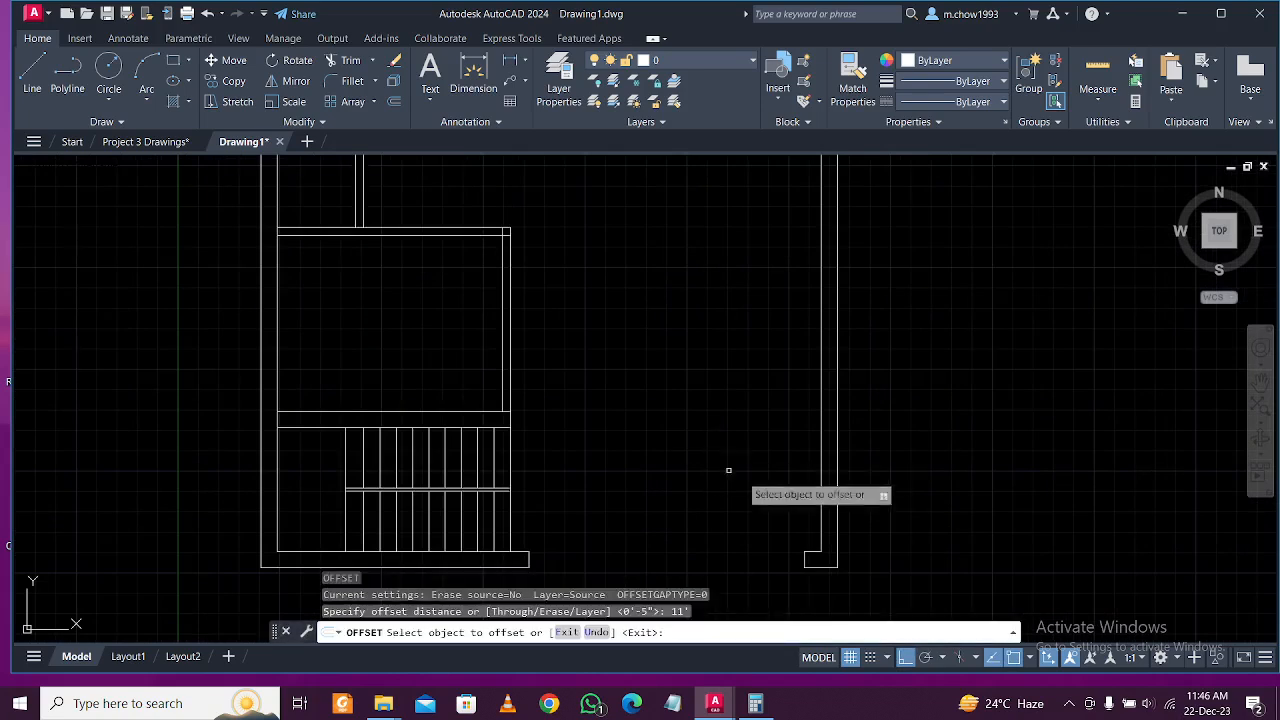
pyautogui.click(815, 551)
pyautogui.click(751, 380)
pyautogui.press('Escape')
# Extend the new entry wall line to the kitchen block's right wall.
pyautogui.moveTo(751, 380); pyautogui.dragTo(728, 438, button='middle')
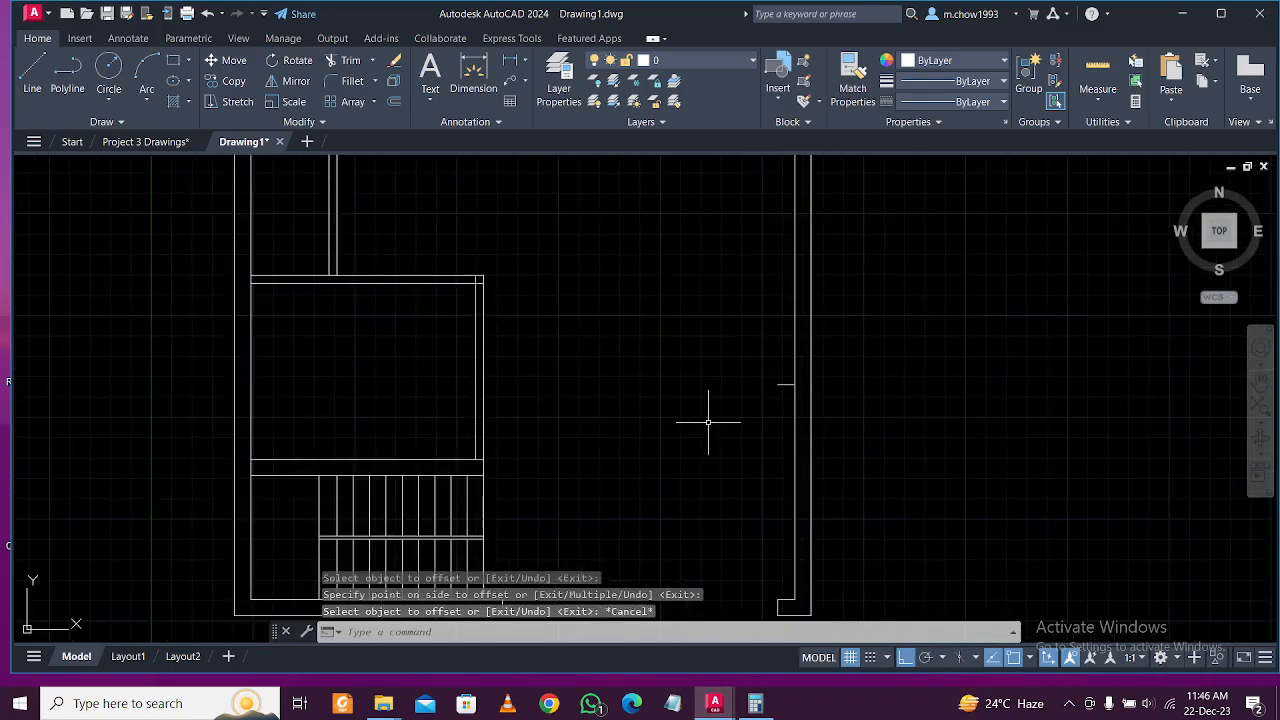
pyautogui.click(482, 376)
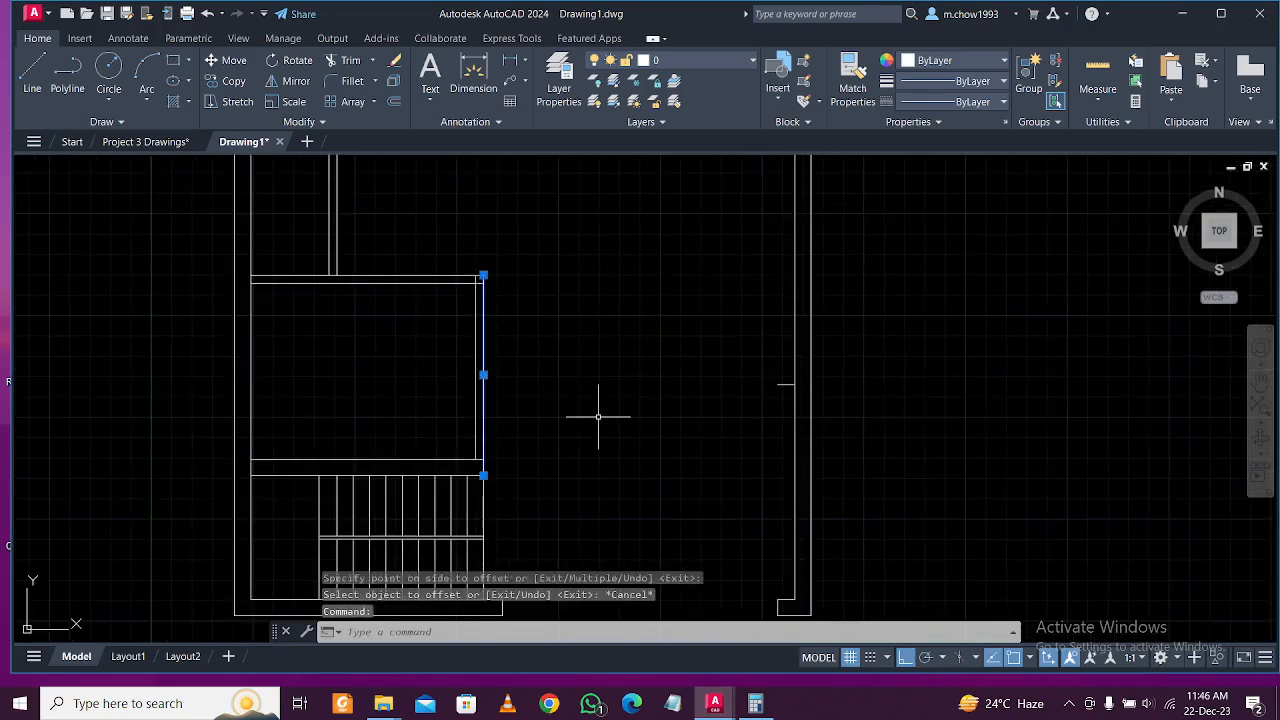
pyautogui.press('Return')
pyautogui.click(791, 410)
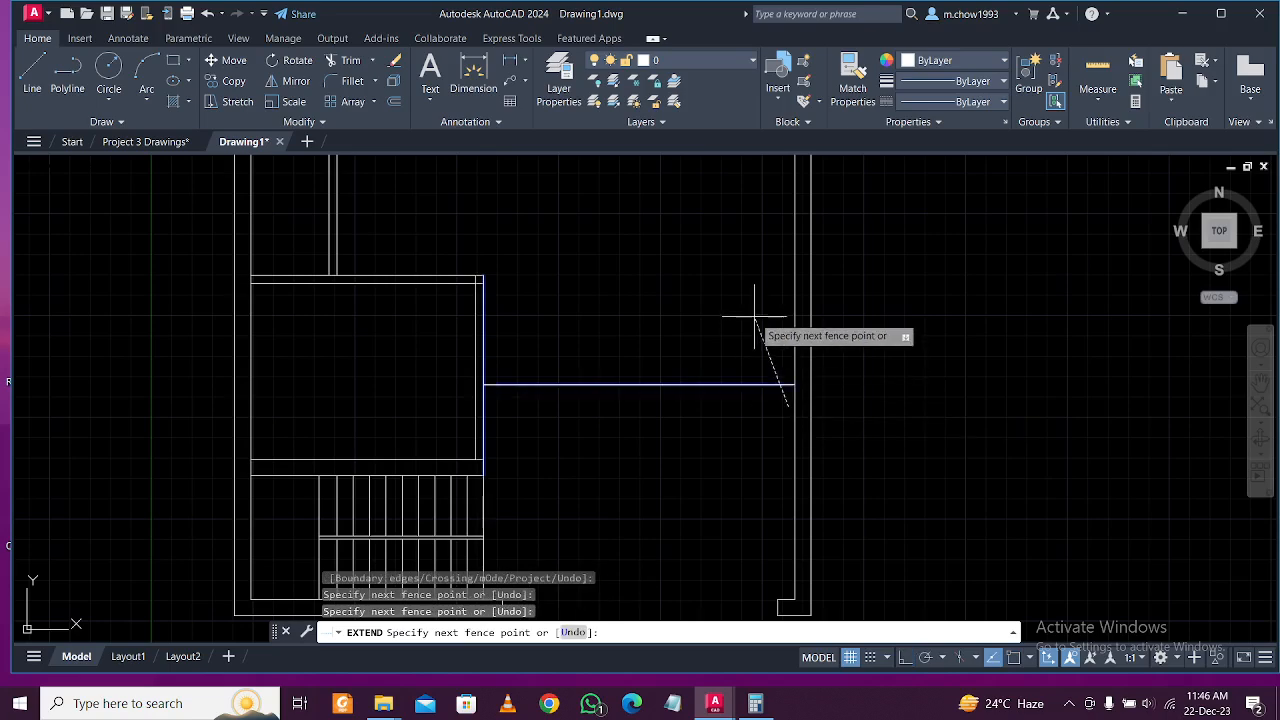
pyautogui.press('Return')
pyautogui.press('Escape')
# Offset the entry wall line 10" upward to form its second face.
pyautogui.write('o')
pyautogui.press('Return')
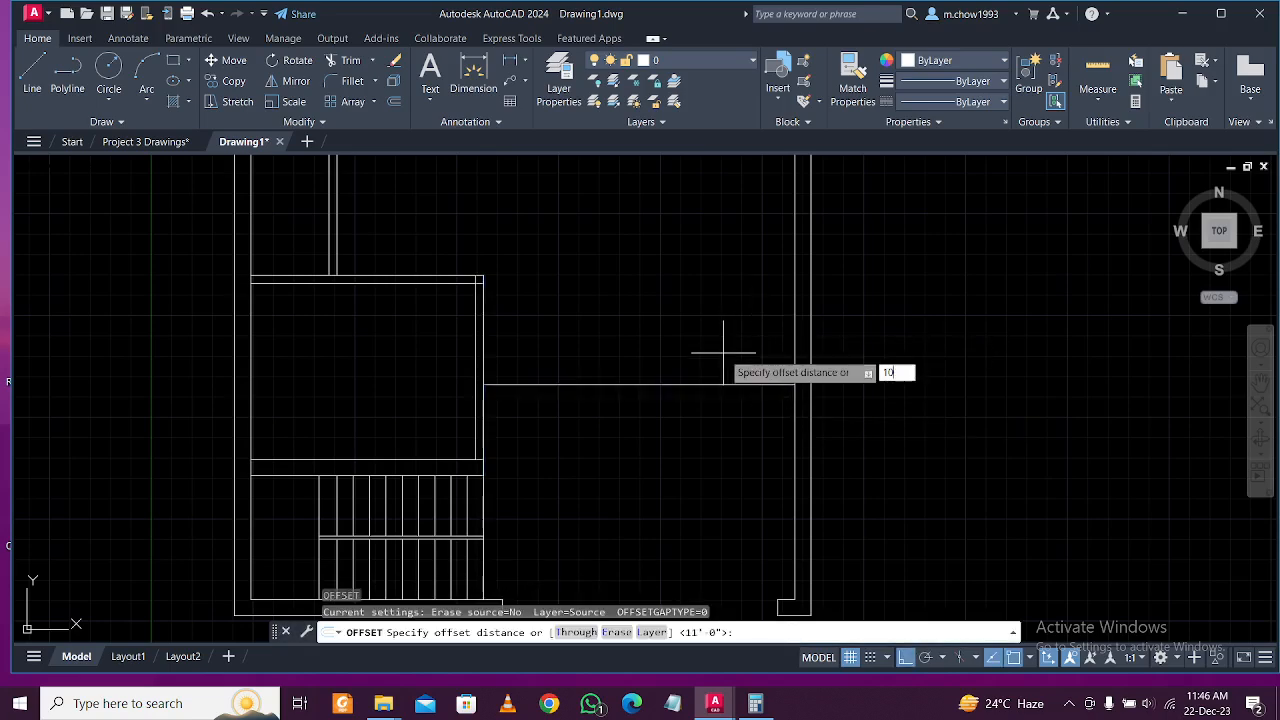
pyautogui.press('Return')
pyautogui.click(714, 384)
pyautogui.click(713, 320)
pyautogui.press('Escape')
pyautogui.scroll(-3, 620, 380)
pyautogui.scroll(2, 605, 410)
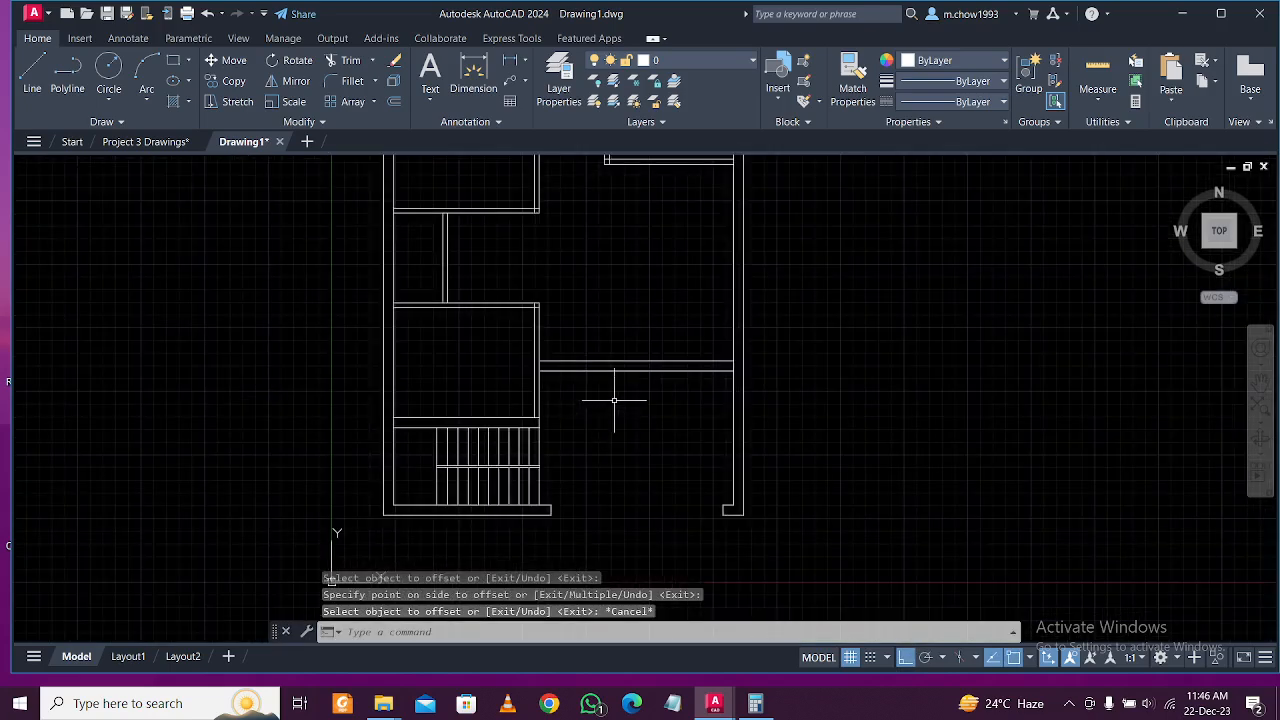
pyautogui.scroll(2, 649, 403)
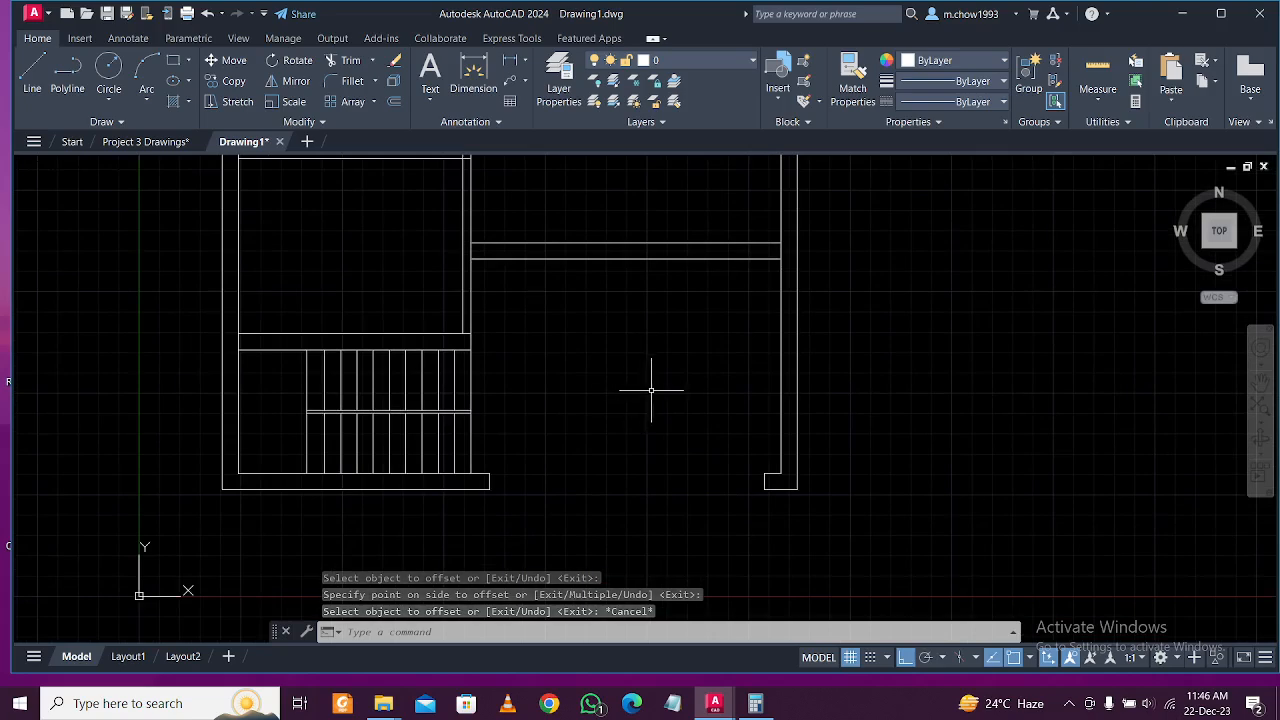
# Offset the vertical wall line 3'6 to the right beside the stair block.
pyautogui.click(143, 146)
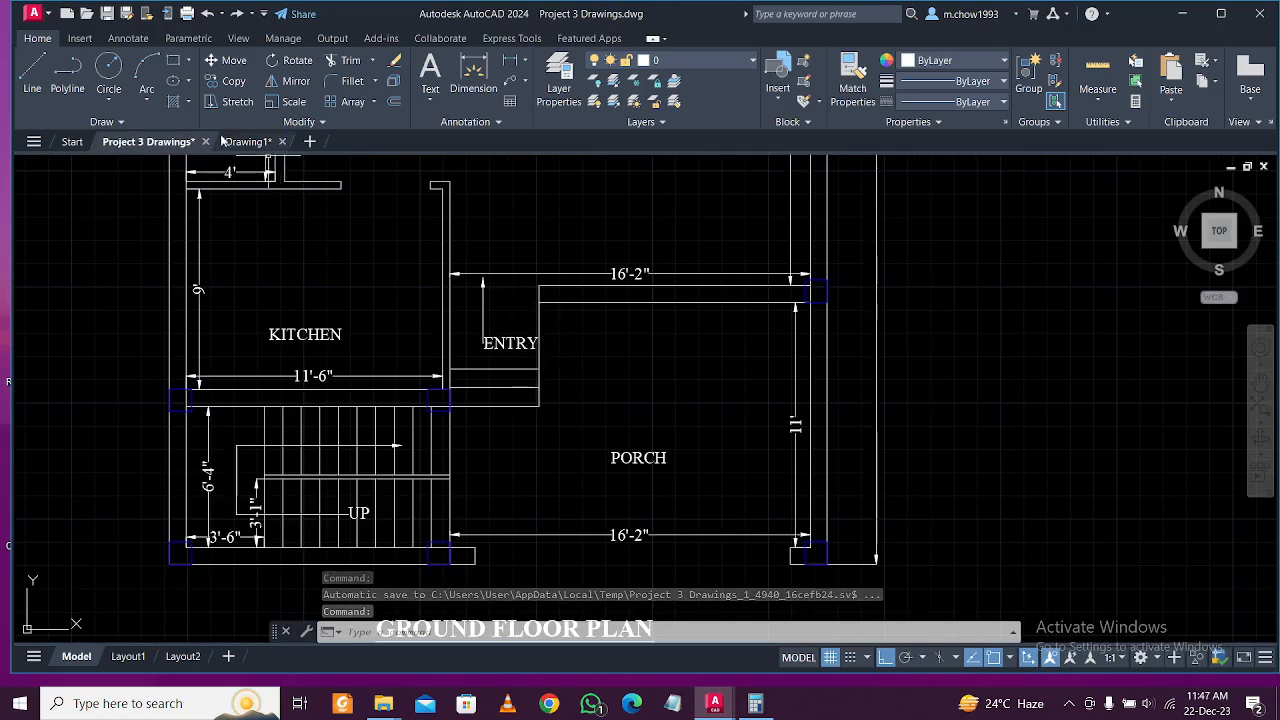
pyautogui.moveTo(250, 147)
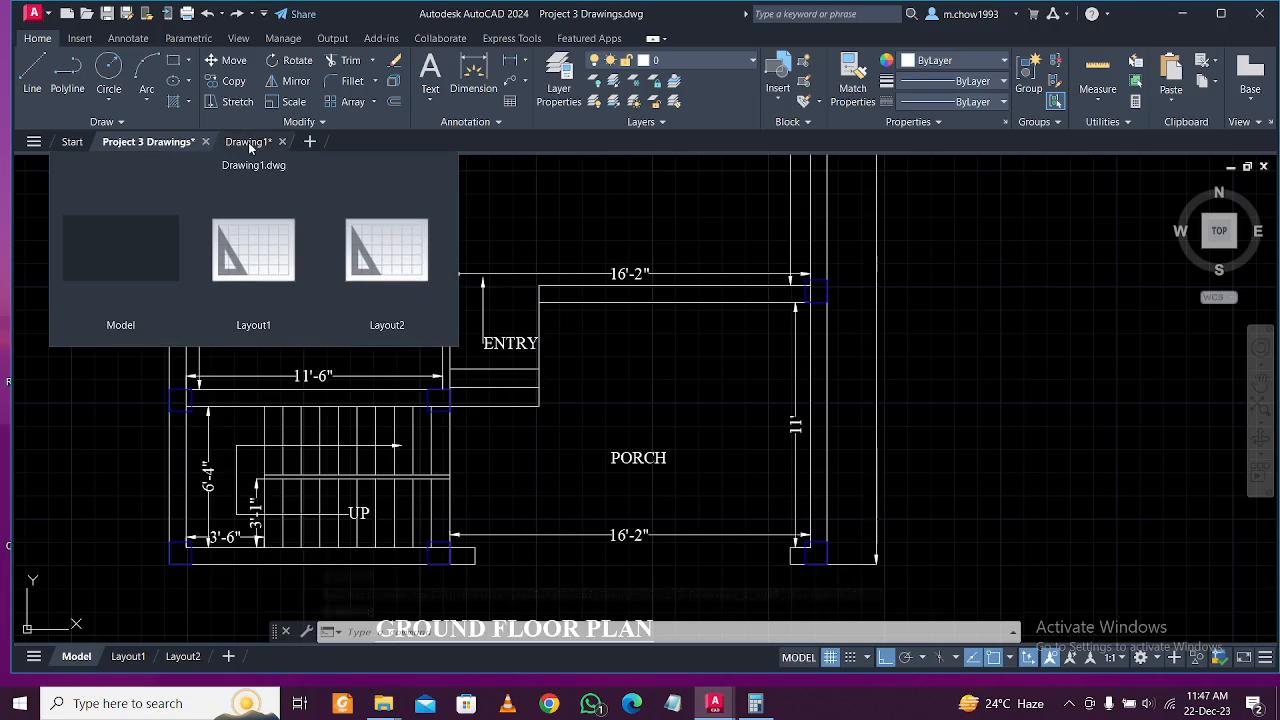
pyautogui.click(248, 142)
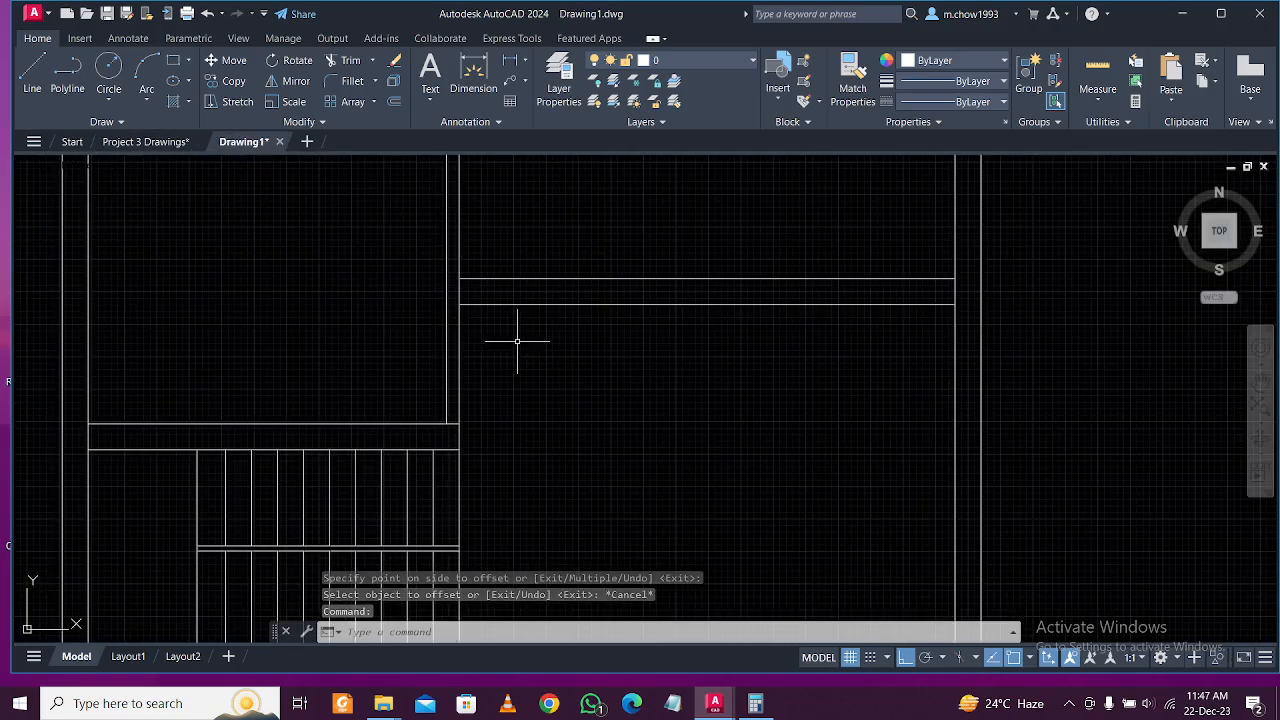
pyautogui.write('o')
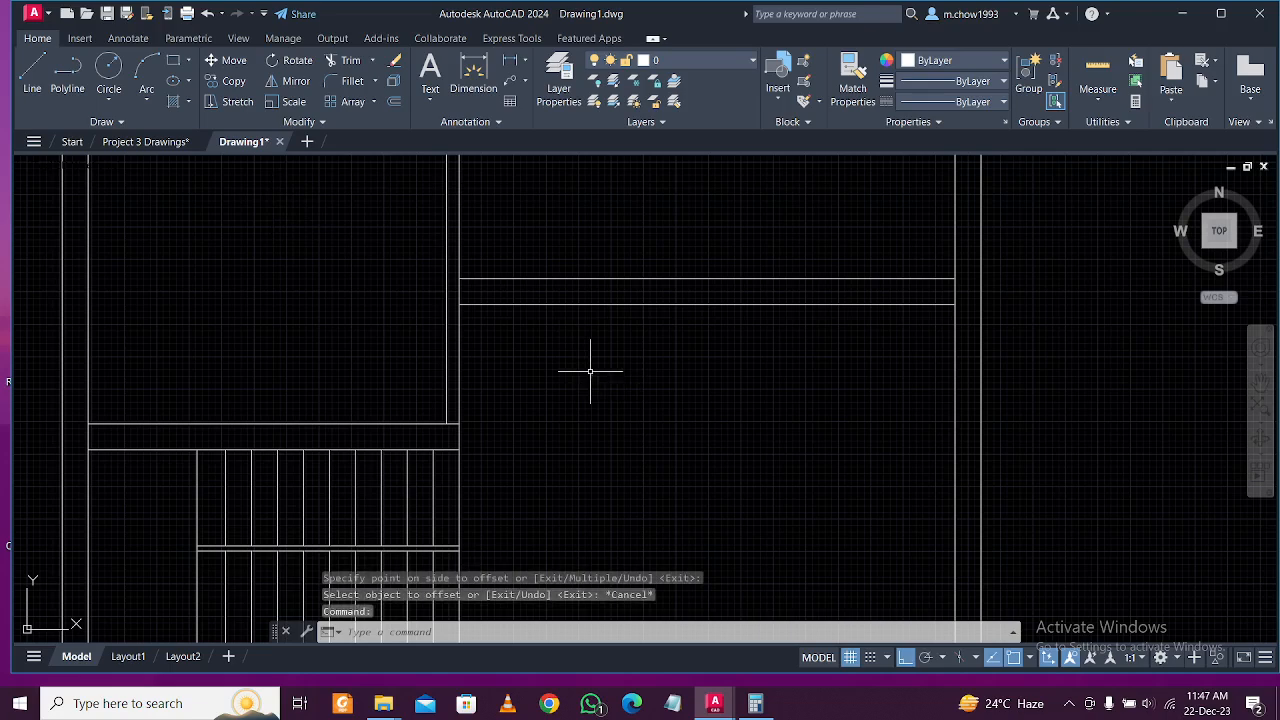
pyautogui.press('Return')
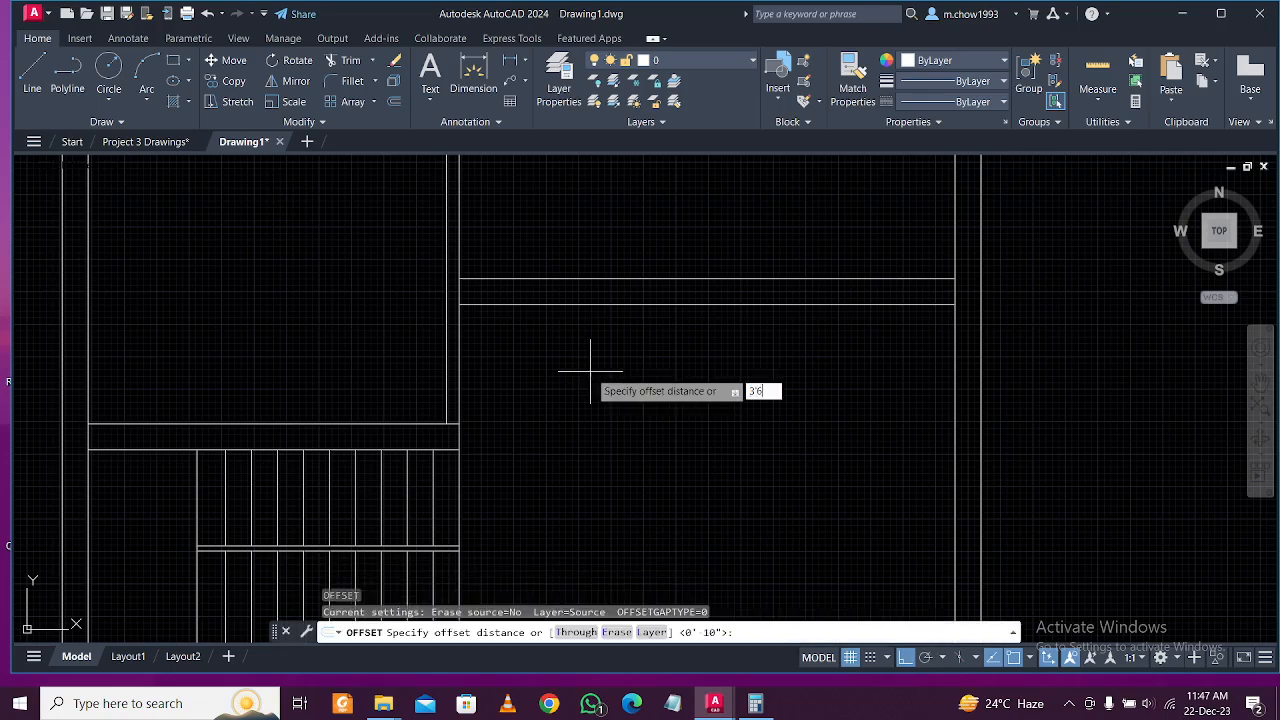
pyautogui.press('Return')
pyautogui.click(456, 353)
pyautogui.click(705, 363)
pyautogui.press('Escape')
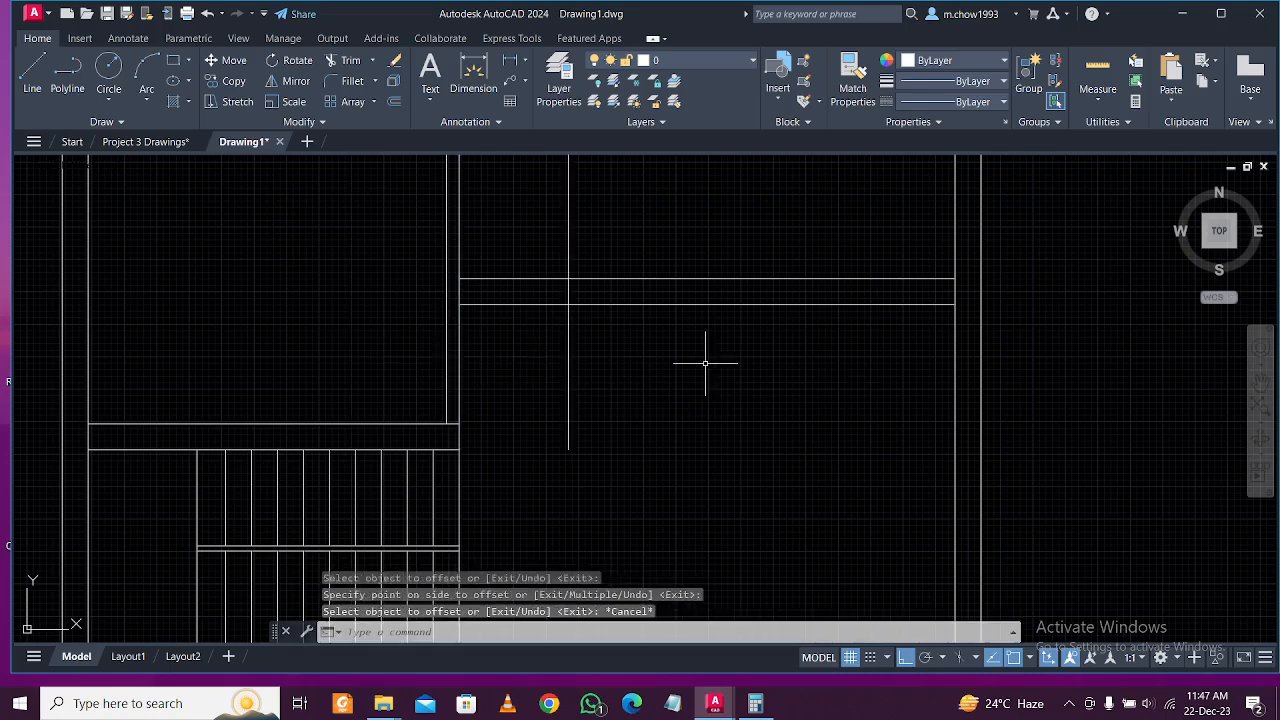
# Extend the horizontal wall line to the new vertical line.
pyautogui.click(580, 418)
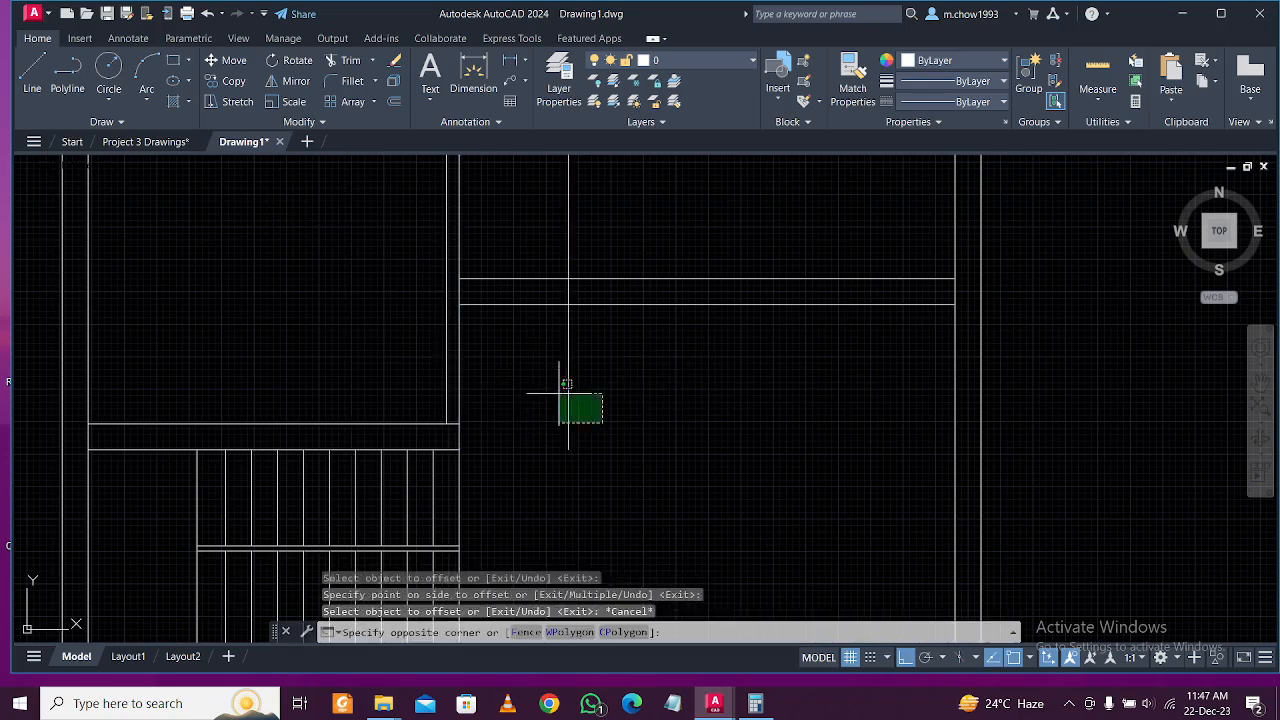
pyautogui.click(568, 388)
pyautogui.write('ex')
pyautogui.press('Return')
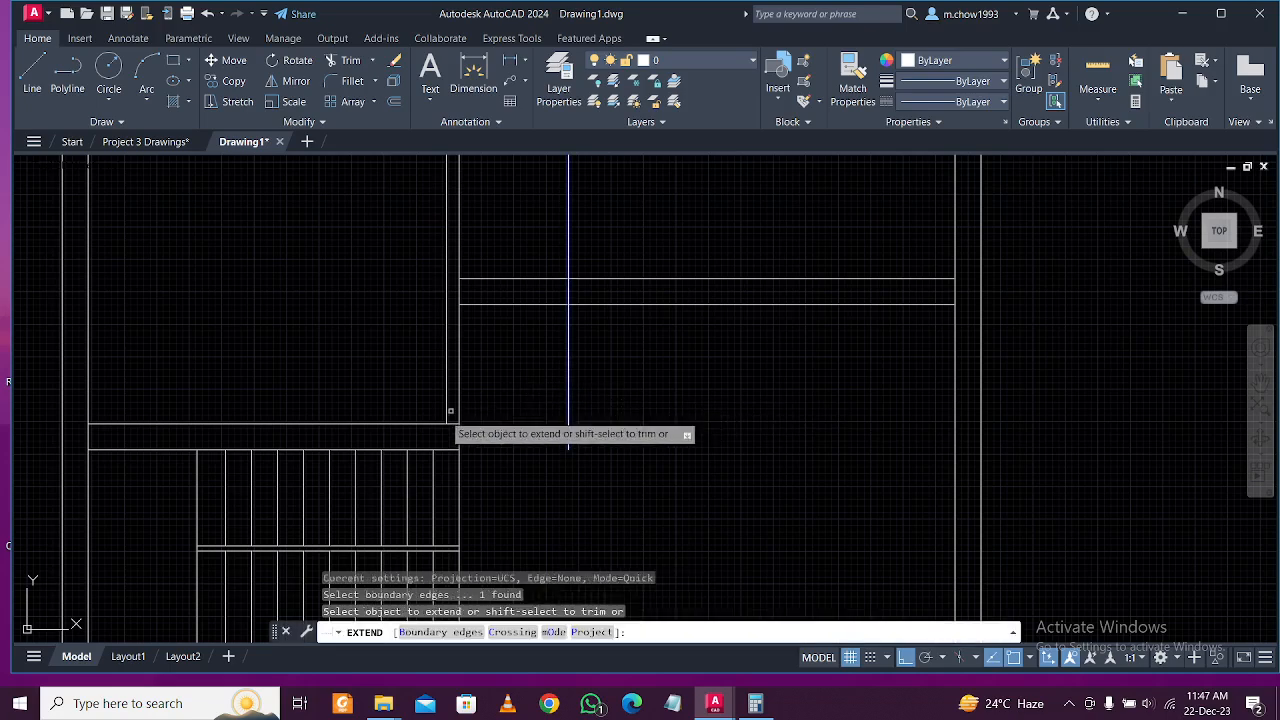
pyautogui.click(430, 436)
pyautogui.click(444, 457)
pyautogui.press('Return')
pyautogui.press('Escape')
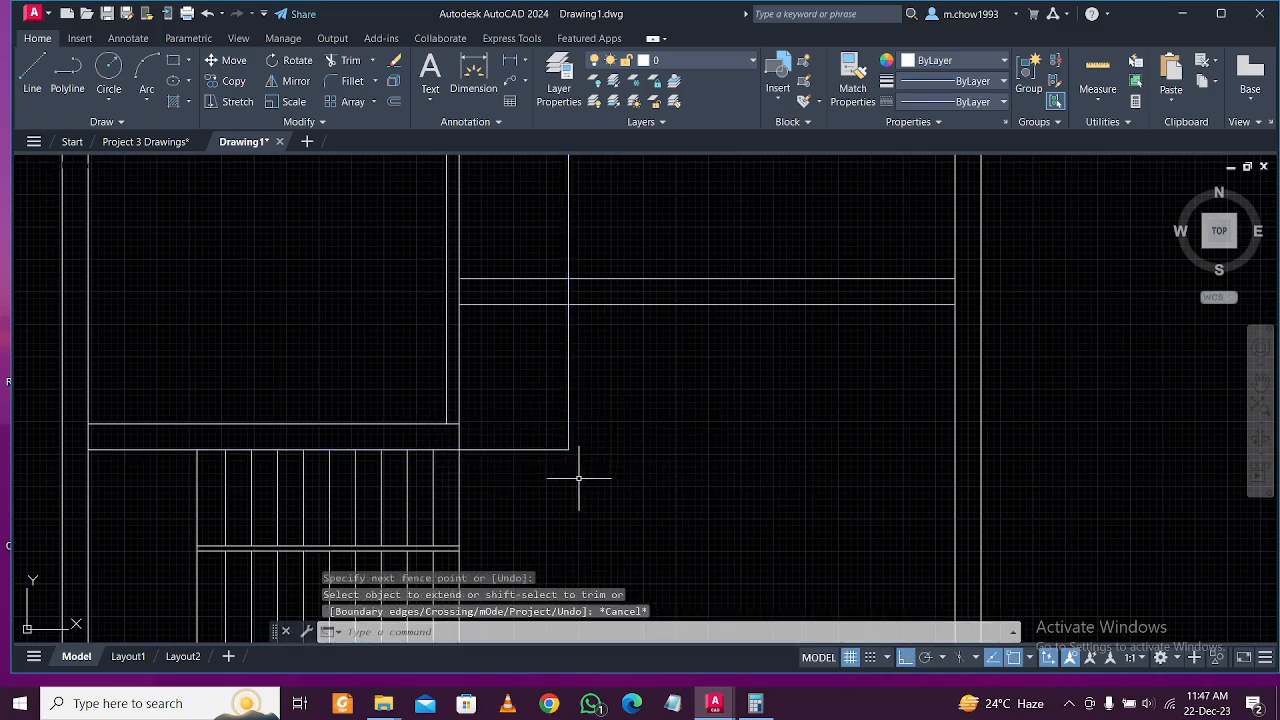
# Offset the horizontal wall line 10" upward.
pyautogui.write('o')
pyautogui.press('Return')
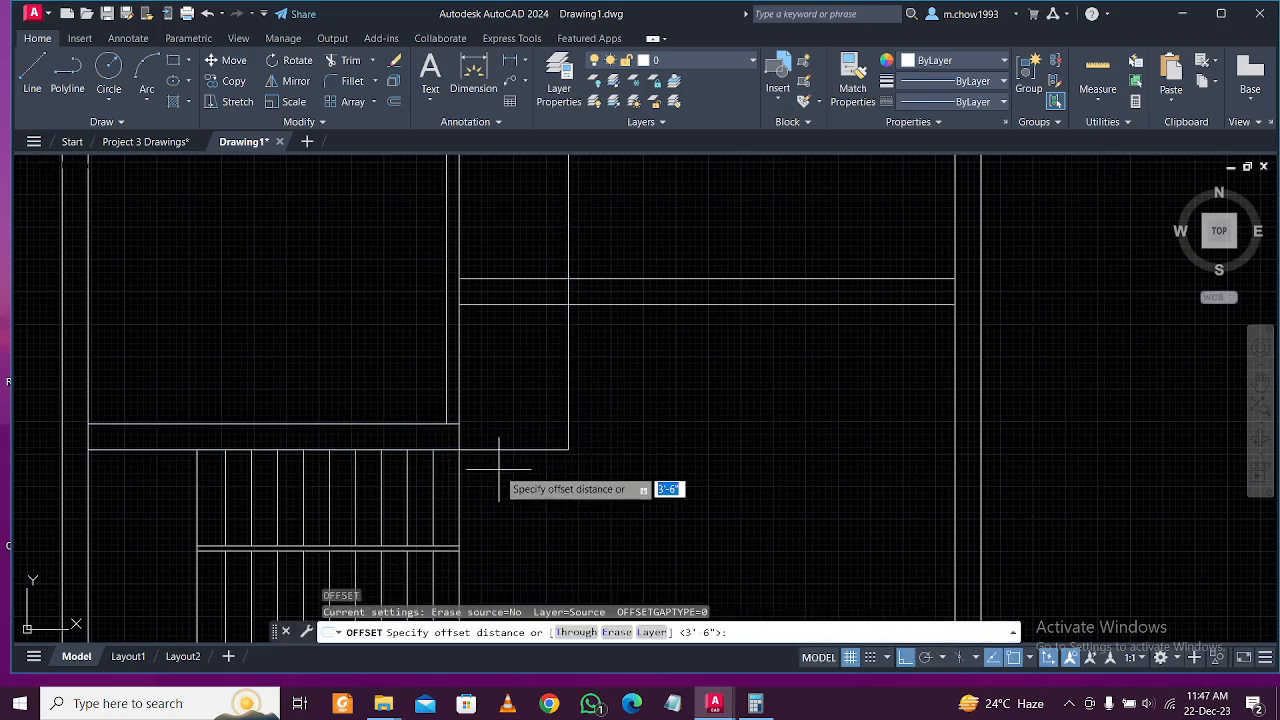
pyautogui.press('Return')
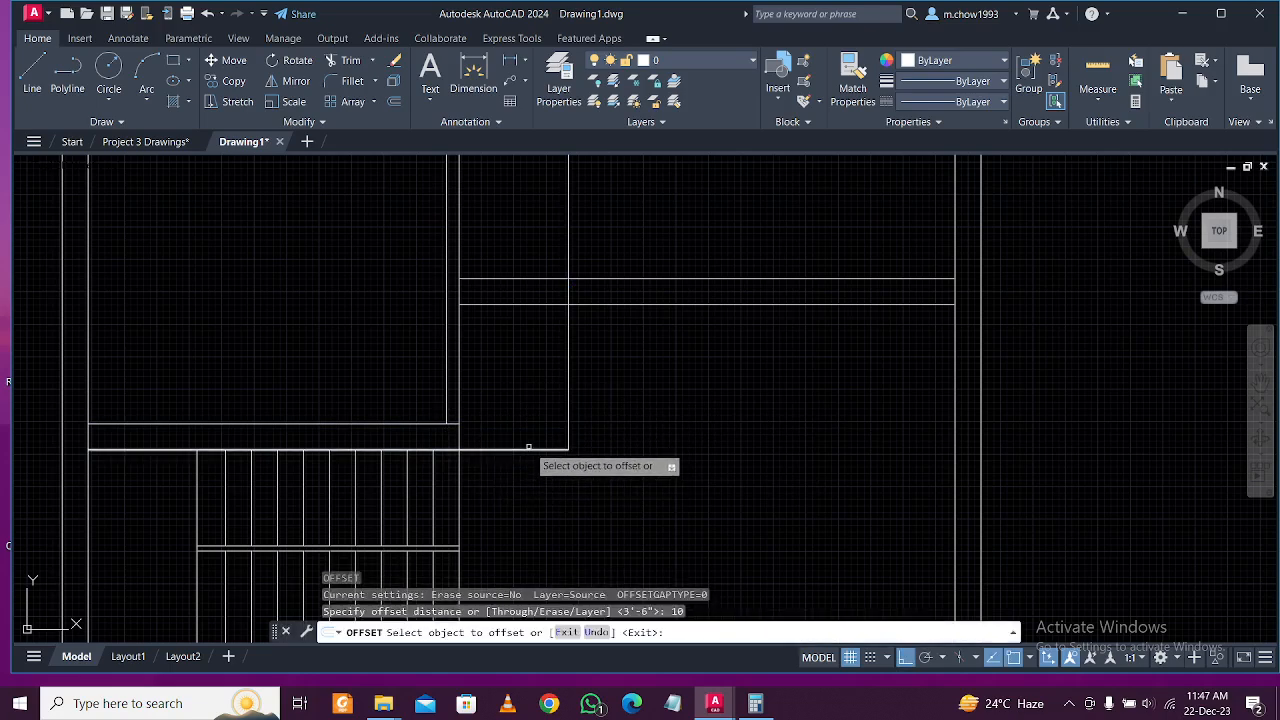
pyautogui.click(526, 449)
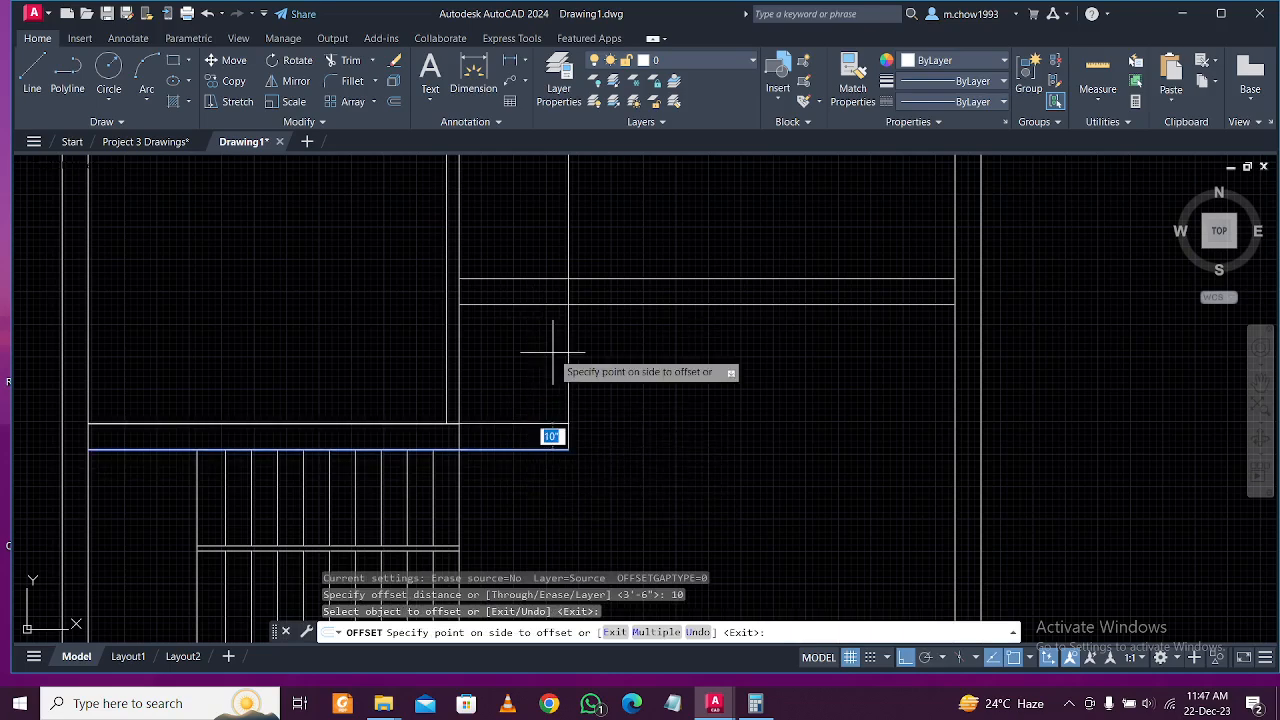
pyautogui.press('Escape')
pyautogui.moveTo(530, 434); pyautogui.dragTo(447, 412)
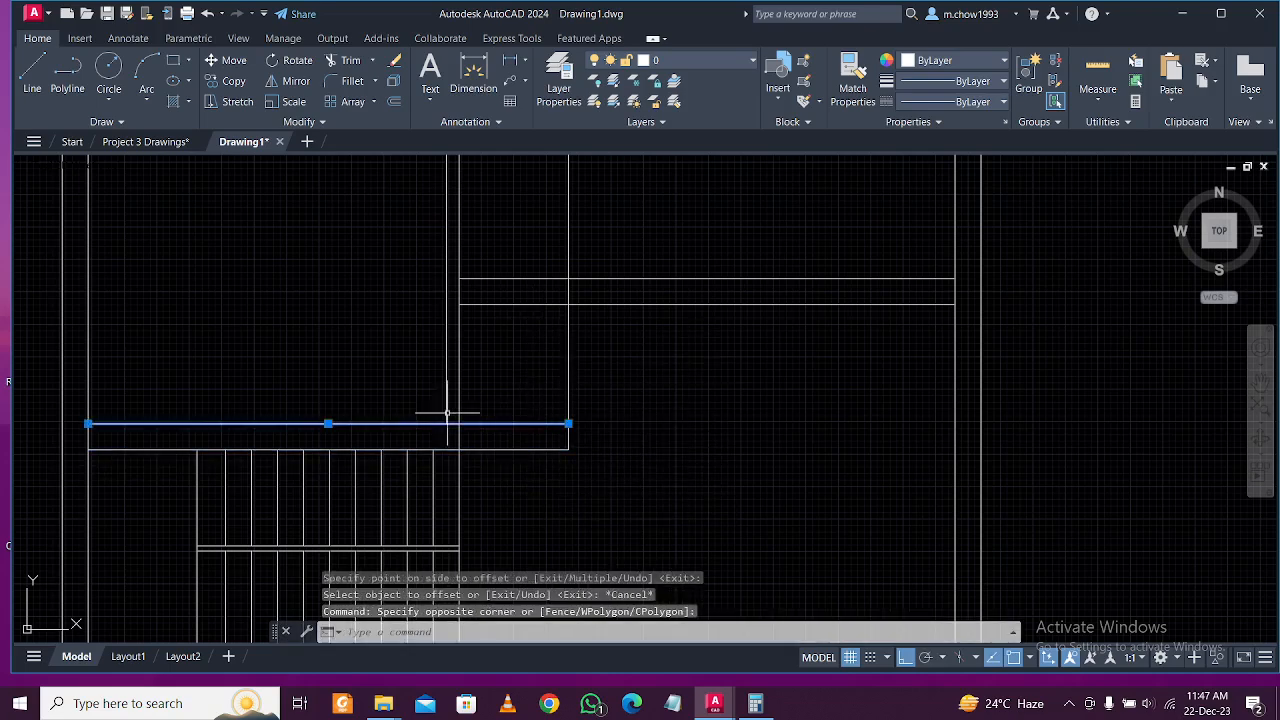
pyautogui.click(89, 423)
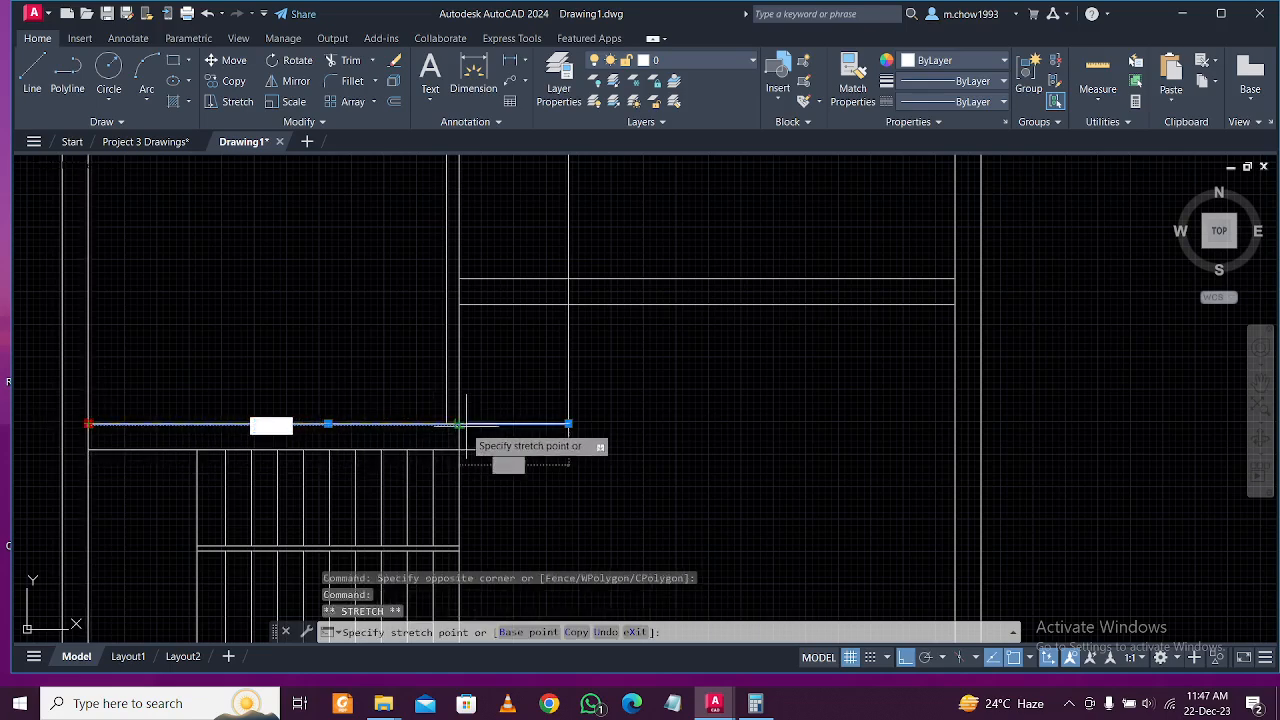
pyautogui.press('Escape')
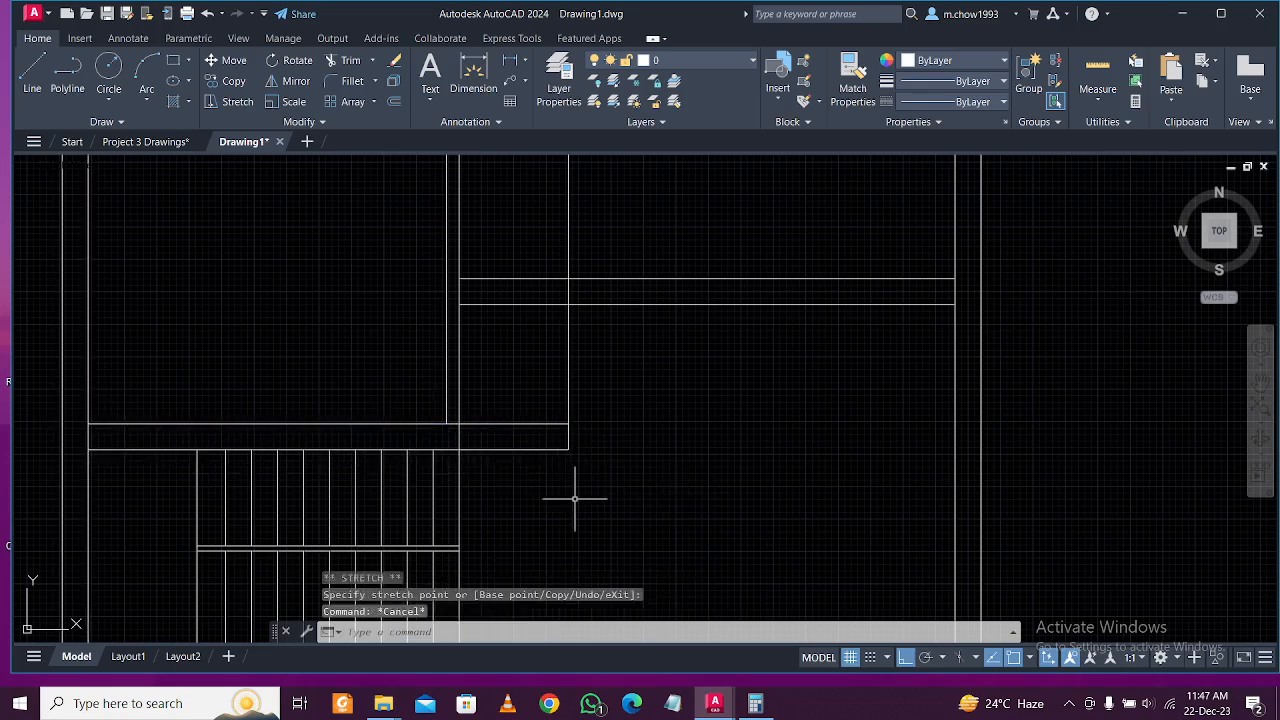
pyautogui.write('o')
pyautogui.press('Return')
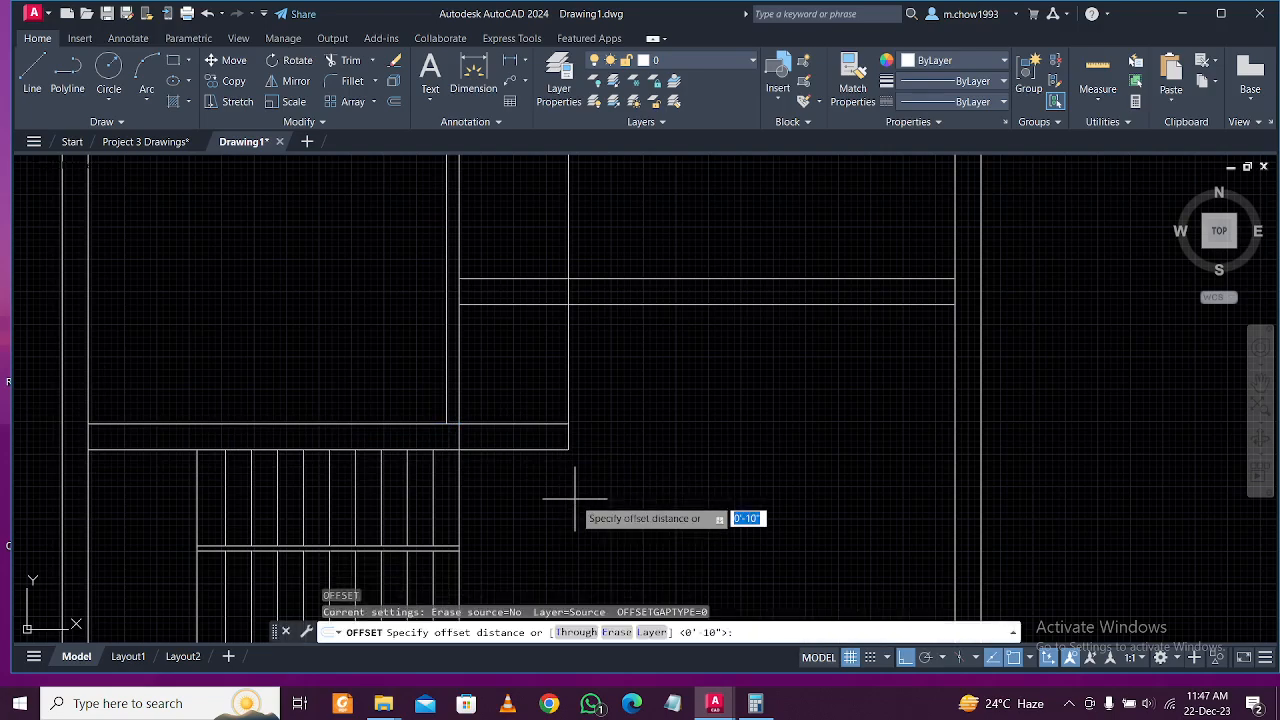
pyautogui.press('Return')
pyautogui.click(542, 423)
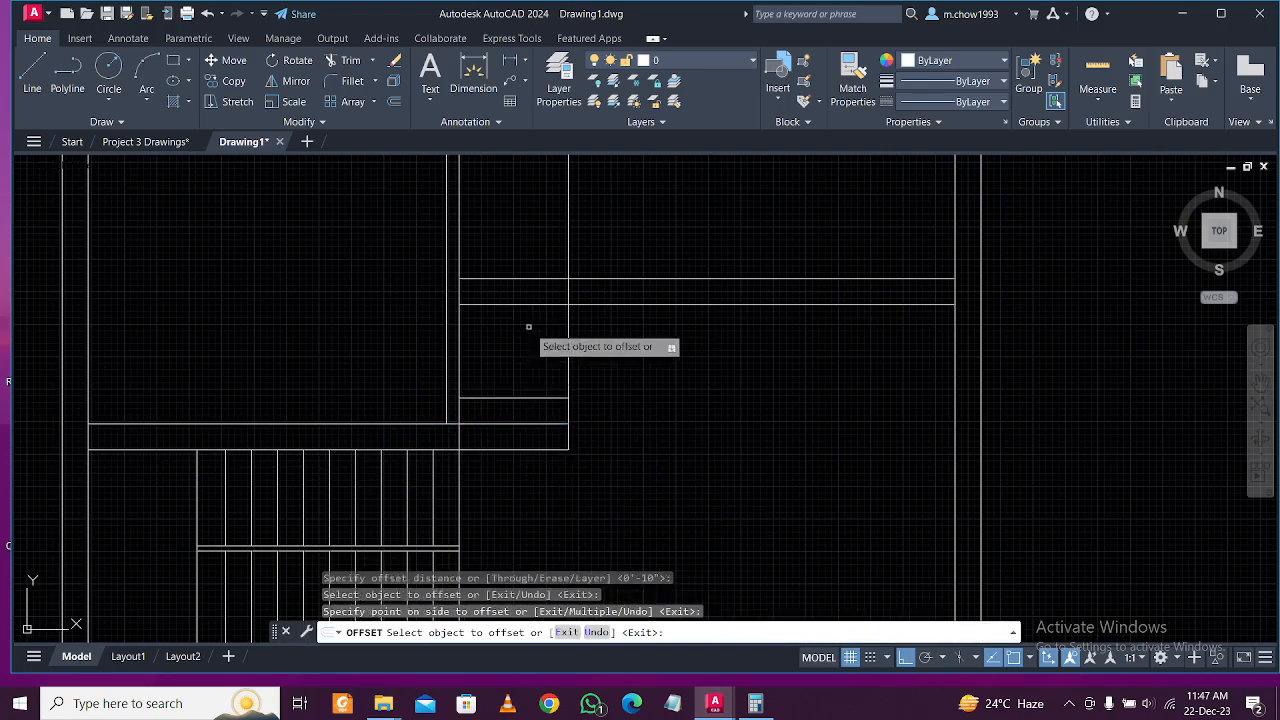
pyautogui.click(576, 361)
pyautogui.press('Escape')
# Trim the overlapping line ends into a clean stepped wall corner.
pyautogui.moveTo(535, 346); pyautogui.dragTo(538, 371, button='middle')
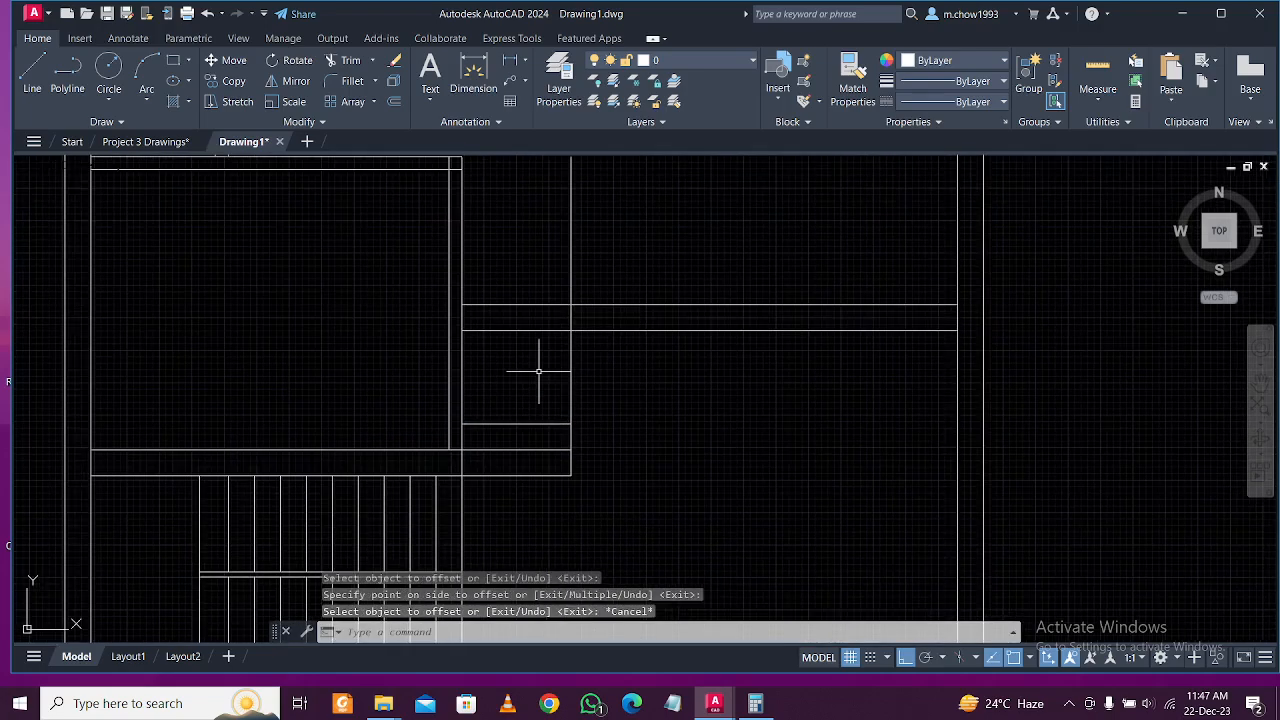
pyautogui.write('r')
pyautogui.press('Return')
pyautogui.moveTo(529, 271); pyautogui.dragTo(629, 243)
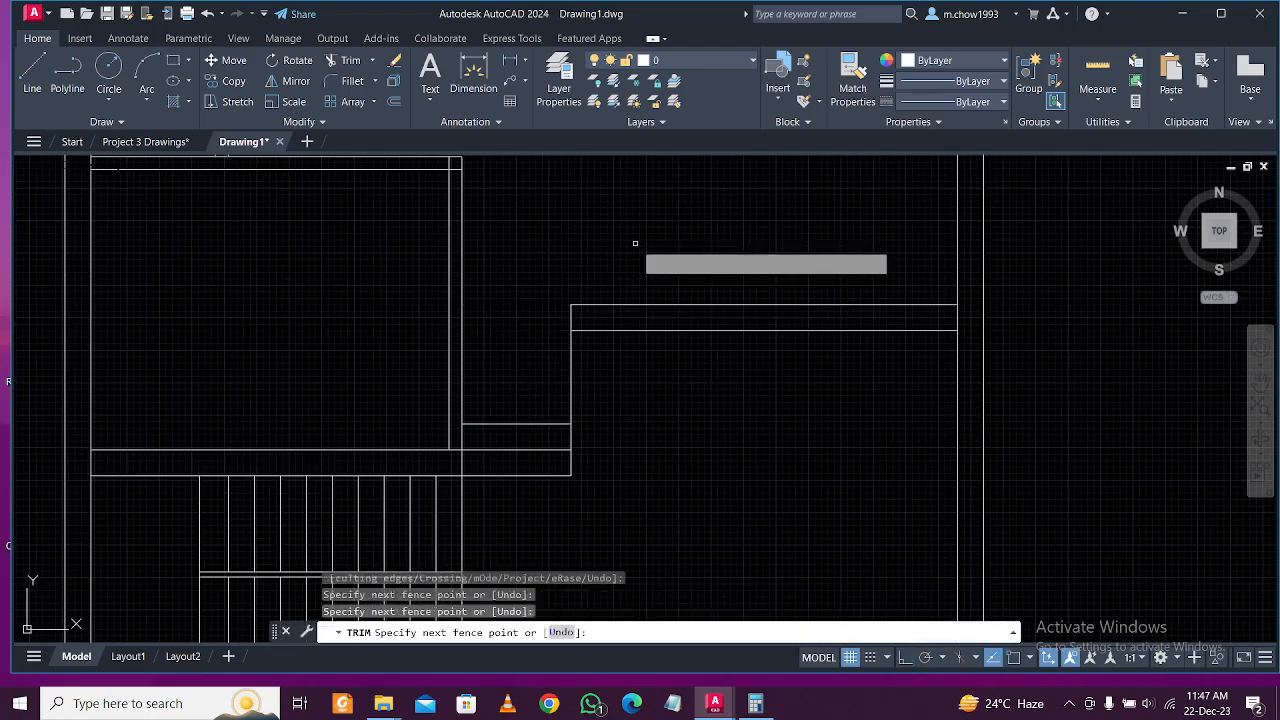
pyautogui.moveTo(609, 429)
pyautogui.mouseDown(button='middle')
pyautogui.moveTo(614, 457)
pyautogui.moveTo(594, 398)
pyautogui.mouseUp(button='middle')
pyautogui.press('Escape')
pyautogui.scroll(-2, 594, 398)
pyautogui.moveTo(643, 363)
pyautogui.mouseDown(button='middle')
pyautogui.moveTo(677, 423)
pyautogui.moveTo(614, 429)
pyautogui.moveTo(577, 454)
pyautogui.mouseUp(button='middle')
pyautogui.scroll(-2, 630, 456)
pyautogui.scroll(-1, 630, 456)
pyautogui.scroll(1, 614, 429)
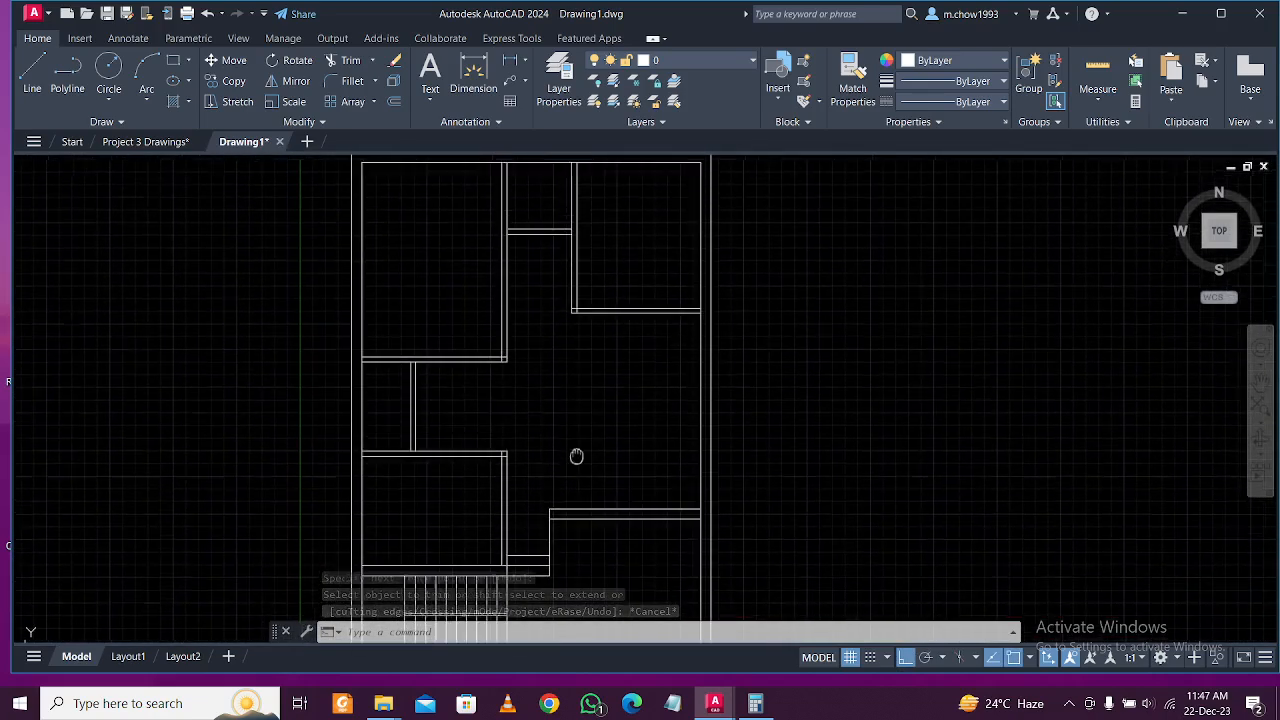
pyautogui.click(145, 141)
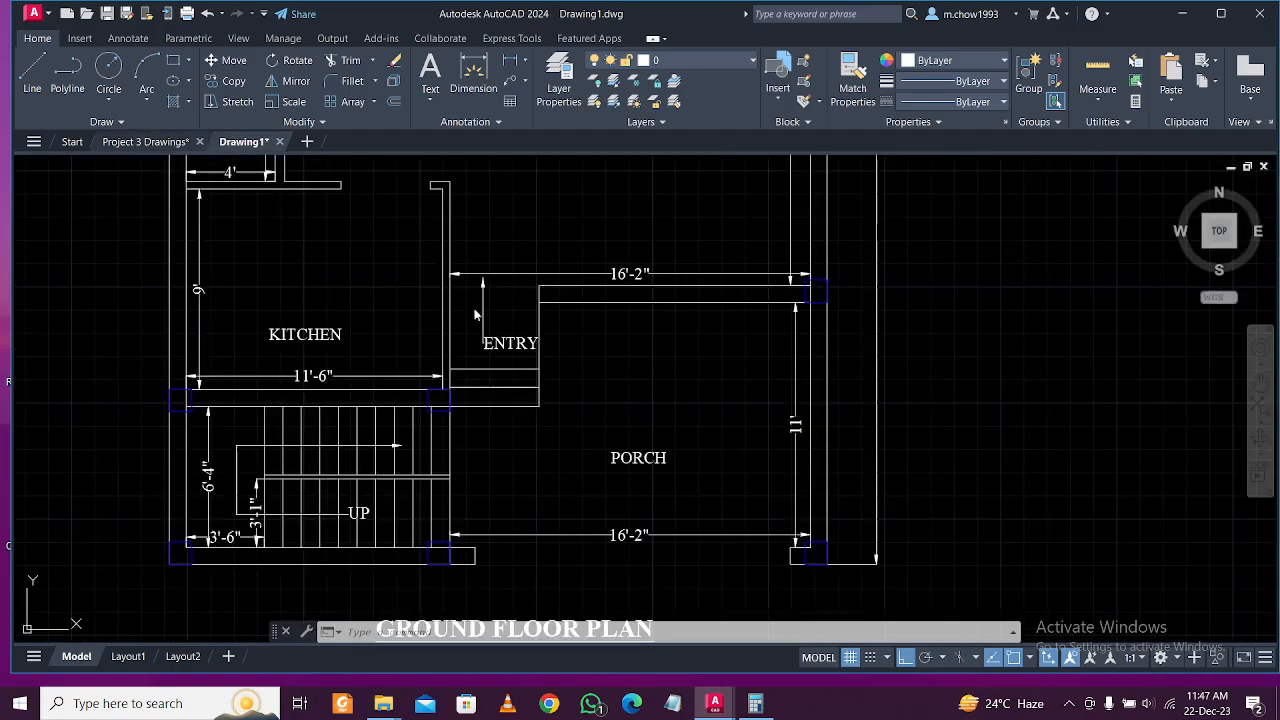
pyautogui.moveTo(540, 305); pyautogui.dragTo(554, 375, button='middle')
pyautogui.scroll(-2, 554, 375)
pyautogui.moveTo(598, 300); pyautogui.dragTo(571, 443, button='middle')
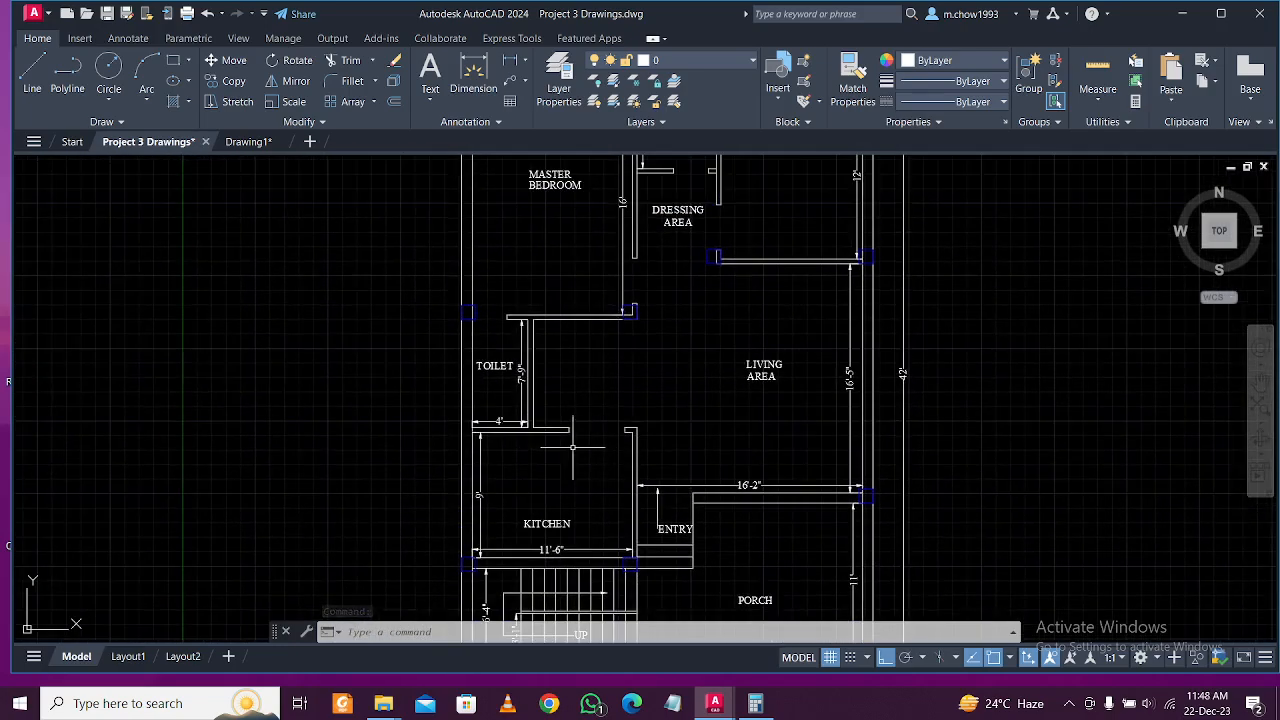
pyautogui.click(240, 141)
pyautogui.moveTo(430, 280); pyautogui.dragTo(481, 325, button='middle')
# Offset the left wall line 2'6 to the right for a partition.
pyautogui.scroll(4, 430, 433)
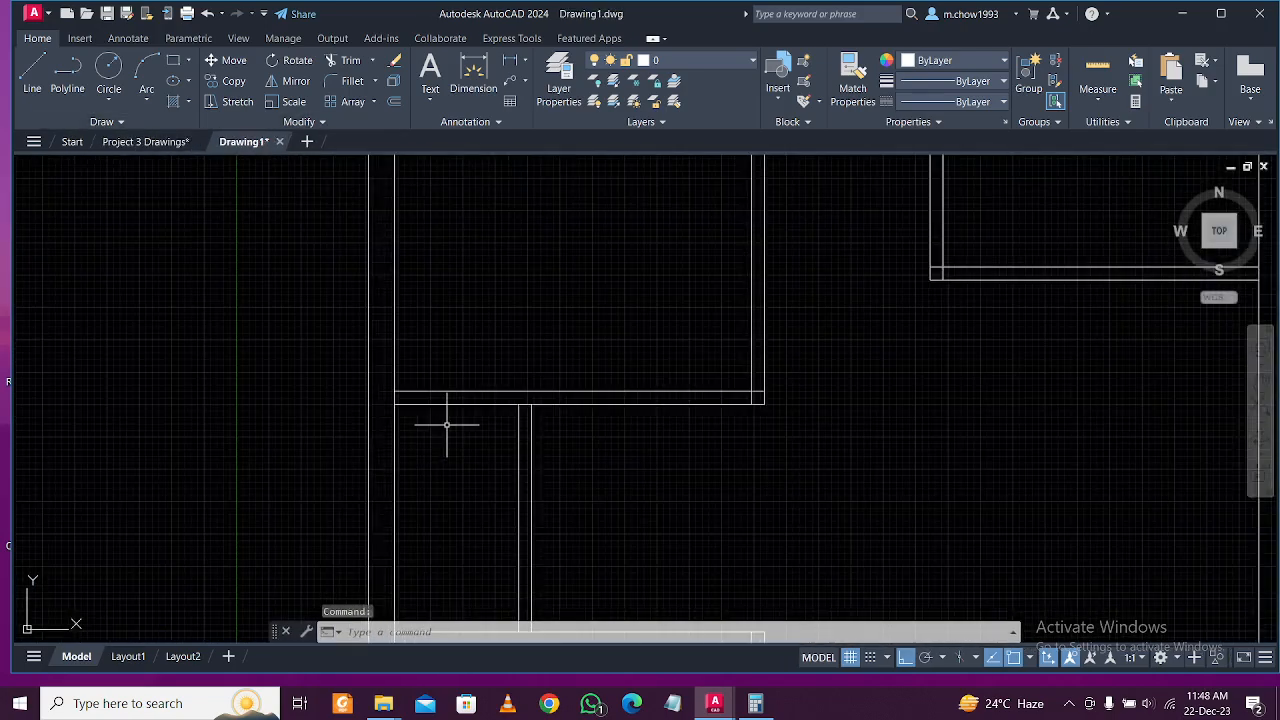
pyautogui.write('o')
pyautogui.press('Return')
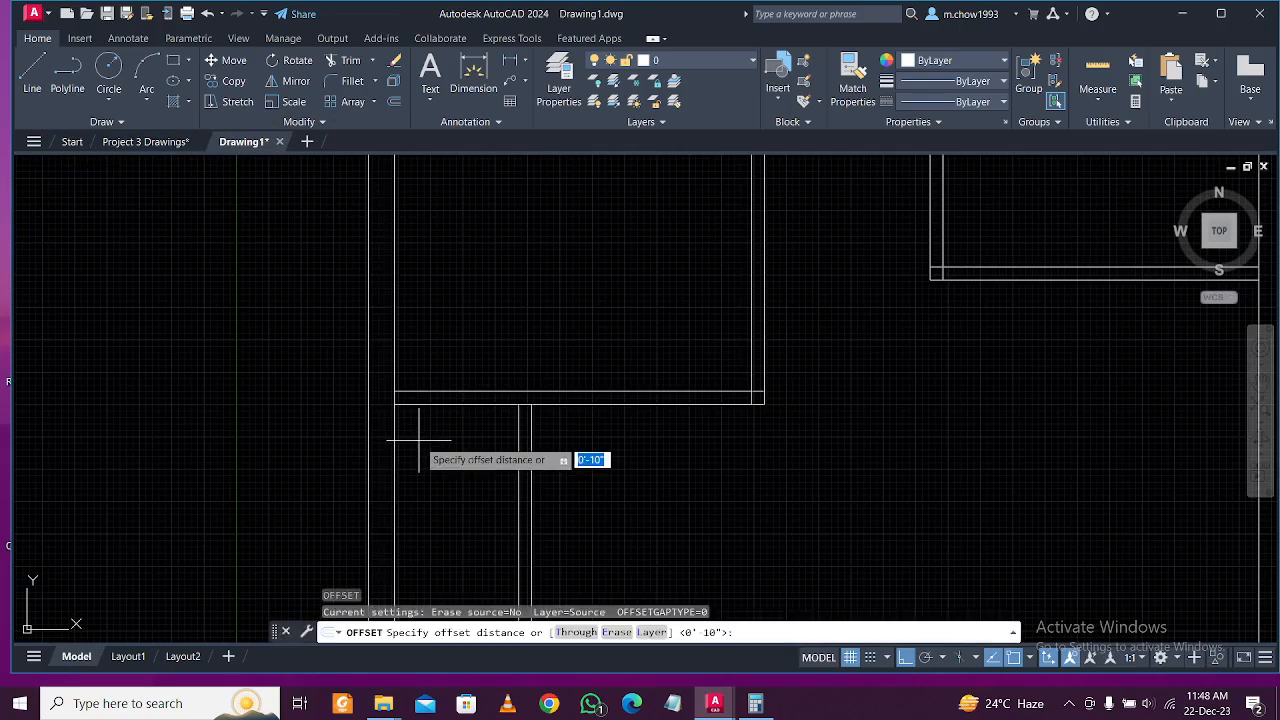
pyautogui.write("2'6")
pyautogui.press('Return')
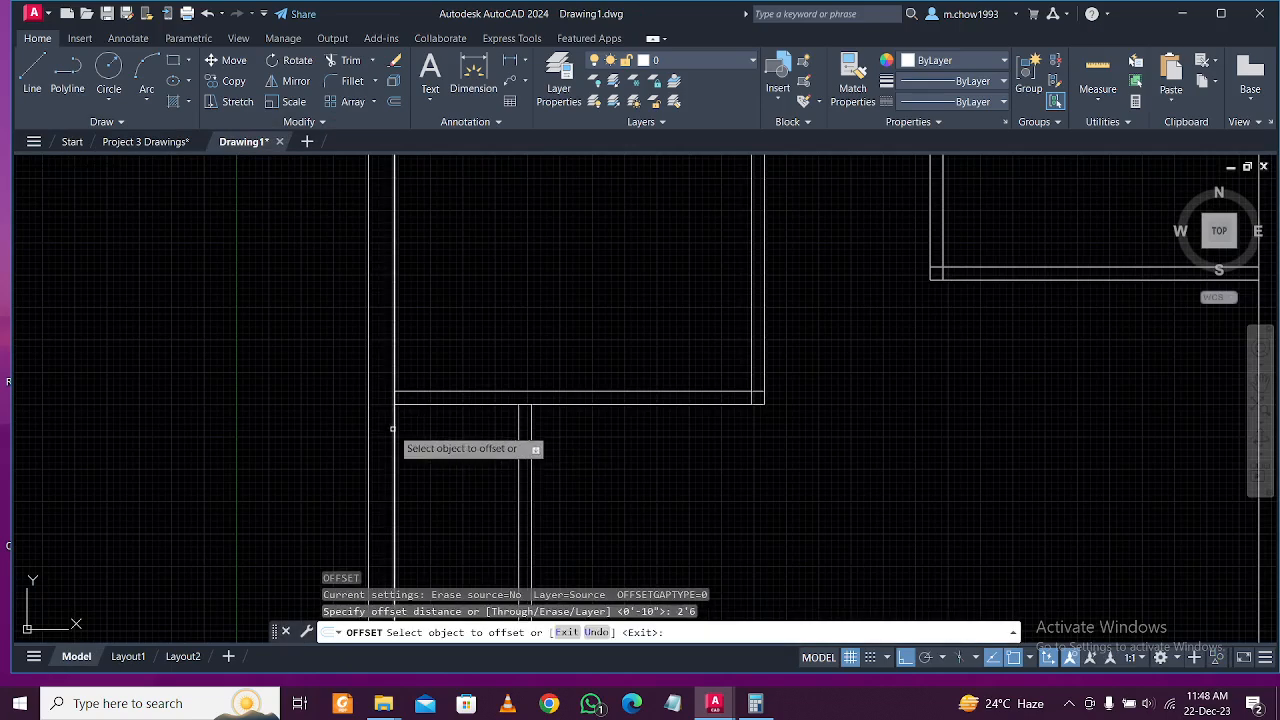
pyautogui.click(397, 442)
pyautogui.click(478, 451)
pyautogui.press('Escape')
# Trim the horizontal stubs and the new line's ends above and below the wall.
pyautogui.write('tr')
pyautogui.press('Return')
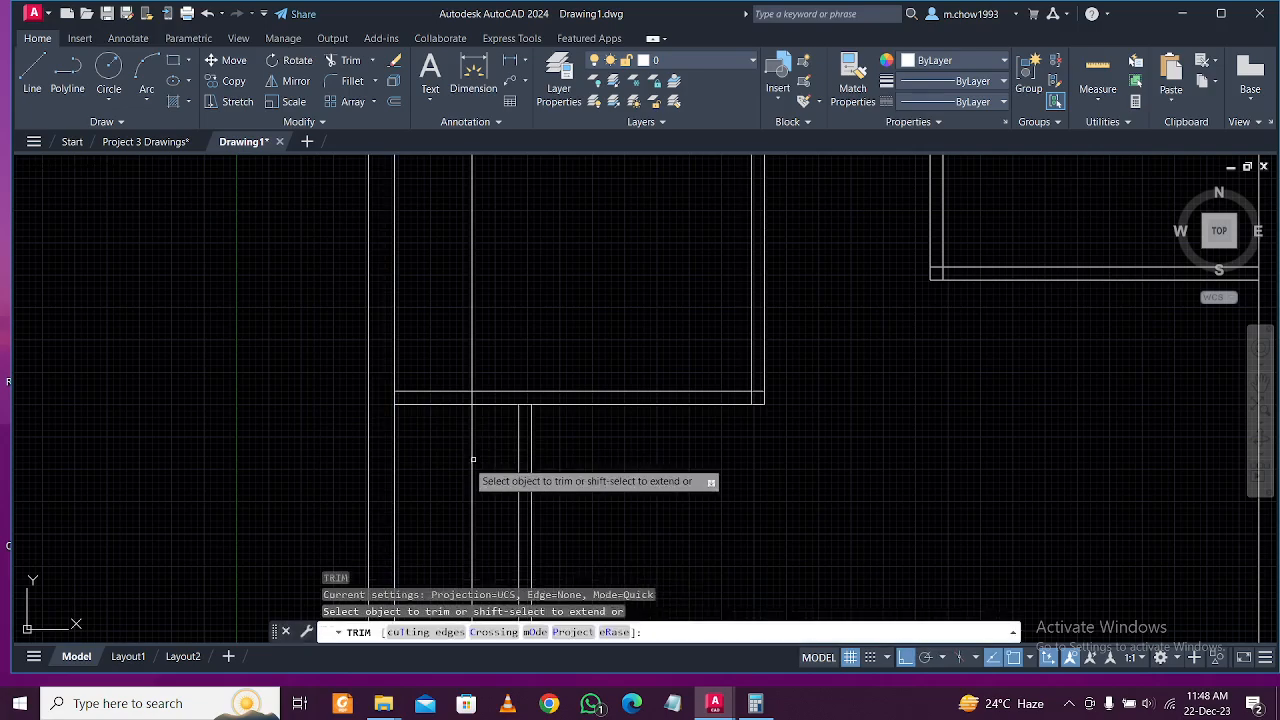
pyautogui.click(448, 469)
pyautogui.click(449, 331)
pyautogui.click(517, 326)
pyautogui.click(443, 346)
pyautogui.click(491, 466)
pyautogui.click(454, 449)
pyautogui.scroll(-2, 465, 438)
pyautogui.scroll(4, 600, 420)
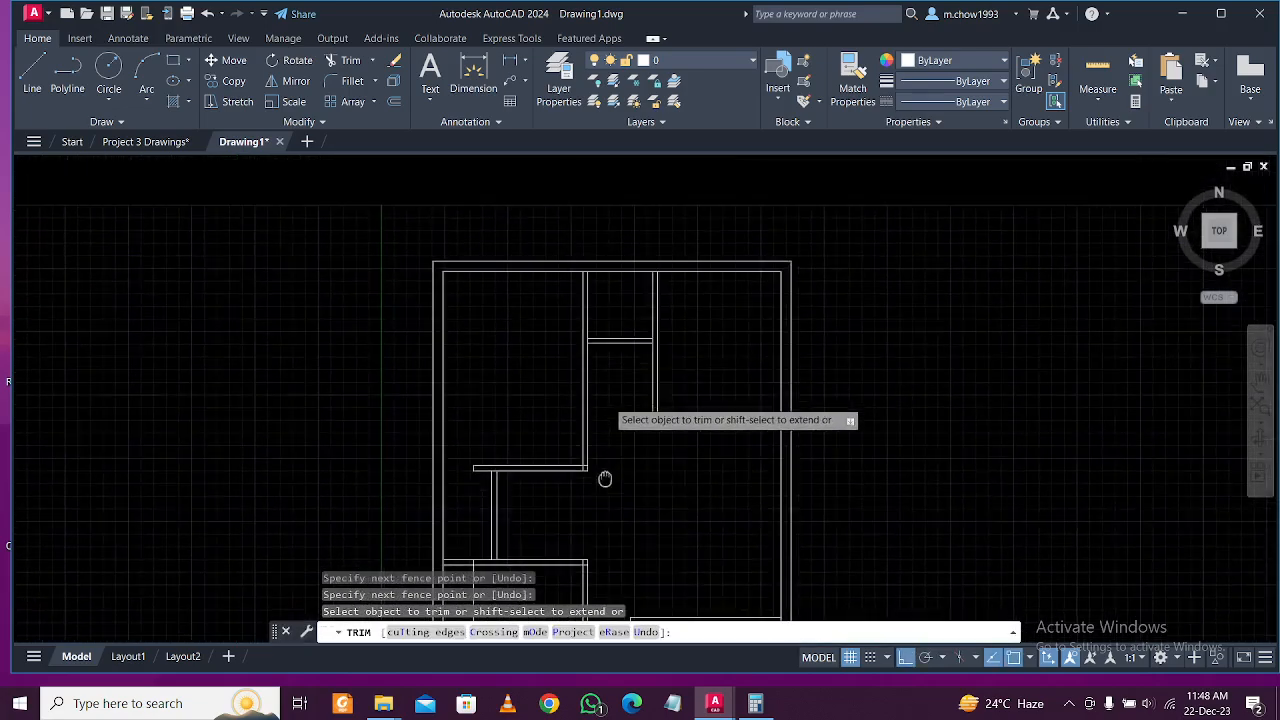
pyautogui.press('Escape')
# Offset the right vertical wall line 2'-6" to the left.
pyautogui.moveTo(634, 380); pyautogui.dragTo(614, 505, button='middle')
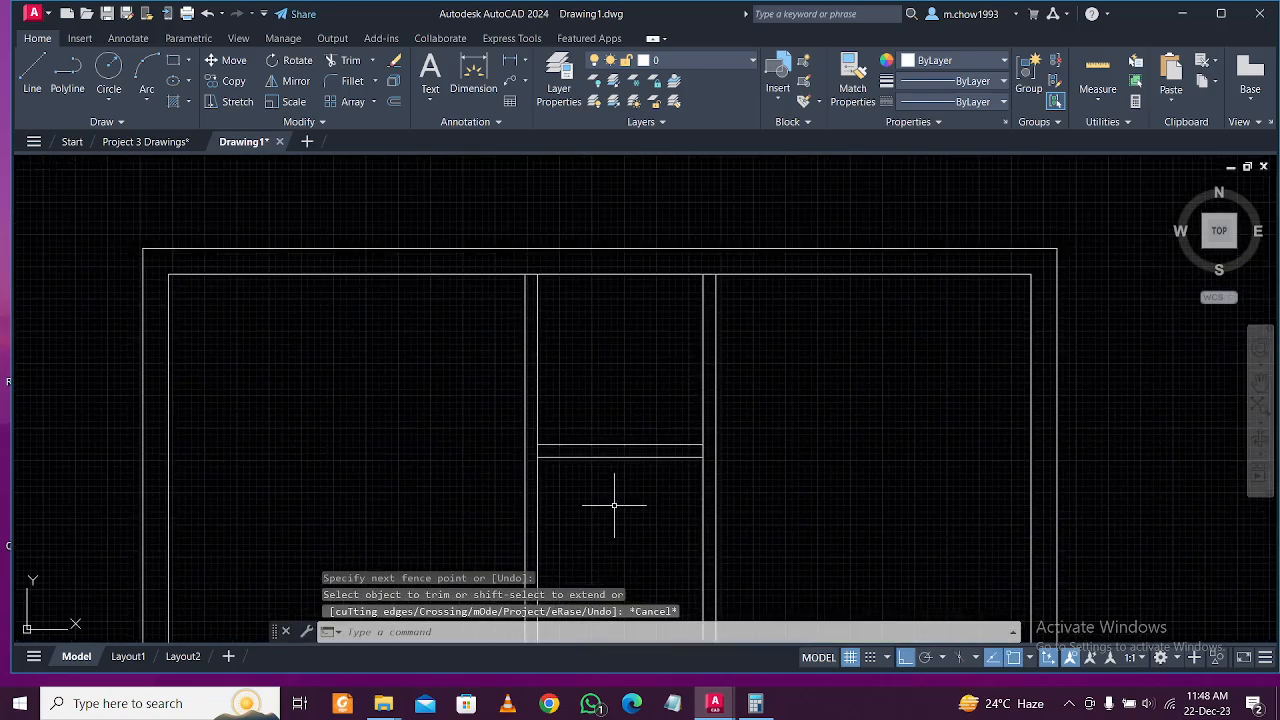
pyautogui.write('o')
pyautogui.press('Return')
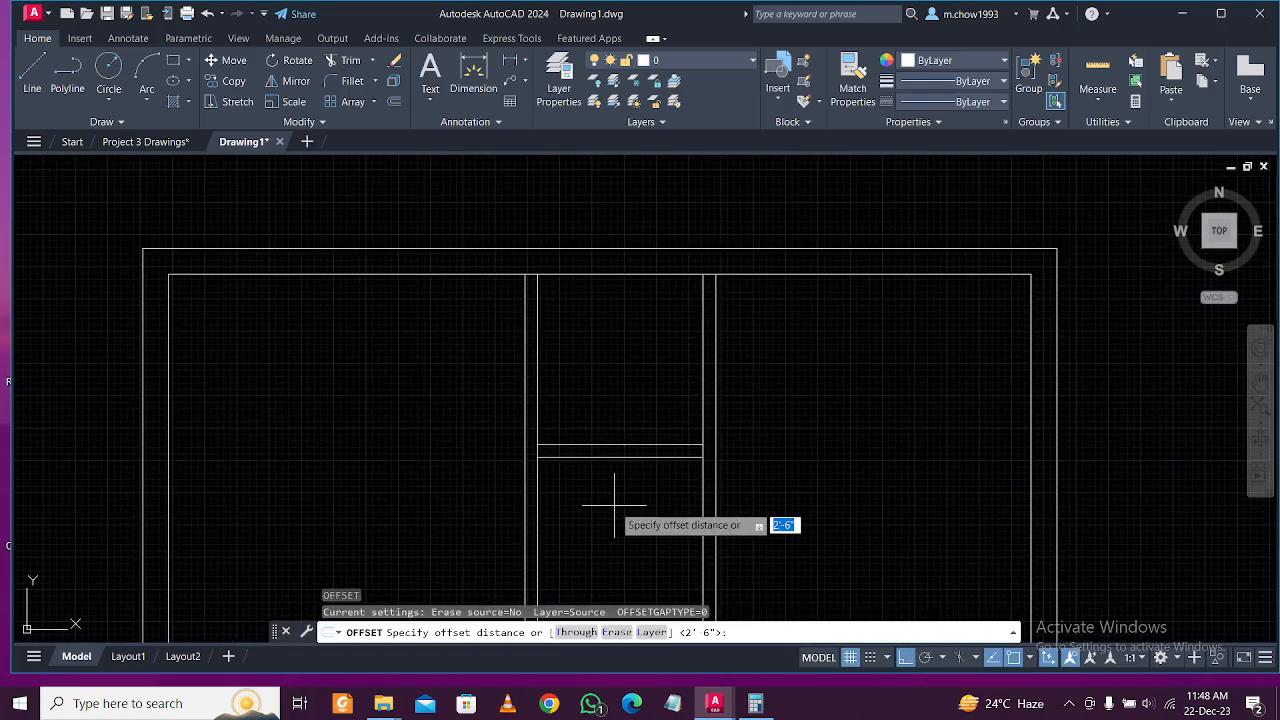
pyautogui.press('Return')
pyautogui.click(700, 487)
pyautogui.click(670, 505)
pyautogui.press('Return')
# Trim the right partition's excess segments, then bring up the Project 3 Drawings reference plan.
pyautogui.write('tr')
pyautogui.press('Return')
pyautogui.moveTo(667, 500)
pyautogui.mouseDown()
pyautogui.moveTo(647, 372)
pyautogui.moveTo(600, 340)
pyautogui.mouseUp()
pyautogui.moveTo(650, 480); pyautogui.dragTo(610, 520)
pyautogui.scroll(-2, 610, 522)
pyautogui.moveTo(655, 511)
pyautogui.mouseDown(button='middle')
pyautogui.moveTo(681, 414)
pyautogui.moveTo(569, 449)
pyautogui.mouseUp(button='middle')
pyautogui.press('Escape')
pyautogui.scroll(5, 683, 400)
pyautogui.moveTo(493, 462); pyautogui.dragTo(555, 452, button='middle')
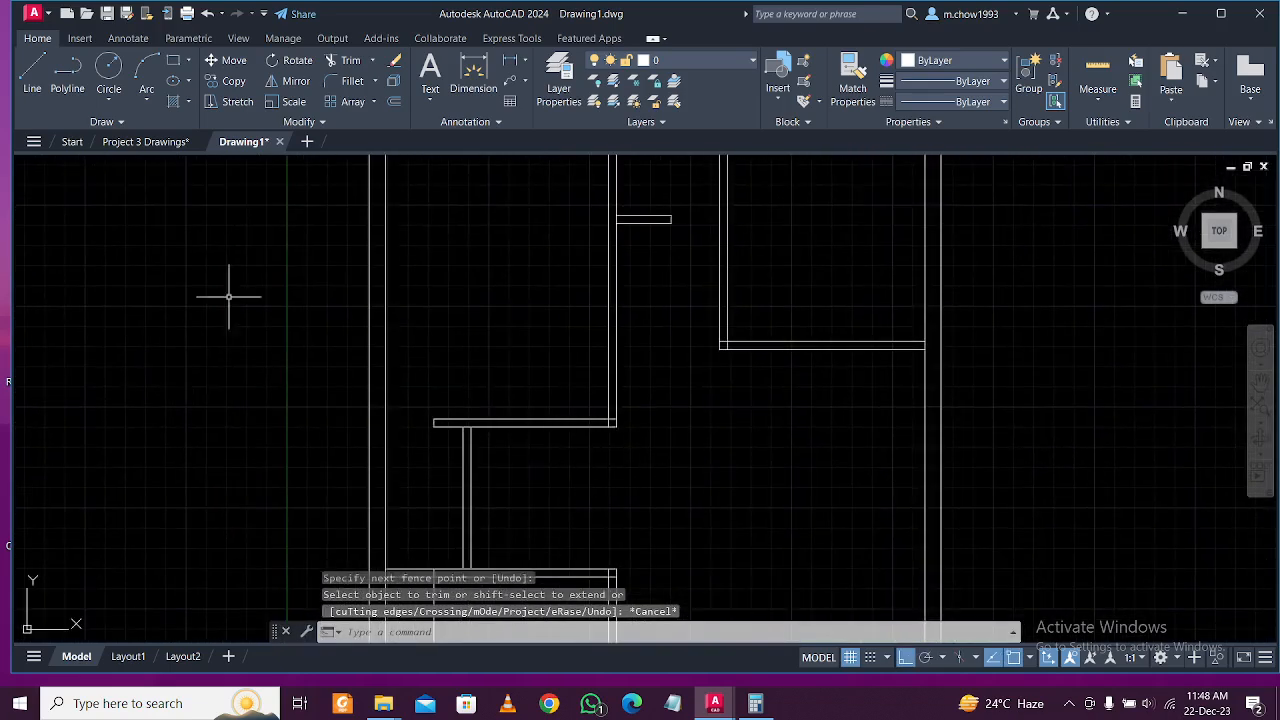
pyautogui.click(145, 141)
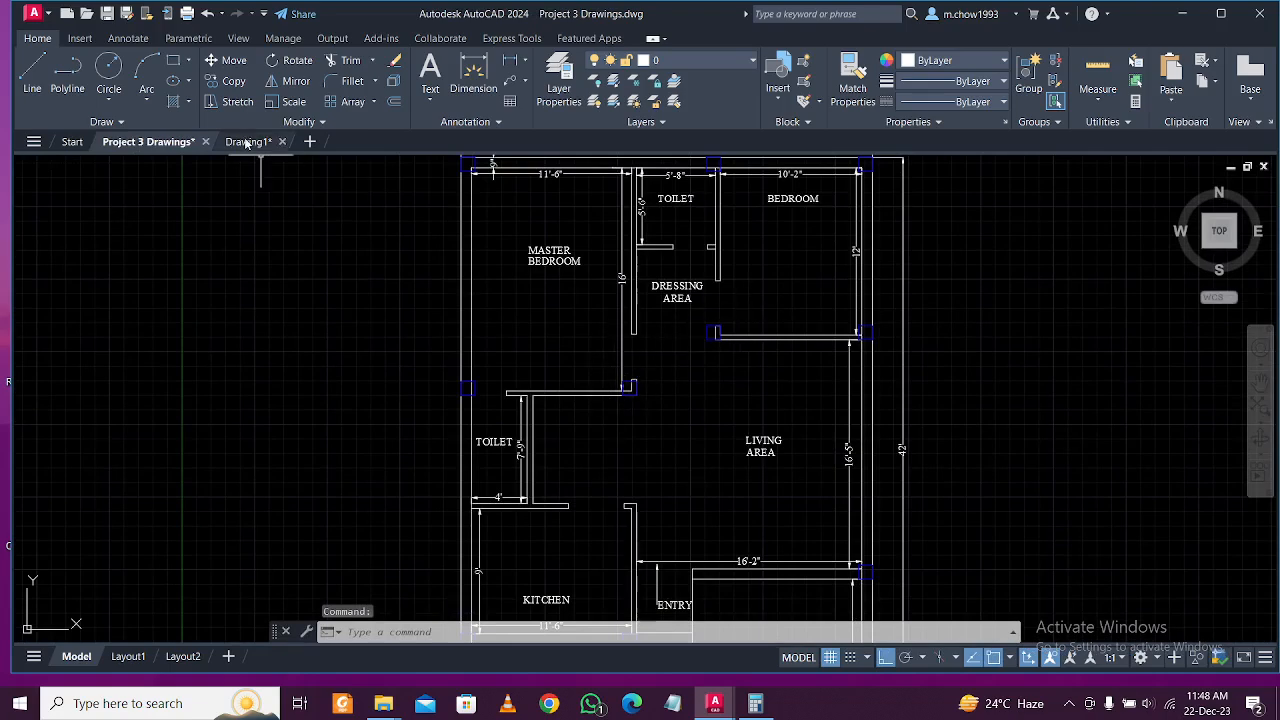
# Back in Drawing1, draw a short line across the vertical wall and offset it 3'3" up the wall.
pyautogui.scroll(2, 533, 385)
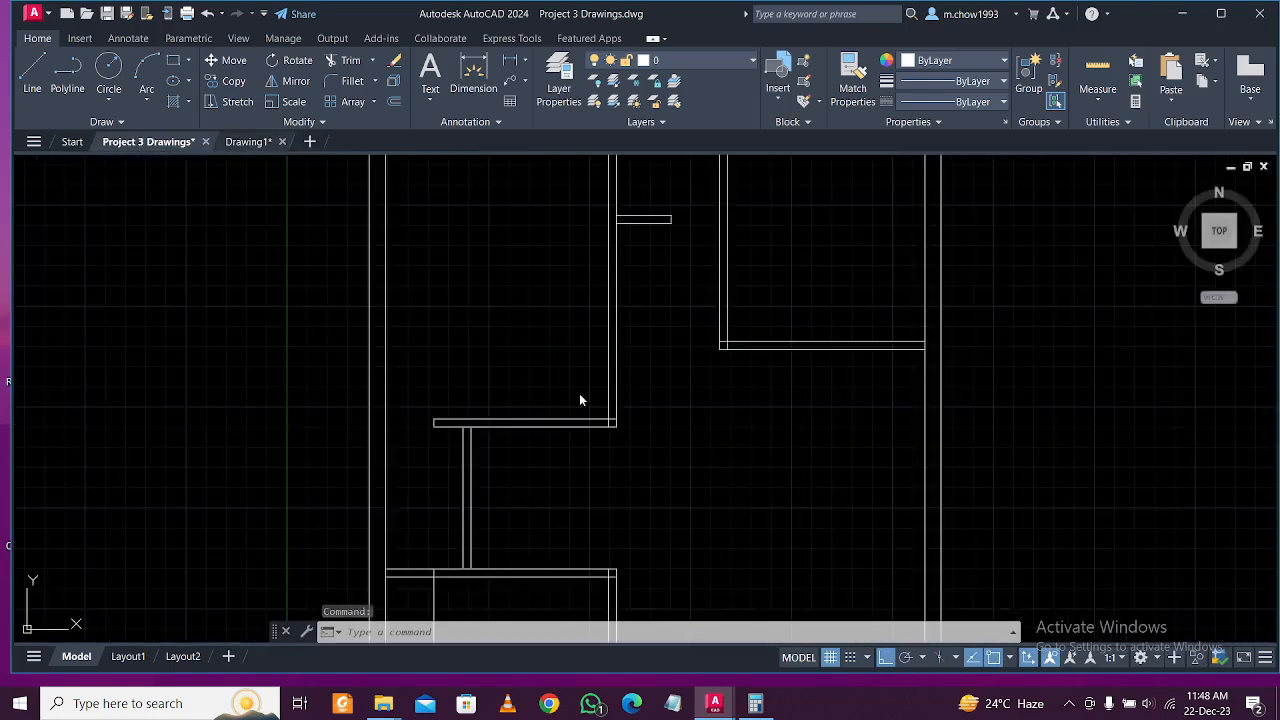
pyautogui.hotkey('ctrl', 'Tab')
pyautogui.scroll(2, 629, 426)
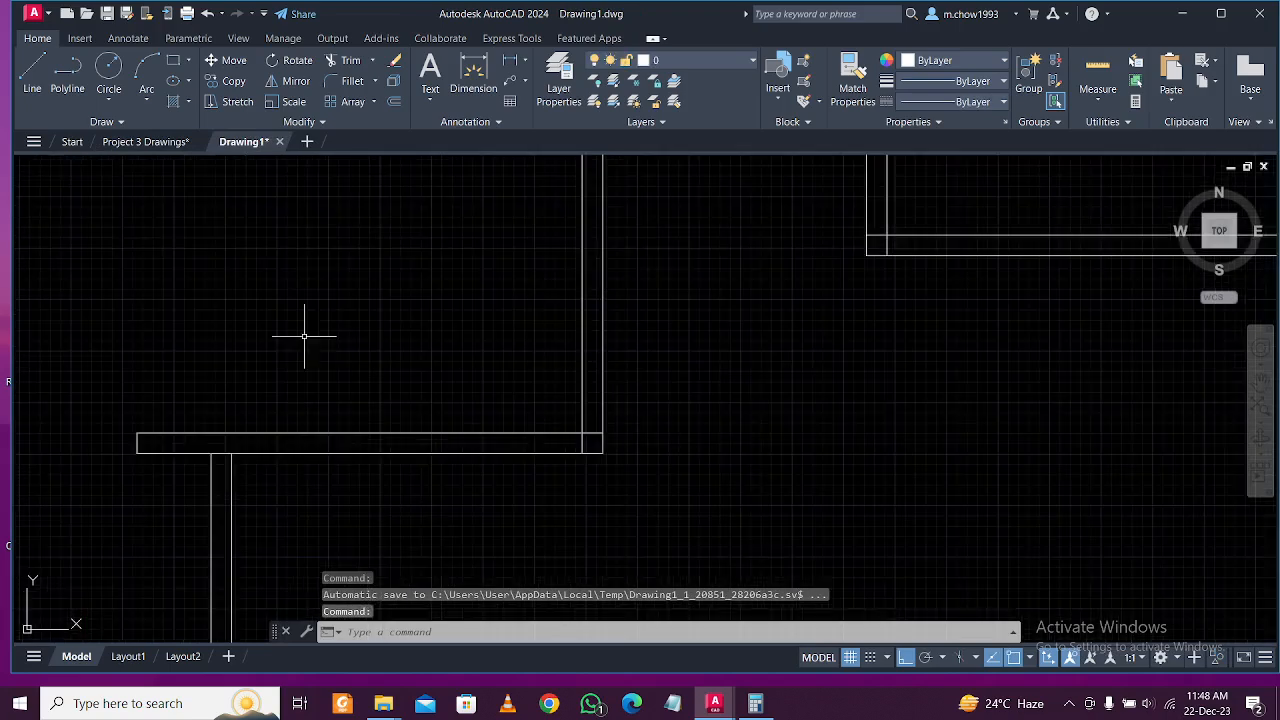
pyautogui.click(32, 75)
pyautogui.click(583, 388)
pyautogui.click(602, 388)
pyautogui.press('Escape')
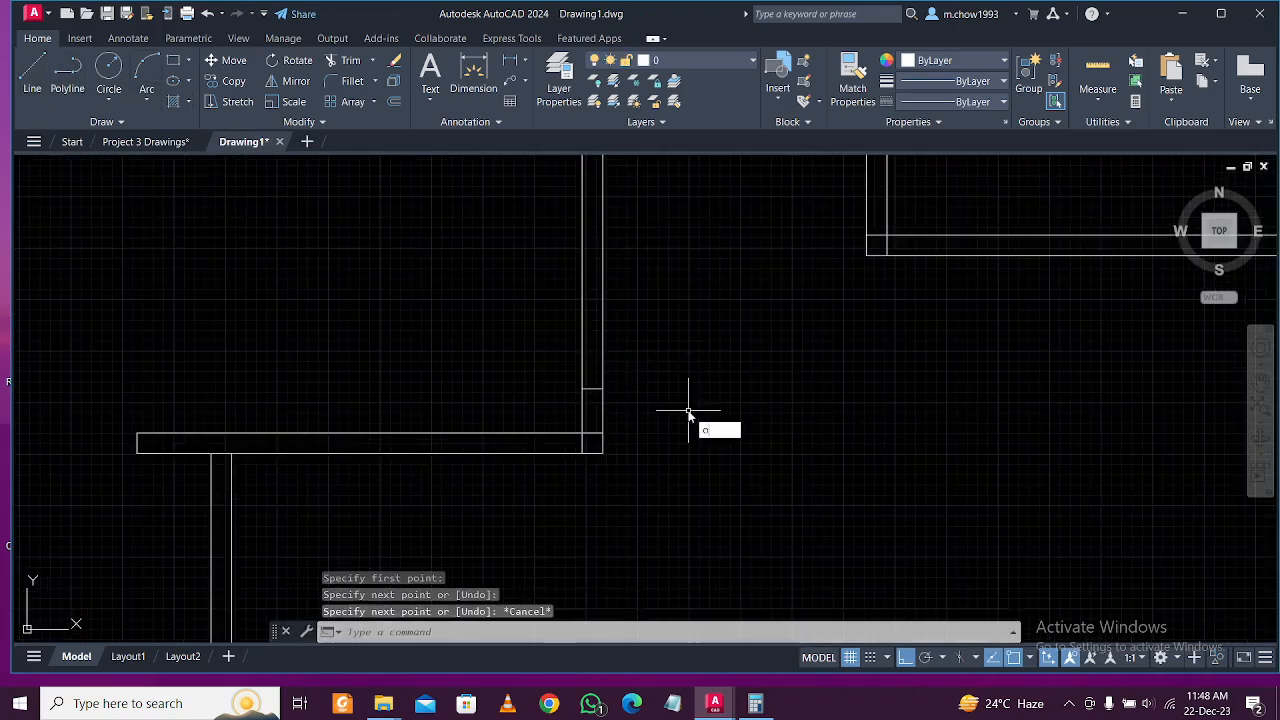
pyautogui.write('o')
pyautogui.press('Return')
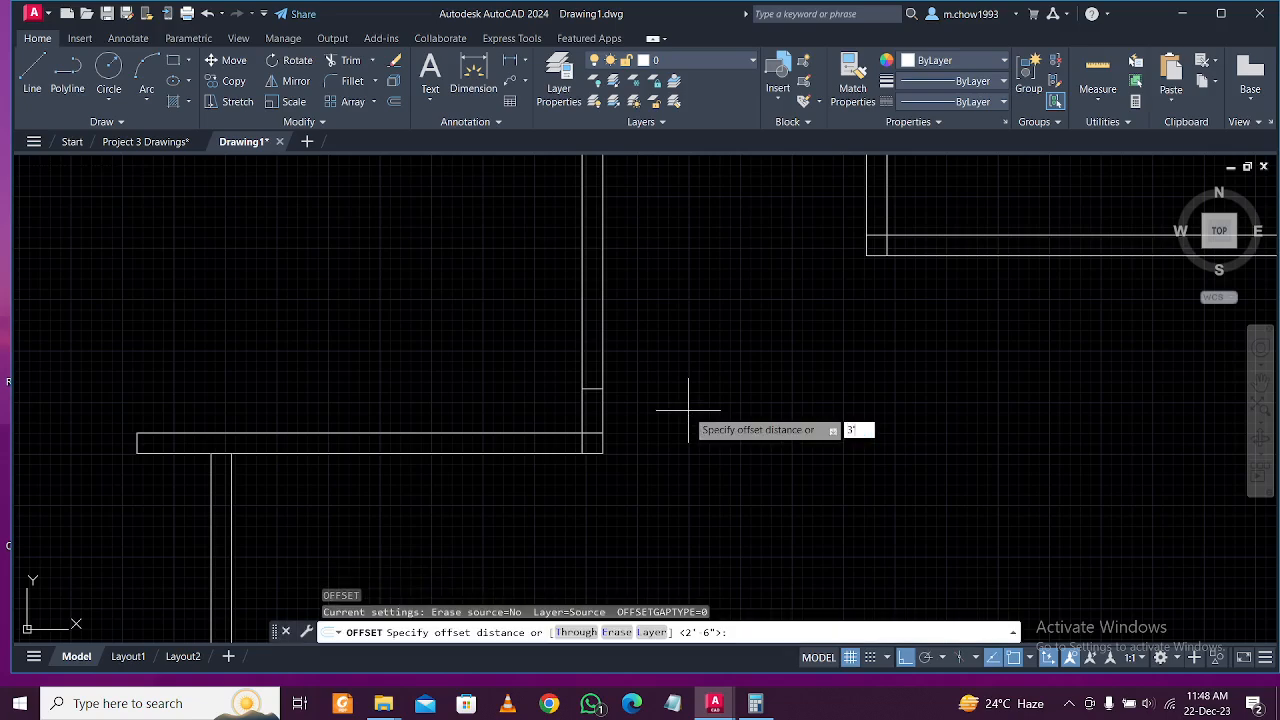
pyautogui.write("3'3")
pyautogui.press('Return')
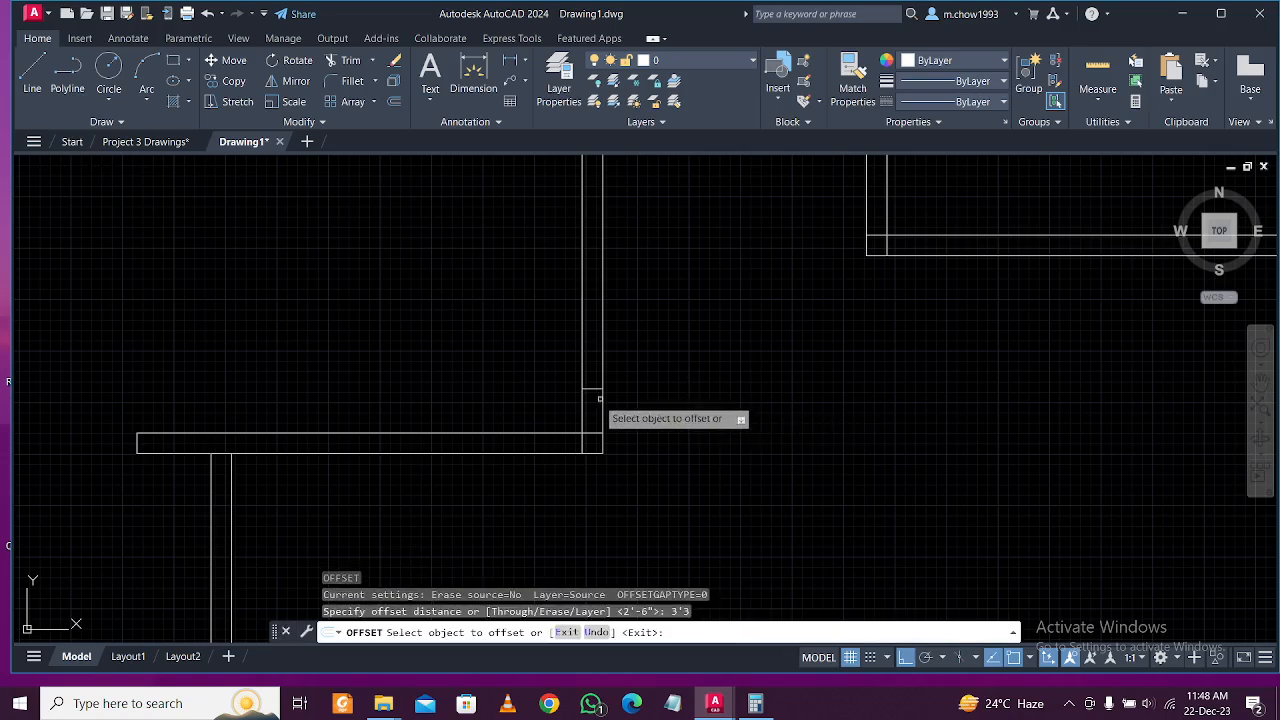
pyautogui.click(592, 388)
pyautogui.click(594, 211)
pyautogui.press('Escape')
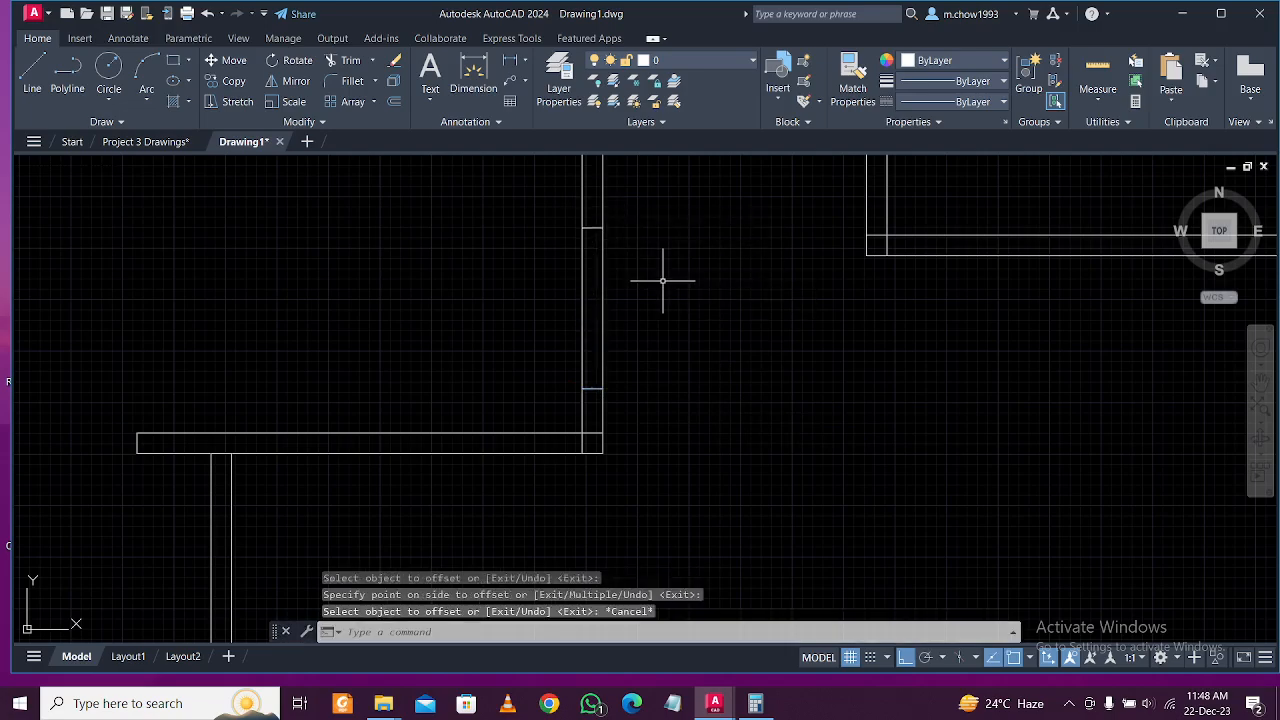
# Fence-trim the wall segment between the two lines to open the first gap.
pyautogui.press('Return')
pyautogui.click(663, 281)
pyautogui.click(491, 331)
pyautogui.moveTo(677, 360); pyautogui.dragTo(586, 480, button='middle')
pyautogui.scroll(-4, 586, 480)
pyautogui.scroll(2, 622, 438)
pyautogui.press('Escape')
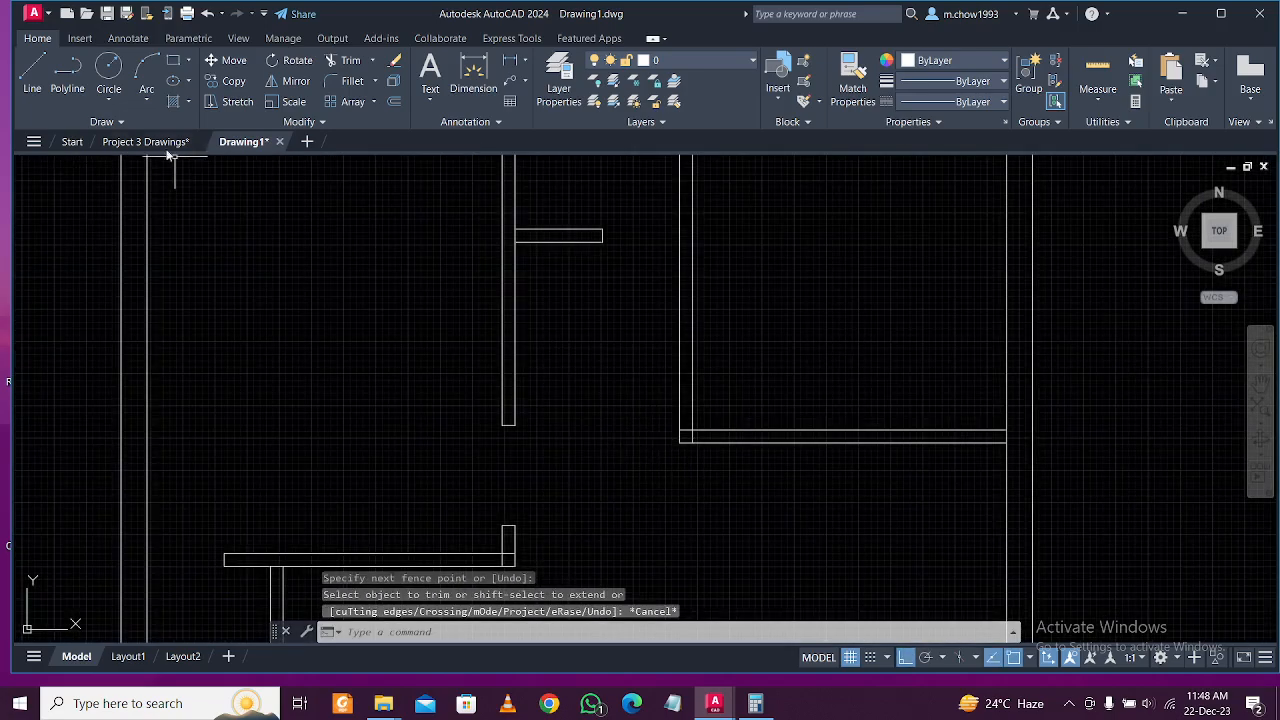
# Draw a short line across the second wall at its corner and offset it 3'-3" along the wall.
pyautogui.click(32, 75)
pyautogui.scroll(2, 684, 415)
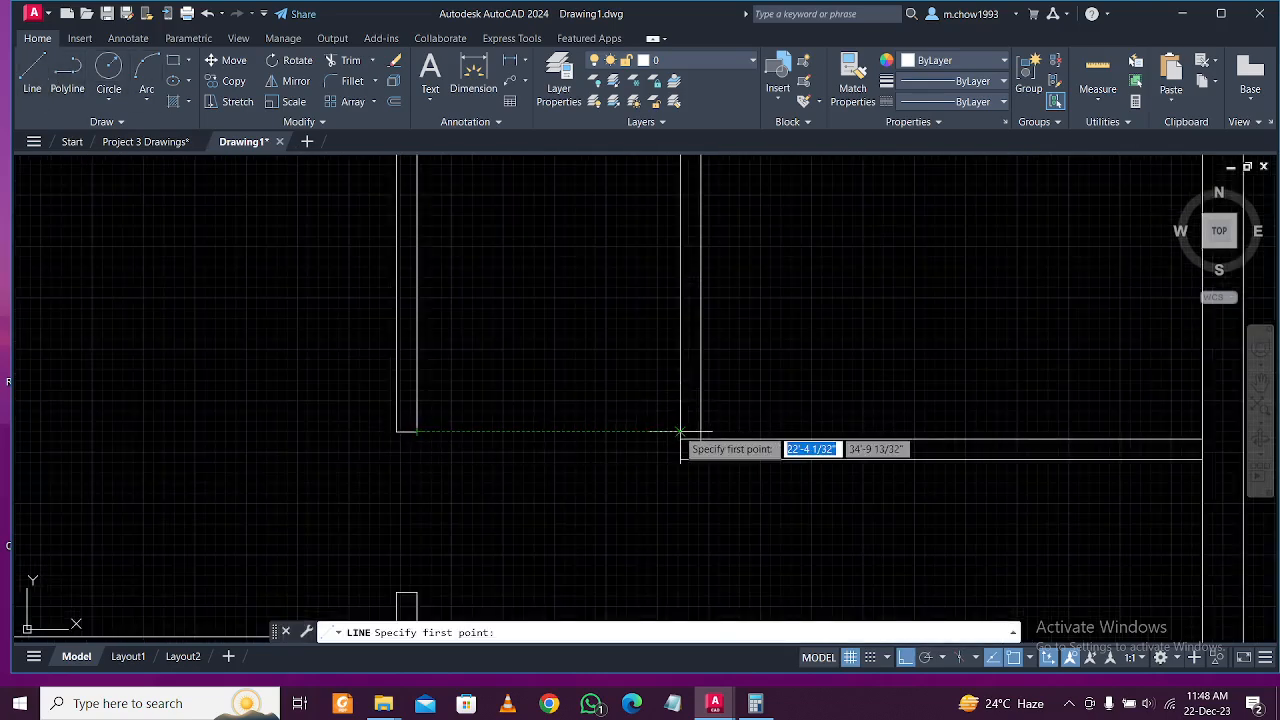
pyautogui.click(680, 407)
pyautogui.click(701, 407)
pyautogui.press('Escape')
pyautogui.scroll(-2, 783, 407)
pyautogui.scroll(2, 783, 405)
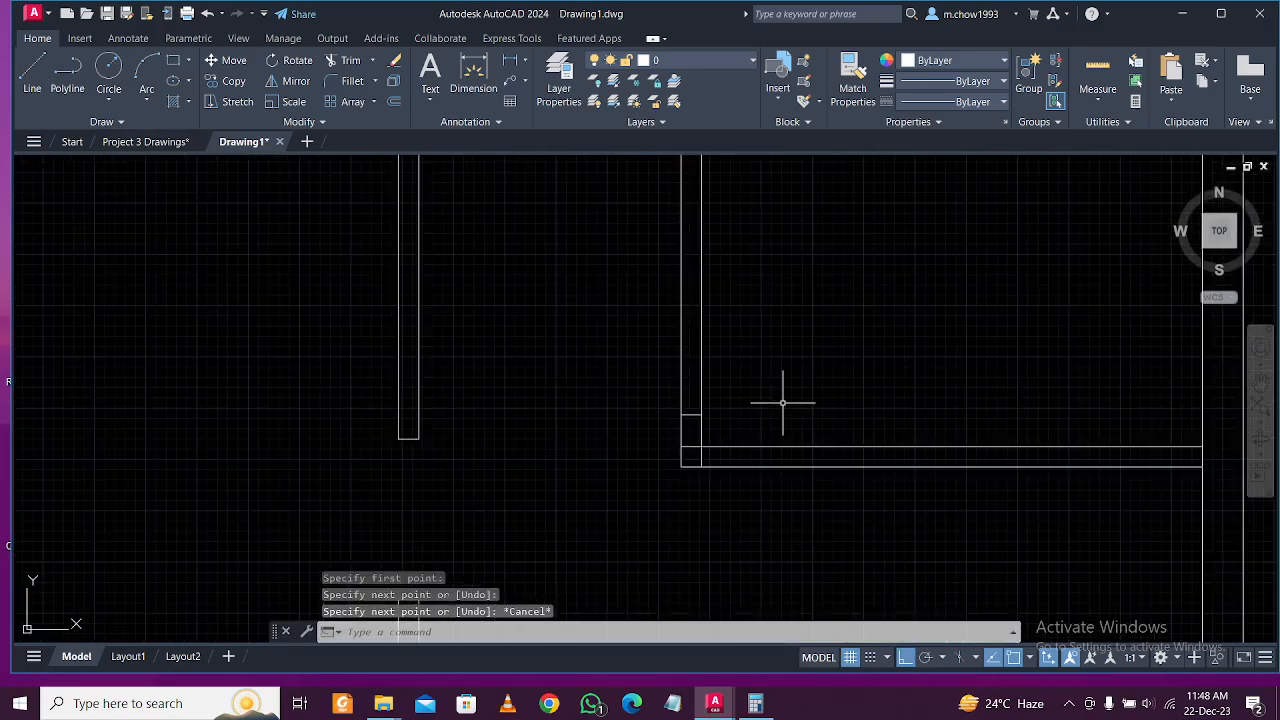
pyautogui.write('o')
pyautogui.press('Return')
pyautogui.press('Return')
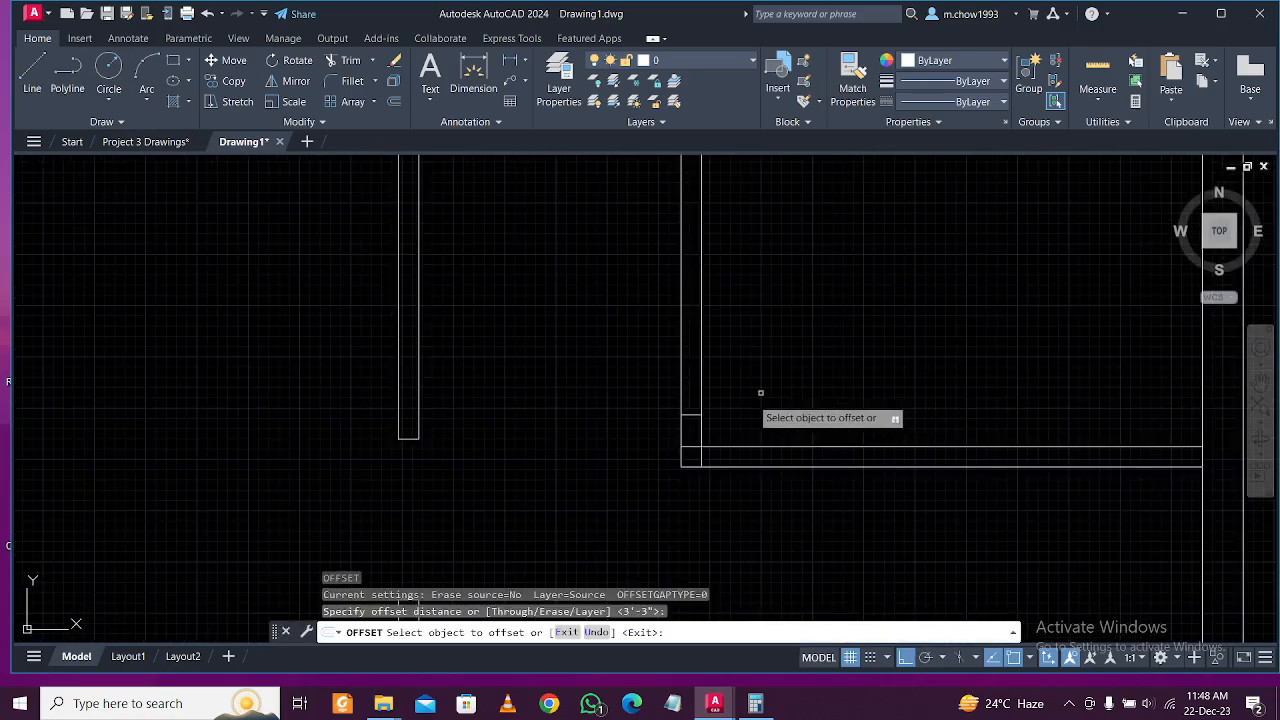
pyautogui.click(692, 414)
pyautogui.click(695, 365)
# Trim out the second opening between the lines and remove the small leftover stub.
pyautogui.press('Return')
pyautogui.write('tr')
pyautogui.press('Return')
pyautogui.click(786, 323)
pyautogui.click(614, 366)
pyautogui.press('Return')
pyautogui.click(689, 432)
pyautogui.press('Return')
pyautogui.click(696, 450)
pyautogui.click(708, 447)
pyautogui.press('Return')
pyautogui.press('Escape')
pyautogui.scroll(-3, 640, 488)
pyautogui.scroll(3, 655, 392)
pyautogui.scroll(-5, 556, 426)
pyautogui.scroll(1, 617, 451)
pyautogui.moveTo(585, 387); pyautogui.dragTo(590, 355, button='middle')
# Trim the inner line segments at the small rectangle's lower-left corner.
pyautogui.moveTo(663, 403); pyautogui.dragTo(663, 427, button='middle')
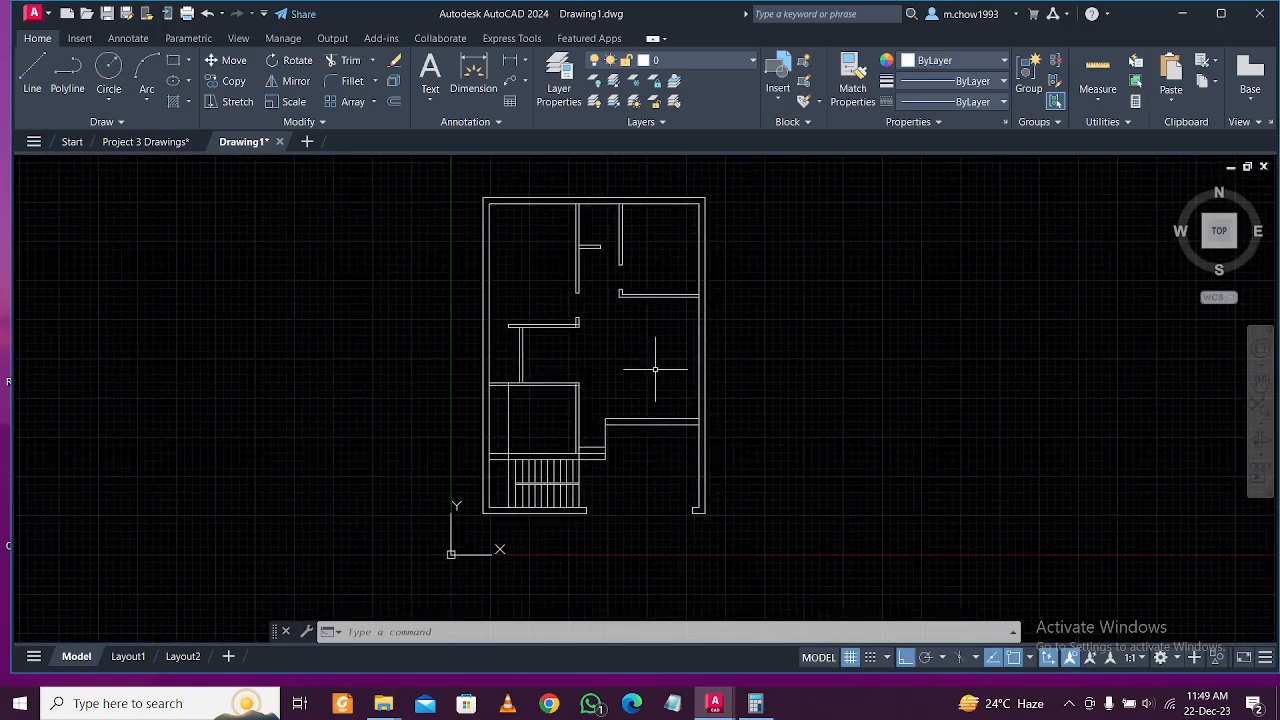
pyautogui.scroll(2, 585, 200)
pyautogui.scroll(-2, 586, 277)
pyautogui.moveTo(586, 277); pyautogui.dragTo(605, 365, button='middle')
pyautogui.scroll(4, 634, 261)
pyautogui.moveTo(614, 186); pyautogui.dragTo(464, 328, button='middle')
pyautogui.moveTo(487, 423); pyautogui.dragTo(487, 286, button='middle')
pyautogui.moveTo(431, 361); pyautogui.dragTo(610, 305, button='middle')
pyautogui.scroll(4, 615, 307)
pyautogui.write('tr')
pyautogui.press('Return')
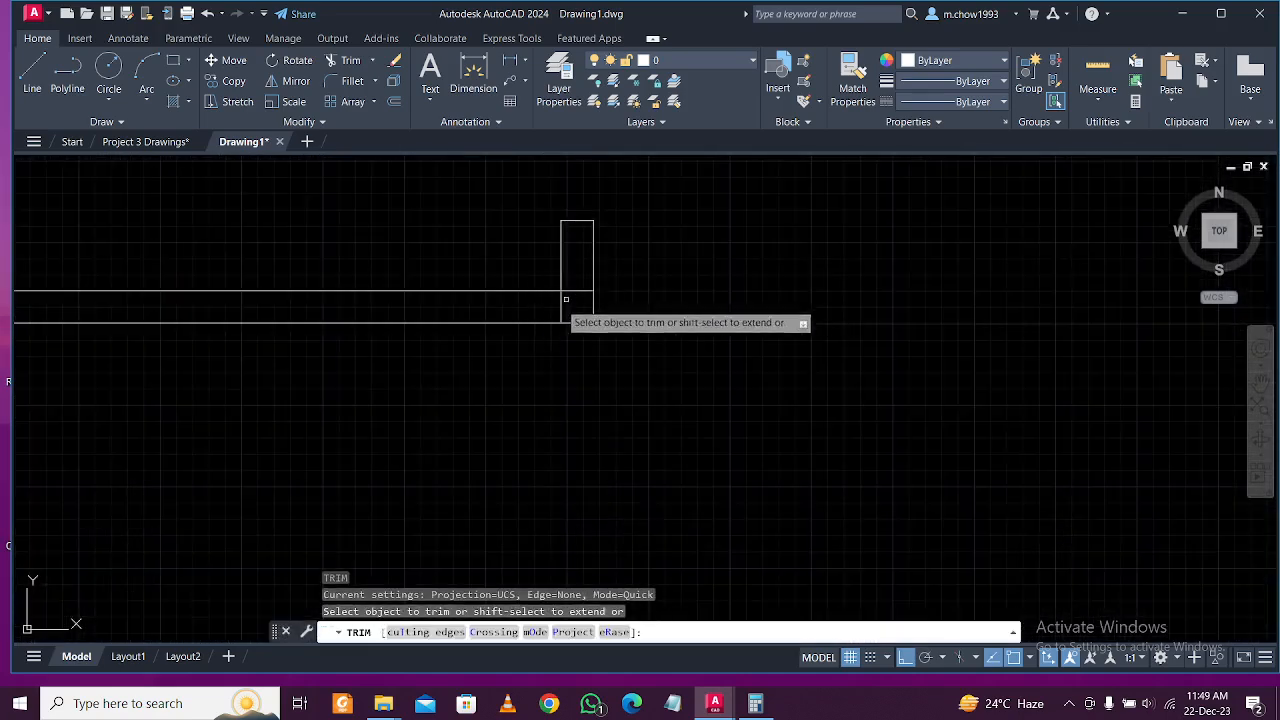
pyautogui.click(577, 300)
pyautogui.click(563, 298)
pyautogui.click(569, 286)
pyautogui.press('Return')
pyautogui.press('Escape')
# Select the stray vertical line above the stairs and delete it.
pyautogui.scroll(-3, 594, 386)
pyautogui.scroll(5, 557, 394)
pyautogui.scroll(-4, 637, 381)
pyautogui.click(468, 405)
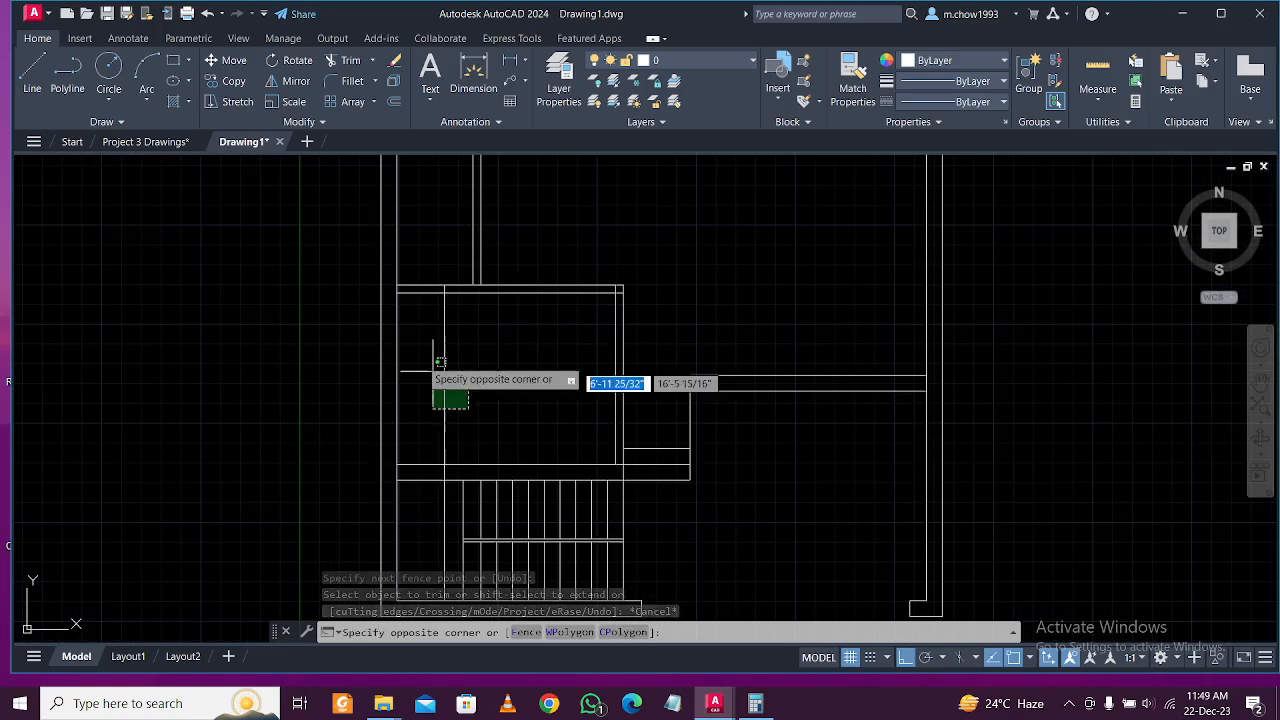
pyautogui.click(435, 350)
pyautogui.click(444, 286)
pyautogui.scroll(-3, 444, 290)
pyautogui.scroll(5, 430, 360)
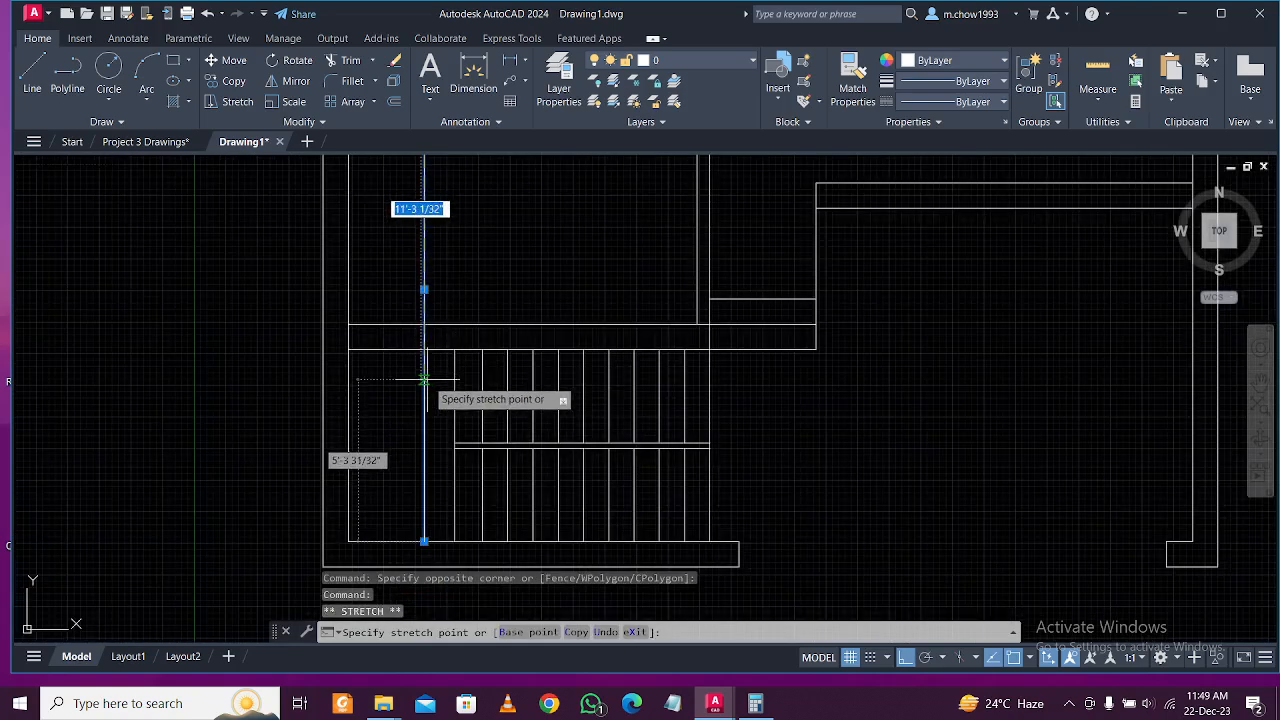
pyautogui.press('Escape')
pyautogui.scroll(-5, 434, 377)
pyautogui.scroll(4, 441, 356)
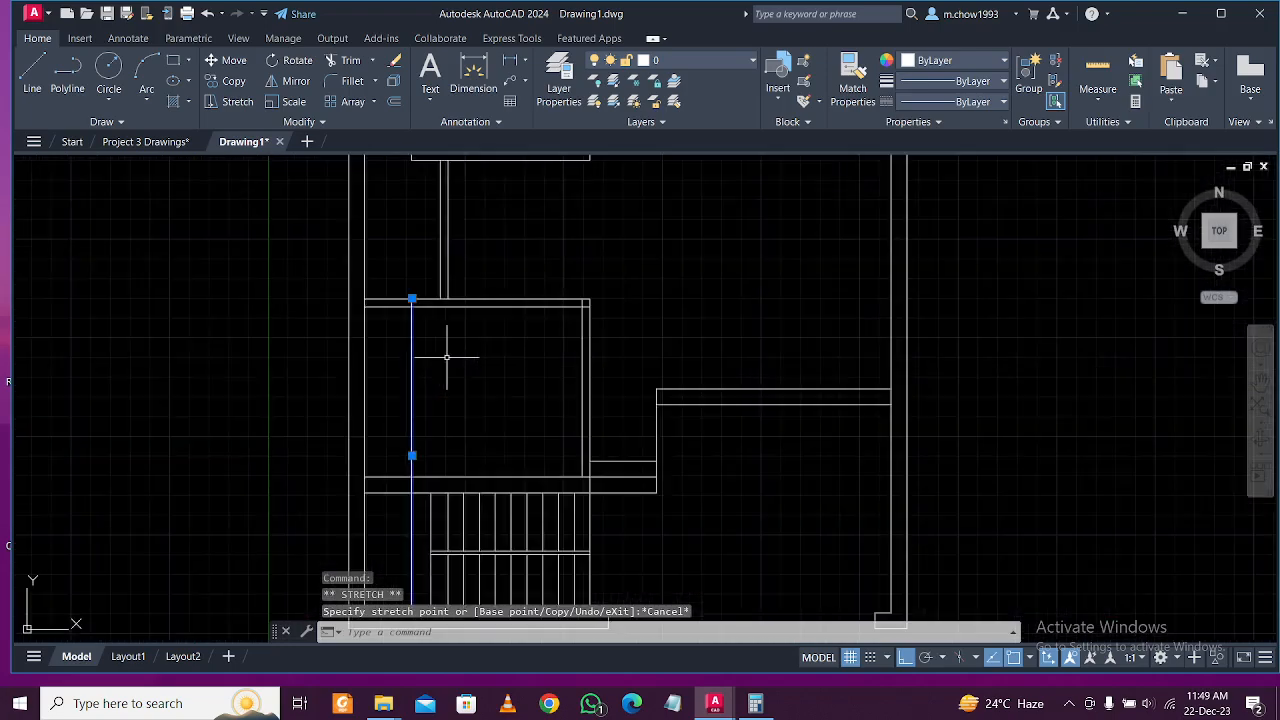
pyautogui.press('Delete')
pyautogui.scroll(-5, 447, 356)
pyautogui.scroll(3, 441, 405)
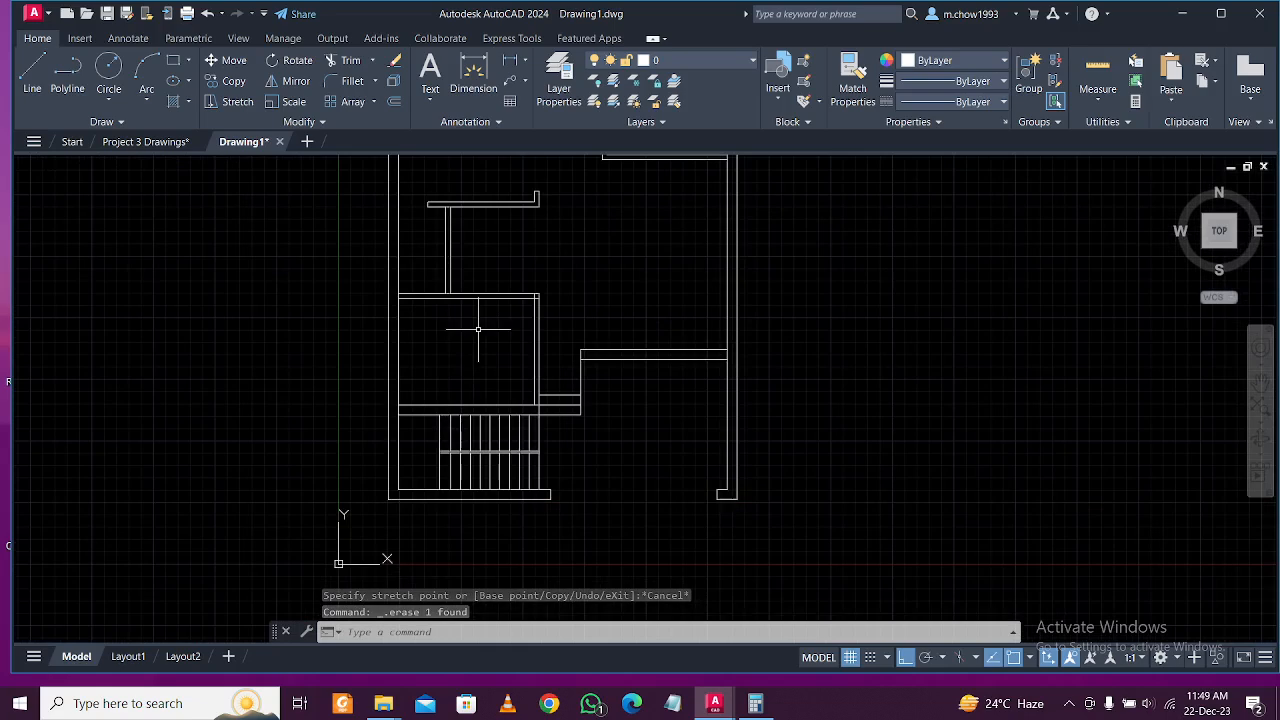
pyautogui.scroll(3, 511, 296)
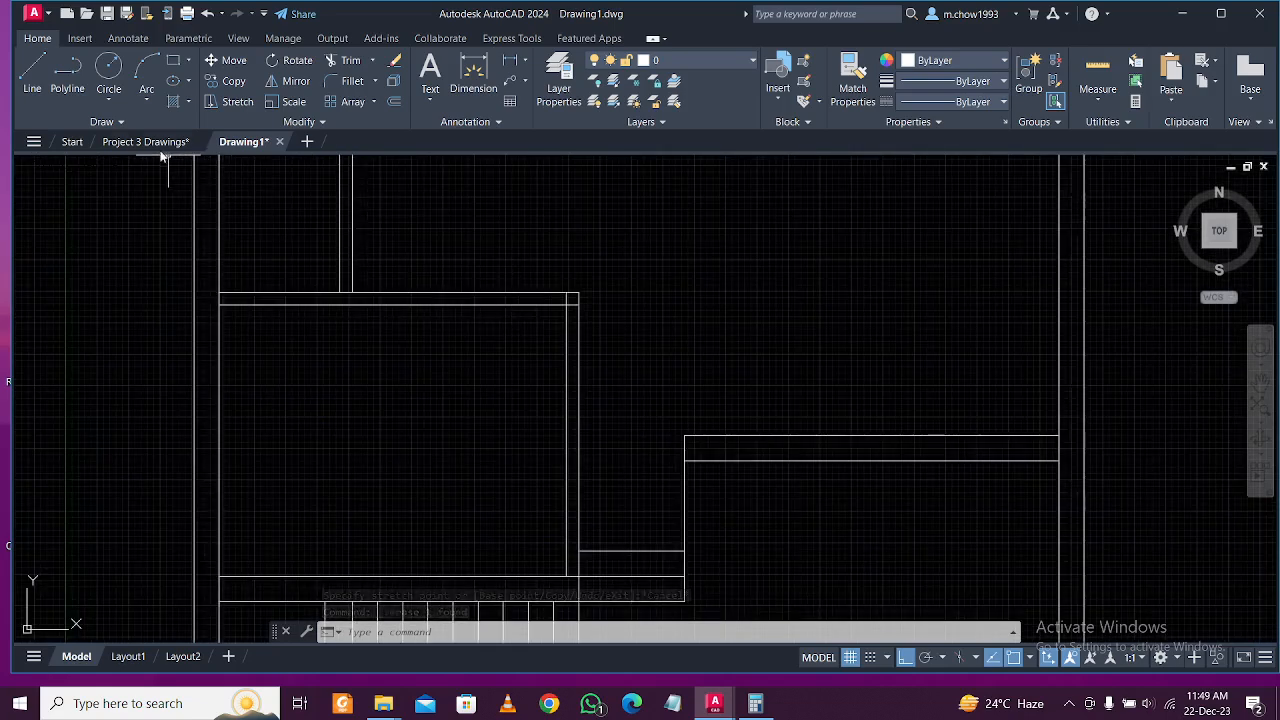
# Check the Project 3 Drawings reference, then draw a short line across the horizontal wall in Drawing1.
pyautogui.click(145, 141)
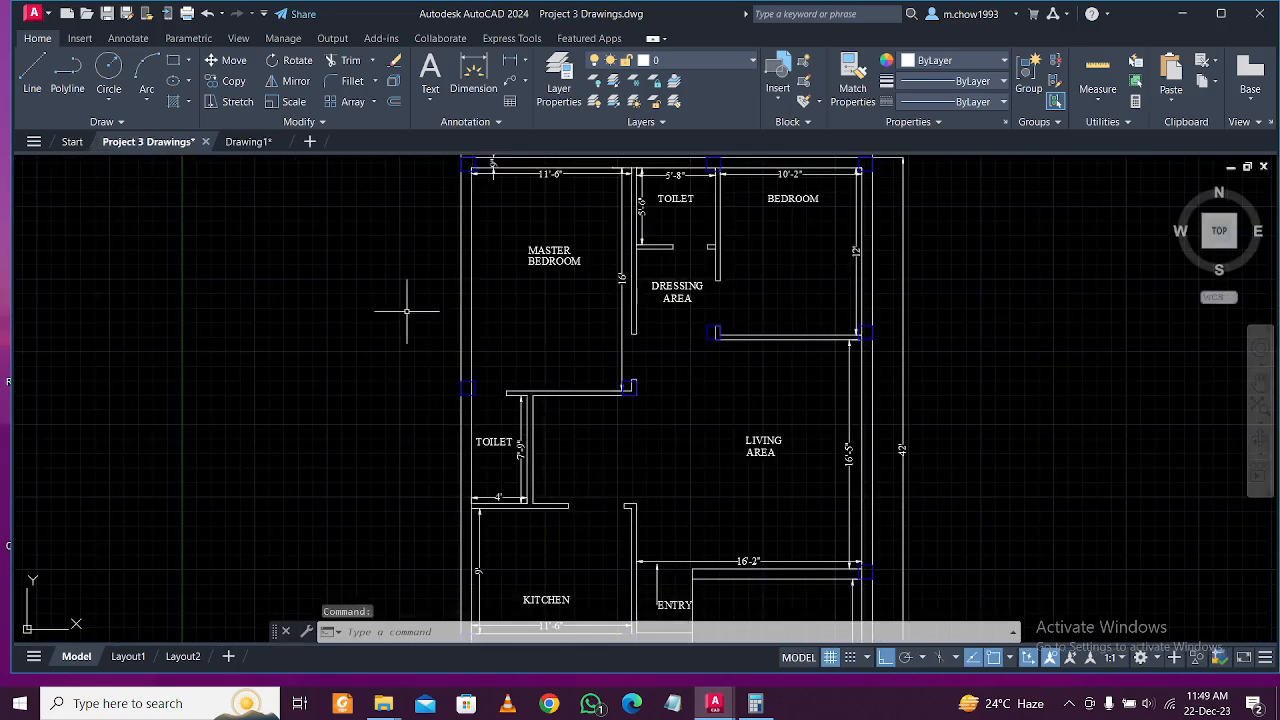
pyautogui.click(250, 141)
pyautogui.scroll(3, 557, 363)
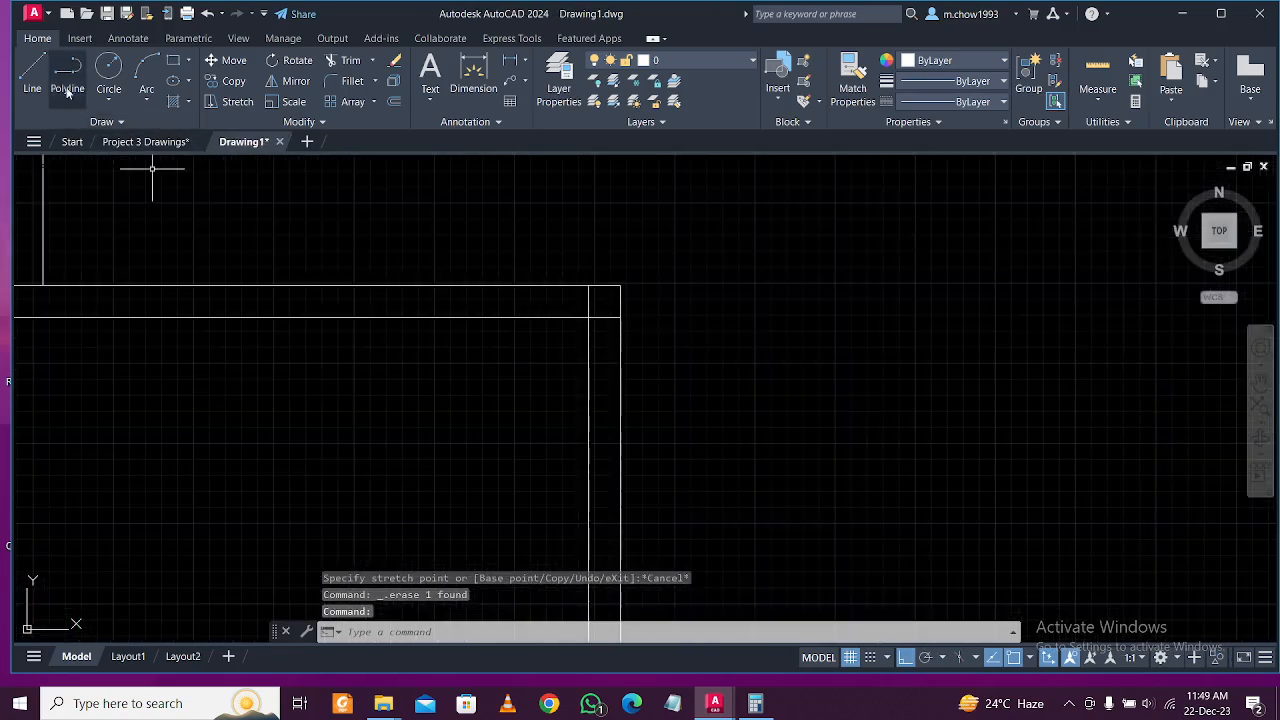
pyautogui.click(32, 70)
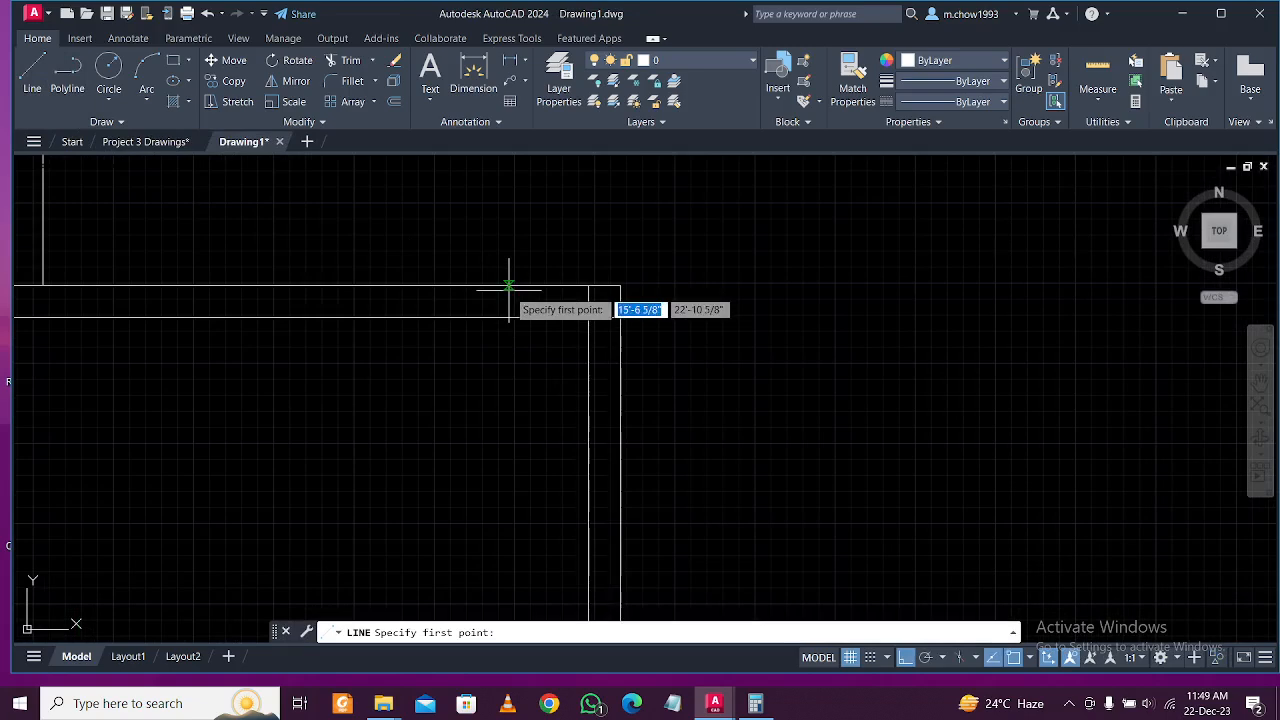
pyautogui.click(505, 287)
pyautogui.click(507, 317)
pyautogui.press('Escape')
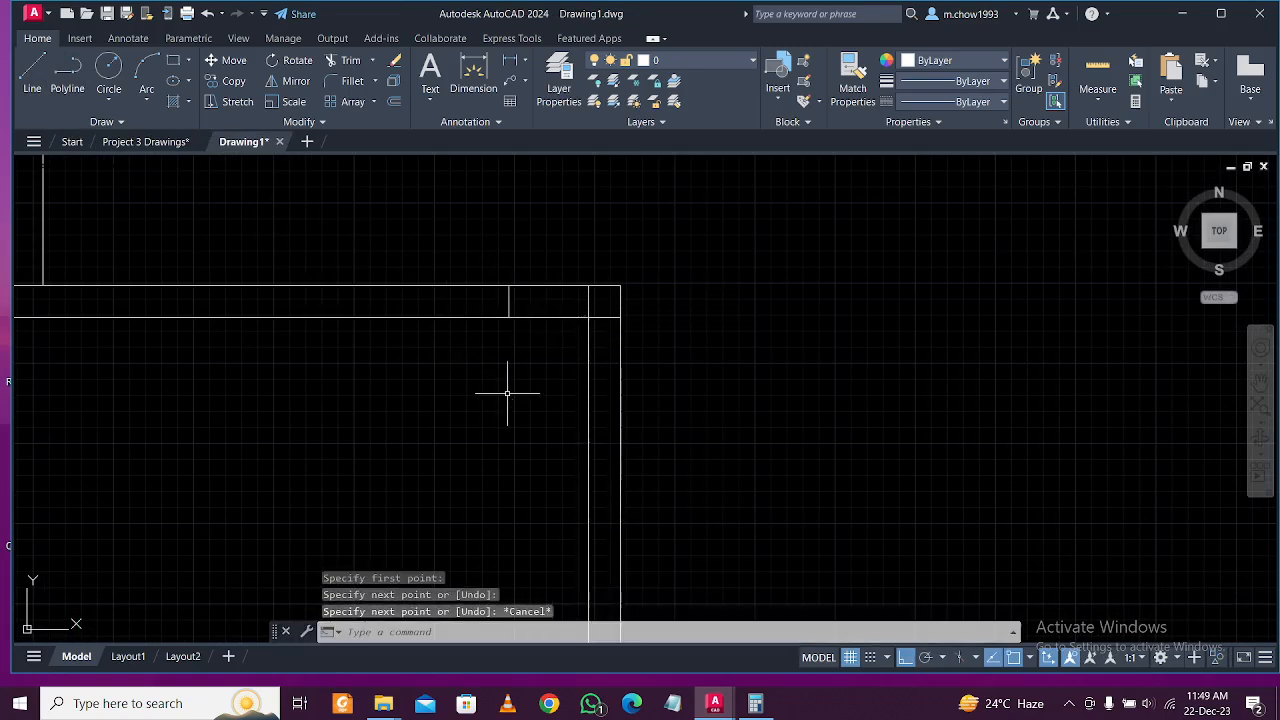
# Offset the short wall line 4' to the left.
pyautogui.write('o')
pyautogui.press('Return')
pyautogui.write("4'")
pyautogui.press('Return')
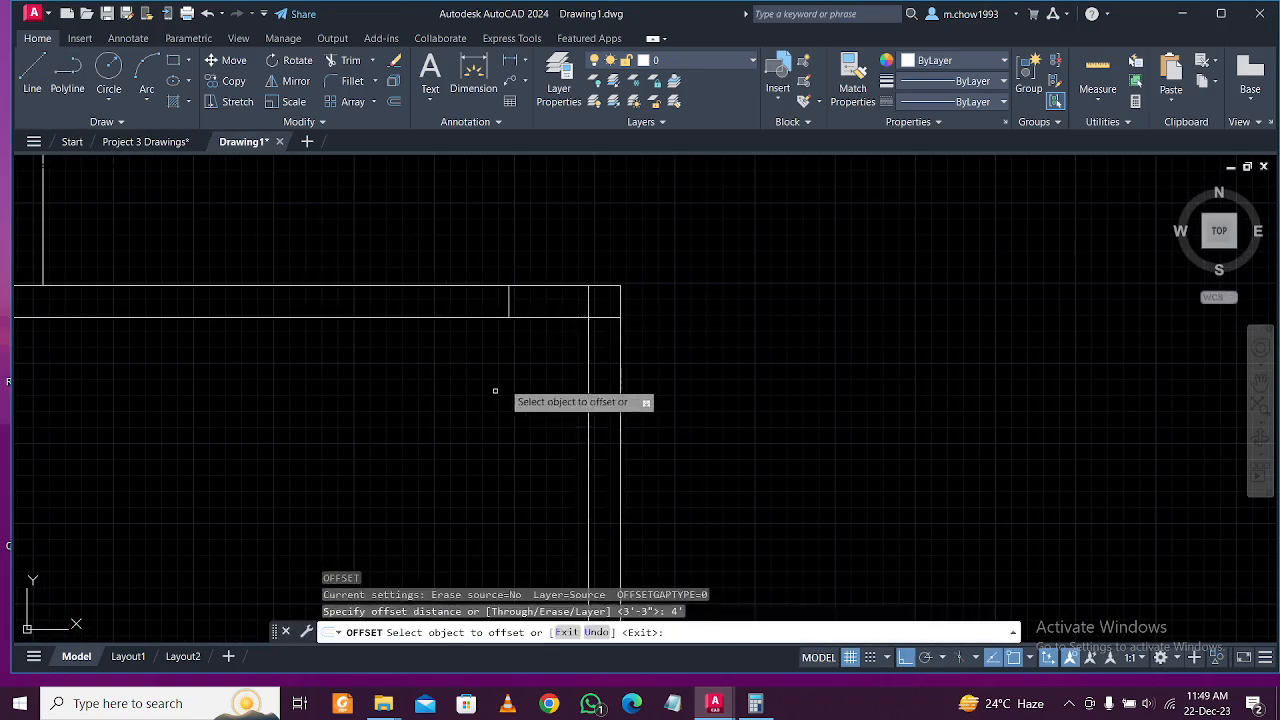
pyautogui.click(507, 303)
pyautogui.click(290, 326)
pyautogui.press('Escape')
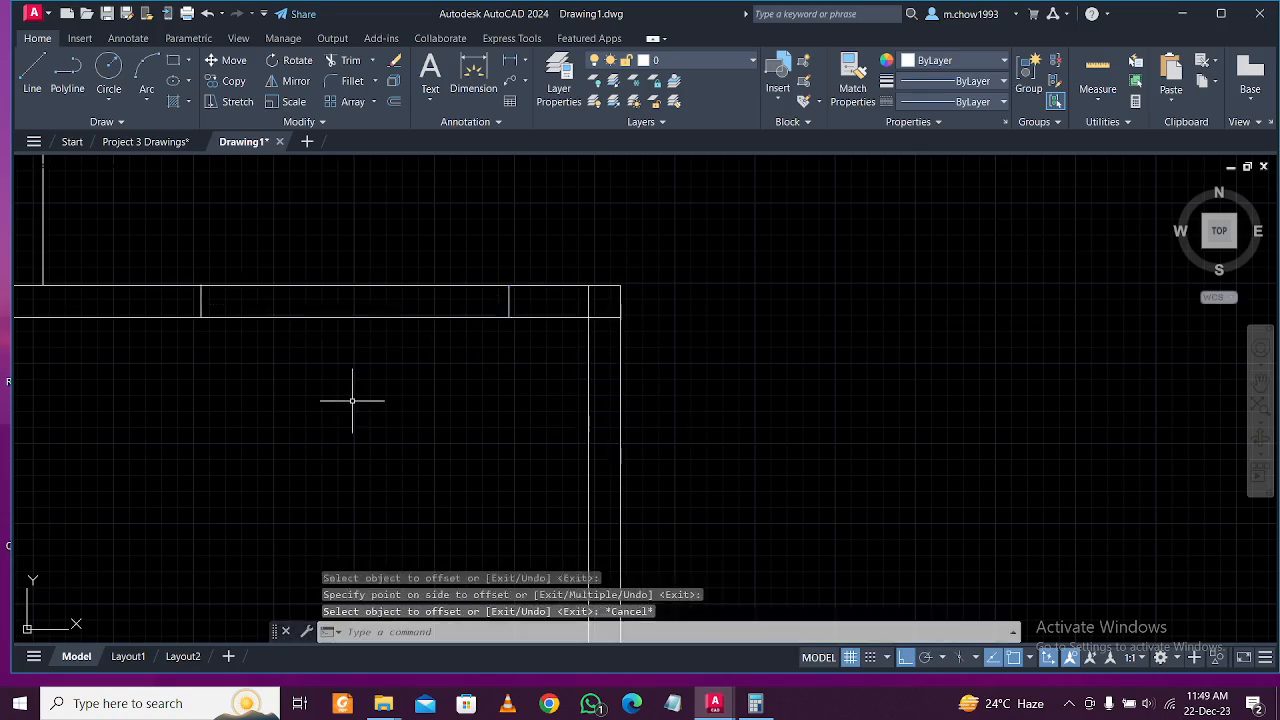
# Trim the wall between the two lines and clean up the short segments at the adjacent corner.
pyautogui.write('tr')
pyautogui.press('Return')
pyautogui.click(372, 258)
pyautogui.click(297, 471)
pyautogui.press('Return')
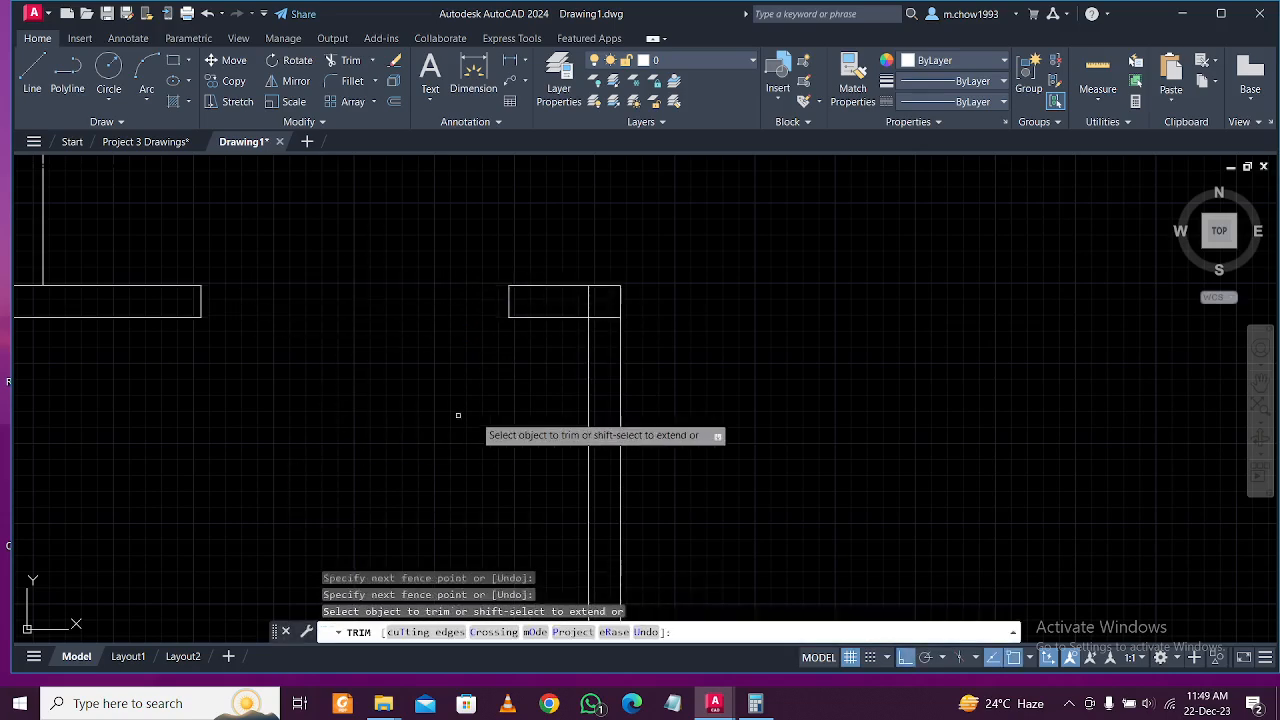
pyautogui.click(595, 343)
pyautogui.click(586, 286)
pyautogui.press('Return')
pyautogui.press('Escape')
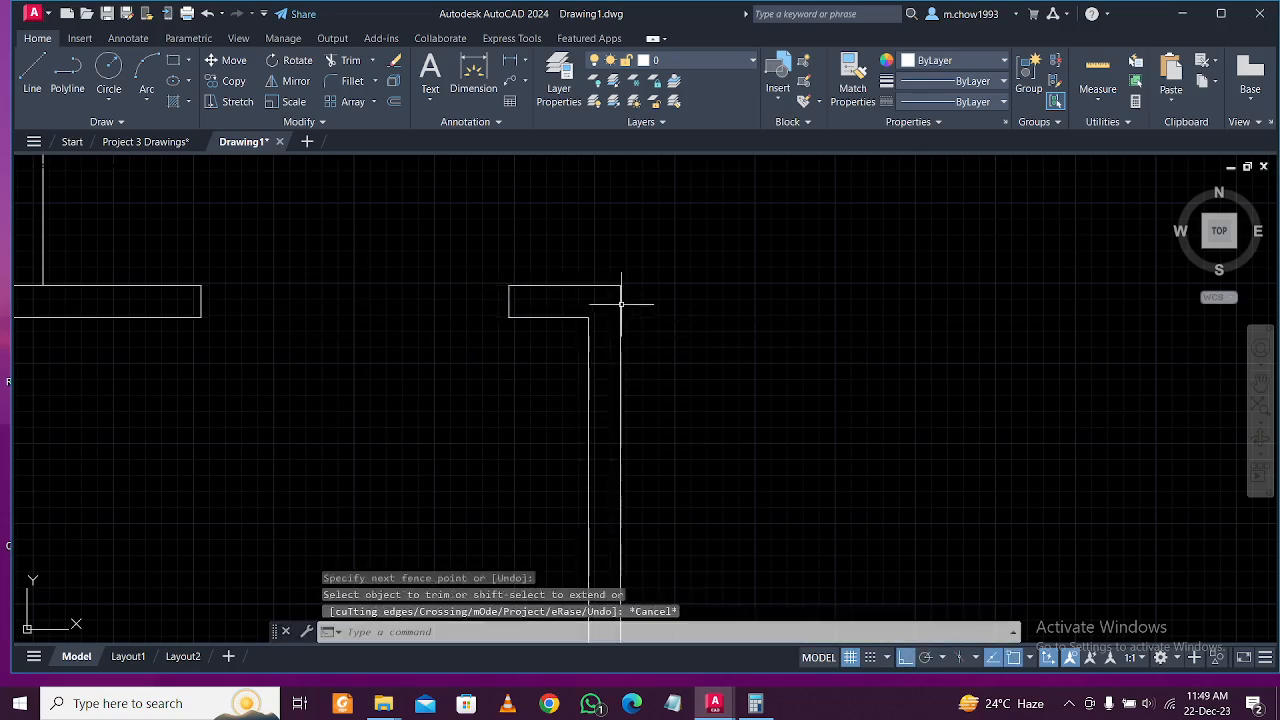
pyautogui.scroll(-5, 590, 337)
pyautogui.moveTo(652, 480)
pyautogui.mouseDown(button='middle')
pyautogui.moveTo(635, 410)
pyautogui.moveTo(595, 541)
pyautogui.mouseUp(button='middle')
pyautogui.scroll(-2, 636, 410)
pyautogui.moveTo(623, 426); pyautogui.dragTo(606, 277, button='middle')
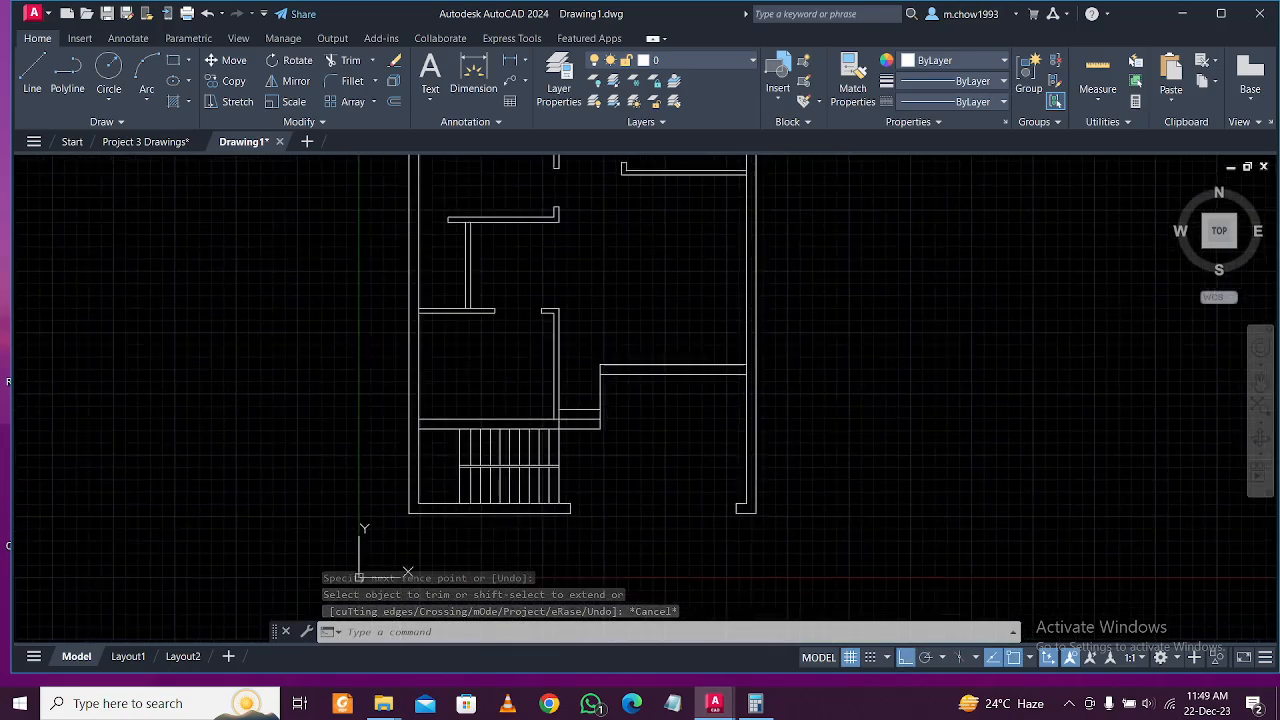
pyautogui.moveTo(628, 433); pyautogui.dragTo(654, 486, button='middle')
pyautogui.moveTo(700, 446); pyautogui.dragTo(683, 473, button='middle')
pyautogui.scroll(-1, 683, 442)
pyautogui.scroll(2, 708, 500)
pyautogui.scroll(-2, 686, 491)
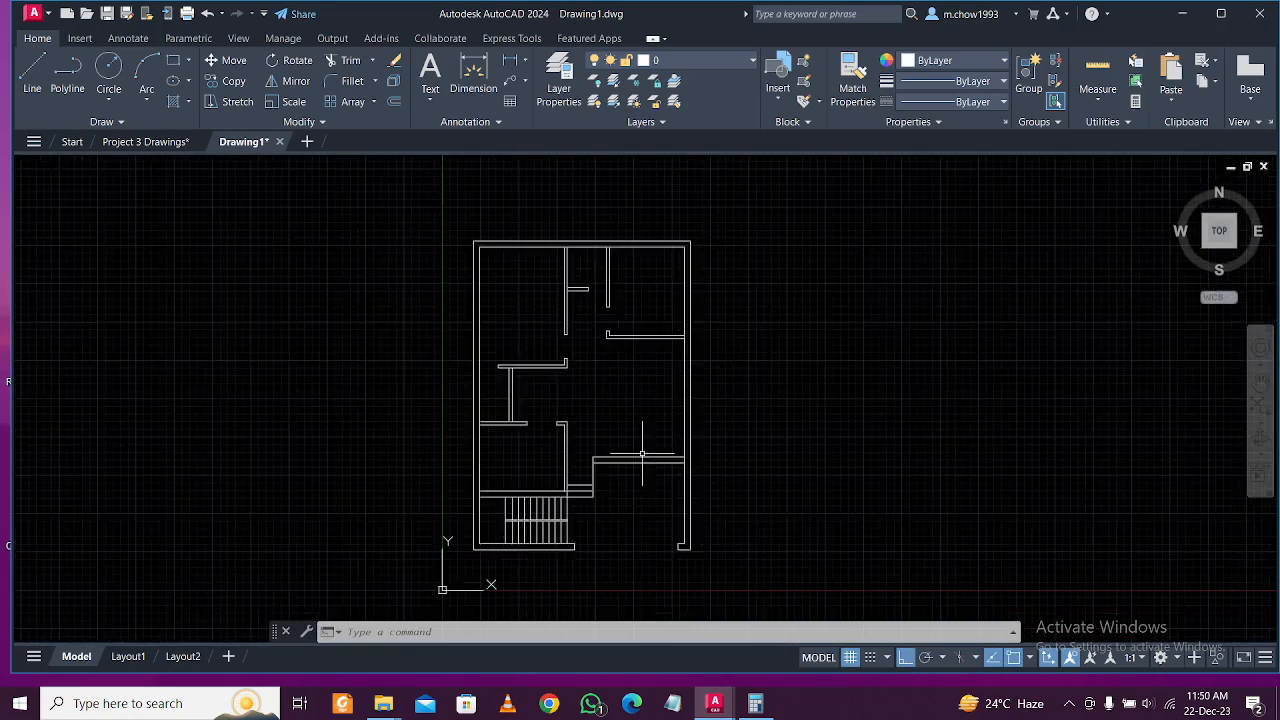
pyautogui.scroll(2, 619, 500)
pyautogui.moveTo(622, 414); pyautogui.dragTo(631, 480, button='middle')
pyautogui.moveTo(642, 436); pyautogui.dragTo(647, 476, button='middle')
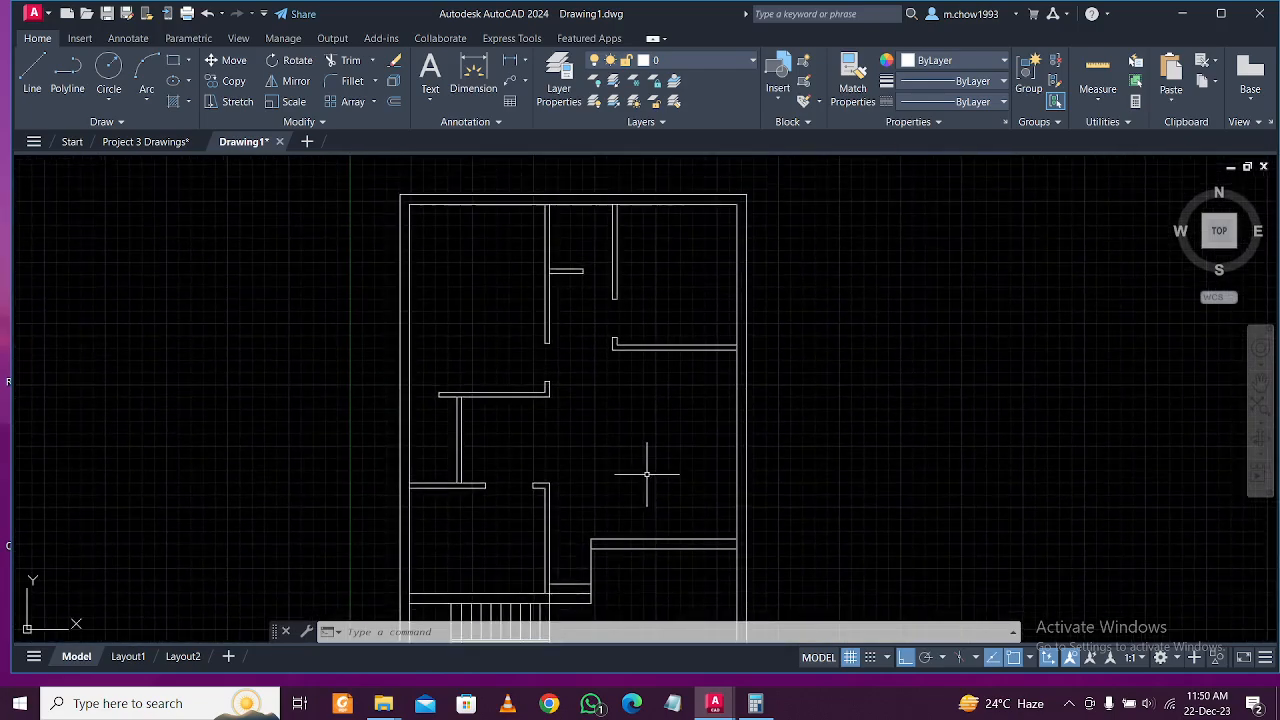
pyautogui.moveTo(644, 391); pyautogui.dragTo(641, 419, button='middle')
pyautogui.moveTo(625, 479); pyautogui.dragTo(617, 417, button='middle')
pyautogui.scroll(-2, 628, 411)
pyautogui.moveTo(672, 463); pyautogui.dragTo(578, 457, button='middle')
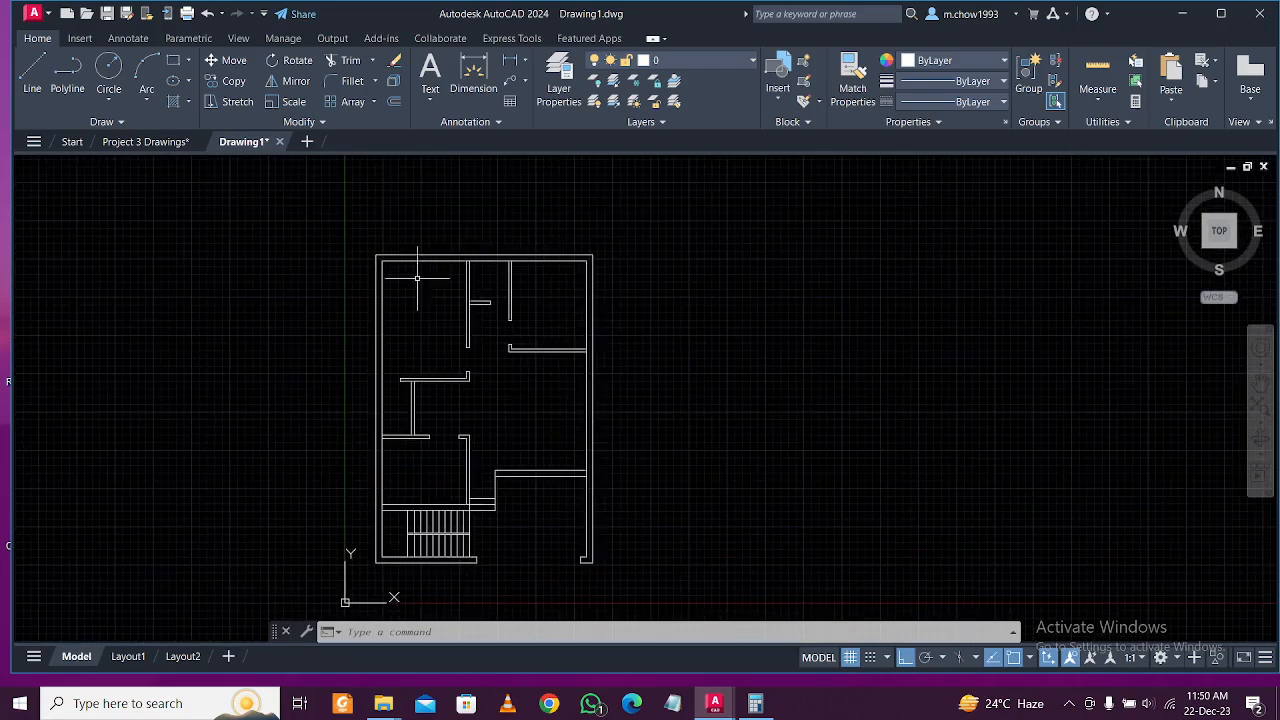
pyautogui.click(663, 606)
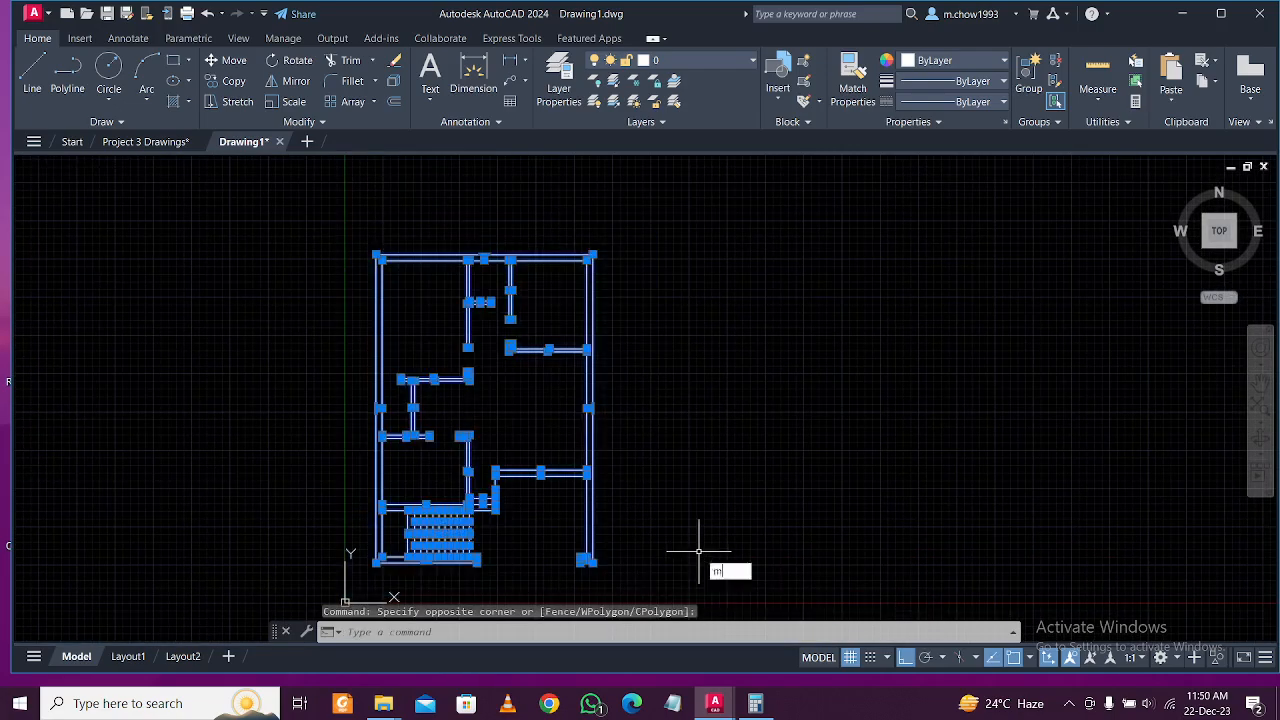
pyautogui.press('m')
pyautogui.press('Return')
pyautogui.click(728, 528)
pyautogui.click(933, 530)
pyautogui.click(550, 236)
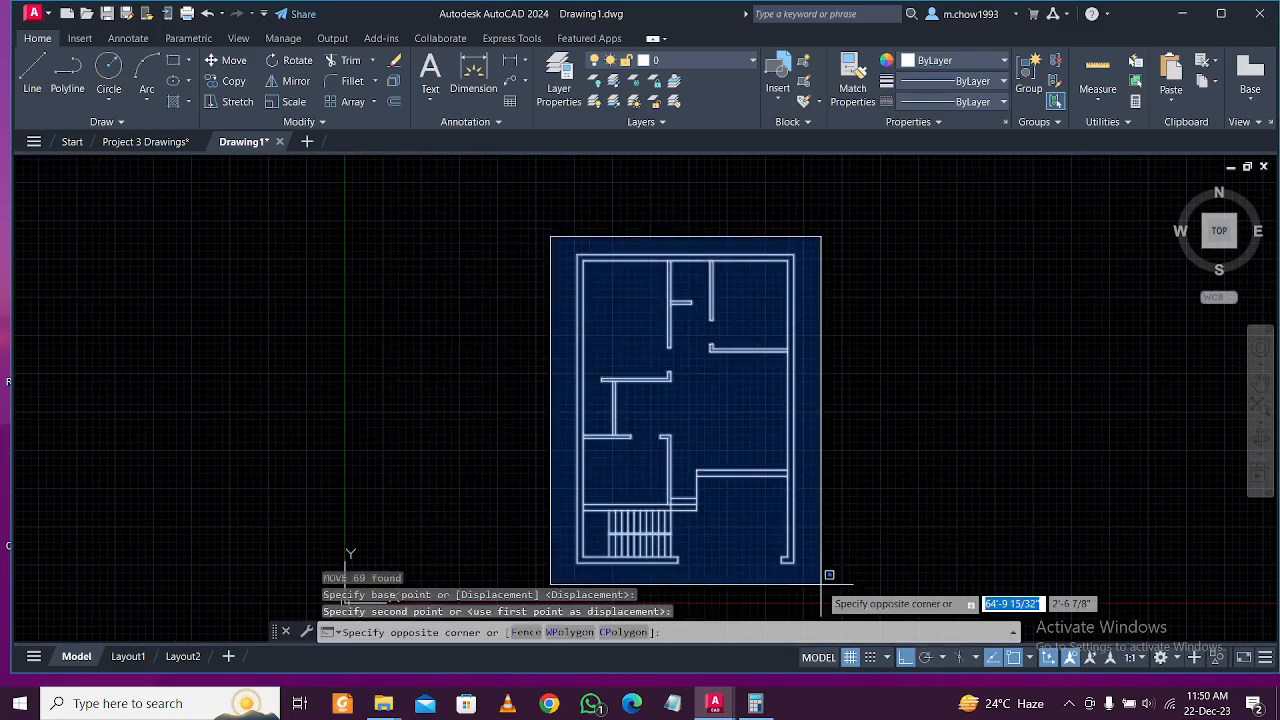
pyautogui.click(835, 588)
pyautogui.press('m')
pyautogui.press('Return')
pyautogui.click(840, 532)
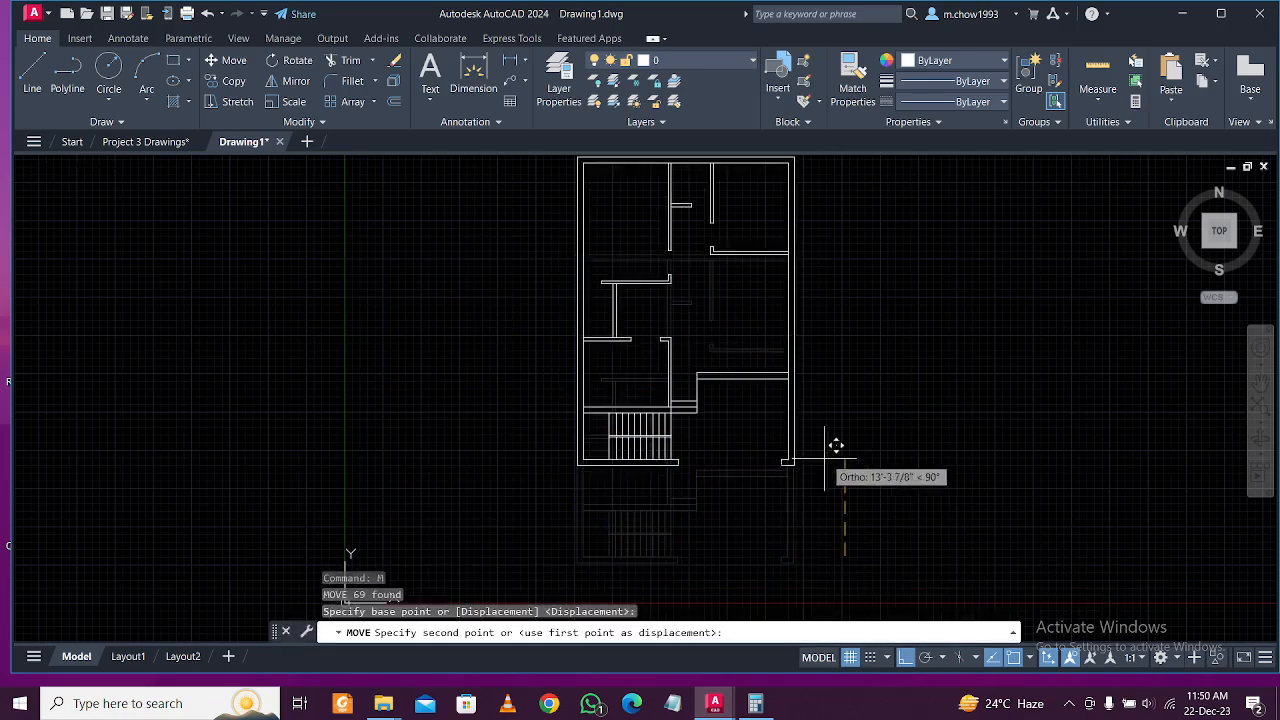
pyautogui.click(834, 434)
pyautogui.scroll(-4, 657, 514)
pyautogui.scroll(8, 580, 430)
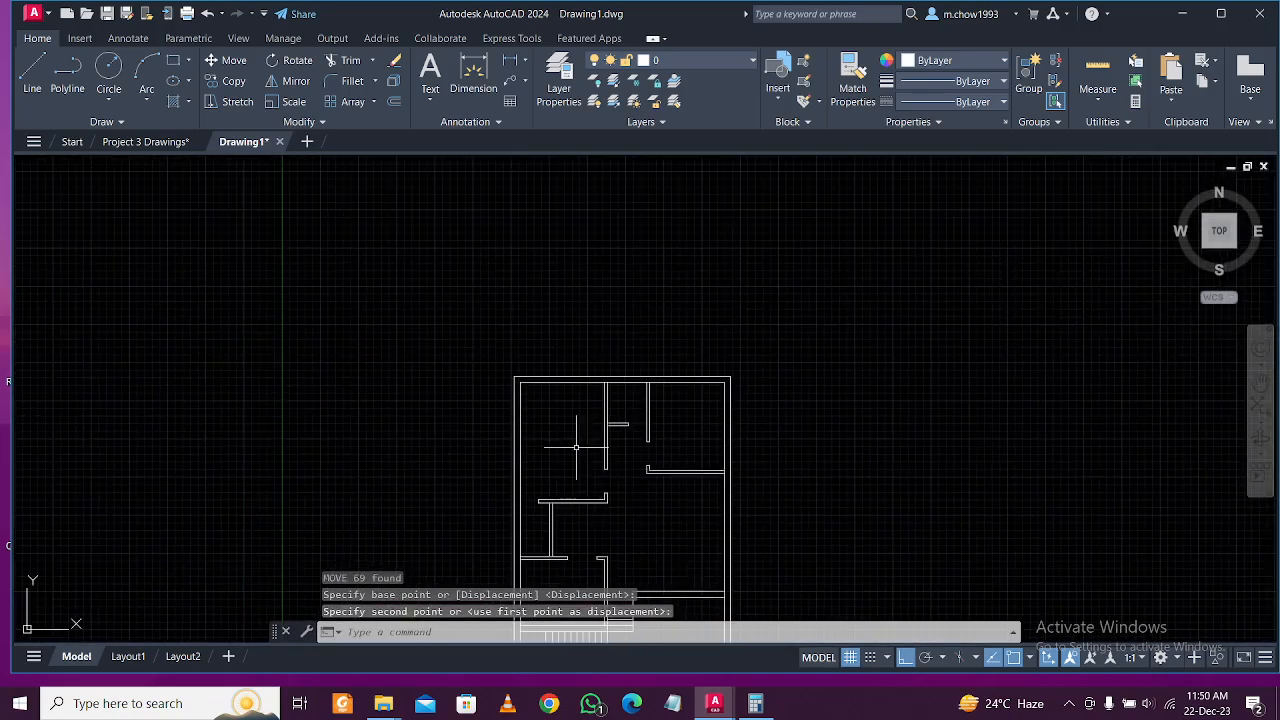
pyautogui.scroll(-2, 591, 420)
pyautogui.moveTo(594, 409); pyautogui.dragTo(580, 337, button='middle')
pyautogui.scroll(1, 610, 393)
pyautogui.moveTo(610, 393)
pyautogui.mouseDown(button='middle')
pyautogui.moveTo(614, 236)
pyautogui.moveTo(620, 410)
pyautogui.mouseUp(button='middle')
pyautogui.moveTo(582, 300); pyautogui.dragTo(582, 378, button='middle')
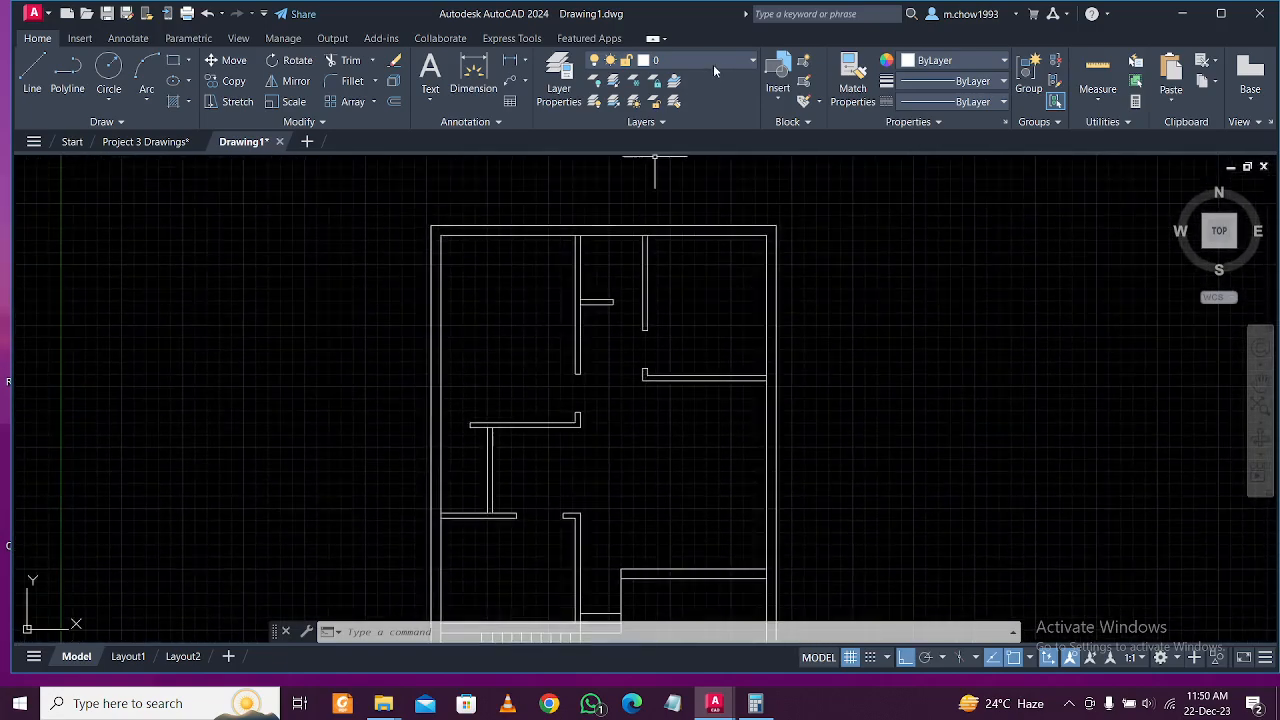
# In Layer Properties, add a layer named Column, set its colour to red, and close the palette.
pyautogui.click(572, 95)
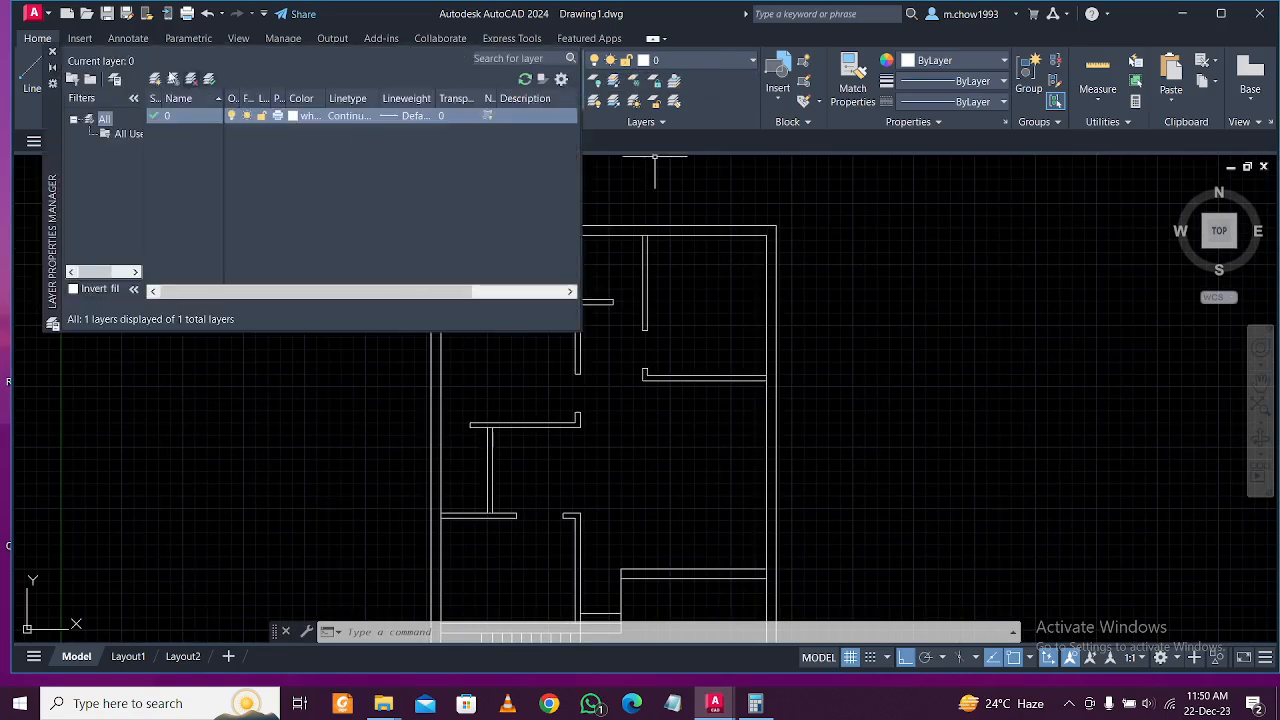
pyautogui.click(156, 79)
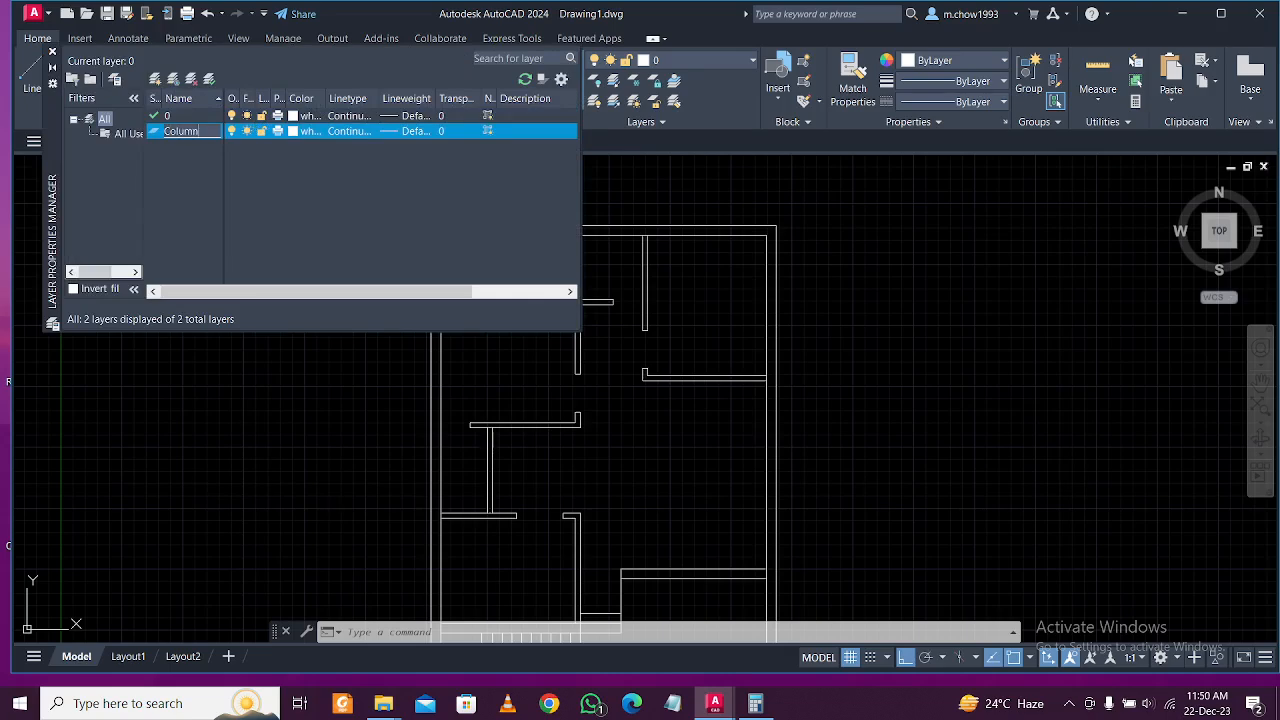
pyautogui.click(293, 136)
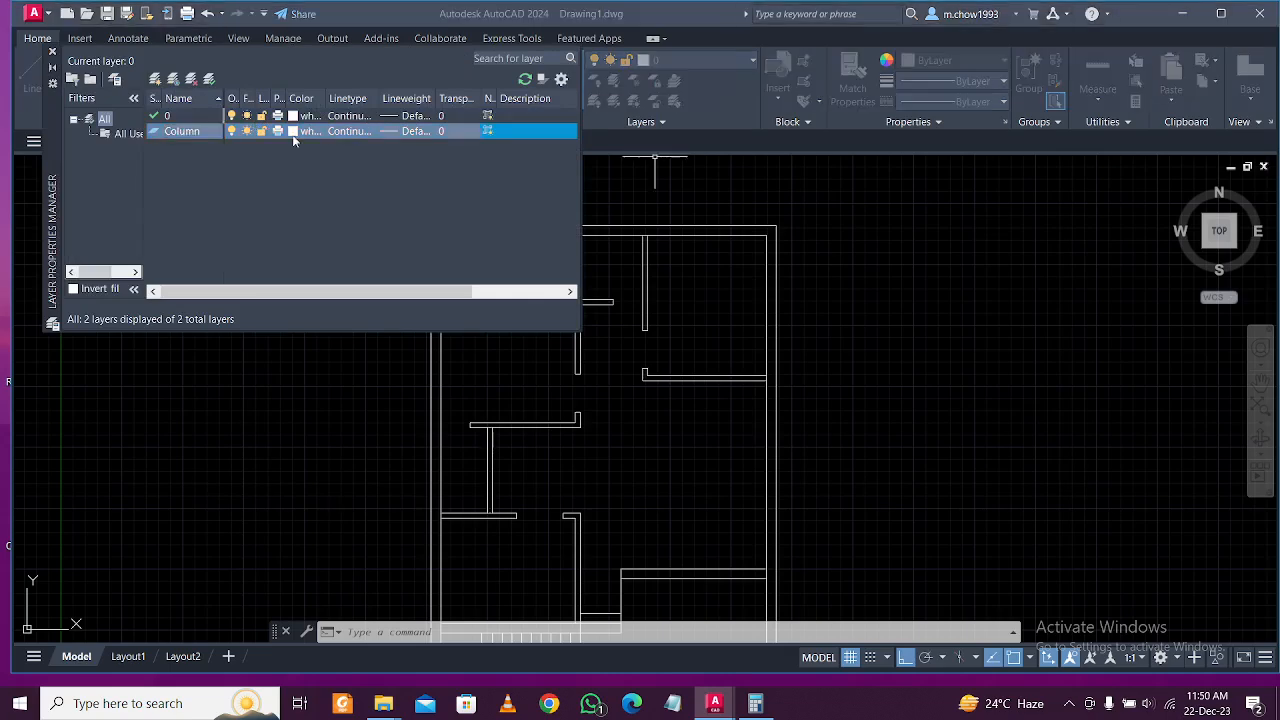
pyautogui.click(500, 385)
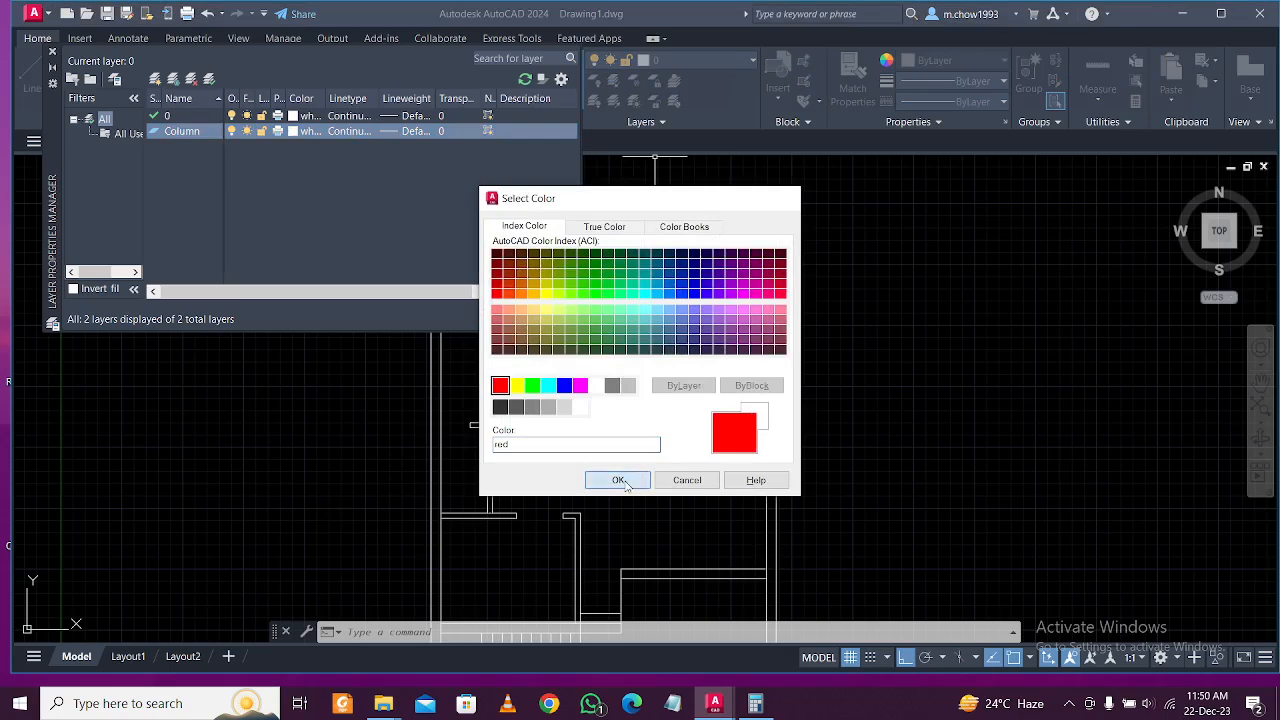
pyautogui.click(618, 480)
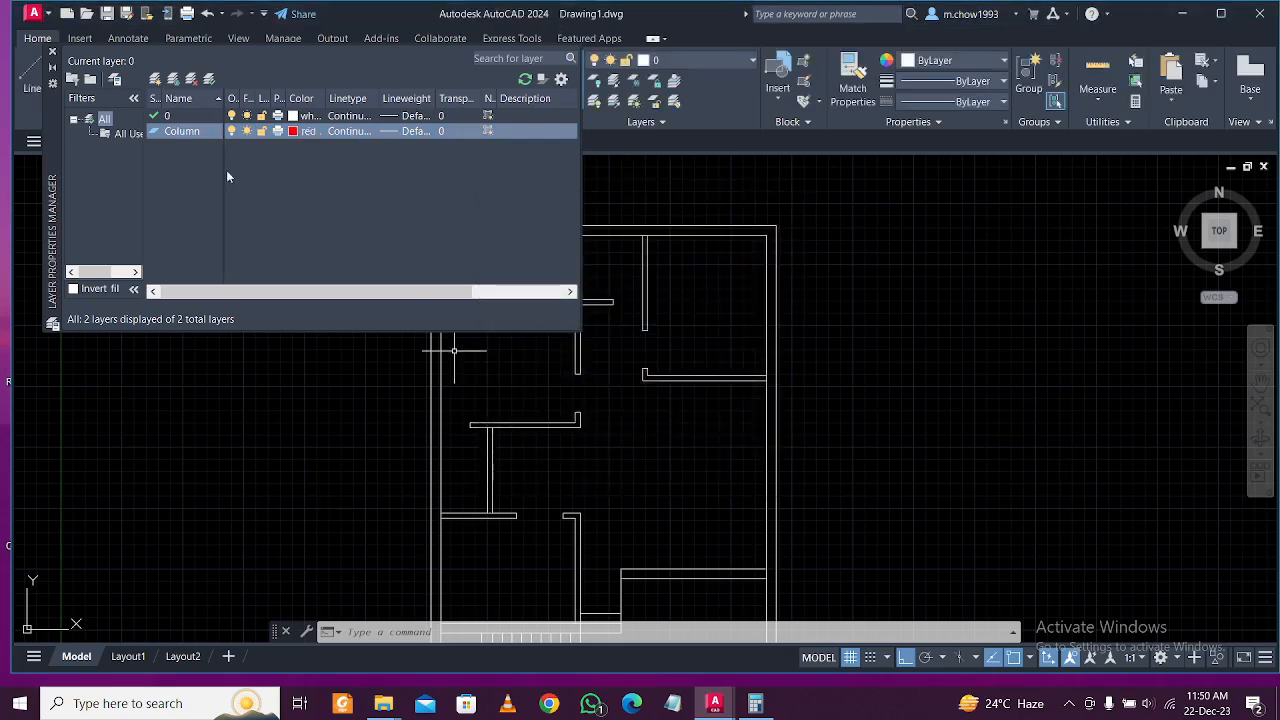
pyautogui.click(53, 52)
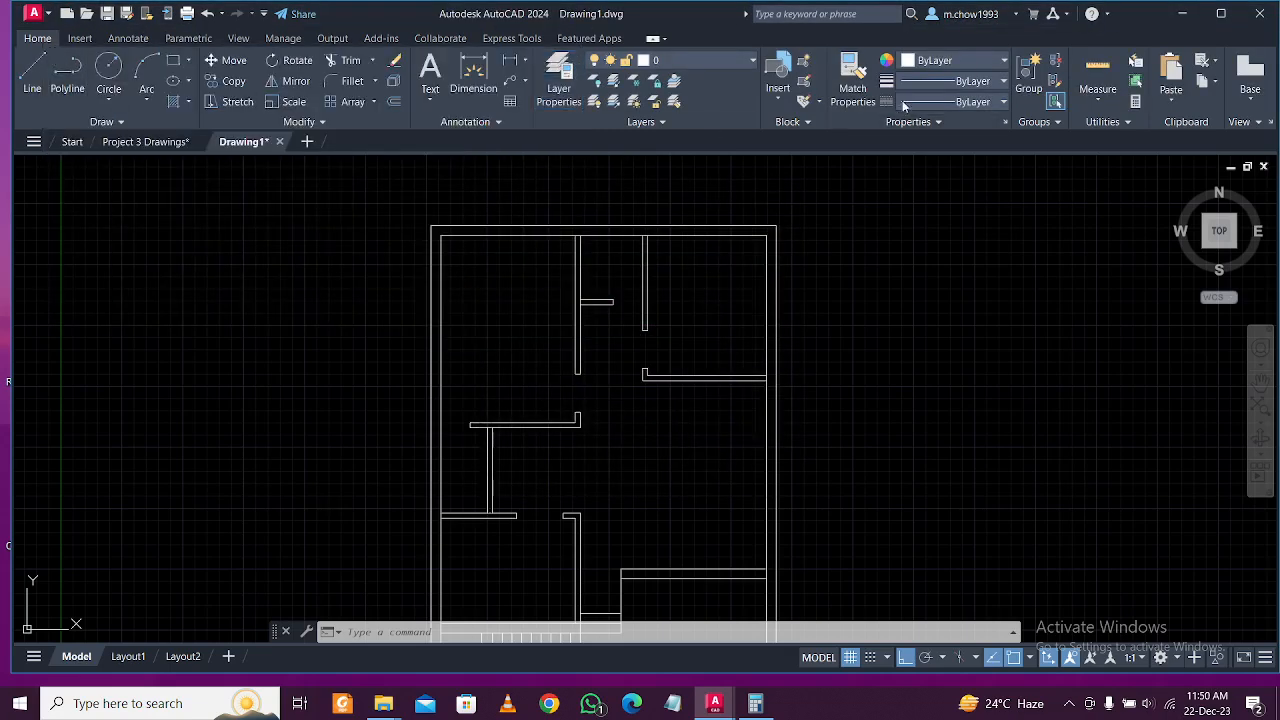
# Make Column the current layer and draw a 1' x 1' square left of the plan.
pyautogui.click(726, 66)
pyautogui.click(700, 100)
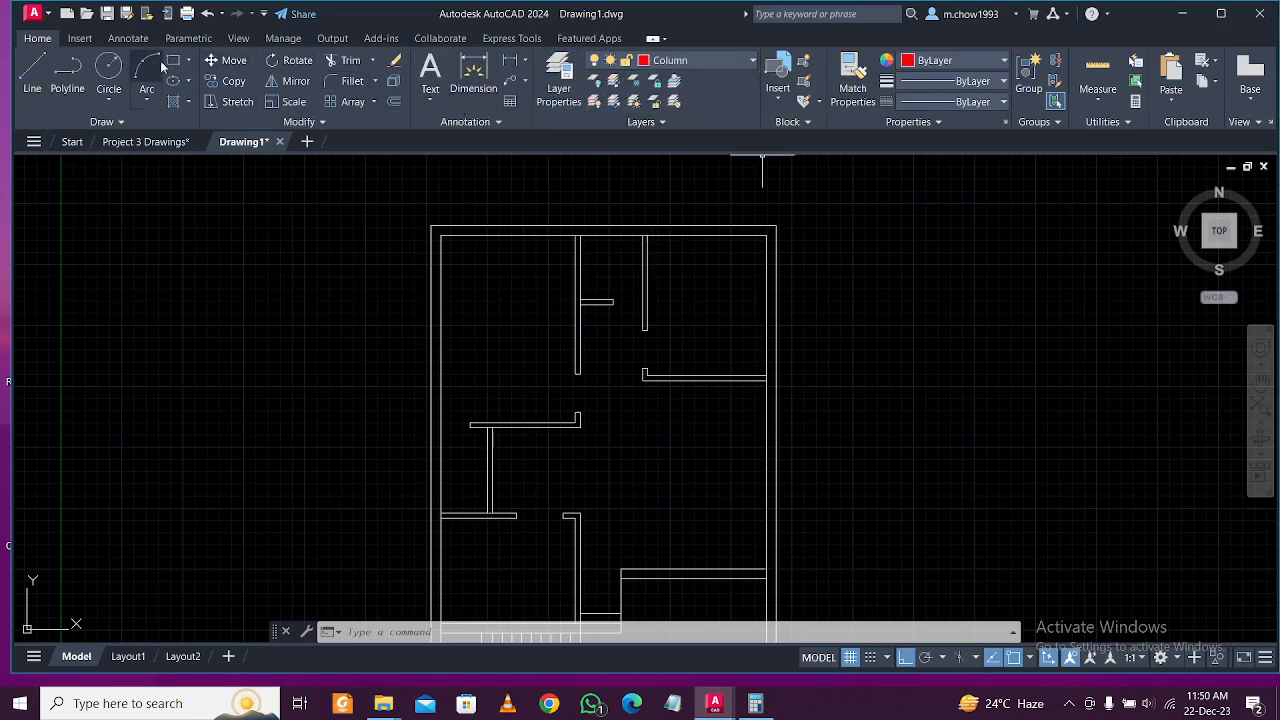
pyautogui.press('Return')
pyautogui.click(270, 234)
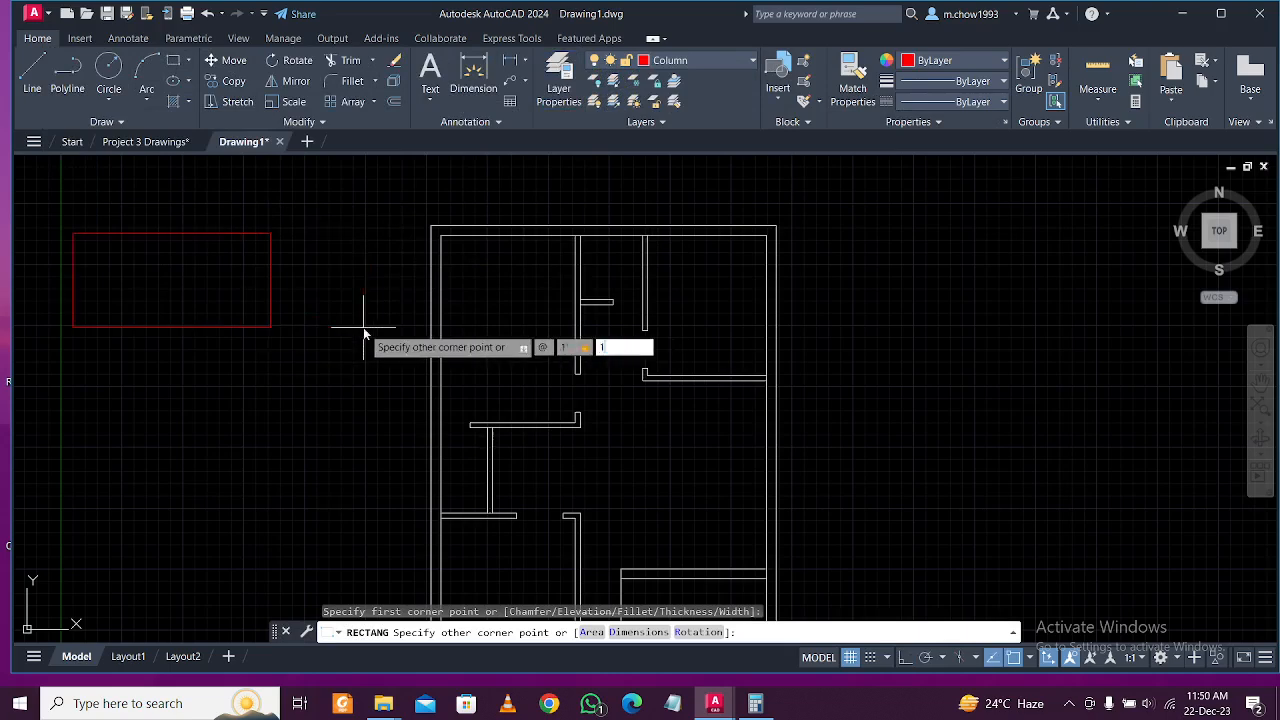
pyautogui.write("'")
pyautogui.press('Return')
pyautogui.scroll(5, 354, 223)
pyautogui.moveTo(354, 223); pyautogui.dragTo(406, 399, button='middle')
# Fill the square with a Solid hatch.
pyautogui.write('h')
pyautogui.press('Return')
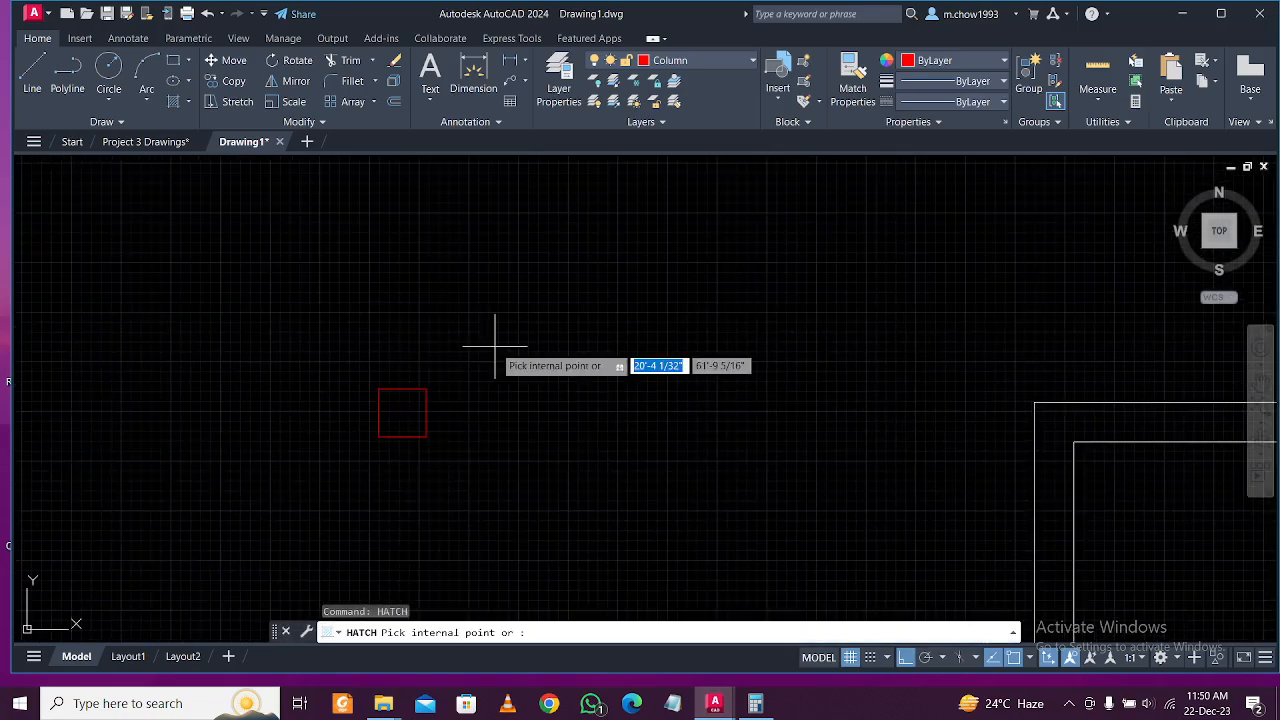
pyautogui.click(400, 412)
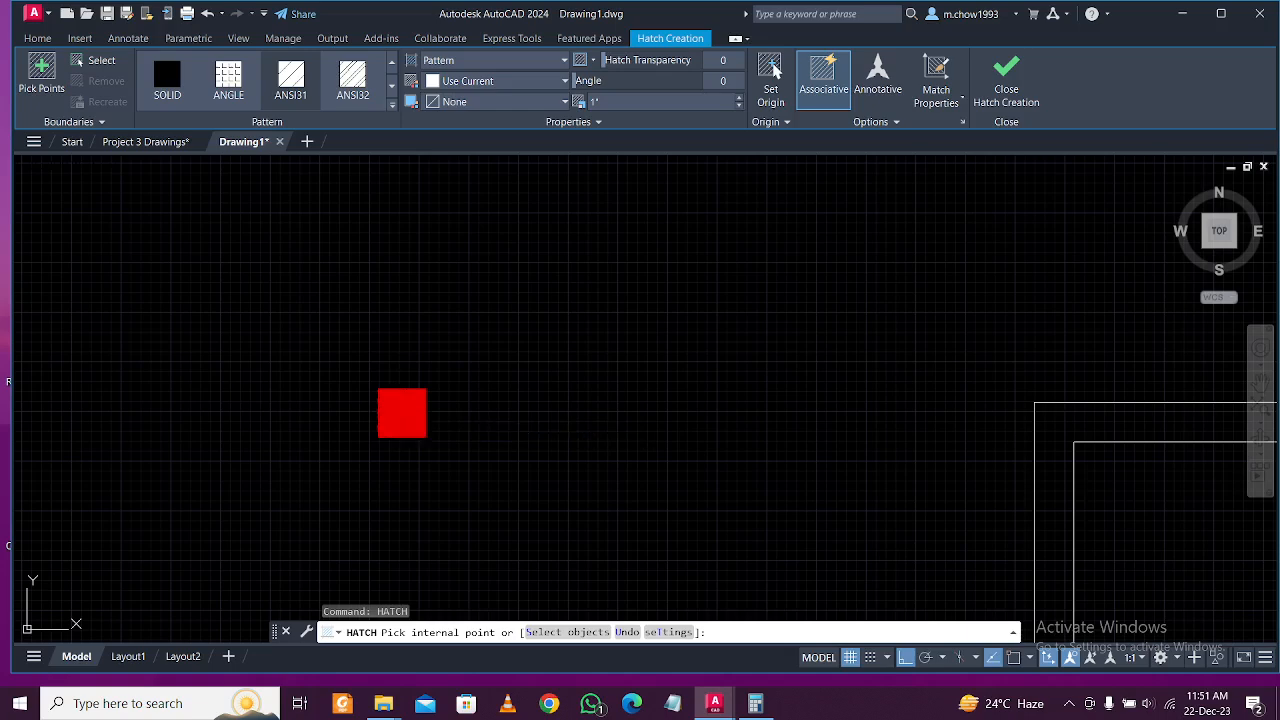
pyautogui.click(406, 405)
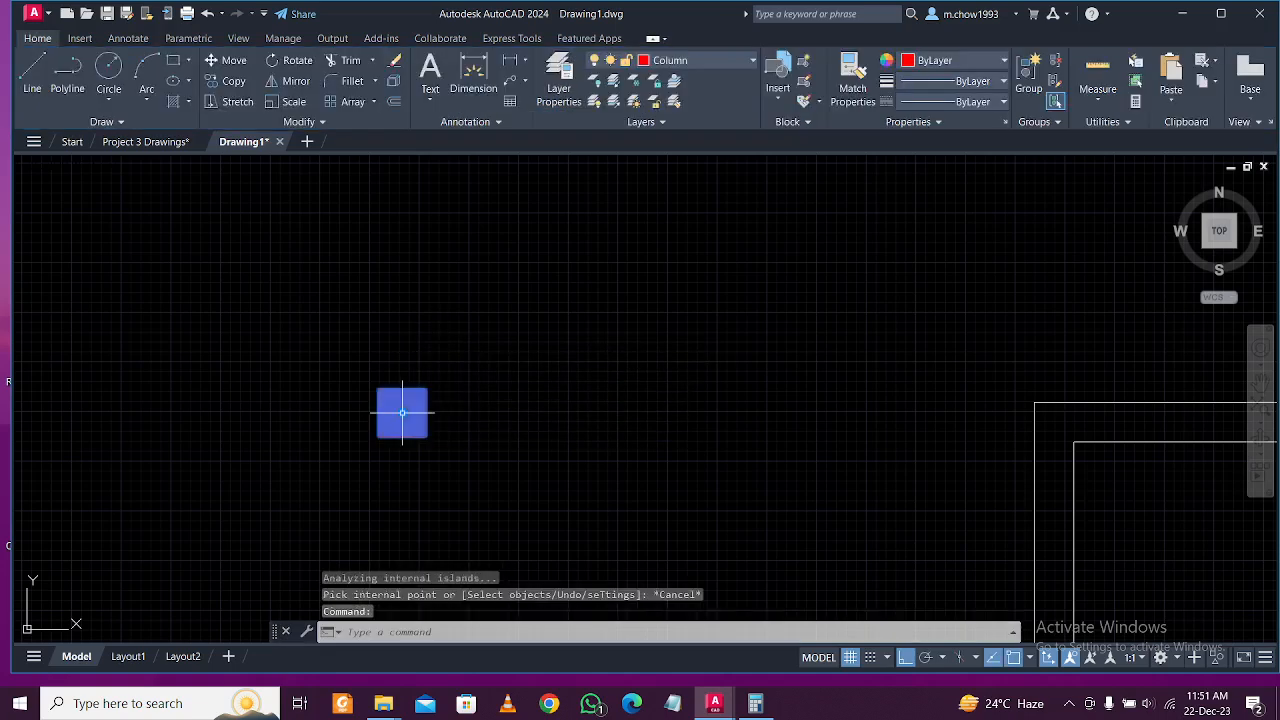
pyautogui.click(489, 62)
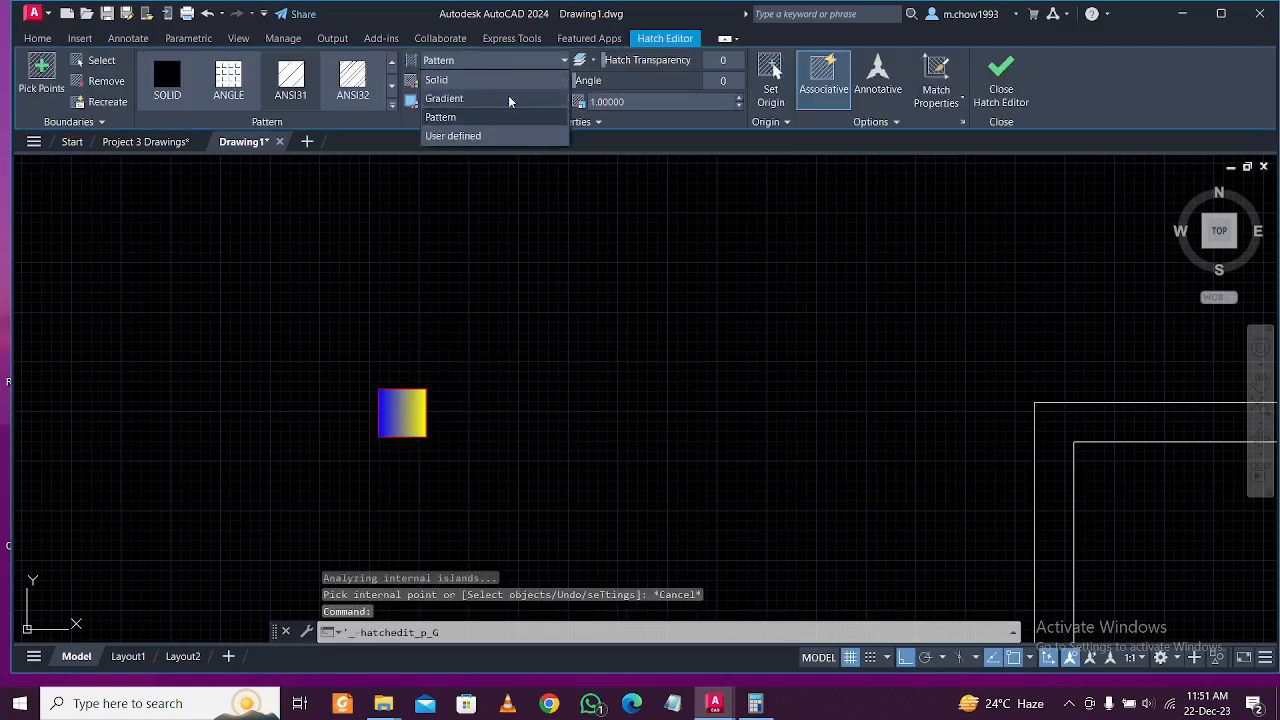
pyautogui.click(521, 81)
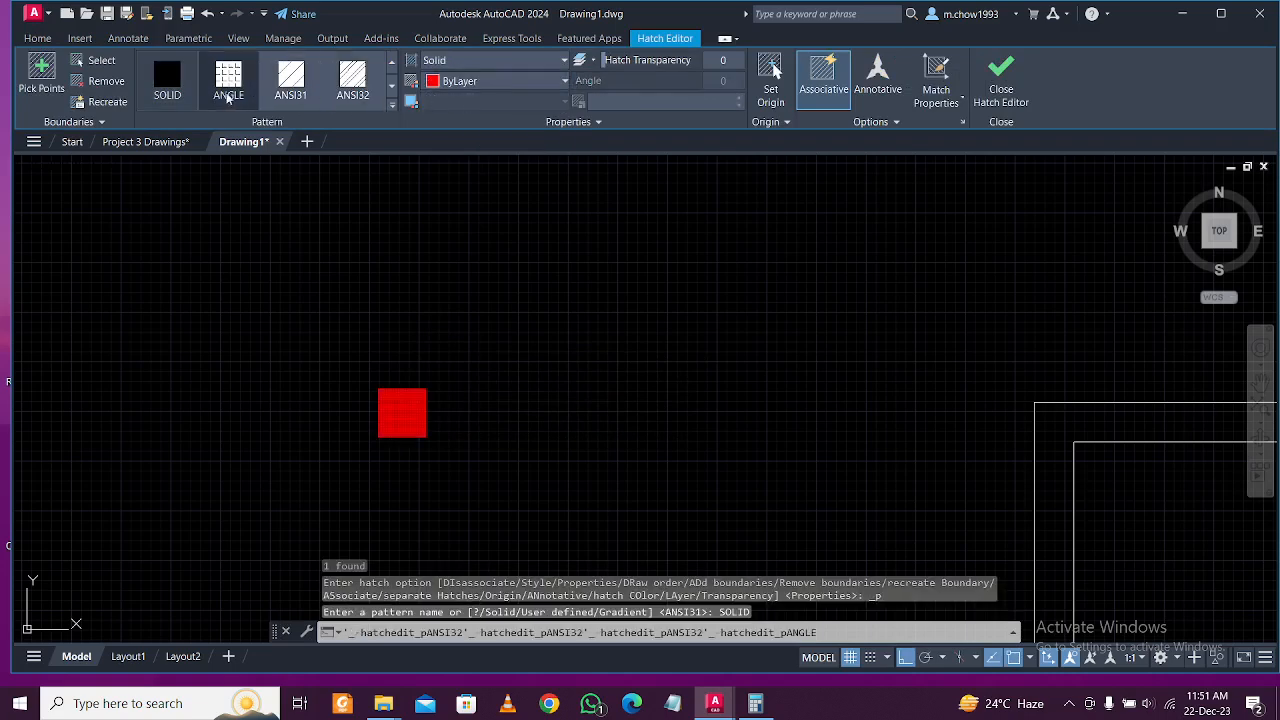
pyautogui.press('Escape')
# Group the square outline and its solid fill together.
pyautogui.click(312, 330)
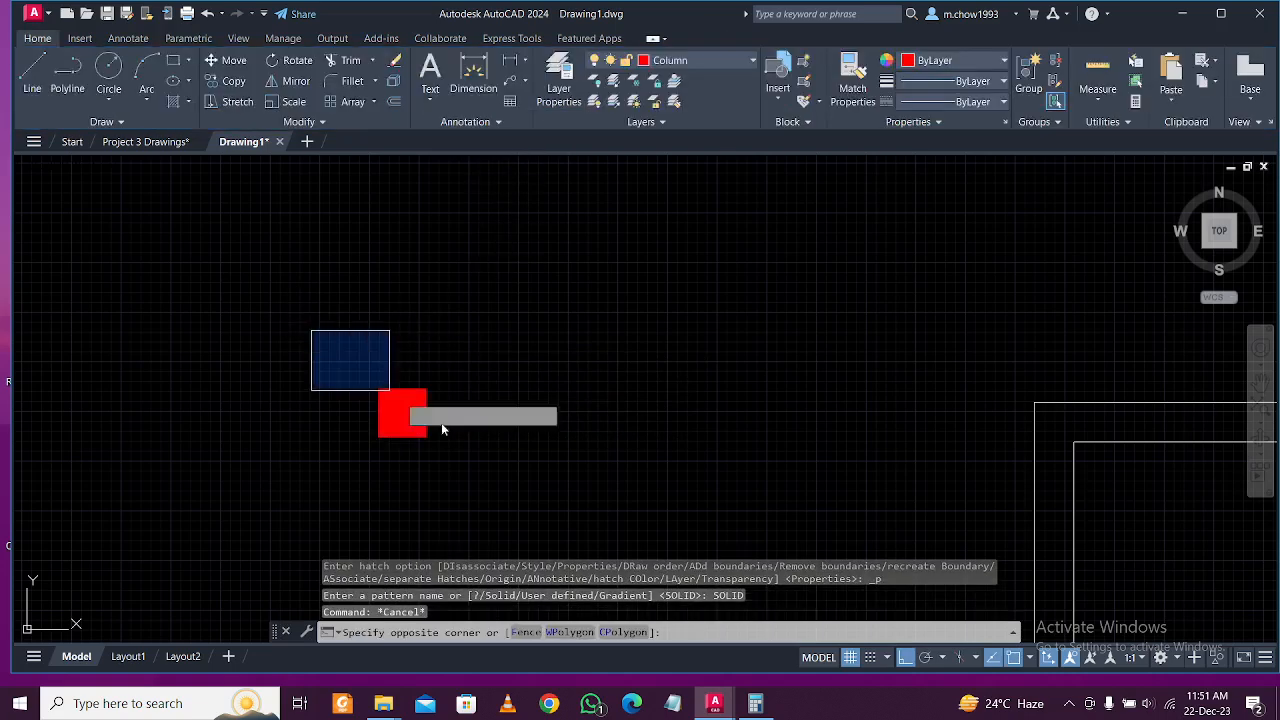
pyautogui.click(515, 456)
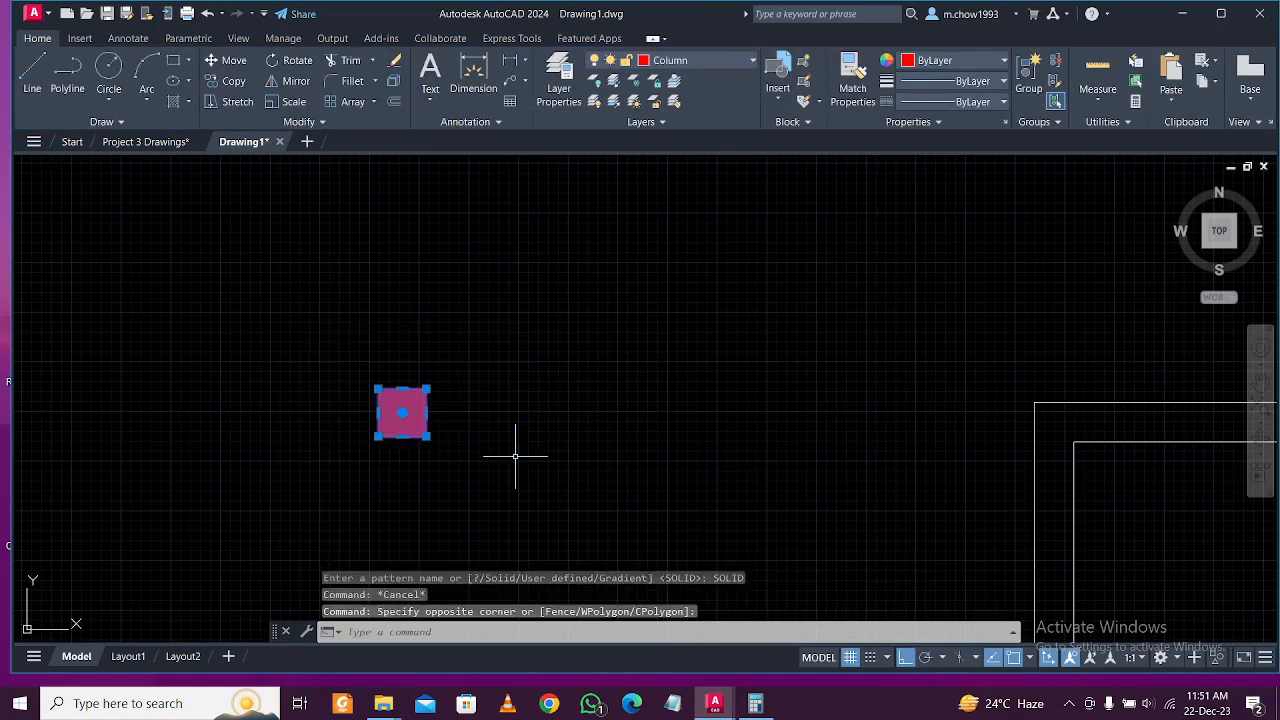
pyautogui.write('b')
pyautogui.press('Return')
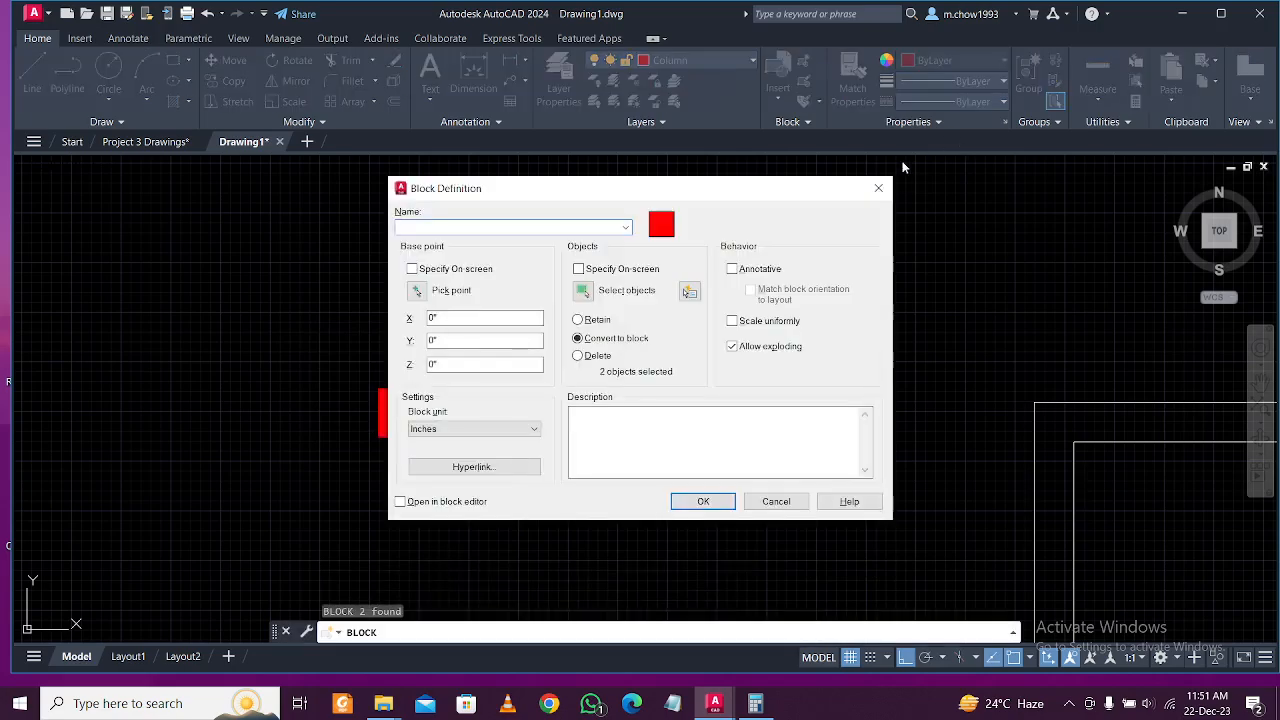
pyautogui.click(879, 188)
pyautogui.click(306, 343)
pyautogui.click(486, 520)
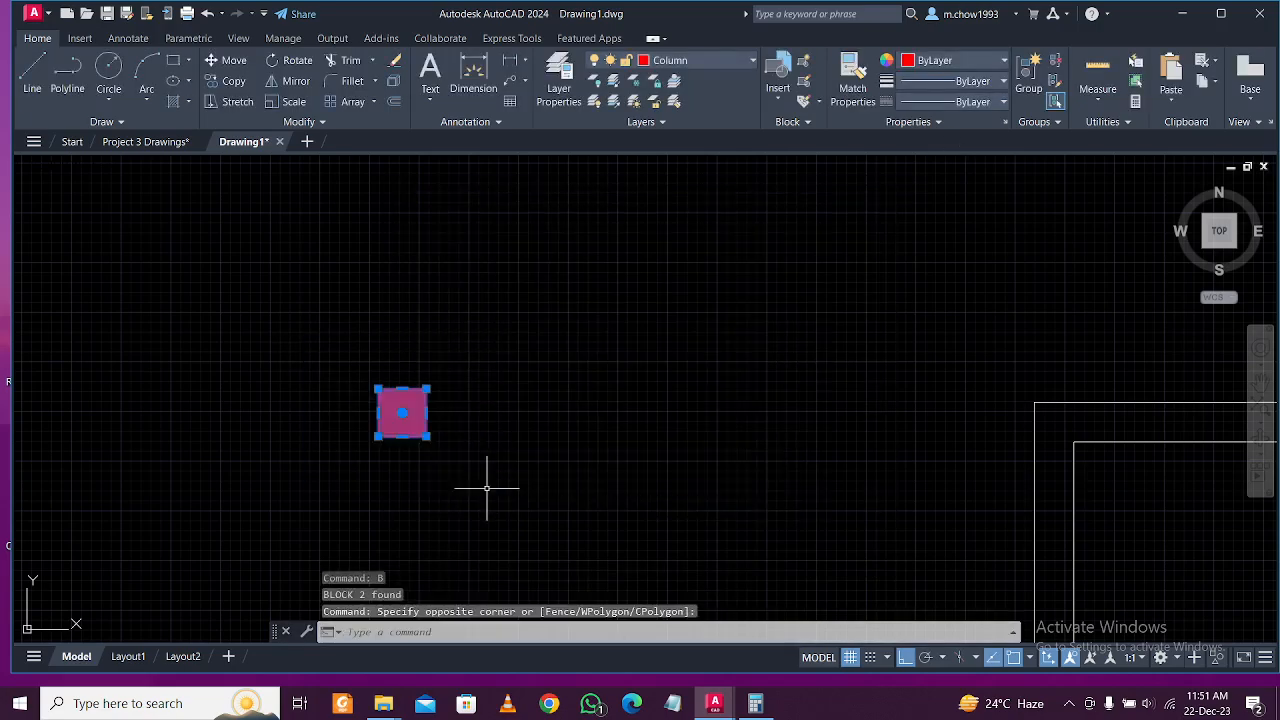
pyautogui.write('G')
pyautogui.press('Return')
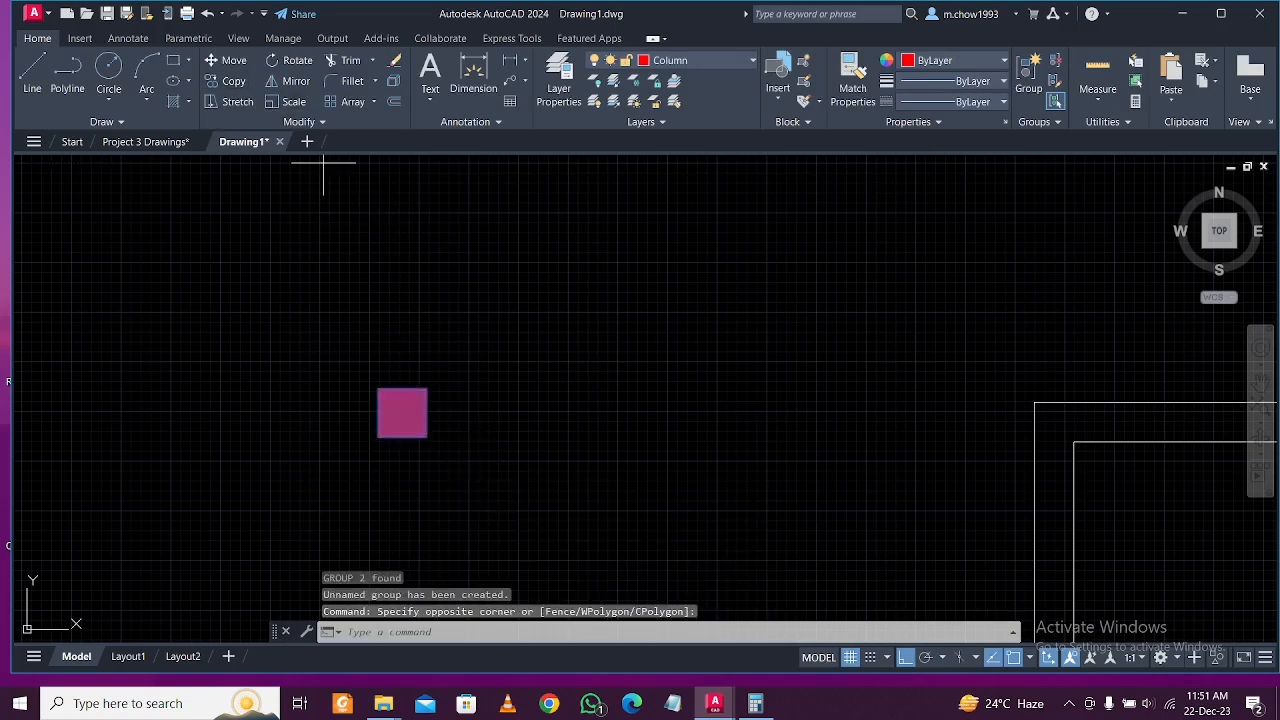
# Move the red column square onto the plan's top-left corner.
pyautogui.press('Escape')
pyautogui.click(455, 465)
pyautogui.click(335, 355)
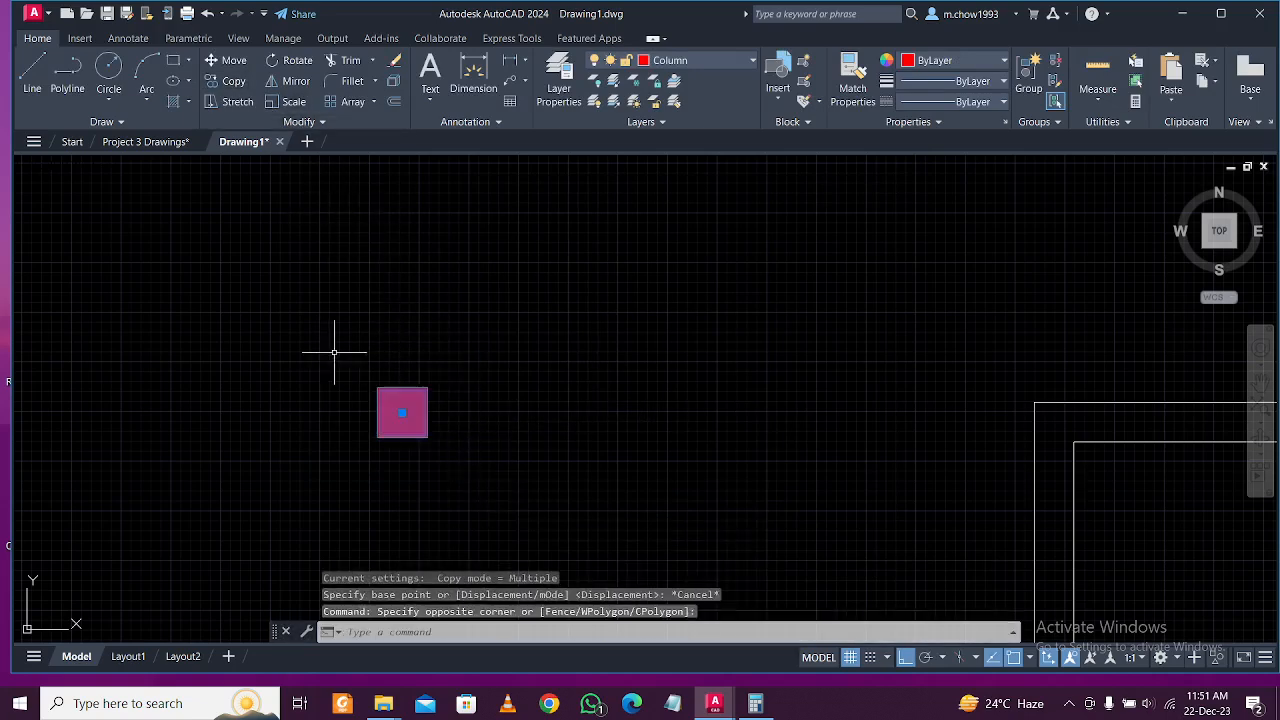
pyautogui.write('m')
pyautogui.press('Return')
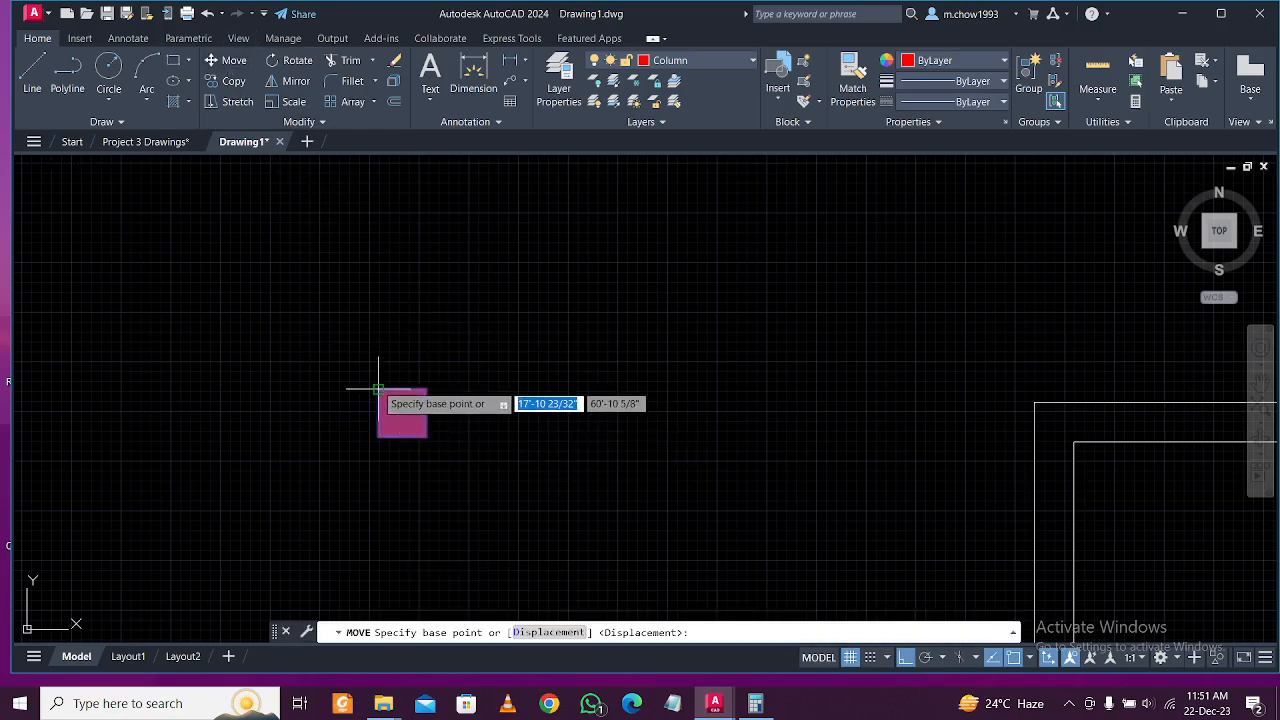
pyautogui.click(377, 388)
pyautogui.scroll(-4, 388, 385)
pyautogui.scroll(4, 620, 390)
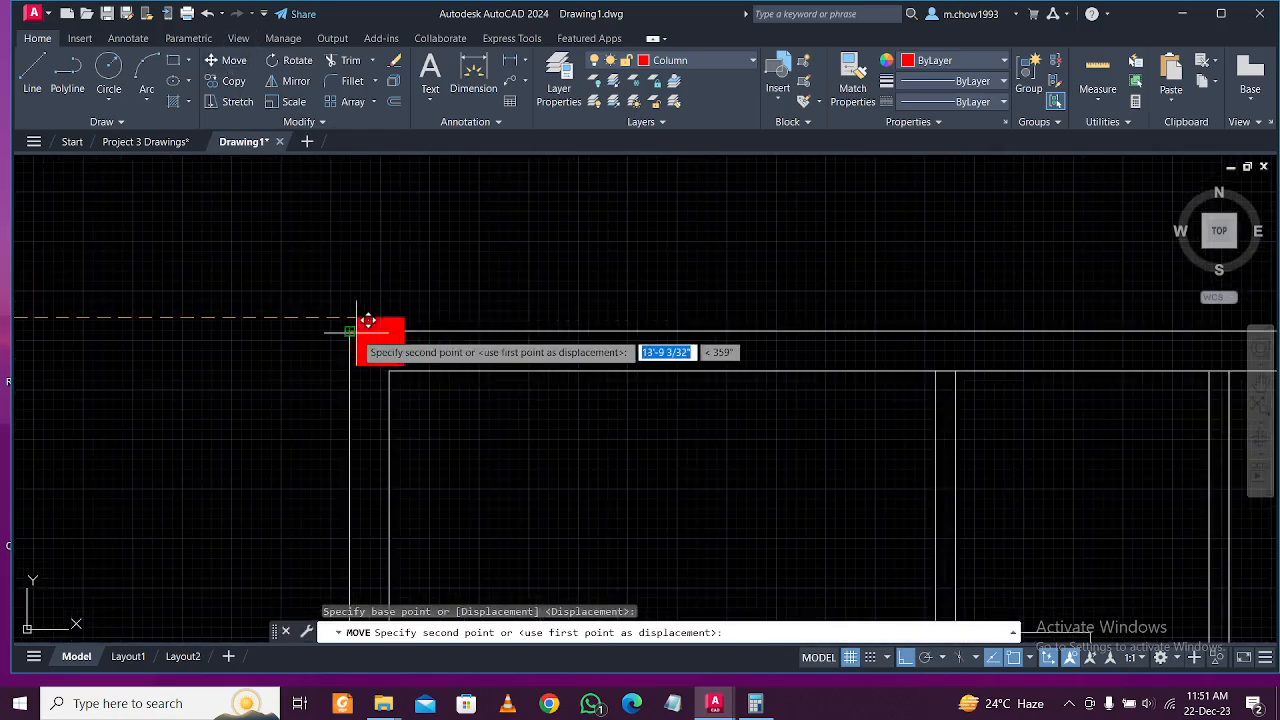
pyautogui.press('Escape')
pyautogui.scroll(4, 408, 355)
# Copy the corner column to the top wall junction, using its top-right corner as base point.
pyautogui.click(414, 354)
pyautogui.click(356, 328)
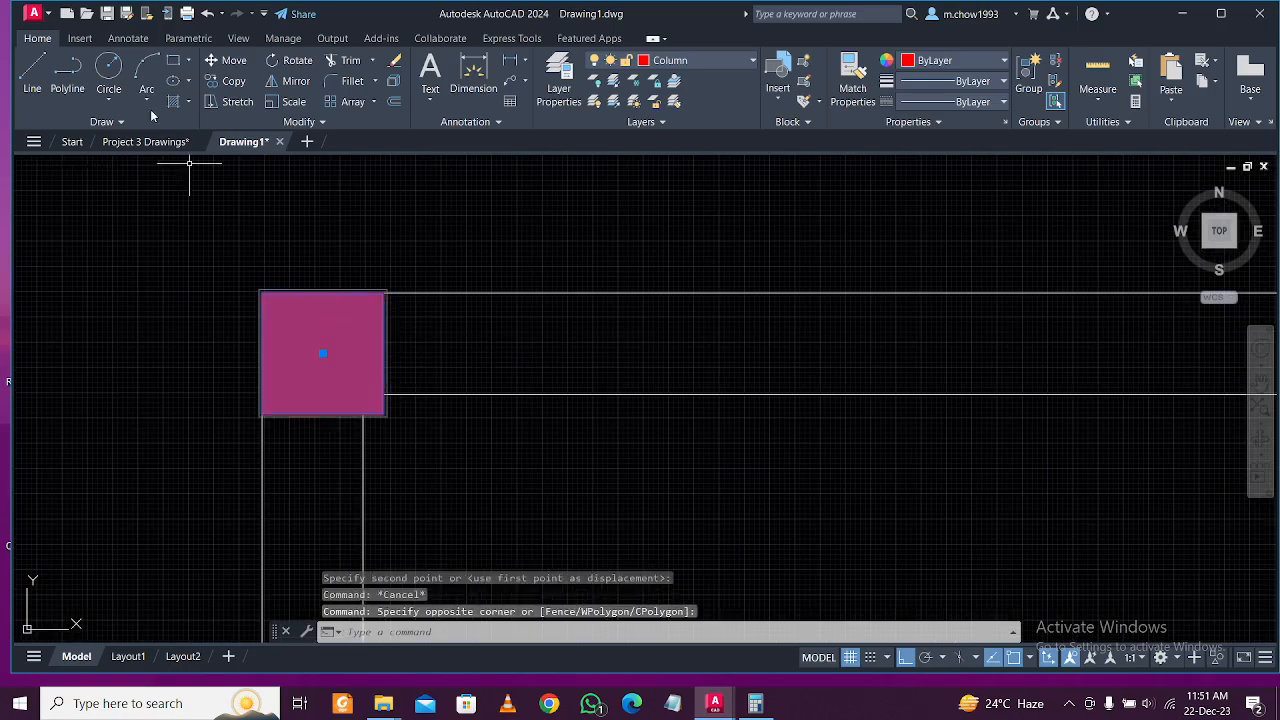
pyautogui.click(228, 81)
pyautogui.click(385, 292)
pyautogui.scroll(-4, 390, 285)
pyautogui.scroll(-2, 390, 285)
pyautogui.scroll(2, 751, 287)
pyautogui.scroll(2, 770, 288)
pyautogui.scroll(3, 790, 290)
pyautogui.click(779, 313)
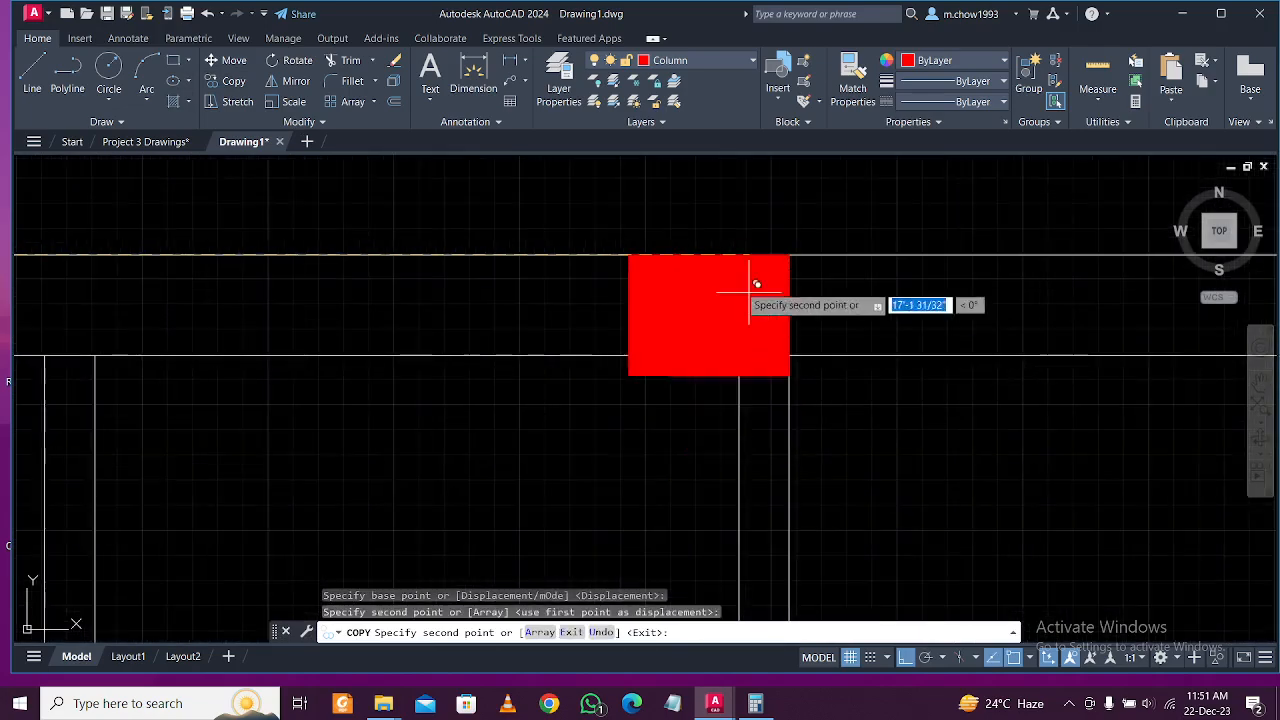
pyautogui.scroll(-3, 951, 271)
pyautogui.scroll(3, 866, 277)
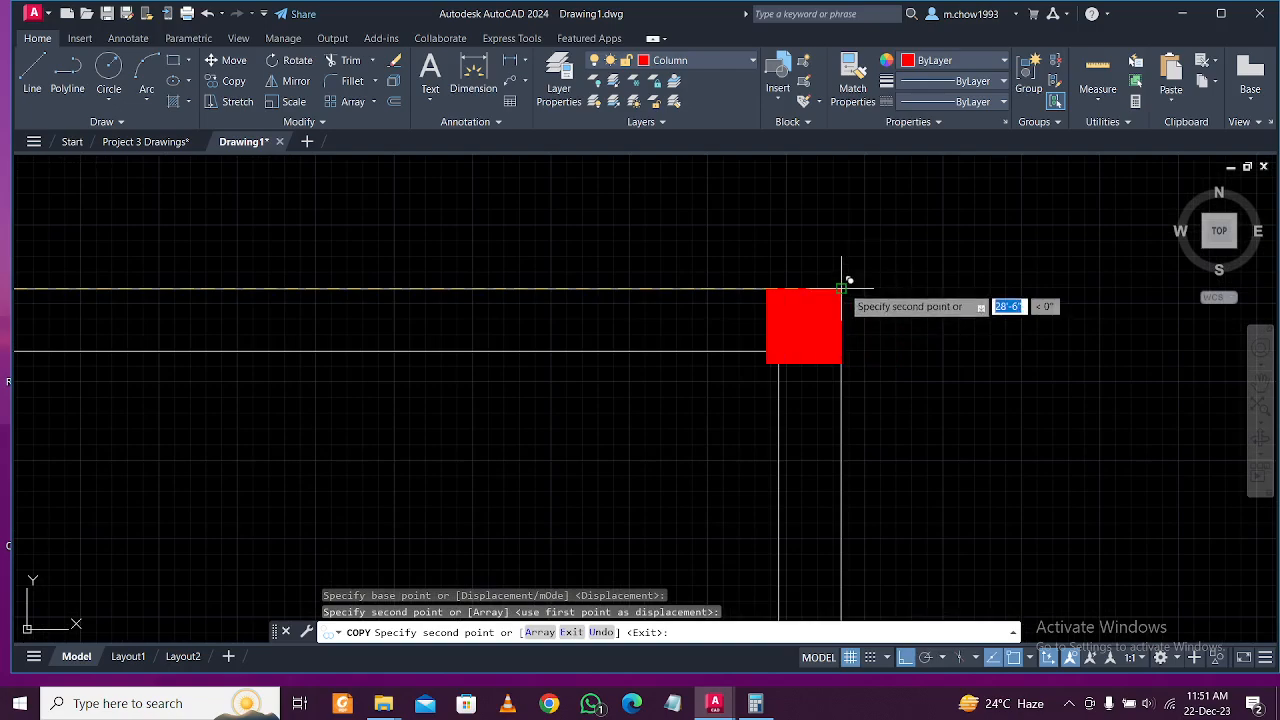
pyautogui.scroll(-5, 800, 280)
# Copy the corner column down to the stair's lower corner.
pyautogui.press('Escape')
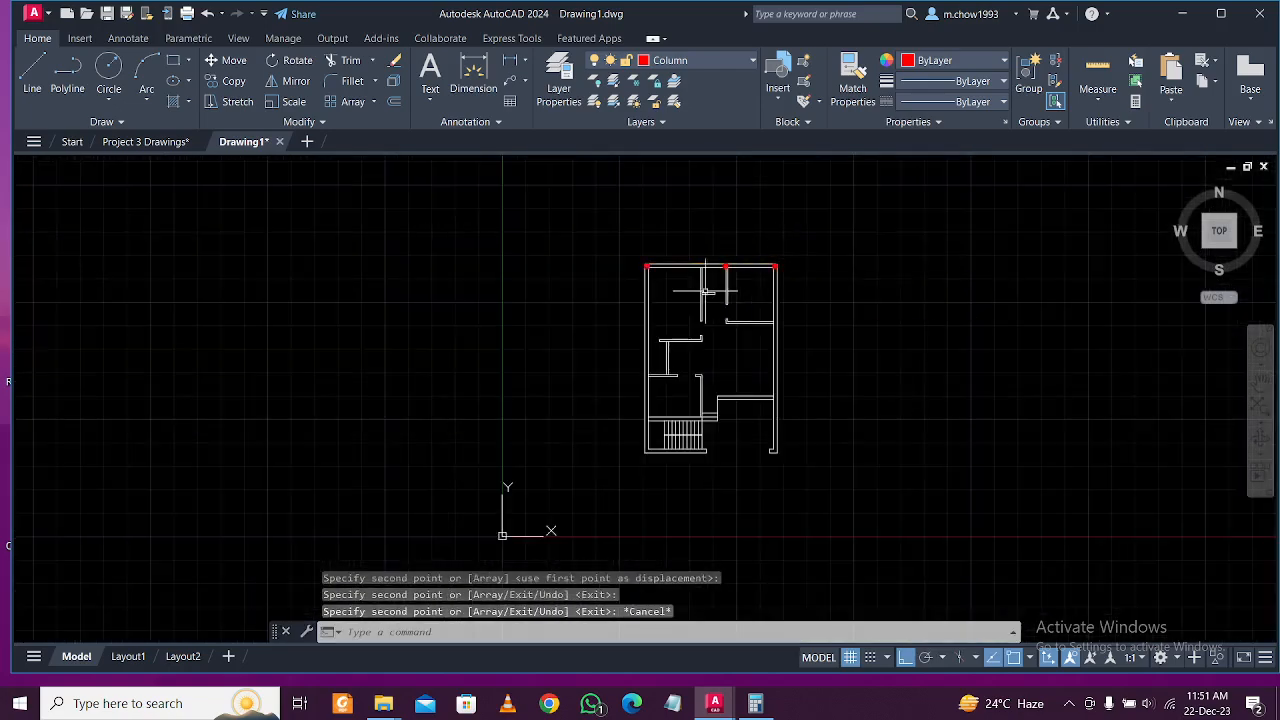
pyautogui.scroll(6, 724, 290)
pyautogui.click(633, 199)
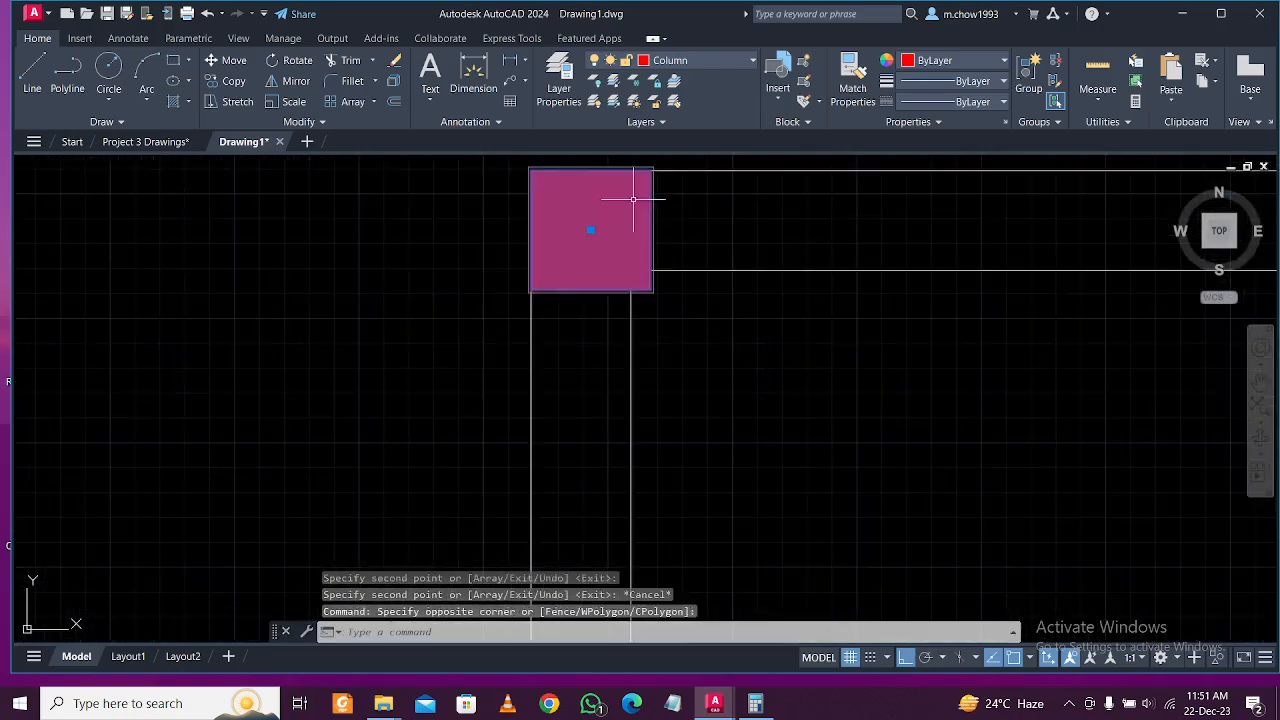
pyautogui.click(218, 84)
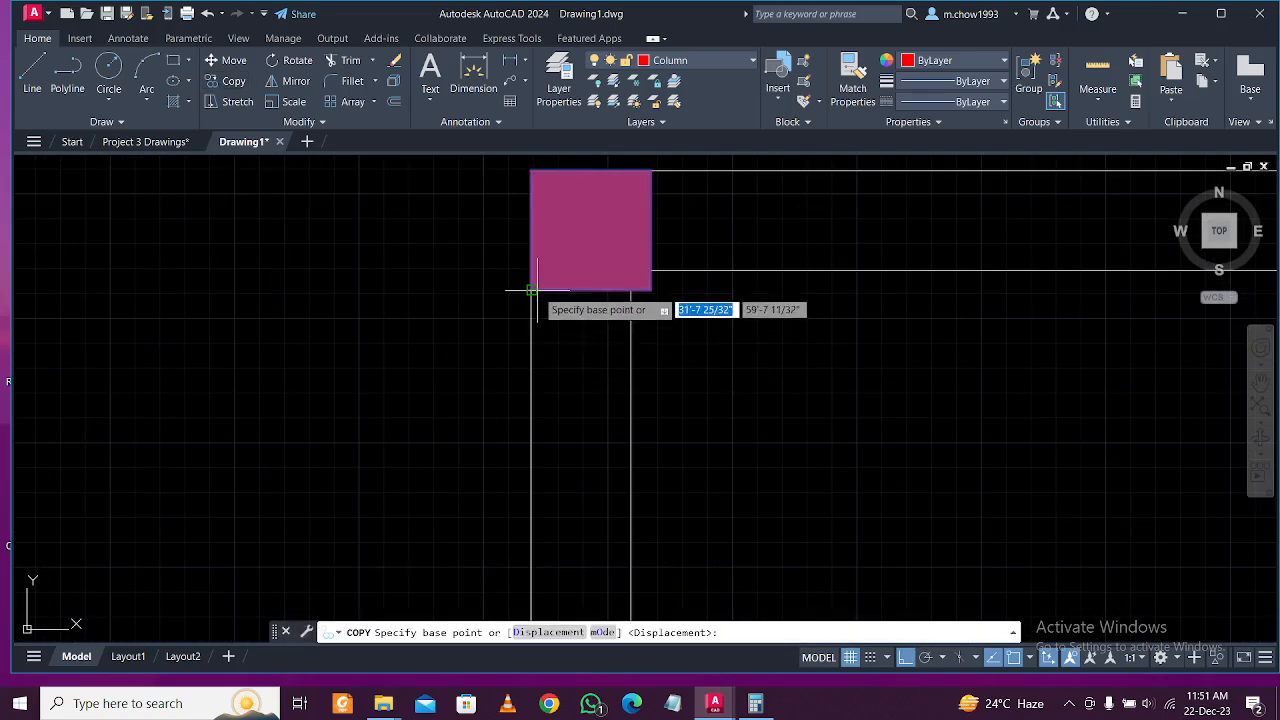
pyautogui.click(531, 291)
pyautogui.scroll(-6, 531, 291)
pyautogui.scroll(-4, 520, 200)
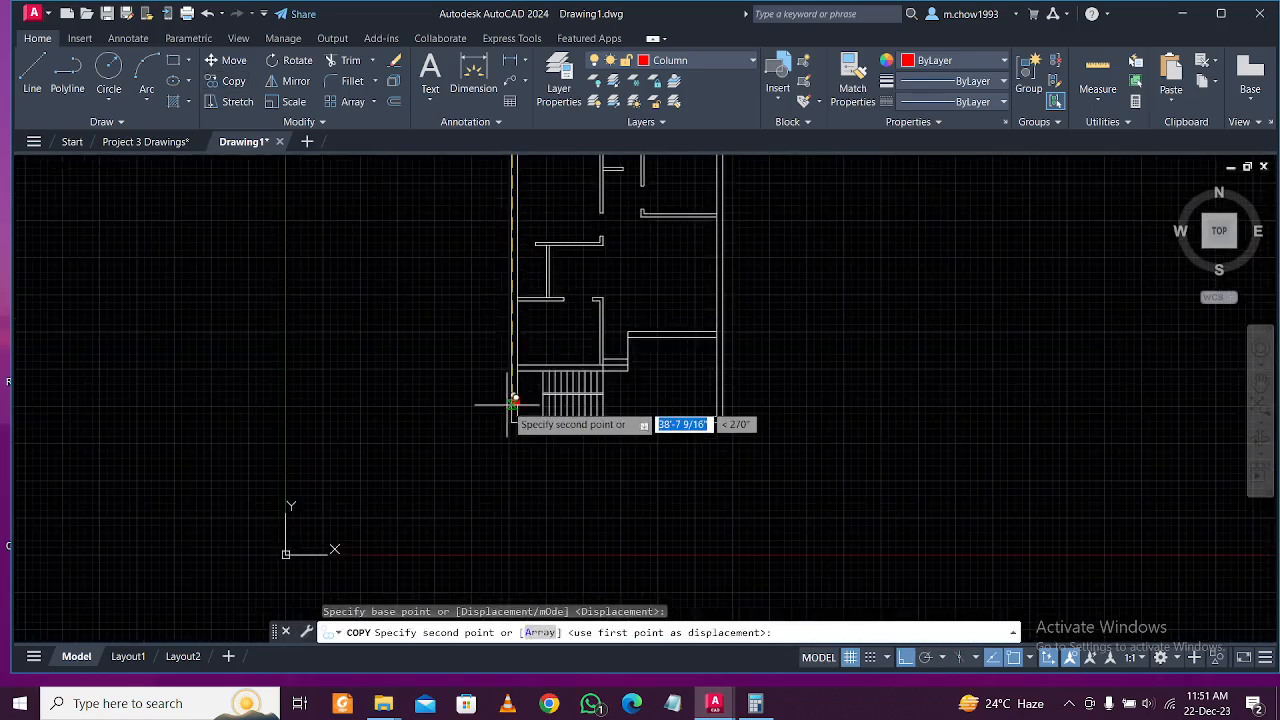
pyautogui.scroll(5, 520, 400)
pyautogui.click(522, 446)
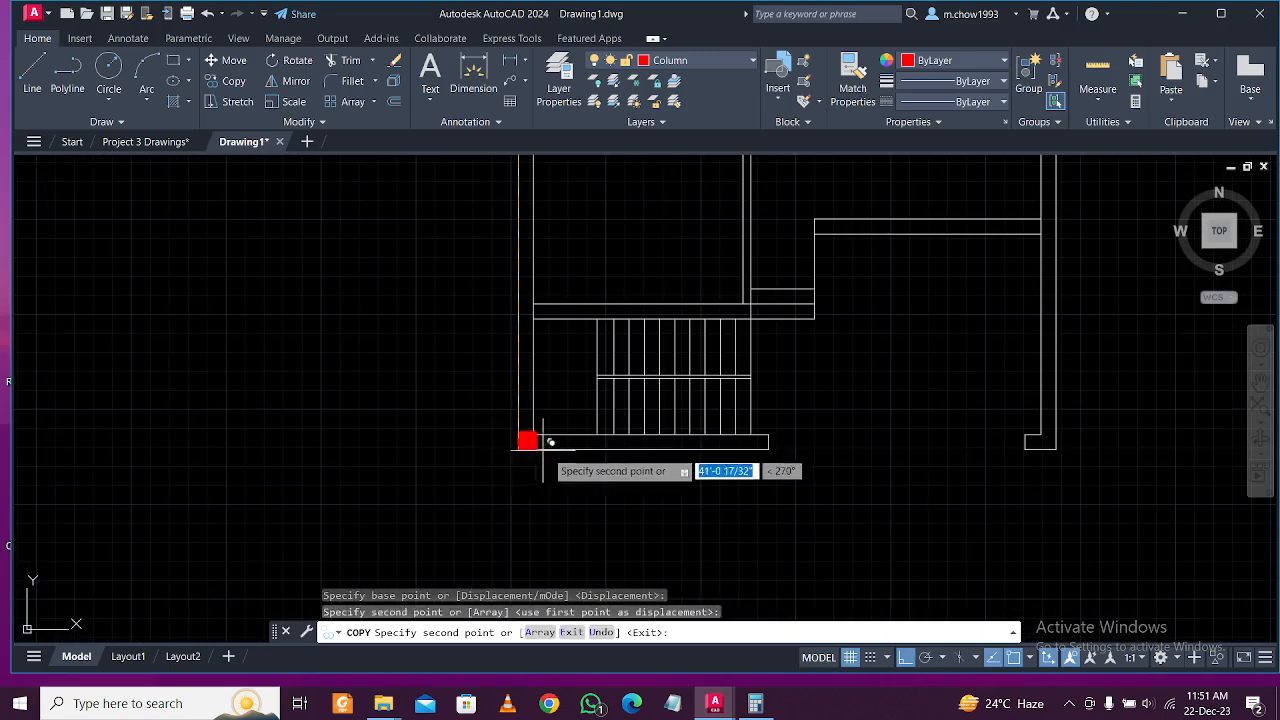
pyautogui.press('Escape')
# Copy the lower-left column to the stair's upper-left junction.
pyautogui.scroll(3, 524, 445)
pyautogui.scroll(3, 540, 432)
pyautogui.click(478, 328)
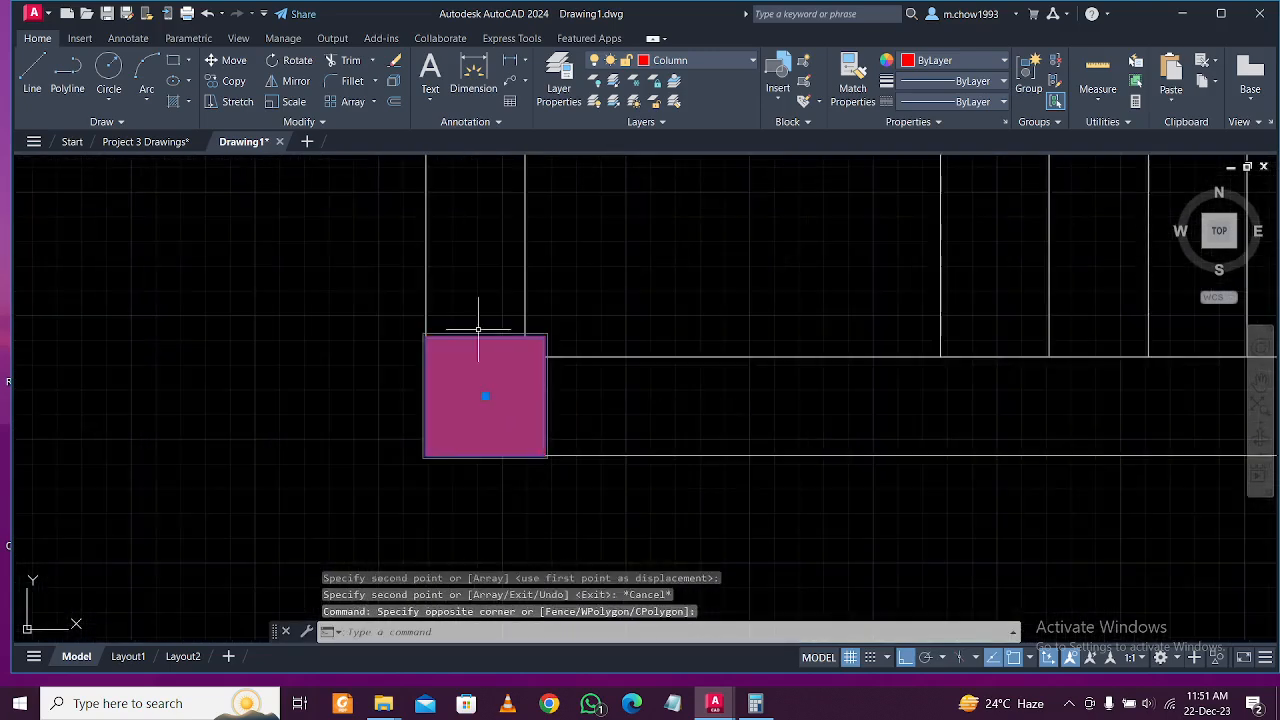
pyautogui.click(233, 81)
pyautogui.scroll(-5, 528, 400)
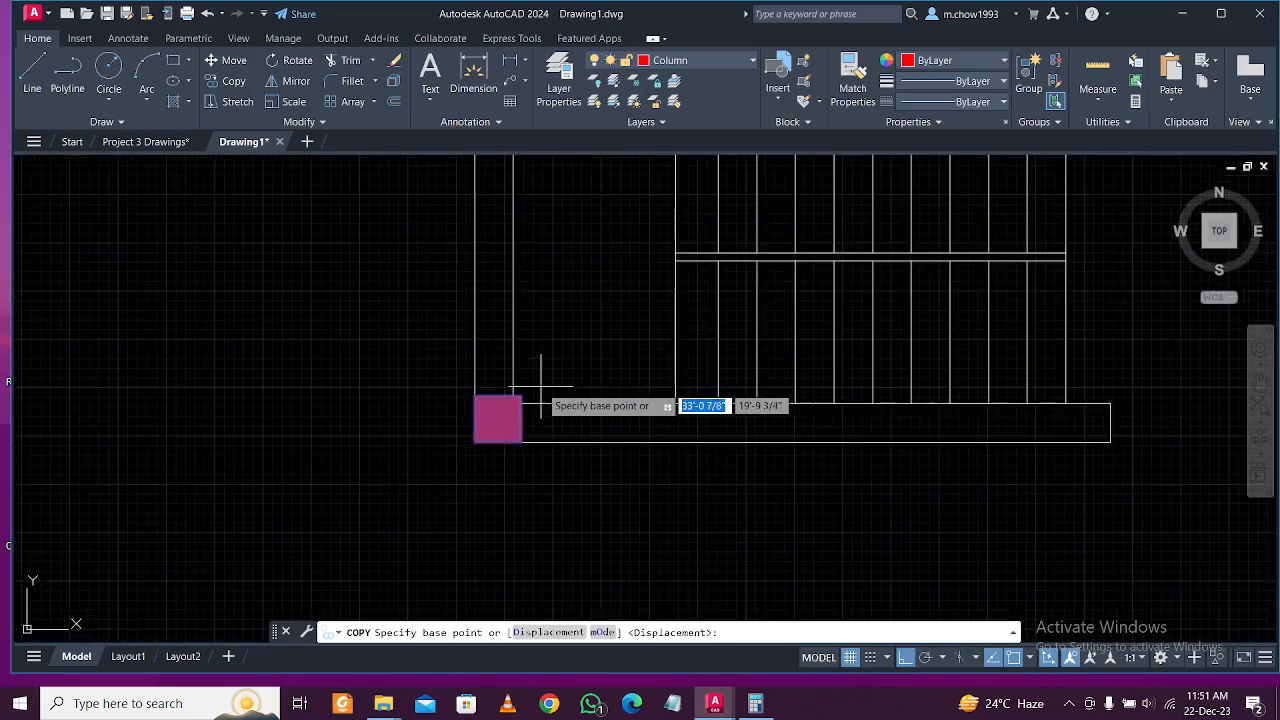
pyautogui.click(513, 395)
pyautogui.scroll(-2, 518, 378)
pyautogui.moveTo(514, 186); pyautogui.dragTo(536, 327, button='middle')
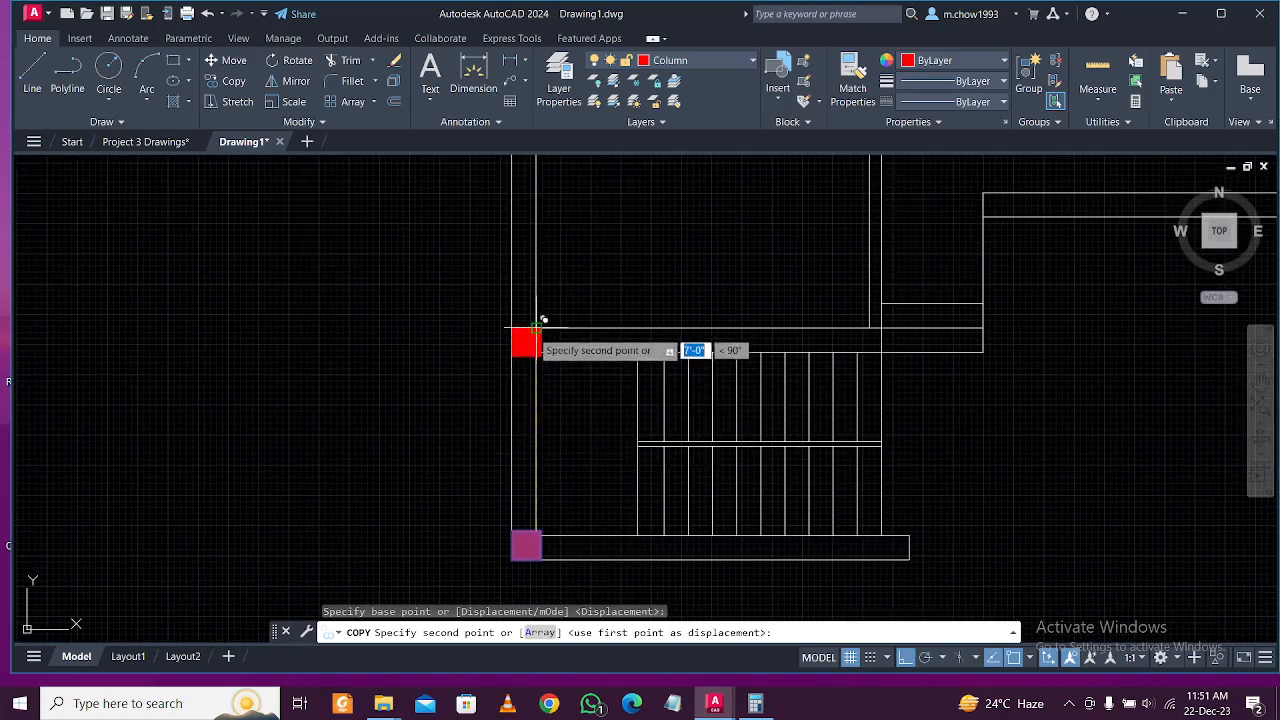
pyautogui.scroll(4, 540, 325)
pyautogui.click(549, 322)
pyautogui.scroll(-3, 565, 302)
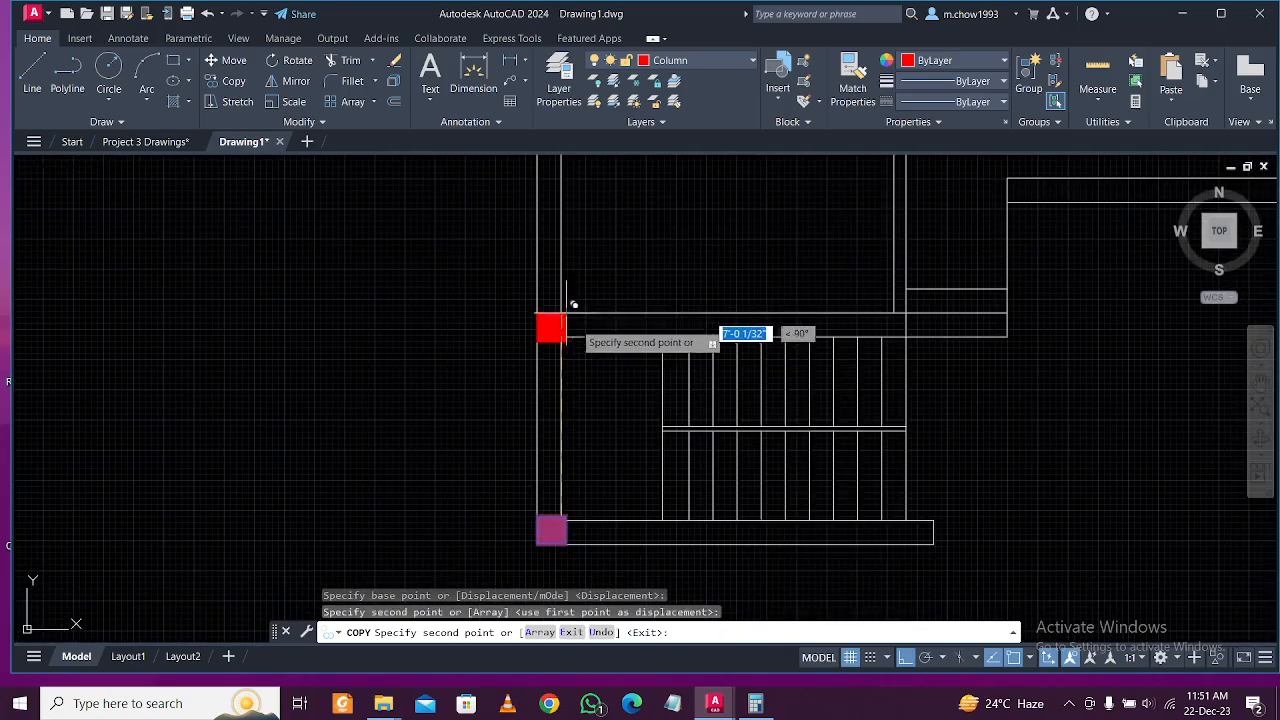
pyautogui.press('Escape')
# Copy the upper-left stair column across to the stair's right-hand junction.
pyautogui.scroll(2, 545, 325)
pyautogui.scroll(3, 545, 345)
pyautogui.click(557, 366)
pyautogui.click(509, 345)
pyautogui.scroll(-2, 509, 345)
pyautogui.scroll(-4, 530, 330)
pyautogui.moveTo(649, 343); pyautogui.dragTo(565, 358, button='middle')
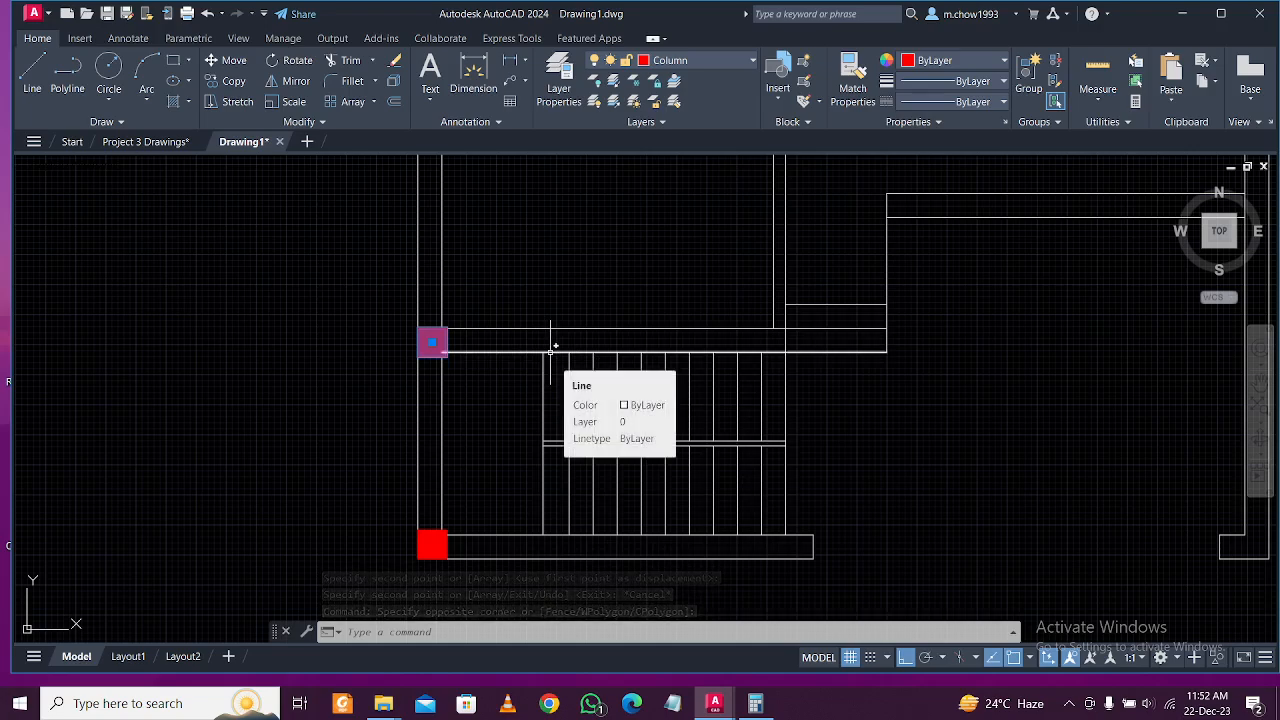
pyautogui.scroll(2, 415, 347)
pyautogui.click(229, 82)
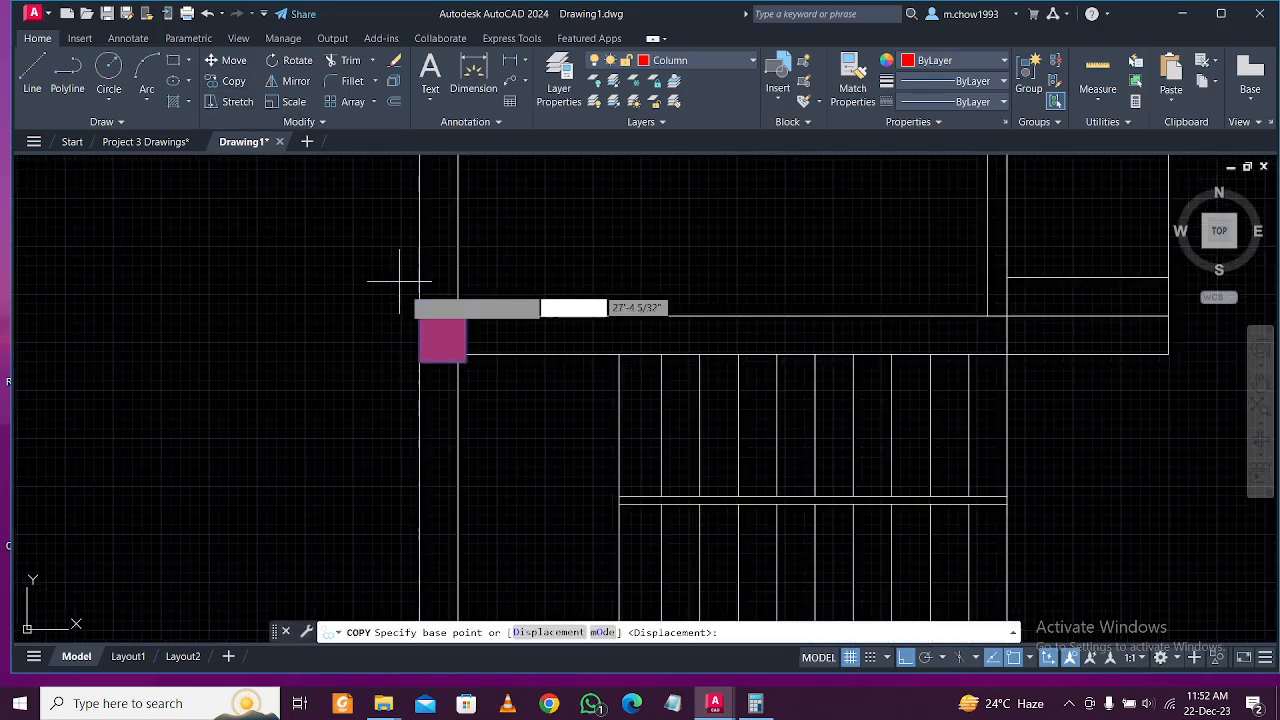
pyautogui.click(420, 316)
pyautogui.scroll(-3, 418, 312)
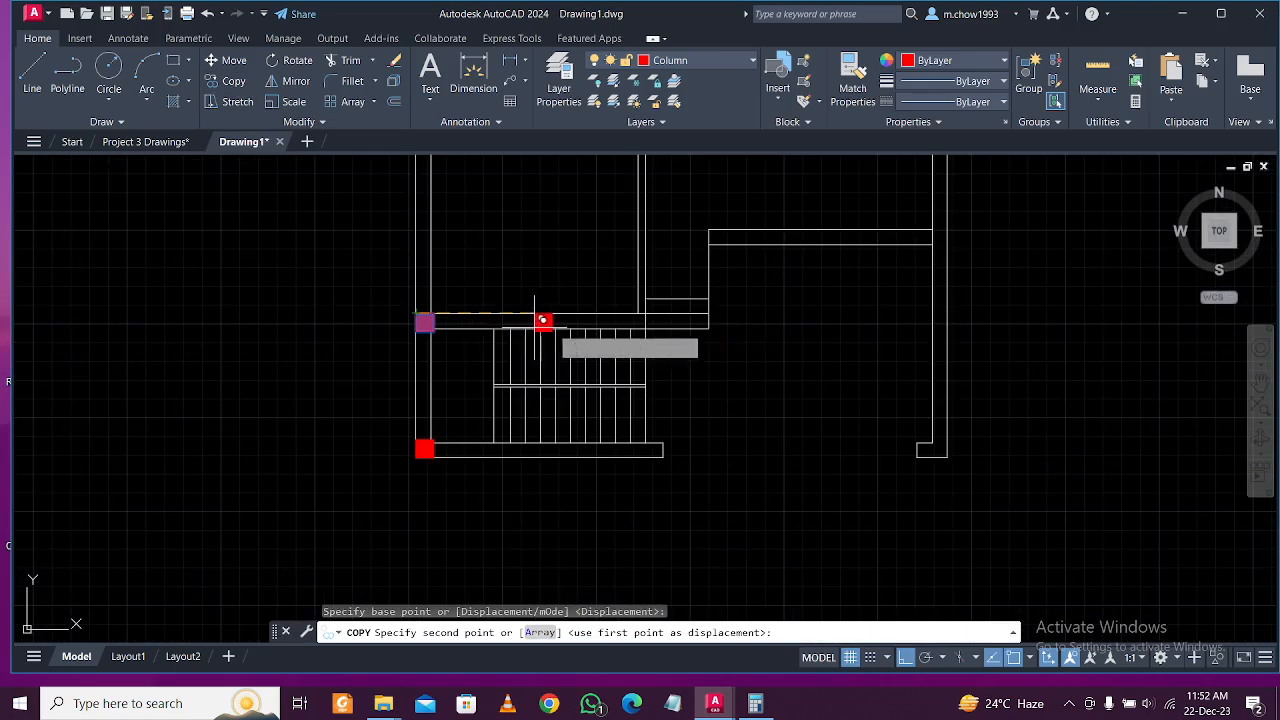
pyautogui.scroll(2, 610, 320)
pyautogui.scroll(2, 708, 316)
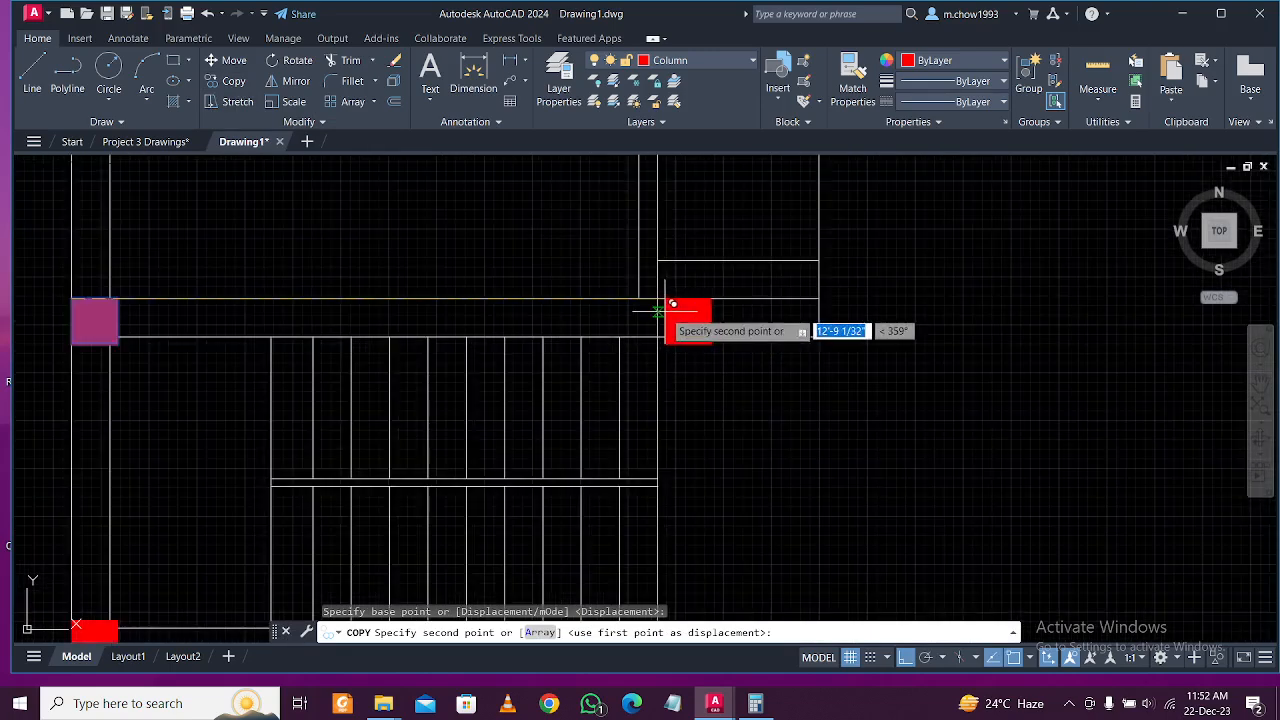
pyautogui.click(688, 336)
pyautogui.scroll(-4, 729, 347)
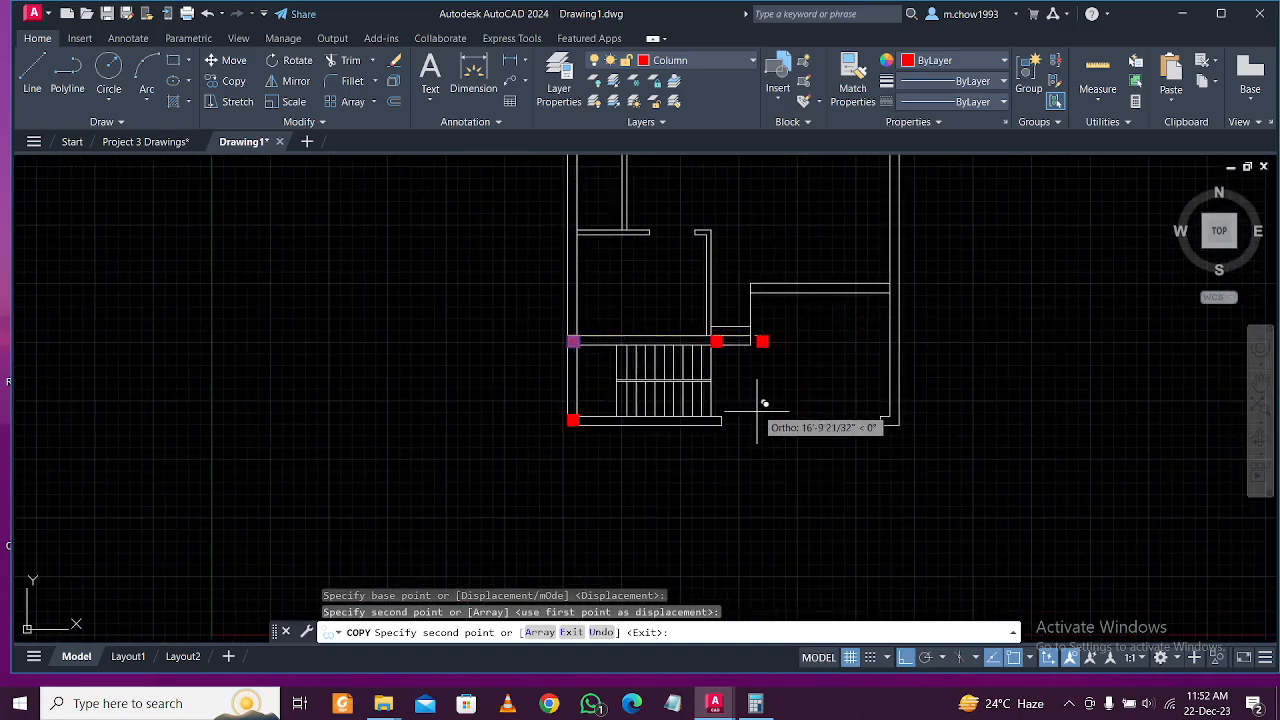
pyautogui.press('Escape')
# Copy the right-hand stair column down to the lower stair corner.
pyautogui.scroll(6, 729, 337)
pyautogui.click(727, 335)
pyautogui.scroll(-2, 718, 323)
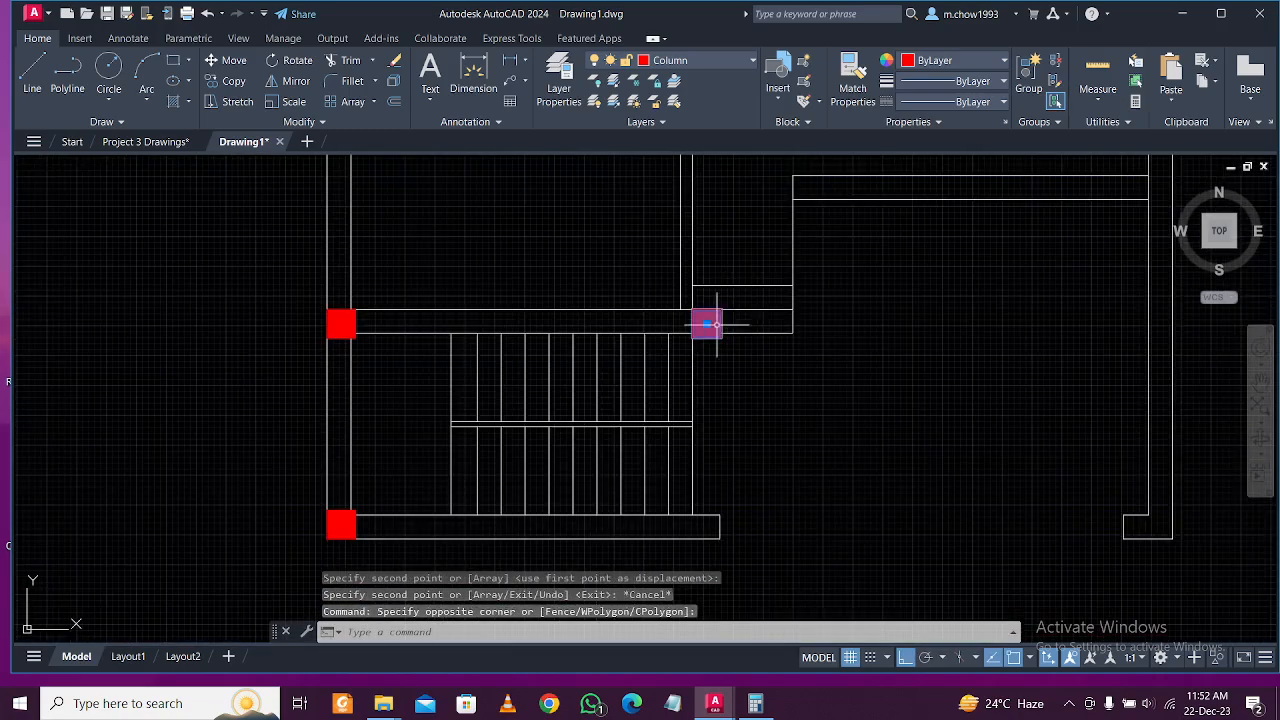
pyautogui.click(230, 82)
pyautogui.scroll(2, 702, 326)
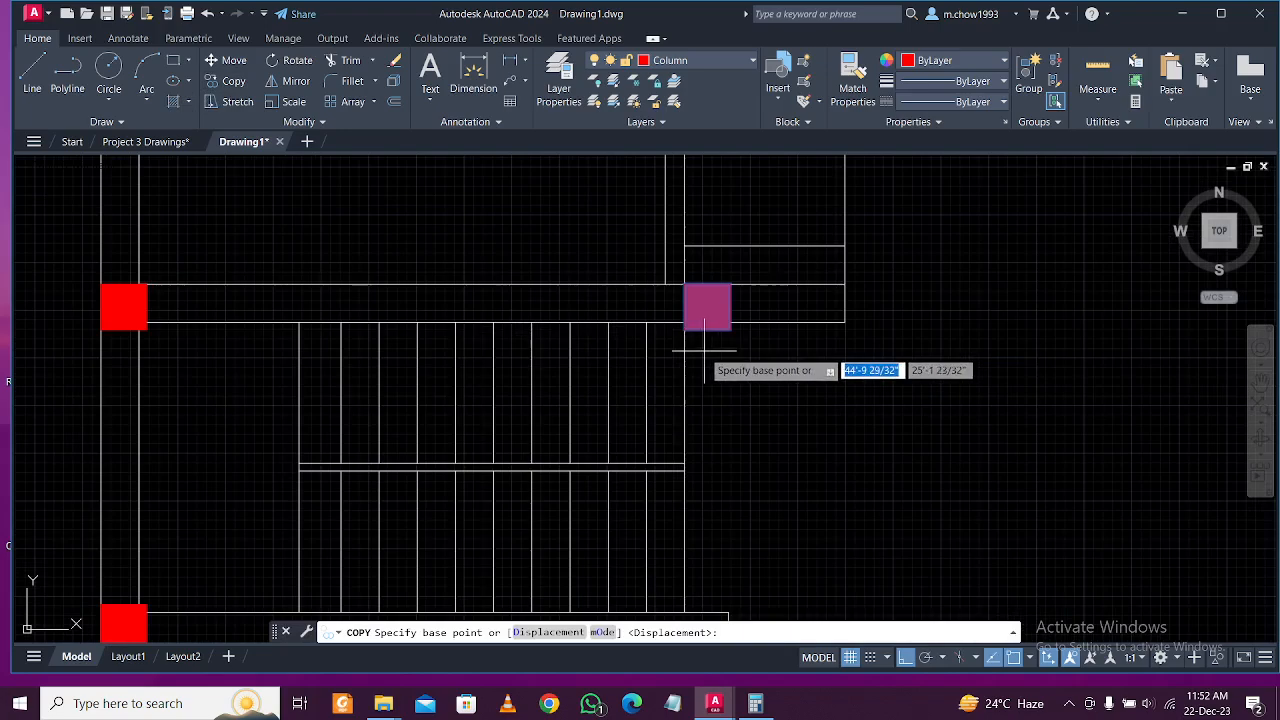
pyautogui.click(683, 328)
pyautogui.scroll(-2, 690, 328)
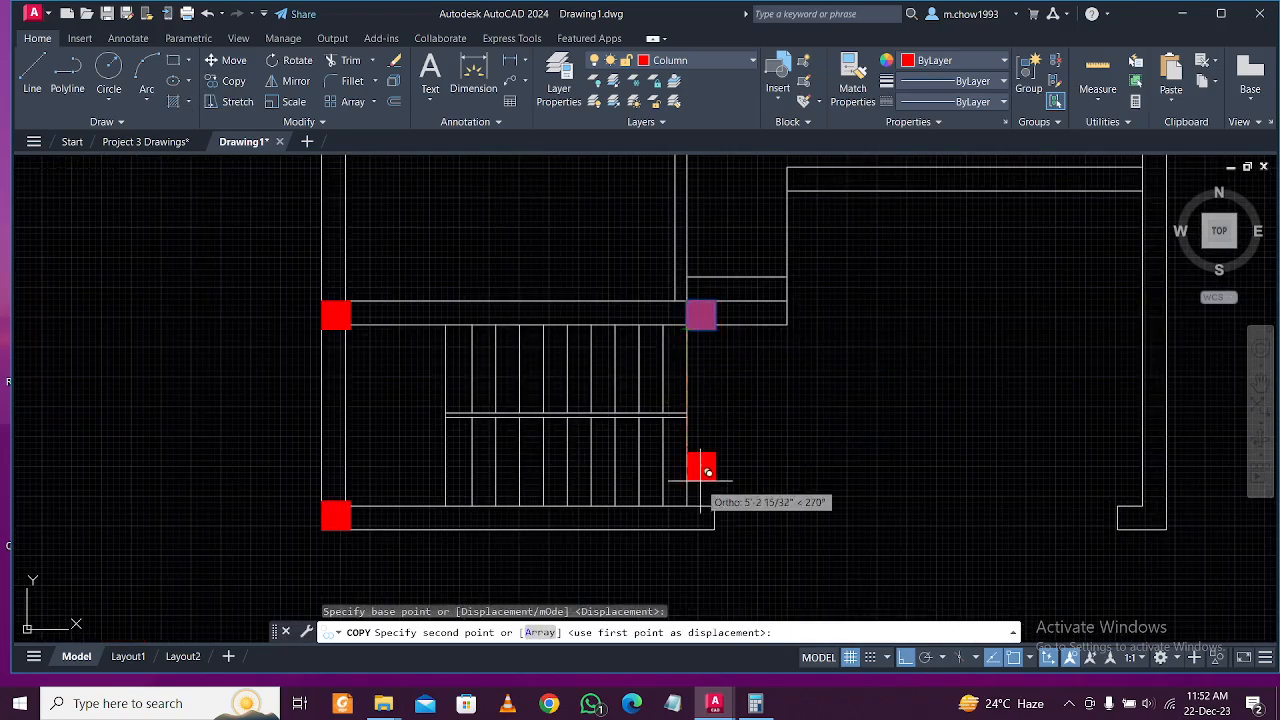
pyautogui.scroll(4, 697, 511)
pyautogui.click(688, 543)
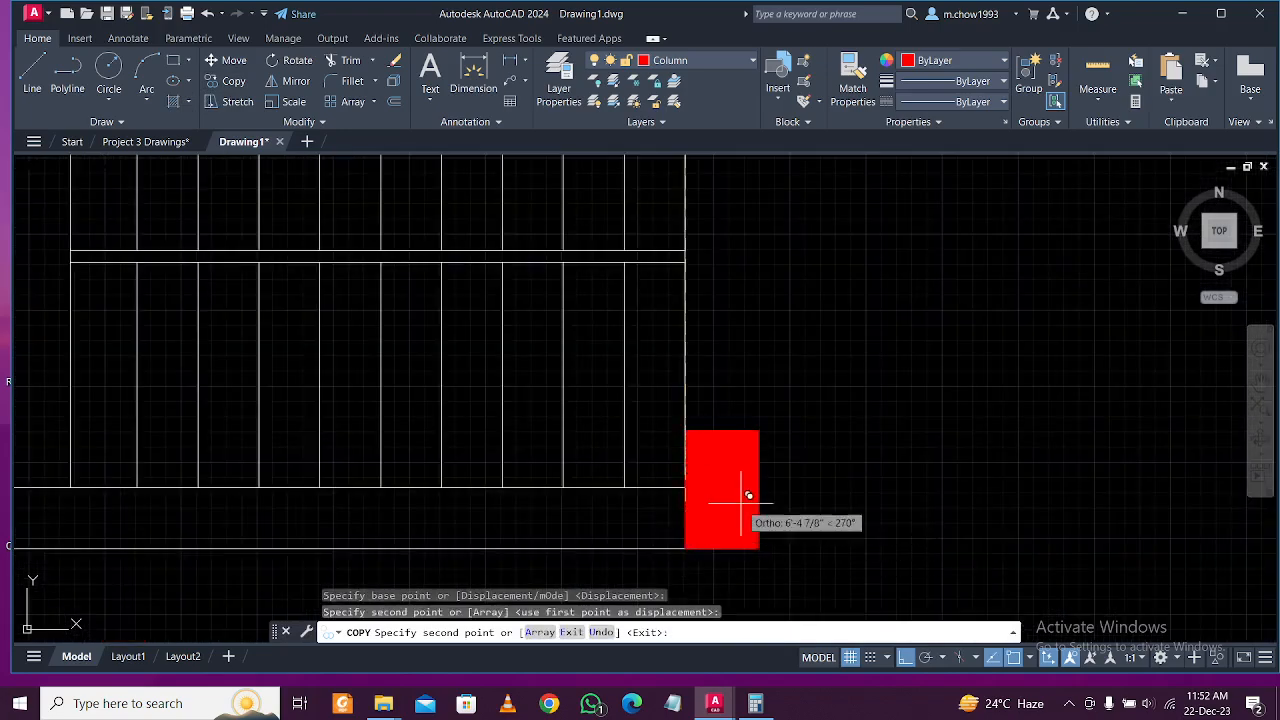
pyautogui.press('Escape')
# Copy the lower stair column to the plan's lower-right outer wall corner.
pyautogui.scroll(-4, 736, 411)
pyautogui.moveTo(737, 371)
pyautogui.mouseDown(button='middle')
pyautogui.moveTo(709, 449)
pyautogui.moveTo(696, 469)
pyautogui.moveTo(706, 420)
pyautogui.moveTo(683, 471)
pyautogui.mouseUp(button='middle')
pyautogui.scroll(4, 627, 512)
pyautogui.scroll(-4, 560, 474)
pyautogui.scroll(4, 640, 461)
pyautogui.click(648, 437)
pyautogui.click(631, 444)
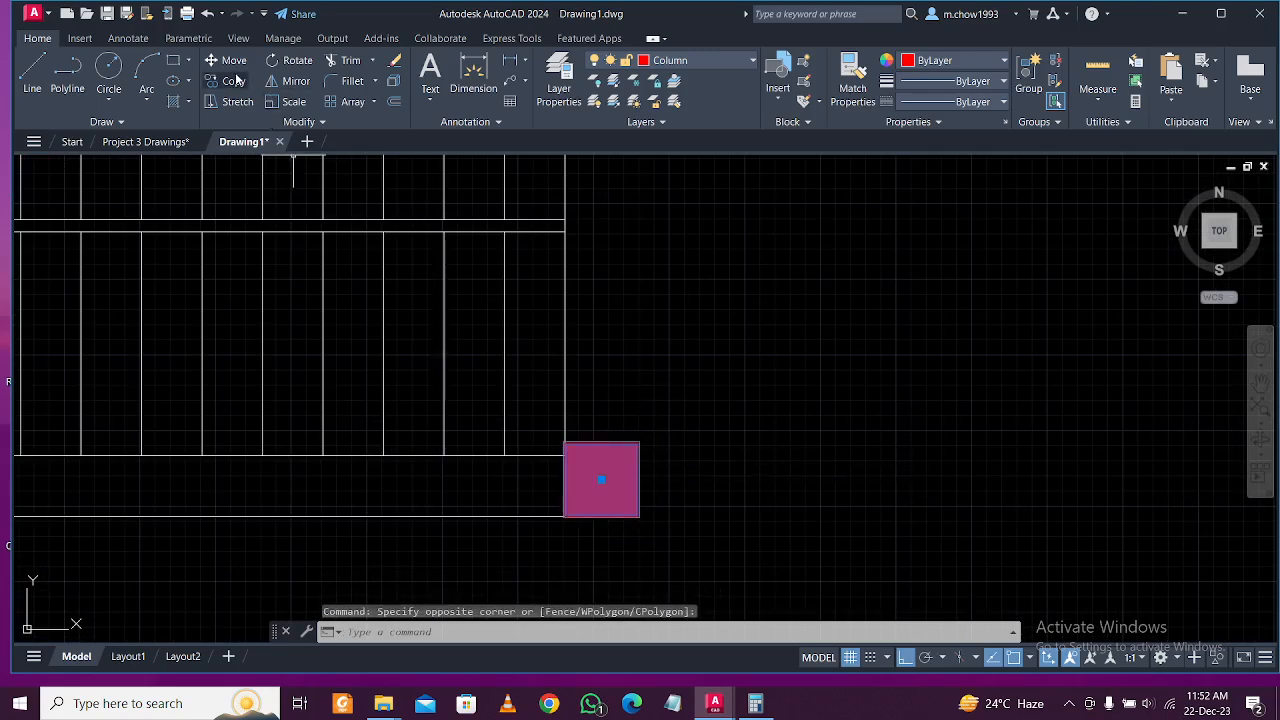
pyautogui.click(233, 80)
pyautogui.click(639, 517)
pyautogui.scroll(-2, 629, 512)
pyautogui.scroll(-4, 618, 505)
pyautogui.scroll(4, 895, 490)
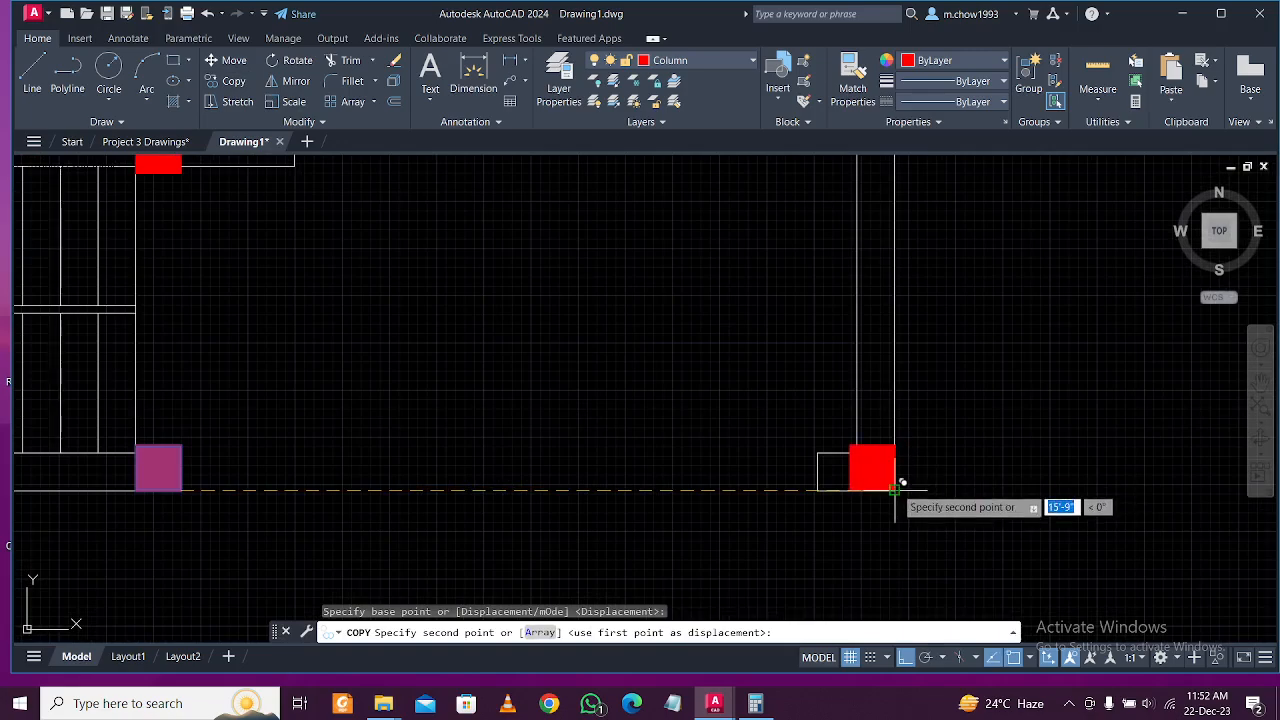
pyautogui.click(896, 488)
pyautogui.scroll(-5, 808, 460)
pyautogui.press('Escape')
pyautogui.moveTo(578, 400)
pyautogui.mouseDown(button='middle')
pyautogui.moveTo(593, 450)
pyautogui.moveTo(598, 423)
pyautogui.mouseUp(button='middle')
pyautogui.moveTo(640, 360); pyautogui.dragTo(650, 423, button='middle')
pyautogui.moveTo(600, 330); pyautogui.dragTo(605, 400, button='middle')
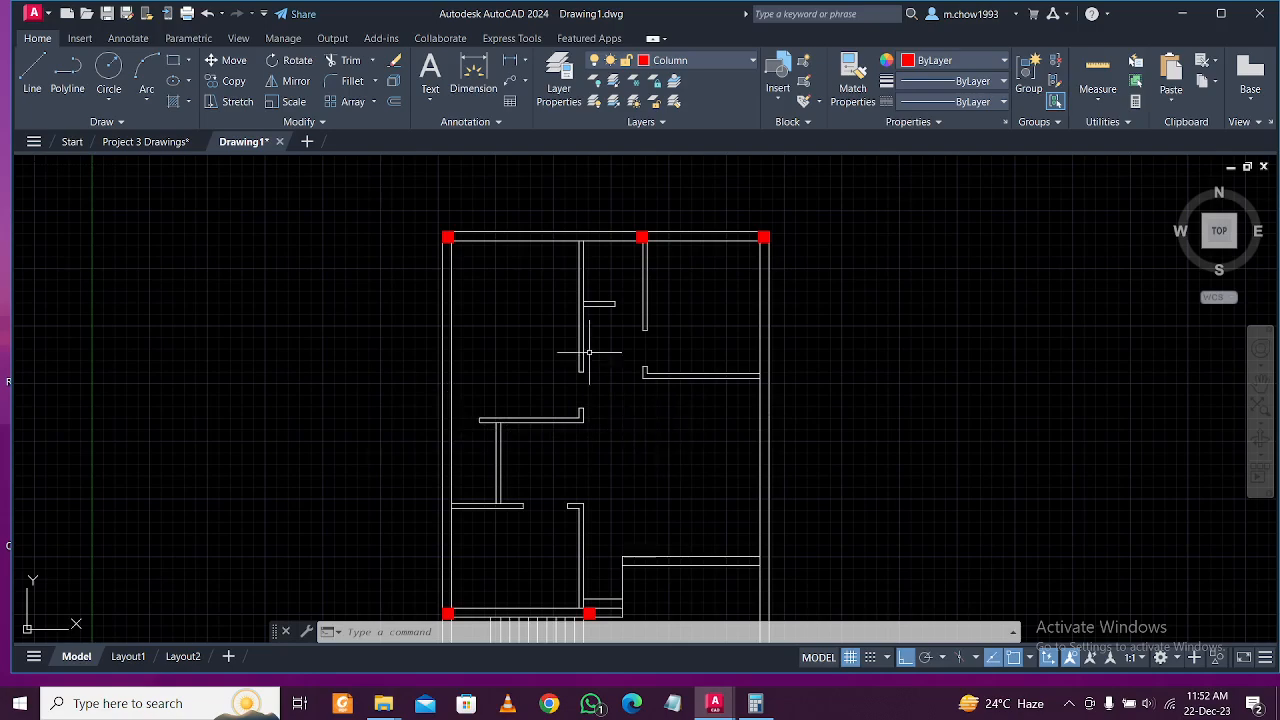
# Copy the top-left column with CO down to the left wall's inner junction.
pyautogui.scroll(4, 447, 240)
pyautogui.click(440, 236)
pyautogui.click(427, 204)
pyautogui.write('co')
pyautogui.press('Return')
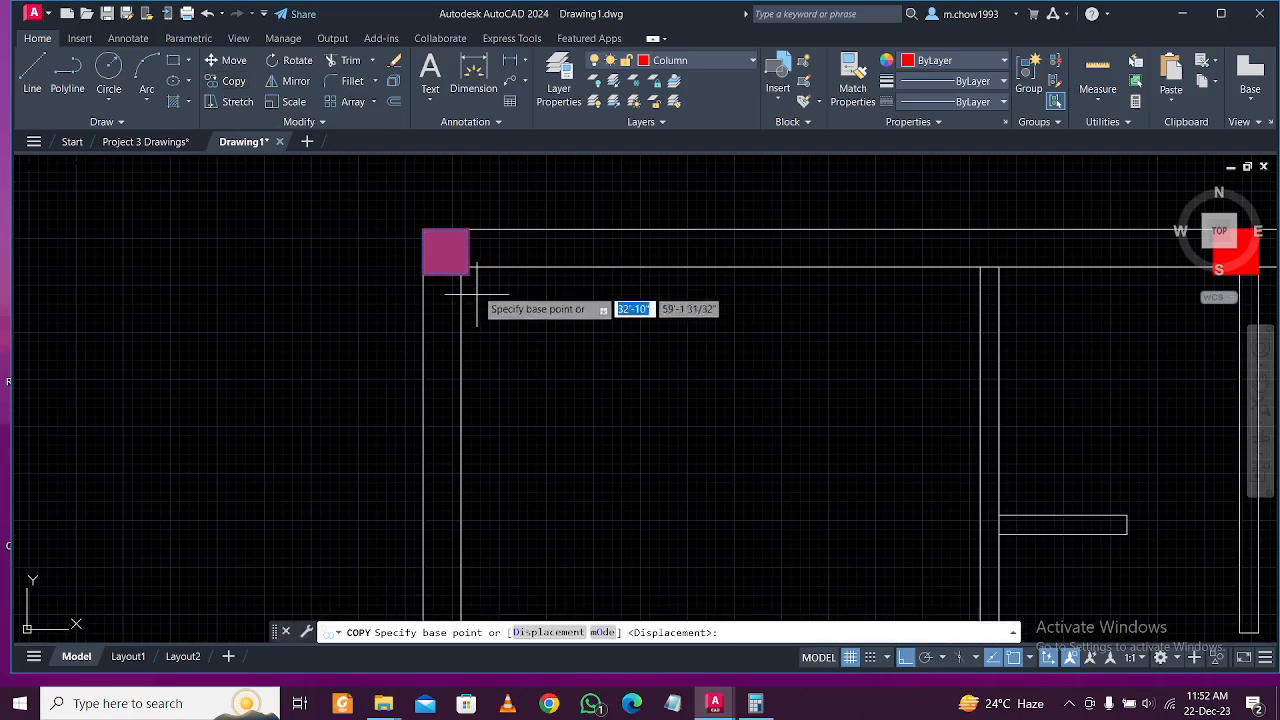
pyautogui.click(448, 253)
pyautogui.scroll(-4, 473, 273)
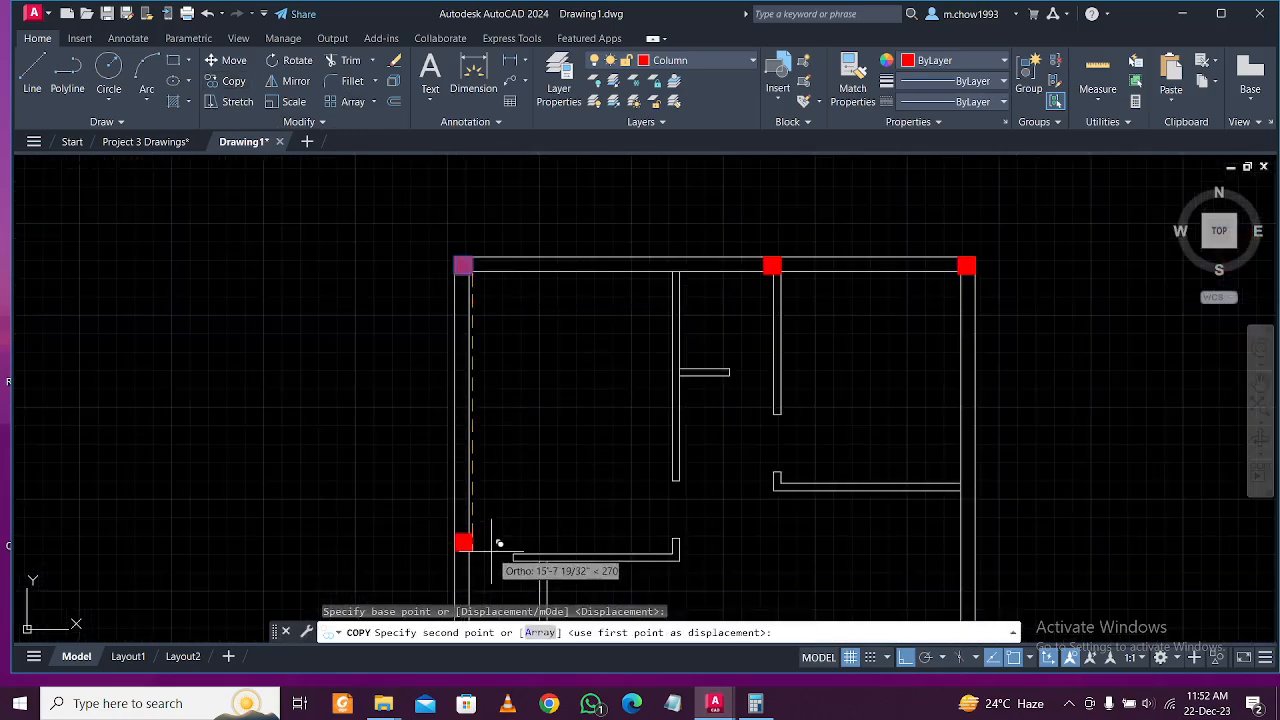
pyautogui.scroll(4, 508, 391)
pyautogui.scroll(4, 527, 410)
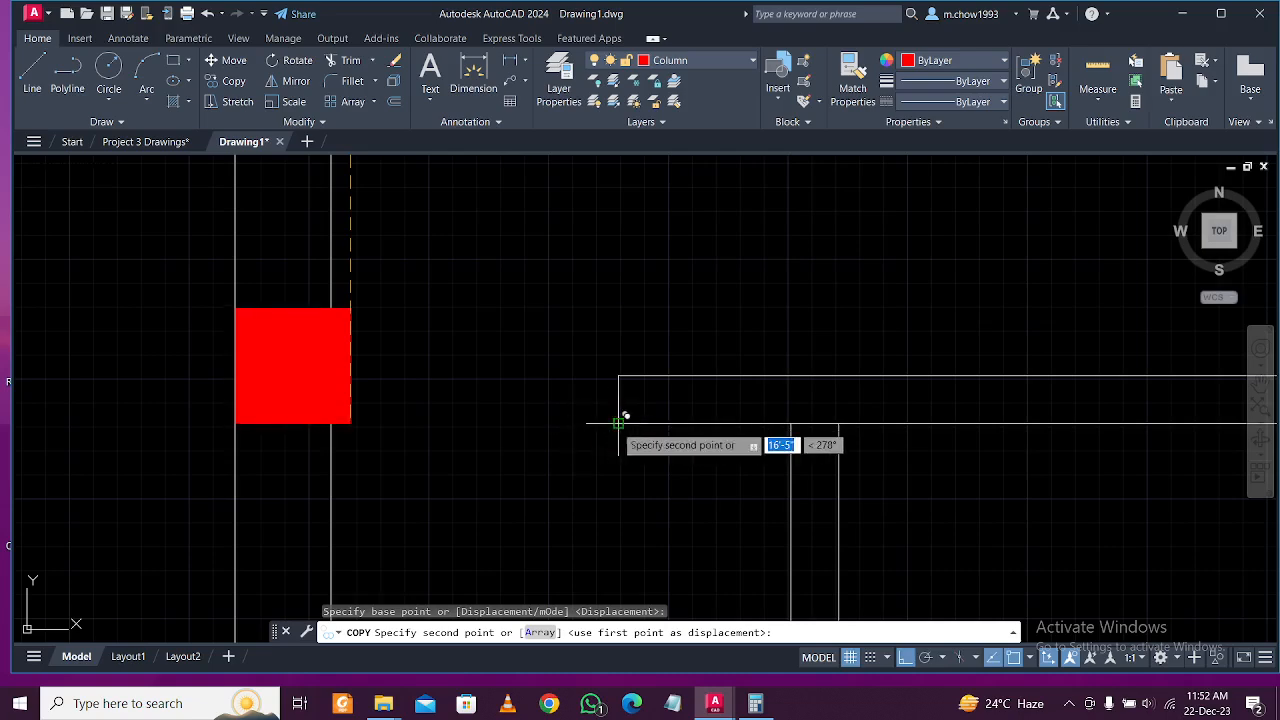
pyautogui.click(585, 420)
pyautogui.scroll(-4, 560, 434)
pyautogui.press('Escape')
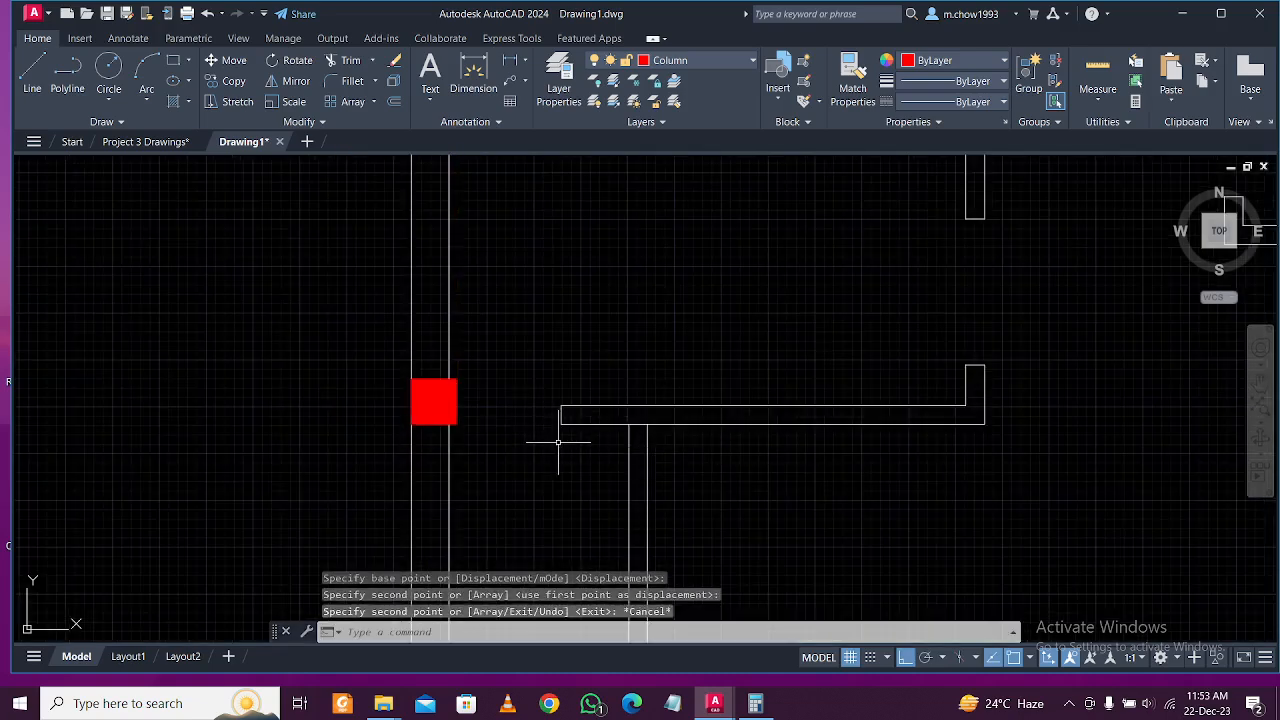
# Measure the distance from the wall line to the new column's corner.
pyautogui.scroll(-2, 575, 412)
pyautogui.scroll(2, 575, 412)
pyautogui.scroll(2, 491, 417)
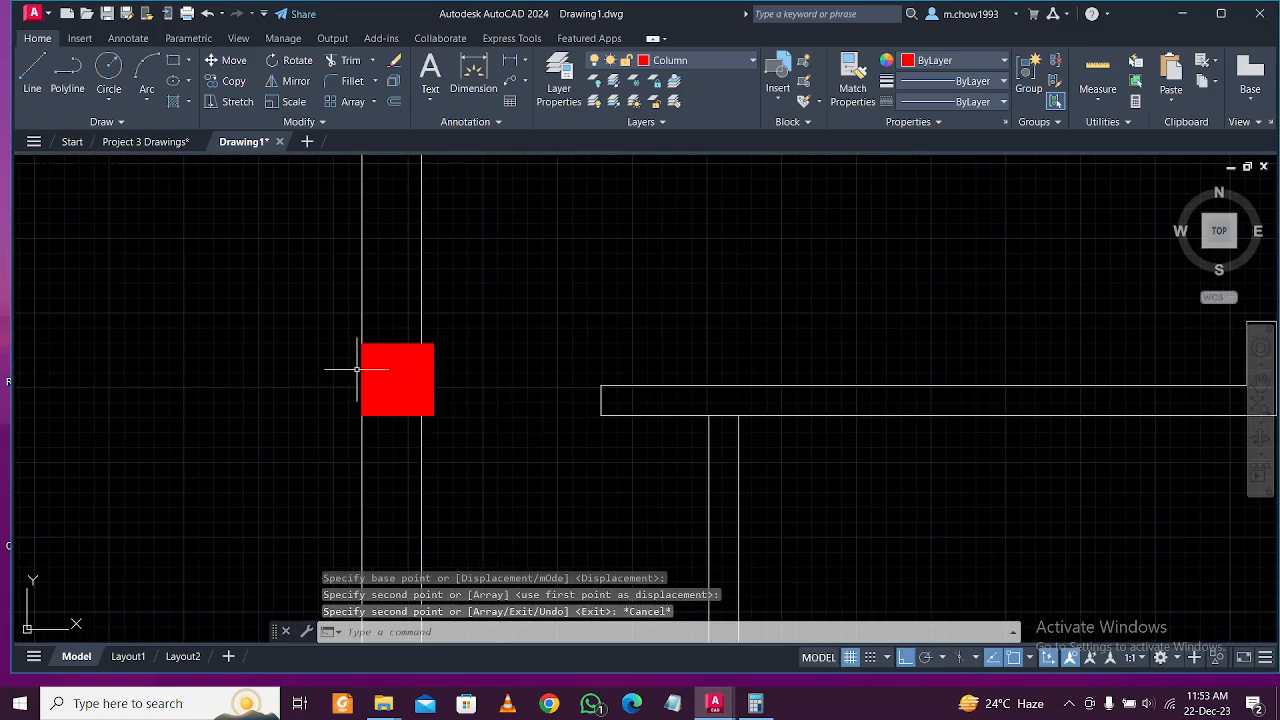
pyautogui.scroll(2, 372, 381)
pyautogui.click(473, 78)
pyautogui.scroll(2, 460, 525)
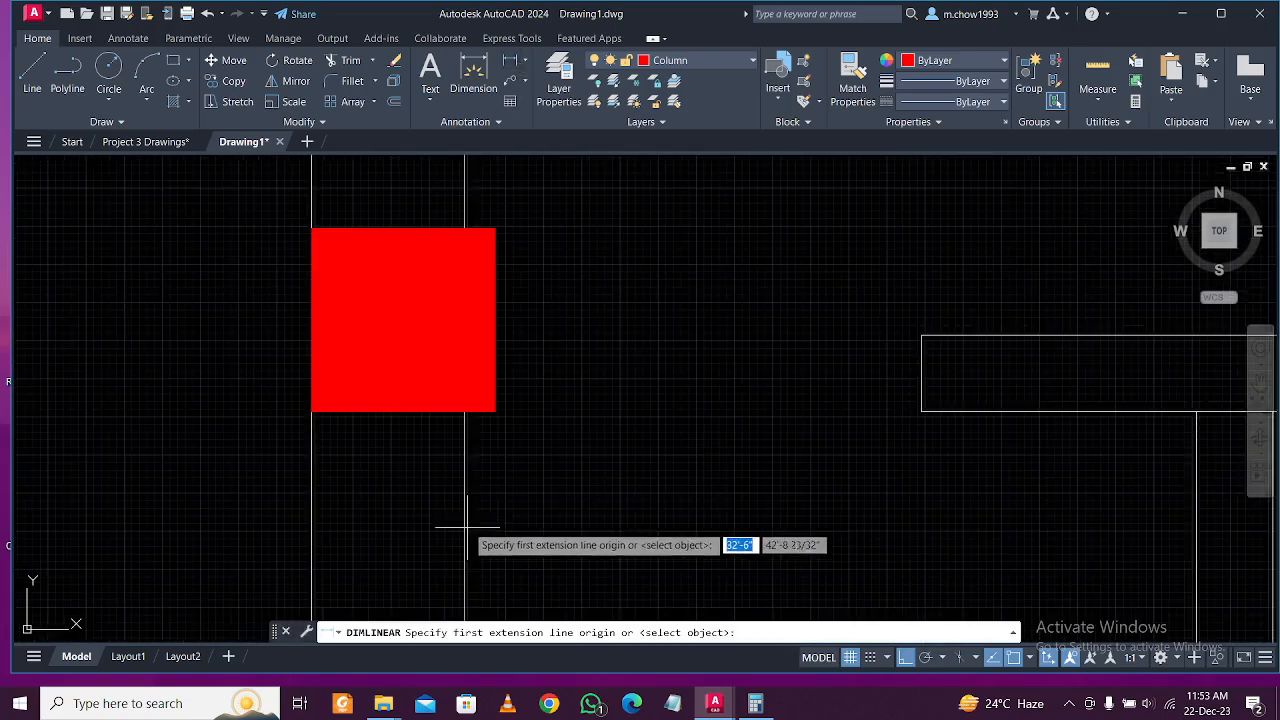
pyautogui.click(465, 412)
pyautogui.click(494, 411)
pyautogui.scroll(-2, 494, 441)
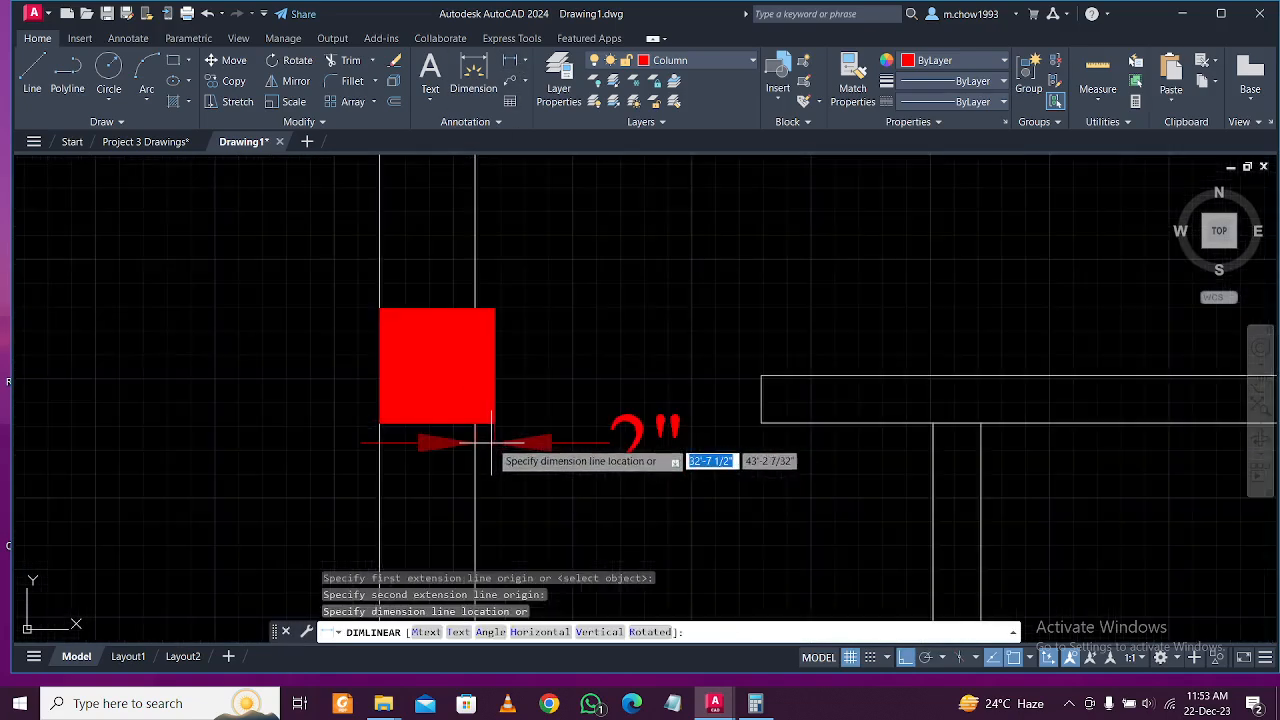
pyautogui.press('Escape')
# Shift the short vertical wall line 2 units and trim its overhanging ends.
pyautogui.click(740, 330)
pyautogui.click(795, 441)
pyautogui.write('m')
pyautogui.press('Return')
pyautogui.click(762, 483)
pyautogui.write('2')
pyautogui.press('Return')
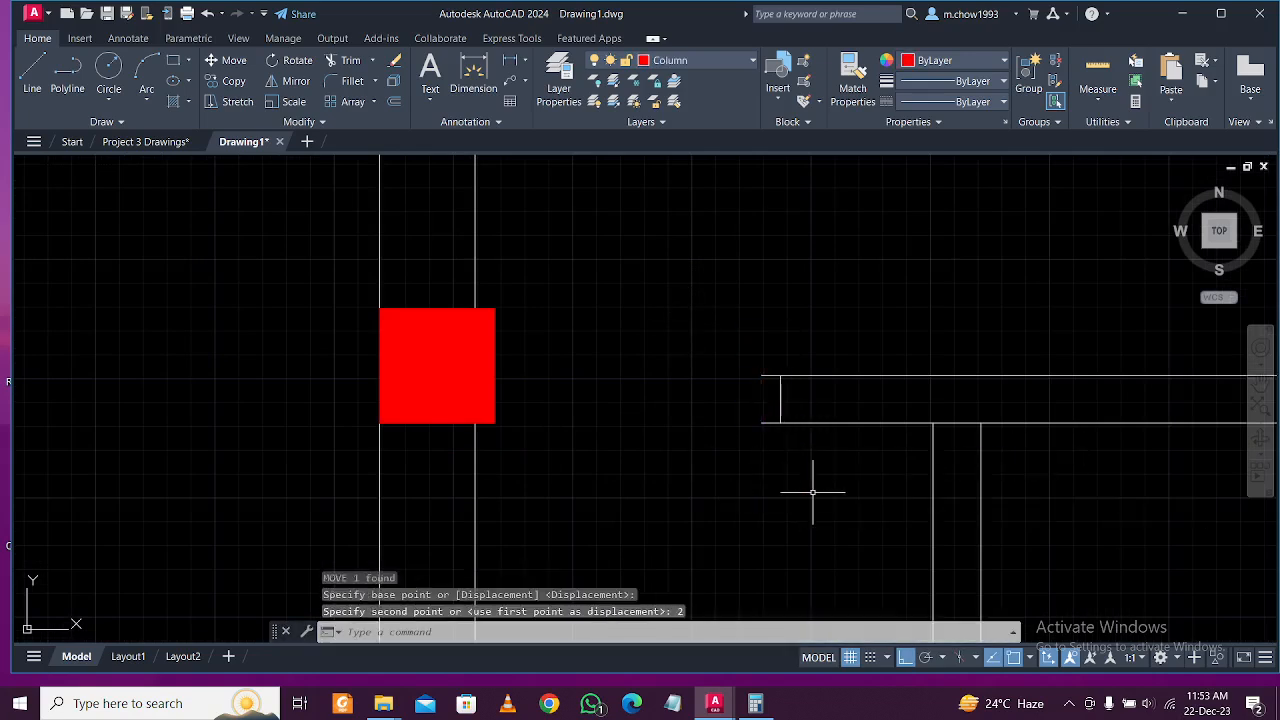
pyautogui.press('Return')
pyautogui.click(771, 454)
pyautogui.click(766, 341)
pyautogui.press('Escape')
pyautogui.scroll(-5, 513, 428)
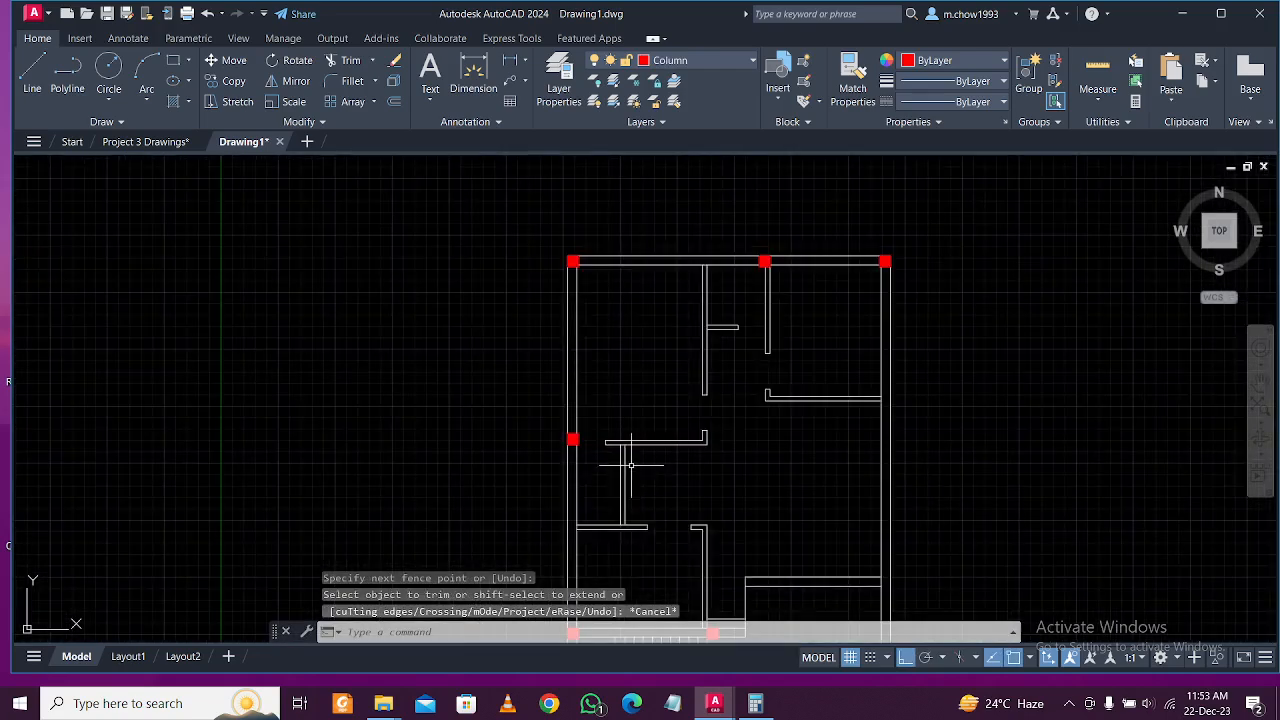
# Select the left-wall red column and start copying it from its corner.
pyautogui.scroll(8, 660, 412)
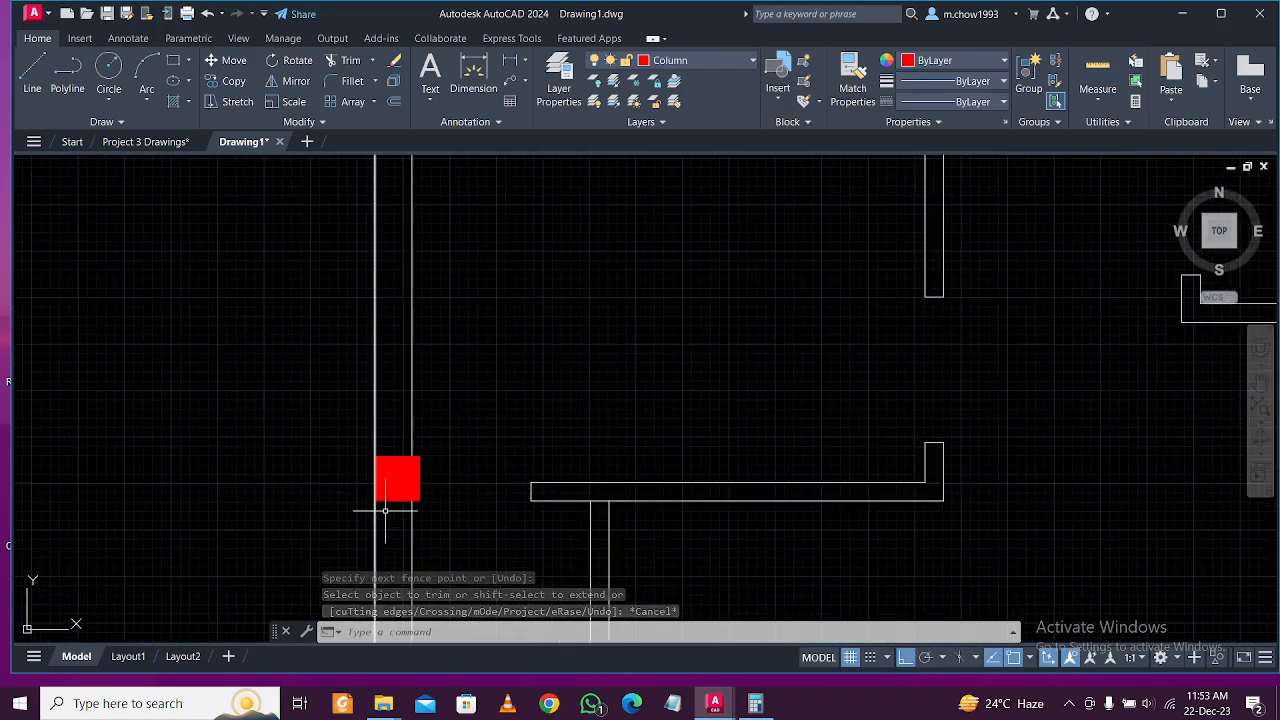
pyautogui.scroll(3, 377, 511)
pyautogui.click(486, 502)
pyautogui.click(457, 459)
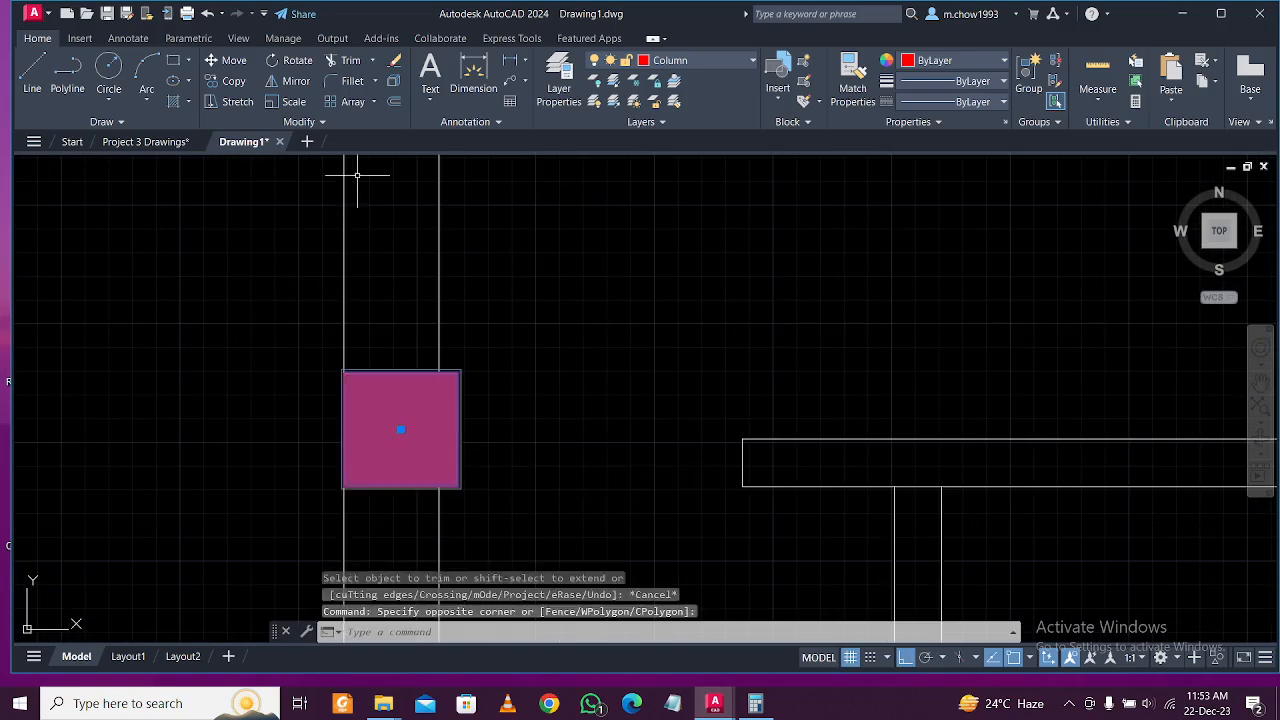
pyautogui.click(234, 81)
pyautogui.click(459, 487)
pyautogui.scroll(-8, 457, 460)
pyautogui.scroll(6, 688, 468)
pyautogui.scroll(-5, 555, 458)
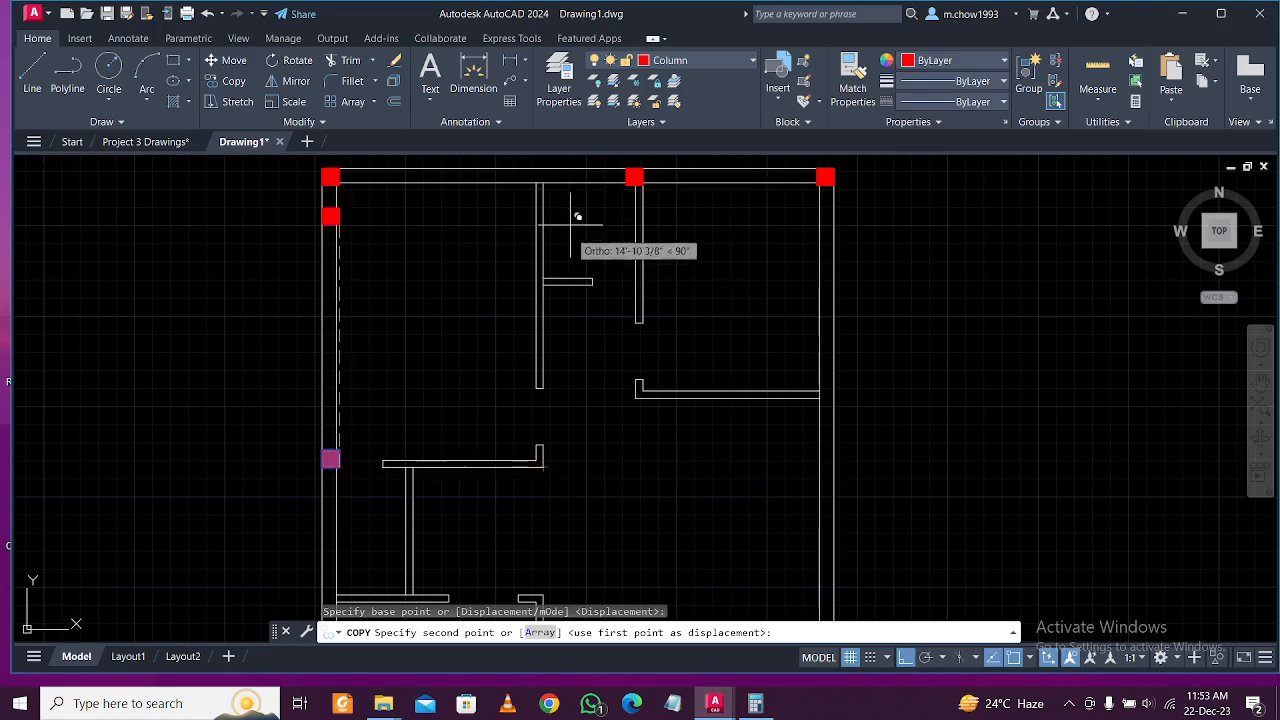
pyautogui.scroll(4, 536, 487)
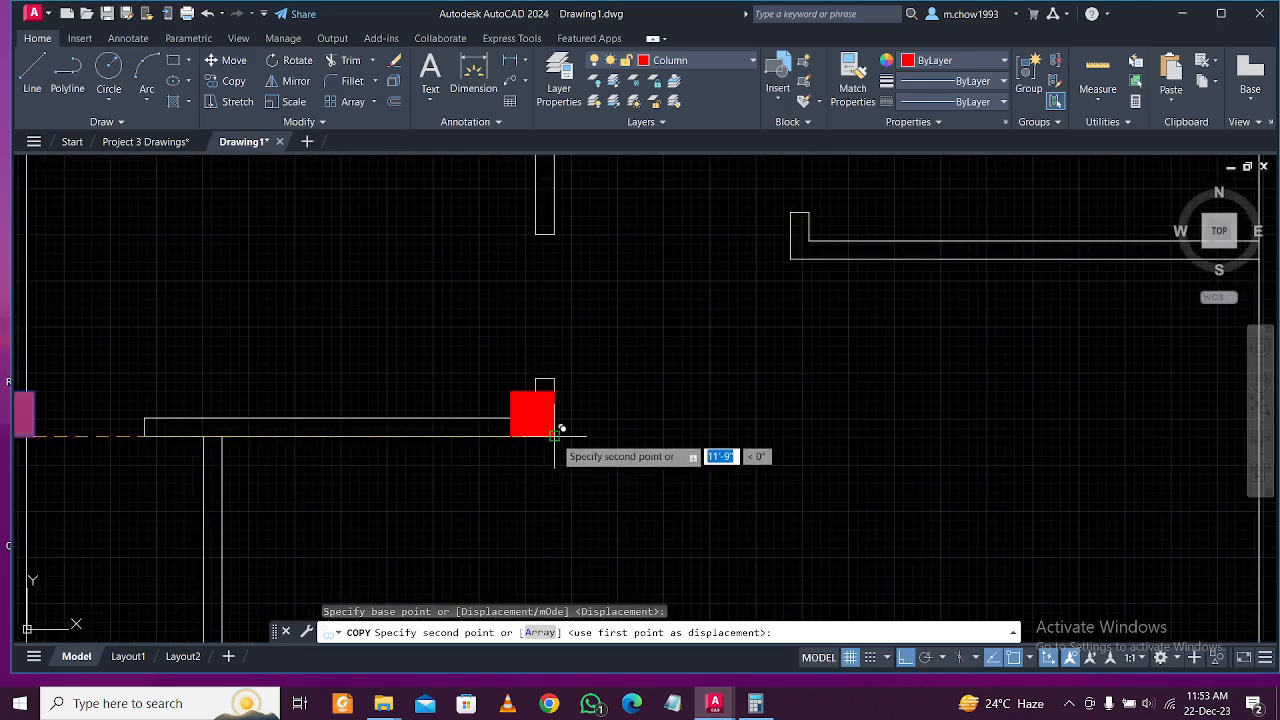
pyautogui.scroll(4, 545, 432)
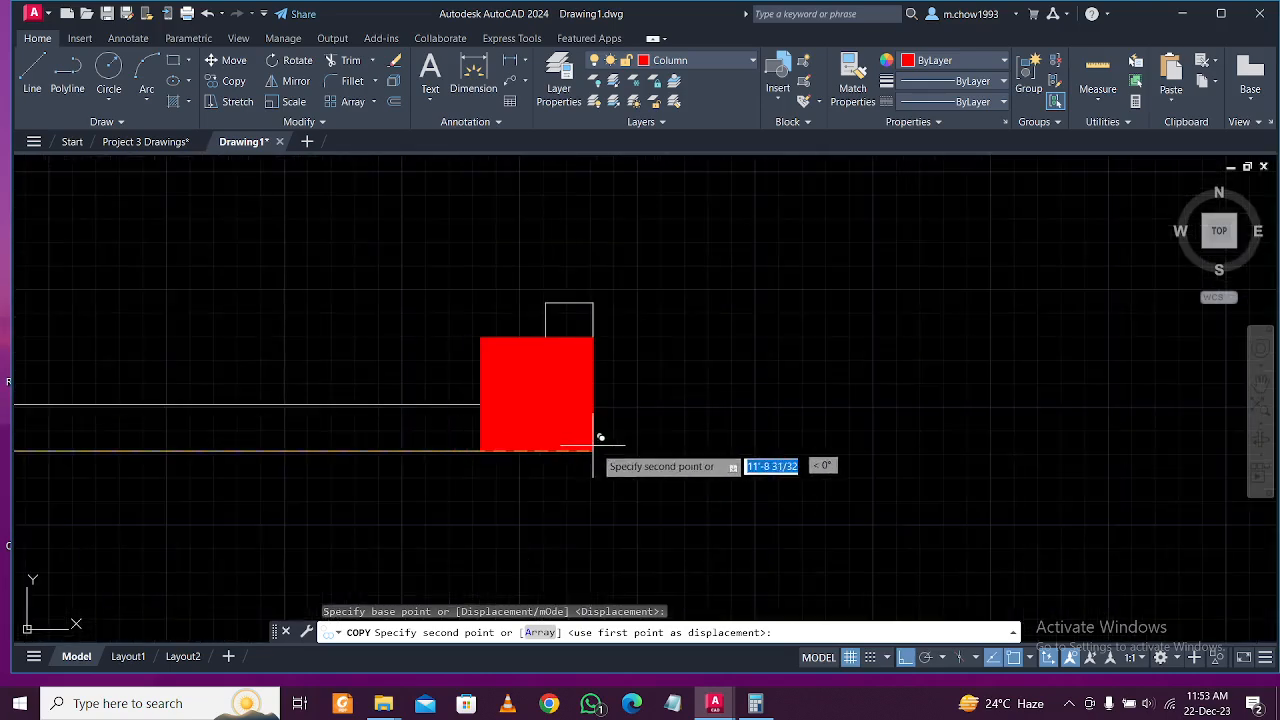
# Place column copies at two nearby wall corners, then end the copy.
pyautogui.click(600, 443)
pyautogui.scroll(-6, 514, 400)
pyautogui.scroll(3, 655, 420)
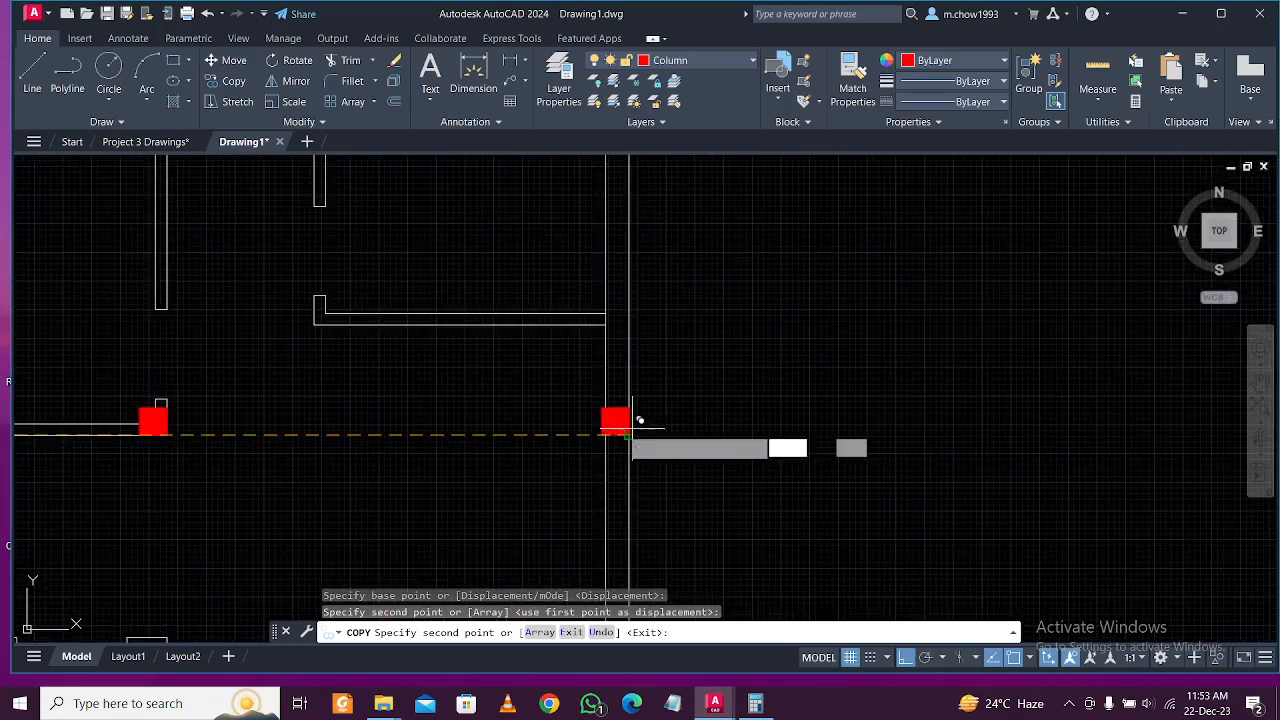
pyautogui.click(636, 427)
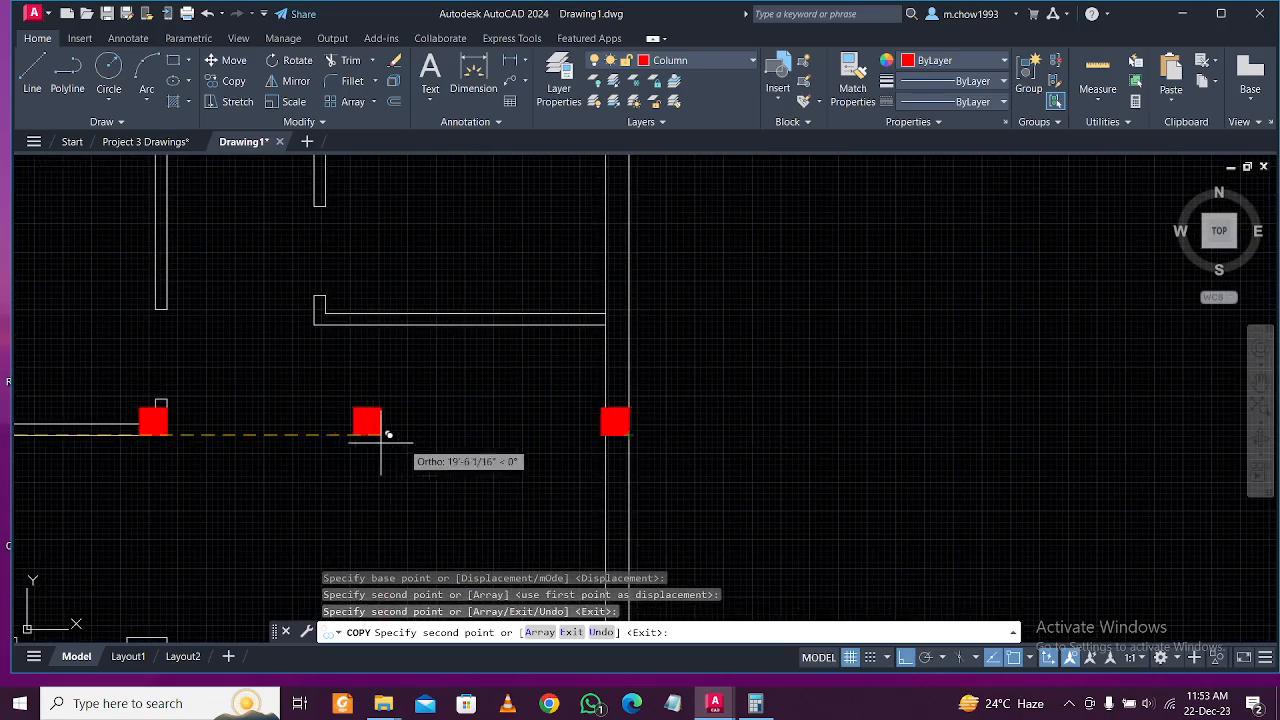
pyautogui.scroll(-4, 300, 440)
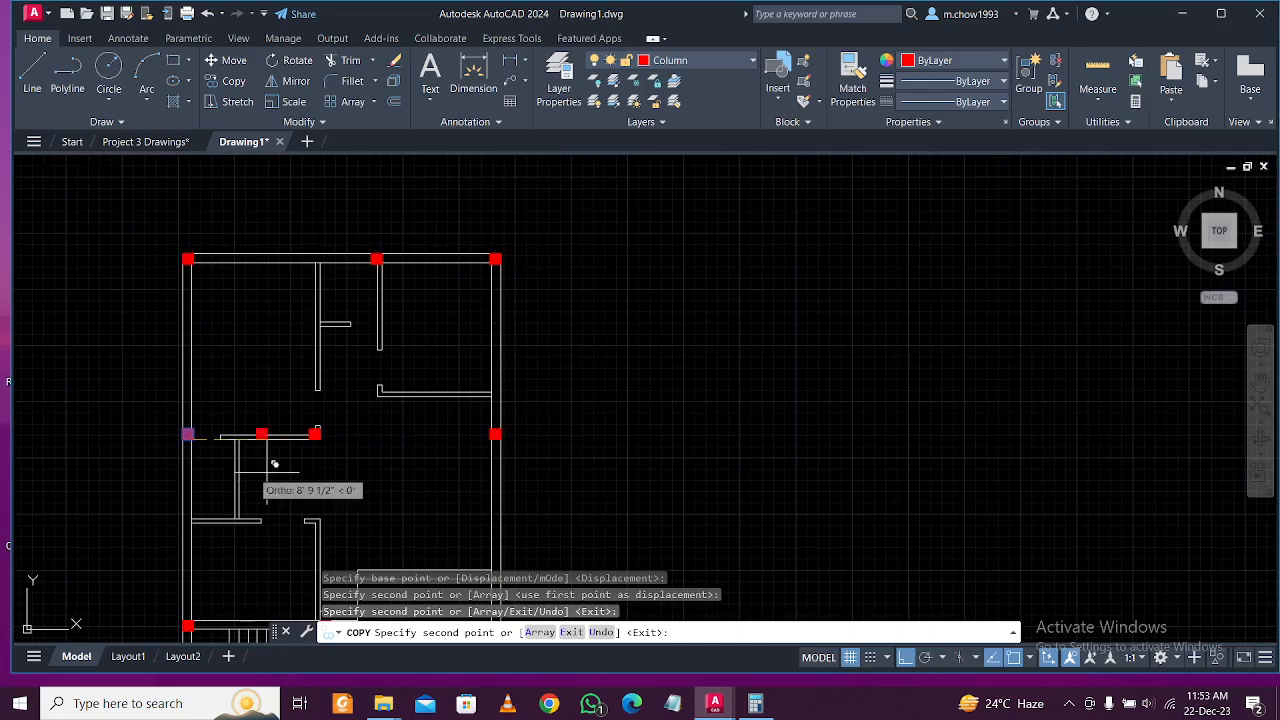
pyautogui.moveTo(418, 491); pyautogui.dragTo(571, 470, button='middle')
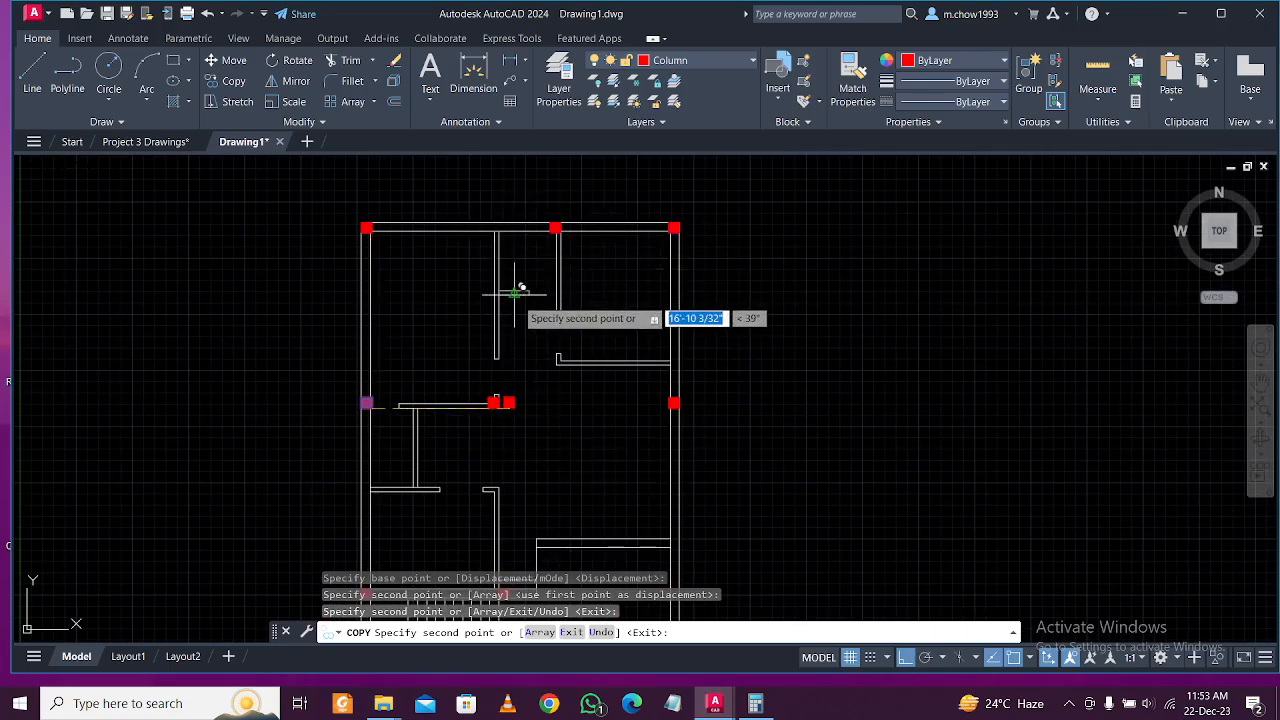
pyautogui.moveTo(583, 403)
pyautogui.mouseDown(button='middle')
pyautogui.moveTo(591, 334)
pyautogui.moveTo(580, 315)
pyautogui.mouseUp(button='middle')
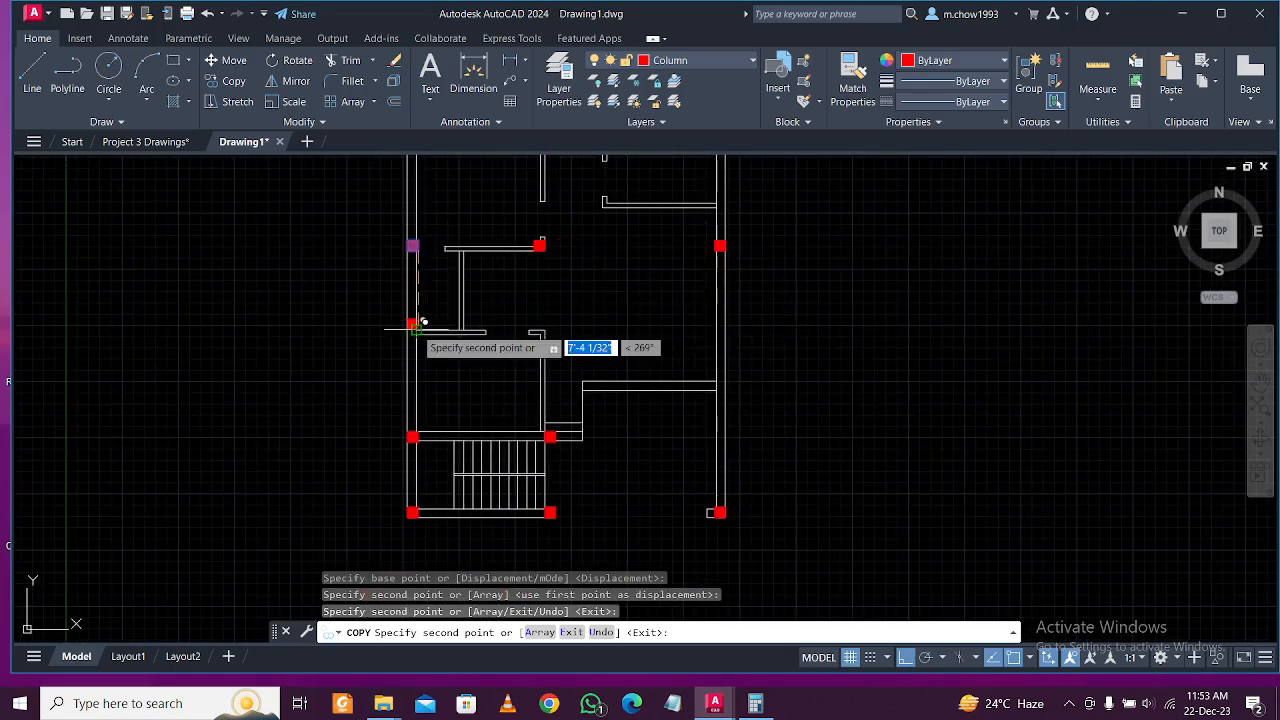
pyautogui.scroll(5, 418, 322)
pyautogui.moveTo(414, 286); pyautogui.dragTo(429, 306, button='middle')
pyautogui.scroll(-4, 429, 310)
pyautogui.scroll(2, 430, 335)
pyautogui.press('Escape')
# Copy the wall-corner column to the corner just above it.
pyautogui.scroll(-2, 423, 337)
pyautogui.moveTo(480, 229)
pyautogui.mouseDown(button='middle')
pyautogui.moveTo(494, 288)
pyautogui.moveTo(554, 363)
pyautogui.mouseUp(button='middle')
pyautogui.click(552, 248)
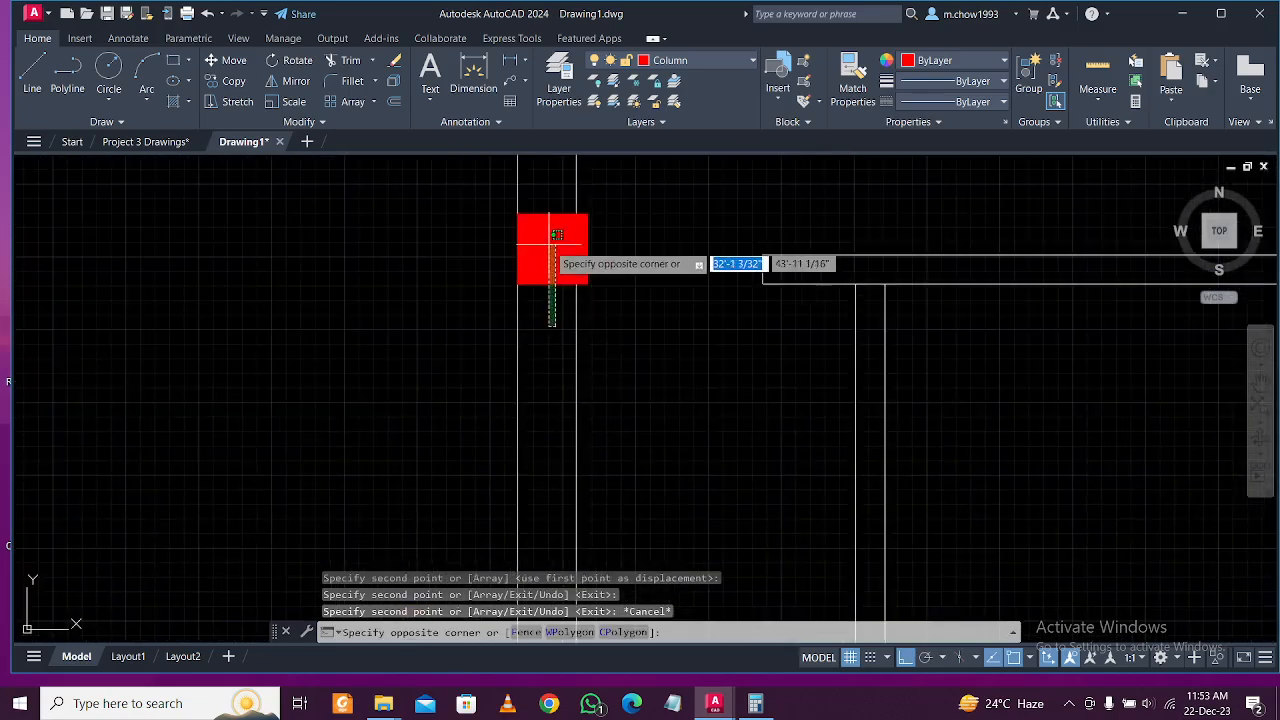
pyautogui.click(490, 216)
pyautogui.click(234, 81)
pyautogui.click(589, 215)
pyautogui.scroll(-5, 609, 249)
pyautogui.scroll(5, 604, 364)
pyautogui.scroll(4, 574, 330)
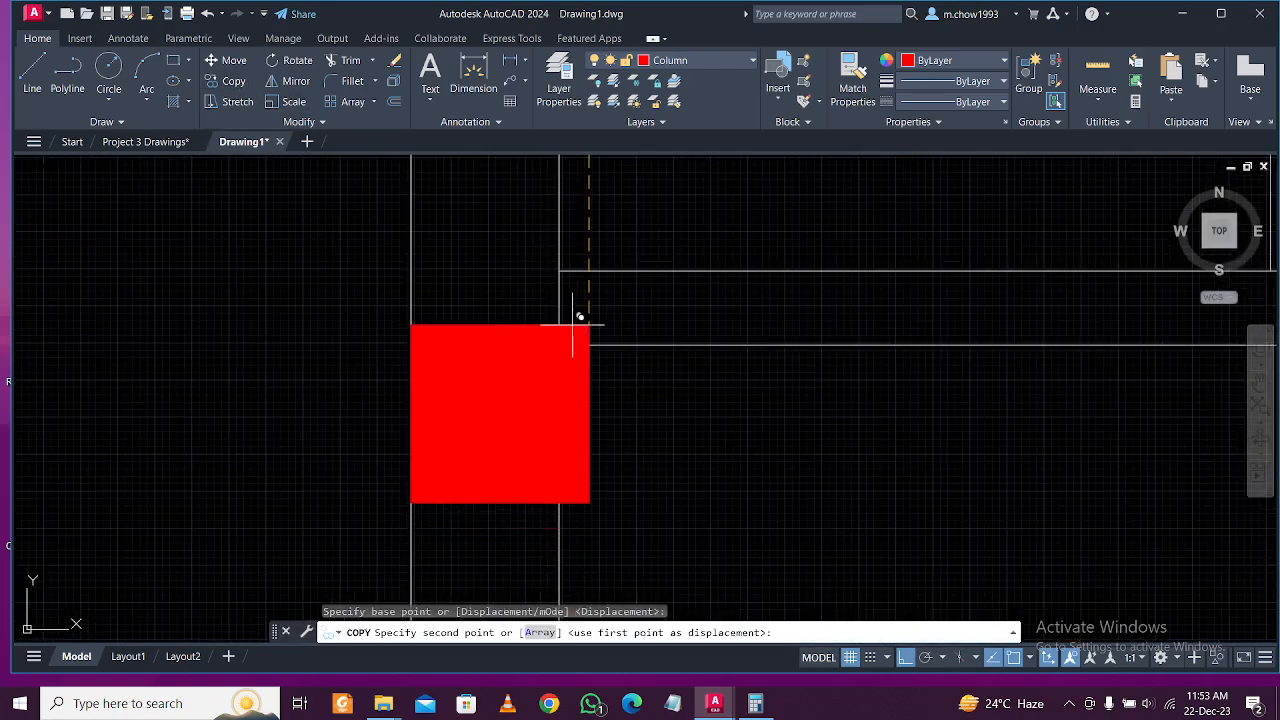
pyautogui.click(598, 270)
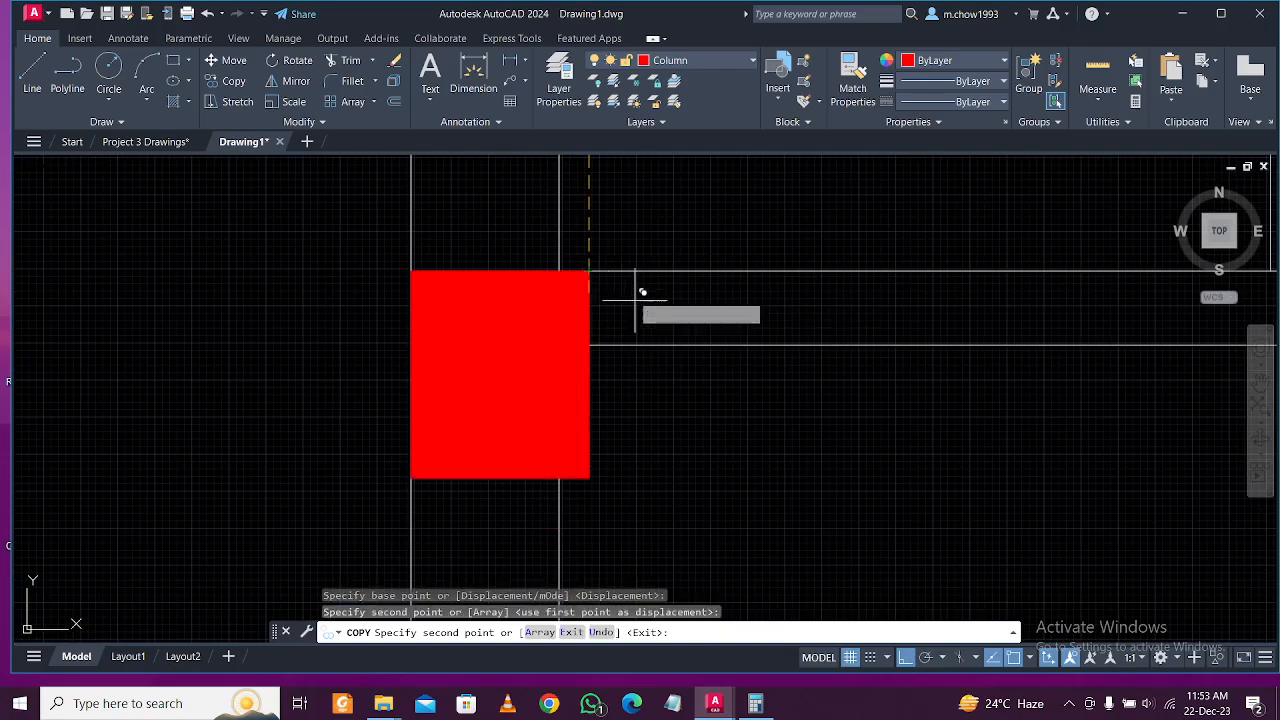
pyautogui.scroll(-6, 600, 288)
pyautogui.press('Escape')
# Copy the top-left column to the wall end and the right wall junction.
pyautogui.scroll(5, 580, 325)
pyautogui.moveTo(571, 330); pyautogui.dragTo(698, 208)
pyautogui.click(234, 81)
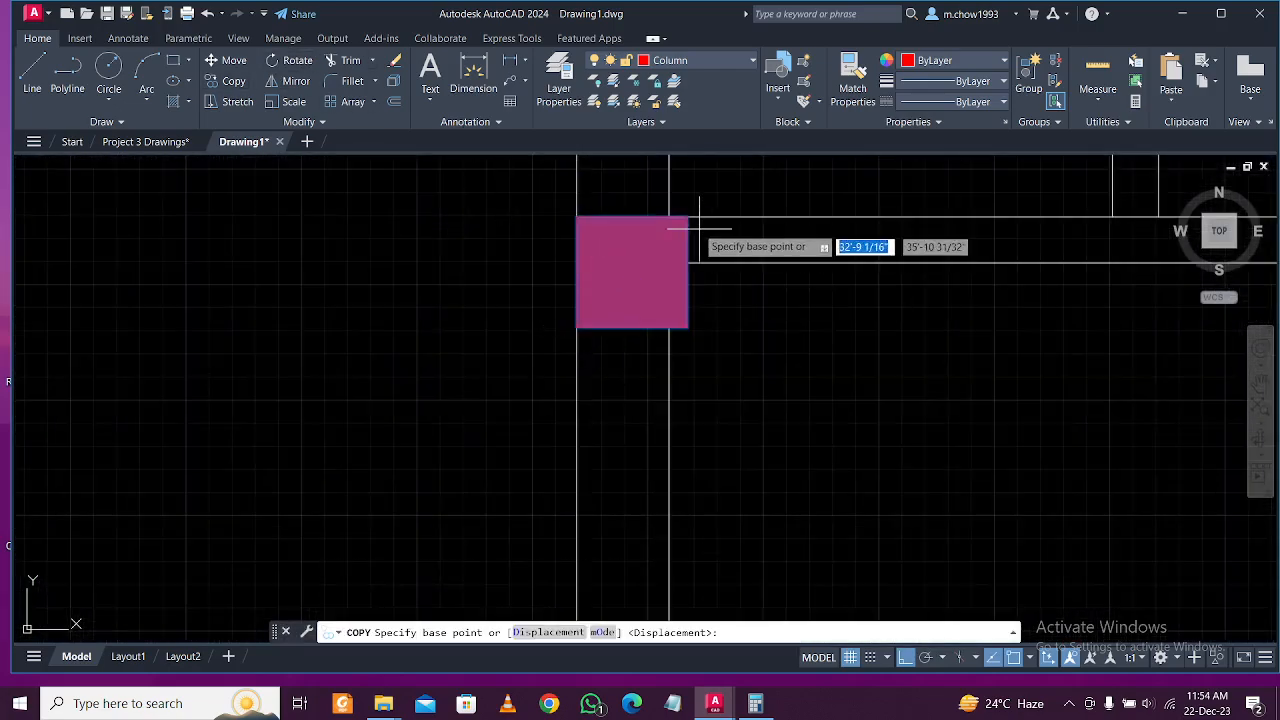
pyautogui.click(689, 216)
pyautogui.scroll(-5, 660, 220)
pyautogui.moveTo(848, 220)
pyautogui.mouseDown(button='middle')
pyautogui.moveTo(766, 334)
pyautogui.moveTo(749, 409)
pyautogui.mouseUp(button='middle')
pyautogui.scroll(5, 750, 400)
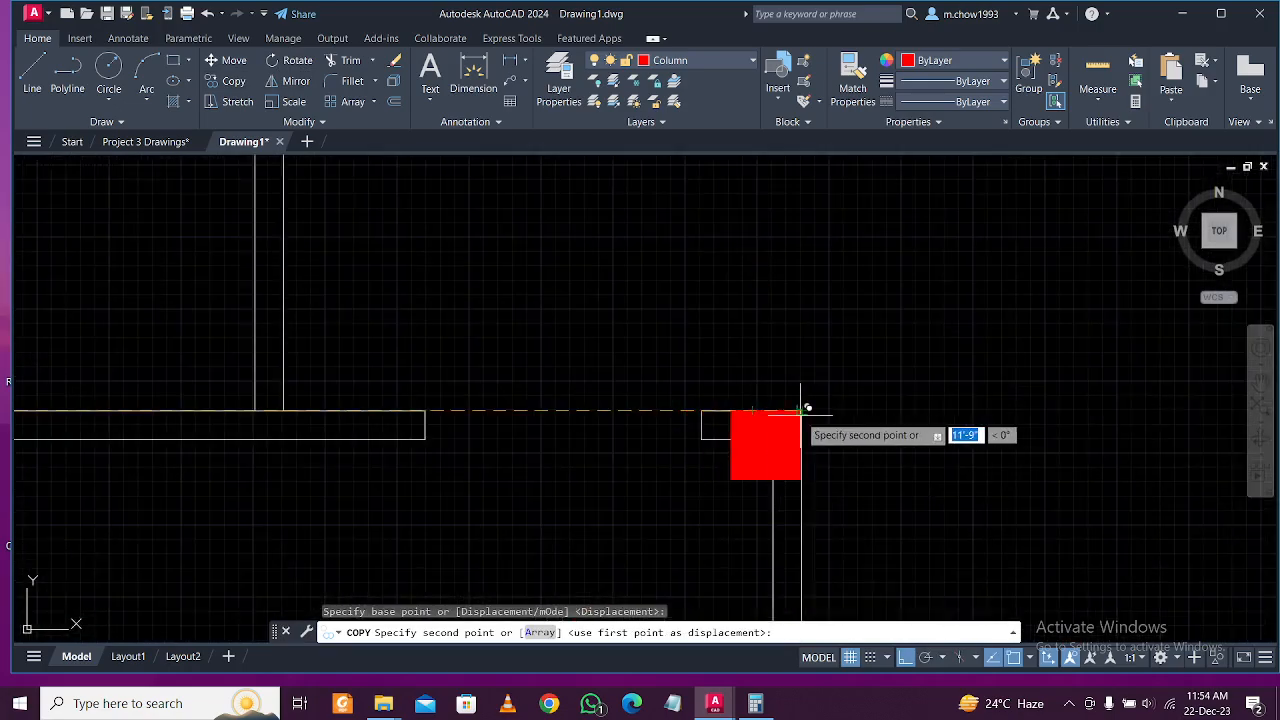
pyautogui.click(801, 410)
pyautogui.scroll(-5, 737, 390)
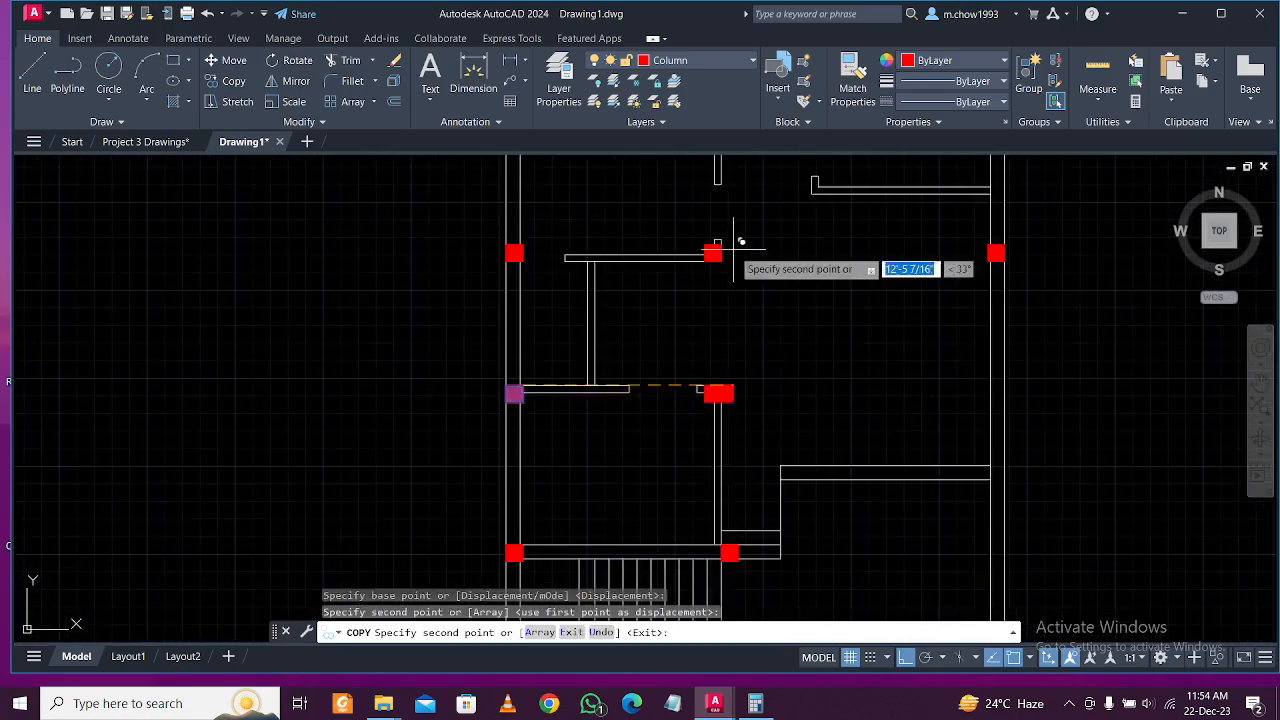
pyautogui.click(1004, 385)
pyautogui.scroll(-4, 880, 360)
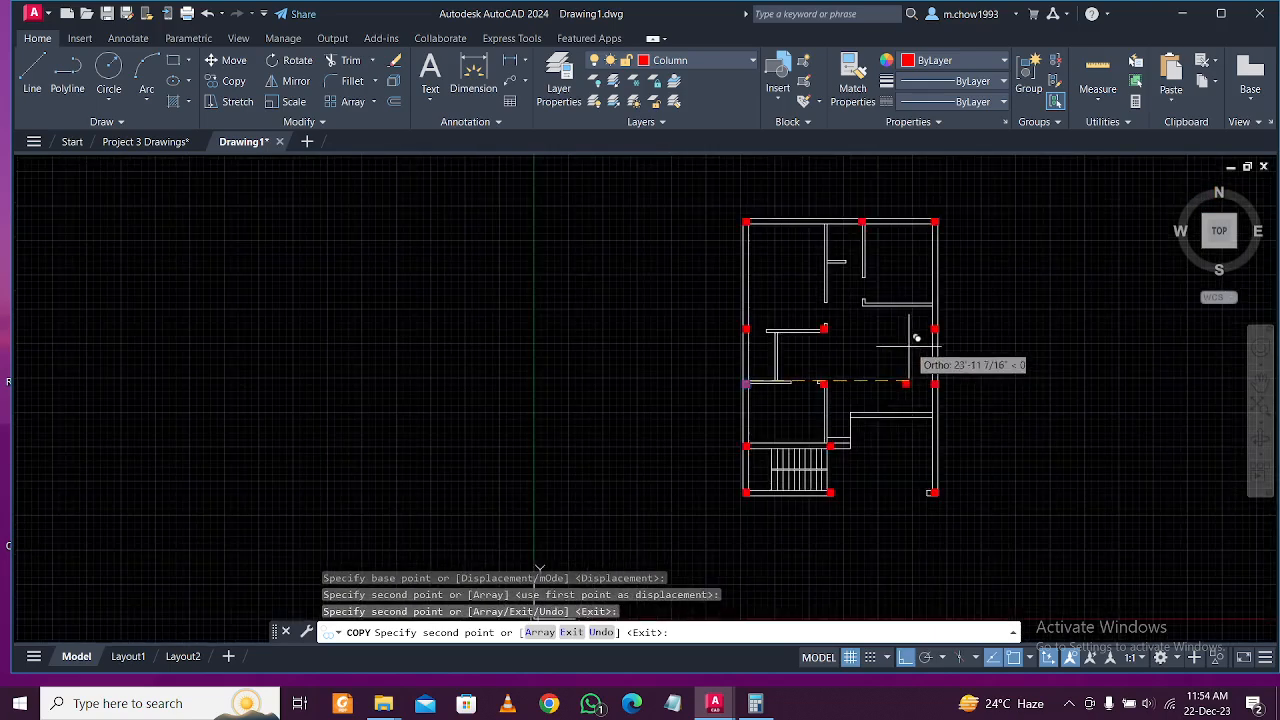
pyautogui.press('Escape')
pyautogui.scroll(4, 860, 215)
pyautogui.scroll(4, 905, 215)
# Move the top-wall column by its corner onto the interior wall junction.
pyautogui.click(877, 222)
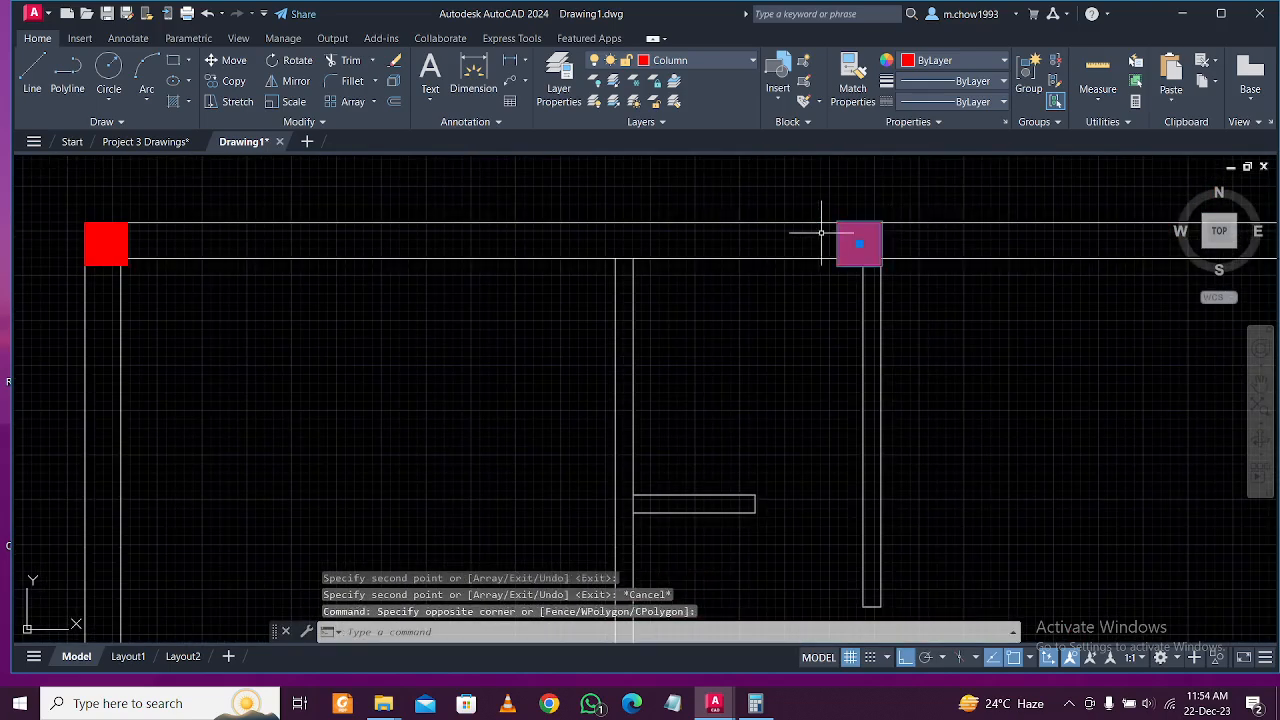
pyautogui.click(232, 62)
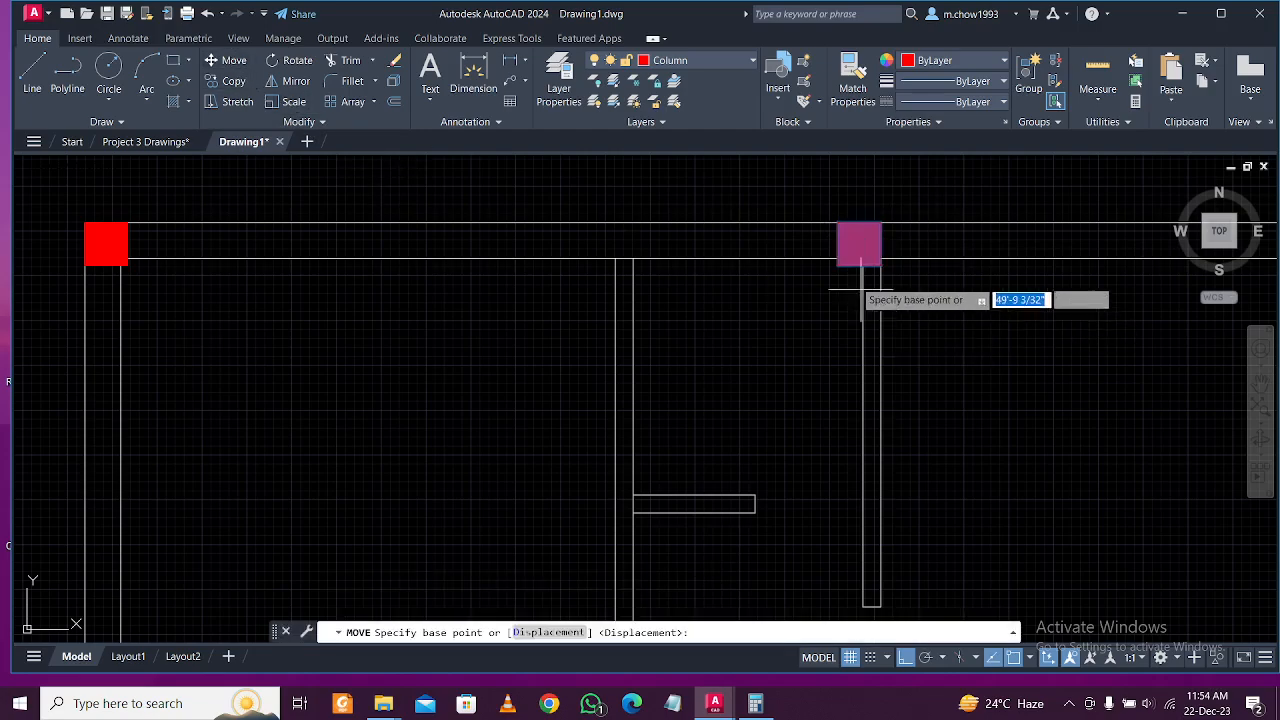
pyautogui.click(837, 265)
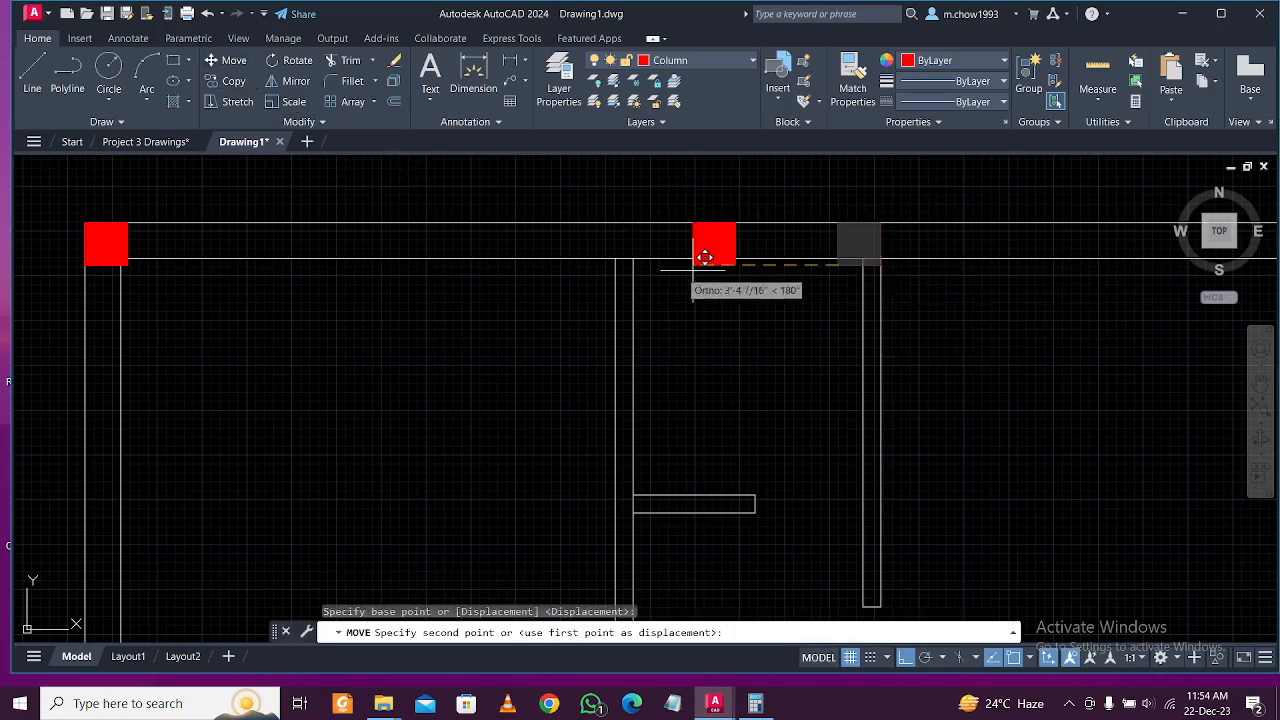
pyautogui.click(627, 252)
pyautogui.scroll(-5, 787, 334)
pyautogui.moveTo(707, 289); pyautogui.dragTo(756, 278, button='middle')
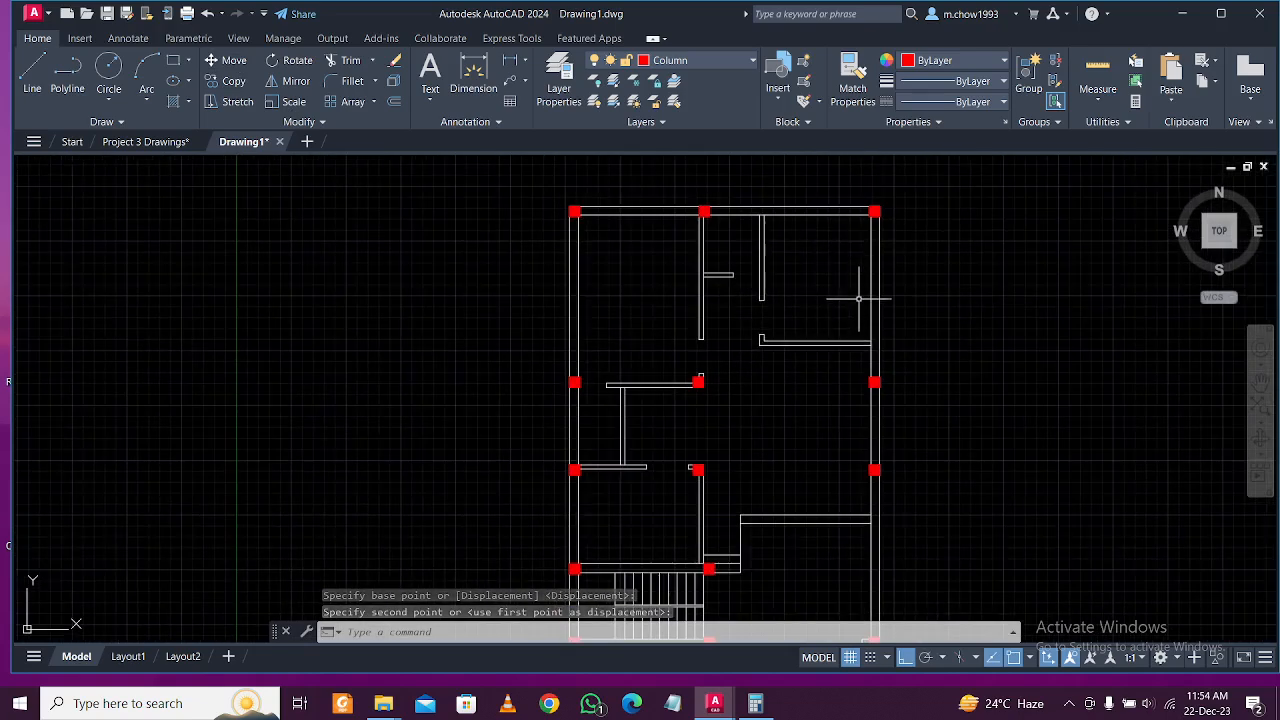
pyautogui.moveTo(897, 237); pyautogui.dragTo(911, 297, button='middle')
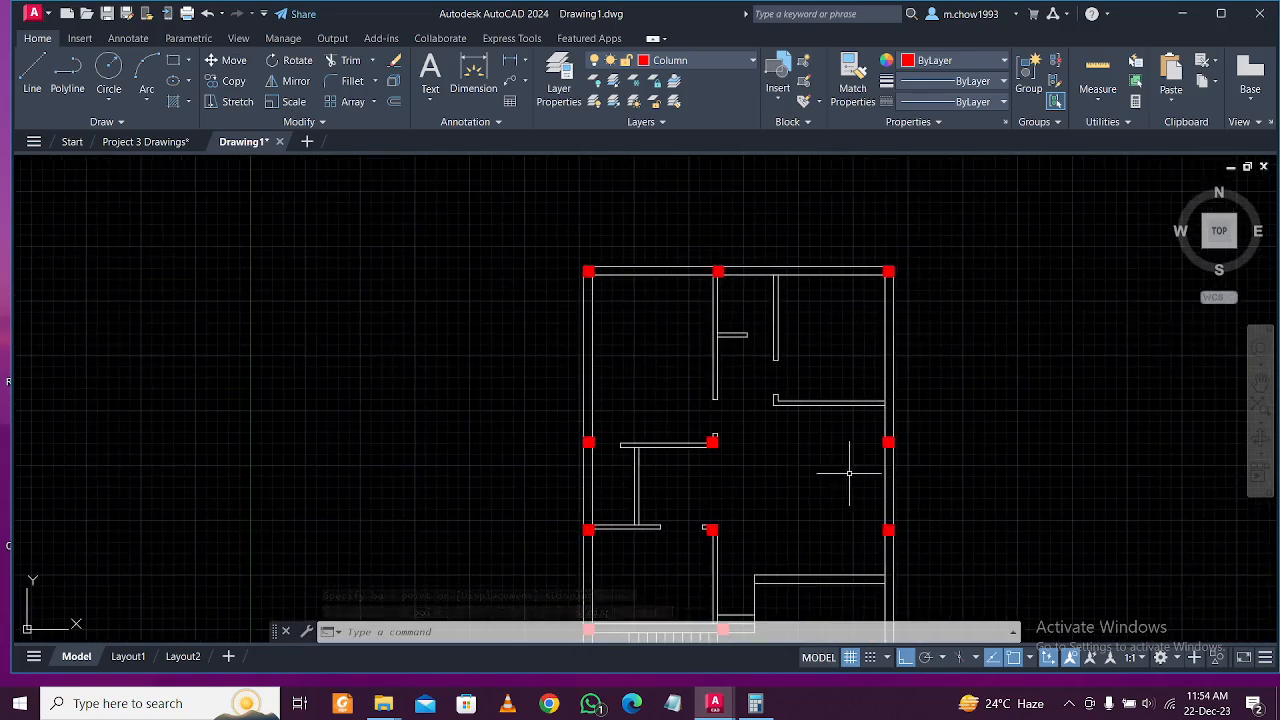
pyautogui.scroll(2, 900, 249)
pyautogui.scroll(2, 894, 331)
# Window-select the top-right red column.
pyautogui.click(864, 362)
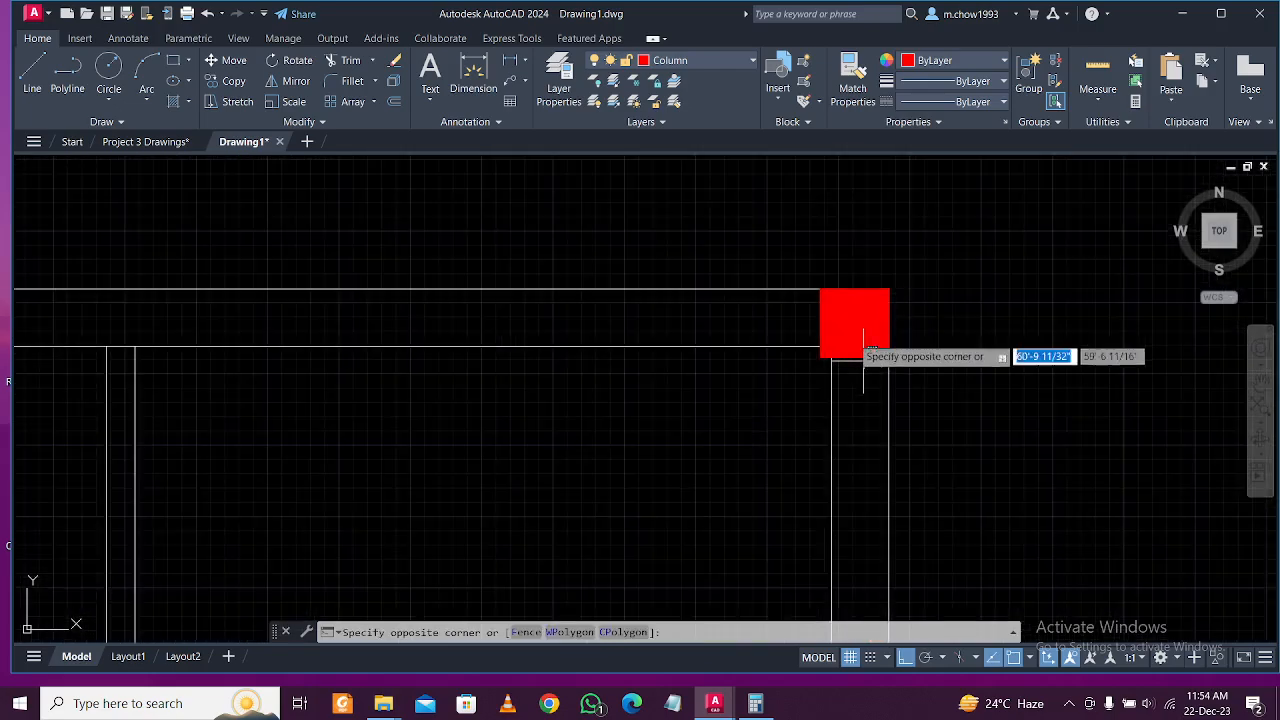
pyautogui.click(848, 322)
pyautogui.scroll(-4, 835, 320)
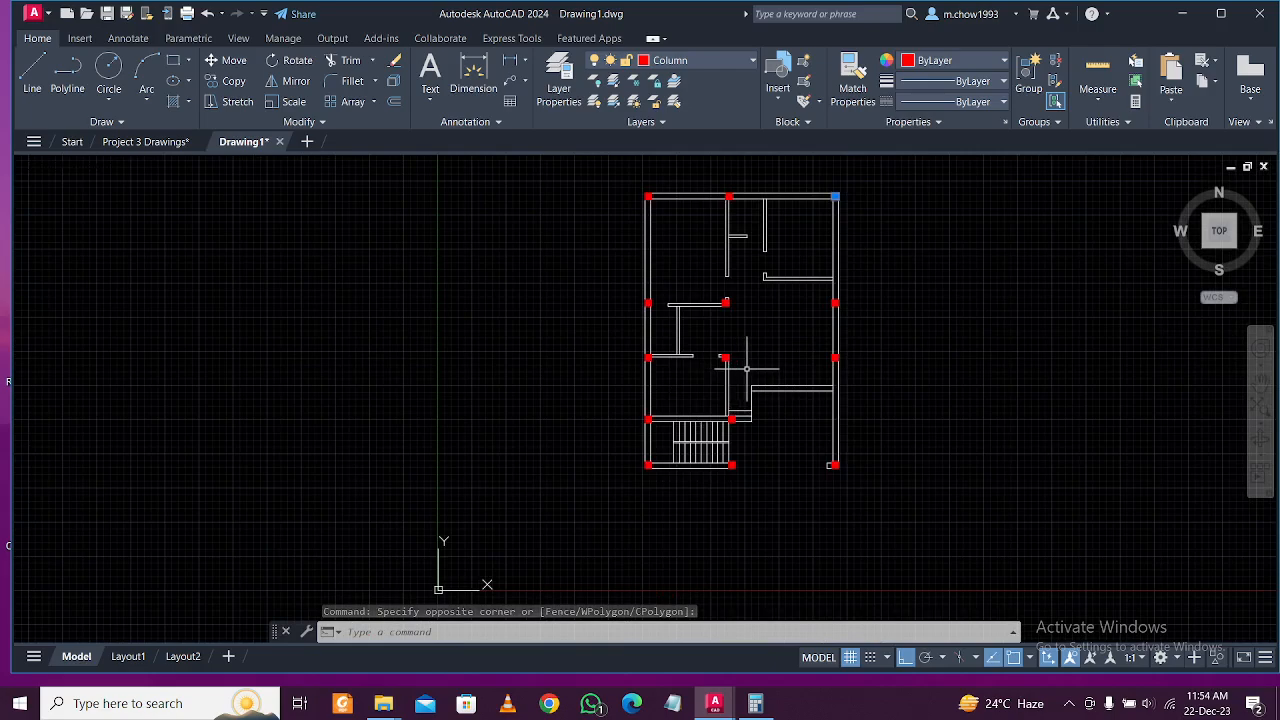
pyautogui.scroll(4, 725, 424)
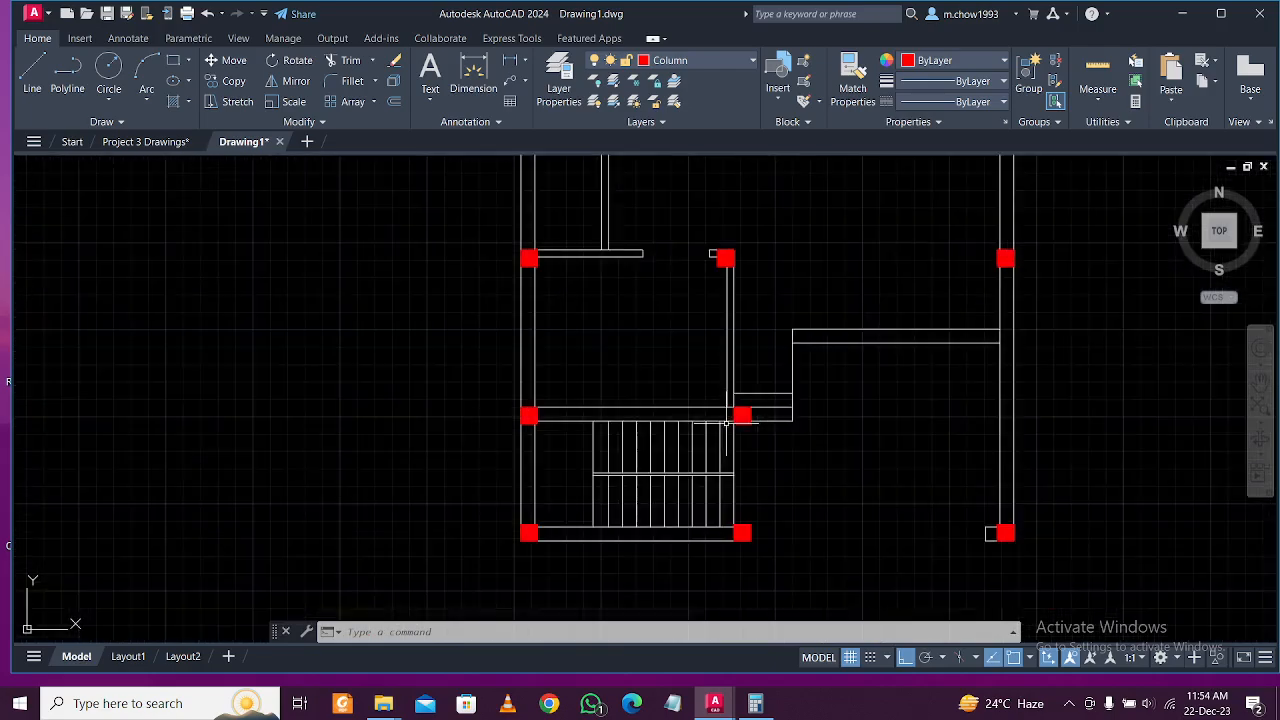
pyautogui.scroll(4, 748, 424)
pyautogui.scroll(-4, 755, 412)
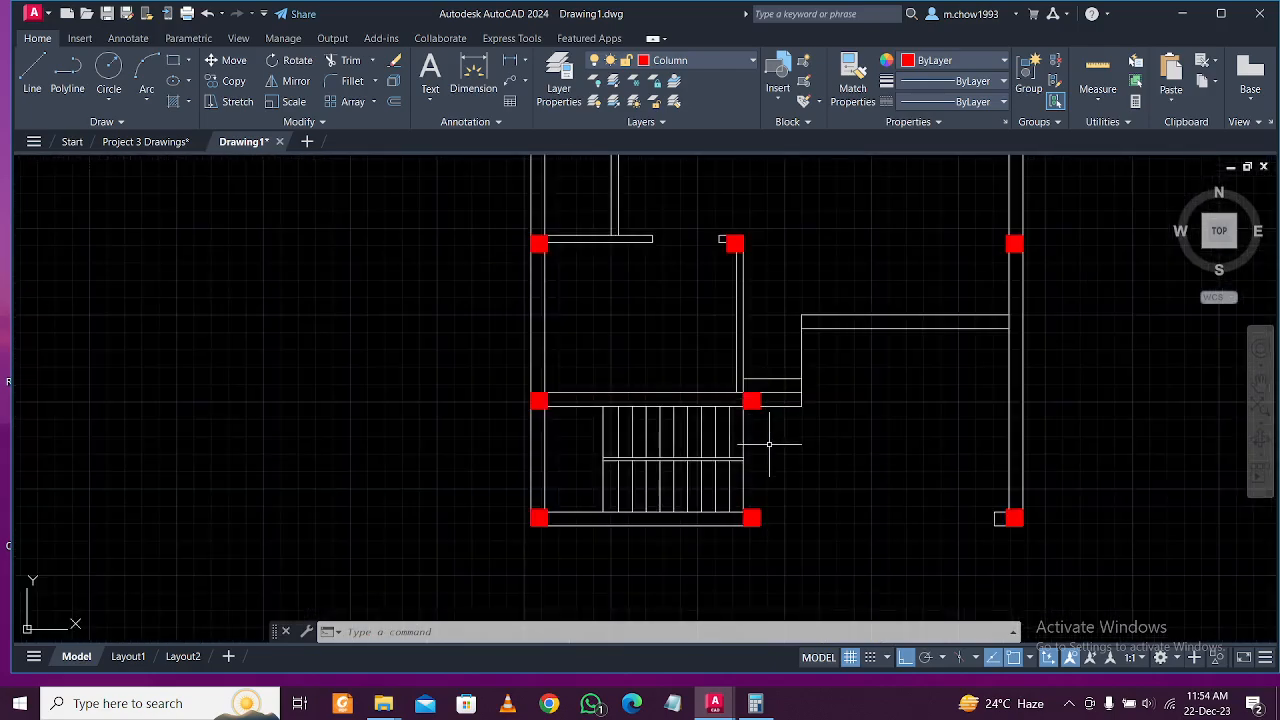
pyautogui.scroll(4, 753, 434)
pyautogui.scroll(-2, 749, 400)
pyautogui.scroll(3, 760, 394)
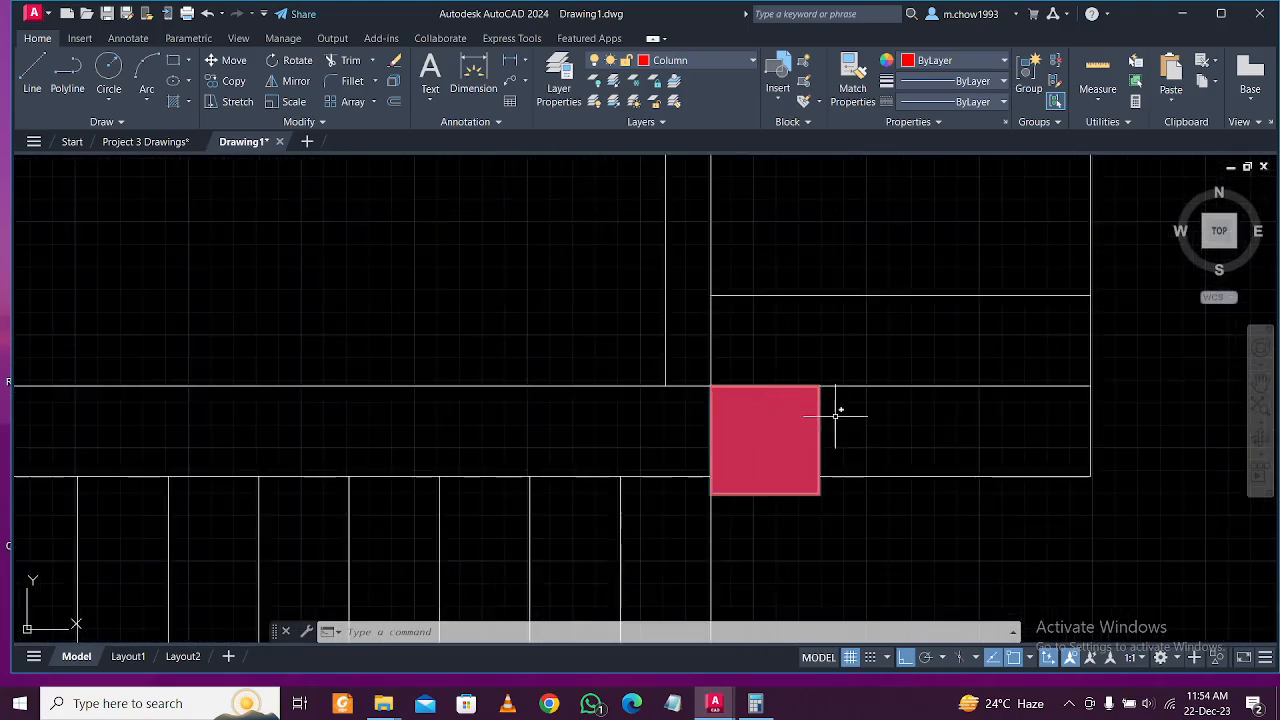
# Move the column beside the stair left so it sits flush on the wall line.
pyautogui.click(754, 410)
pyautogui.scroll(-5, 754, 410)
pyautogui.scroll(2, 808, 420)
pyautogui.scroll(4, 869, 386)
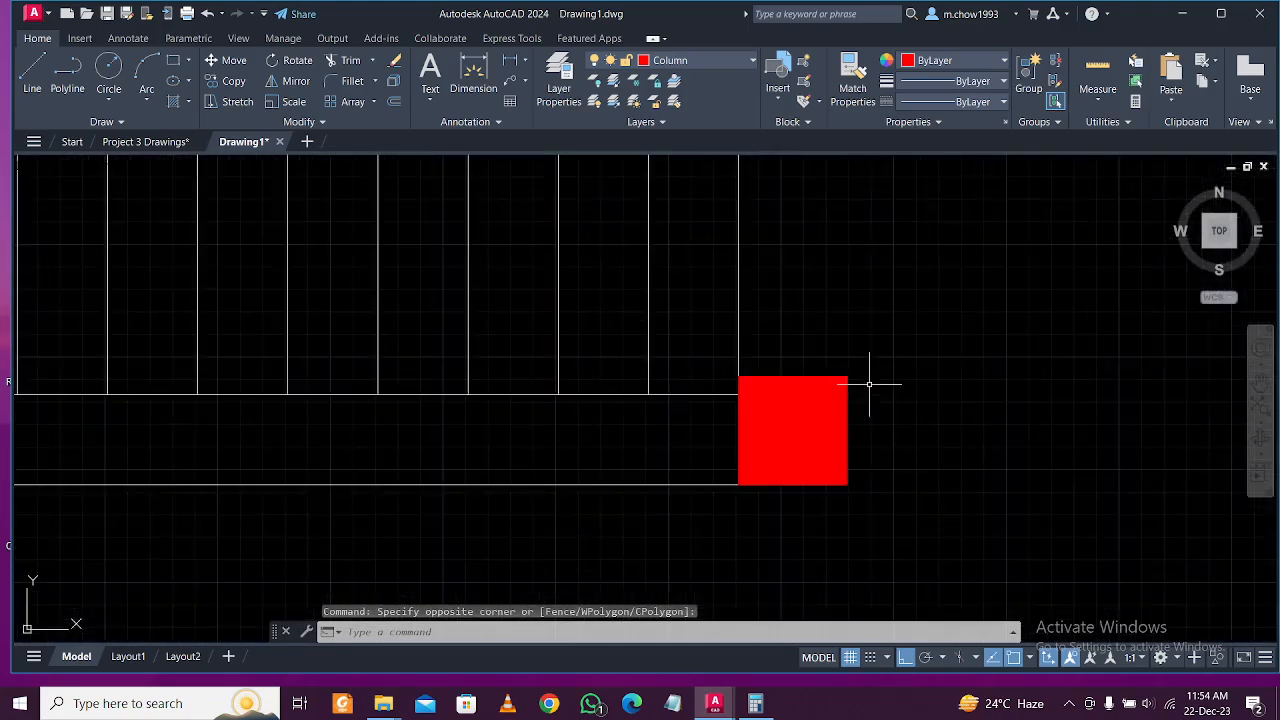
pyautogui.click(822, 375)
pyautogui.scroll(-5, 789, 409)
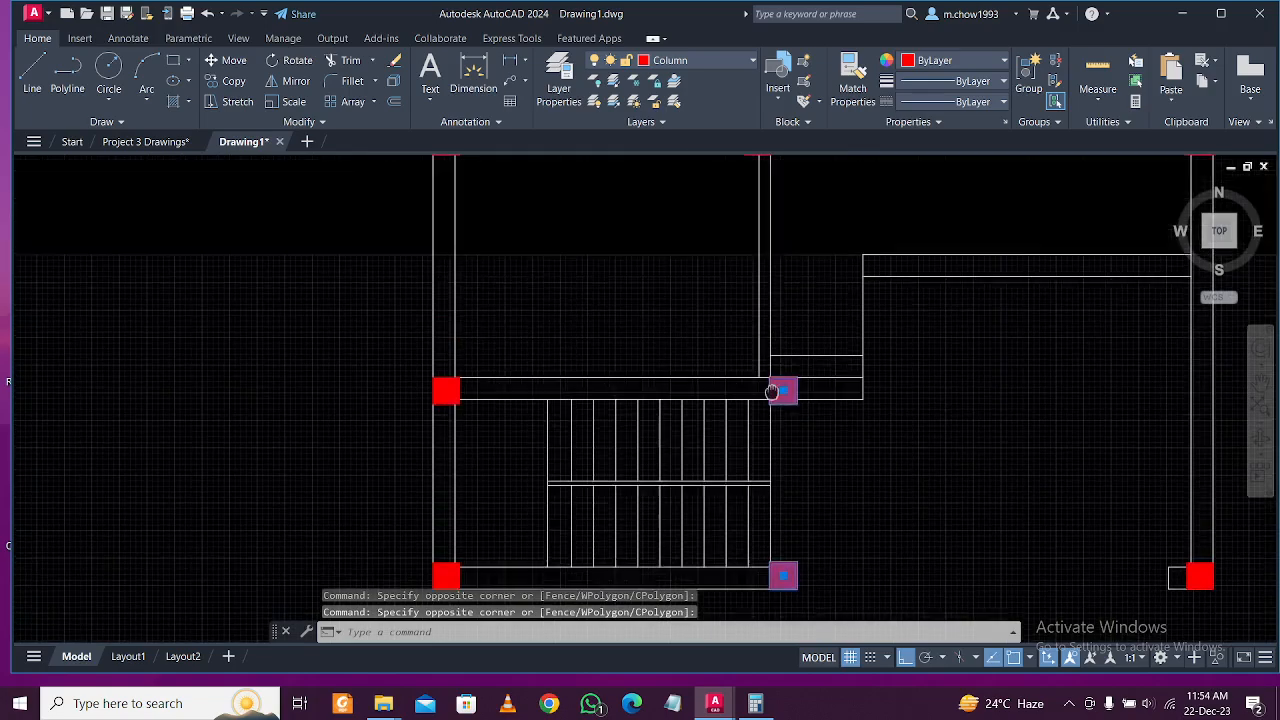
pyautogui.scroll(2, 757, 445)
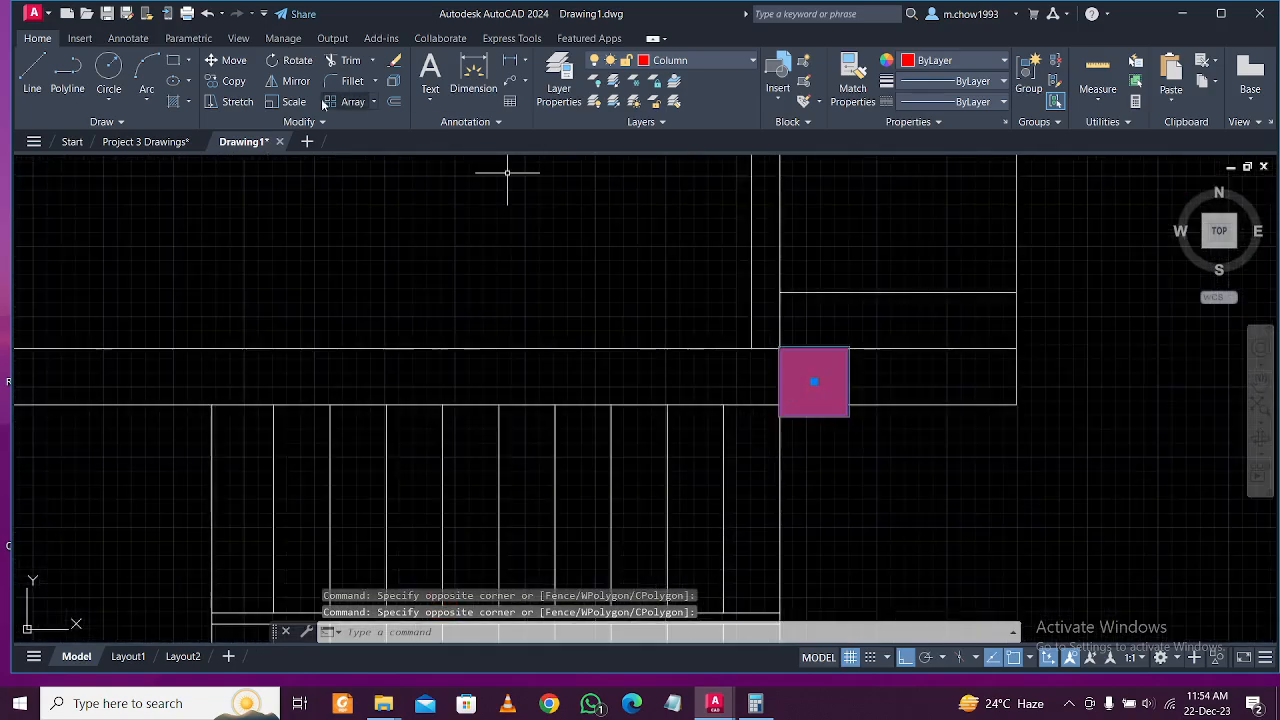
pyautogui.click(229, 60)
pyautogui.scroll(2, 849, 357)
pyautogui.click(849, 336)
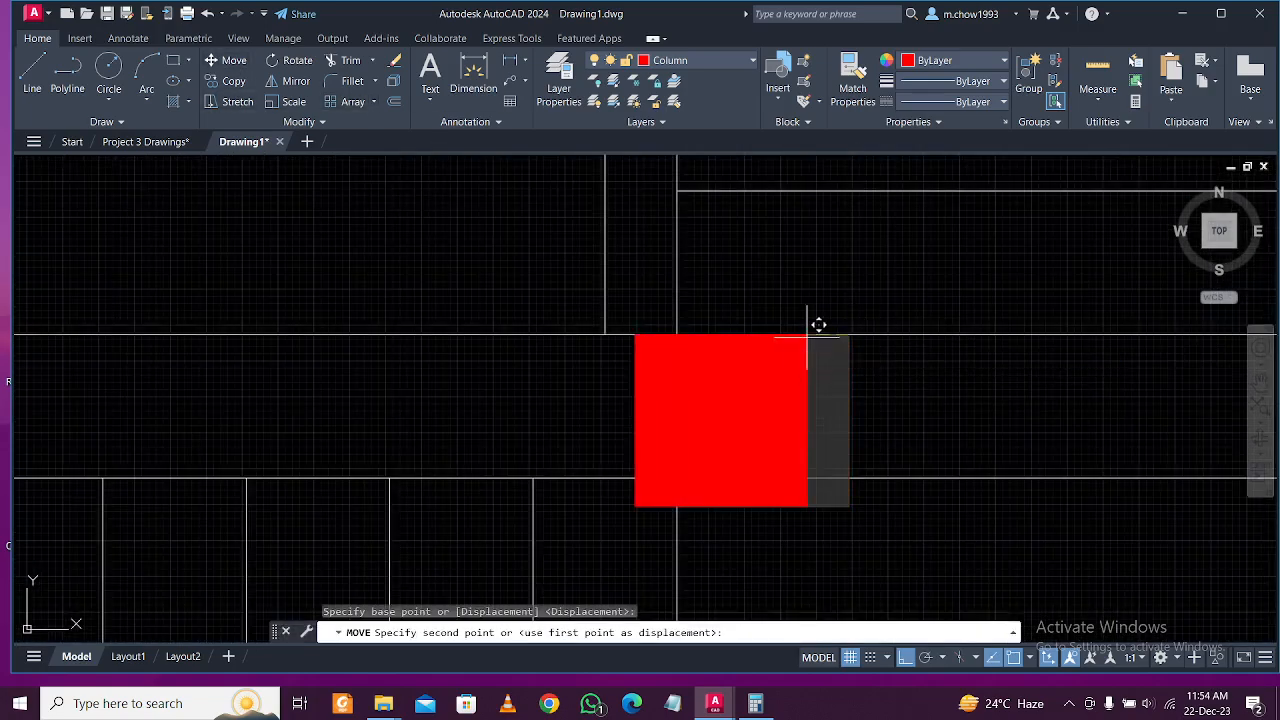
pyautogui.click(677, 338)
pyautogui.scroll(-5, 717, 309)
pyautogui.moveTo(723, 338)
pyautogui.mouseDown(button='middle')
pyautogui.moveTo(729, 400)
pyautogui.moveTo(707, 435)
pyautogui.mouseUp(button='middle')
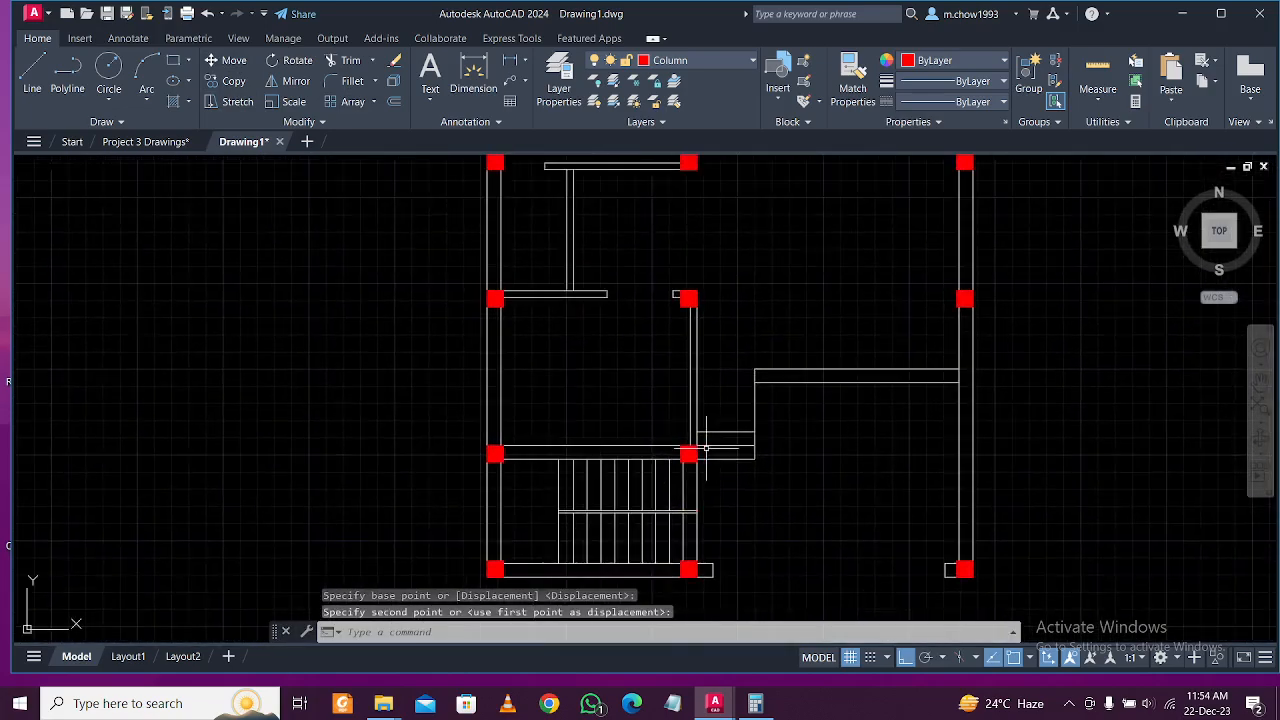
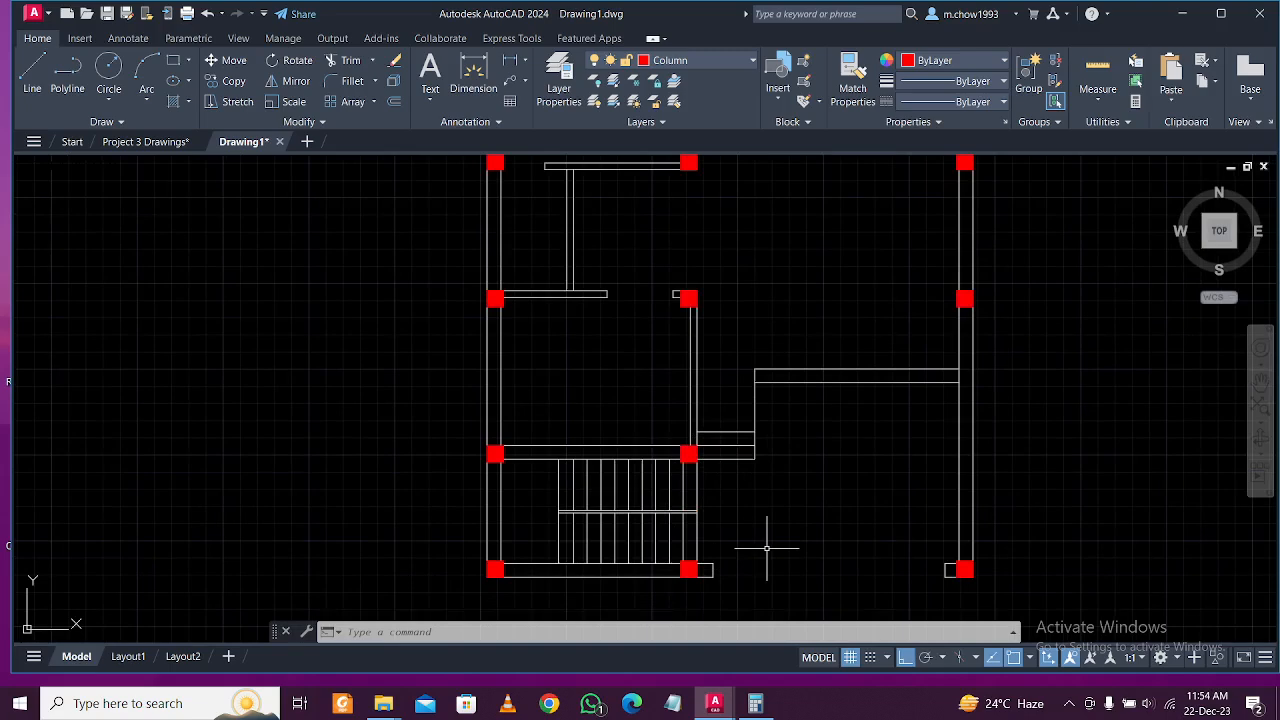
# Begin copying the bottom-right column from its corner, then cancel the copy.
pyautogui.moveTo(855, 557); pyautogui.dragTo(772, 542, button='middle')
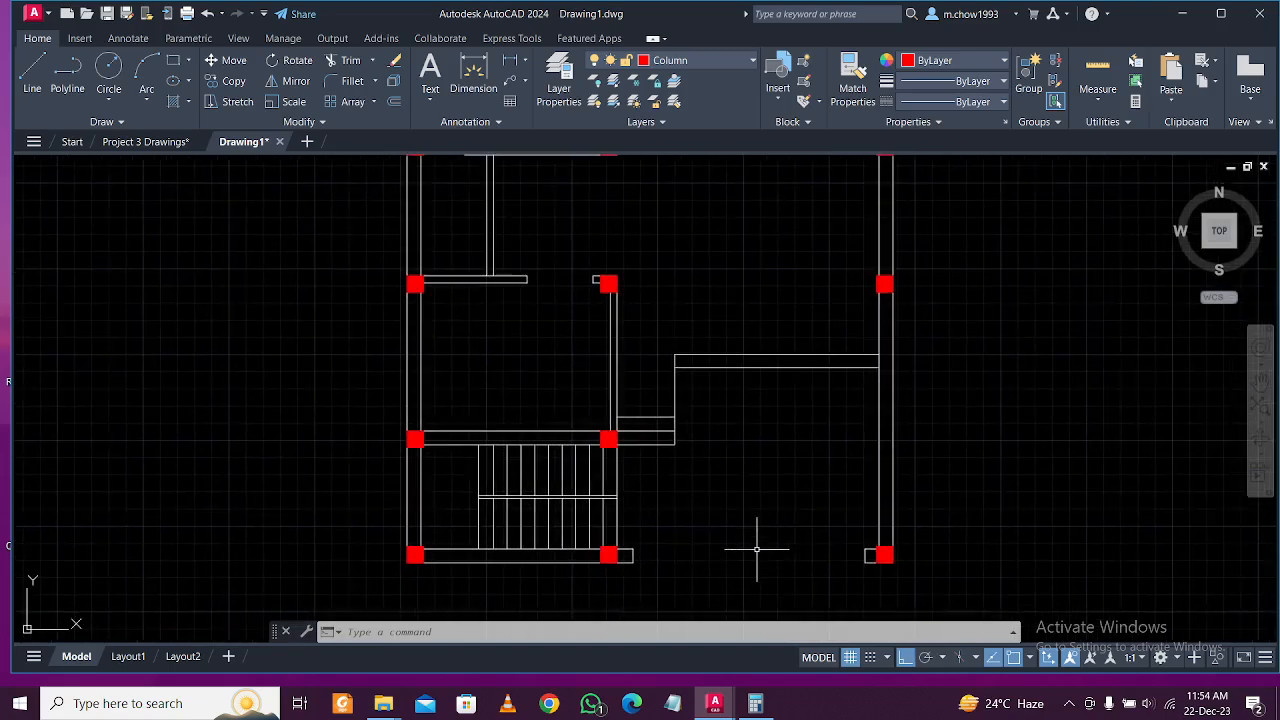
pyautogui.scroll(-4, 768, 520)
pyautogui.scroll(2, 771, 512)
pyautogui.scroll(-2, 771, 509)
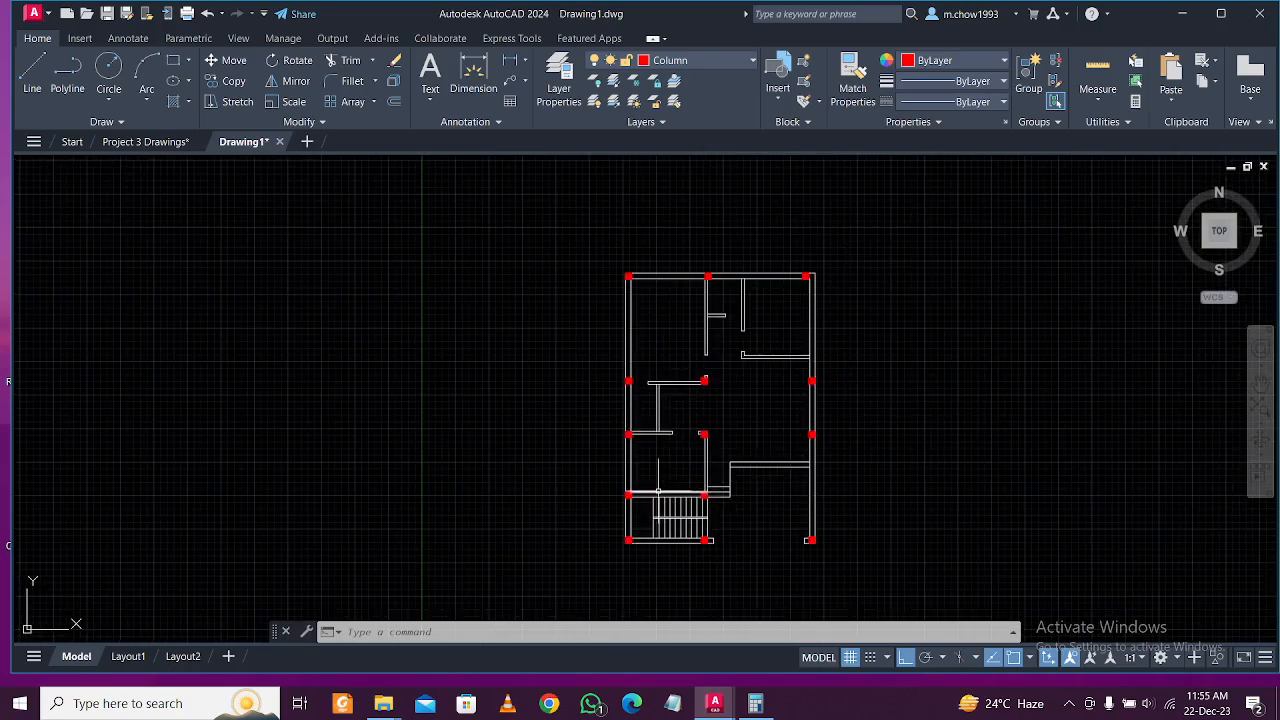
pyautogui.scroll(10, 835, 515)
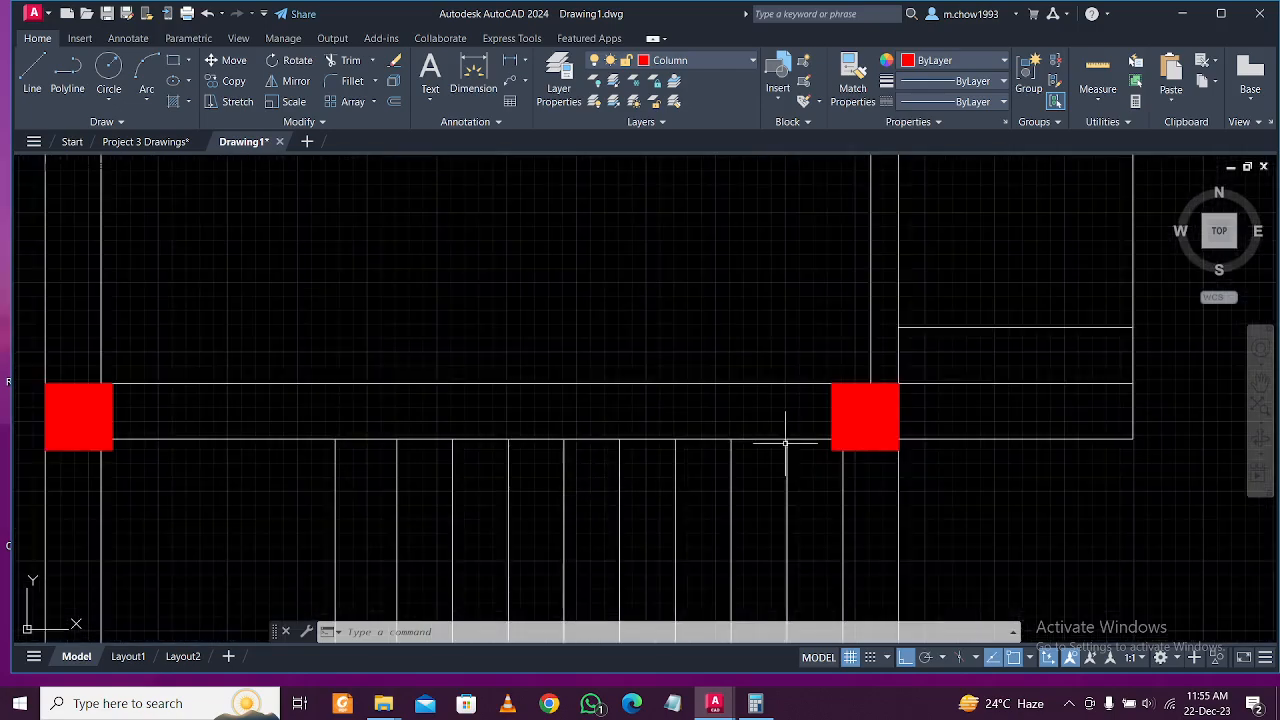
pyautogui.click(844, 418)
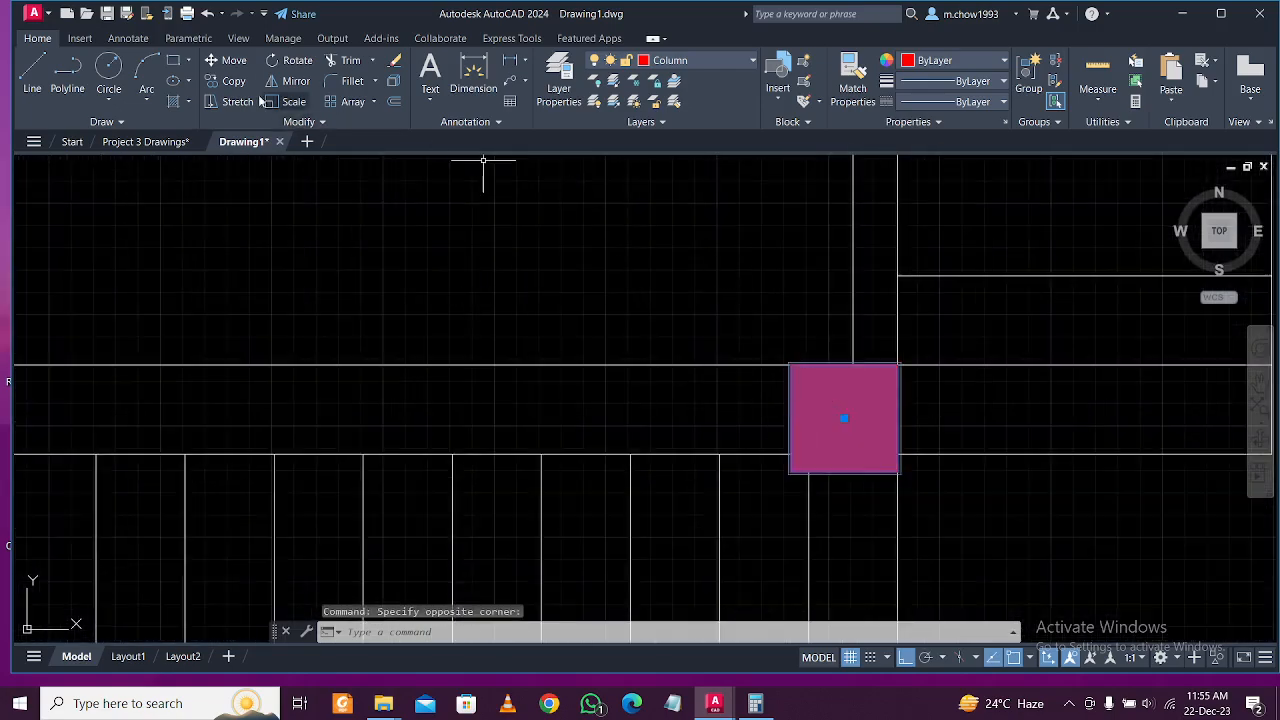
pyautogui.click(230, 81)
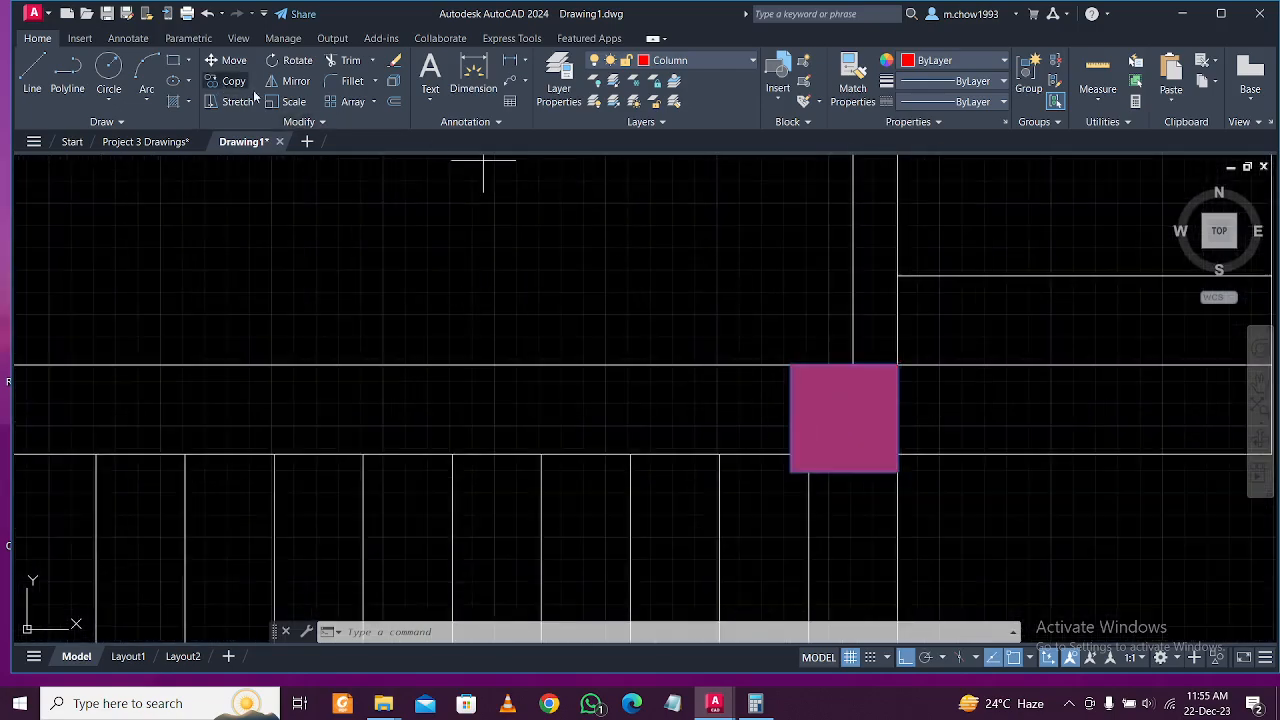
pyautogui.click(897, 364)
pyautogui.scroll(-5, 749, 366)
pyautogui.scroll(8, 866, 363)
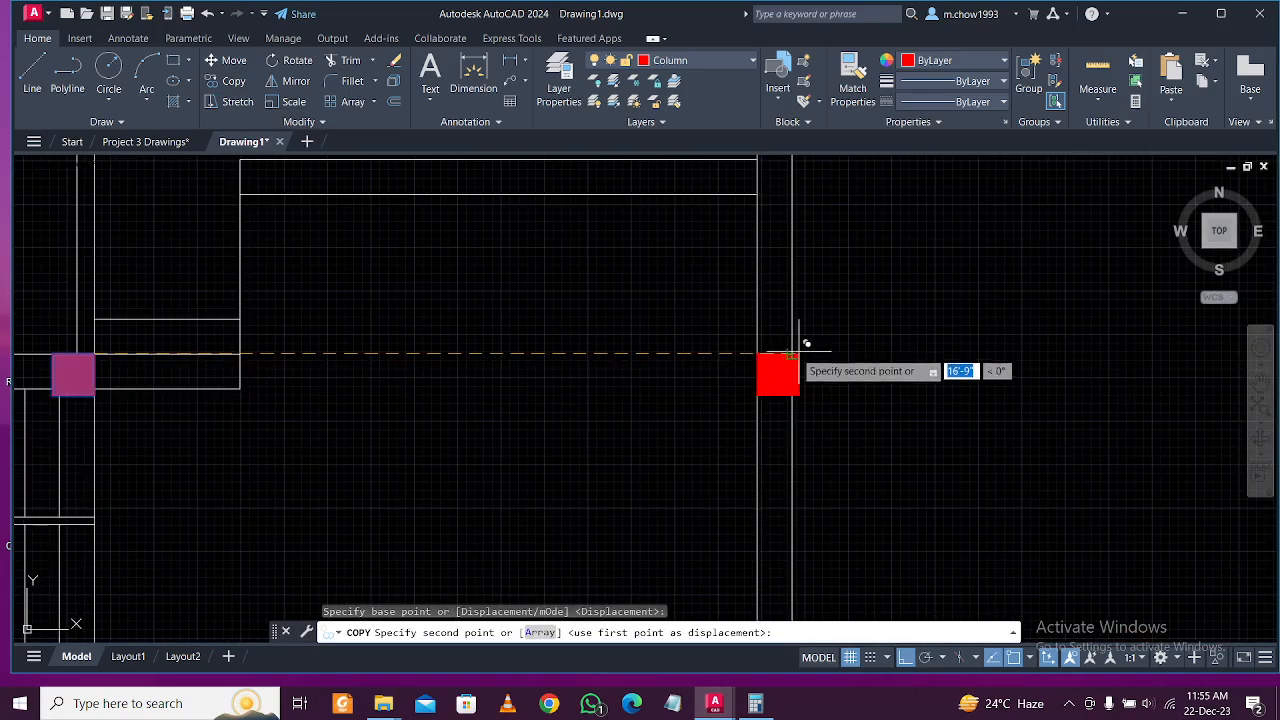
pyautogui.scroll(-6, 800, 352)
pyautogui.press('Escape')
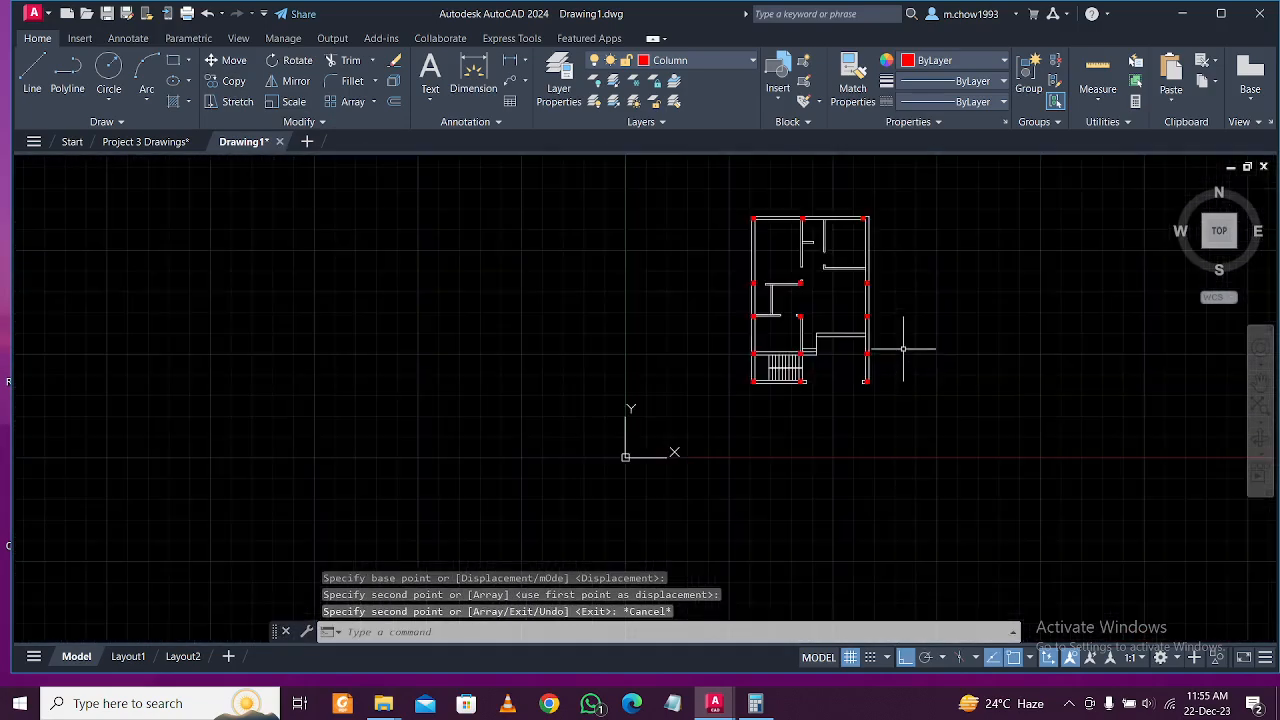
# Frame the whole floor plan and draw a trial multiline text box, then close it empty.
pyautogui.moveTo(902, 352); pyautogui.dragTo(801, 414, button='middle')
pyautogui.scroll(4, 735, 449)
pyautogui.moveTo(786, 309); pyautogui.dragTo(770, 436, button='middle')
pyautogui.moveTo(731, 313); pyautogui.dragTo(769, 235, button='middle')
pyautogui.moveTo(759, 371); pyautogui.dragTo(758, 398, button='middle')
pyautogui.scroll(-2, 769, 333)
pyautogui.scroll(2, 735, 300)
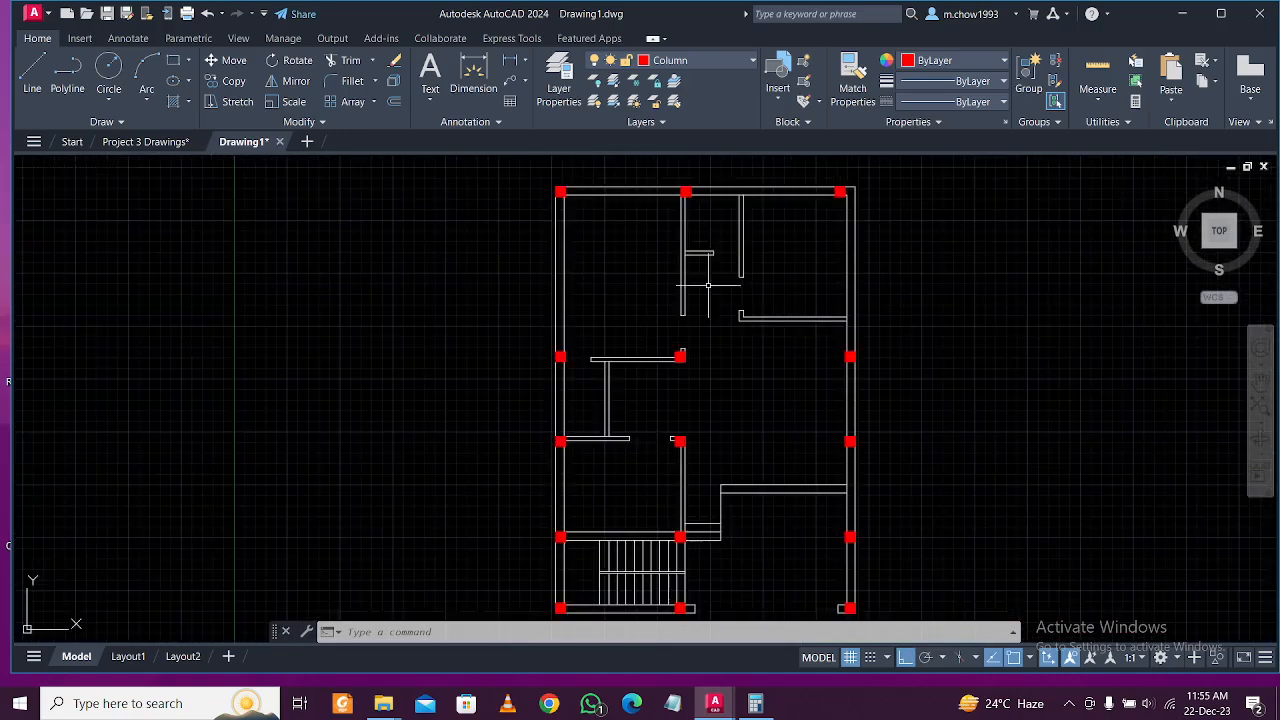
pyautogui.click(430, 98)
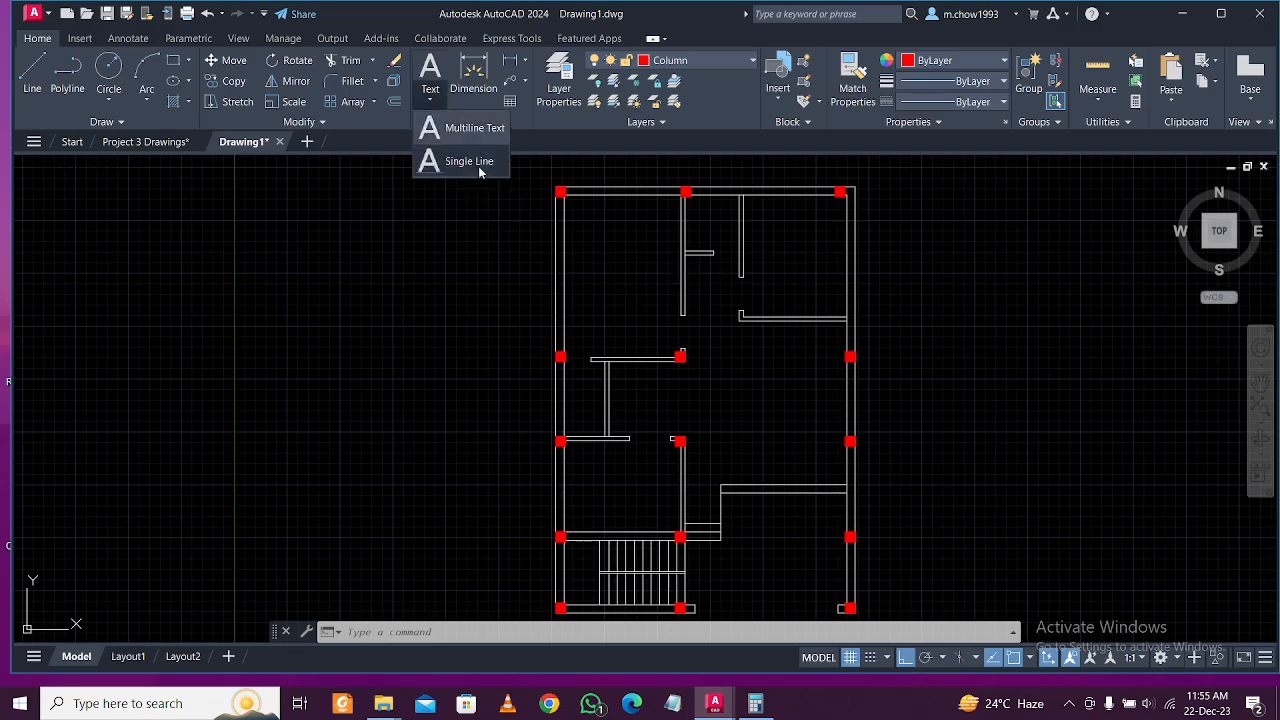
pyautogui.click(458, 130)
pyautogui.scroll(2, 617, 268)
pyautogui.scroll(-1, 613, 300)
pyautogui.scroll(2, 600, 335)
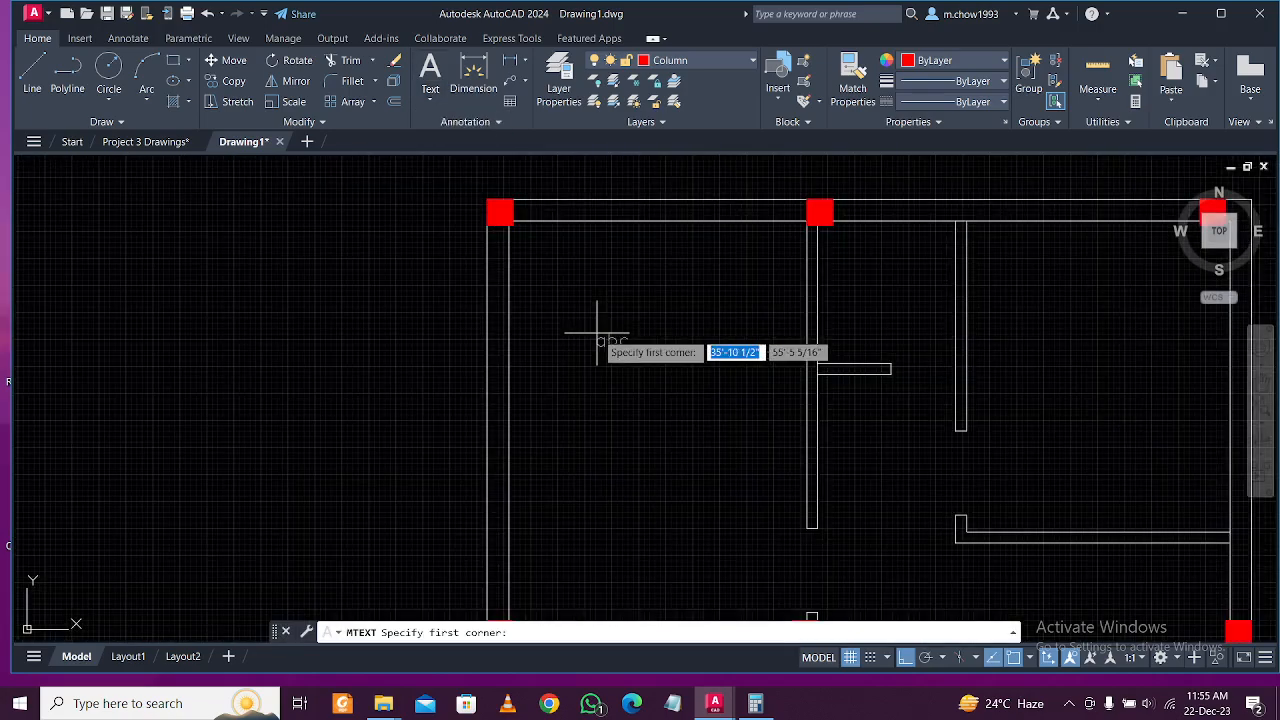
pyautogui.click(589, 327)
pyautogui.click(749, 436)
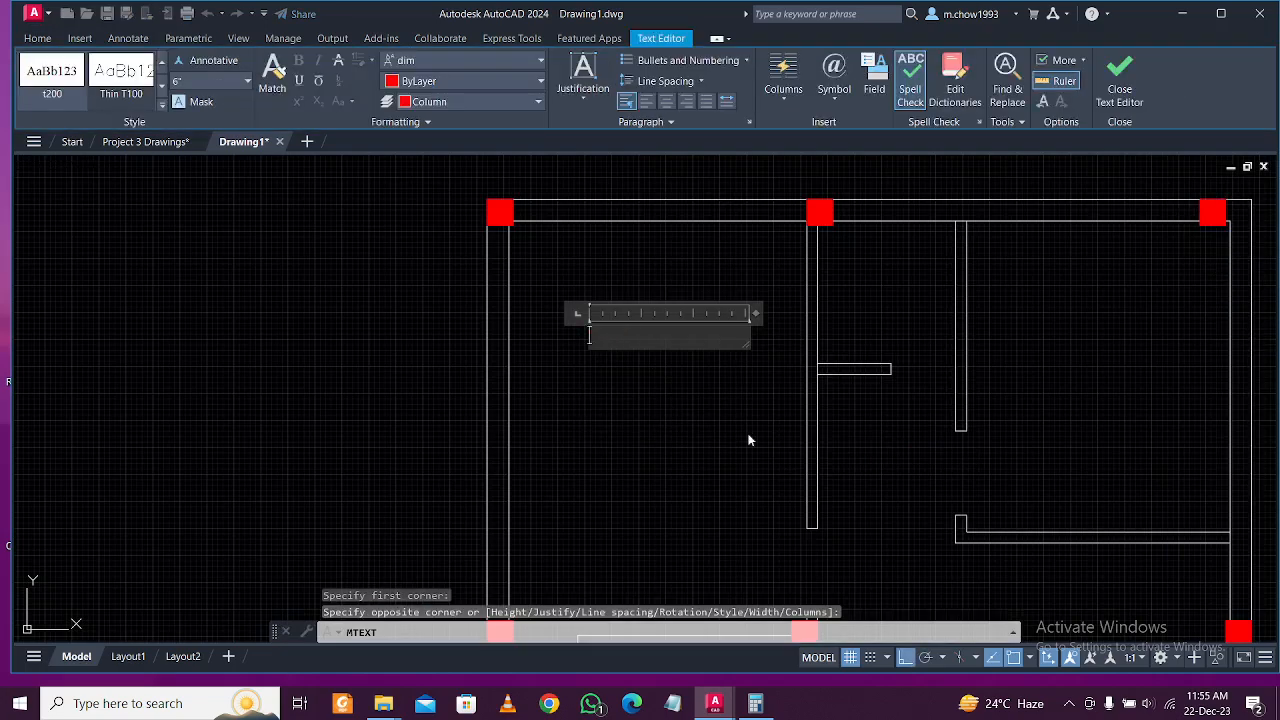
pyautogui.press('Escape')
pyautogui.press('Escape')
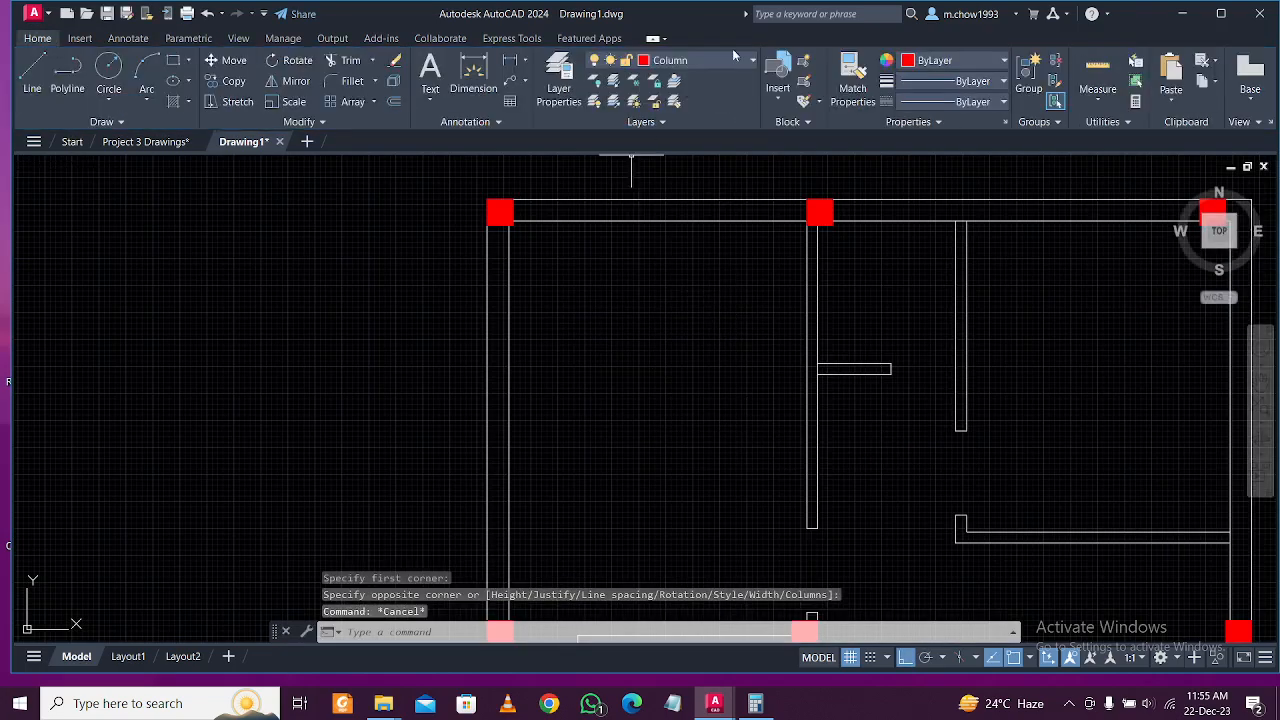
# Create a new layer named TEXT with cyan as its colour.
pyautogui.click(561, 80)
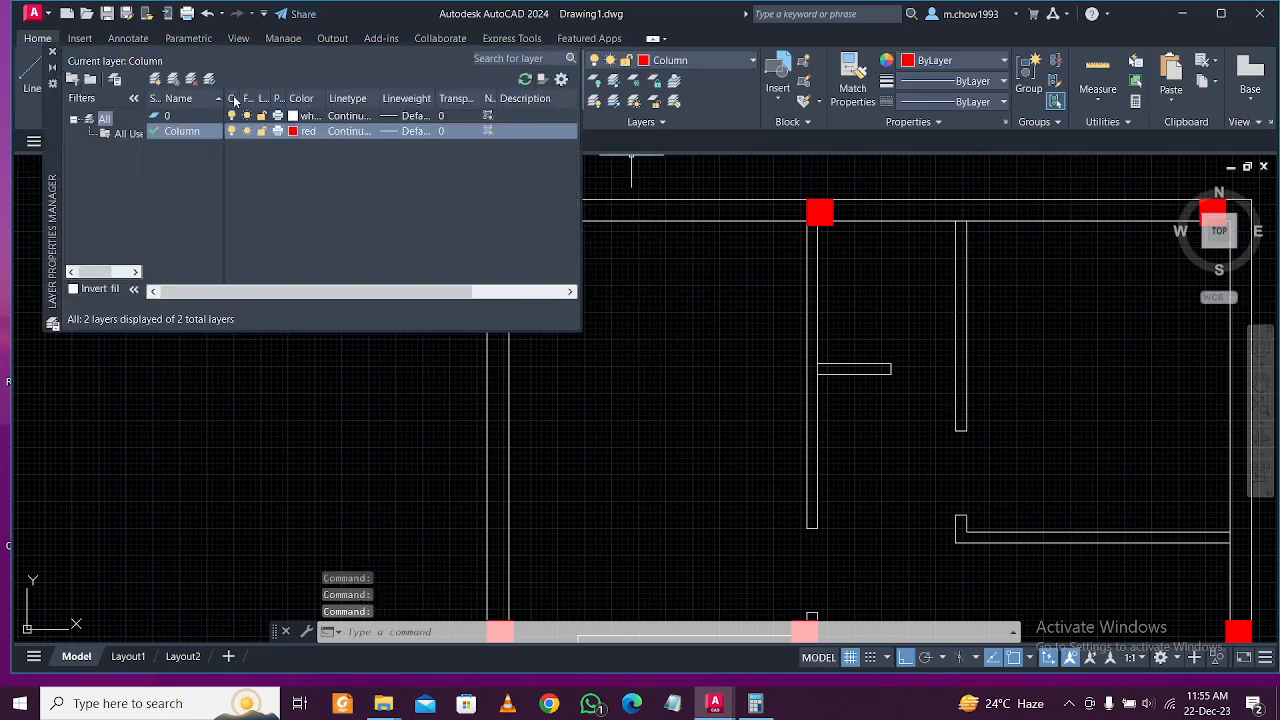
pyautogui.click(155, 80)
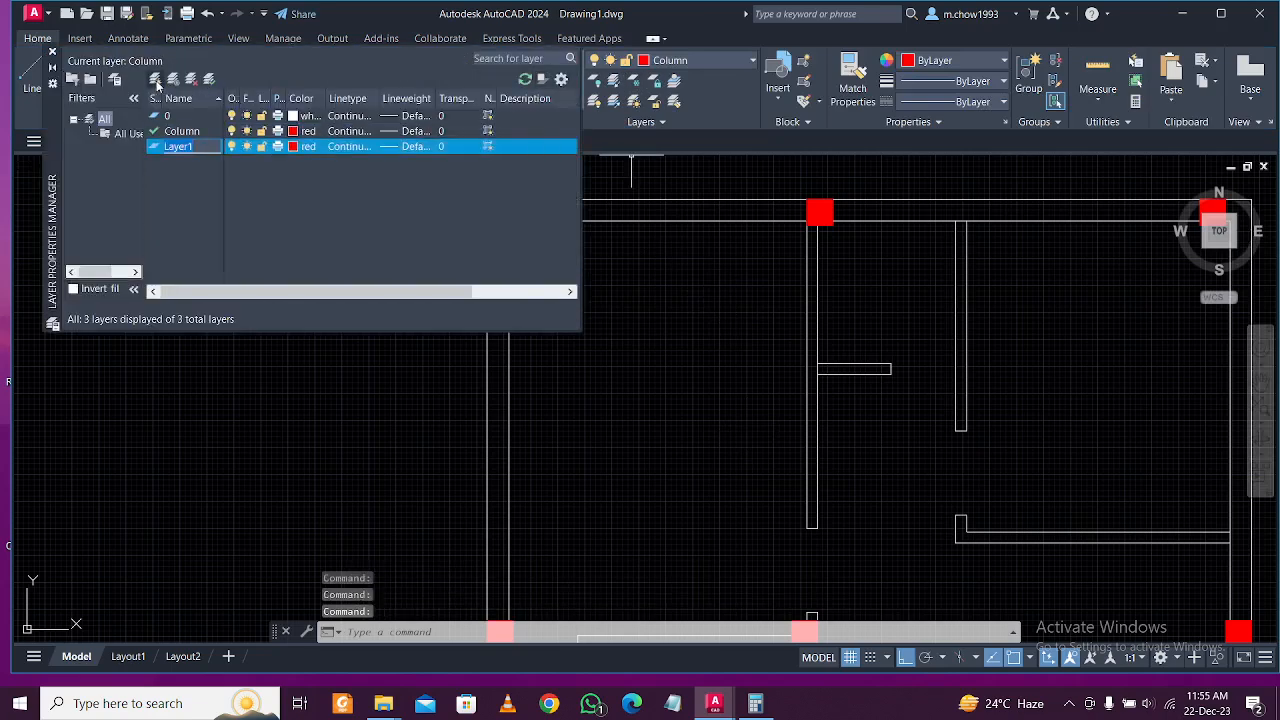
pyautogui.write('t')
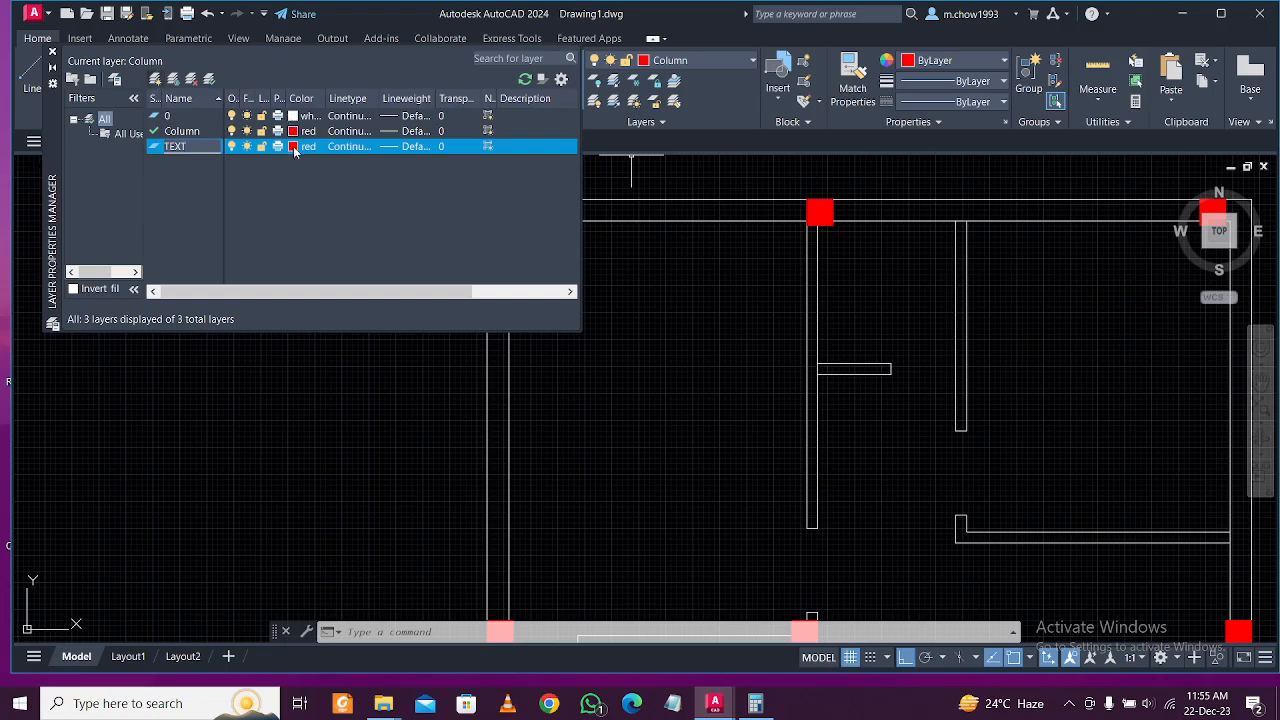
pyautogui.click(294, 148)
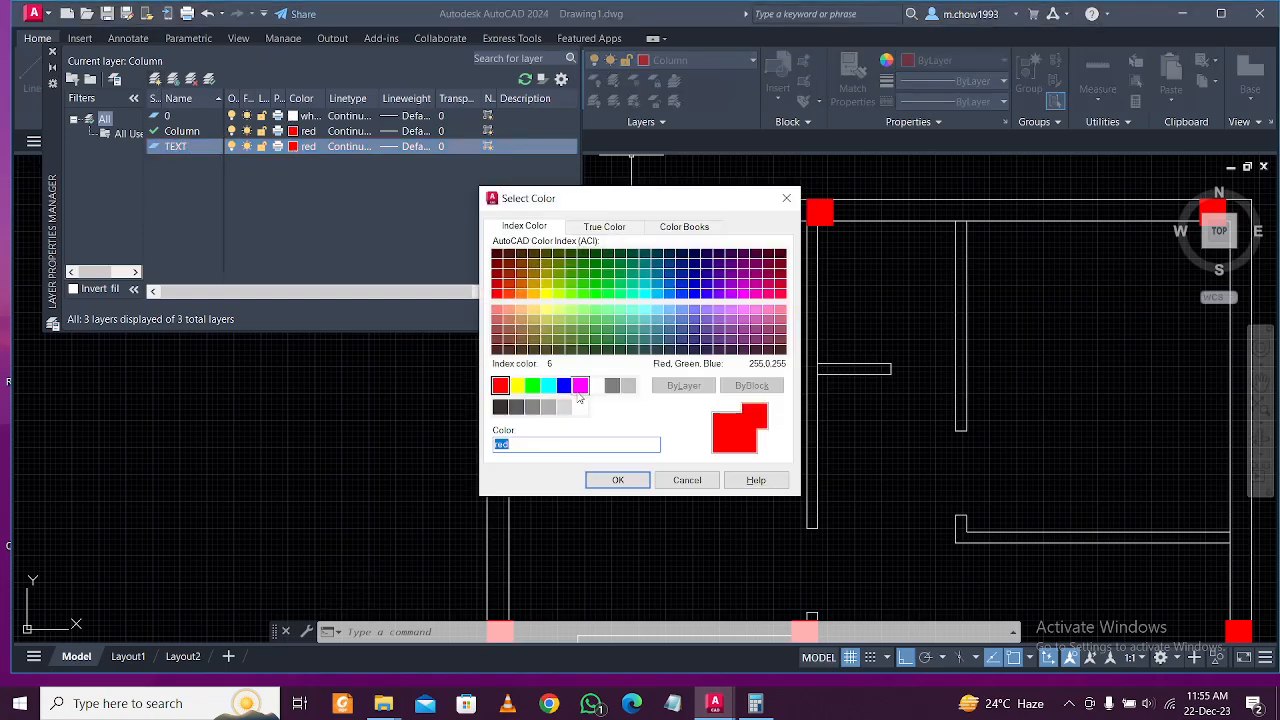
pyautogui.click(566, 387)
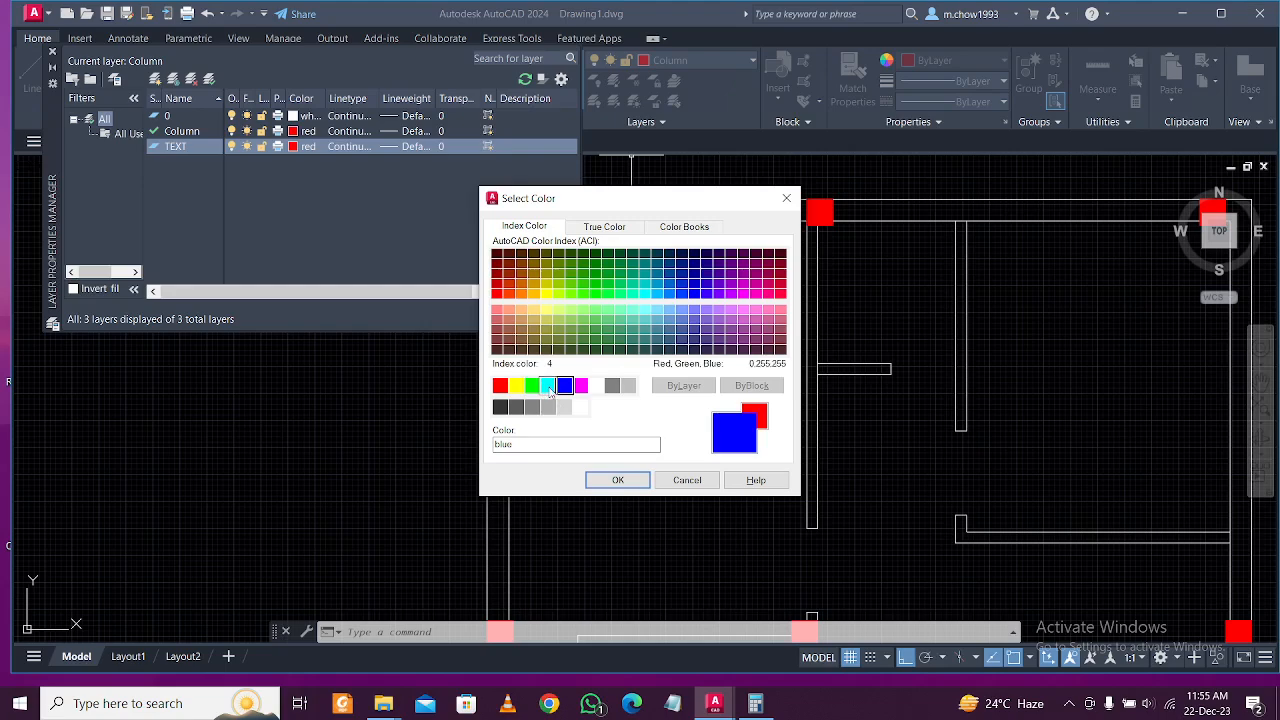
pyautogui.click(548, 386)
pyautogui.click(617, 481)
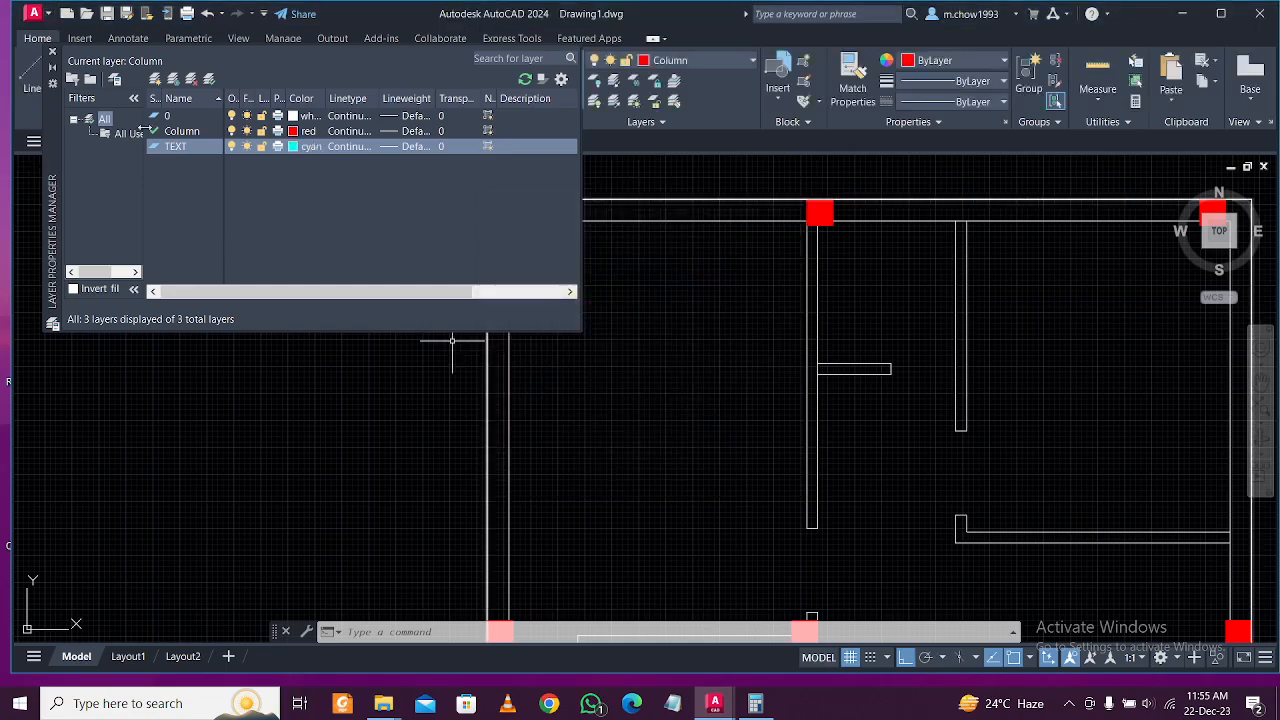
pyautogui.click(53, 52)
pyautogui.click(430, 75)
# Discard an empty text box and make TEXT the current layer.
pyautogui.click(598, 346)
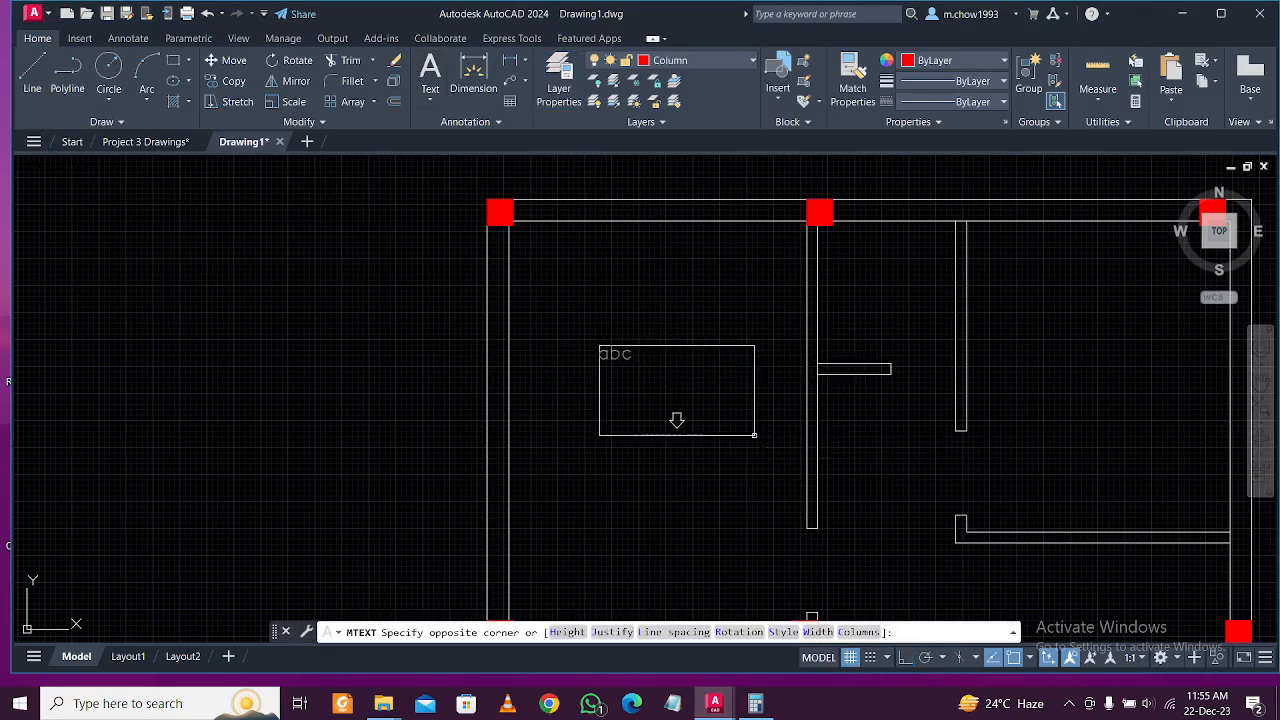
pyautogui.click(754, 436)
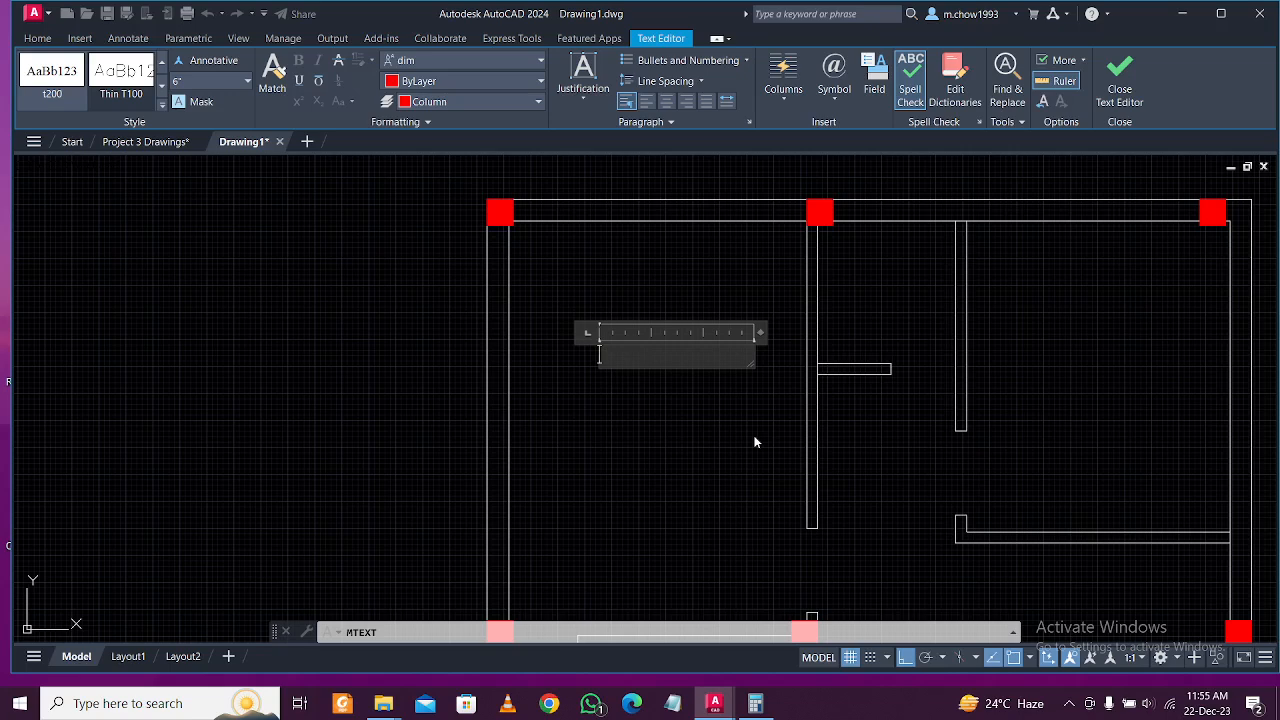
pyautogui.click(755, 441)
pyautogui.click(696, 61)
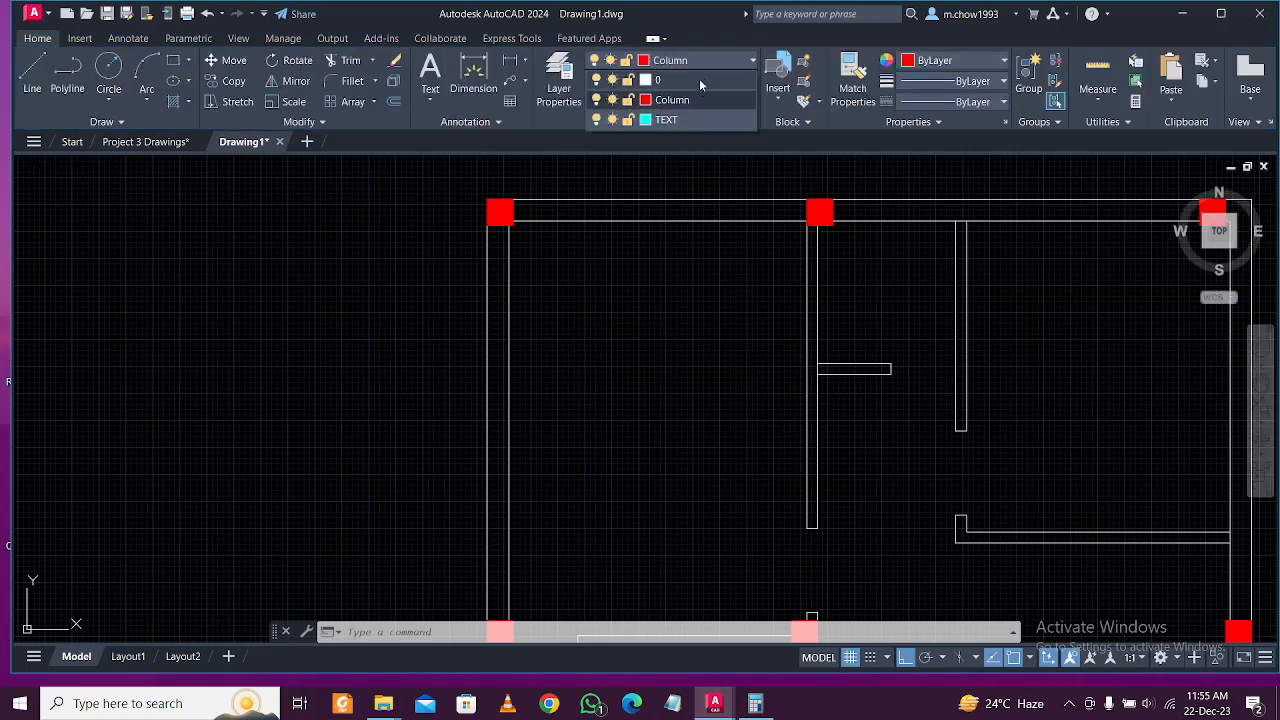
pyautogui.click(689, 120)
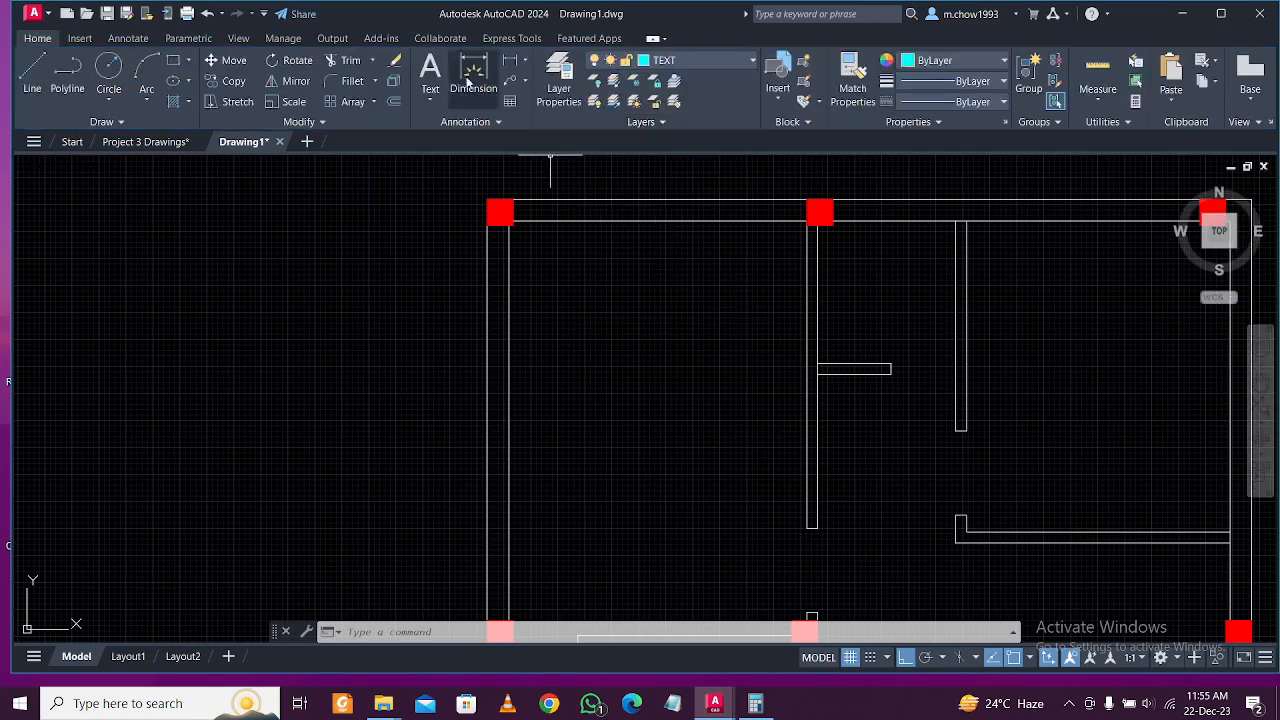
# Write a trial MASTER label in a text box, then delete it.
pyautogui.click(430, 75)
pyautogui.click(614, 329)
pyautogui.click(766, 431)
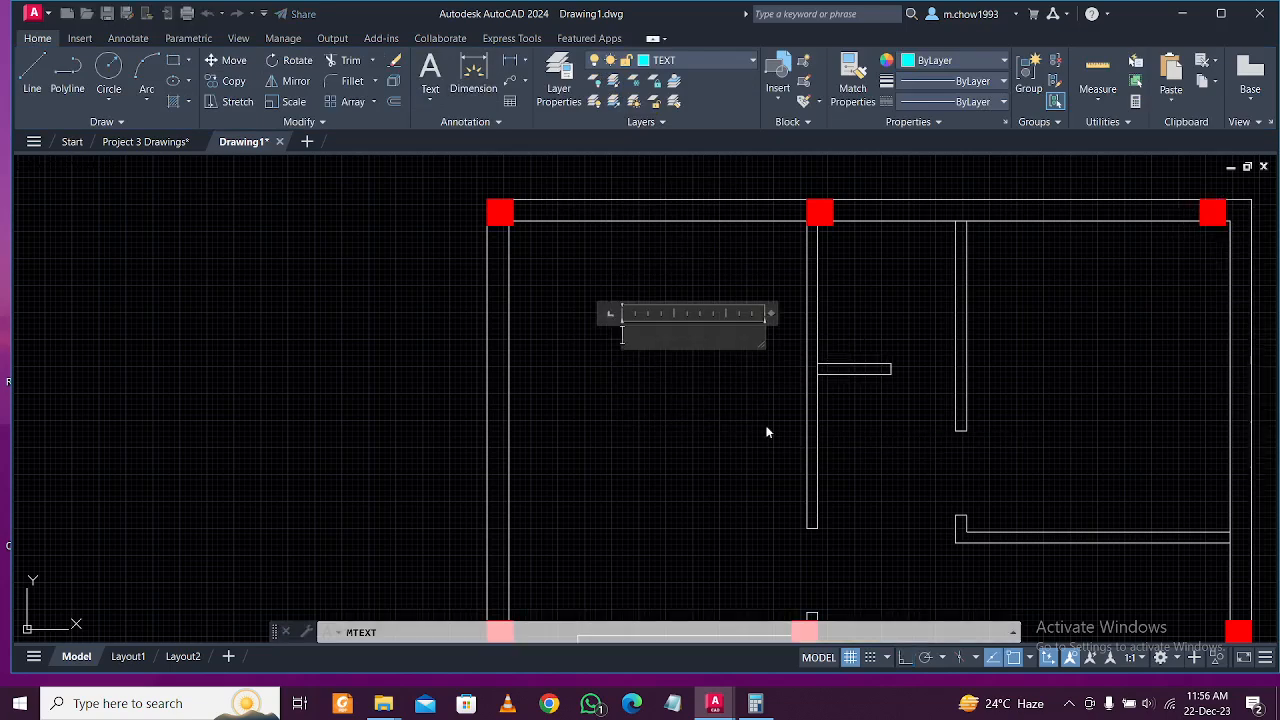
pyautogui.write('MASTER')
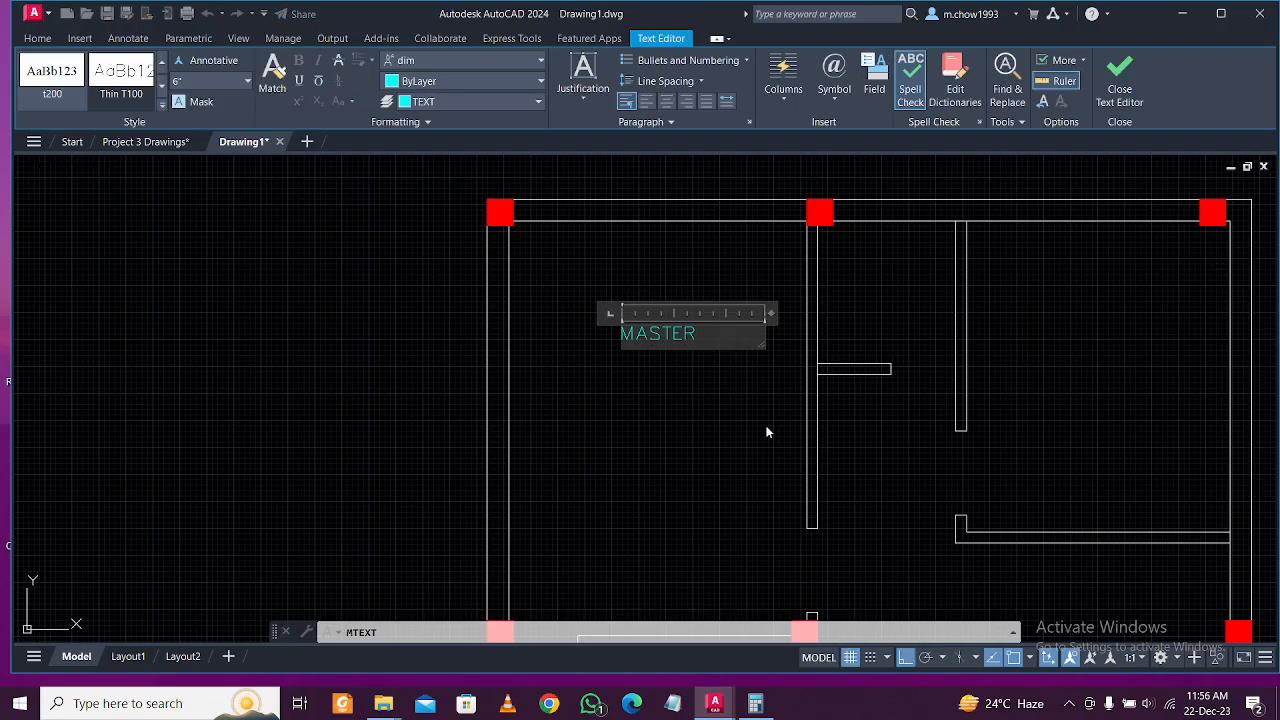
pyautogui.click(766, 431)
pyautogui.click(709, 394)
pyautogui.click(651, 318)
pyautogui.press('Delete')
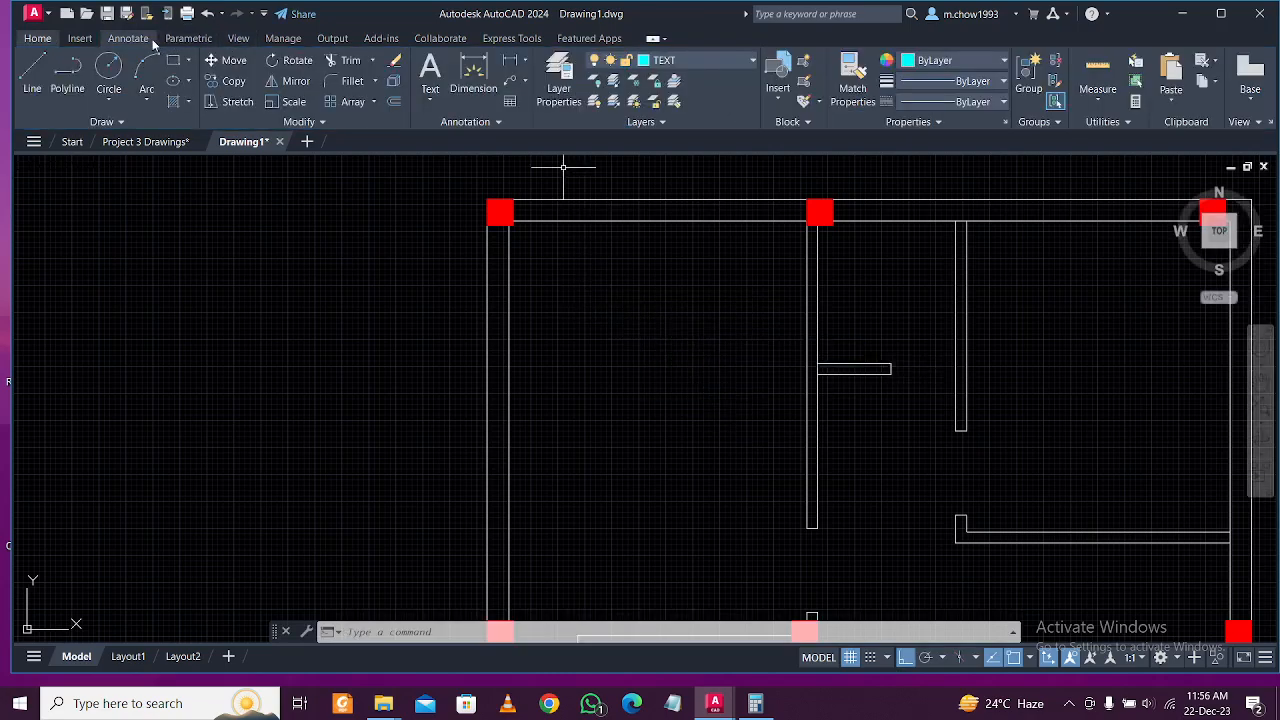
# Set T100 as the current text style from the Annotate tab.
pyautogui.click(130, 38)
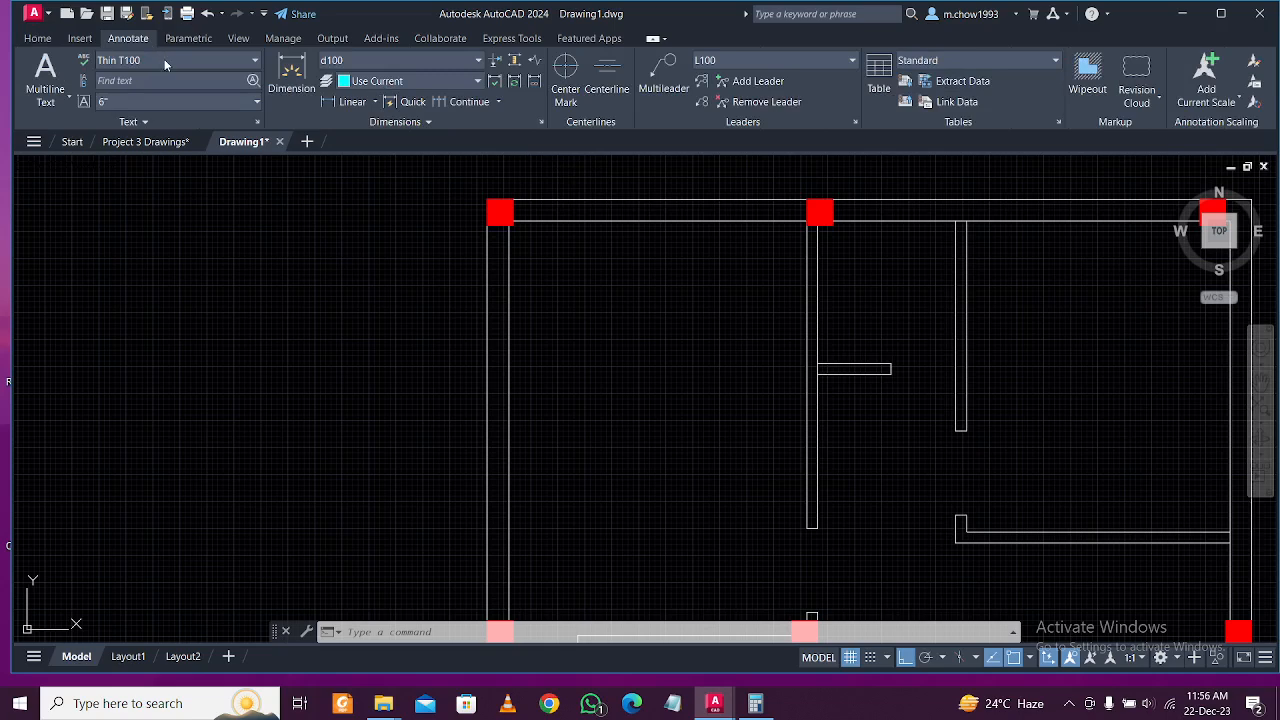
pyautogui.click(164, 59)
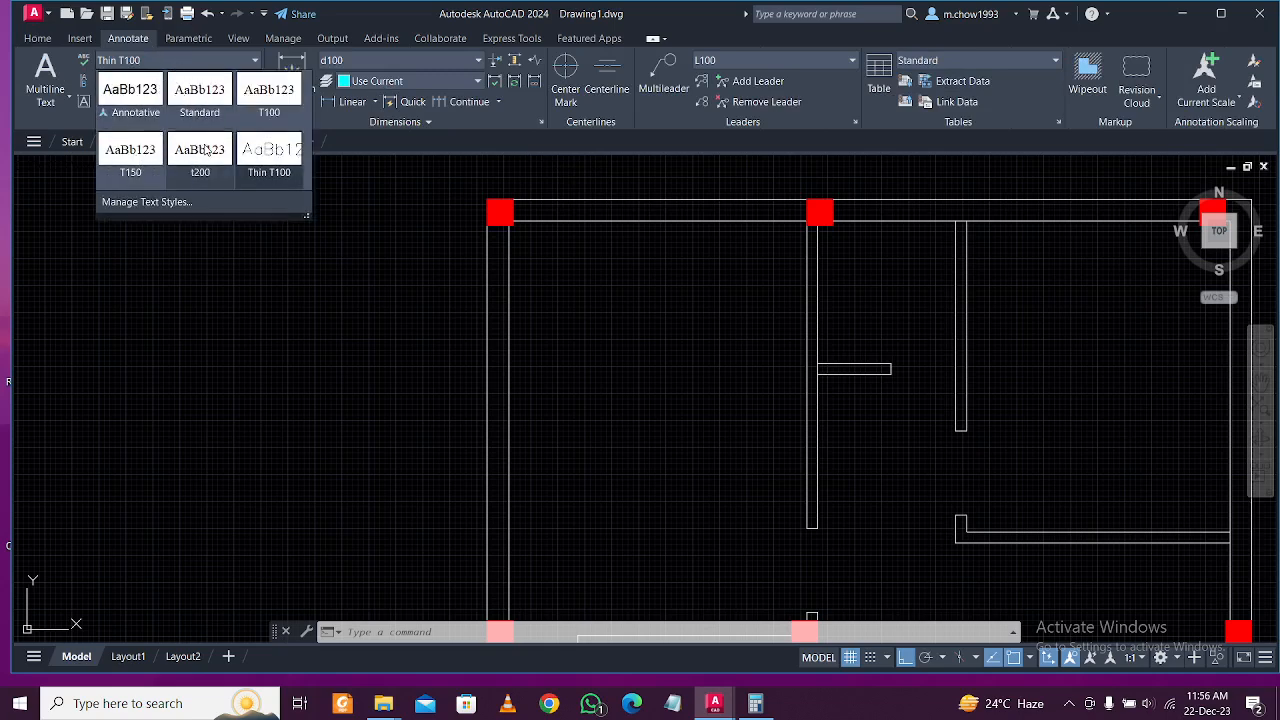
pyautogui.click(266, 106)
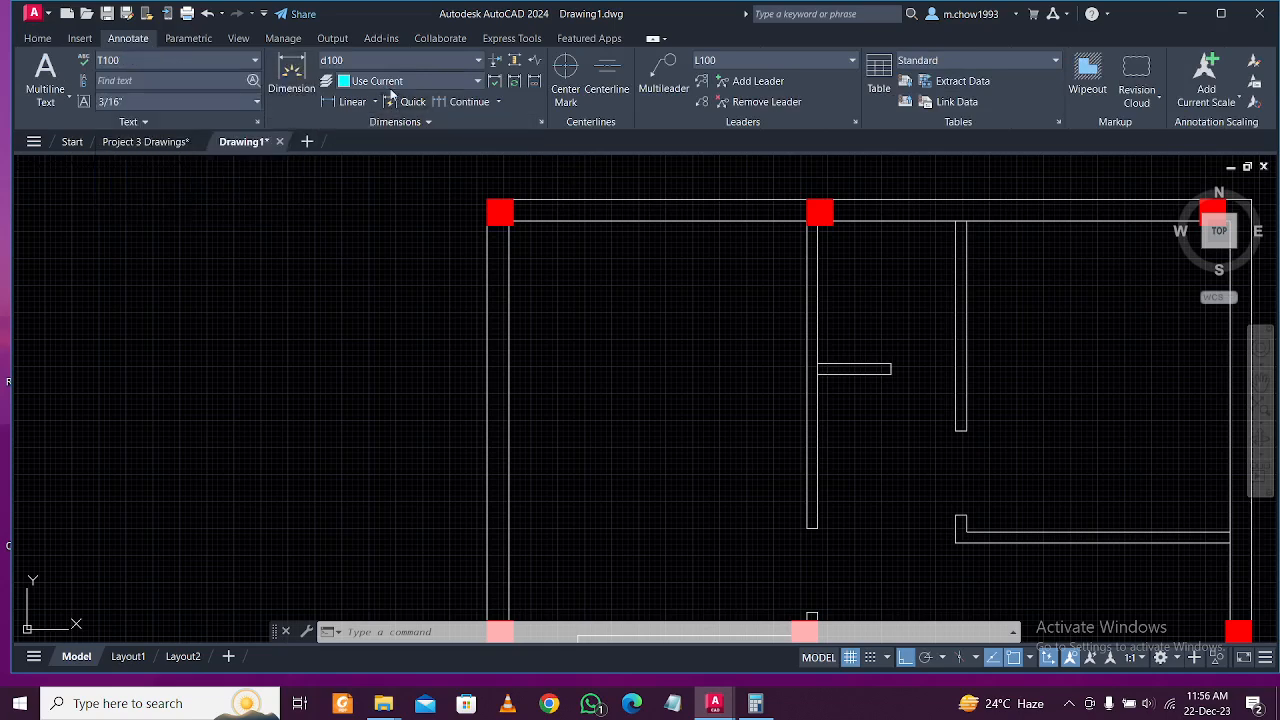
pyautogui.click(37, 38)
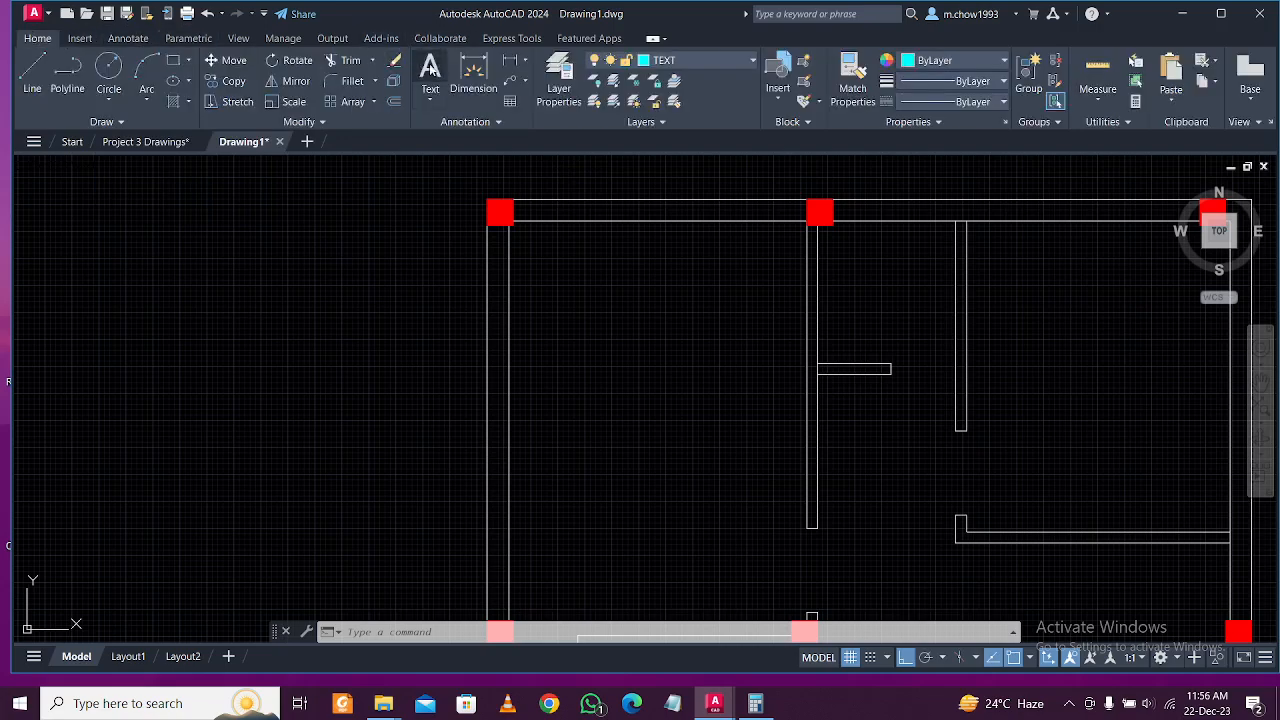
pyautogui.click(430, 72)
# Type MASTER BEDROOM in a new text box and widen it to fit on one line.
pyautogui.click(565, 300)
pyautogui.click(743, 422)
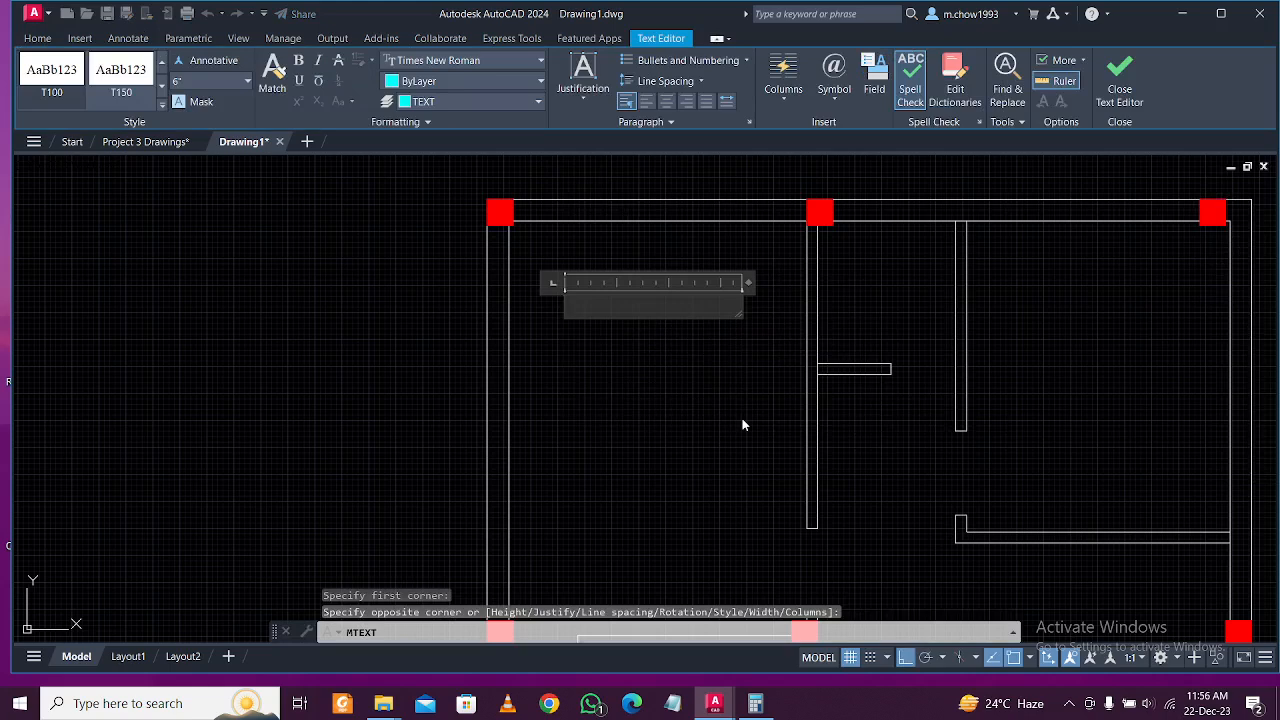
pyautogui.write('MA')
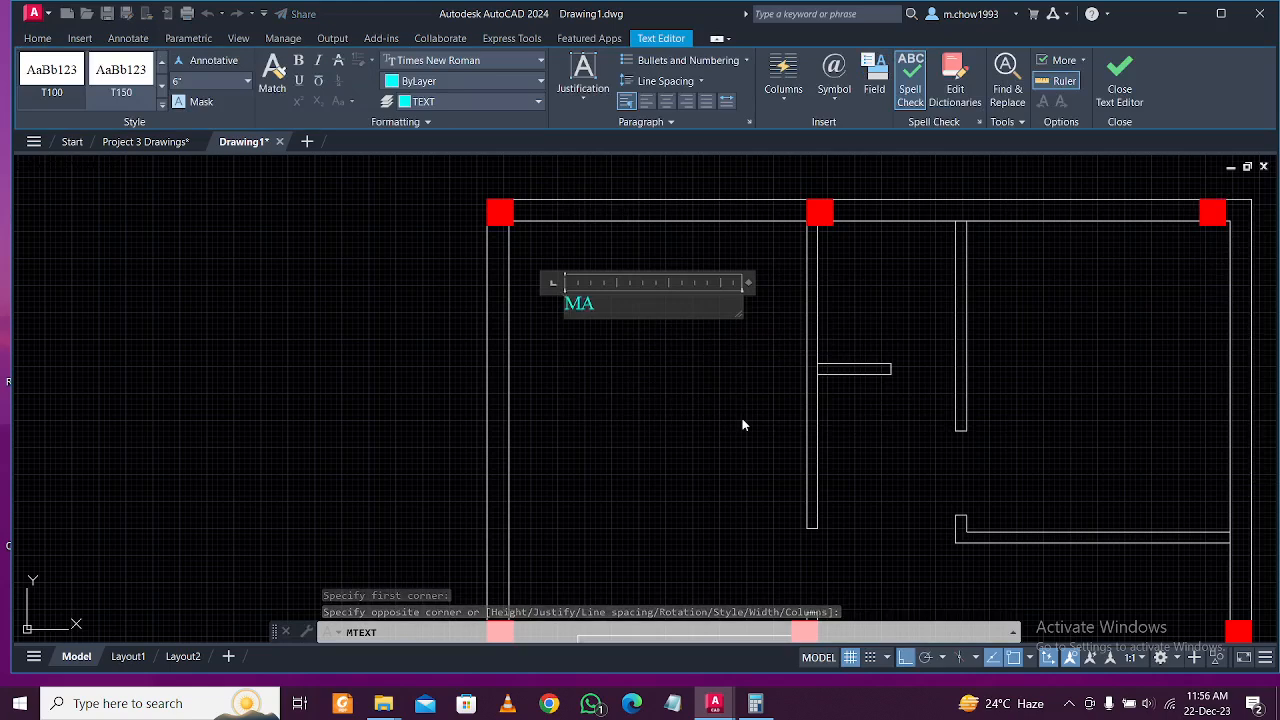
pyautogui.write('STER')
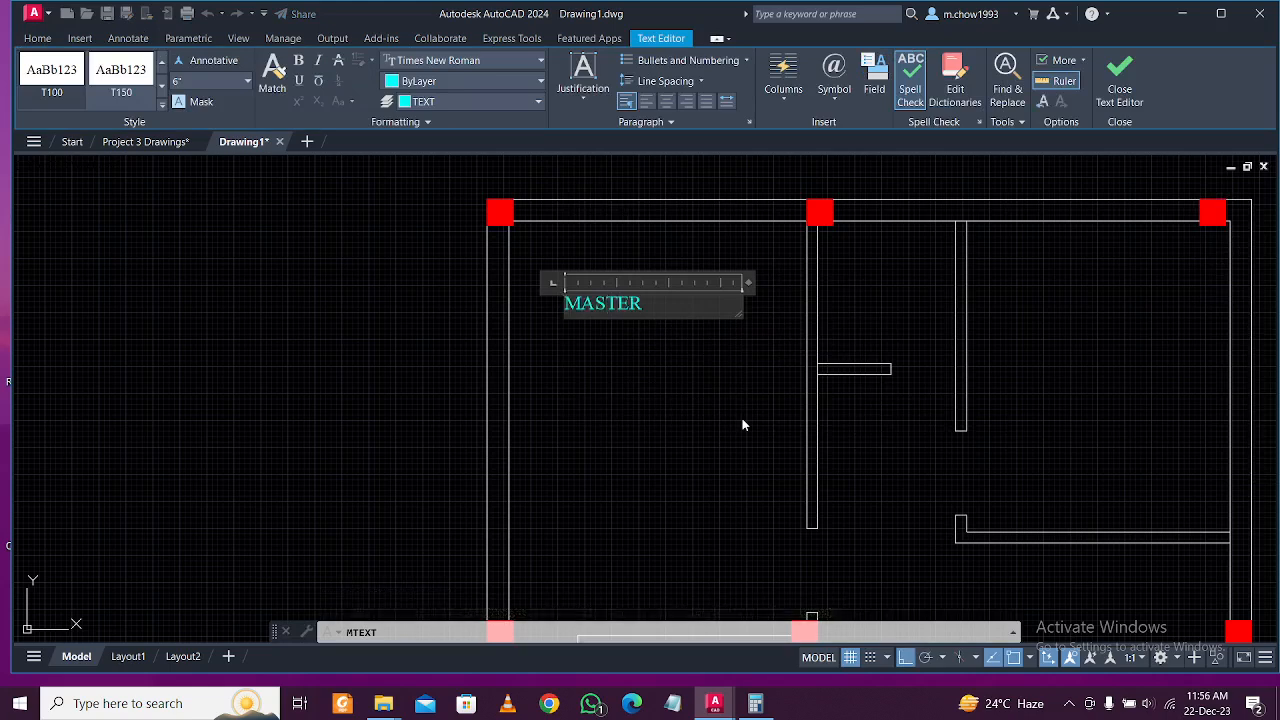
pyautogui.write(' BEDROOM')
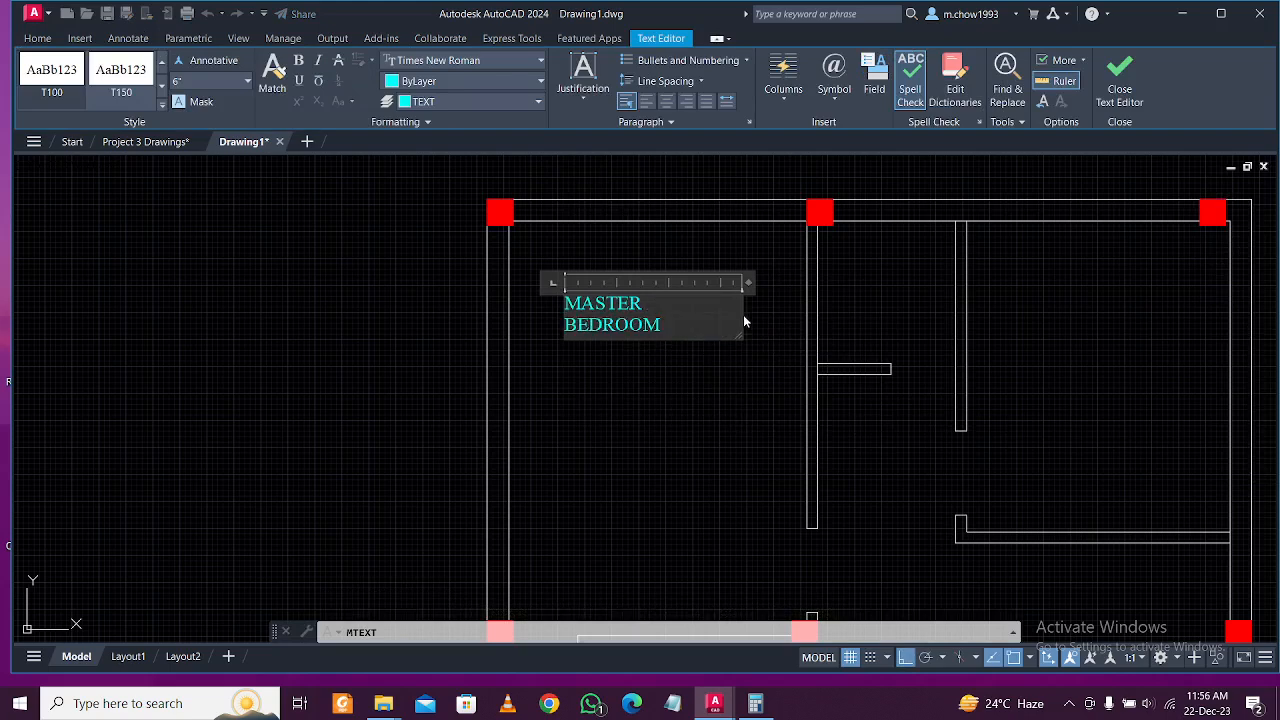
pyautogui.moveTo(744, 319); pyautogui.dragTo(797, 322)
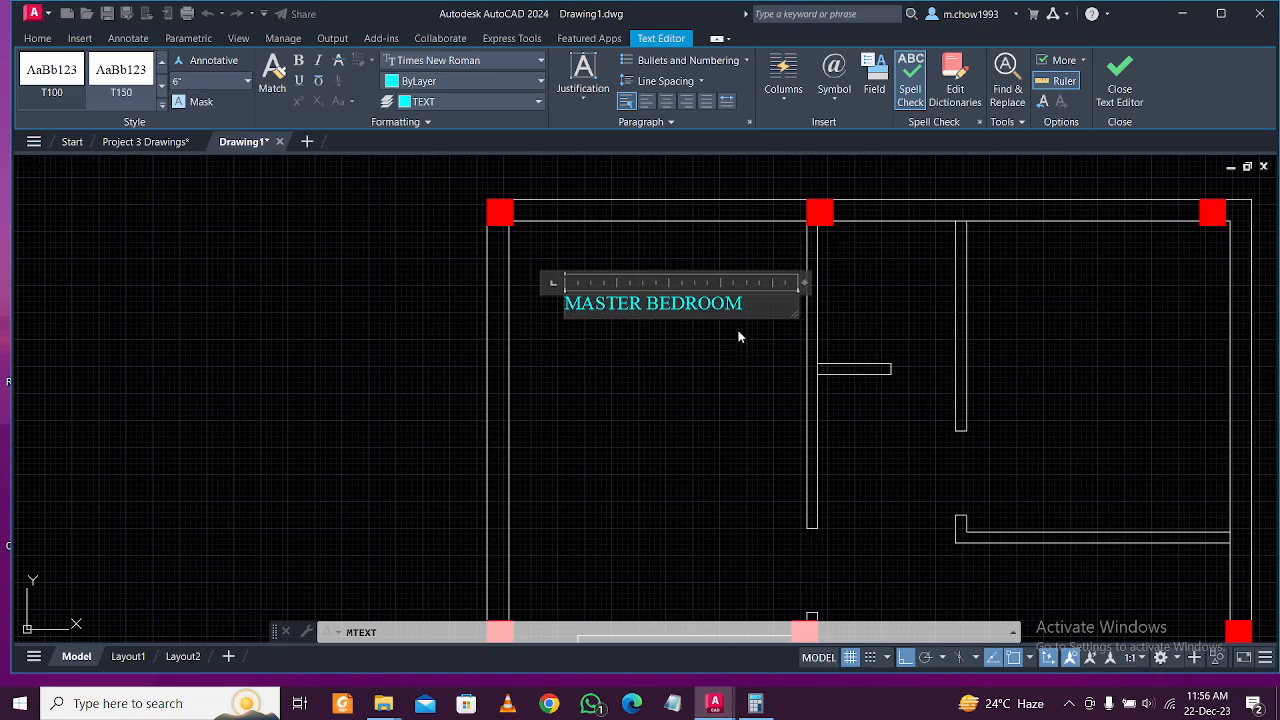
pyautogui.scroll(-4, 739, 345)
pyautogui.scroll(4, 719, 347)
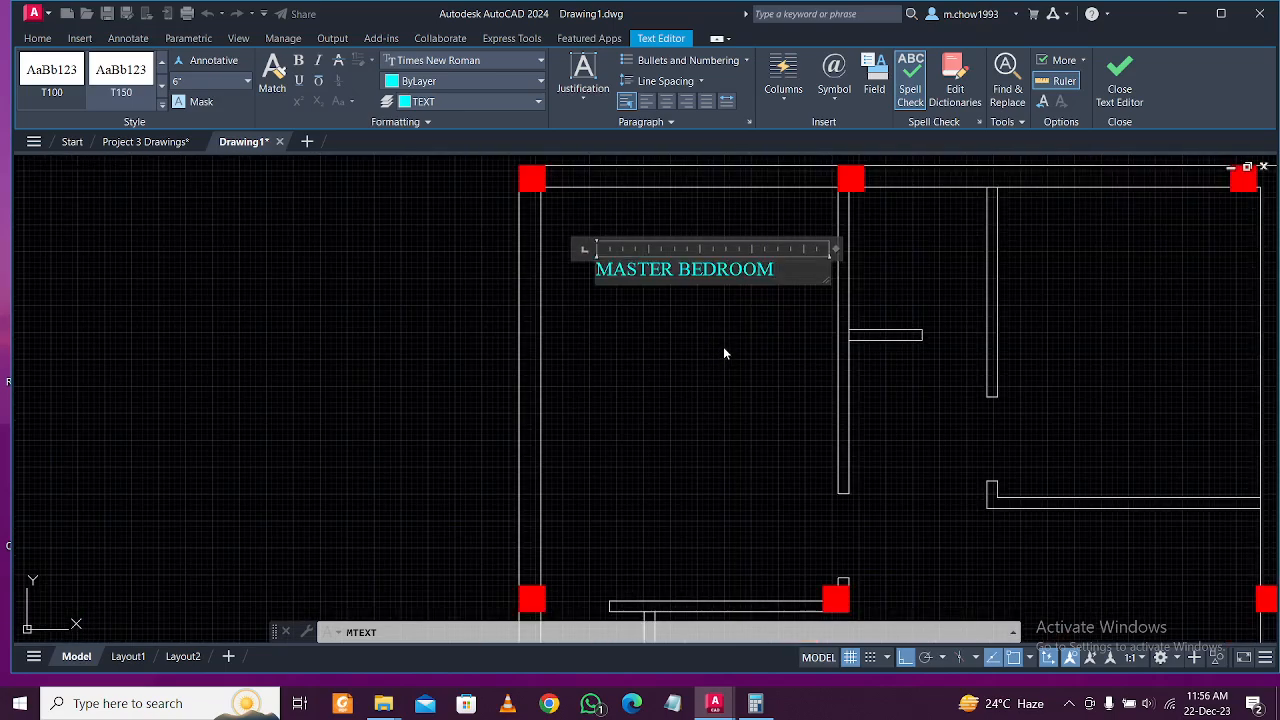
pyautogui.click(725, 353)
# Move the MASTER BEDROOM label into the top-left master bedroom.
pyautogui.click(689, 268)
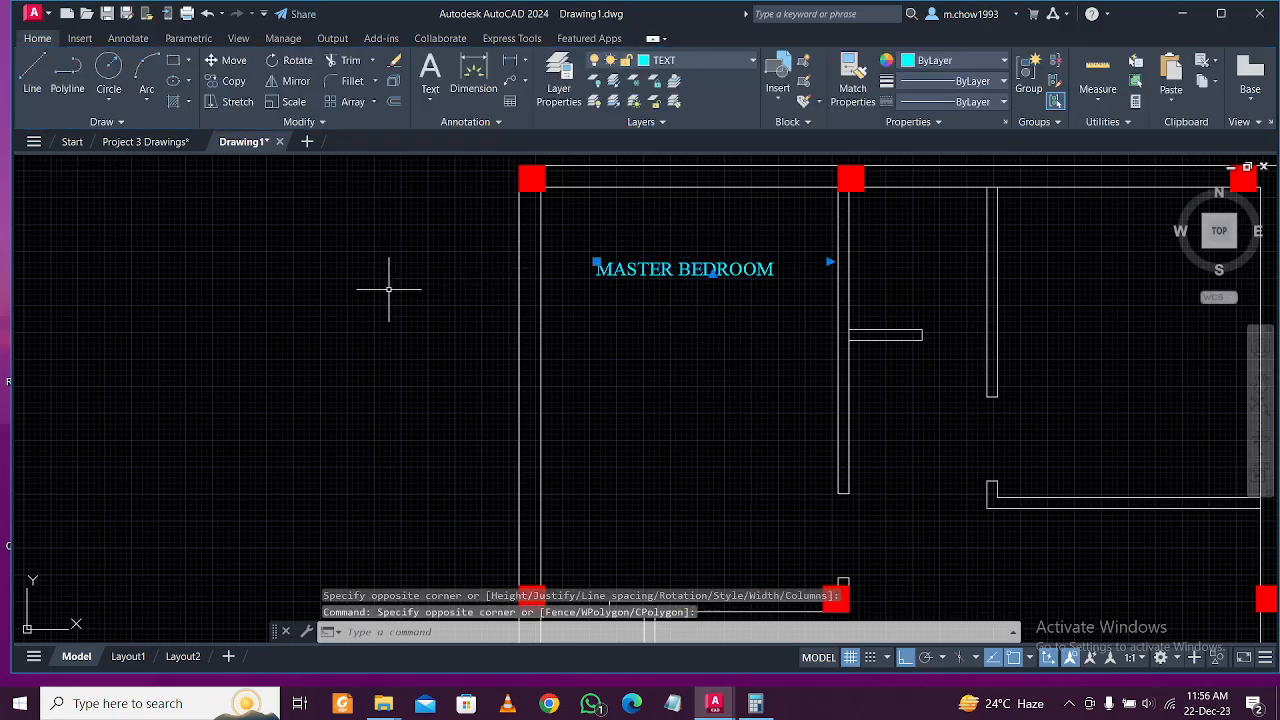
pyautogui.write('m')
pyautogui.press('Return')
pyautogui.click(345, 283)
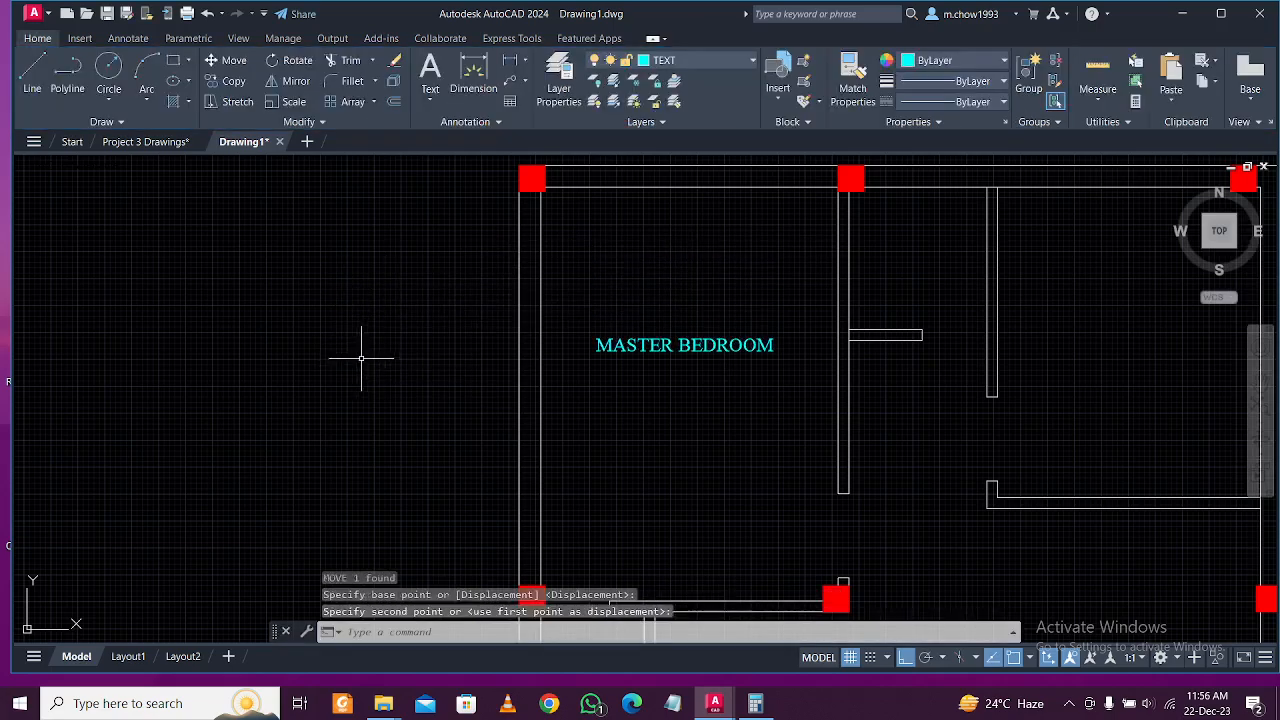
pyautogui.scroll(-2, 357, 360)
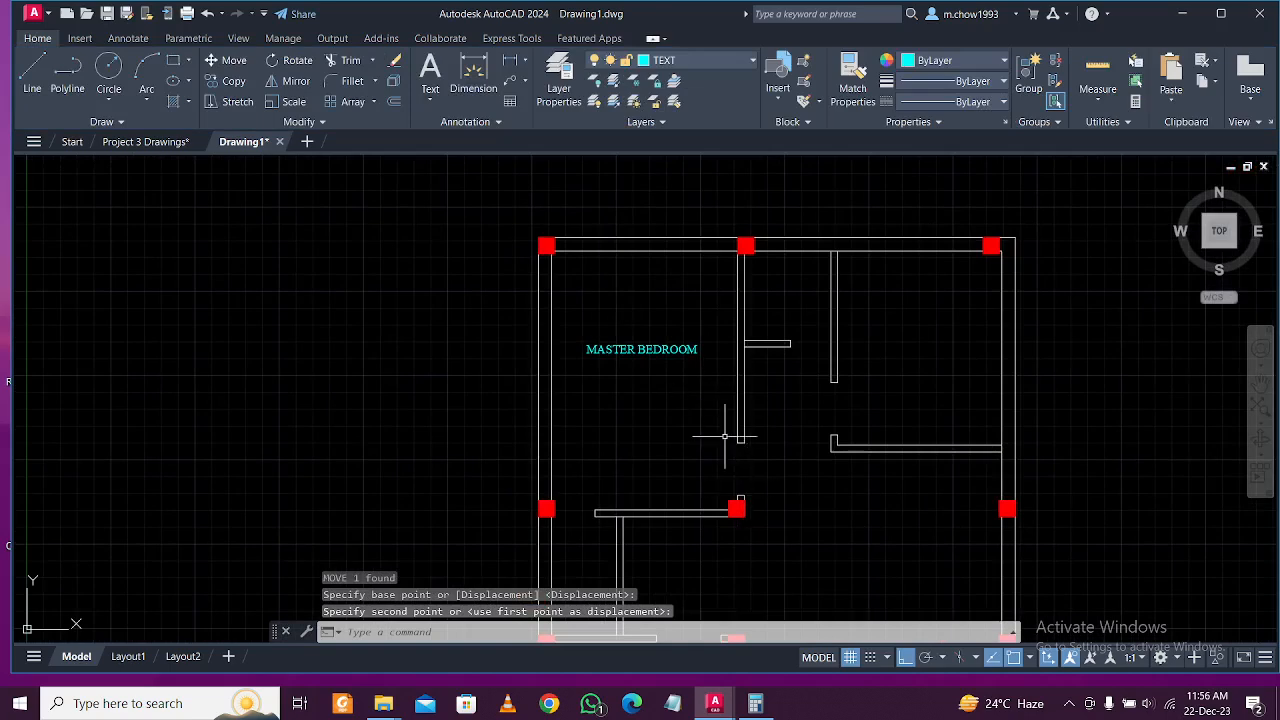
pyautogui.moveTo(713, 390); pyautogui.dragTo(703, 445, button='middle')
pyautogui.click(593, 405)
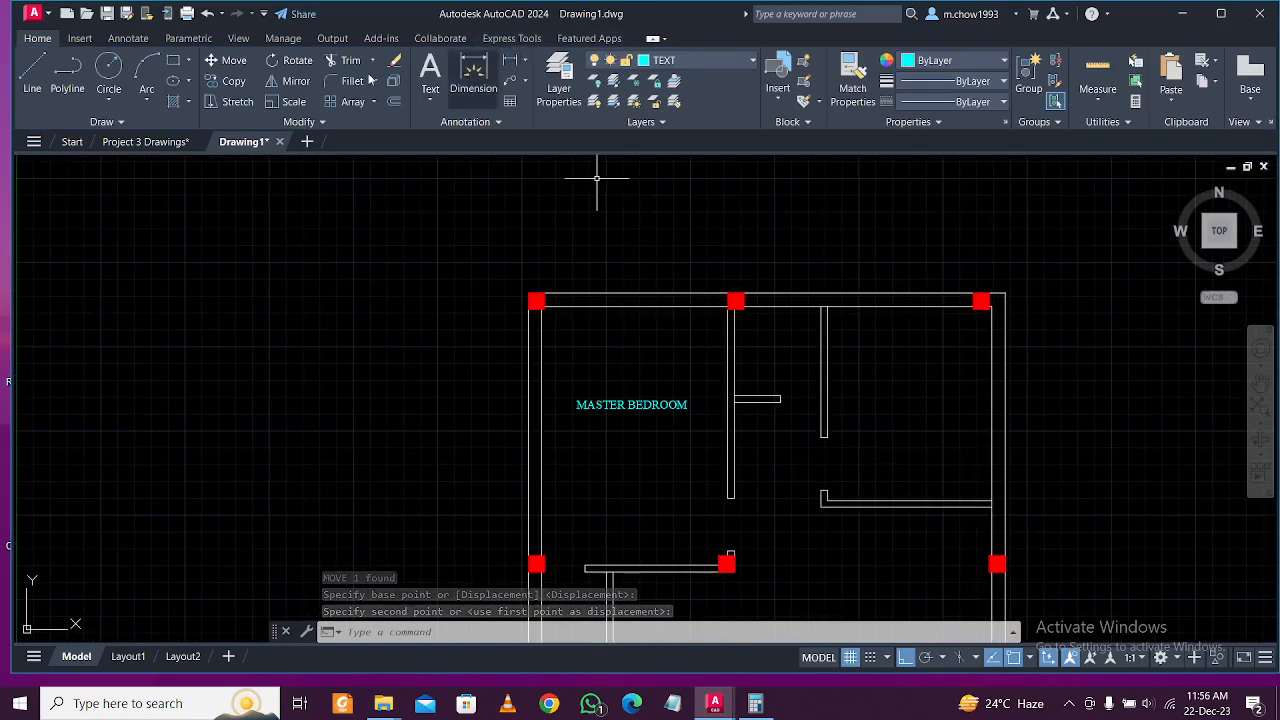
pyautogui.click(150, 39)
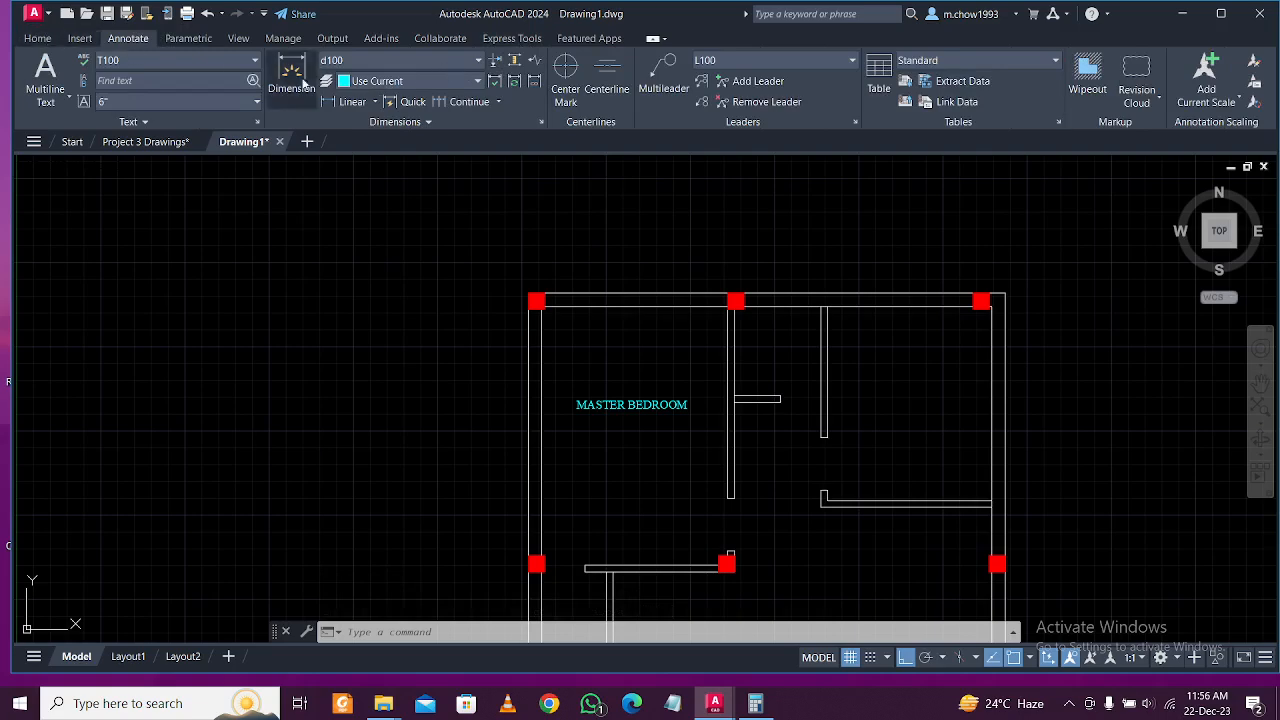
# Start a linear dimension at the bedroom wall corner, then cancel it.
pyautogui.click(38, 38)
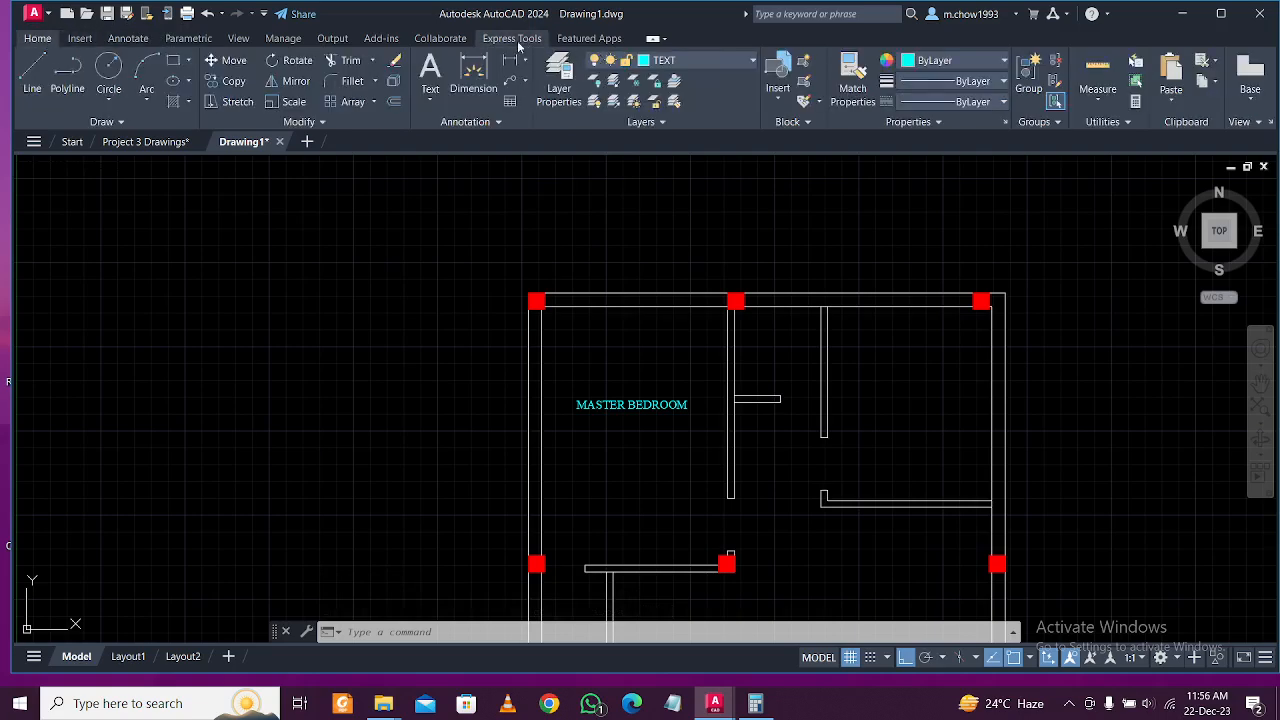
pyautogui.click(510, 60)
pyautogui.scroll(2, 632, 352)
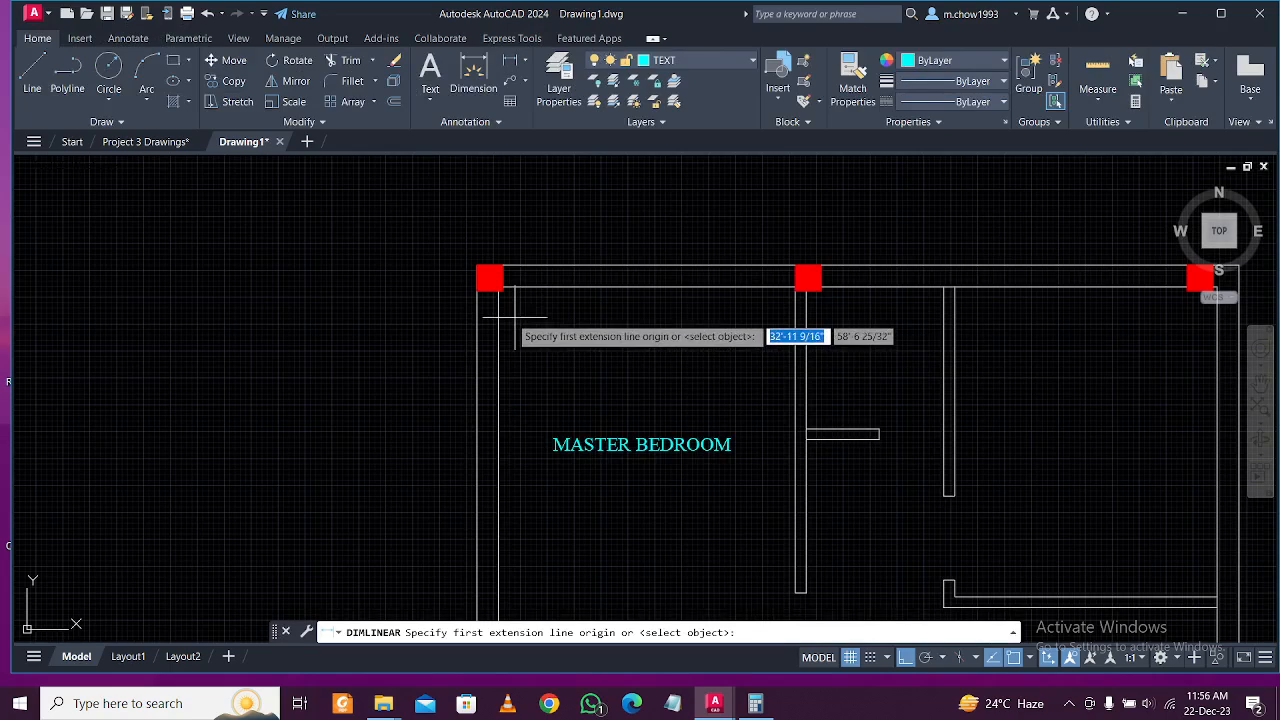
pyautogui.click(501, 320)
pyautogui.click(499, 315)
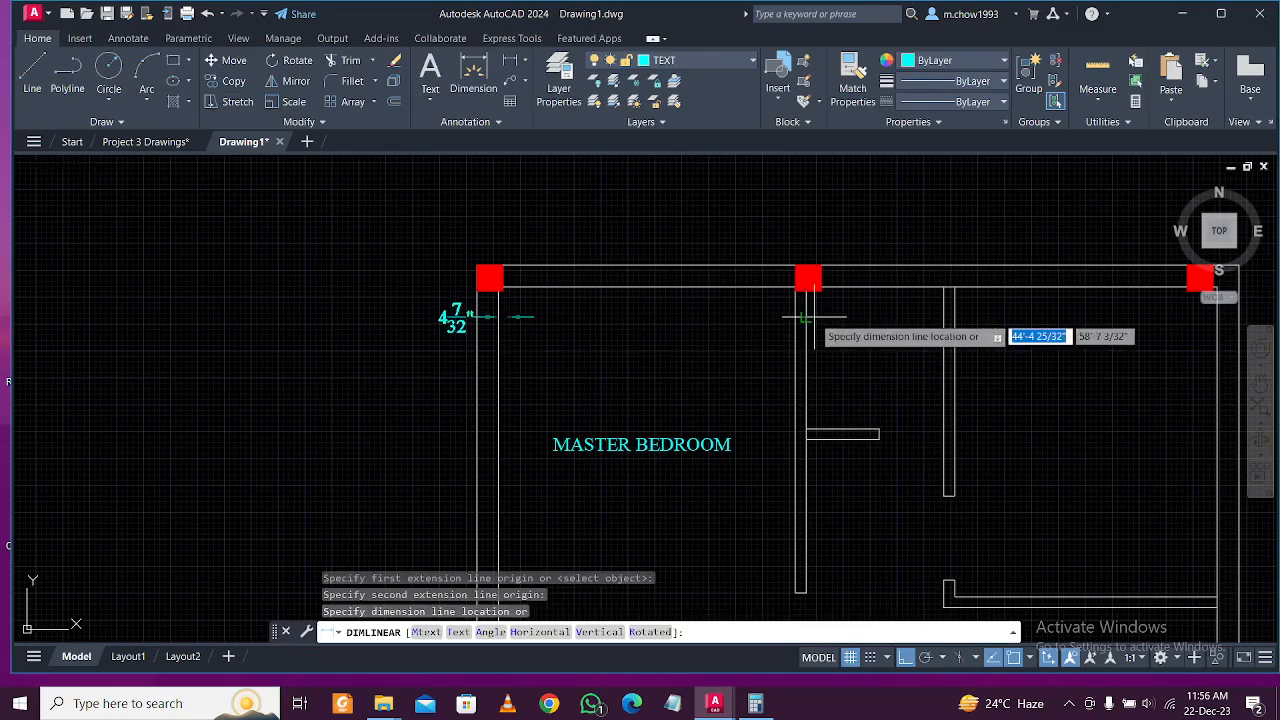
pyautogui.press('Escape')
# Create a new layer named dIMENSIONS coloured yellow.
pyautogui.click(558, 76)
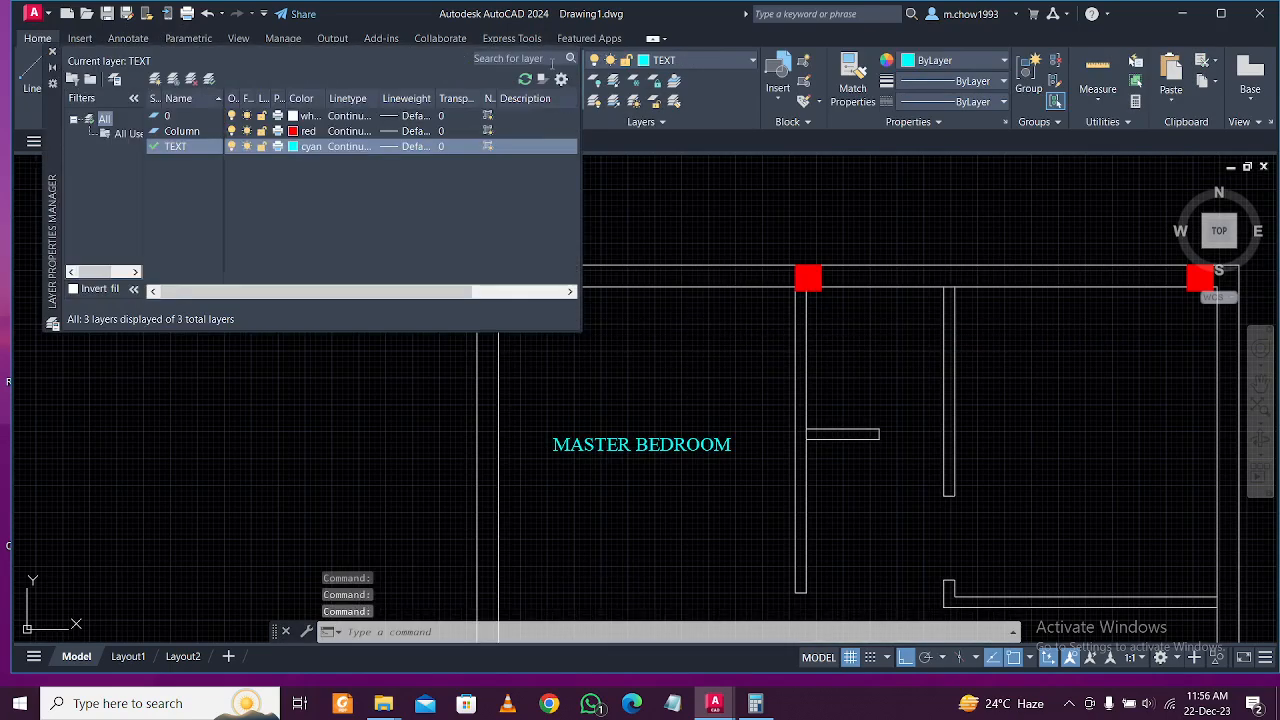
pyautogui.click(156, 79)
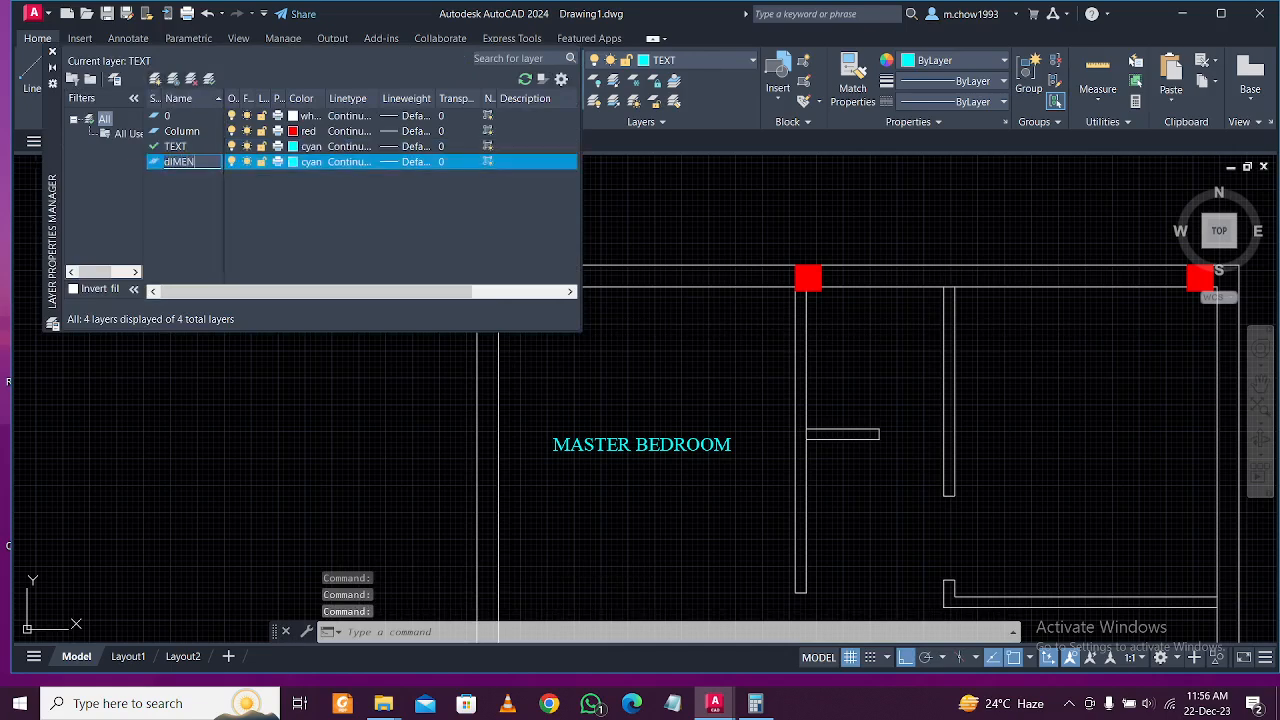
pyautogui.click(294, 162)
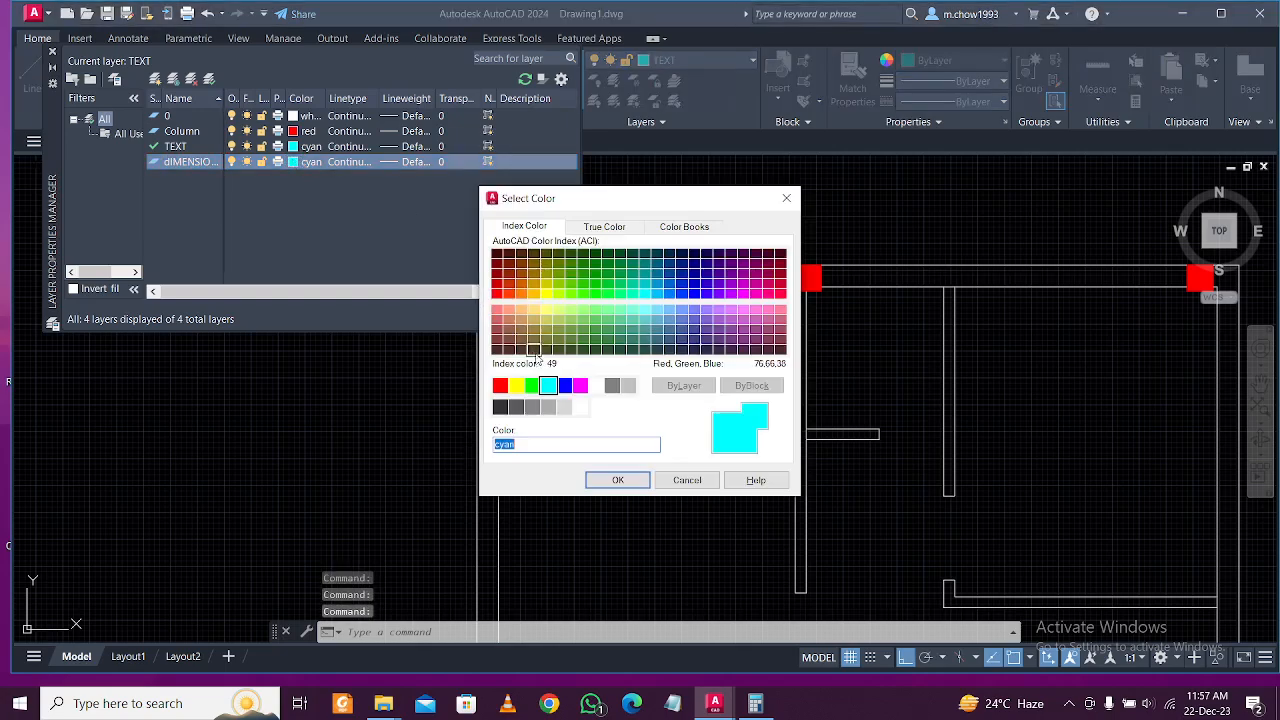
pyautogui.click(516, 385)
pyautogui.click(618, 480)
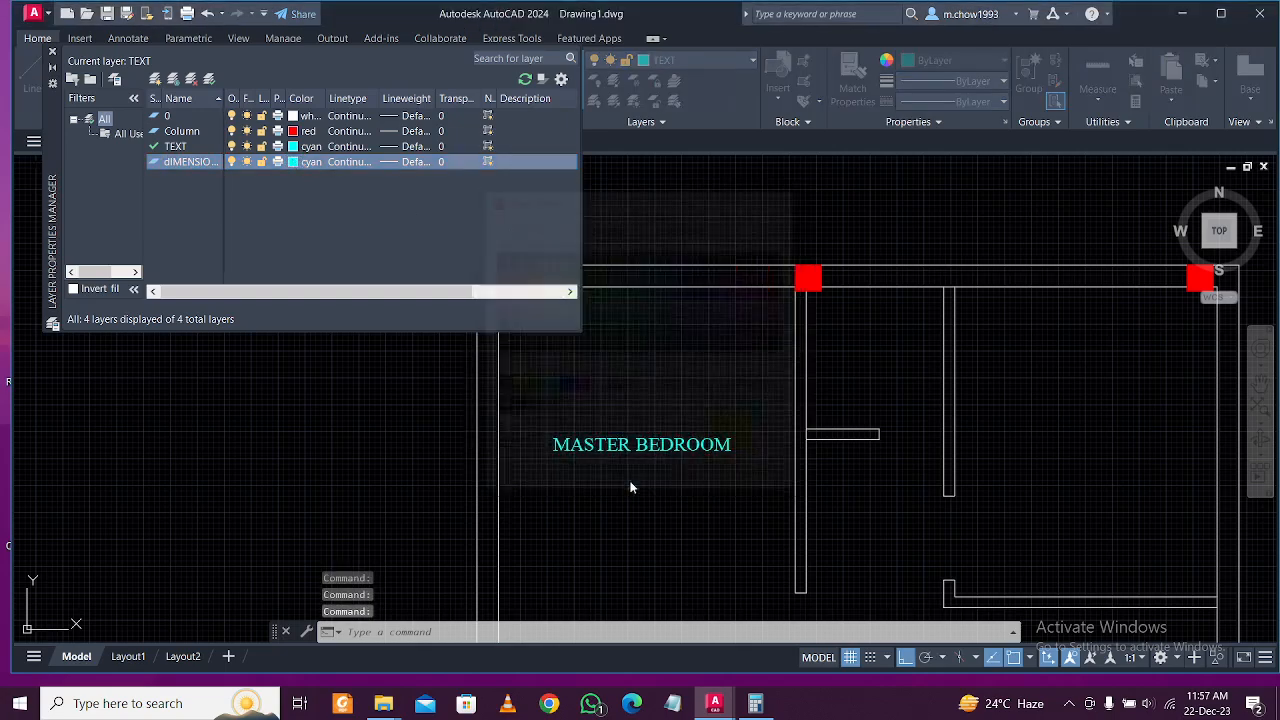
pyautogui.click(52, 51)
# Copy the MASTER BEDROOM label into the right-hand room with ortho off.
pyautogui.scroll(-3, 480, 357)
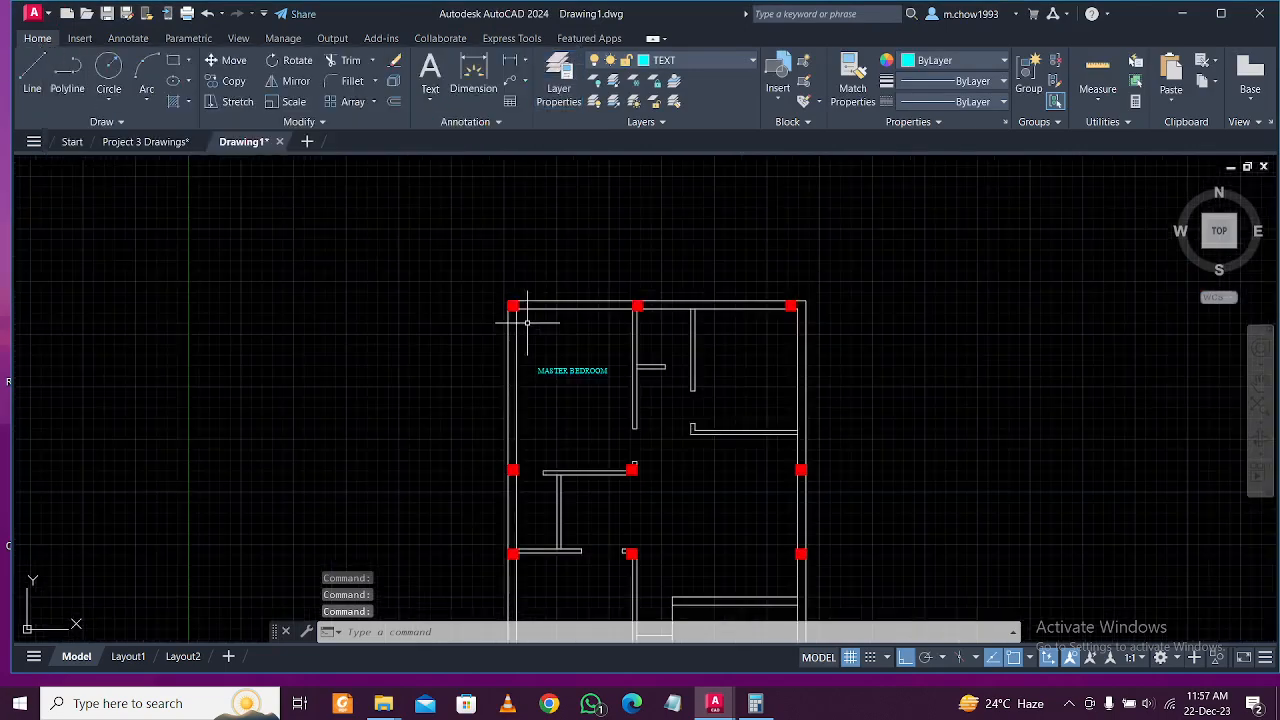
pyautogui.scroll(6, 620, 369)
pyautogui.click(600, 345)
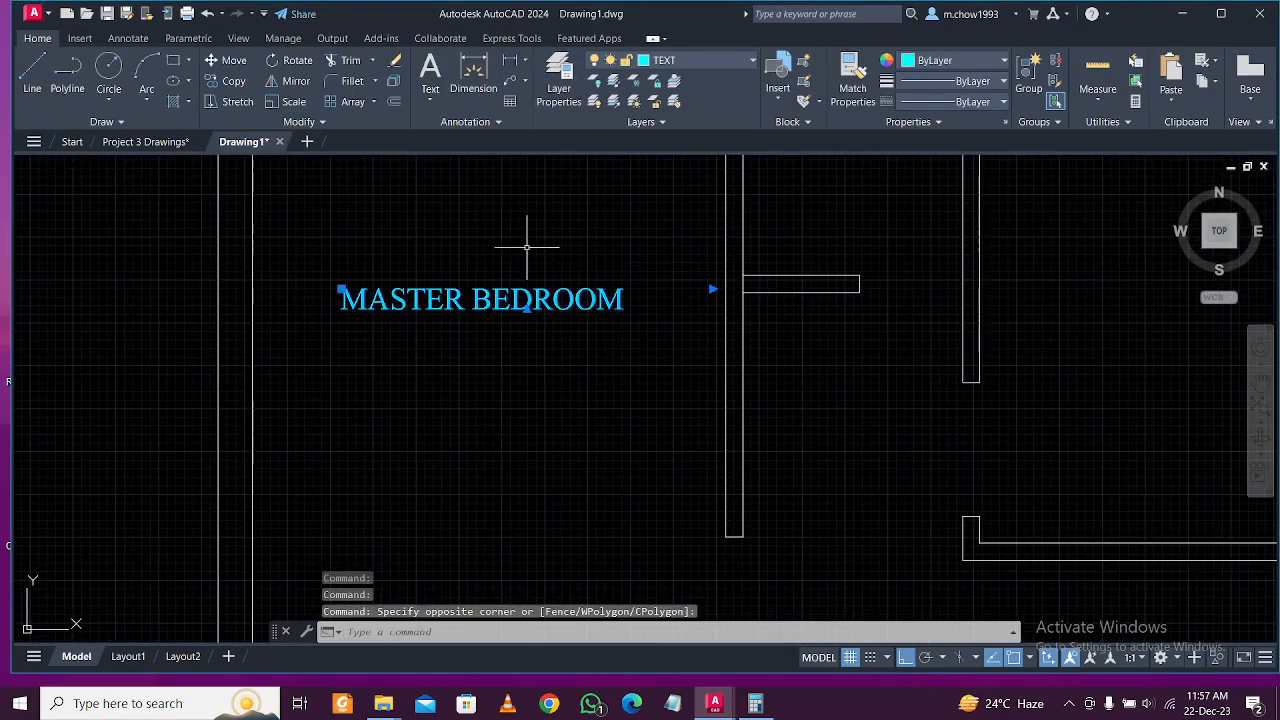
pyautogui.scroll(-2, 465, 288)
pyautogui.click(234, 81)
pyautogui.click(475, 325)
pyautogui.click(903, 657)
pyautogui.moveTo(941, 355)
pyautogui.mouseDown(button='middle')
pyautogui.moveTo(889, 529)
pyautogui.moveTo(849, 390)
pyautogui.mouseUp(button='middle')
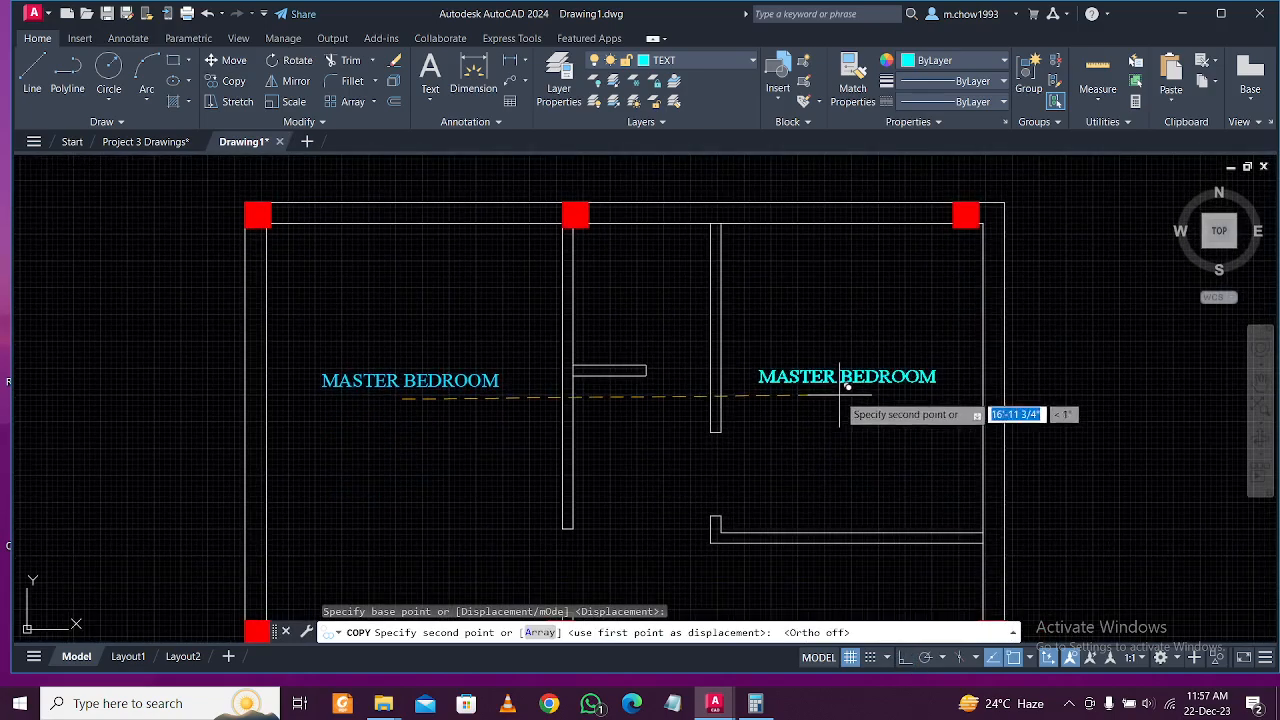
pyautogui.click(848, 394)
pyautogui.press('Escape')
# Edit the copy to read BEDROOM and shift it further right in the room.
pyautogui.click(829, 378)
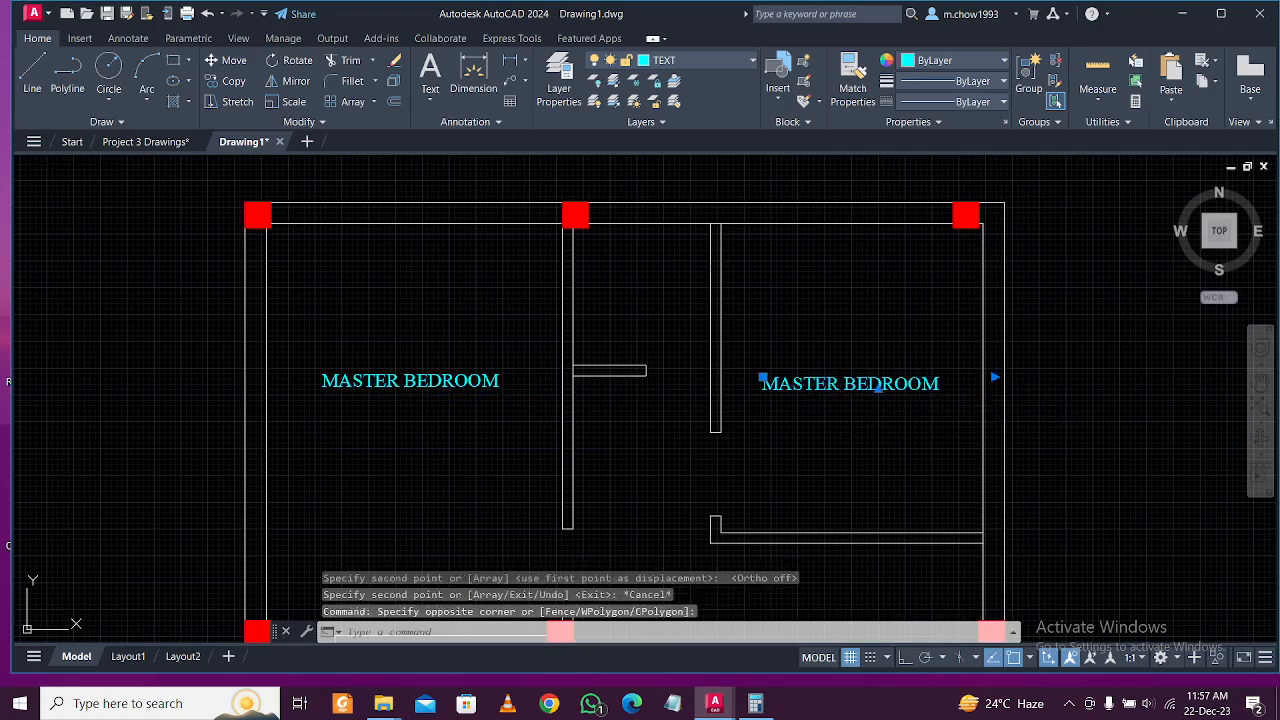
pyautogui.doubleClick(843, 385)
pyautogui.press('Delete')
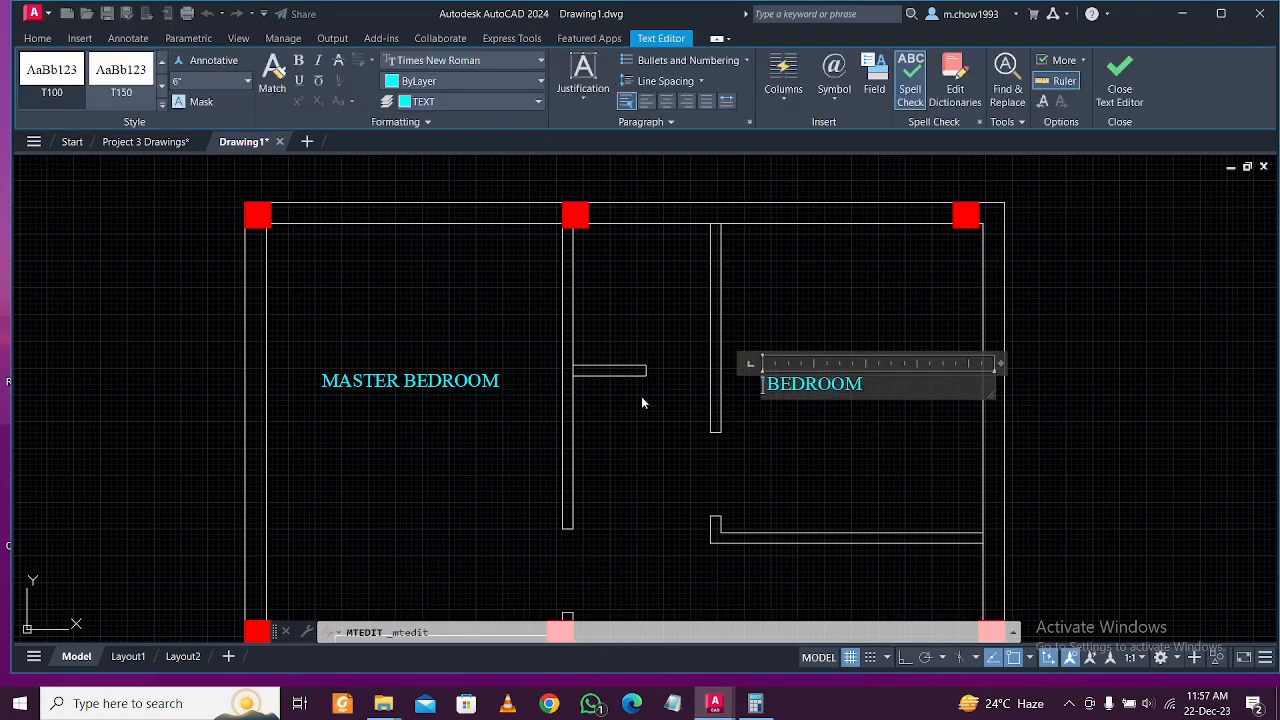
pyautogui.click(641, 396)
pyautogui.click(829, 447)
pyautogui.click(779, 310)
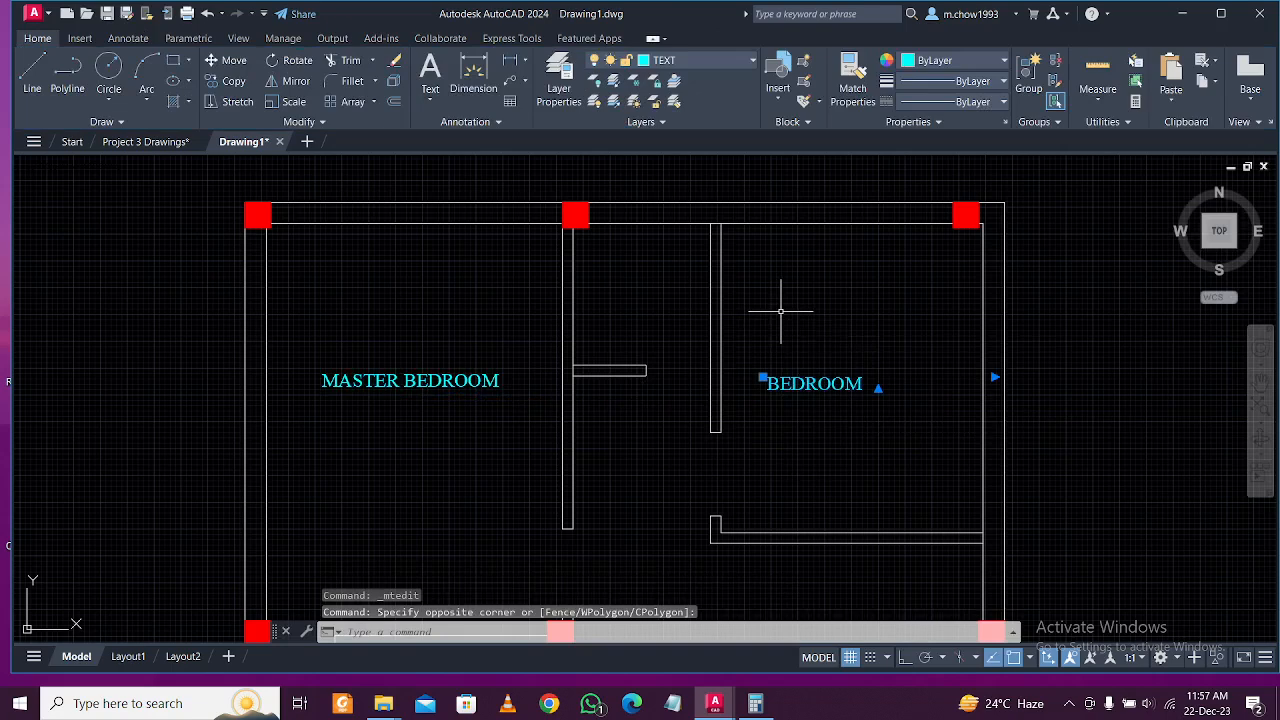
pyautogui.press('m')
pyautogui.press('Return')
pyautogui.click(780, 311)
pyautogui.click(837, 311)
pyautogui.click(841, 332)
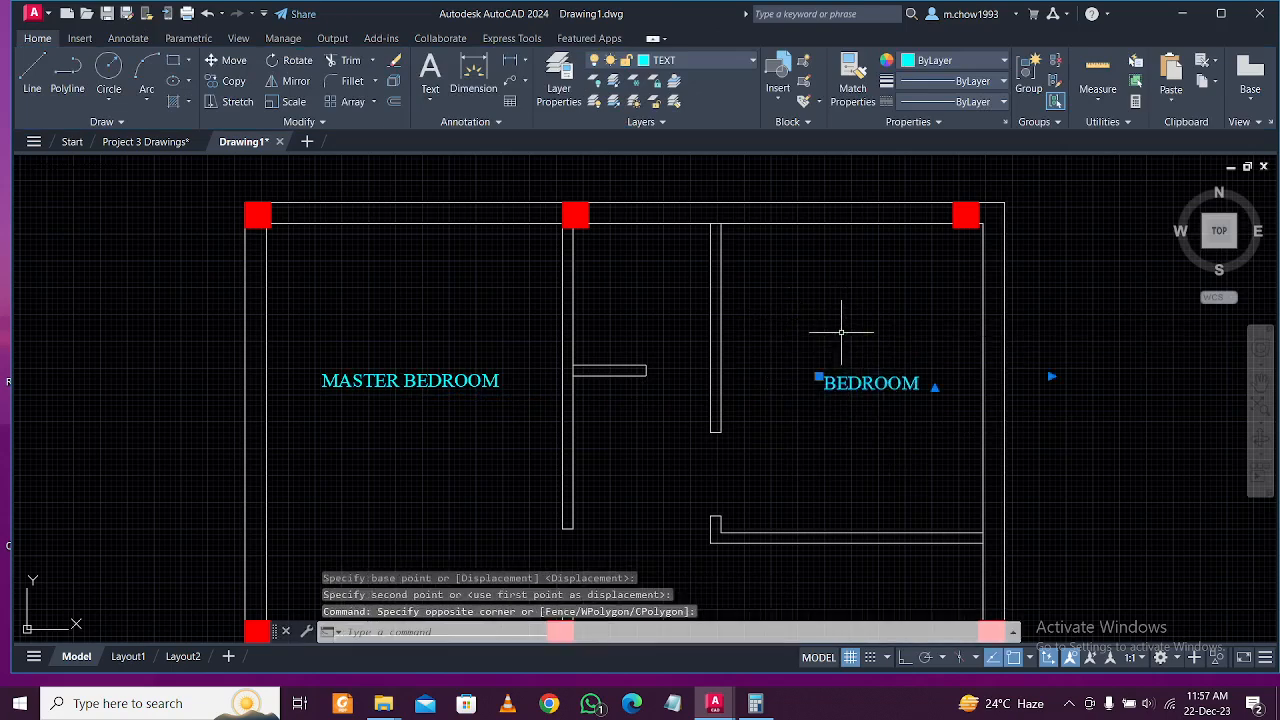
# Copy BEDROOM into the narrow middle room, change it to TOILET, and start repositioning it.
pyautogui.click(233, 81)
pyautogui.click(879, 383)
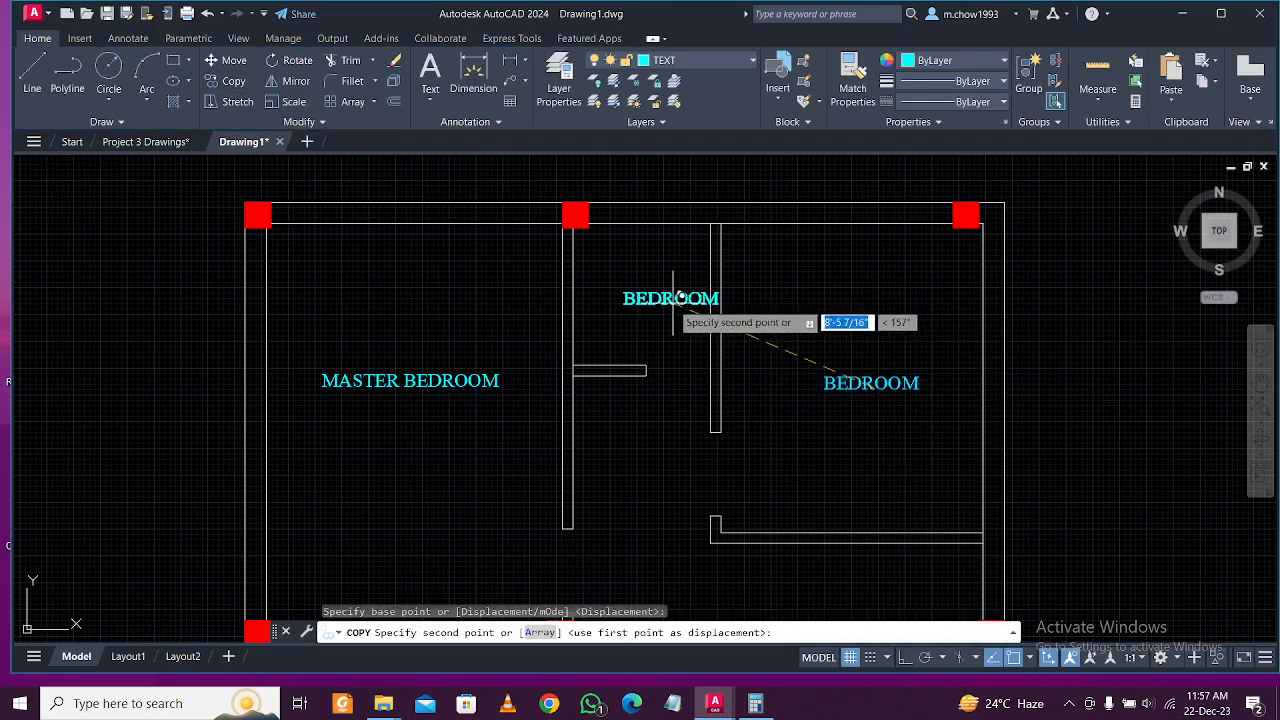
pyautogui.click(658, 293)
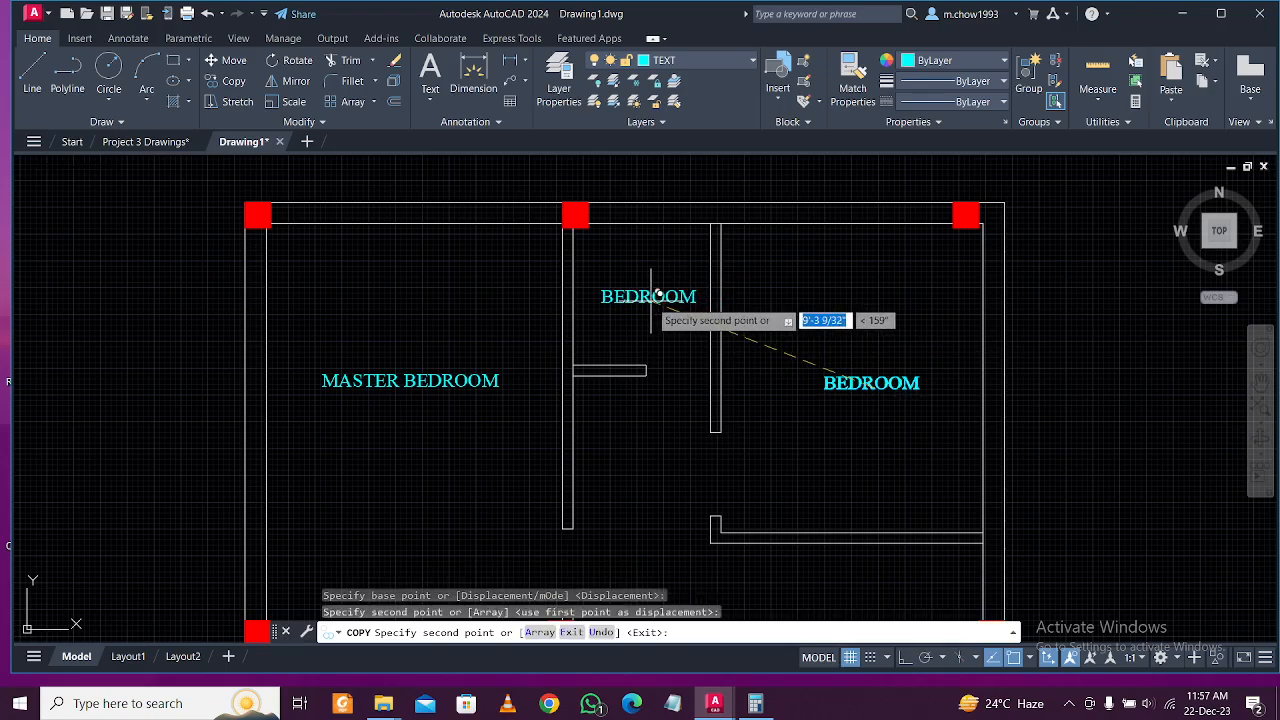
pyautogui.press('Escape')
pyautogui.doubleClick(655, 296)
pyautogui.write('TOILET')
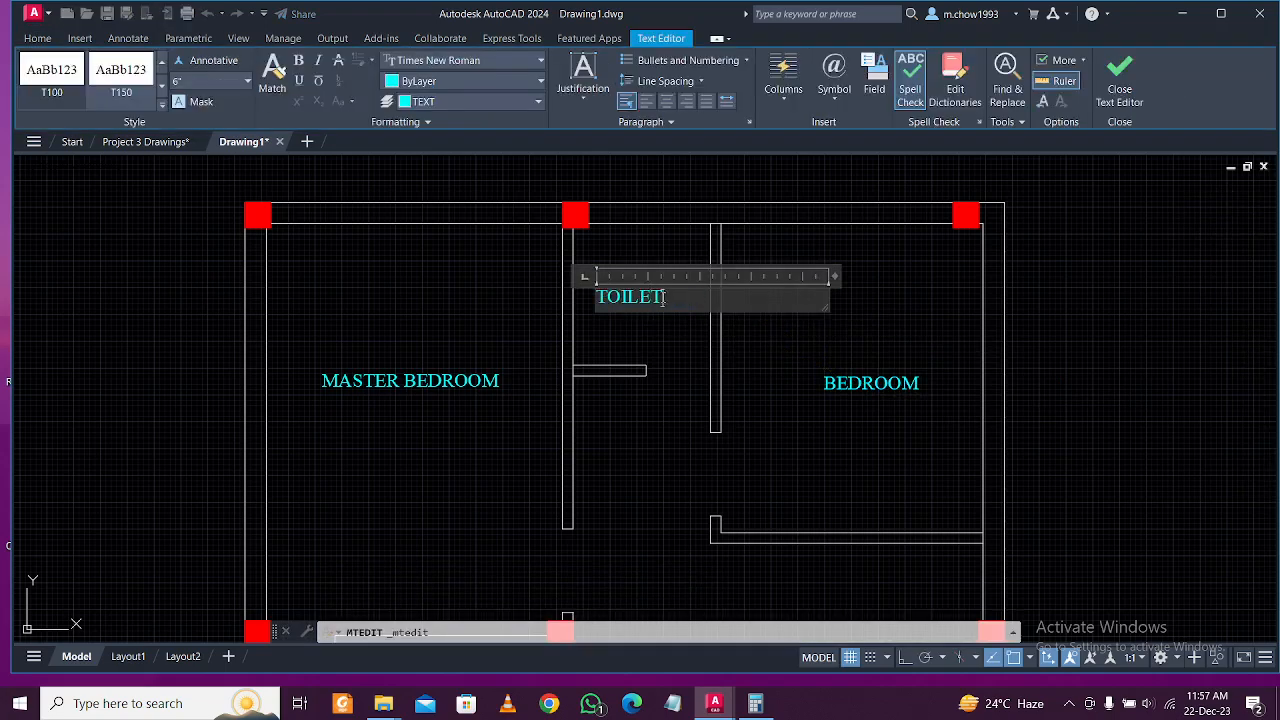
pyautogui.click(666, 334)
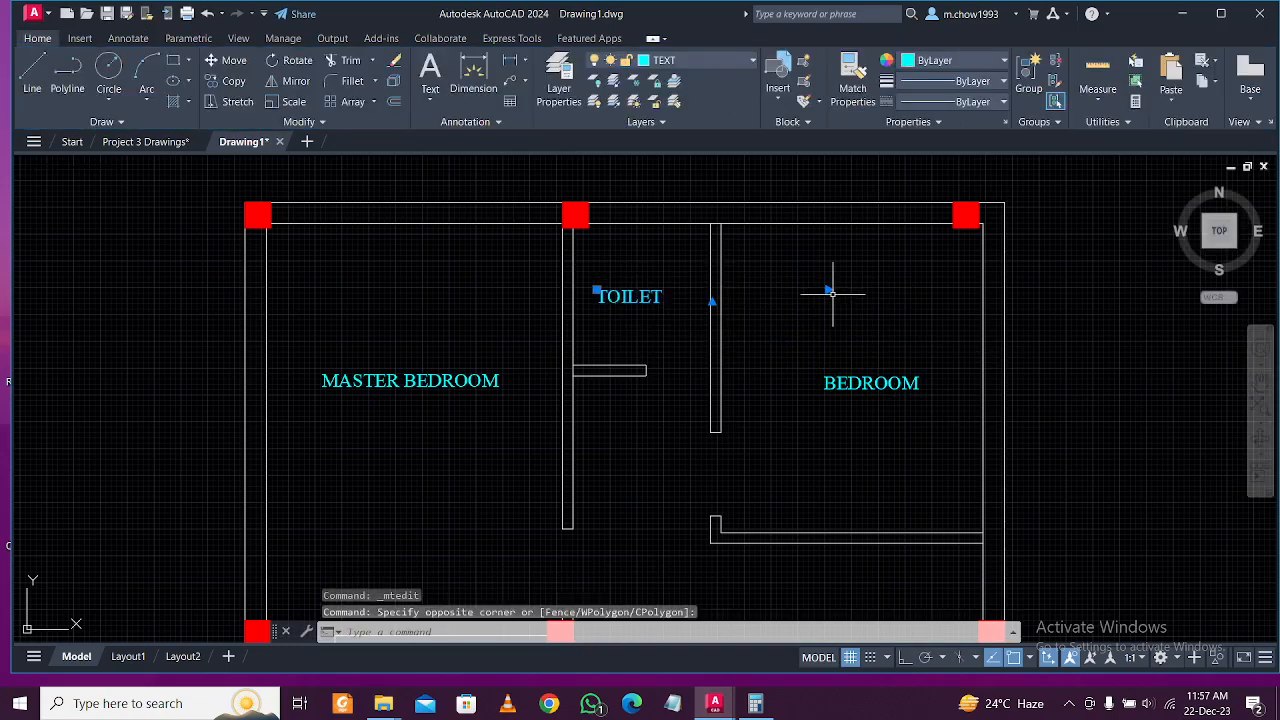
pyautogui.press('m')
pyautogui.press('Return')
pyautogui.click(840, 285)
# Nudge the TOILET label slightly right and down.
pyautogui.click(857, 292)
pyautogui.scroll(-2, 618, 368)
pyautogui.moveTo(618, 368)
pyautogui.mouseDown(button='middle')
pyautogui.moveTo(663, 243)
pyautogui.moveTo(660, 390)
pyautogui.mouseUp(button='middle')
pyautogui.scroll(2, 711, 357)
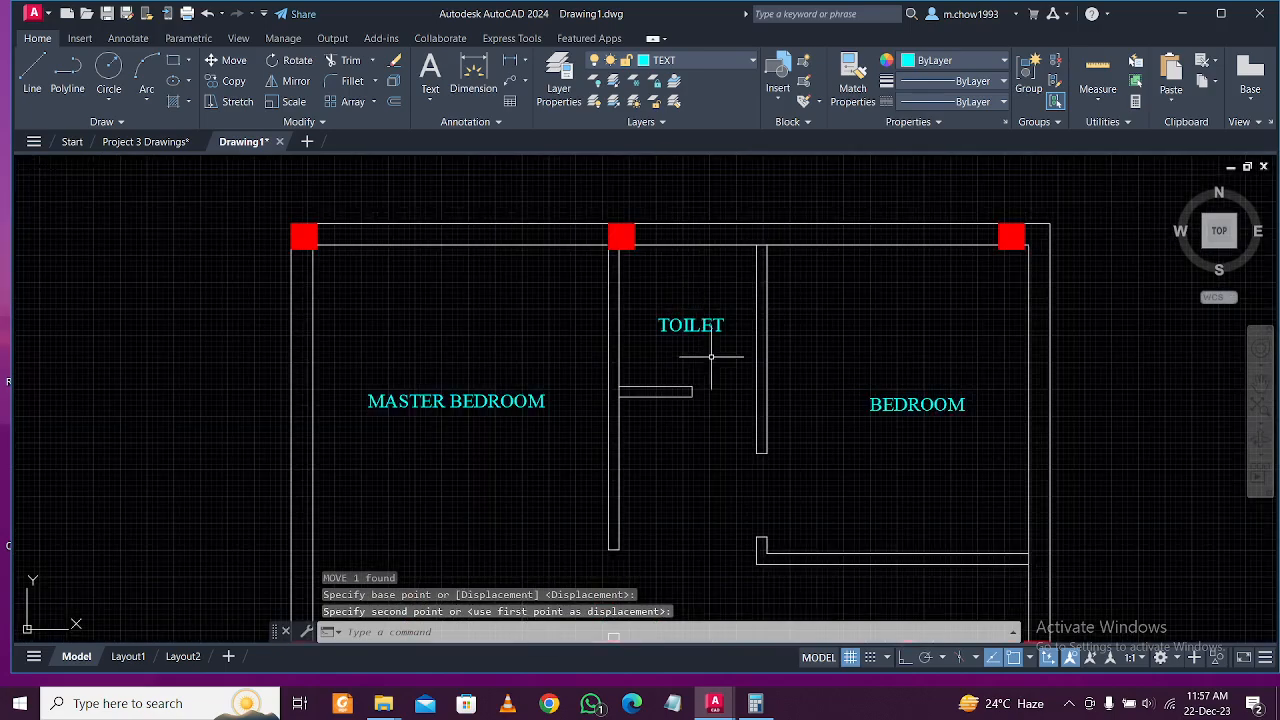
# Copy the TOILET label into the lower washroom and into the room below it.
pyautogui.click(695, 326)
pyautogui.click(234, 81)
pyautogui.click(700, 323)
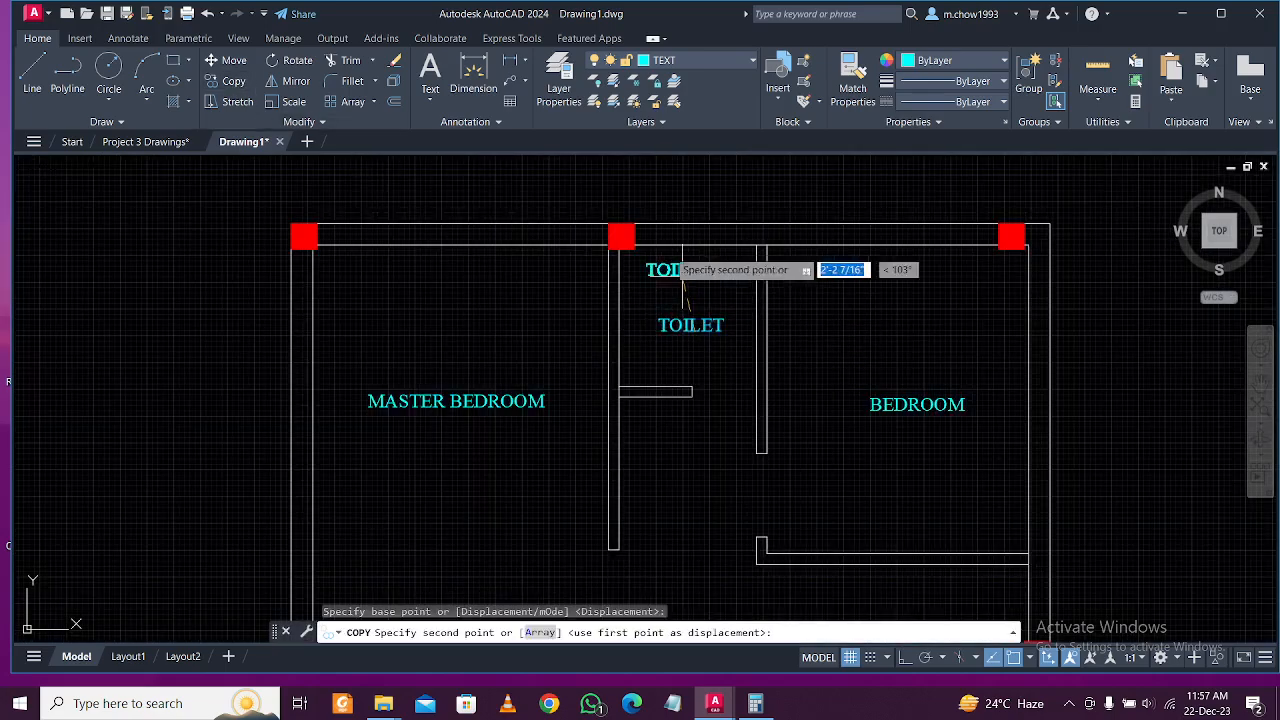
pyautogui.scroll(-2, 690, 270)
pyautogui.moveTo(543, 443); pyautogui.dragTo(600, 306, button='middle')
pyautogui.scroll(-2, 600, 306)
pyautogui.scroll(4, 571, 371)
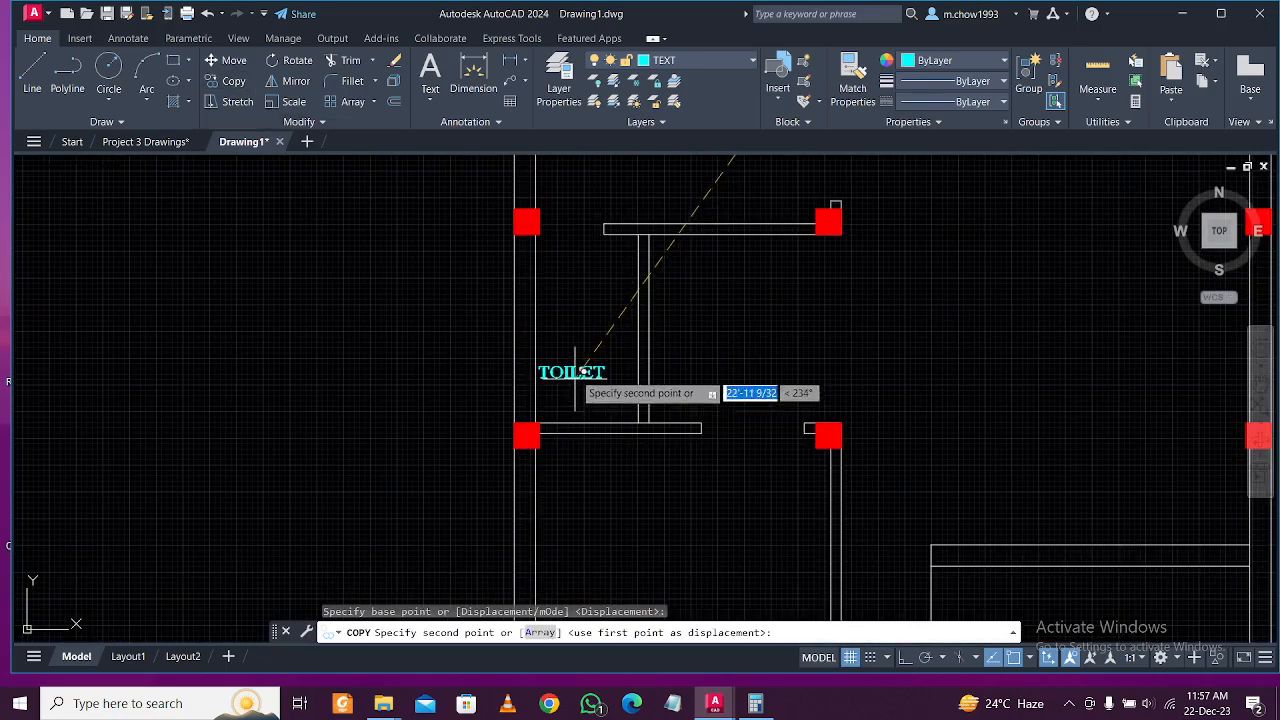
pyautogui.click(598, 326)
pyautogui.scroll(-3, 650, 297)
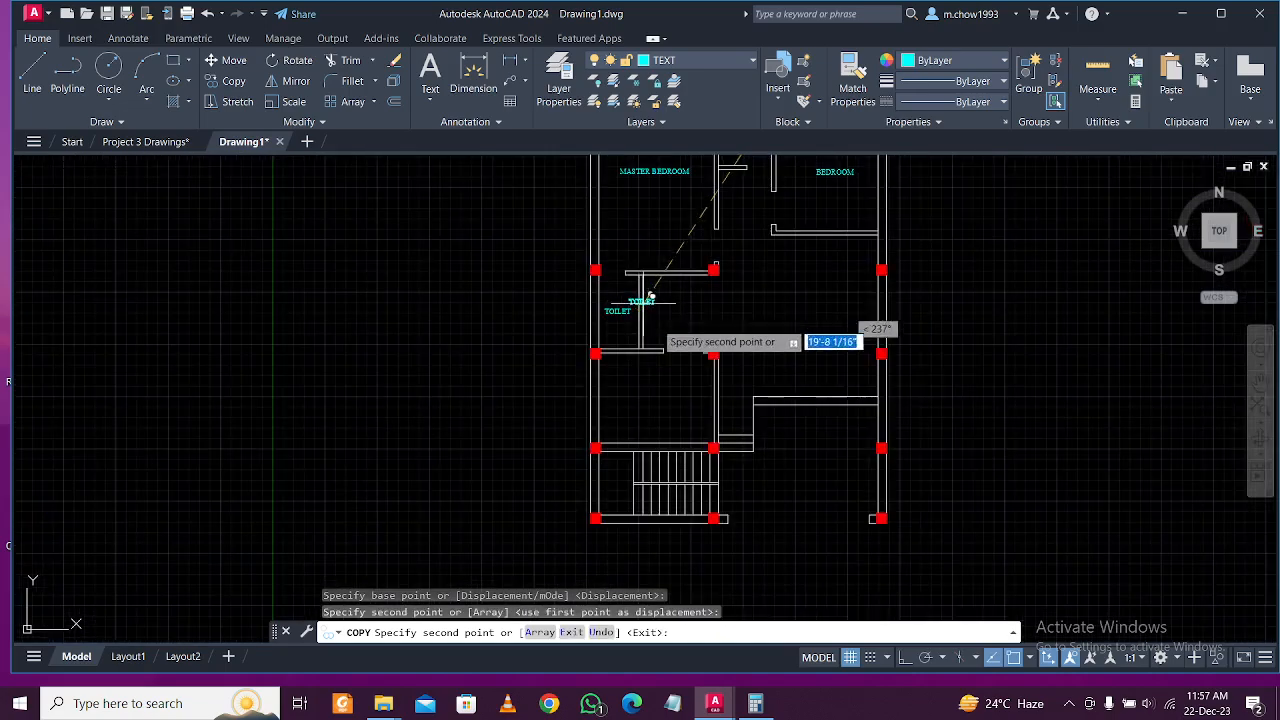
pyautogui.click(676, 398)
pyautogui.press('Escape')
# Retype the lower copy as KITCHEN and move the KITCHEN label into place.
pyautogui.doubleClick(667, 398)
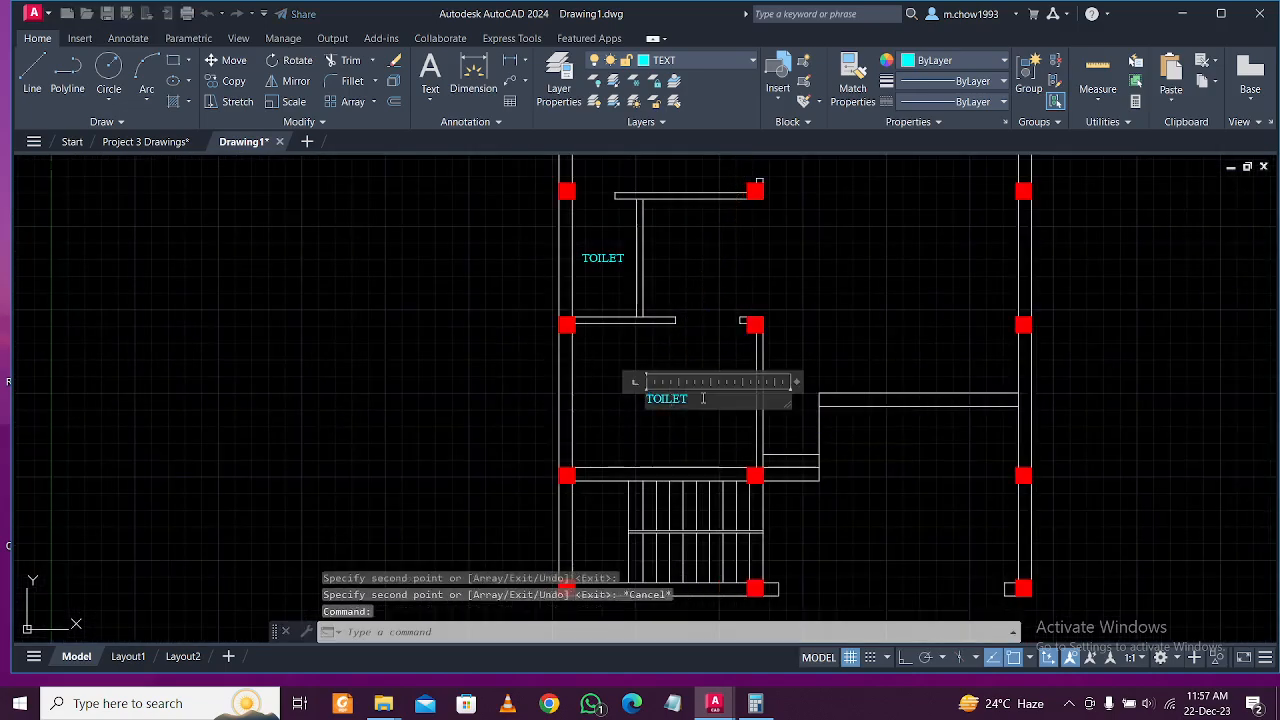
pyautogui.click(525, 382)
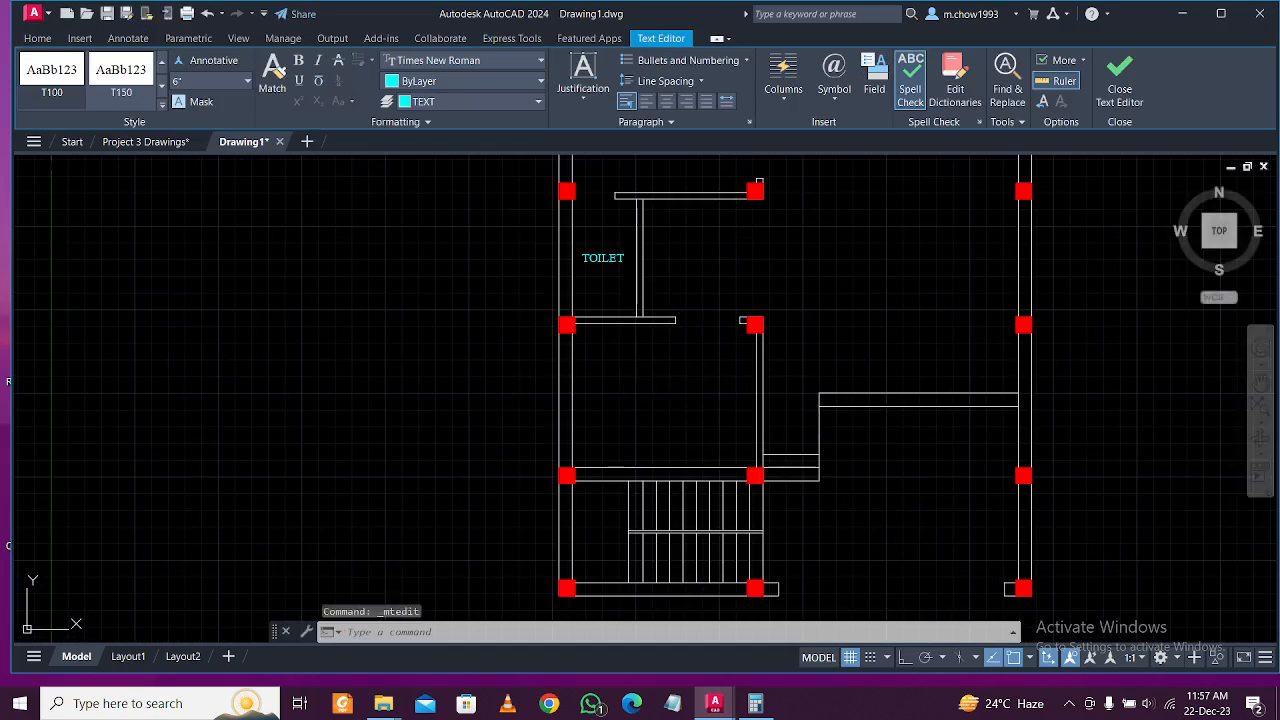
pyautogui.click(686, 434)
pyautogui.click(648, 378)
pyautogui.write('m')
pyautogui.press('Return')
pyautogui.click(371, 350)
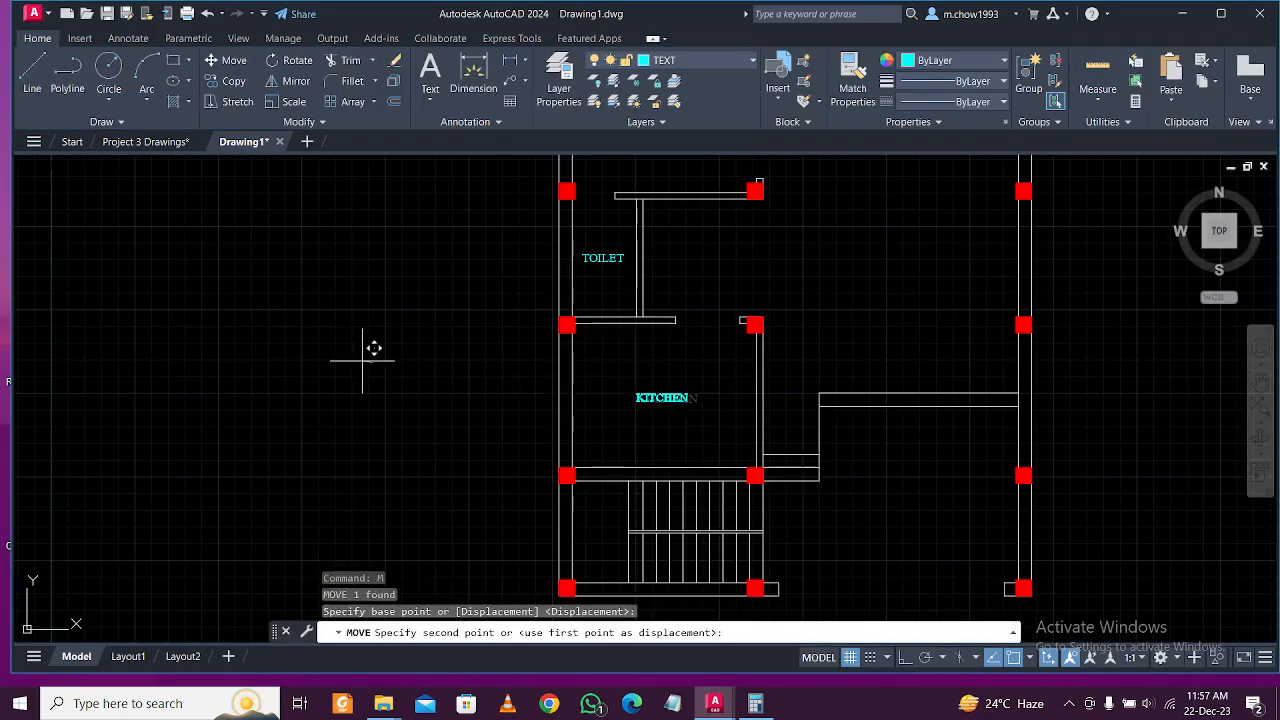
pyautogui.scroll(-2, 615, 409)
pyautogui.scroll(3, 650, 420)
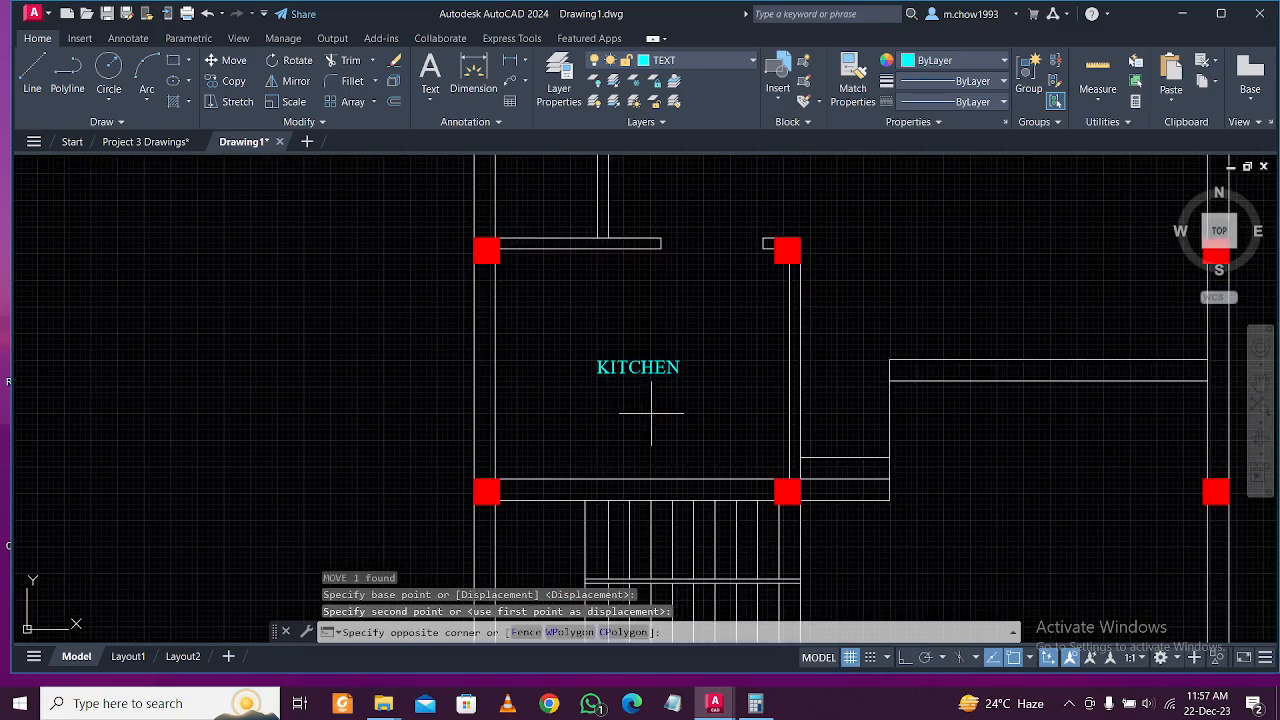
pyautogui.click(654, 417)
# Copy the KITCHEN label into the porch area and rename it PORCH, correcting its spelling.
pyautogui.click(351, 166)
pyautogui.click(234, 82)
pyautogui.click(642, 368)
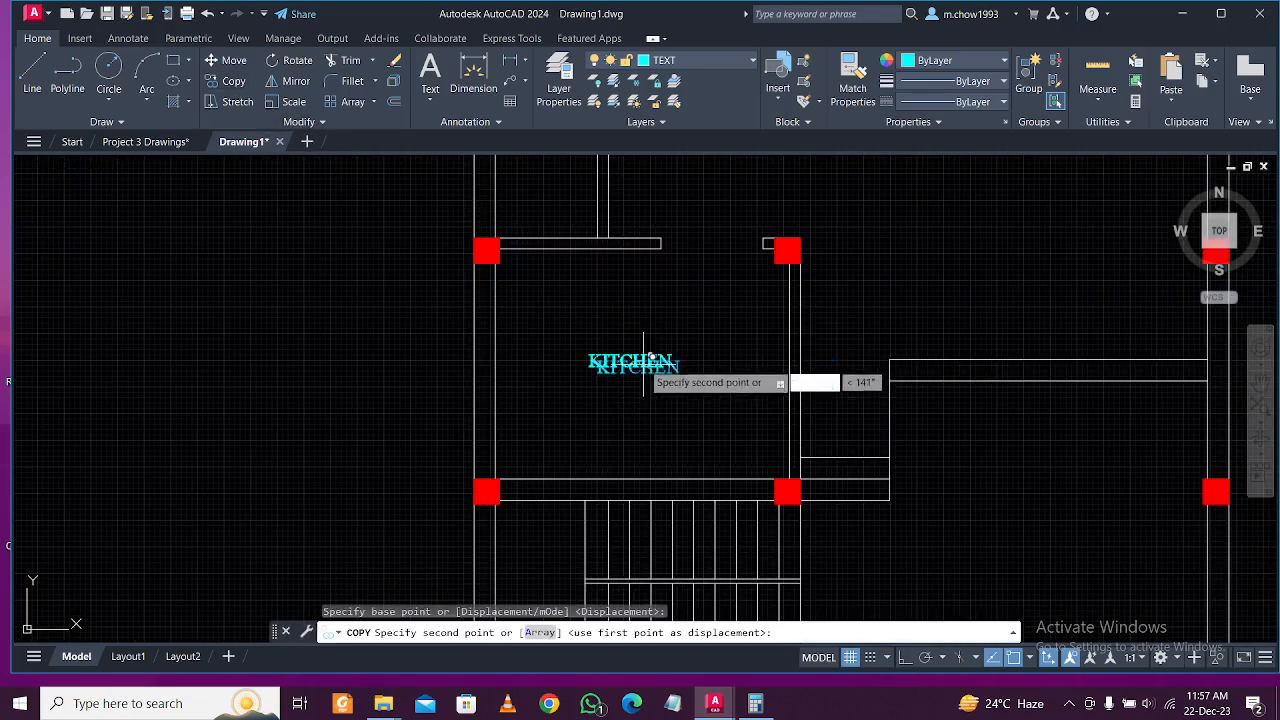
pyautogui.scroll(-2, 771, 434)
pyautogui.scroll(3, 800, 437)
pyautogui.click(788, 413)
pyautogui.press('Escape')
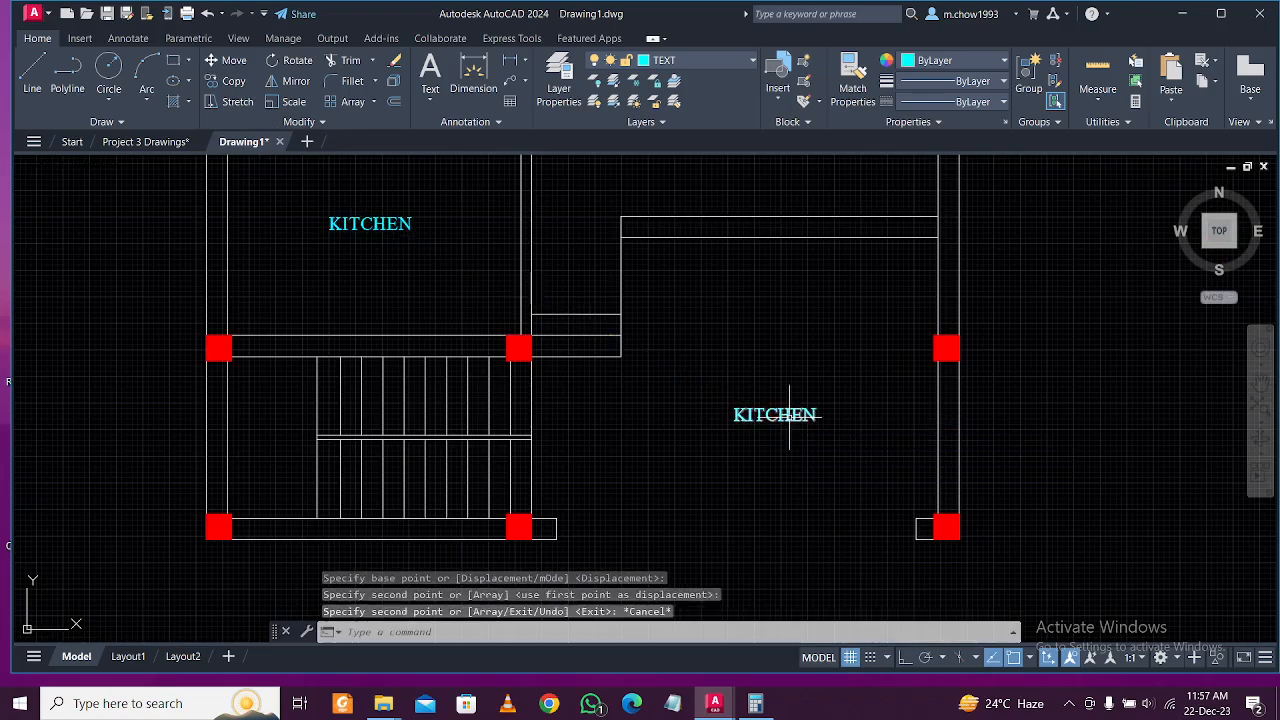
pyautogui.doubleClick(847, 420)
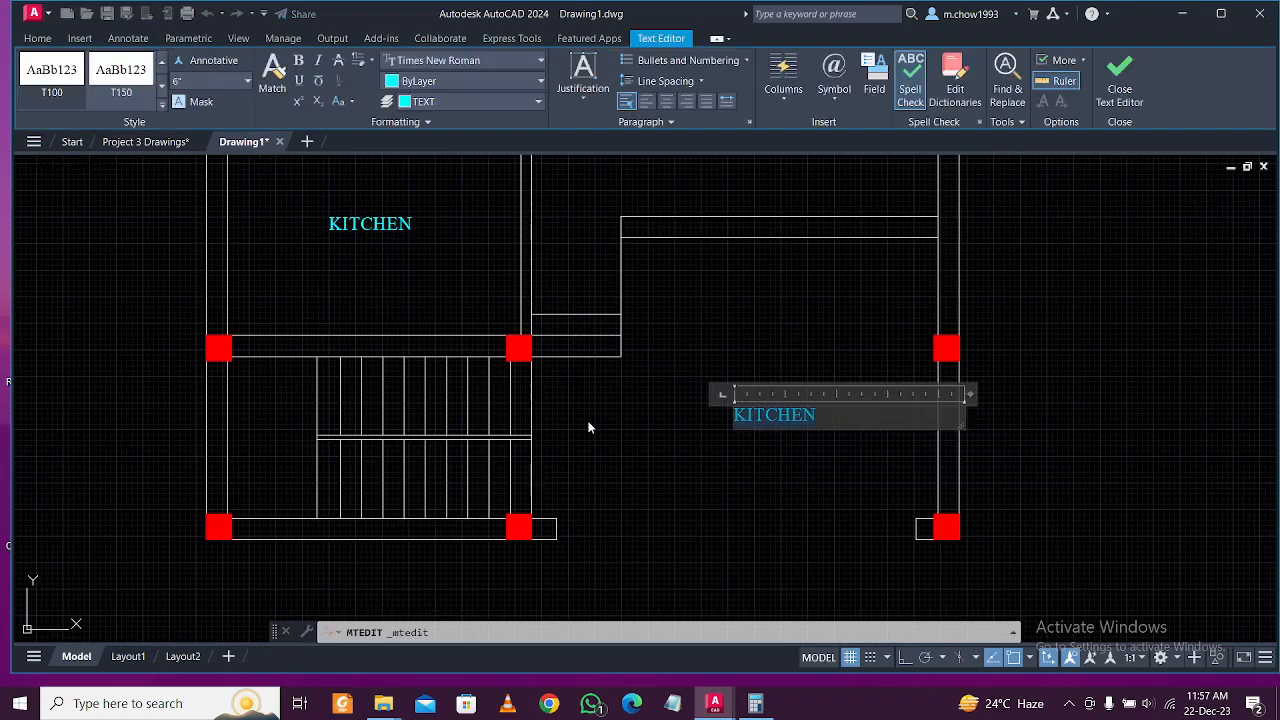
pyautogui.click(699, 459)
pyautogui.doubleClick(819, 414)
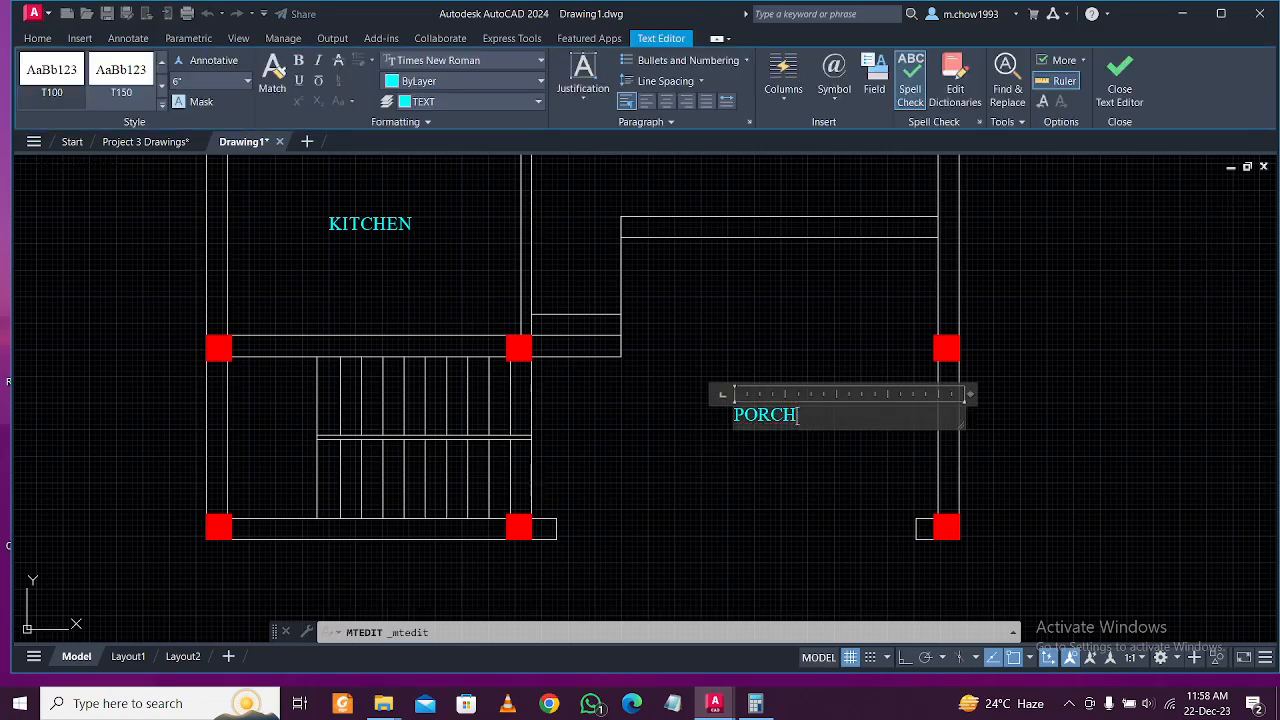
pyautogui.click(812, 496)
pyautogui.scroll(-2, 737, 491)
pyautogui.moveTo(737, 491); pyautogui.dragTo(738, 546, button='middle')
pyautogui.scroll(1, 738, 546)
# Copy the PORCH label into the living area and change it to LIVING AREA.
pyautogui.click(770, 514)
pyautogui.click(731, 464)
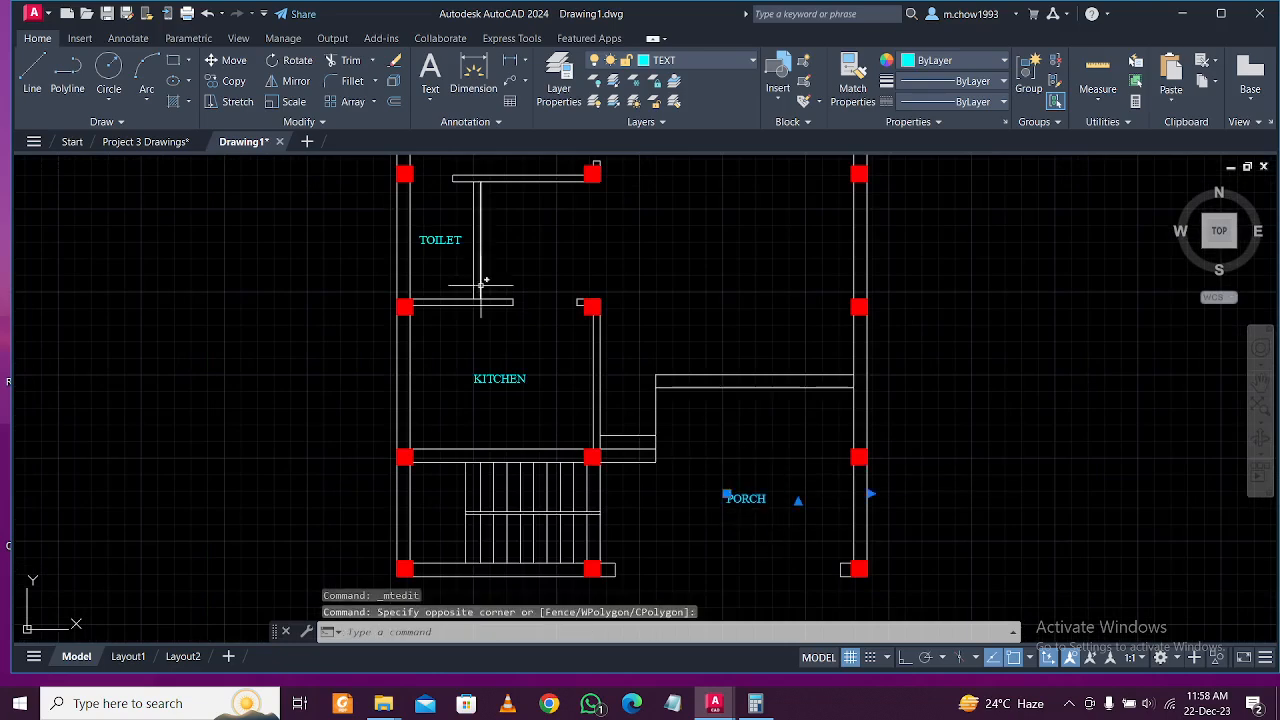
pyautogui.click(238, 82)
pyautogui.click(764, 498)
pyautogui.moveTo(764, 498); pyautogui.dragTo(751, 449, button='middle')
pyautogui.click(762, 453)
pyautogui.press('Escape')
pyautogui.click(764, 452)
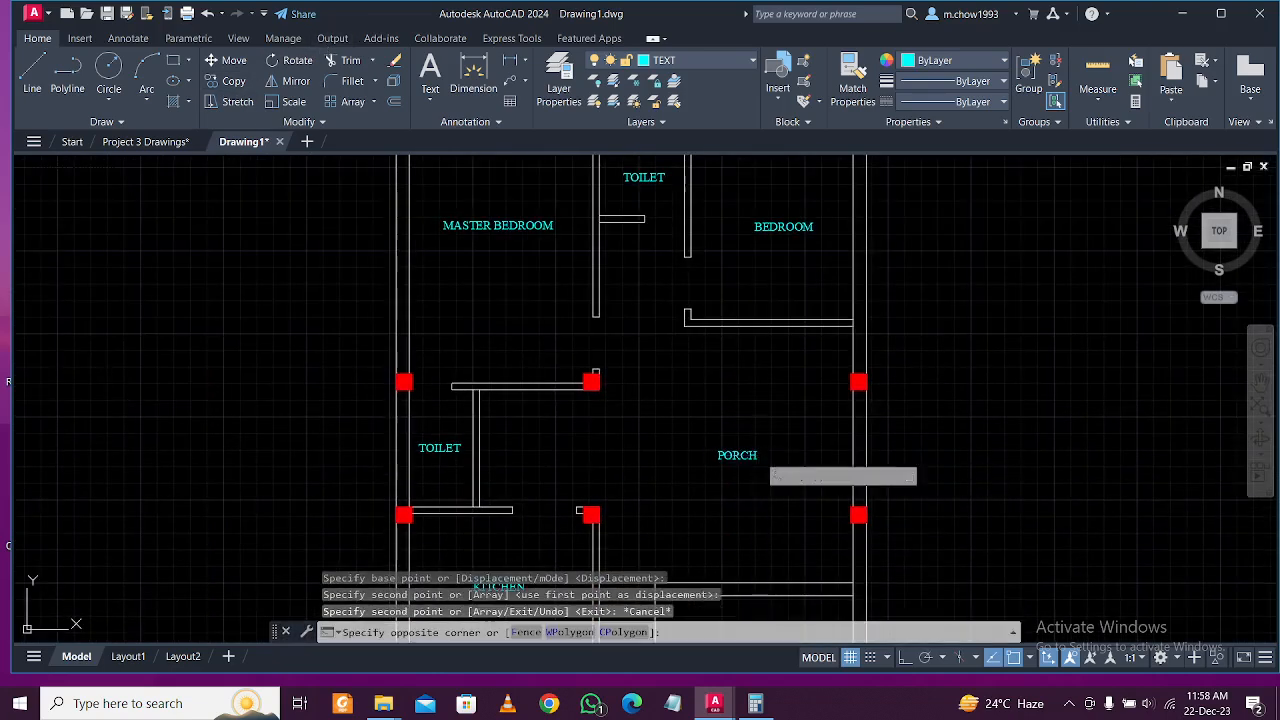
pyautogui.click(759, 455)
pyautogui.doubleClick(745, 455)
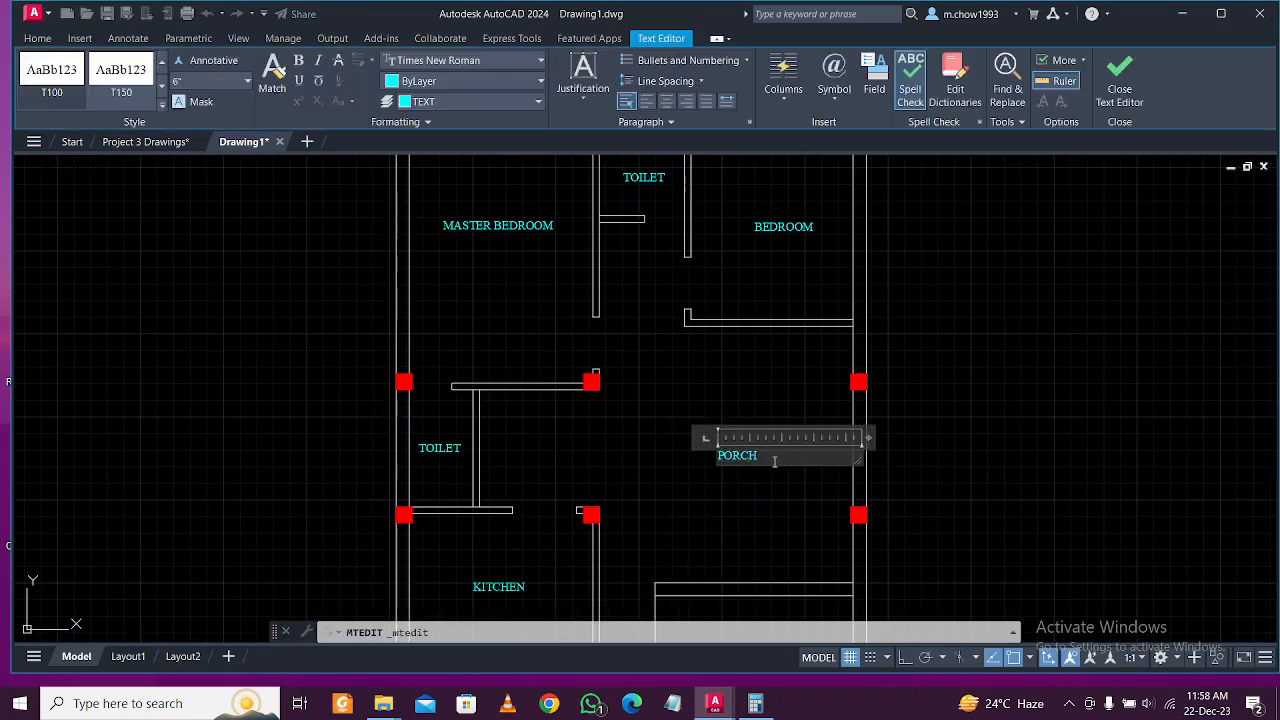
pyautogui.press('BackSpace')
pyautogui.write('LIVIN')
pyautogui.press('BackSpace')
pyautogui.write('NG AREA')
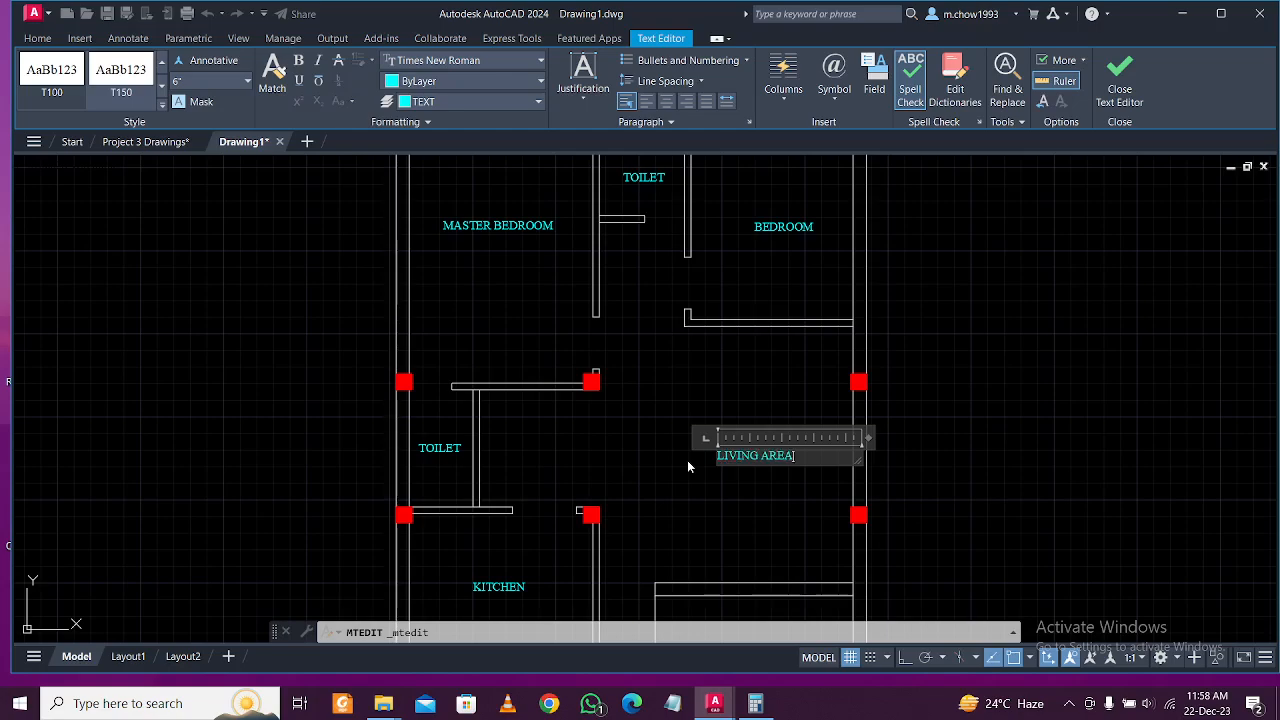
pyautogui.click(687, 460)
# Copy the PORCH label over the stair and start retyping it as MID LANDING.
pyautogui.scroll(-4, 714, 457)
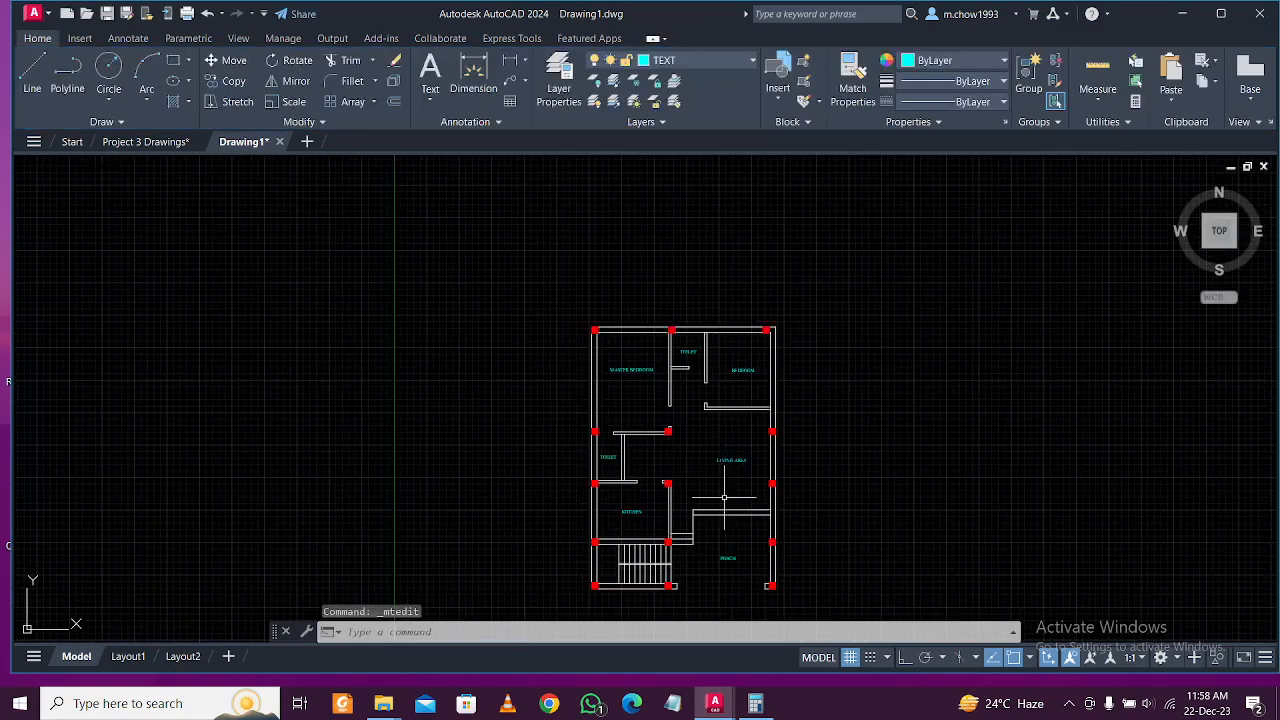
pyautogui.scroll(3, 725, 480)
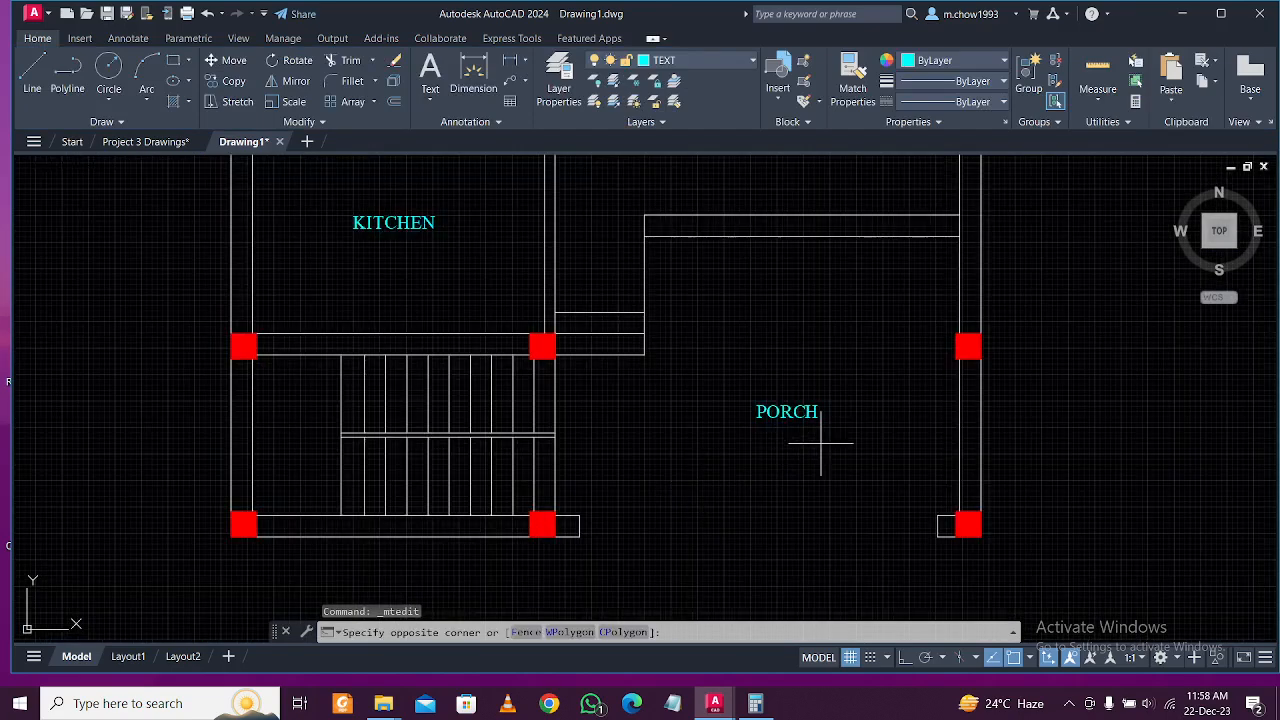
pyautogui.click(821, 443)
pyautogui.click(769, 375)
pyautogui.click(226, 84)
pyautogui.click(815, 427)
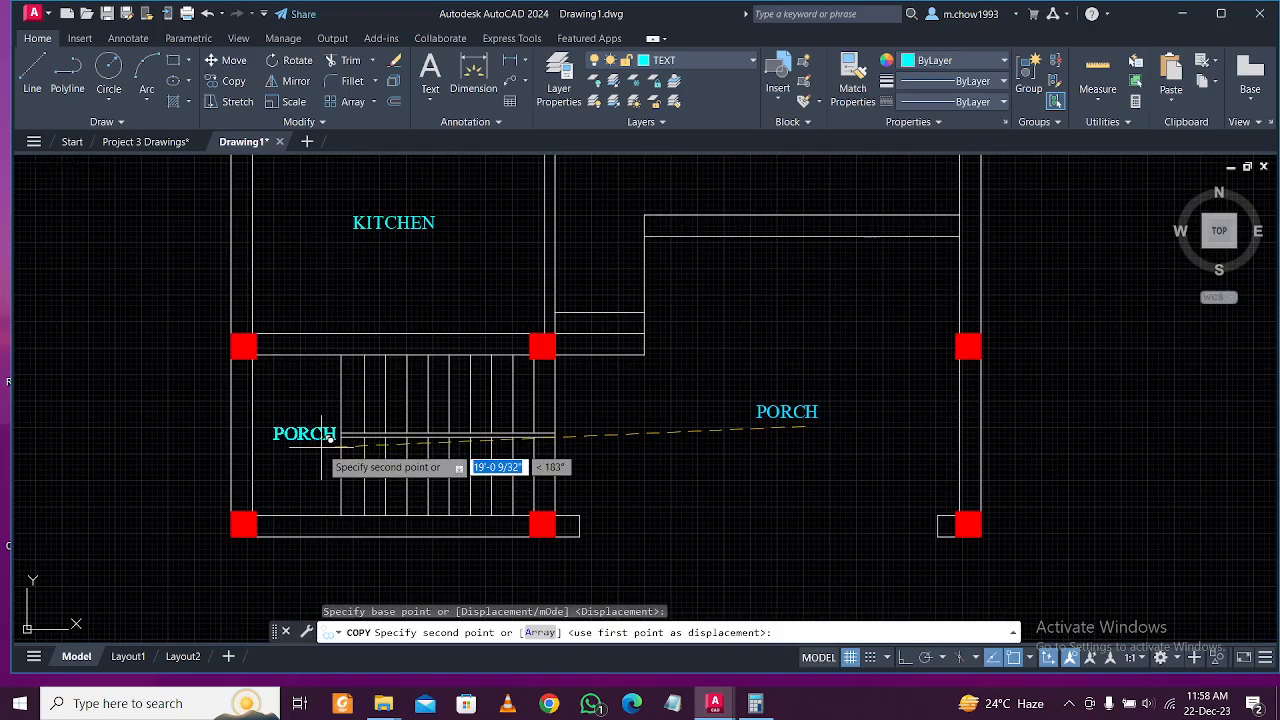
pyautogui.click(320, 440)
pyautogui.press('Return')
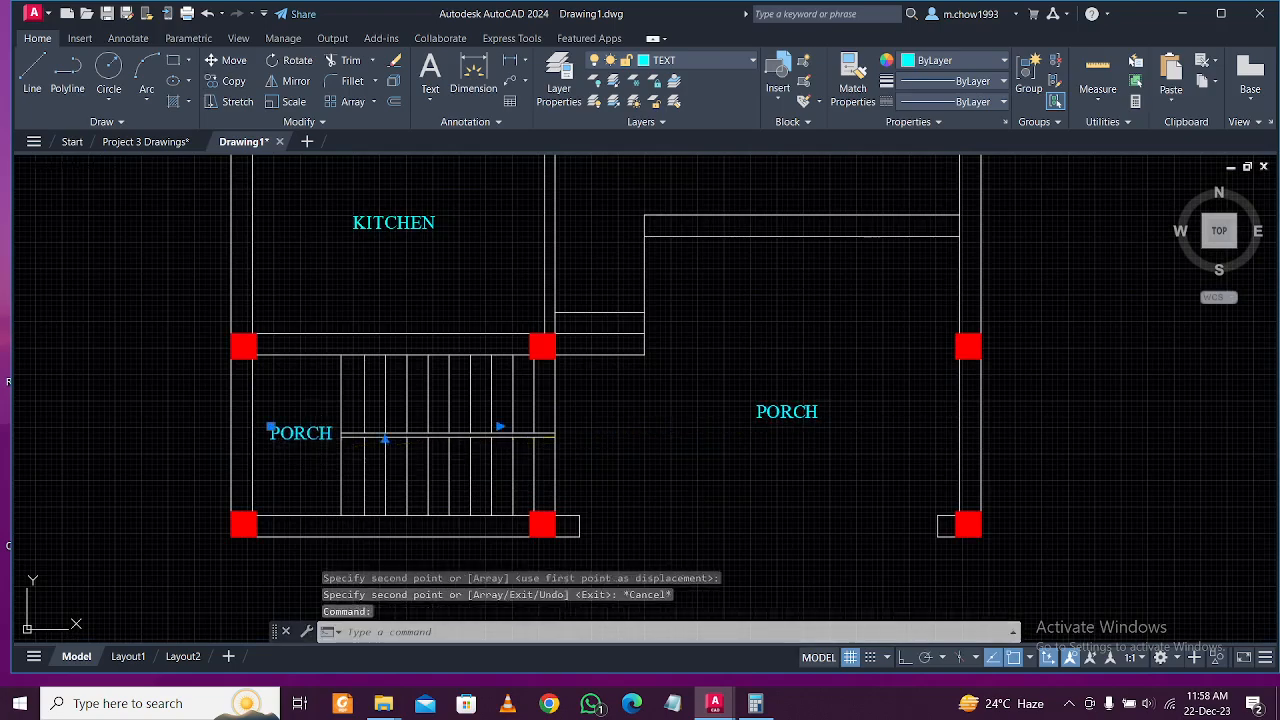
pyautogui.doubleClick(300, 434)
pyautogui.write('MID')
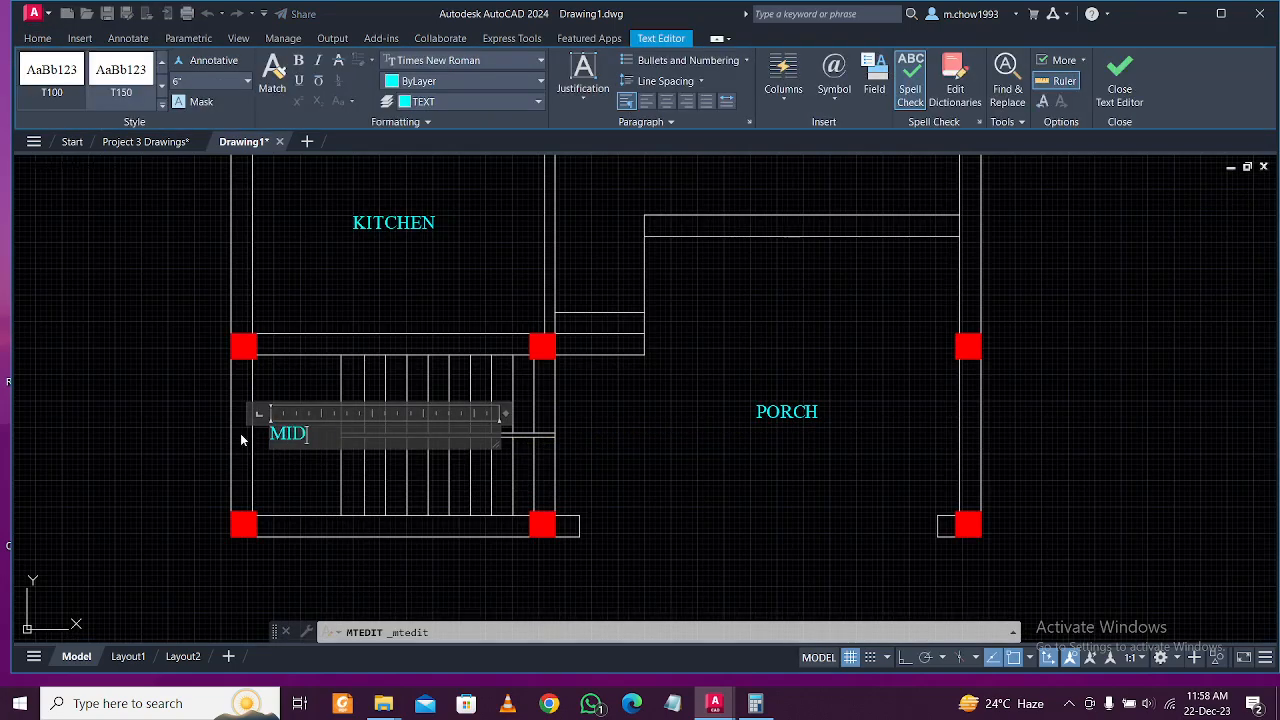
pyautogui.write(' LANDING')
# Commit the MID LANDING text and rotate it 90° to vertical with Ortho on.
pyautogui.click(289, 466)
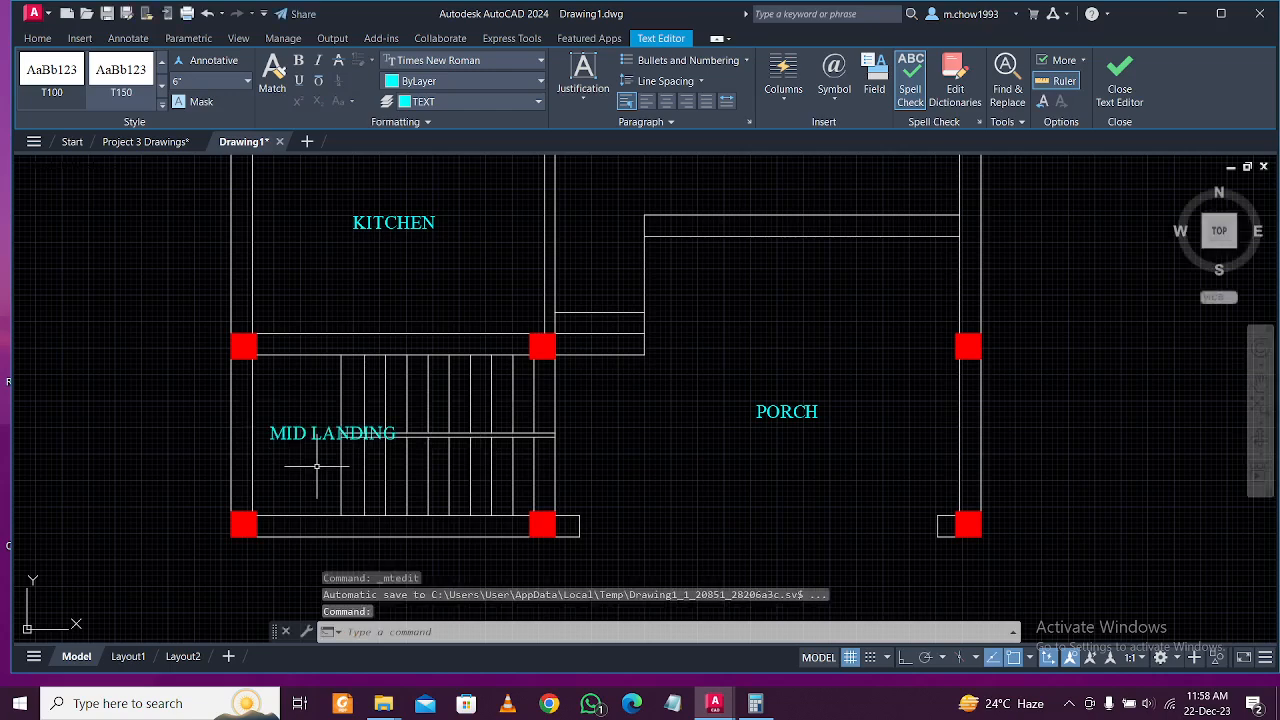
pyautogui.click(317, 466)
pyautogui.click(268, 414)
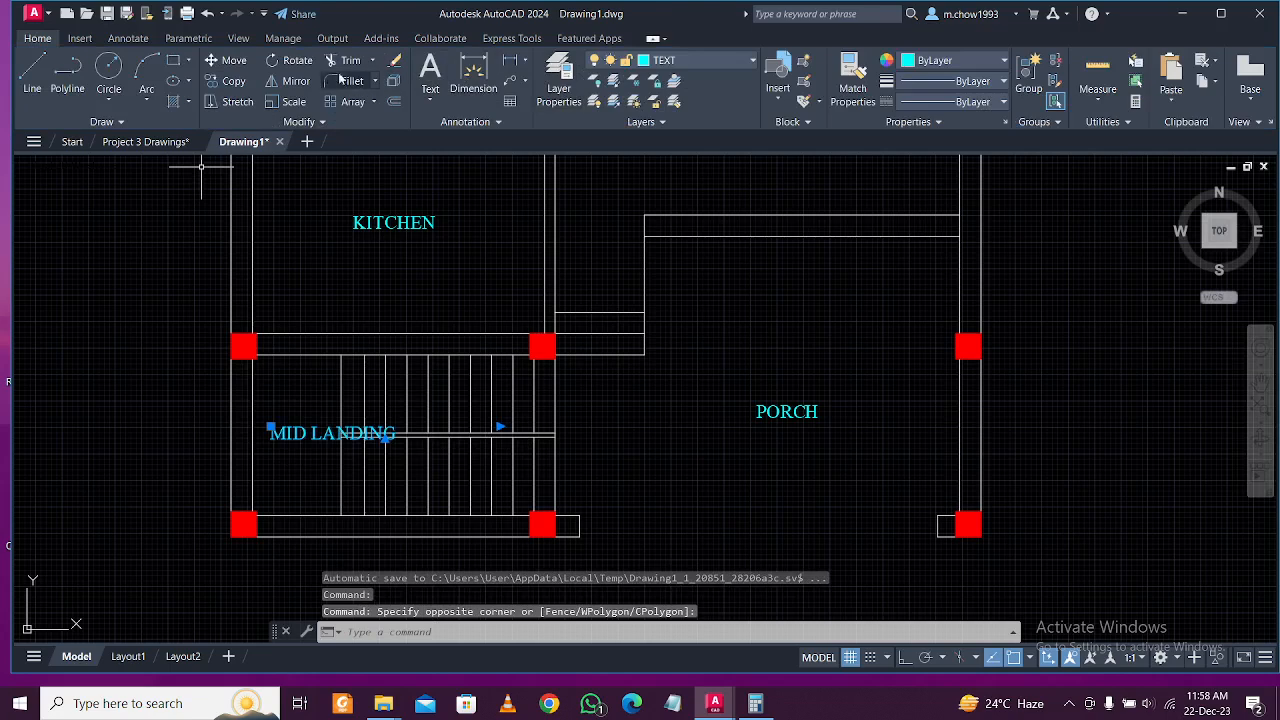
pyautogui.click(289, 60)
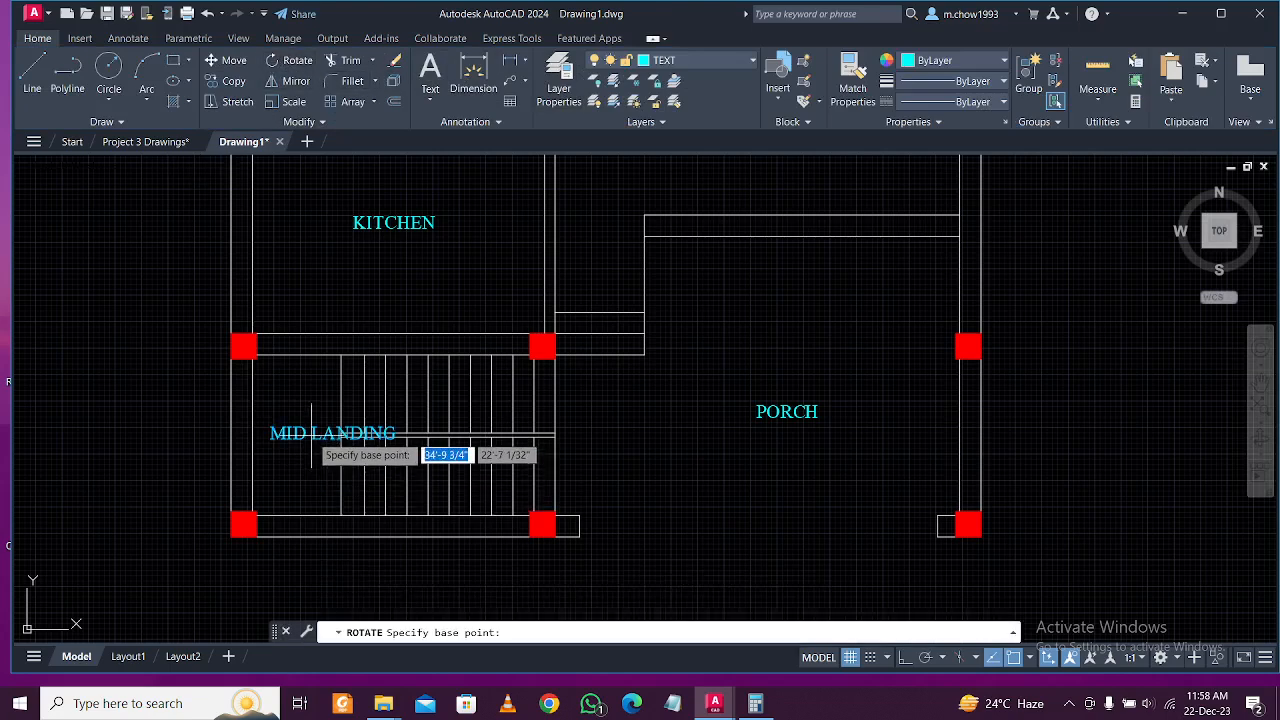
pyautogui.click(311, 434)
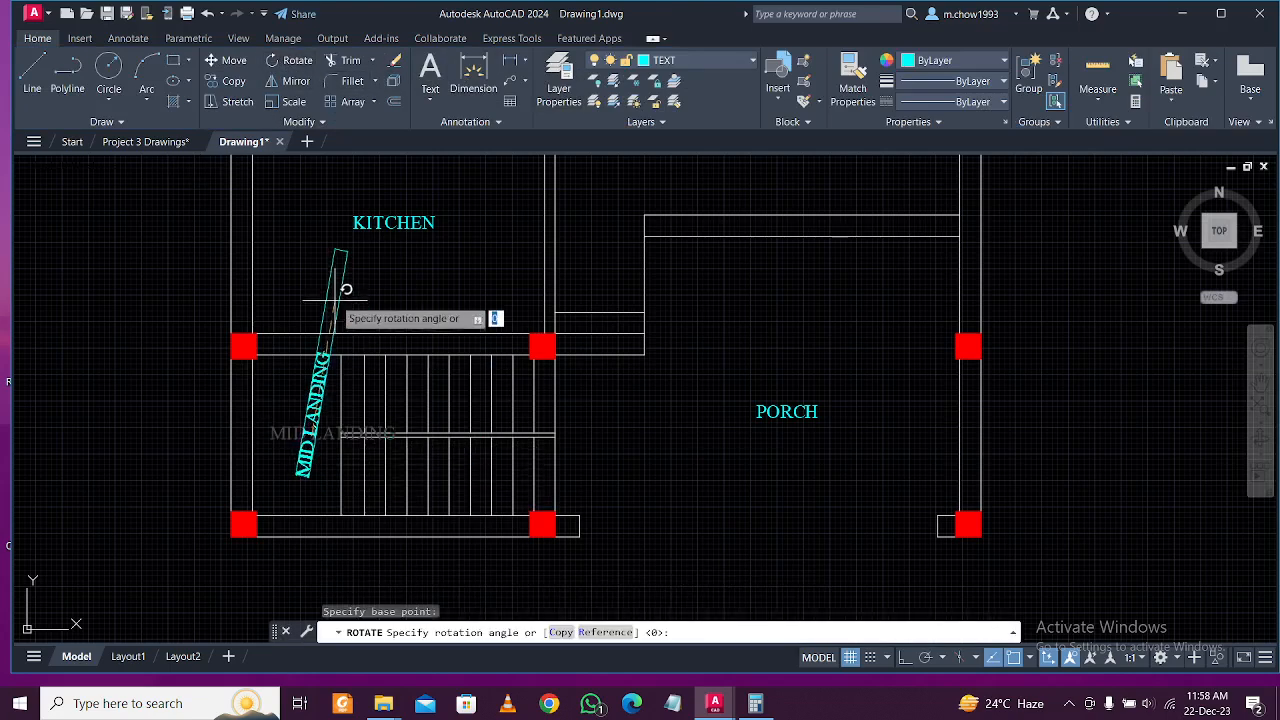
pyautogui.click(902, 658)
pyautogui.click(285, 287)
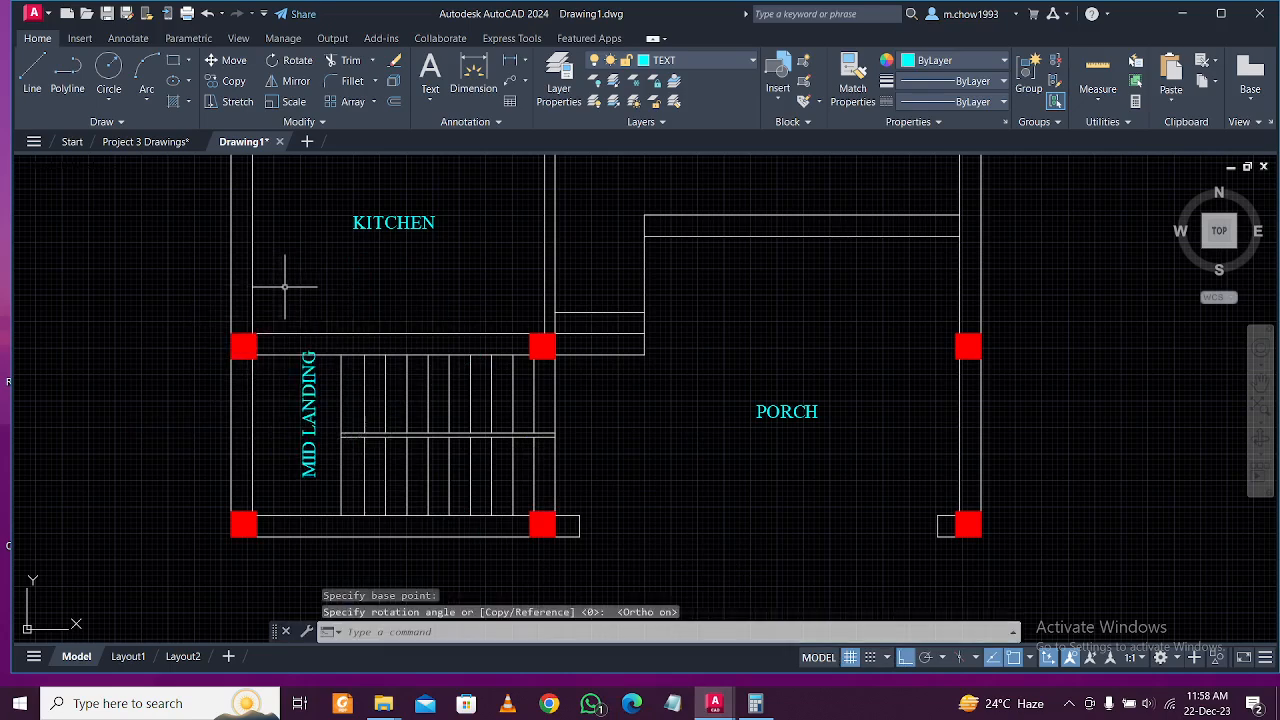
# Move the vertical MID LANDING label beside the stair treads.
pyautogui.click(323, 406)
pyautogui.click(282, 395)
pyautogui.write('m')
pyautogui.press('Return')
pyautogui.click(127, 363)
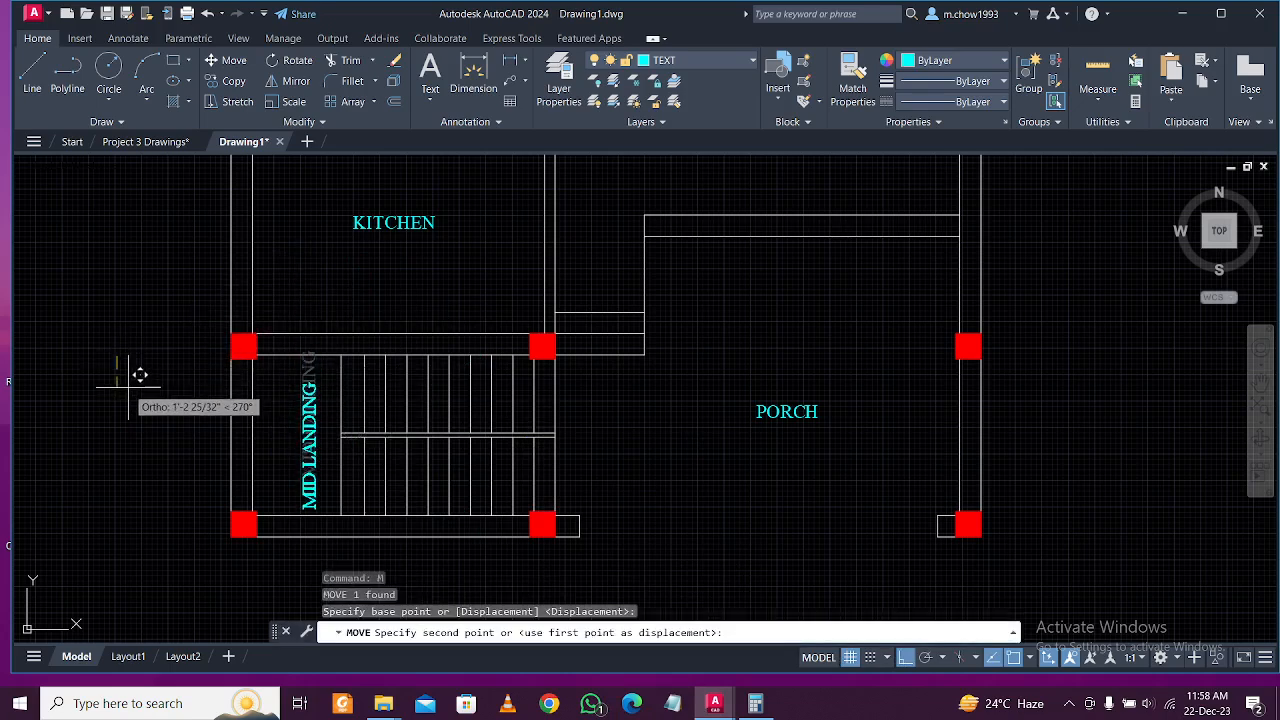
pyautogui.click(297, 415)
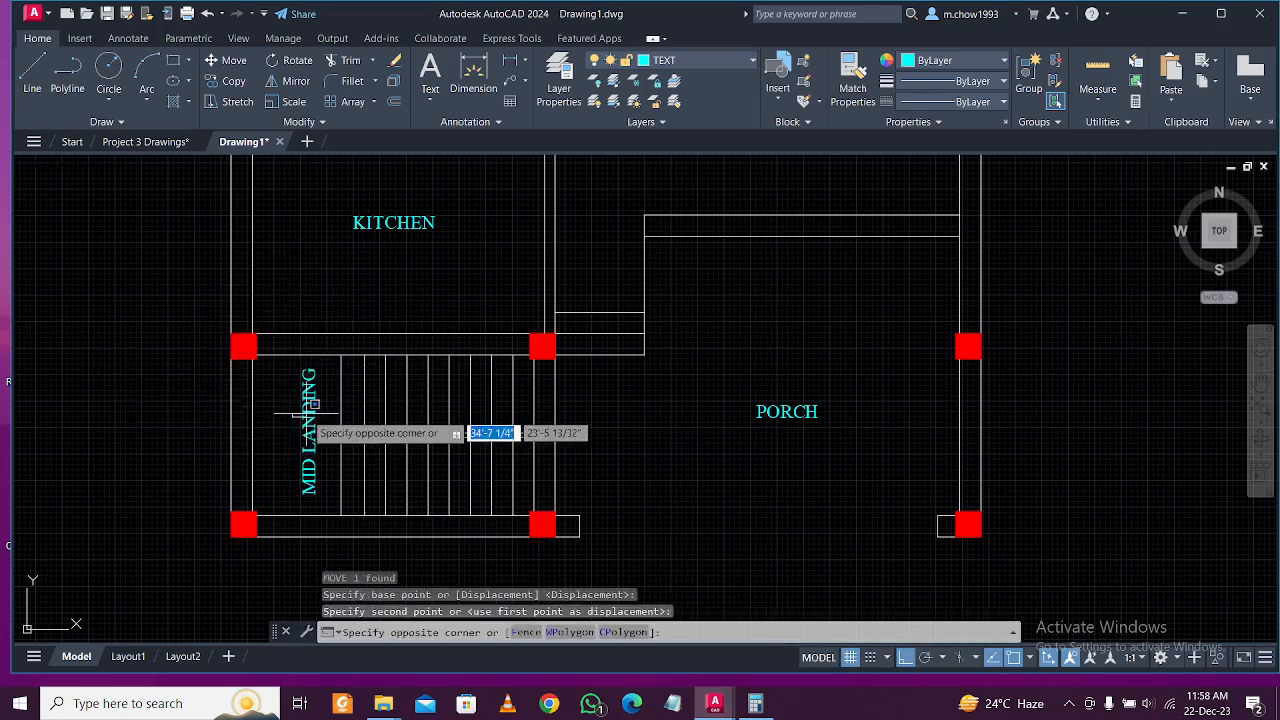
pyautogui.click(306, 412)
pyautogui.click(313, 406)
pyautogui.write('m')
pyautogui.press('Return')
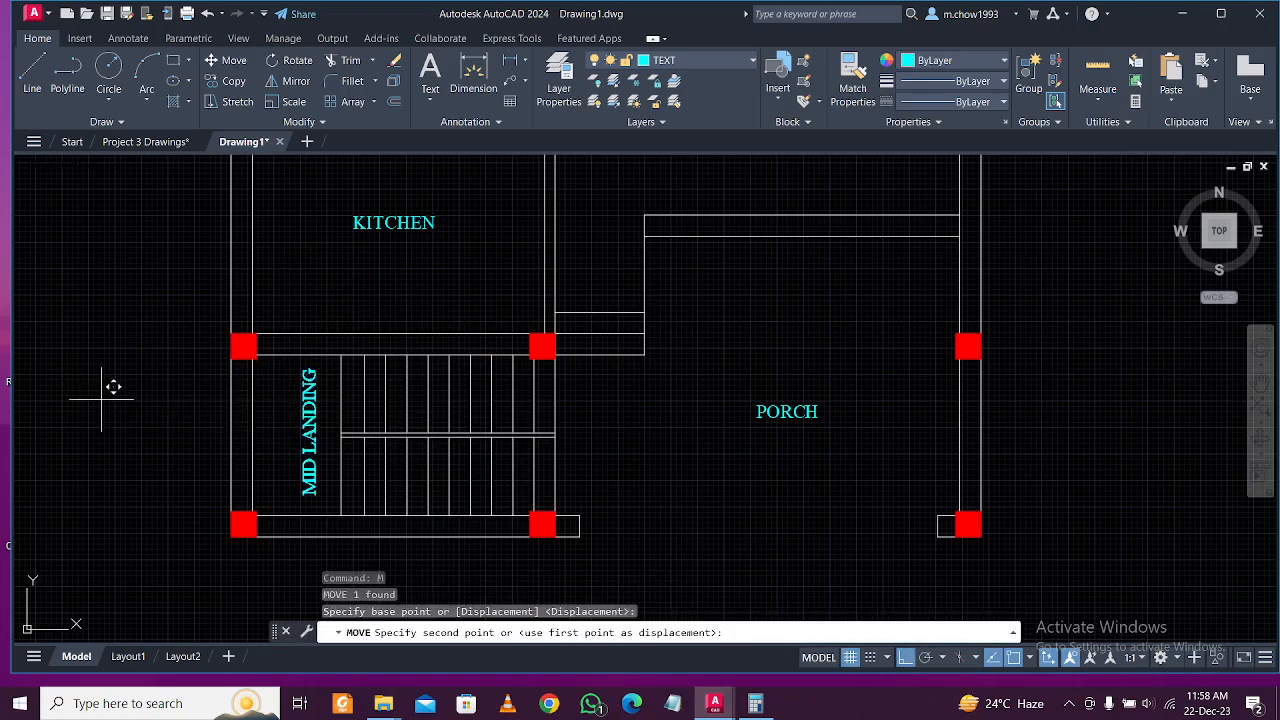
pyautogui.click(91, 394)
# Pan and zoom to bring the bedrooms, toilet and top wall into view.
pyautogui.scroll(-2, 242, 485)
pyautogui.moveTo(474, 430)
pyautogui.mouseDown(button='middle')
pyautogui.moveTo(491, 483)
pyautogui.moveTo(529, 414)
pyautogui.moveTo(529, 449)
pyautogui.moveTo(515, 431)
pyautogui.moveTo(520, 505)
pyautogui.moveTo(552, 359)
pyautogui.mouseUp(button='middle')
pyautogui.scroll(-1, 529, 414)
pyautogui.scroll(2, 494, 340)
pyautogui.scroll(-2, 494, 342)
pyautogui.scroll(2, 552, 359)
pyautogui.scroll(-4, 555, 300)
pyautogui.scroll(4, 555, 300)
pyautogui.moveTo(562, 257); pyautogui.dragTo(581, 459, button='middle')
pyautogui.moveTo(602, 297); pyautogui.dragTo(575, 446, button='middle')
pyautogui.moveTo(597, 340); pyautogui.dragTo(588, 389, button='middle')
# Make dIMENSIONS the current layer, abandoning a first dimension attempt.
pyautogui.click(676, 63)
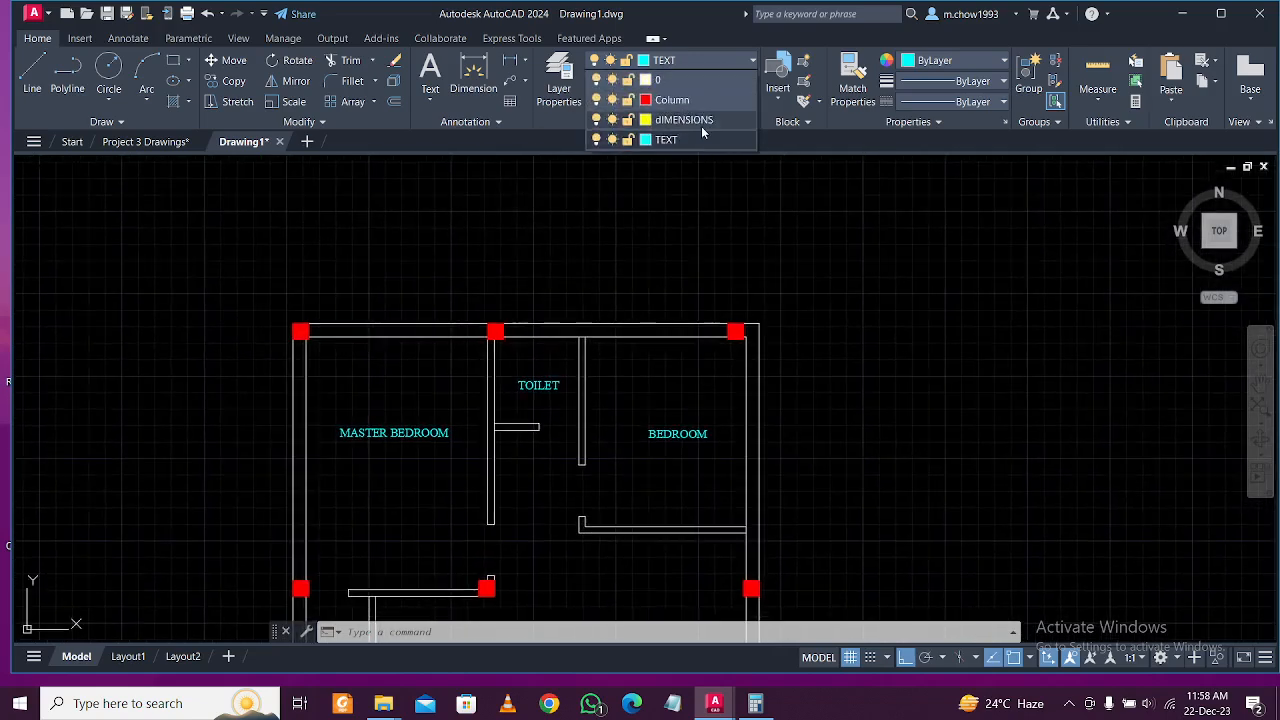
pyautogui.click(702, 119)
pyautogui.click(510, 63)
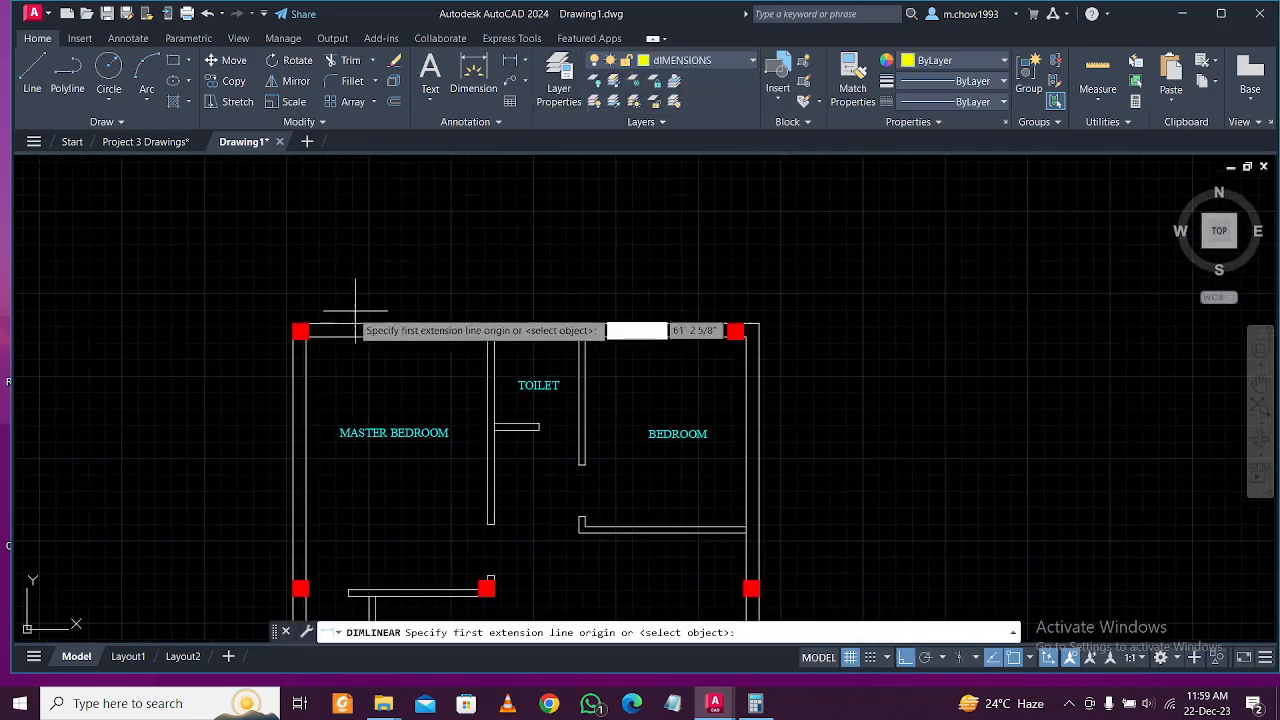
pyautogui.click(294, 323)
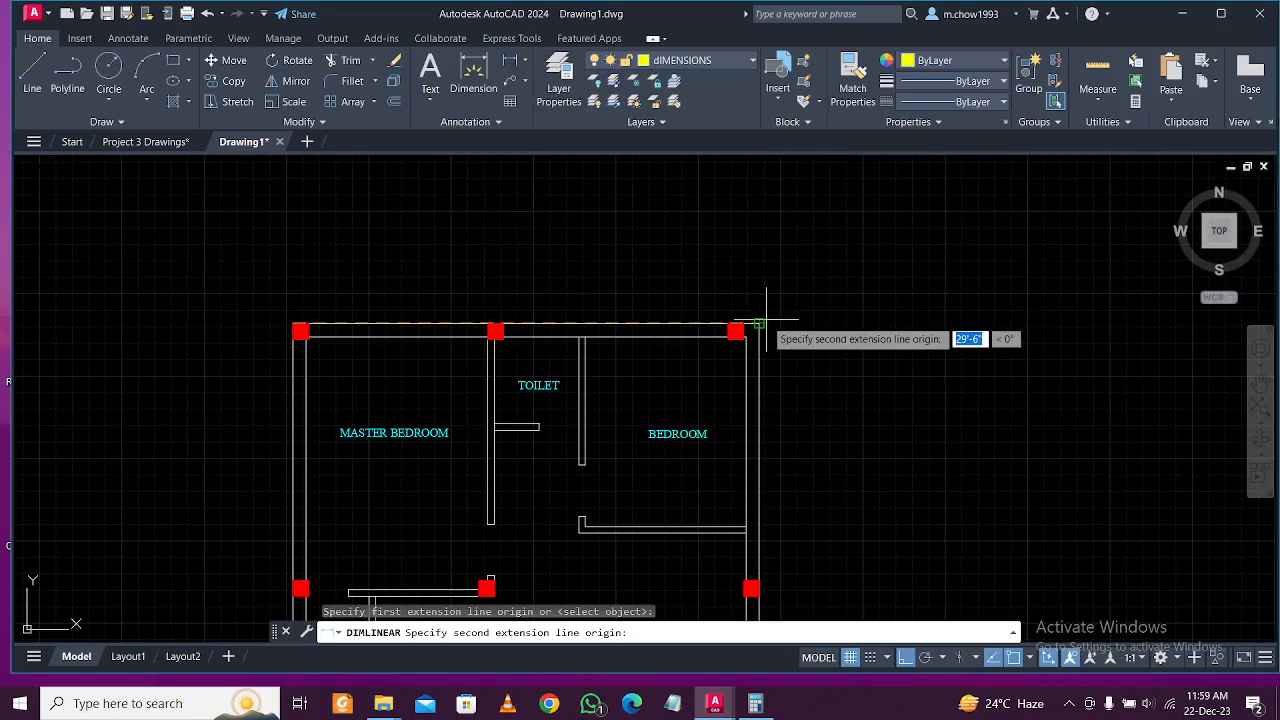
pyautogui.scroll(4, 757, 318)
pyautogui.press('Escape')
# Move the top-right corner column into position.
pyautogui.click(683, 333)
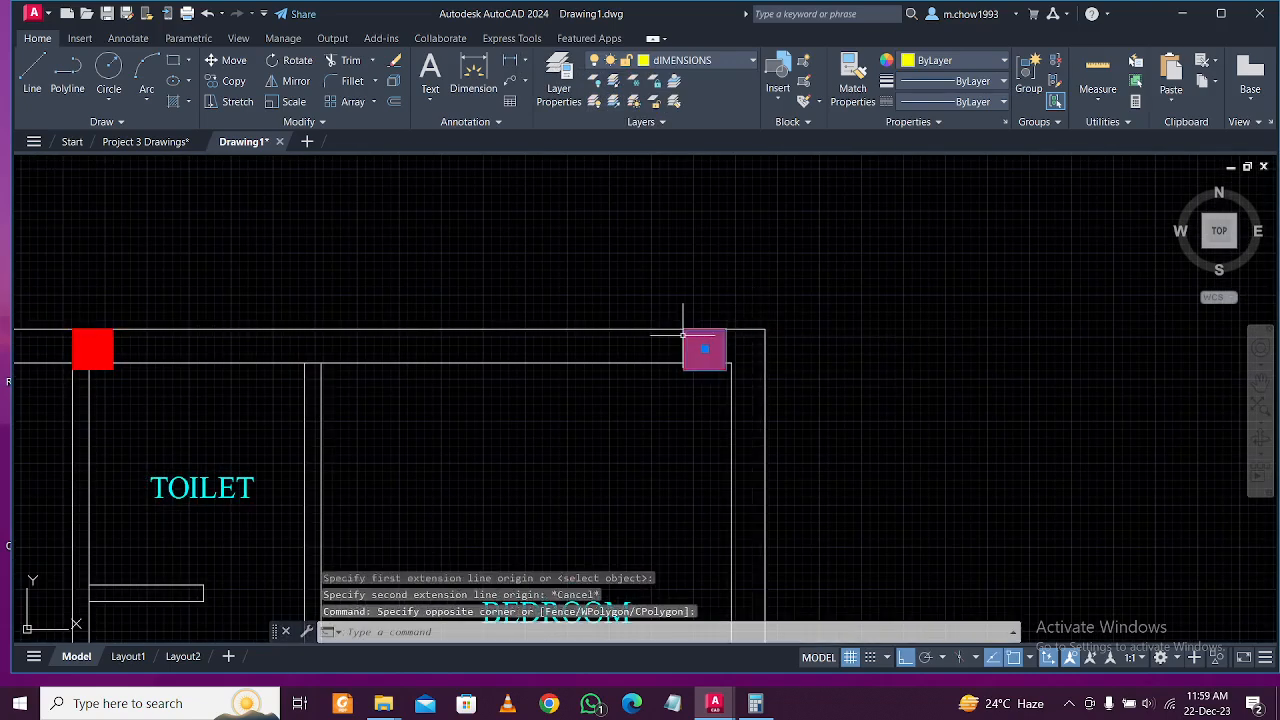
pyautogui.click(226, 60)
pyautogui.click(726, 329)
pyautogui.scroll(-5, 717, 318)
pyautogui.scroll(5, 740, 320)
pyautogui.scroll(-8, 760, 323)
pyautogui.scroll(2, 707, 322)
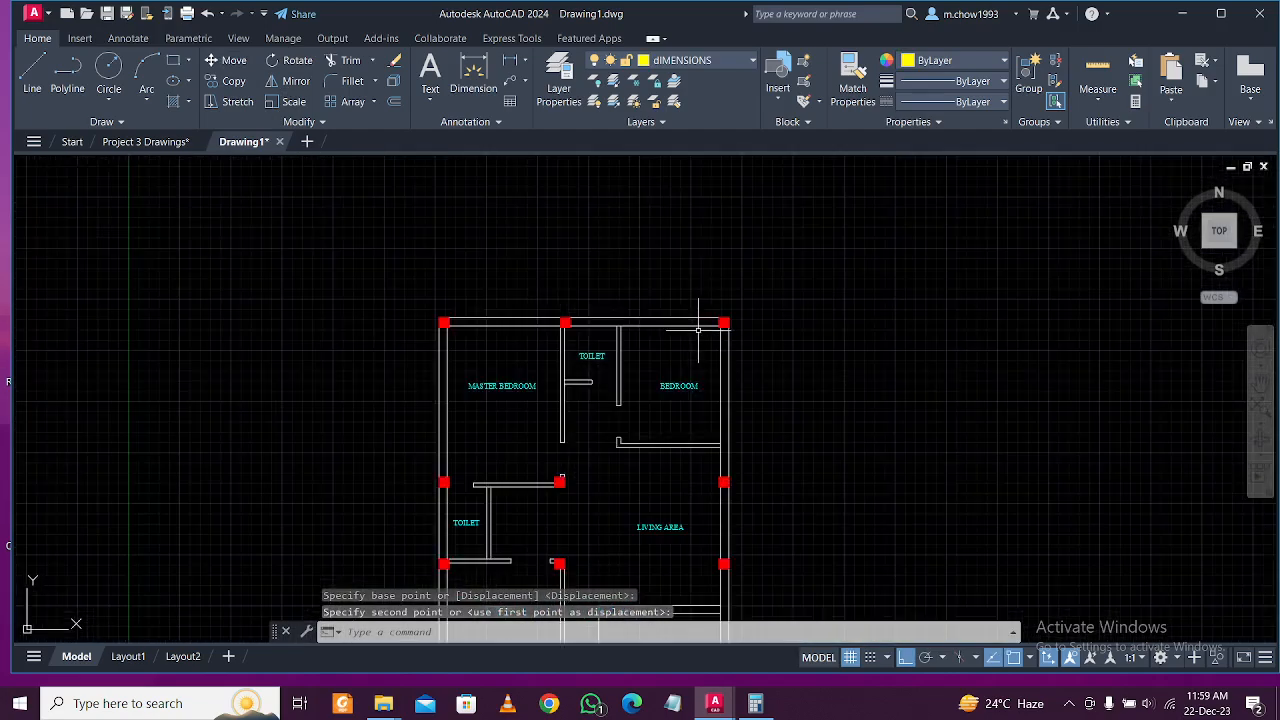
pyautogui.scroll(2, 566, 304)
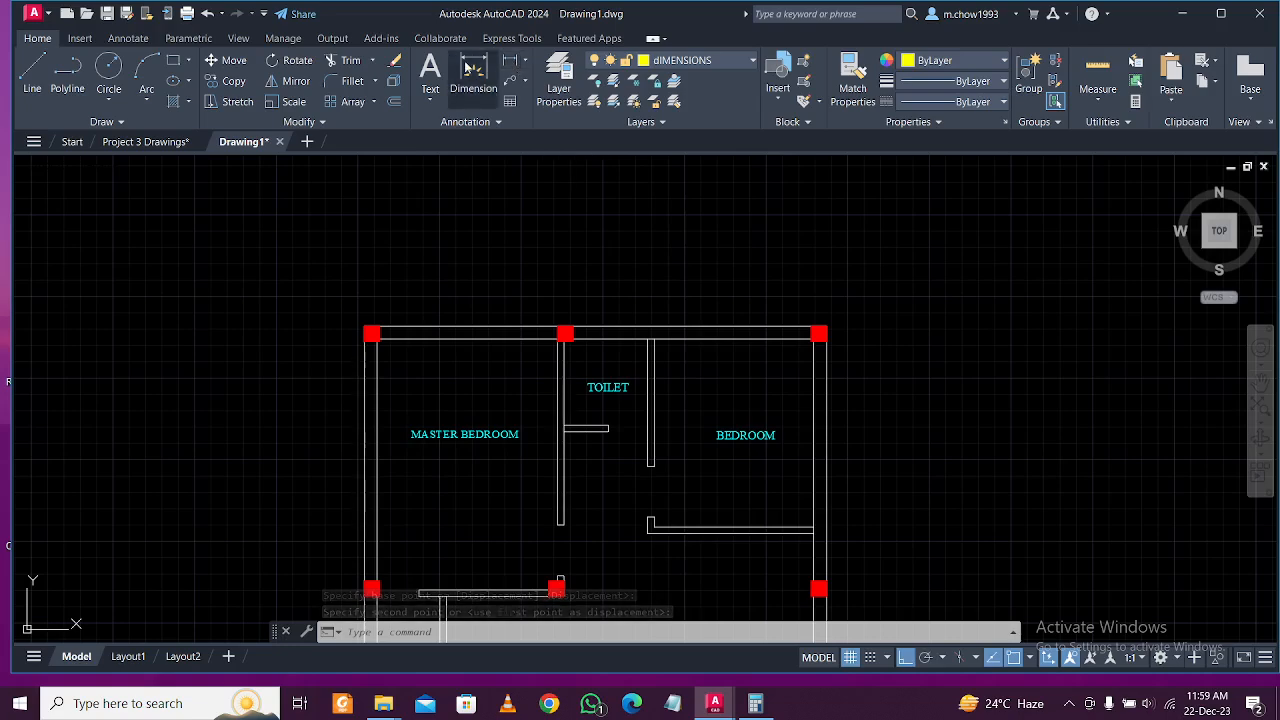
# Add the 29'-6" overall width dimension above the top wall.
pyautogui.click(466, 66)
pyautogui.click(371, 333)
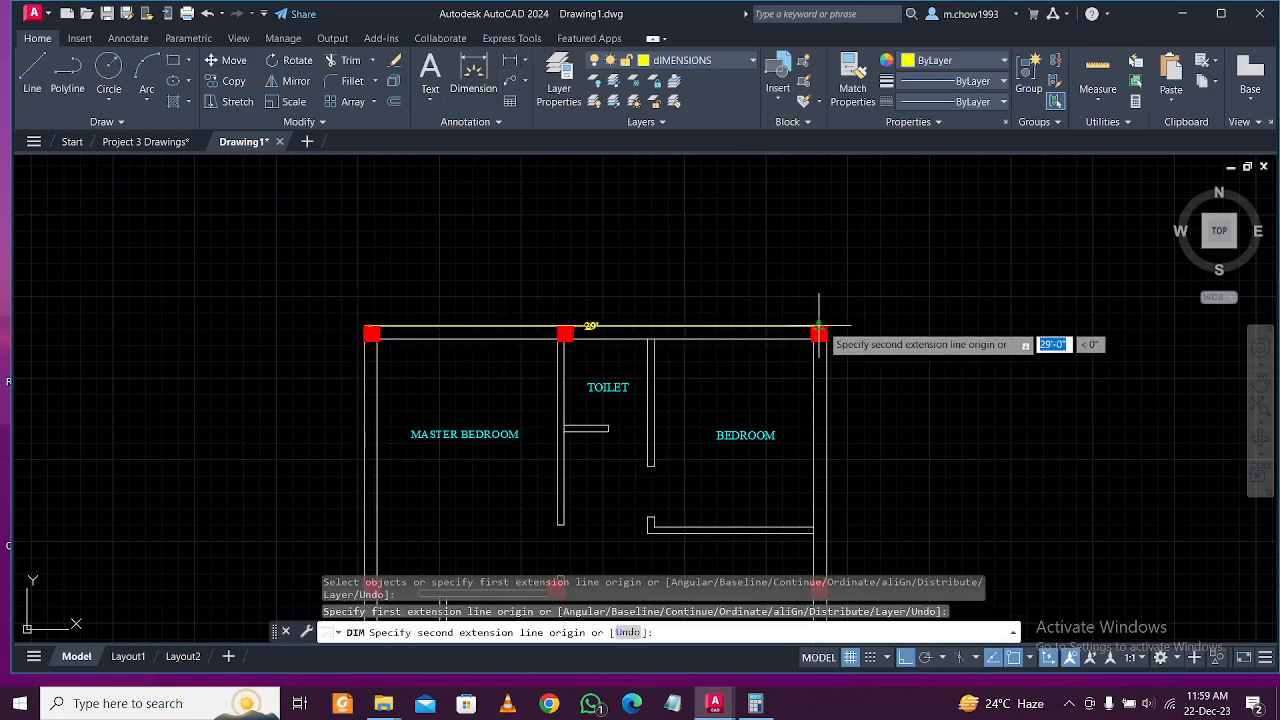
pyautogui.scroll(3, 831, 326)
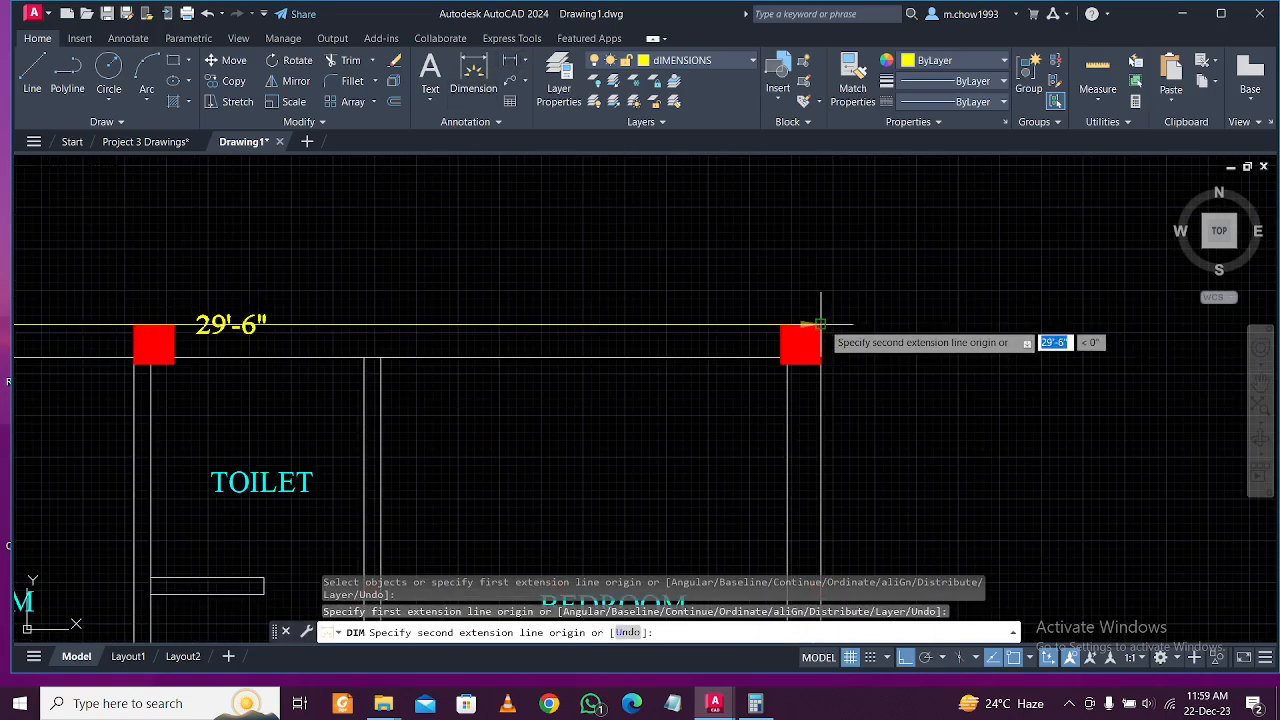
pyautogui.click(820, 325)
pyautogui.click(768, 254)
pyautogui.scroll(2, 850, 325)
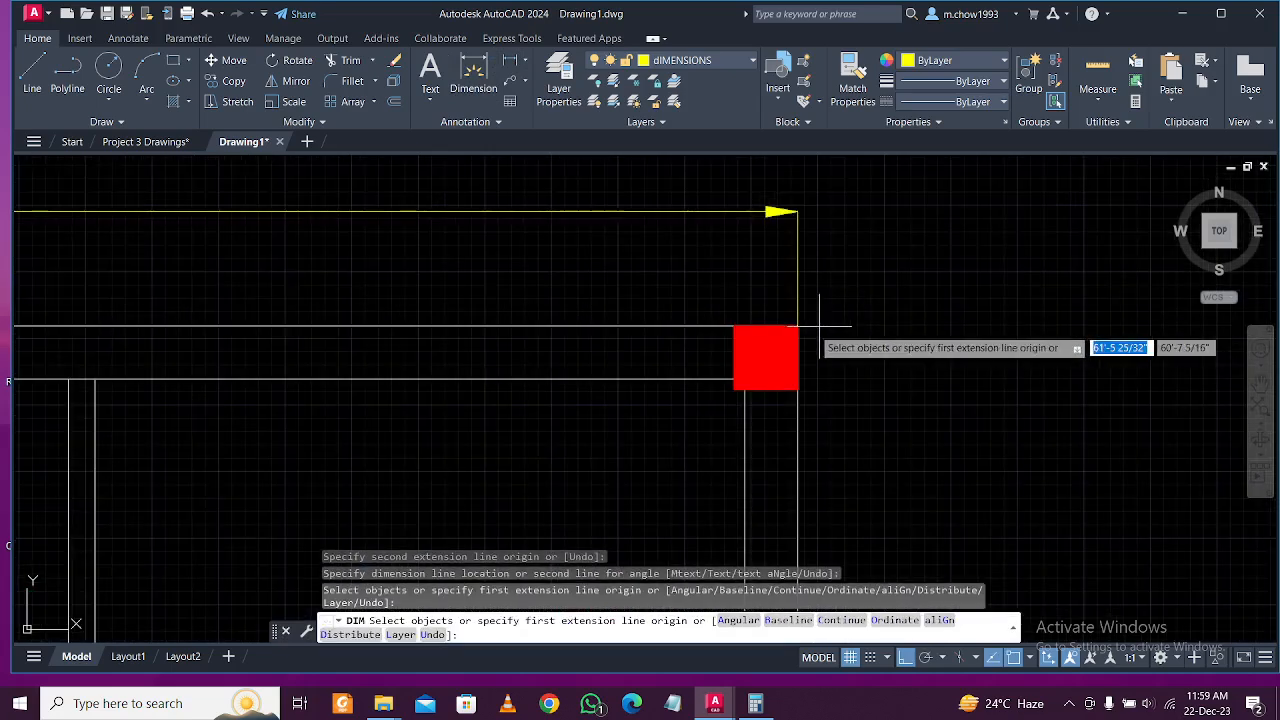
pyautogui.press('Escape')
pyautogui.rightClick(828, 343)
pyautogui.press('Escape')
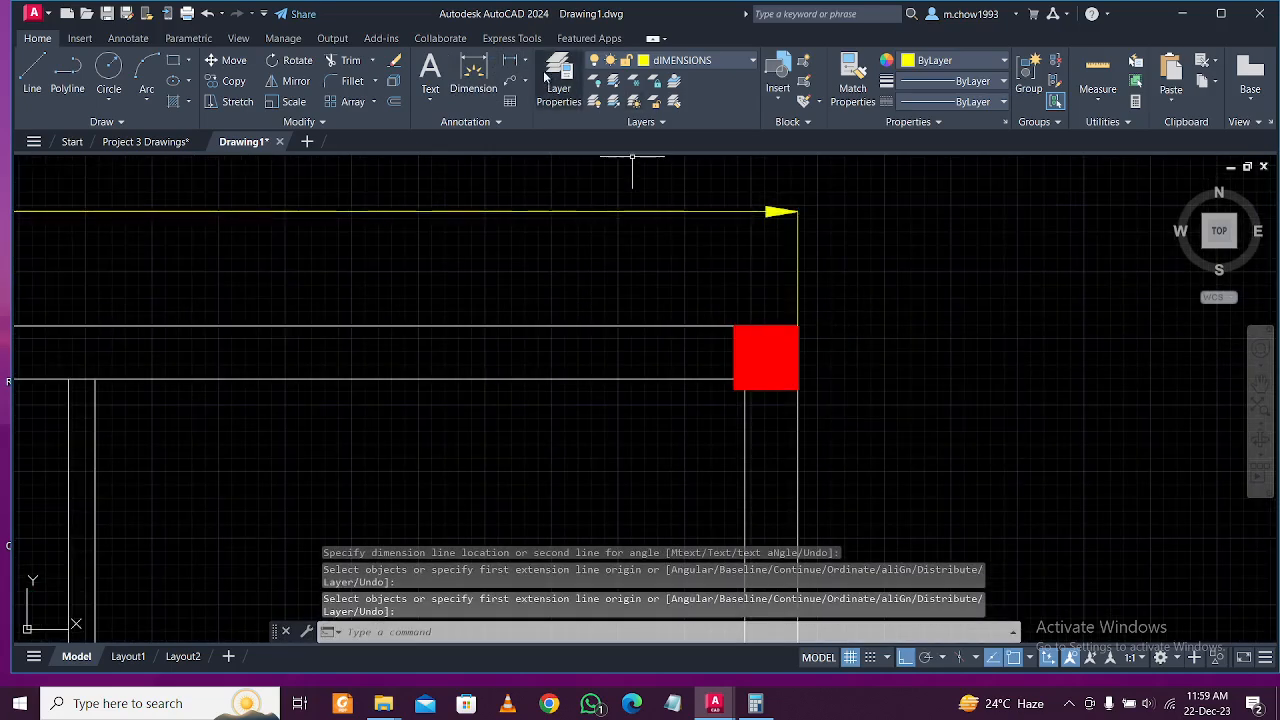
# Add the 42' length dimension down the right side to the porch column.
pyautogui.click(517, 63)
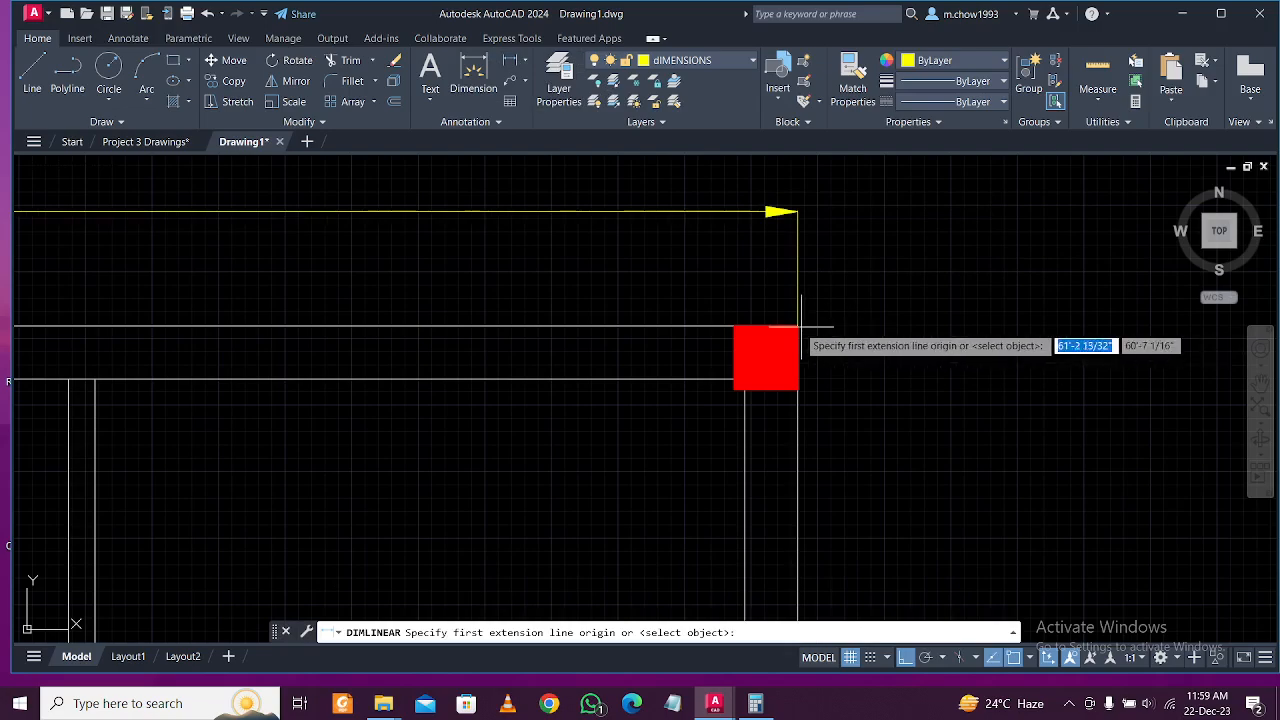
pyautogui.scroll(-8, 797, 327)
pyautogui.scroll(7, 829, 537)
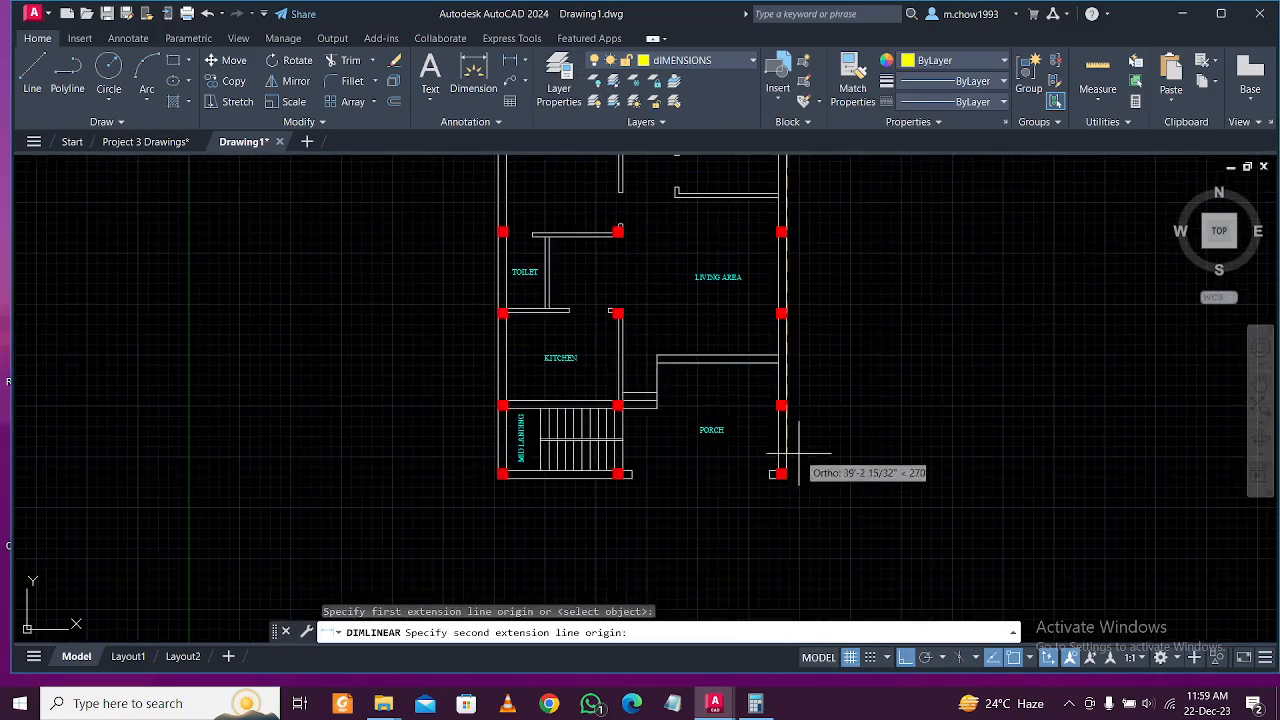
pyautogui.click(754, 535)
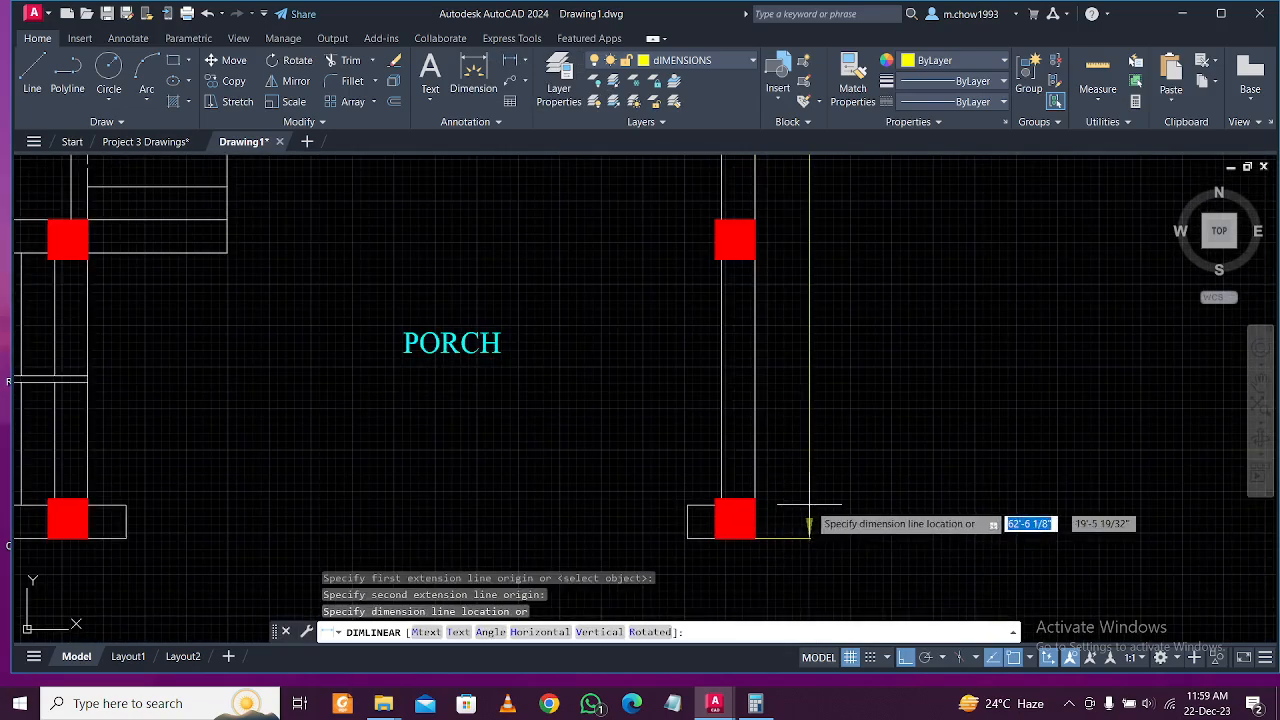
pyautogui.click(822, 523)
pyautogui.scroll(-4, 845, 399)
pyautogui.scroll(2, 857, 294)
pyautogui.scroll(-2, 849, 289)
# Pan and zoom across the floor plan to review the new dimensions and rooms.
pyautogui.moveTo(849, 289); pyautogui.dragTo(806, 394, button='middle')
pyautogui.scroll(-2, 806, 394)
pyautogui.moveTo(744, 333); pyautogui.dragTo(712, 395, button='middle')
pyautogui.scroll(2, 608, 243)
pyautogui.moveTo(608, 243); pyautogui.dragTo(680, 243, button='middle')
pyautogui.scroll(2, 509, 217)
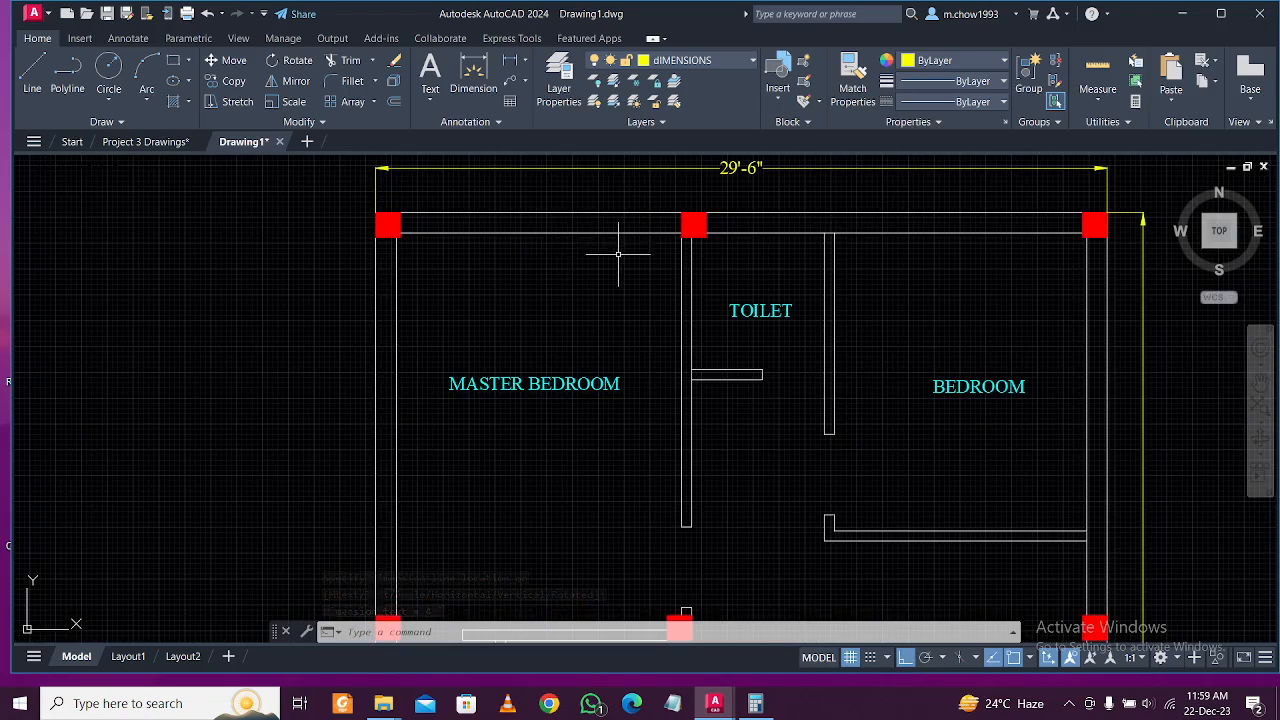
pyautogui.scroll(-2, 620, 258)
pyautogui.moveTo(580, 251); pyautogui.dragTo(571, 179, button='middle')
pyautogui.scroll(-3, 598, 229)
pyautogui.scroll(-1, 600, 260)
pyautogui.scroll(3, 614, 302)
pyautogui.moveTo(614, 302); pyautogui.dragTo(583, 366, button='middle')
pyautogui.scroll(3, 590, 373)
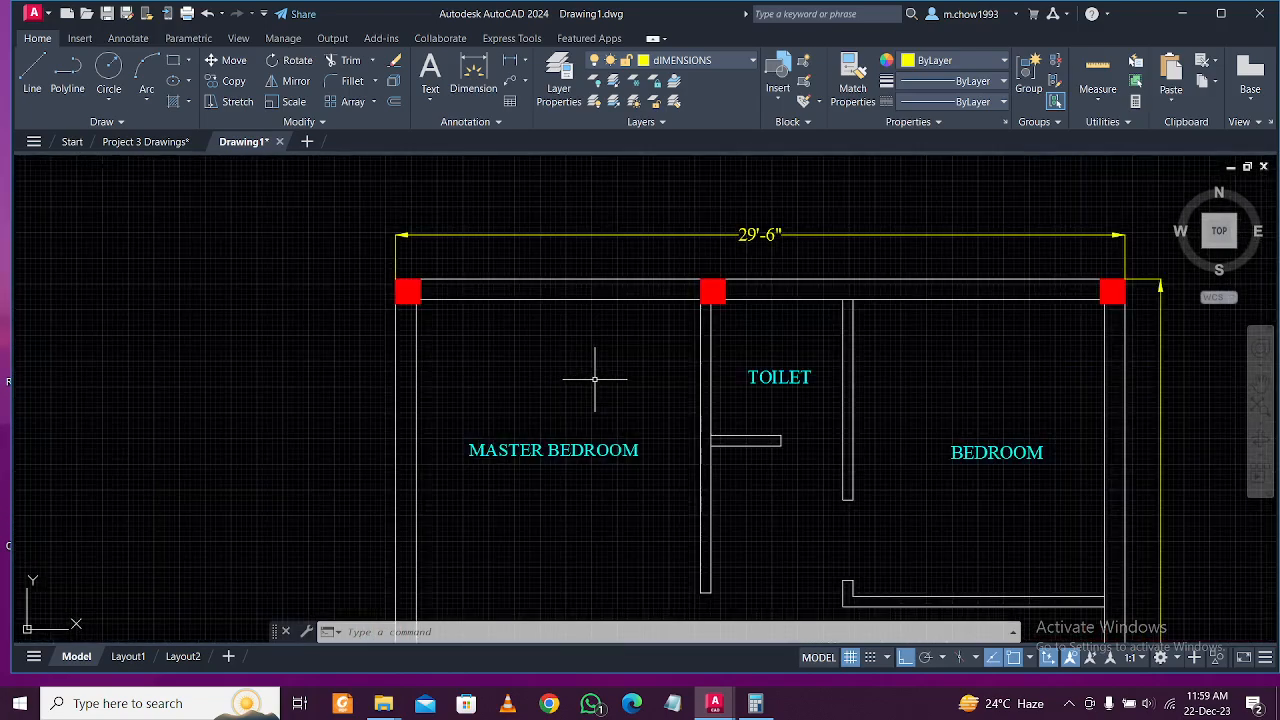
pyautogui.scroll(-4, 672, 447)
pyautogui.moveTo(631, 554); pyautogui.dragTo(639, 525, button='middle')
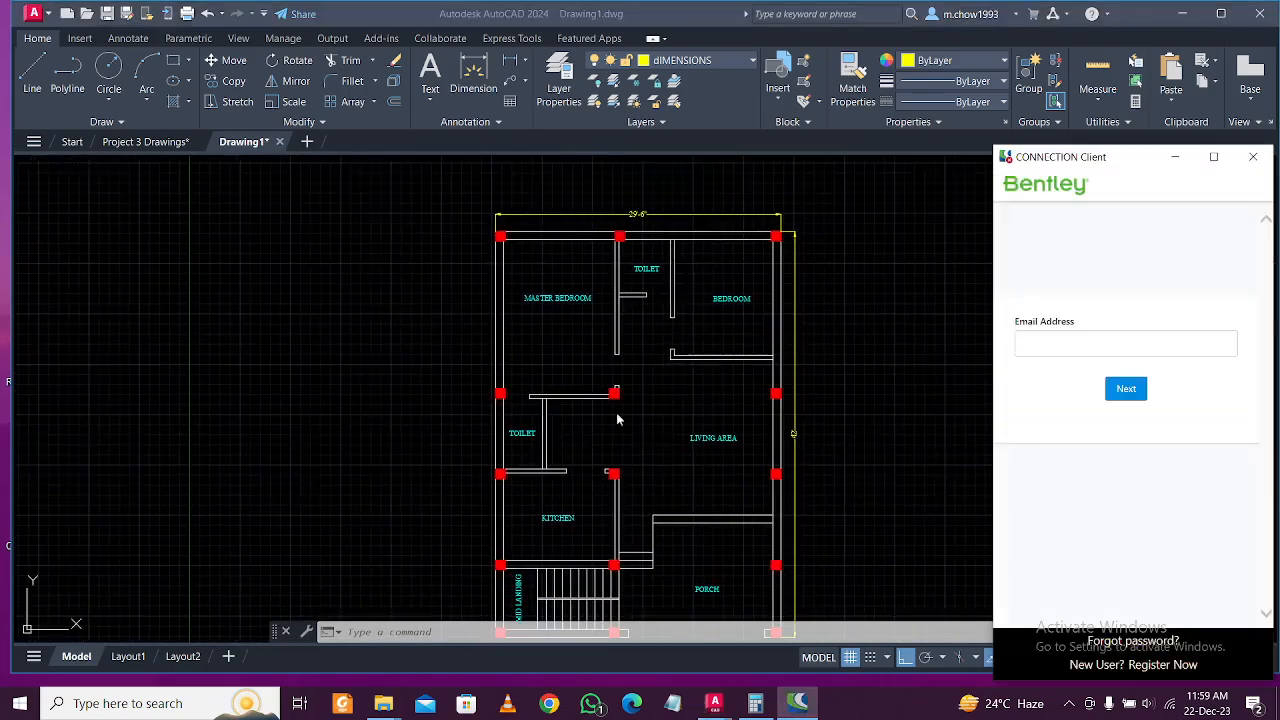
# Close the Bentley window and dimension the master bedroom width as 11'-6".
pyautogui.click(1259, 165)
pyautogui.scroll(4, 586, 281)
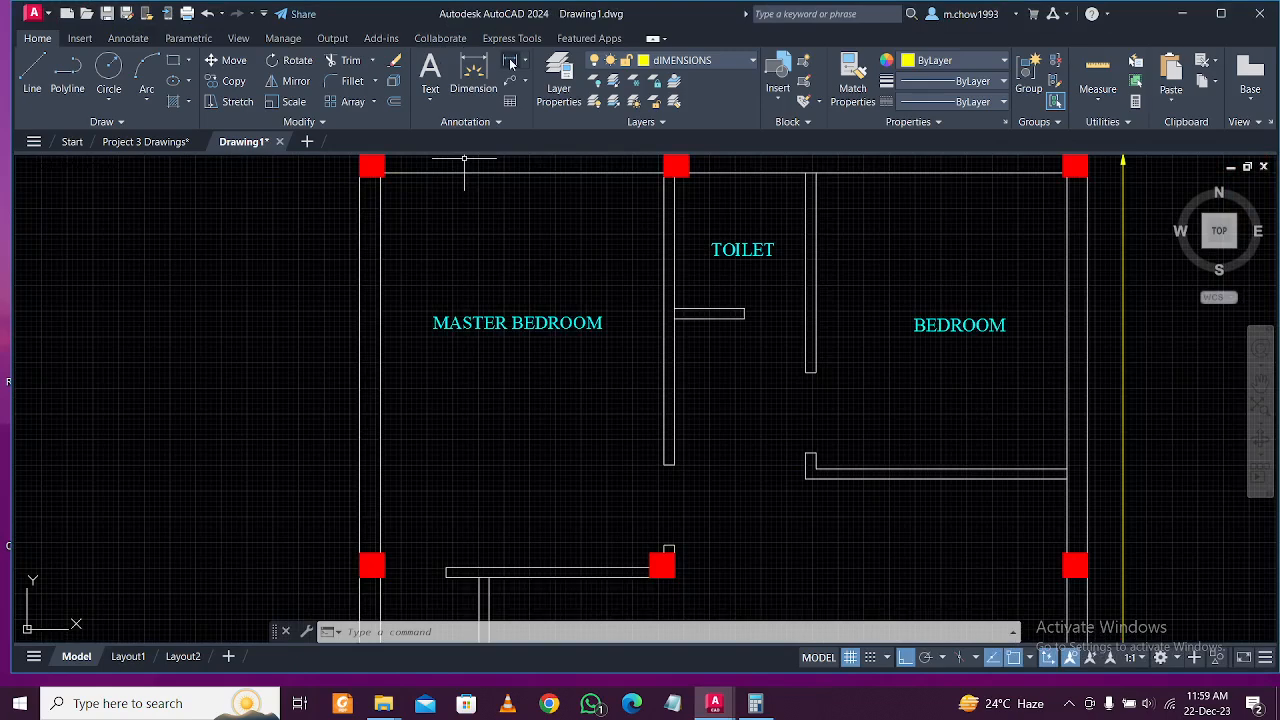
pyautogui.click(510, 62)
pyautogui.click(380, 197)
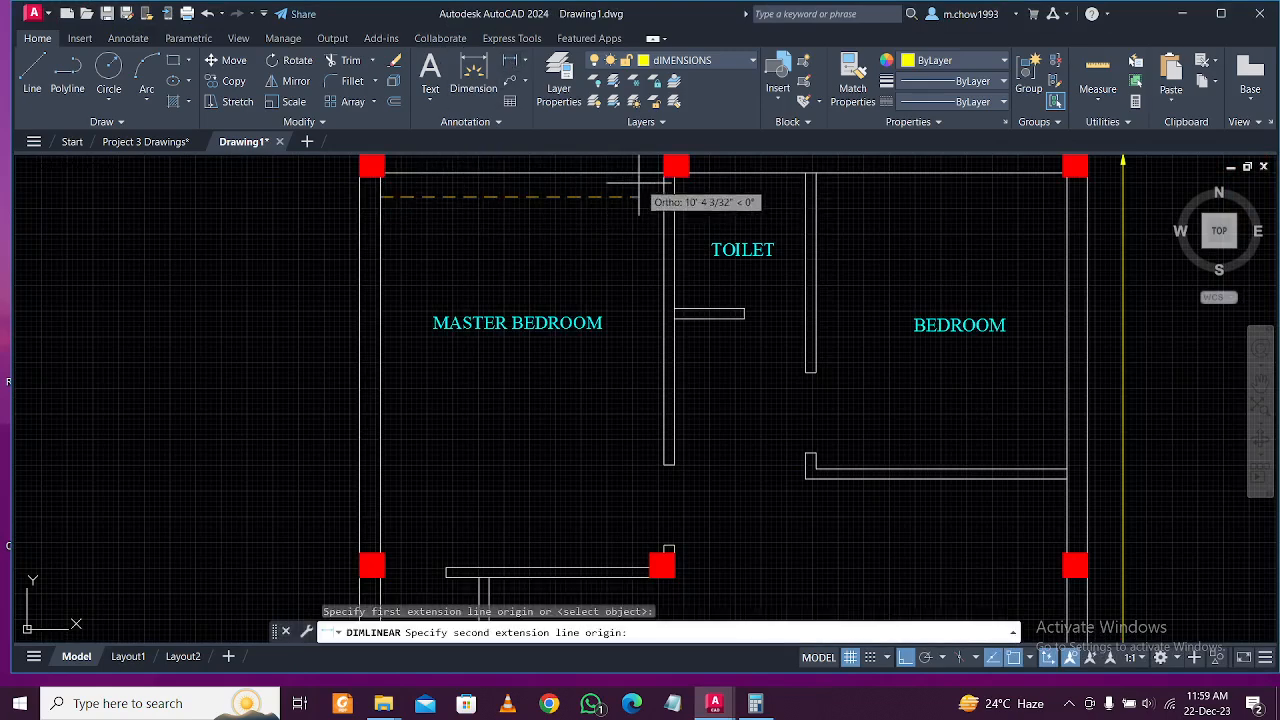
pyautogui.click(663, 197)
pyautogui.click(622, 199)
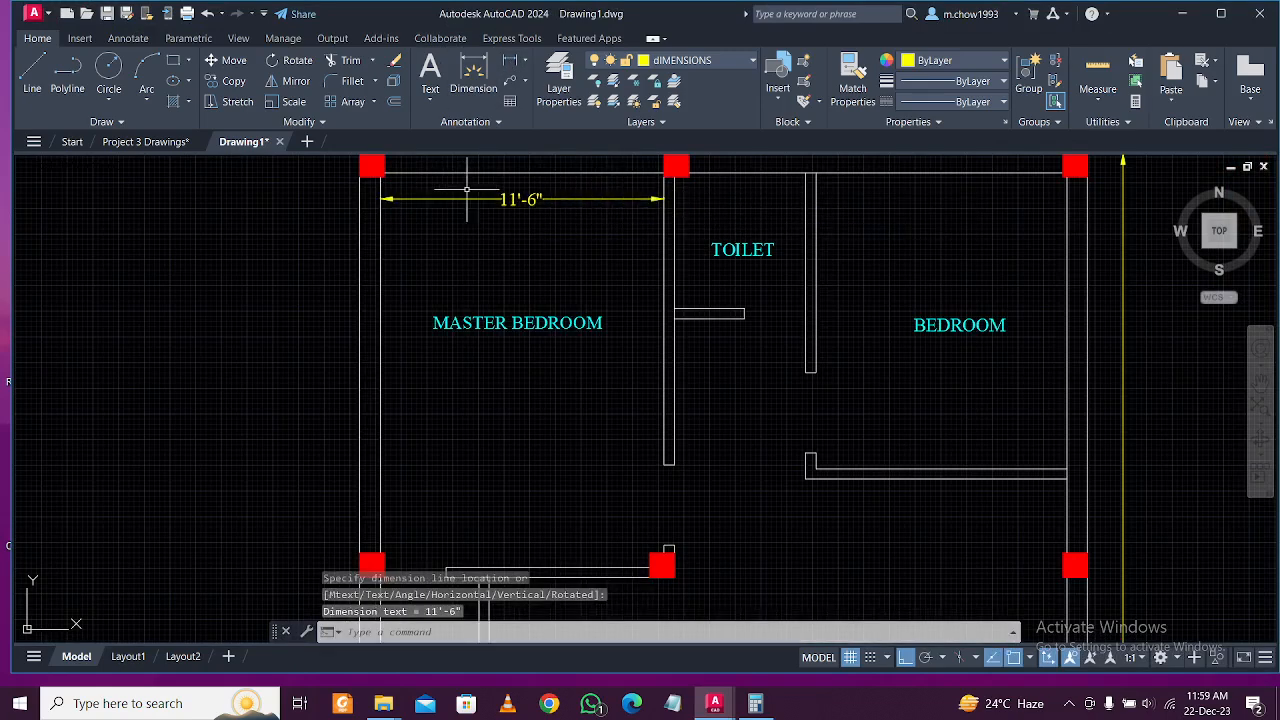
# Add the 16' depth dimension from the top wall to the bottom wall.
pyautogui.press('Return')
pyautogui.click(651, 172)
pyautogui.click(648, 567)
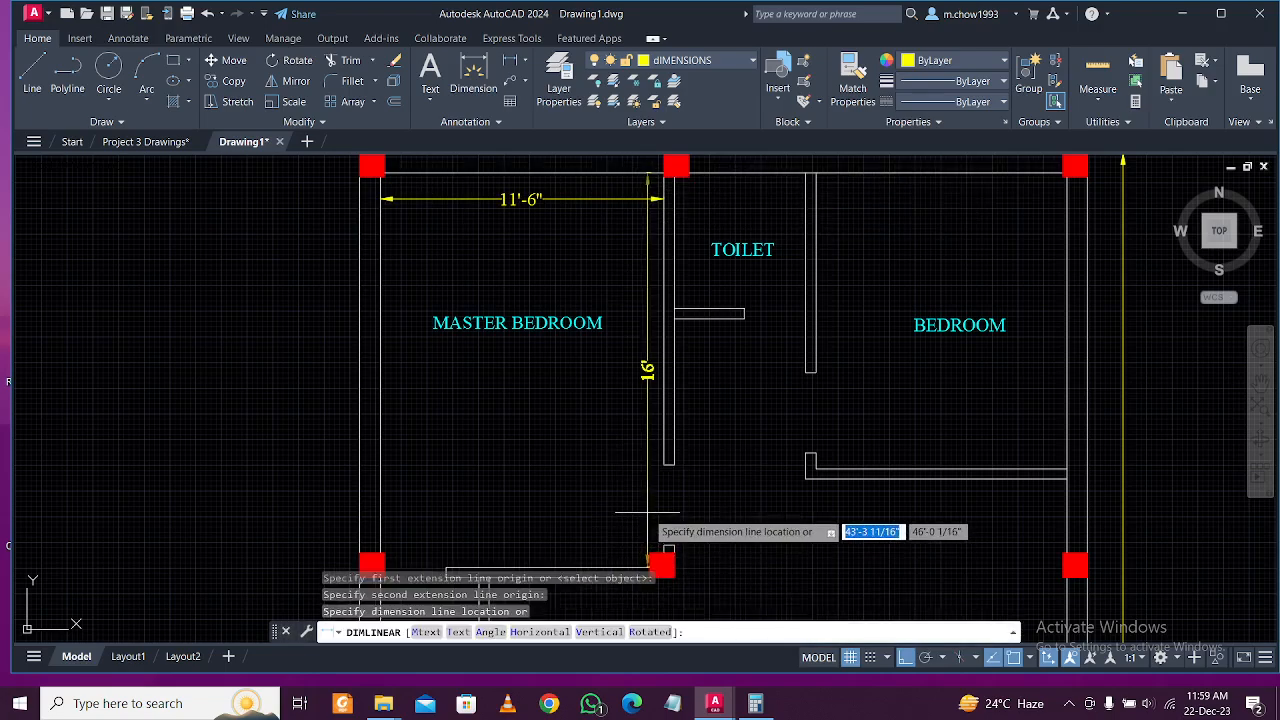
pyautogui.scroll(-2, 629, 298)
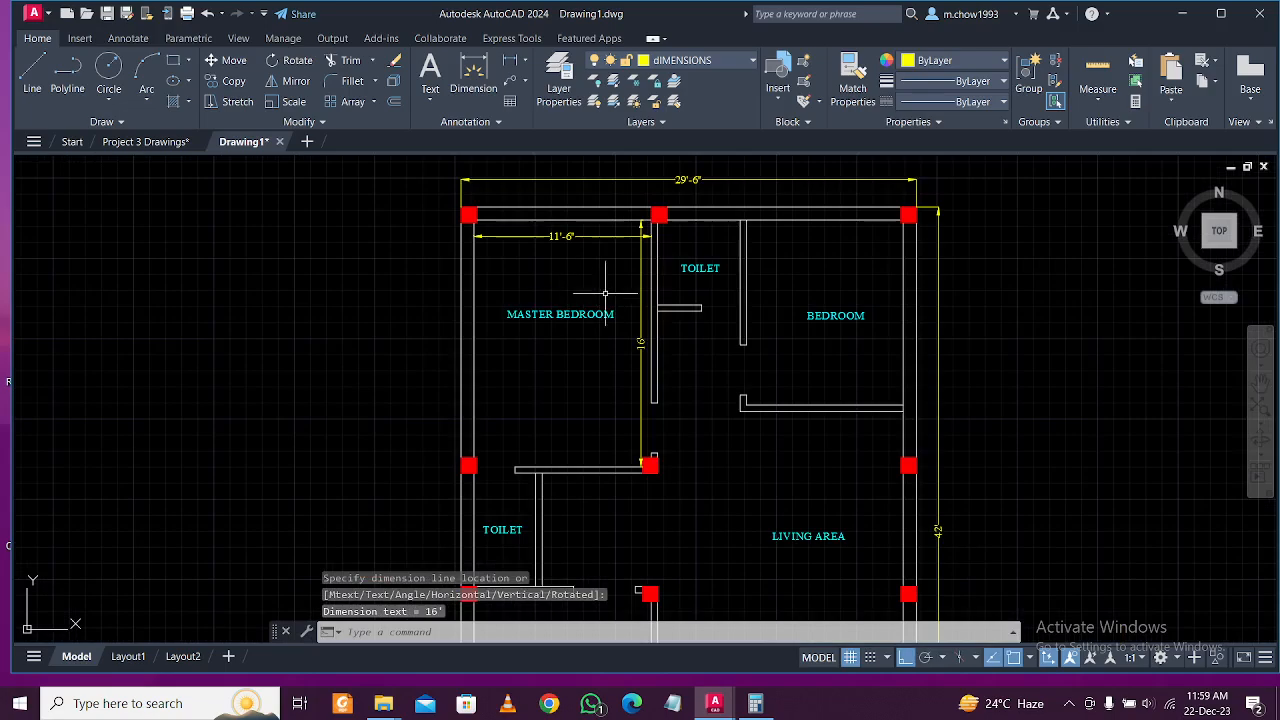
pyautogui.scroll(-2, 639, 284)
pyautogui.scroll(5, 624, 339)
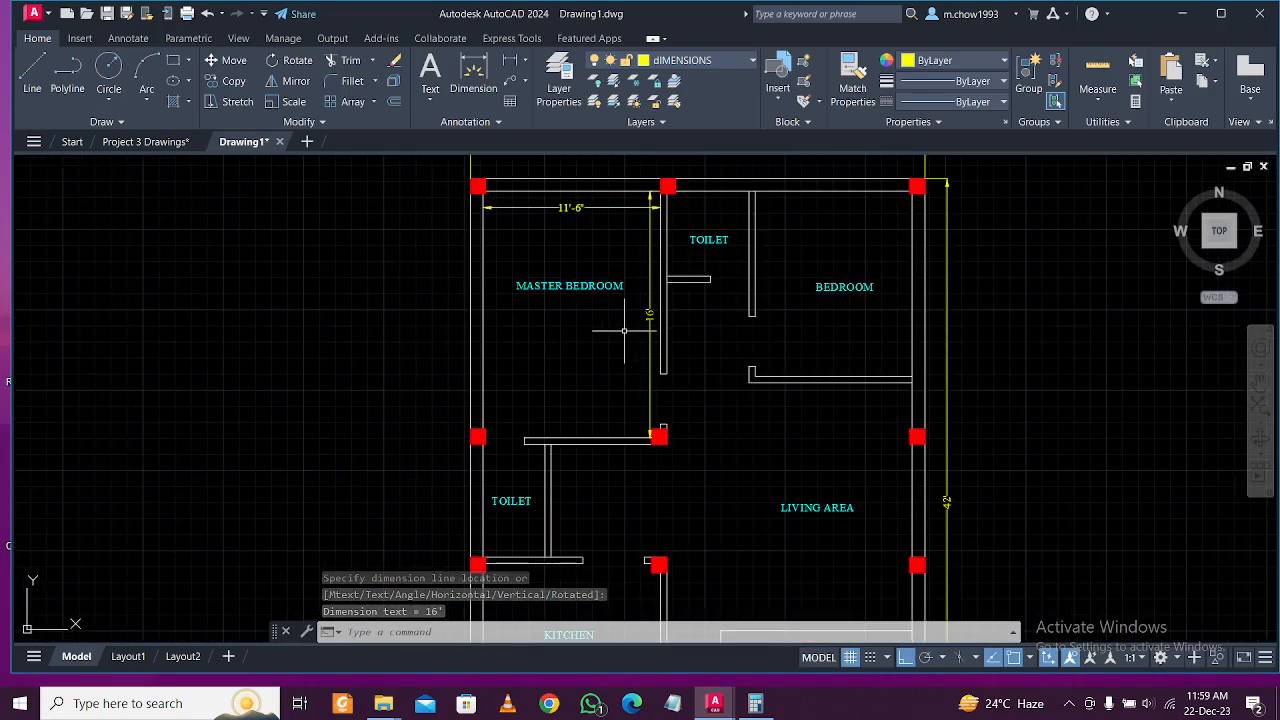
pyautogui.scroll(-4, 611, 354)
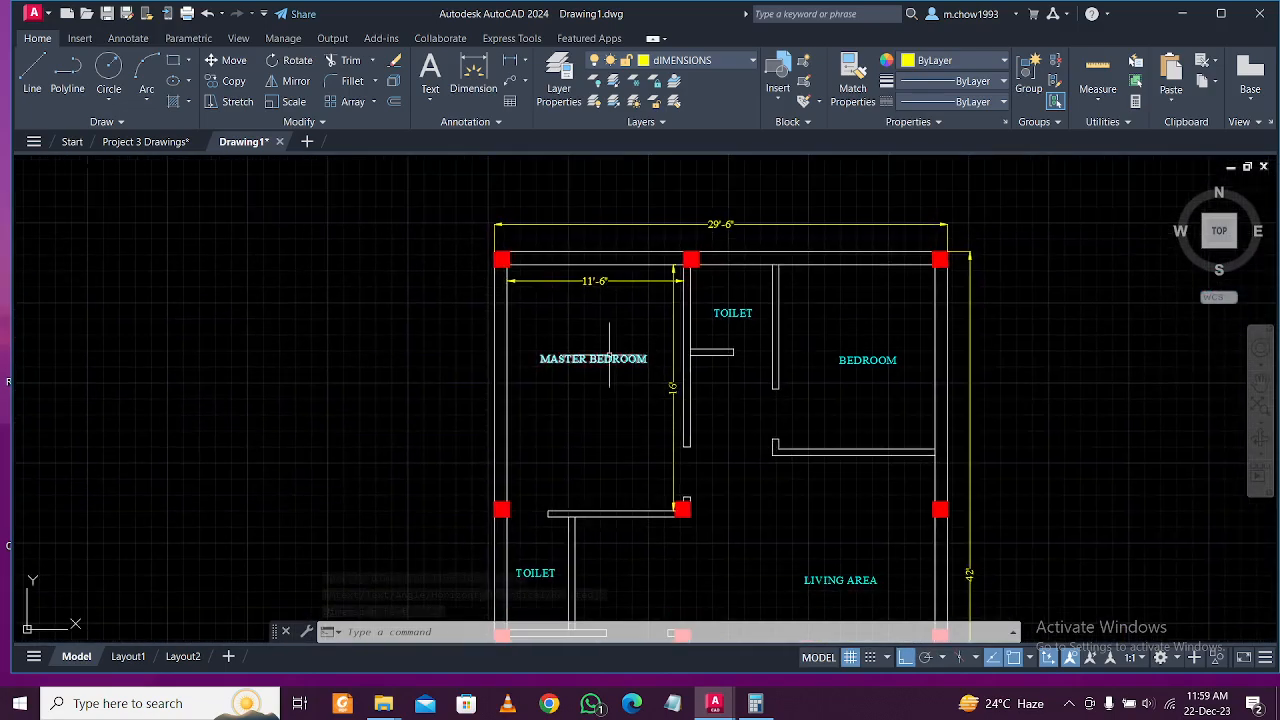
pyautogui.scroll(2, 611, 354)
# Add a centred second line reading 11'6" X 16' to the MASTER BEDROOM label.
pyautogui.doubleClick(608, 346)
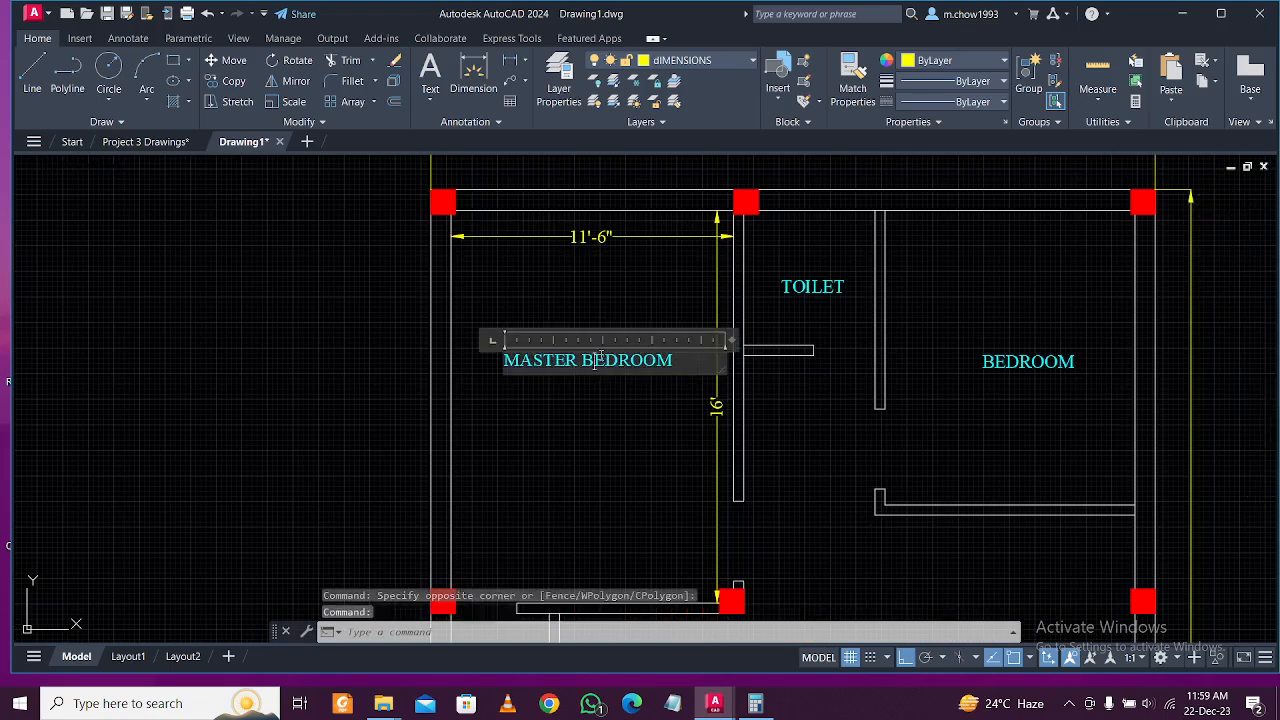
pyautogui.press('Return')
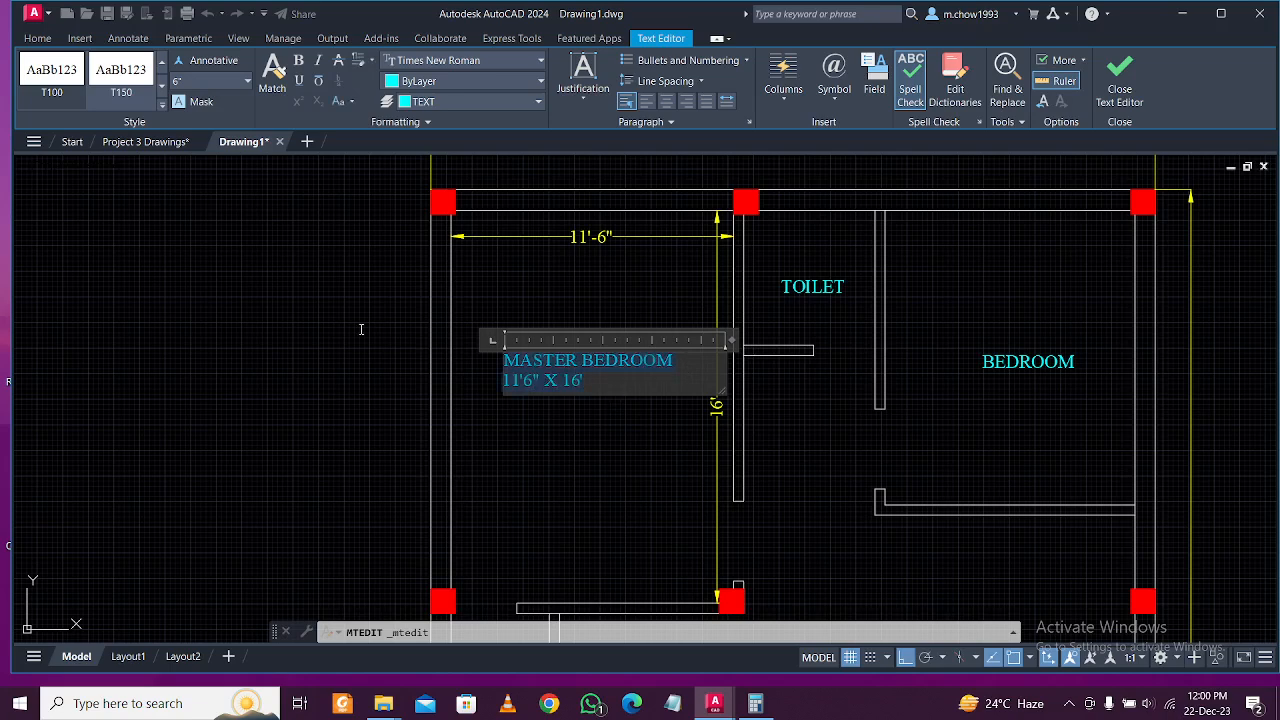
pyautogui.click(659, 103)
pyautogui.click(683, 452)
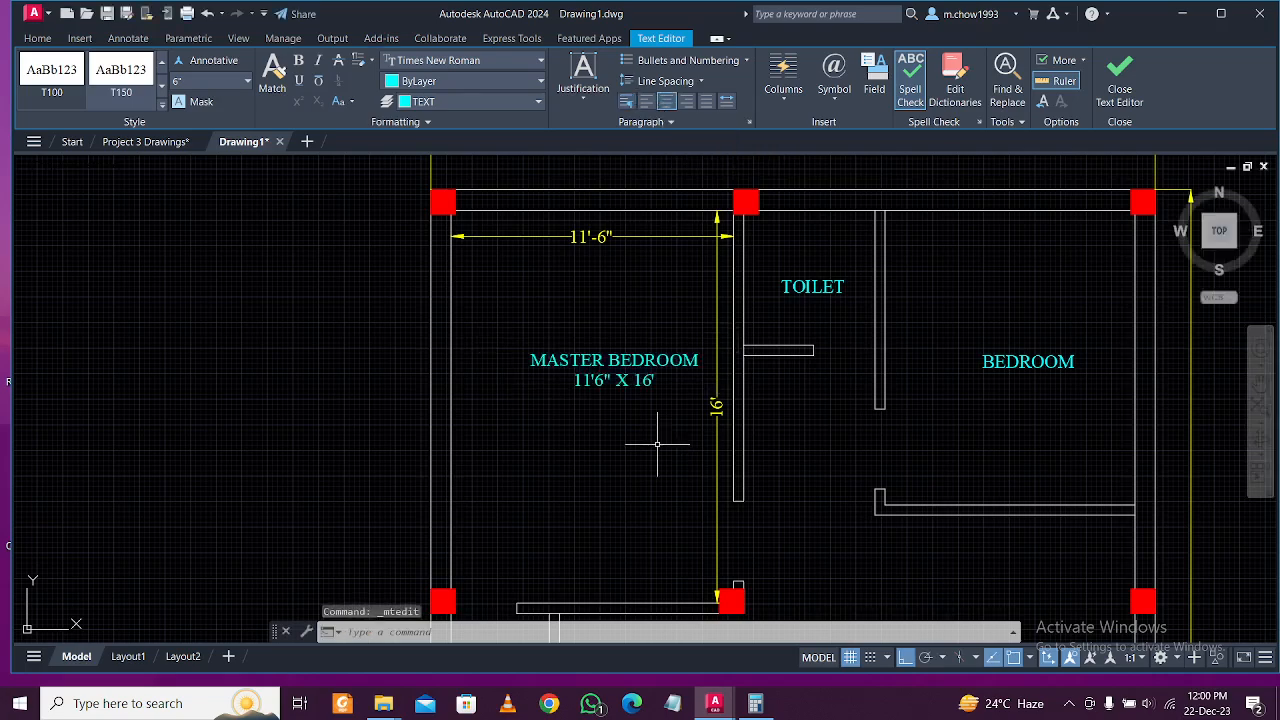
# Move the MASTER BEDROOM label slightly to the left.
pyautogui.click(450, 317)
pyautogui.write('m')
pyautogui.press('Return')
pyautogui.click(274, 335)
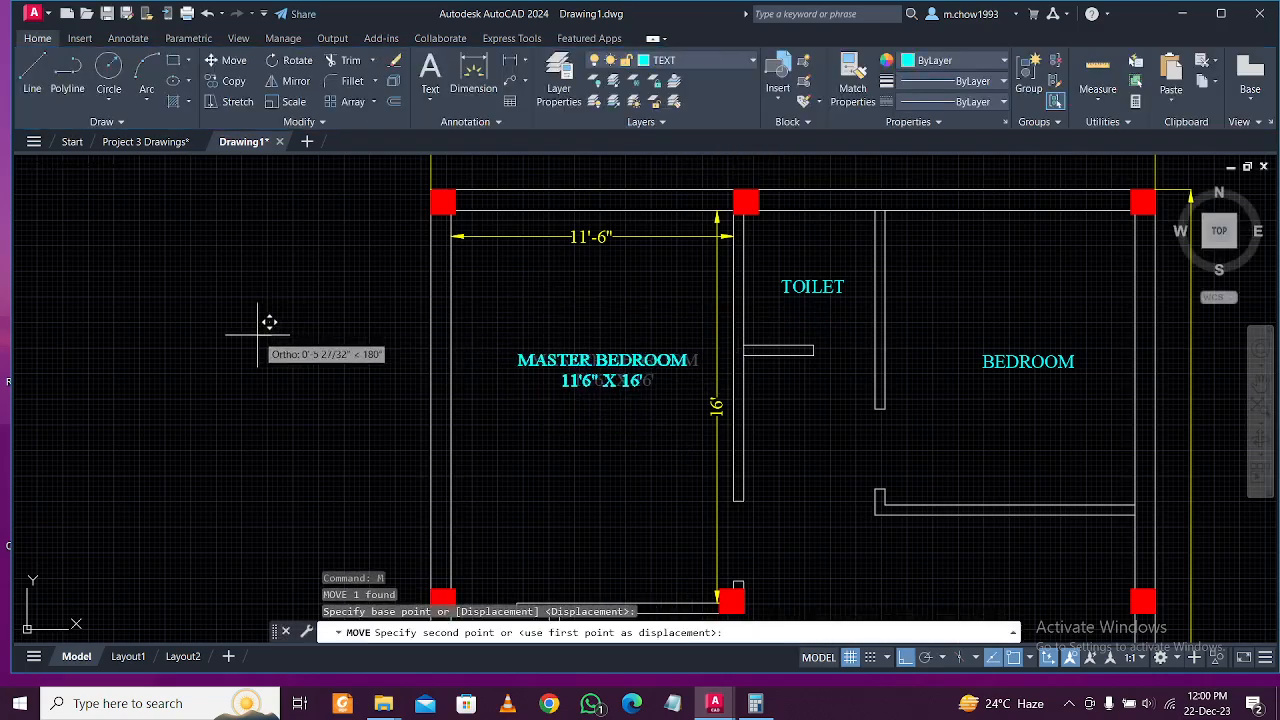
pyautogui.click(257, 335)
pyautogui.click(579, 268)
# Delete the master bedroom's 11'-6" and 16' dimensions and zoom in on the top wall.
pyautogui.click(515, 220)
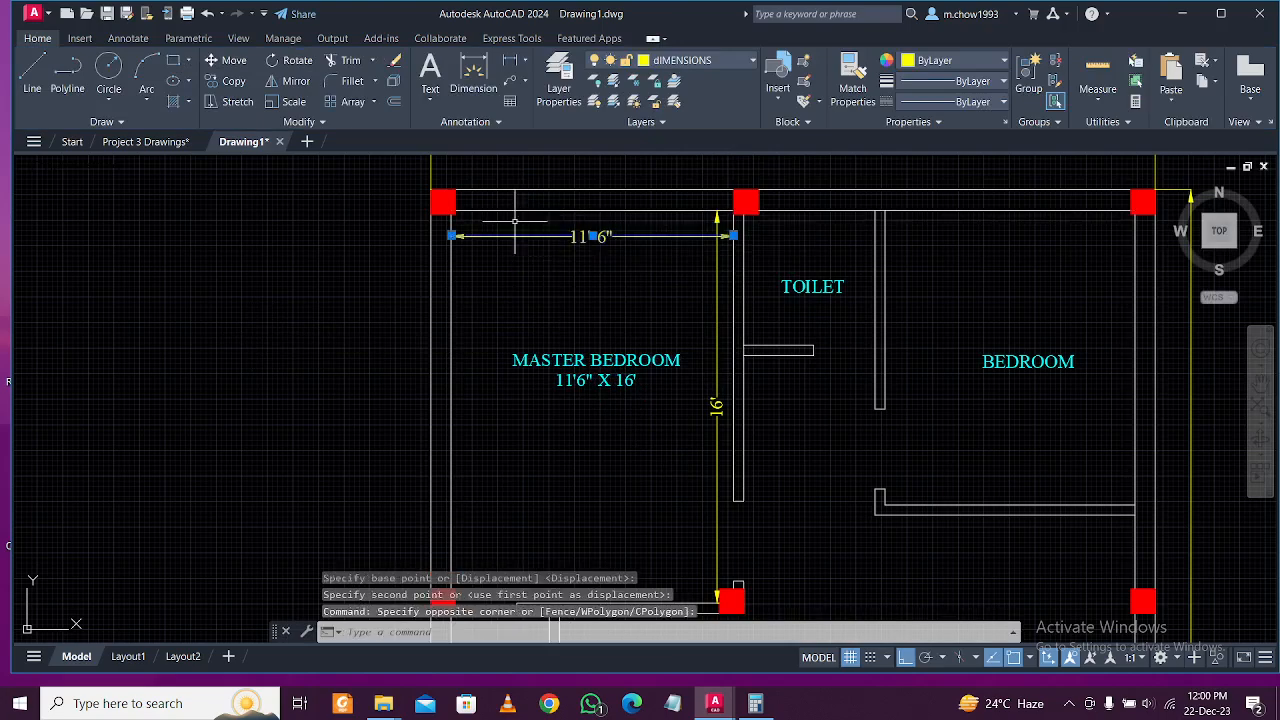
pyautogui.click(718, 296)
pyautogui.press('Delete')
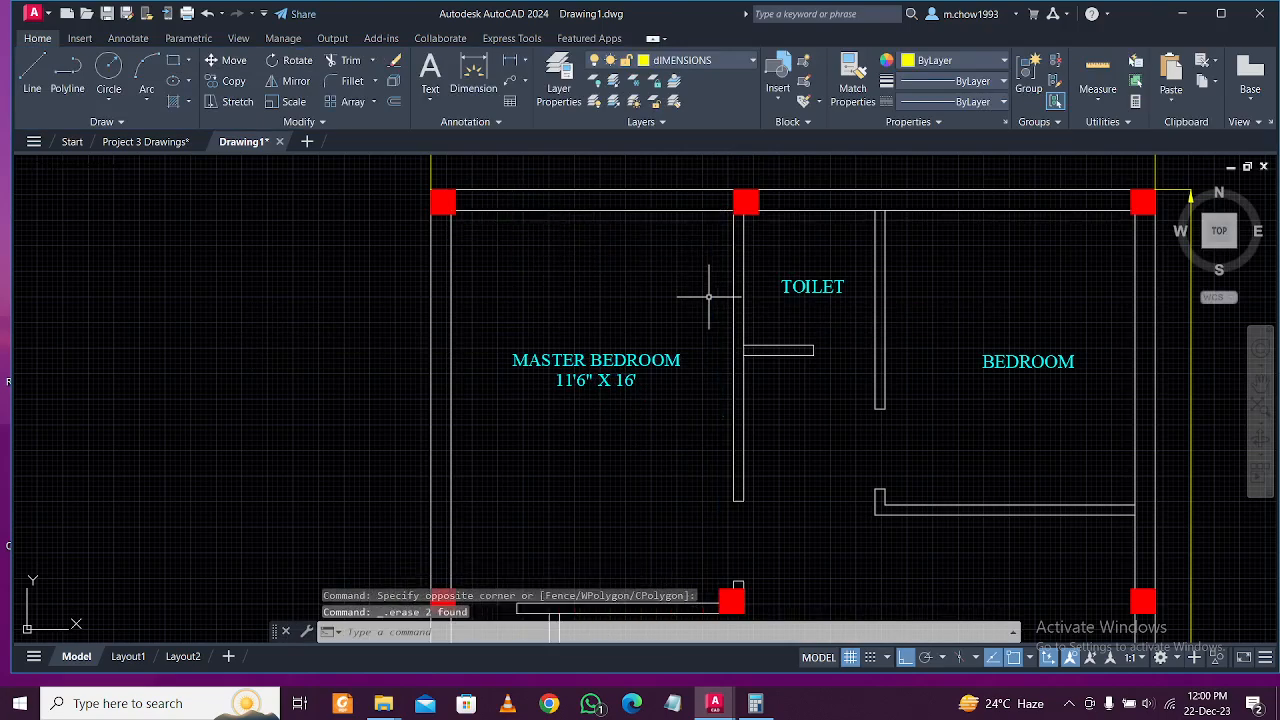
pyautogui.scroll(-3, 718, 330)
pyautogui.scroll(5, 843, 343)
pyautogui.moveTo(843, 343); pyautogui.dragTo(634, 309, button='middle')
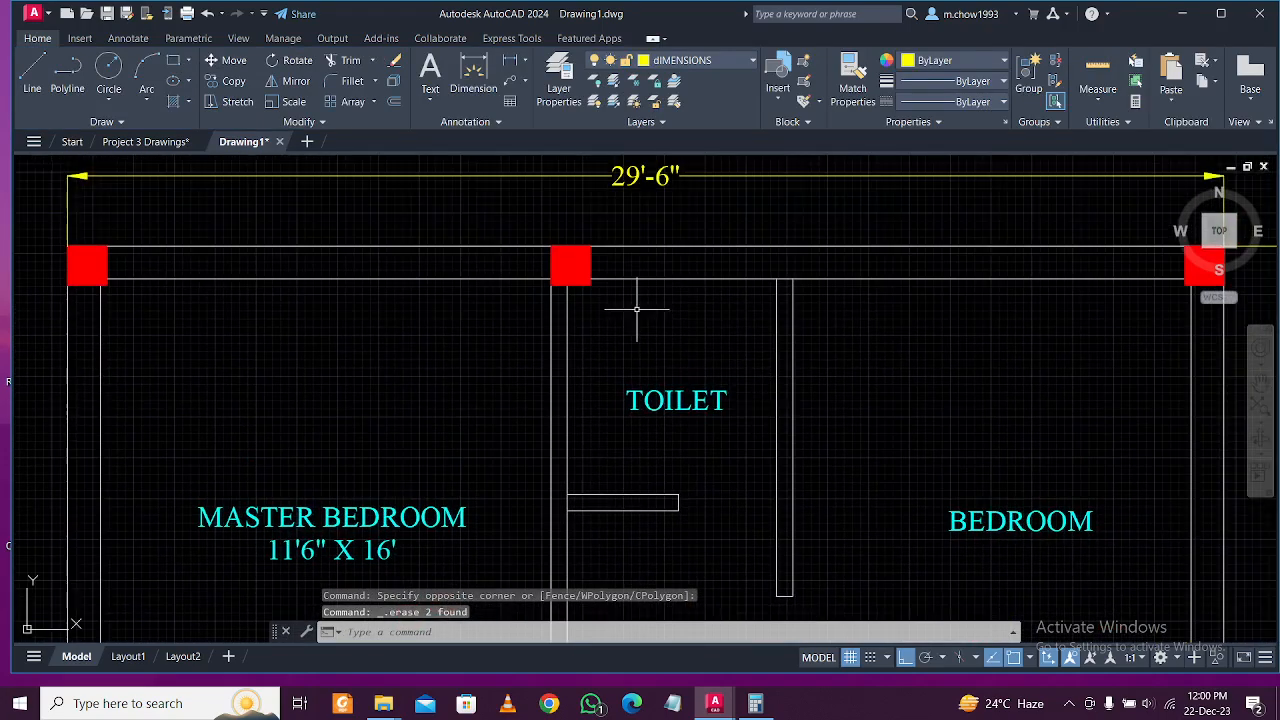
# Dimension the upper toilet as 5'-4" wide and 5'-6" deep.
pyautogui.click(473, 80)
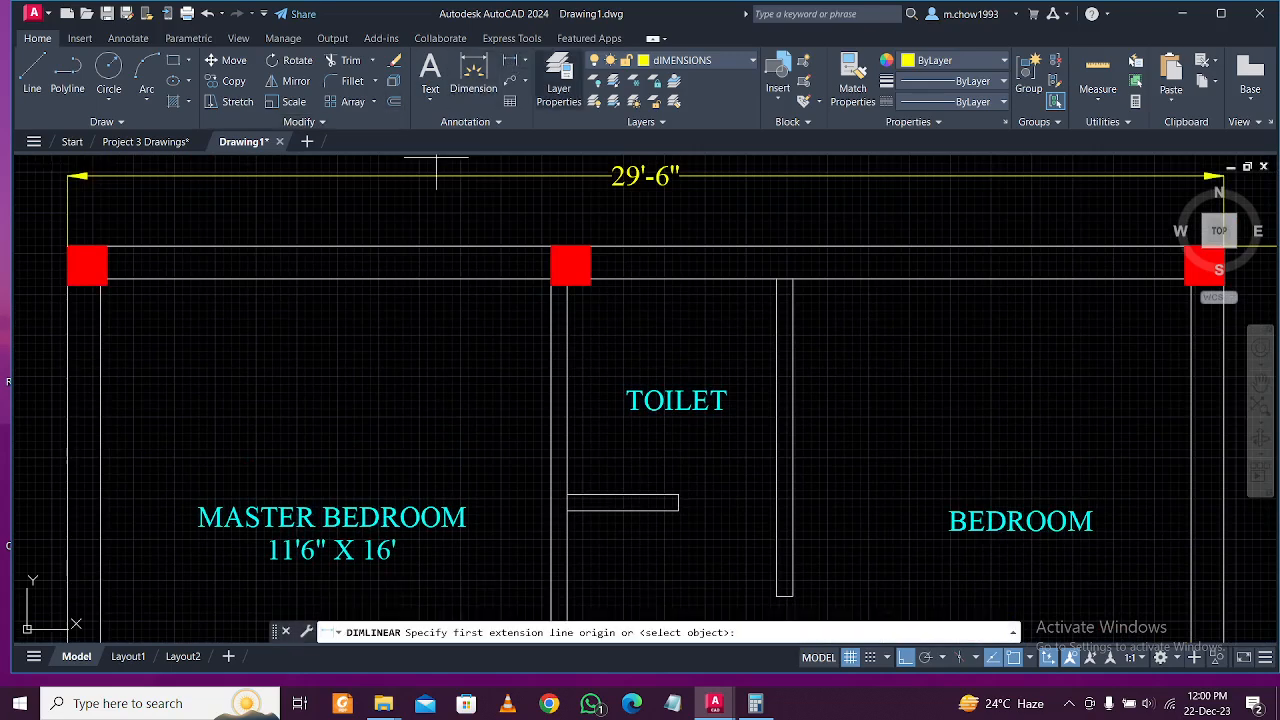
pyautogui.click(566, 301)
pyautogui.click(777, 300)
pyautogui.click(780, 301)
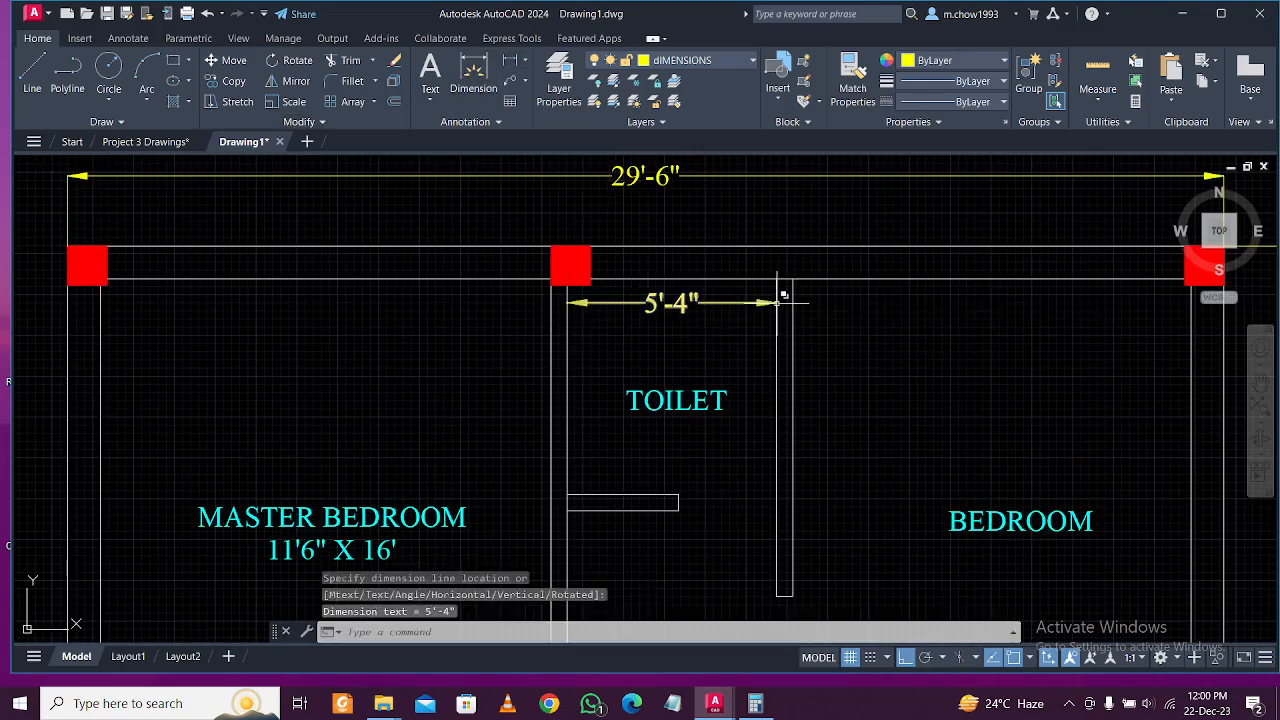
pyautogui.press('space')
pyautogui.click(594, 282)
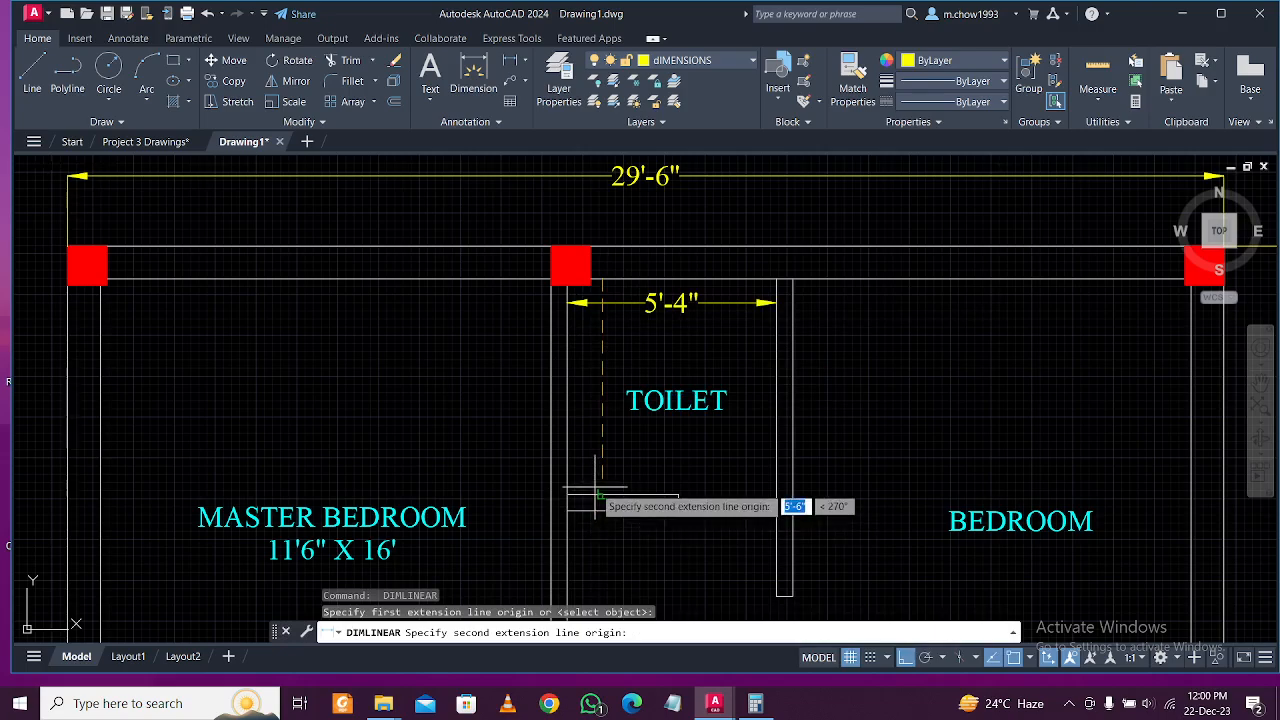
pyautogui.click(595, 488)
pyautogui.click(592, 490)
pyautogui.scroll(-2, 780, 292)
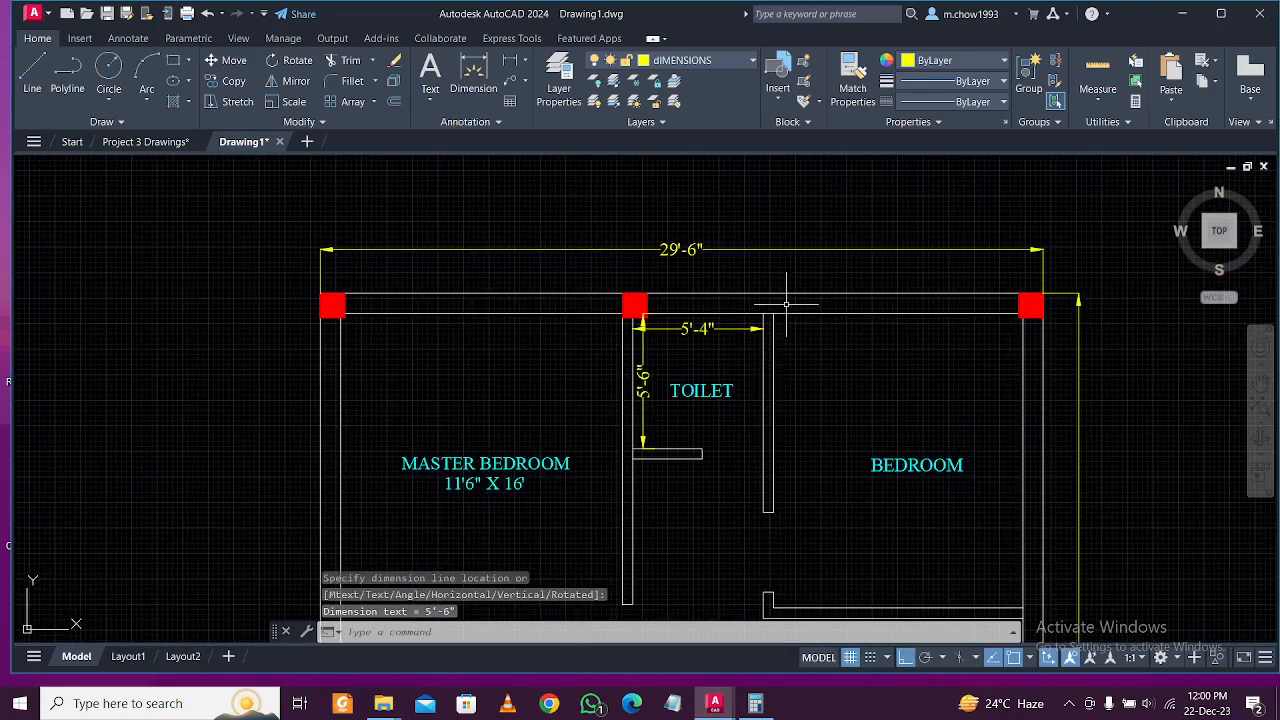
pyautogui.scroll(4, 767, 337)
# Dimension the bedroom width as 10'-2" from the toilet wall to its right wall.
pyautogui.press('space')
pyautogui.click(763, 343)
pyautogui.scroll(-2, 829, 320)
pyautogui.scroll(2, 986, 329)
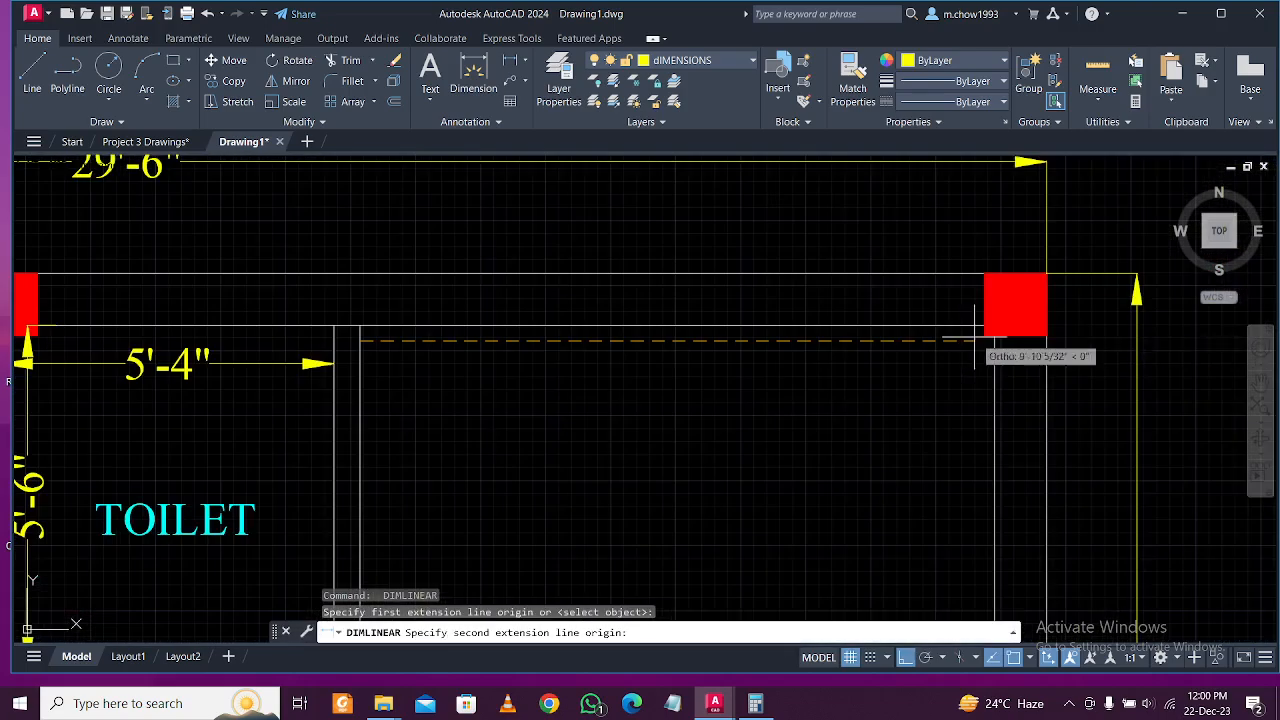
pyautogui.click(994, 338)
pyautogui.click(951, 340)
# Try the bedroom depth, then delete the mistaken 1 23/32" dimension.
pyautogui.press('space')
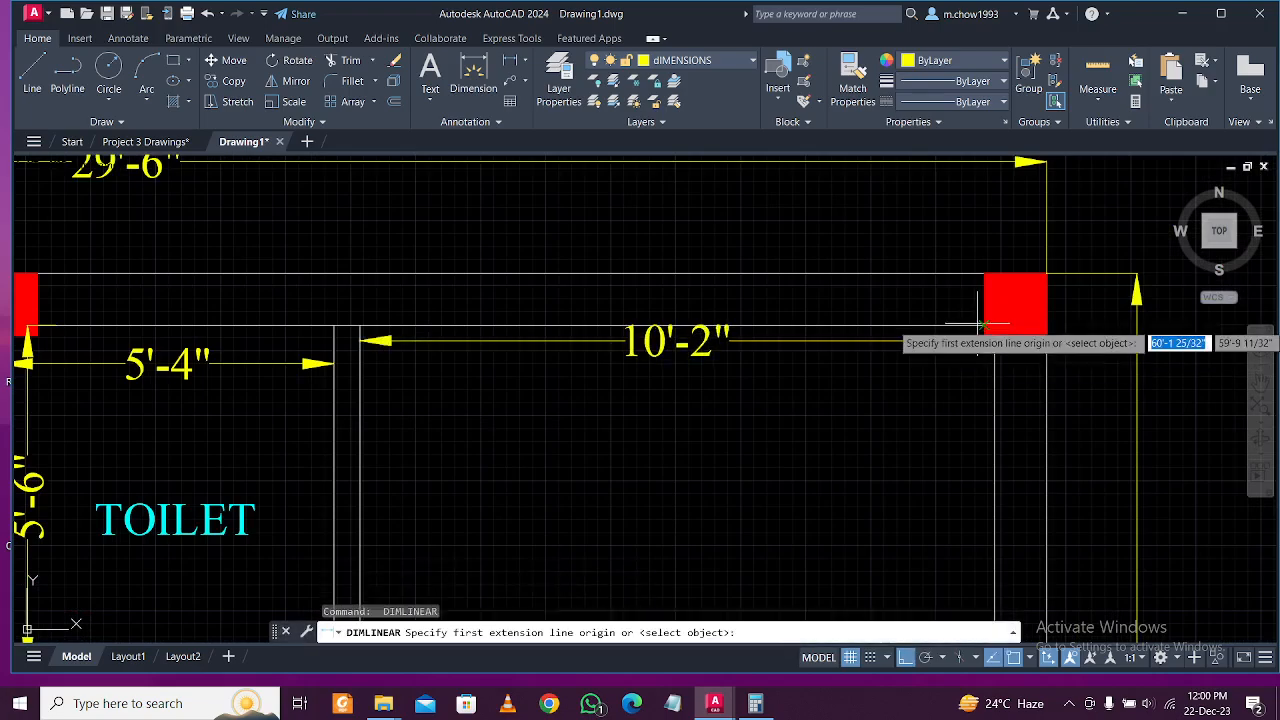
pyautogui.click(983, 330)
pyautogui.scroll(-2, 970, 330)
pyautogui.scroll(4, 955, 550)
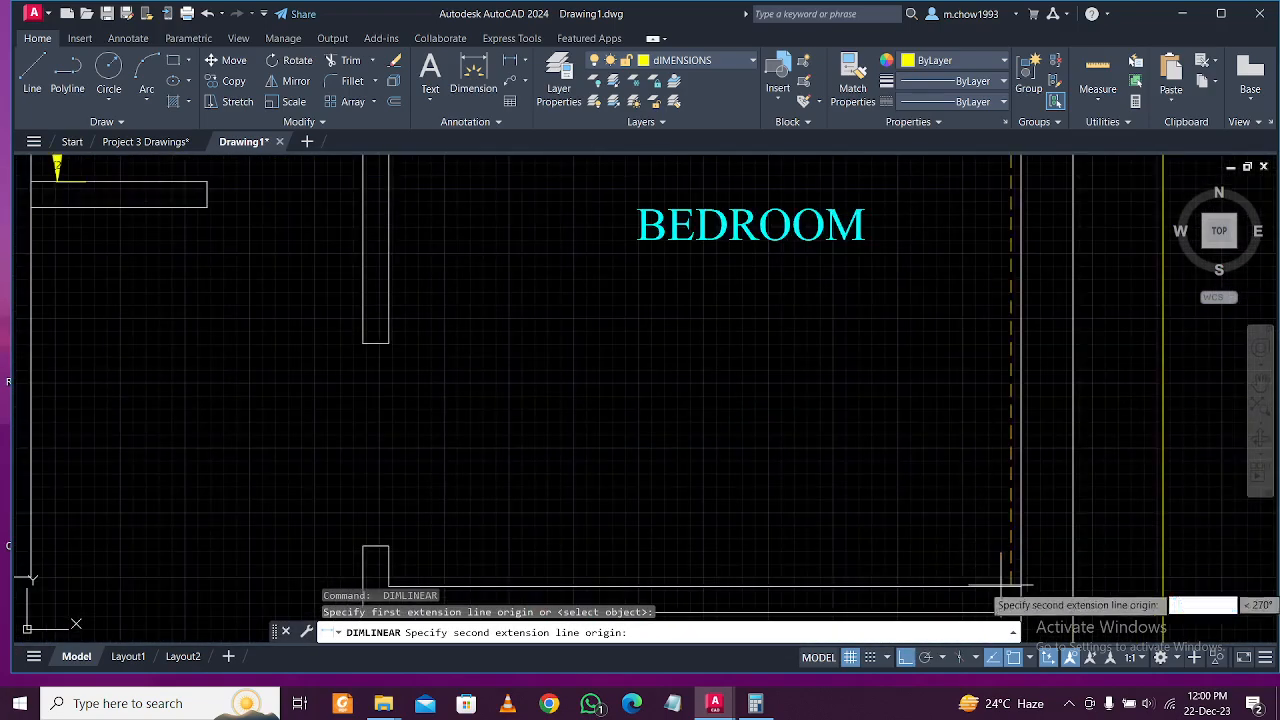
pyautogui.click(1006, 586)
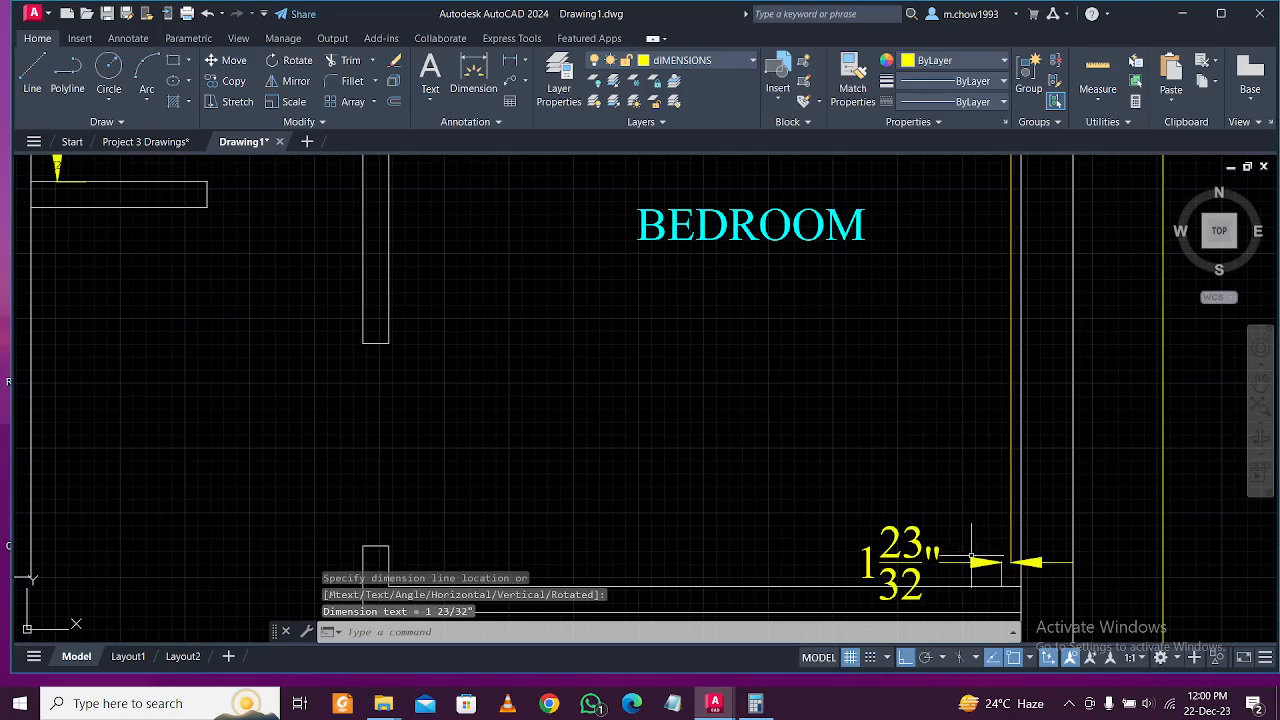
pyautogui.scroll(-3, 975, 560)
pyautogui.click(963, 558)
pyautogui.press('Delete')
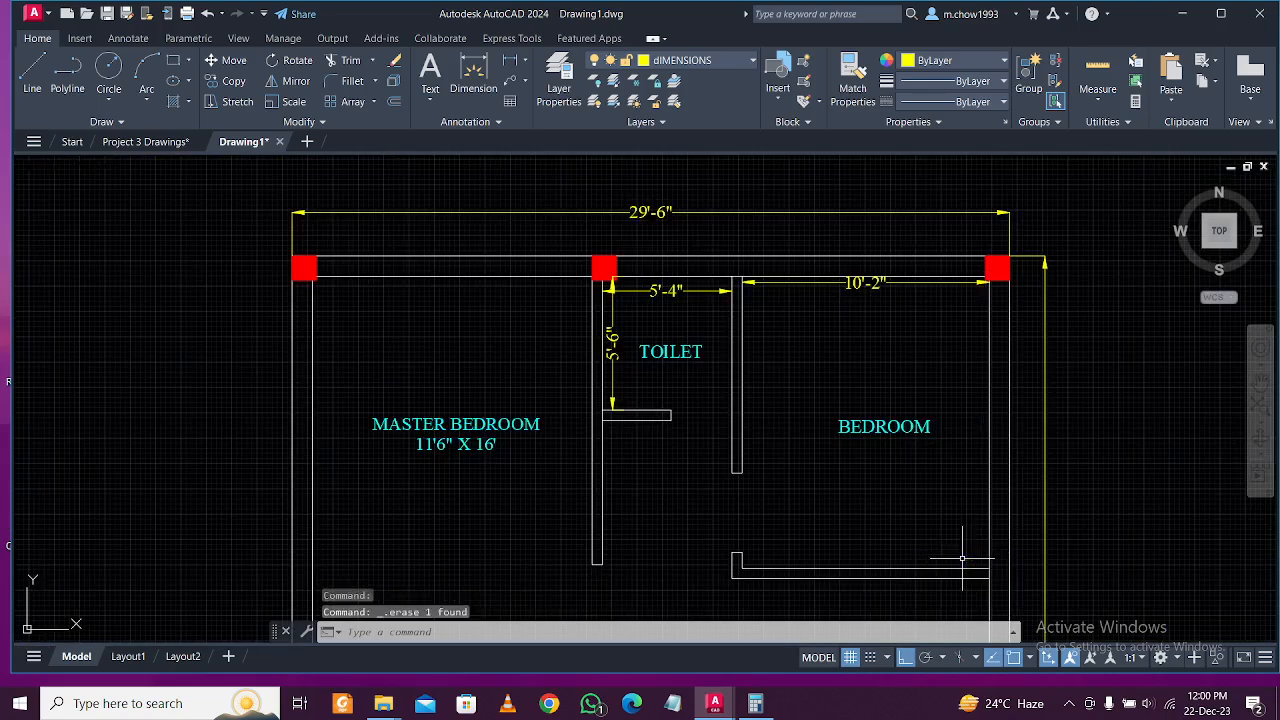
# Place an 11'-10 1/16" dimension, then window-select and delete it.
pyautogui.click(511, 64)
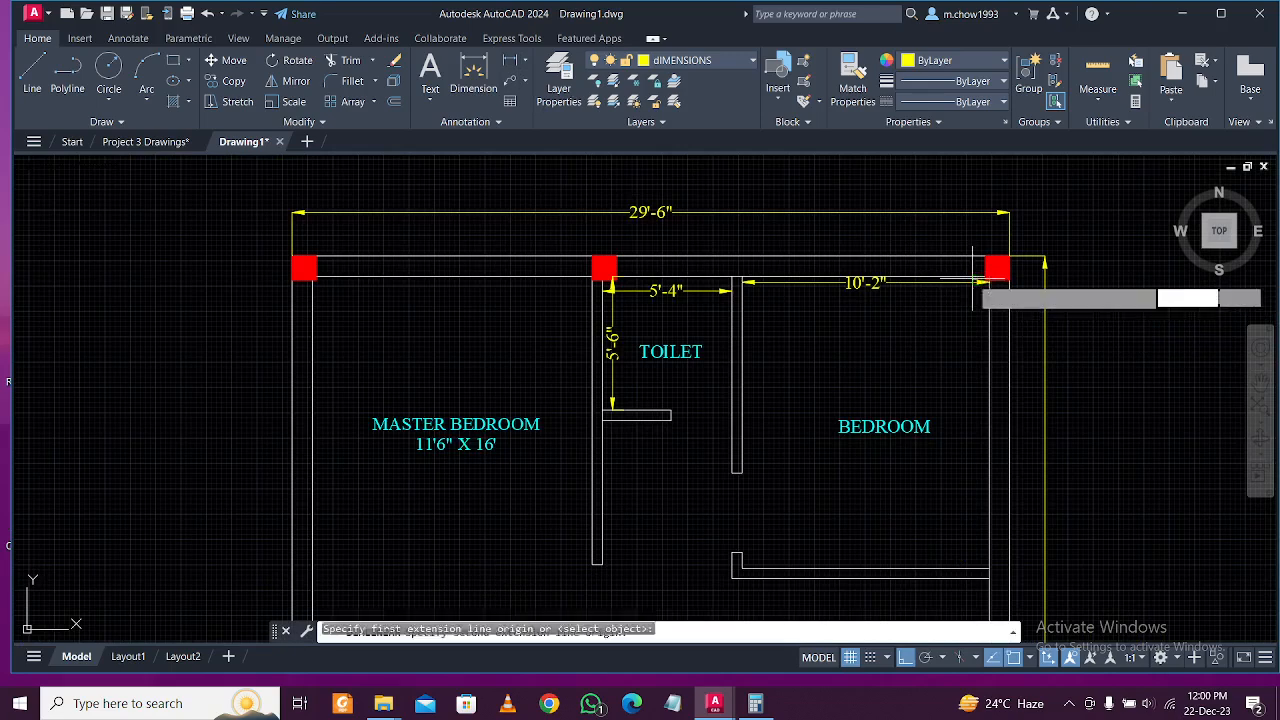
pyautogui.click(975, 281)
pyautogui.click(975, 565)
pyautogui.click(970, 543)
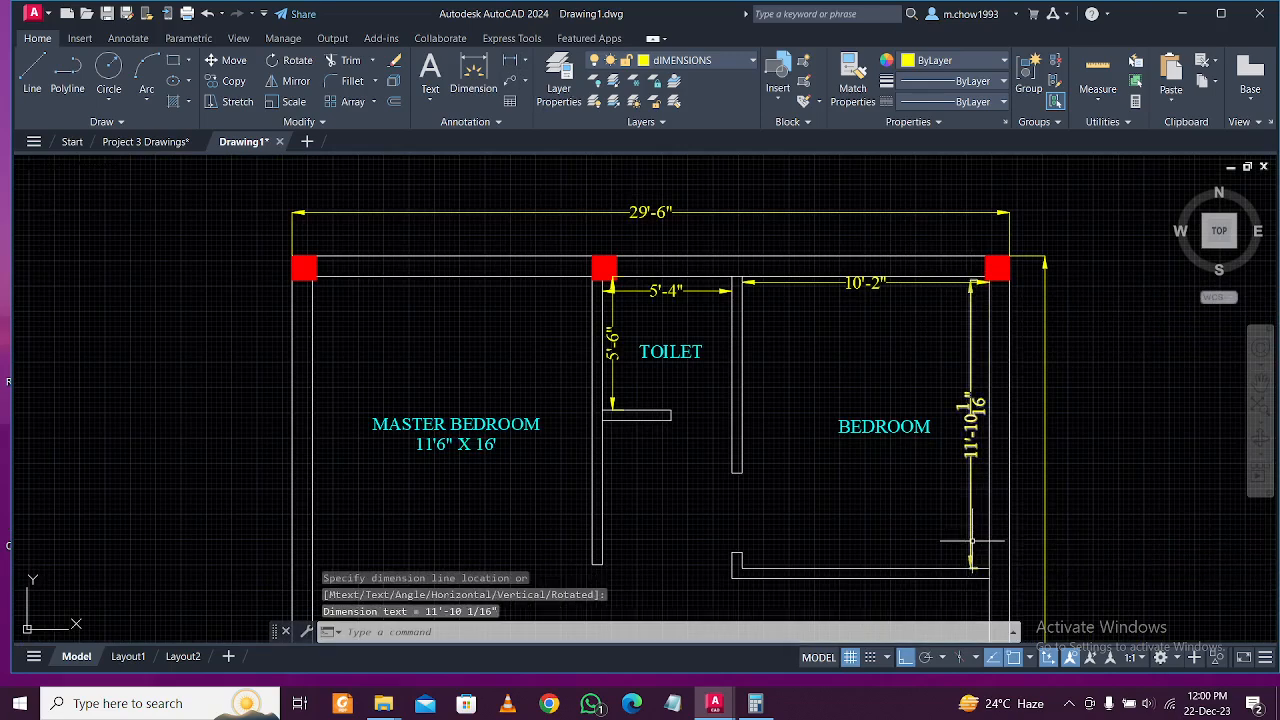
pyautogui.moveTo(972, 536); pyautogui.dragTo(951, 505)
pyautogui.press('Delete')
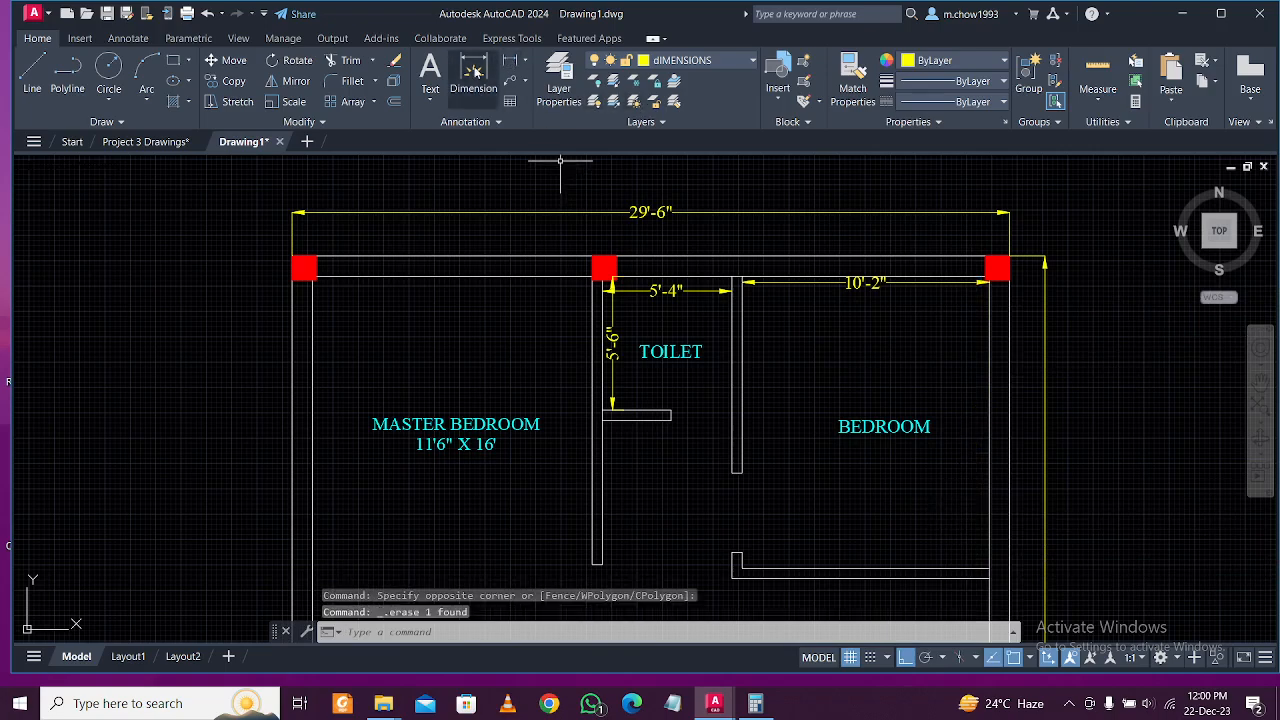
# Dimension the bedroom depth as 12'.
pyautogui.click(510, 61)
pyautogui.scroll(5, 1089, 302)
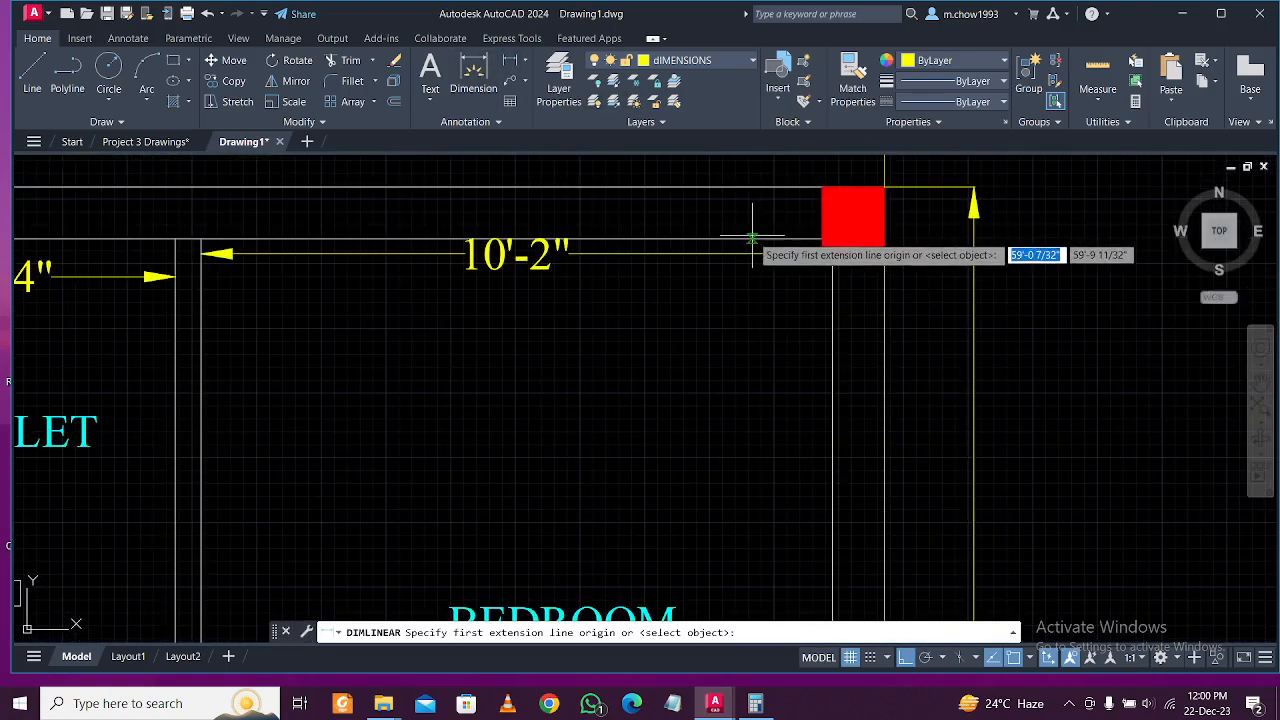
pyautogui.click(752, 237)
pyautogui.scroll(-5, 752, 245)
pyautogui.click(750, 522)
pyautogui.click(750, 535)
pyautogui.scroll(-6, 555, 374)
pyautogui.scroll(8, 389, 352)
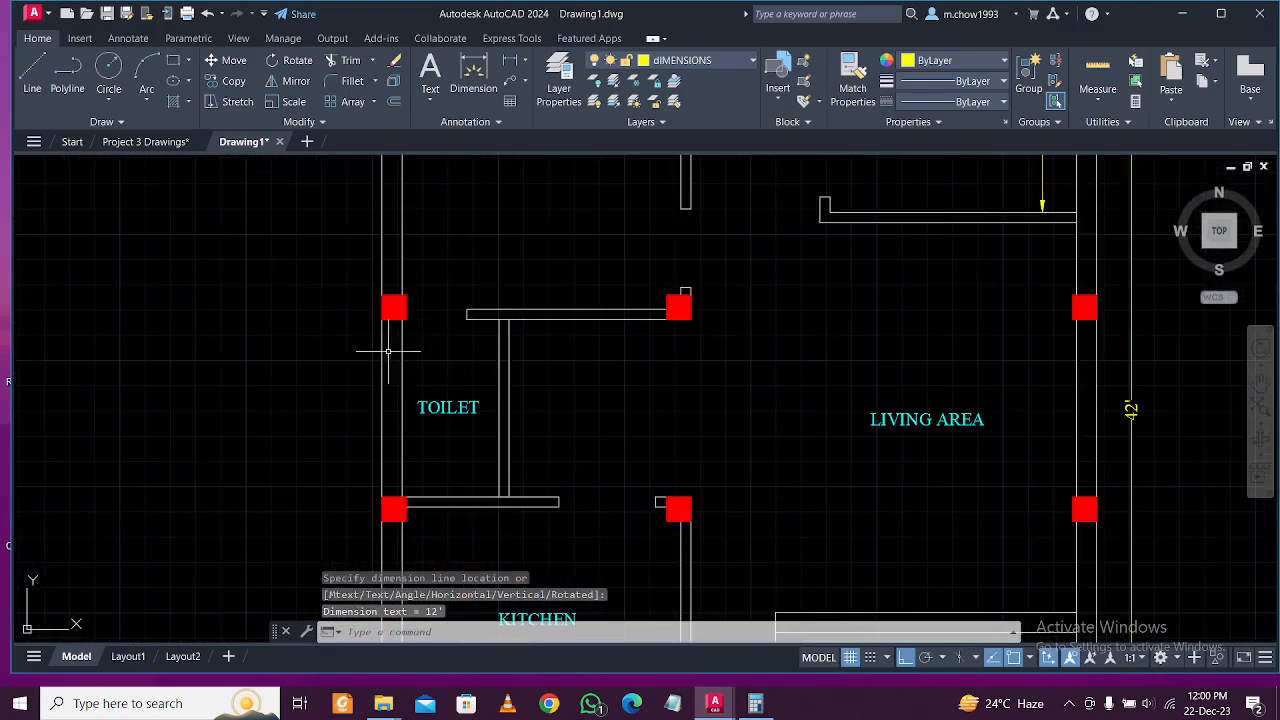
# Dimension the lower toilet as 4' wide and 7'-4" deep.
pyautogui.press('space')
pyautogui.click(403, 343)
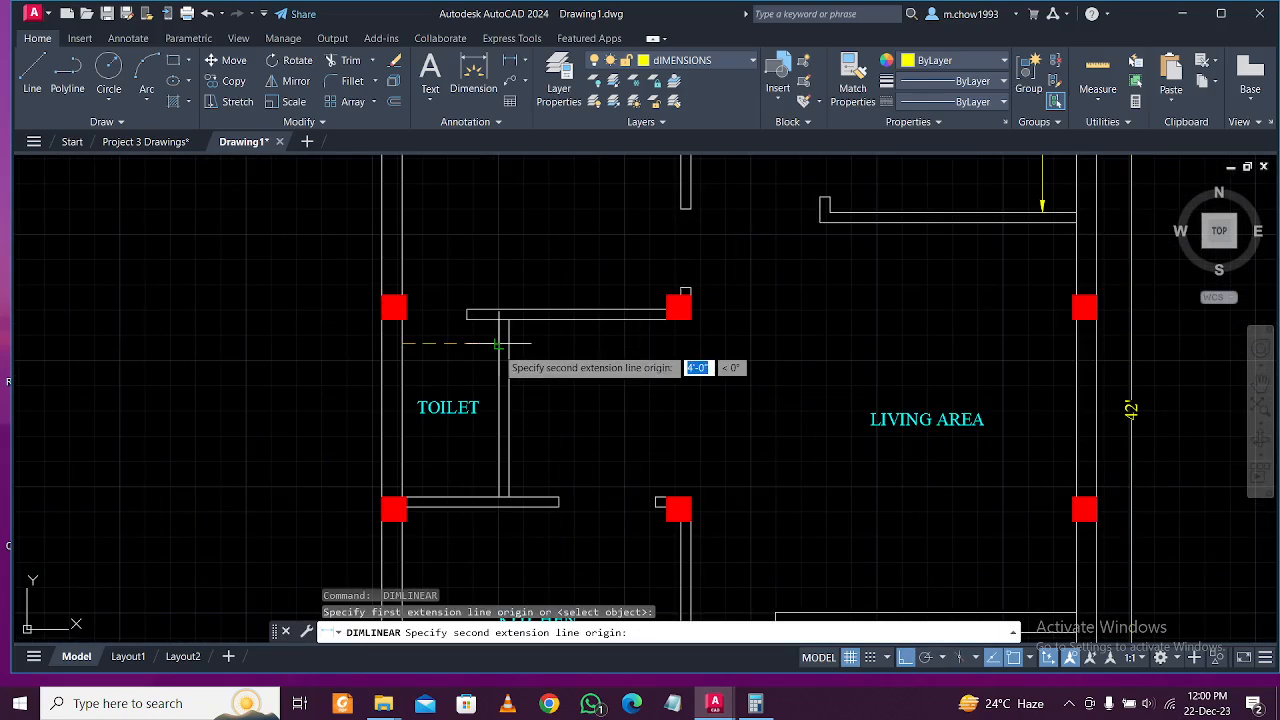
pyautogui.click(497, 343)
pyautogui.click(490, 347)
pyautogui.press('space')
pyautogui.click(487, 318)
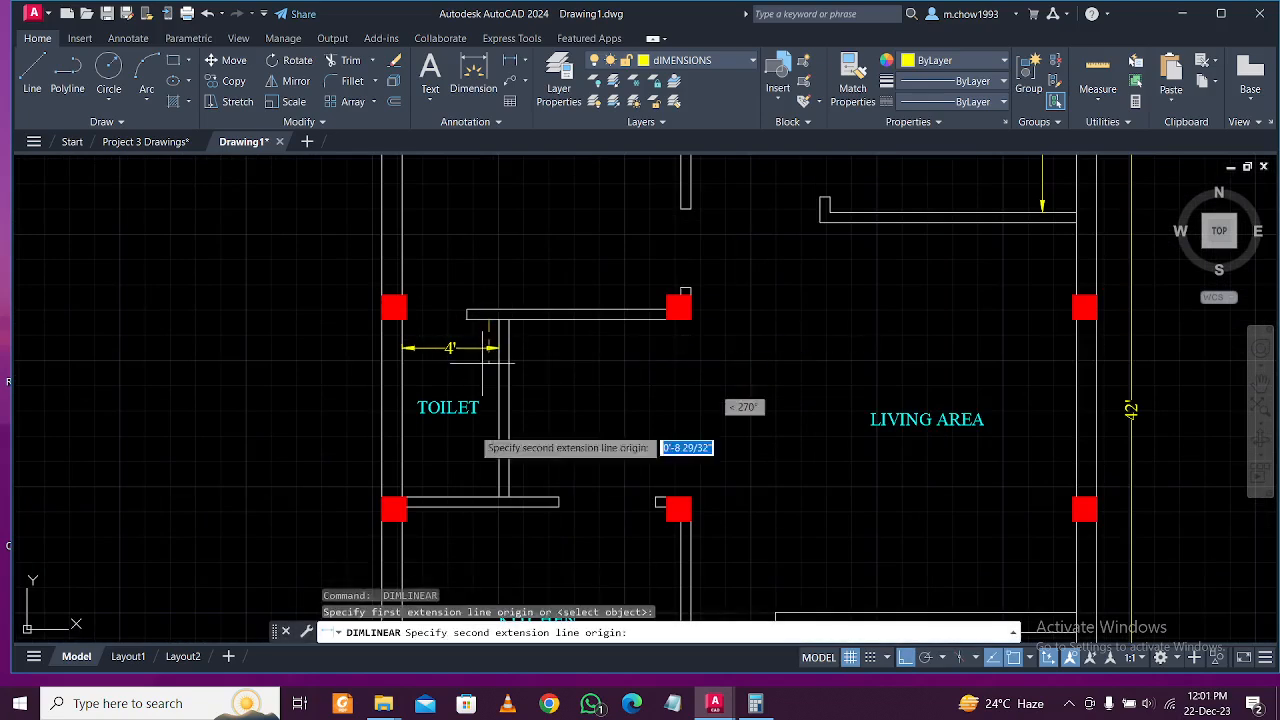
pyautogui.click(487, 497)
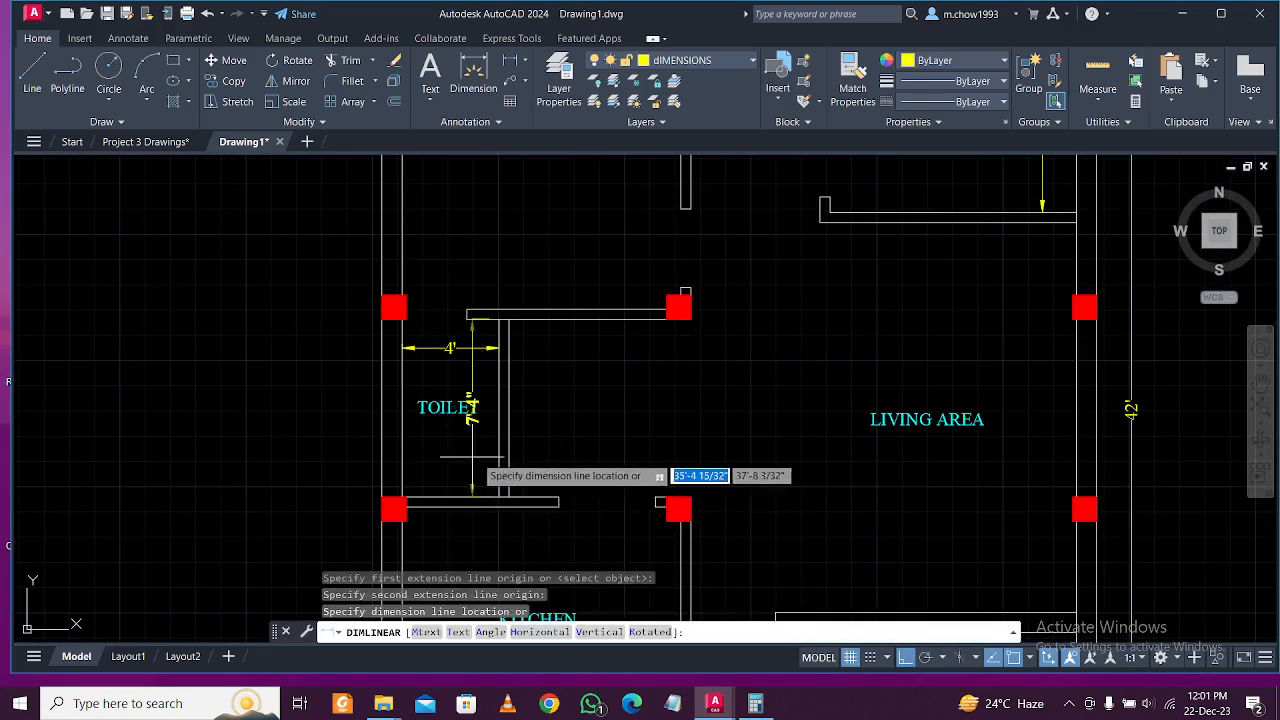
pyautogui.click(480, 456)
# Dimension the kitchen as 9' from its top wall to its bottom wall.
pyautogui.moveTo(485, 536)
pyautogui.mouseDown(button='middle')
pyautogui.moveTo(537, 420)
pyautogui.moveTo(543, 346)
pyautogui.mouseUp(button='middle')
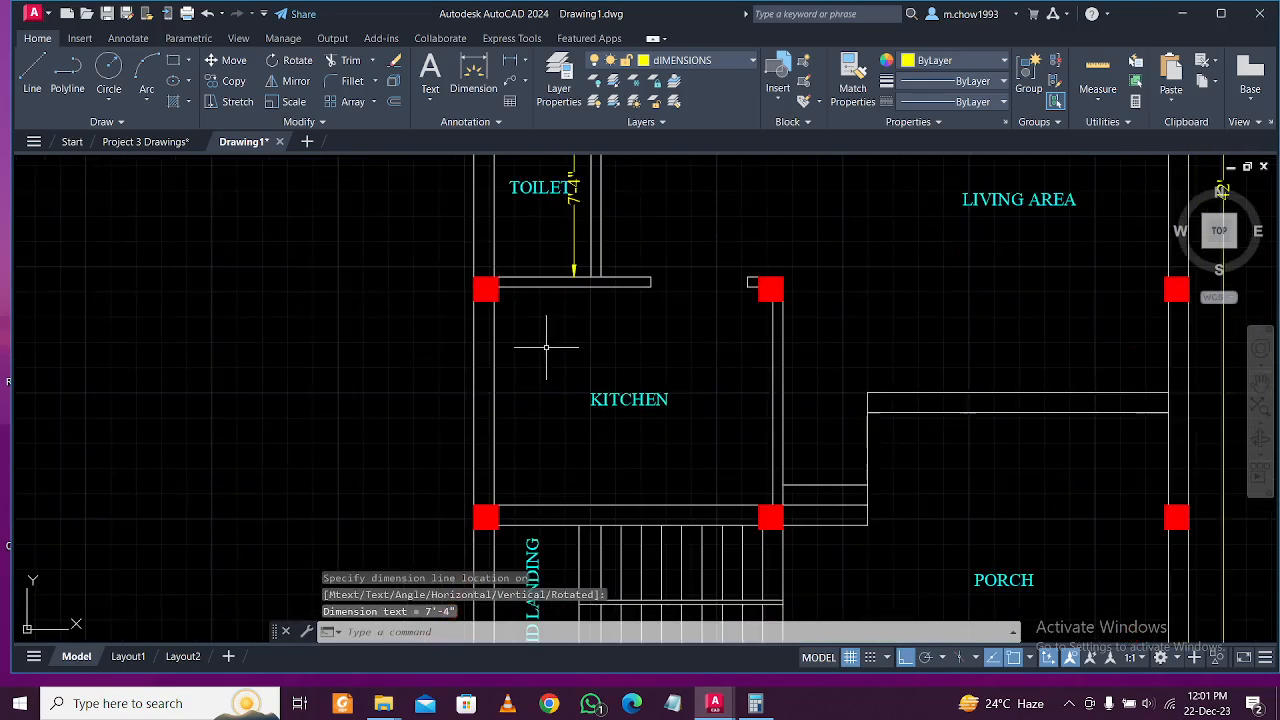
pyautogui.press('Return')
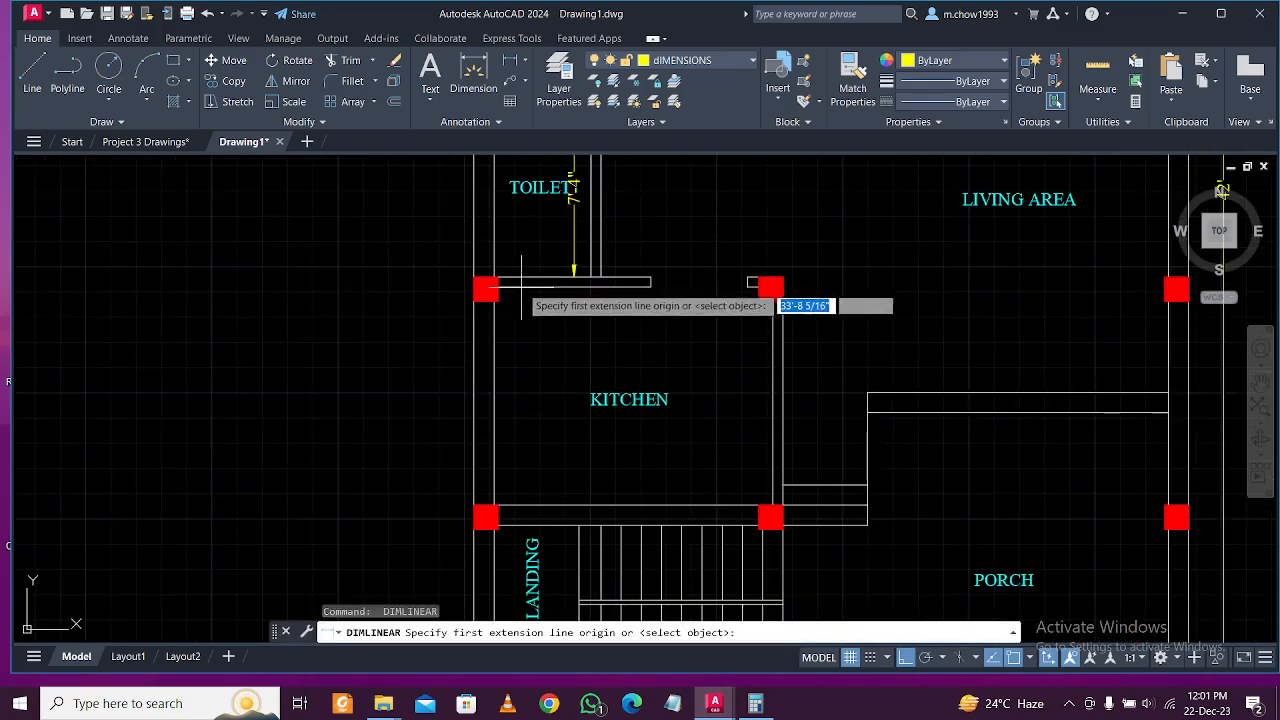
pyautogui.click(521, 290)
pyautogui.click(521, 507)
pyautogui.click(521, 484)
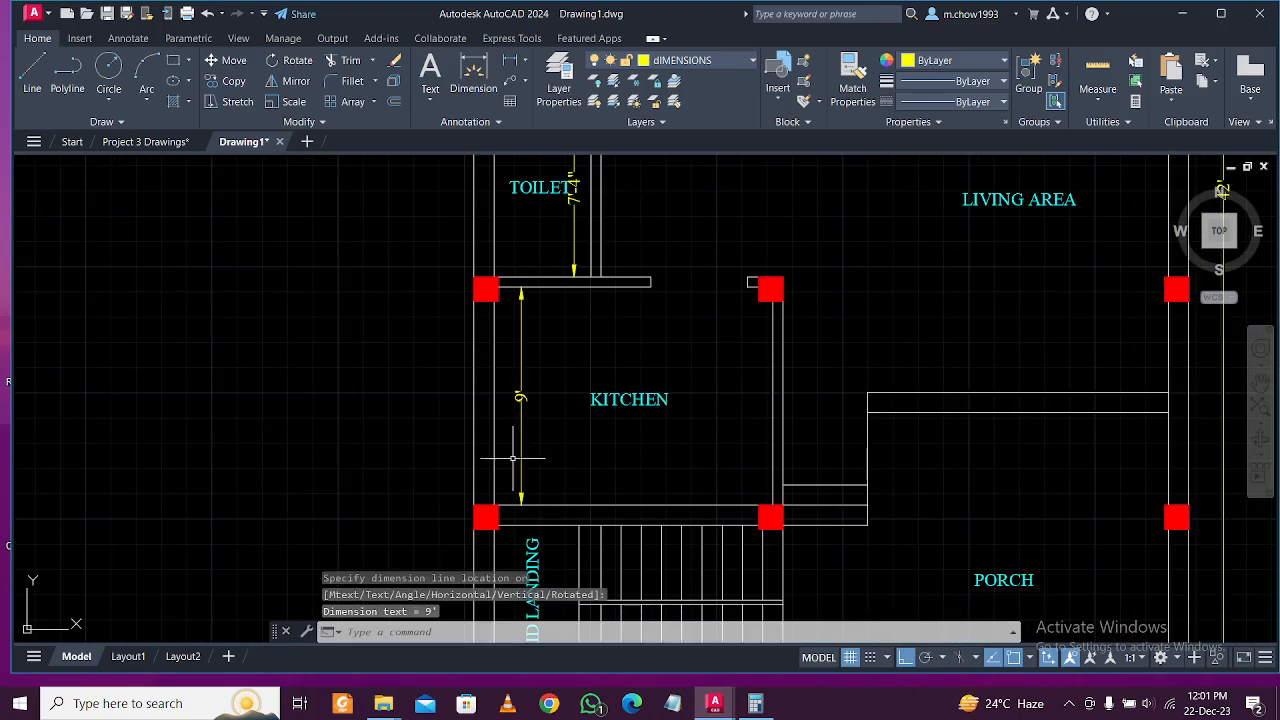
pyautogui.scroll(-3, 751, 393)
pyautogui.scroll(2, 743, 349)
# Dimension the living area as 16'-1" down to the porch.
pyautogui.press('Return')
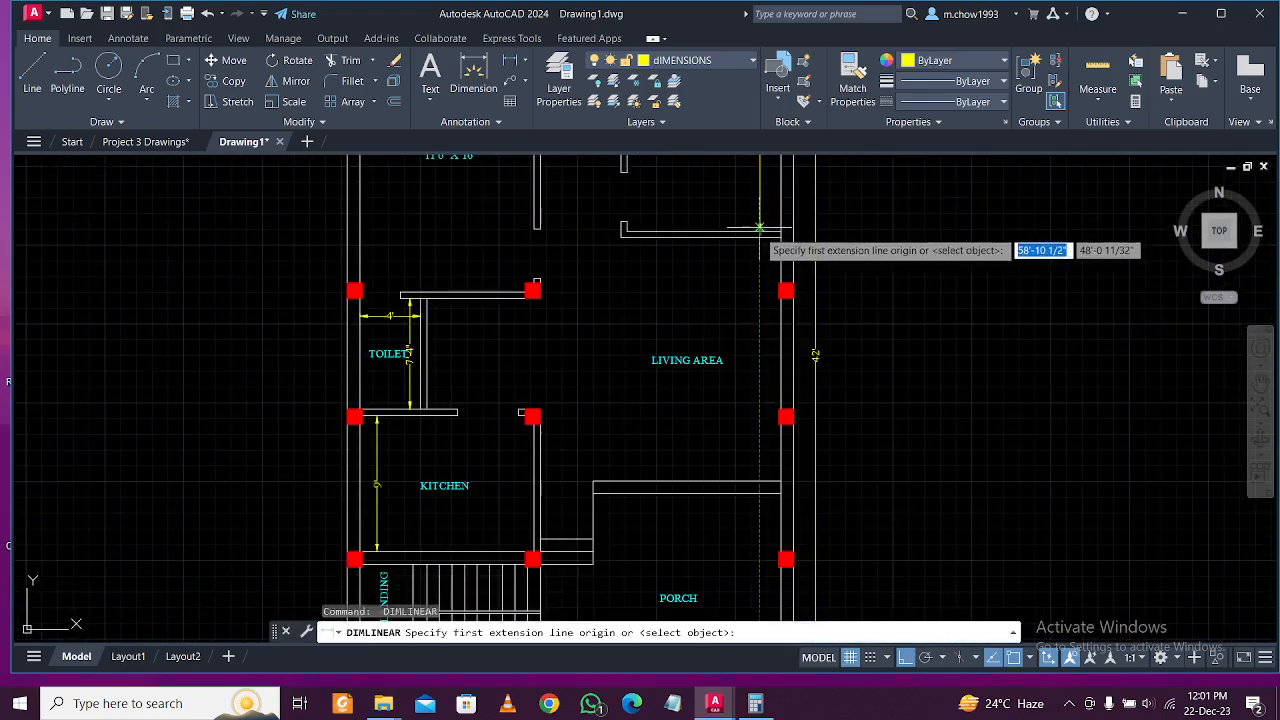
pyautogui.click(765, 233)
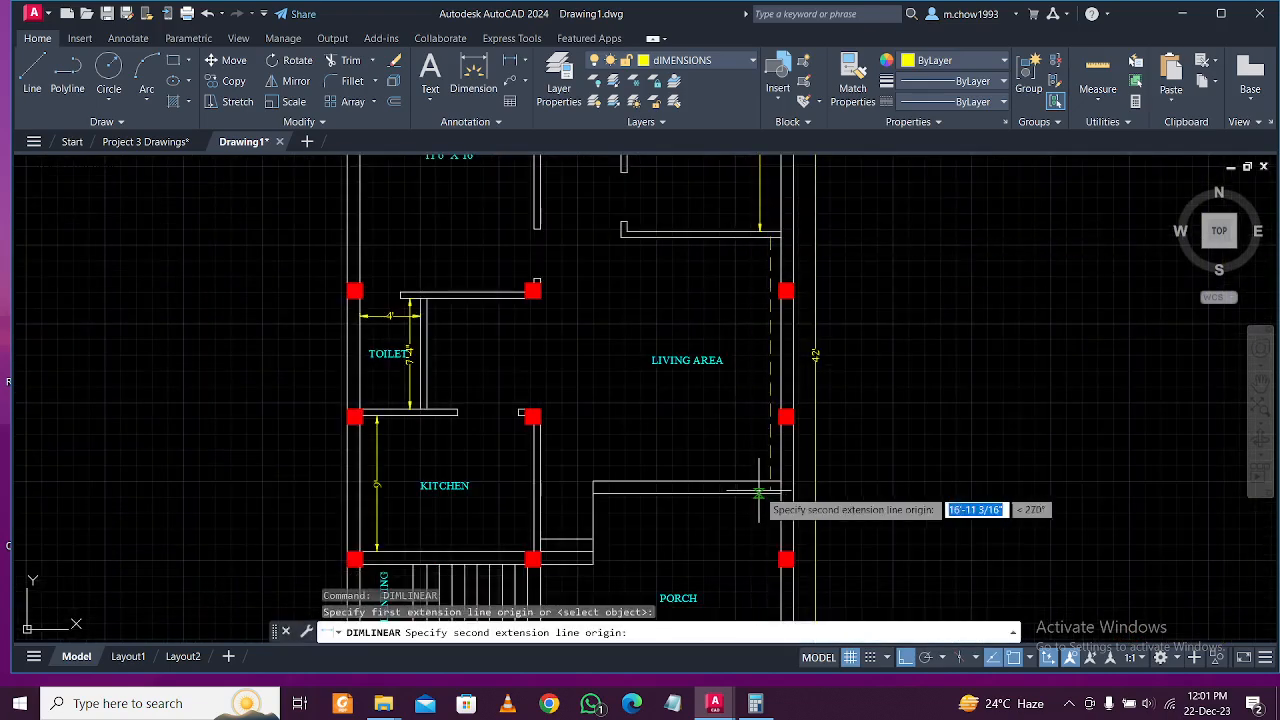
pyautogui.click(780, 488)
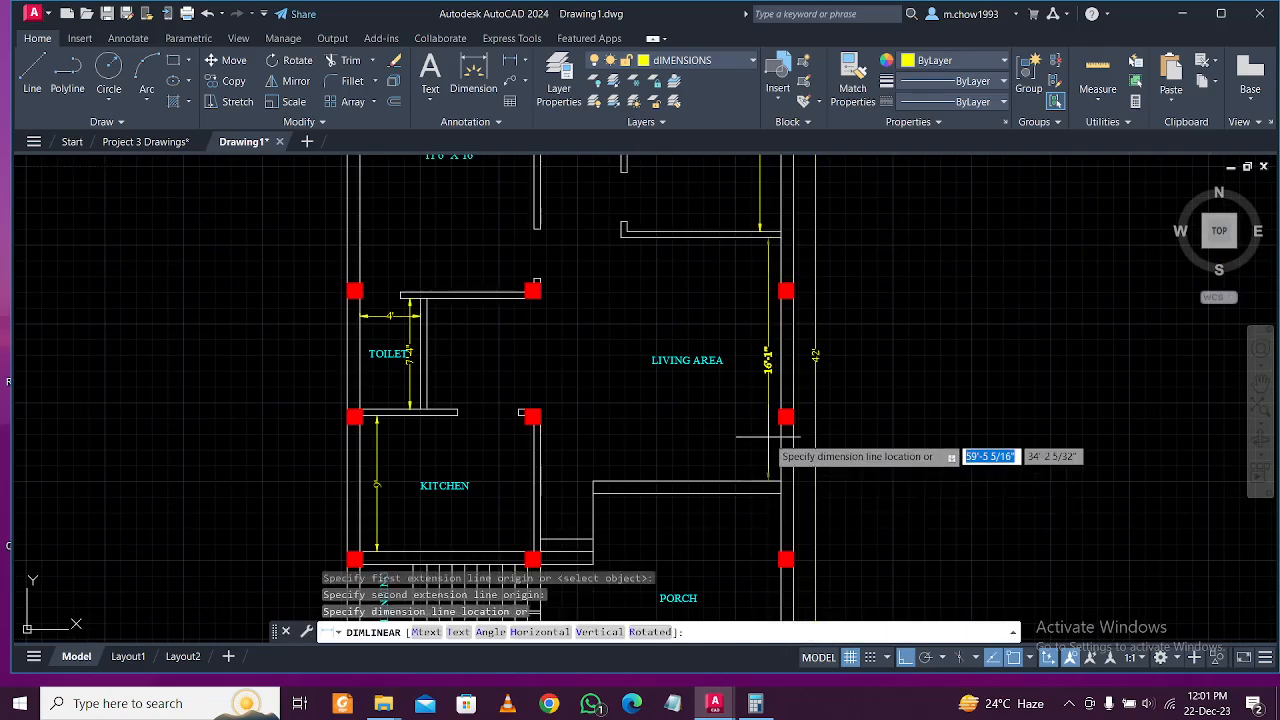
pyautogui.scroll(4, 772, 442)
pyautogui.click(778, 442)
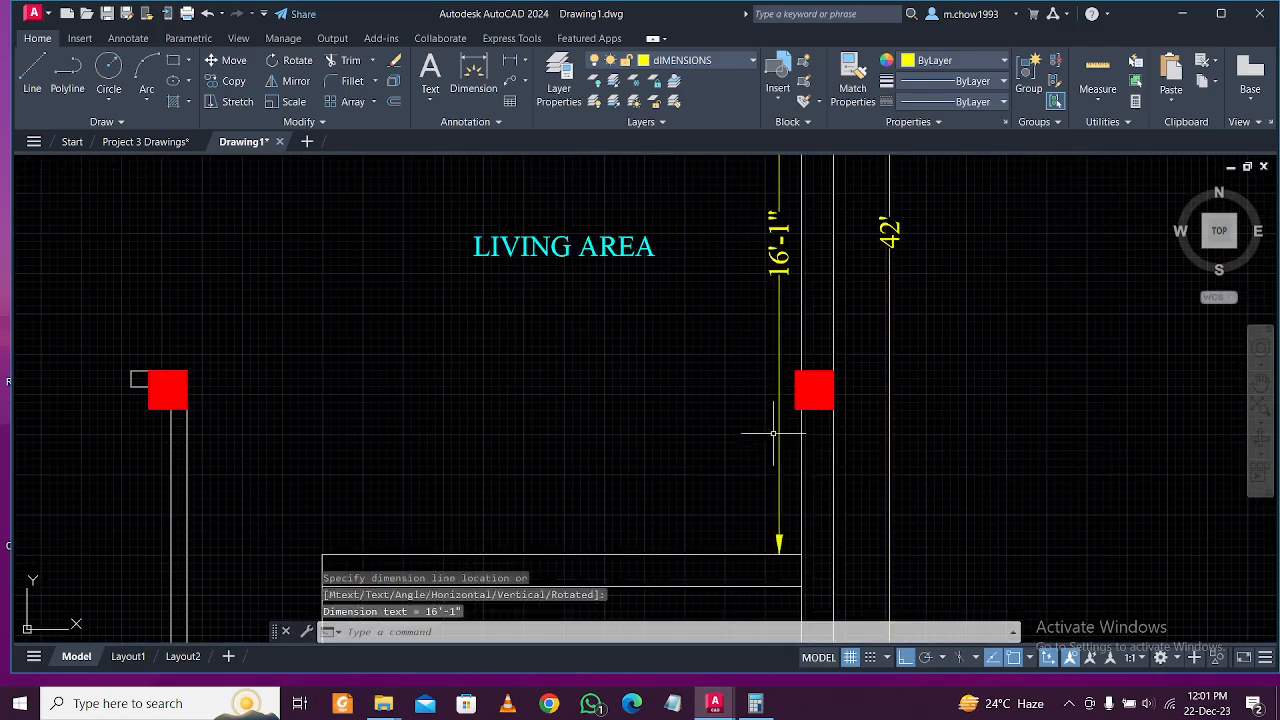
pyautogui.scroll(-4, 776, 436)
pyautogui.scroll(3, 745, 432)
# Dimension the porch as 11'.
pyautogui.press('Return')
pyautogui.scroll(3, 782, 520)
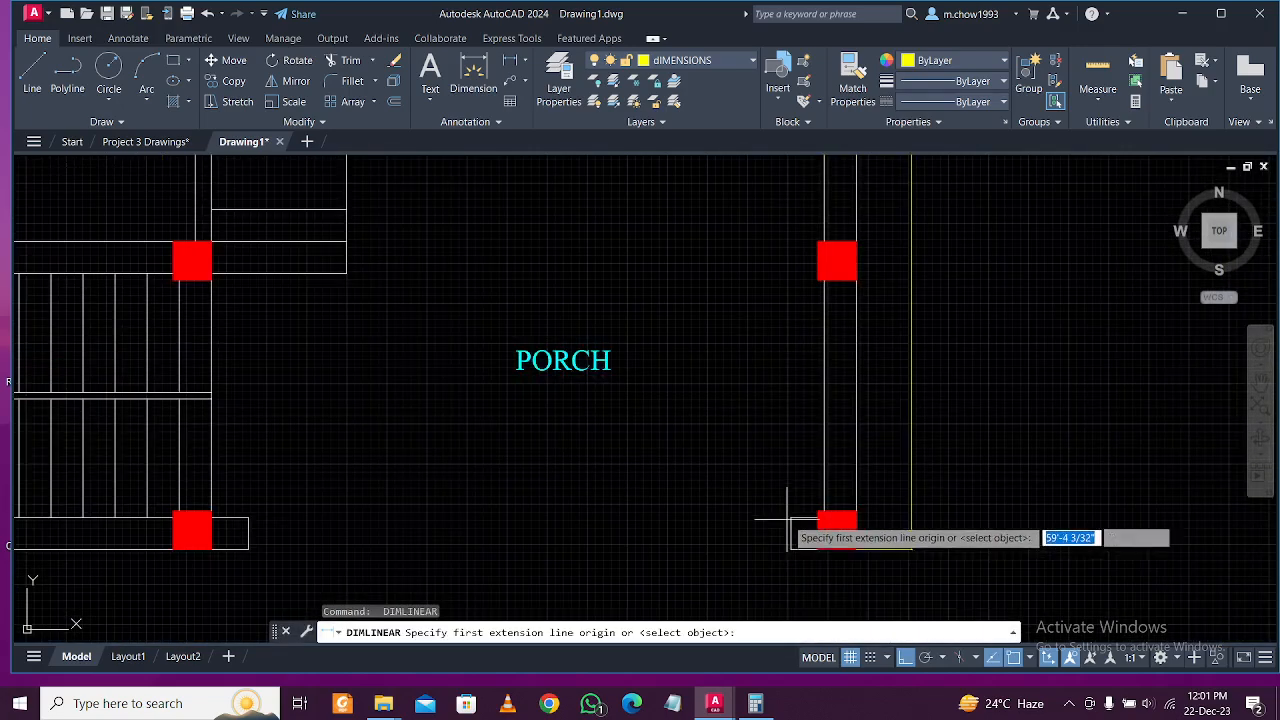
pyautogui.click(783, 524)
pyautogui.scroll(-3, 783, 523)
pyautogui.click(777, 345)
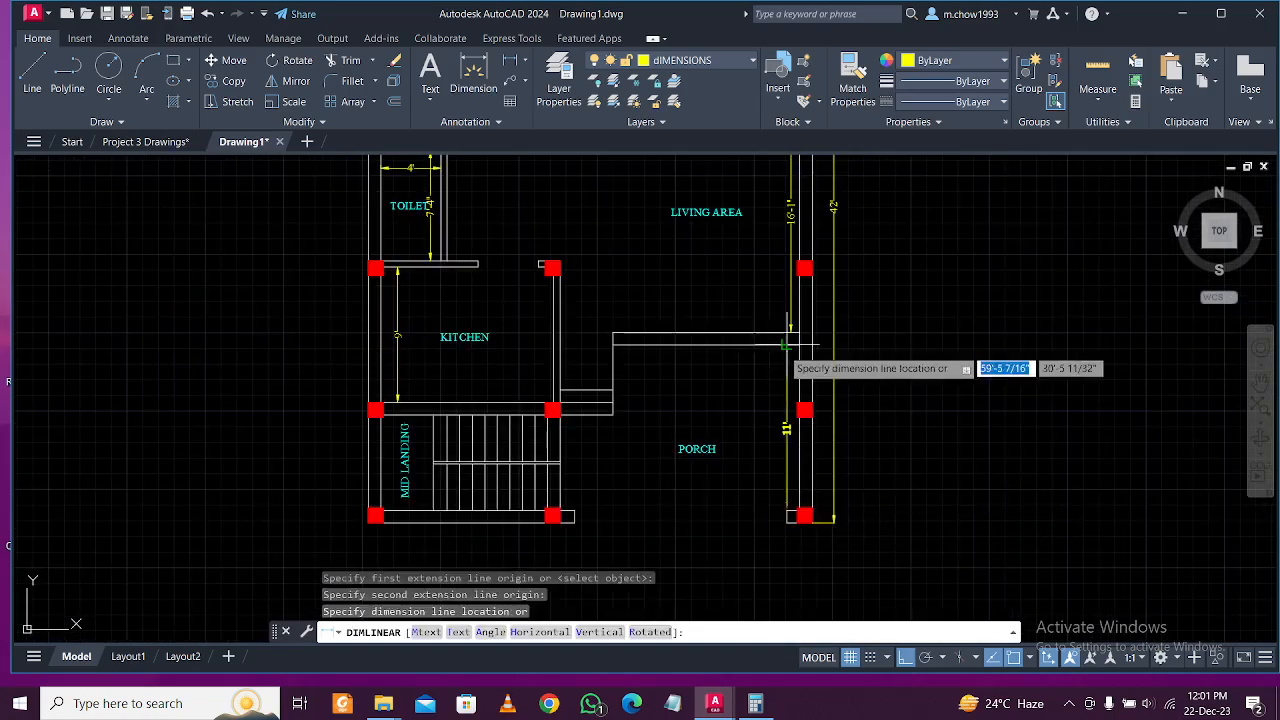
pyautogui.scroll(-4, 759, 413)
pyautogui.scroll(8, 700, 240)
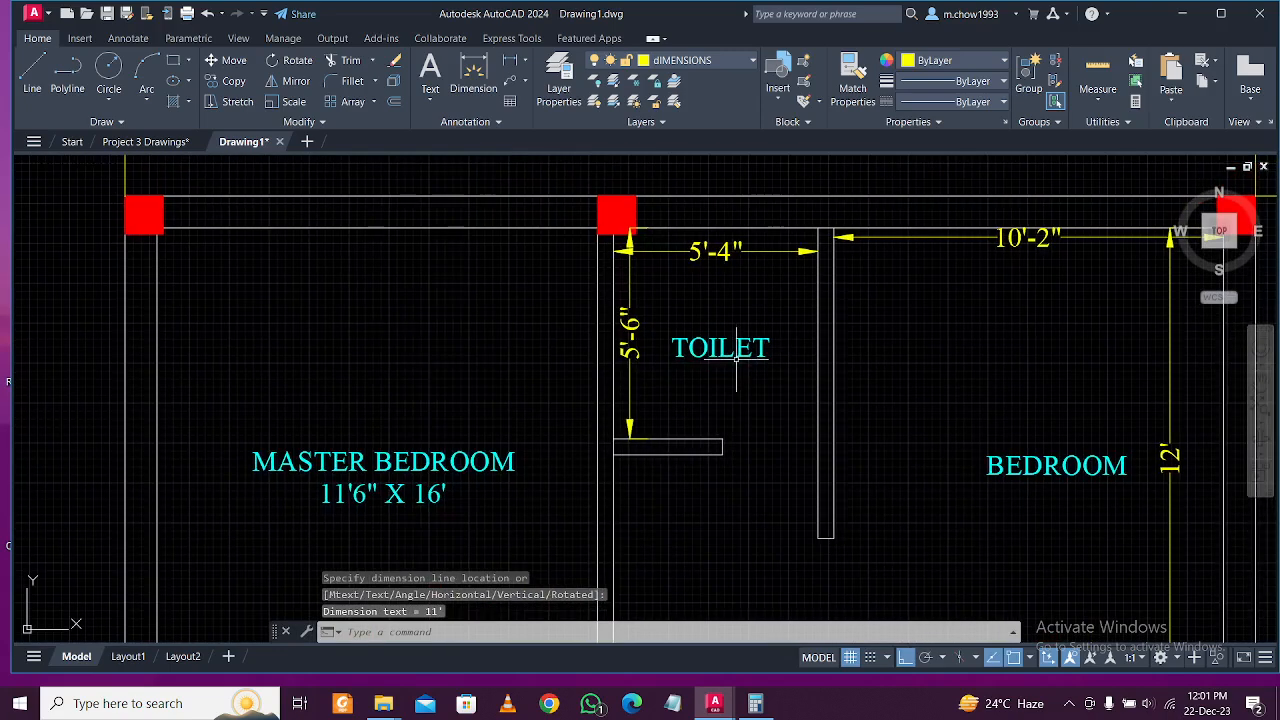
pyautogui.moveTo(718, 372); pyautogui.dragTo(714, 406, button='middle')
pyautogui.press('Escape')
# Add a 5'4" X 5'6" line to the TOILET label and delete its two dimensions.
pyautogui.doubleClick(760, 348)
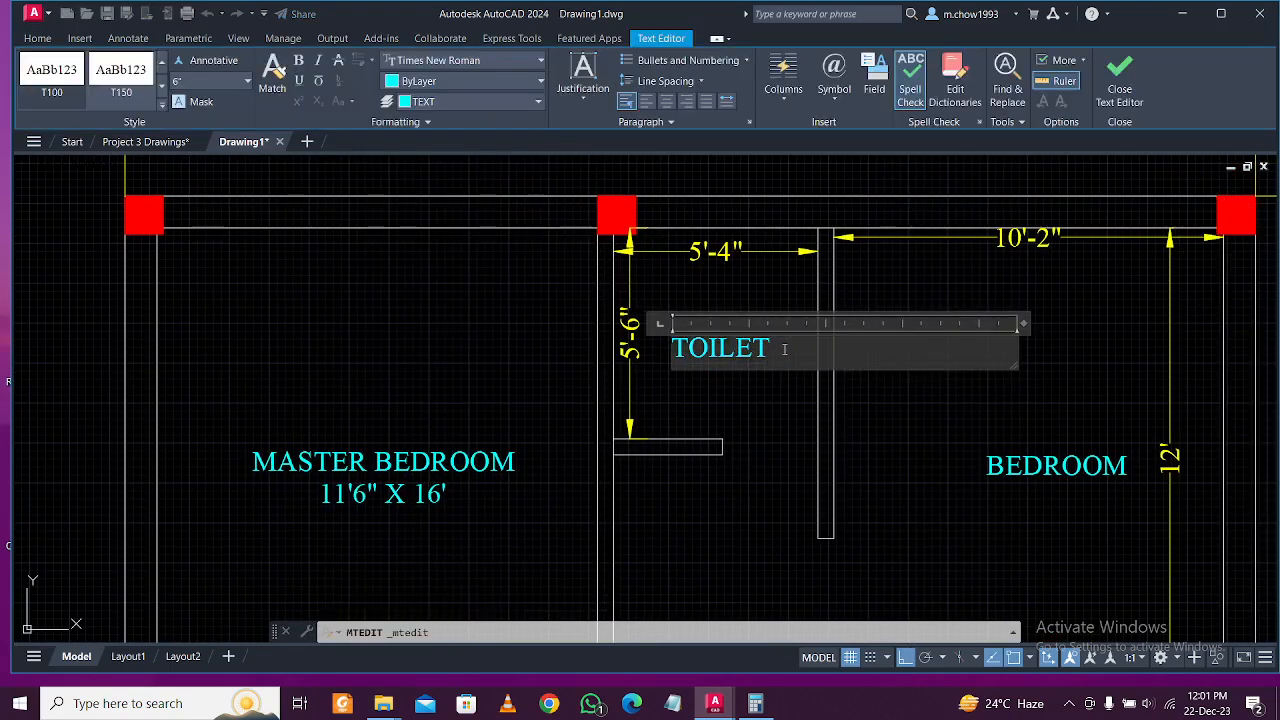
pyautogui.press('Return')
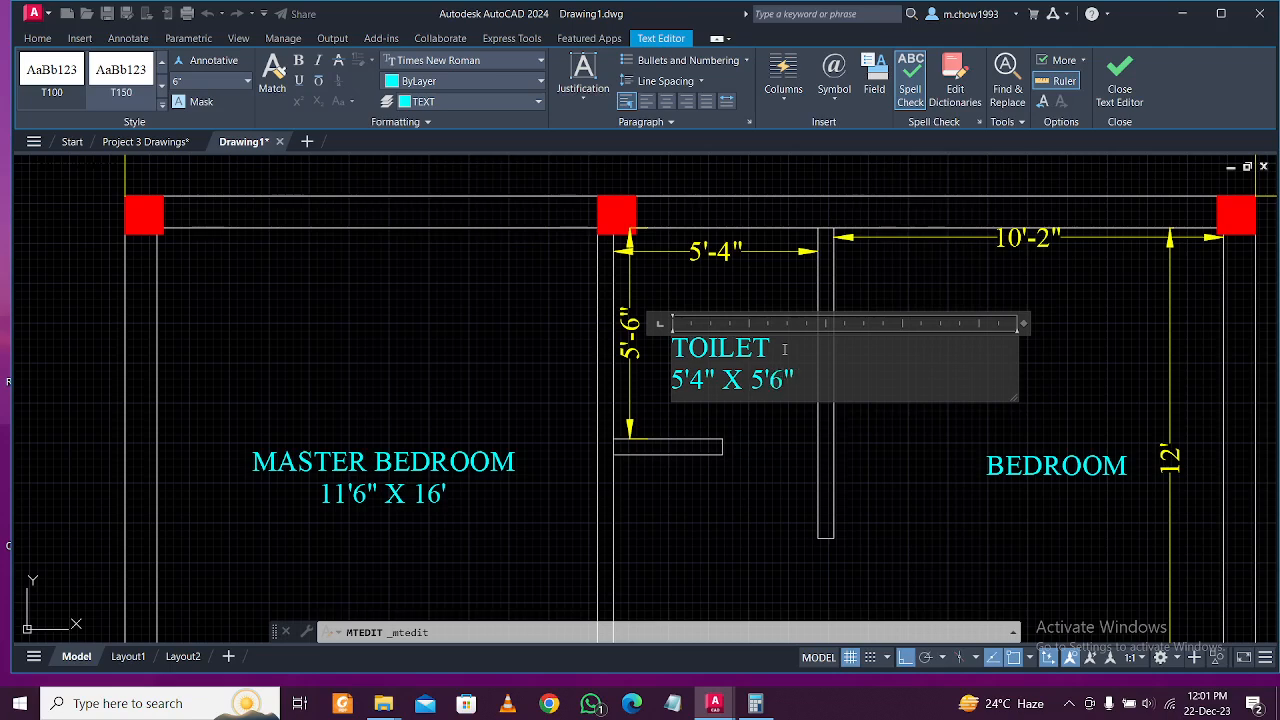
pyautogui.click(778, 425)
pyautogui.click(726, 308)
pyautogui.click(691, 244)
pyautogui.click(643, 285)
pyautogui.click(628, 268)
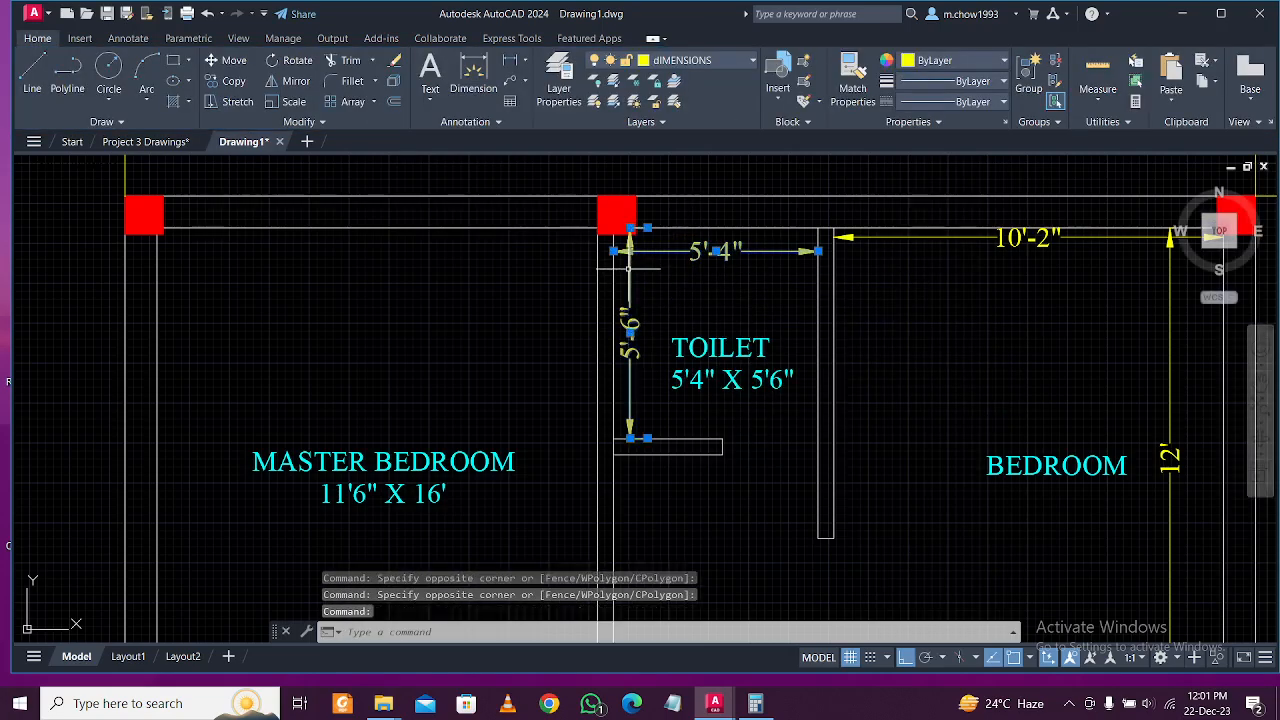
pyautogui.press('Delete')
# Add a 10'2" X 12' line under the BEDROOM label.
pyautogui.moveTo(1145, 494); pyautogui.dragTo(903, 457, button='middle')
pyautogui.doubleClick(885, 430)
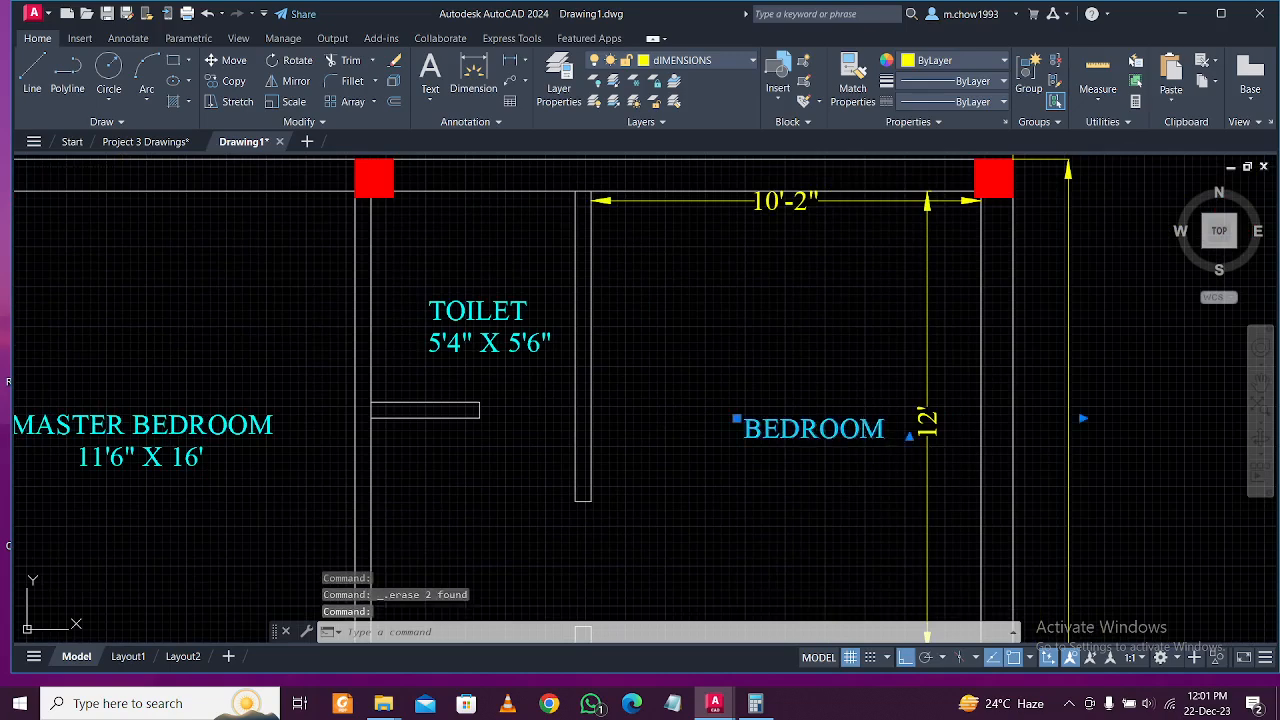
pyautogui.press('Return')
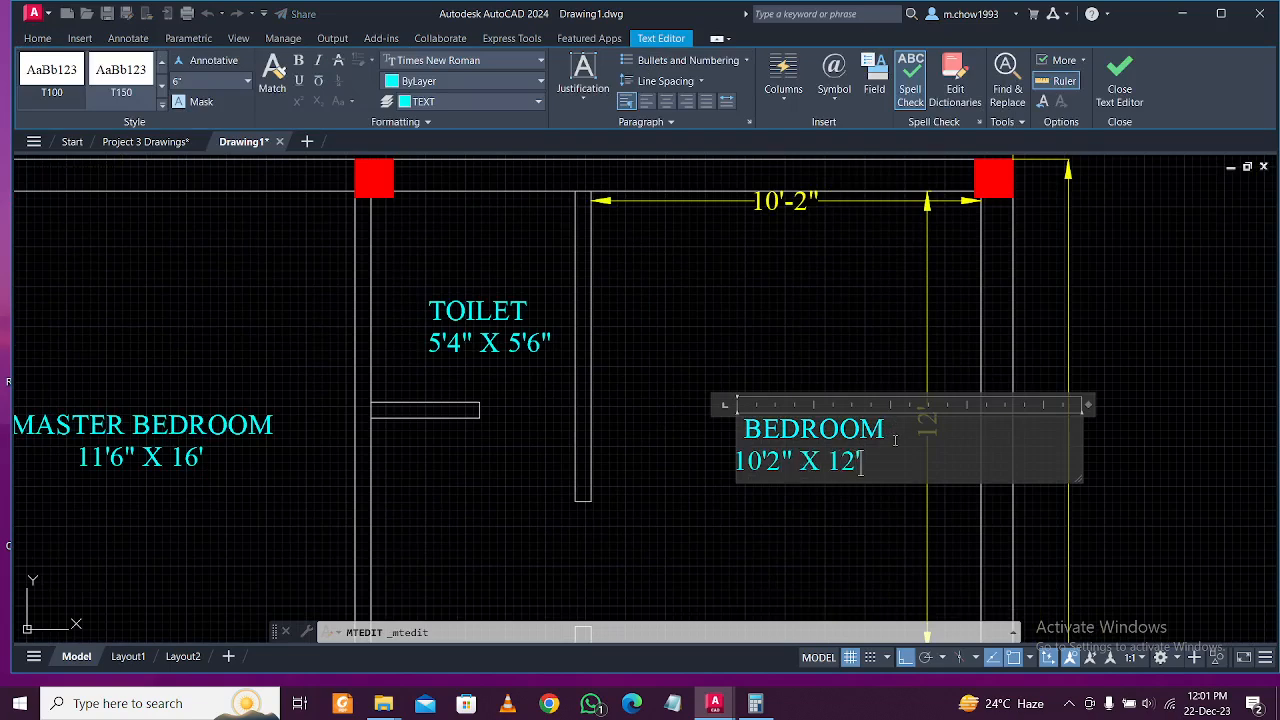
pyautogui.click(874, 518)
# Delete the bedroom's 10'-2" and 12' dimensions, cancelling an accidental text edit.
pyautogui.click(958, 274)
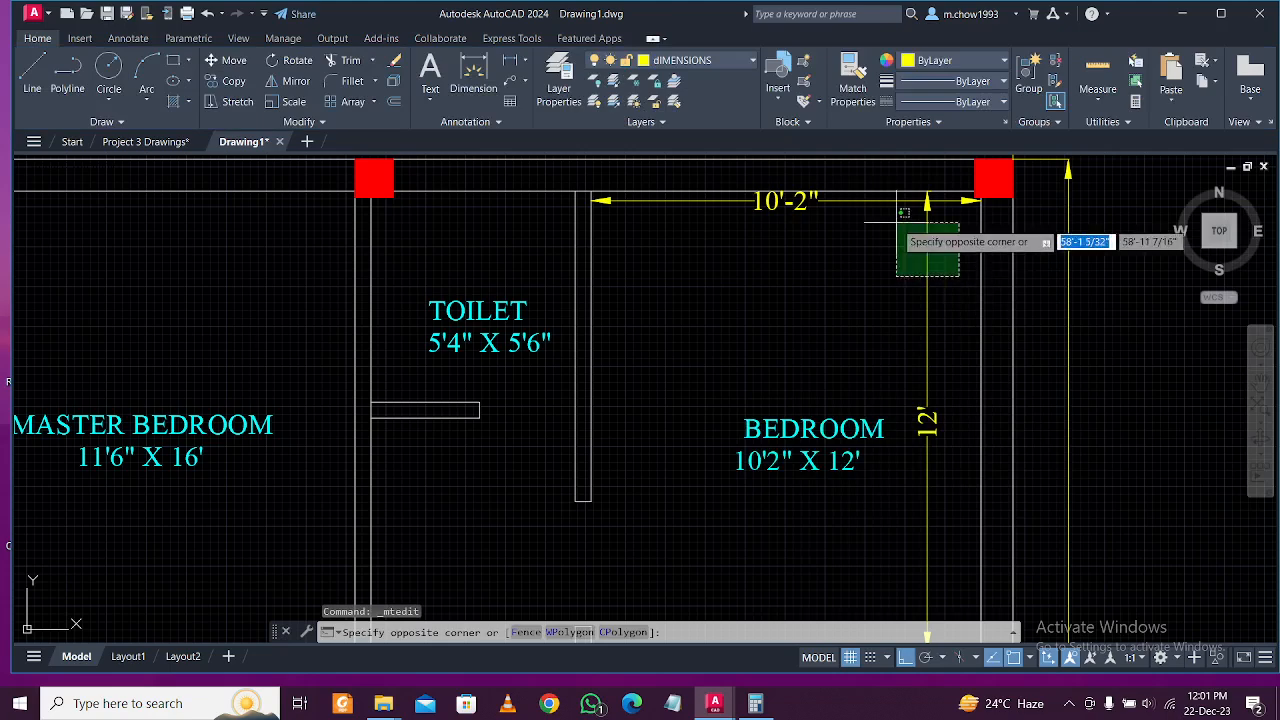
pyautogui.click(890, 200)
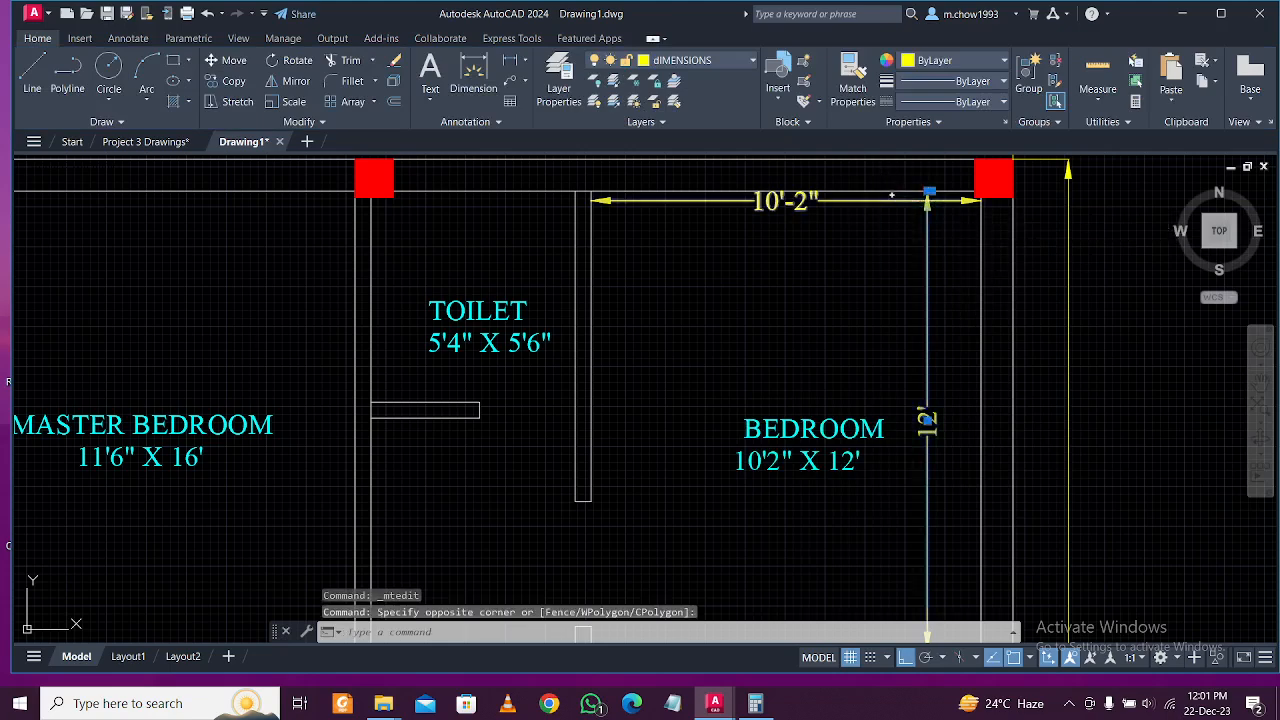
pyautogui.click(880, 225)
pyautogui.press('Escape')
pyautogui.click(942, 268)
pyautogui.press('Escape')
pyautogui.click(971, 257)
pyautogui.click(926, 194)
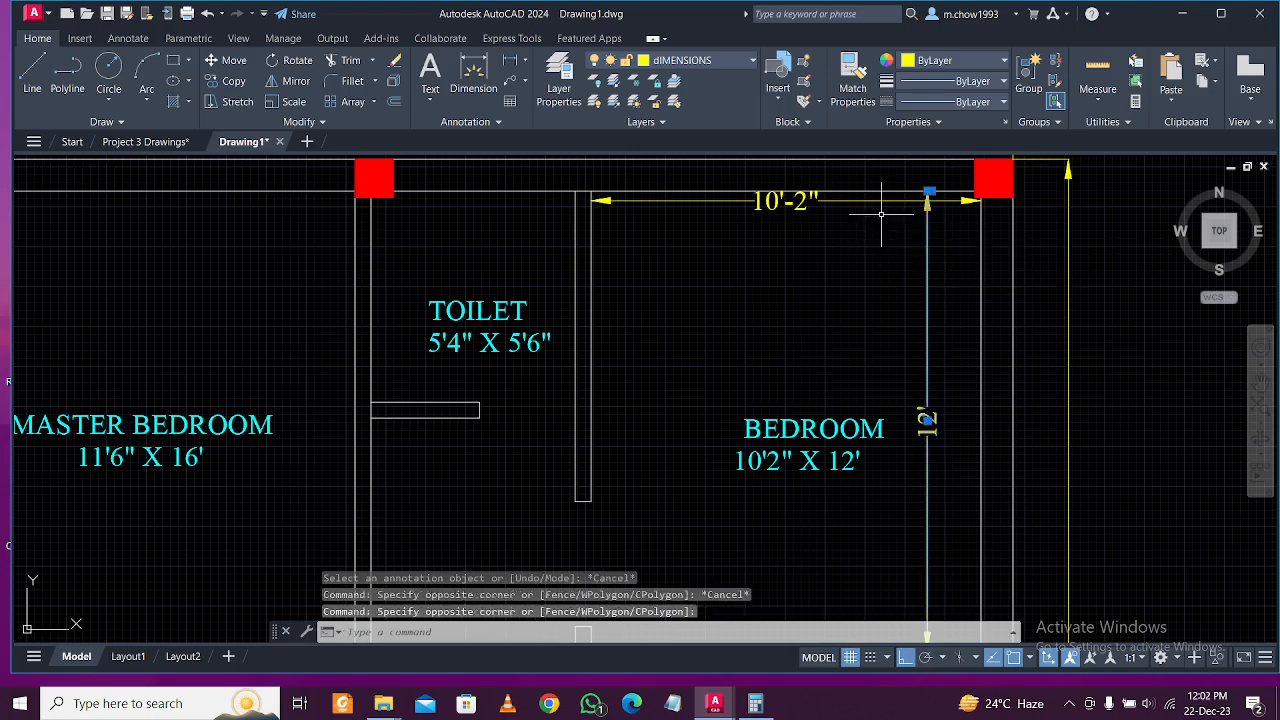
pyautogui.press('Delete')
# Add a second line reading 4' X 7'4" under the lower TOILET label.
pyautogui.scroll(-6, 871, 194)
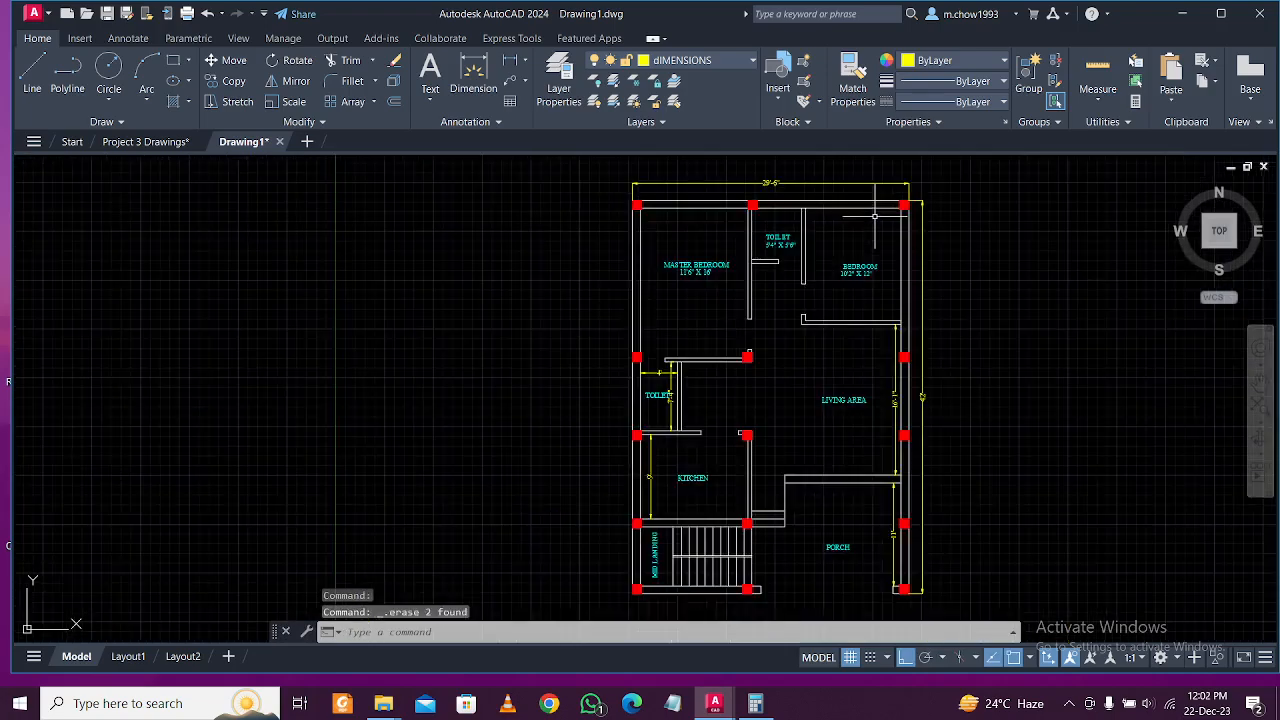
pyautogui.scroll(6, 837, 403)
pyautogui.moveTo(586, 366); pyautogui.dragTo(740, 374, button='middle')
pyautogui.scroll(5, 686, 402)
pyautogui.click(686, 402)
pyautogui.click(966, 423)
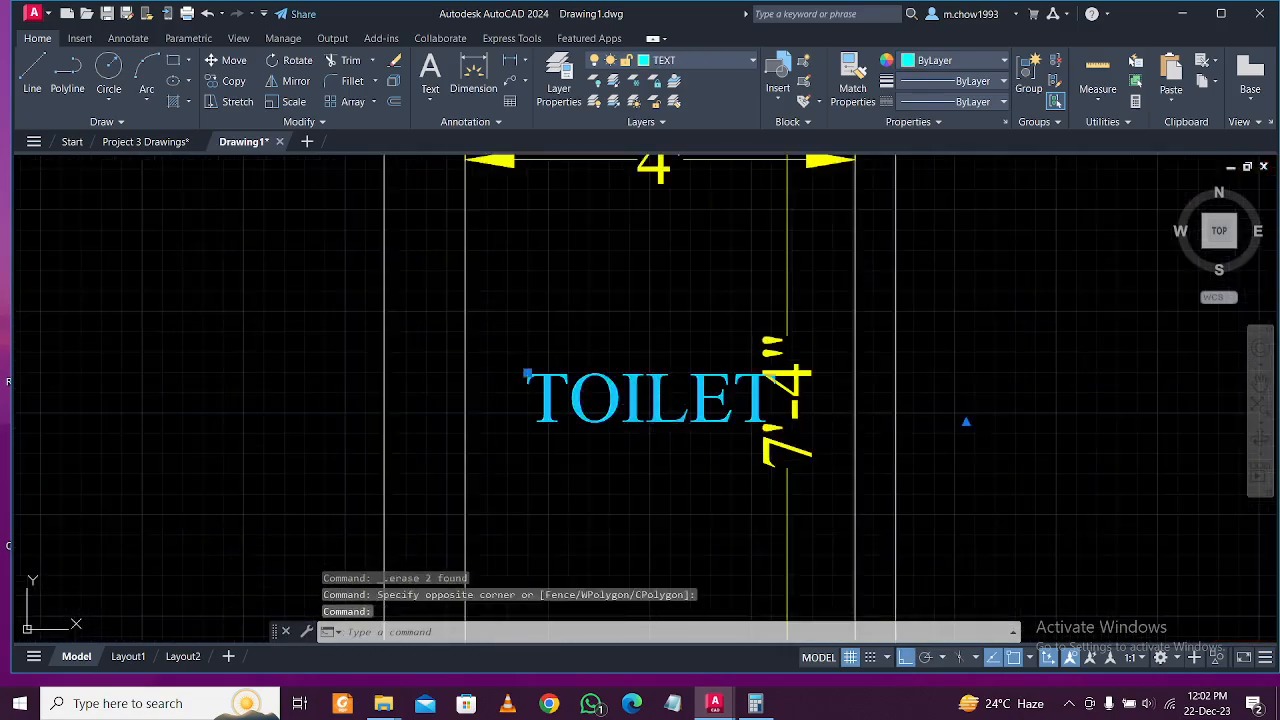
pyautogui.doubleClick(789, 397)
pyautogui.click(793, 402)
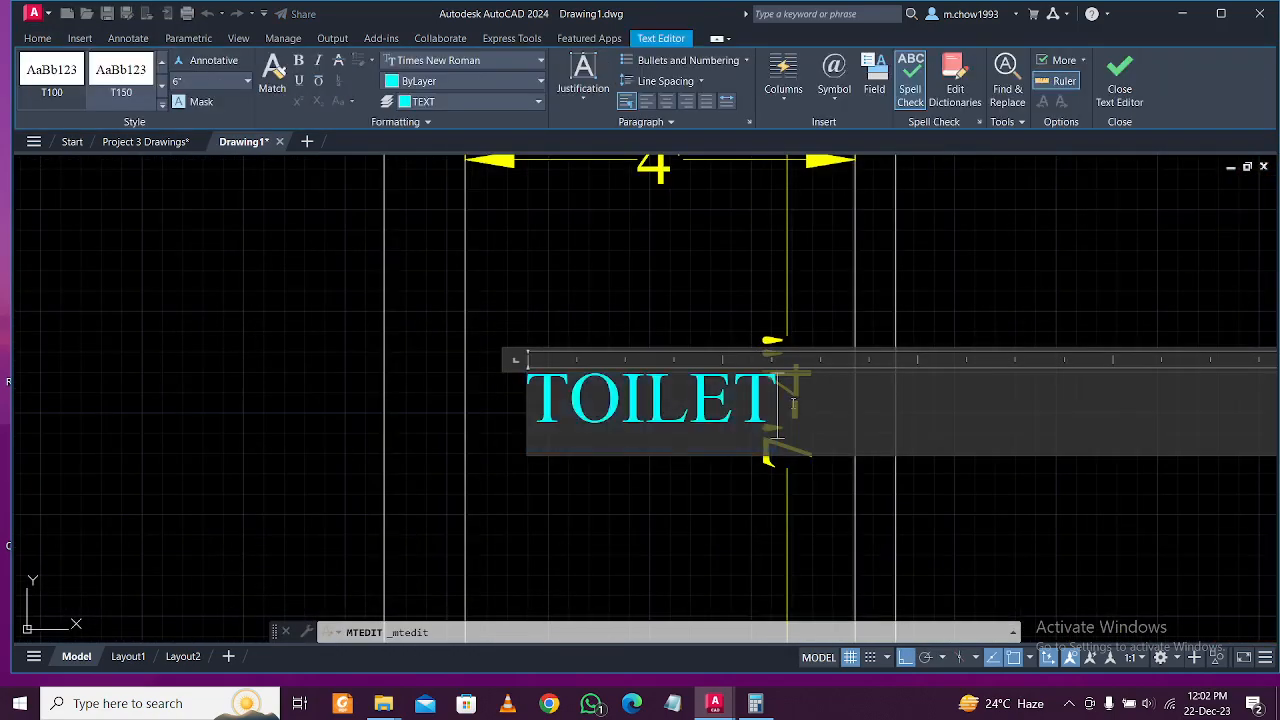
pyautogui.press('Return')
pyautogui.write("4'")
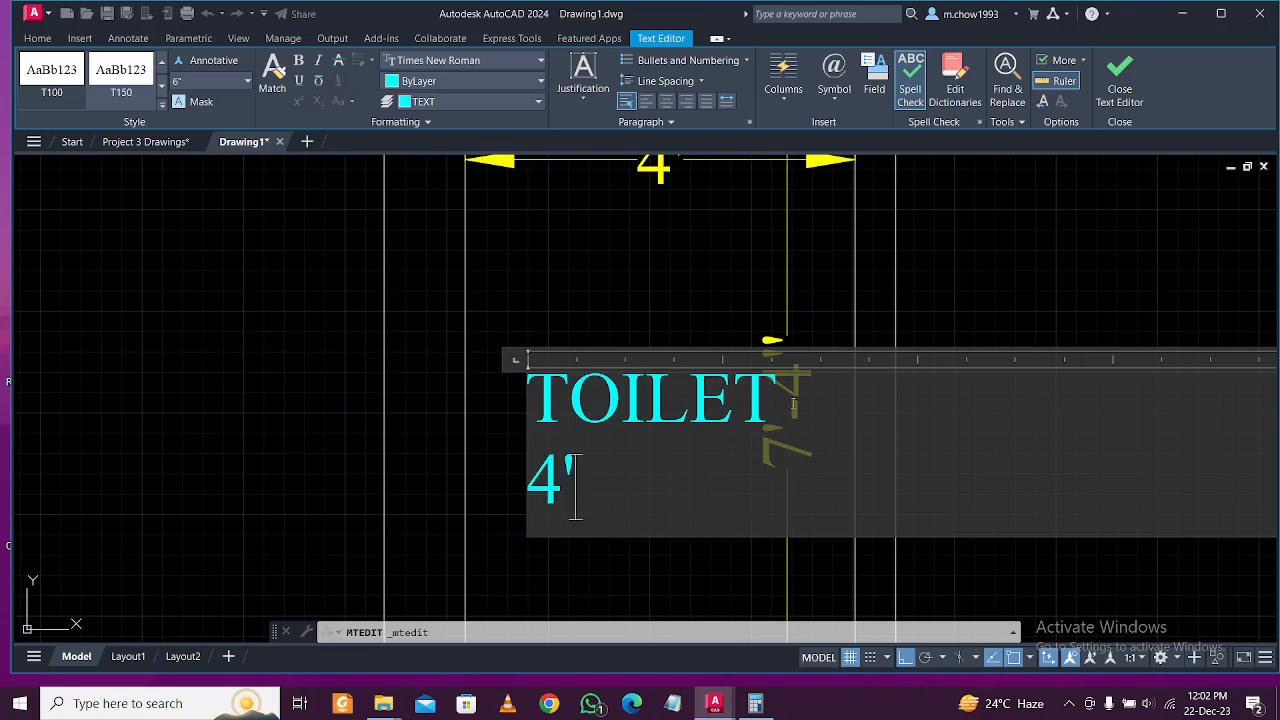
pyautogui.write(' X 7')
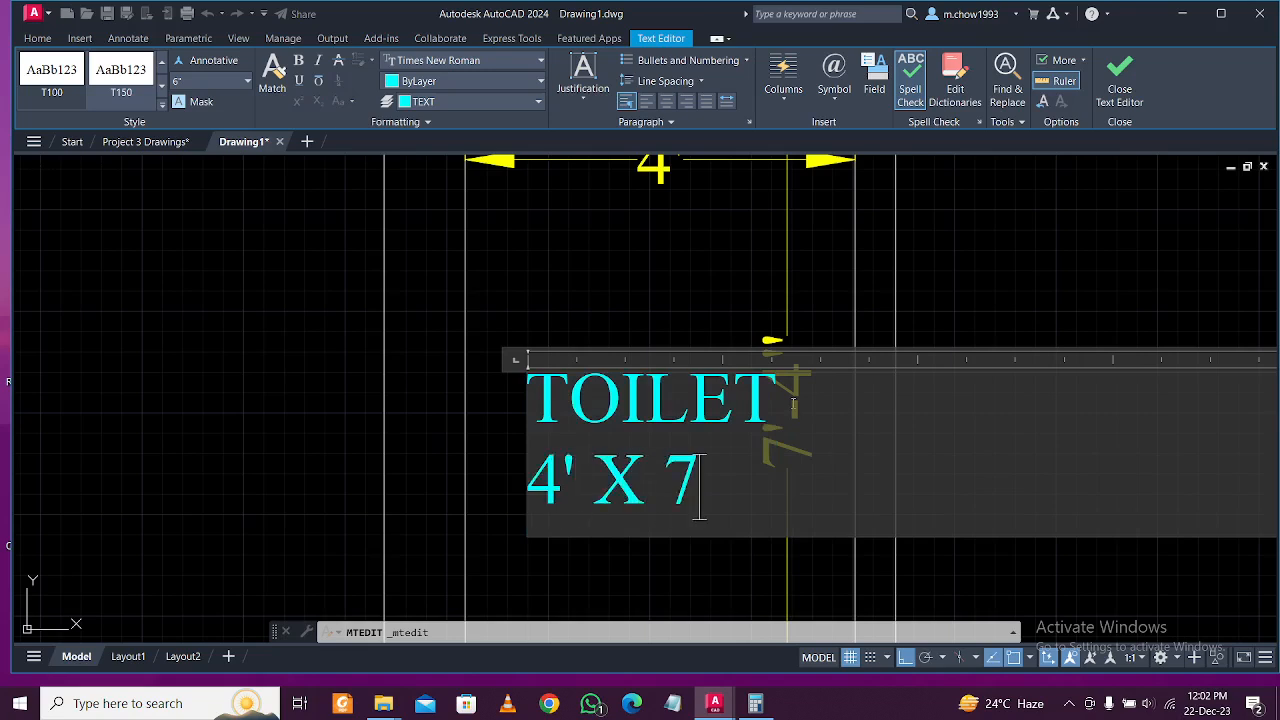
pyautogui.write('\'4":')
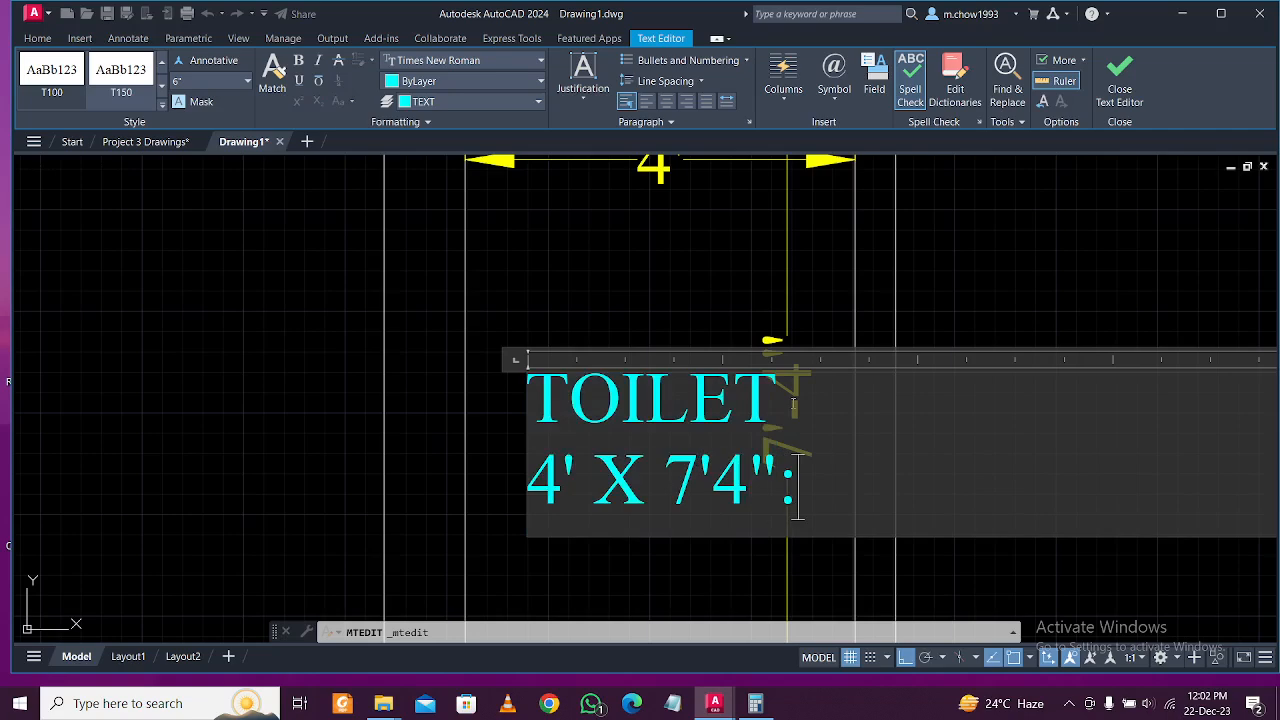
pyautogui.press('BackSpace')
pyautogui.click(752, 240)
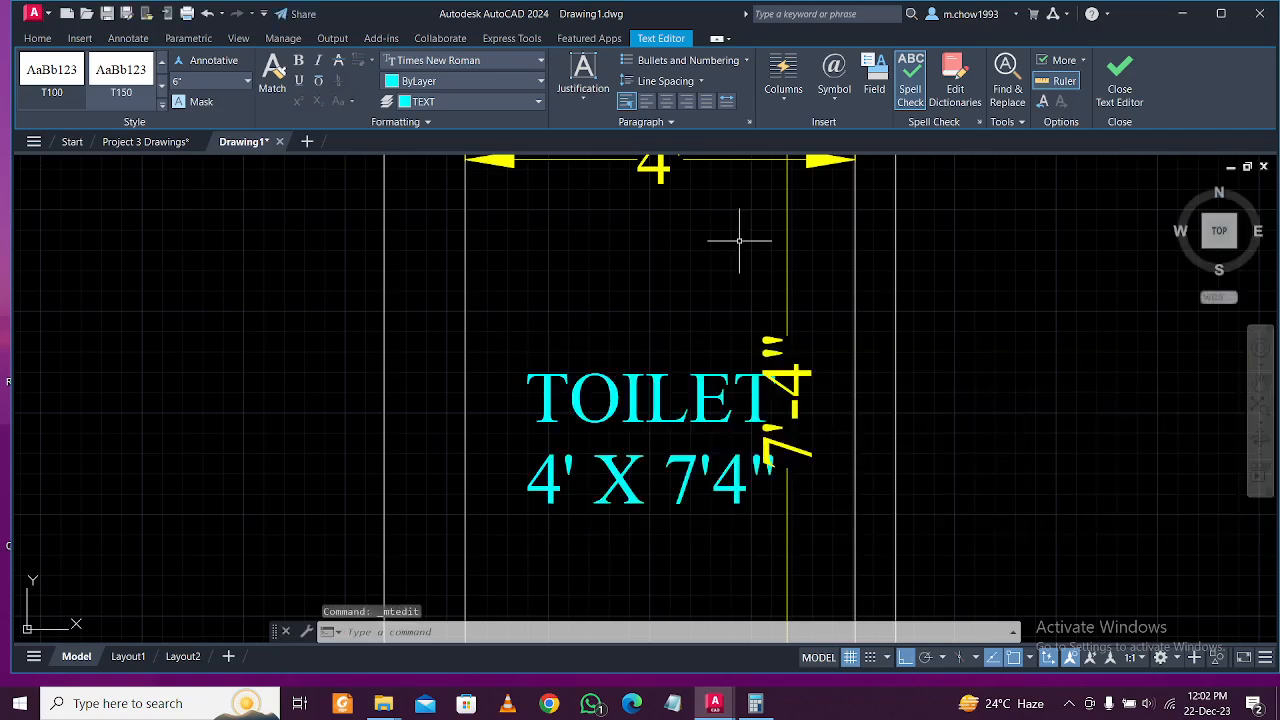
# Erase the toilet's 4' dimension.
pyautogui.moveTo(743, 243); pyautogui.dragTo(800, 457, button='middle')
pyautogui.click(829, 457)
pyautogui.click(769, 367)
pyautogui.press('Delete')
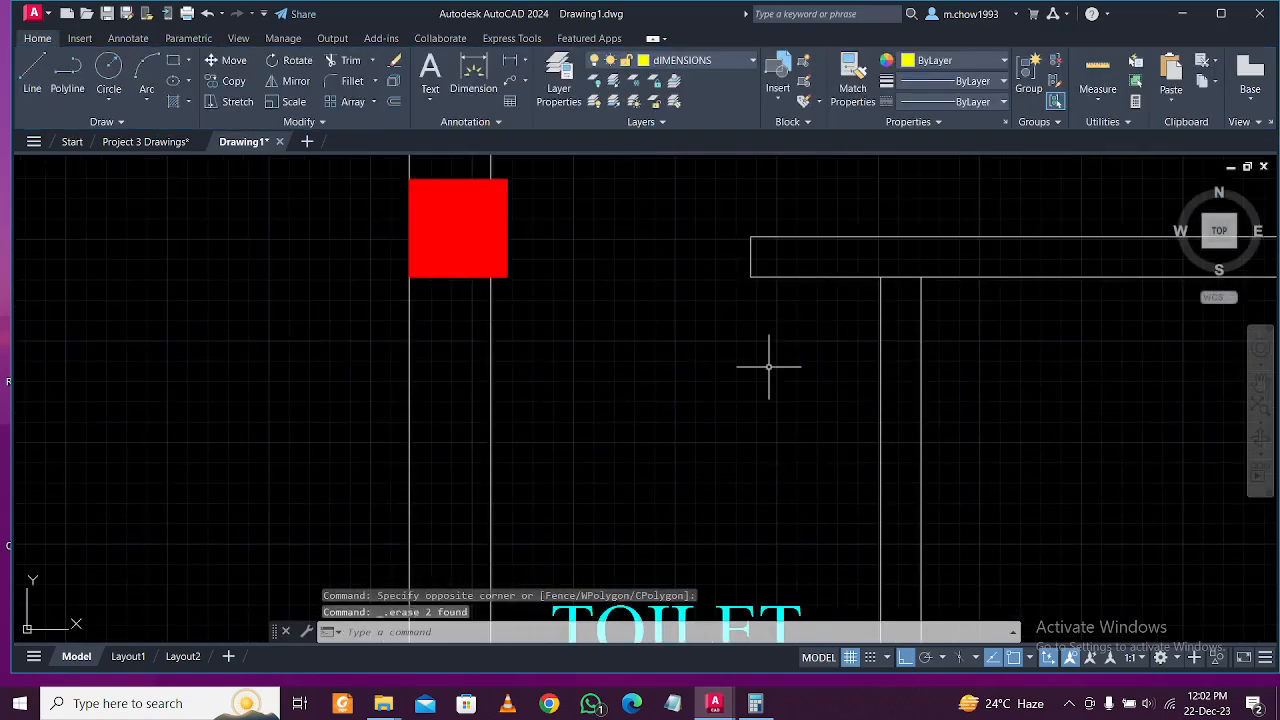
# Add the line 11'6" X 9" under the KITCHEN label.
pyautogui.scroll(-5, 766, 363)
pyautogui.moveTo(997, 451)
pyautogui.mouseDown(button='middle')
pyautogui.moveTo(857, 397)
pyautogui.moveTo(766, 408)
pyautogui.mouseUp(button='middle')
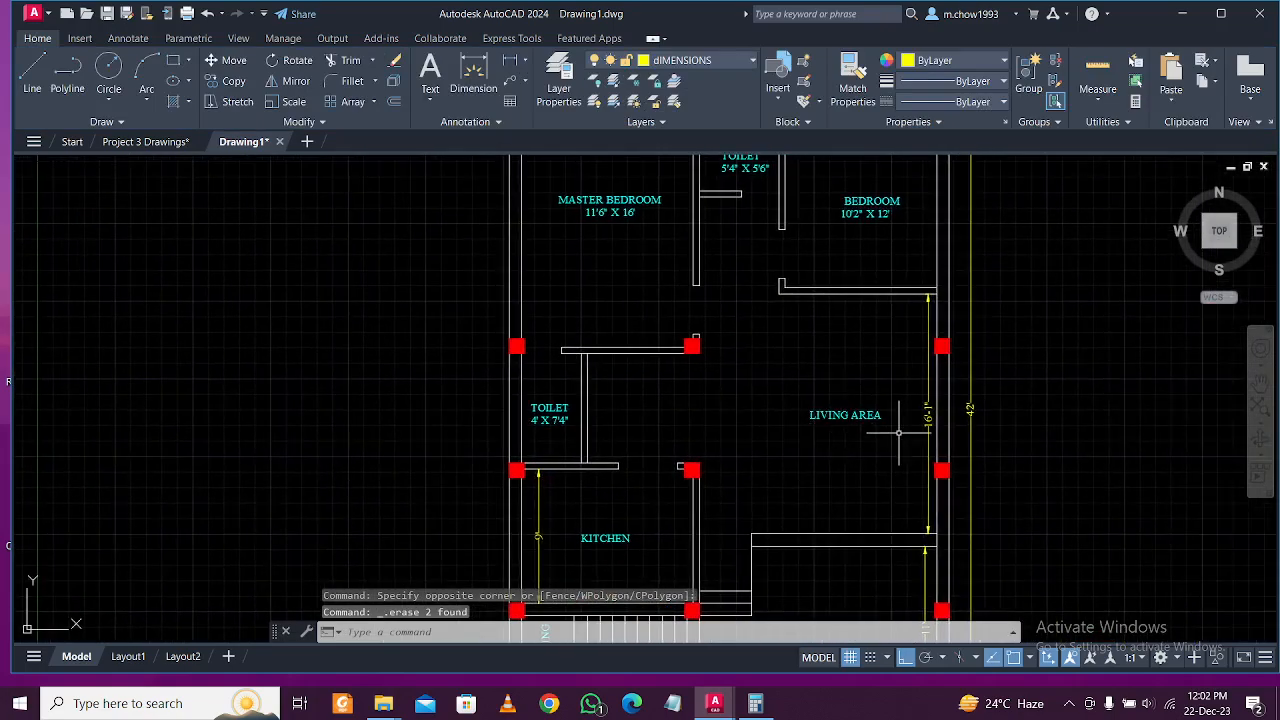
pyautogui.moveTo(615, 568); pyautogui.dragTo(720, 384, button='middle')
pyautogui.scroll(3, 720, 384)
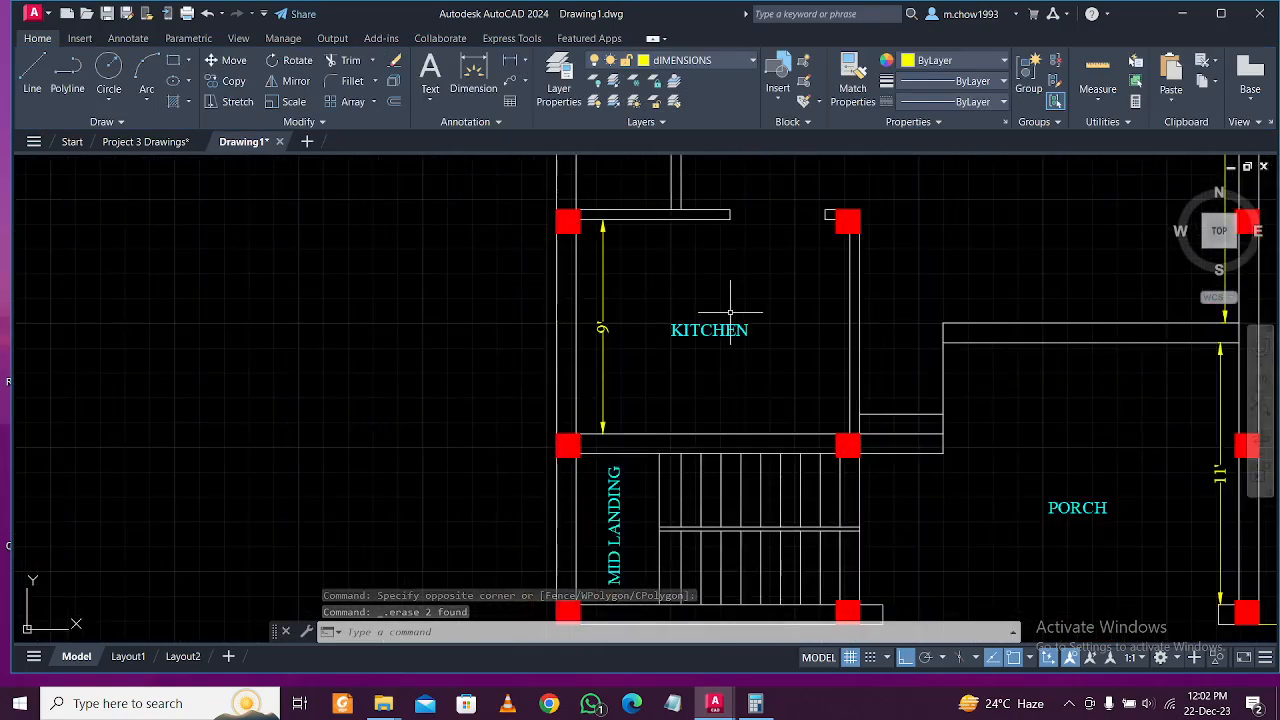
pyautogui.scroll(-2, 730, 320)
pyautogui.moveTo(730, 320); pyautogui.dragTo(760, 365, button='middle')
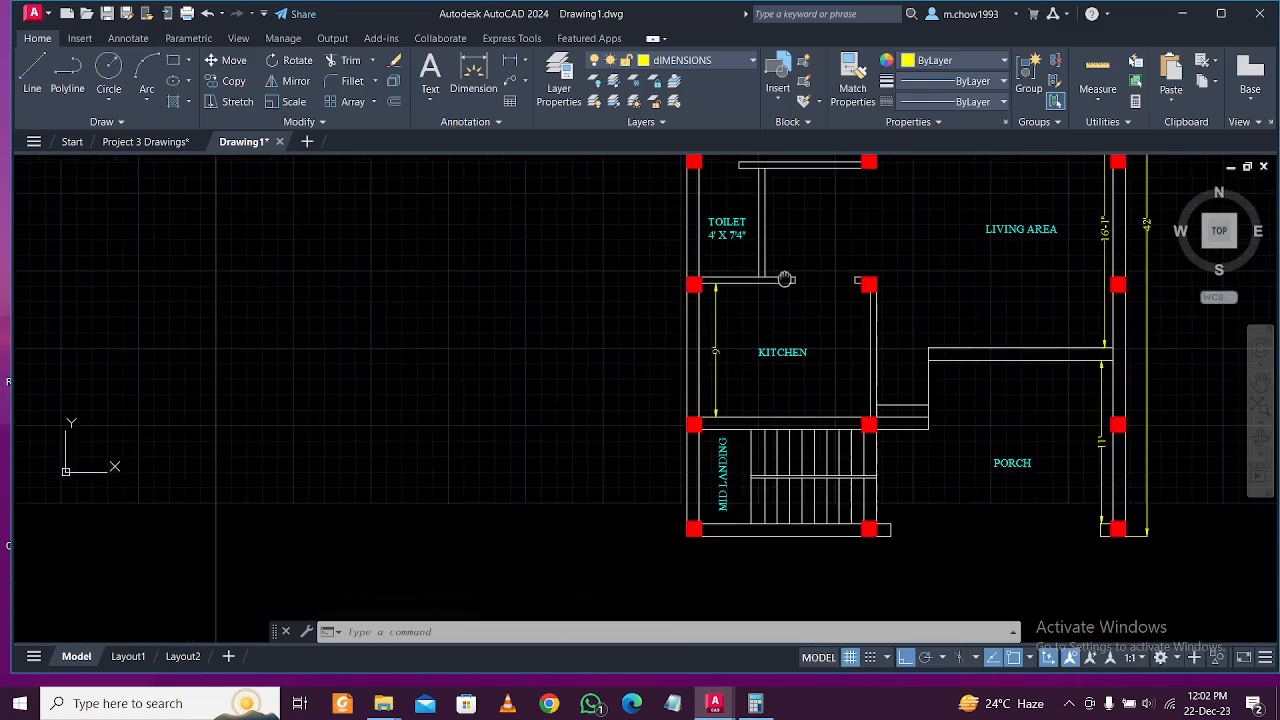
pyautogui.scroll(4, 765, 356)
pyautogui.doubleClick(790, 338)
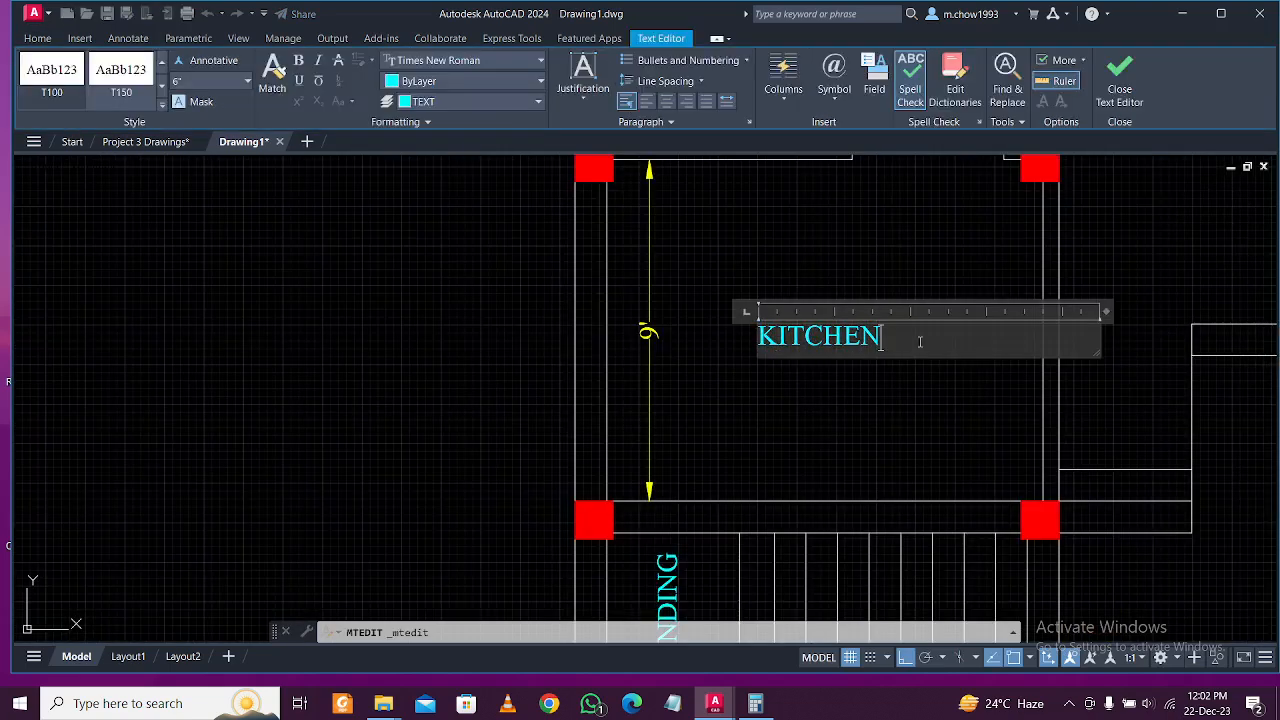
pyautogui.press('Return')
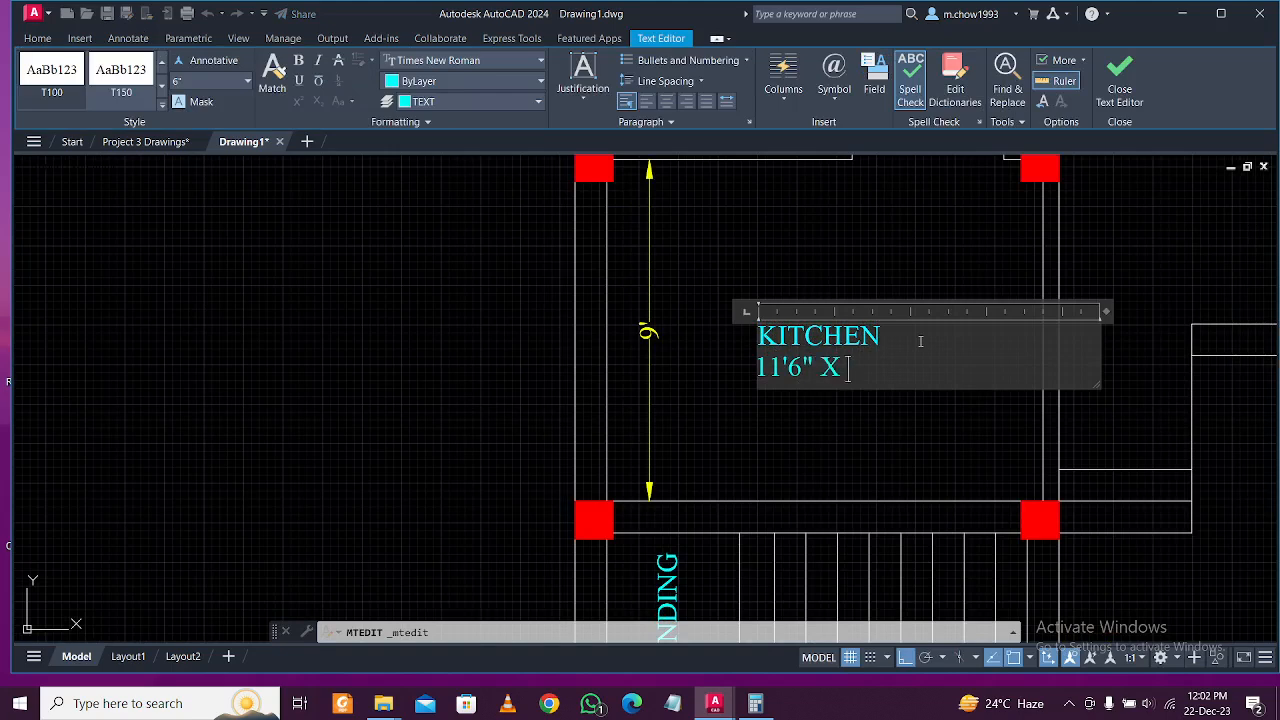
pyautogui.click(934, 418)
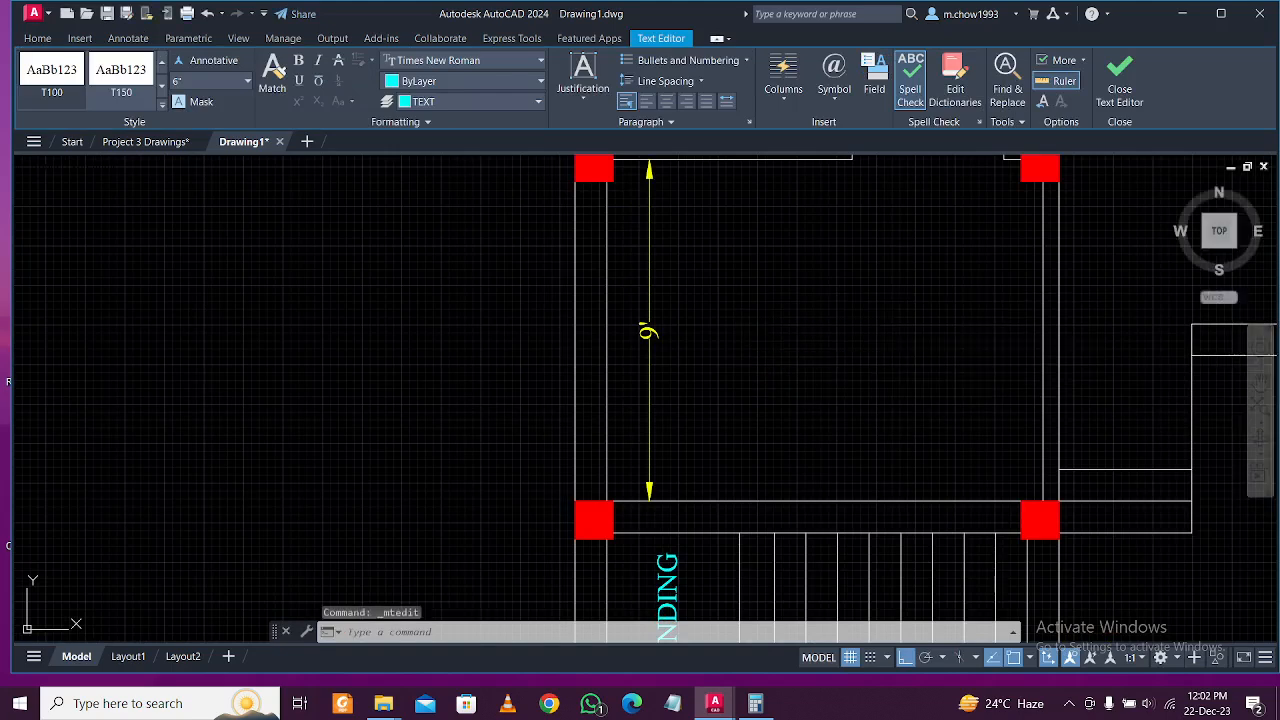
# Delete the kitchen's 9' dimension and frame the living area.
pyautogui.click(688, 412)
pyautogui.click(640, 362)
pyautogui.press('Delete')
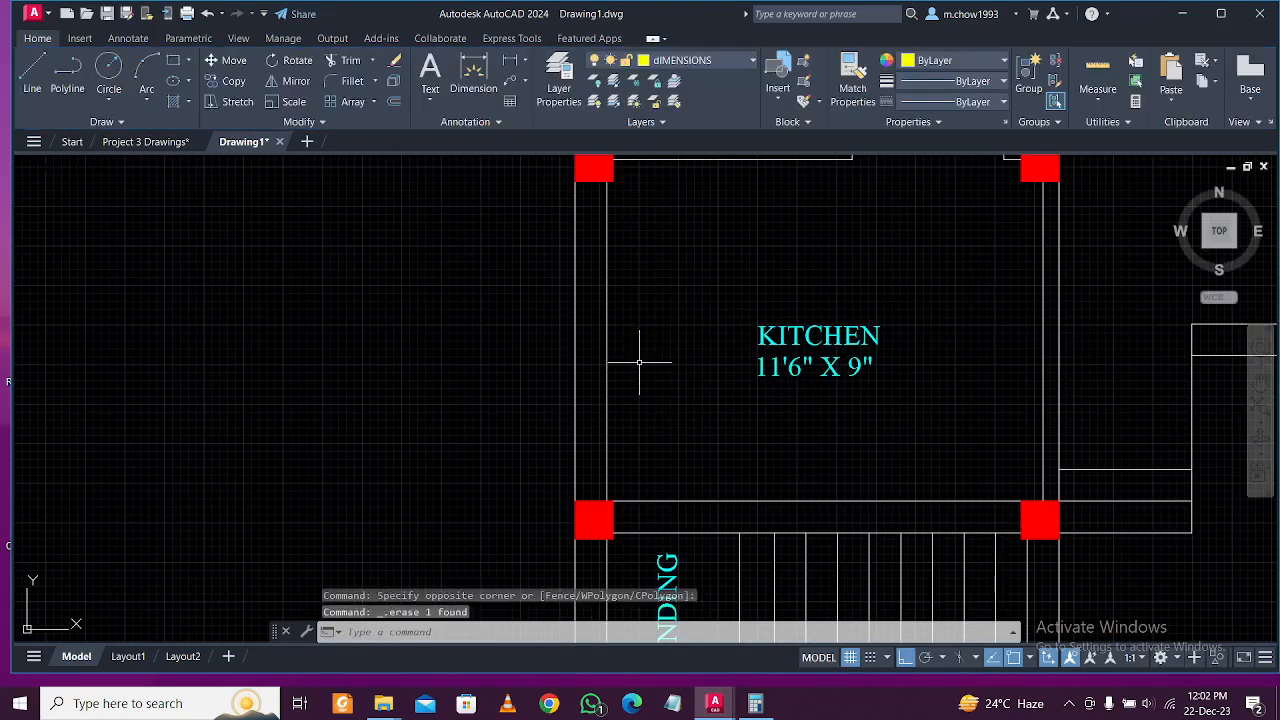
pyautogui.scroll(-6, 640, 362)
pyautogui.scroll(5, 795, 455)
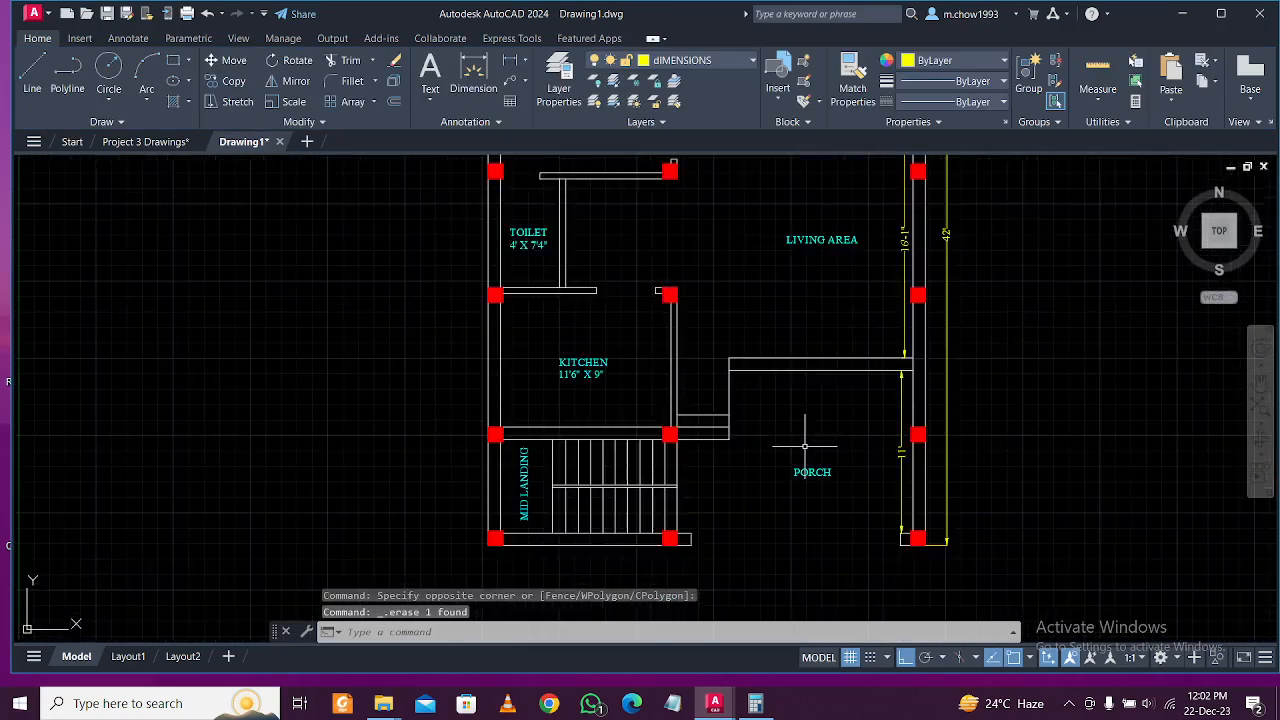
pyautogui.scroll(-3, 810, 466)
pyautogui.scroll(1, 800, 468)
pyautogui.scroll(-4, 800, 468)
pyautogui.scroll(1, 800, 468)
pyautogui.scroll(2, 800, 468)
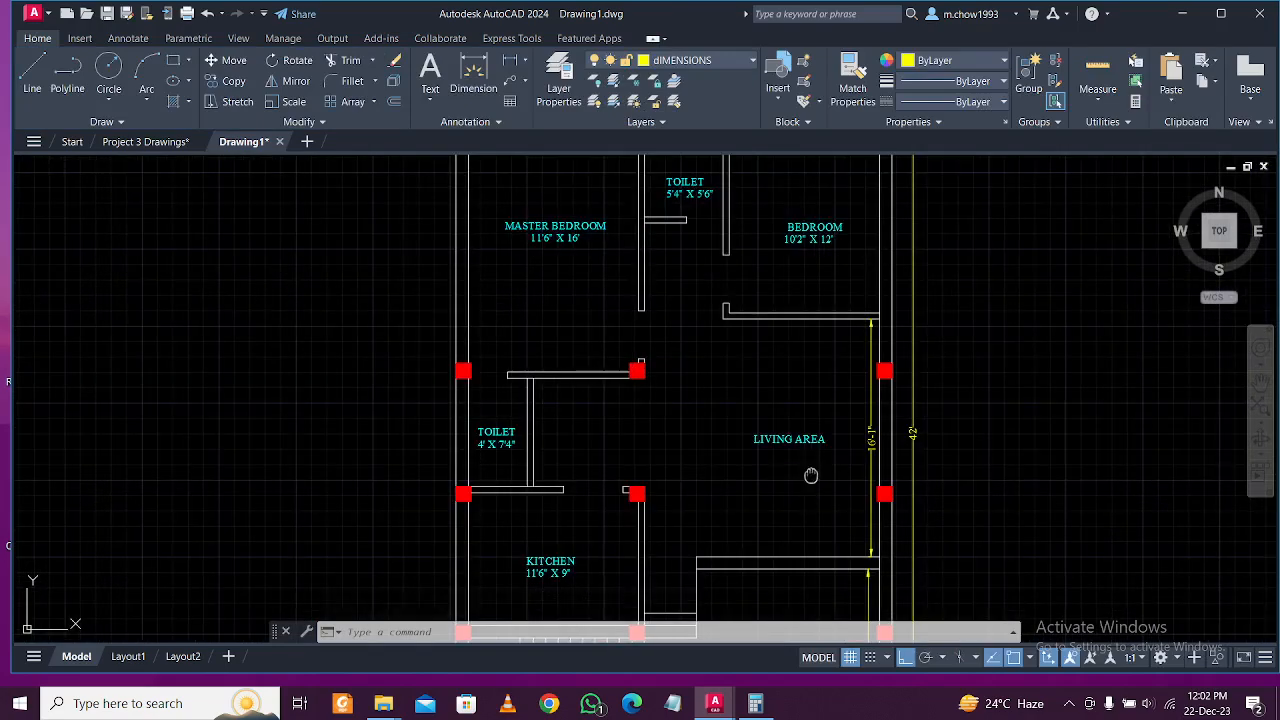
pyautogui.moveTo(794, 472); pyautogui.dragTo(795, 457, button='middle')
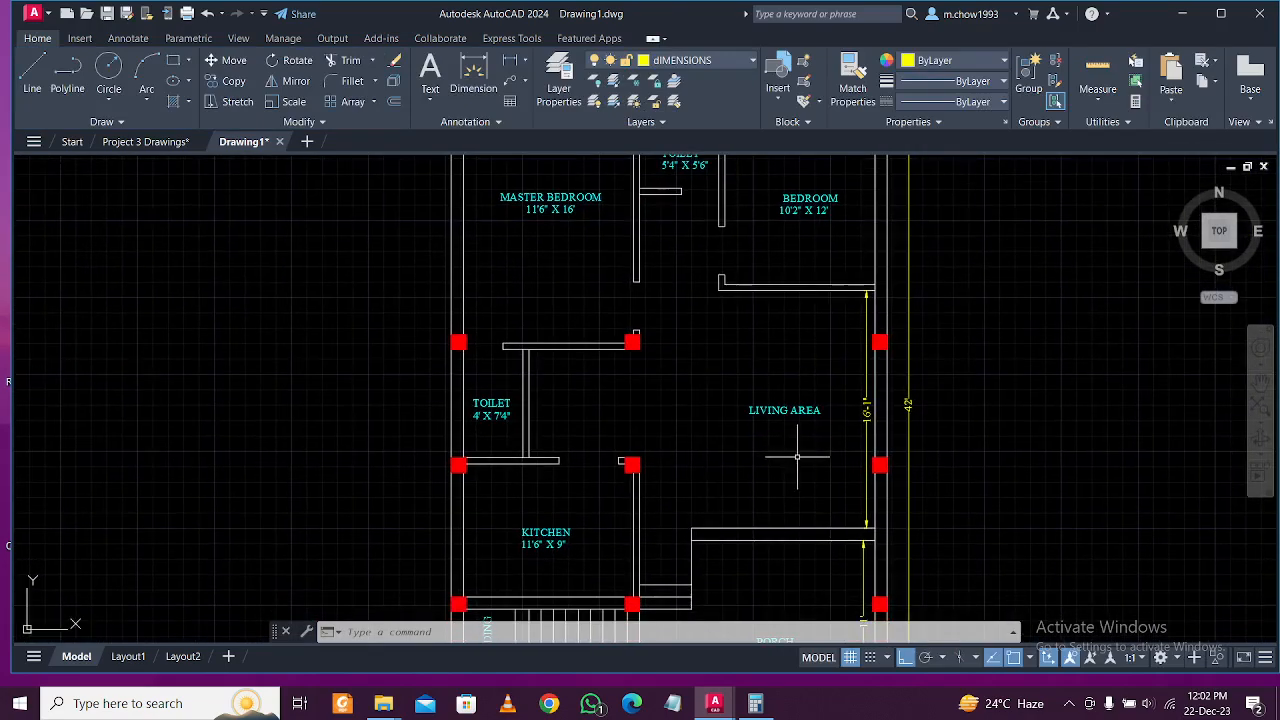
pyautogui.scroll(-3, 840, 440)
pyautogui.scroll(3, 857, 426)
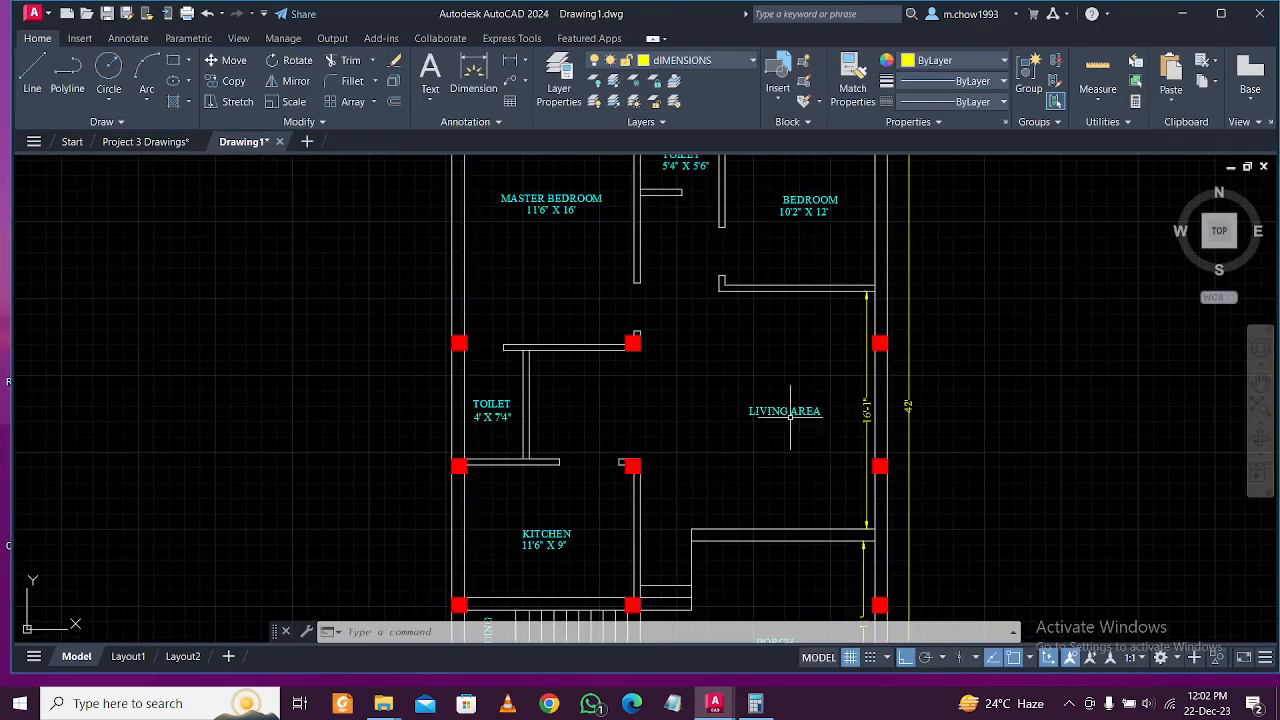
pyautogui.scroll(2, 790, 414)
pyautogui.scroll(-2, 790, 414)
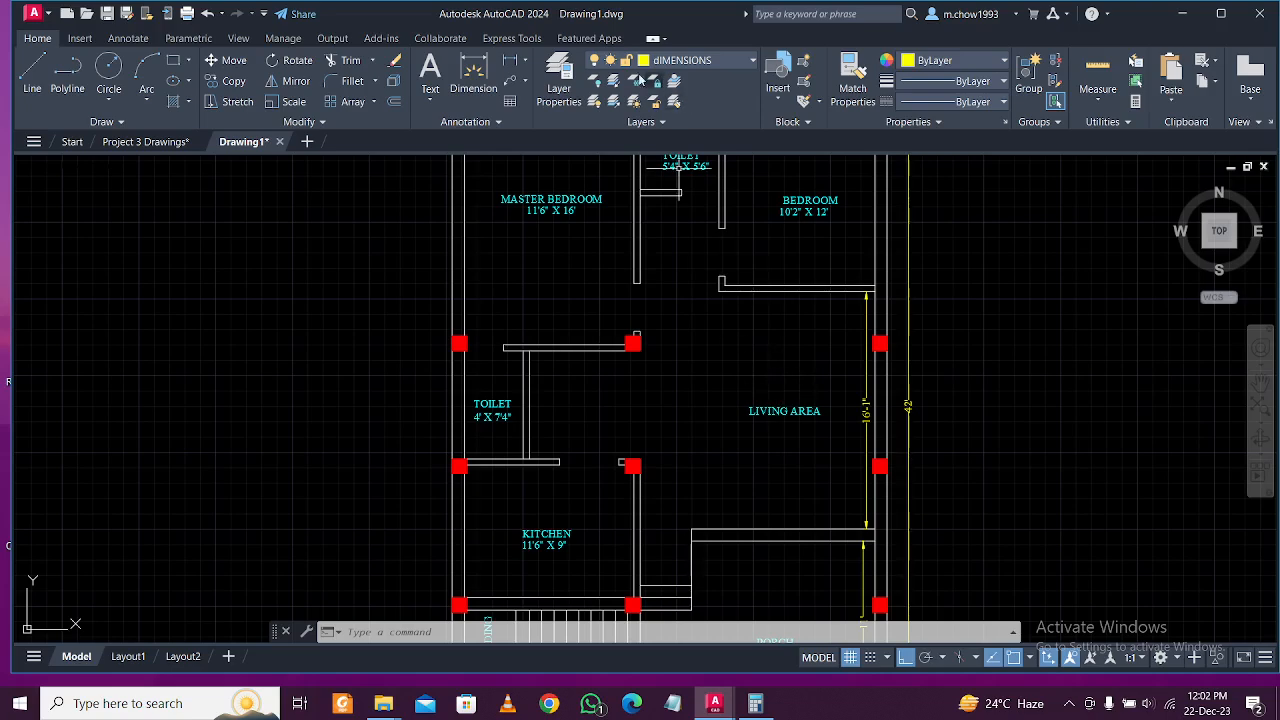
# Measure the living area width wall to wall with a temporary 15'-11" linear dimension.
pyautogui.click(511, 62)
pyautogui.scroll(2, 703, 560)
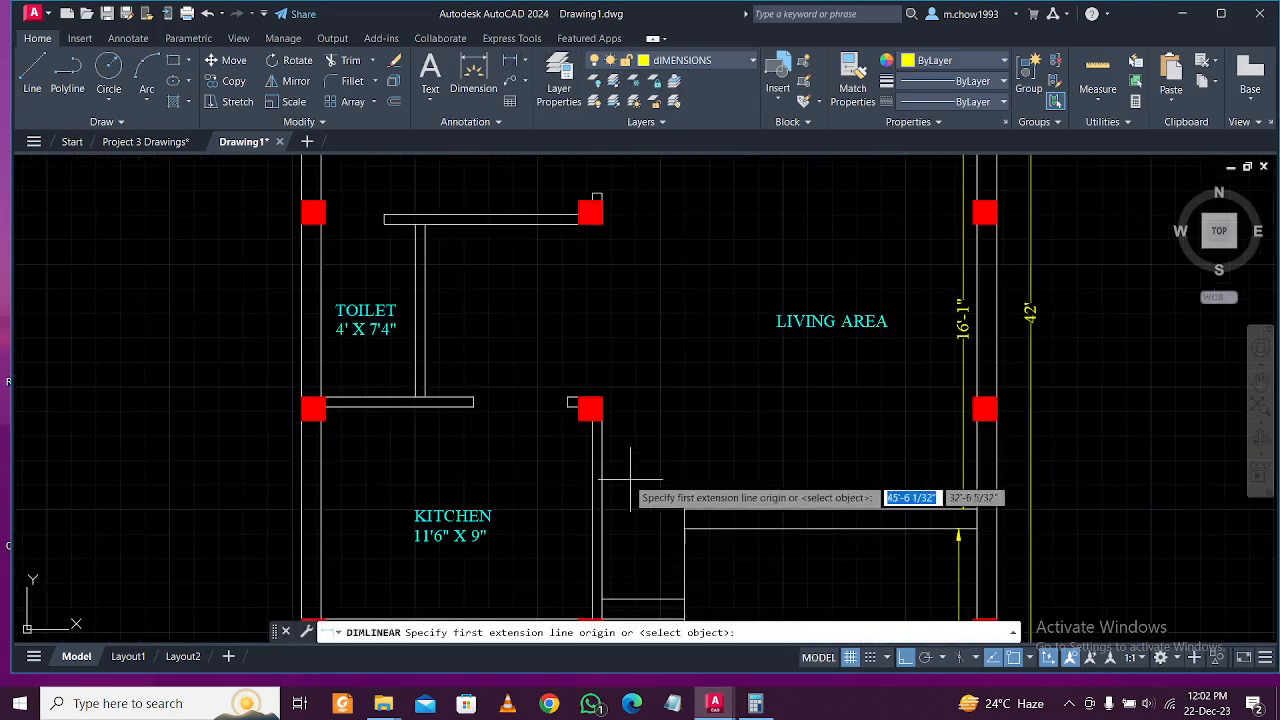
pyautogui.click(601, 498)
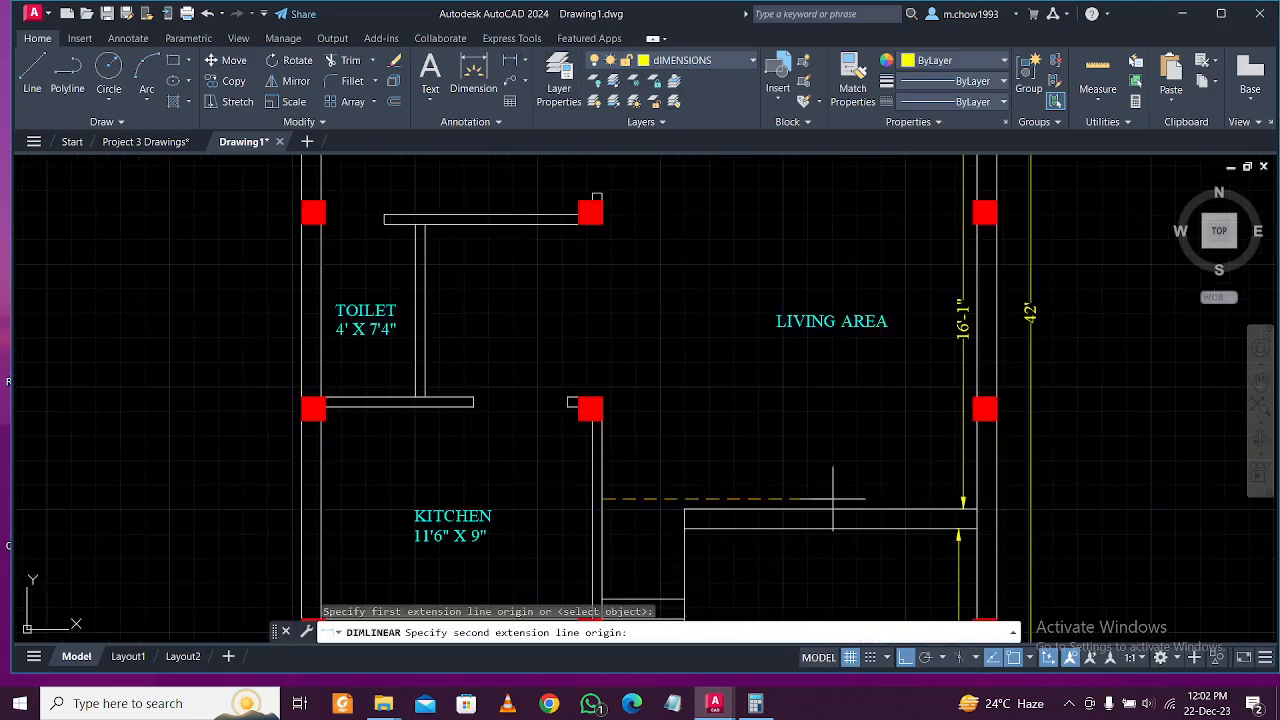
pyautogui.click(972, 498)
pyautogui.click(868, 497)
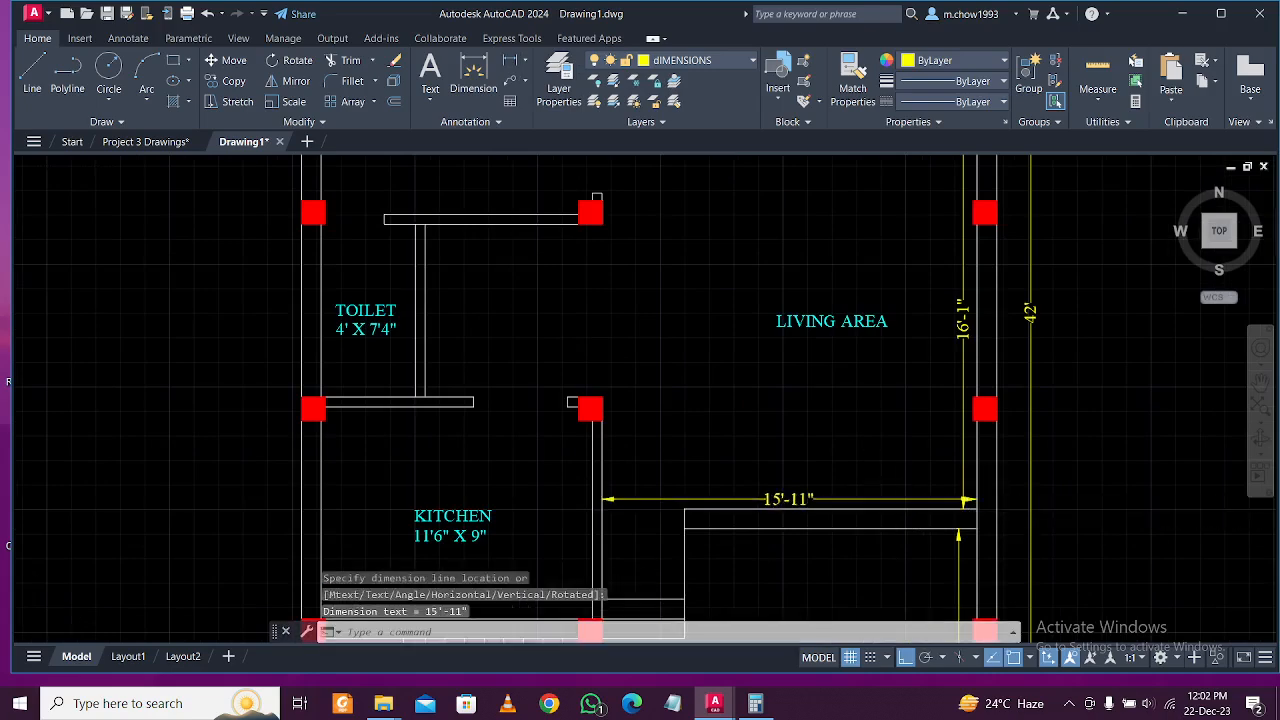
# Add the line 15'11" X 16'1" under the LIVING AREA label.
pyautogui.scroll(-2, 870, 483)
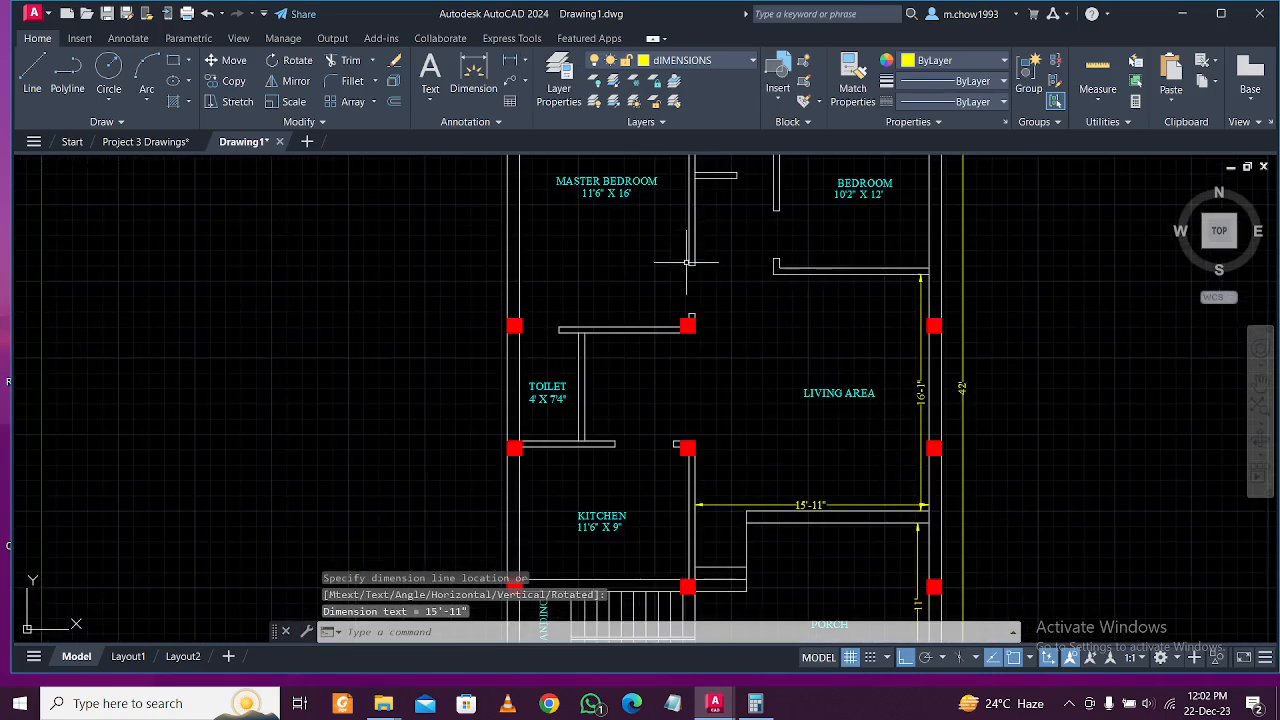
pyautogui.scroll(2, 854, 434)
pyautogui.click(828, 367)
pyautogui.doubleClick(850, 367)
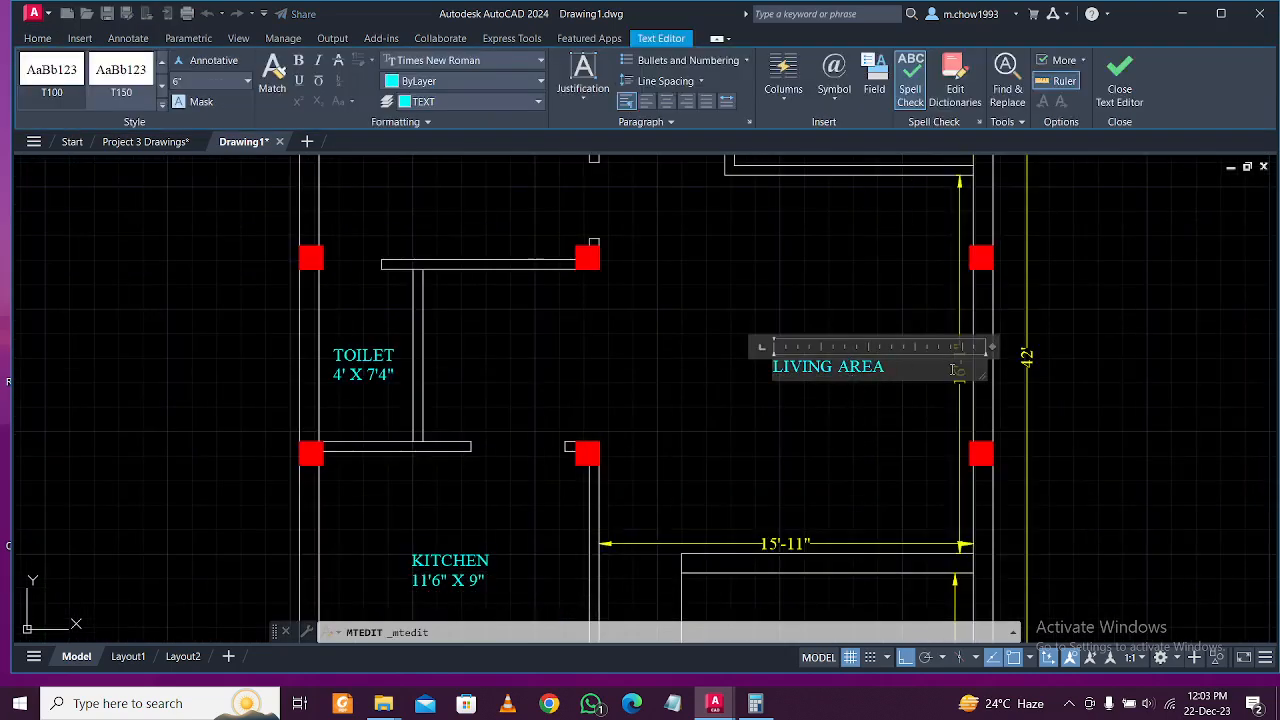
pyautogui.press('Return')
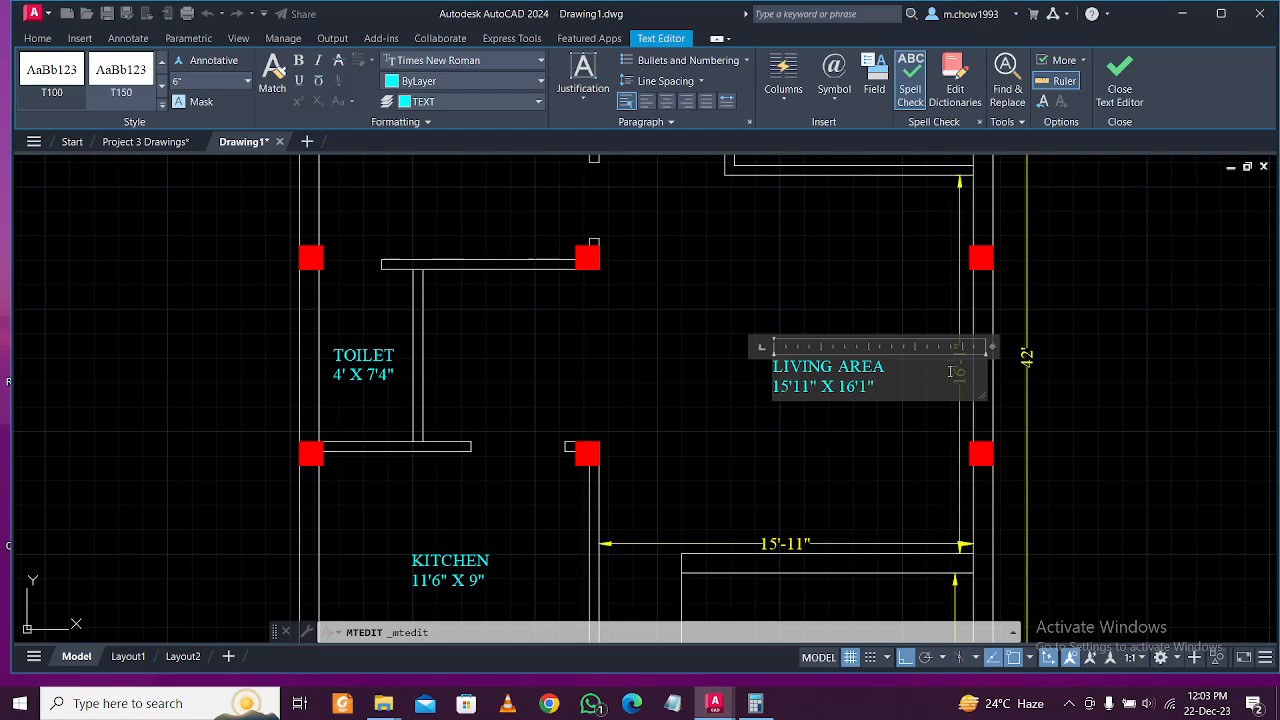
pyautogui.click(945, 450)
# Delete the temporary 15'-11" dimension.
pyautogui.scroll(5, 962, 555)
pyautogui.click(987, 503)
pyautogui.click(900, 409)
pyautogui.press('Delete')
pyautogui.scroll(-5, 900, 409)
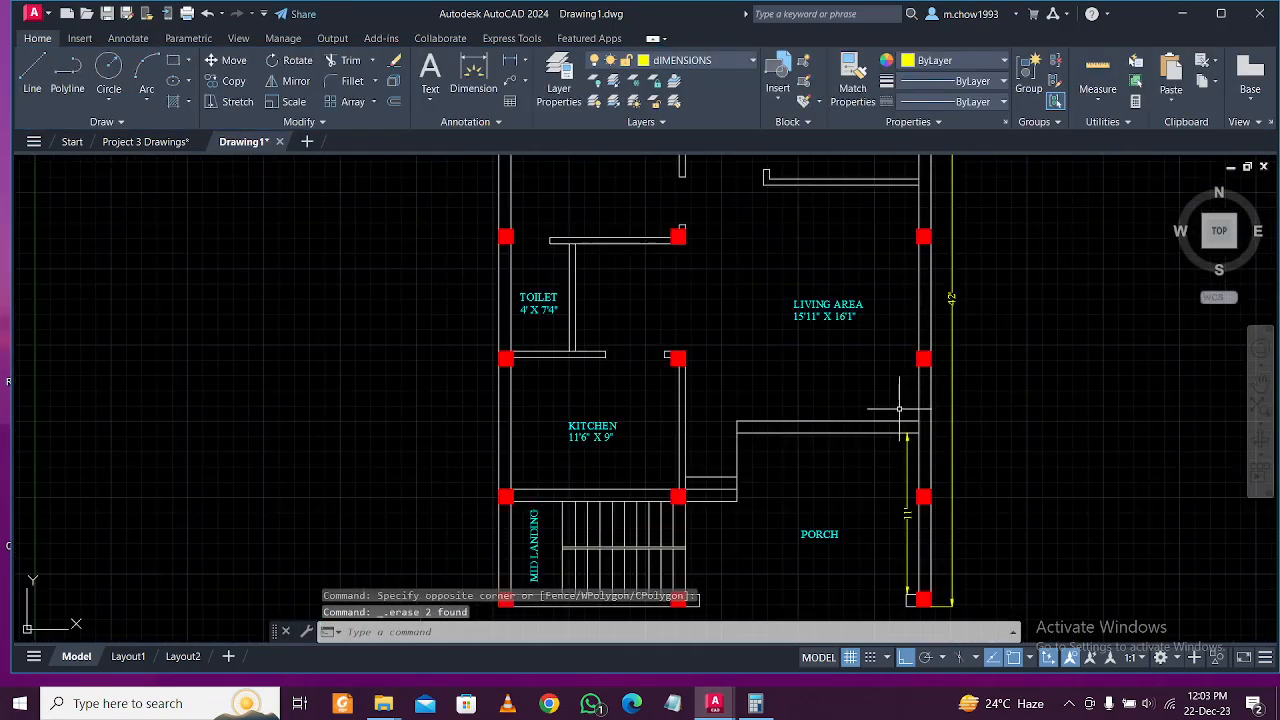
pyautogui.moveTo(905, 530); pyautogui.dragTo(898, 446, button='middle')
# Dimension the porch width across its bottom at 15'-11".
pyautogui.scroll(2, 879, 500)
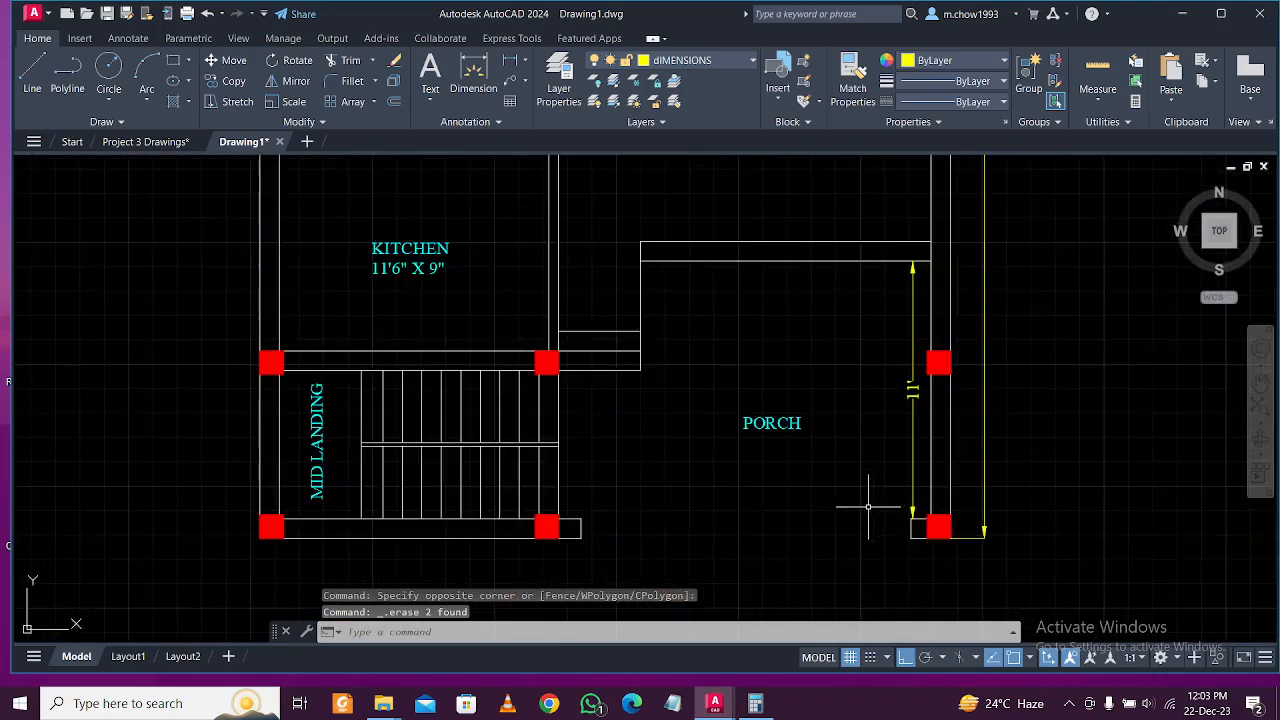
pyautogui.moveTo(470, 471); pyautogui.dragTo(520, 431, button='middle')
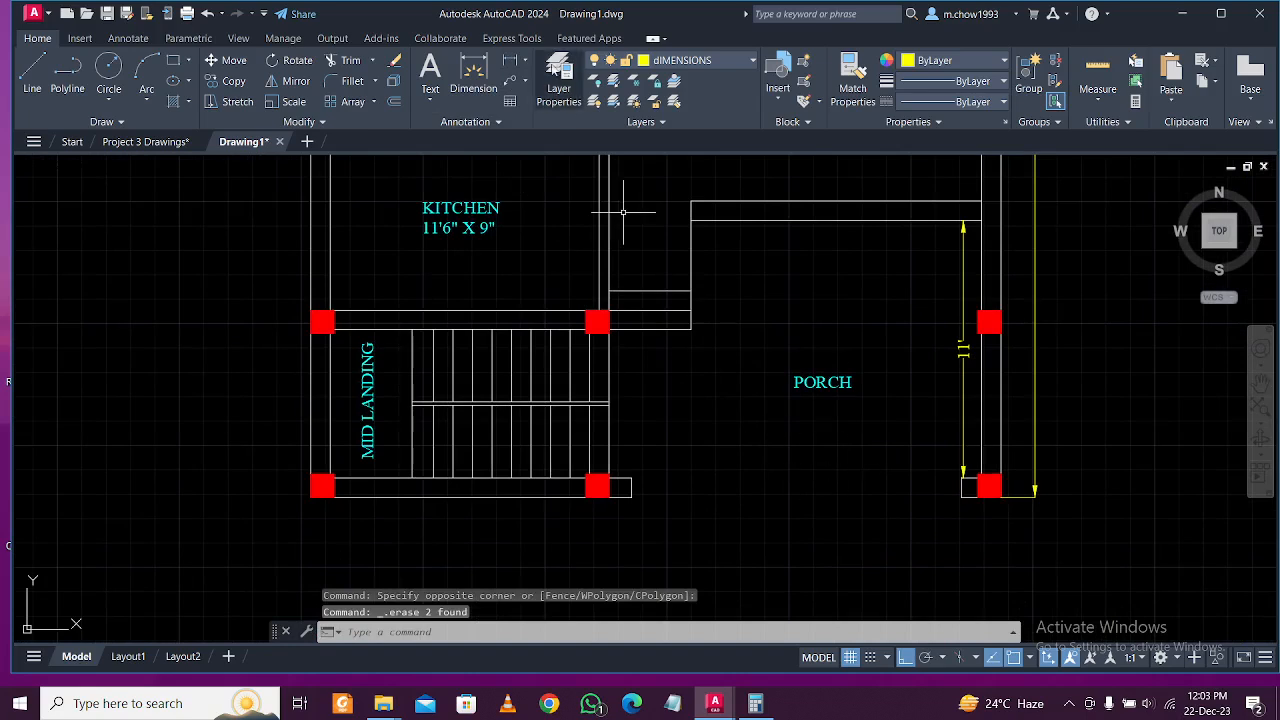
pyautogui.click(511, 61)
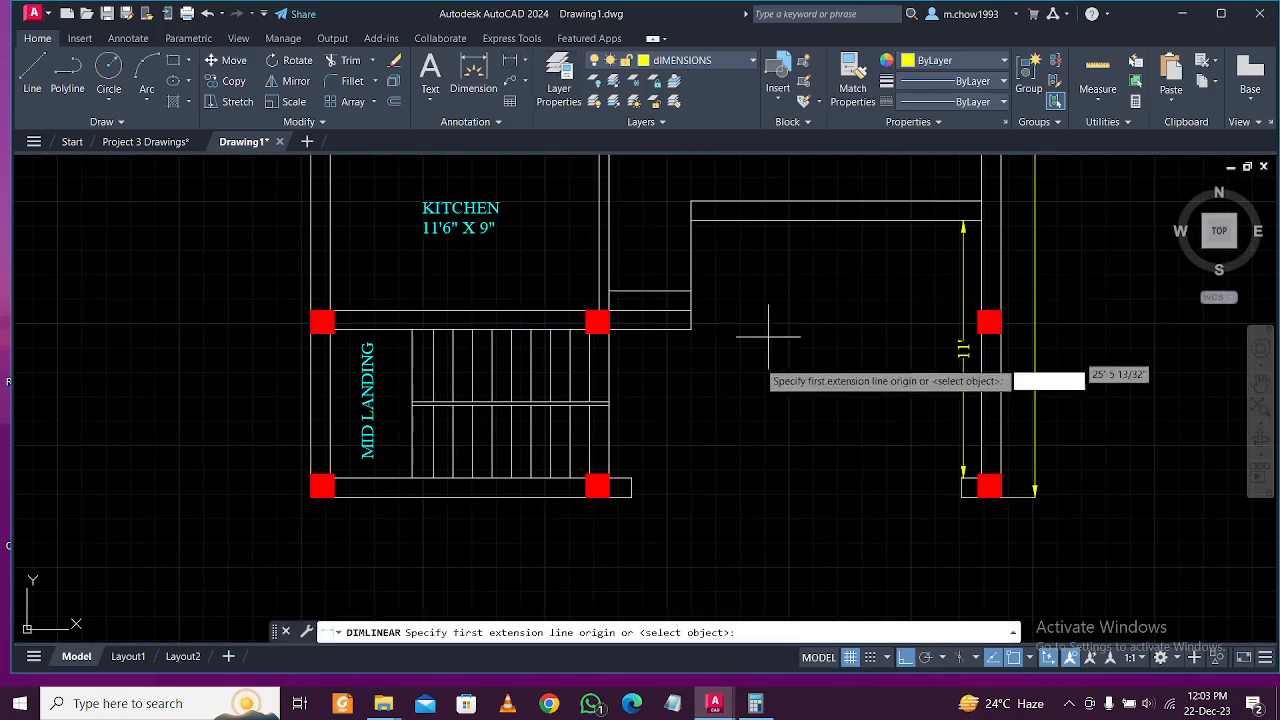
pyautogui.click(609, 464)
pyautogui.click(963, 470)
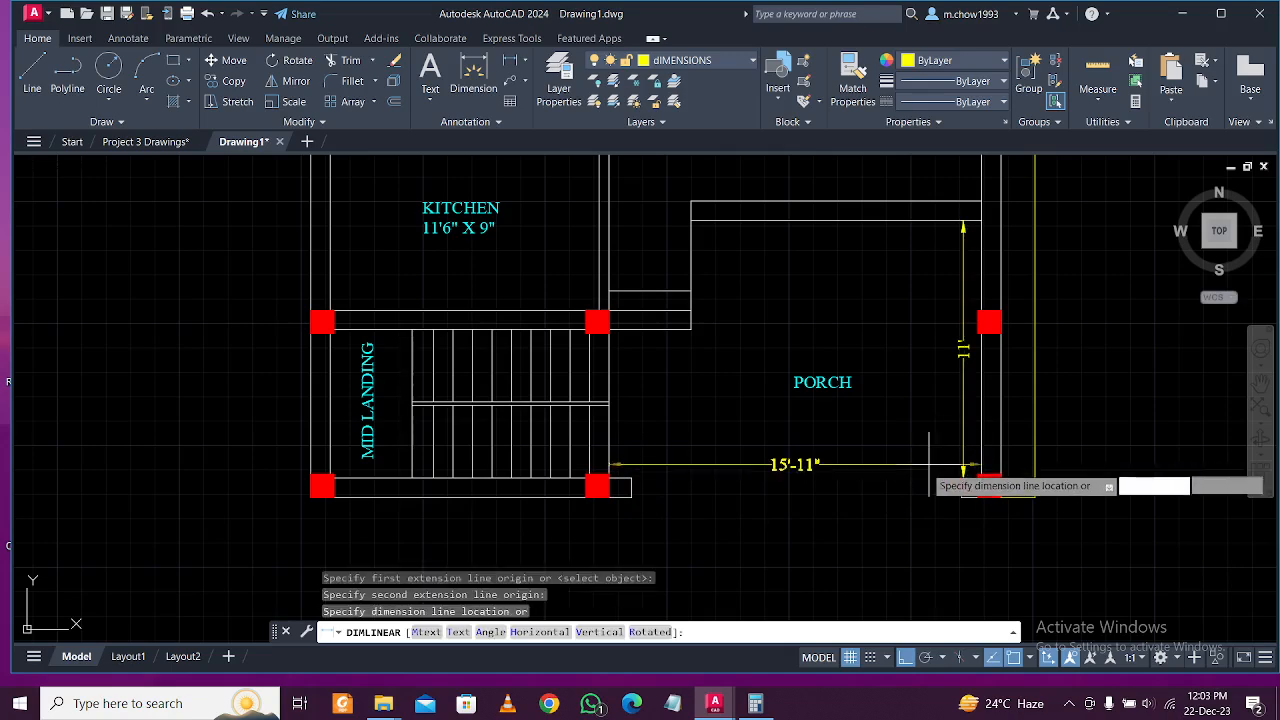
pyautogui.click(914, 463)
# Dimension the stair flight at 3'-1" on the left of the stairs.
pyautogui.moveTo(599, 462); pyautogui.dragTo(682, 461, button='middle')
pyautogui.moveTo(476, 458); pyautogui.dragTo(563, 454, button='middle')
pyautogui.scroll(3, 563, 454)
pyautogui.press('Return')
pyautogui.scroll(3, 571, 409)
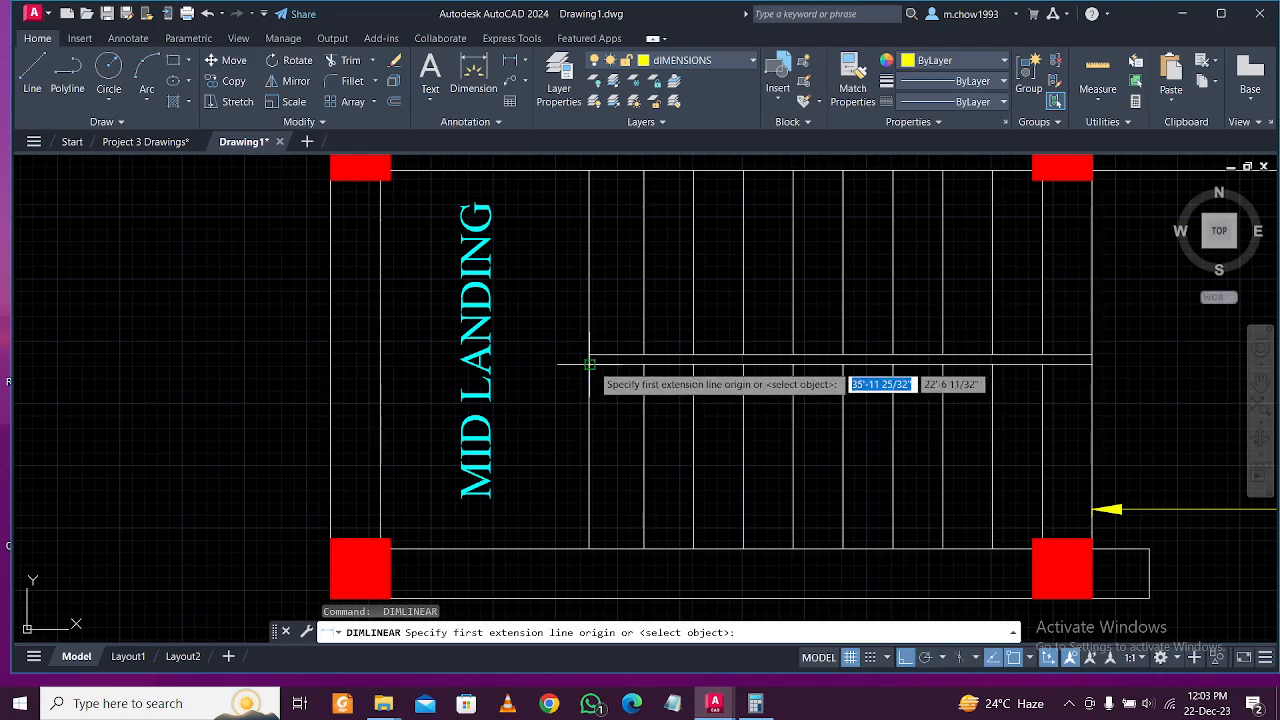
pyautogui.click(592, 375)
pyautogui.click(590, 548)
pyautogui.click(572, 440)
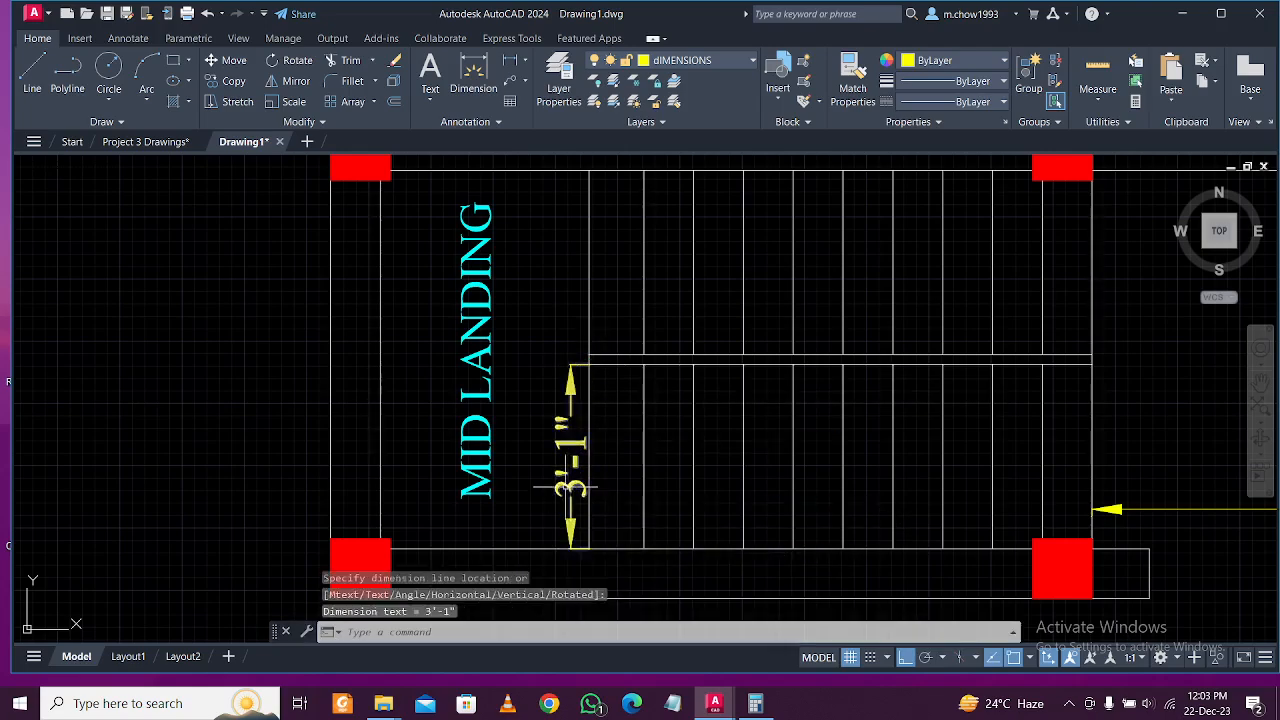
# Dimension the mid landing's height at 6'-4" beside it.
pyautogui.scroll(-3, 572, 432)
pyautogui.moveTo(573, 436); pyautogui.dragTo(574, 481, button='middle')
pyautogui.moveTo(553, 419); pyautogui.dragTo(547, 346, button='middle')
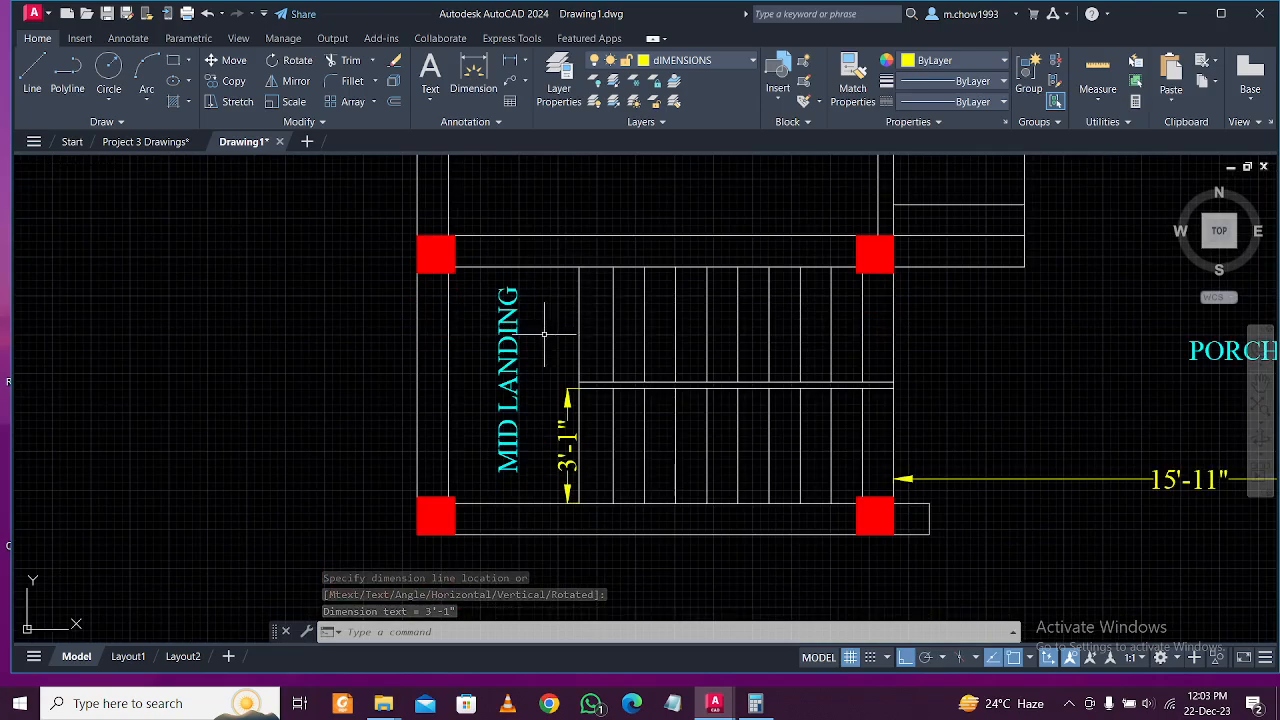
pyautogui.press('Return')
pyautogui.click(469, 267)
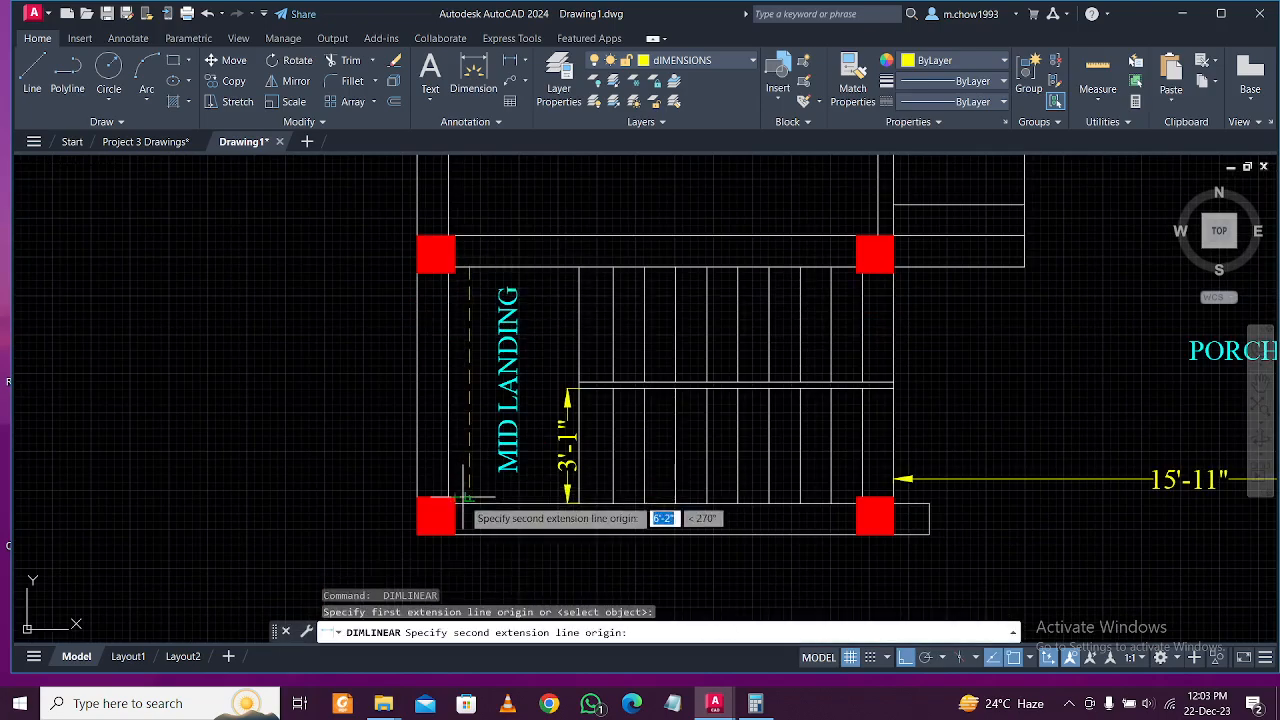
pyautogui.click(460, 502)
pyautogui.click(463, 441)
# Cancel a stray selection, dismiss a popup, and center the whole floor plan.
pyautogui.scroll(-2, 487, 476)
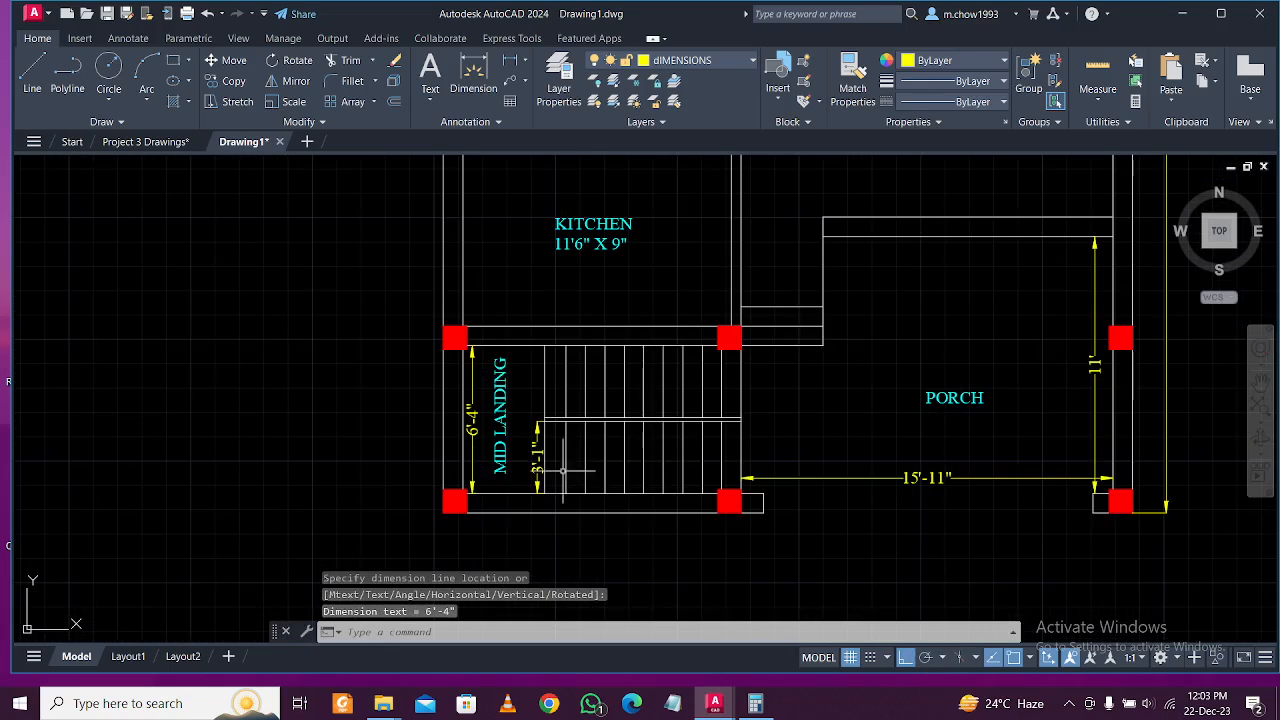
pyautogui.moveTo(744, 461); pyautogui.dragTo(677, 453, button='middle')
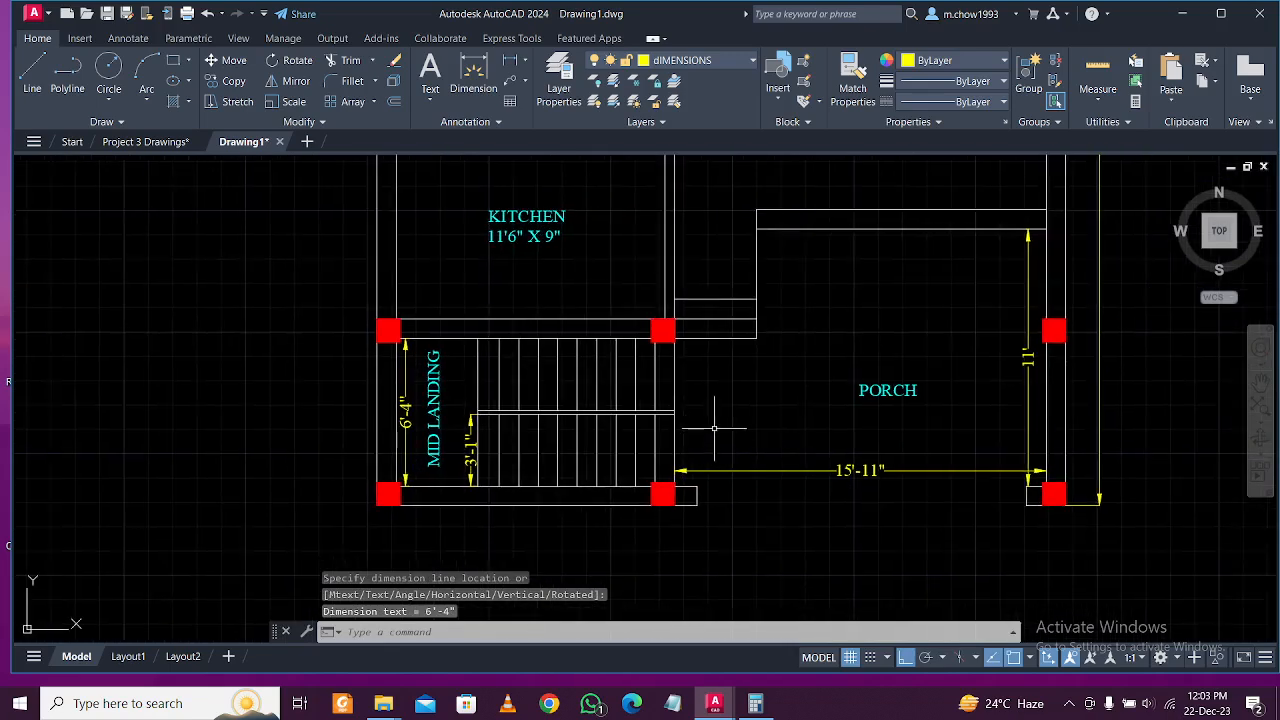
pyautogui.scroll(2, 710, 424)
pyautogui.scroll(-2, 716, 424)
pyautogui.moveTo(620, 425); pyautogui.dragTo(589, 450, button='middle')
pyautogui.moveTo(686, 437)
pyautogui.mouseDown(button='middle')
pyautogui.moveTo(609, 457)
pyautogui.moveTo(627, 484)
pyautogui.mouseUp(button='middle')
pyautogui.click(812, 490)
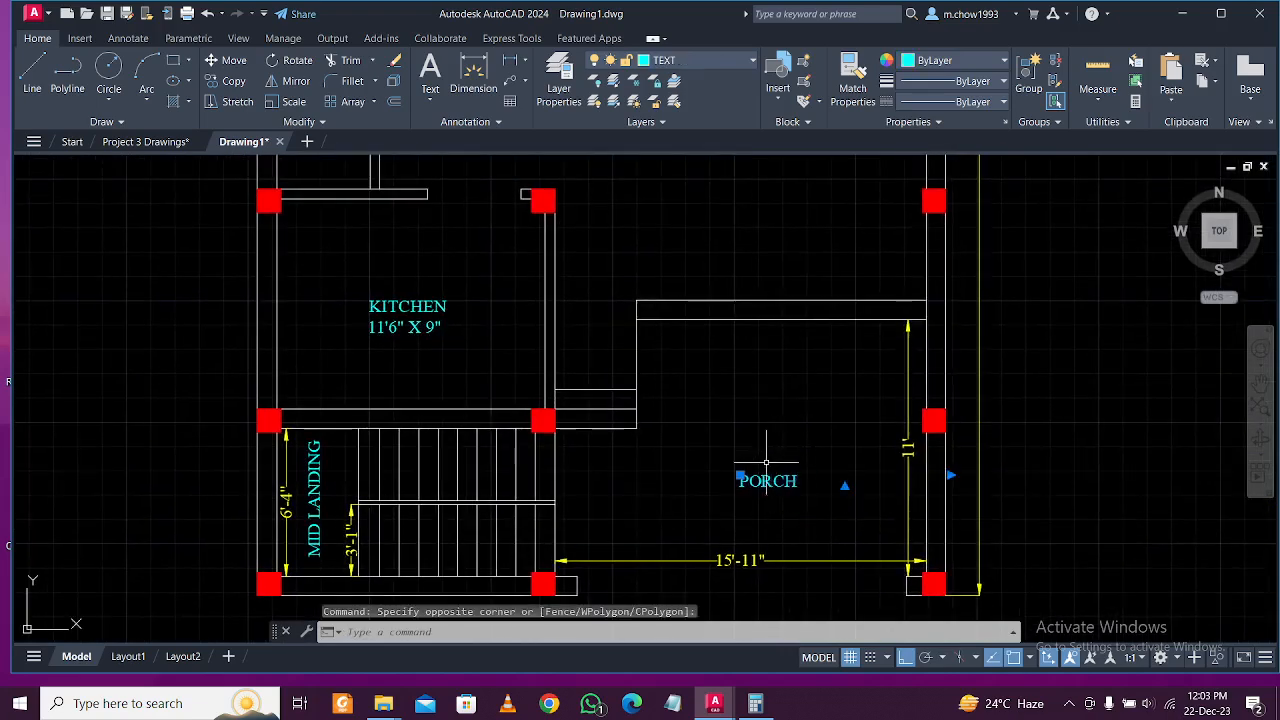
pyautogui.scroll(-7, 757, 460)
pyautogui.press('Escape')
pyautogui.scroll(3, 740, 400)
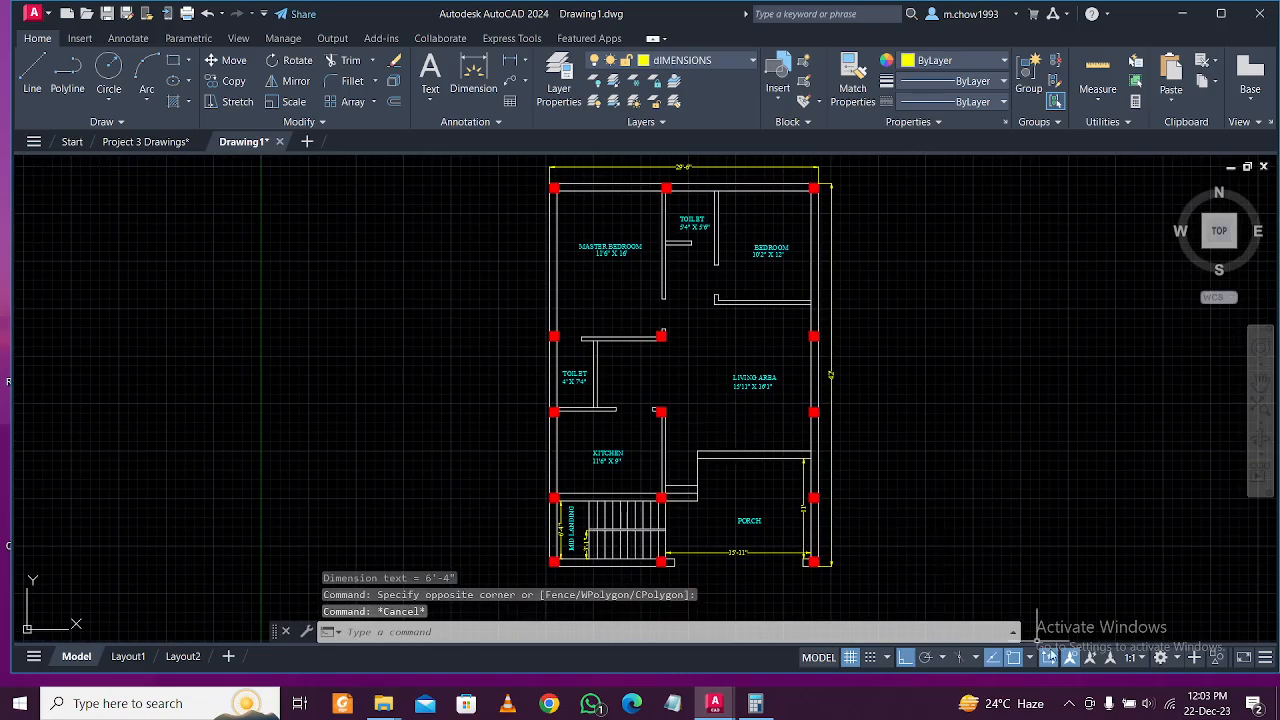
pyautogui.click(1070, 703)
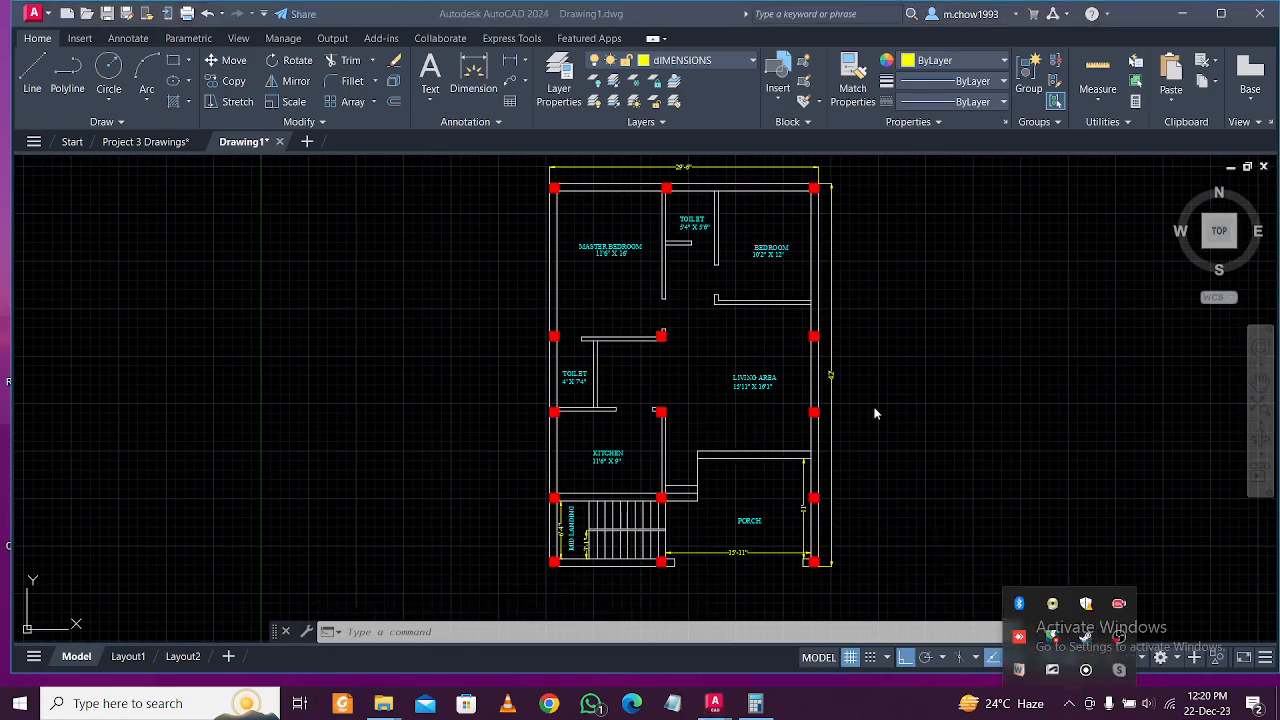
pyautogui.click(875, 413)
pyautogui.moveTo(699, 325)
pyautogui.mouseDown(button='middle')
pyautogui.moveTo(702, 427)
pyautogui.moveTo(683, 343)
pyautogui.mouseUp(button='middle')
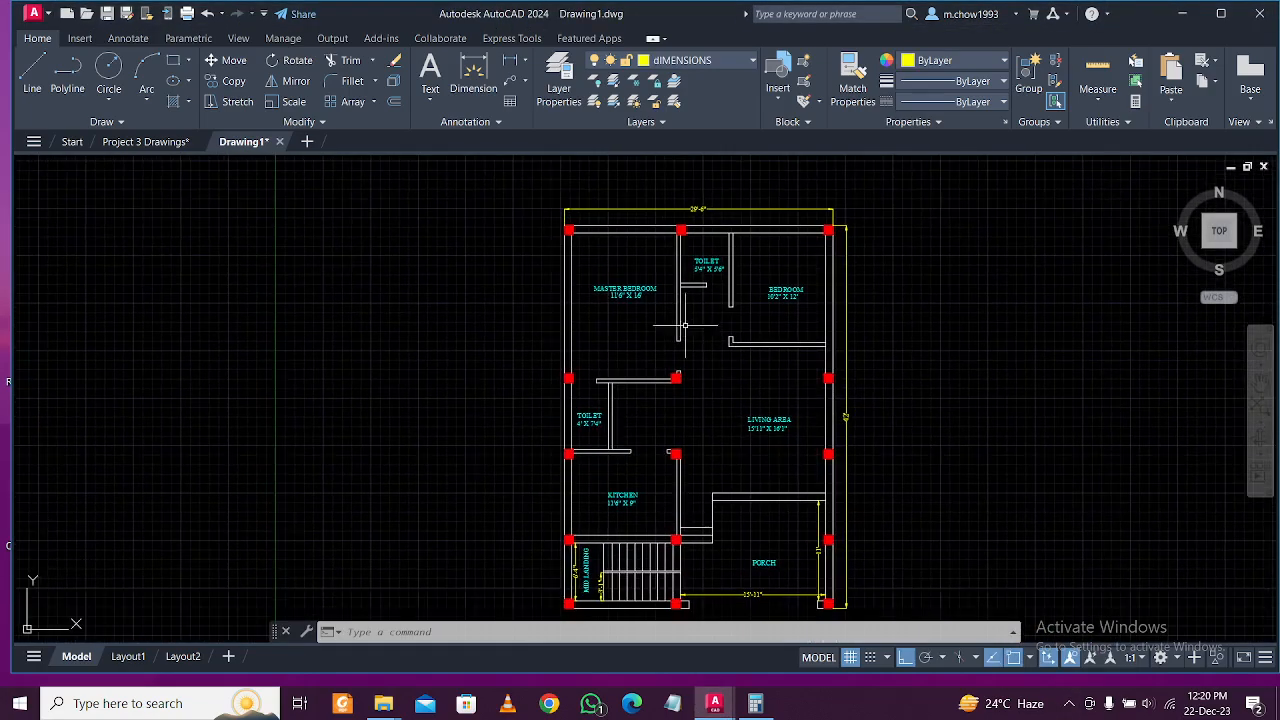
# Create a new layer named Door with colour index 22.
pyautogui.click(558, 86)
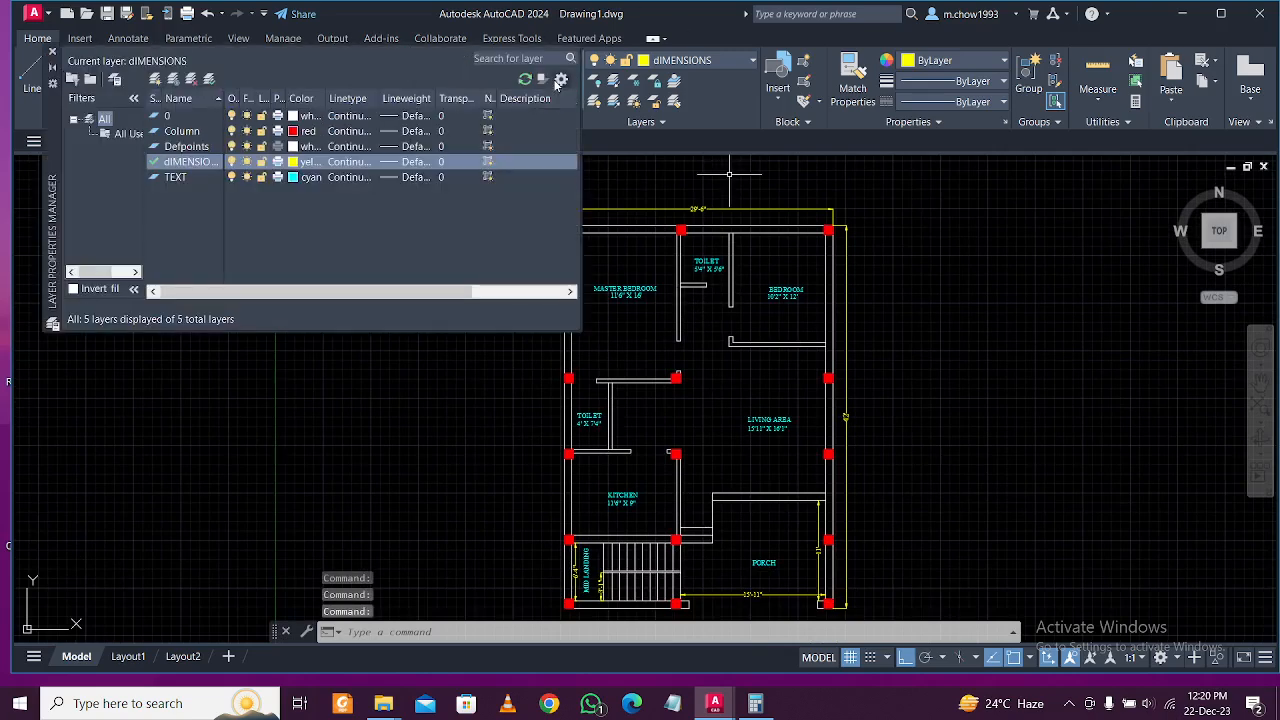
pyautogui.click(155, 78)
pyautogui.write('dOOR')
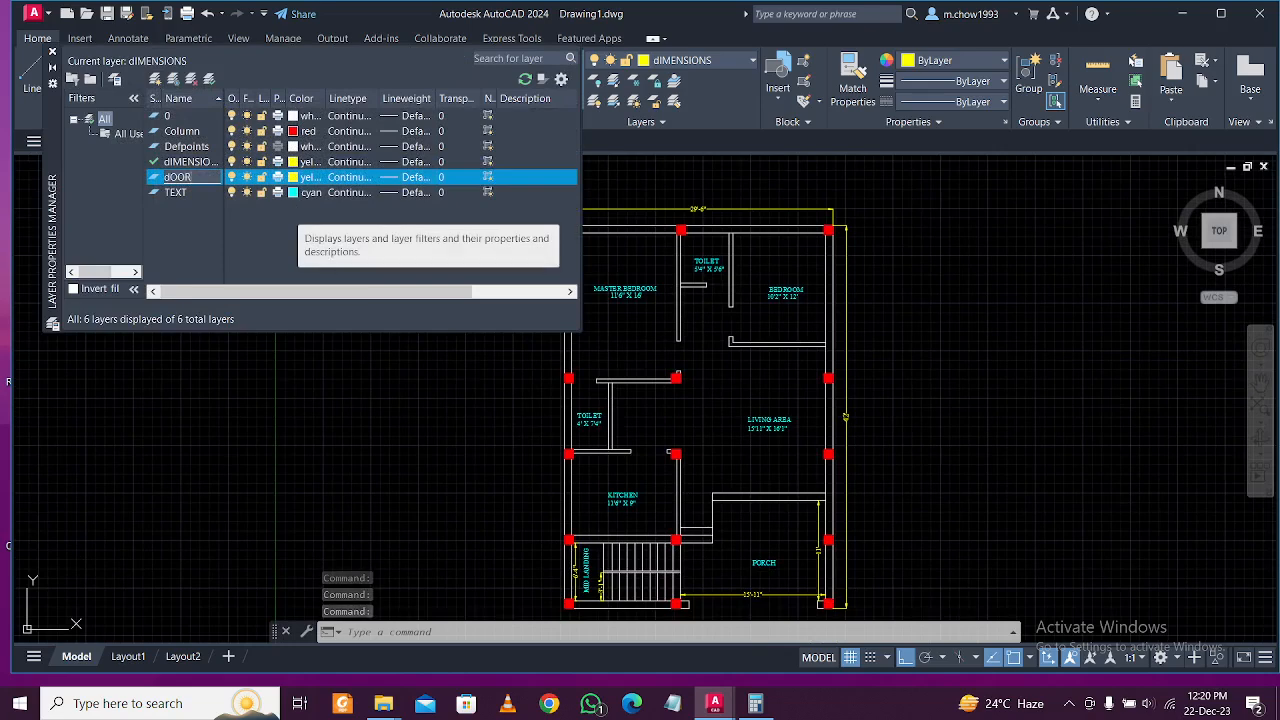
pyautogui.press('BackSpace')
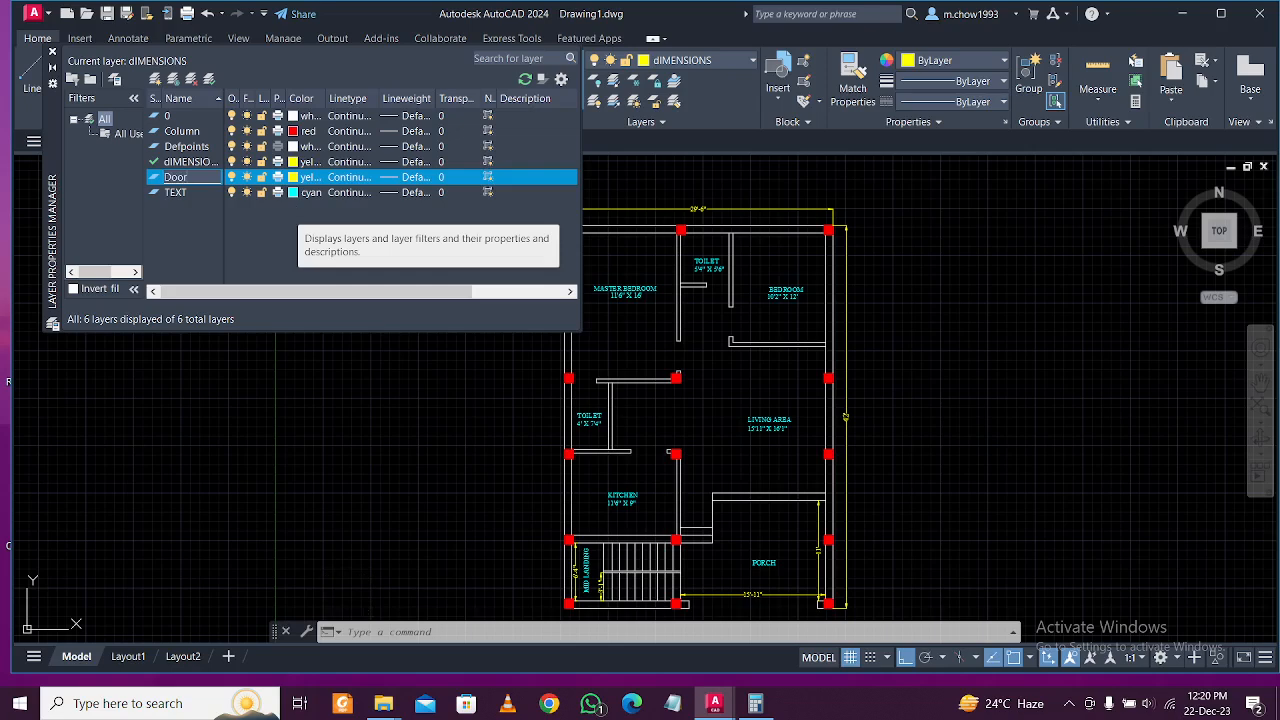
pyautogui.click(293, 177)
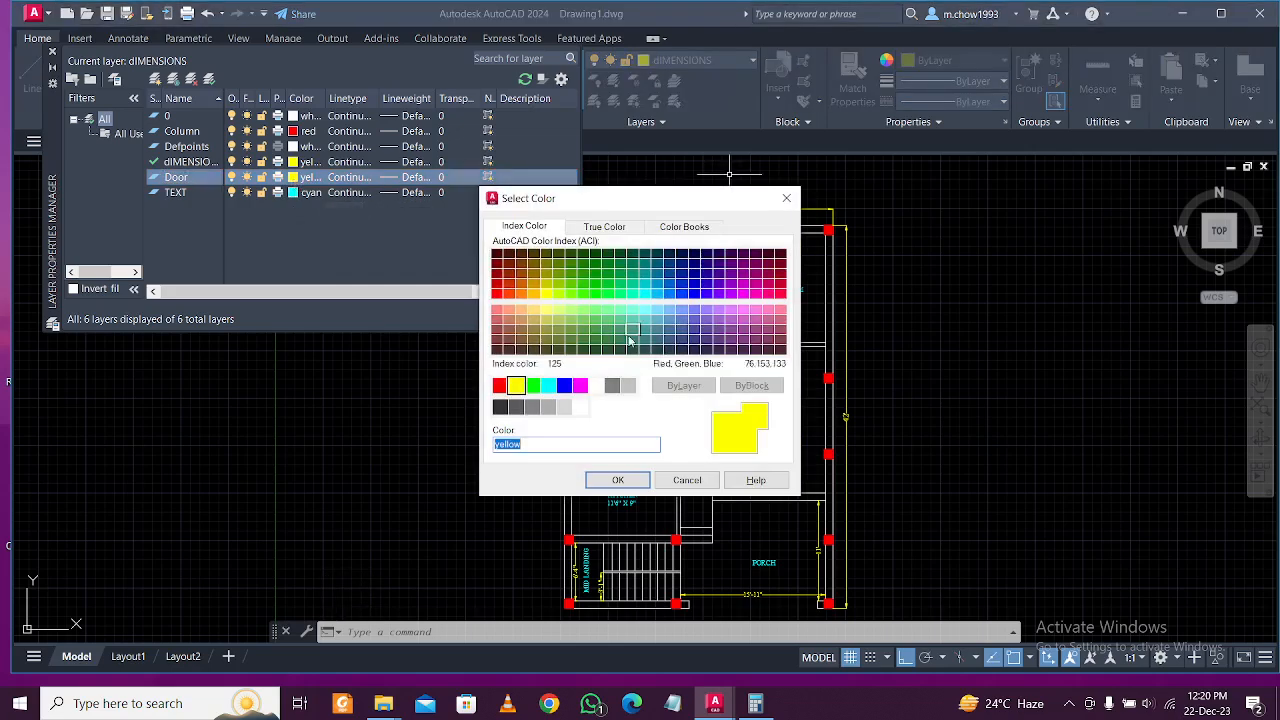
pyautogui.click(507, 289)
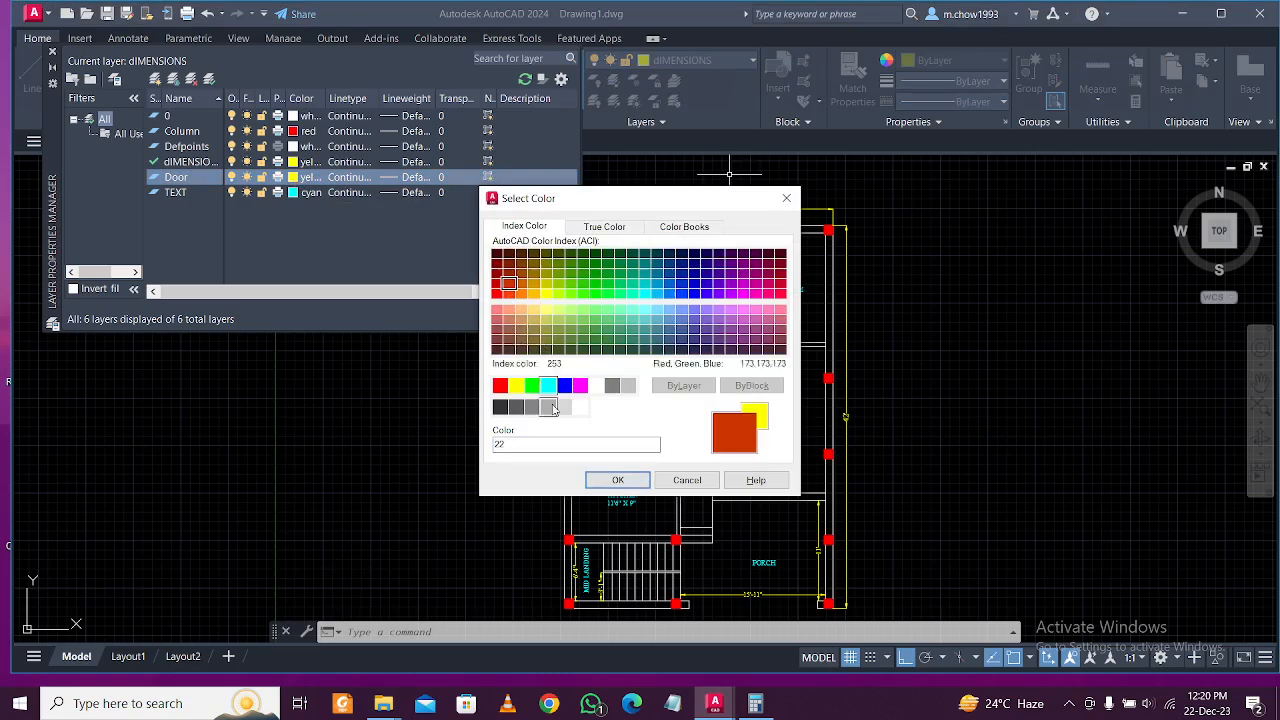
pyautogui.click(618, 480)
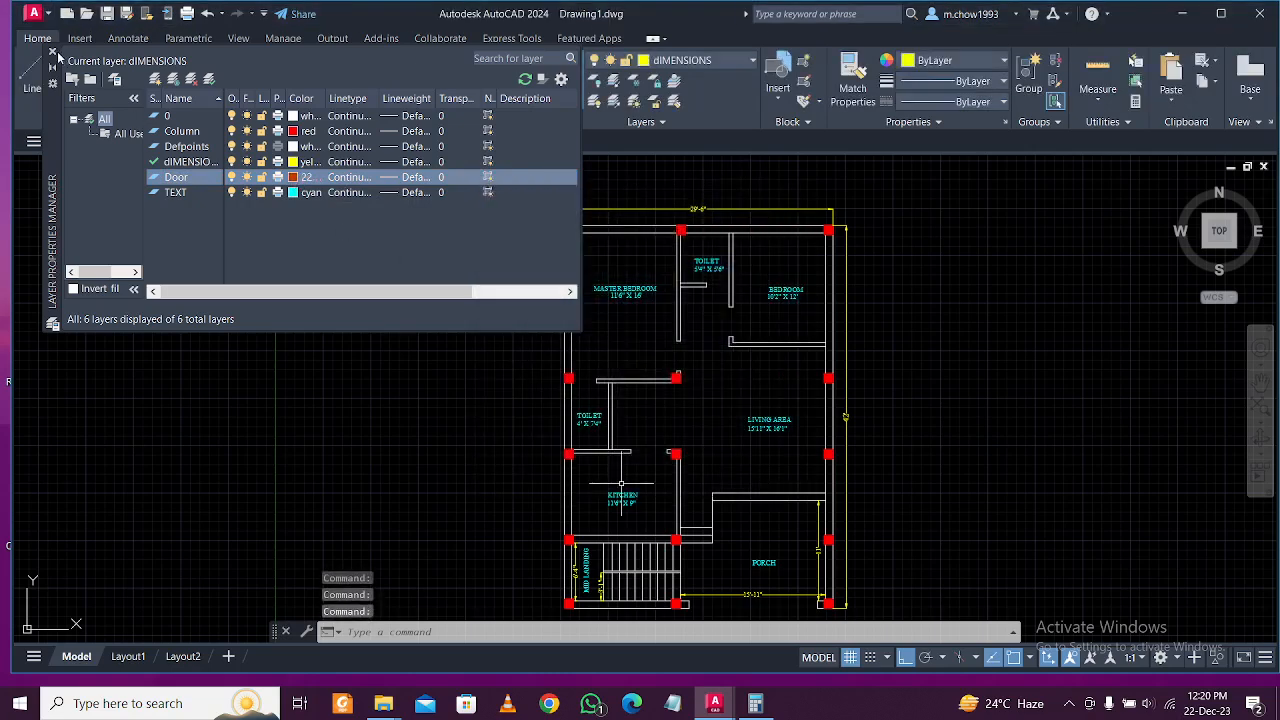
pyautogui.click(53, 51)
# Make Door the current layer.
pyautogui.click(690, 62)
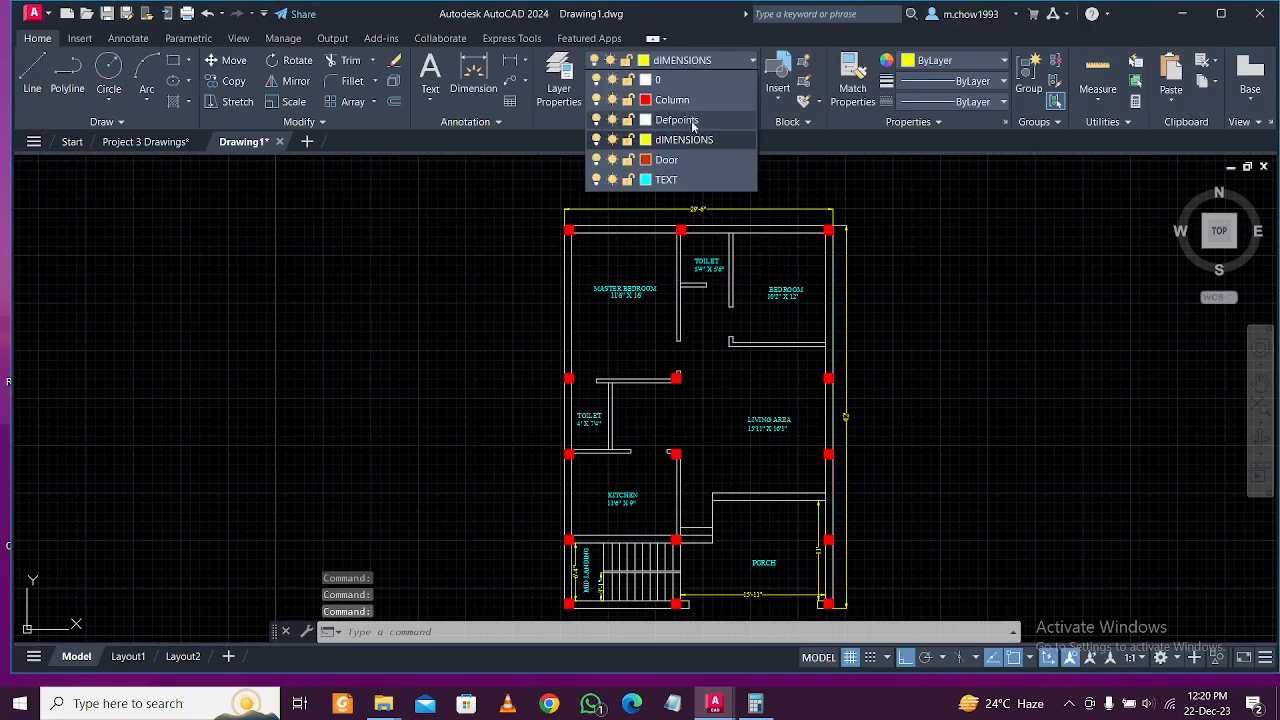
pyautogui.click(686, 160)
pyautogui.scroll(4, 591, 371)
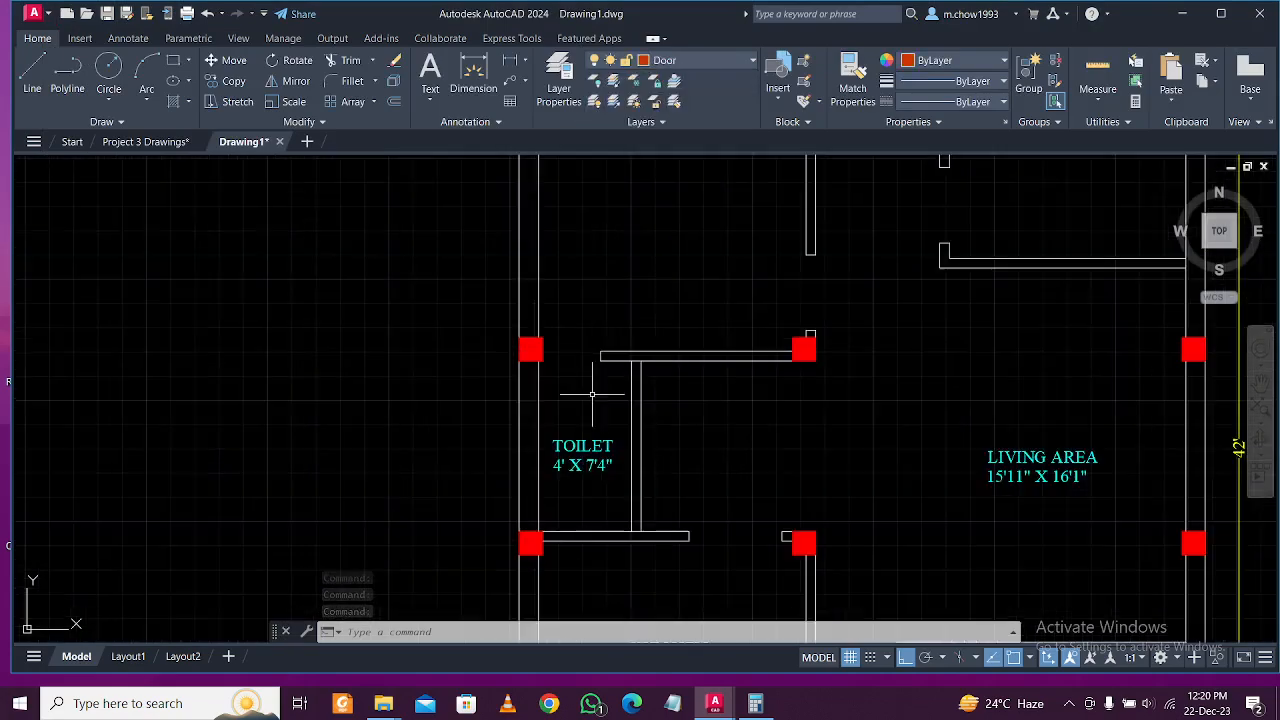
pyautogui.scroll(-4, 646, 357)
pyautogui.scroll(2, 649, 424)
pyautogui.scroll(2, 649, 424)
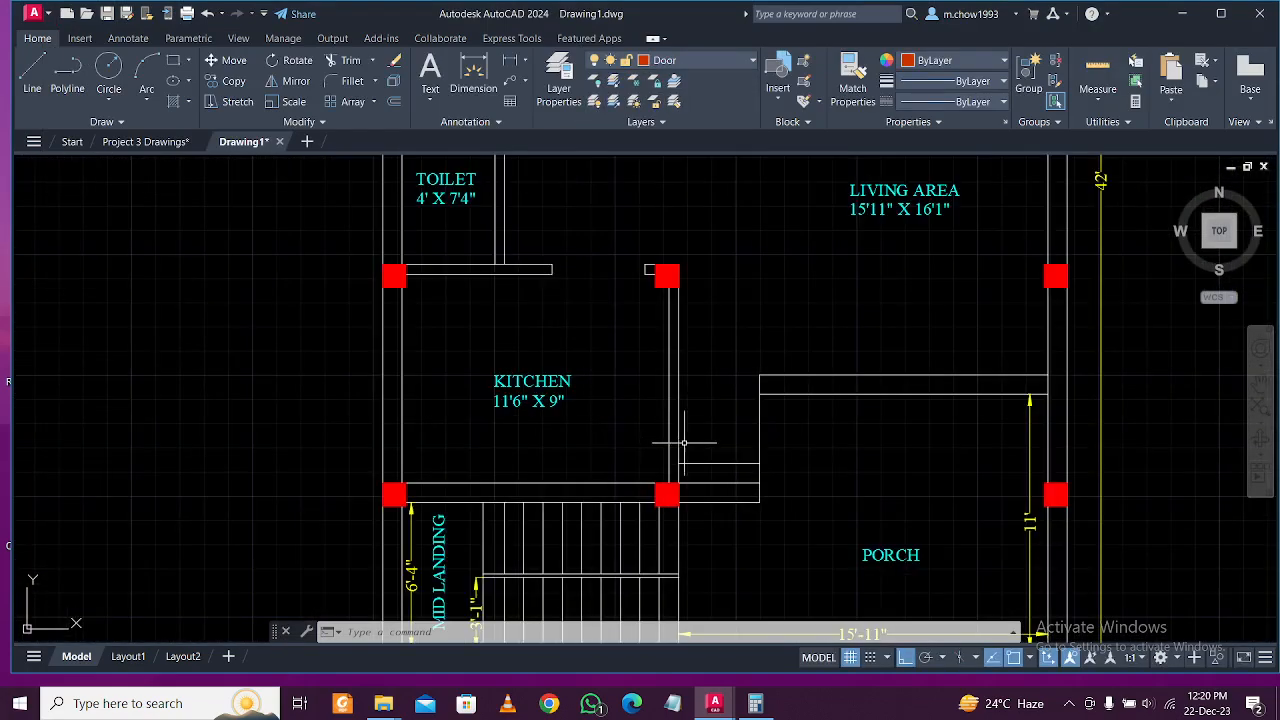
pyautogui.scroll(2, 742, 475)
pyautogui.scroll(-4, 746, 466)
pyautogui.scroll(2, 756, 461)
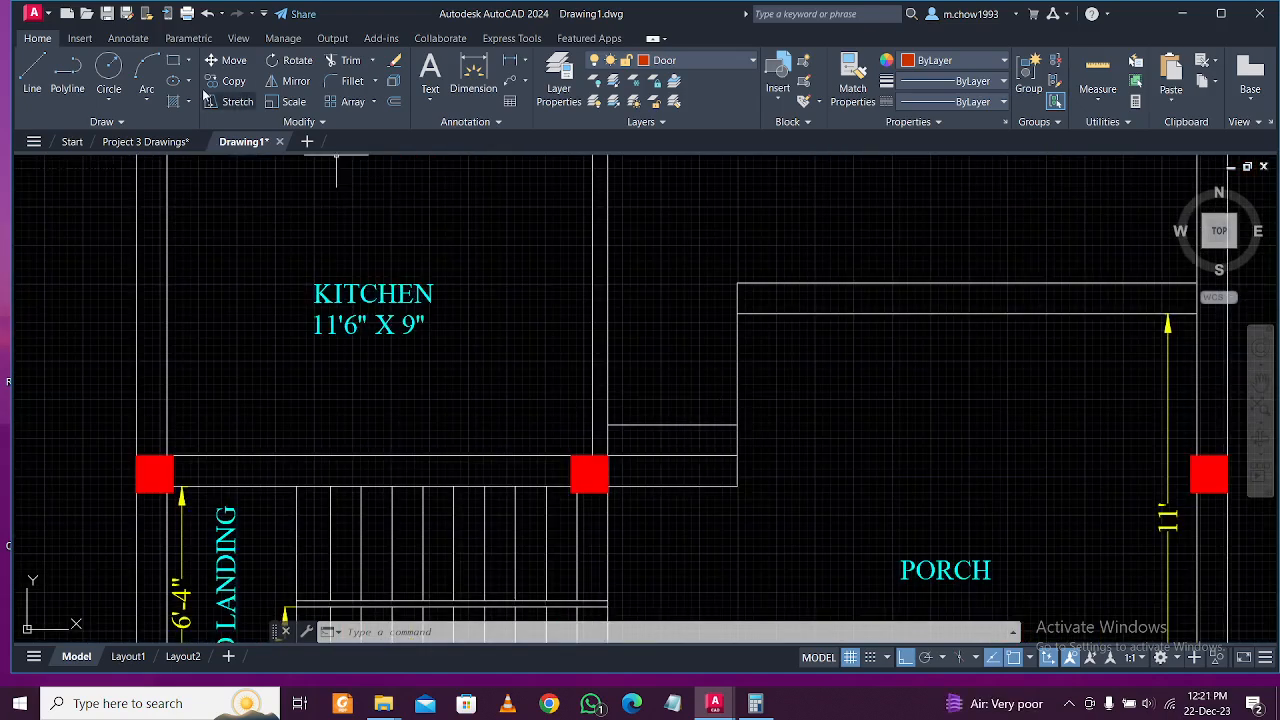
# Draw a small 2-by-2 square with RECTANG.
pyautogui.click(176, 61)
pyautogui.scroll(4, 591, 465)
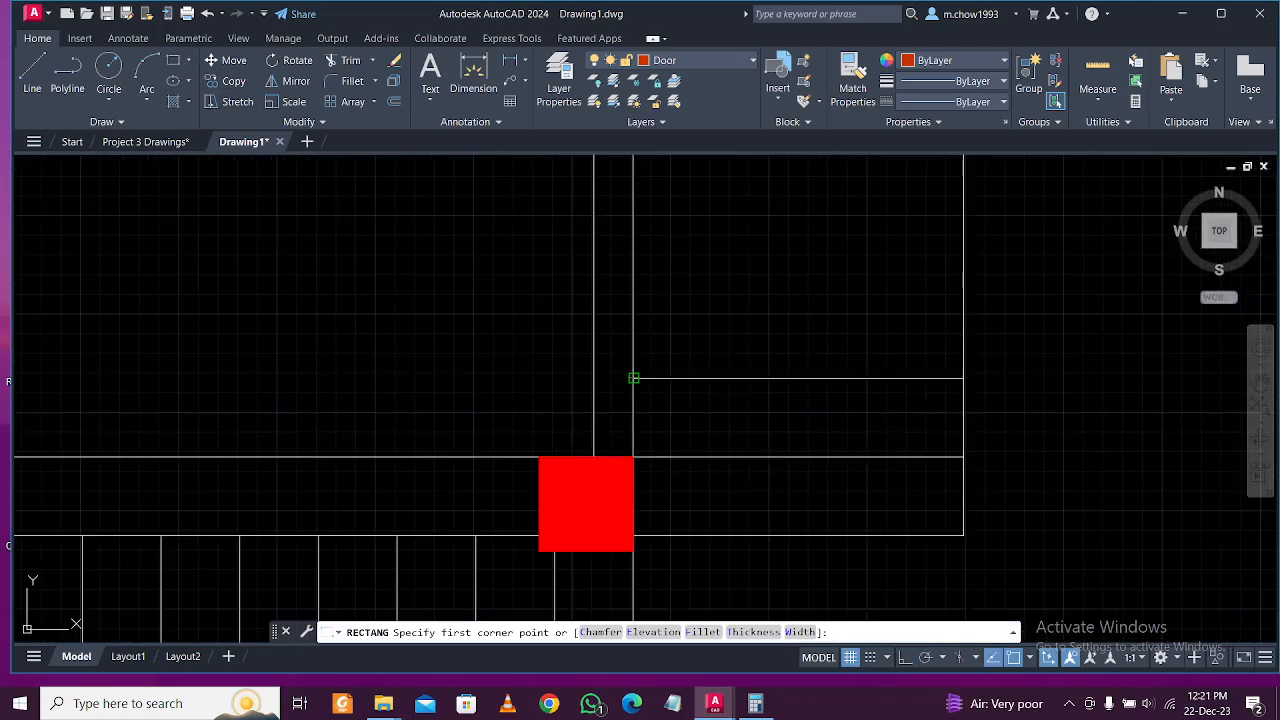
pyautogui.click(634, 378)
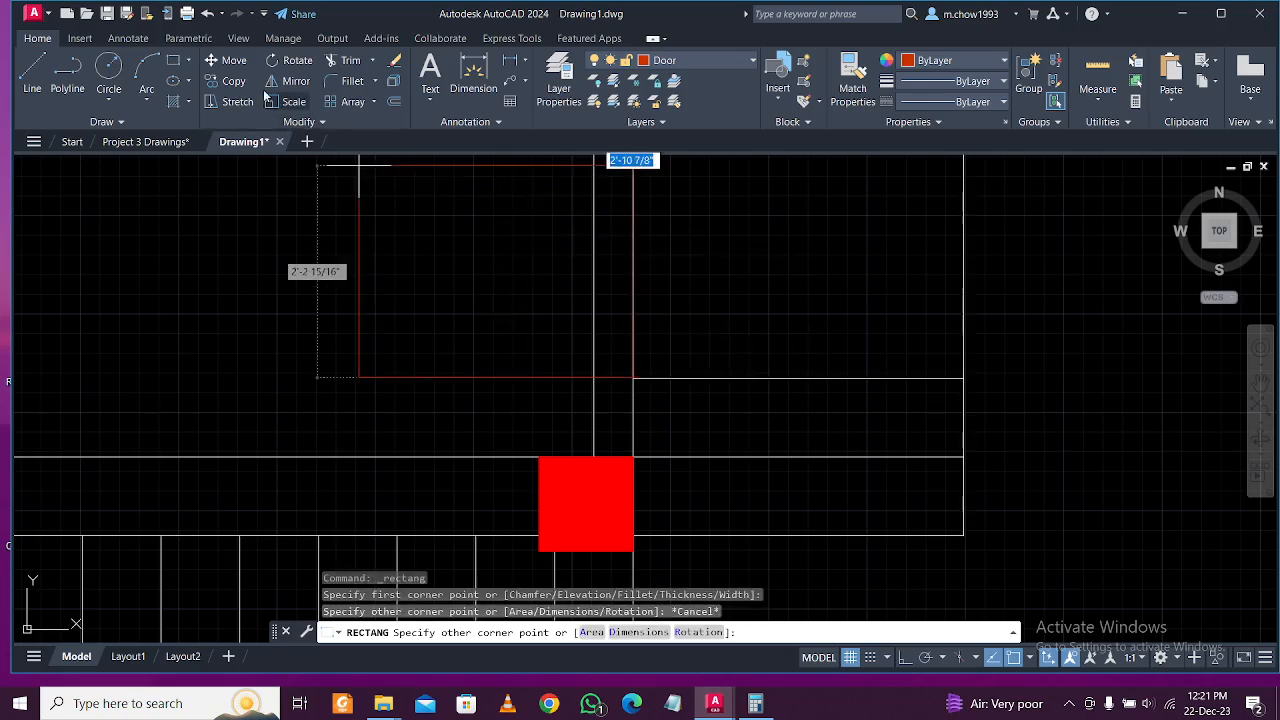
pyautogui.press('Escape')
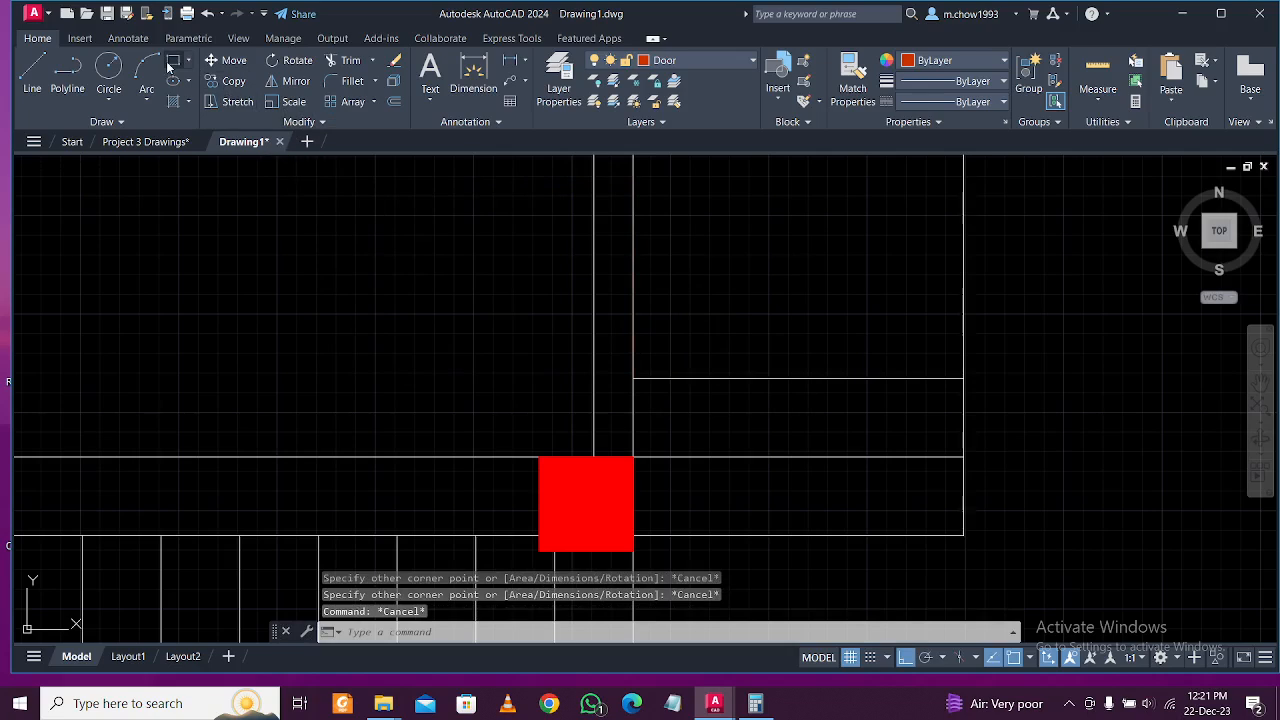
pyautogui.click(171, 62)
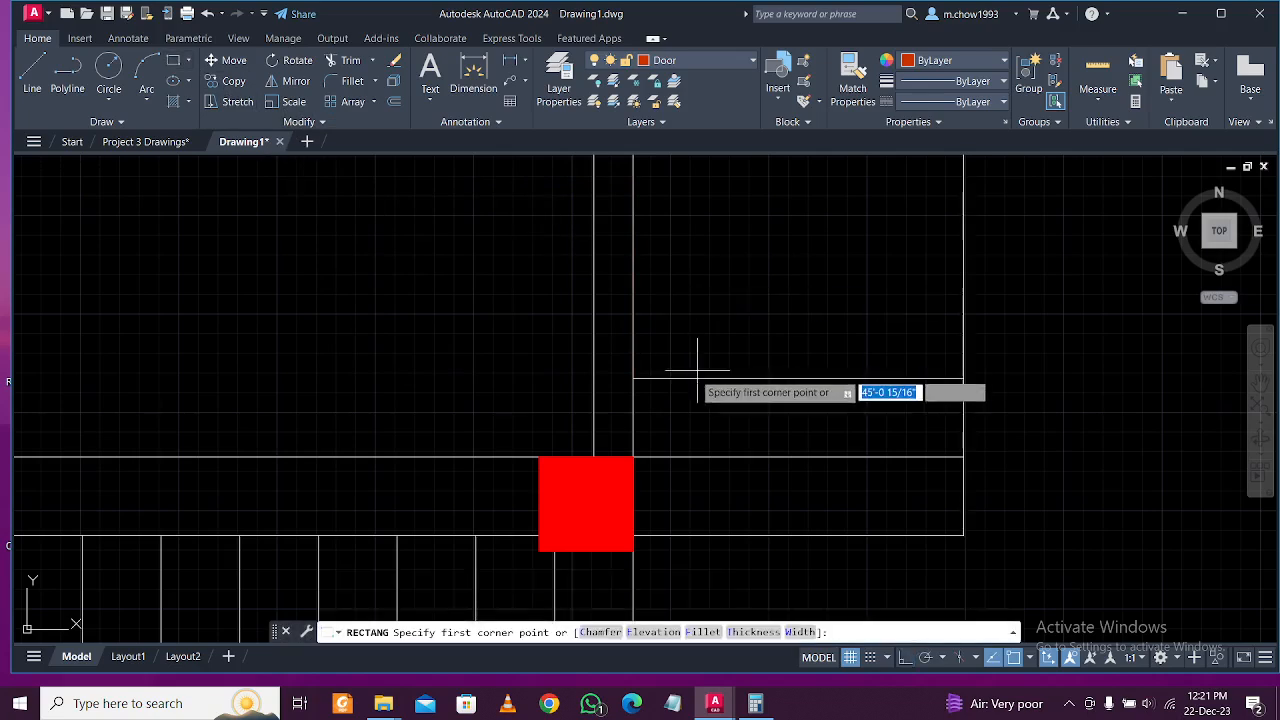
pyautogui.click(704, 255)
pyautogui.write('@2')
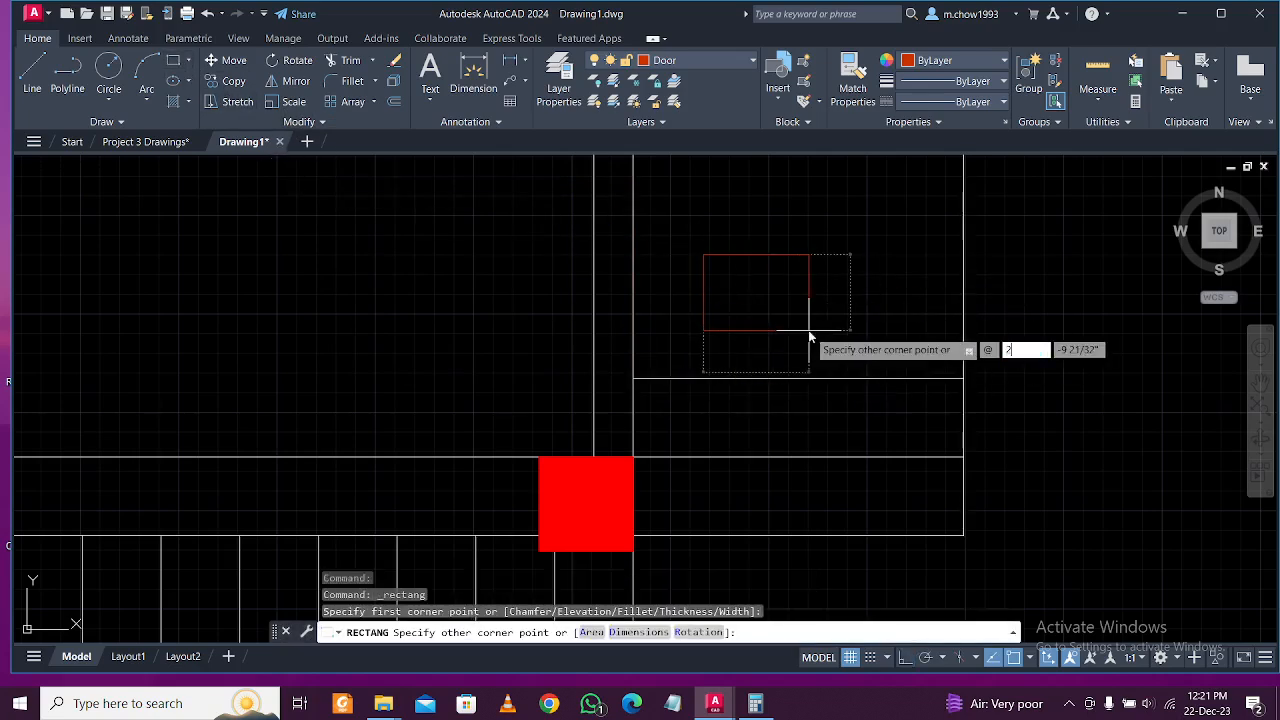
pyautogui.write('7')
pyautogui.press('Tab')
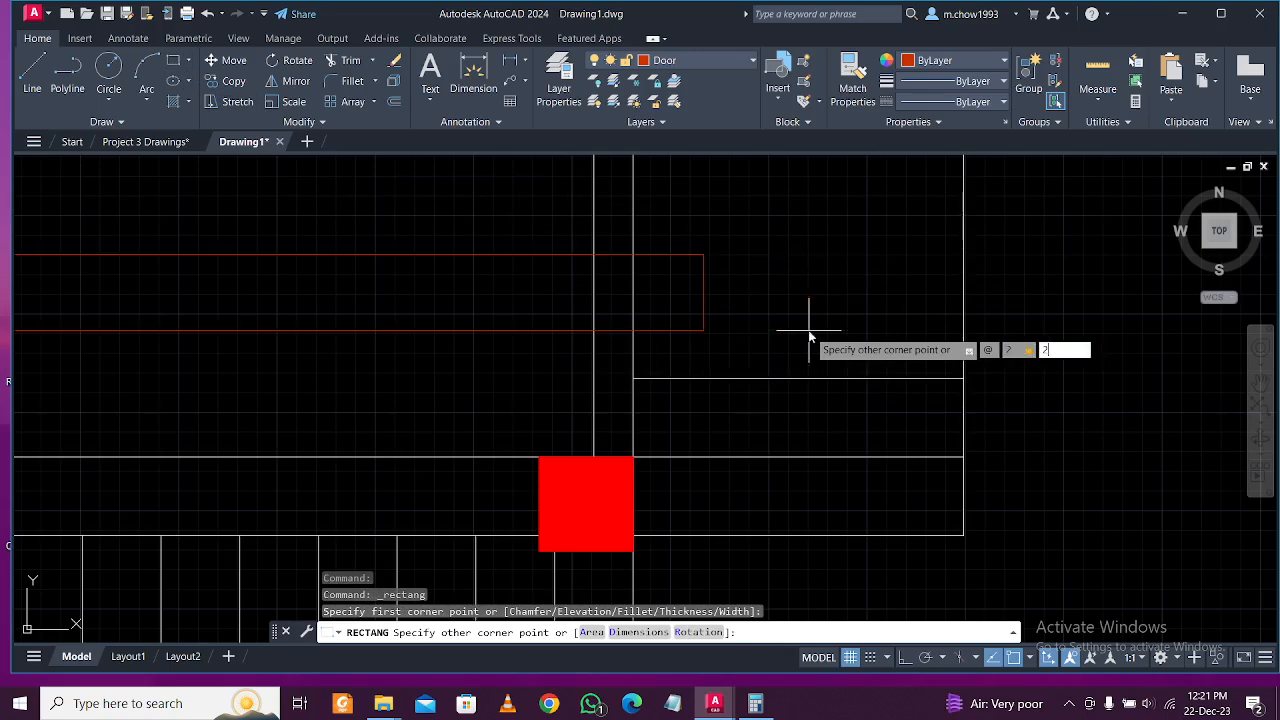
pyautogui.write('2')
pyautogui.press('Return')
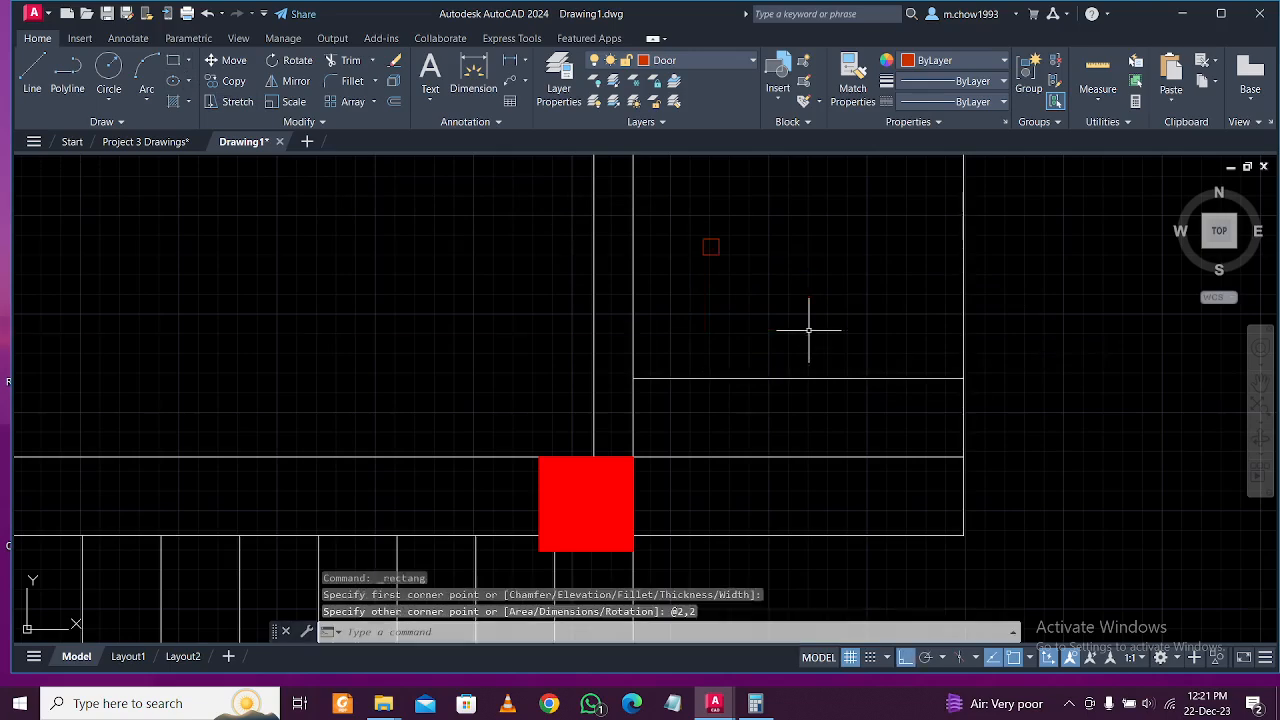
# Move the square onto the wall end beside the kitchen and start hatching it.
pyautogui.scroll(2, 647, 210)
pyautogui.scroll(-2, 815, 294)
pyautogui.scroll(2, 823, 280)
pyautogui.scroll(-2, 852, 294)
pyautogui.scroll(2, 880, 295)
pyautogui.moveTo(816, 347); pyautogui.dragTo(715, 290)
pyautogui.click(232, 62)
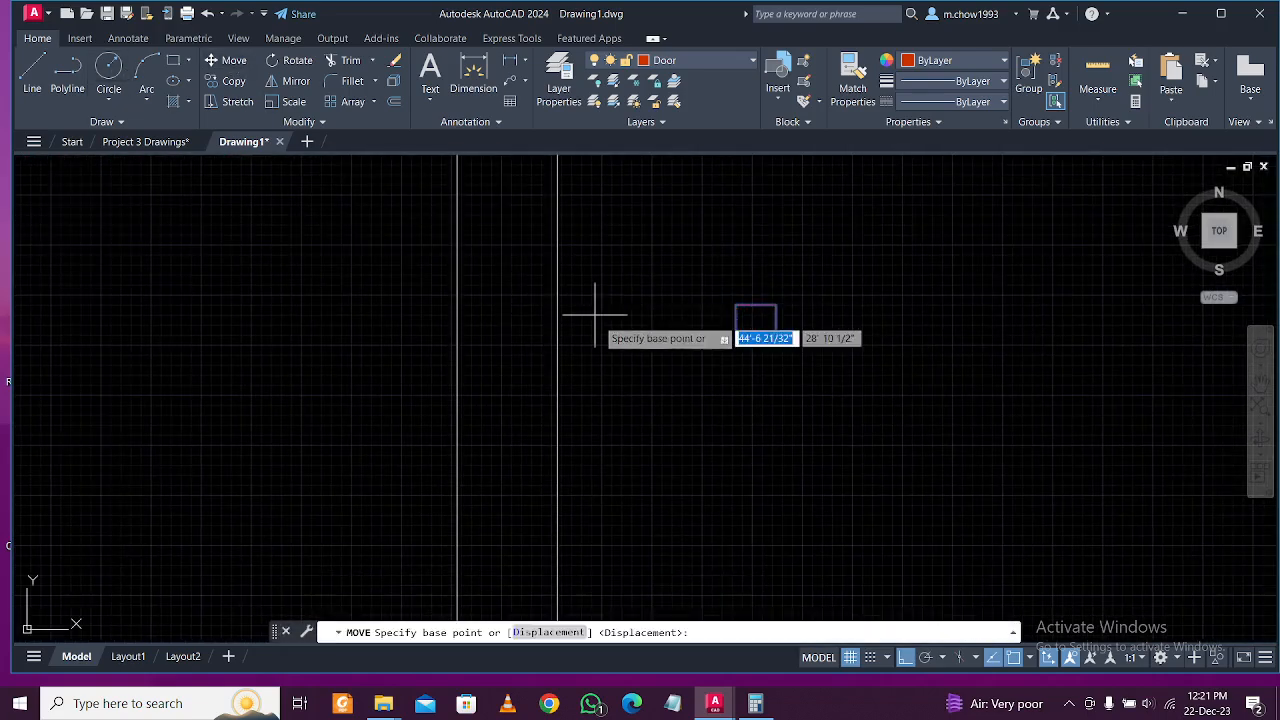
pyautogui.click(737, 343)
pyautogui.scroll(2, 737, 343)
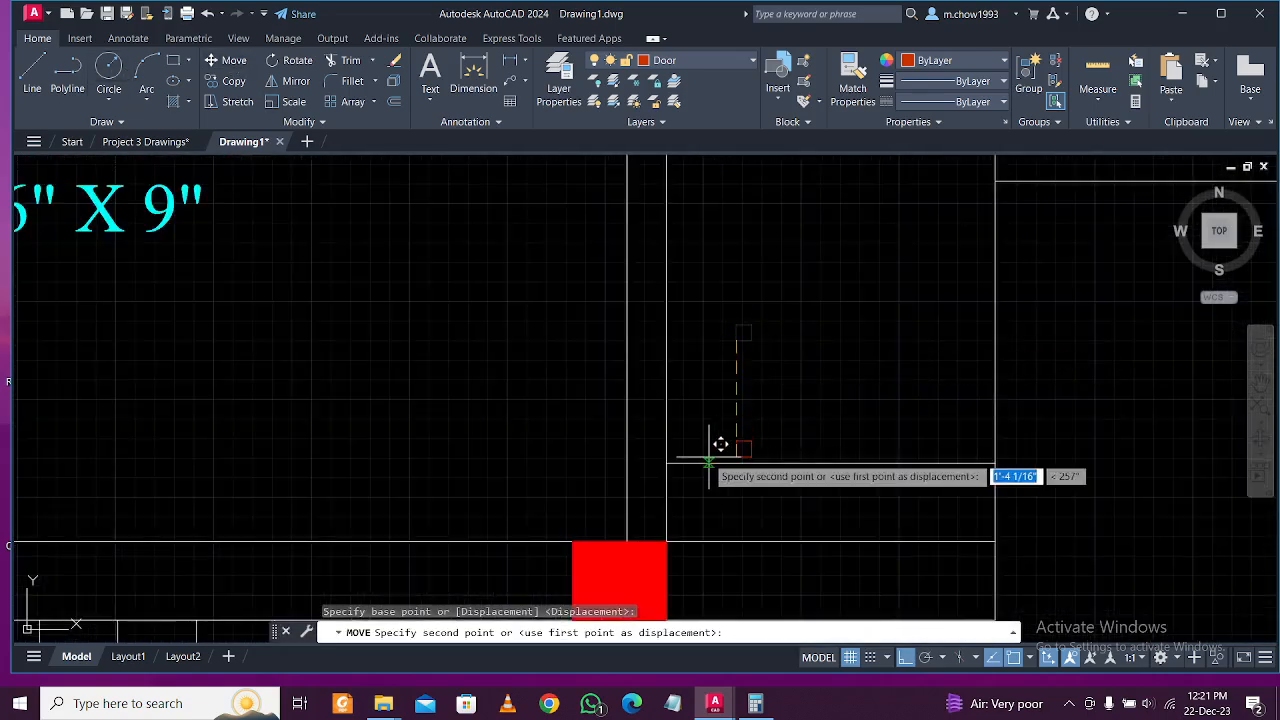
pyautogui.click(670, 450)
pyautogui.scroll(-2, 697, 459)
pyautogui.scroll(-1, 693, 458)
pyautogui.scroll(3, 551, 443)
pyautogui.scroll(-3, 584, 453)
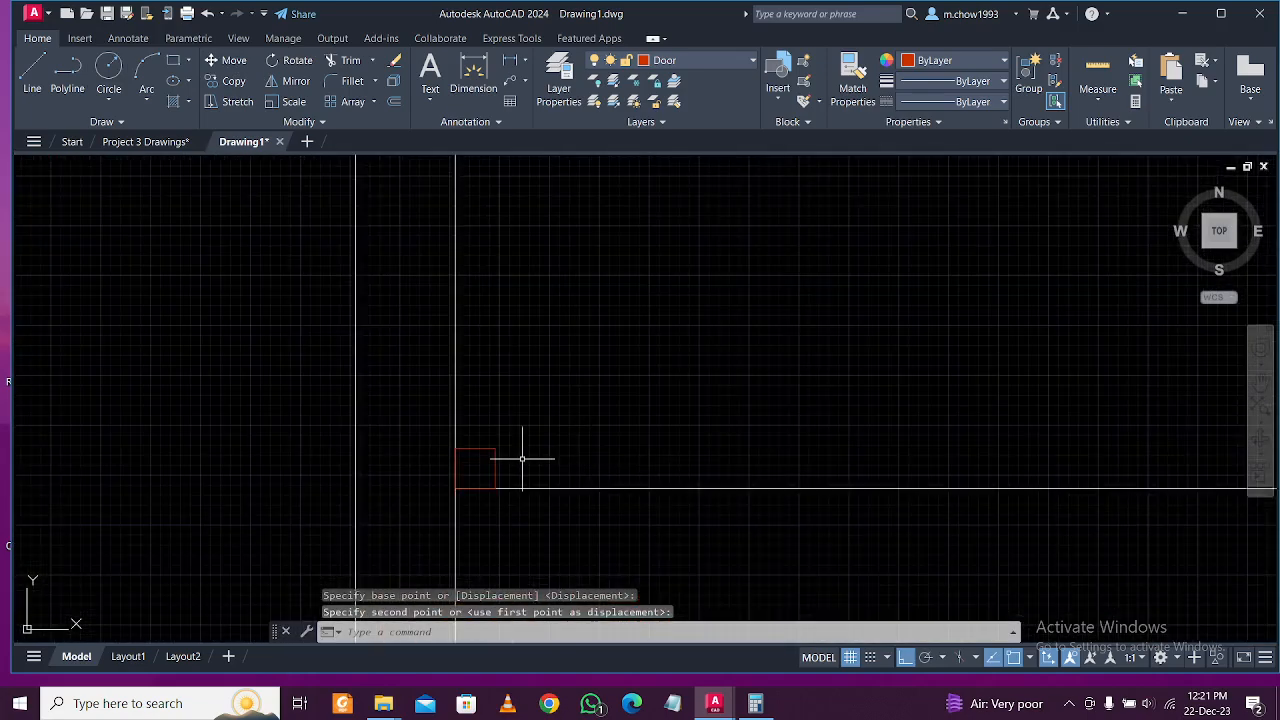
pyautogui.write('h')
pyautogui.press('Return')
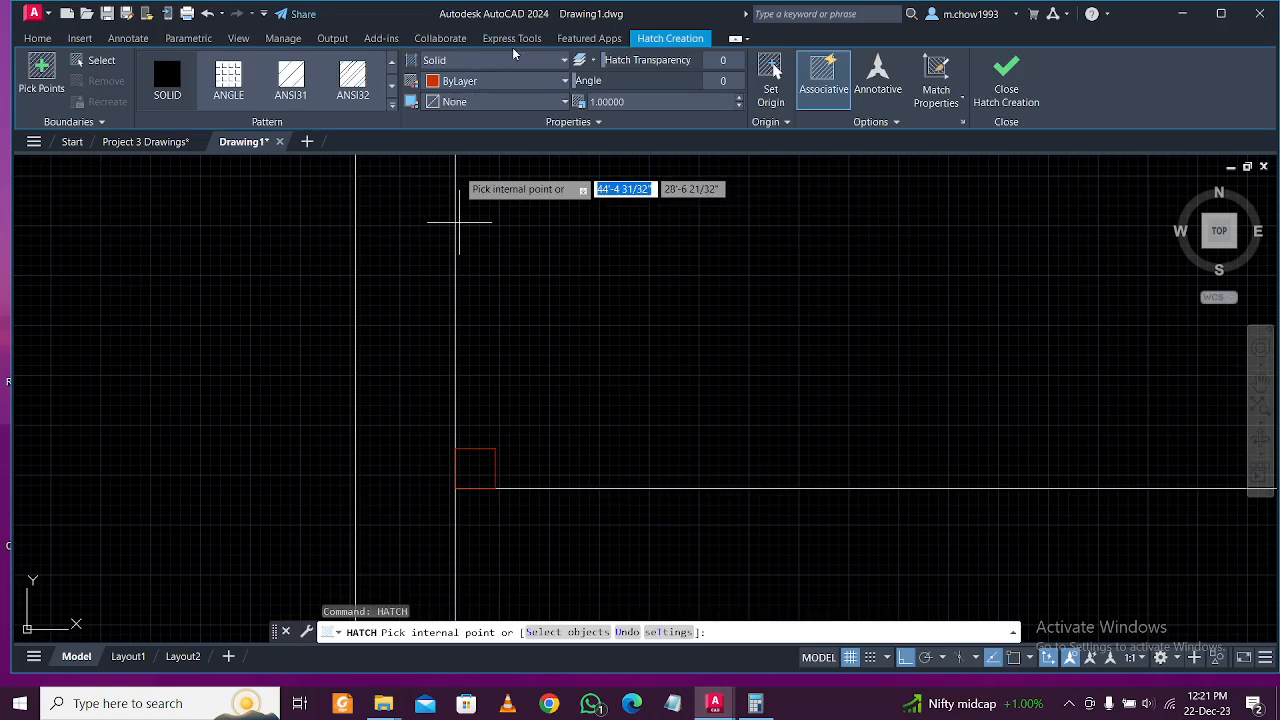
# Fill the jamb square with a solid red hatch and copy it to the opening's opposite wall end.
pyautogui.click(488, 458)
pyautogui.press('Escape')
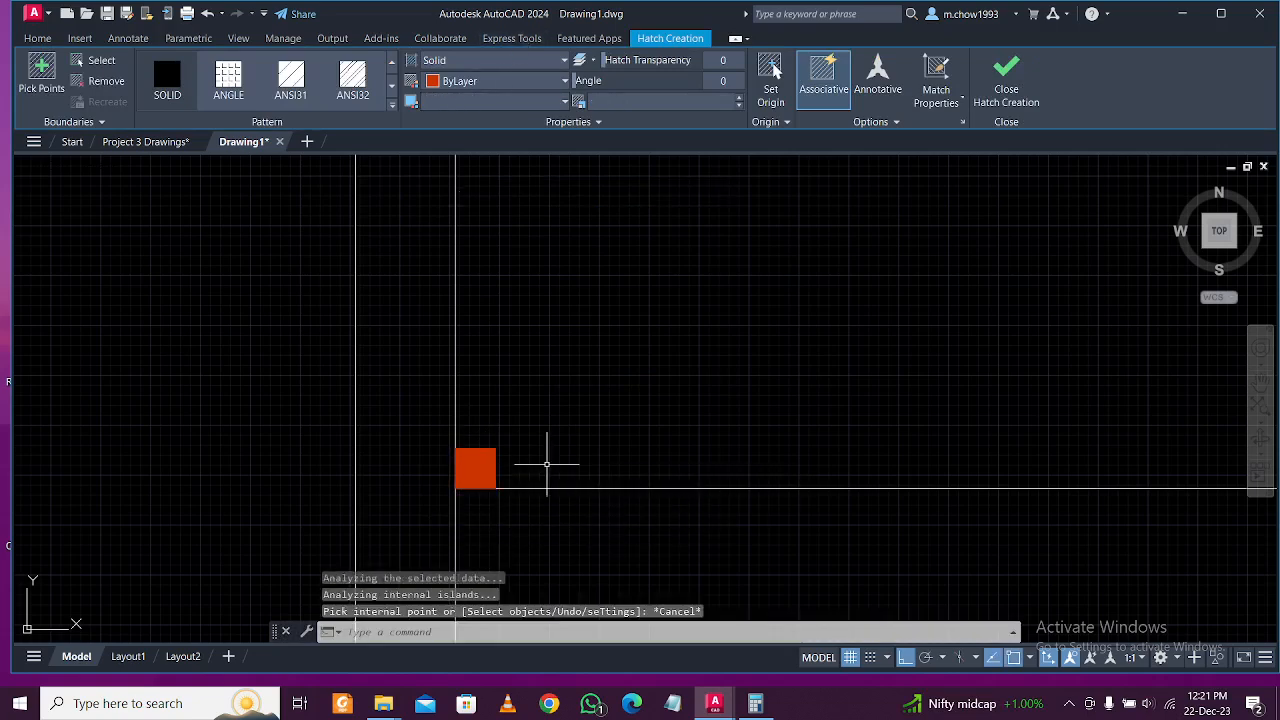
pyautogui.click(503, 456)
pyautogui.click(490, 427)
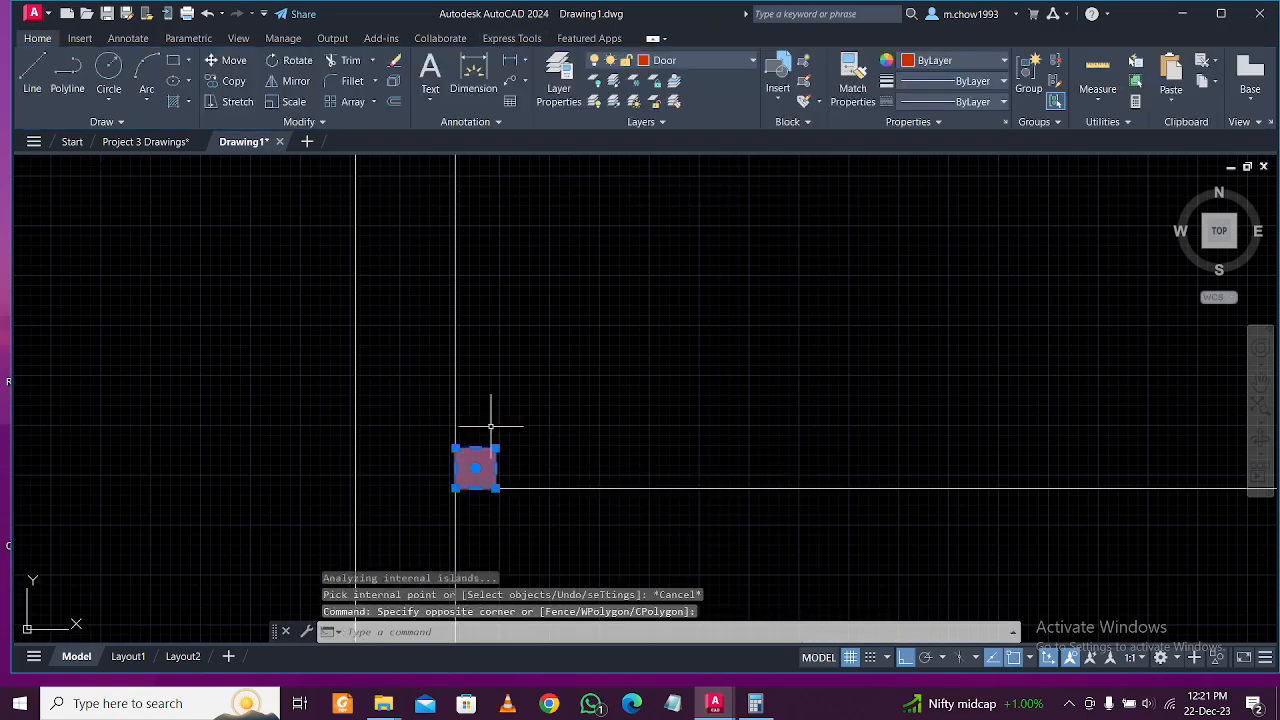
pyautogui.click(230, 84)
pyautogui.click(497, 488)
pyautogui.scroll(-3, 497, 488)
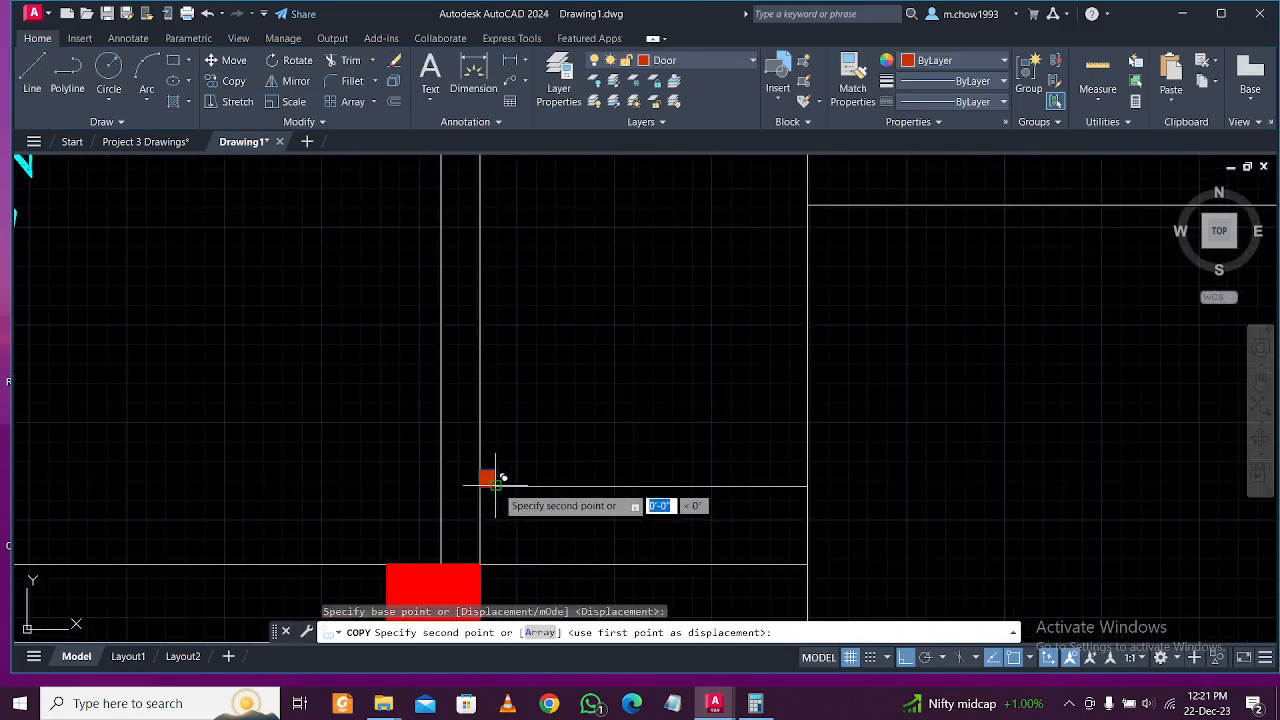
pyautogui.scroll(3, 811, 477)
pyautogui.click(808, 484)
pyautogui.scroll(-3, 650, 466)
pyautogui.press('Escape')
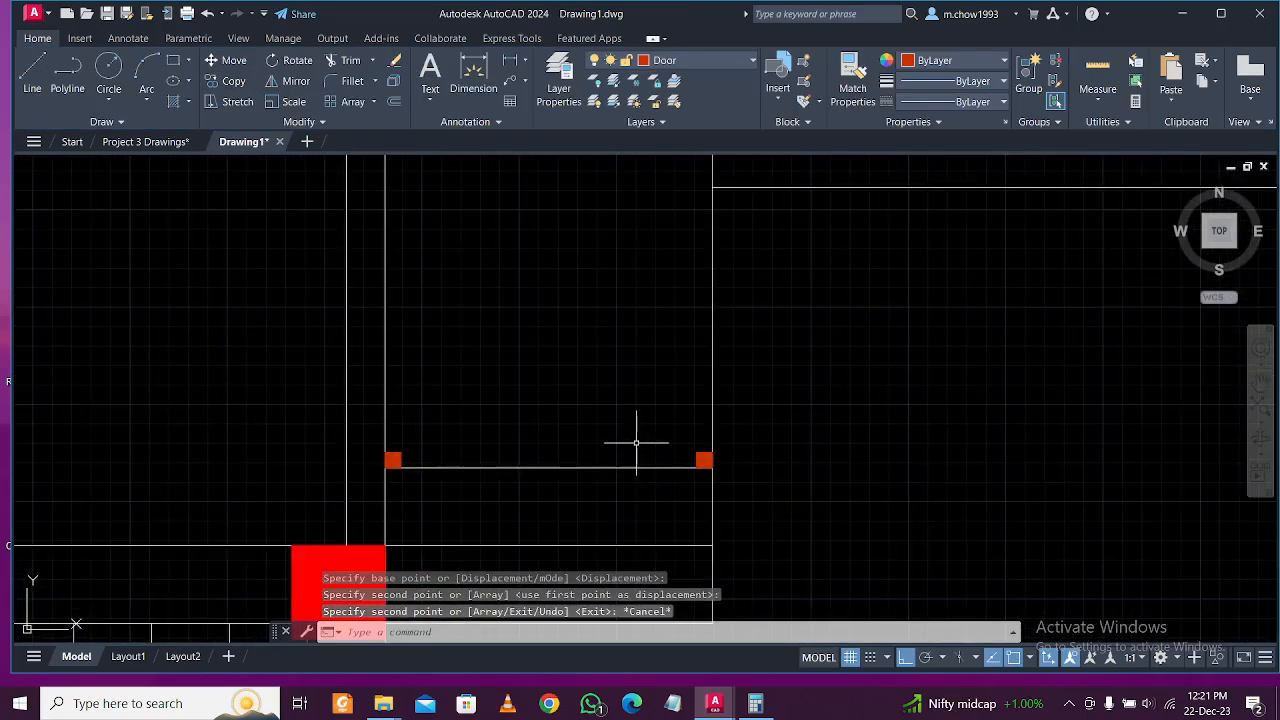
# Begin a thin door-leaf rectangle with RECTANG, setting its width to 2.
pyautogui.scroll(-4, 636, 442)
pyautogui.scroll(-2, 590, 406)
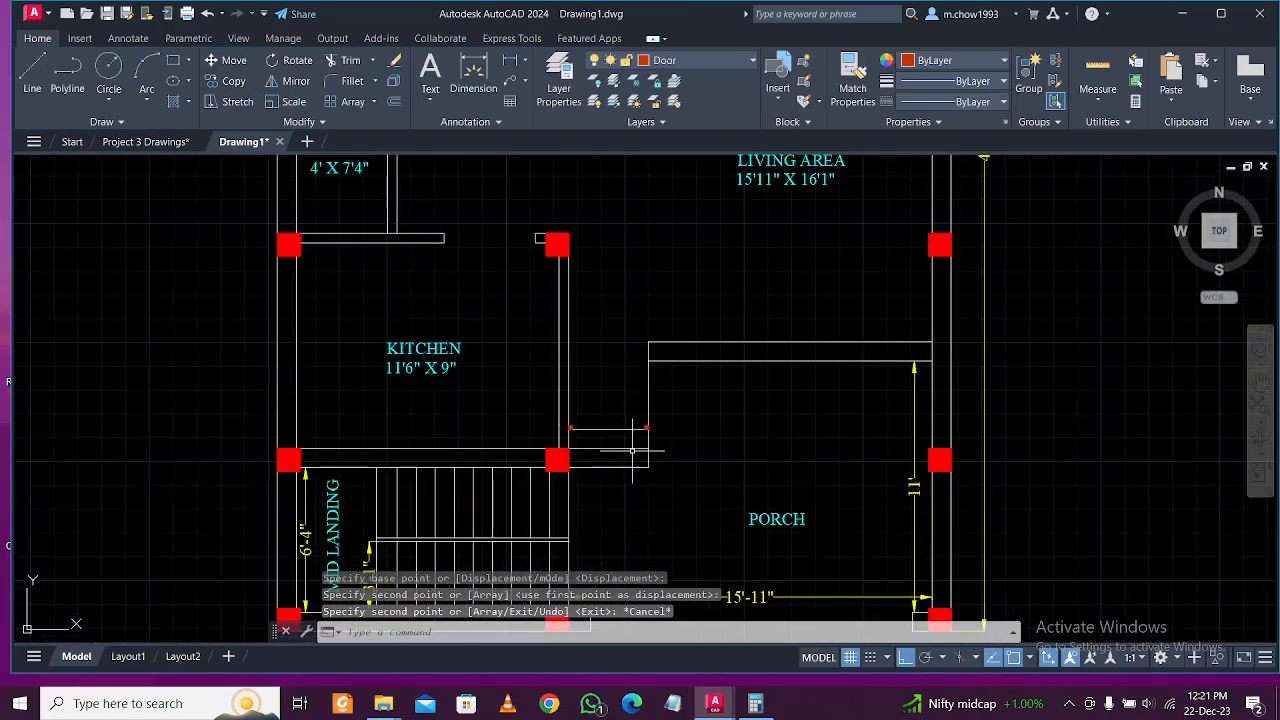
pyautogui.scroll(2, 630, 400)
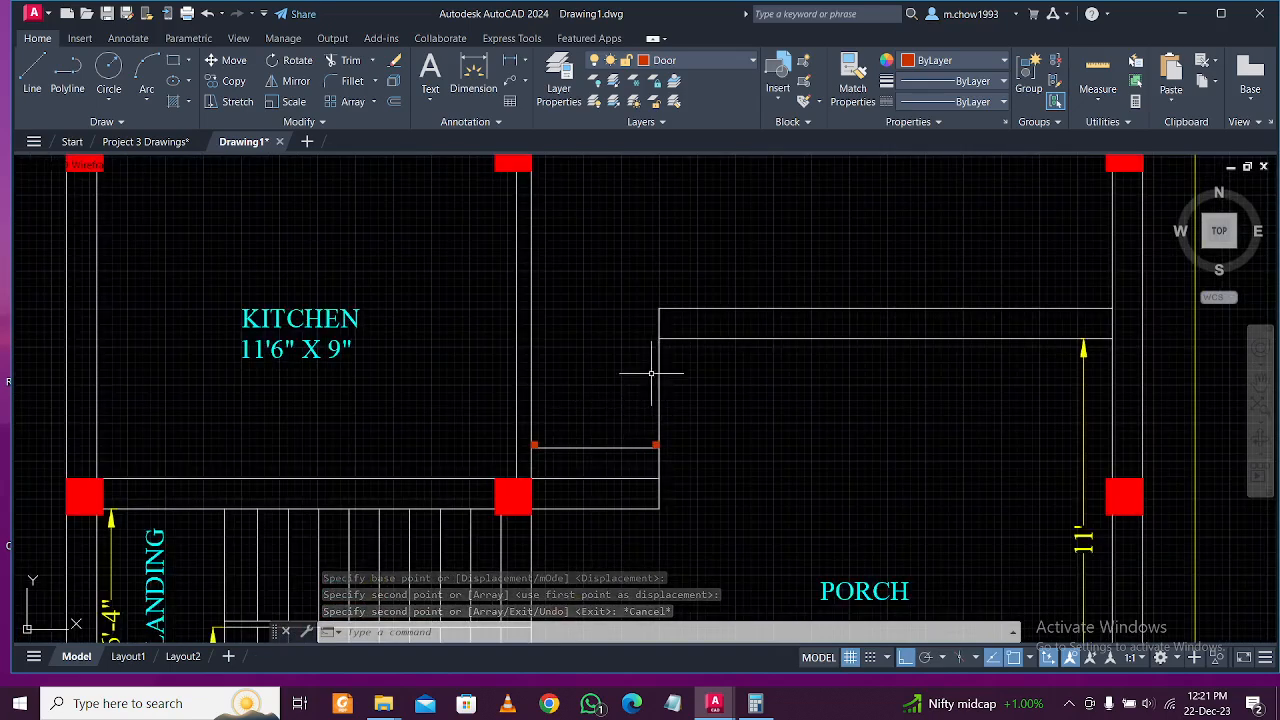
pyautogui.scroll(2, 624, 414)
pyautogui.write('rec')
pyautogui.press('Return')
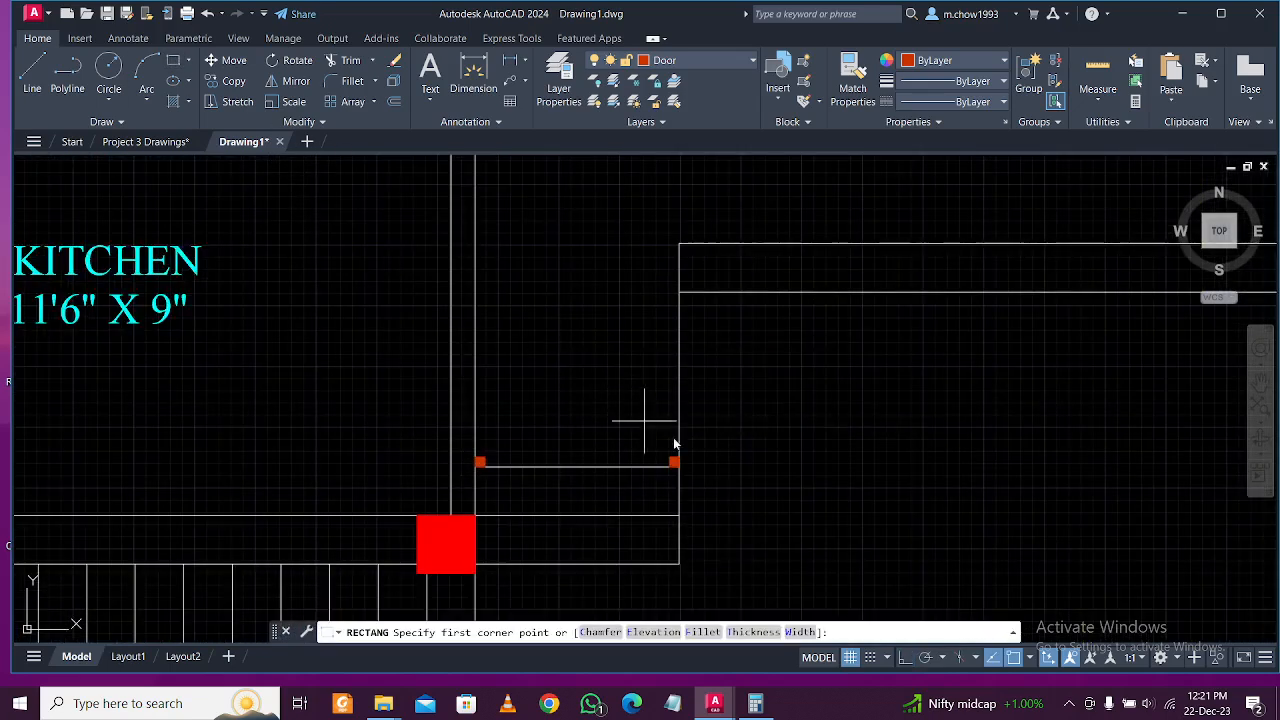
pyautogui.scroll(2, 647, 420)
pyautogui.click(572, 260)
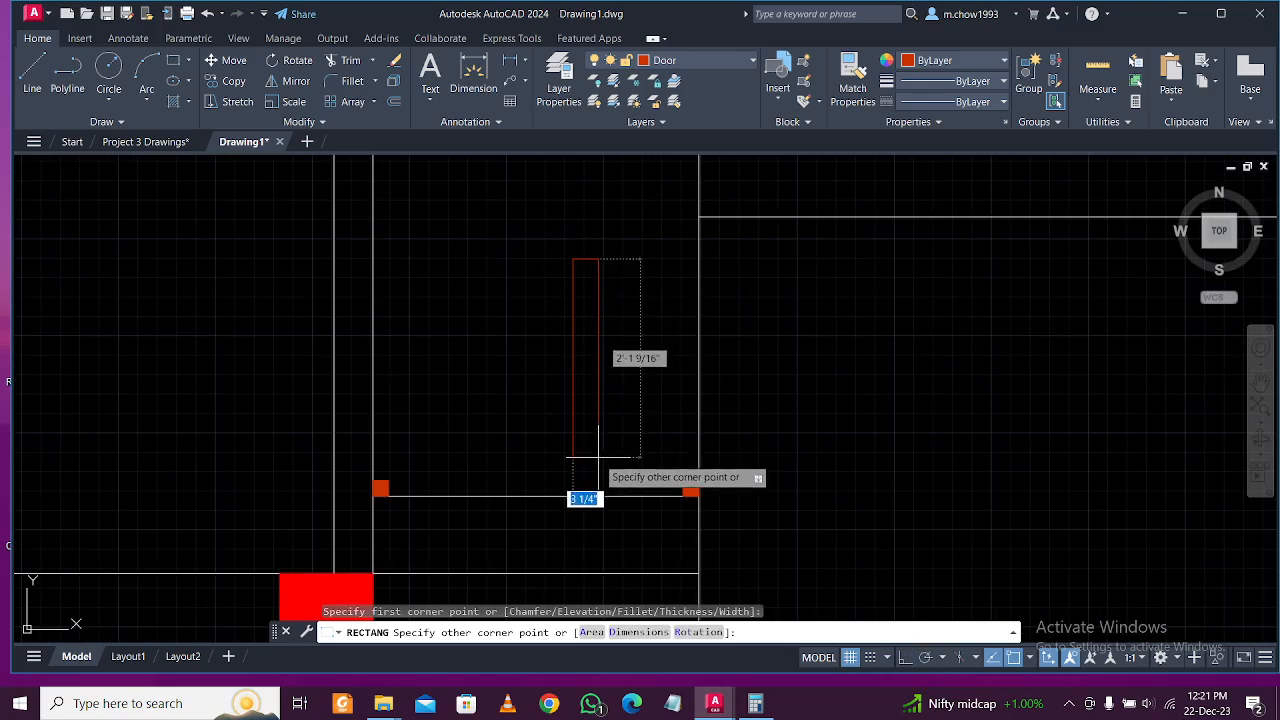
pyautogui.write('@2')
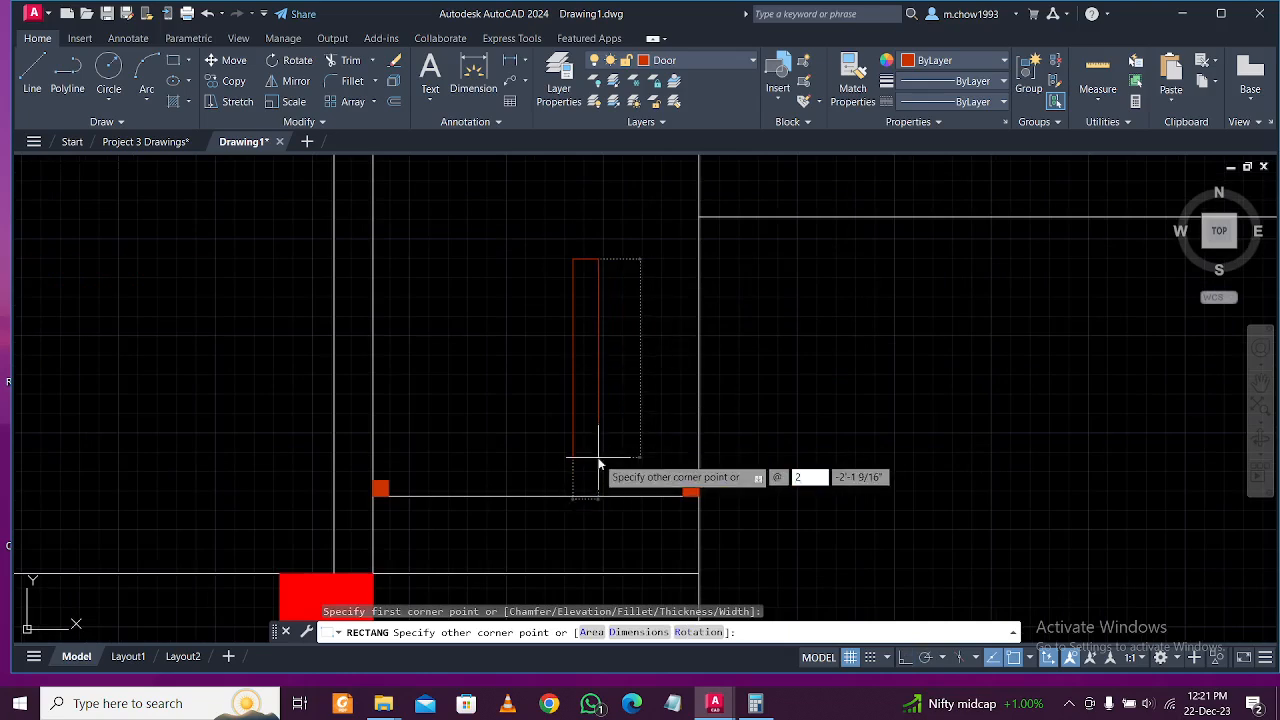
pyautogui.press('Tab')
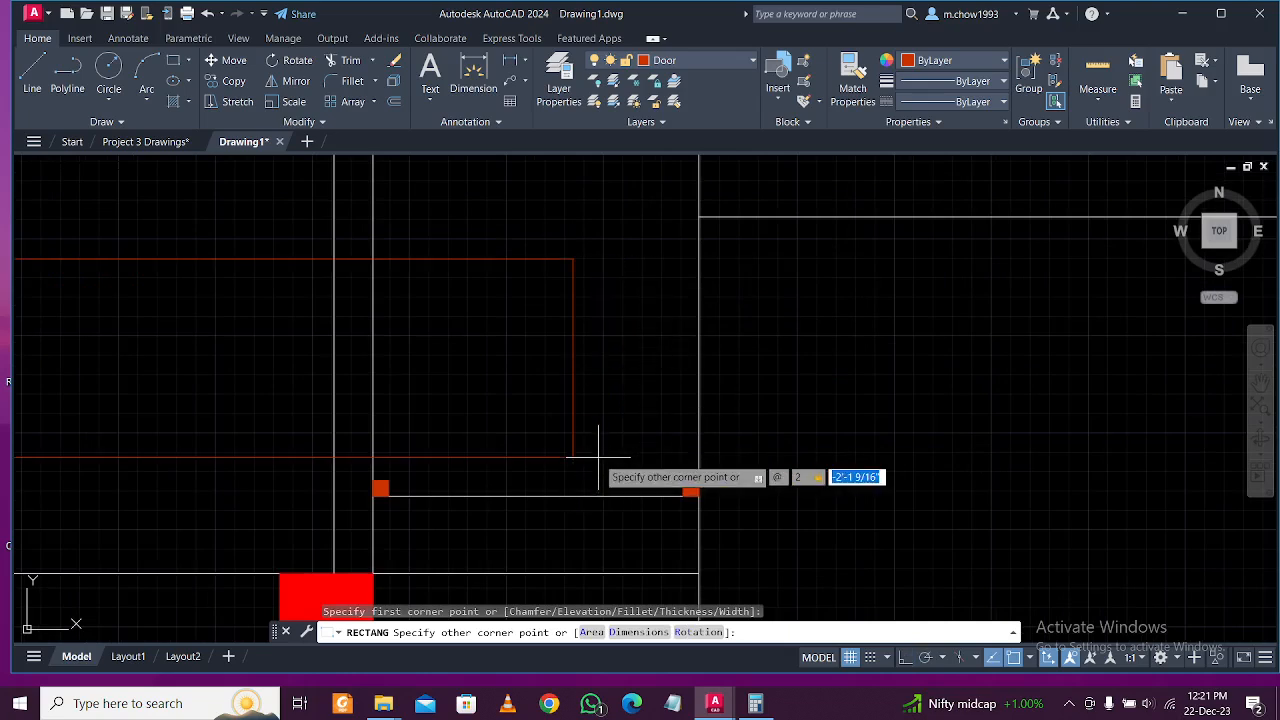
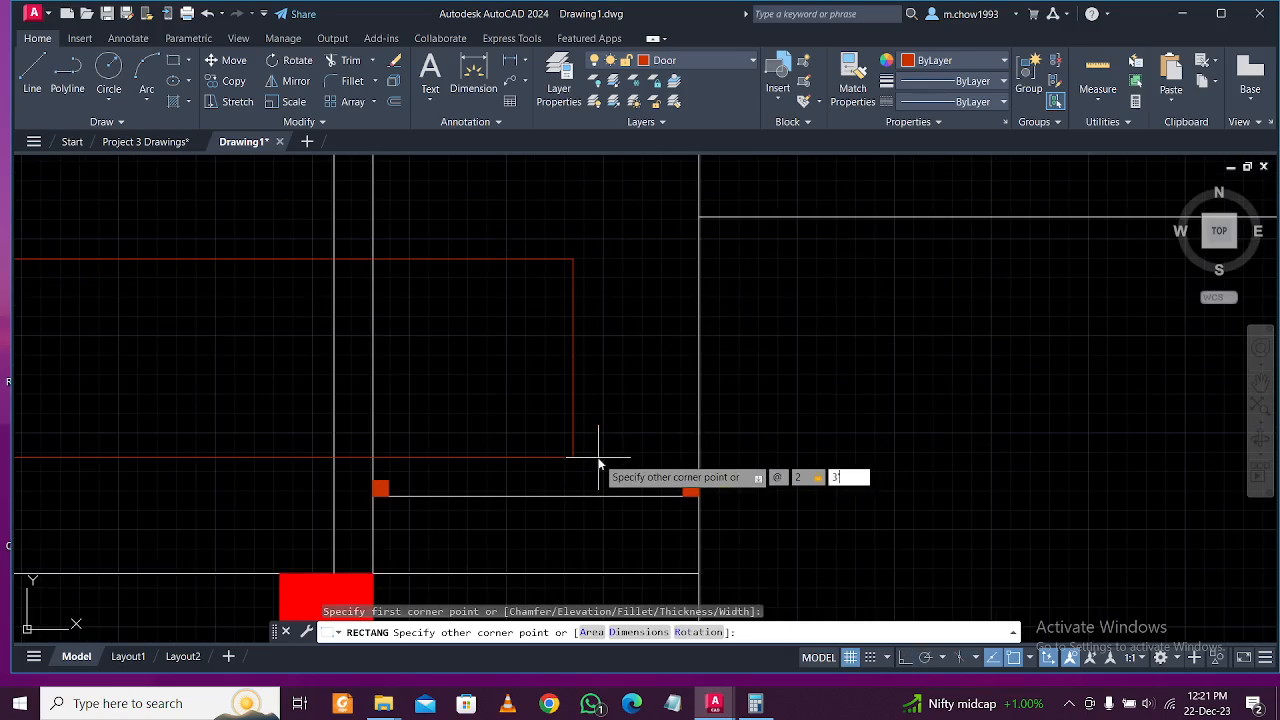
# Finish the 2 by 3' door-leaf rectangle at the kitchen's lower-right opening.
pyautogui.press('Return')
pyautogui.scroll(-3, 609, 437)
pyautogui.scroll(4, 586, 457)
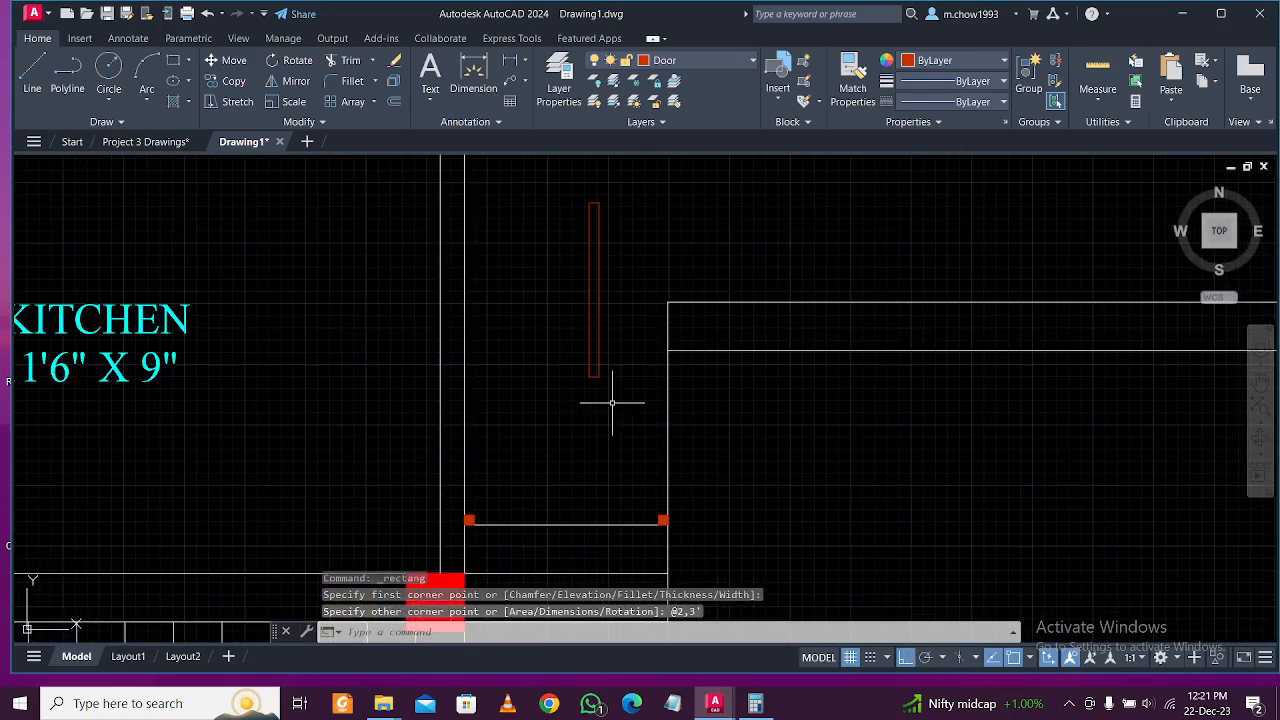
pyautogui.moveTo(630, 430); pyautogui.dragTo(548, 341)
pyautogui.click(243, 64)
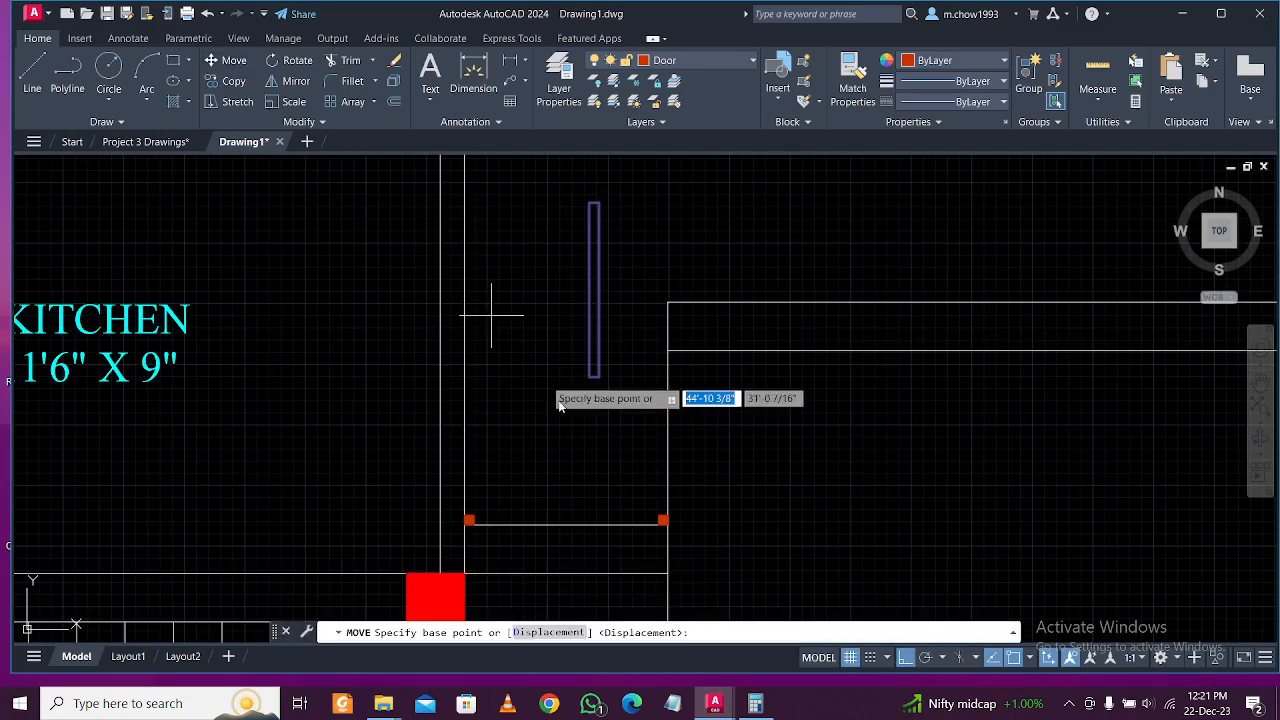
pyautogui.scroll(2, 620, 372)
pyautogui.click(591, 363)
pyautogui.scroll(-3, 630, 445)
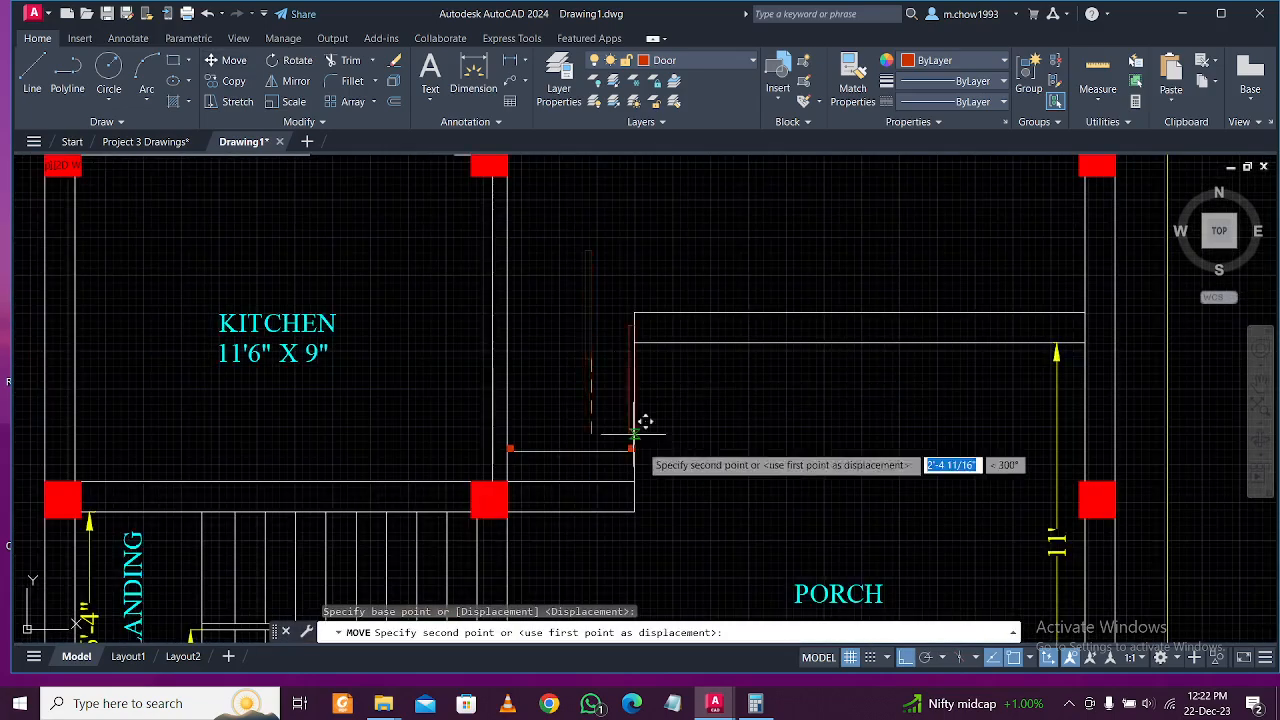
pyautogui.scroll(3, 648, 458)
pyautogui.scroll(-3, 612, 382)
pyautogui.scroll(4, 486, 357)
pyautogui.press('Escape')
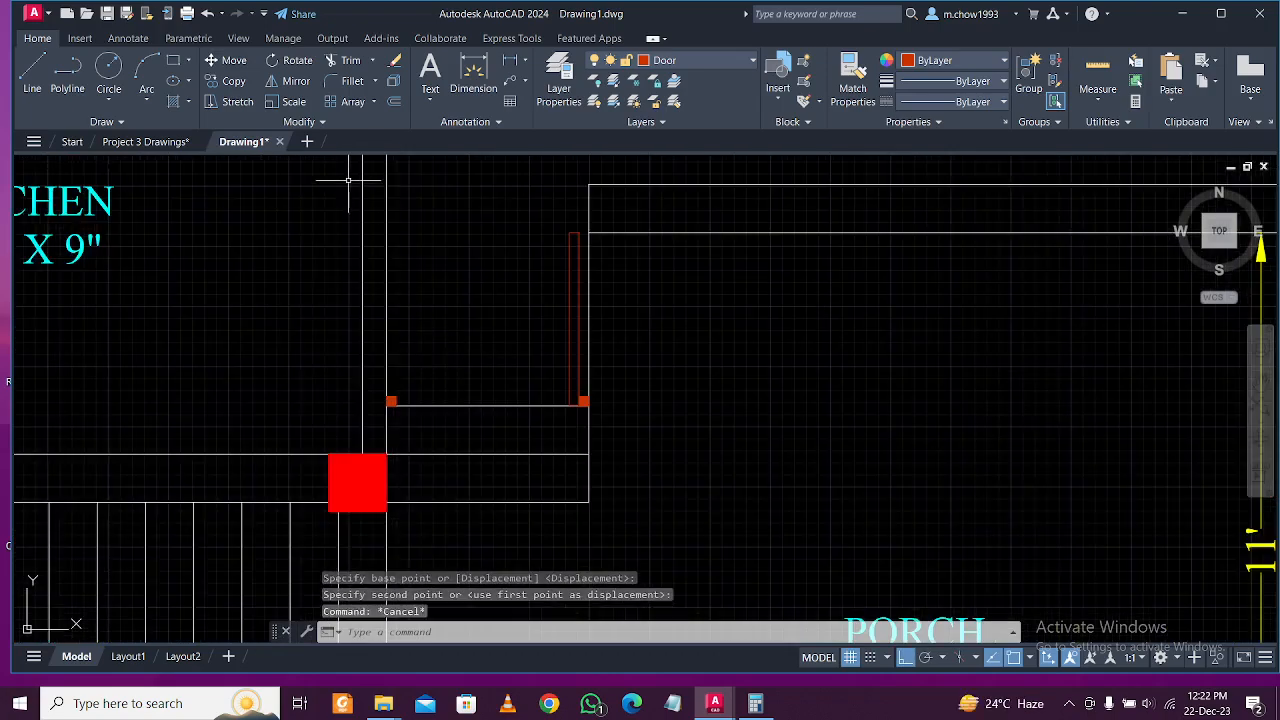
# With ortho off, draw a three-point swing arc from the opening's corner to the leaf's top.
pyautogui.click(145, 72)
pyautogui.scroll(3, 471, 406)
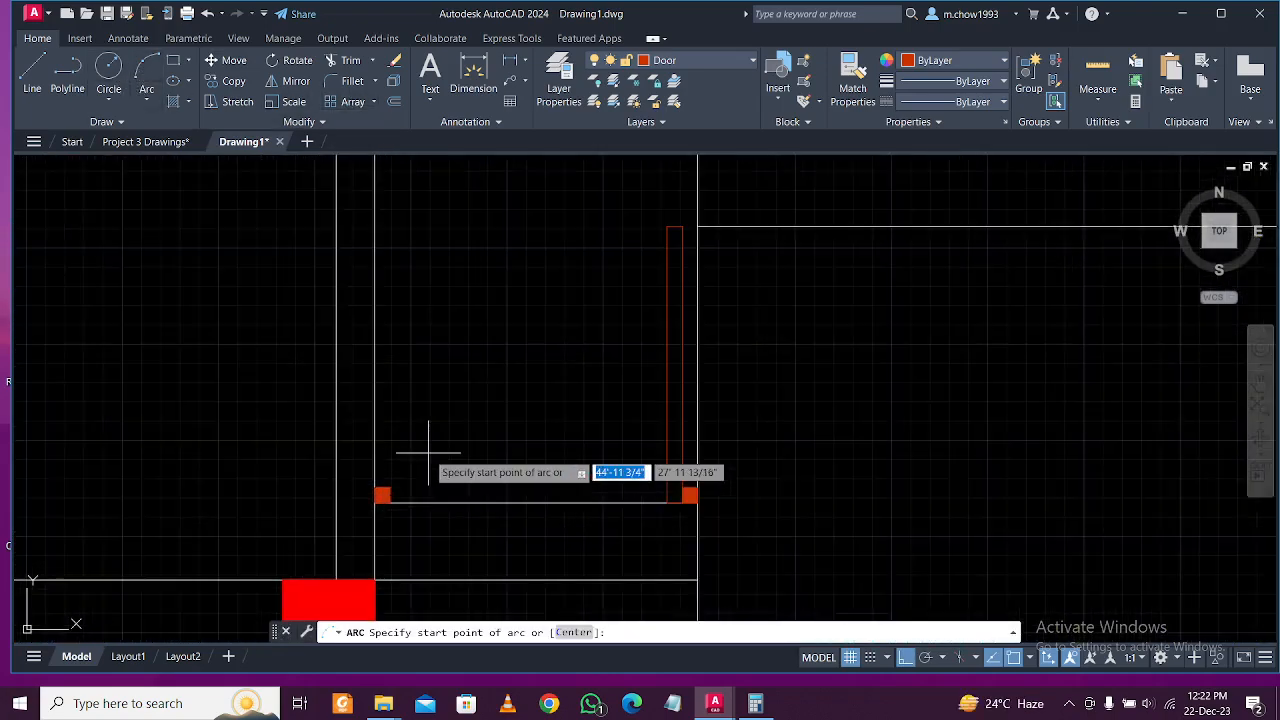
pyautogui.click(904, 657)
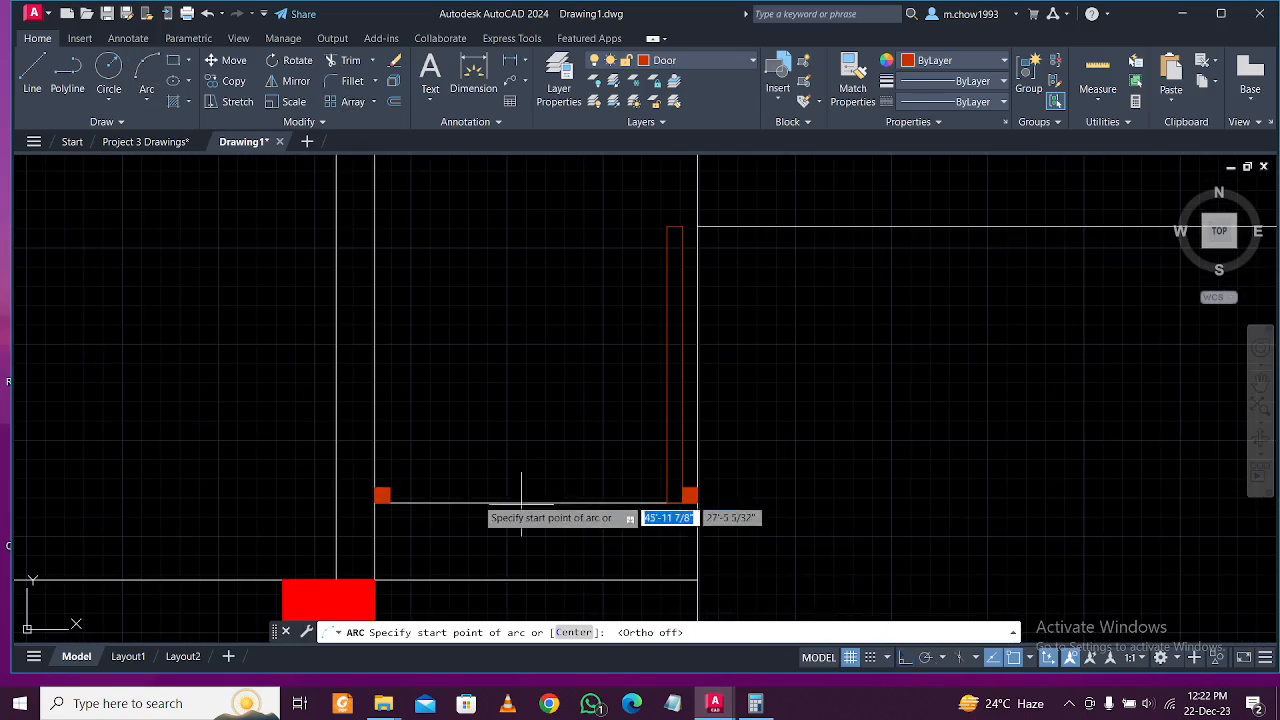
pyautogui.click(382, 494)
pyautogui.click(491, 285)
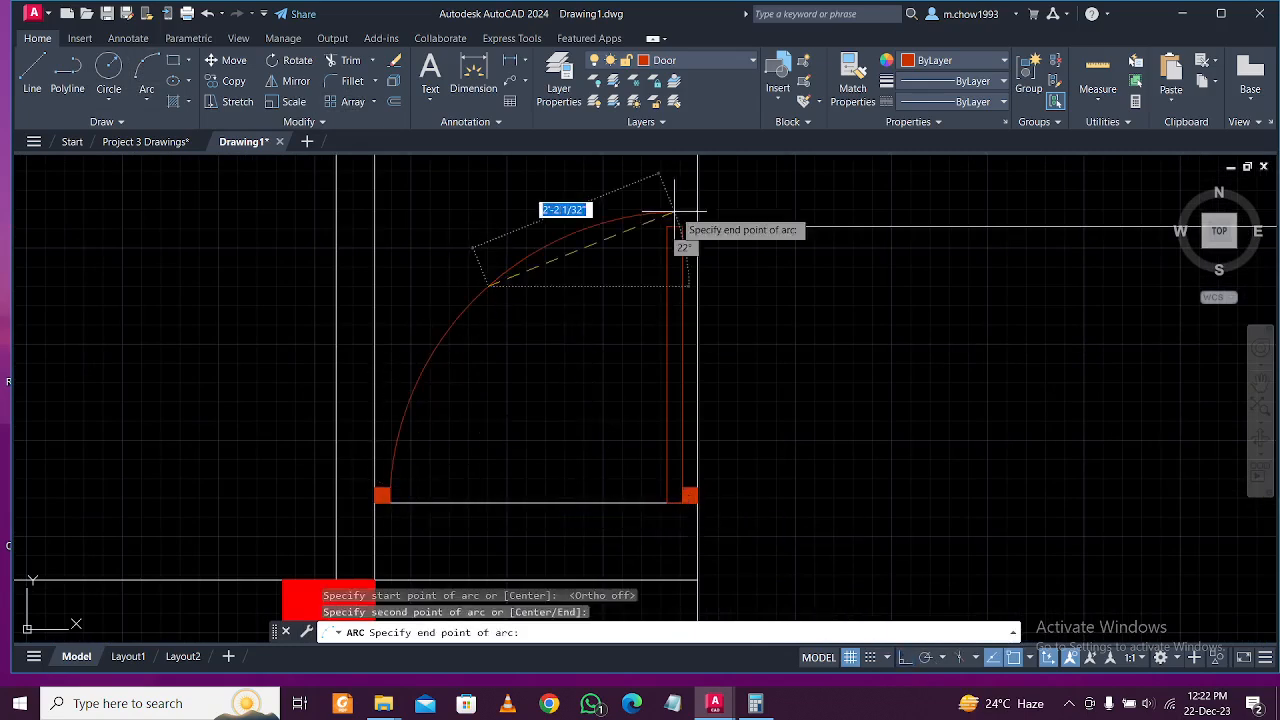
pyautogui.click(667, 226)
pyautogui.press('Escape')
pyautogui.click(580, 290)
pyautogui.click(431, 242)
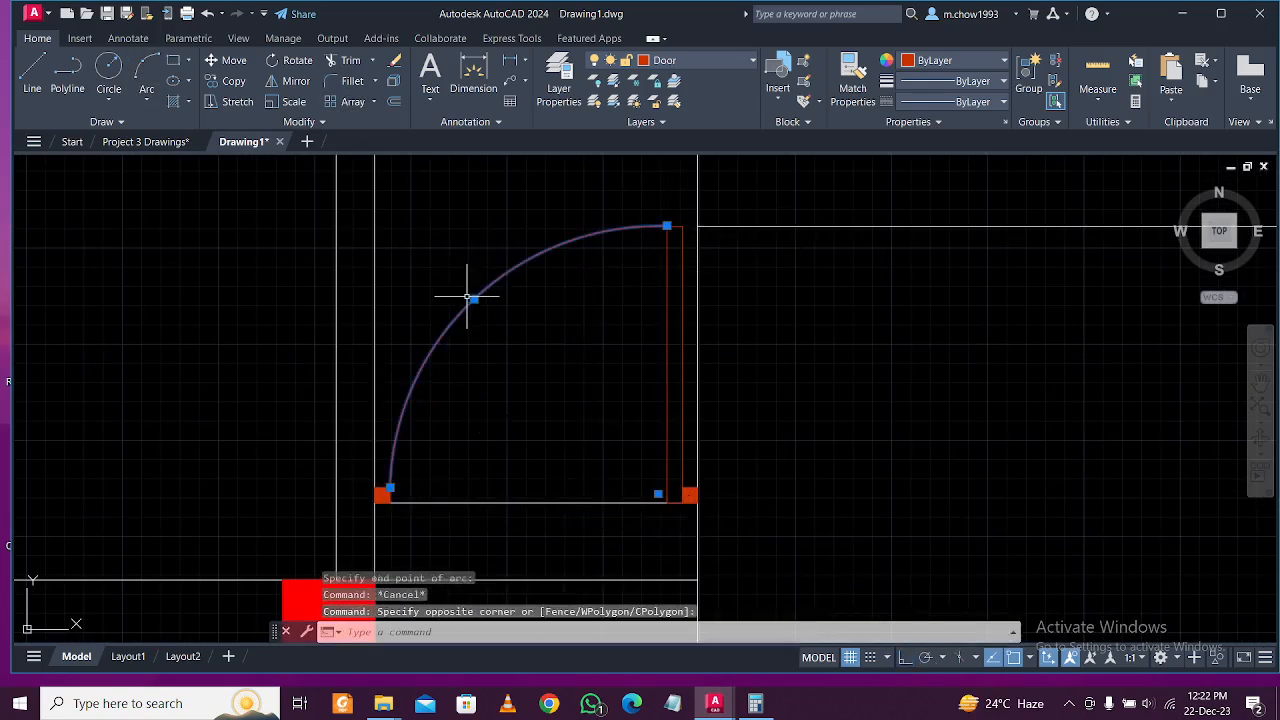
pyautogui.click(474, 298)
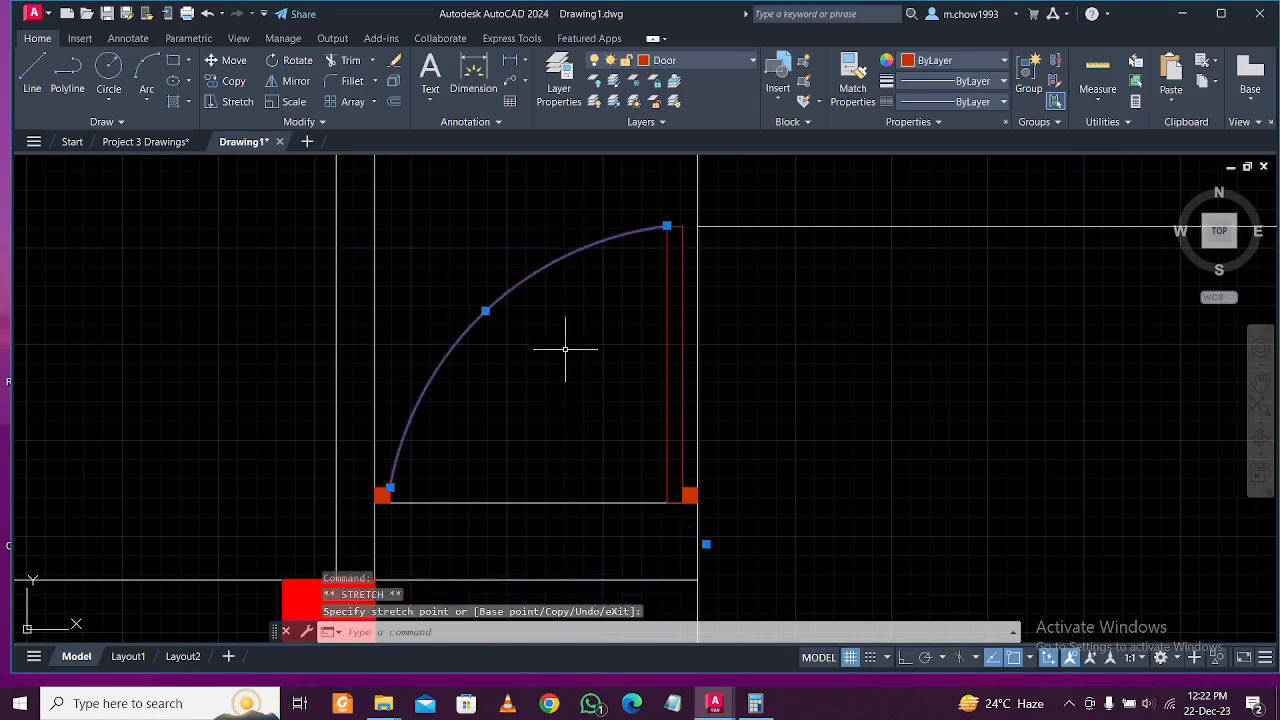
pyautogui.scroll(-4, 565, 348)
pyautogui.scroll(4, 625, 288)
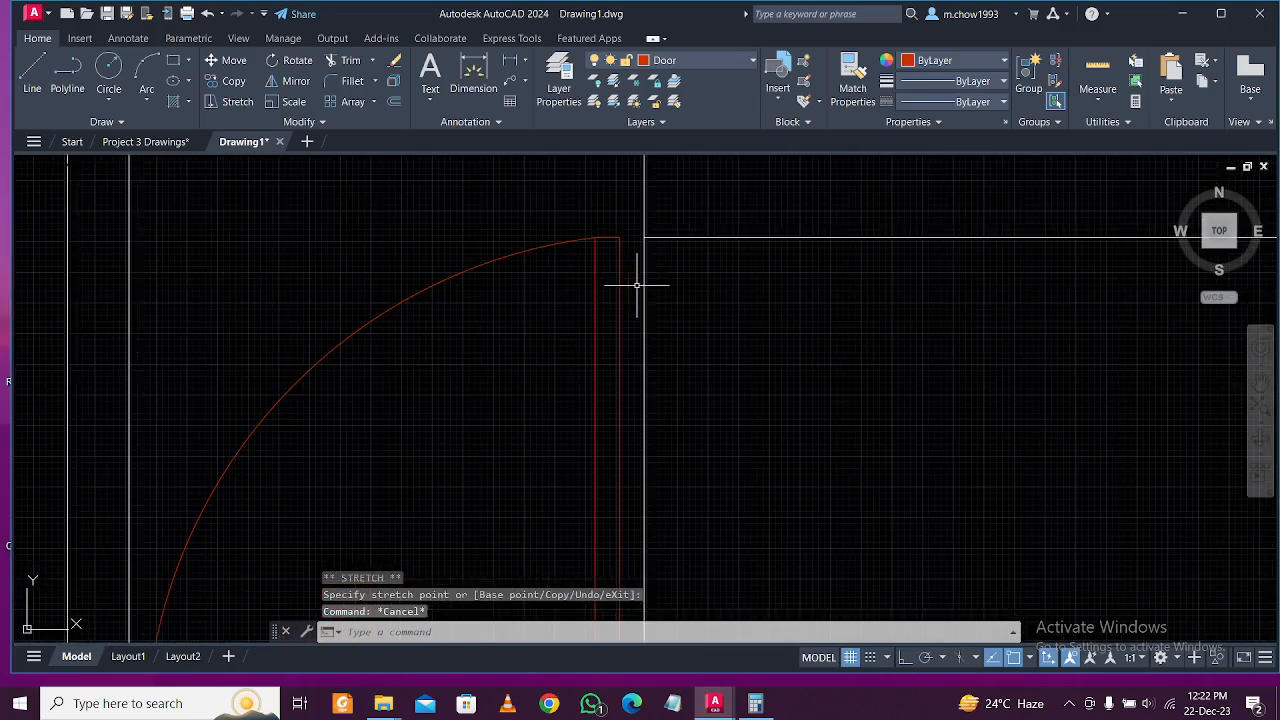
# Fill the narrow door leaf with a solid hatch.
pyautogui.write('h')
pyautogui.press('Return')
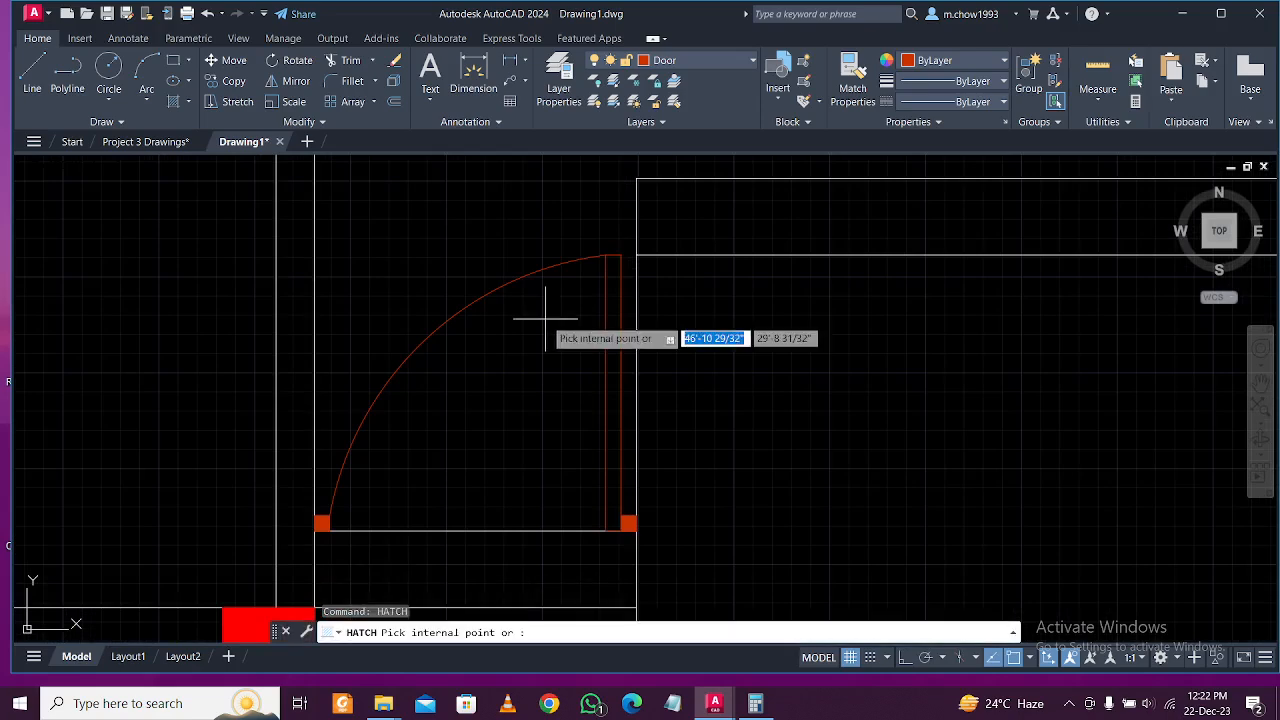
pyautogui.click(613, 314)
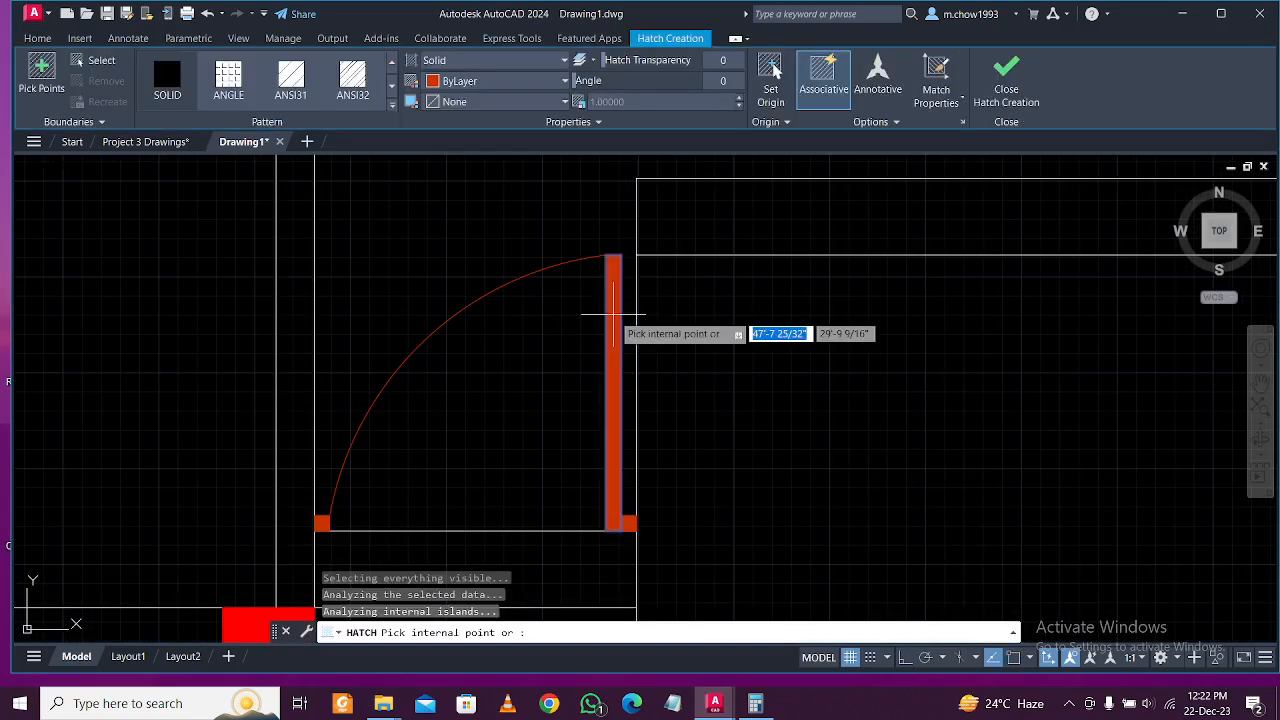
pyautogui.press('Escape')
# Group the door leaf, swing arc and red jamb squares into one object.
pyautogui.scroll(3, 620, 277)
pyautogui.click(620, 277)
pyautogui.click(591, 277)
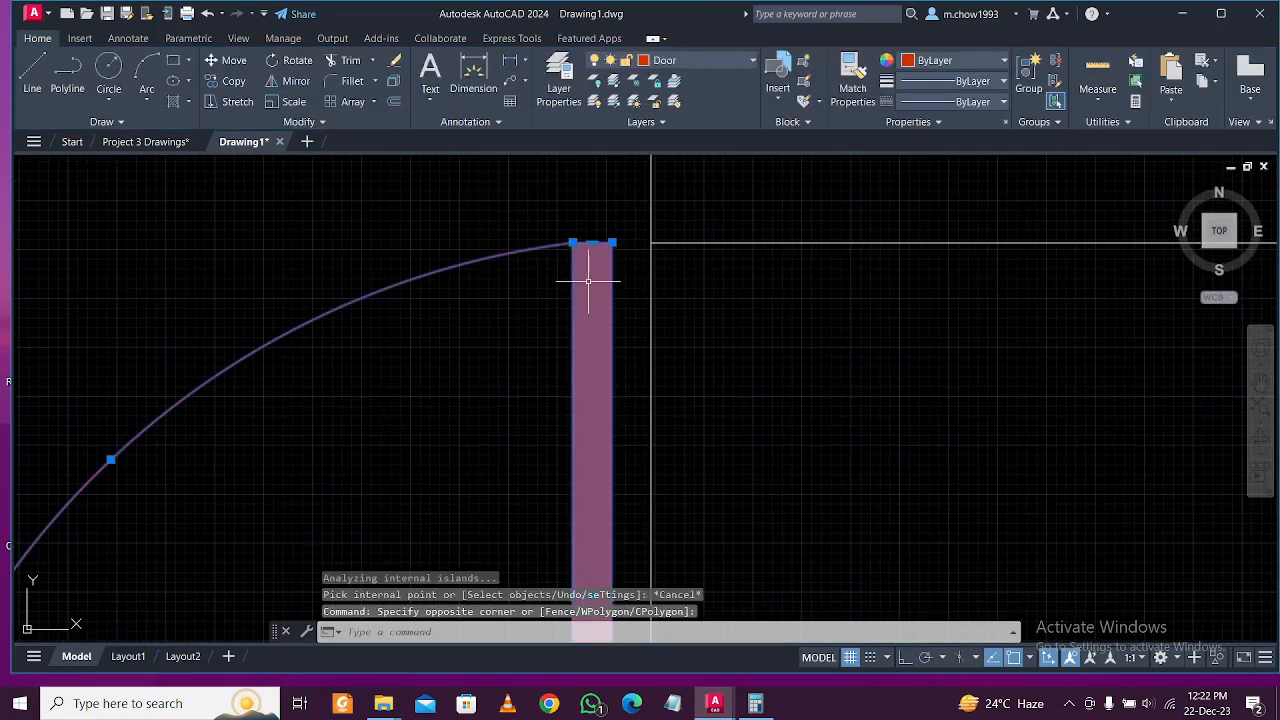
pyautogui.scroll(-3, 591, 277)
pyautogui.scroll(6, 374, 437)
pyautogui.click(422, 438)
pyautogui.click(416, 421)
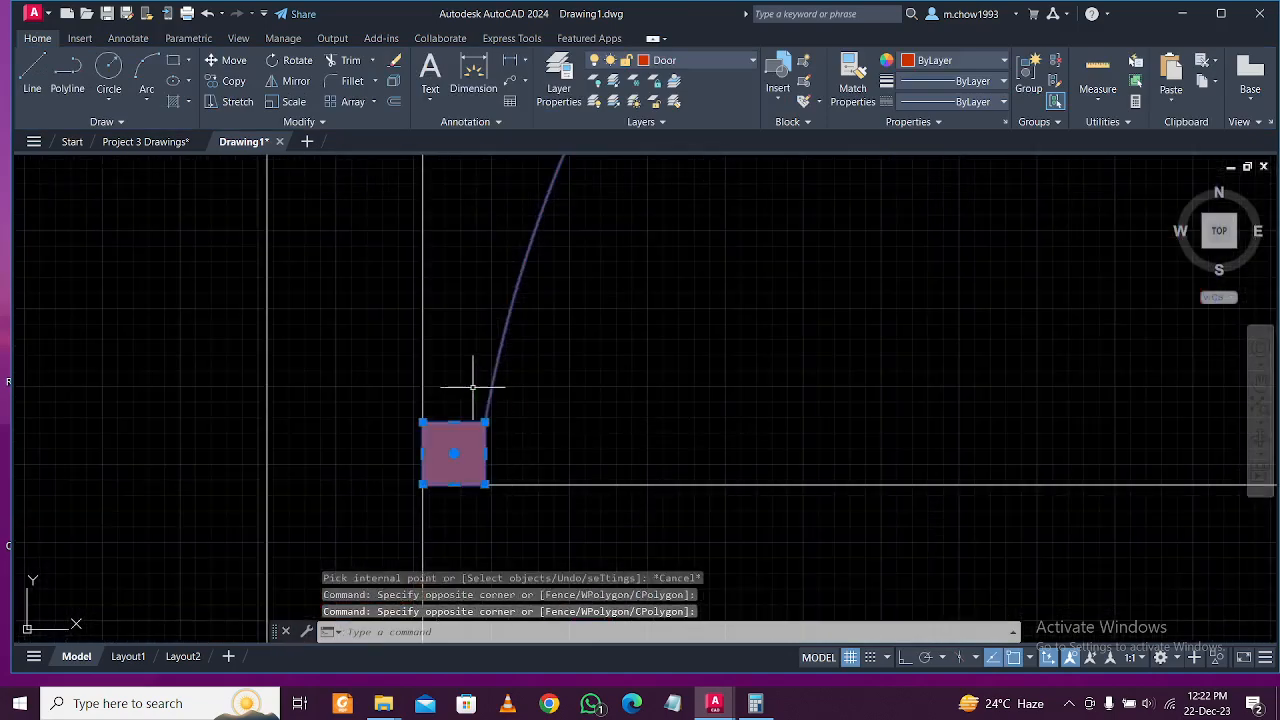
pyautogui.scroll(-3, 416, 421)
pyautogui.moveTo(923, 430); pyautogui.dragTo(623, 430, button='middle')
pyautogui.scroll(6, 623, 430)
pyautogui.click(657, 337)
pyautogui.click(492, 391)
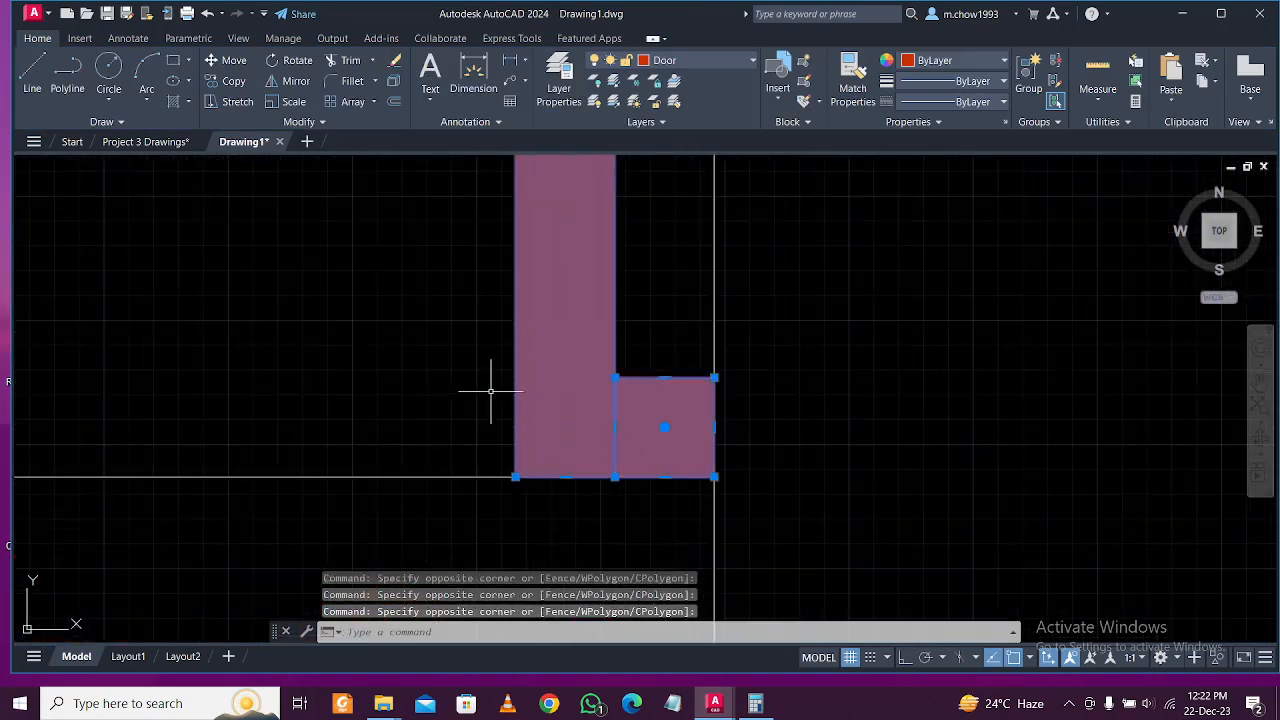
pyautogui.write('g')
pyautogui.press('Return')
# Select the door to confirm it acts as a single group, then deselect it.
pyautogui.scroll(-2, 514, 394)
pyautogui.click(586, 357)
pyautogui.click(538, 357)
pyautogui.scroll(-4, 538, 357)
pyautogui.moveTo(454, 280); pyautogui.dragTo(497, 371, button='middle')
pyautogui.press('Escape')
pyautogui.click(549, 349)
pyautogui.click(502, 300)
pyautogui.press('Escape')
# In the upper rooms, draw a 2 by 2 square at the red column's corner.
pyautogui.scroll(-3, 600, 394)
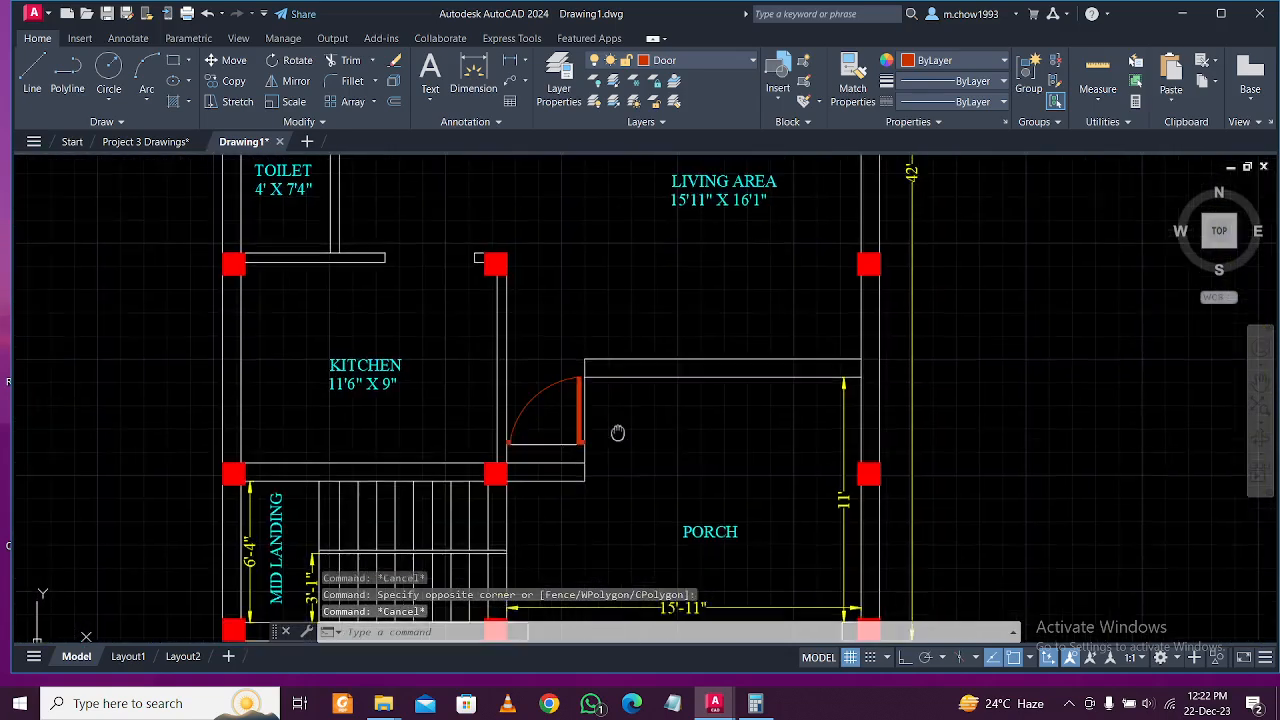
pyautogui.moveTo(546, 472); pyautogui.dragTo(552, 471, button='middle')
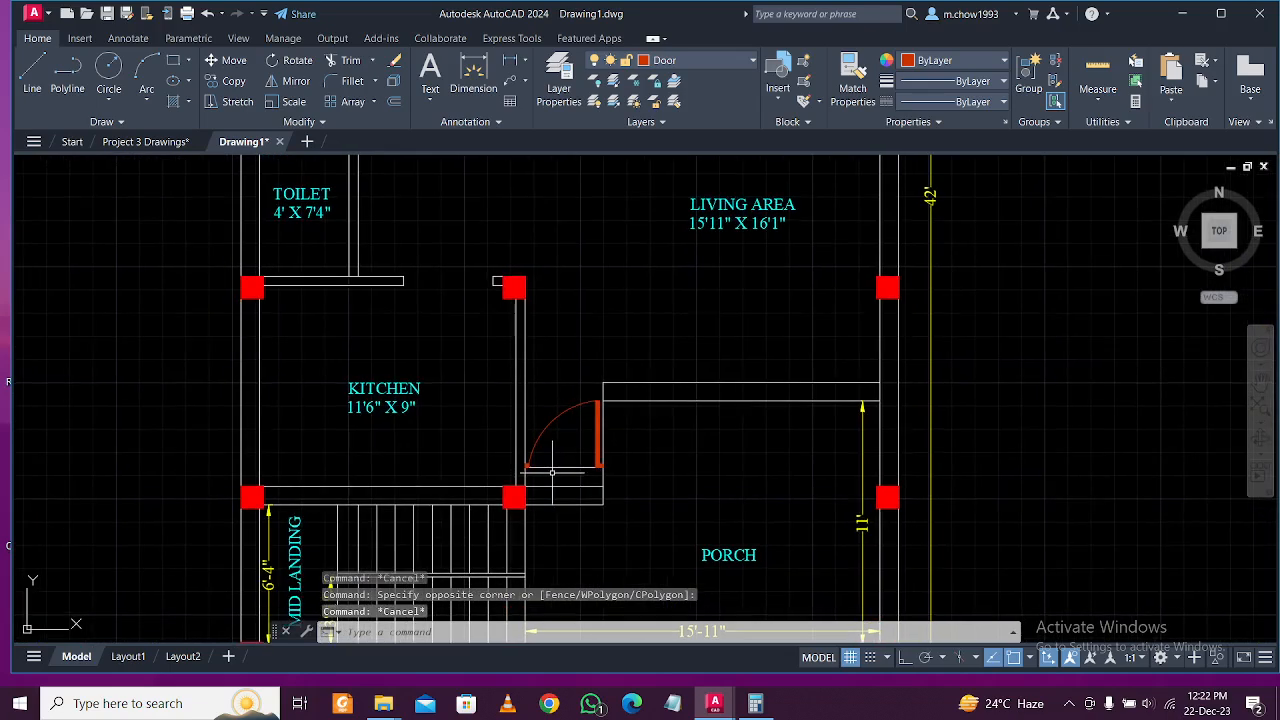
pyautogui.moveTo(492, 363); pyautogui.dragTo(523, 406, button='middle')
pyautogui.moveTo(426, 385); pyautogui.dragTo(509, 400, button='middle')
pyautogui.moveTo(503, 575); pyautogui.dragTo(543, 543, button='middle')
pyautogui.moveTo(473, 376)
pyautogui.mouseDown(button='middle')
pyautogui.moveTo(492, 422)
pyautogui.moveTo(429, 414)
pyautogui.mouseUp(button='middle')
pyautogui.scroll(2, 446, 397)
pyautogui.scroll(2, 380, 396)
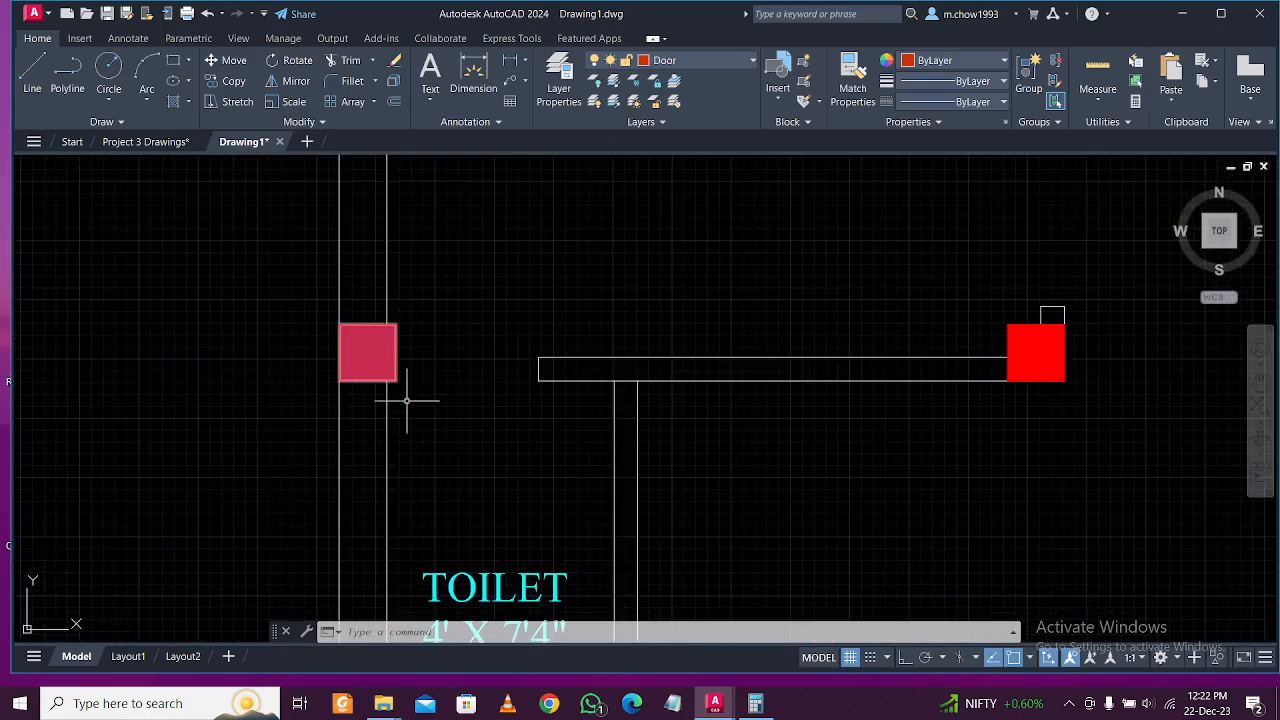
pyautogui.scroll(2, 399, 374)
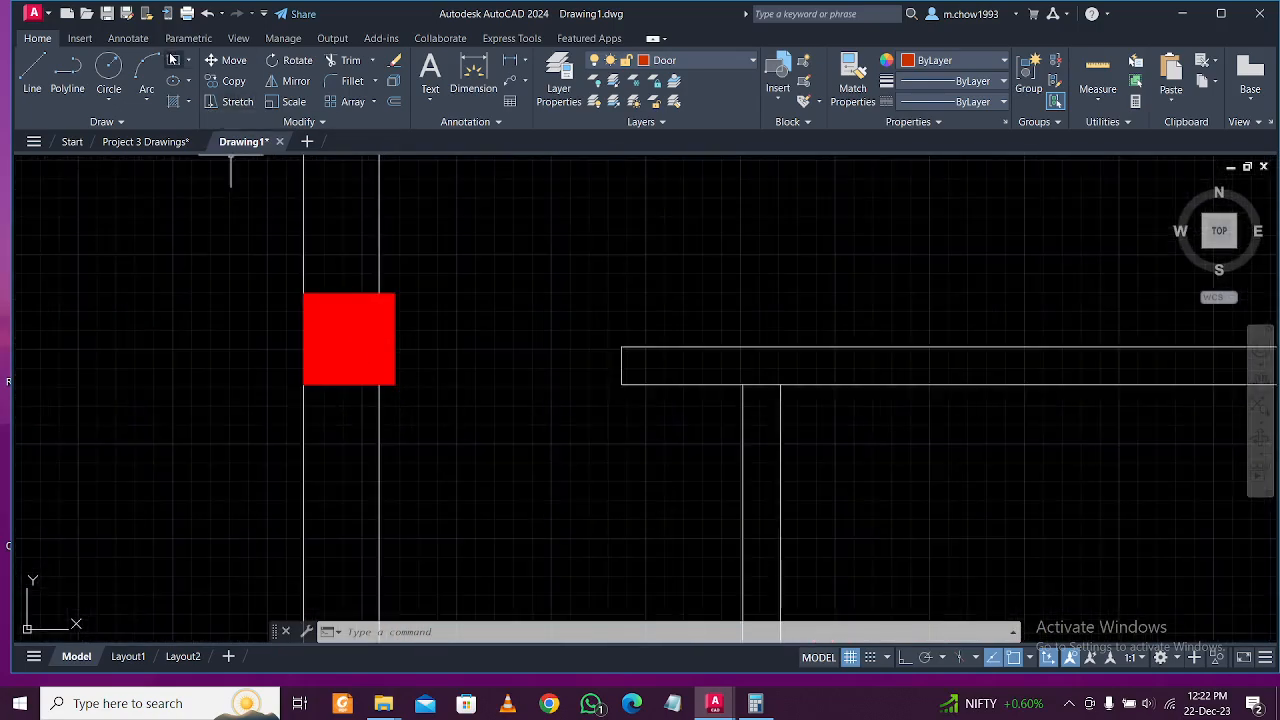
pyautogui.write('rec')
pyautogui.press('Return')
pyautogui.scroll(2, 412, 355)
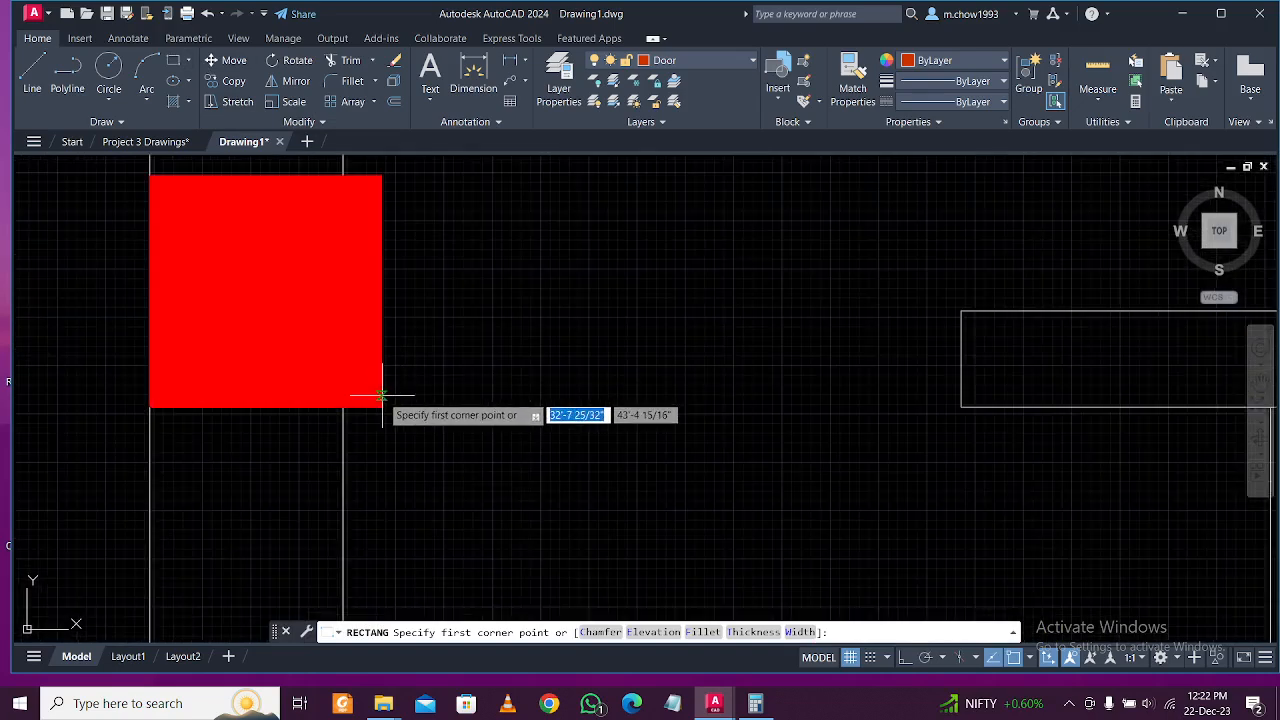
pyautogui.click(385, 405)
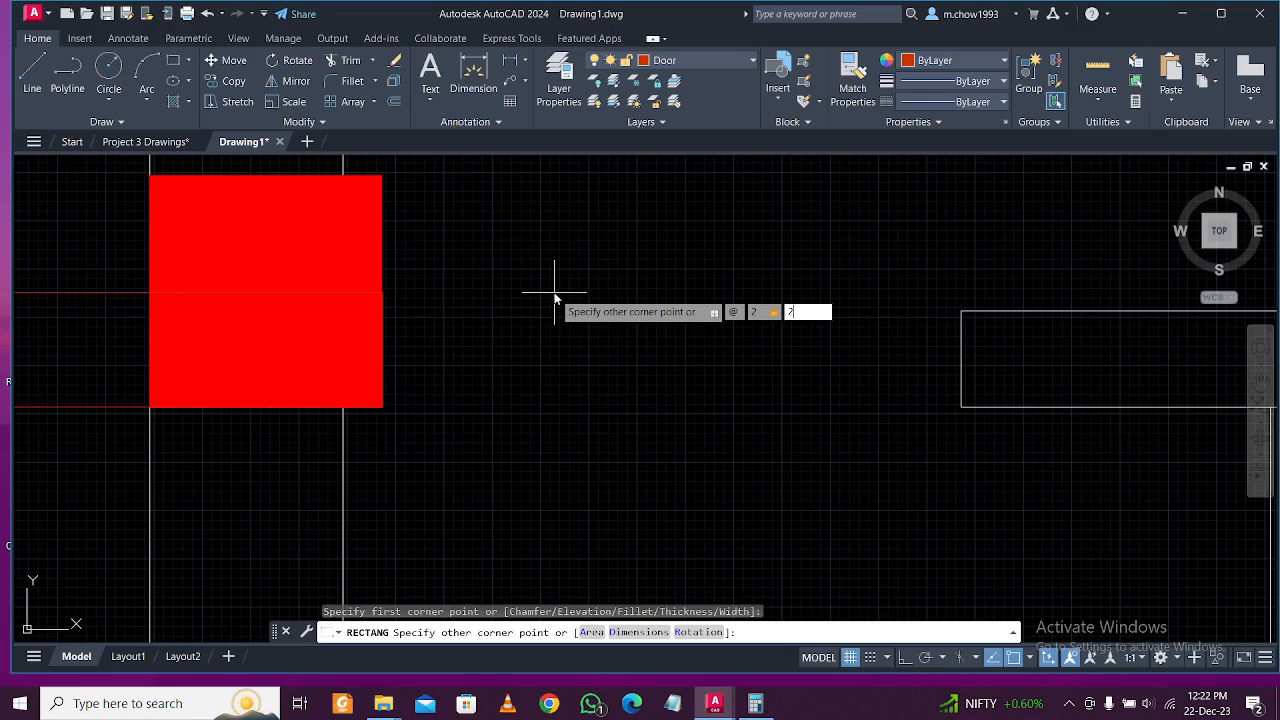
pyautogui.press('Return')
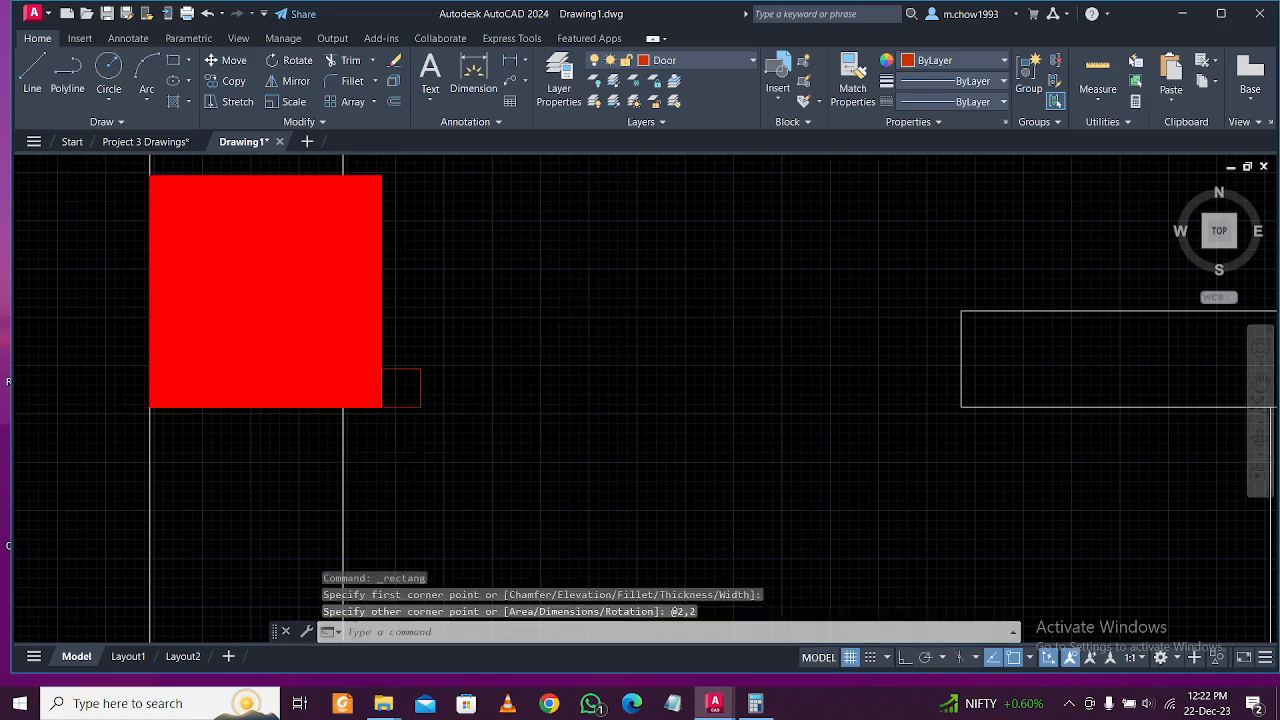
pyautogui.scroll(1, 413, 450)
# Fill the square with a solid hatch and copy it to the opening's other wall end.
pyautogui.write('h')
pyautogui.press('Return')
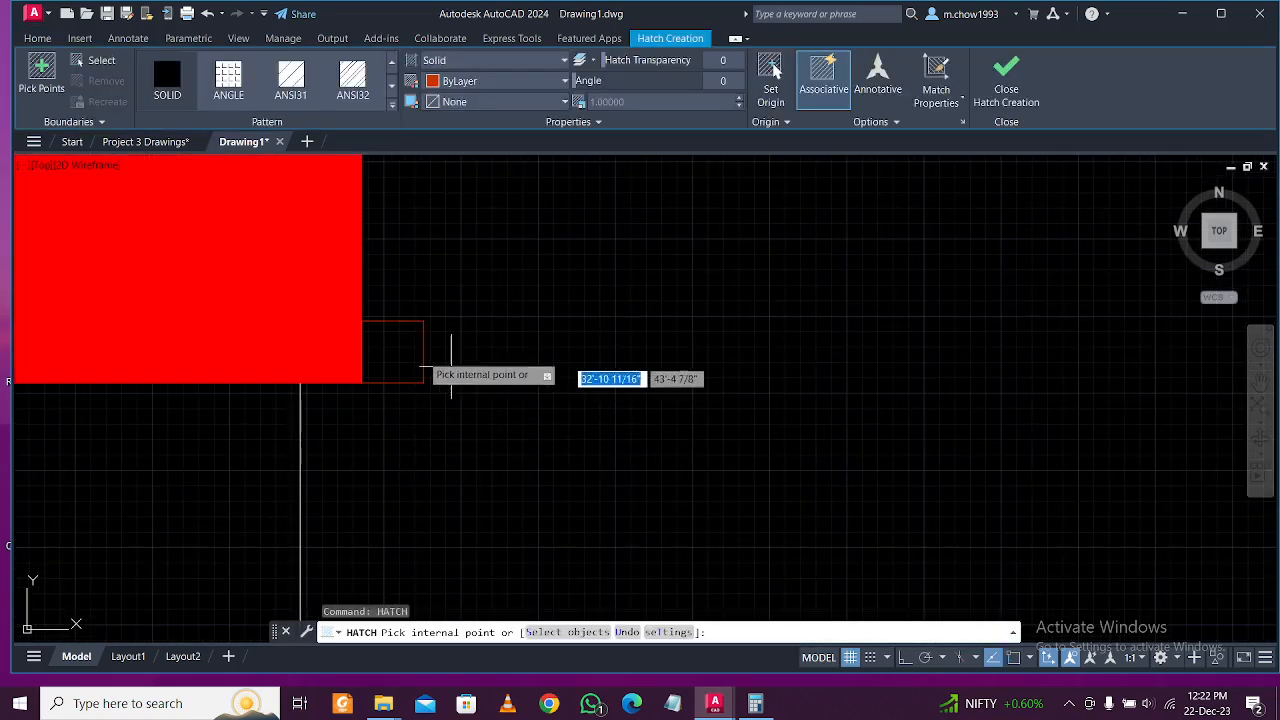
pyautogui.click(392, 352)
pyautogui.press('Return')
pyautogui.click(506, 428)
pyautogui.click(375, 268)
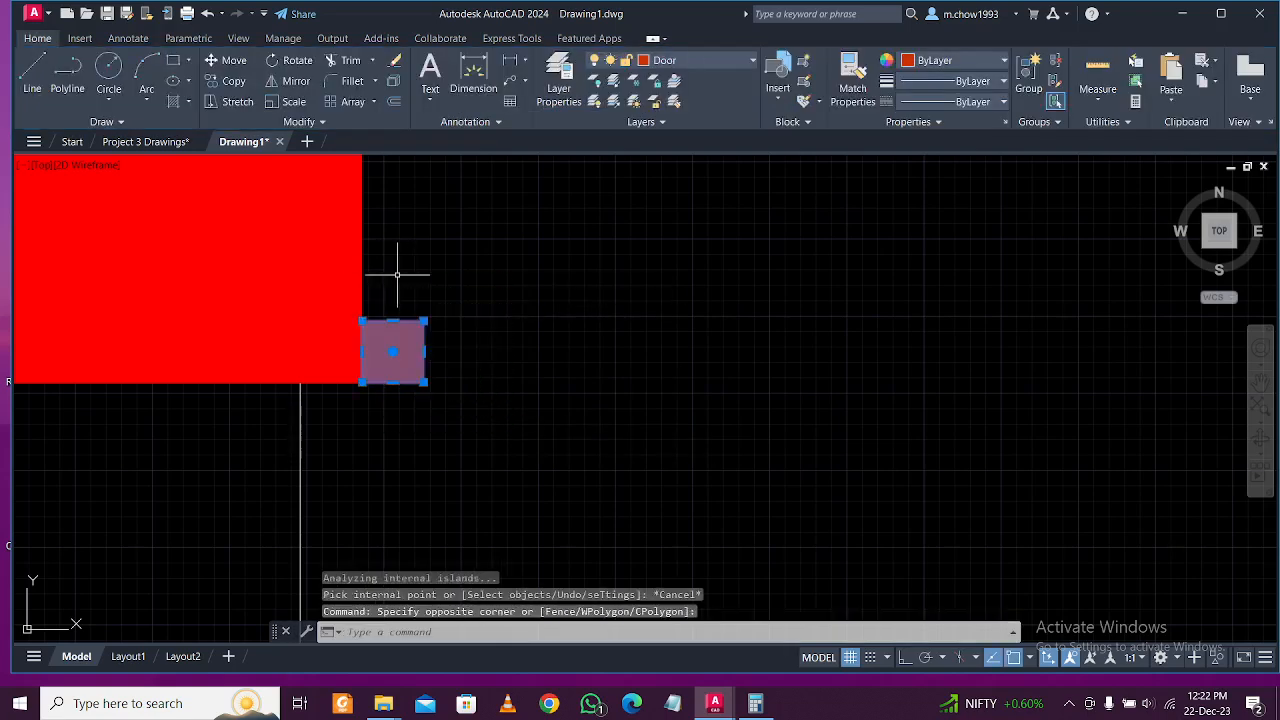
pyautogui.click(228, 81)
pyautogui.click(424, 370)
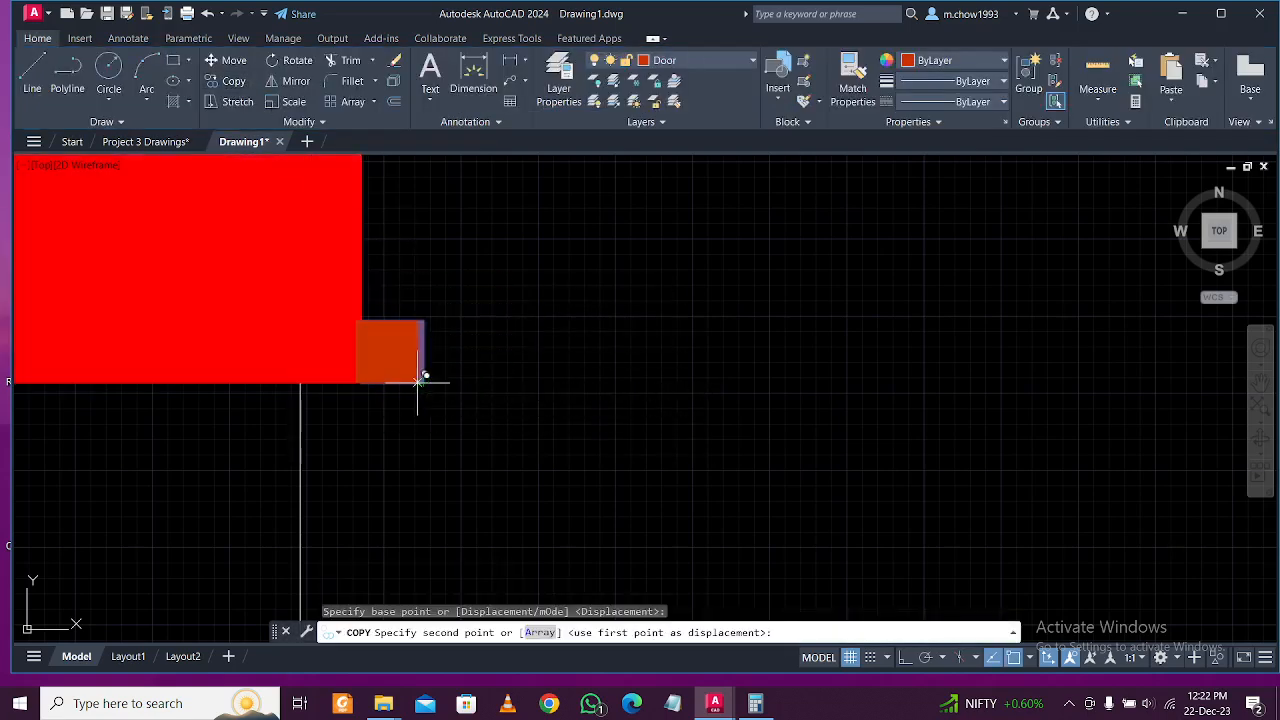
pyautogui.scroll(-3, 423, 371)
pyautogui.click(631, 375)
pyautogui.press('Escape')
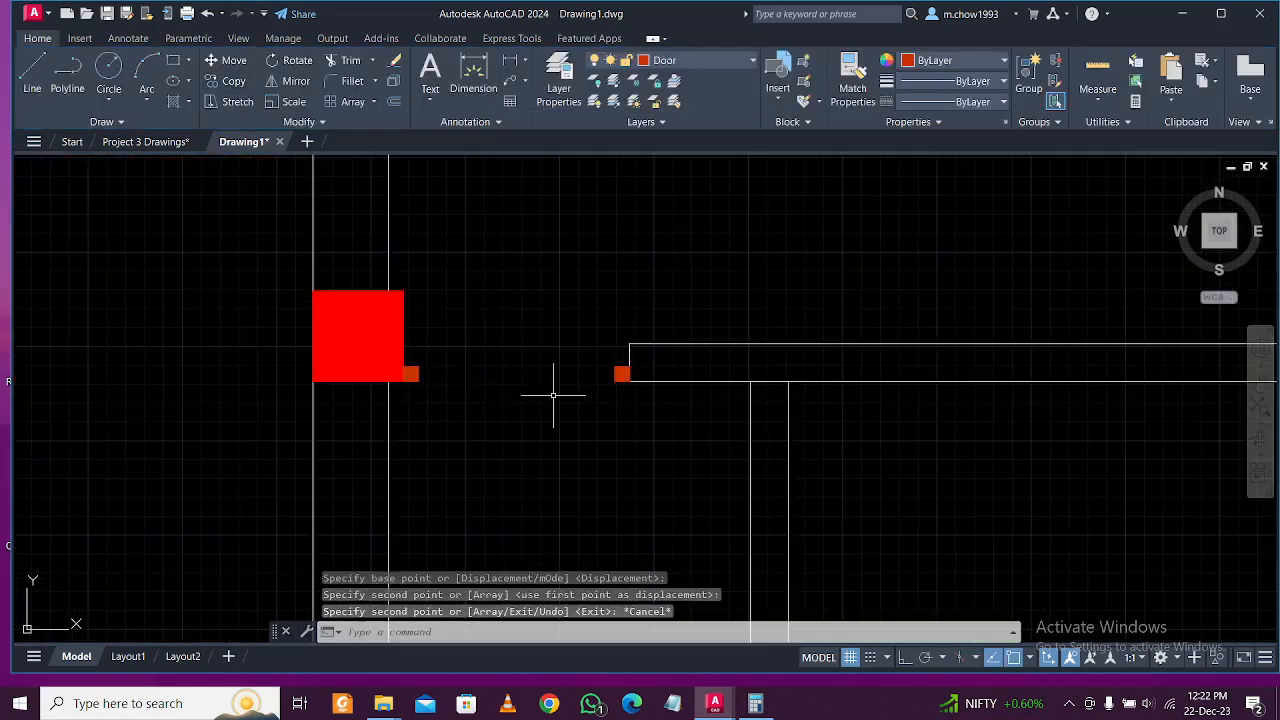
# Turn ortho back on and start a new rectangle with width 2.
pyautogui.click(904, 658)
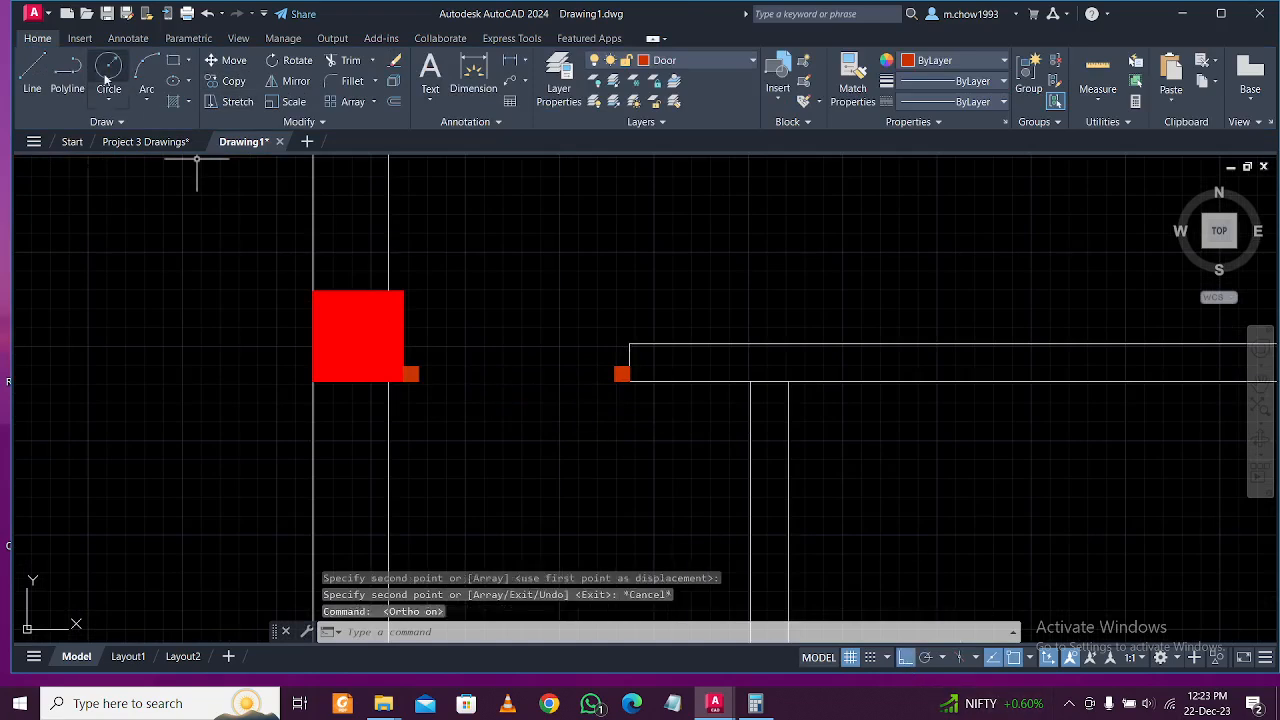
pyautogui.click(174, 62)
pyautogui.click(513, 226)
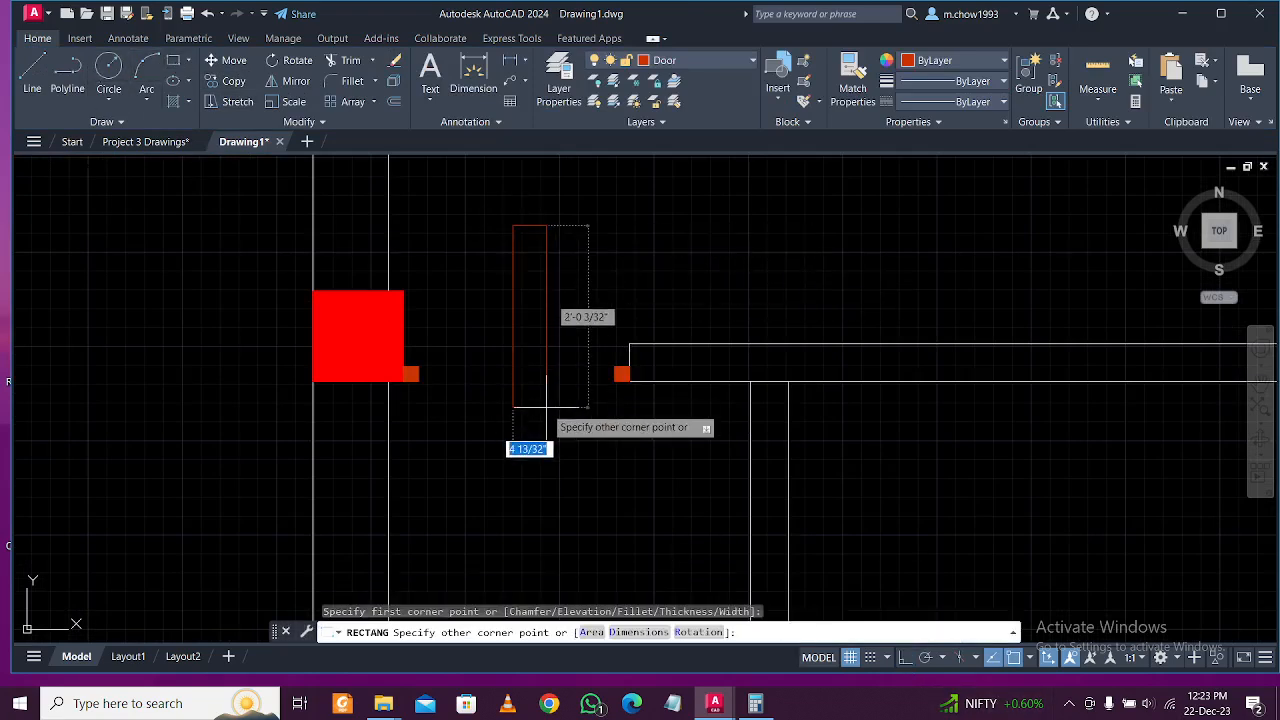
pyautogui.press('Tab')
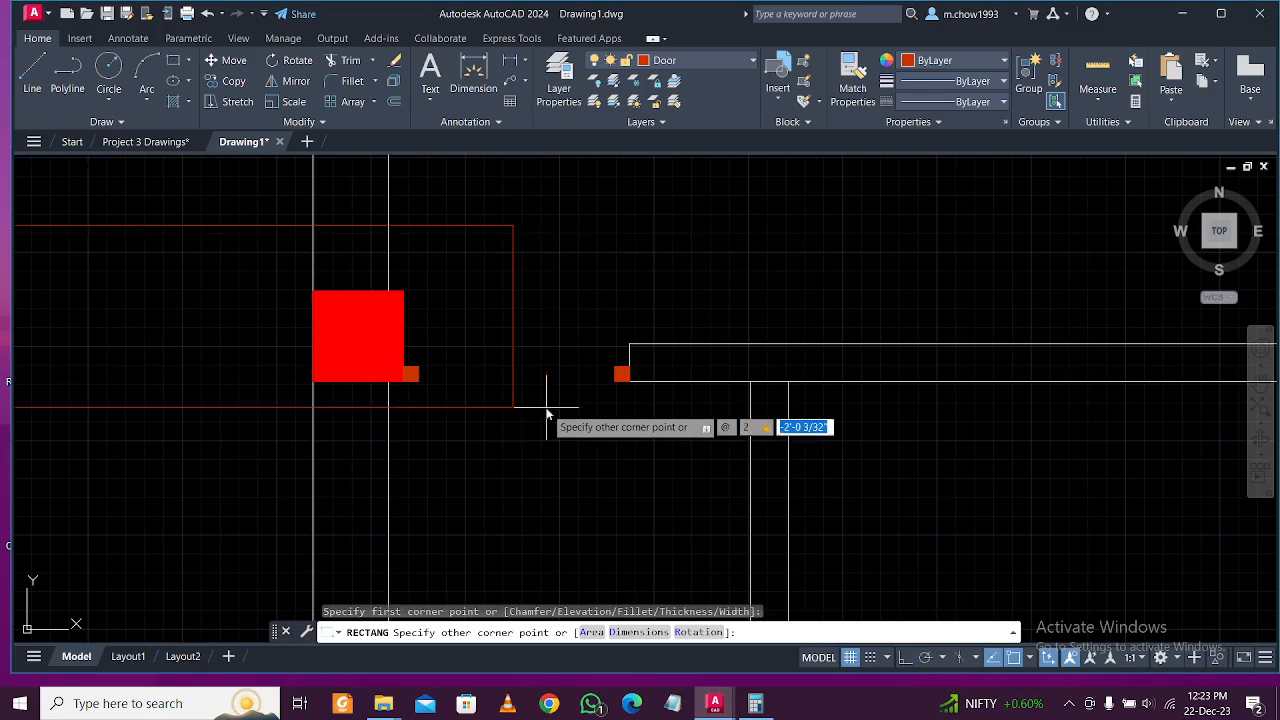
# Complete the 2 by 1'6 door-leaf rectangle.
pyautogui.write("1'6")
pyautogui.press('Return')
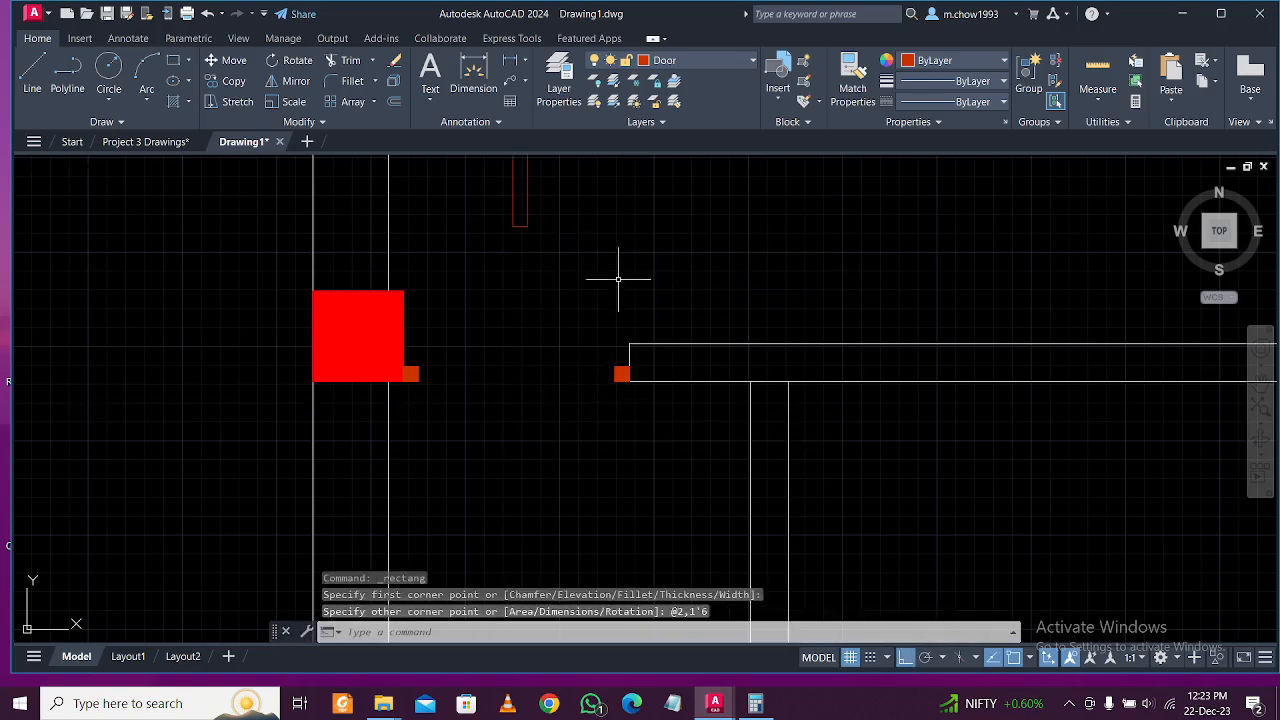
pyautogui.scroll(-3, 580, 363)
pyautogui.scroll(3, 580, 363)
pyautogui.click(609, 305)
pyautogui.scroll(-2, 611, 286)
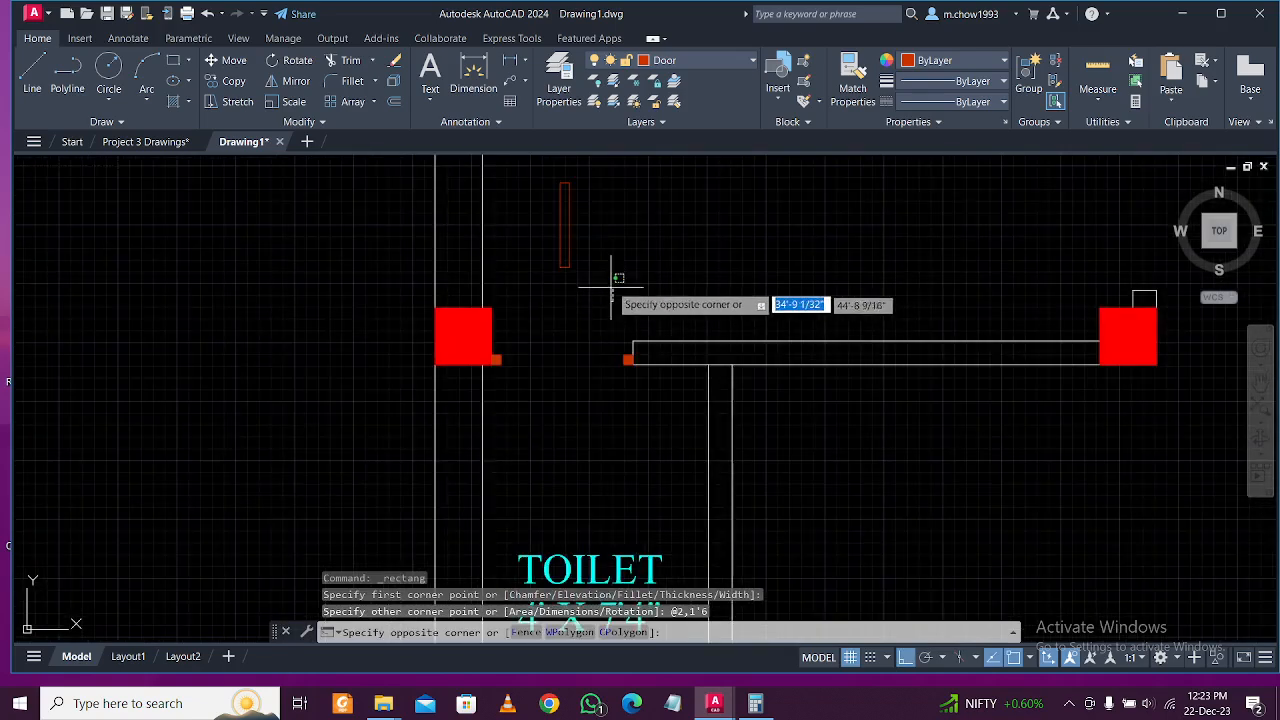
pyautogui.press('Escape')
pyautogui.scroll(3, 617, 317)
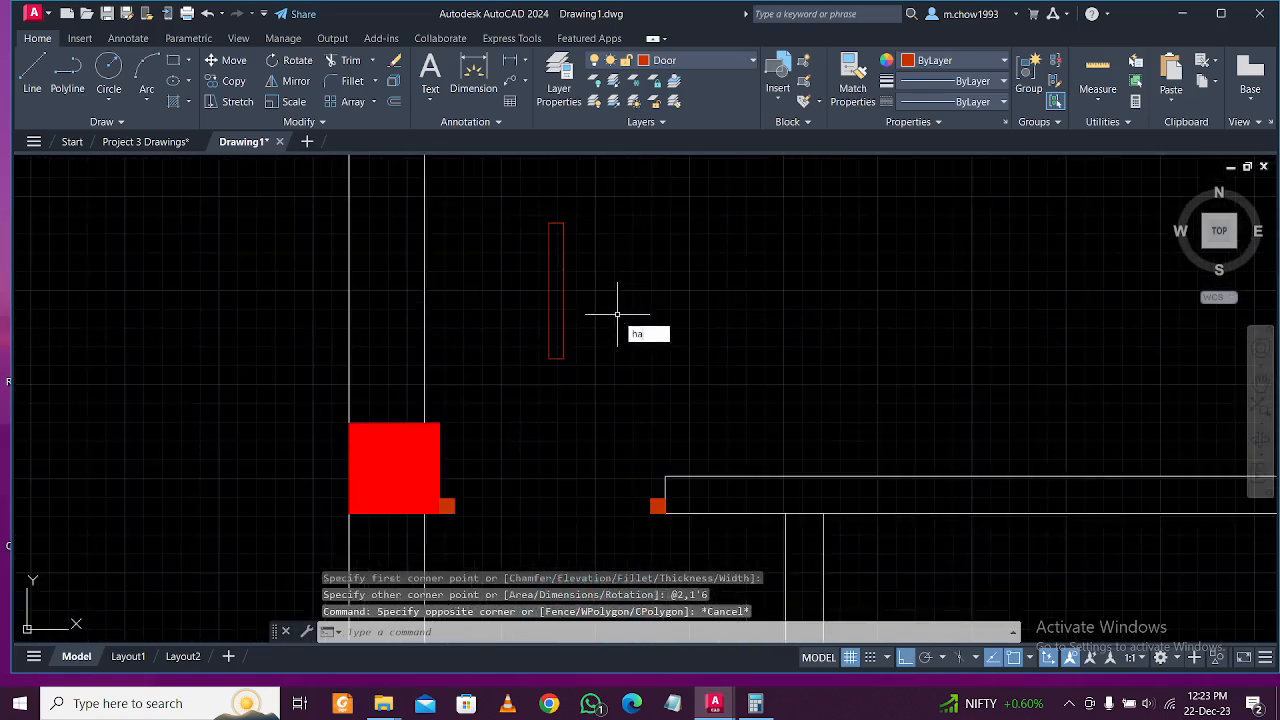
pyautogui.write('ha')
pyautogui.press('Return')
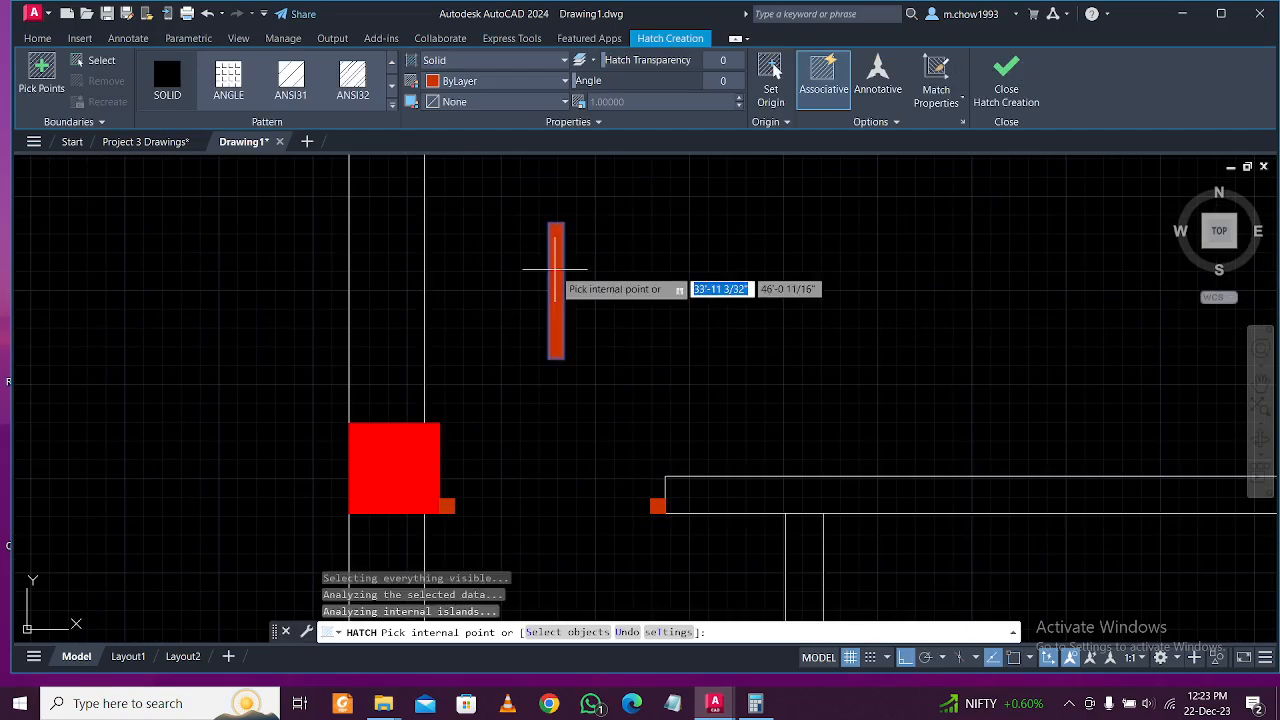
pyautogui.press('Escape')
# Select the door-leaf rectangle and start a copy, then cancel it.
pyautogui.click(628, 381)
pyautogui.click(389, 222)
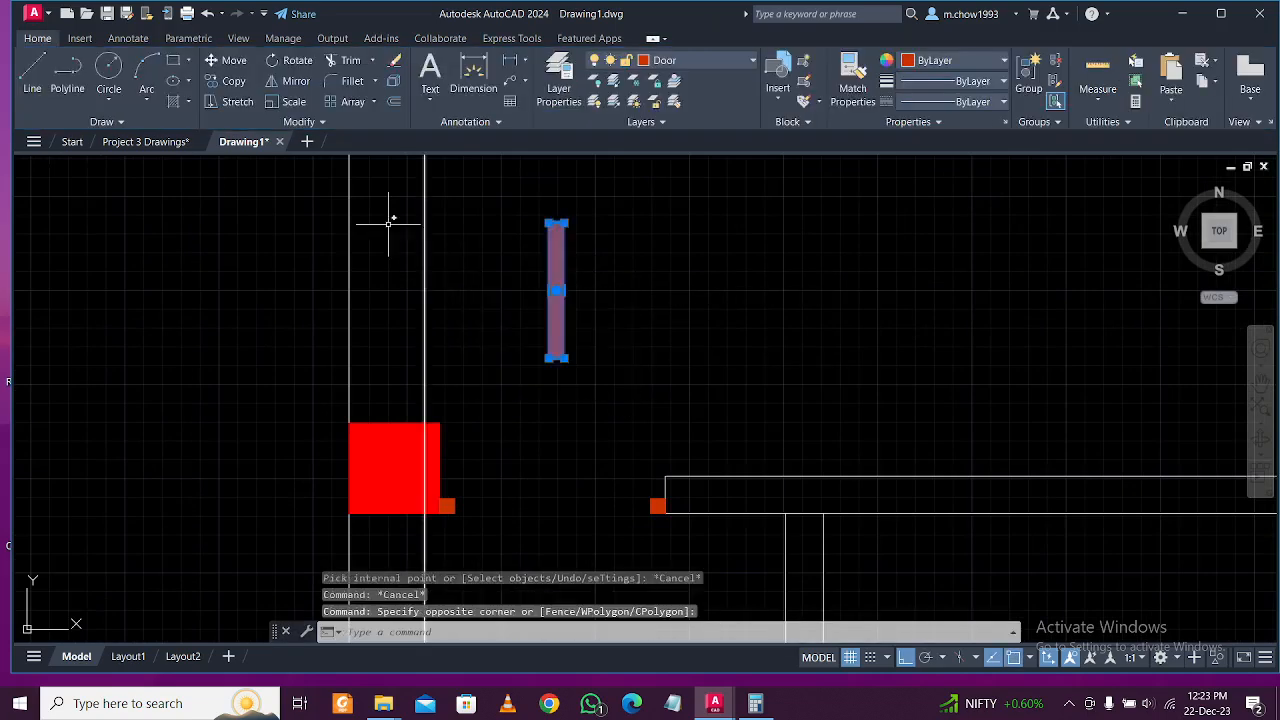
pyautogui.click(232, 85)
pyautogui.scroll(3, 586, 400)
pyautogui.click(528, 282)
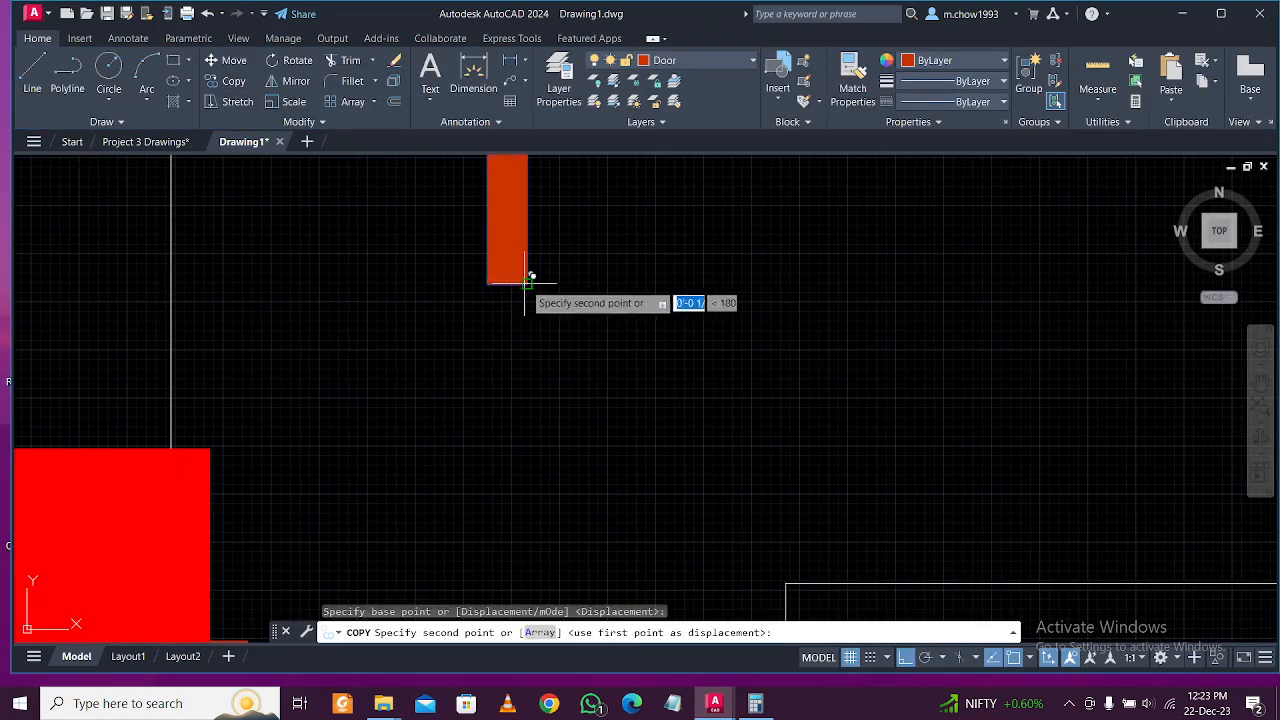
pyautogui.scroll(-3, 527, 282)
pyautogui.scroll(3, 577, 394)
pyautogui.press('Escape')
pyautogui.scroll(-3, 531, 365)
pyautogui.moveTo(497, 278); pyautogui.dragTo(521, 358, button='middle')
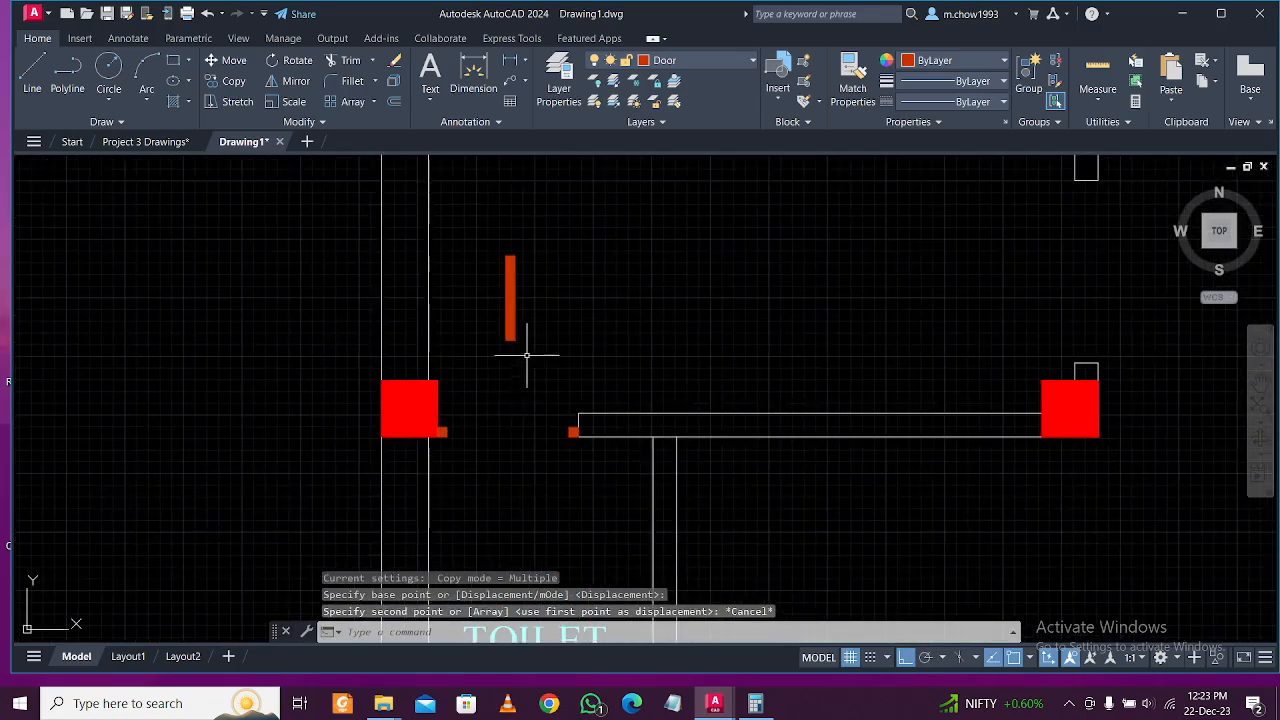
# Move the door leaf into the wall opening beside the orange jamb block.
pyautogui.click(604, 362)
pyautogui.click(470, 302)
pyautogui.write('m')
pyautogui.press('Return')
pyautogui.scroll(4, 530, 357)
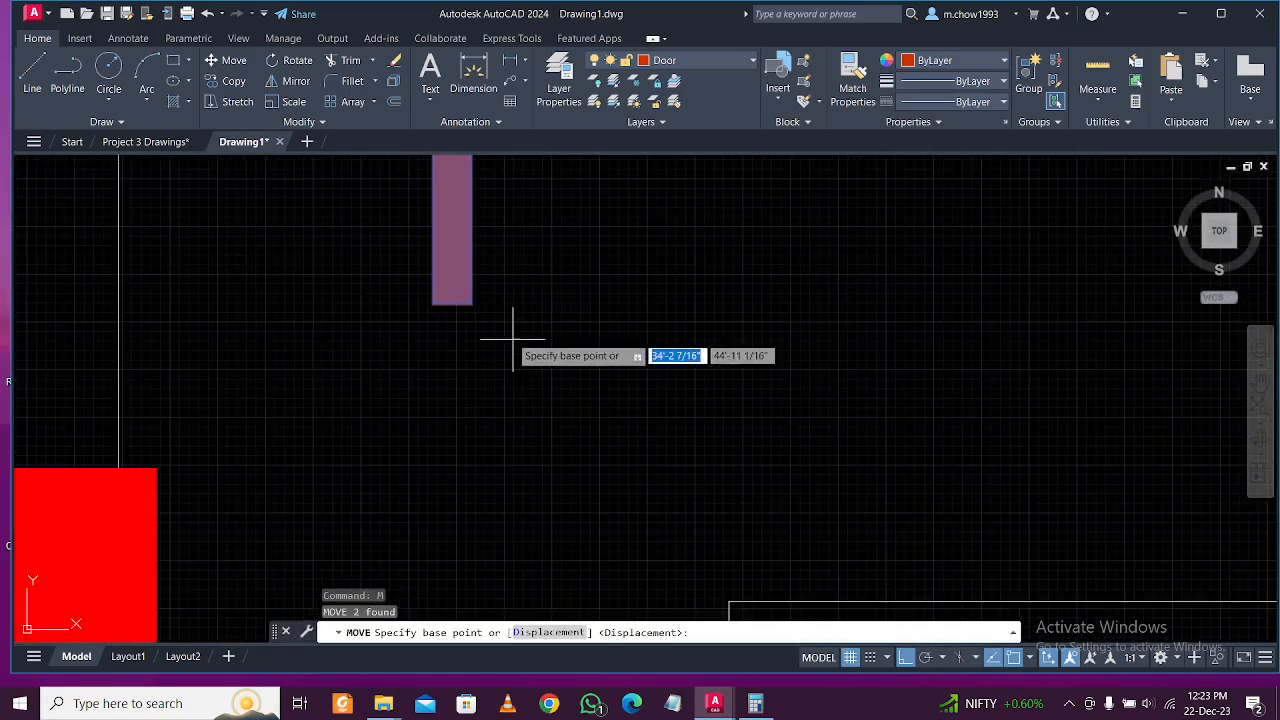
pyautogui.click(471, 302)
pyautogui.scroll(-2, 497, 320)
pyautogui.scroll(3, 551, 443)
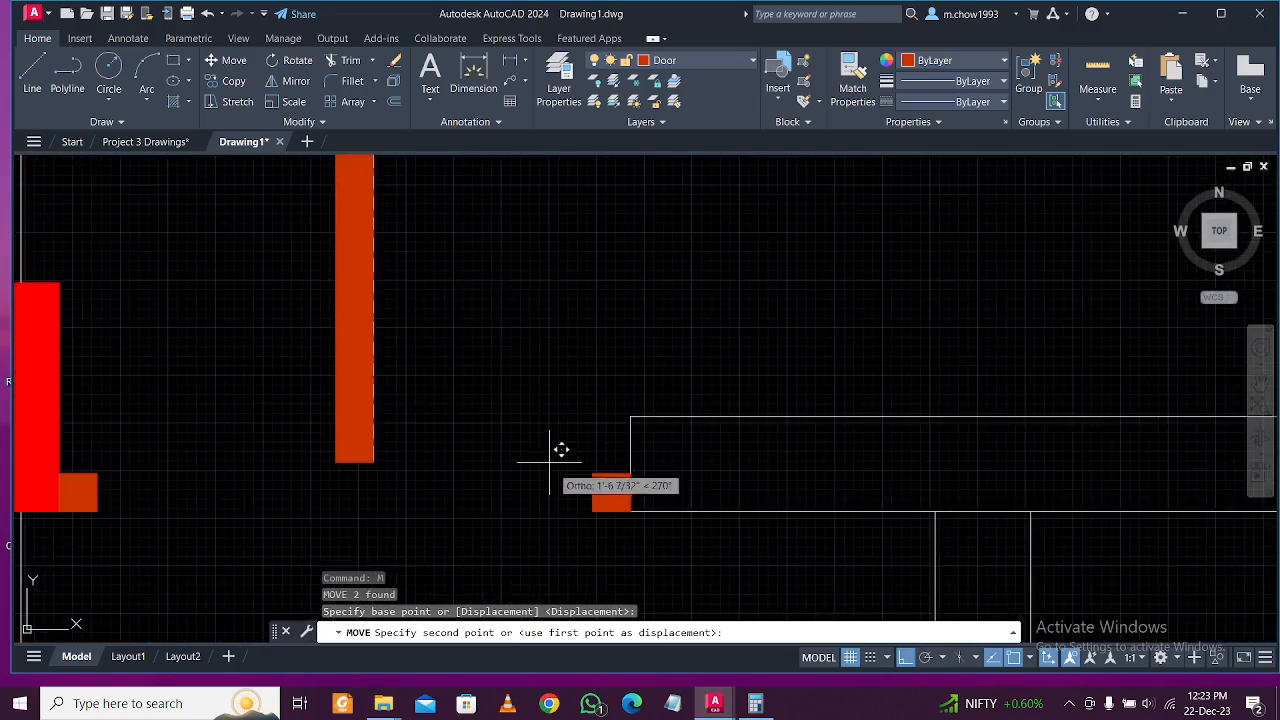
pyautogui.click(594, 507)
pyautogui.scroll(-2, 585, 498)
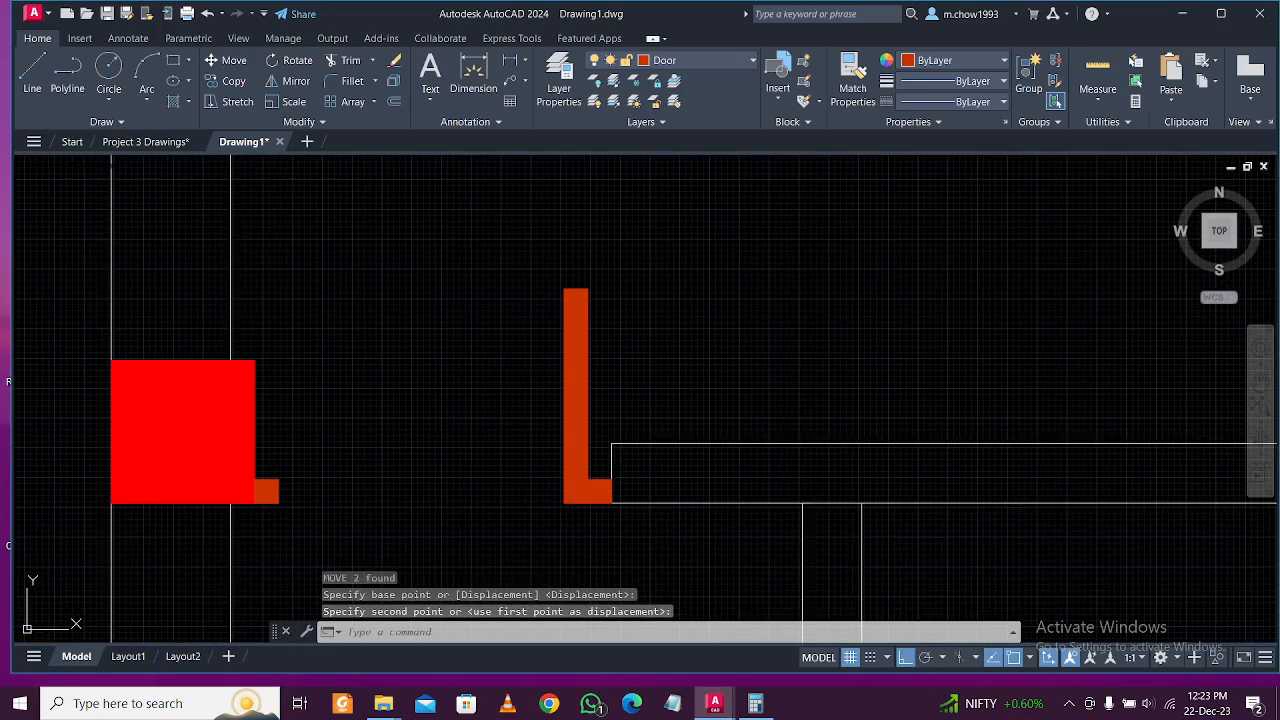
pyautogui.press('Escape')
# Draw a three-point swing arc from the jamb block corner to the top of the door leaf.
pyautogui.click(1069, 704)
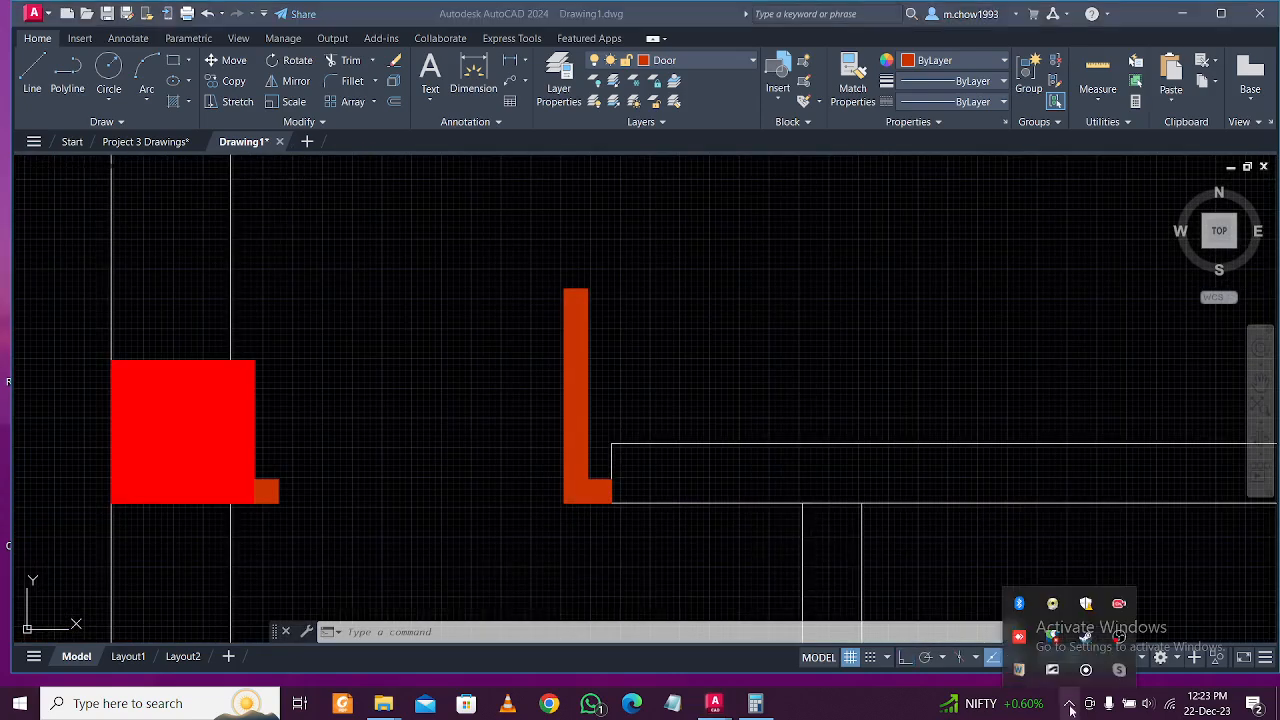
pyautogui.click(786, 377)
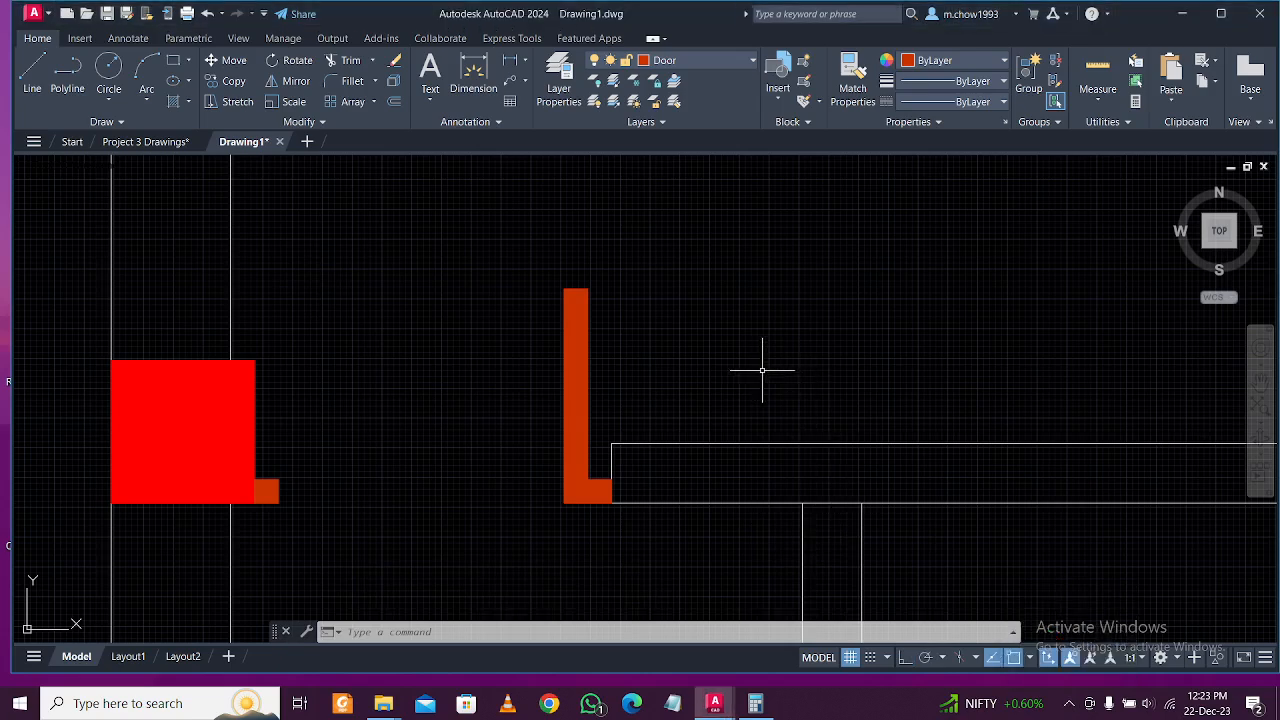
pyautogui.click(1068, 706)
pyautogui.click(1069, 706)
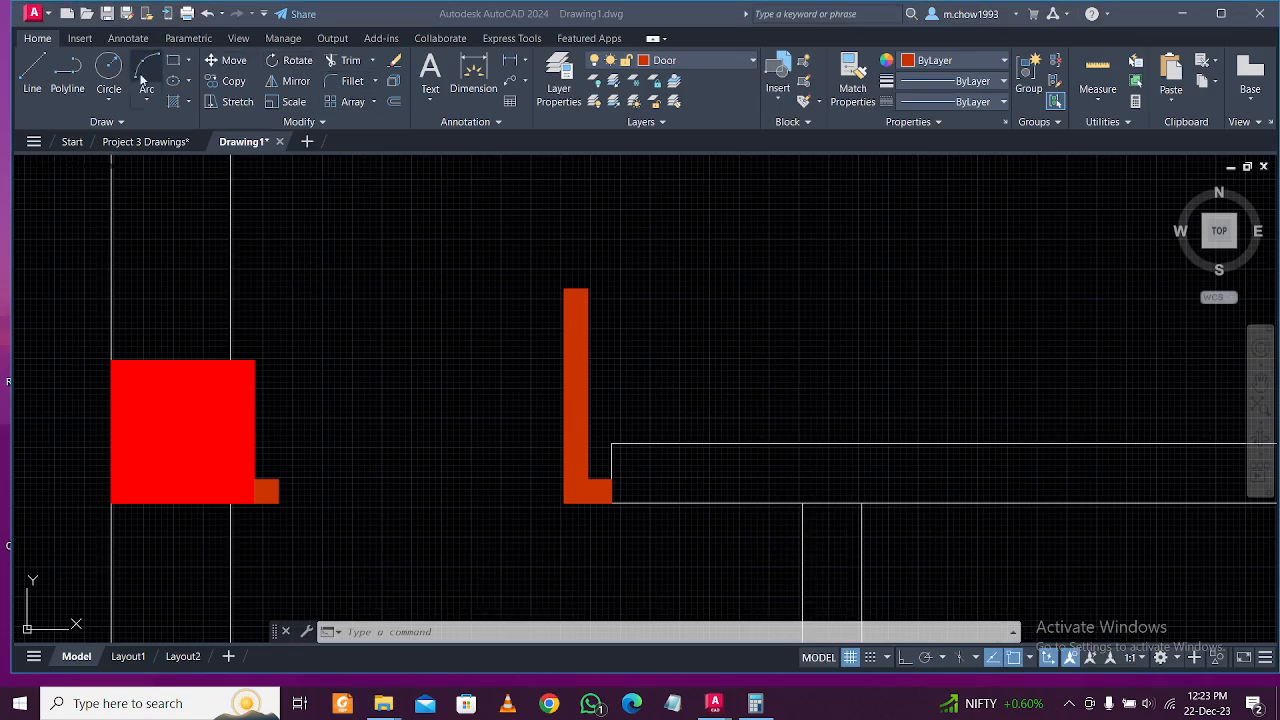
pyautogui.click(270, 141)
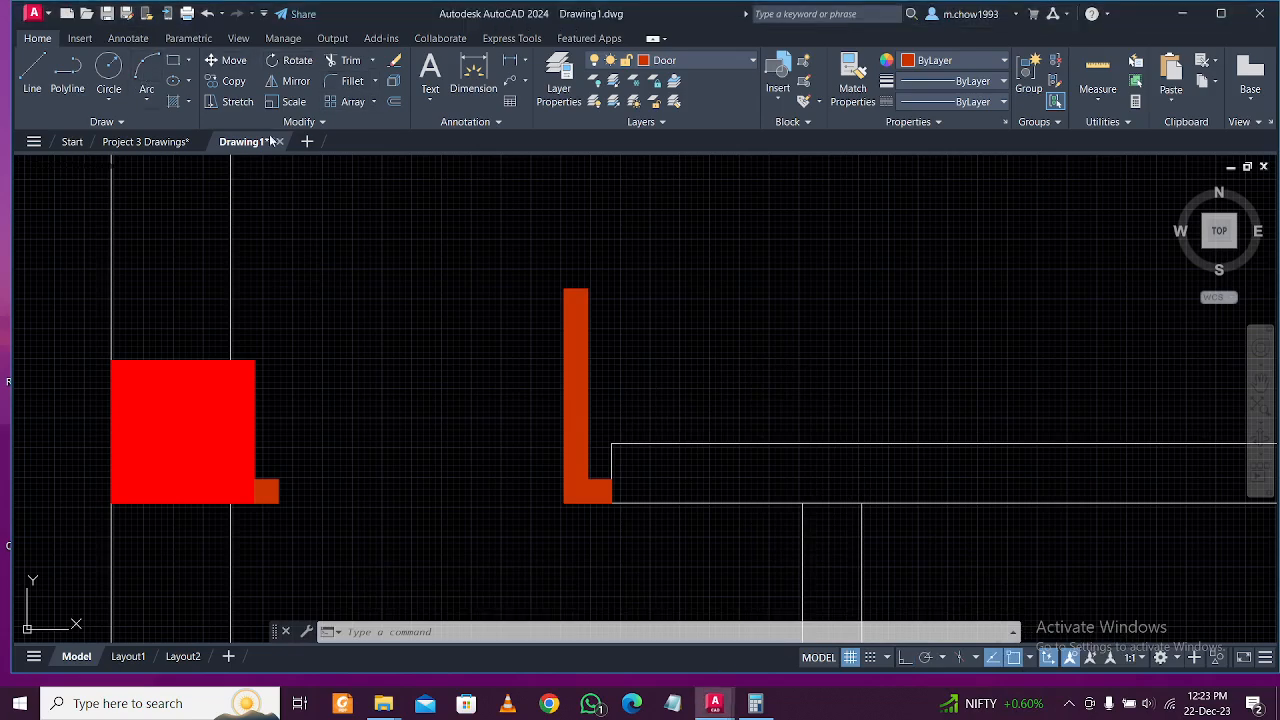
pyautogui.click(152, 70)
pyautogui.click(279, 479)
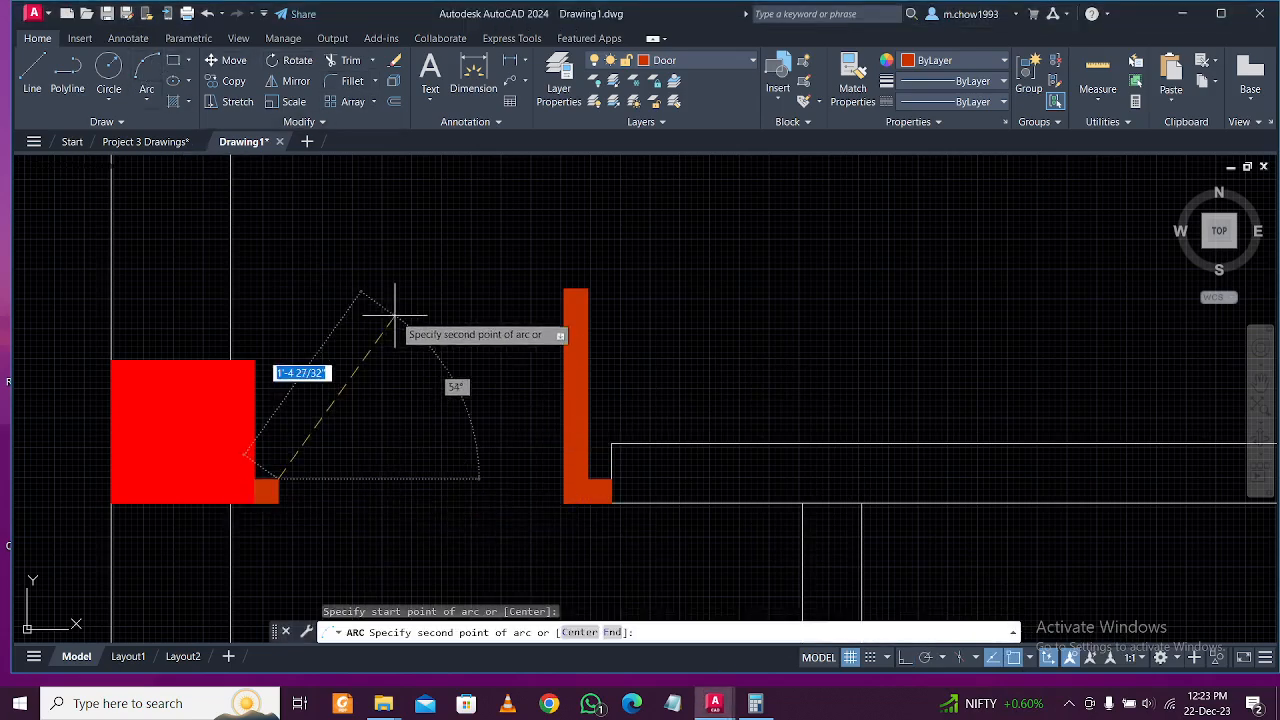
pyautogui.click(395, 314)
pyautogui.click(563, 289)
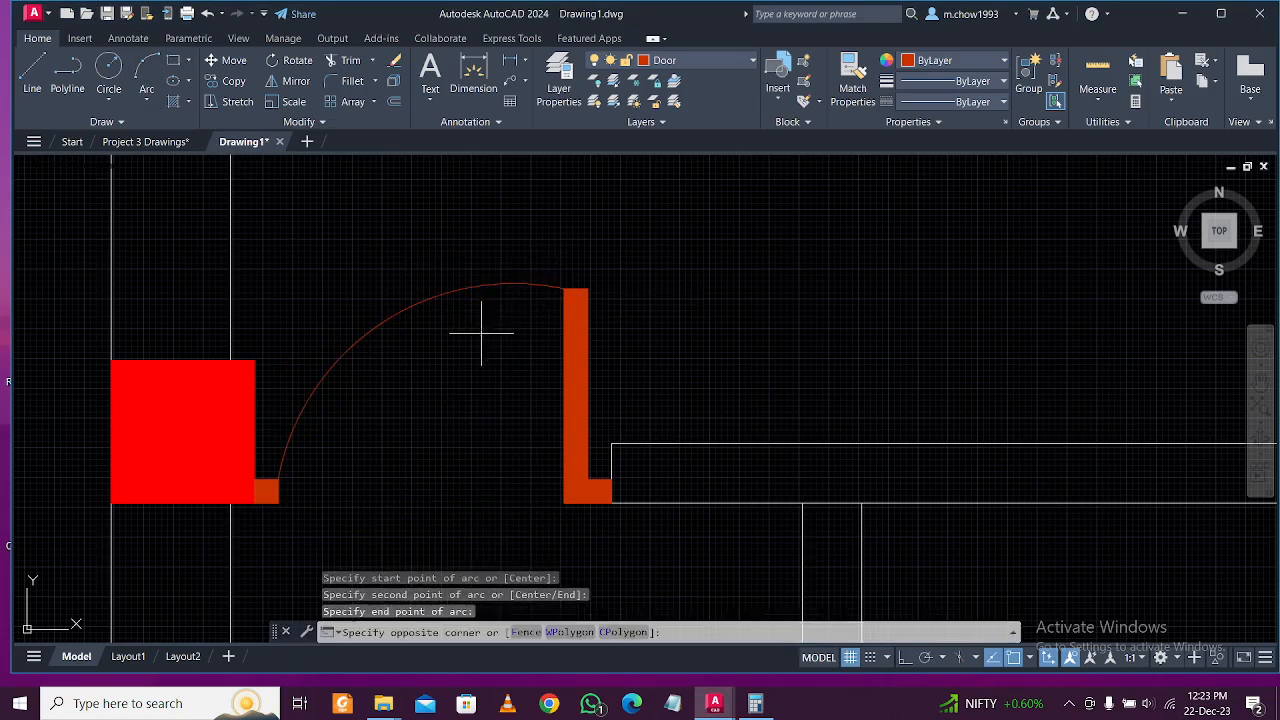
pyautogui.click(430, 296)
pyautogui.click(381, 323)
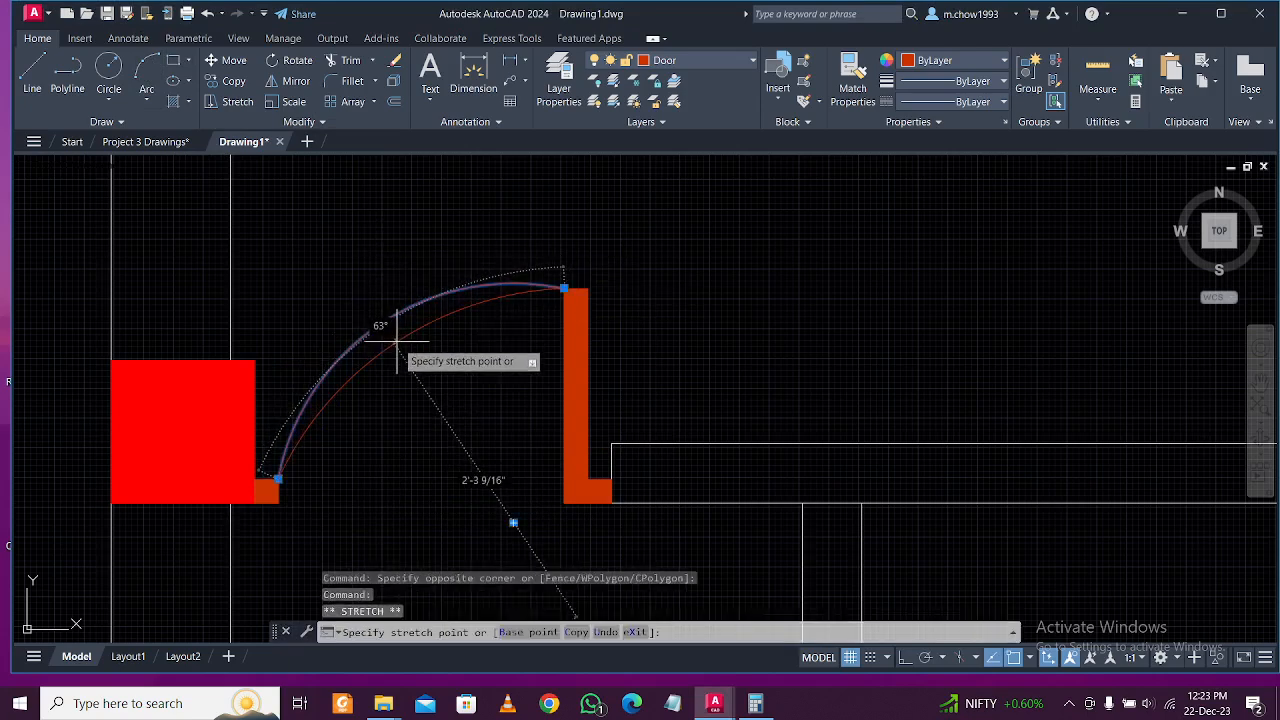
pyautogui.scroll(-3, 510, 340)
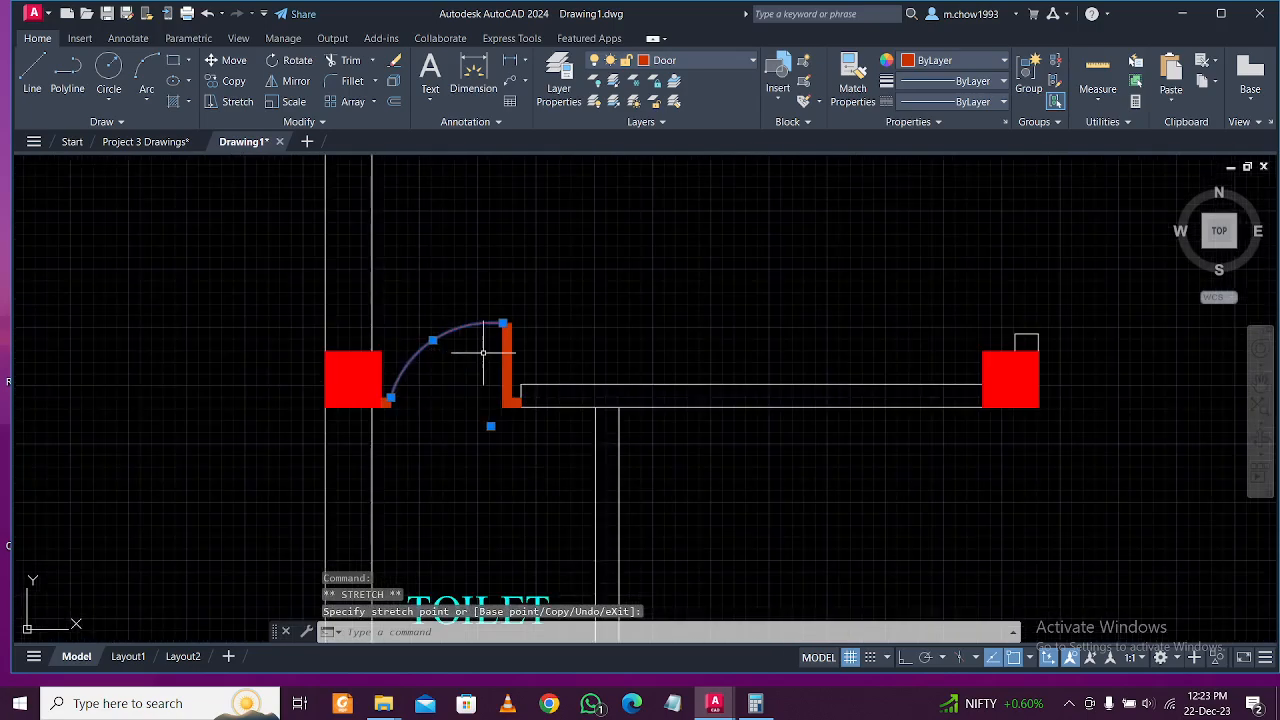
pyautogui.press('Escape')
# Group the door leaf, swing arc and both jamb blocks into one door.
pyautogui.scroll(3, 565, 340)
pyautogui.click(513, 345)
pyautogui.scroll(5, 385, 440)
pyautogui.click(329, 491)
pyautogui.click(110, 330)
pyautogui.click(955, 481)
pyautogui.click(828, 313)
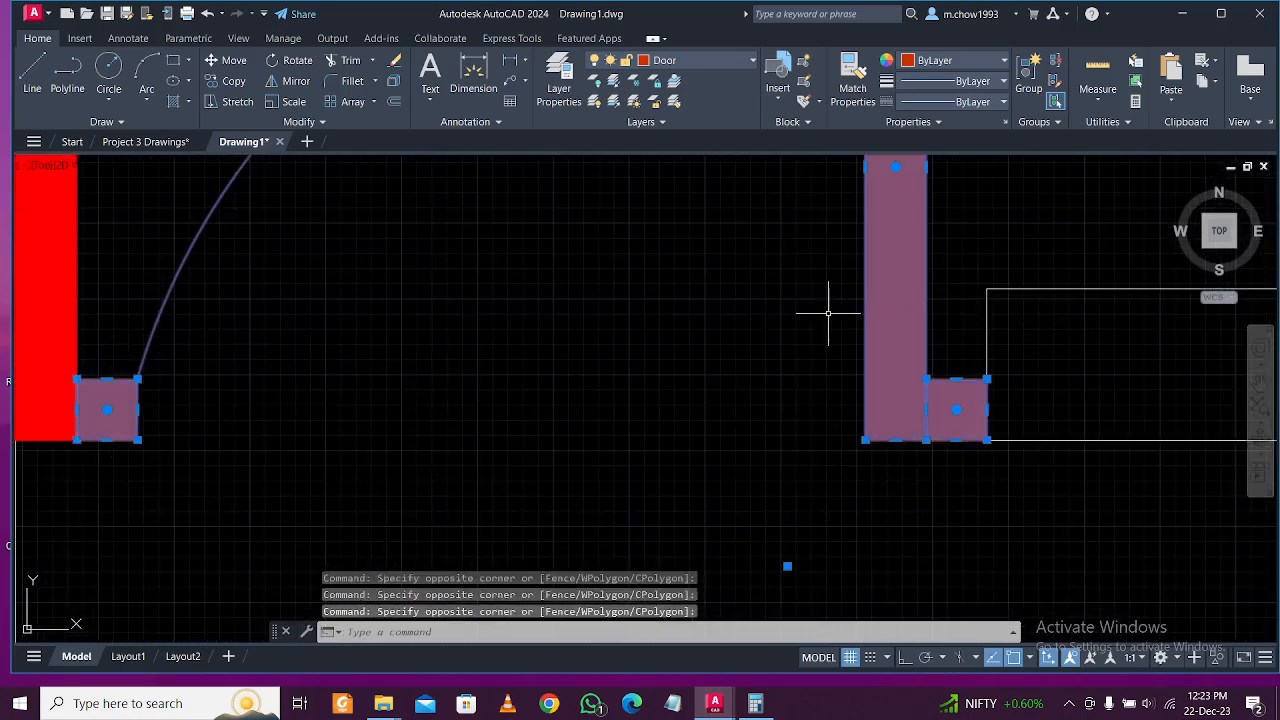
pyautogui.write('G')
pyautogui.press('Return')
pyautogui.scroll(-5, 680, 429)
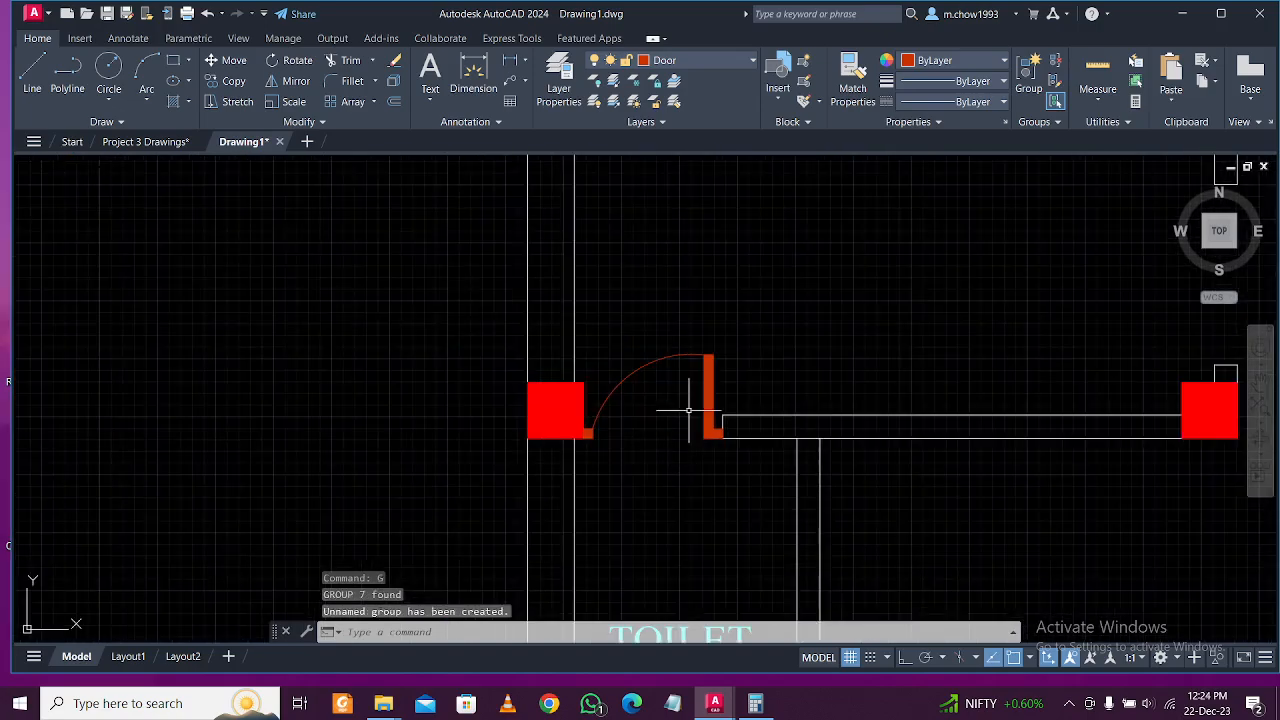
# Copy the grouped door into the toilet's wall opening with ortho mode on.
pyautogui.scroll(5, 620, 368)
pyautogui.click(690, 400)
pyautogui.scroll(-2, 604, 318)
pyautogui.scroll(-3, 604, 318)
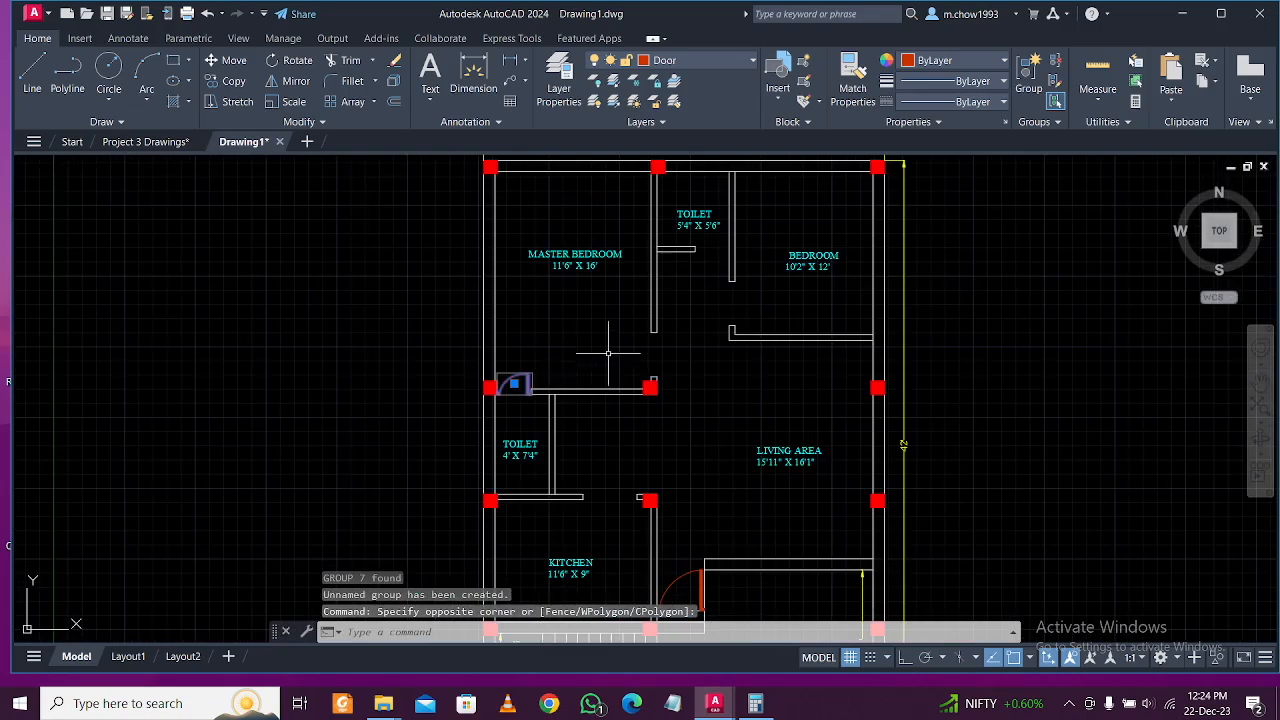
pyautogui.scroll(5, 538, 335)
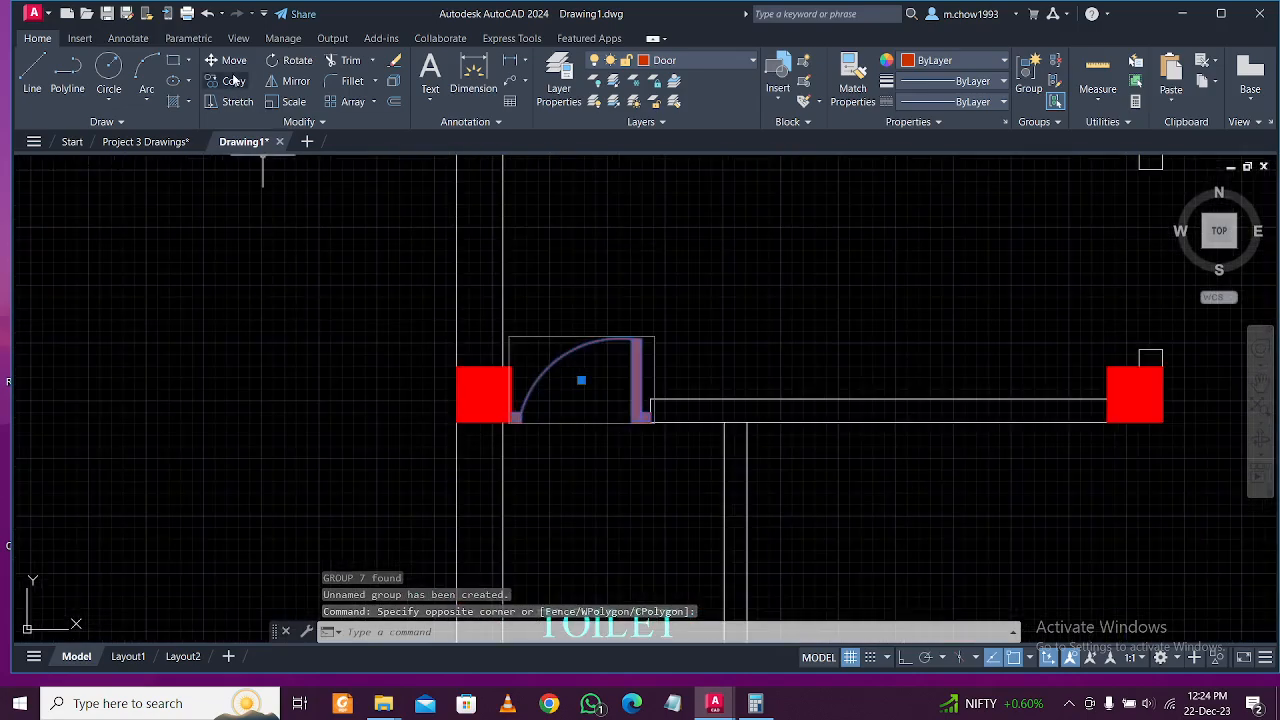
pyautogui.click(234, 80)
pyautogui.scroll(4, 698, 443)
pyautogui.click(576, 395)
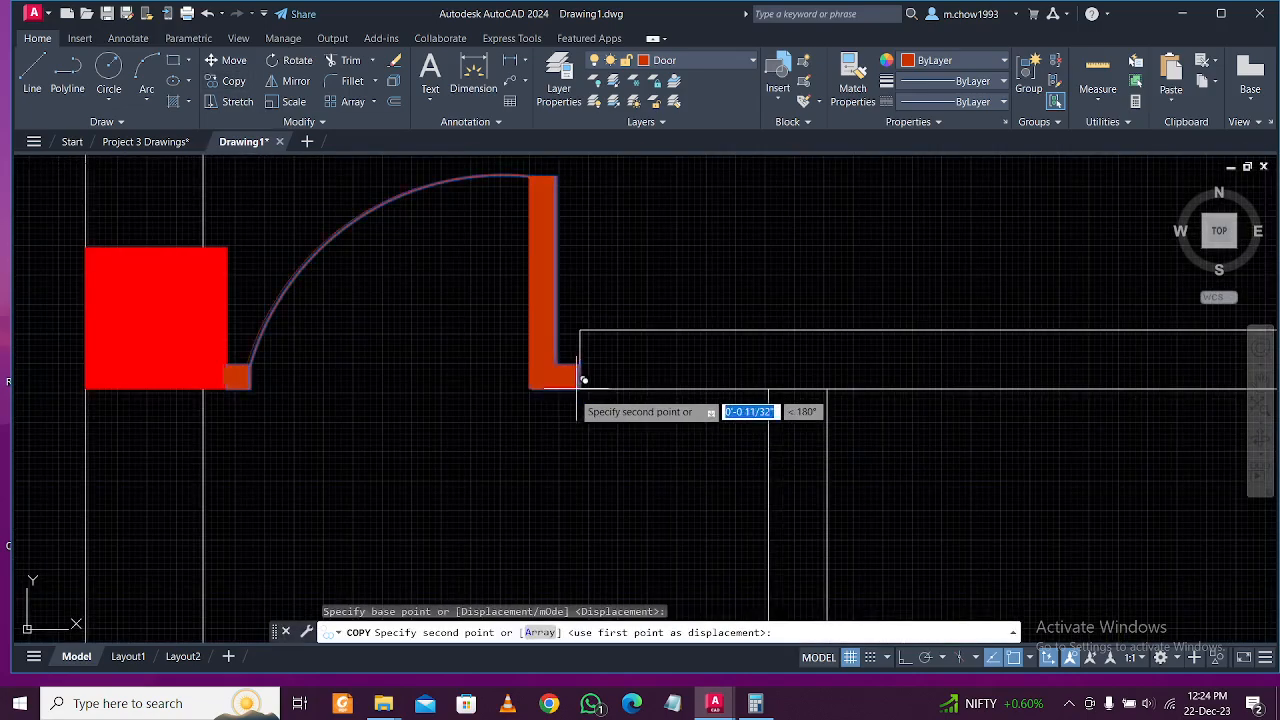
pyautogui.scroll(-6, 576, 395)
pyautogui.moveTo(828, 365); pyautogui.dragTo(652, 572, button='middle')
pyautogui.scroll(4, 662, 485)
pyautogui.moveTo(694, 470); pyautogui.dragTo(518, 470, button='middle')
pyautogui.press('F8')
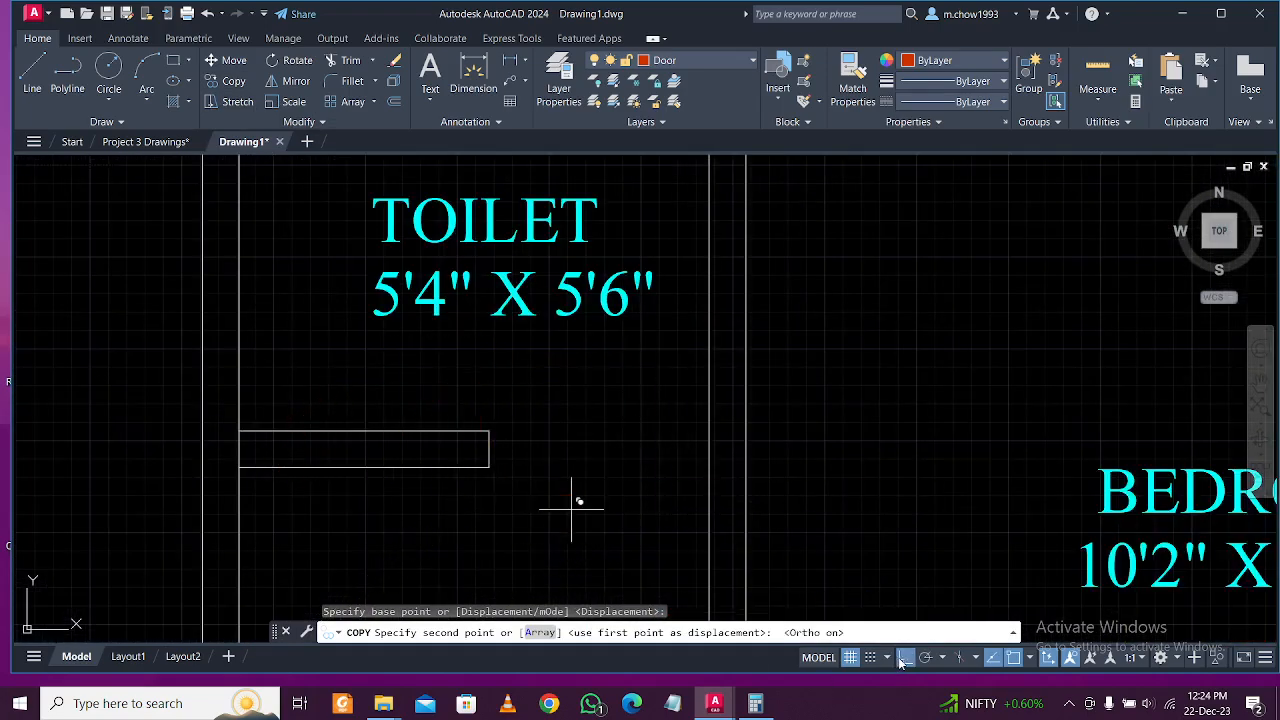
pyautogui.click(489, 466)
pyautogui.press('Escape')
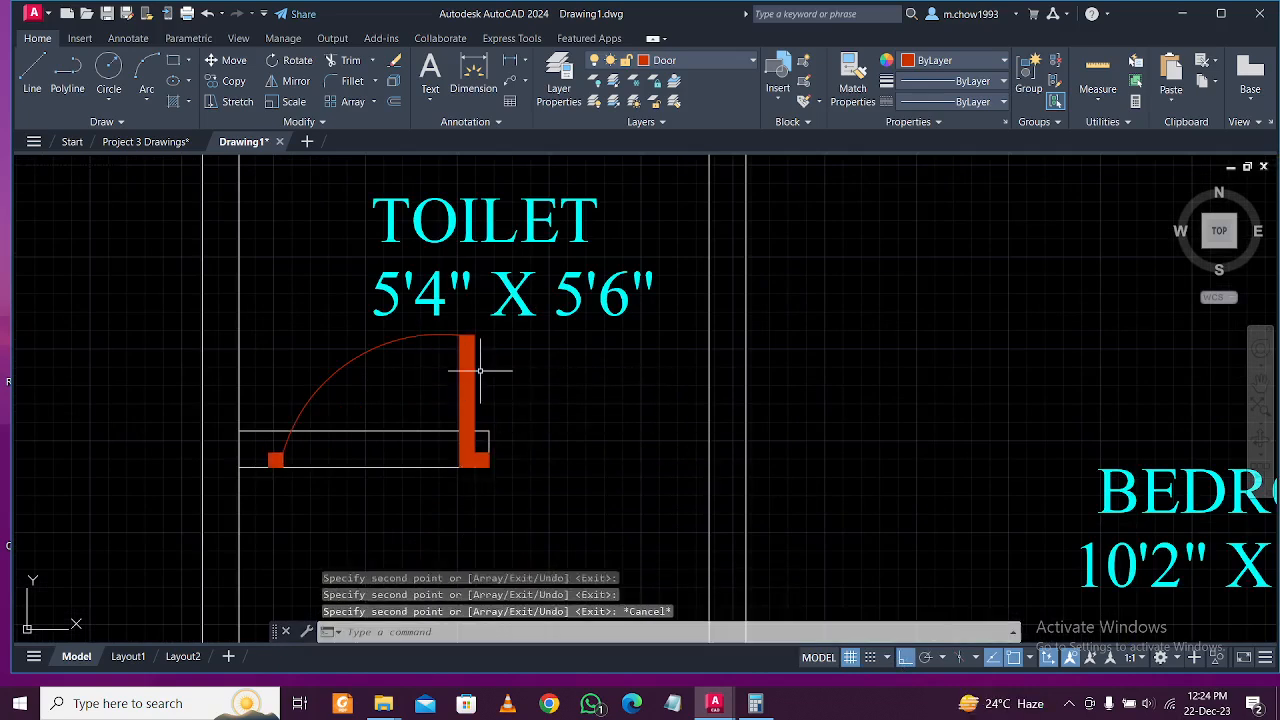
# Move the toilet door 2'-6" over so it sits against the right side of its opening.
pyautogui.click(447, 377)
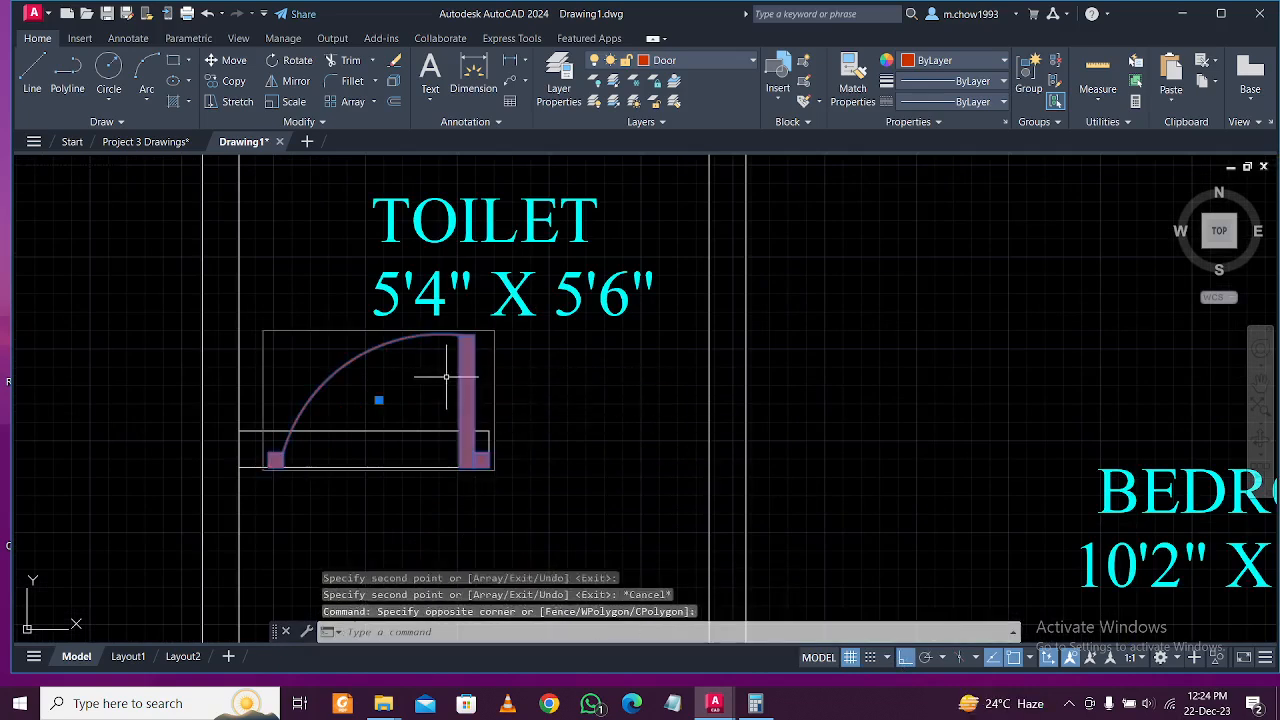
pyautogui.click(234, 81)
pyautogui.press('Escape')
pyautogui.click(543, 423)
pyautogui.click(406, 348)
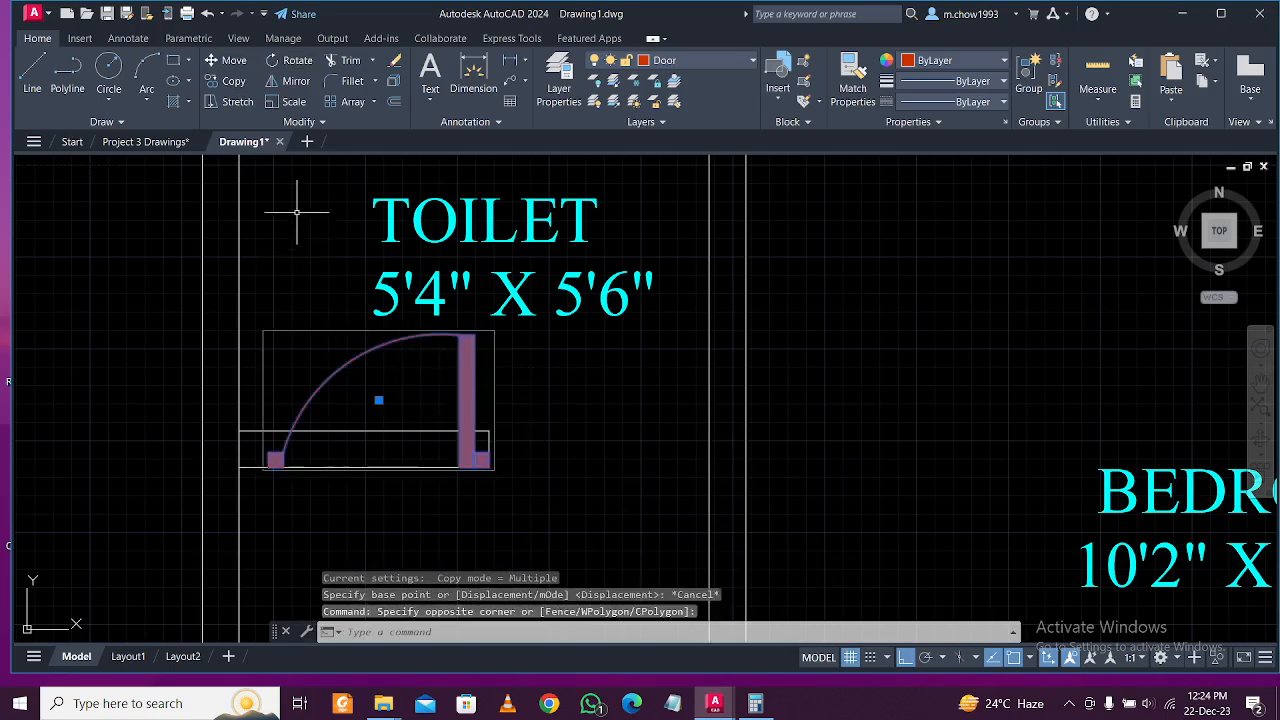
pyautogui.click(237, 61)
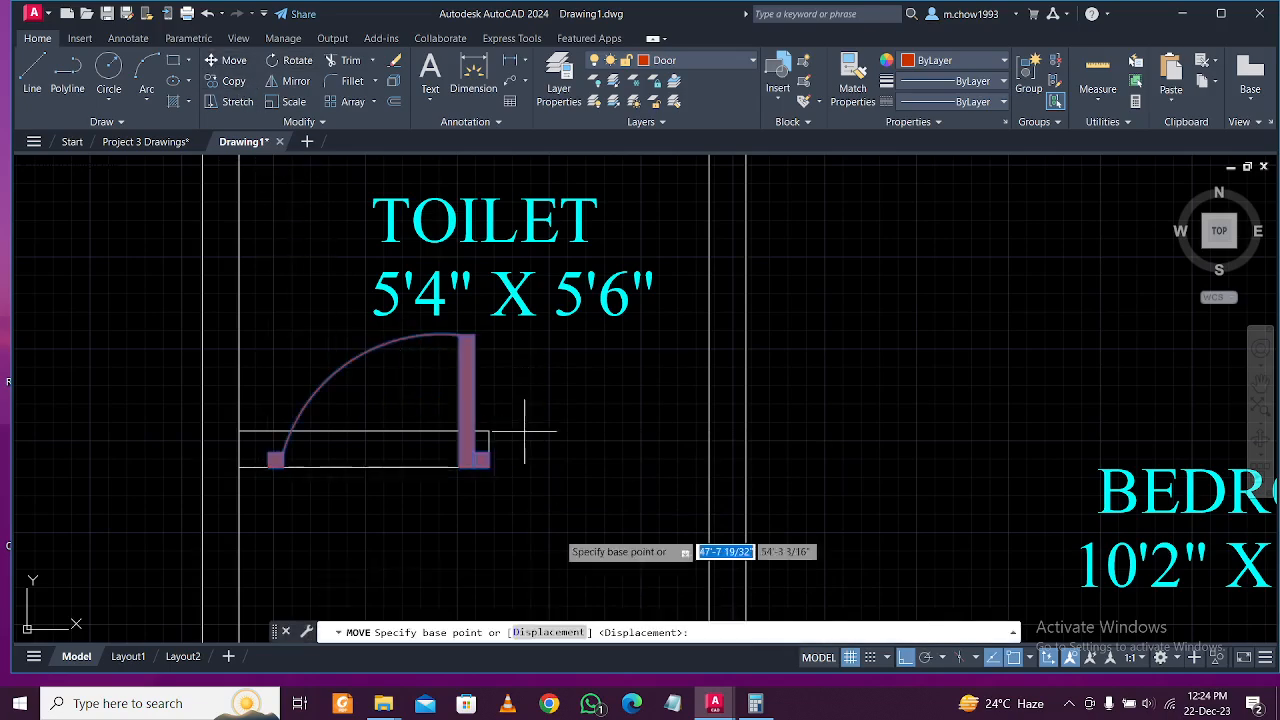
pyautogui.click(489, 467)
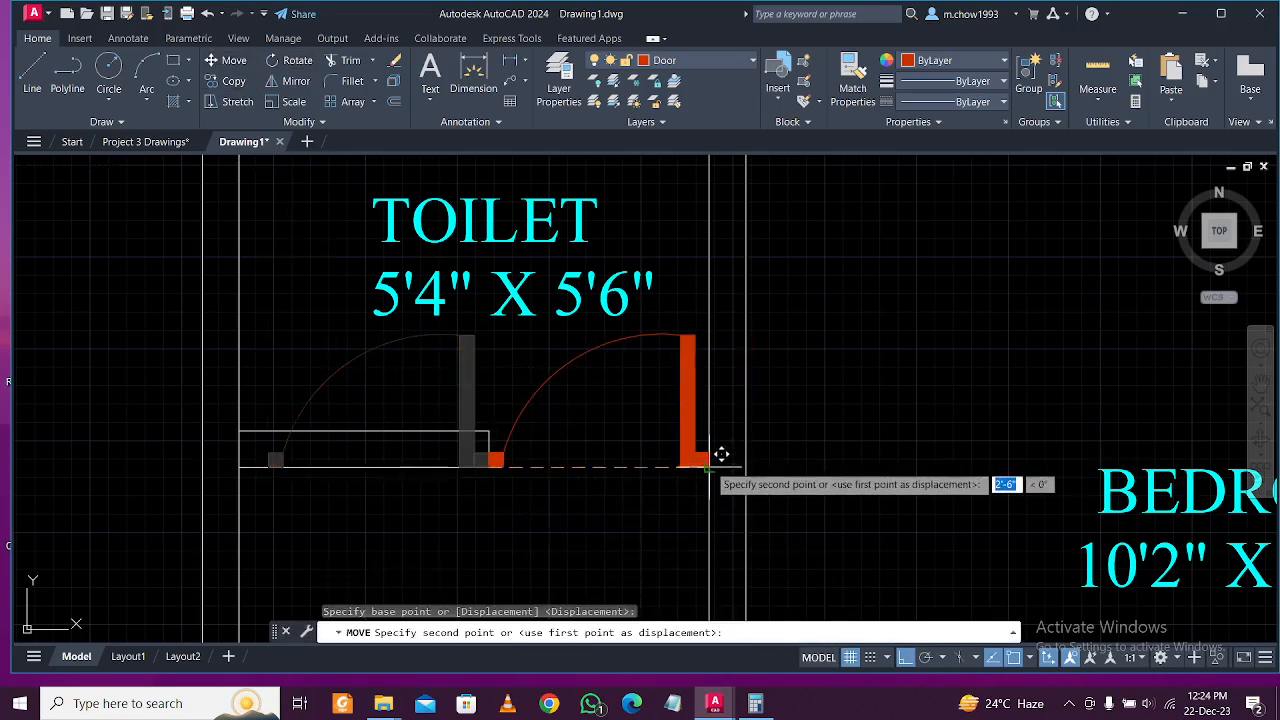
pyautogui.click(720, 451)
# Pan around the lower rooms, top wall, kitchen, stairs and porch to review the plan.
pyautogui.scroll(-2, 630, 513)
pyautogui.scroll(-5, 630, 513)
pyautogui.scroll(5, 466, 414)
pyautogui.click(538, 410)
pyautogui.click(443, 393)
pyautogui.scroll(-5, 443, 393)
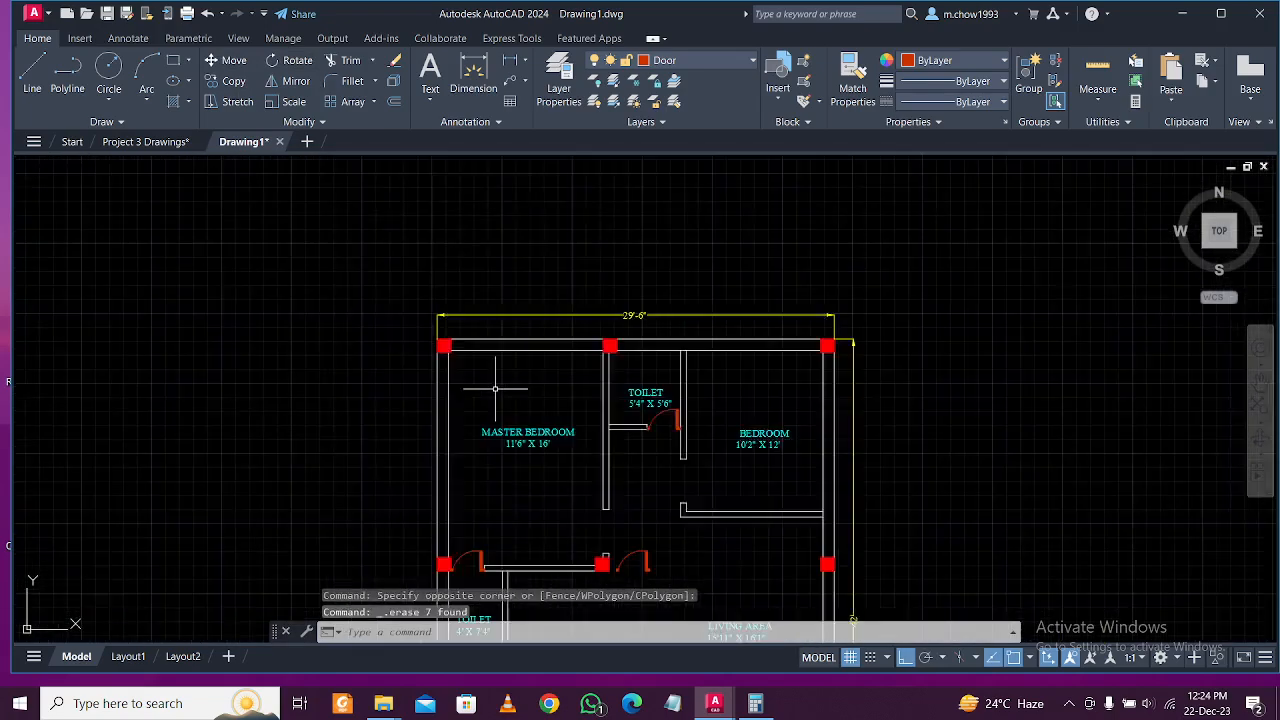
pyautogui.scroll(4, 608, 423)
pyautogui.click(730, 488)
pyautogui.click(700, 443)
pyautogui.scroll(-3, 705, 440)
pyautogui.moveTo(695, 413); pyautogui.dragTo(714, 310, button='middle')
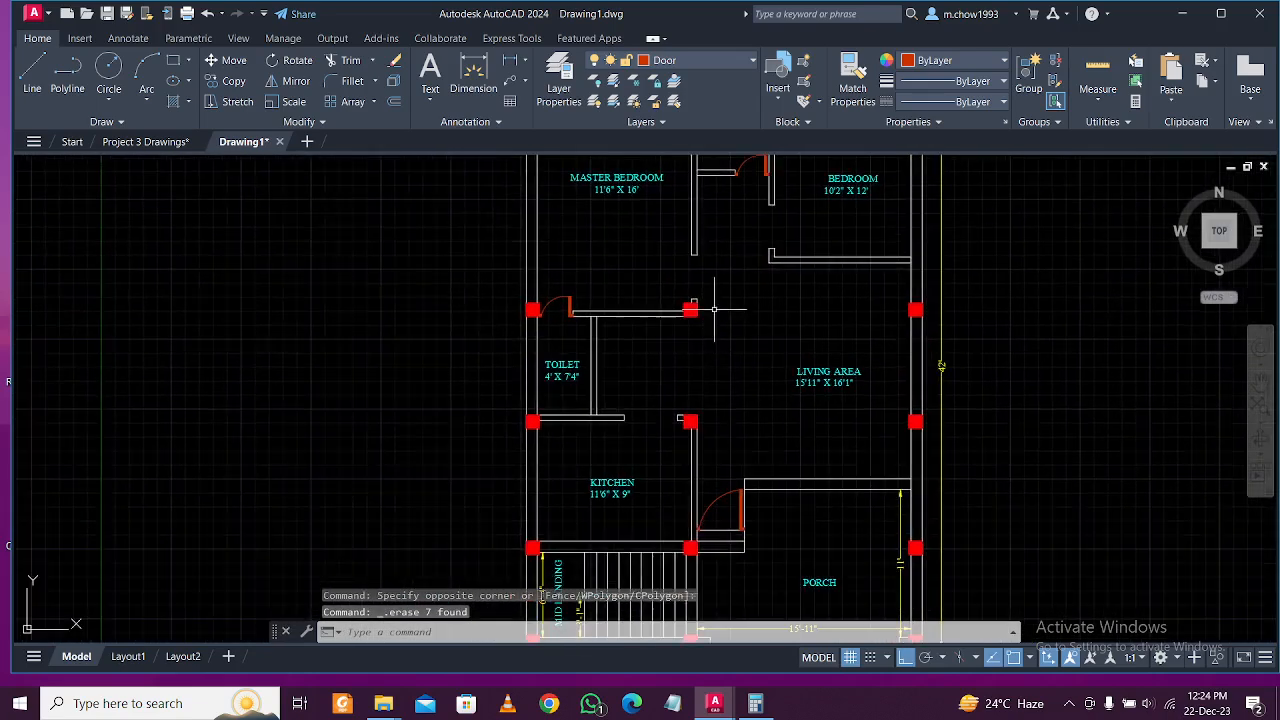
pyautogui.moveTo(718, 377)
pyautogui.mouseDown(button='middle')
pyautogui.moveTo(731, 485)
pyautogui.moveTo(672, 447)
pyautogui.mouseUp(button='middle')
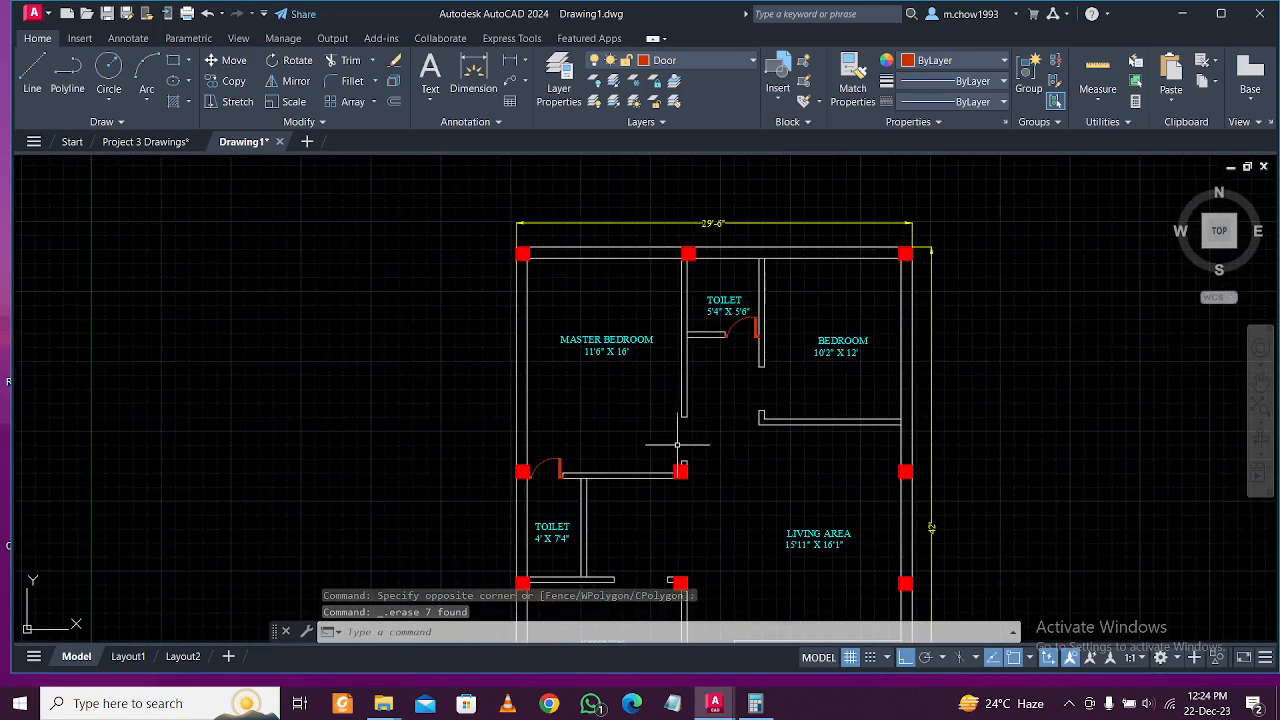
pyautogui.moveTo(793, 392); pyautogui.dragTo(671, 277, button='middle')
pyautogui.moveTo(695, 463); pyautogui.dragTo(724, 371, button='middle')
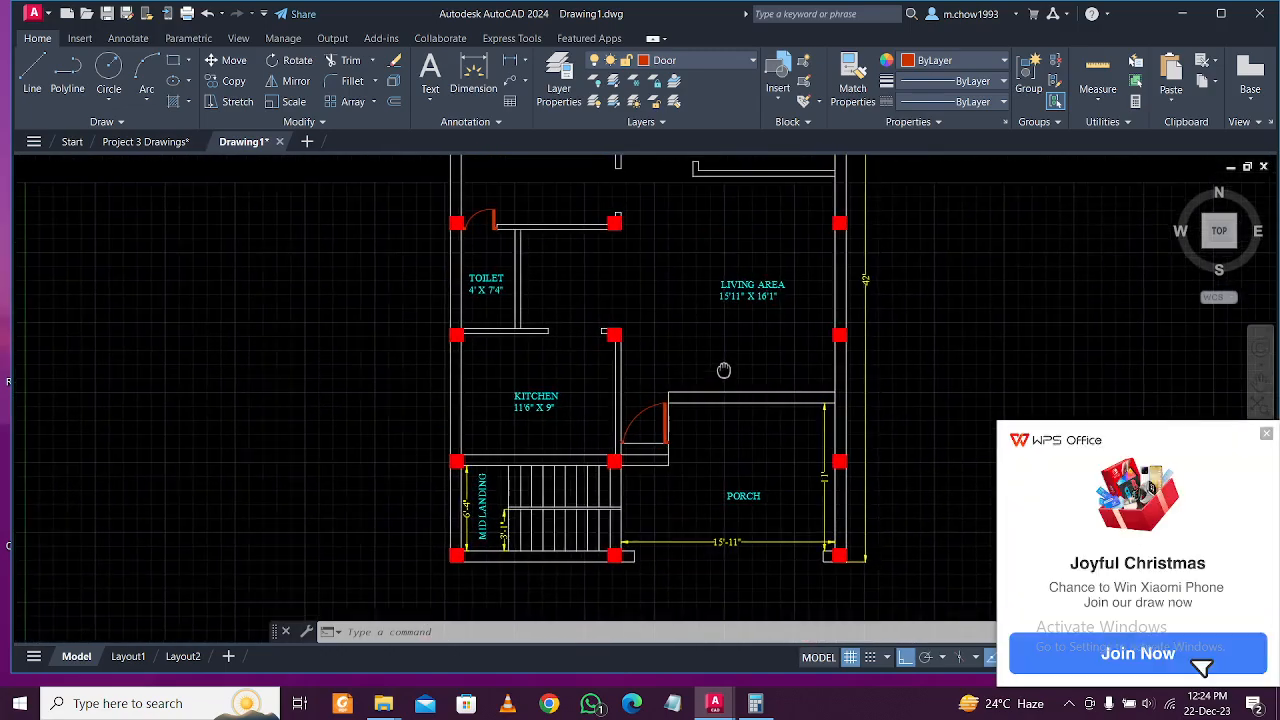
# Draw a 2x2 rectangle (@2,2) just below the bedroom wall end.
pyautogui.click(1267, 435)
pyautogui.moveTo(690, 190); pyautogui.dragTo(694, 323, button='middle')
pyautogui.scroll(6, 679, 342)
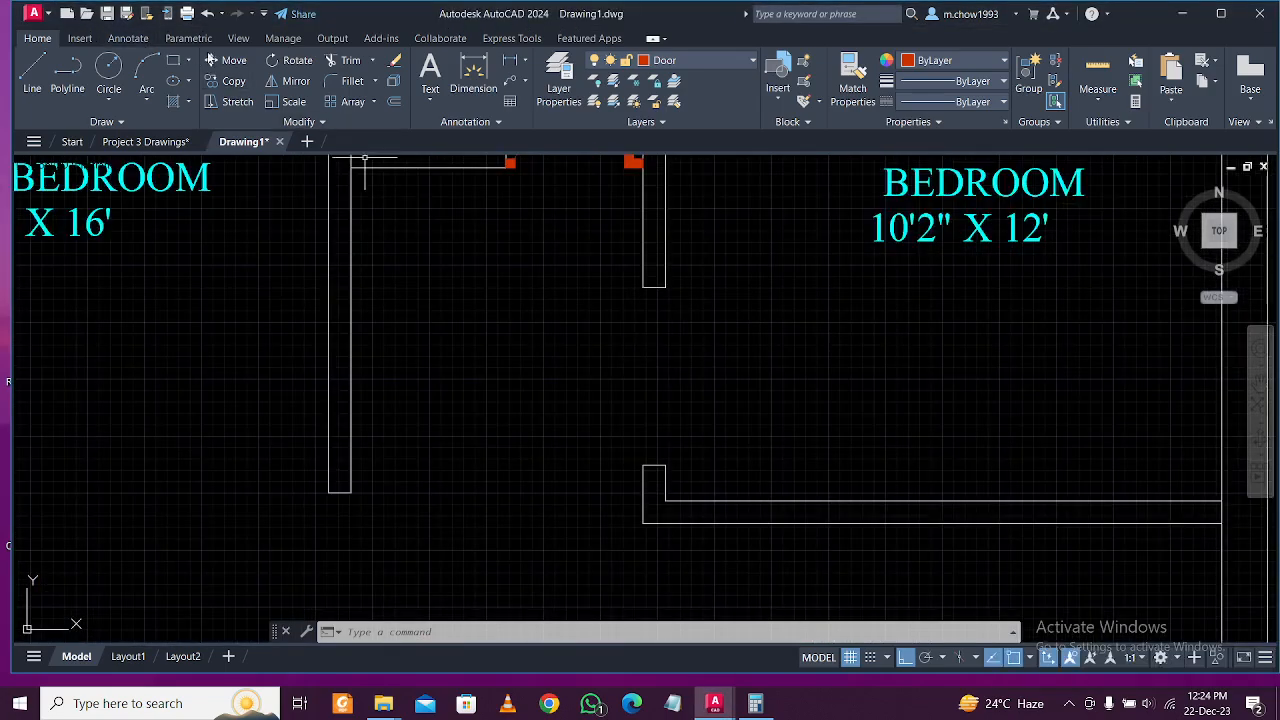
pyautogui.click(180, 61)
pyautogui.scroll(5, 586, 300)
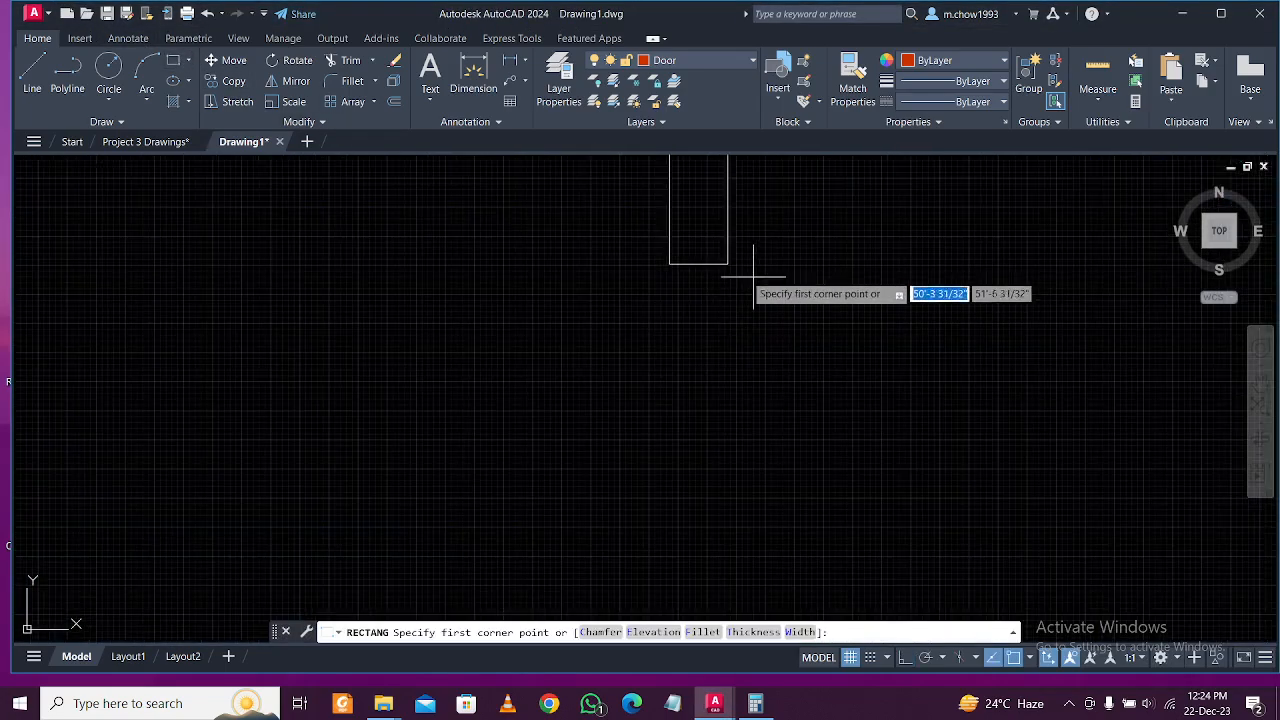
pyautogui.click(727, 263)
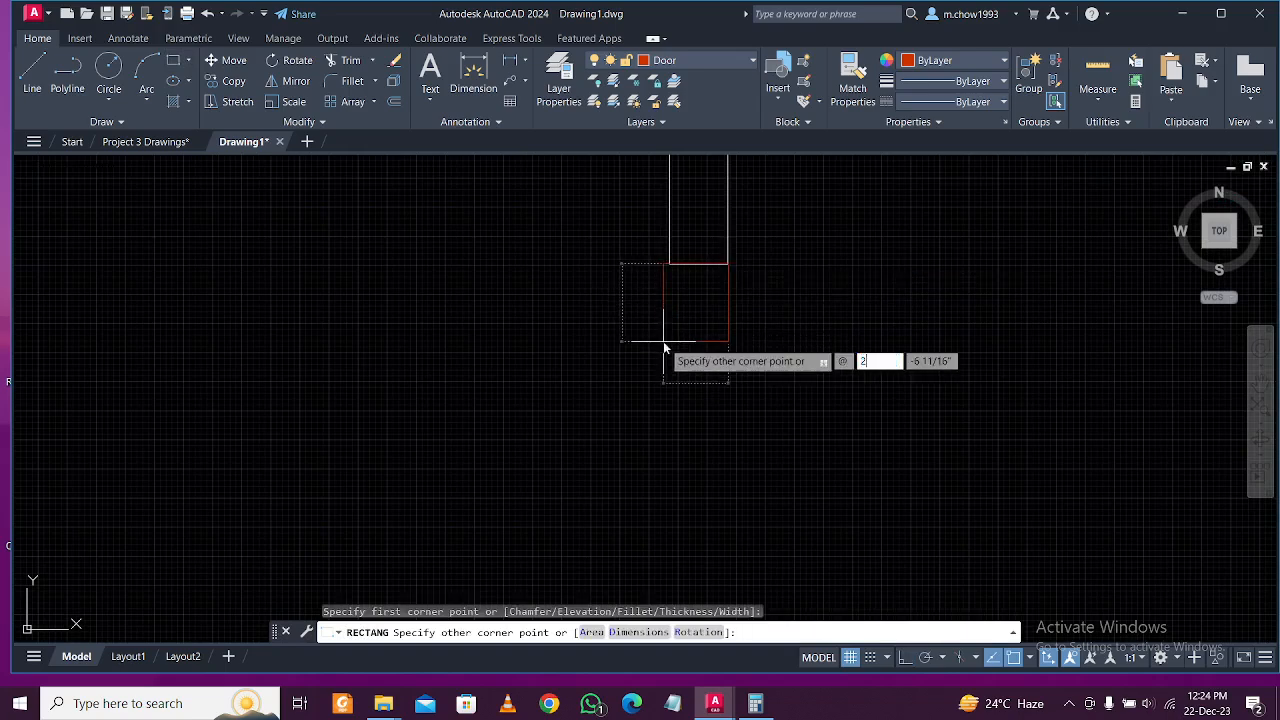
pyautogui.write('@2,2')
pyautogui.press('Return')
# Fill the small 2x2 square with a solid red hatch.
pyautogui.scroll(4, 770, 242)
pyautogui.write('h')
pyautogui.press('Return')
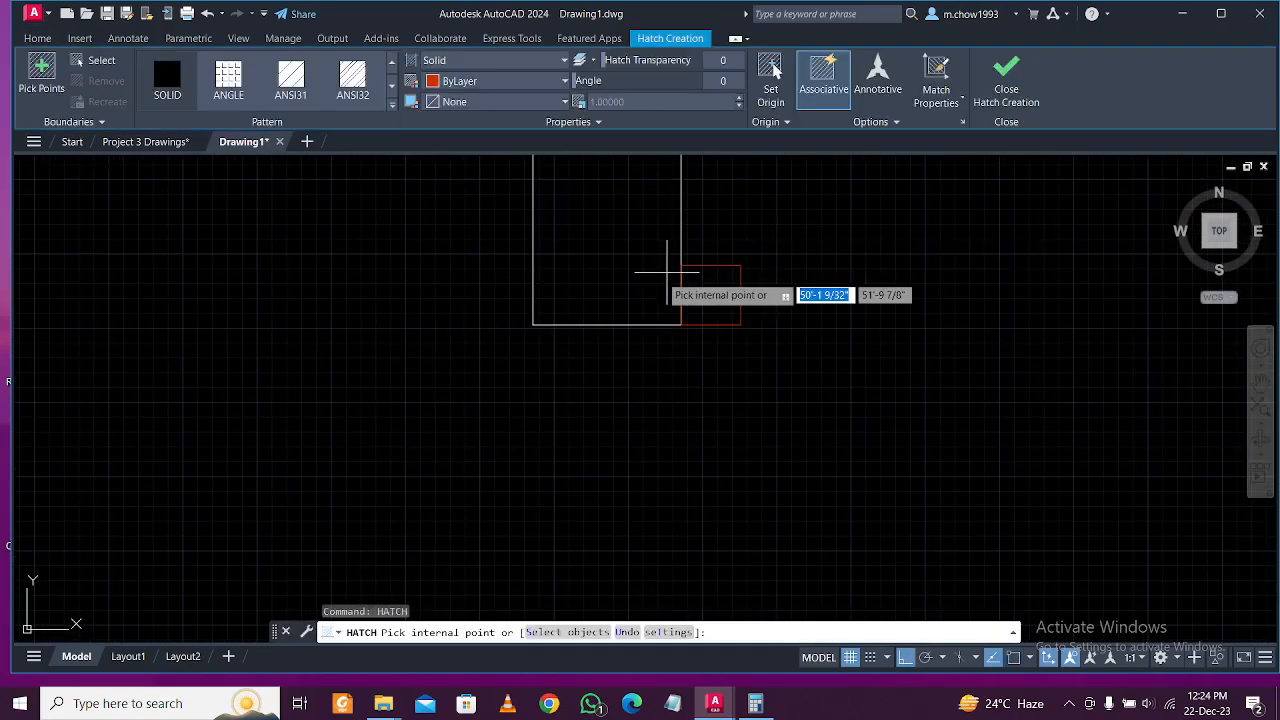
pyautogui.click(715, 290)
pyautogui.press('Escape')
# Move the red square onto the upper end of the bedroom wall opening.
pyautogui.click(814, 365)
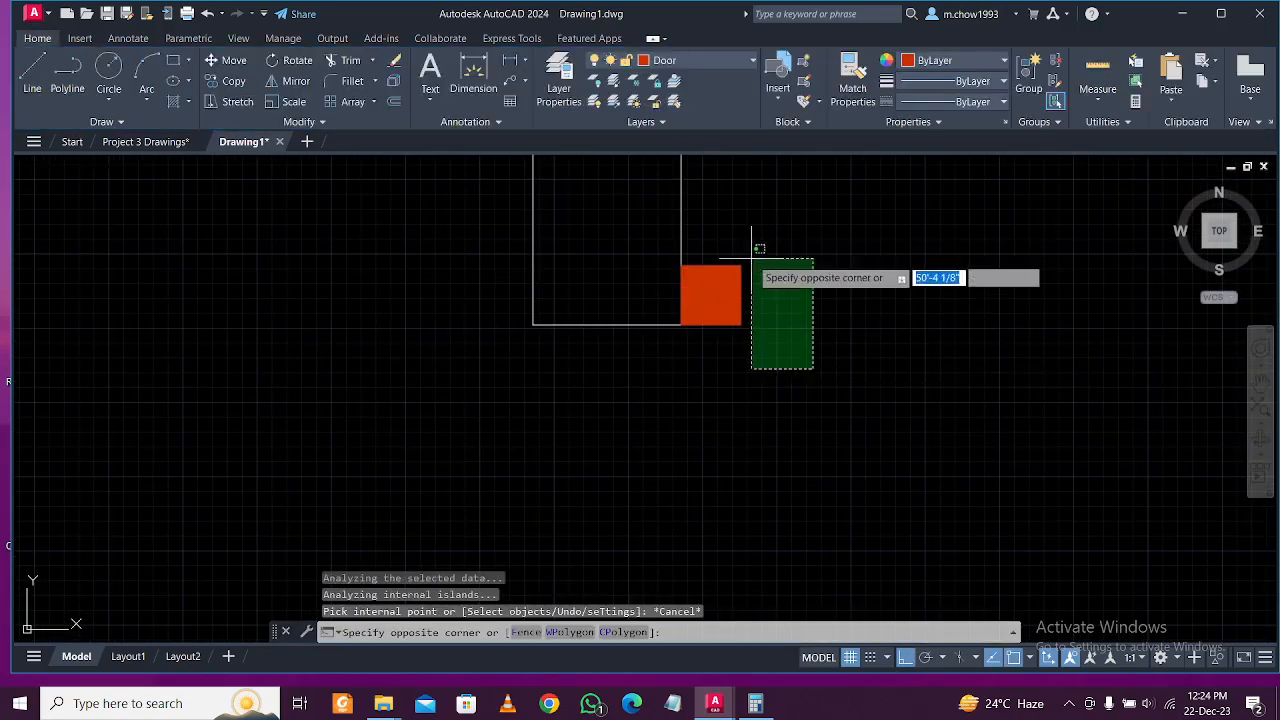
pyautogui.click(733, 242)
pyautogui.click(234, 61)
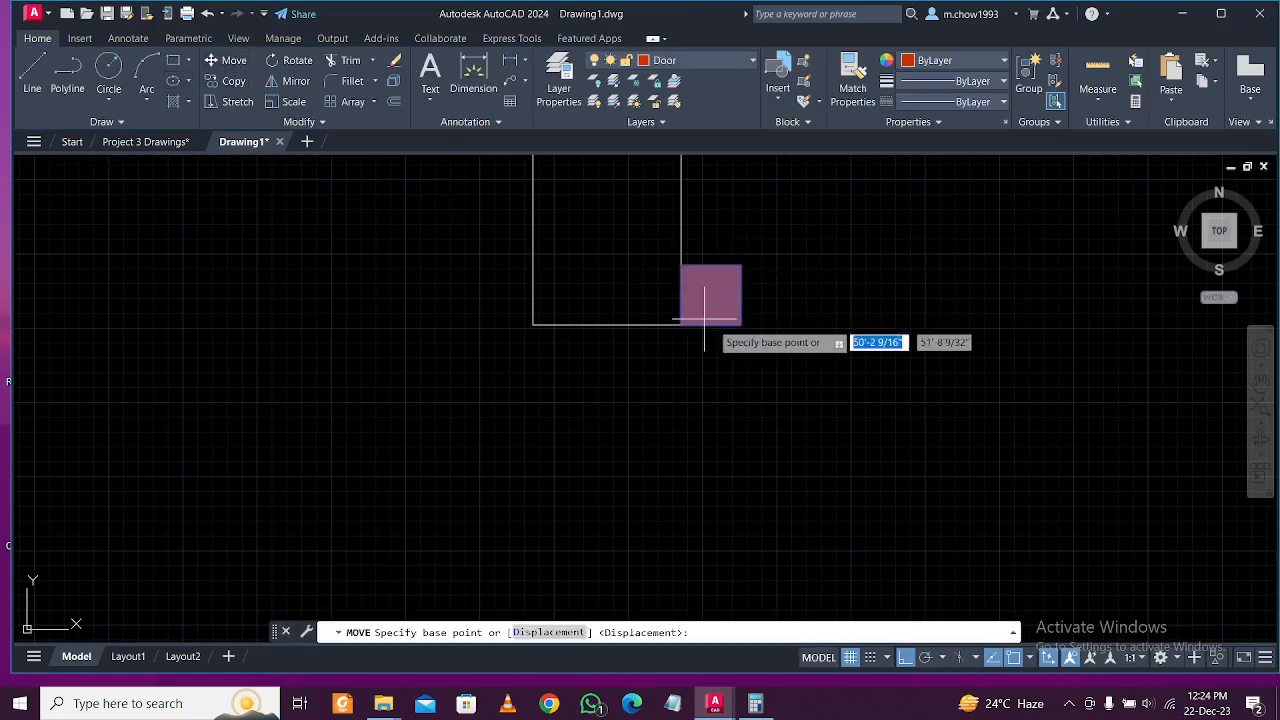
pyautogui.click(740, 265)
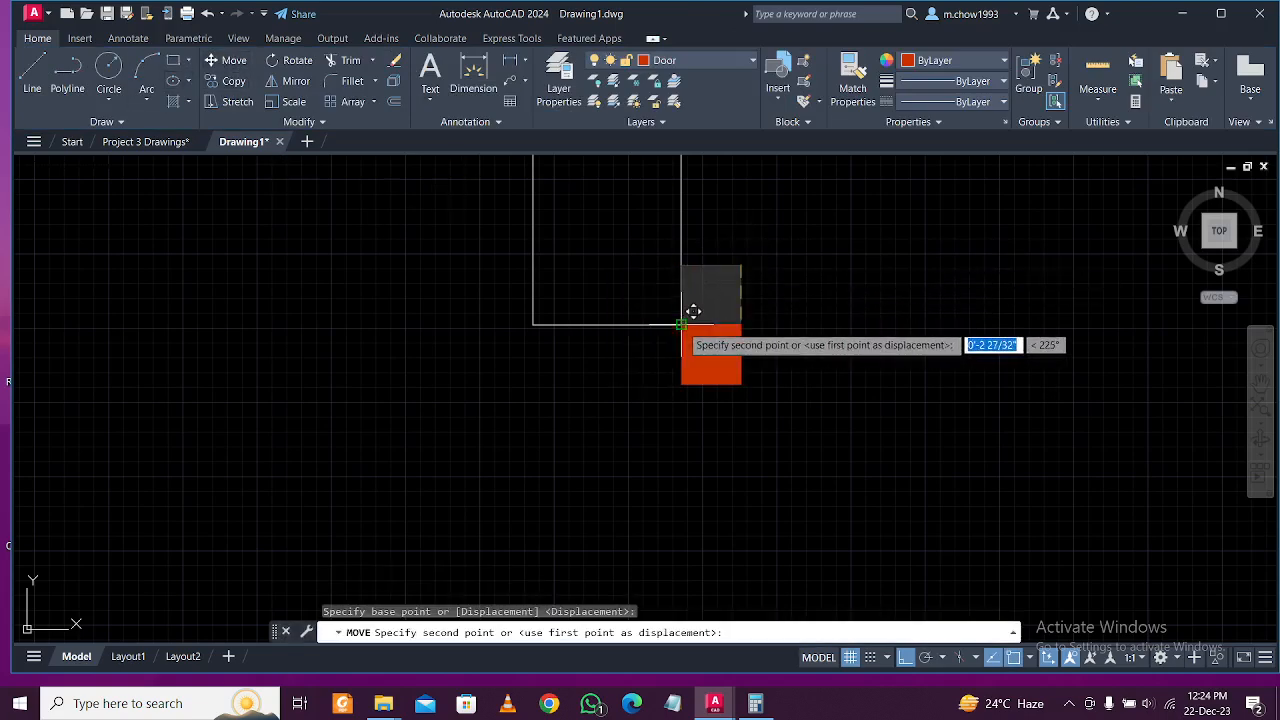
pyautogui.click(681, 325)
pyautogui.scroll(-5, 690, 420)
pyautogui.moveTo(681, 326); pyautogui.dragTo(673, 358, button='middle')
pyautogui.scroll(2, 671, 323)
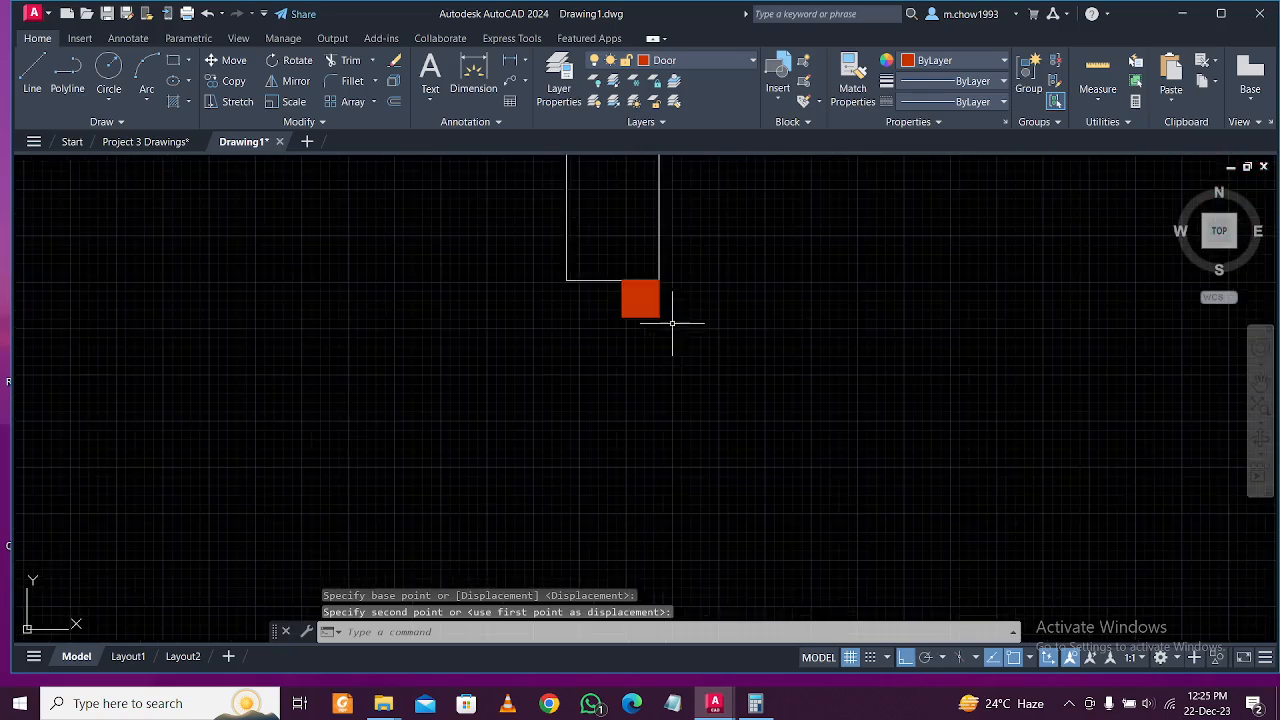
# Copy the red square to the lower end of the bedroom wall opening.
pyautogui.click(671, 323)
pyautogui.click(589, 297)
pyautogui.click(234, 81)
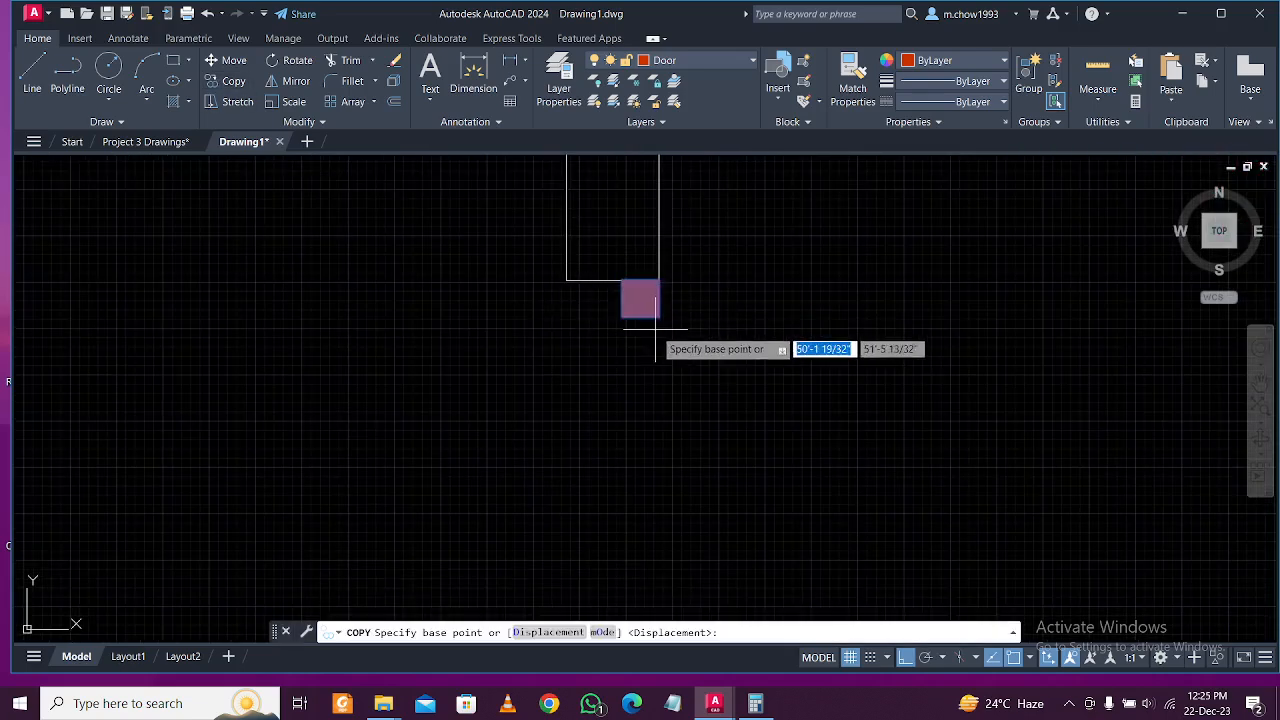
pyautogui.click(661, 319)
pyautogui.scroll(-4, 661, 319)
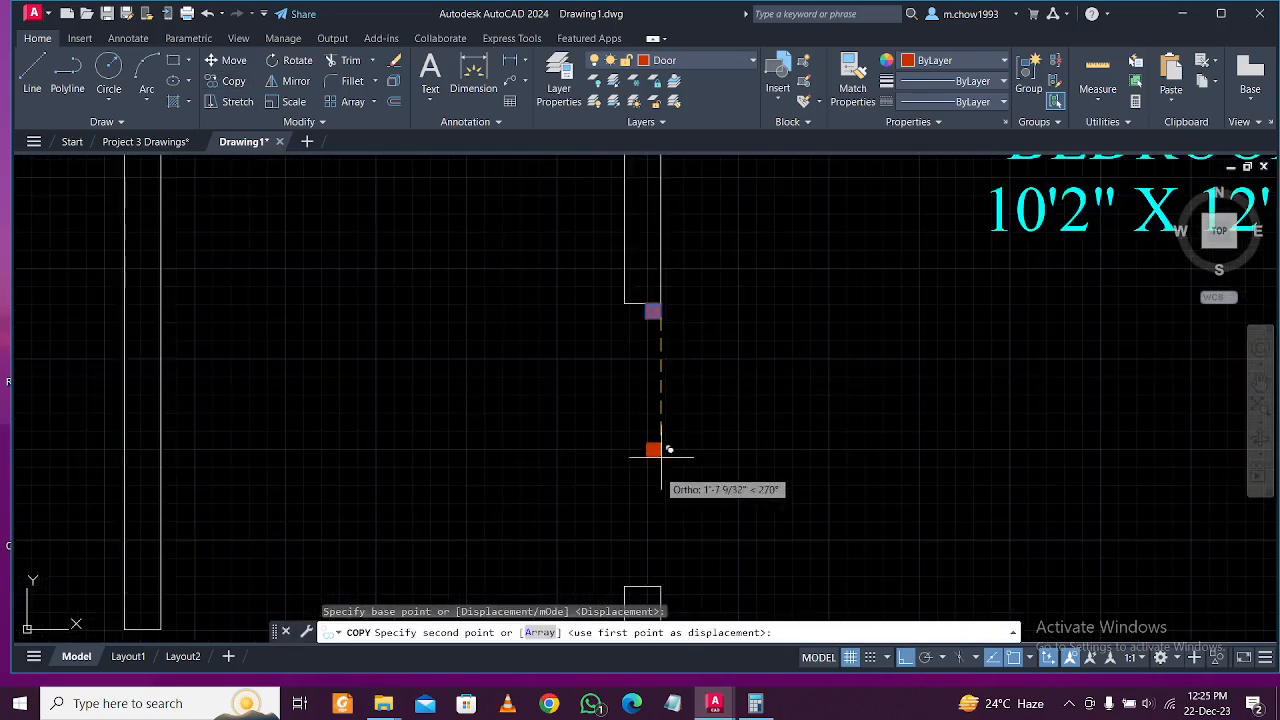
pyautogui.click(661, 586)
pyautogui.press('Escape')
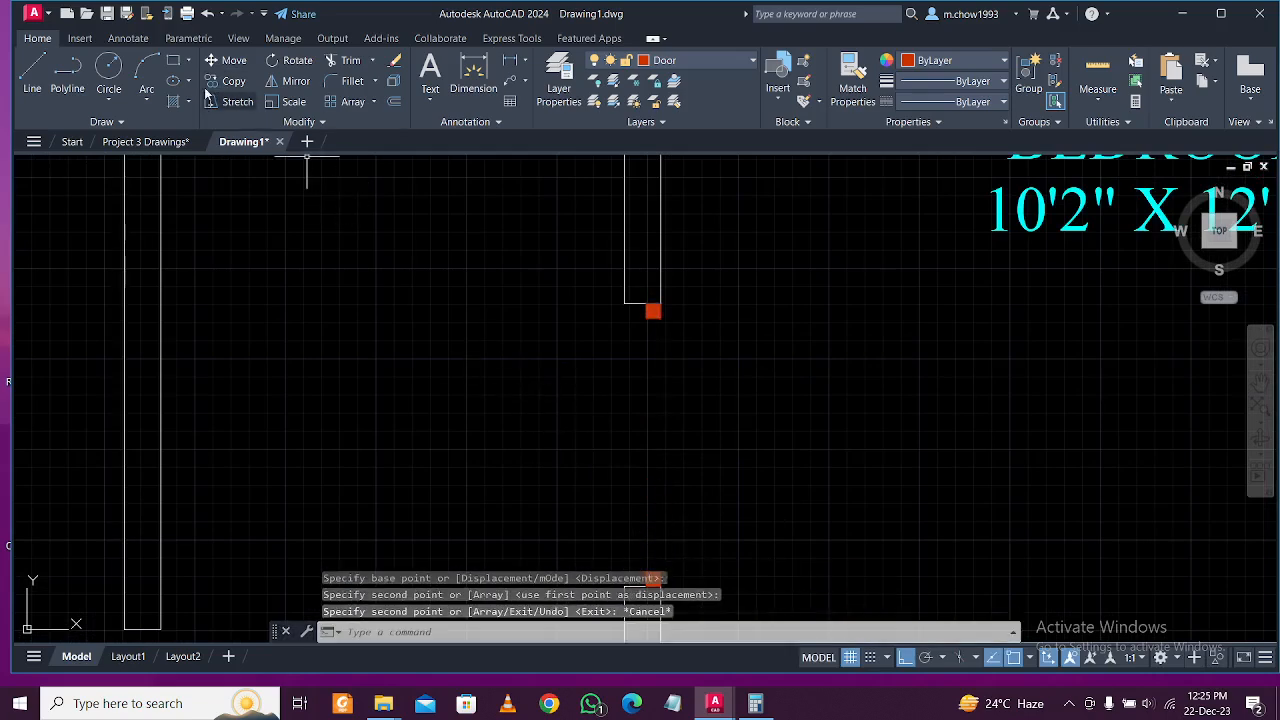
pyautogui.click(176, 61)
pyautogui.scroll(-4, 680, 357)
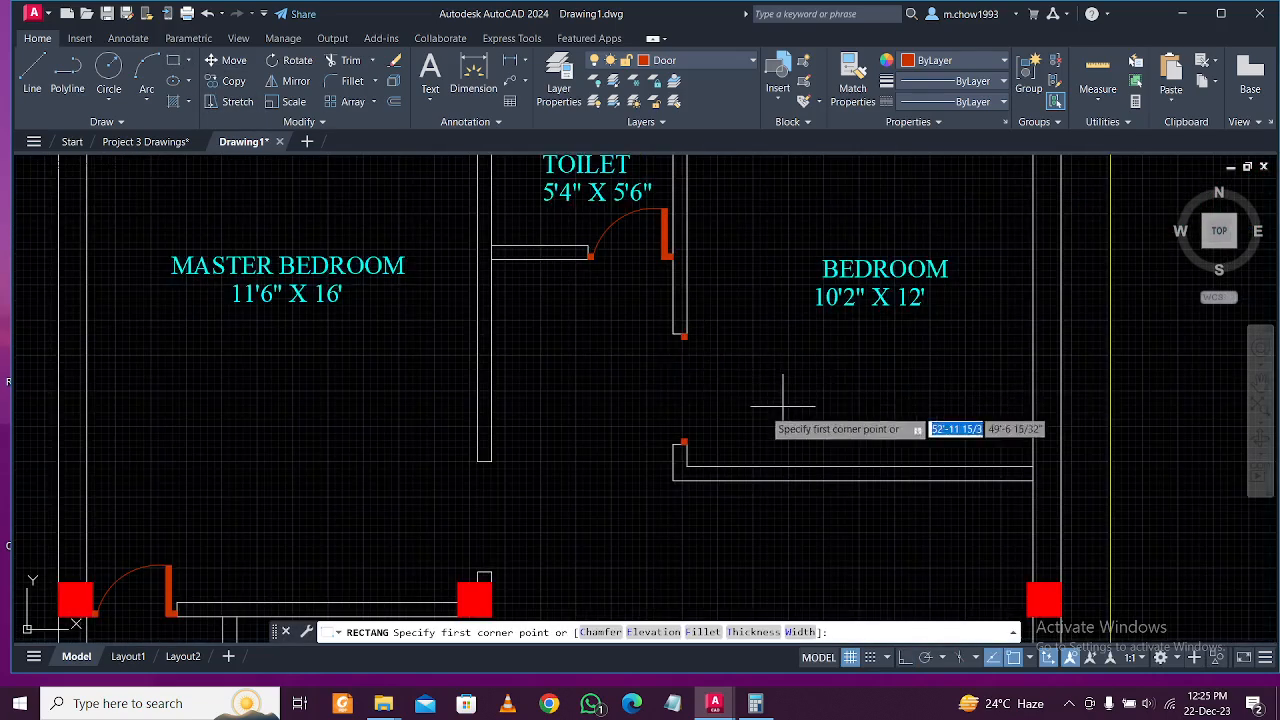
# Draw a 2'-by-2" rectangle in the bedroom and fill it with a solid red hatch.
pyautogui.scroll(4, 686, 443)
pyautogui.click(945, 419)
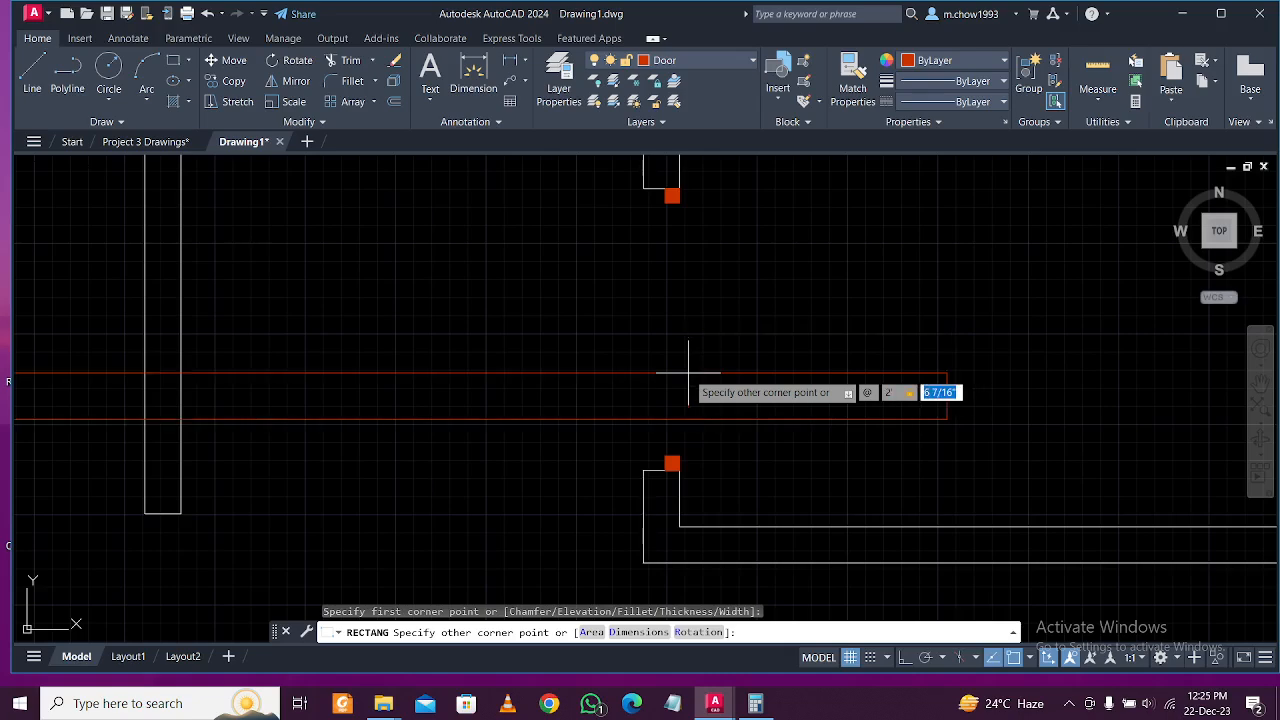
pyautogui.press('Return')
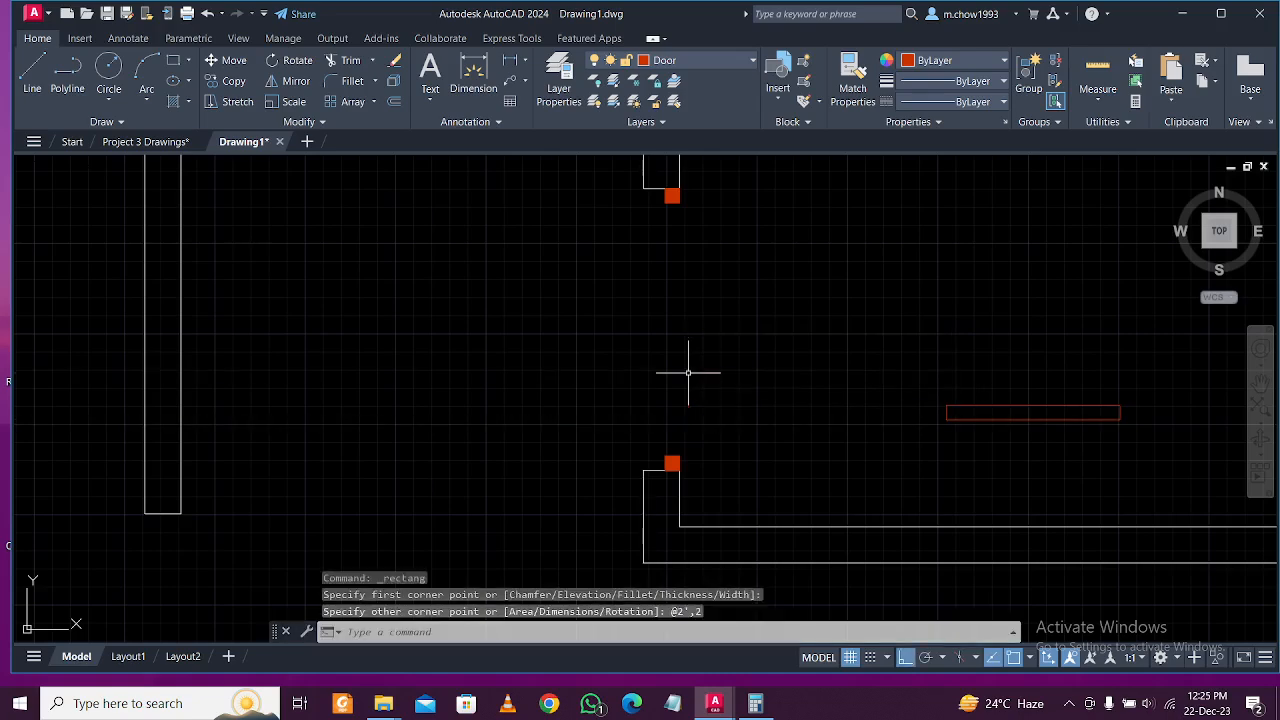
pyautogui.moveTo(1077, 444); pyautogui.dragTo(711, 463, button='middle')
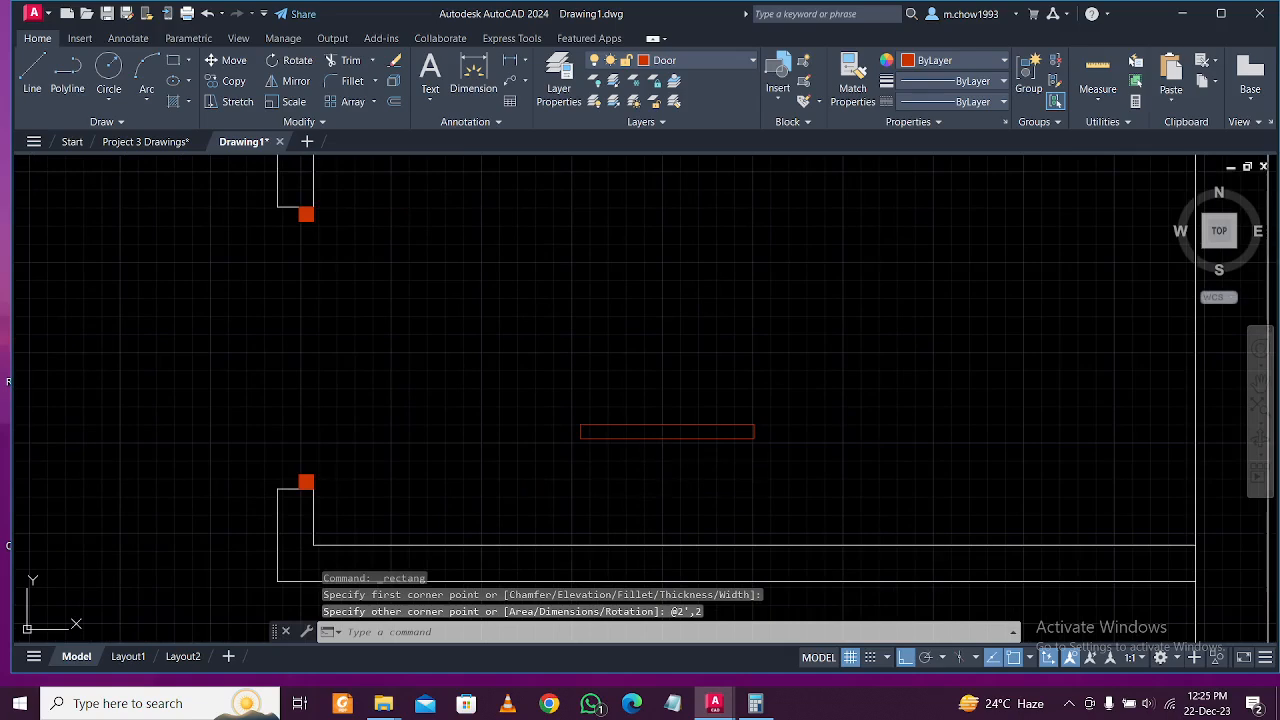
pyautogui.write('h')
pyautogui.press('Return')
pyautogui.click(712, 432)
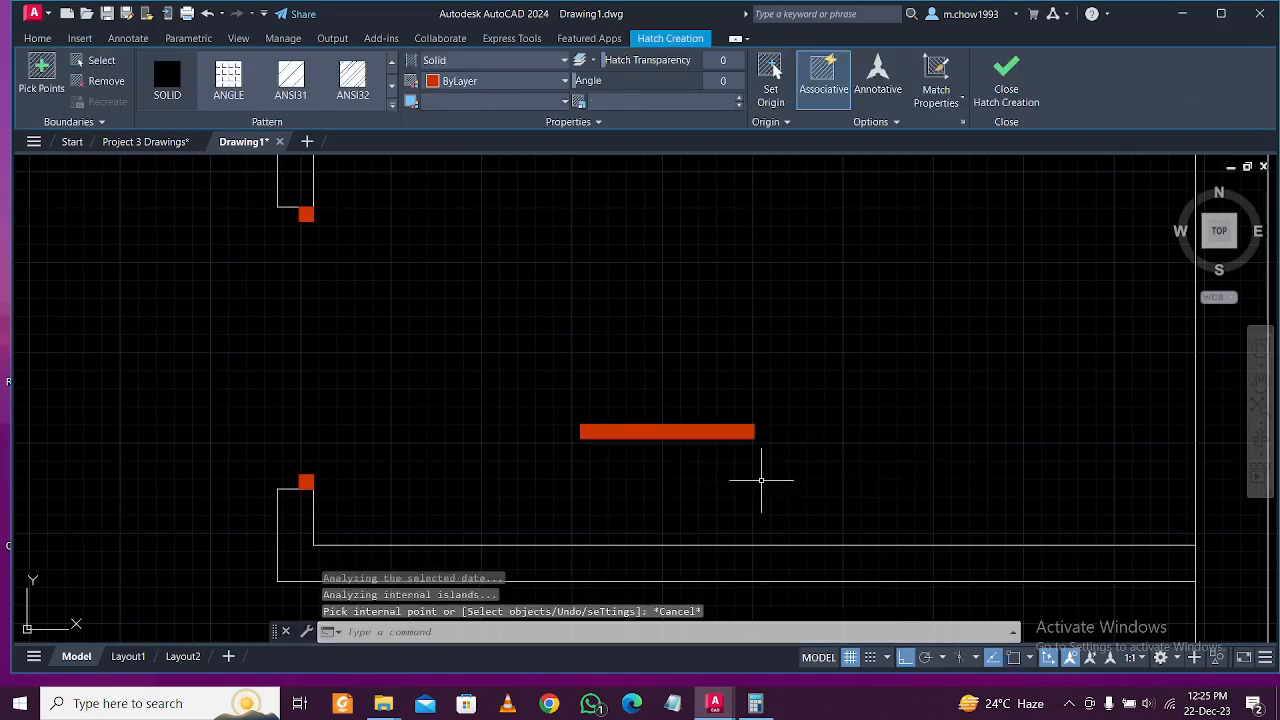
# Move the red door leaf so its corner attaches to the lower jamb square.
pyautogui.click(731, 473)
pyautogui.click(634, 354)
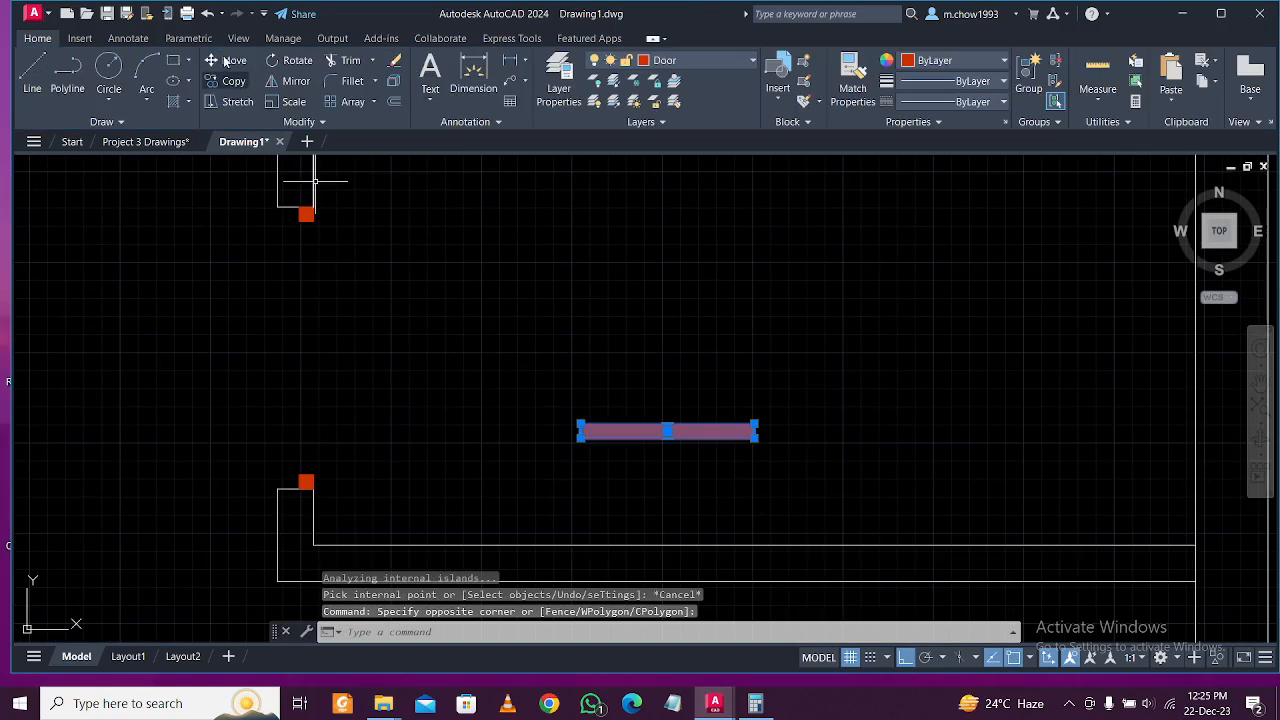
pyautogui.click(228, 61)
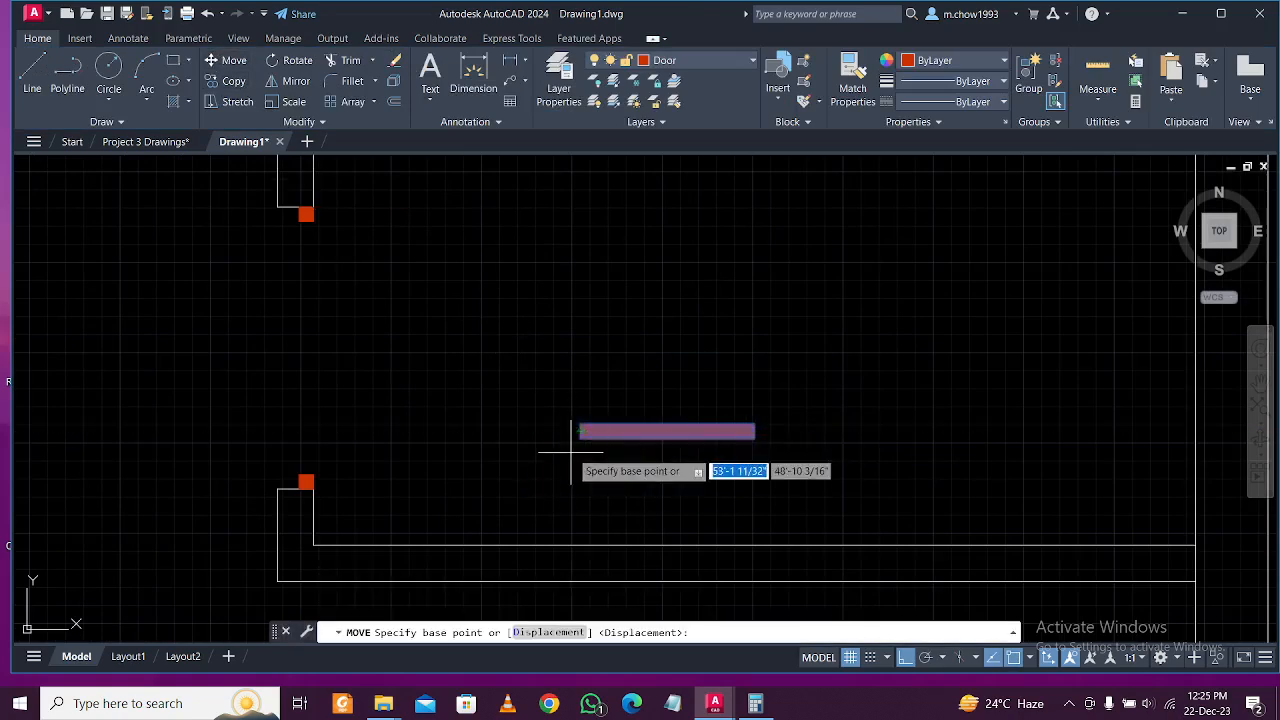
pyautogui.click(583, 437)
pyautogui.scroll(4, 586, 430)
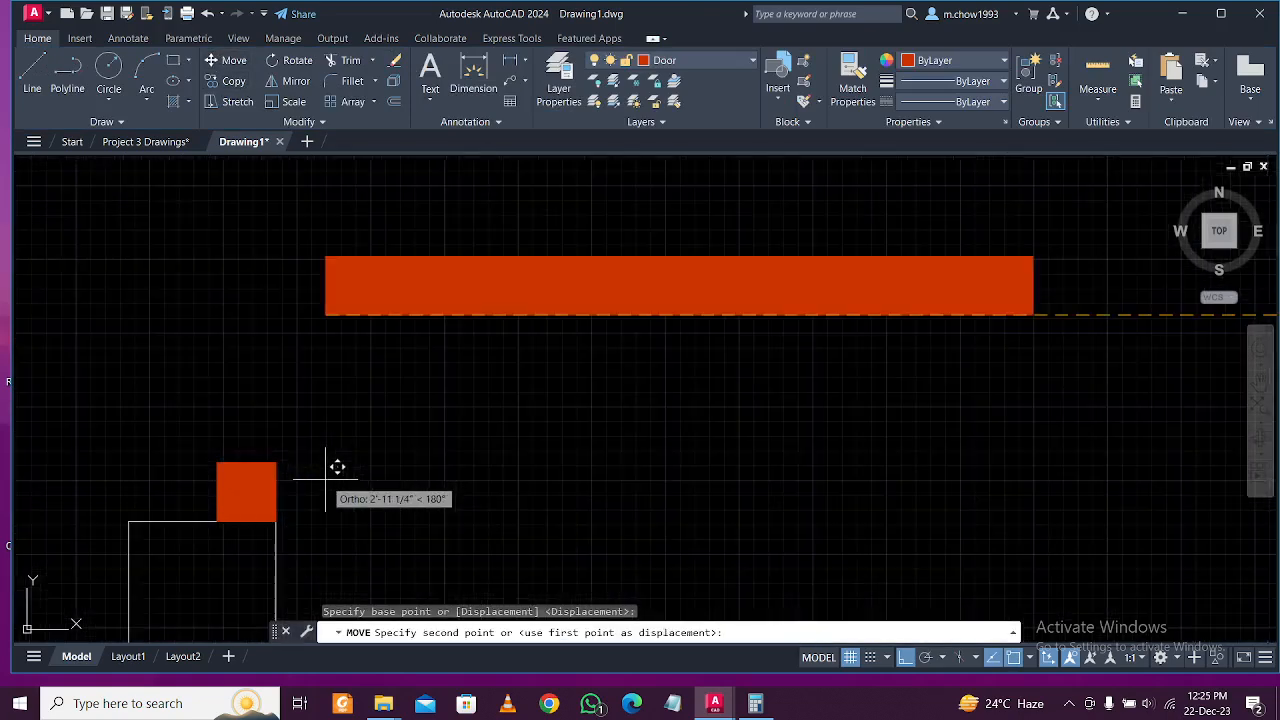
pyautogui.click(213, 463)
pyautogui.scroll(-1, 362, 473)
# Check the door leaf and jamb square by selecting them and panning around the opening.
pyautogui.click(404, 480)
pyautogui.click(214, 418)
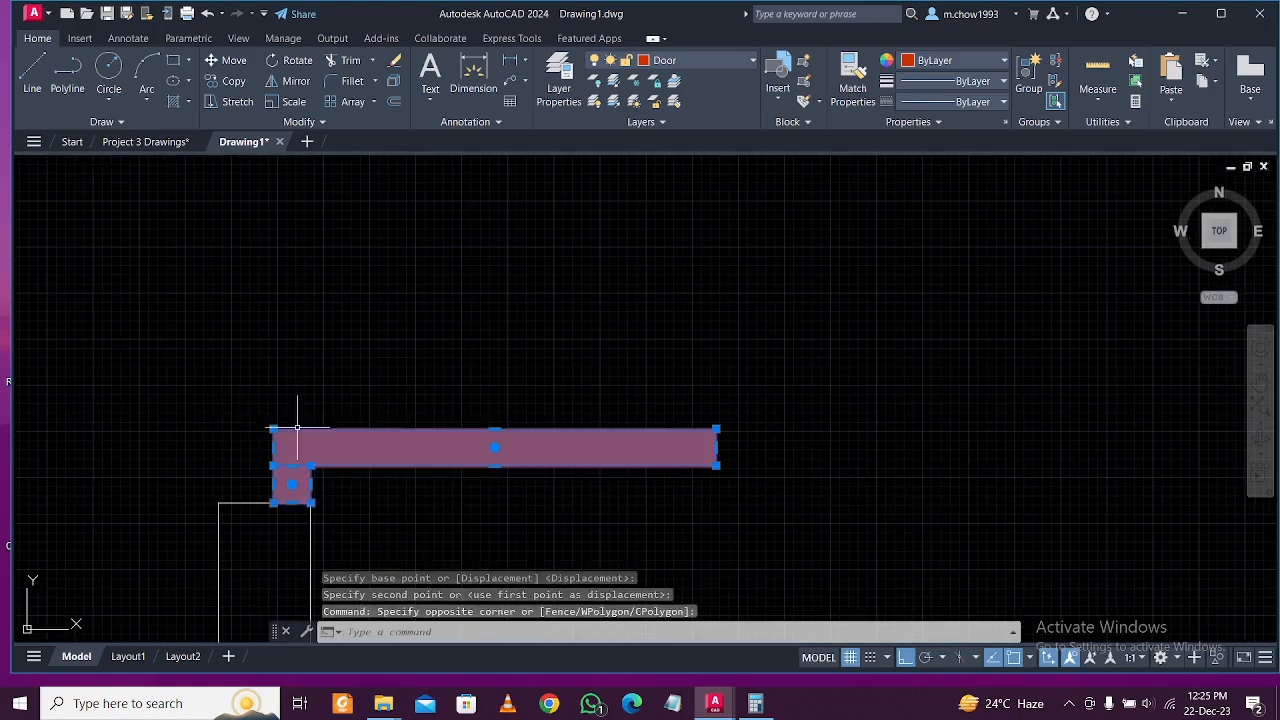
pyautogui.scroll(-2, 271, 423)
pyautogui.moveTo(315, 352); pyautogui.dragTo(372, 513, button='middle')
pyautogui.scroll(4, 327, 333)
pyautogui.click(437, 433)
pyautogui.click(322, 398)
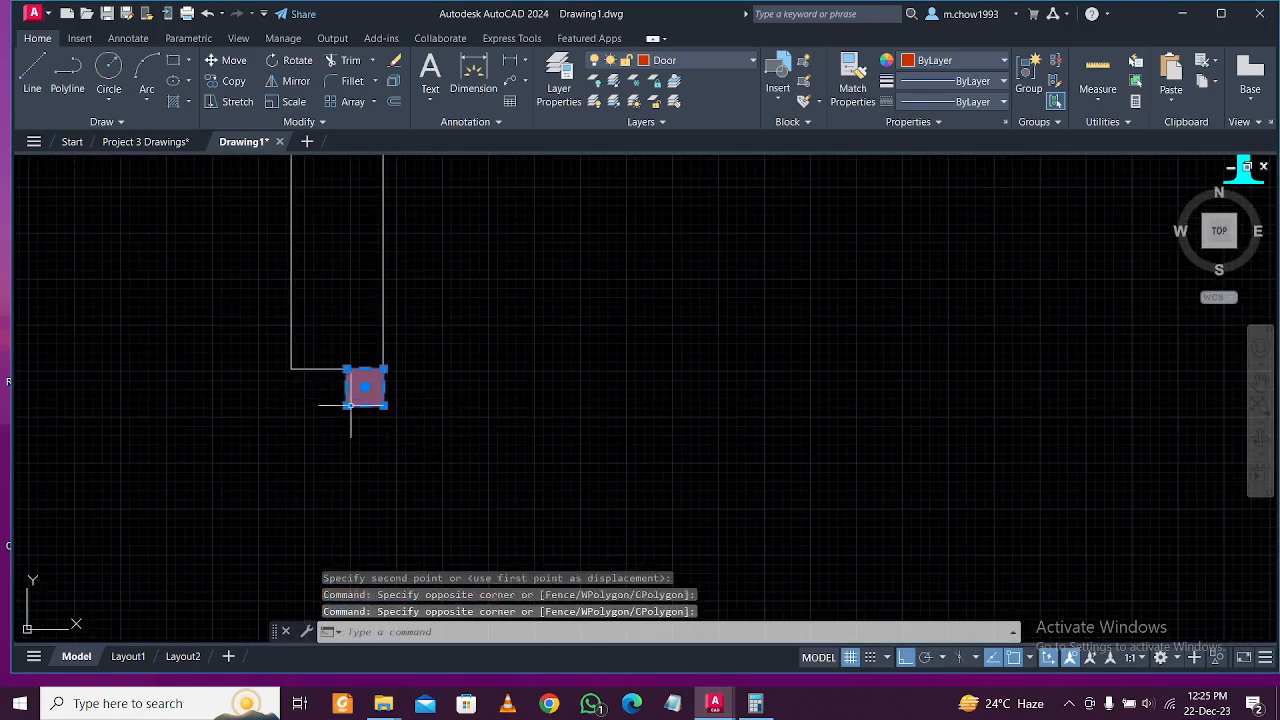
pyautogui.scroll(-4, 494, 462)
pyautogui.moveTo(499, 466); pyautogui.dragTo(495, 355, button='middle')
pyautogui.scroll(-4, 509, 380)
pyautogui.press('Escape')
pyautogui.click(148, 72)
# Draw the bedroom door's swing arc from the upper jamb to the door leaf's tip.
pyautogui.scroll(3, 486, 358)
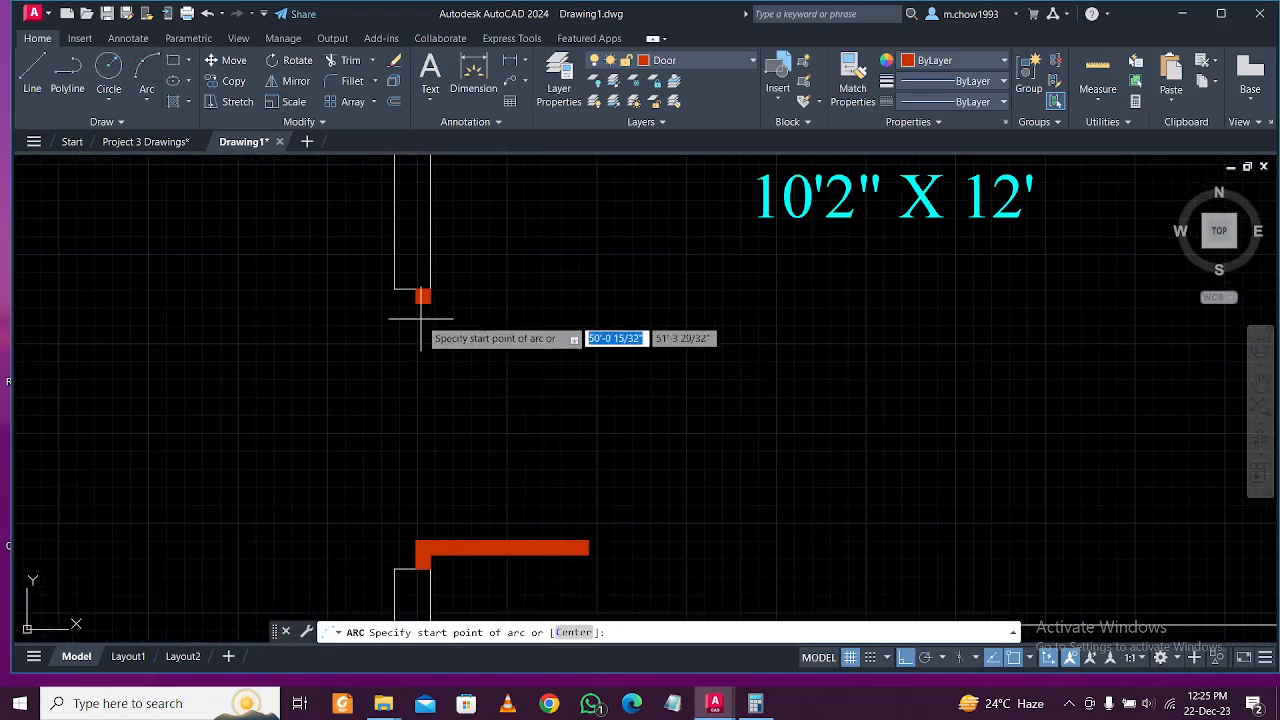
pyautogui.click(428, 300)
pyautogui.press('F8')
pyautogui.click(573, 396)
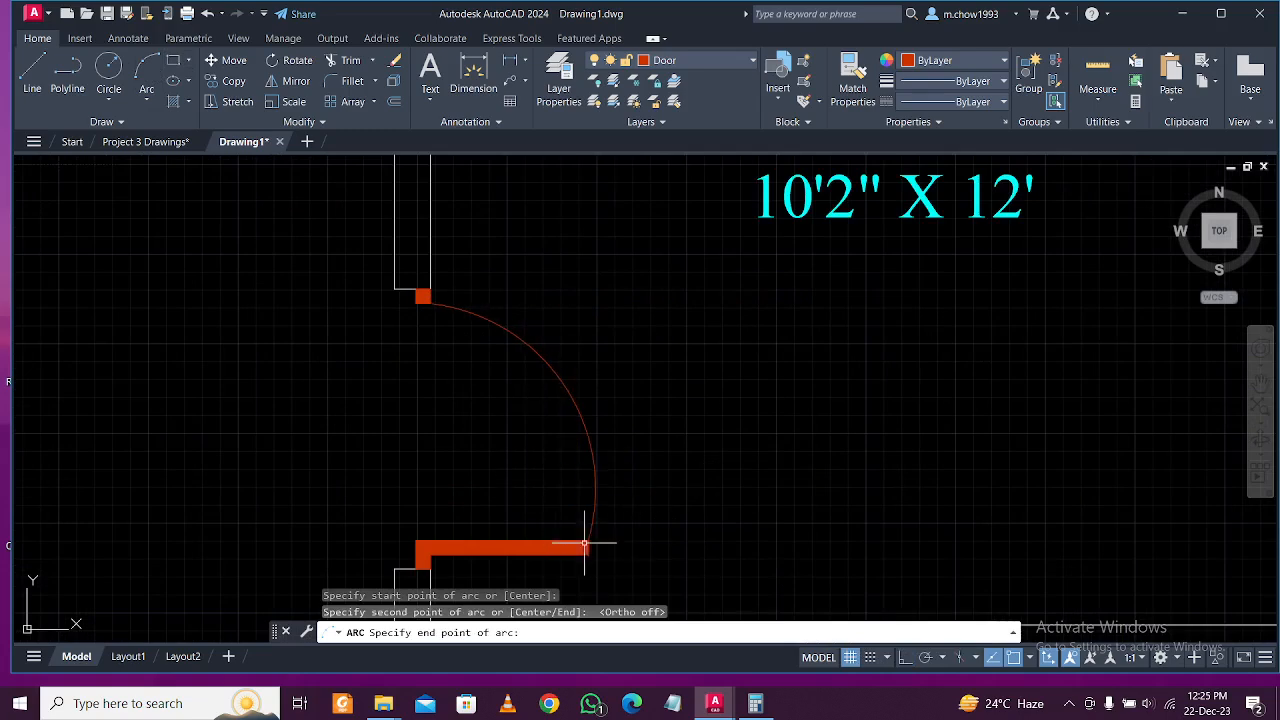
pyautogui.click(589, 548)
pyautogui.scroll(-2, 645, 362)
pyautogui.scroll(2, 566, 418)
# Group the bedroom door's leaf and swing arc into a single object.
pyautogui.click(706, 534)
pyautogui.click(557, 380)
pyautogui.press('Escape')
pyautogui.click(663, 343)
pyautogui.click(608, 351)
pyautogui.click(608, 351)
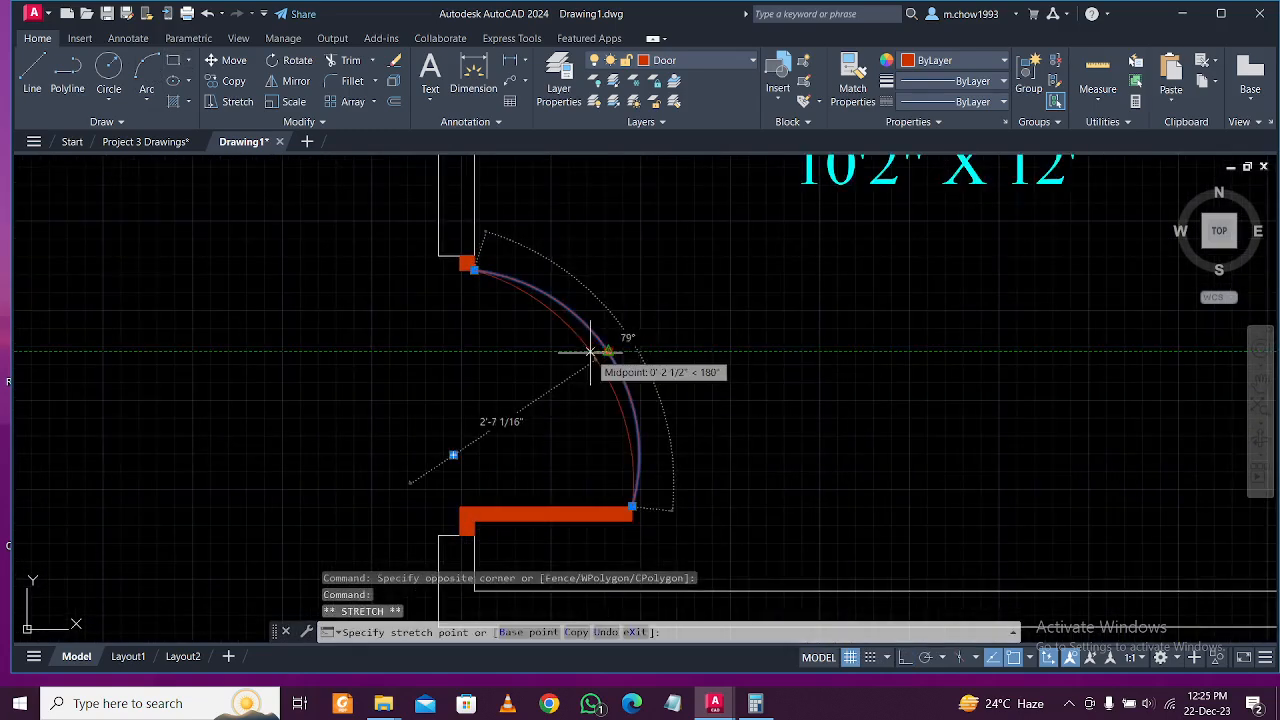
pyautogui.press('Escape')
pyautogui.press('Escape')
pyautogui.click(659, 529)
pyautogui.click(577, 443)
pyautogui.scroll(2, 466, 523)
pyautogui.click(466, 523)
pyautogui.moveTo(597, 434); pyautogui.dragTo(631, 594, button='middle')
pyautogui.click(520, 255)
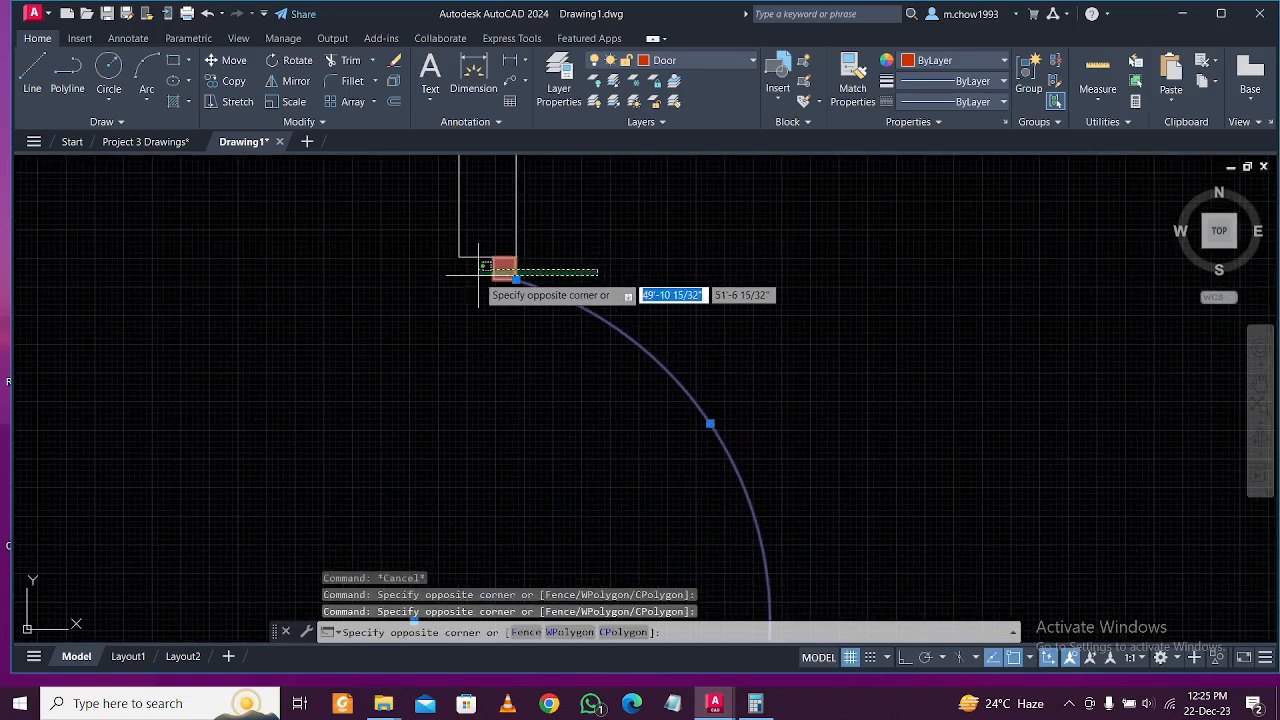
pyautogui.click(480, 285)
pyautogui.scroll(-2, 506, 284)
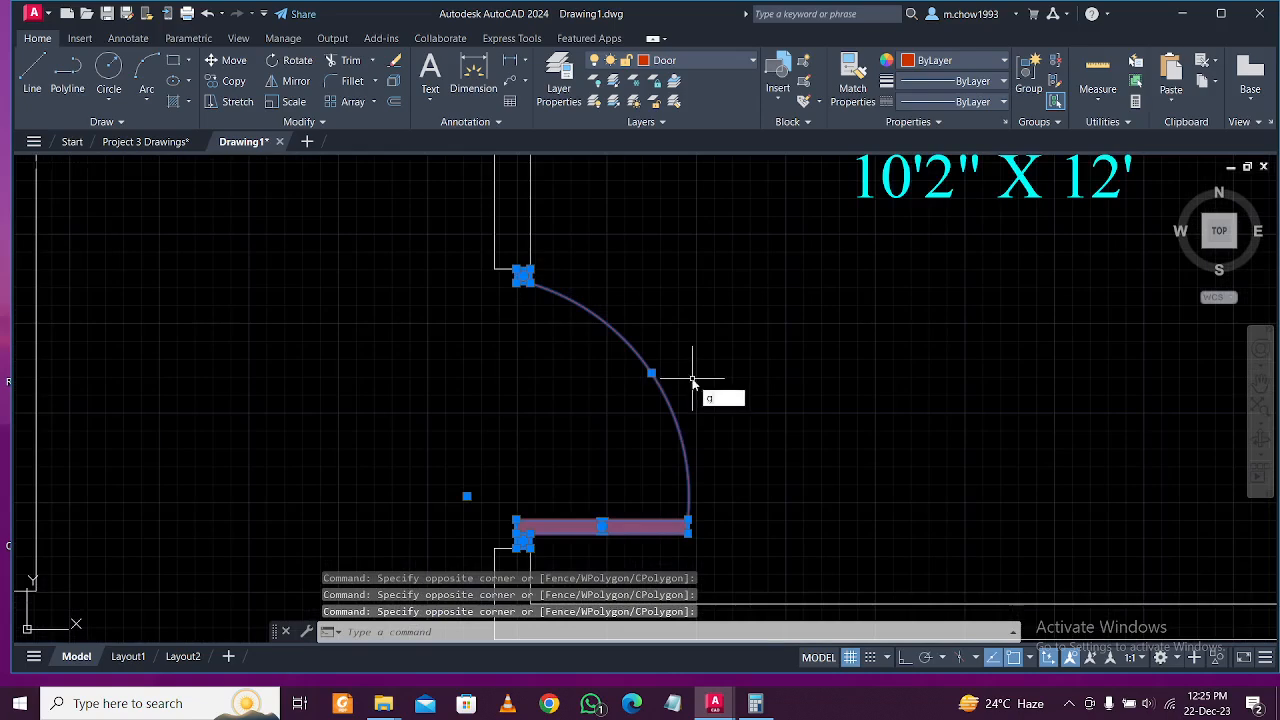
pyautogui.press('Return')
# Copy the grouped bedroom door to a spot near the central wall.
pyautogui.click(695, 370)
pyautogui.scroll(-3, 745, 350)
pyautogui.press('Escape')
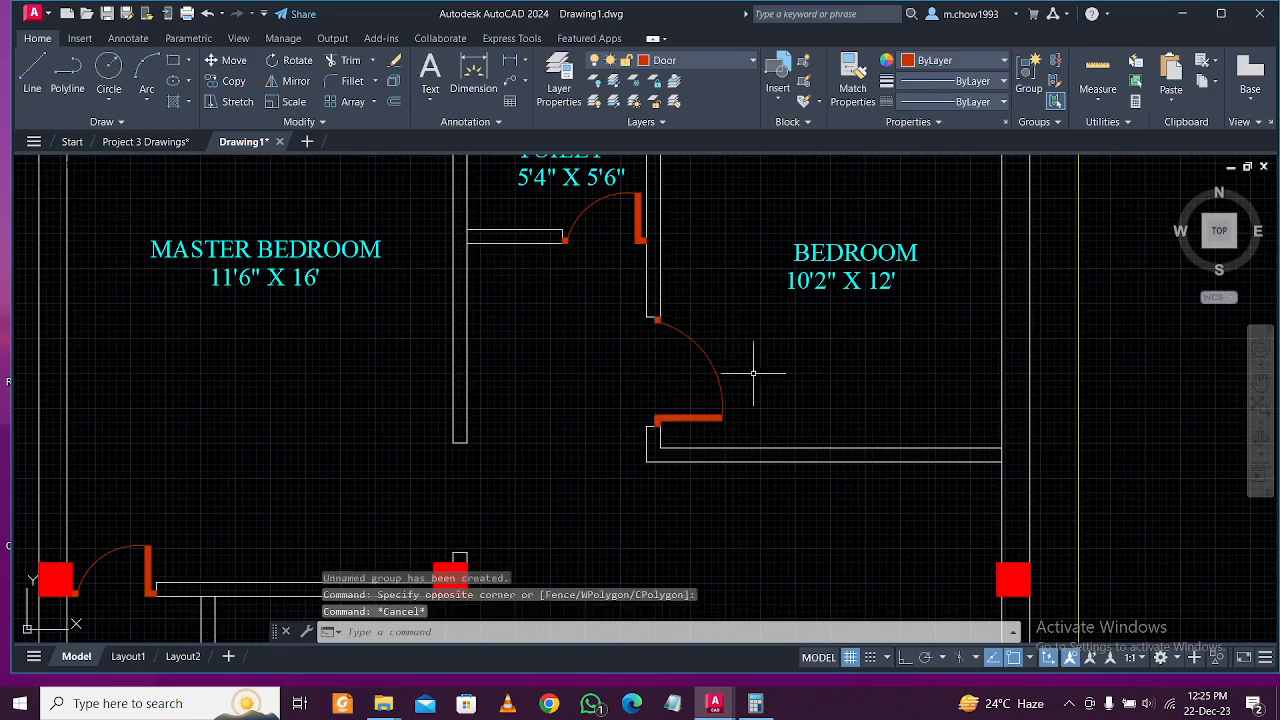
pyautogui.click(737, 368)
pyautogui.write('co')
pyautogui.press('space')
pyautogui.click(688, 362)
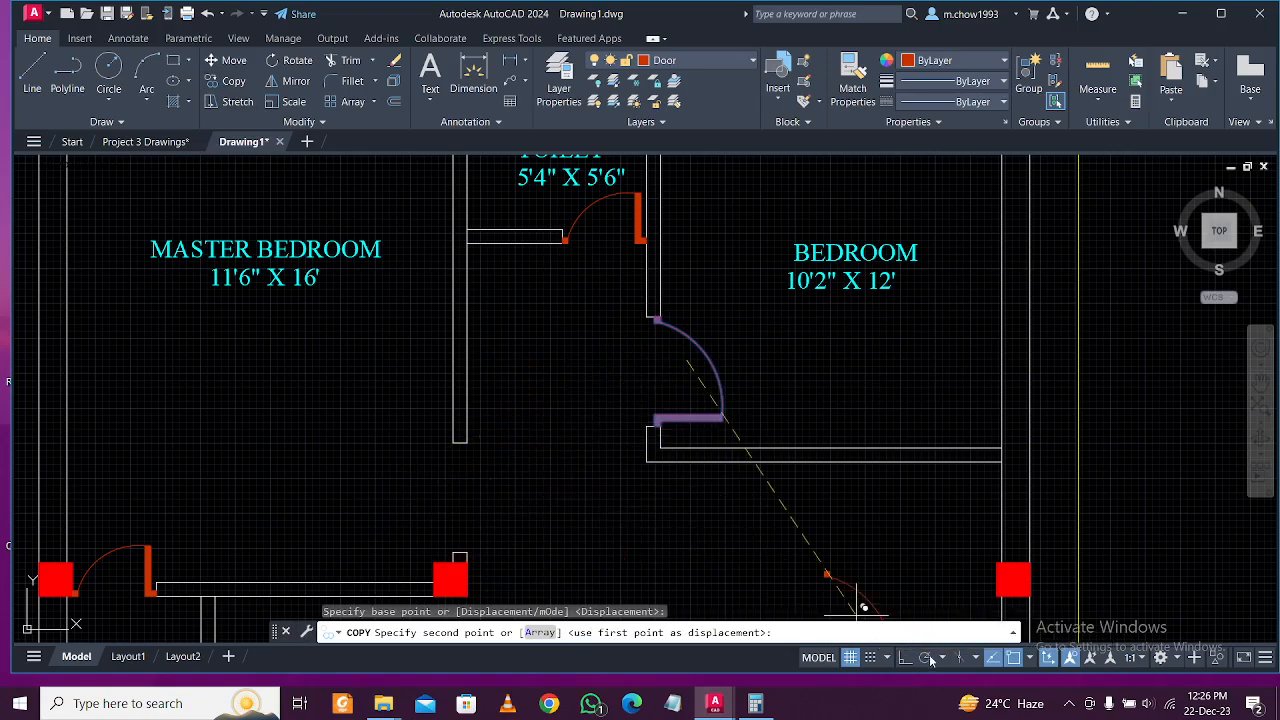
pyautogui.click(543, 462)
pyautogui.press('Escape')
pyautogui.moveTo(518, 483); pyautogui.dragTo(545, 380, button='middle')
pyautogui.scroll(2, 545, 380)
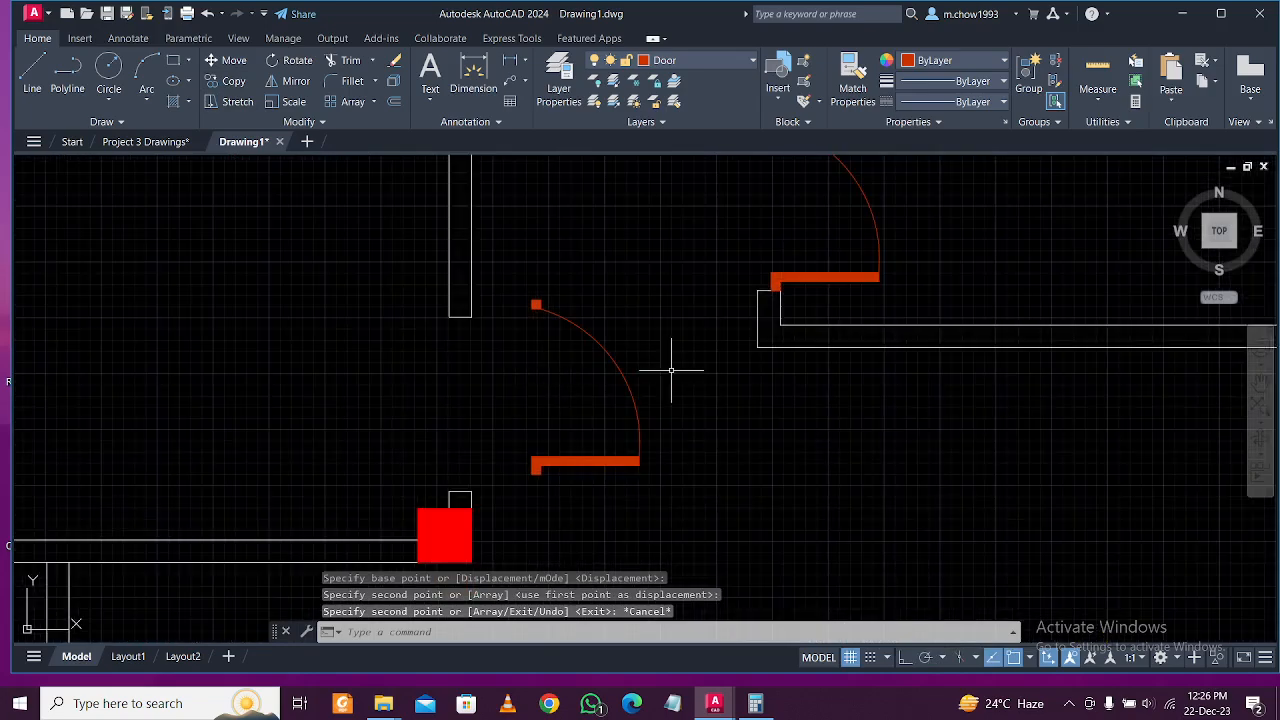
# Move the door copy so its corner sits against the wall end.
pyautogui.moveTo(669, 366); pyautogui.dragTo(472, 329)
pyautogui.click(233, 61)
pyautogui.scroll(3, 543, 297)
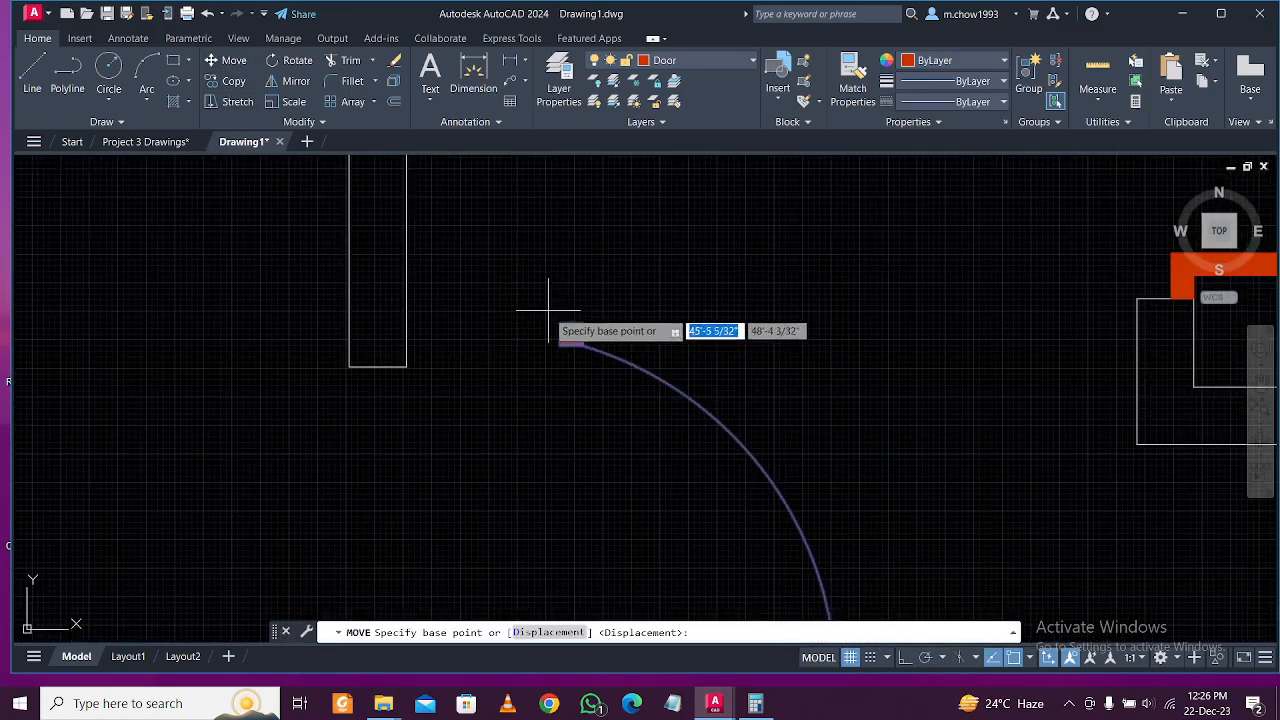
pyautogui.click(558, 320)
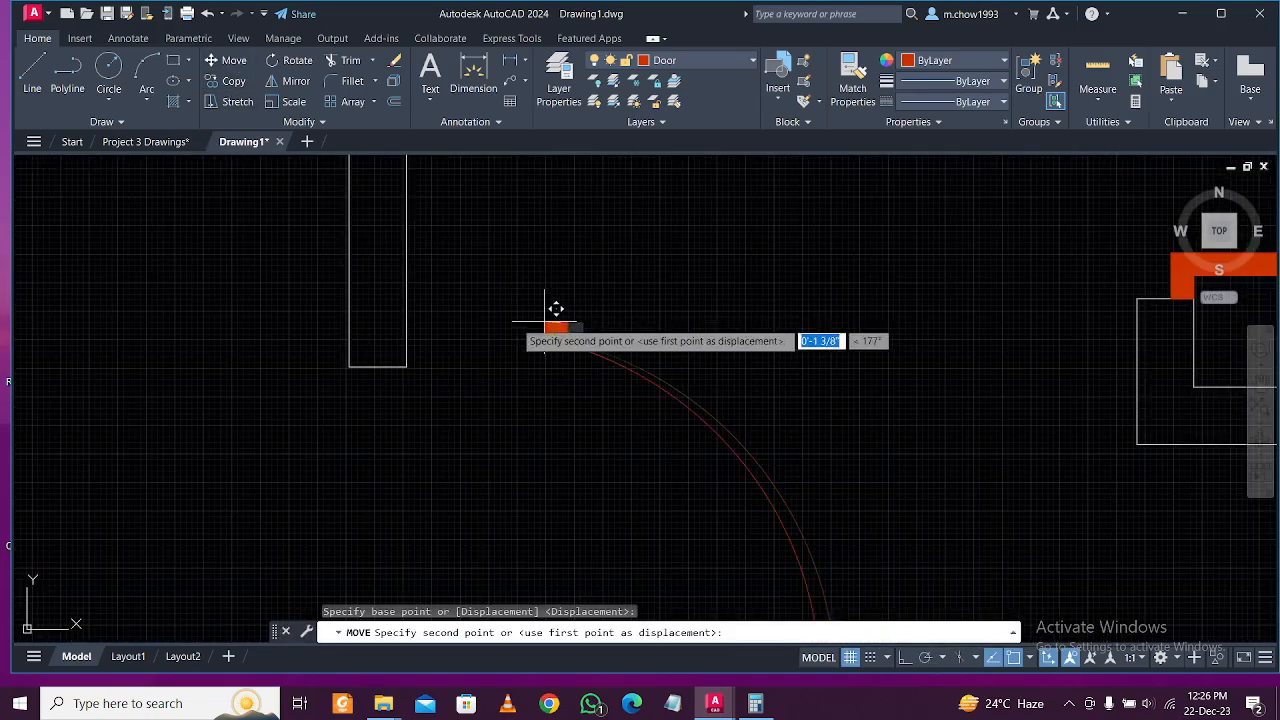
pyautogui.click(360, 360)
pyautogui.scroll(-4, 432, 328)
# Mirror the door copy about a vertical line with Ortho on, erasing the source.
pyautogui.moveTo(548, 440); pyautogui.dragTo(305, 212)
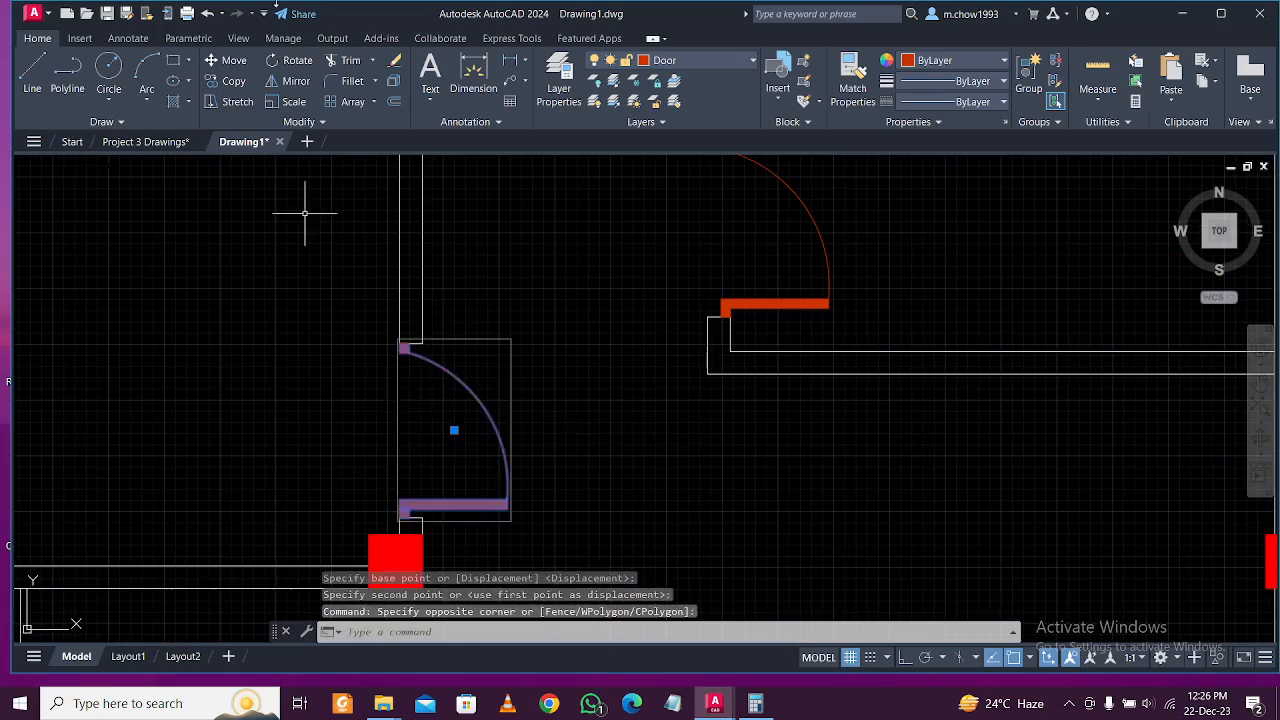
pyautogui.click(295, 82)
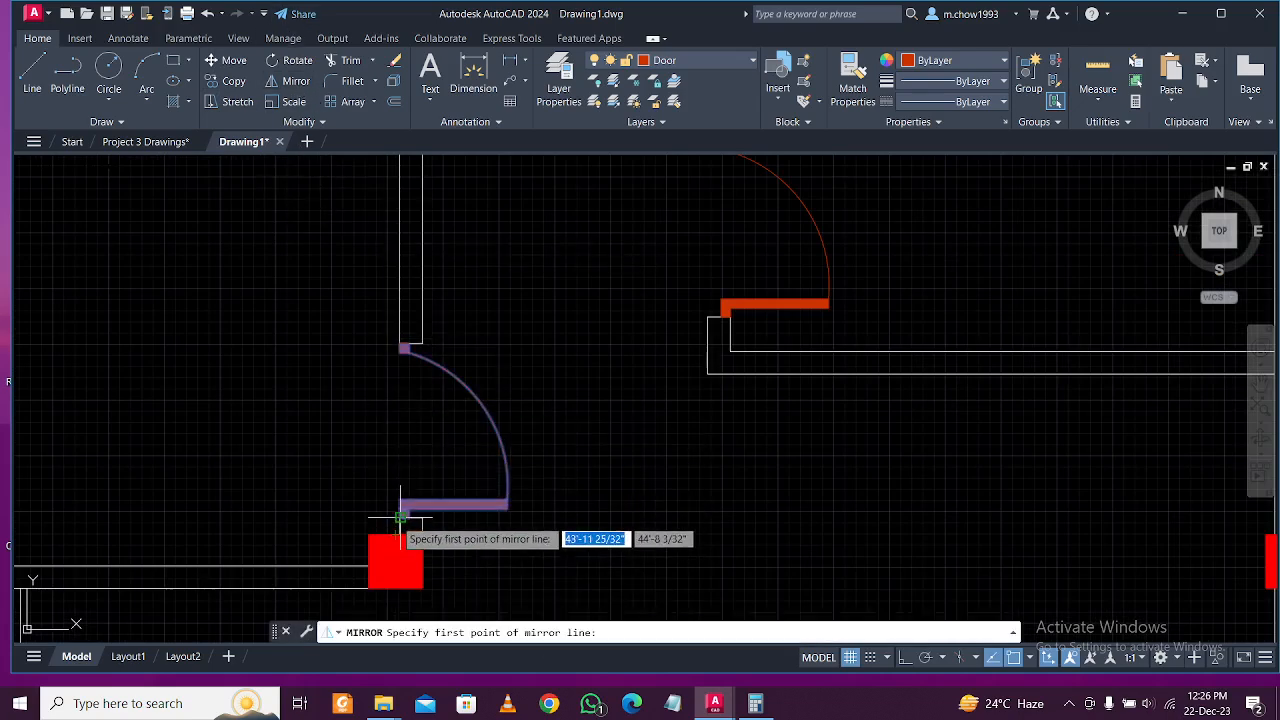
pyautogui.click(400, 519)
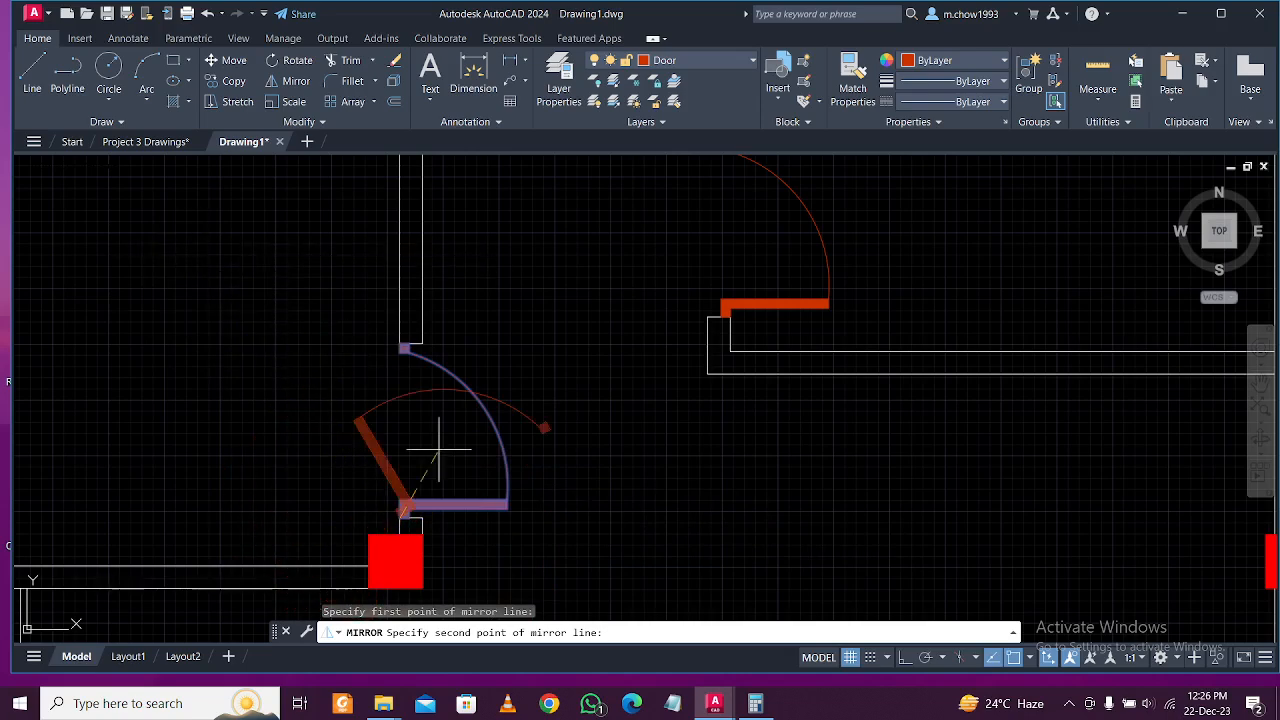
pyautogui.click(903, 657)
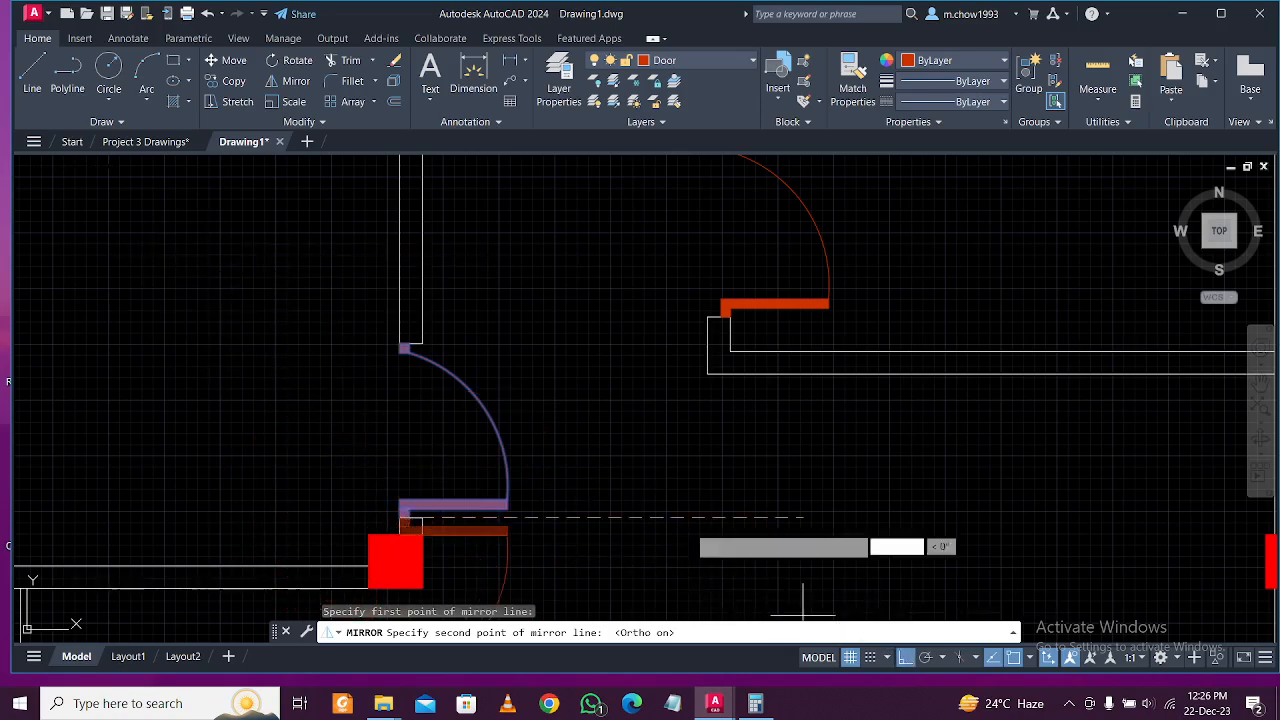
pyautogui.click(357, 290)
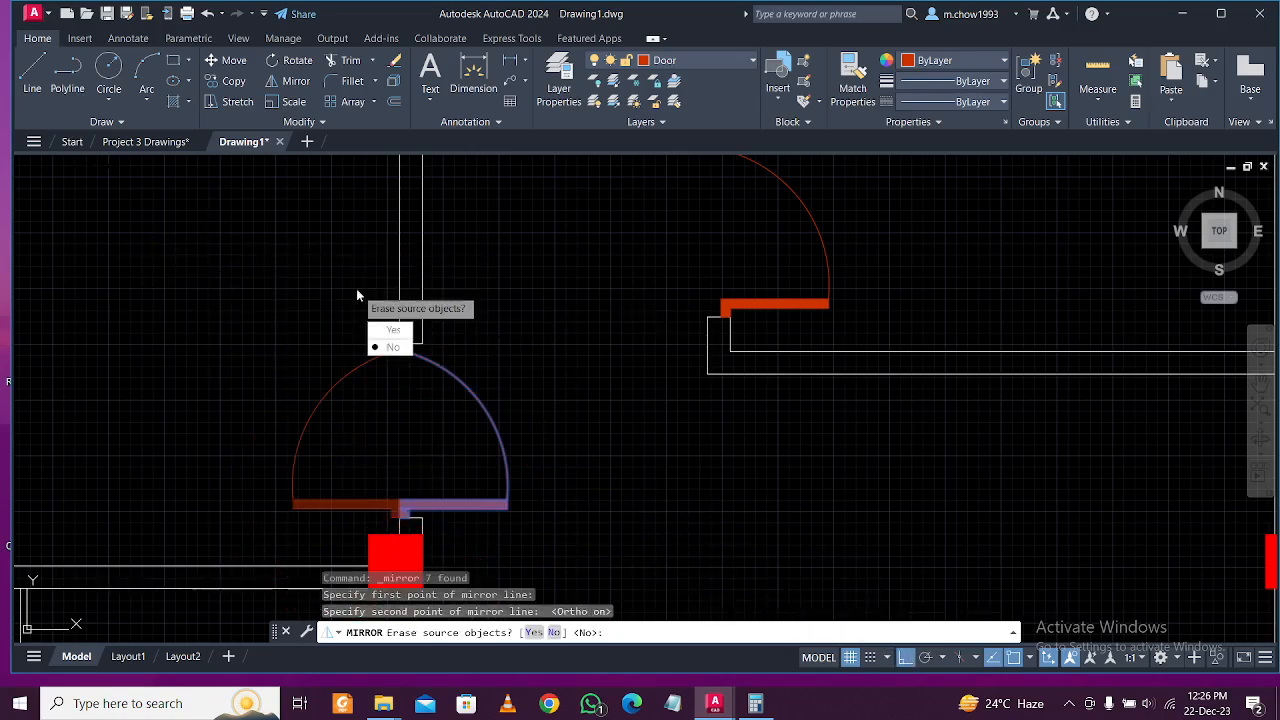
pyautogui.click(396, 332)
# Move the flipped door into the master bedroom's wall opening beside the column.
pyautogui.moveTo(377, 457); pyautogui.dragTo(417, 392, button='middle')
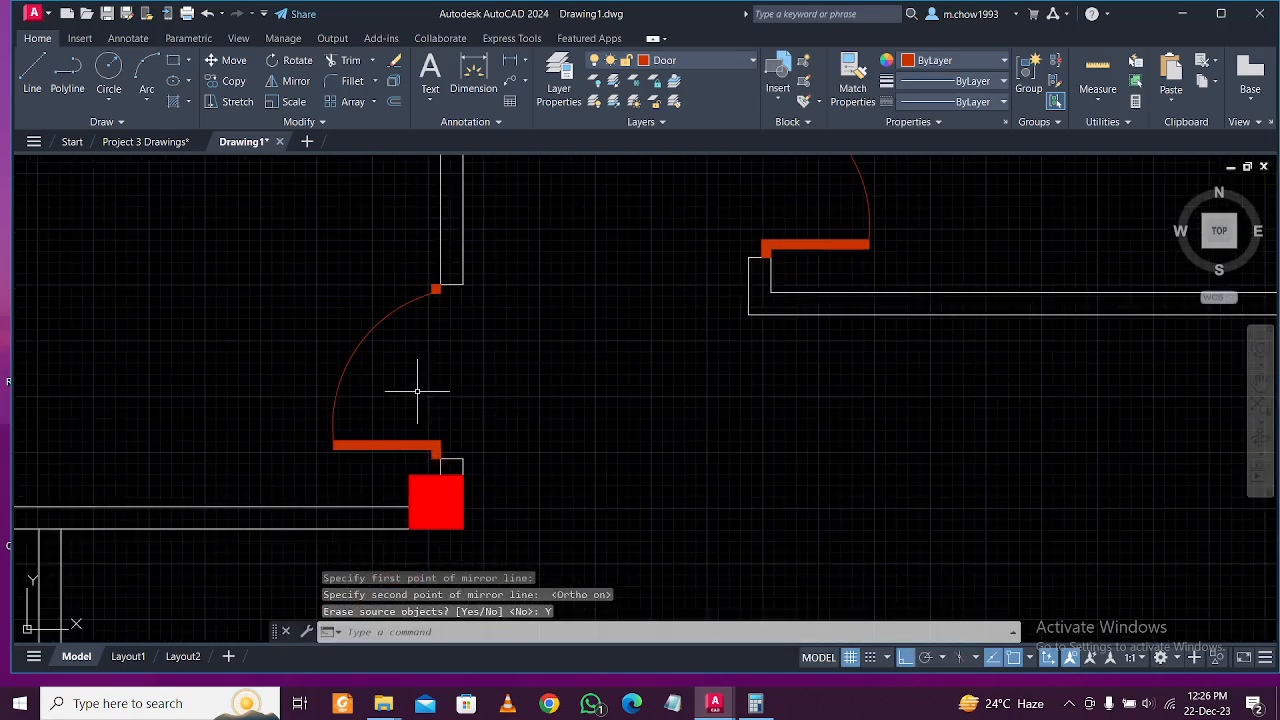
pyautogui.scroll(3, 444, 447)
pyautogui.click(410, 425)
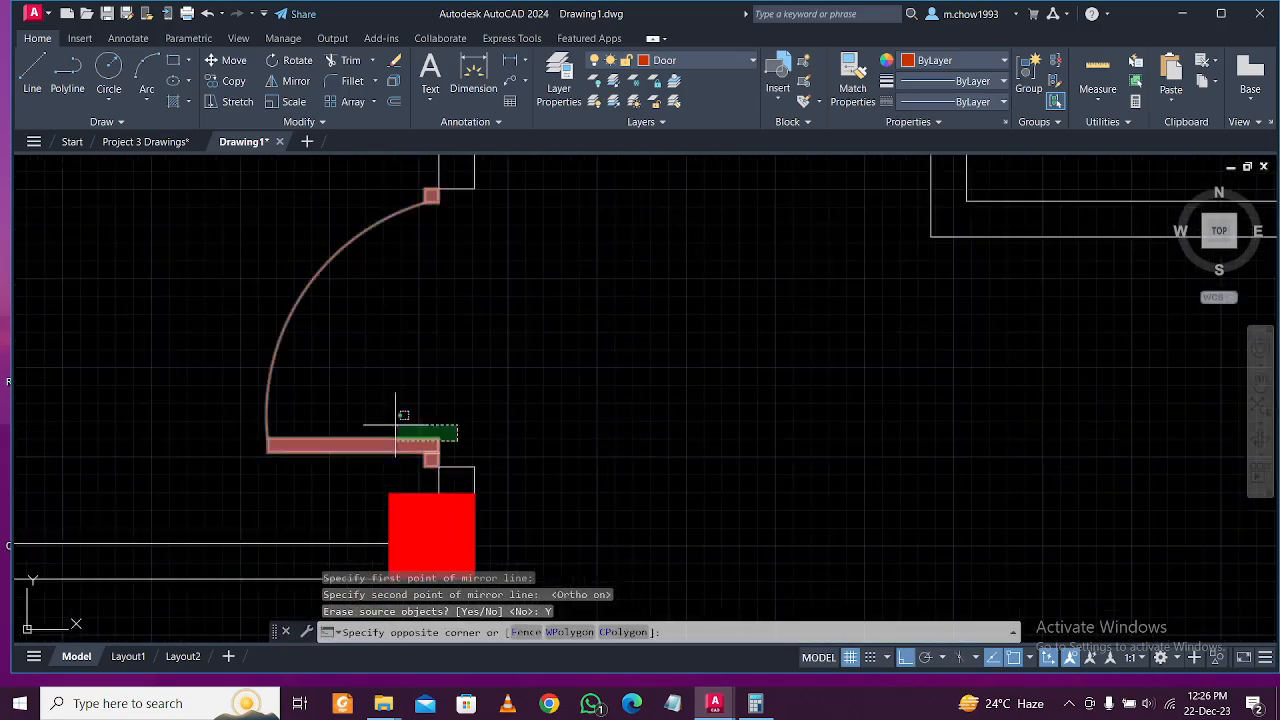
pyautogui.click(190, 160)
pyautogui.click(226, 61)
pyautogui.scroll(4, 405, 520)
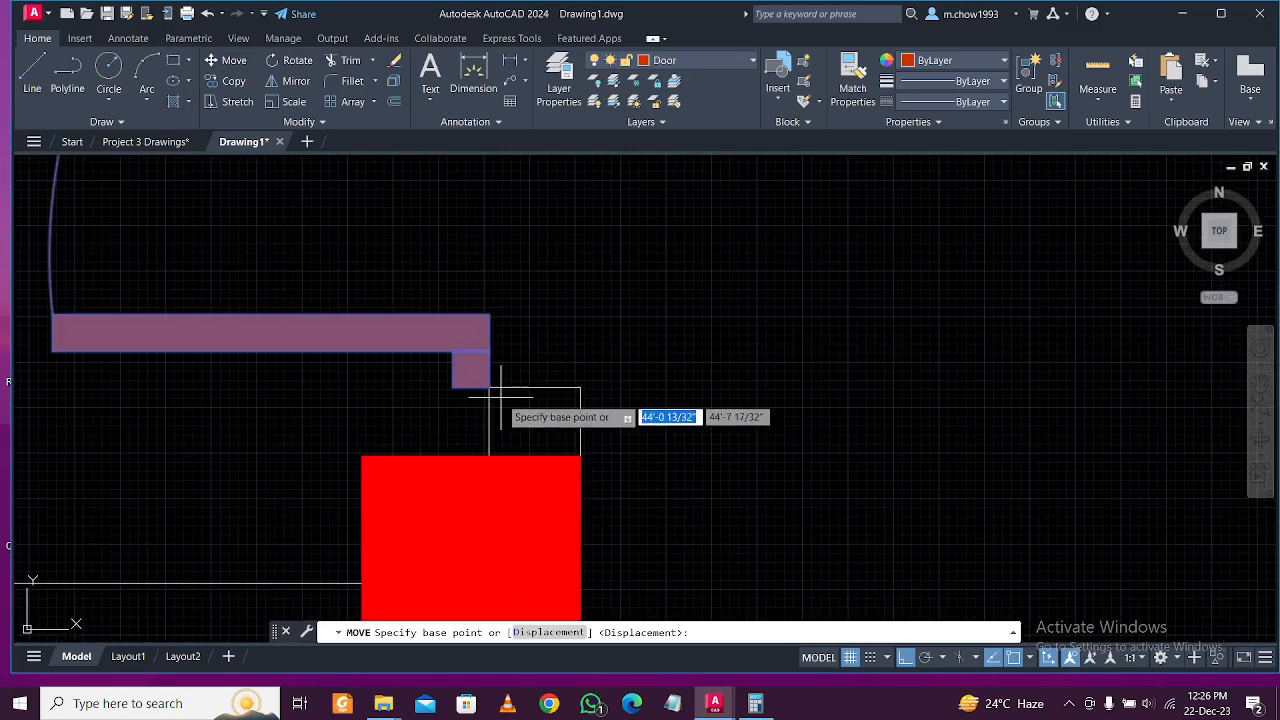
pyautogui.click(502, 385)
pyautogui.click(581, 387)
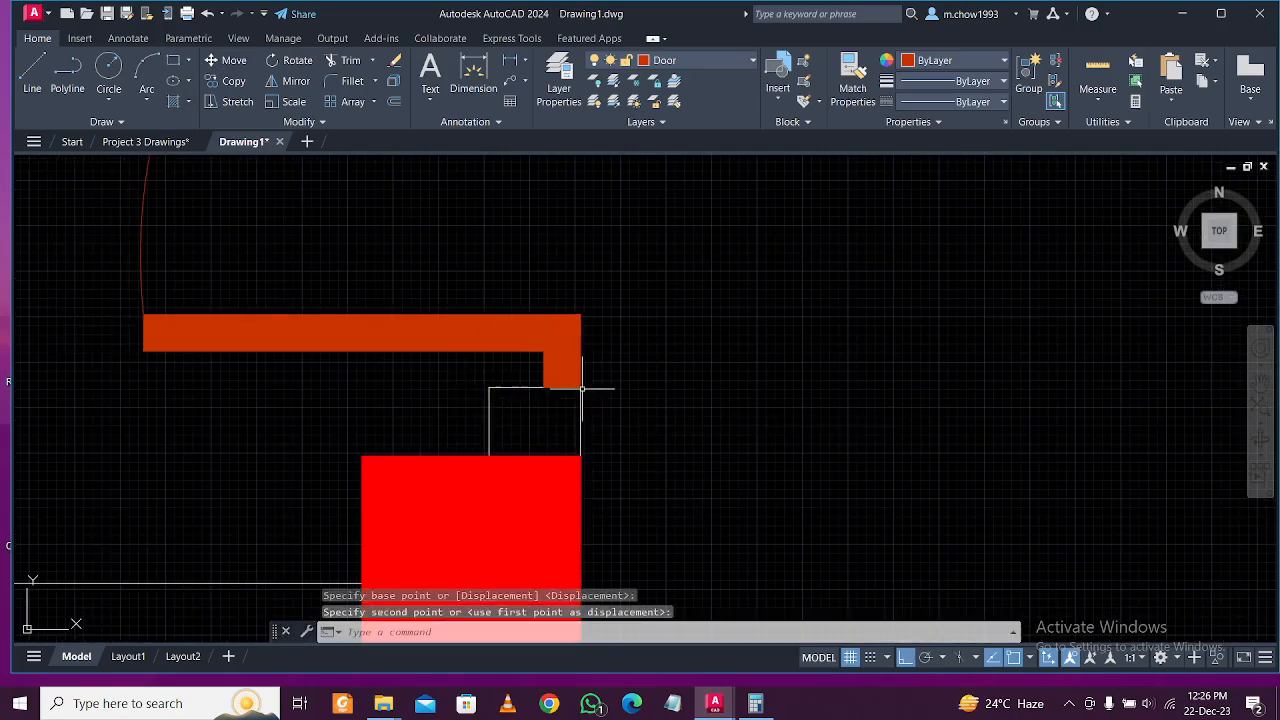
pyautogui.scroll(-10, 508, 377)
pyautogui.scroll(-3, 533, 329)
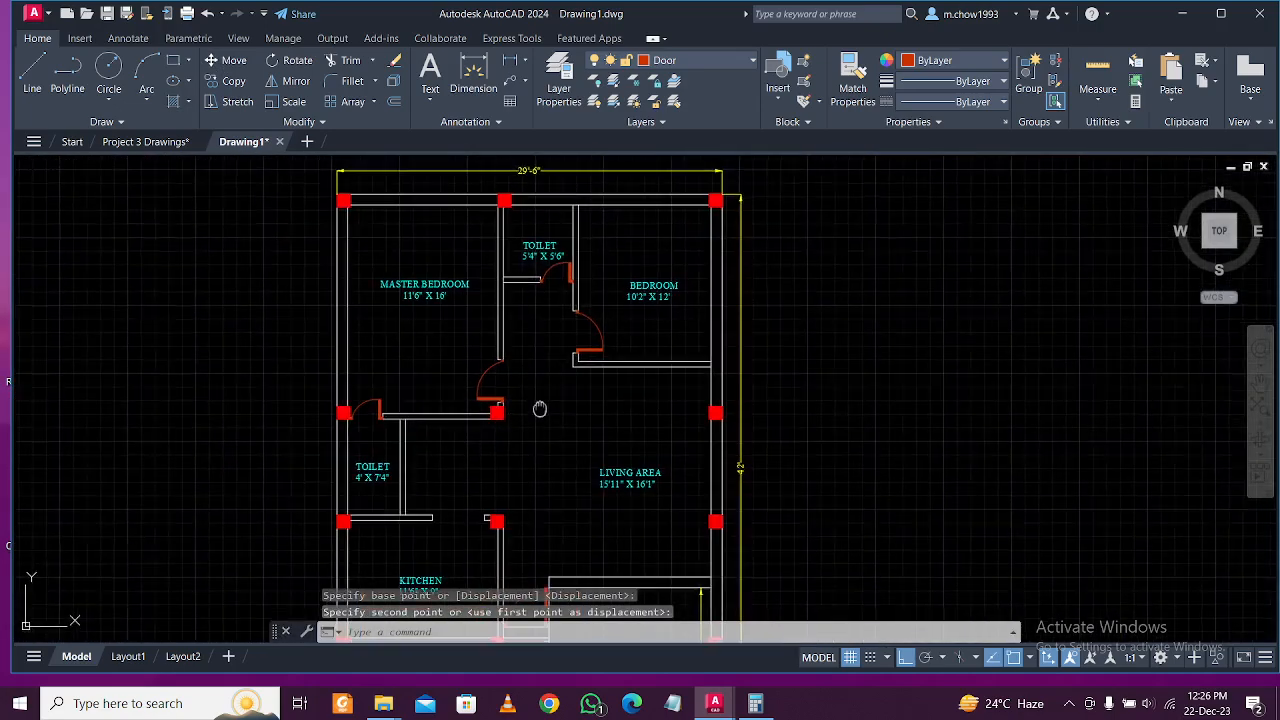
pyautogui.moveTo(471, 422); pyautogui.dragTo(491, 358, button='middle')
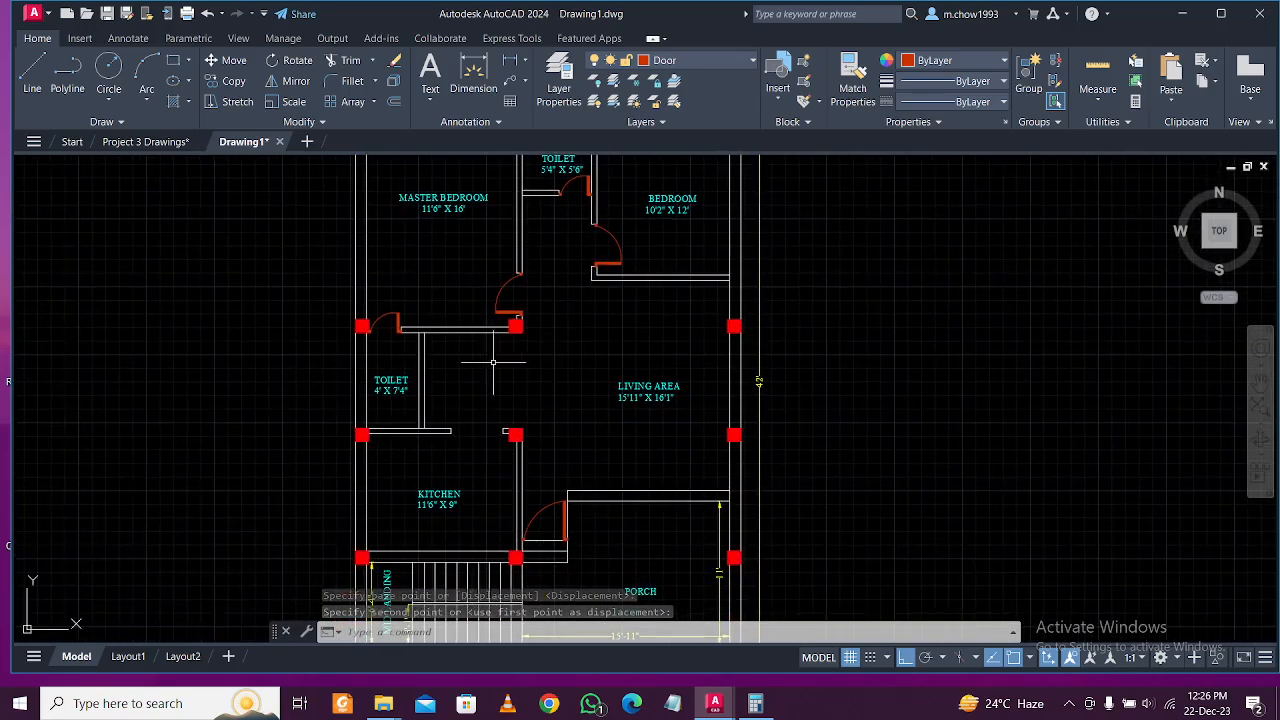
pyautogui.moveTo(537, 418); pyautogui.dragTo(543, 457, button='middle')
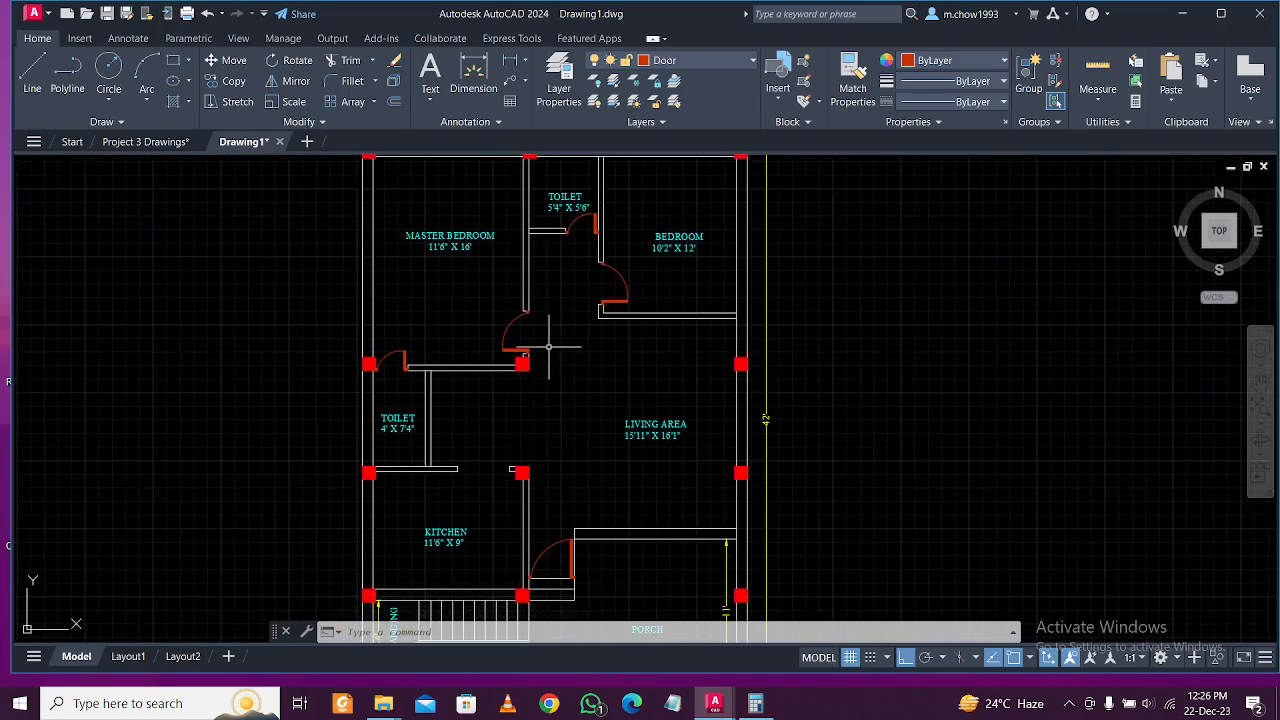
pyautogui.moveTo(543, 351); pyautogui.dragTo(554, 379, button='middle')
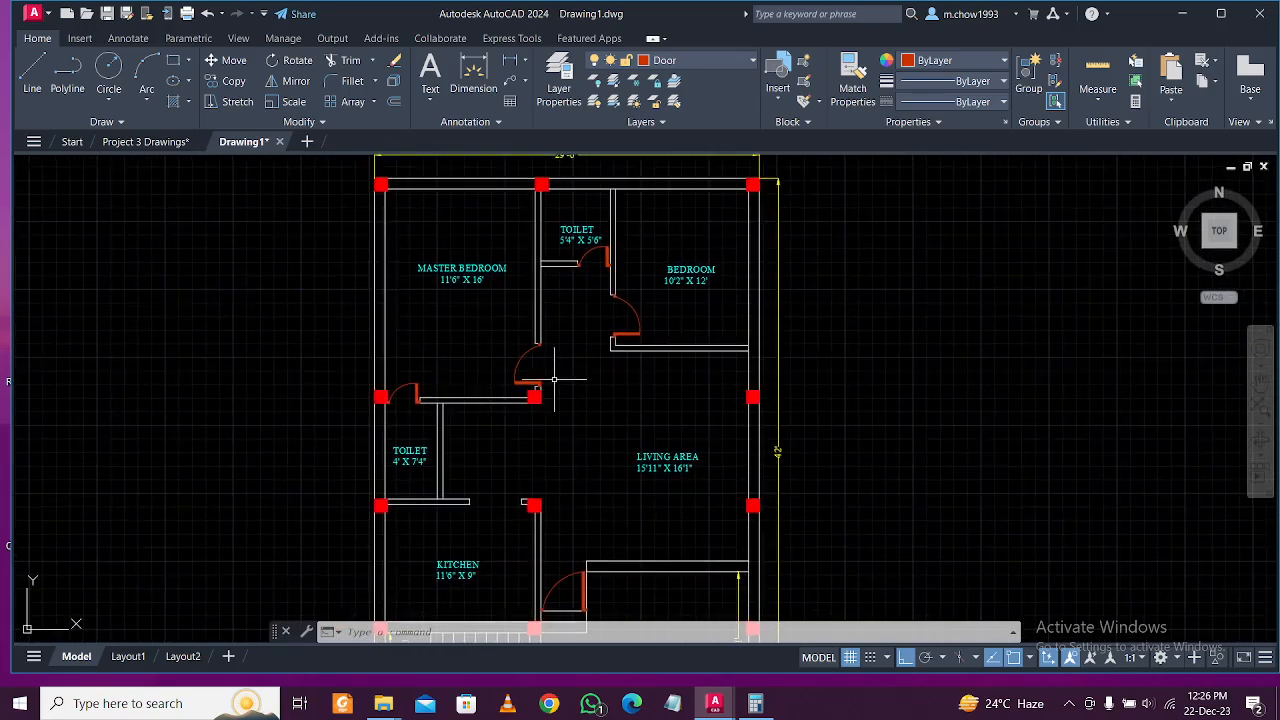
# On the TEXT layer, add a 'D1' label inside the bedroom door swing.
pyautogui.click(715, 62)
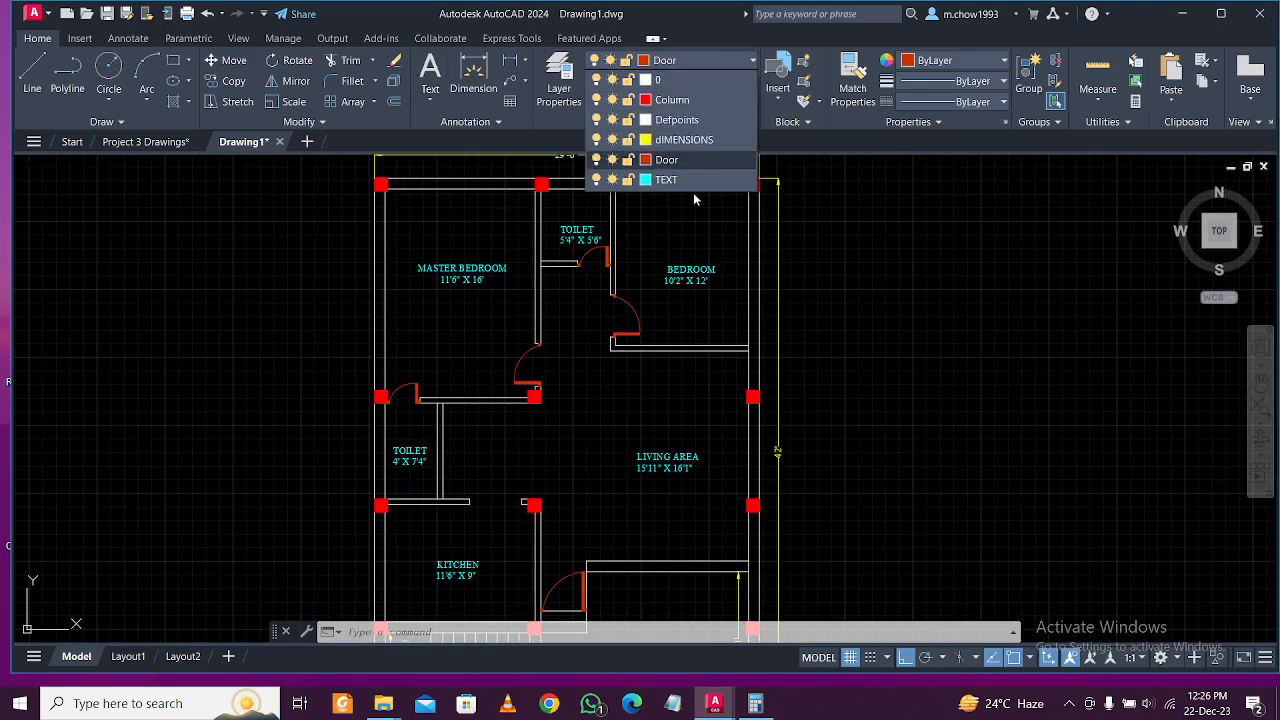
pyautogui.click(660, 179)
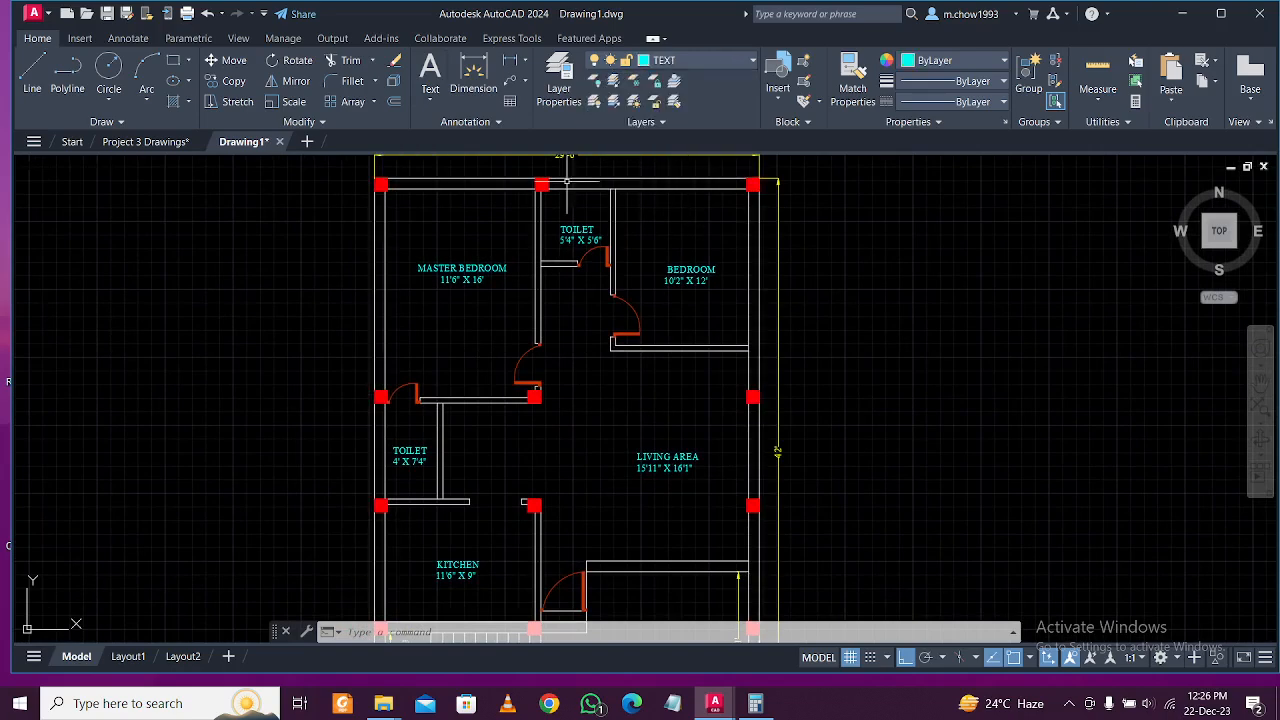
pyautogui.click(430, 72)
pyautogui.scroll(5, 528, 364)
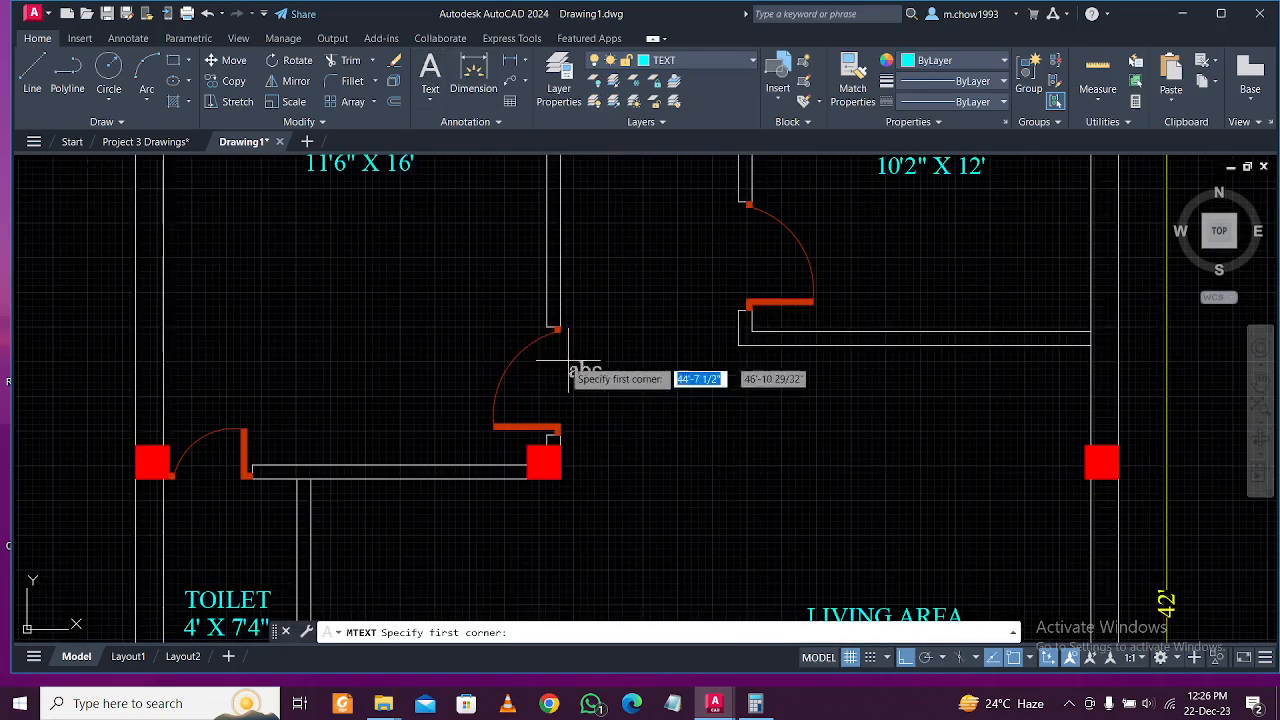
pyautogui.click(528, 364)
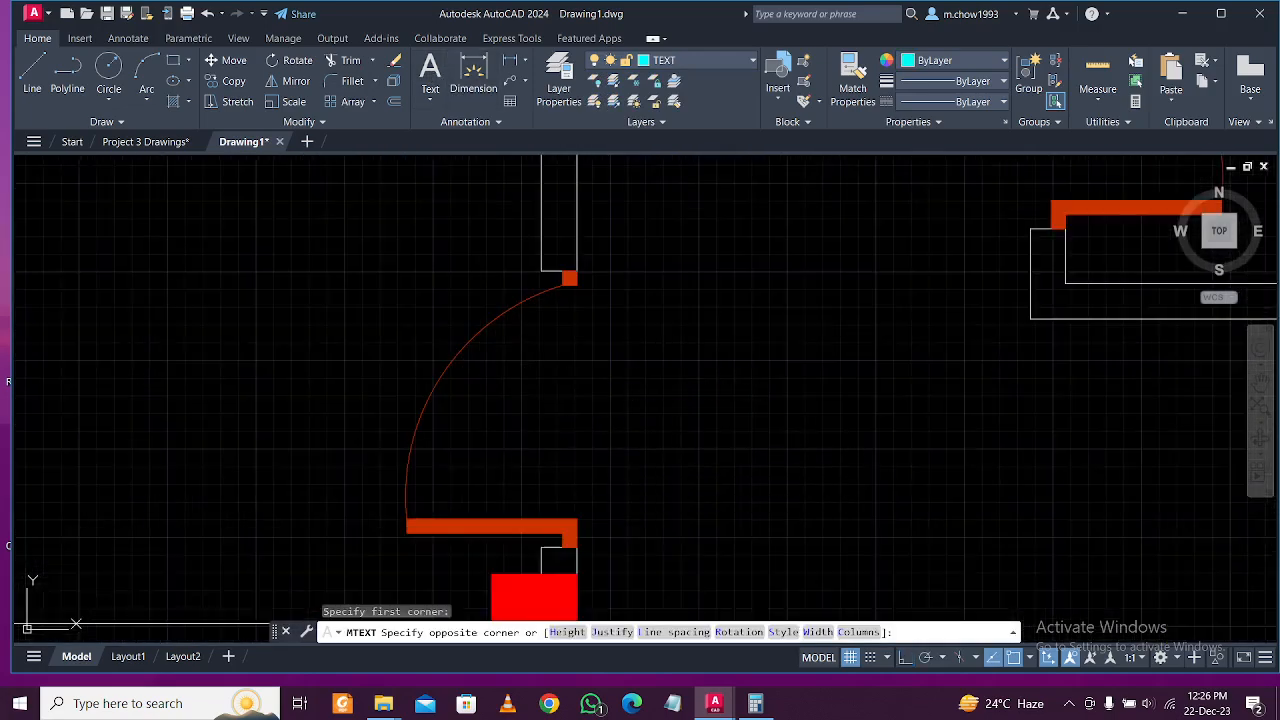
pyautogui.click(601, 460)
pyautogui.write('d1')
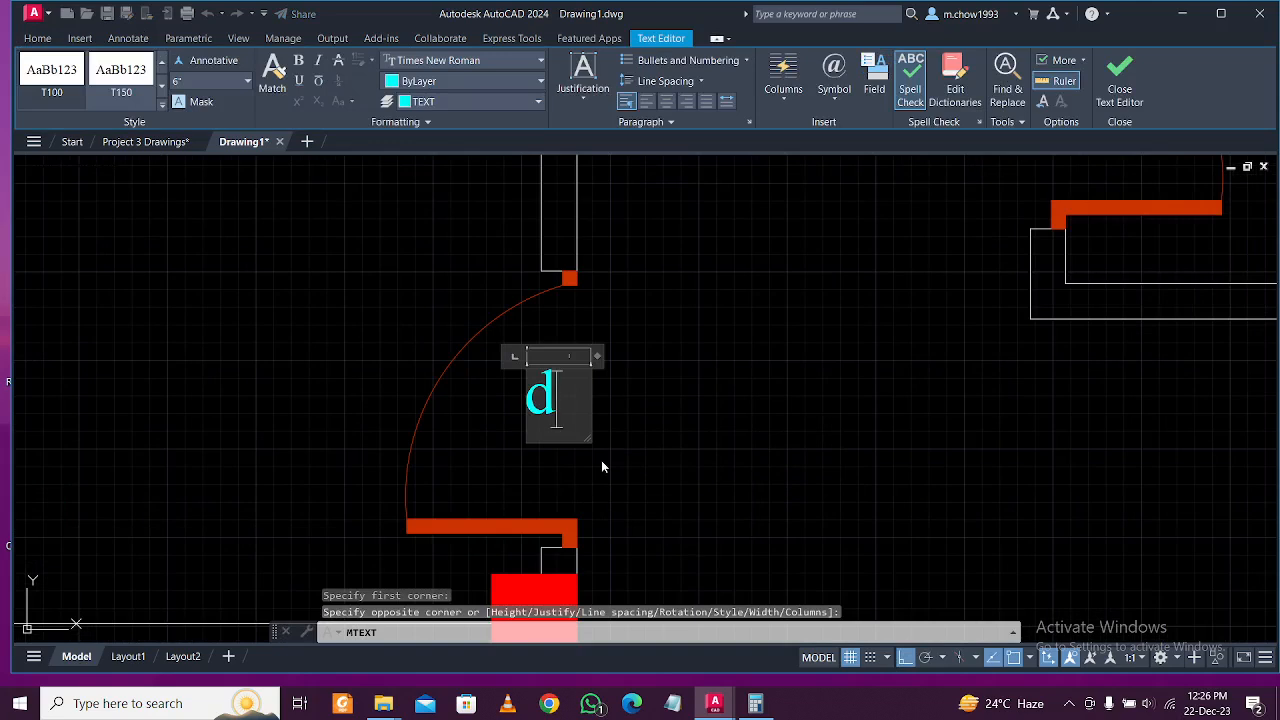
pyautogui.press('BackSpace')
pyautogui.press('BackSpace')
pyautogui.write('D1')
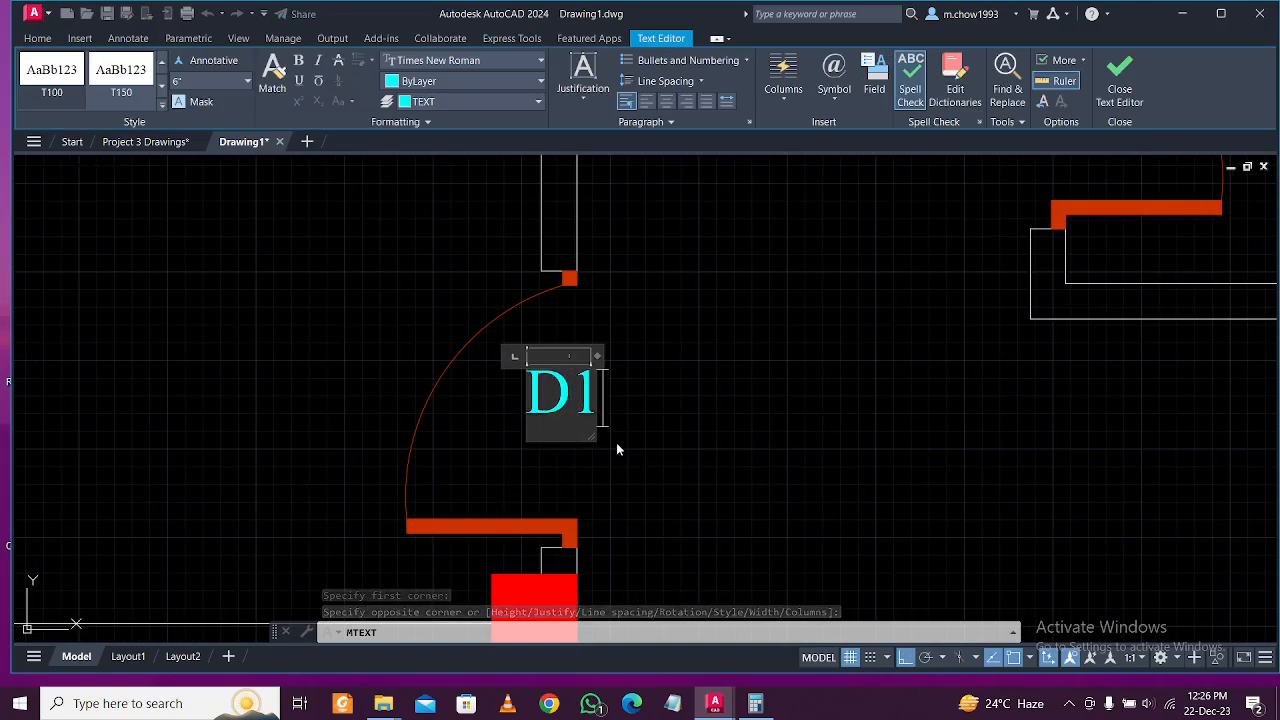
pyautogui.click(660, 320)
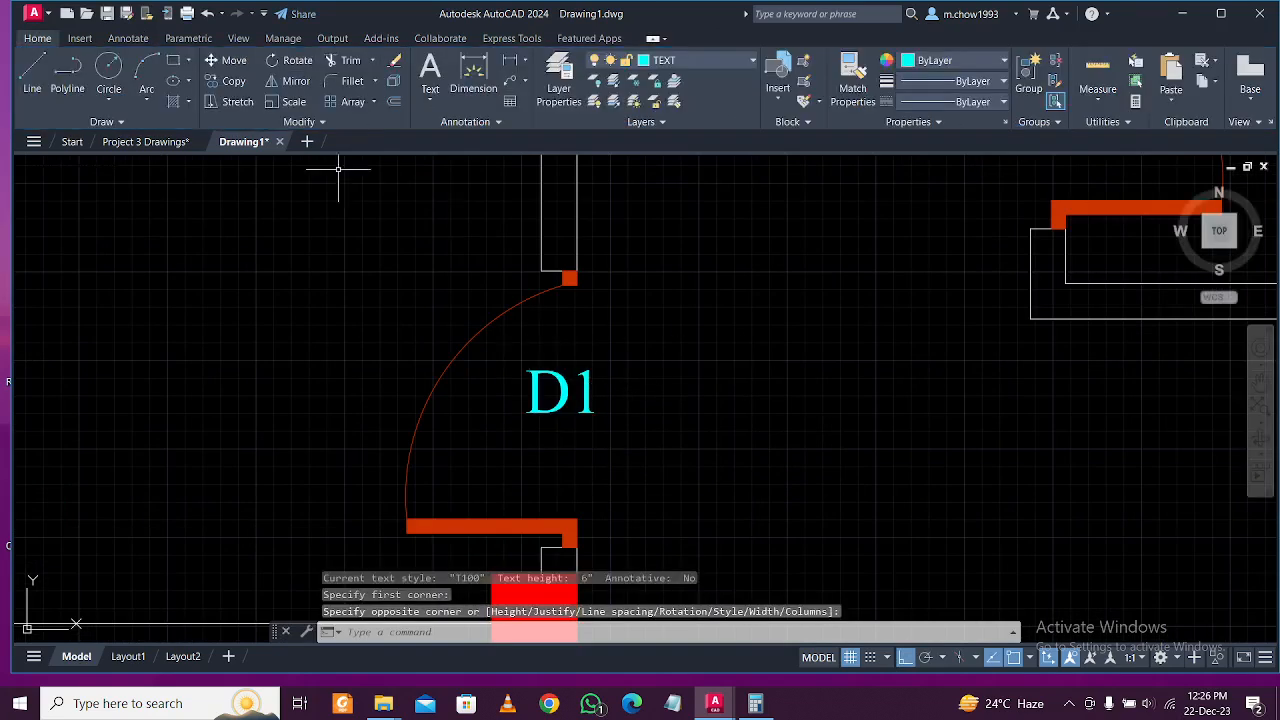
pyautogui.press('Escape')
# Copy the D1 label to the toilet door beside the left red column.
pyautogui.click(588, 398)
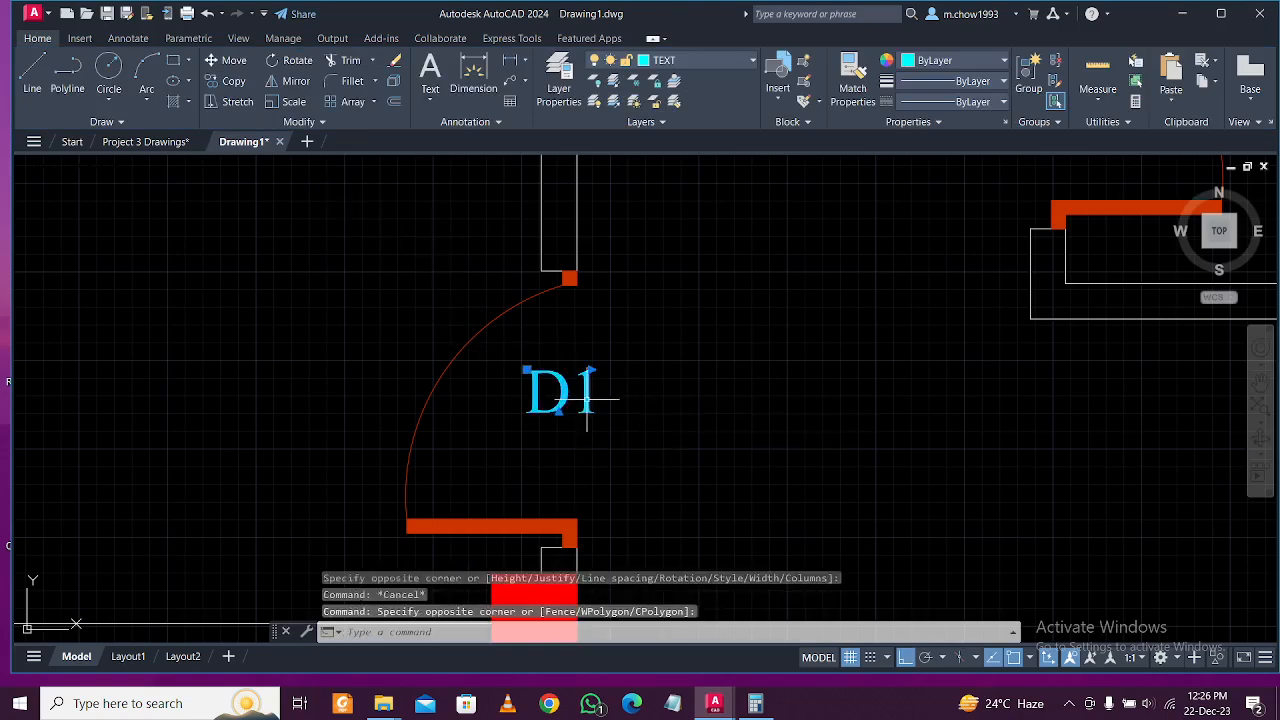
pyautogui.click(233, 81)
pyautogui.click(575, 405)
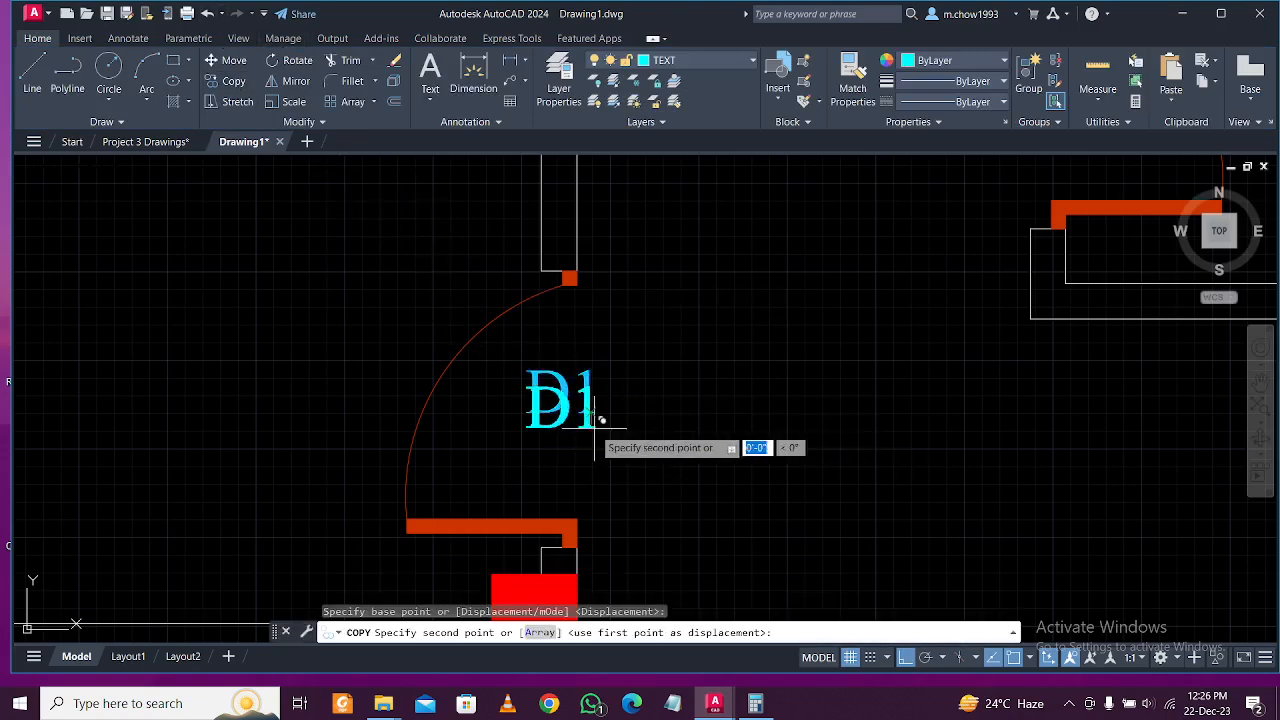
pyautogui.scroll(-3, 605, 400)
pyautogui.press('F8')
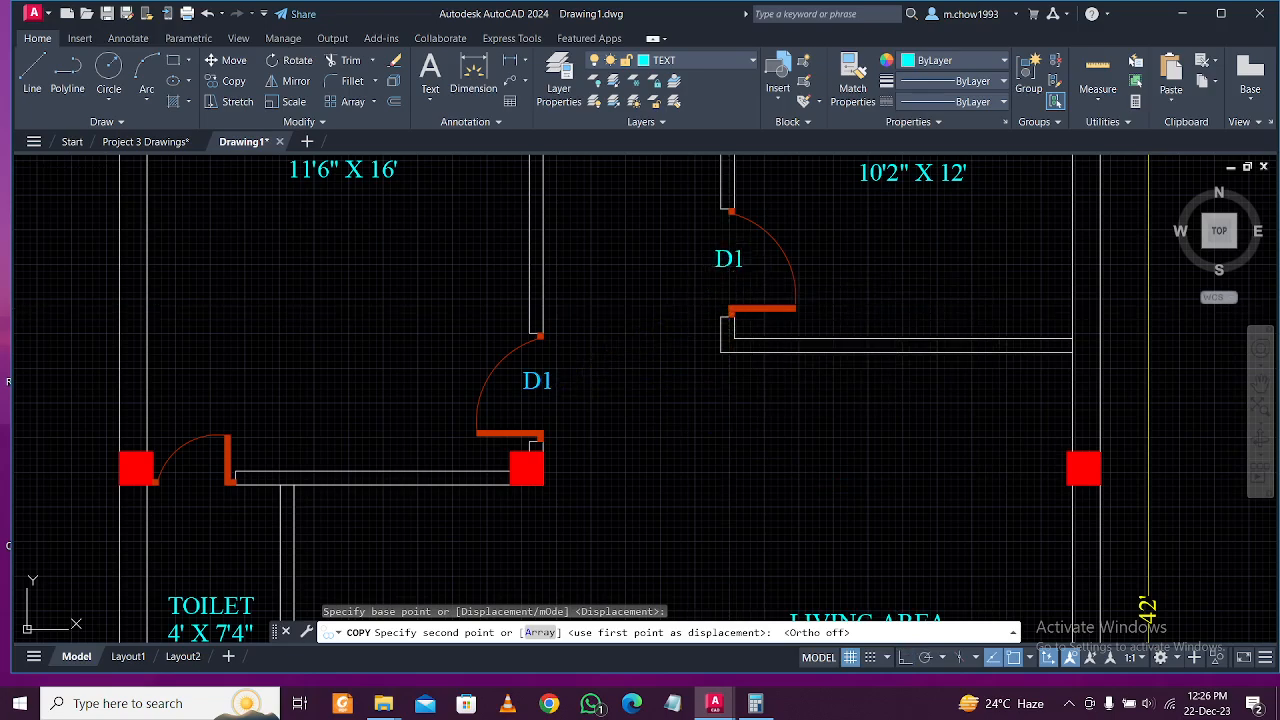
pyautogui.scroll(-3, 748, 258)
pyautogui.scroll(5, 600, 285)
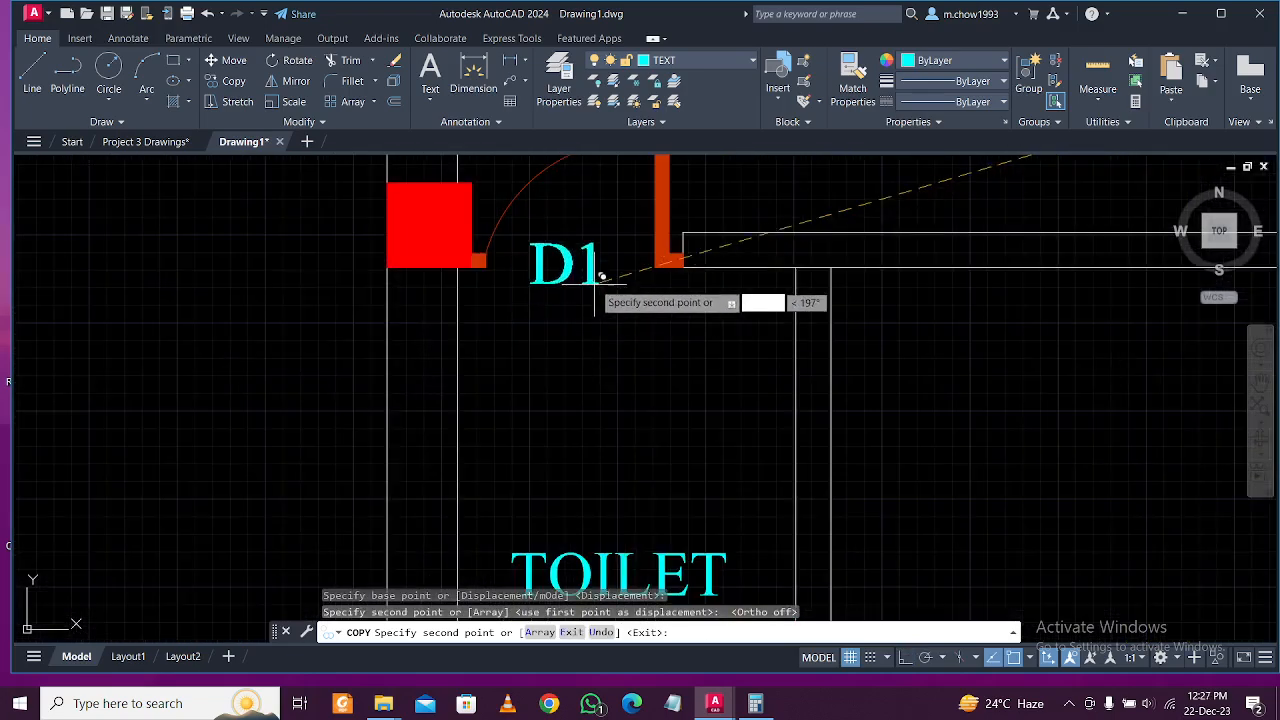
pyautogui.press('Escape')
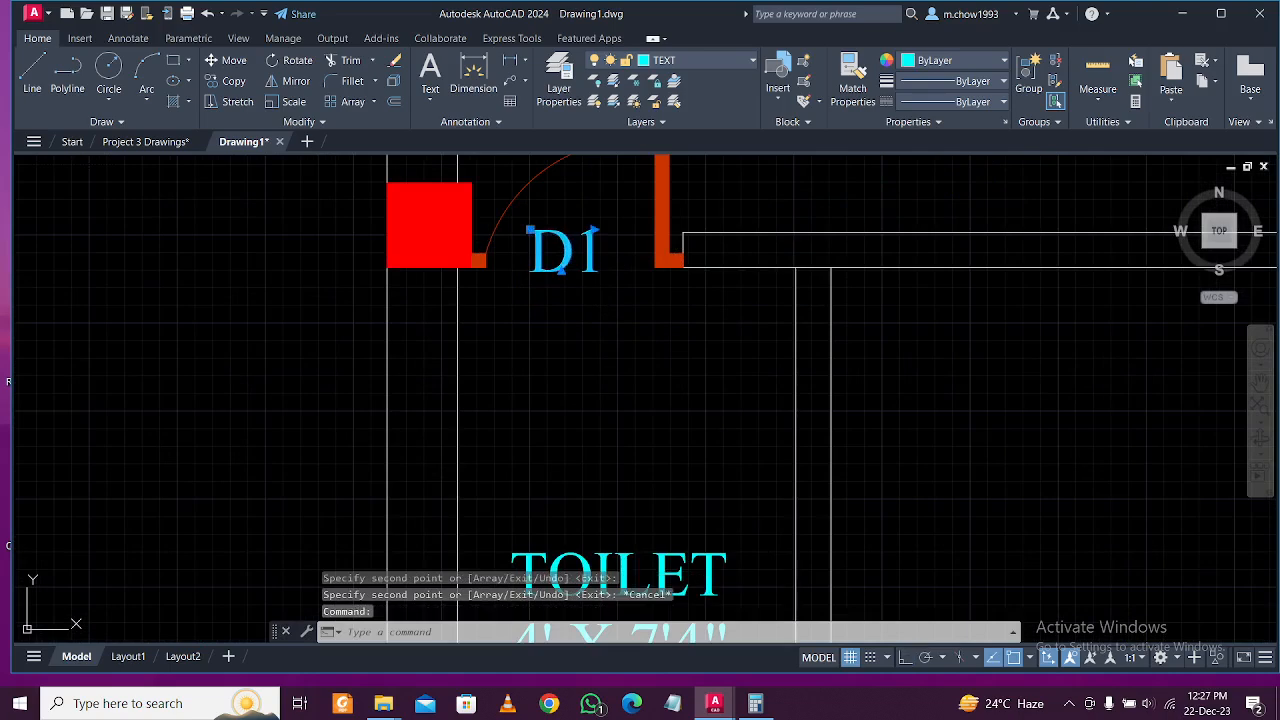
# Change the copied label at the lower toilet door to 'D2'.
pyautogui.doubleClick(595, 262)
pyautogui.write('2')
pyautogui.click(623, 329)
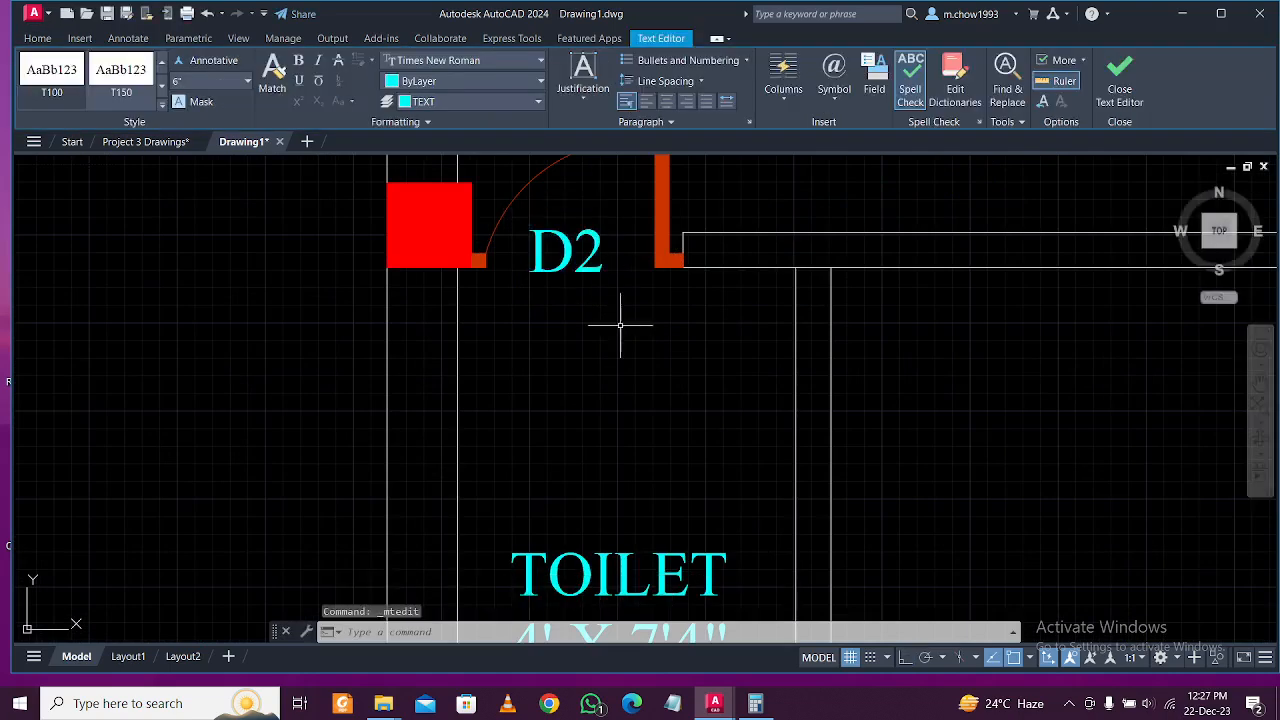
pyautogui.click(571, 243)
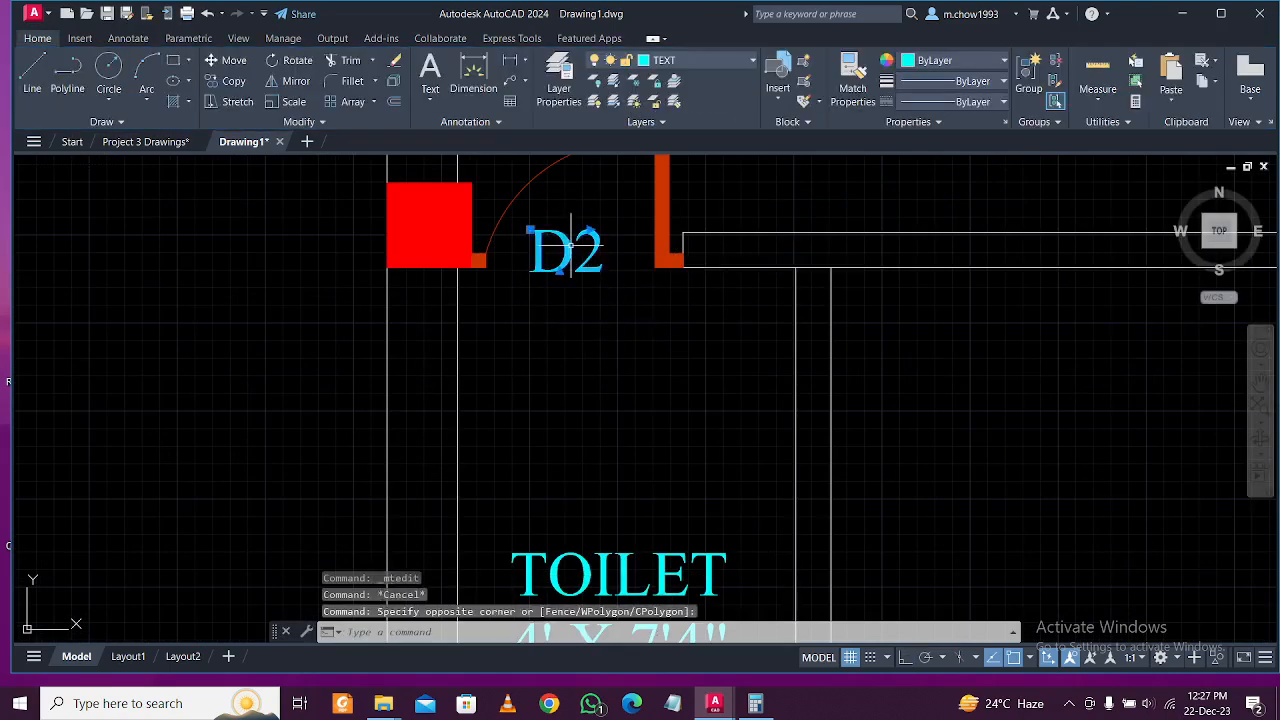
# Copy the D2 label to the kitchen door and edit it to read 'D'.
pyautogui.click(234, 81)
pyautogui.click(548, 270)
pyautogui.scroll(-8, 560, 285)
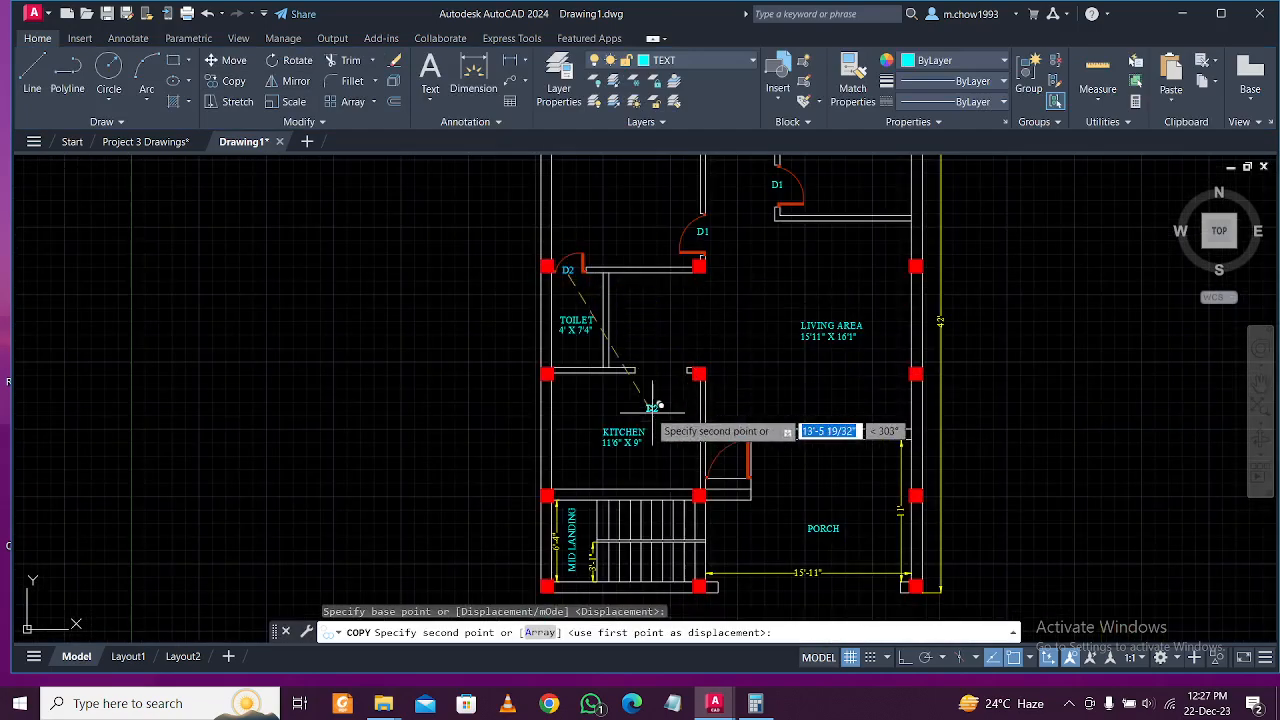
pyautogui.scroll(4, 663, 413)
pyautogui.scroll(-4, 643, 360)
pyautogui.scroll(8, 737, 440)
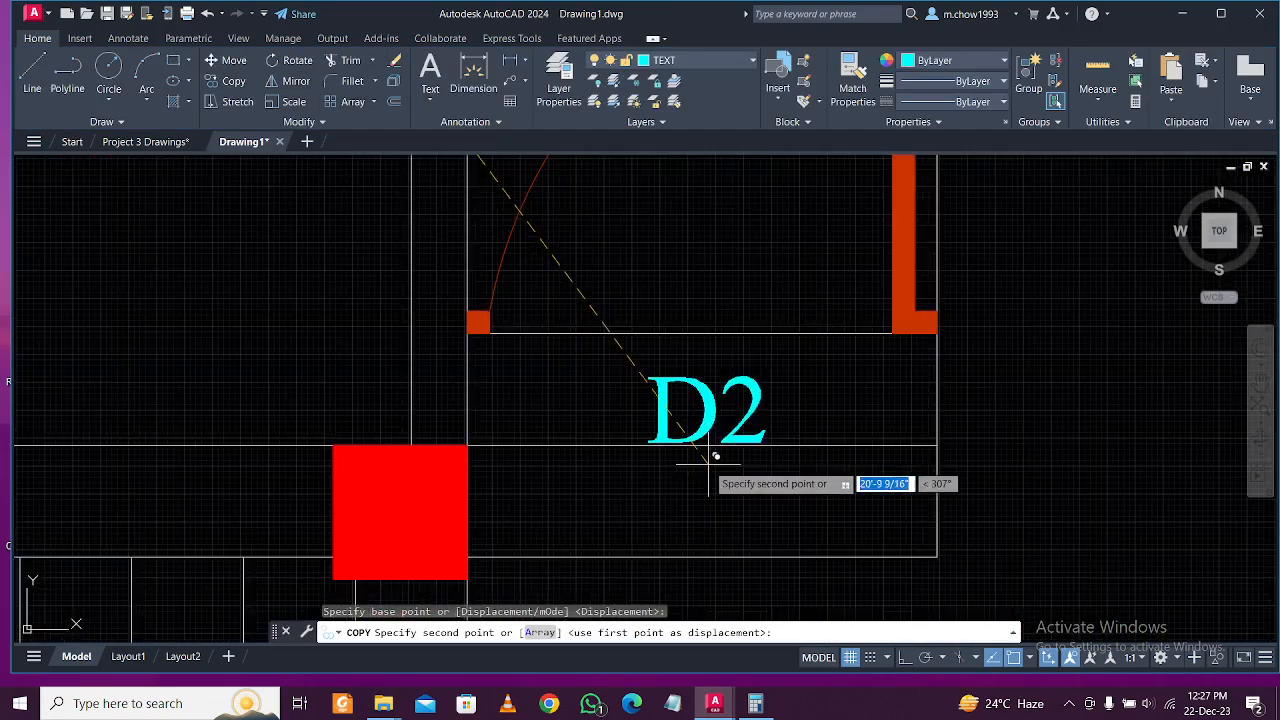
pyautogui.scroll(-3, 686, 449)
pyautogui.click(707, 378)
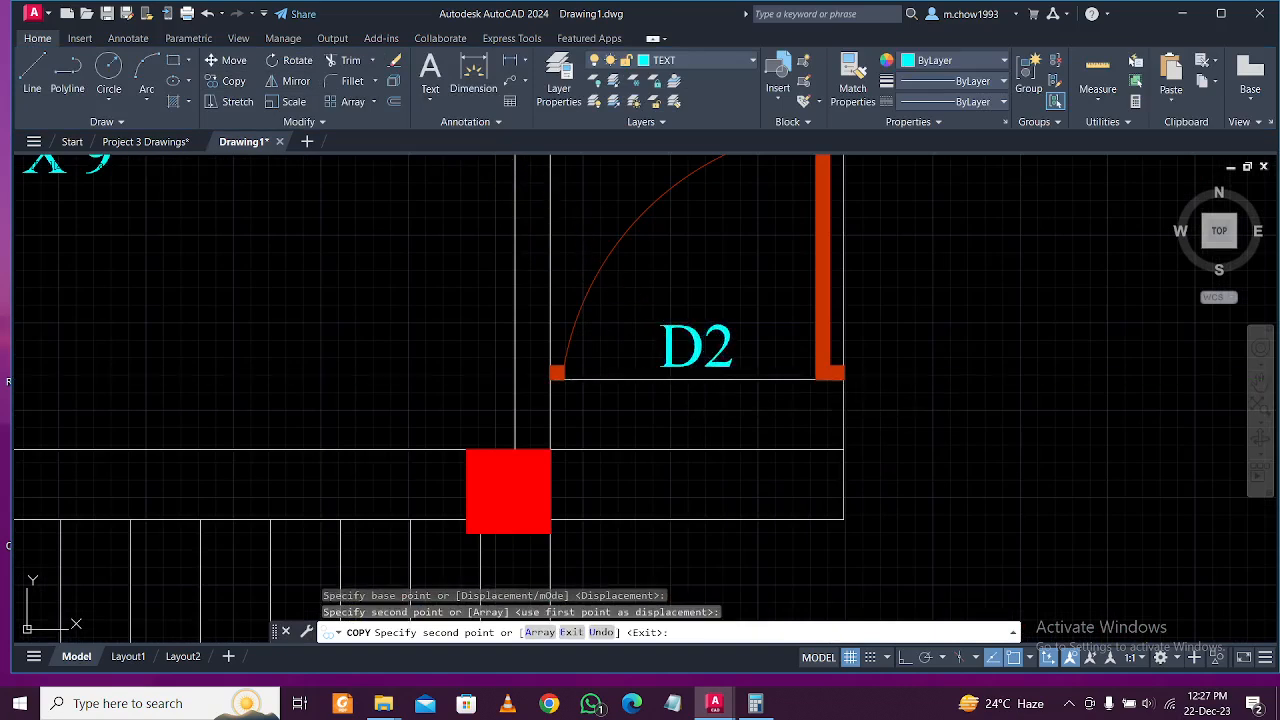
pyautogui.press('Escape')
pyautogui.doubleClick(714, 345)
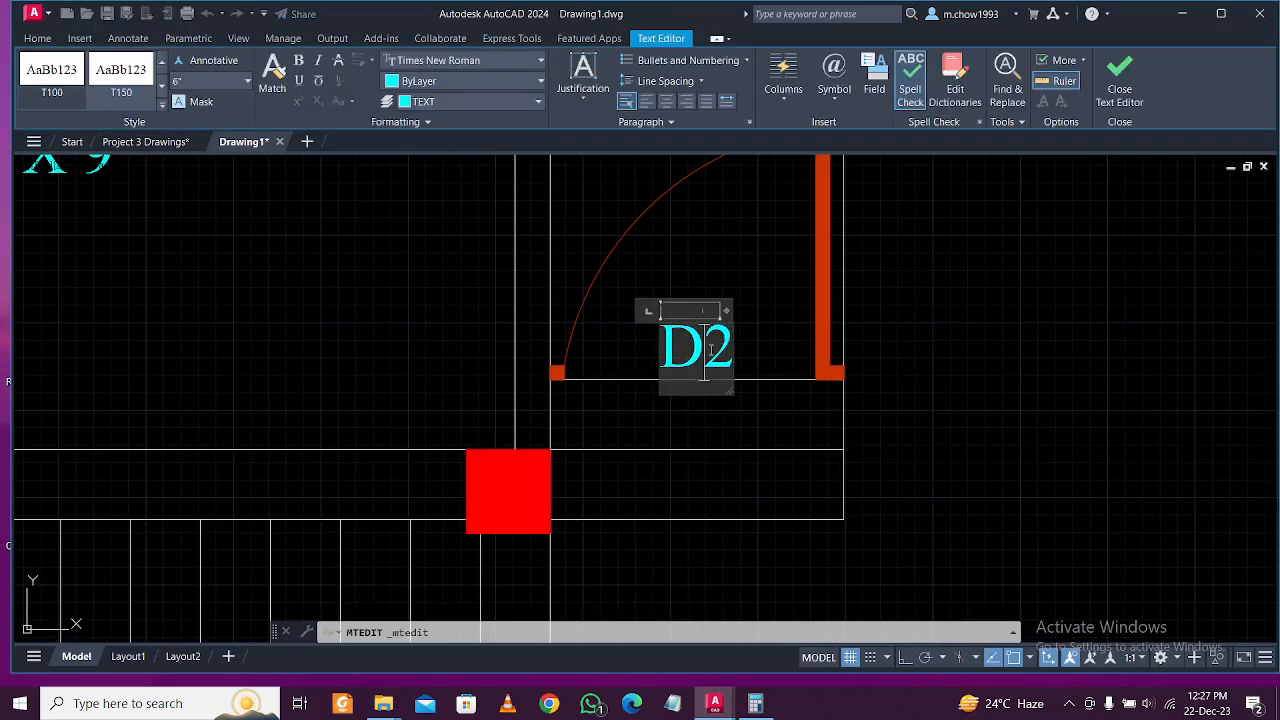
pyautogui.press('BackSpace')
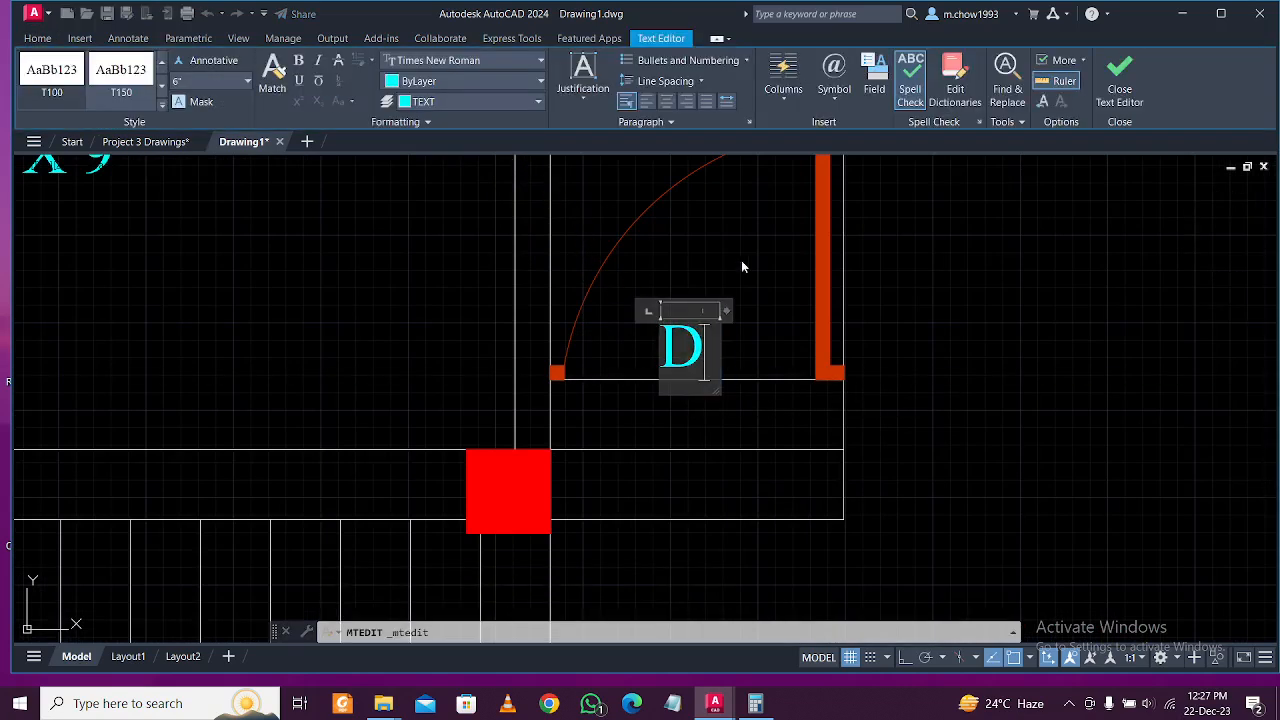
pyautogui.click(742, 258)
# Move the 'D' label into position at the kitchen door.
pyautogui.click(677, 337)
pyautogui.click(688, 289)
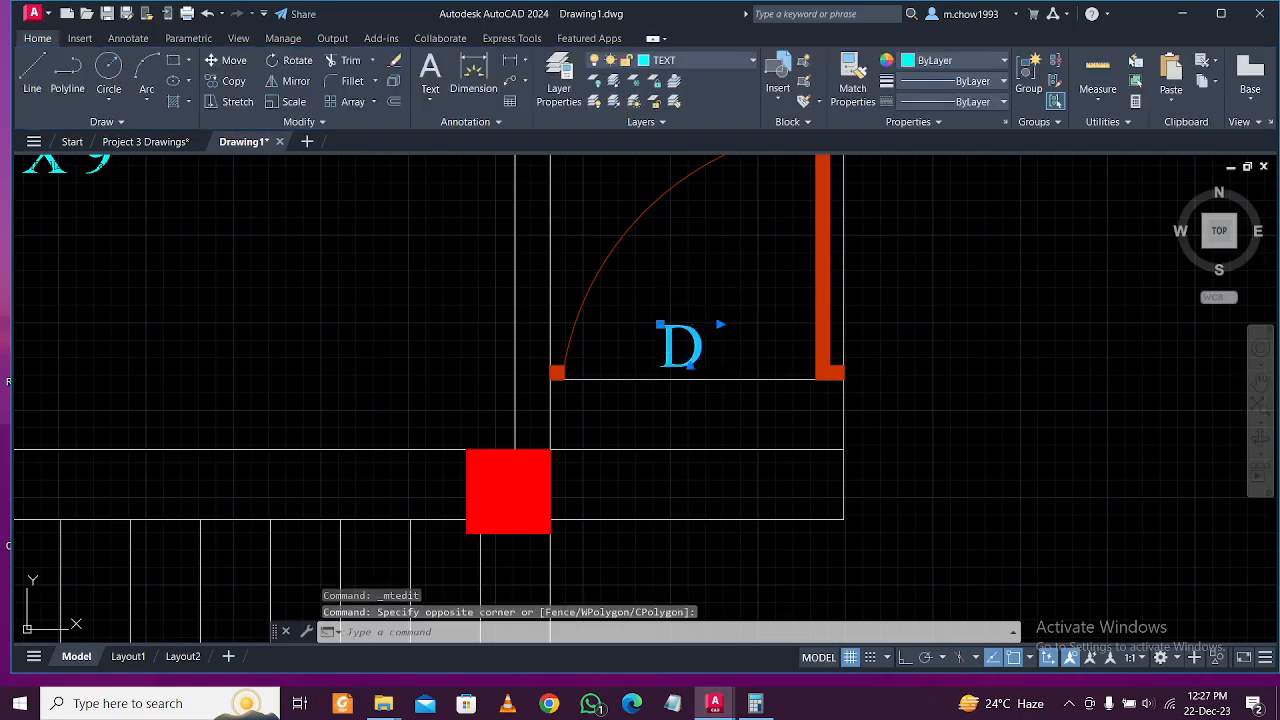
pyautogui.write('m')
pyautogui.press('Return')
pyautogui.click(720, 277)
pyautogui.scroll(-4, 650, 320)
# Copy the D2 label from the lower toilet to the upper toilet door.
pyautogui.moveTo(677, 344)
pyautogui.mouseDown(button='middle')
pyautogui.moveTo(678, 394)
pyautogui.moveTo(693, 403)
pyautogui.mouseUp(button='middle')
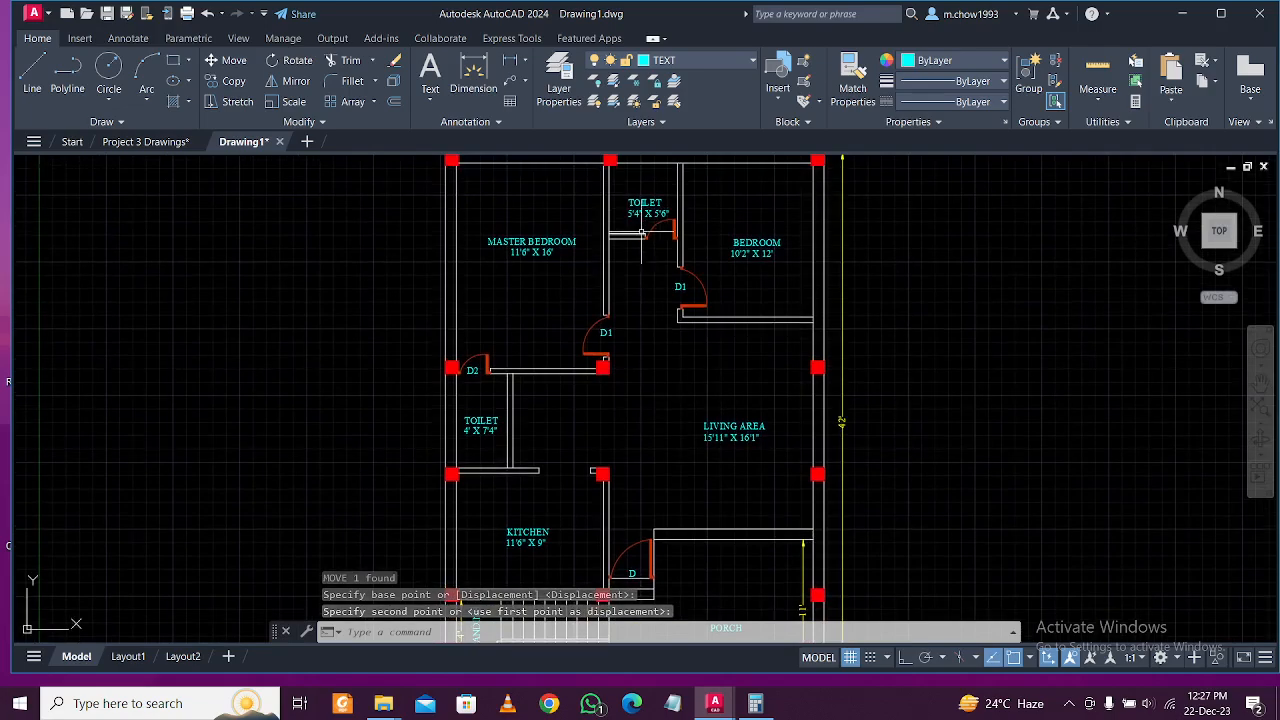
pyautogui.scroll(5, 460, 360)
pyautogui.click(490, 375)
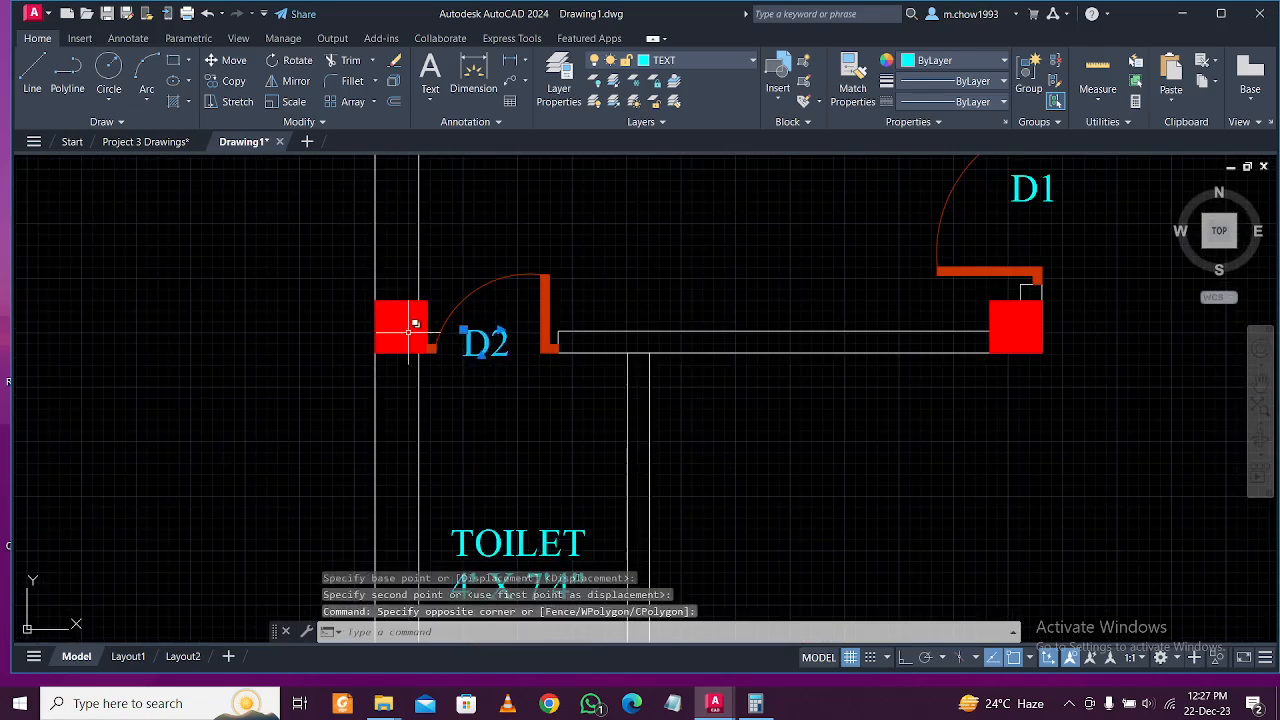
pyautogui.click(236, 84)
pyautogui.click(500, 375)
pyautogui.scroll(-5, 480, 370)
pyautogui.scroll(5, 583, 342)
pyautogui.scroll(-2, 620, 335)
pyautogui.click(655, 335)
pyautogui.scroll(-4, 650, 320)
pyautogui.moveTo(645, 275); pyautogui.dragTo(690, 372, button='middle')
pyautogui.scroll(-5, 750, 294)
pyautogui.scroll(4, 692, 465)
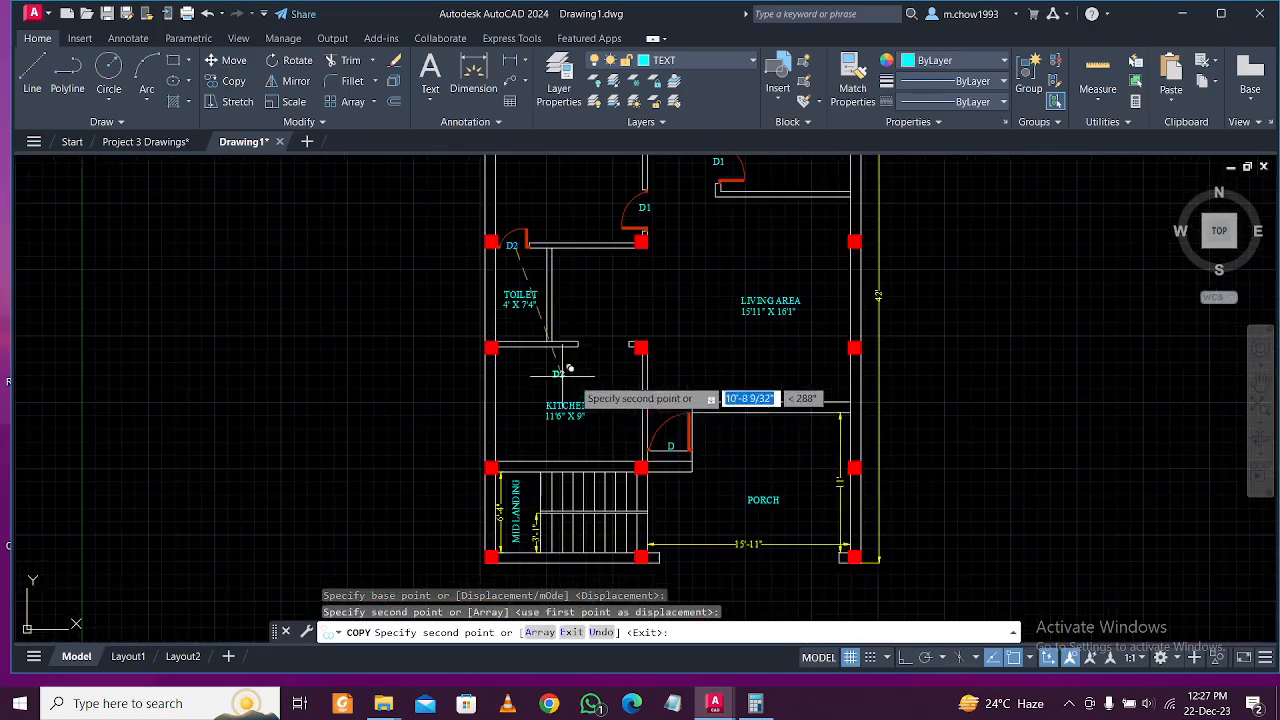
pyautogui.scroll(1, 685, 420)
pyautogui.press('Escape')
pyautogui.scroll(2, 715, 480)
pyautogui.moveTo(734, 486); pyautogui.dragTo(655, 466, button='middle')
pyautogui.scroll(2, 650, 465)
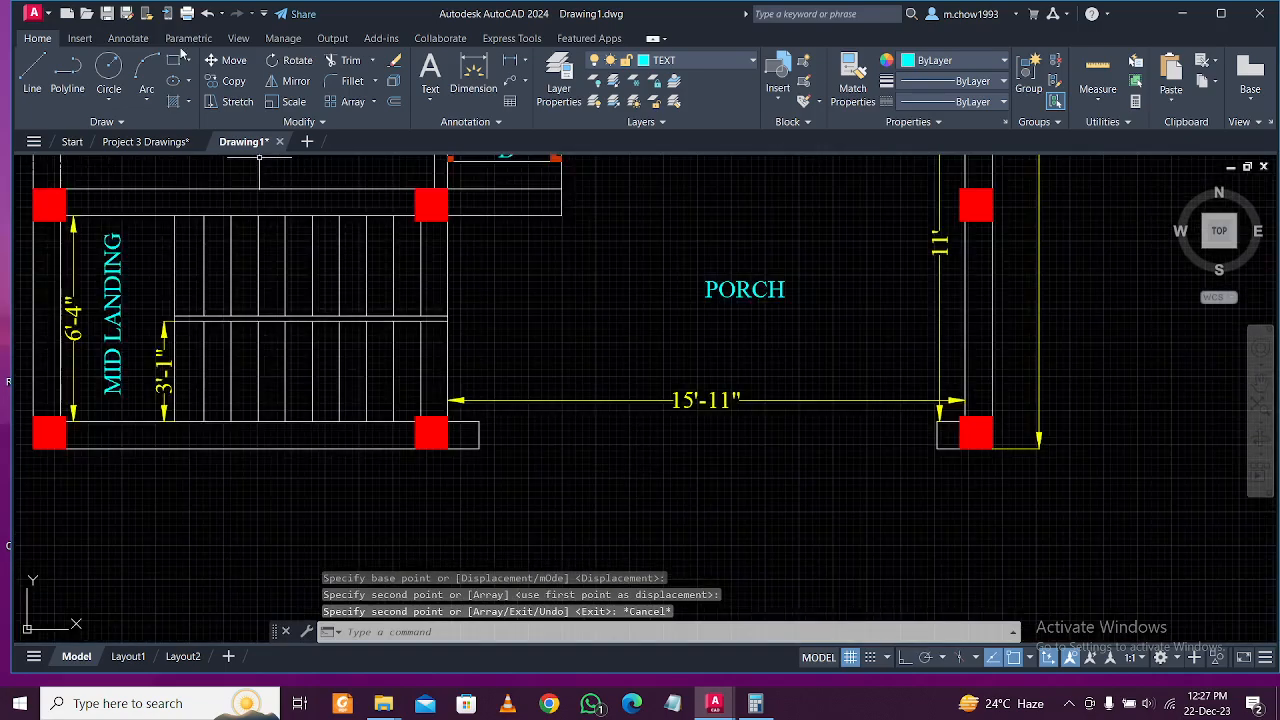
# Draw an orthogonal line across the porch from the wall end to the right column.
pyautogui.click(32, 75)
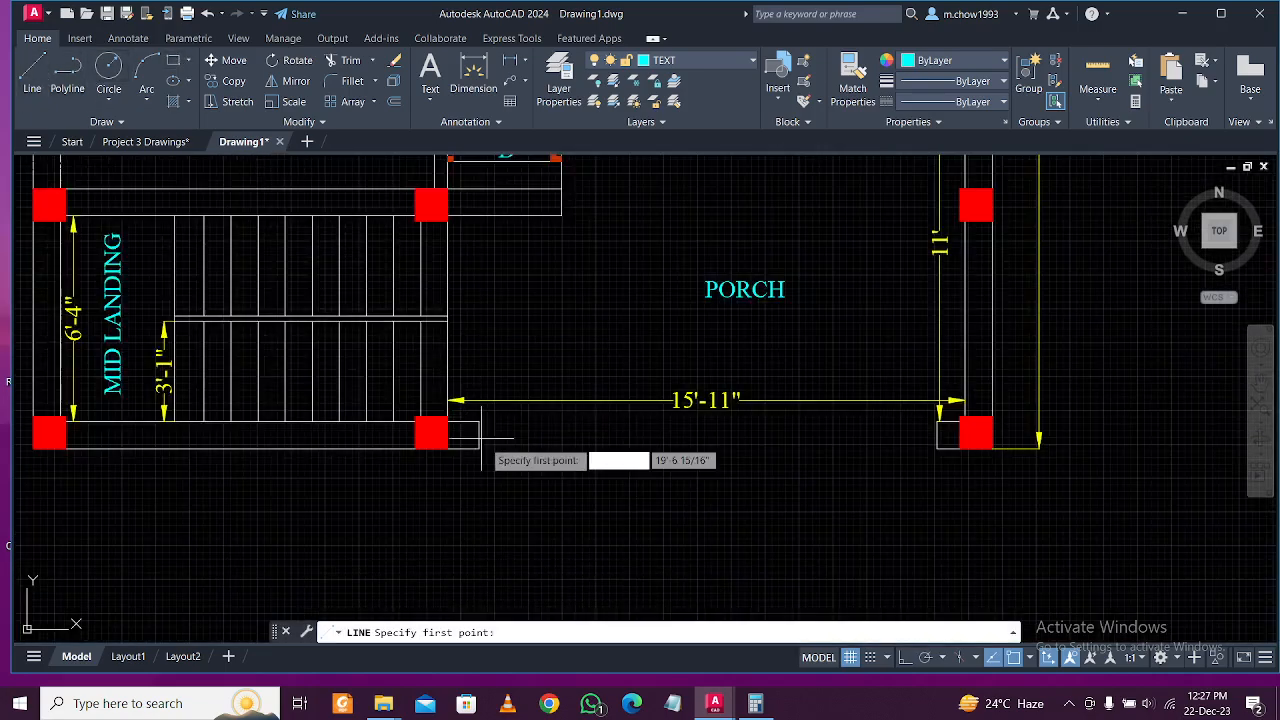
pyautogui.scroll(3, 486, 430)
pyautogui.click(466, 427)
pyautogui.scroll(-3, 466, 432)
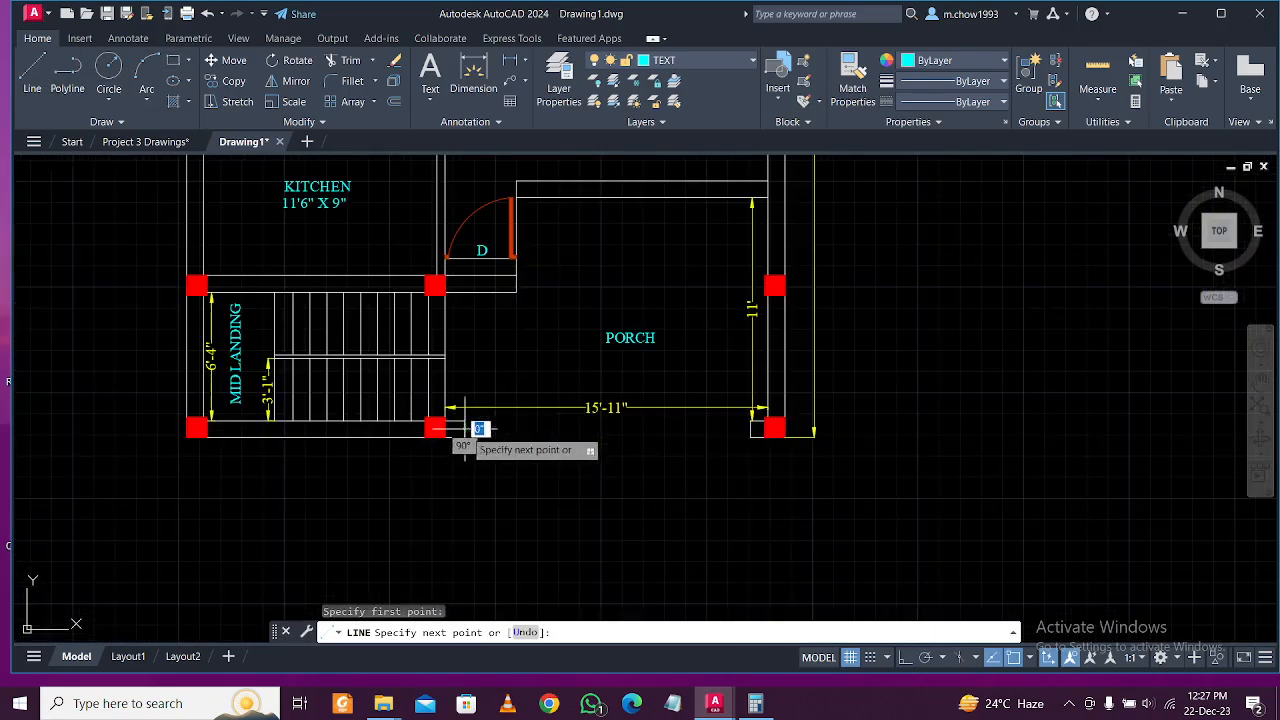
pyautogui.click(905, 657)
pyautogui.scroll(5, 600, 457)
pyautogui.scroll(-4, 766, 386)
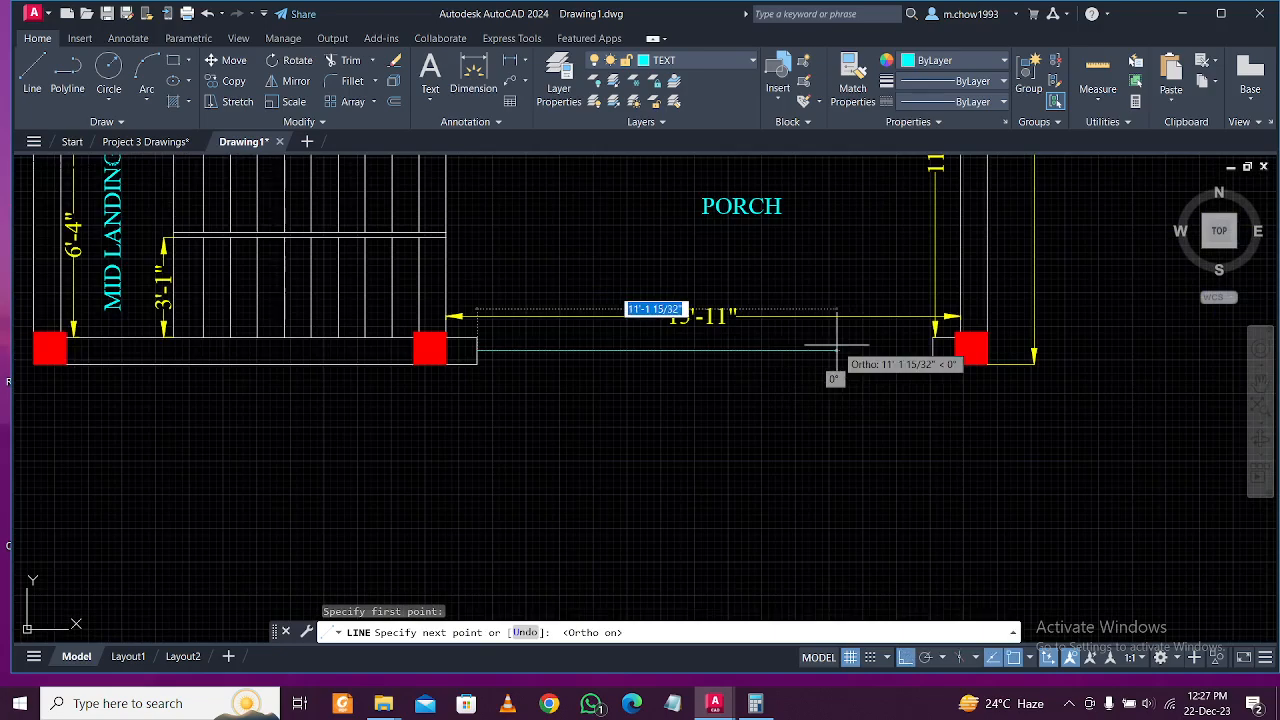
pyautogui.scroll(2, 882, 345)
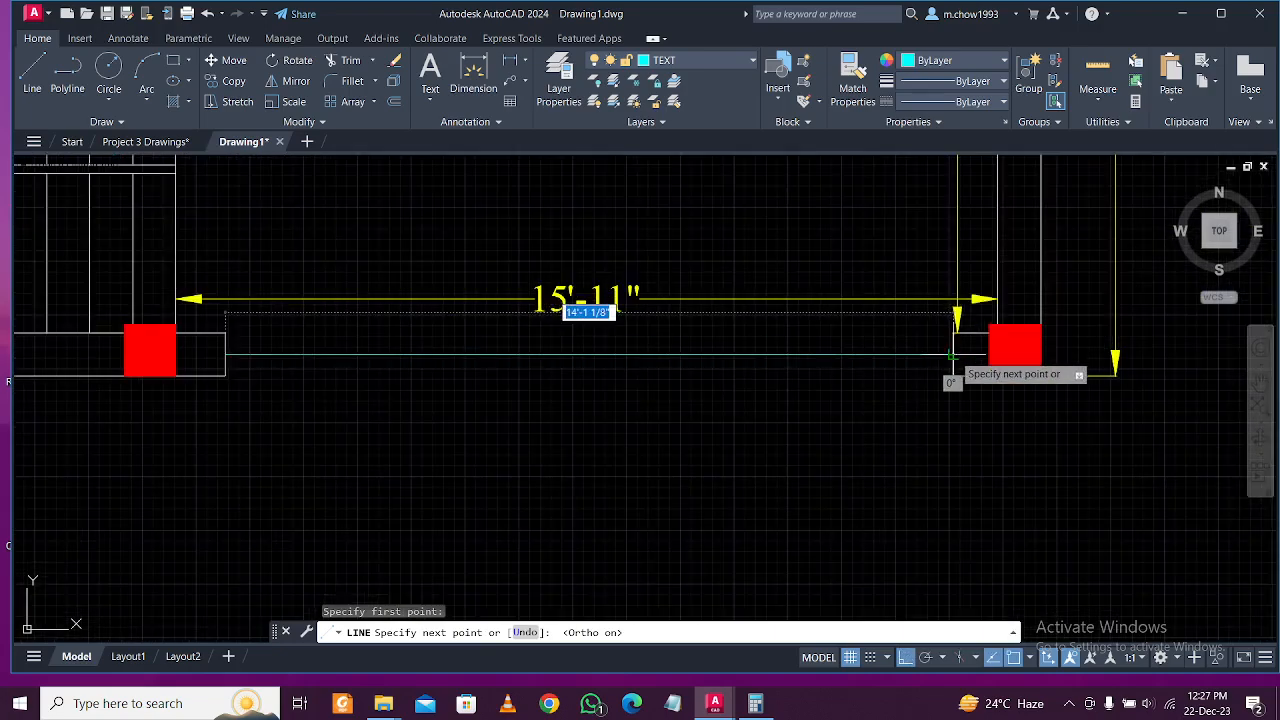
pyautogui.click(955, 354)
pyautogui.press('Escape')
# Delete the porch line and zoom out to the whole plan.
pyautogui.scroll(-4, 794, 382)
pyautogui.moveTo(778, 391); pyautogui.dragTo(787, 450, button='middle')
pyautogui.click(786, 450)
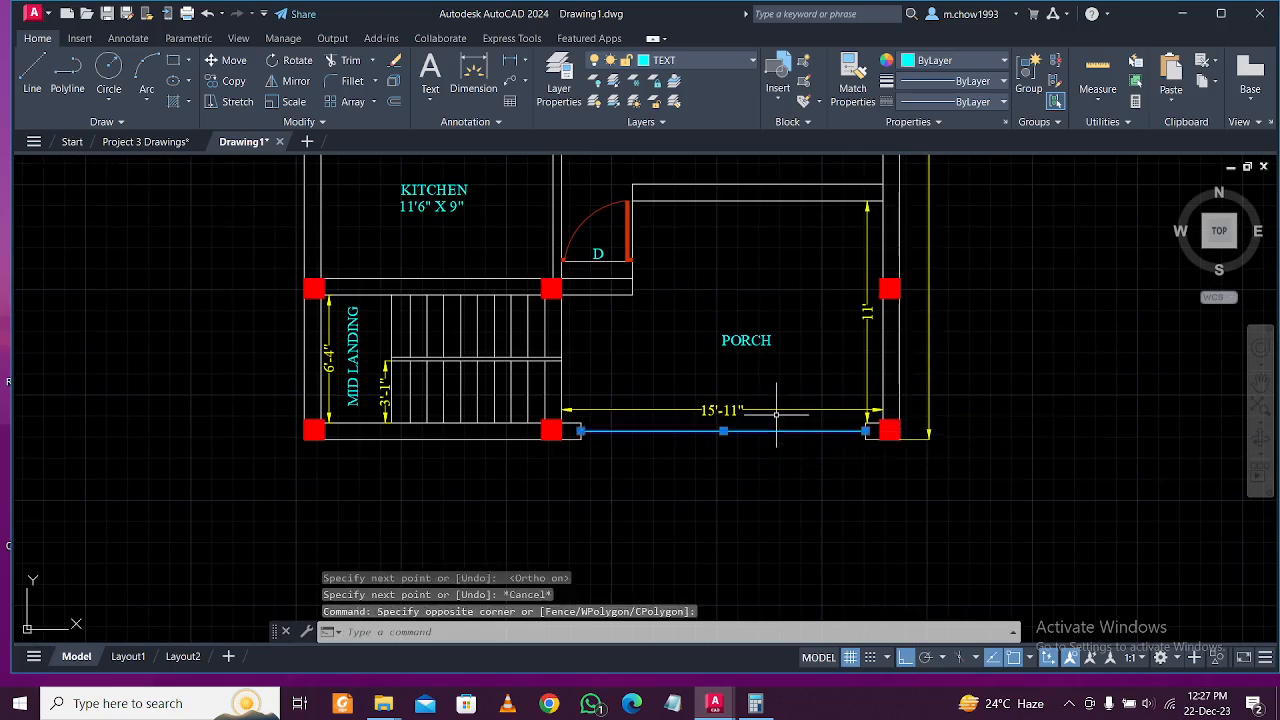
pyautogui.press('Delete')
pyautogui.scroll(-2, 777, 420)
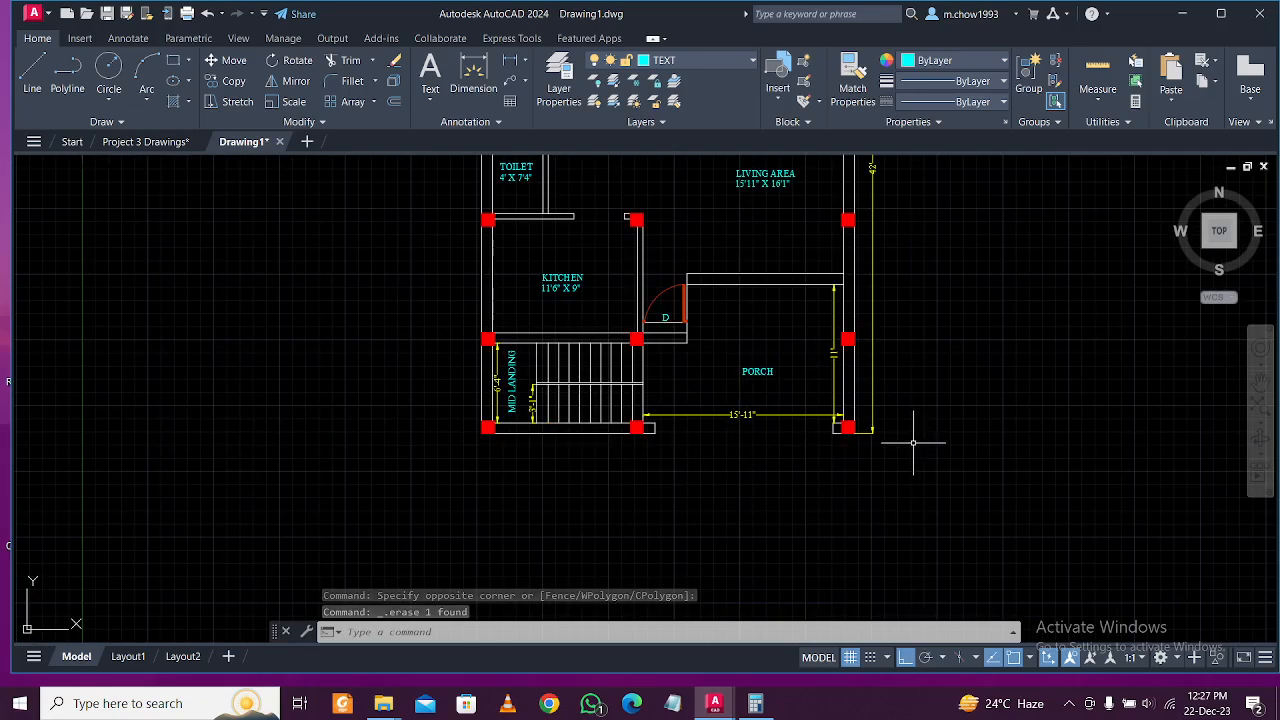
pyautogui.scroll(-4, 744, 414)
pyautogui.scroll(2, 775, 371)
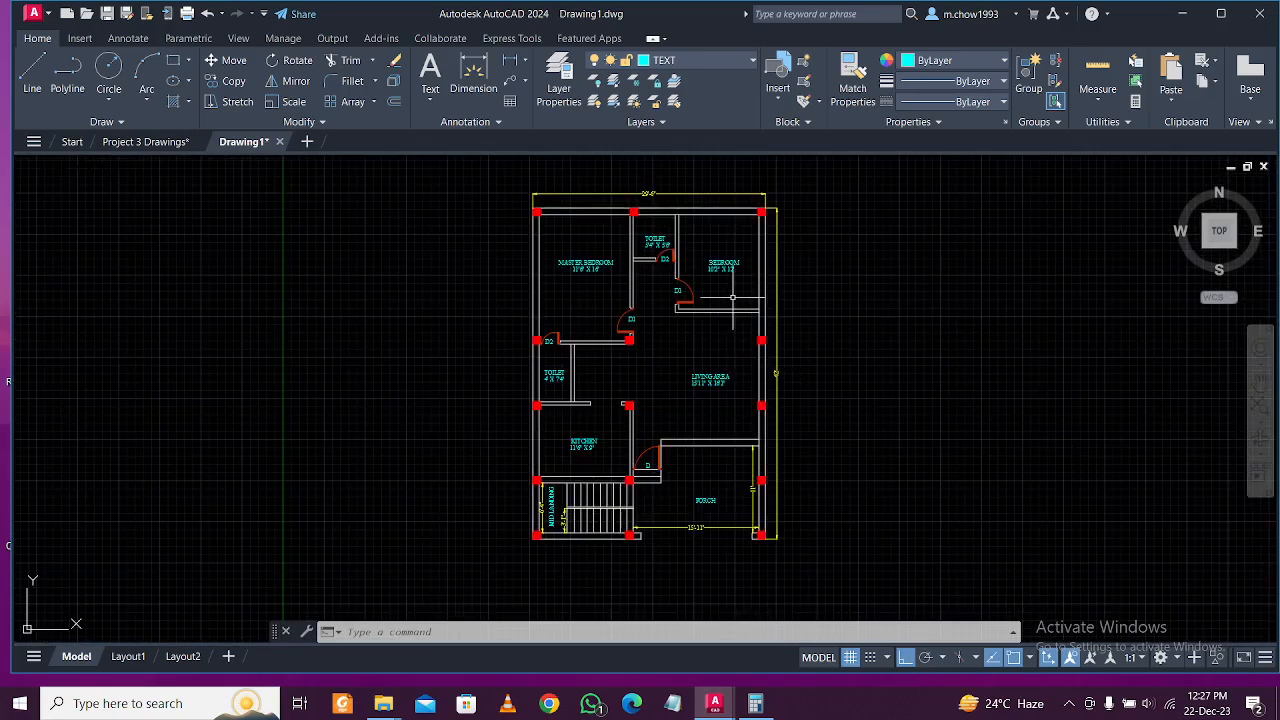
# Create a 'Win & VENT' layer and give it brown colour 26.
pyautogui.click(560, 72)
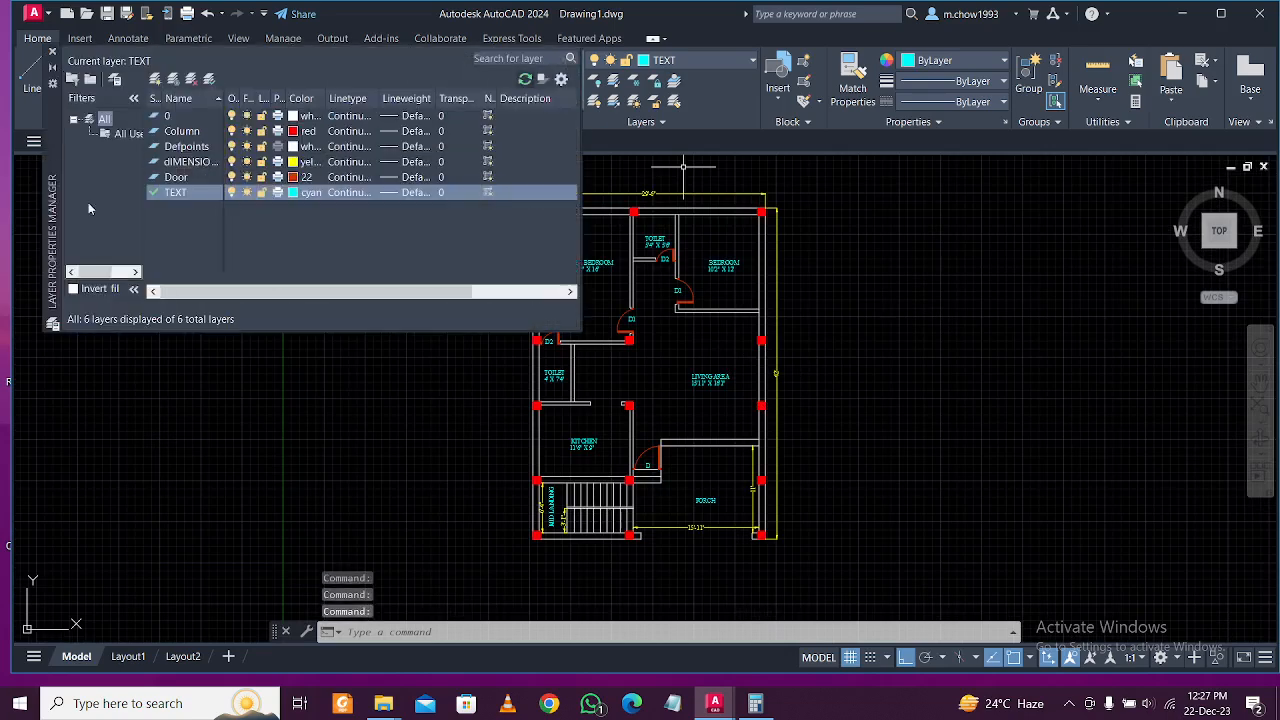
pyautogui.click(156, 80)
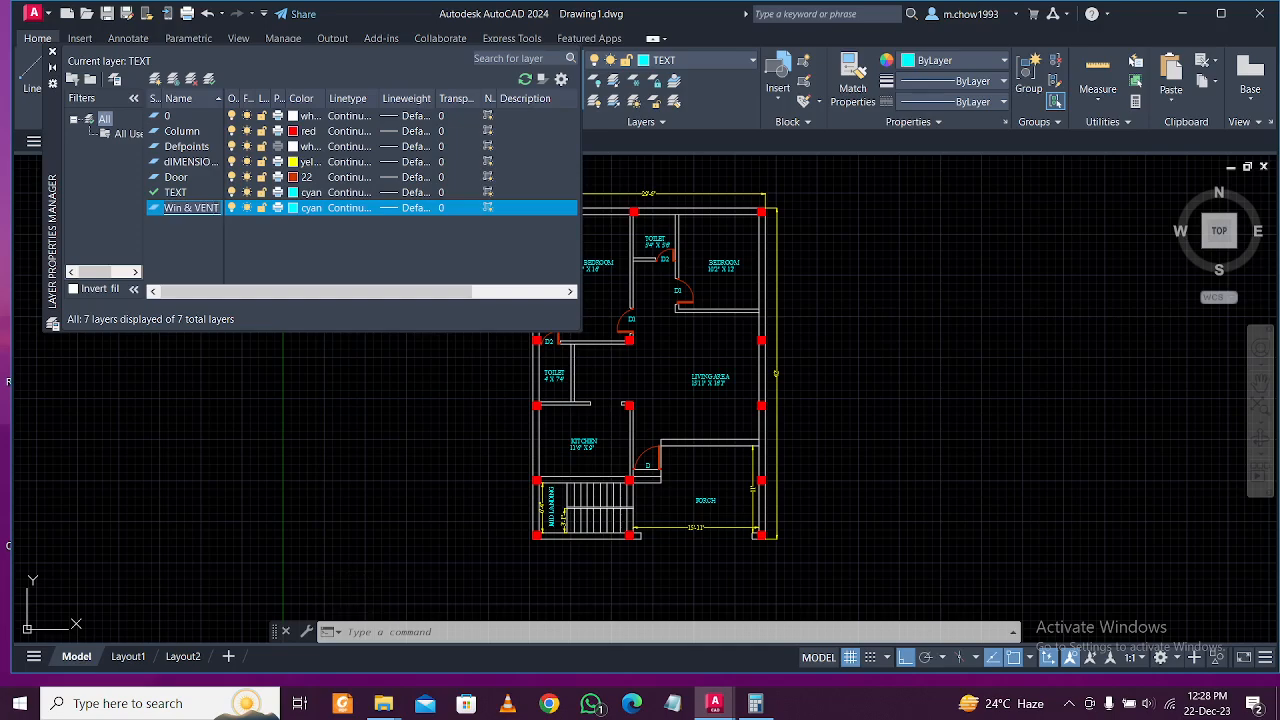
pyautogui.click(293, 208)
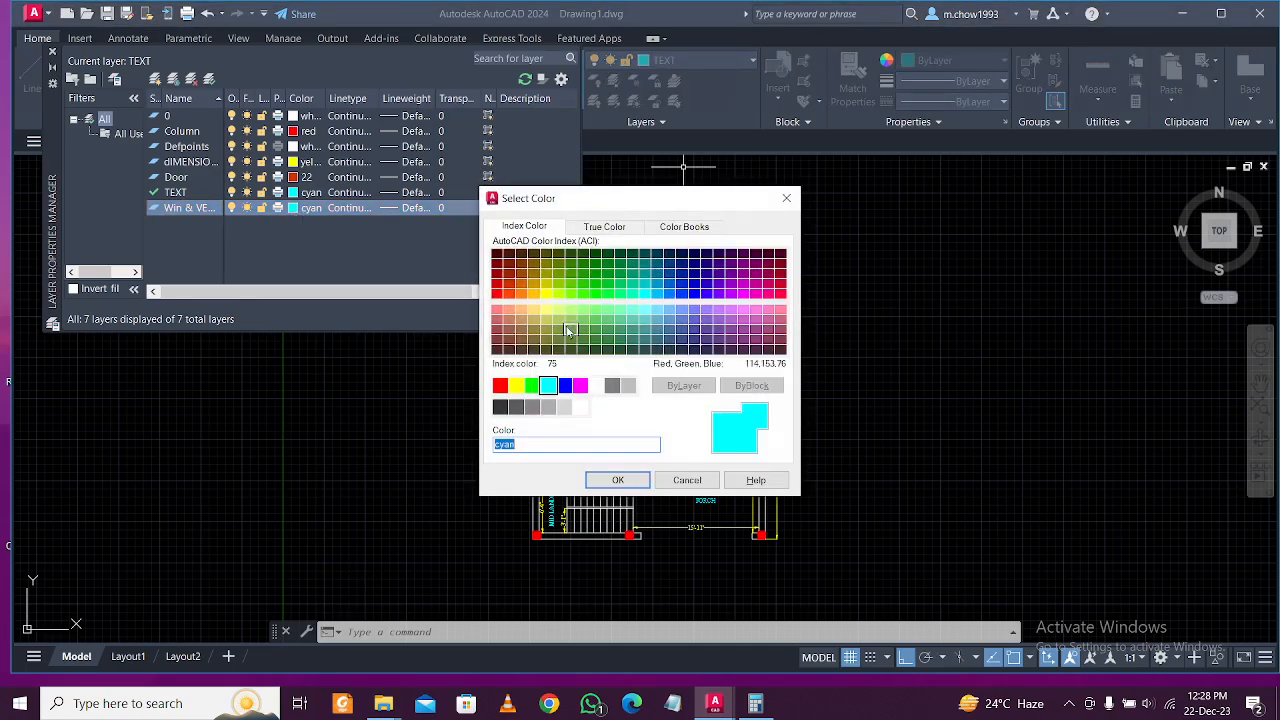
pyautogui.click(509, 264)
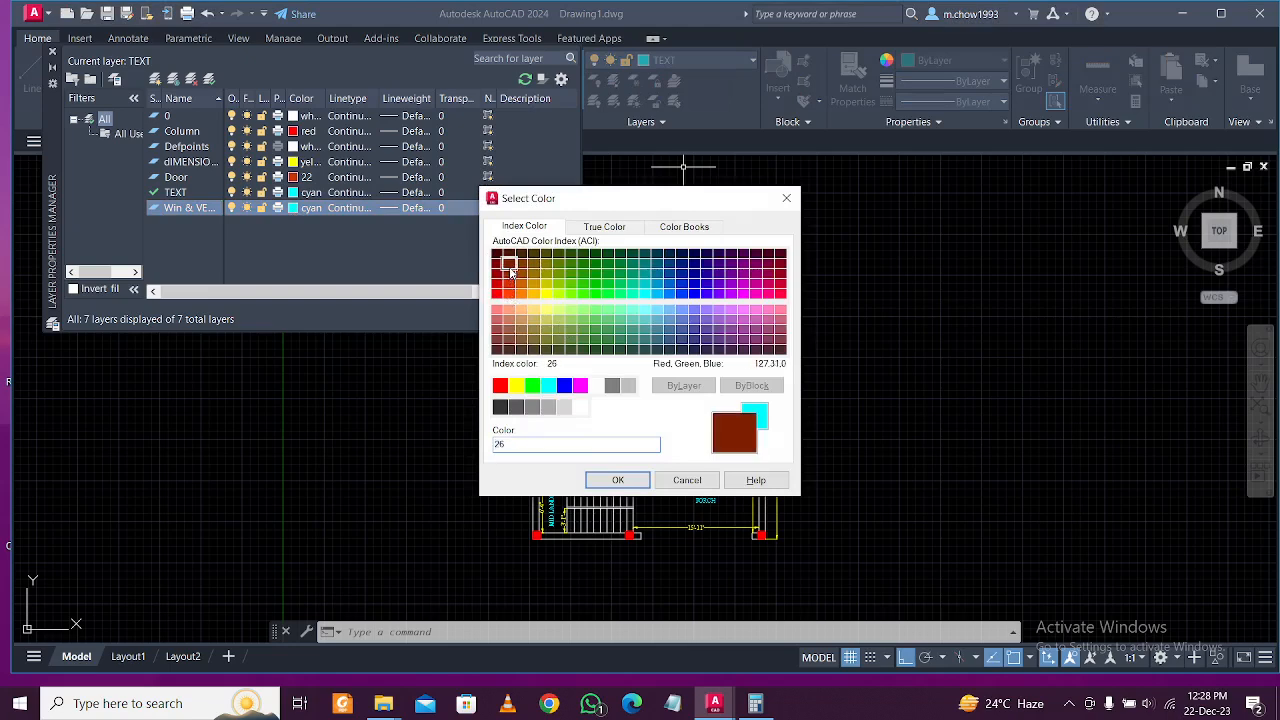
pyautogui.click(618, 480)
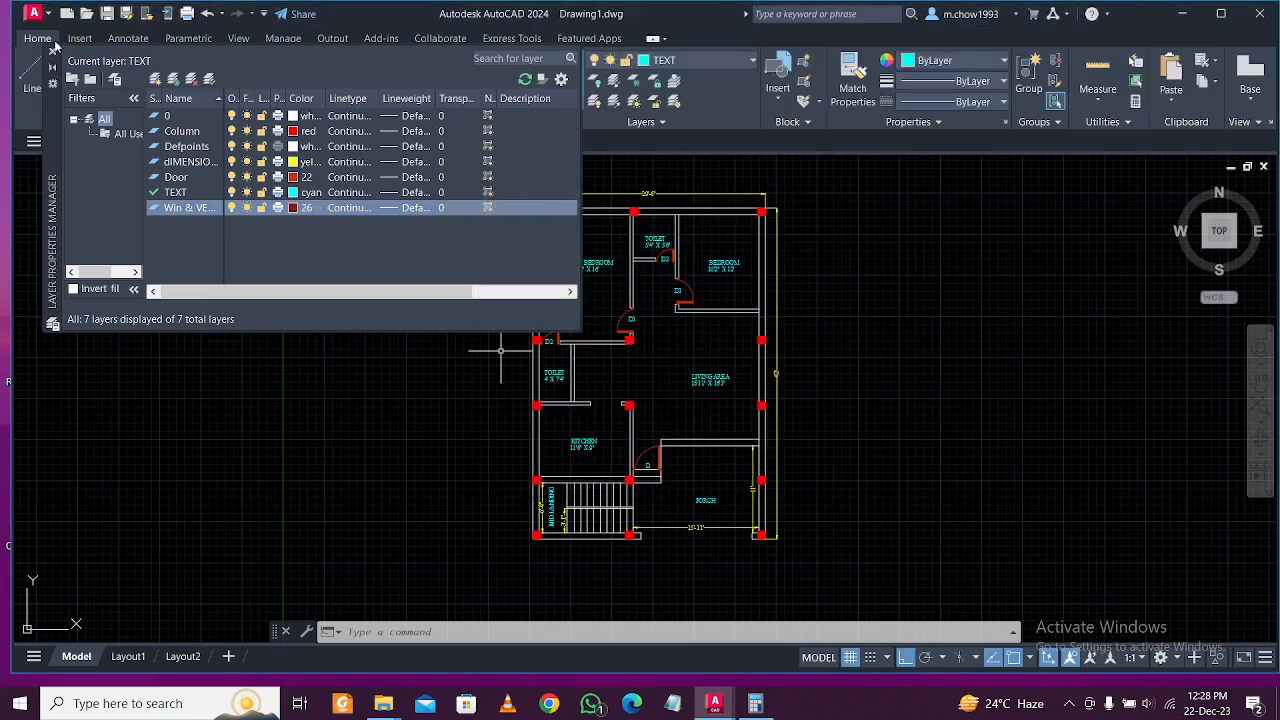
# Close the Layer Properties Manager and make Win & VENT the current layer.
pyautogui.click(54, 51)
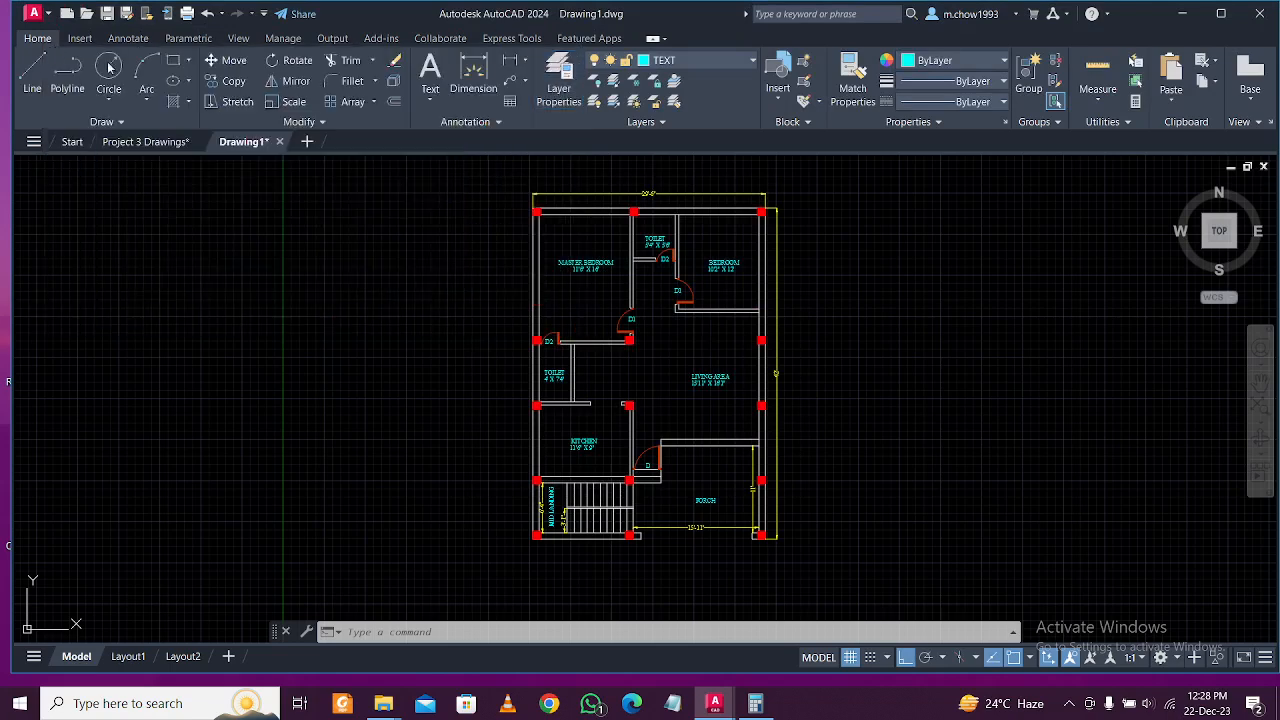
pyautogui.scroll(2, 535, 252)
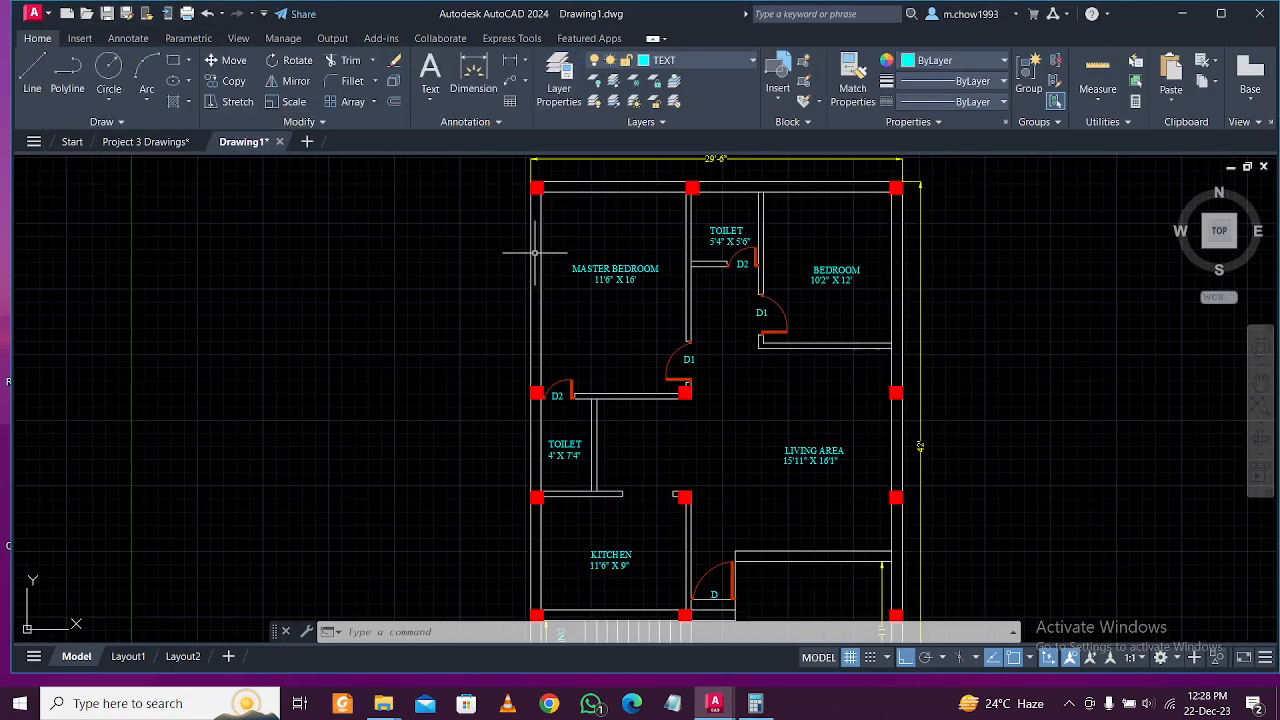
pyautogui.click(692, 62)
pyautogui.click(680, 201)
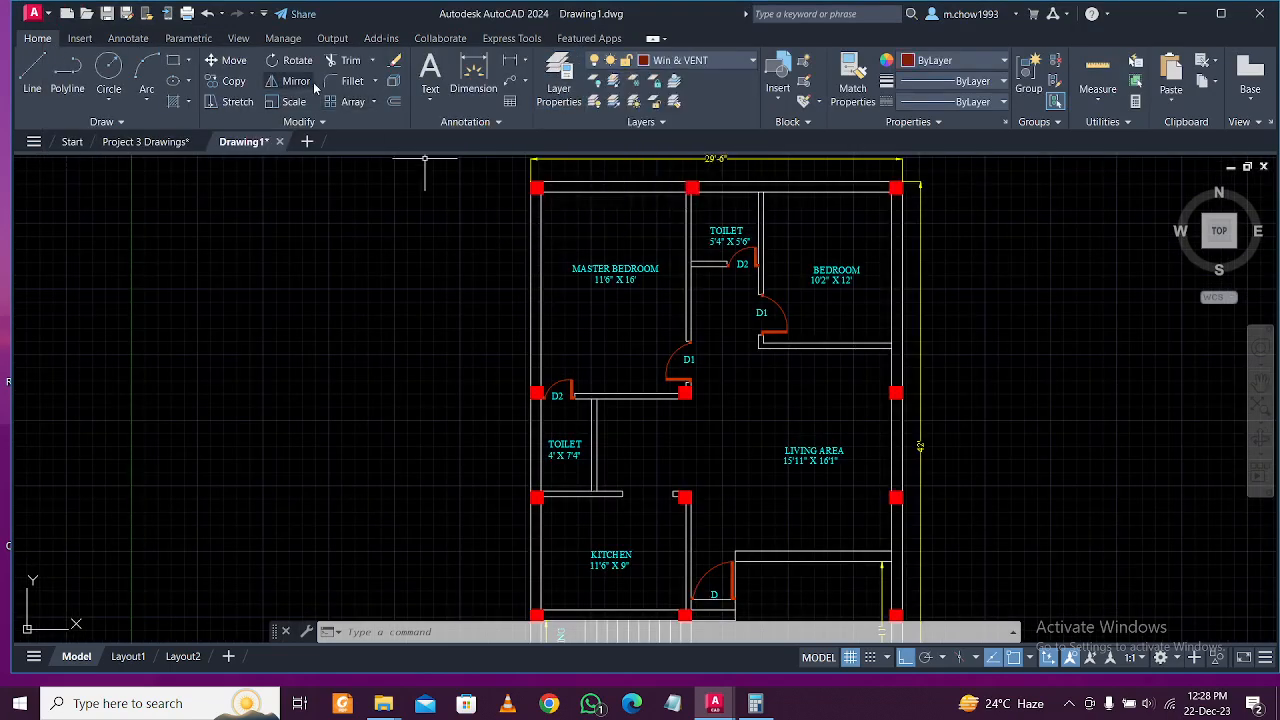
# Draw a 10 by 5' rectangle to the left of the floor plan.
pyautogui.click(177, 63)
pyautogui.scroll(-3, 519, 270)
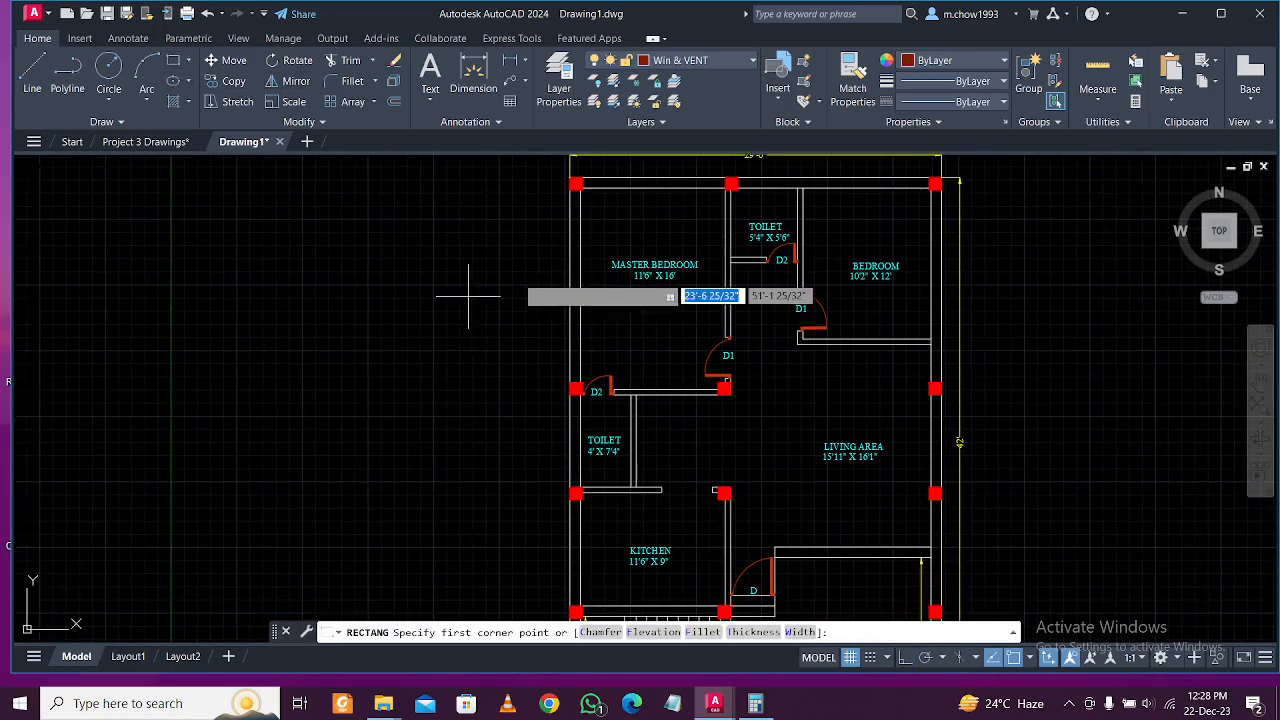
pyautogui.scroll(4, 519, 270)
pyautogui.click(457, 240)
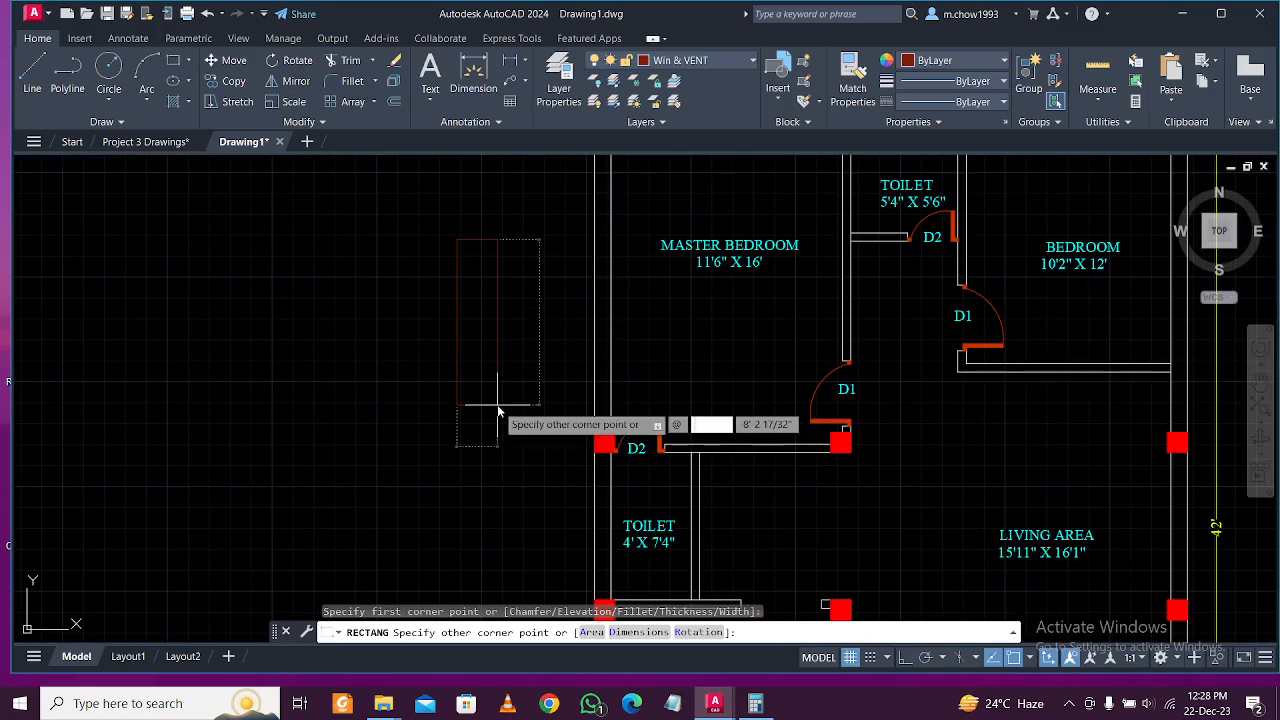
pyautogui.press('Tab')
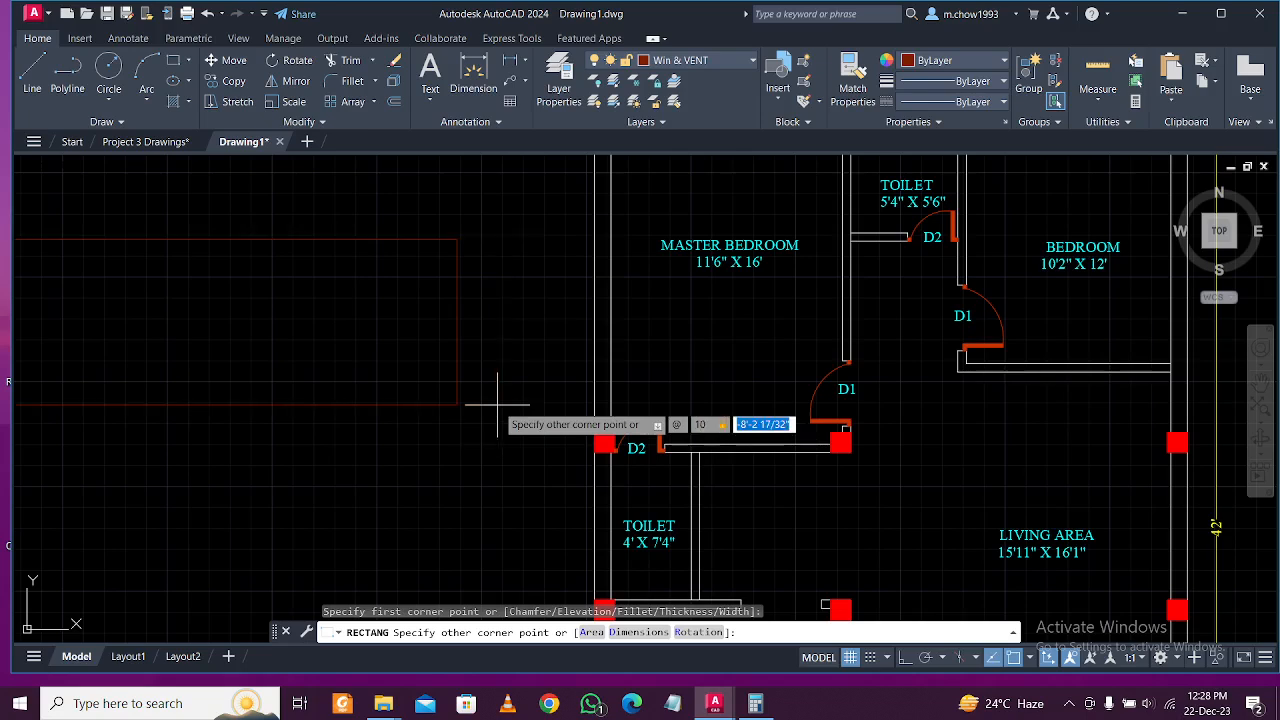
pyautogui.press('Return')
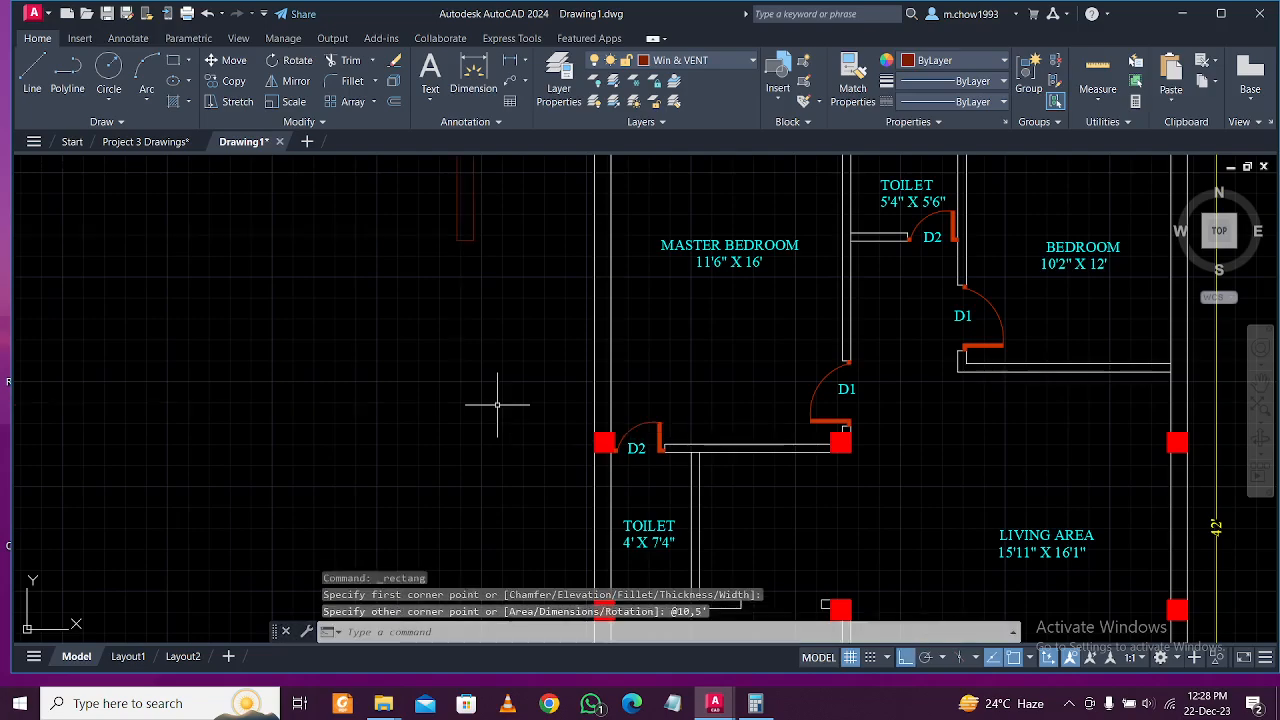
pyautogui.scroll(-5, 500, 409)
pyautogui.scroll(6, 571, 357)
pyautogui.scroll(2, 619, 450)
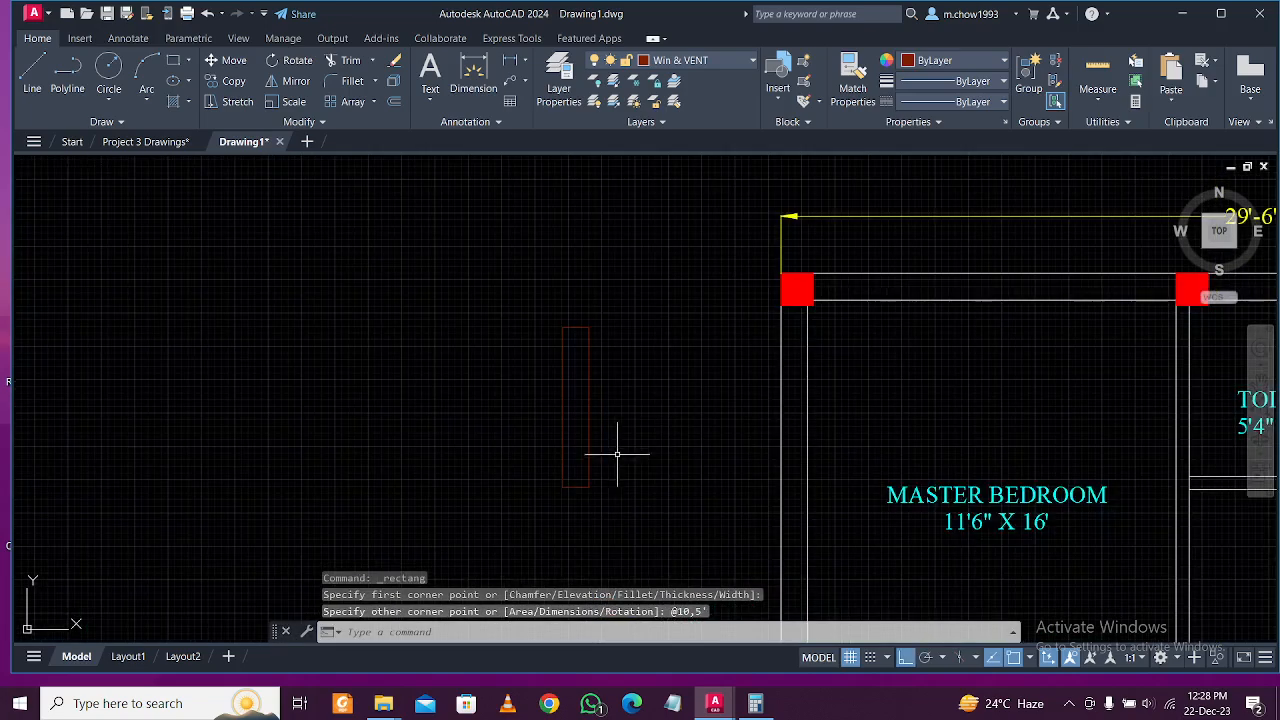
pyautogui.scroll(2, 623, 453)
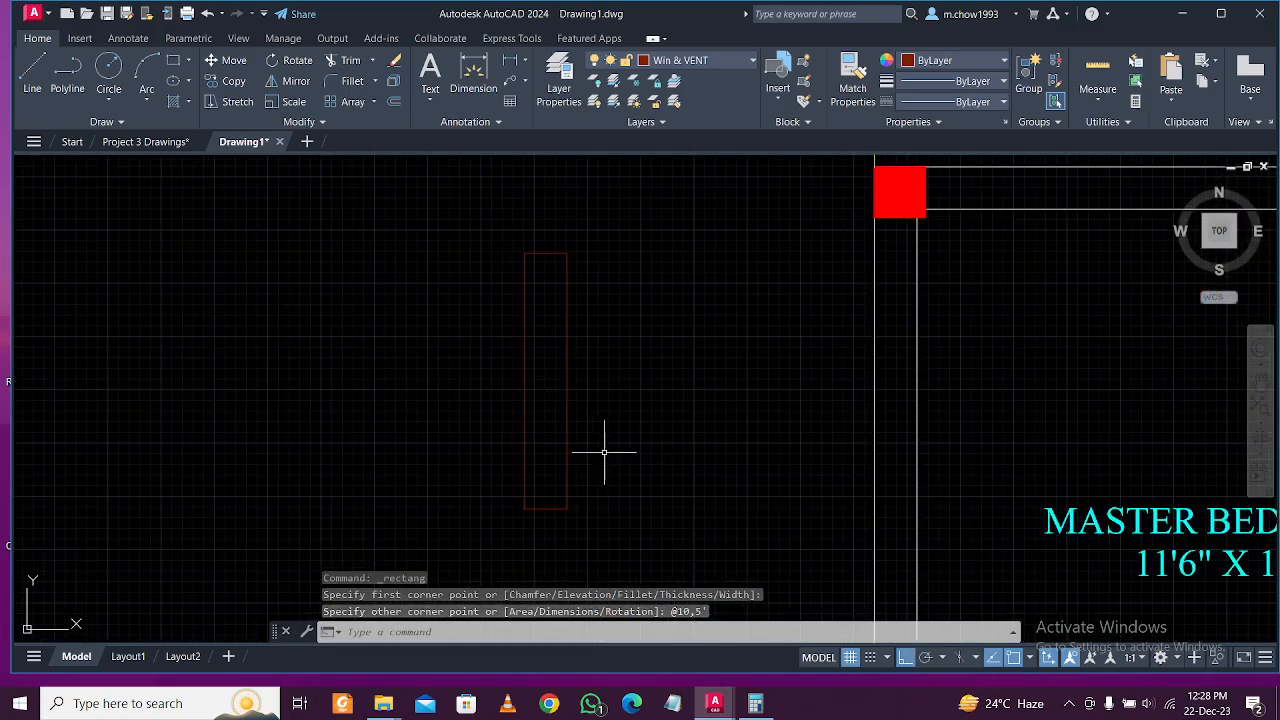
# Begin a line at the rectangle's top midpoint.
pyautogui.click(32, 75)
pyautogui.scroll(1, 546, 254)
pyautogui.click(545, 253)
# Finish the centre line to the bottom midpoint and offset it 2 to the left.
pyautogui.moveTo(534, 471); pyautogui.dragTo(586, 406, button='middle')
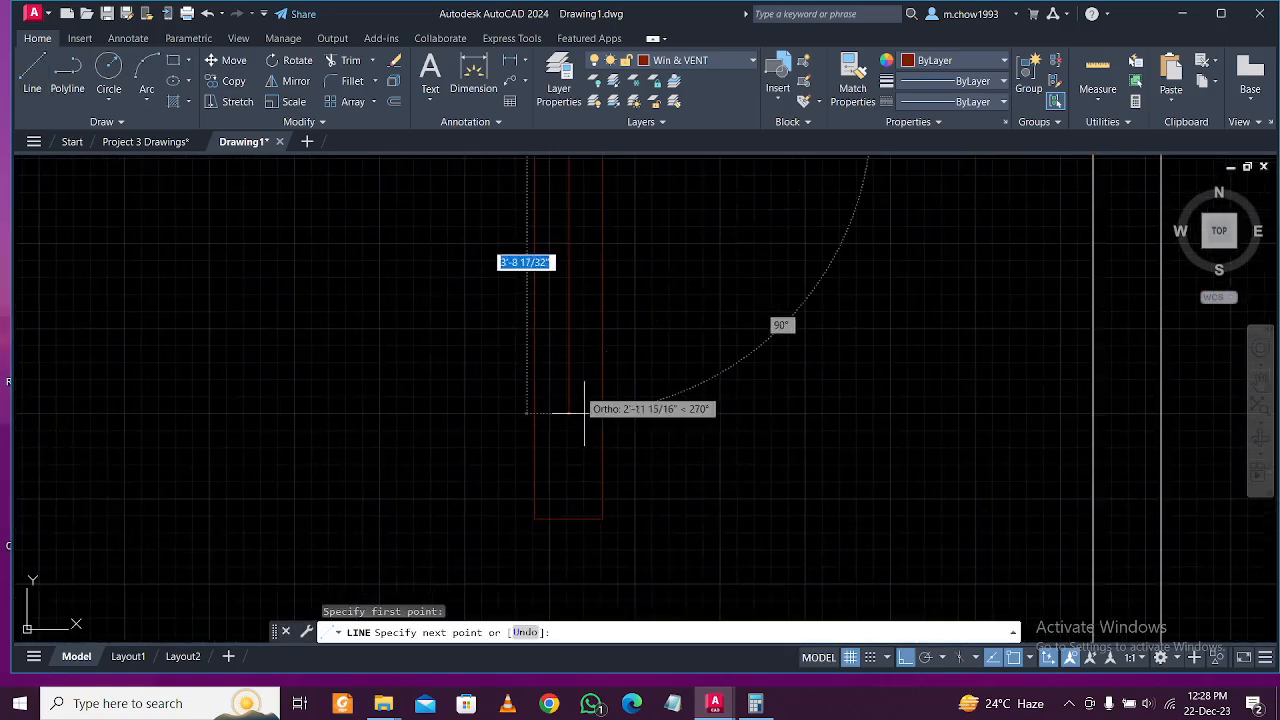
pyautogui.click(567, 516)
pyautogui.press('Escape')
pyautogui.write('o')
pyautogui.press('Return')
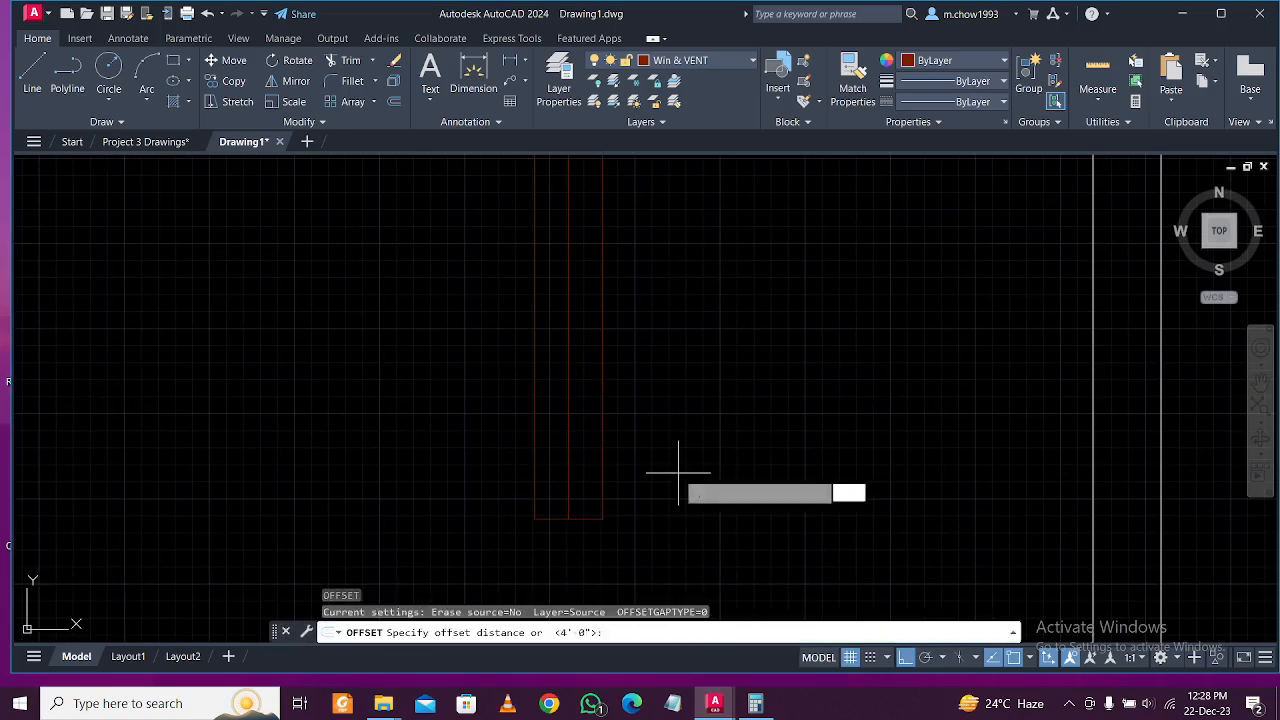
pyautogui.write('2')
pyautogui.press('Return')
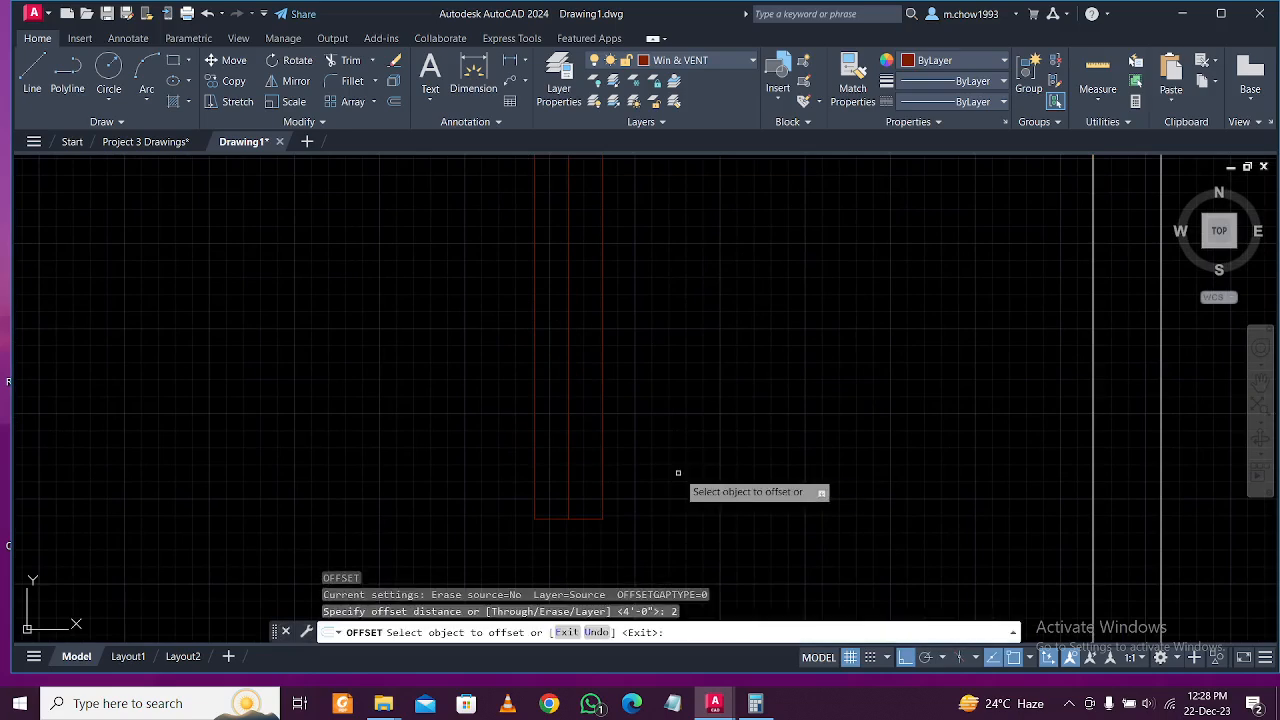
pyautogui.click(568, 458)
pyautogui.click(559, 437)
pyautogui.scroll(2, 575, 462)
pyautogui.press('Escape')
# Erase the original centre line, leaving the offset strip.
pyautogui.click(580, 466)
pyautogui.click(551, 446)
pyautogui.press('Delete')
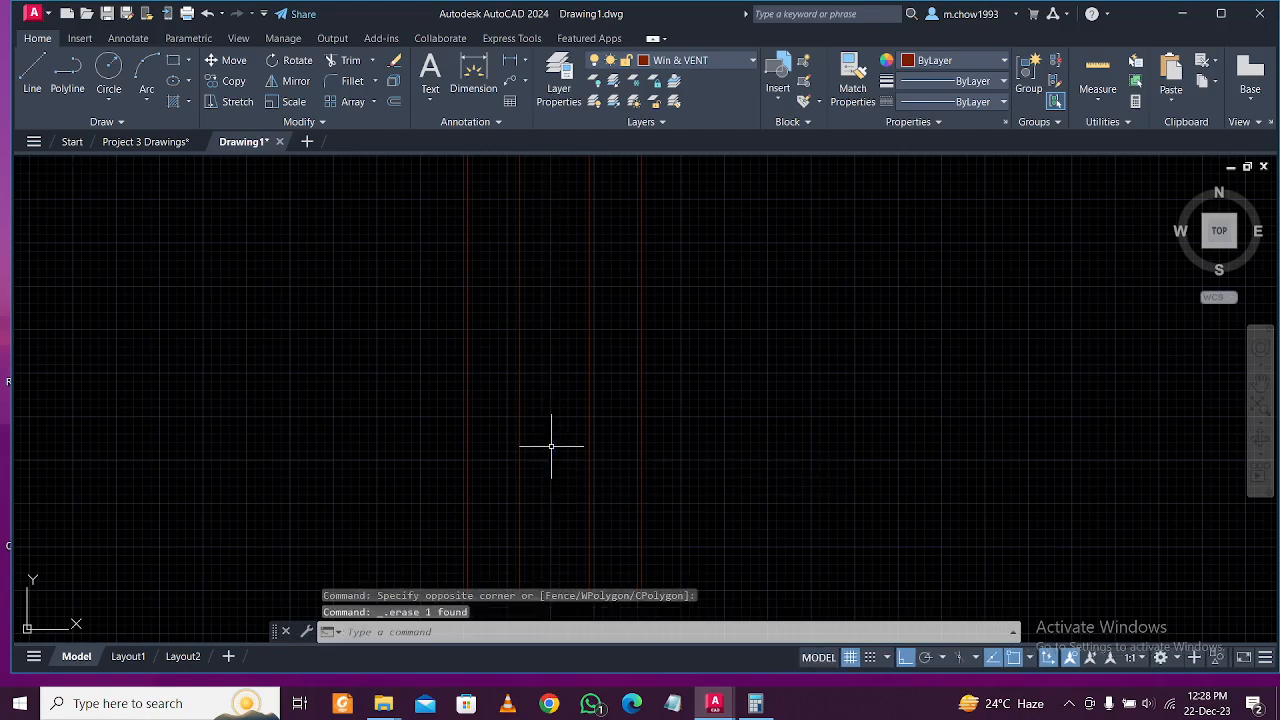
pyautogui.scroll(-4, 551, 443)
pyautogui.scroll(3, 580, 436)
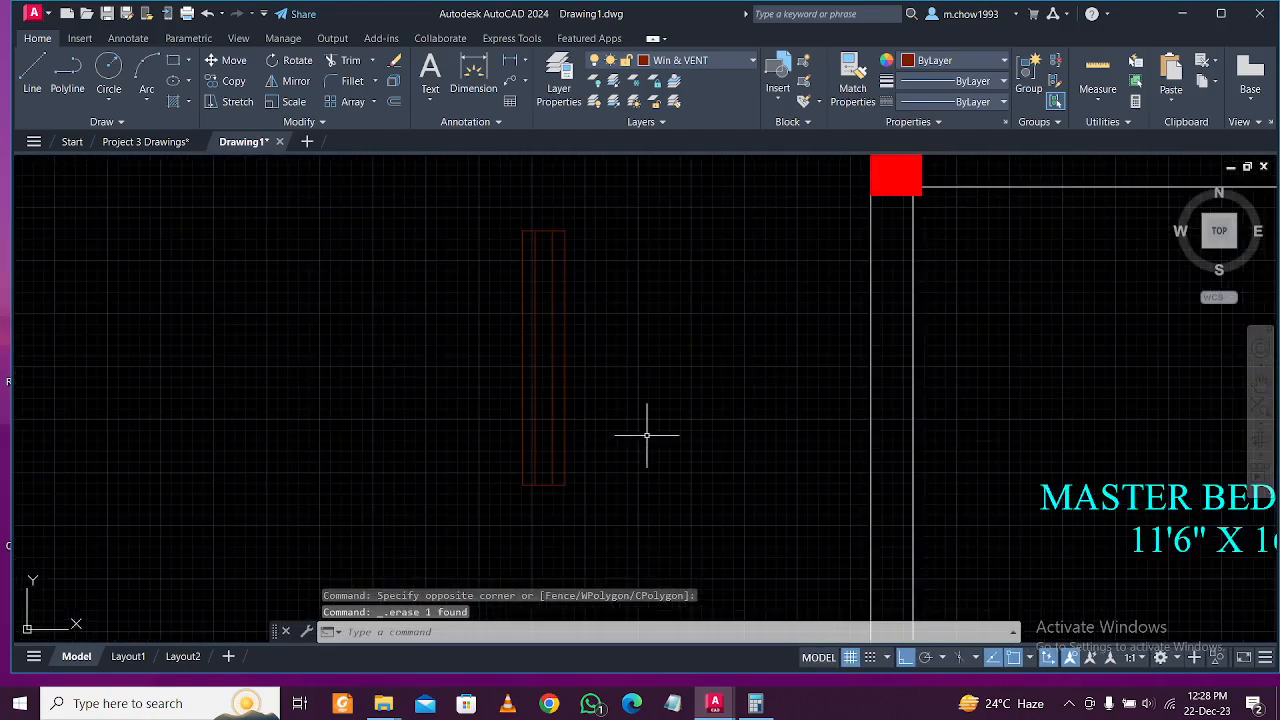
# Fill the narrow strip inside the rectangle with a solid red hatch.
pyautogui.write('hatch')
pyautogui.press('Return')
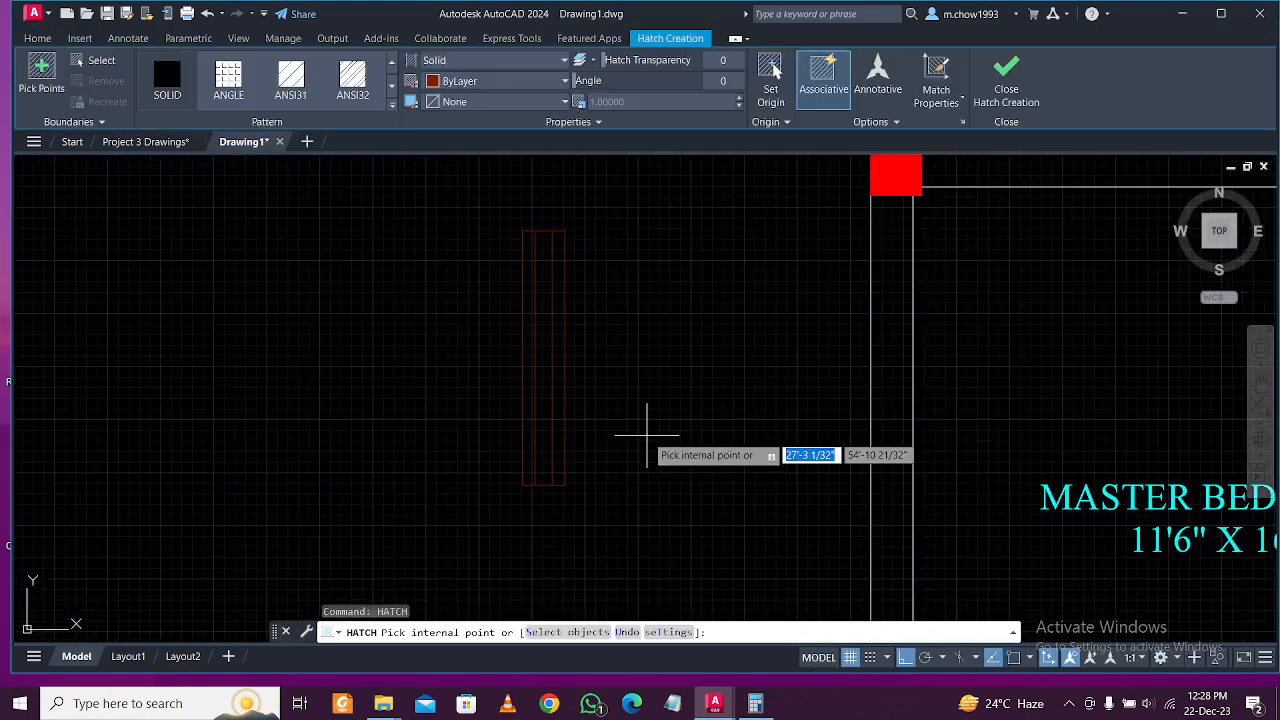
pyautogui.click(547, 421)
pyautogui.press('Escape')
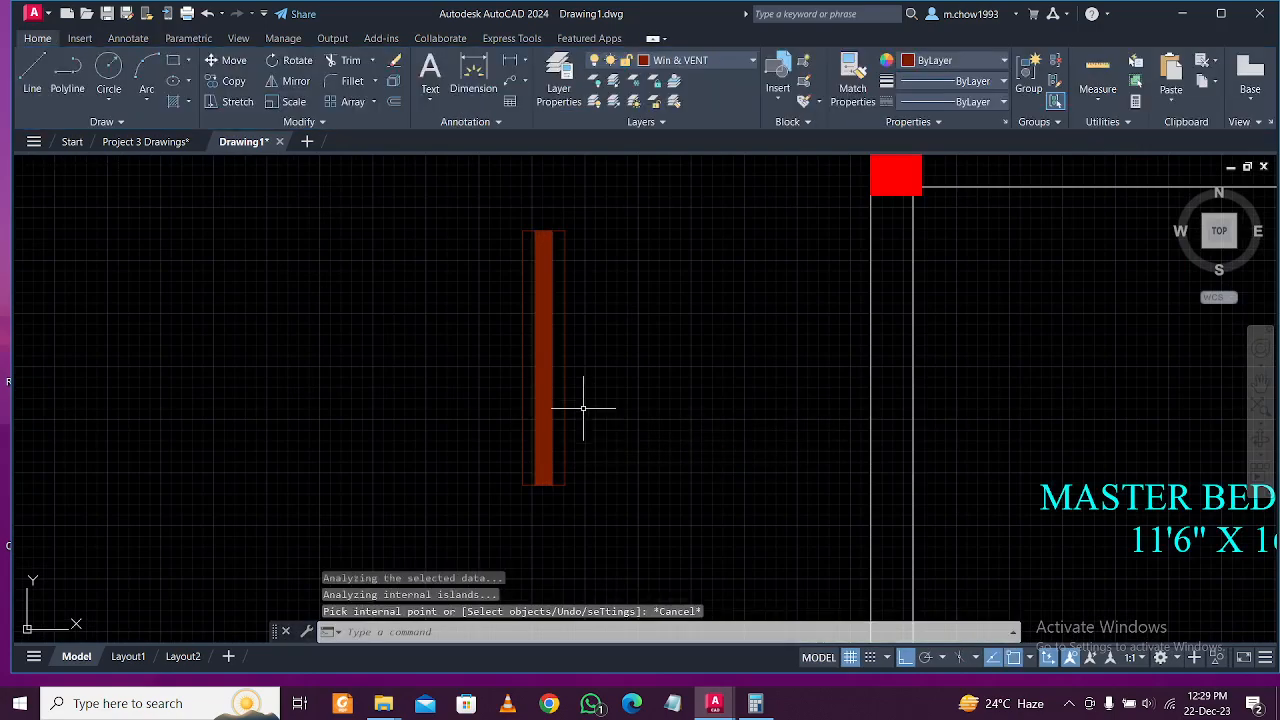
pyautogui.scroll(-2, 589, 417)
pyautogui.scroll(2, 540, 358)
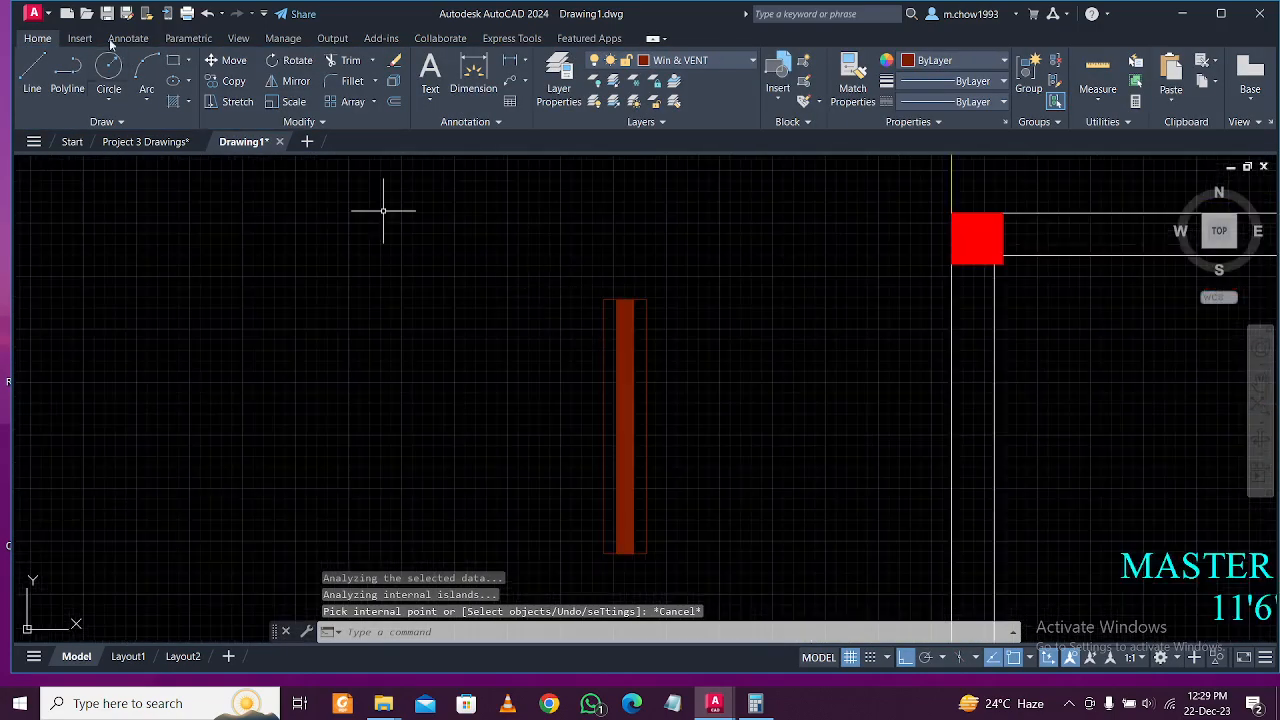
pyautogui.click(33, 75)
# Draw the frame lines beside the red bar using lengths 3, 6 and 3.
pyautogui.click(618, 298)
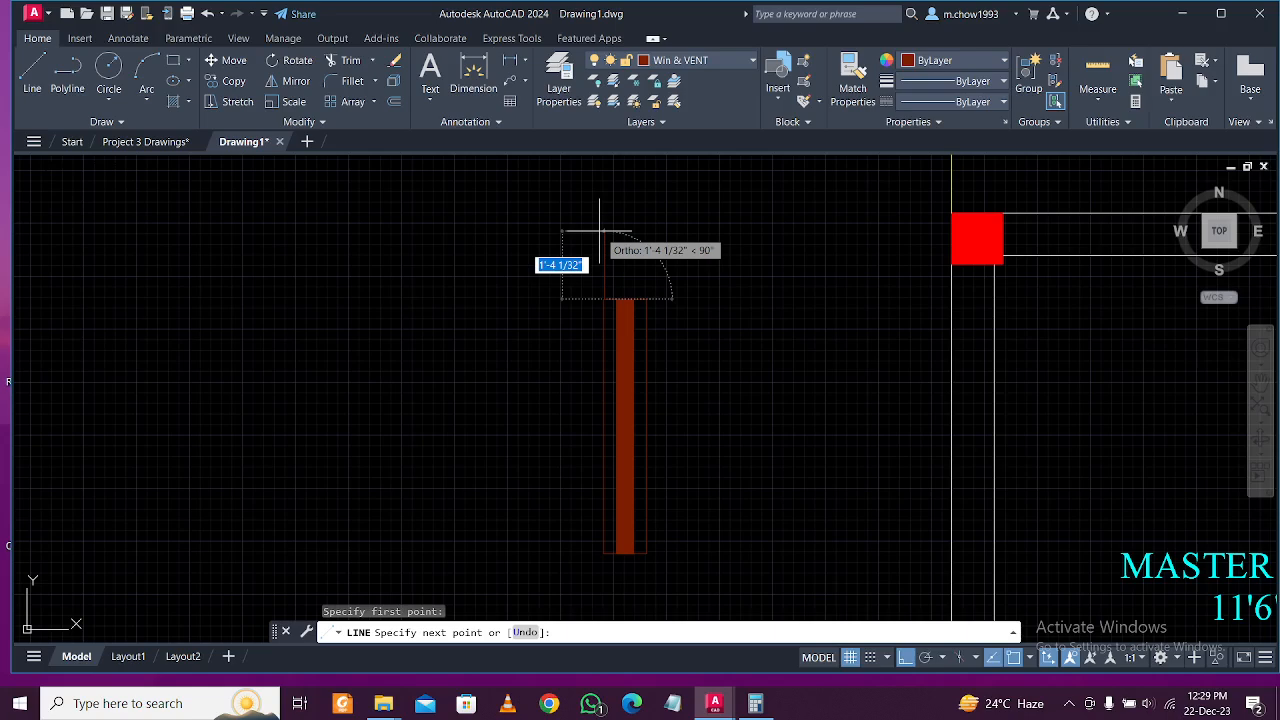
pyautogui.write('3')
pyautogui.press('Return')
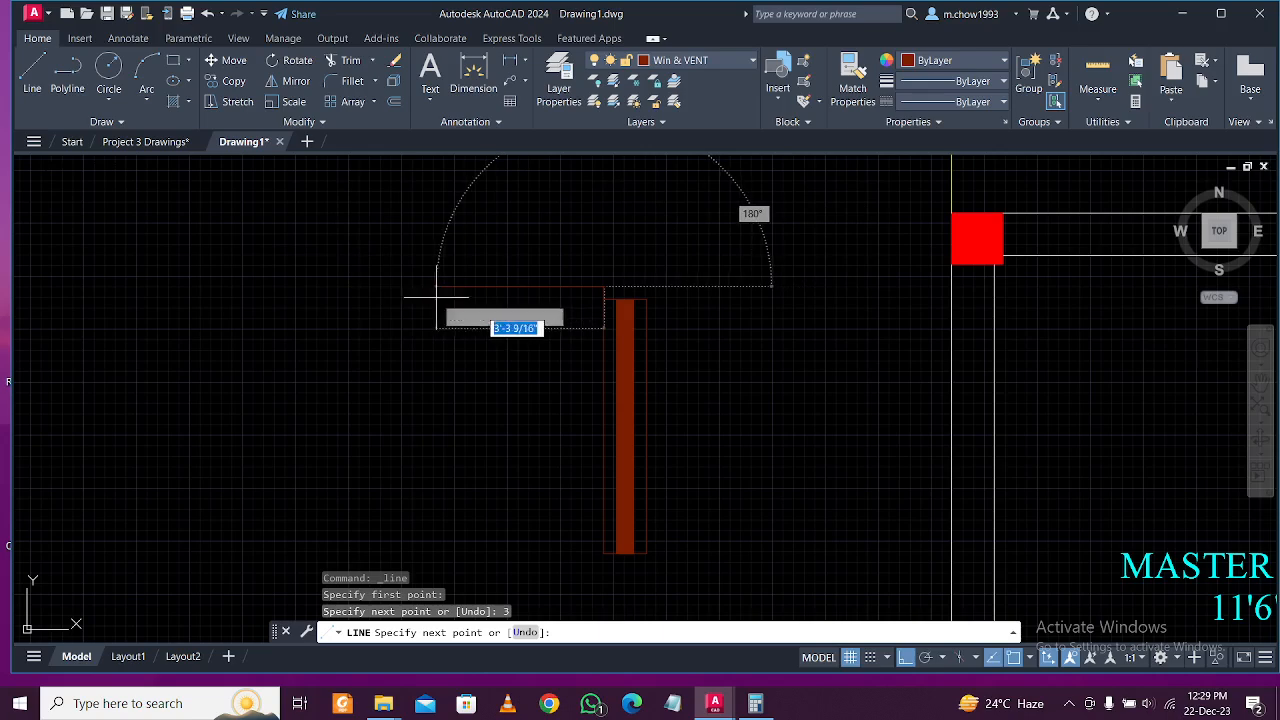
pyautogui.press('BackSpace')
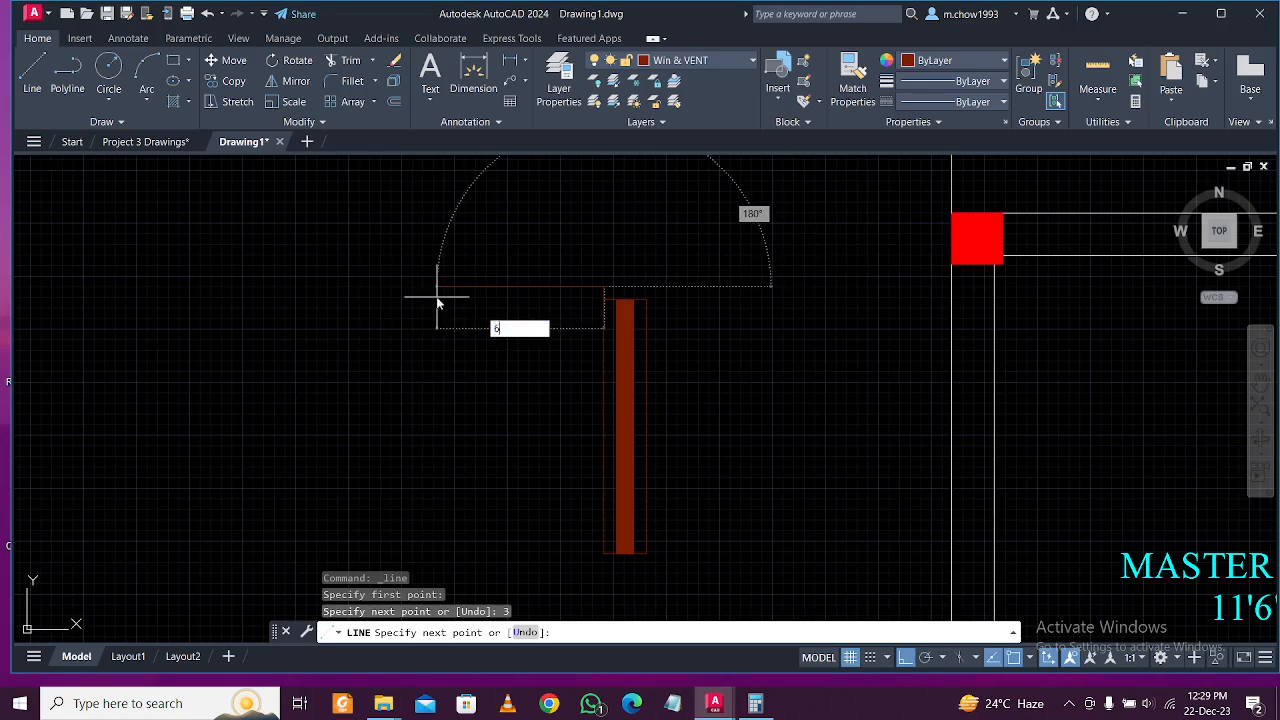
pyautogui.press('BackSpace')
pyautogui.write('6')
pyautogui.press('Return')
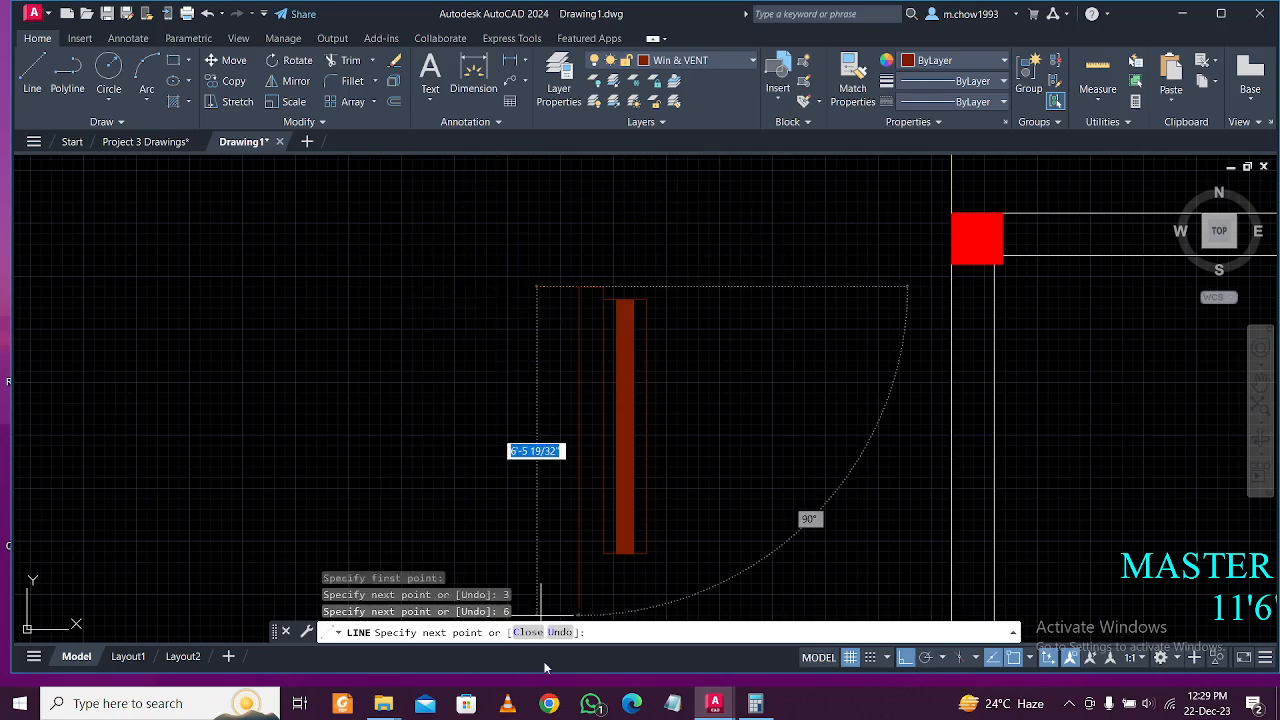
pyautogui.scroll(4, 523, 440)
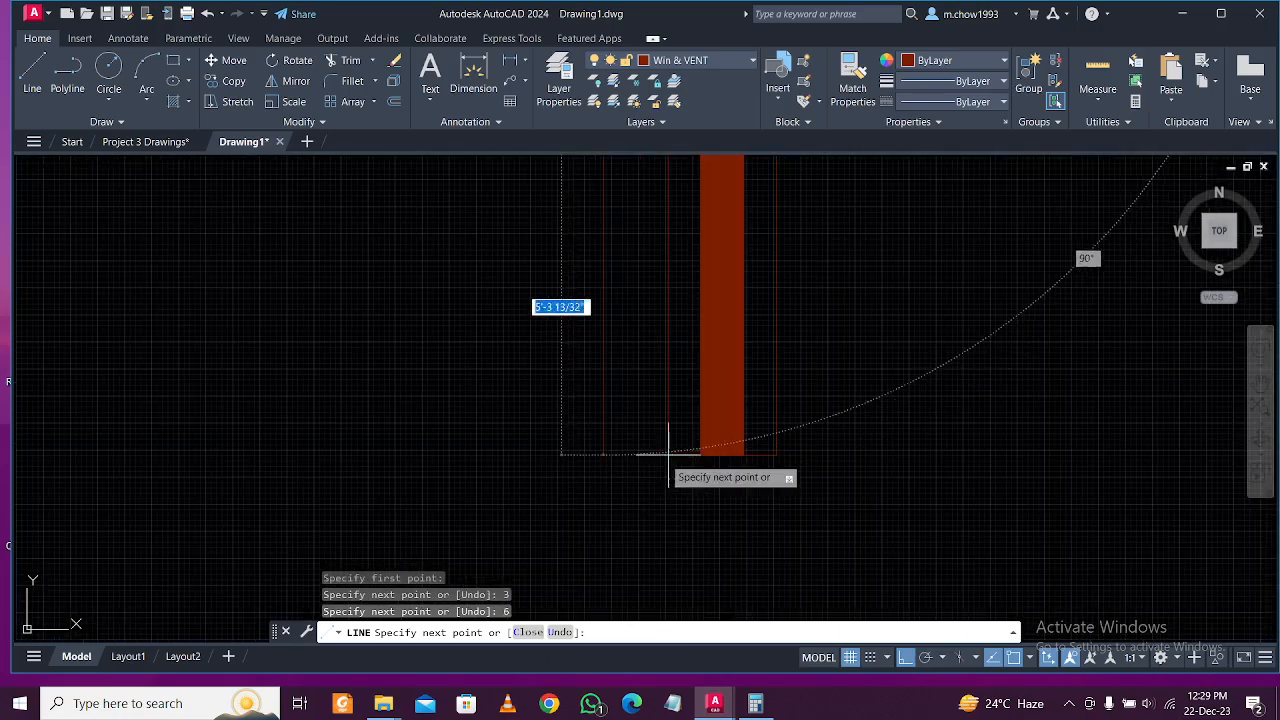
pyautogui.click(601, 455)
pyautogui.write('3')
pyautogui.press('Return')
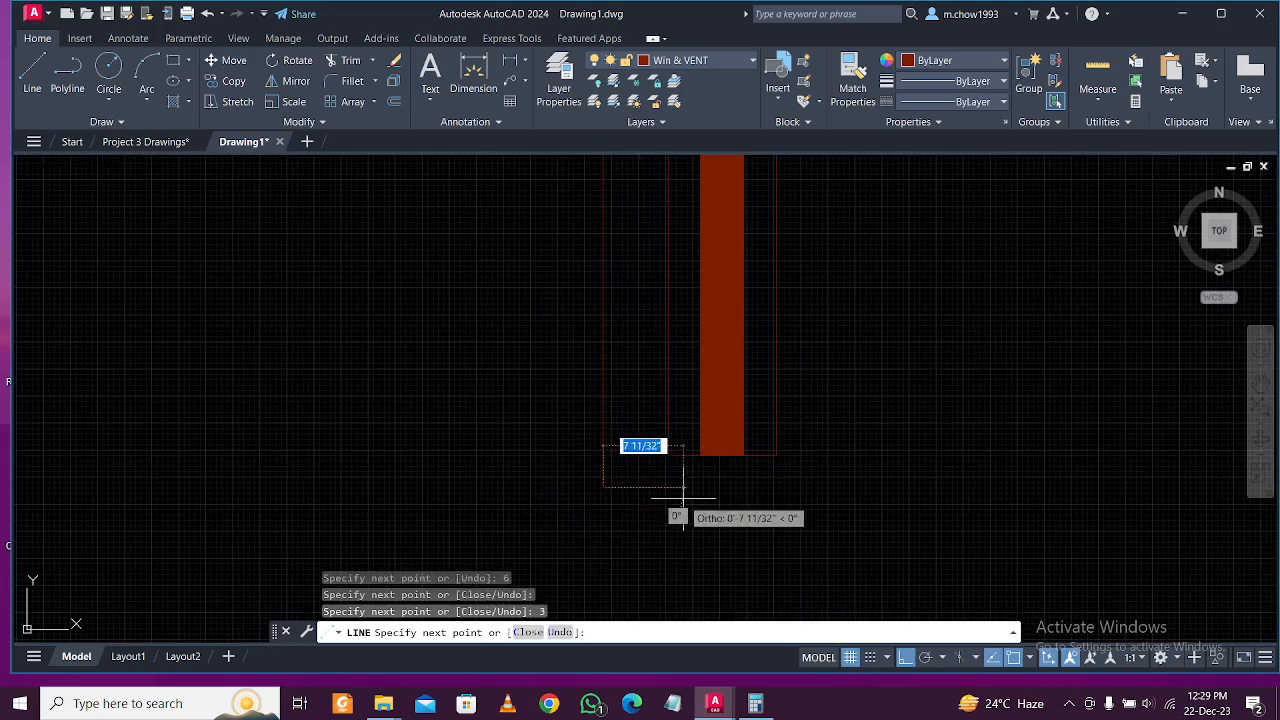
pyautogui.scroll(4, 680, 505)
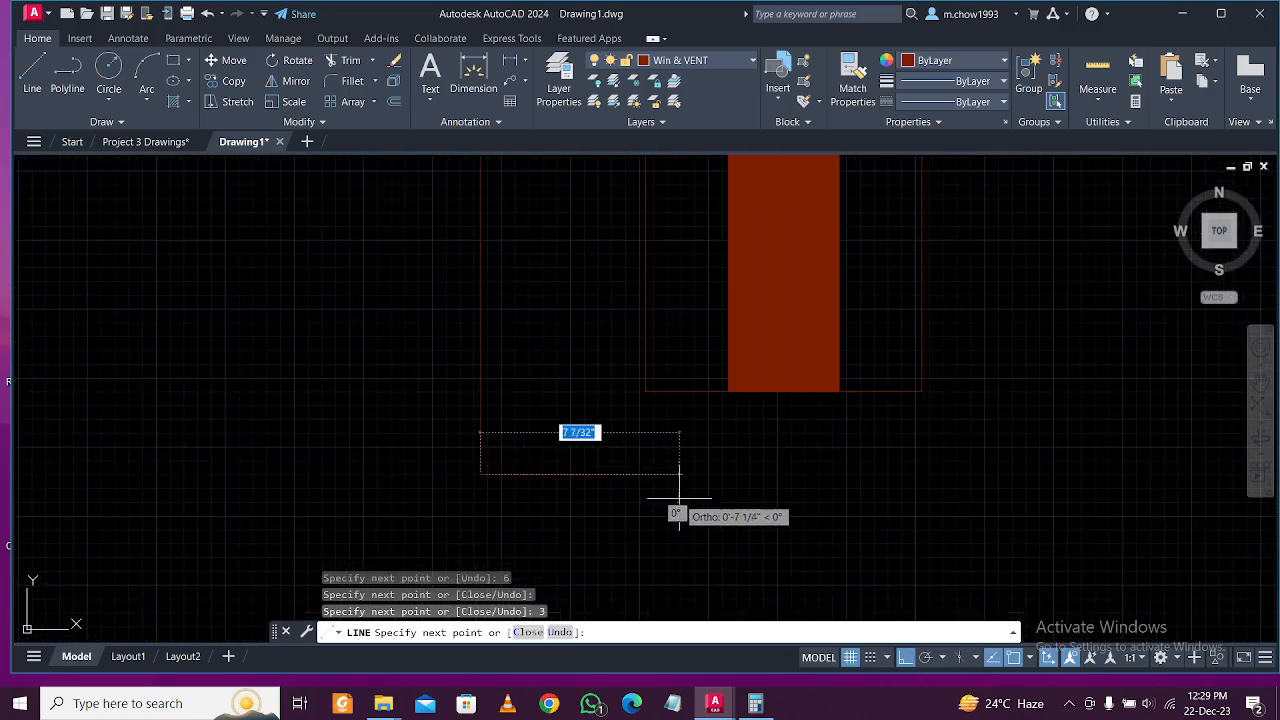
pyautogui.click(651, 419)
pyautogui.press('Escape')
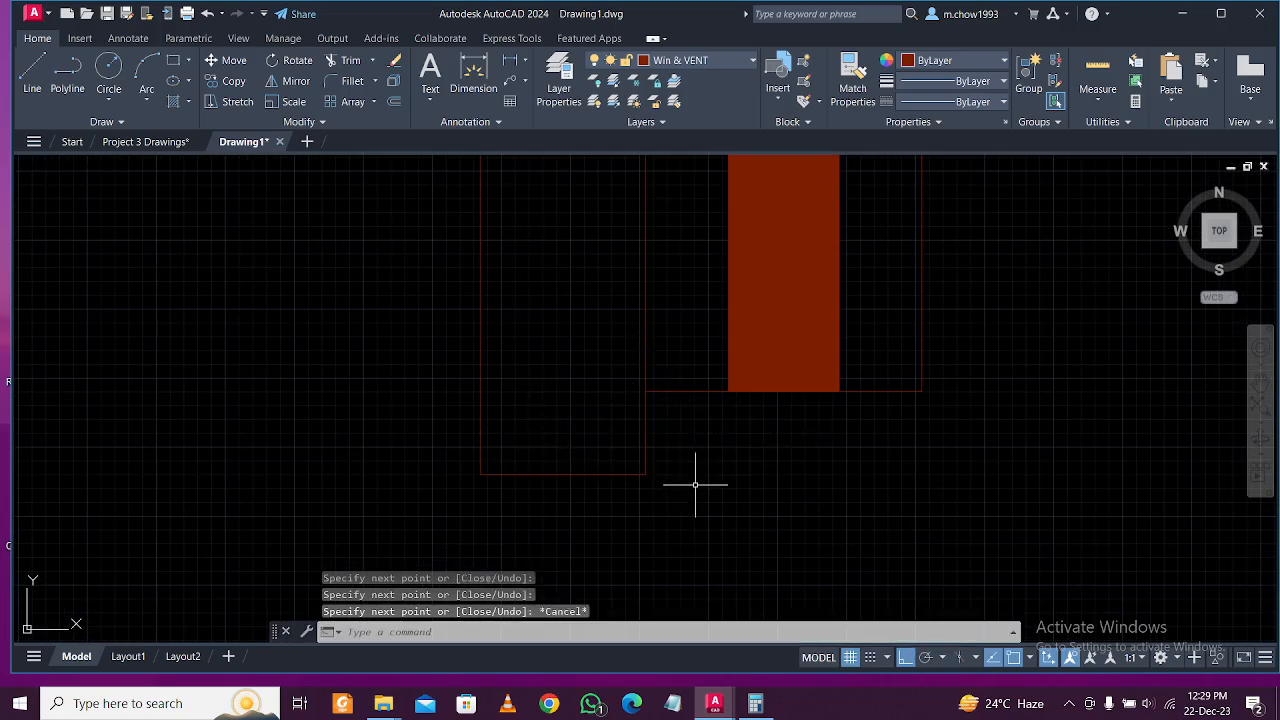
# Select all the frame pieces alongside the strip.
pyautogui.scroll(-2, 670, 466)
pyautogui.click(689, 506)
pyautogui.click(606, 486)
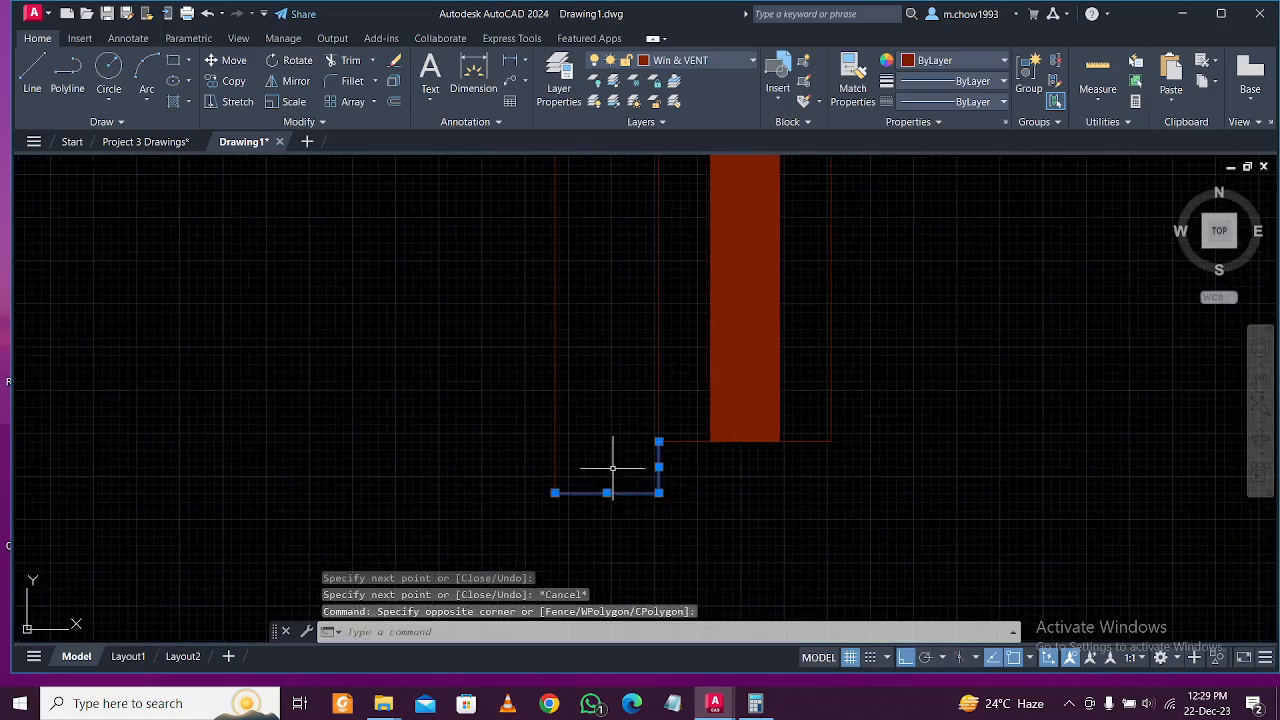
pyautogui.click(606, 478)
pyautogui.click(543, 420)
pyautogui.scroll(-2, 571, 471)
pyautogui.scroll(4, 565, 470)
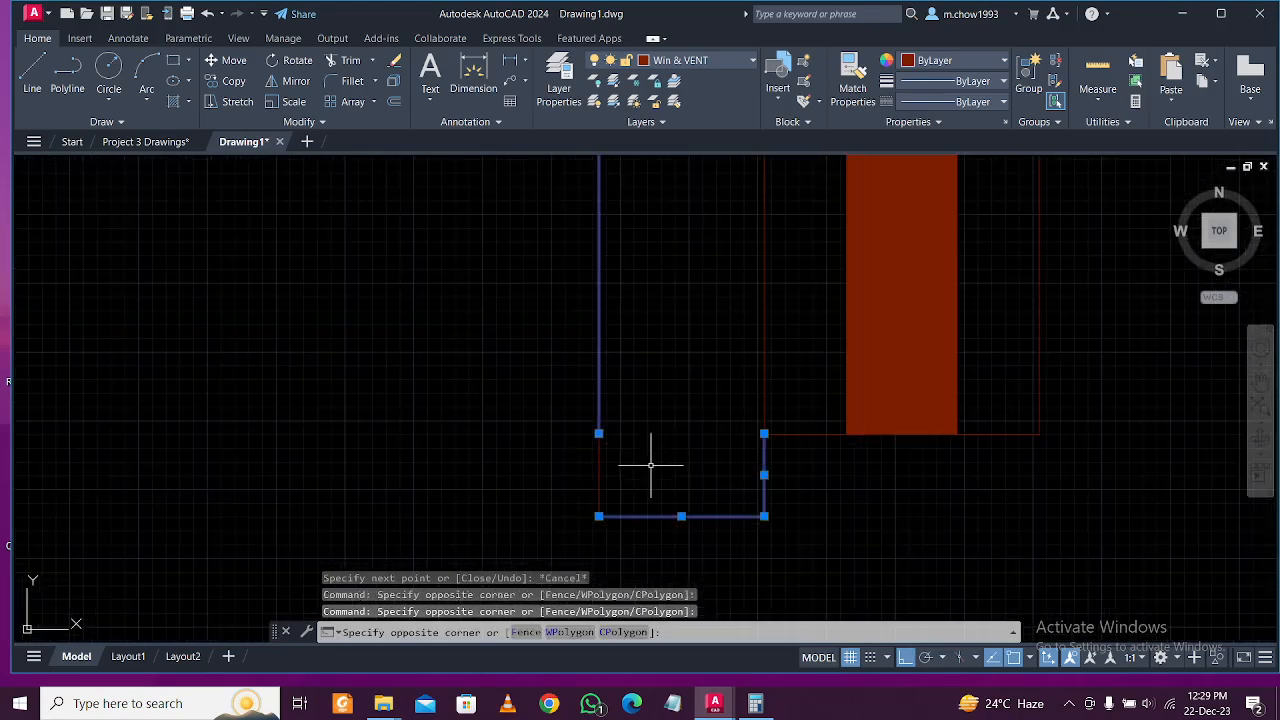
pyautogui.click(651, 457)
pyautogui.click(519, 425)
pyautogui.scroll(-4, 569, 468)
pyautogui.moveTo(586, 365); pyautogui.dragTo(611, 600, button='middle')
pyautogui.moveTo(617, 188); pyautogui.dragTo(617, 400, button='middle')
pyautogui.moveTo(607, 232); pyautogui.dragTo(613, 372, button='middle')
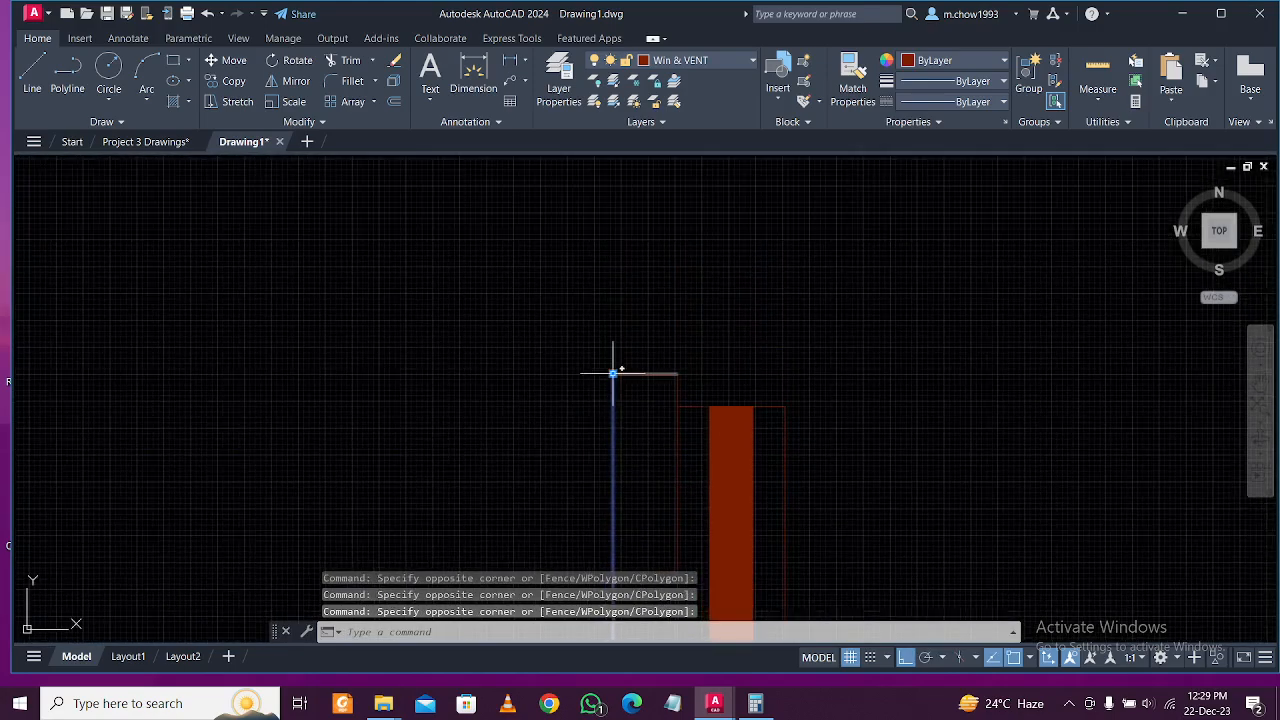
pyautogui.scroll(2, 613, 372)
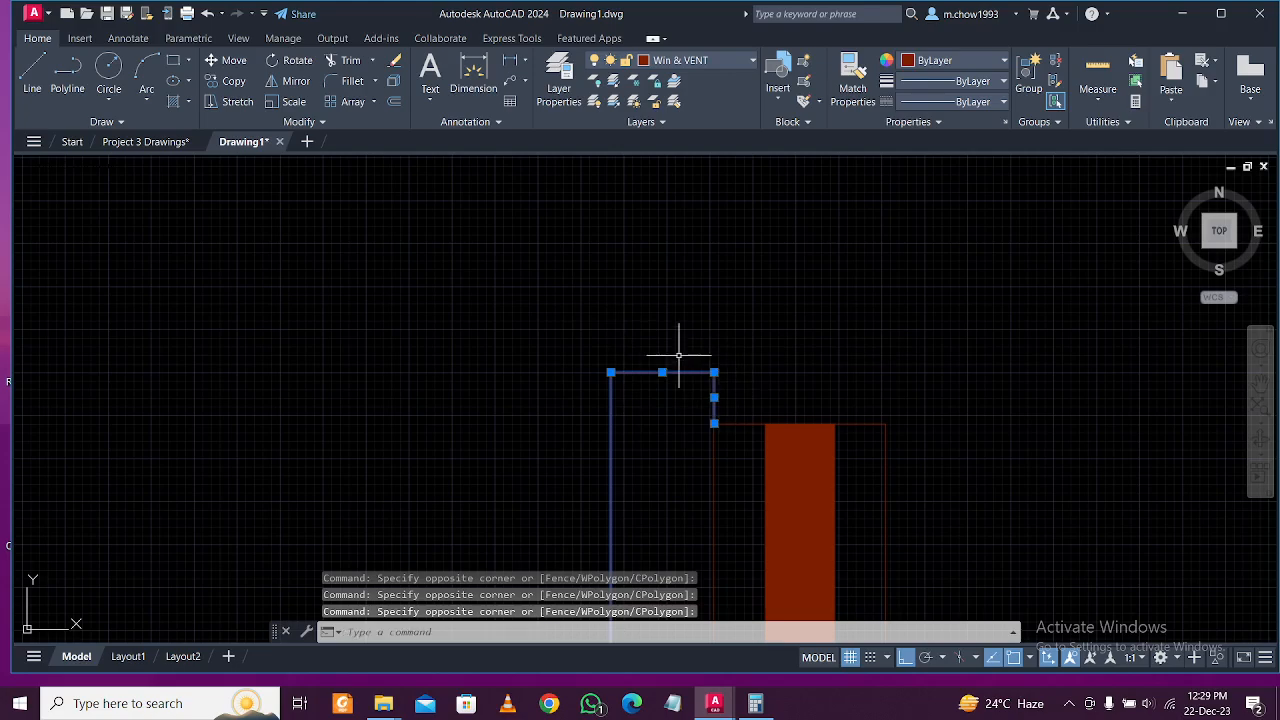
# Join the selected pieces with JOIN into one polyline and select the outline.
pyautogui.write('j')
pyautogui.press('Return')
pyautogui.click(700, 380)
pyautogui.click(660, 350)
pyautogui.click(636, 396)
pyautogui.click(603, 352)
pyautogui.scroll(-5, 651, 286)
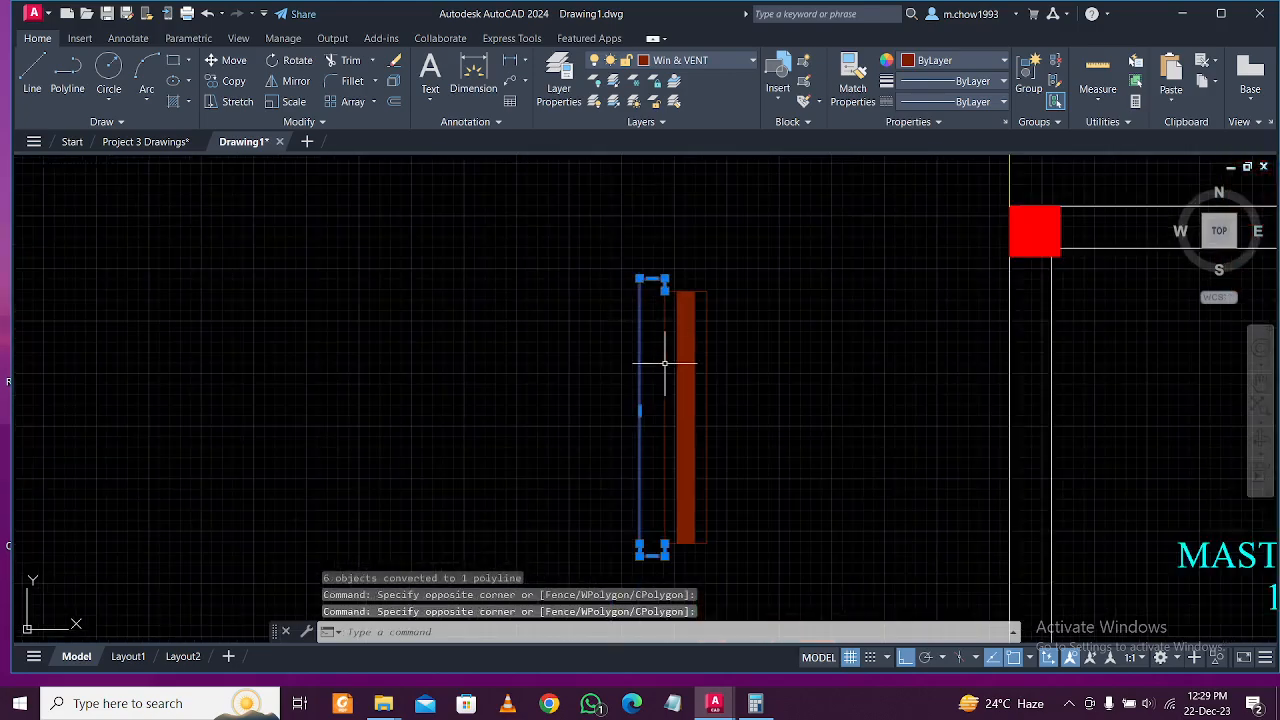
# Load the ACAD_ISO02W100, ACAD_ISO03W100 and ACAD_ISO07W100 linetypes in the Linetype Manager.
pyautogui.click(955, 104)
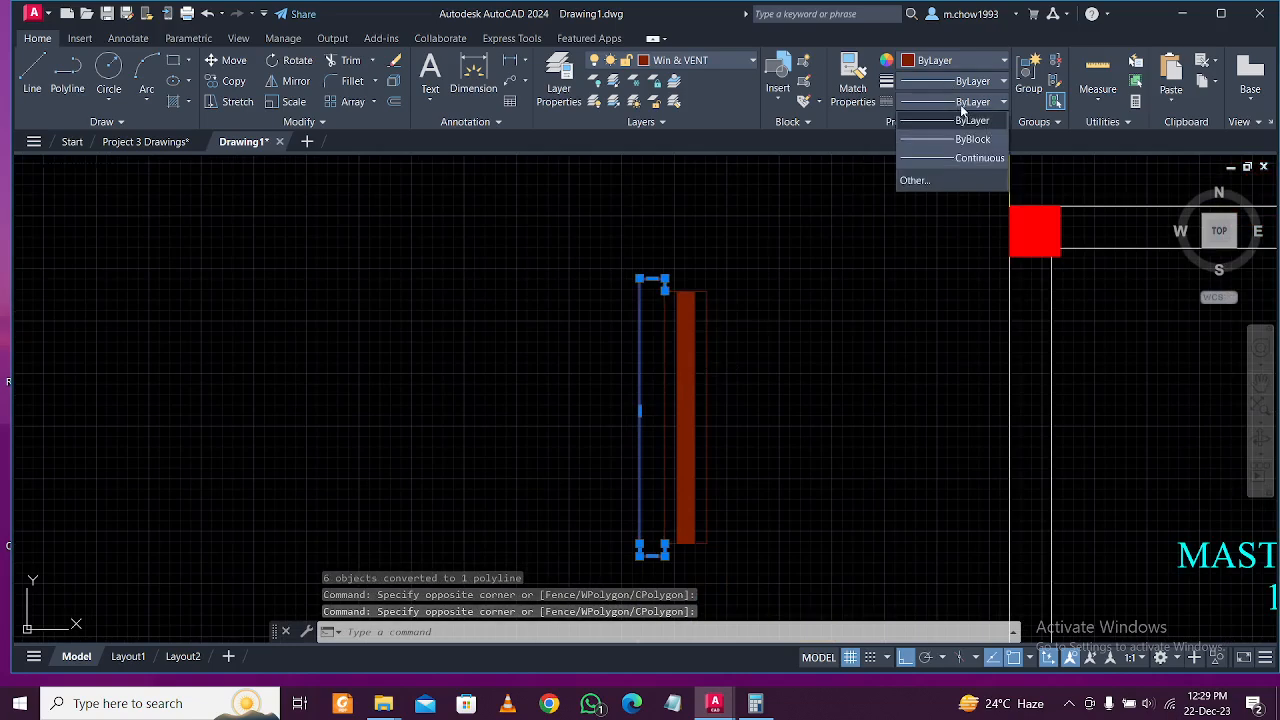
pyautogui.click(940, 181)
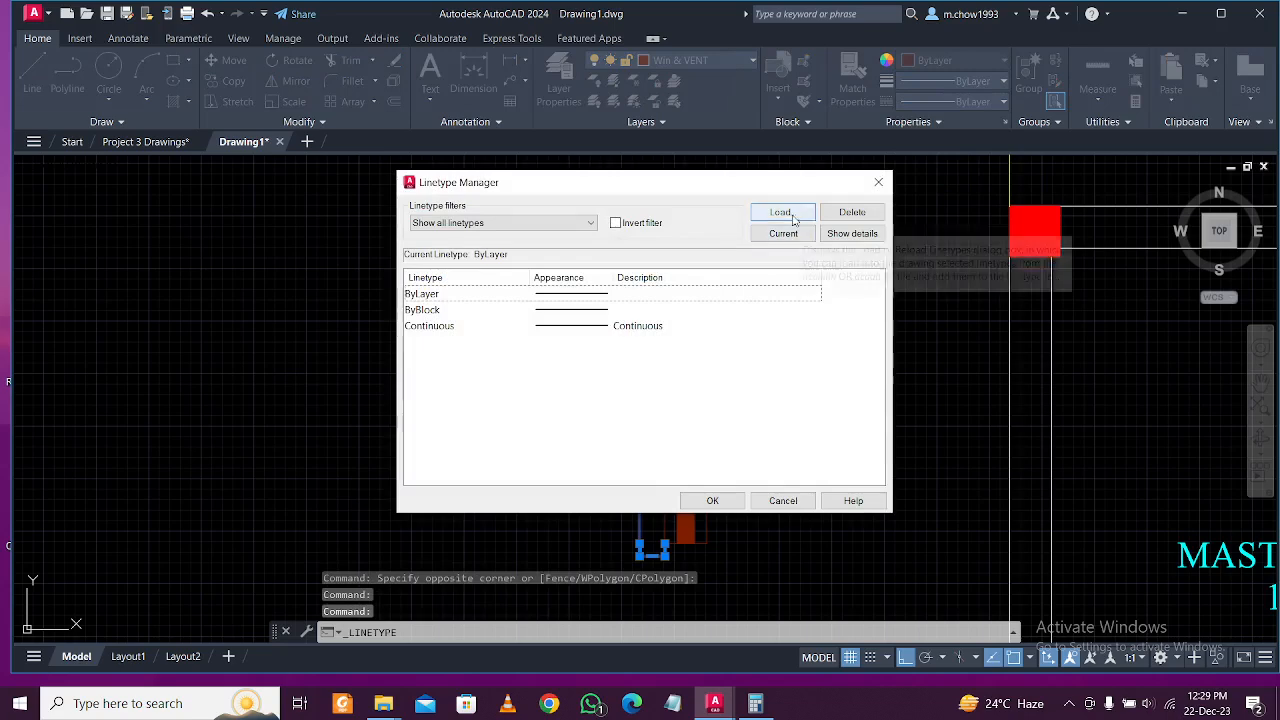
pyautogui.click(781, 212)
pyautogui.click(688, 350)
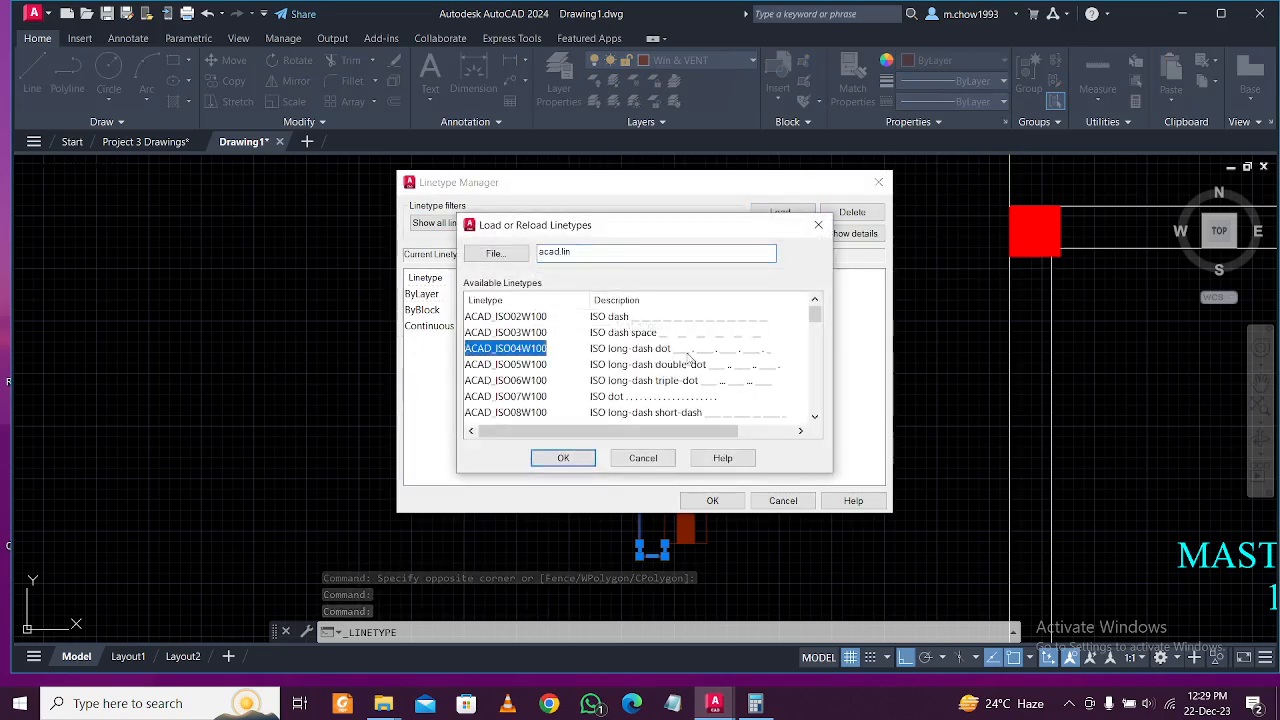
pyautogui.click(615, 318)
pyautogui.click(565, 457)
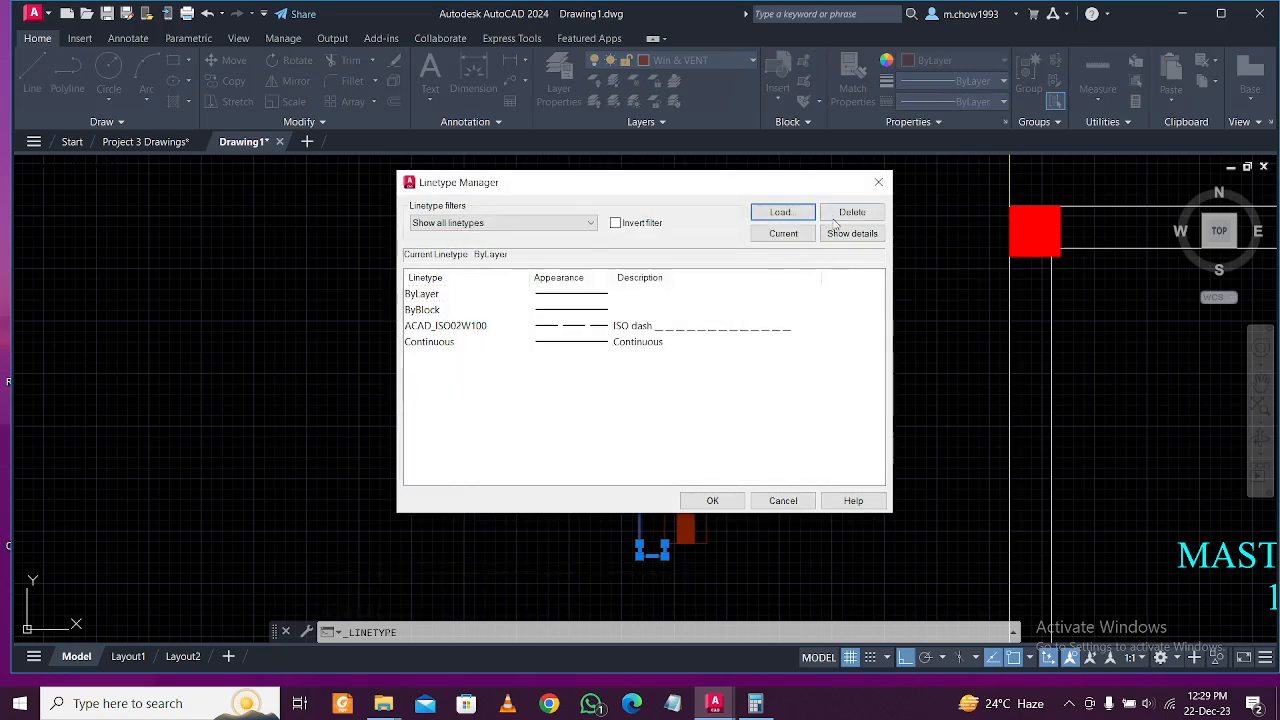
pyautogui.click(781, 212)
pyautogui.click(676, 334)
pyautogui.click(585, 457)
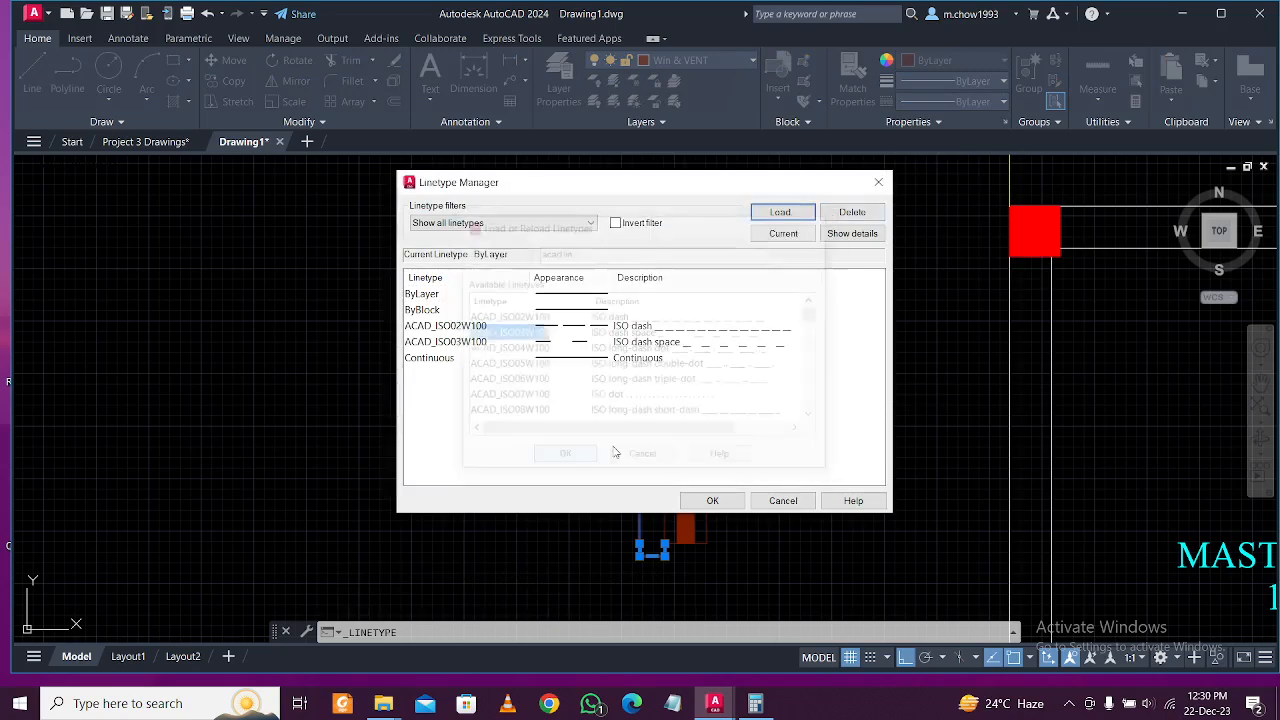
pyautogui.click(780, 212)
pyautogui.click(672, 398)
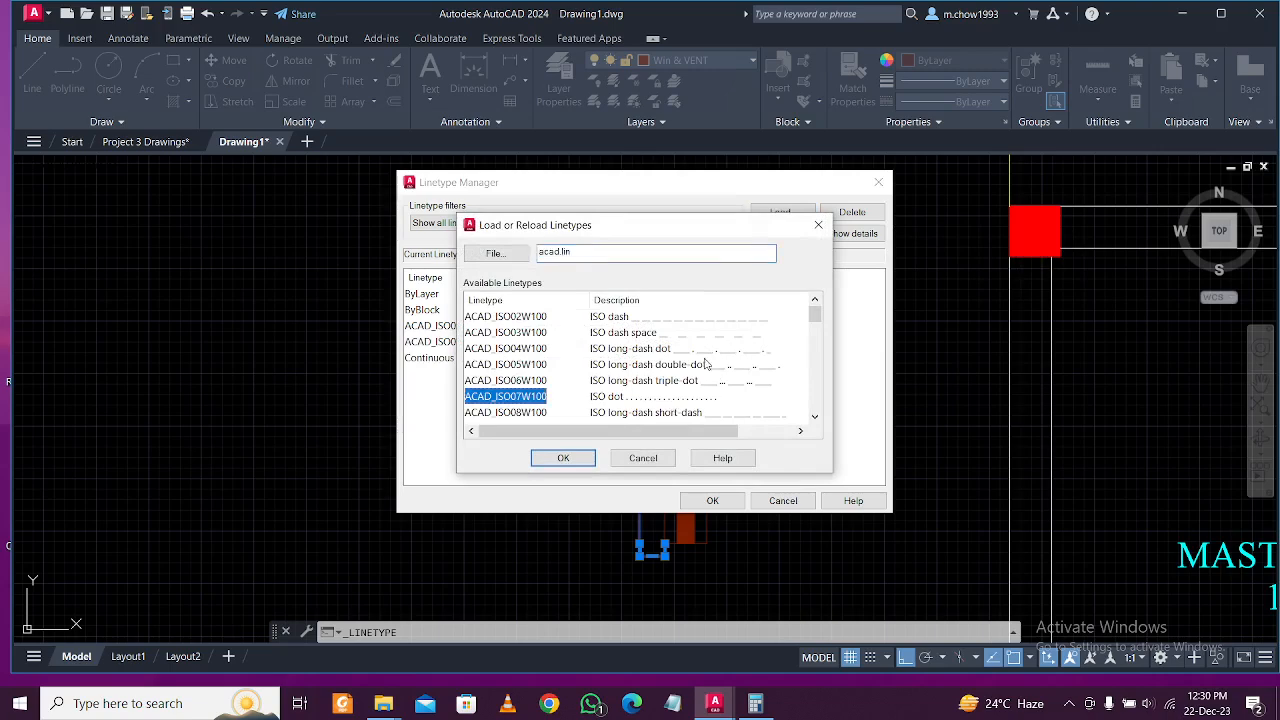
pyautogui.click(563, 457)
# Load the DOT, HIDDENX2 and HIDDEN linetypes and confirm with OK.
pyautogui.click(780, 212)
pyautogui.scroll(-8, 666, 371)
pyautogui.click(607, 415)
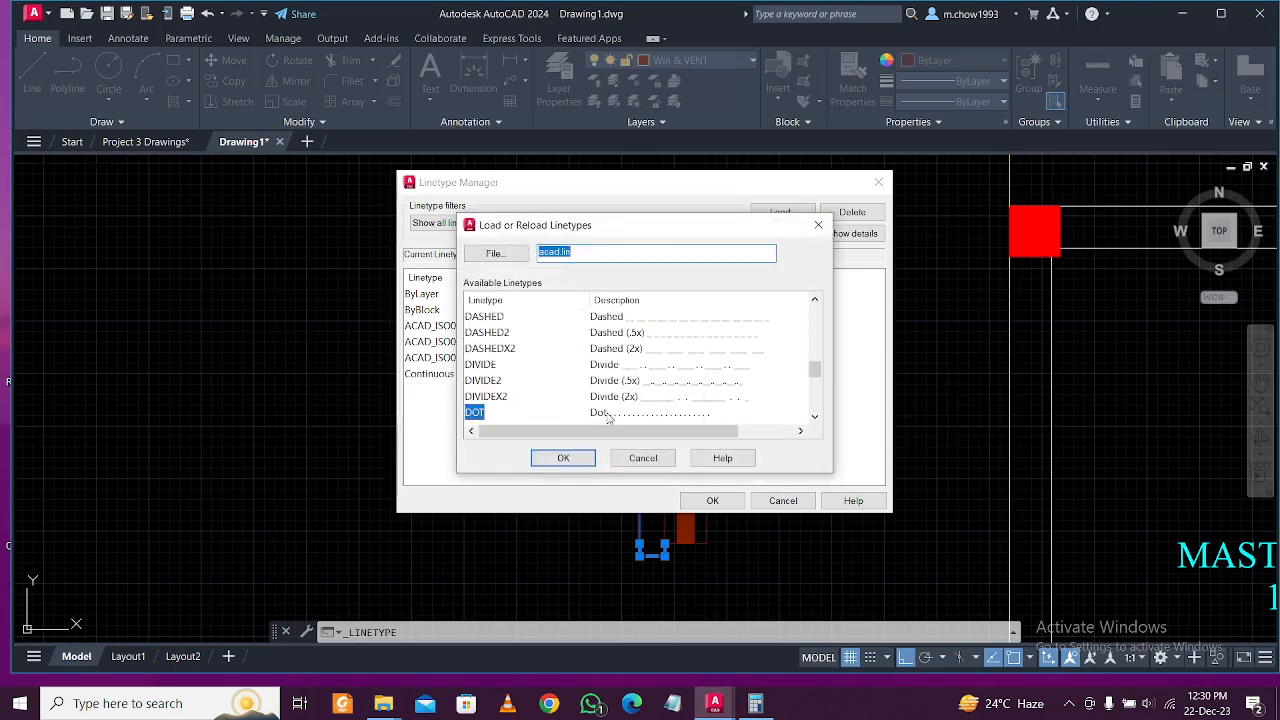
pyautogui.click(563, 457)
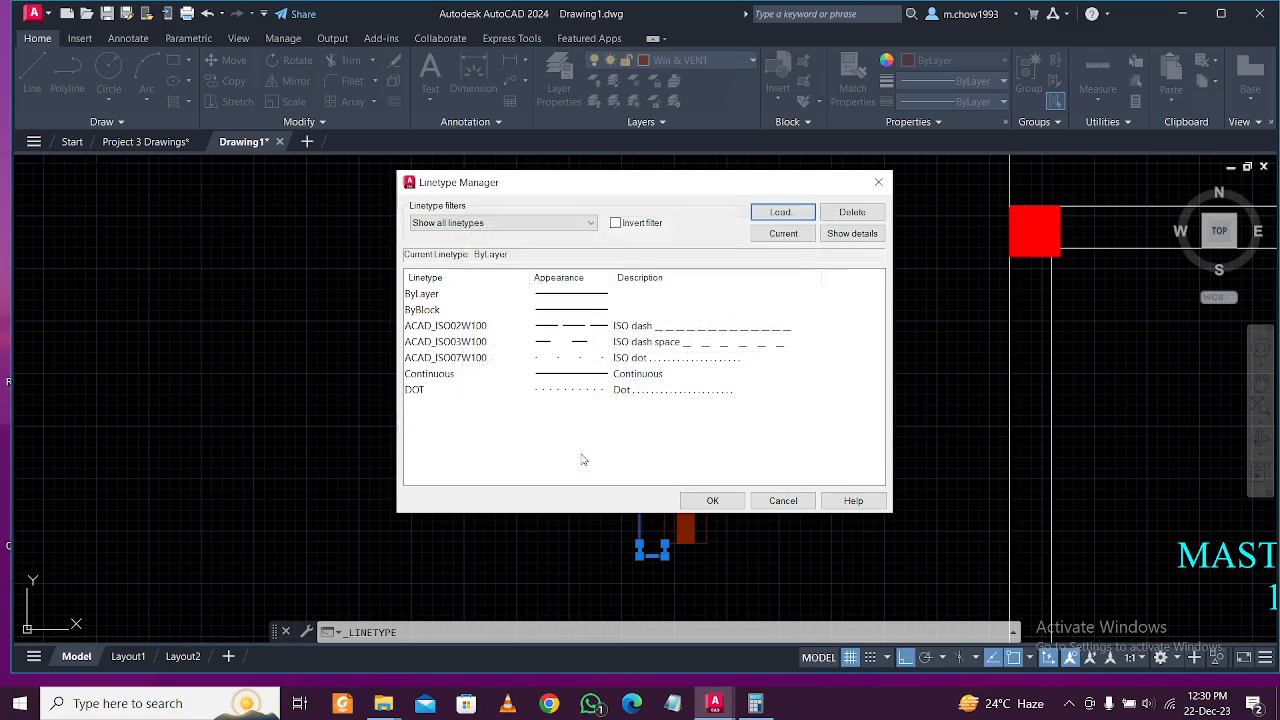
pyautogui.click(782, 212)
pyautogui.scroll(-10, 628, 360)
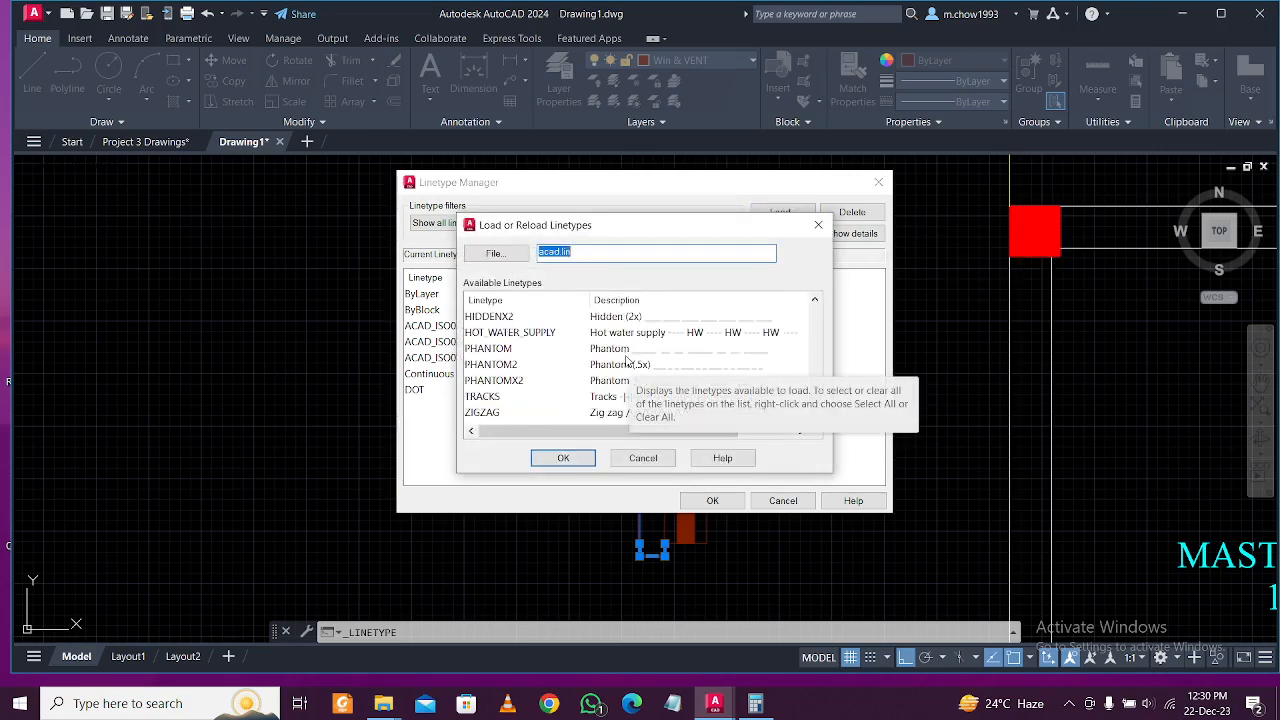
pyautogui.click(519, 318)
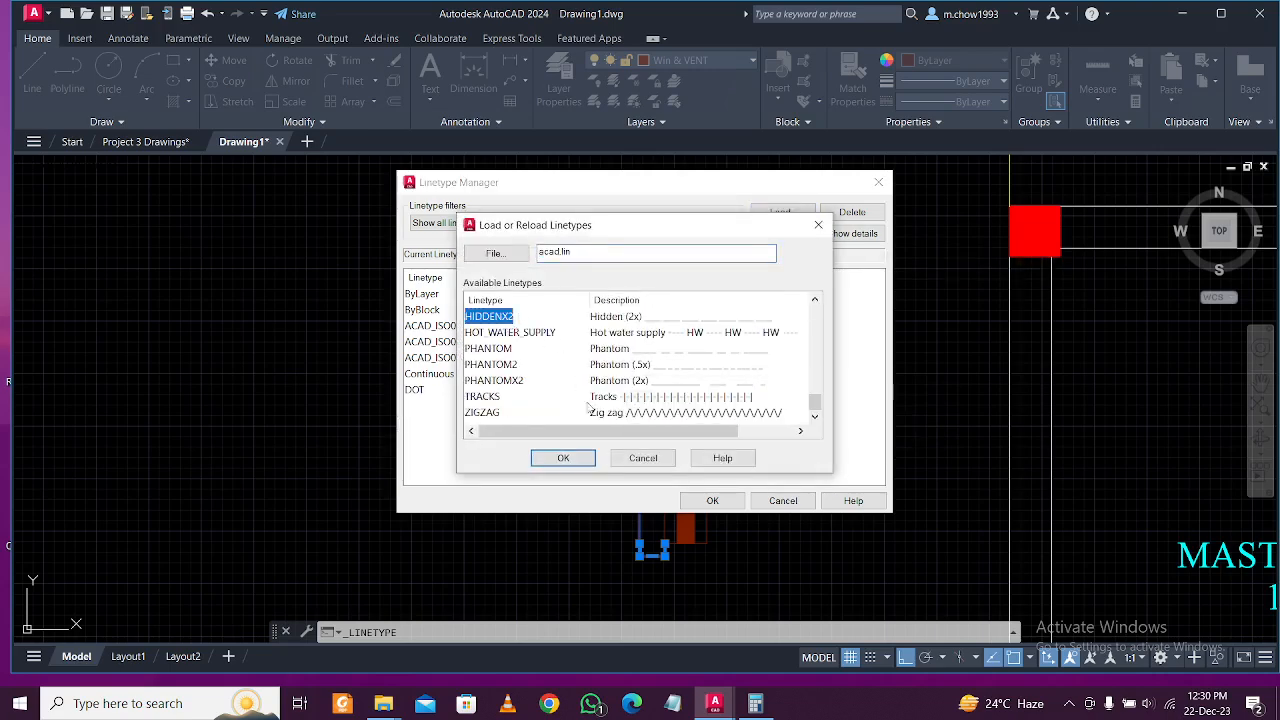
pyautogui.click(563, 457)
pyautogui.click(782, 213)
pyautogui.scroll(-10, 561, 378)
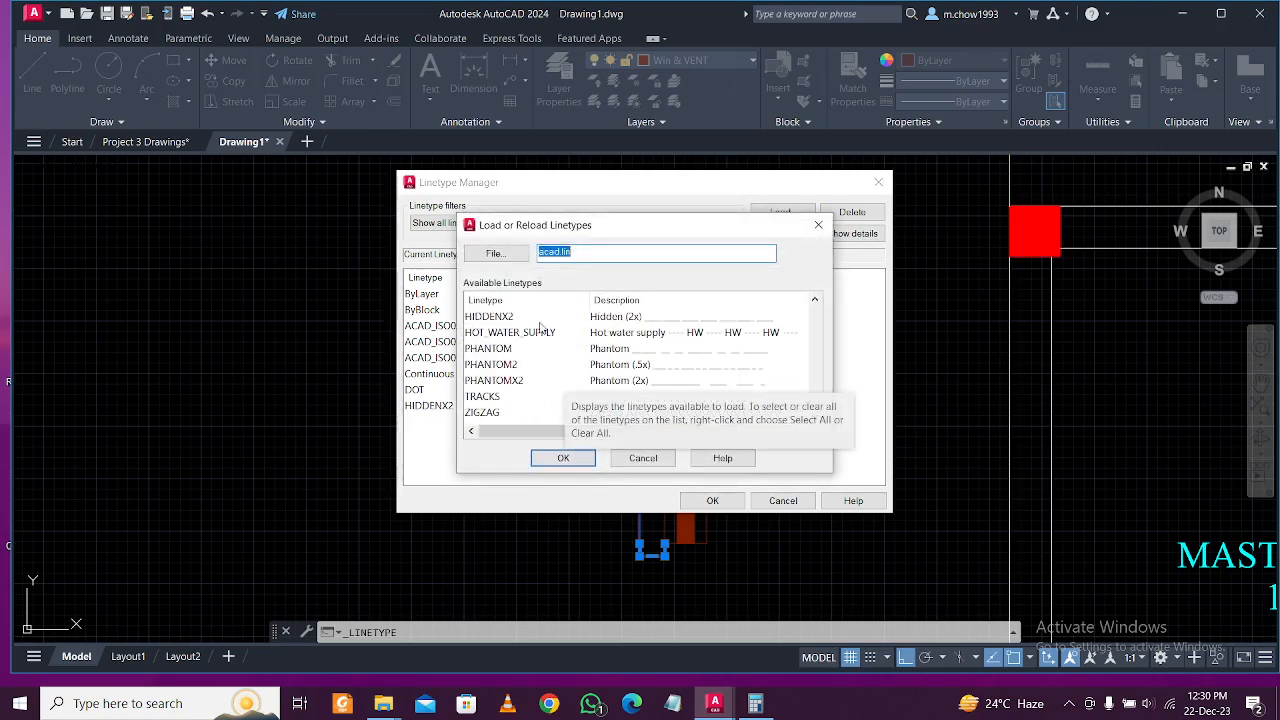
pyautogui.scroll(1, 540, 326)
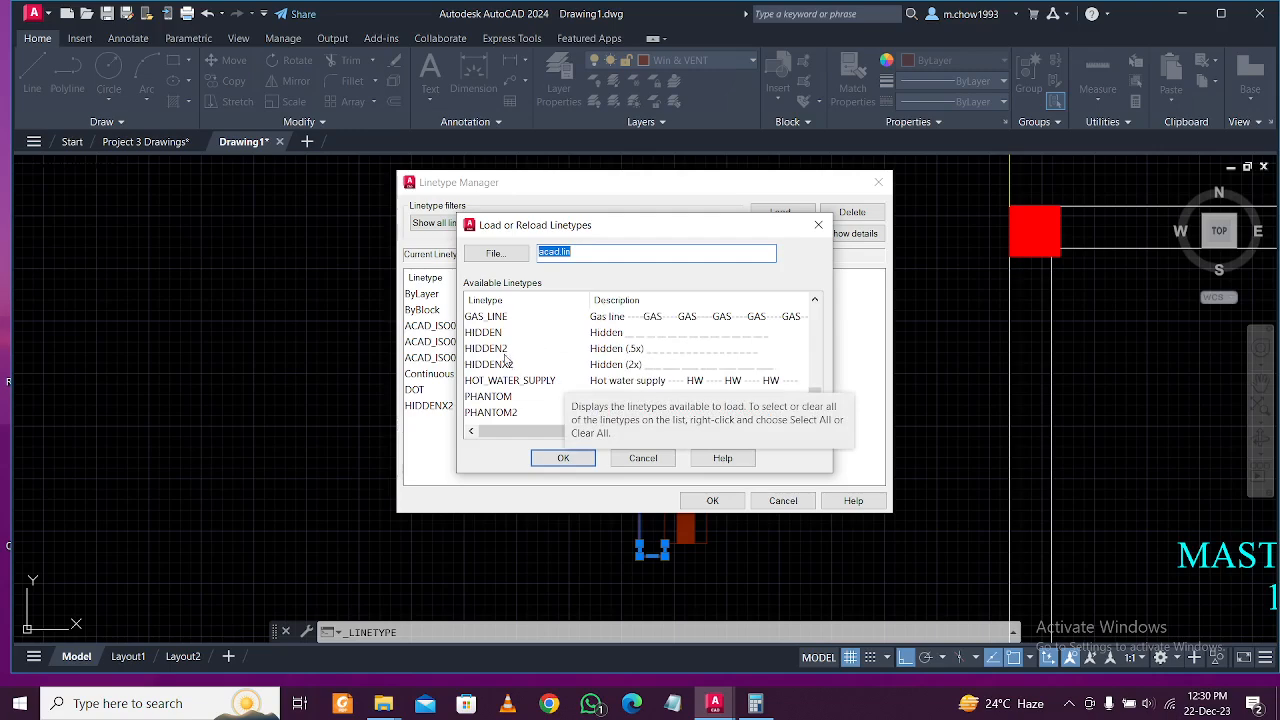
pyautogui.click(500, 335)
pyautogui.click(563, 458)
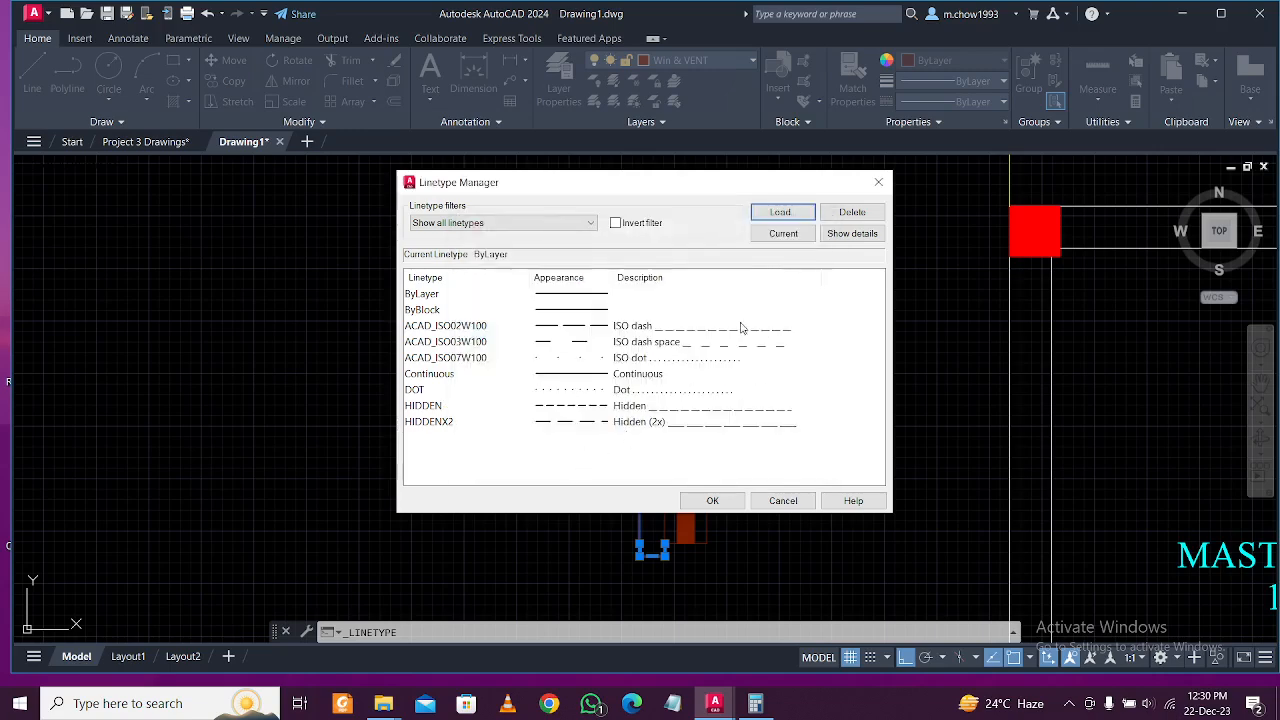
pyautogui.click(712, 500)
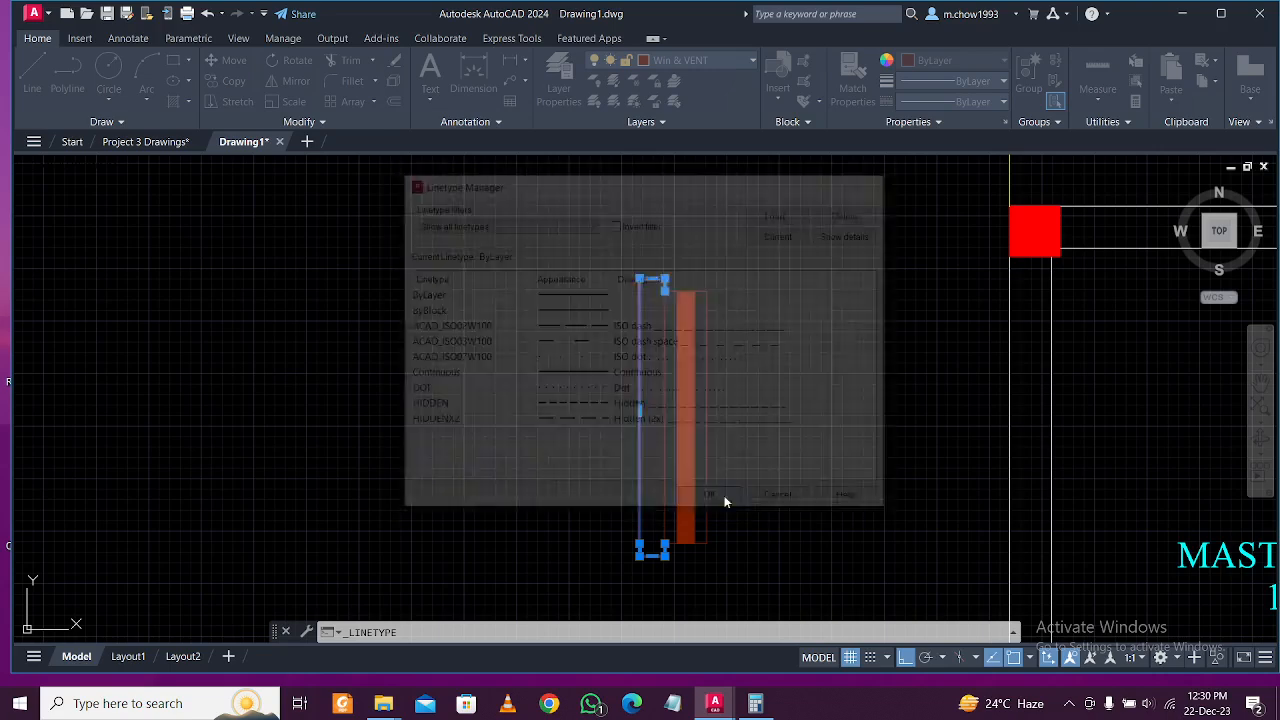
# Set the window's outer outline line to the HIDDEN linetype.
pyautogui.click(663, 344)
pyautogui.click(625, 355)
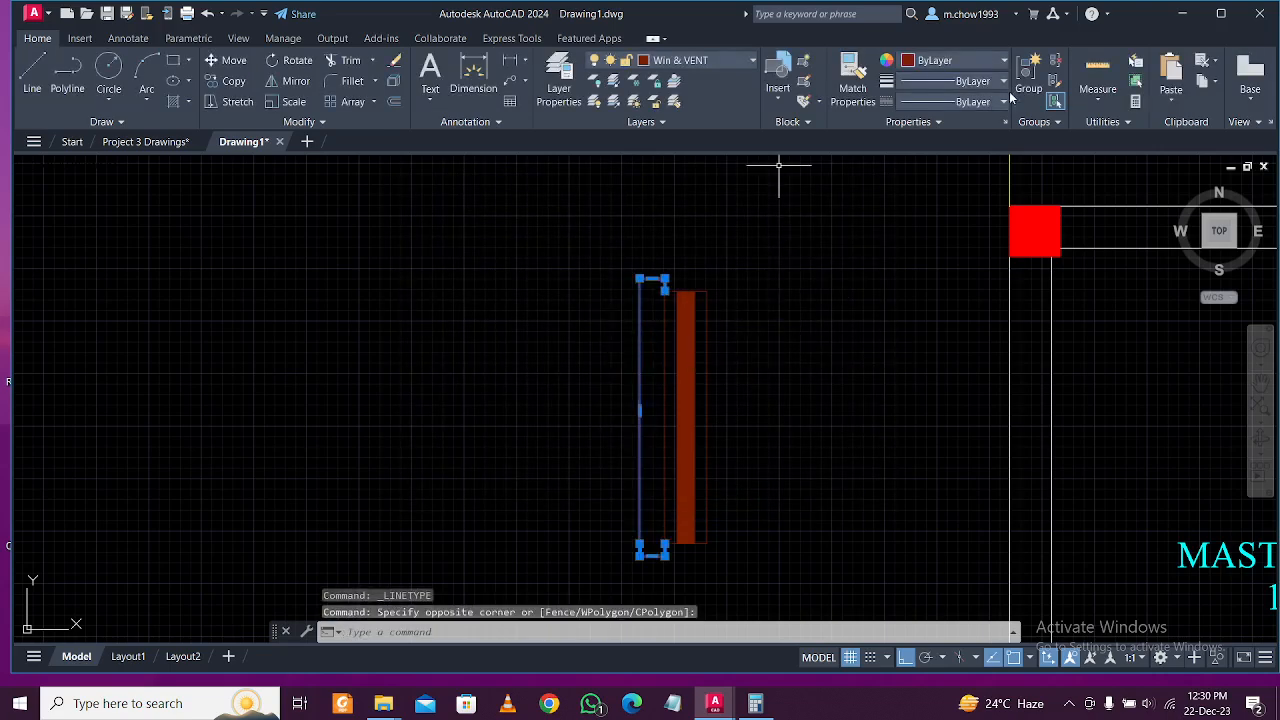
pyautogui.click(955, 104)
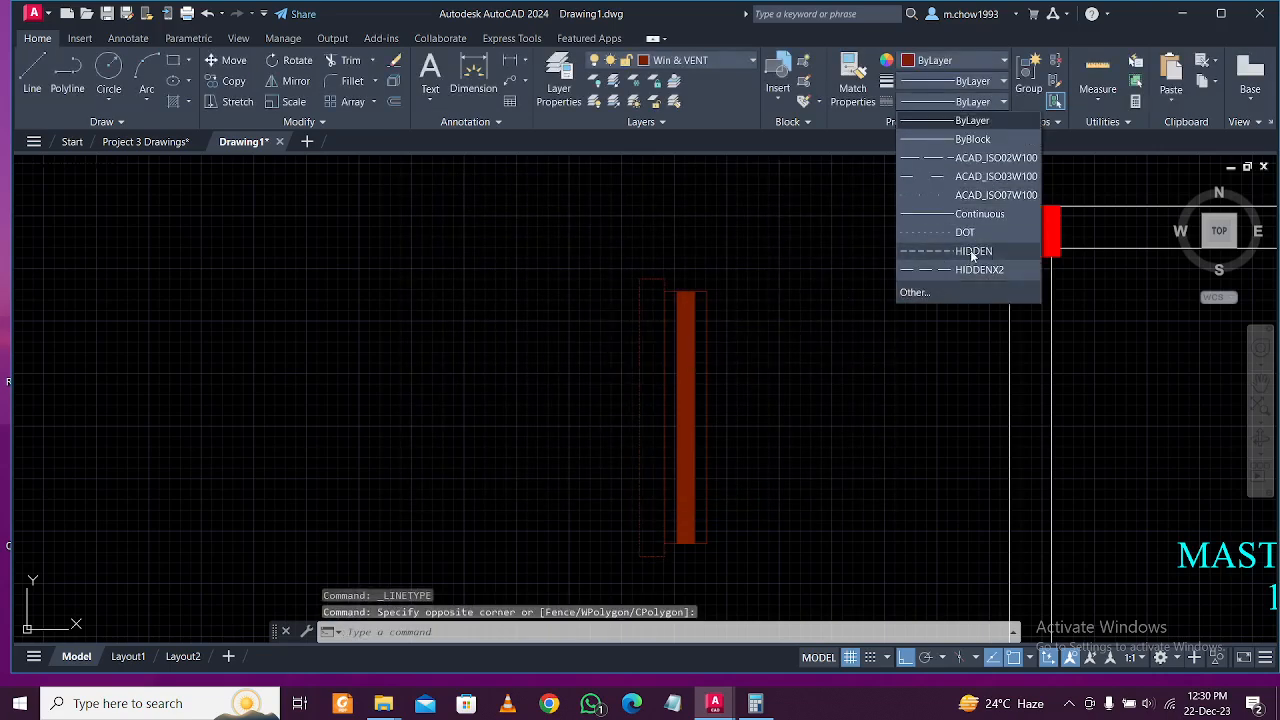
pyautogui.scroll(5, 665, 285)
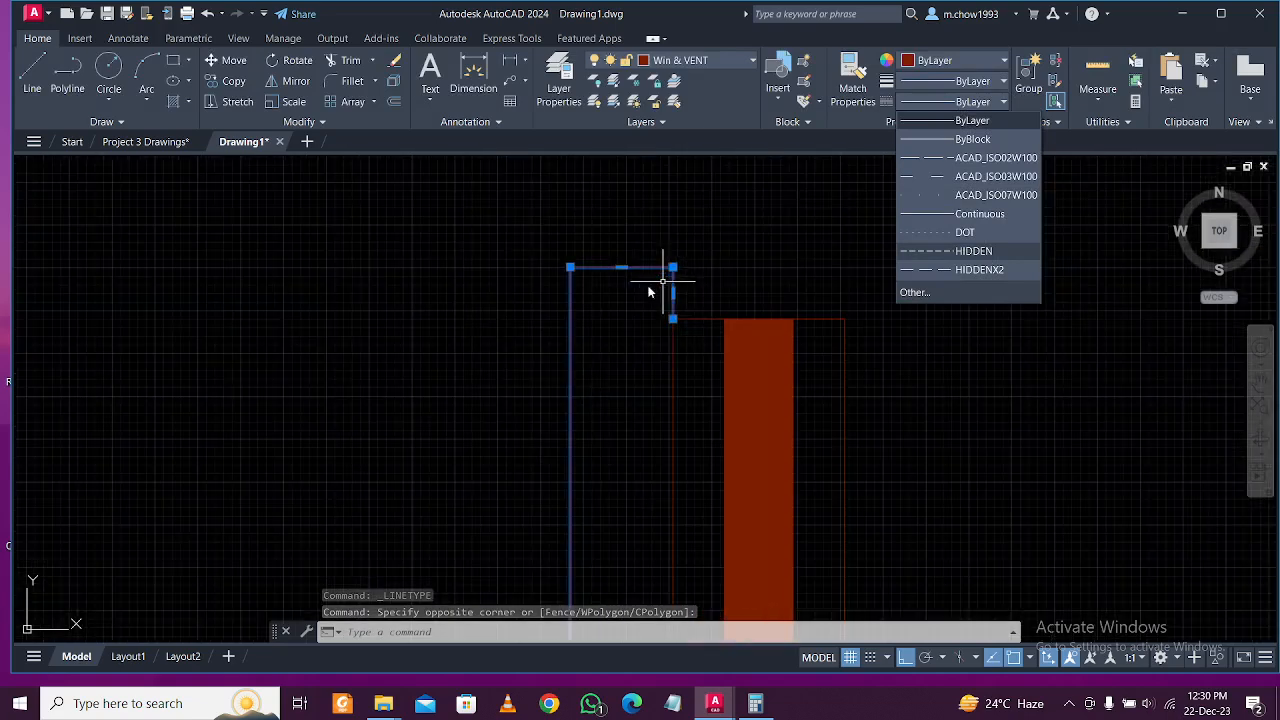
pyautogui.click(965, 251)
# Window-select all the window parts and combine them into one group.
pyautogui.scroll(-5, 677, 340)
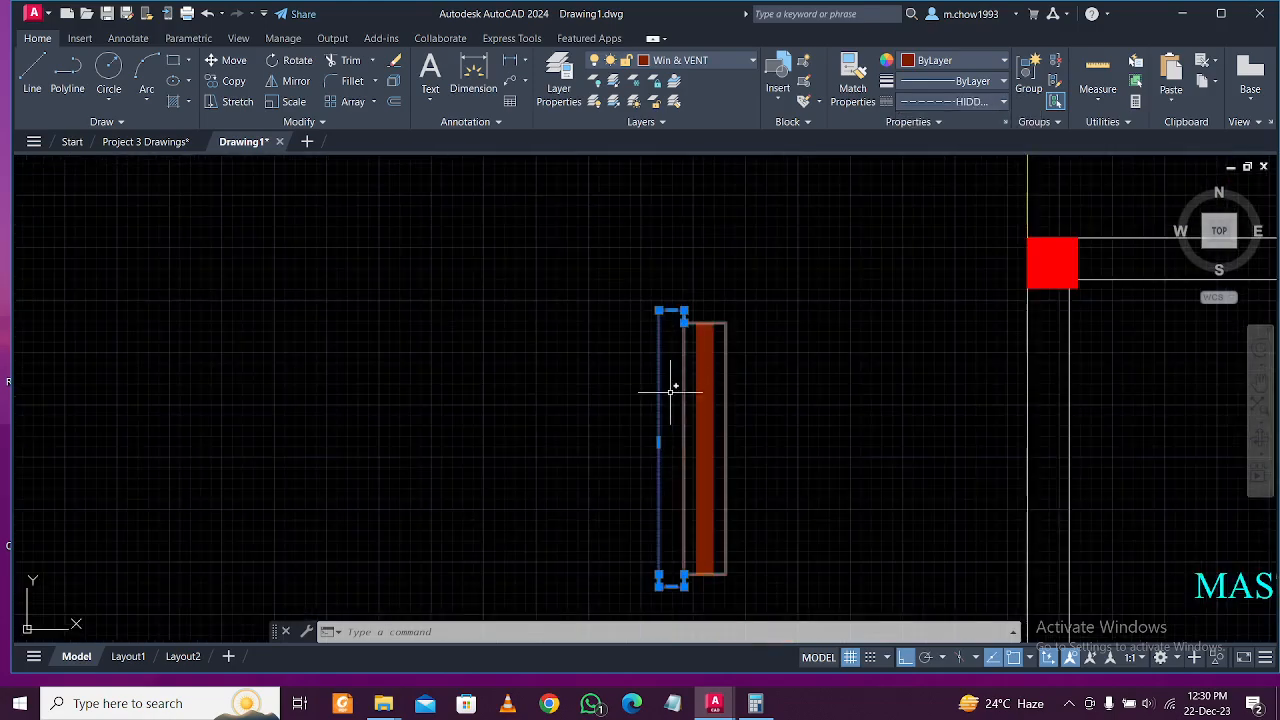
pyautogui.scroll(2, 708, 298)
pyautogui.scroll(-4, 705, 288)
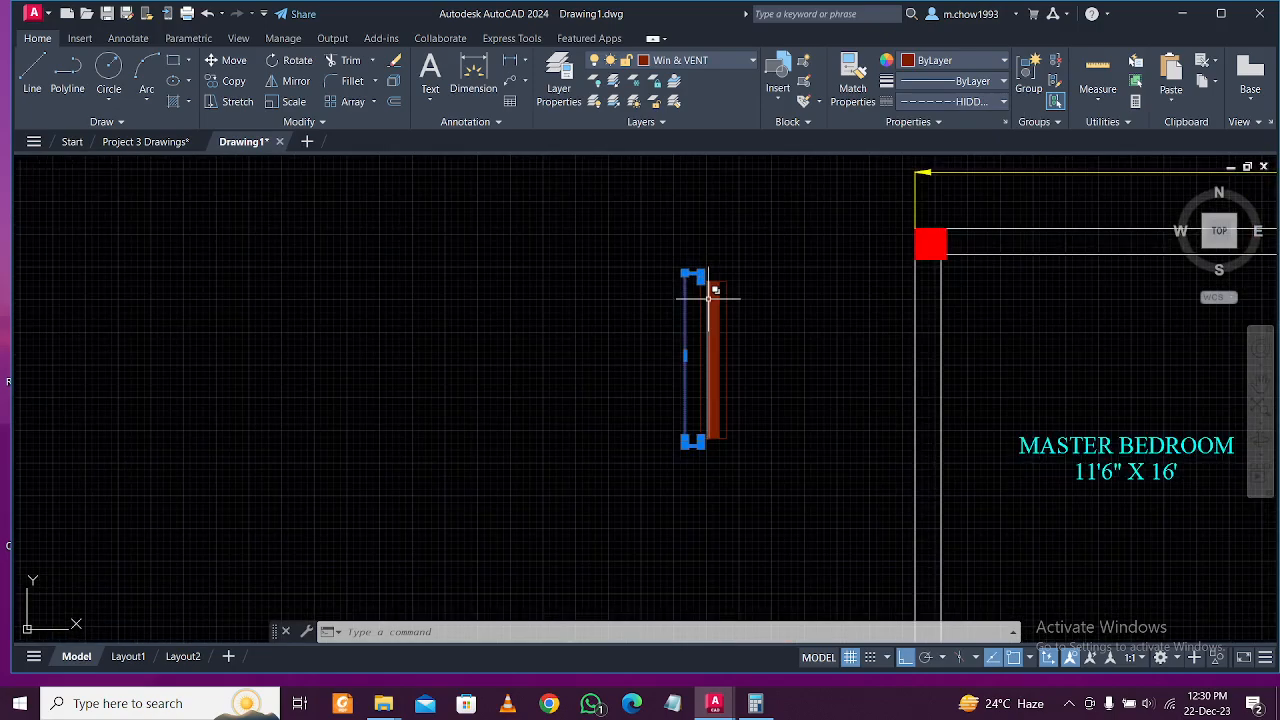
pyautogui.press('Escape')
pyautogui.click(563, 238)
pyautogui.click(760, 432)
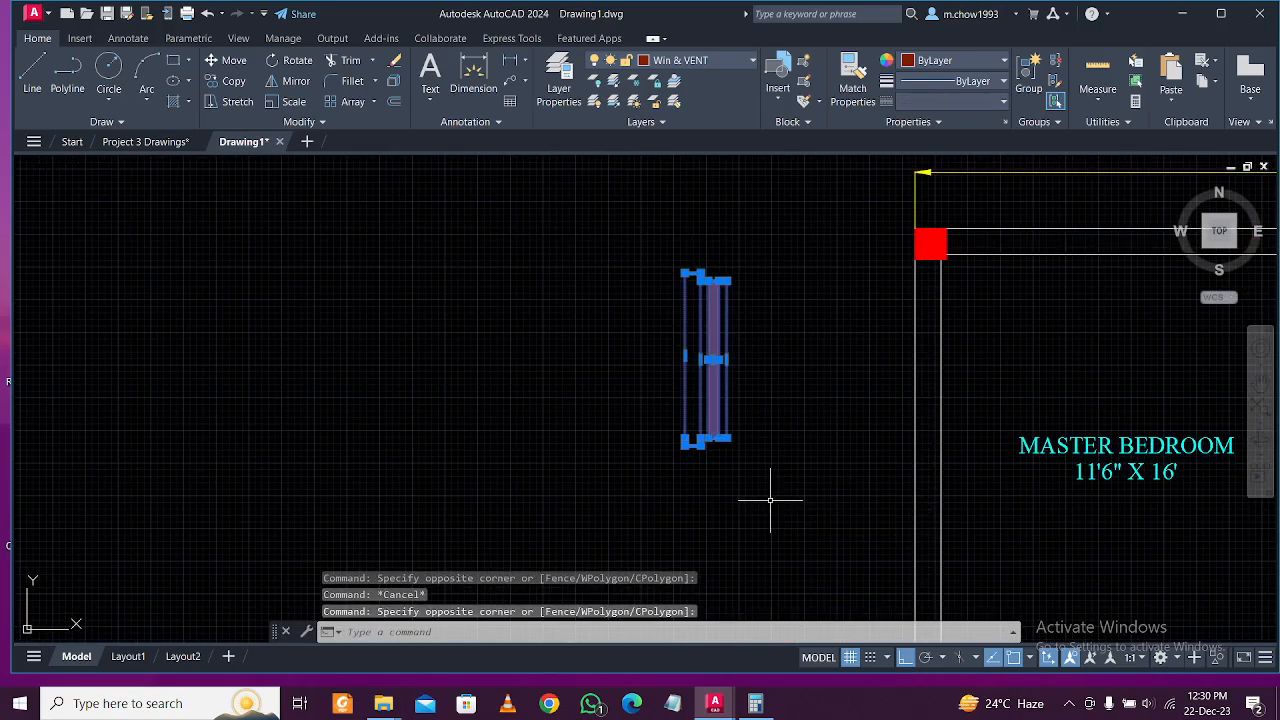
pyautogui.write('g')
pyautogui.press('Return')
# Move the grouped window into the Master Bedroom's left wall.
pyautogui.click(794, 440)
pyautogui.click(686, 371)
pyautogui.scroll(-4, 771, 380)
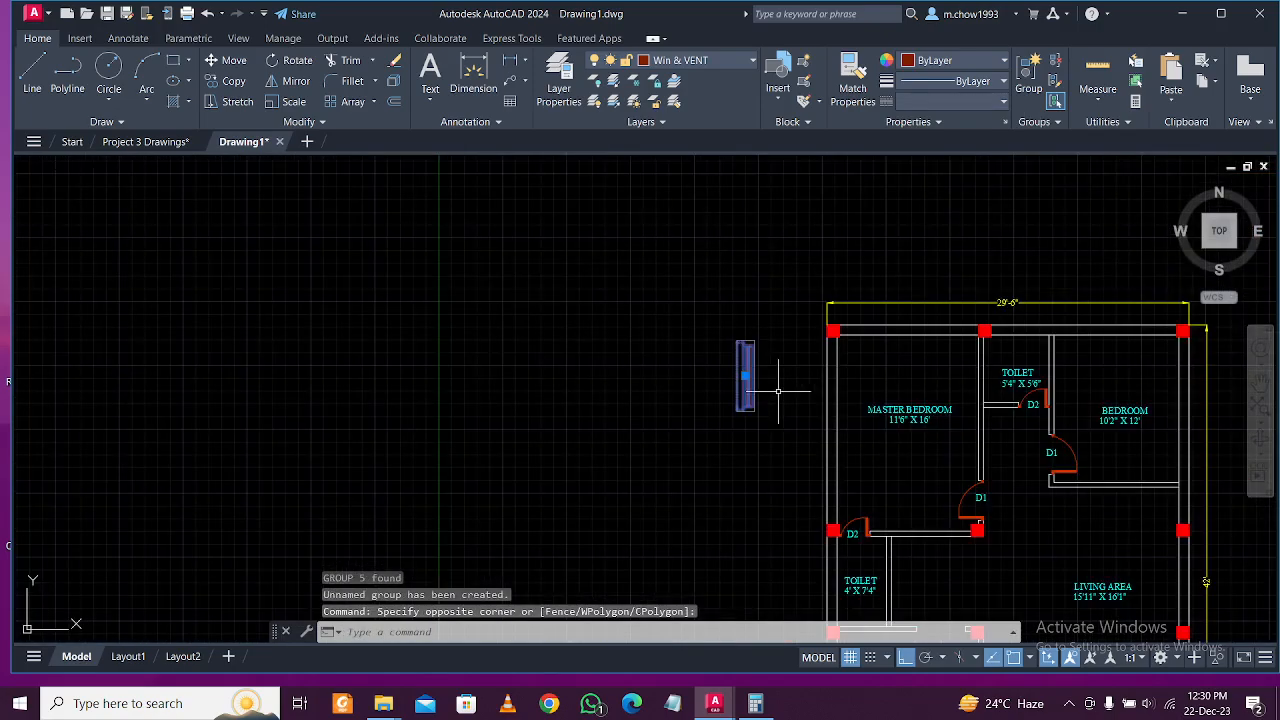
pyautogui.scroll(3, 773, 388)
pyautogui.click(238, 62)
pyautogui.scroll(3, 731, 358)
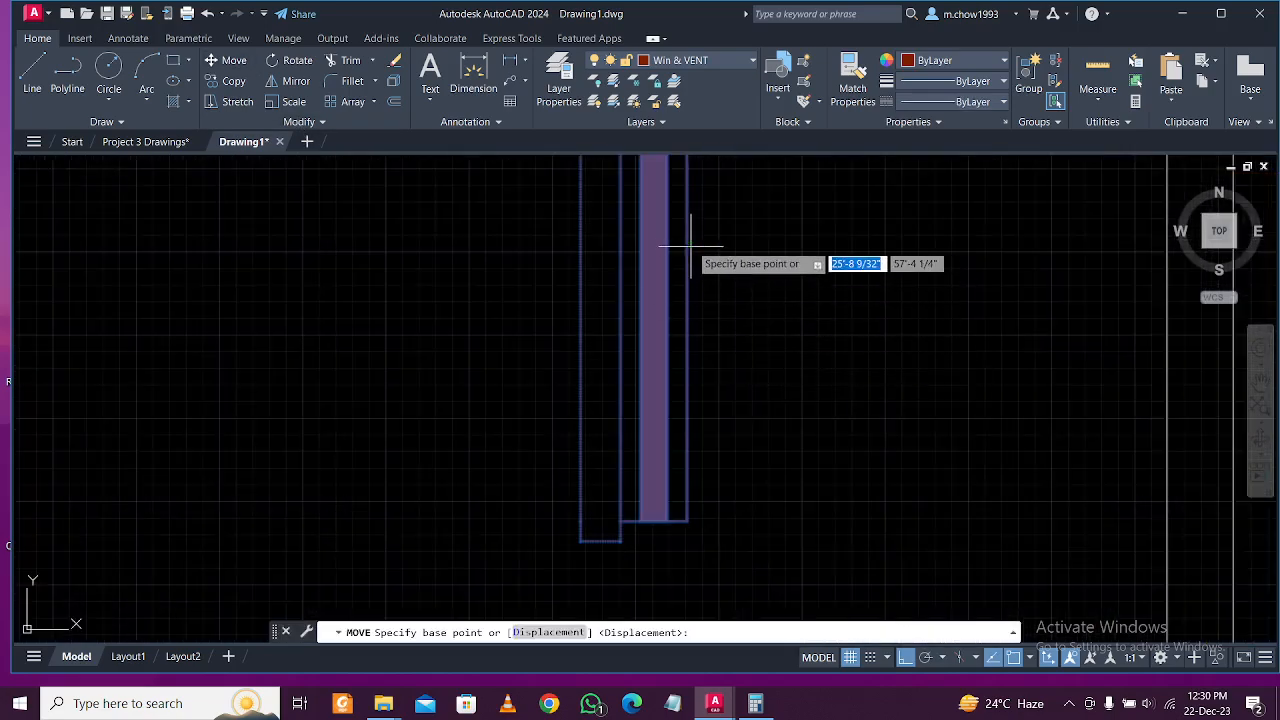
pyautogui.scroll(-3, 684, 272)
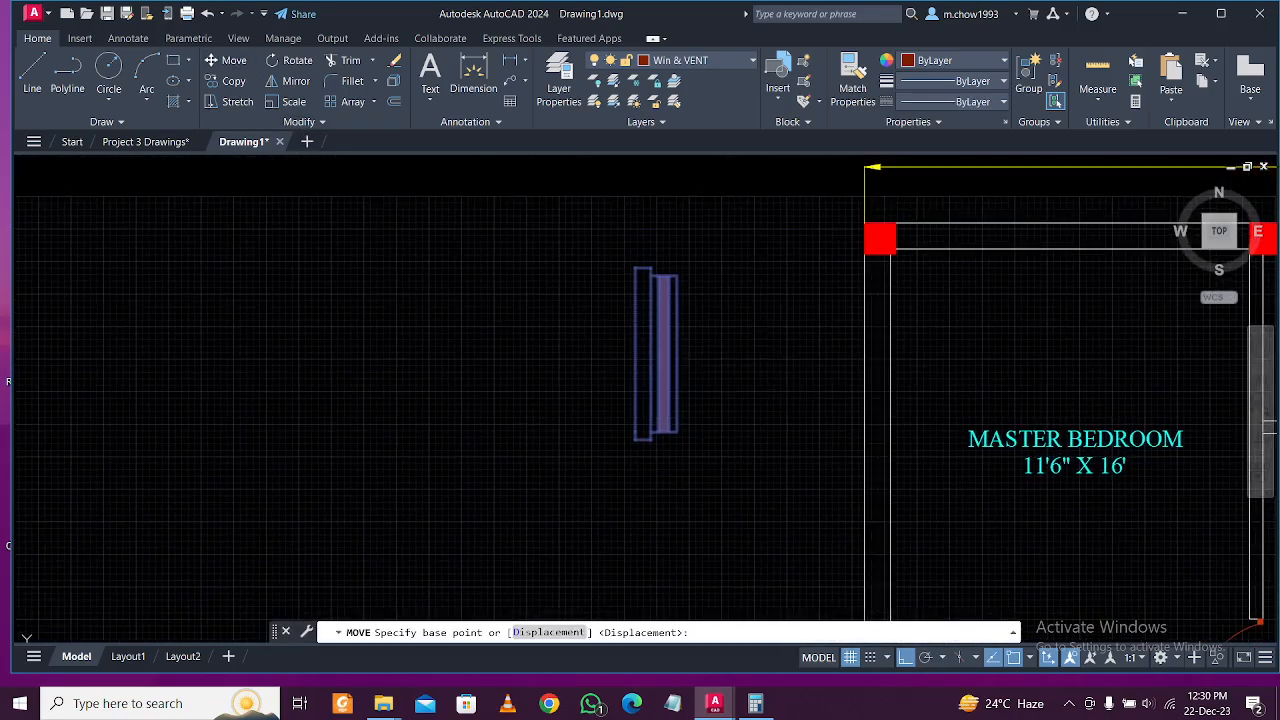
pyautogui.click(686, 341)
pyautogui.scroll(-3, 686, 341)
pyautogui.scroll(3, 750, 375)
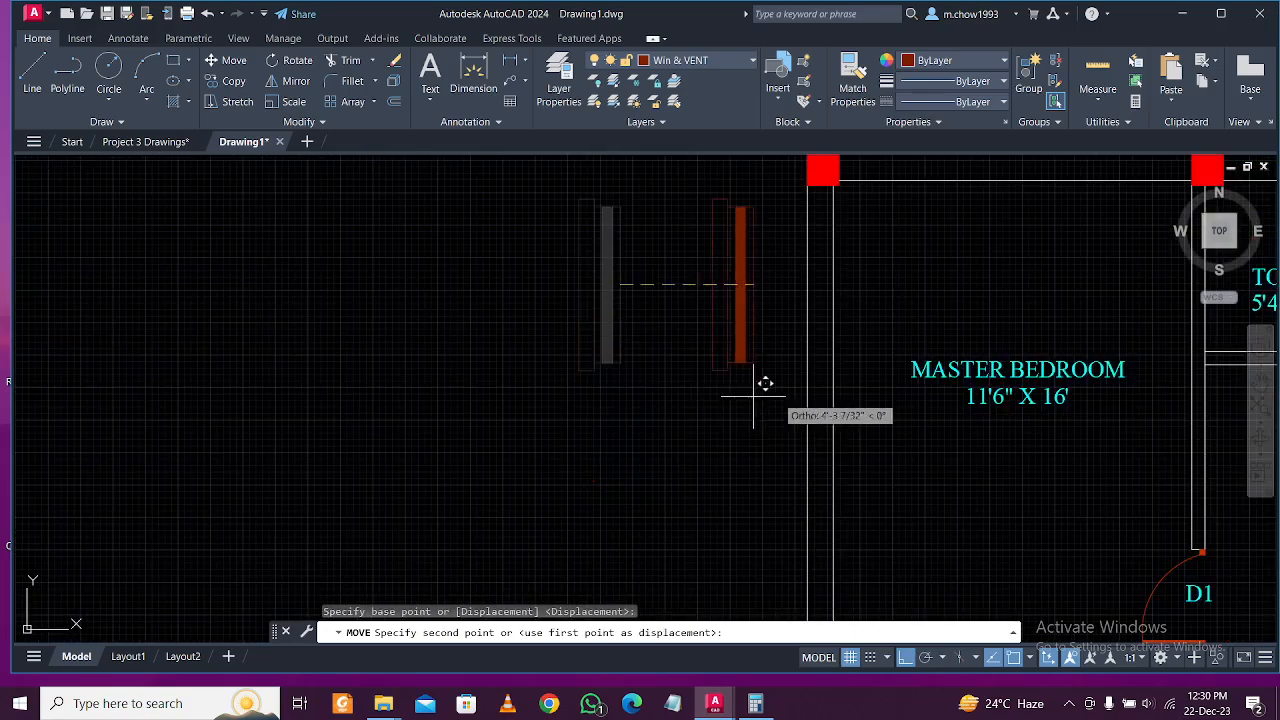
pyautogui.click(823, 434)
pyautogui.scroll(-5, 840, 415)
pyautogui.scroll(5, 855, 397)
pyautogui.scroll(-4, 837, 414)
pyautogui.scroll(5, 834, 409)
# Copy the bedroom window onto the kitchen's left wall.
pyautogui.click(751, 434)
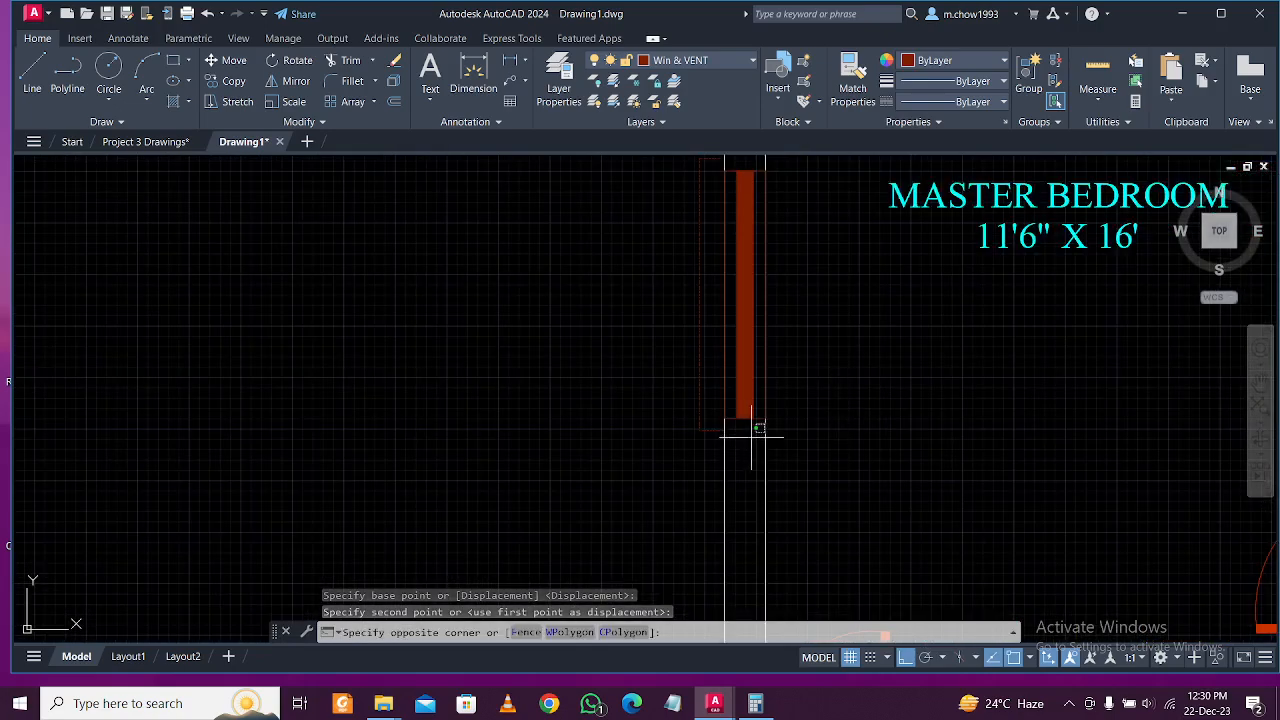
pyautogui.click(700, 157)
pyautogui.scroll(-3, 833, 395)
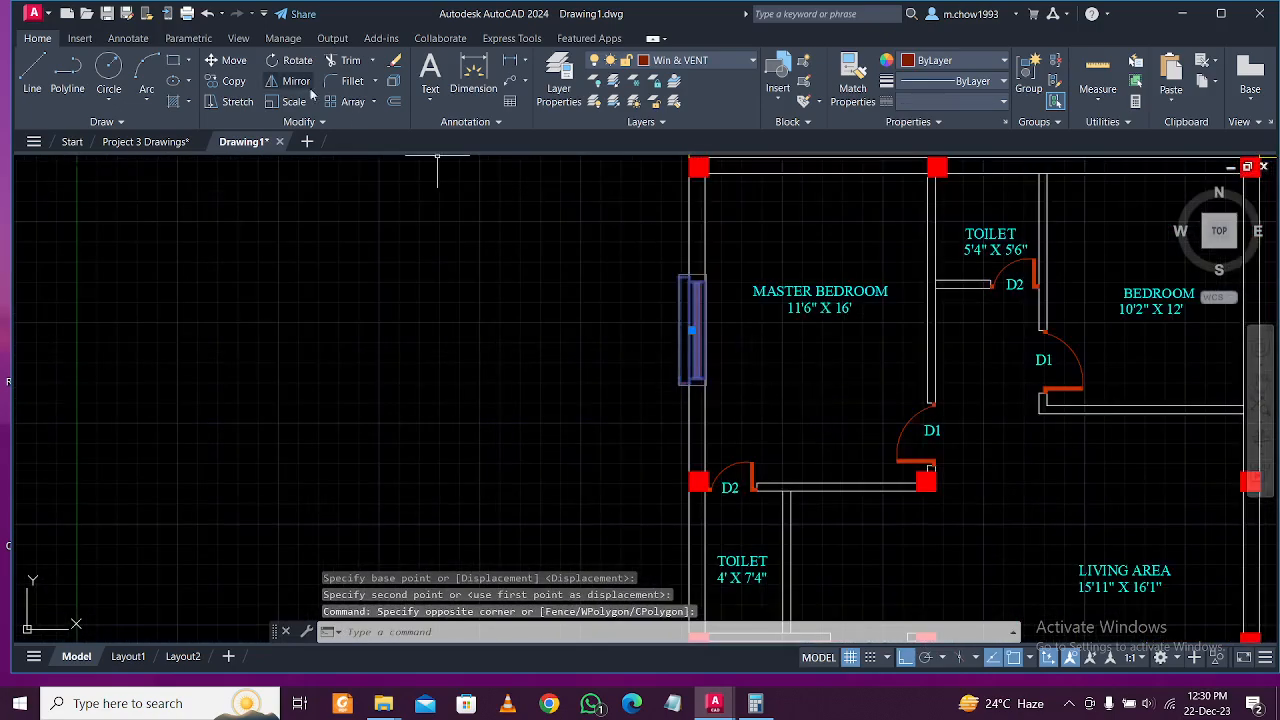
pyautogui.click(231, 80)
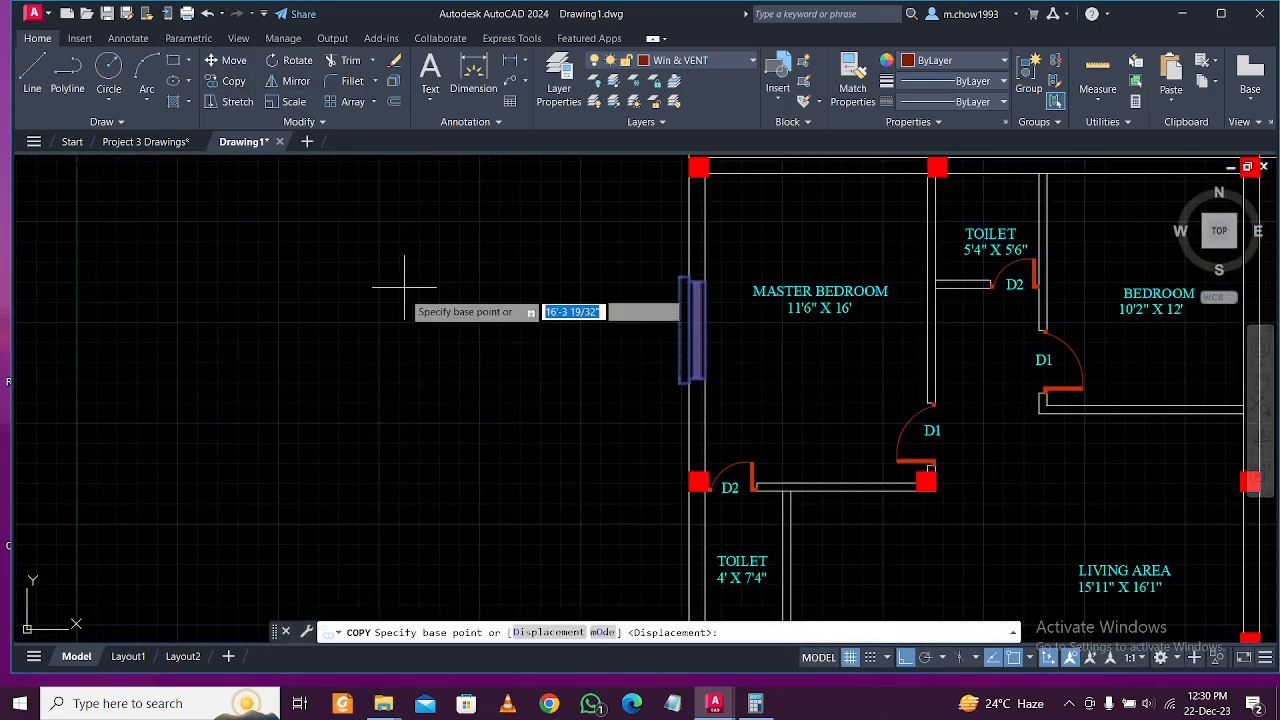
pyautogui.click(543, 408)
pyautogui.moveTo(531, 513); pyautogui.dragTo(523, 263, button='middle')
pyautogui.scroll(-4, 491, 374)
pyautogui.scroll(2, 486, 391)
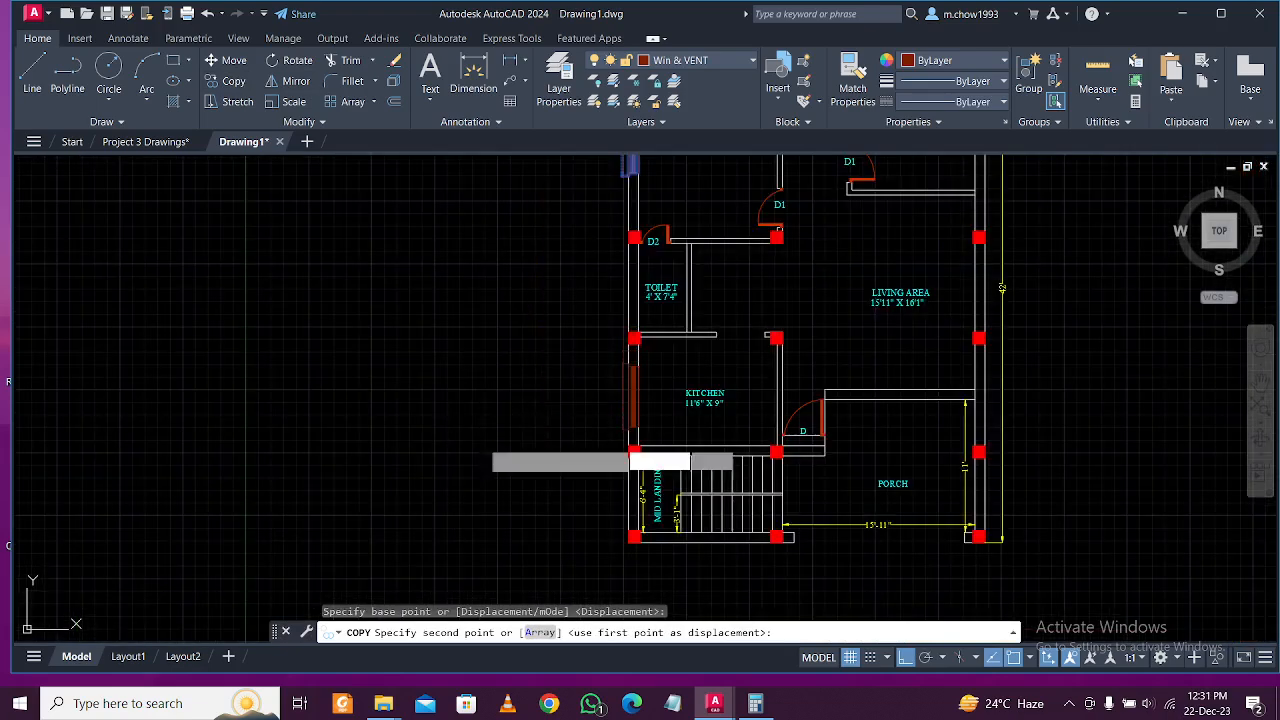
pyautogui.click(487, 432)
pyautogui.scroll(2, 586, 286)
pyautogui.moveTo(586, 286); pyautogui.dragTo(514, 540, button='middle')
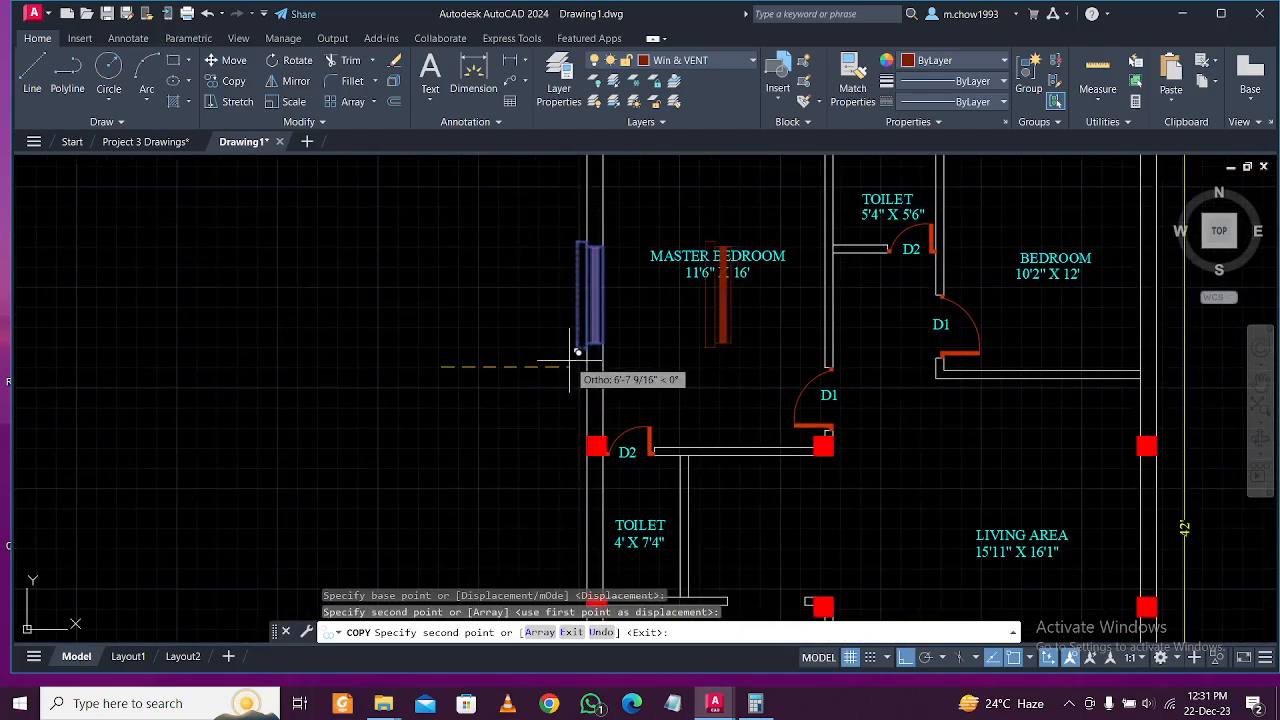
pyautogui.press('Escape')
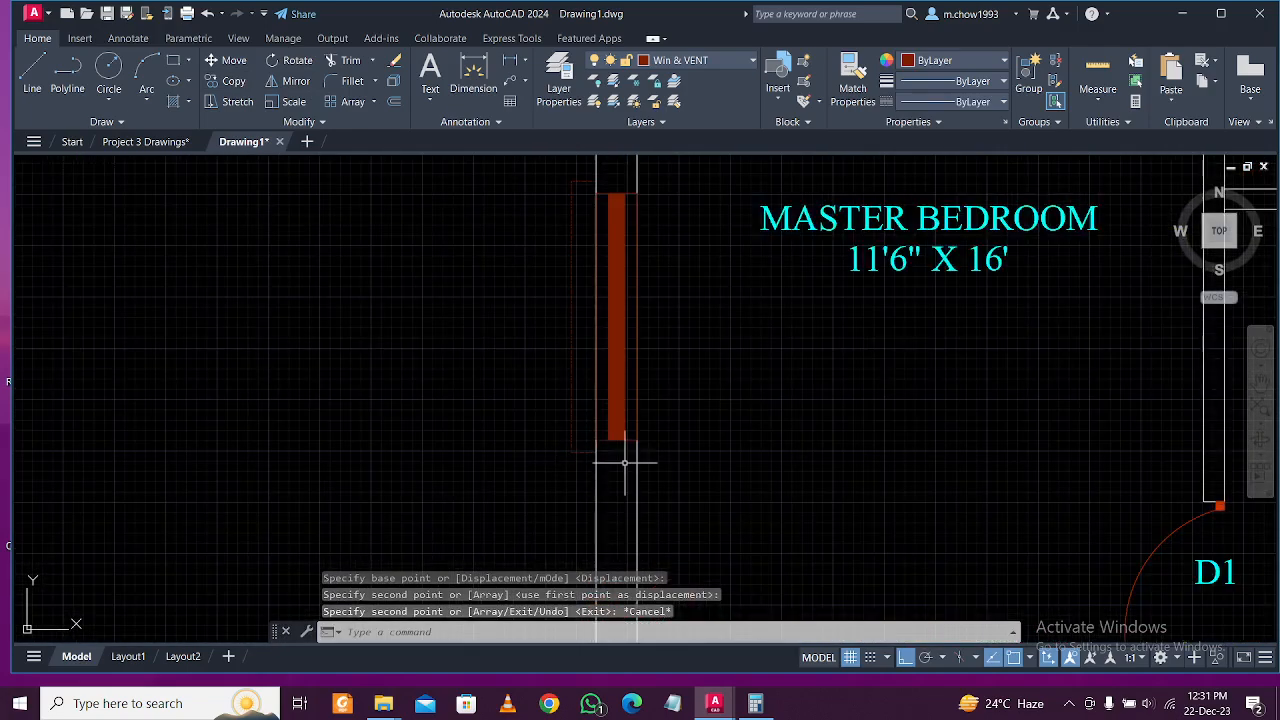
pyautogui.click(624, 462)
pyautogui.click(594, 389)
# Mirror the Master Bedroom window across a vertical line, keeping the original.
pyautogui.click(296, 81)
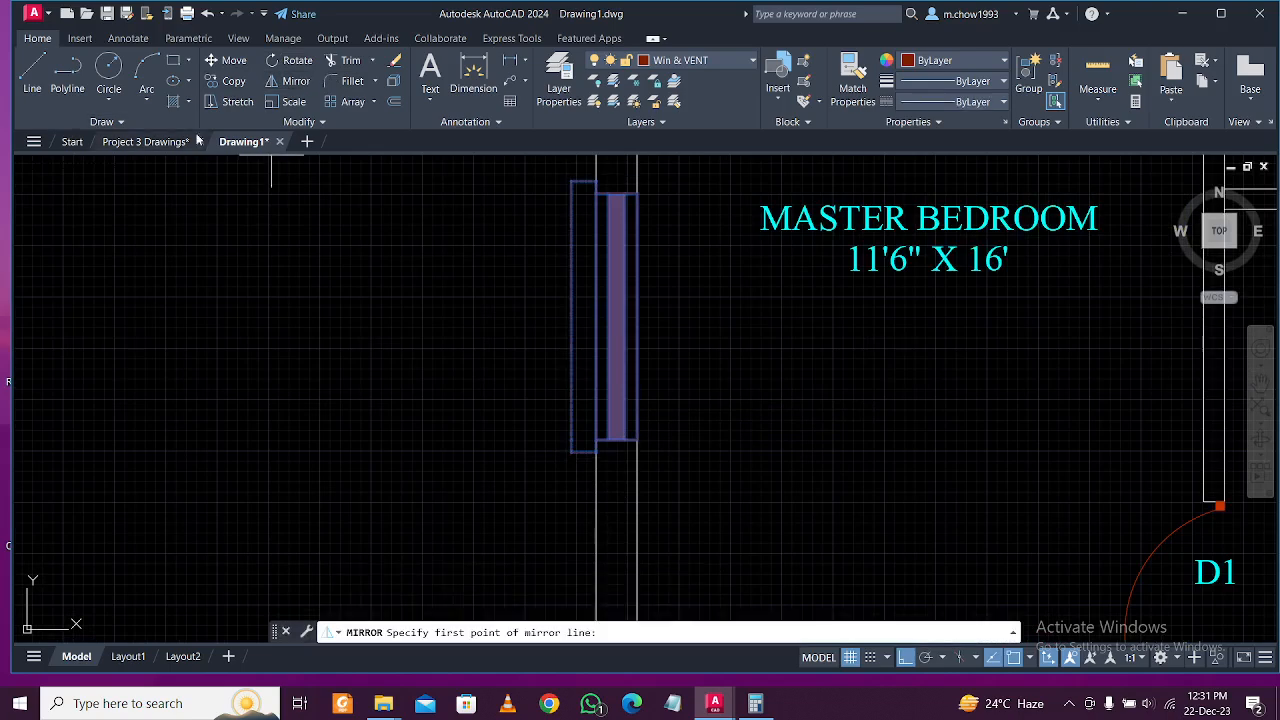
pyautogui.scroll(-8, 570, 340)
pyautogui.click(711, 417)
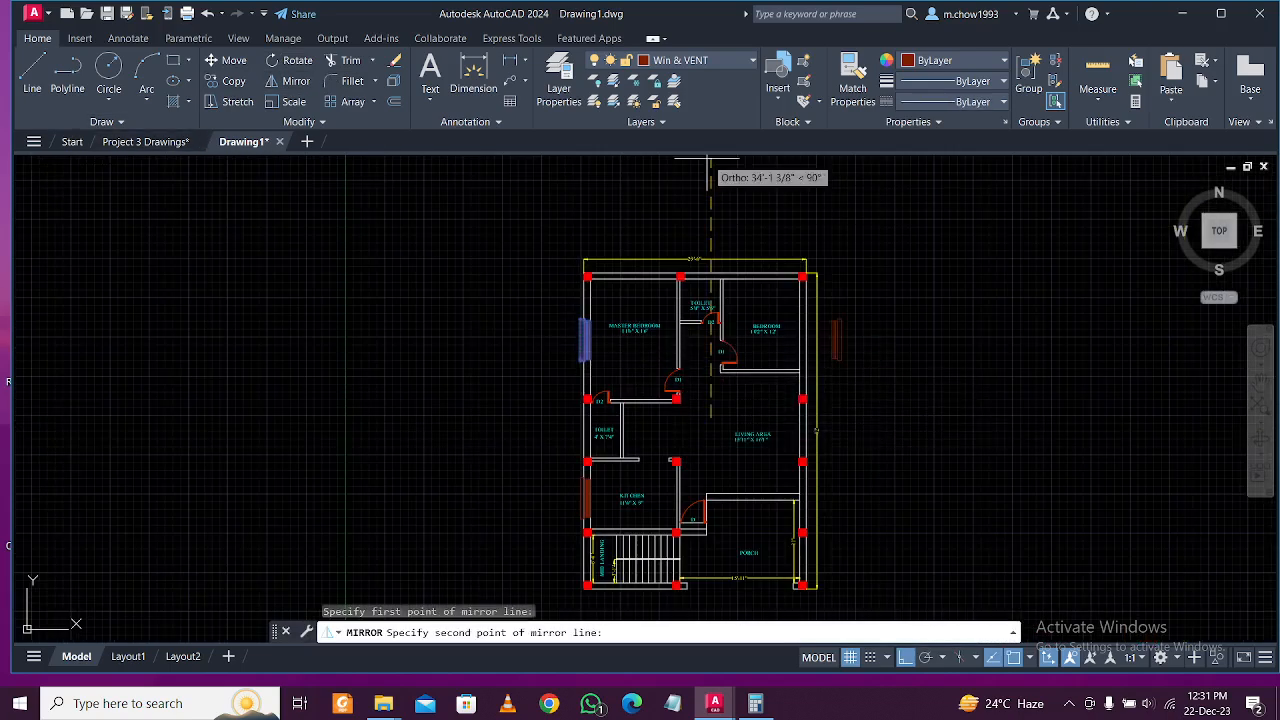
pyautogui.click(725, 192)
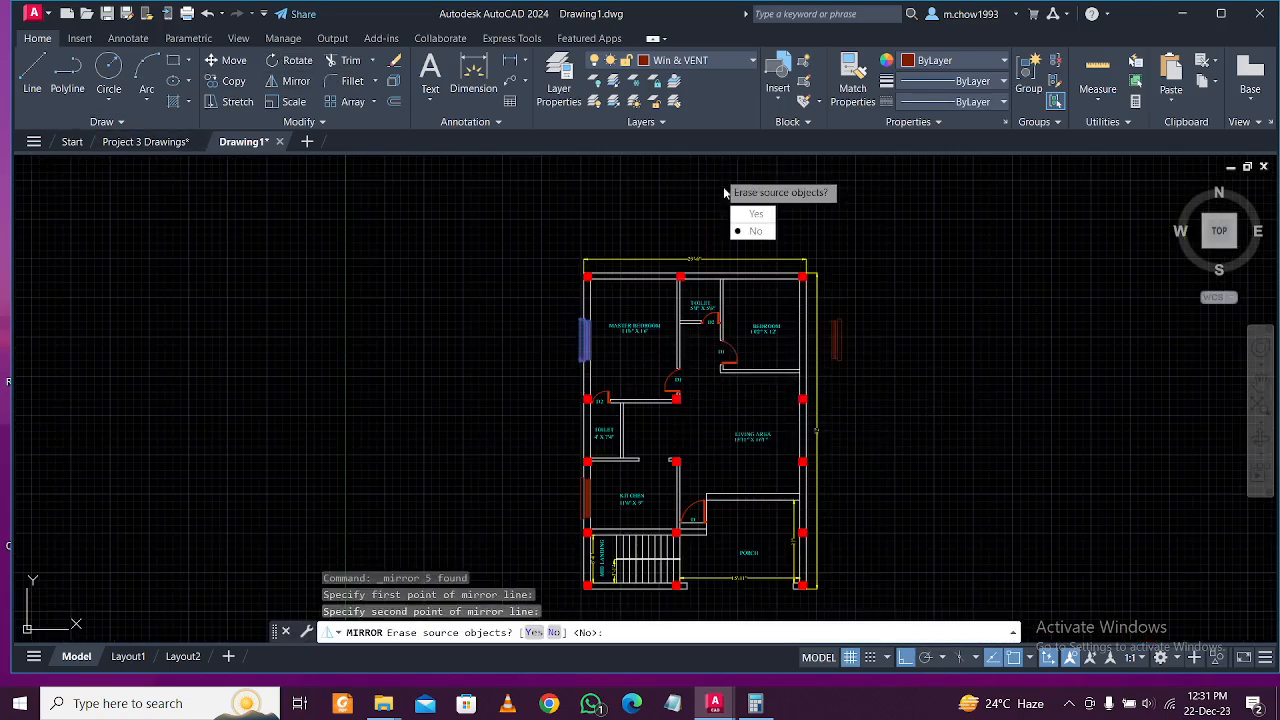
pyautogui.click(756, 231)
pyautogui.scroll(5, 826, 286)
# Move the mirrored window into the bedroom's right wall and adjust its final position.
pyautogui.click(826, 374)
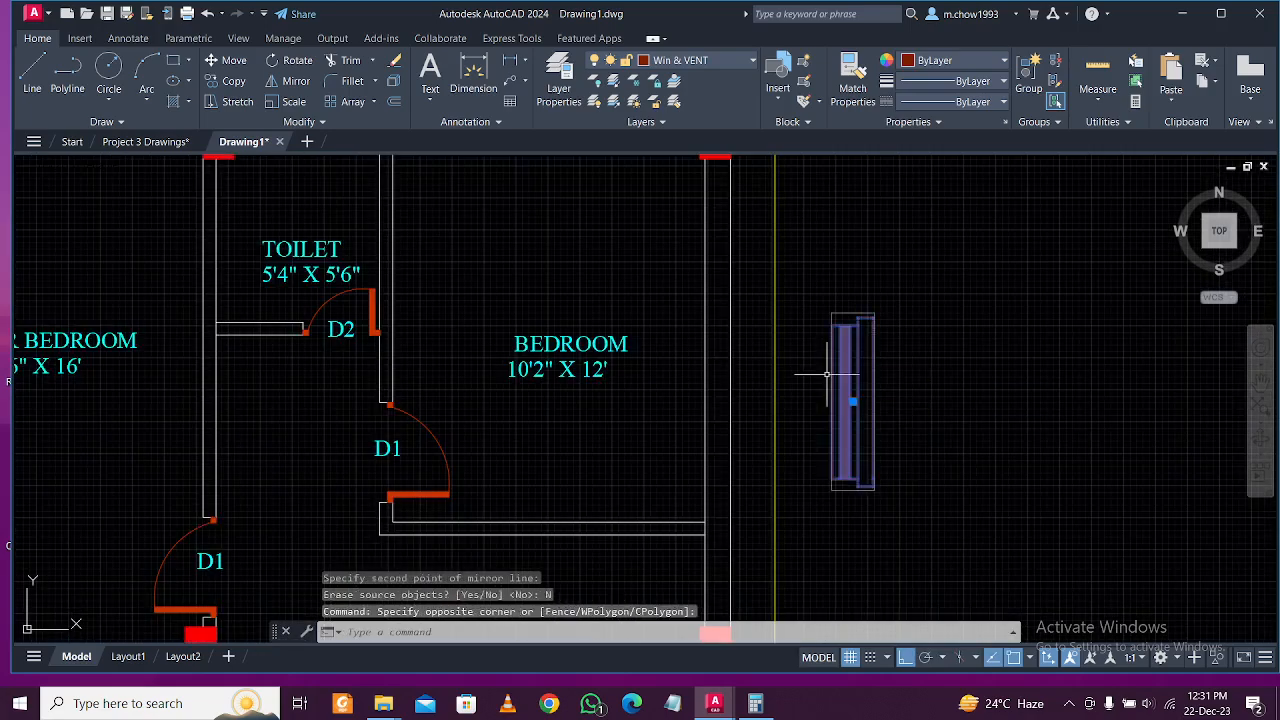
pyautogui.click(232, 62)
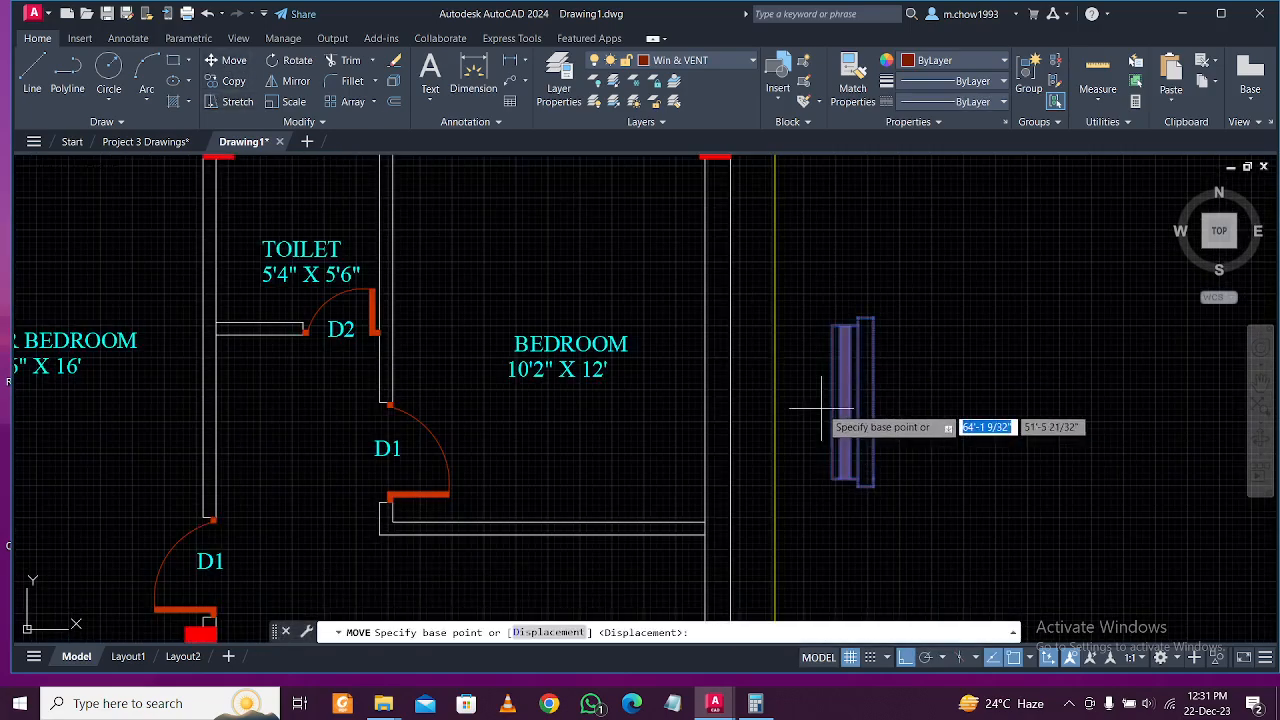
pyautogui.click(850, 400)
pyautogui.click(714, 395)
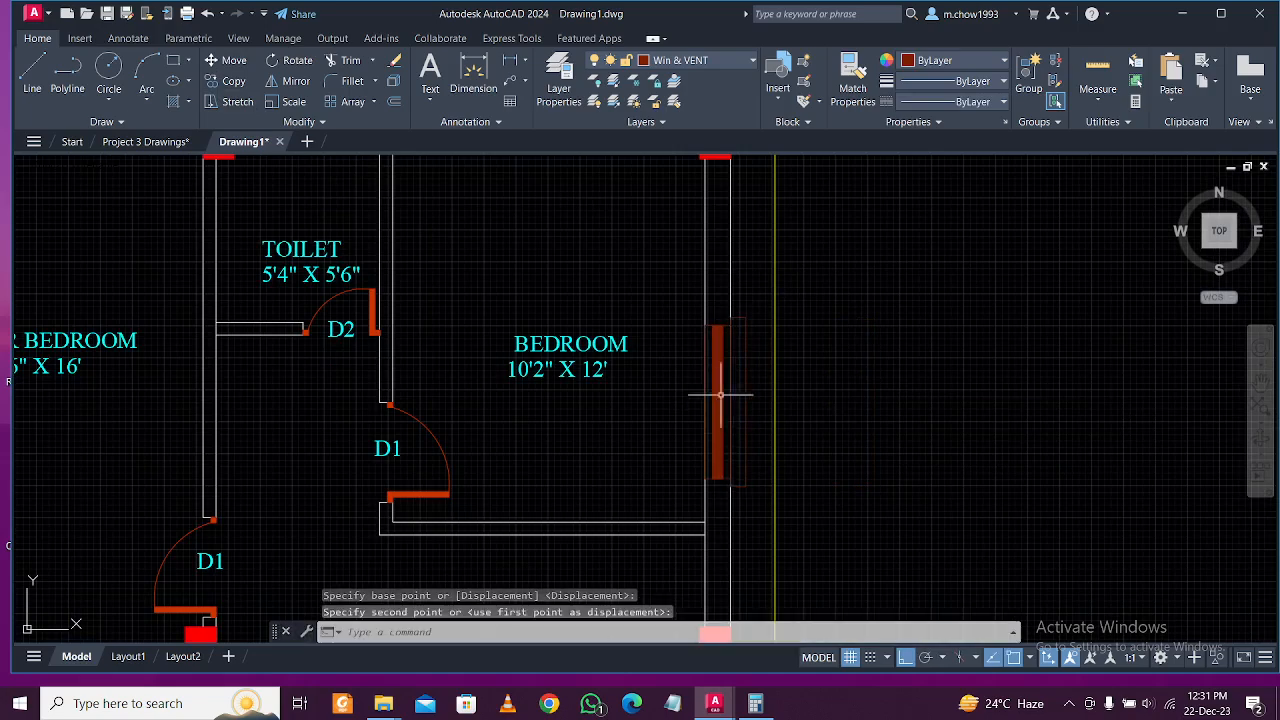
pyautogui.click(757, 368)
pyautogui.click(746, 350)
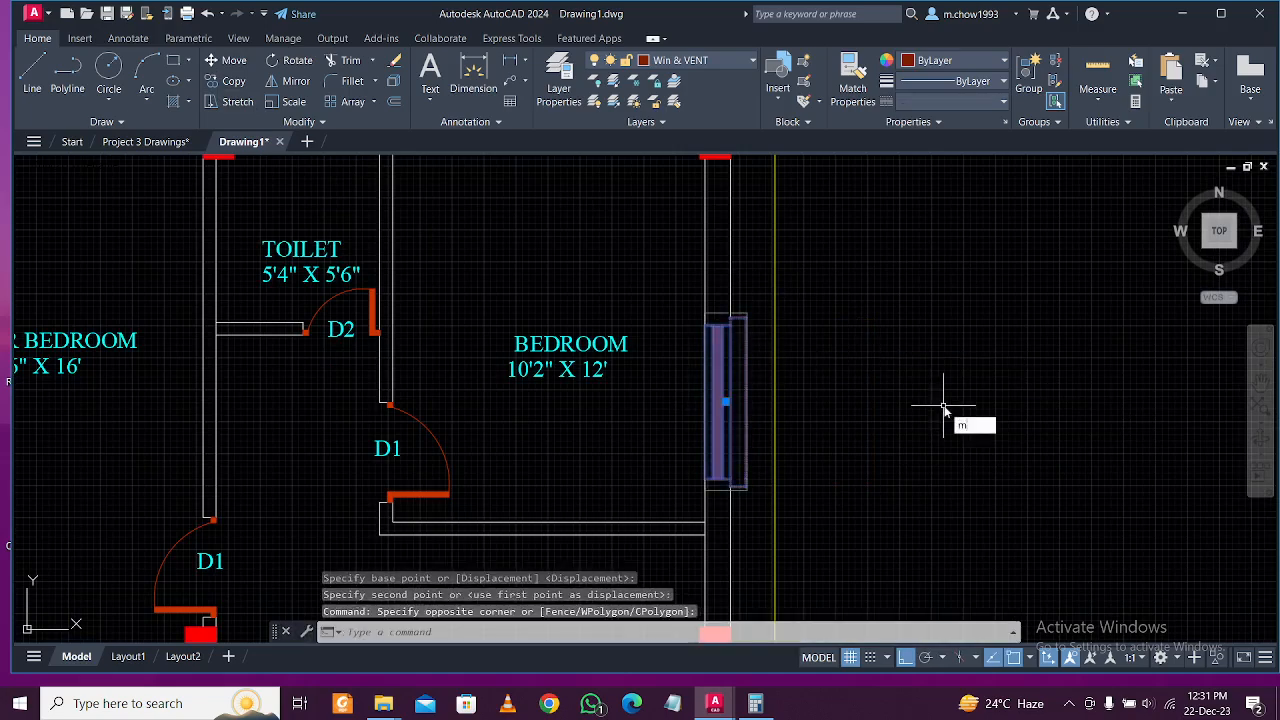
pyautogui.write('M')
pyautogui.press('Return')
pyautogui.click(960, 412)
pyautogui.scroll(-2, 976, 400)
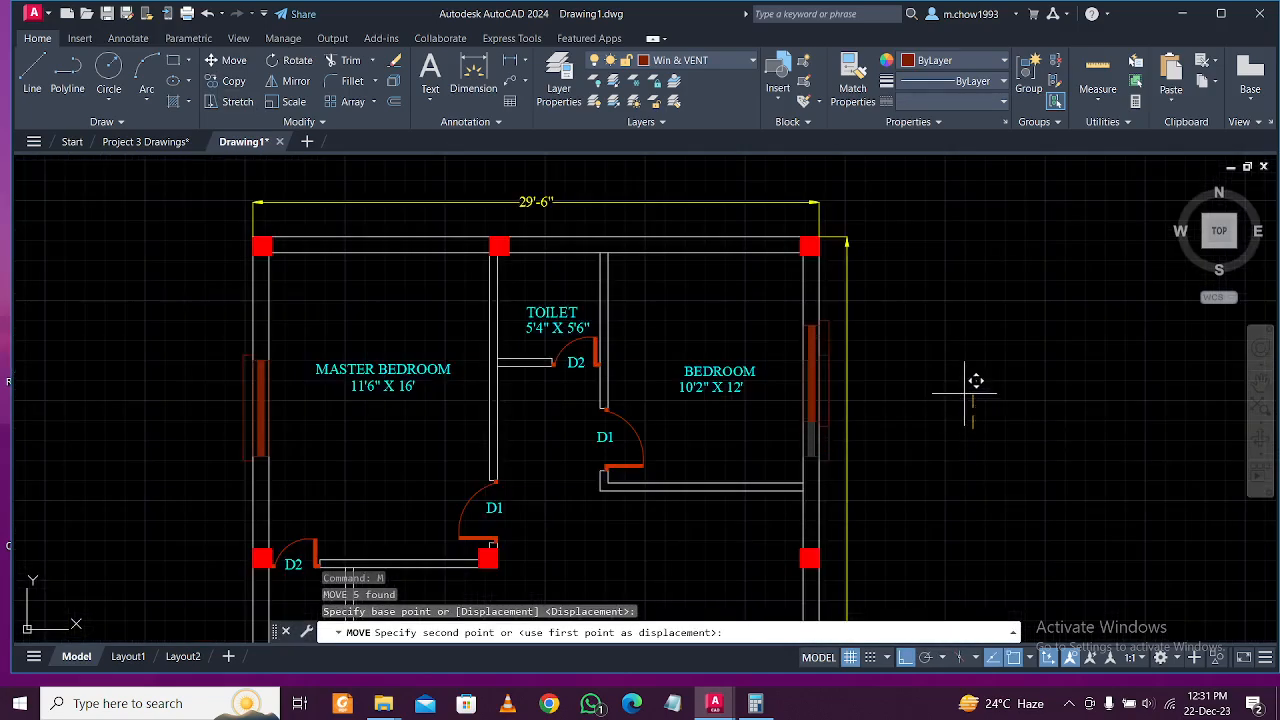
pyautogui.click(964, 393)
pyautogui.scroll(5, 812, 400)
# Copy the right-wall window lower down that wall and onto the porch wall.
pyautogui.click(877, 446)
pyautogui.click(845, 382)
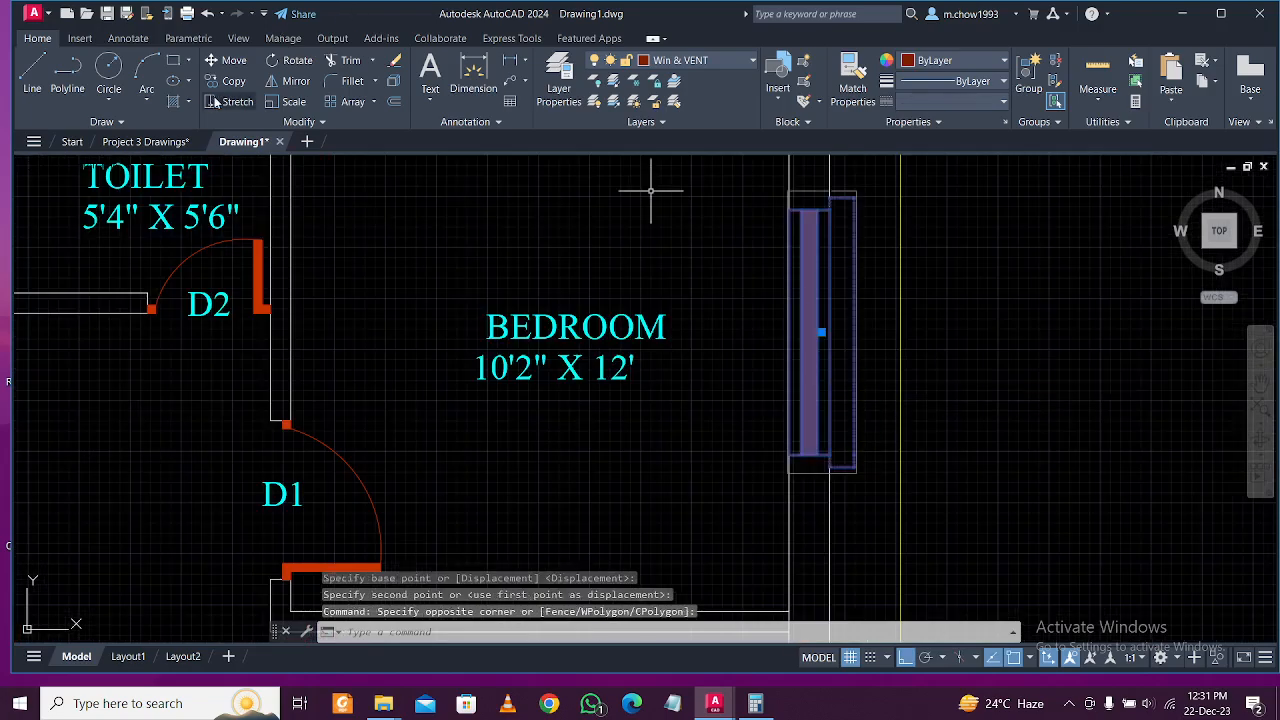
pyautogui.click(236, 82)
pyautogui.scroll(-3, 934, 276)
pyautogui.click(1009, 290)
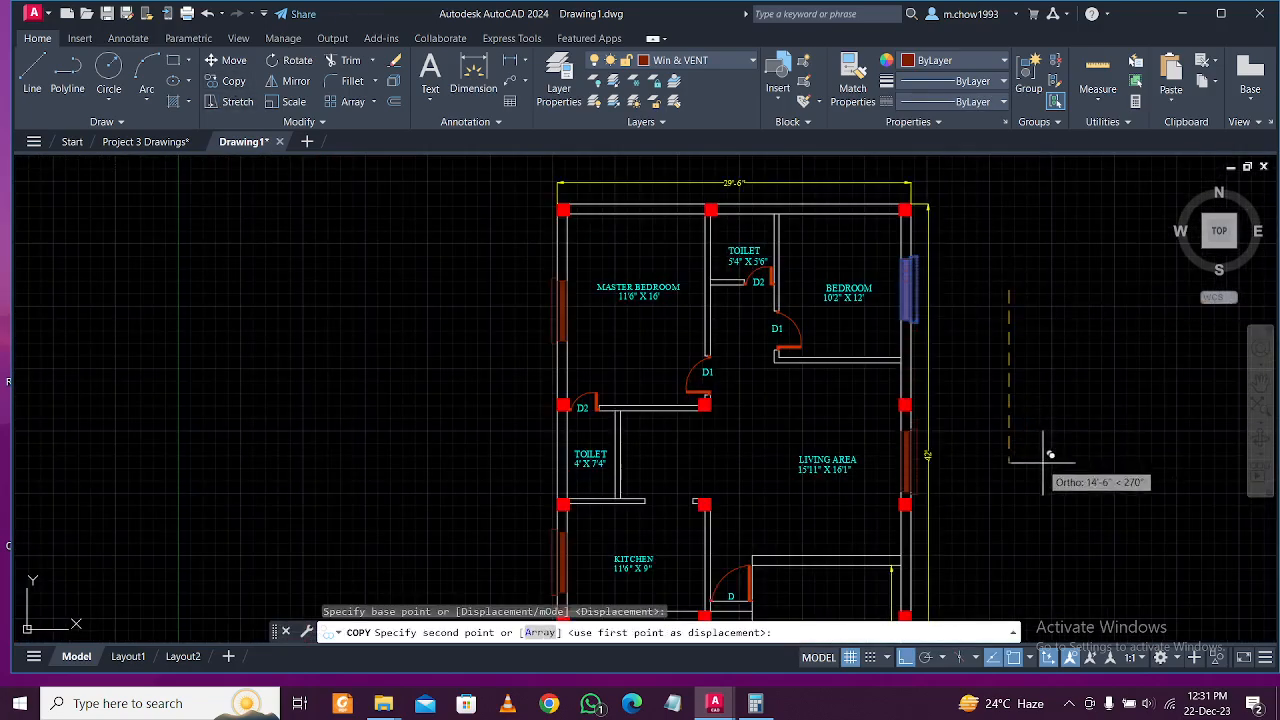
pyautogui.moveTo(1036, 460); pyautogui.dragTo(989, 367, button='middle')
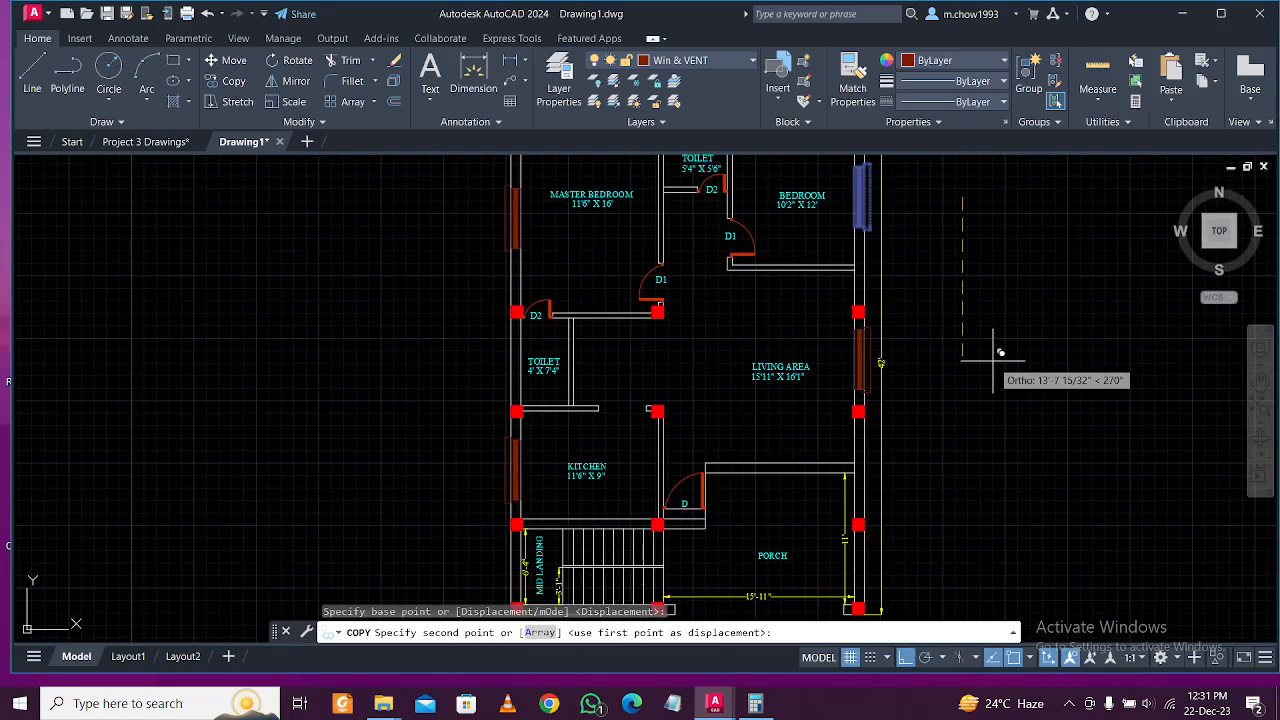
pyautogui.click(1001, 352)
pyautogui.moveTo(1023, 443); pyautogui.dragTo(908, 220, button='middle')
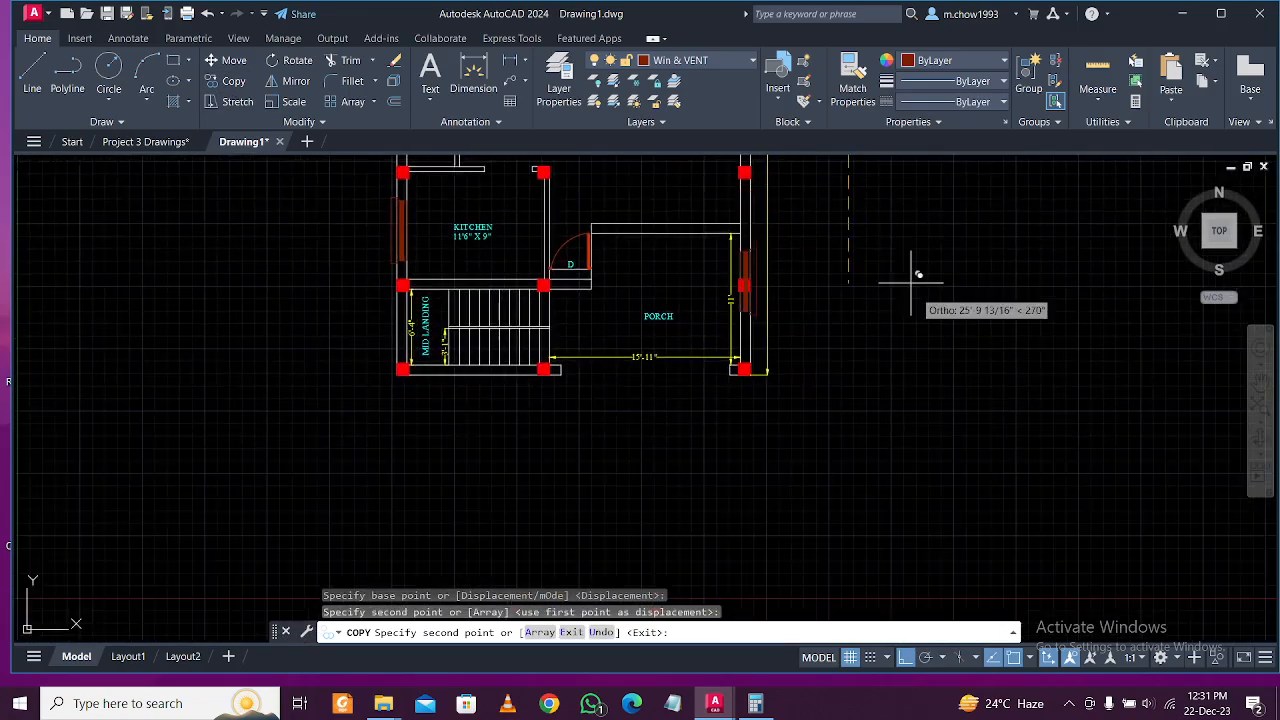
pyautogui.scroll(2, 920, 316)
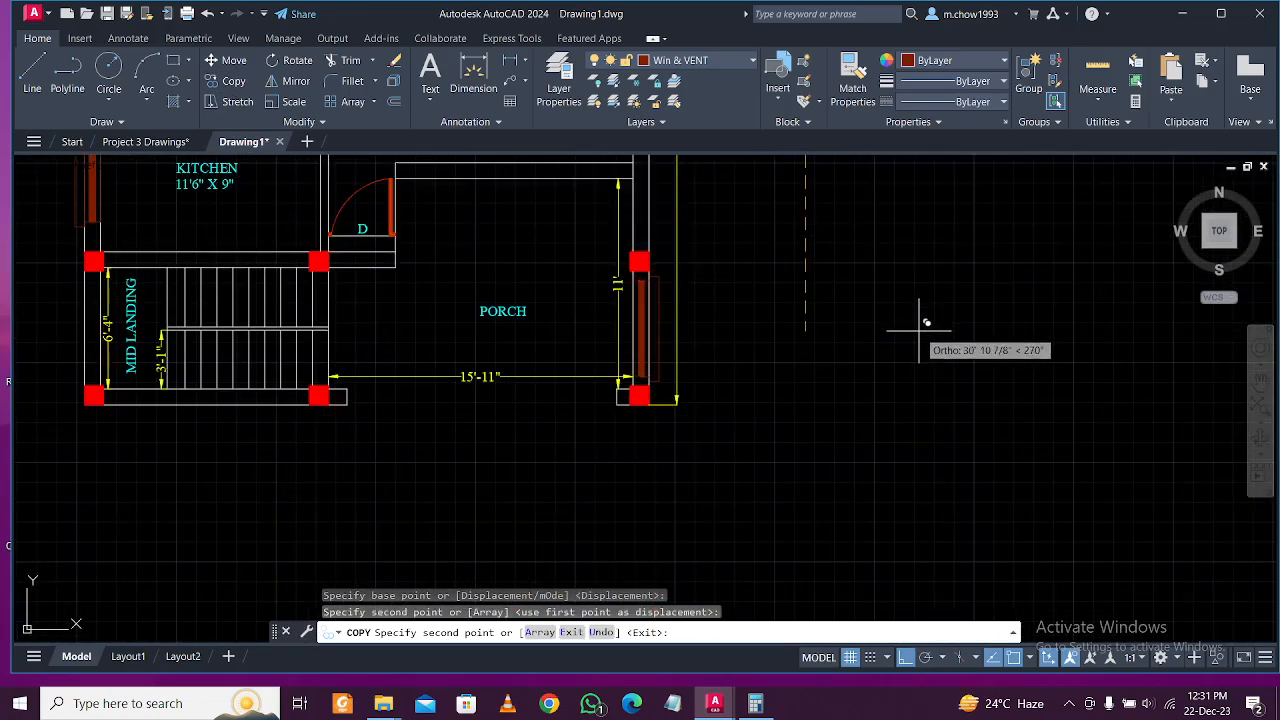
pyautogui.click(919, 330)
pyautogui.scroll(-1, 975, 279)
pyautogui.press('Escape')
# Place a spare copy of the bedroom window above the plan.
pyautogui.moveTo(574, 289); pyautogui.dragTo(659, 364, button='middle')
pyautogui.moveTo(698, 268); pyautogui.dragTo(677, 360, button='middle')
pyautogui.moveTo(823, 269); pyautogui.dragTo(763, 329, button='middle')
pyautogui.moveTo(794, 178); pyautogui.dragTo(794, 240, button='middle')
pyautogui.moveTo(723, 264); pyautogui.dragTo(765, 364, button='middle')
pyautogui.scroll(2, 488, 289)
pyautogui.moveTo(937, 315); pyautogui.dragTo(695, 367, button='middle')
pyautogui.scroll(1, 781, 378)
pyautogui.click(825, 386)
pyautogui.click(772, 372)
pyautogui.click(233, 81)
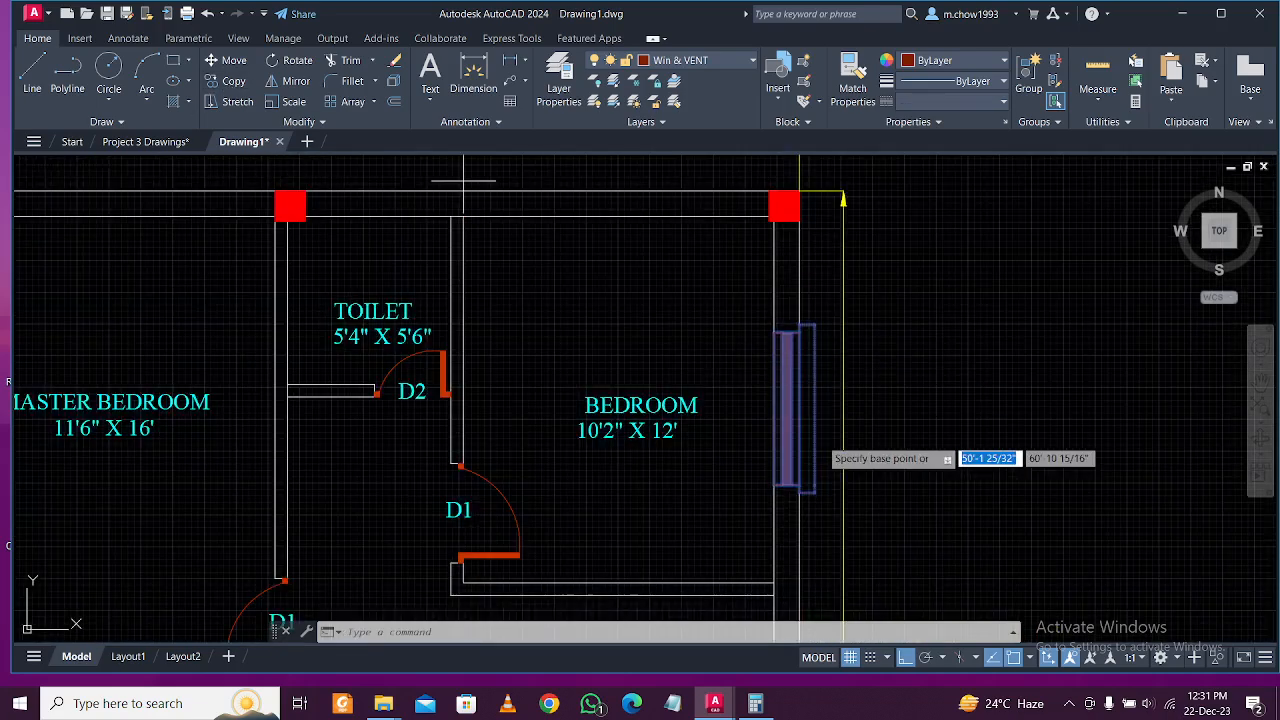
pyautogui.click(791, 421)
pyautogui.scroll(-3, 791, 421)
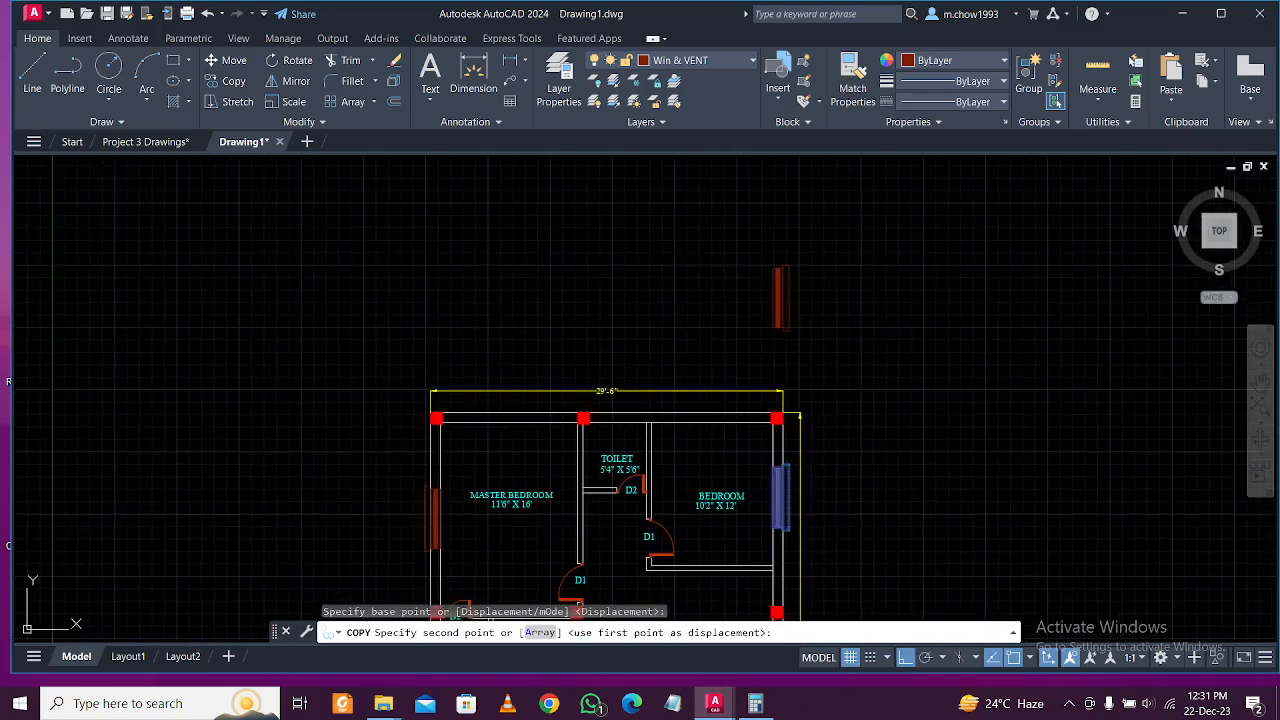
pyautogui.click(789, 296)
pyautogui.press('Escape')
pyautogui.click(831, 286)
# Rotate the spare window copy 90° so it lies horizontal.
pyautogui.click(440, 180)
pyautogui.click(296, 60)
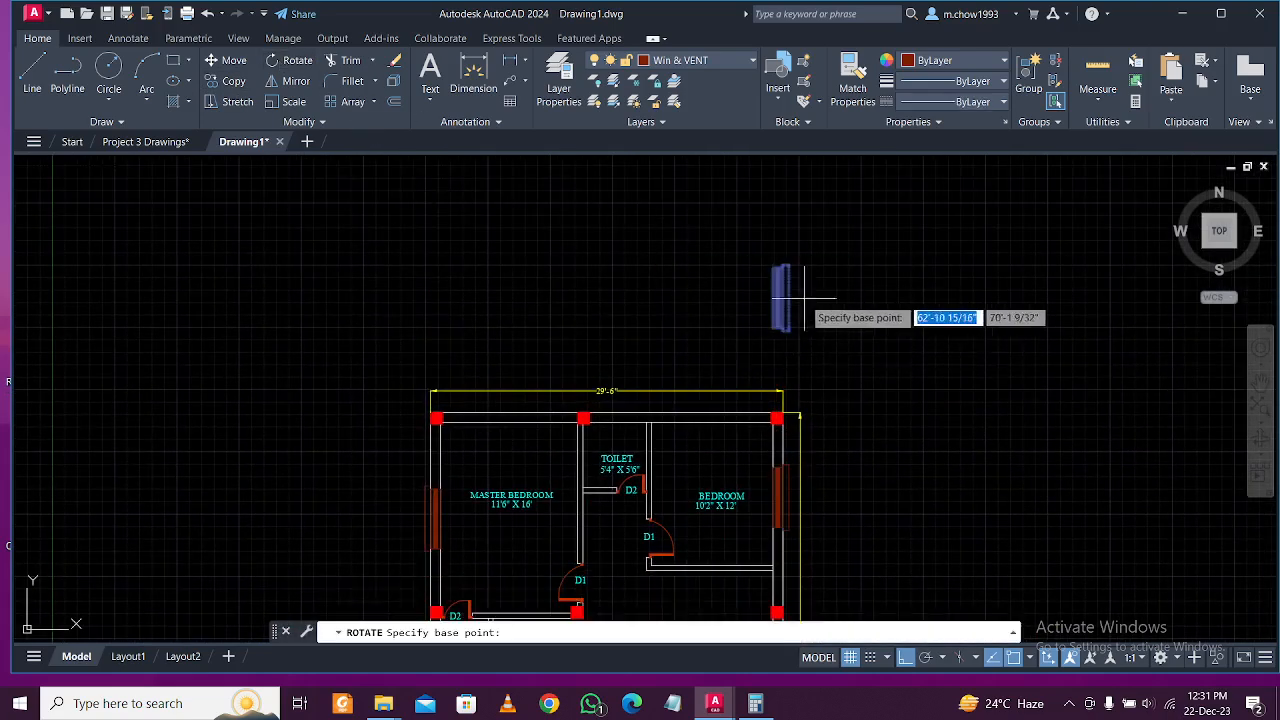
pyautogui.click(802, 298)
pyautogui.click(797, 205)
pyautogui.scroll(4, 770, 332)
# Move the rotated window into the top wall over the bedroom.
pyautogui.click(1102, 346)
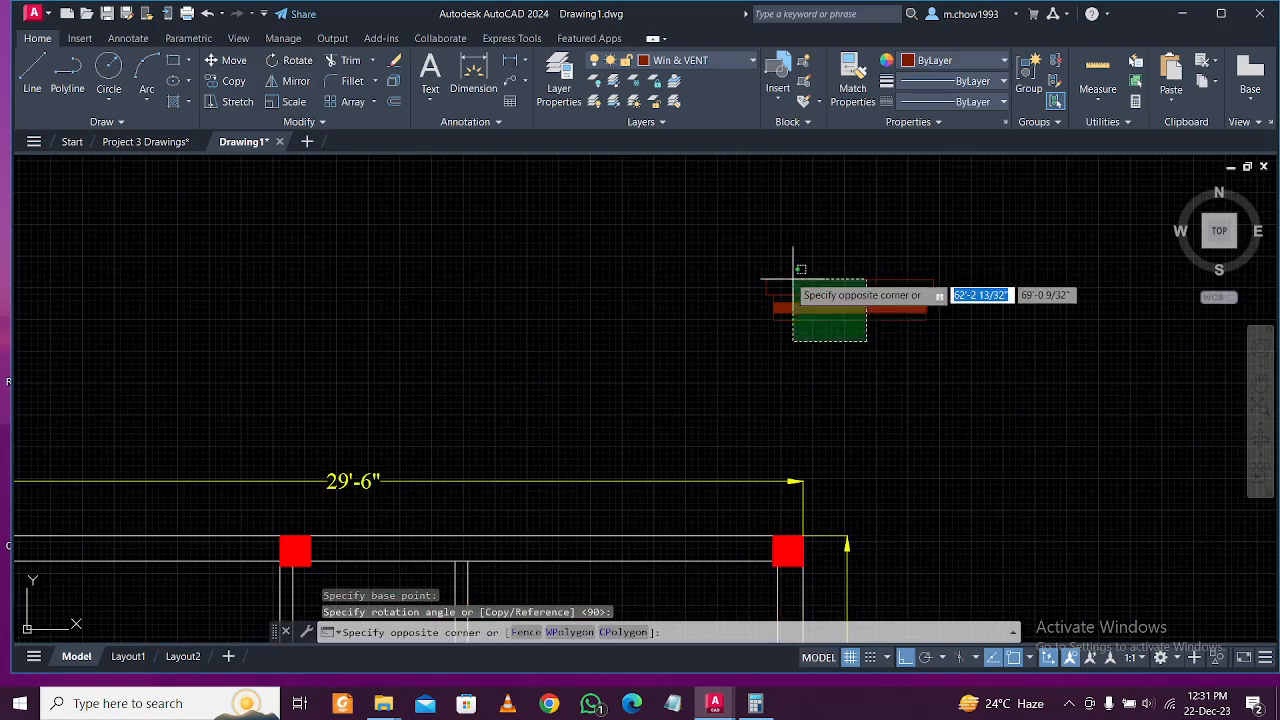
pyautogui.click(761, 276)
pyautogui.click(228, 60)
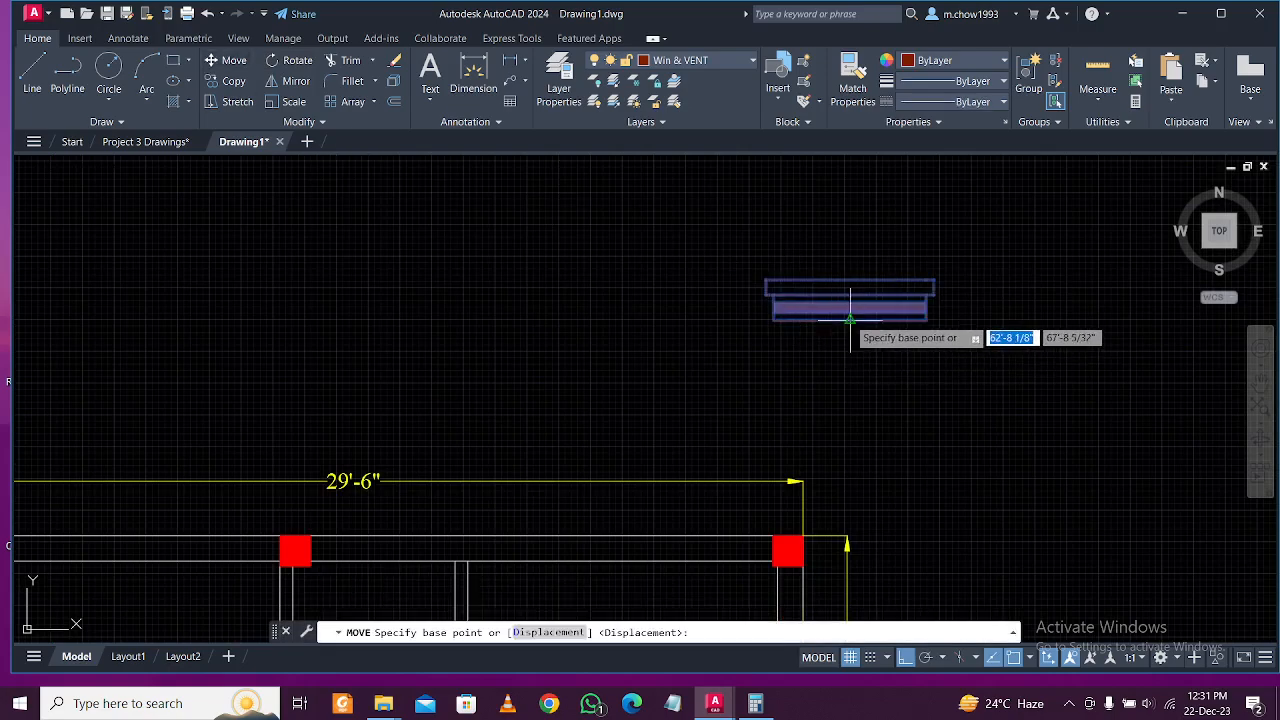
pyautogui.click(852, 302)
pyautogui.scroll(-3, 776, 385)
pyautogui.scroll(2, 770, 400)
pyautogui.click(767, 410)
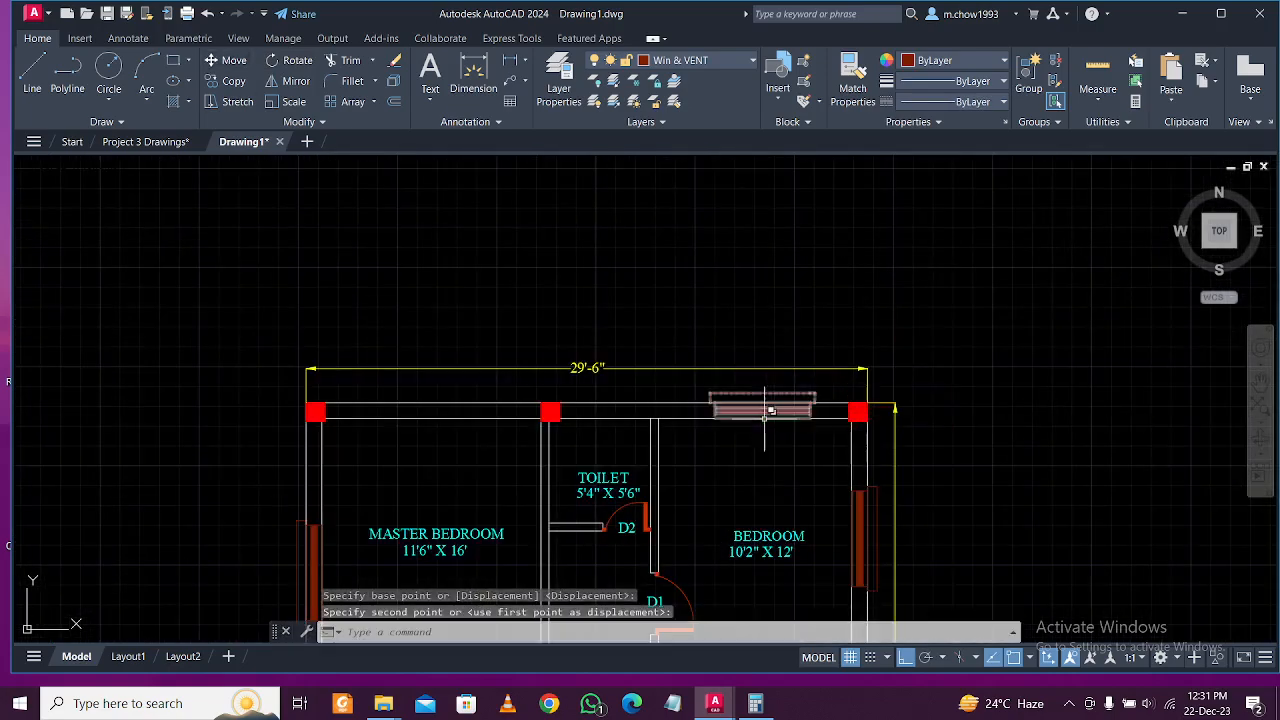
pyautogui.scroll(2, 768, 420)
# Copy the top-wall window along to the master bedroom's top wall.
pyautogui.click(785, 357)
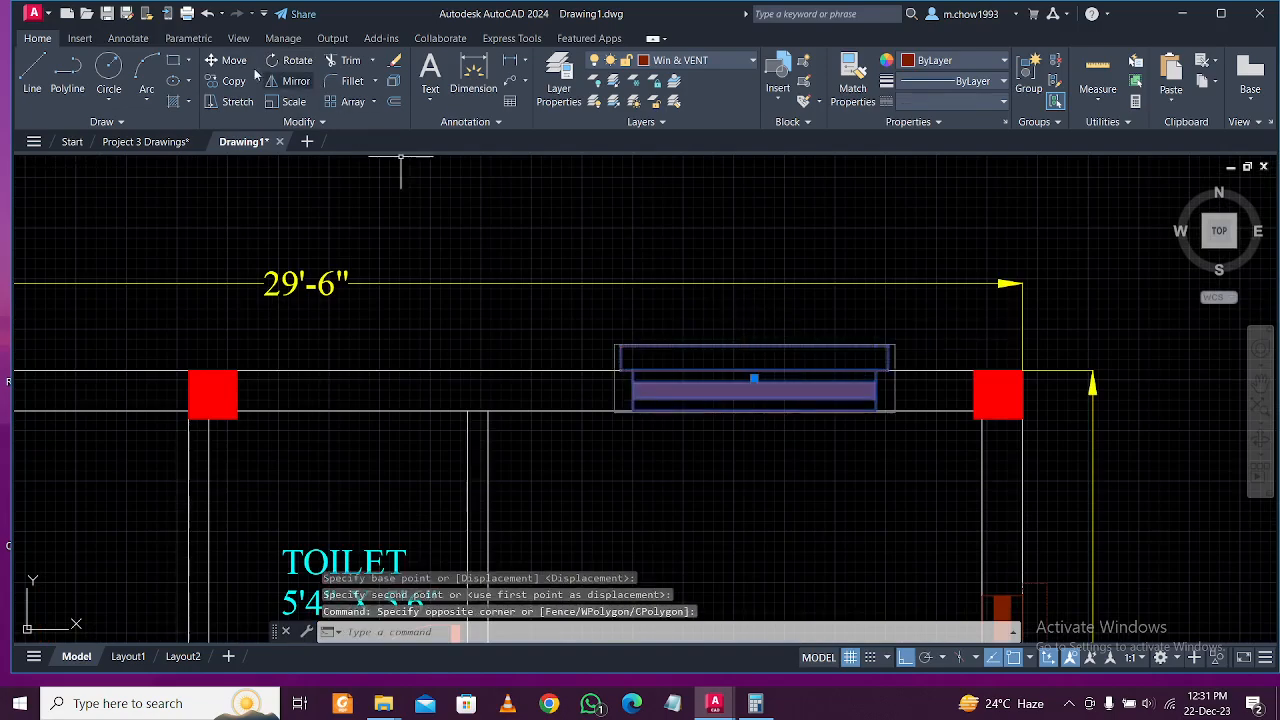
pyautogui.click(234, 81)
pyautogui.scroll(-2, 752, 347)
pyautogui.click(878, 268)
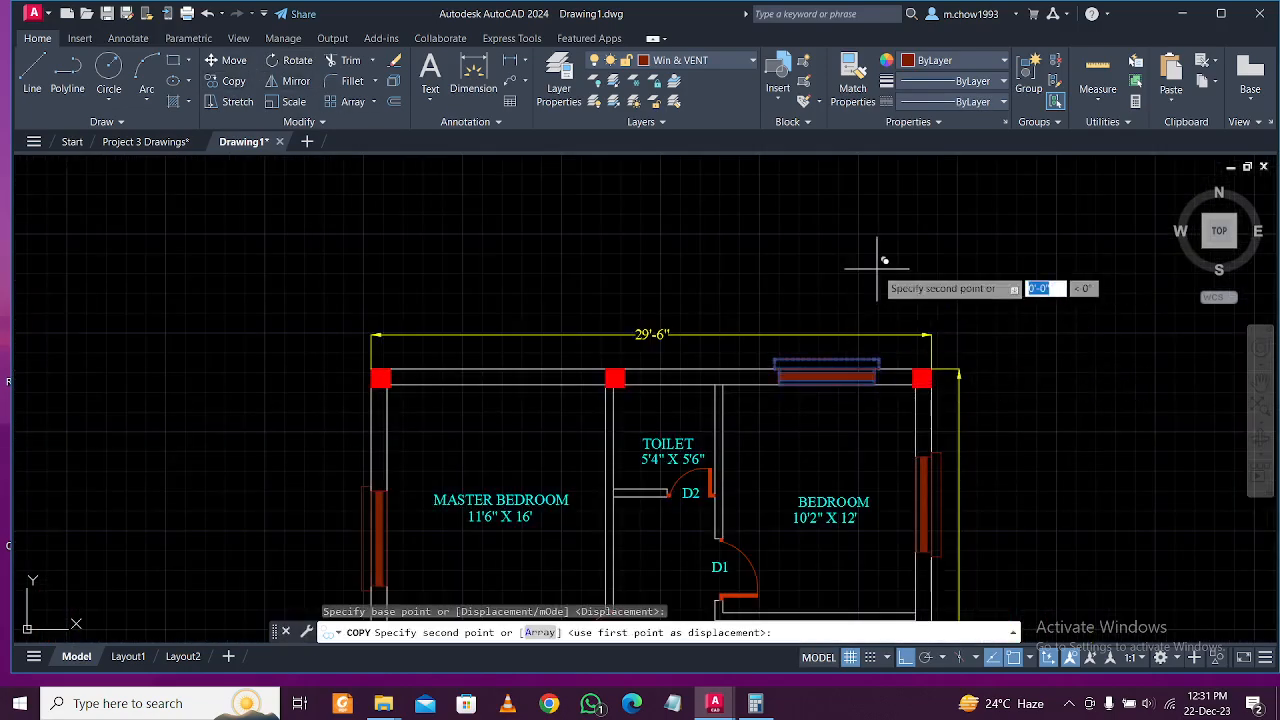
pyautogui.click(552, 228)
pyautogui.press('Escape')
pyautogui.scroll(-5, 752, 318)
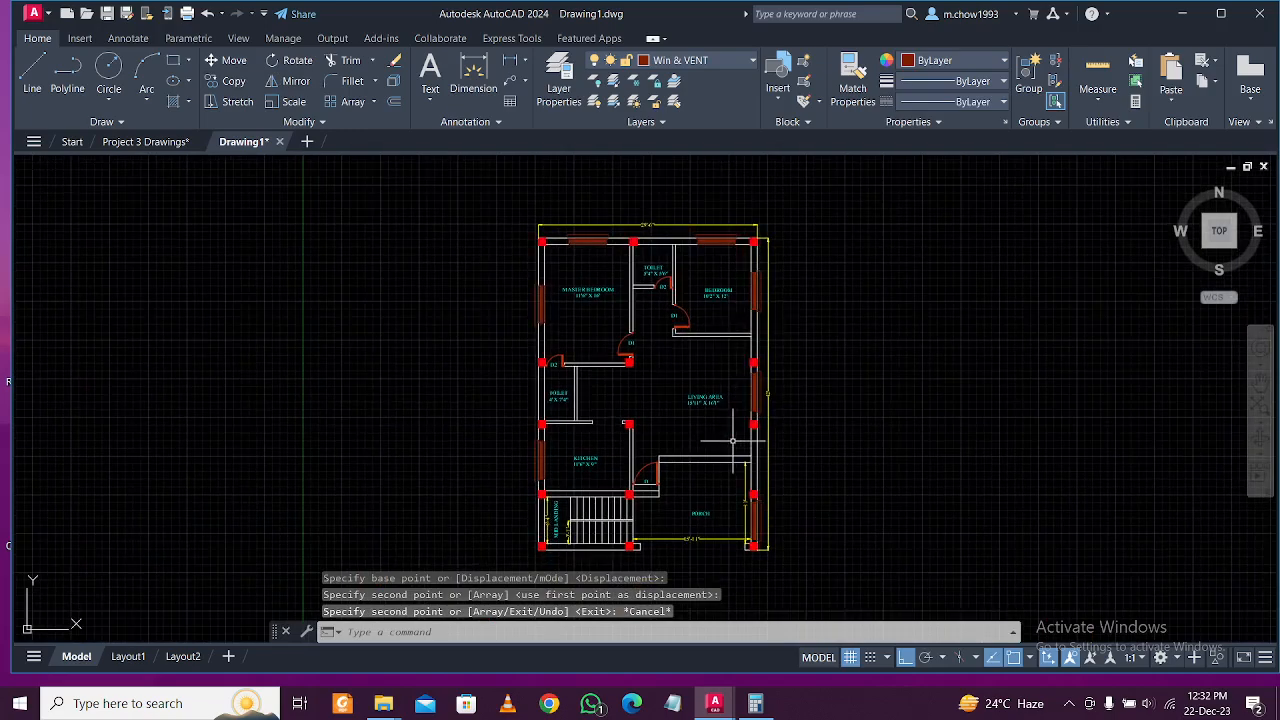
pyautogui.scroll(2, 566, 448)
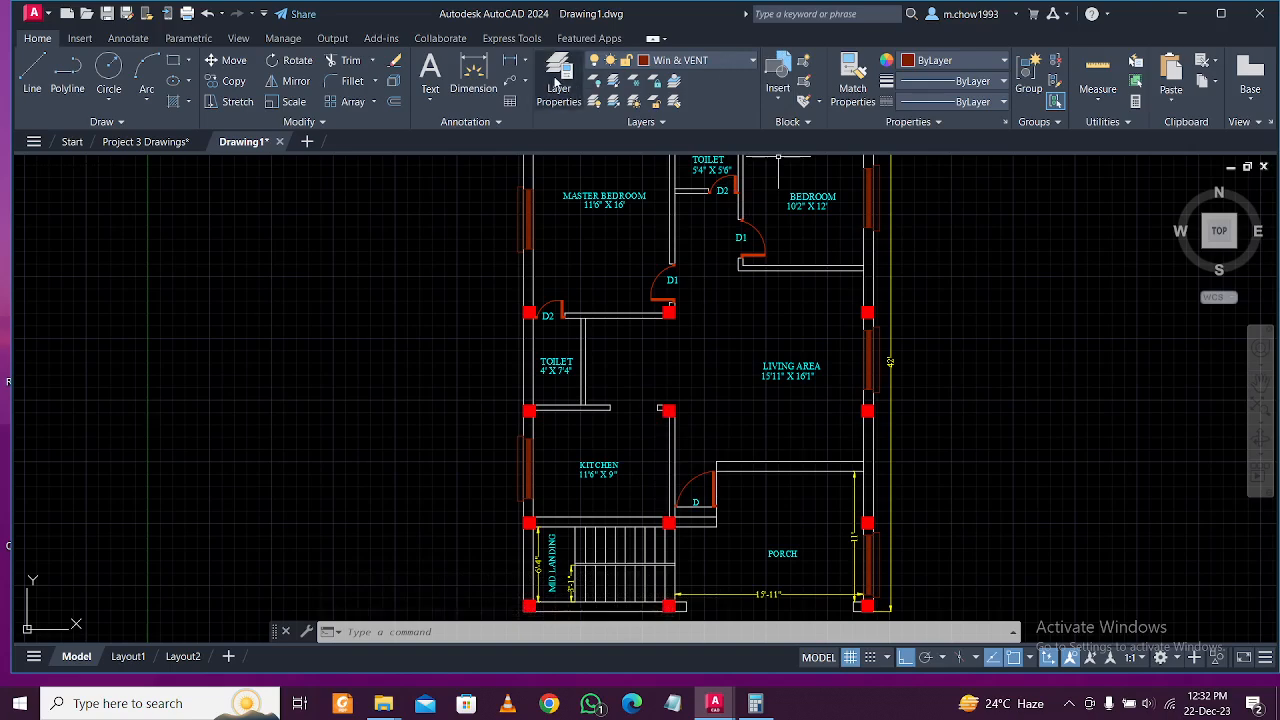
# Open the Layer Properties Manager and the Win & VENT layer's colour choices.
pyautogui.click(558, 80)
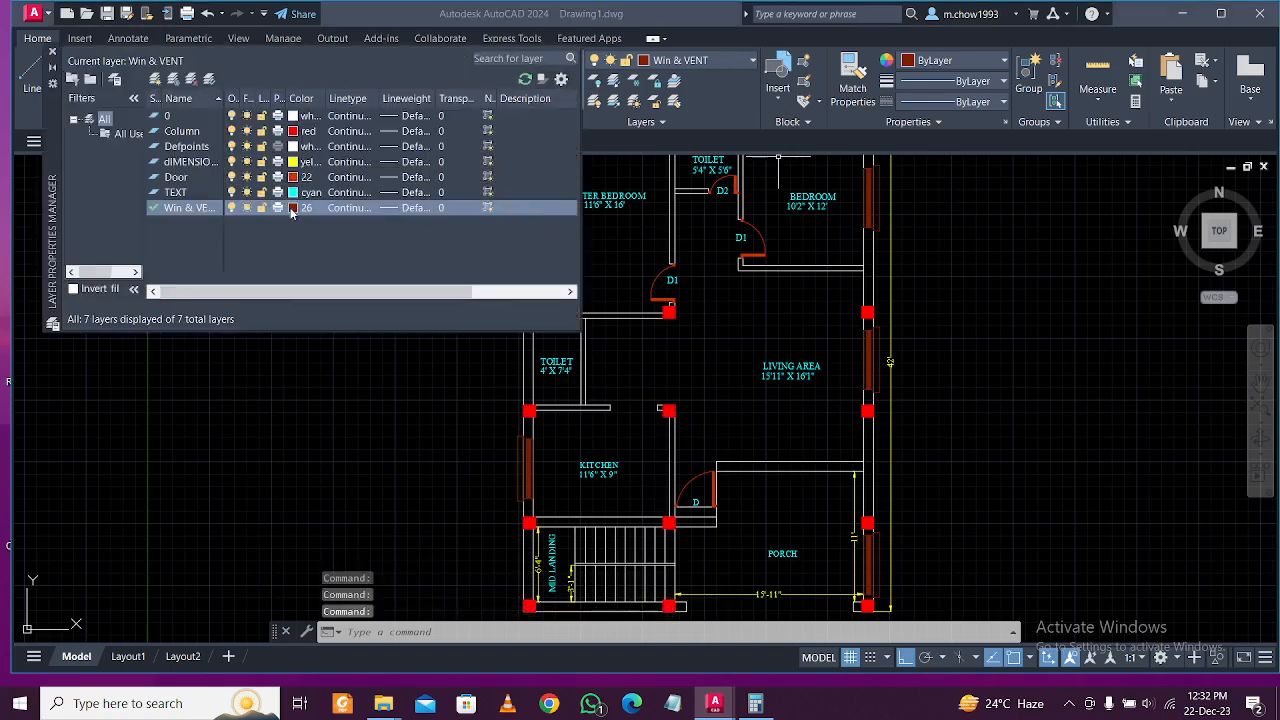
pyautogui.click(292, 208)
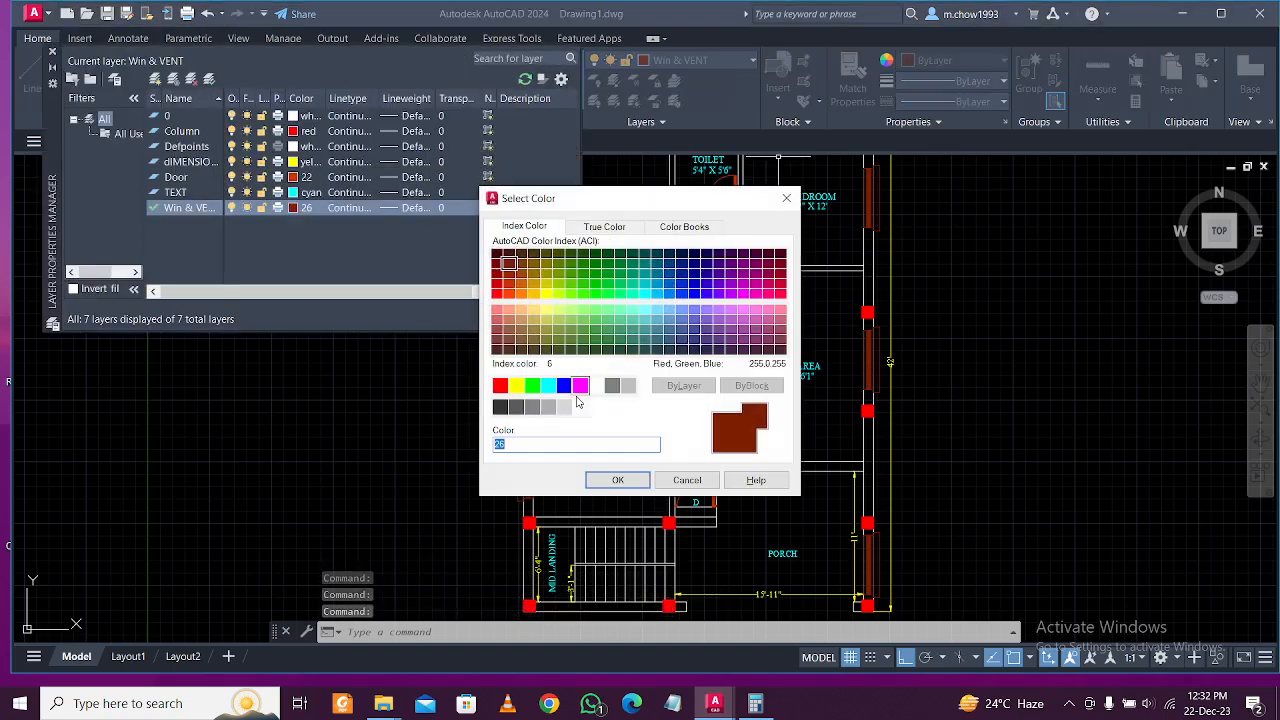
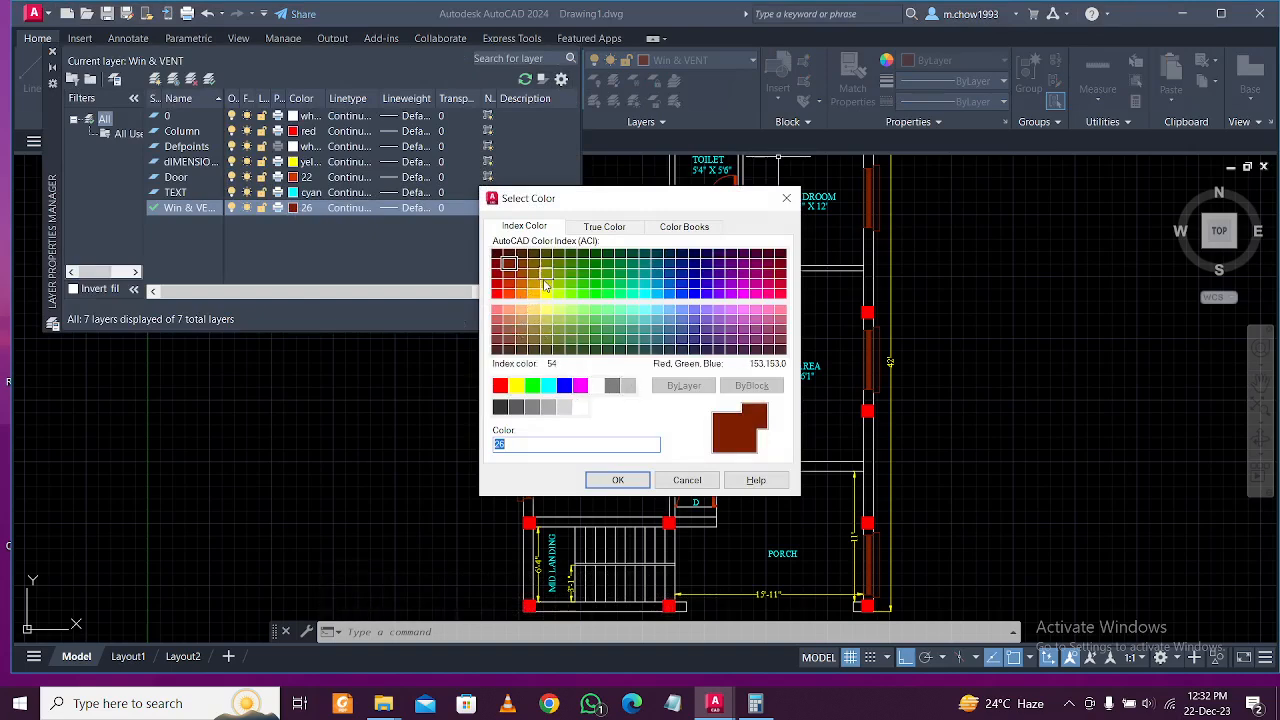
# Set the Win & VENT layer colour to index 52, briefly trying 54 before reverting to 52.
pyautogui.click(630, 484)
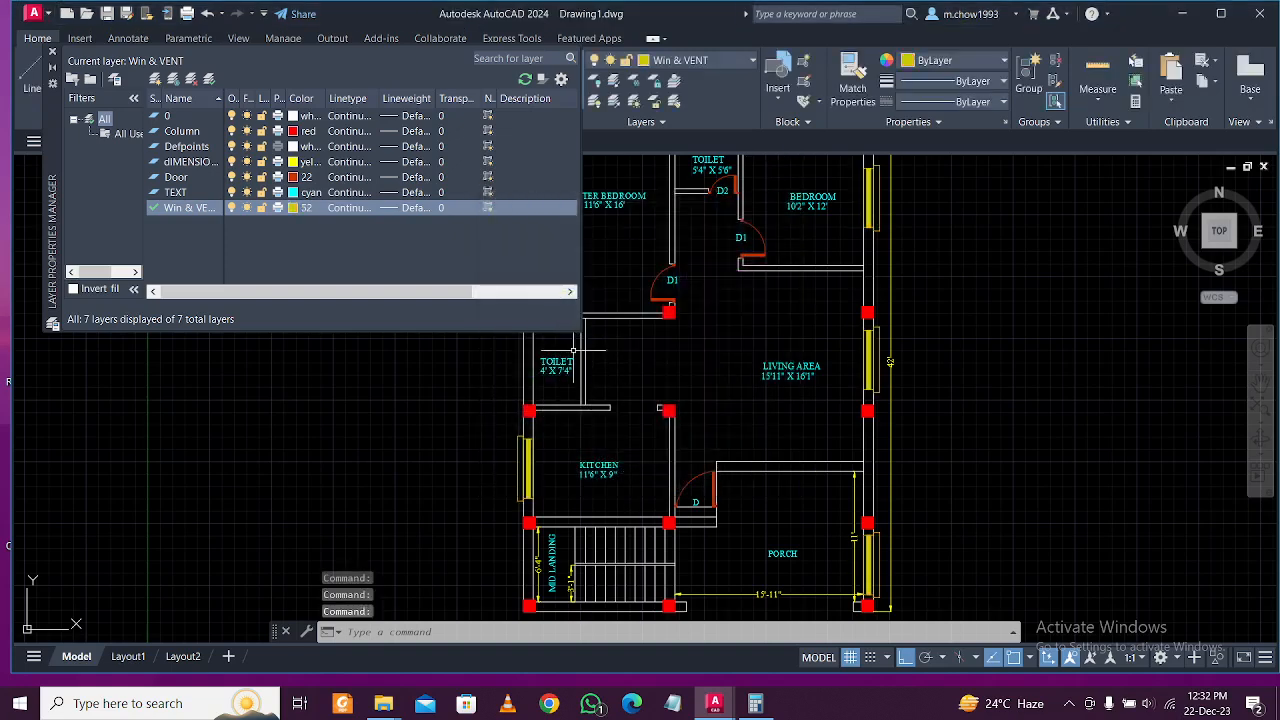
pyautogui.click(53, 54)
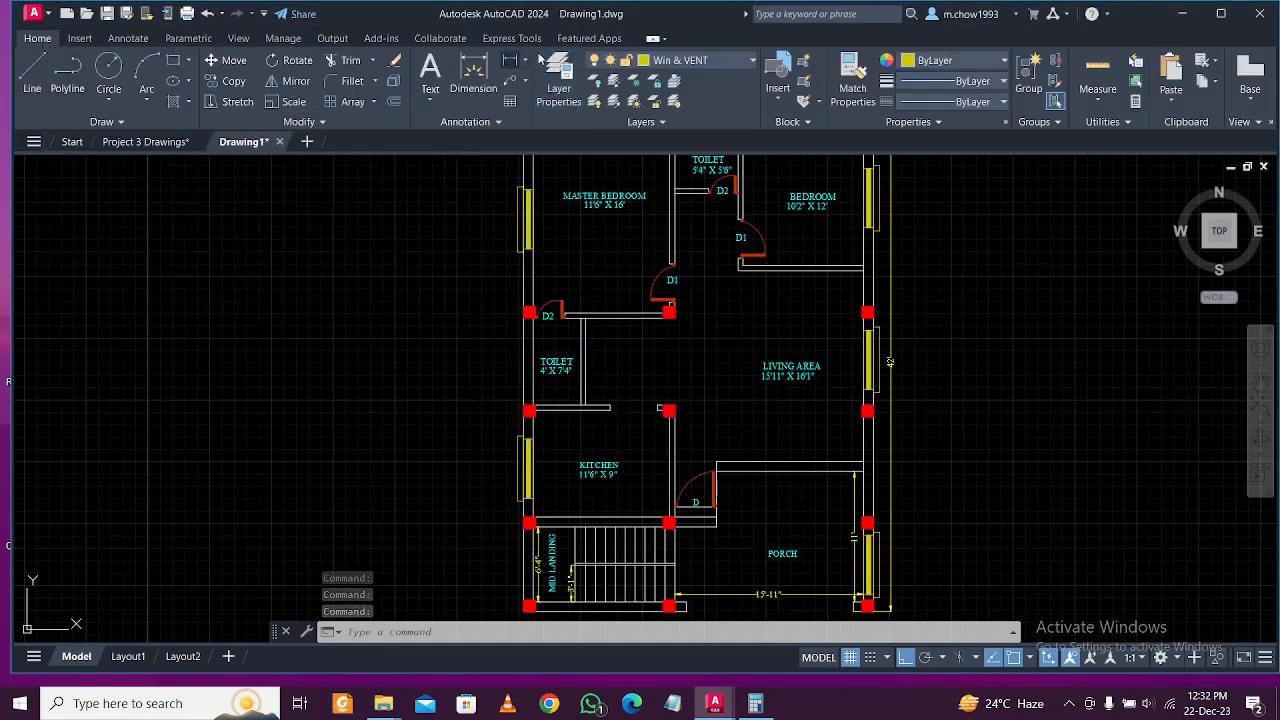
pyautogui.click(559, 78)
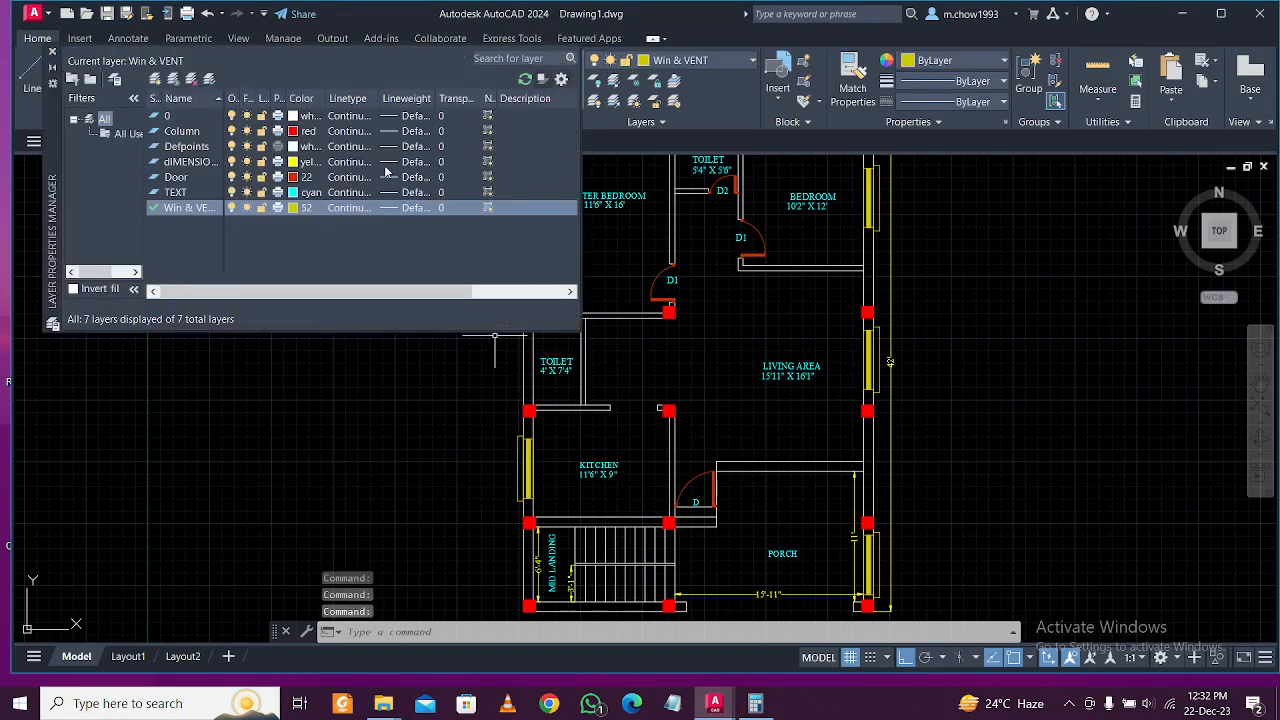
pyautogui.click(299, 208)
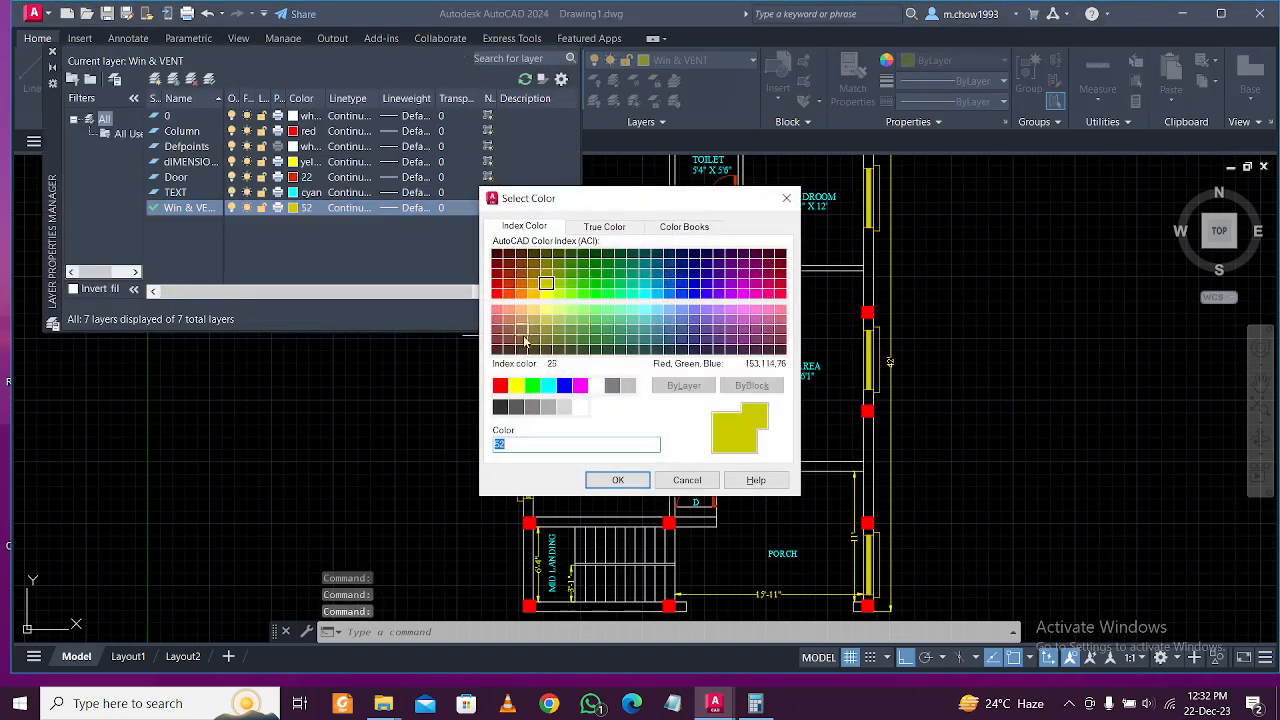
pyautogui.click(620, 479)
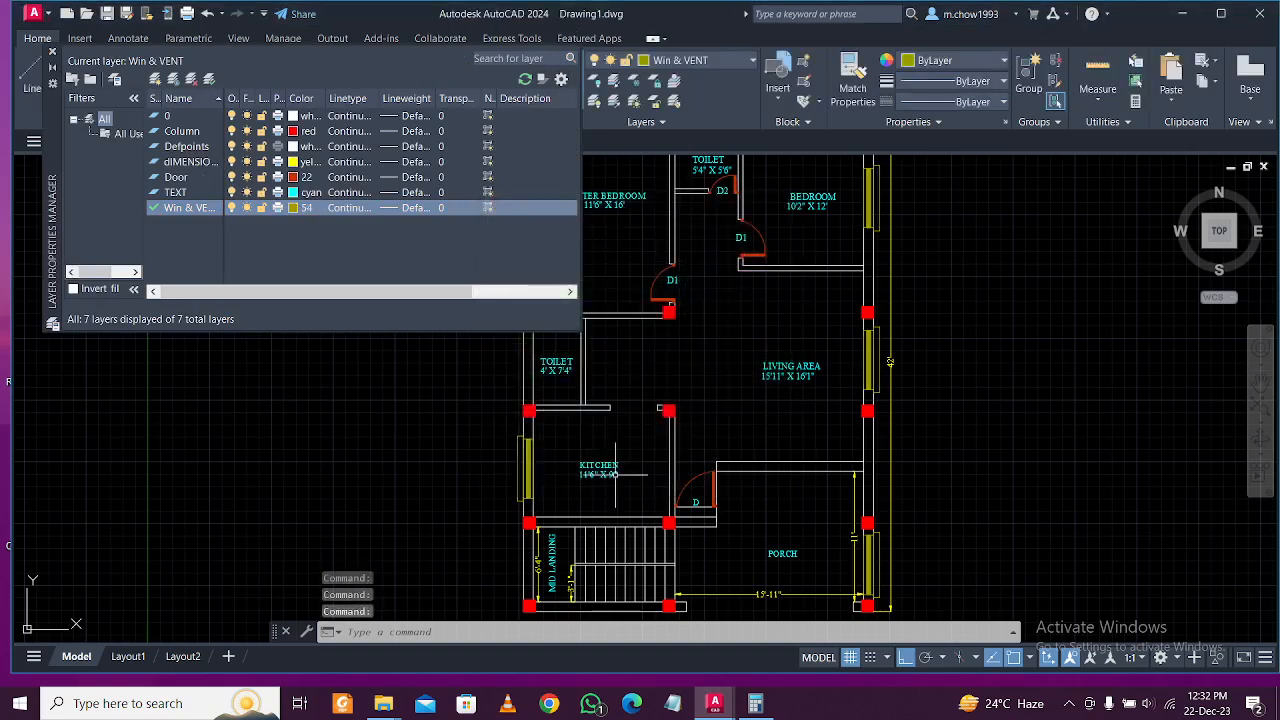
pyautogui.click(292, 208)
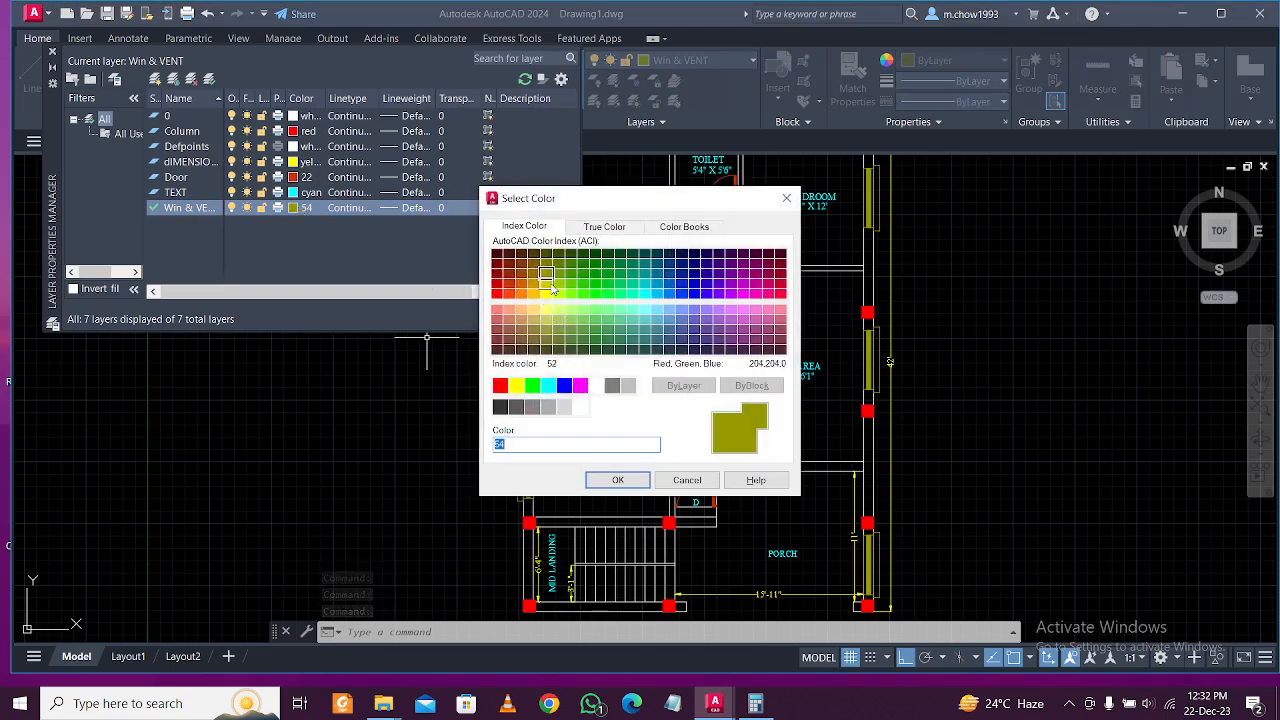
pyautogui.click(618, 480)
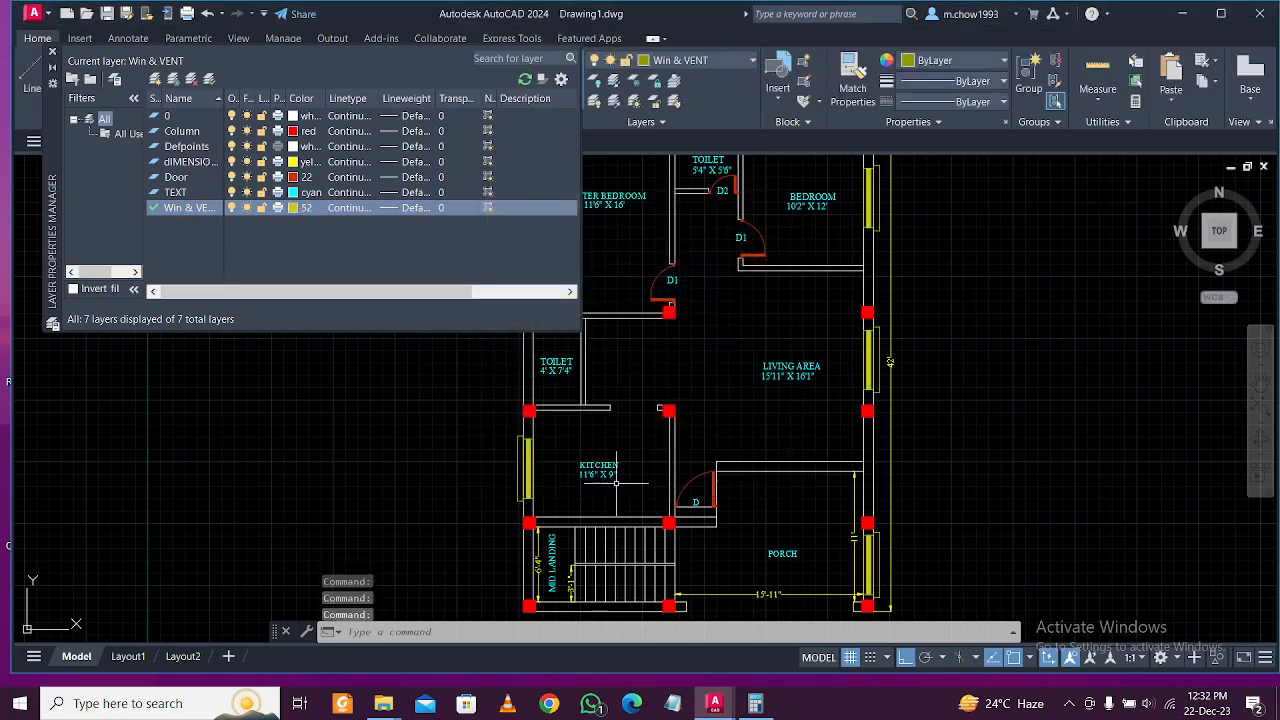
# Draw a 2' by 10" rectangle in the empty space above the floor plan.
pyautogui.click(52, 51)
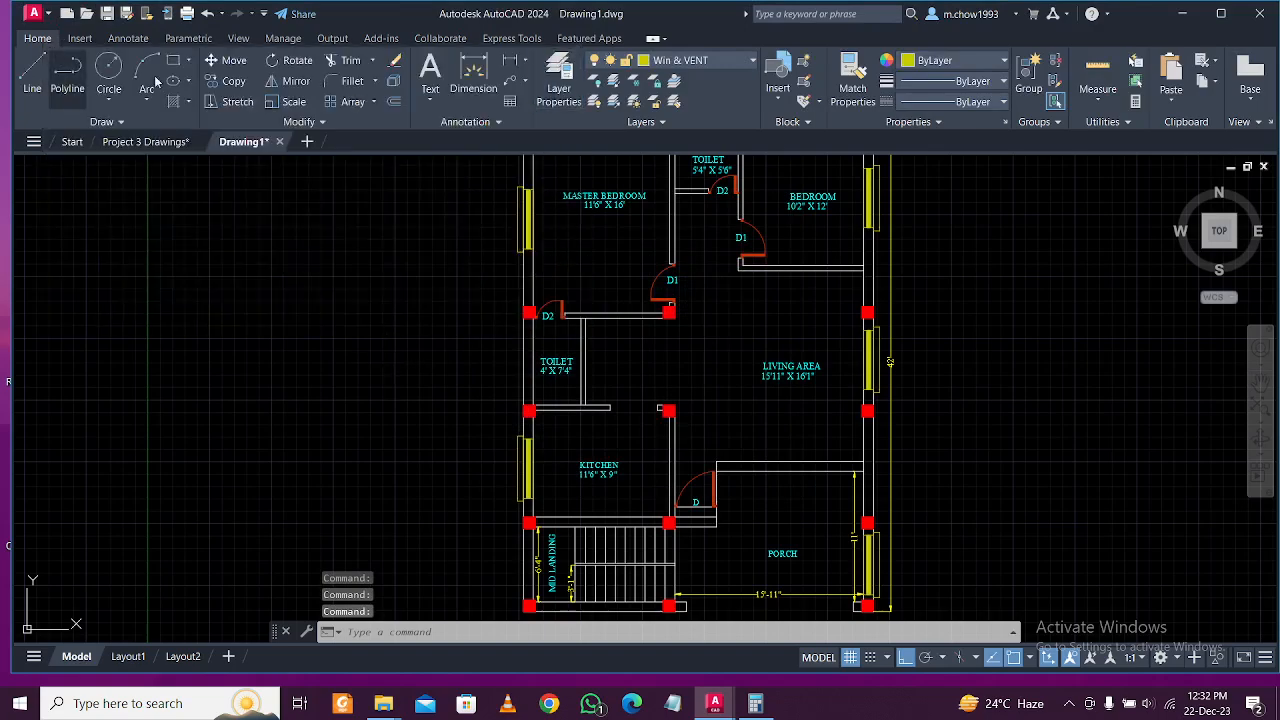
pyautogui.scroll(-2, 748, 358)
pyautogui.scroll(2, 643, 313)
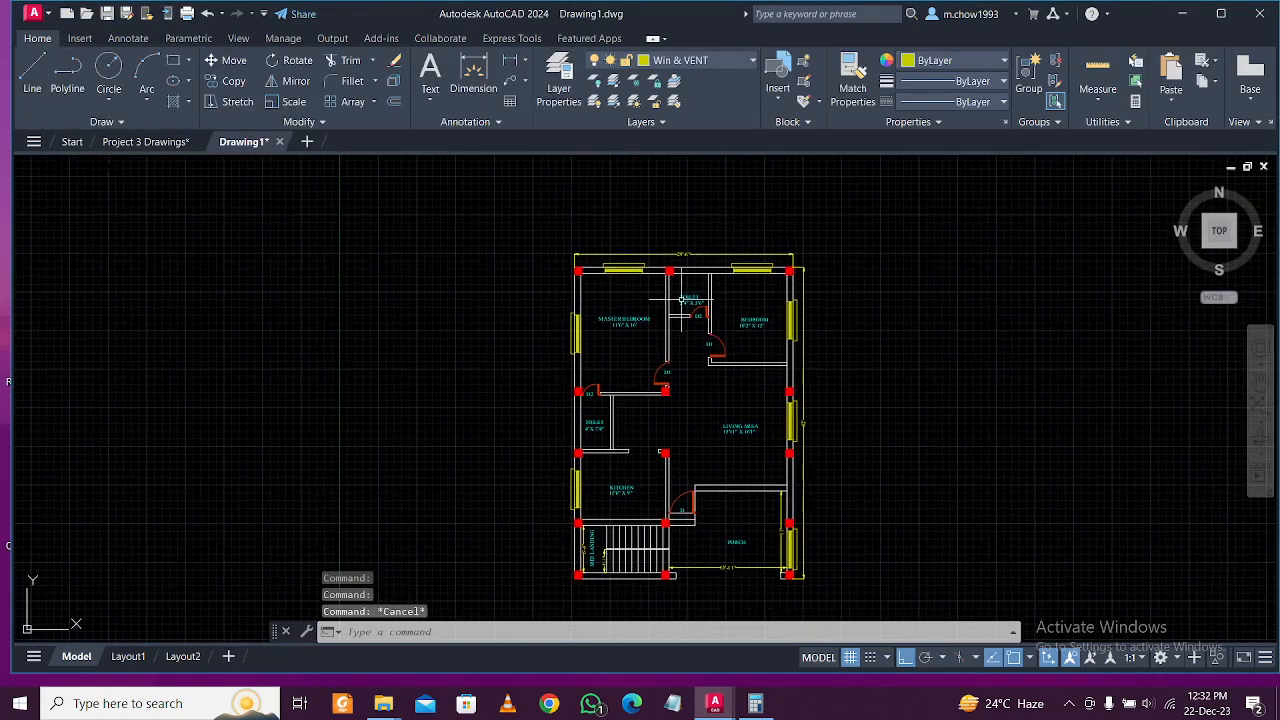
pyautogui.moveTo(557, 477); pyautogui.dragTo(619, 465, button='middle')
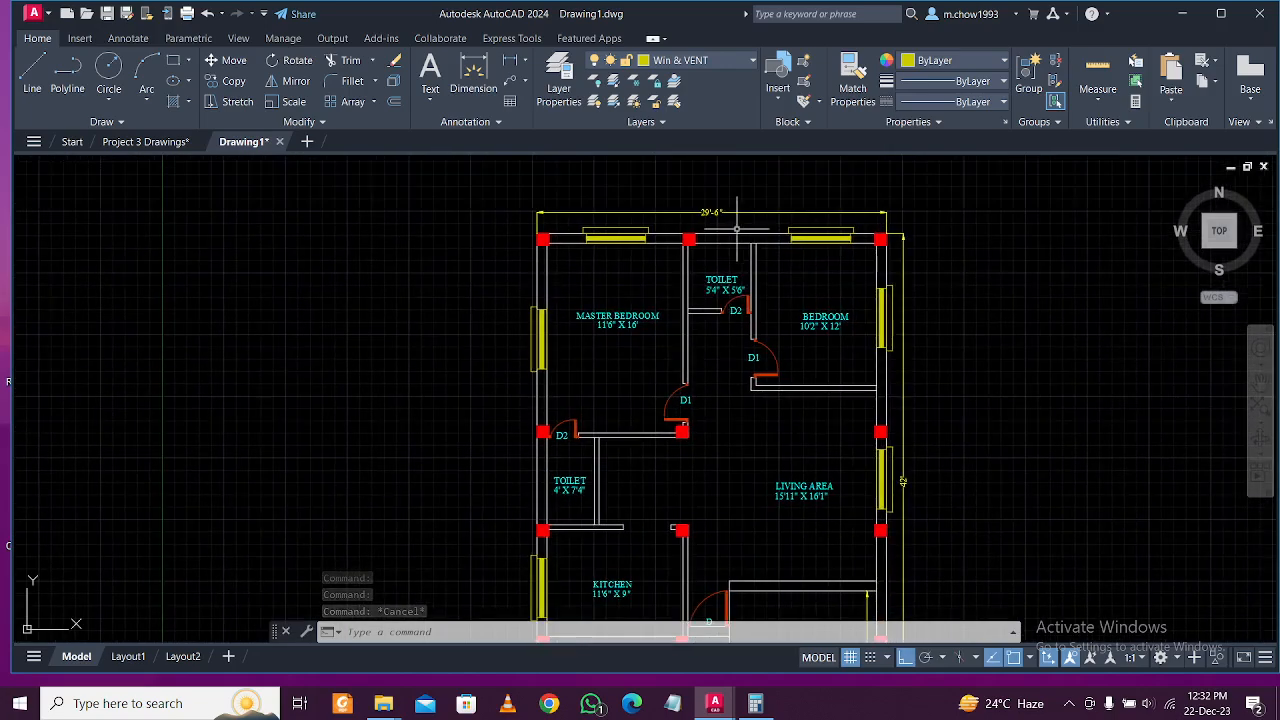
pyautogui.scroll(4, 728, 204)
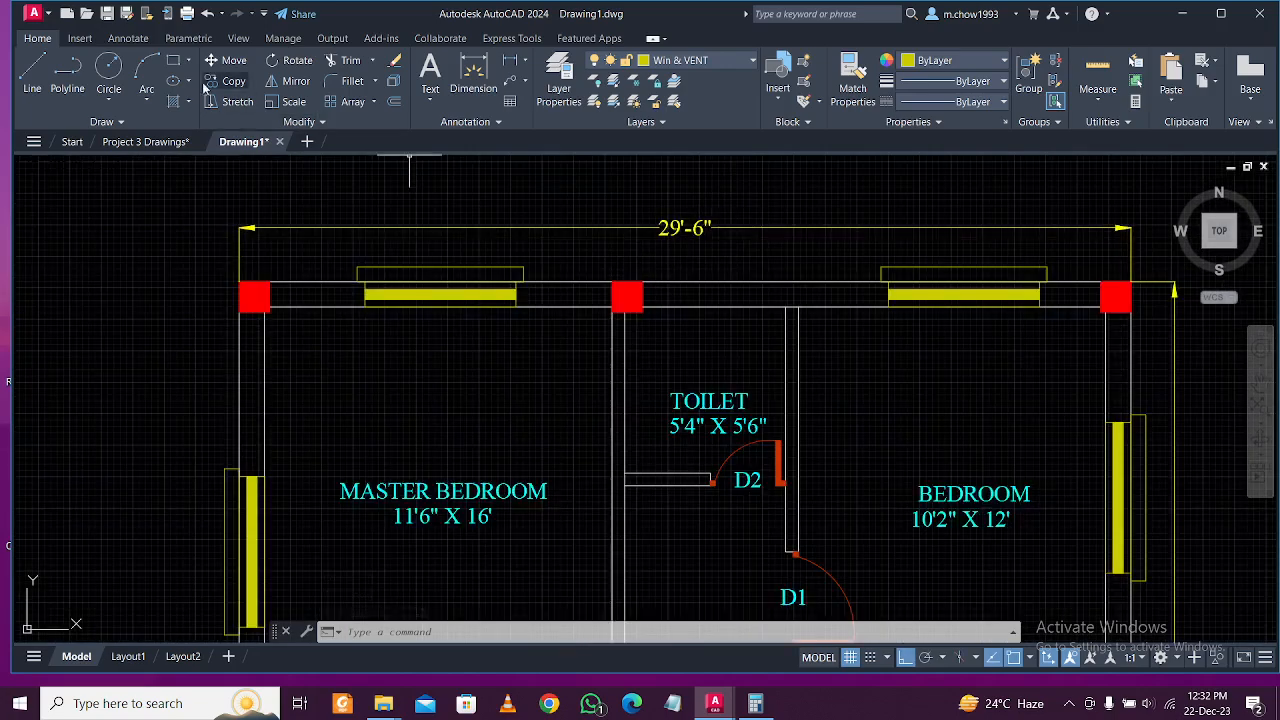
pyautogui.click(174, 61)
pyautogui.scroll(3, 668, 360)
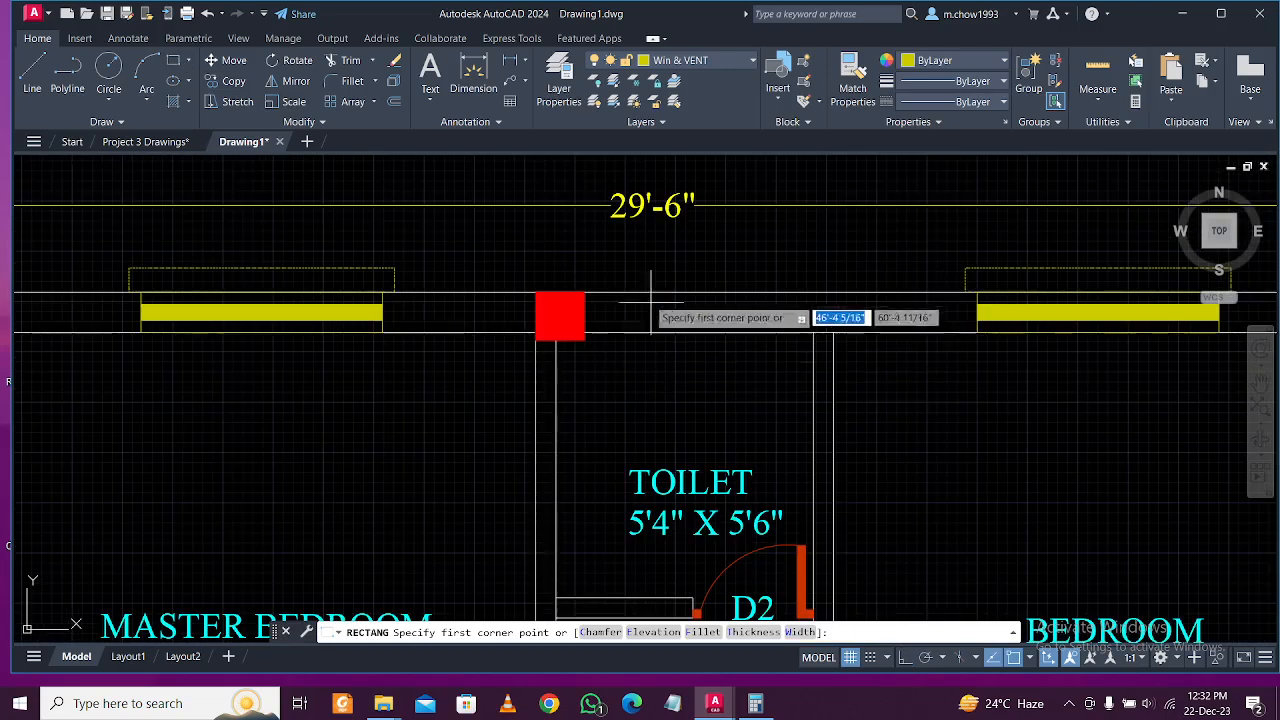
pyautogui.moveTo(668, 277); pyautogui.dragTo(658, 370, button='middle')
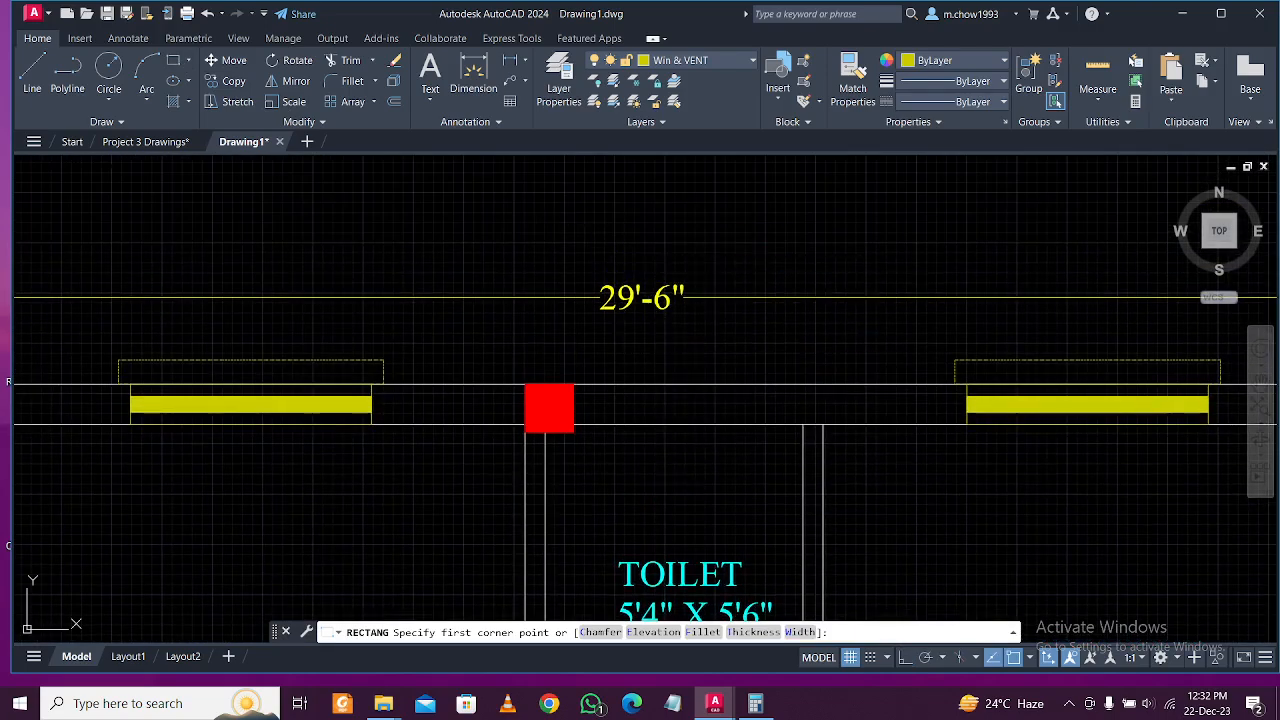
pyautogui.click(575, 217)
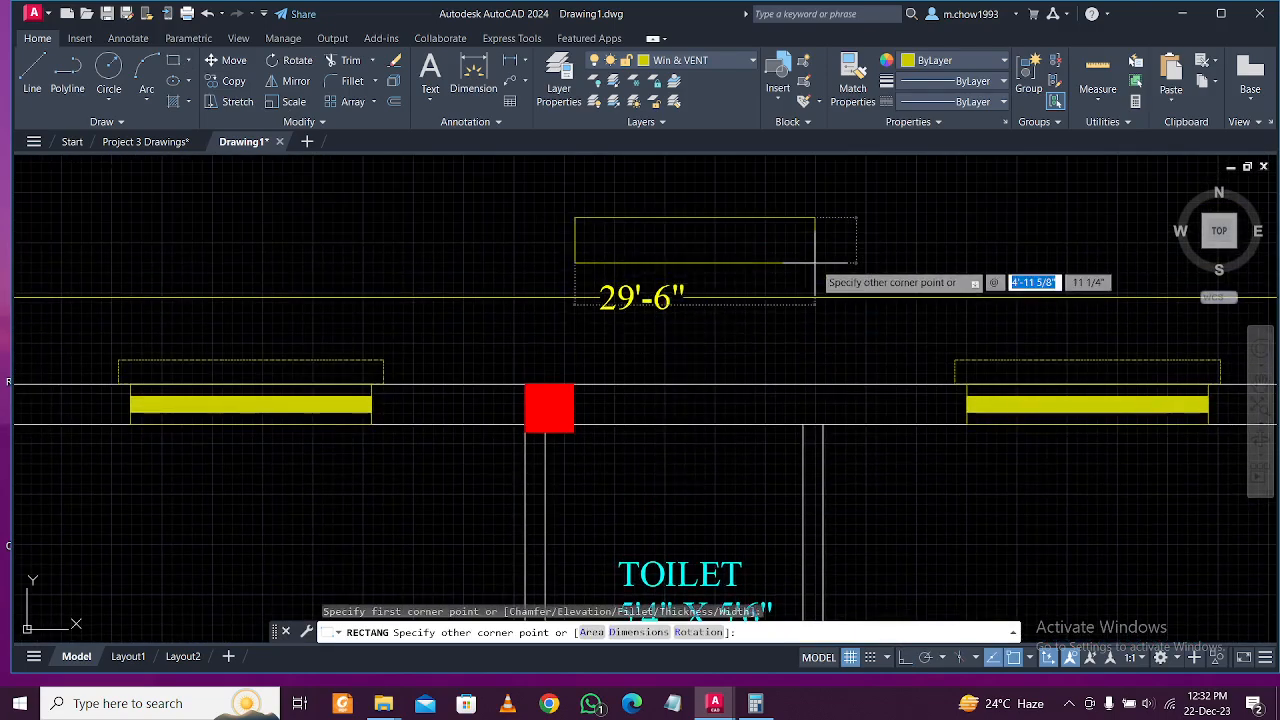
pyautogui.press('Tab')
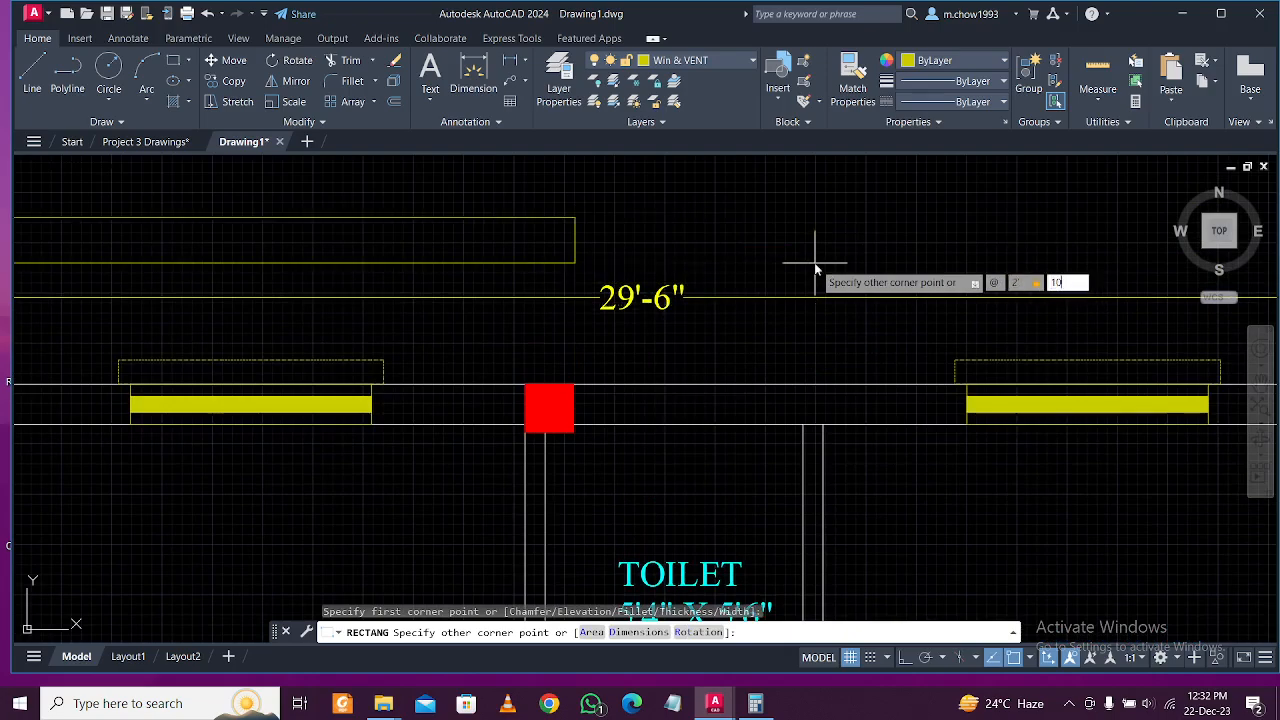
pyautogui.press('Return')
pyautogui.moveTo(680, 207); pyautogui.dragTo(691, 346, button='middle')
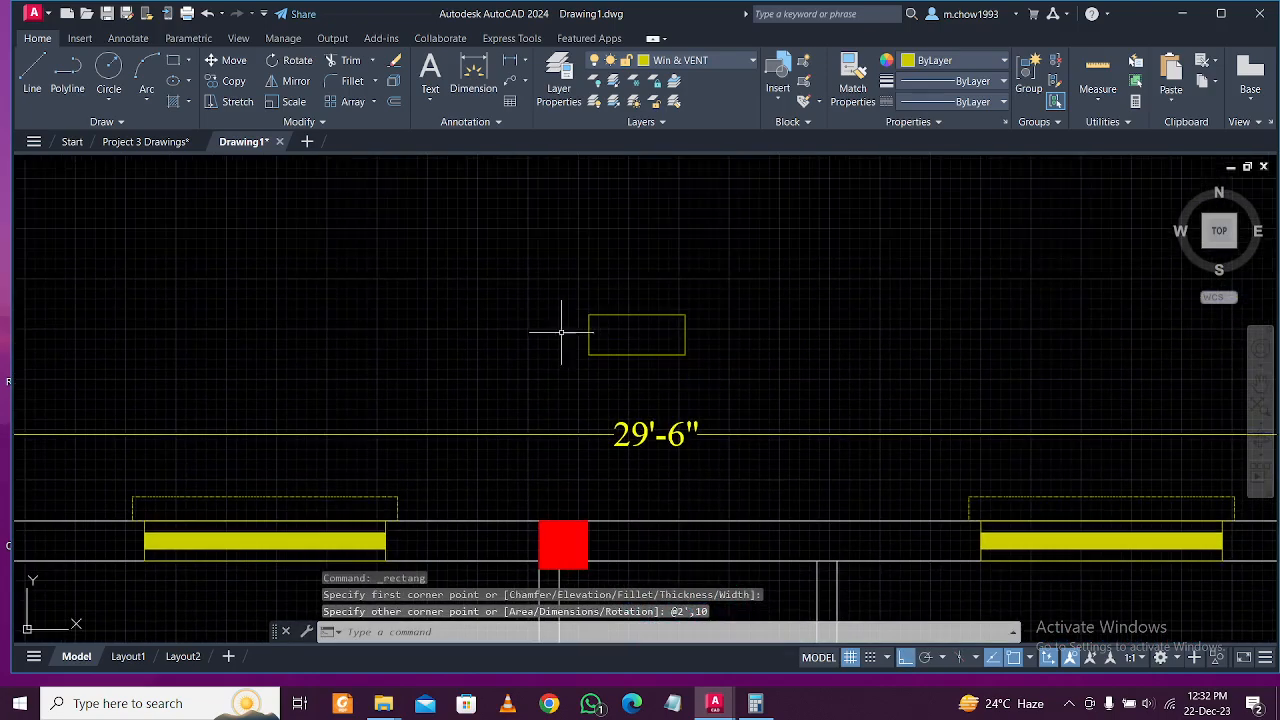
pyautogui.scroll(2, 586, 334)
# Draw a line joining the midpoints of the rectangle's left and right edges.
pyautogui.click(32, 75)
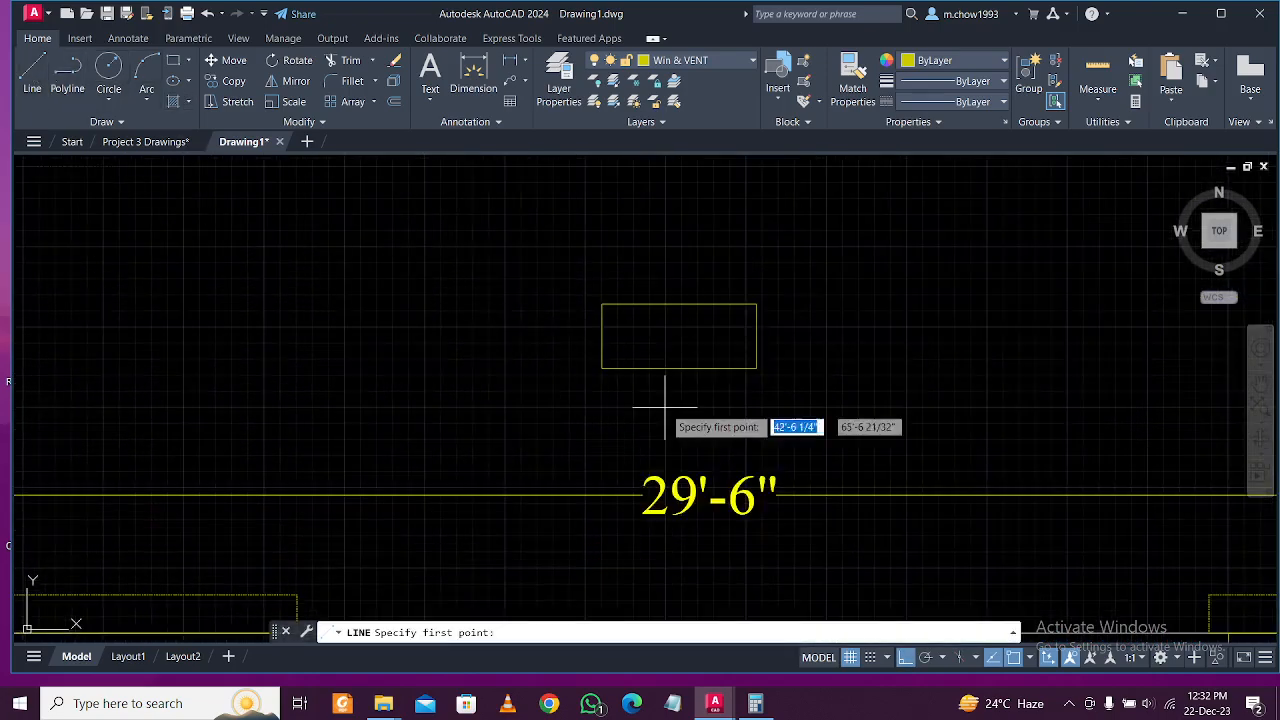
pyautogui.click(601, 336)
pyautogui.click(756, 336)
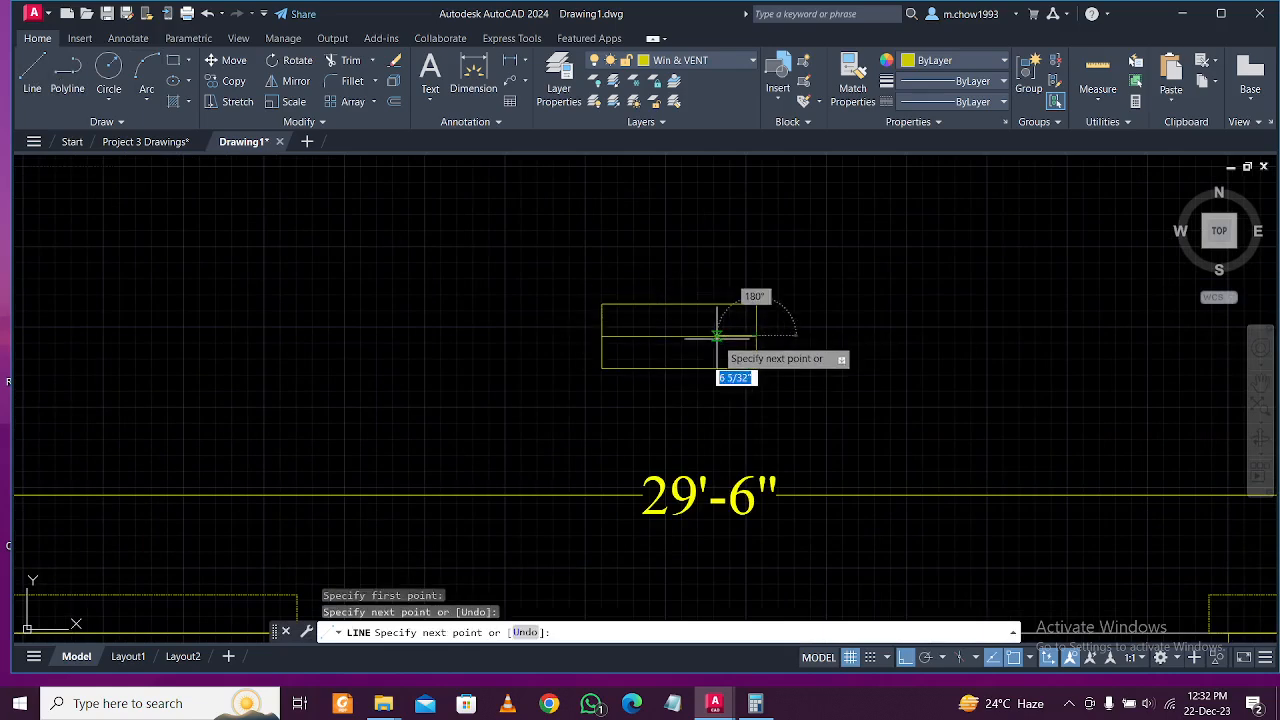
pyautogui.press('Escape')
pyautogui.click(742, 278)
pyautogui.click(807, 401)
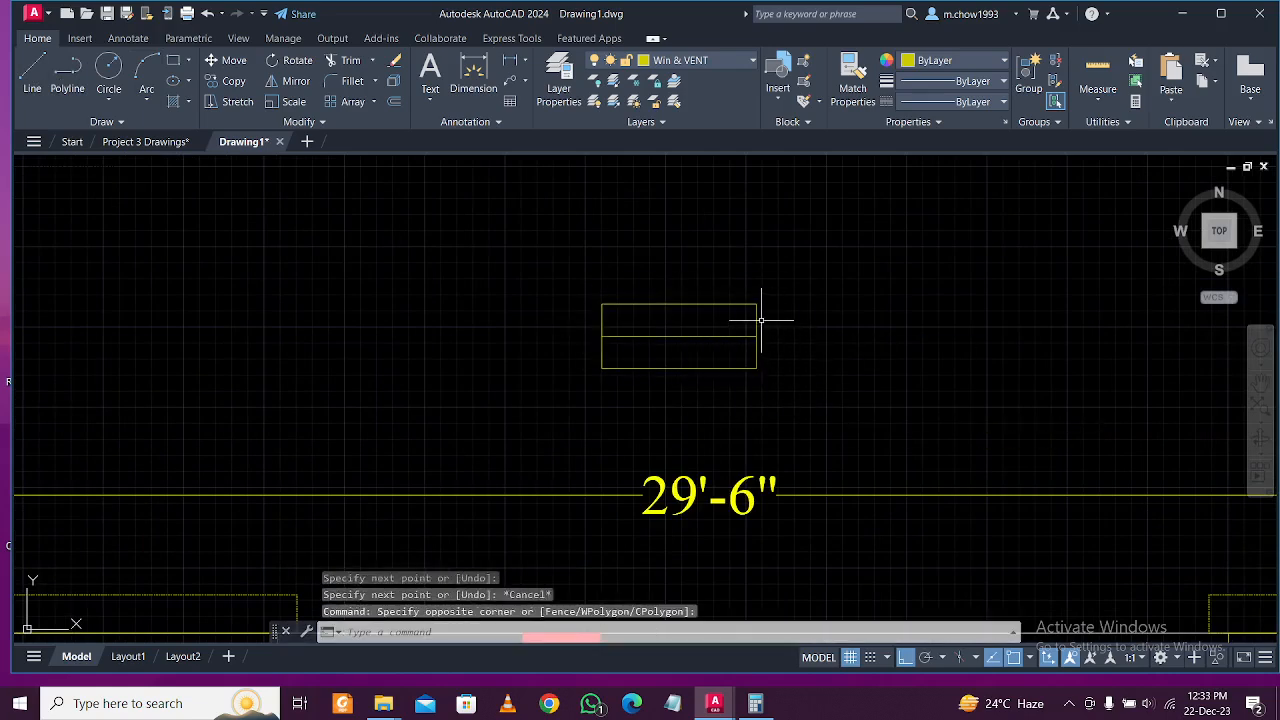
pyautogui.click(755, 321)
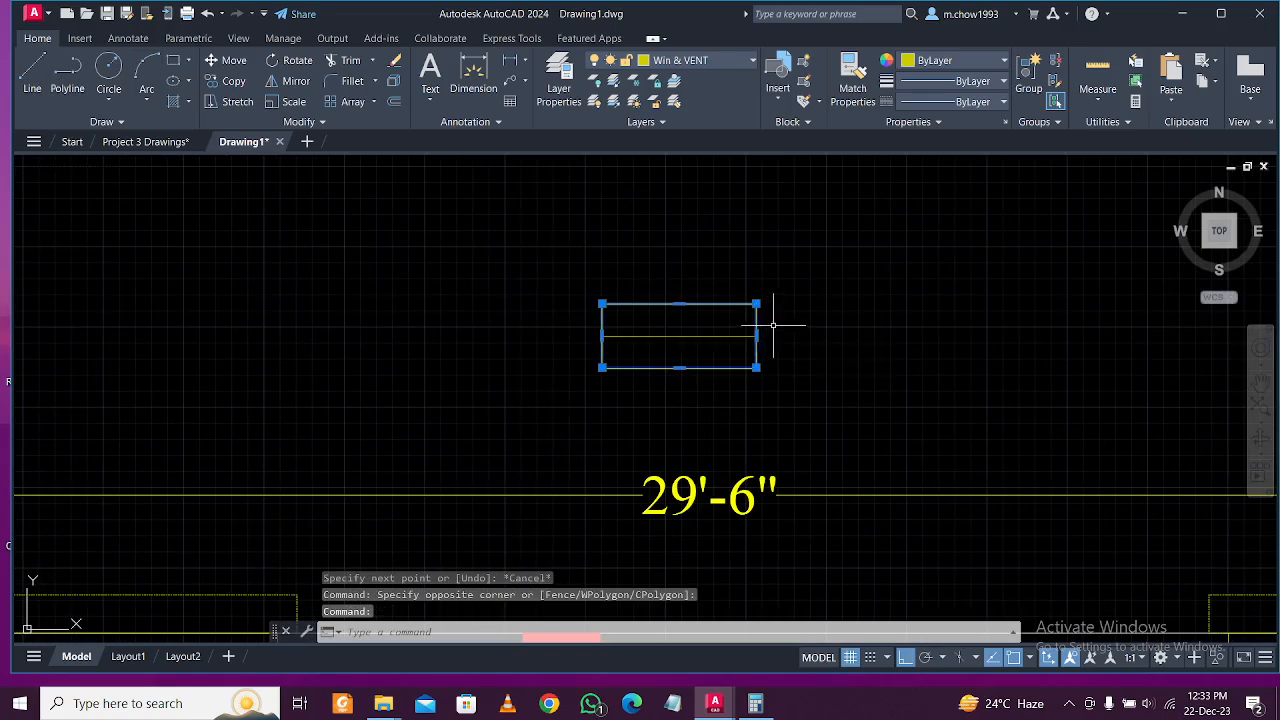
pyautogui.press('Escape')
# Offset the middle line by 1 inch with OFFSET.
pyautogui.write('o')
pyautogui.press('Return')
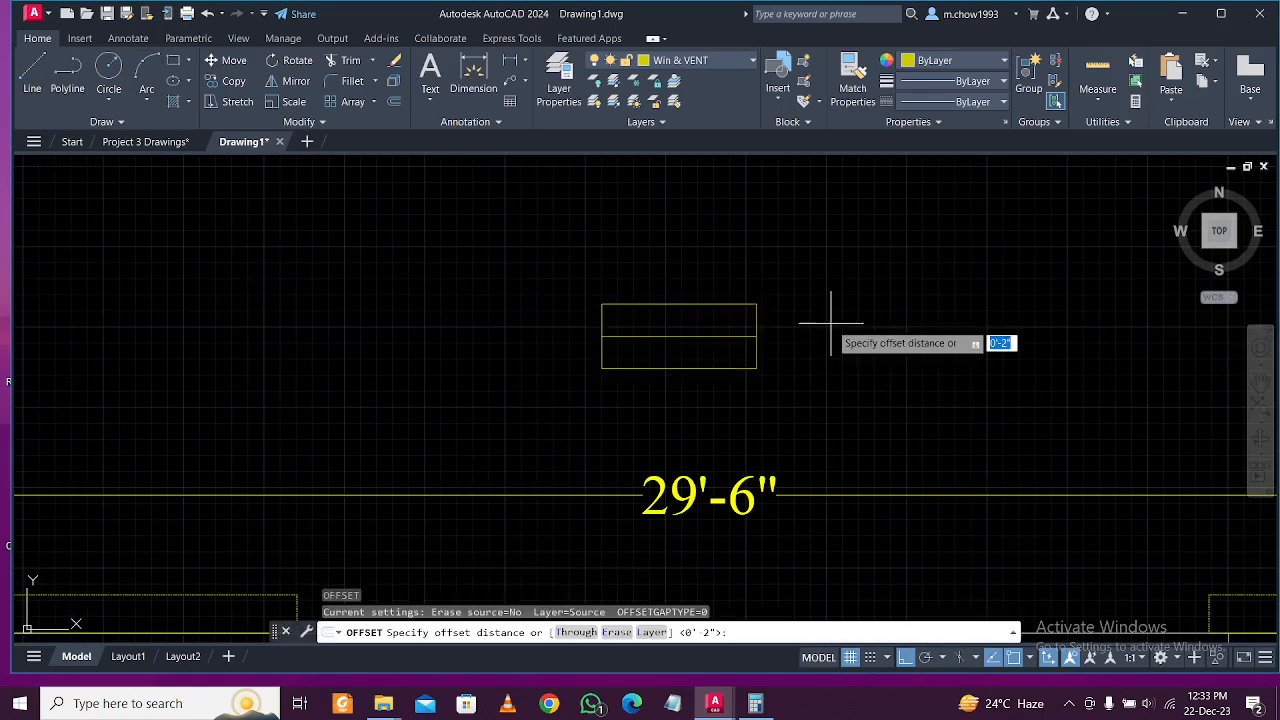
pyautogui.write('1')
pyautogui.press('Return')
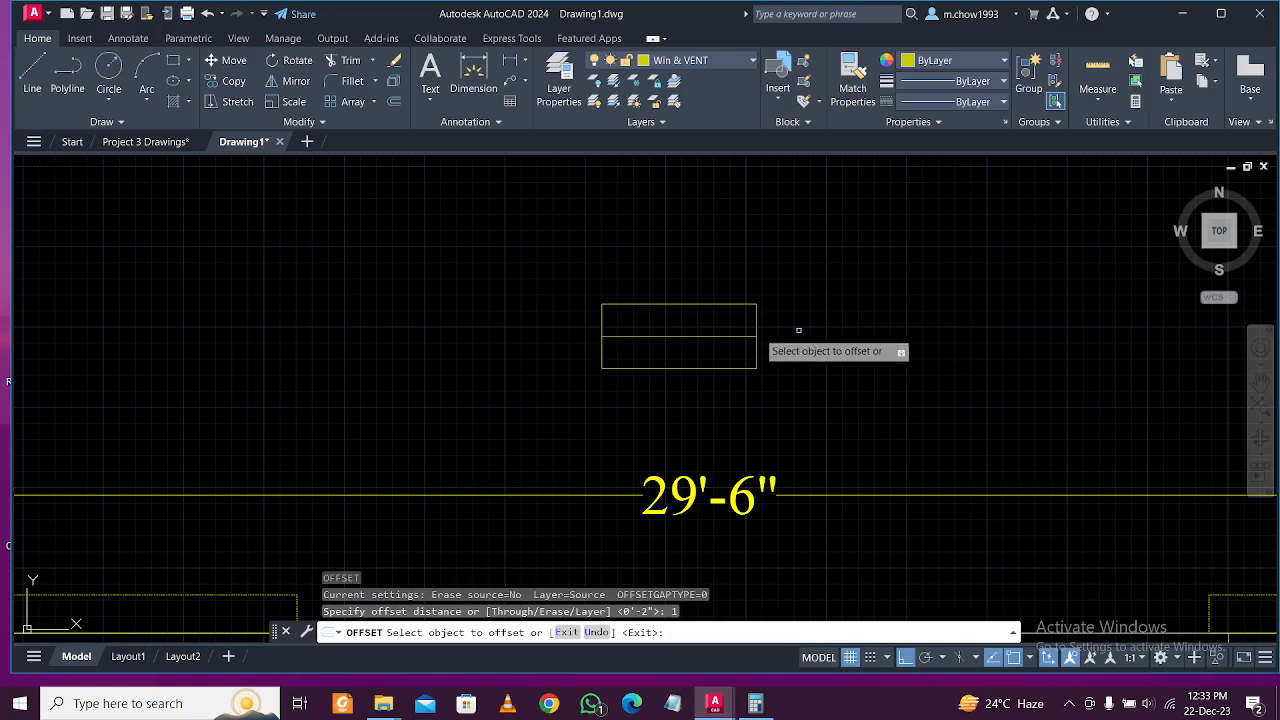
pyautogui.click(720, 336)
pyautogui.click(724, 310)
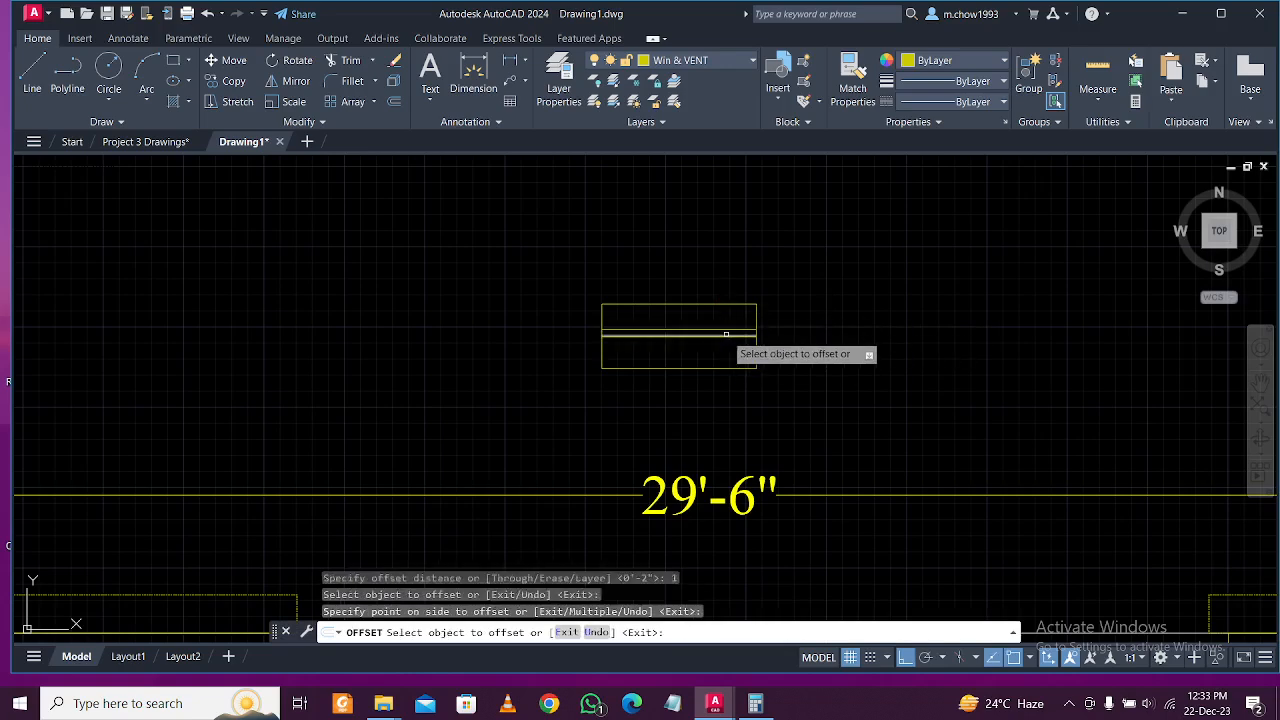
pyautogui.scroll(4, 700, 345)
pyautogui.press('Escape')
# Delete the middle line and fill the central strip with a solid yellow hatch.
pyautogui.click(703, 337)
pyautogui.click(691, 322)
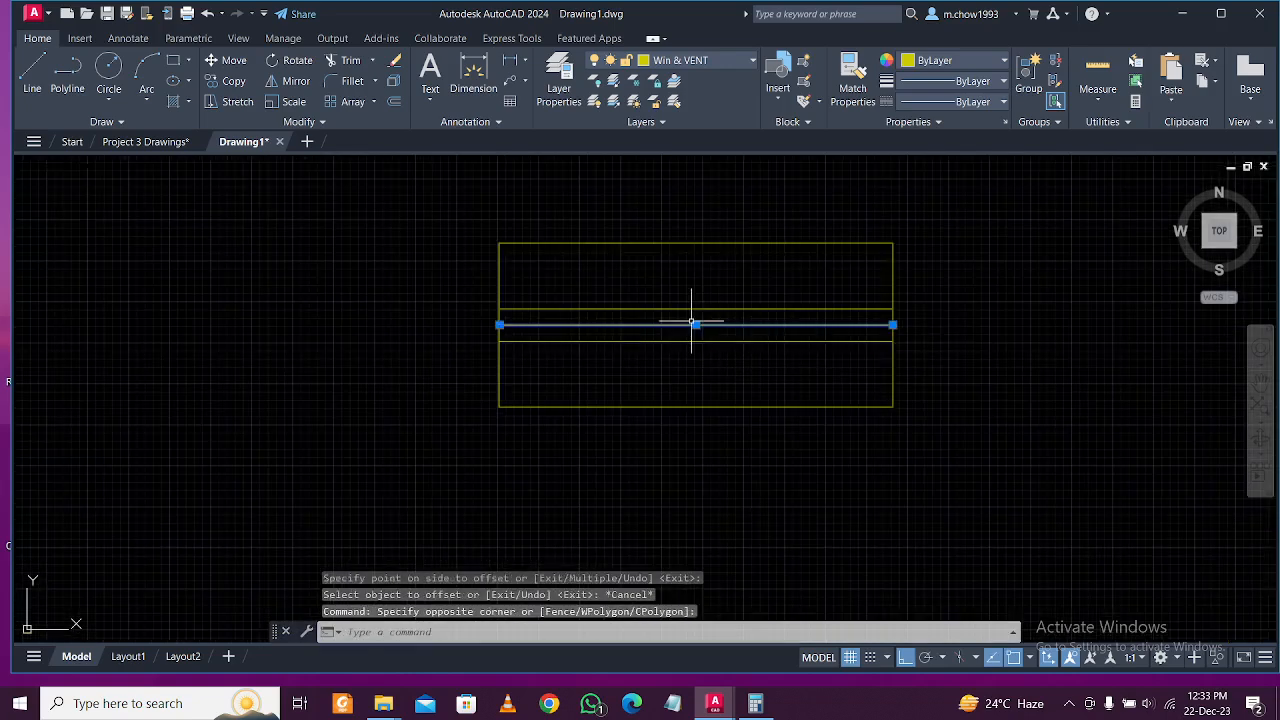
pyautogui.press('Delete')
pyautogui.press('Return')
pyautogui.click(691, 322)
pyautogui.press('Escape')
pyautogui.press('Escape')
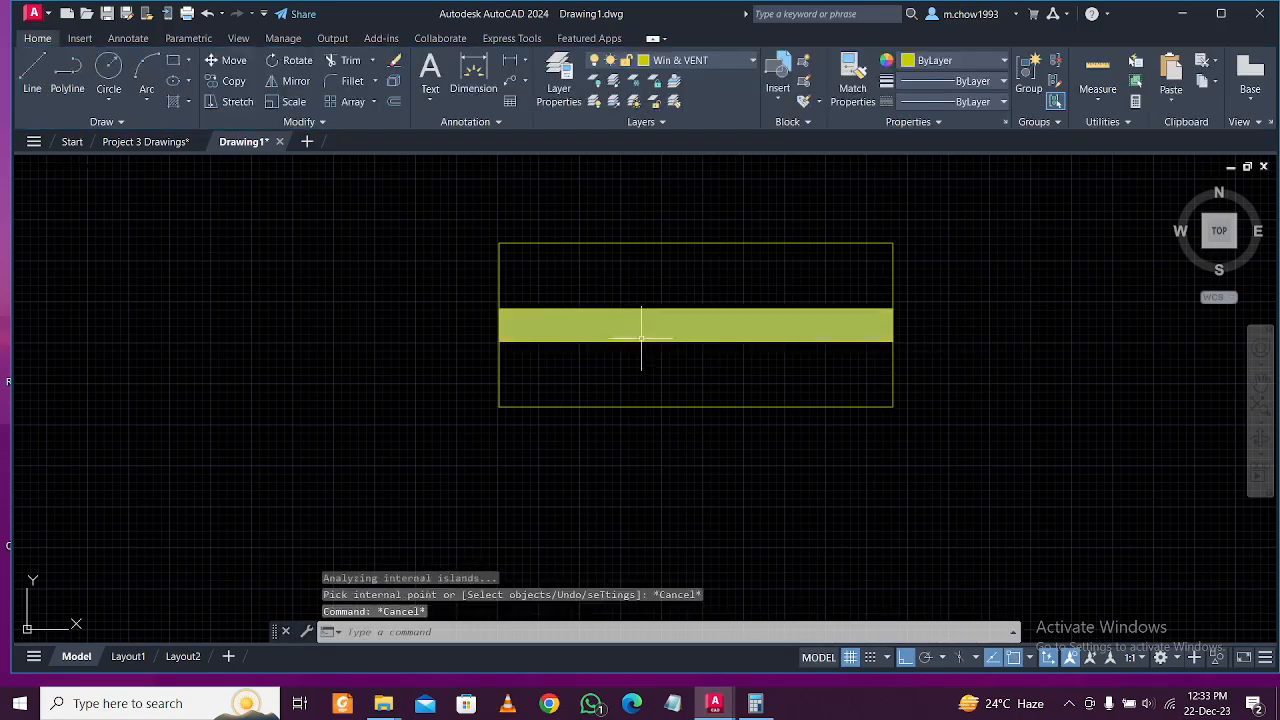
pyautogui.scroll(-6, 630, 335)
# Group the small window symbol and move it into the top wall beside the middle column.
pyautogui.scroll(2, 620, 328)
pyautogui.click(611, 266)
pyautogui.click(804, 384)
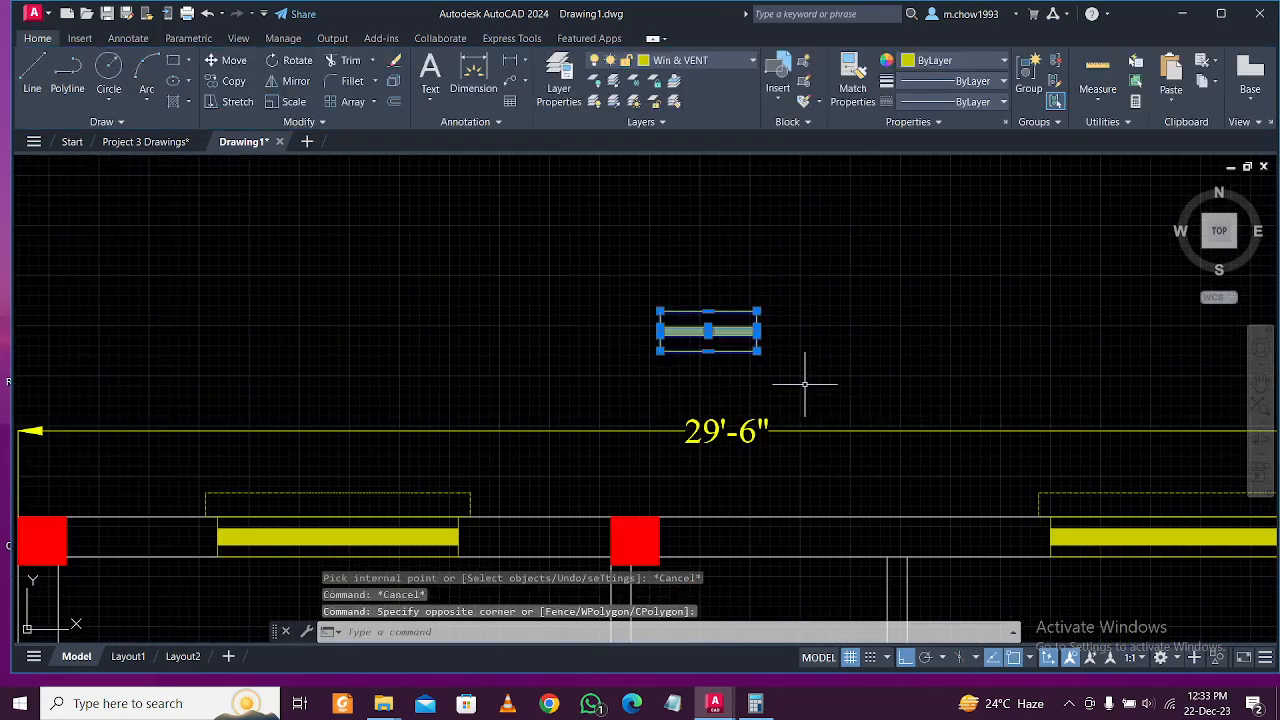
pyautogui.press('Return')
pyautogui.click(871, 345)
pyautogui.click(658, 260)
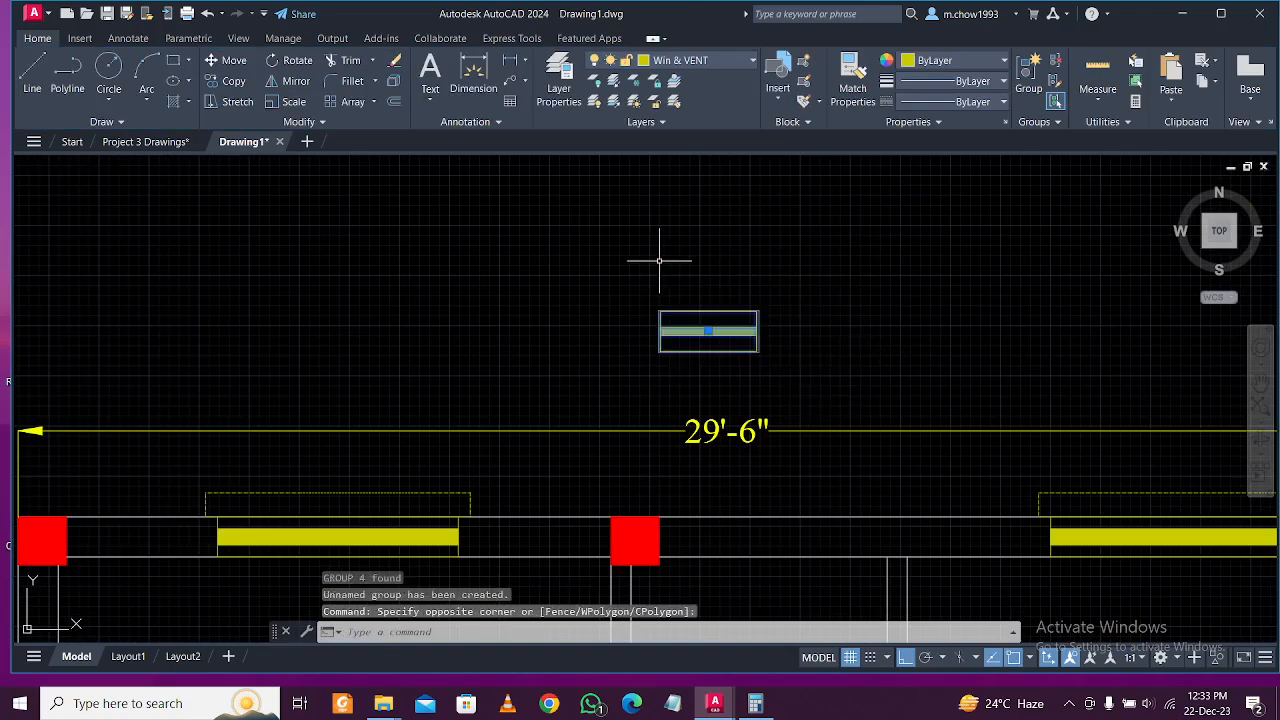
pyautogui.click(235, 62)
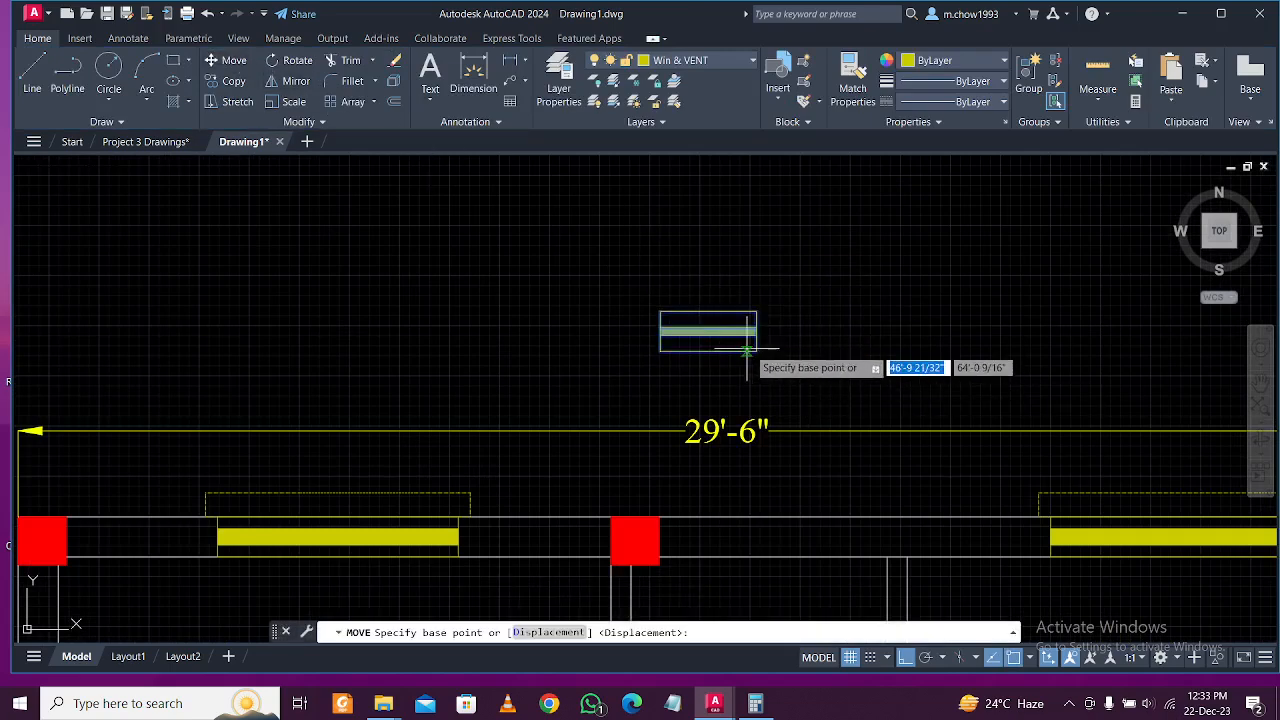
pyautogui.click(757, 338)
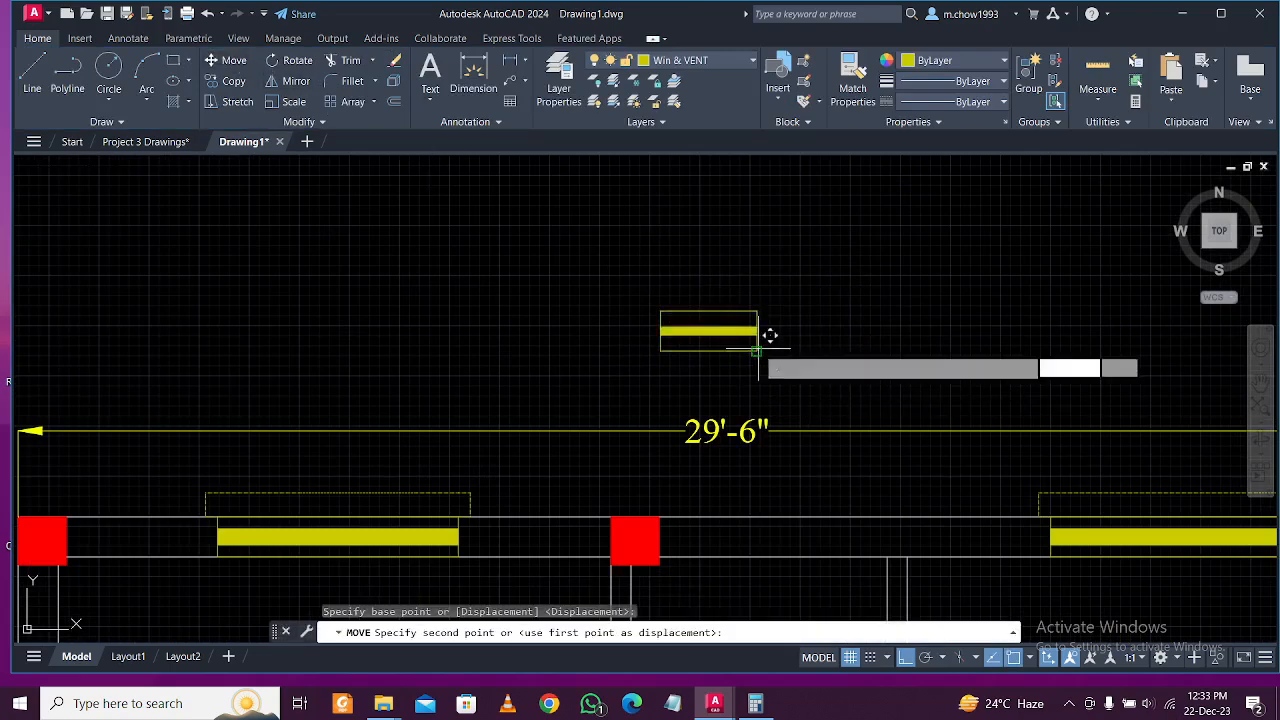
pyautogui.click(768, 545)
pyautogui.scroll(3, 749, 522)
pyautogui.click(749, 522)
pyautogui.click(671, 428)
pyautogui.scroll(-5, 711, 393)
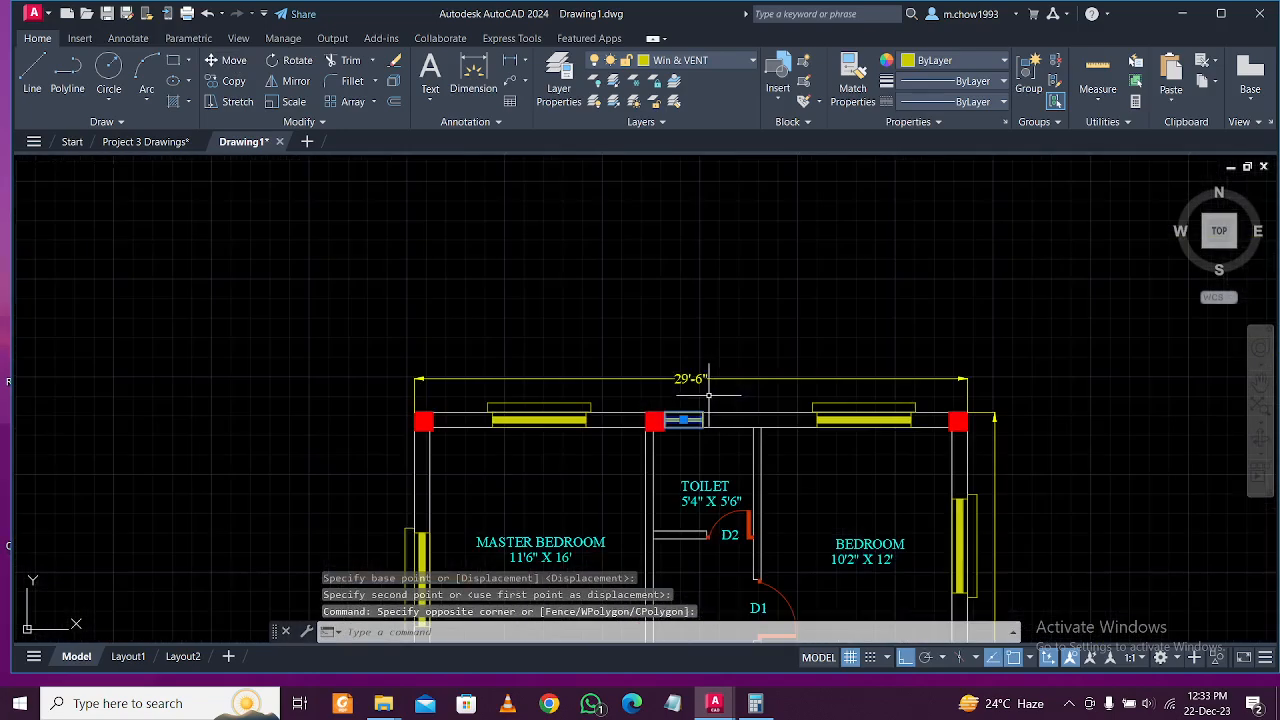
pyautogui.scroll(3, 683, 418)
pyautogui.scroll(-2, 669, 420)
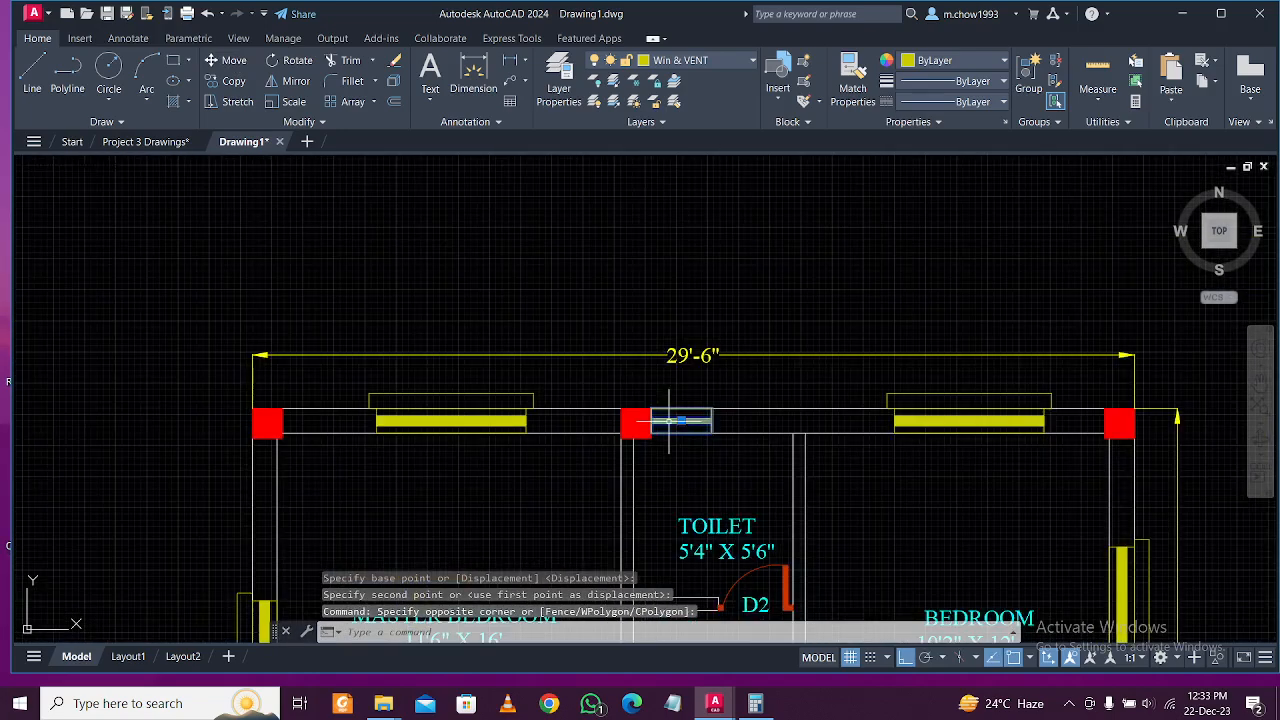
pyautogui.scroll(-4, 670, 410)
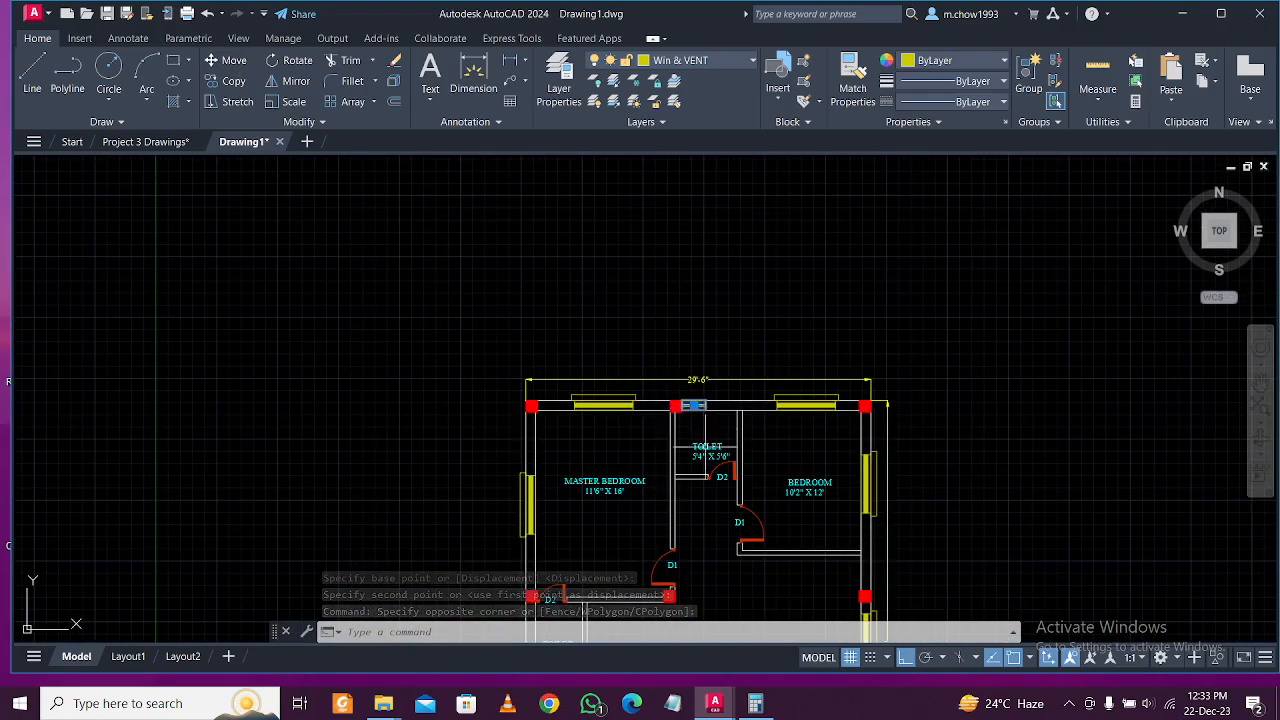
# Copy the toilet ventilator window to a spot beside the lower toilet.
pyautogui.click(233, 81)
pyautogui.scroll(5, 735, 420)
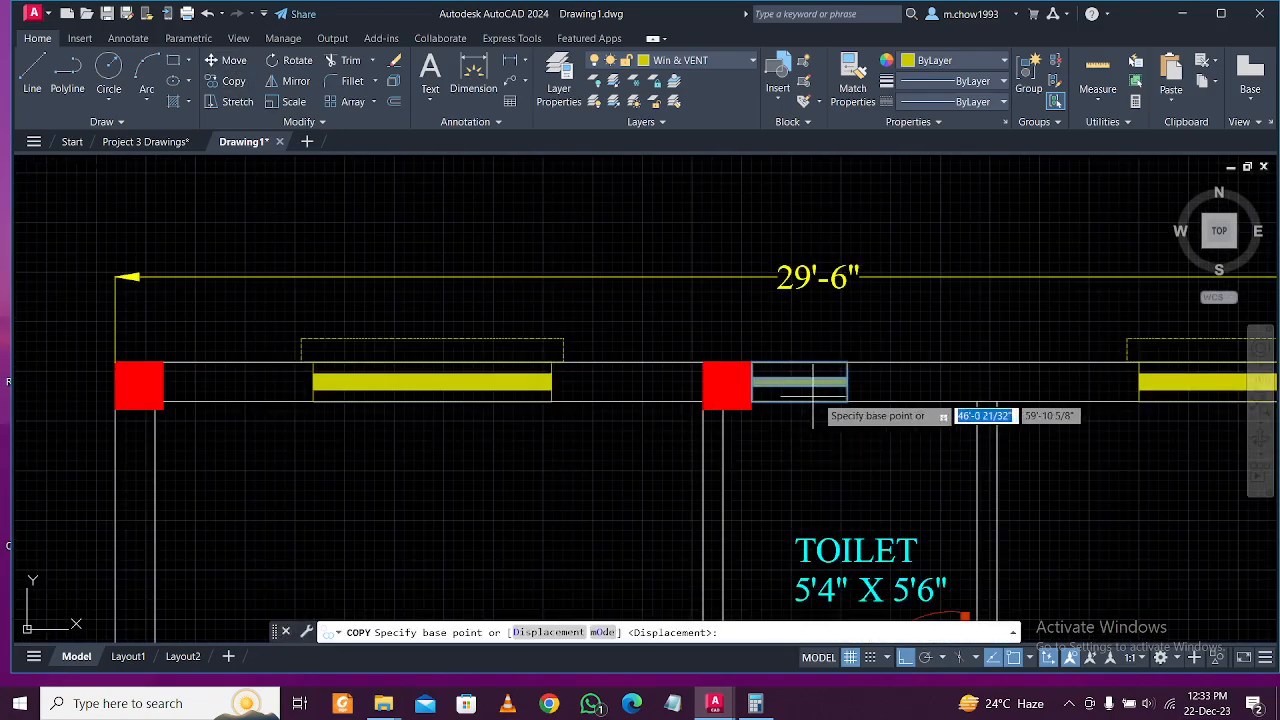
pyautogui.click(846, 400)
pyautogui.scroll(-5, 846, 405)
pyautogui.moveTo(656, 583); pyautogui.dragTo(624, 363, button='middle')
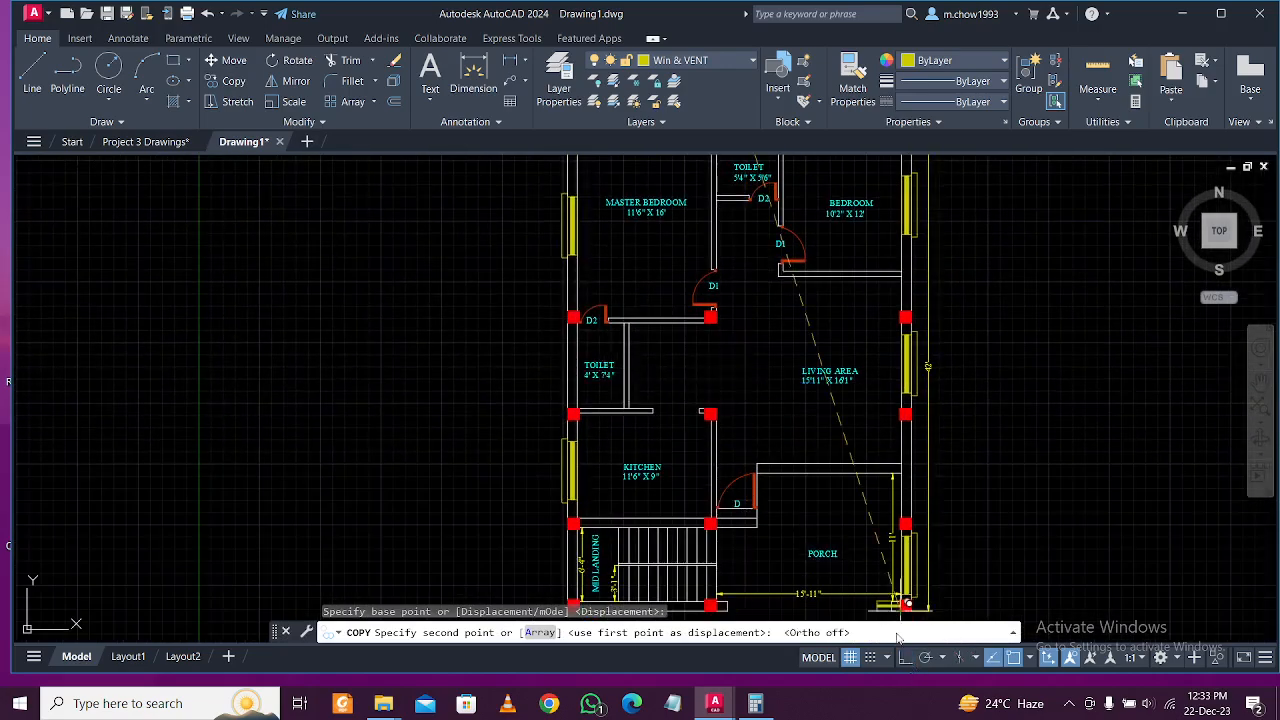
pyautogui.scroll(3, 575, 330)
pyautogui.scroll(5, 600, 420)
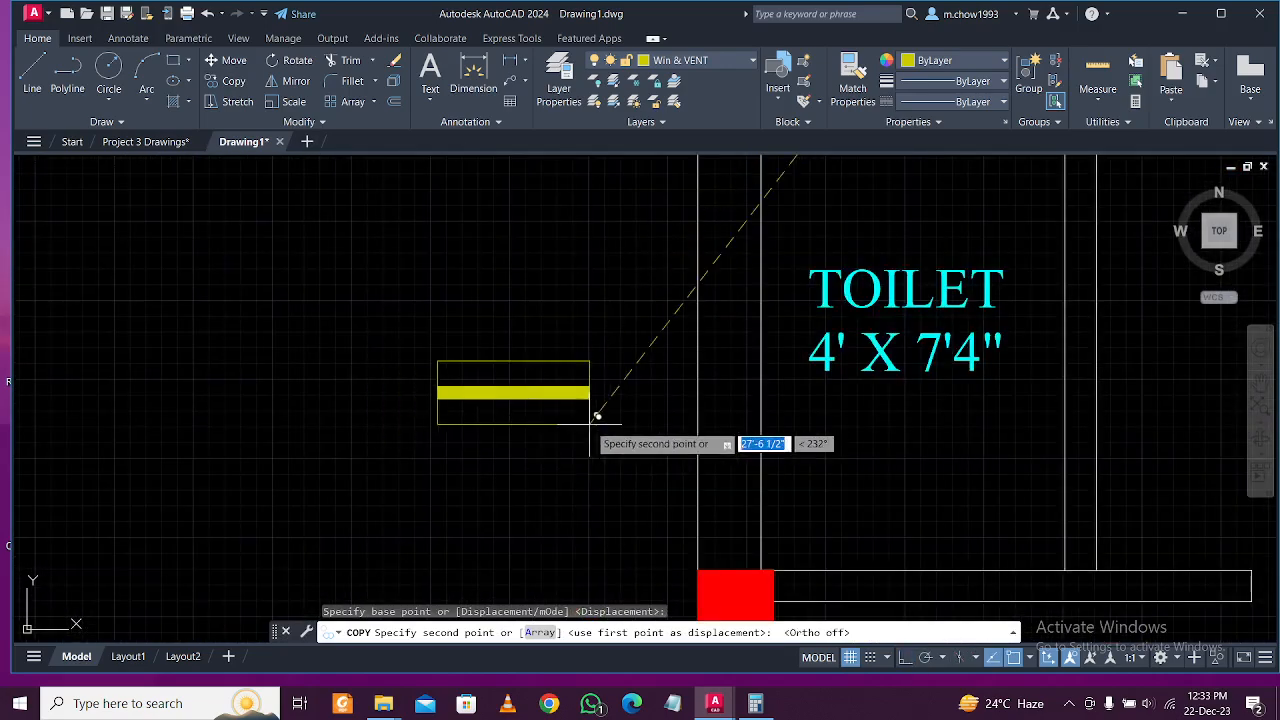
pyautogui.click(607, 420)
pyautogui.press('Escape')
pyautogui.click(648, 446)
pyautogui.click(448, 286)
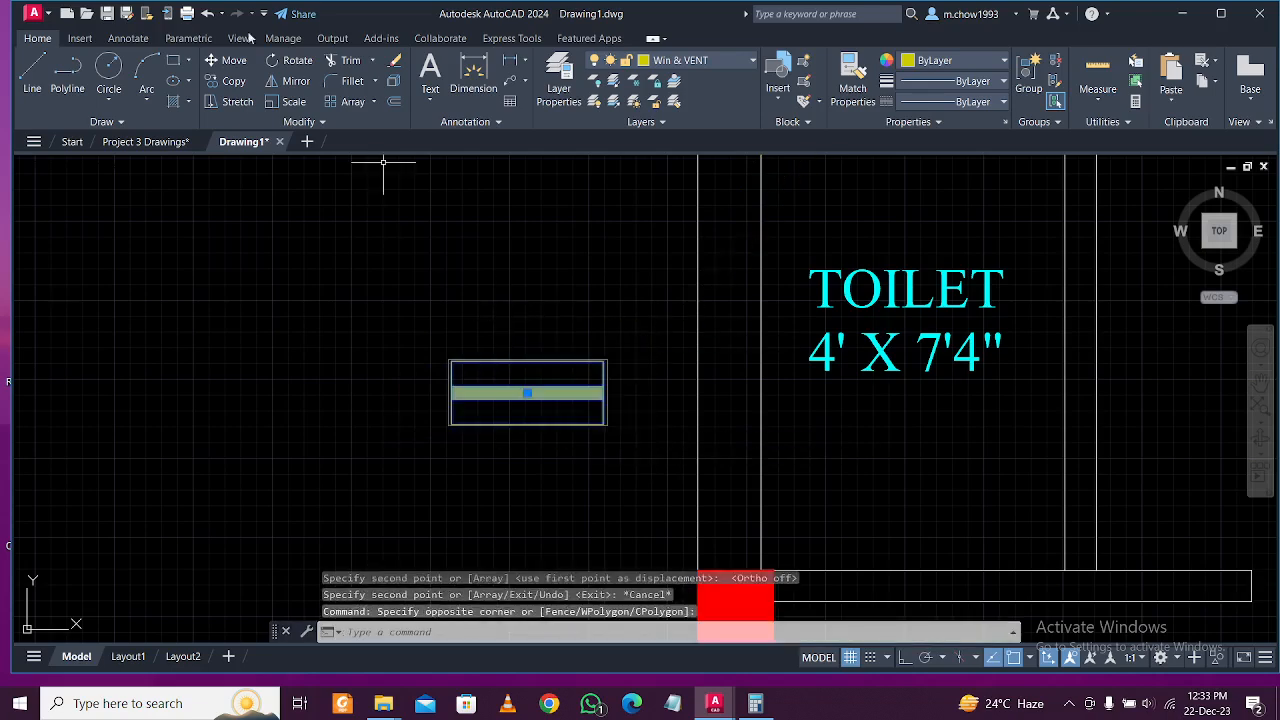
# Rotate the copied ventilator 90° upright with Ortho on.
pyautogui.click(293, 62)
pyautogui.click(605, 393)
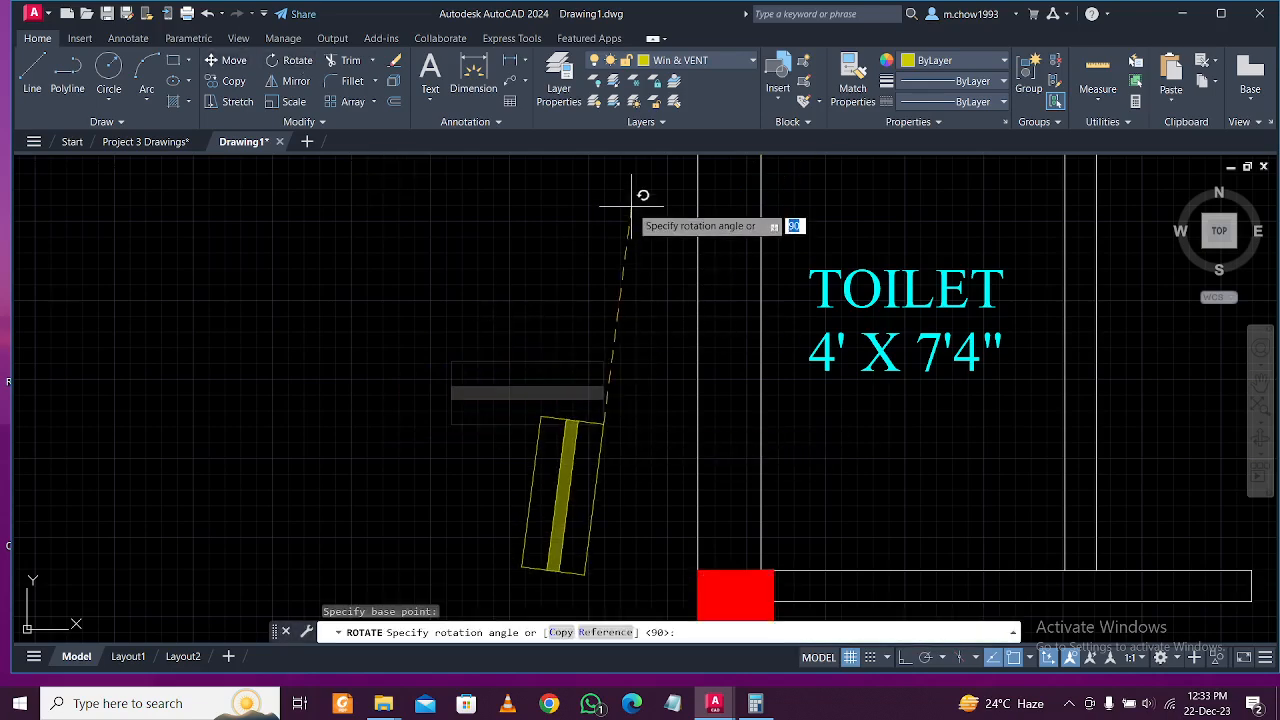
pyautogui.press('F8')
pyautogui.click(608, 293)
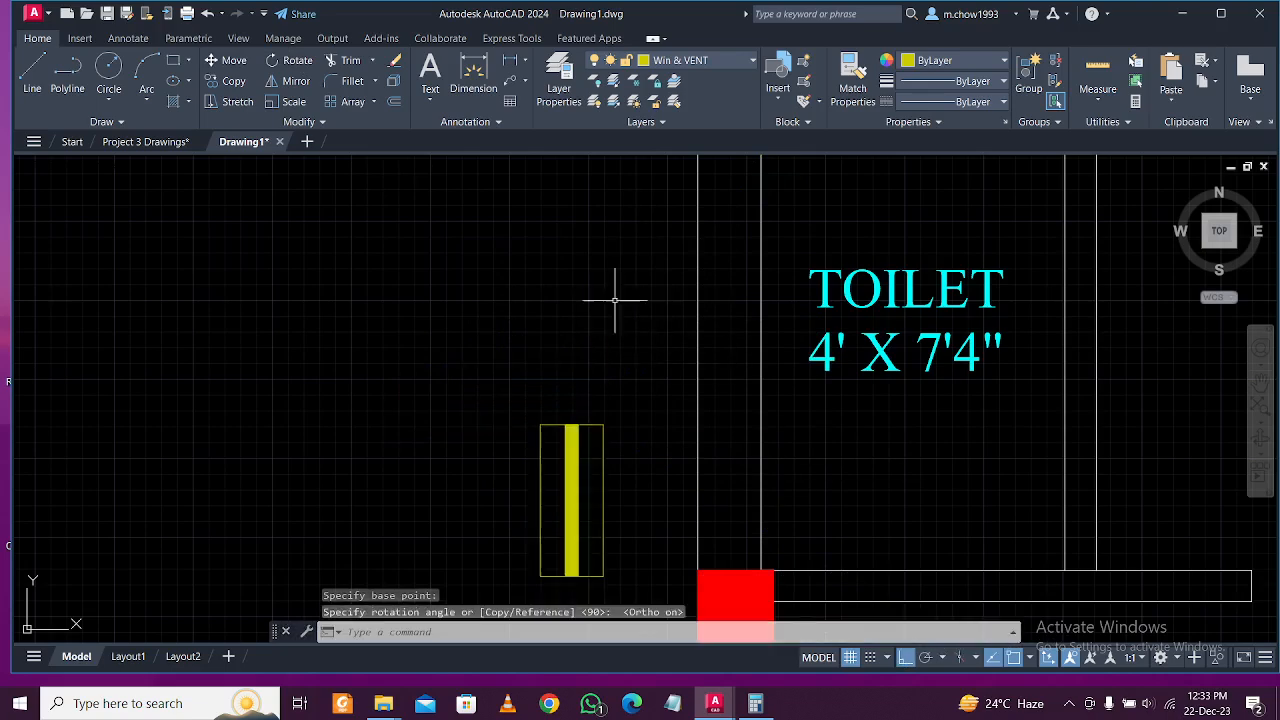
pyautogui.click(637, 431)
pyautogui.click(495, 380)
pyautogui.click(297, 61)
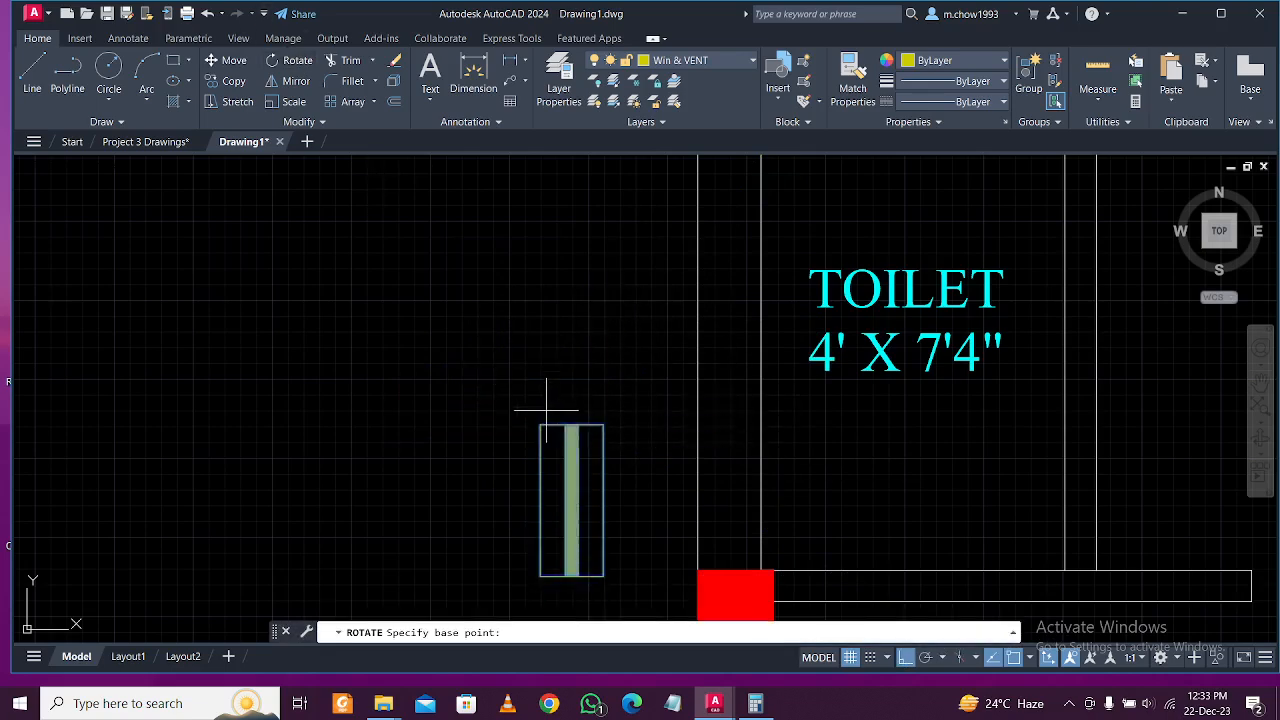
pyautogui.click(603, 424)
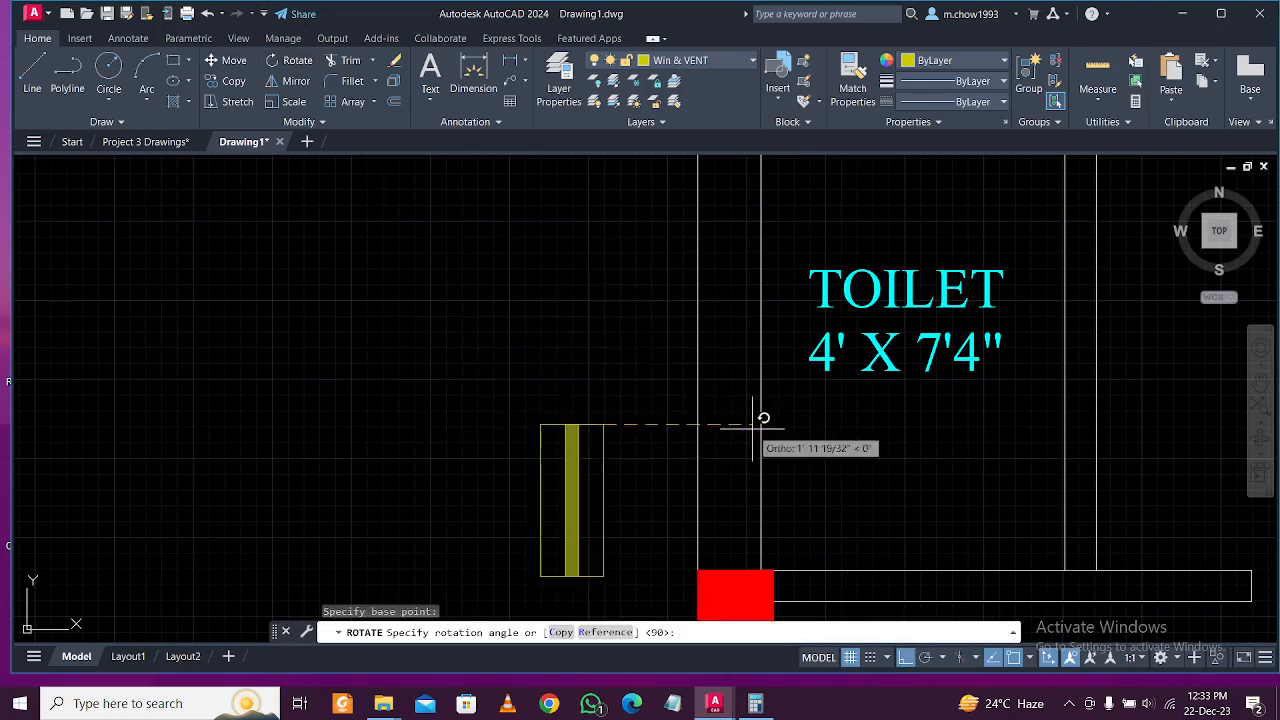
pyautogui.press('Escape')
pyautogui.click(650, 432)
pyautogui.click(520, 389)
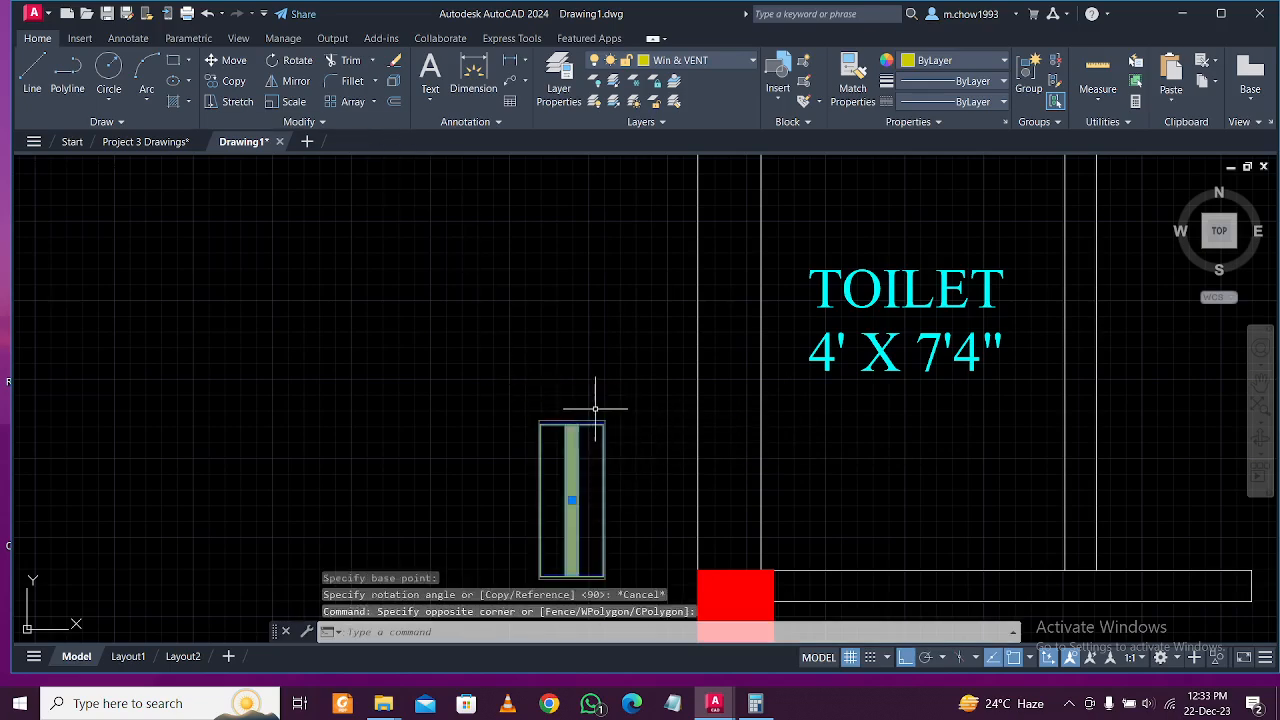
# Move the upright ventilator into the left wall of the 4' X 7'4" toilet.
pyautogui.write('m')
pyautogui.press('Return')
pyautogui.click(603, 424)
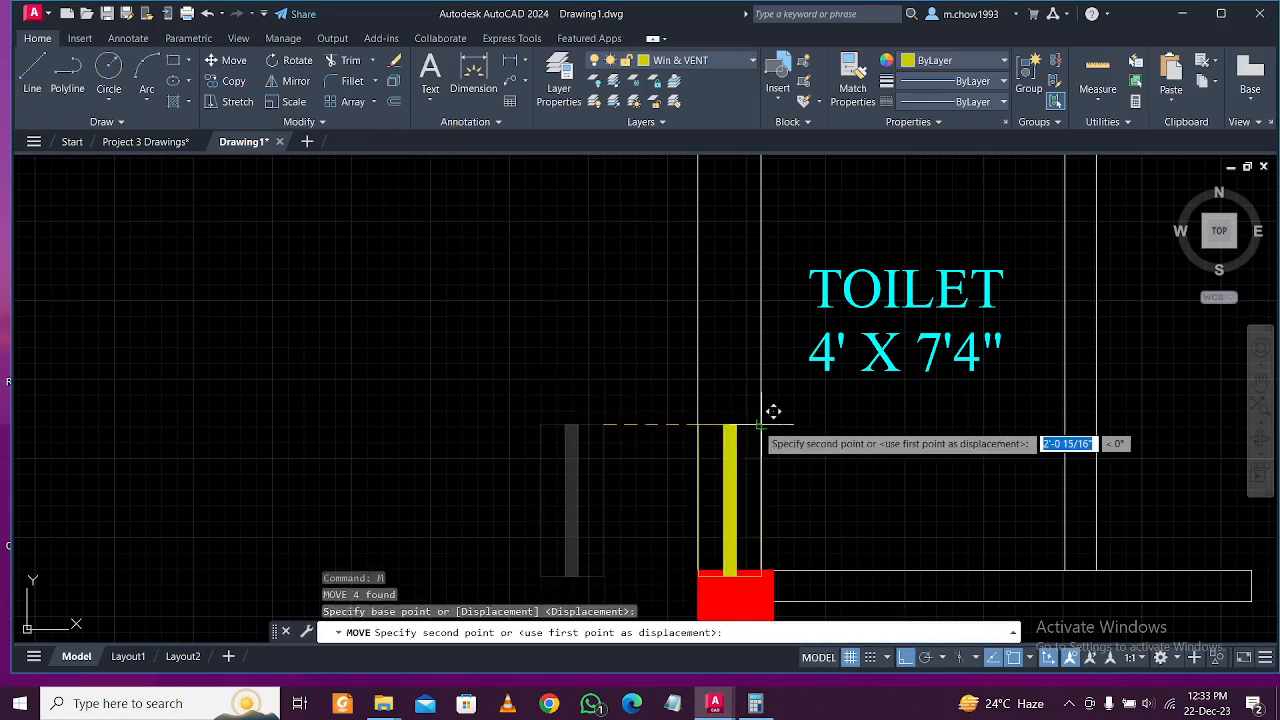
pyautogui.click(762, 422)
pyautogui.click(737, 426)
pyautogui.click(716, 438)
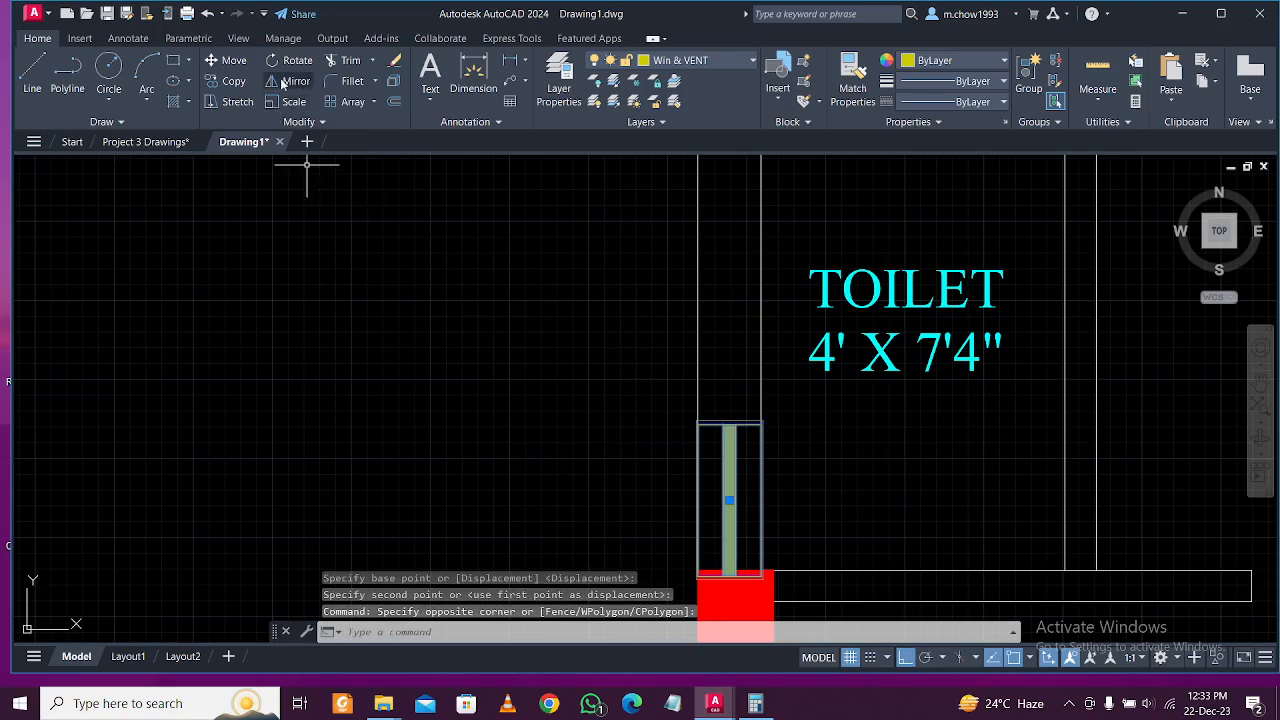
pyautogui.click(238, 82)
pyautogui.click(379, 403)
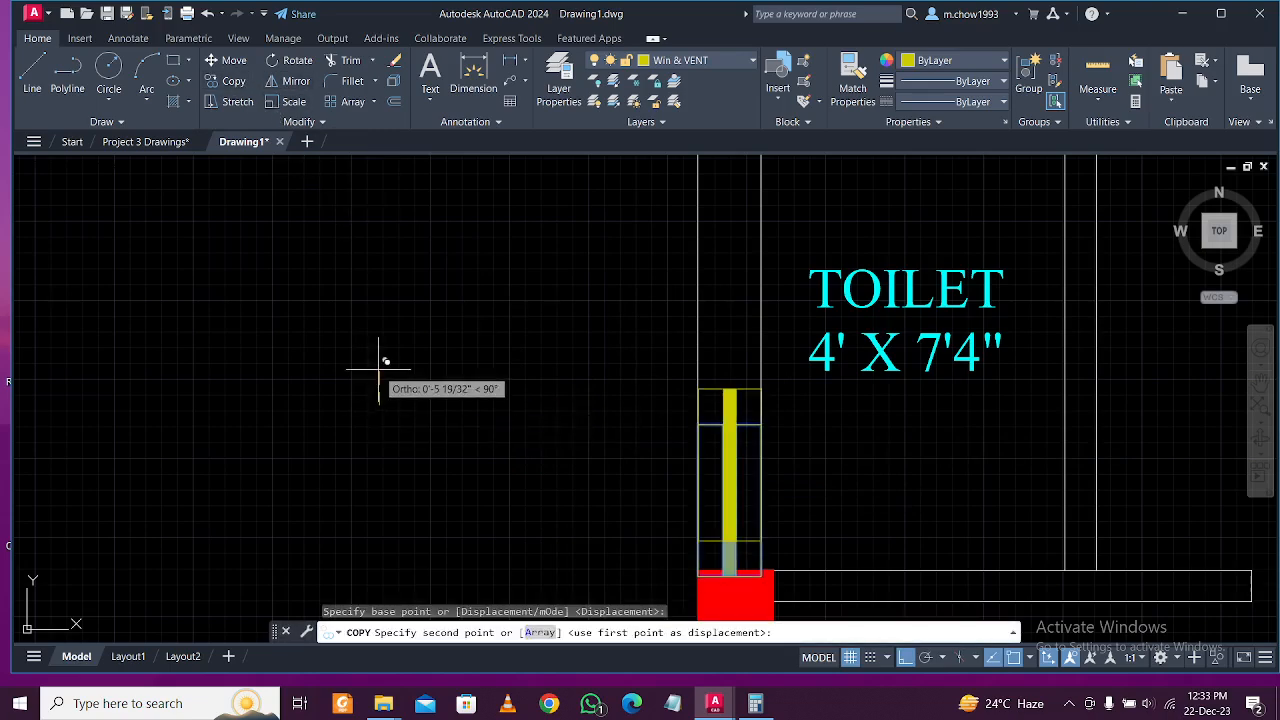
pyautogui.press('Escape')
pyautogui.scroll(-2, 464, 412)
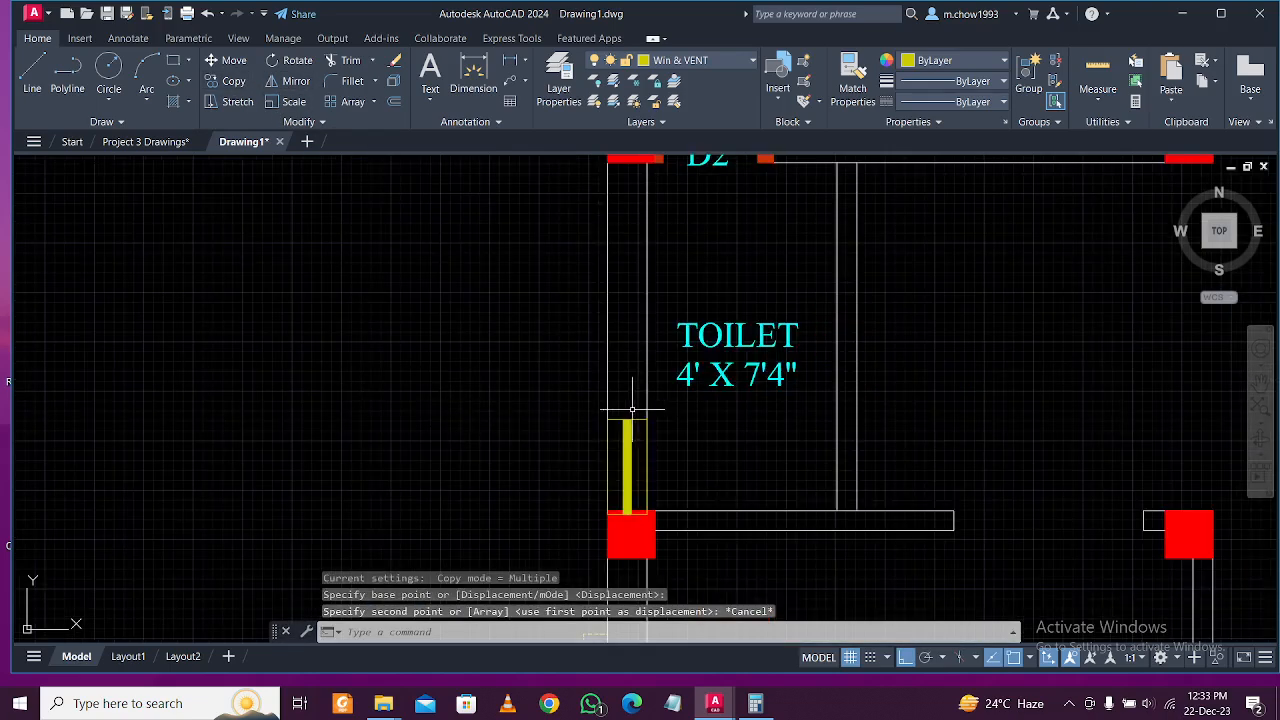
pyautogui.scroll(-5, 635, 410)
pyautogui.scroll(-1, 608, 445)
pyautogui.scroll(1, 658, 410)
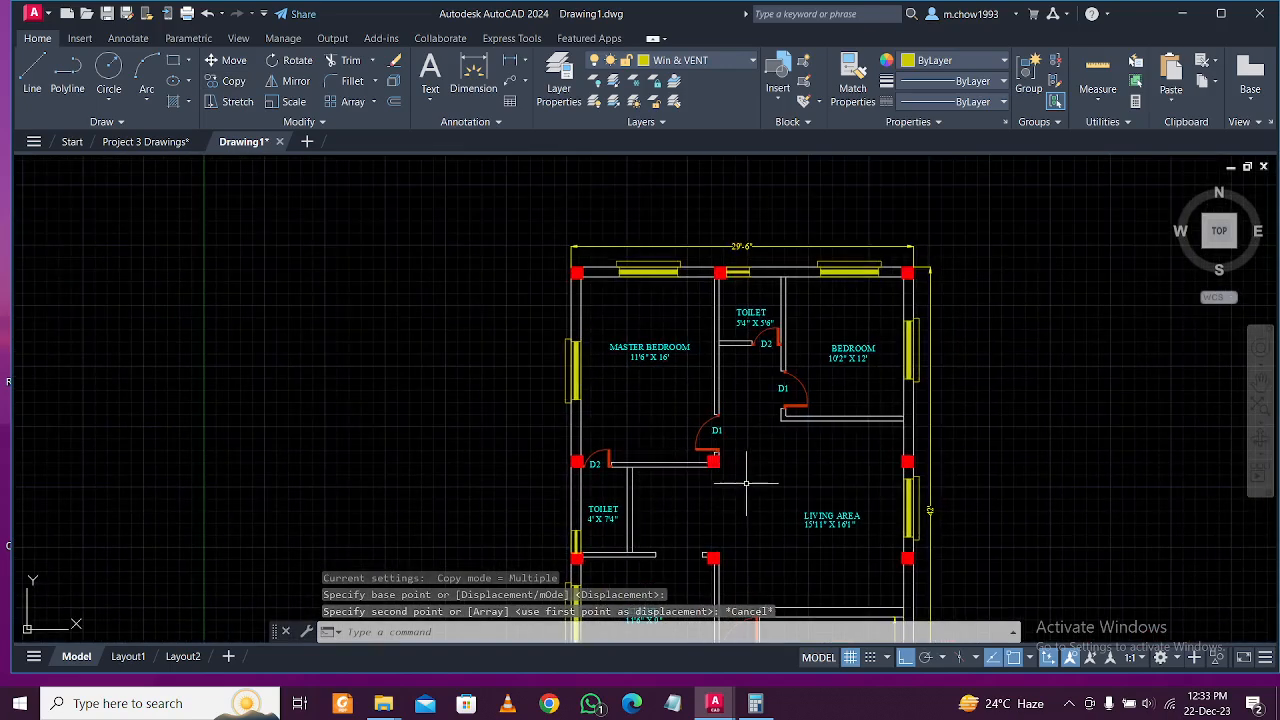
pyautogui.scroll(-1, 747, 487)
pyautogui.scroll(1, 801, 505)
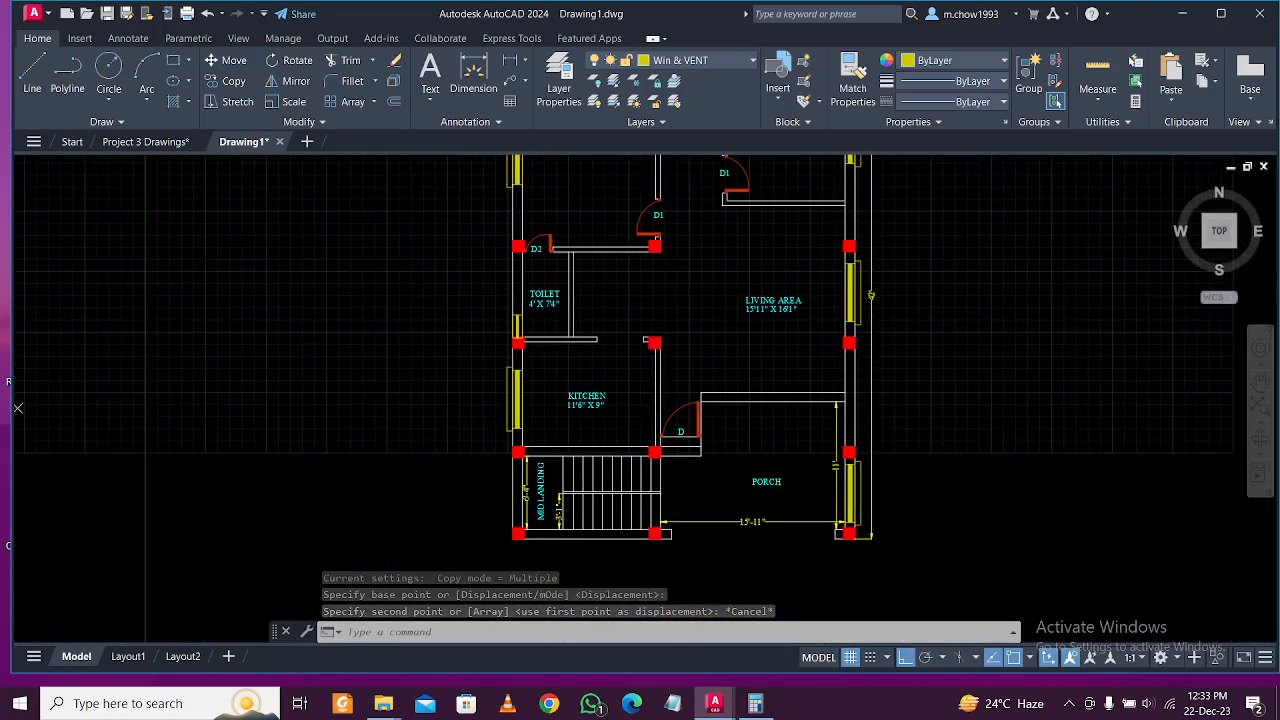
# Make TEXT the current layer.
pyautogui.click(705, 60)
pyautogui.click(666, 179)
pyautogui.moveTo(555, 167); pyautogui.dragTo(543, 454, button='middle')
pyautogui.scroll(6, 586, 309)
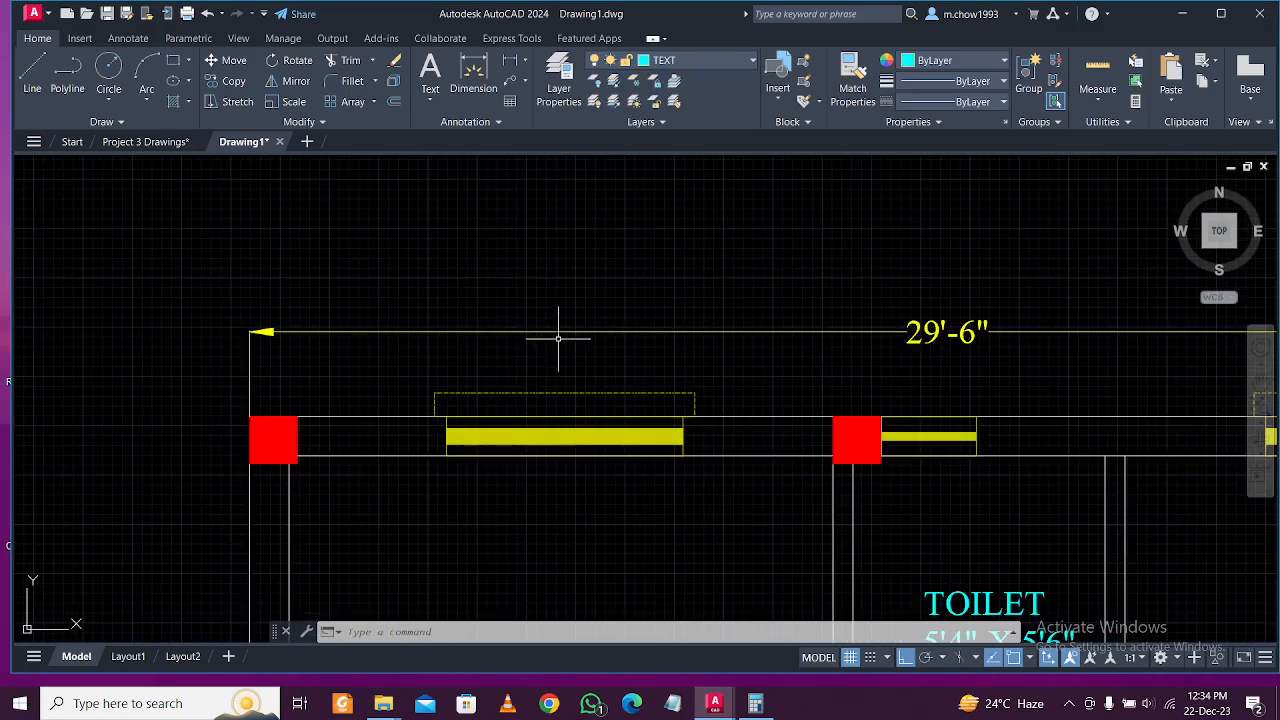
# Write a multiline-text W and center it above the top-left window.
pyautogui.click(425, 80)
pyautogui.scroll(4, 570, 386)
pyautogui.click(457, 293)
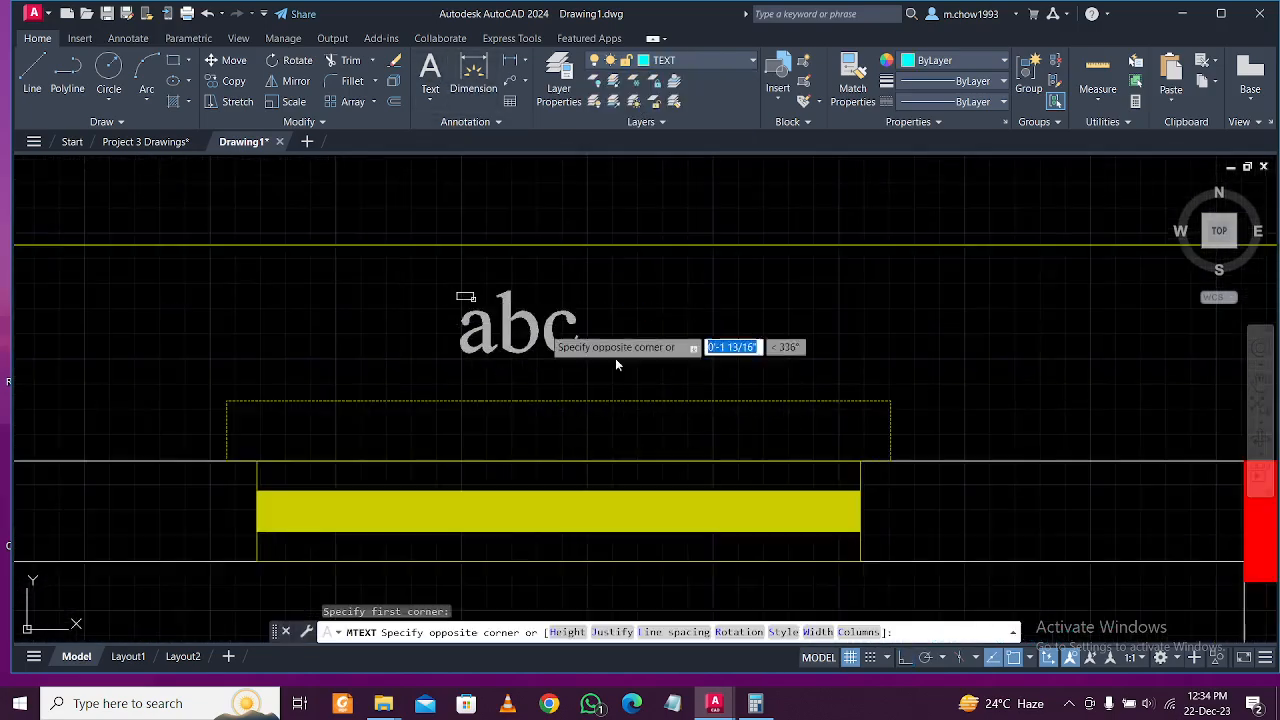
pyautogui.click(650, 368)
pyautogui.write('W')
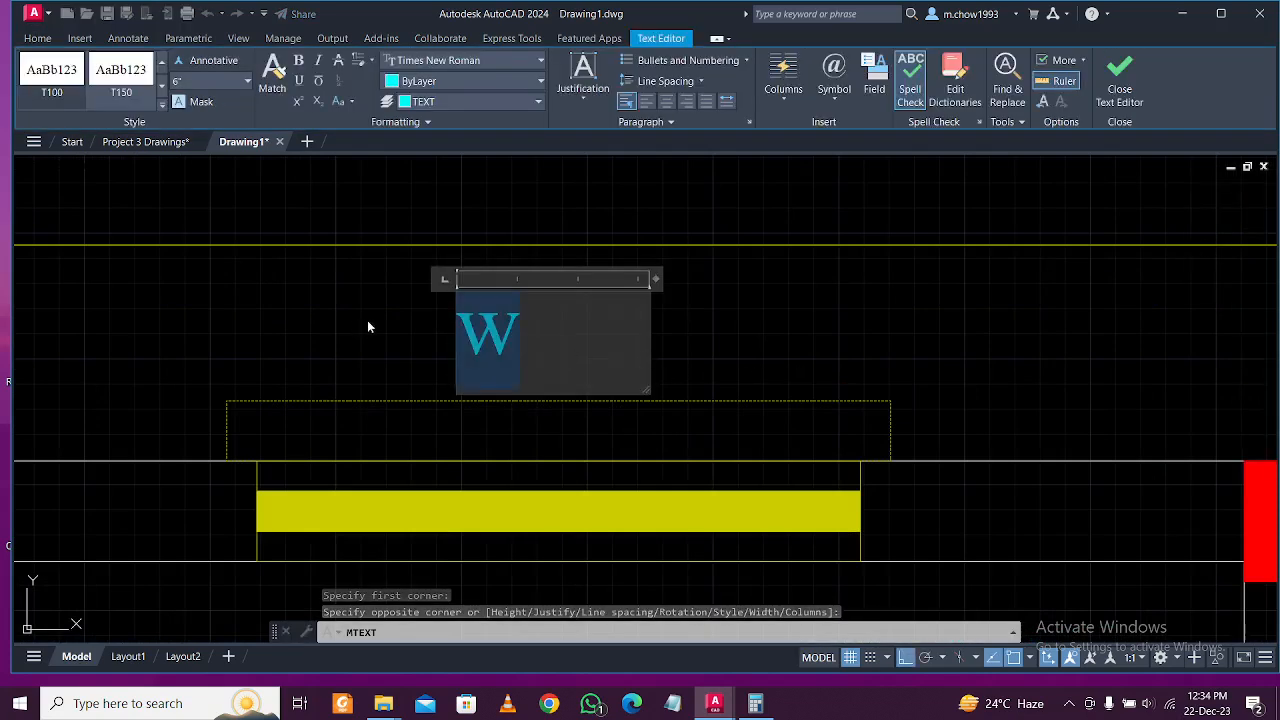
pyautogui.click(537, 332)
pyautogui.press('Escape')
pyautogui.moveTo(575, 354); pyautogui.dragTo(340, 297)
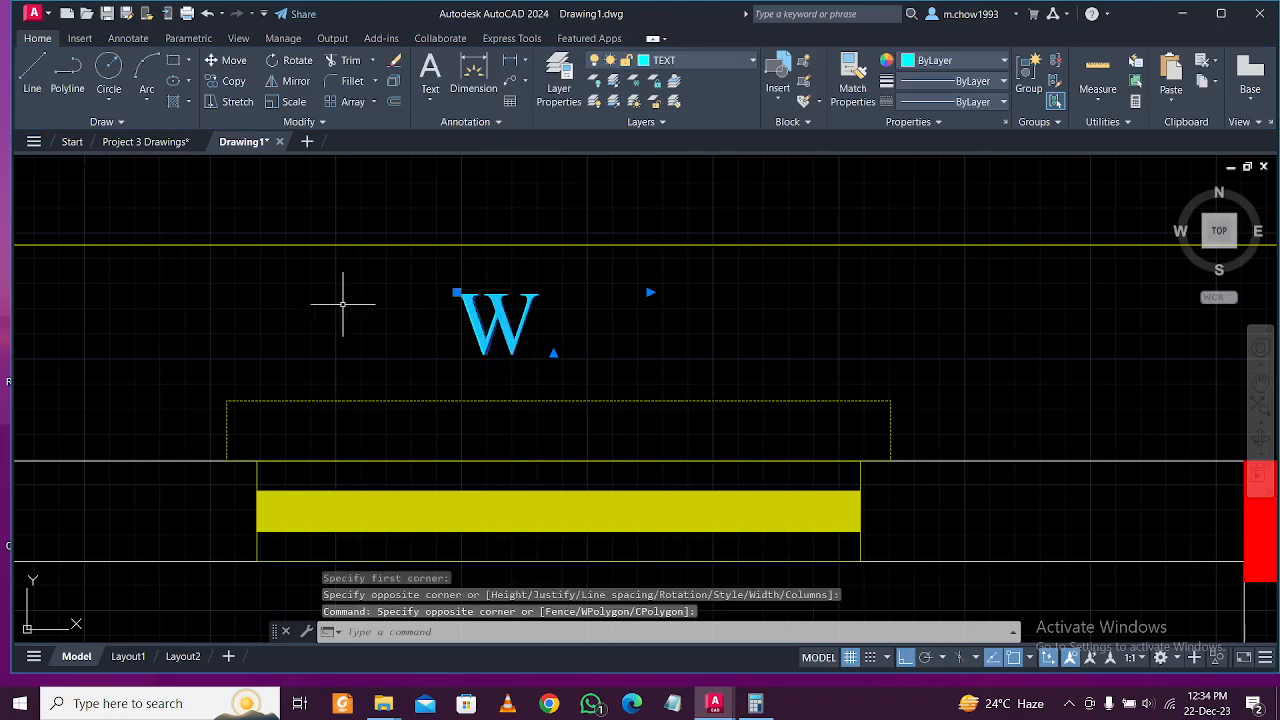
pyautogui.scroll(-4, 407, 340)
pyautogui.press('m')
pyautogui.press('Return')
pyautogui.click(455, 268)
pyautogui.click(472, 275)
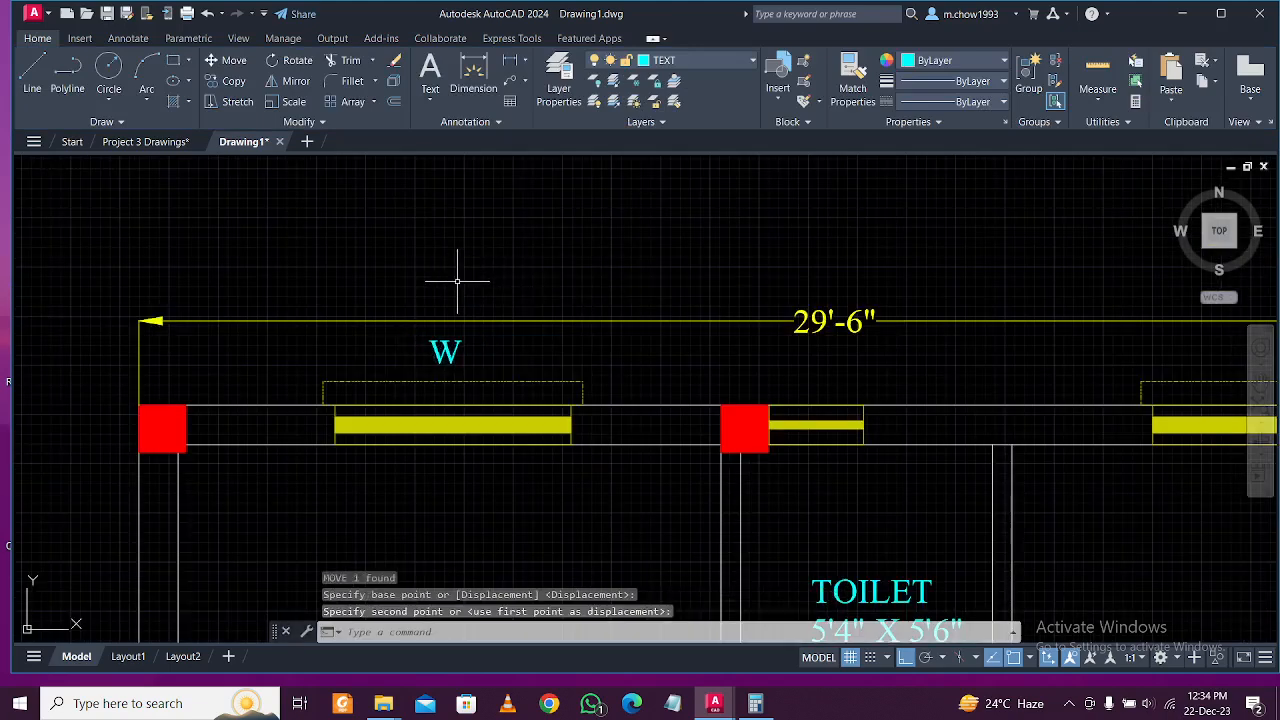
# Copy the W label above the top-right window.
pyautogui.click(234, 81)
pyautogui.click(455, 228)
pyautogui.scroll(-2, 320, 225)
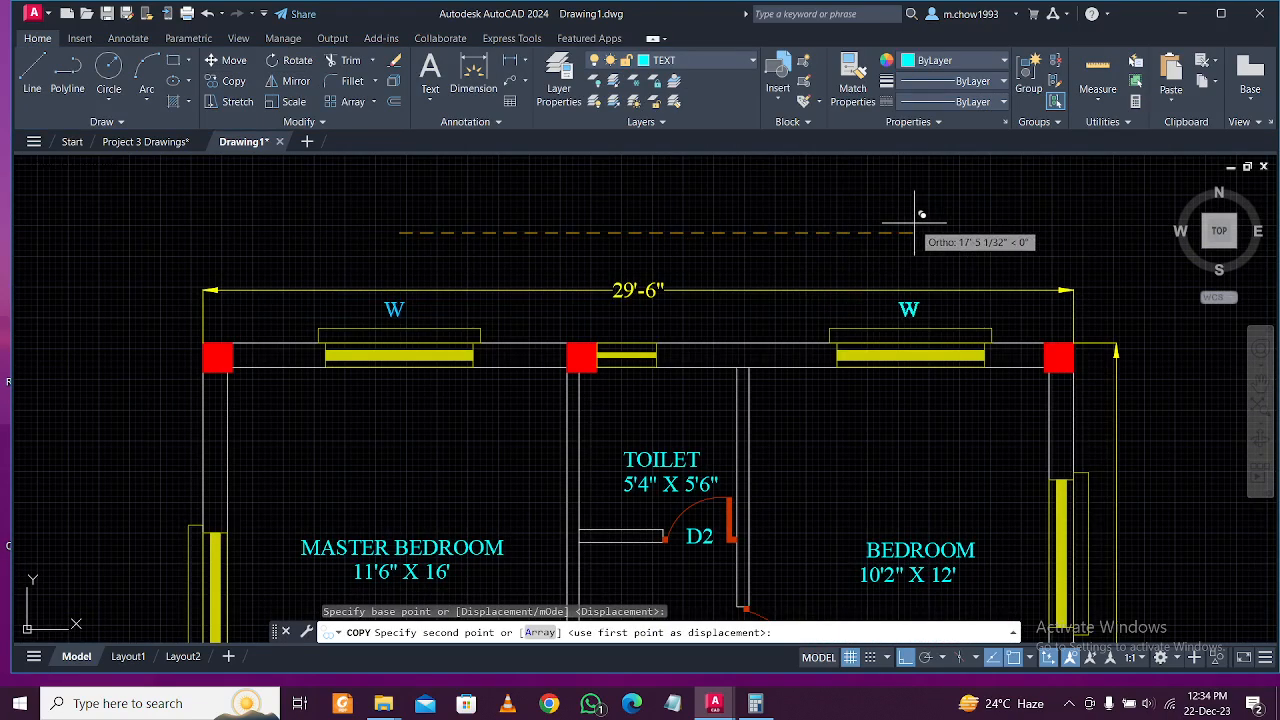
pyautogui.click(914, 215)
pyautogui.press('Escape')
# Copy the W label beside the right-wall window, turning Ortho off for free placement.
pyautogui.moveTo(930, 318); pyautogui.dragTo(873, 291)
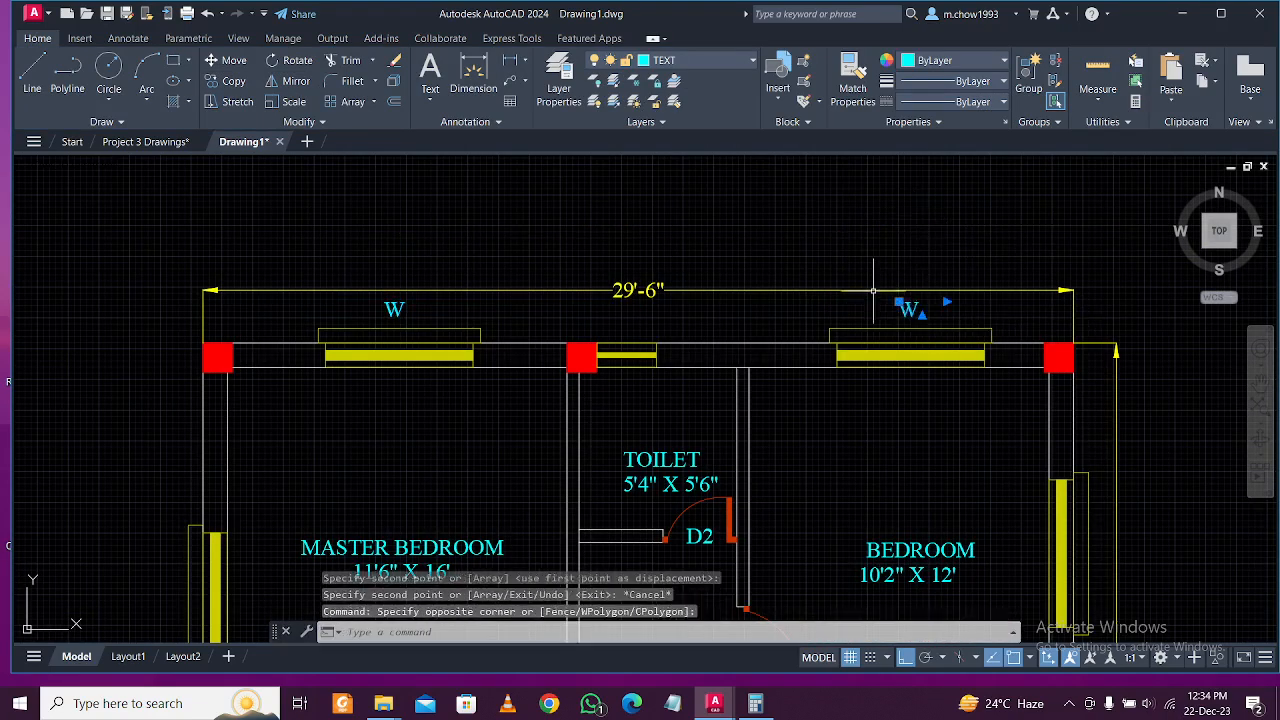
pyautogui.click(234, 81)
pyautogui.click(907, 330)
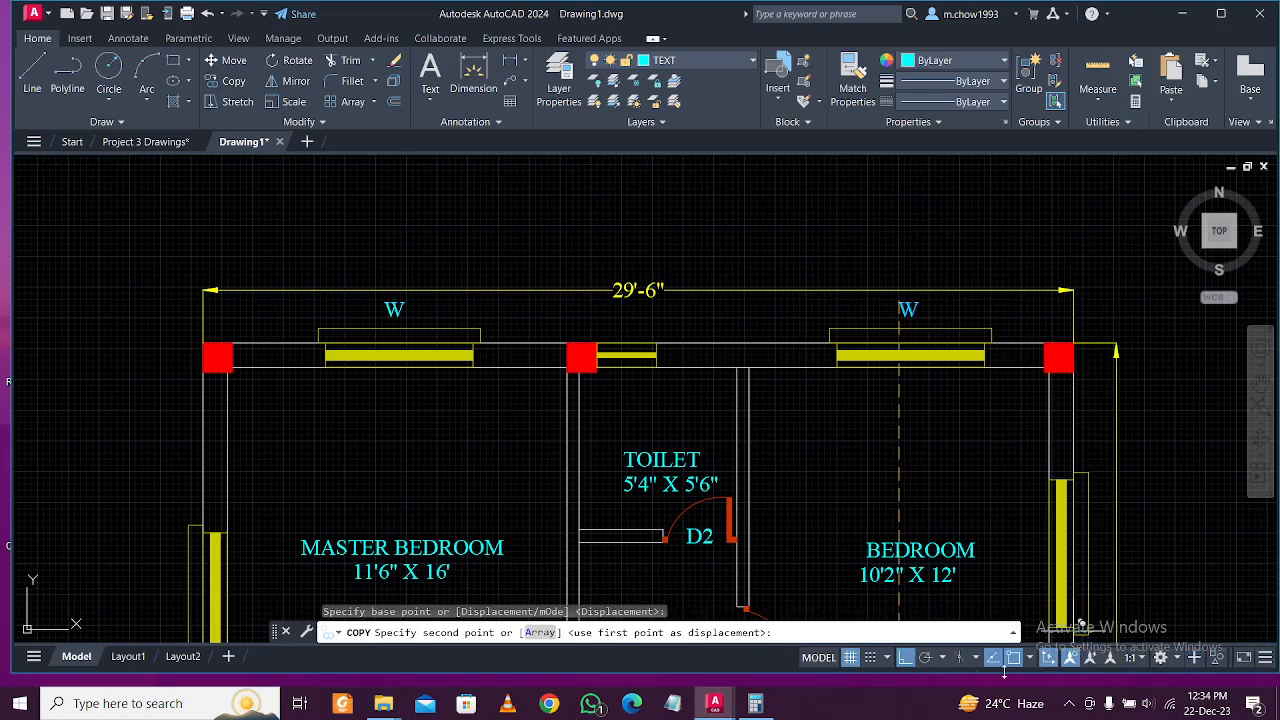
pyautogui.moveTo(1174, 519)
pyautogui.mouseDown(button='middle')
pyautogui.moveTo(1120, 503)
pyautogui.moveTo(813, 485)
pyautogui.mouseUp(button='middle')
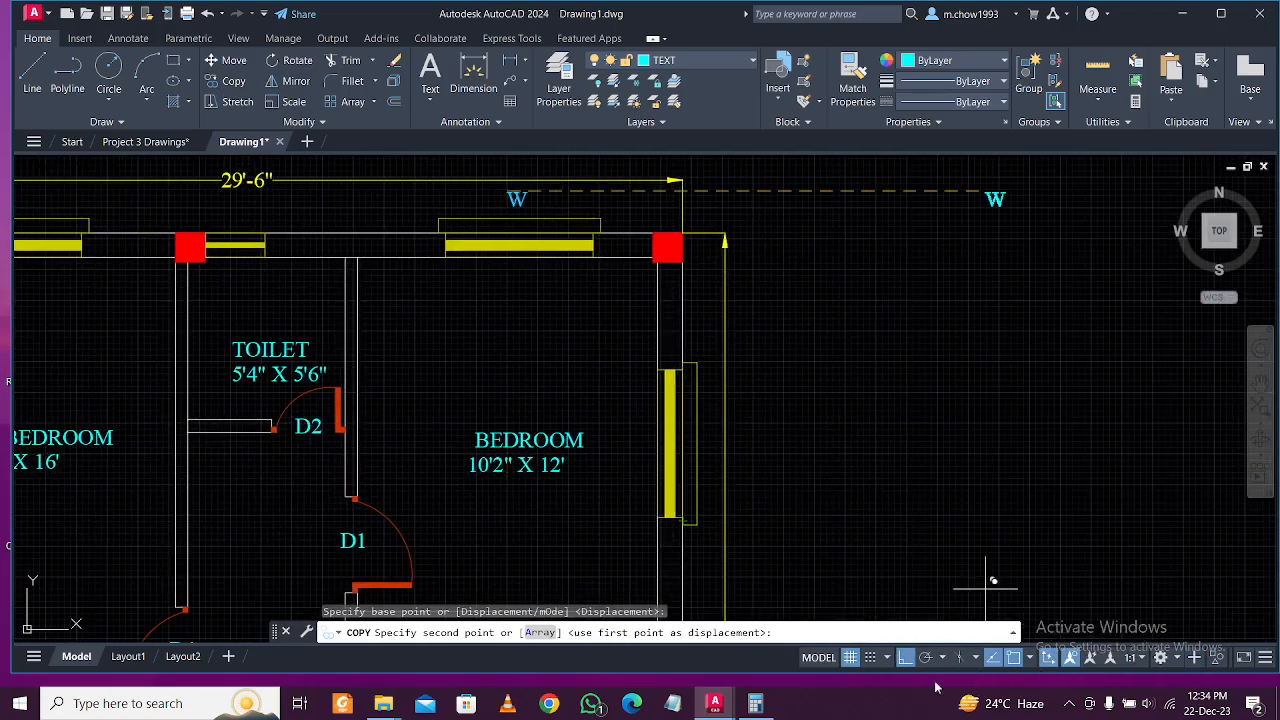
pyautogui.scroll(4, 746, 477)
pyautogui.click(645, 383)
pyautogui.press('F8')
pyautogui.scroll(-5, 645, 383)
pyautogui.scroll(6, 693, 328)
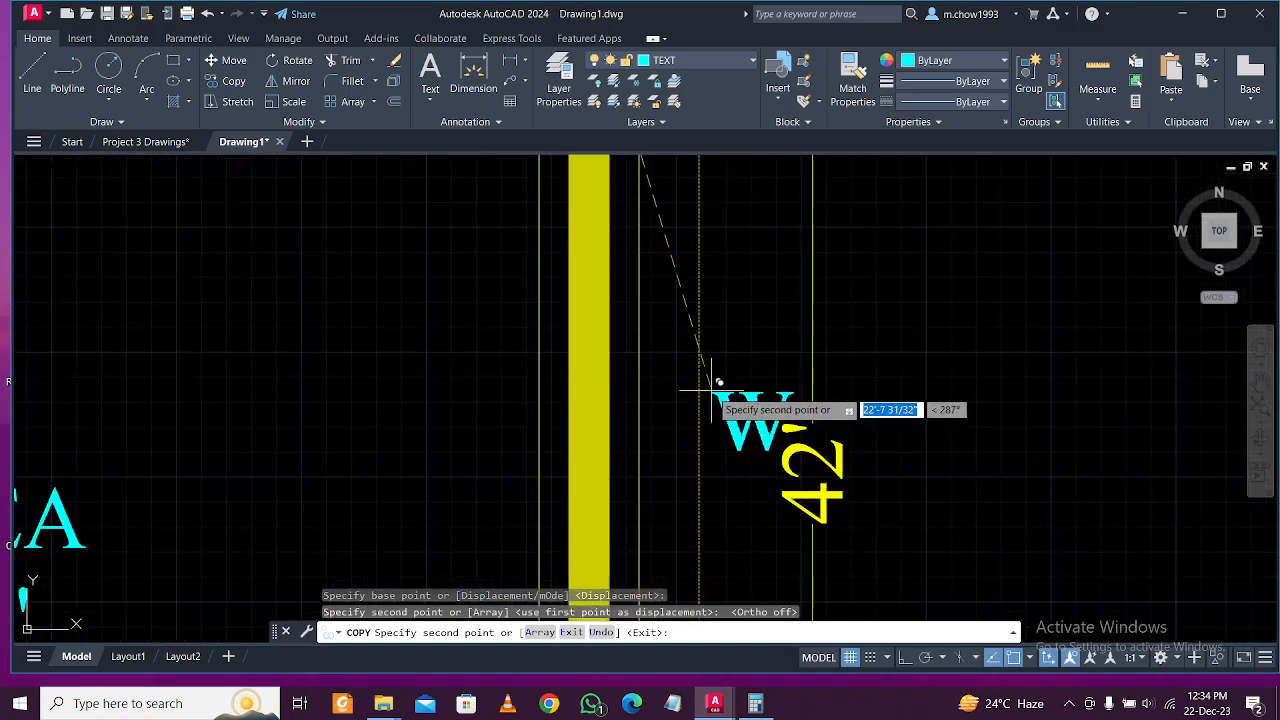
pyautogui.scroll(-5, 718, 383)
pyautogui.scroll(5, 722, 470)
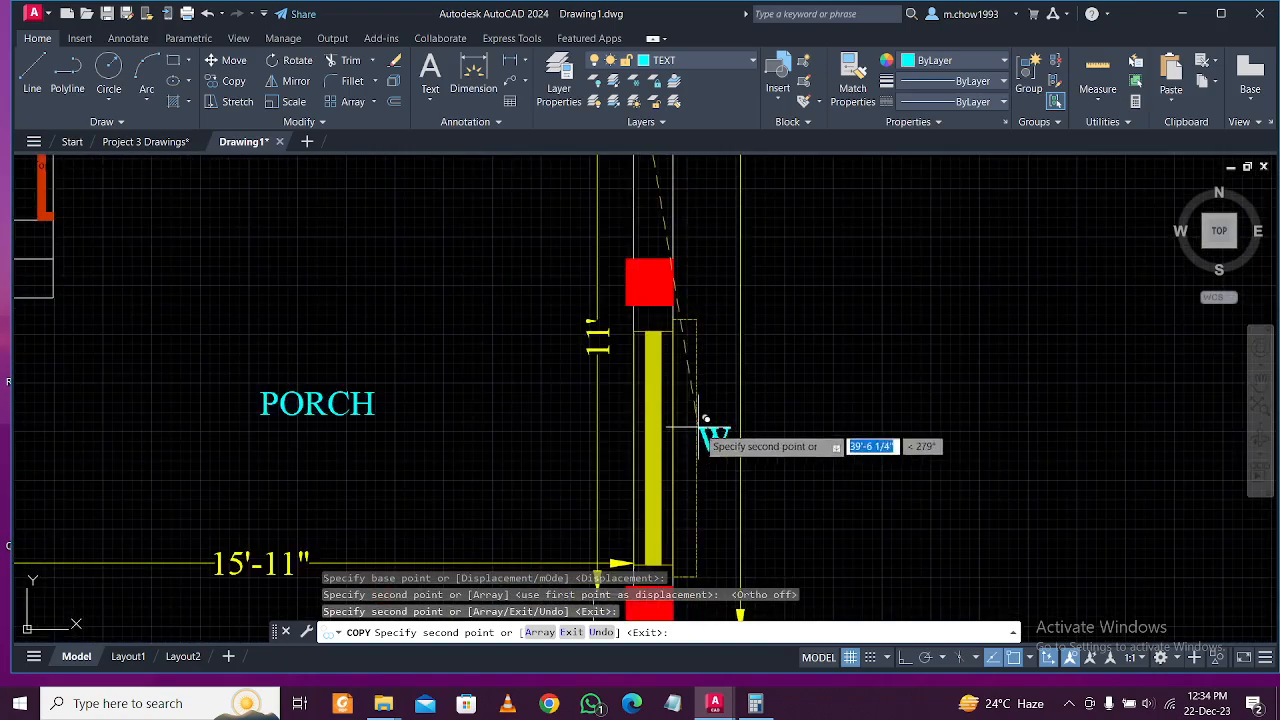
pyautogui.scroll(-5, 710, 426)
pyautogui.scroll(5, 520, 428)
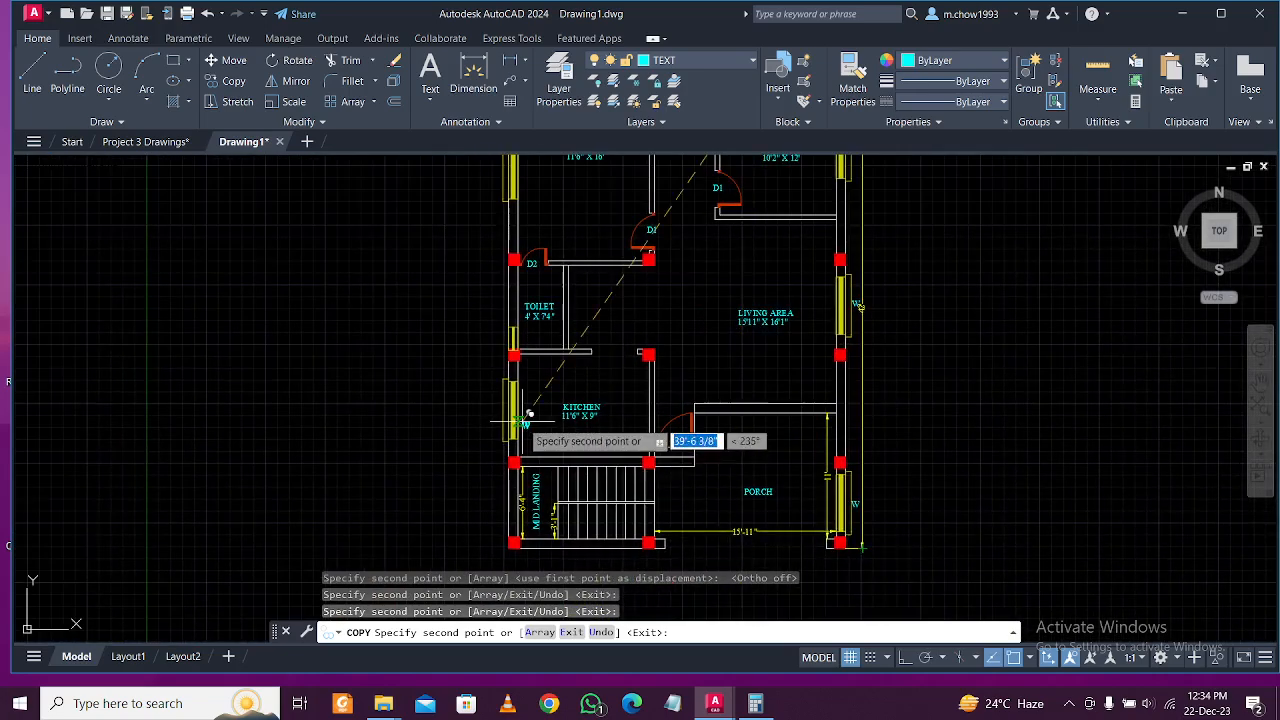
pyautogui.scroll(-5, 458, 395)
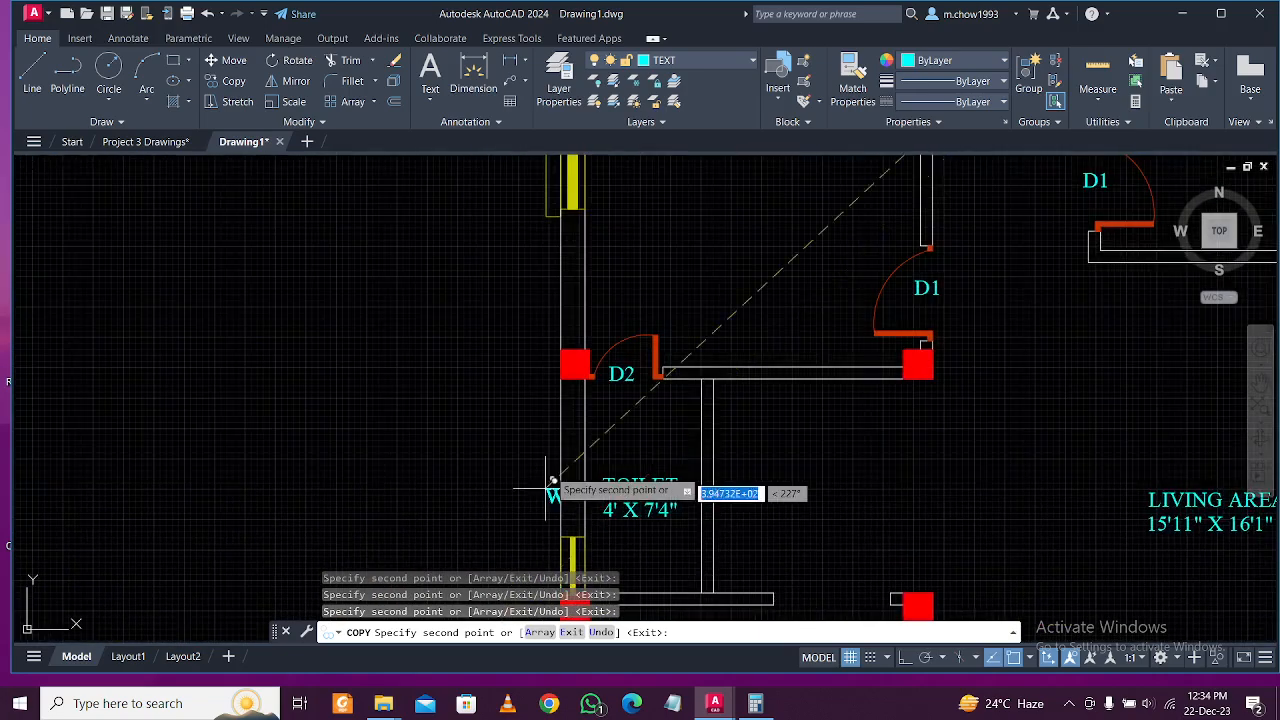
pyautogui.scroll(5, 545, 420)
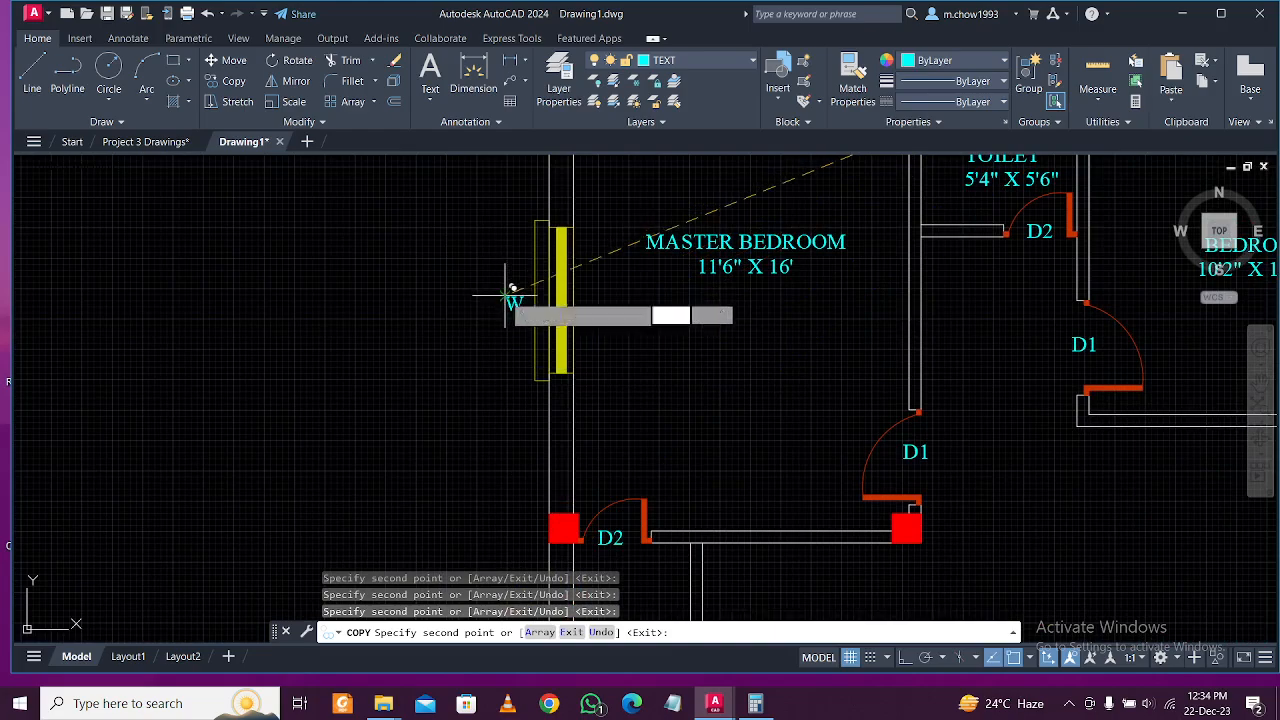
pyautogui.scroll(-5, 512, 278)
pyautogui.scroll(5, 503, 420)
pyautogui.scroll(-5, 503, 420)
pyautogui.moveTo(575, 337); pyautogui.dragTo(618, 384, button='middle')
pyautogui.scroll(10, 560, 320)
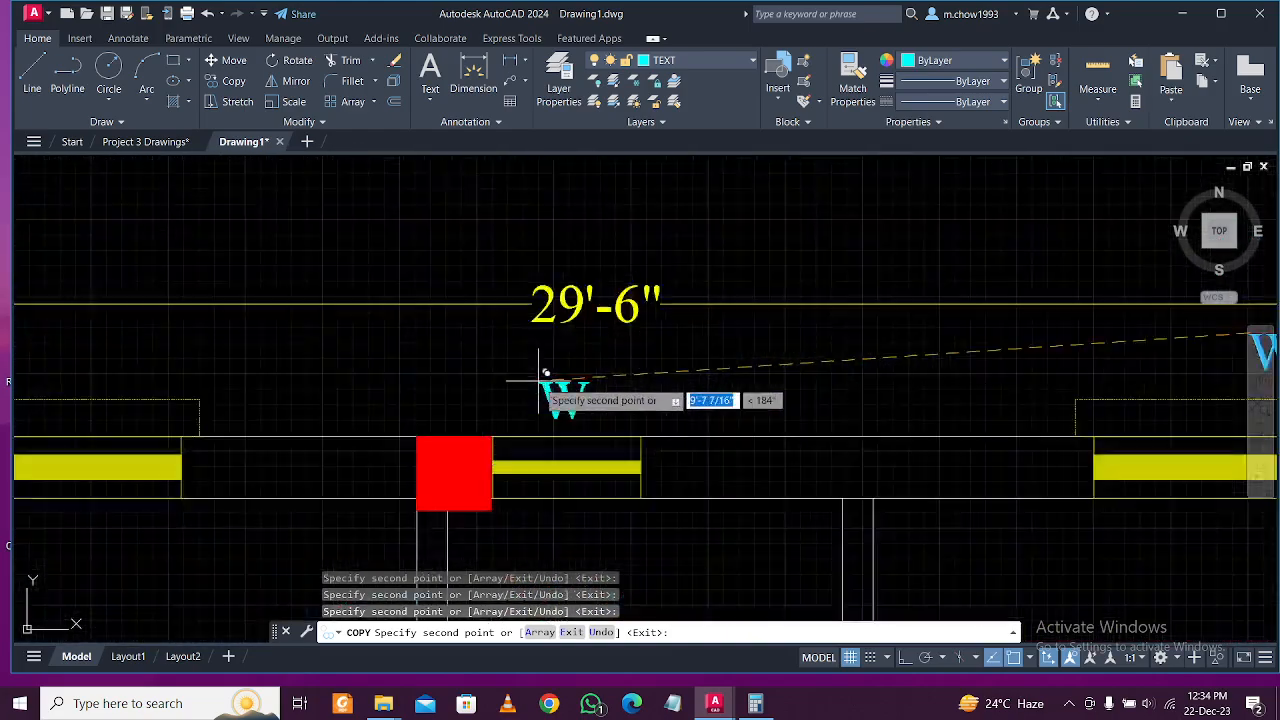
pyautogui.press('Escape')
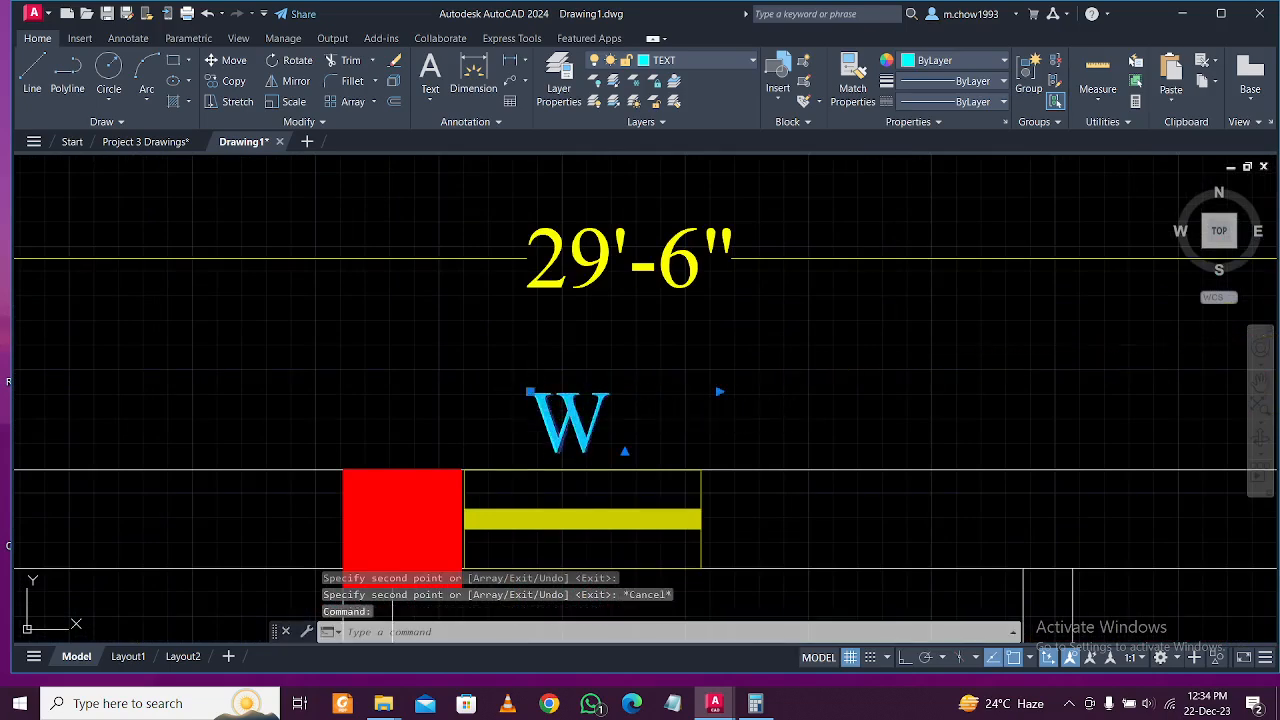
# Edit the W window label so it reads V.
pyautogui.doubleClick(572, 420)
pyautogui.moveTo(663, 409); pyautogui.dragTo(371, 404)
pyautogui.write('V')
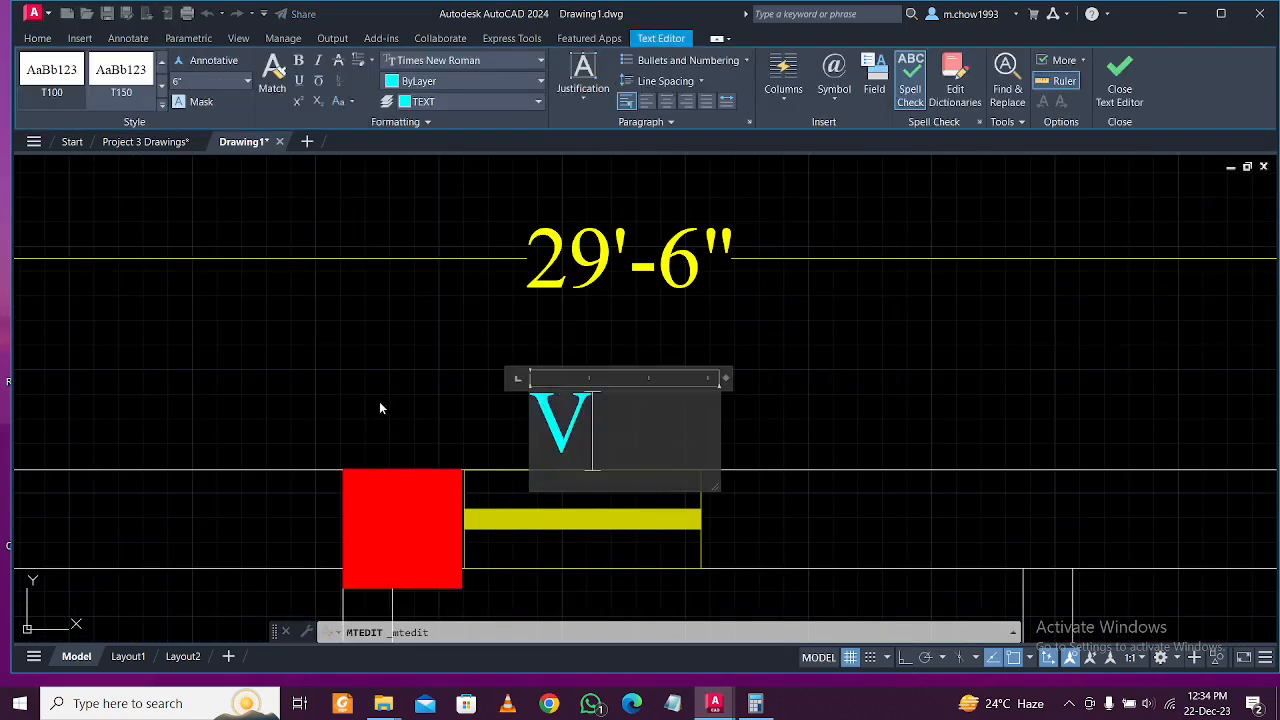
pyautogui.click(709, 414)
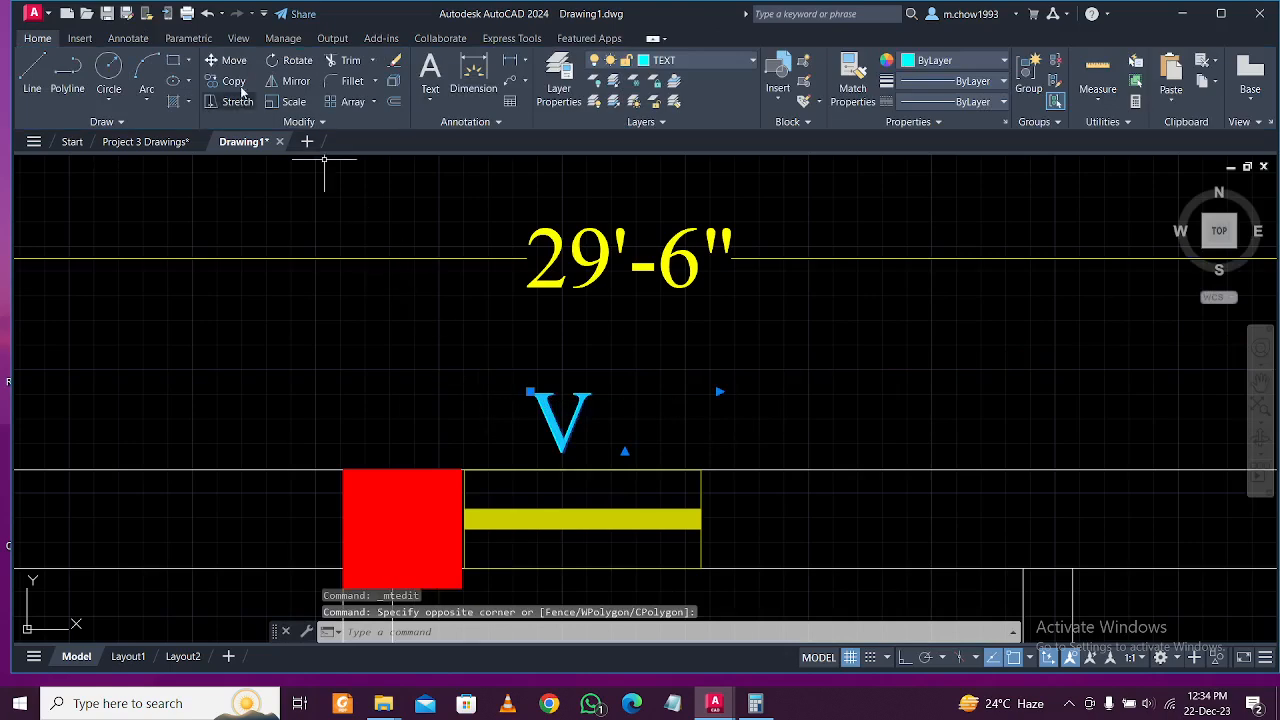
# Copy the V label beside the toilet's left outer wall window.
pyautogui.click(560, 422)
pyautogui.scroll(-6, 575, 380)
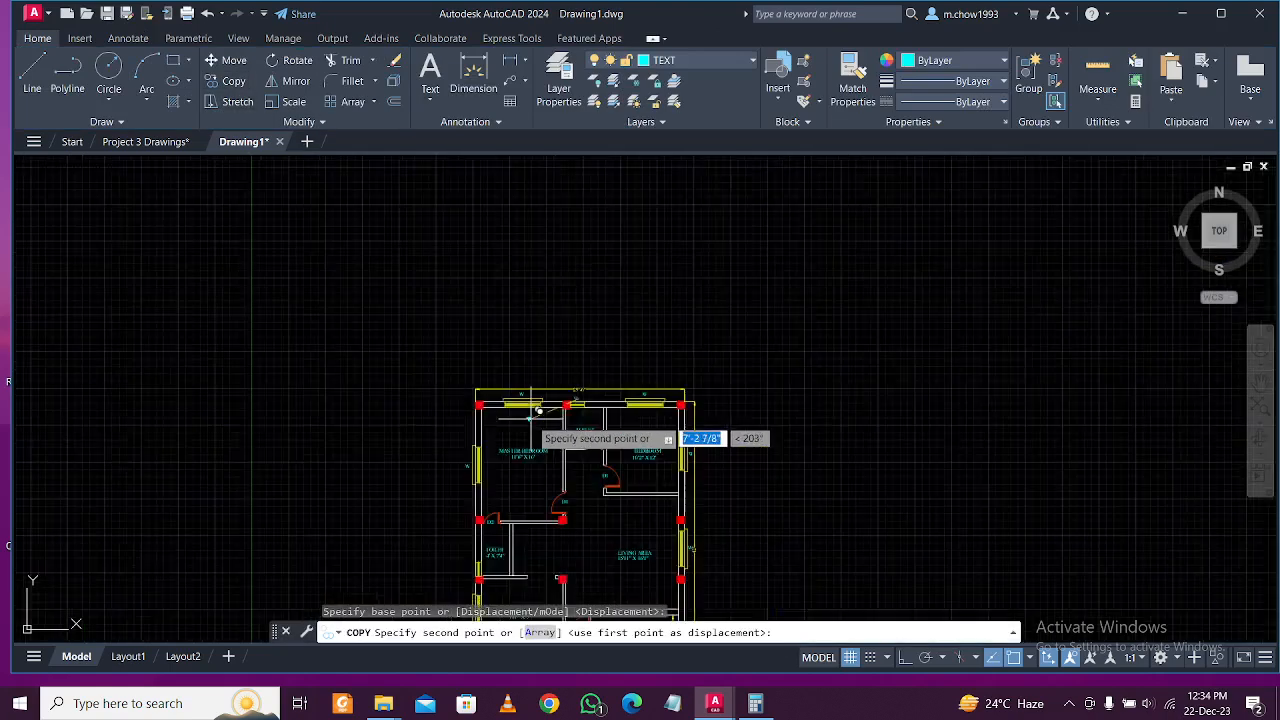
pyautogui.scroll(6, 465, 513)
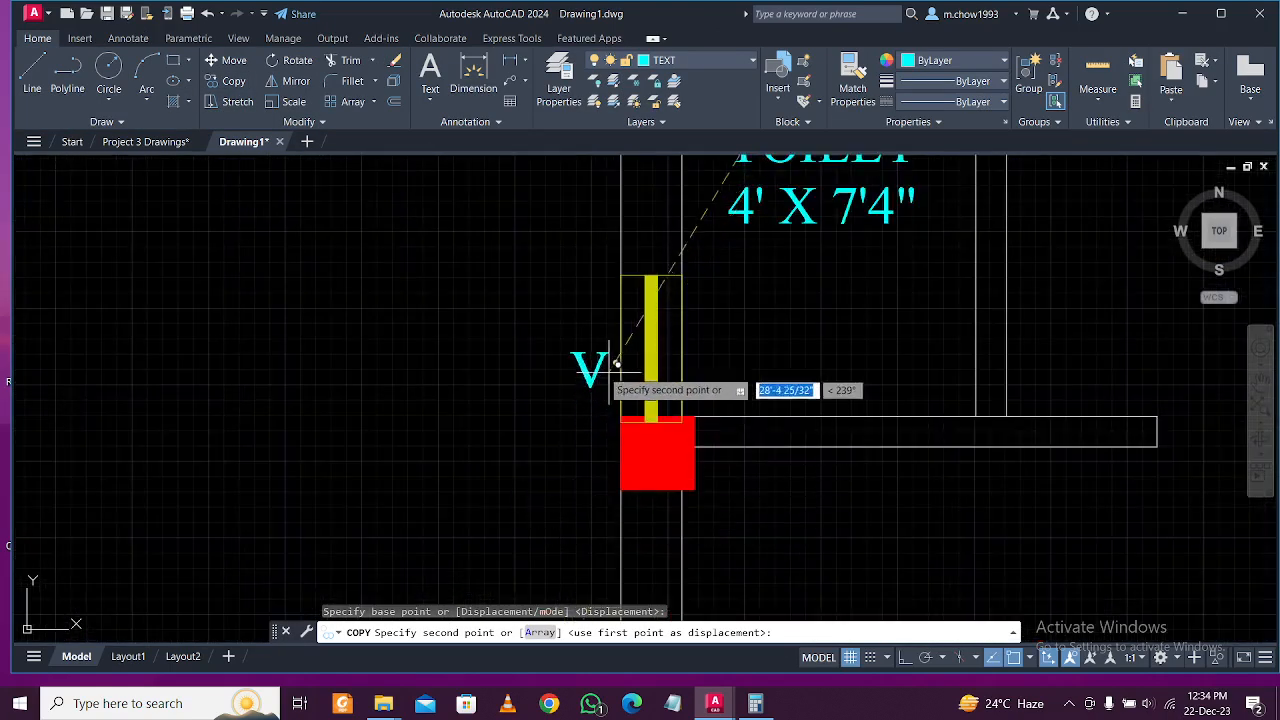
pyautogui.click(606, 352)
pyautogui.press('Escape')
pyautogui.scroll(-5, 560, 410)
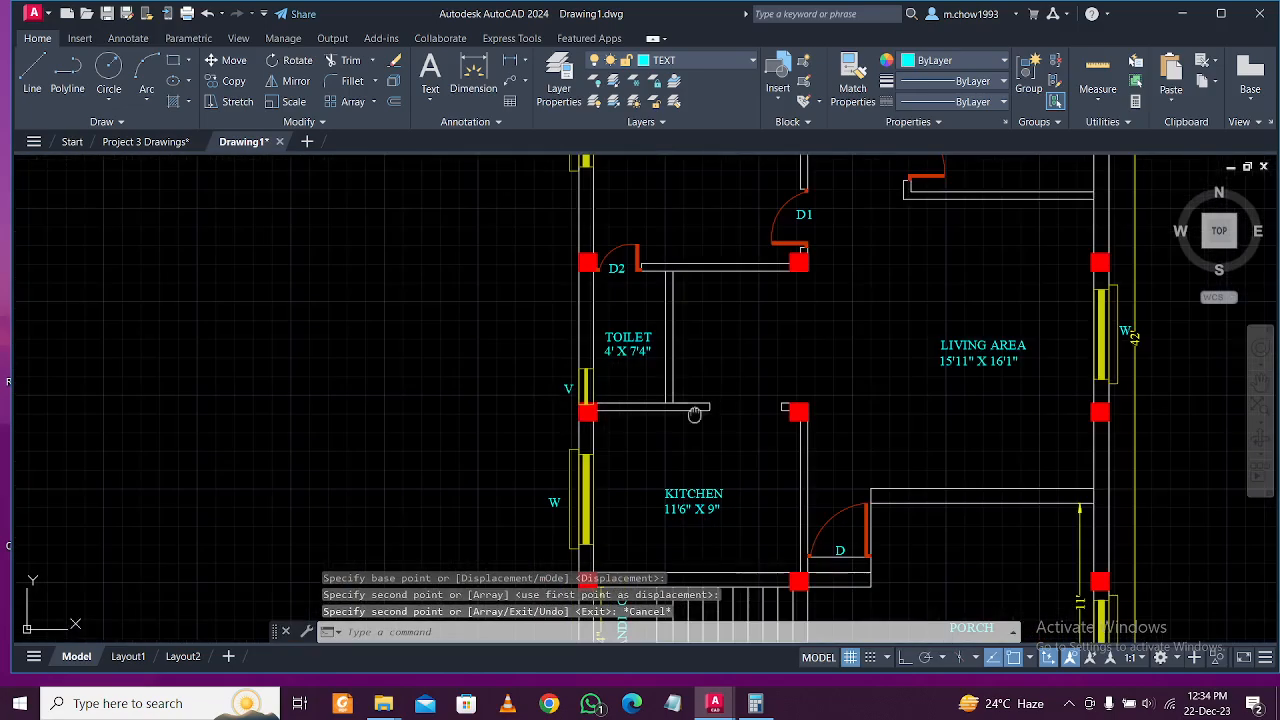
pyautogui.moveTo(520, 430); pyautogui.dragTo(494, 370, button='middle')
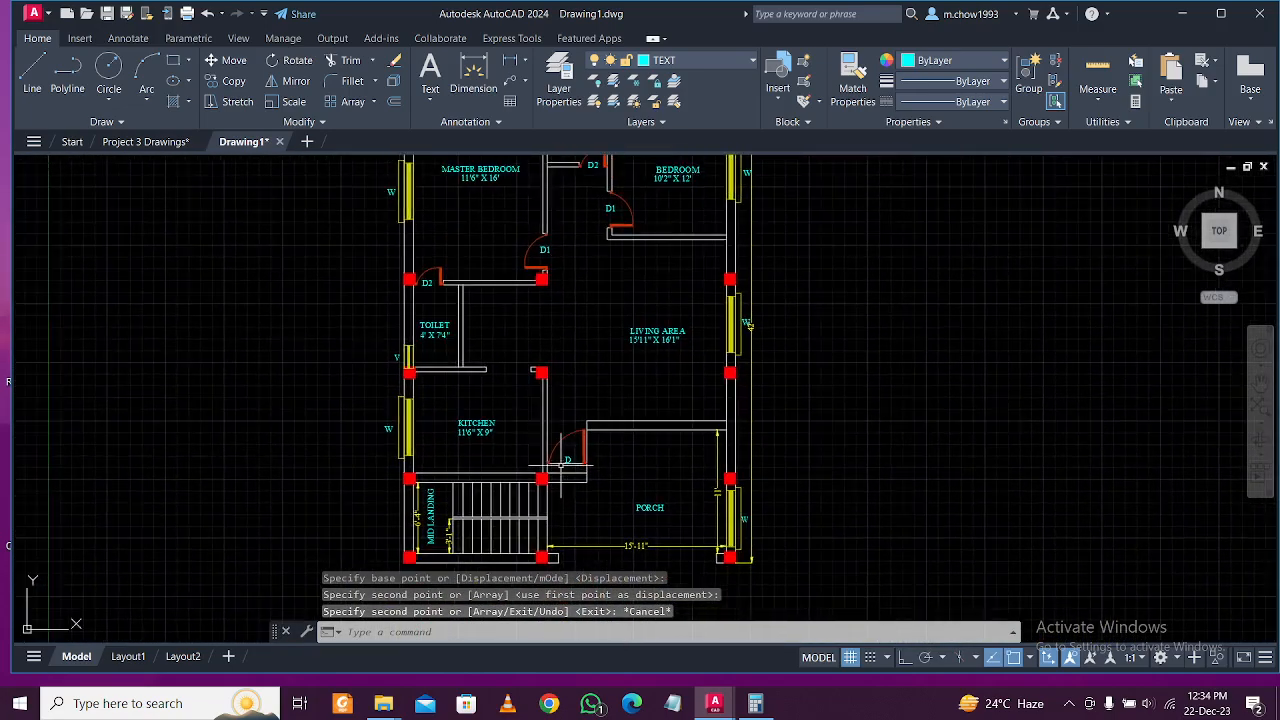
pyautogui.moveTo(441, 319); pyautogui.dragTo(457, 437, button='middle')
pyautogui.scroll(-1, 591, 420)
pyautogui.moveTo(611, 497); pyautogui.dragTo(615, 449, button='middle')
pyautogui.scroll(2, 598, 488)
pyautogui.scroll(-5, 630, 460)
pyautogui.scroll(3, 608, 489)
pyautogui.scroll(2, 590, 433)
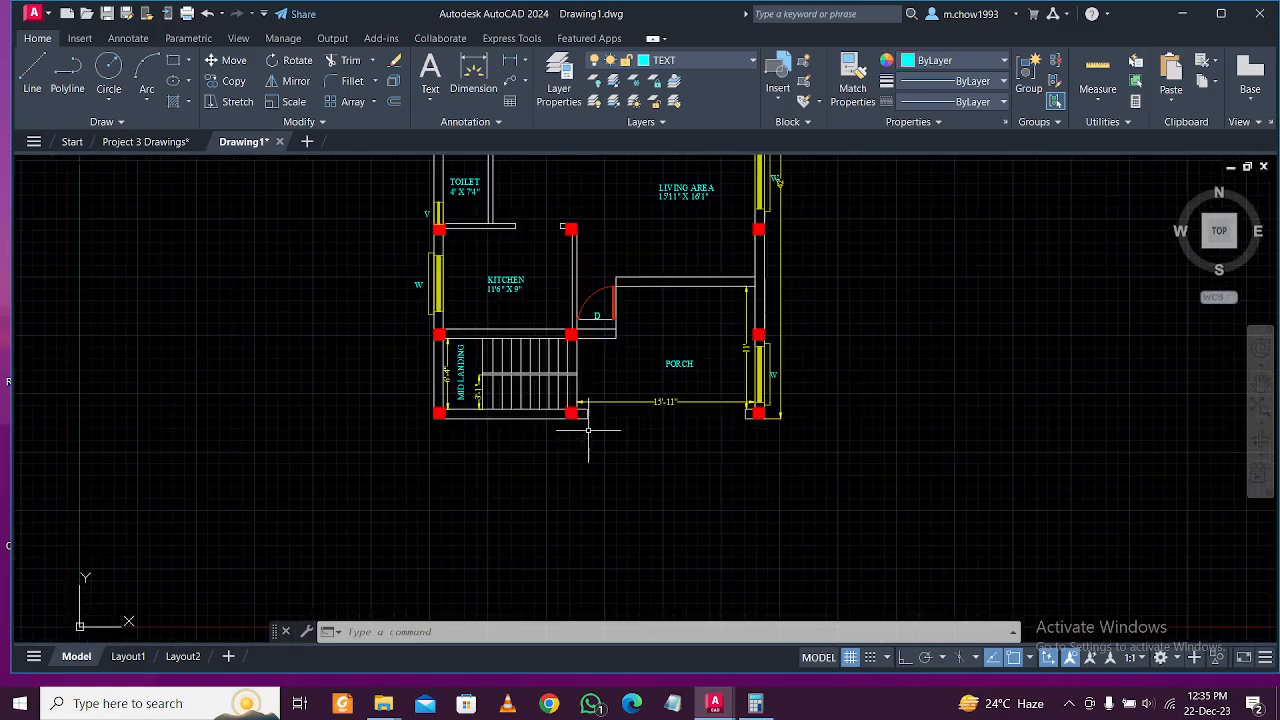
# Create a multiline text box below the plan reading 'GROUND FLOOR PLAN'.
pyautogui.click(431, 100)
pyautogui.click(450, 129)
pyautogui.click(522, 447)
pyautogui.click(706, 489)
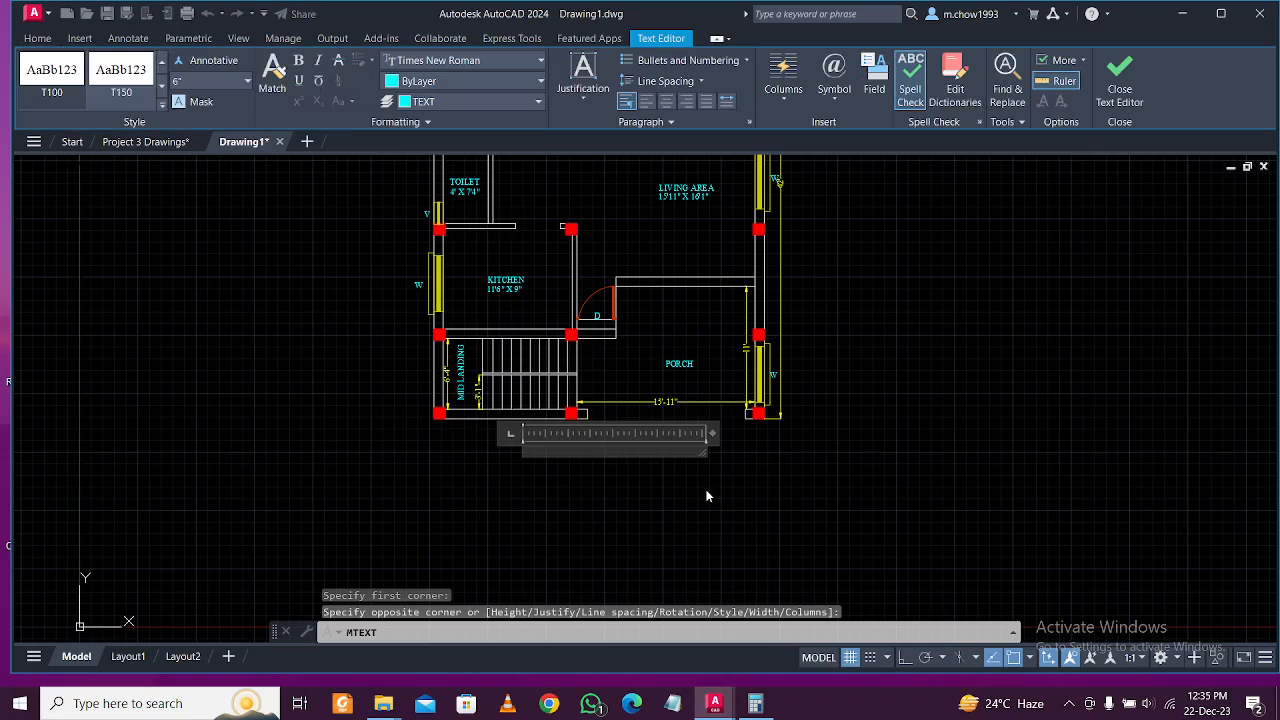
pyautogui.write('GR')
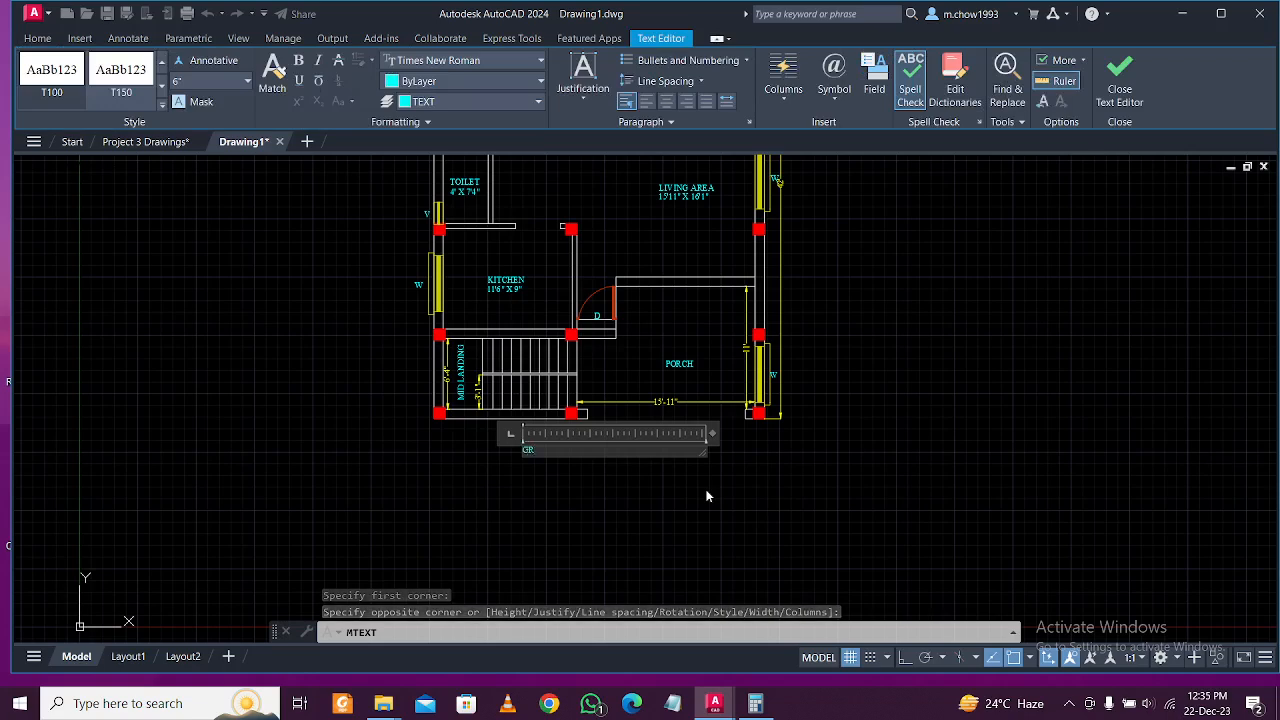
pyautogui.scroll(4, 580, 497)
pyautogui.write('OUN')
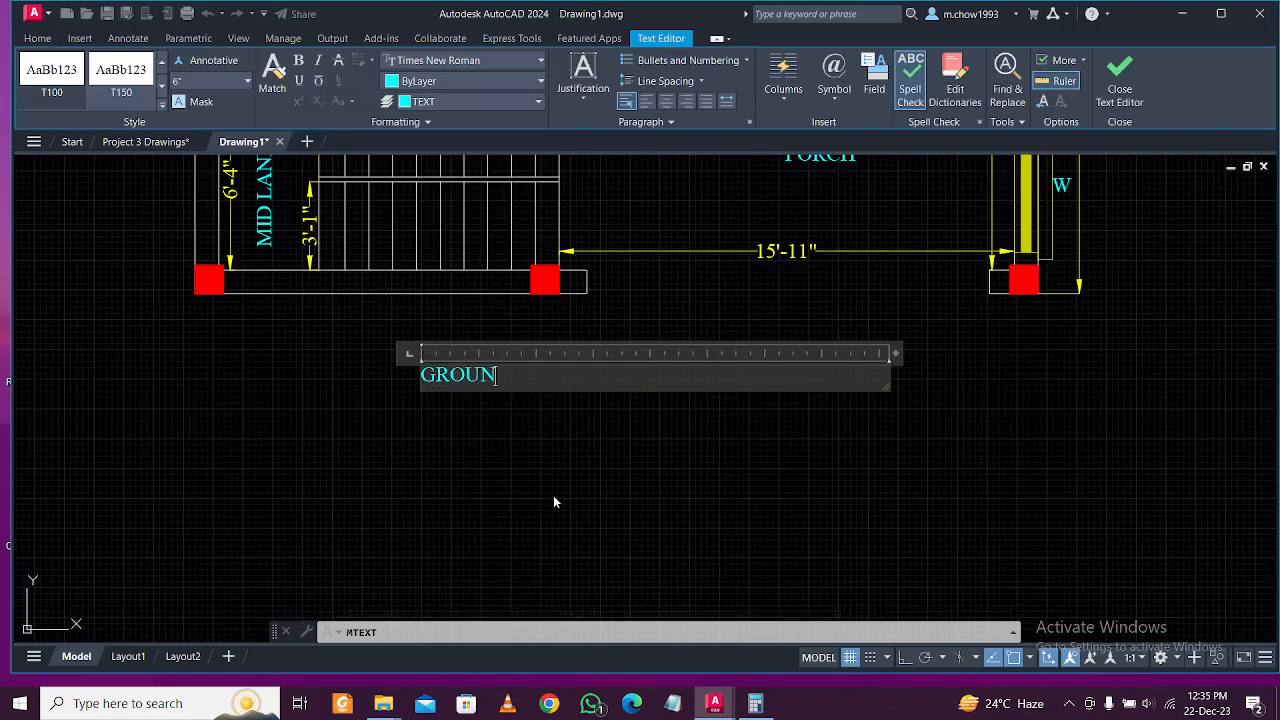
pyautogui.write('D FLOOR PLAN')
# Make the whole title bold and underlined, then select it.
pyautogui.hotkey('ctrl', 'a')
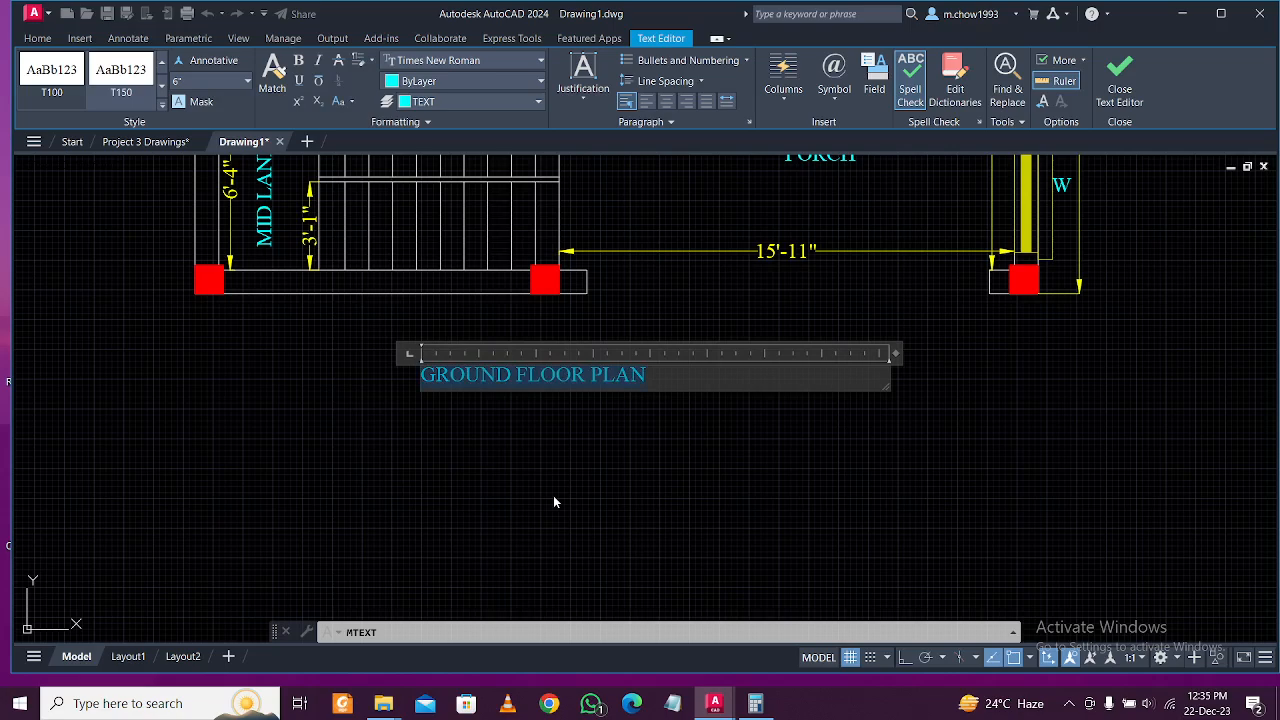
pyautogui.hotkey('ctrl', 'b')
pyautogui.hotkey('ctrl', 'u')
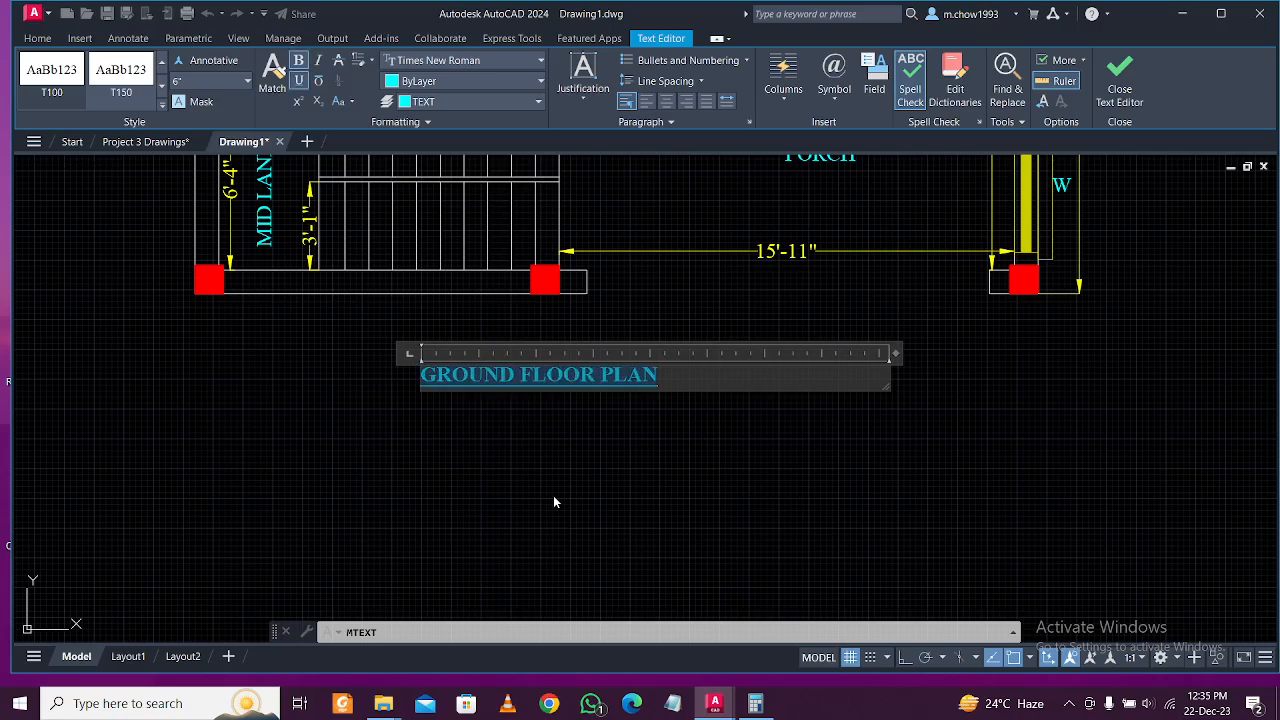
pyautogui.click(553, 502)
pyautogui.click(643, 443)
pyautogui.click(473, 332)
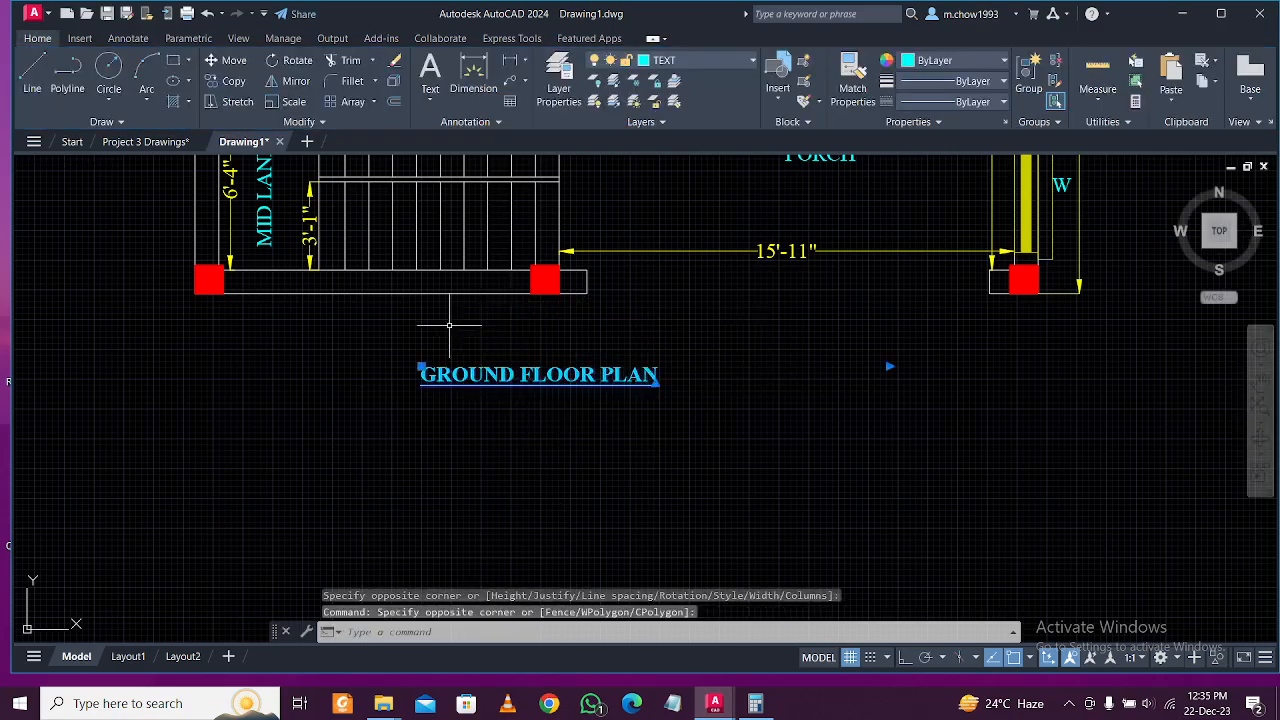
pyautogui.click(108, 40)
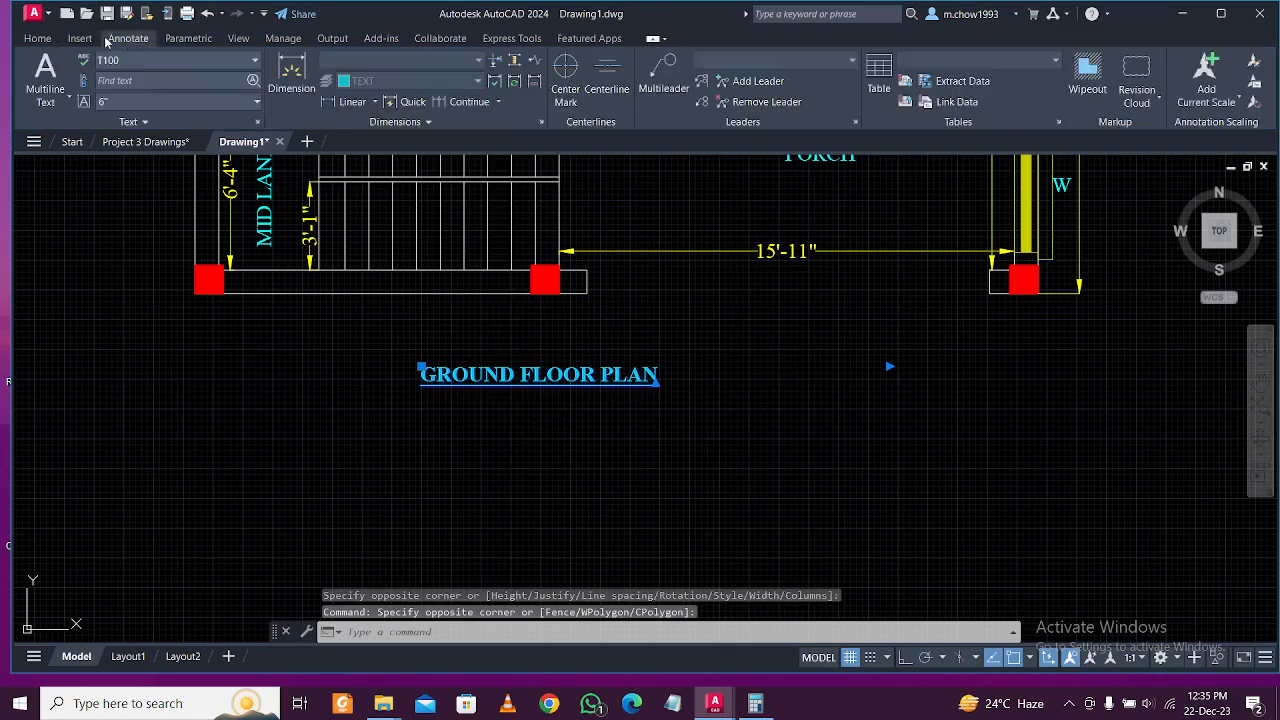
# Apply the T150 text style to the GROUND FLOOR PLAN title.
pyautogui.click(198, 64)
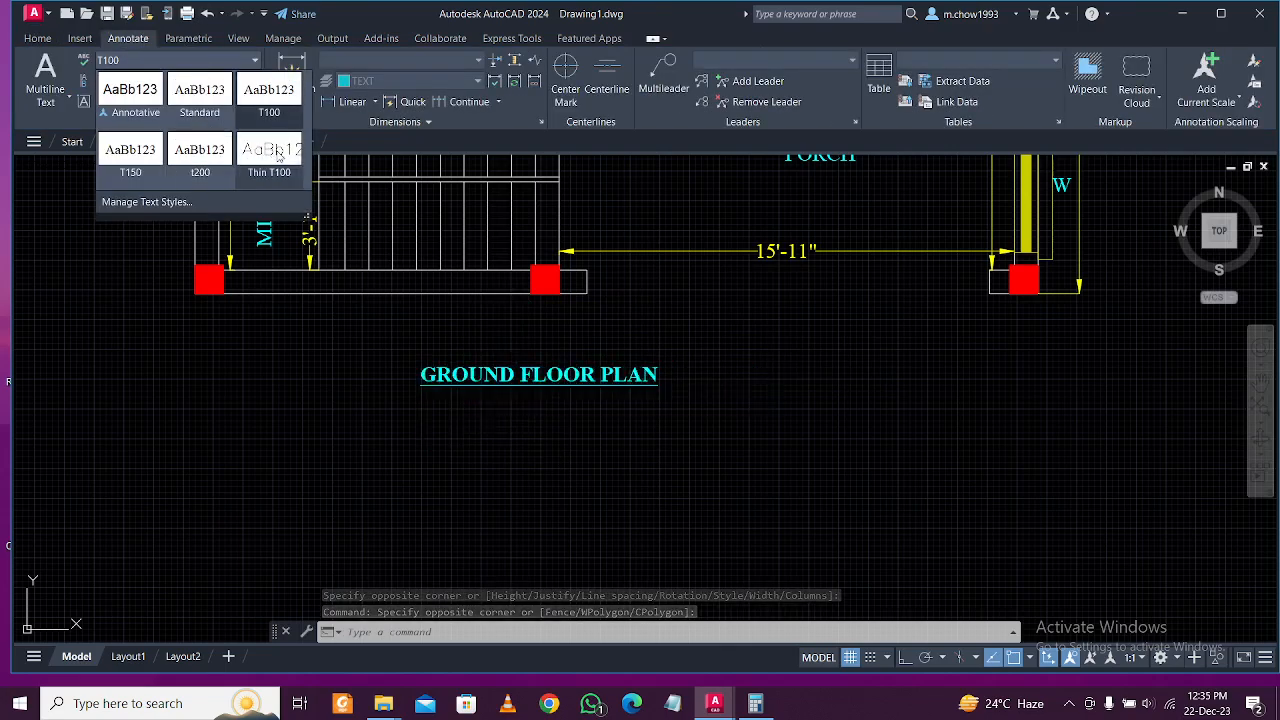
pyautogui.click(150, 172)
pyautogui.scroll(-2, 728, 463)
pyautogui.press('Escape')
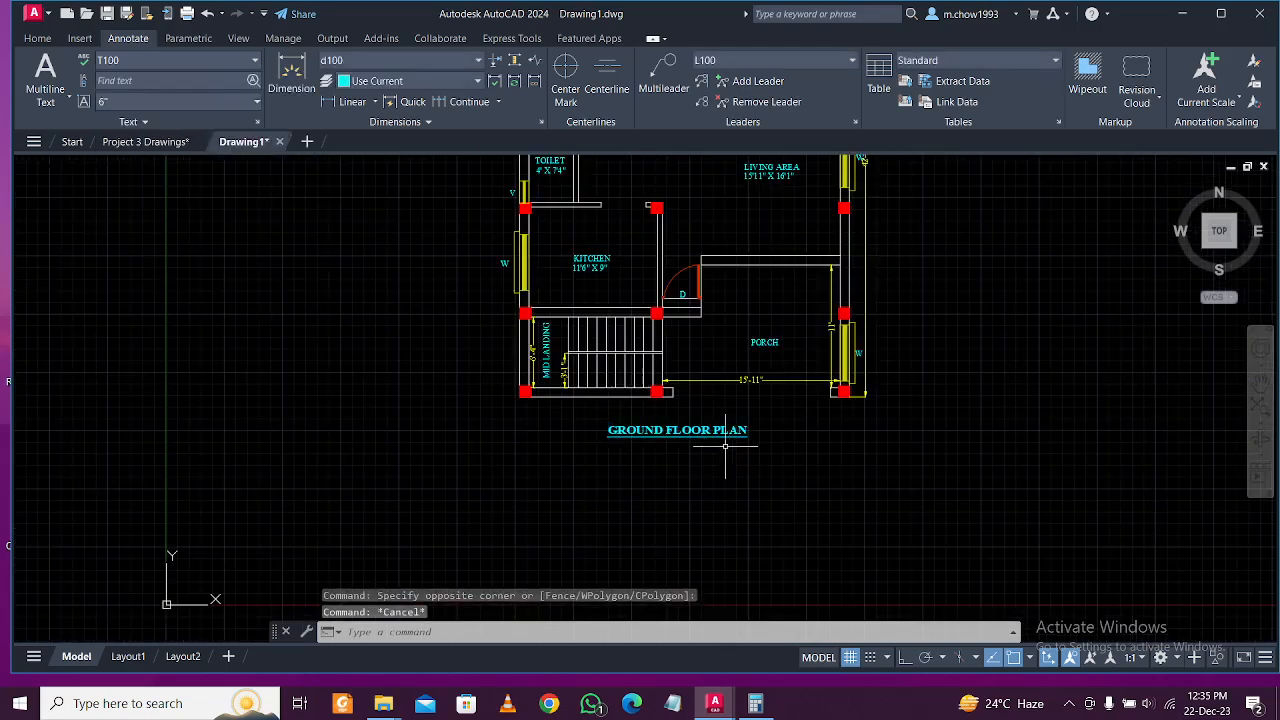
# Move the title slightly right, then lower beneath the plan.
pyautogui.moveTo(754, 435); pyautogui.dragTo(729, 475, button='middle')
pyautogui.click(734, 483)
pyautogui.click(706, 480)
pyautogui.click(696, 473)
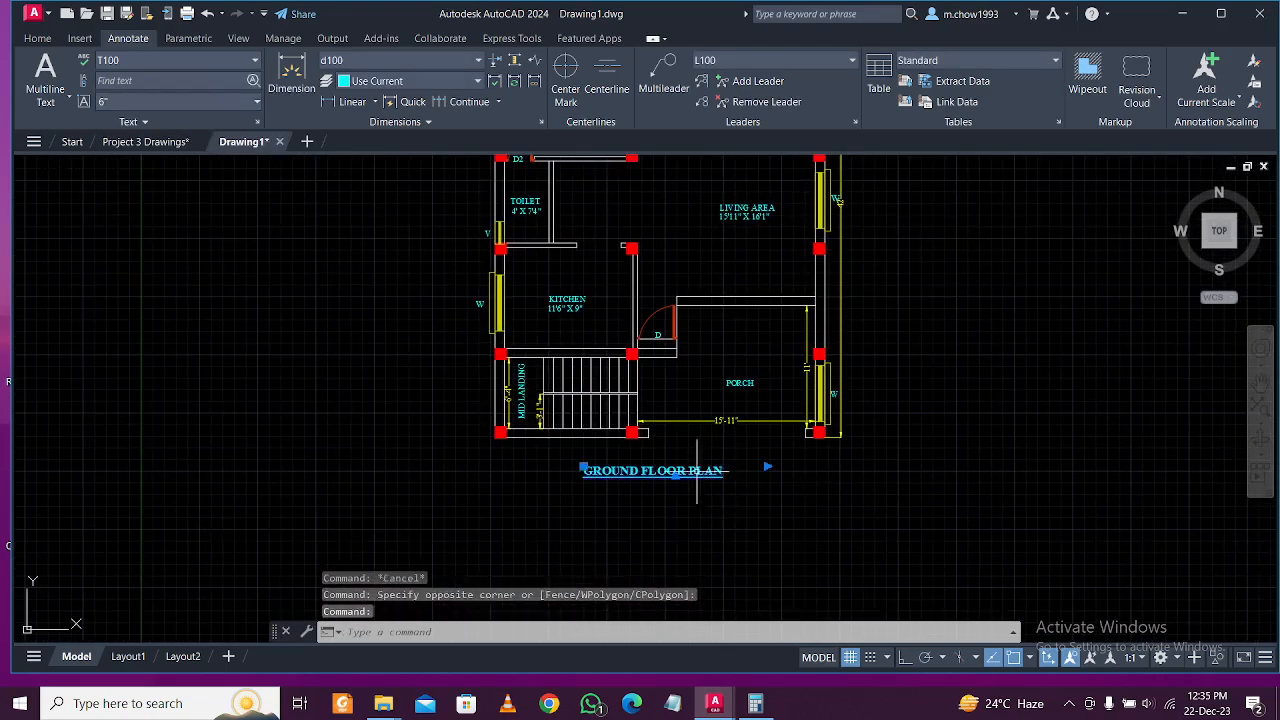
pyautogui.write('m')
pyautogui.press('Return')
pyautogui.click(797, 515)
pyautogui.click(806, 515)
pyautogui.click(714, 481)
pyautogui.click(692, 465)
pyautogui.write('m')
pyautogui.press('Return')
pyautogui.click(990, 443)
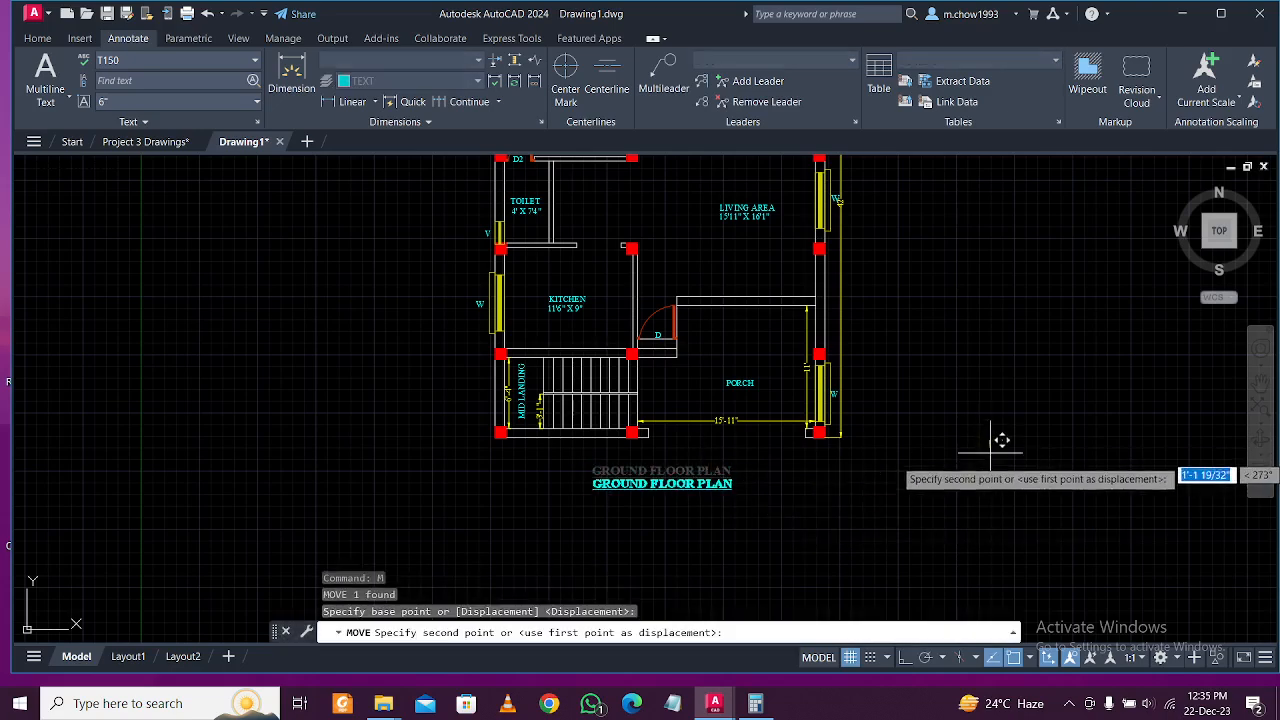
pyautogui.click(992, 498)
# Fine-tune the title's position so it sits centred below the plan.
pyautogui.scroll(-2, 820, 508)
pyautogui.scroll(2, 812, 488)
pyautogui.moveTo(765, 577); pyautogui.dragTo(760, 497, button='middle')
pyautogui.click(760, 515)
pyautogui.click(728, 493)
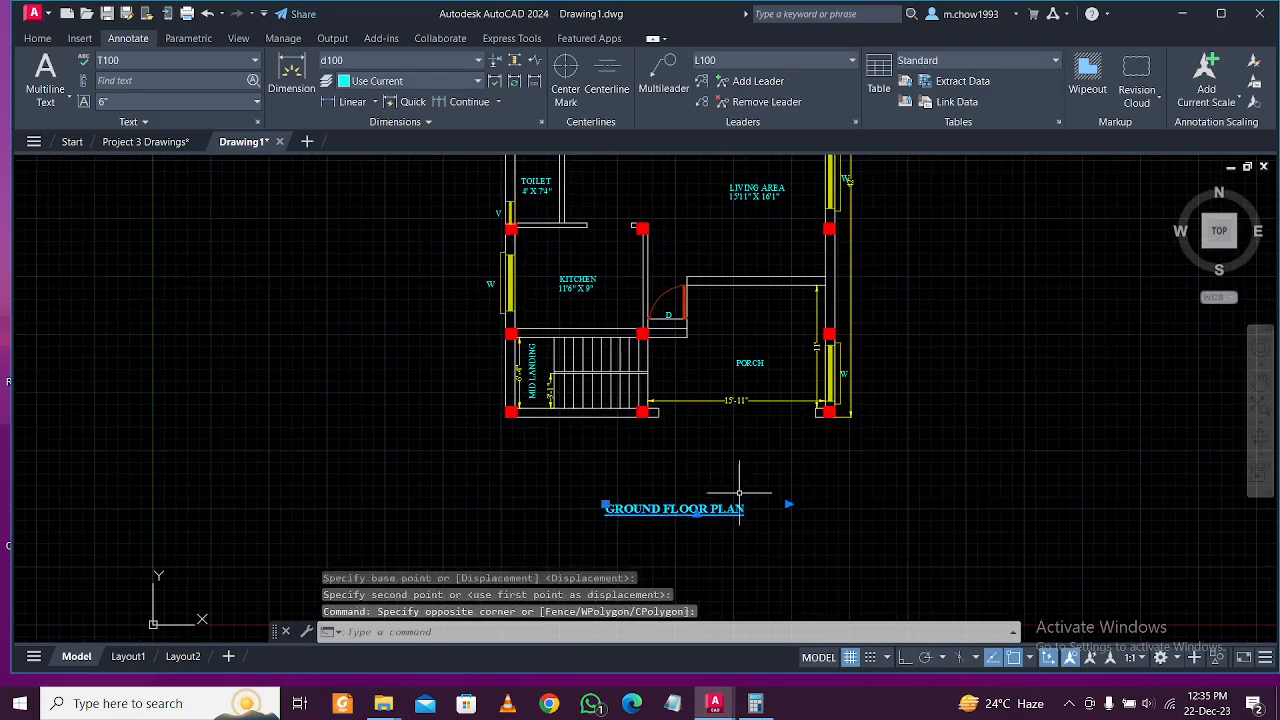
pyautogui.write('m')
pyautogui.press('Return')
pyautogui.click(912, 486)
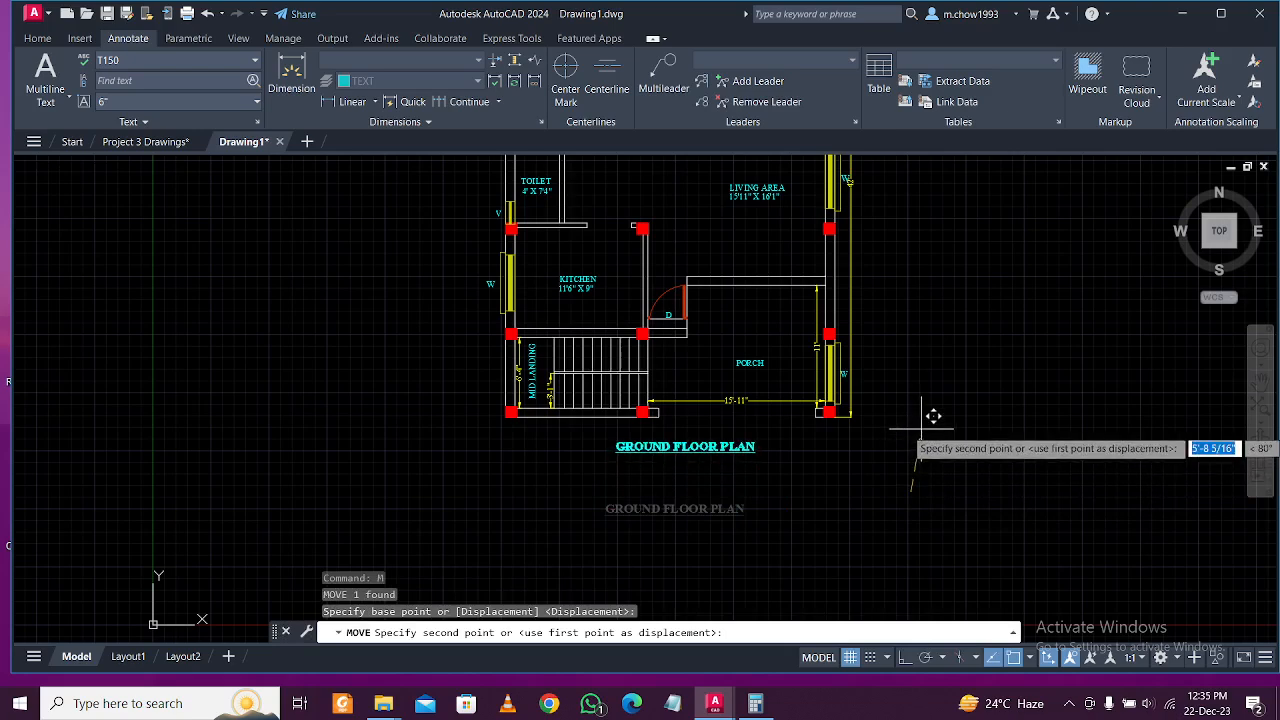
pyautogui.click(917, 494)
pyautogui.scroll(-1, 774, 486)
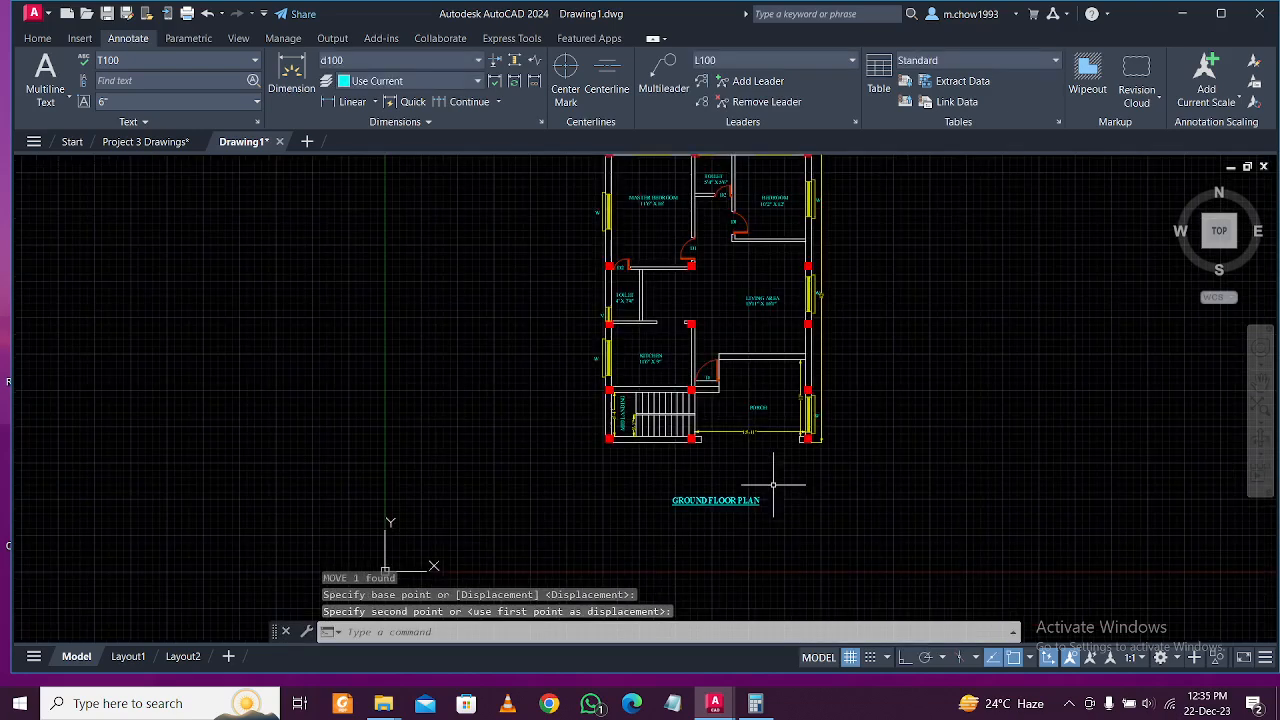
pyautogui.moveTo(655, 415); pyautogui.dragTo(654, 501, button='middle')
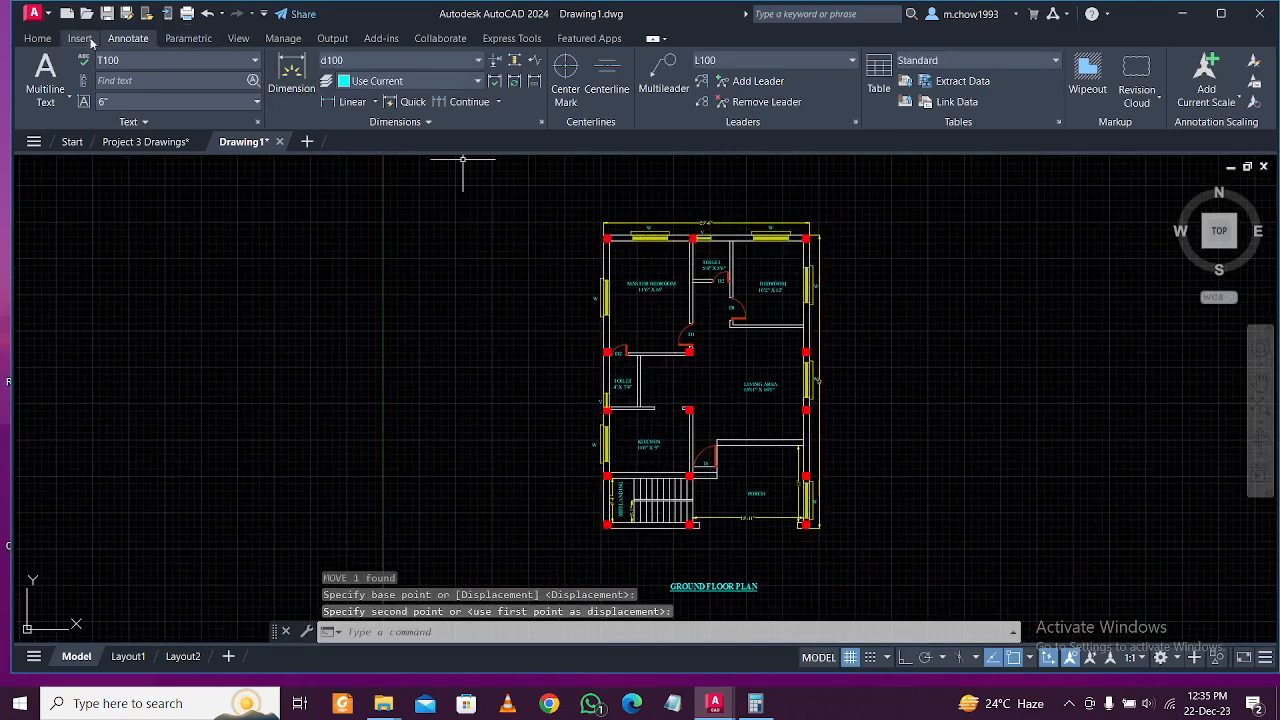
pyautogui.click(43, 42)
pyautogui.scroll(-1, 740, 240)
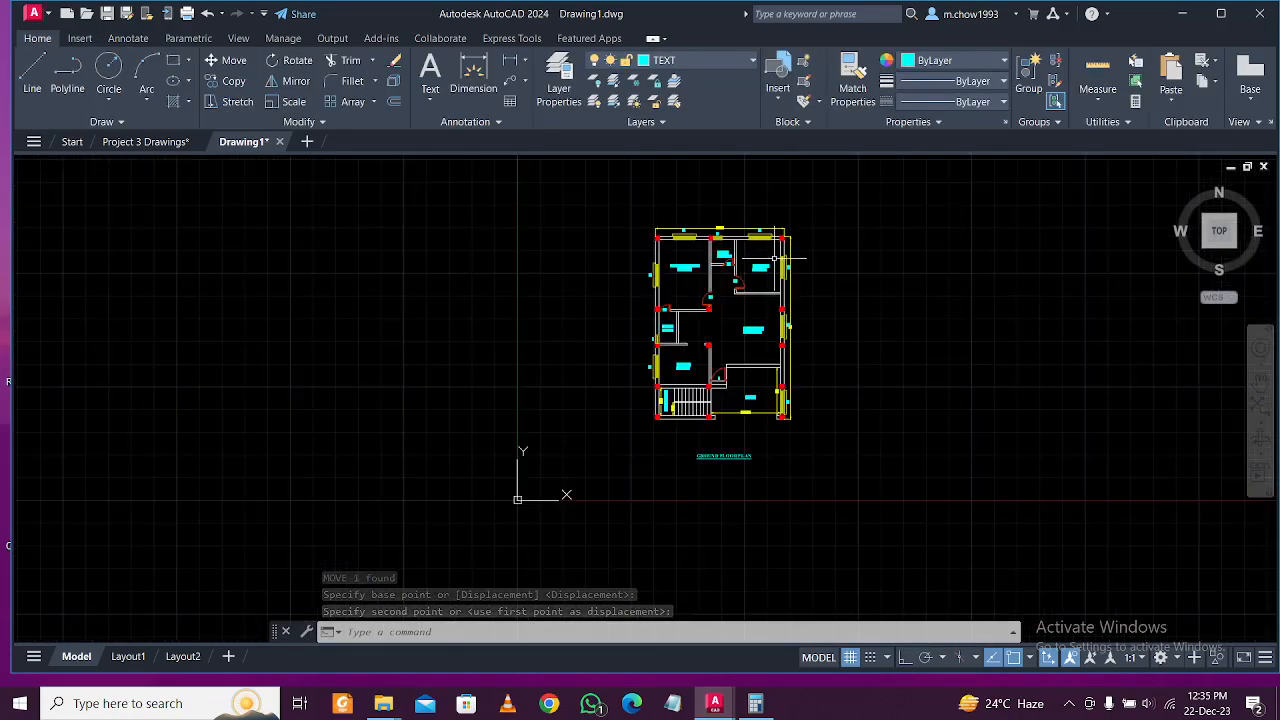
pyautogui.scroll(2, 715, 268)
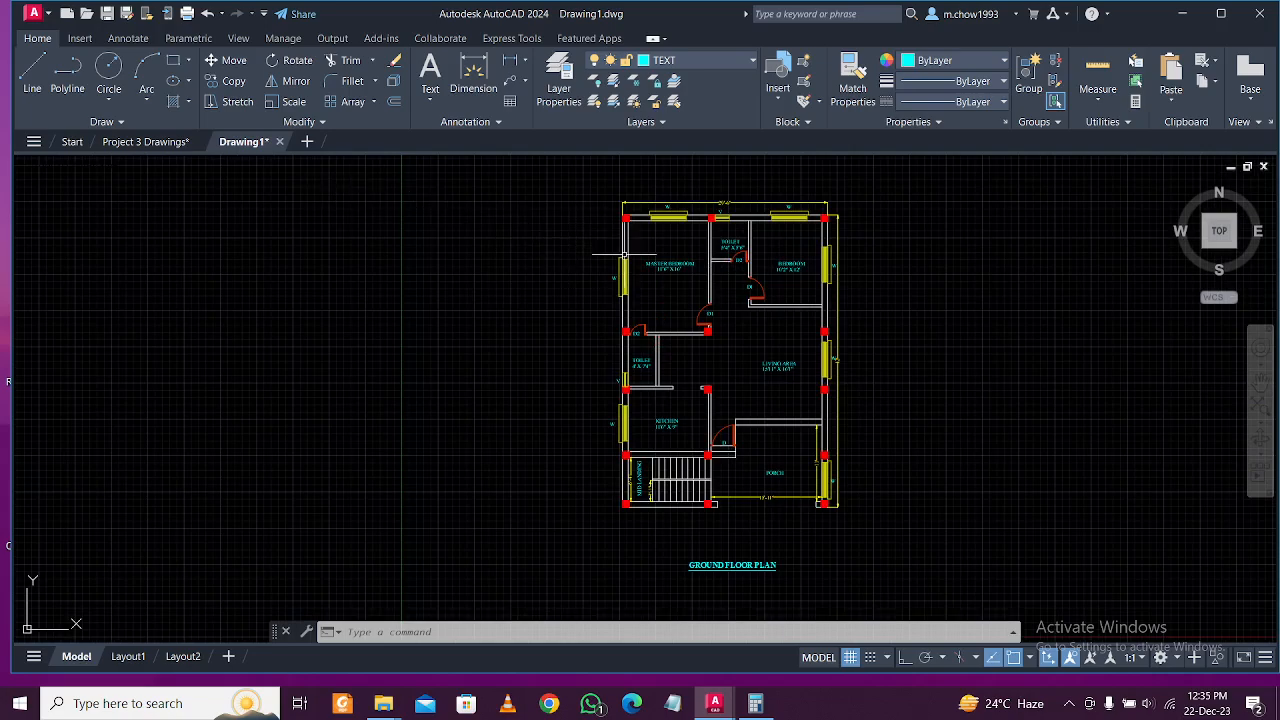
pyautogui.scroll(2, 593, 254)
# Offset the plan's outer outline 3 outward to frame the floor plan.
pyautogui.write('o')
pyautogui.press('Return')
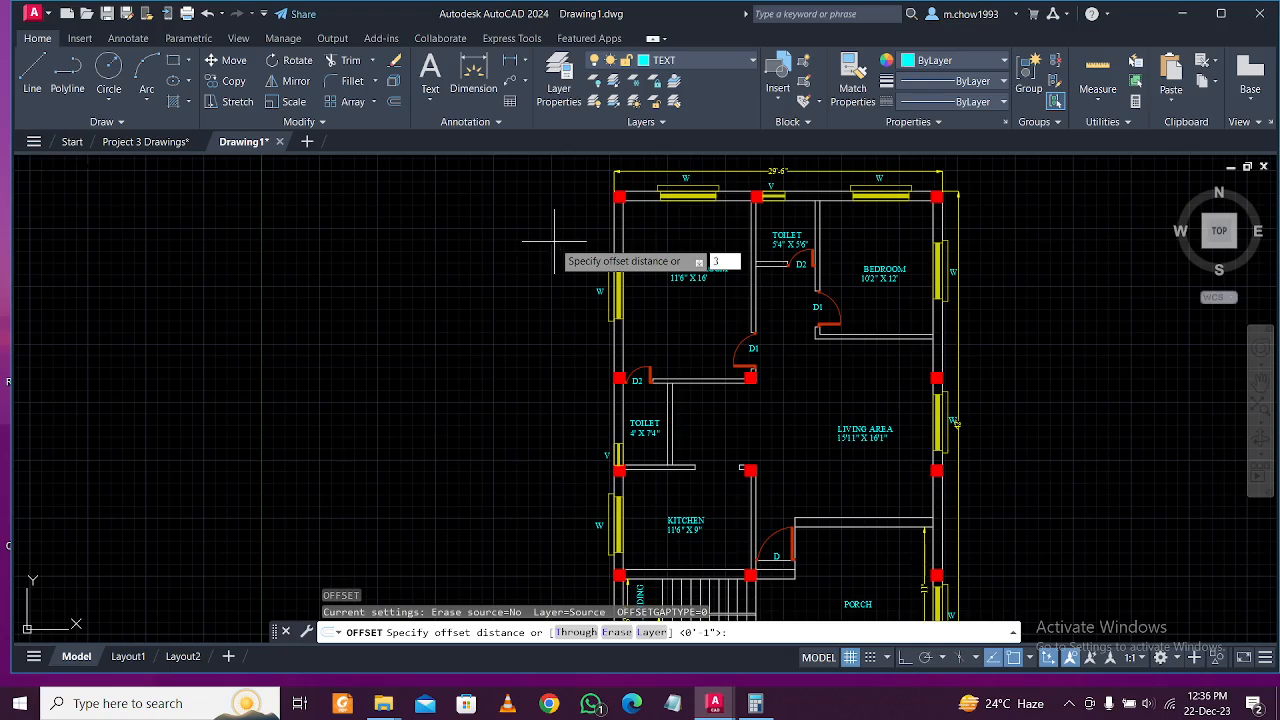
pyautogui.press('Return')
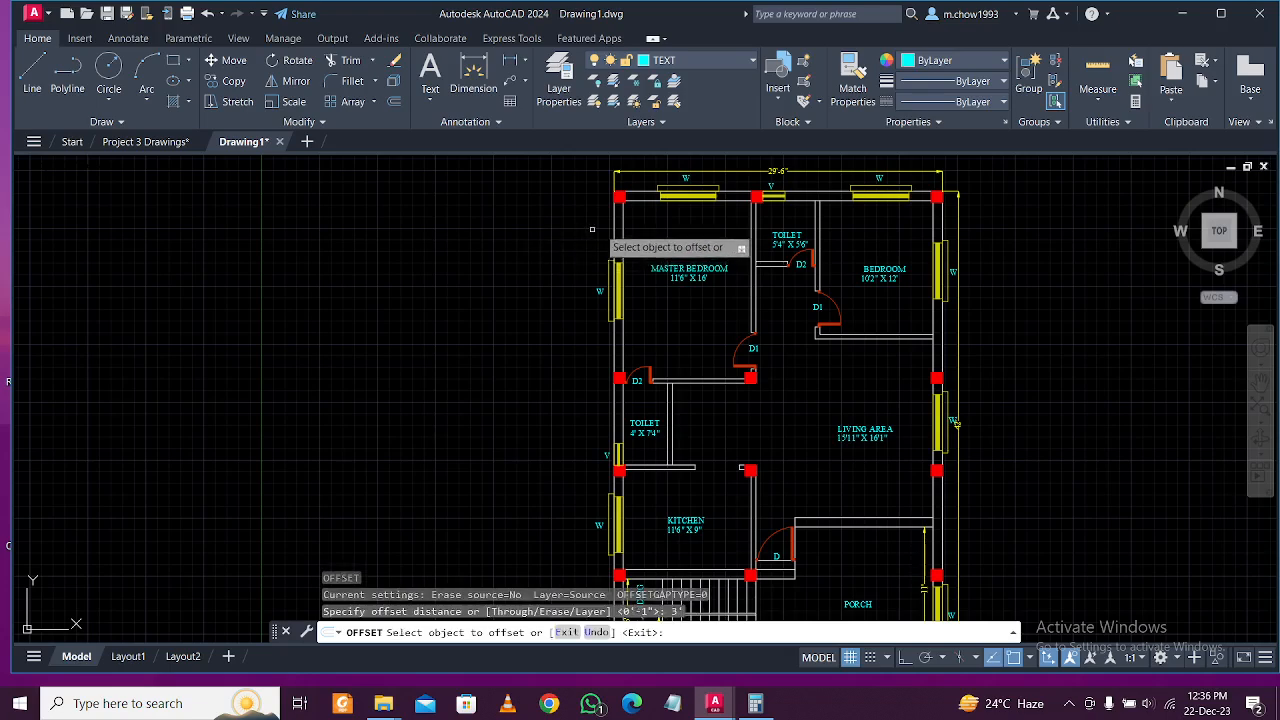
pyautogui.click(614, 226)
pyautogui.click(400, 218)
pyautogui.scroll(-2, 580, 245)
# Explode the outer plot boundary rectangle into separate lines.
pyautogui.scroll(2, 580, 260)
pyautogui.press('Escape')
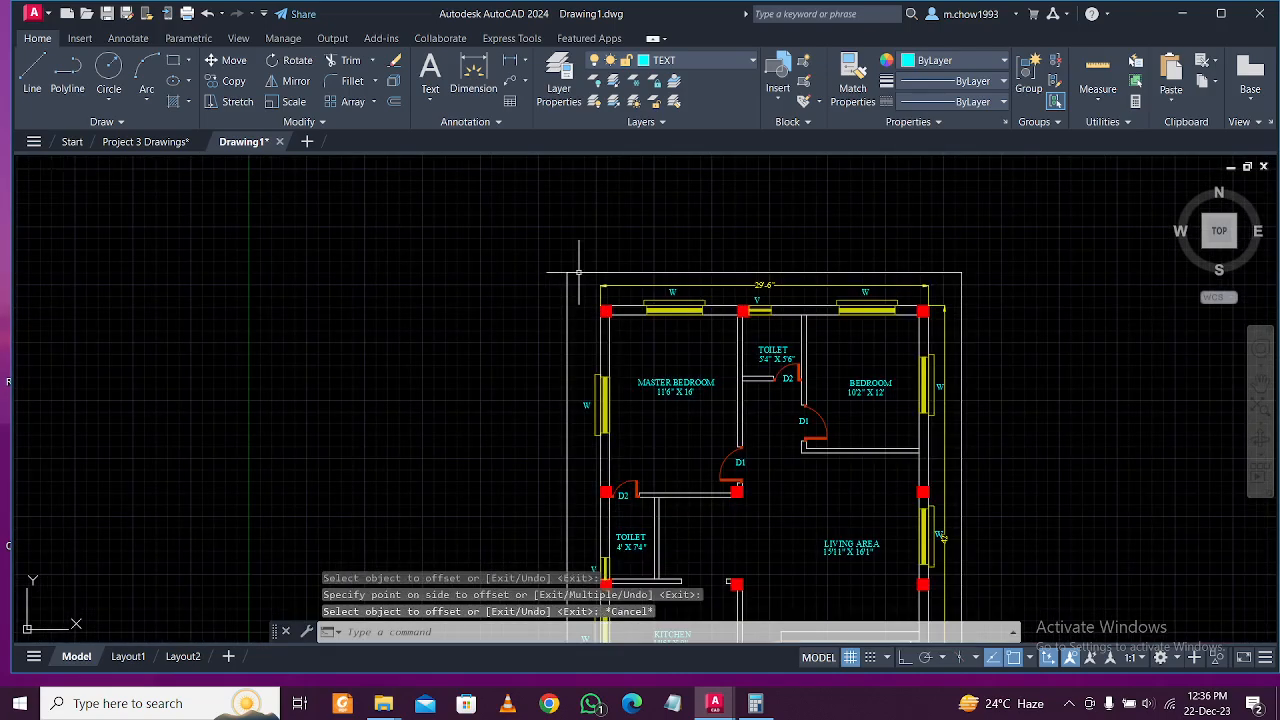
pyautogui.click(569, 272)
pyautogui.click(570, 258)
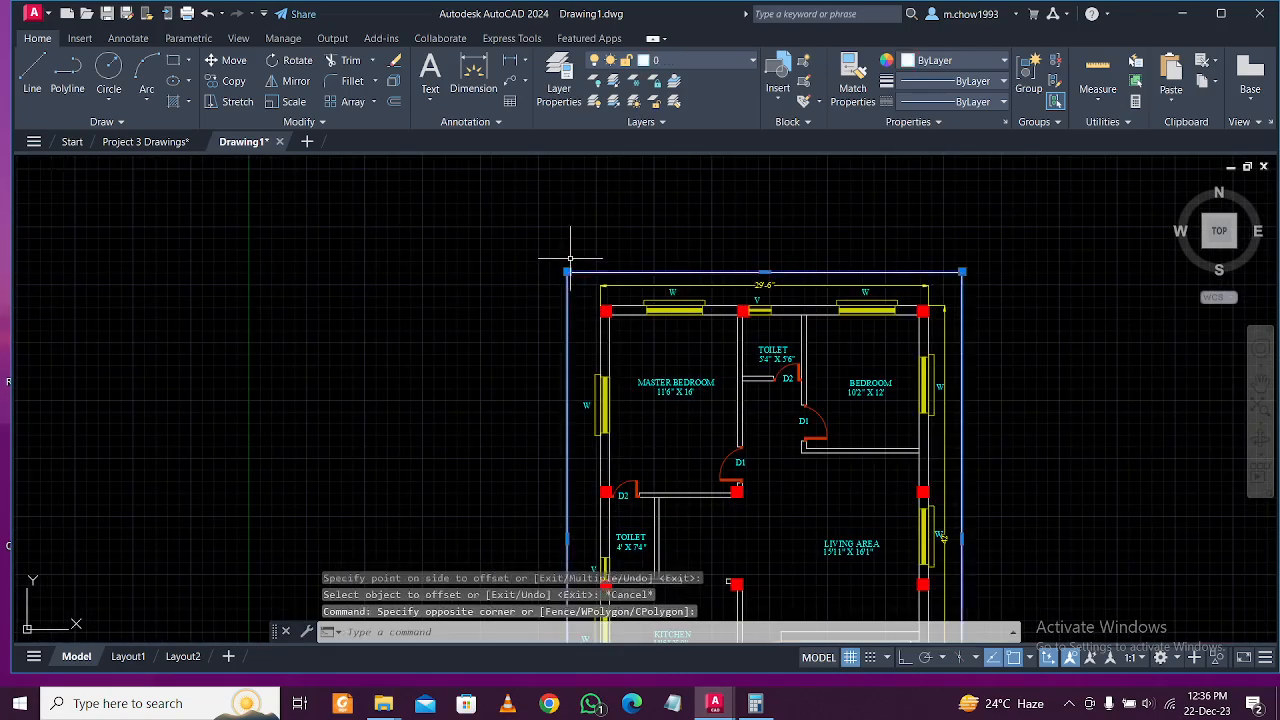
pyautogui.press('Return')
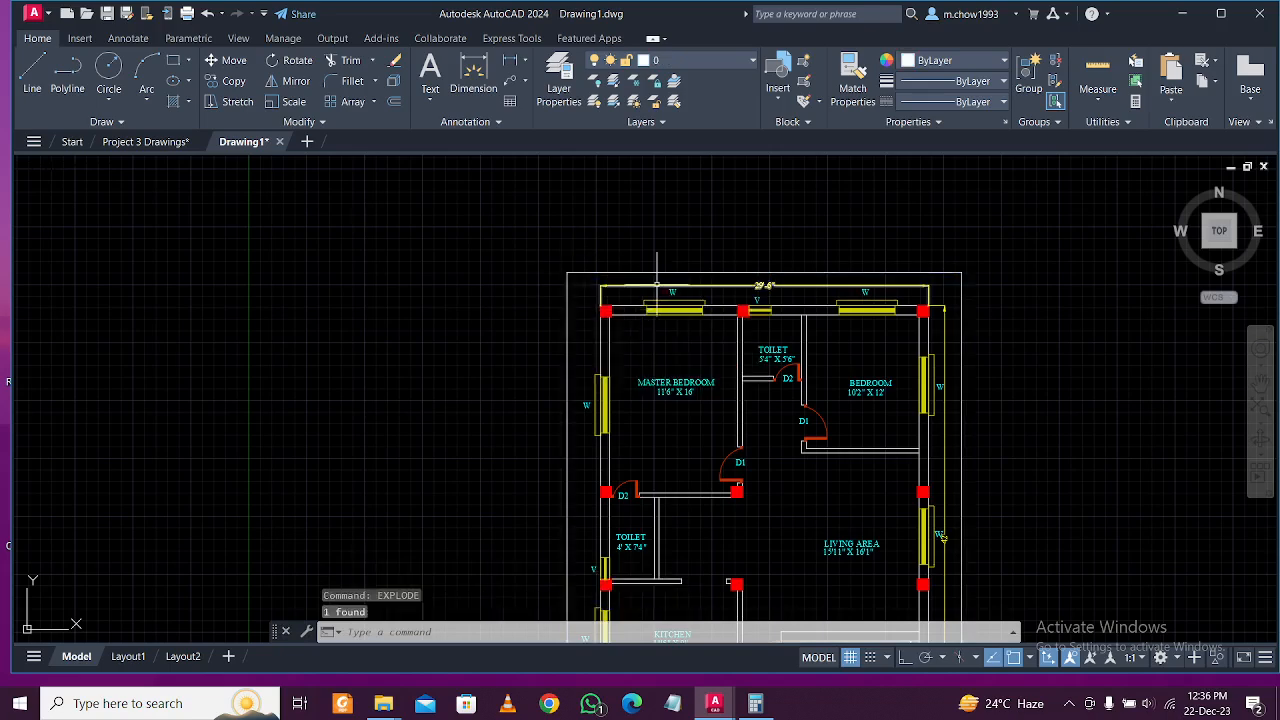
# Move the top boundary line up 1'.
pyautogui.click(661, 274)
pyautogui.click(651, 254)
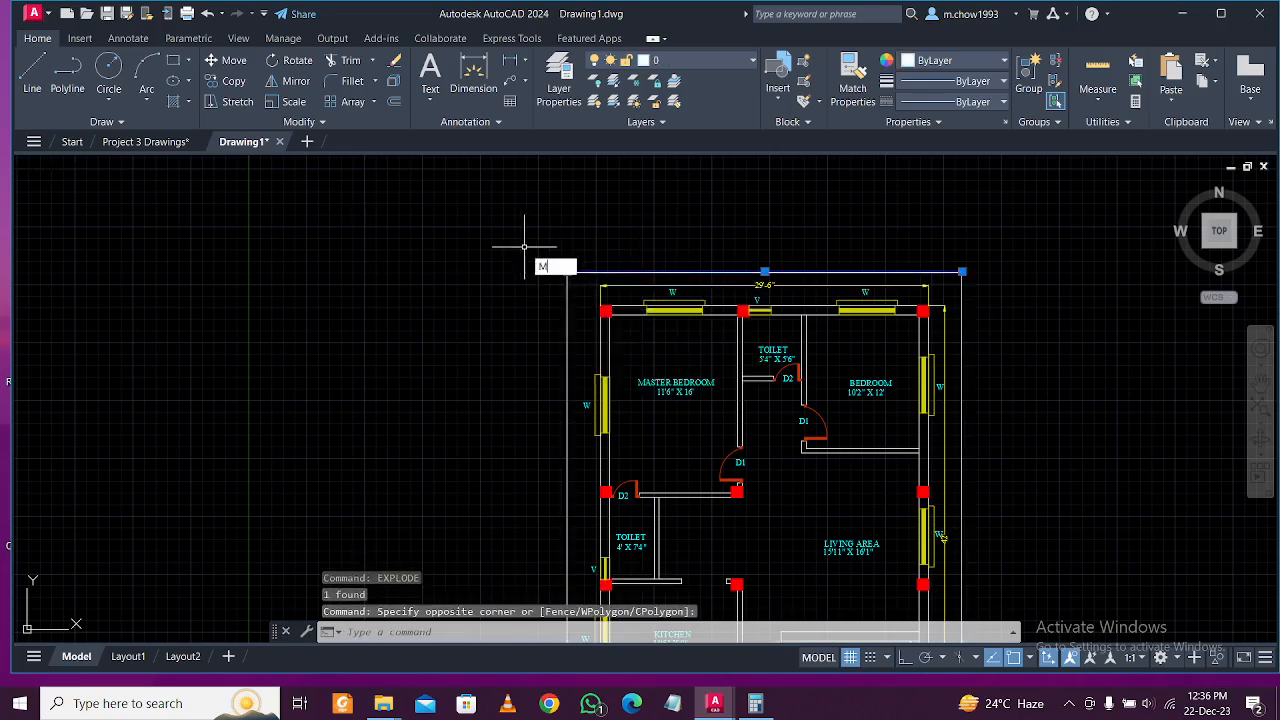
pyautogui.write('M')
pyautogui.press('Return')
pyautogui.click(440, 327)
pyautogui.write("1'")
pyautogui.press('Return')
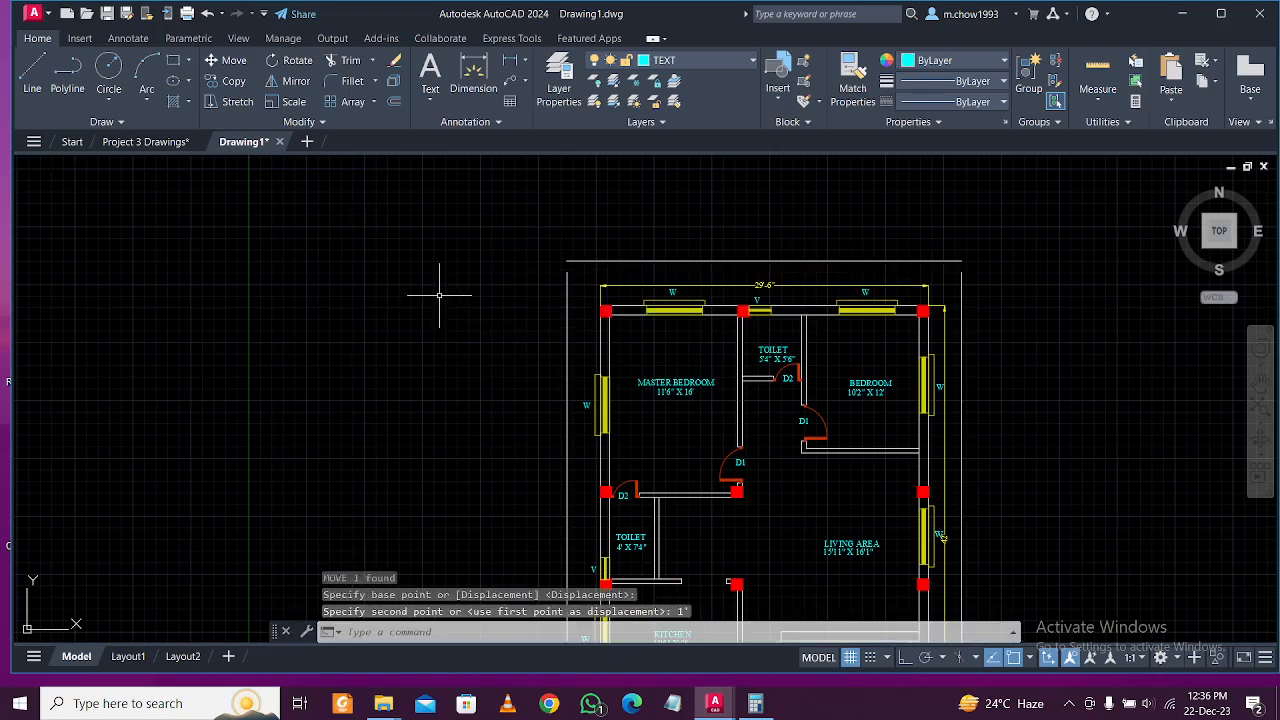
# Move the bottom boundary line and the short lower-right line 2' down.
pyautogui.scroll(-3, 682, 325)
pyautogui.scroll(3, 688, 480)
pyautogui.click(670, 529)
pyautogui.click(688, 513)
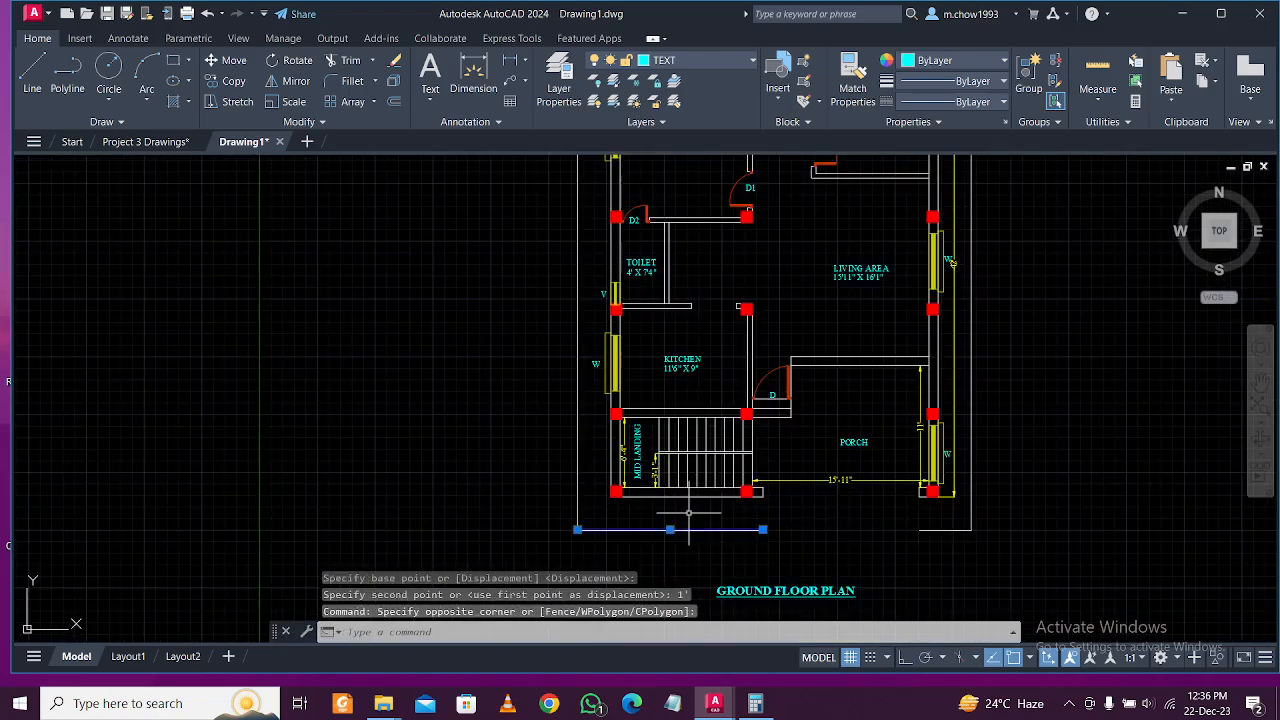
pyautogui.click(905, 508)
pyautogui.click(1045, 545)
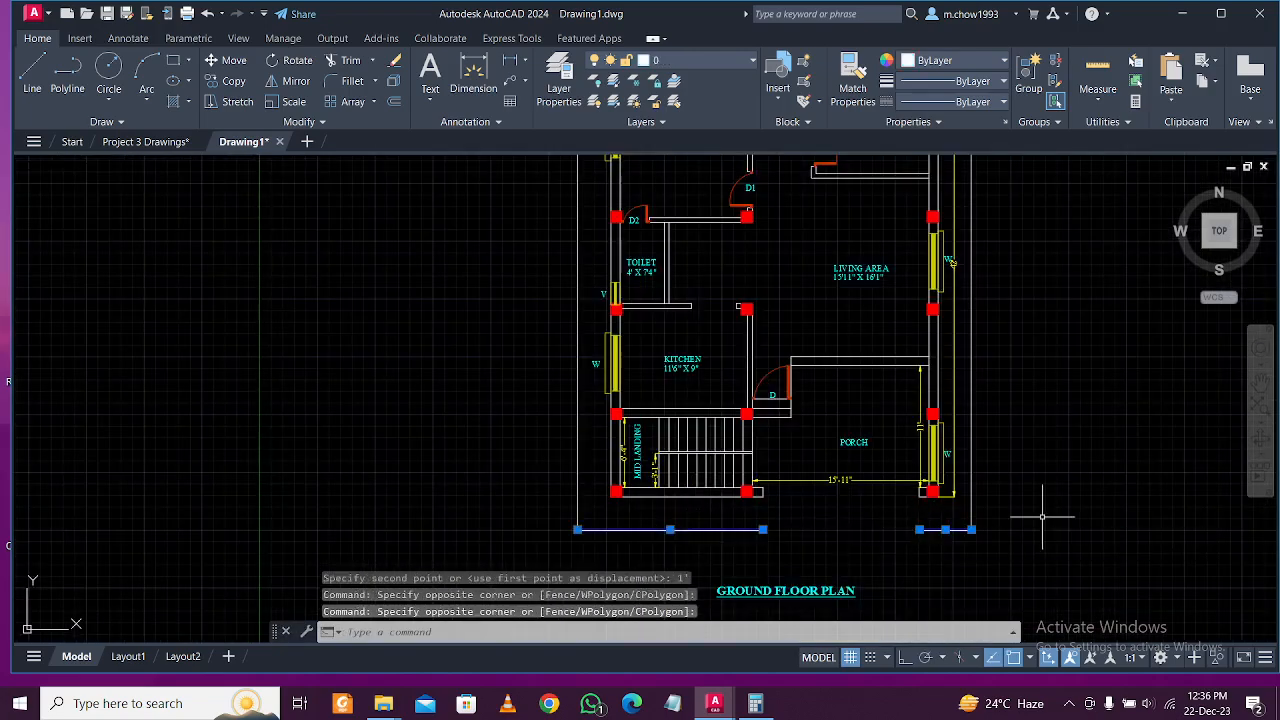
pyautogui.write('m')
pyautogui.press('Return')
pyautogui.click(1054, 469)
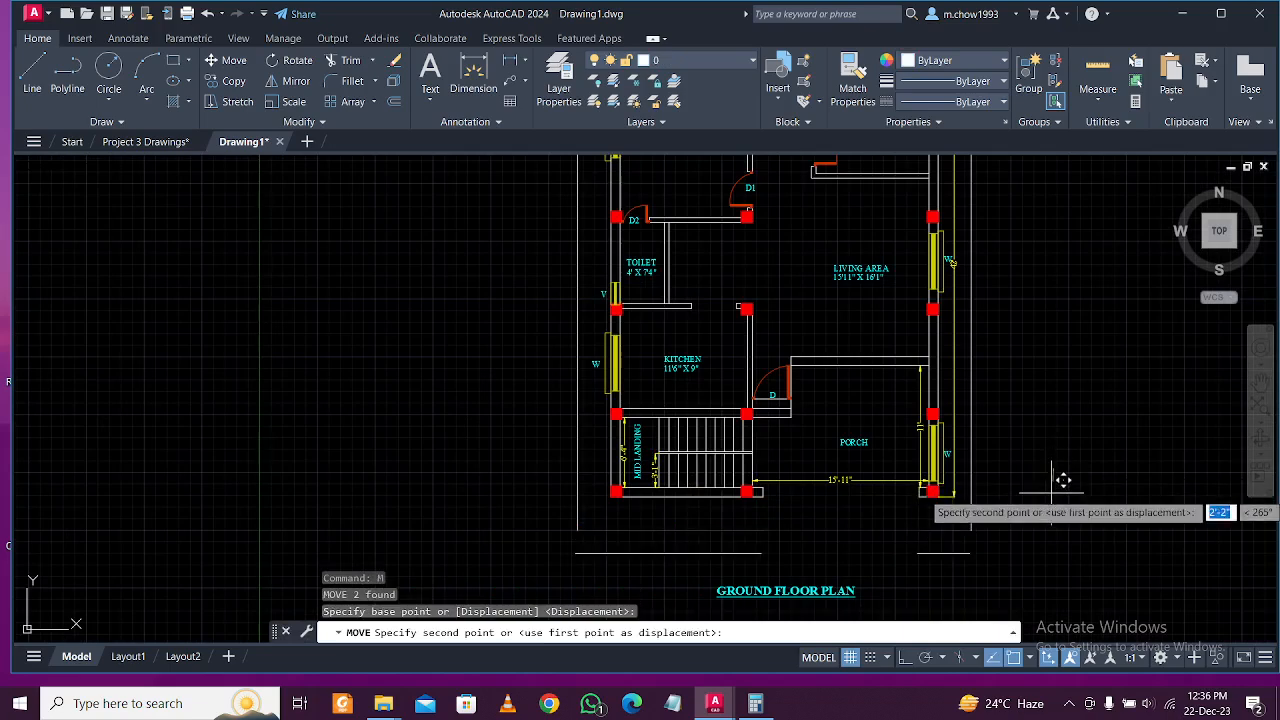
pyautogui.write("2'")
pyautogui.press('Return')
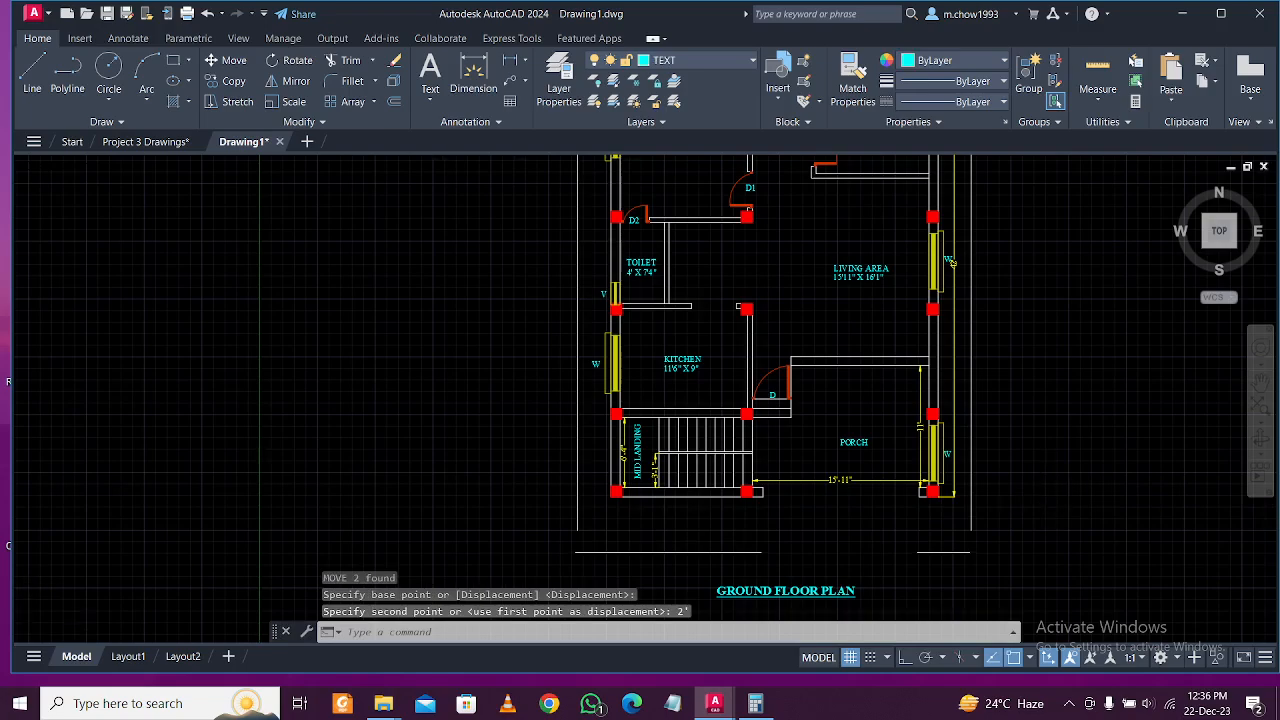
# Extend the left boundary side down to the lowered bottom line.
pyautogui.scroll(3, 1039, 500)
pyautogui.click(1000, 535)
pyautogui.click(915, 505)
pyautogui.click(720, 532)
pyautogui.click(615, 497)
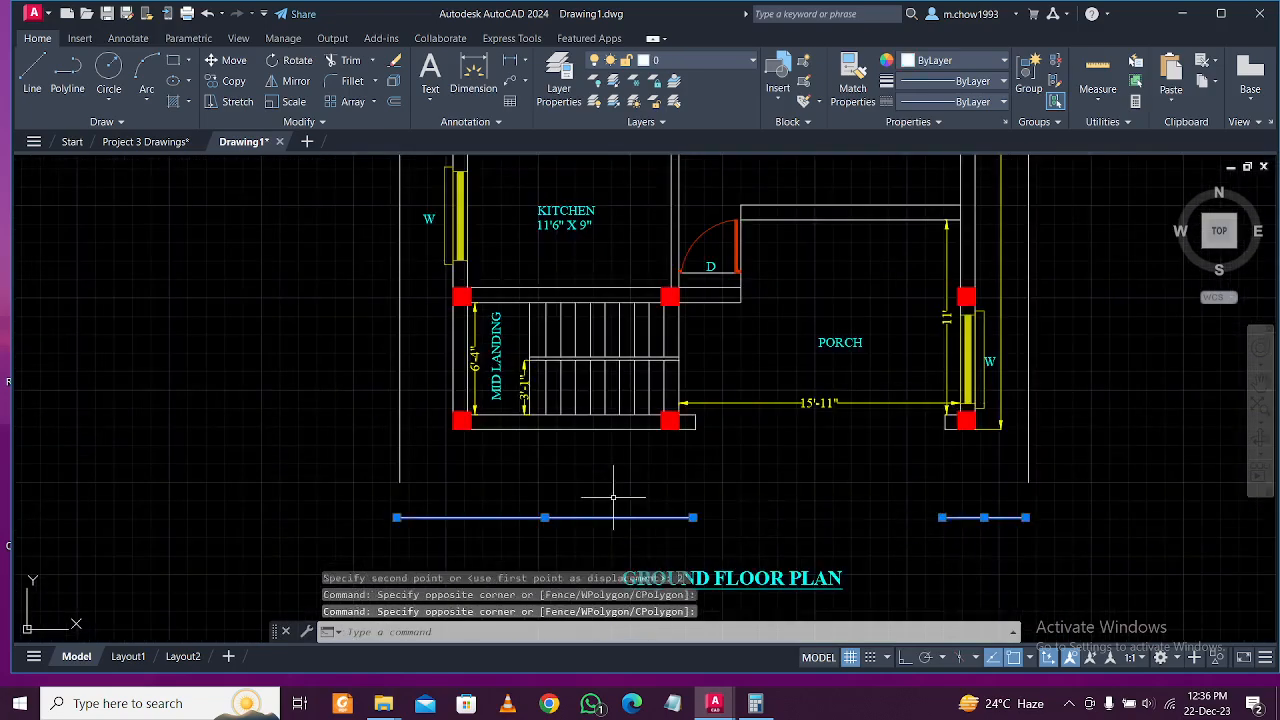
pyautogui.write('ex')
pyautogui.press('Return')
pyautogui.click(257, 434)
pyautogui.click(475, 491)
pyautogui.press('Return')
pyautogui.click(998, 460)
pyautogui.press('Return')
pyautogui.click(940, 460)
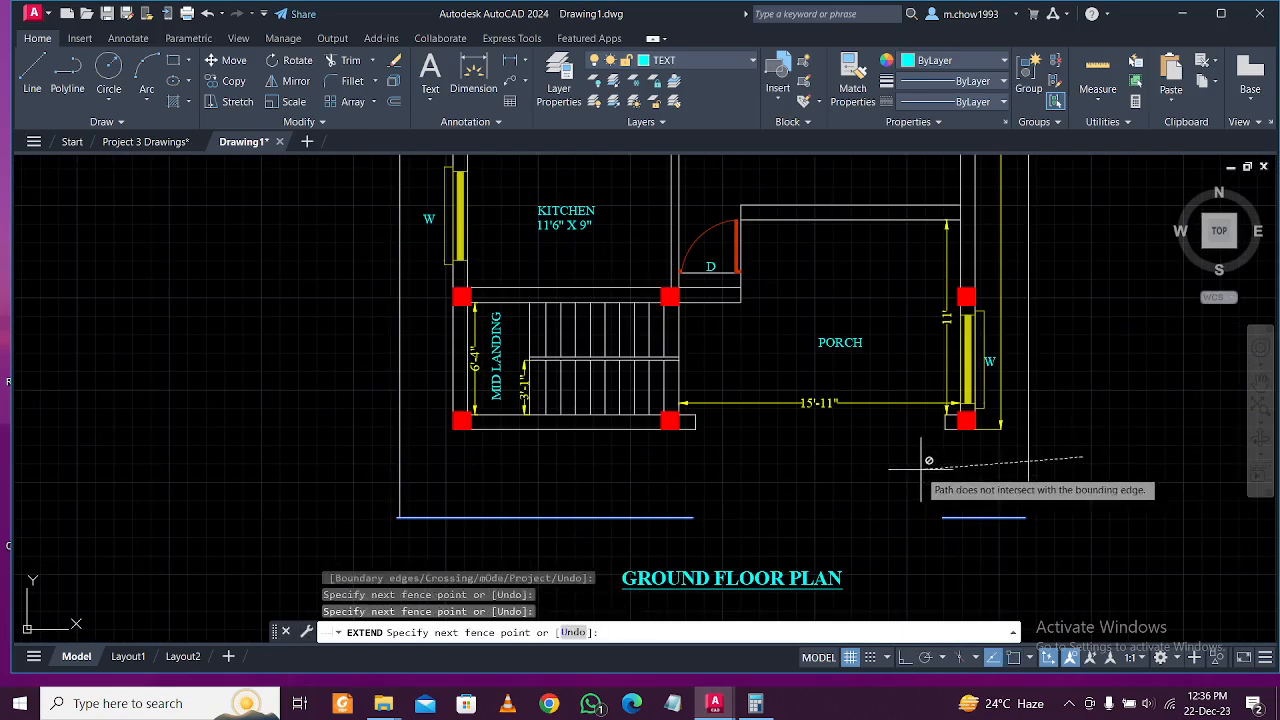
pyautogui.press('Escape')
# With ortho on, grip-stretch the short bottom-right line further right.
pyautogui.click(1000, 535)
pyautogui.click(953, 495)
pyautogui.press('Return')
pyautogui.click(986, 474)
pyautogui.press('Escape')
pyautogui.click(1016, 528)
pyautogui.click(1022, 511)
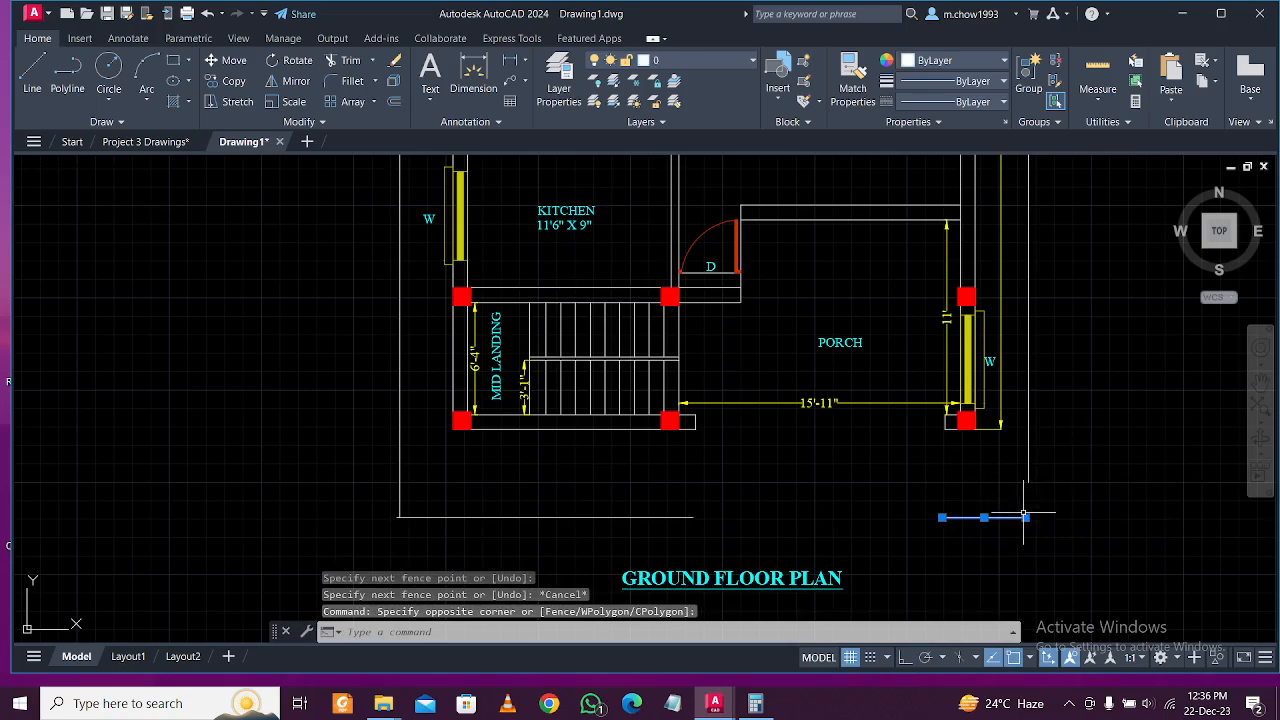
pyautogui.click(1025, 517)
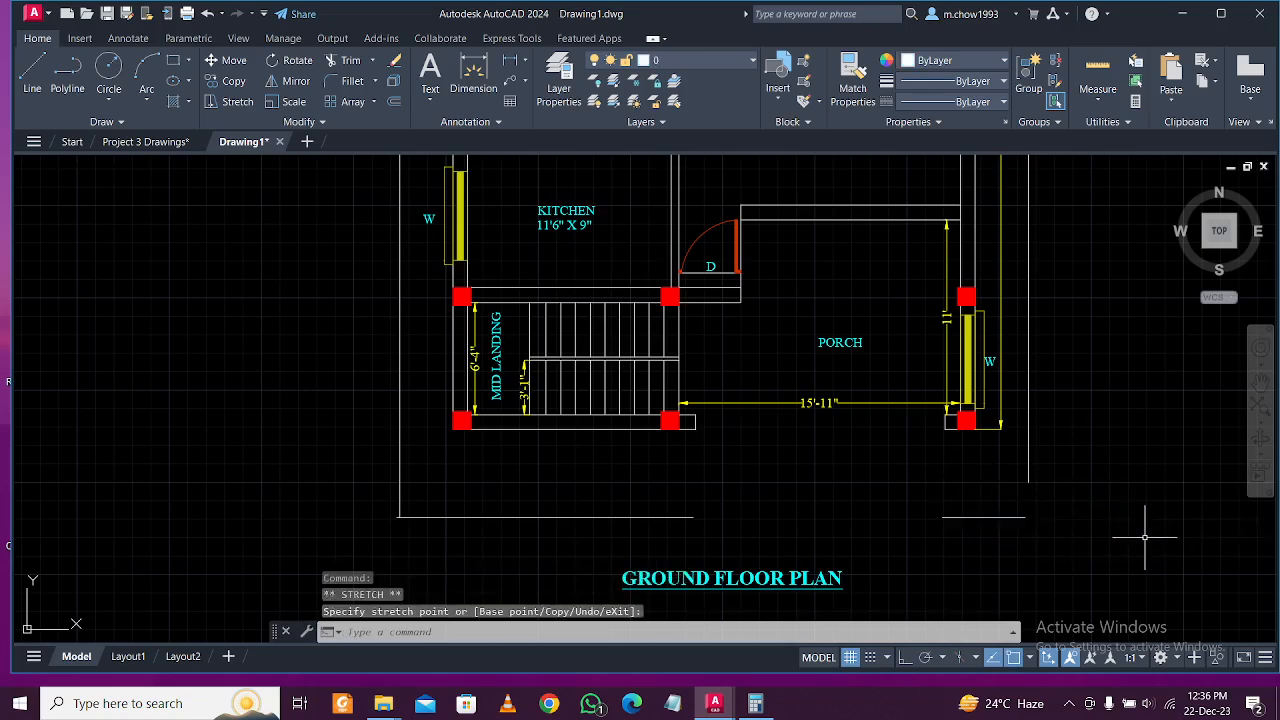
pyautogui.hotkey('ctrl', 'z')
pyautogui.click(905, 657)
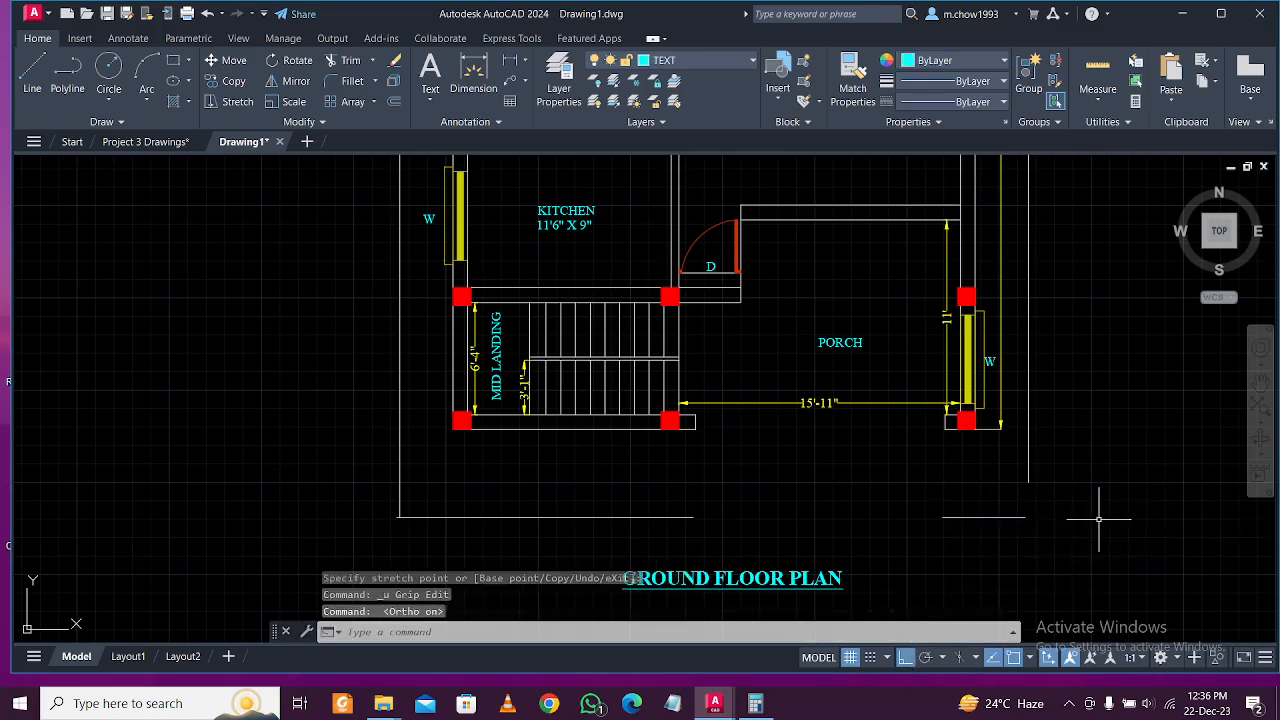
pyautogui.click(985, 517)
pyautogui.click(970, 508)
pyautogui.click(1025, 517)
pyautogui.click(1171, 517)
pyautogui.press('Escape')
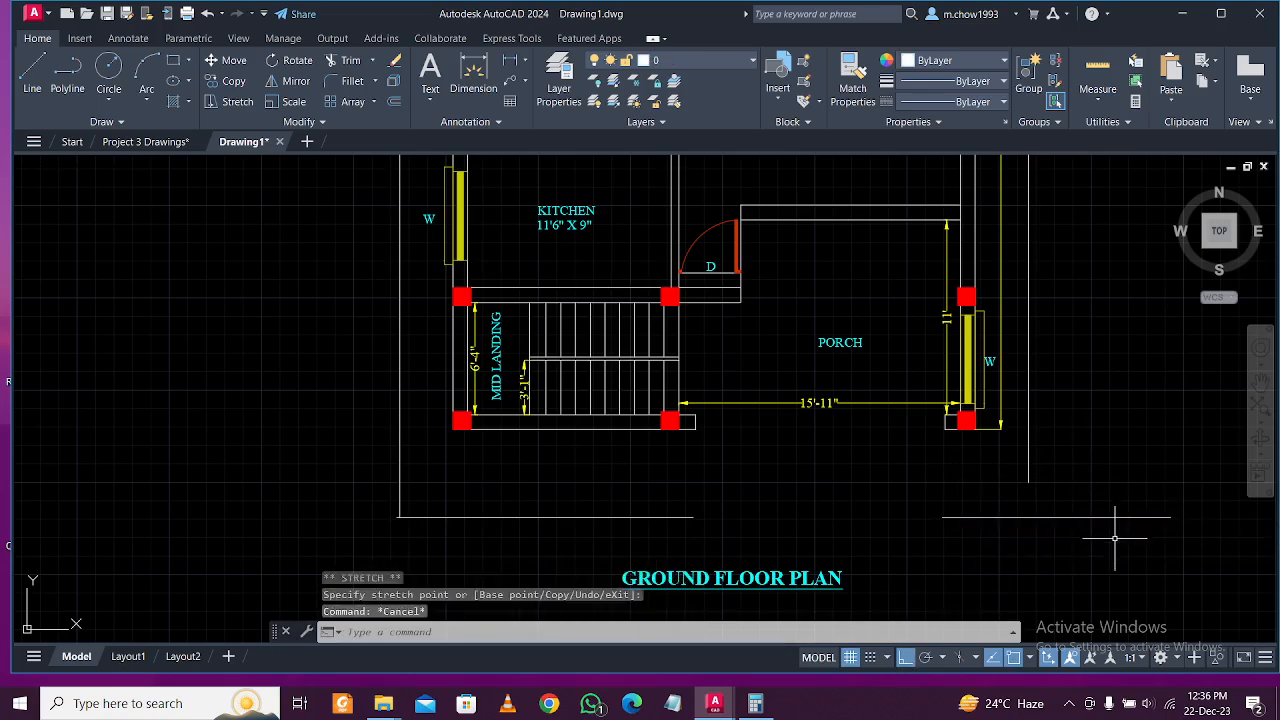
# Extend the right boundary side down to the bottom line.
pyautogui.click(1114, 536)
pyautogui.click(1036, 464)
pyautogui.write('ex')
pyautogui.press('space')
pyautogui.moveTo(1086, 429); pyautogui.dragTo(923, 492)
pyautogui.press('Escape')
# Trim the bottom line's overhang at the lower-right corner.
pyautogui.write('tr')
pyautogui.press('space')
pyautogui.moveTo(1108, 548); pyautogui.dragTo(1038, 443)
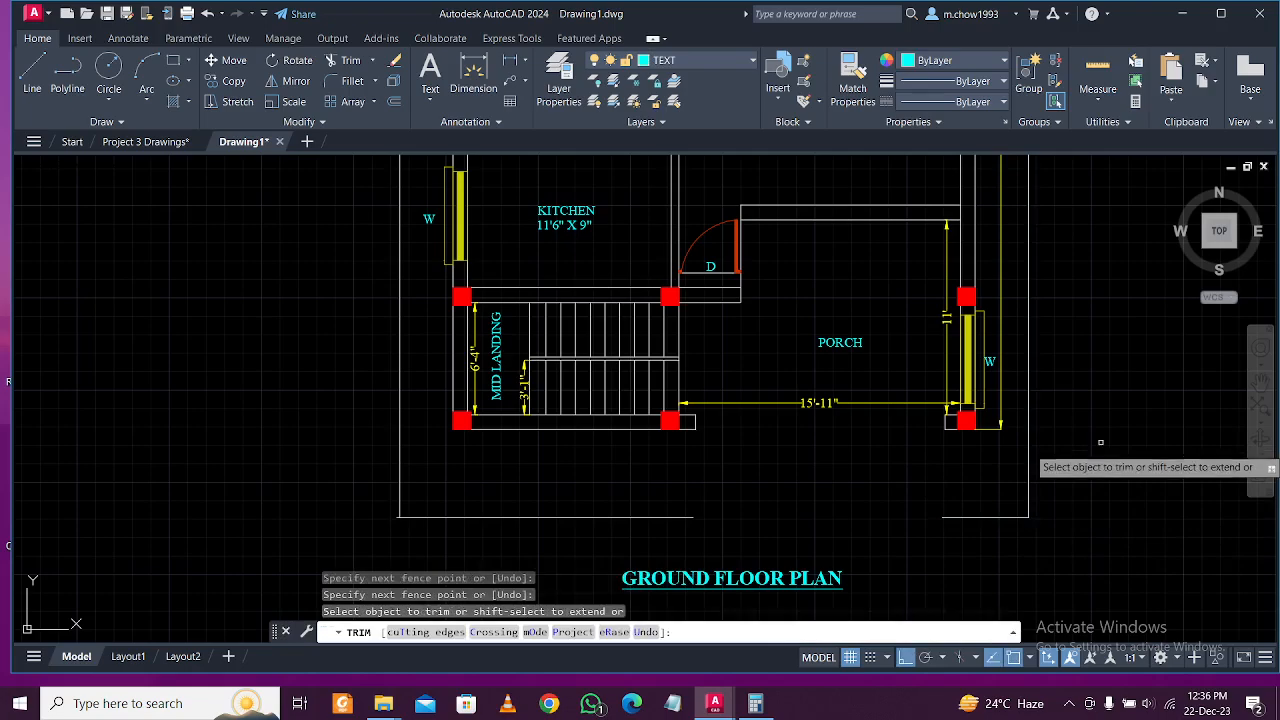
pyautogui.scroll(-2, 1072, 500)
pyautogui.moveTo(1100, 383); pyautogui.dragTo(1004, 567, button='middle')
pyautogui.scroll(4, 952, 350)
pyautogui.click(960, 364)
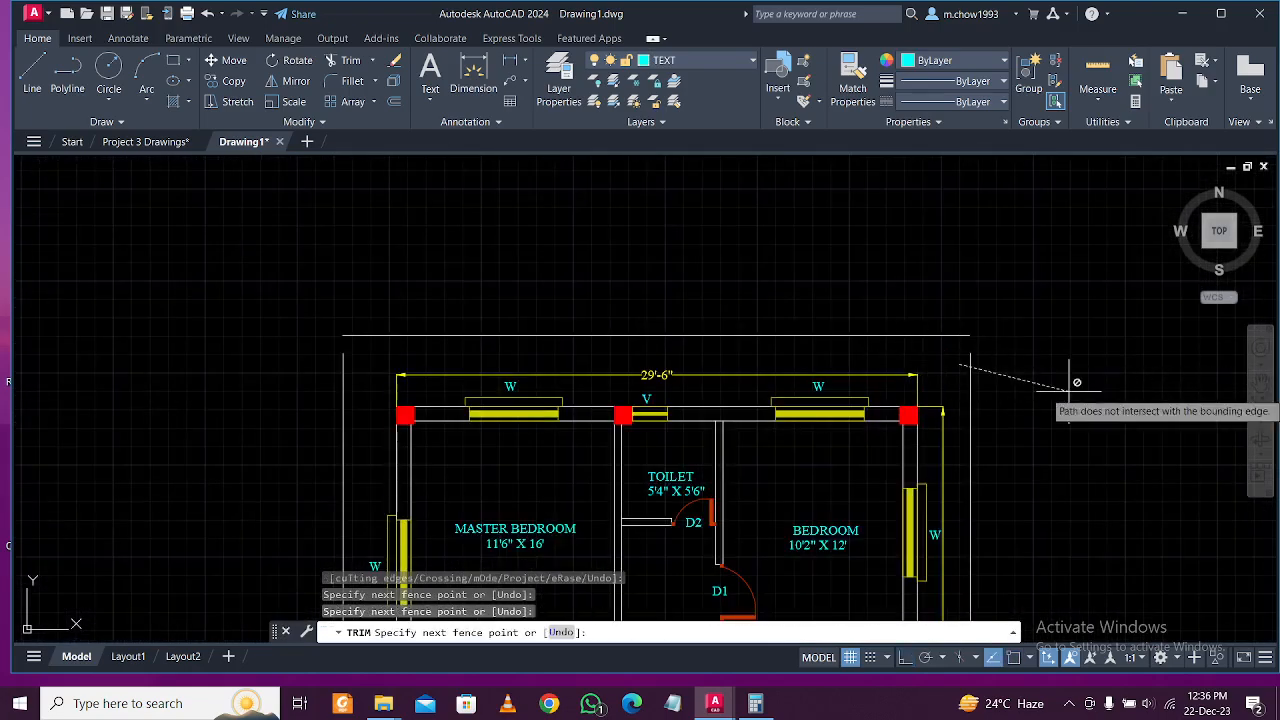
pyautogui.press('Escape')
# Grip-stretch the top boundary line's ends outward on both sides.
pyautogui.moveTo(929, 355); pyautogui.dragTo(890, 295)
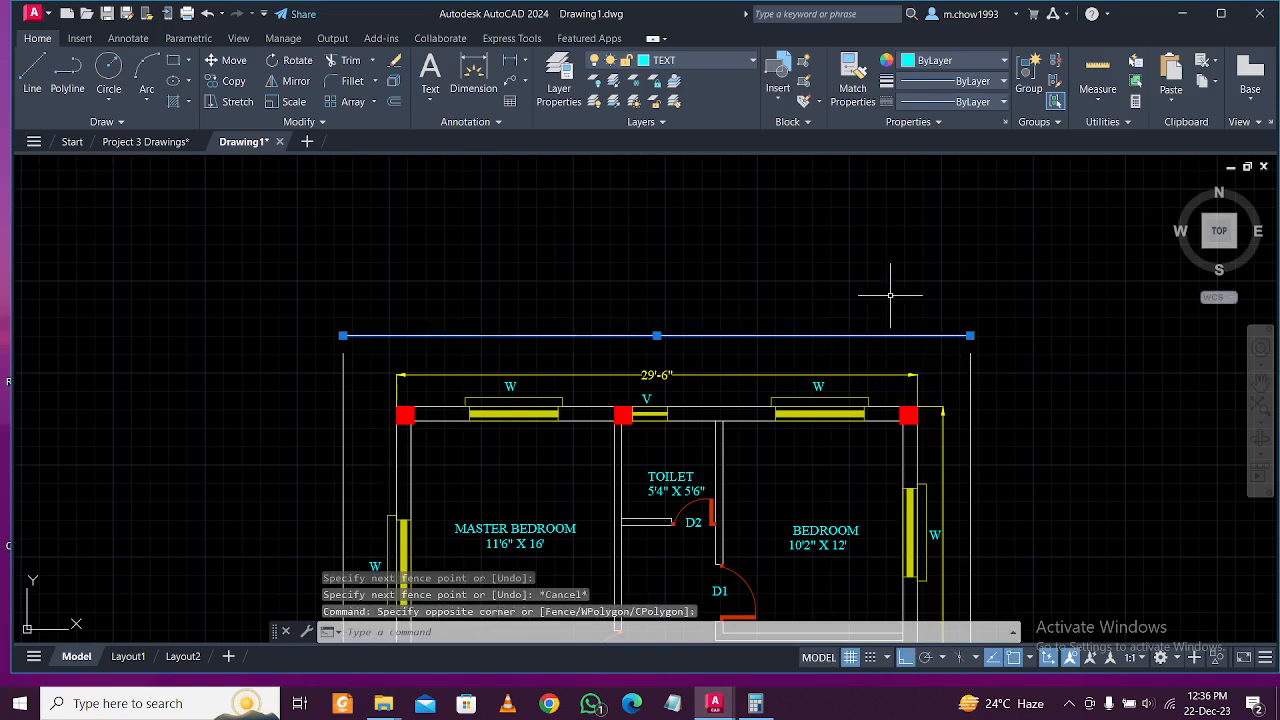
pyautogui.click(970, 335)
pyautogui.click(1073, 335)
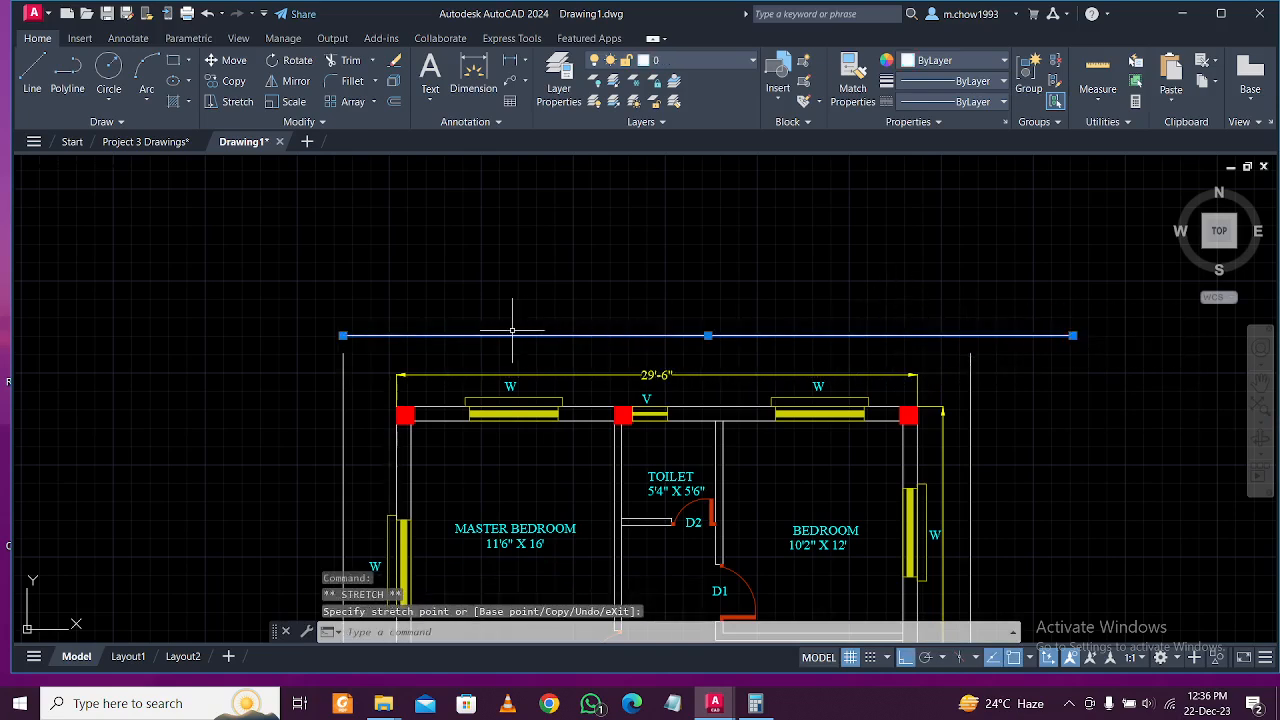
pyautogui.click(343, 335)
pyautogui.click(235, 335)
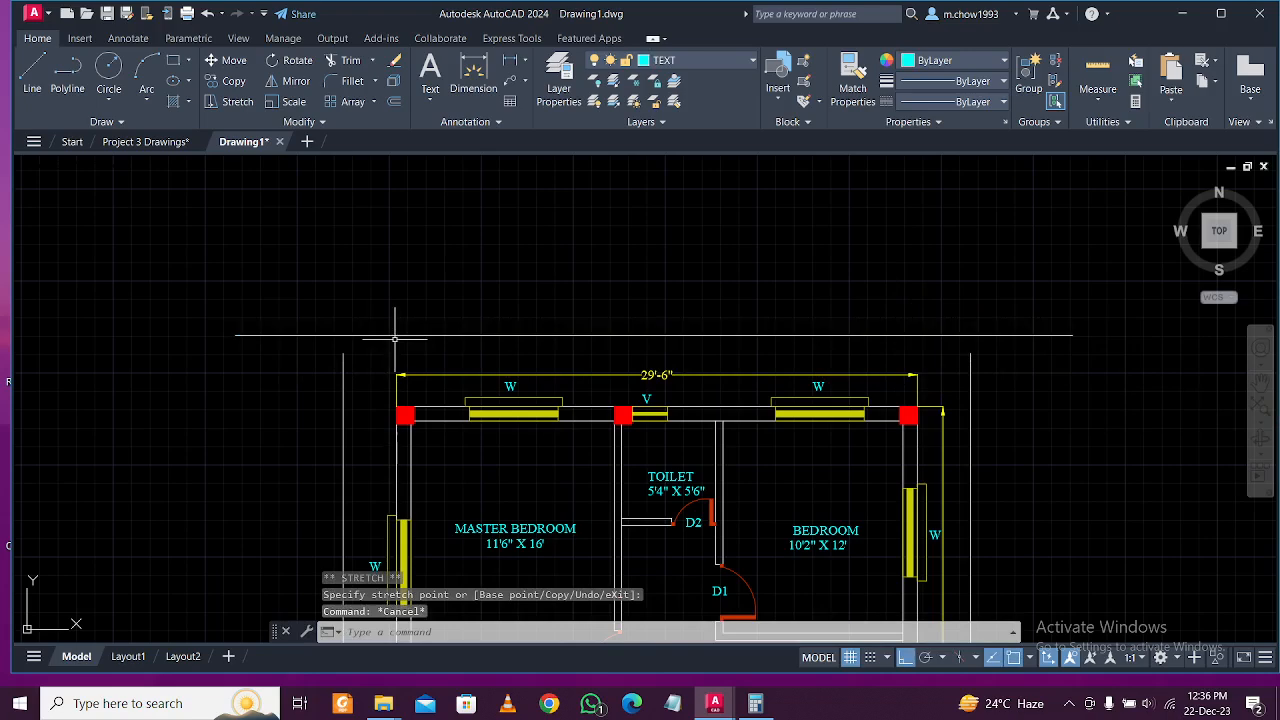
# Lengthen the left and right boundary sides up past the top line.
pyautogui.press('Return')
pyautogui.moveTo(372, 356); pyautogui.dragTo(278, 384)
pyautogui.press('Escape')
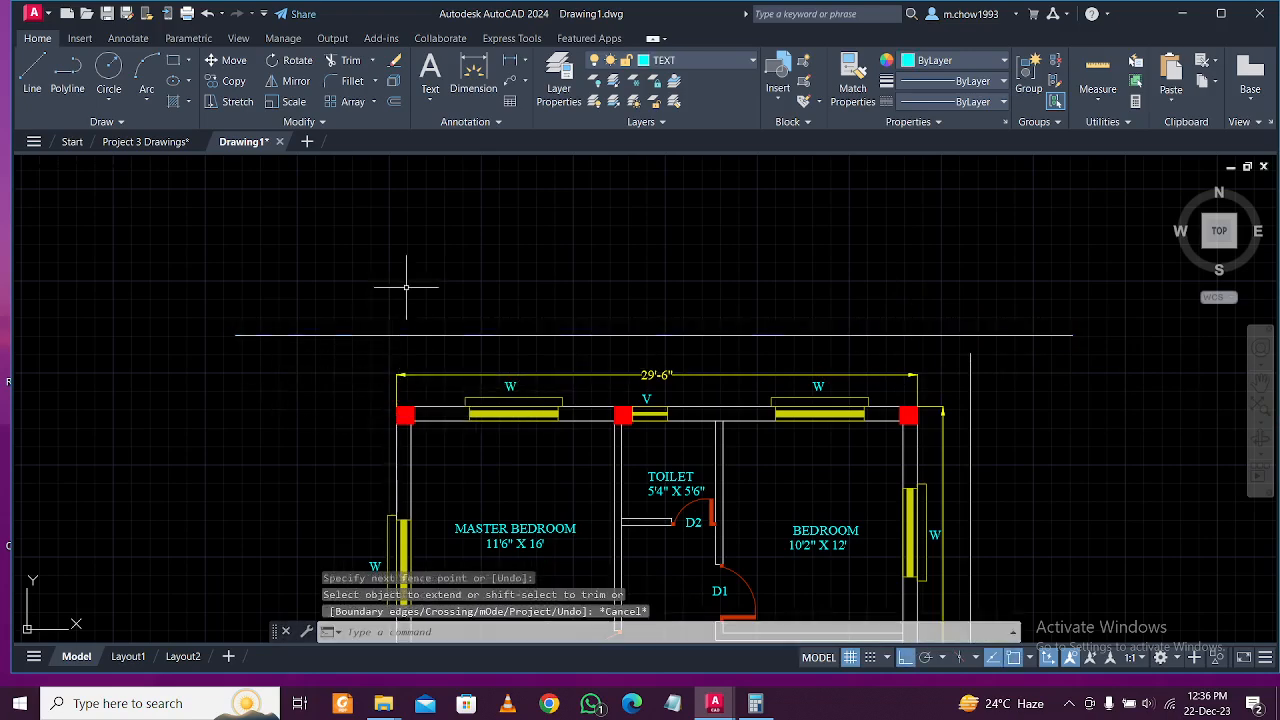
pyautogui.hotkey('ctrl', 'z')
pyautogui.press('Escape')
pyautogui.click(360, 357)
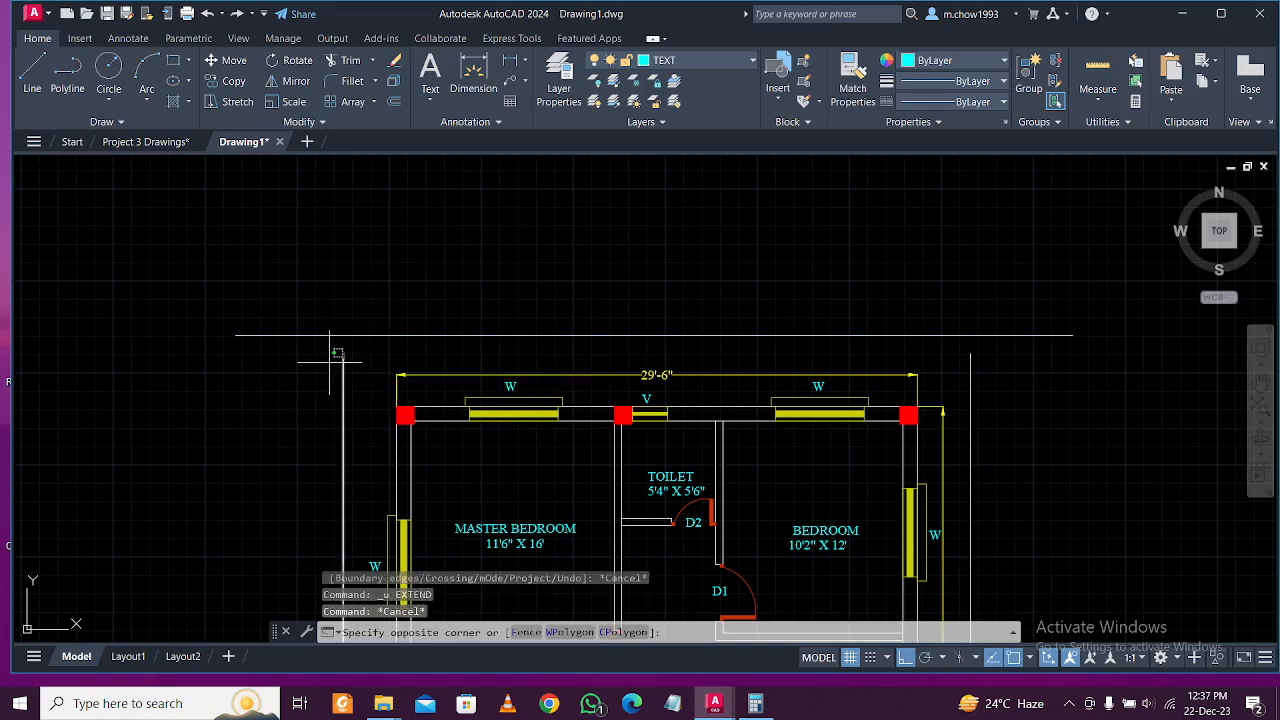
pyautogui.click(331, 360)
pyautogui.click(343, 352)
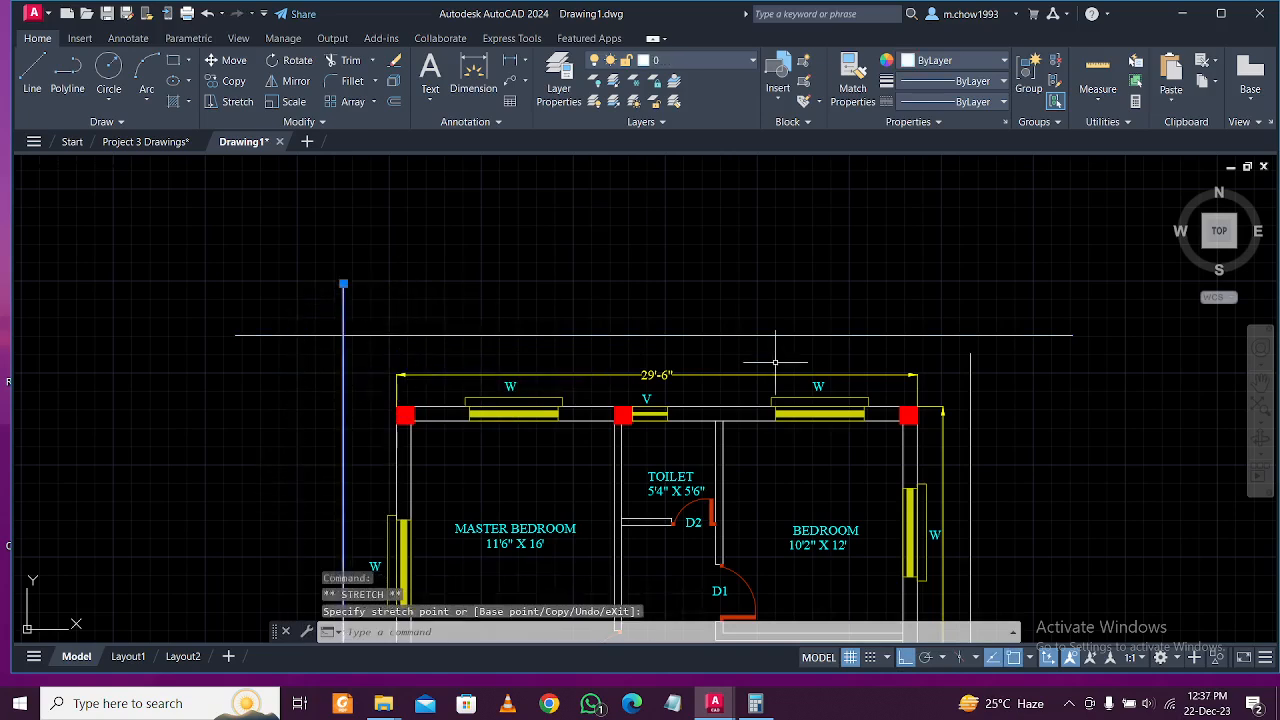
pyautogui.click(970, 352)
pyautogui.click(970, 294)
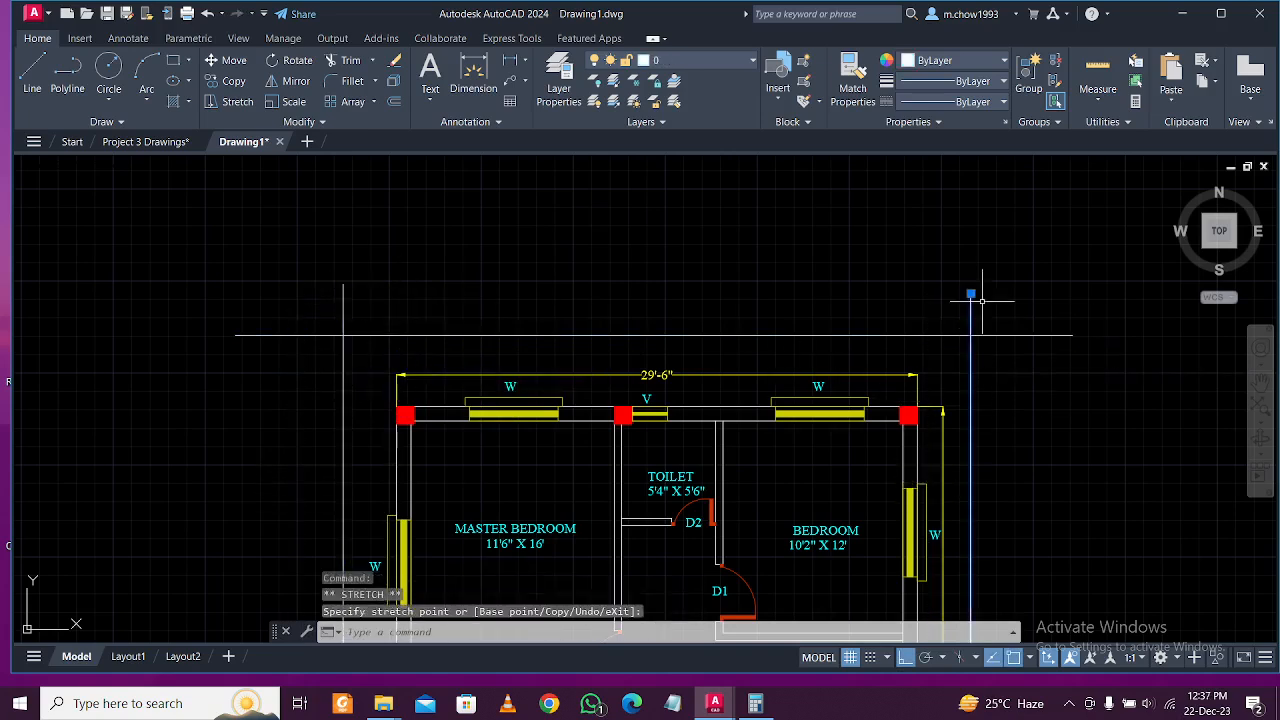
pyautogui.press('Escape')
# Trim the overhangs at the top-left and top-right boundary corners.
pyautogui.write('tr')
pyautogui.press('Return')
pyautogui.click(1058, 380)
pyautogui.click(1030, 300)
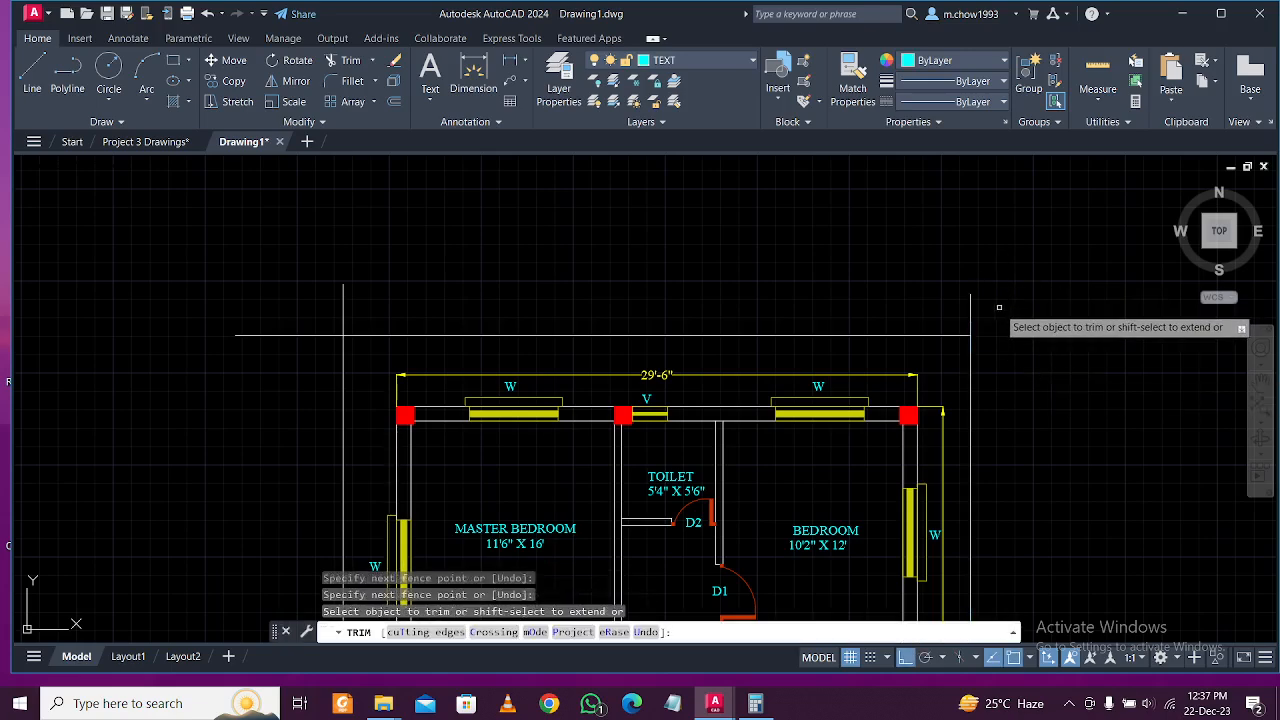
pyautogui.click(497, 302)
pyautogui.click(280, 317)
pyautogui.press('Return')
pyautogui.click(280, 322)
pyautogui.click(288, 357)
pyautogui.press('Return')
pyautogui.press('Escape')
# Join the two bottom boundary pieces into a single line.
pyautogui.scroll(-4, 385, 287)
pyautogui.scroll(2, 371, 400)
pyautogui.scroll(2, 420, 430)
pyautogui.scroll(3, 569, 487)
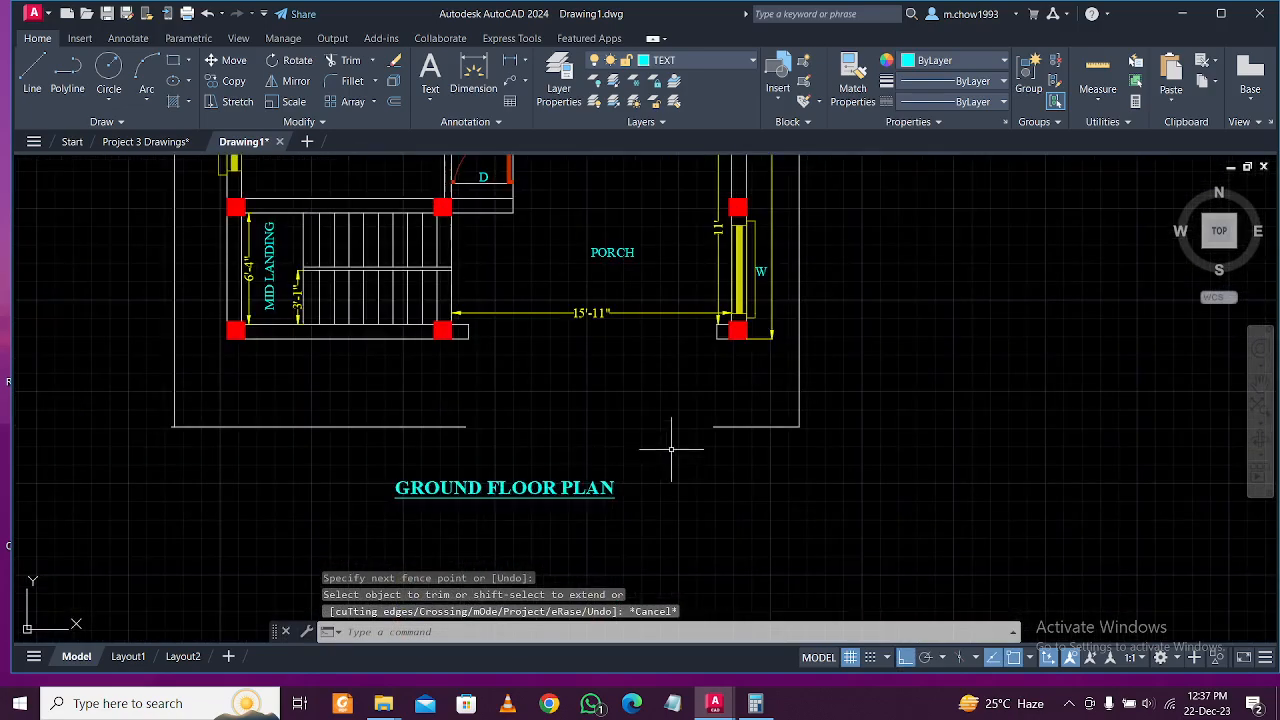
pyautogui.click(737, 436)
pyautogui.click(711, 420)
pyautogui.write('J')
pyautogui.press('Return')
pyautogui.scroll(-4, 575, 428)
pyautogui.scroll(2, 575, 428)
pyautogui.scroll(2, 498, 240)
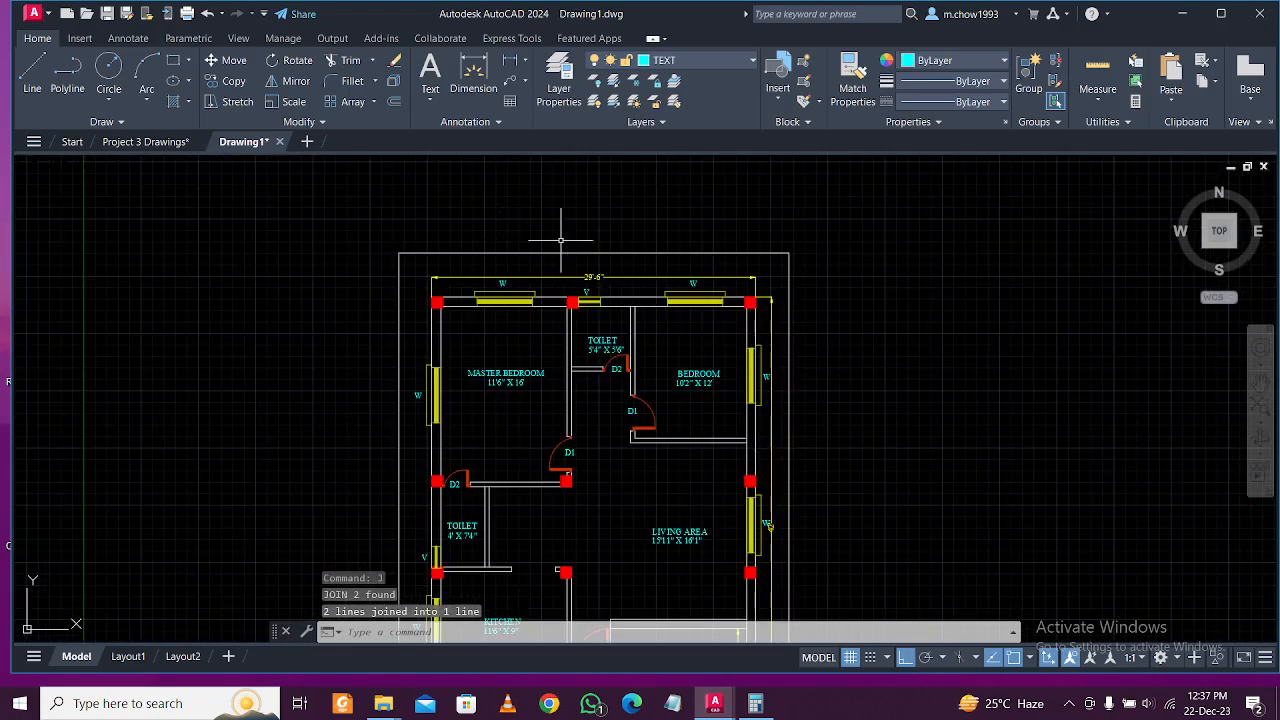
# On the dIMENSIONS layer, dimension the 4' setback above the top wall.
pyautogui.click(727, 70)
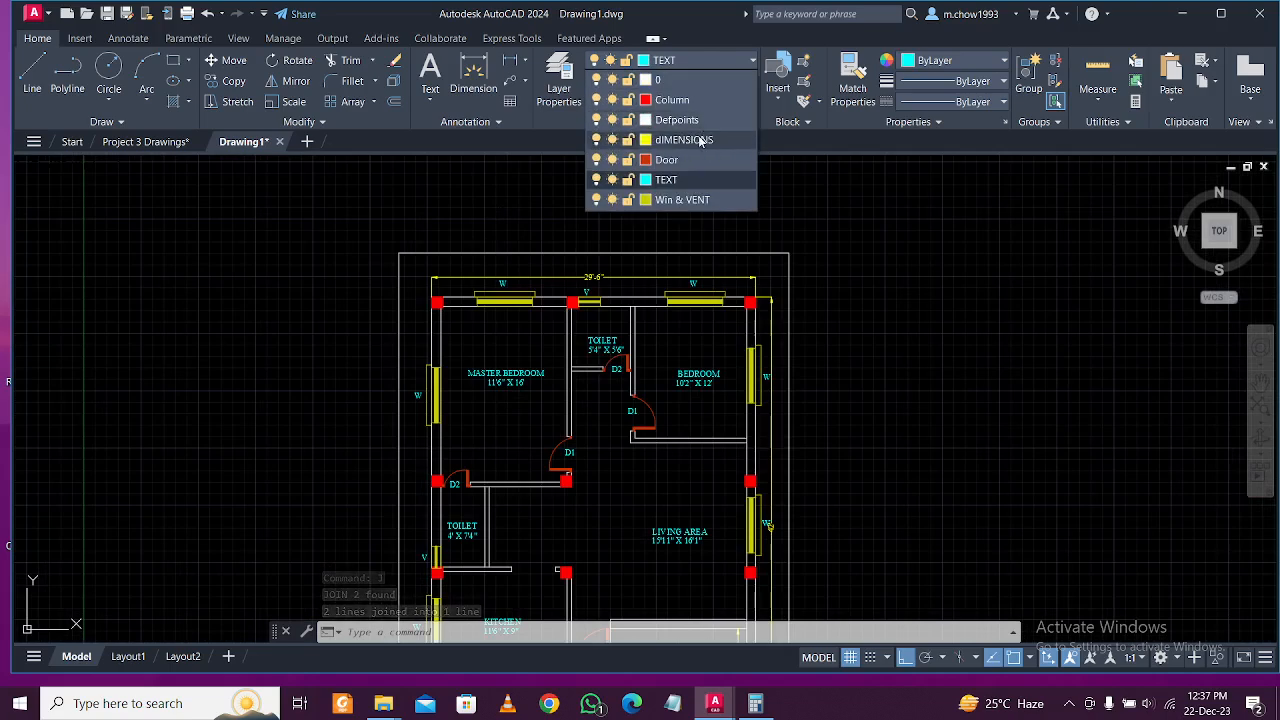
pyautogui.click(690, 132)
pyautogui.click(514, 62)
pyautogui.scroll(4, 729, 291)
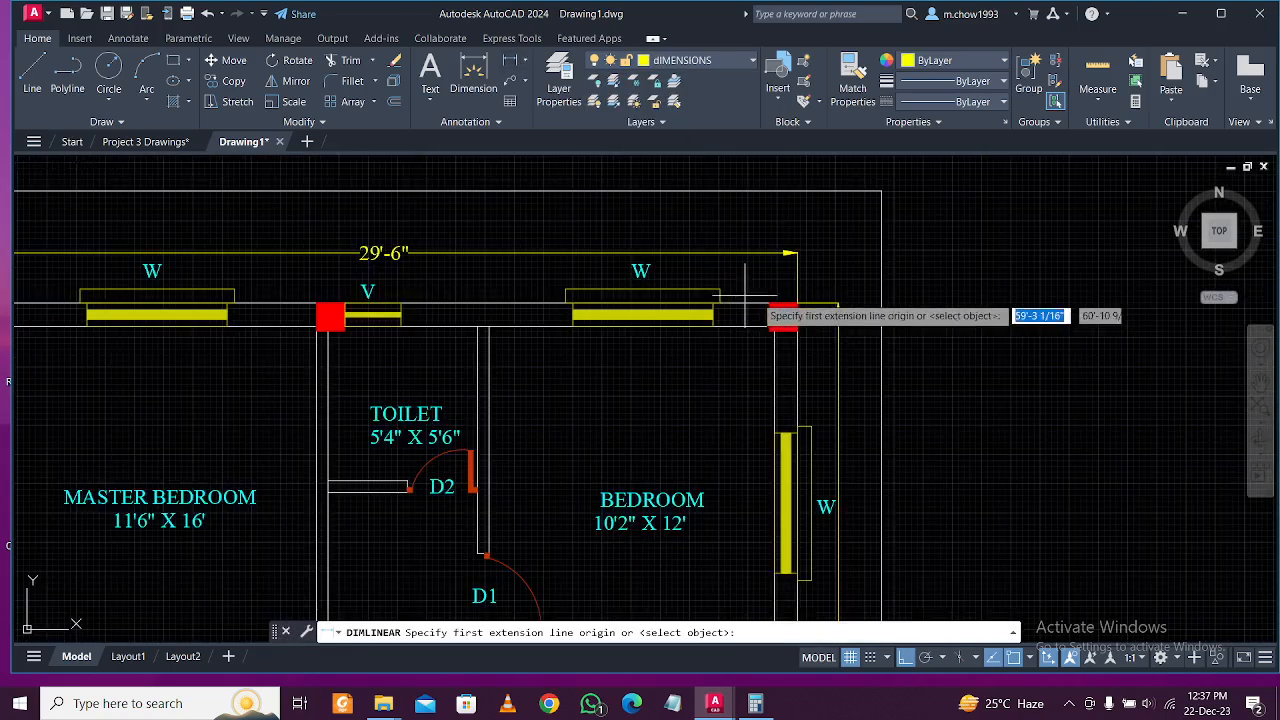
pyautogui.click(797, 302)
pyautogui.click(797, 191)
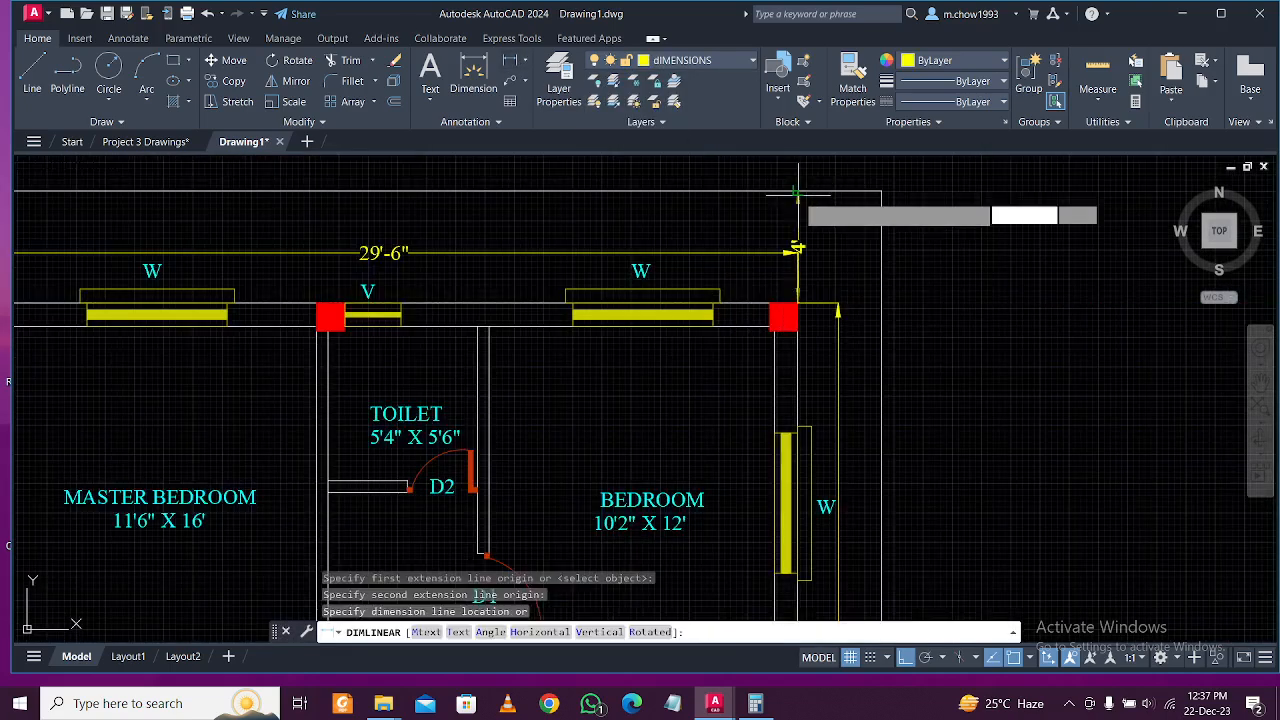
pyautogui.click(773, 247)
pyautogui.scroll(-2, 785, 199)
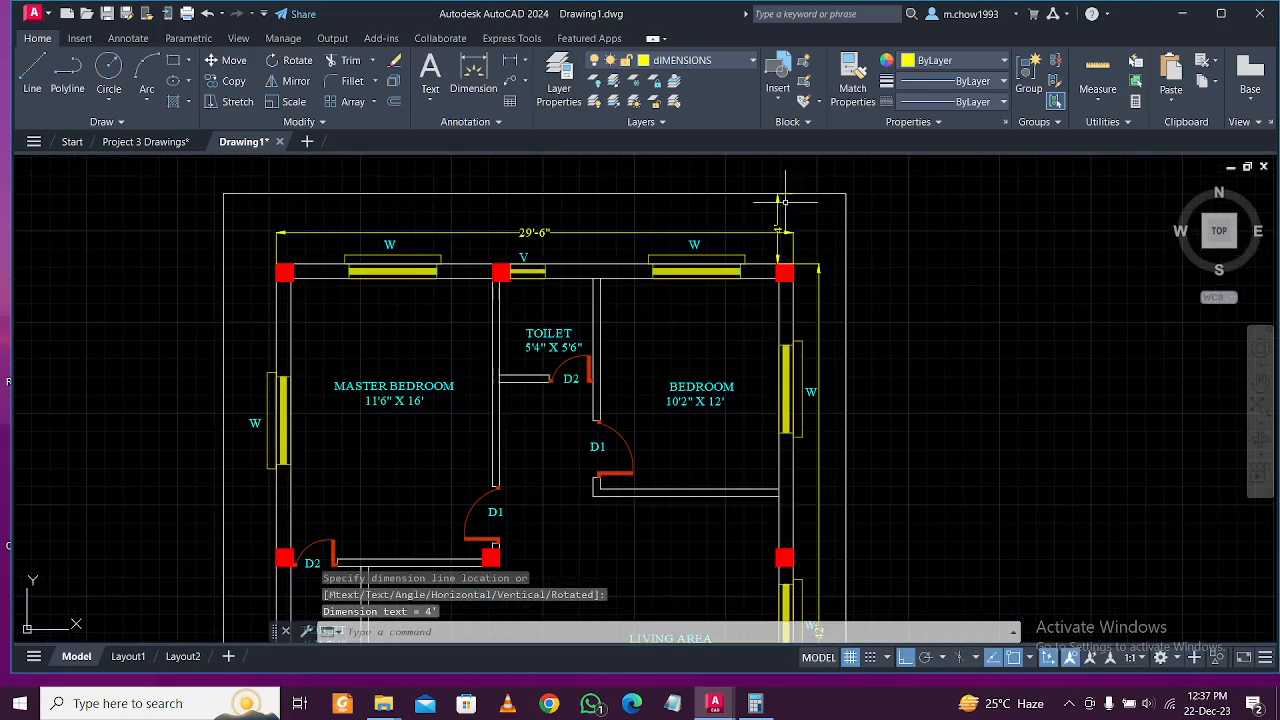
pyautogui.moveTo(529, 228); pyautogui.dragTo(660, 195, button='middle')
pyautogui.scroll(3, 380, 232)
# Dimension the 3' left and 3' right side setbacks to the boundary.
pyautogui.press('Return')
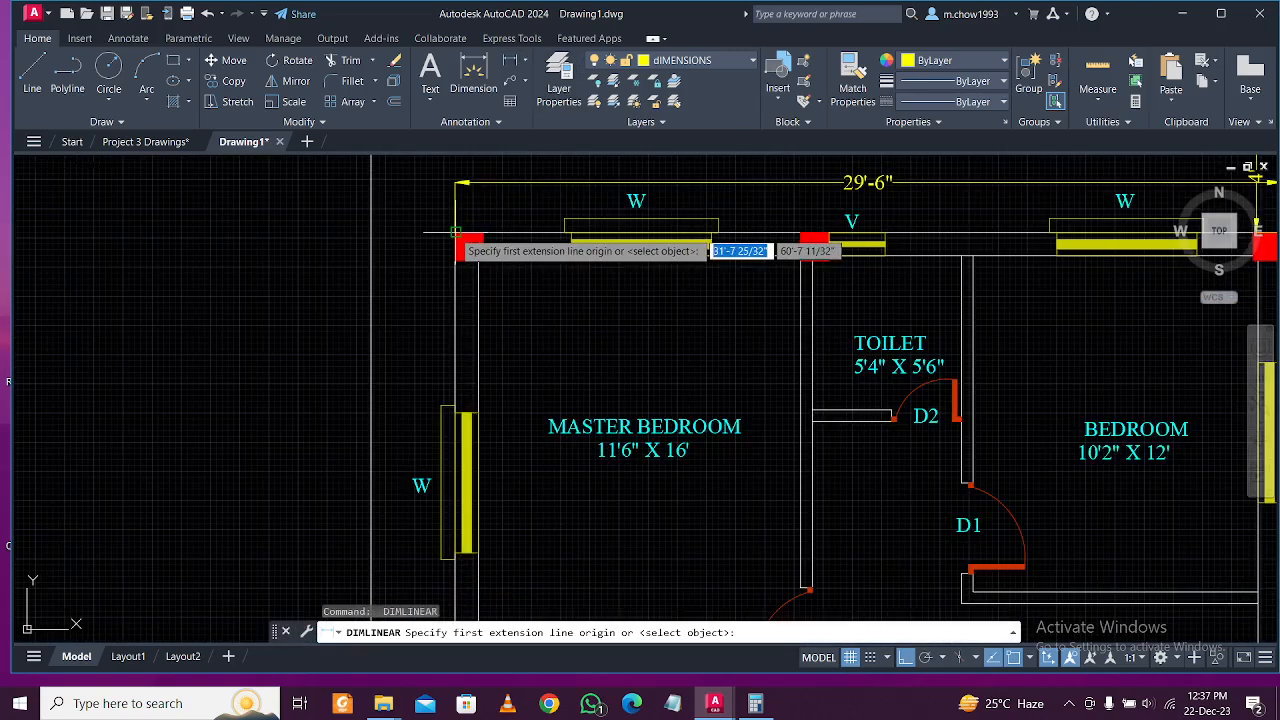
pyautogui.click(455, 233)
pyautogui.click(374, 233)
pyautogui.click(402, 230)
pyautogui.moveTo(1270, 264); pyautogui.dragTo(606, 352, button='middle')
pyautogui.press('Return')
pyautogui.click(652, 322)
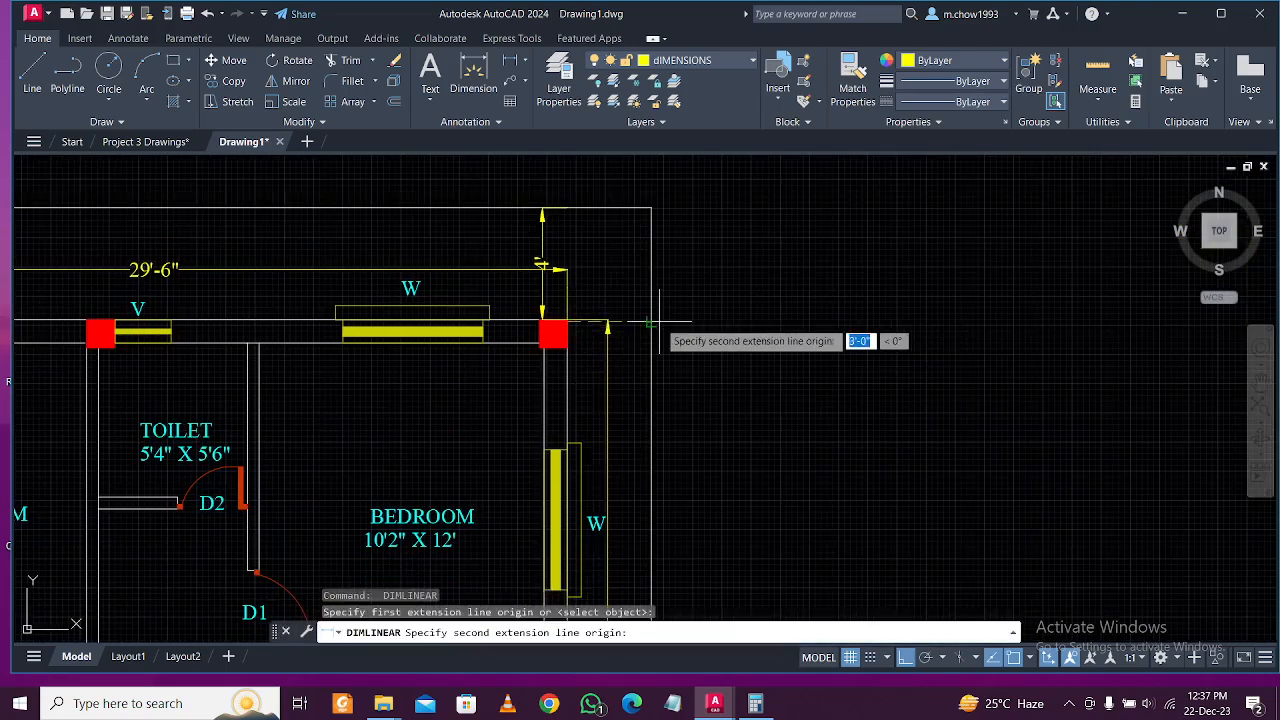
pyautogui.click(649, 323)
pyautogui.click(655, 322)
# Attempt a bottom setback dimension, abandon it, and select the bottom boundary line.
pyautogui.scroll(-5, 655, 322)
pyautogui.moveTo(180, 600); pyautogui.dragTo(468, 338, button='middle')
pyautogui.scroll(4, 440, 475)
pyautogui.press('Return')
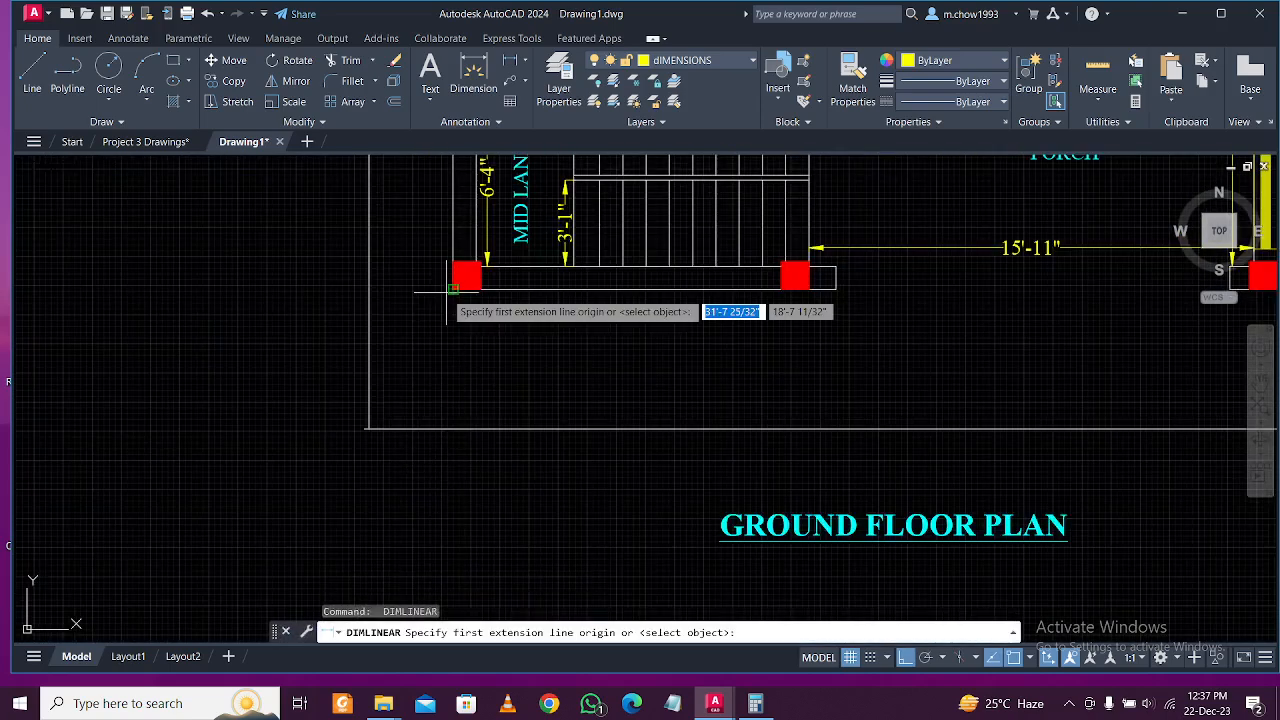
pyautogui.click(457, 290)
pyautogui.click(457, 428)
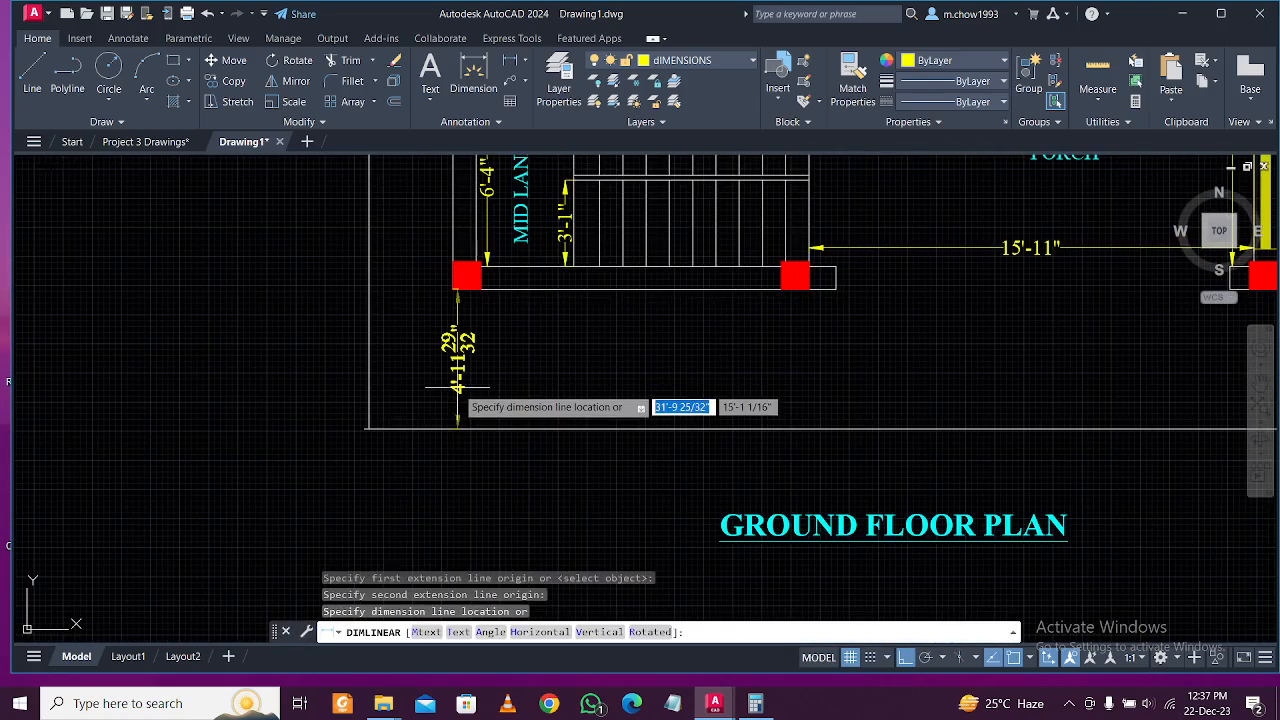
pyautogui.press('Escape')
pyautogui.press('Return')
pyautogui.click(455, 290)
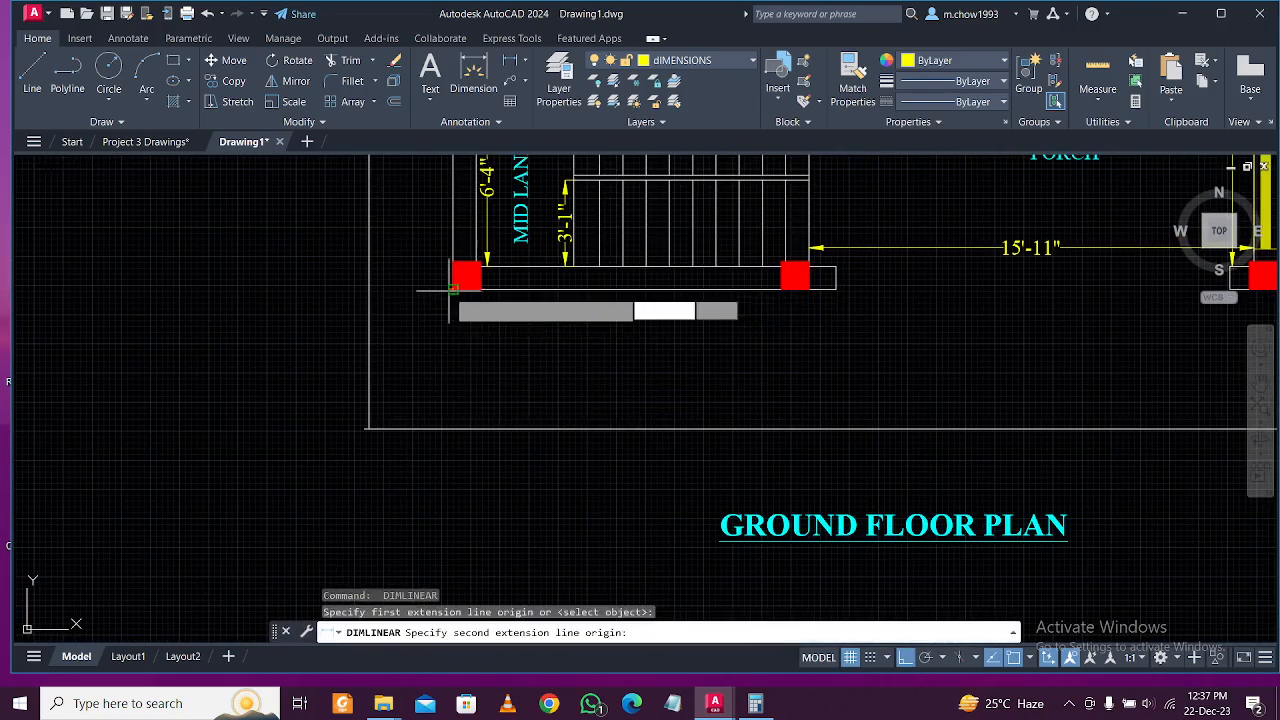
pyautogui.click(457, 428)
pyautogui.press('Escape')
pyautogui.press('Return')
pyautogui.click(545, 290)
pyautogui.click(541, 426)
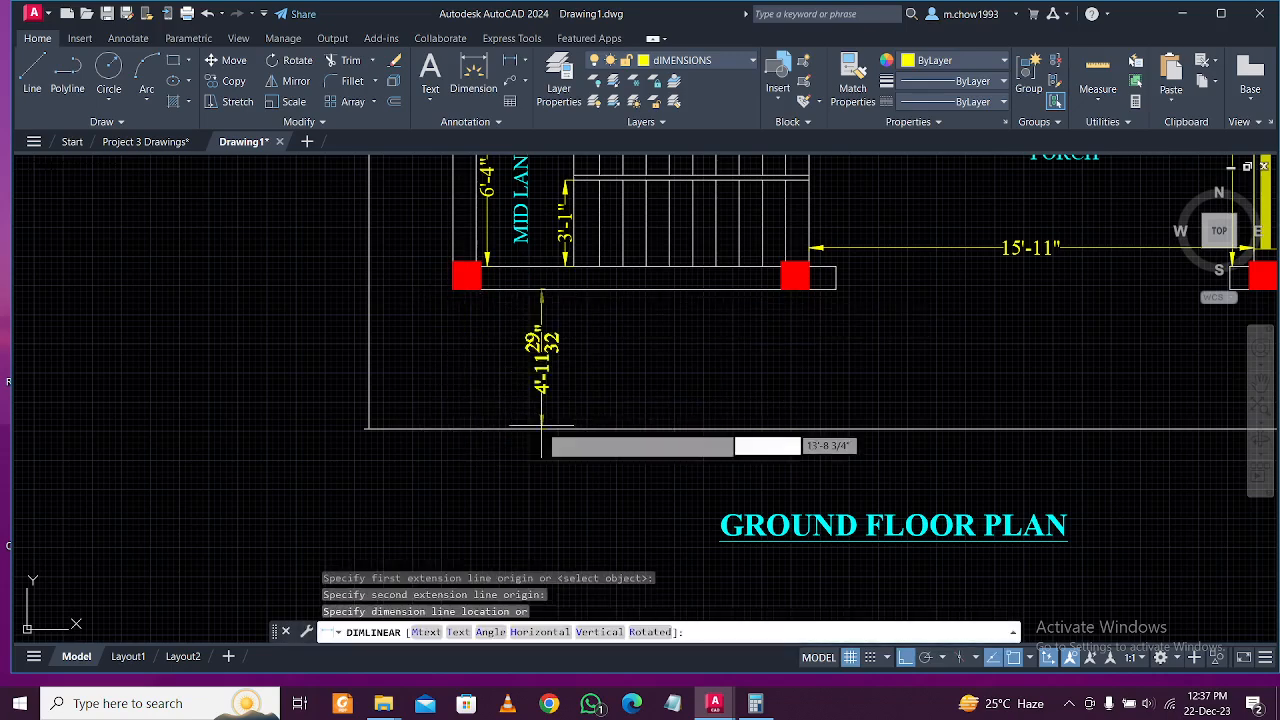
pyautogui.press('Escape')
pyautogui.click(556, 444)
# Delete the old bottom boundary line and offset the plan outline 6' outward.
pyautogui.click(544, 408)
pyautogui.scroll(-4, 420, 411)
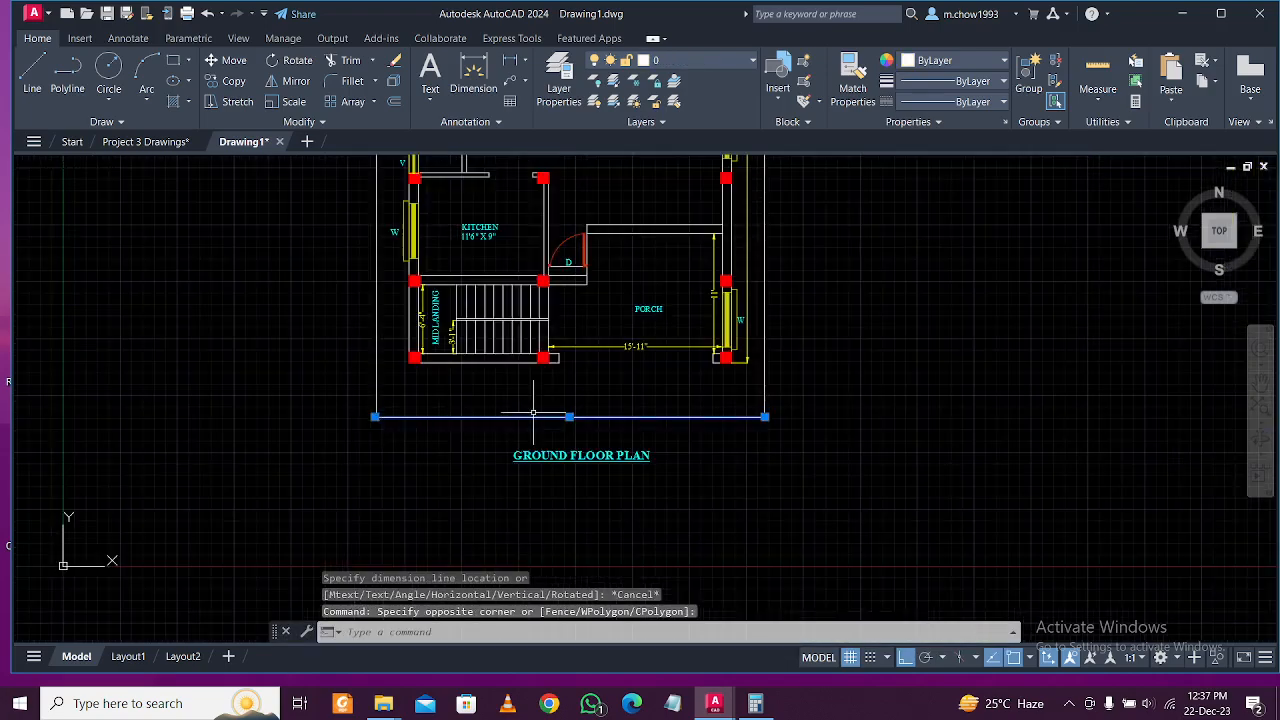
pyautogui.press('Delete')
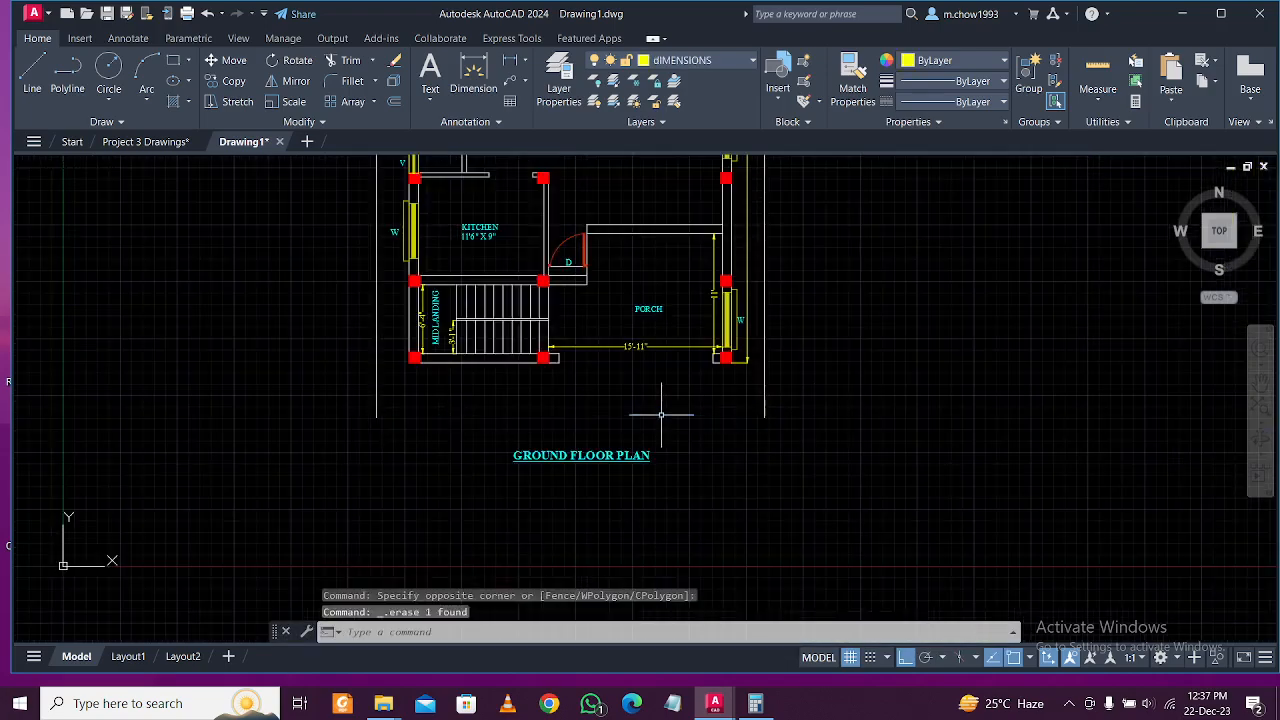
pyautogui.write('o')
pyautogui.press('Return')
pyautogui.write('6')
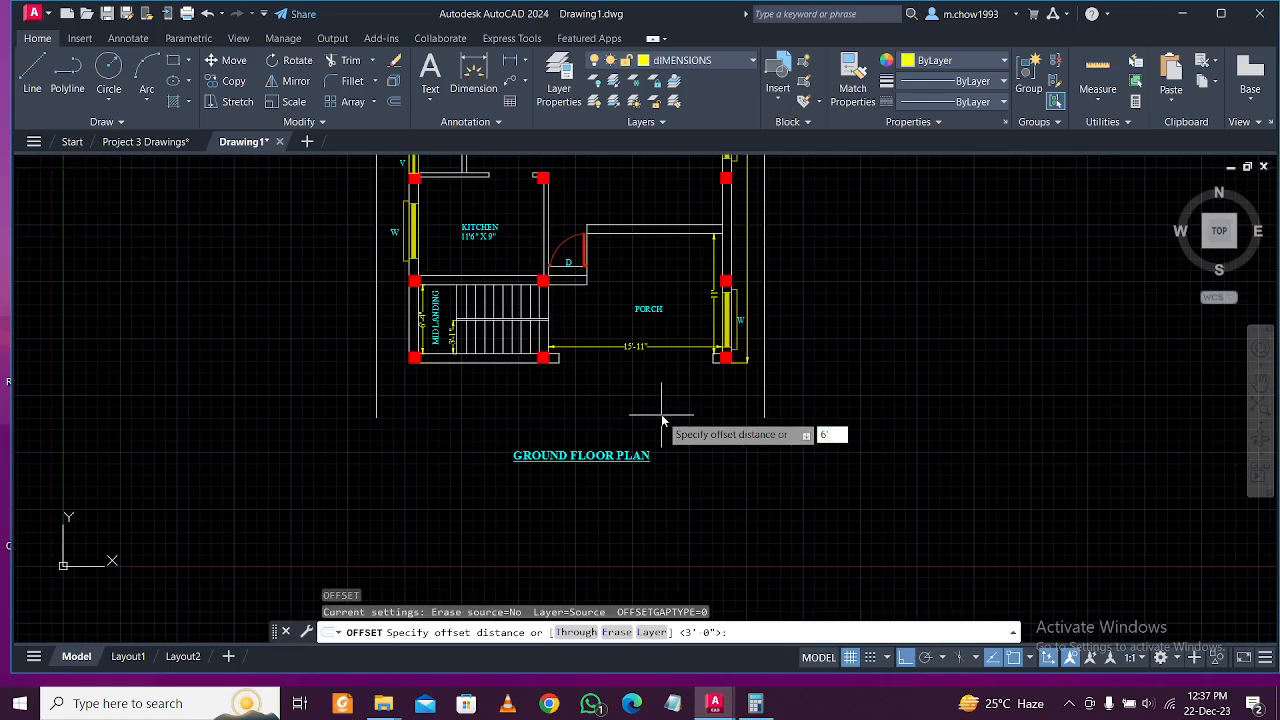
pyautogui.write("'")
pyautogui.press('Return')
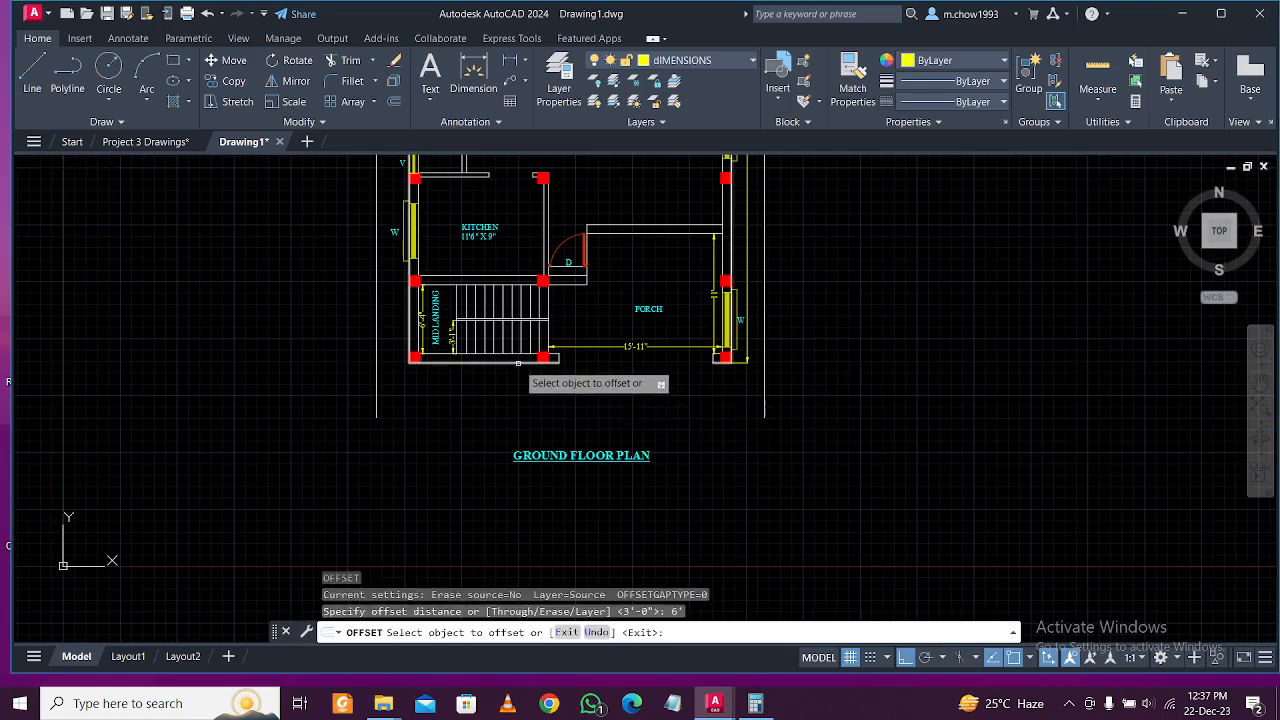
pyautogui.click(518, 363)
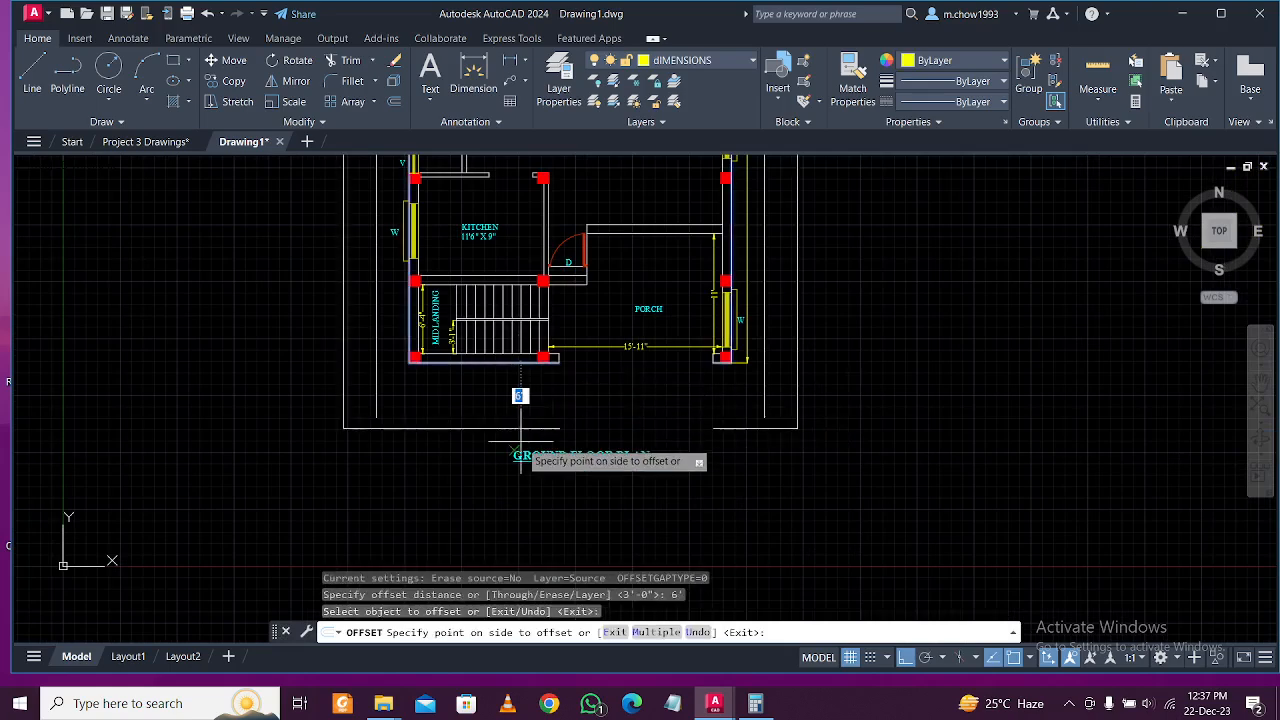
pyautogui.click(459, 450)
pyautogui.press('Escape')
# Draw a polyline across the boundary's bottom corners, then erase the unwanted polyline.
pyautogui.scroll(2, 410, 442)
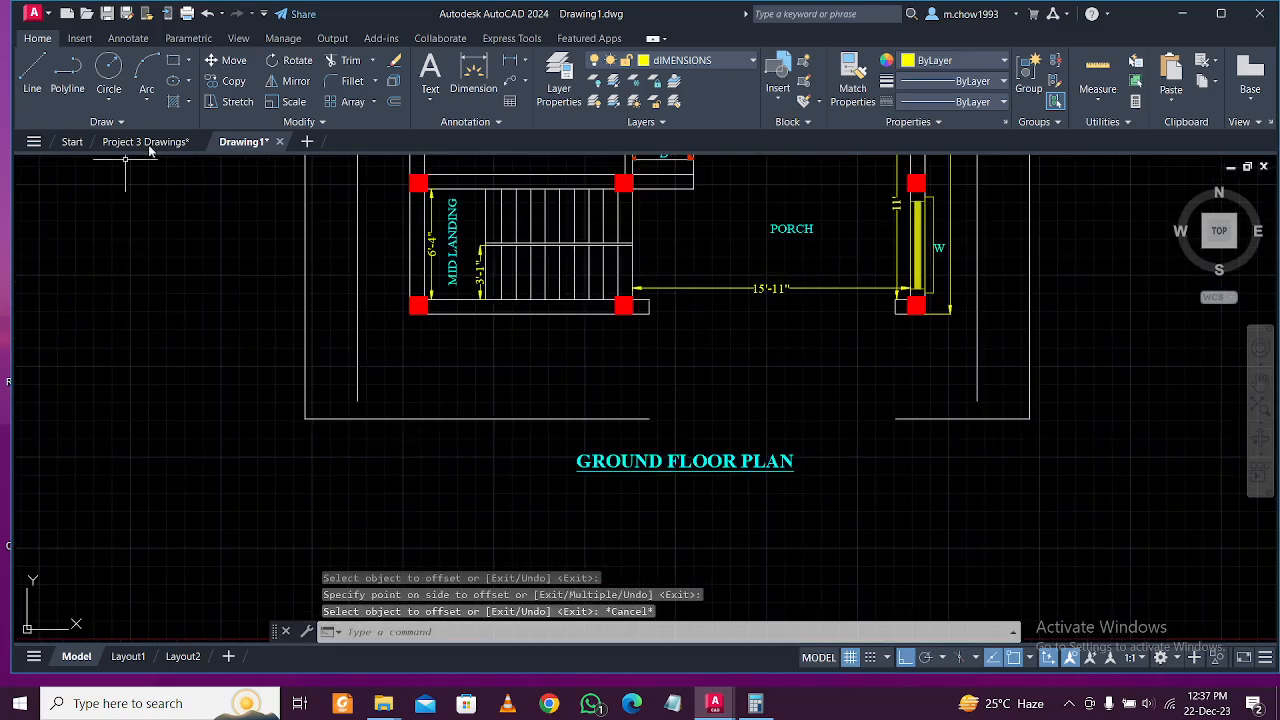
pyautogui.click(67, 74)
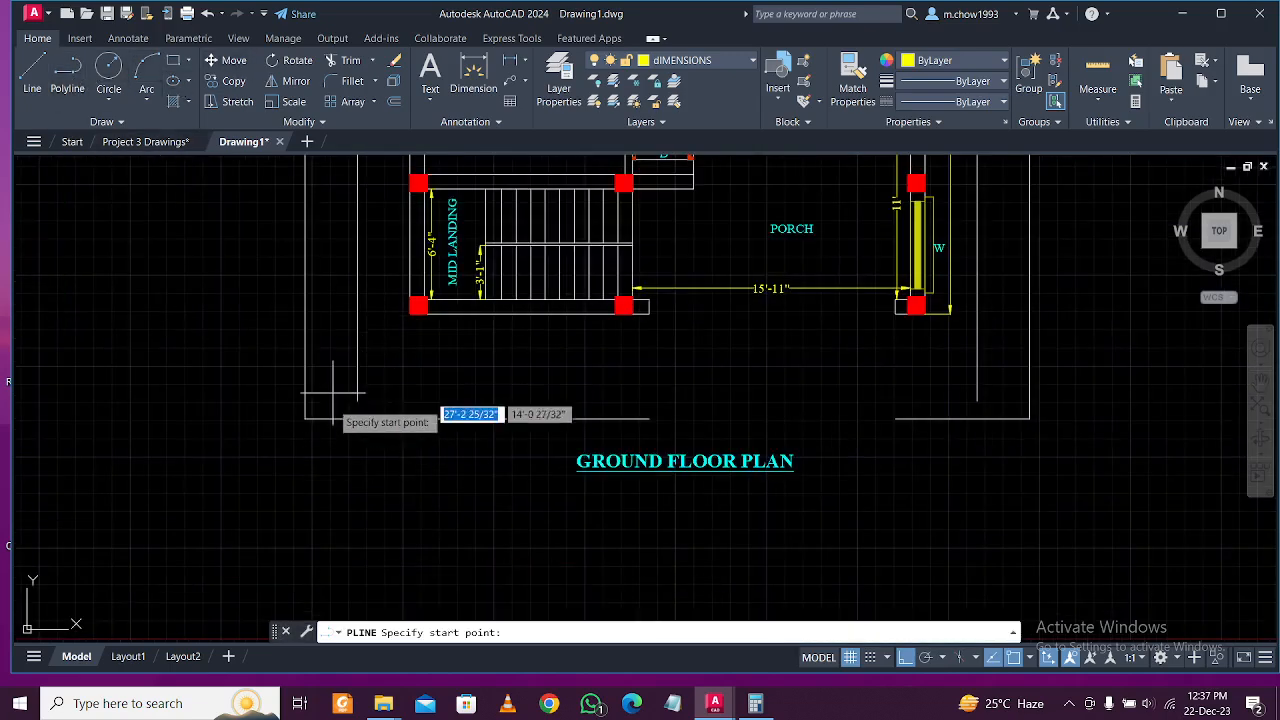
pyautogui.click(306, 418)
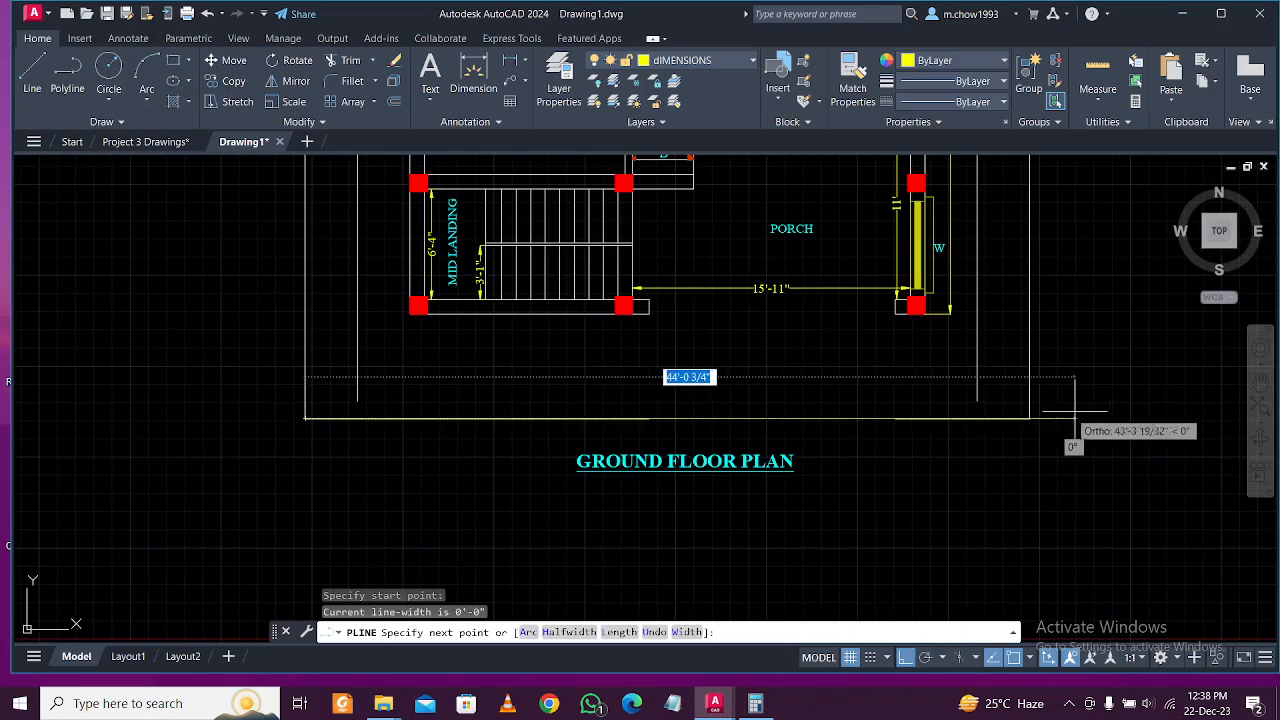
pyautogui.click(1030, 418)
pyautogui.press('Escape')
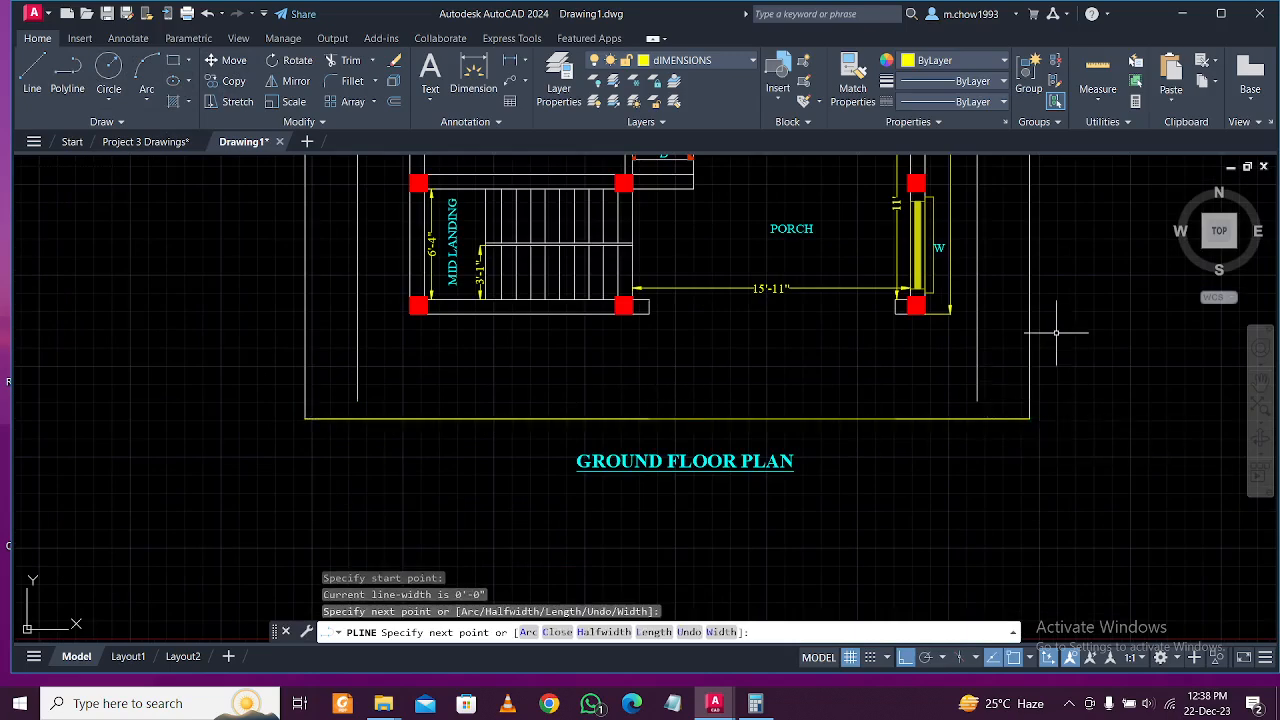
pyautogui.click(1062, 428)
pyautogui.click(1012, 295)
pyautogui.press('Delete')
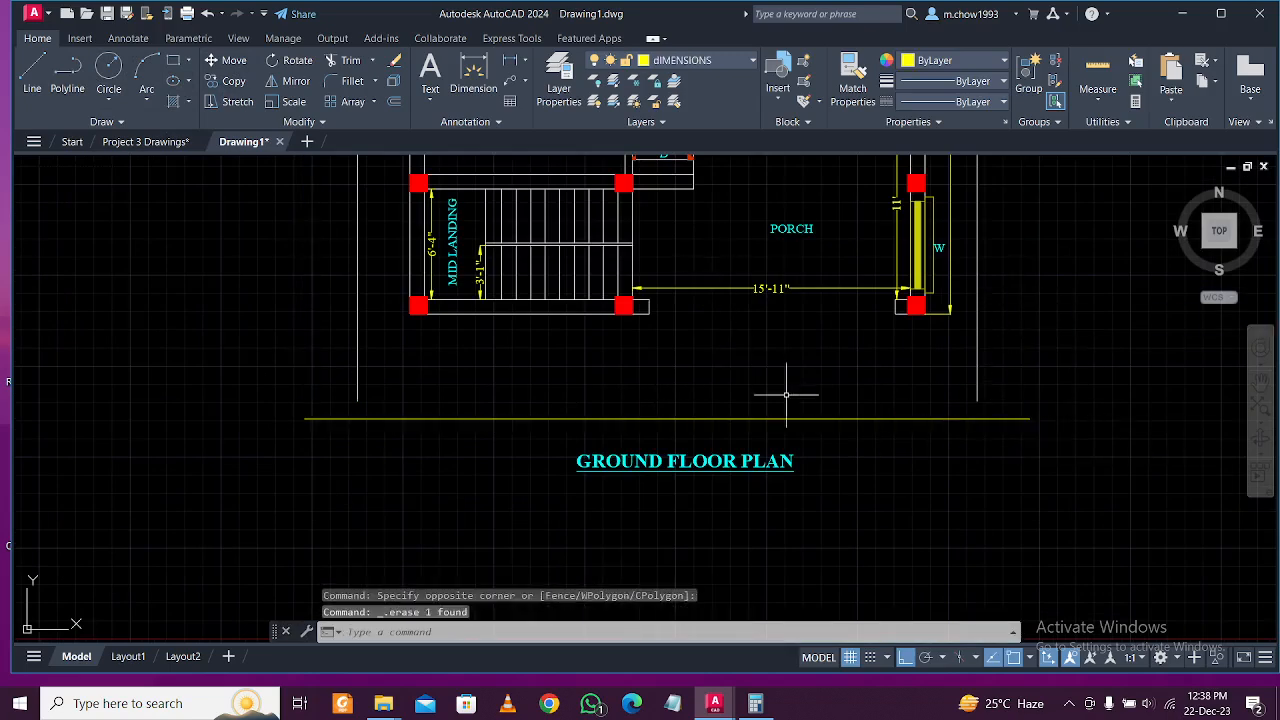
# Extend both side wall lines down to the yellow bottom line.
pyautogui.click(877, 447)
pyautogui.click(840, 382)
pyautogui.press('Return')
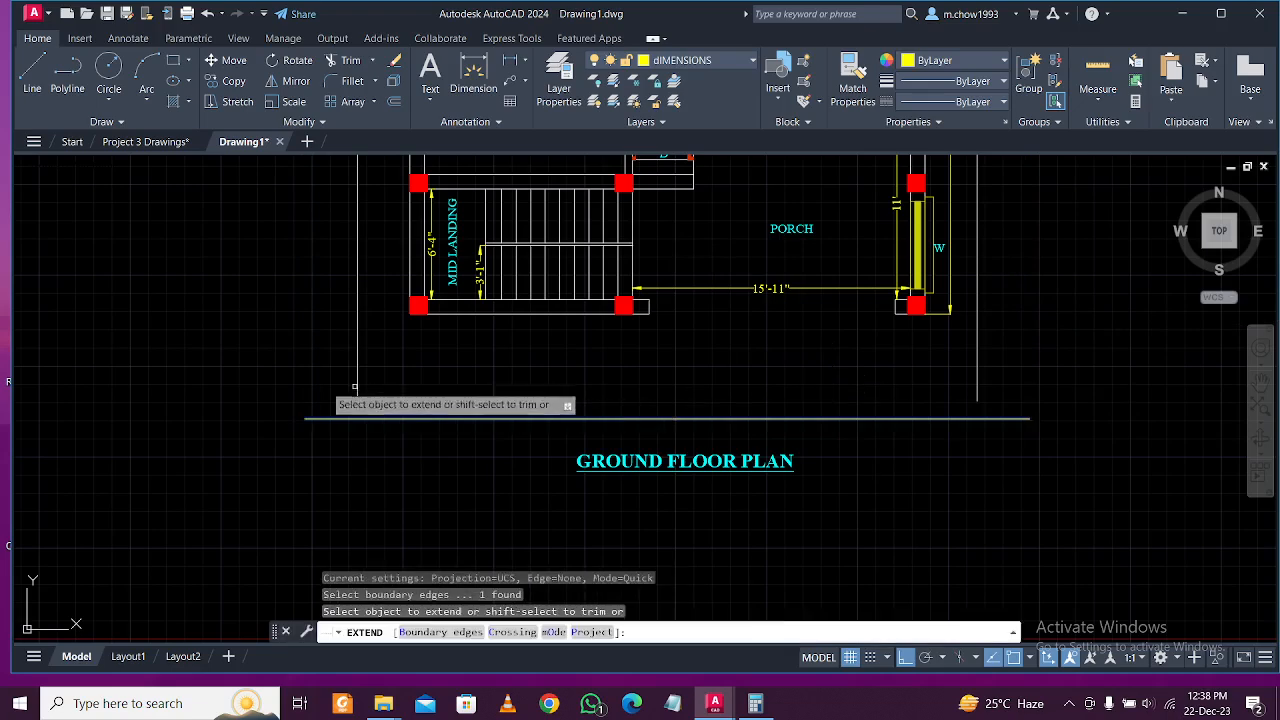
pyautogui.click(310, 371)
pyautogui.click(1150, 372)
pyautogui.press('Return')
pyautogui.press('Escape')
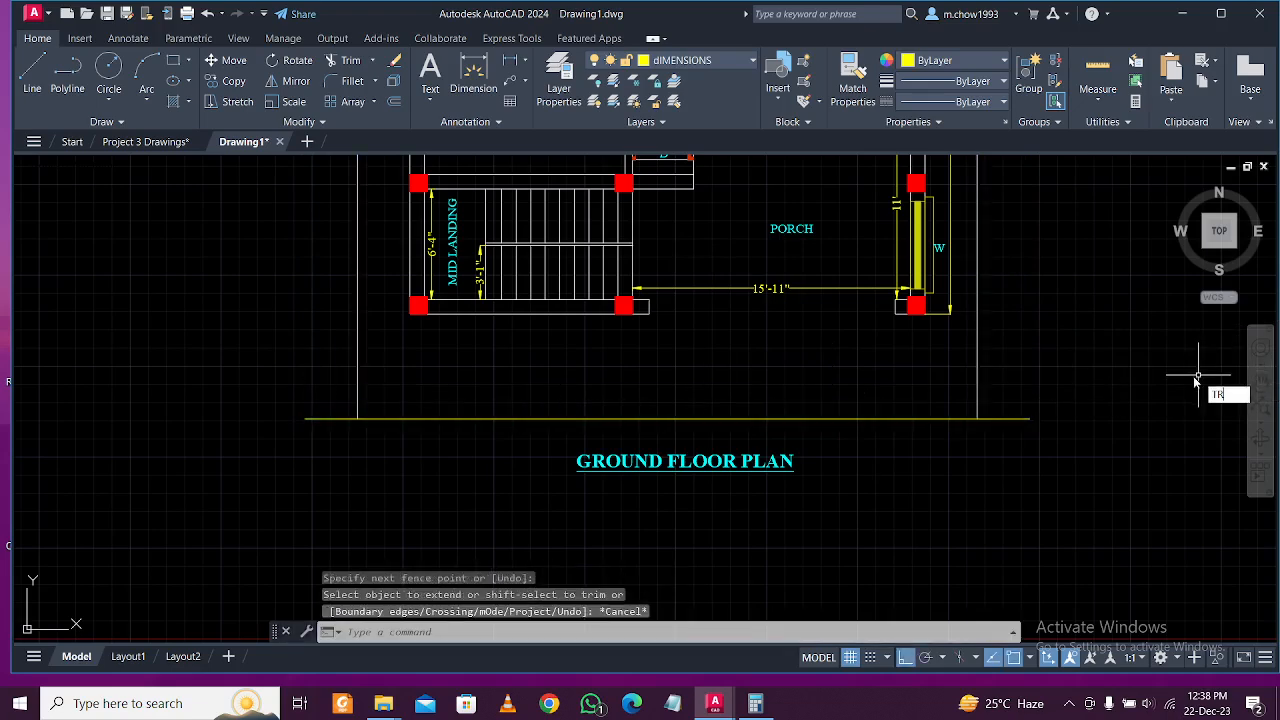
pyautogui.press('Escape')
# Trim the bottom line's overhangs past the left and right walls with TR.
pyautogui.write('tr')
pyautogui.press('Return')
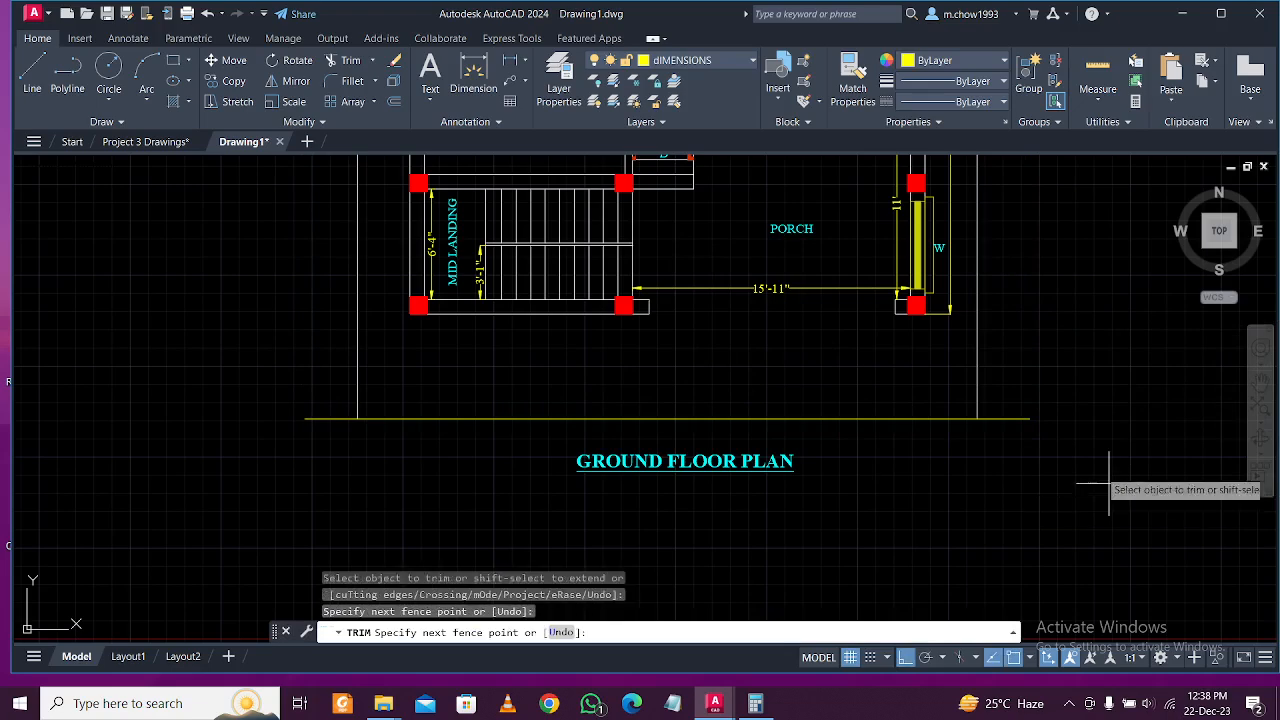
pyautogui.click(1108, 484)
pyautogui.click(1001, 400)
pyautogui.click(330, 418)
pyautogui.press('Escape')
pyautogui.click(480, 421)
pyautogui.click(707, 60)
pyautogui.press('Escape')
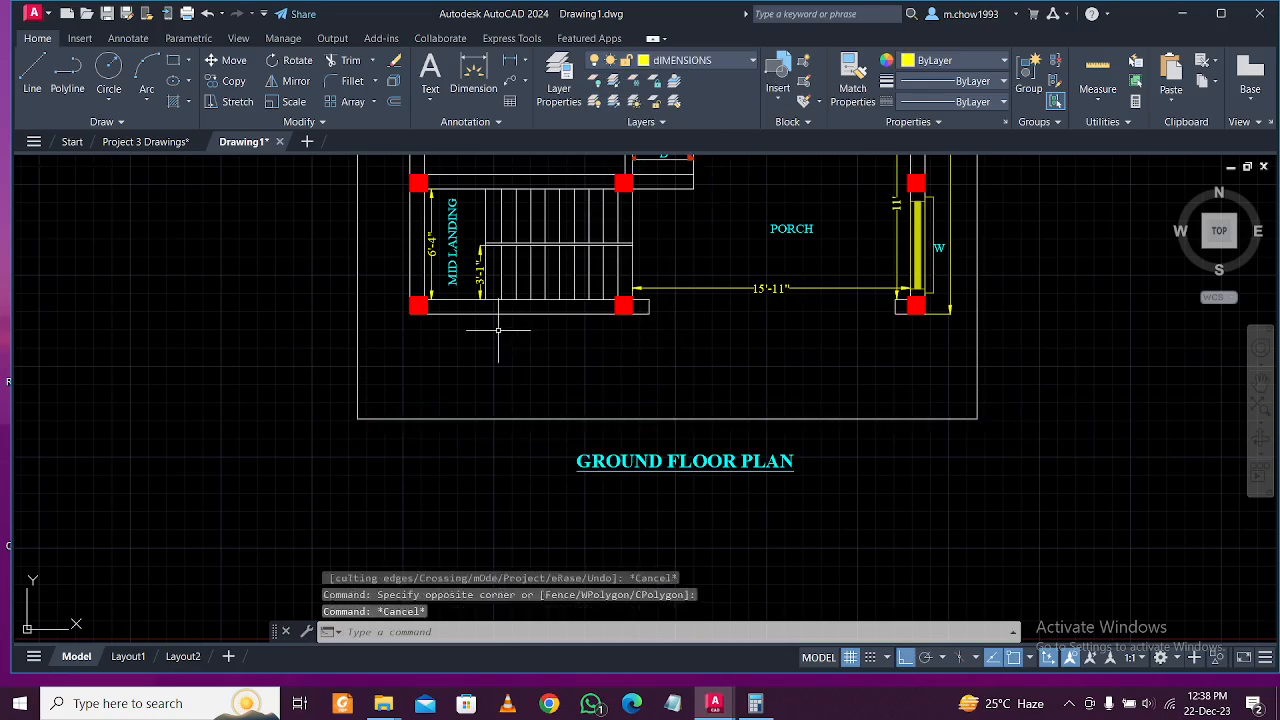
# Add a 6' linear dimension from the stair landing down to the bottom boundary.
pyautogui.click(510, 60)
pyautogui.click(438, 313)
pyautogui.click(436, 419)
pyautogui.click(434, 366)
pyautogui.scroll(-5, 600, 380)
pyautogui.scroll(1, 590, 380)
pyautogui.moveTo(581, 325); pyautogui.dragTo(588, 400, button='middle')
pyautogui.moveTo(715, 336); pyautogui.dragTo(734, 293, button='middle')
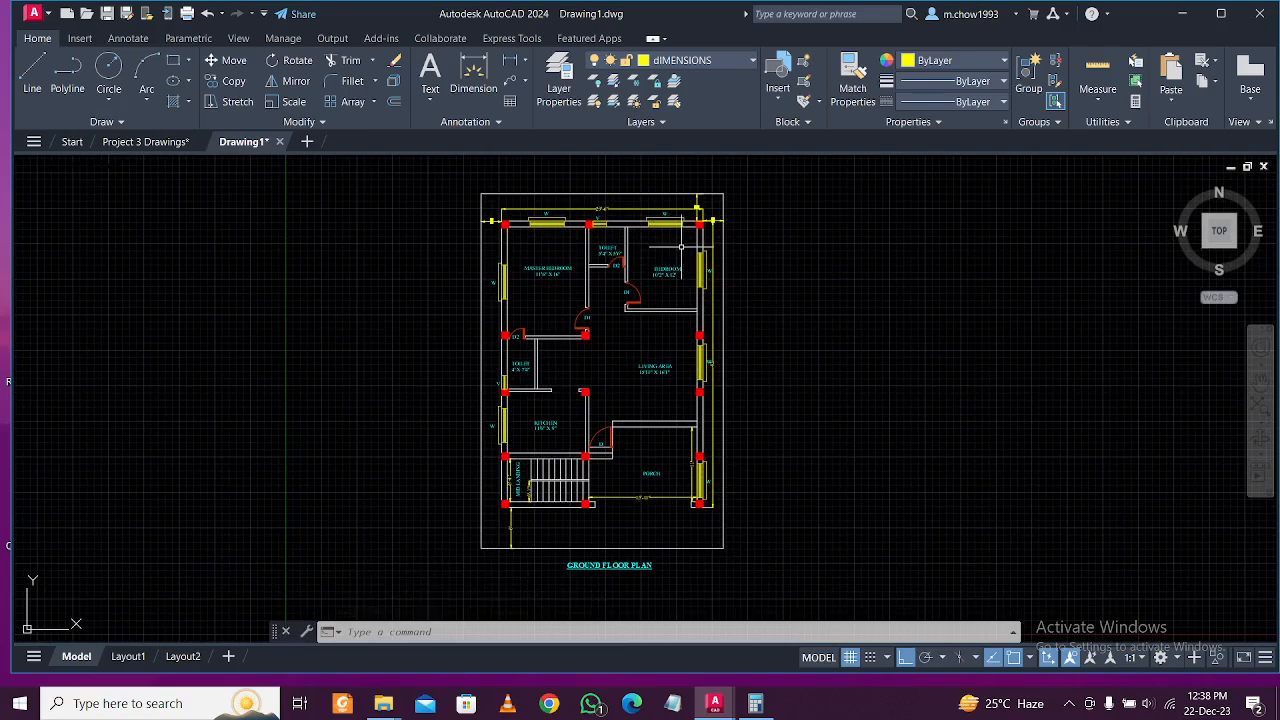
# Move the GROUND FLOOR PLAN title higher inside the boundary.
pyautogui.scroll(3, 640, 450)
pyautogui.click(670, 430)
pyautogui.click(646, 378)
pyautogui.write('m')
pyautogui.press('Return')
pyautogui.click(932, 400)
pyautogui.click(940, 334)
pyautogui.moveTo(691, 397); pyautogui.dragTo(708, 460, button='middle')
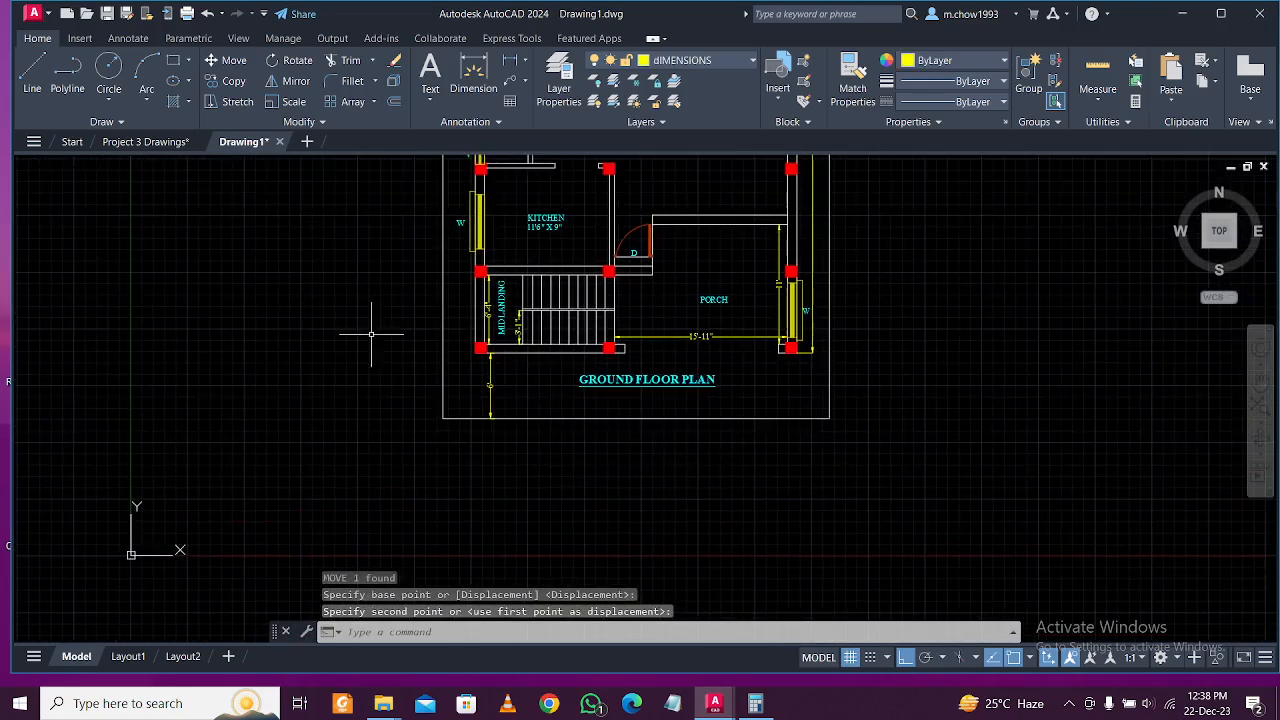
# Draw a long road-strip rectangle below the plan and put it on layer 0.
pyautogui.click(174, 60)
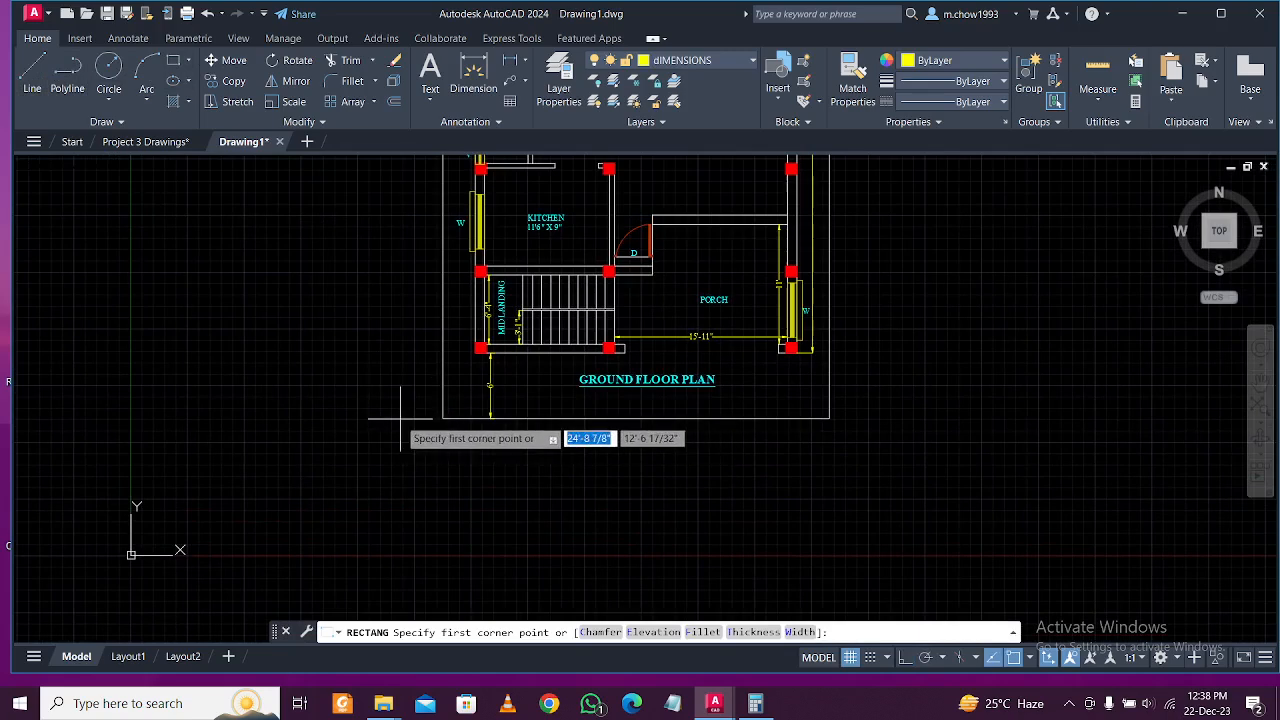
pyautogui.click(399, 419)
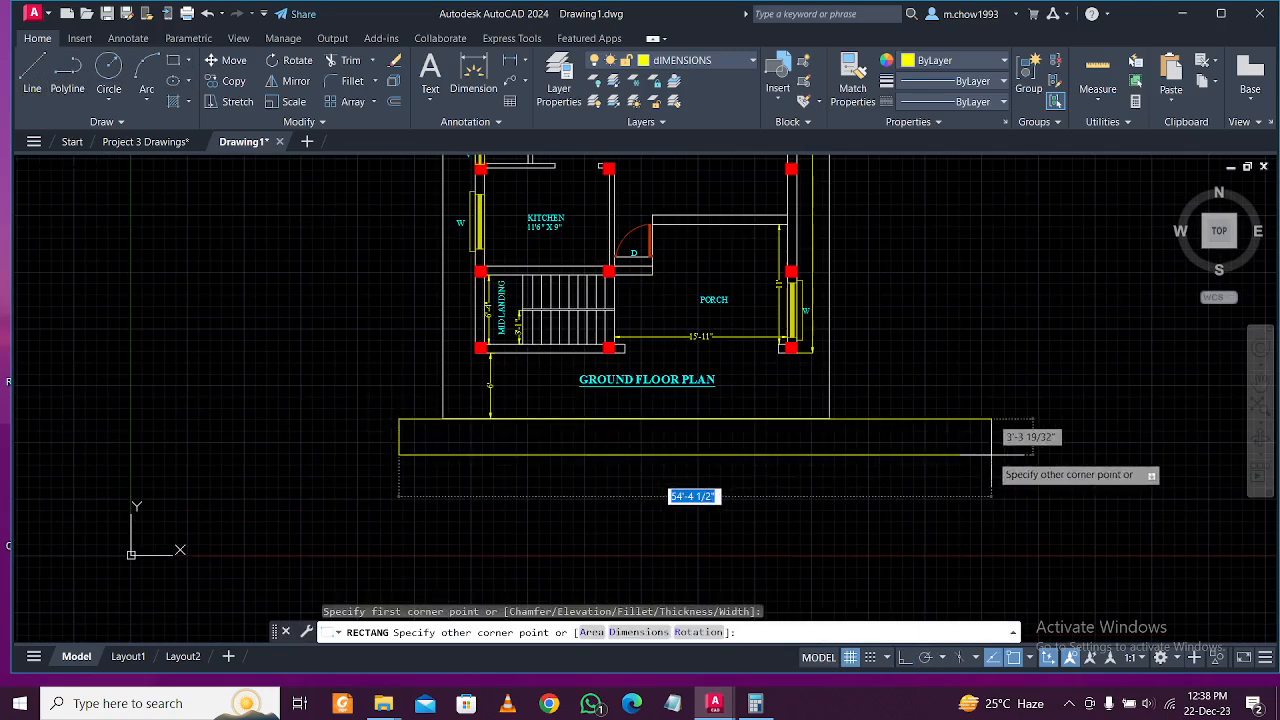
pyautogui.click(903, 463)
pyautogui.press('Escape')
pyautogui.click(688, 60)
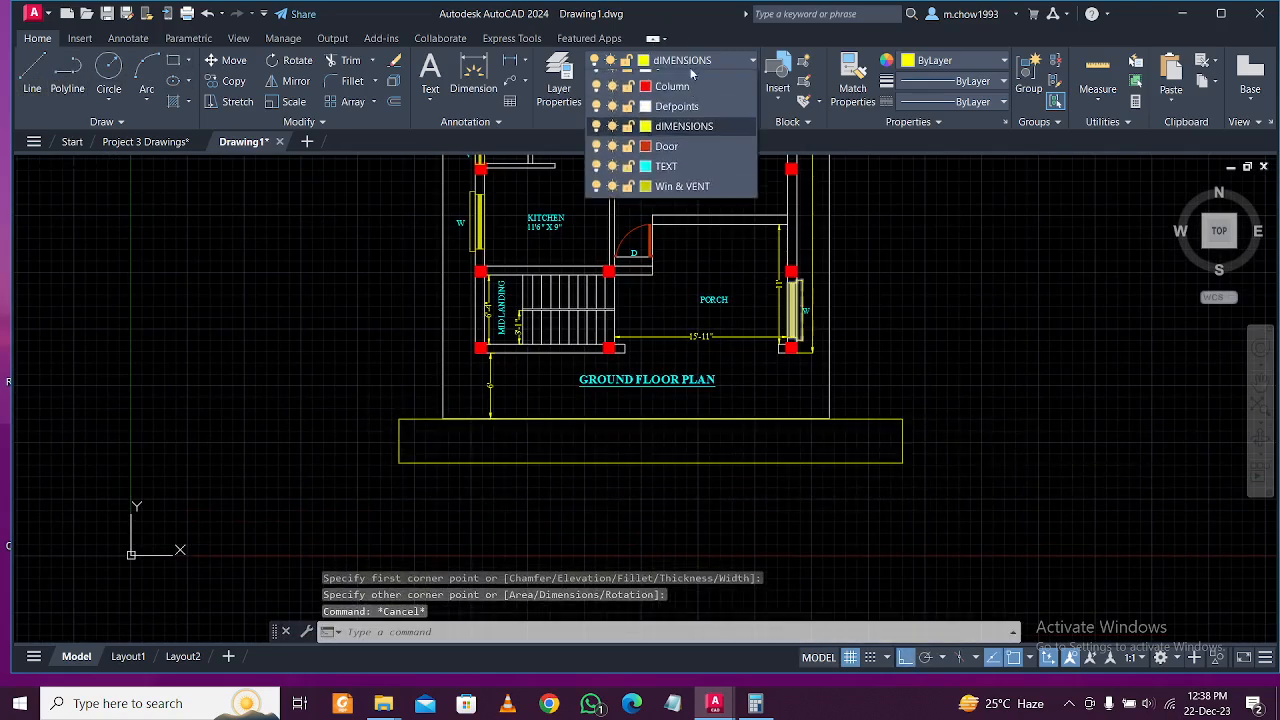
pyautogui.moveTo(931, 503); pyautogui.dragTo(668, 120)
pyautogui.click(729, 62)
pyautogui.click(714, 80)
pyautogui.press('Escape')
# Select the road rectangle and grab its right-edge grip to shorten it.
pyautogui.scroll(2, 906, 440)
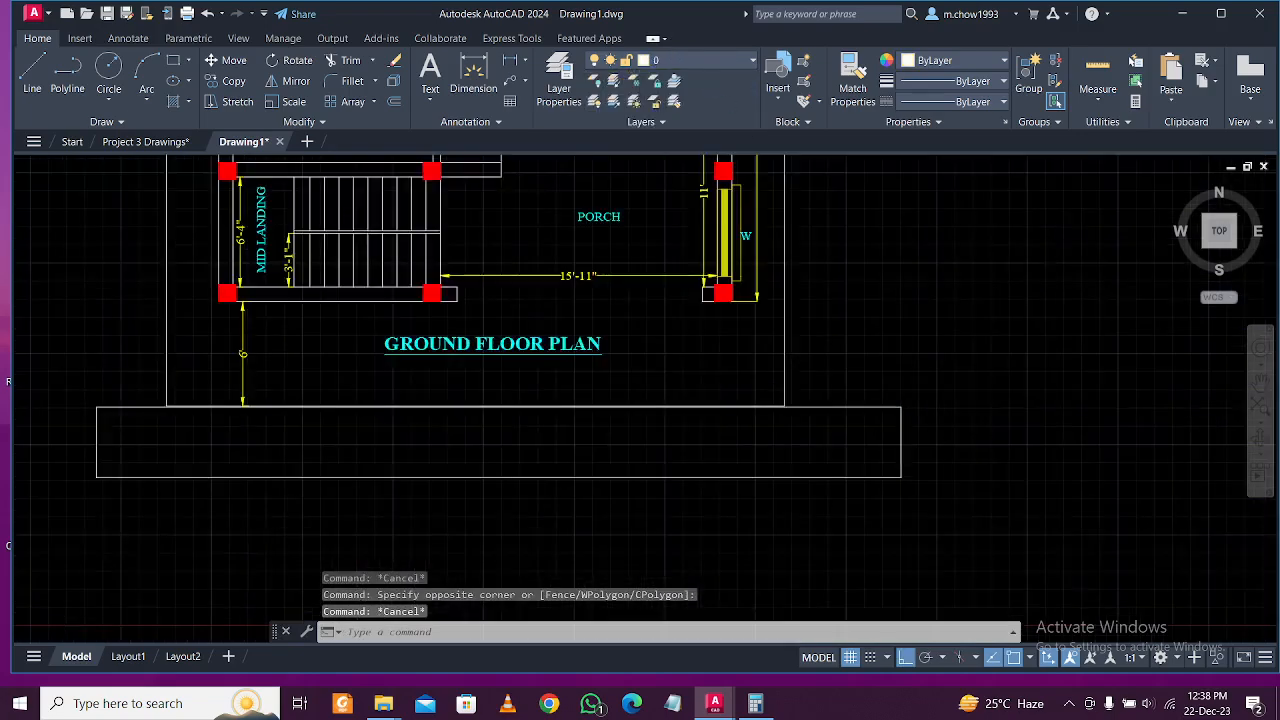
pyautogui.scroll(1, 906, 440)
pyautogui.click(900, 443)
pyautogui.click(895, 443)
pyautogui.scroll(-2, 895, 443)
pyautogui.scroll(1, 814, 466)
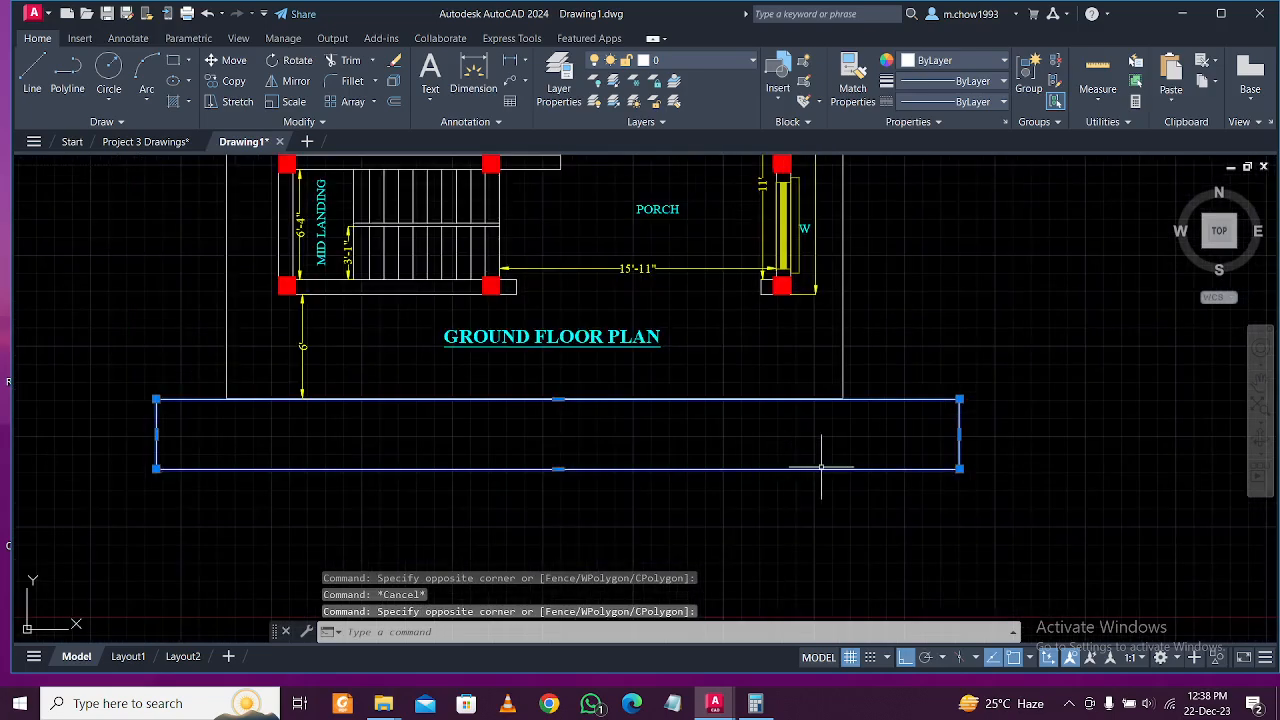
pyautogui.scroll(2, 946, 447)
pyautogui.click(966, 427)
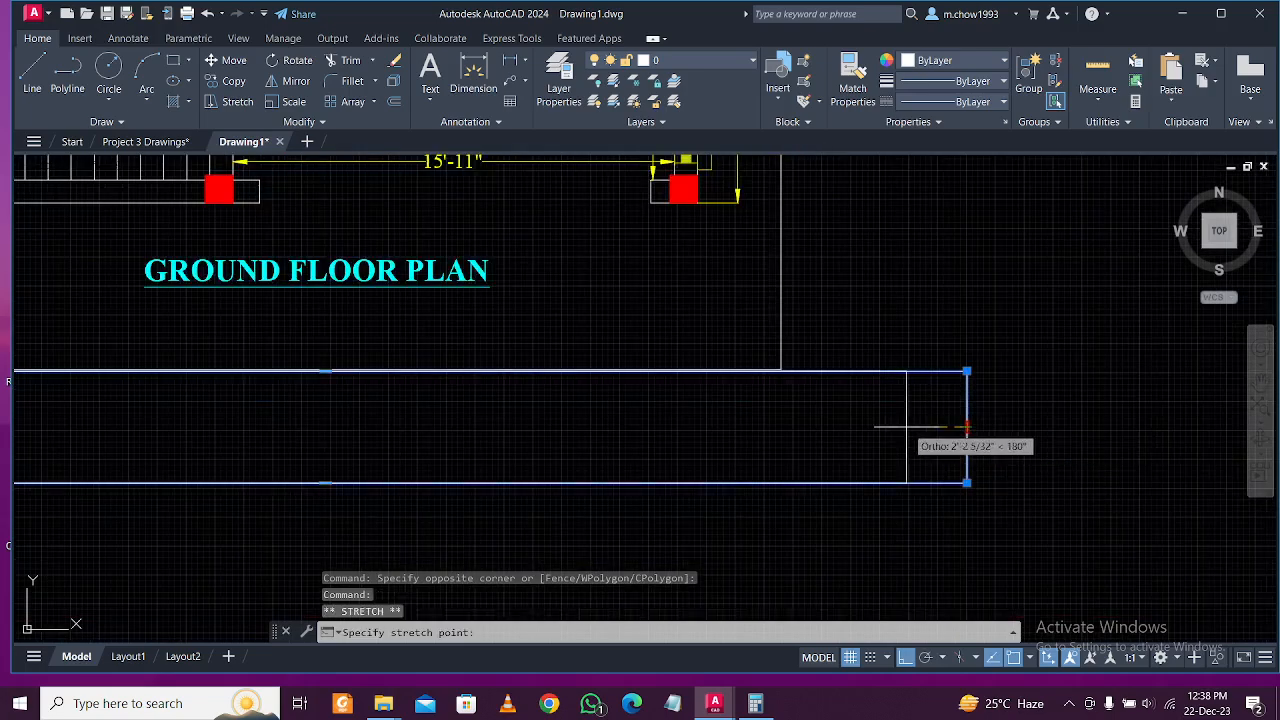
pyautogui.scroll(-2, 885, 438)
pyautogui.press('Escape')
pyautogui.scroll(4, 214, 417)
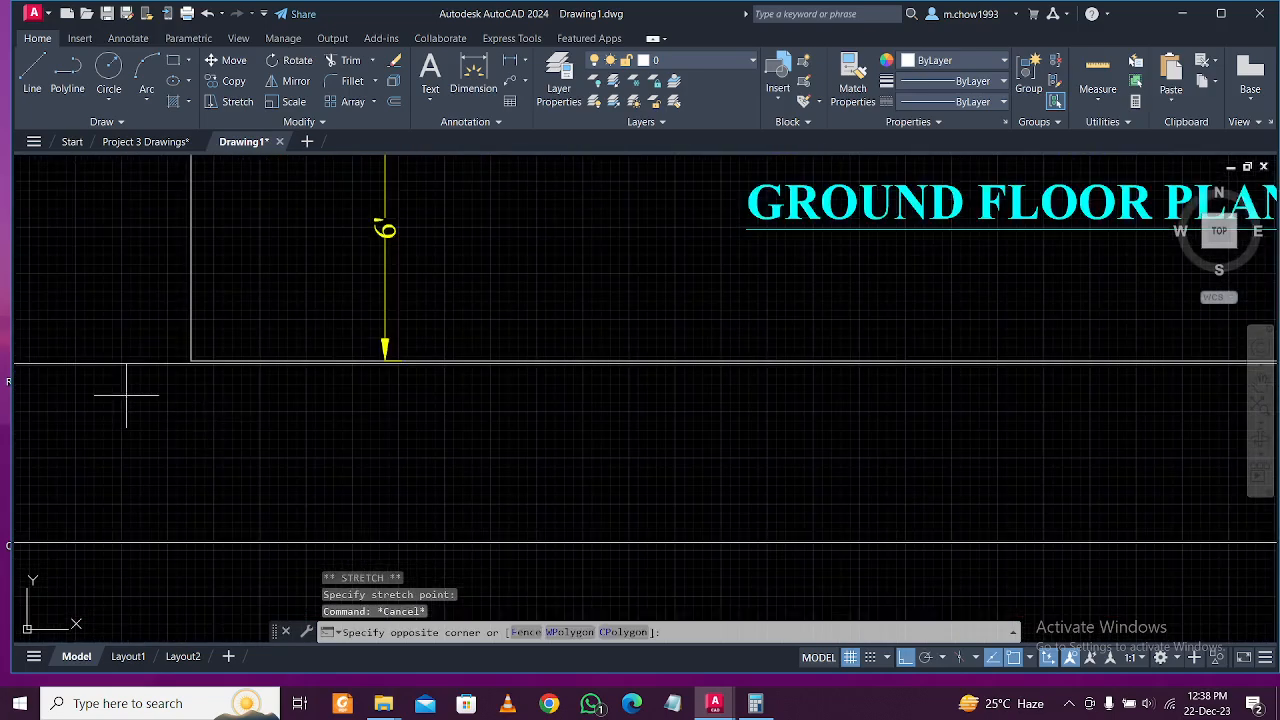
# Move the road rectangle so its top-left corner snaps onto the boundary's bottom edge.
pyautogui.click(130, 360)
pyautogui.scroll(4, 140, 350)
pyautogui.click(165, 354)
pyautogui.write('m')
pyautogui.press('Return')
pyautogui.scroll(2, 258, 400)
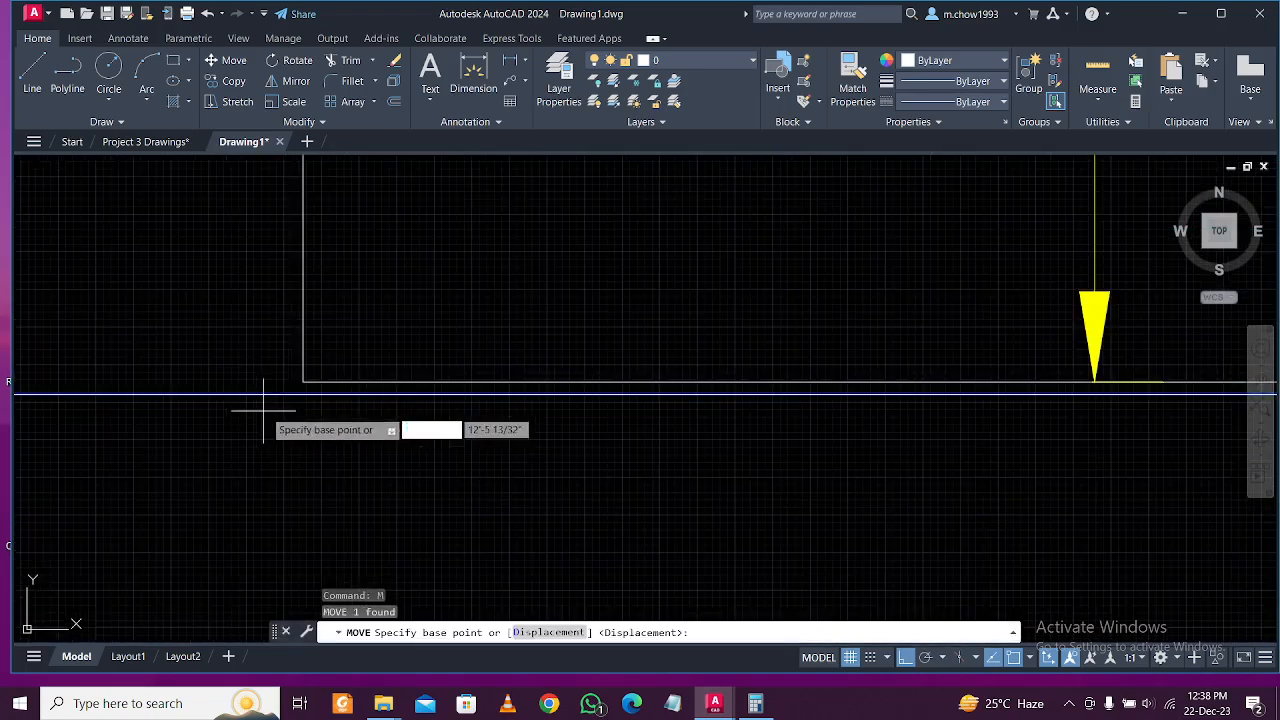
pyautogui.click(304, 382)
pyautogui.click(305, 386)
pyautogui.scroll(-6, 243, 386)
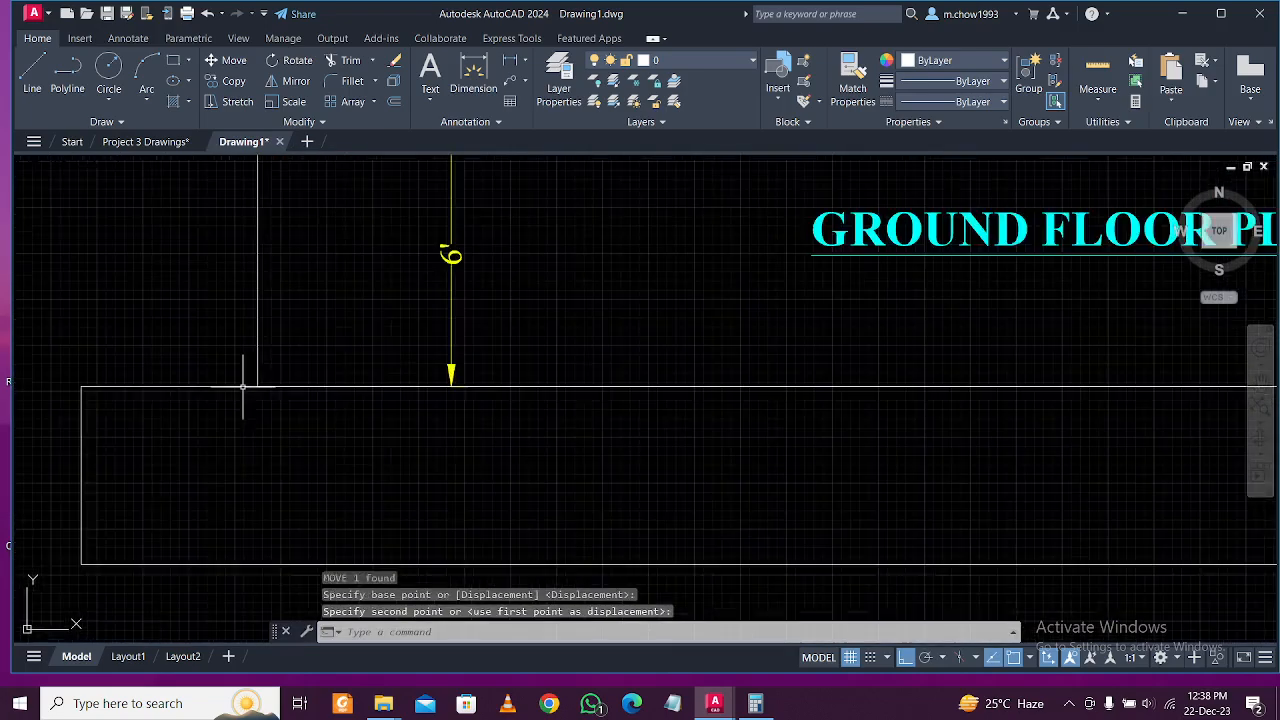
pyautogui.scroll(1, 453, 401)
pyautogui.moveTo(290, 328); pyautogui.dragTo(307, 386, button='middle')
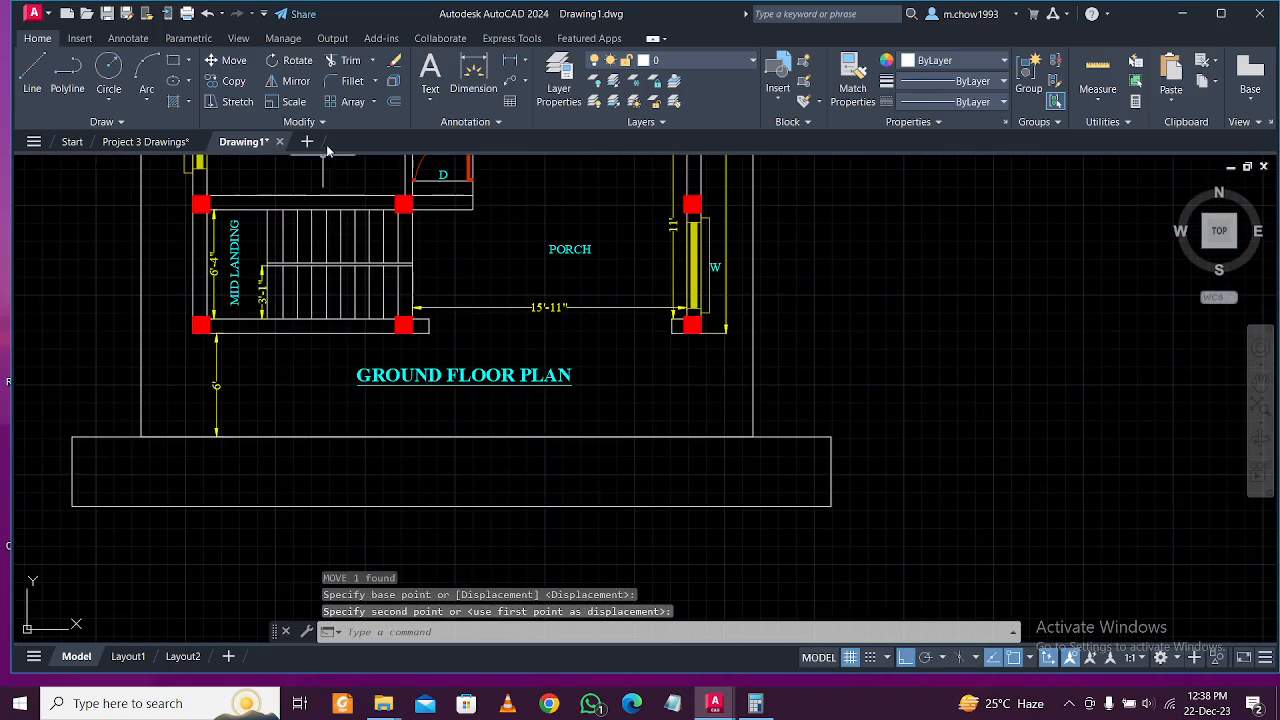
pyautogui.click(555, 219)
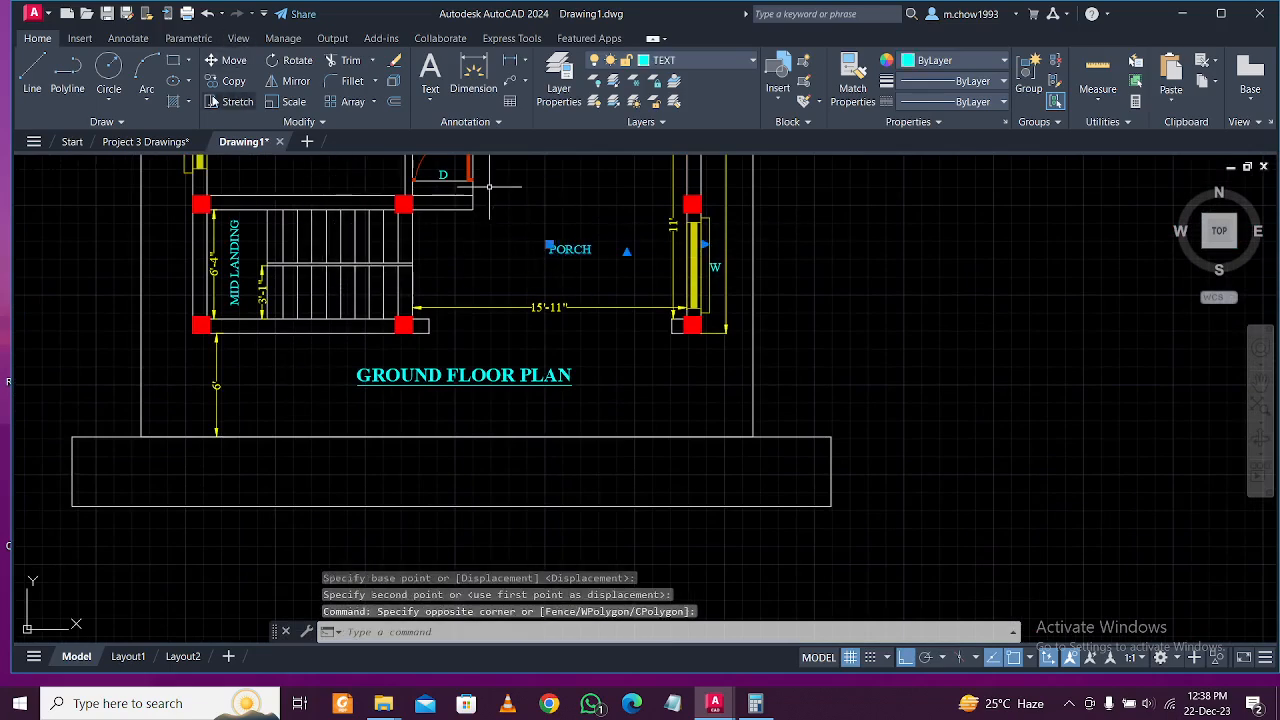
# Copy the PORCH label into the road strip and change it to 'ROAD 2 M WIDE'.
pyautogui.write('co')
pyautogui.press('Return')
pyautogui.click(581, 254)
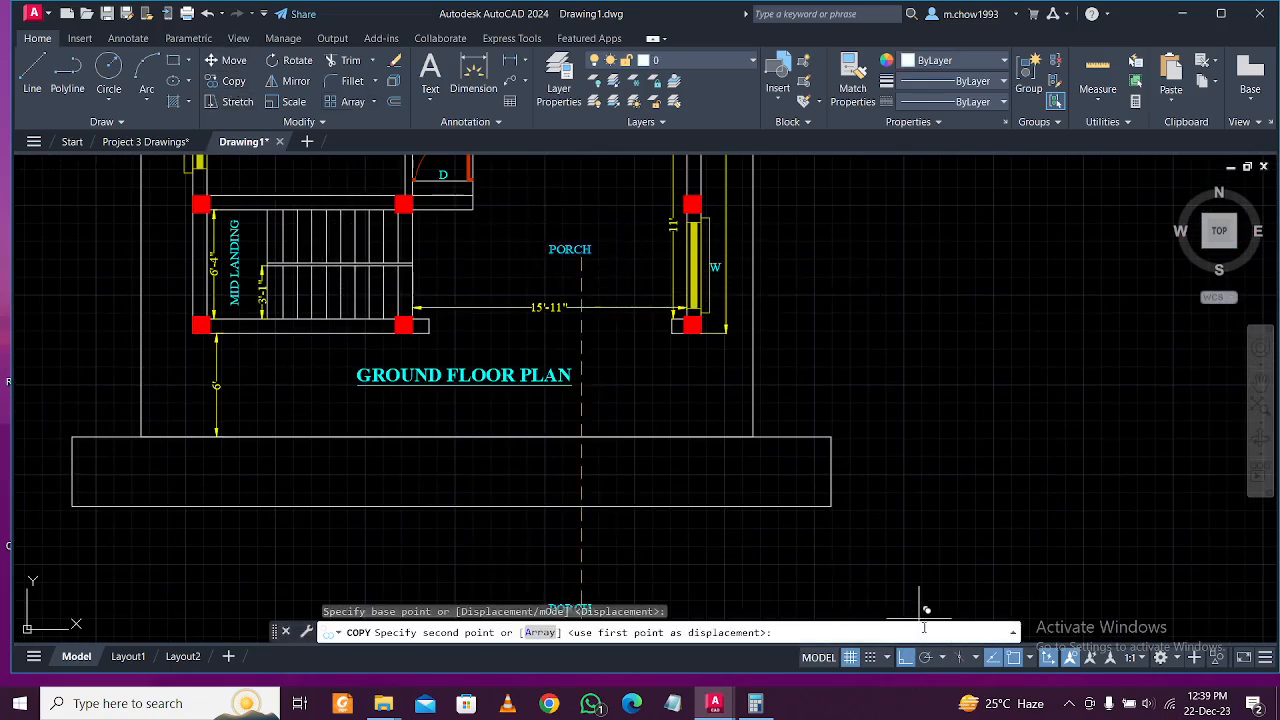
pyautogui.click(903, 657)
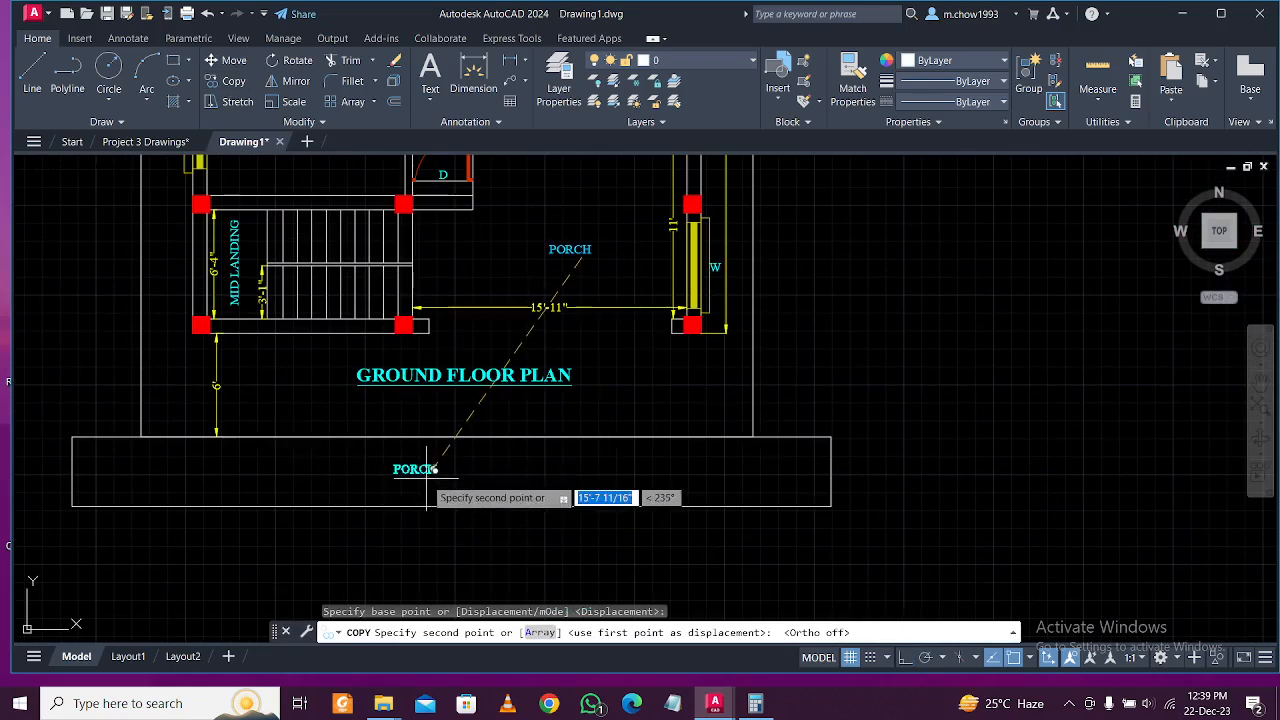
pyautogui.click(422, 477)
pyautogui.press('Escape')
pyautogui.doubleClick(421, 476)
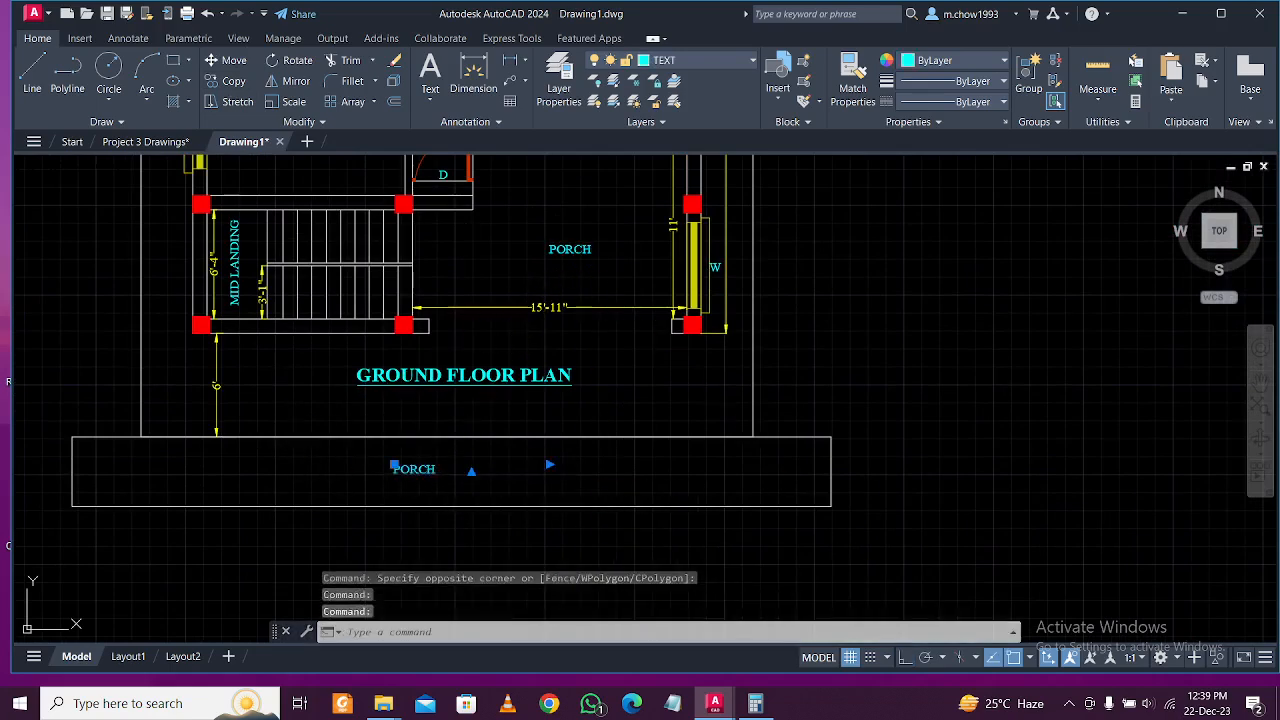
pyautogui.write('R')
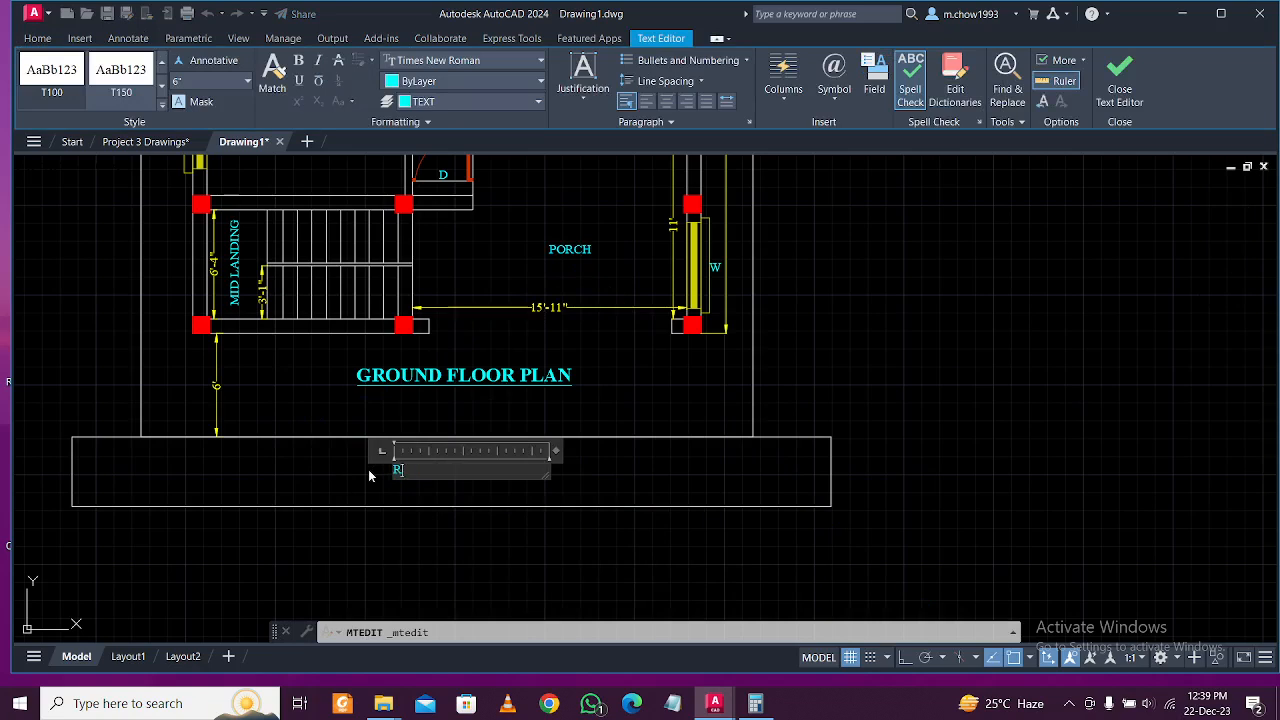
pyautogui.write('OAD 2 M WIDE')
pyautogui.click(407, 508)
# Select the ROAD 2 M WIDE label and begin copying it, then cancel the copy.
pyautogui.scroll(-4, 469, 467)
pyautogui.scroll(-1, 469, 467)
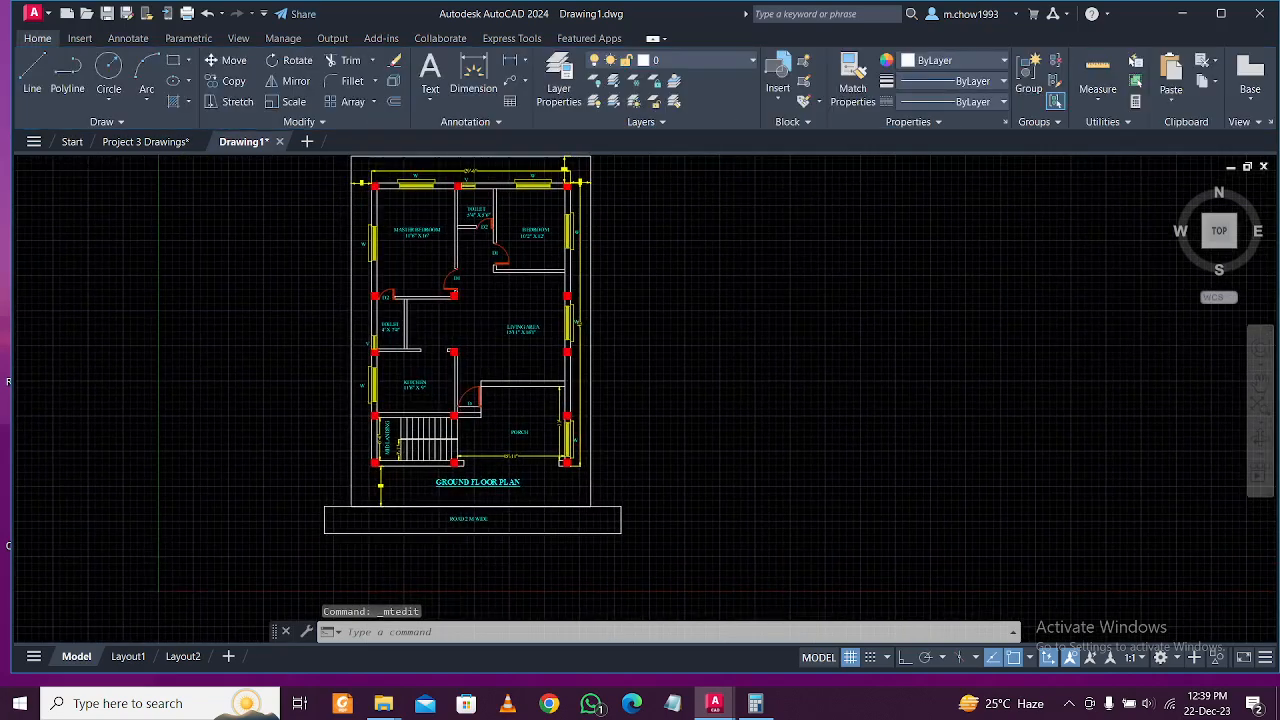
pyautogui.scroll(3, 469, 467)
pyautogui.click(465, 511)
pyautogui.click(352, 452)
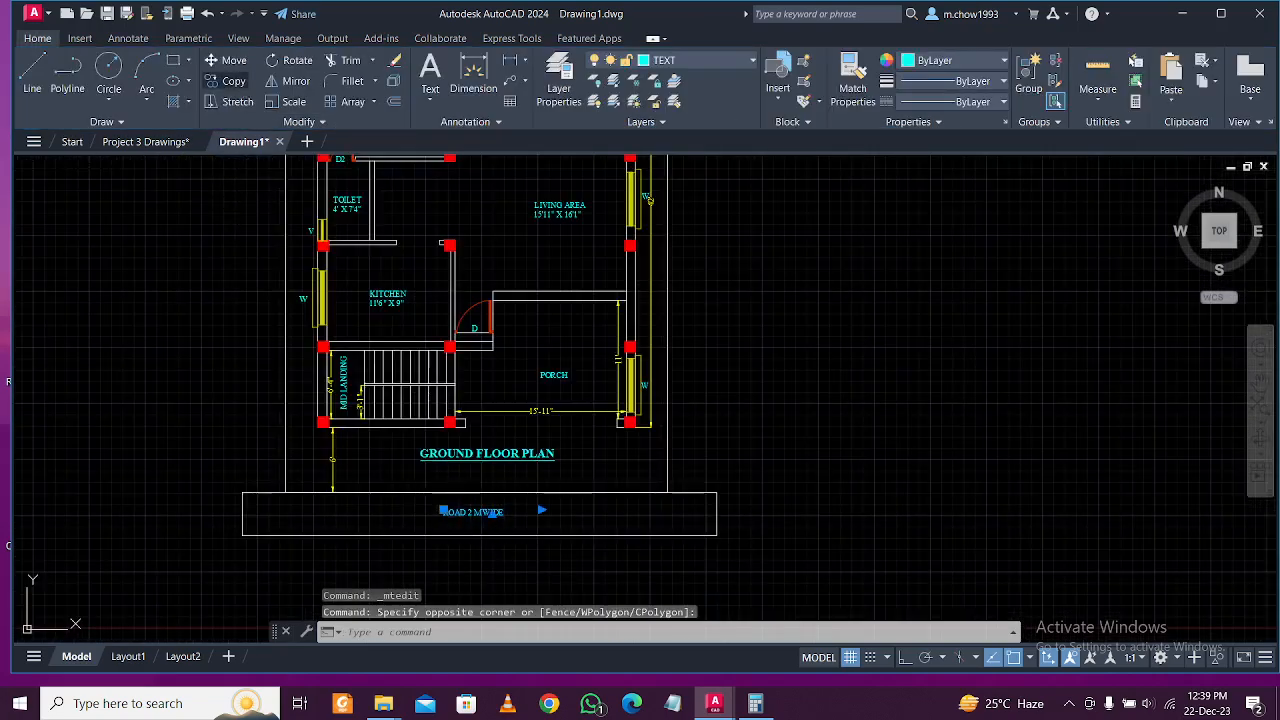
pyautogui.click(233, 81)
pyautogui.click(452, 504)
pyautogui.moveTo(239, 280); pyautogui.dragTo(428, 488, button='middle')
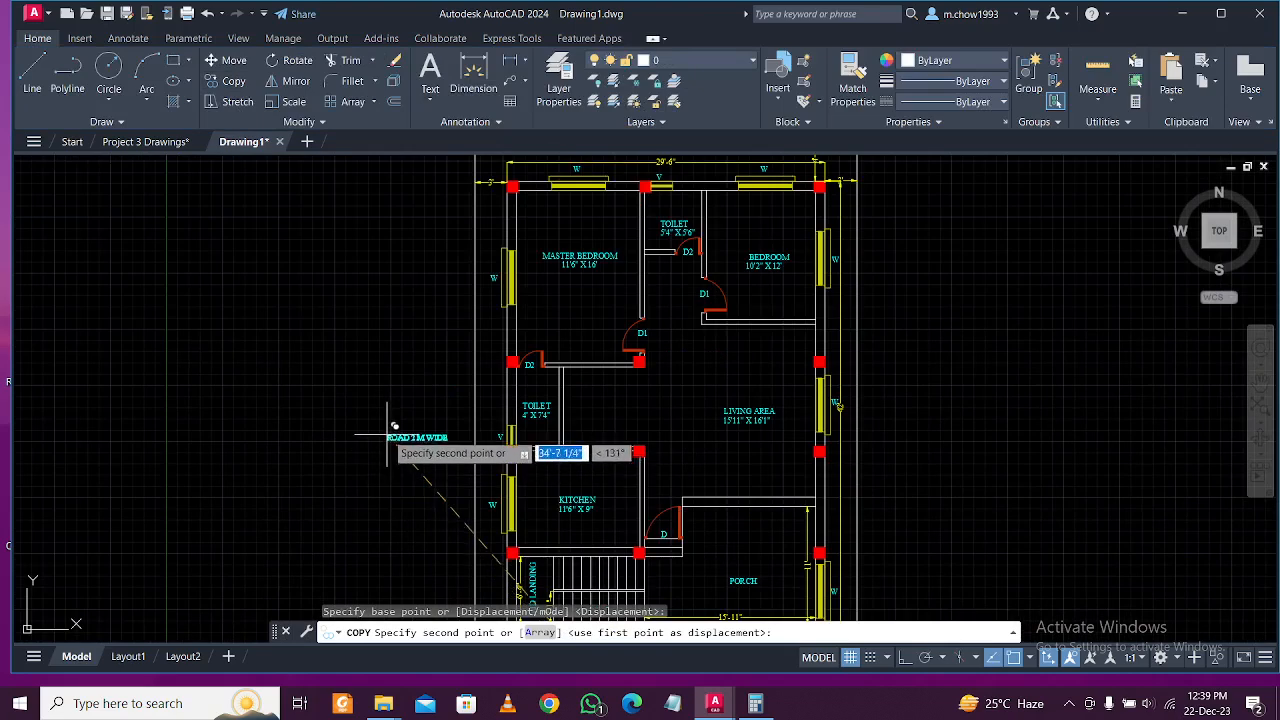
pyautogui.press('Escape')
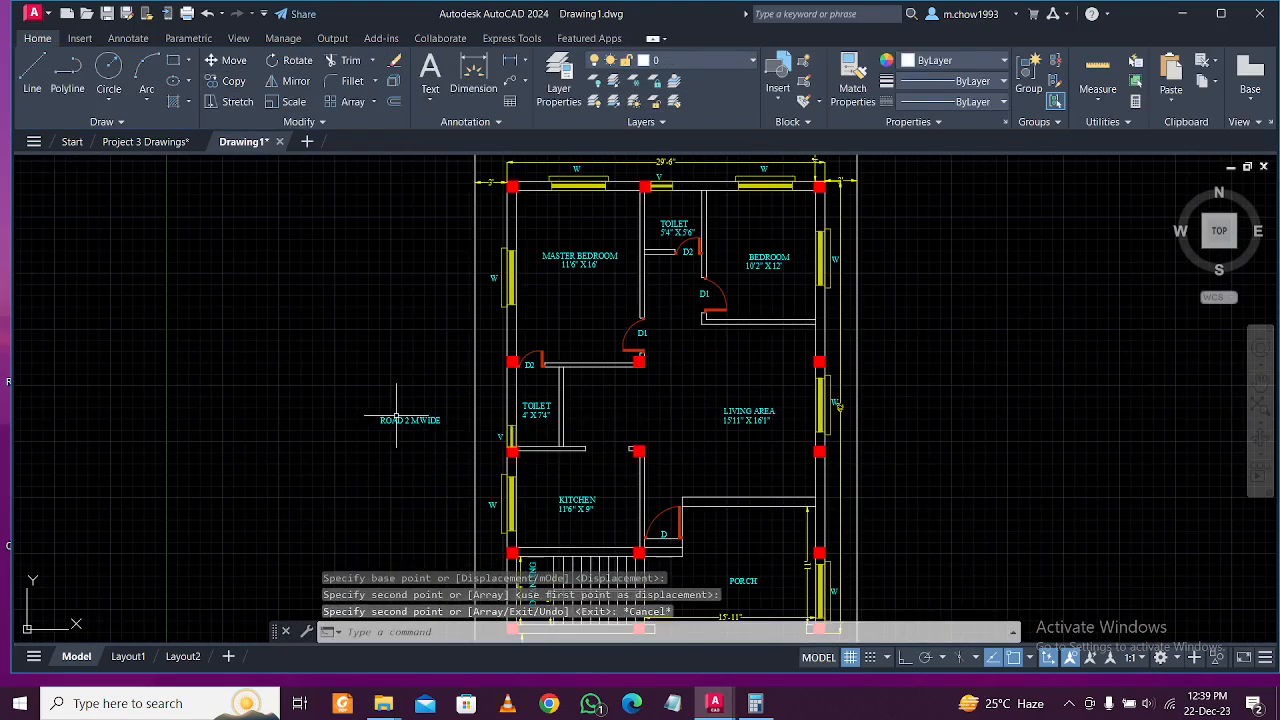
# Edit the road label to read 'PLOT OF MR' followed by the owner's name.
pyautogui.doubleClick(463, 424)
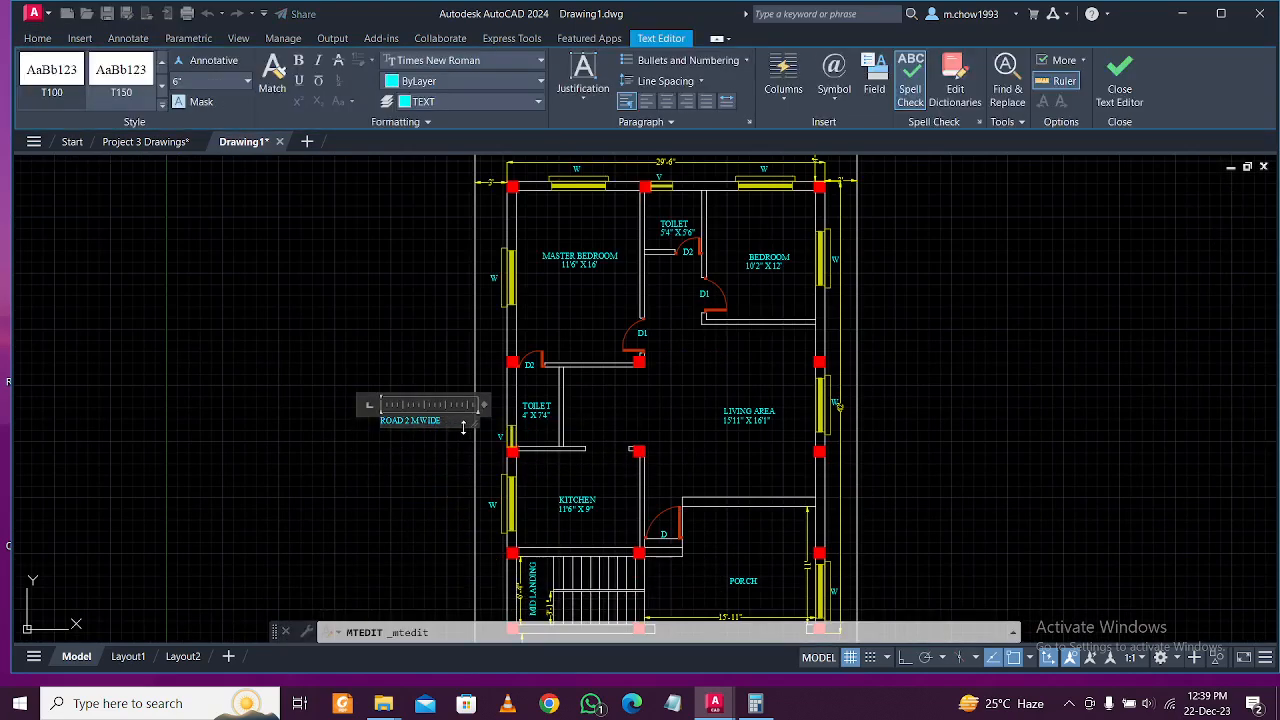
pyautogui.write('PLOT OF MR SACHIN')
pyautogui.click(308, 417)
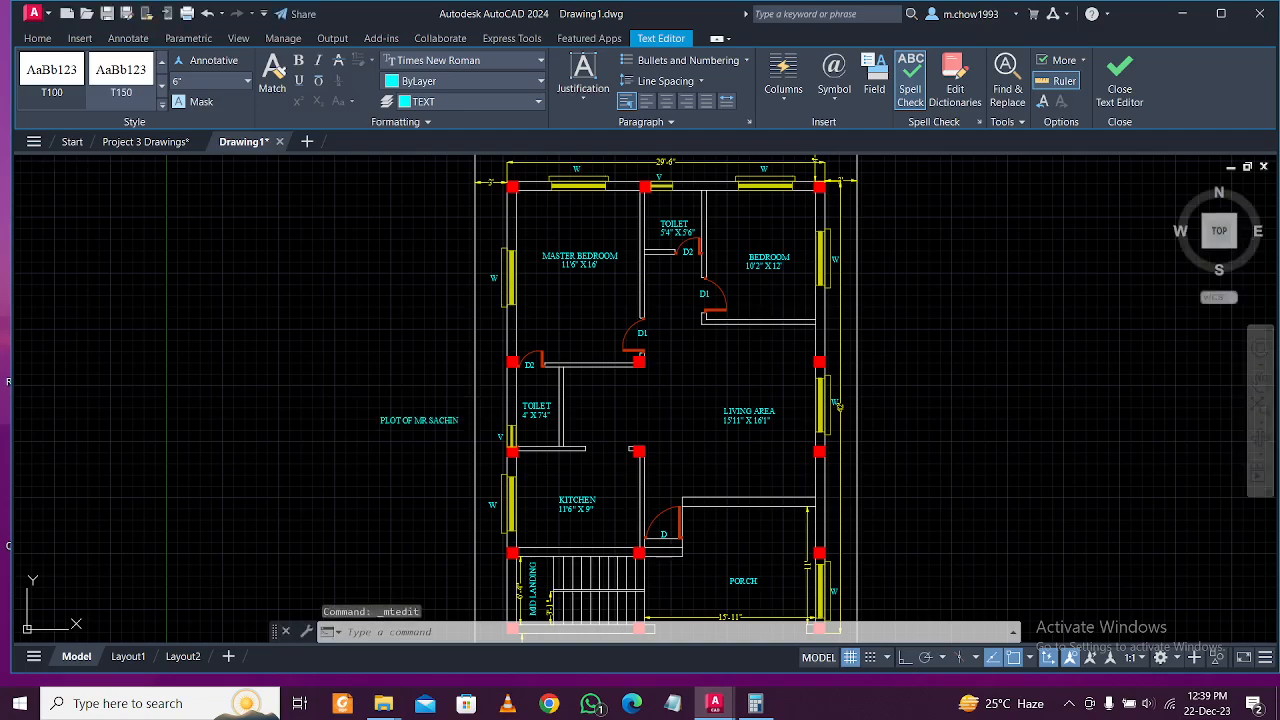
pyautogui.scroll(4, 386, 450)
# Rotate the owner label 90° with Ortho on so it stands upright.
pyautogui.click(297, 60)
pyautogui.click(490, 368)
pyautogui.press('F8')
pyautogui.click(520, 262)
# Move the upright owner label alongside the plan's left side.
pyautogui.moveTo(520, 262); pyautogui.dragTo(402, 325)
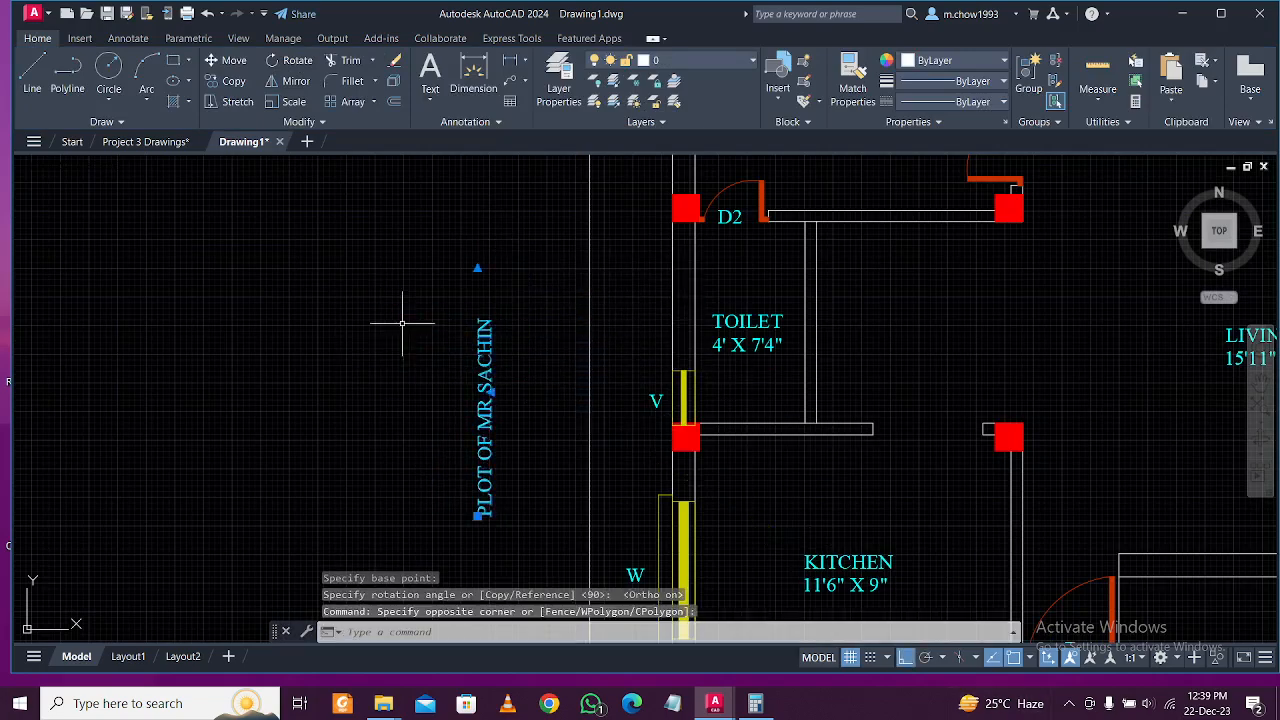
pyautogui.write('m')
pyautogui.press('Return')
pyautogui.click(372, 328)
pyautogui.scroll(-6, 470, 365)
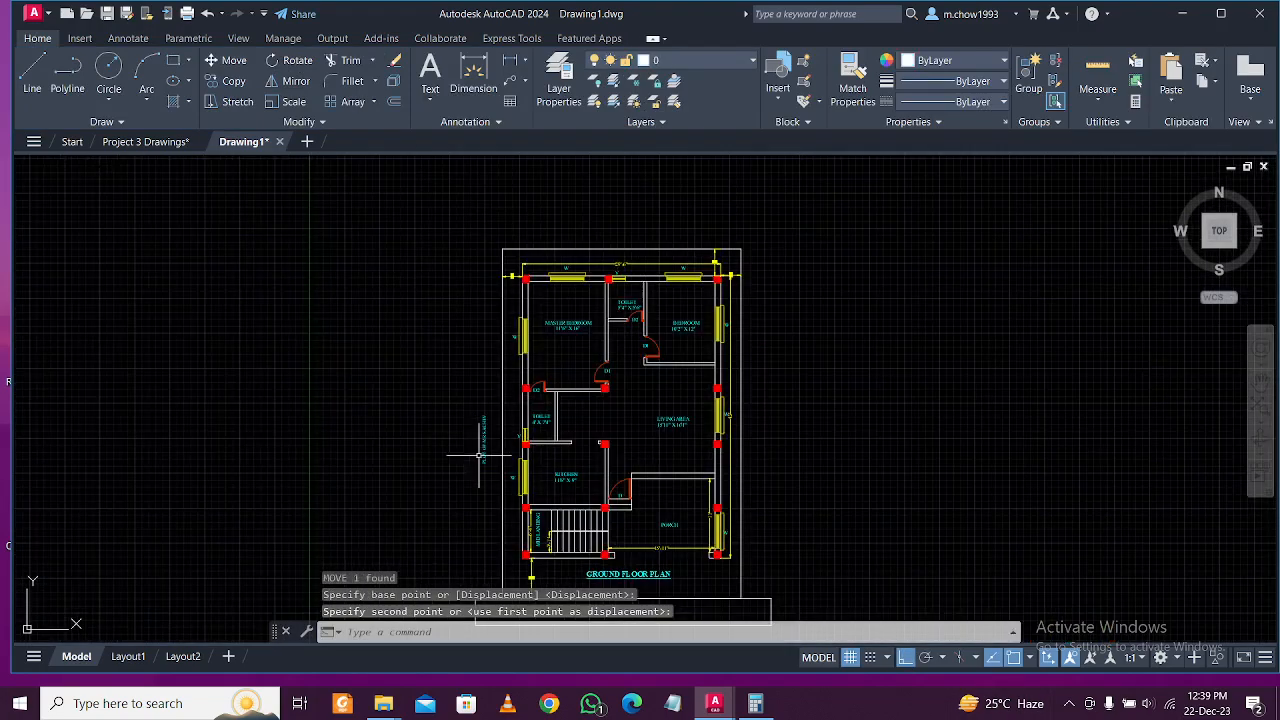
pyautogui.scroll(4, 474, 358)
pyautogui.click(464, 336)
# Copy the owner label to a spot above the plan's top edge.
pyautogui.click(443, 366)
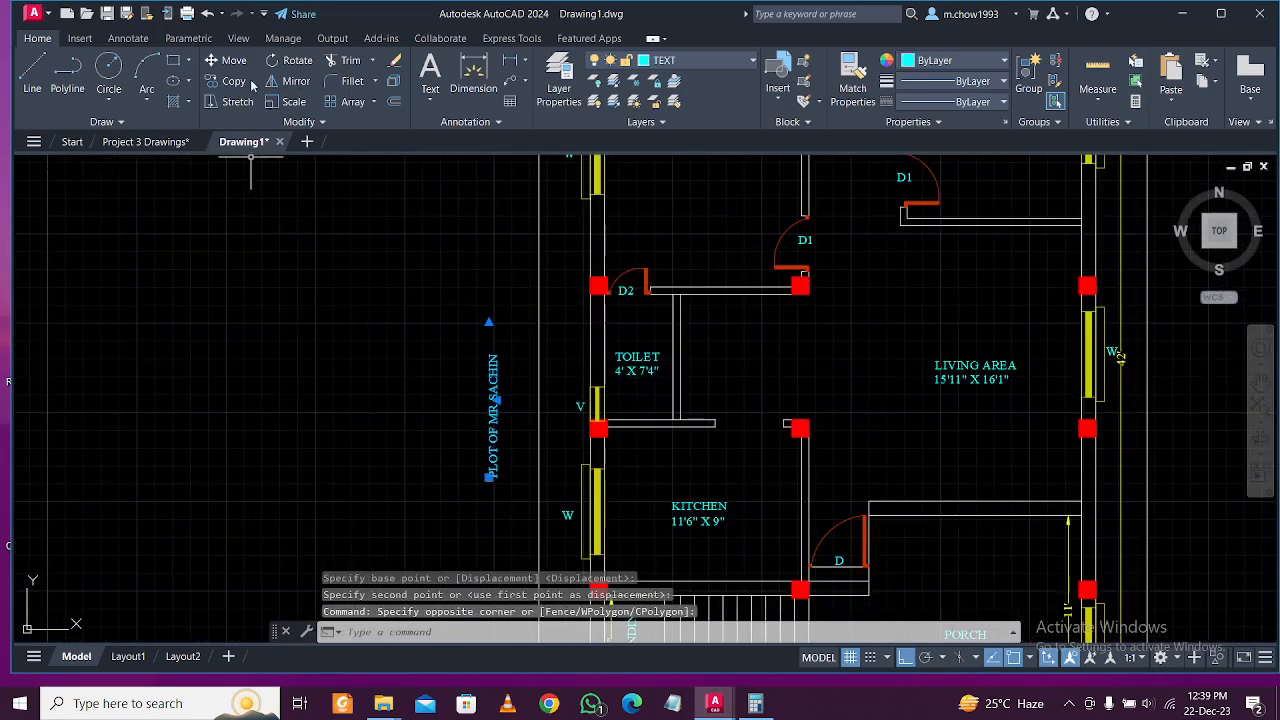
pyautogui.click(328, 188)
pyautogui.write('co')
pyautogui.press('Return')
pyautogui.click(443, 429)
pyautogui.scroll(-5, 457, 363)
pyautogui.scroll(3, 471, 306)
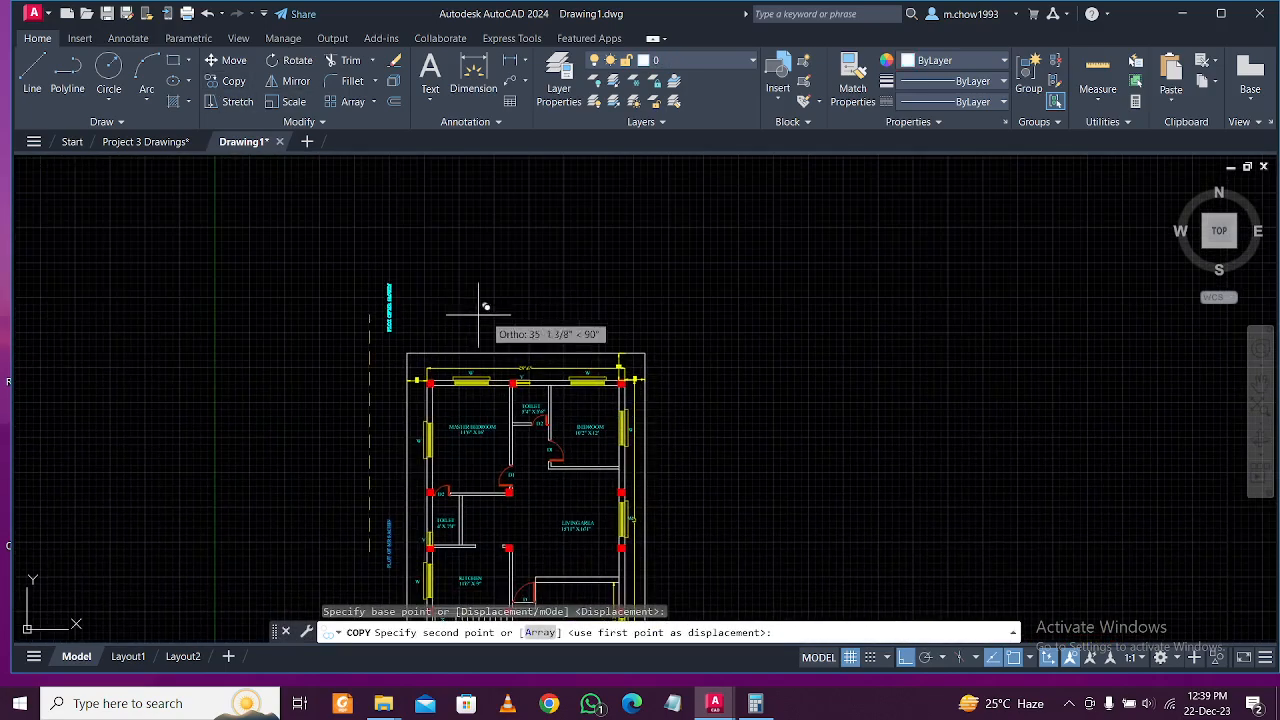
pyautogui.click(906, 659)
pyautogui.scroll(3, 520, 296)
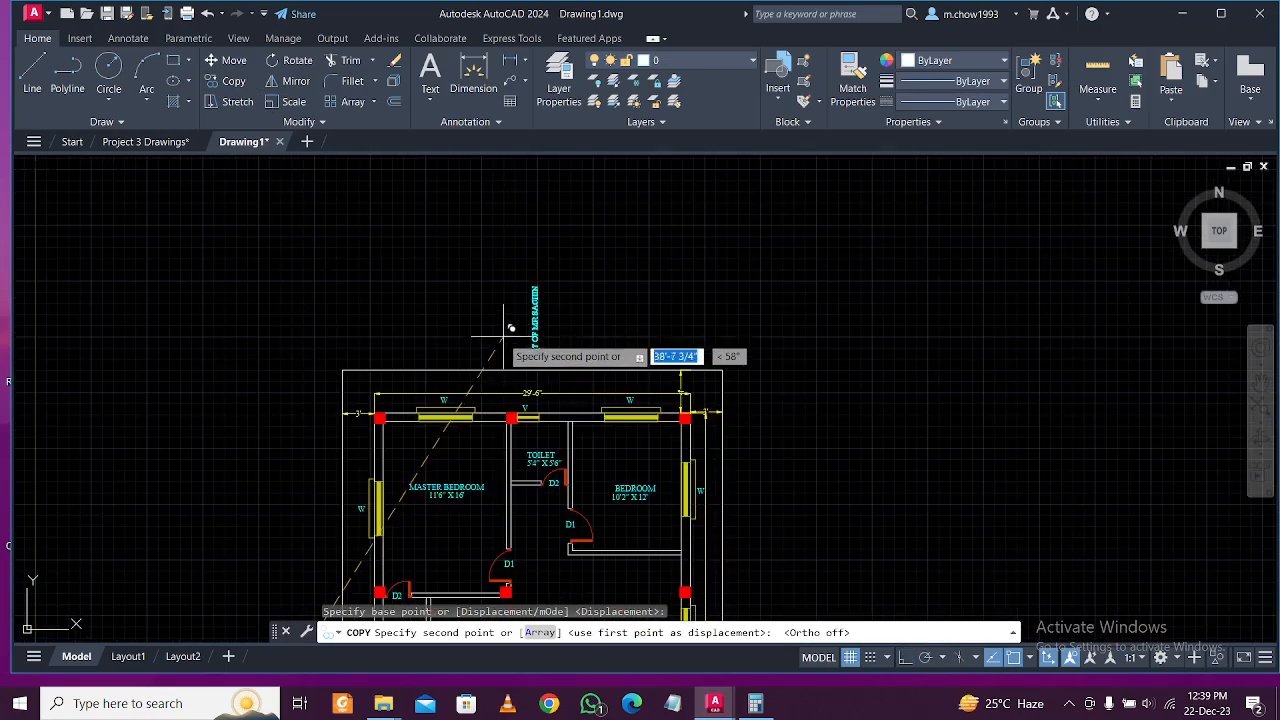
pyautogui.click(502, 320)
pyautogui.press('Escape')
# Rotate the copied label with right-angle locking so it reads horizontally.
pyautogui.click(571, 318)
pyautogui.click(541, 323)
pyautogui.scroll(4, 520, 309)
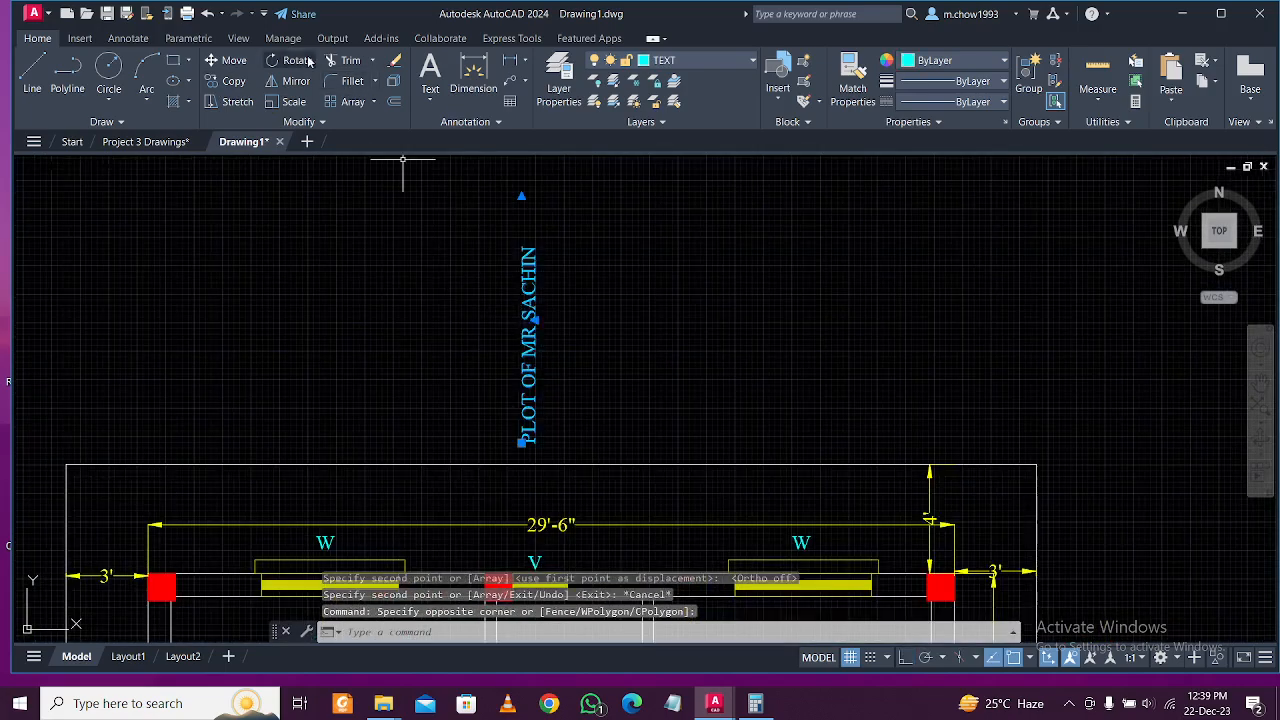
pyautogui.write('ro')
pyautogui.press('Return')
pyautogui.click(570, 313)
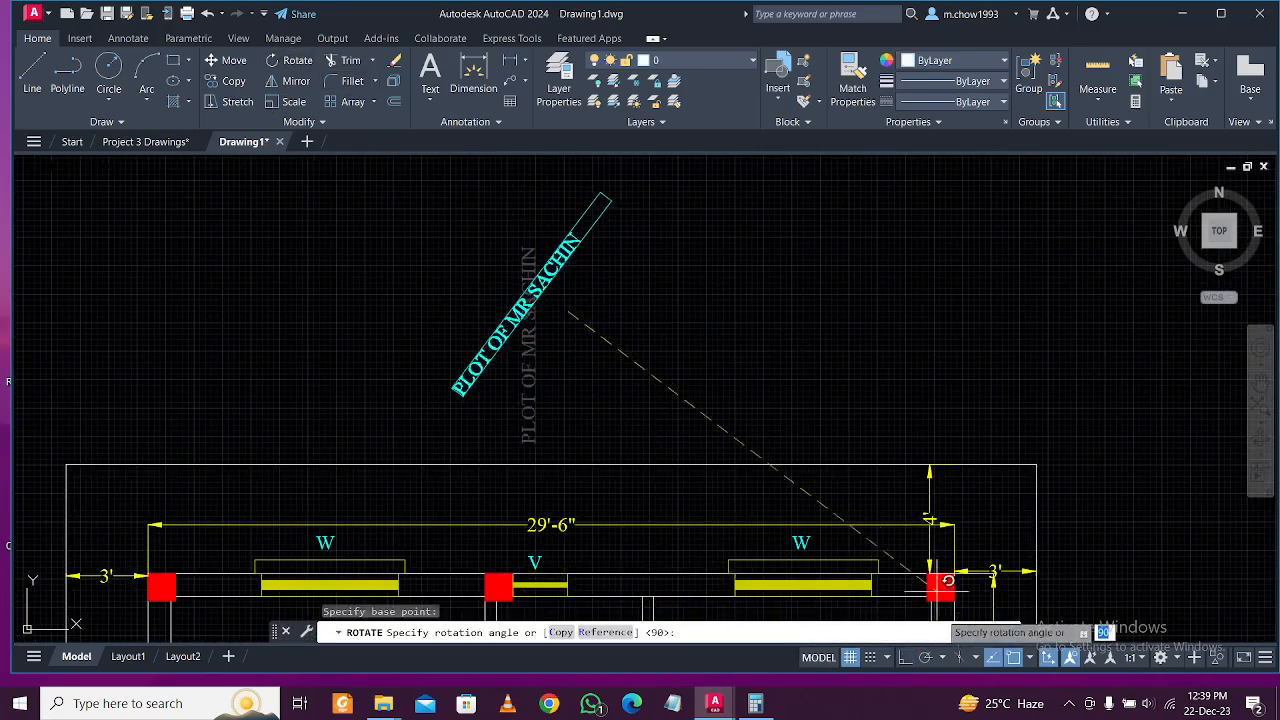
pyautogui.click(905, 657)
pyautogui.click(640, 355)
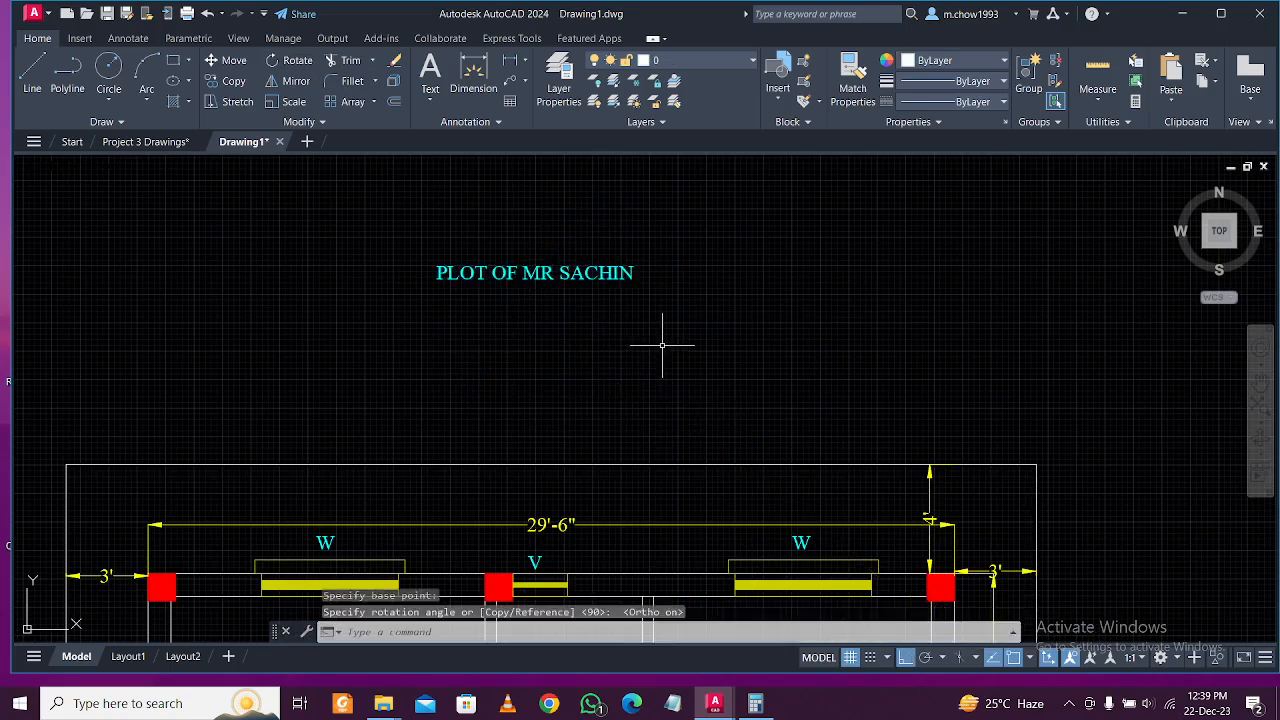
# Move the horizontal label just above the plan's top edge and open its text for editing.
pyautogui.click(651, 346)
pyautogui.click(623, 232)
pyautogui.write('m')
pyautogui.press('Return')
pyautogui.click(624, 229)
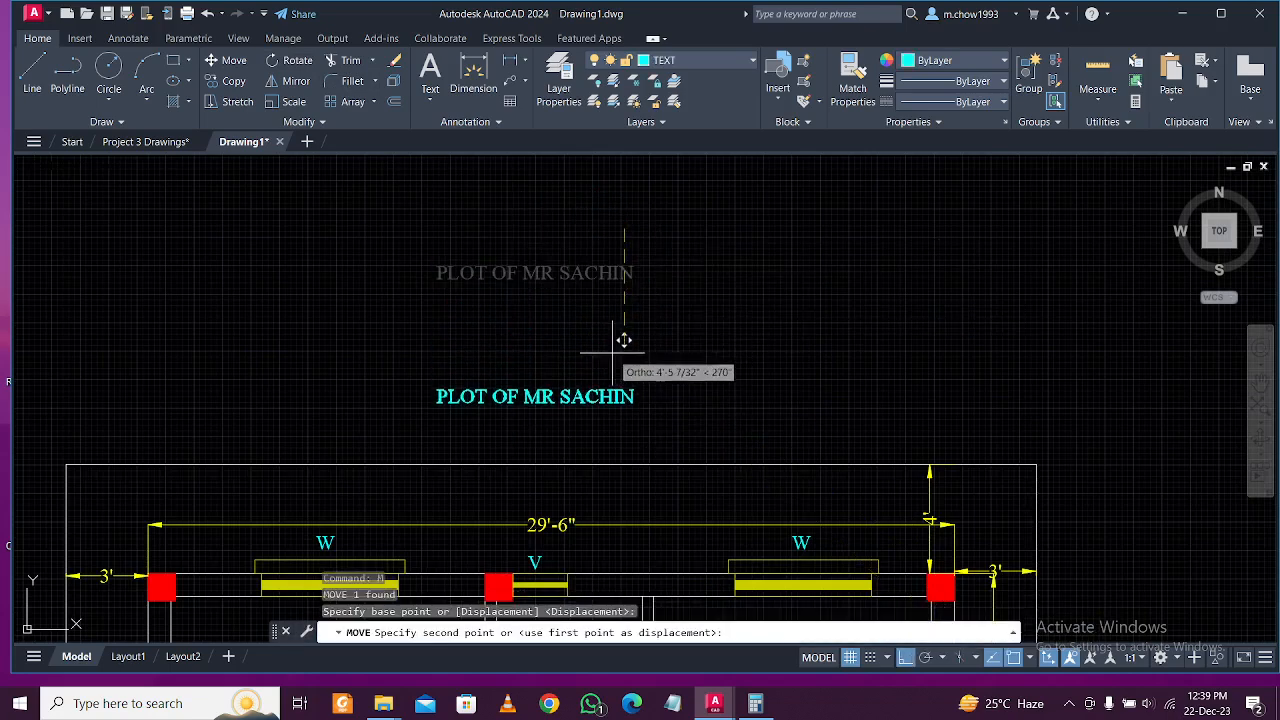
pyautogui.click(610, 352)
pyautogui.click(594, 384)
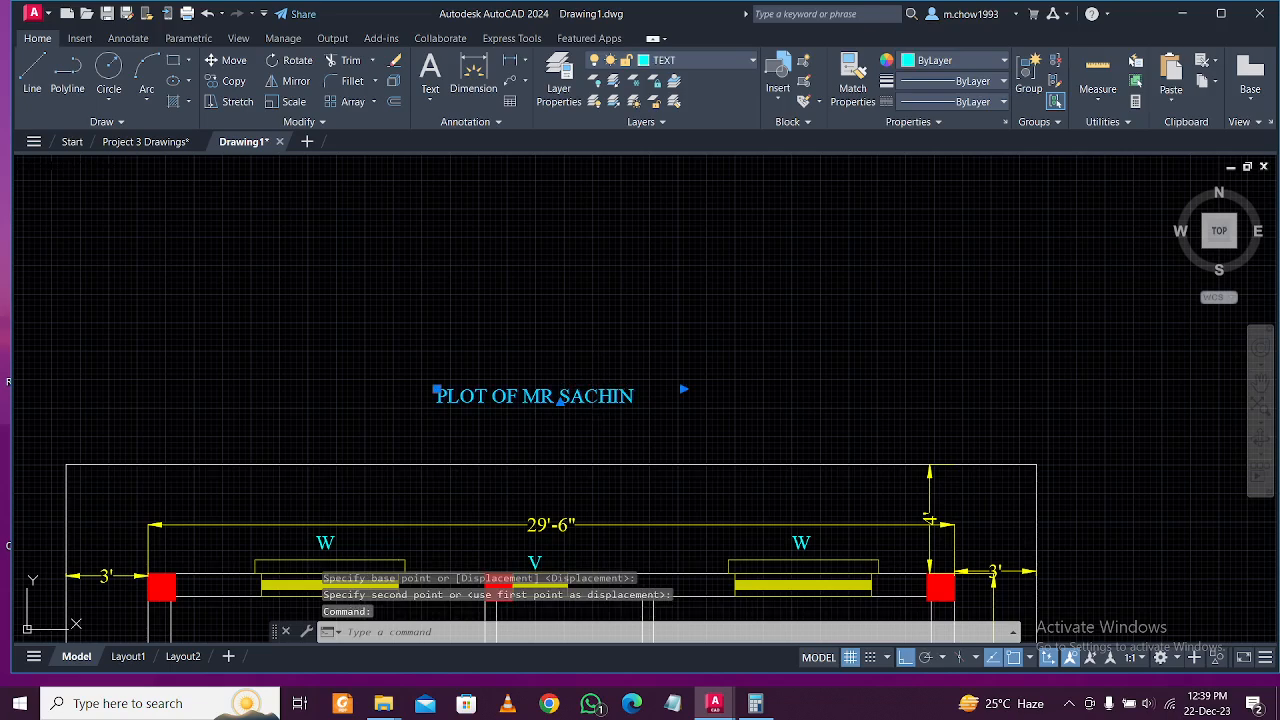
pyautogui.doubleClick(562, 397)
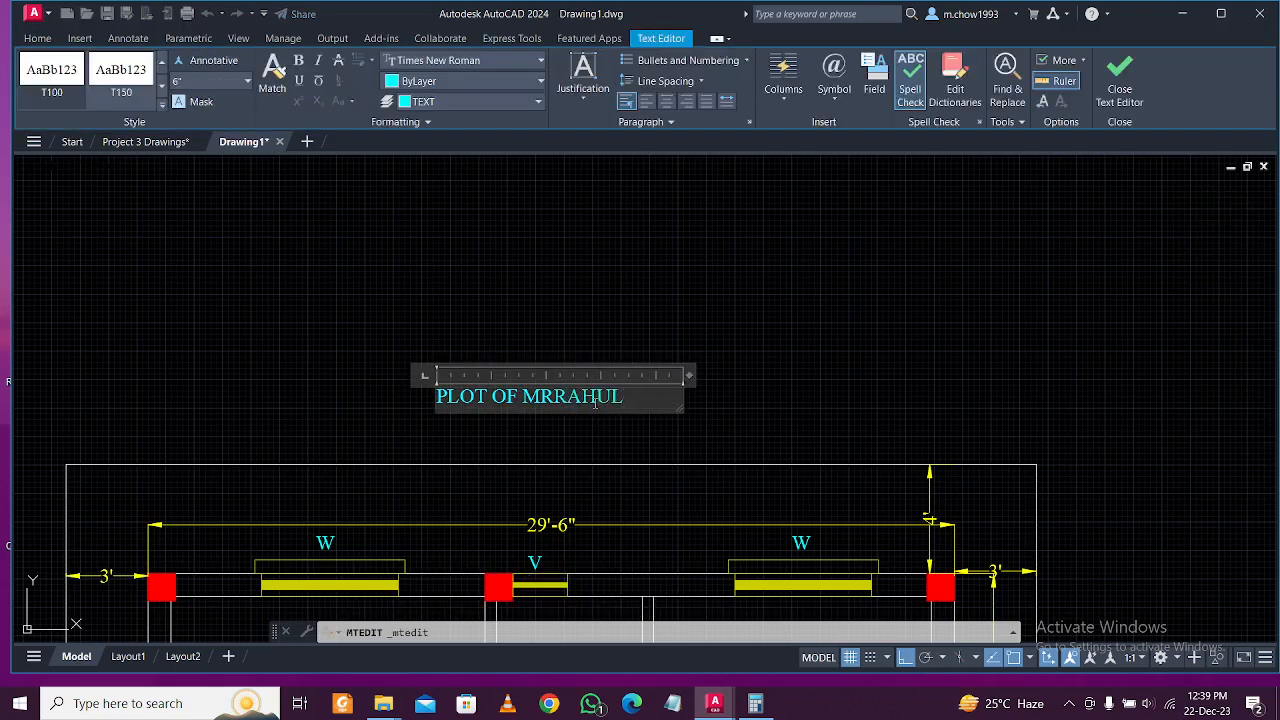
# Finish renaming the top label's owner, then copy that label to the right of the plan.
pyautogui.click(566, 352)
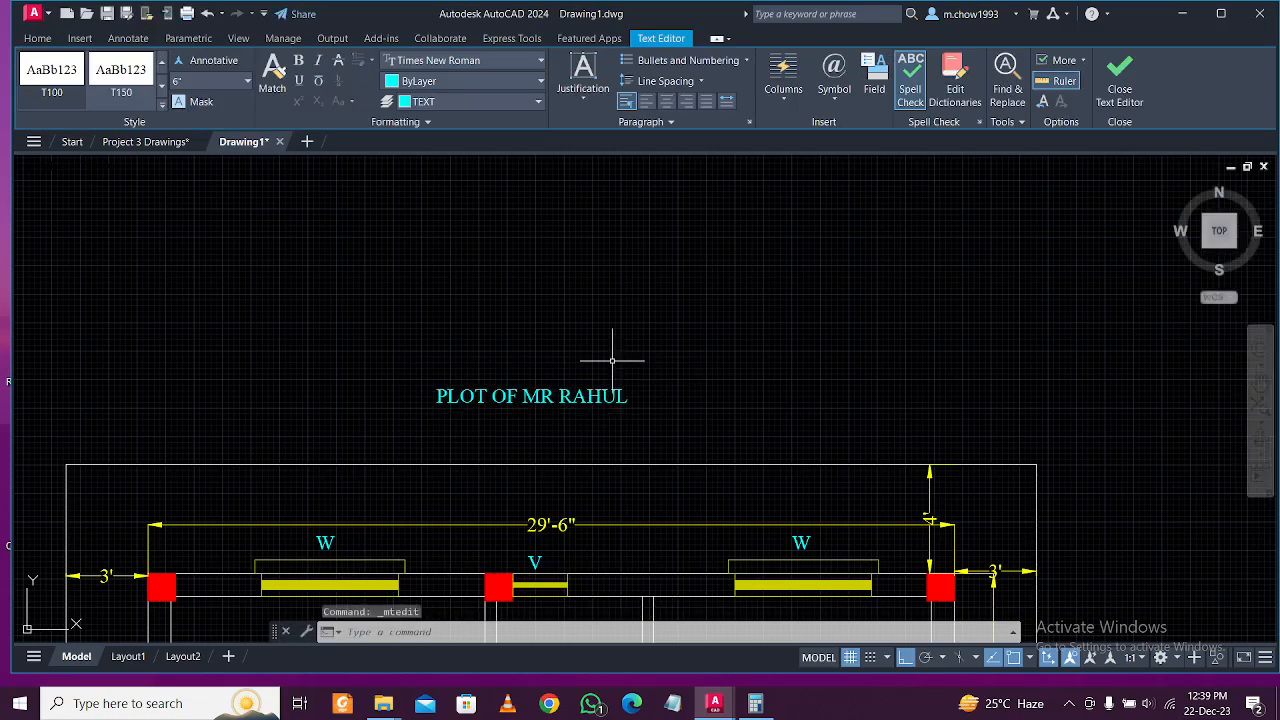
pyautogui.click(477, 298)
pyautogui.click(236, 81)
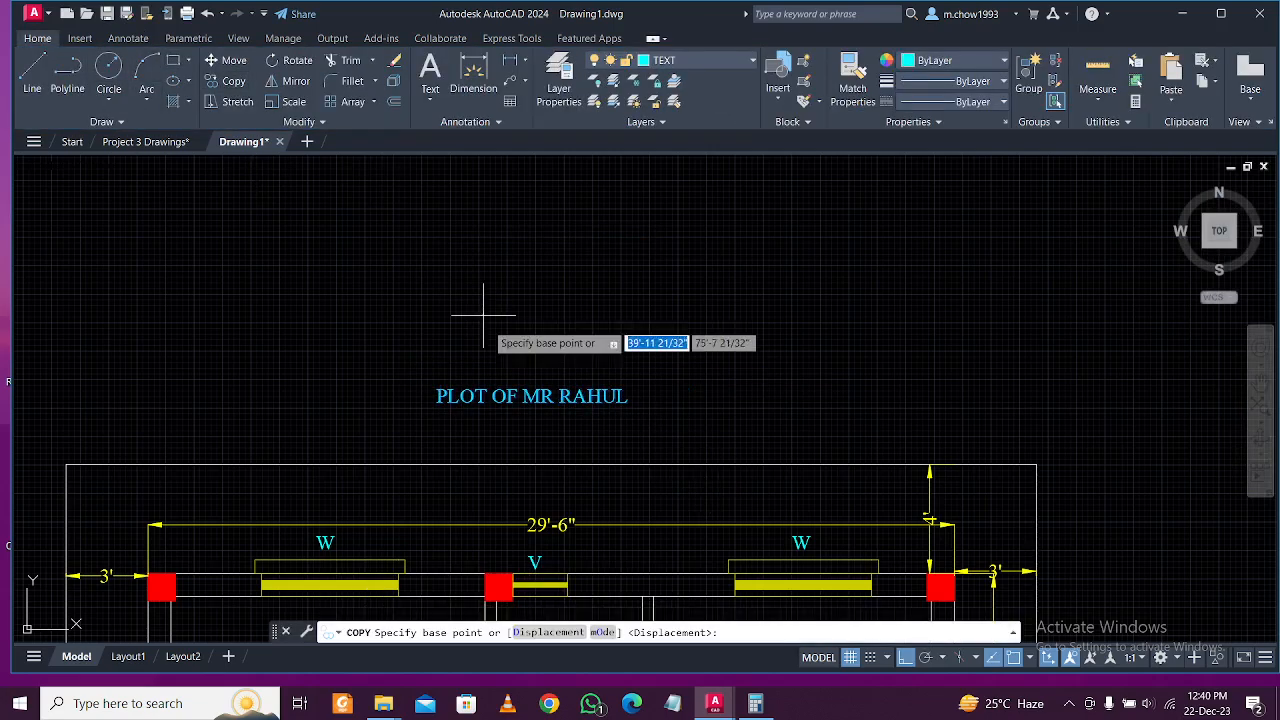
pyautogui.click(437, 392)
pyautogui.scroll(-4, 457, 375)
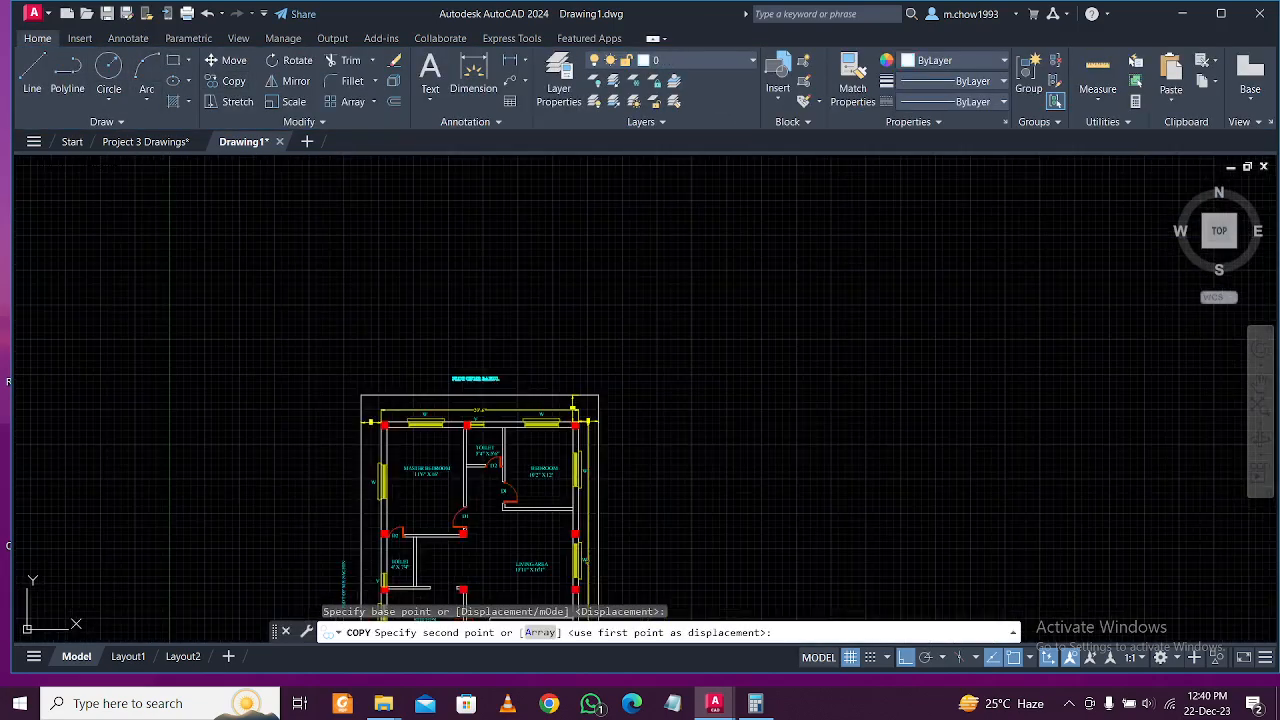
pyautogui.click(906, 658)
pyautogui.scroll(6, 700, 500)
pyautogui.click(542, 391)
pyautogui.press('Escape')
# Rotate the new copy 270° with Ortho so it stands vertical.
pyautogui.click(603, 417)
pyautogui.click(576, 365)
pyautogui.click(298, 62)
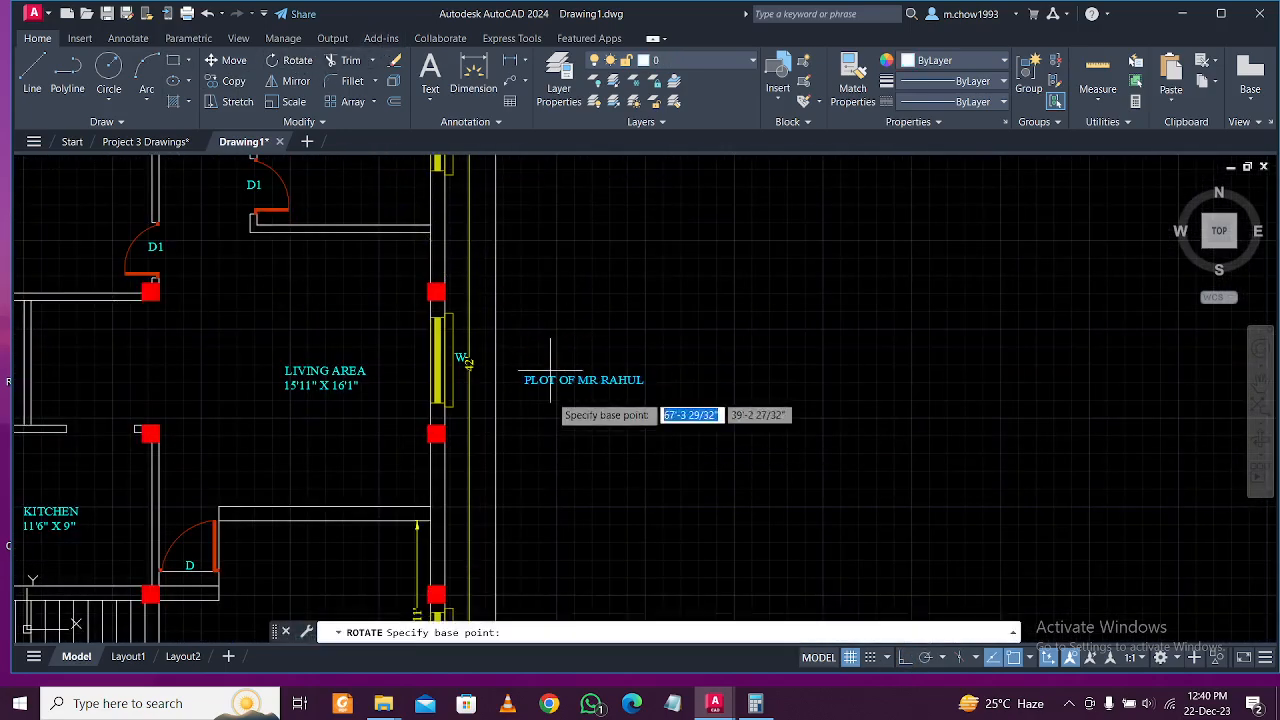
pyautogui.click(573, 387)
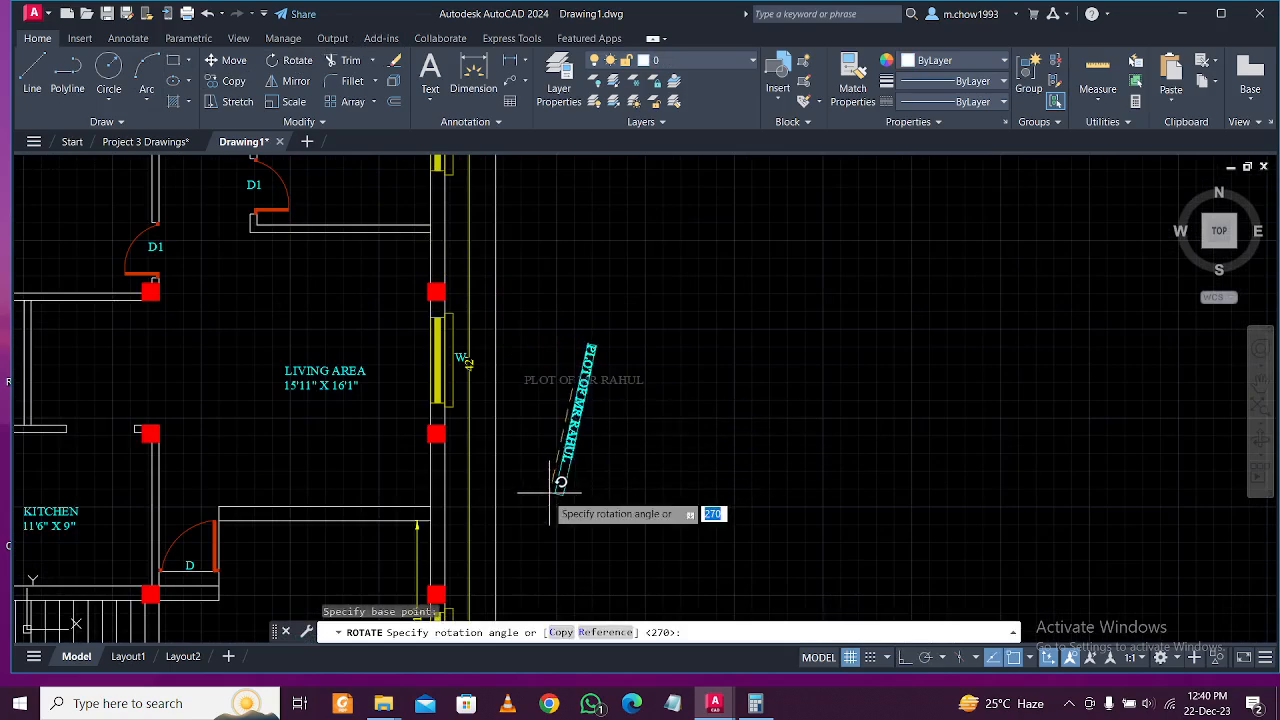
pyautogui.click(906, 658)
pyautogui.click(620, 490)
pyautogui.scroll(2, 583, 423)
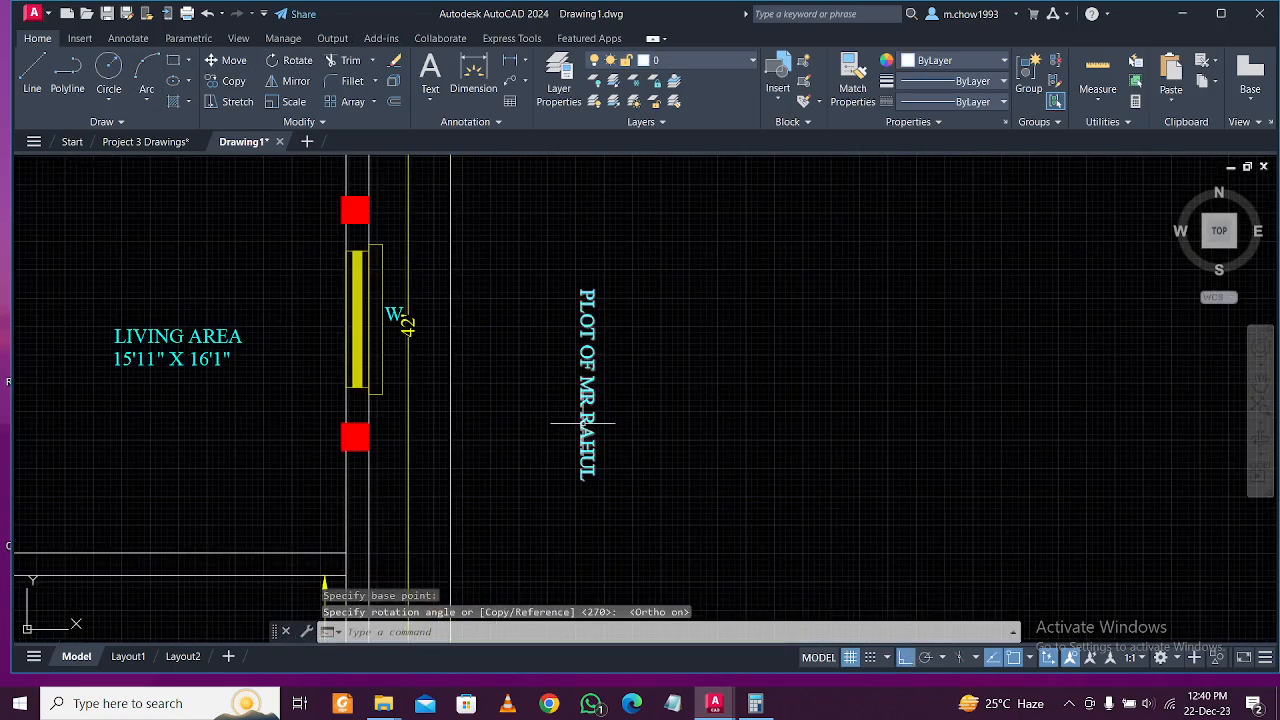
# Edit the owner name on the vertical third label.
pyautogui.click(583, 423)
pyautogui.doubleClick(587, 420)
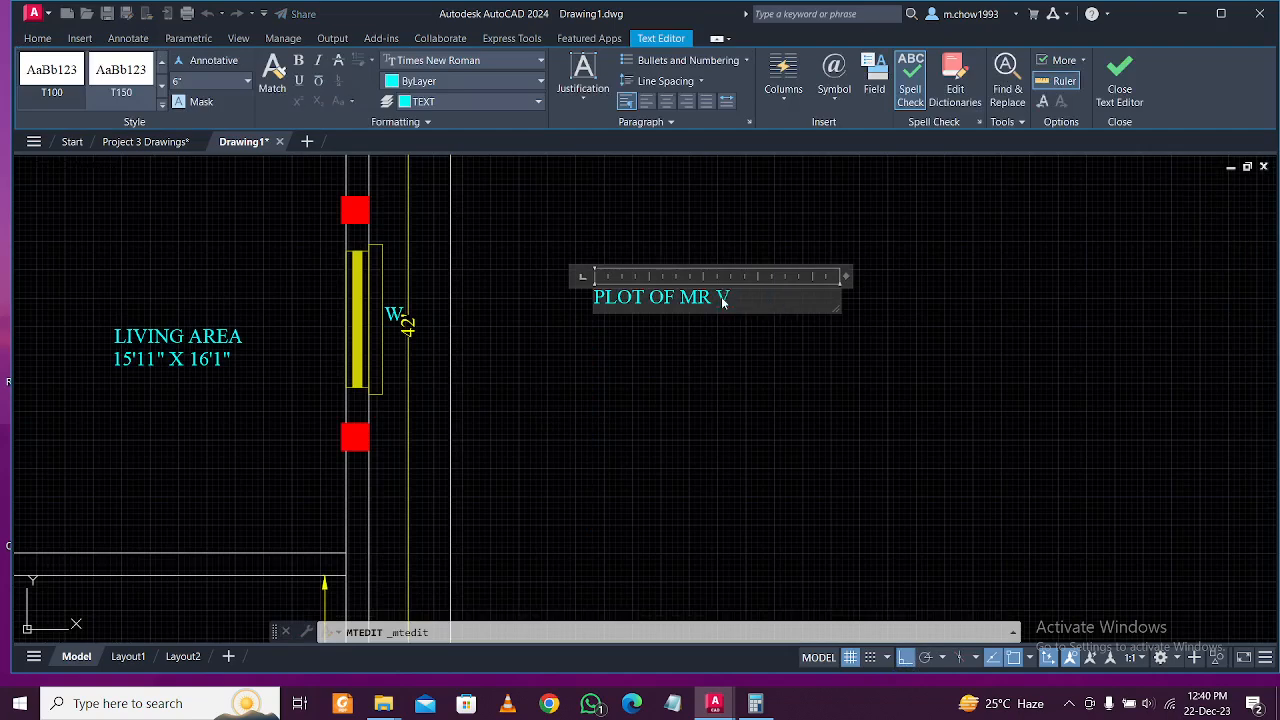
pyautogui.click(715, 413)
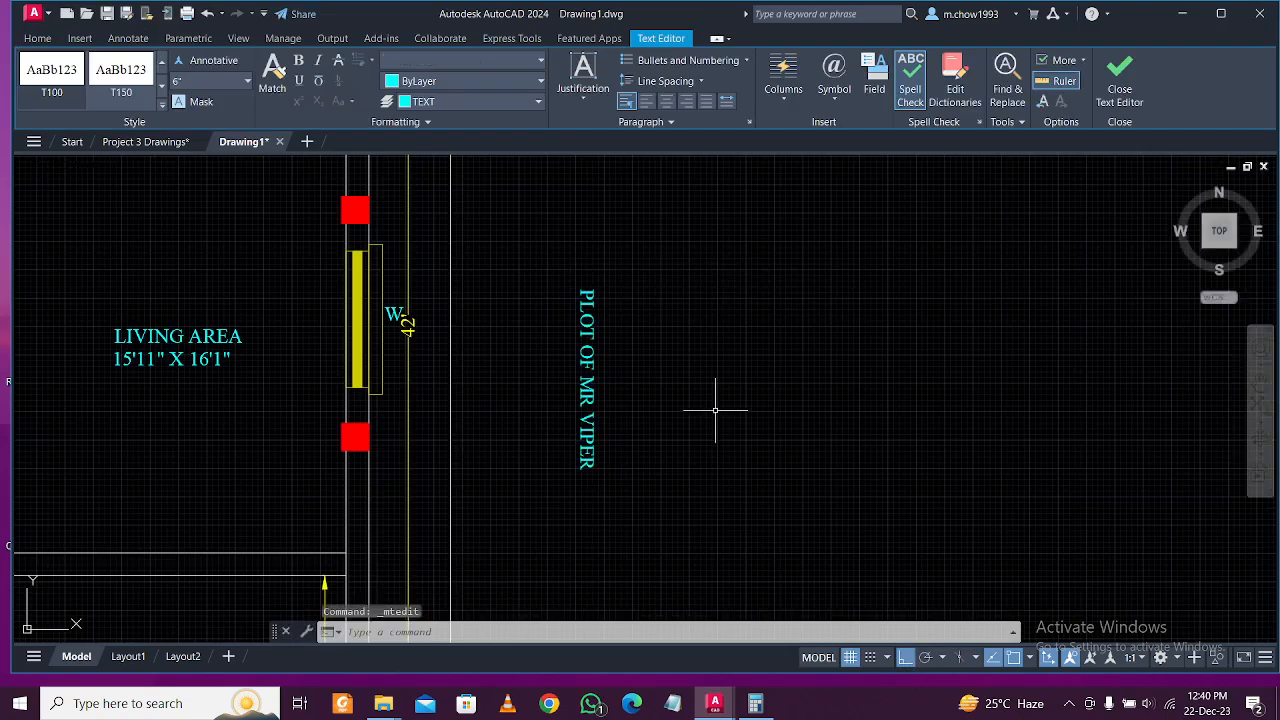
# Reposition the vertical label along the plan's right side.
pyautogui.click(820, 366)
pyautogui.click(546, 263)
pyautogui.write('m')
pyautogui.press('Return')
pyautogui.click(830, 292)
pyautogui.scroll(-5, 743, 334)
pyautogui.scroll(-2, 740, 355)
pyautogui.scroll(3, 728, 365)
pyautogui.scroll(-4, 715, 363)
pyautogui.scroll(2, 714, 363)
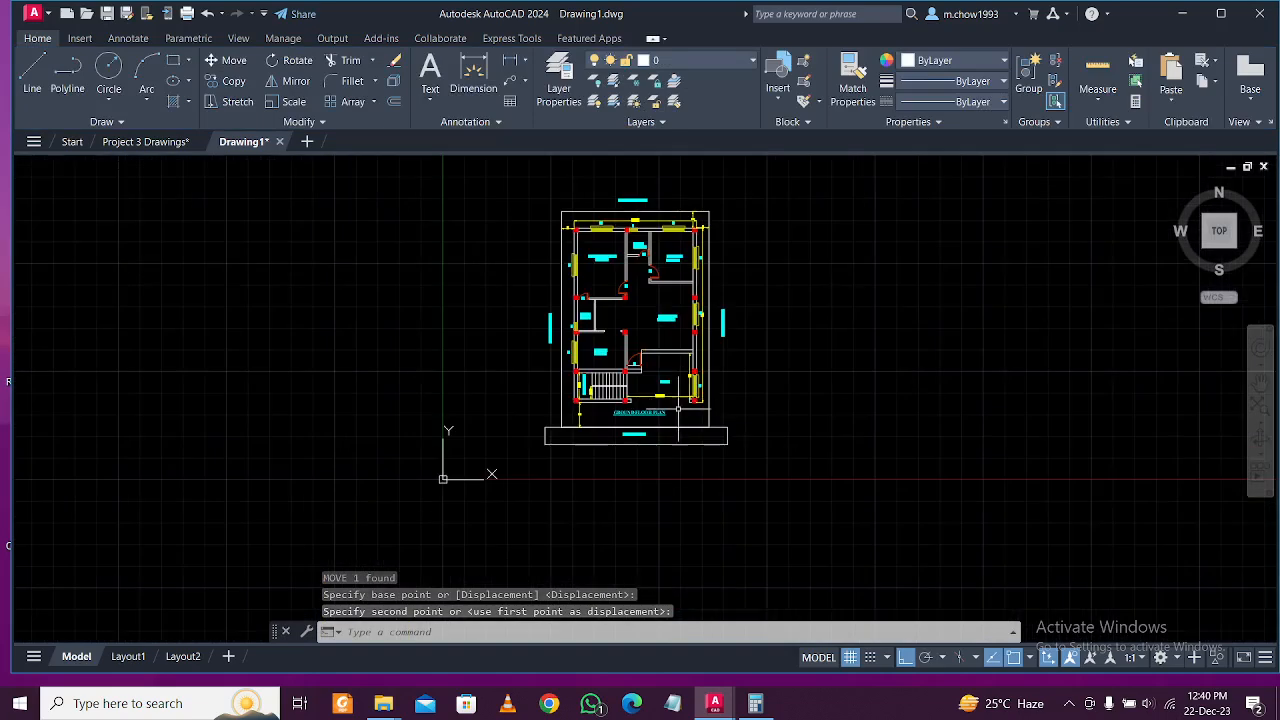
pyautogui.scroll(2, 590, 508)
pyautogui.scroll(-2, 591, 511)
pyautogui.press('Escape')
# Window-select the whole floor plan and begin moving it from a base point.
pyautogui.click(480, 188)
pyautogui.click(876, 552)
pyautogui.write('m')
pyautogui.press('Return')
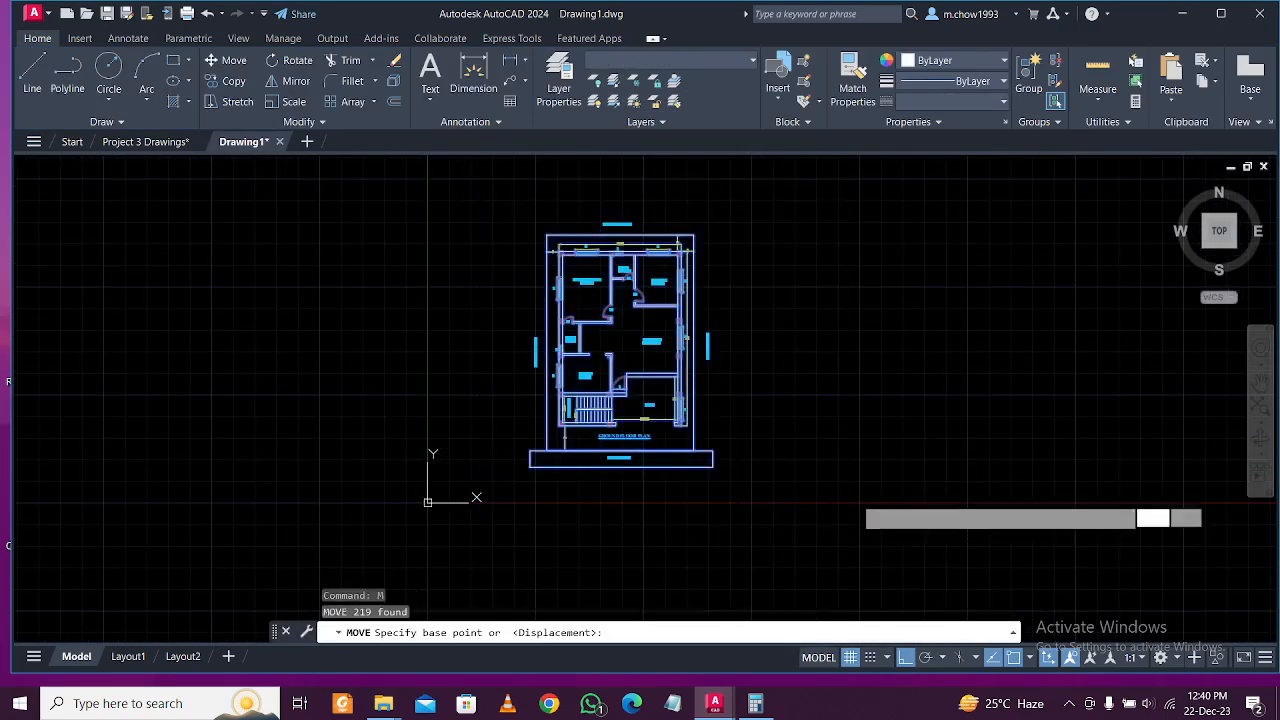
pyautogui.click(846, 484)
pyautogui.scroll(-1, 864, 392)
pyautogui.scroll(2, 734, 290)
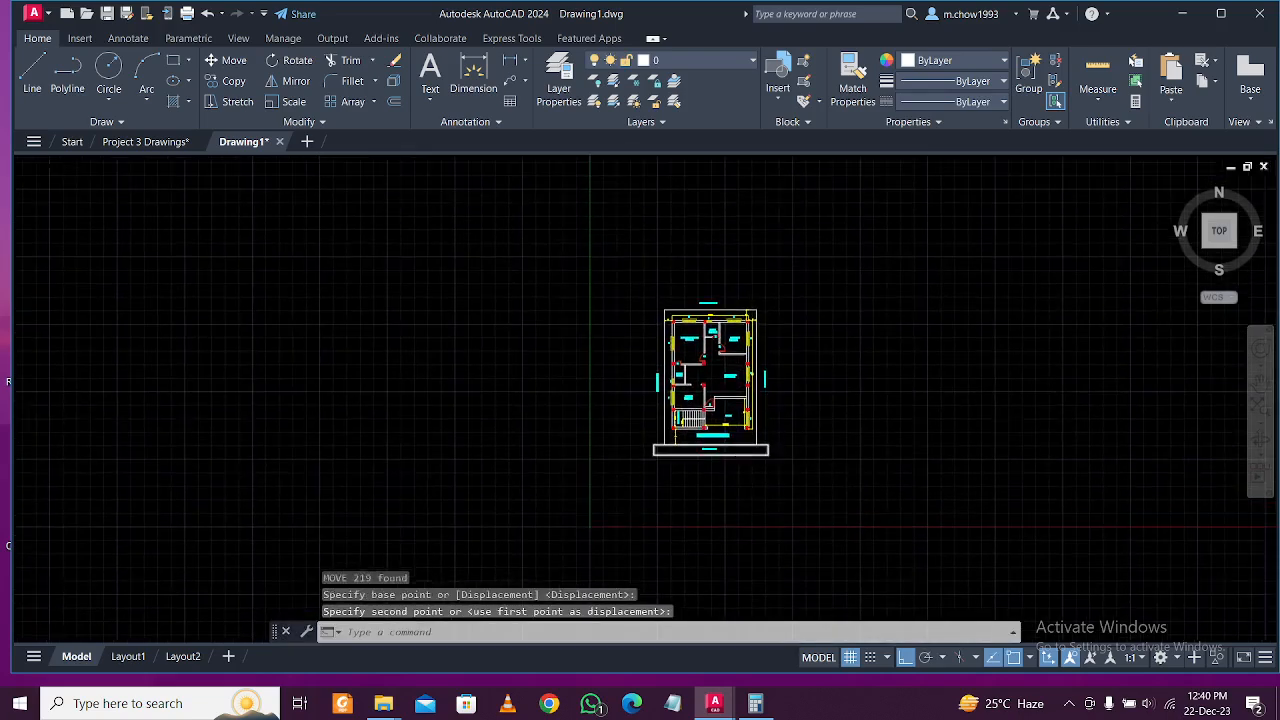
# Draw an 8.25 by 11.75 sheet rectangle beside the plan.
pyautogui.click(173, 62)
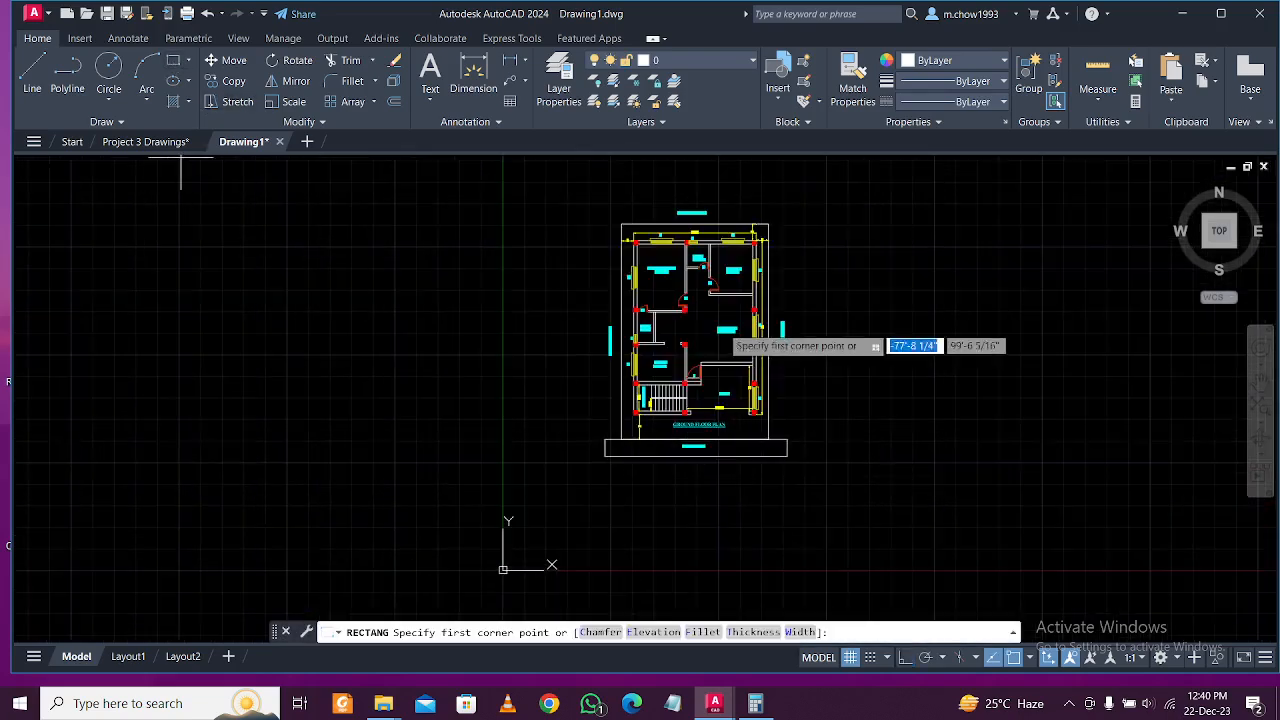
pyautogui.click(885, 225)
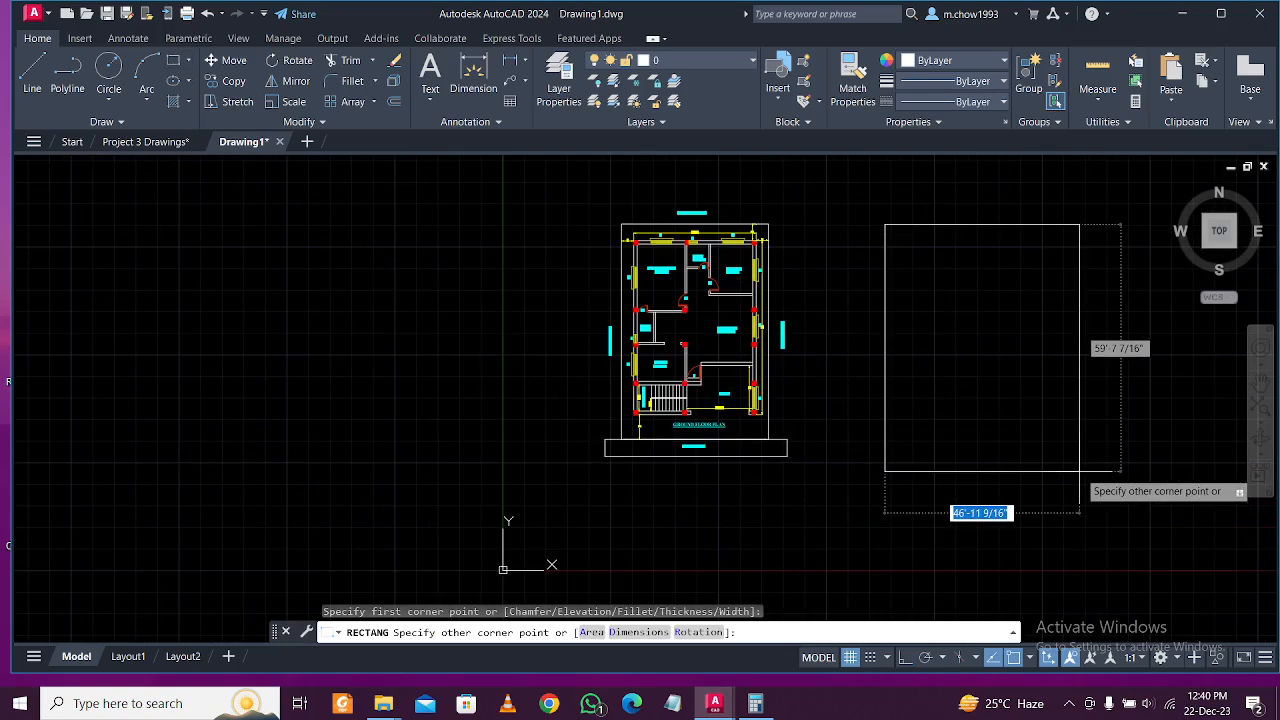
pyautogui.write('8')
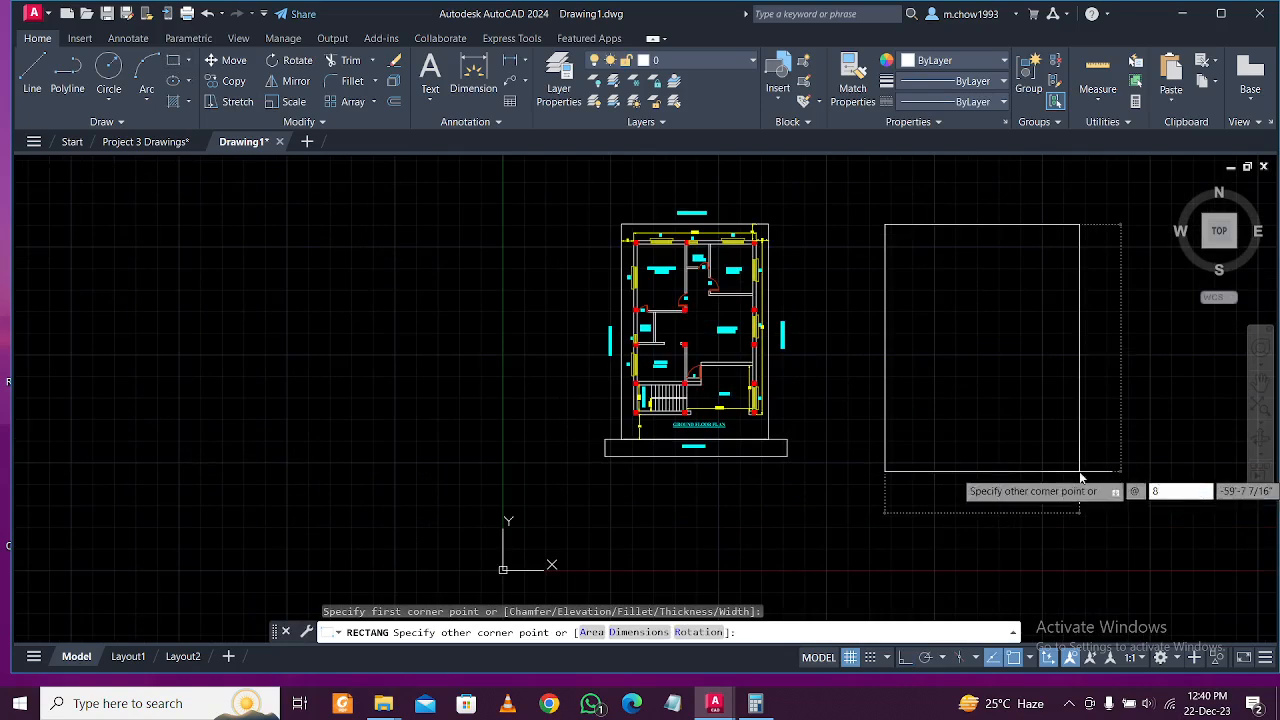
pyautogui.write(',25,11')
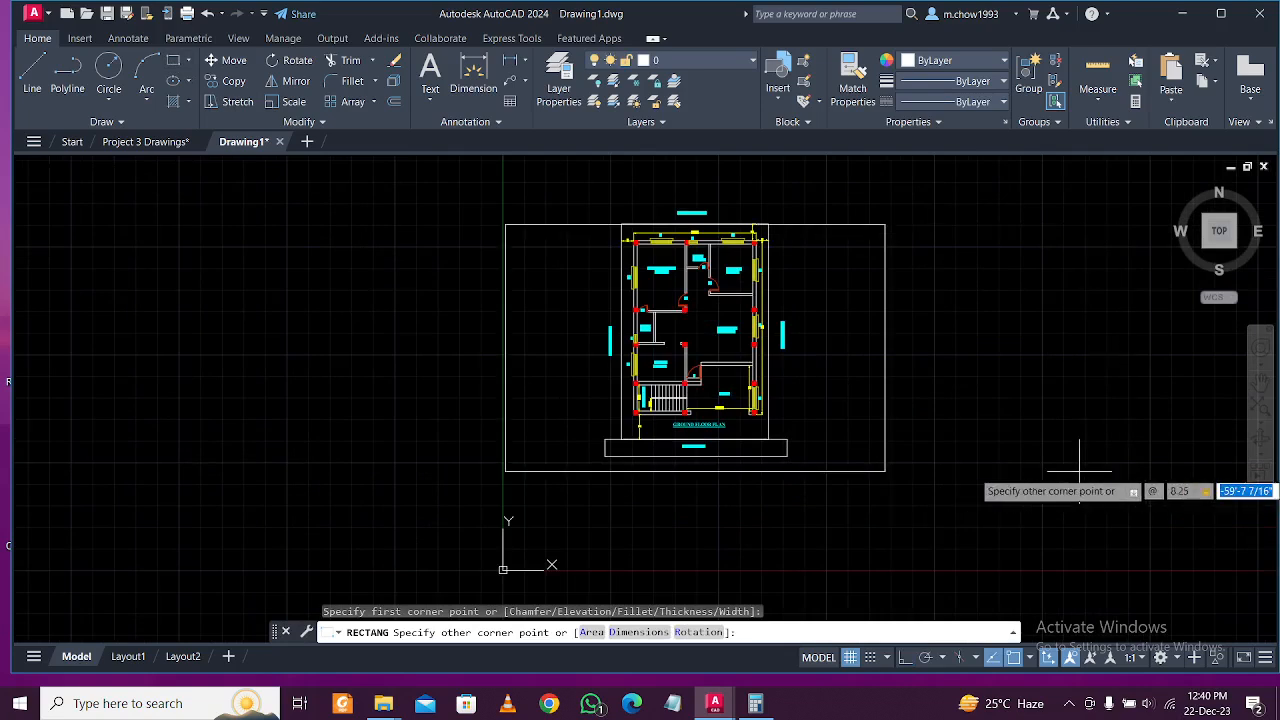
pyautogui.press('Return')
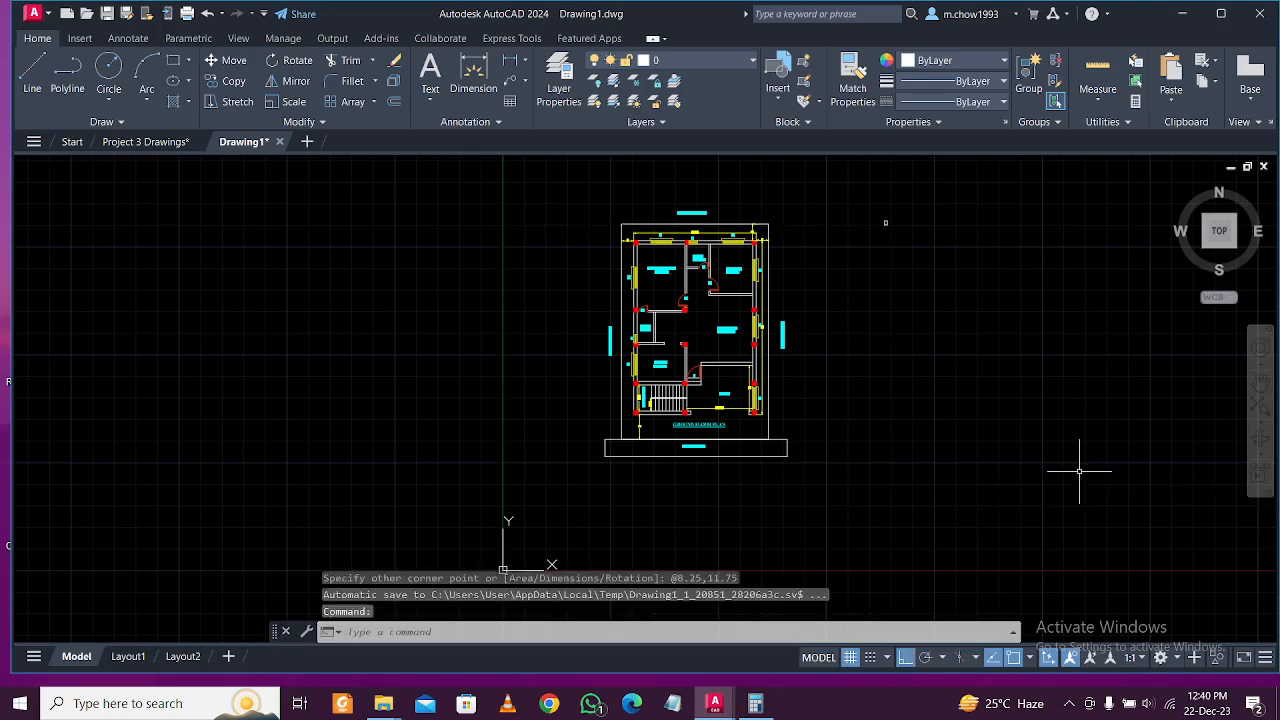
pyautogui.scroll(6, 903, 194)
pyautogui.scroll(3, 1010, 365)
# Scale the rectangle by 100 from its bottom-left corner.
pyautogui.click(1000, 380)
pyautogui.click(882, 304)
pyautogui.scroll(2, 940, 341)
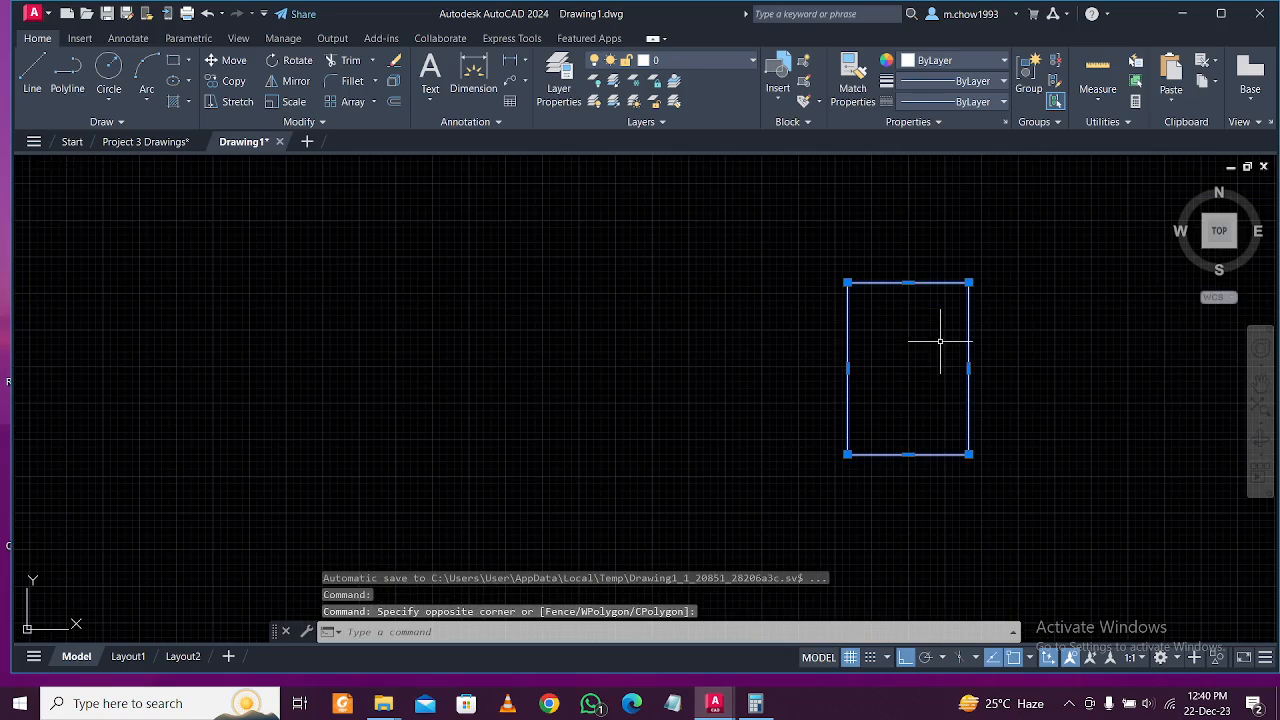
pyautogui.write('C')
pyautogui.press('Return')
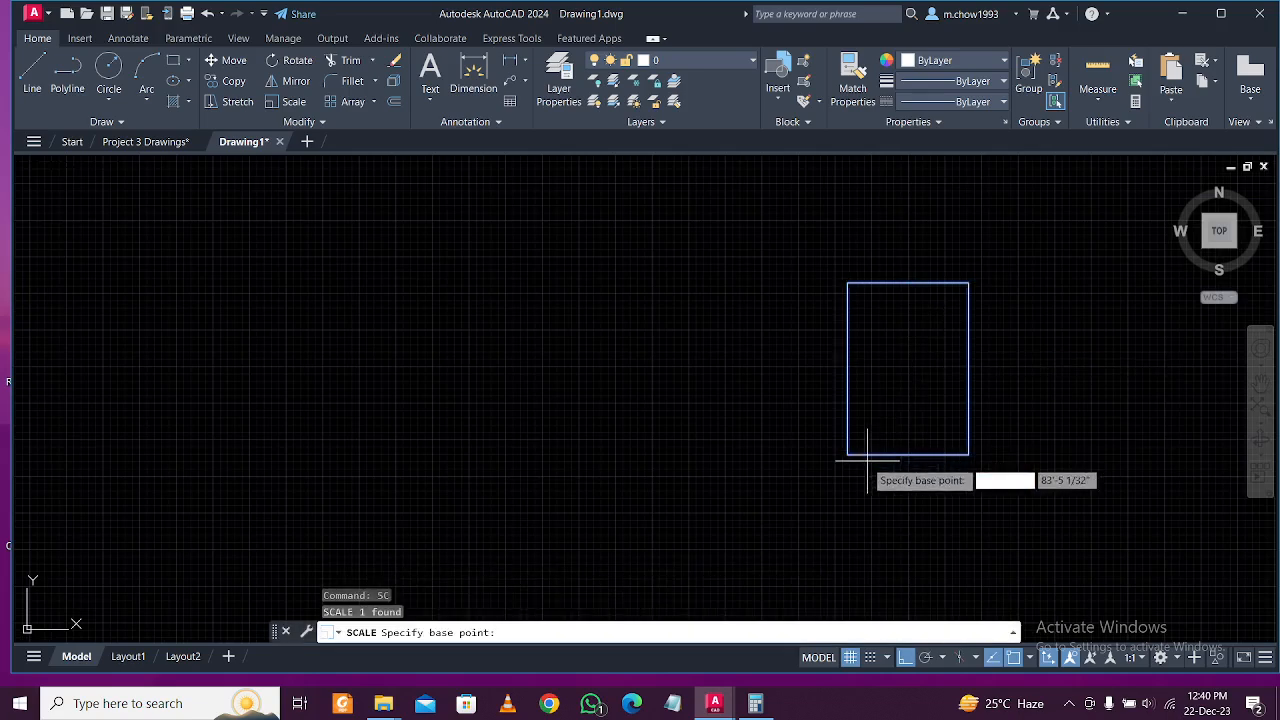
pyautogui.click(847, 454)
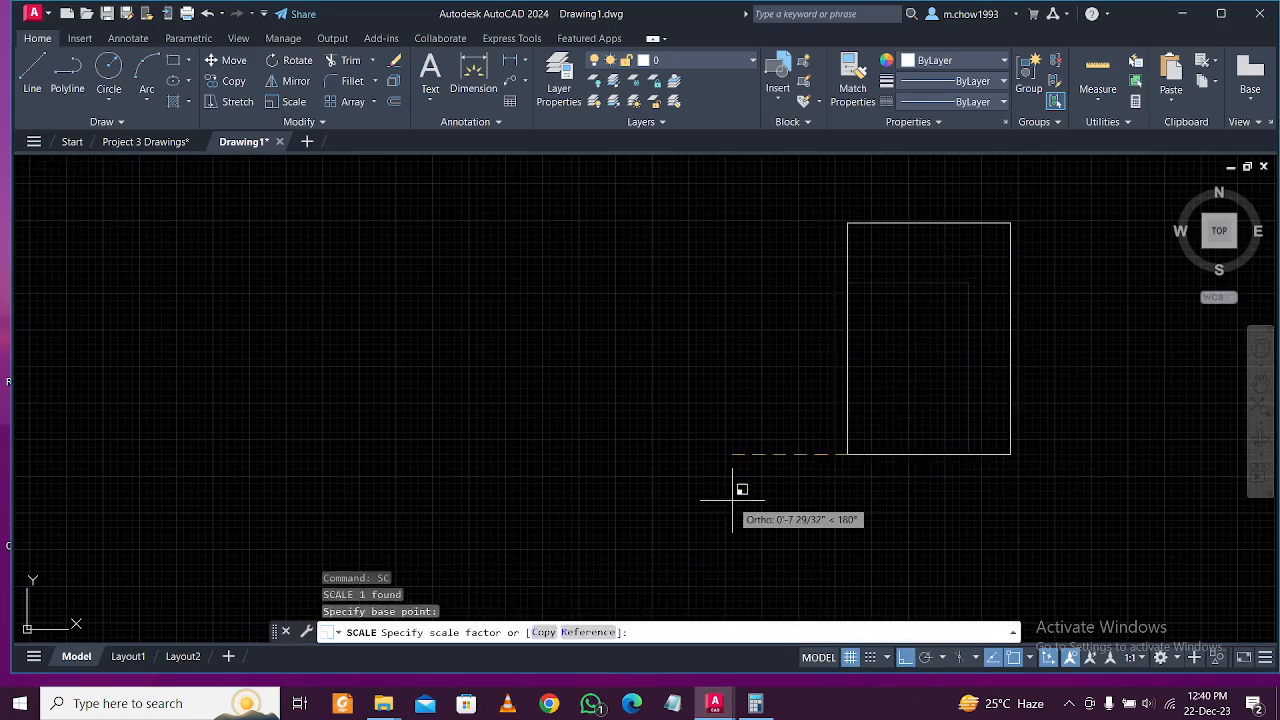
pyautogui.press('Return')
pyautogui.scroll(-5, 745, 465)
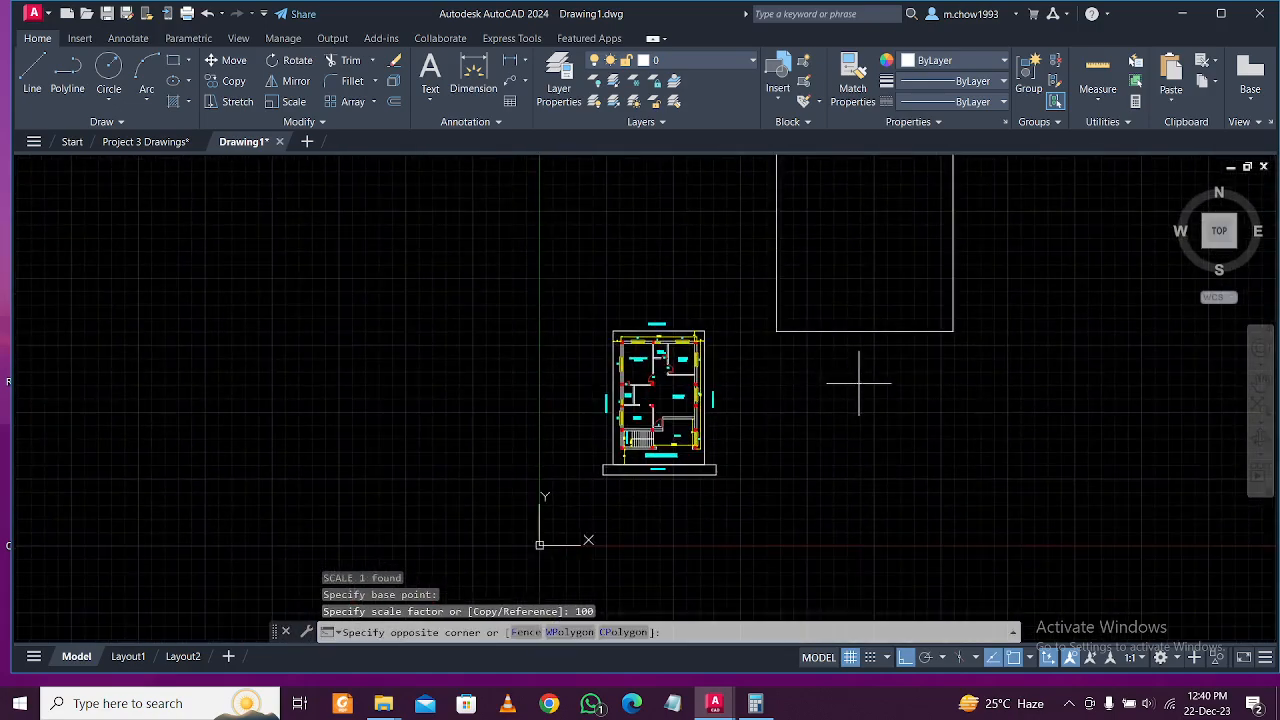
# Move the enlarged rectangle down level with the floor plan.
pyautogui.click(858, 382)
pyautogui.click(765, 323)
pyautogui.click(228, 62)
pyautogui.click(1004, 356)
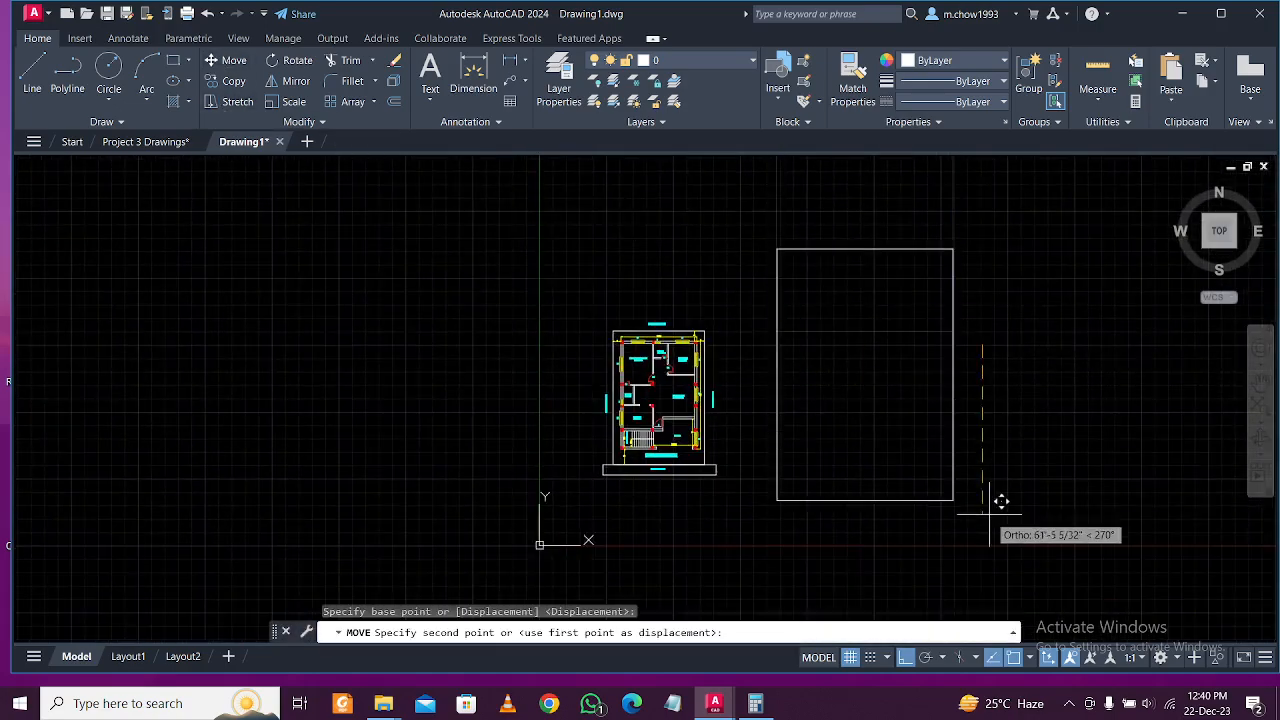
pyautogui.click(1006, 561)
# Start a second move of the sheet rectangle but cancel it, leaving it in place.
pyautogui.click(1002, 550)
pyautogui.click(929, 513)
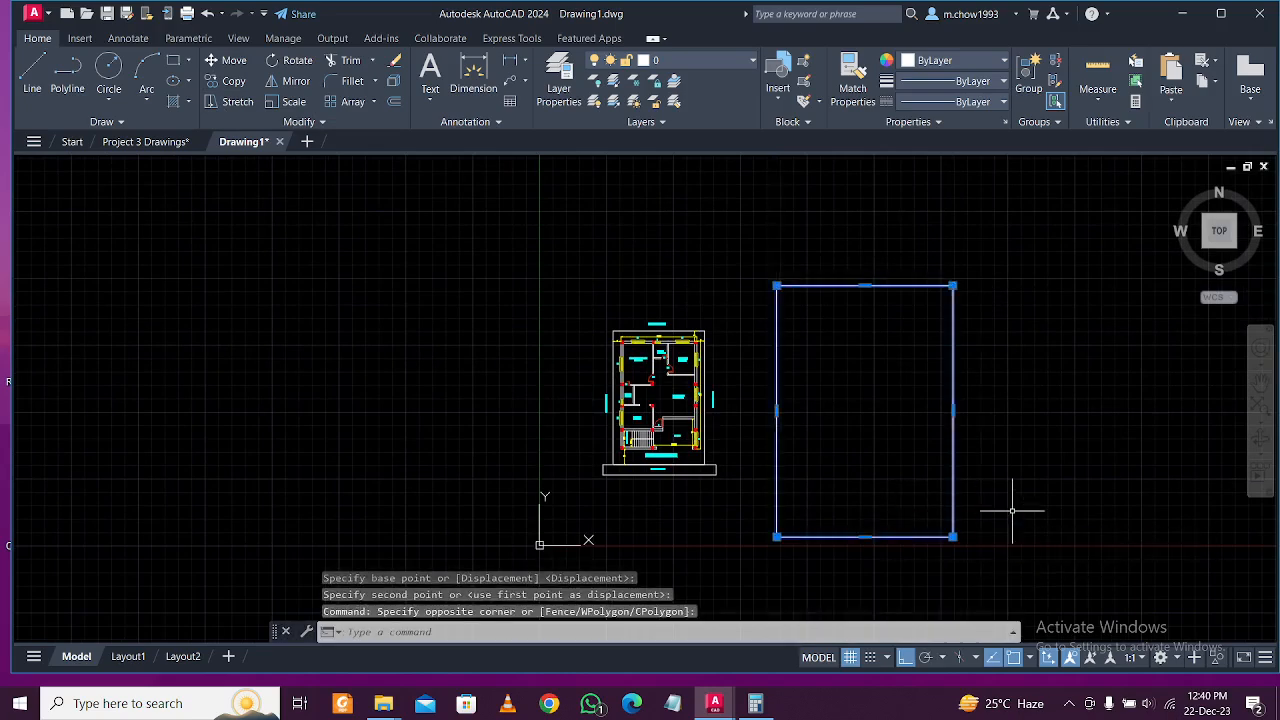
pyautogui.press('Escape')
pyautogui.click(990, 558)
pyautogui.click(940, 492)
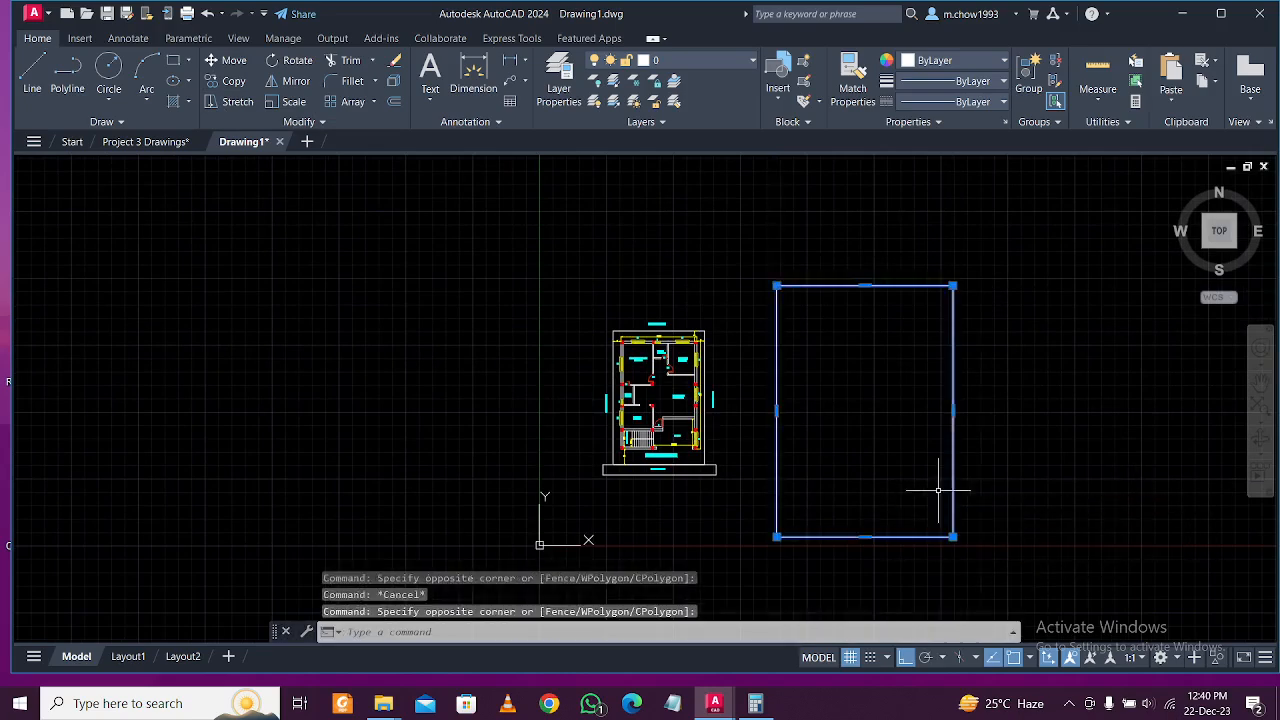
pyautogui.write('m')
pyautogui.press('Return')
pyautogui.click(1107, 459)
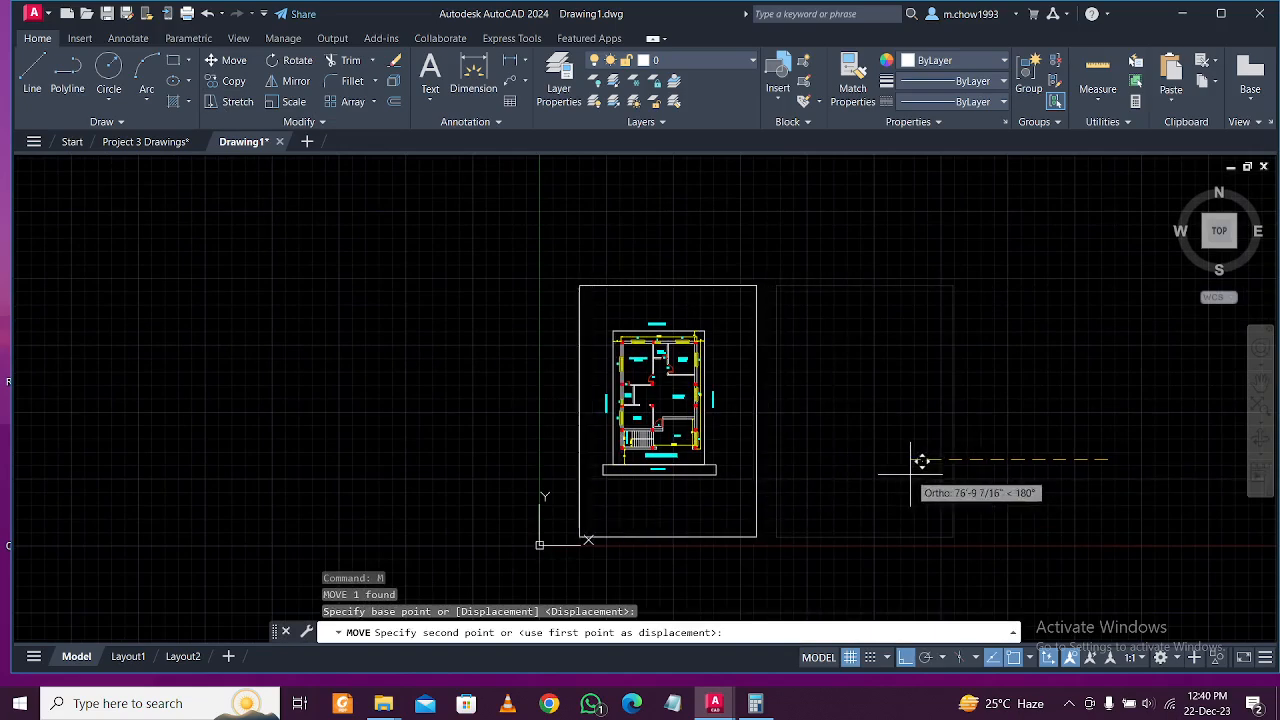
pyautogui.press('Escape')
pyautogui.click(990, 470)
pyautogui.click(895, 428)
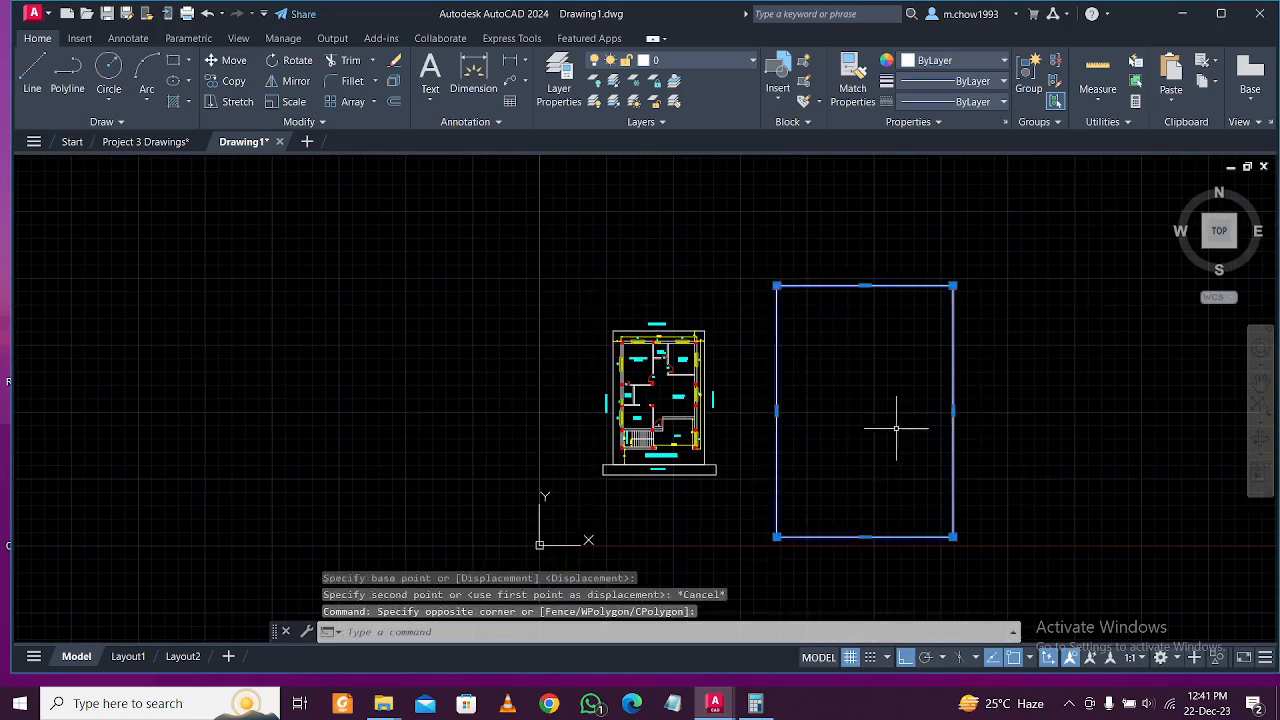
# Offset the sheet rectangle 1' inward to create an inner border.
pyautogui.write('o')
pyautogui.press('Return')
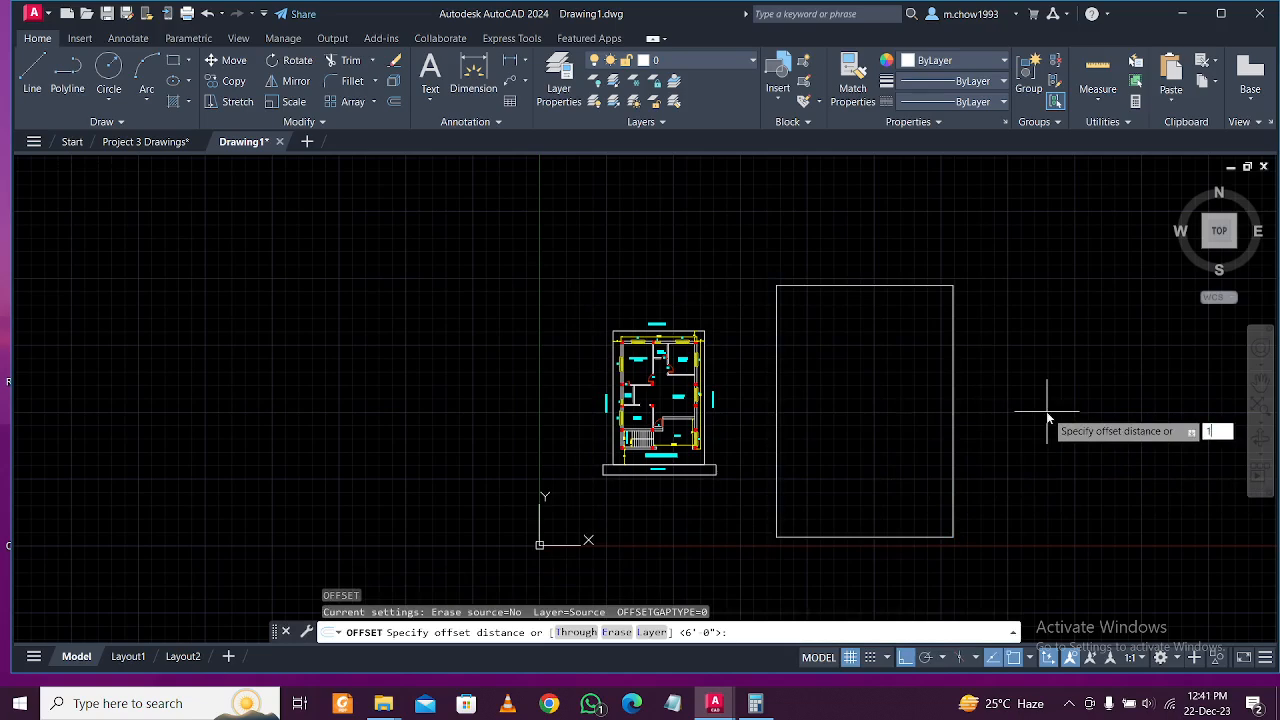
pyautogui.press('Return')
pyautogui.click(953, 403)
pyautogui.scroll(5, 862, 431)
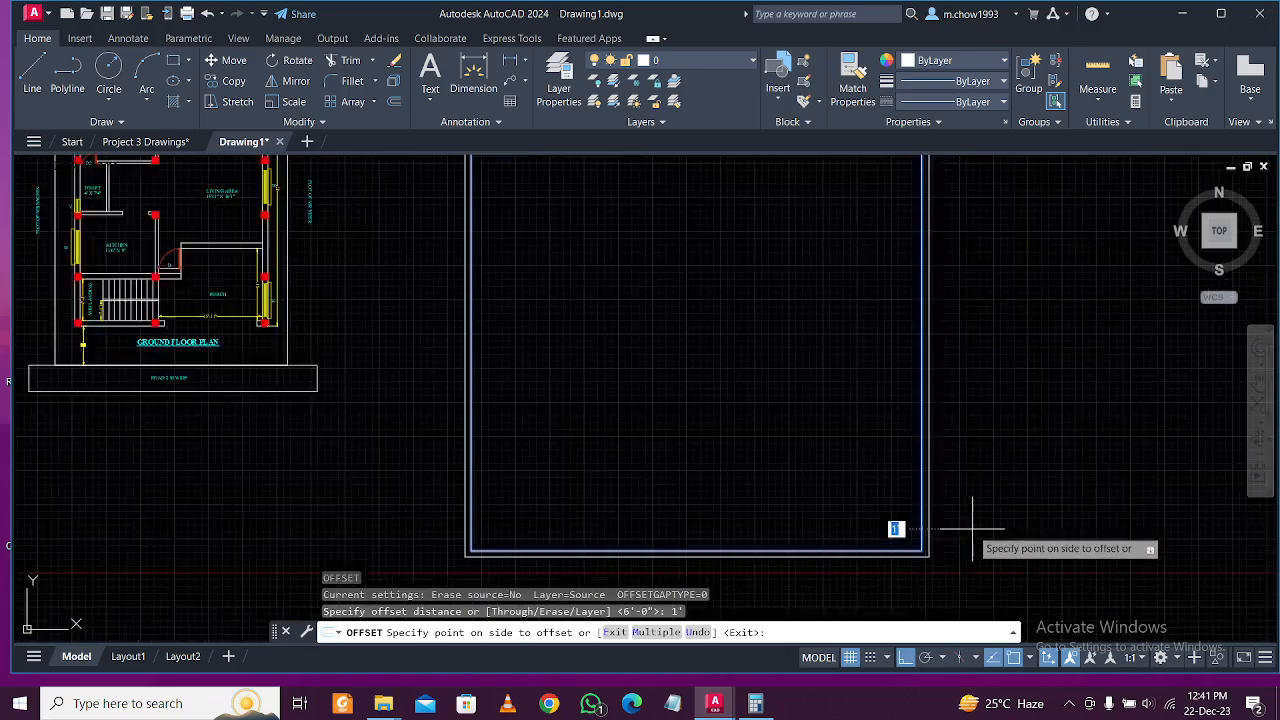
pyautogui.click(764, 548)
pyautogui.scroll(-4, 860, 498)
pyautogui.press('Escape')
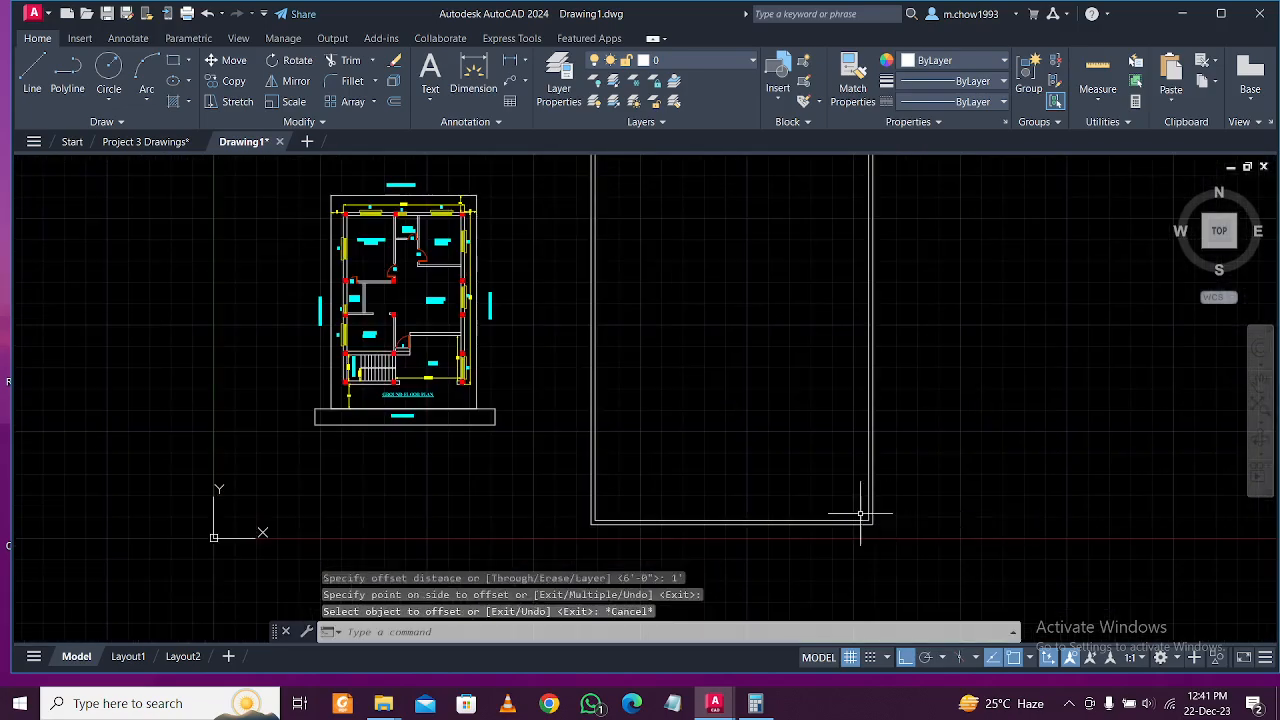
pyautogui.scroll(-4, 840, 515)
pyautogui.scroll(4, 767, 503)
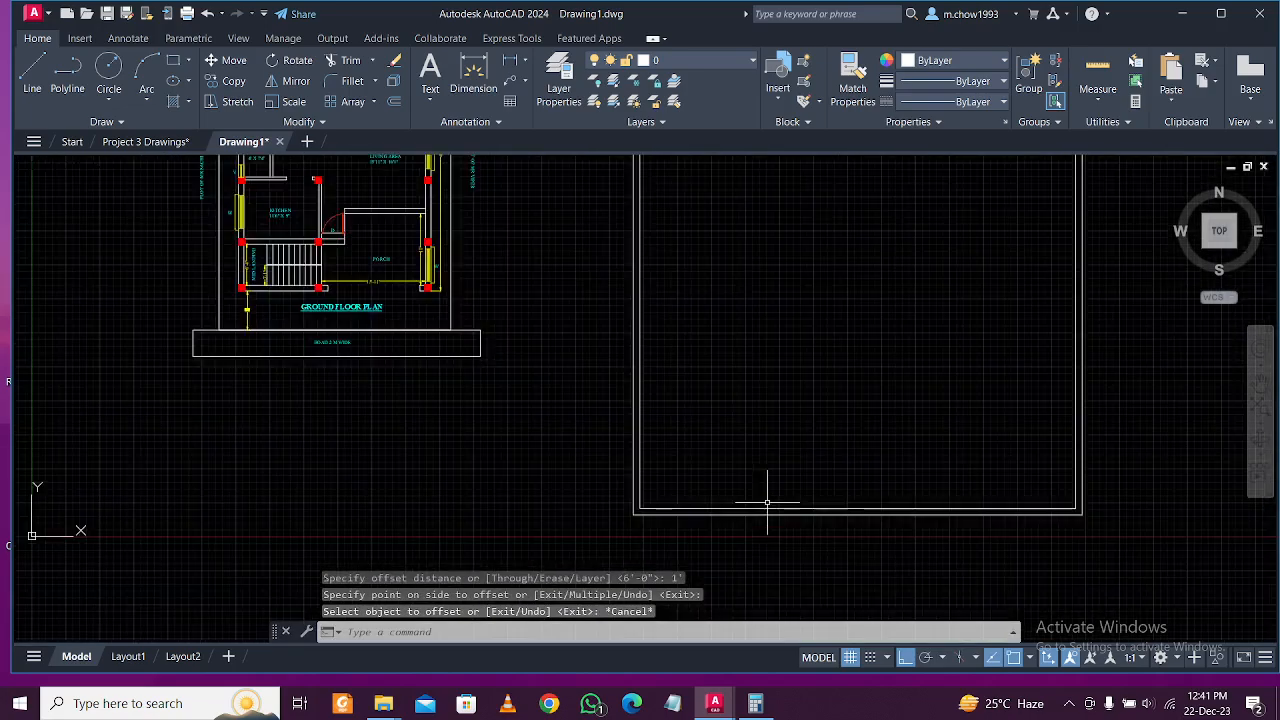
# Explode the border rectangle into separate lines and center the sheet in view.
pyautogui.click(766, 507)
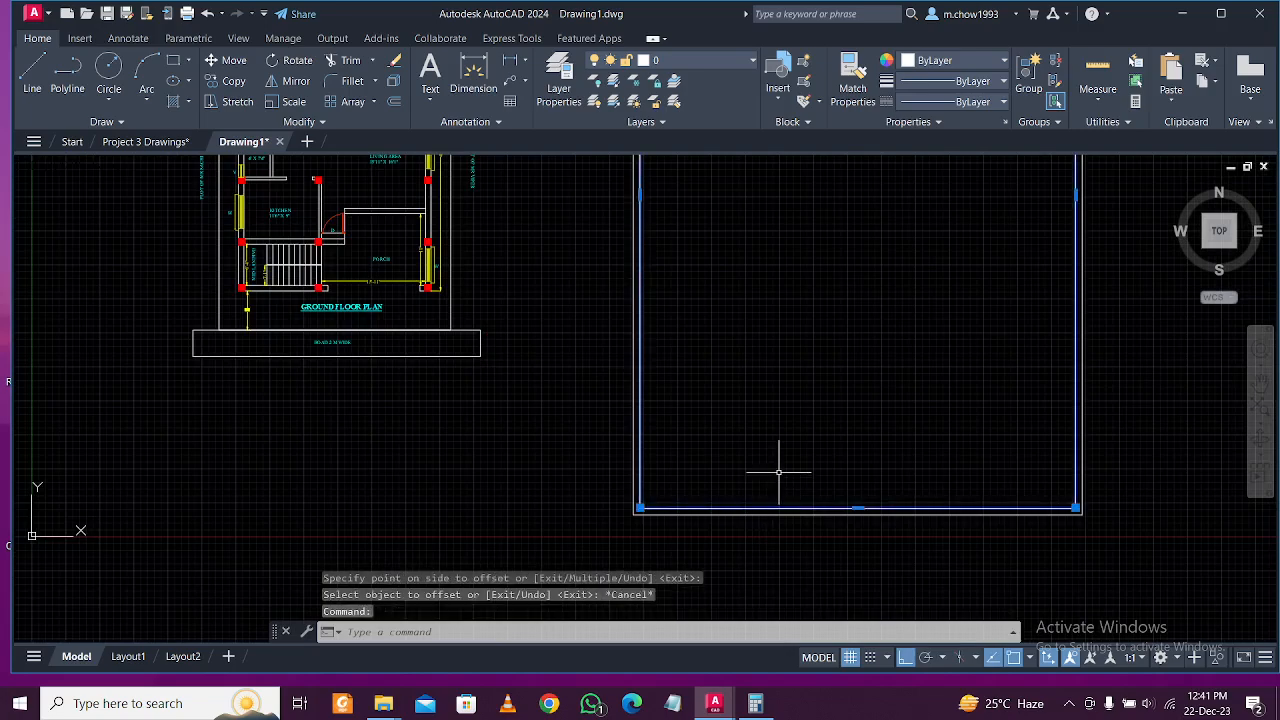
pyautogui.click(828, 525)
pyautogui.scroll(2, 801, 504)
pyautogui.scroll(-5, 801, 504)
pyautogui.moveTo(838, 433); pyautogui.dragTo(817, 484, button='middle')
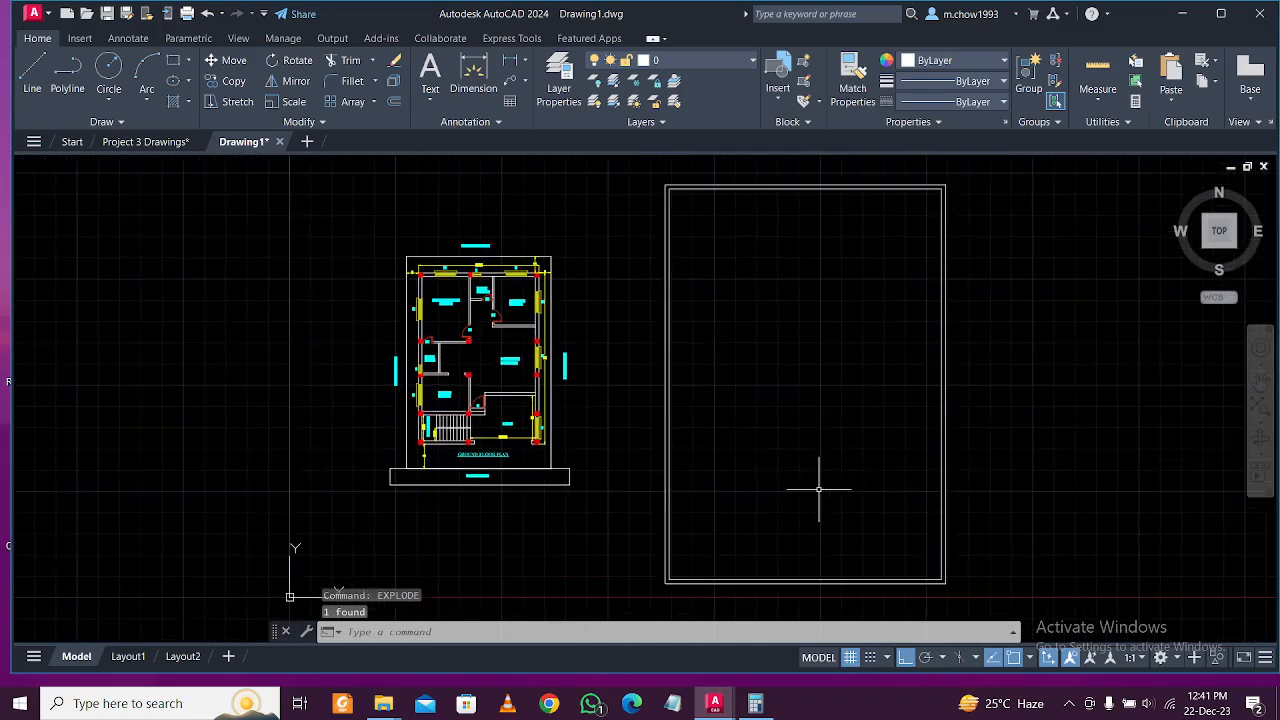
pyautogui.moveTo(829, 357); pyautogui.dragTo(770, 425, button='middle')
pyautogui.scroll(3, 754, 251)
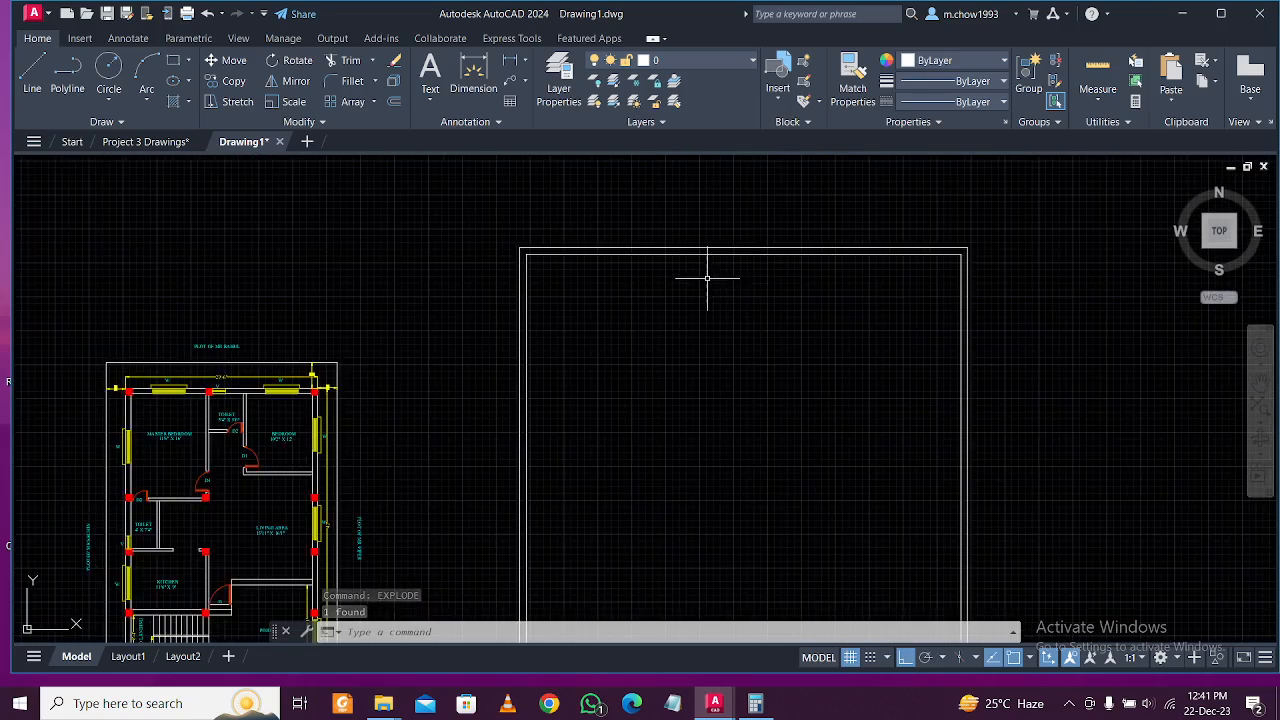
pyautogui.scroll(1, 726, 277)
# Bring the sheet's bottom edge into view, abandoning a started rectangle and a line.
pyautogui.click(174, 61)
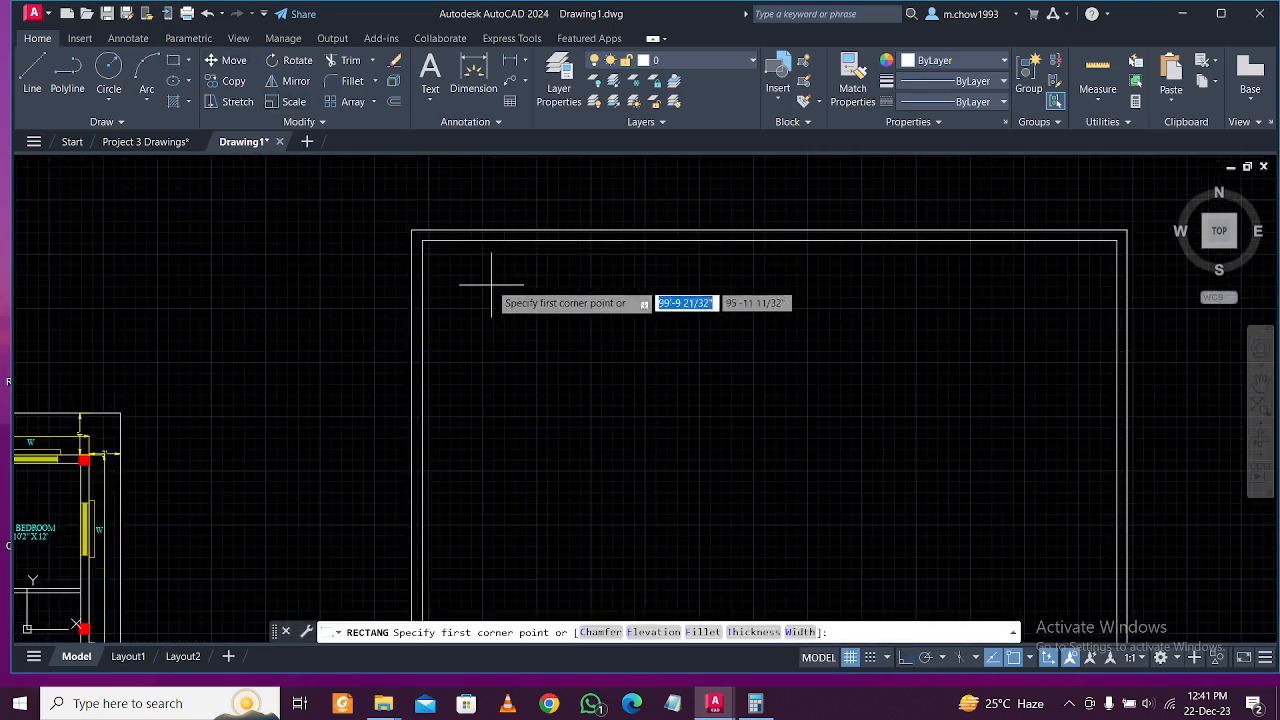
pyautogui.click(450, 255)
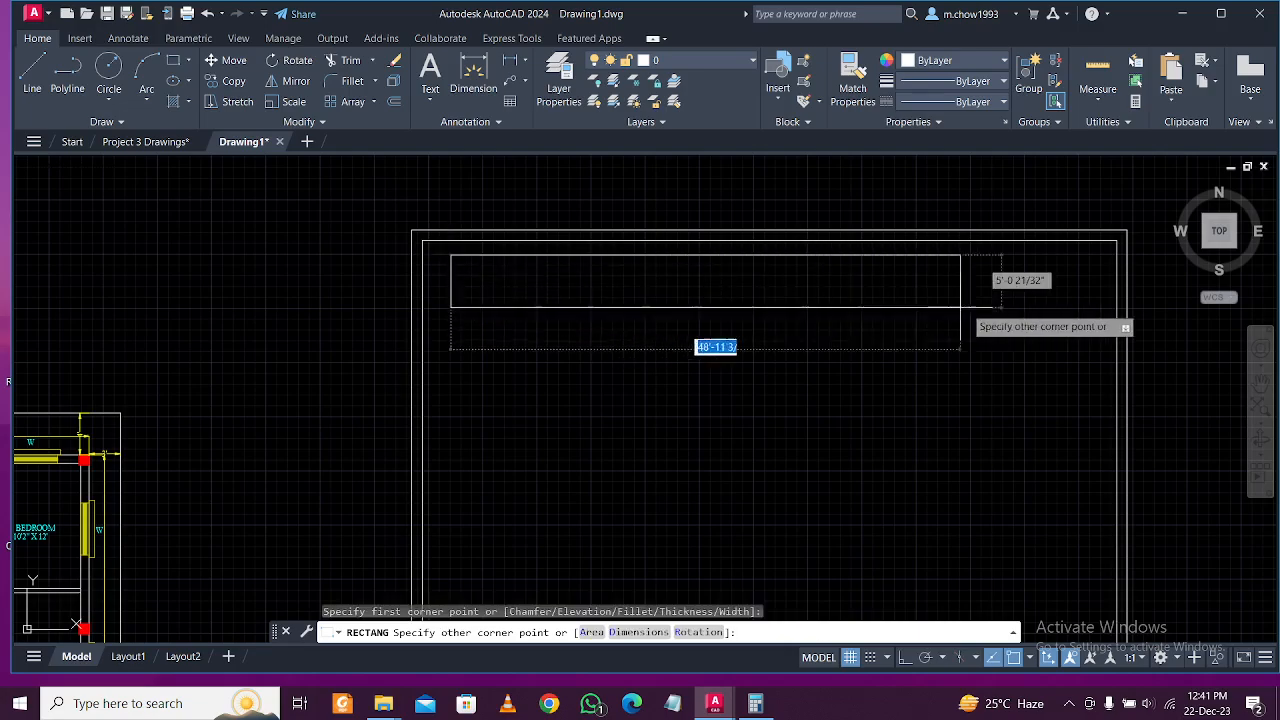
pyautogui.press('Escape')
pyautogui.scroll(-4, 794, 434)
pyautogui.moveTo(794, 434); pyautogui.dragTo(686, 374, button='middle')
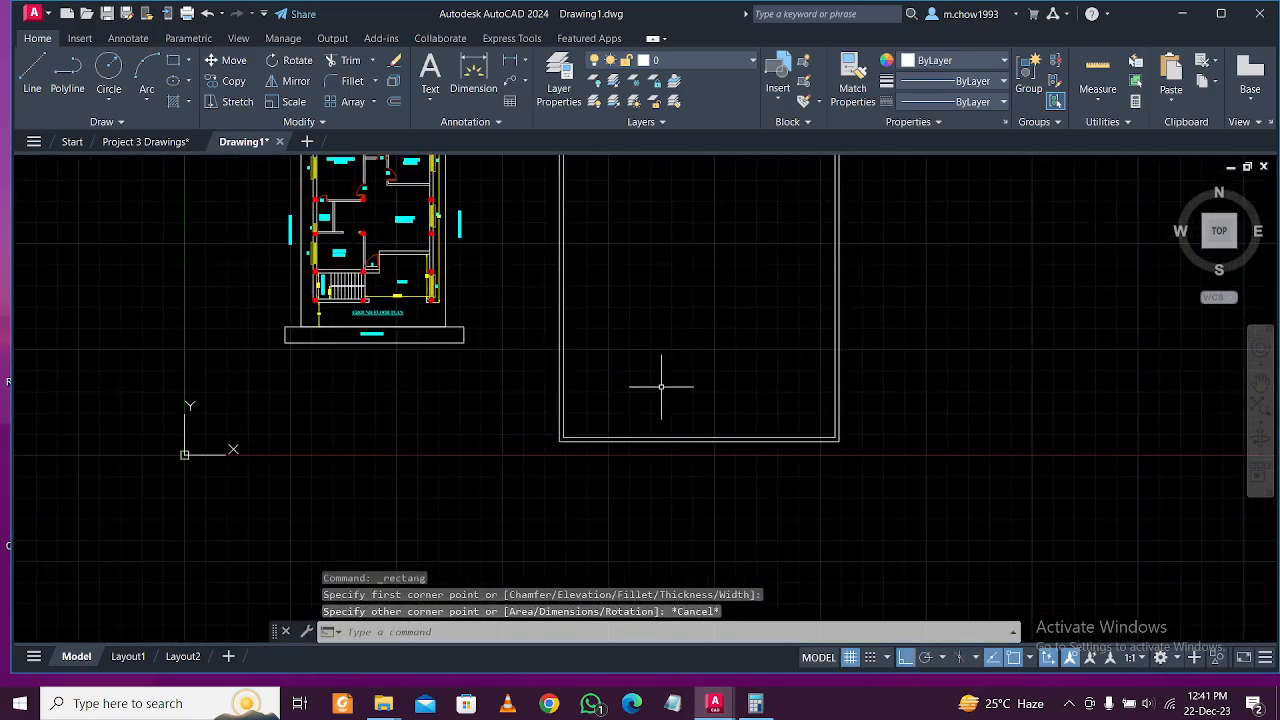
pyautogui.scroll(2, 623, 389)
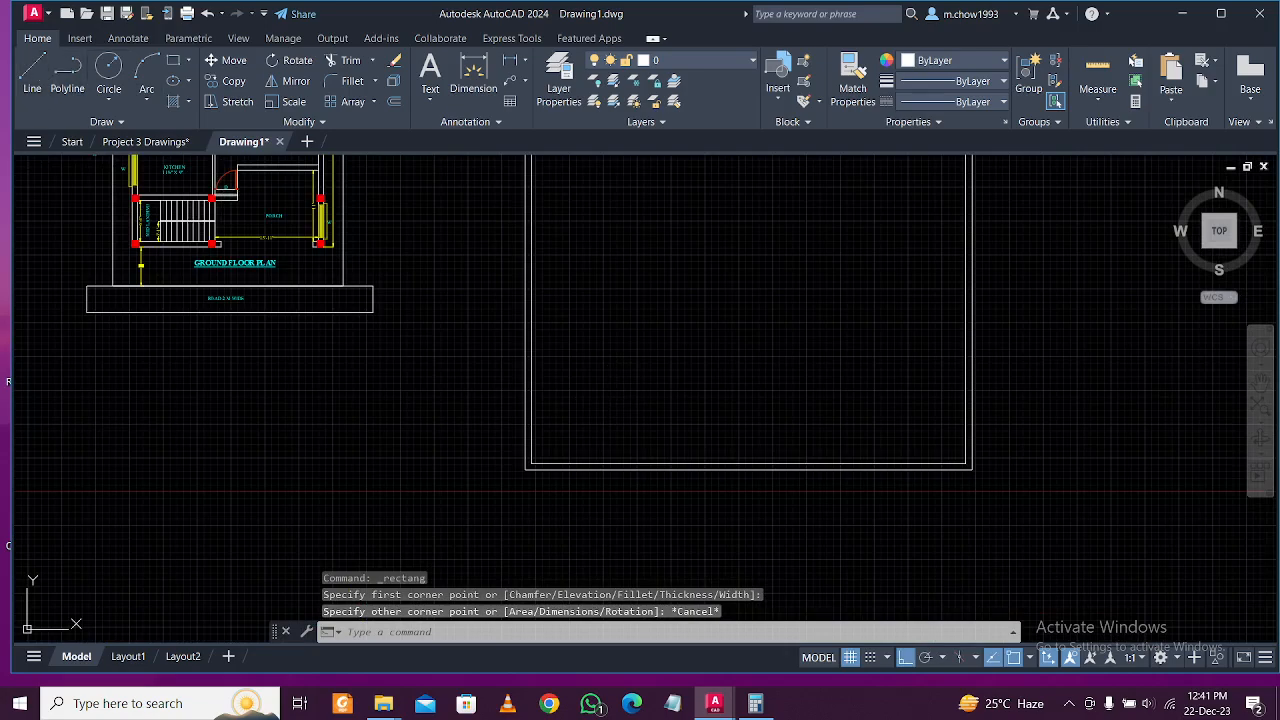
pyautogui.click(32, 75)
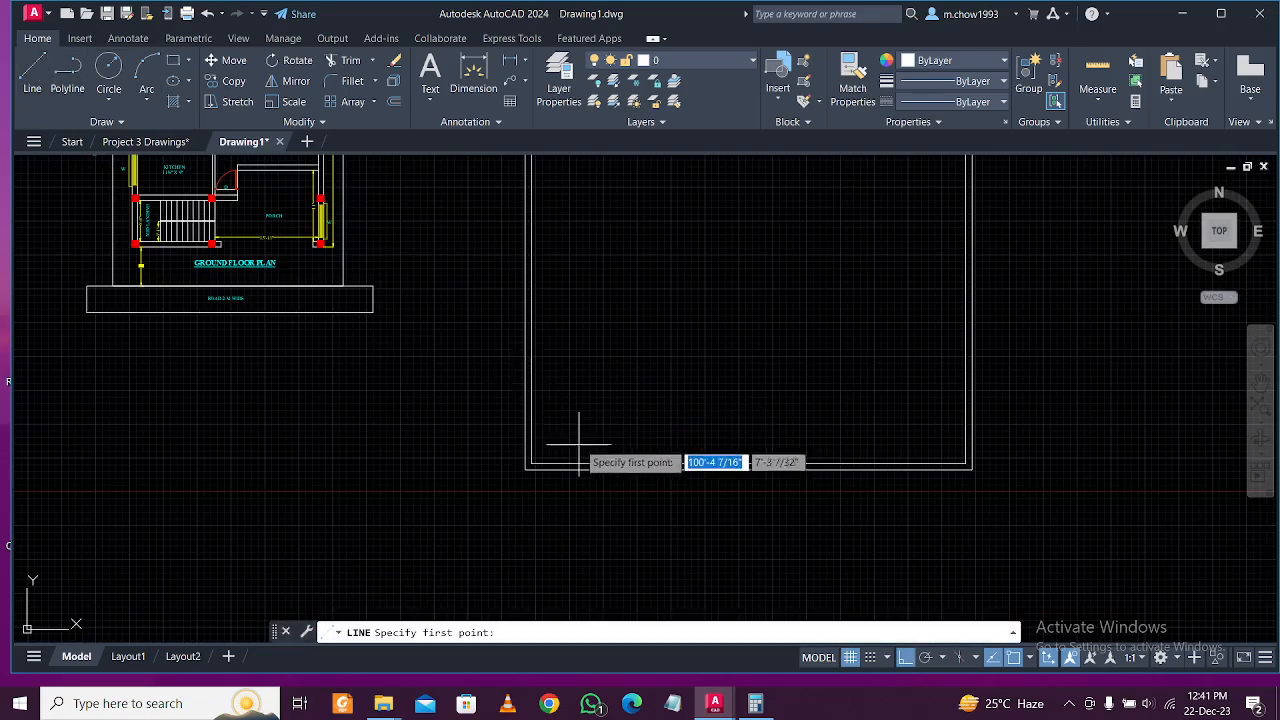
pyautogui.scroll(2, 543, 428)
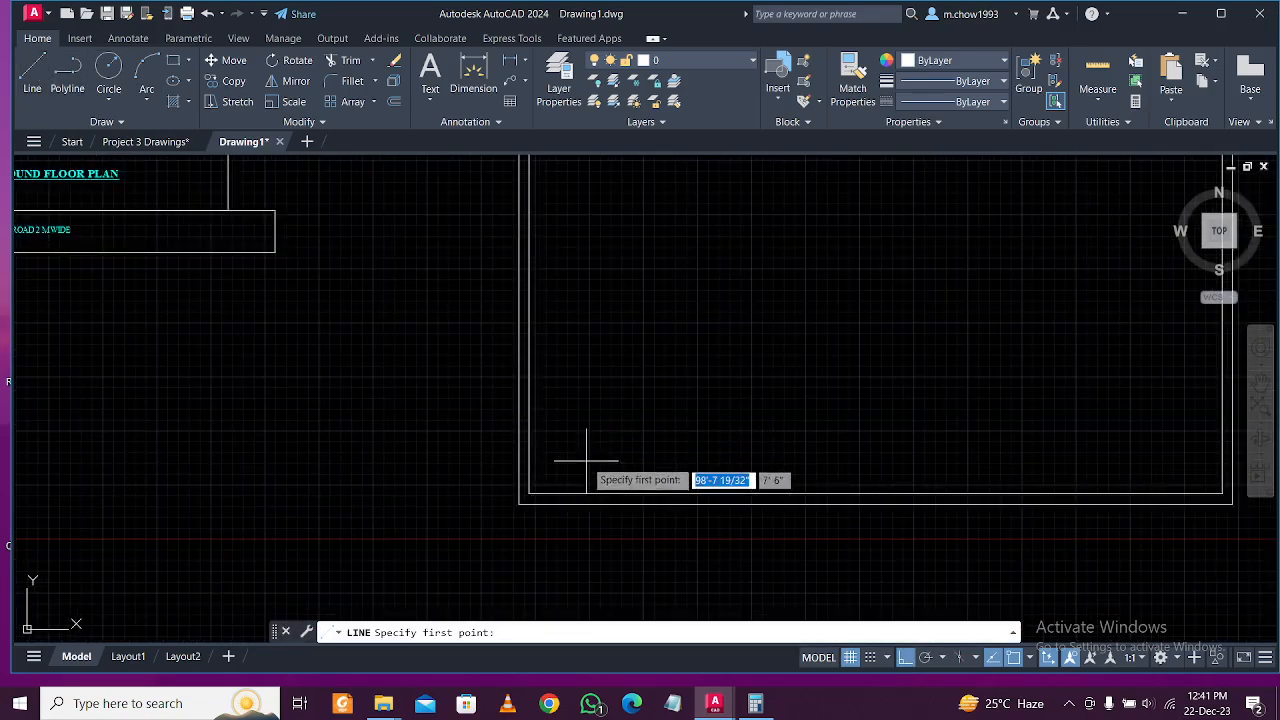
pyautogui.press('Escape')
# Try offsetting the inner bottom border line by 6', then cancel.
pyautogui.write('o')
pyautogui.press('Return')
pyautogui.write('6')
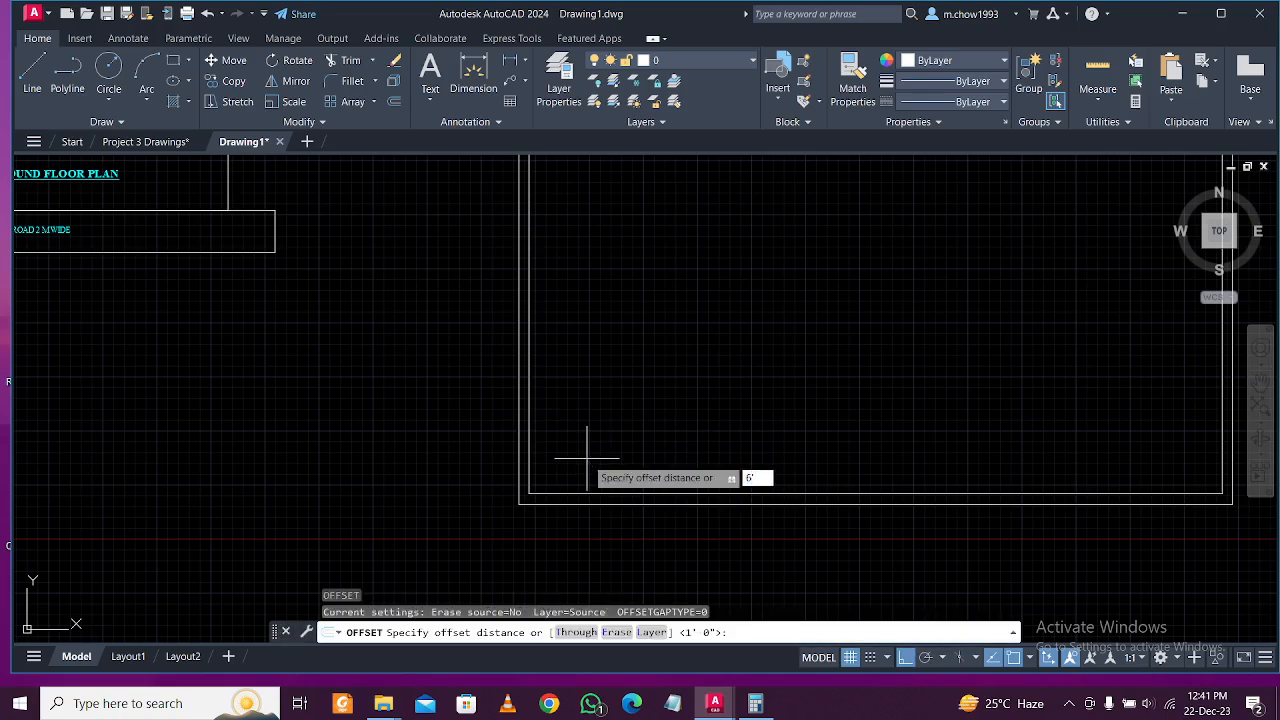
pyautogui.write("'")
pyautogui.press('Return')
pyautogui.click(590, 492)
pyautogui.press('Escape')
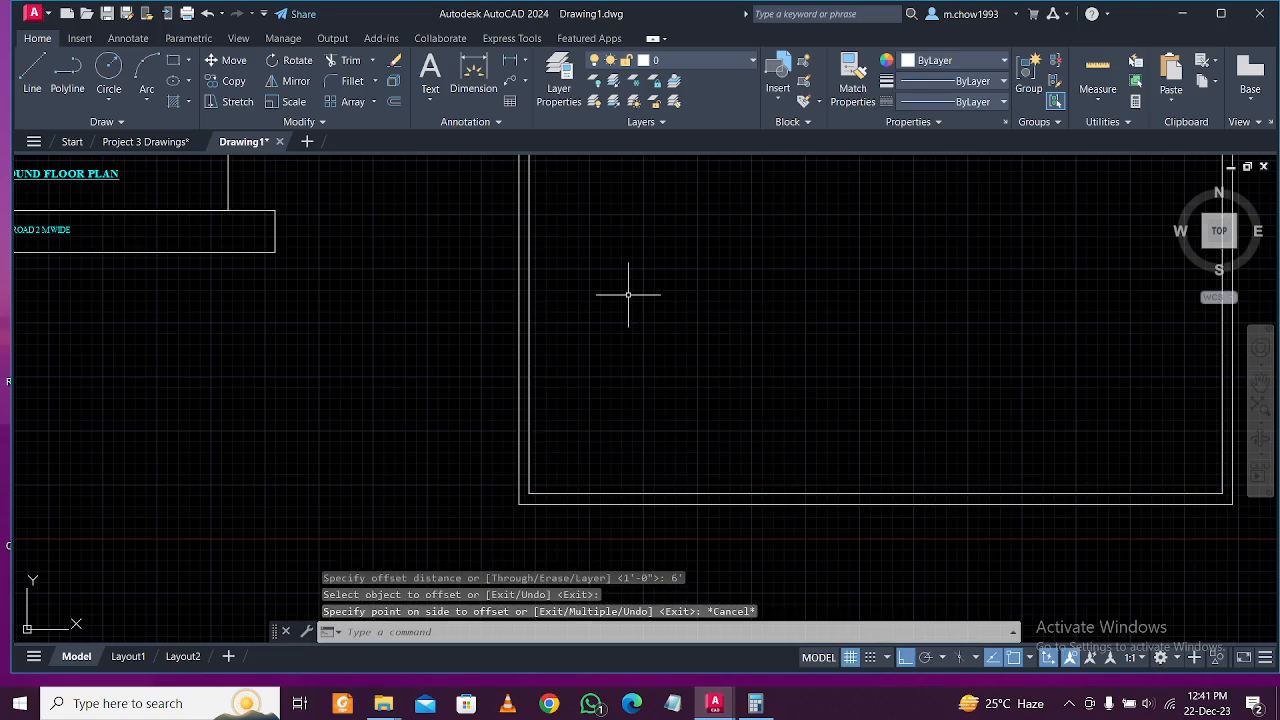
# Offset the inner bottom border line 12' upward to form the title strip's top edge.
pyautogui.press('Return')
pyautogui.write('12')
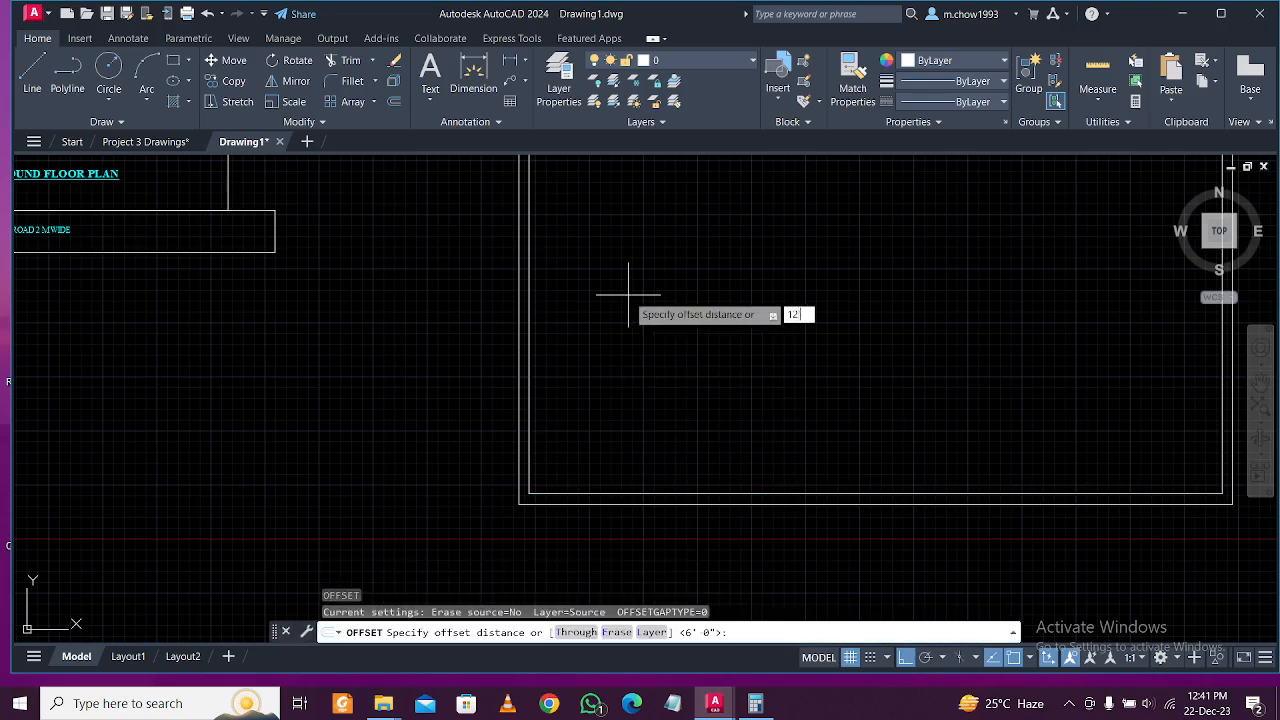
pyautogui.write("'")
pyautogui.press('Return')
pyautogui.click(700, 493)
pyautogui.scroll(-4, 670, 377)
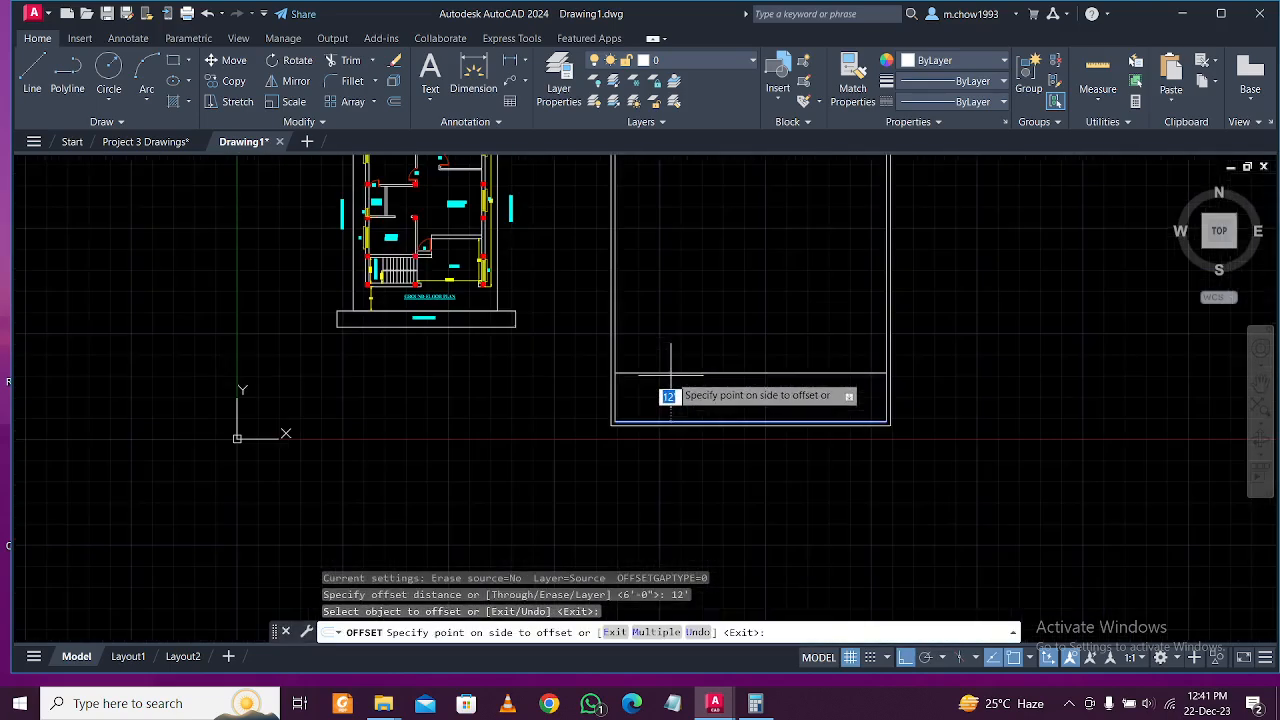
pyautogui.moveTo(700, 335); pyautogui.dragTo(651, 431, button='middle')
pyautogui.click(651, 431)
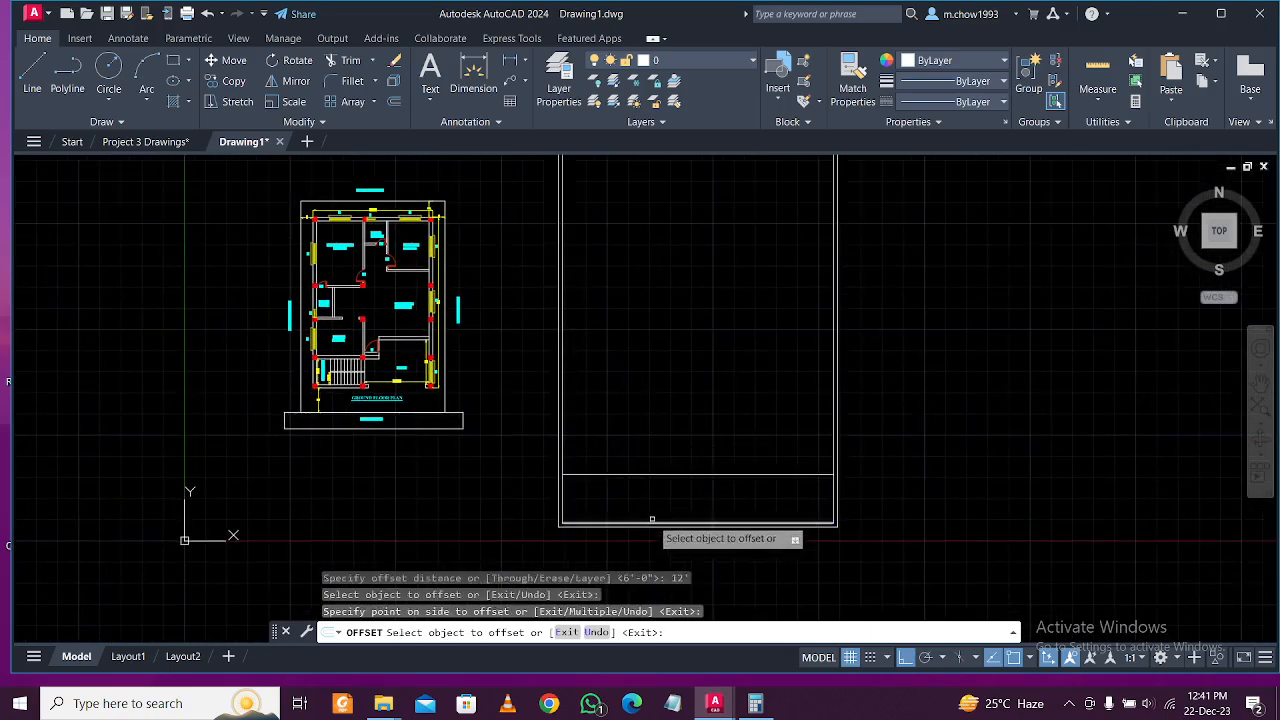
pyautogui.press('Escape')
pyautogui.scroll(3, 652, 518)
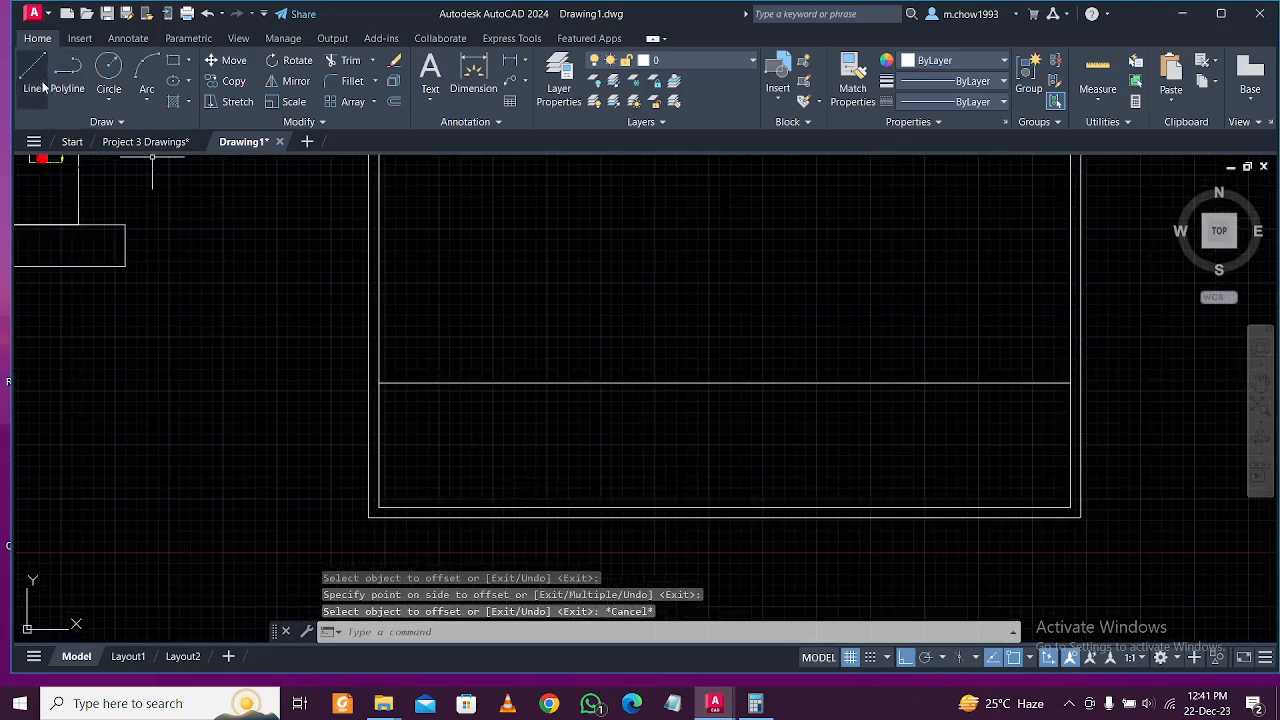
# Draw a vertical divider line across the title strip near its left end.
pyautogui.click(38, 80)
pyautogui.click(474, 383)
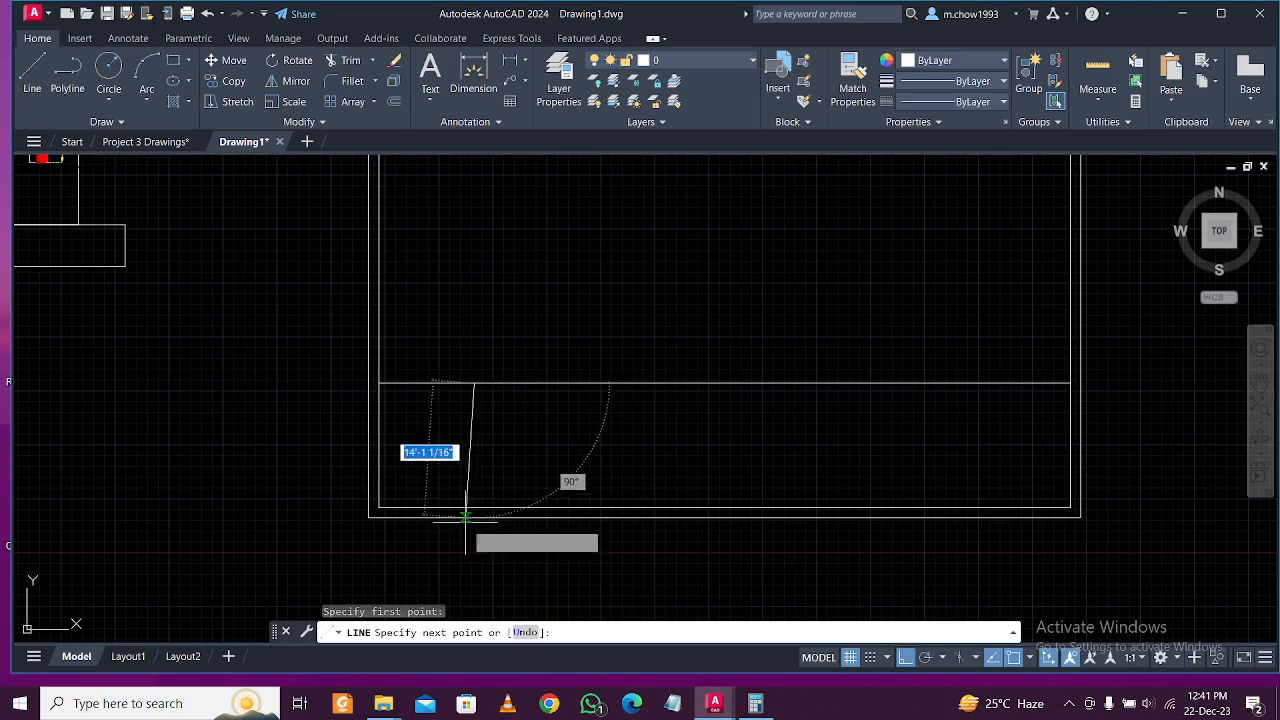
pyautogui.click(472, 508)
pyautogui.press('Escape')
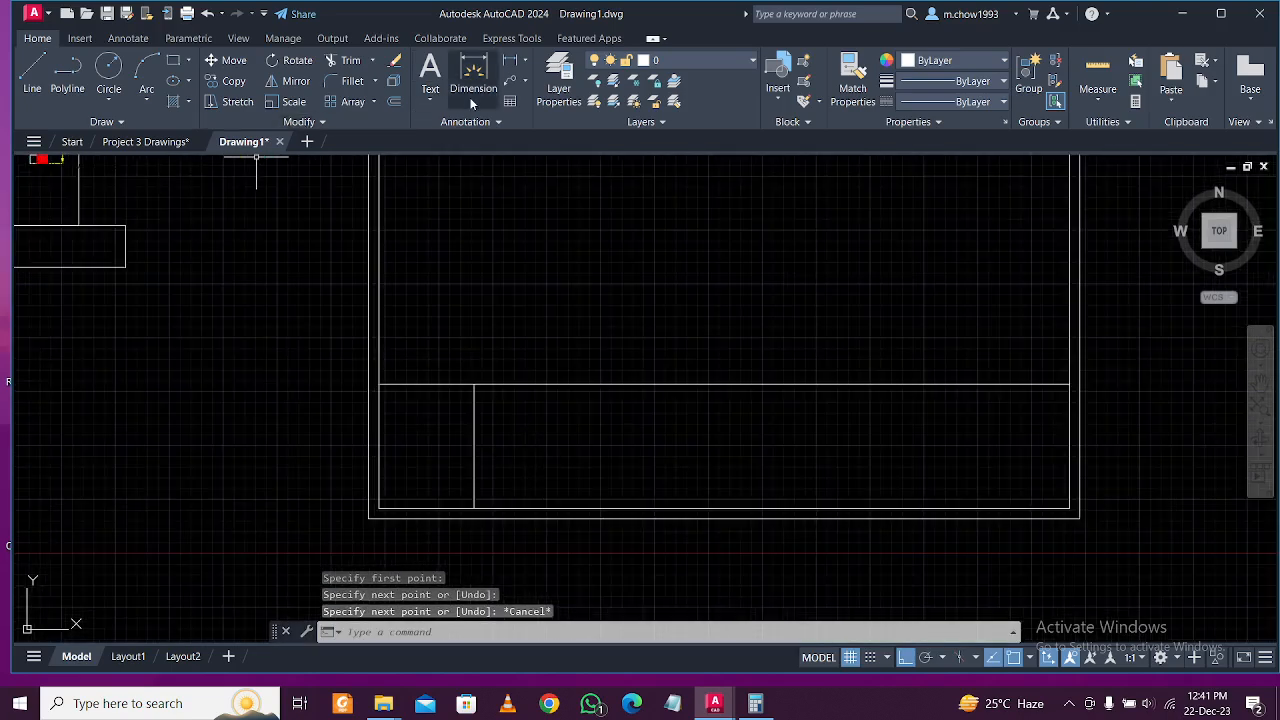
# Start a multiline text box inside the title strip, right of the divider.
pyautogui.click(430, 97)
pyautogui.click(465, 131)
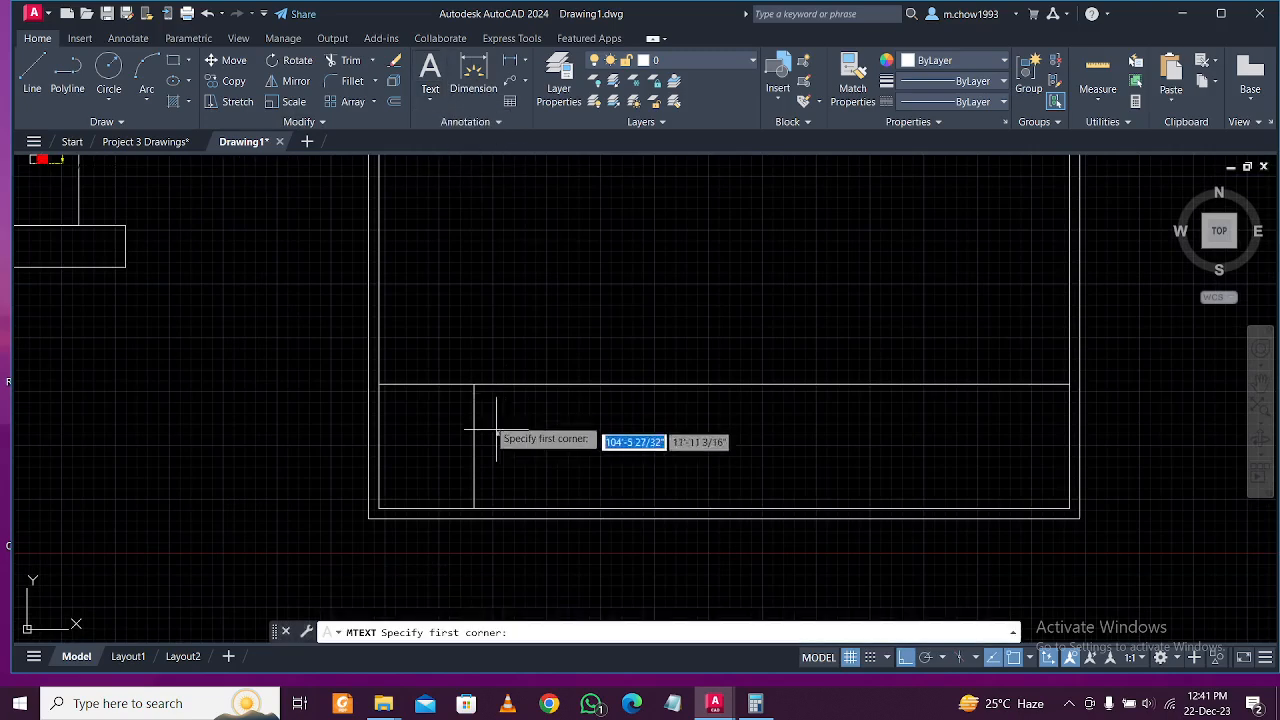
pyautogui.click(499, 398)
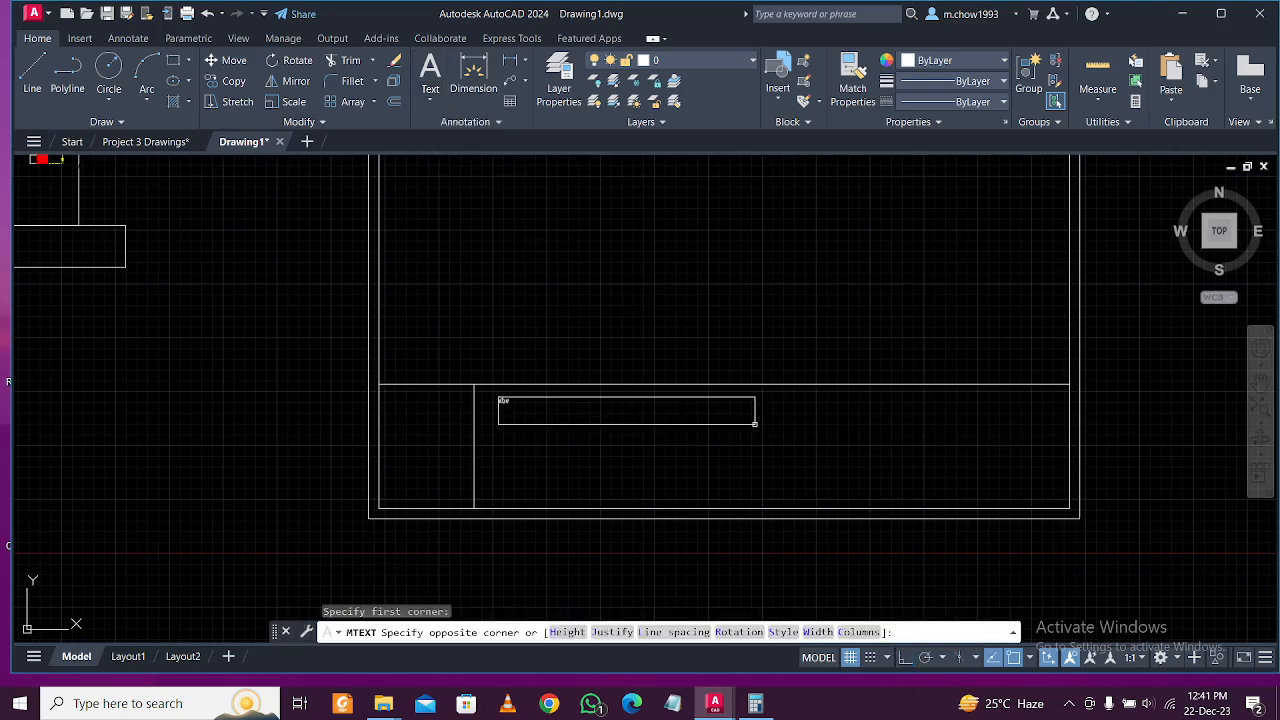
pyautogui.click(754, 424)
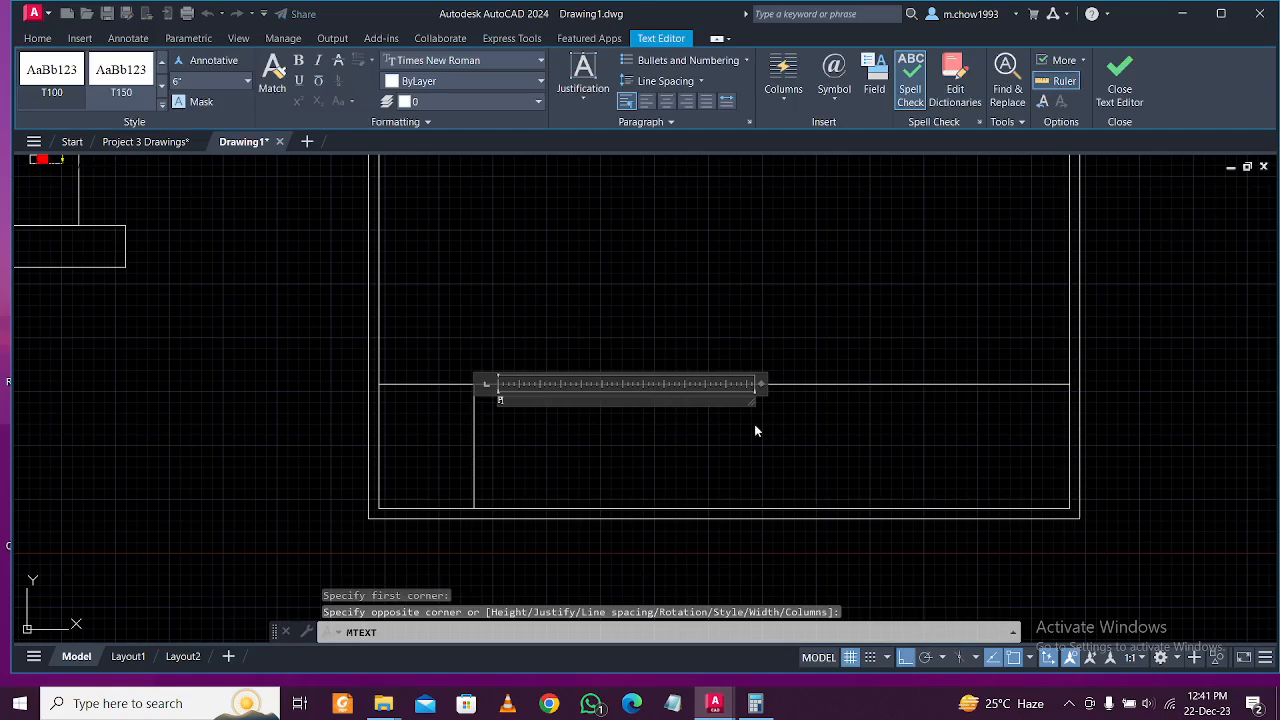
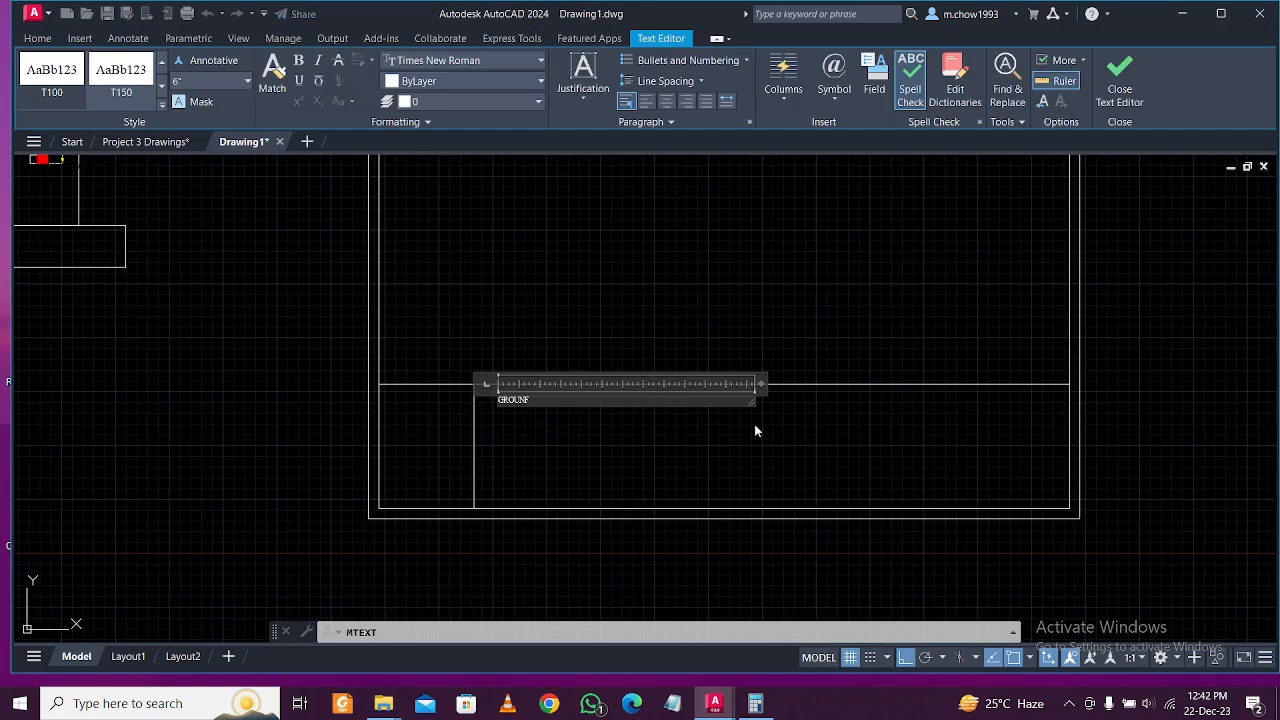
# Fix the FLOOR typo and continue the heading with BUILDING OF and the owner's name.
pyautogui.scroll(4, 390, 412)
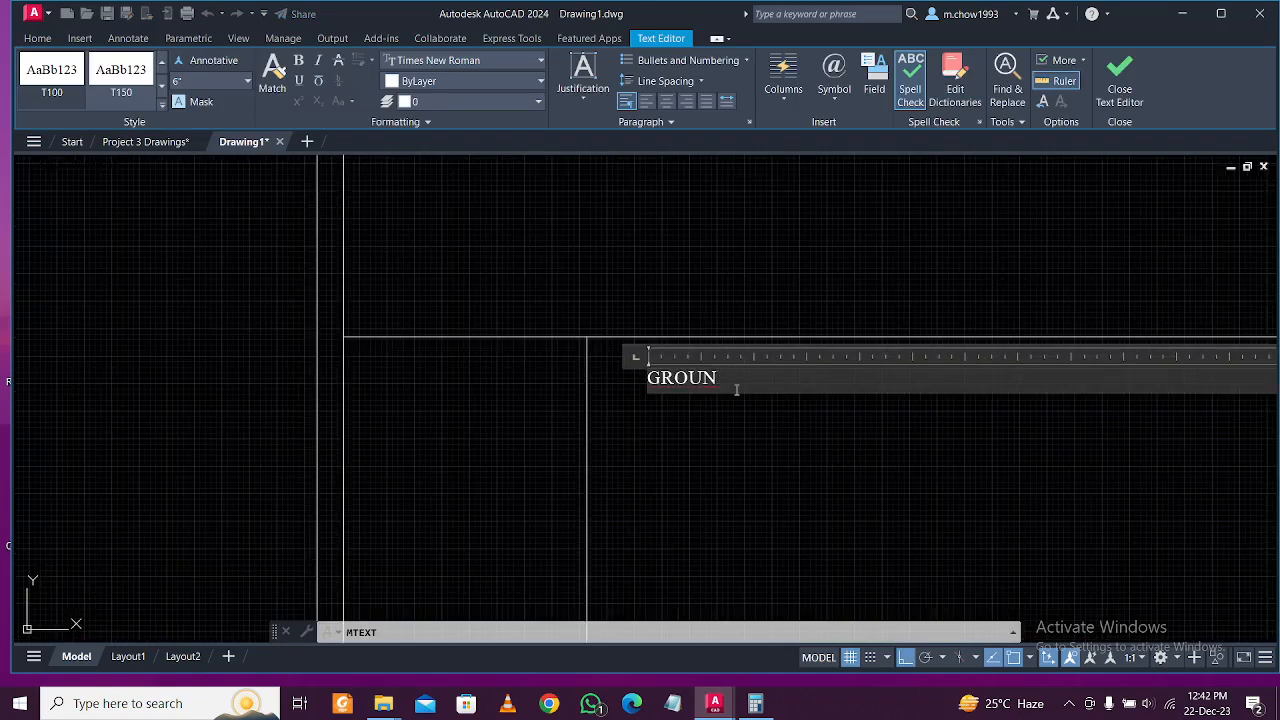
pyautogui.write('FLLOR')
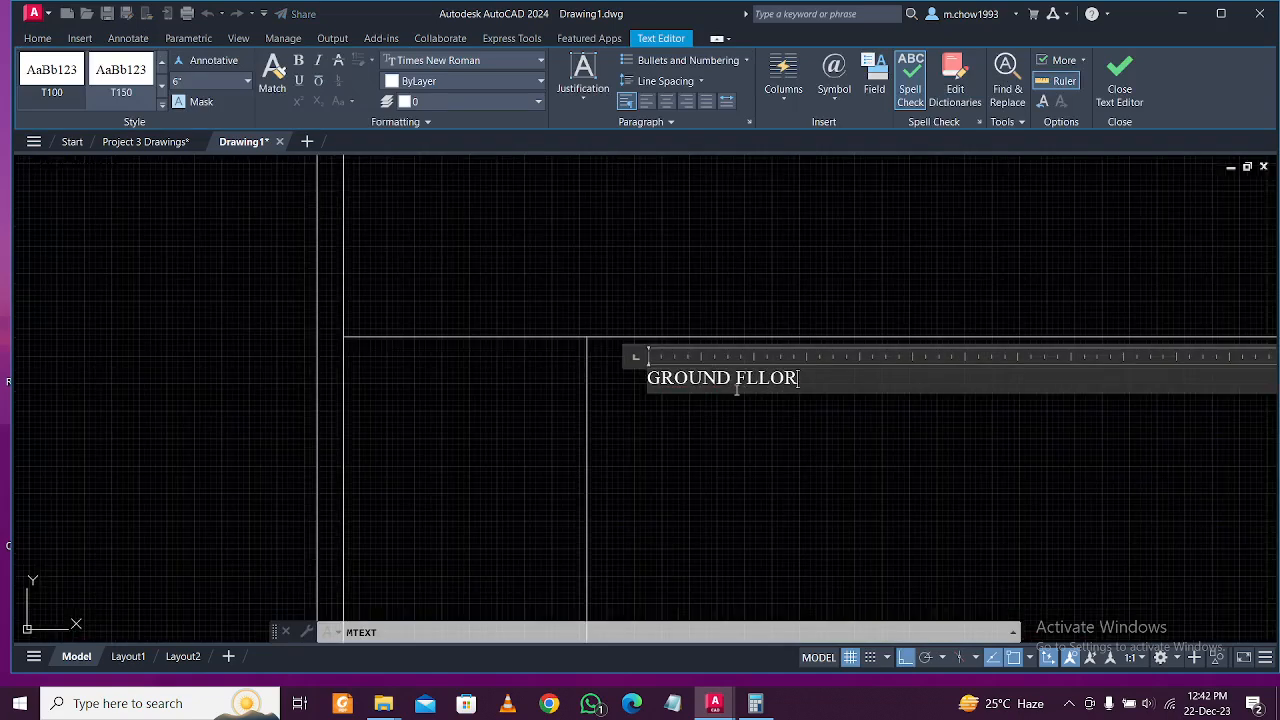
pyautogui.press('BackSpace')
pyautogui.press('BackSpace')
pyautogui.press('BackSpace')
pyautogui.write('OOR BUILDIN')
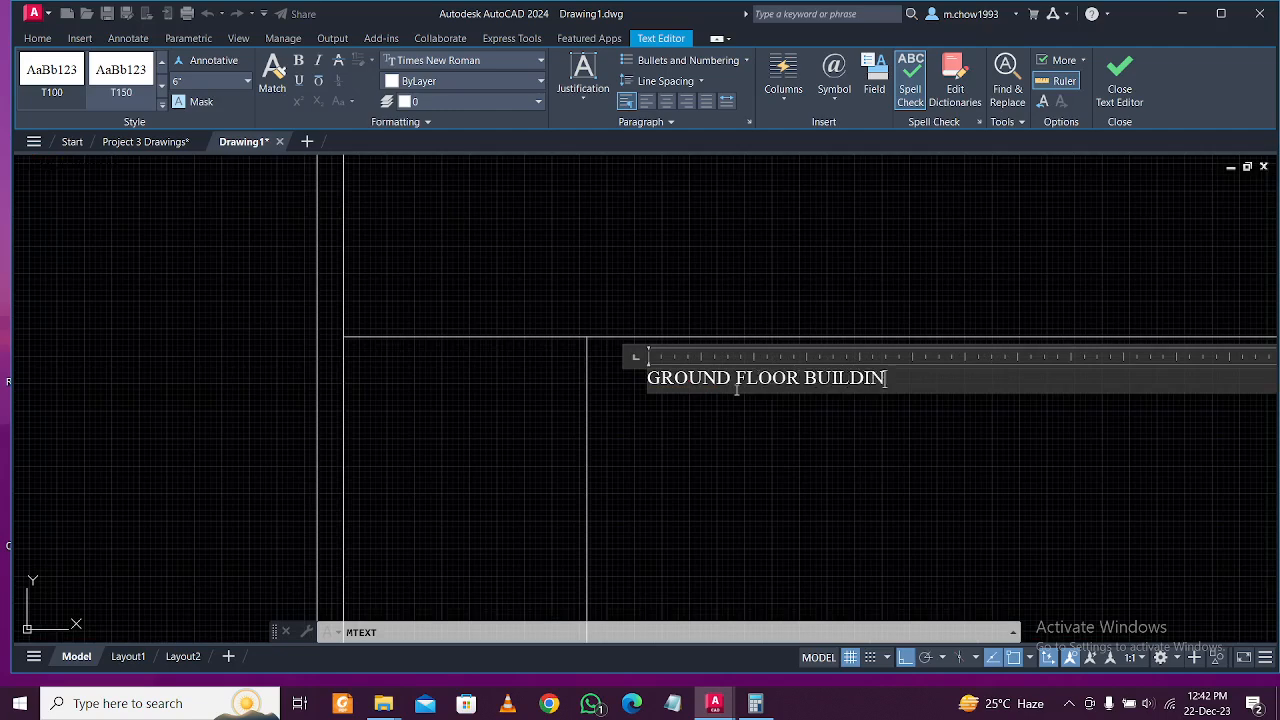
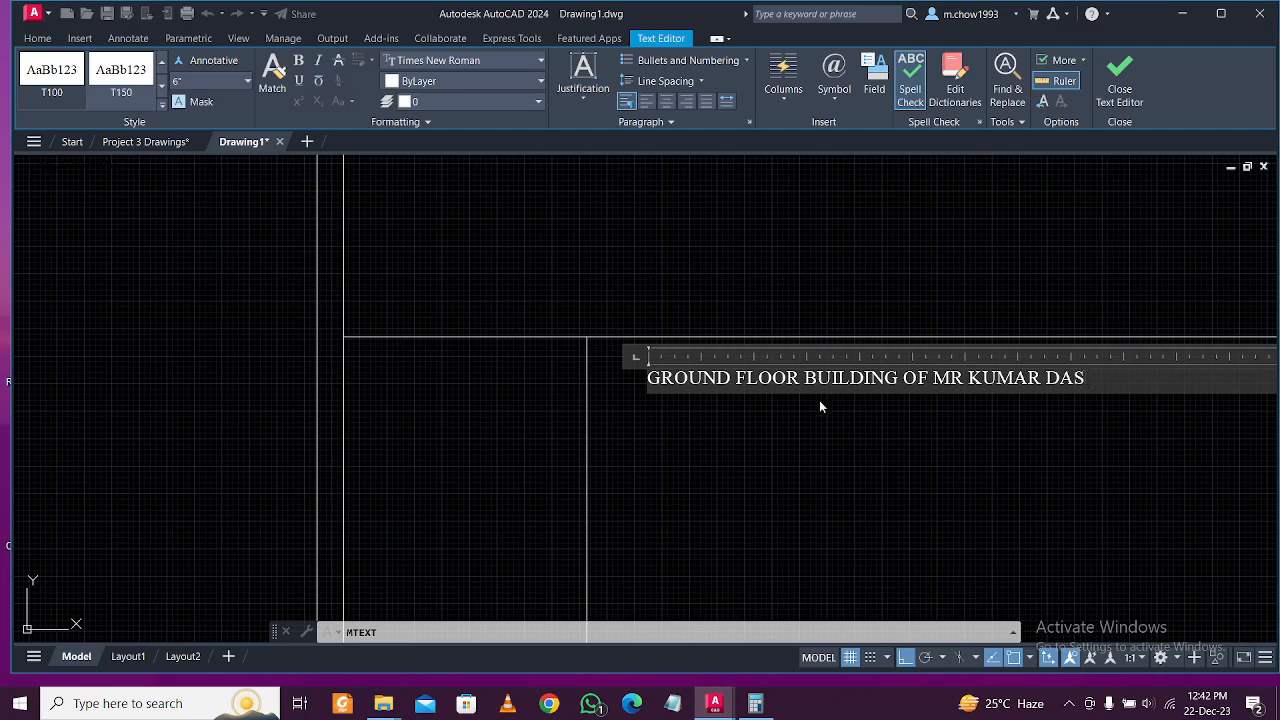
# Insert DRAWING before OF and replace GROUND FLOOR with RCC SINGLE STORY, then commit.
pyautogui.click(904, 378)
pyautogui.write('DRAWING')
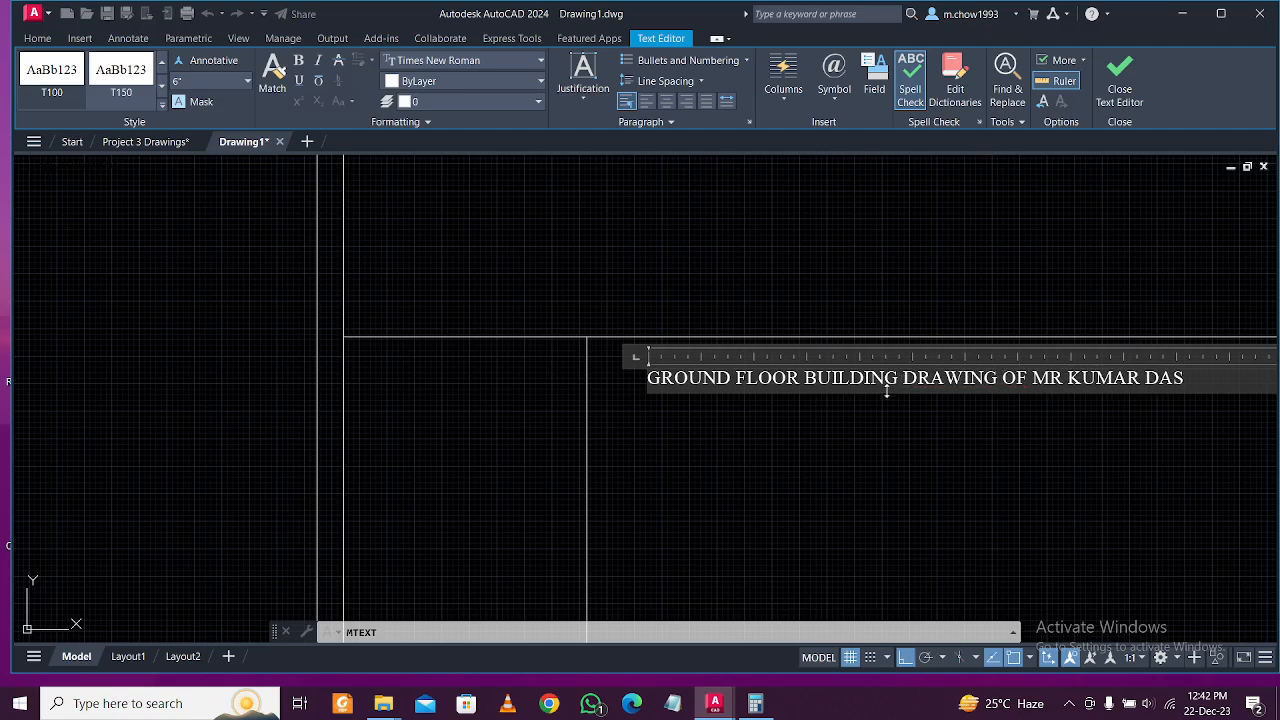
pyautogui.moveTo(802, 378); pyautogui.dragTo(610, 378)
pyautogui.write('RCC S')
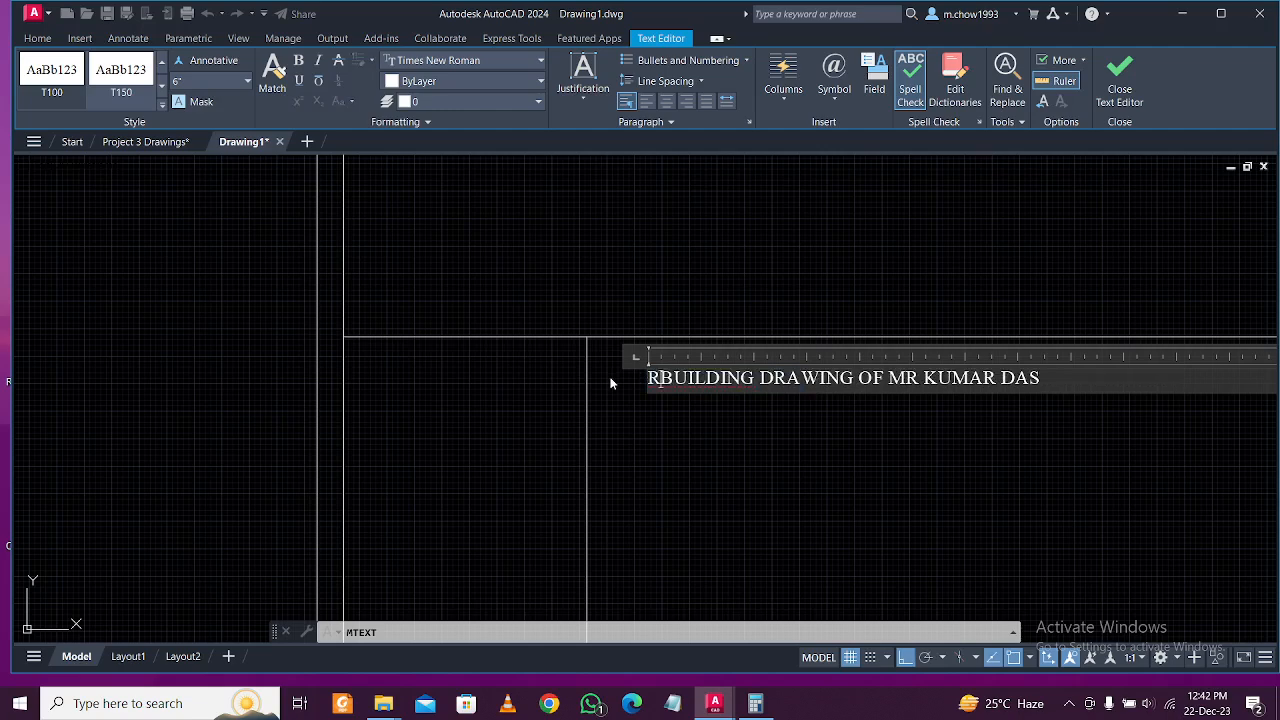
pyautogui.write('INGLE ')
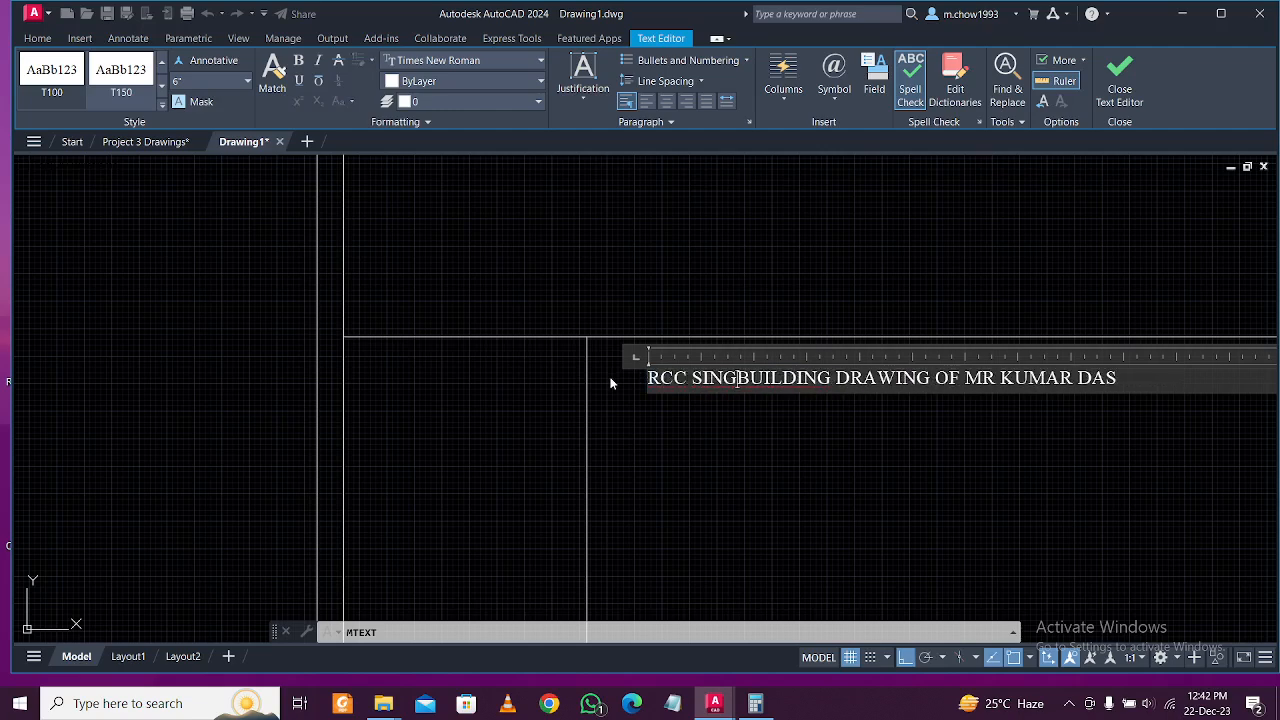
pyautogui.write('STORY')
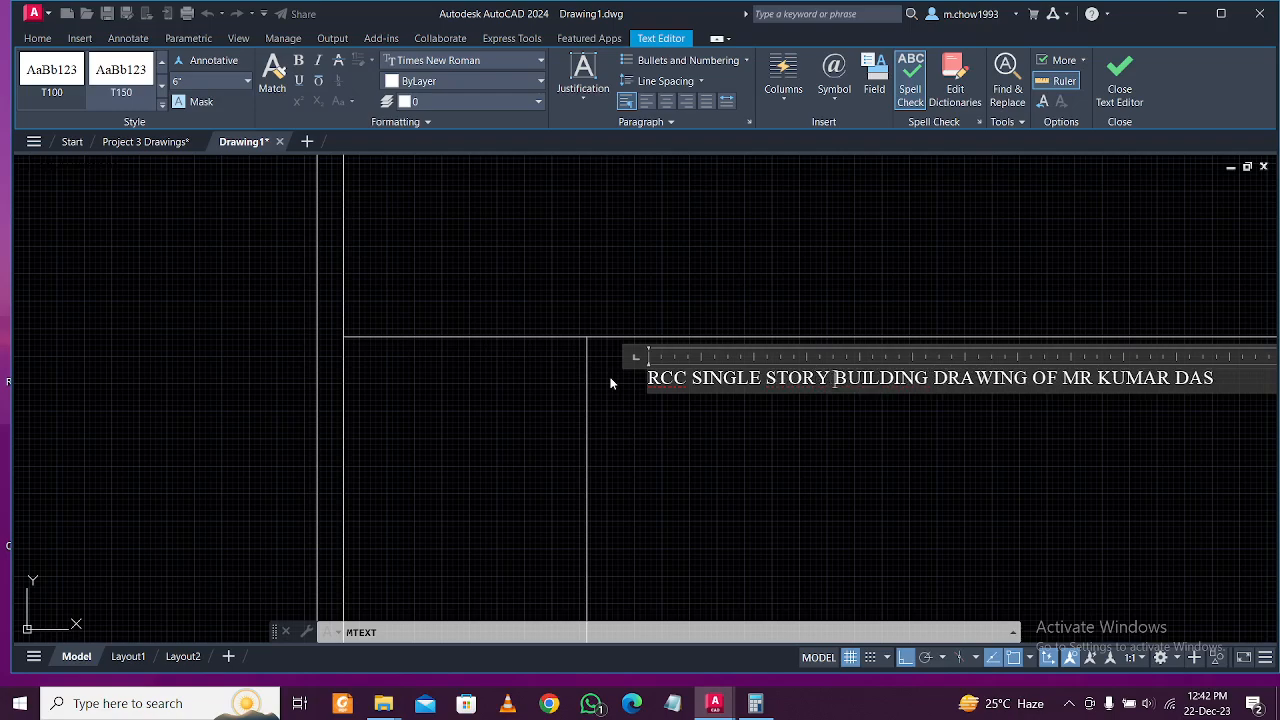
pyautogui.click(825, 416)
pyautogui.moveTo(749, 417); pyautogui.dragTo(617, 429, button='middle')
pyautogui.scroll(-1, 700, 425)
pyautogui.moveTo(800, 423); pyautogui.dragTo(547, 442, button='middle')
# Apply the t200 text style to the title and widen it to one line.
pyautogui.click(586, 429)
pyautogui.click(531, 380)
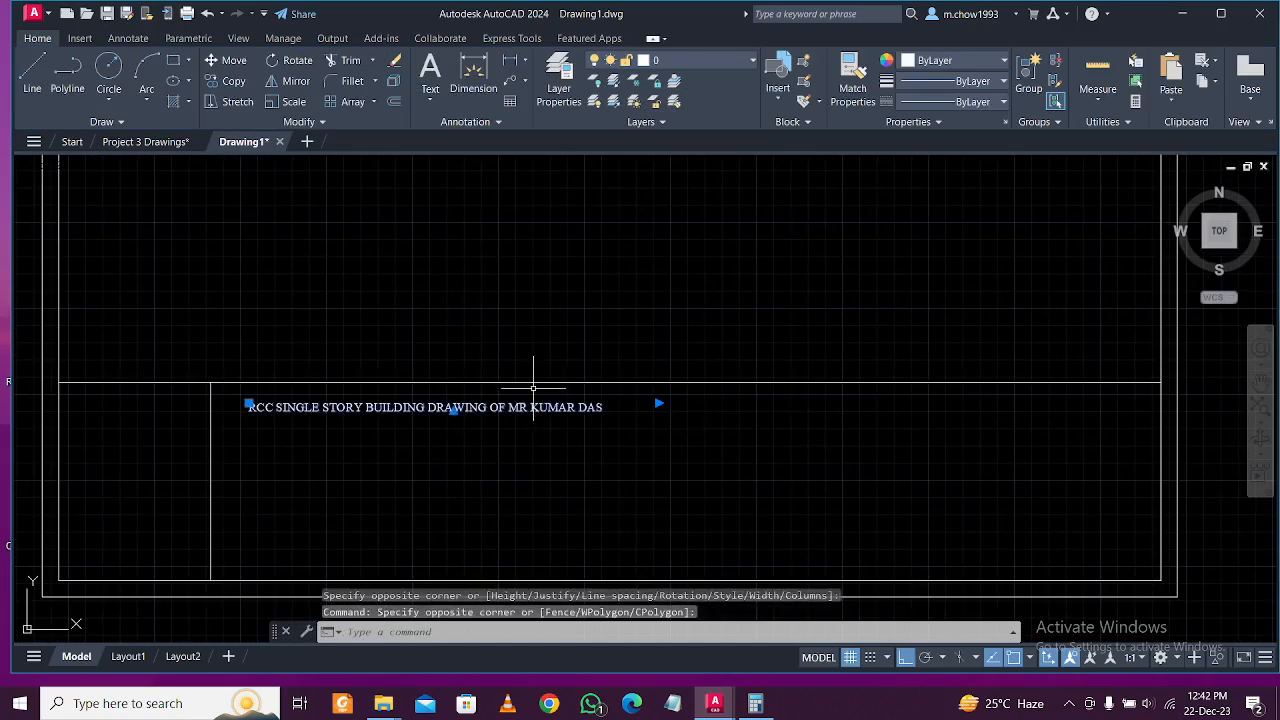
pyautogui.click(128, 38)
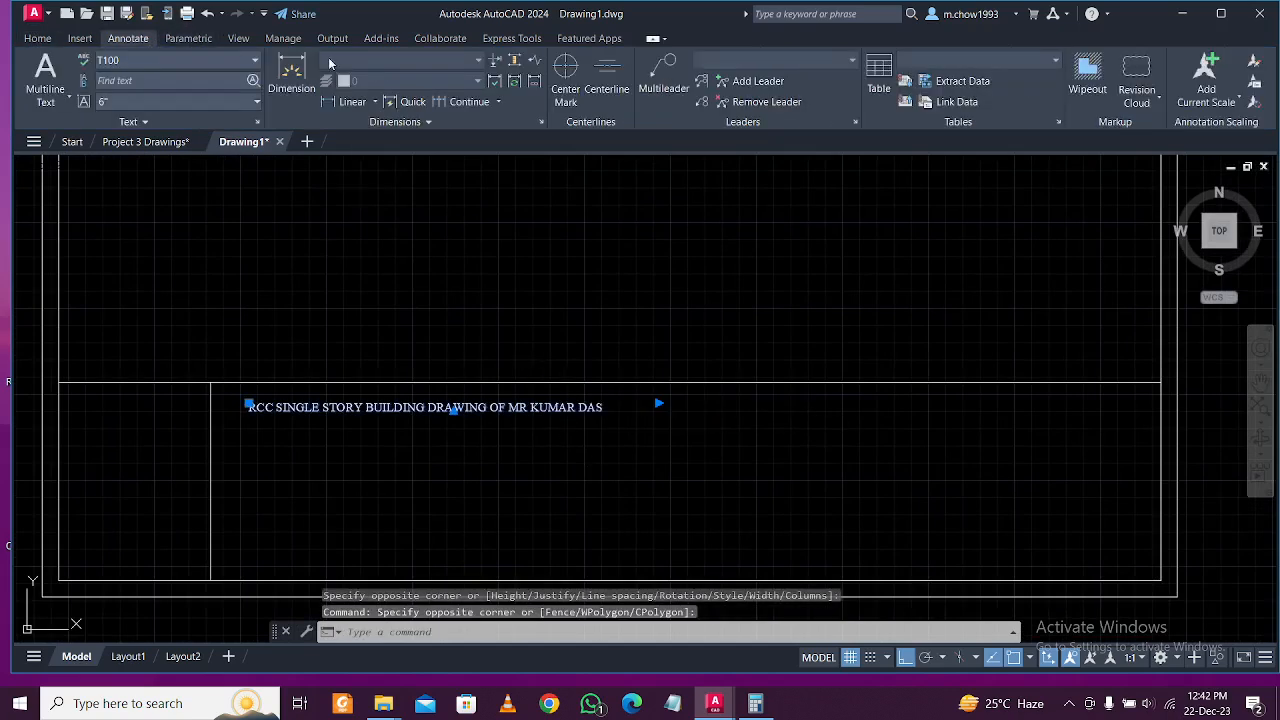
pyautogui.click(212, 63)
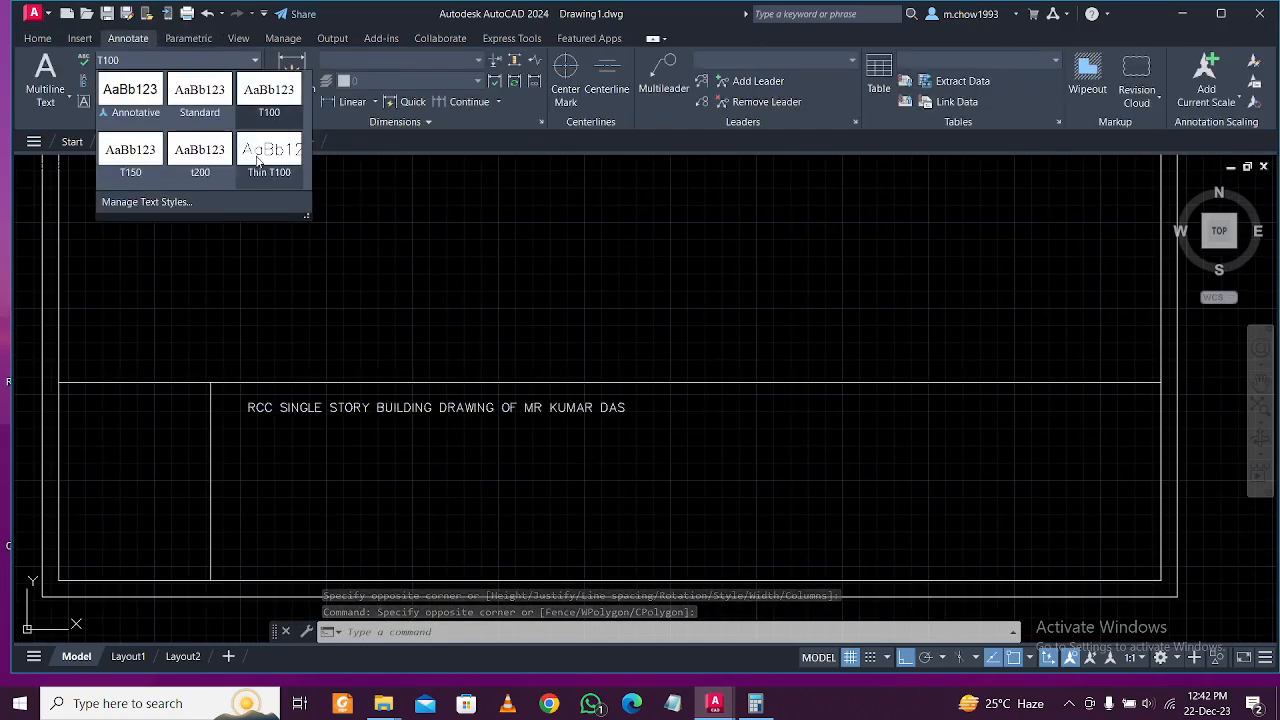
pyautogui.click(200, 152)
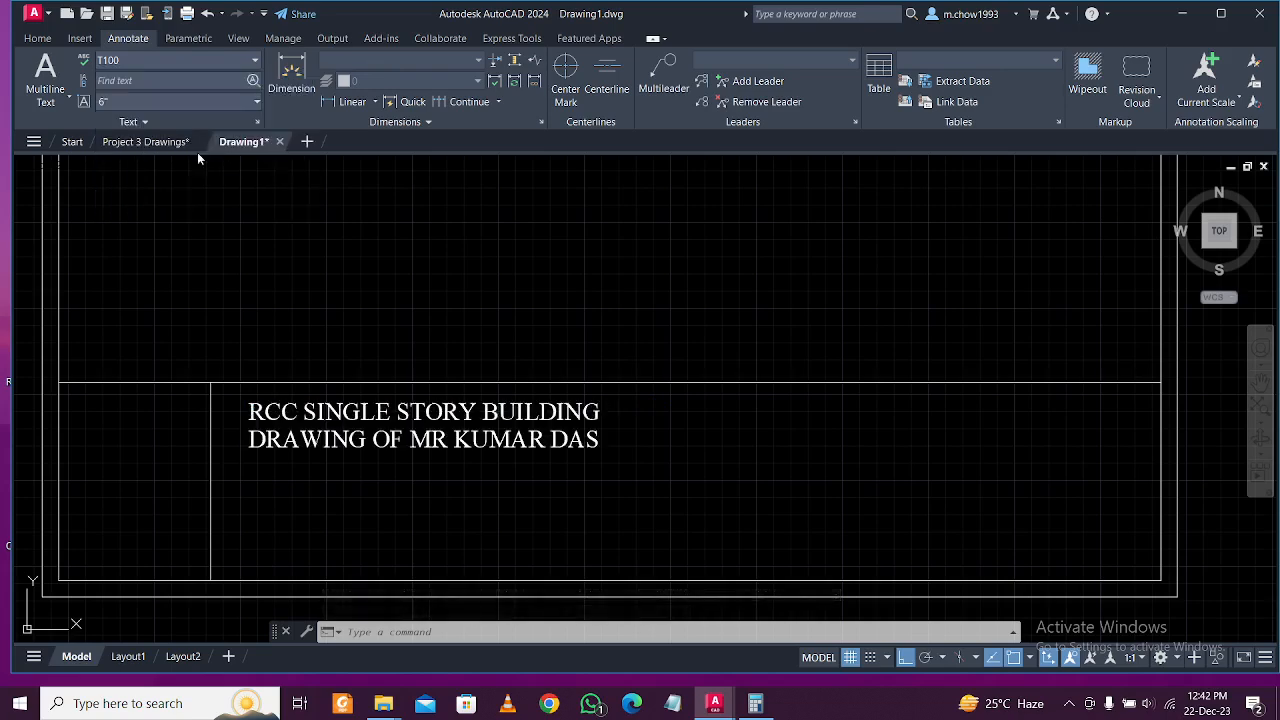
pyautogui.click(653, 402)
pyautogui.click(1067, 424)
pyautogui.moveTo(894, 449); pyautogui.dragTo(771, 434, button='middle')
# Move the title text a little to the right.
pyautogui.write('m')
pyautogui.press('Return')
pyautogui.click(1109, 465)
pyautogui.click(1147, 463)
pyautogui.moveTo(683, 470); pyautogui.dragTo(866, 415, button='middle')
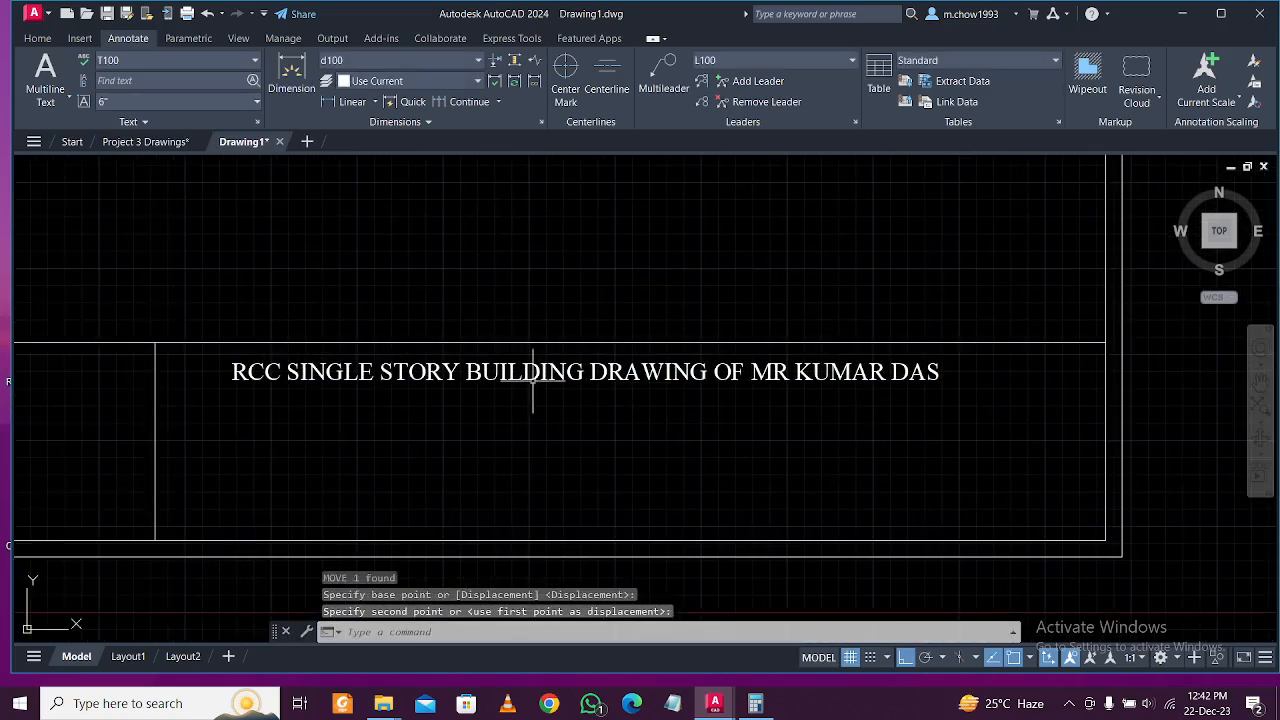
# Draw a horizontal line under the title across the title box.
pyautogui.click(37, 38)
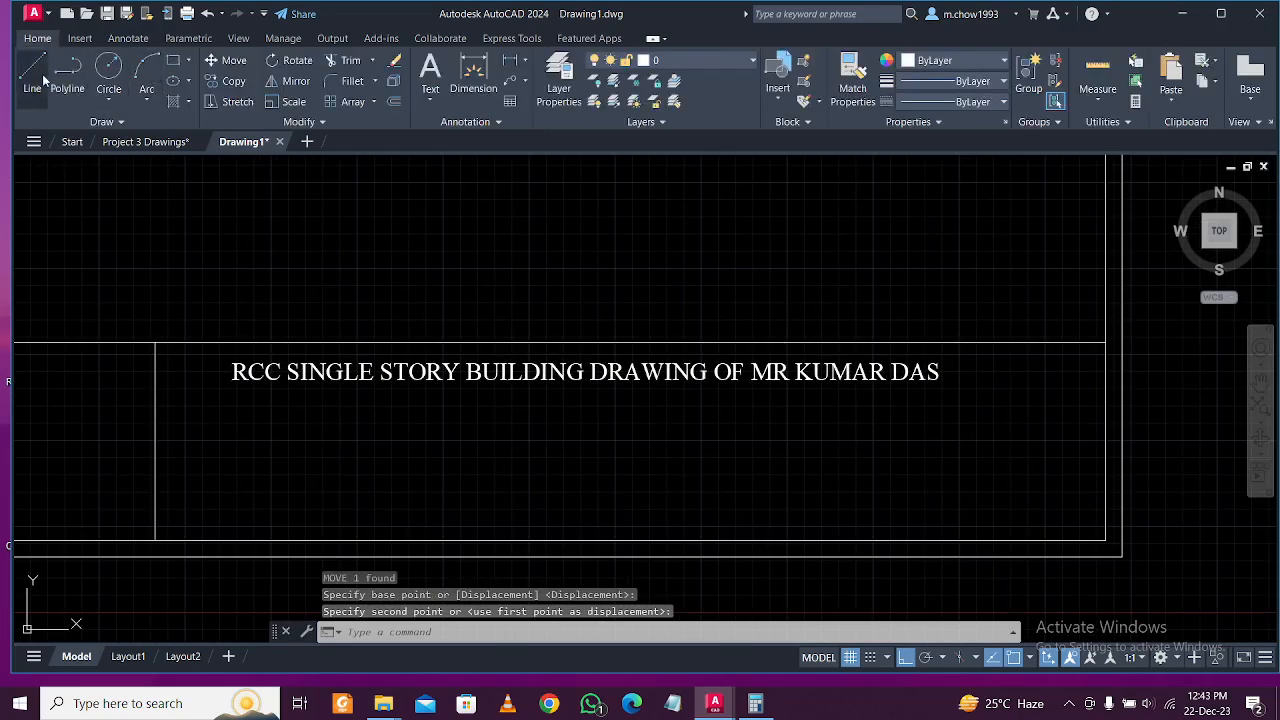
pyautogui.click(44, 80)
pyautogui.click(156, 400)
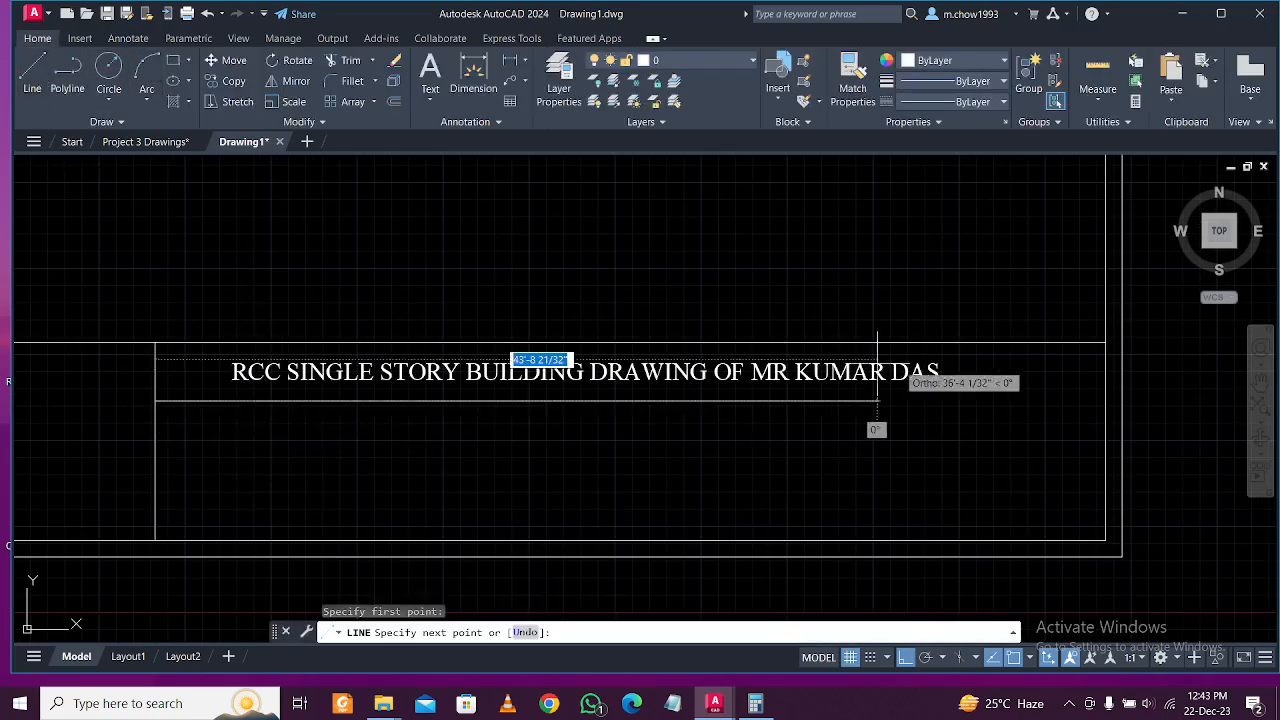
pyautogui.click(1105, 401)
pyautogui.press('Escape')
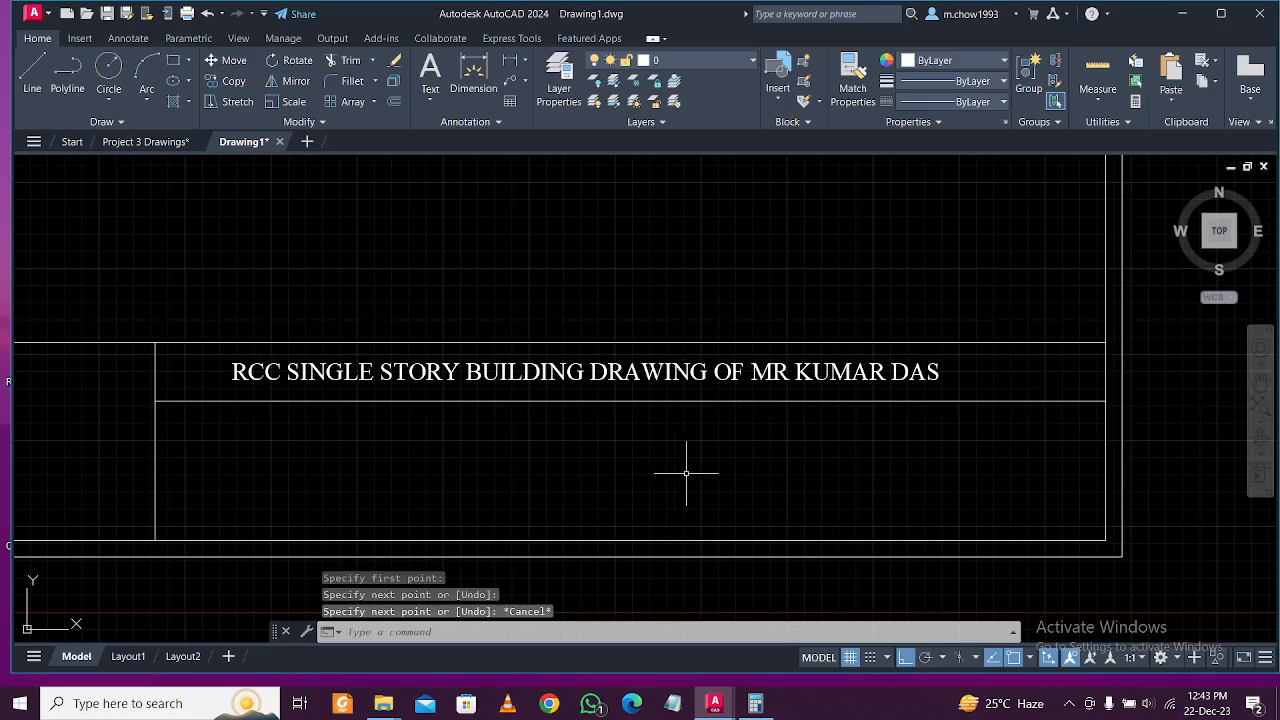
pyautogui.scroll(-4, 681, 473)
pyautogui.scroll(4, 592, 449)
pyautogui.moveTo(585, 441); pyautogui.dragTo(526, 395, button='middle')
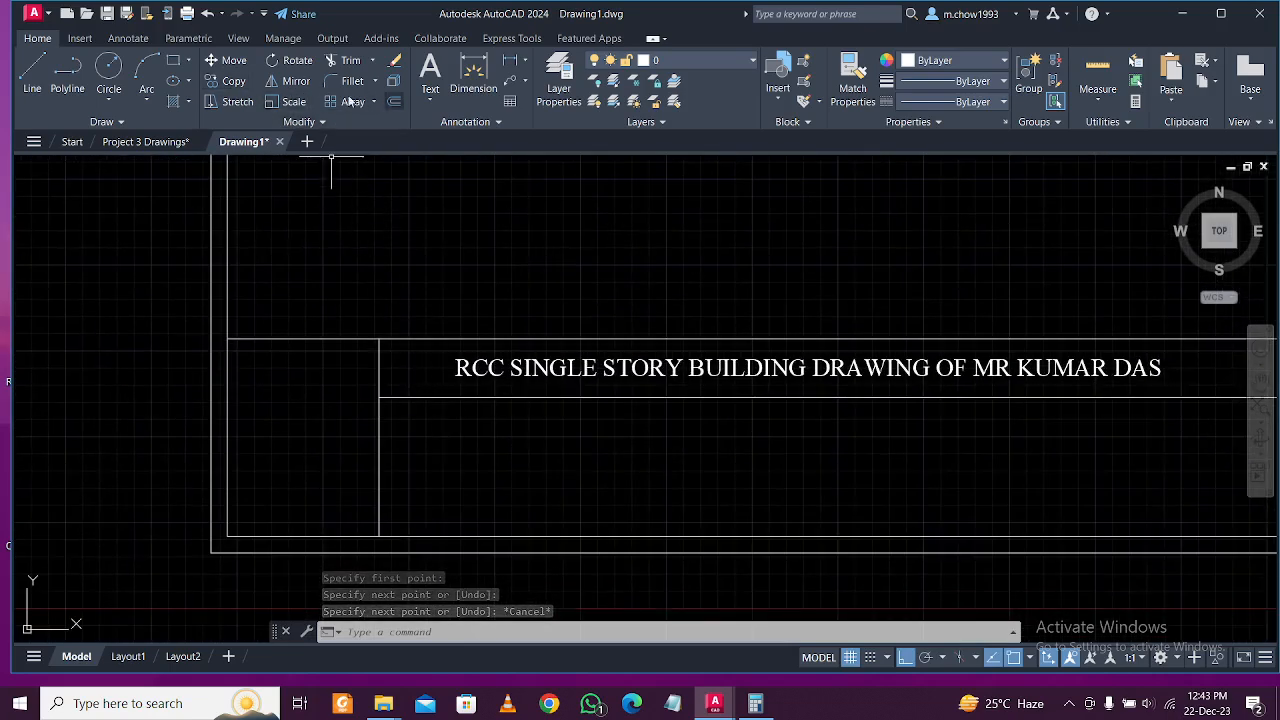
# Draw a multiline text box just below the title rule.
pyautogui.click(126, 40)
pyautogui.click(45, 75)
pyautogui.click(400, 419)
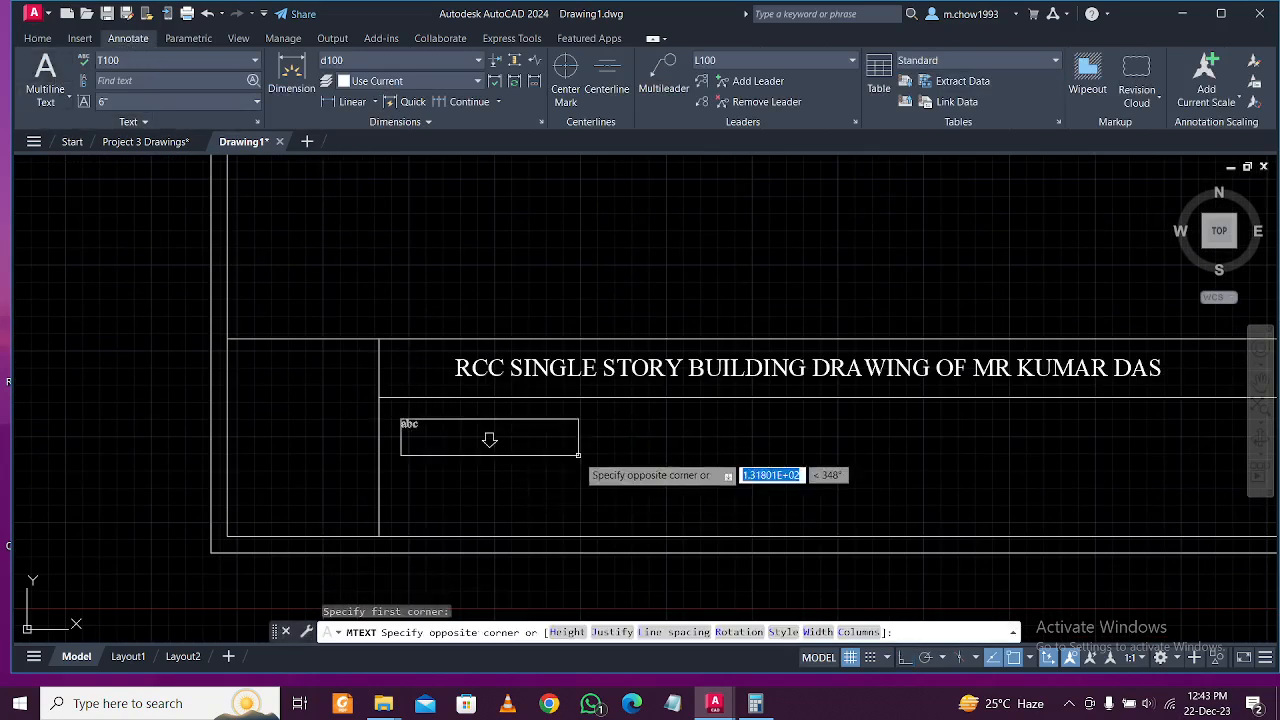
pyautogui.click(578, 455)
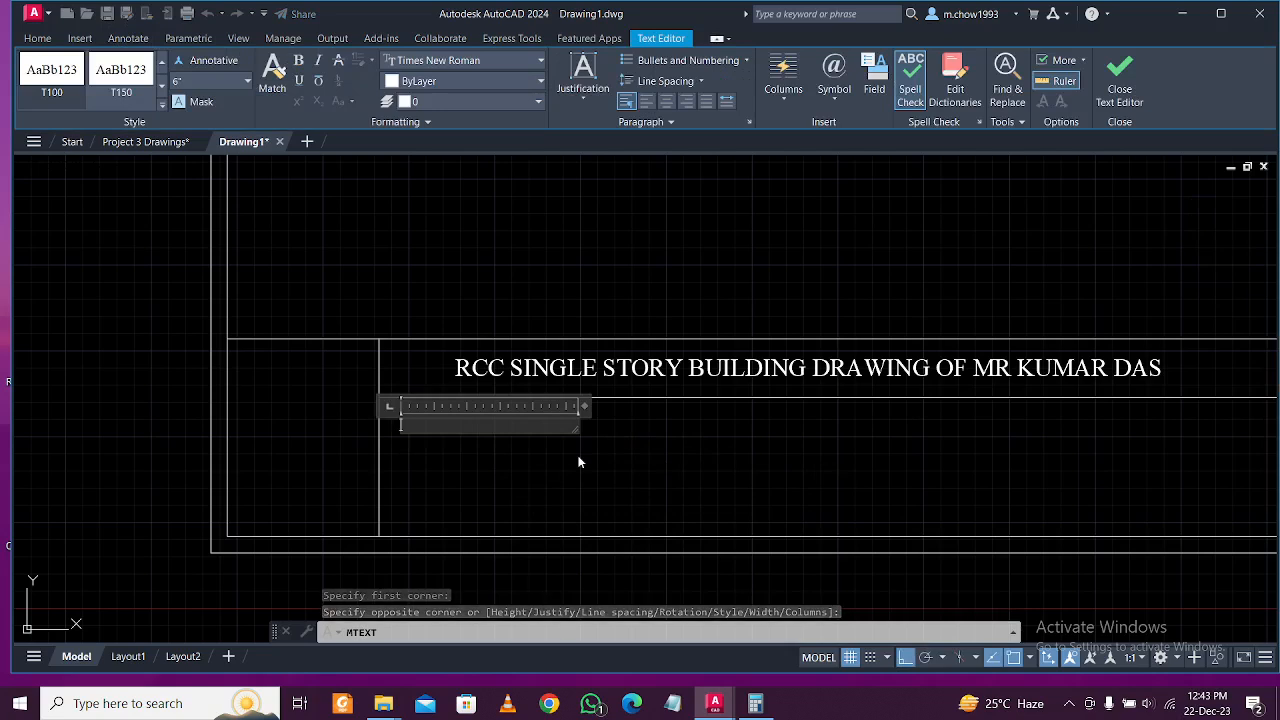
pyautogui.write('P')
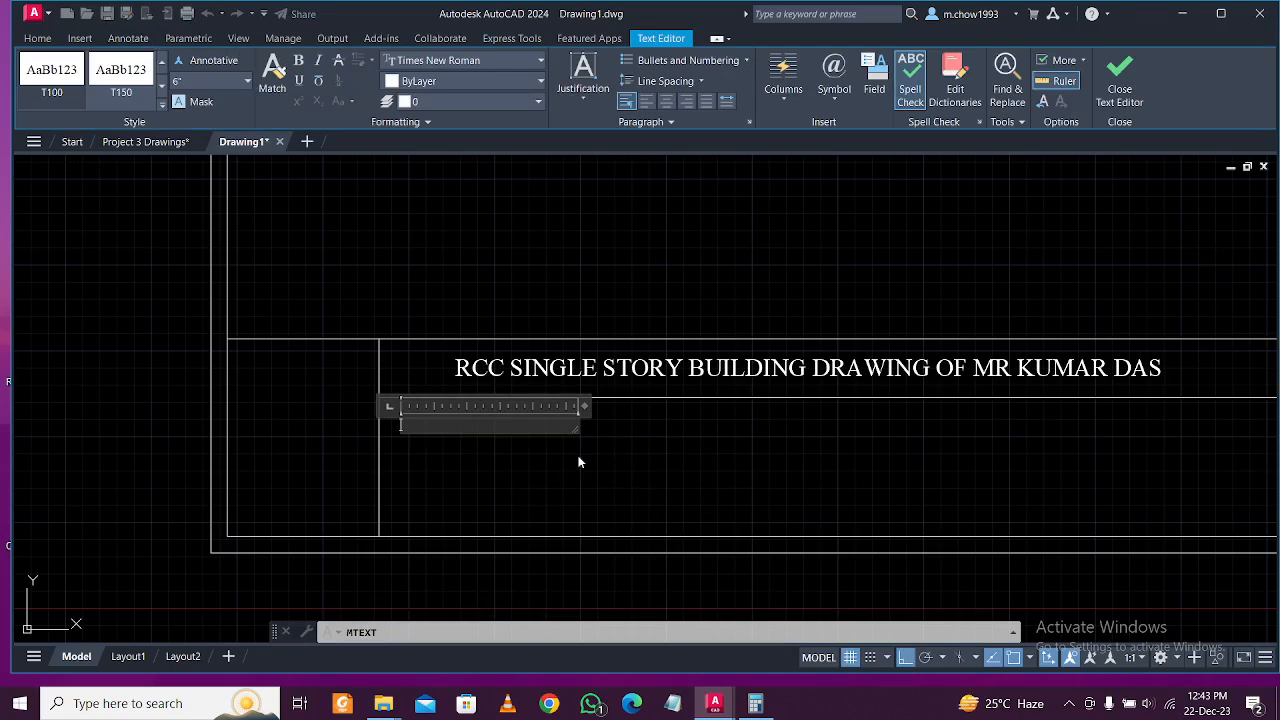
pyautogui.scroll(2, 491, 451)
pyautogui.scroll(-2, 491, 451)
pyautogui.scroll(1, 491, 451)
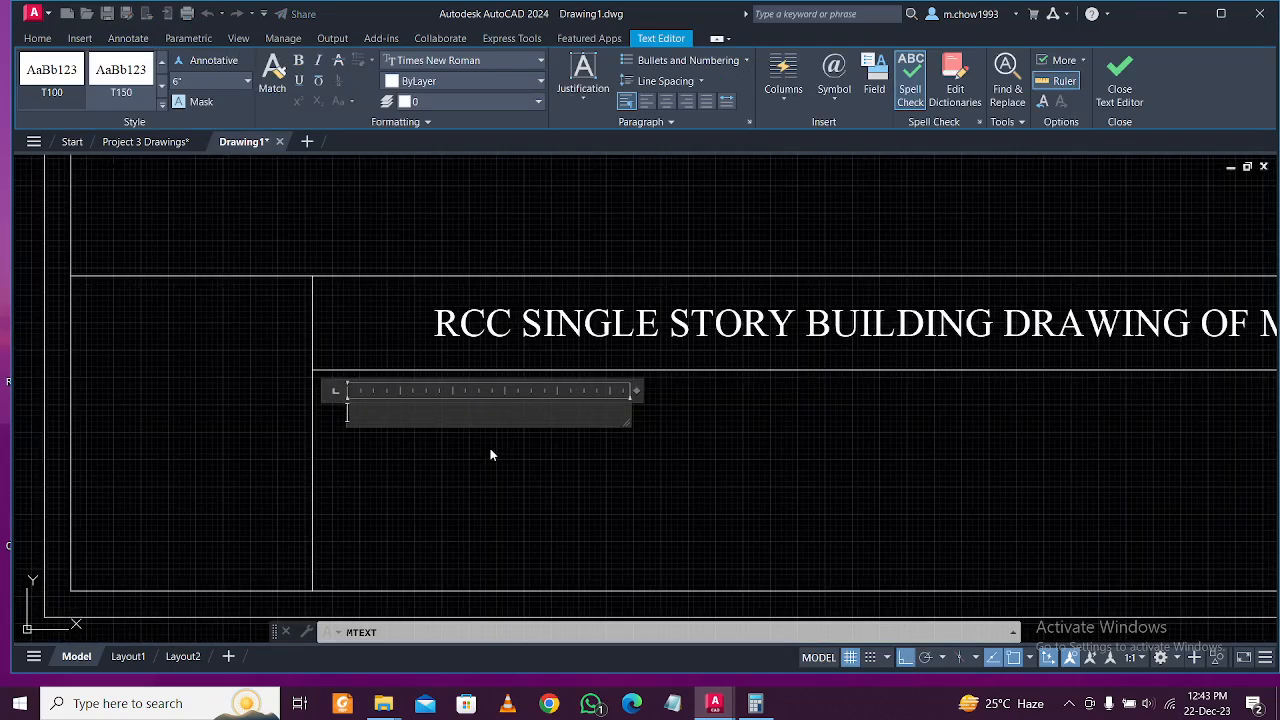
pyautogui.click(1069, 703)
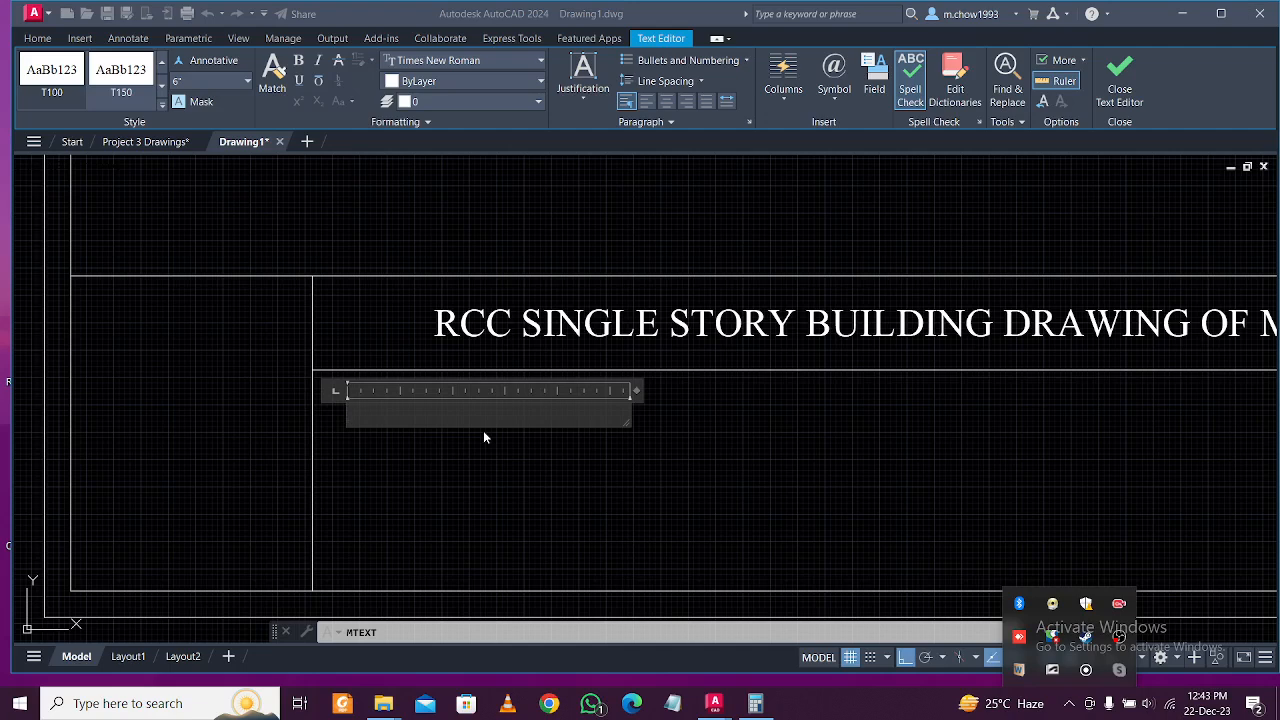
# Enter DRAWING MARK: DR-01 in the box, commit it, and select the label.
pyautogui.click(442, 412)
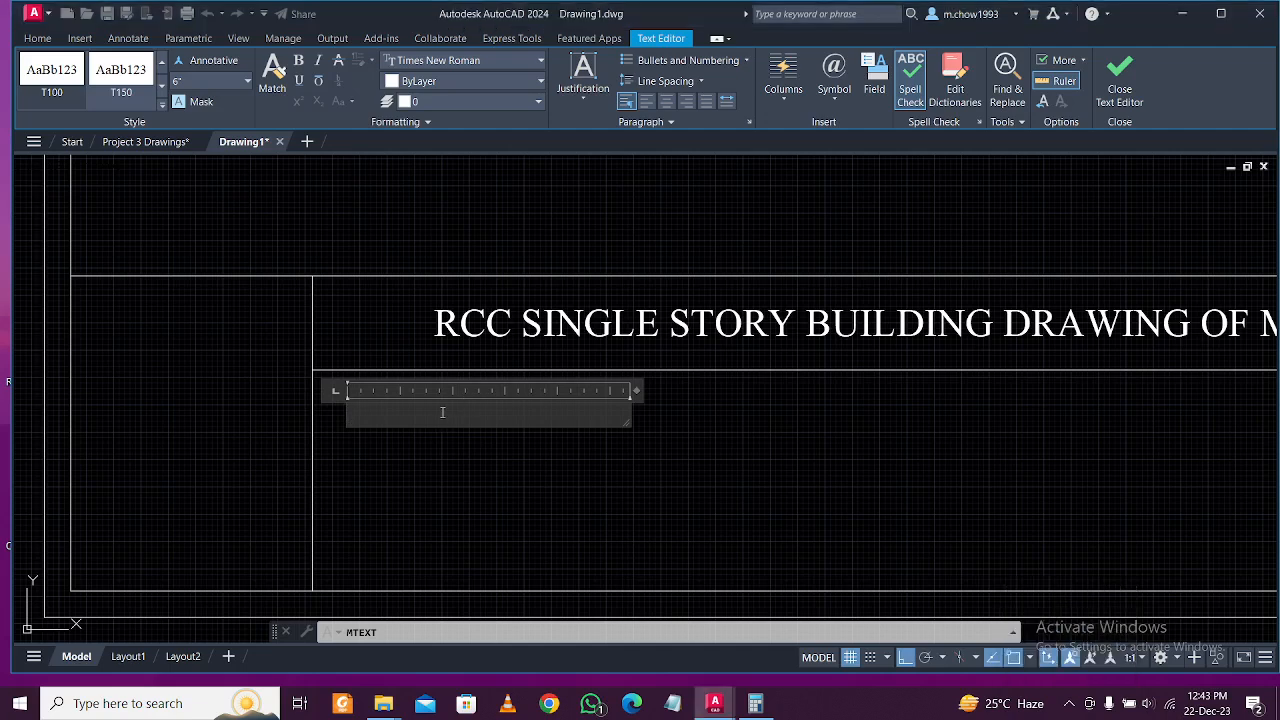
pyautogui.write('DRAWING MARK:')
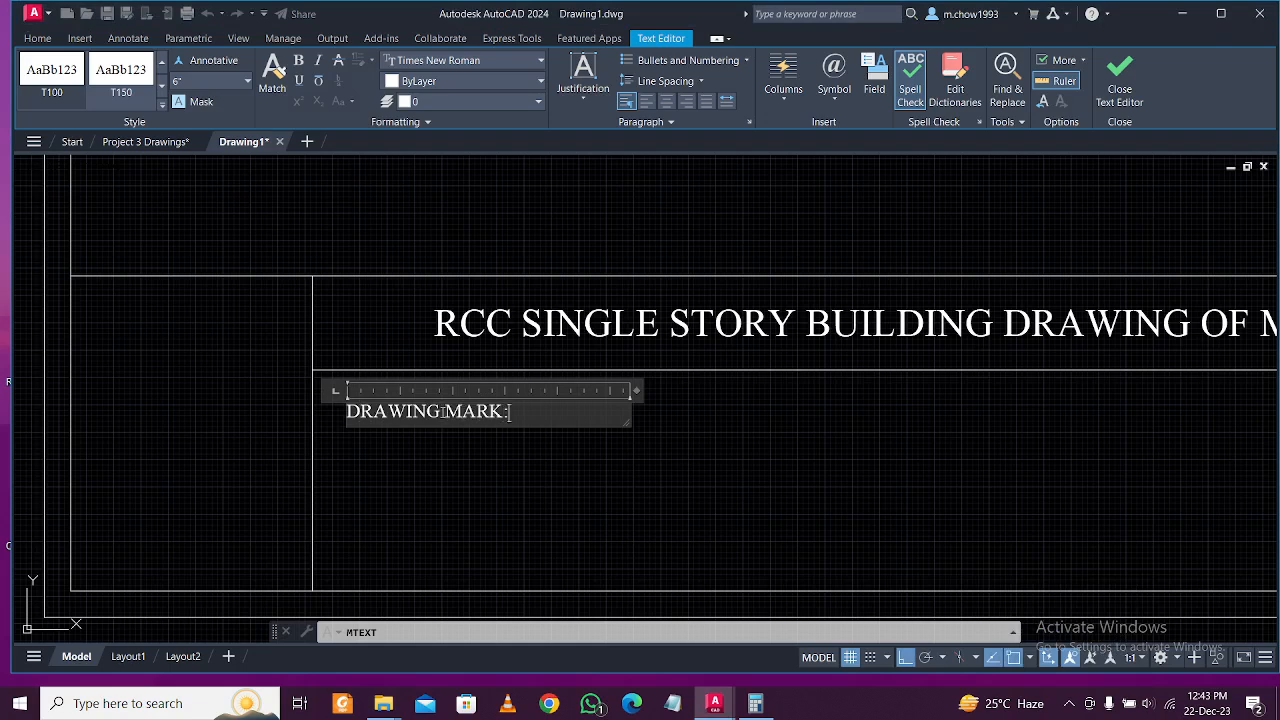
pyautogui.write(' DR-01')
pyautogui.click(548, 455)
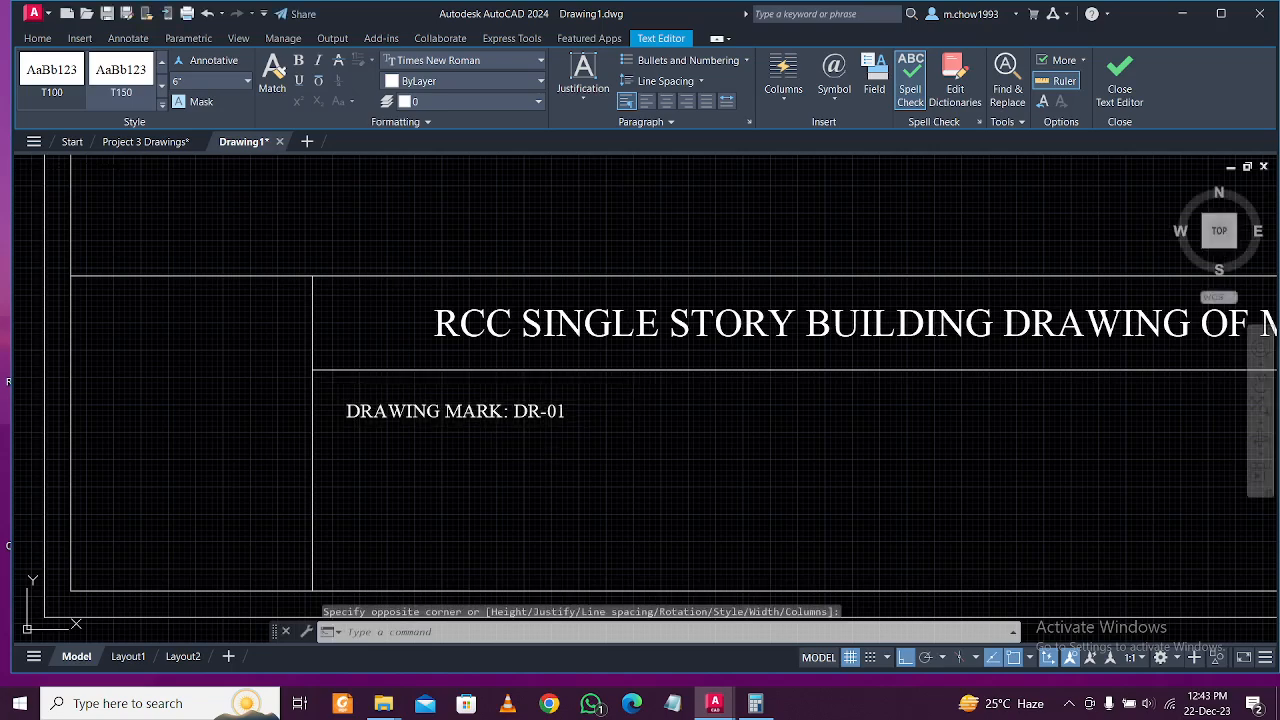
pyautogui.click(605, 480)
pyautogui.click(425, 368)
# Copy the drawing mark label below and edit it to read SCALE: 1: 100.
pyautogui.click(37, 38)
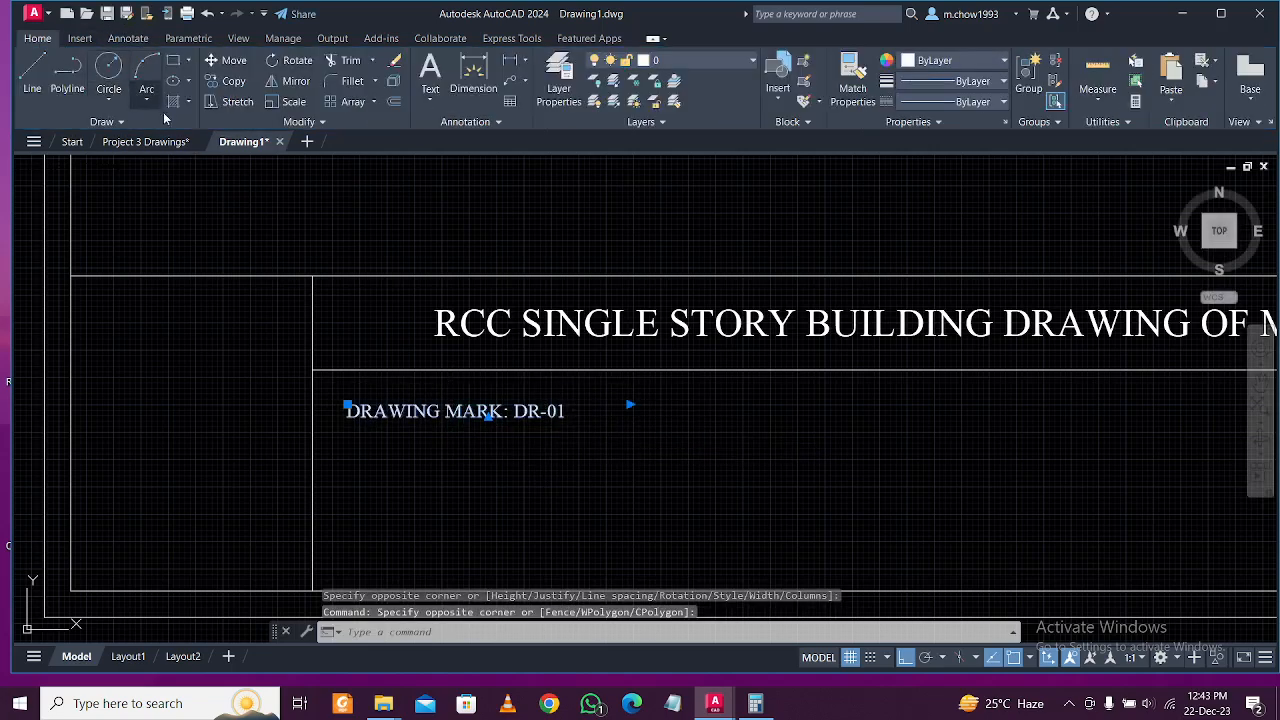
pyautogui.click(228, 81)
pyautogui.click(162, 413)
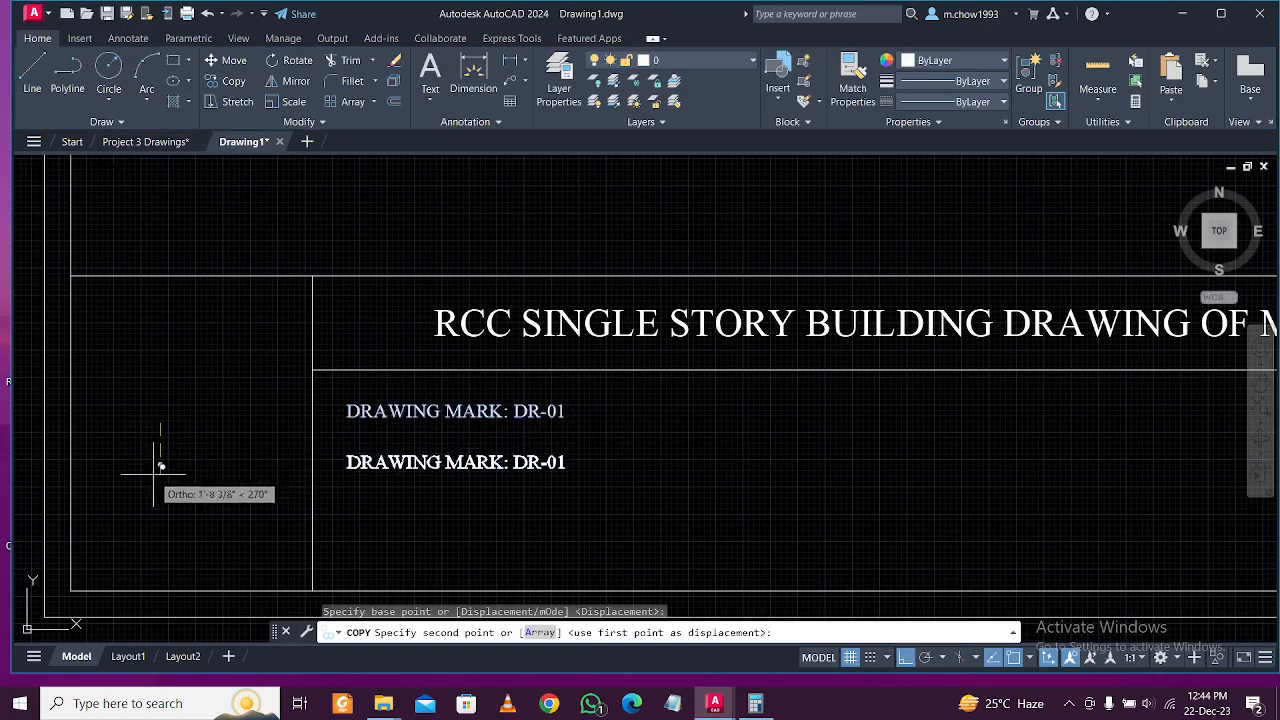
pyautogui.click(156, 471)
pyautogui.press('Escape')
pyautogui.click(410, 469)
pyautogui.doubleClick(406, 470)
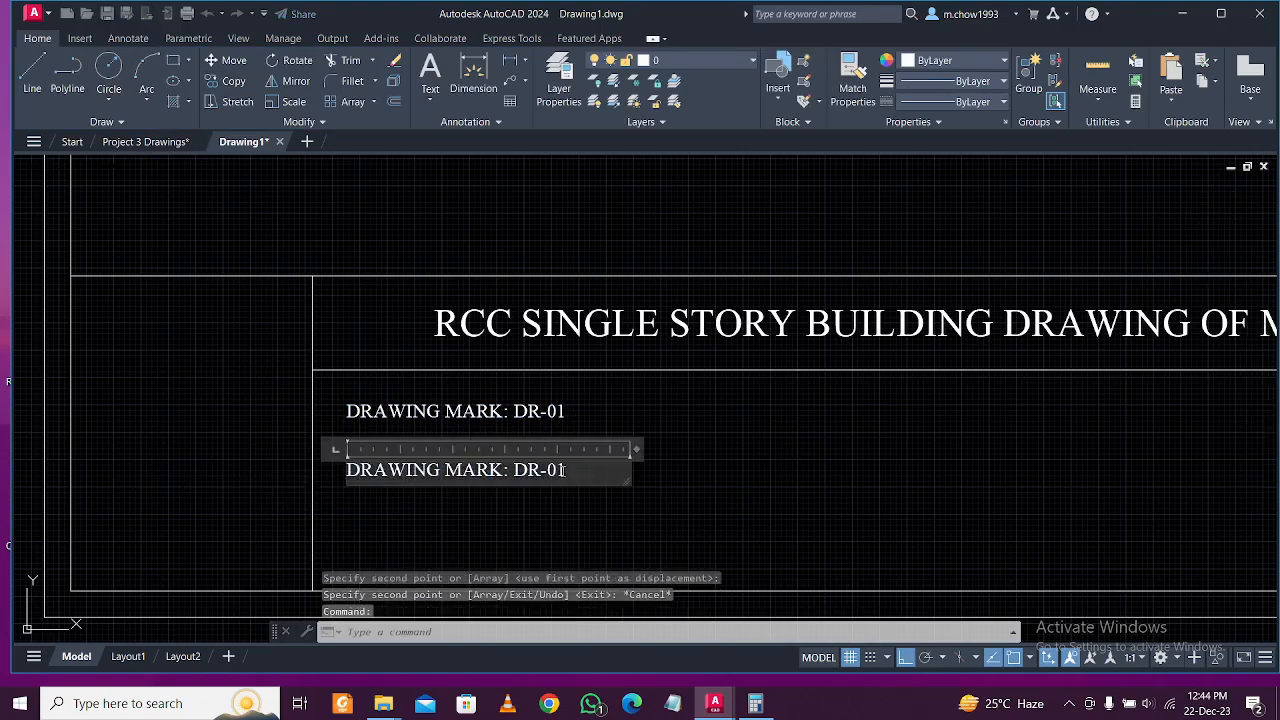
pyautogui.moveTo(593, 473); pyautogui.dragTo(340, 470)
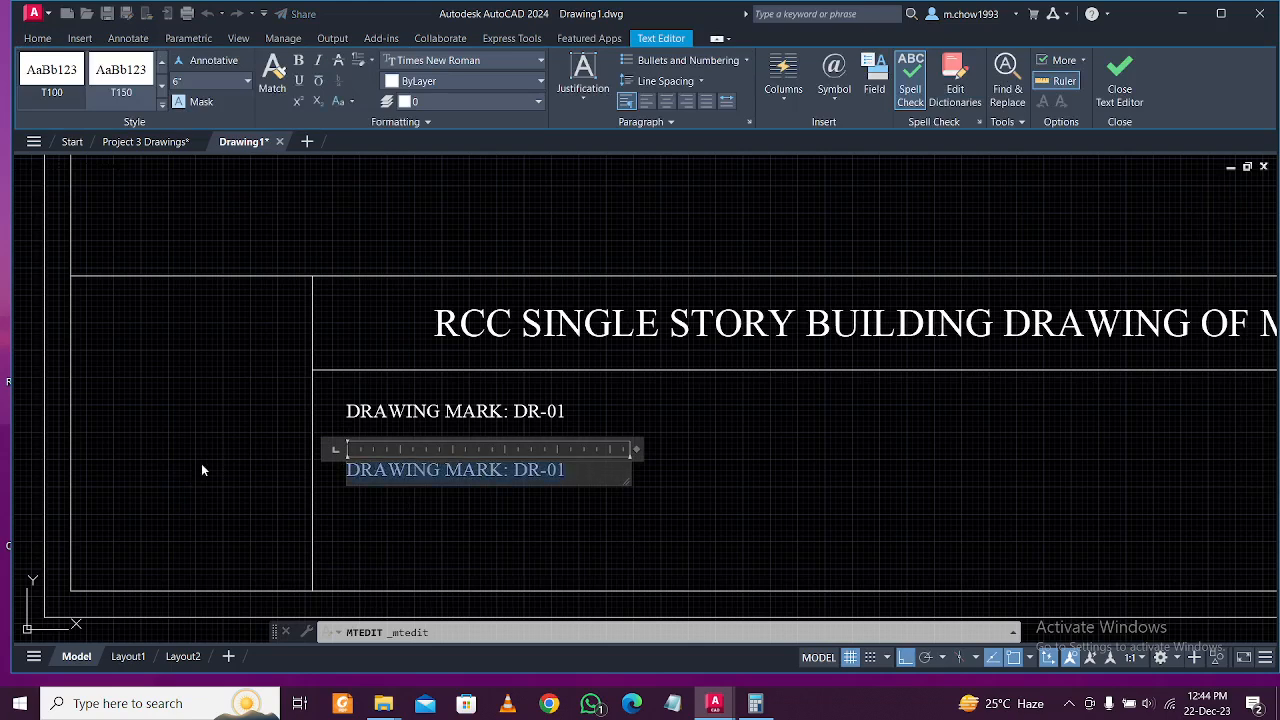
pyautogui.write('SCALE: 1: 1')
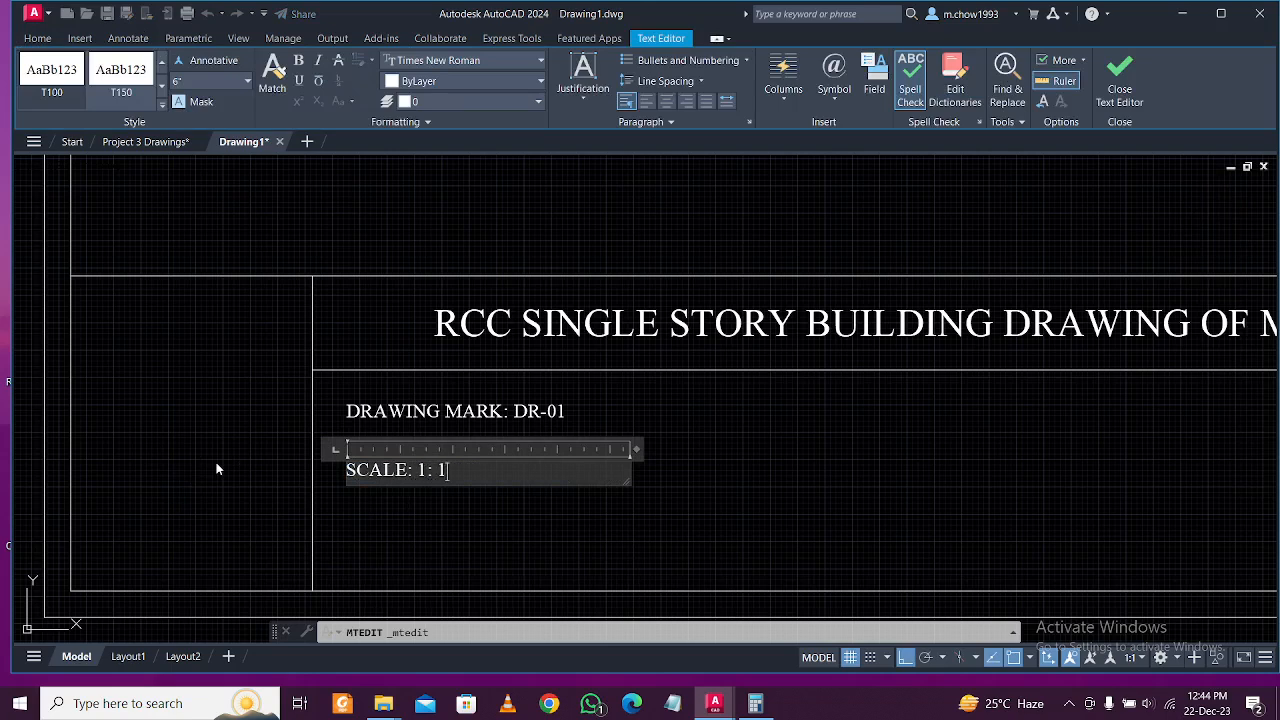
pyautogui.click(372, 513)
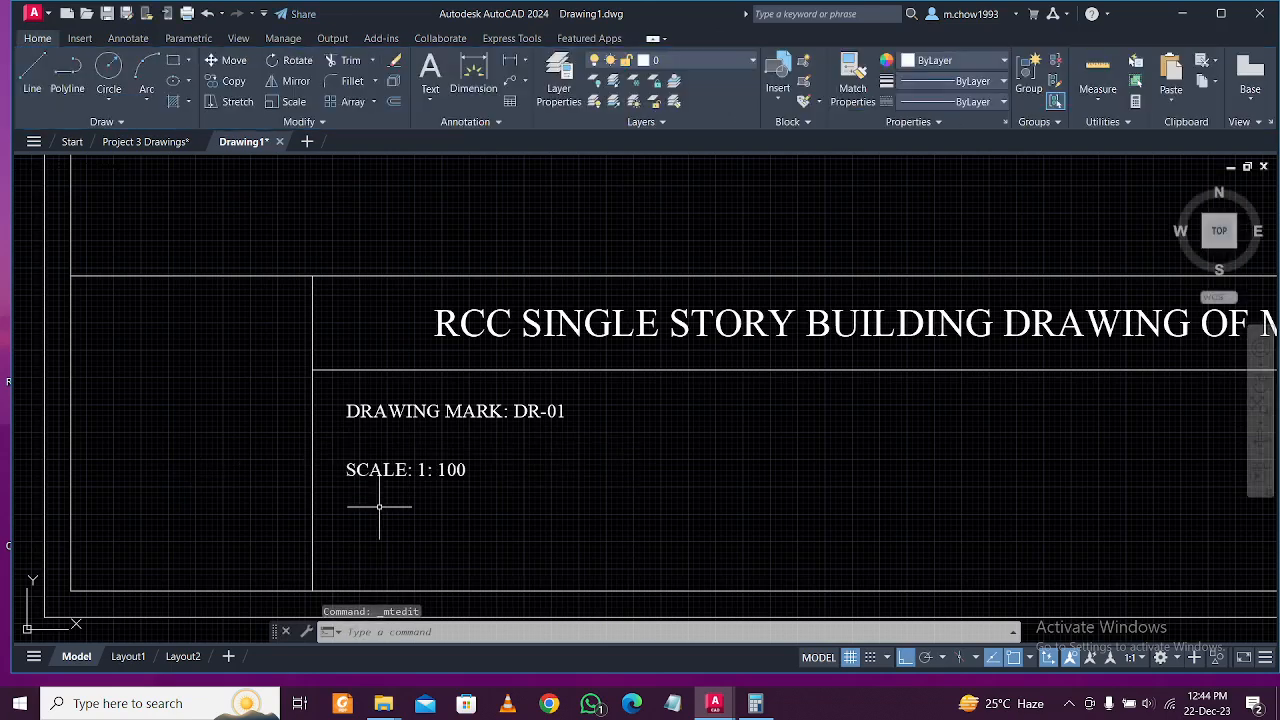
# Copy the SCALE label below and change it to DATE: 25.12.2024.
pyautogui.click(405, 470)
pyautogui.click(227, 81)
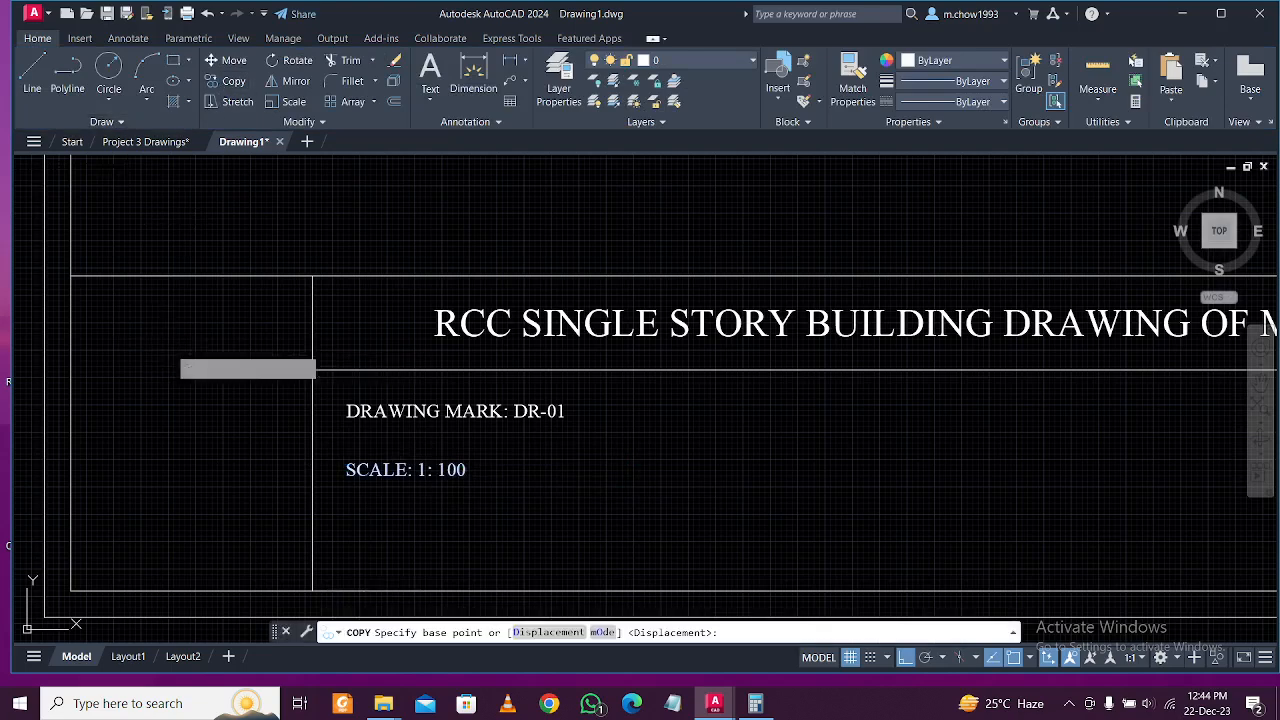
pyautogui.click(175, 346)
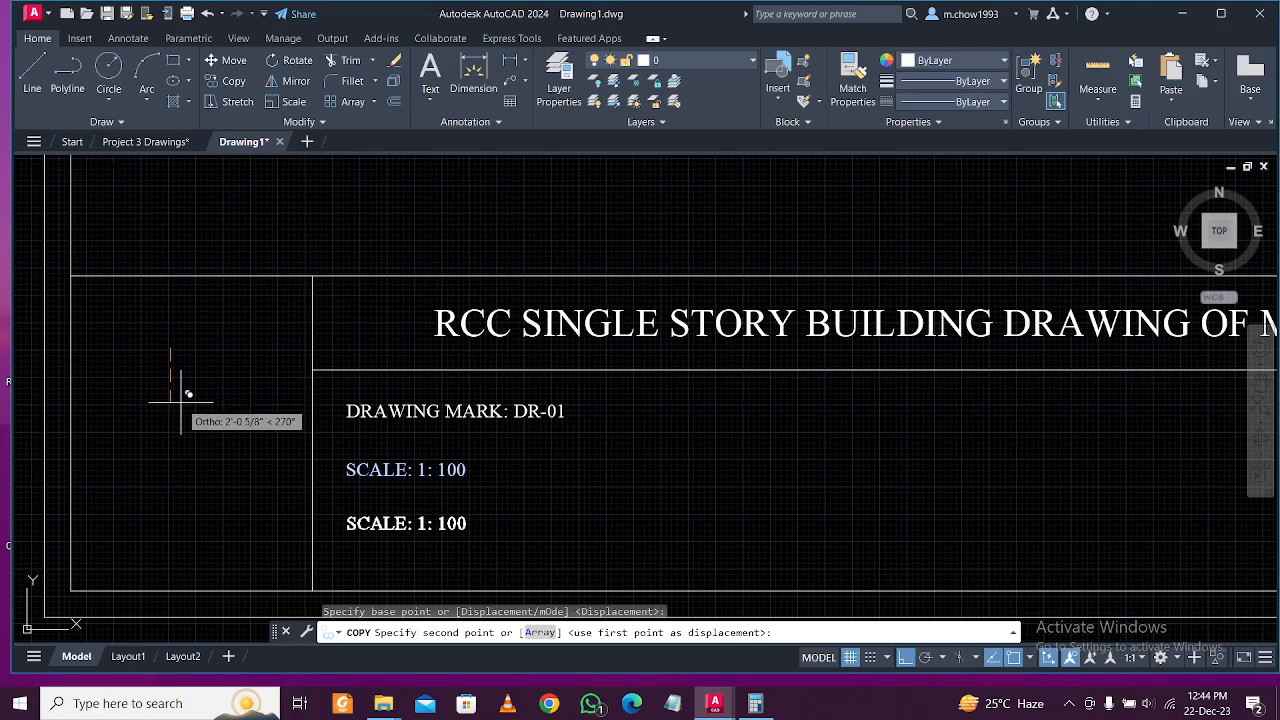
pyautogui.click(181, 401)
pyautogui.press('Escape')
pyautogui.click(654, 558)
pyautogui.click(343, 492)
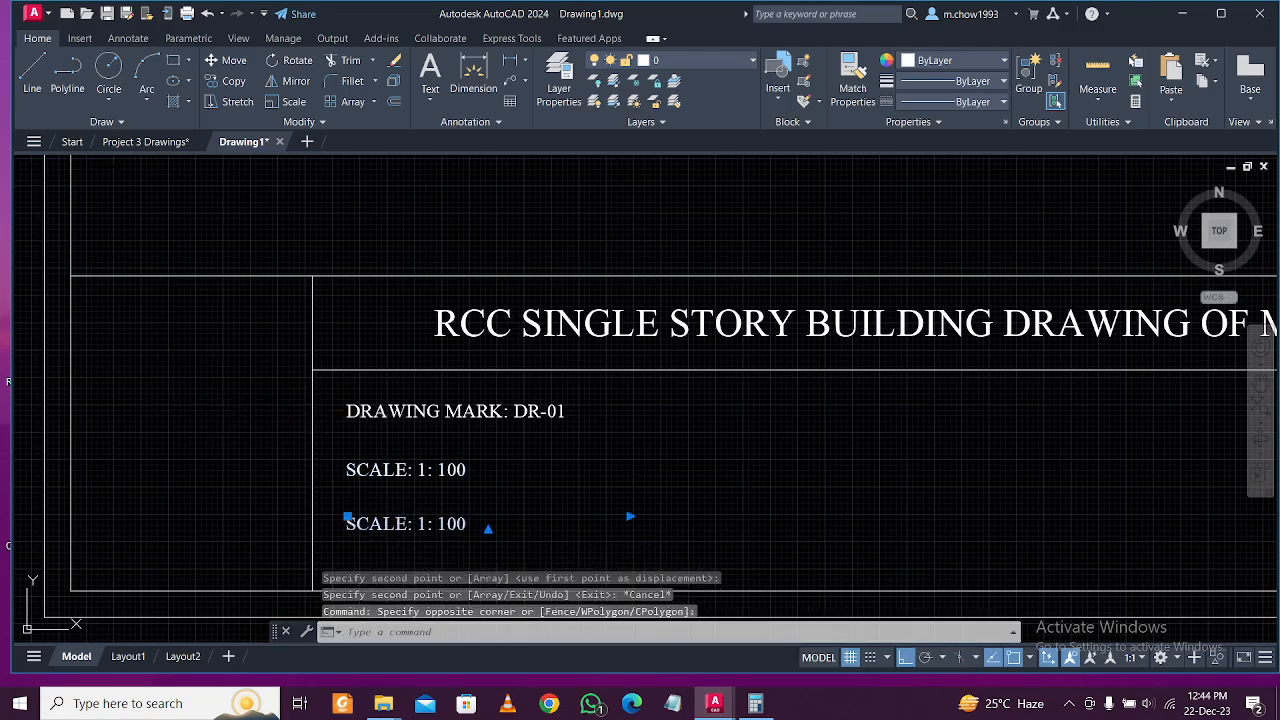
pyautogui.doubleClick(503, 528)
pyautogui.moveTo(504, 531); pyautogui.dragTo(226, 530)
pyautogui.write('DATE:')
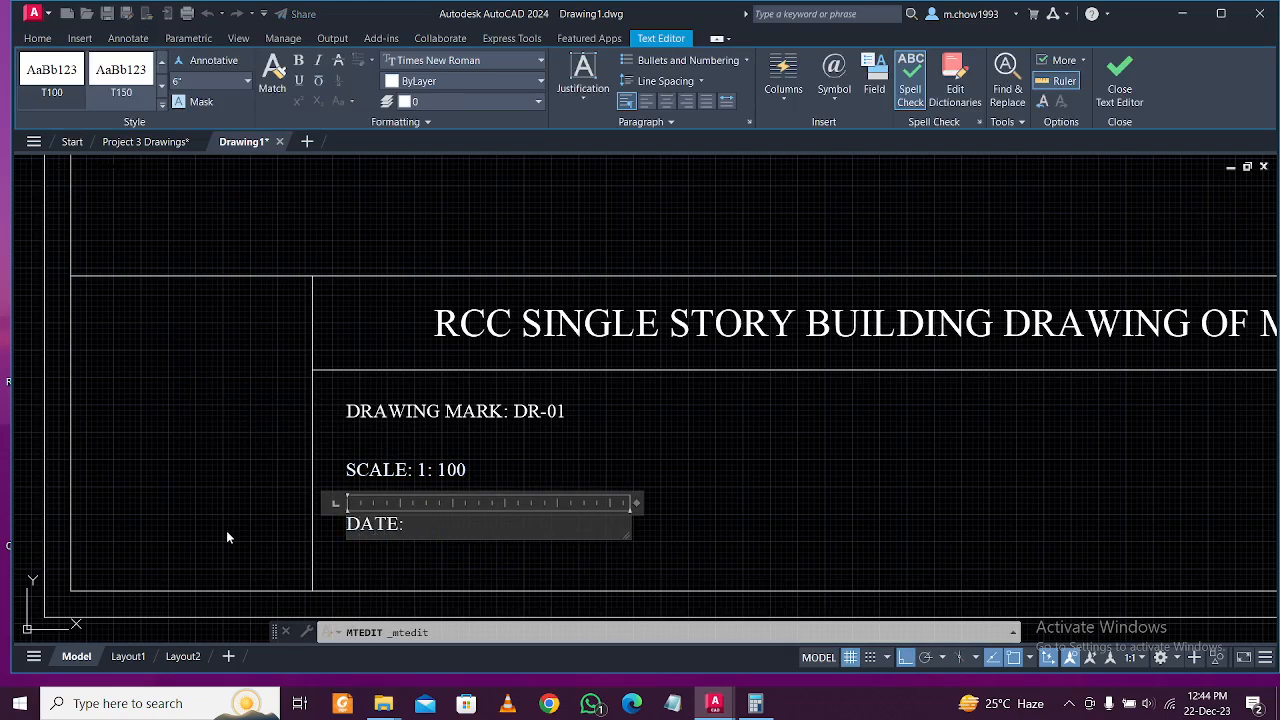
pyautogui.write(' 25.12.2024')
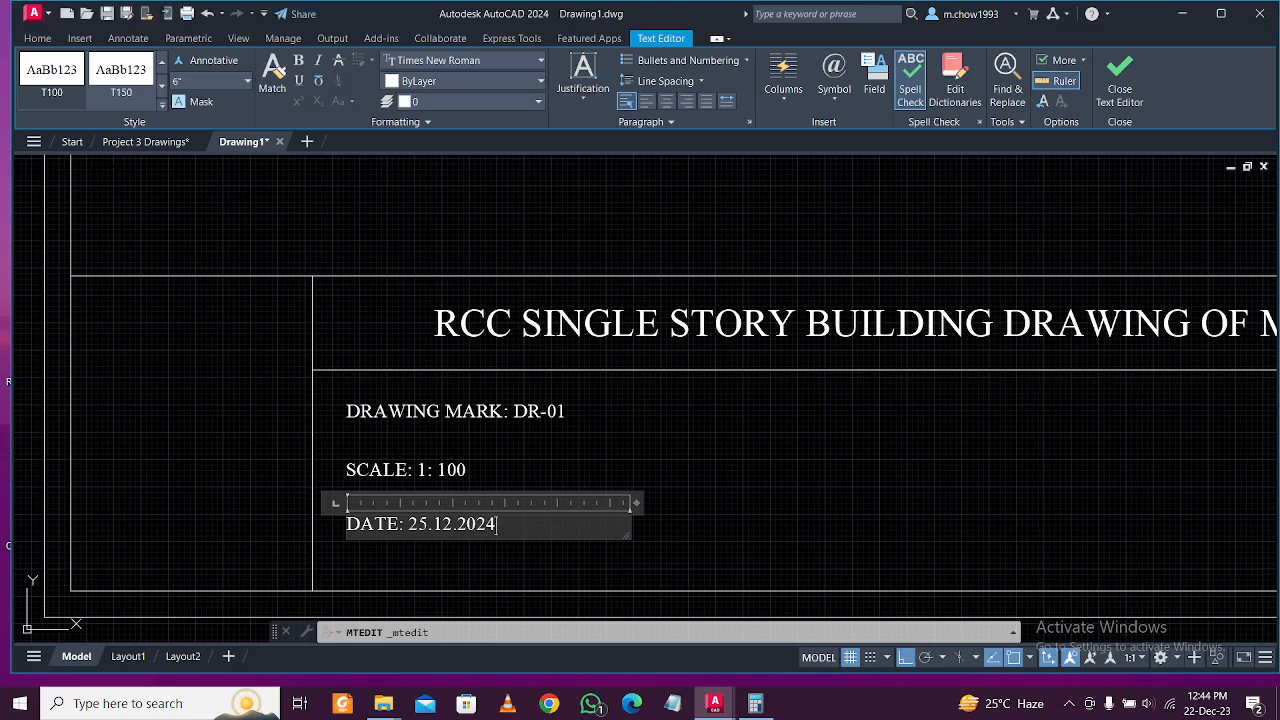
pyautogui.click(443, 557)
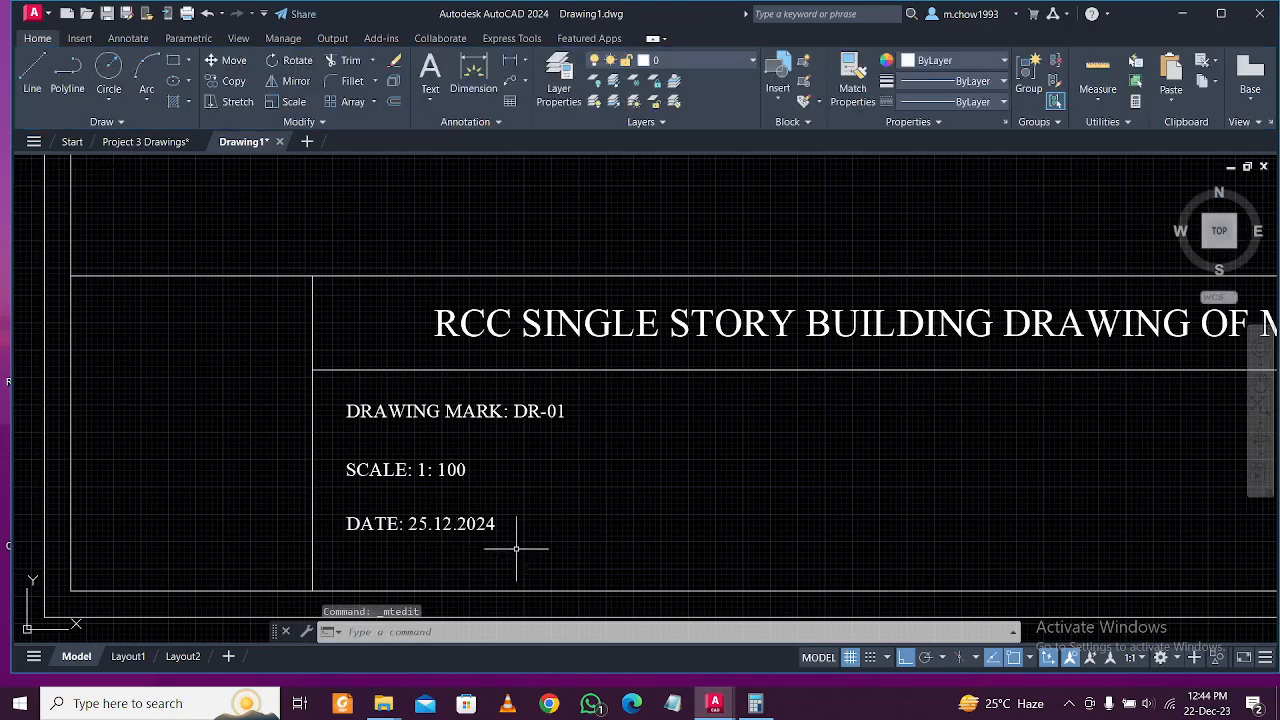
# Move the DATE label slightly lower.
pyautogui.click(557, 534)
pyautogui.click(459, 494)
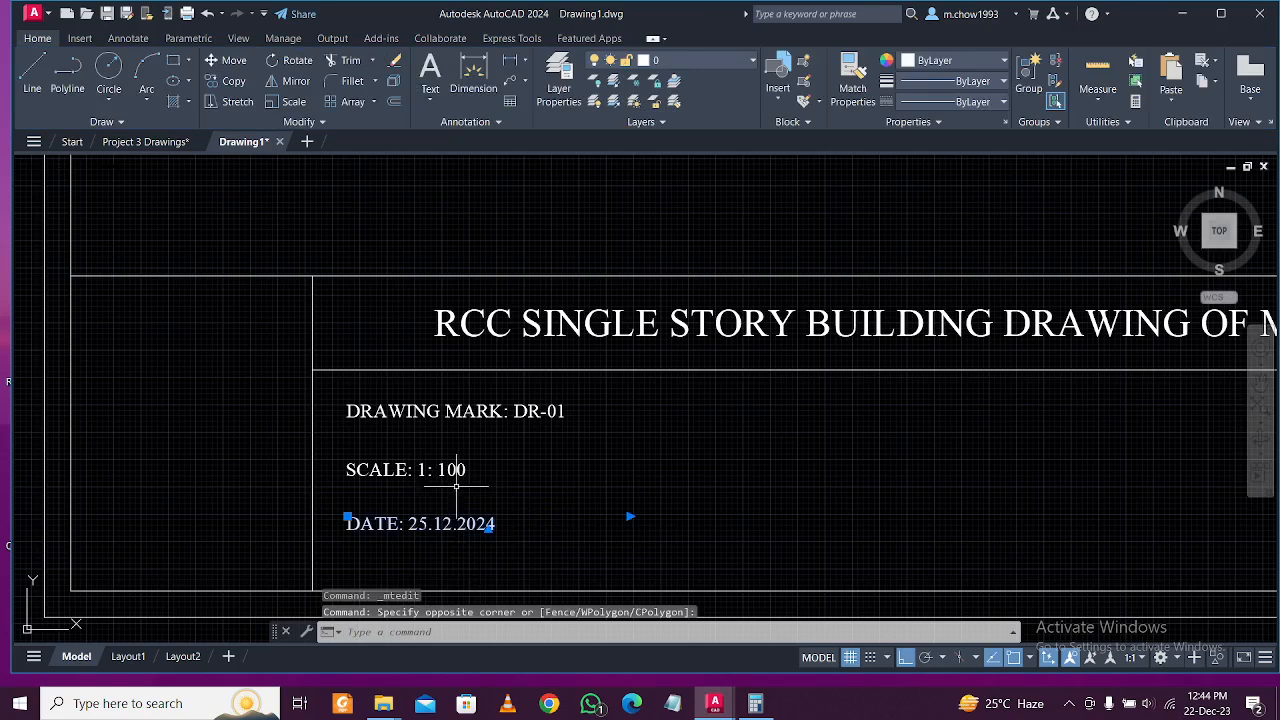
pyautogui.write('m')
pyautogui.press('space')
pyautogui.click(240, 456)
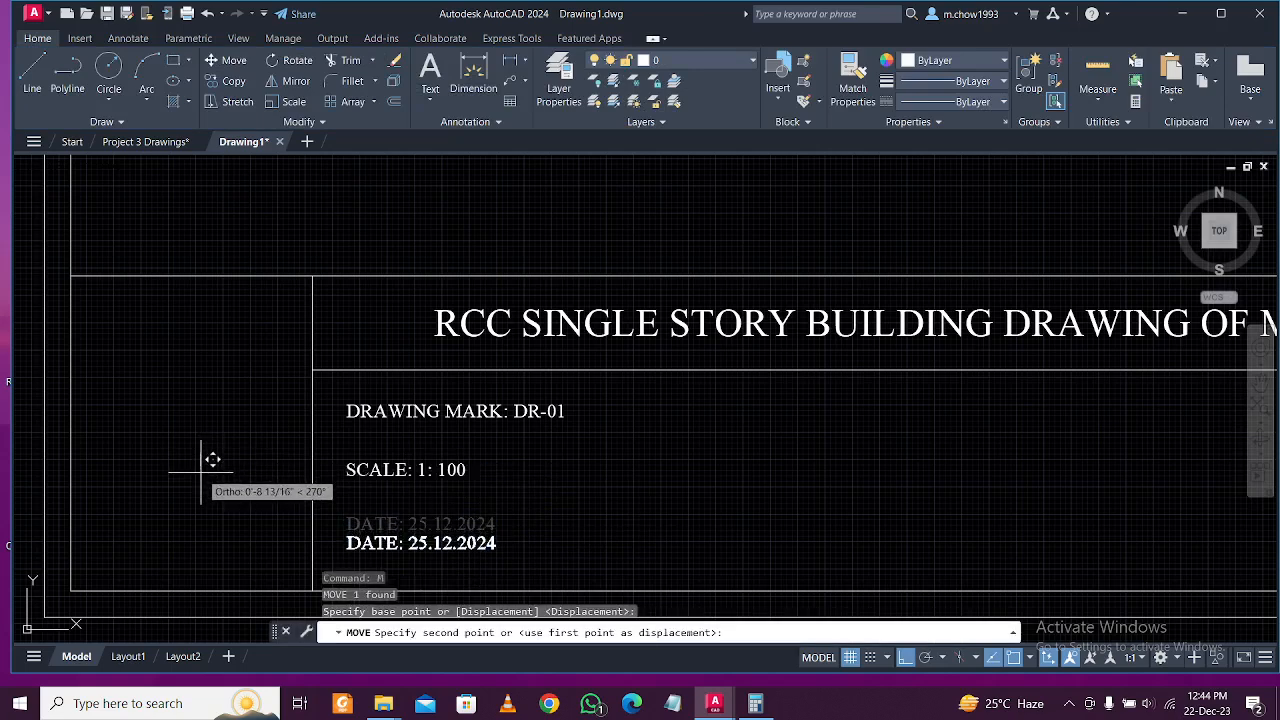
pyautogui.click(201, 474)
# Lower the SCALE label for even spacing and begin a vertical divider line.
pyautogui.click(383, 478)
pyautogui.click(329, 451)
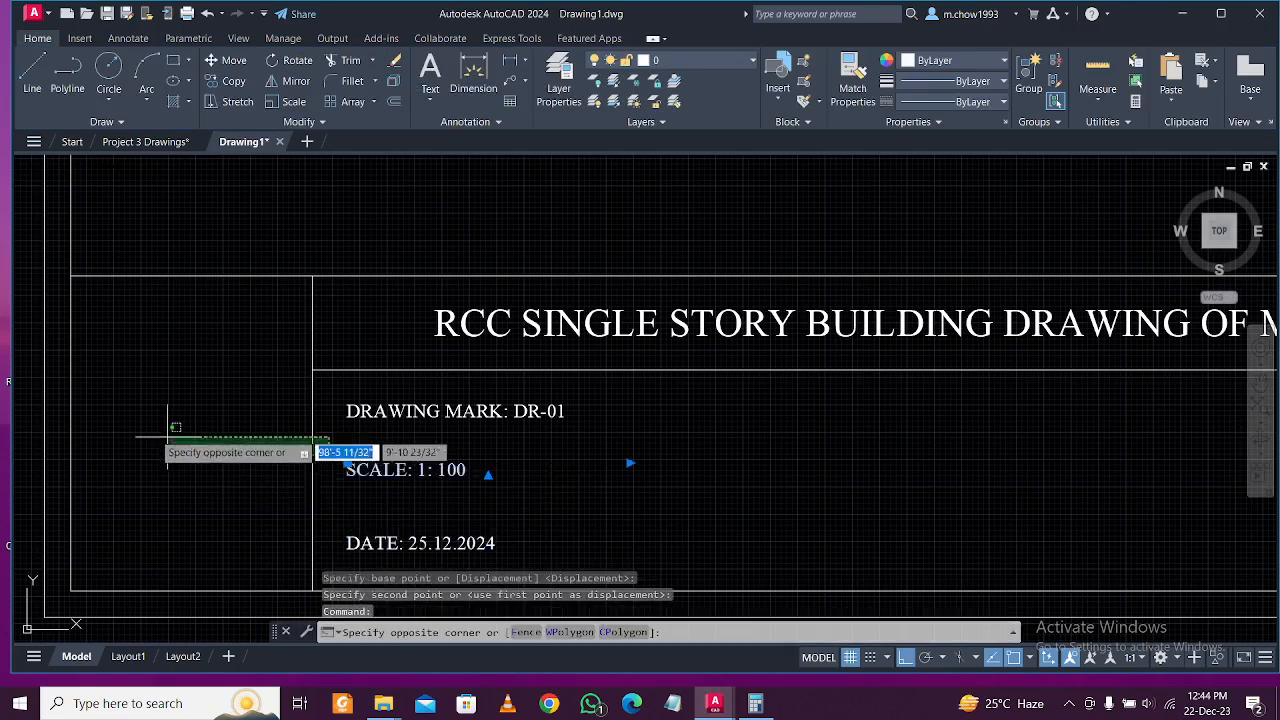
pyautogui.click(412, 477)
pyautogui.write('m')
pyautogui.press('space')
pyautogui.click(119, 426)
pyautogui.click(120, 434)
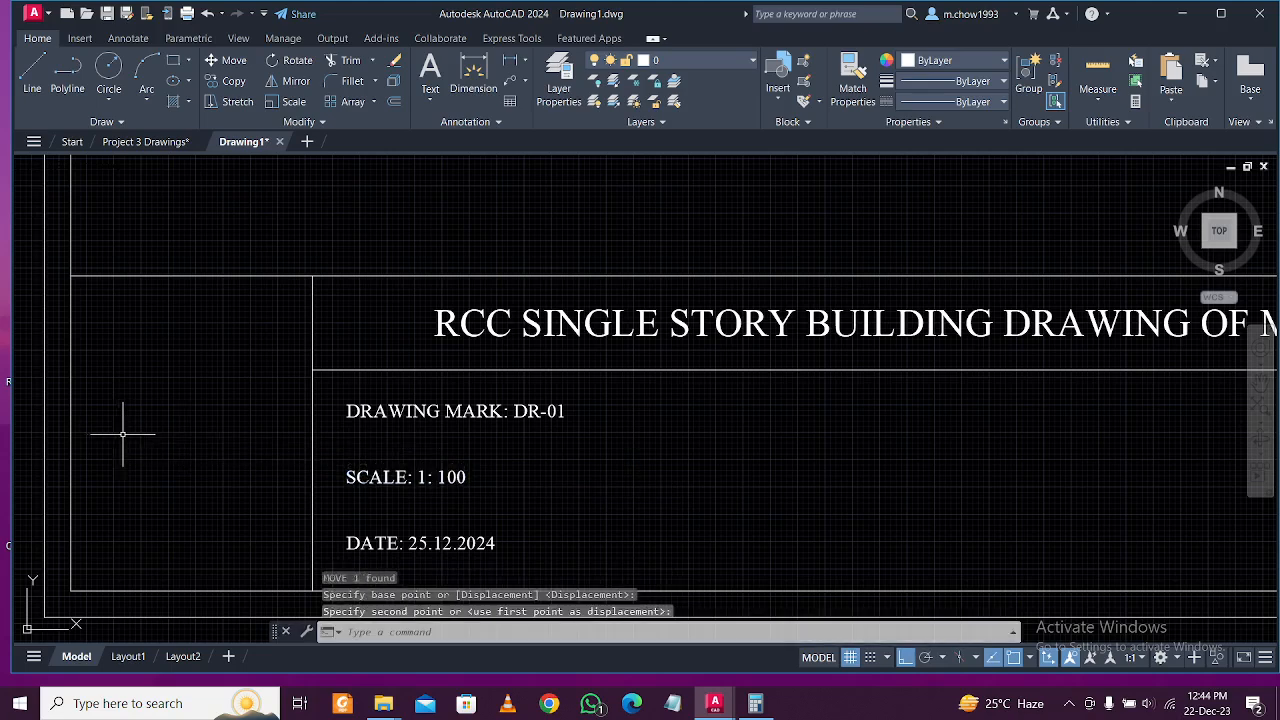
pyautogui.click(467, 443)
pyautogui.click(429, 398)
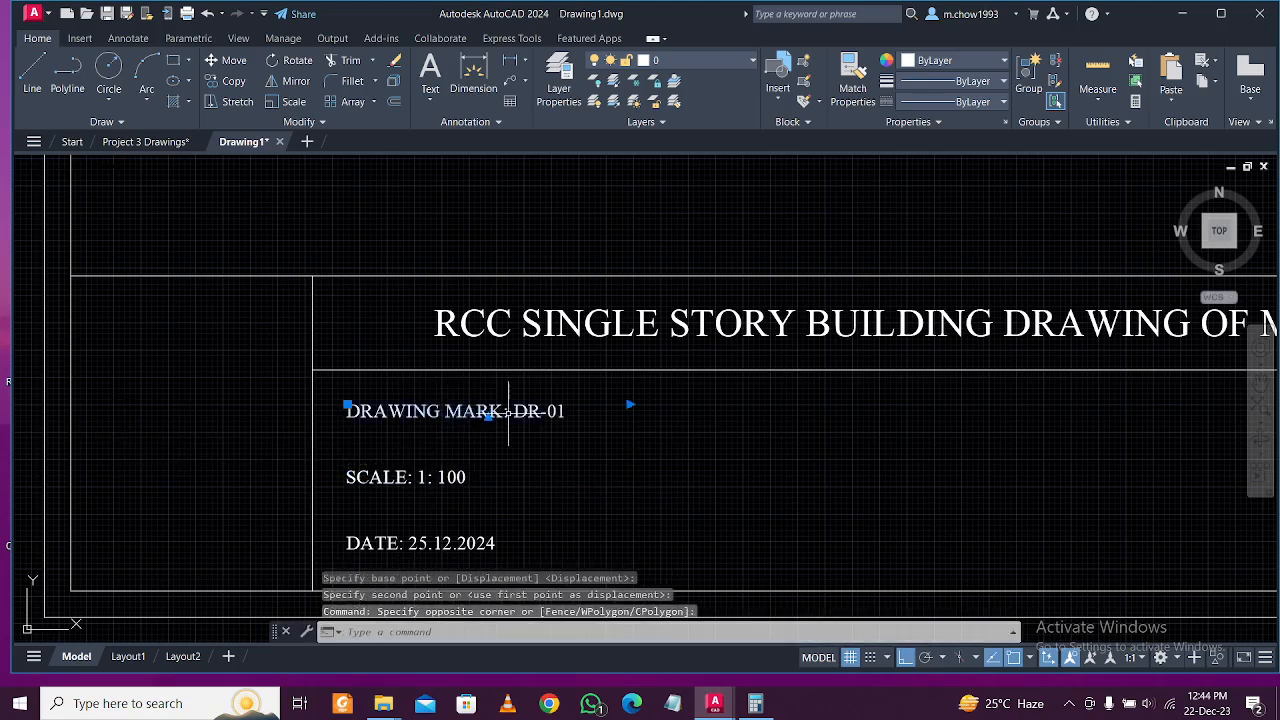
pyautogui.press('Escape')
pyautogui.click(32, 75)
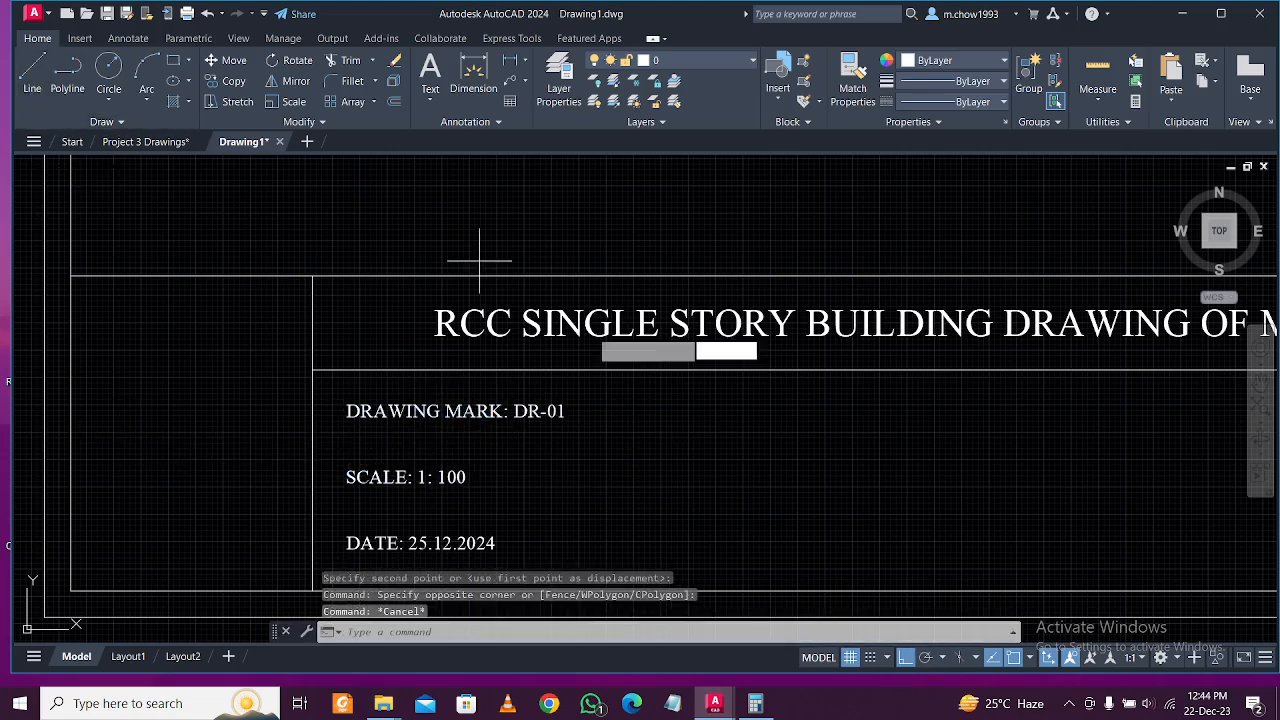
pyautogui.click(630, 370)
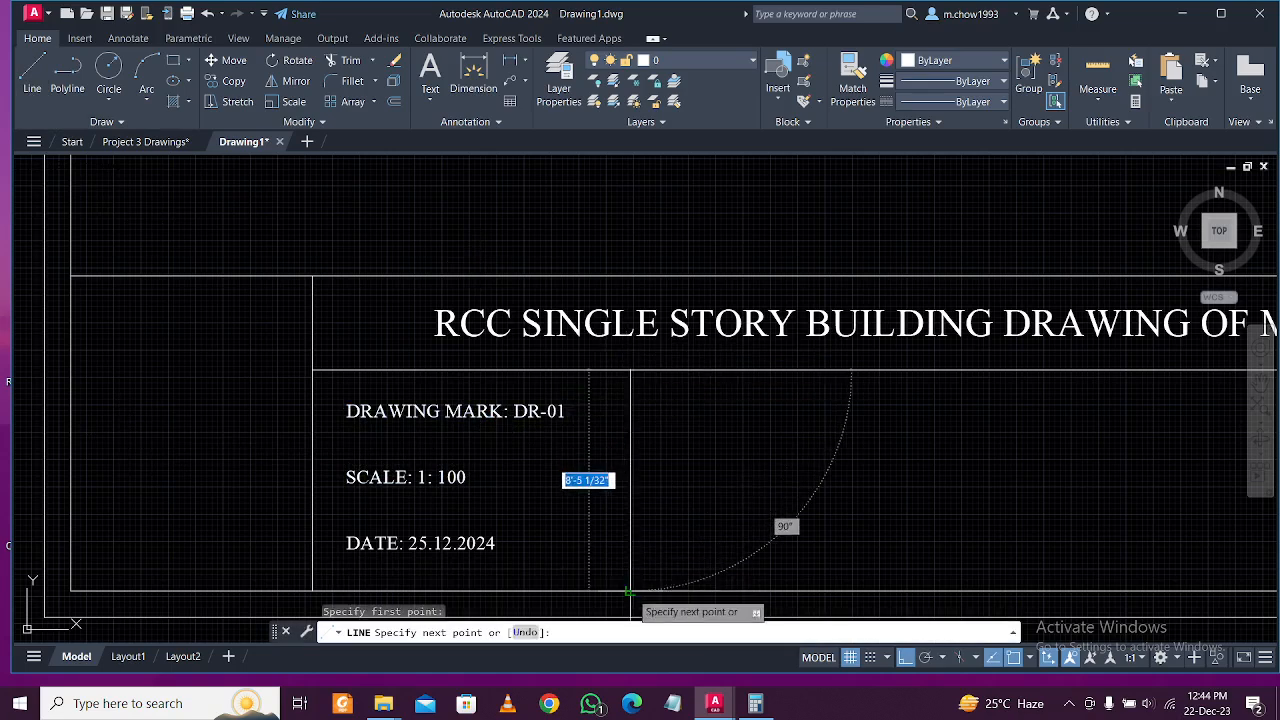
# Finish the vertical divider at the border and rule a line under DRAWING MARK.
pyautogui.click(630, 590)
pyautogui.press('Escape')
pyautogui.click(32, 75)
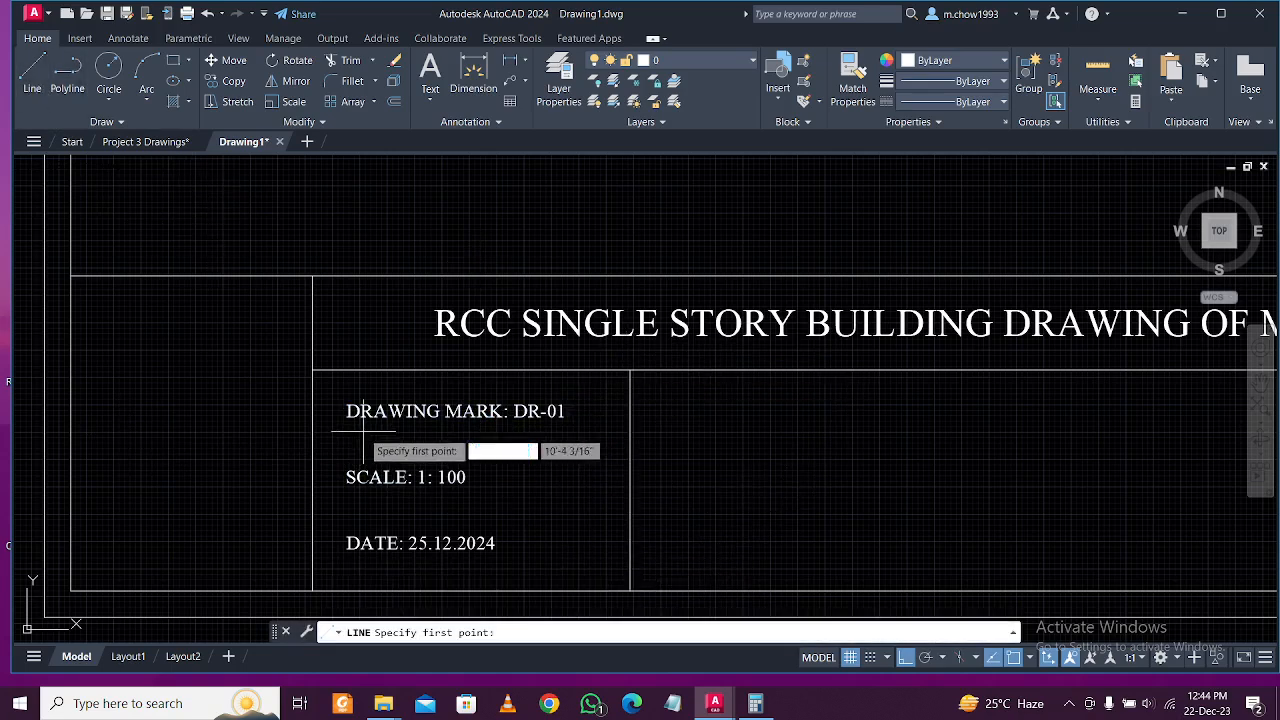
pyautogui.click(313, 448)
pyautogui.click(614, 448)
pyautogui.press('Escape')
# Copy that horizontal line down below the SCALE entry.
pyautogui.click(613, 448)
pyautogui.click(605, 455)
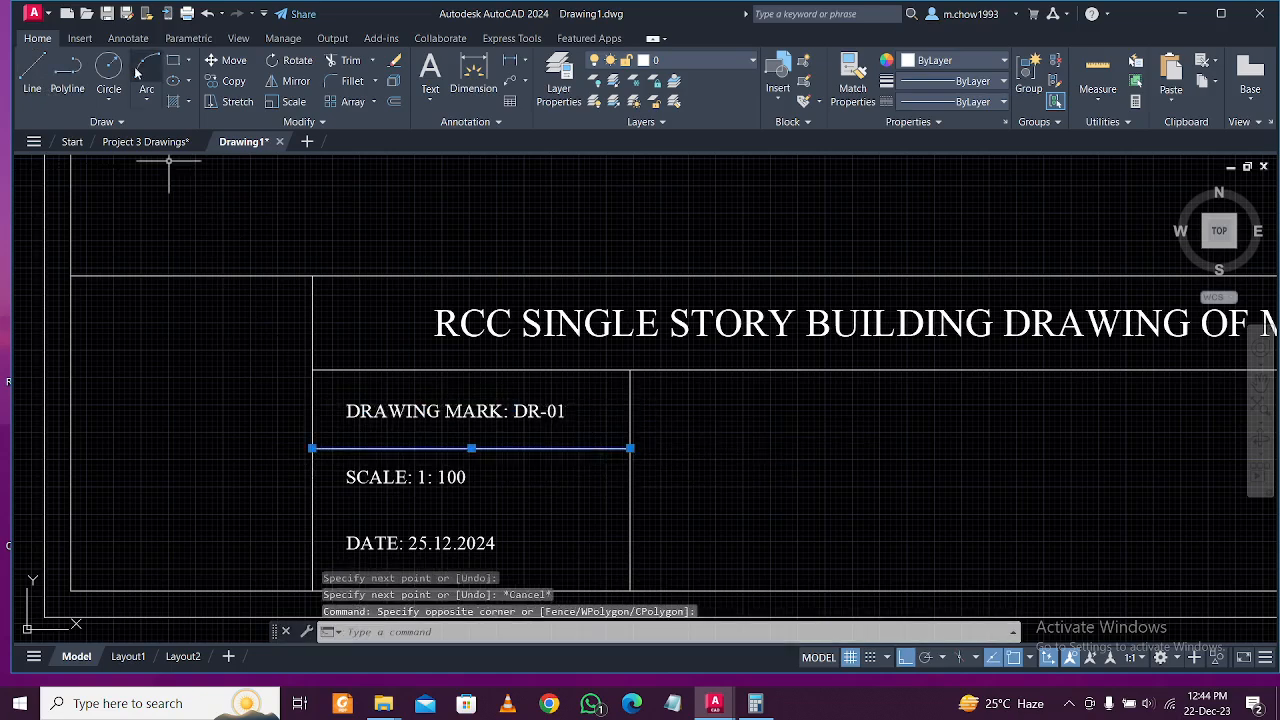
pyautogui.click(226, 80)
pyautogui.click(863, 450)
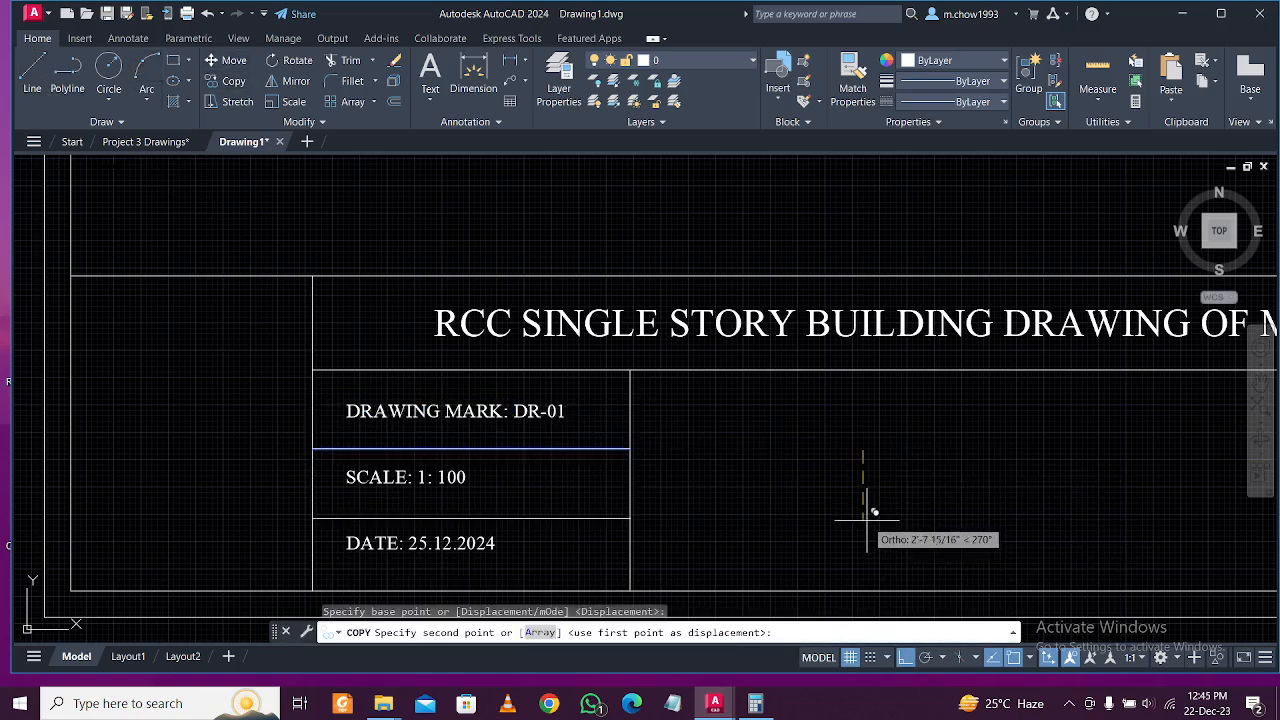
pyautogui.click(869, 518)
pyautogui.press('Escape')
# Shift the SCALE and DATE labels slightly lower to centre them in their rows.
pyautogui.click(451, 477)
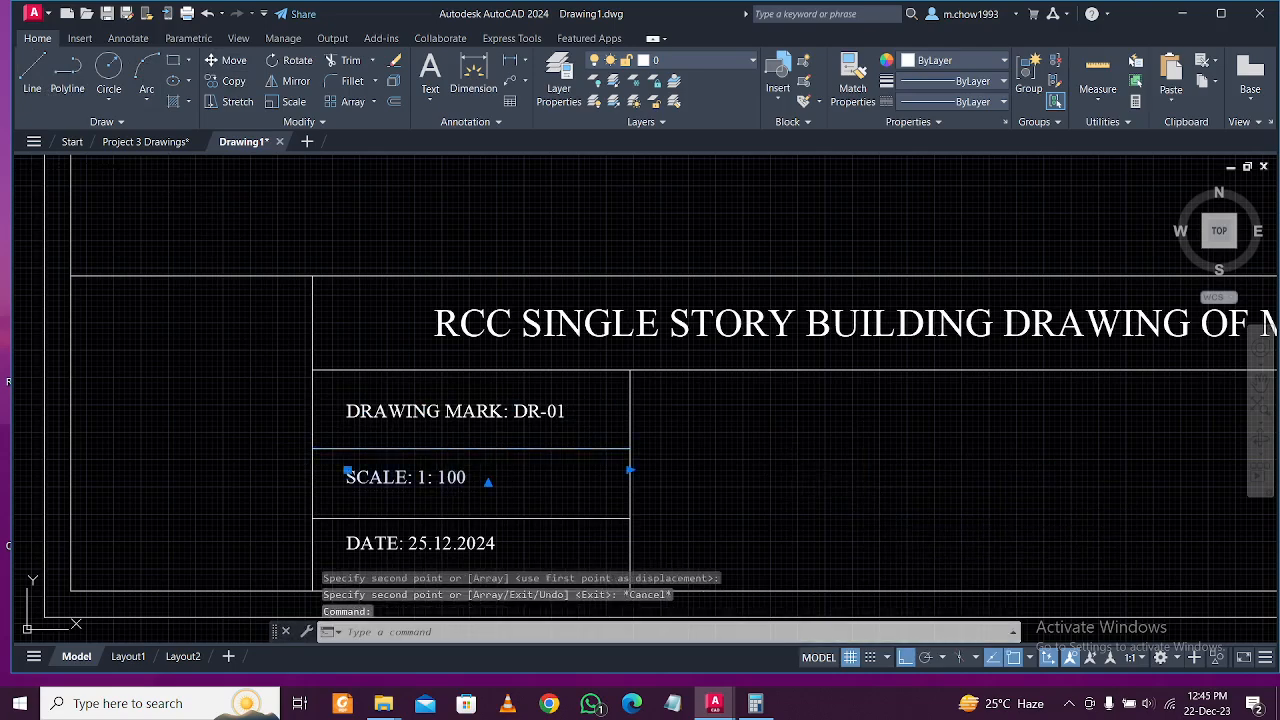
pyautogui.write('m')
pyautogui.press('space')
pyautogui.click(811, 464)
pyautogui.click(813, 475)
pyautogui.moveTo(513, 544)
pyautogui.mouseDown(button='middle')
pyautogui.moveTo(506, 447)
pyautogui.moveTo(560, 463)
pyautogui.moveTo(489, 483)
pyautogui.mouseUp(button='middle')
pyautogui.click(506, 447)
pyautogui.write('m')
pyautogui.press('space')
pyautogui.click(886, 405)
pyautogui.click(886, 417)
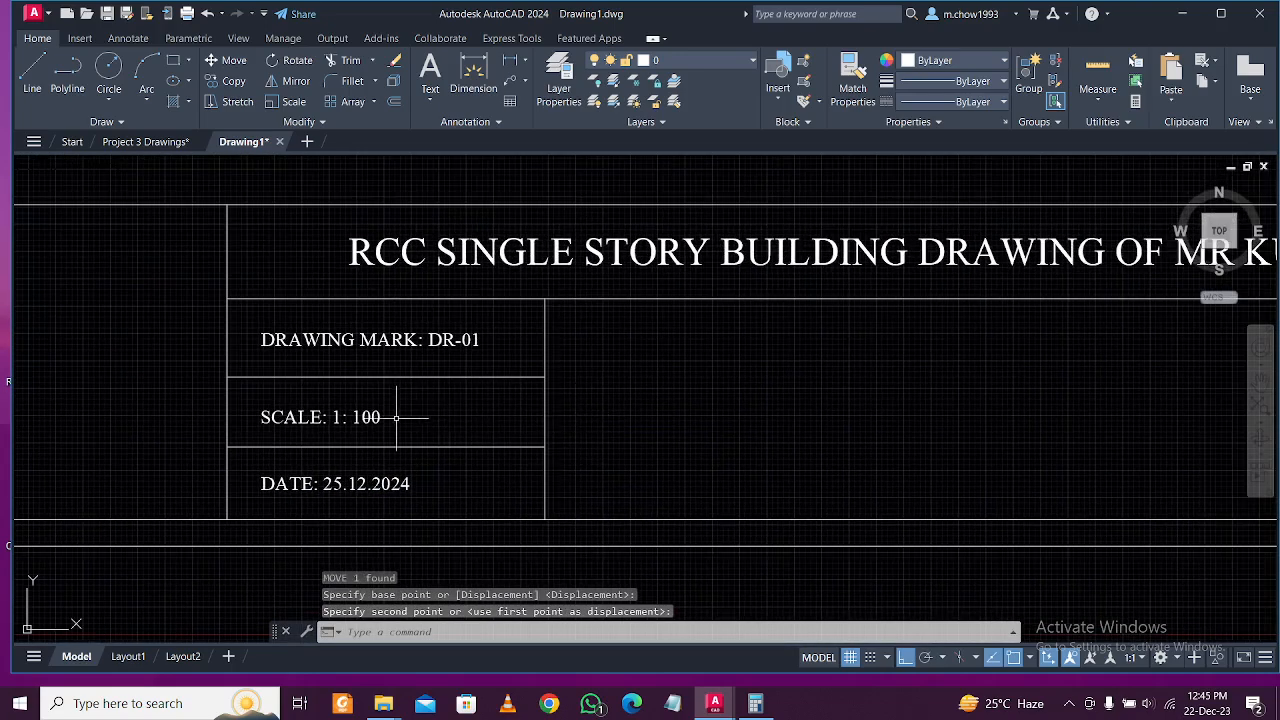
# Copy the DRAWING MARK, SCALE and DATE labels into the next box to the right.
pyautogui.click(365, 370)
pyautogui.click(328, 325)
pyautogui.click(365, 419)
pyautogui.click(380, 512)
pyautogui.click(308, 455)
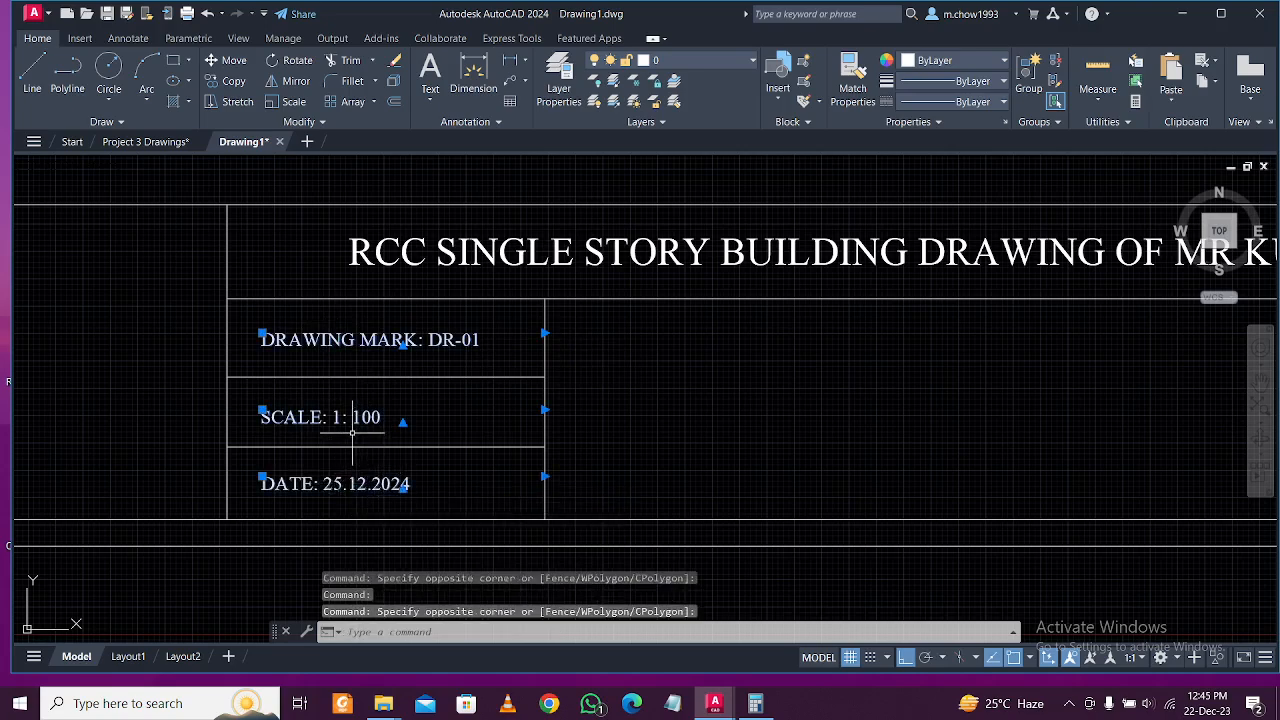
pyautogui.click(234, 81)
pyautogui.scroll(-5, 475, 315)
pyautogui.click(495, 471)
pyautogui.click(629, 471)
pyautogui.press('Escape')
pyautogui.scroll(4, 545, 315)
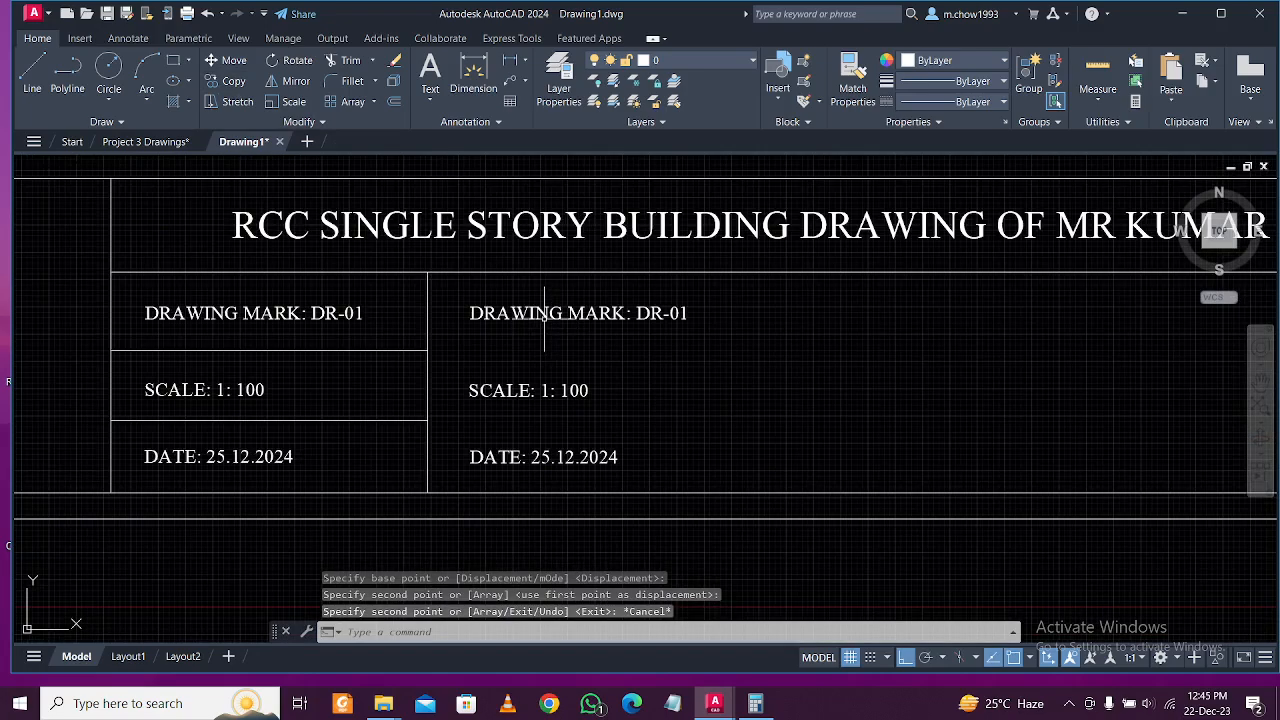
pyautogui.moveTo(544, 320); pyautogui.dragTo(547, 363, button='middle')
# Rewrite the copied DRAWING MARK: DR-01 text as the drawing title entry.
pyautogui.doubleClick(540, 351)
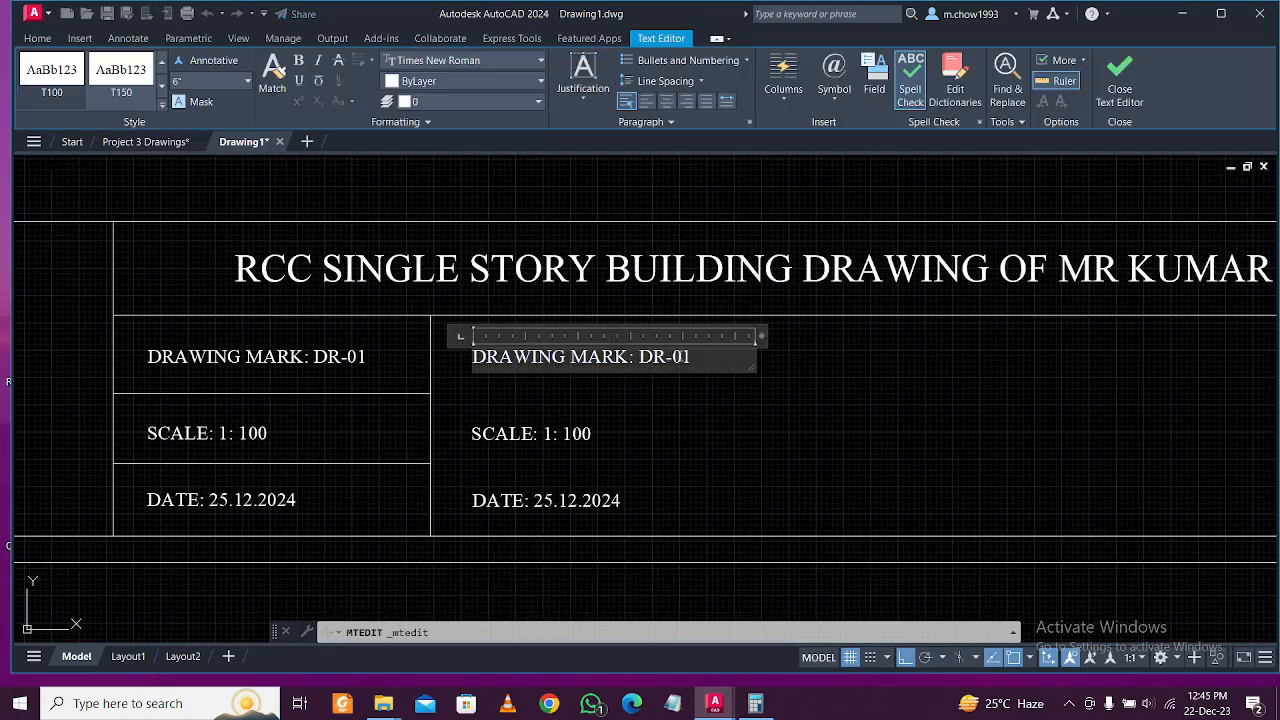
pyautogui.moveTo(734, 360); pyautogui.dragTo(571, 358)
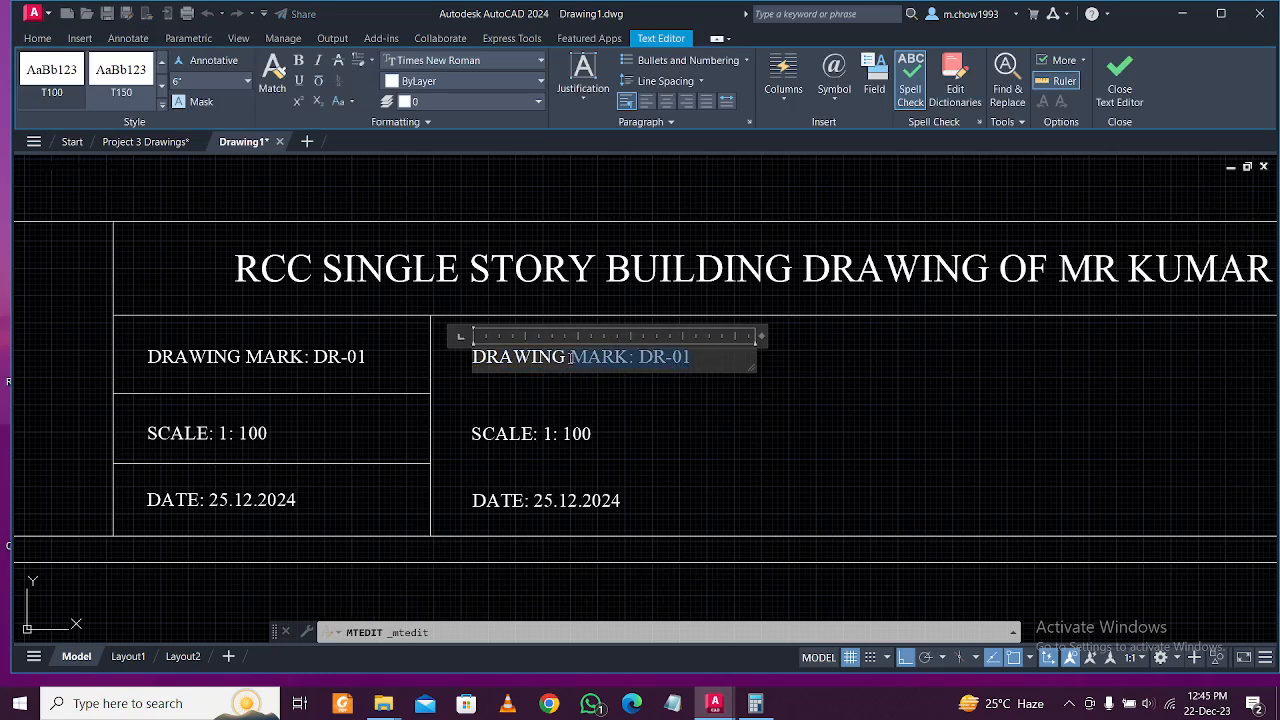
pyautogui.write('NAME:')
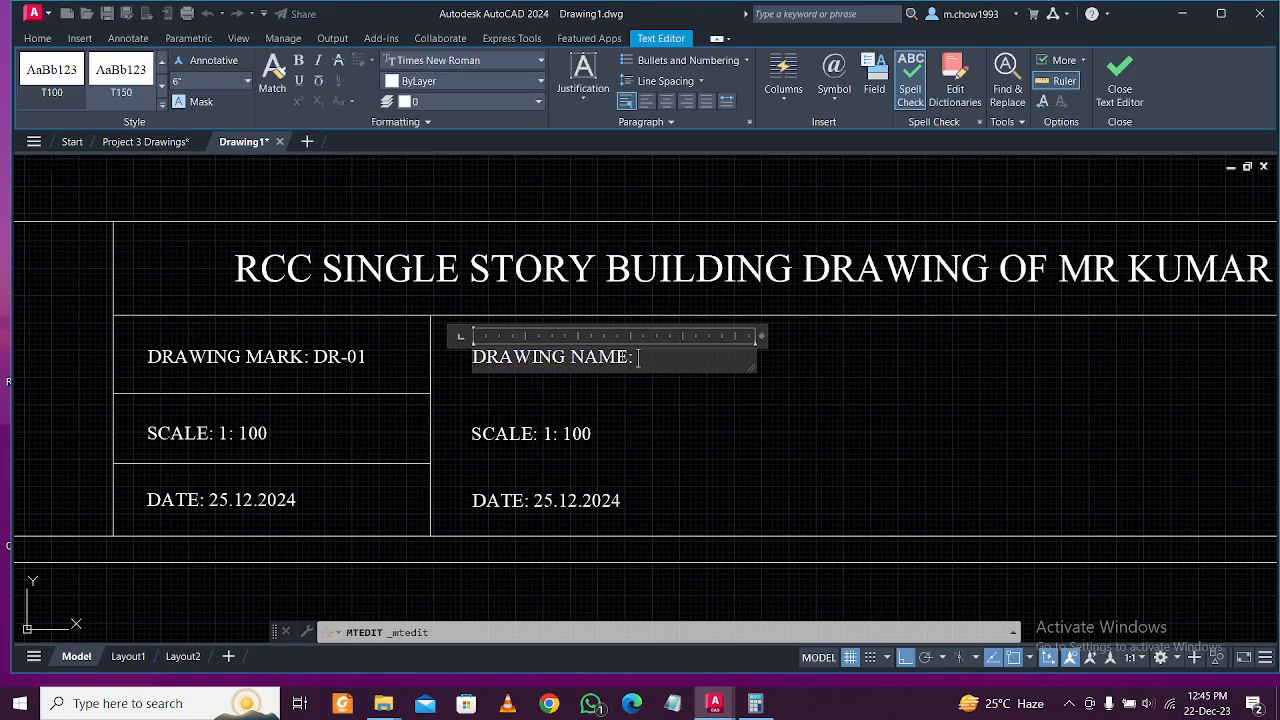
pyautogui.moveTo(617, 358); pyautogui.dragTo(628, 358)
pyautogui.write('TITL')
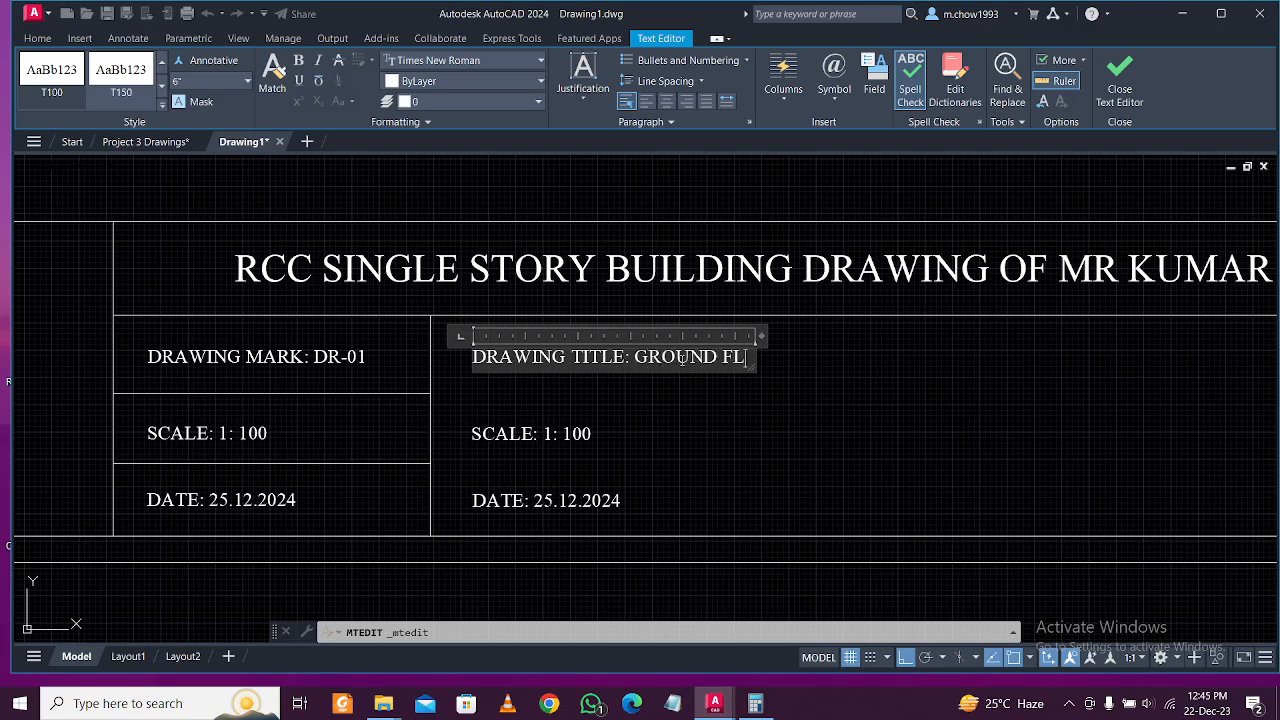
pyautogui.write('OOR ARCHITE')
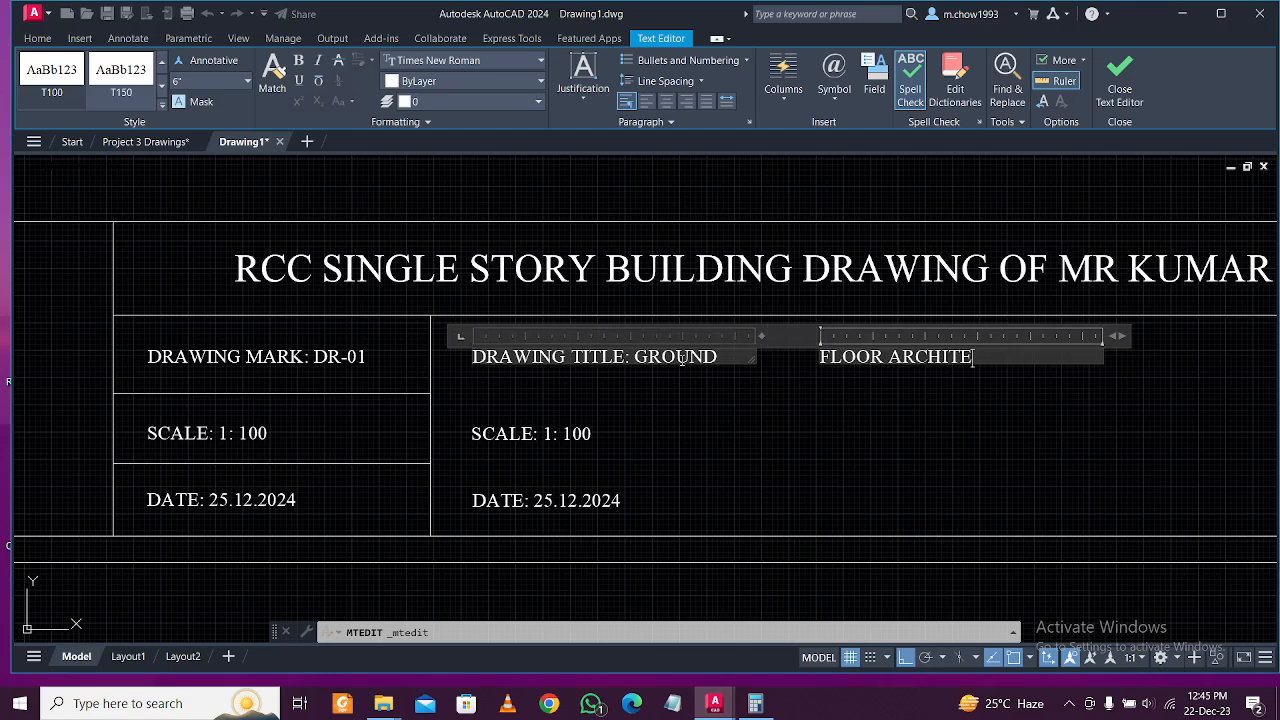
pyautogui.write('PLAN')
pyautogui.click(766, 400)
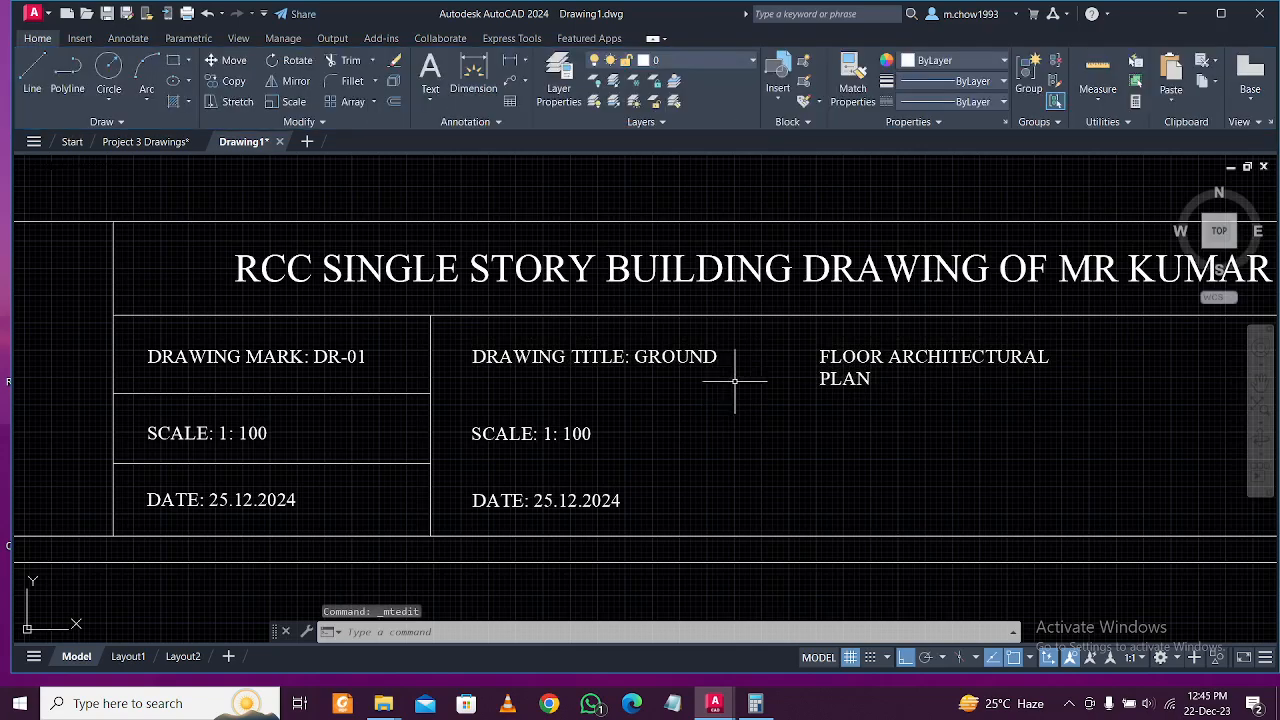
# Cut the wrapped words after GROUND out of the drawing title text.
pyautogui.click(697, 357)
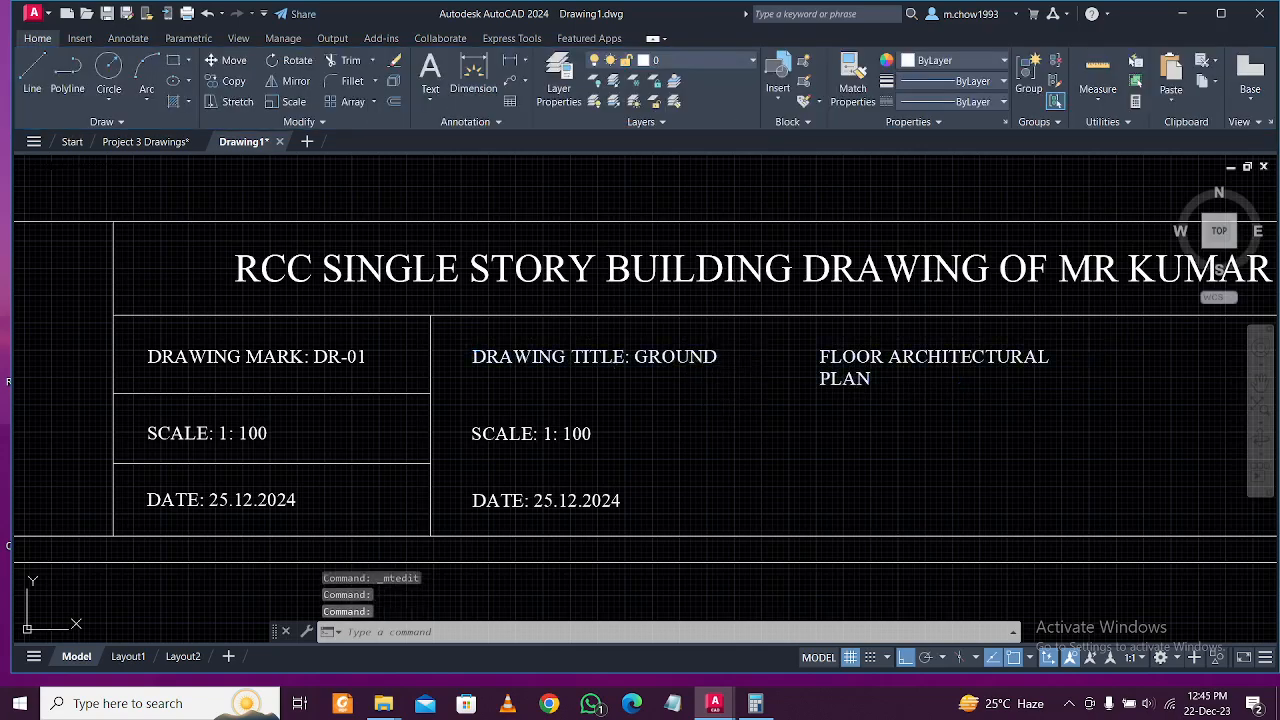
pyautogui.doubleClick(727, 356)
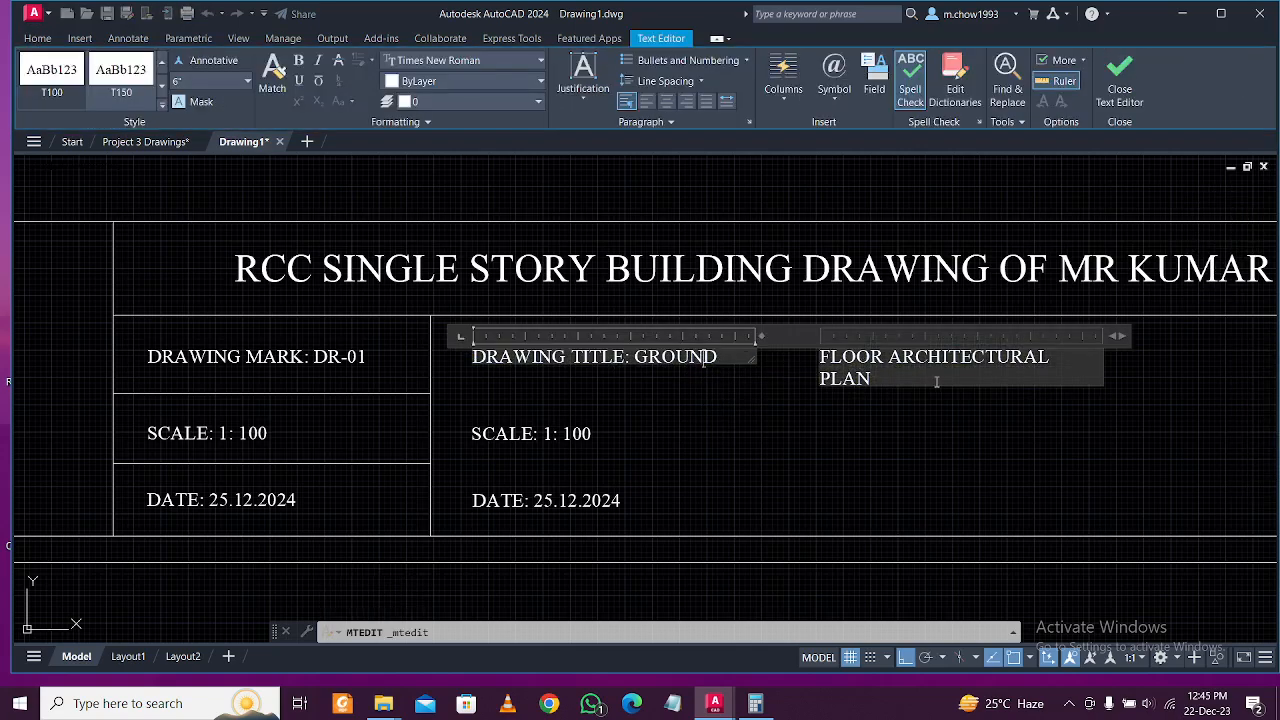
pyautogui.click(860, 360)
pyautogui.click(846, 414)
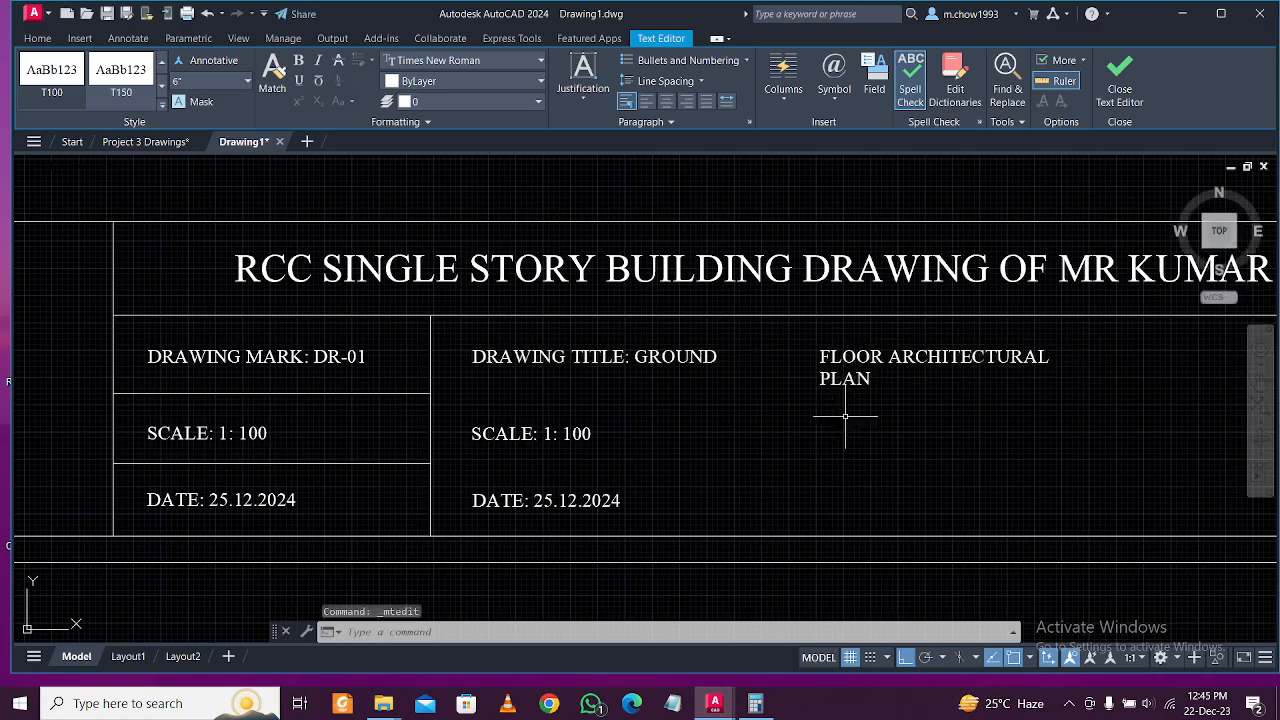
pyautogui.click(858, 365)
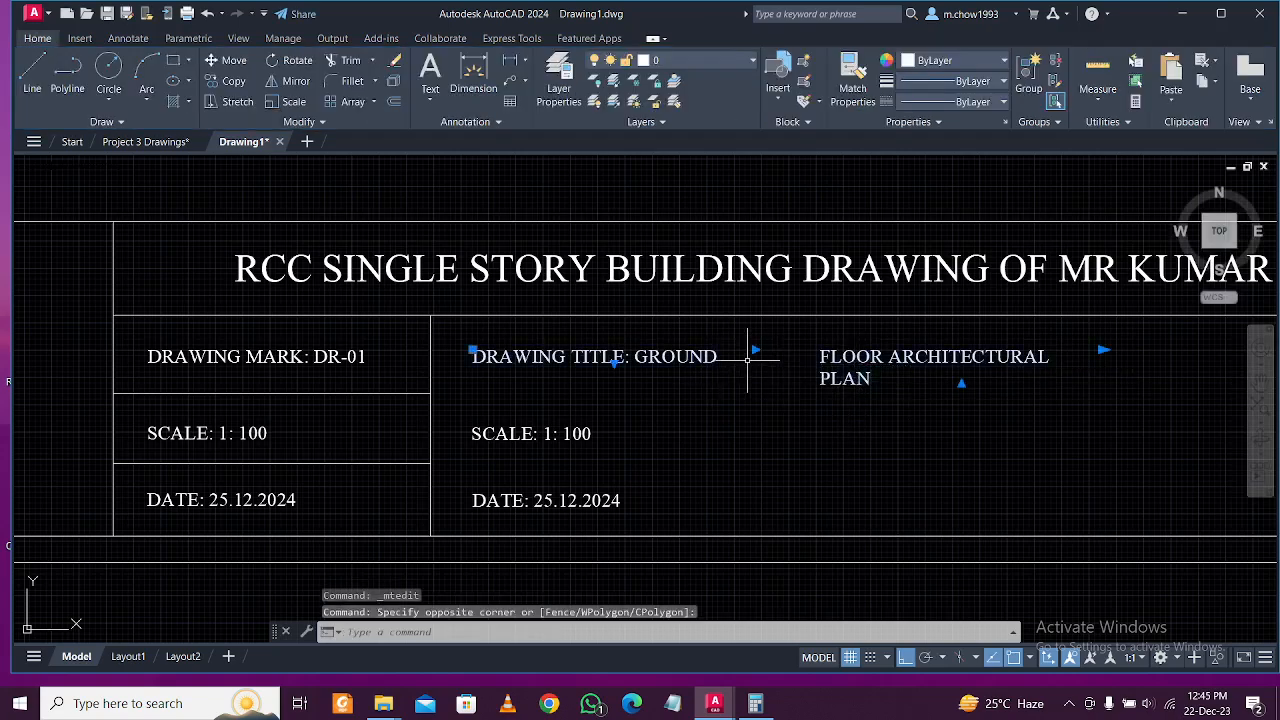
pyautogui.click(840, 356)
pyautogui.doubleClick(1066, 377)
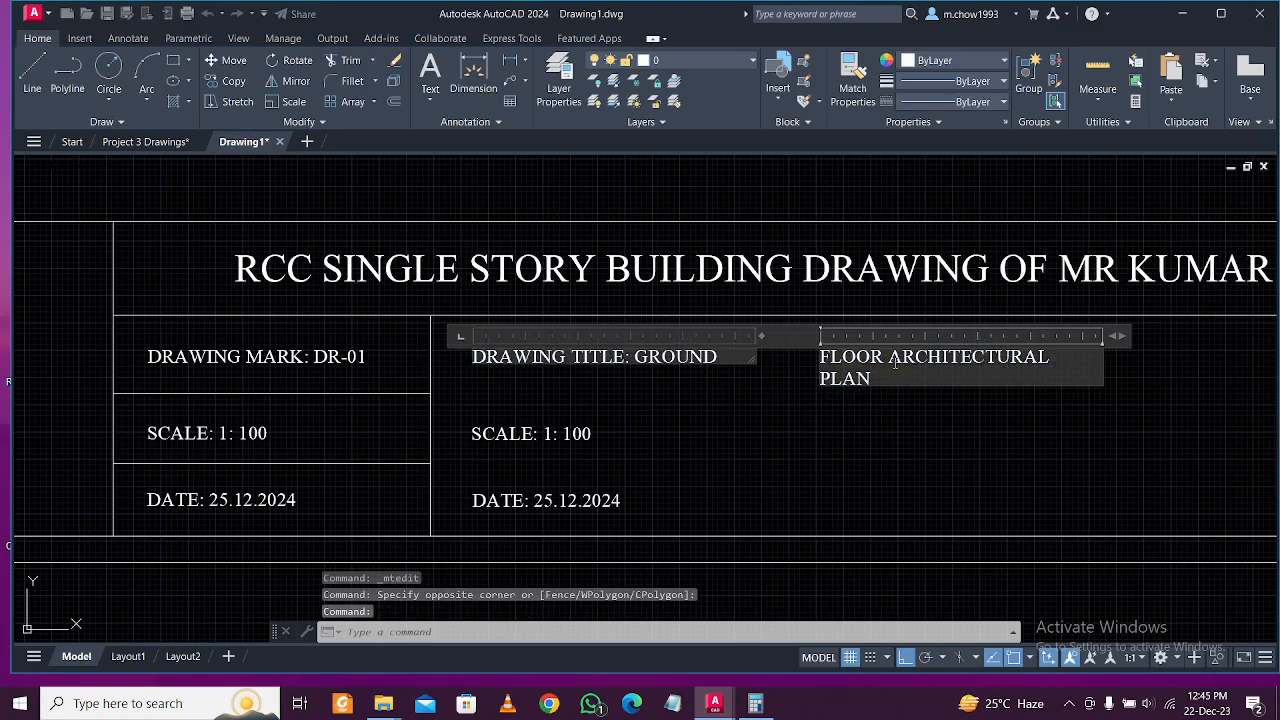
pyautogui.click(1114, 398)
pyautogui.moveTo(907, 408); pyautogui.dragTo(620, 362)
pyautogui.doubleClick(822, 358)
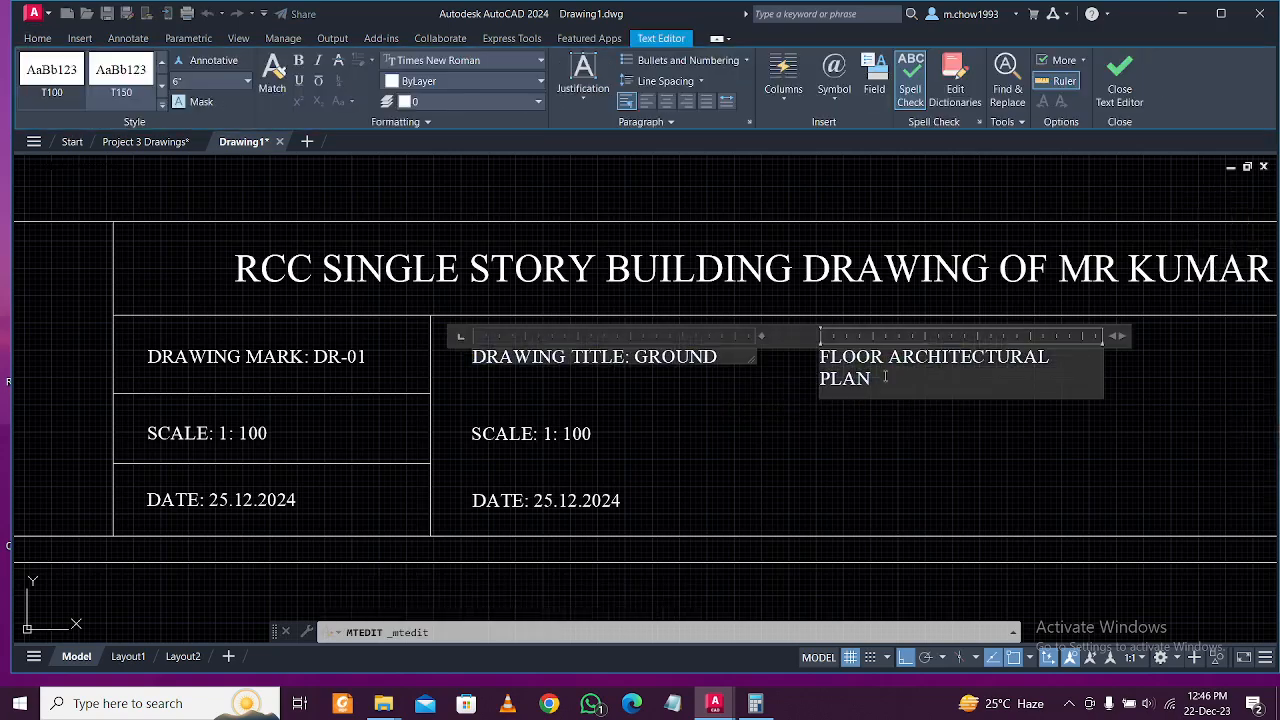
pyautogui.hotkey('ctrl', 'x')
pyautogui.click(726, 356)
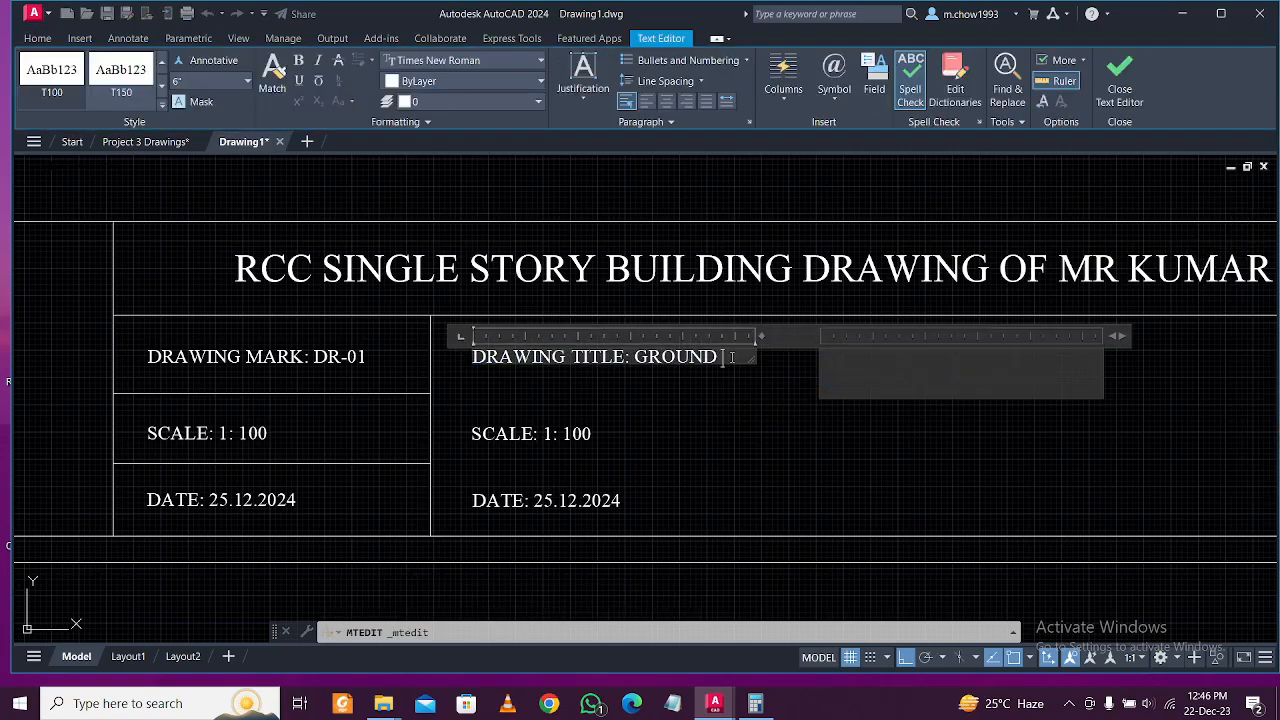
pyautogui.click(786, 457)
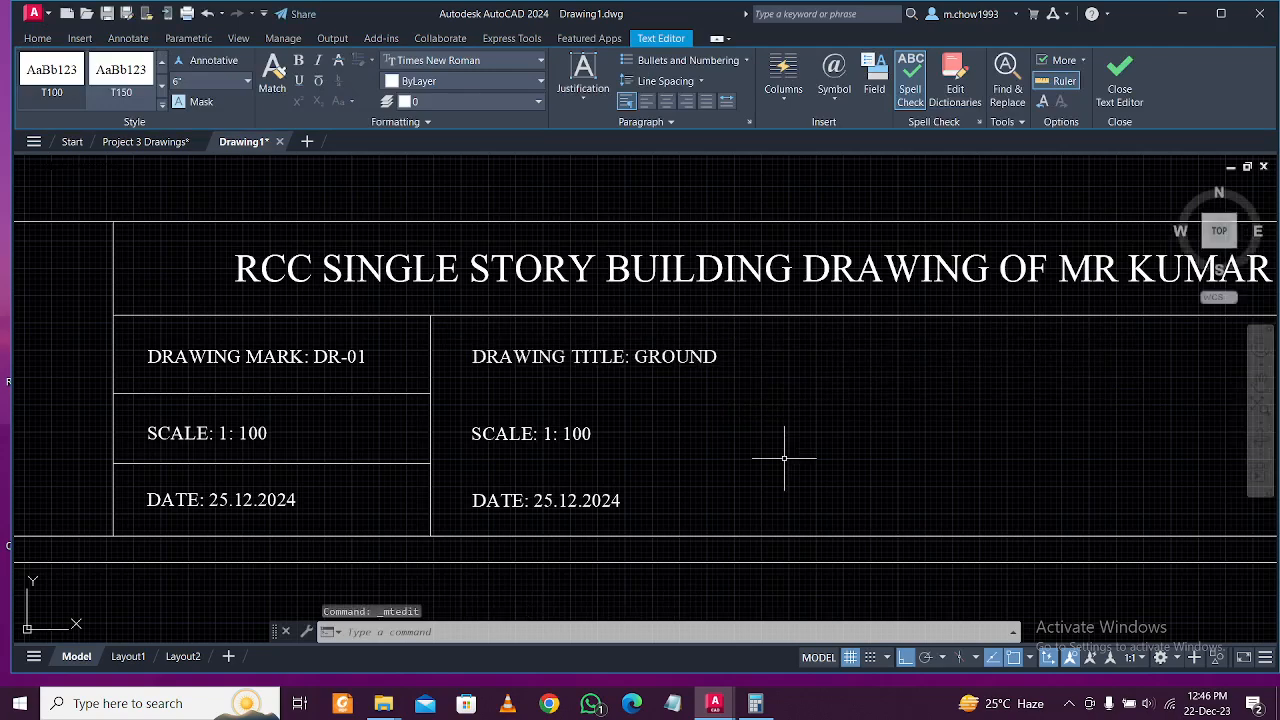
# Widen the title box and add FLOOR ARCHITECTURAL PLAN after GROUND on one line.
pyautogui.doubleClick(758, 360)
pyautogui.moveTo(755, 356); pyautogui.dragTo(1233, 404)
pyautogui.write('FLOOR ARCHITECTURAL PLAN')
pyautogui.click(870, 428)
pyautogui.moveTo(823, 434); pyautogui.dragTo(687, 442, button='middle')
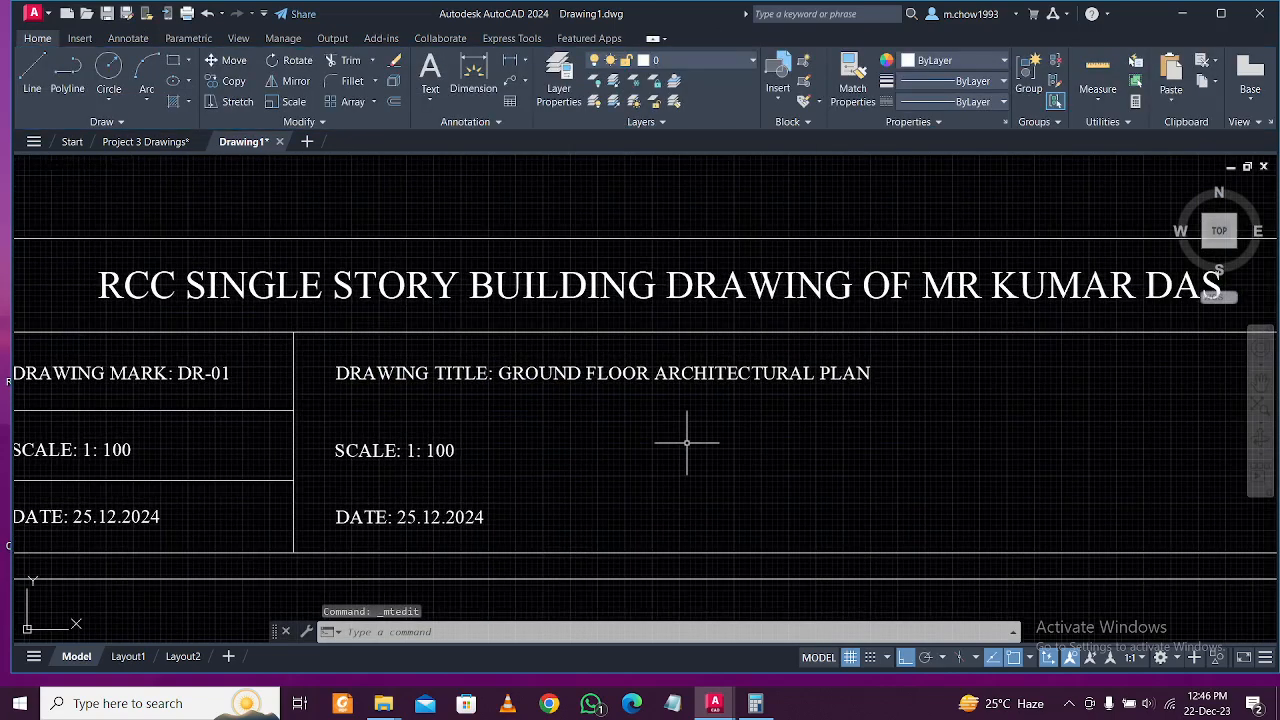
# Replace the middle column's SCALE: 1: 100 text with DESIGNED BY: and the designer's name.
pyautogui.moveTo(414, 456); pyautogui.dragTo(461, 439, button='middle')
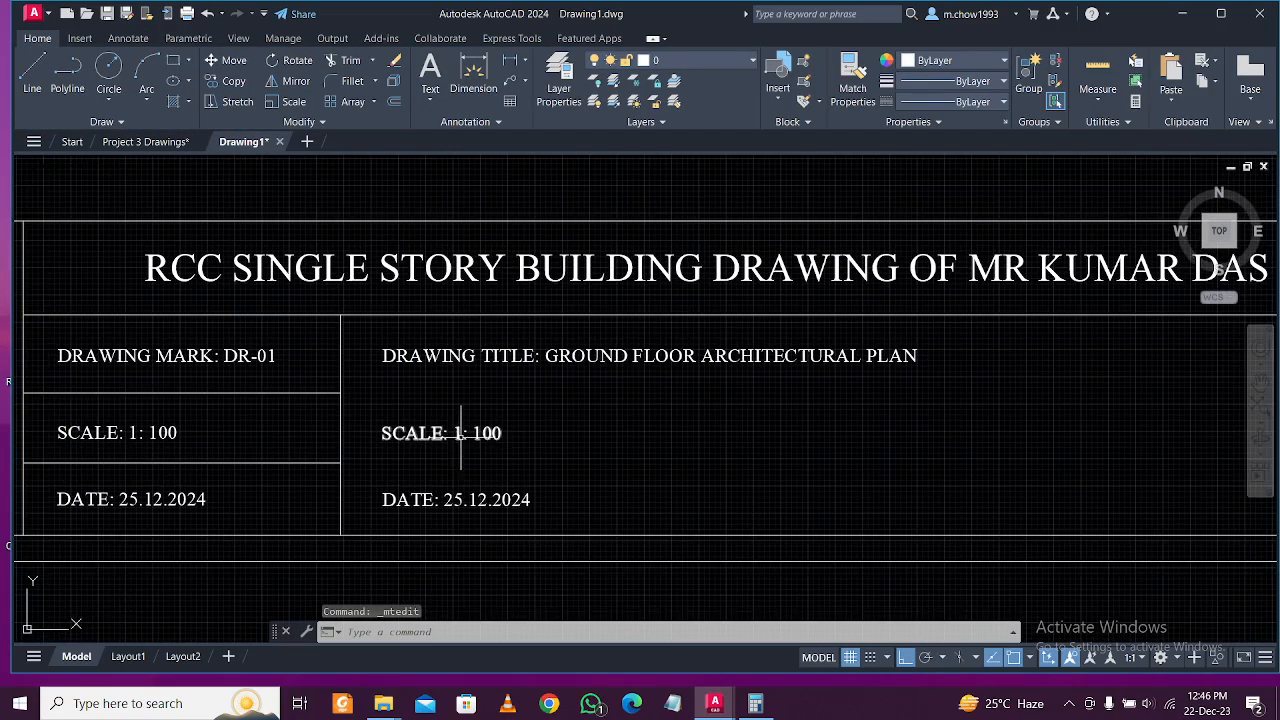
pyautogui.click(461, 433)
pyautogui.doubleClick(461, 433)
pyautogui.scroll(-1, 531, 450)
pyautogui.scroll(1, 531, 450)
pyautogui.moveTo(503, 433); pyautogui.dragTo(303, 428)
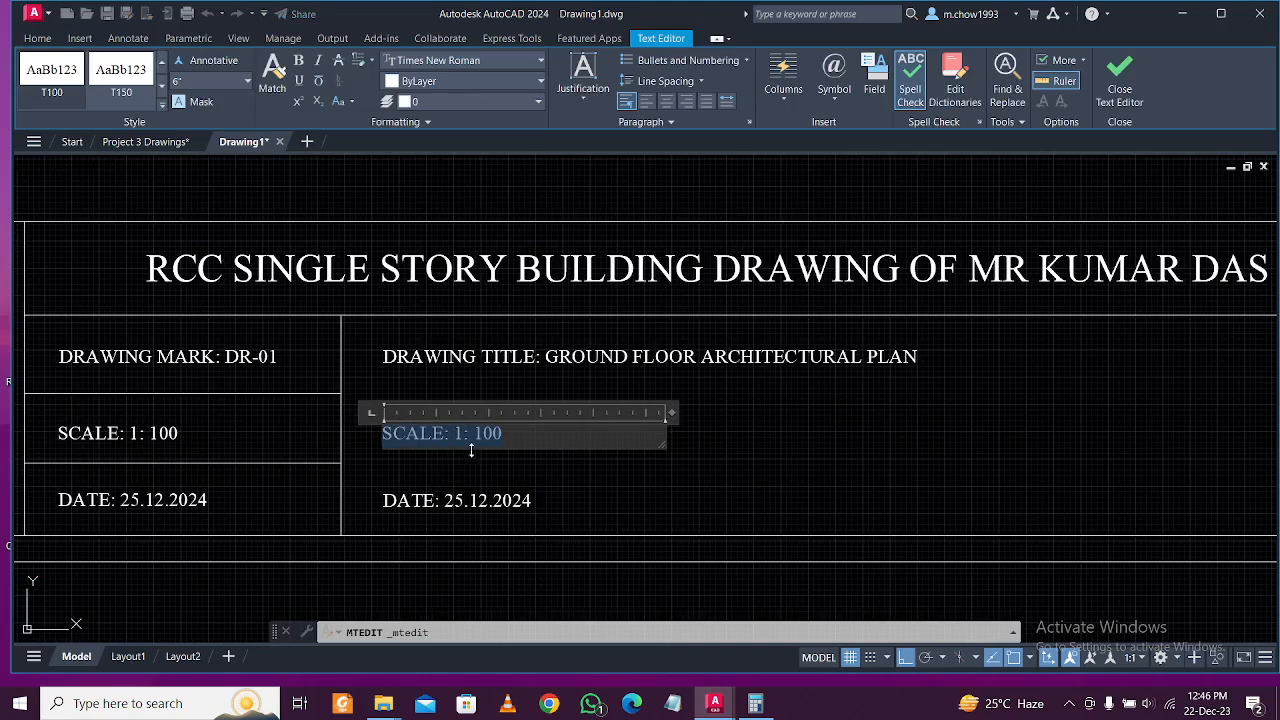
pyautogui.write('DESIGNED BY:')
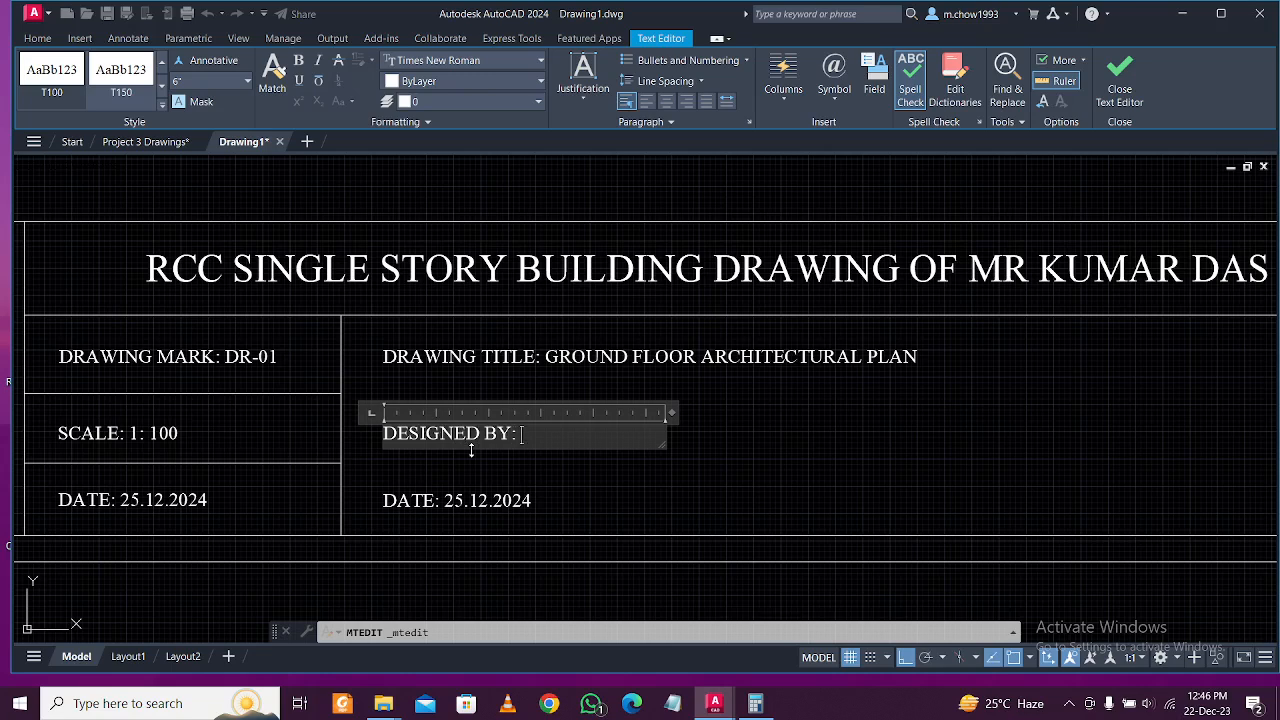
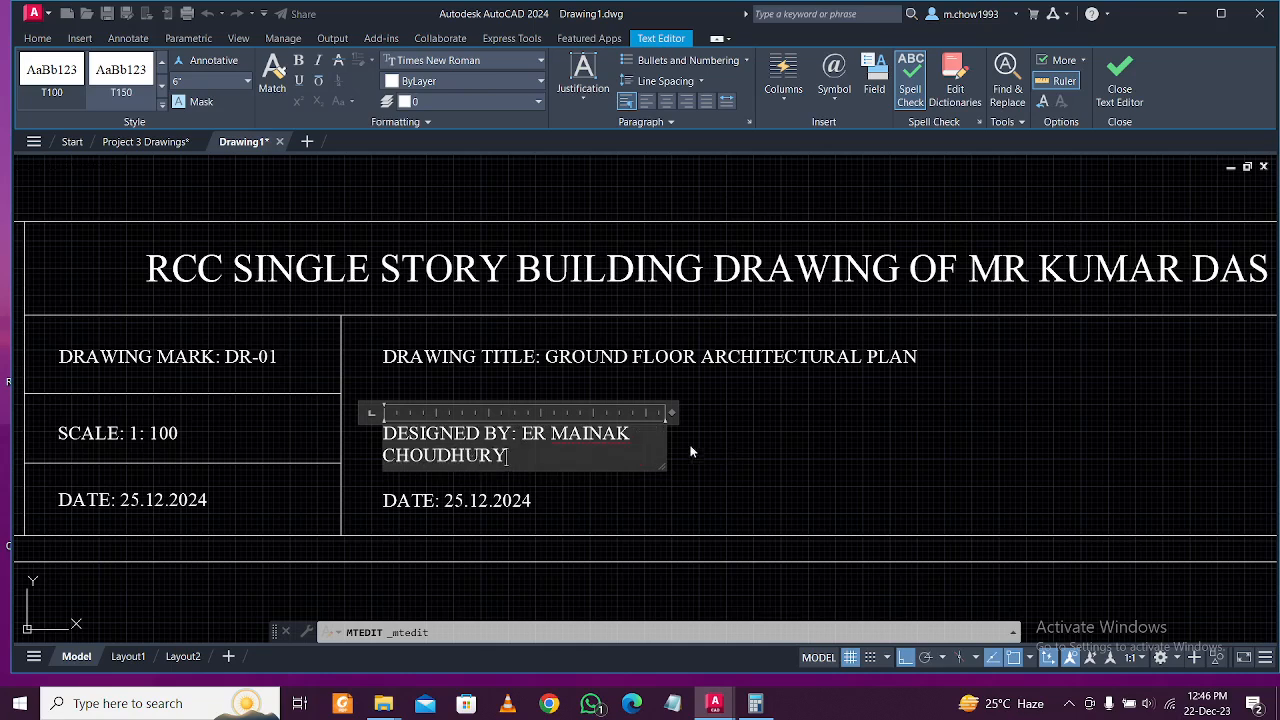
# Widen the DESIGNED BY box so it fits one line, then select the vertical divider.
pyautogui.moveTo(662, 440); pyautogui.dragTo(1005, 440)
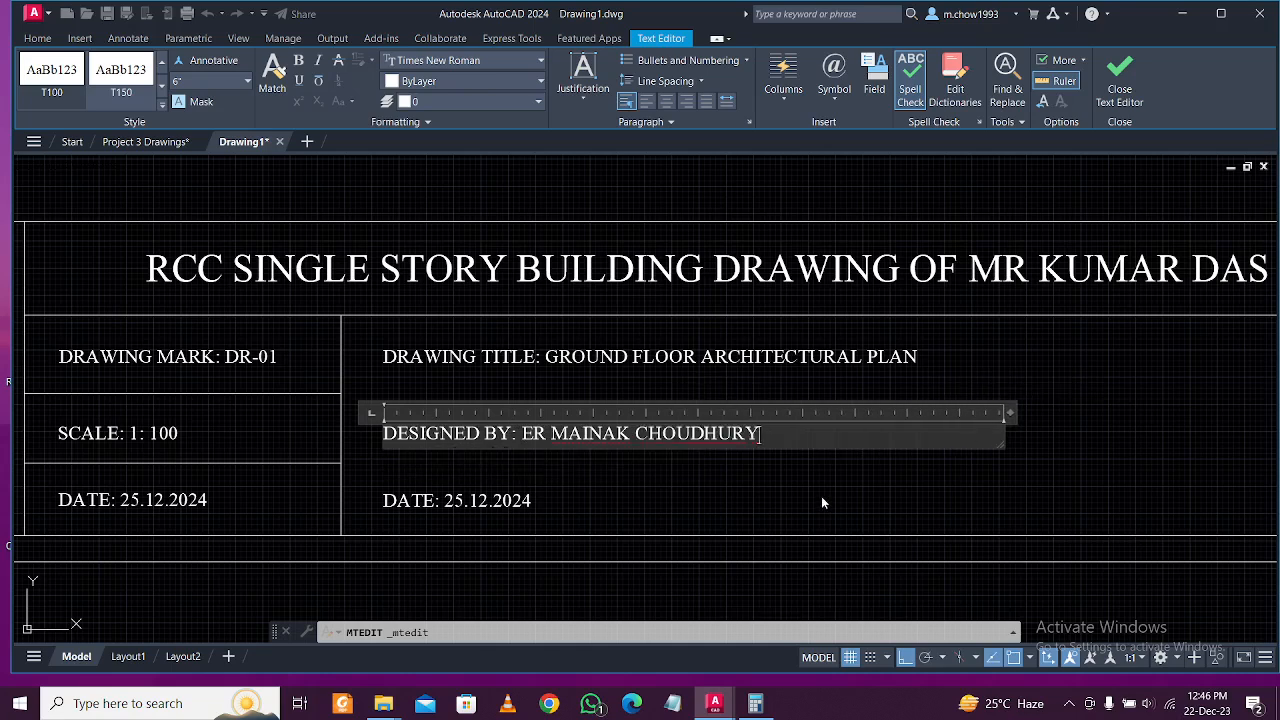
pyautogui.click(823, 494)
pyautogui.moveTo(662, 476); pyautogui.dragTo(520, 494, button='middle')
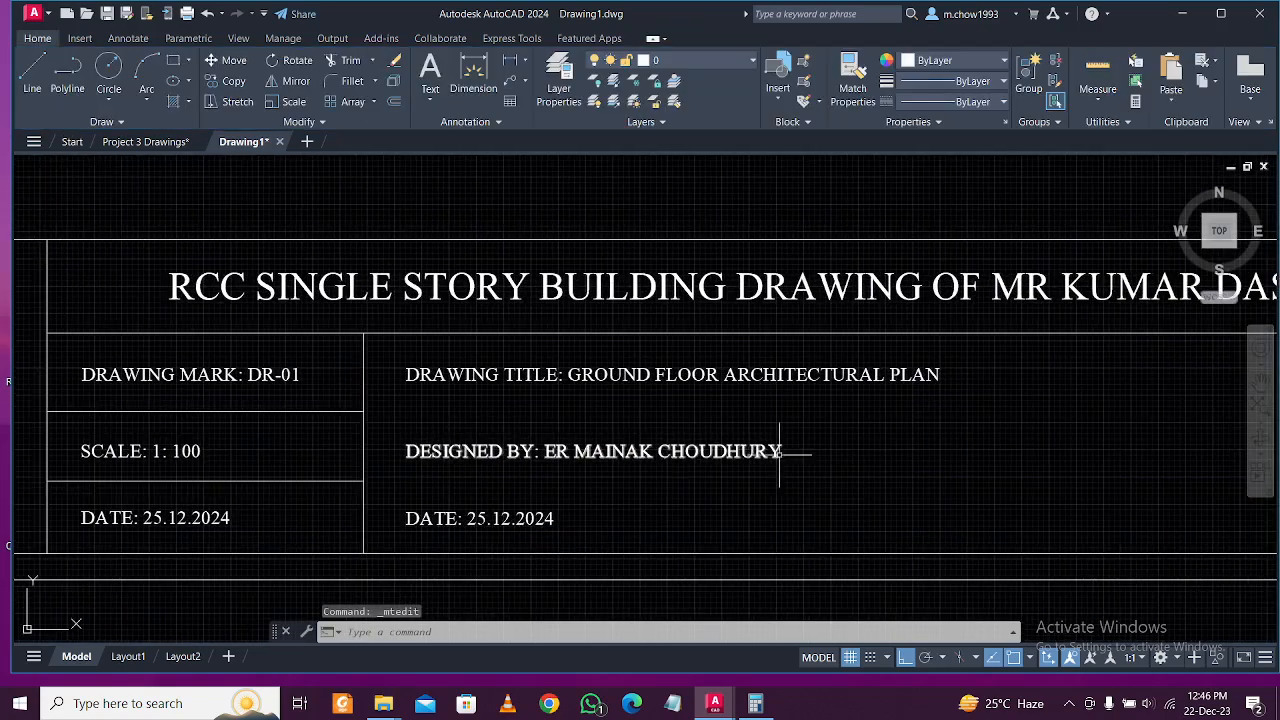
pyautogui.moveTo(771, 449); pyautogui.dragTo(619, 449, button='middle')
pyautogui.click(234, 443)
pyautogui.click(205, 438)
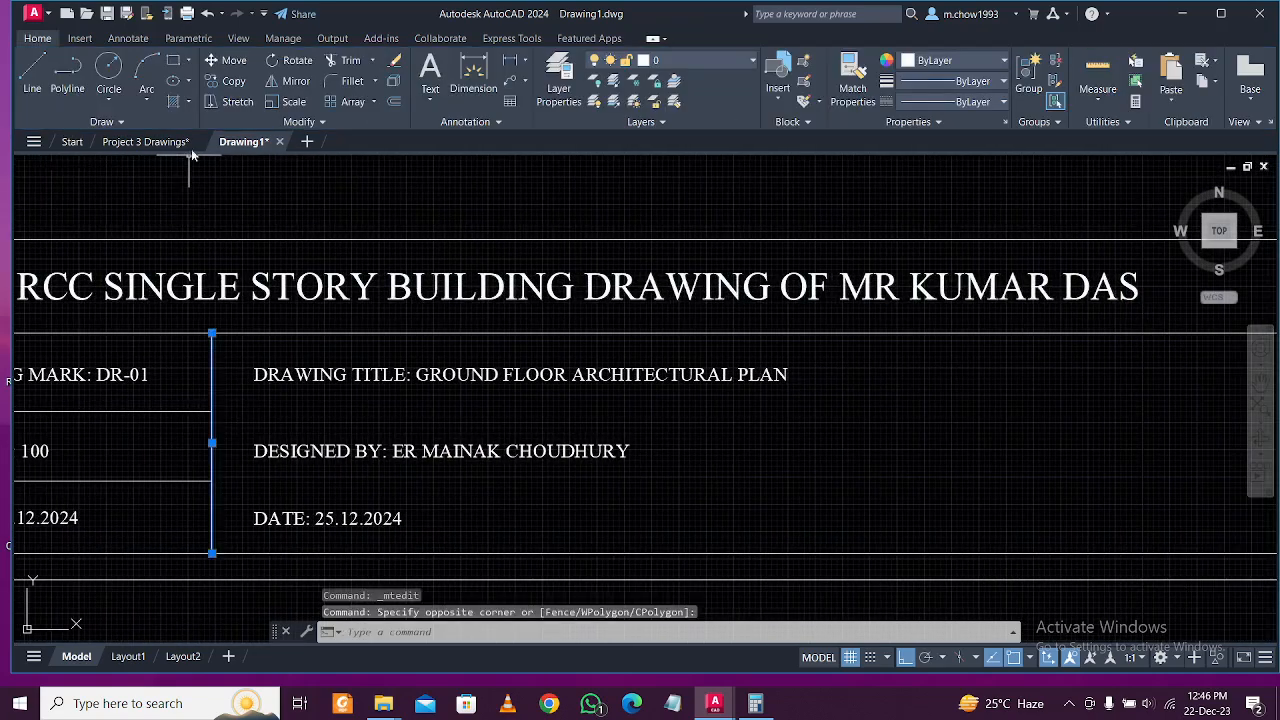
# Copy the vertical divider further right and extend the row lines to it.
pyautogui.click(228, 81)
pyautogui.scroll(-2, 590, 450)
pyautogui.click(483, 576)
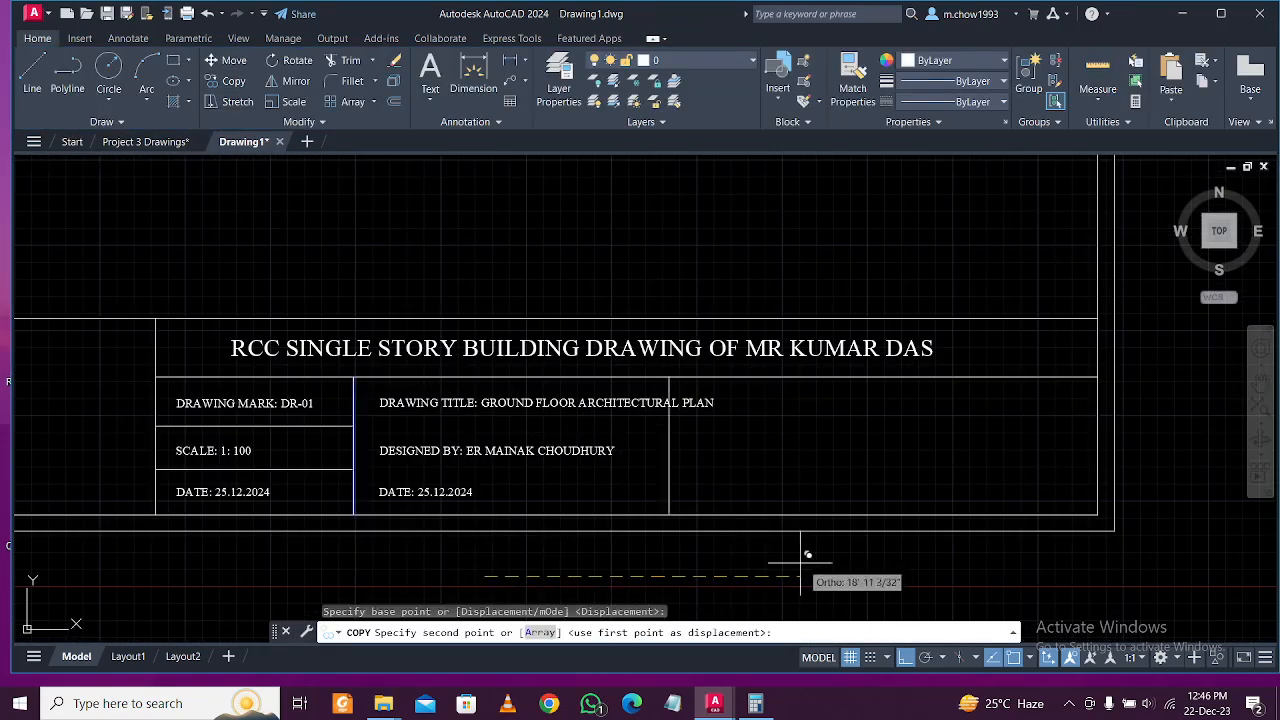
pyautogui.click(868, 557)
pyautogui.press('Escape')
pyautogui.click(788, 487)
pyautogui.click(719, 450)
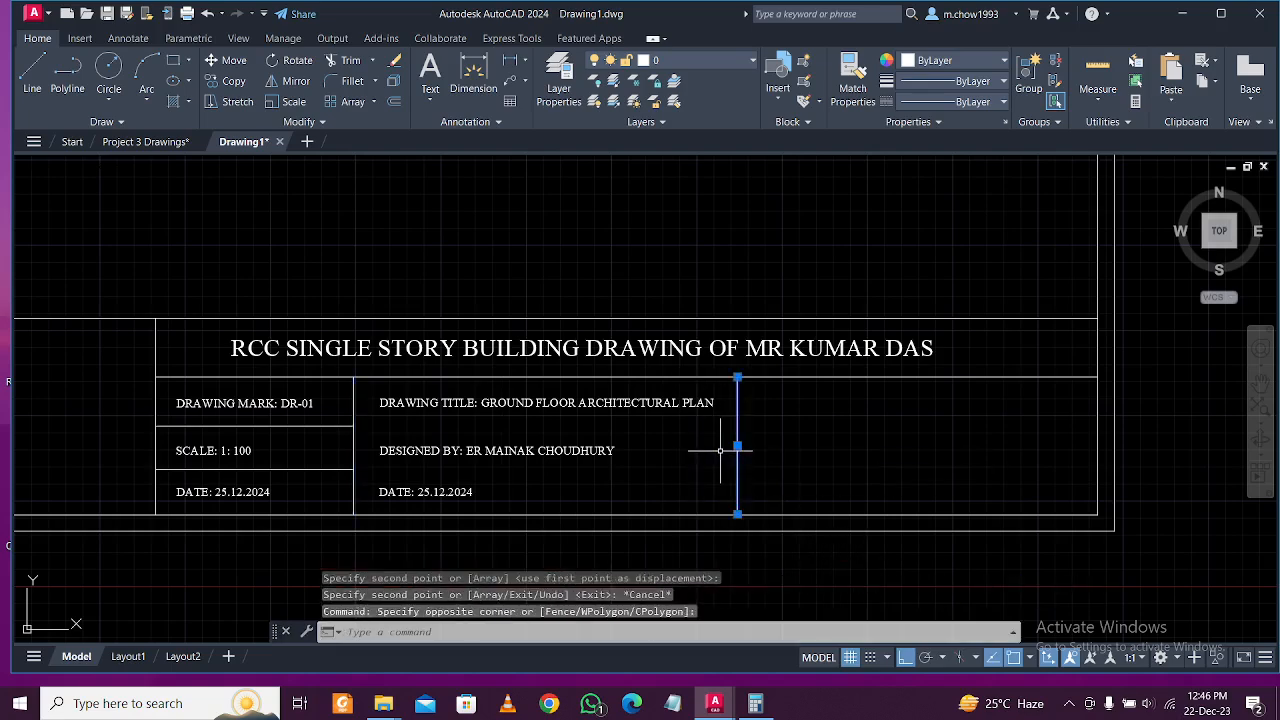
pyautogui.write('ex')
pyautogui.press('Return')
pyautogui.moveTo(335, 495)
pyautogui.mouseDown()
pyautogui.moveTo(330, 425)
pyautogui.moveTo(342, 405)
pyautogui.mouseUp()
pyautogui.press('Escape')
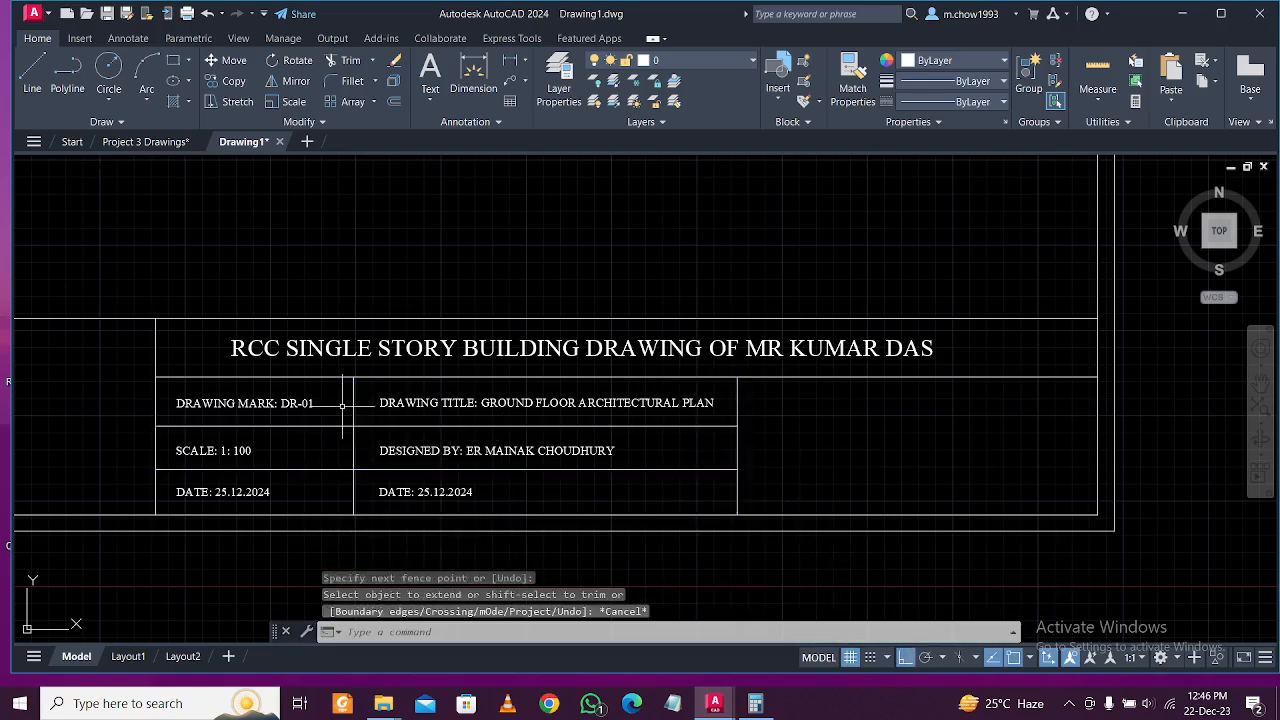
# Change the DESIGNED BY entry to read LOCATION:.
pyautogui.scroll(2, 445, 490)
pyautogui.moveTo(512, 434); pyautogui.dragTo(540, 425, button='middle')
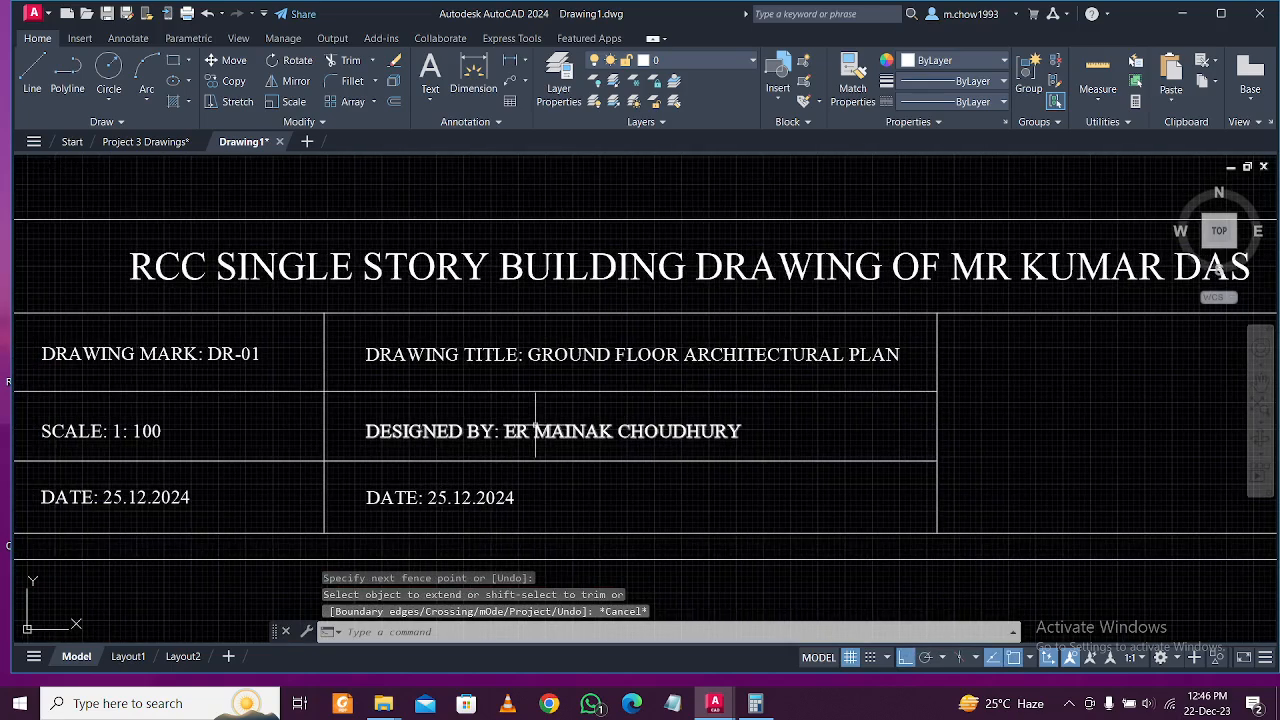
pyautogui.click(540, 428)
pyautogui.moveTo(805, 435); pyautogui.dragTo(319, 432)
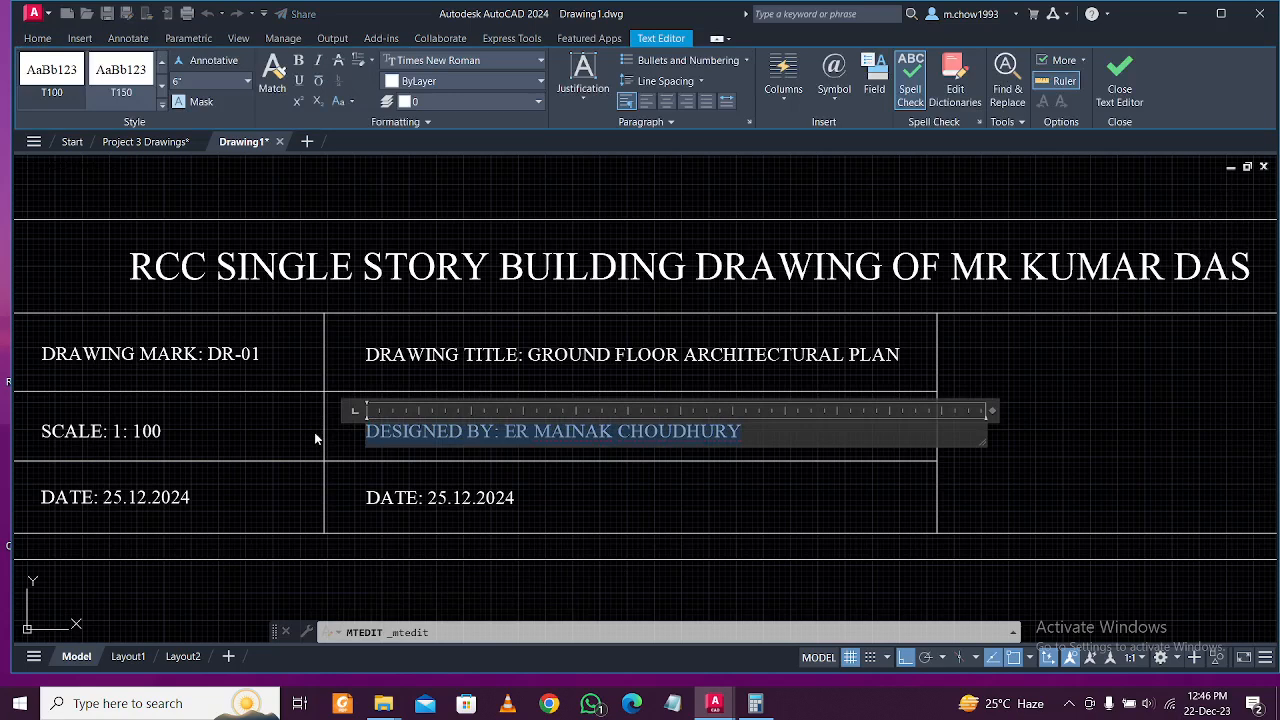
pyautogui.click(631, 432)
pyautogui.moveTo(749, 432); pyautogui.dragTo(346, 425)
pyautogui.write('LOC')
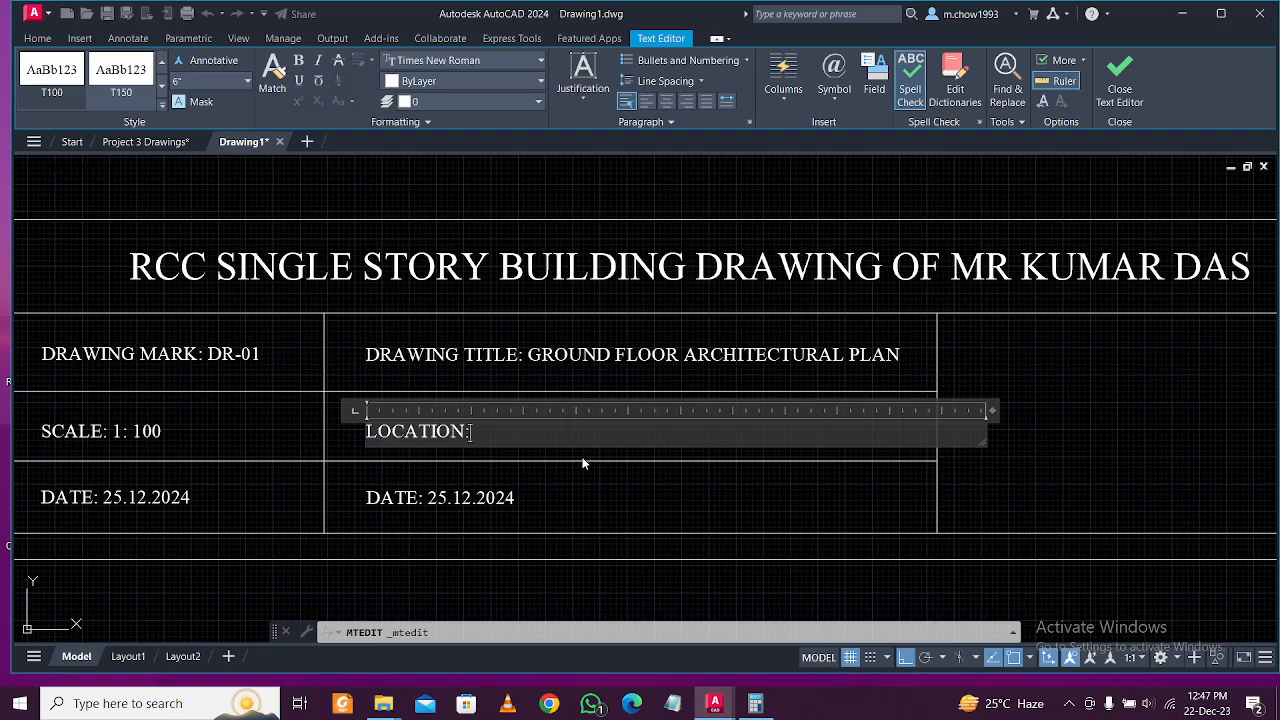
pyautogui.write('ATION:')
pyautogui.click(531, 484)
# Shorten the row line under LOCATION to the left column's edge and delete the middle DATE entry.
pyautogui.click(500, 491)
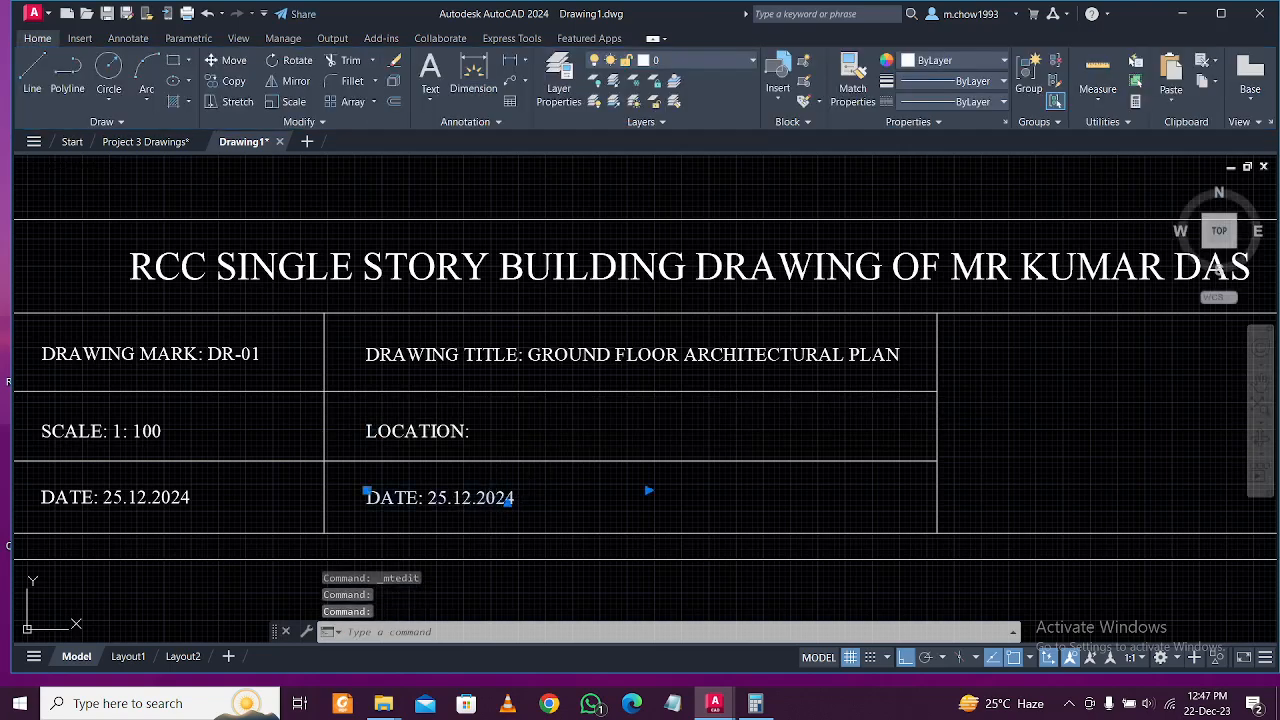
pyautogui.doubleClick(500, 491)
pyautogui.click(629, 471)
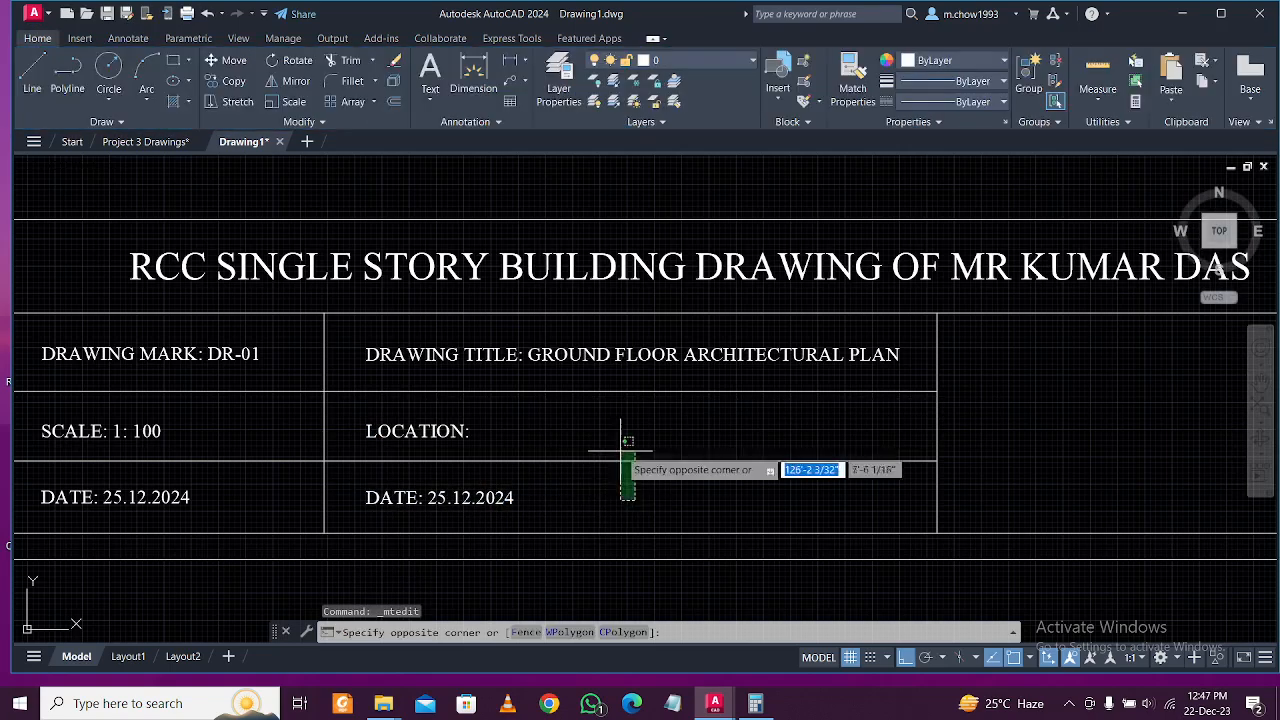
pyautogui.click(869, 461)
pyautogui.click(937, 461)
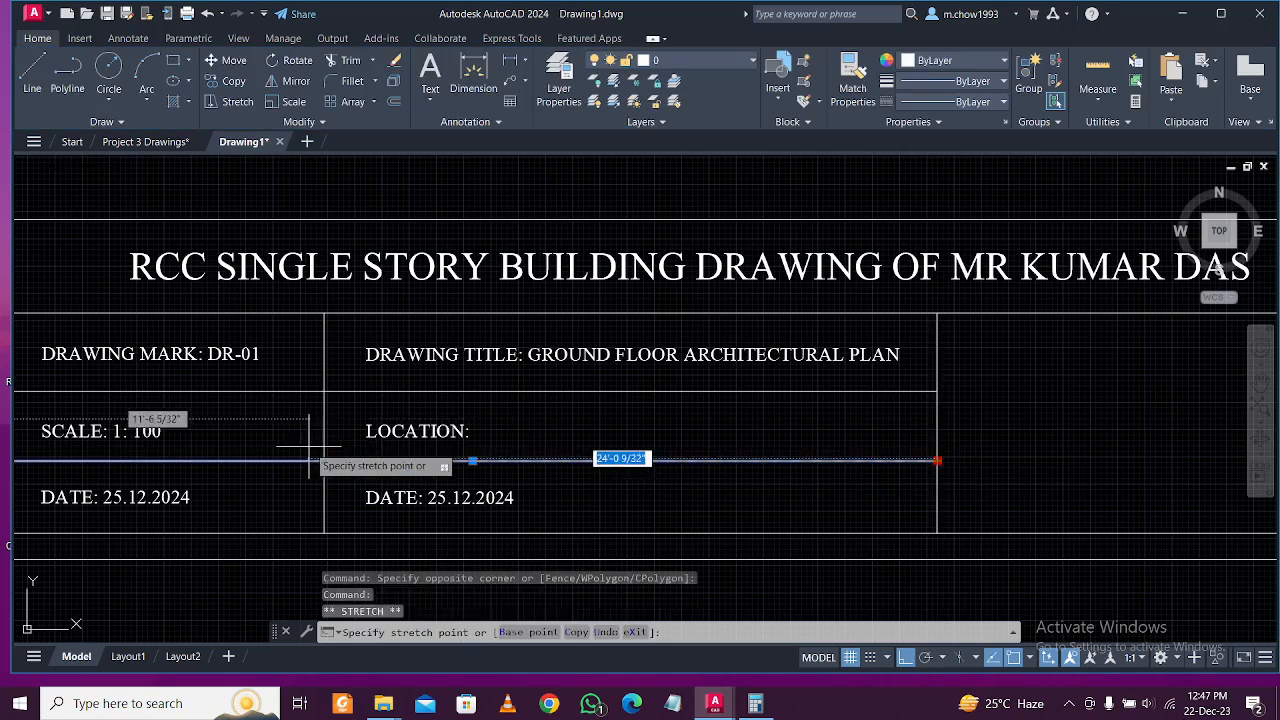
pyautogui.click(326, 461)
pyautogui.press('Delete')
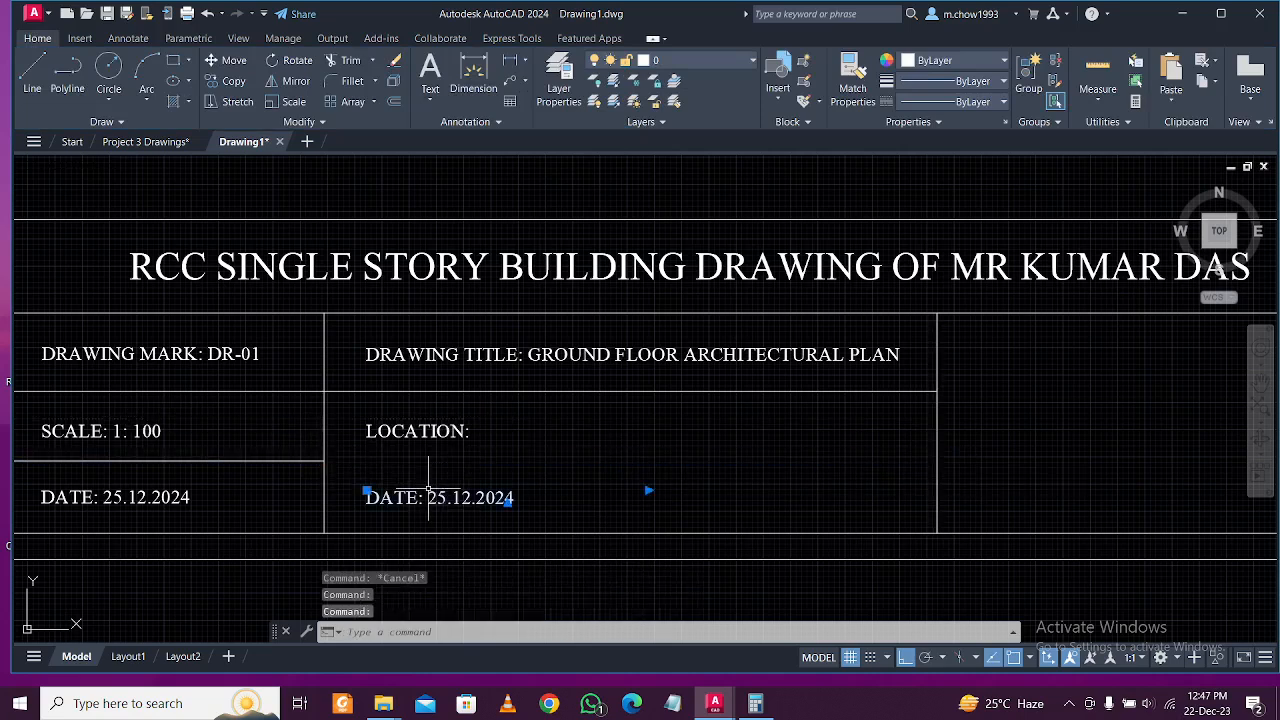
# Complete the entry as LOCATION: AGARTALA, TRIPURA, INDIA.
pyautogui.click(394, 432)
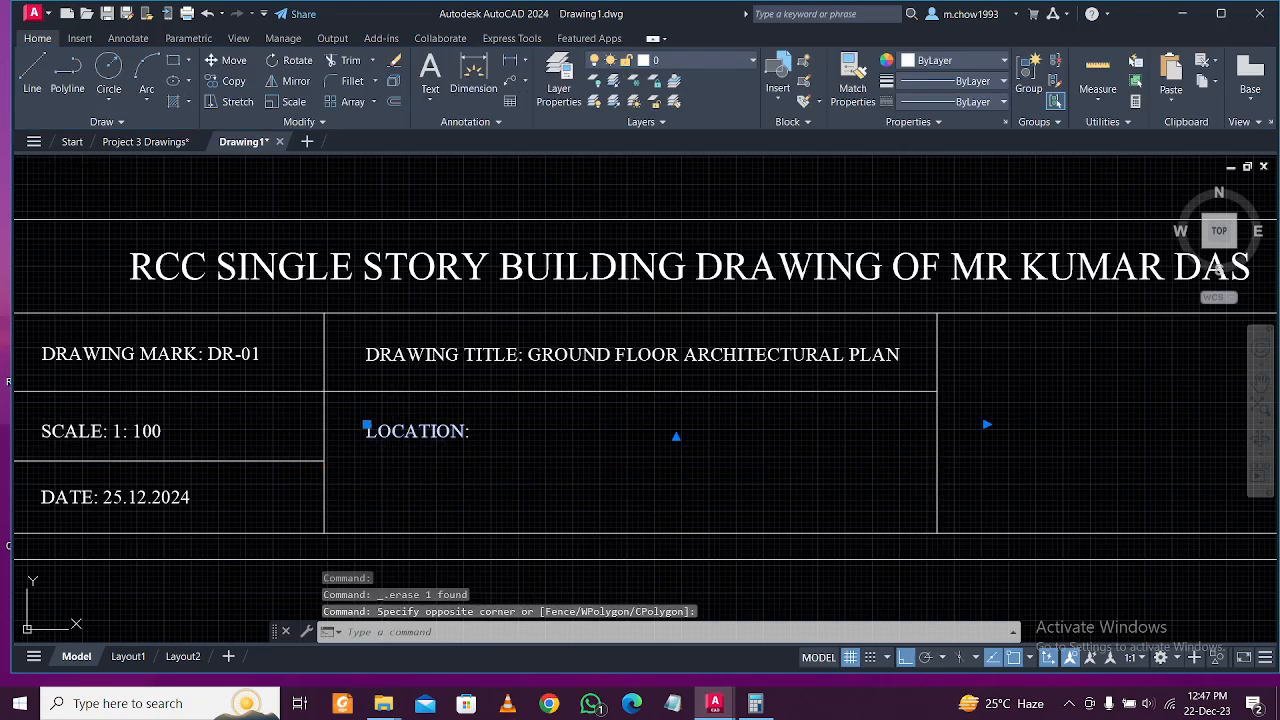
pyautogui.doubleClick(524, 435)
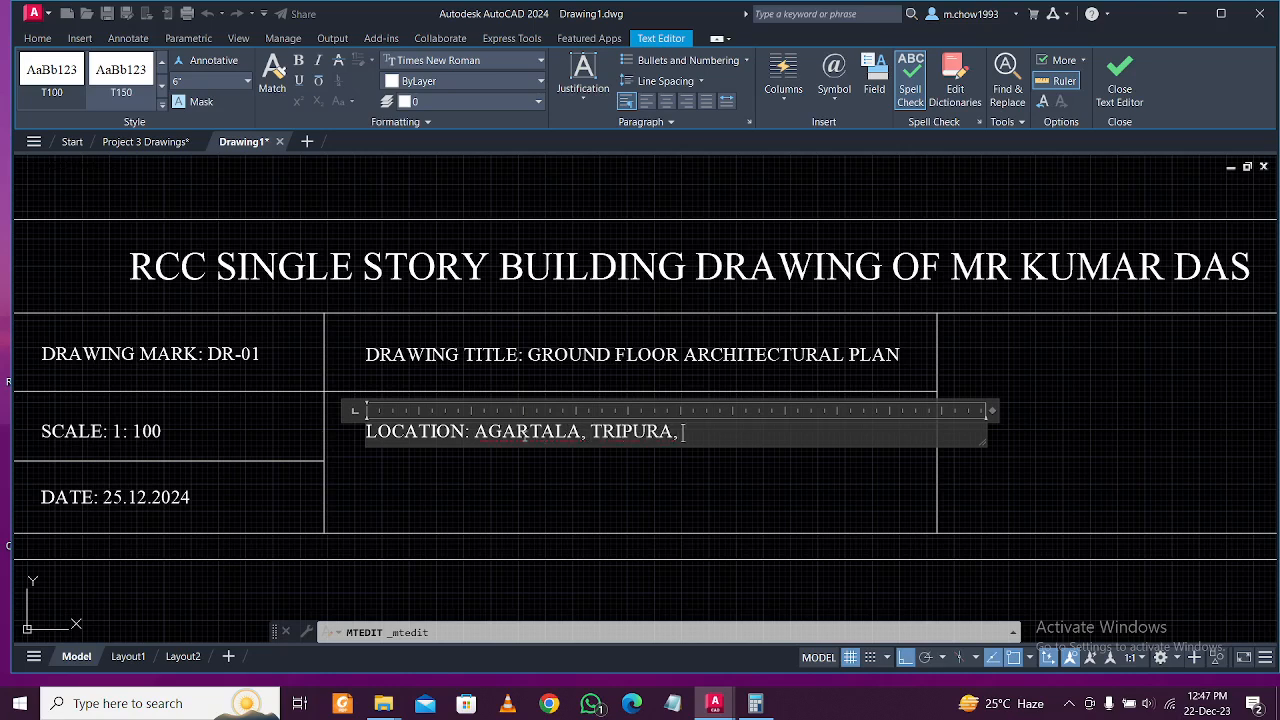
pyautogui.click(559, 497)
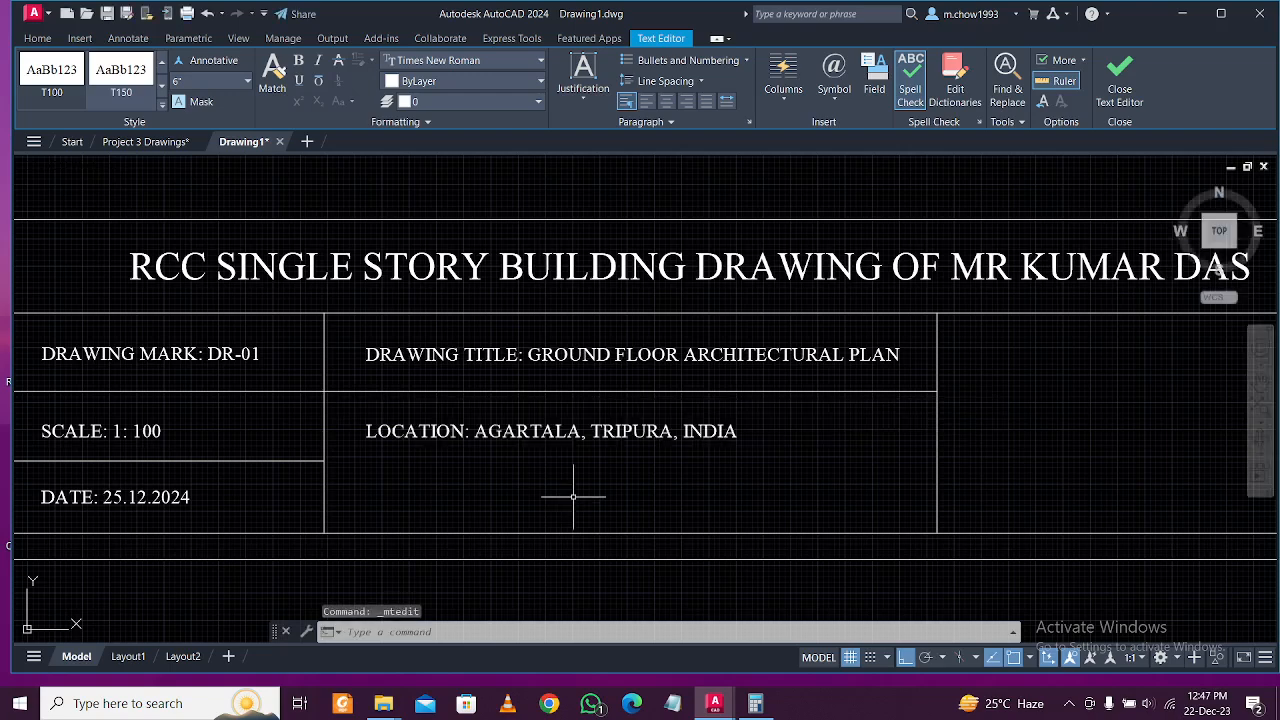
pyautogui.moveTo(614, 486); pyautogui.dragTo(683, 498, button='middle')
pyautogui.scroll(-2, 620, 497)
# Zoom and pan to review the finished title sheet, then bring up the cardinal_direction drawing.
pyautogui.scroll(3, 586, 506)
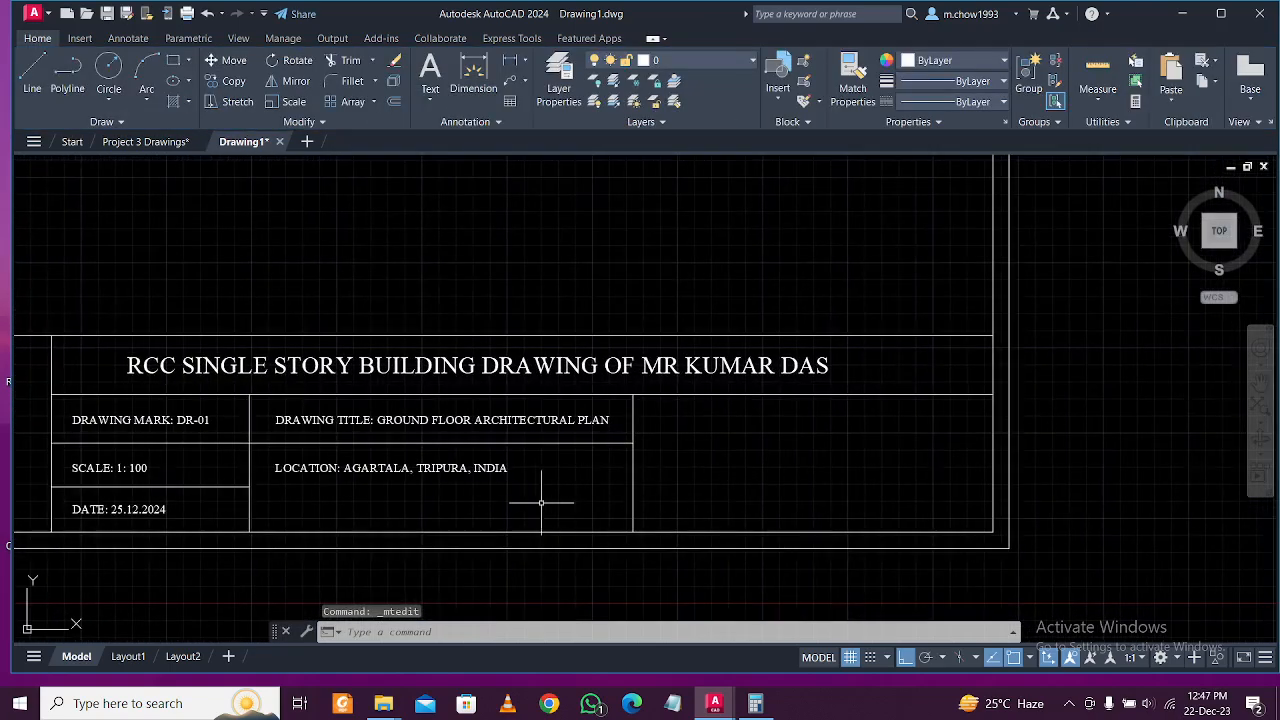
pyautogui.scroll(-3, 749, 506)
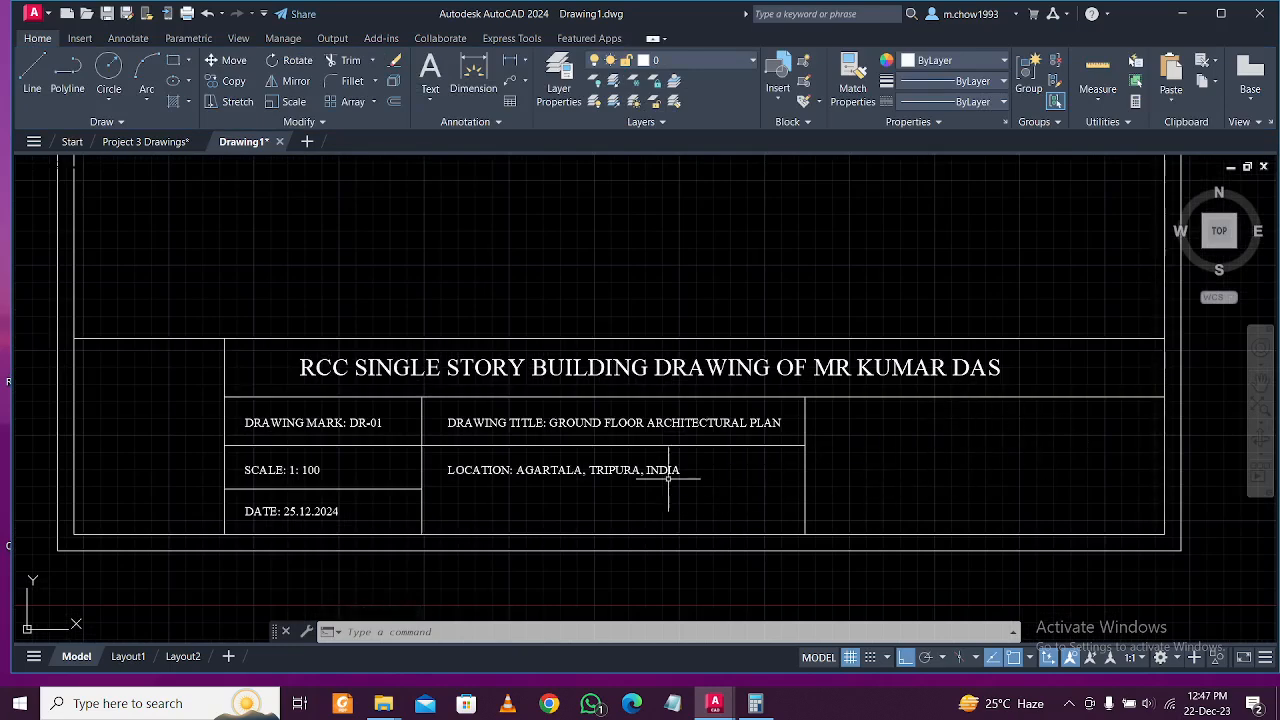
pyautogui.scroll(2, 623, 486)
pyautogui.scroll(-4, 567, 493)
pyautogui.moveTo(567, 493); pyautogui.dragTo(635, 527, button='middle')
pyautogui.scroll(2, 639, 531)
pyautogui.moveTo(525, 533); pyautogui.dragTo(557, 554, button='middle')
pyautogui.scroll(-3, 666, 551)
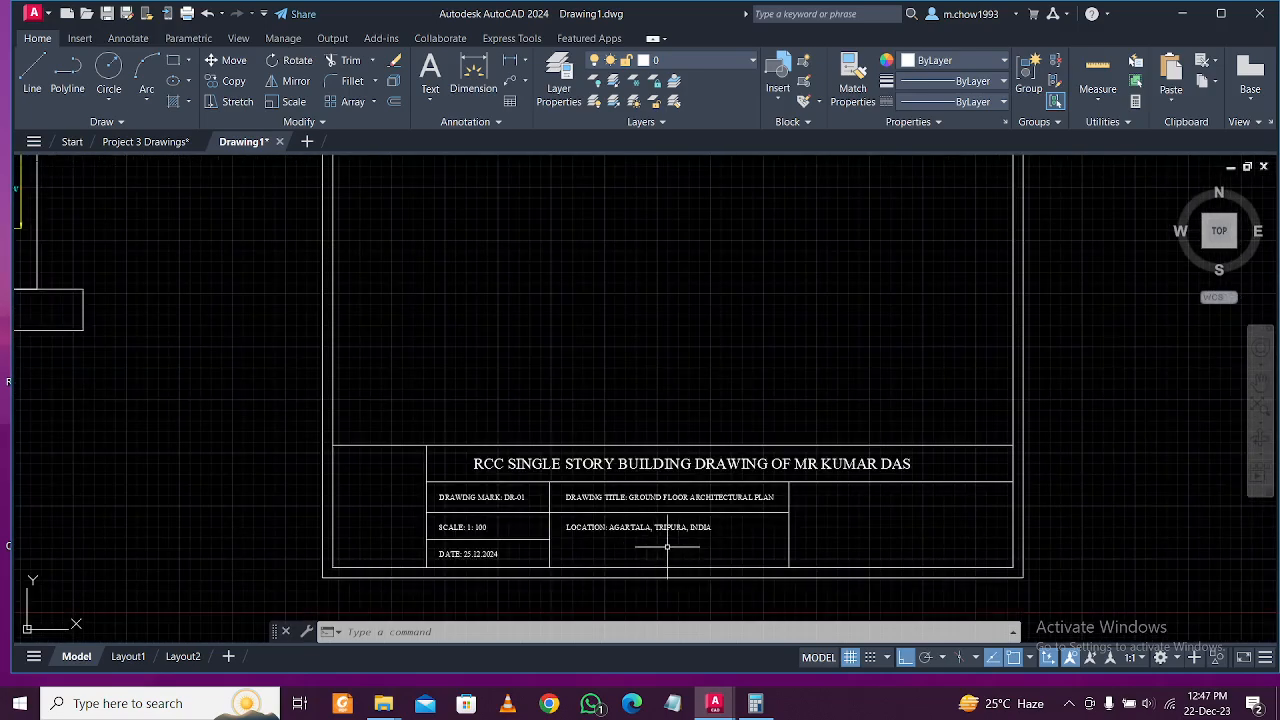
pyautogui.scroll(-2, 560, 550)
pyautogui.scroll(-2, 690, 540)
pyautogui.scroll(5, 682, 543)
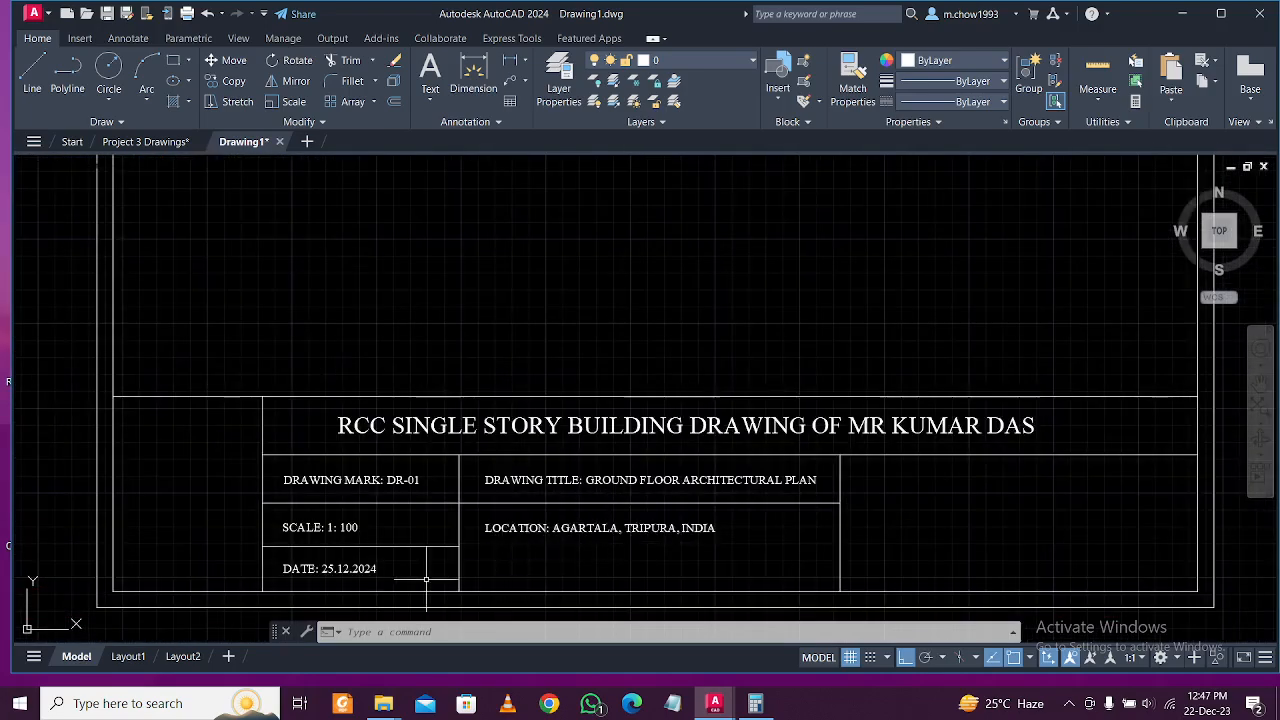
pyautogui.scroll(-4, 400, 530)
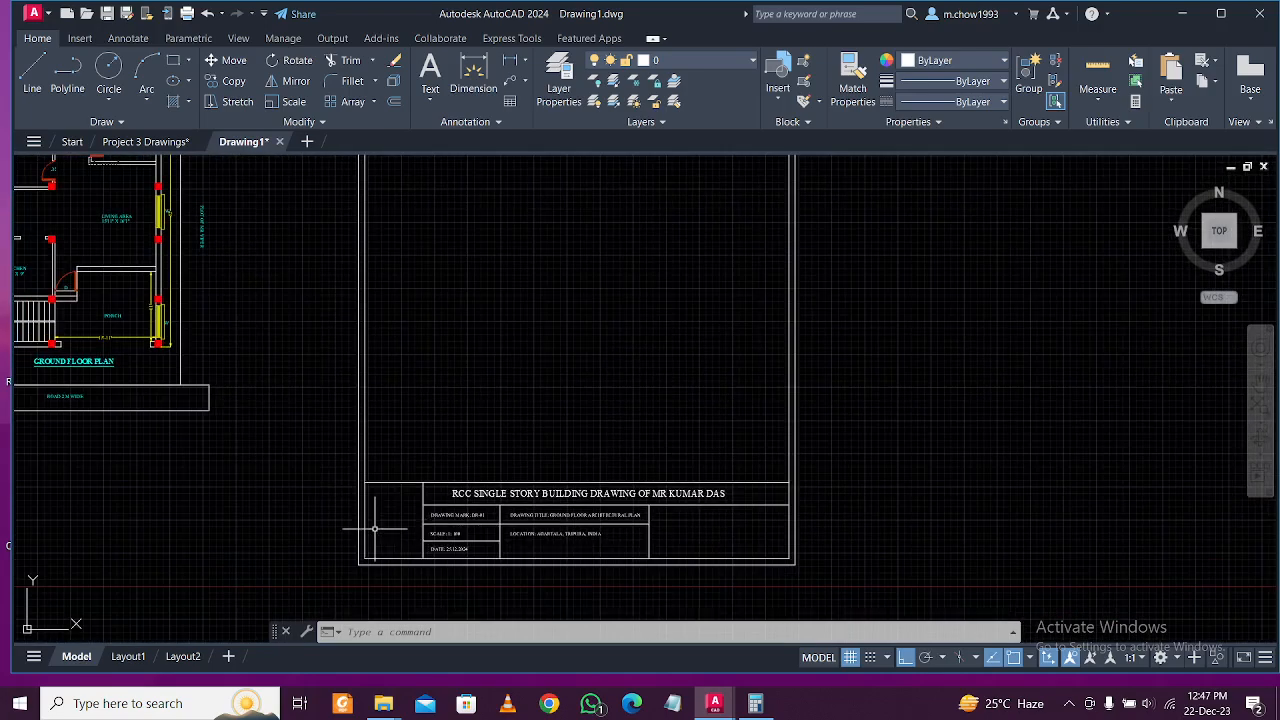
pyautogui.scroll(2, 375, 528)
pyautogui.scroll(2, 457, 520)
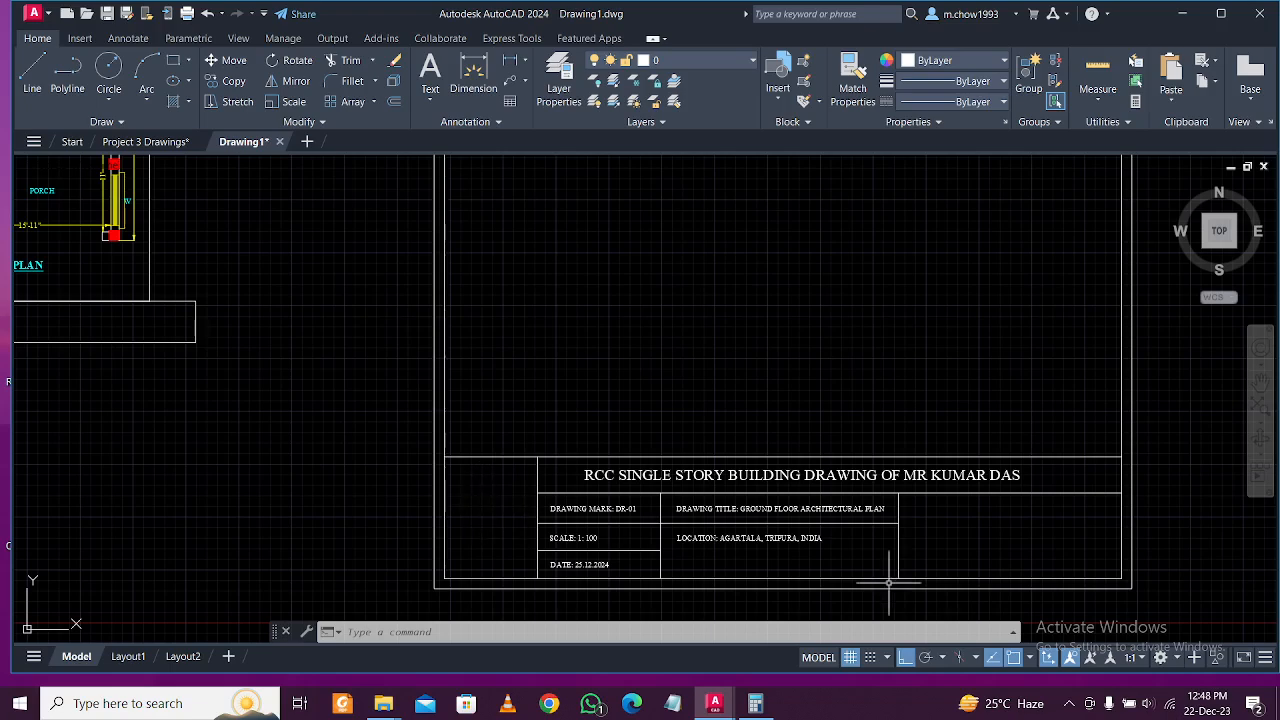
pyautogui.click(1076, 712)
pyautogui.click(1076, 712)
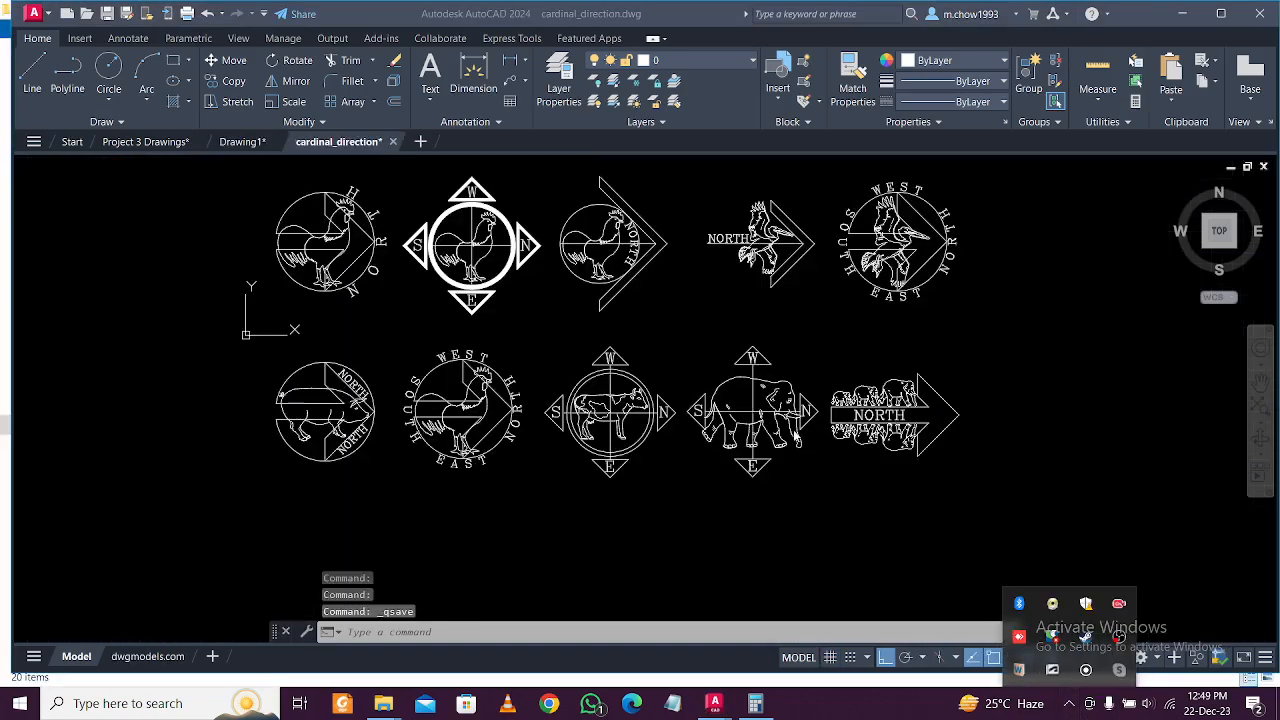
# In cardinal_direction, pan across the north-arrow symbols to center the rooster compass.
pyautogui.click(834, 520)
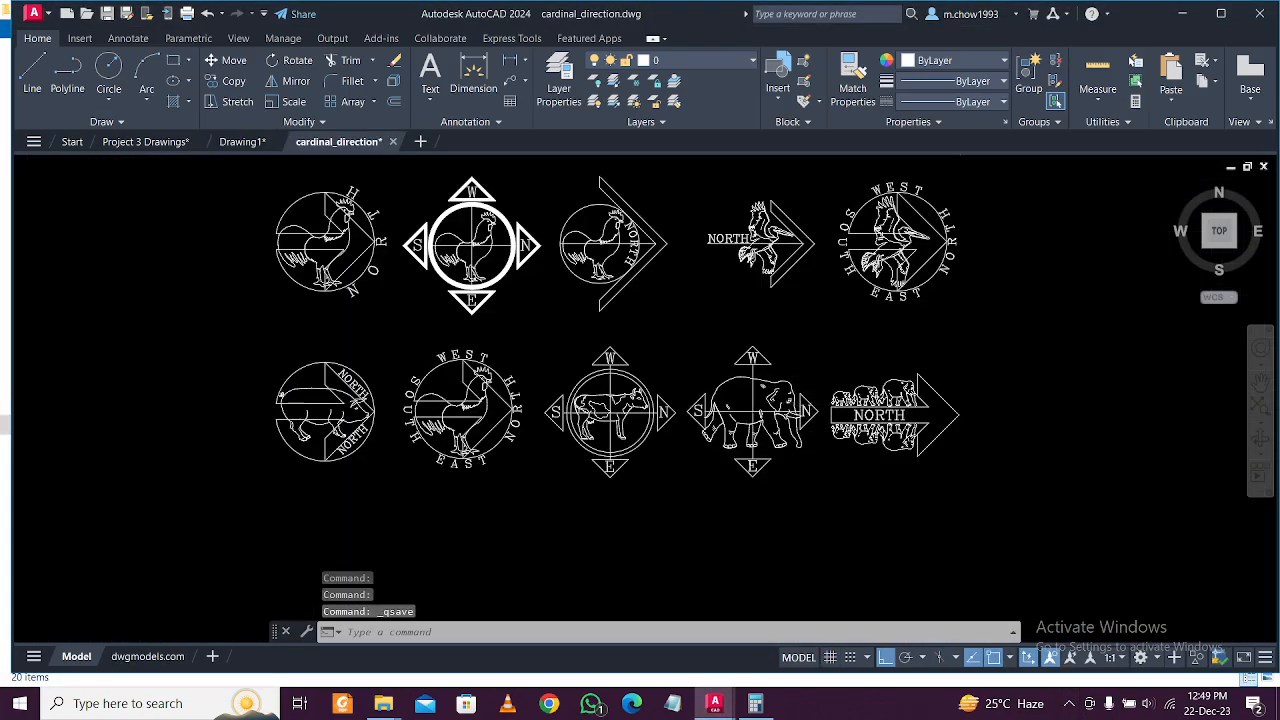
pyautogui.scroll(2, 884, 410)
pyautogui.scroll(4, 952, 435)
pyautogui.scroll(-4, 952, 430)
pyautogui.scroll(1, 815, 452)
pyautogui.scroll(-3, 815, 452)
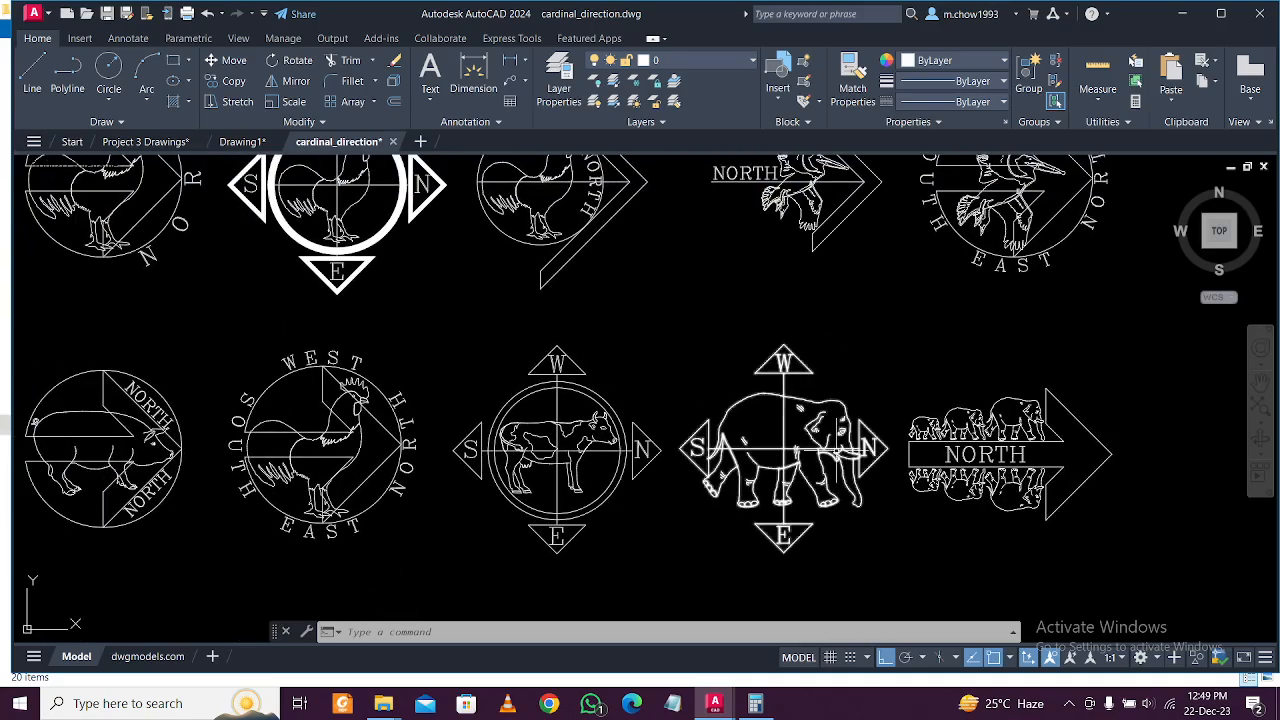
pyautogui.scroll(3, 658, 455)
pyautogui.moveTo(804, 324)
pyautogui.mouseDown(button='middle')
pyautogui.moveTo(804, 367)
pyautogui.moveTo(775, 410)
pyautogui.moveTo(707, 444)
pyautogui.mouseUp(button='middle')
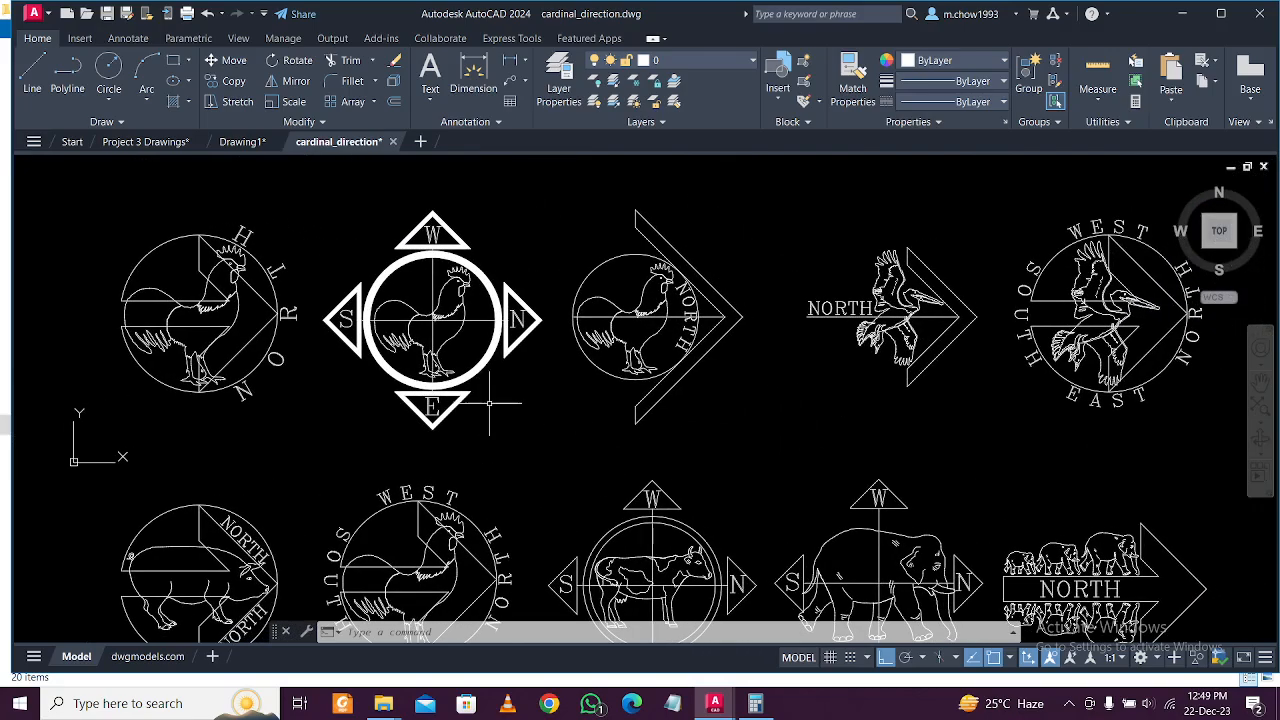
pyautogui.moveTo(687, 401); pyautogui.dragTo(661, 415, button='middle')
pyautogui.moveTo(924, 403); pyautogui.dragTo(676, 446, button='middle')
pyautogui.scroll(1, 702, 418)
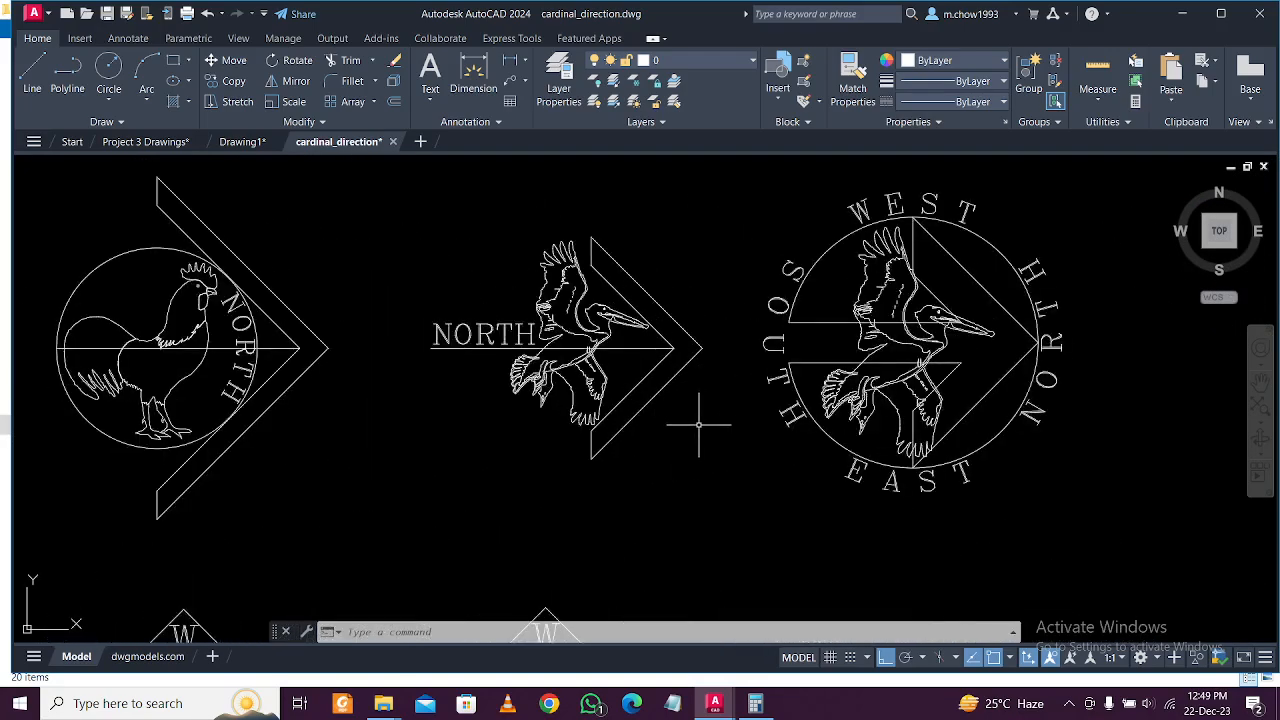
pyautogui.scroll(-1, 636, 420)
pyautogui.moveTo(636, 420); pyautogui.dragTo(831, 425, button='middle')
pyautogui.moveTo(209, 420); pyautogui.dragTo(500, 440, button='middle')
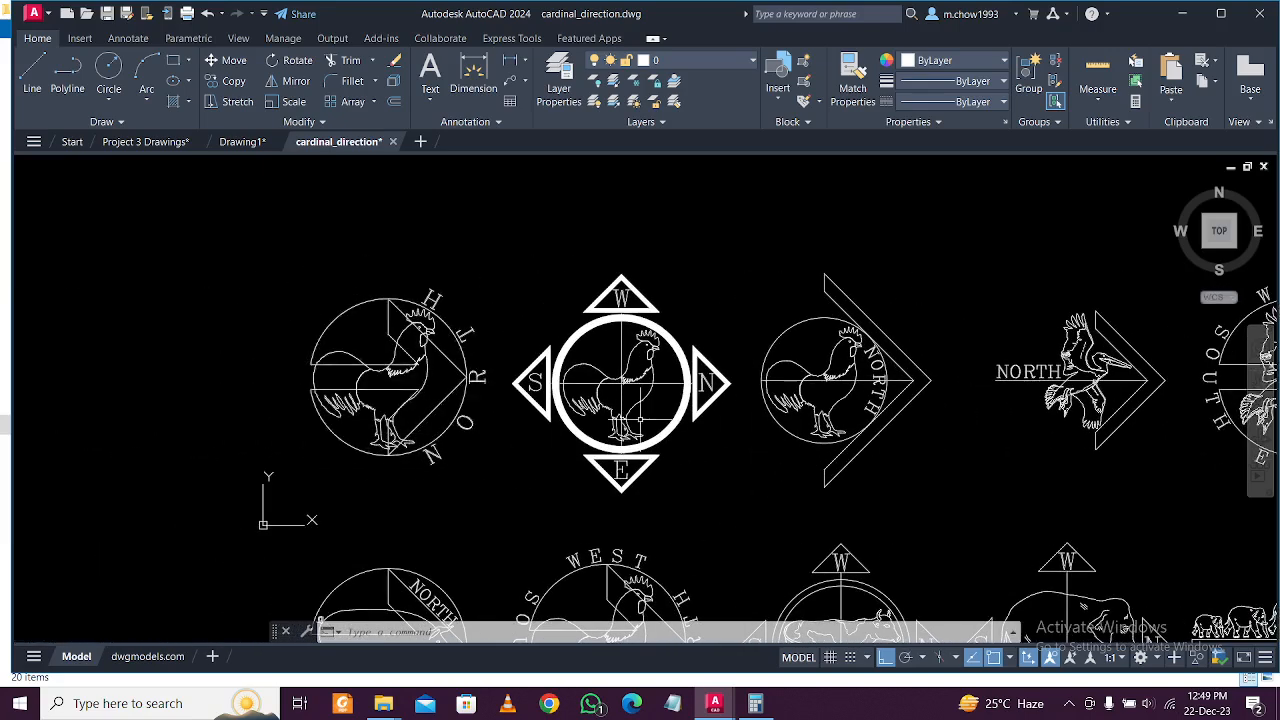
# Window-select and copy the rooster compass, then return to Drawing1.
pyautogui.click(500, 241)
pyautogui.click(751, 520)
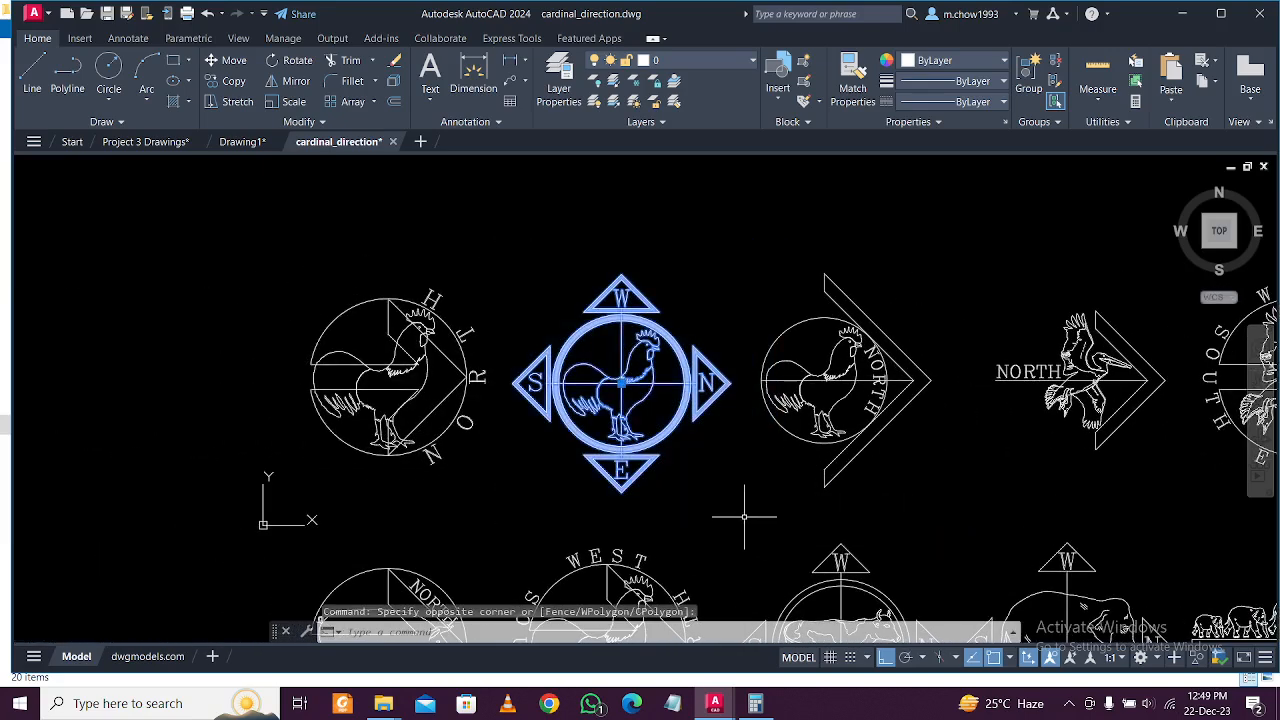
pyautogui.hotkey('ctrl', 'c')
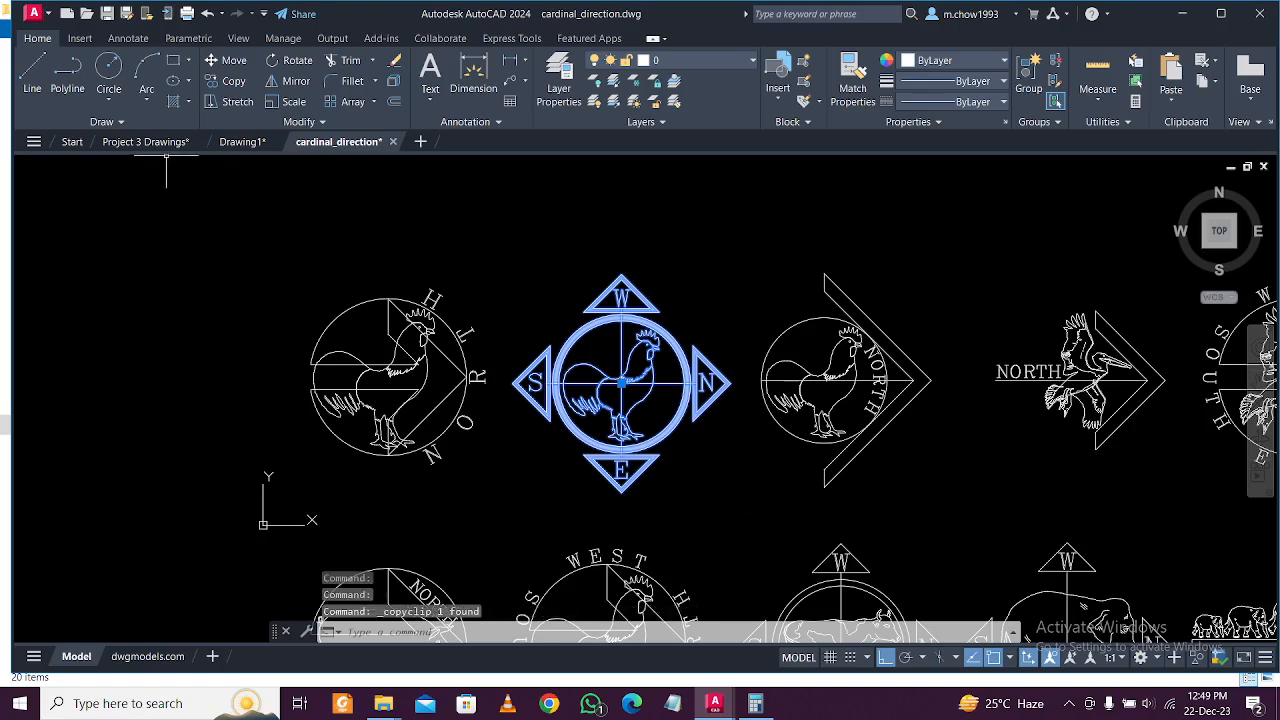
pyautogui.click(243, 146)
# Paste the copied rooster compass beside the sheet and scale it down.
pyautogui.scroll(-2, 530, 364)
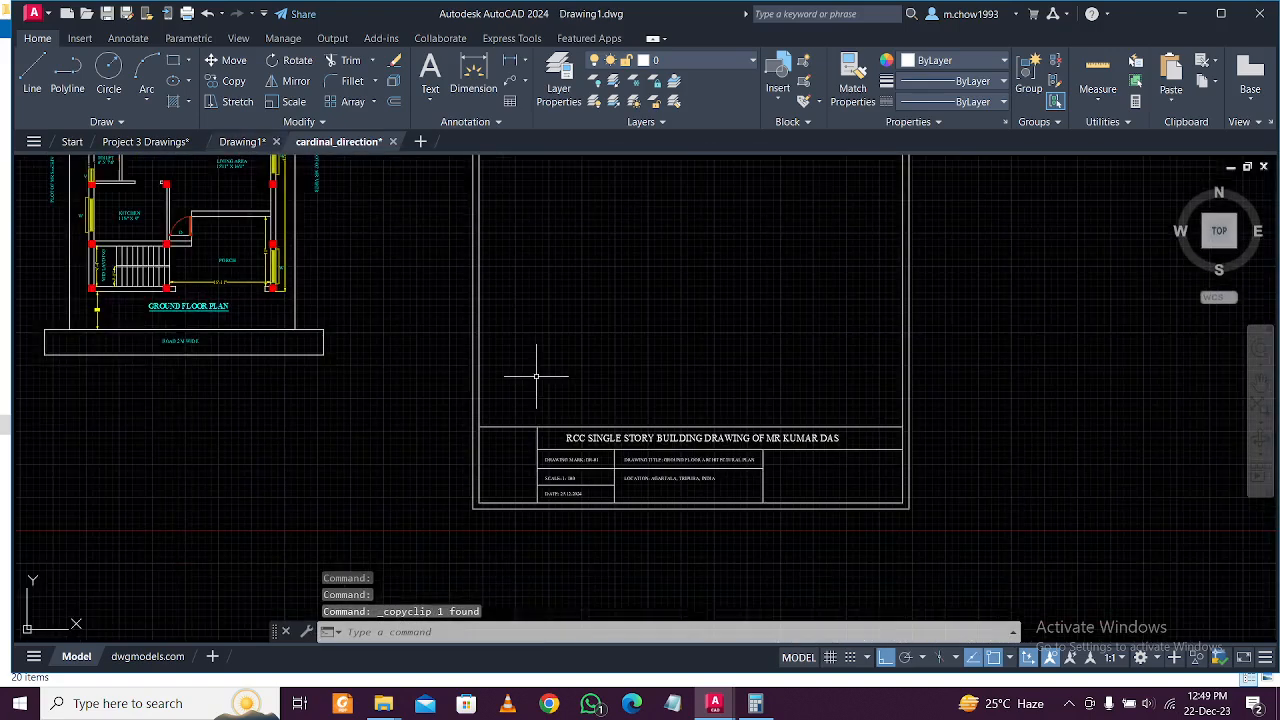
pyautogui.hotkey('ctrl', 'v')
pyautogui.scroll(-3, 420, 430)
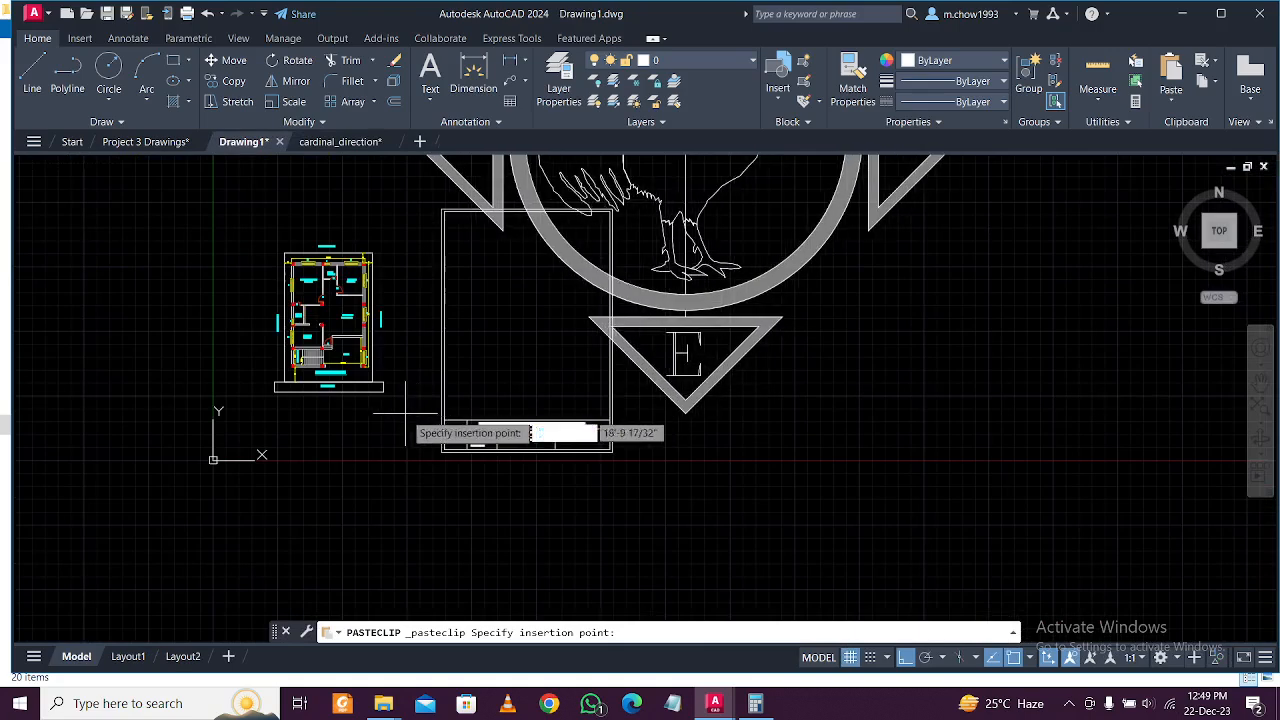
pyautogui.scroll(-2, 709, 474)
pyautogui.click(727, 490)
pyautogui.click(958, 490)
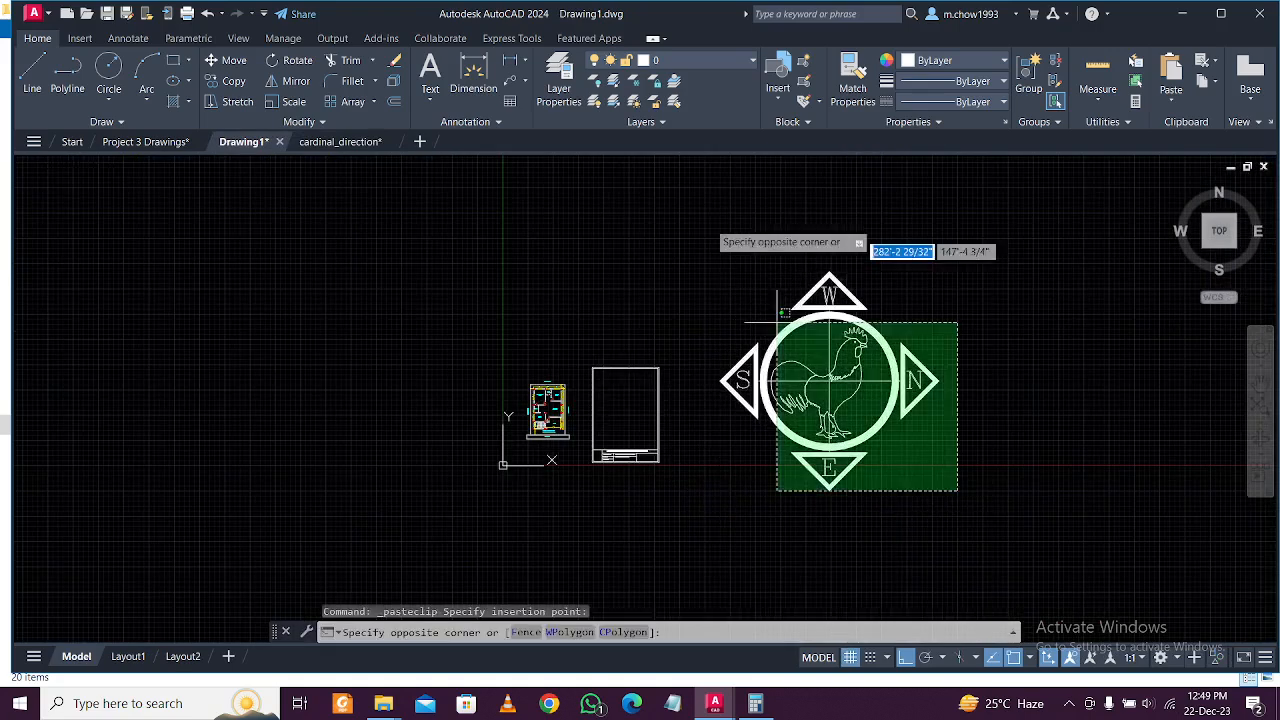
pyautogui.click(748, 296)
pyautogui.write('sc')
pyautogui.press('Return')
pyautogui.click(826, 384)
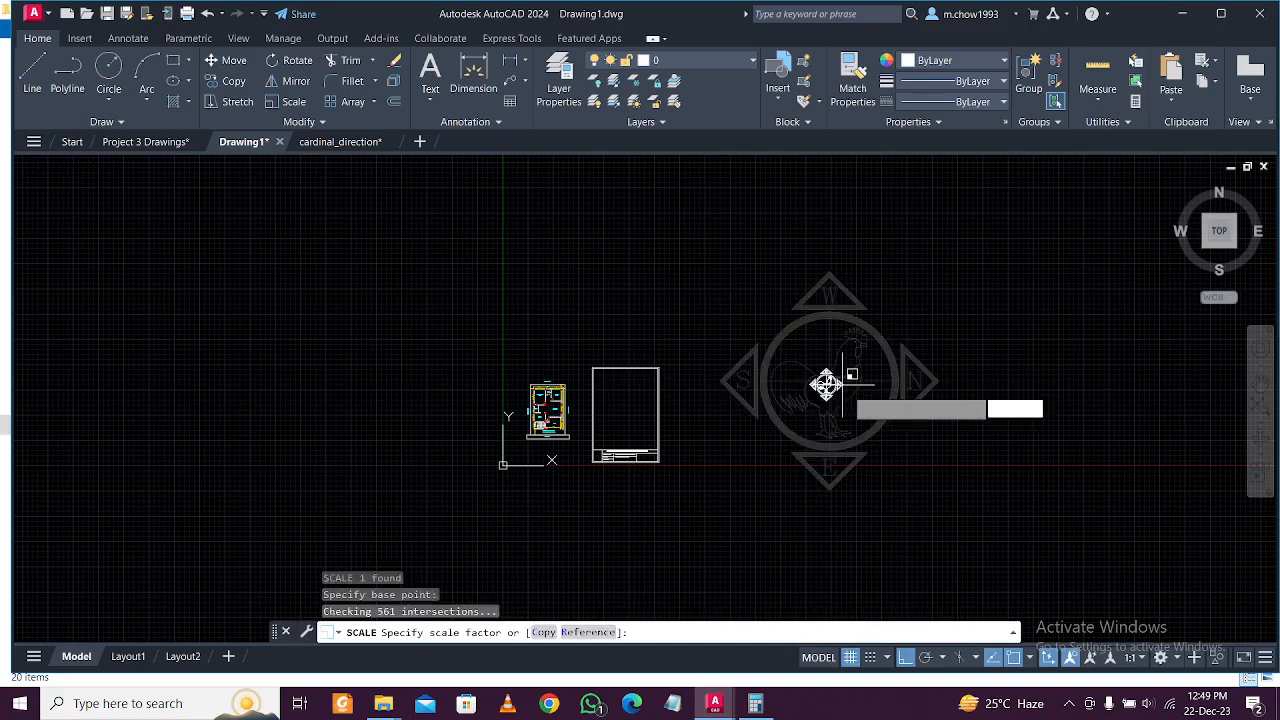
pyautogui.click(830, 383)
pyautogui.scroll(2, 785, 403)
# Move the shrunken compass to just left of the title strip.
pyautogui.click(854, 289)
pyautogui.click(949, 423)
pyautogui.click(234, 61)
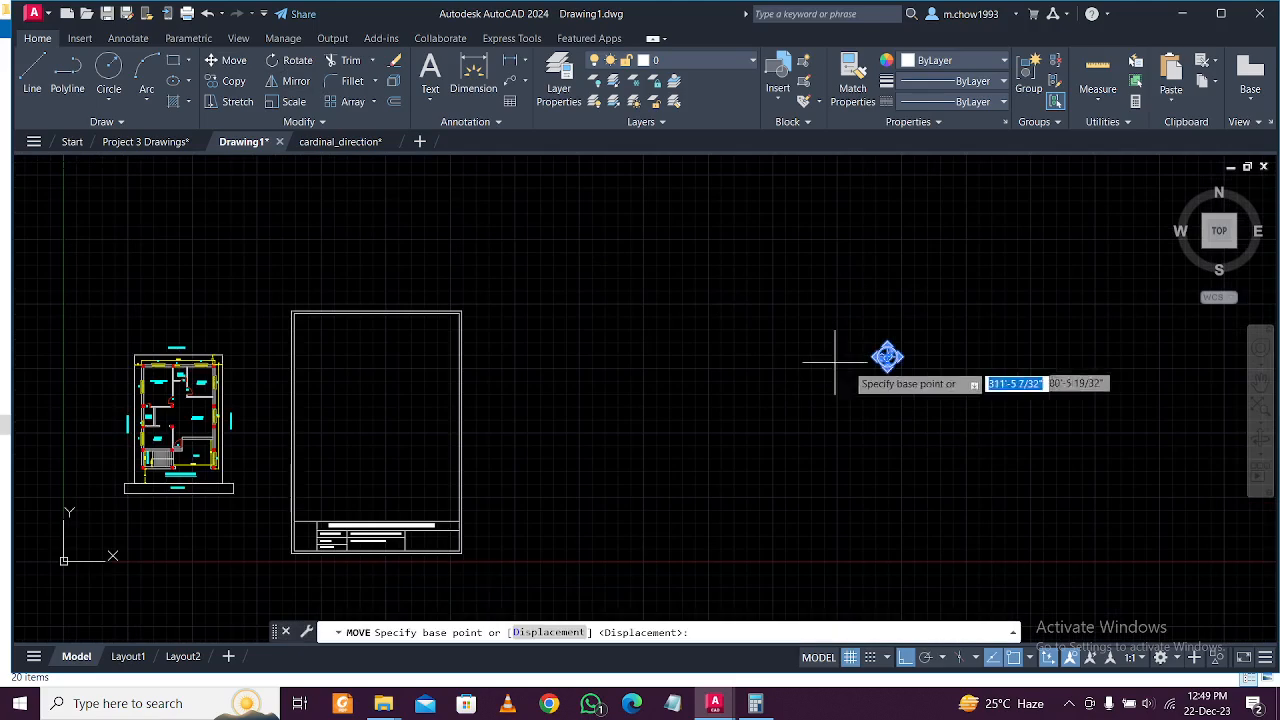
pyautogui.click(887, 356)
pyautogui.click(905, 657)
pyautogui.click(1069, 706)
pyautogui.click(1069, 706)
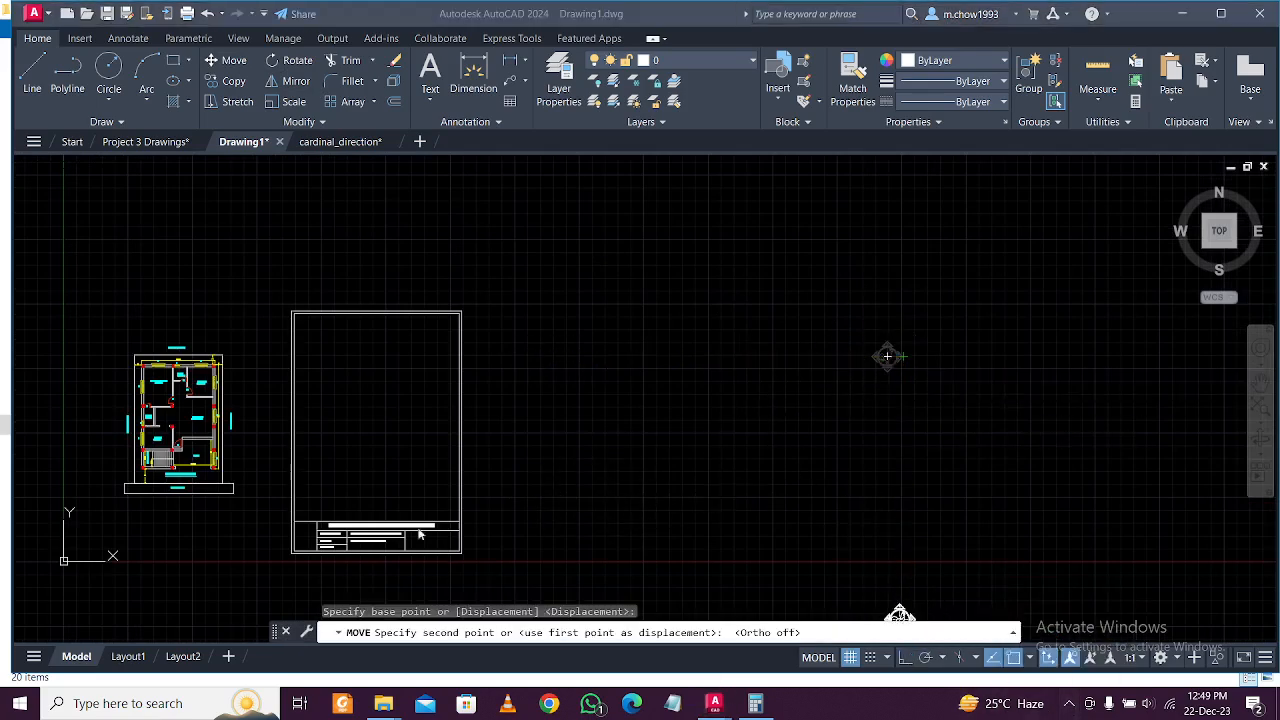
pyautogui.scroll(8, 849, 386)
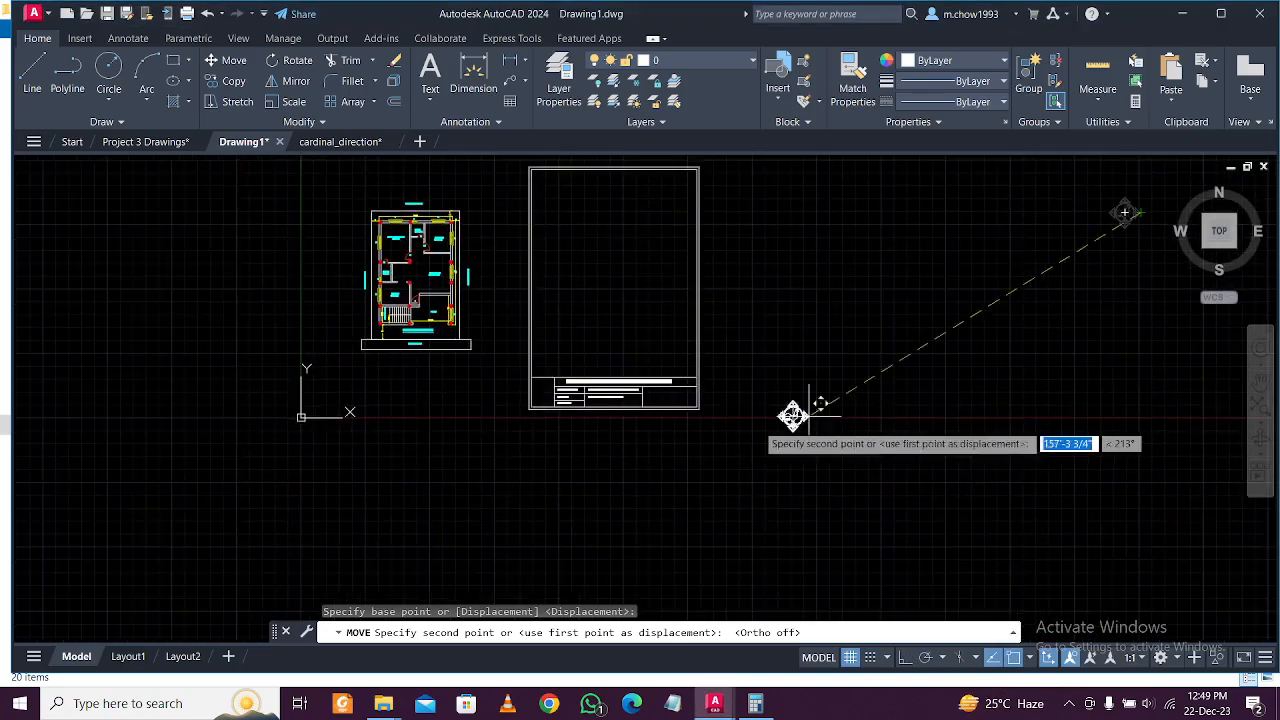
pyautogui.moveTo(318, 486); pyautogui.dragTo(479, 355, button='middle')
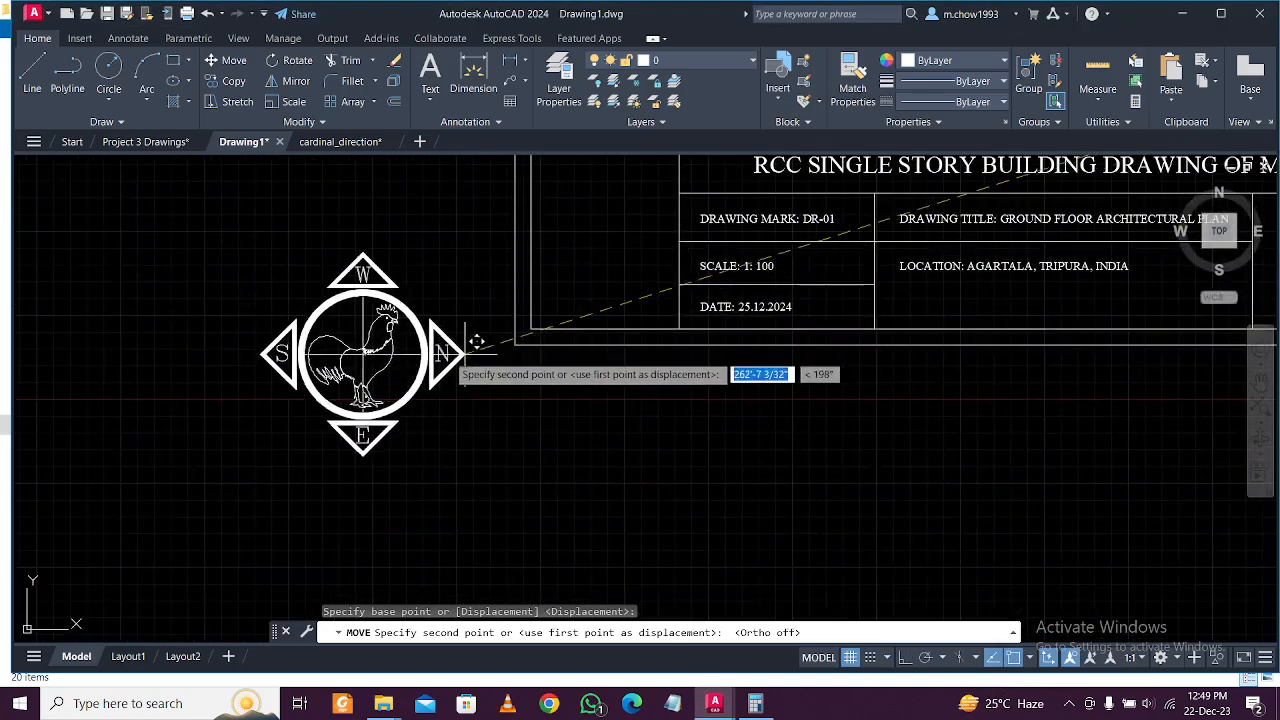
pyautogui.click(448, 357)
# Shrink the compass further with SCALE, using its centre as the base point.
pyautogui.click(481, 409)
pyautogui.click(332, 310)
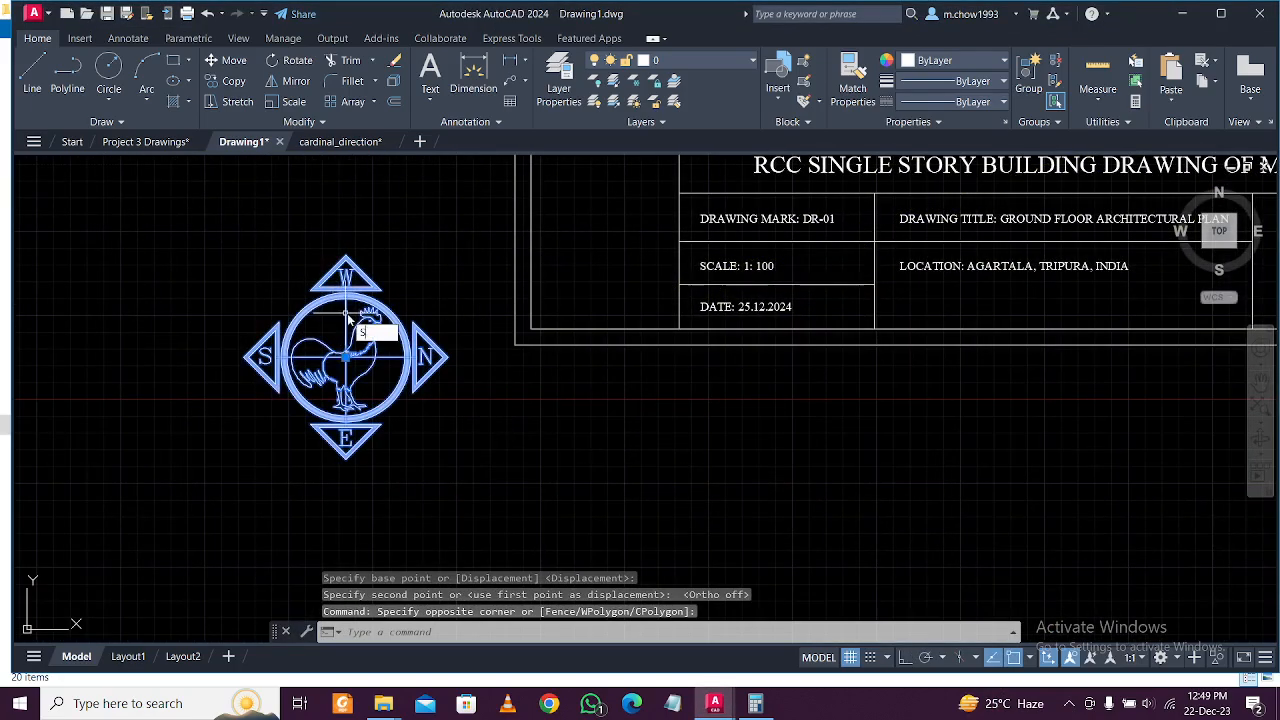
pyautogui.write('sc')
pyautogui.press('Return')
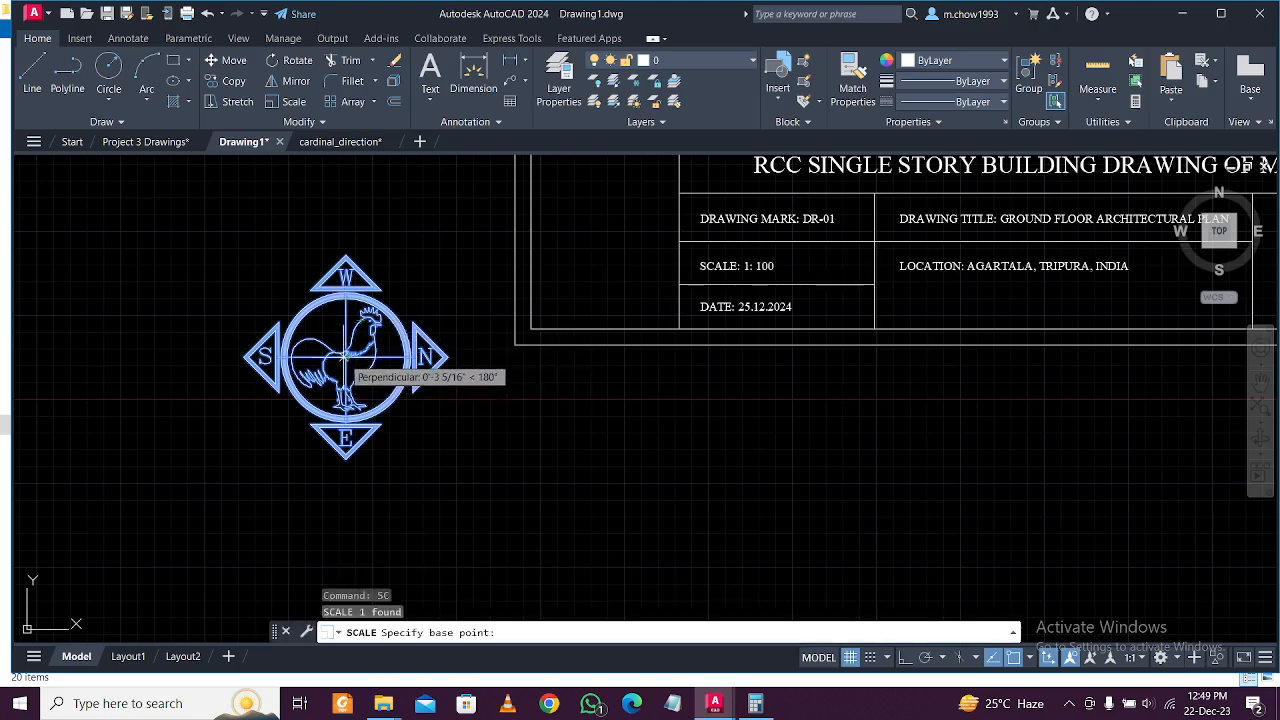
pyautogui.click(345, 356)
pyautogui.scroll(2, 337, 352)
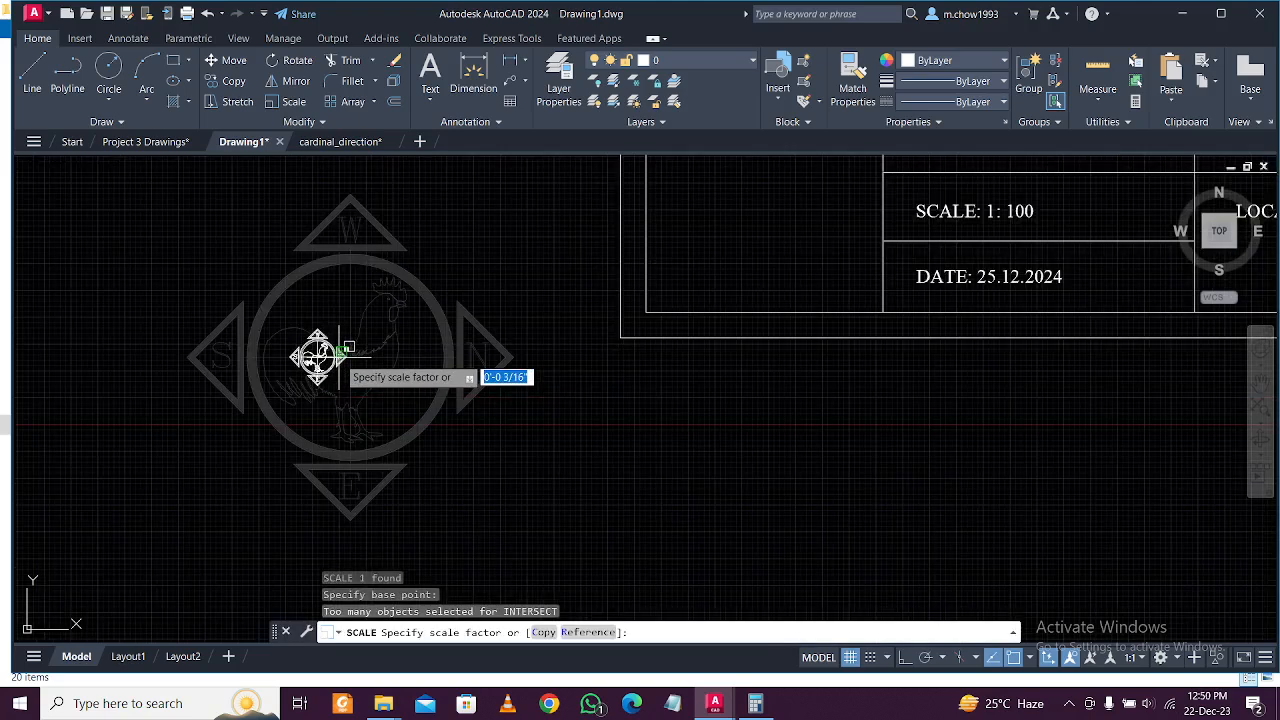
pyautogui.click(362, 360)
pyautogui.scroll(-1, 397, 364)
# Move the compass by its centre into the title strip's left cell.
pyautogui.click(397, 378)
pyautogui.click(299, 335)
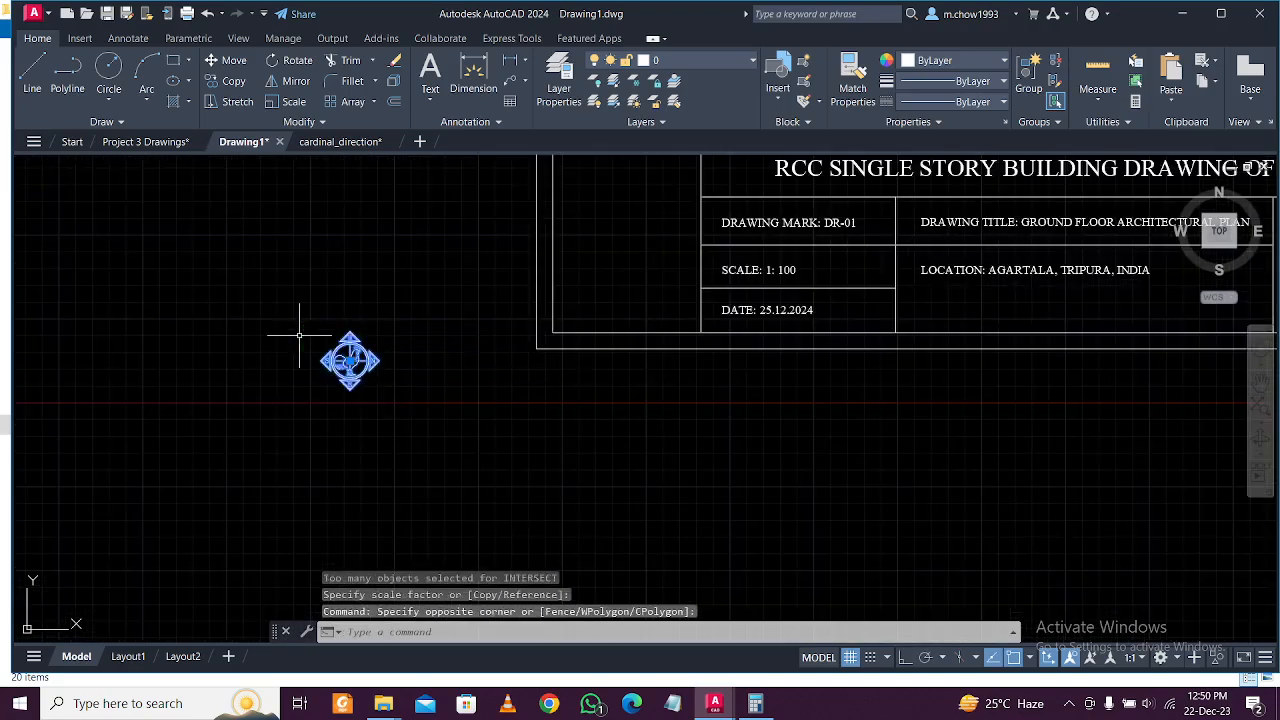
pyautogui.click(228, 60)
pyautogui.click(350, 360)
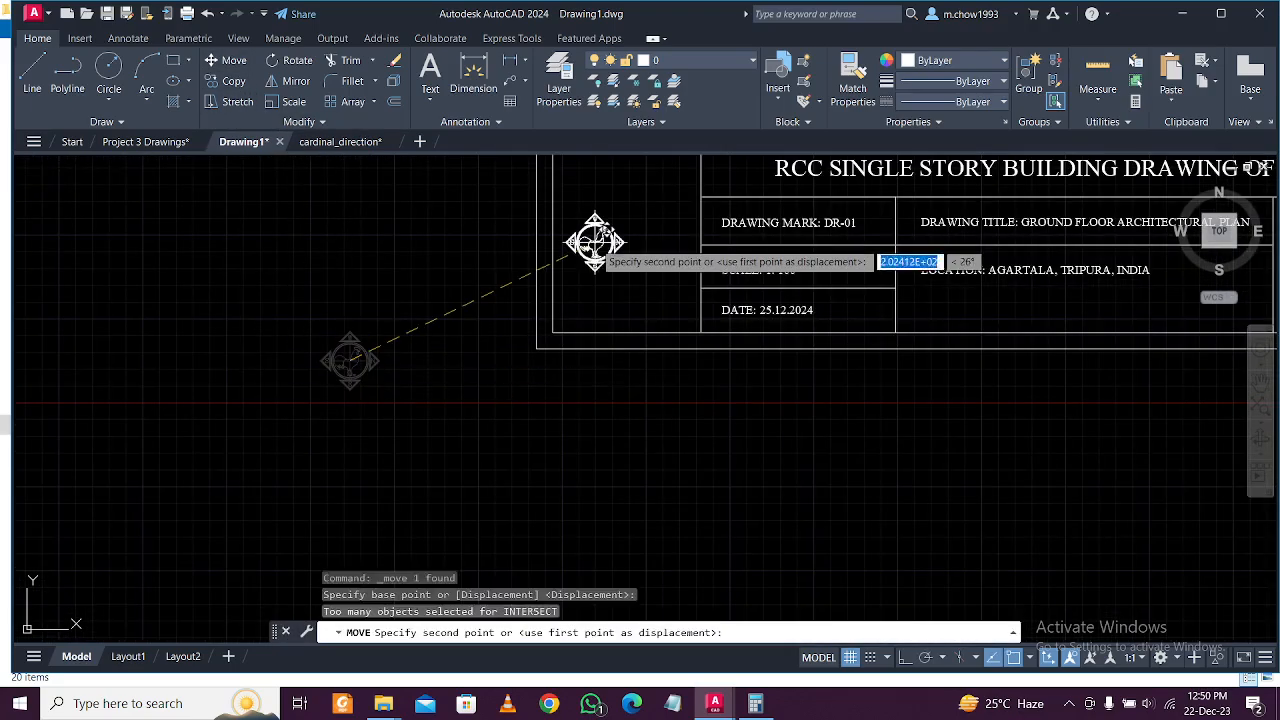
pyautogui.moveTo(630, 239); pyautogui.dragTo(571, 409, button='middle')
pyautogui.click(567, 404)
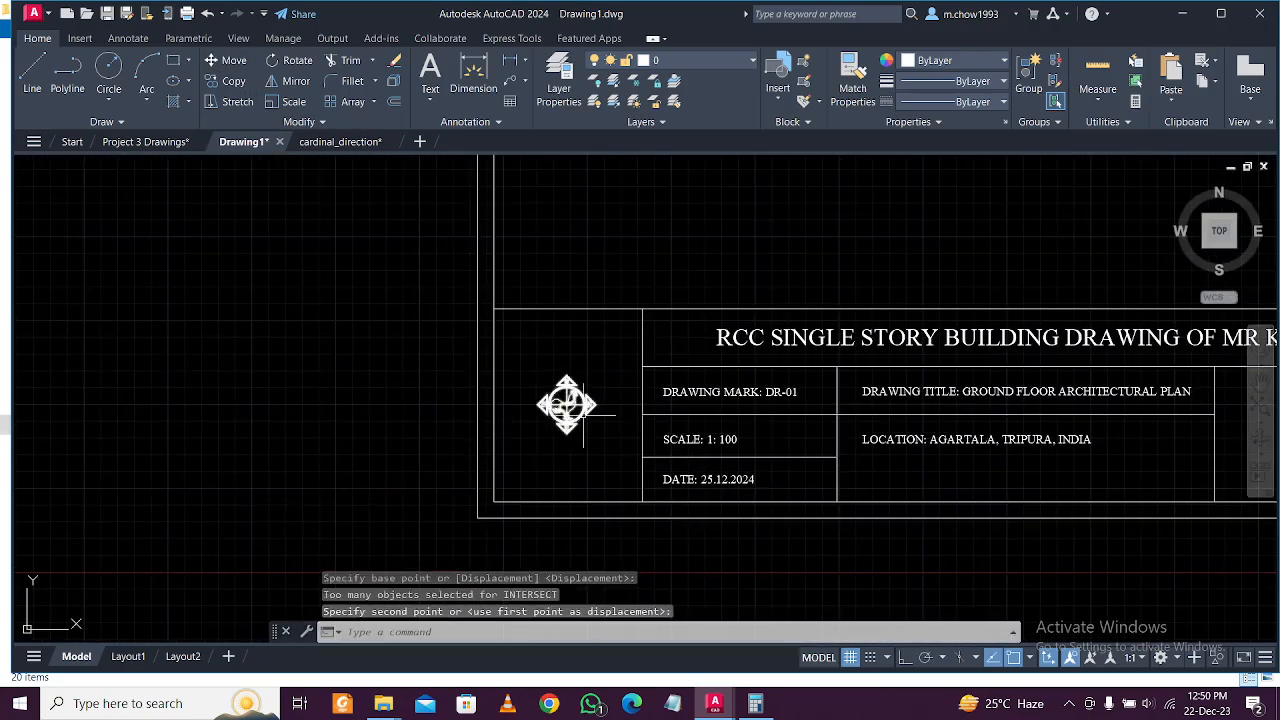
# Scale the compass up from its centre so it fills the title cell.
pyautogui.scroll(1, 586, 415)
pyautogui.click(603, 426)
pyautogui.click(578, 395)
pyautogui.write('SC')
pyautogui.press('Return')
pyautogui.scroll(1, 575, 392)
pyautogui.click(556, 397)
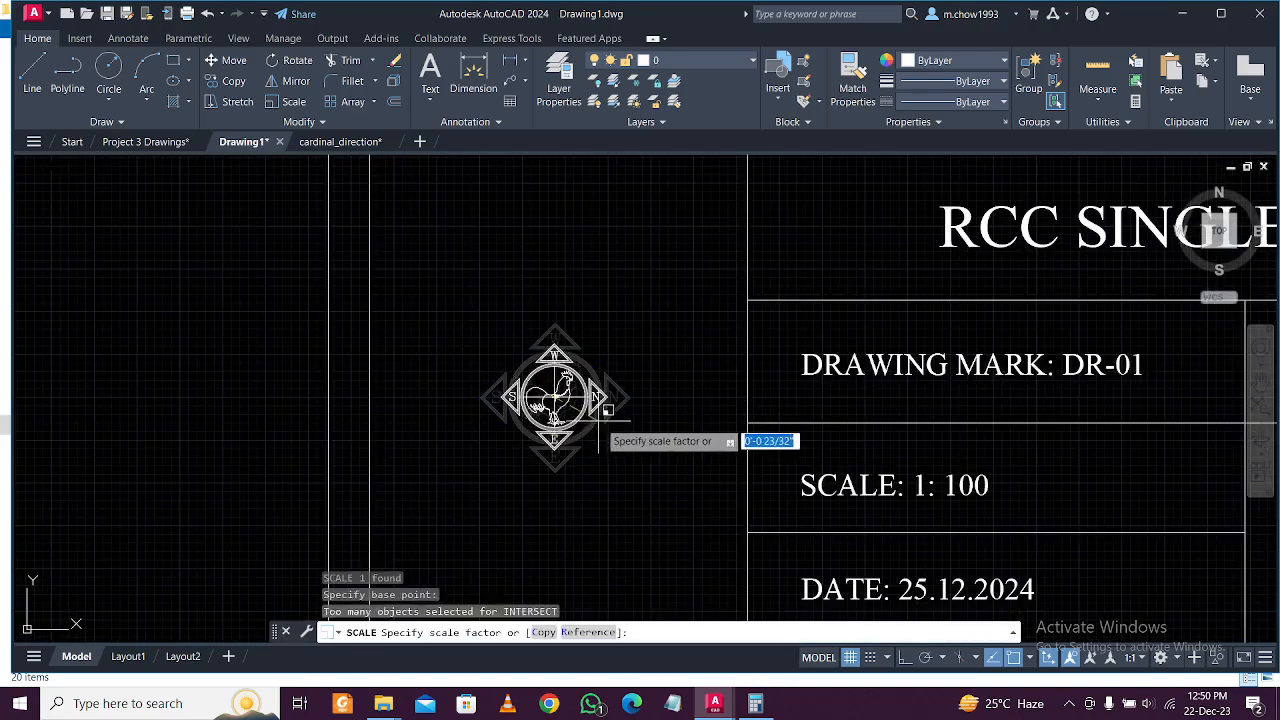
pyautogui.click(661, 534)
# Select the compass block and open it for editing.
pyautogui.scroll(-1, 608, 463)
pyautogui.scroll(-2, 608, 463)
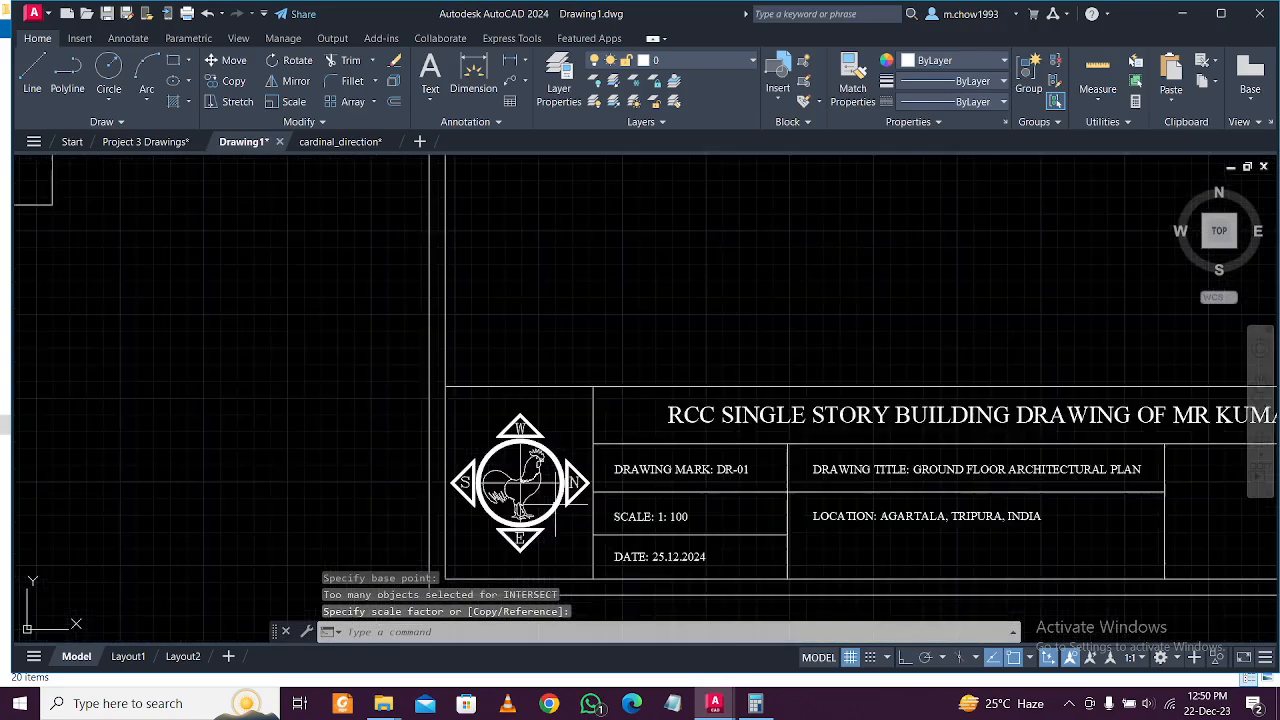
pyautogui.scroll(4, 511, 482)
pyautogui.click(532, 350)
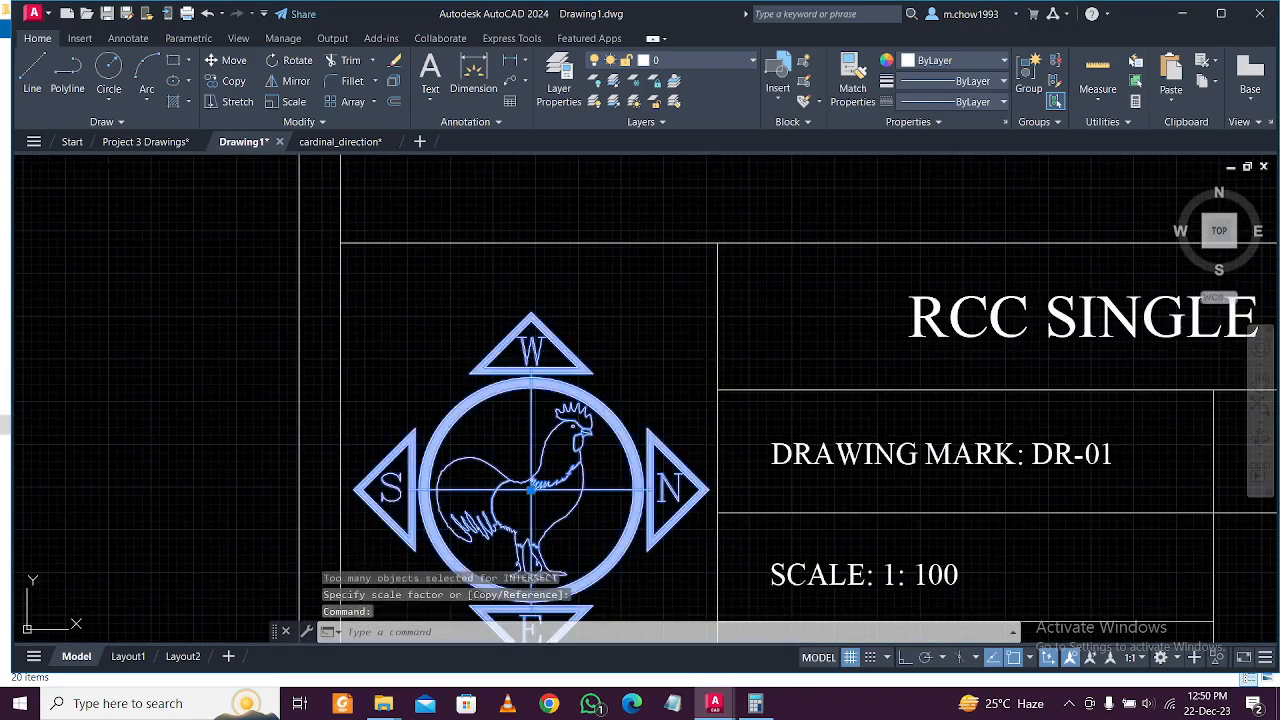
pyautogui.doubleClick(533, 352)
# In the compass block, change the bottom letter E to N and the left letter S to E.
pyautogui.click(644, 473)
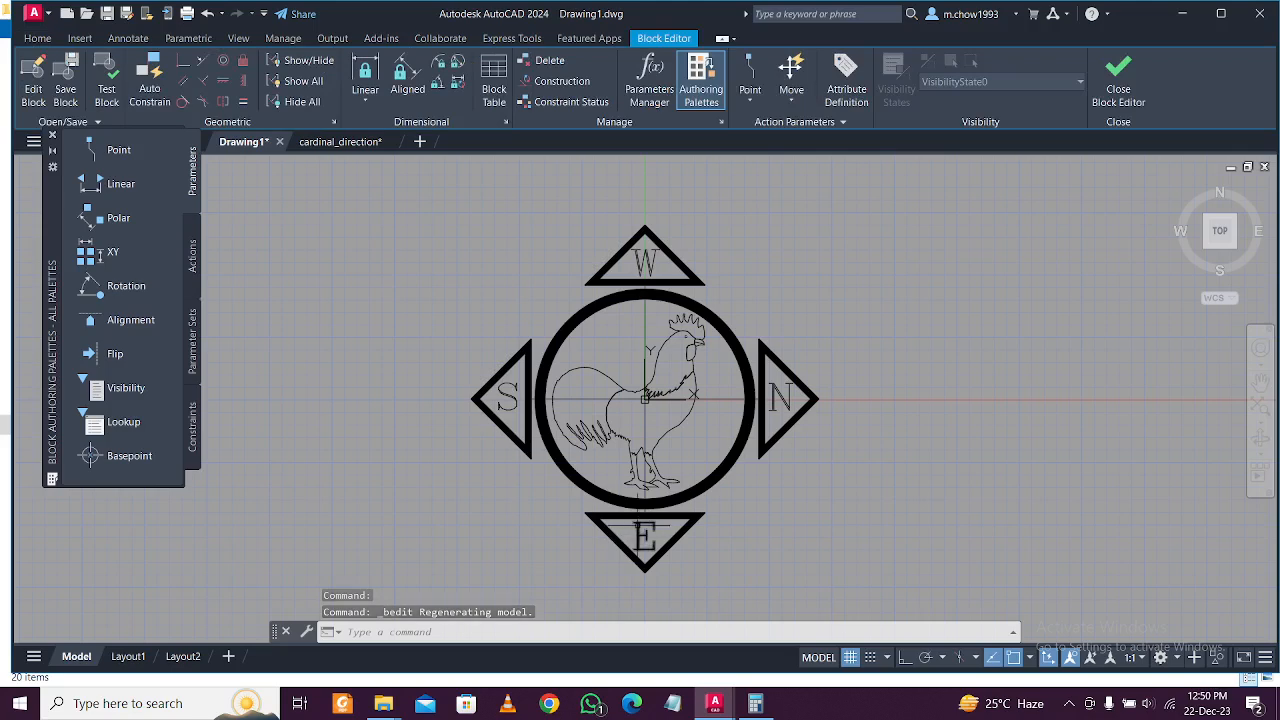
pyautogui.click(640, 538)
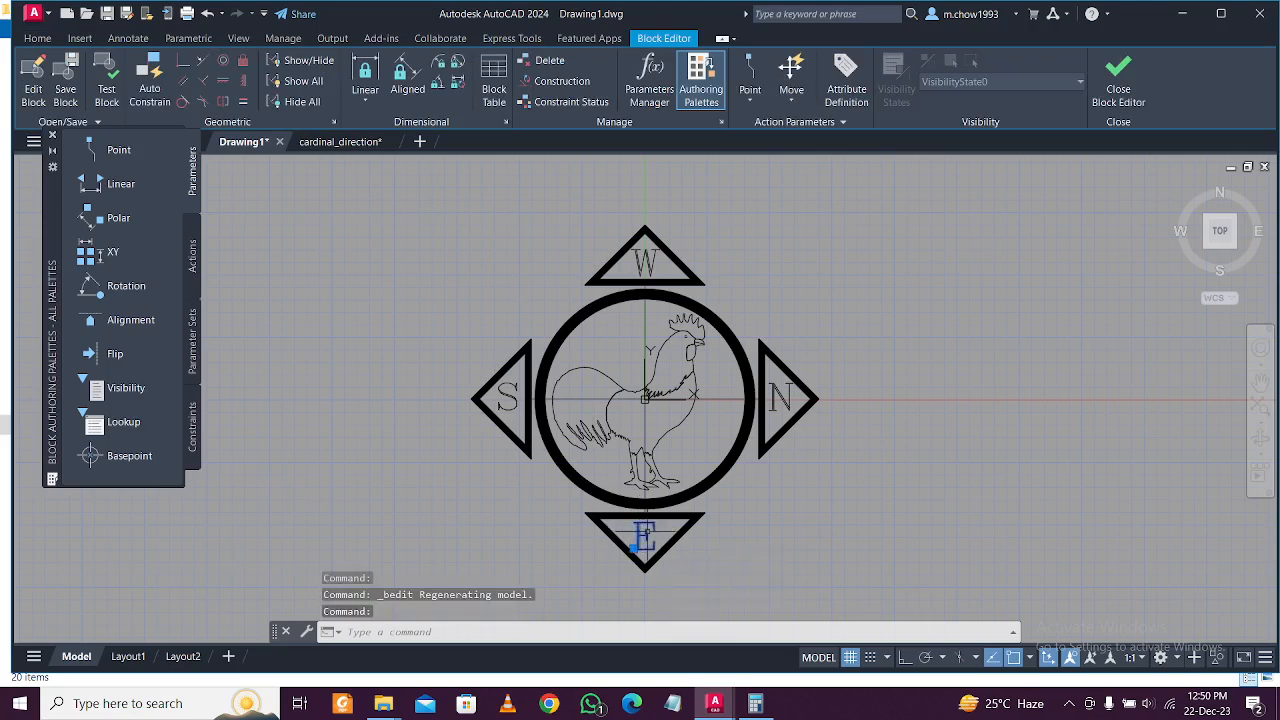
pyautogui.doubleClick(643, 538)
pyautogui.write('N')
pyautogui.press('Return')
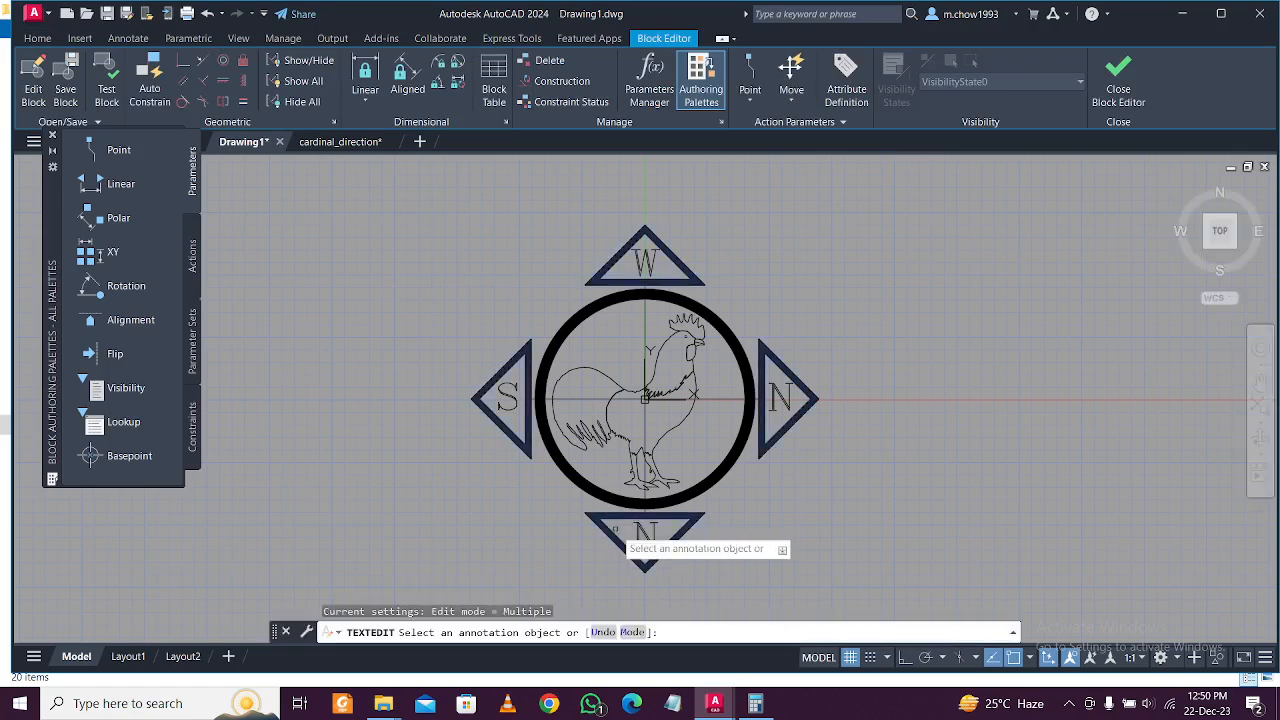
pyautogui.press('Escape')
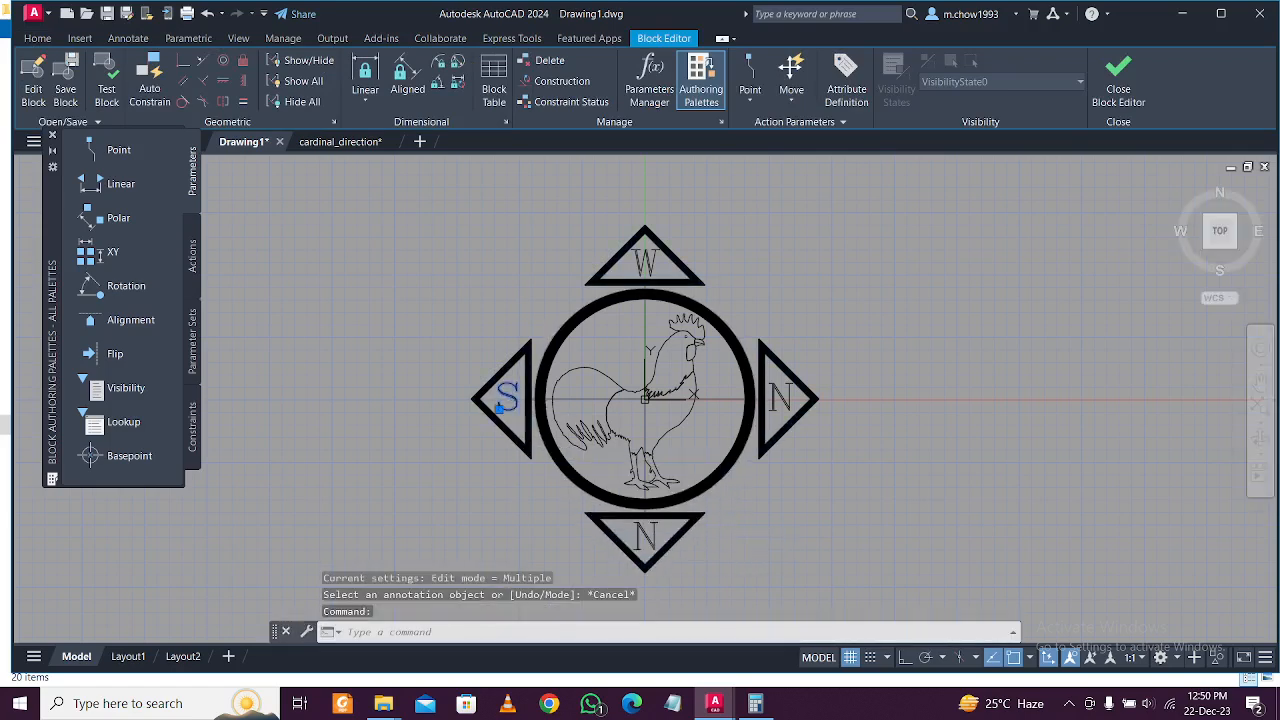
pyautogui.doubleClick(505, 398)
pyautogui.write('E')
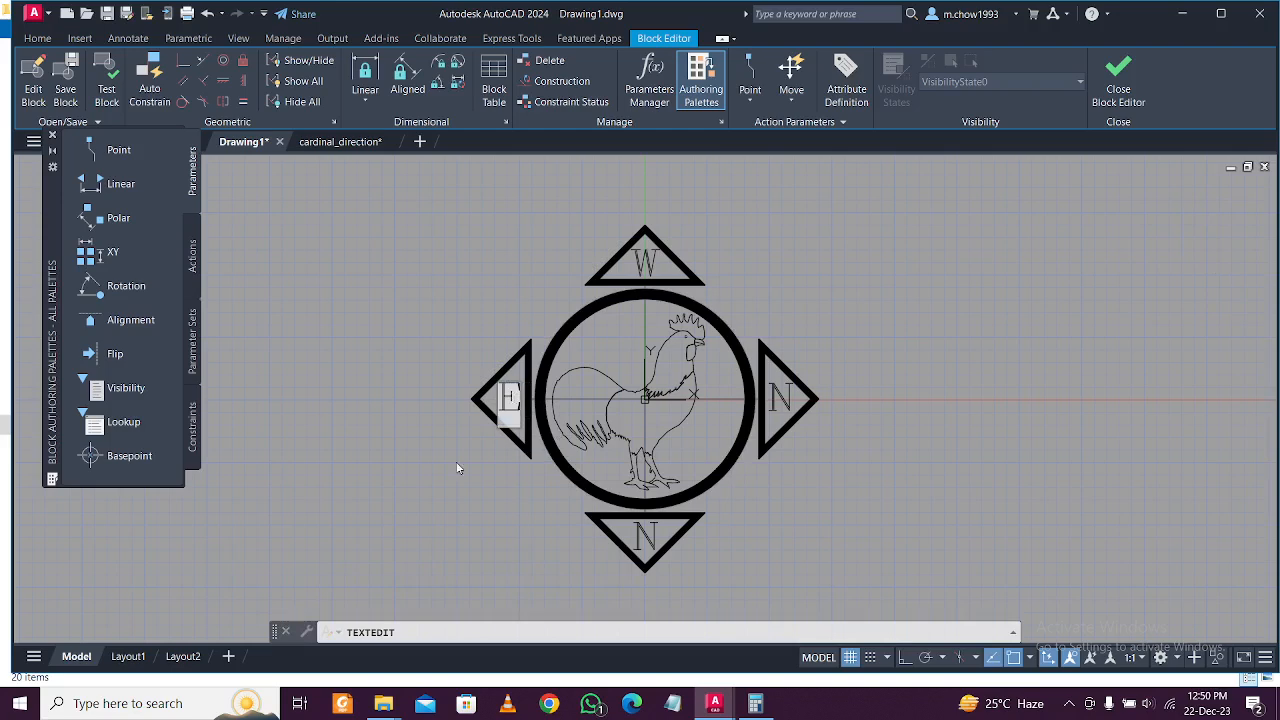
pyautogui.press('Return')
pyautogui.press('Escape')
# Change the top letter W to S and the right letter N to W.
pyautogui.click(645, 262)
pyautogui.doubleClick(648, 262)
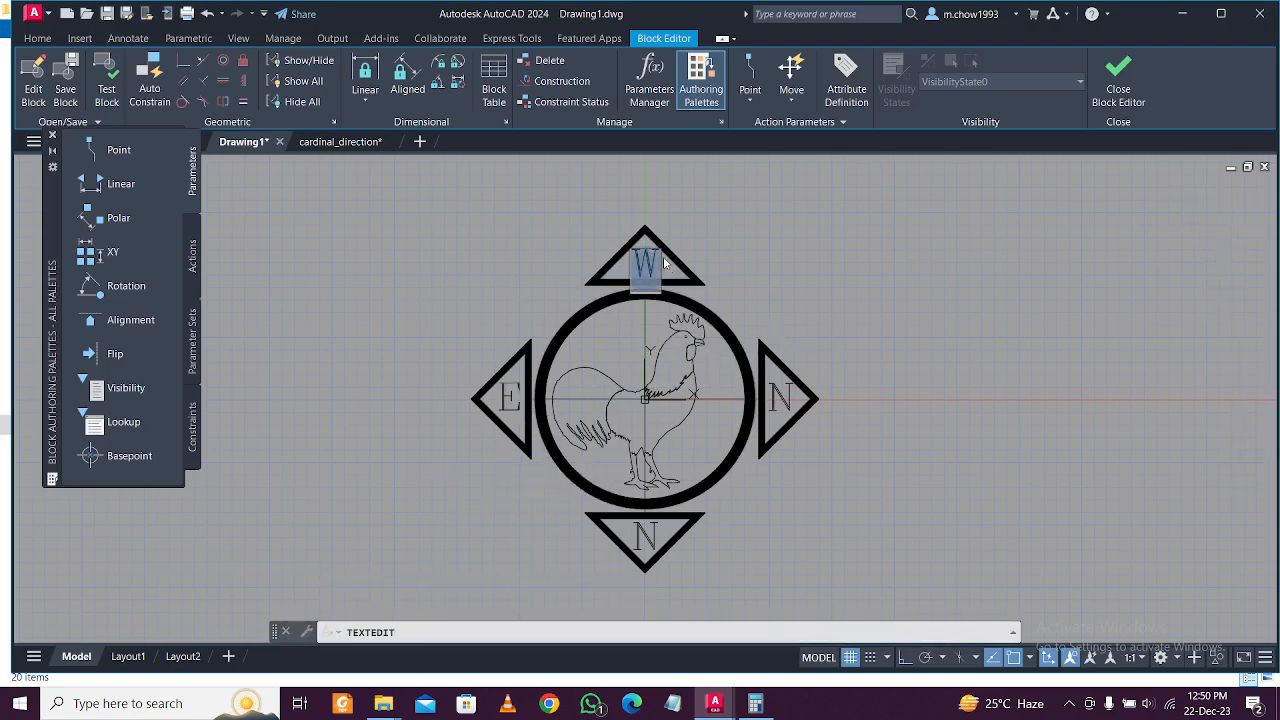
pyautogui.press('Return')
pyautogui.press('Escape')
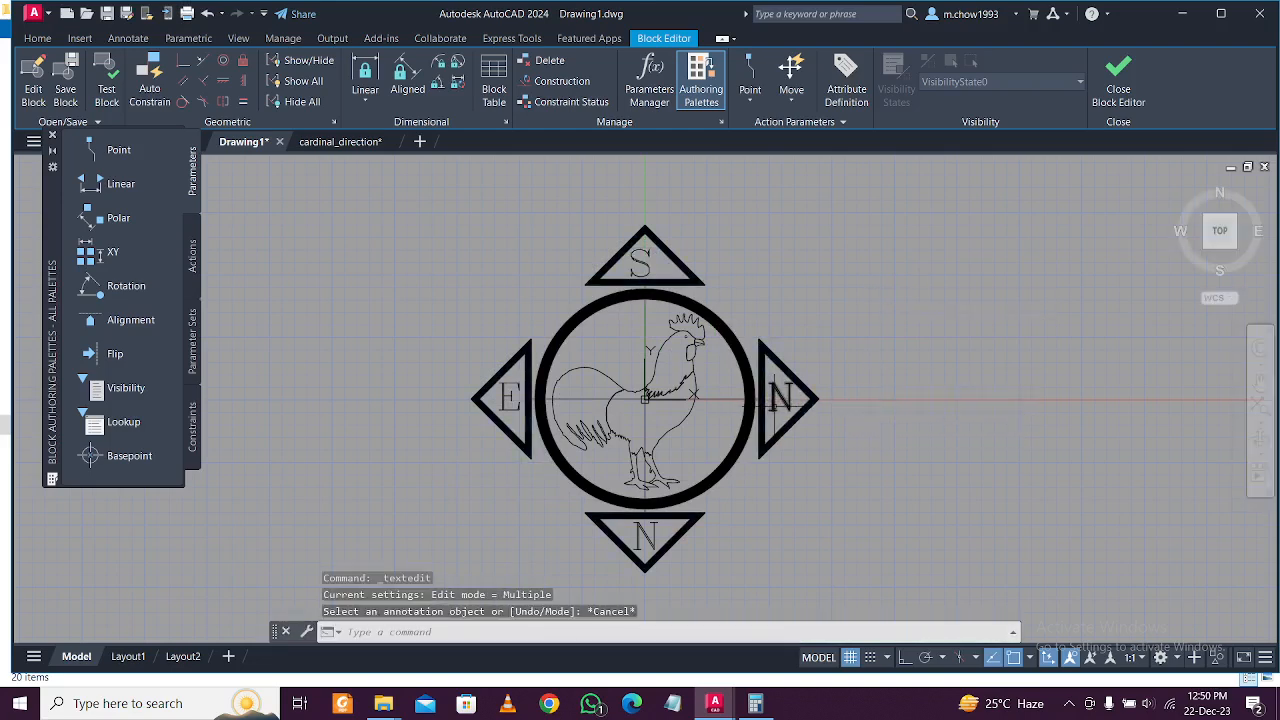
pyautogui.click(781, 399)
pyautogui.click(772, 406)
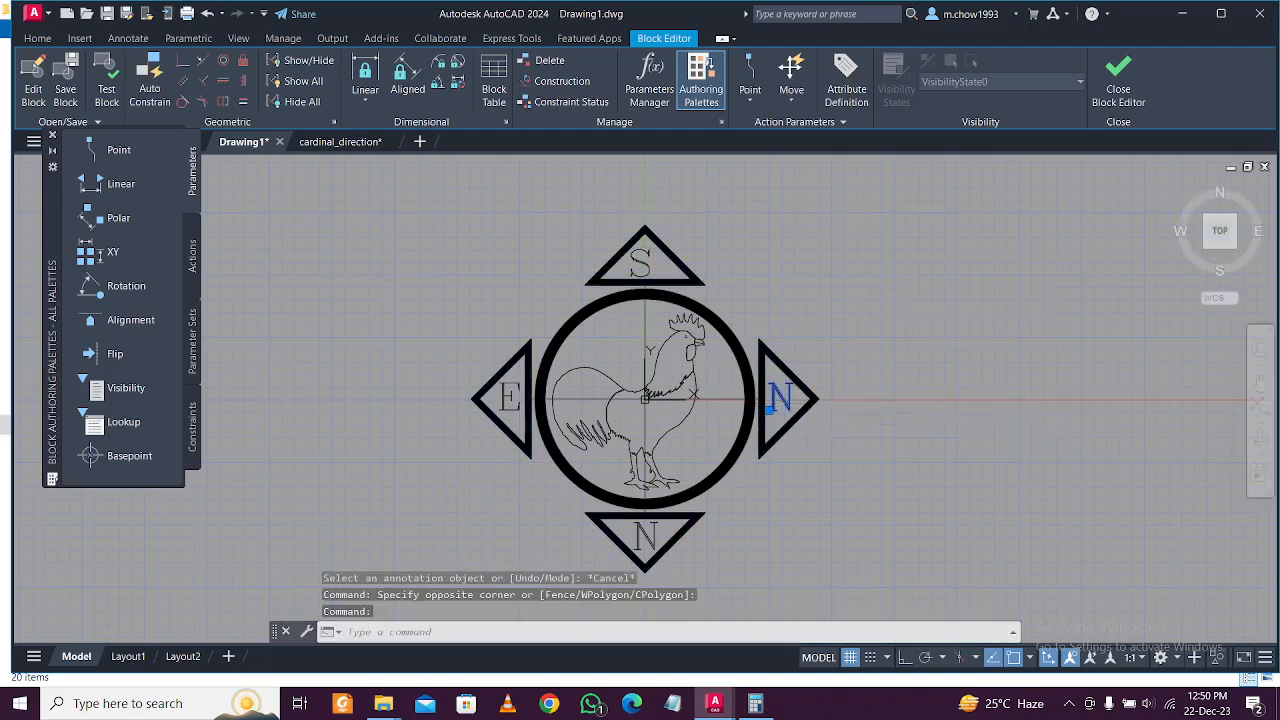
pyautogui.doubleClick(785, 402)
pyautogui.write('W')
pyautogui.click(918, 310)
pyautogui.press('Escape')
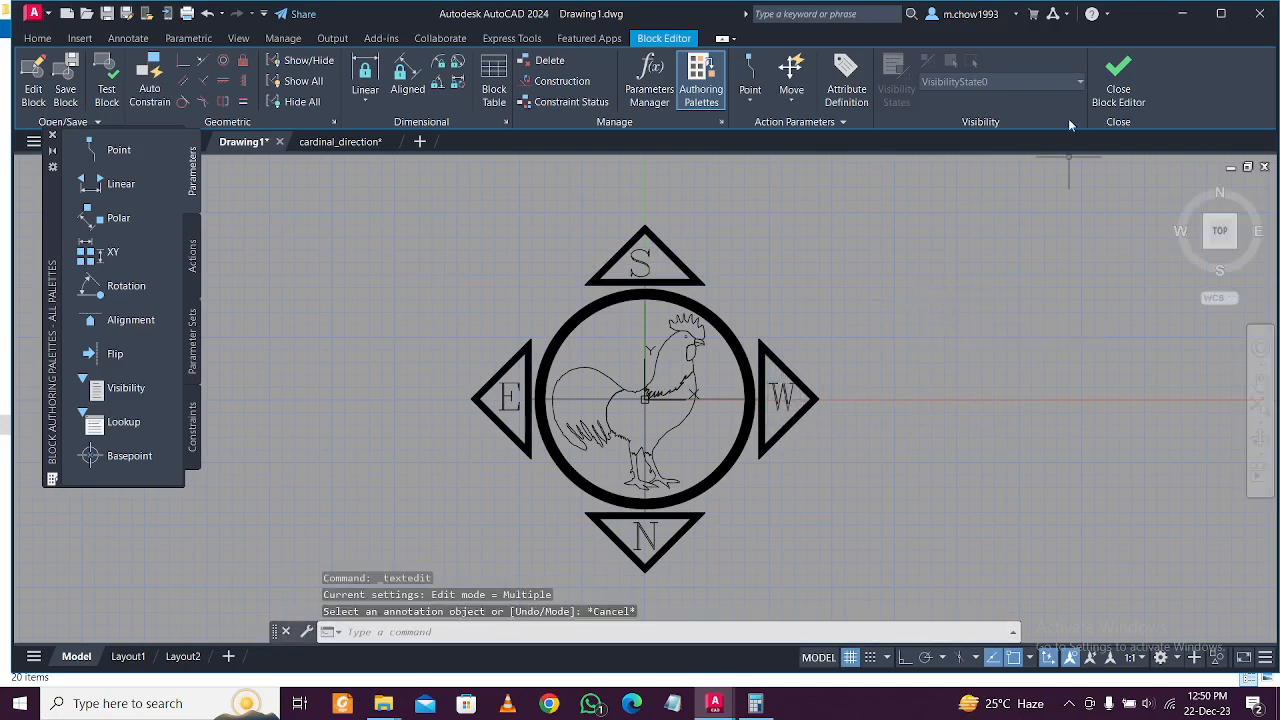
# Close the Block Editor saving the compass changes, and pan to show the plan and sheet.
pyautogui.click(1118, 85)
pyautogui.click(690, 318)
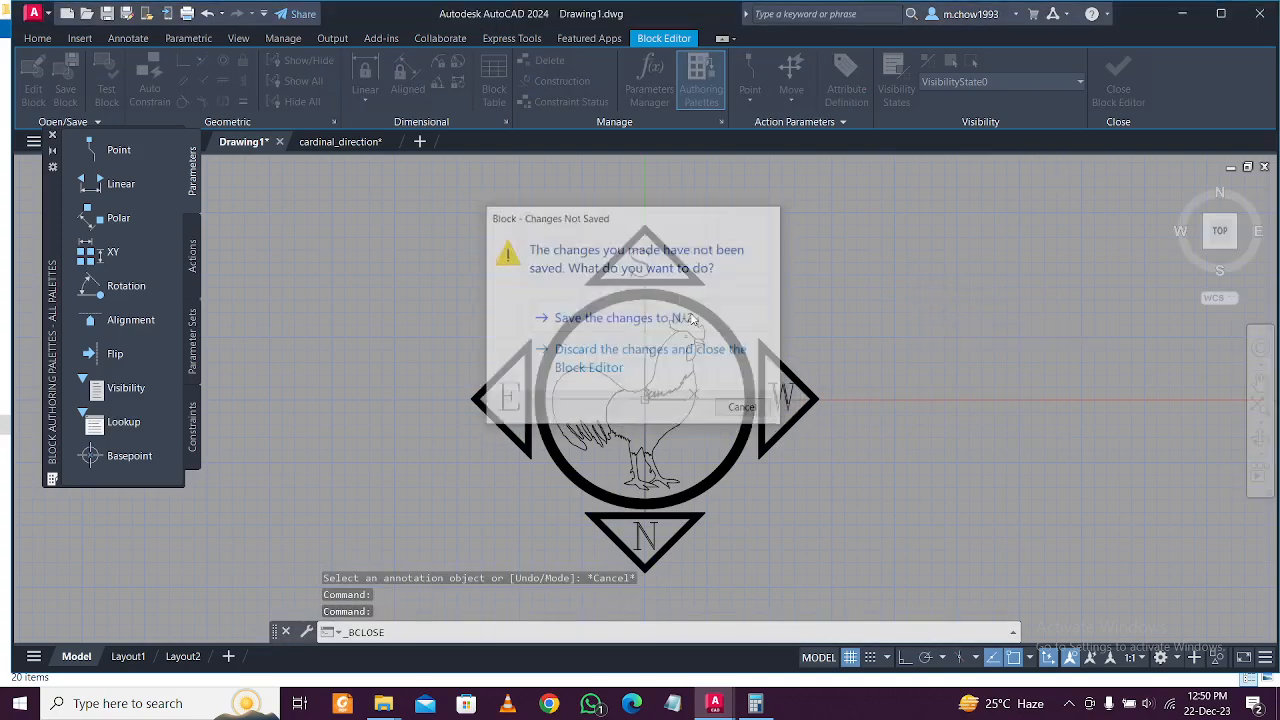
pyautogui.scroll(-6, 657, 478)
pyautogui.scroll(2, 744, 522)
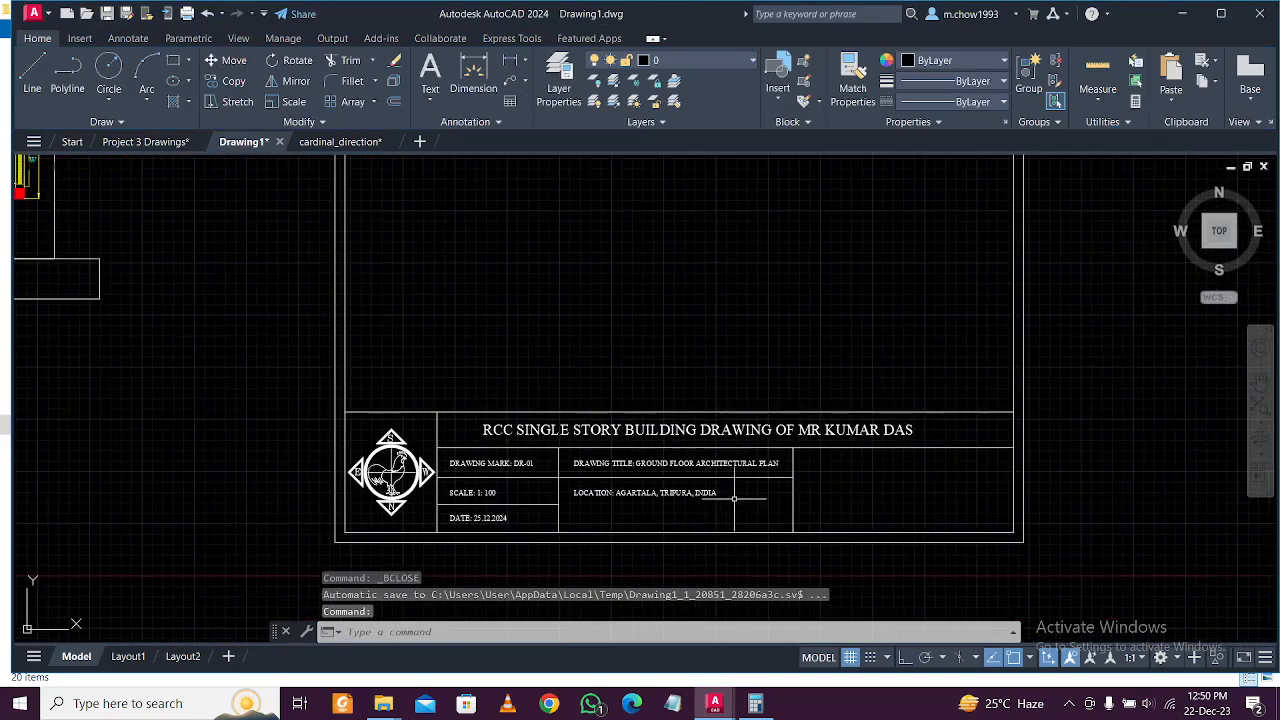
pyautogui.scroll(-2, 666, 479)
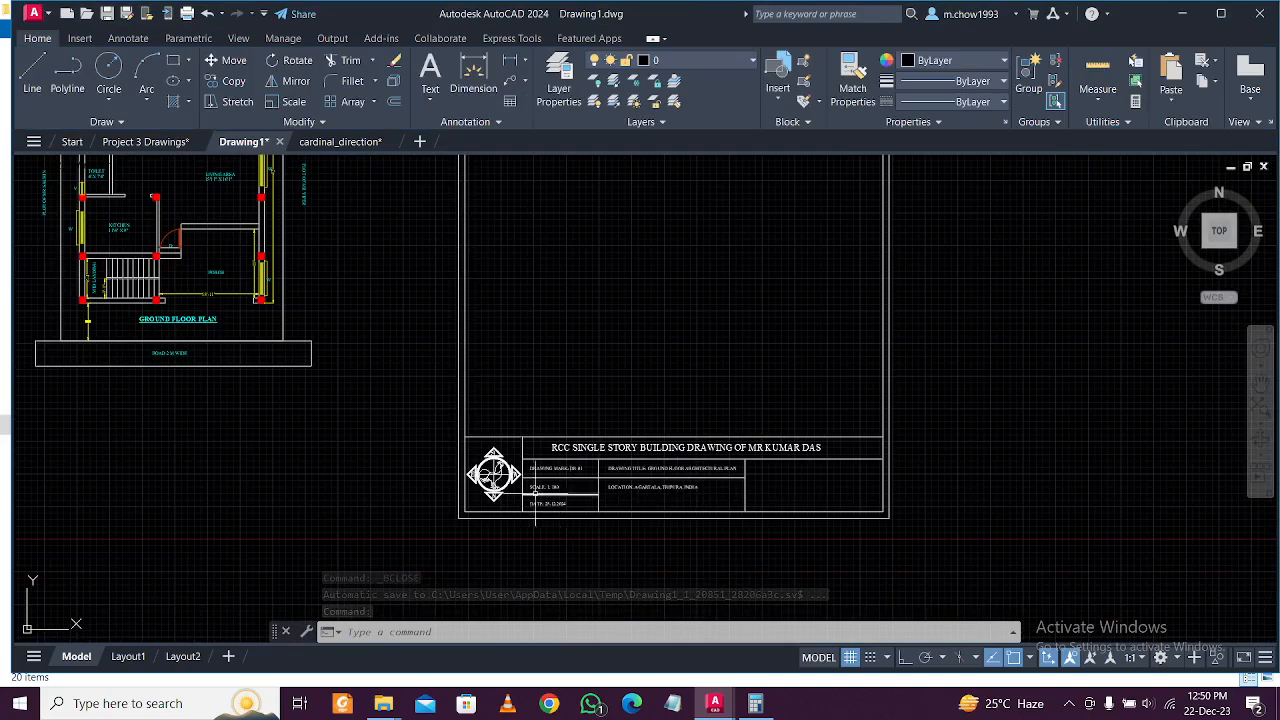
pyautogui.moveTo(528, 520); pyautogui.dragTo(463, 531, button='middle')
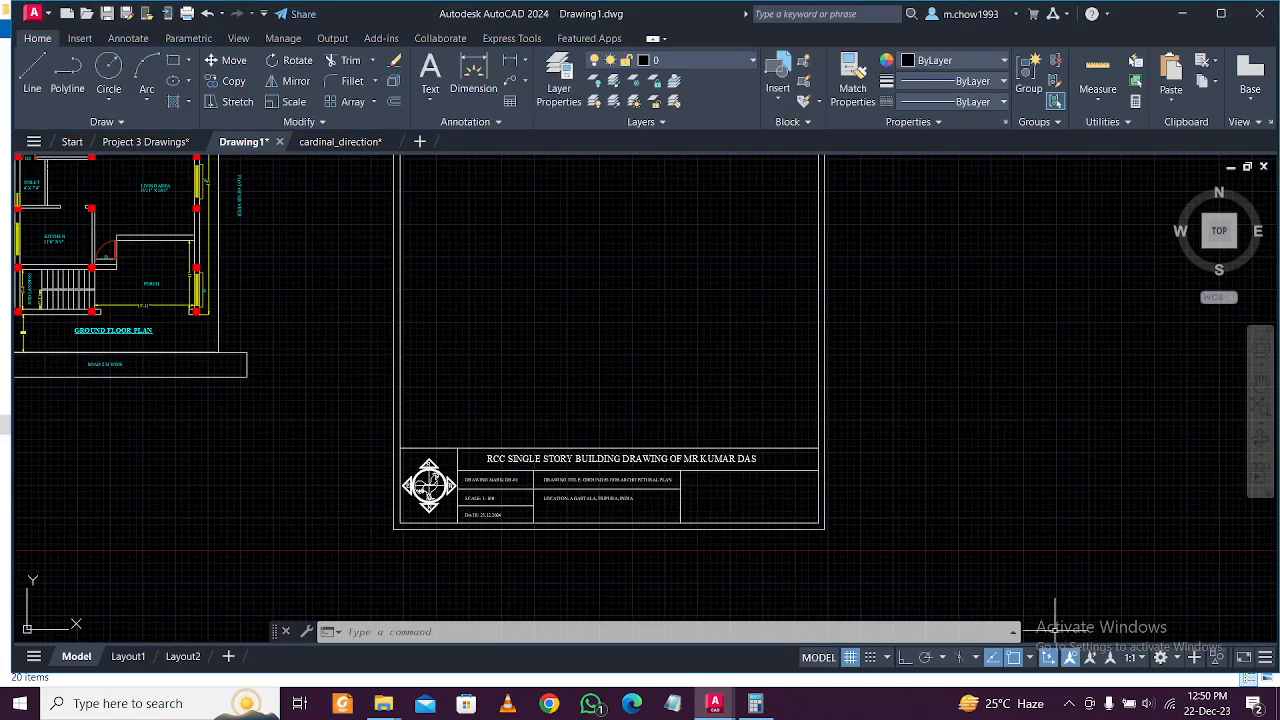
pyautogui.click(1068, 704)
pyautogui.click(1068, 704)
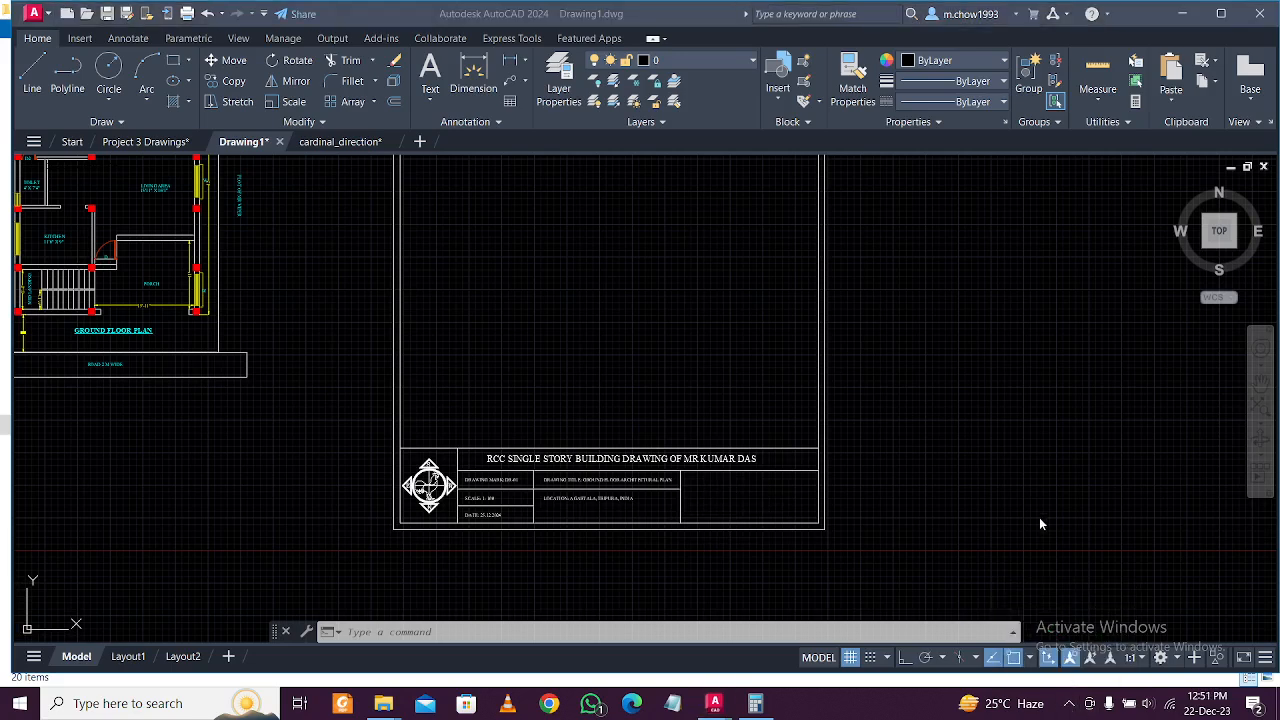
# Switch to the Pictures folder window in File Explorer and select Logo.png.
pyautogui.click(1069, 704)
pyautogui.click(1069, 704)
pyautogui.click(1069, 704)
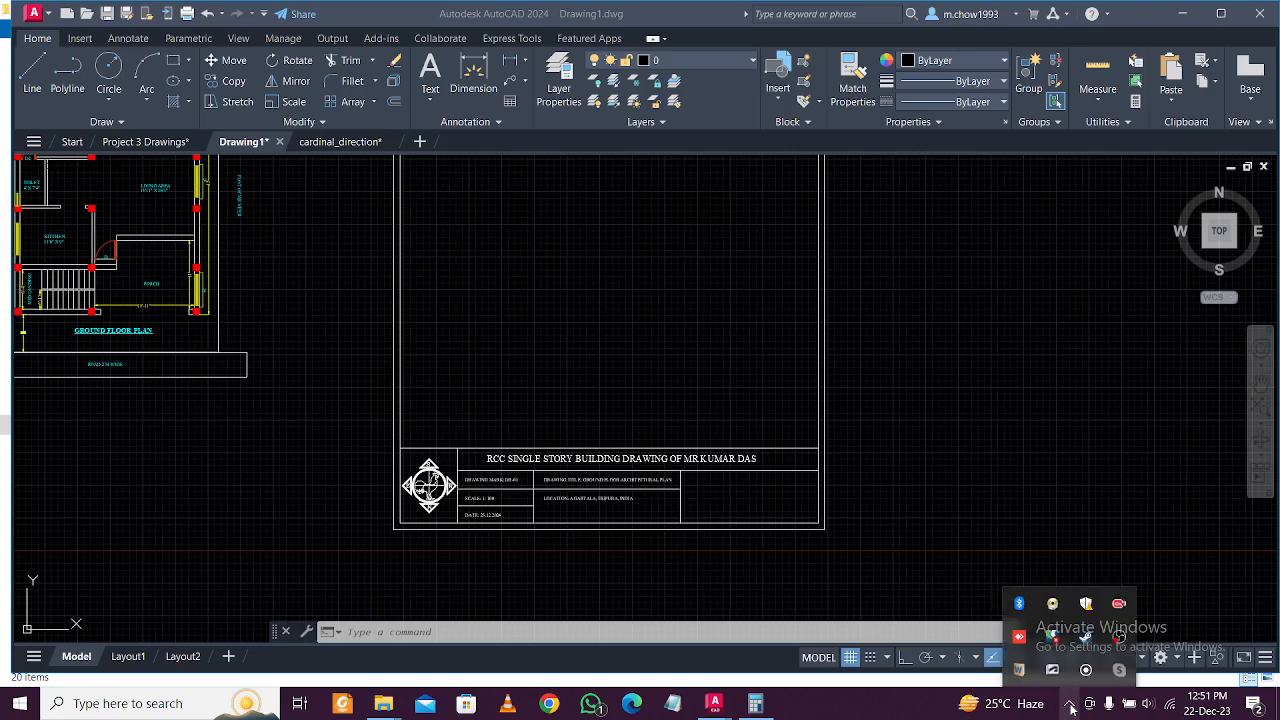
pyautogui.click(1069, 704)
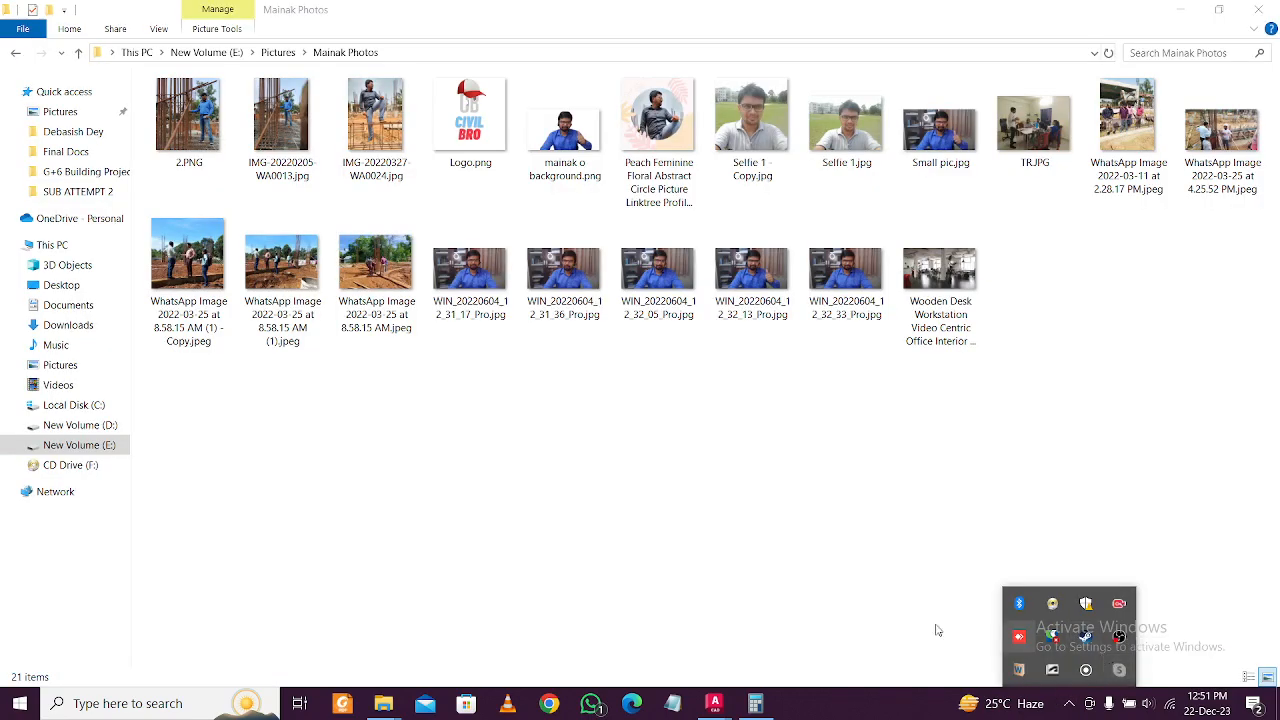
pyautogui.click(623, 366)
pyautogui.click(481, 149)
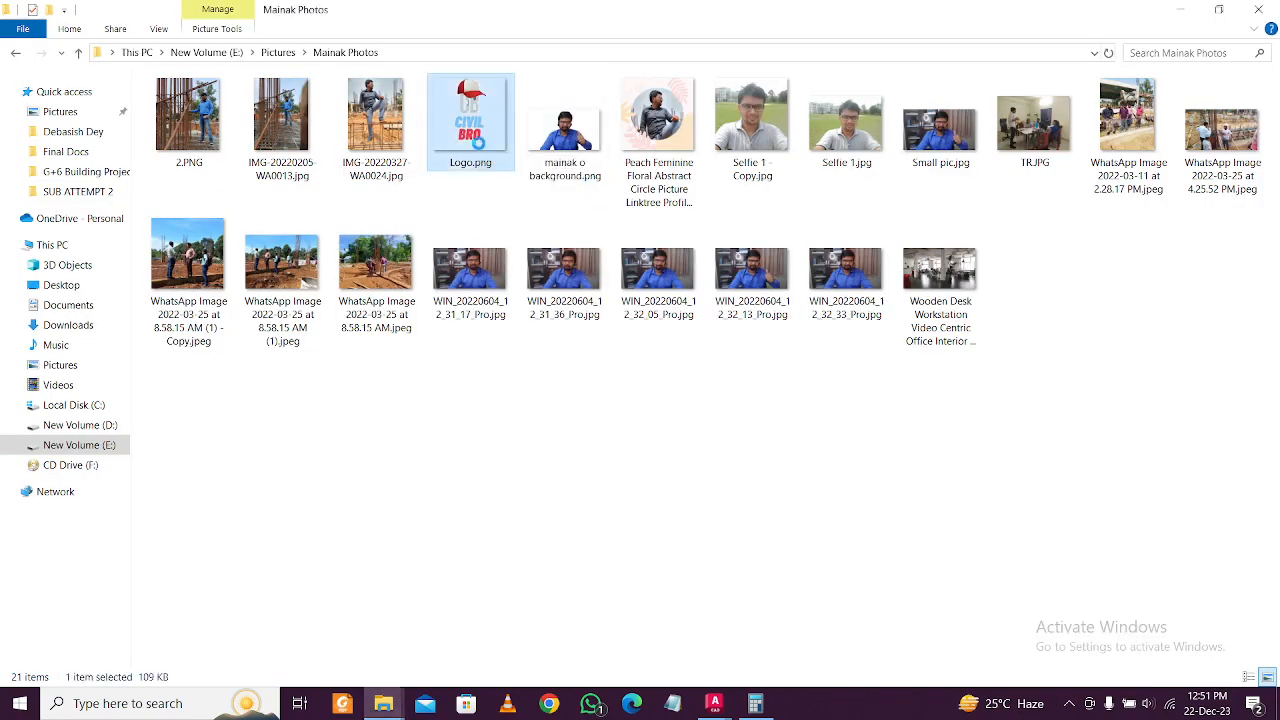
# Edit Logo.png in Paint, select the whole image, and switch back to AutoCAD Drawing1.
pyautogui.rightClick(481, 149)
pyautogui.click(528, 133)
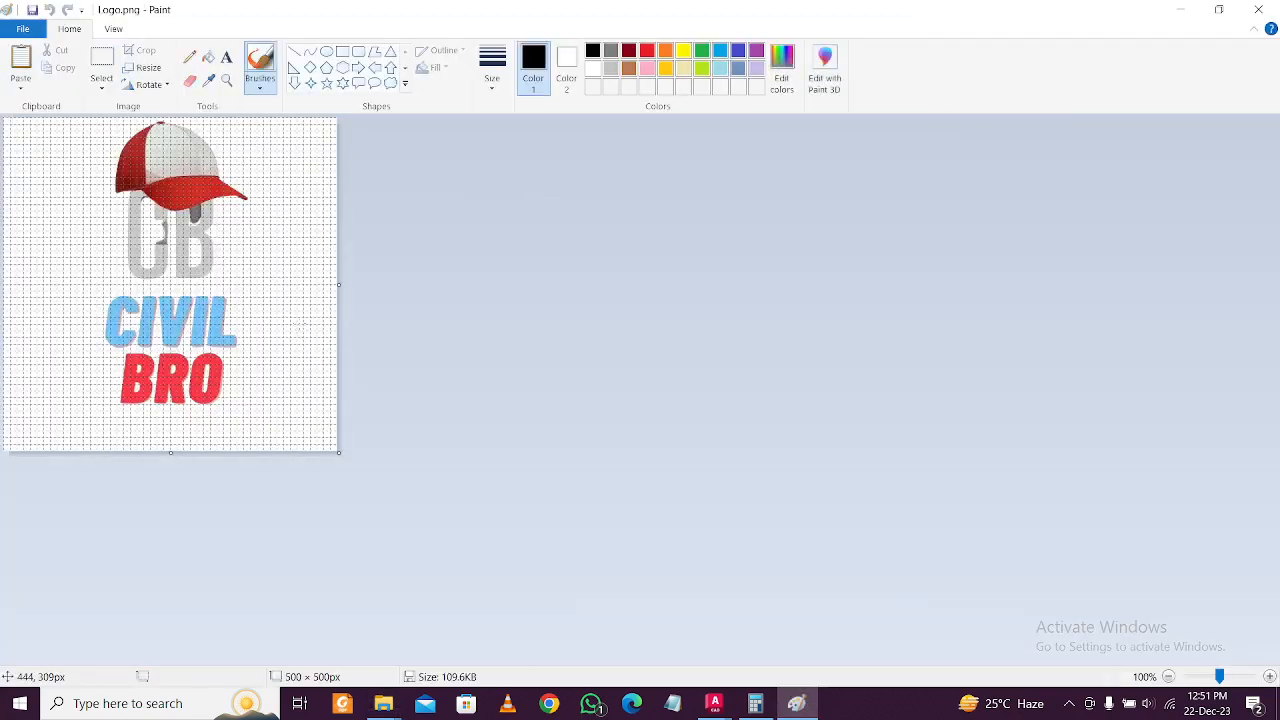
pyautogui.hotkey('ctrl', 'a')
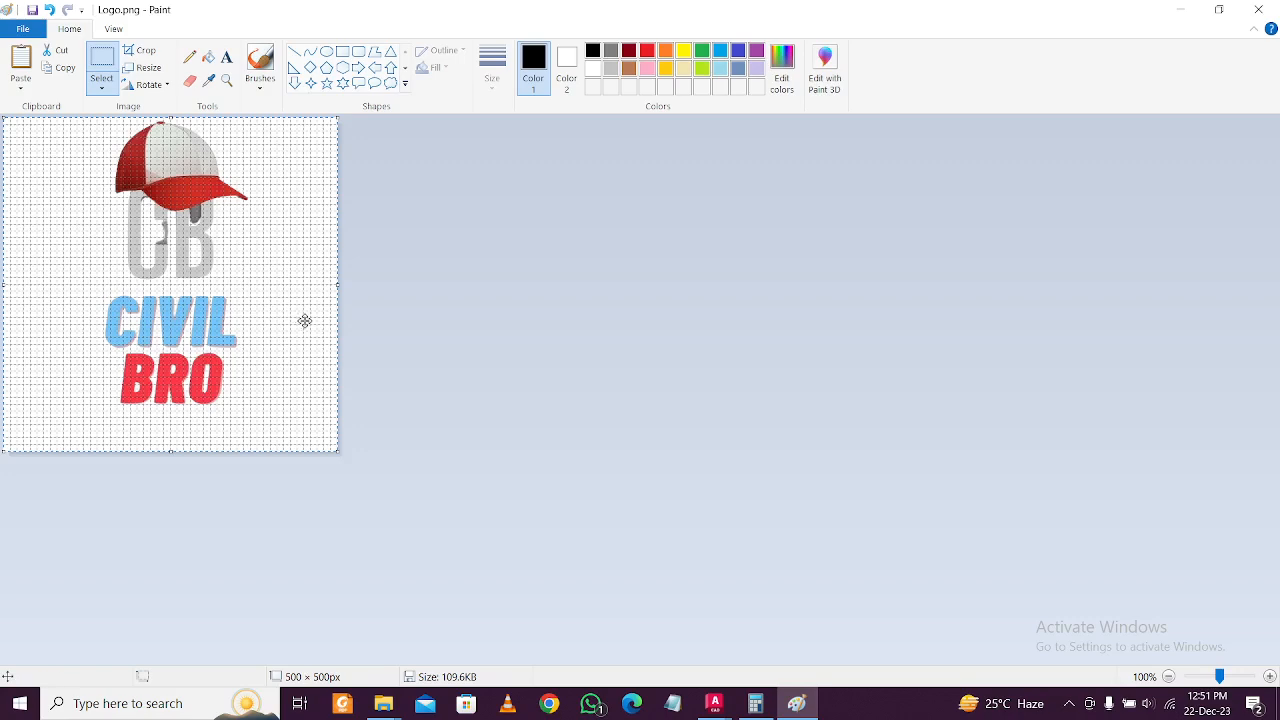
pyautogui.click(707, 703)
pyautogui.click(760, 646)
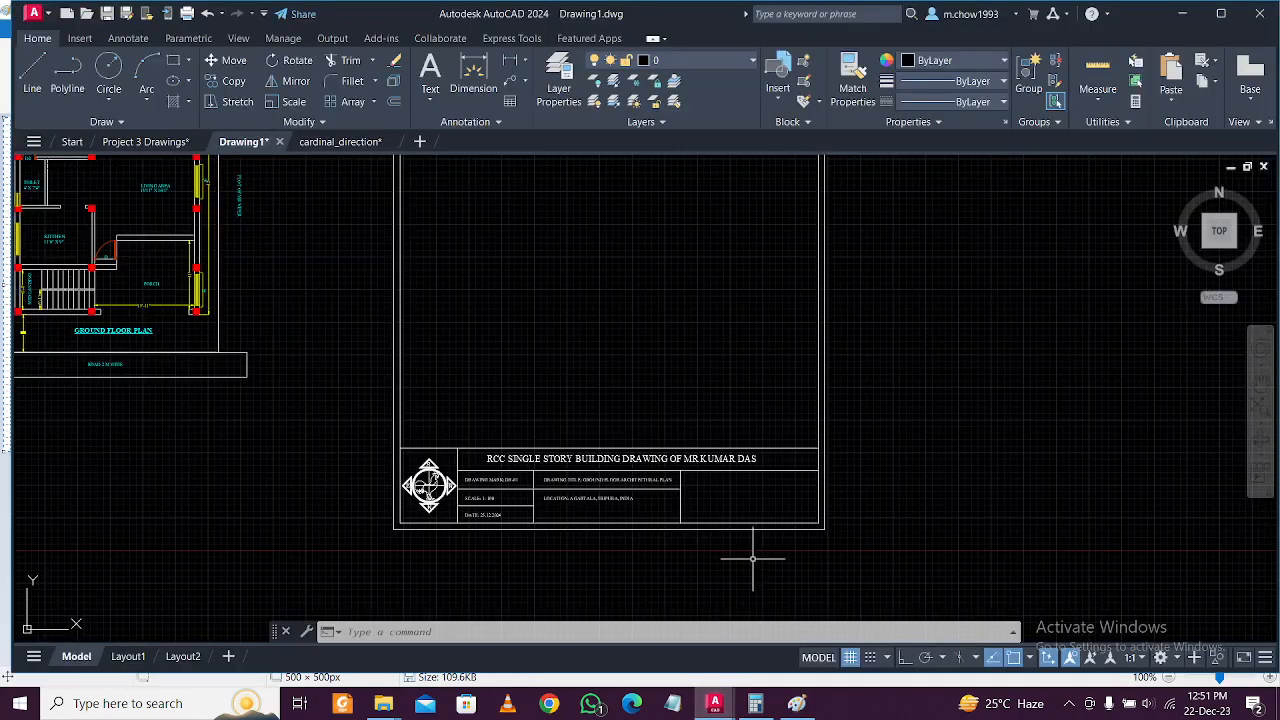
# Paste the CIVIL BRO logo into the drawing and scale it down from its lower-left corner.
pyautogui.hotkey('ctrl', 'v')
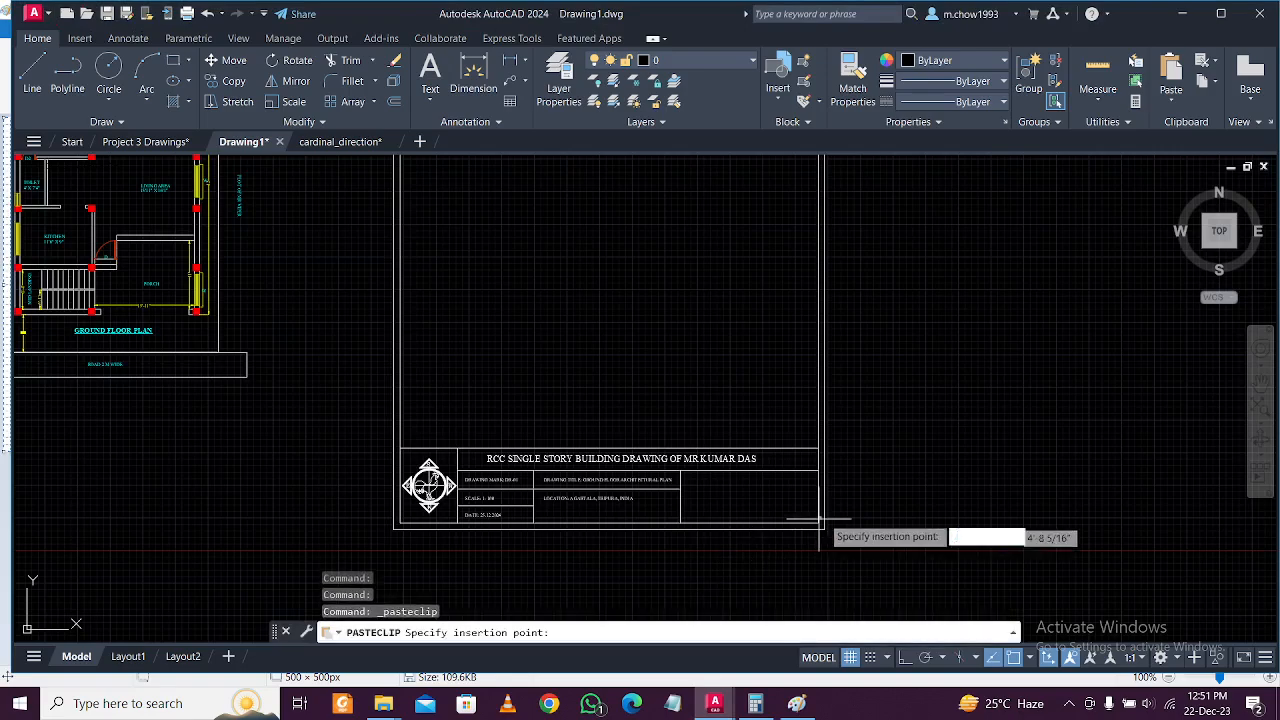
pyautogui.click(909, 490)
pyautogui.scroll(10, 914, 500)
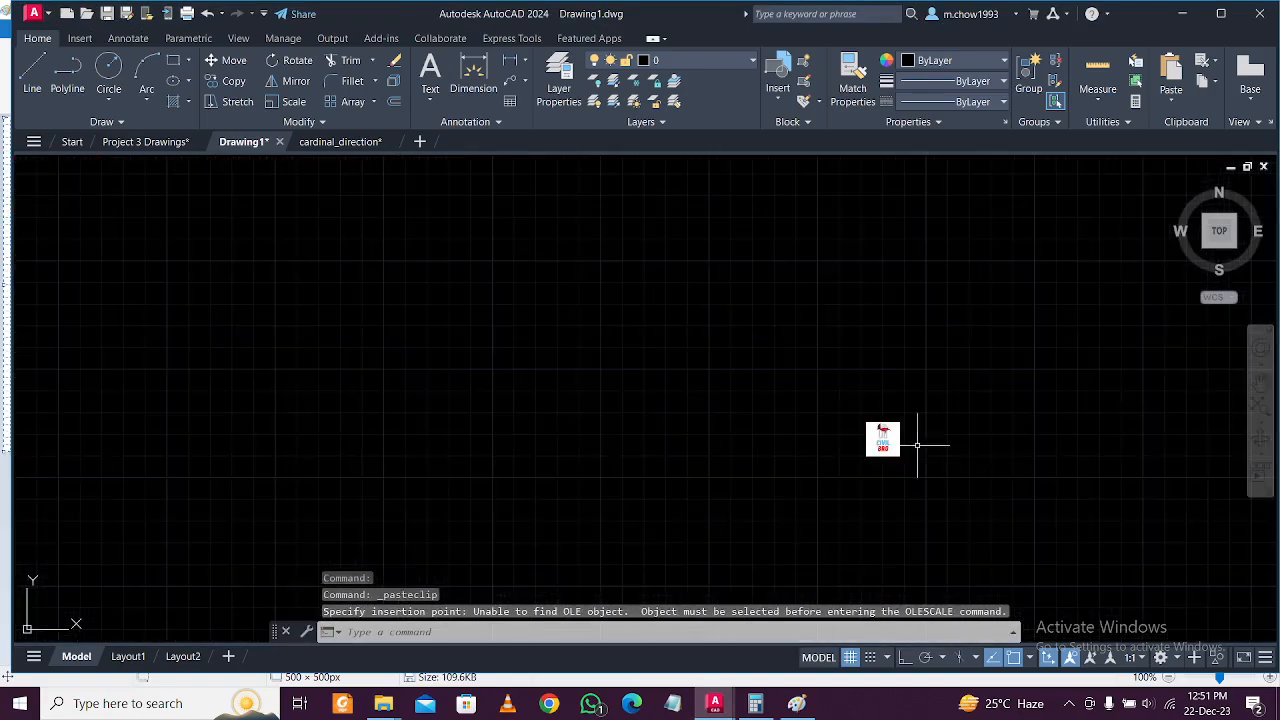
pyautogui.scroll(6, 898, 500)
pyautogui.scroll(-10, 910, 505)
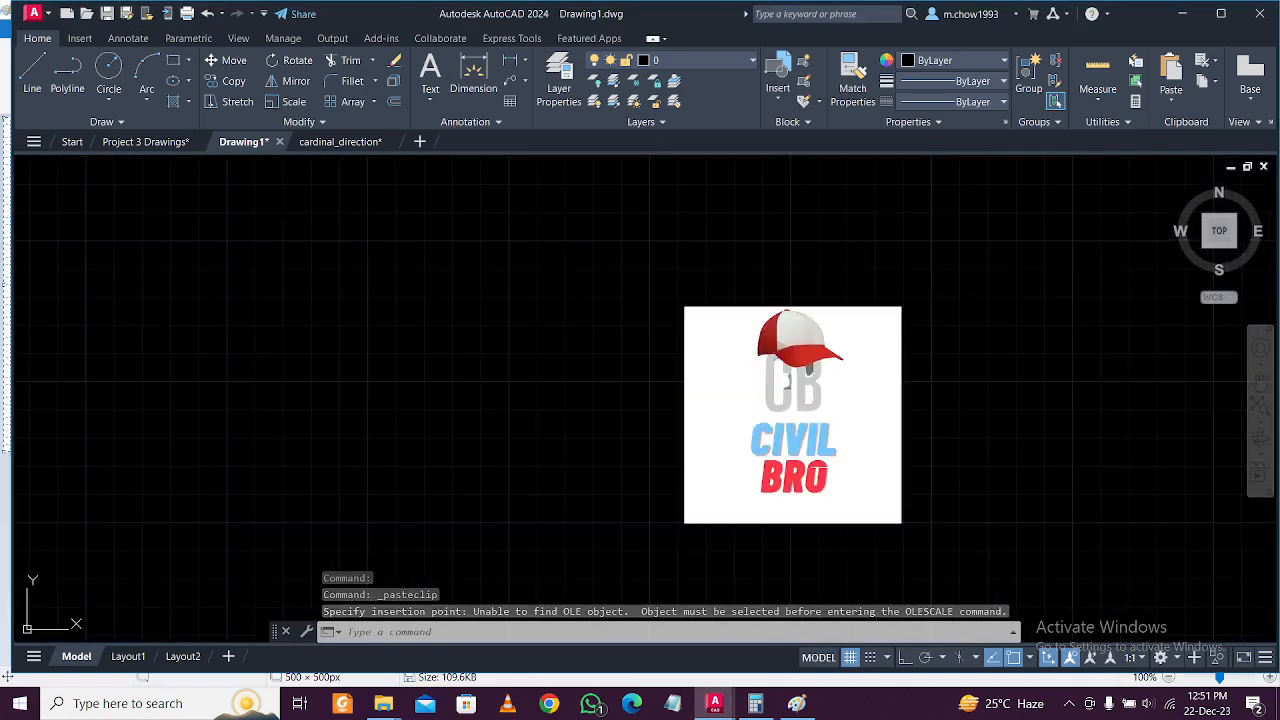
pyautogui.click(830, 450)
pyautogui.click(752, 380)
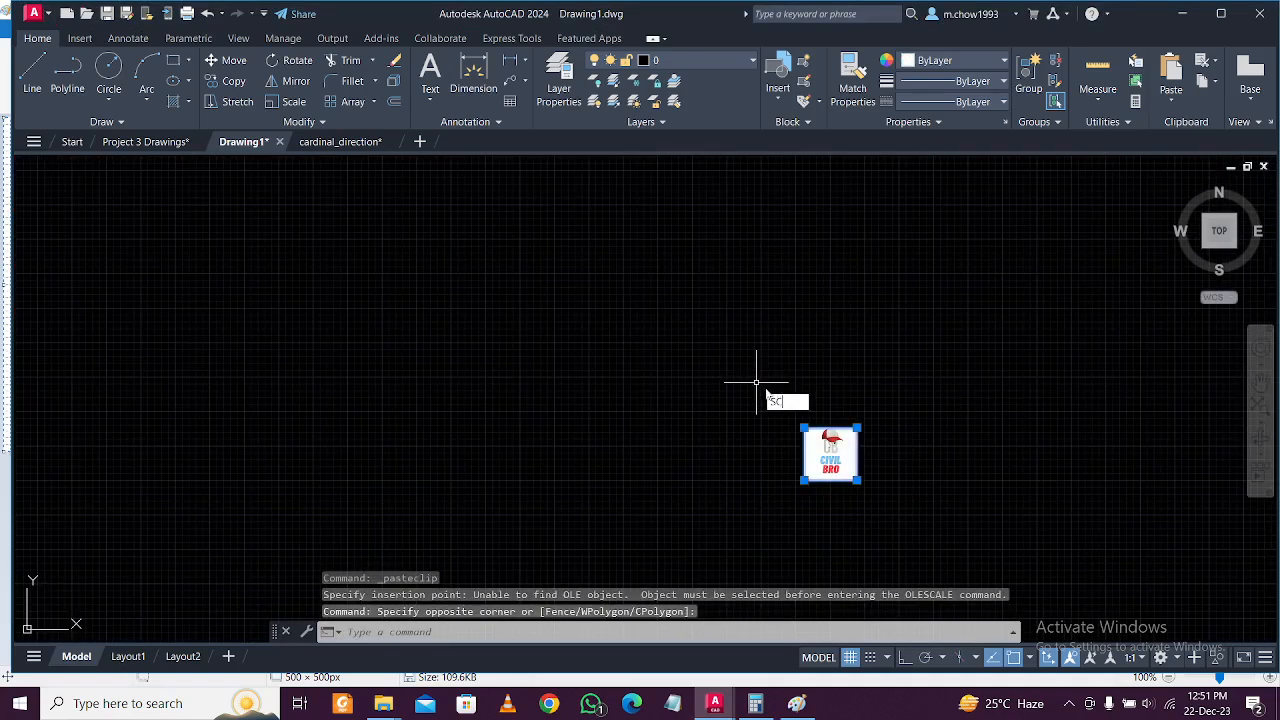
pyautogui.press('Return')
pyautogui.click(804, 481)
pyautogui.scroll(-5, 704, 505)
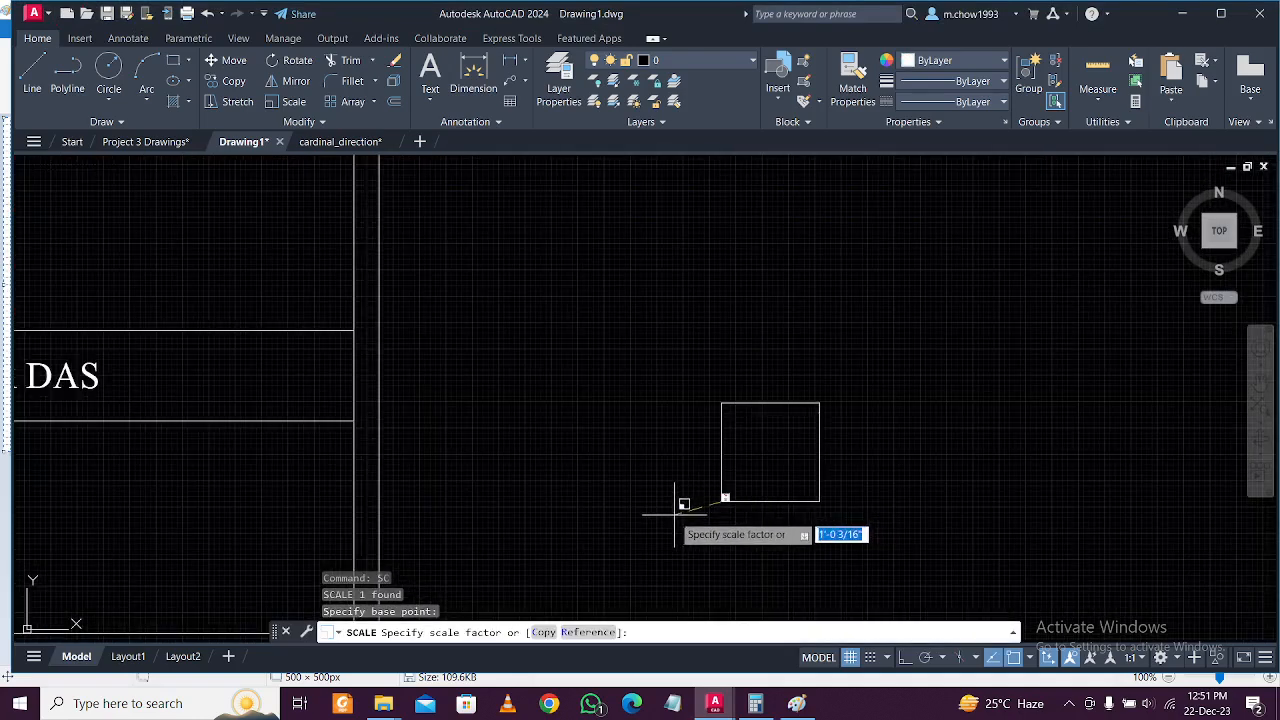
pyautogui.scroll(-2, 668, 516)
pyautogui.click(646, 522)
# Move the resized logo by its lower-left corner into the empty right-hand title-strip cell.
pyautogui.click(818, 525)
pyautogui.click(687, 383)
pyautogui.click(226, 61)
pyautogui.click(704, 507)
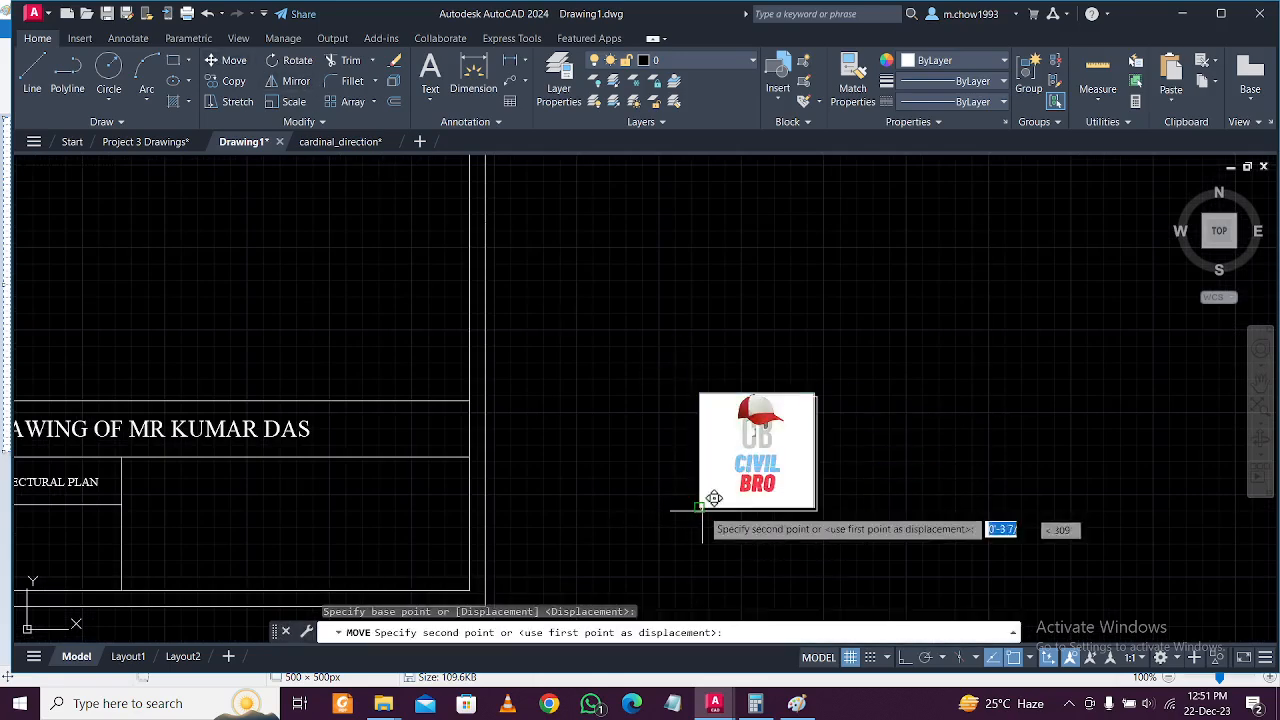
pyautogui.moveTo(254, 537); pyautogui.dragTo(434, 480, button='middle')
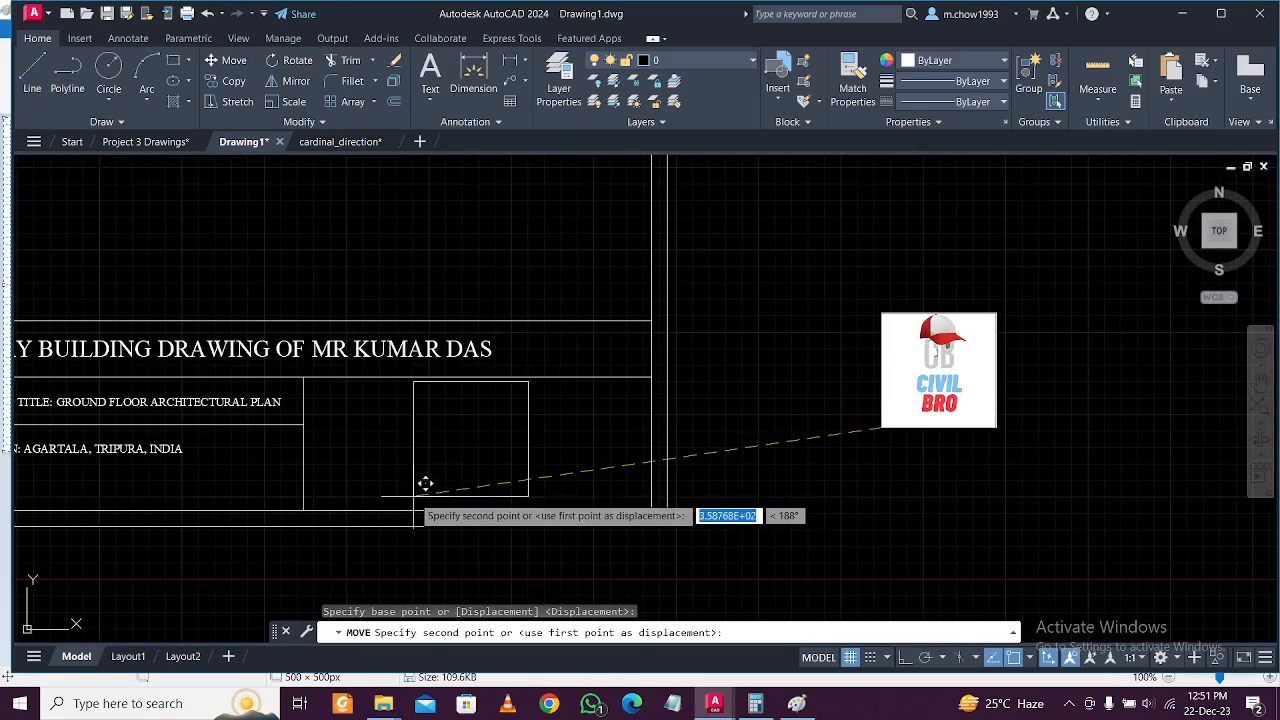
pyautogui.scroll(2, 425, 484)
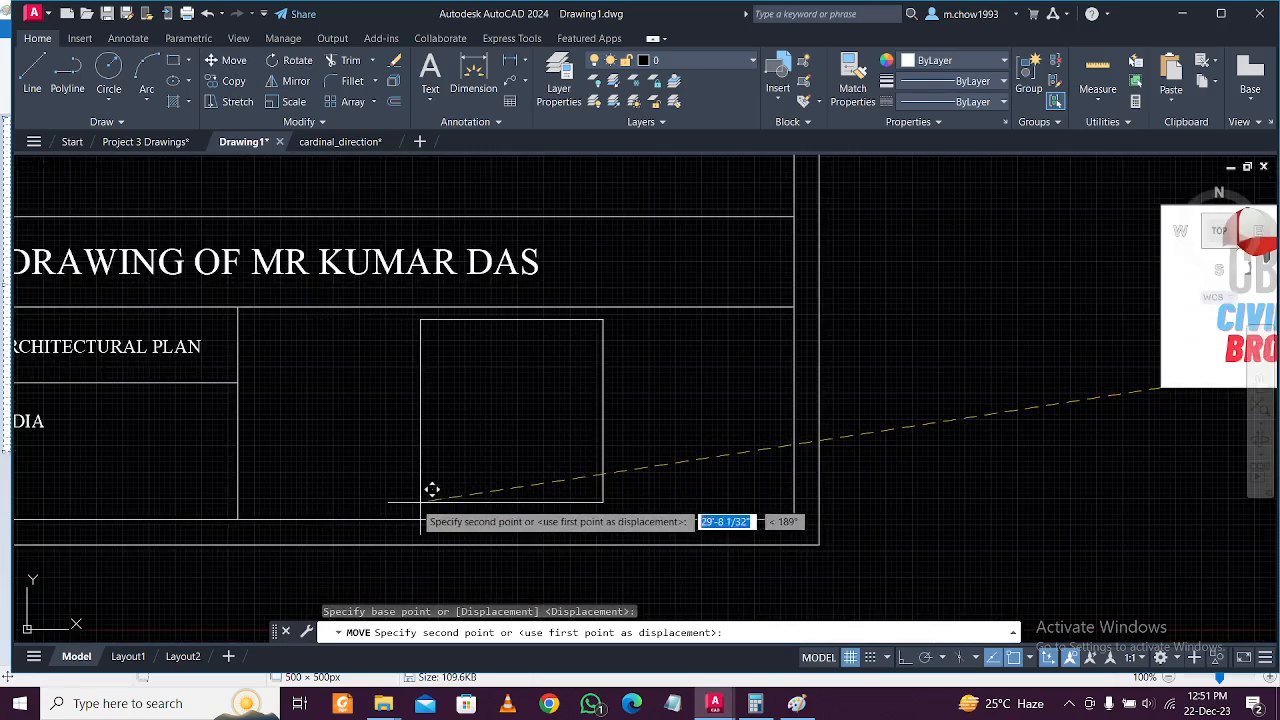
pyautogui.click(273, 489)
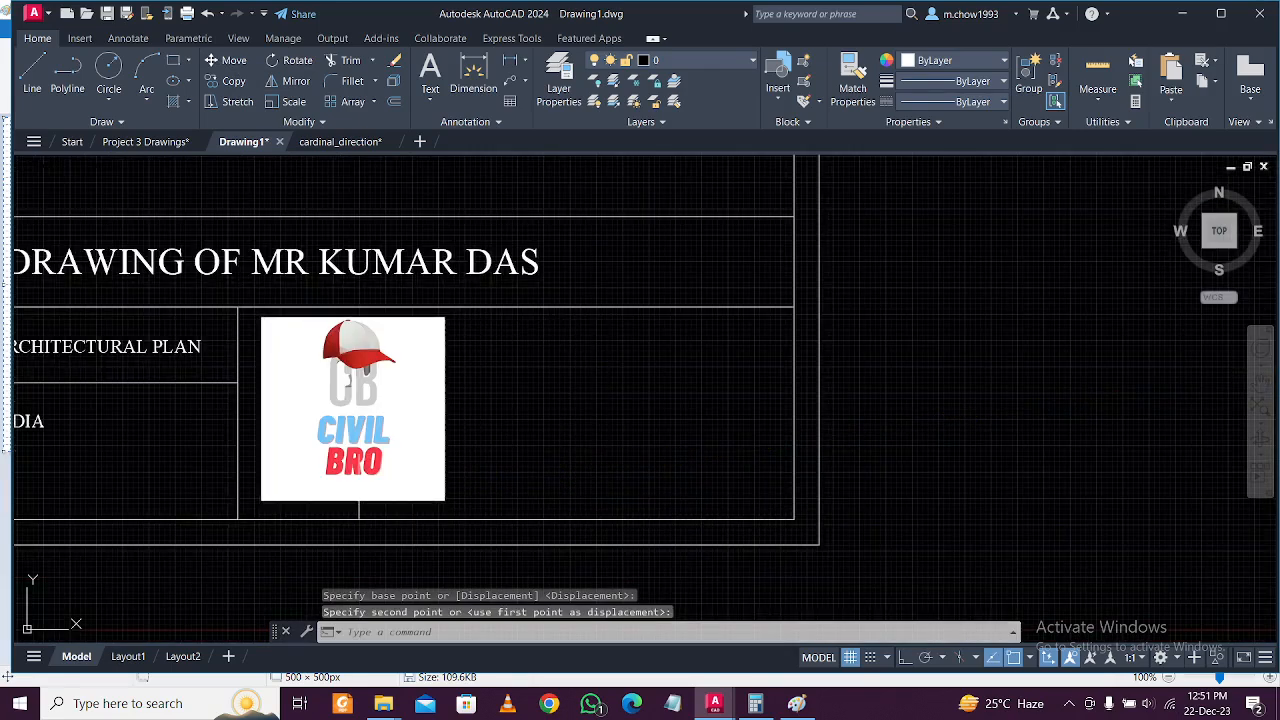
pyautogui.scroll(-3, 360, 488)
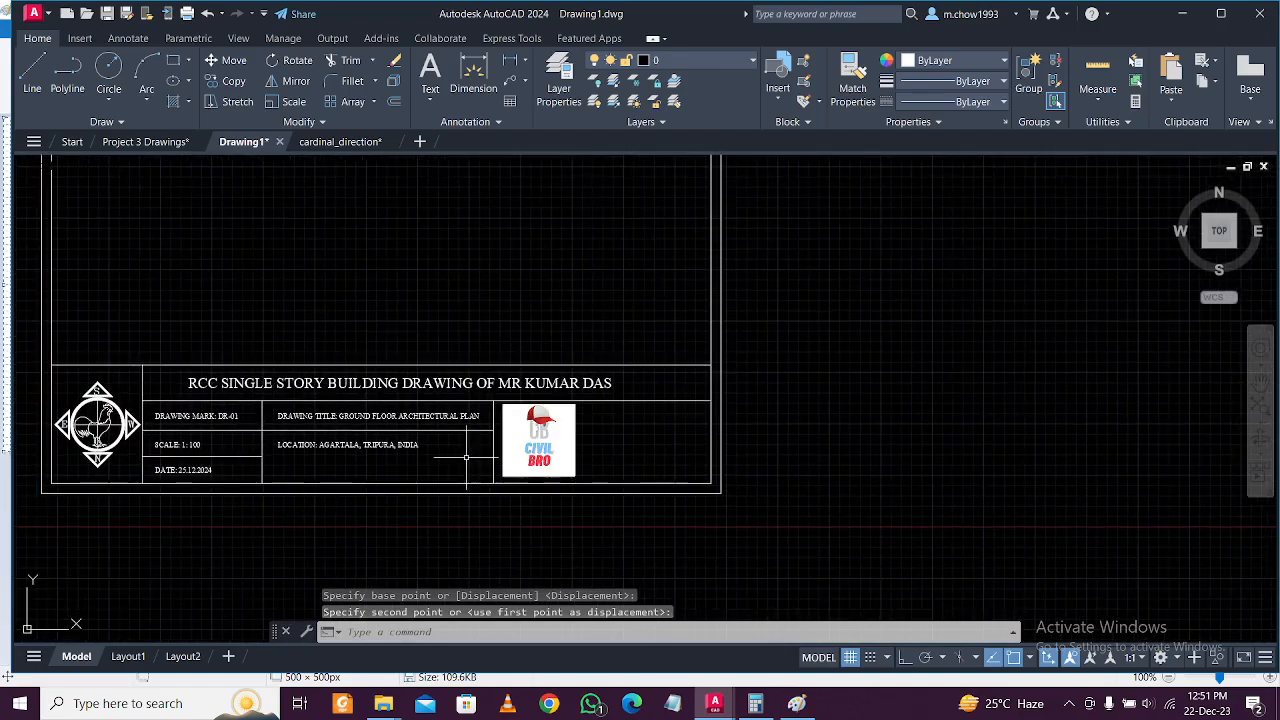
pyautogui.scroll(2, 465, 457)
pyautogui.scroll(-2, 696, 432)
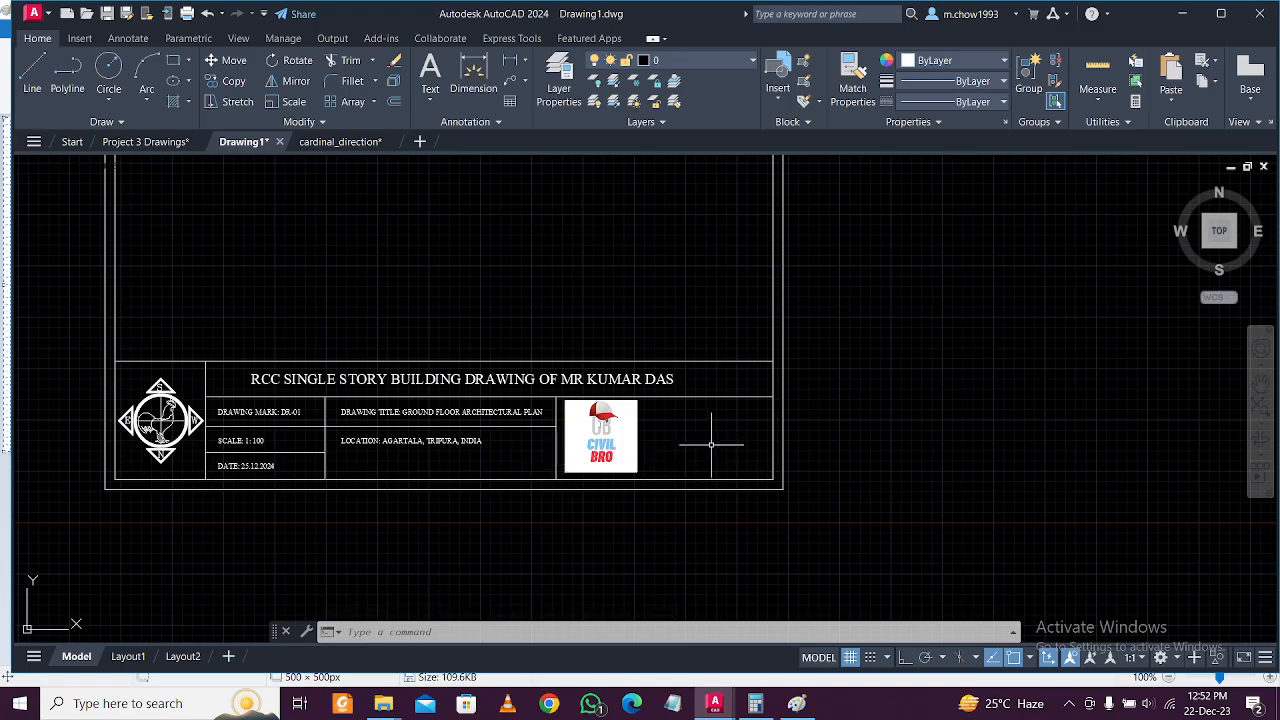
pyautogui.scroll(-4, 651, 431)
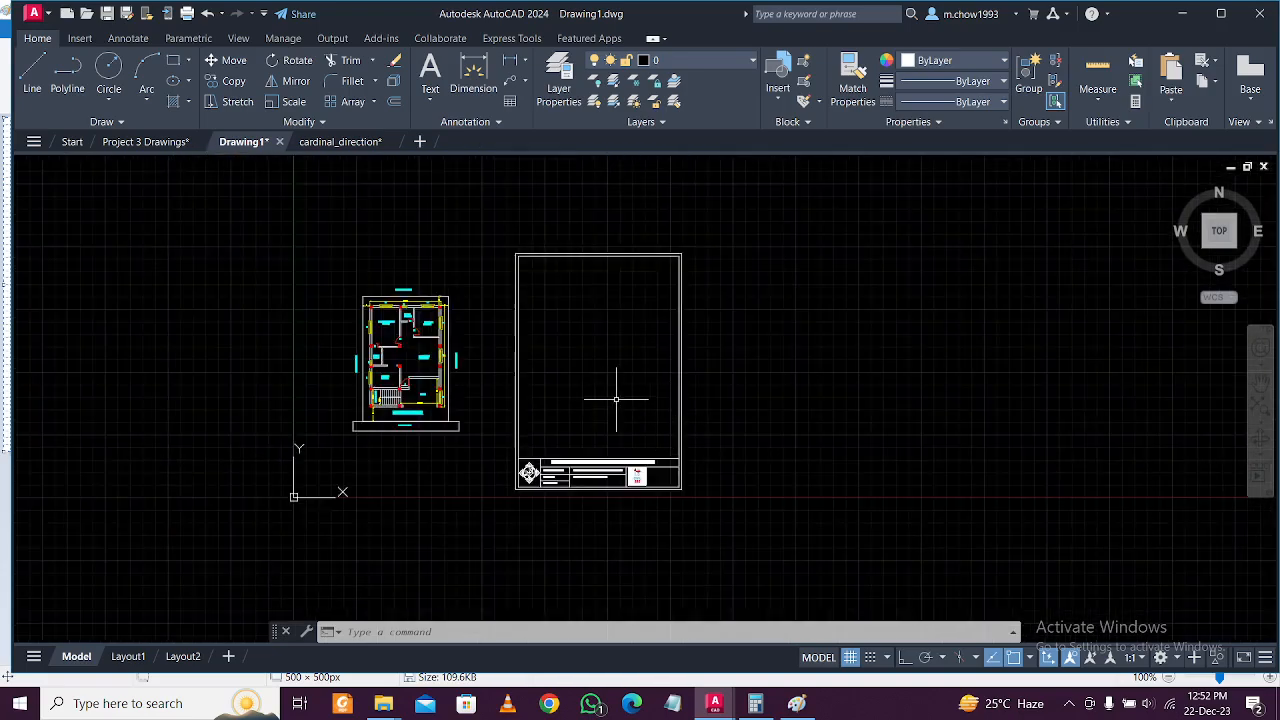
# Window-select the whole ground floor plan and move it inside the border above the title strip.
pyautogui.scroll(3, 615, 400)
pyautogui.scroll(4, 661, 530)
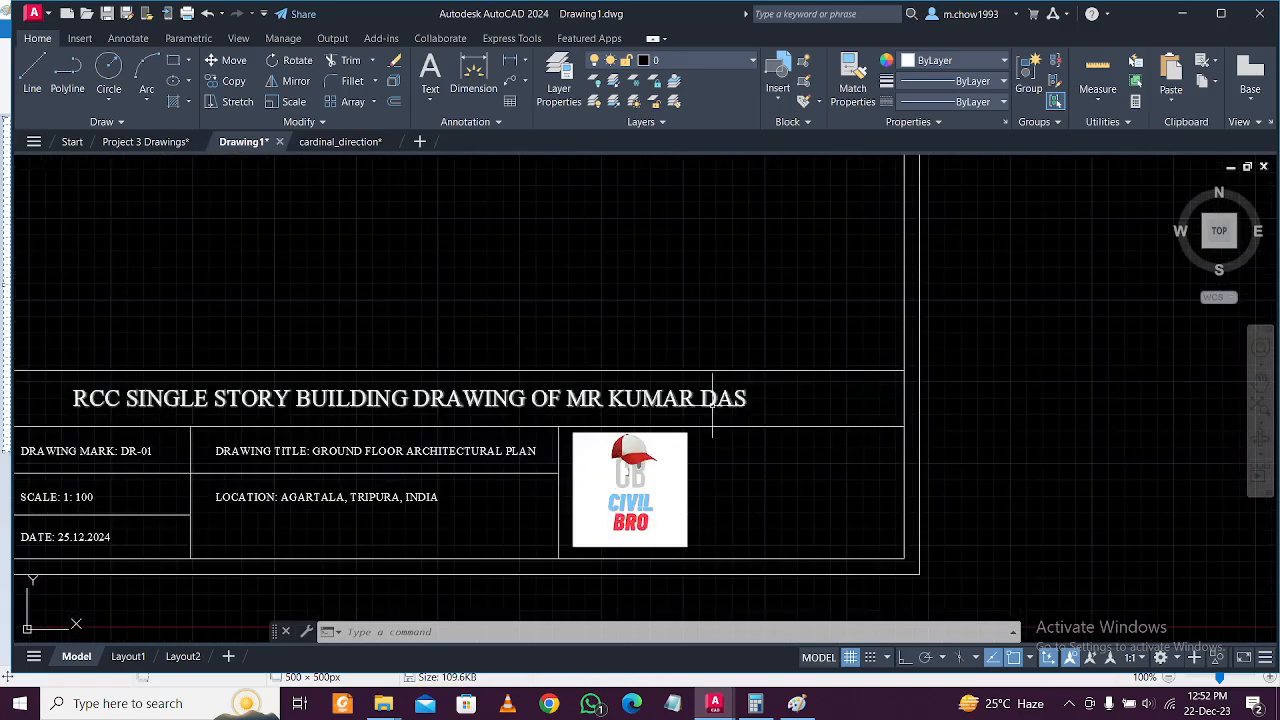
pyautogui.scroll(-2, 540, 400)
pyautogui.scroll(1, 542, 399)
pyautogui.scroll(-3, 542, 400)
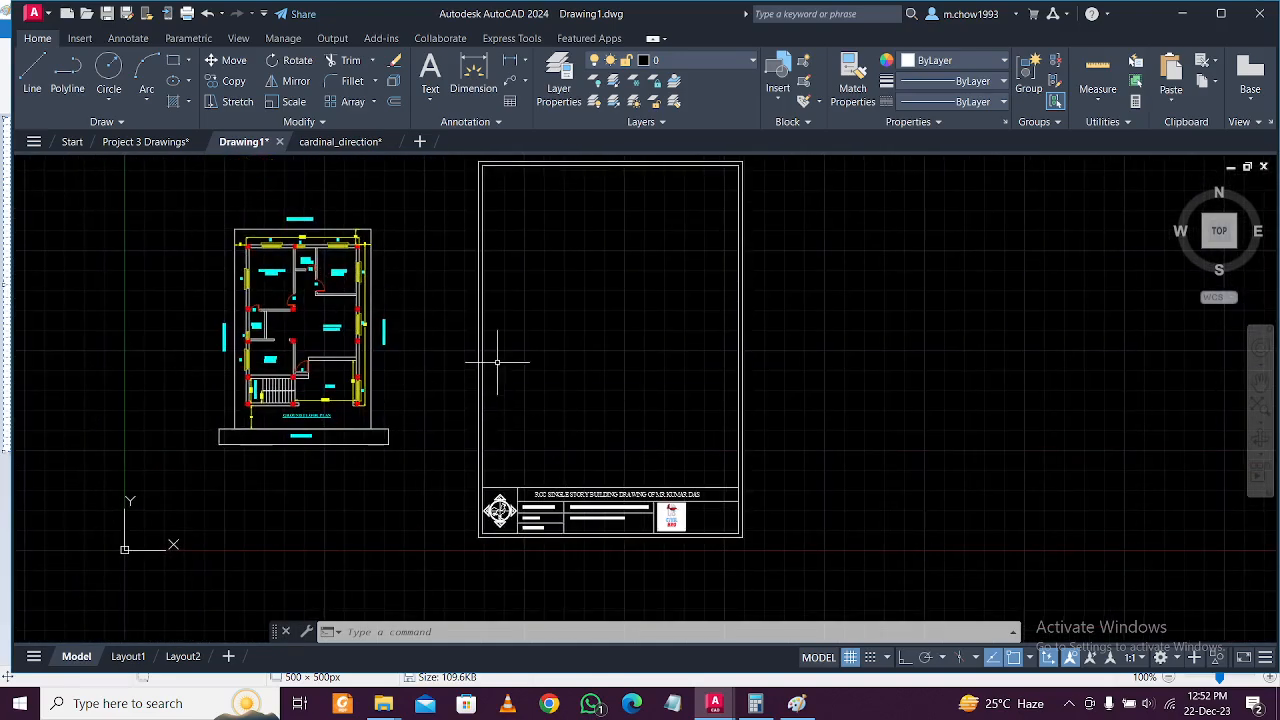
pyautogui.click(183, 194)
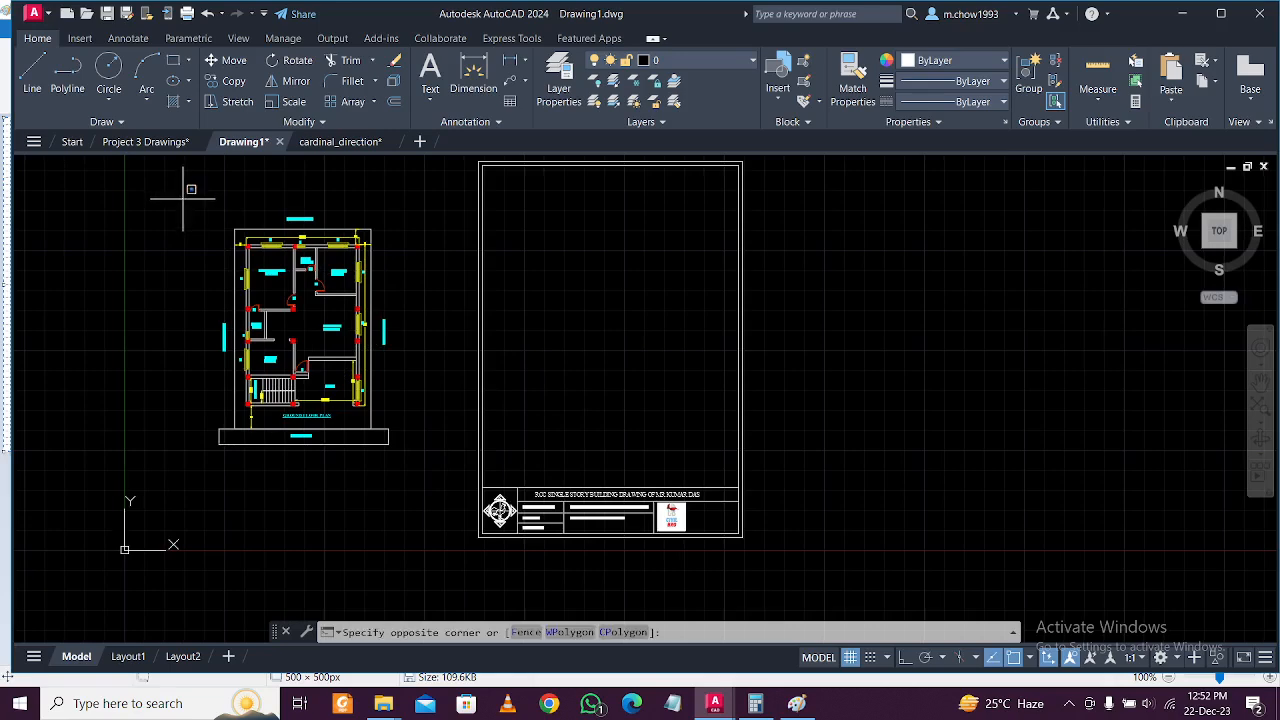
pyautogui.click(414, 466)
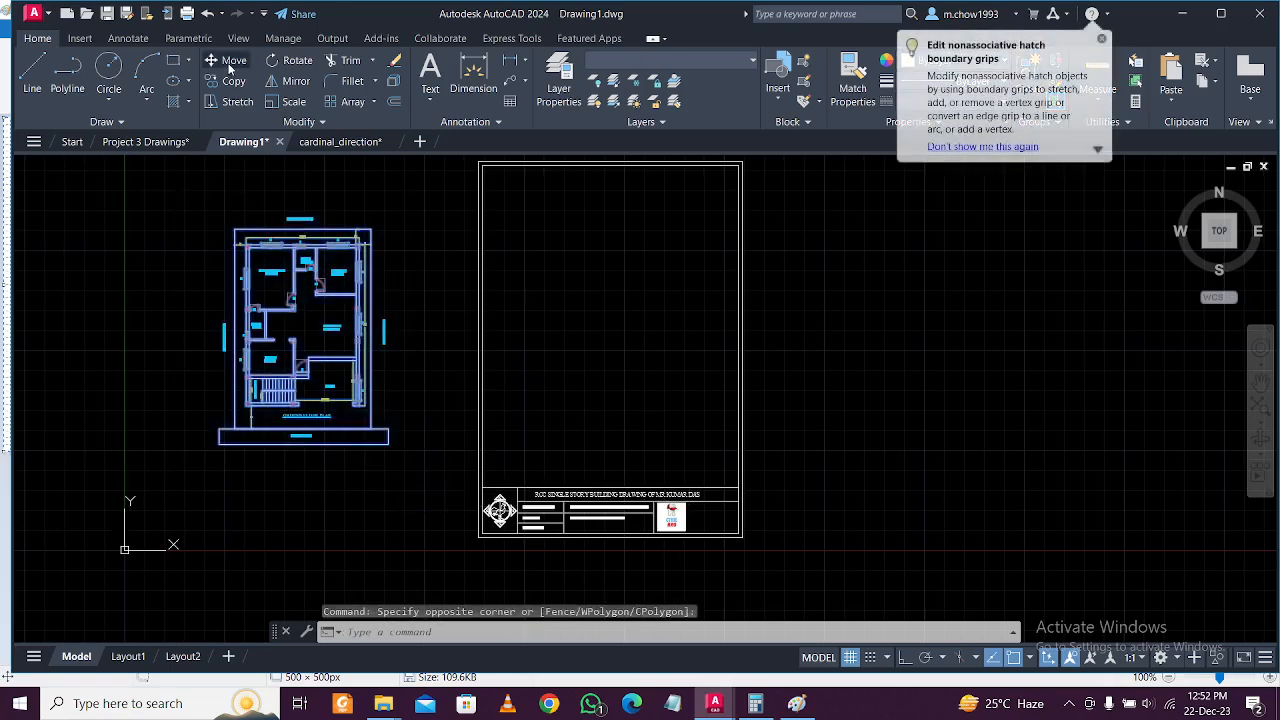
pyautogui.click(227, 62)
pyautogui.click(309, 361)
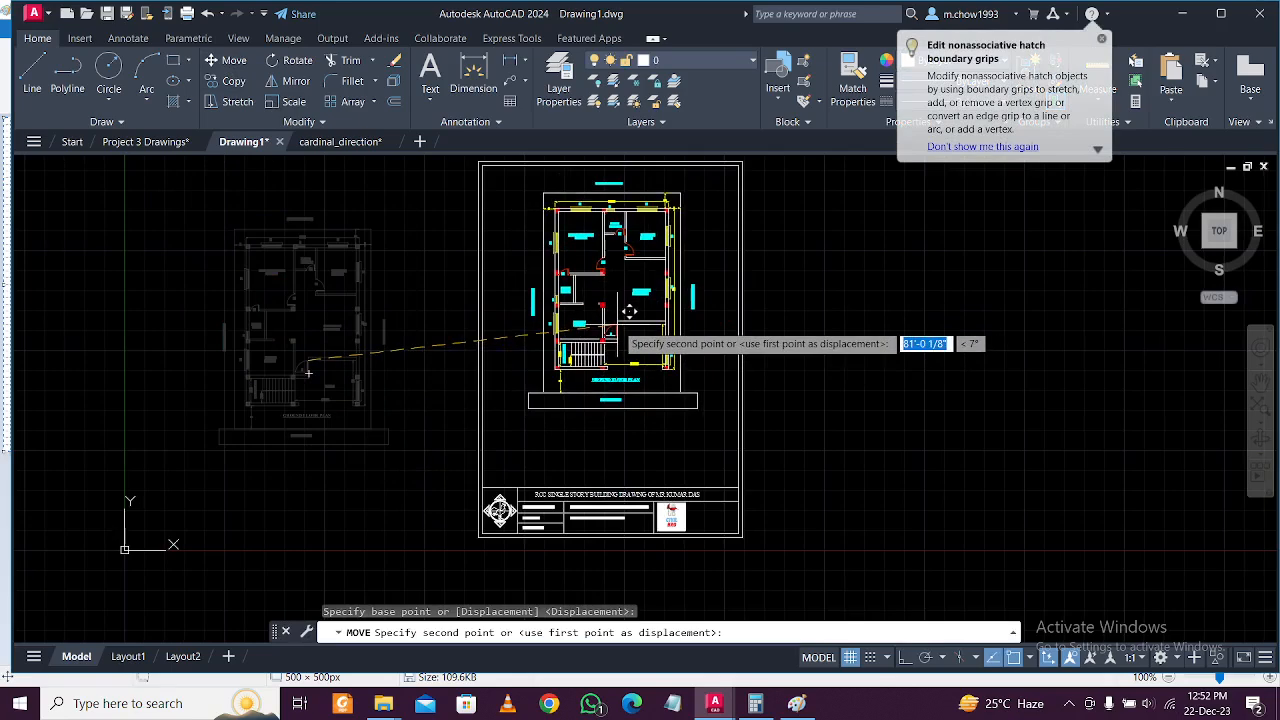
pyautogui.click(629, 311)
pyautogui.scroll(2, 666, 449)
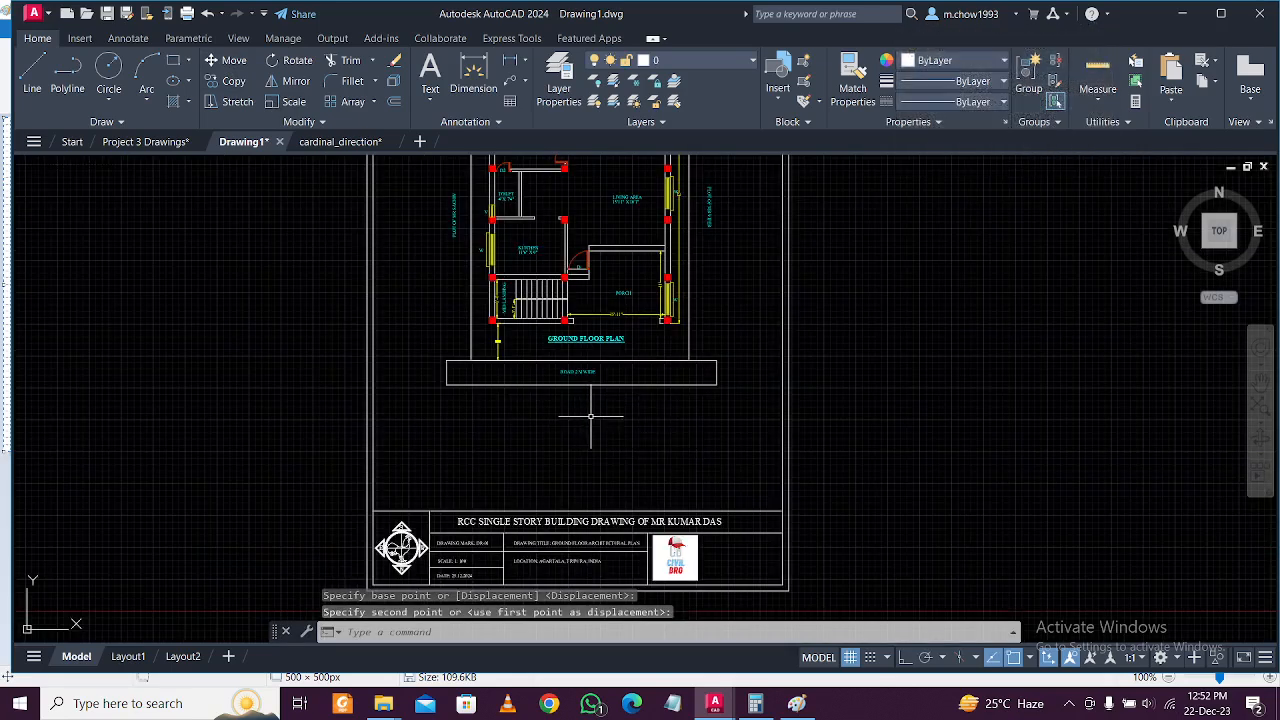
# Draw a multiline text box just below the ROAD 2 M WIDE box.
pyautogui.click(430, 99)
pyautogui.click(467, 138)
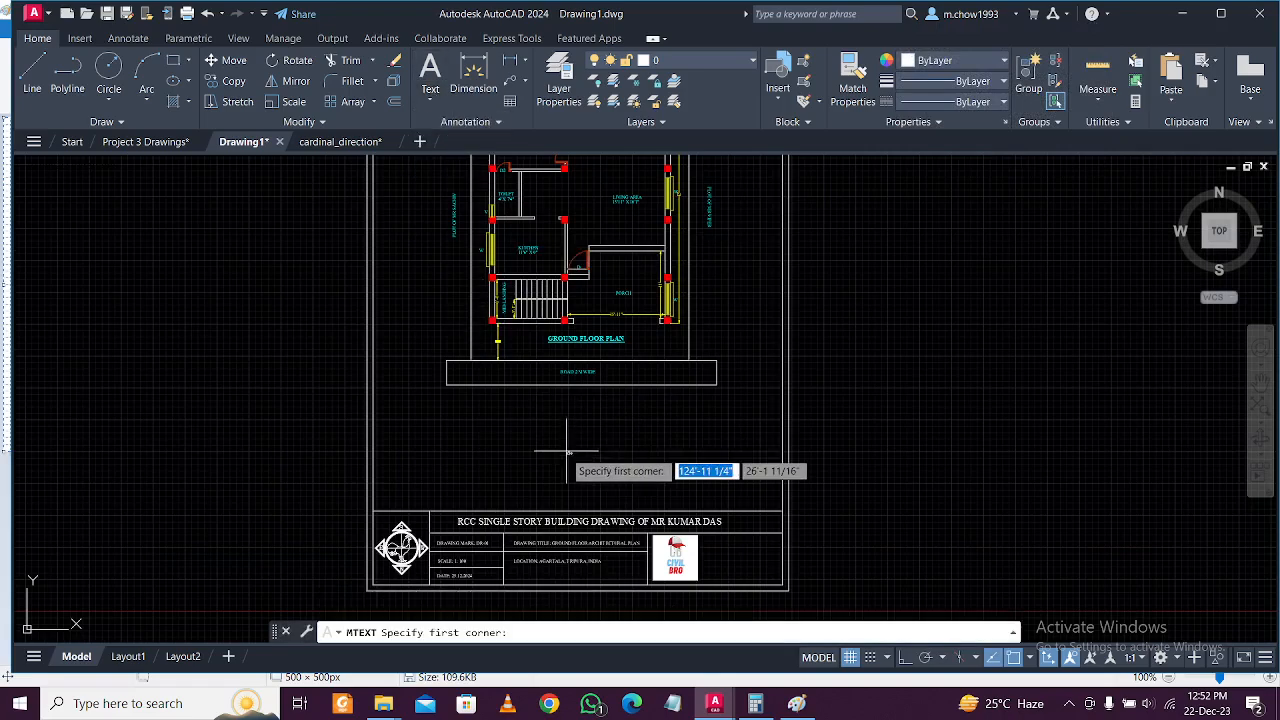
pyautogui.scroll(4, 545, 445)
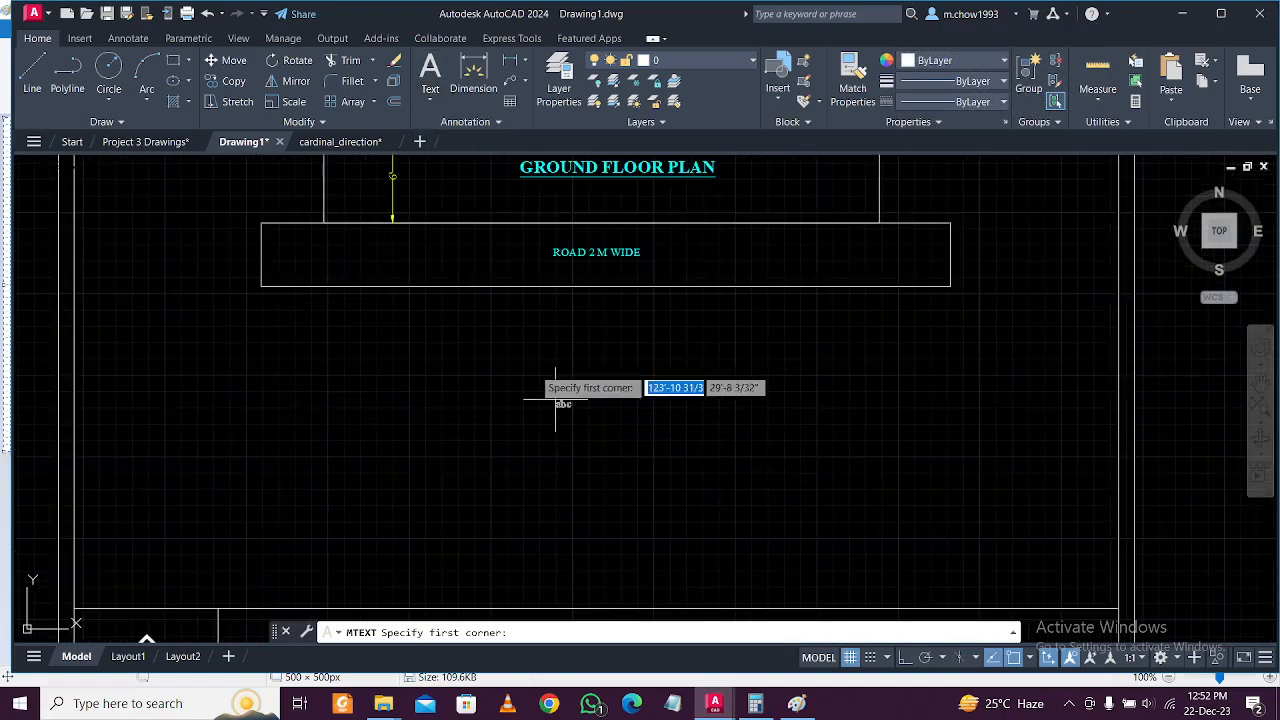
pyautogui.click(391, 341)
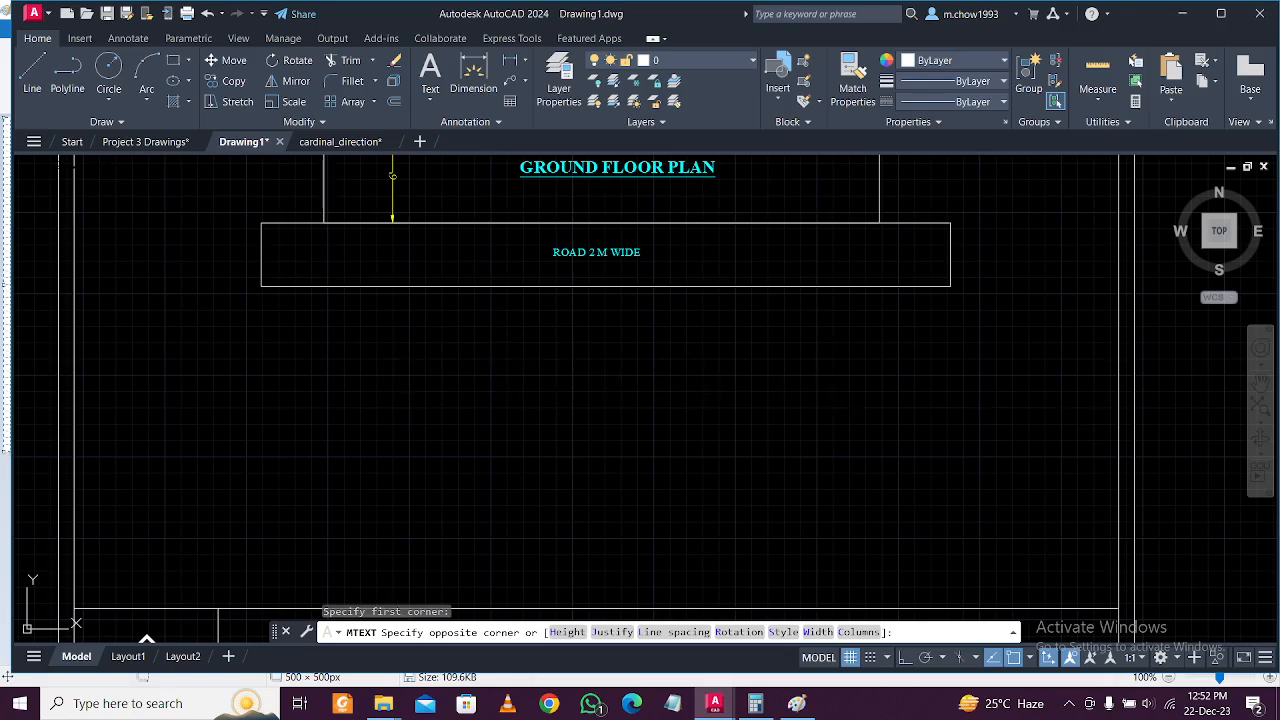
pyautogui.click(820, 400)
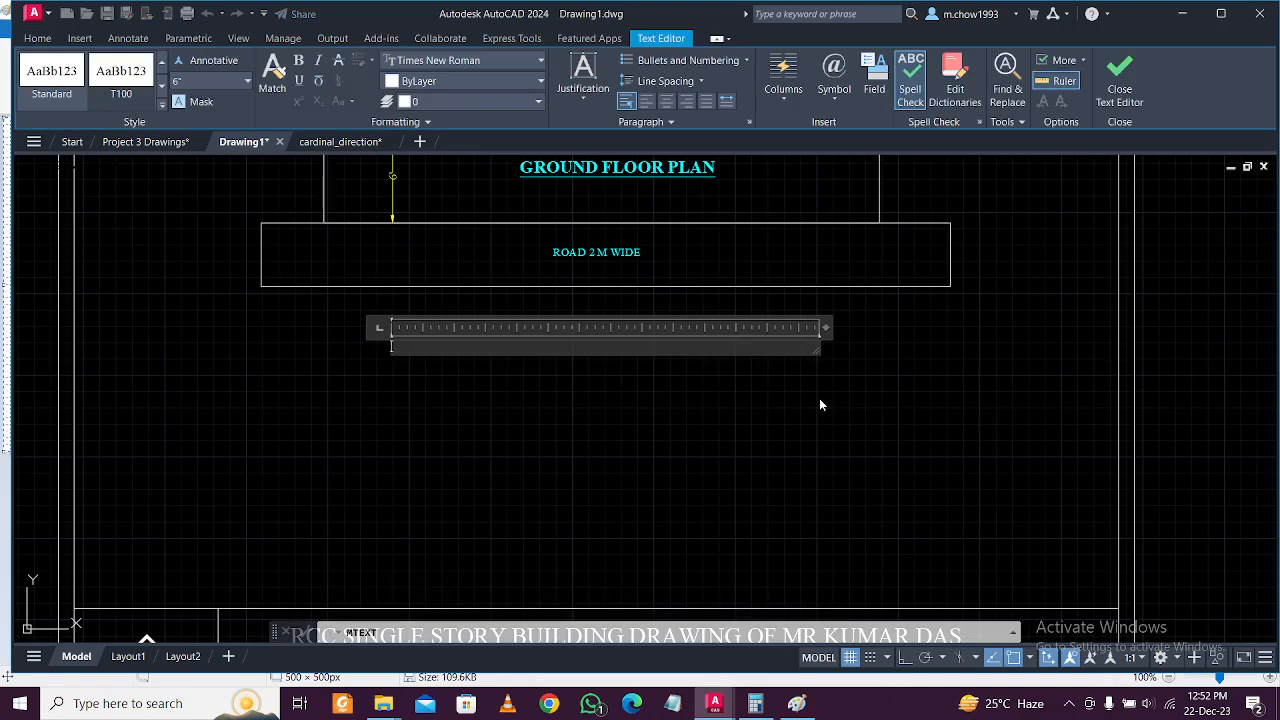
# Enter the DOOR & WINDOW SCHEDULE heading, centre it, and close the text editor.
pyautogui.click(1068, 704)
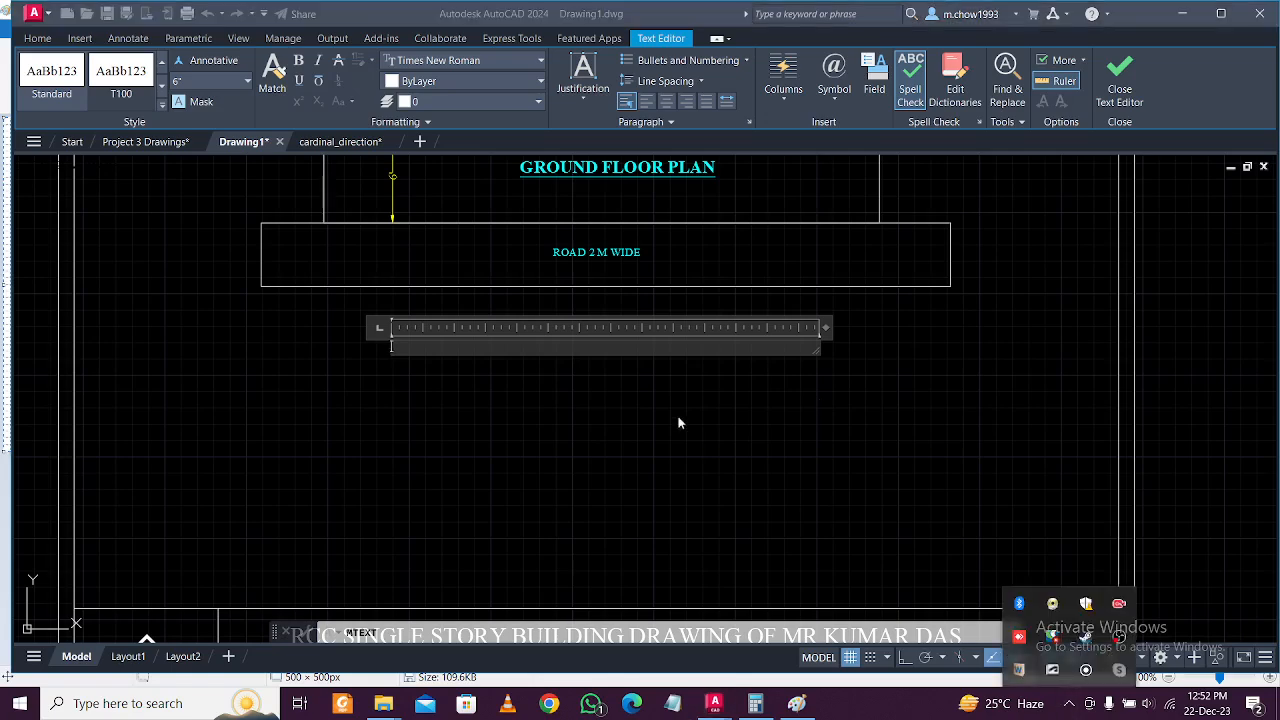
pyautogui.click(605, 350)
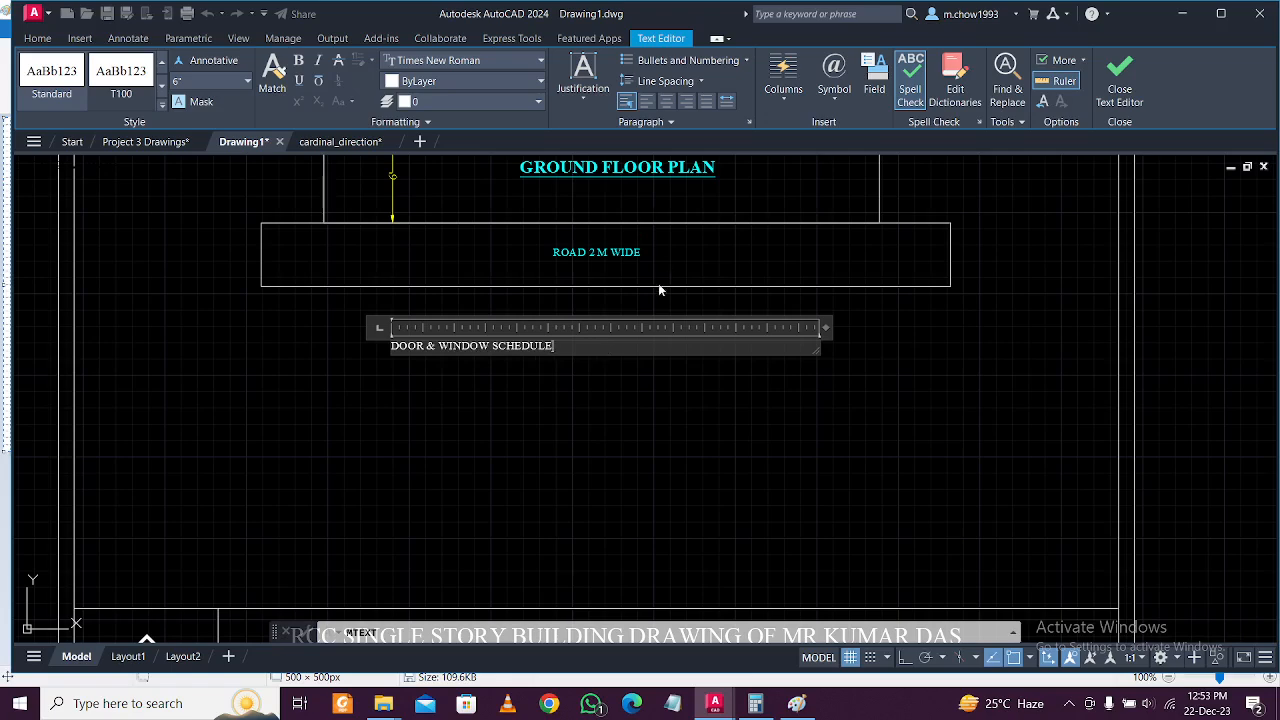
pyautogui.hotkey('ctrl', 'a')
pyautogui.click(666, 101)
pyautogui.click(603, 428)
# Copy the schedule title straight down to just below the original.
pyautogui.click(575, 340)
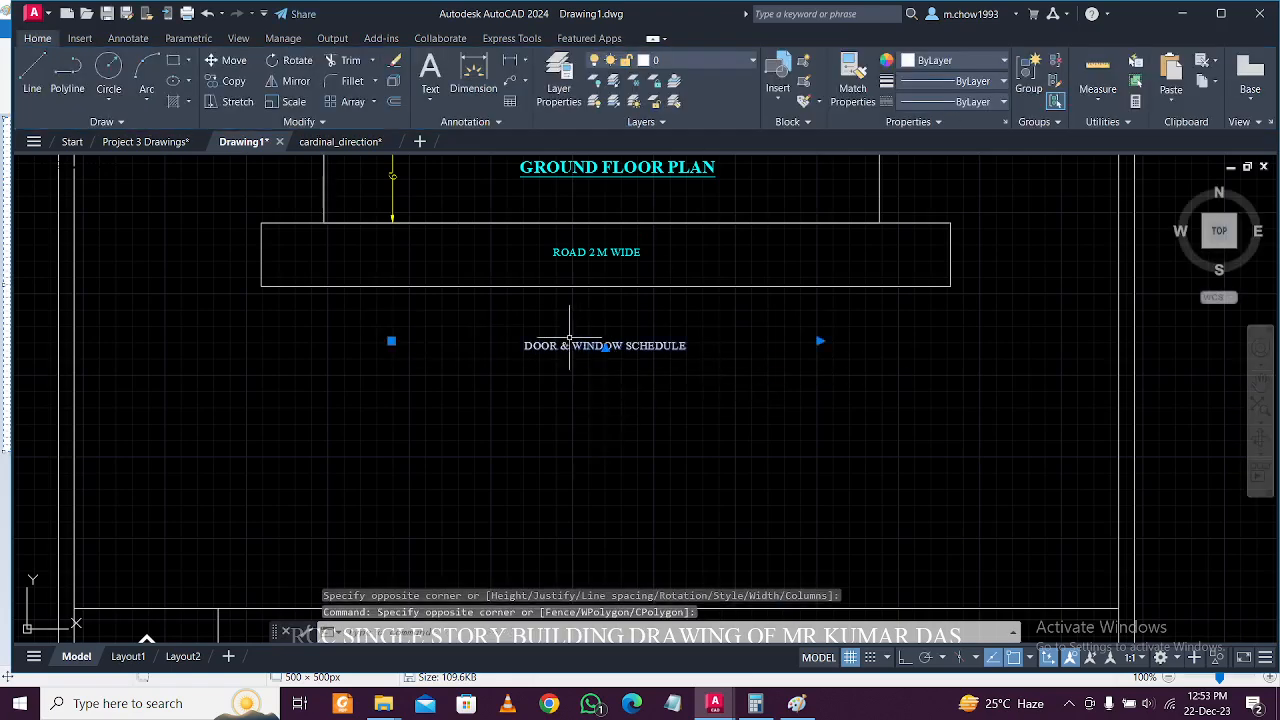
pyautogui.scroll(4, 459, 361)
pyautogui.click(234, 81)
pyautogui.click(318, 263)
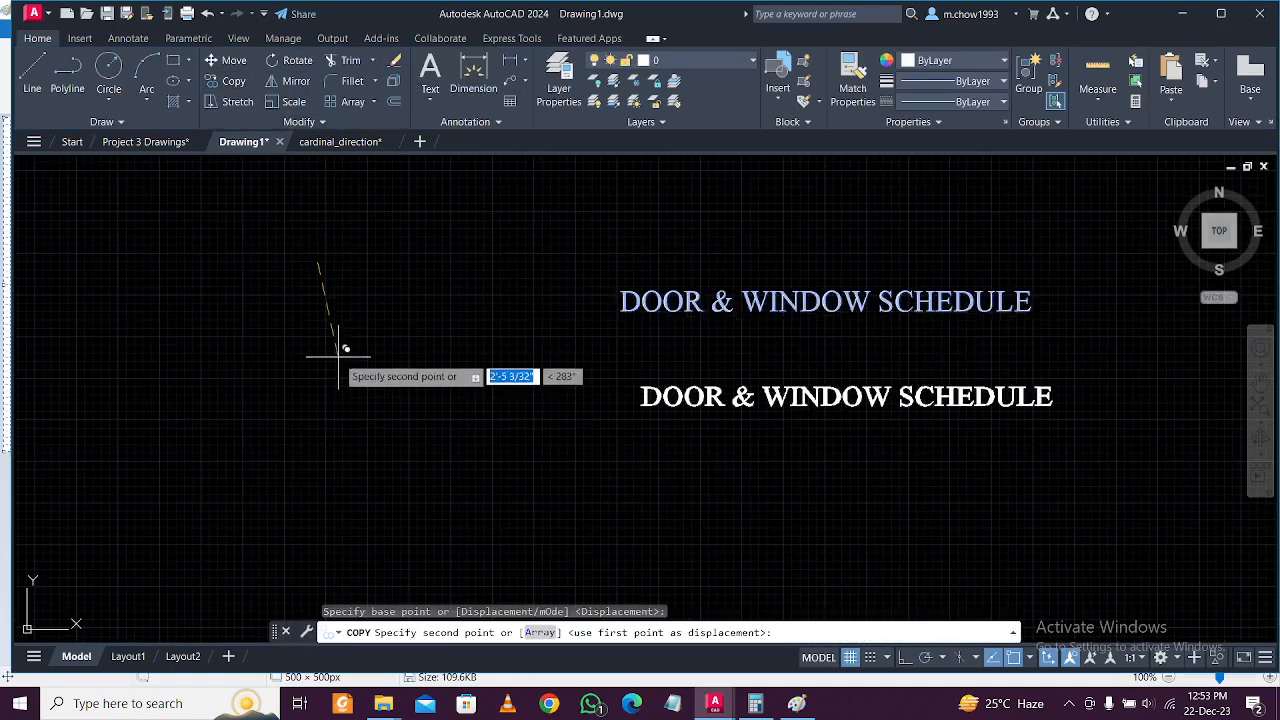
pyautogui.click(903, 660)
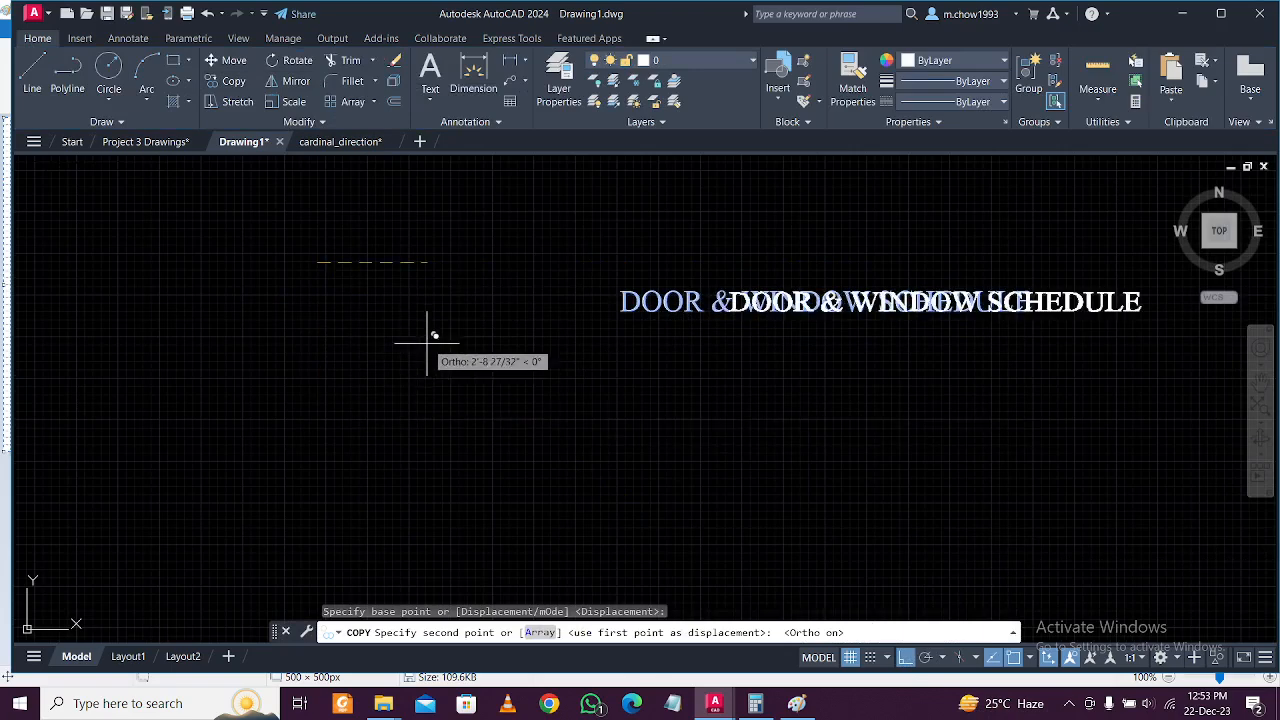
pyautogui.click(345, 310)
pyautogui.press('Escape')
# Move the lower copy to the left and change its text to MARK.
pyautogui.click(651, 366)
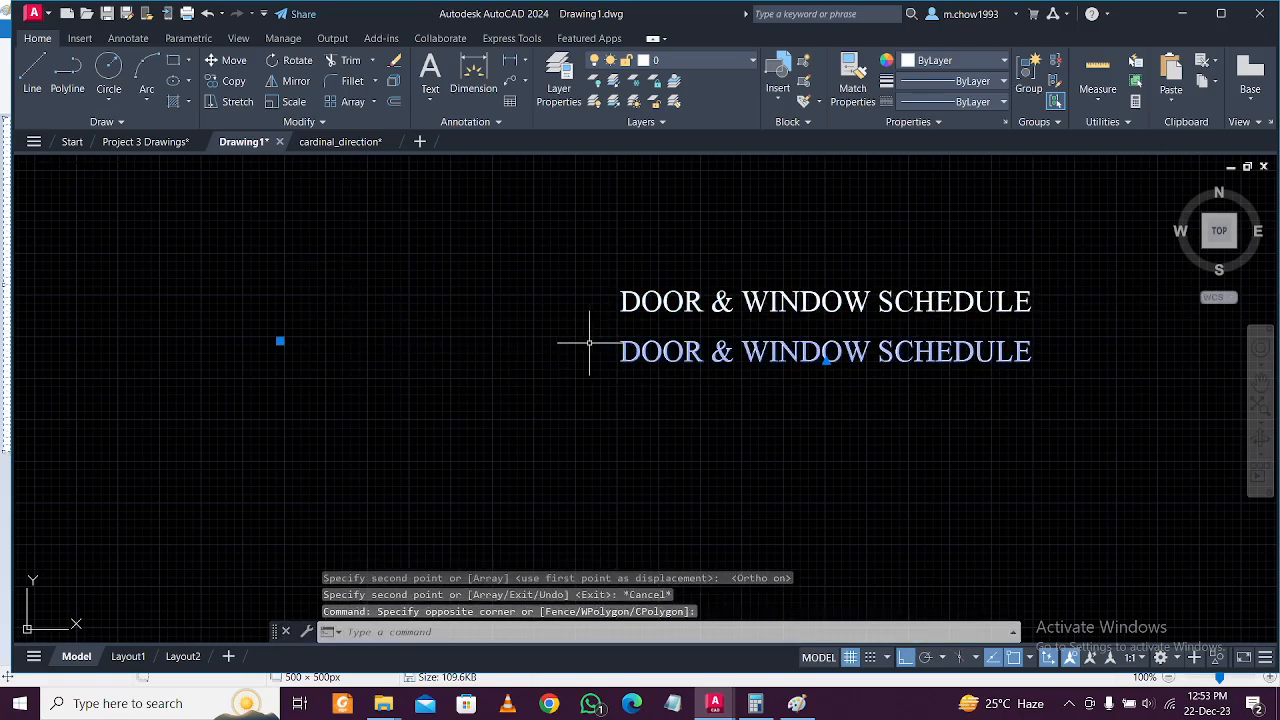
pyautogui.click(228, 62)
pyautogui.click(660, 403)
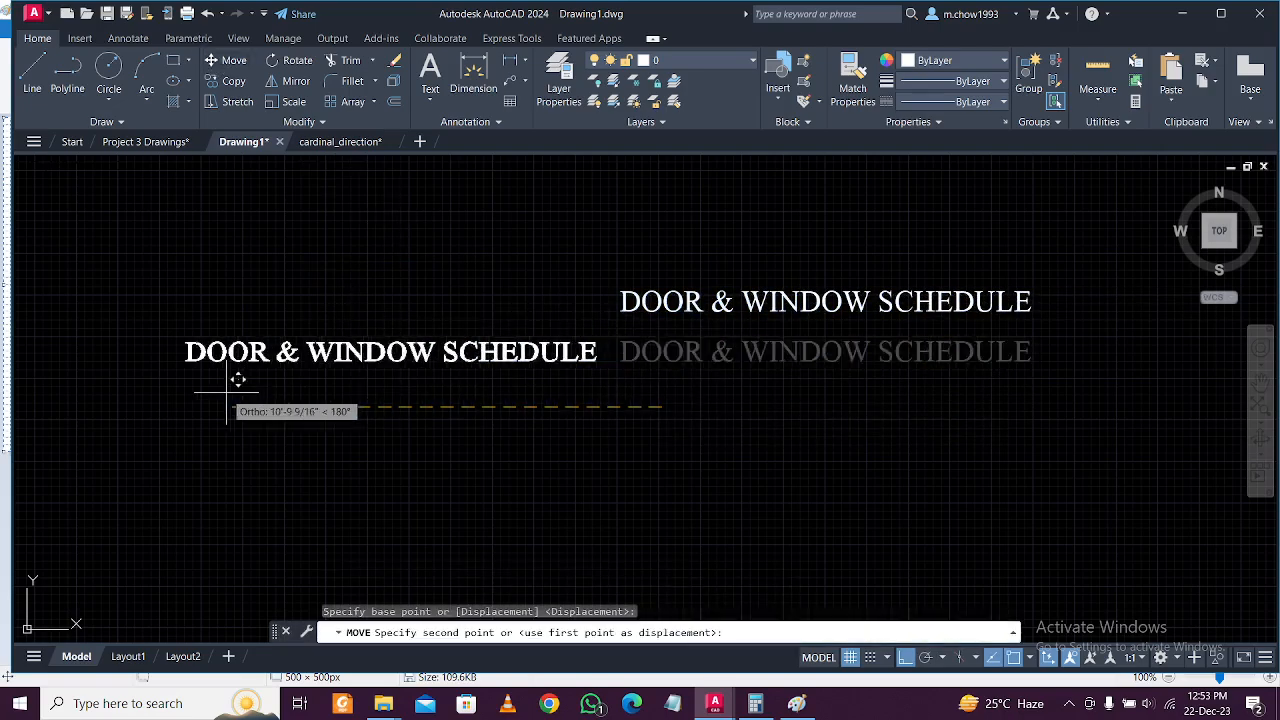
pyautogui.click(302, 397)
pyautogui.press('Escape')
pyautogui.doubleClick(467, 352)
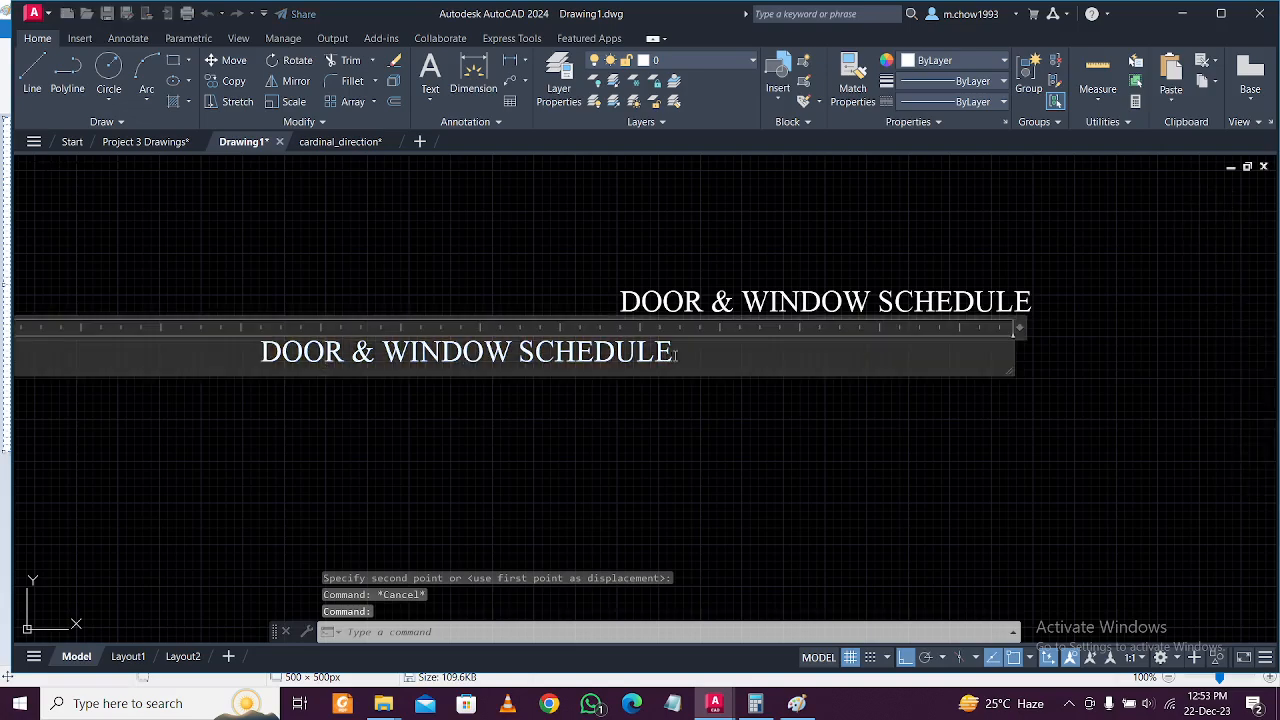
pyautogui.write('MARK')
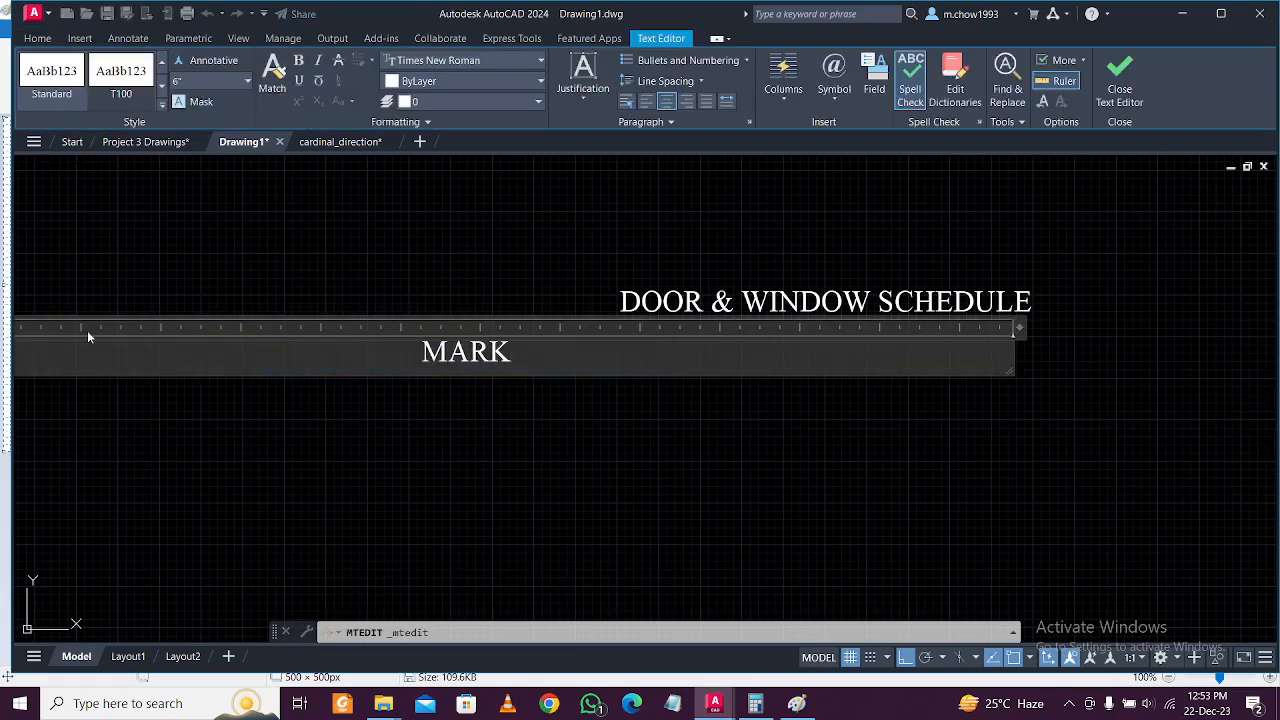
pyautogui.click(206, 300)
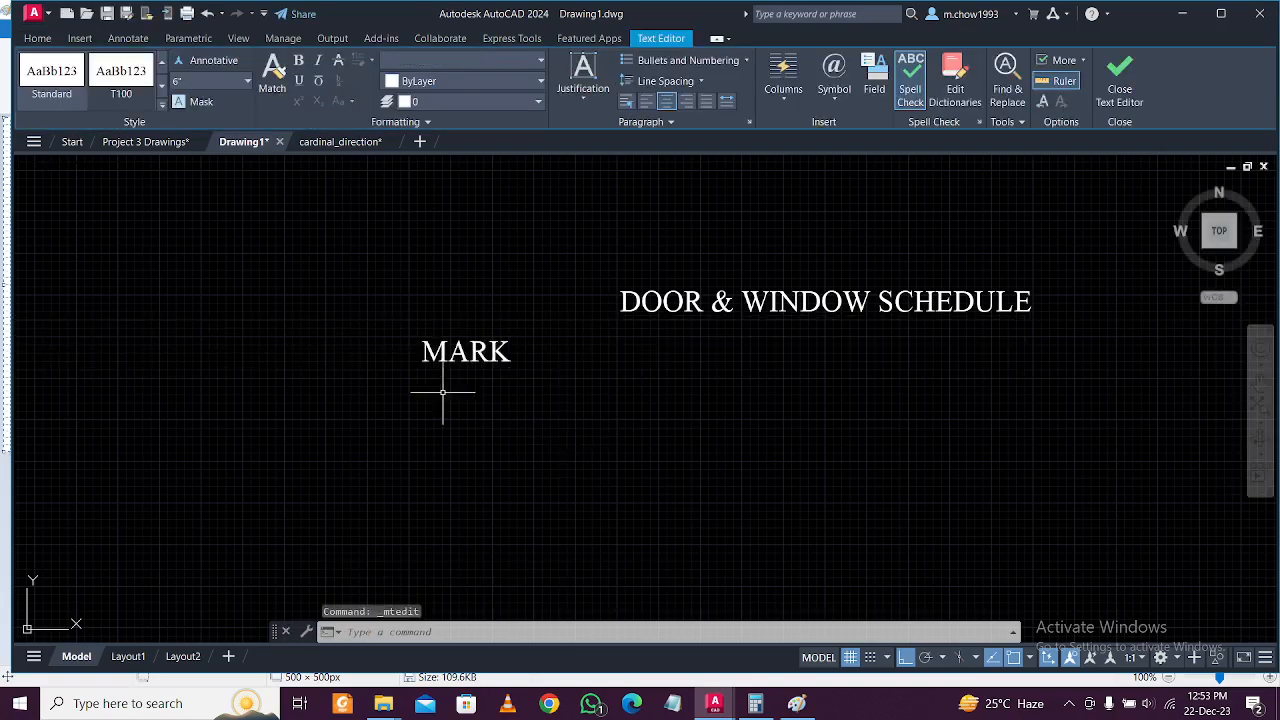
# Copy MARK to its right and change the copy to SL. LEVEL.
pyautogui.scroll(-2, 467, 392)
pyautogui.scroll(-3, 472, 392)
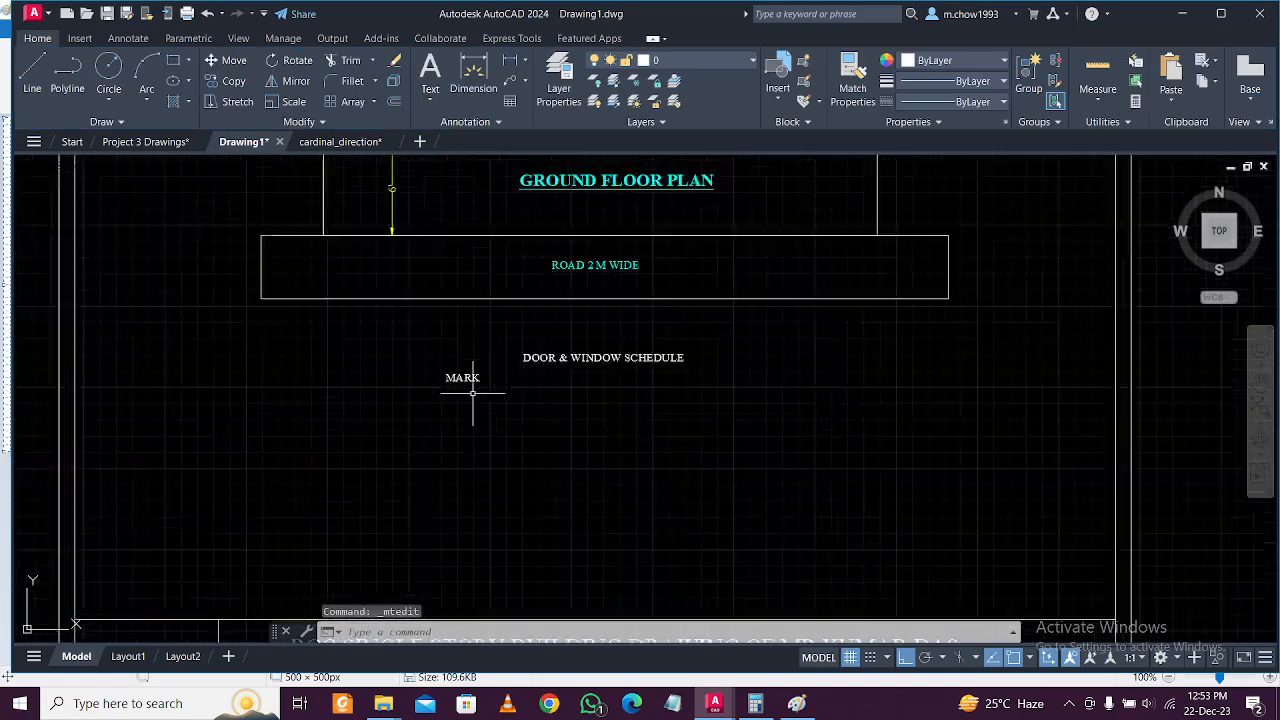
pyautogui.scroll(5, 472, 392)
pyautogui.click(473, 388)
pyautogui.click(233, 81)
pyautogui.click(355, 375)
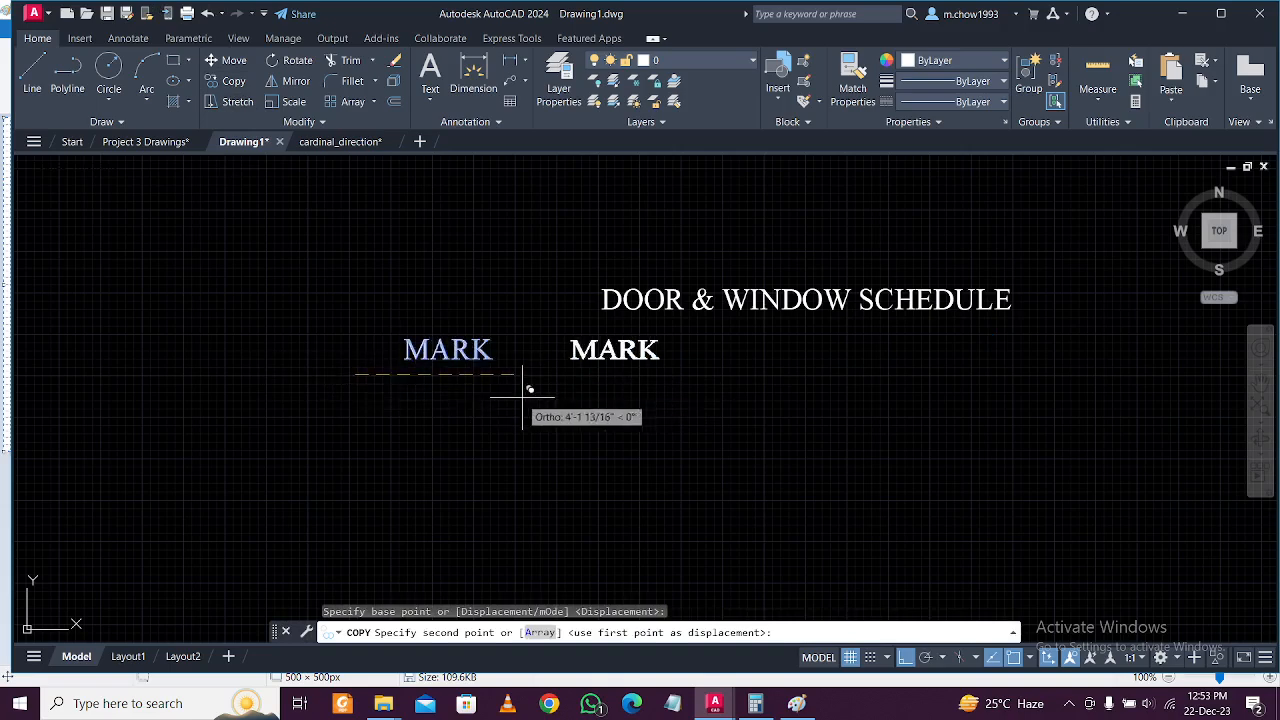
pyautogui.click(515, 415)
pyautogui.press('Escape')
pyautogui.doubleClick(607, 355)
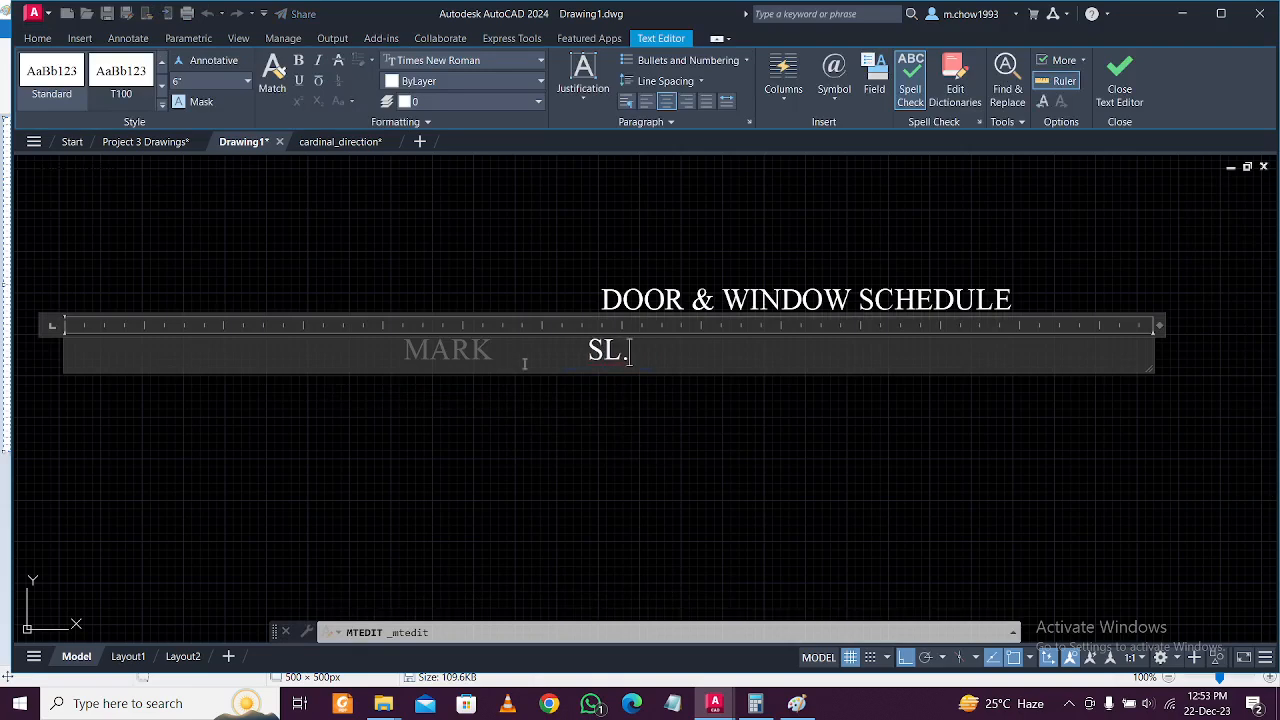
pyautogui.write('SL. LEVEL')
pyautogui.click(686, 457)
# Copy SL. LEVEL to its right and change the copy to LL. LEVEL.
pyautogui.click(686, 455)
pyautogui.click(572, 340)
pyautogui.click(232, 83)
pyautogui.click(655, 462)
pyautogui.click(840, 462)
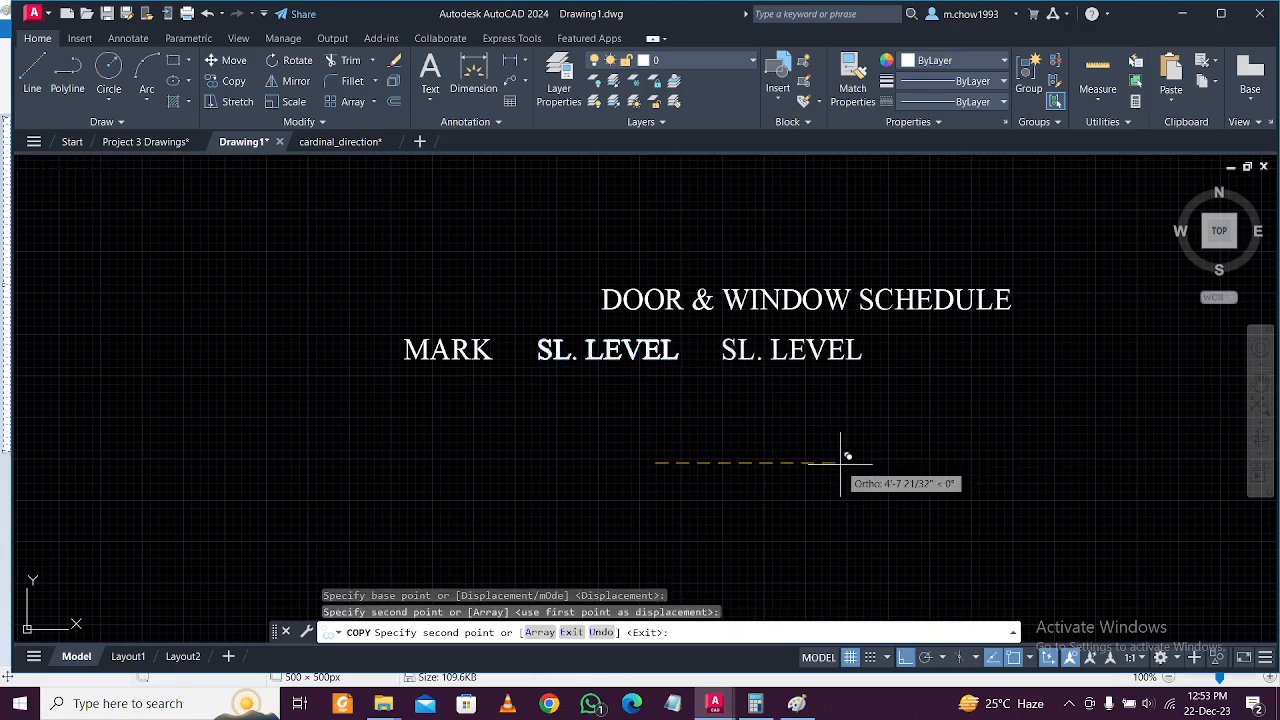
pyautogui.press('Escape')
pyautogui.doubleClick(791, 356)
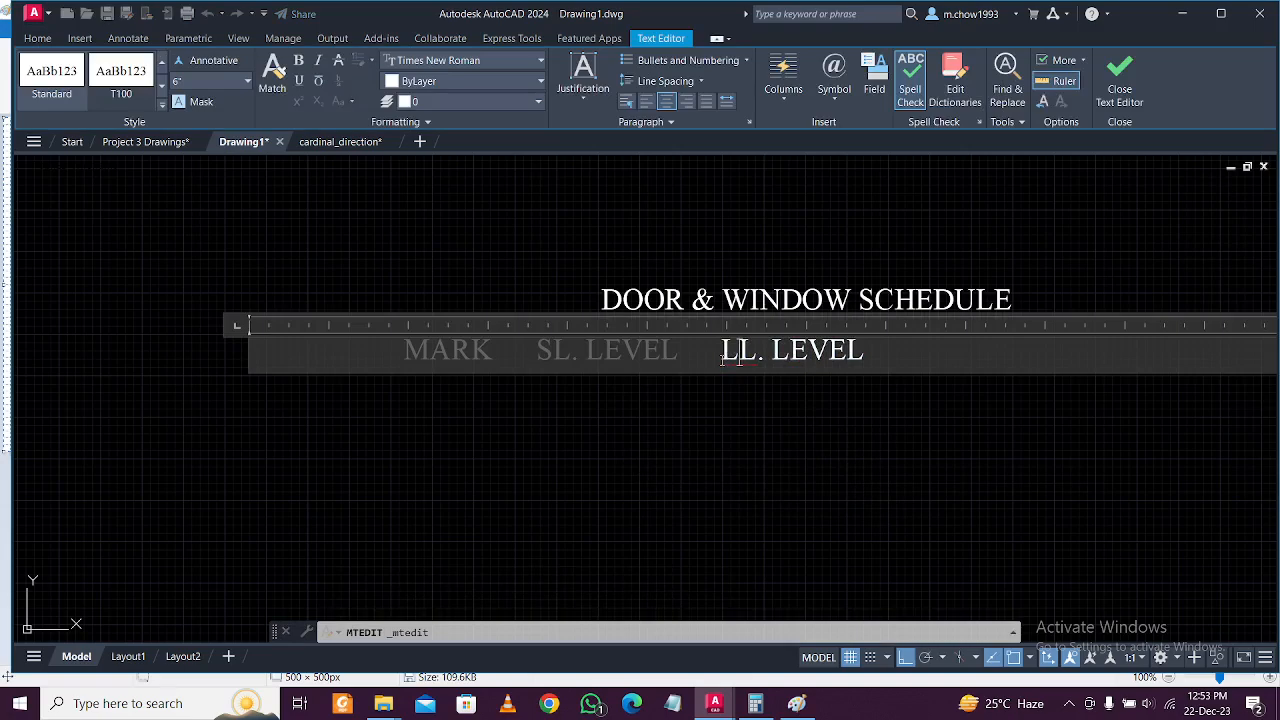
pyautogui.click(760, 462)
# Copy LL. LEVEL to the right and replace the copy's text with SIZE.
pyautogui.moveTo(943, 432); pyautogui.dragTo(704, 455, button='middle')
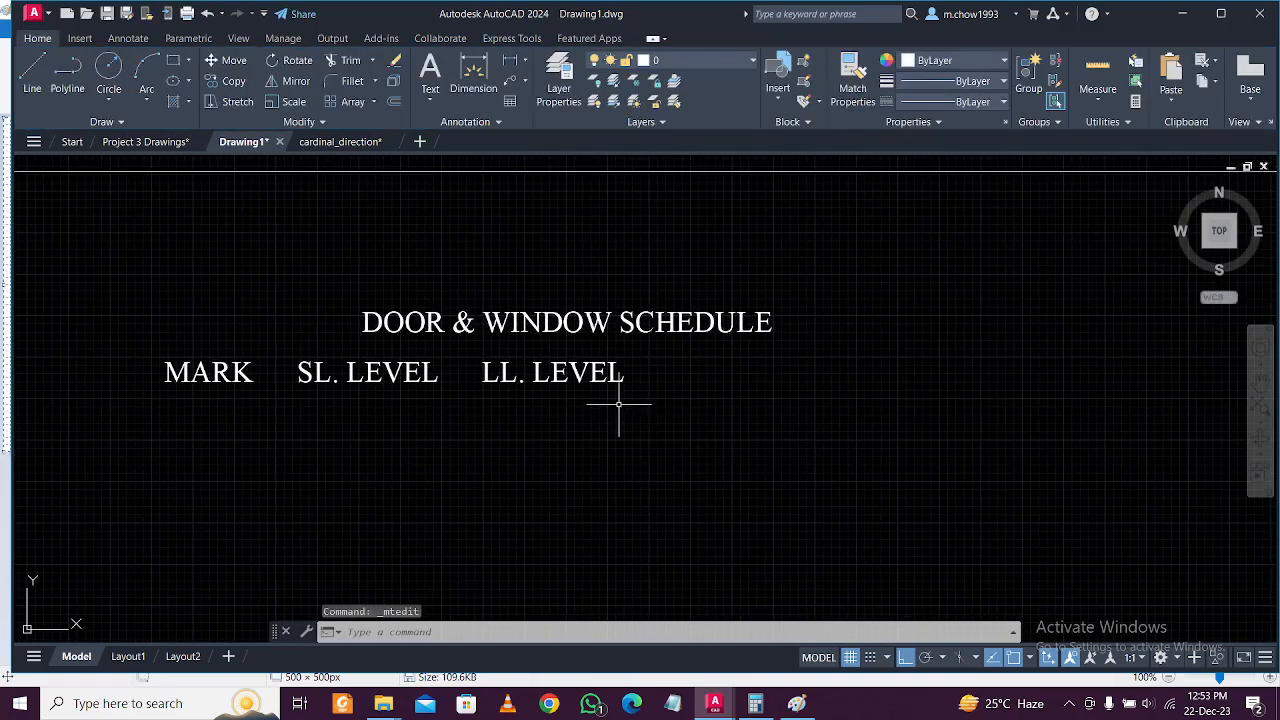
pyautogui.click(619, 404)
pyautogui.click(587, 379)
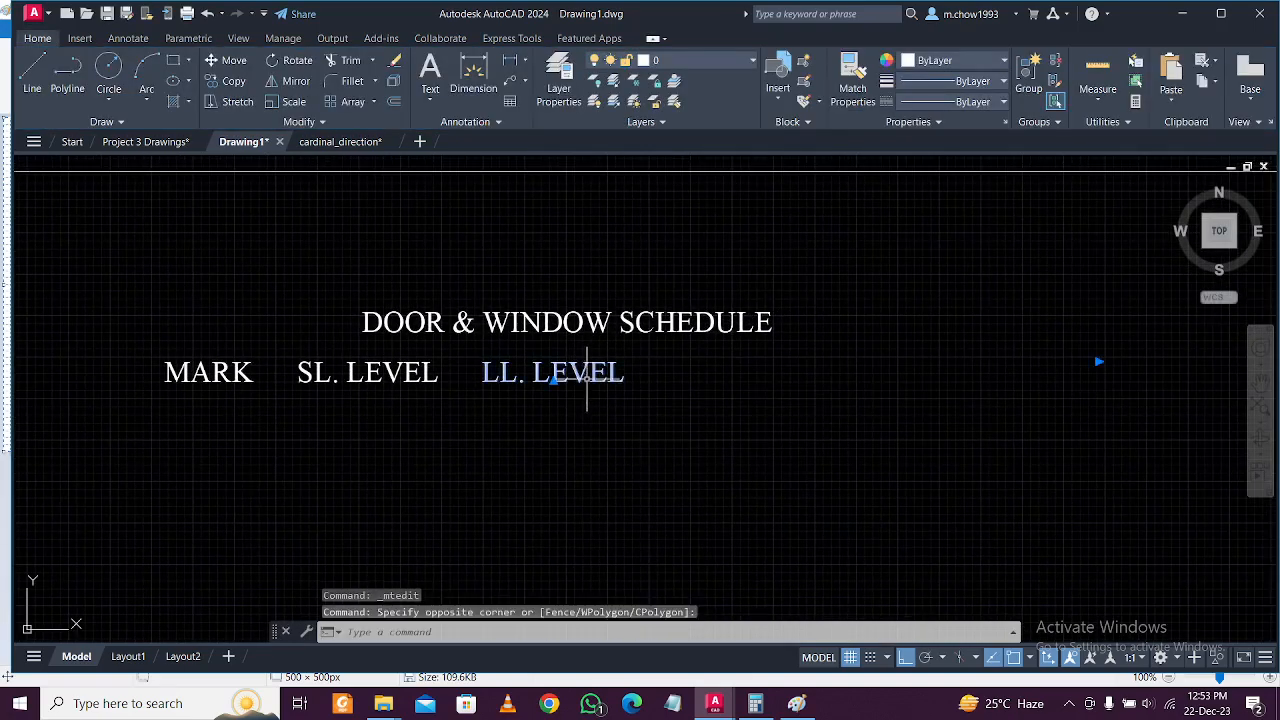
pyautogui.click(229, 81)
pyautogui.click(492, 418)
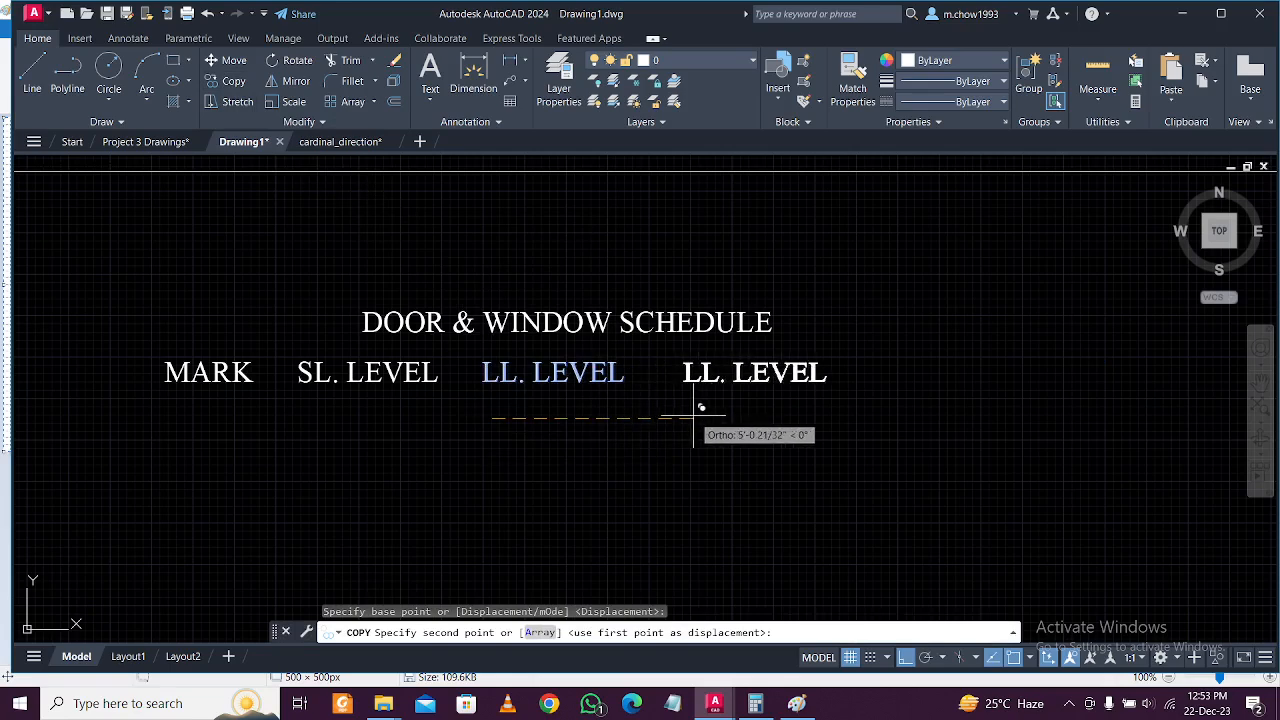
pyautogui.click(693, 415)
pyautogui.press('Escape')
pyautogui.click(746, 372)
pyautogui.click(746, 372)
pyautogui.click(709, 371)
pyautogui.click(709, 371)
pyautogui.click(700, 372)
pyautogui.click(701, 372)
pyautogui.click(701, 372)
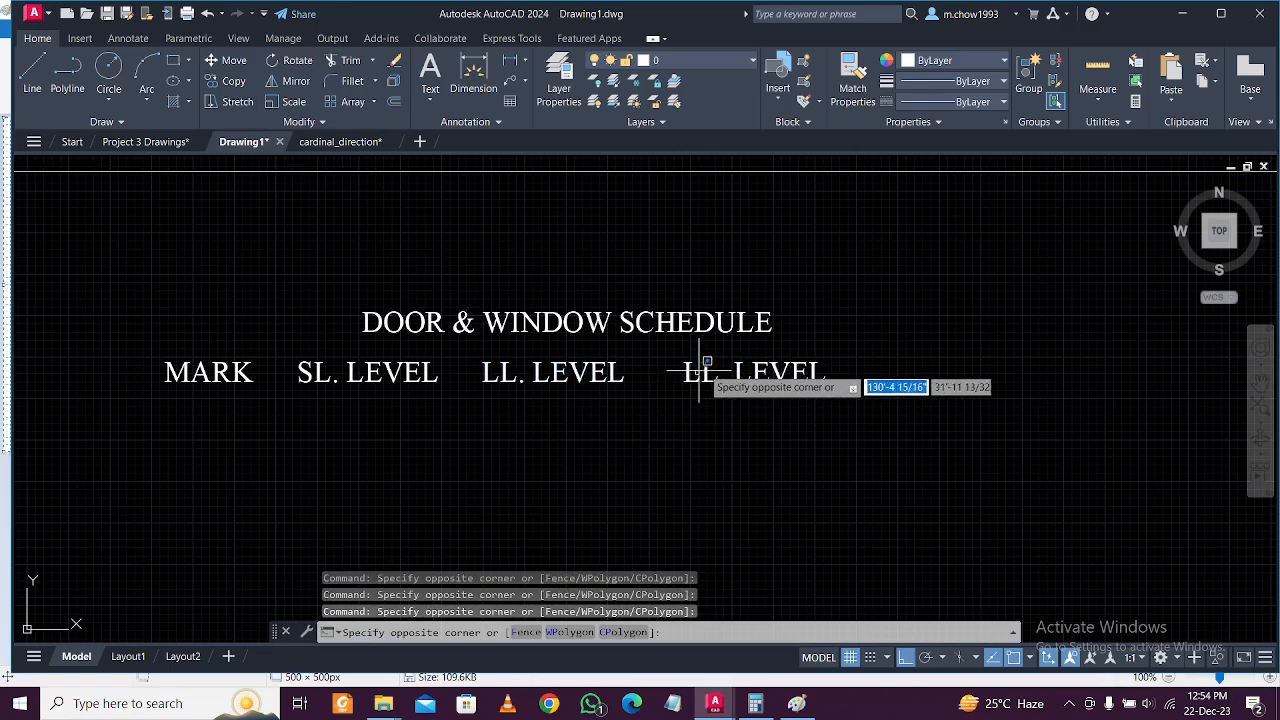
pyautogui.press('Escape')
pyautogui.click(713, 364)
pyautogui.click(711, 366)
pyautogui.click(710, 370)
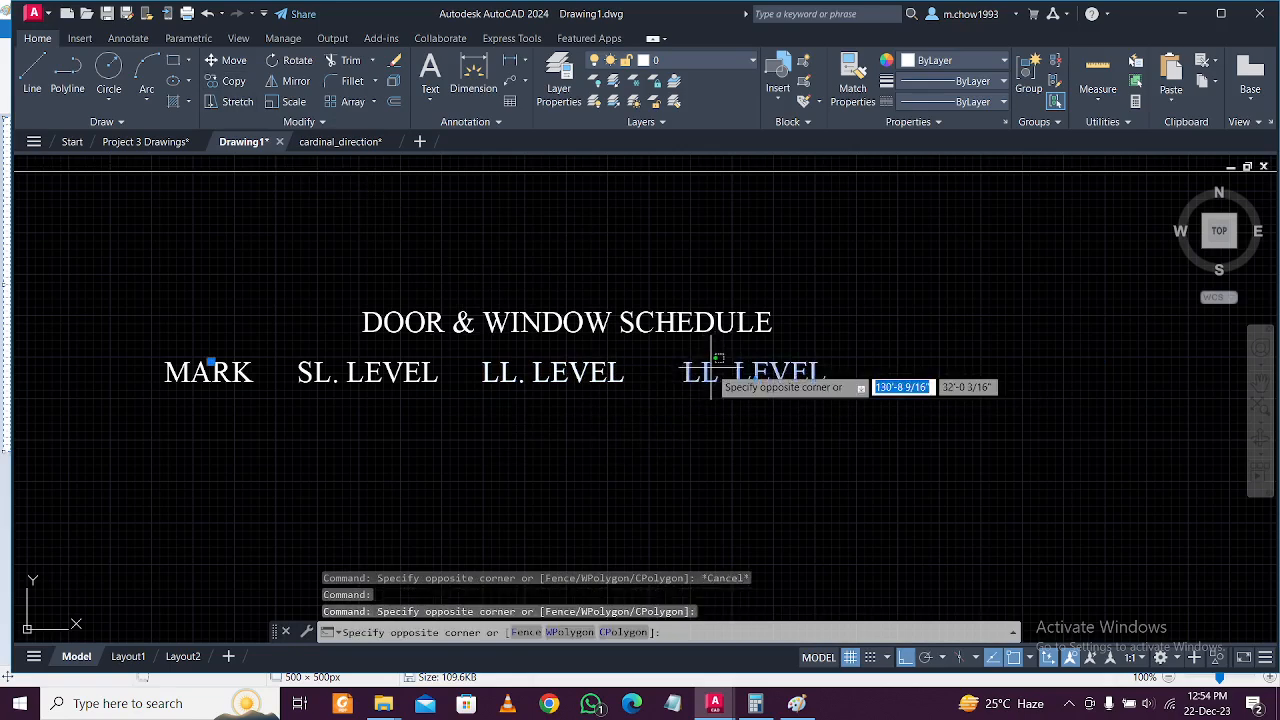
pyautogui.click(706, 373)
pyautogui.doubleClick(704, 373)
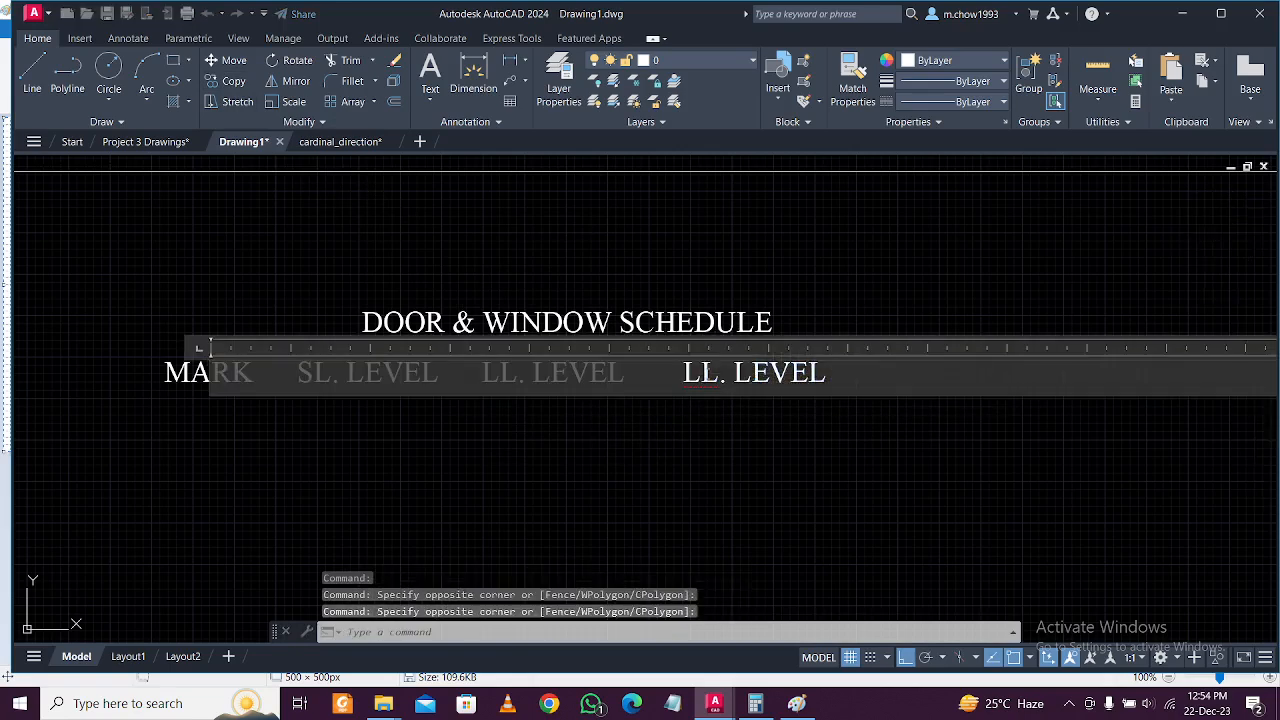
pyautogui.moveTo(853, 379); pyautogui.dragTo(597, 380)
pyautogui.write('SI')
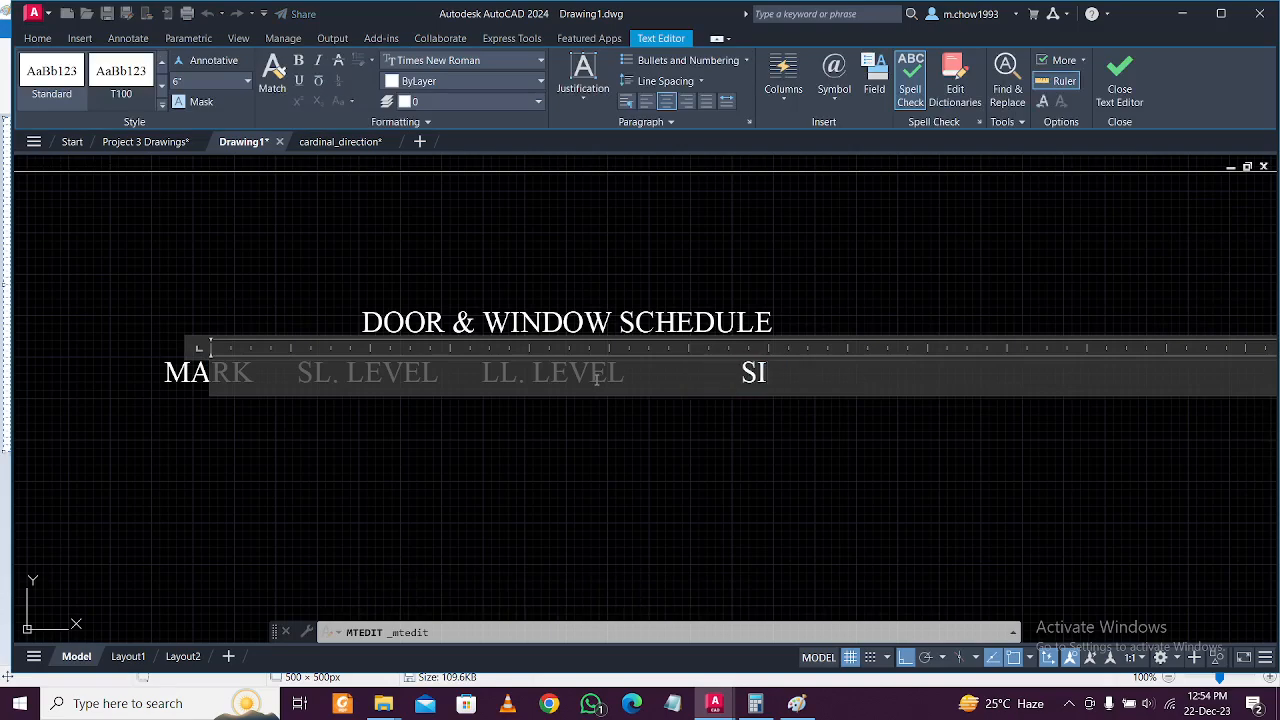
pyautogui.click(663, 429)
# Copy SIZE to its right and change the copy to DESCRIPTION.
pyautogui.scroll(-1, 611, 411)
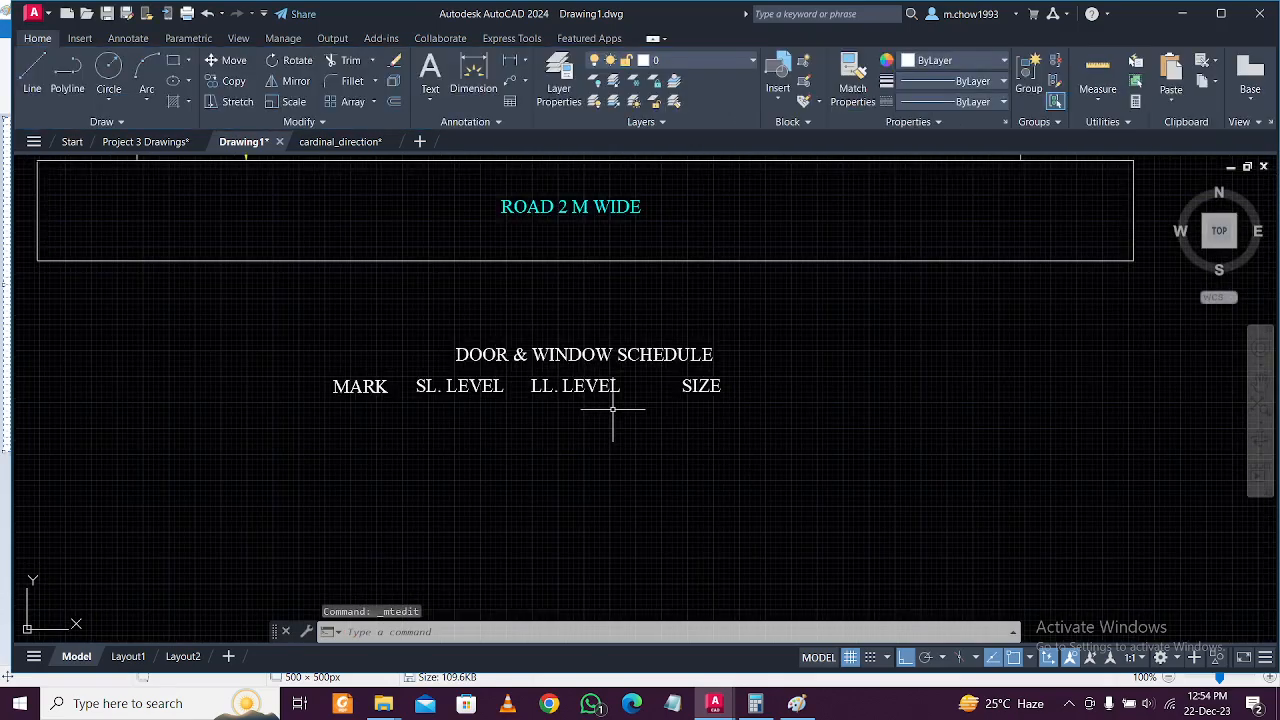
pyautogui.scroll(1, 697, 406)
pyautogui.click(709, 398)
pyautogui.click(685, 367)
pyautogui.click(230, 82)
pyautogui.click(626, 445)
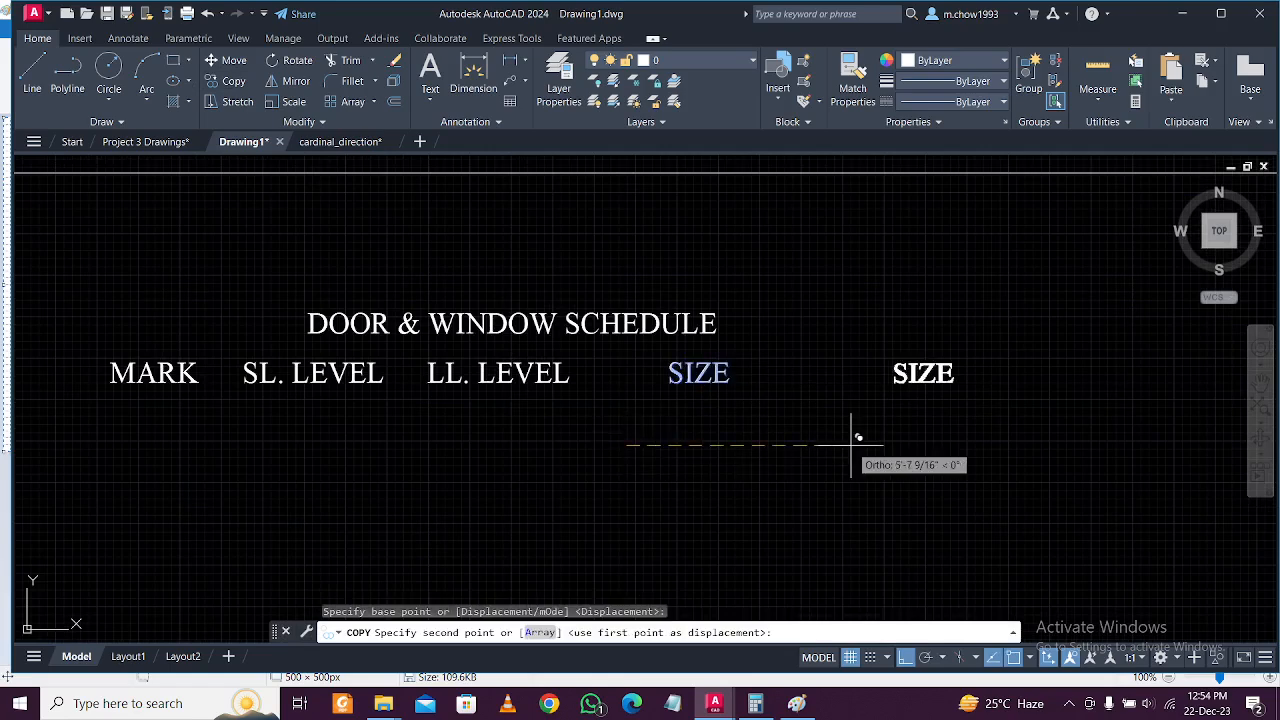
pyautogui.click(796, 445)
pyautogui.press('Escape')
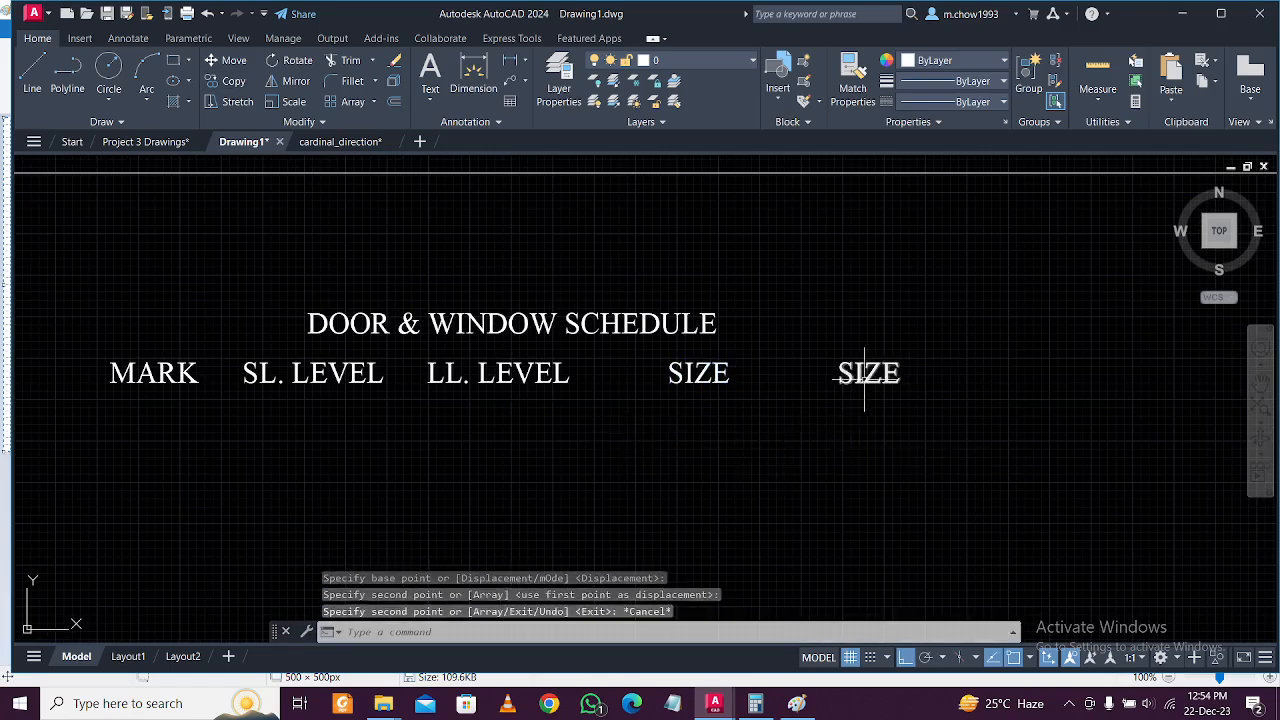
pyautogui.doubleClick(868, 376)
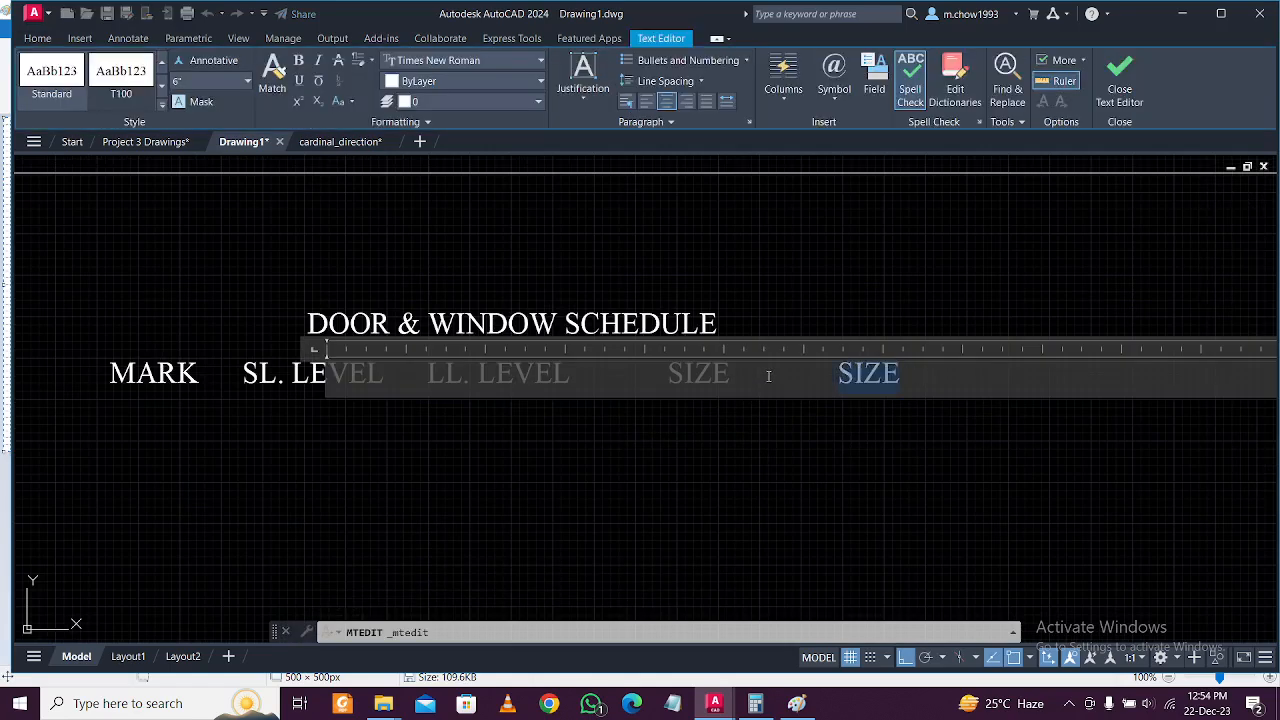
pyautogui.write('DESCRIPTION')
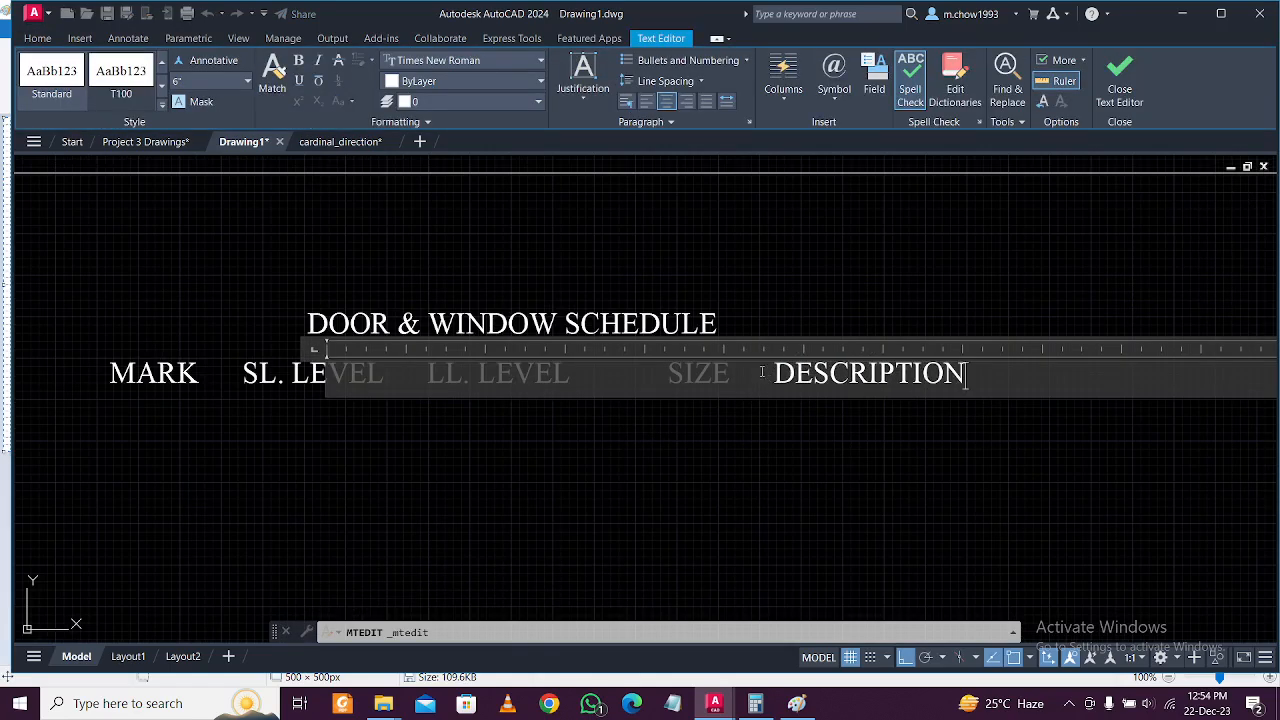
pyautogui.click(820, 457)
# Move the DESCRIPTION heading slightly further right with M.
pyautogui.click(877, 429)
pyautogui.click(818, 280)
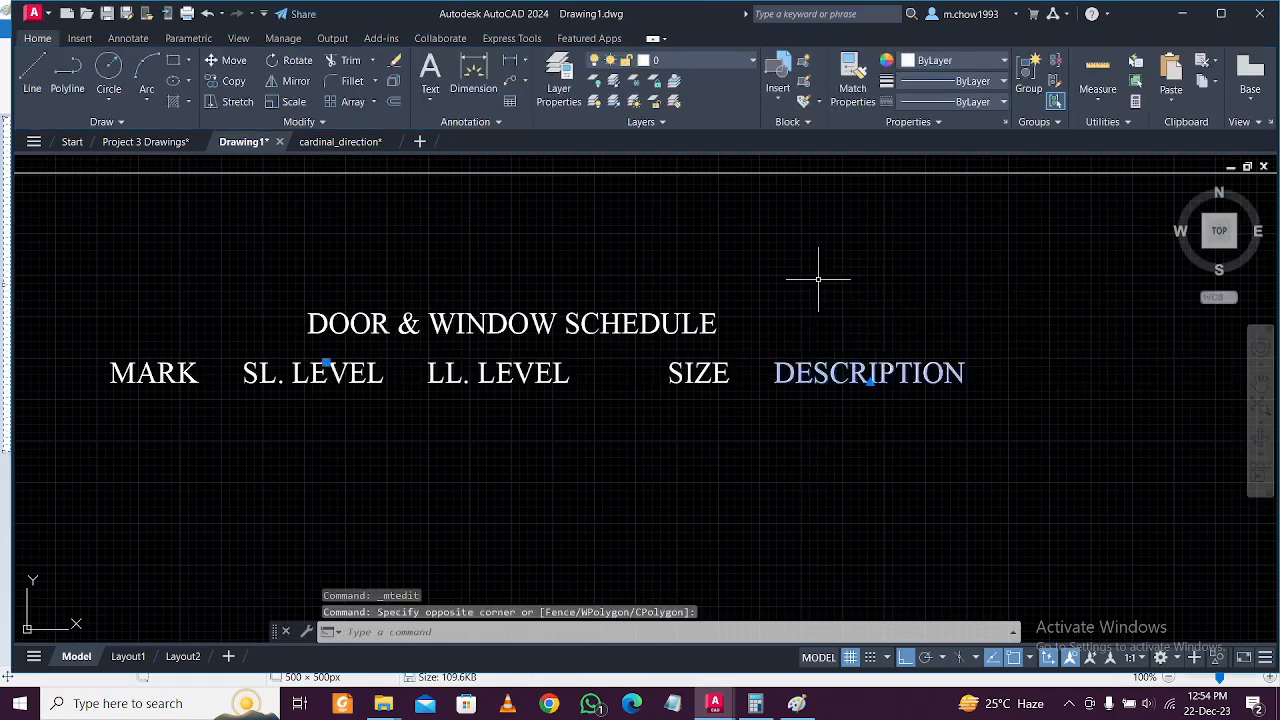
pyautogui.write('m')
pyautogui.press('Return')
pyautogui.click(818, 280)
pyautogui.click(834, 271)
# Start a line above the headings, fixing its left end above MARK.
pyautogui.scroll(-3, 653, 409)
pyautogui.scroll(1, 538, 420)
pyautogui.scroll(2, 274, 331)
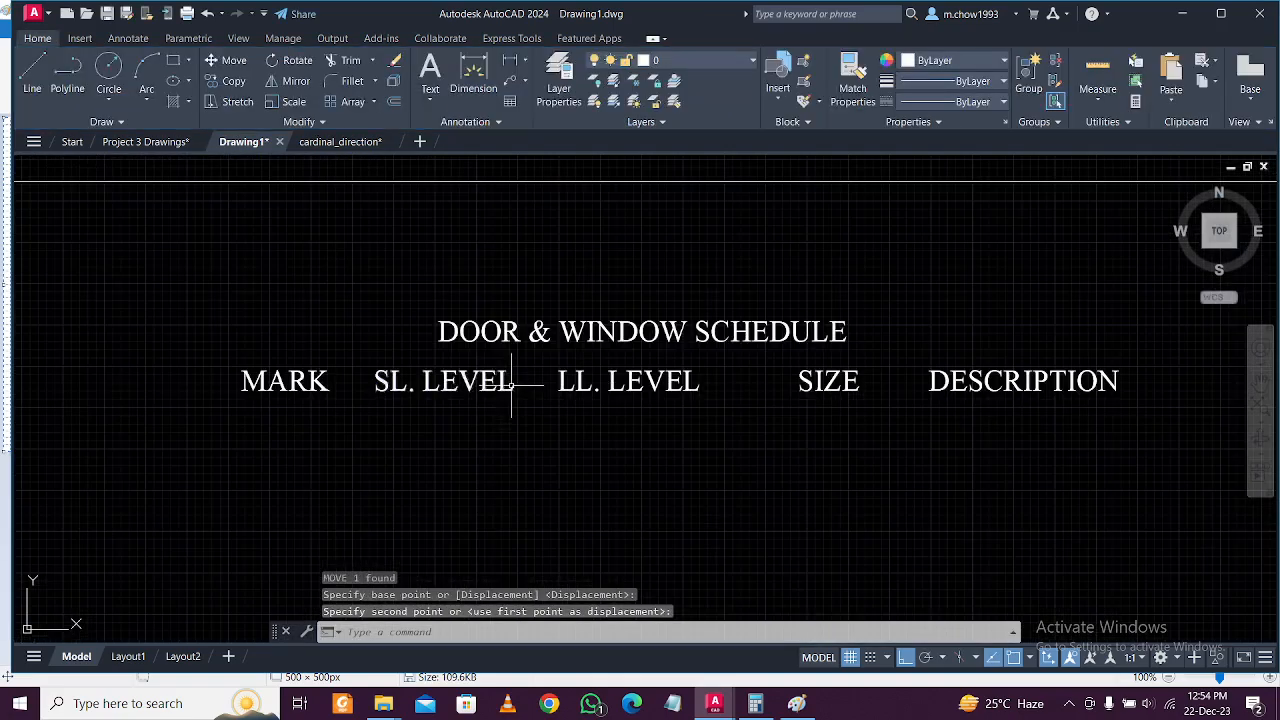
pyautogui.click(32, 78)
pyautogui.click(208, 357)
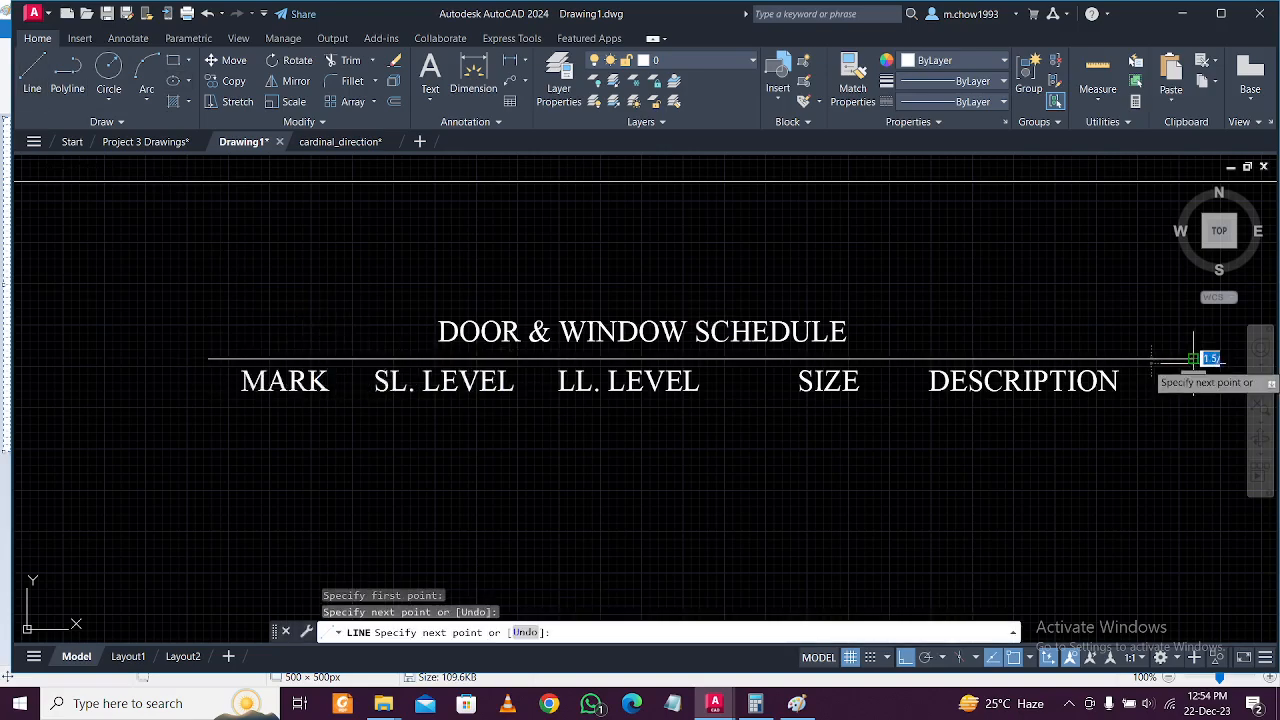
# End the rule past DESCRIPTION and stretch it further right.
pyautogui.click(1193, 358)
pyautogui.press('Escape')
pyautogui.moveTo(1215, 345); pyautogui.dragTo(1180, 377)
pyautogui.moveTo(1180, 377); pyautogui.dragTo(1020, 388, button='middle')
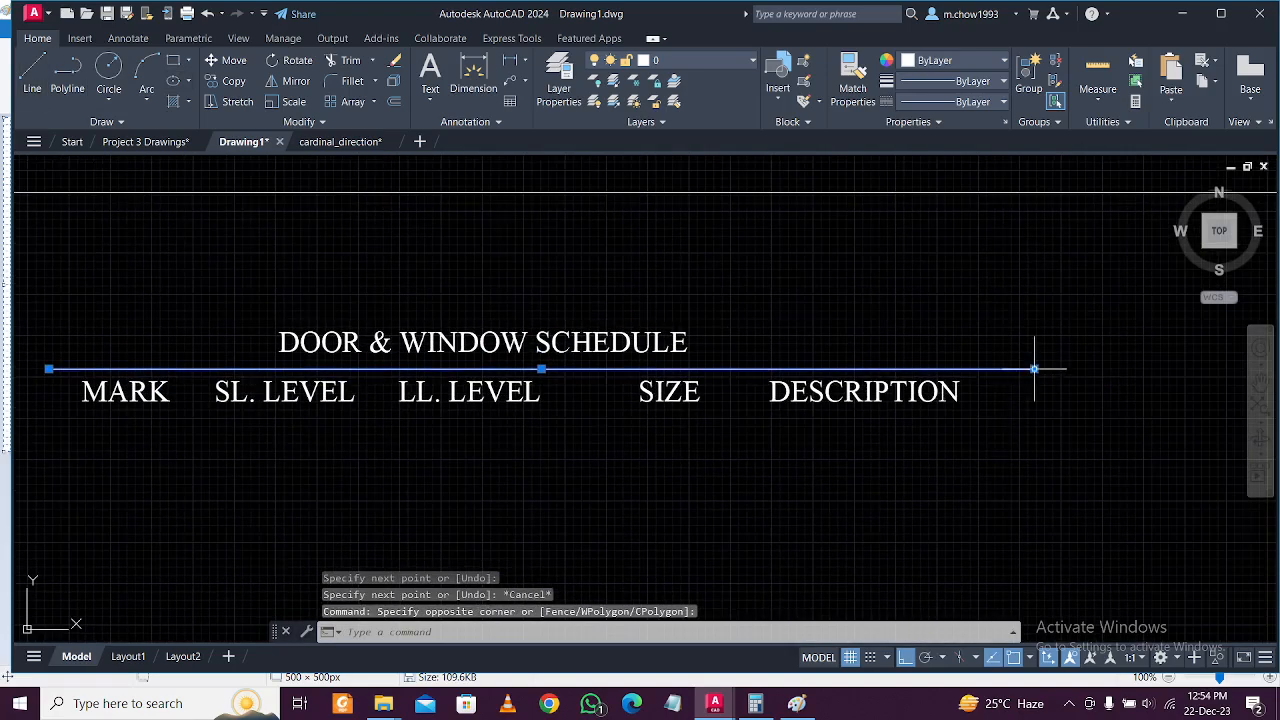
pyautogui.click(1034, 369)
pyautogui.click(1181, 369)
pyautogui.press('Escape')
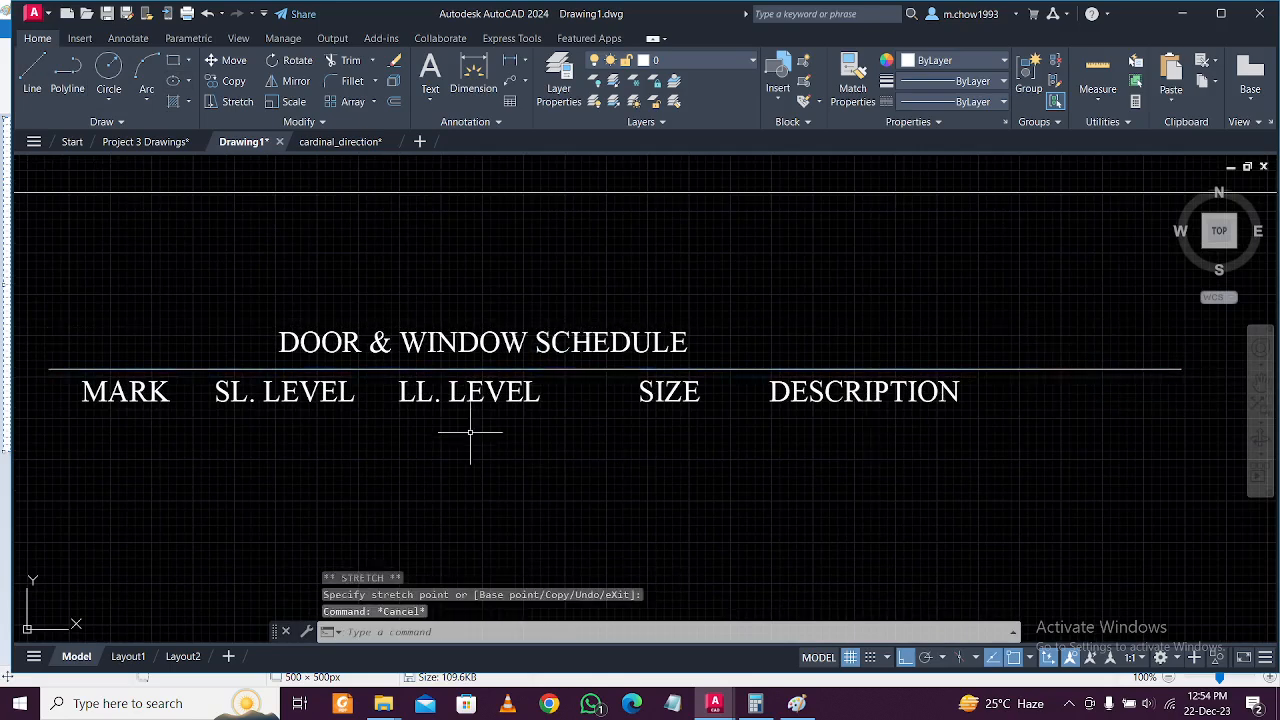
# Copy the line under the title down to below the column headings.
pyautogui.click(613, 380)
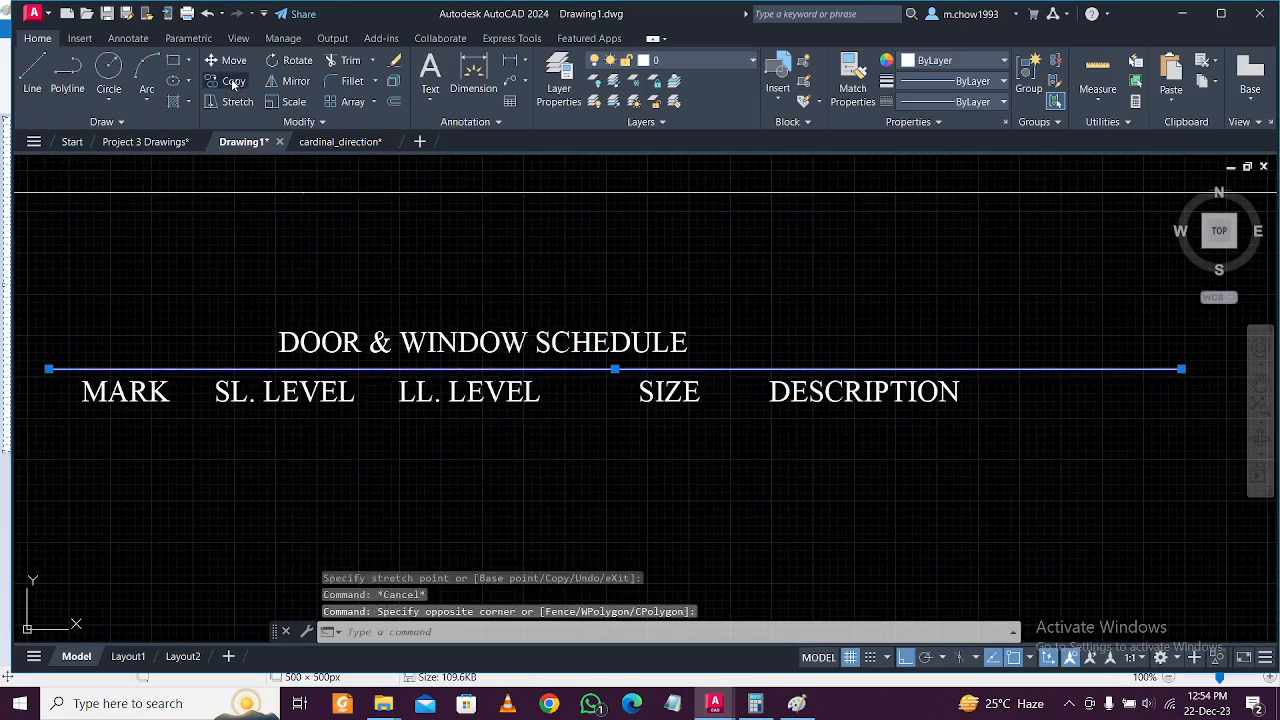
pyautogui.click(233, 81)
pyautogui.click(36, 280)
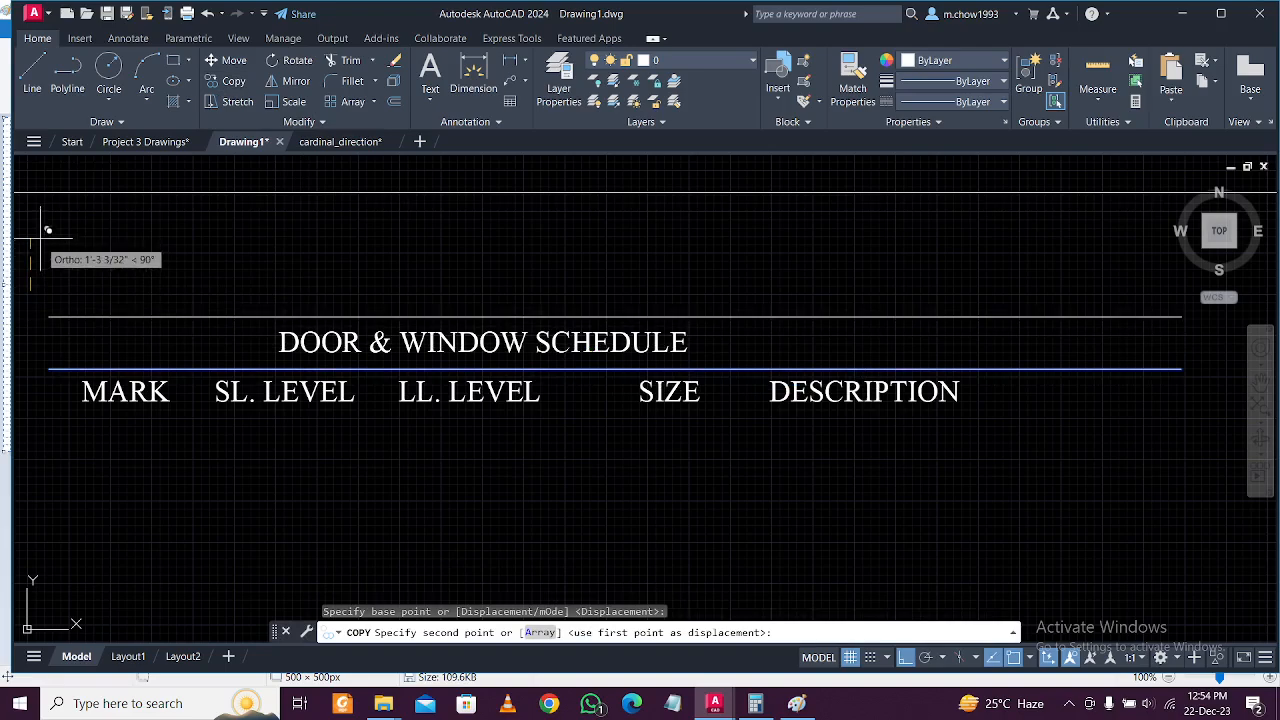
pyautogui.click(22, 326)
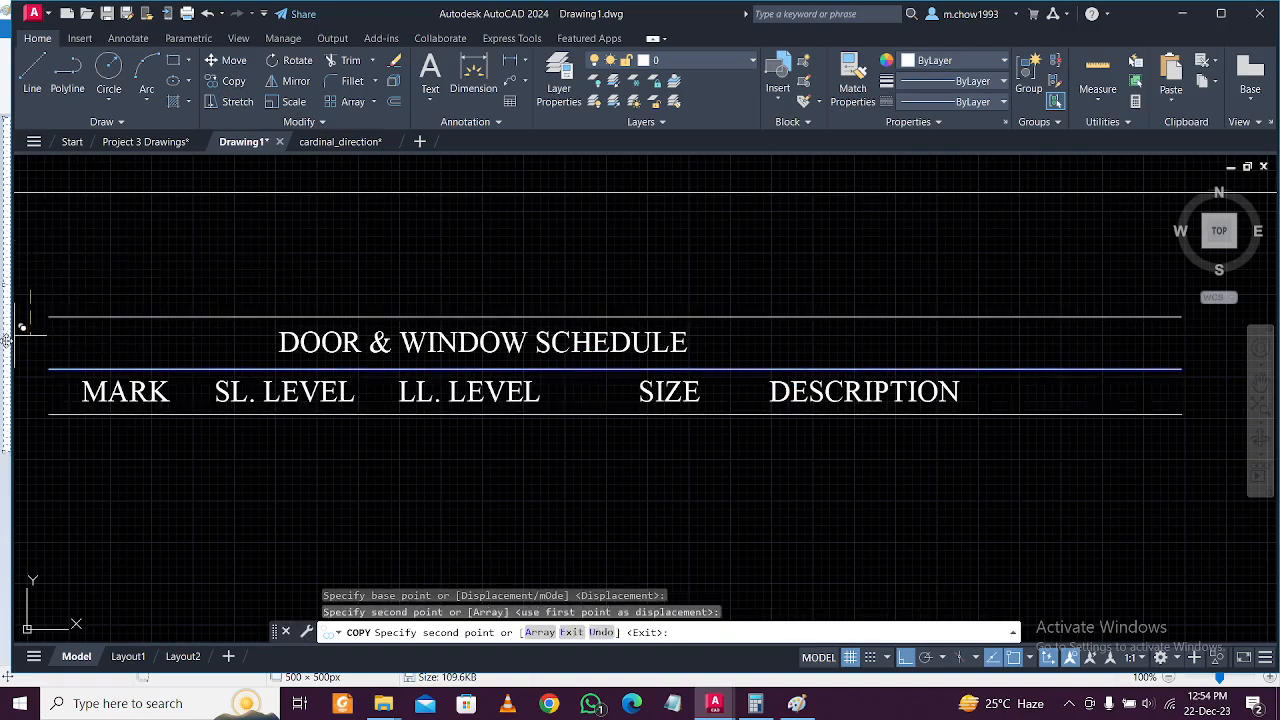
pyautogui.hotkey('alt', 'Tab')
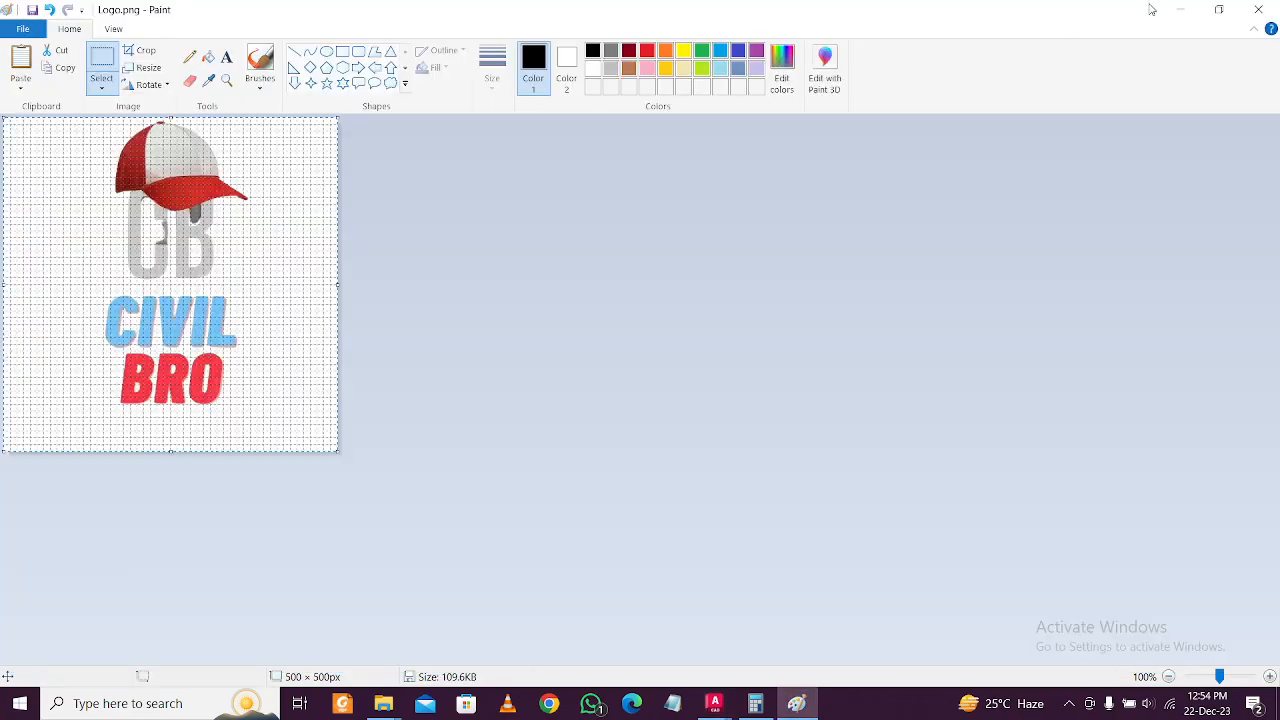
pyautogui.click(1180, 9)
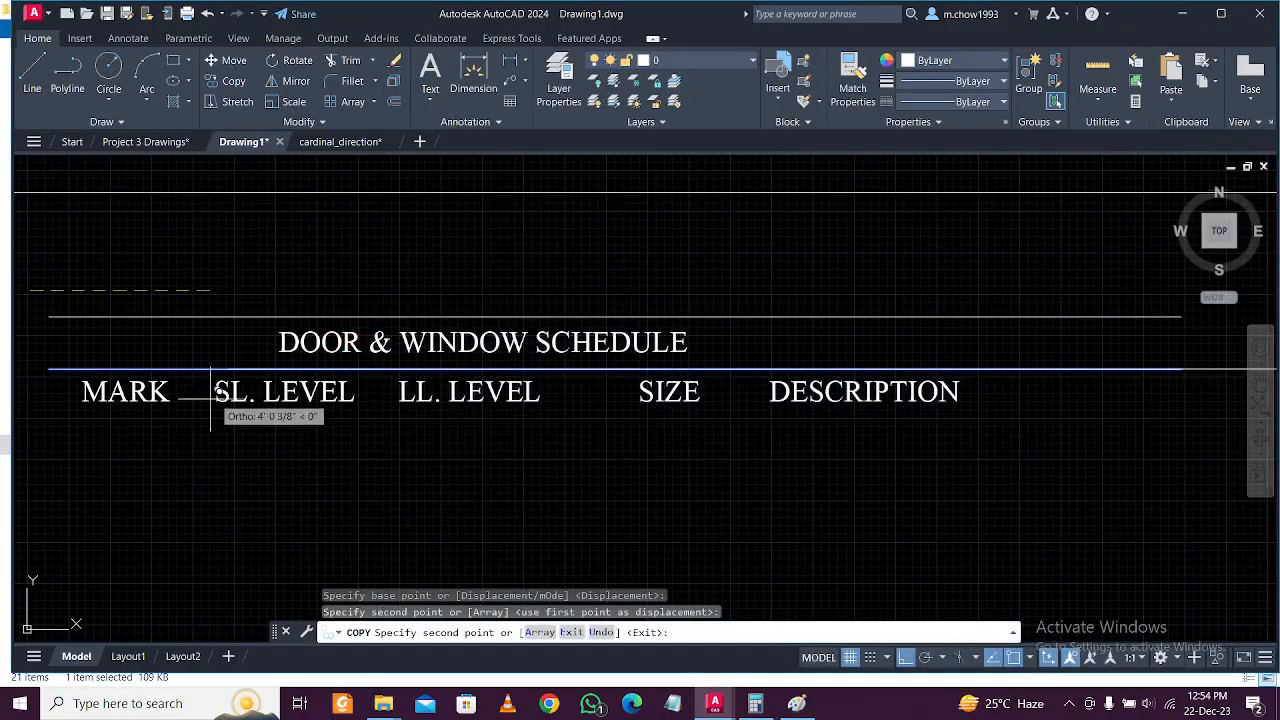
pyautogui.moveTo(63, 414); pyautogui.dragTo(351, 423, button='middle')
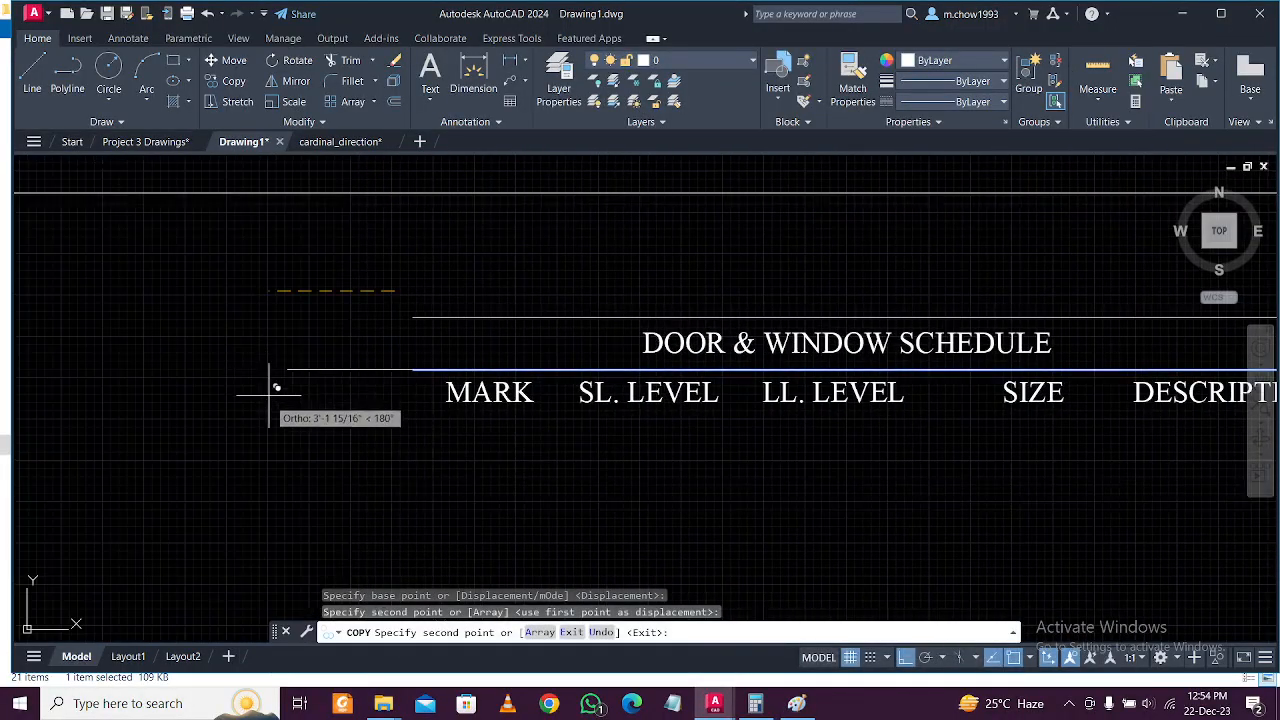
pyautogui.press('Escape')
pyautogui.click(414, 389)
pyautogui.click(405, 337)
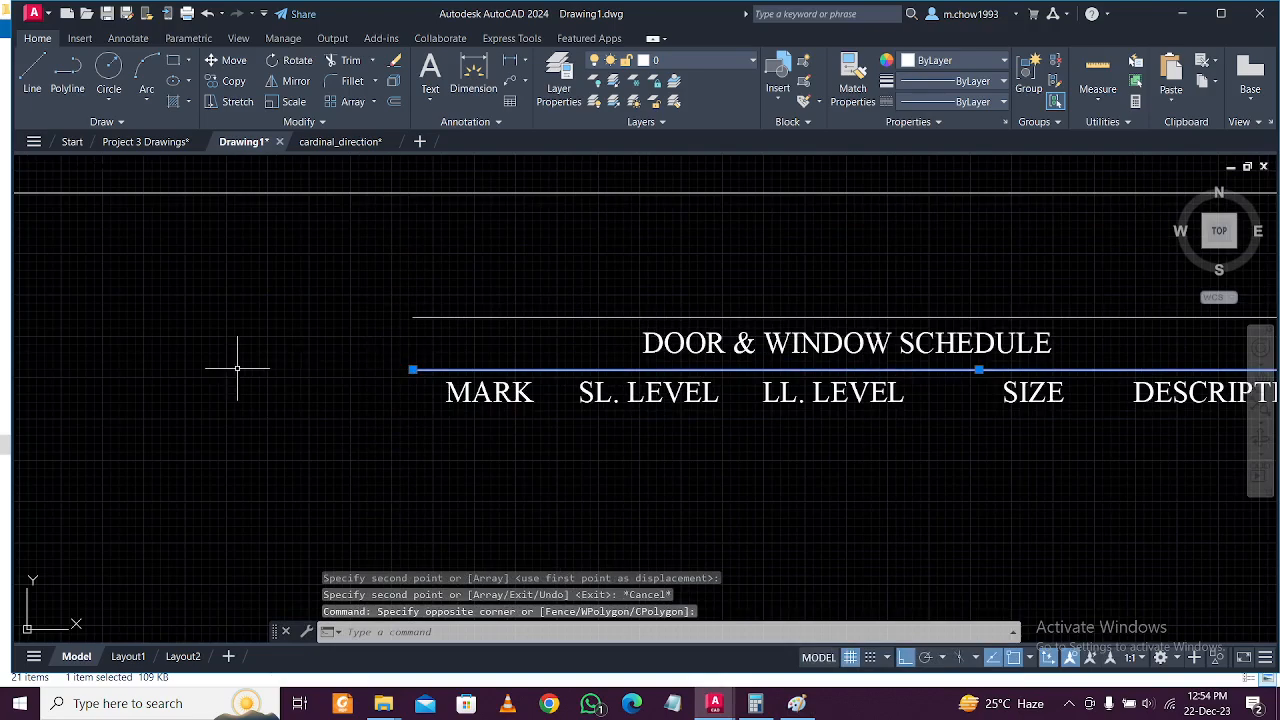
pyautogui.write('o')
pyautogui.press('Return')
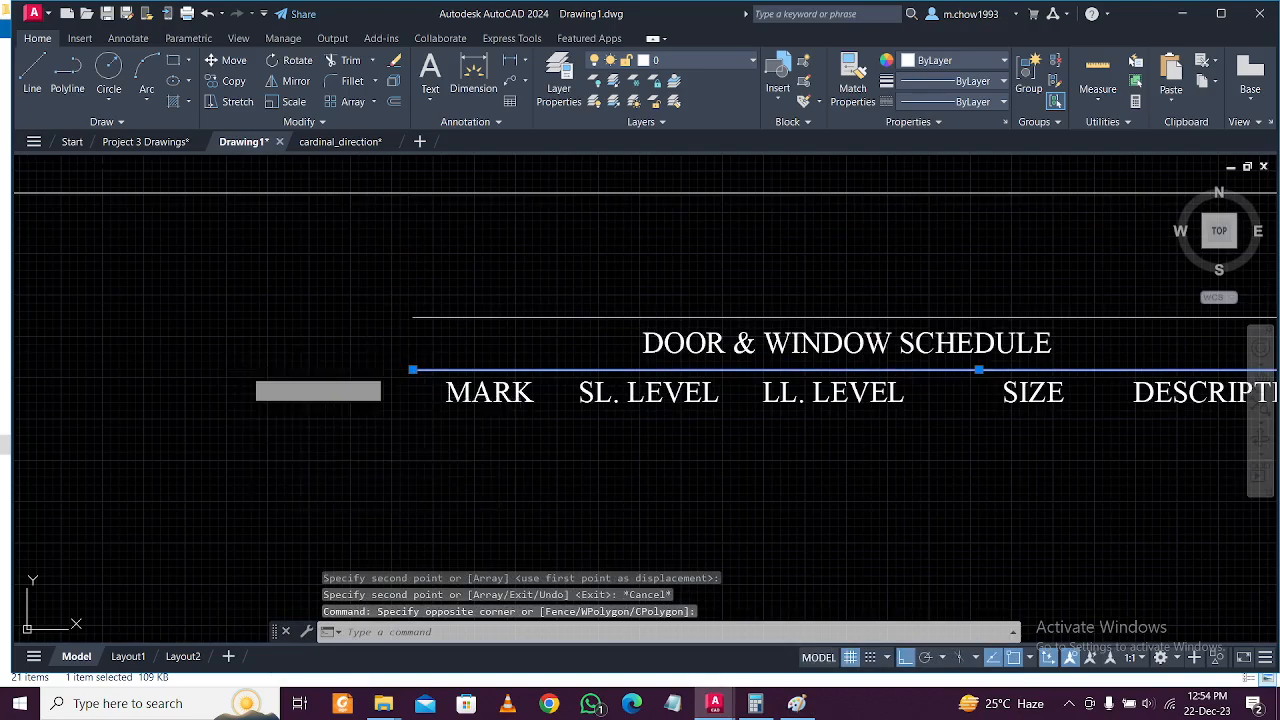
pyautogui.click(243, 370)
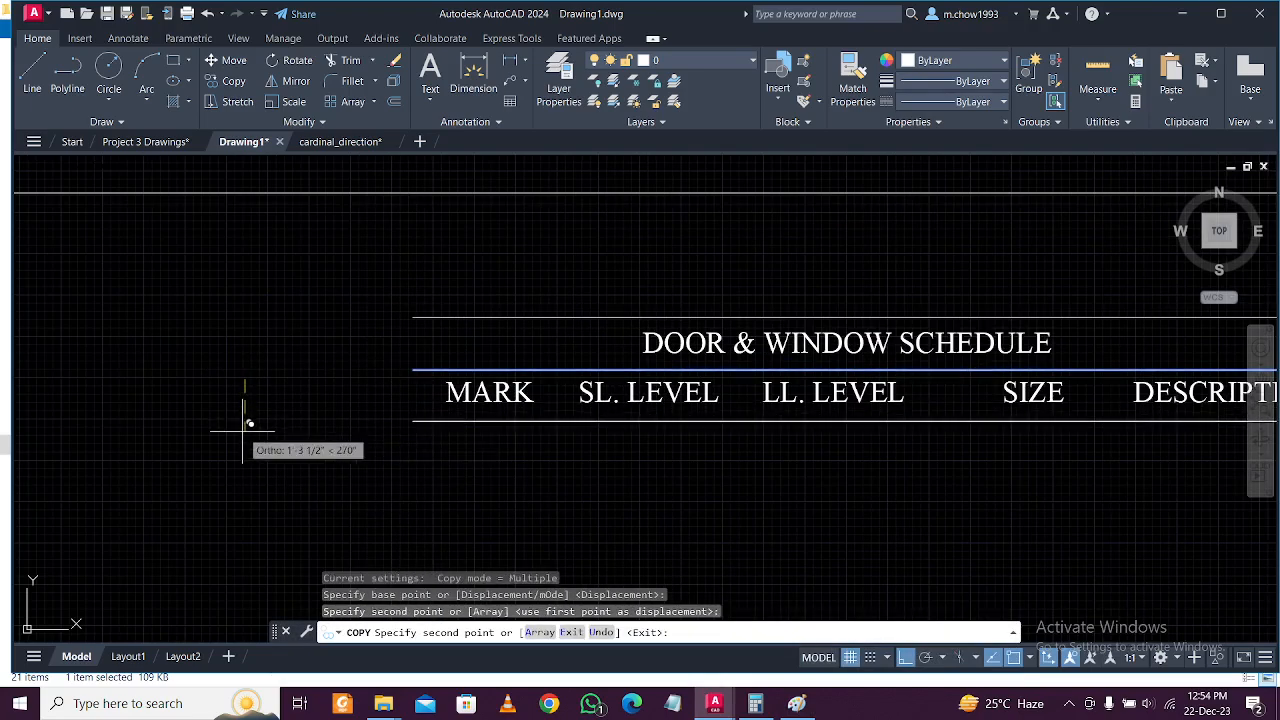
pyautogui.press('Escape')
pyautogui.scroll(-3, 243, 428)
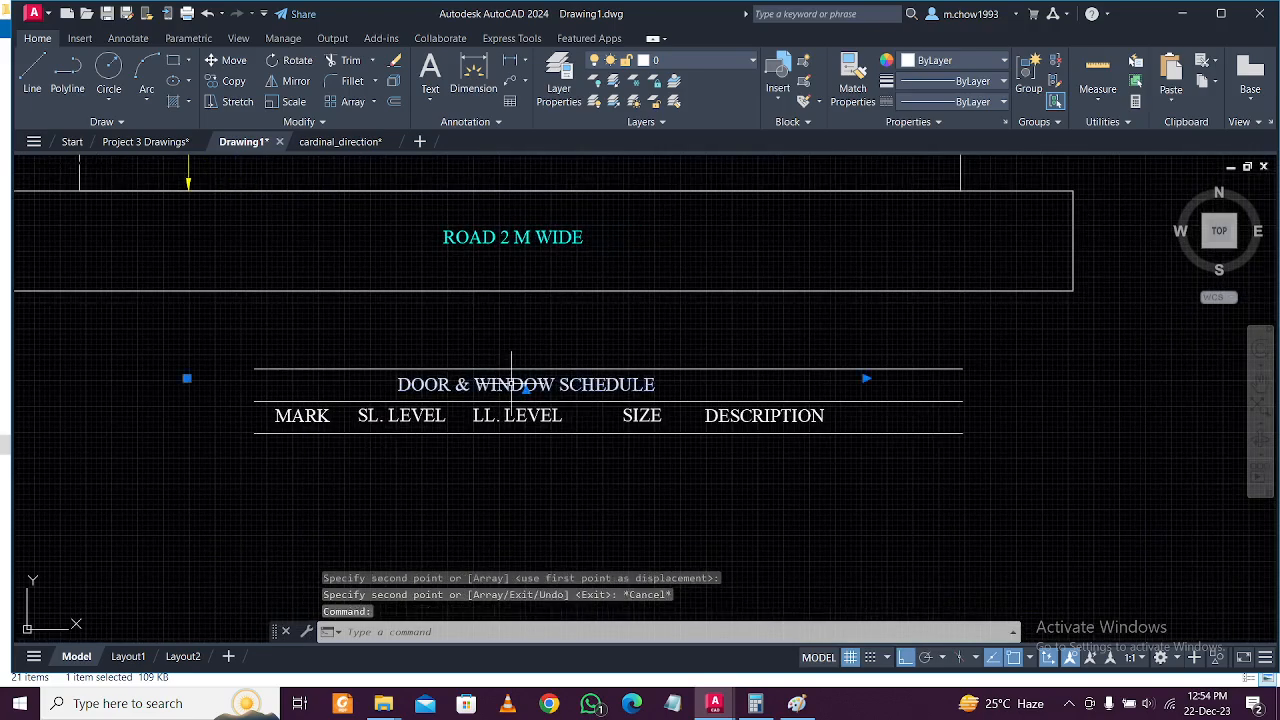
# Move the DOOR & WINDOW SCHEDULE title to centre it over the columns.
pyautogui.write('m')
pyautogui.press('Return')
pyautogui.click(510, 335)
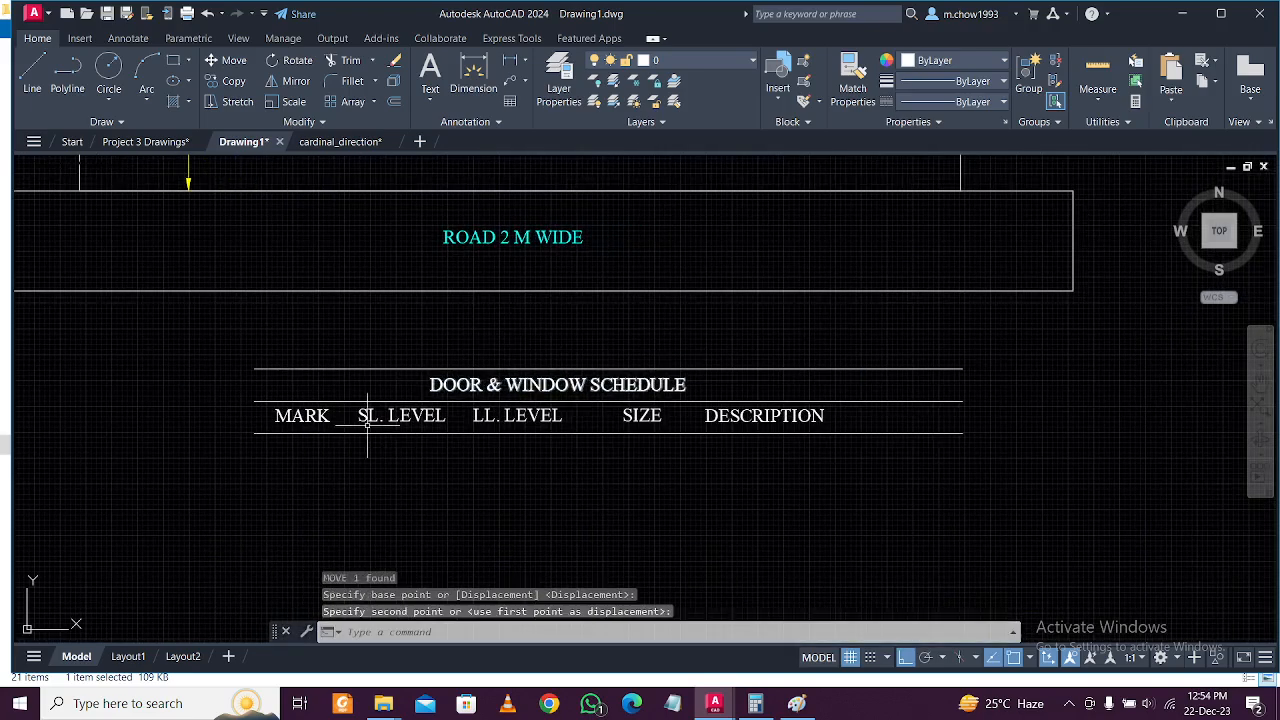
pyautogui.scroll(3, 277, 457)
pyautogui.click(320, 387)
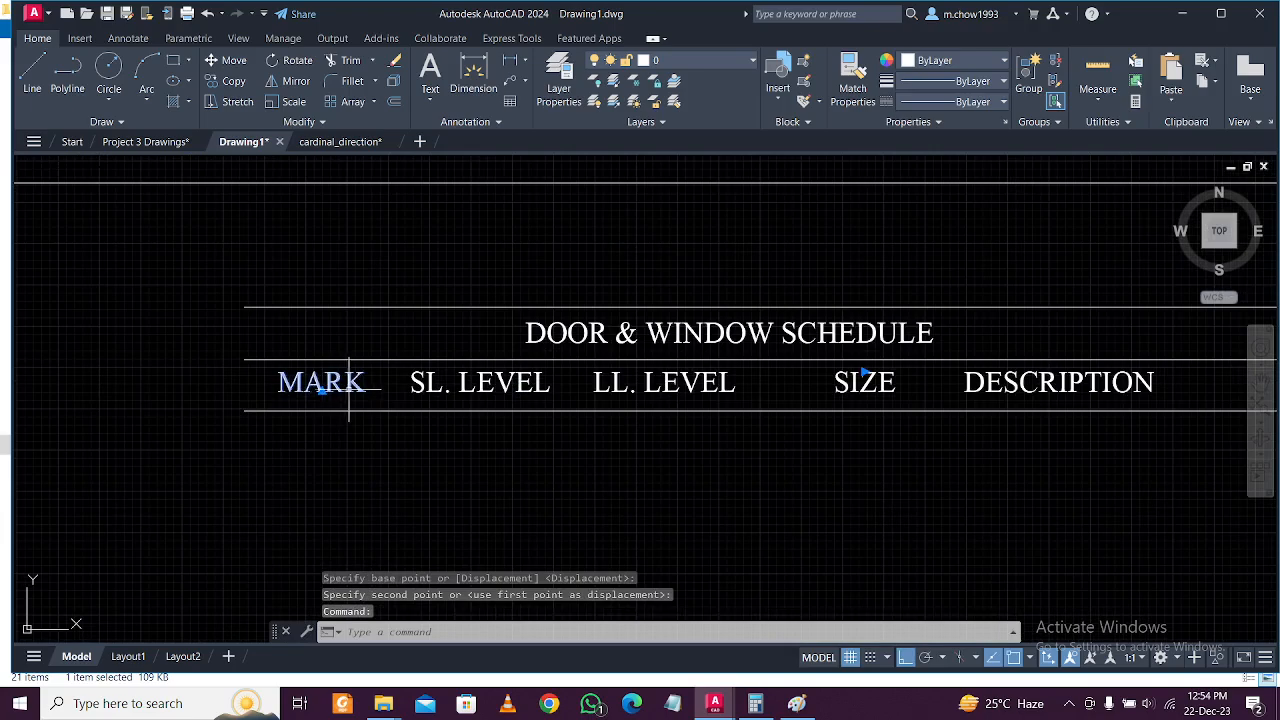
pyautogui.scroll(-5, 385, 400)
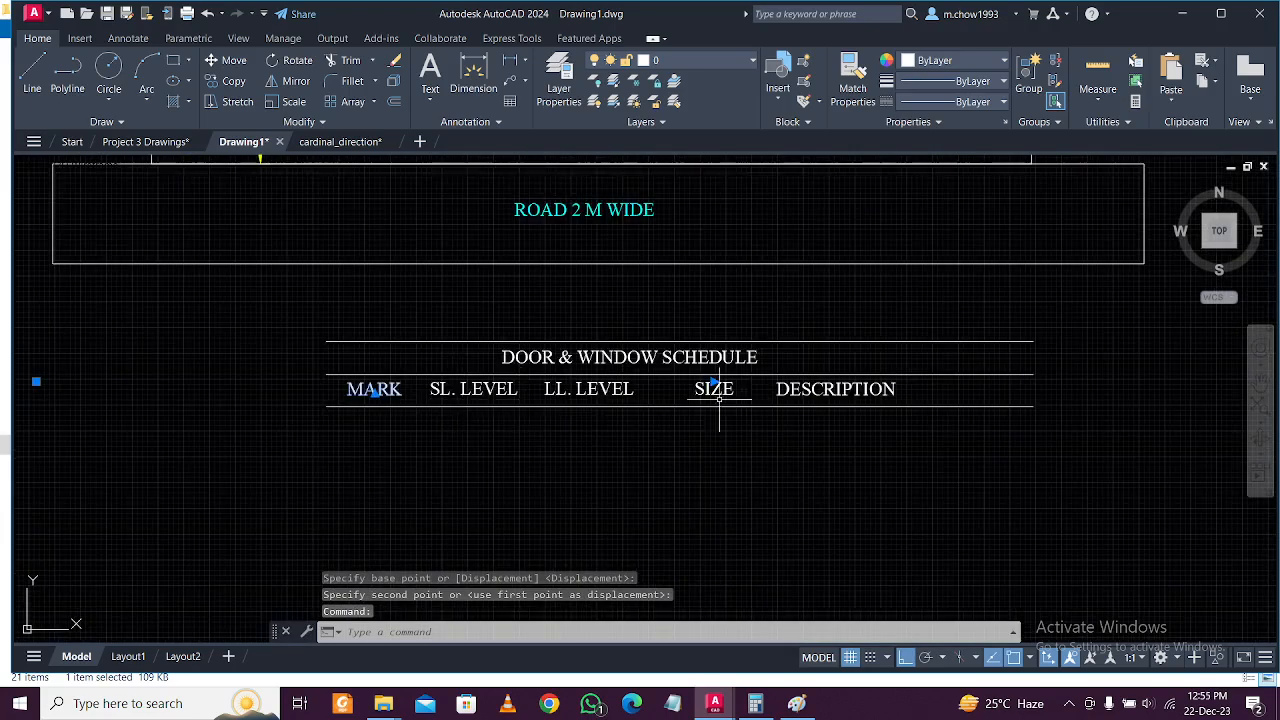
pyautogui.scroll(5, 623, 391)
# Select all the column heading texts together with the line beneath them.
pyautogui.click(988, 392)
pyautogui.click(120, 366)
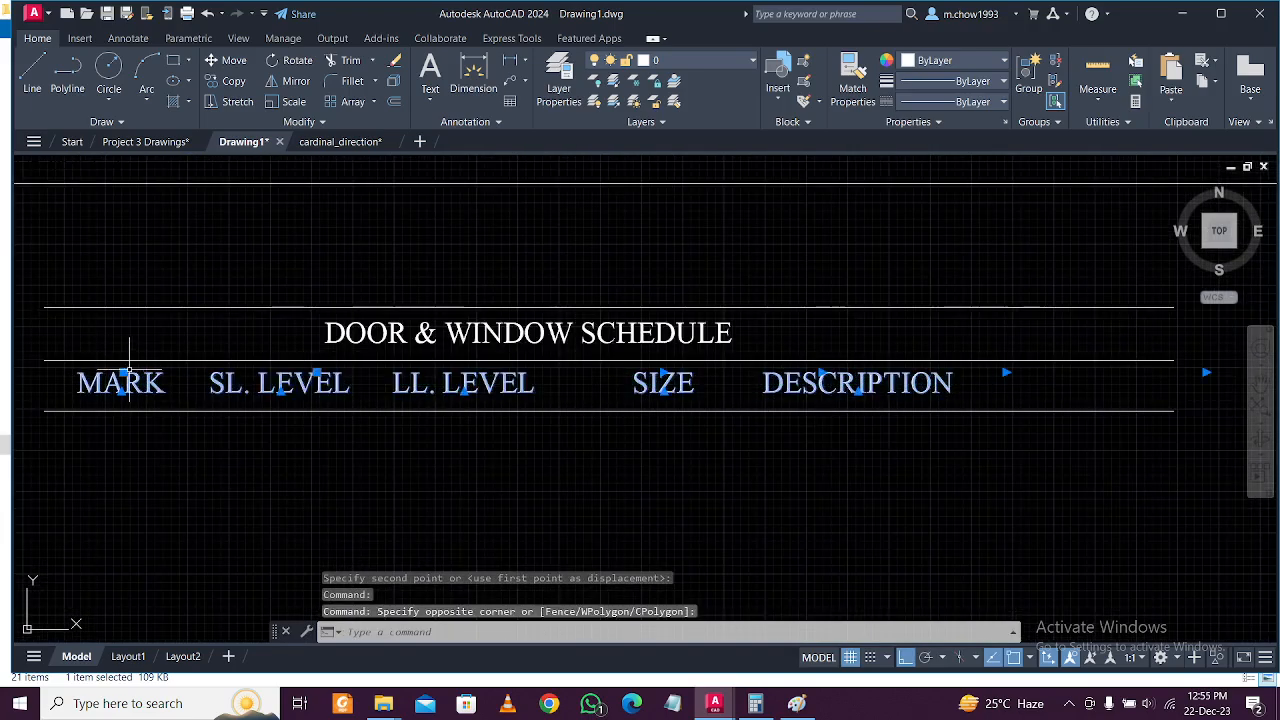
pyautogui.click(223, 415)
pyautogui.click(362, 437)
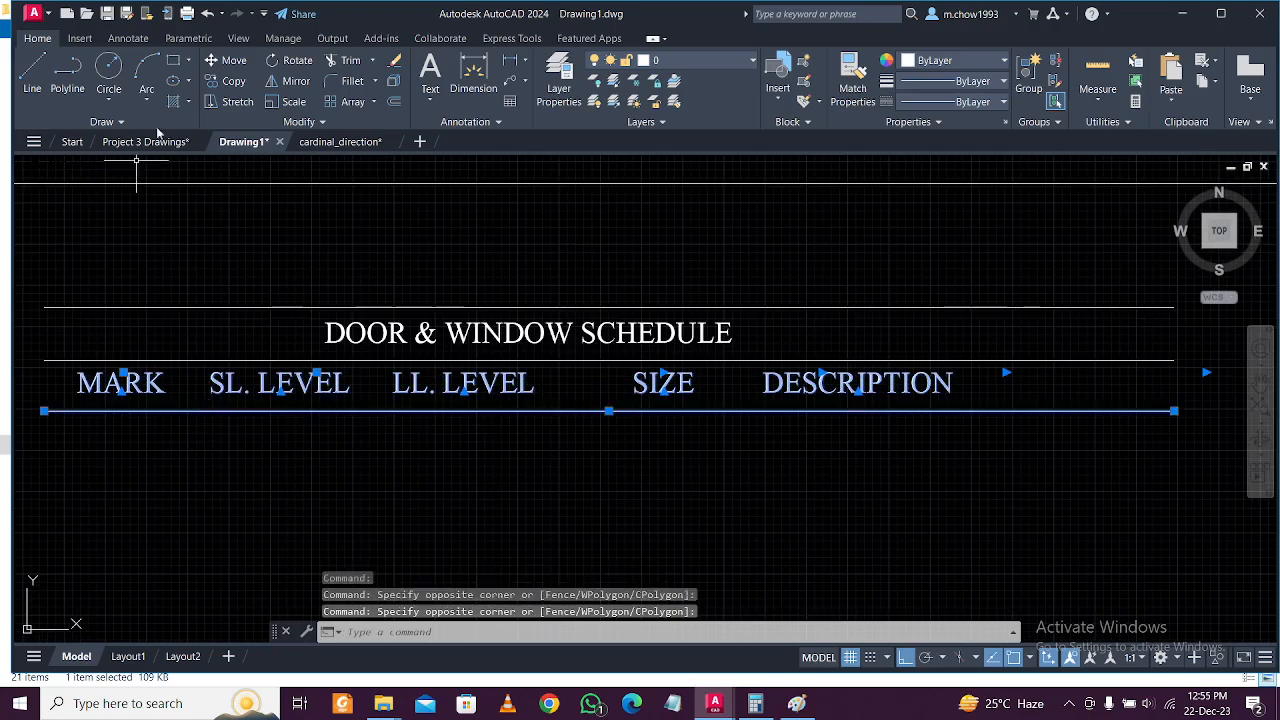
# Copy the heading row and its line one row down and make the mark D.
pyautogui.click(236, 81)
pyautogui.click(44, 360)
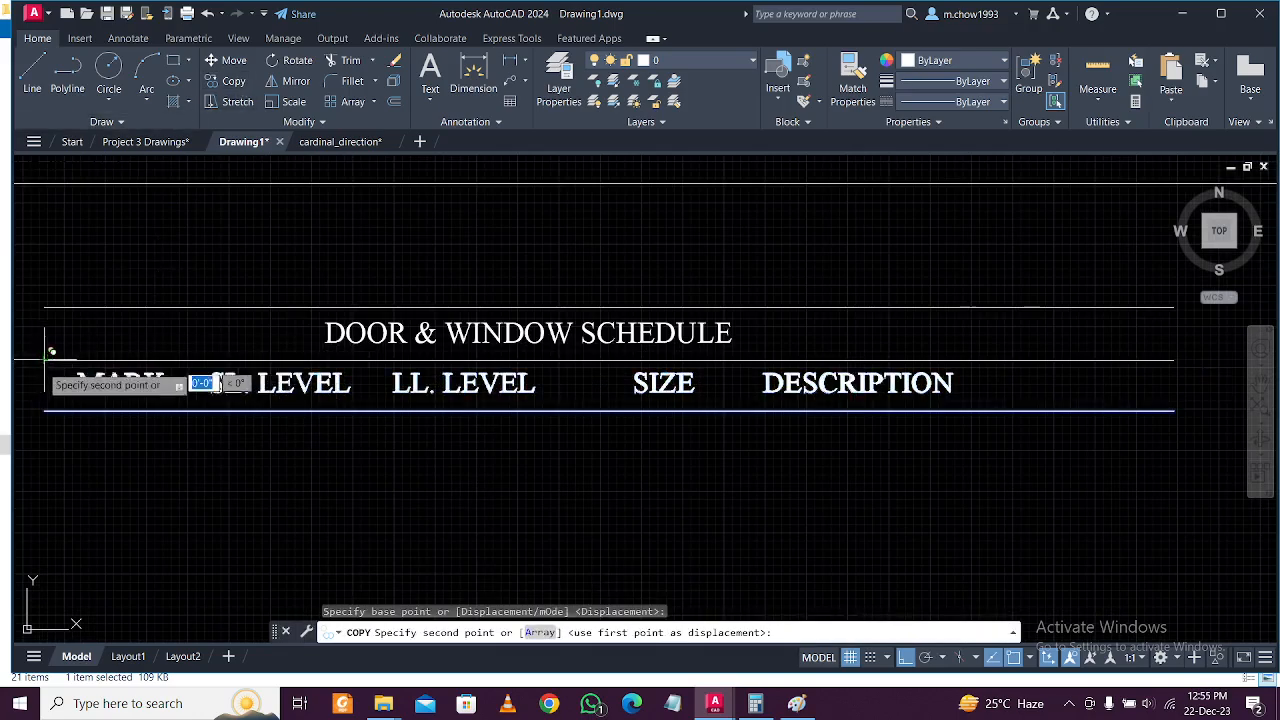
pyautogui.click(44, 410)
pyautogui.press('Escape')
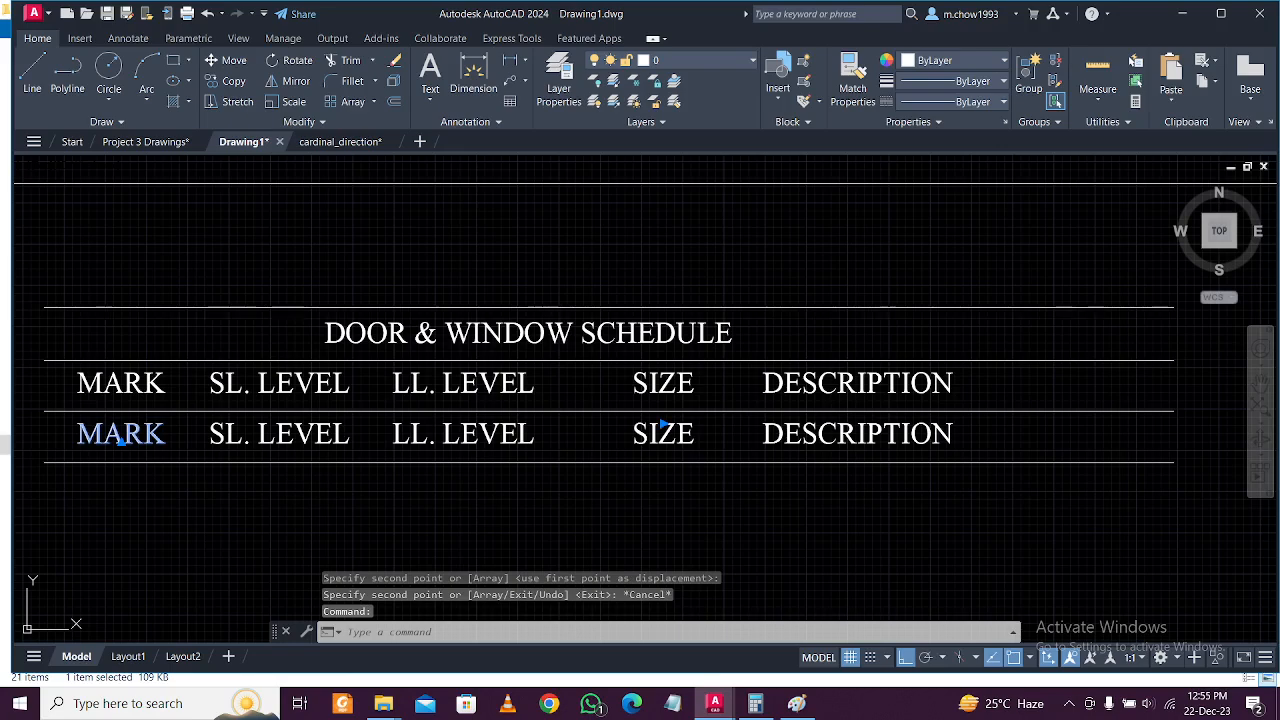
pyautogui.doubleClick(120, 434)
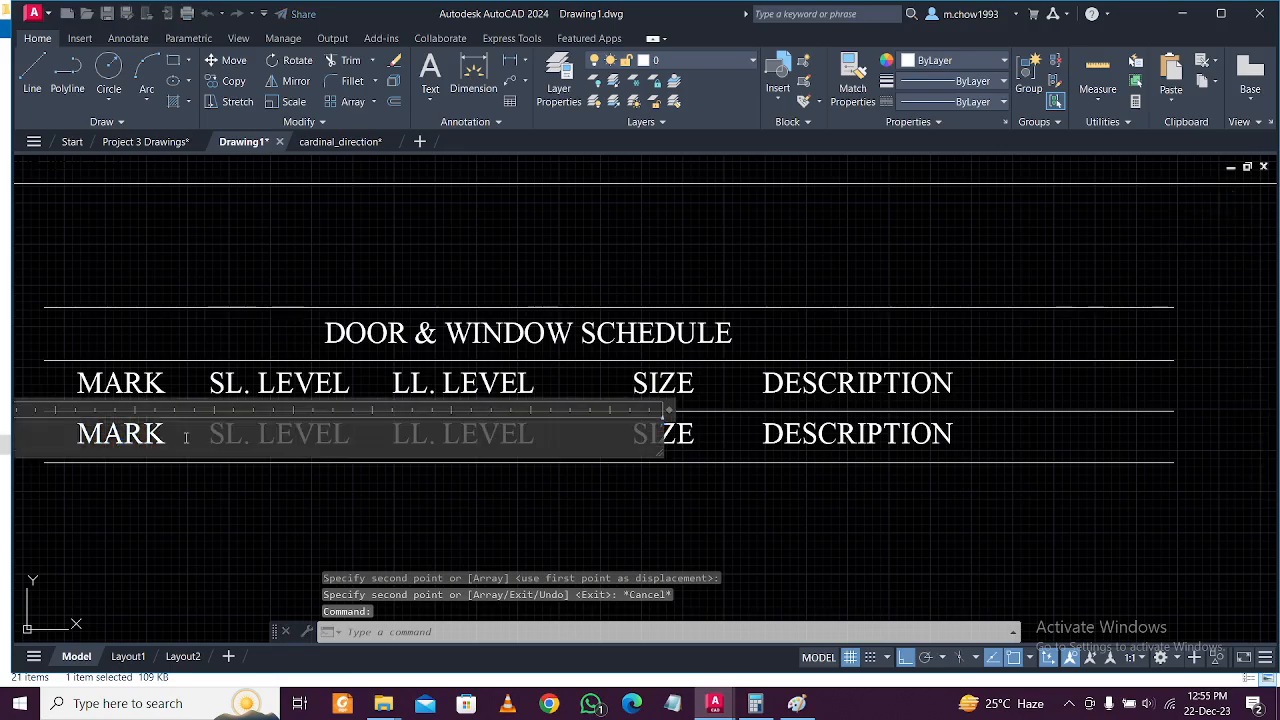
pyautogui.click(175, 519)
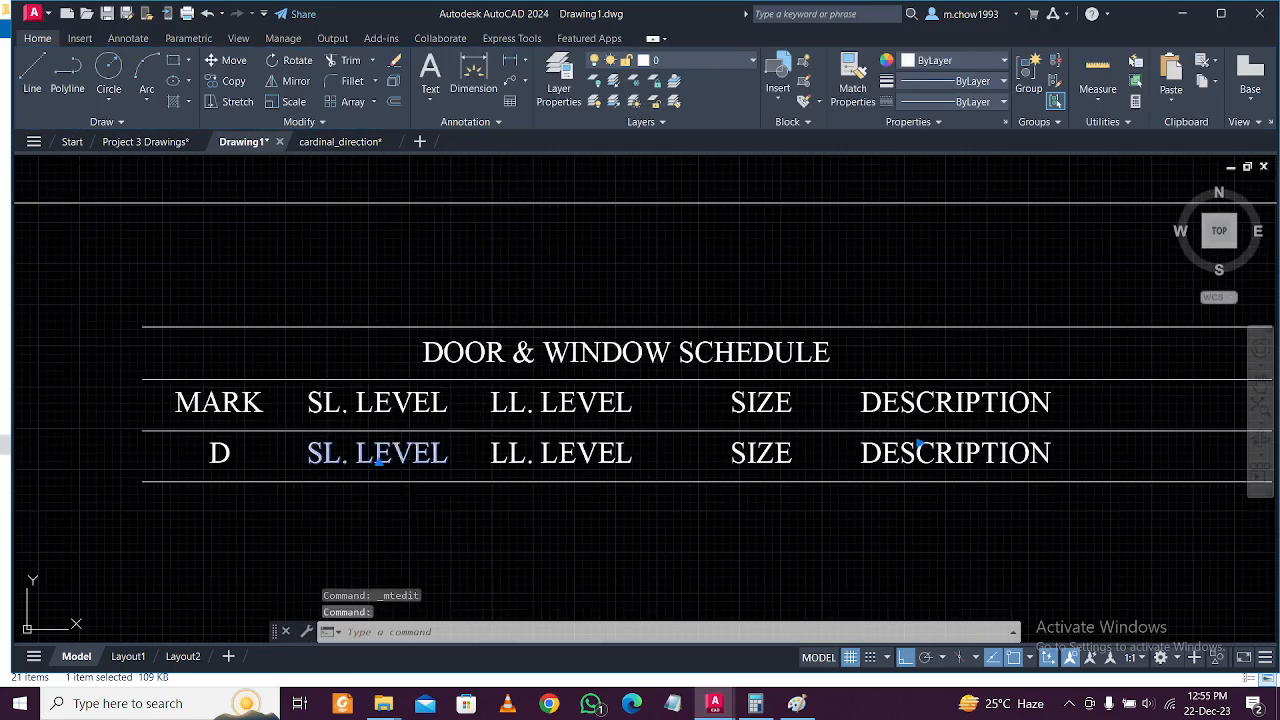
# Change the new row's SL. LEVEL text to 0'0".
pyautogui.doubleClick(378, 455)
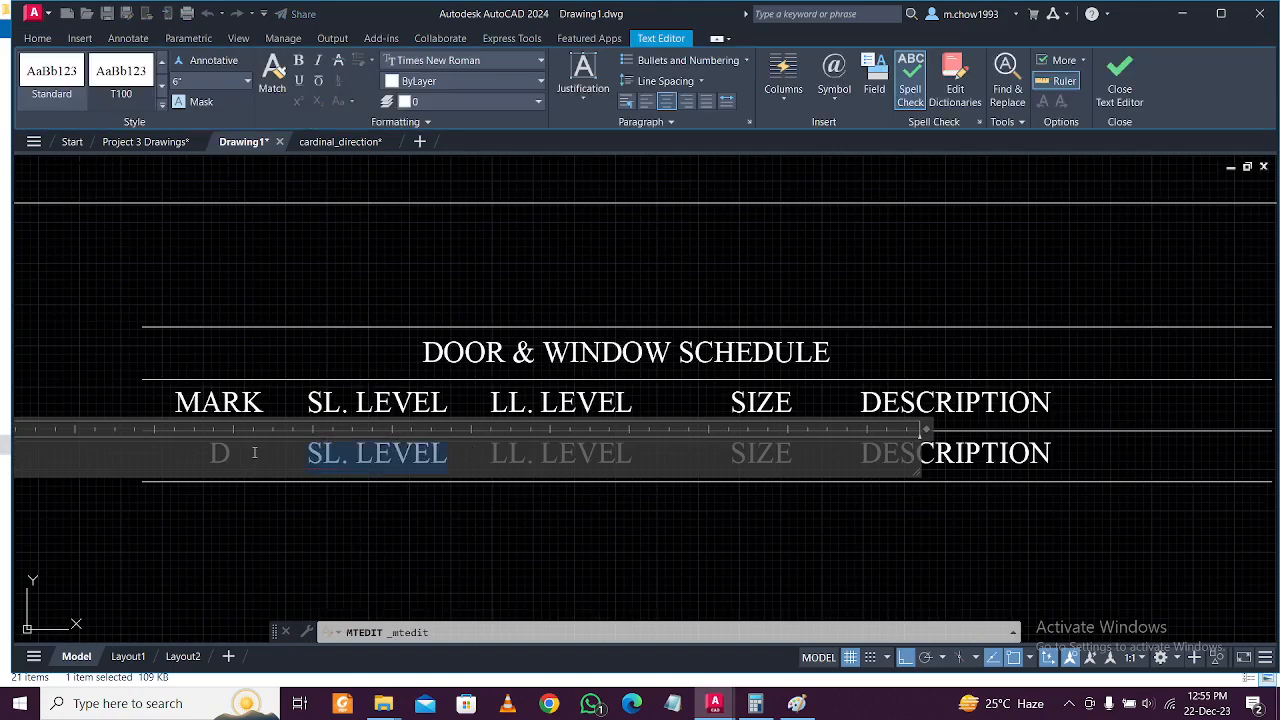
pyautogui.write('0\'0"')
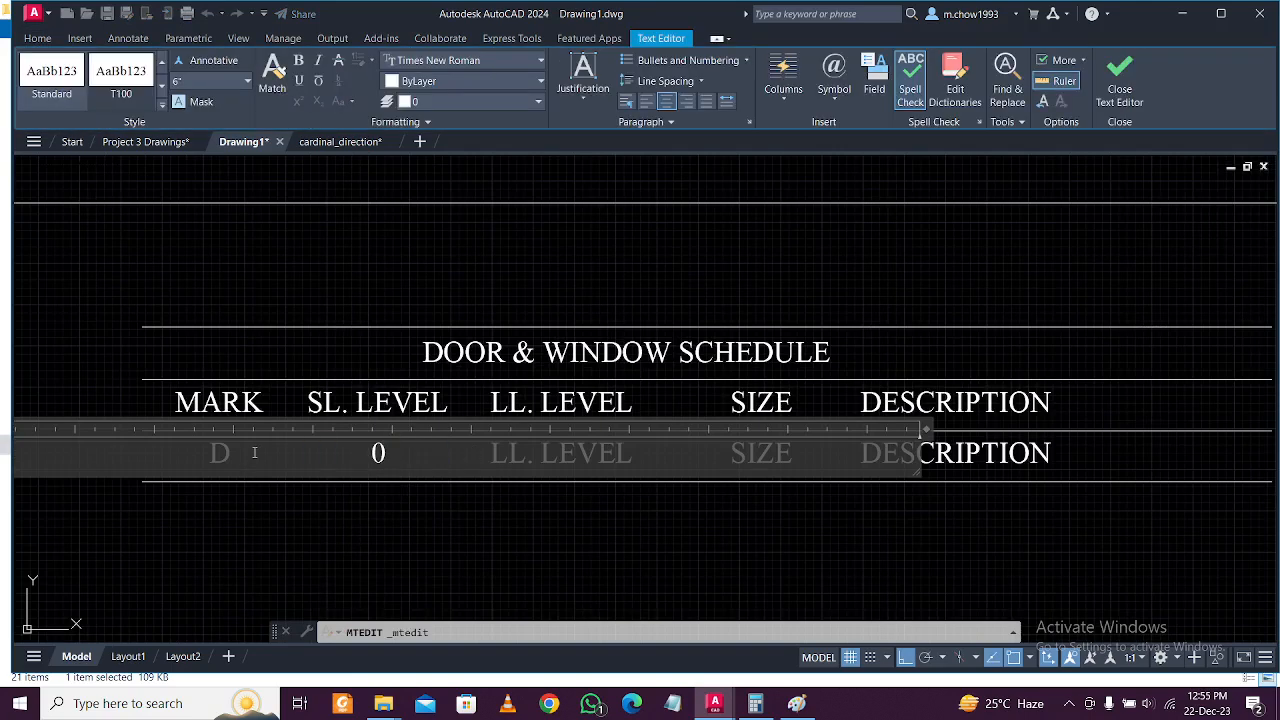
pyautogui.scroll(-5, 415, 522)
pyautogui.click(417, 524)
pyautogui.scroll(5, 449, 505)
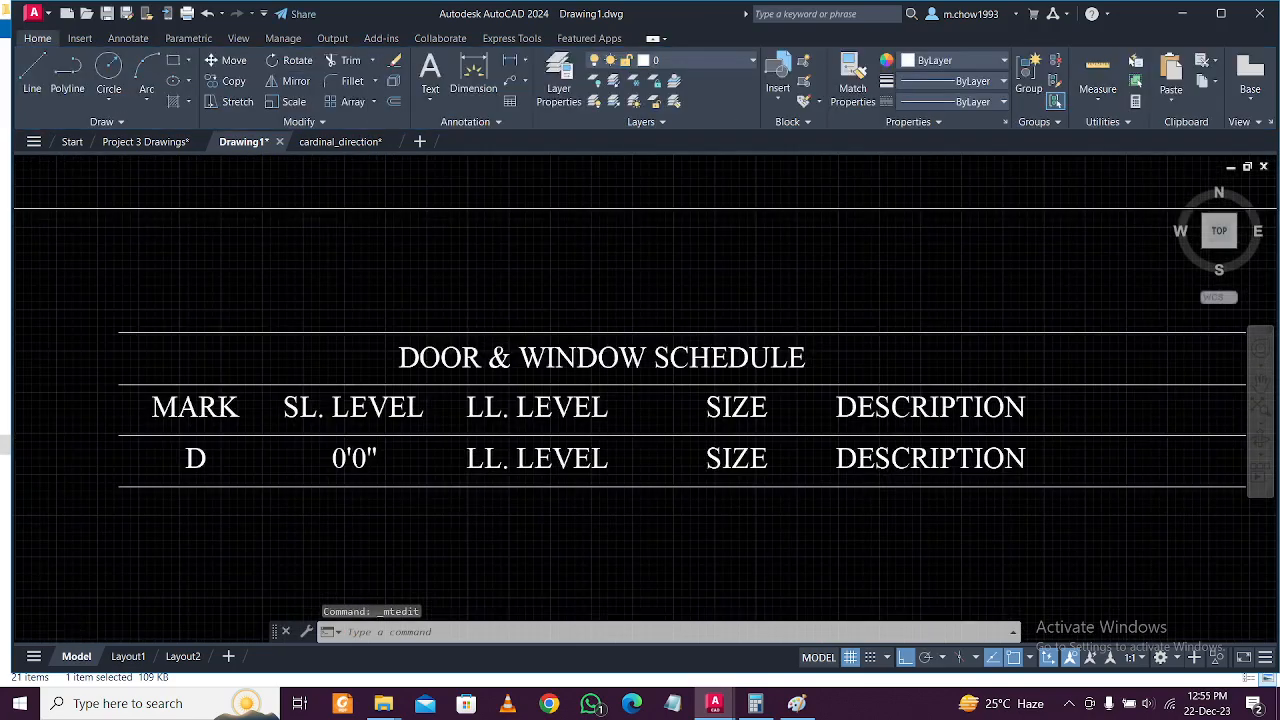
pyautogui.scroll(2, 449, 505)
# Replace the new row's LL. LEVEL text with 7'0", then start editing its SIZE entry.
pyautogui.click(505, 432)
pyautogui.press('Escape')
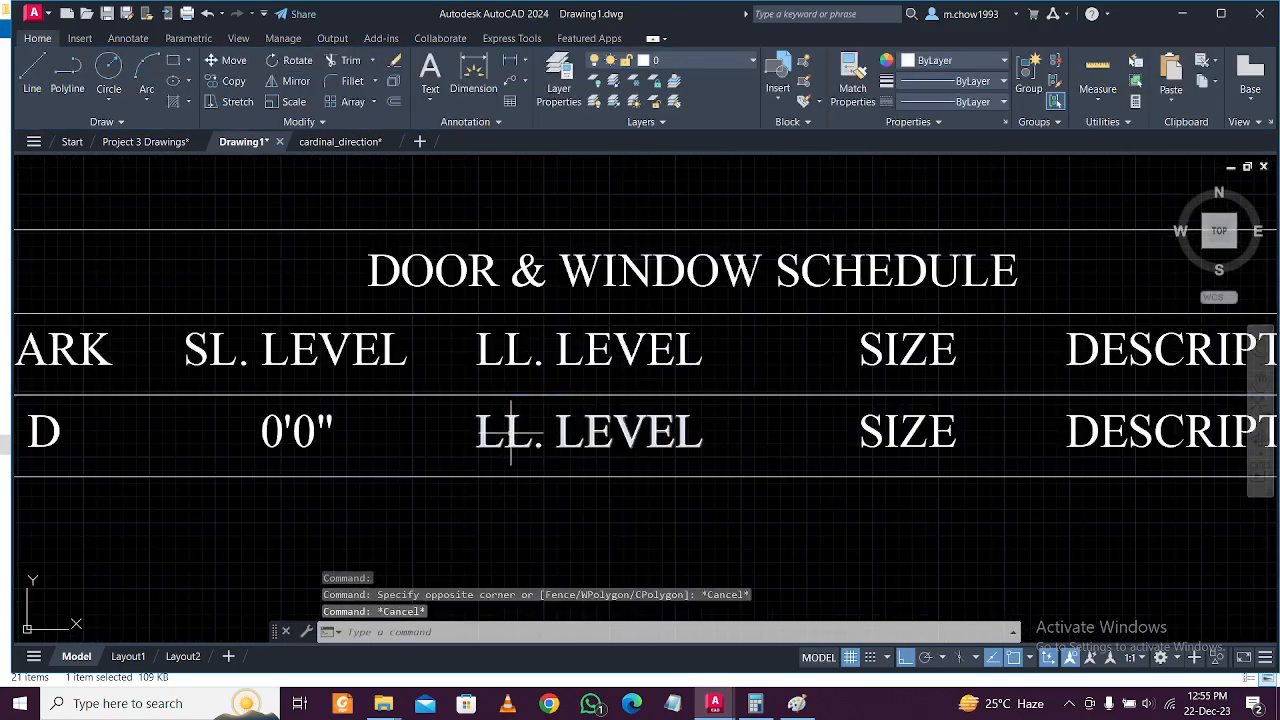
pyautogui.click(511, 432)
pyautogui.doubleClick(623, 441)
pyautogui.moveTo(715, 444); pyautogui.dragTo(454, 432)
pyautogui.write("7'")
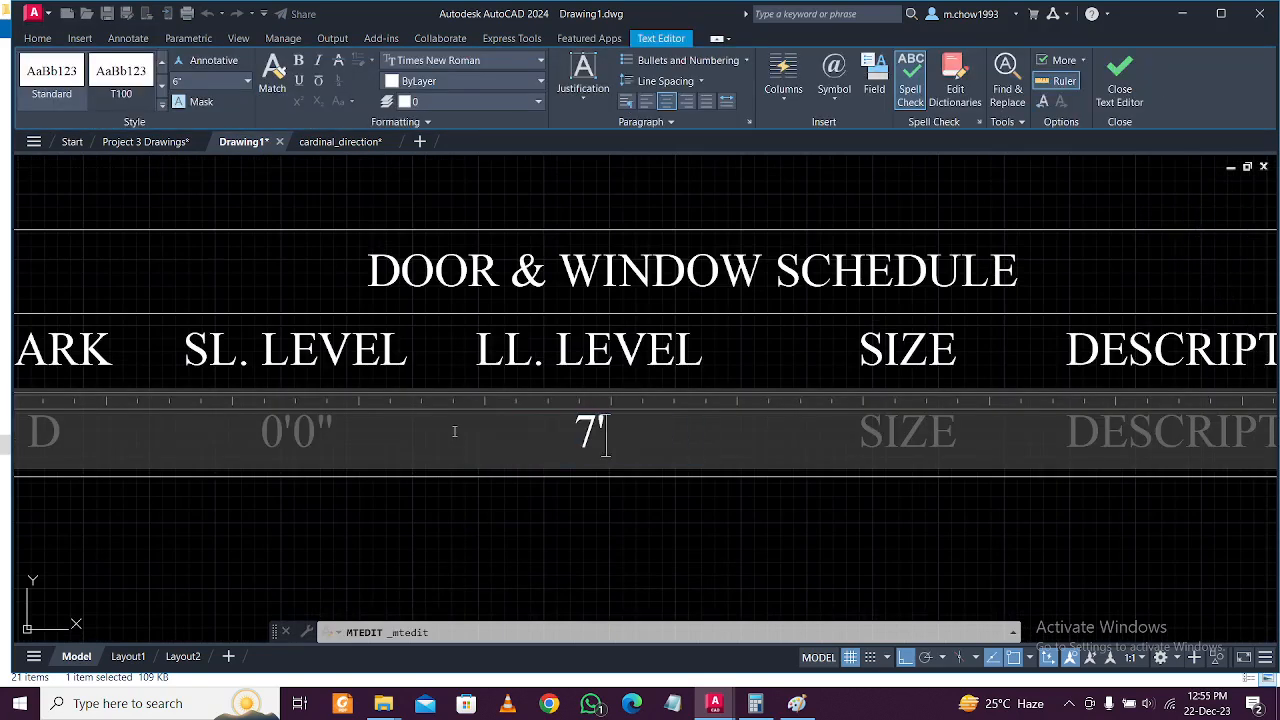
pyautogui.write('0"')
pyautogui.click(537, 481)
pyautogui.moveTo(683, 516); pyautogui.dragTo(484, 511, button='middle')
pyautogui.doubleClick(716, 431)
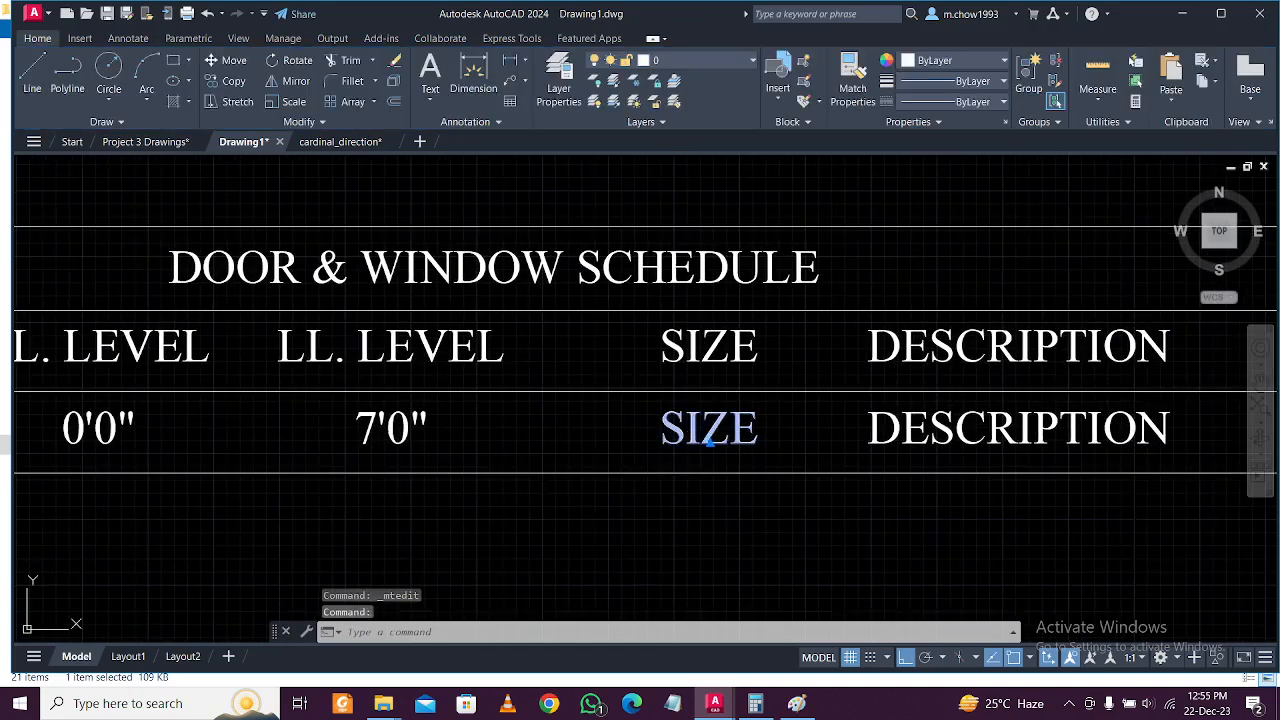
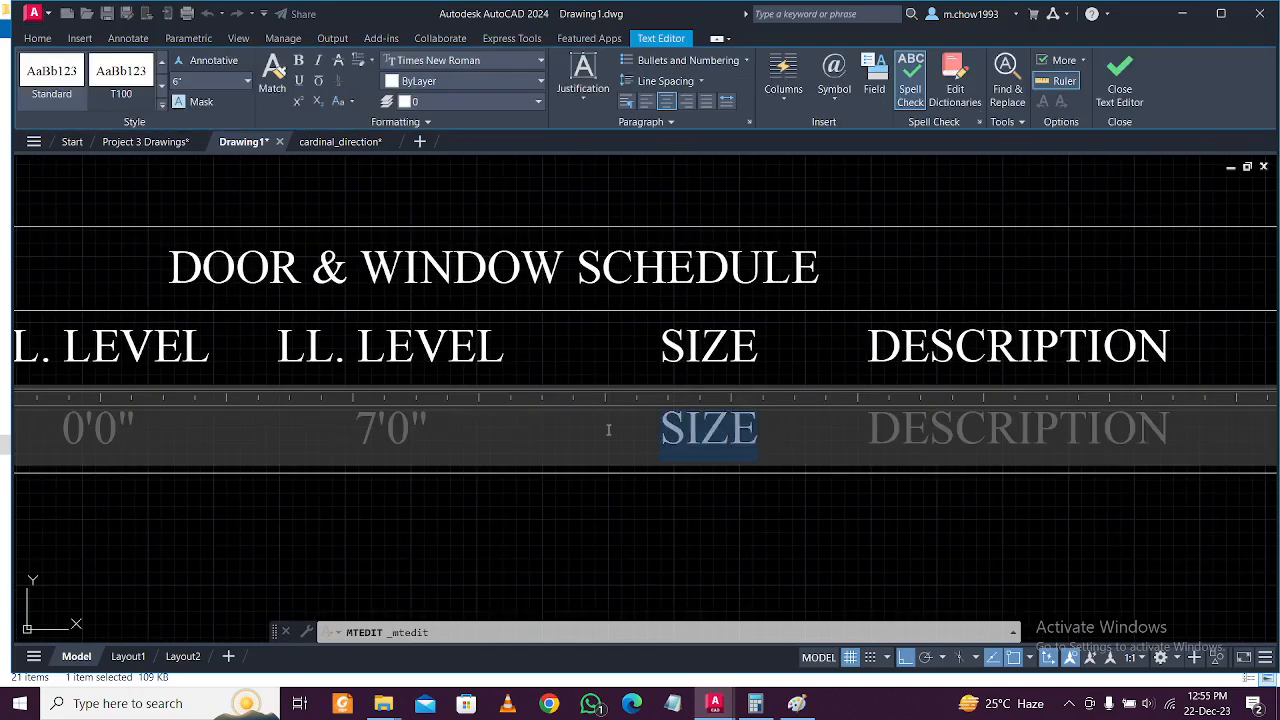
# Fill the door row's size as 3'6"X7'0" and its description as SINGLE LEAF WOODEN.
pyautogui.write('3\'6"')
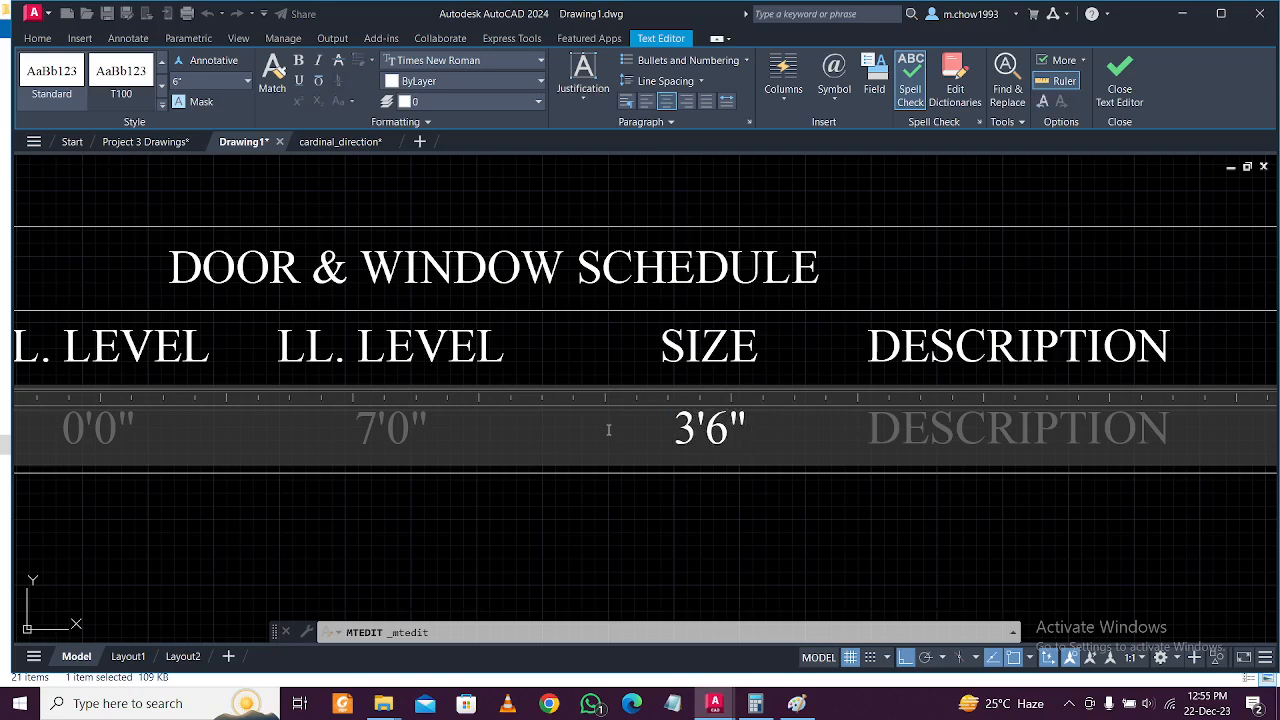
pyautogui.write('X')
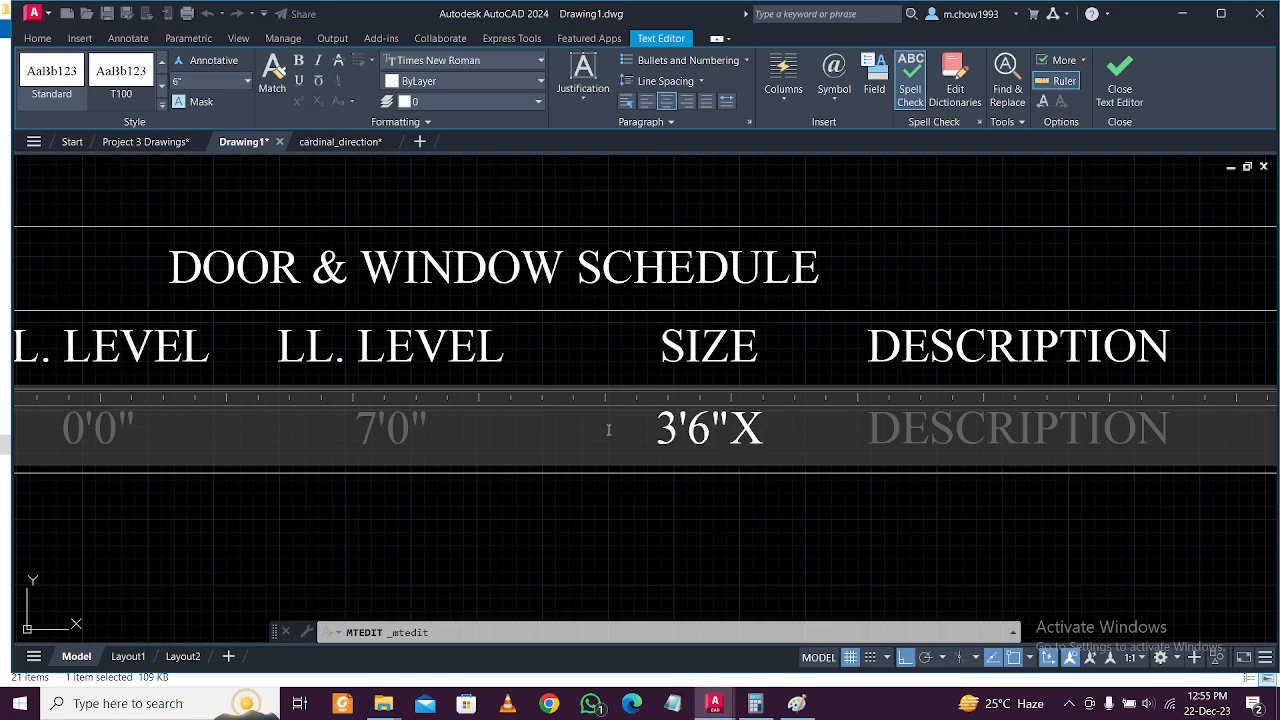
pyautogui.write("7'")
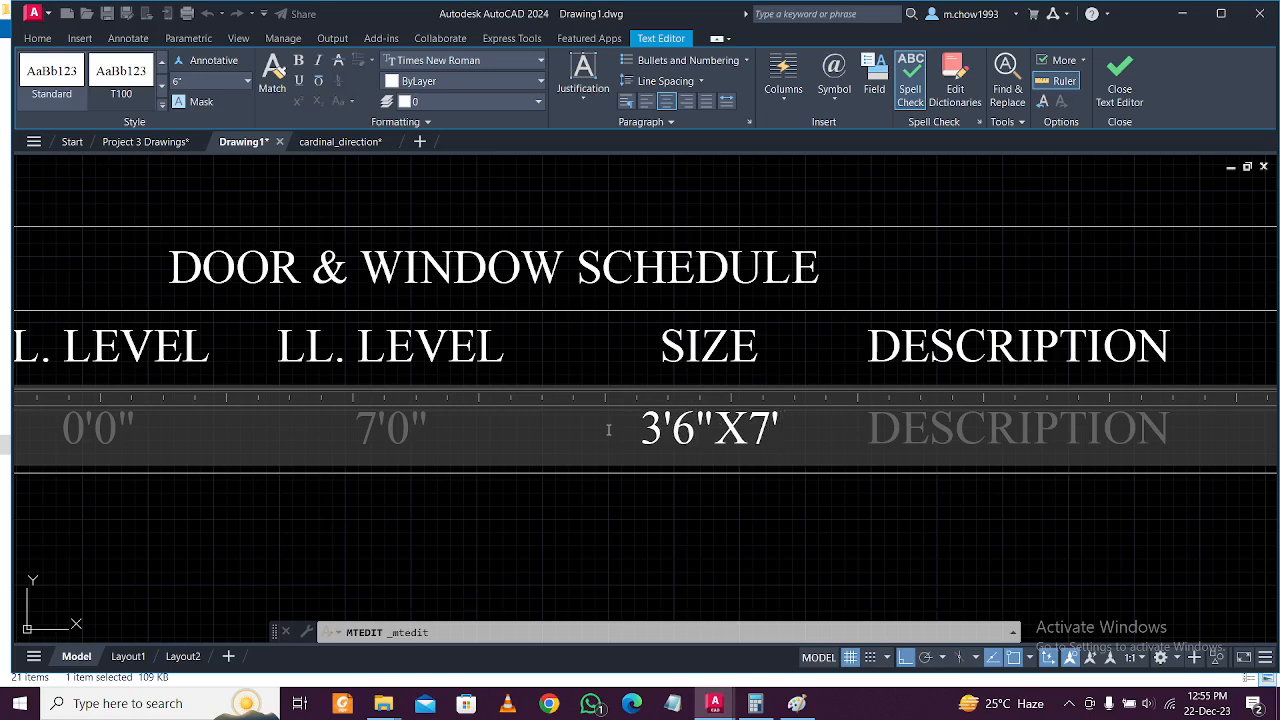
pyautogui.write('0"')
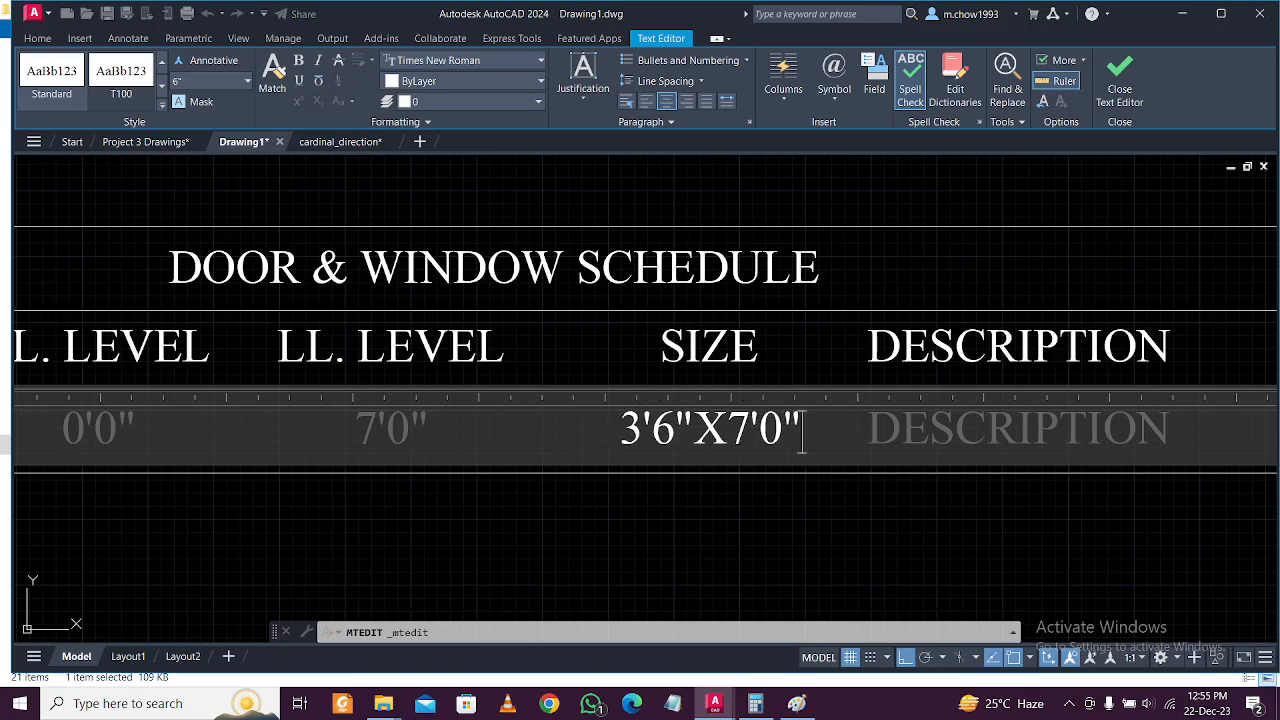
pyautogui.click(729, 497)
pyautogui.click(884, 430)
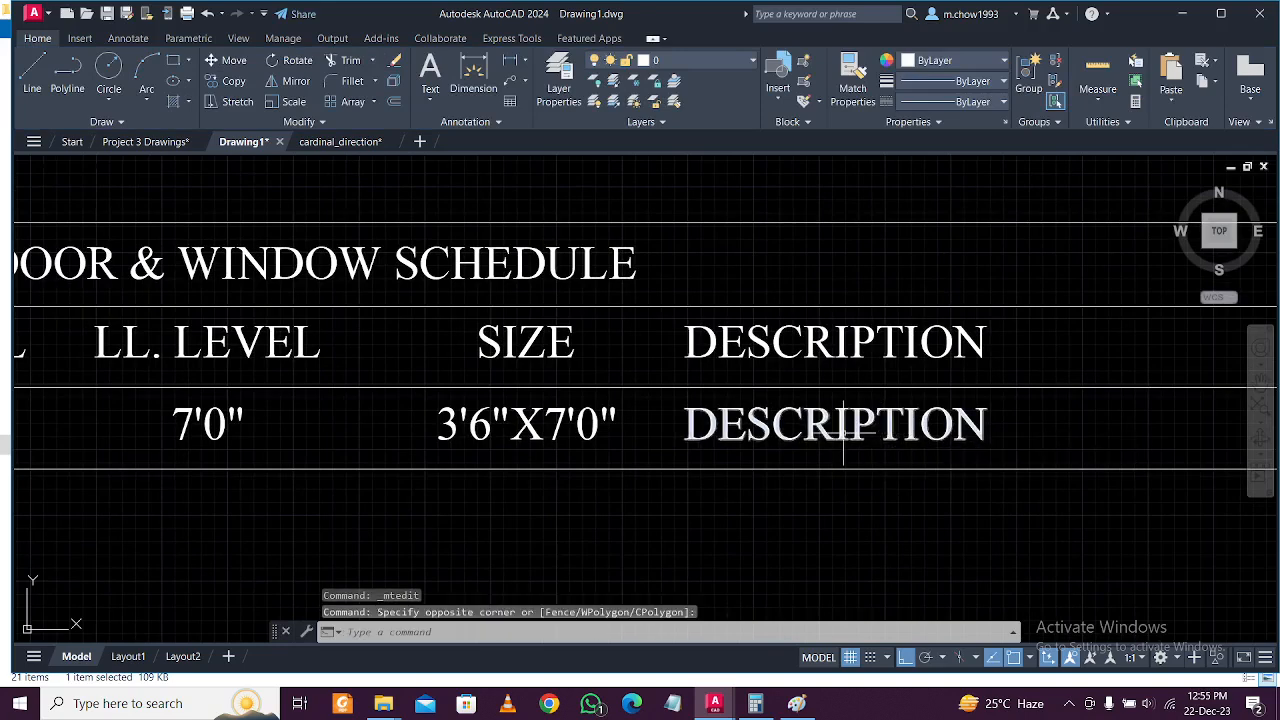
pyautogui.click(850, 432)
pyautogui.doubleClick(833, 432)
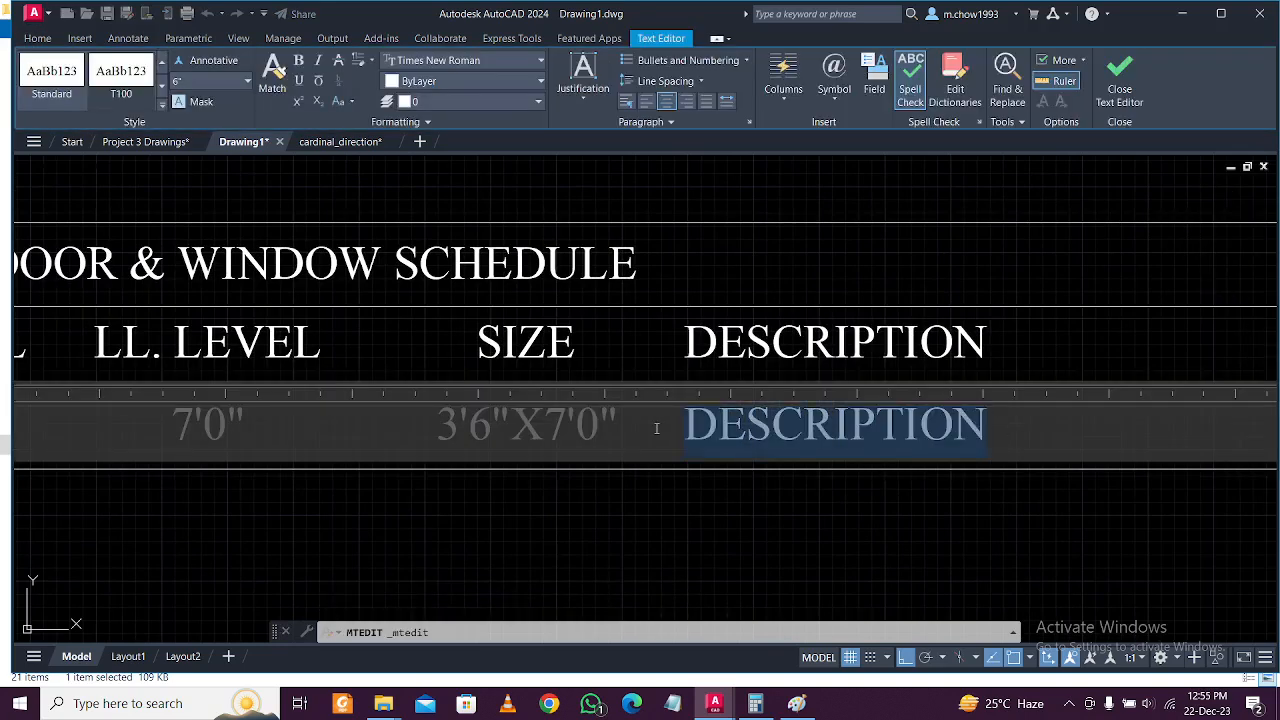
pyautogui.write('SINGLE LEAF WOODEN')
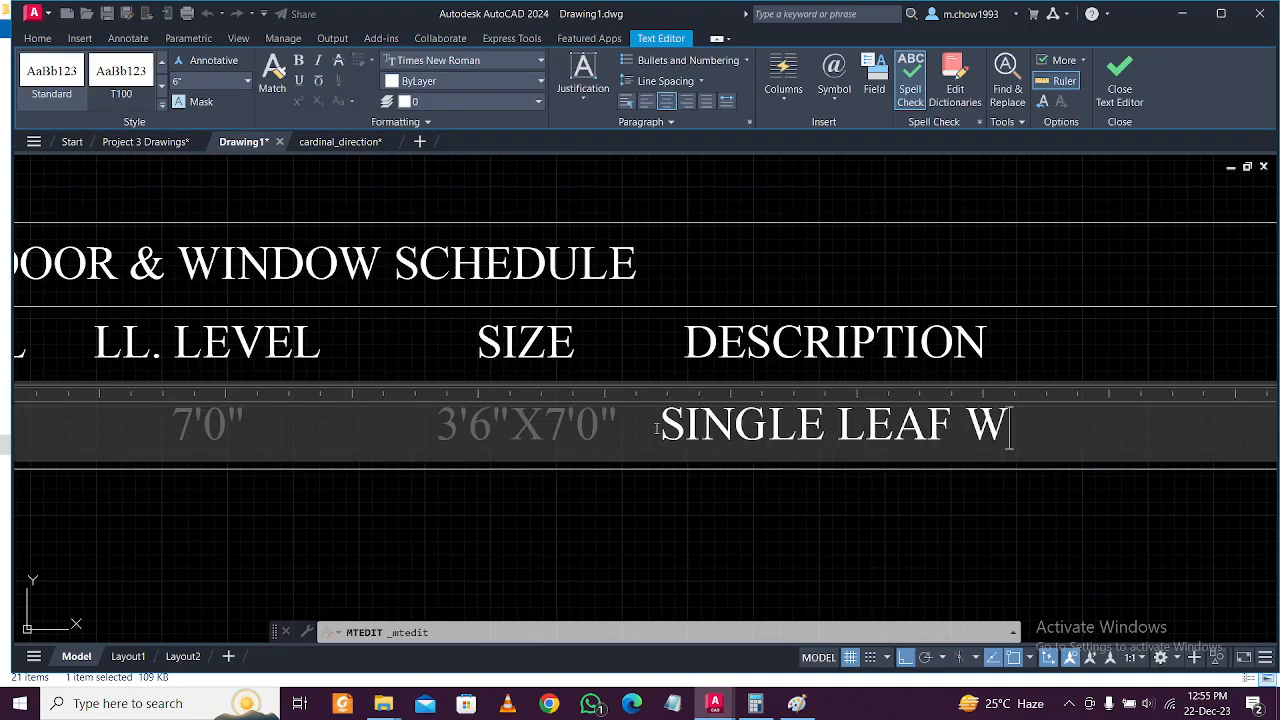
pyautogui.click(868, 535)
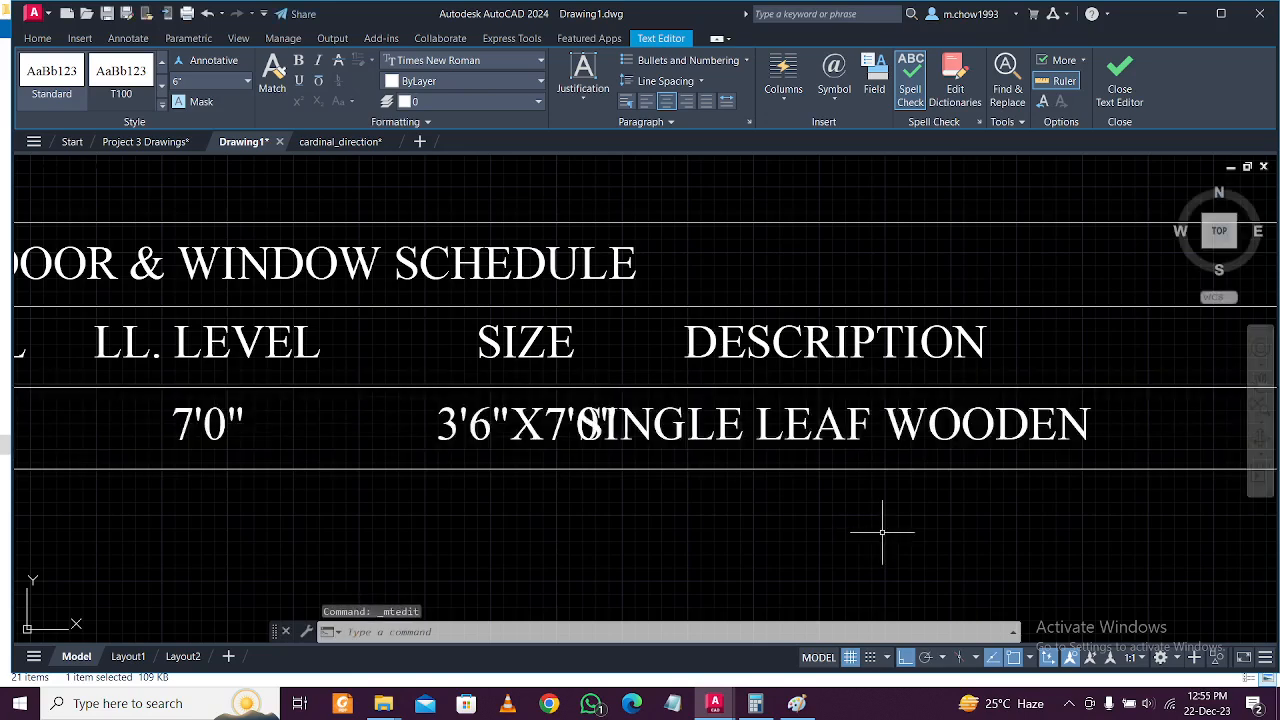
# Move the SINGLE LEAF WOODEN text right, clear of the size entry.
pyautogui.moveTo(930, 550); pyautogui.dragTo(623, 551, button='middle')
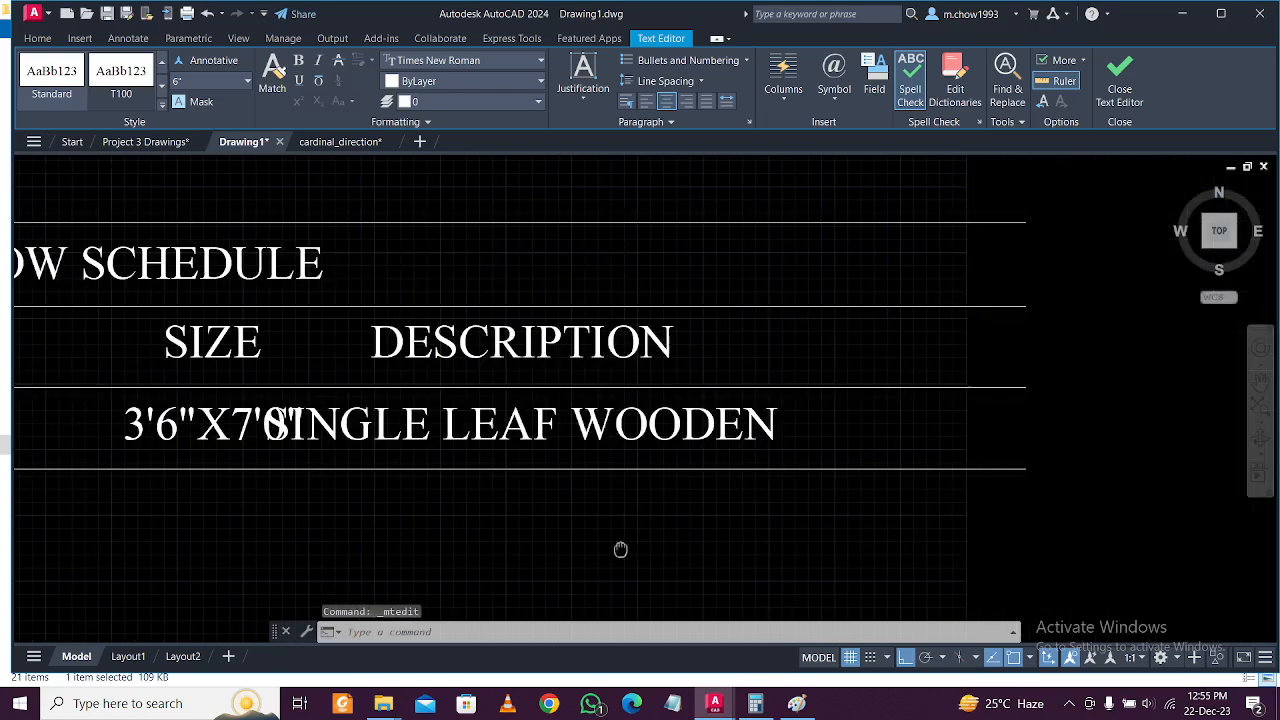
pyautogui.write('m')
pyautogui.press('Return')
pyautogui.click(674, 543)
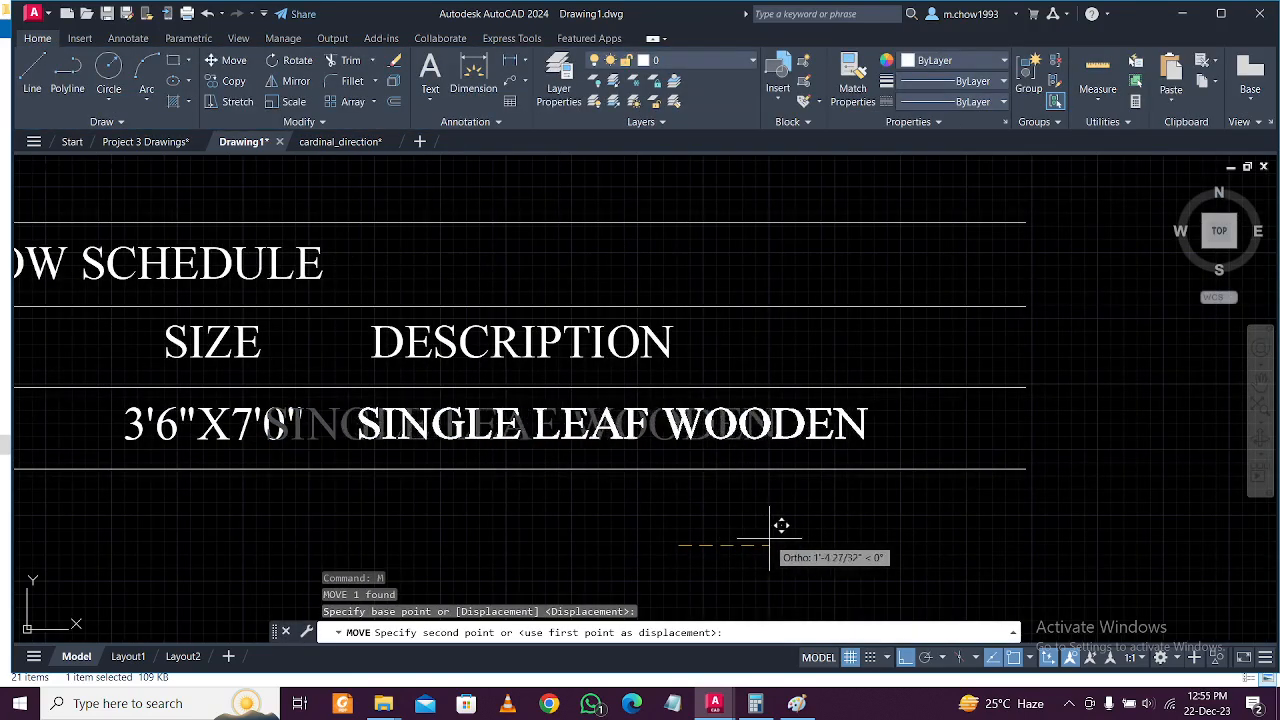
pyautogui.click(770, 545)
# Move the DESCRIPTION heading so it sits centred over its column.
pyautogui.click(634, 300)
pyautogui.click(534, 340)
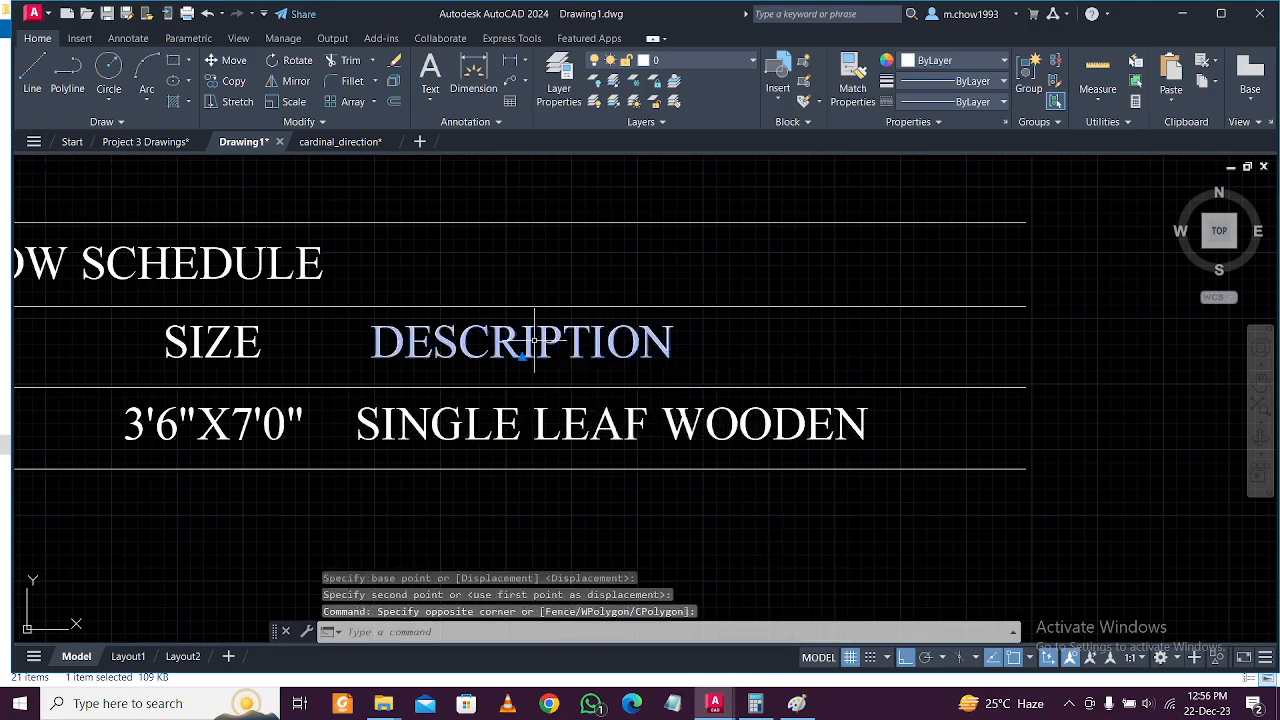
pyautogui.write('m')
pyautogui.press('Return')
pyautogui.click(652, 529)
pyautogui.click(769, 545)
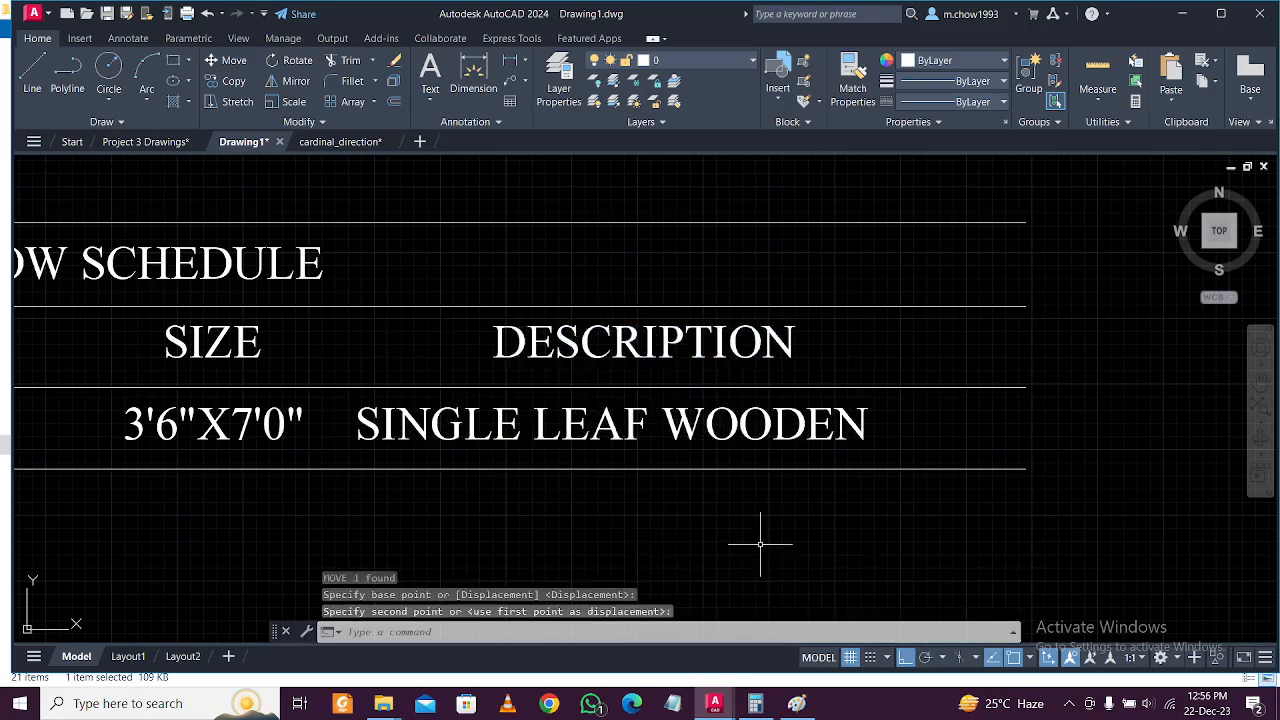
pyautogui.click(689, 369)
pyautogui.click(635, 325)
pyautogui.write('m')
pyautogui.press('Return')
pyautogui.click(765, 487)
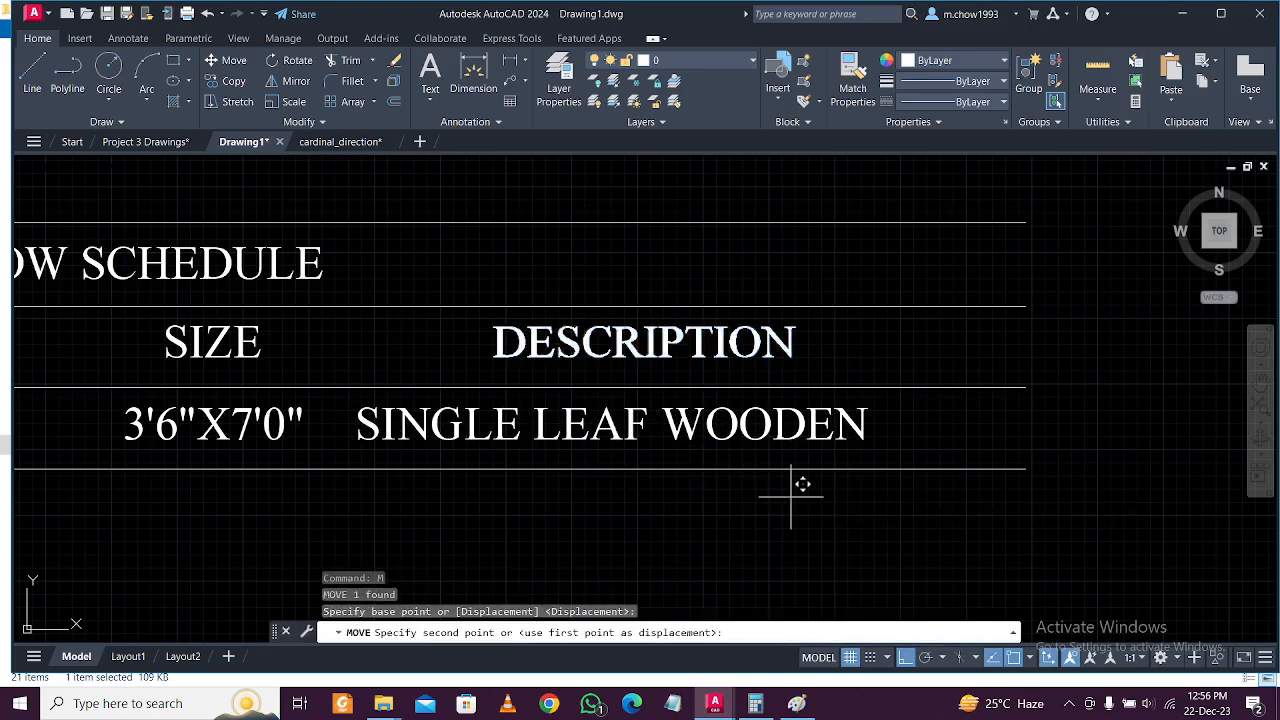
pyautogui.click(737, 505)
pyautogui.scroll(-5, 745, 495)
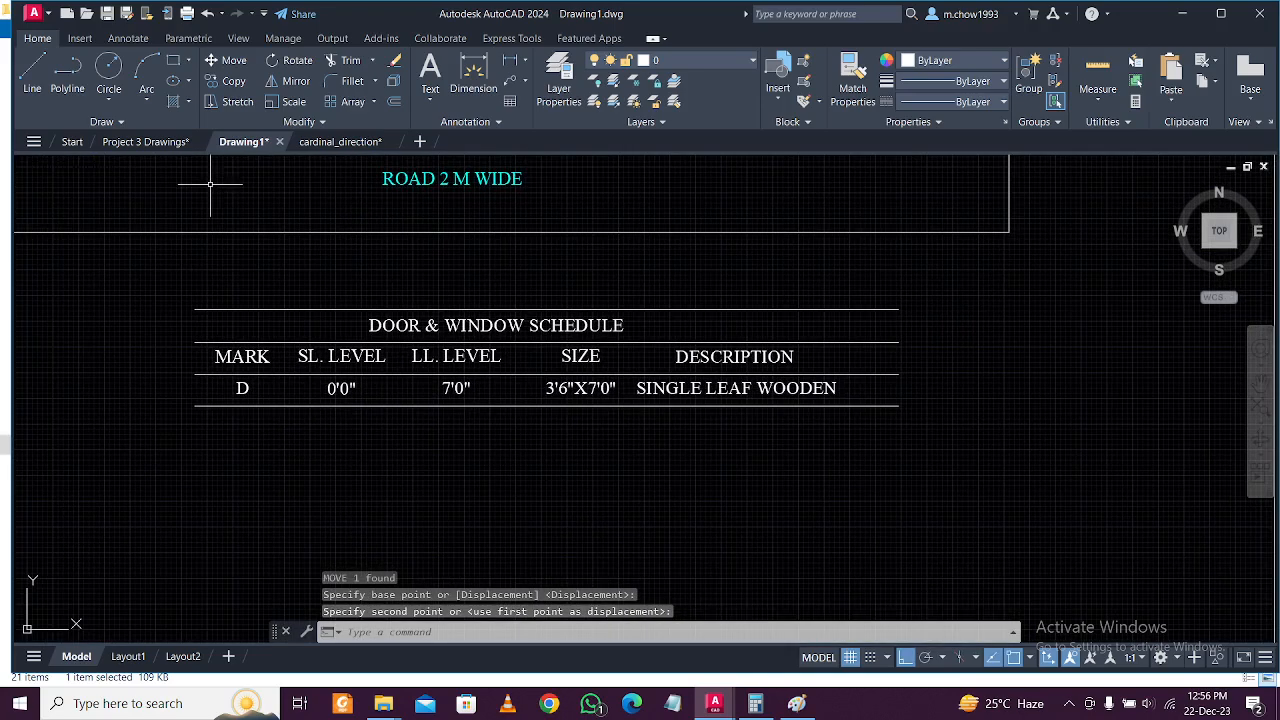
# Draw a vertical line down the schedule's left edge from its top-left corner.
pyautogui.click(32, 75)
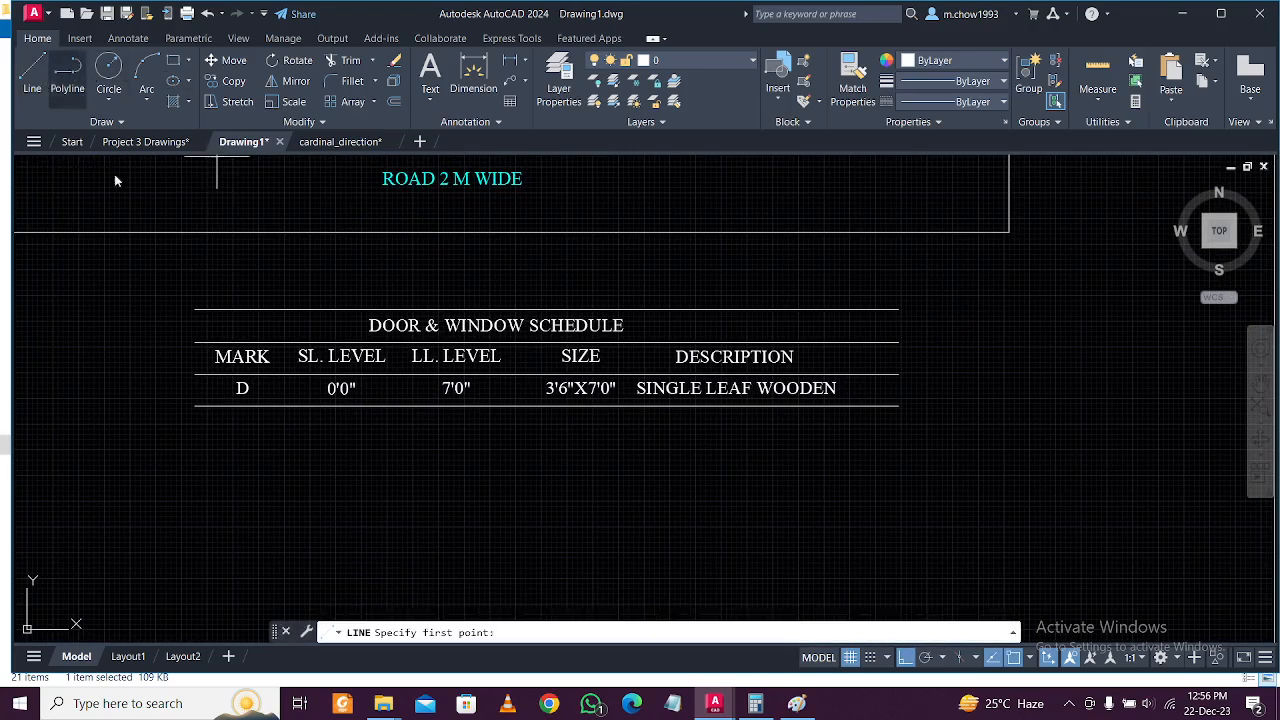
pyautogui.click(195, 309)
pyautogui.click(195, 503)
pyautogui.press('Escape')
pyautogui.click(214, 486)
pyautogui.click(175, 457)
pyautogui.scroll(2, 170, 280)
# Copy a divider after the MARK column and shorten its top to below the title.
pyautogui.click(226, 82)
pyautogui.moveTo(381, 445); pyautogui.dragTo(326, 320, button='middle')
pyautogui.click(277, 435)
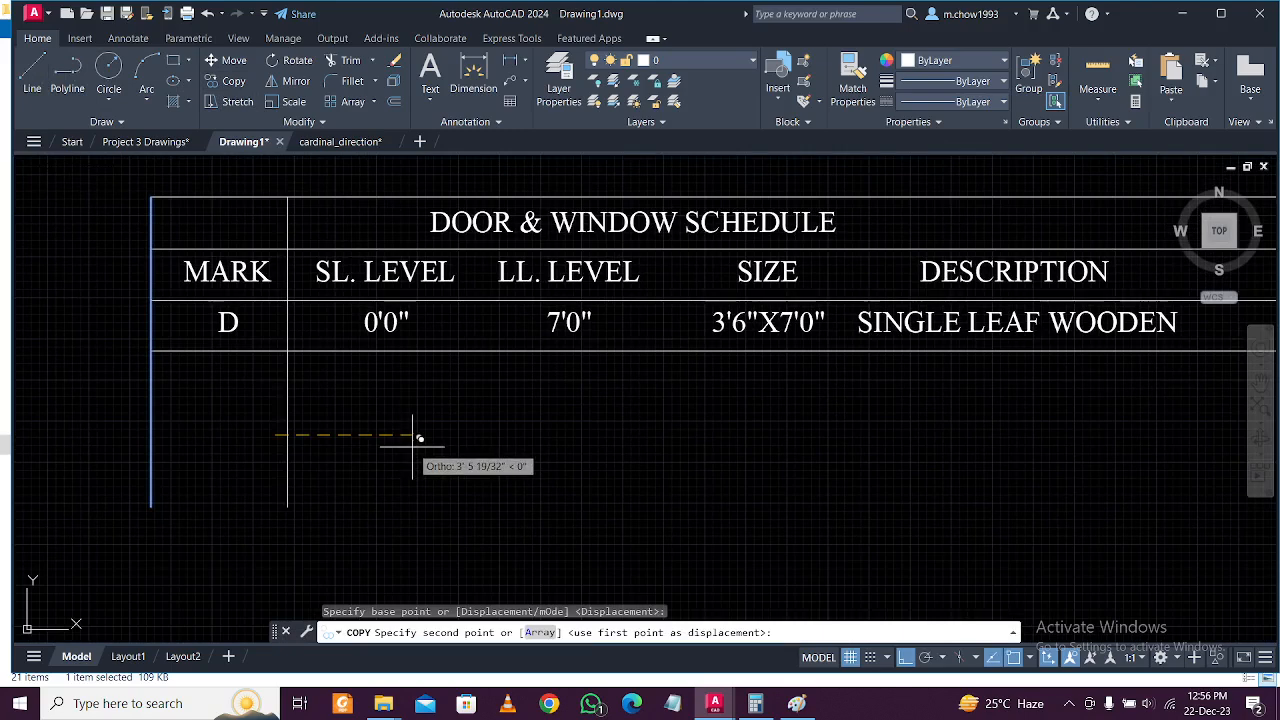
pyautogui.click(419, 438)
pyautogui.press('Escape')
pyautogui.click(309, 225)
pyautogui.click(278, 206)
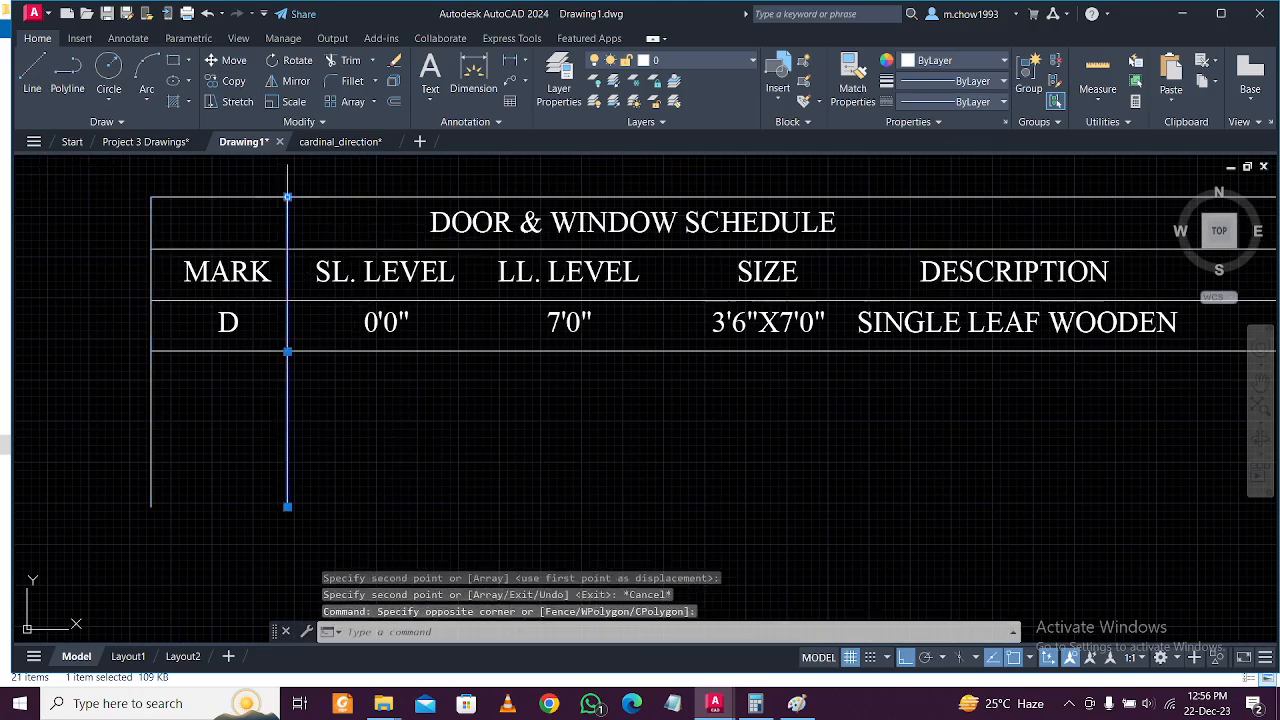
pyautogui.click(287, 197)
pyautogui.click(287, 248)
pyautogui.press('Escape')
pyautogui.click(343, 386)
pyautogui.click(245, 419)
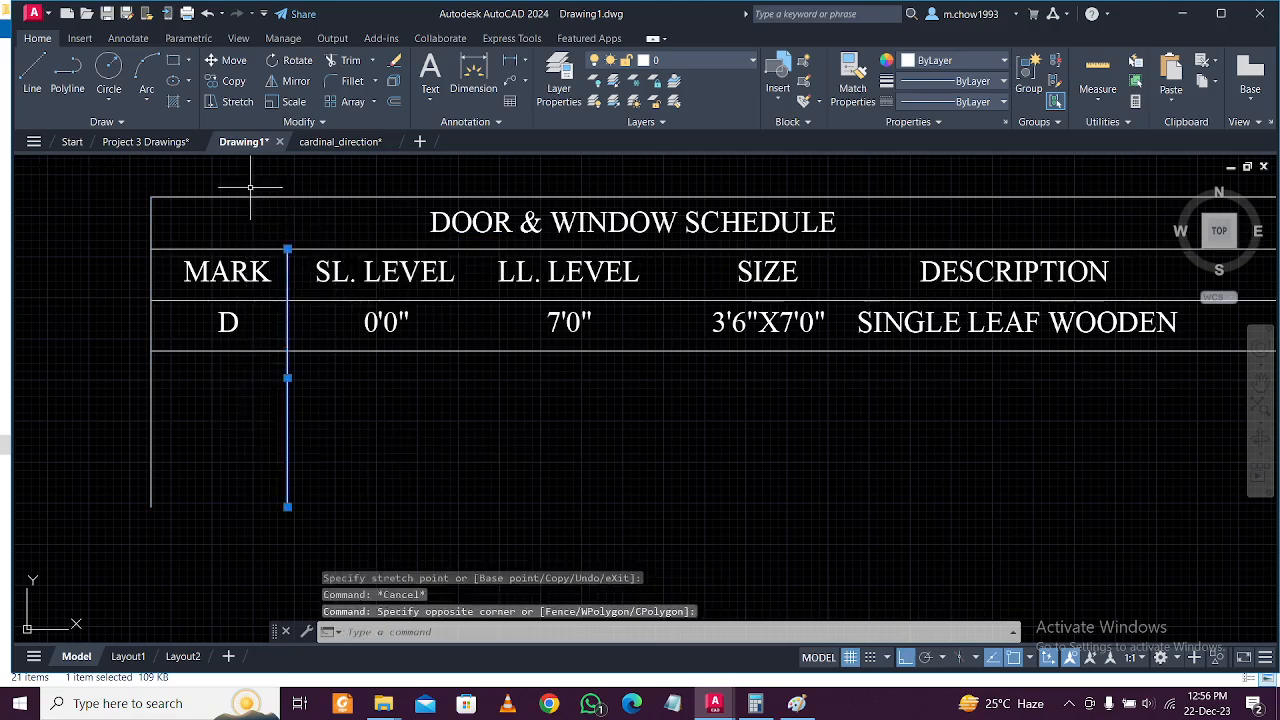
# Copy dividers after the SL. LEVEL, LL. LEVEL and SIZE columns and at the right end.
pyautogui.click(226, 82)
pyautogui.click(443, 427)
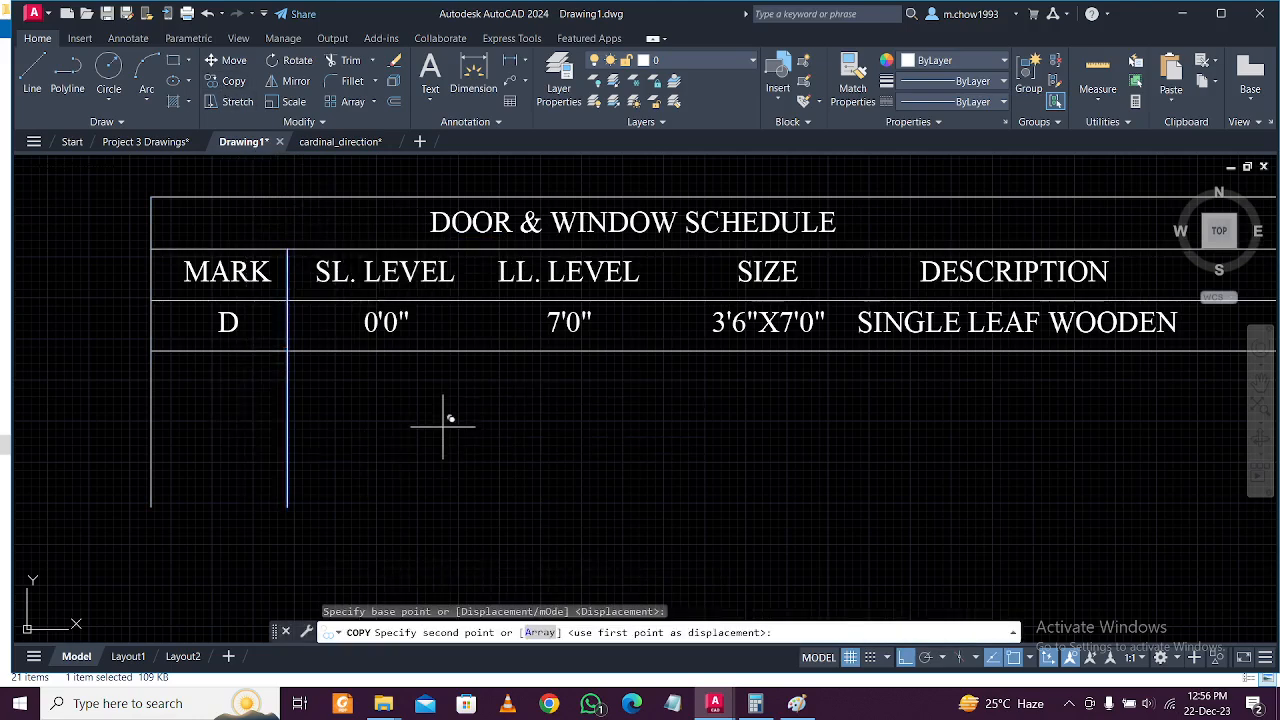
pyautogui.click(623, 428)
pyautogui.click(823, 438)
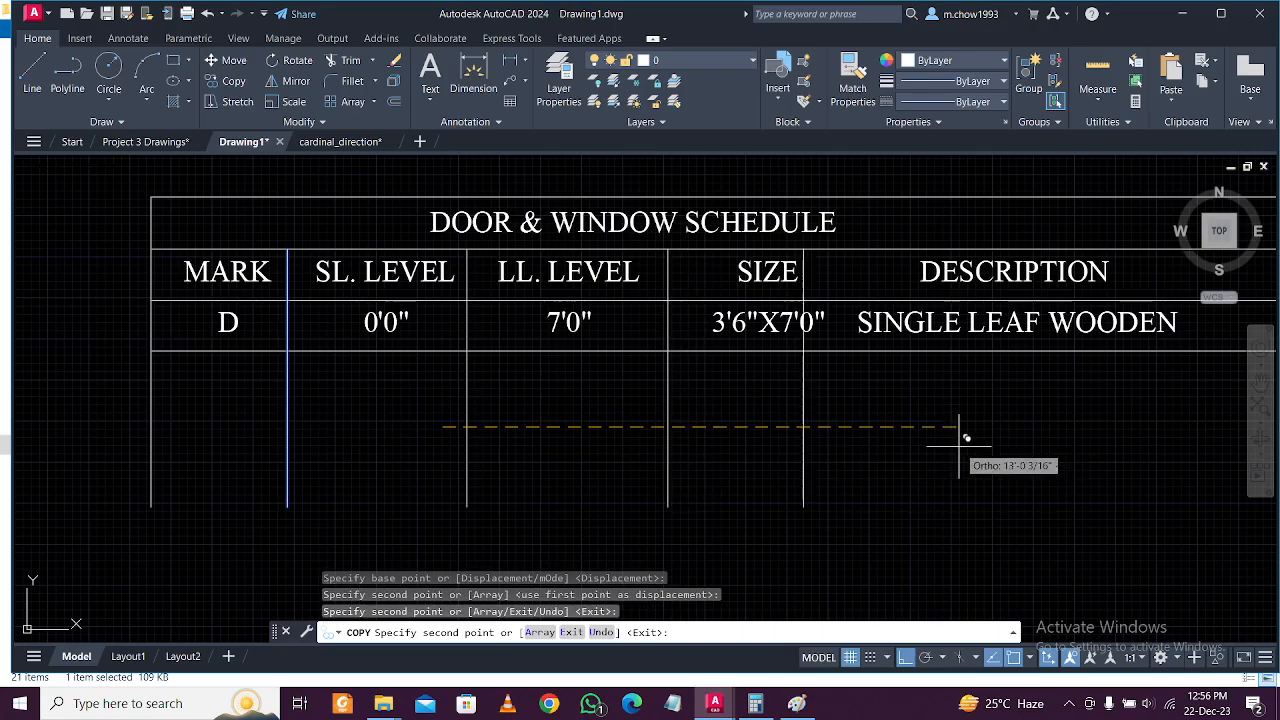
pyautogui.click(997, 435)
pyautogui.moveTo(997, 435)
pyautogui.mouseDown(button='middle')
pyautogui.moveTo(1000, 463)
pyautogui.moveTo(730, 462)
pyautogui.mouseUp(button='middle')
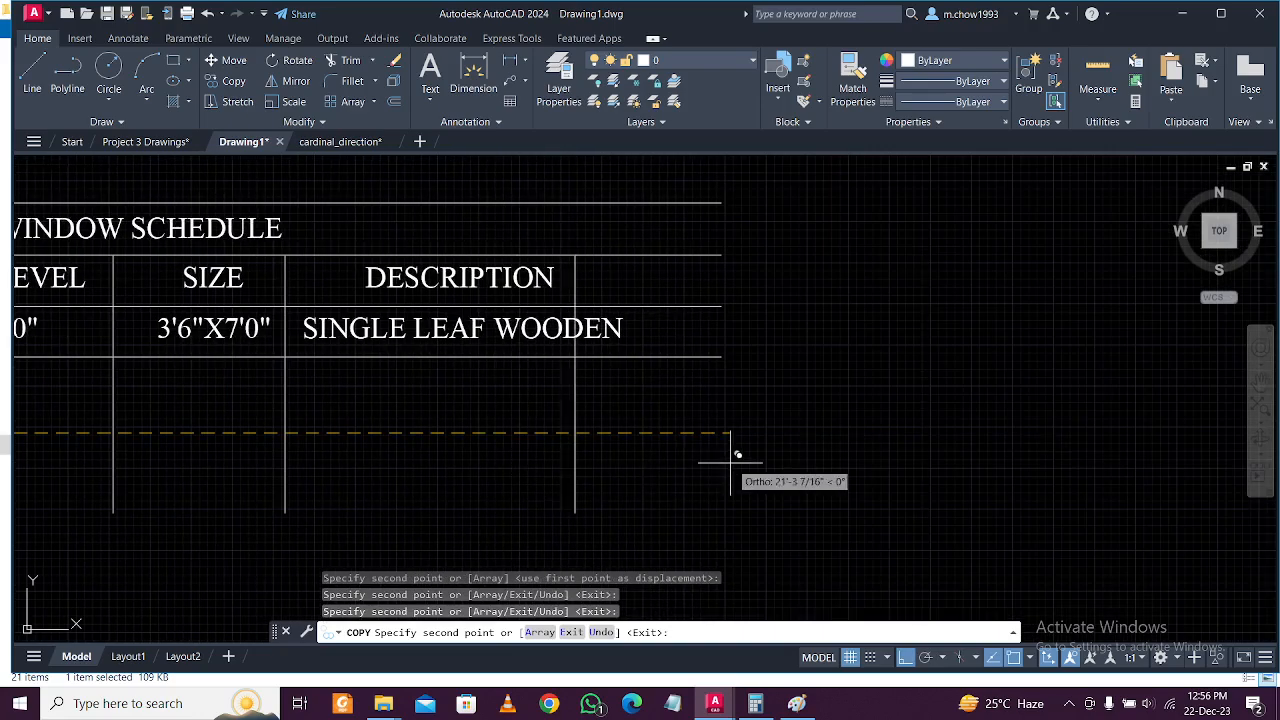
pyautogui.click(800, 443)
pyautogui.press('Escape')
# Extend the right-edge line up to the schedule's top border.
pyautogui.click(761, 469)
pyautogui.click(547, 434)
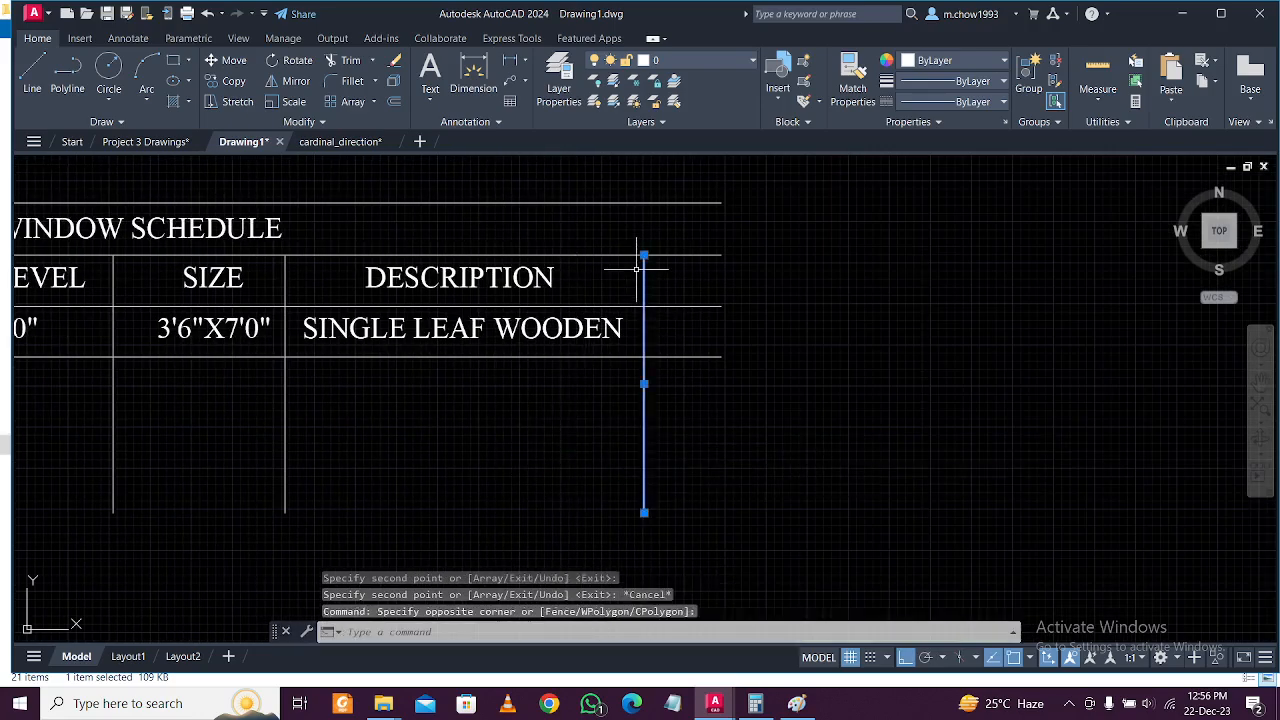
pyautogui.click(644, 255)
pyautogui.click(644, 191)
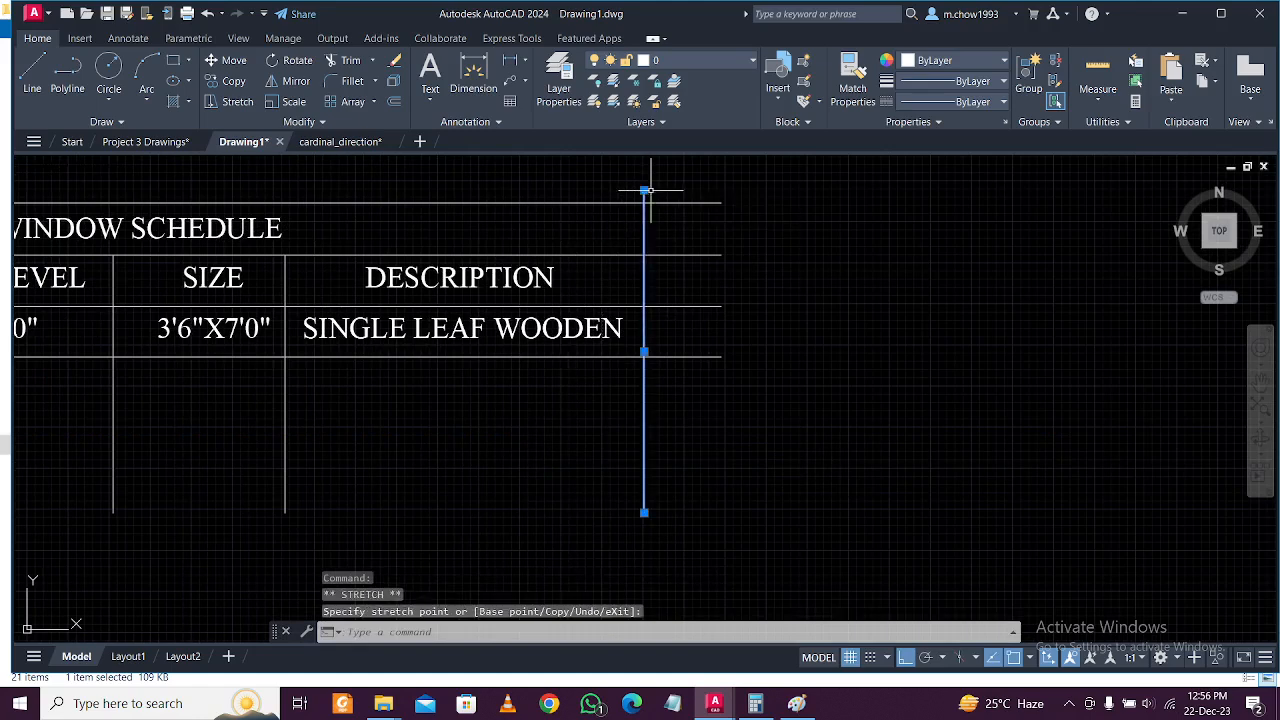
pyautogui.press('Escape')
# Trim the horizontal lines overhanging the right edge of the schedule.
pyautogui.write('tr')
pyautogui.press('Return')
pyautogui.moveTo(754, 351)
pyautogui.mouseDown()
pyautogui.moveTo(690, 162)
pyautogui.moveTo(729, 429)
pyautogui.mouseUp()
pyautogui.moveTo(672, 186); pyautogui.dragTo(640, 194)
pyautogui.scroll(-4, 713, 226)
pyautogui.press('Escape')
# Select the whole door data row.
pyautogui.moveTo(339, 275); pyautogui.dragTo(341, 332, button='middle')
pyautogui.scroll(5, 341, 332)
pyautogui.click(140, 265)
pyautogui.scroll(-2, 194, 326)
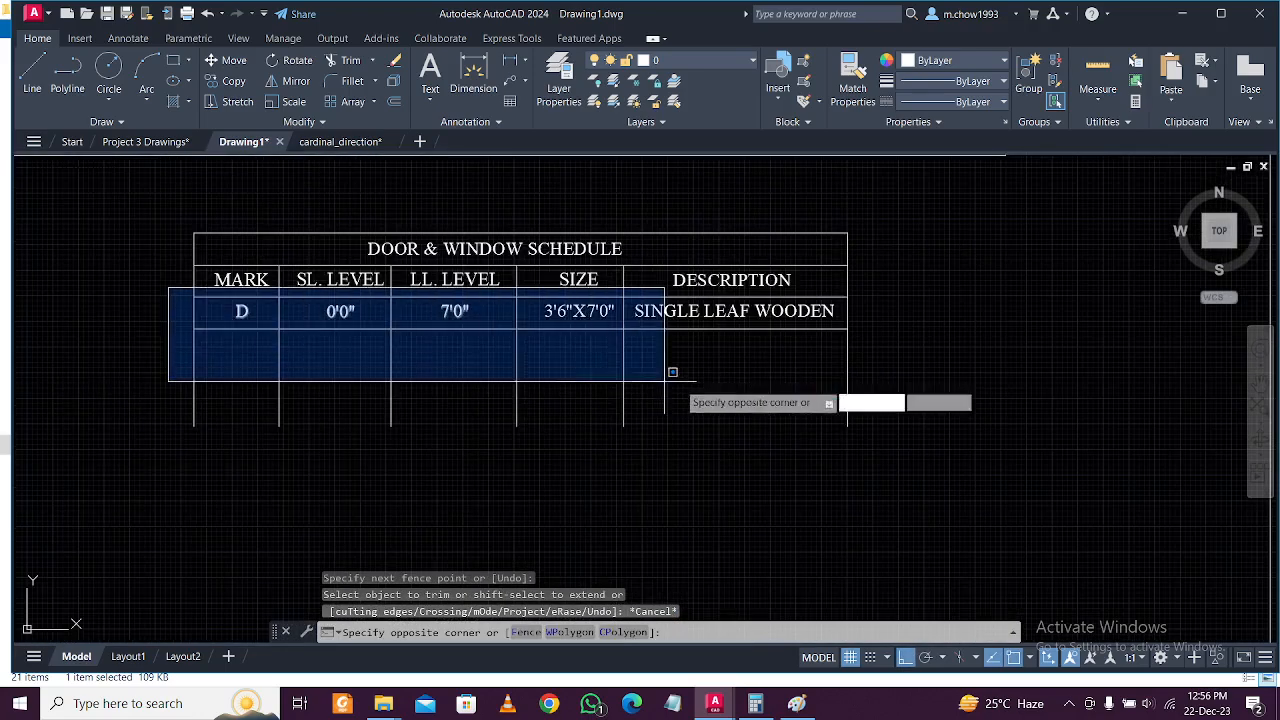
pyautogui.click(891, 357)
pyautogui.scroll(2, 321, 356)
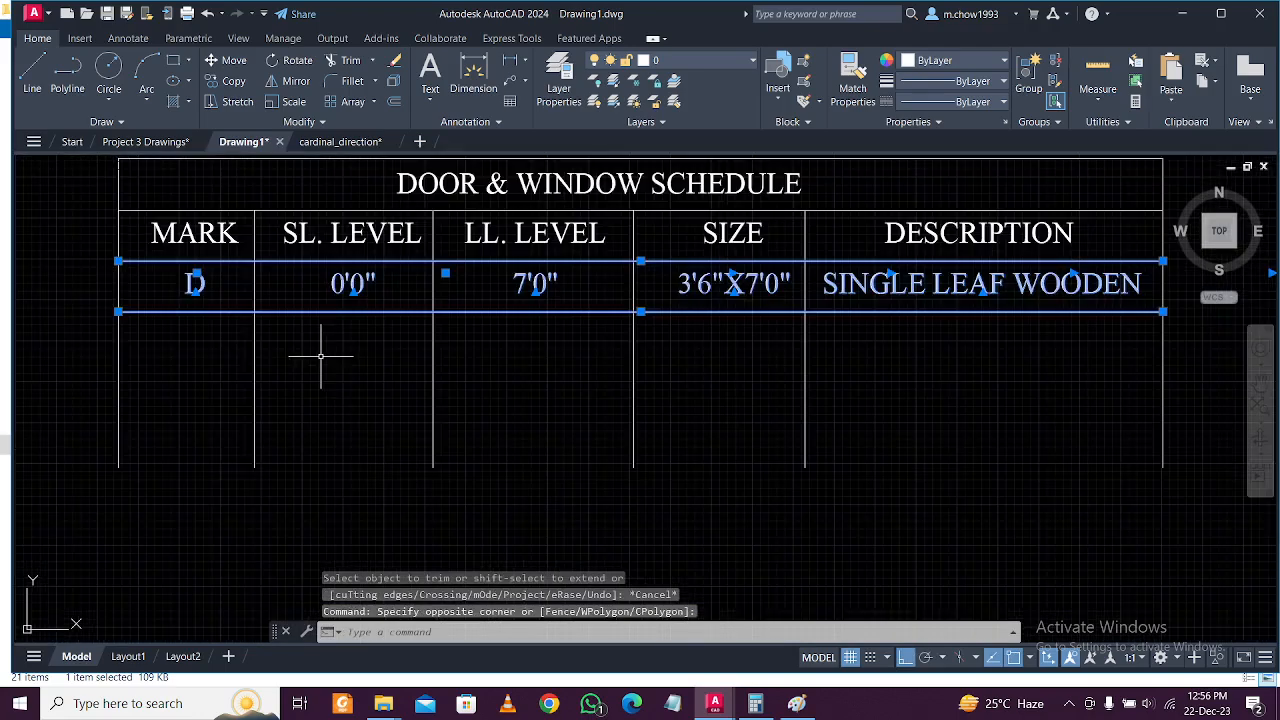
# Copy the door row twice, one and two rows below.
pyautogui.click(240, 81)
pyautogui.click(119, 261)
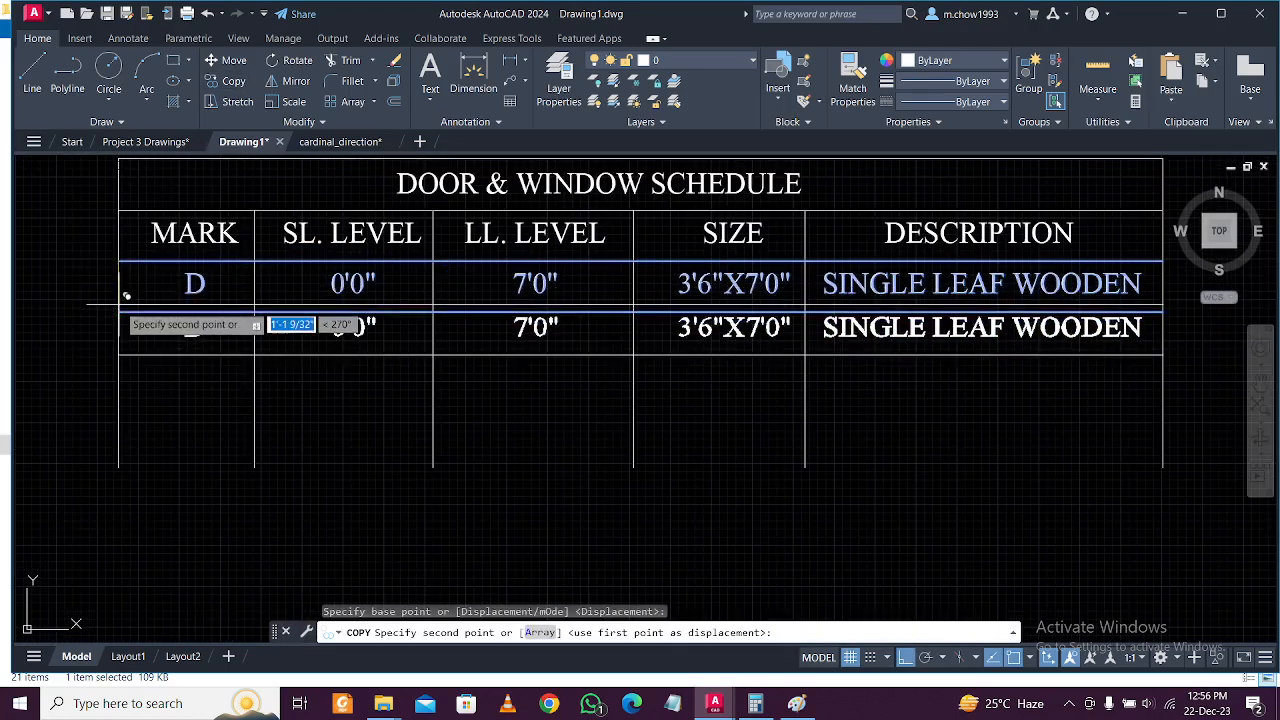
pyautogui.click(119, 312)
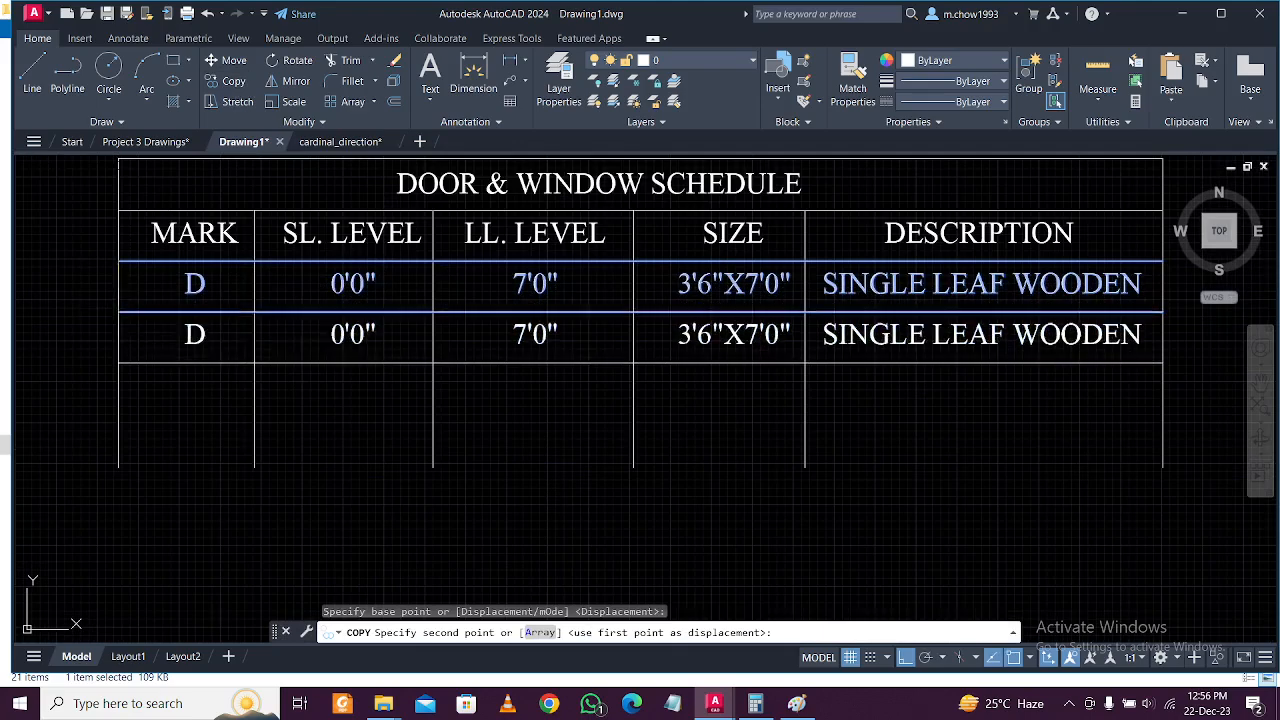
pyautogui.click(119, 363)
pyautogui.press('Escape')
pyautogui.press('Escape')
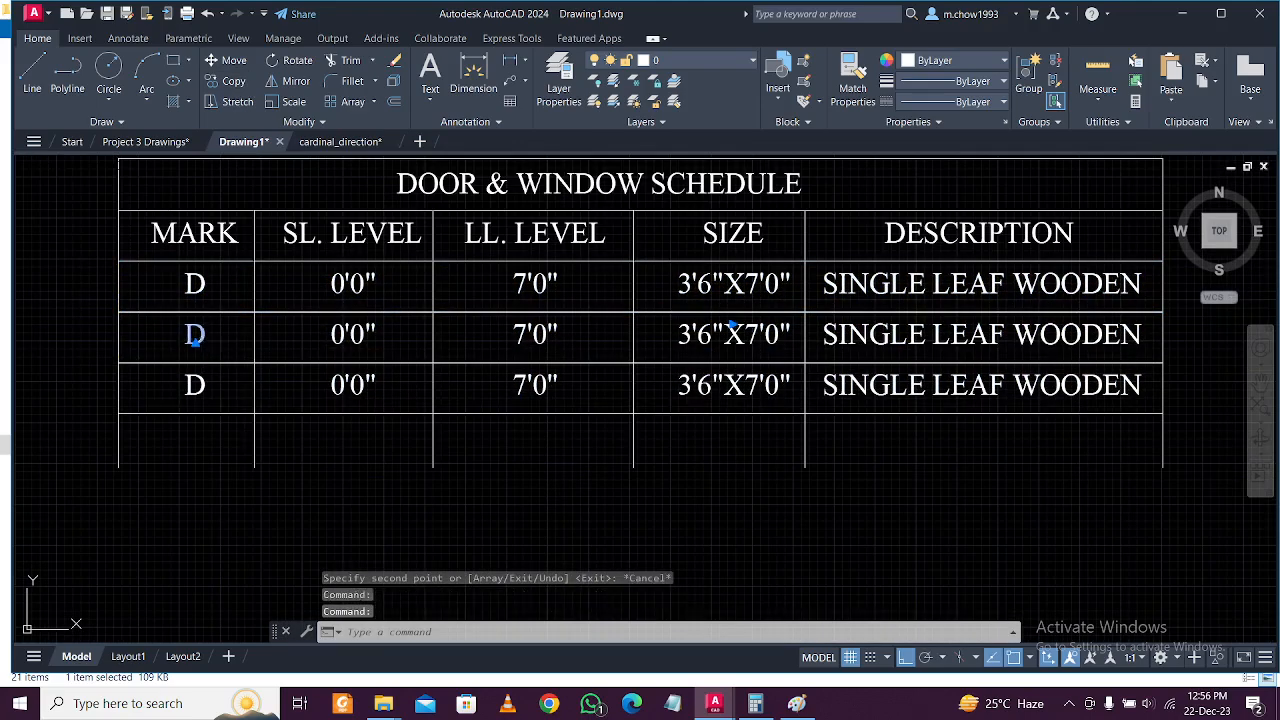
# Rename the new rows' marks to D1 and D2.
pyautogui.doubleClick(218, 339)
pyautogui.write('1')
pyautogui.click(194, 380)
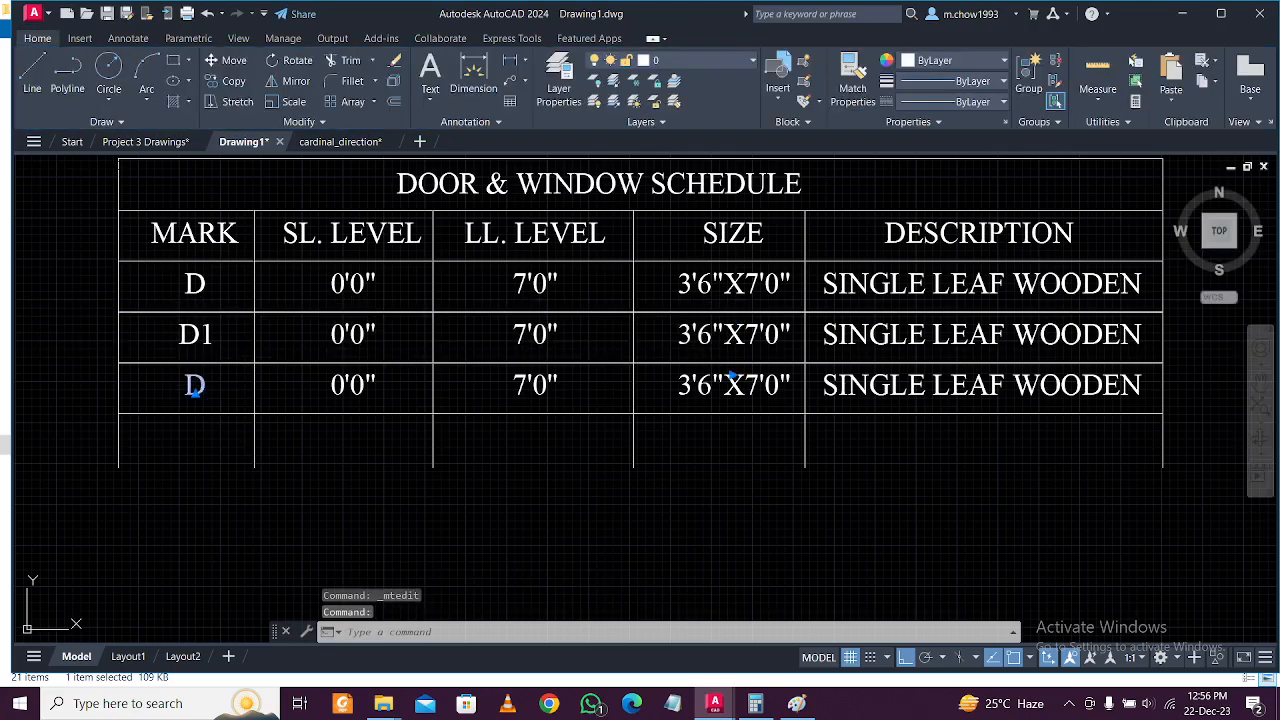
pyautogui.doubleClick(194, 388)
pyautogui.write('2')
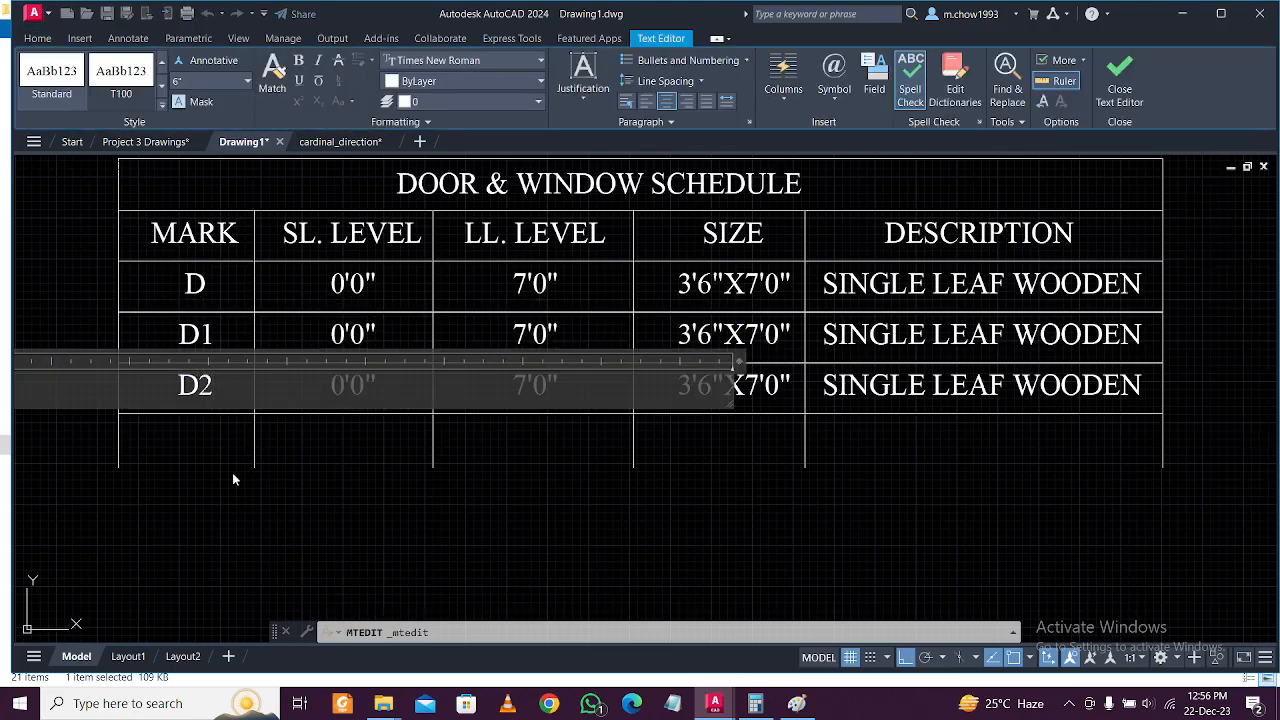
pyautogui.click(230, 476)
# Change the D1 size to 3'3"X7'0" and the D2 size to 2'6"X7'0".
pyautogui.moveTo(480, 449); pyautogui.dragTo(380, 474, button='middle')
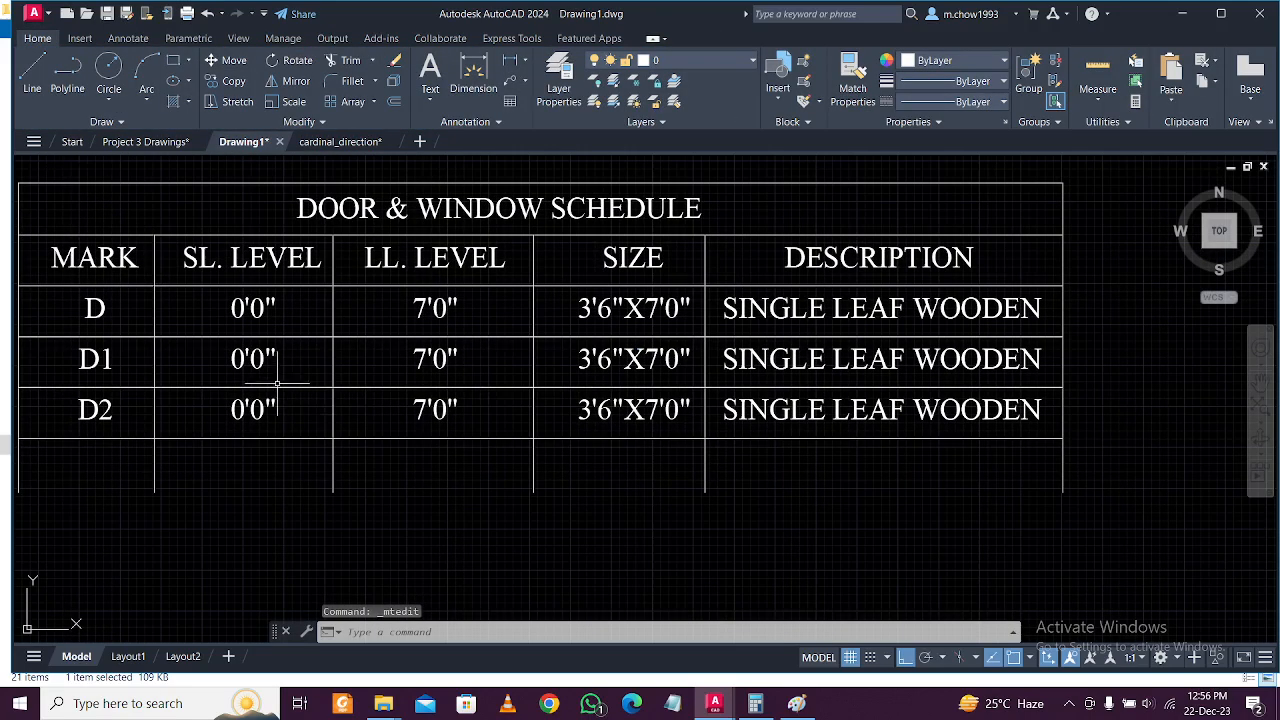
pyautogui.moveTo(388, 392)
pyautogui.mouseDown(button='middle')
pyautogui.moveTo(283, 395)
pyautogui.moveTo(316, 399)
pyautogui.mouseUp(button='middle')
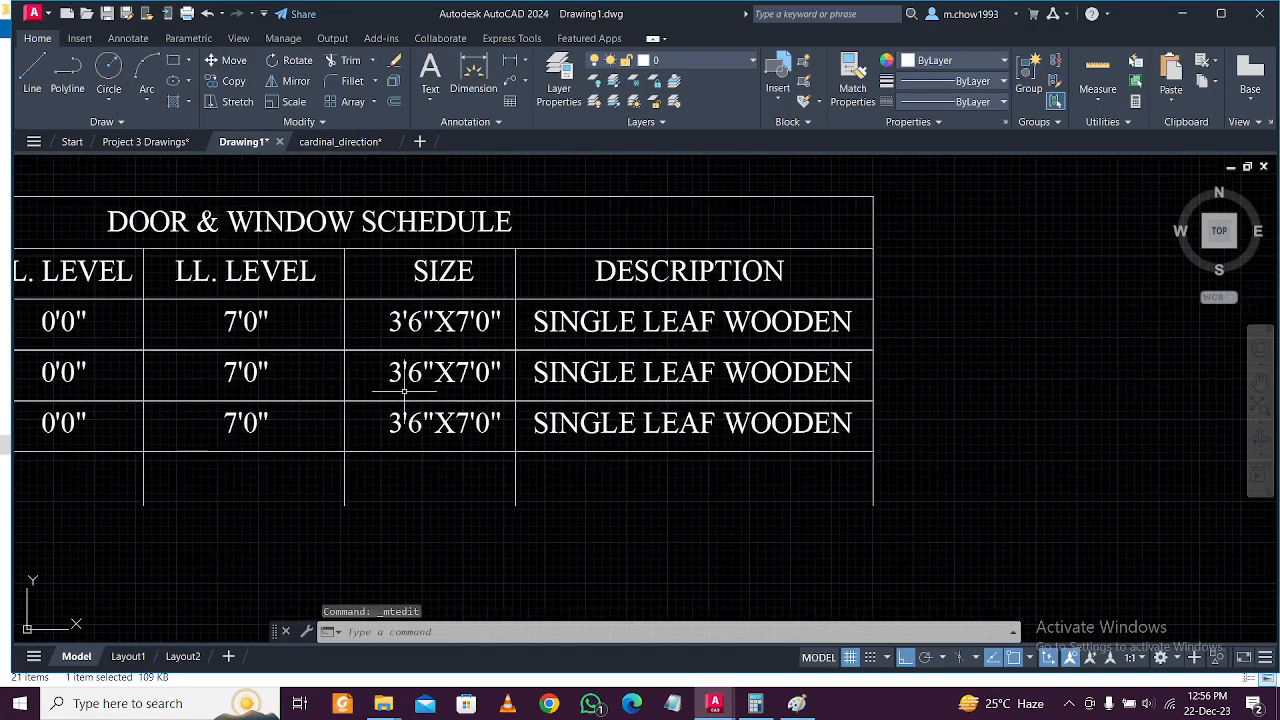
pyautogui.scroll(2, 412, 387)
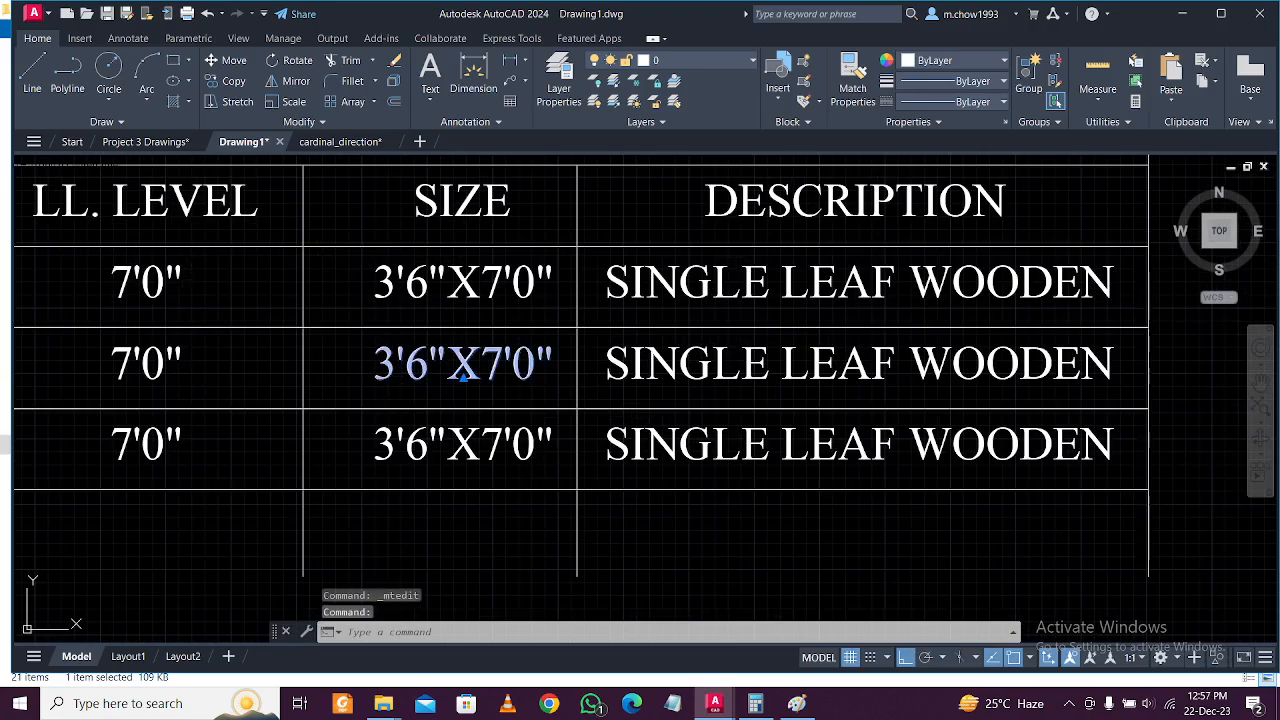
pyautogui.doubleClick(463, 370)
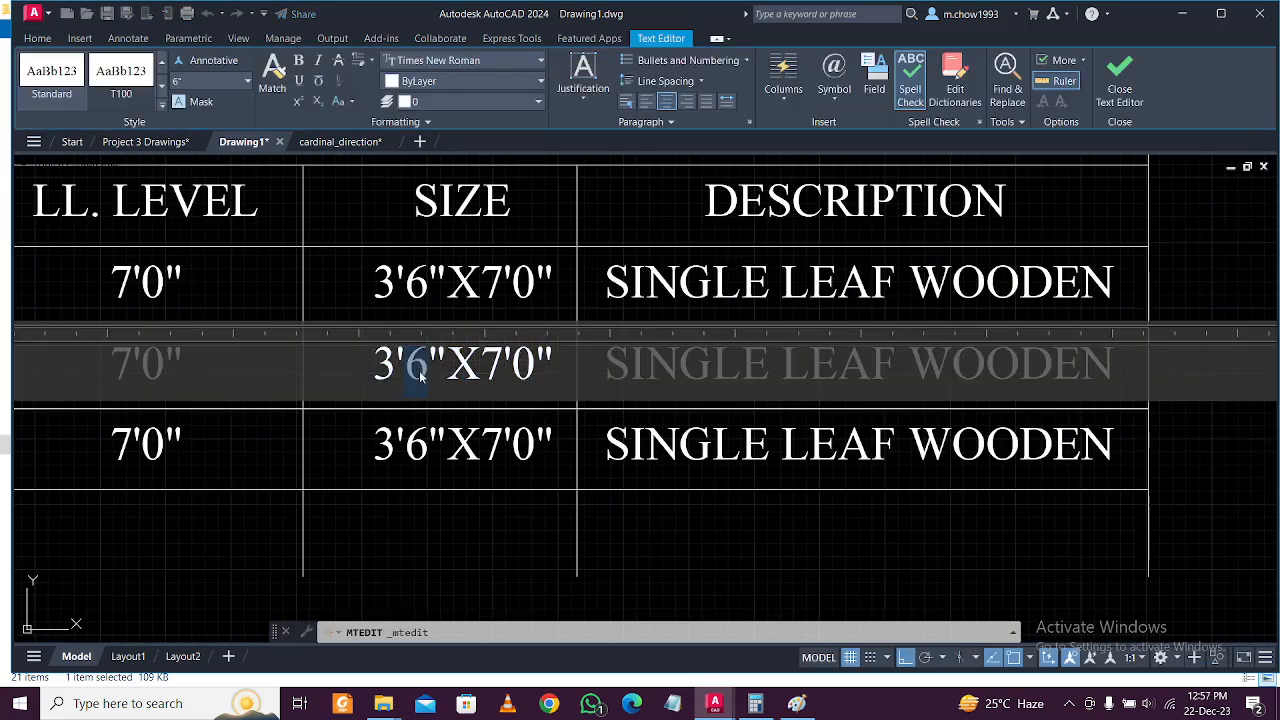
pyautogui.write('3')
pyautogui.click(420, 428)
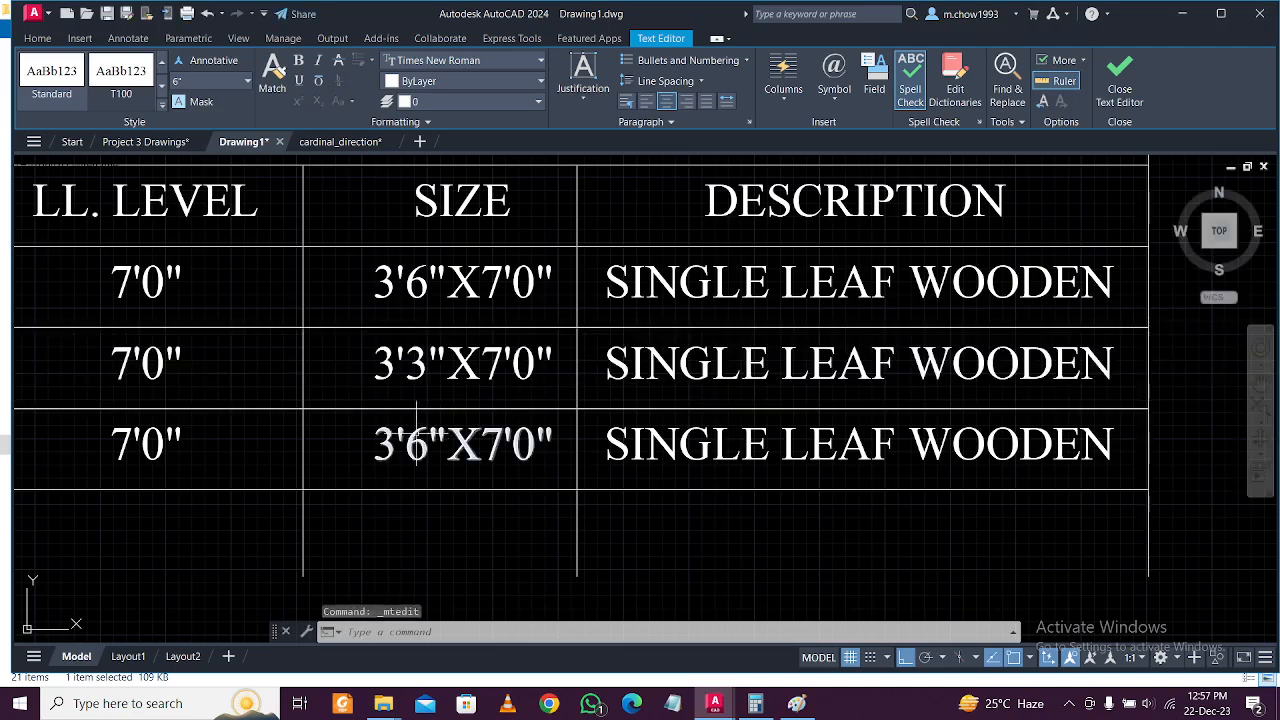
pyautogui.doubleClick(463, 450)
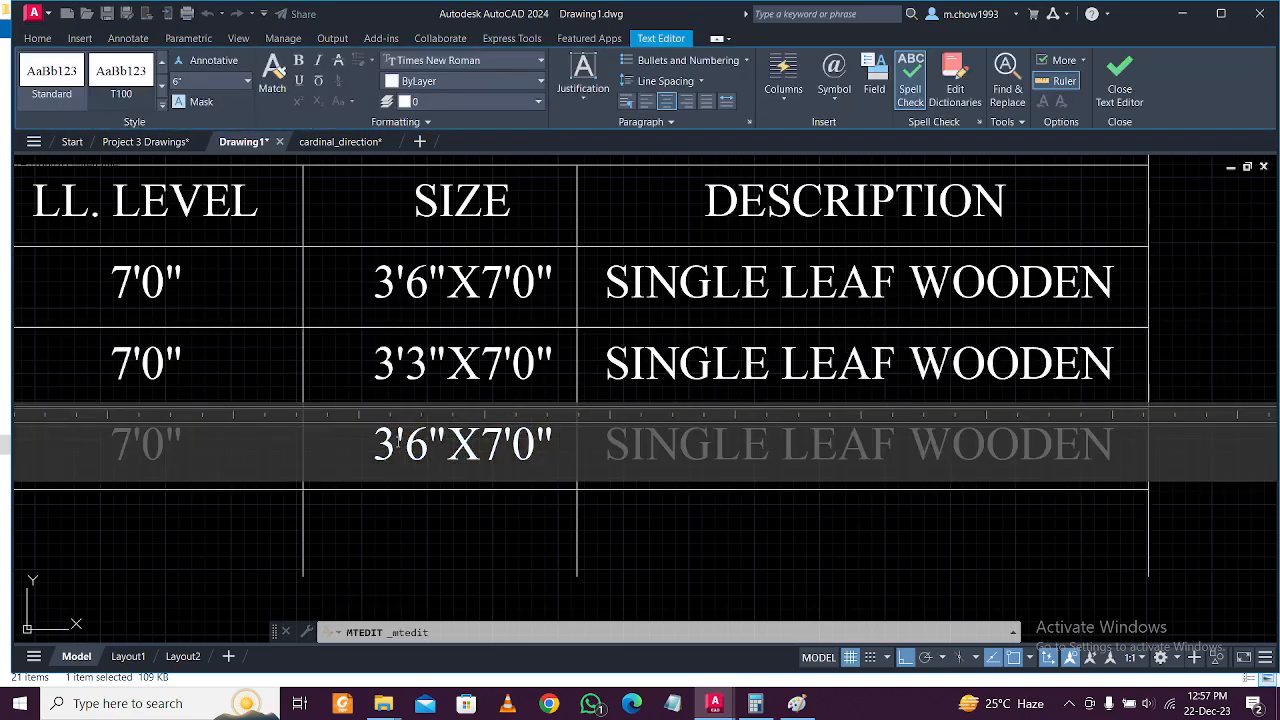
pyautogui.write('2')
pyautogui.click(386, 514)
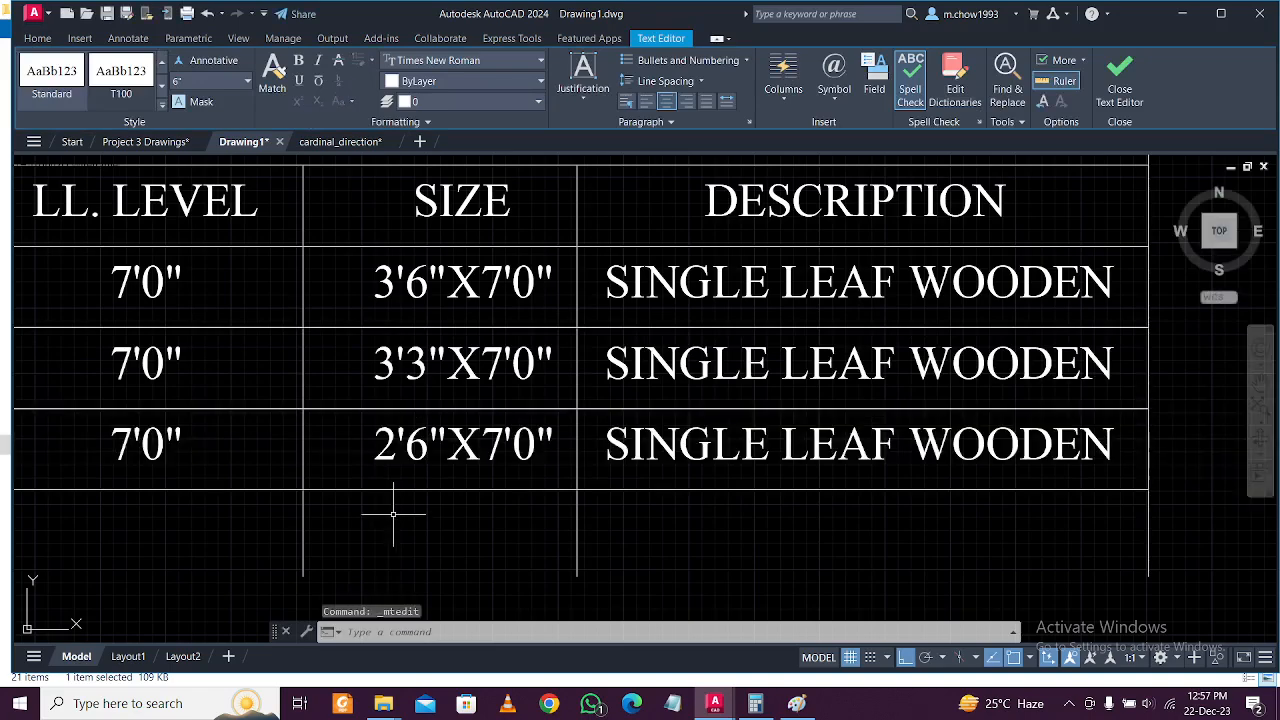
# Copy the complete D2 row twice further down the schedule.
pyautogui.scroll(-2, 400, 438)
pyautogui.moveTo(400, 438); pyautogui.dragTo(553, 436, button='middle')
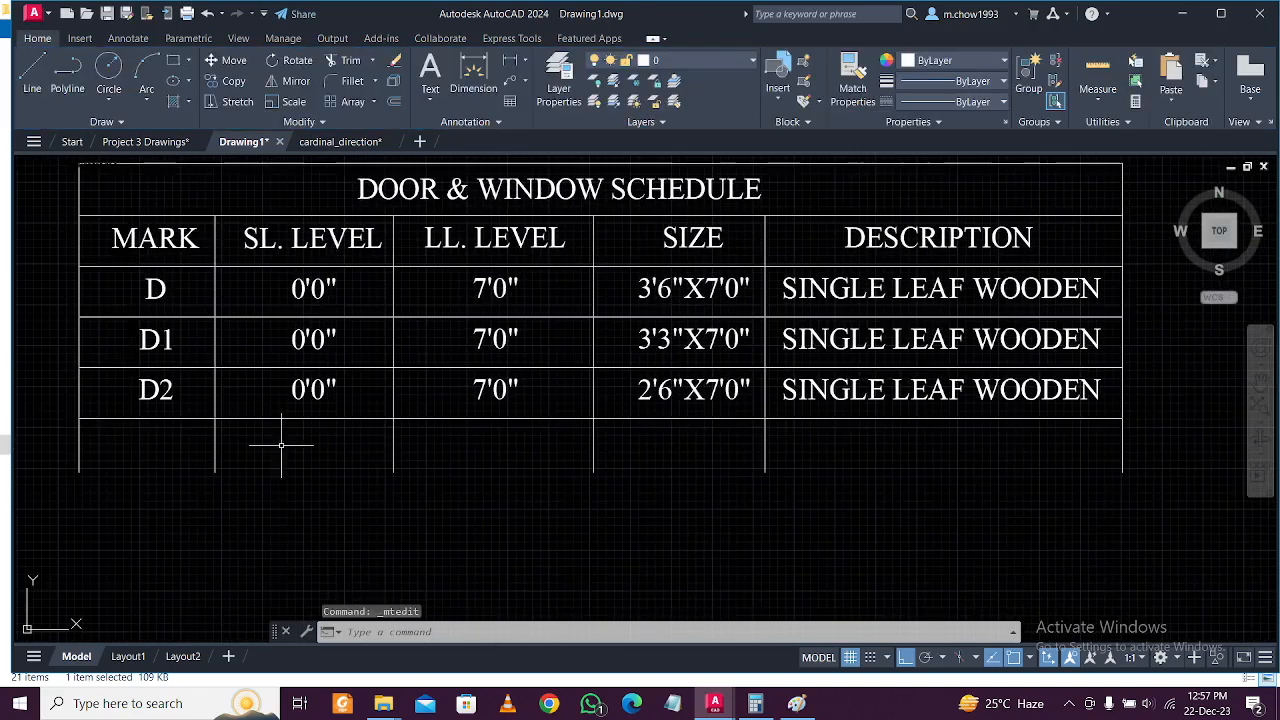
pyautogui.click(71, 358)
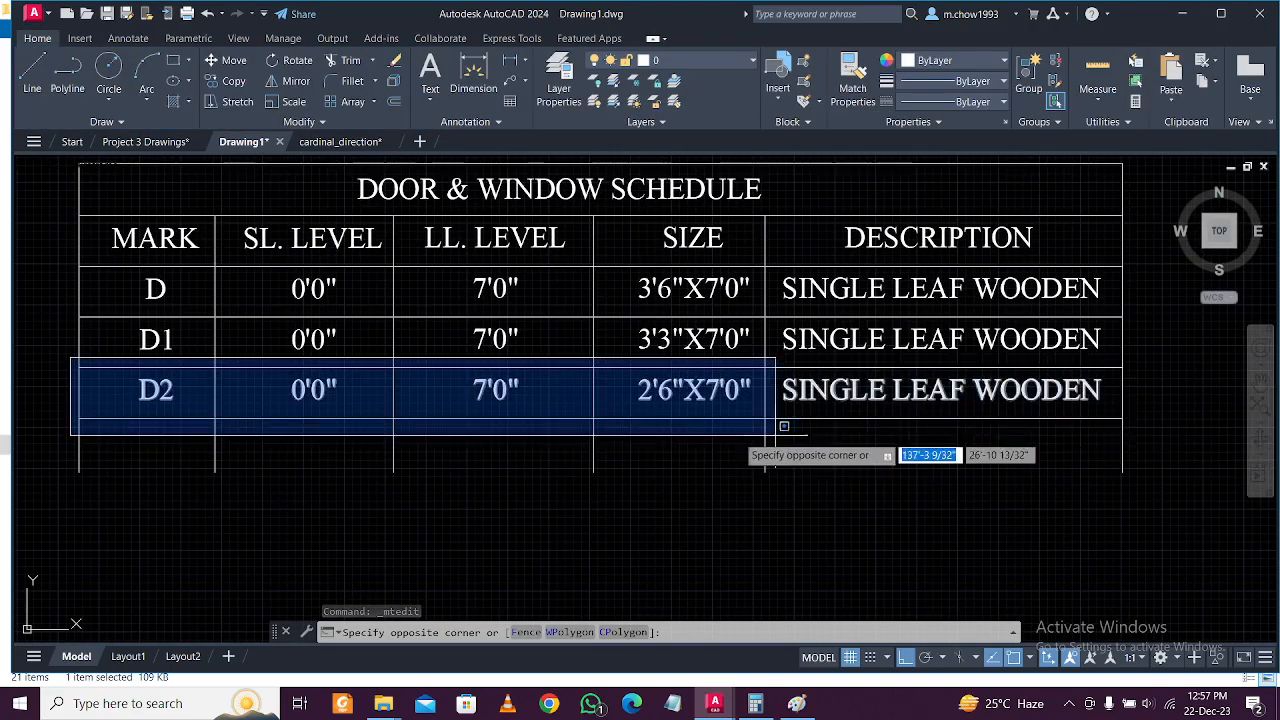
pyautogui.press('Escape')
pyautogui.click(57, 362)
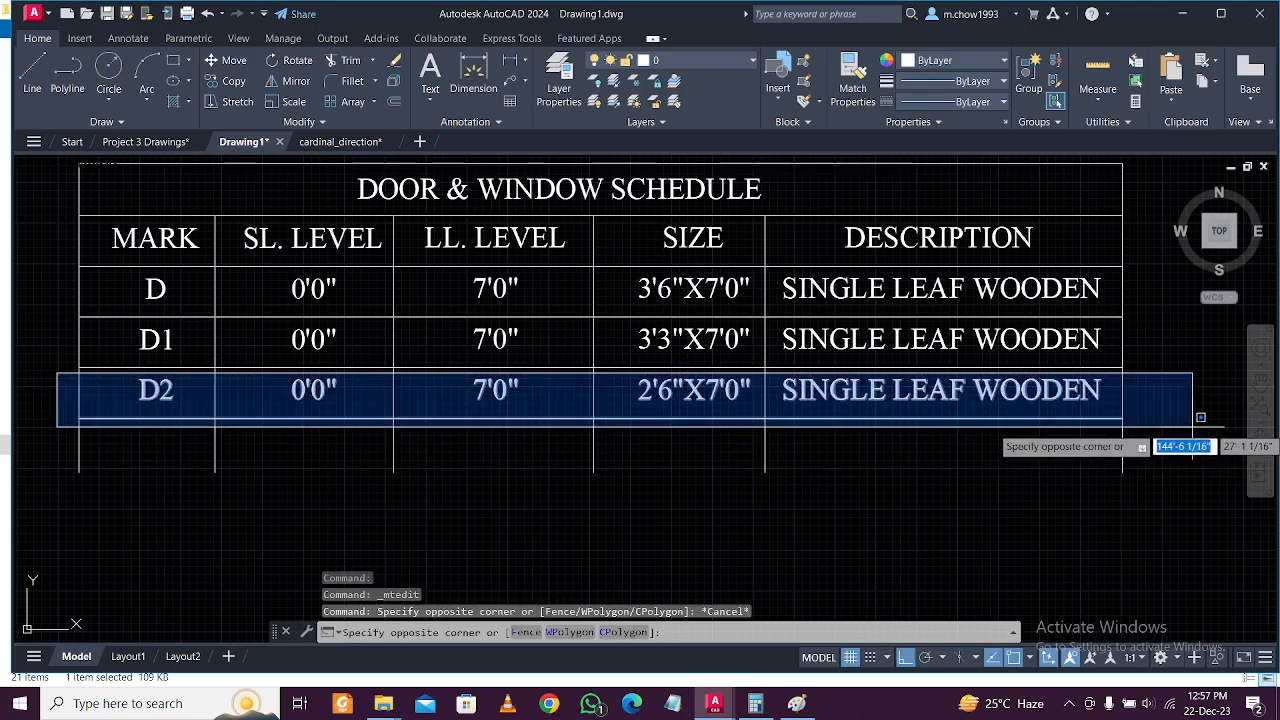
pyautogui.click(1196, 416)
pyautogui.click(234, 81)
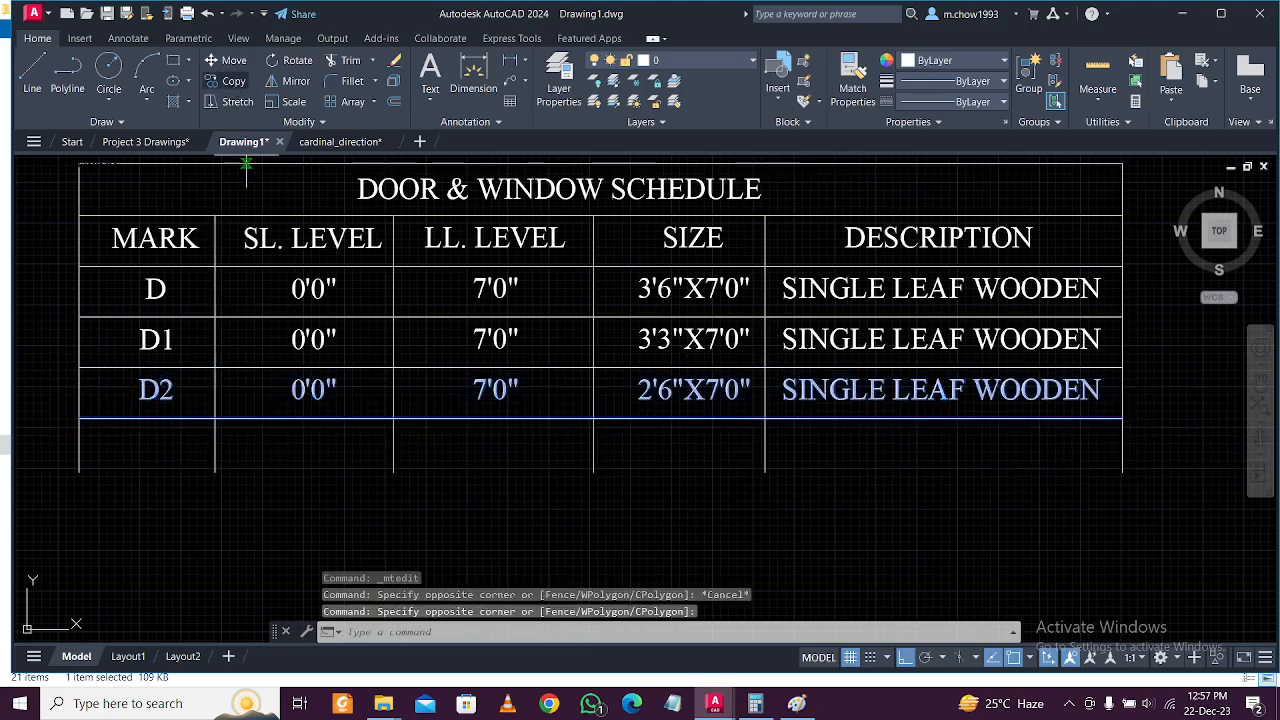
pyautogui.scroll(2, 67, 432)
pyautogui.click(87, 330)
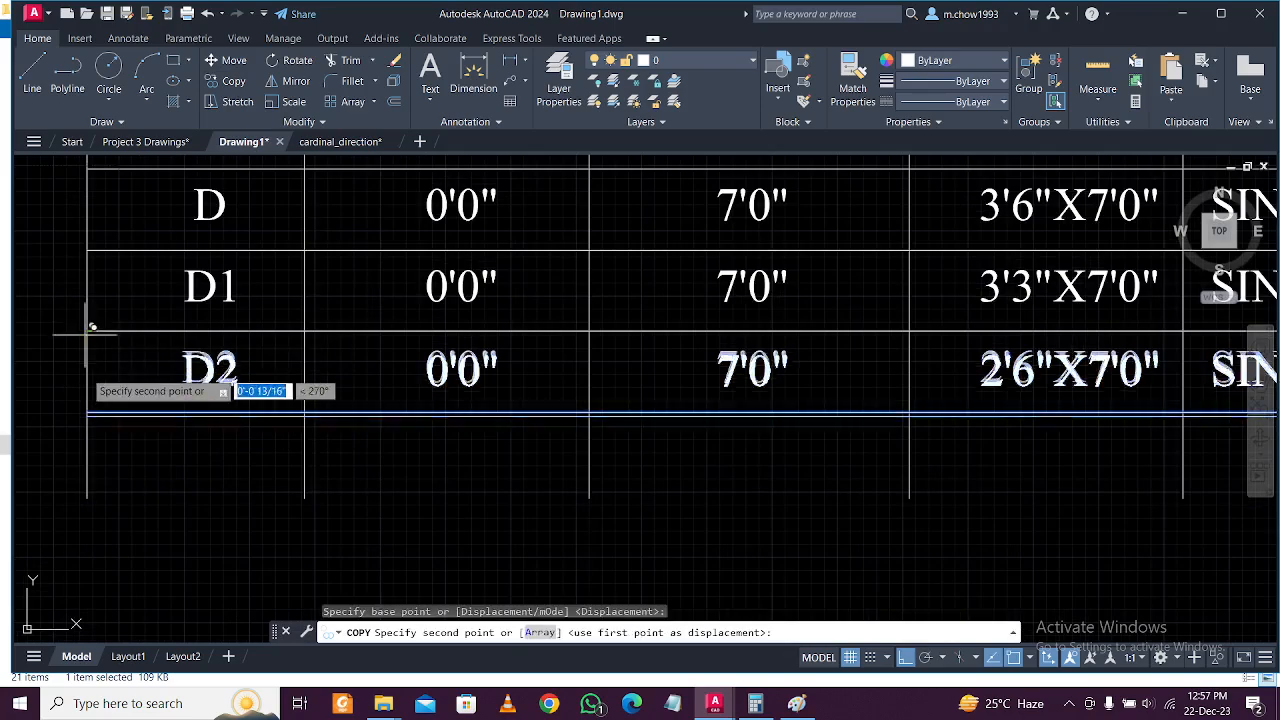
pyautogui.click(87, 411)
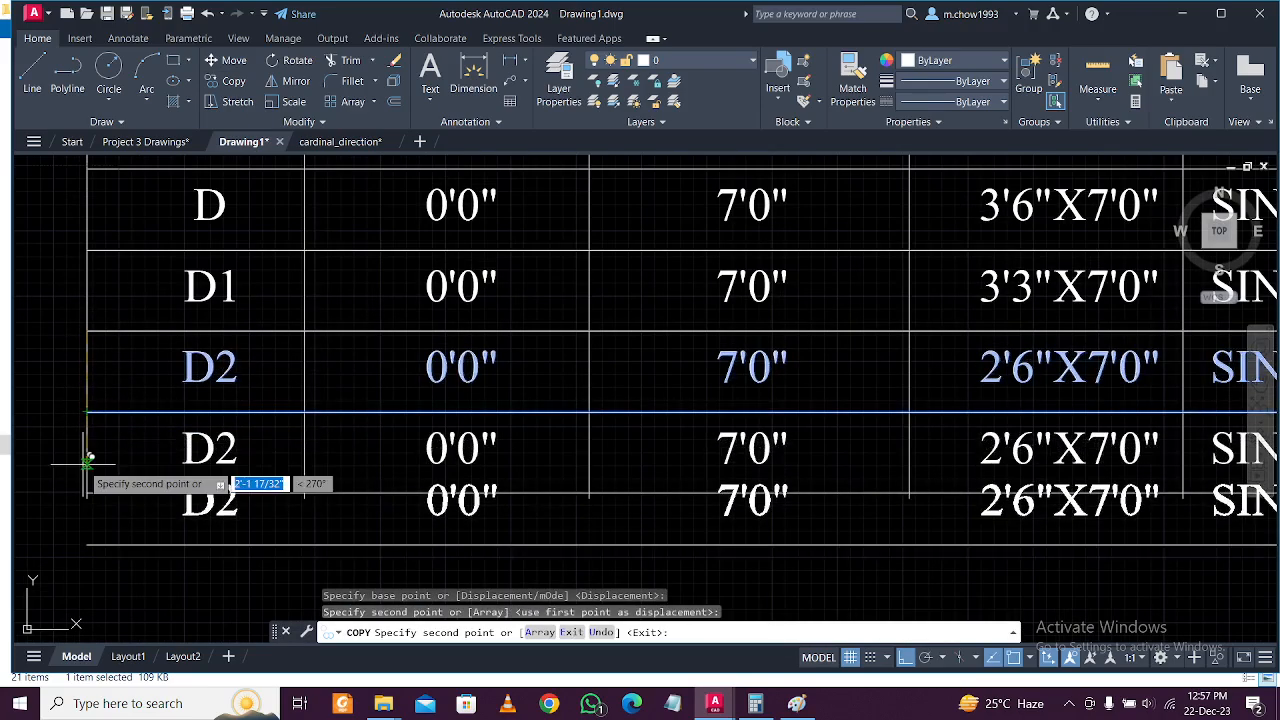
pyautogui.scroll(2, 88, 495)
pyautogui.scroll(2, 88, 495)
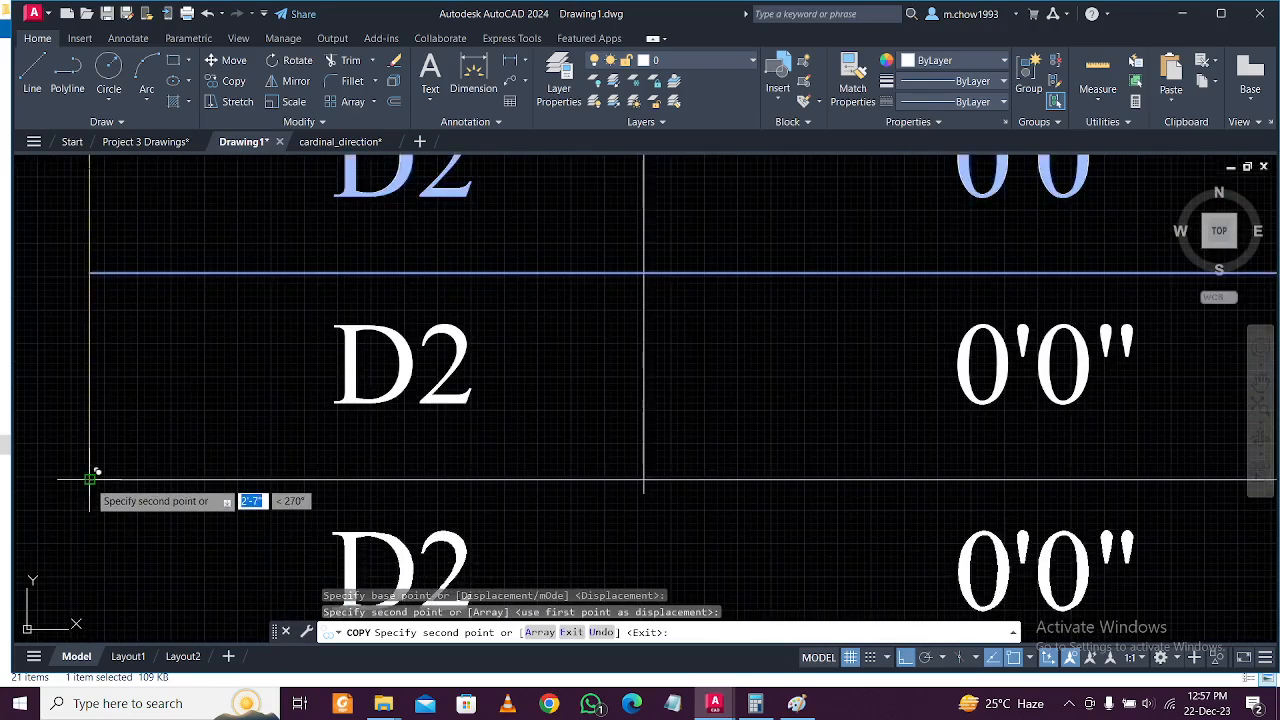
pyautogui.click(90, 478)
pyautogui.scroll(-3, 92, 478)
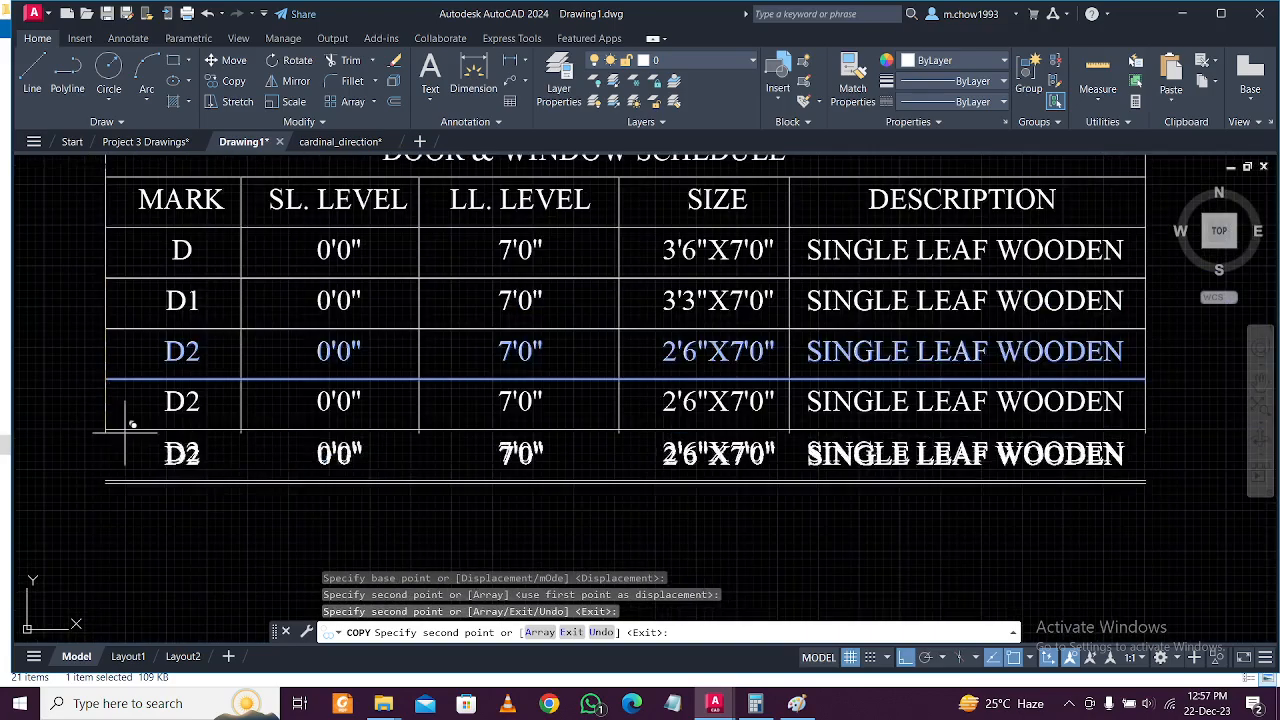
pyautogui.press('Escape')
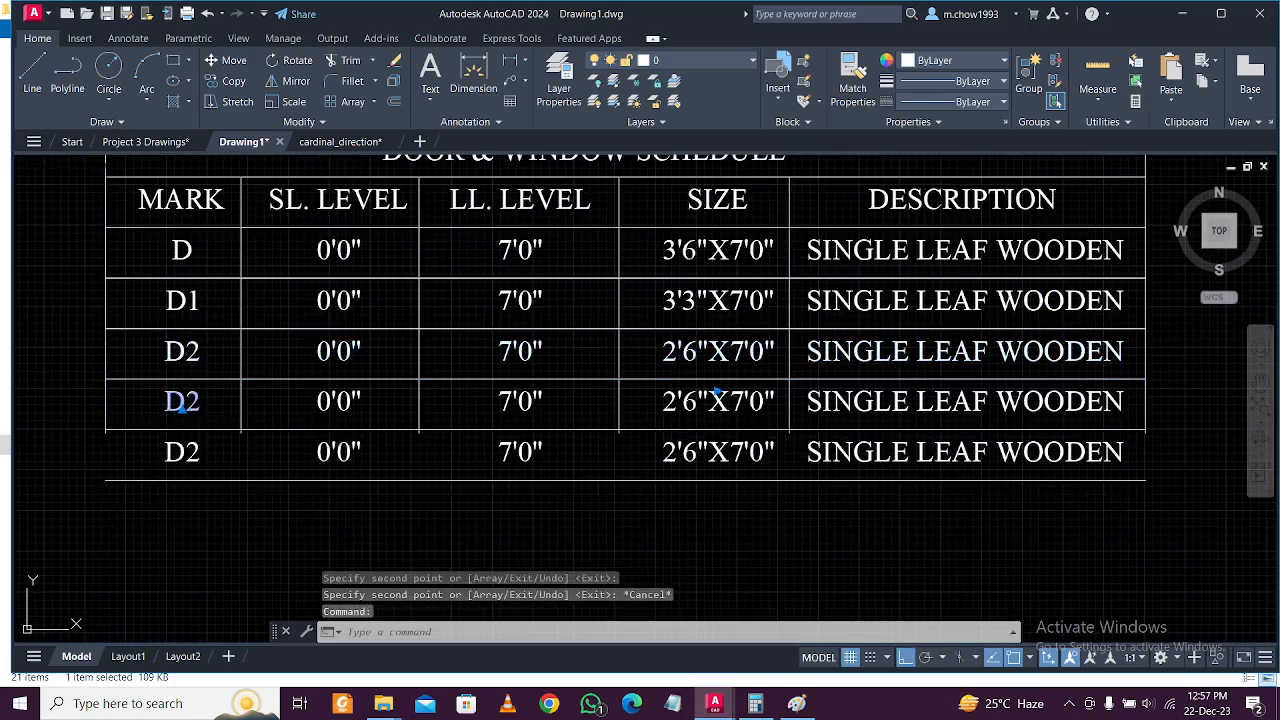
# Rename the two new rows' marks to W and V.
pyautogui.doubleClick(181, 405)
pyautogui.write('W')
pyautogui.click(172, 474)
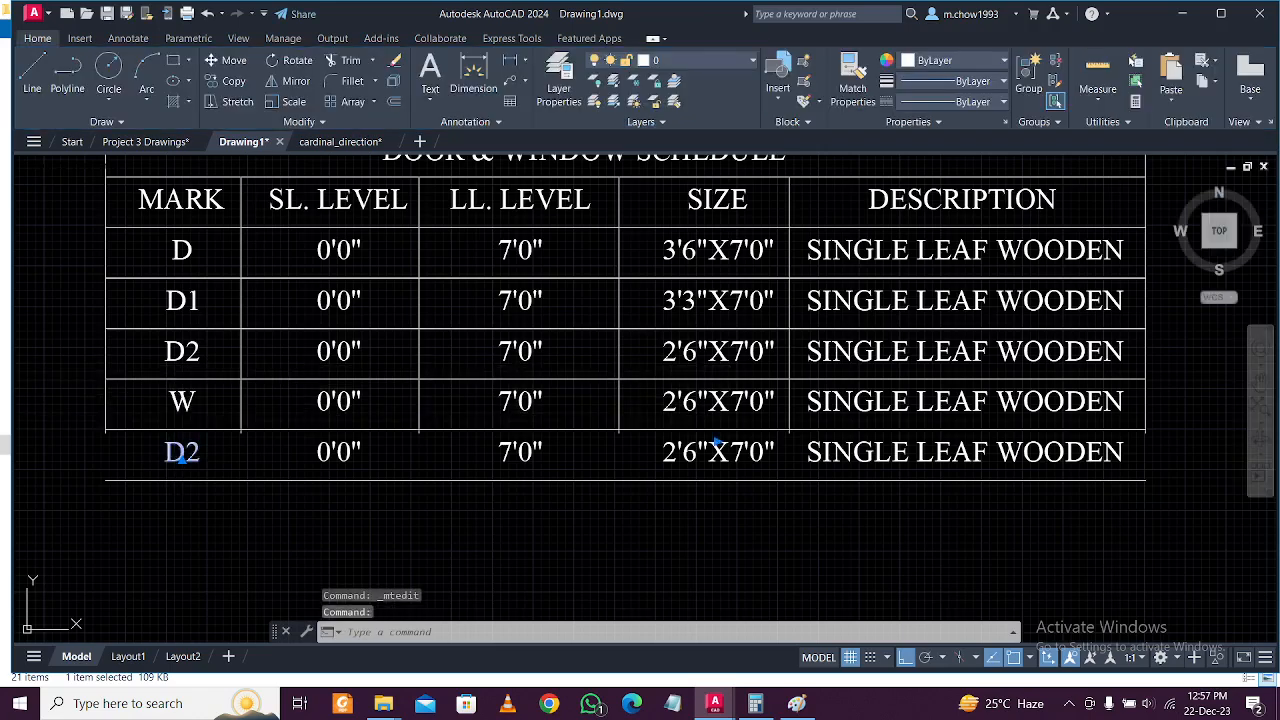
pyautogui.doubleClick(181, 452)
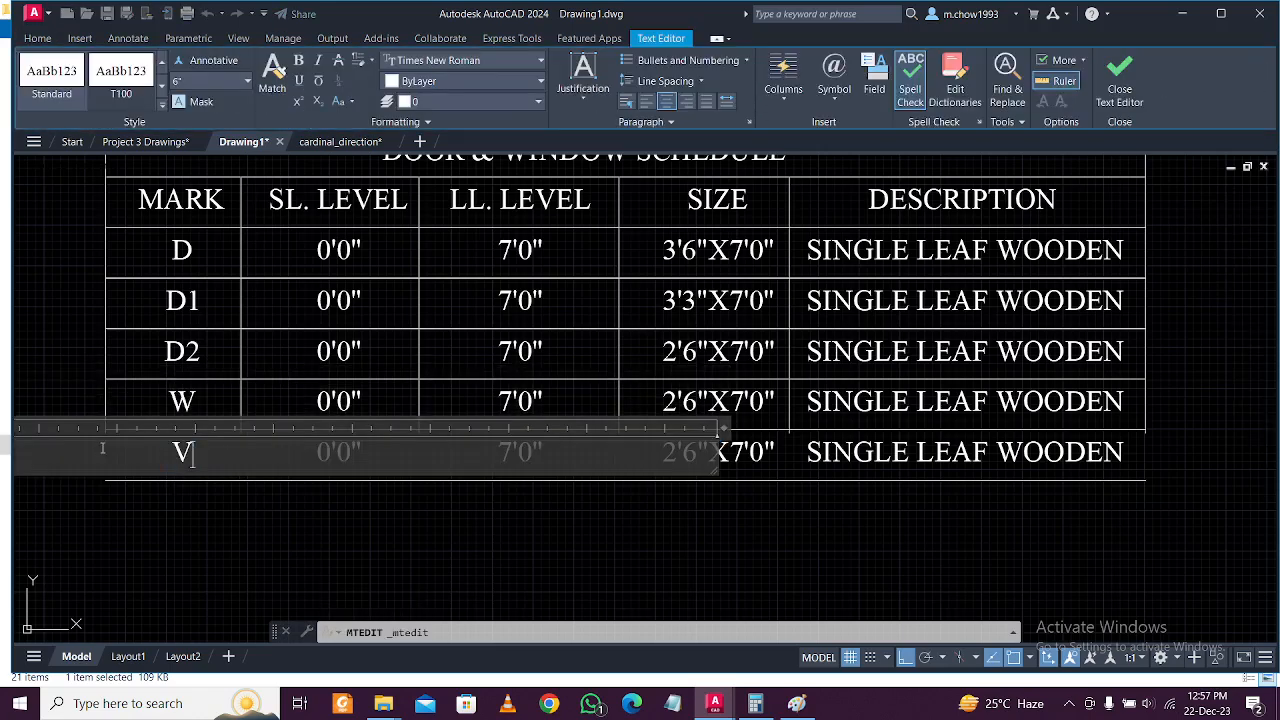
pyautogui.click(186, 523)
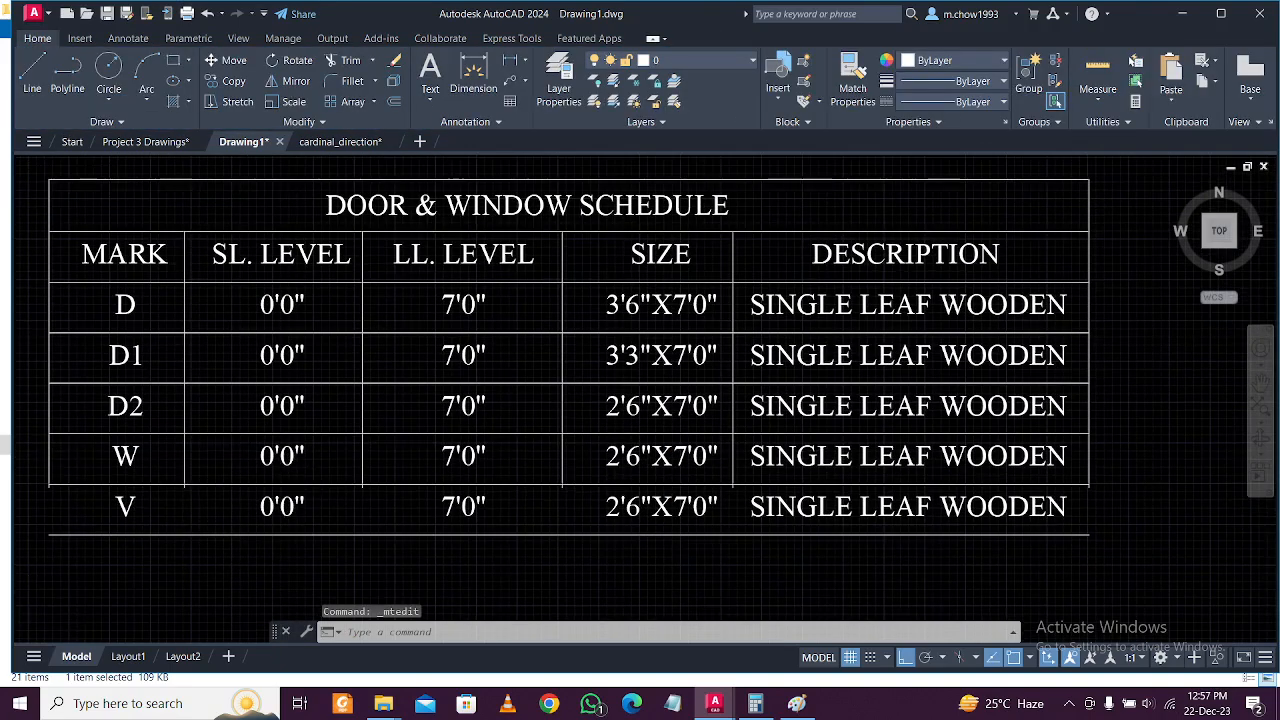
# Set the W row's SL. LEVEL to 3'0".
pyautogui.scroll(4, 283, 485)
pyautogui.click(282, 413)
pyautogui.click(283, 432)
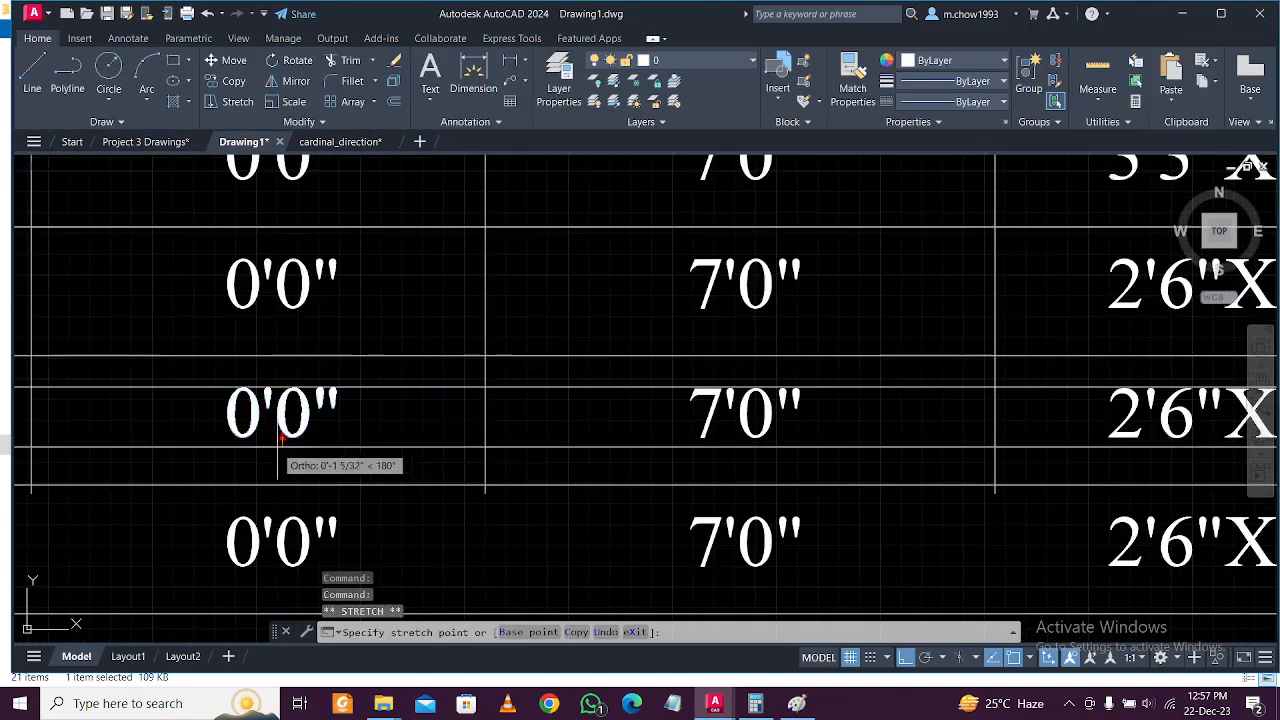
pyautogui.press('Escape')
pyautogui.doubleClick(282, 432)
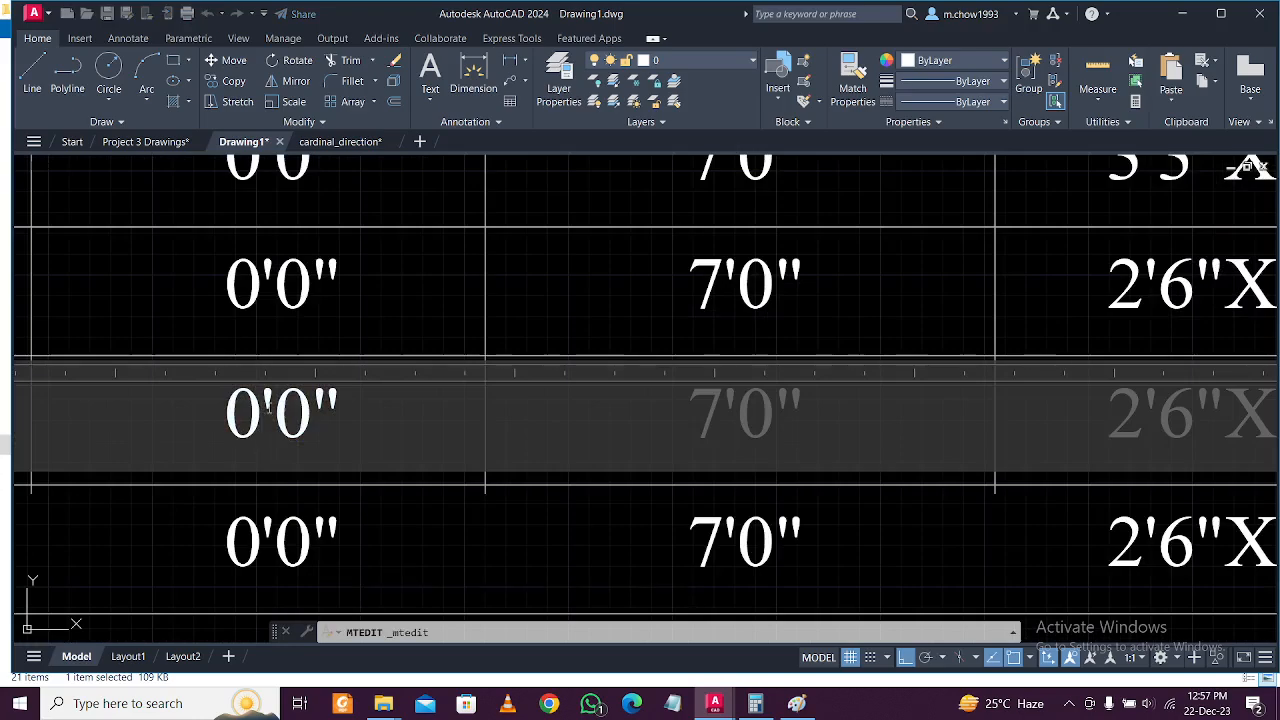
pyautogui.moveTo(261, 421); pyautogui.dragTo(229, 421)
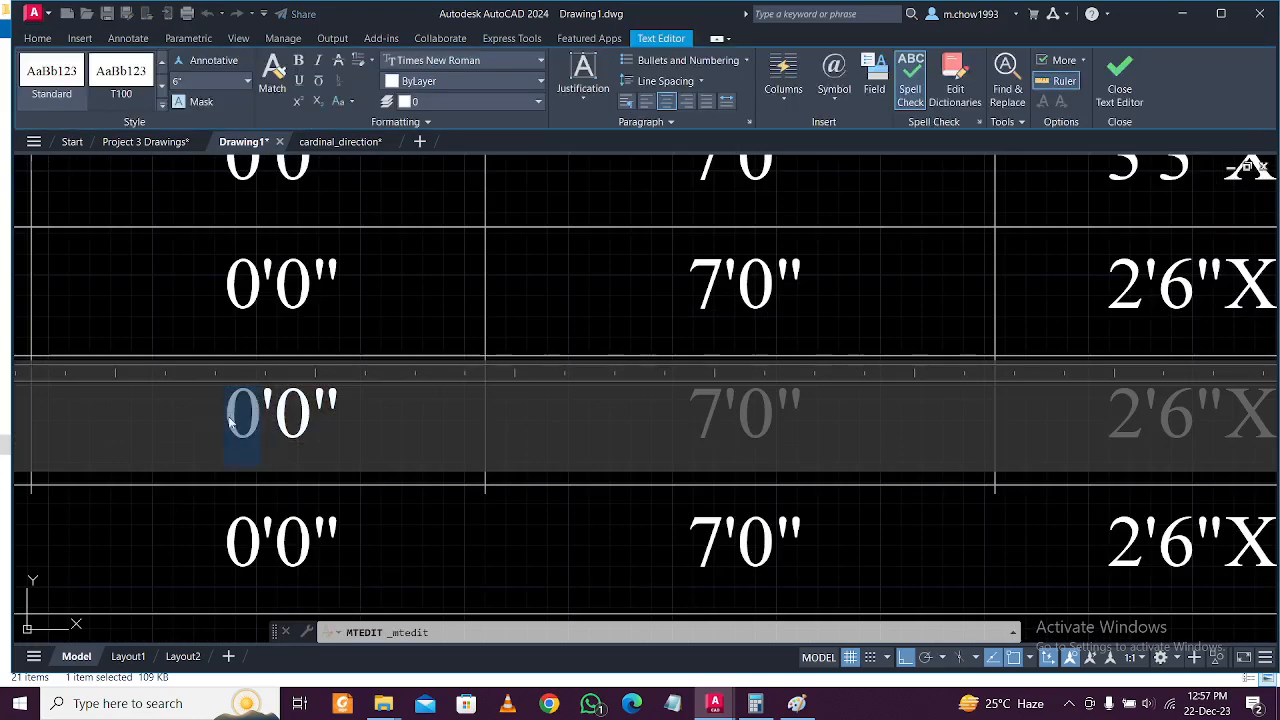
pyautogui.write('3')
pyautogui.click(234, 531)
pyautogui.scroll(-3, 342, 500)
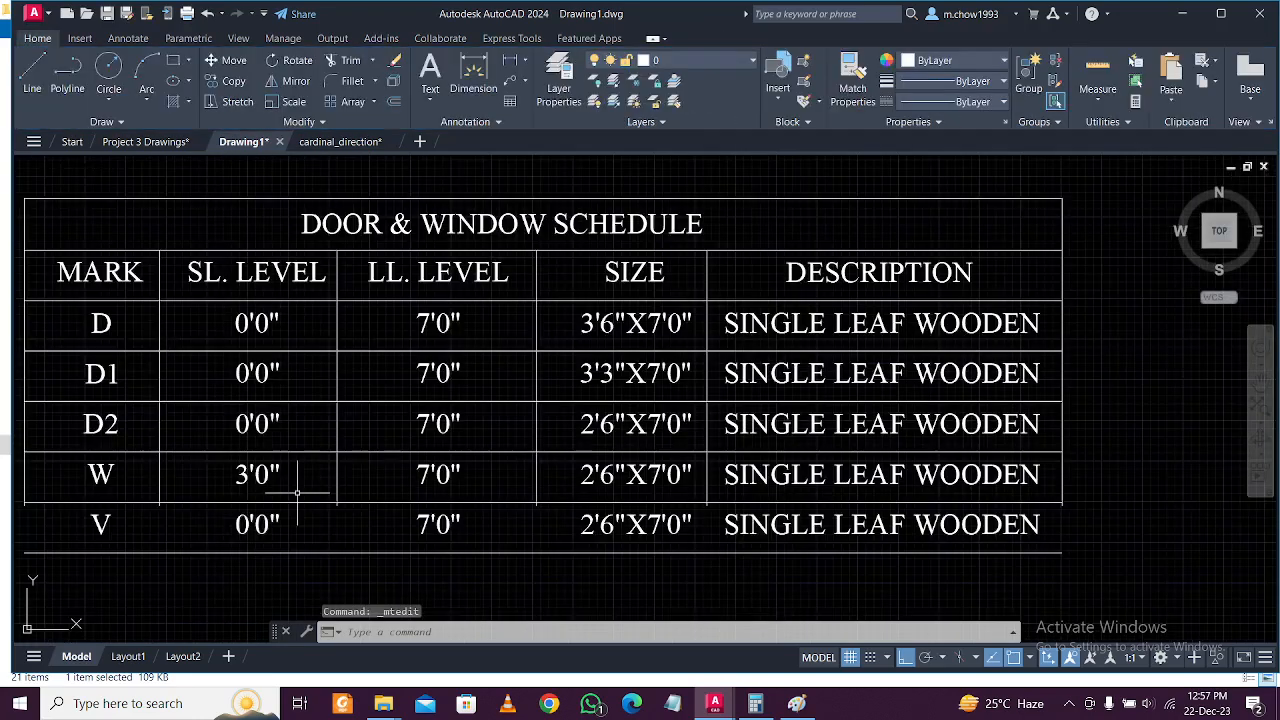
pyautogui.scroll(4, 720, 458)
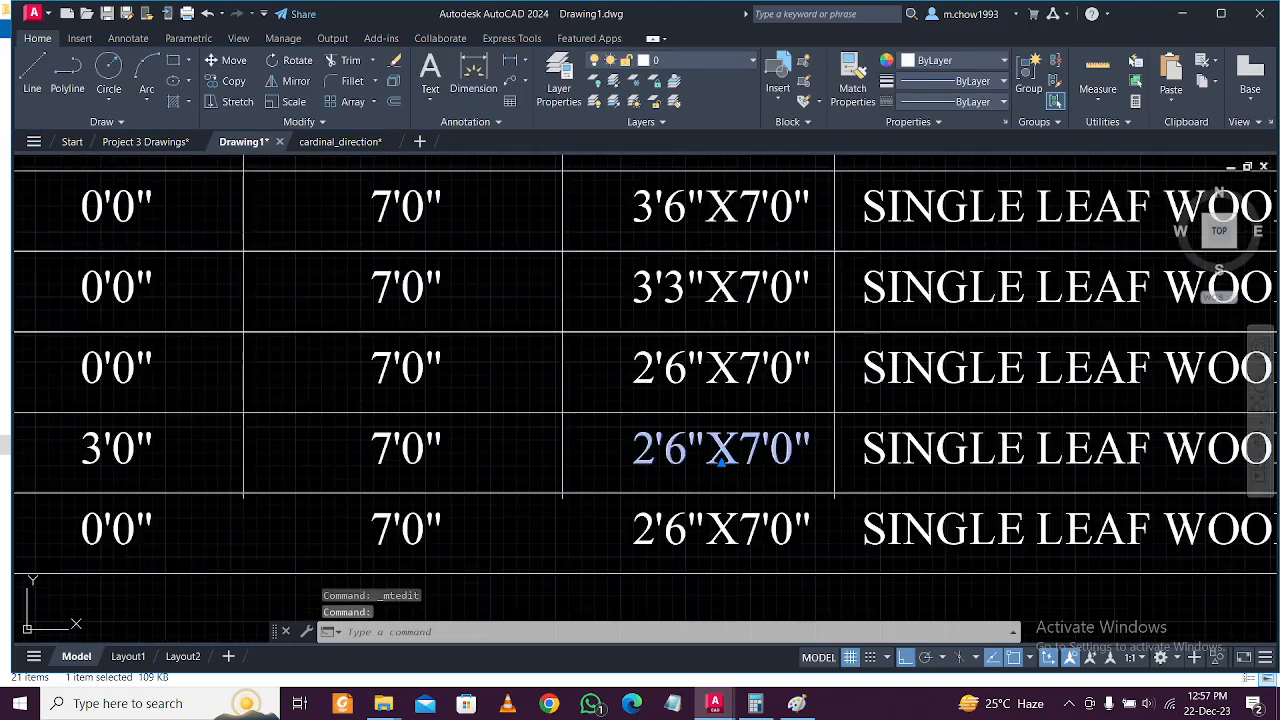
# Rewrite the W row's size, replacing the 2'6 width with 5'0"X4.
pyautogui.doubleClick(720, 458)
pyautogui.moveTo(687, 450); pyautogui.dragTo(631, 453)
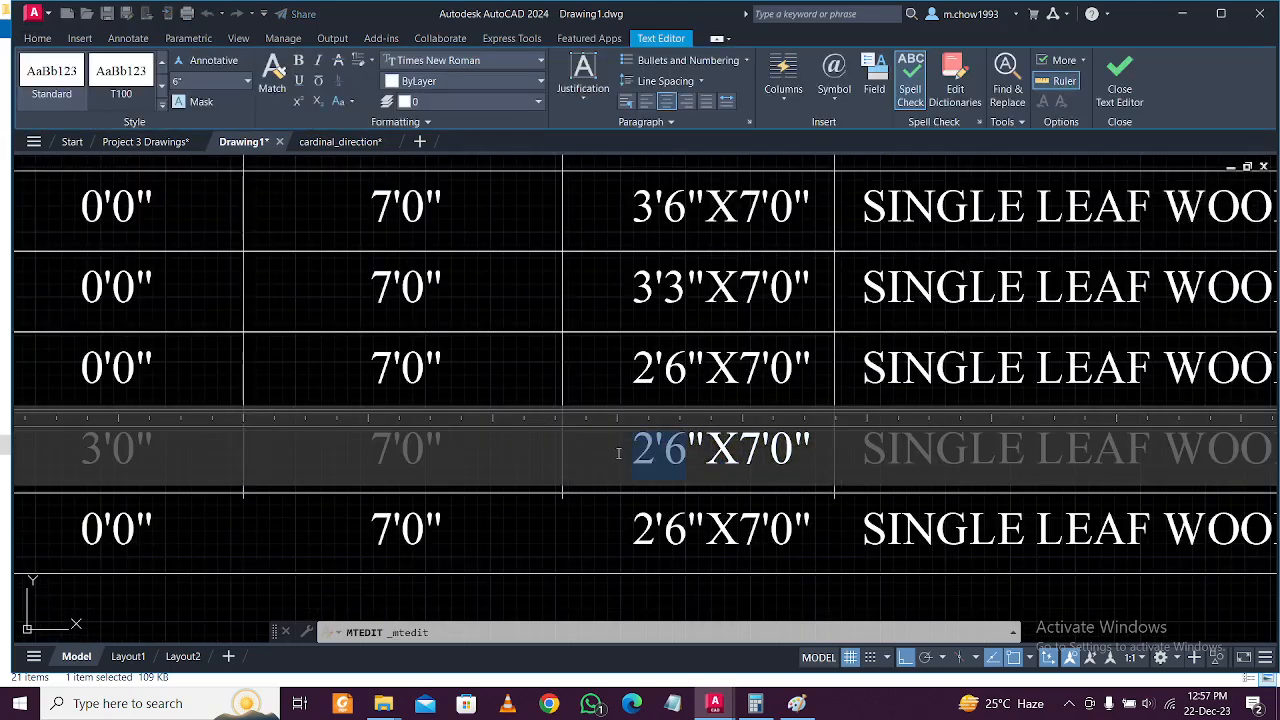
pyautogui.write('5')
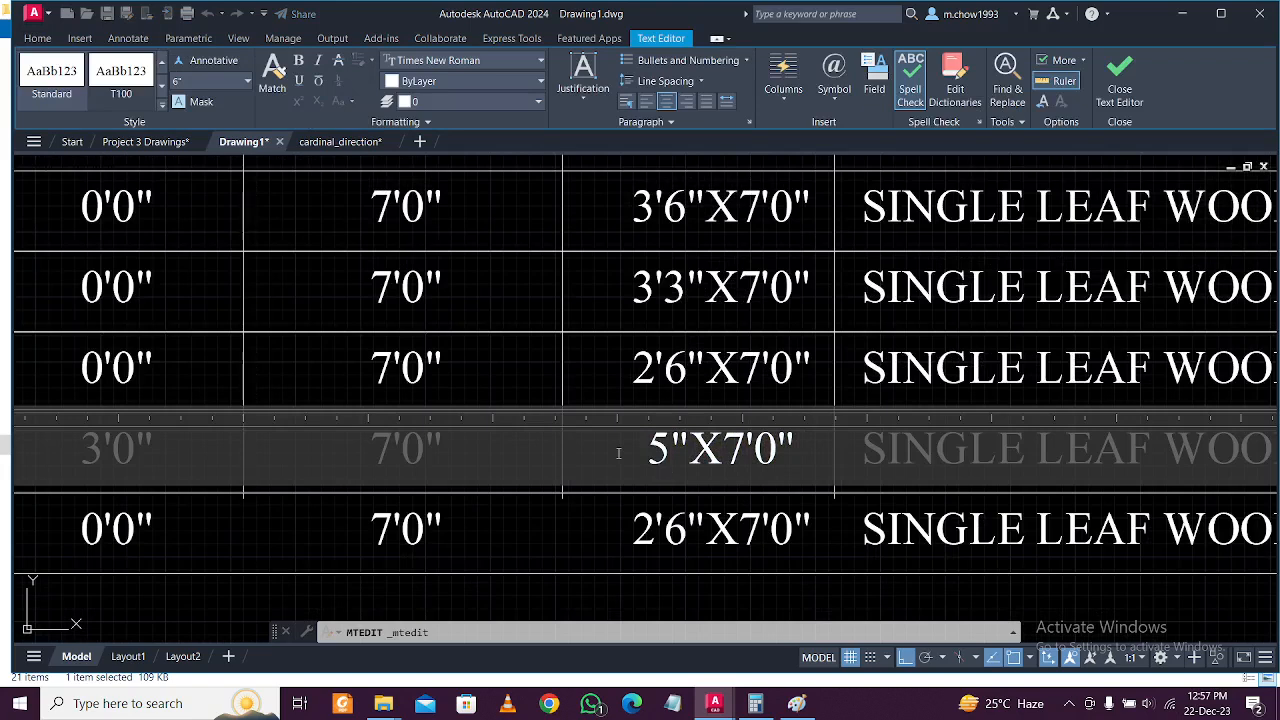
pyautogui.write('\'0"X')
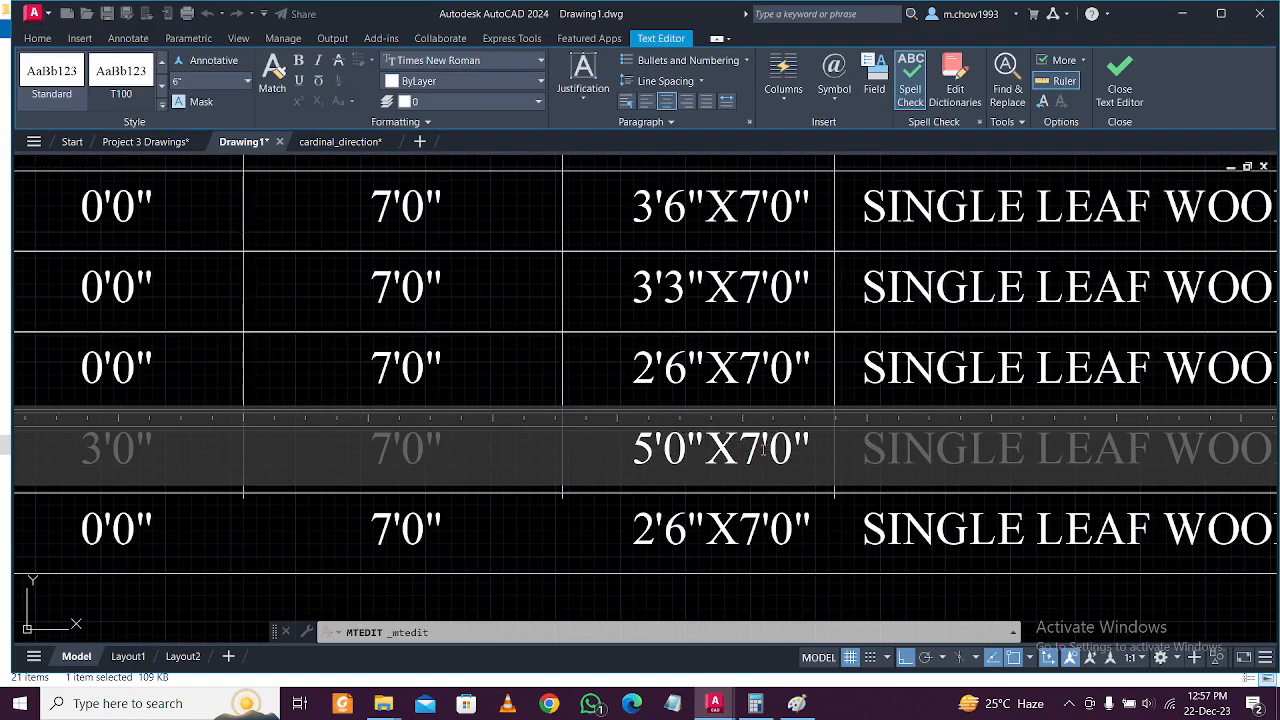
pyautogui.write('4')
pyautogui.click(713, 503)
pyautogui.scroll(-3, 563, 523)
pyautogui.moveTo(424, 490); pyautogui.dragTo(440, 490, button='middle')
pyautogui.scroll(2, 305, 514)
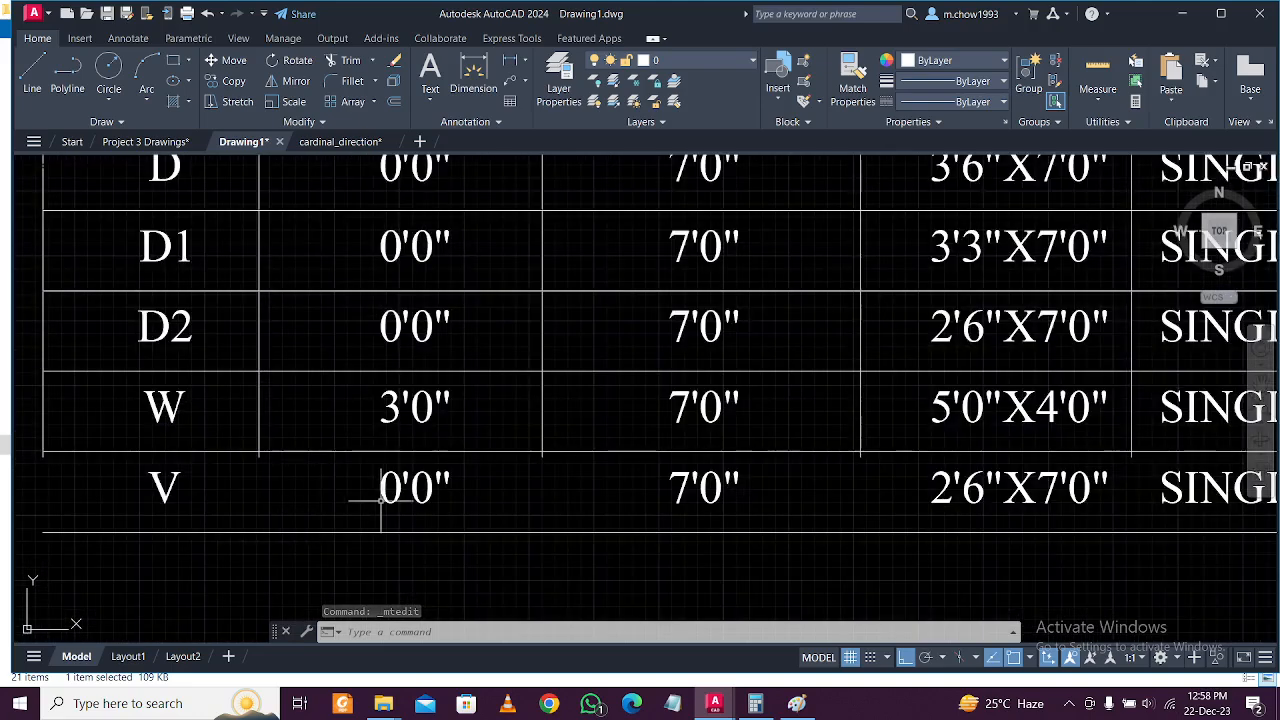
pyautogui.scroll(-2, 382, 501)
pyautogui.scroll(2, 385, 502)
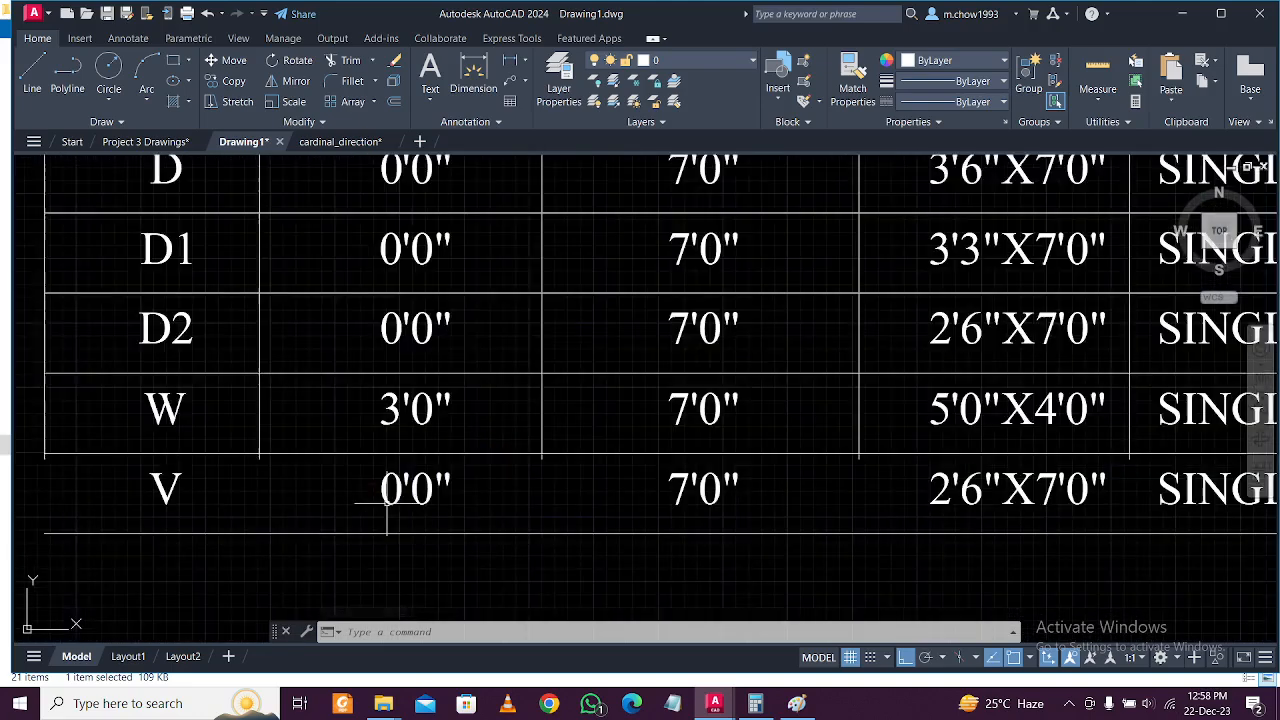
# Set the V row's SL level to 7'0" and LL level to 9'0".
pyautogui.doubleClick(414, 492)
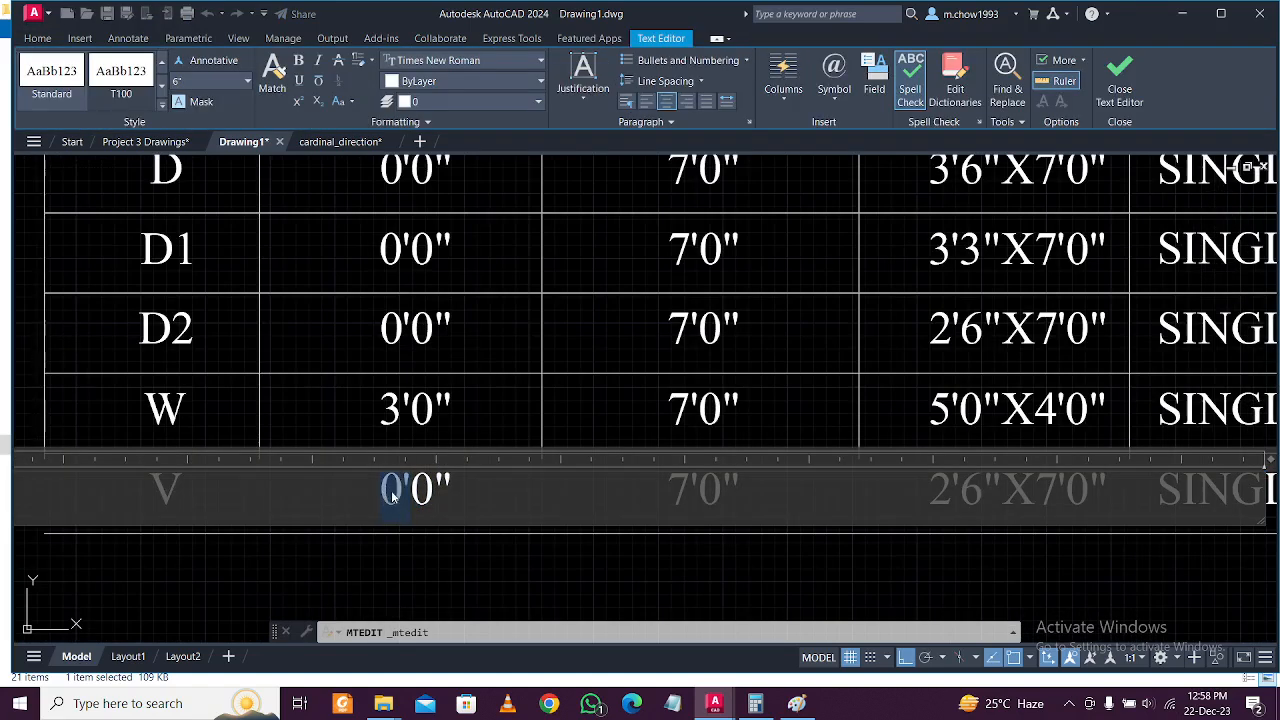
pyautogui.write('7')
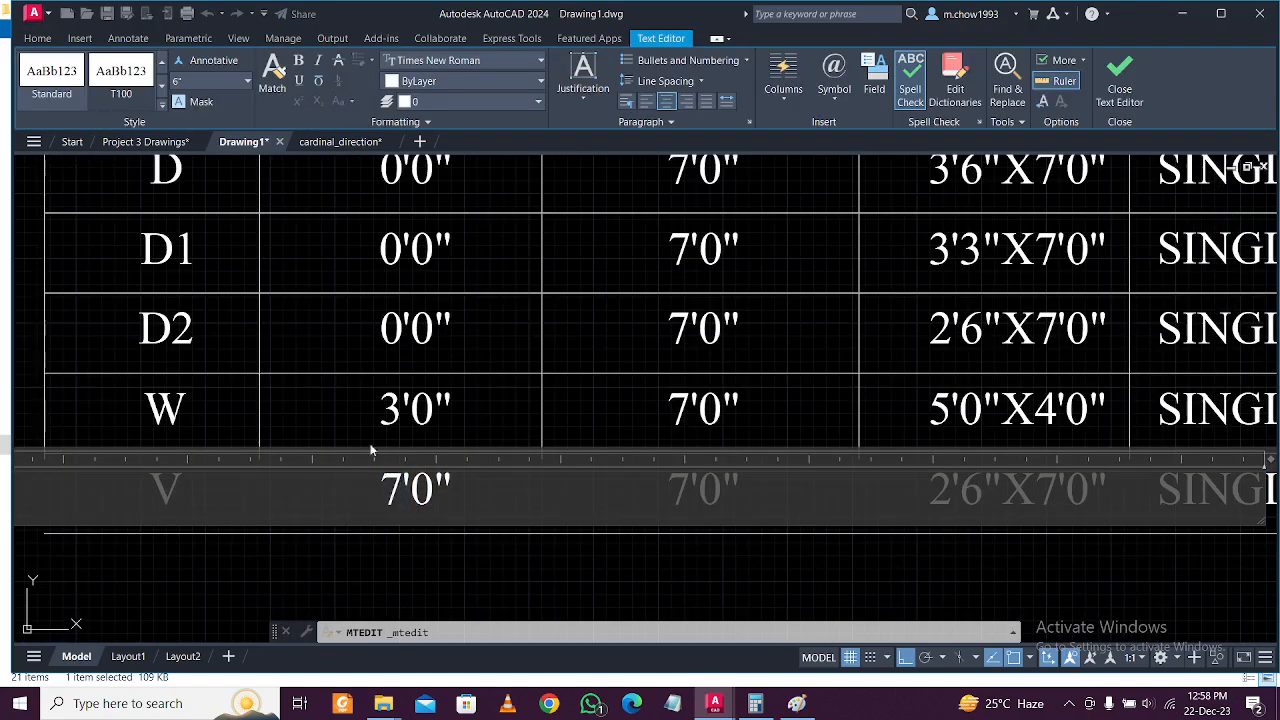
pyautogui.click(651, 549)
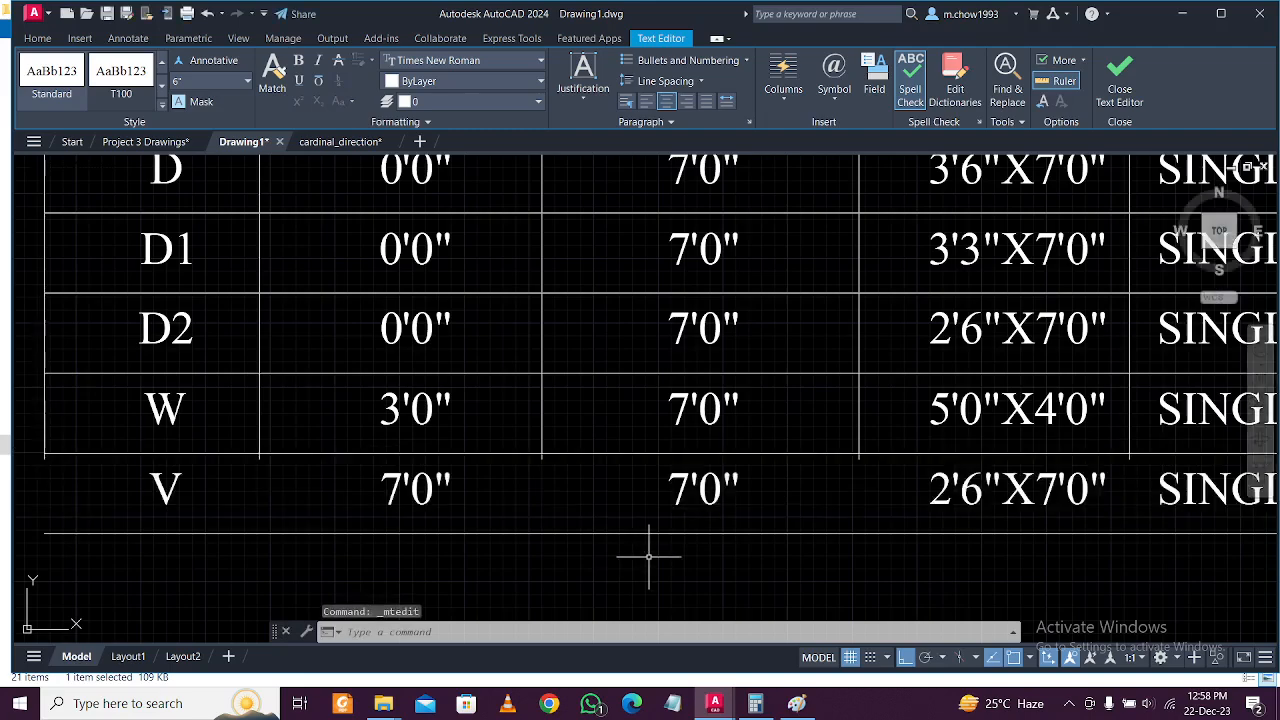
pyautogui.doubleClick(703, 495)
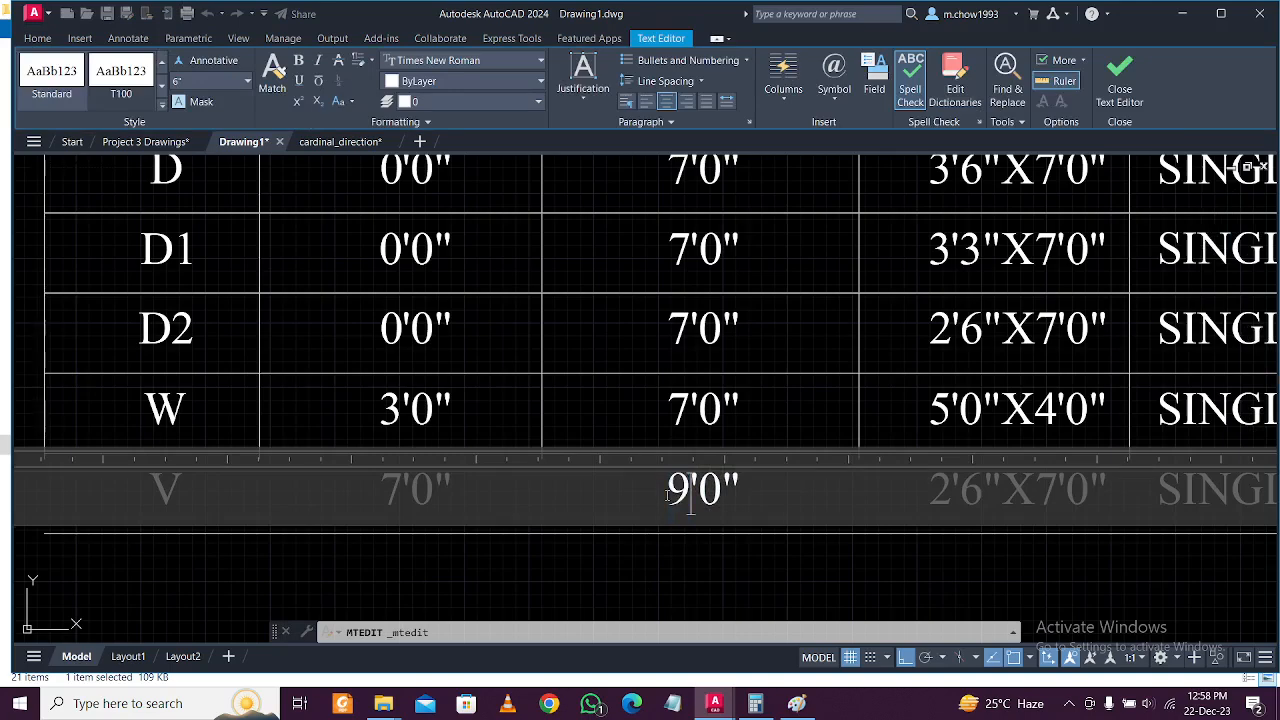
pyautogui.click(712, 550)
# Try to extend the table's bottom row lines with EX, then cancel the failed attempt.
pyautogui.scroll(-3, 640, 530)
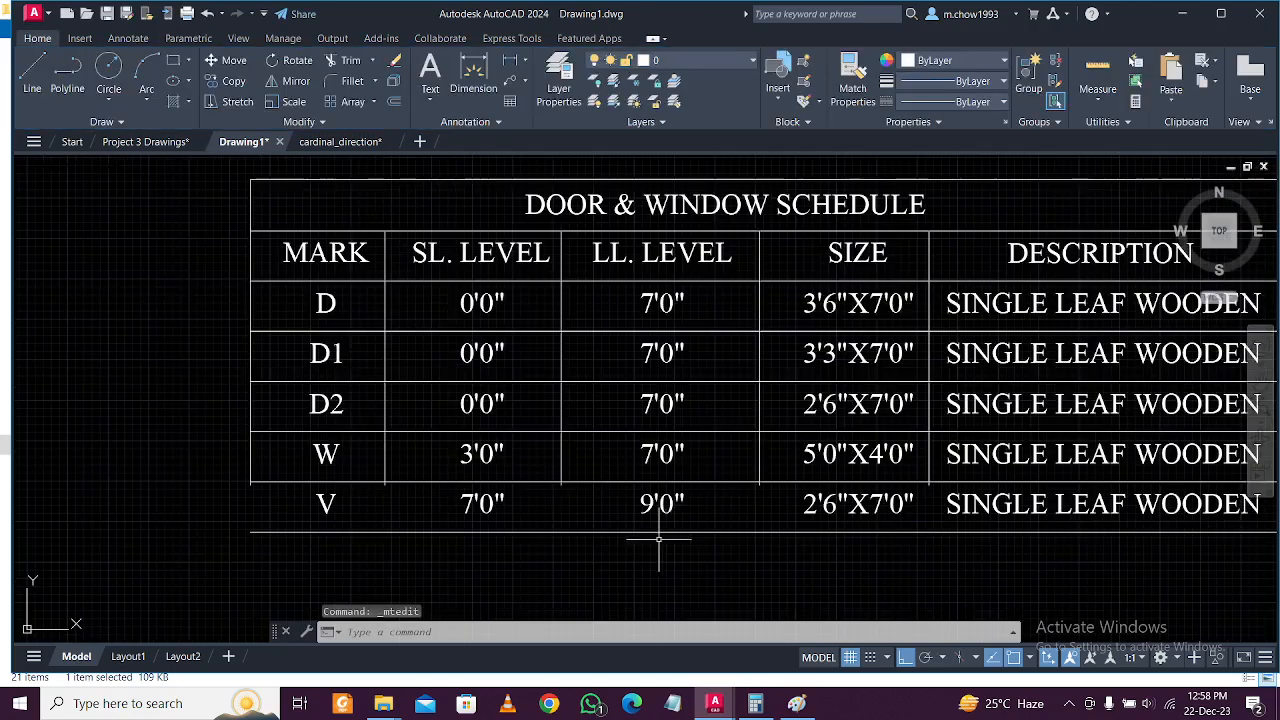
pyautogui.click(618, 523)
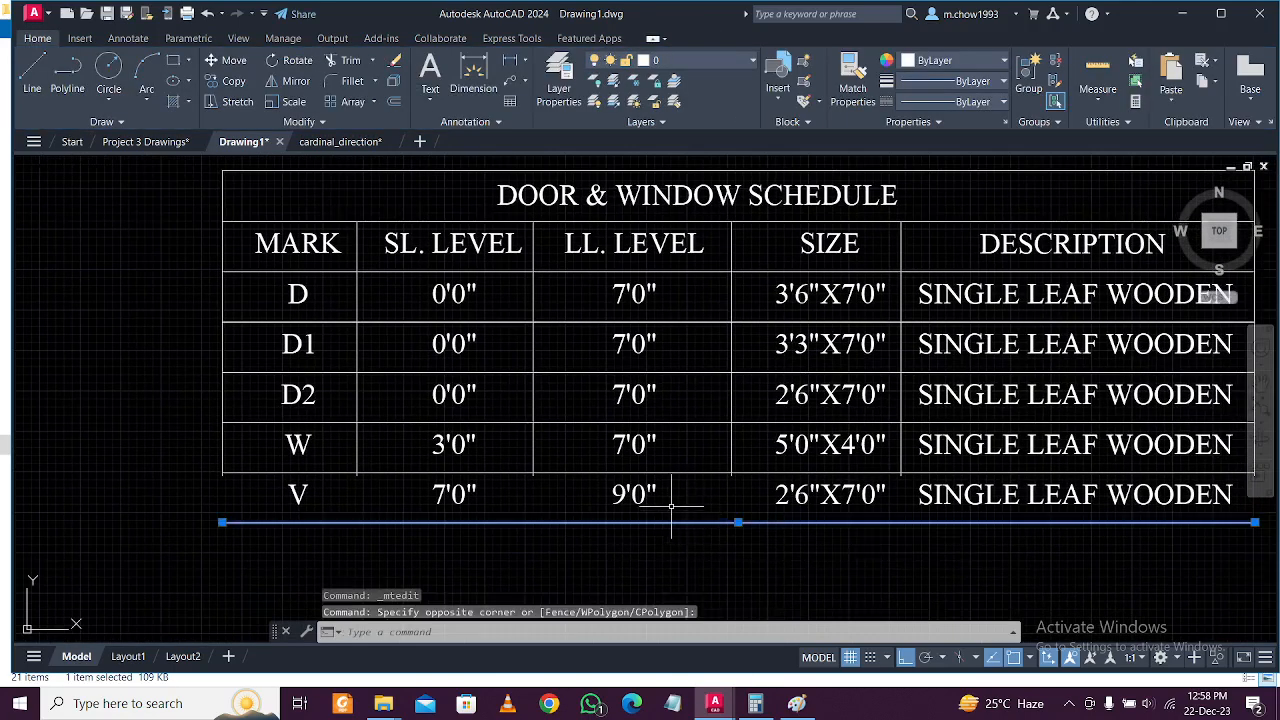
pyautogui.write('ex')
pyautogui.press('Return')
pyautogui.click(177, 456)
pyautogui.scroll(-2, 177, 456)
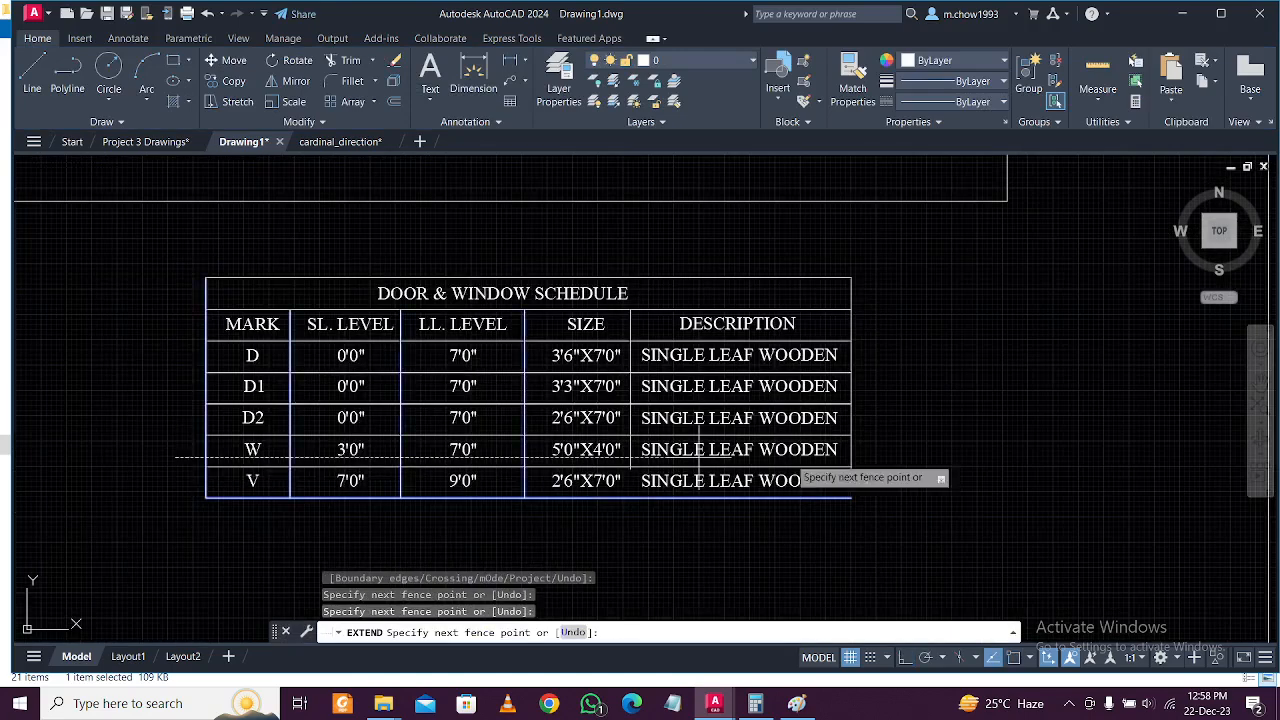
pyautogui.press('Return')
pyautogui.press('Escape')
pyautogui.moveTo(709, 449); pyautogui.dragTo(712, 492, button='middle')
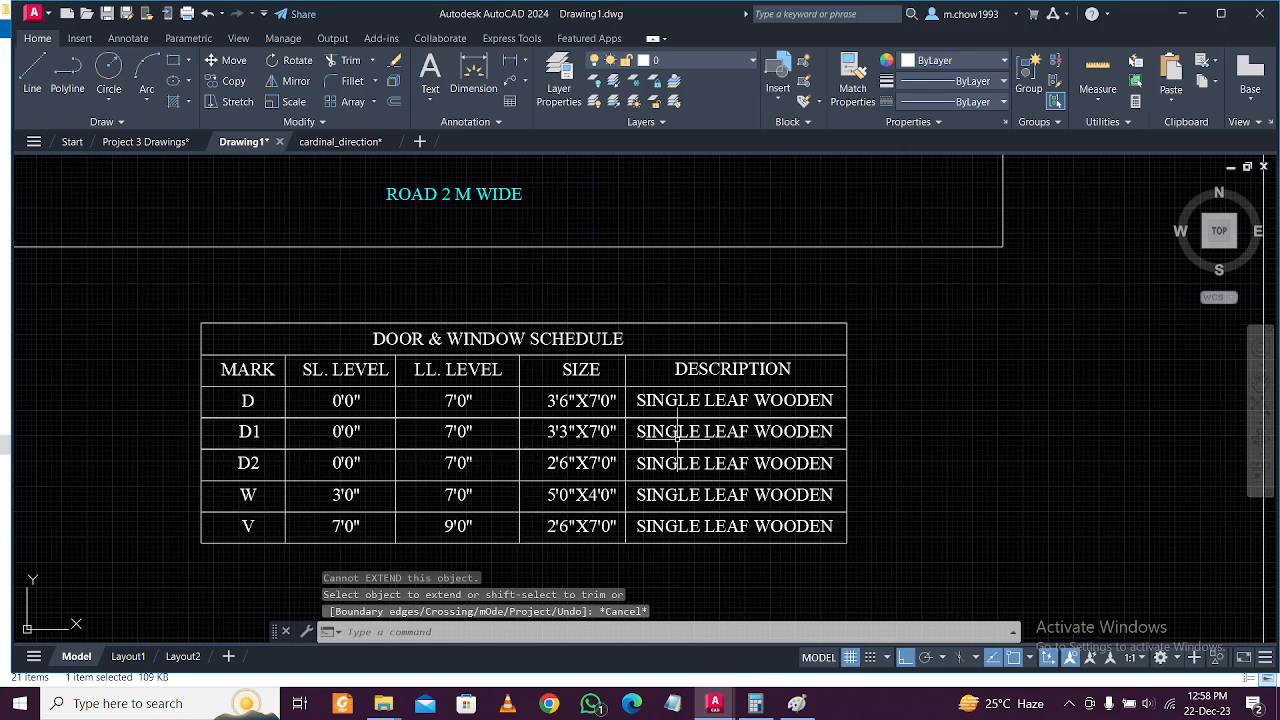
pyautogui.scroll(2, 676, 445)
pyautogui.scroll(2, 803, 463)
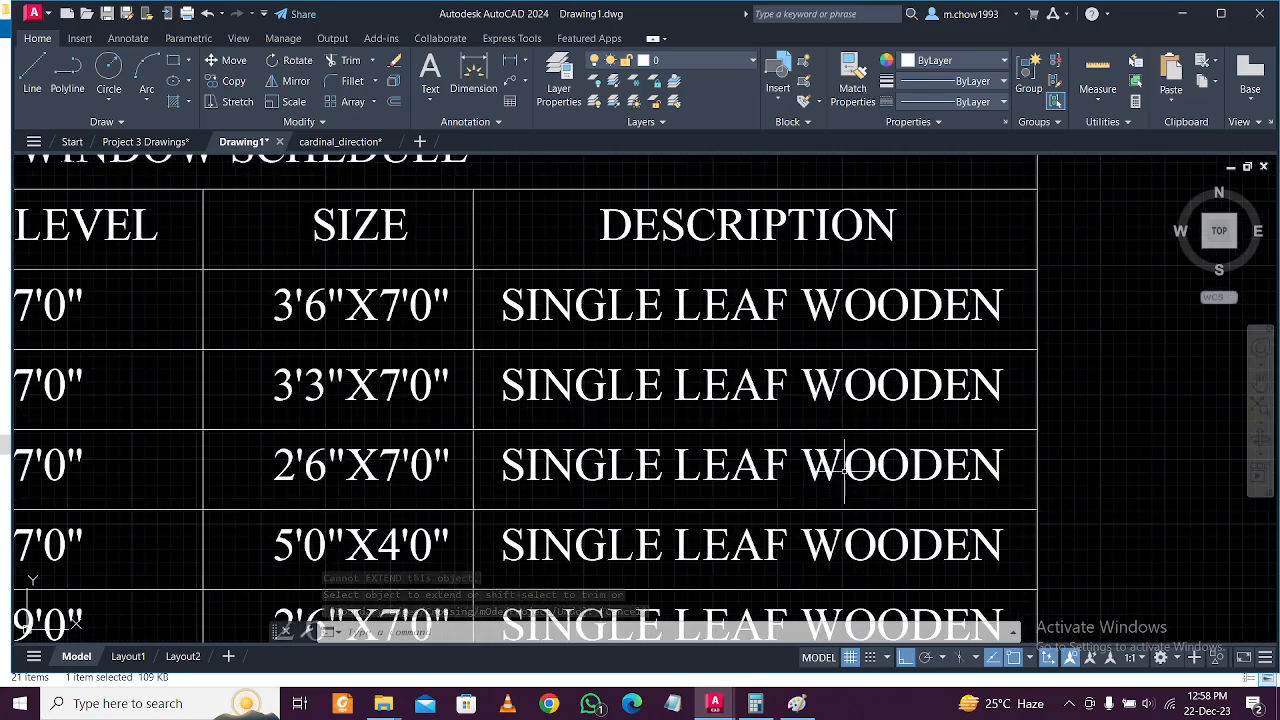
# Replace WOODEN with PVC so the D2 description reads SINGLE LEAF PVC.
pyautogui.click(823, 463)
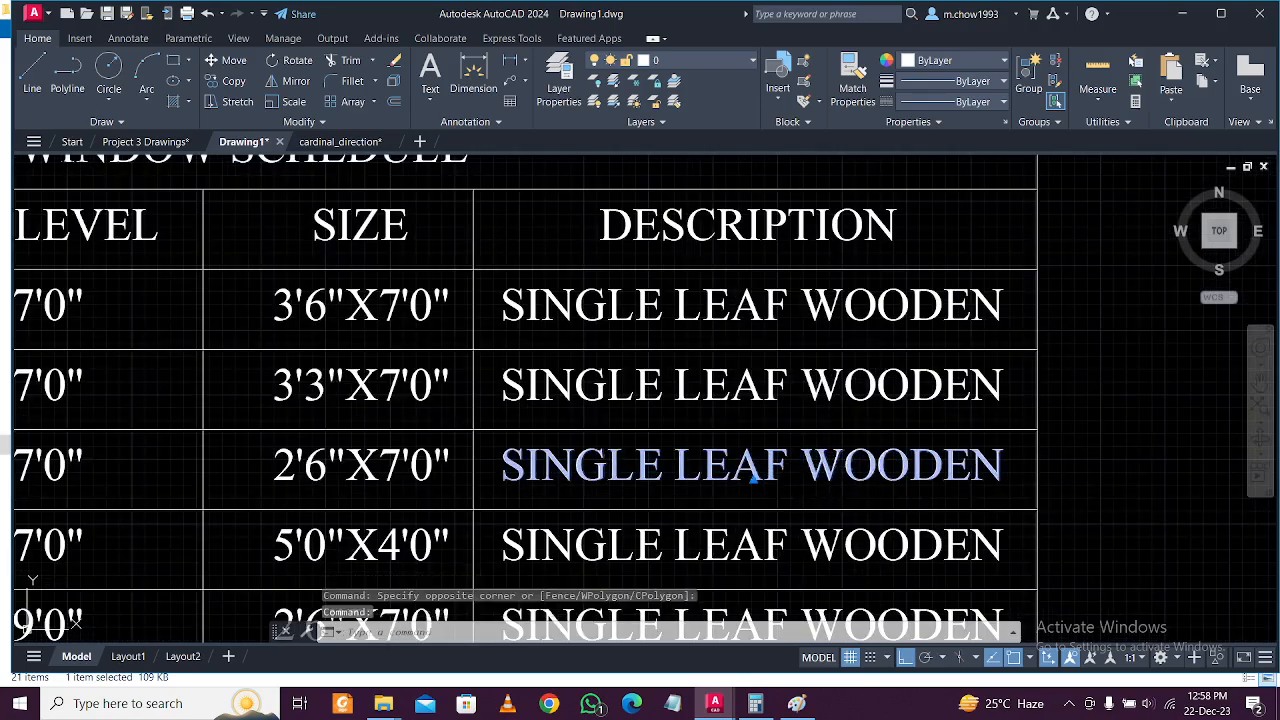
pyautogui.doubleClick(752, 478)
pyautogui.moveTo(801, 470); pyautogui.dragTo(1007, 477)
pyautogui.write('pvc')
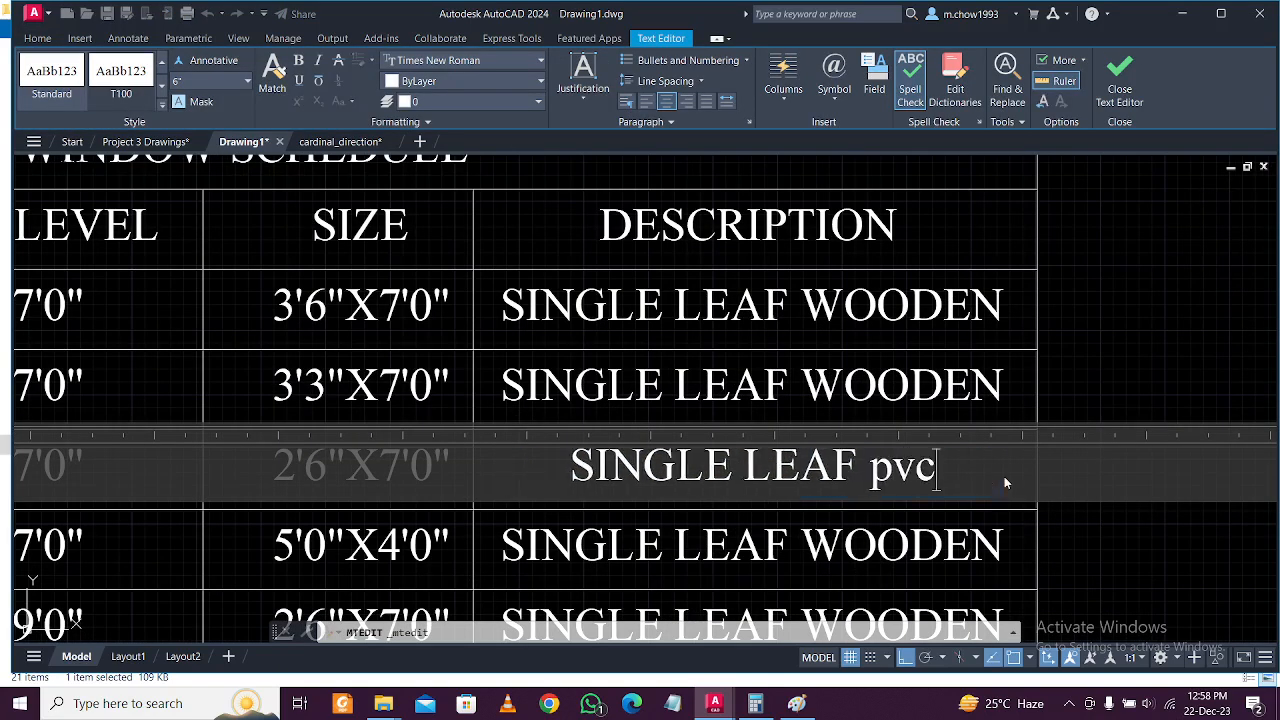
pyautogui.press('BackSpace')
pyautogui.press('BackSpace')
pyautogui.press('BackSpace')
pyautogui.write('PVC')
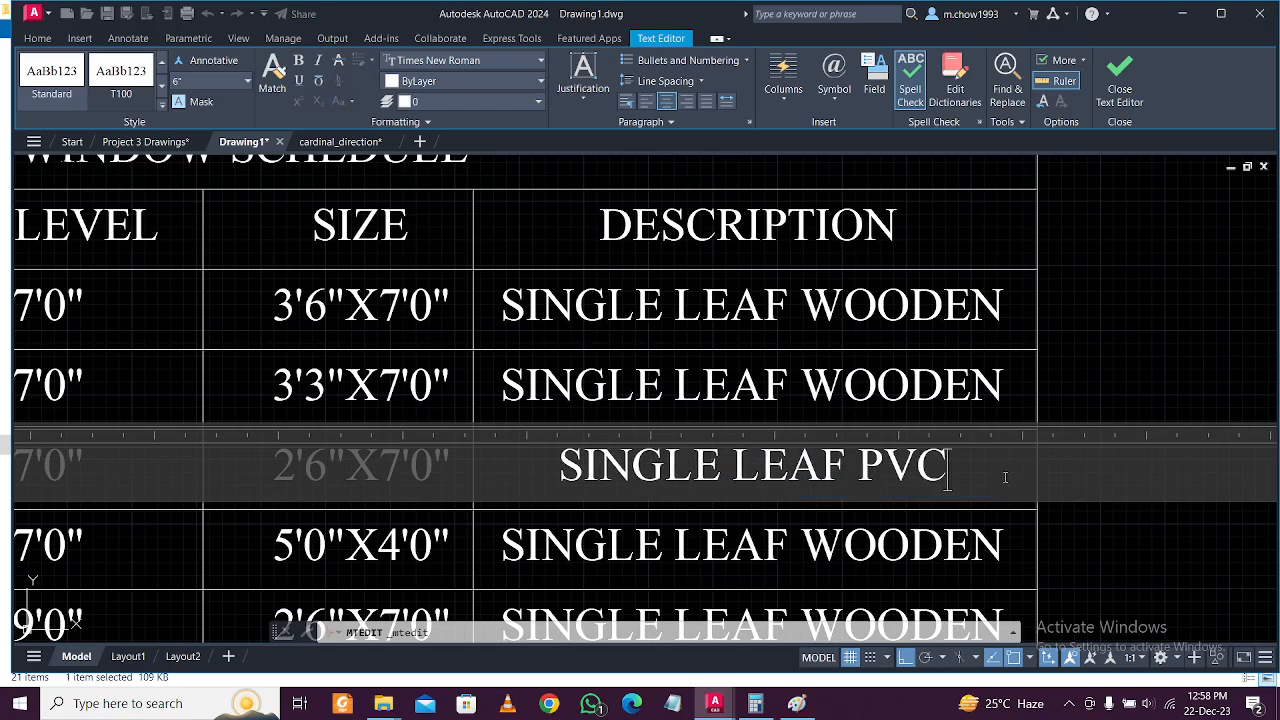
pyautogui.click(1083, 395)
# Retype the W row's description as ALUMNINIUM FRAME WINDOW.
pyautogui.scroll(-1, 720, 492)
pyautogui.moveTo(486, 518); pyautogui.dragTo(572, 476, button='middle')
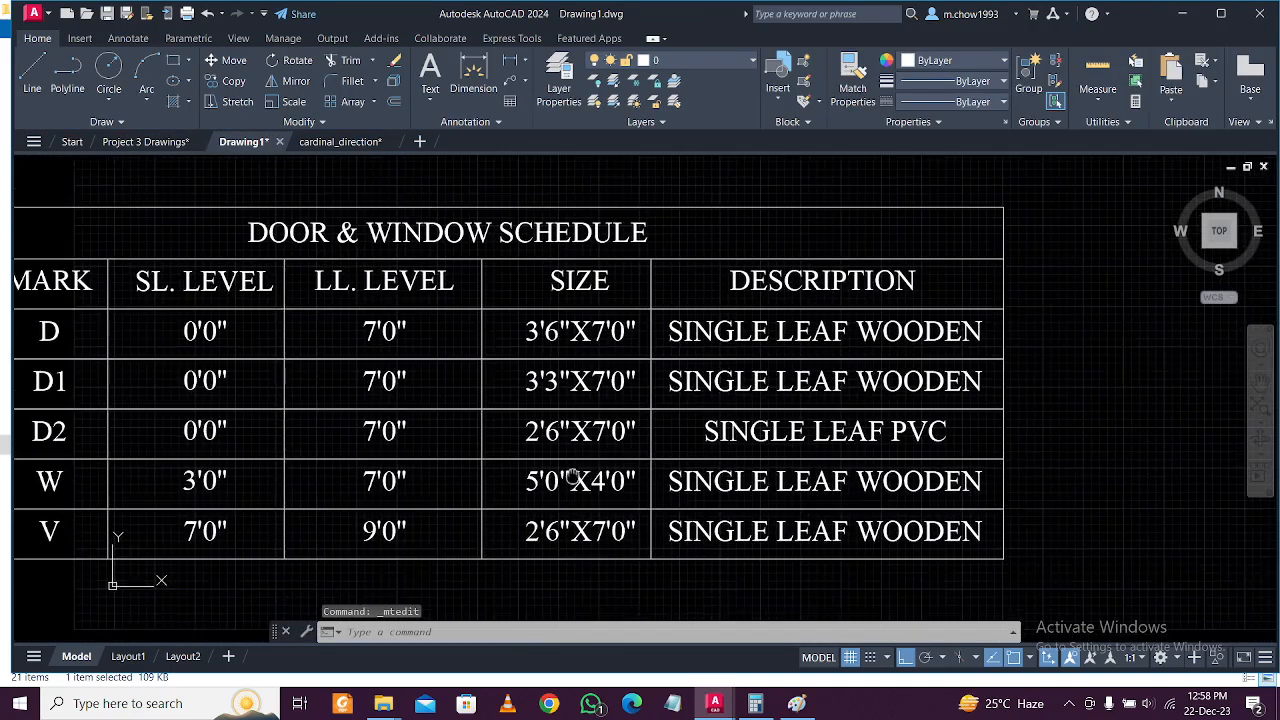
pyautogui.moveTo(814, 486); pyautogui.dragTo(677, 486, button='middle')
pyautogui.scroll(2, 648, 488)
pyautogui.click(648, 488)
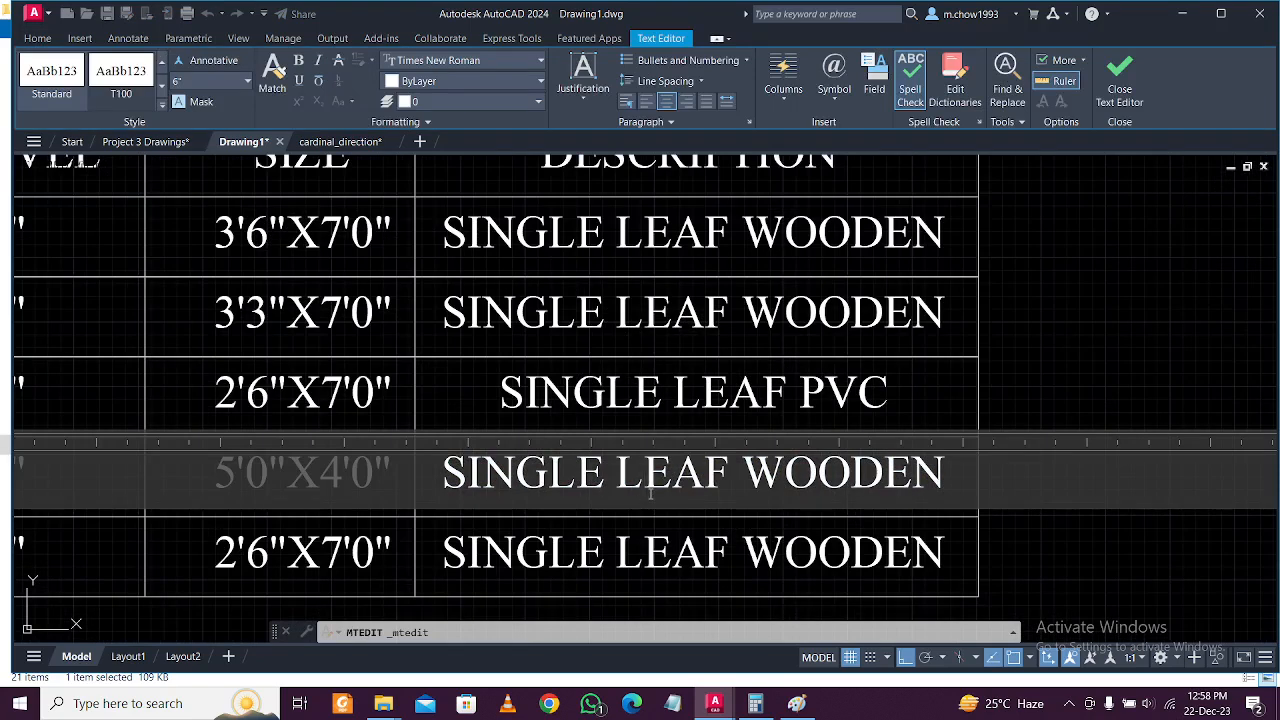
pyautogui.moveTo(945, 486); pyautogui.dragTo(447, 480)
pyautogui.write('ALU')
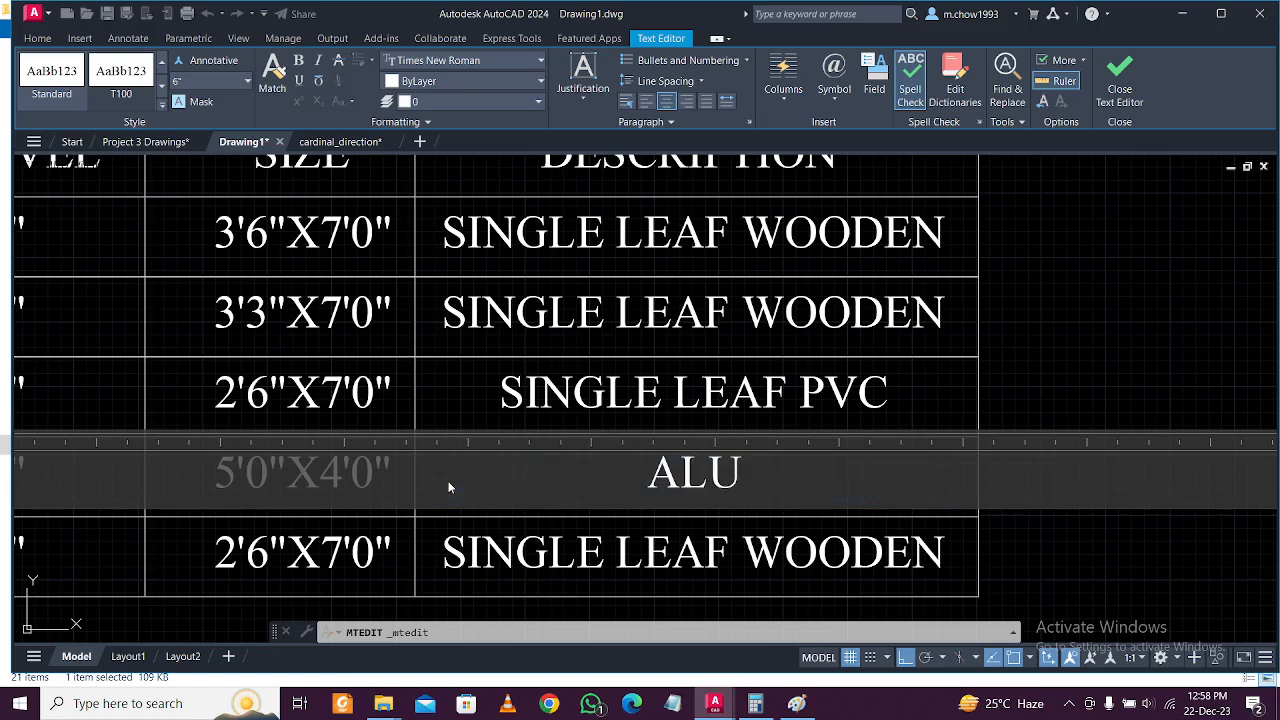
pyautogui.write('MNINIUM')
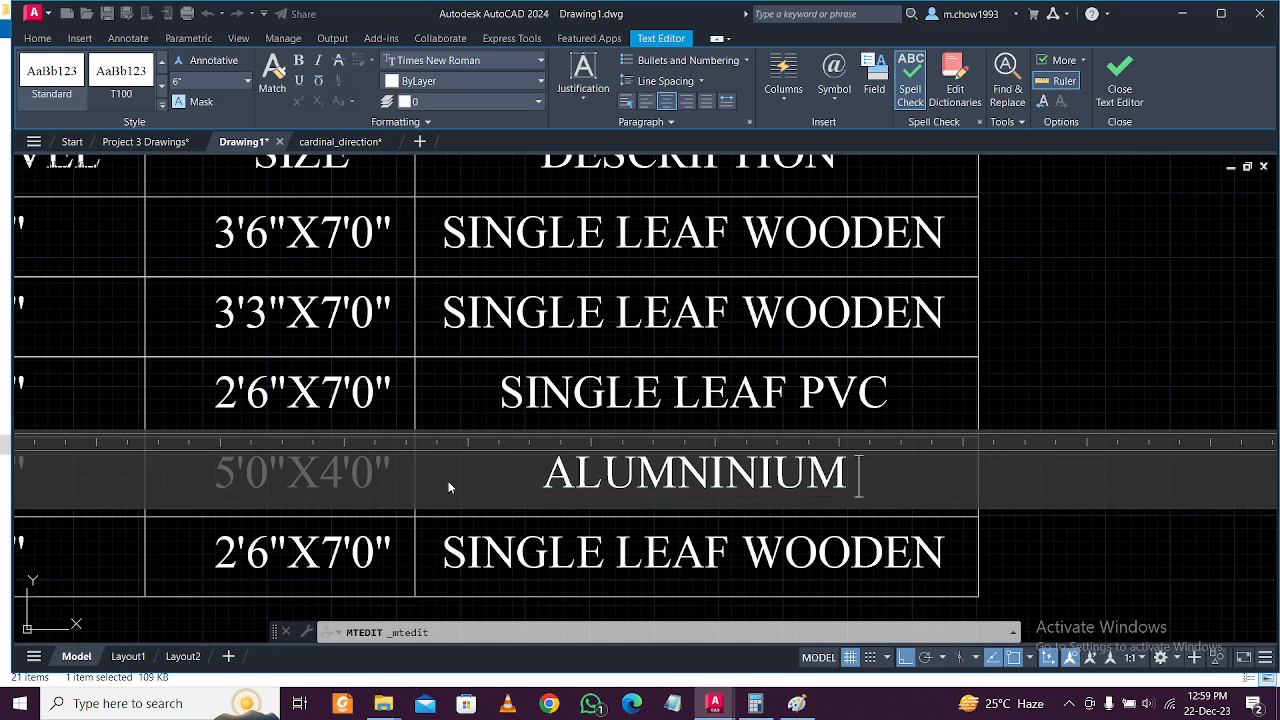
pyautogui.write('WIND')
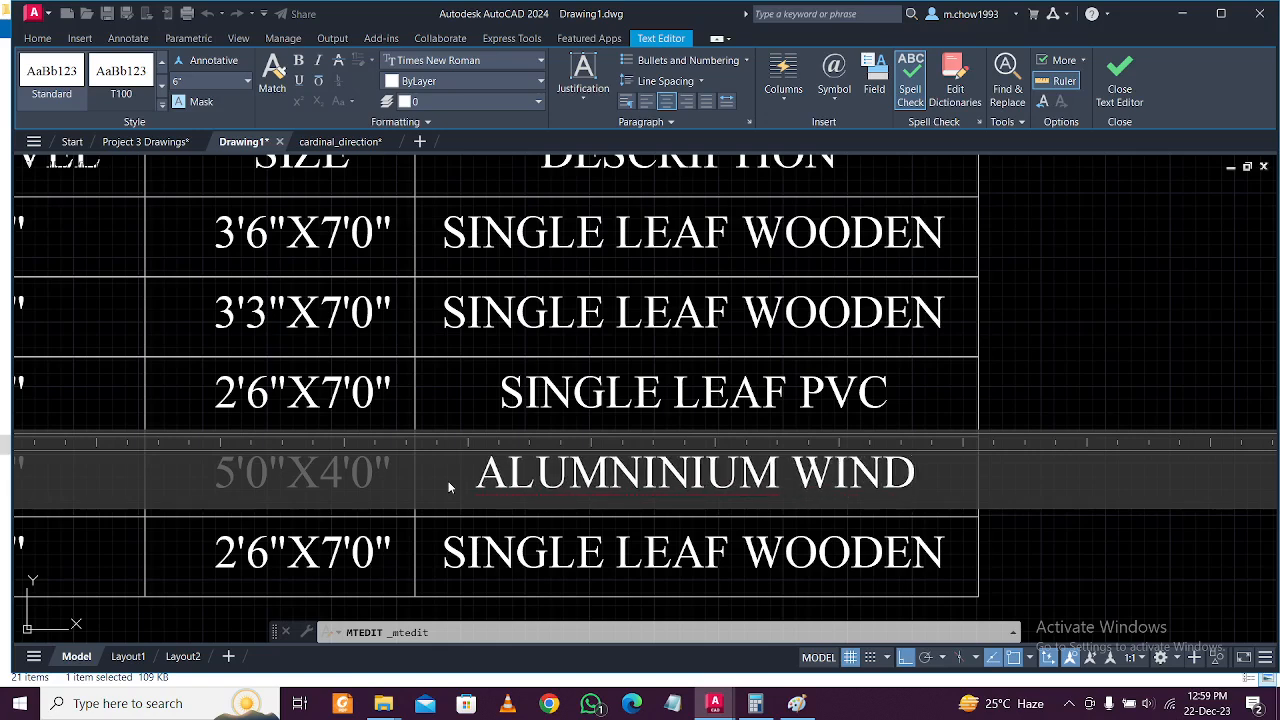
pyautogui.write('OW')
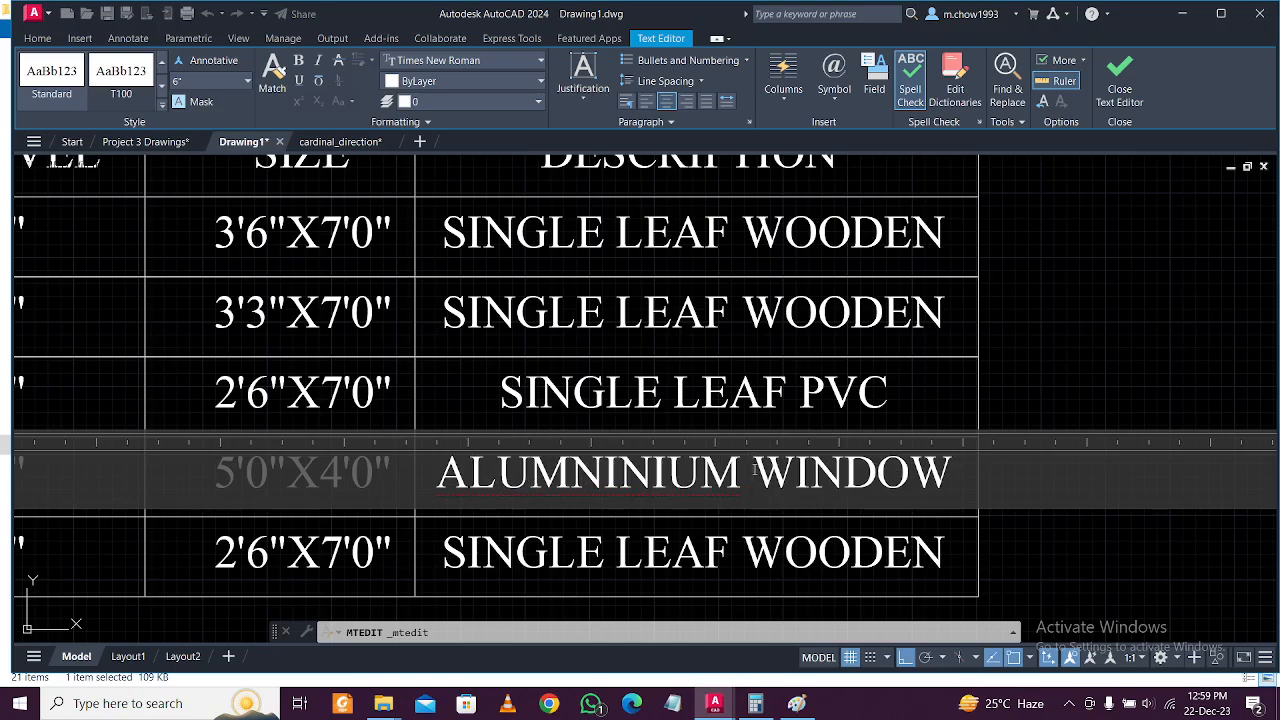
pyautogui.write('FRAME')
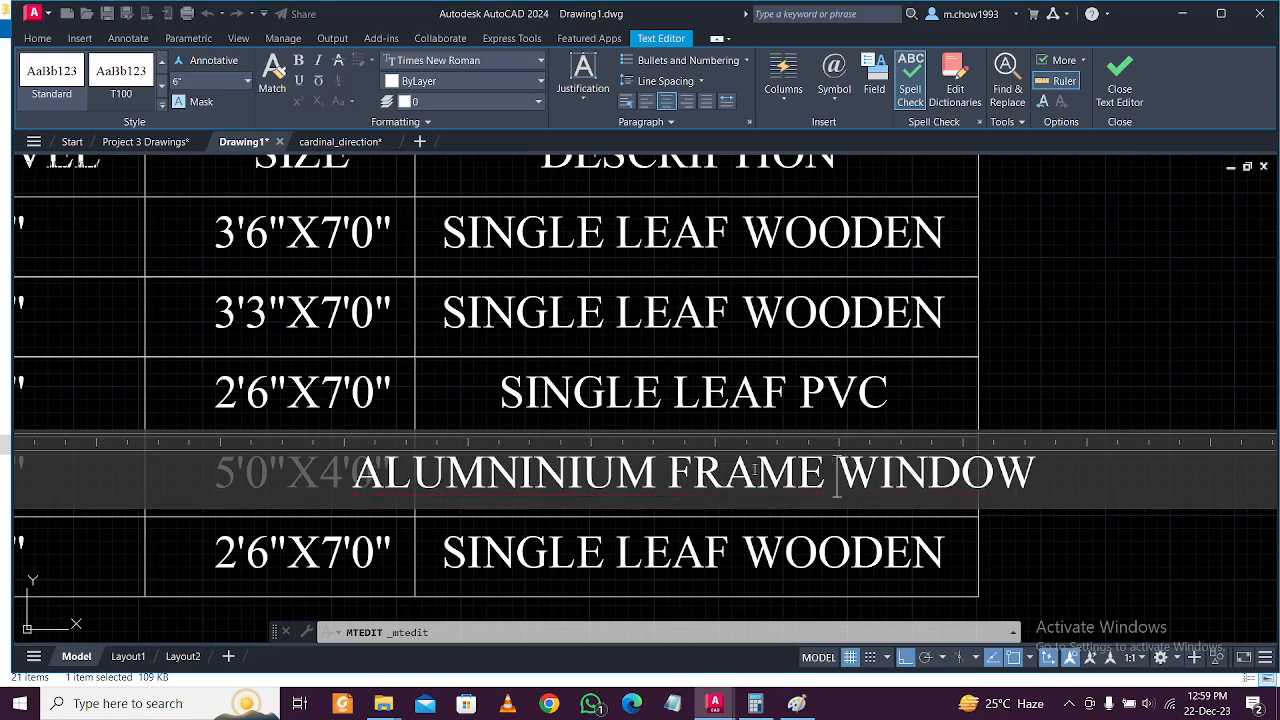
pyautogui.click(1063, 535)
# Move the table's right border line further right to widen the description column.
pyautogui.moveTo(1063, 531); pyautogui.dragTo(777, 531, button='middle')
pyautogui.click(772, 406)
pyautogui.click(743, 393)
pyautogui.write('m')
pyautogui.press('Return')
pyautogui.click(838, 396)
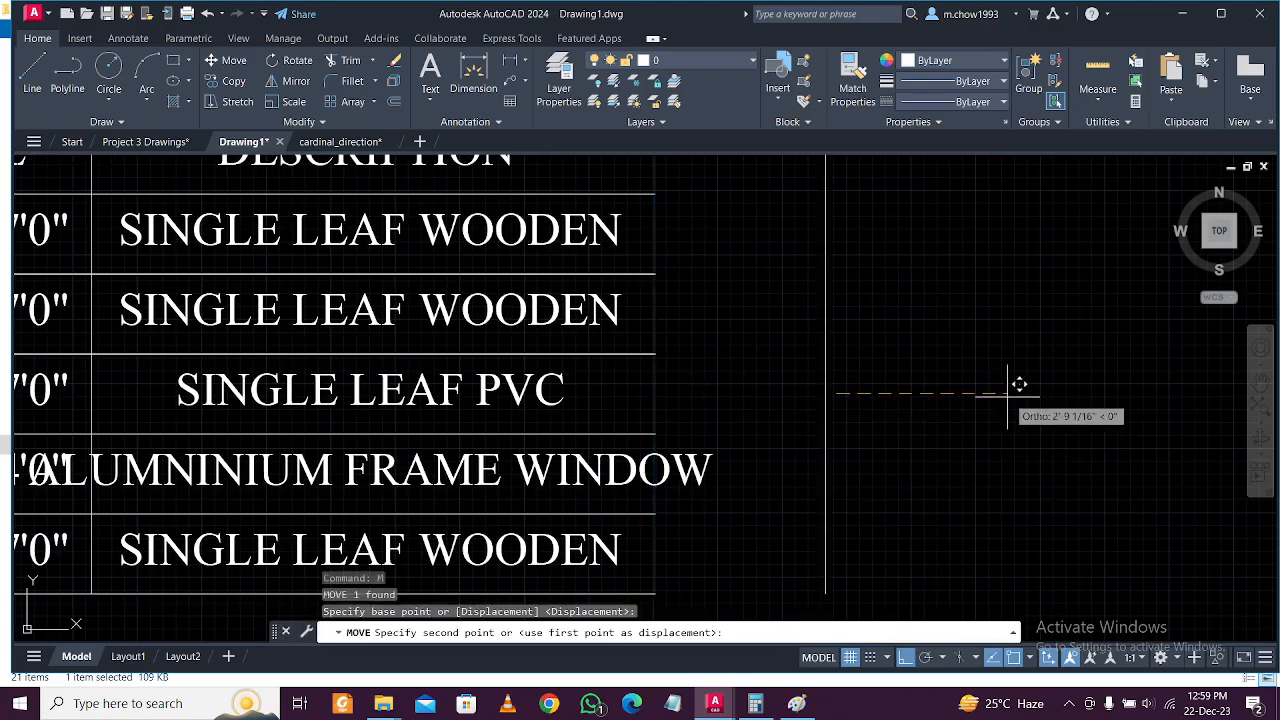
pyautogui.scroll(-2, 866, 412)
pyautogui.click(777, 432)
# Move the ALUMNINIUM FRAME WINDOW text to recentre it in the widened cell.
pyautogui.click(726, 443)
pyautogui.write('m')
pyautogui.press('Return')
pyautogui.click(1015, 467)
pyautogui.click(1063, 449)
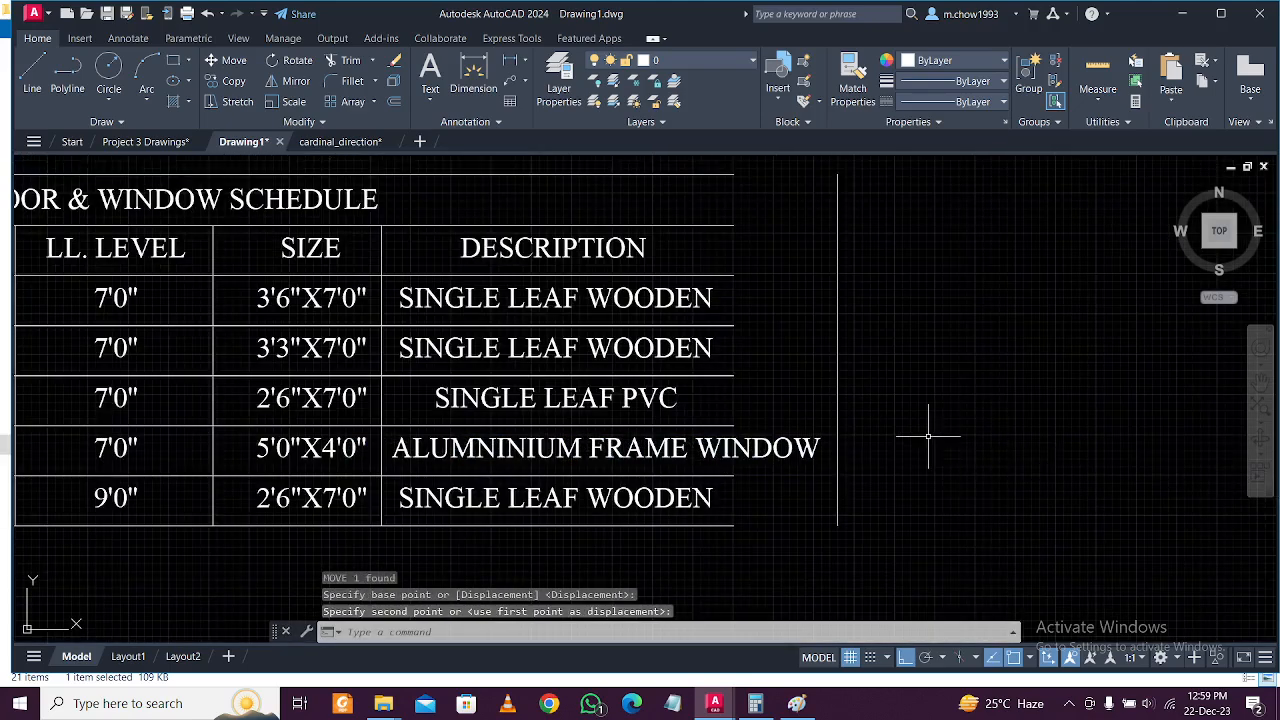
# Extend the horizontal row lines to the new right border line.
pyautogui.click(943, 443)
pyautogui.click(825, 311)
pyautogui.write('ex')
pyautogui.press('Return')
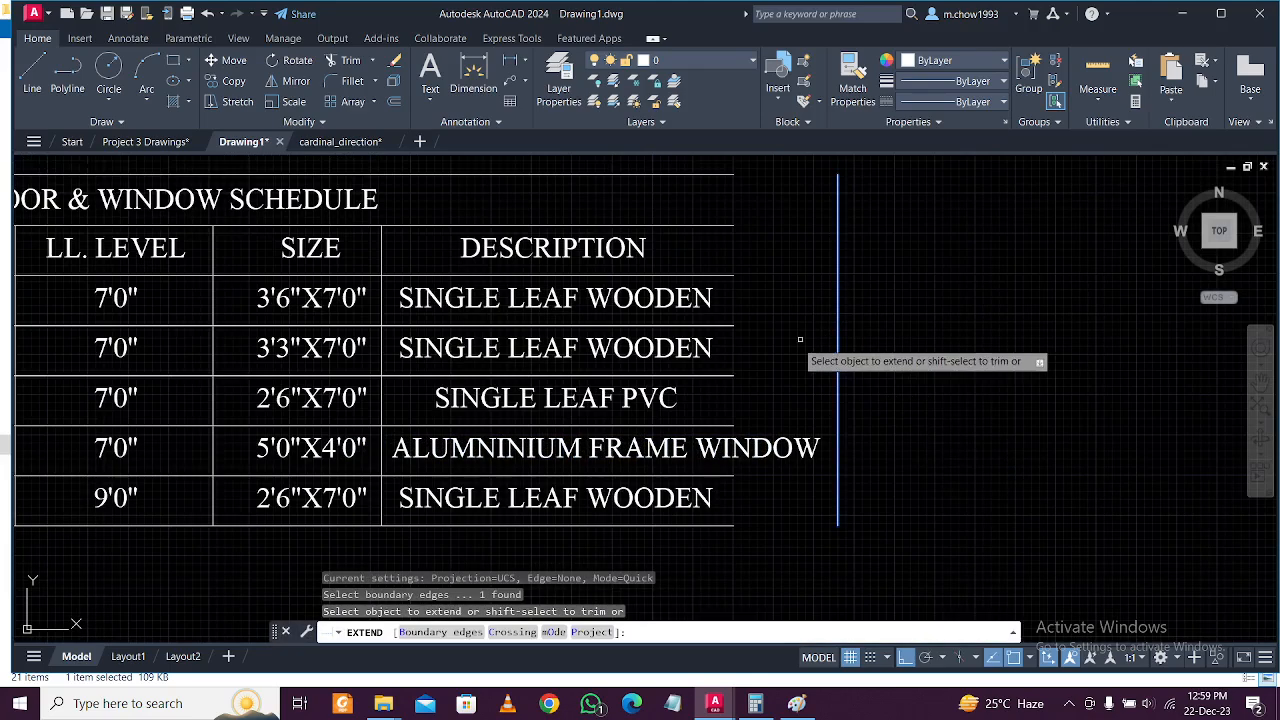
pyautogui.scroll(-2, 750, 278)
pyautogui.moveTo(722, 183); pyautogui.dragTo(758, 500)
pyautogui.press('Return')
pyautogui.press('Escape')
# Open the V row's description text for editing.
pyautogui.scroll(2, 650, 405)
pyautogui.click(580, 422)
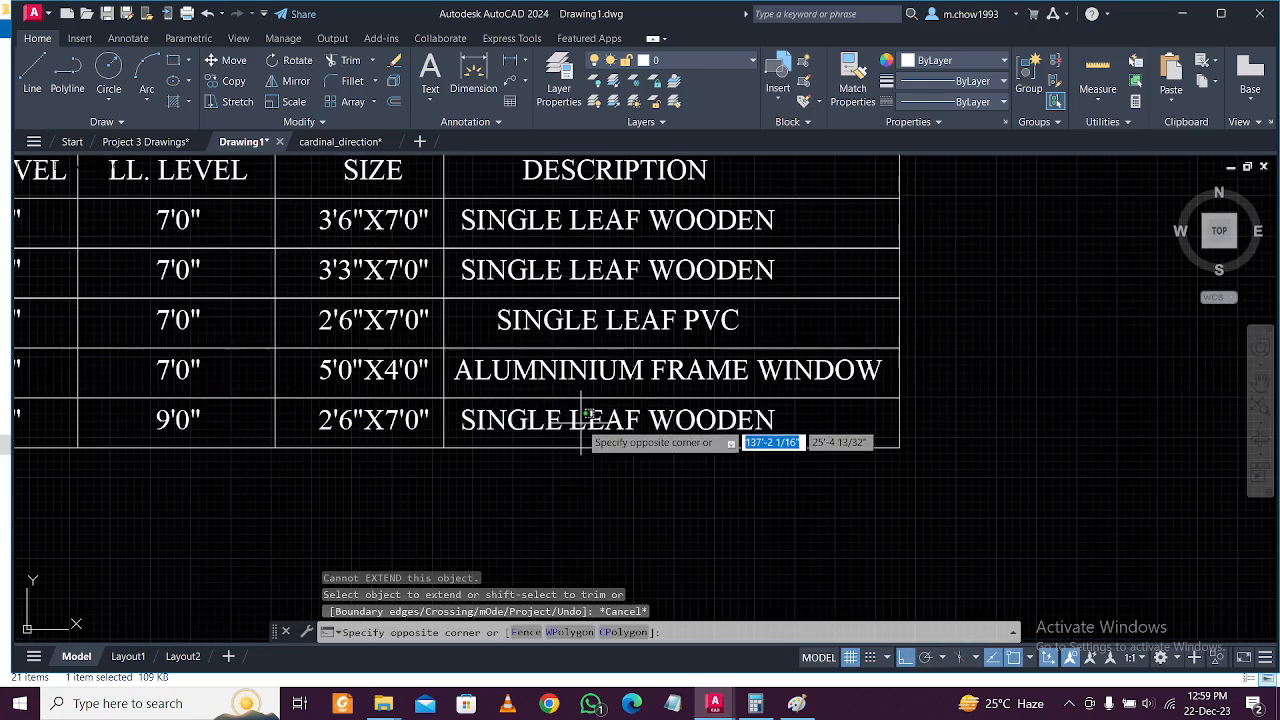
pyautogui.press('Escape')
pyautogui.click(618, 424)
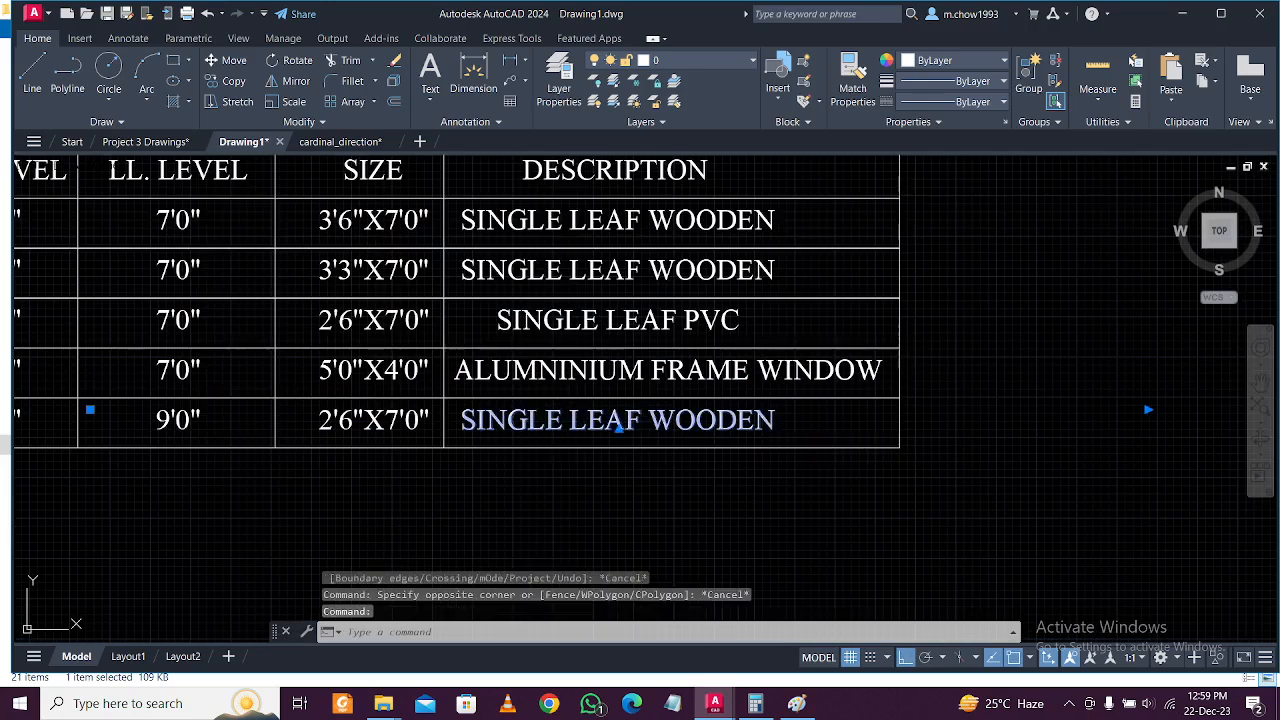
pyautogui.doubleClick(618, 424)
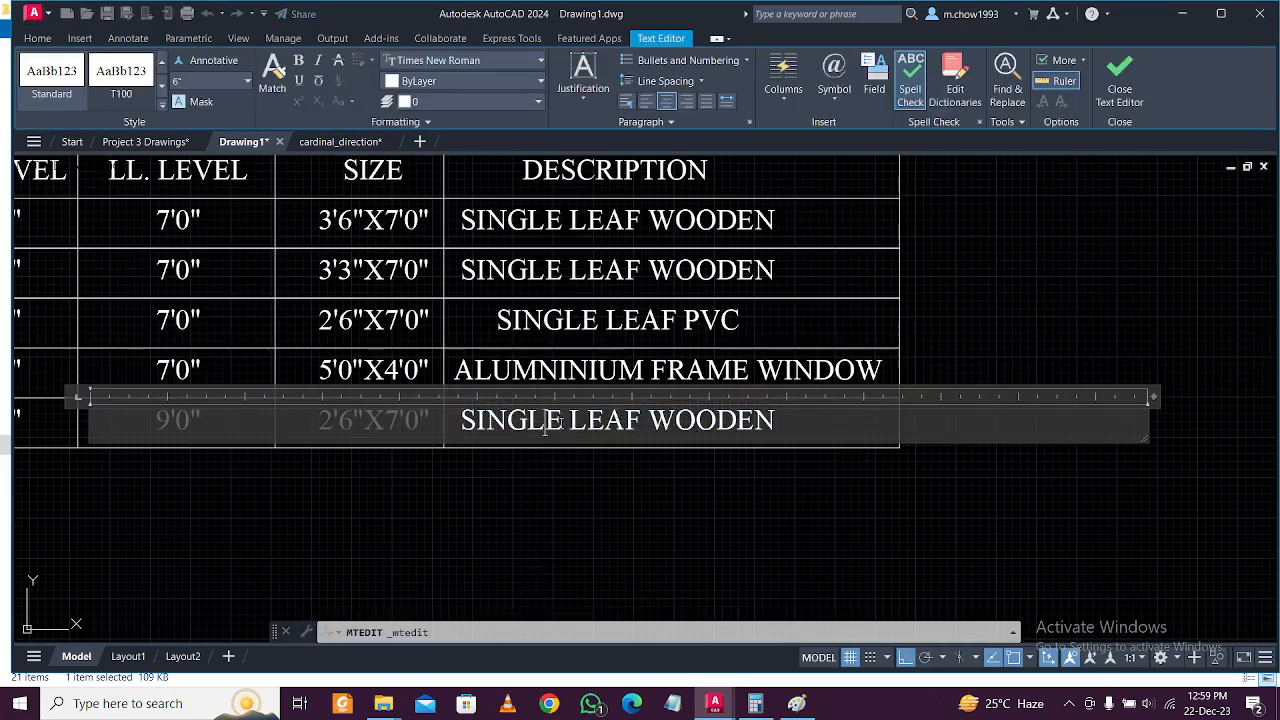
# Change the V description to GLAZED SINGLE LEAF, deleting WOODEN, and close the Bentley popup.
pyautogui.moveTo(563, 424); pyautogui.dragTo(455, 425)
pyautogui.write('GLAZED')
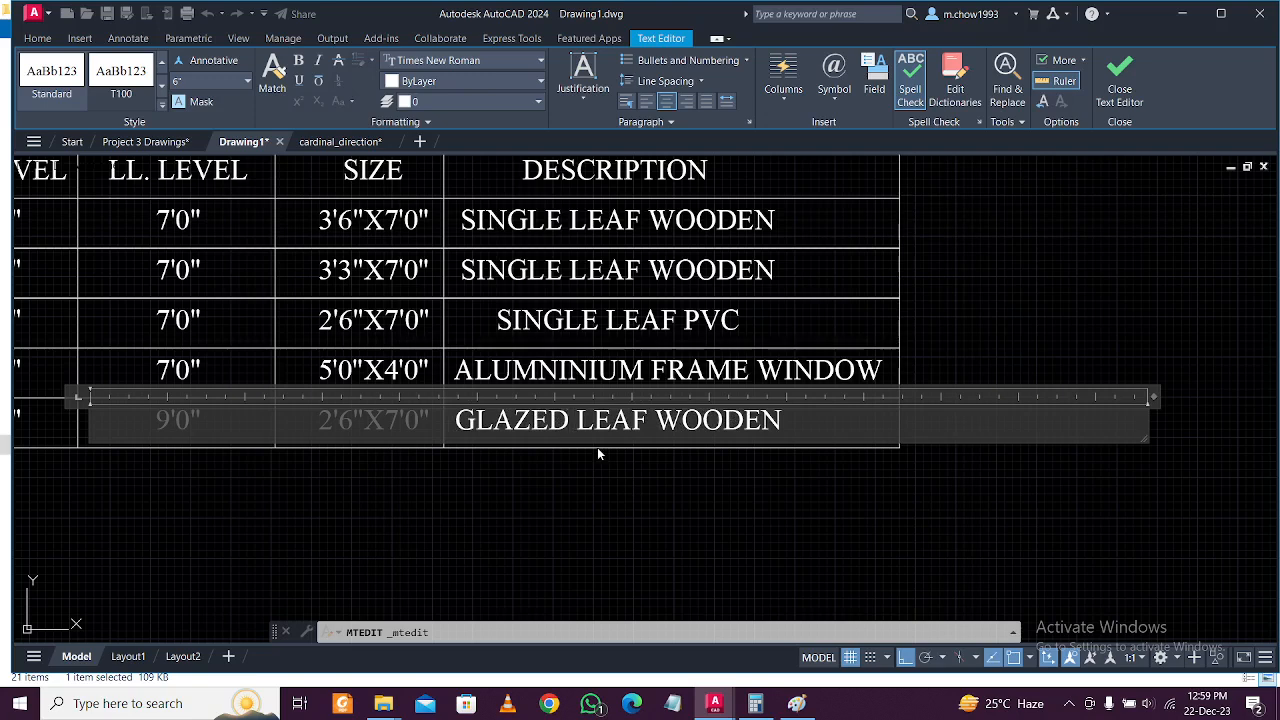
pyautogui.write(' SINGLE')
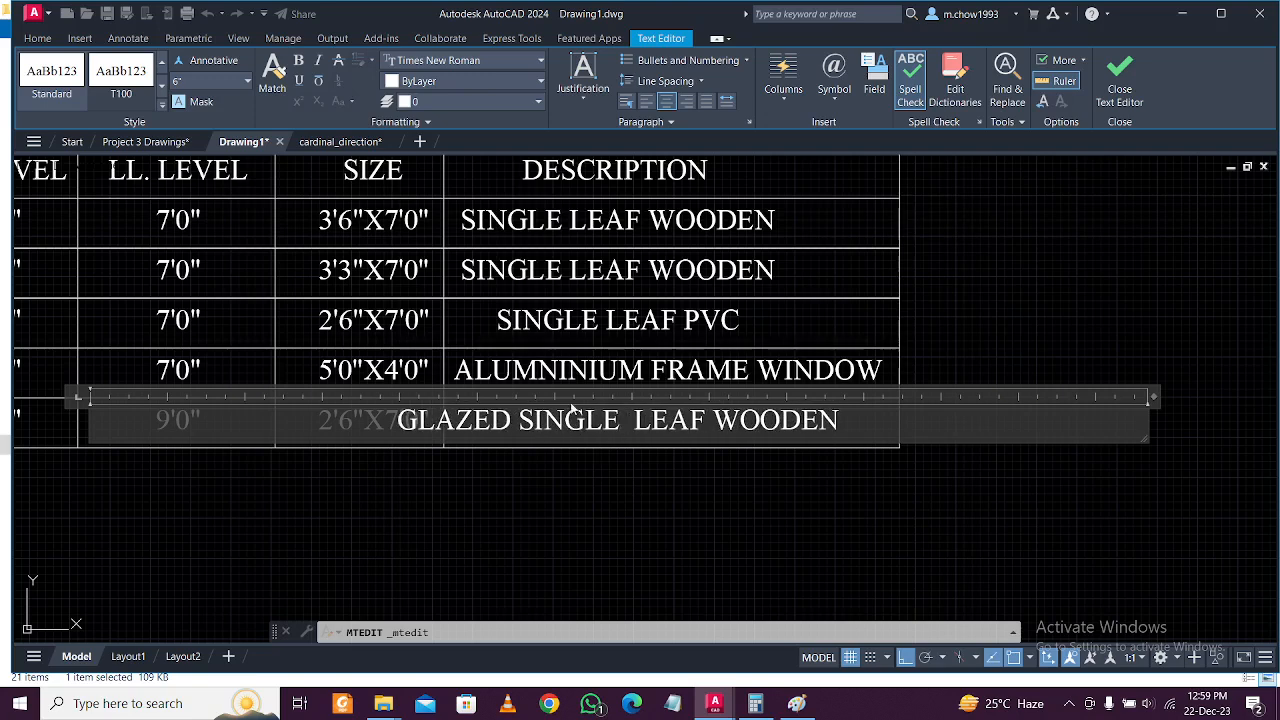
pyautogui.press('BackSpace')
pyautogui.moveTo(841, 422); pyautogui.dragTo(724, 422)
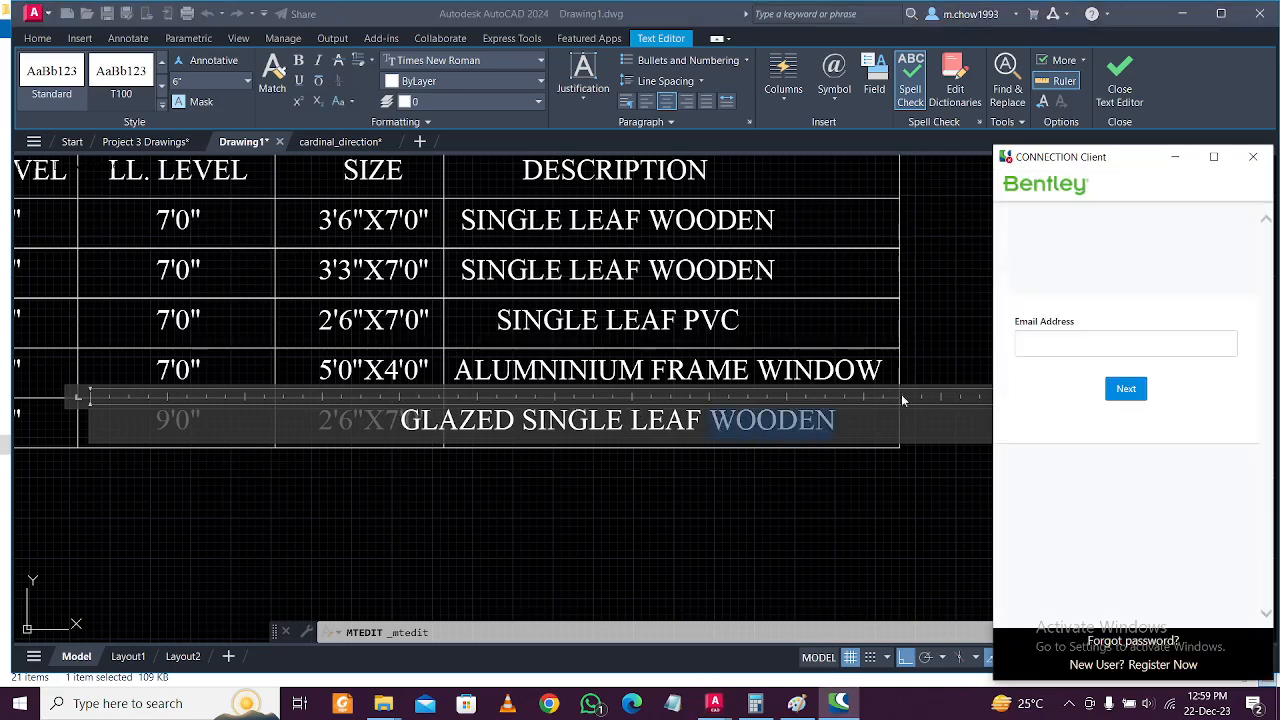
pyautogui.click(1253, 157)
pyautogui.press('Delete')
pyautogui.click(1028, 298)
# Move the GLAZED SINGLE LEAF text to centre it in its cell.
pyautogui.click(780, 479)
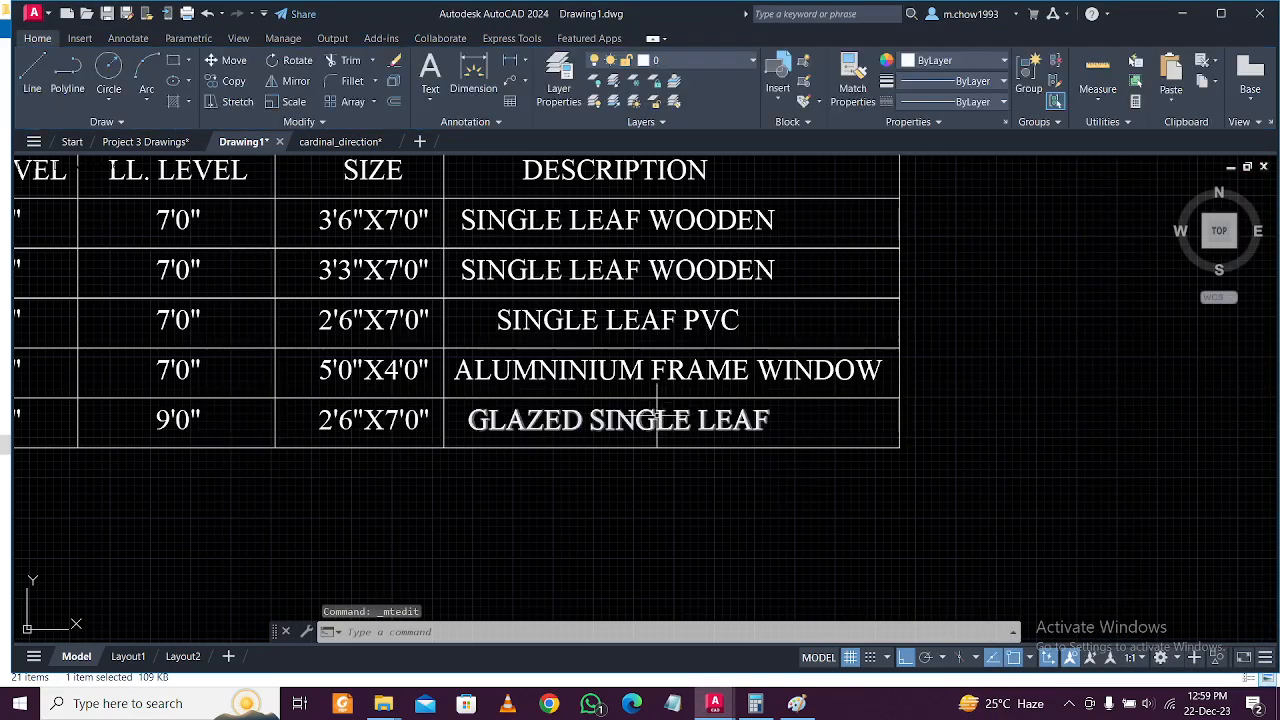
pyautogui.write('m')
pyautogui.press('Return')
pyautogui.click(627, 489)
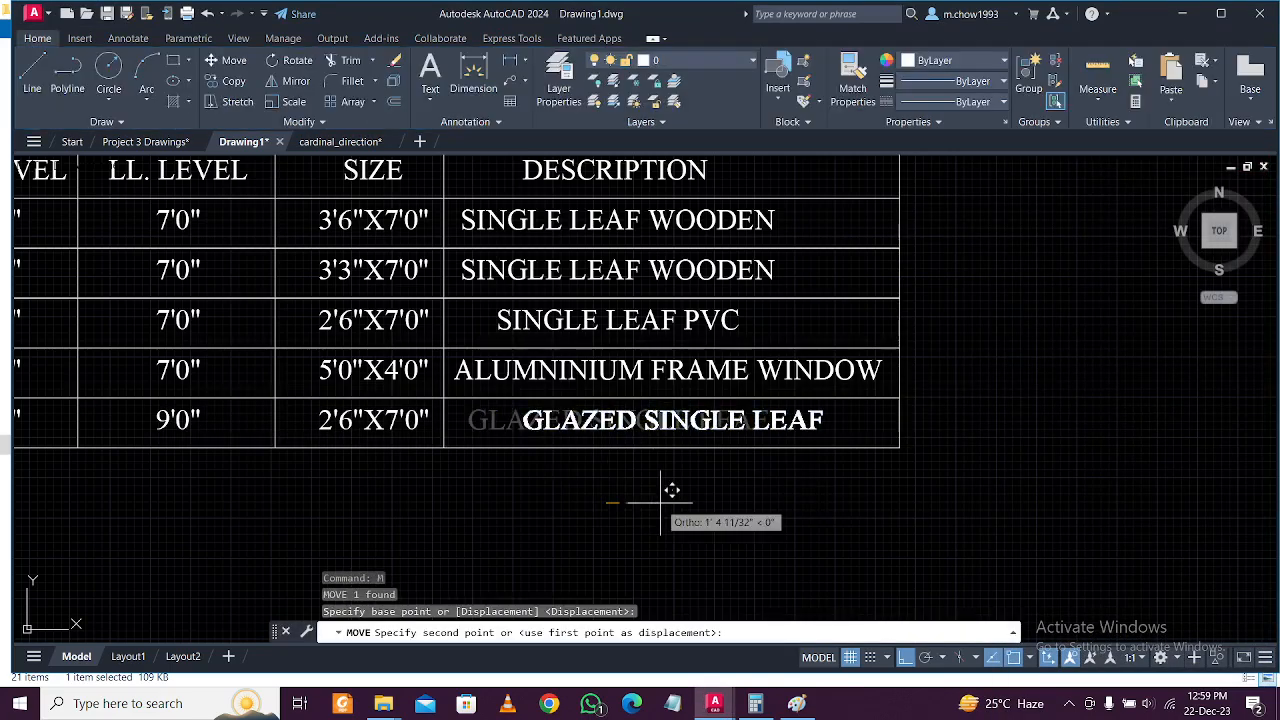
pyautogui.click(654, 491)
pyautogui.scroll(-2, 638, 494)
pyautogui.scroll(-2, 638, 494)
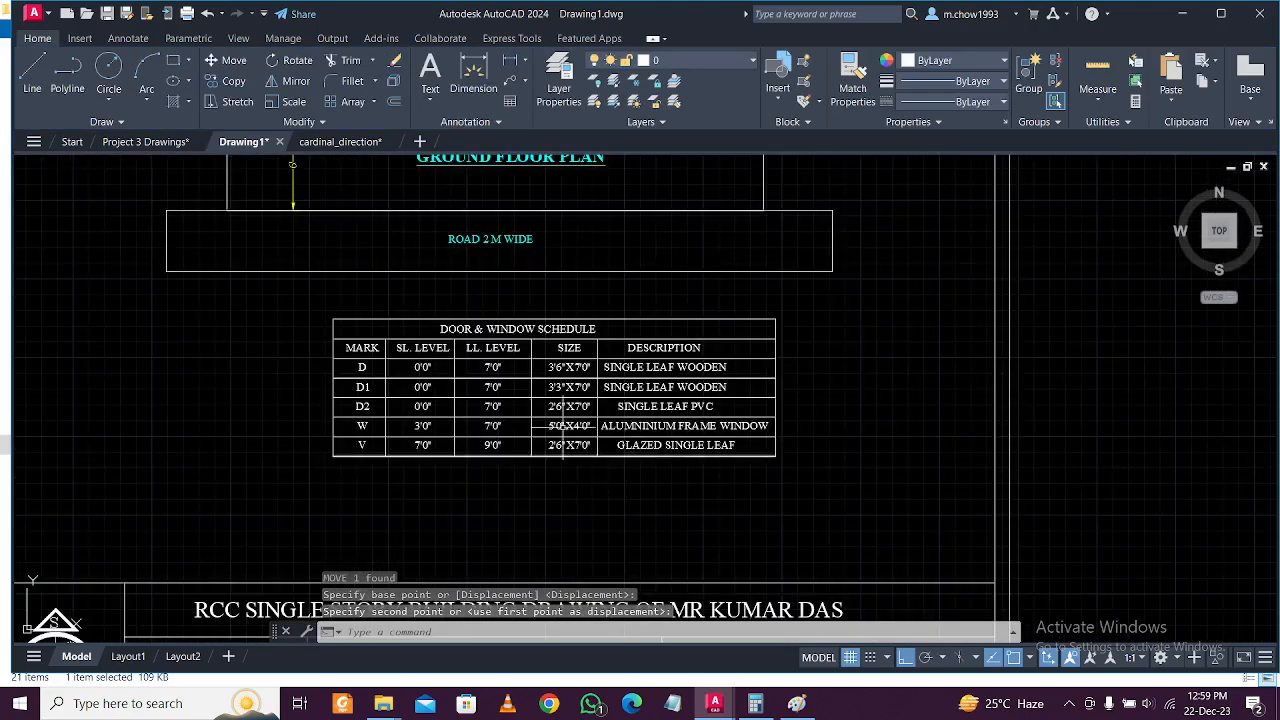
pyautogui.scroll(2, 490, 325)
# Move the DOOR & WINDOW SCHEDULE title to centre it over the table.
pyautogui.click(484, 325)
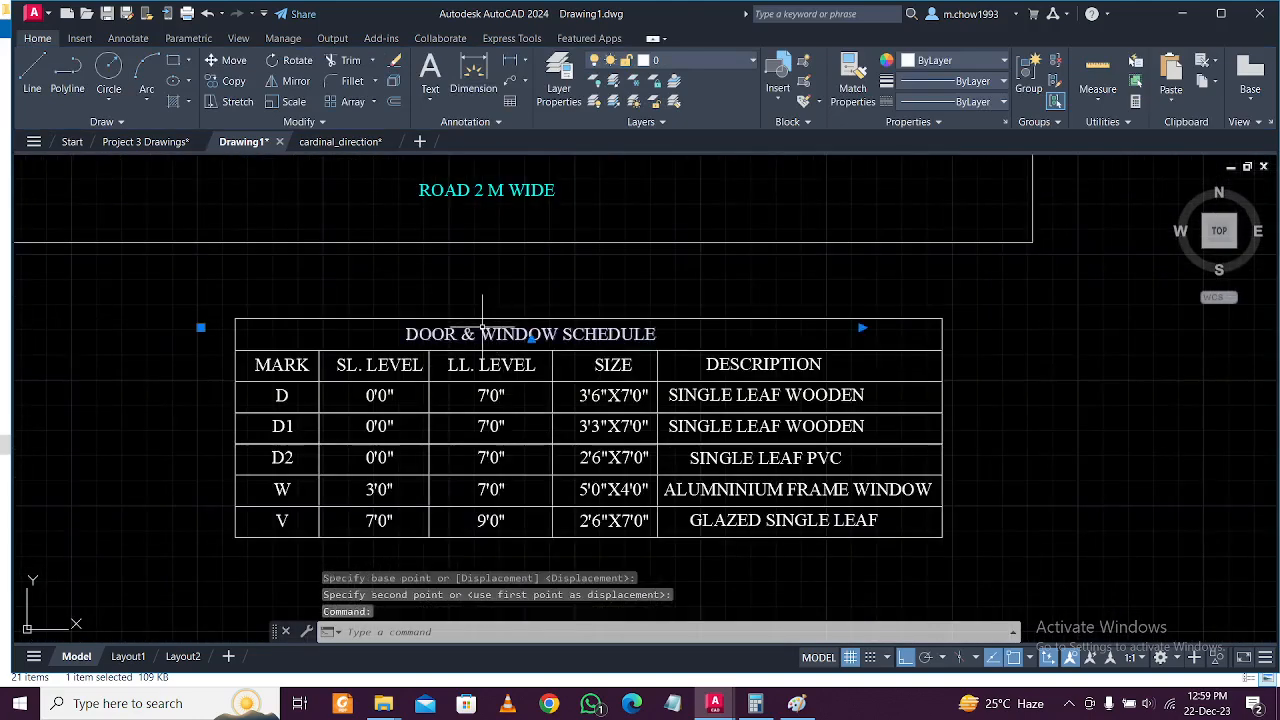
pyautogui.write('m')
pyautogui.press('Return')
pyautogui.click(491, 277)
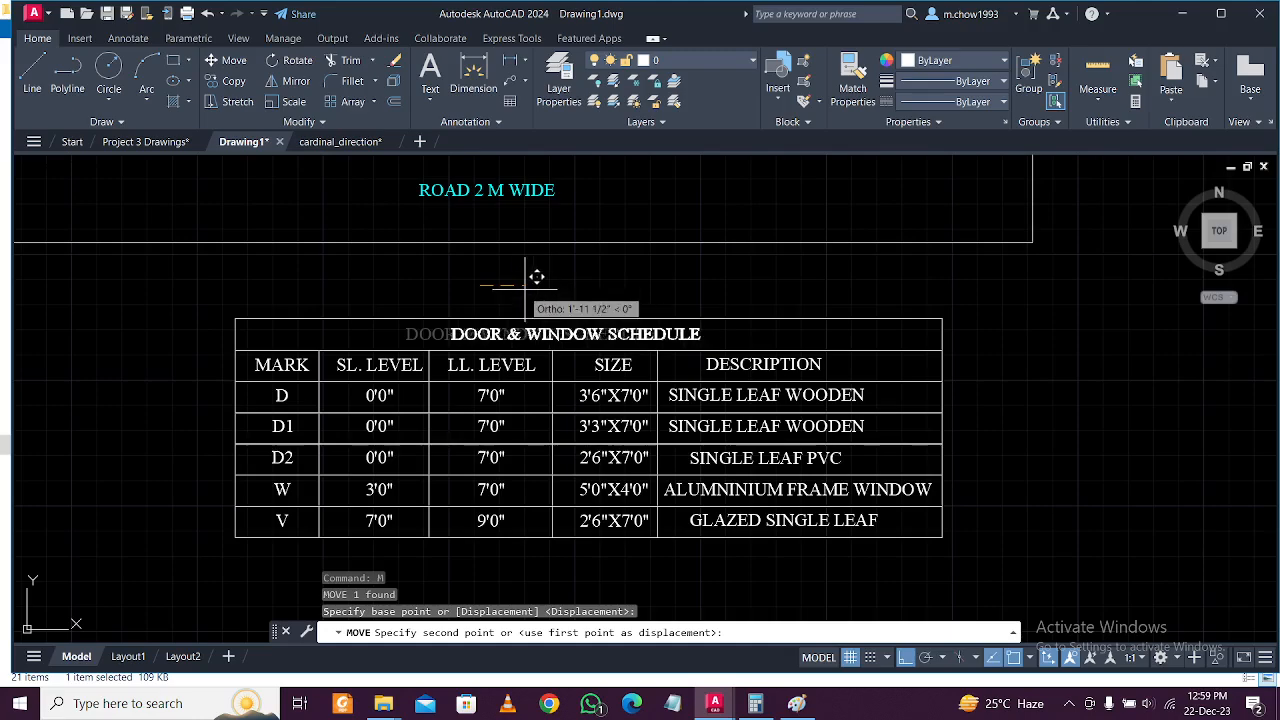
pyautogui.click(541, 277)
pyautogui.scroll(-6, 310, 310)
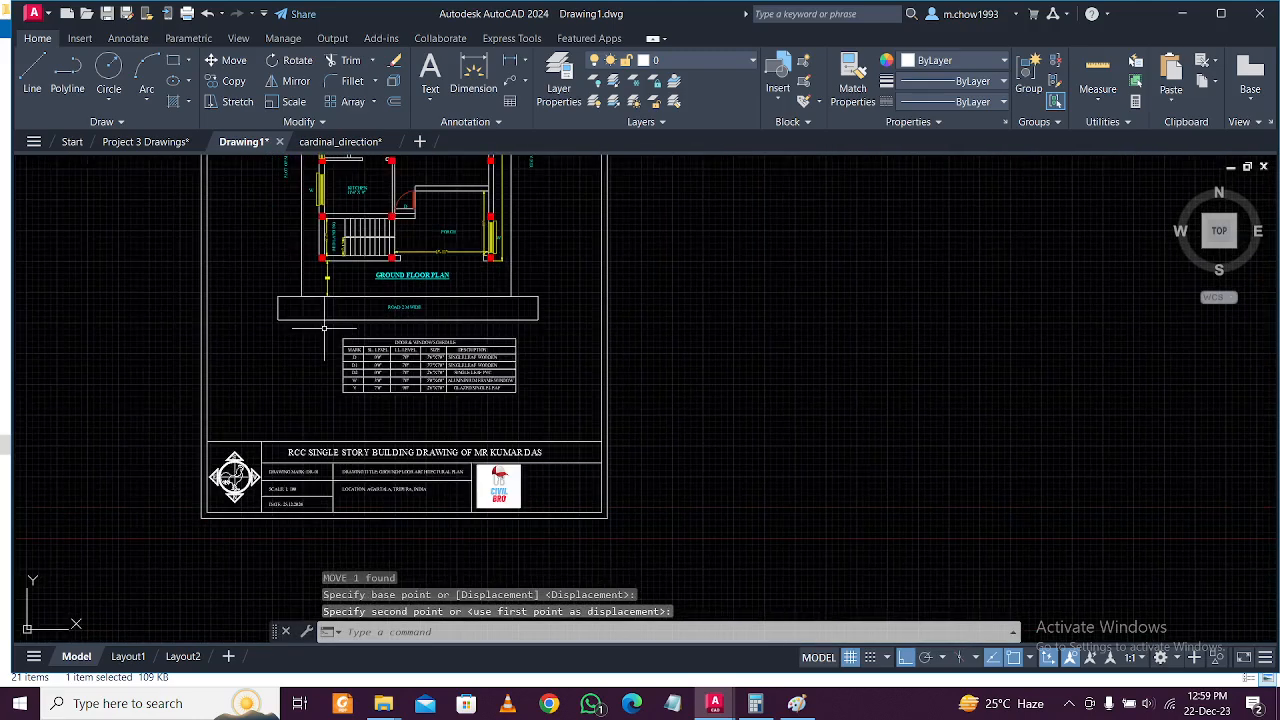
pyautogui.scroll(5, 324, 327)
# Window-select the whole schedule table and move it to the left.
pyautogui.moveTo(337, 325); pyautogui.dragTo(829, 539)
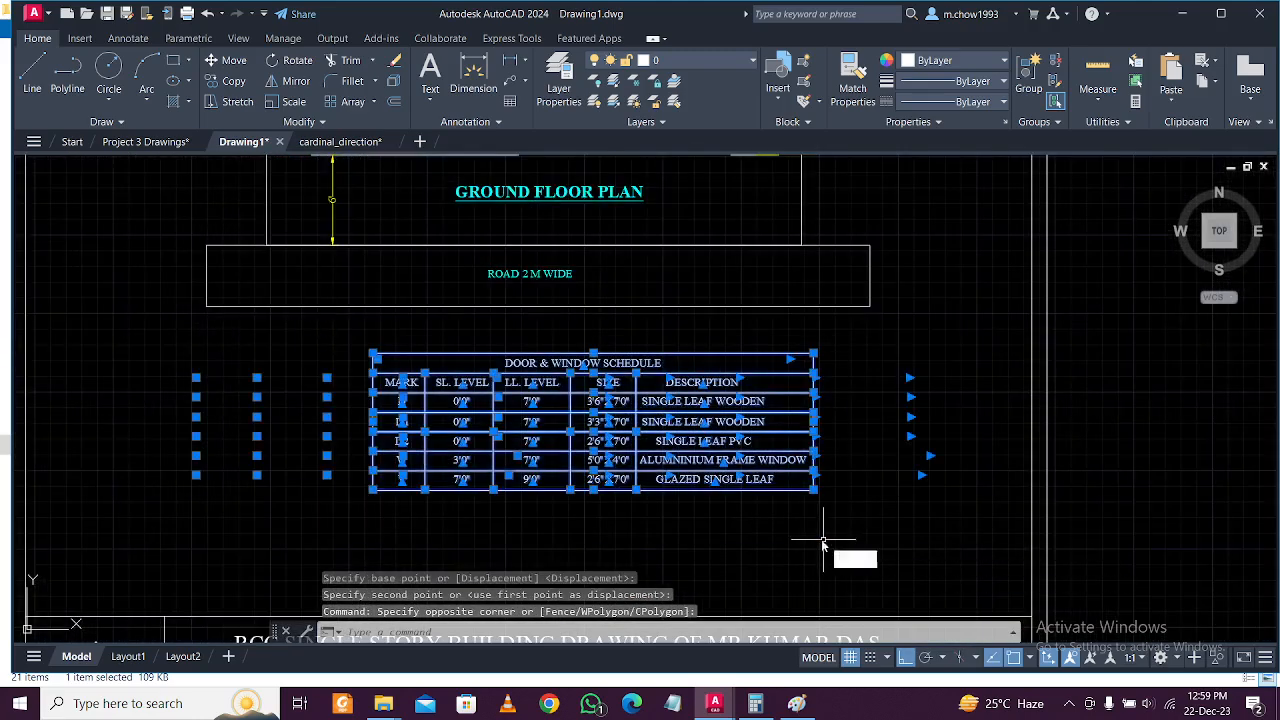
pyautogui.write('m')
pyautogui.press('Return')
pyautogui.click(823, 539)
pyautogui.click(727, 538)
# Move the schedule slightly lower so it sits beneath the road label, above the title block.
pyautogui.click(266, 340)
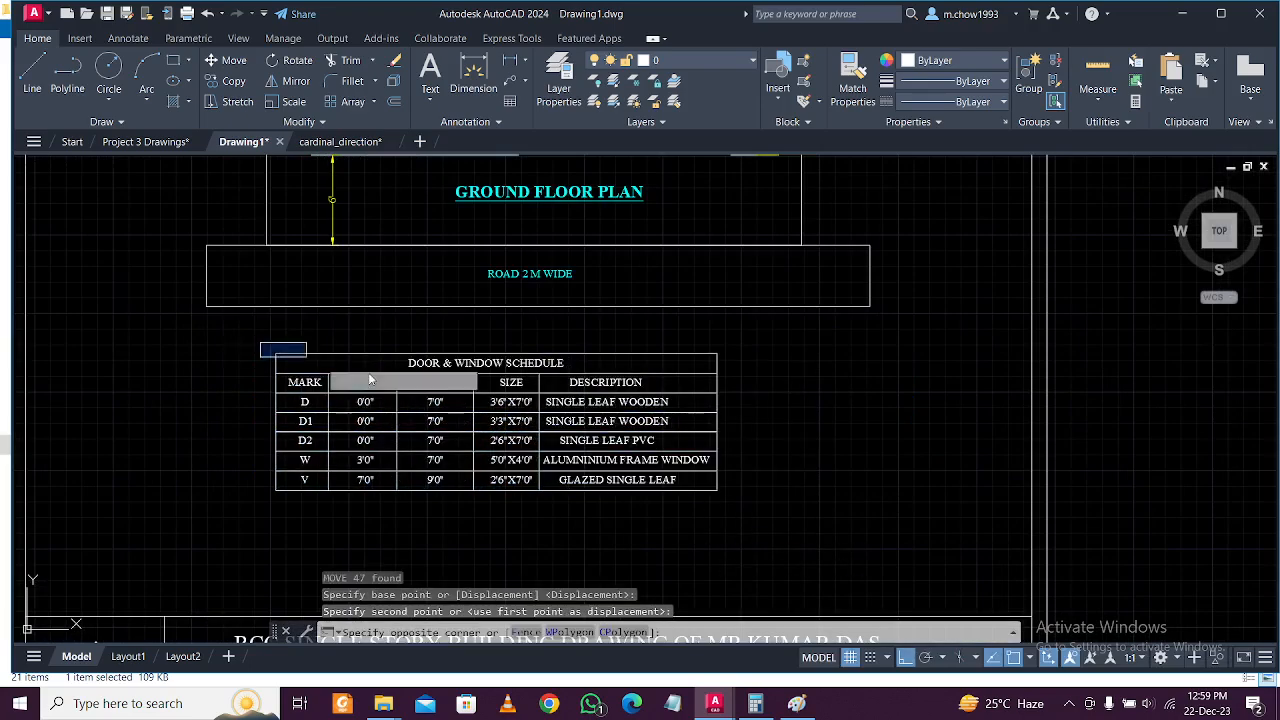
pyautogui.click(885, 538)
pyautogui.write('m')
pyautogui.press('Return')
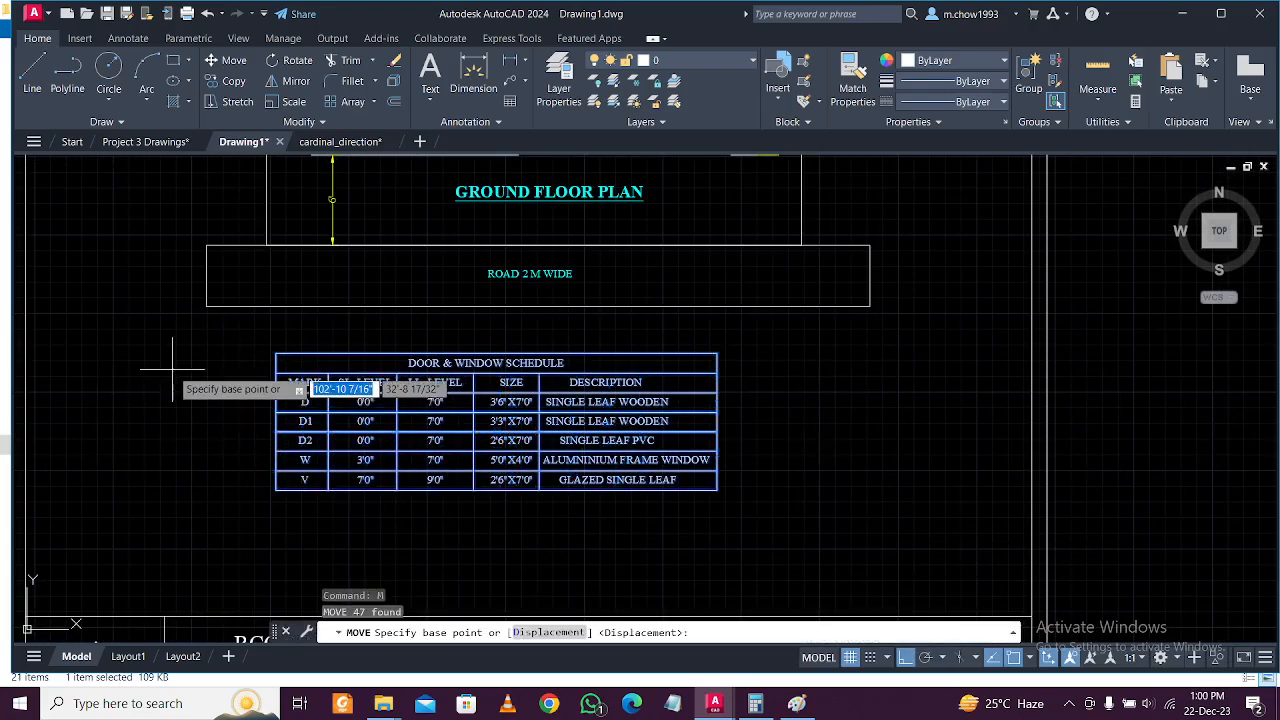
pyautogui.click(173, 370)
pyautogui.click(173, 414)
pyautogui.scroll(-4, 308, 426)
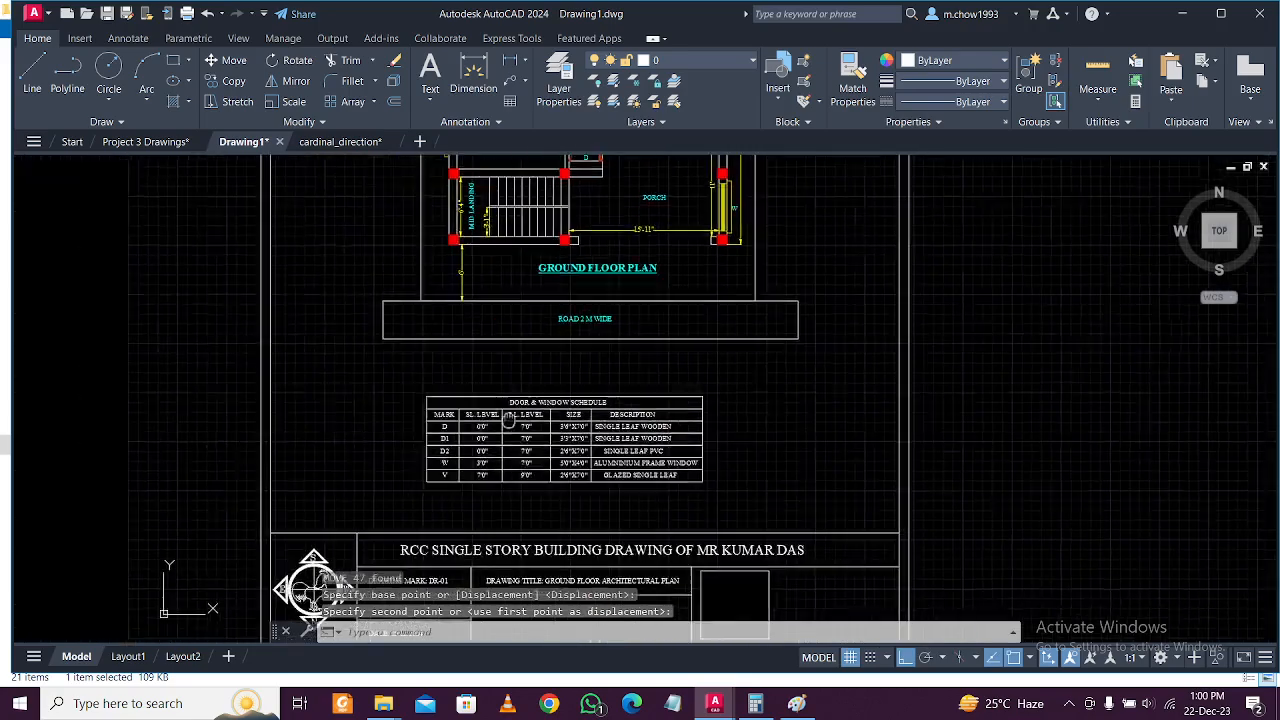
pyautogui.moveTo(624, 430); pyautogui.dragTo(602, 571, button='middle')
pyautogui.scroll(5, 558, 190)
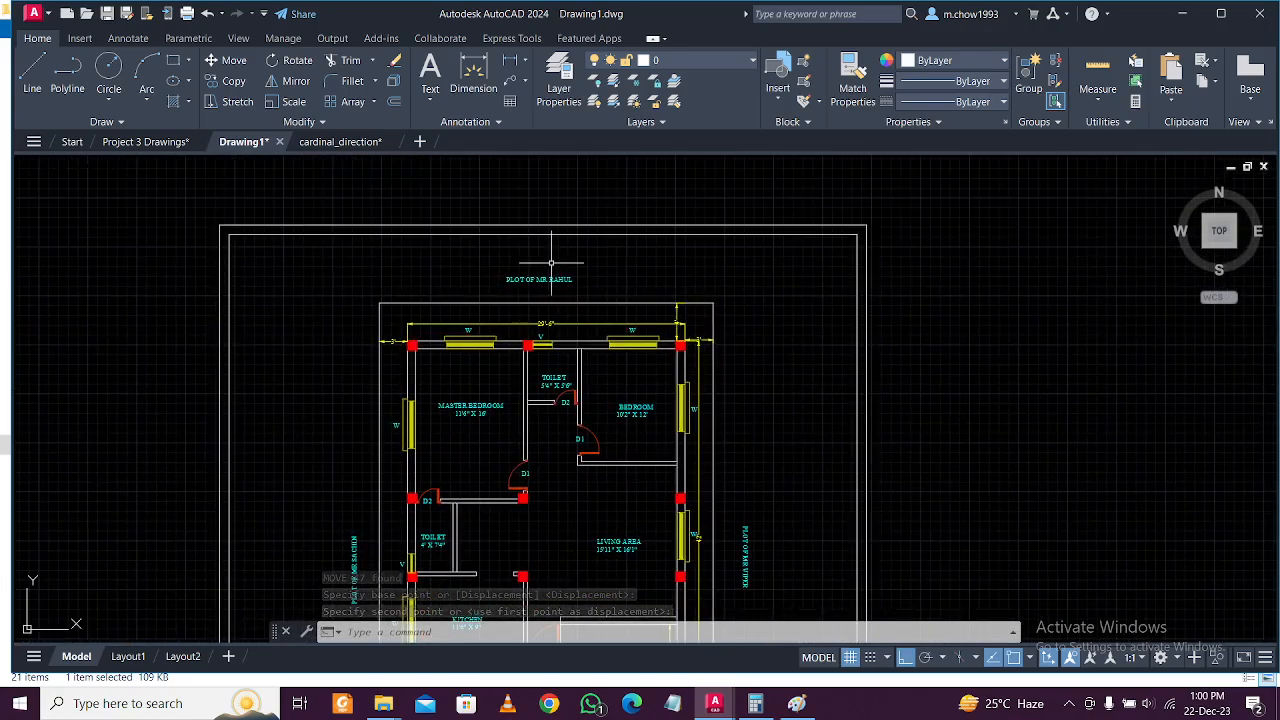
pyautogui.scroll(-8, 548, 270)
pyautogui.moveTo(539, 398); pyautogui.dragTo(574, 328, button='middle')
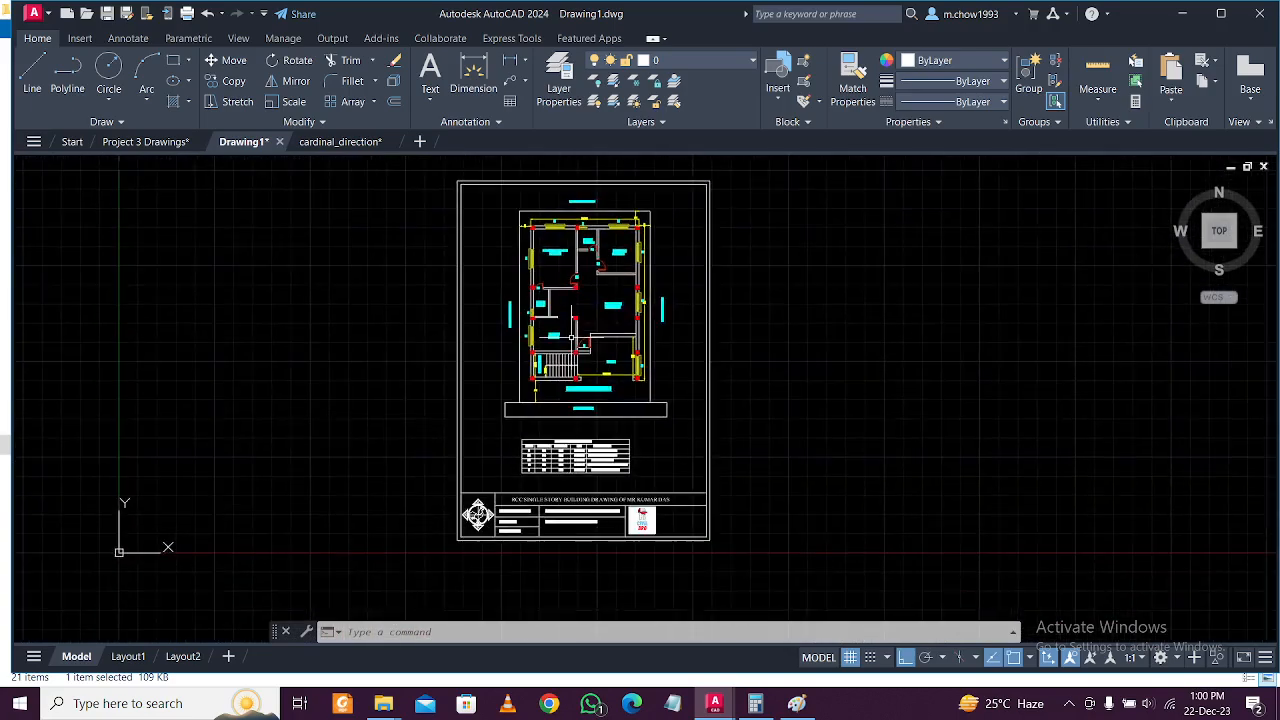
# Save the drawing as Project 3 Day 1.dwg in the Project 3 folder.
pyautogui.hotkey('ctrl', 's')
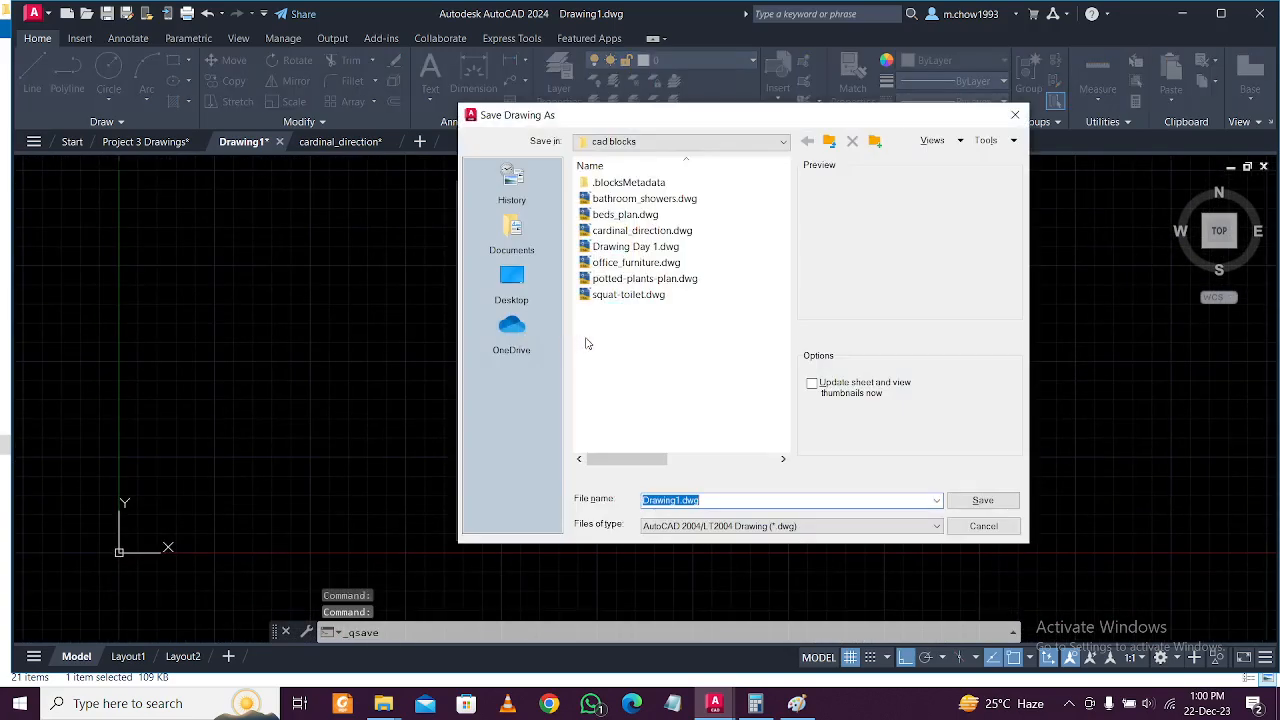
pyautogui.click(1068, 704)
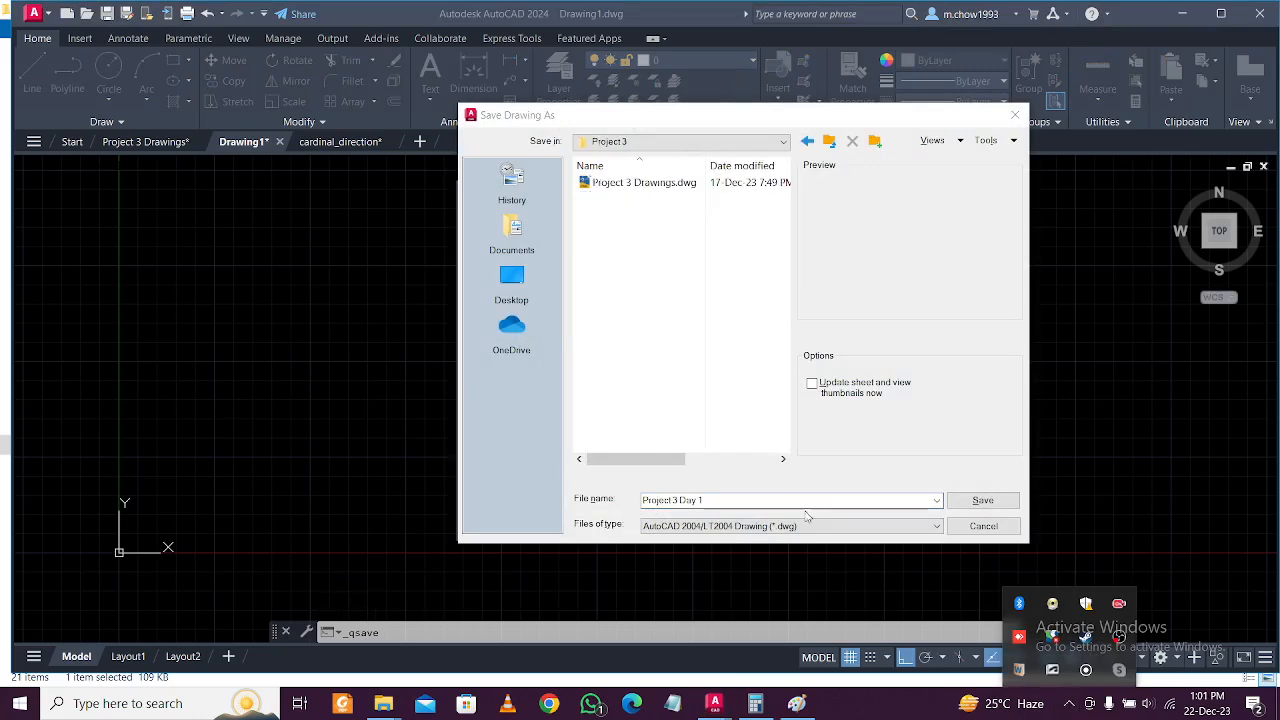
pyautogui.click(753, 499)
pyautogui.click(983, 500)
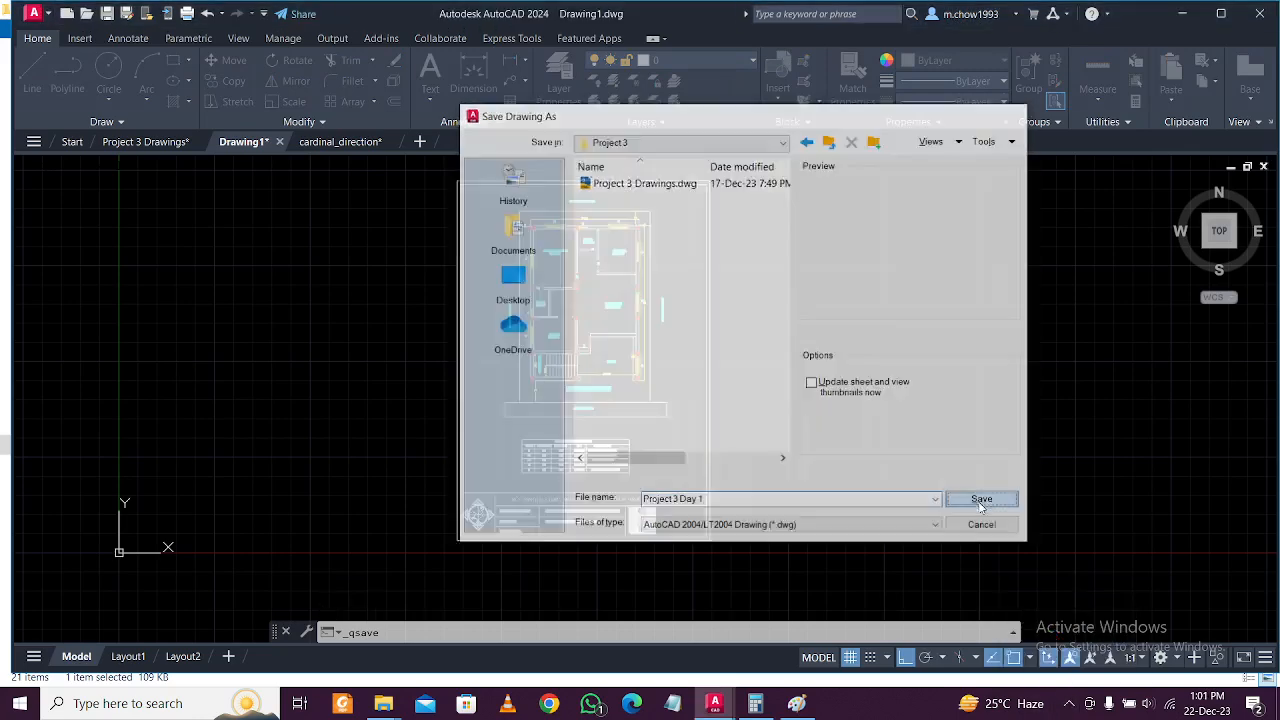
pyautogui.moveTo(657, 361); pyautogui.dragTo(662, 406, button='middle')
pyautogui.scroll(2, 611, 257)
pyautogui.scroll(-5, 640, 300)
pyautogui.scroll(4, 635, 499)
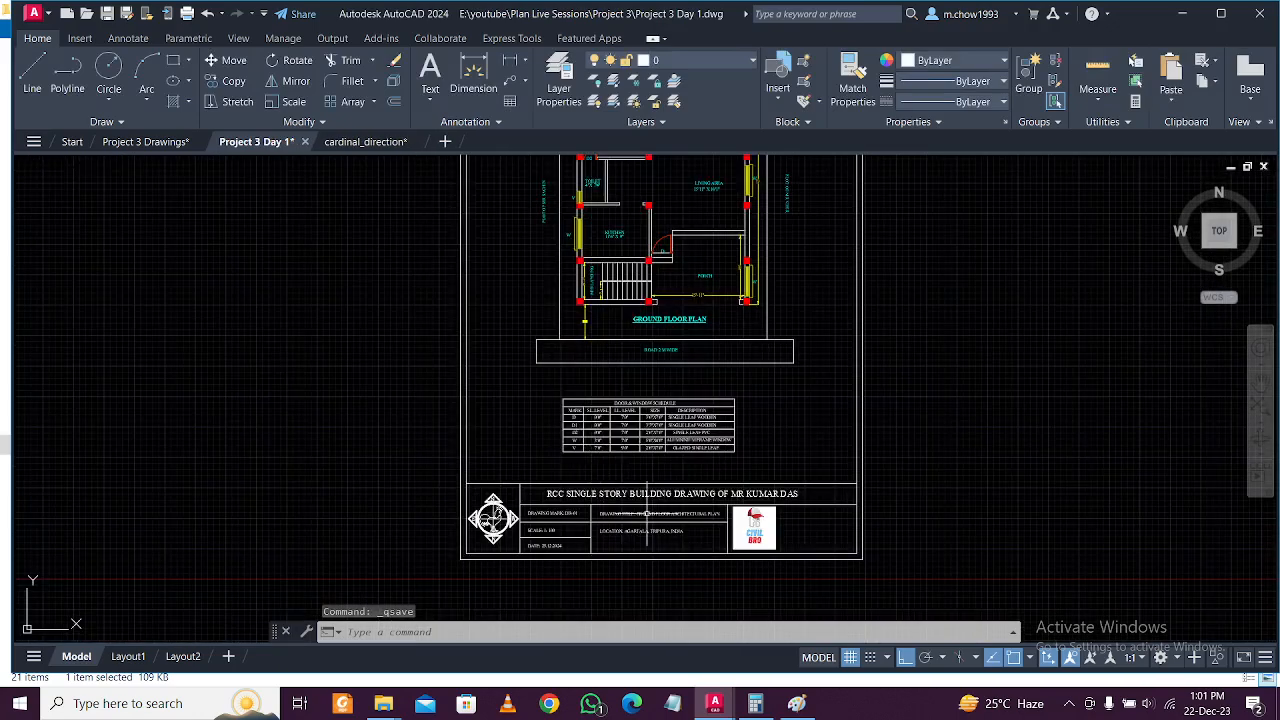
pyautogui.scroll(2, 727, 540)
pyautogui.scroll(-2, 706, 524)
pyautogui.scroll(2, 684, 509)
pyautogui.scroll(-2, 663, 493)
pyautogui.scroll(4, 663, 493)
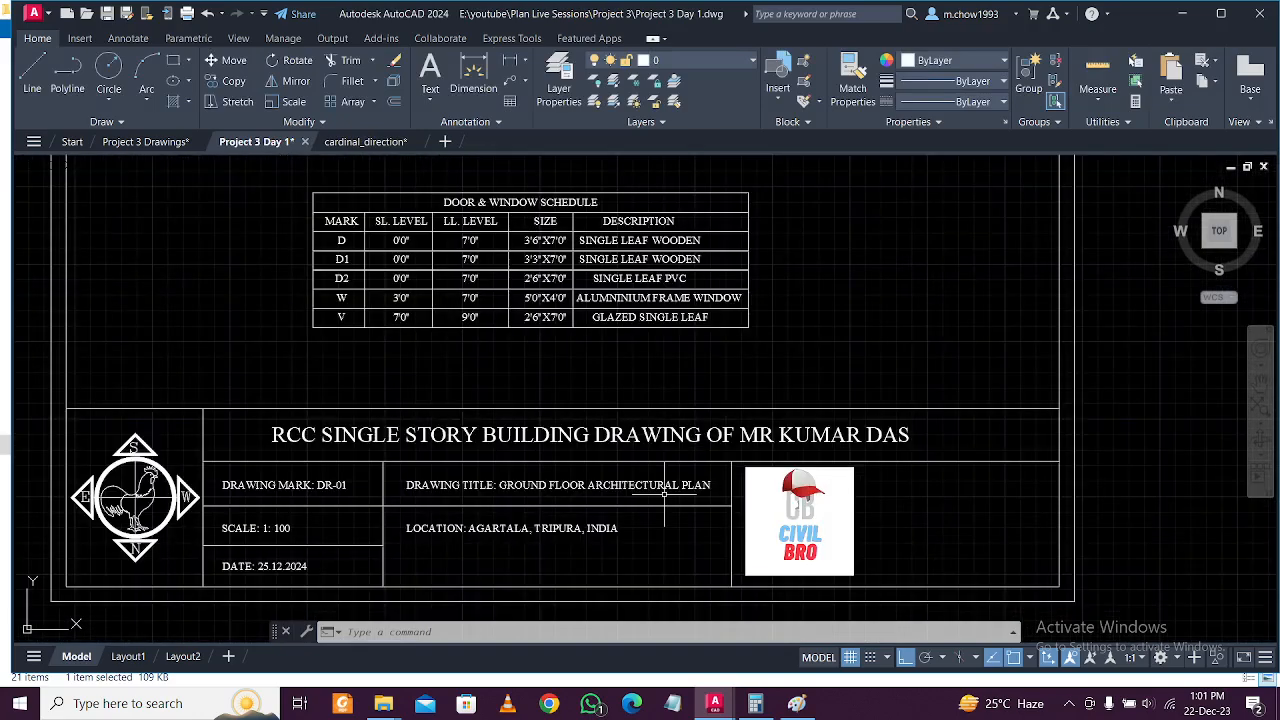
pyautogui.scroll(-2, 708, 497)
pyautogui.scroll(2, 705, 497)
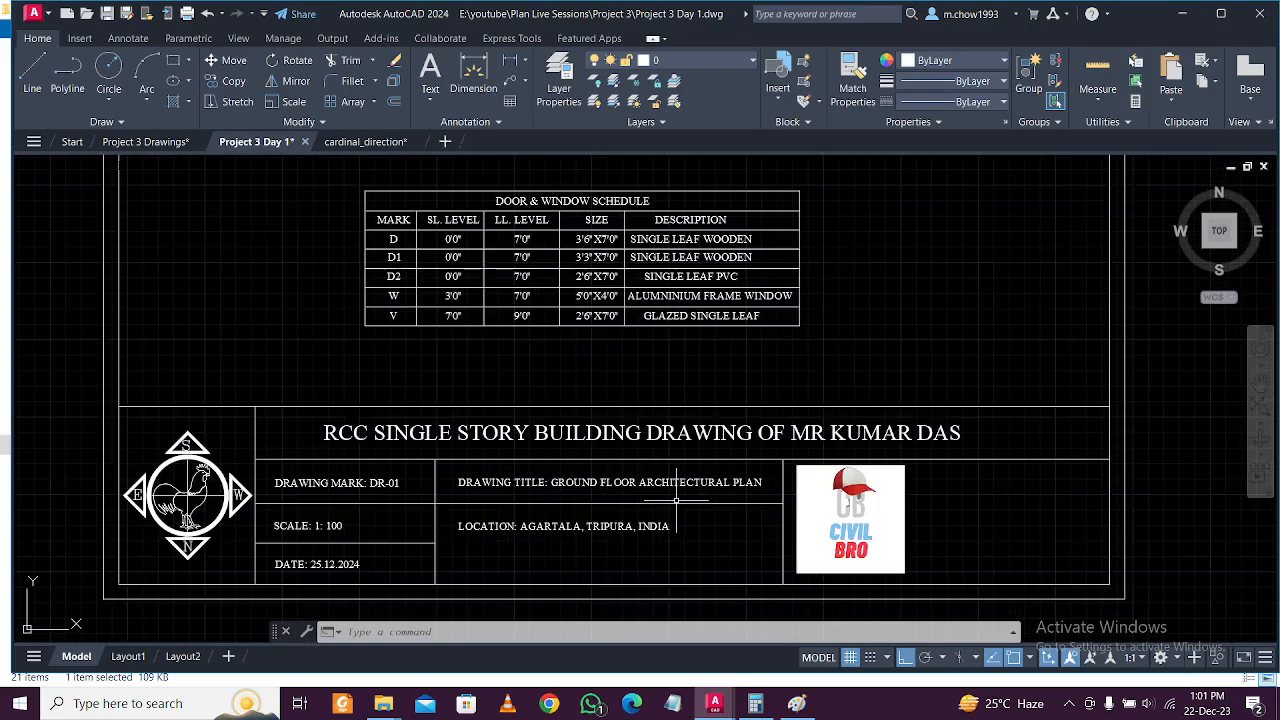
pyautogui.scroll(2, 677, 500)
pyautogui.scroll(-5, 677, 500)
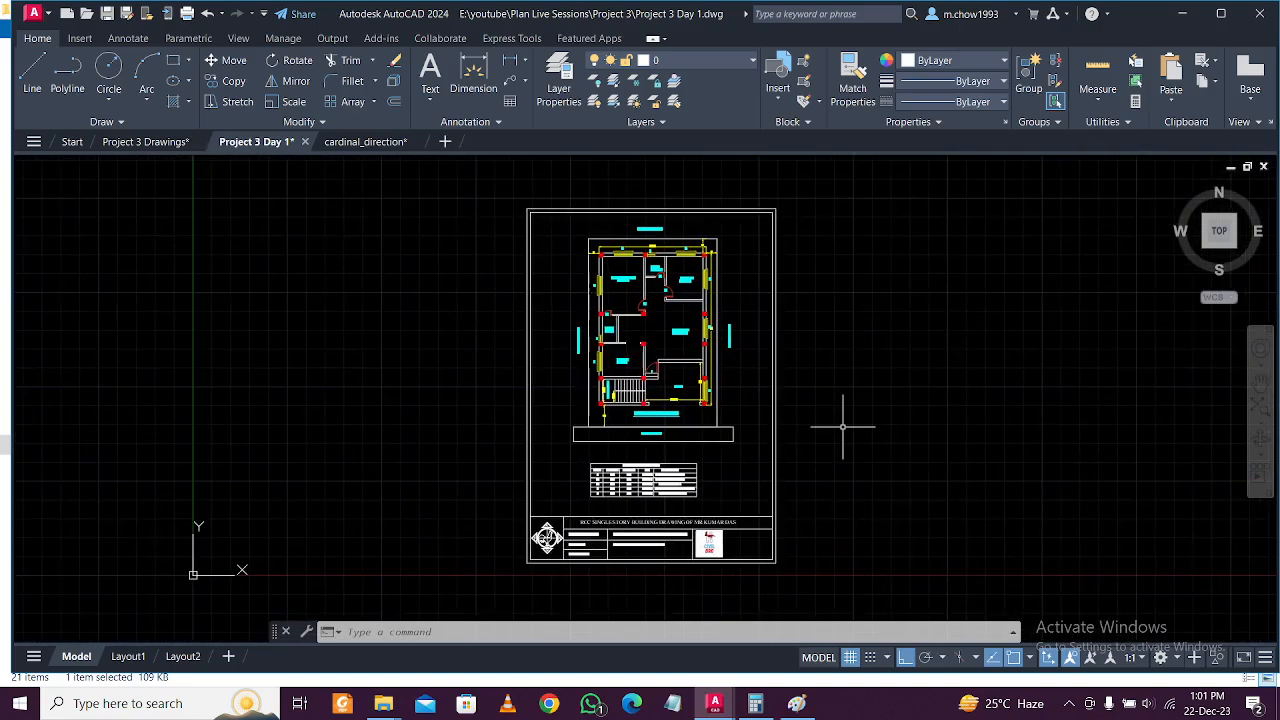
# Set up a plot to Microsoft Print to PDF on A4 paper with Window as the plot area.
pyautogui.hotkey('ctrl', 'p')
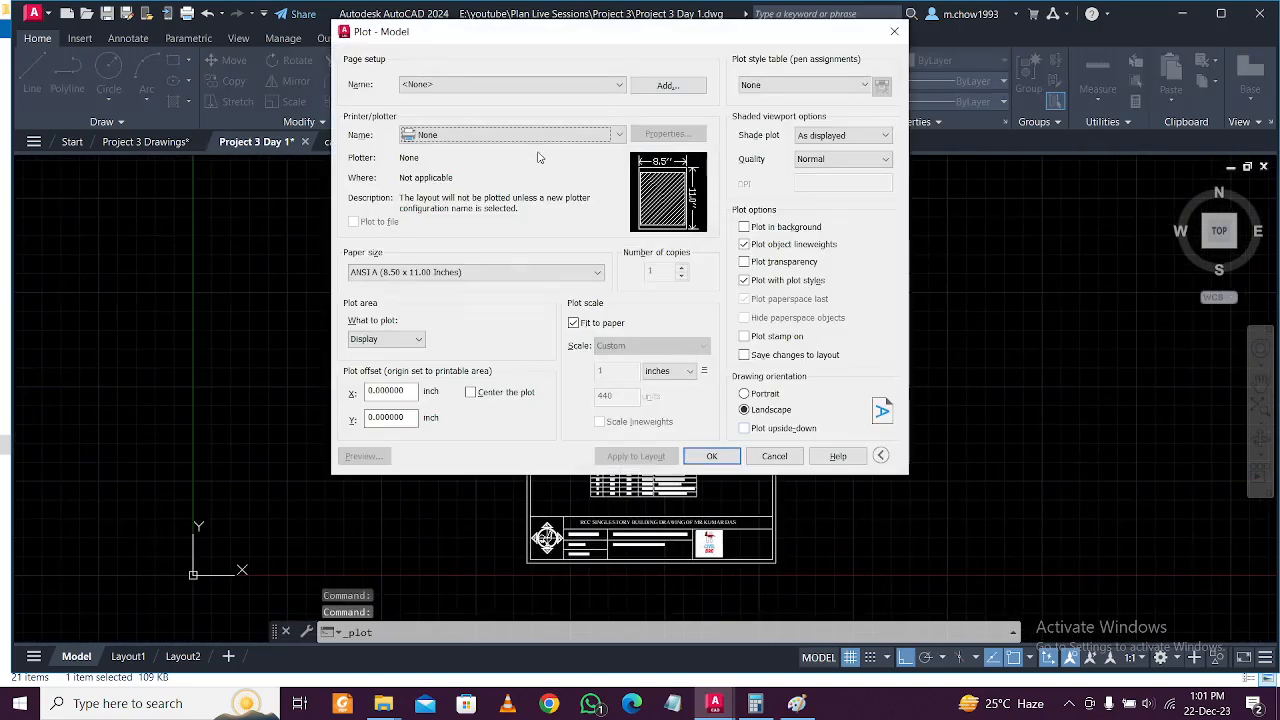
pyautogui.click(545, 136)
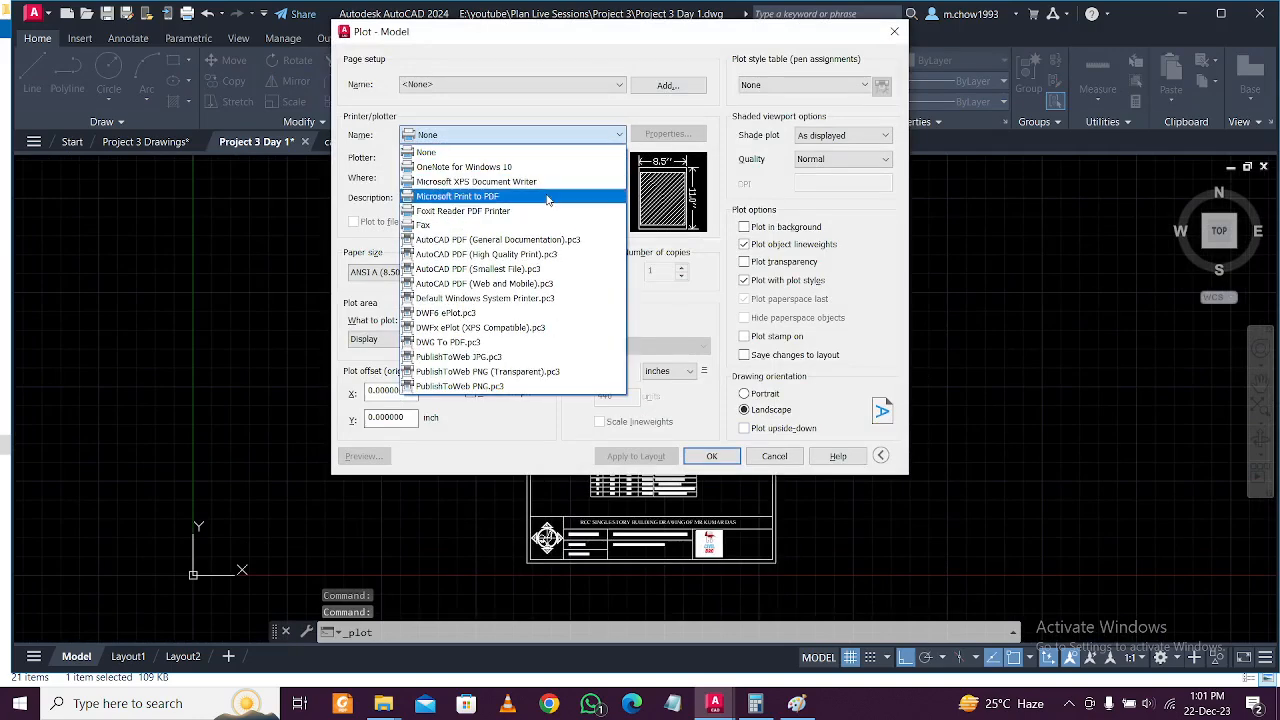
pyautogui.click(547, 197)
pyautogui.click(486, 274)
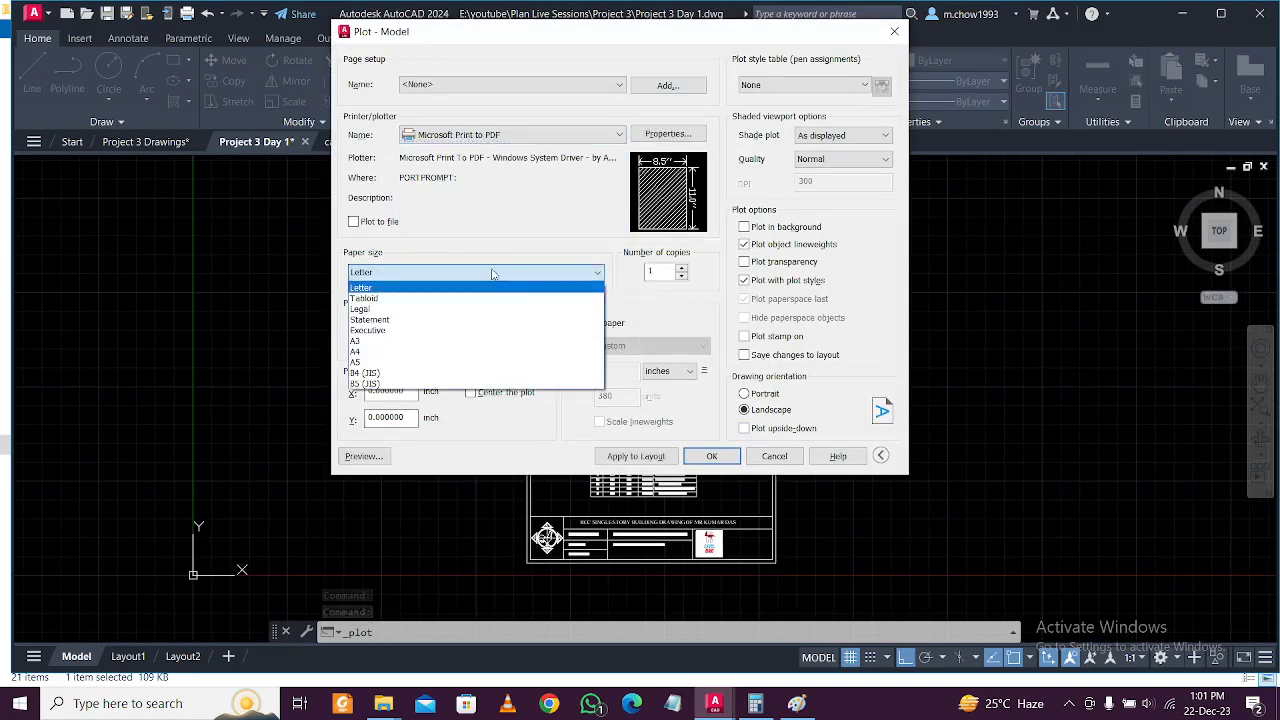
pyautogui.click(486, 352)
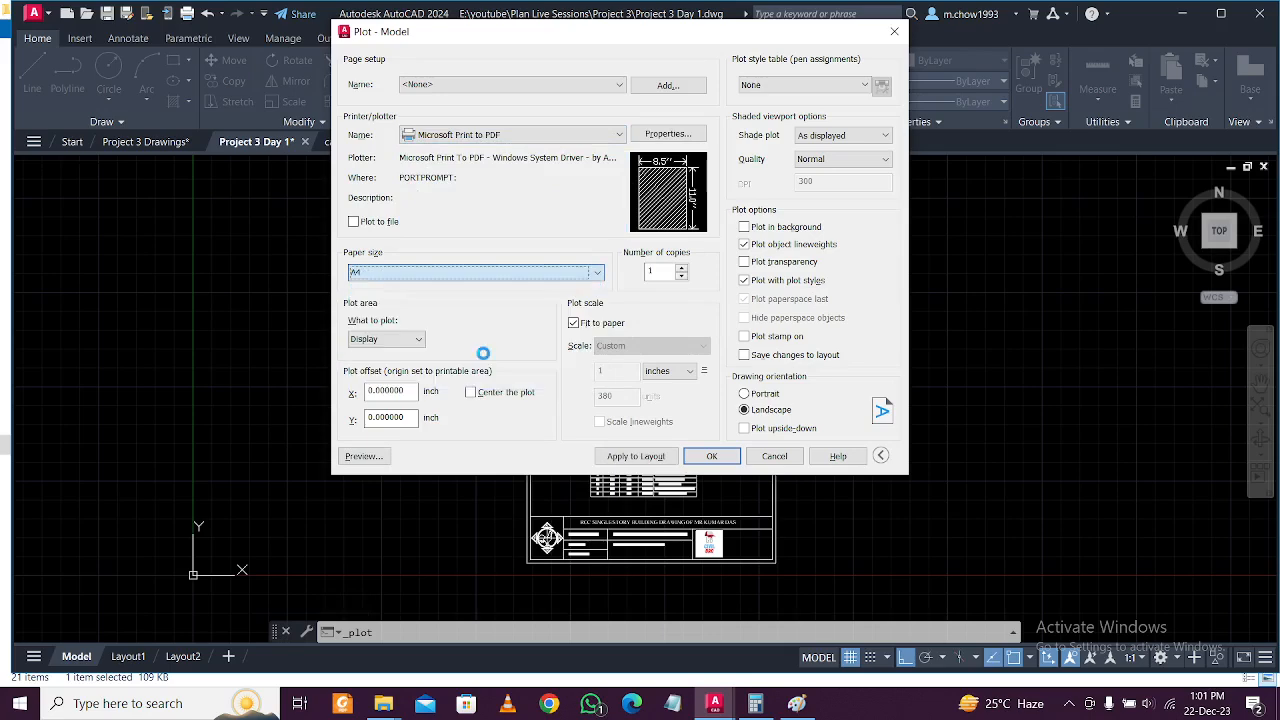
pyautogui.click(392, 339)
pyautogui.click(390, 386)
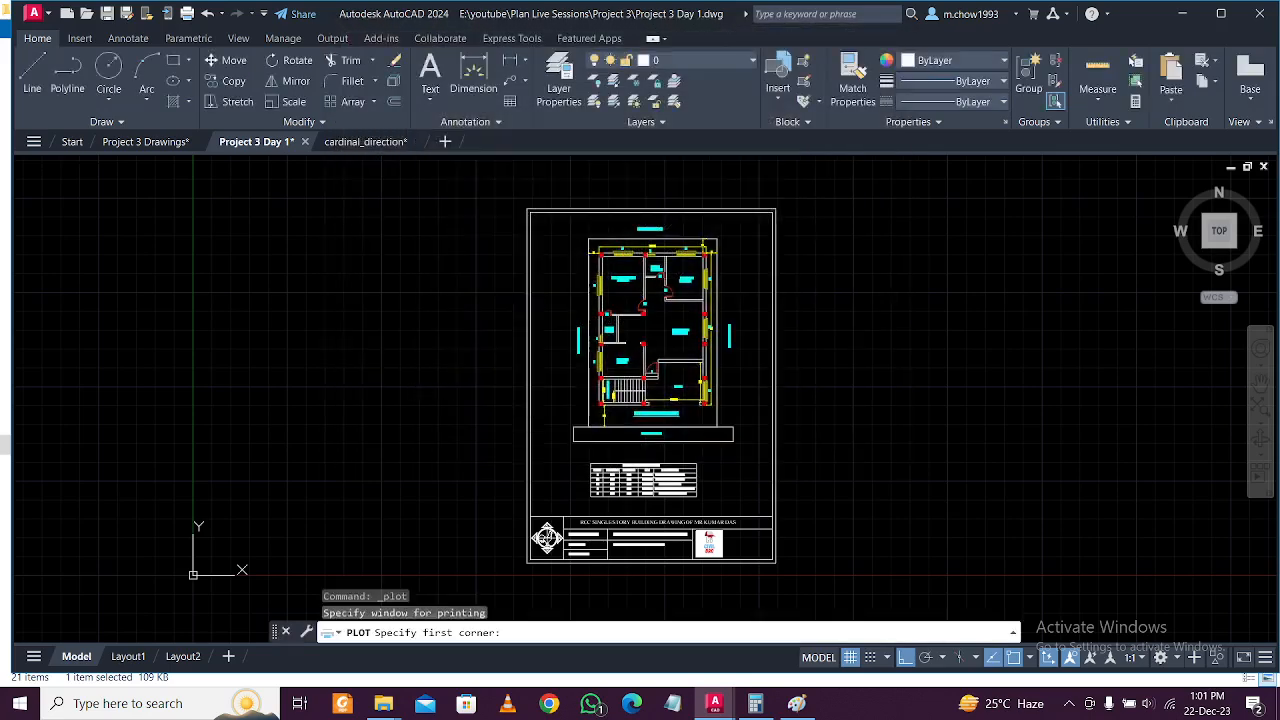
# Window the sheet to the title block, centre it in portrait, apply to layout and preview.
pyautogui.scroll(5, 545, 170)
pyautogui.click(513, 295)
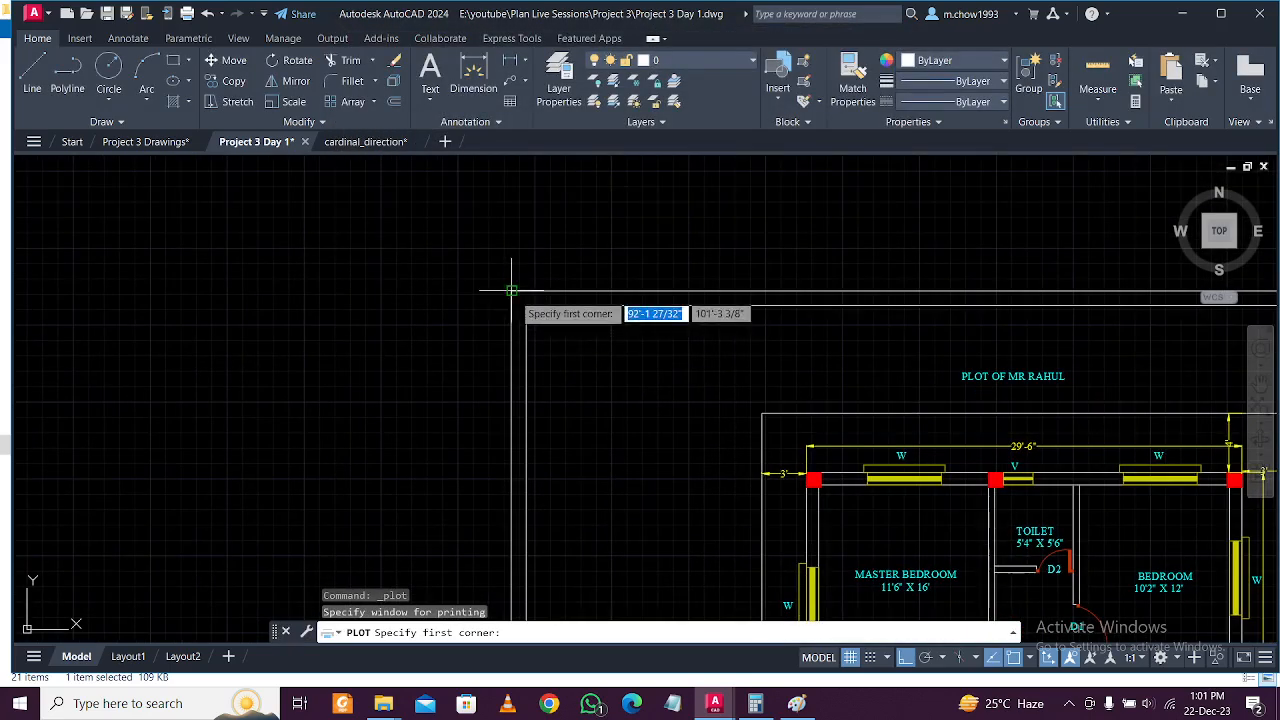
pyautogui.scroll(-5, 513, 293)
pyautogui.scroll(8, 757, 357)
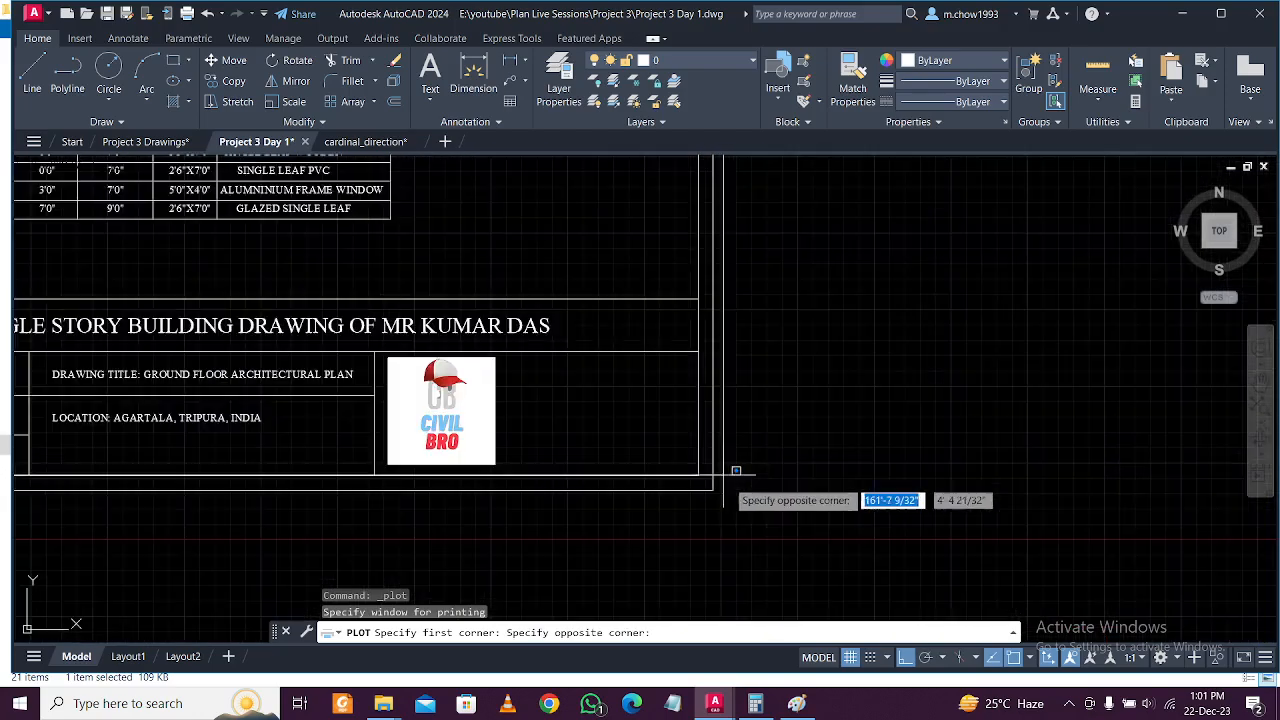
pyautogui.click(714, 489)
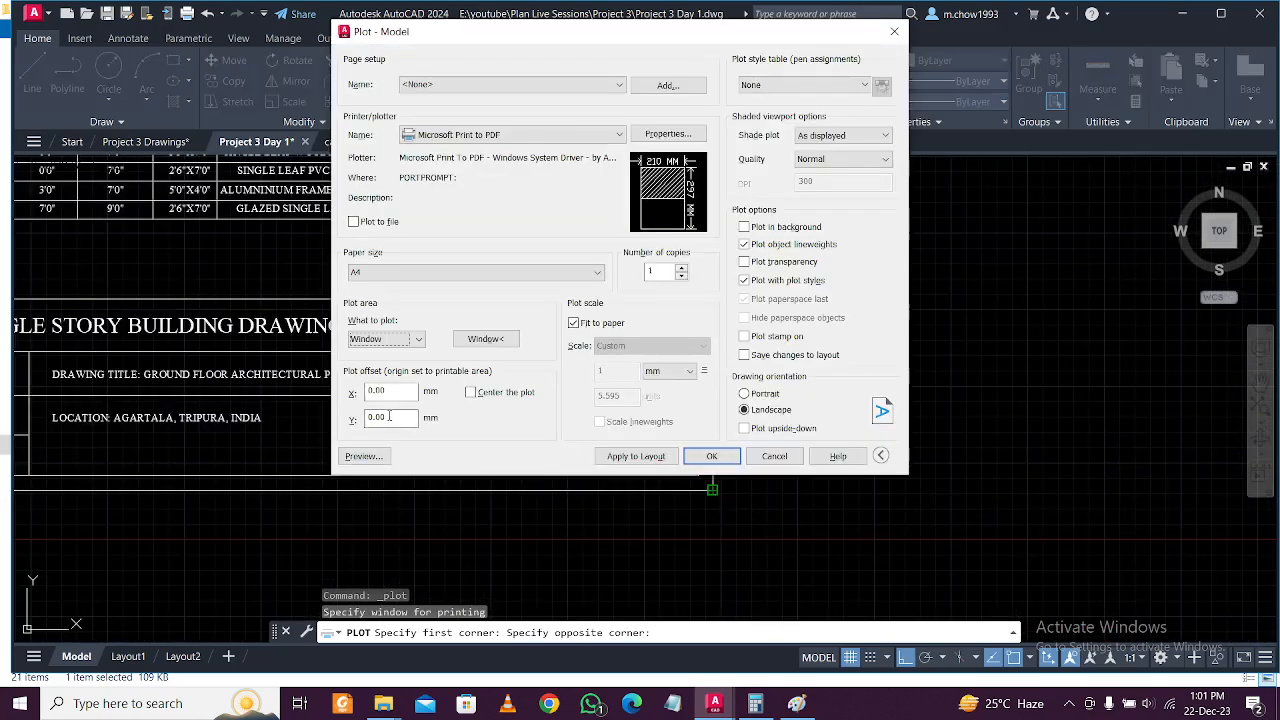
pyautogui.click(470, 393)
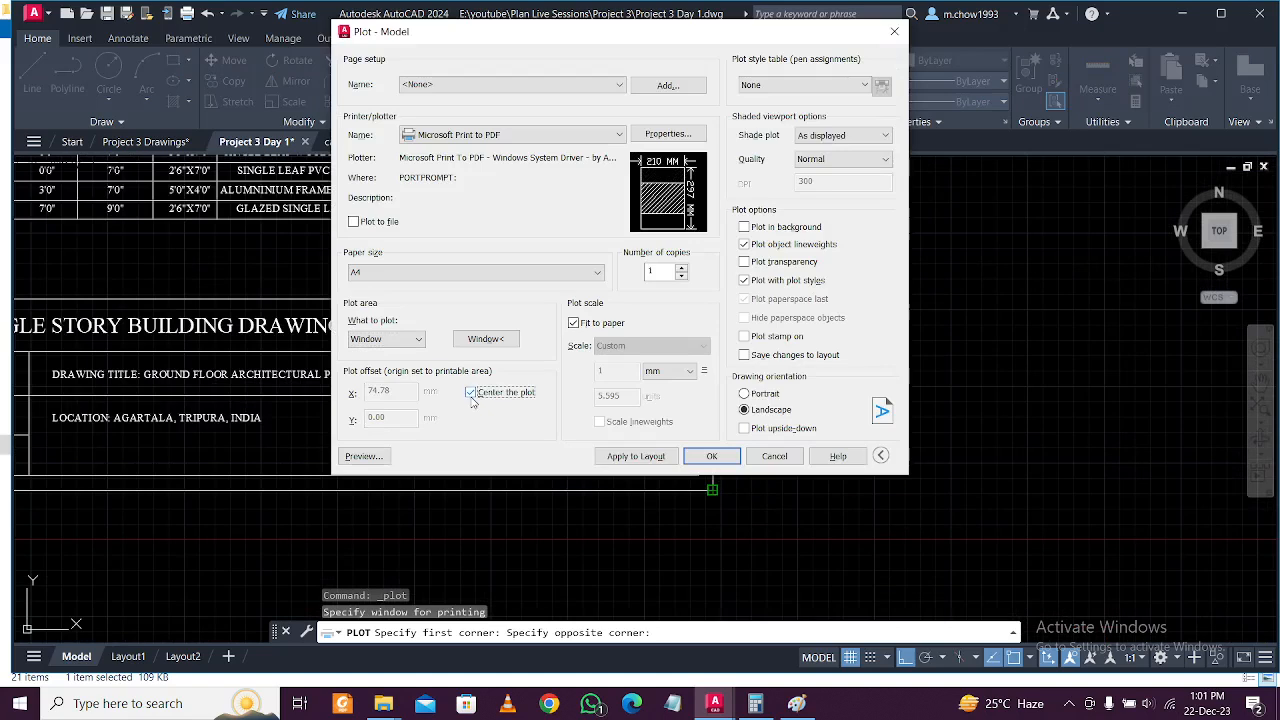
pyautogui.click(745, 393)
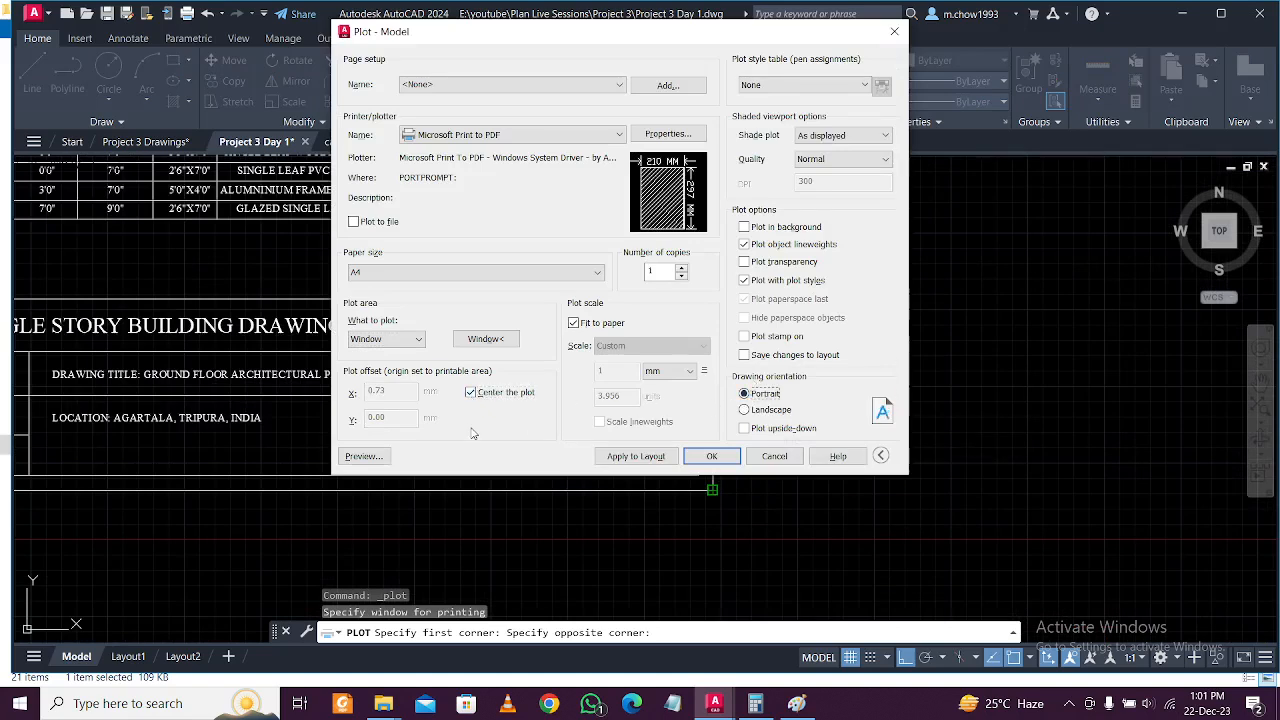
pyautogui.click(628, 457)
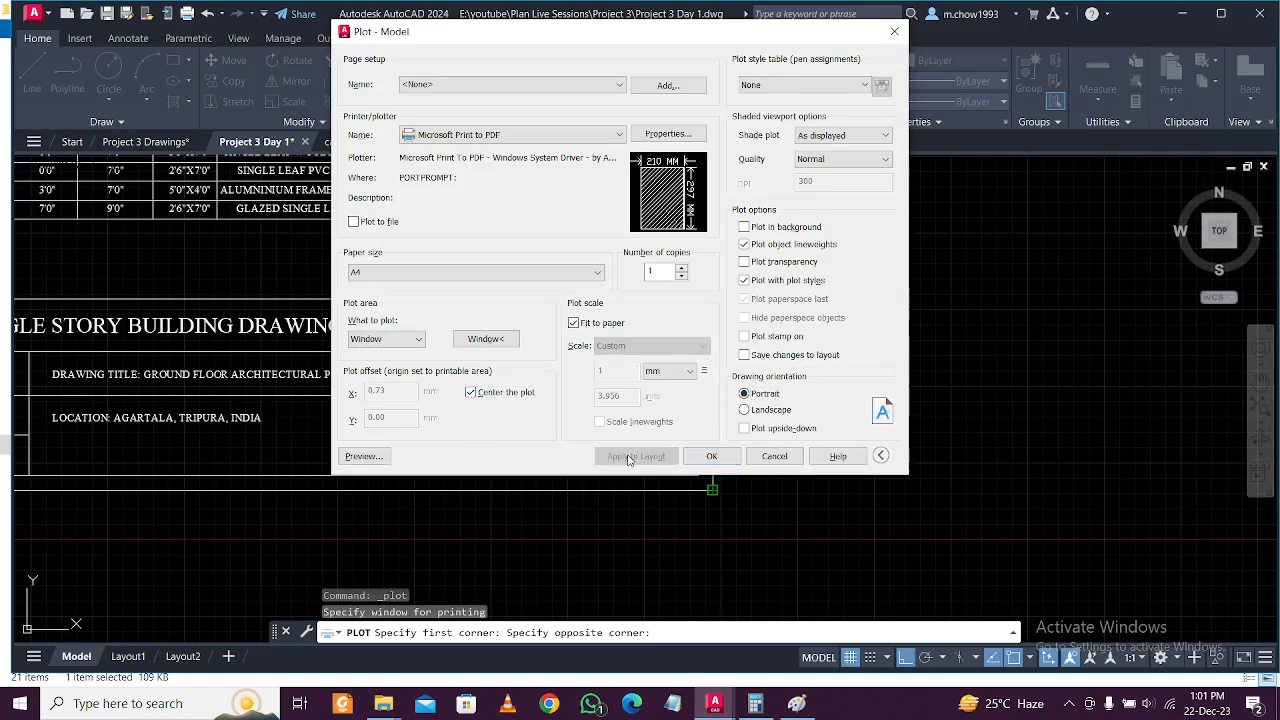
pyautogui.click(364, 456)
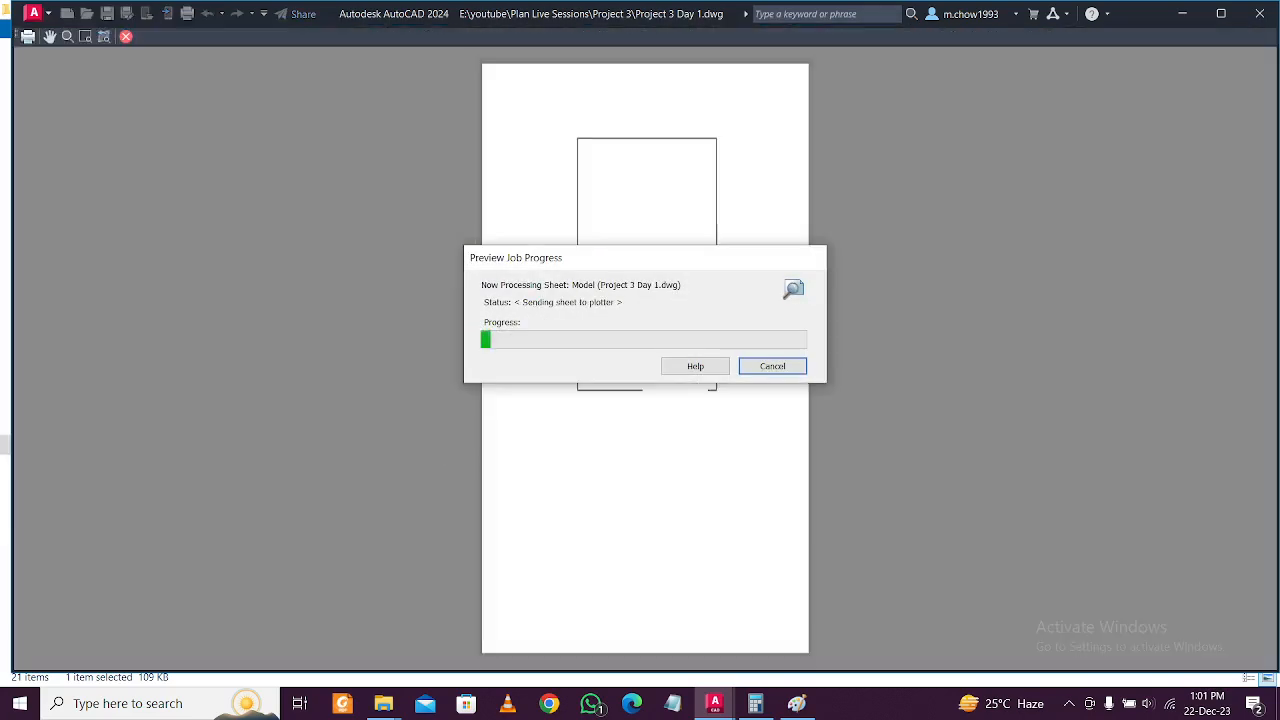
# Zoom and pan the plot preview over the plan, bedrooms, schedule and title block.
pyautogui.scroll(6, 594, 251)
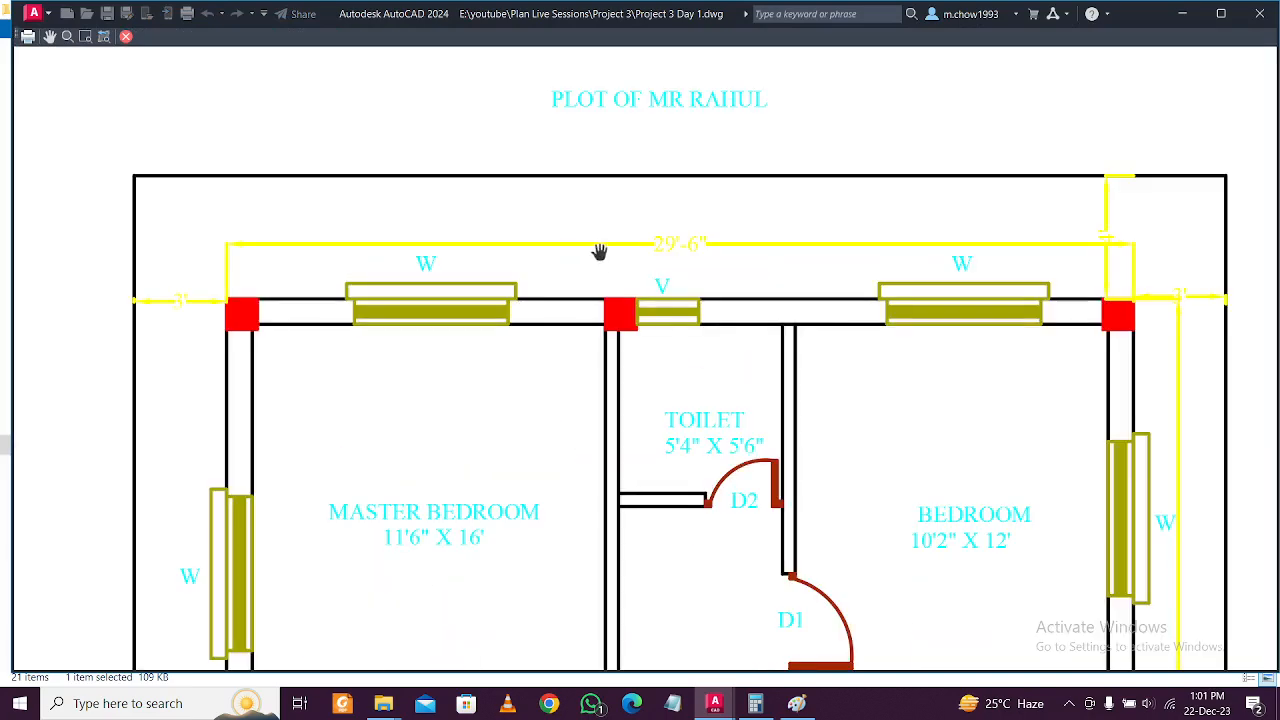
pyautogui.scroll(-5, 631, 258)
pyautogui.scroll(5, 528, 401)
pyautogui.scroll(-5, 540, 398)
pyautogui.moveTo(573, 443); pyautogui.dragTo(590, 144, button='middle')
pyautogui.moveTo(616, 382)
pyautogui.mouseDown(button='middle')
pyautogui.moveTo(640, 300)
pyautogui.moveTo(700, 357)
pyautogui.moveTo(692, 260)
pyautogui.moveTo(674, 311)
pyautogui.moveTo(784, 352)
pyautogui.moveTo(809, 214)
pyautogui.mouseUp(button='middle')
pyautogui.scroll(2, 763, 343)
pyautogui.scroll(2, 737, 429)
pyautogui.scroll(-6, 749, 424)
pyautogui.scroll(1, 777, 434)
pyautogui.scroll(4, 800, 300)
pyautogui.moveTo(844, 179); pyautogui.dragTo(834, 251, button='middle')
pyautogui.scroll(1, 848, 296)
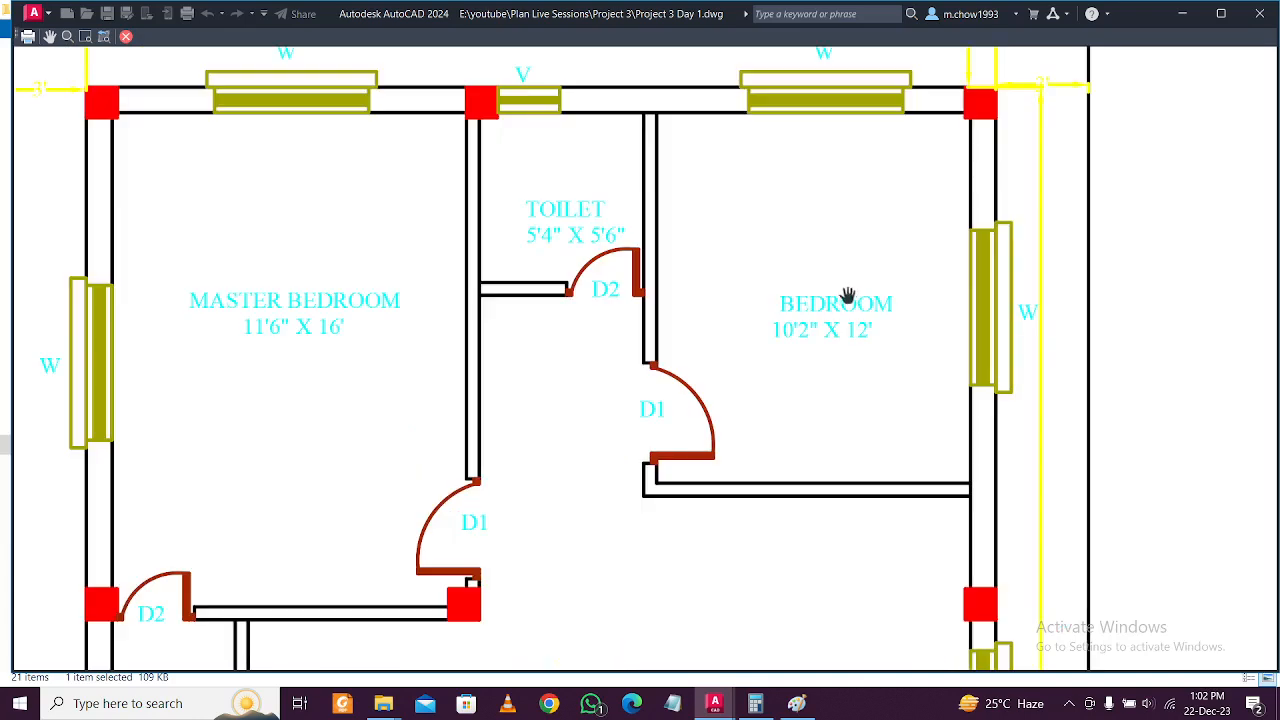
pyautogui.scroll(-3, 848, 296)
pyautogui.scroll(3, 688, 263)
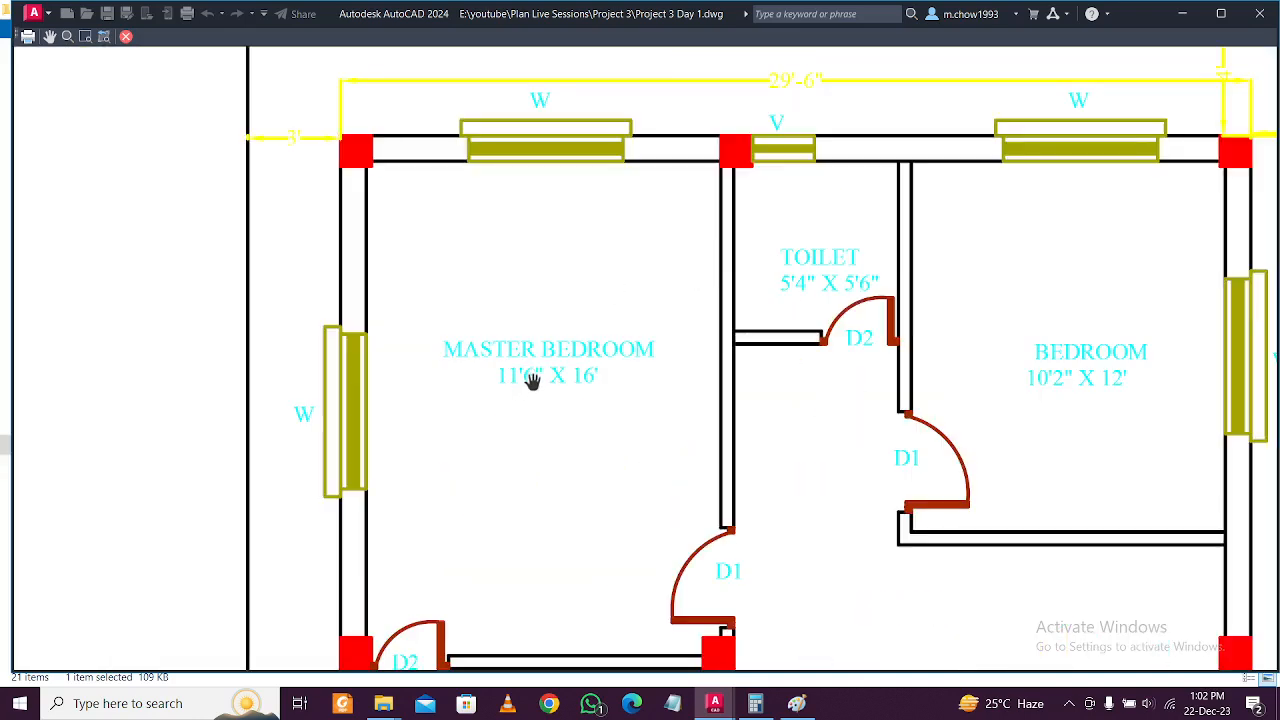
pyautogui.scroll(-3, 532, 381)
pyautogui.scroll(3, 645, 255)
pyautogui.scroll(-3, 480, 298)
pyautogui.scroll(4, 451, 306)
pyautogui.scroll(-3, 510, 295)
pyautogui.scroll(-2, 530, 377)
pyautogui.scroll(2, 571, 294)
pyautogui.scroll(3, 655, 313)
pyautogui.scroll(-4, 663, 317)
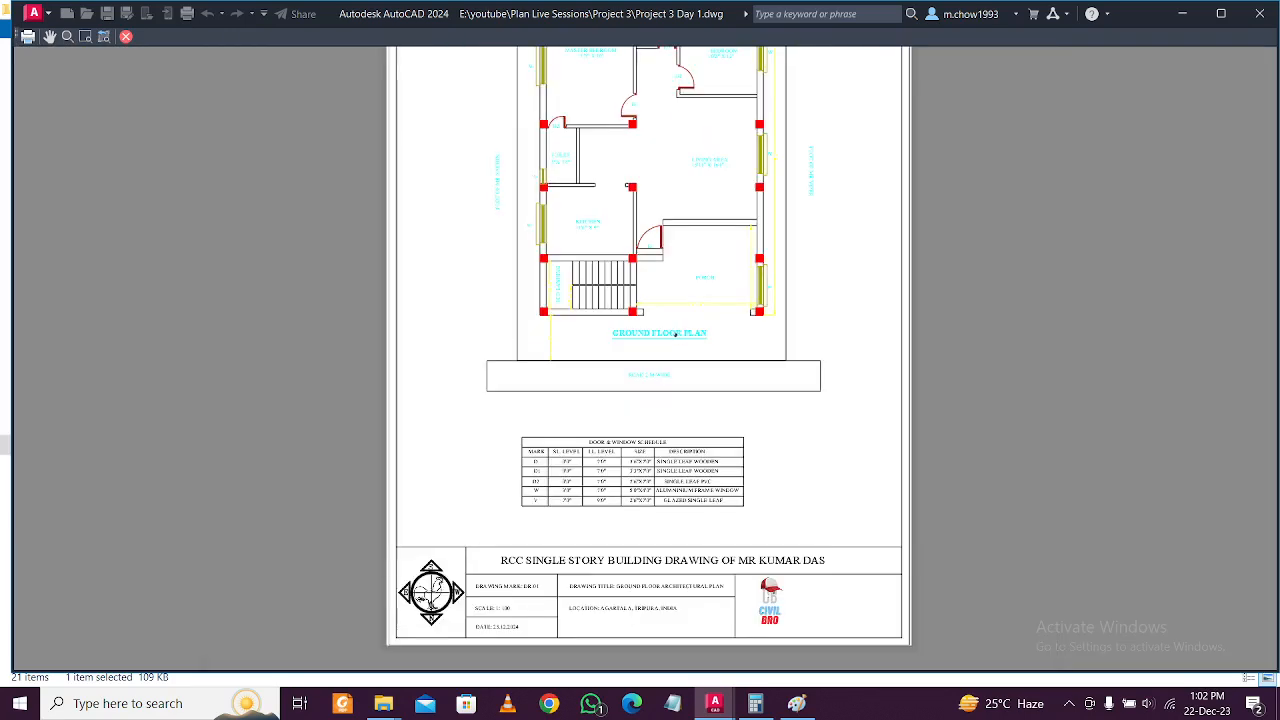
pyautogui.scroll(4, 605, 478)
pyautogui.scroll(-4, 605, 478)
pyautogui.scroll(3, 366, 471)
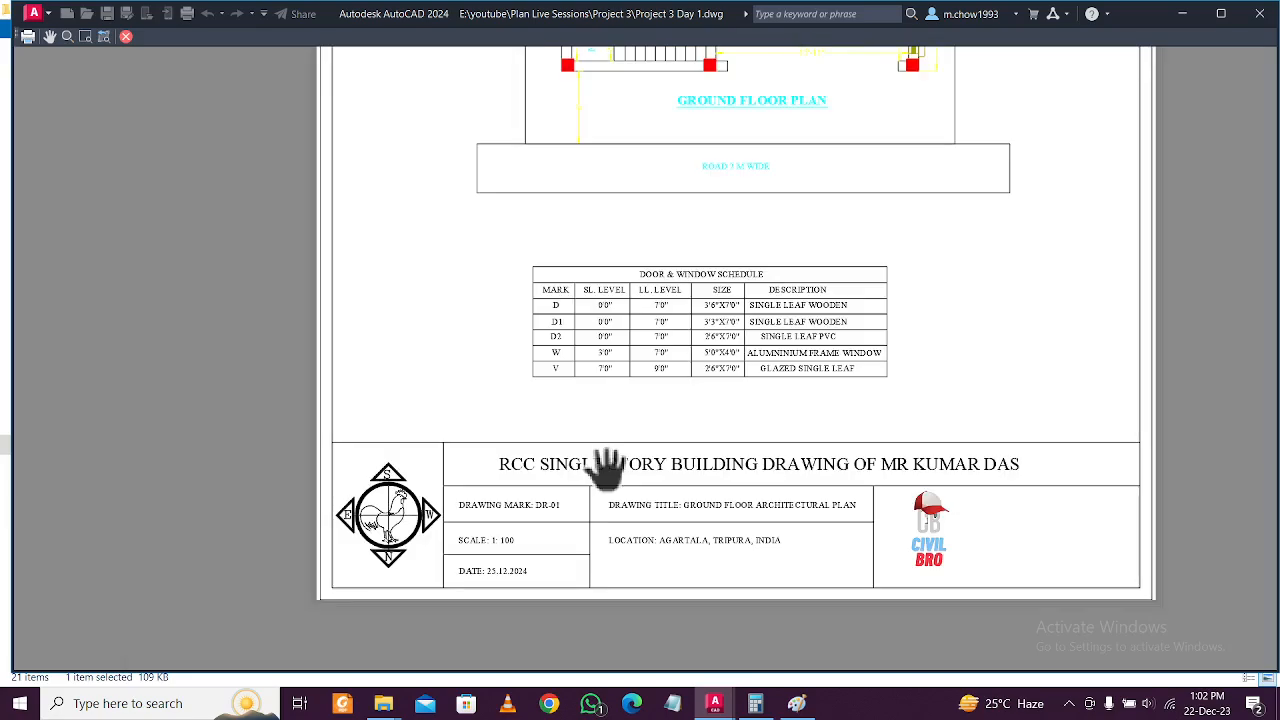
# Exit the preview and cancel the Plot dialog without printing, returning to the floor plan.
pyautogui.press('Escape')
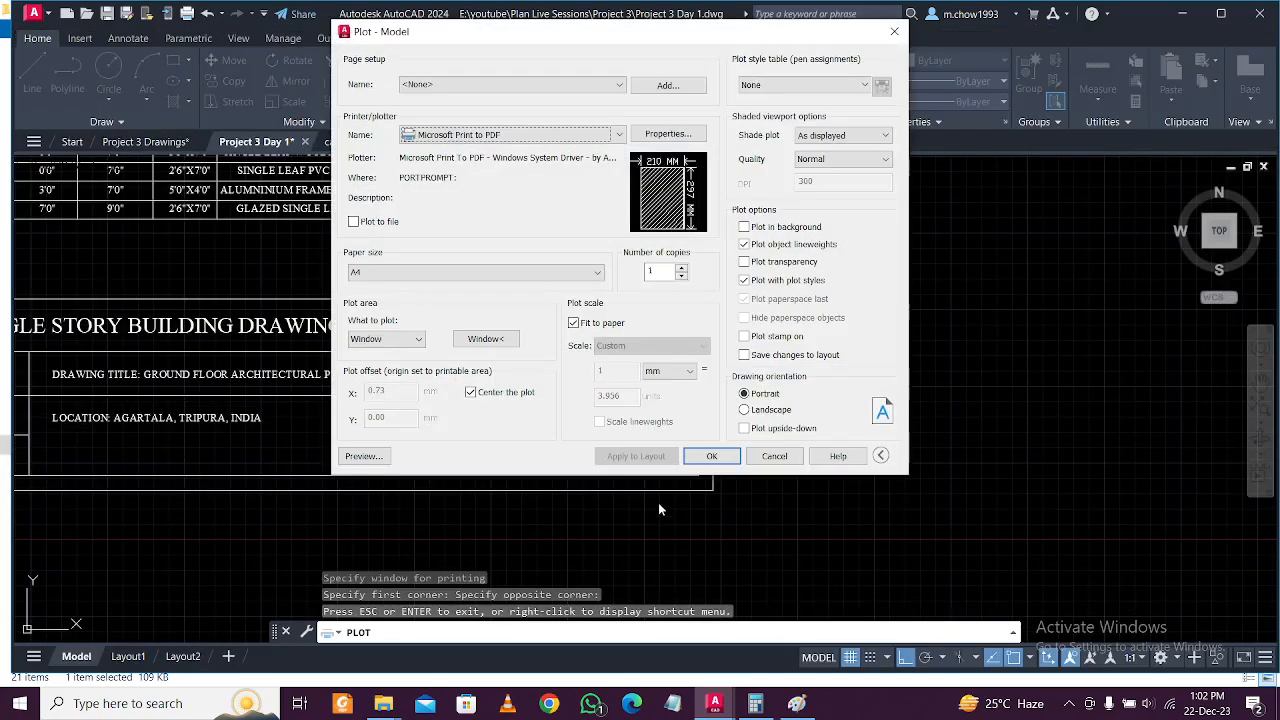
pyautogui.click(894, 33)
pyautogui.scroll(-5, 777, 400)
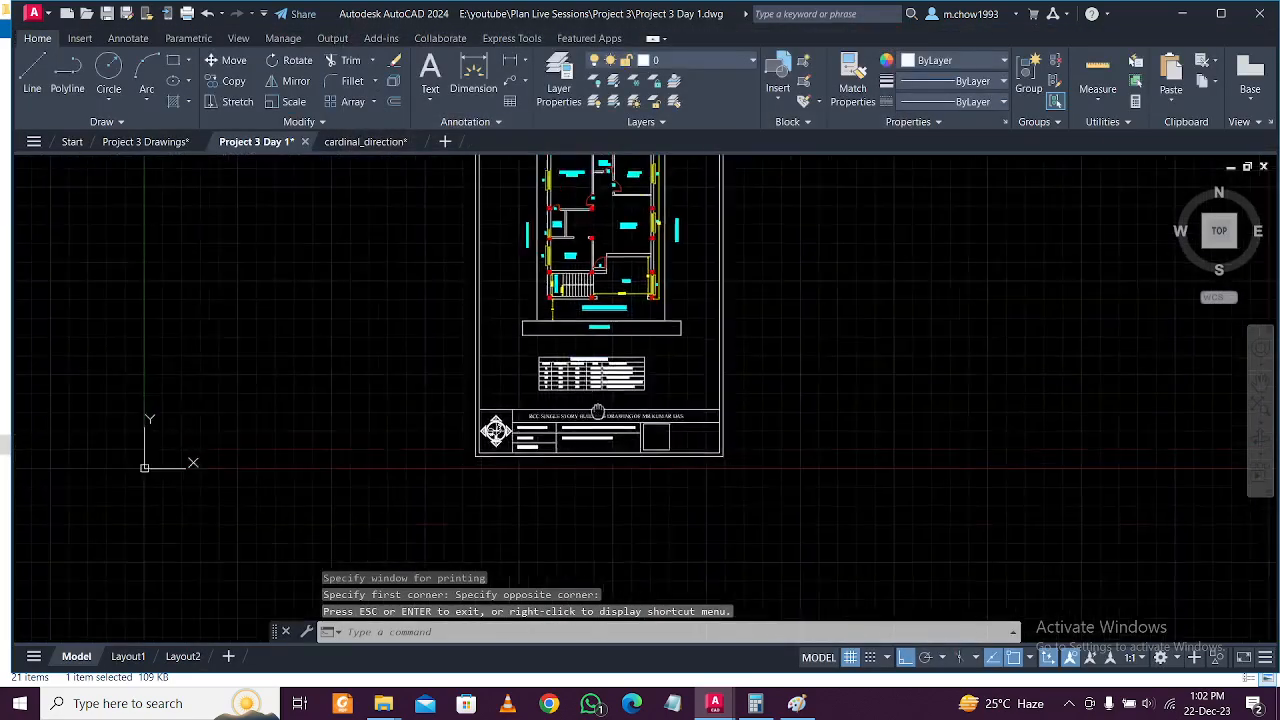
pyautogui.scroll(2, 600, 420)
pyautogui.scroll(4, 616, 329)
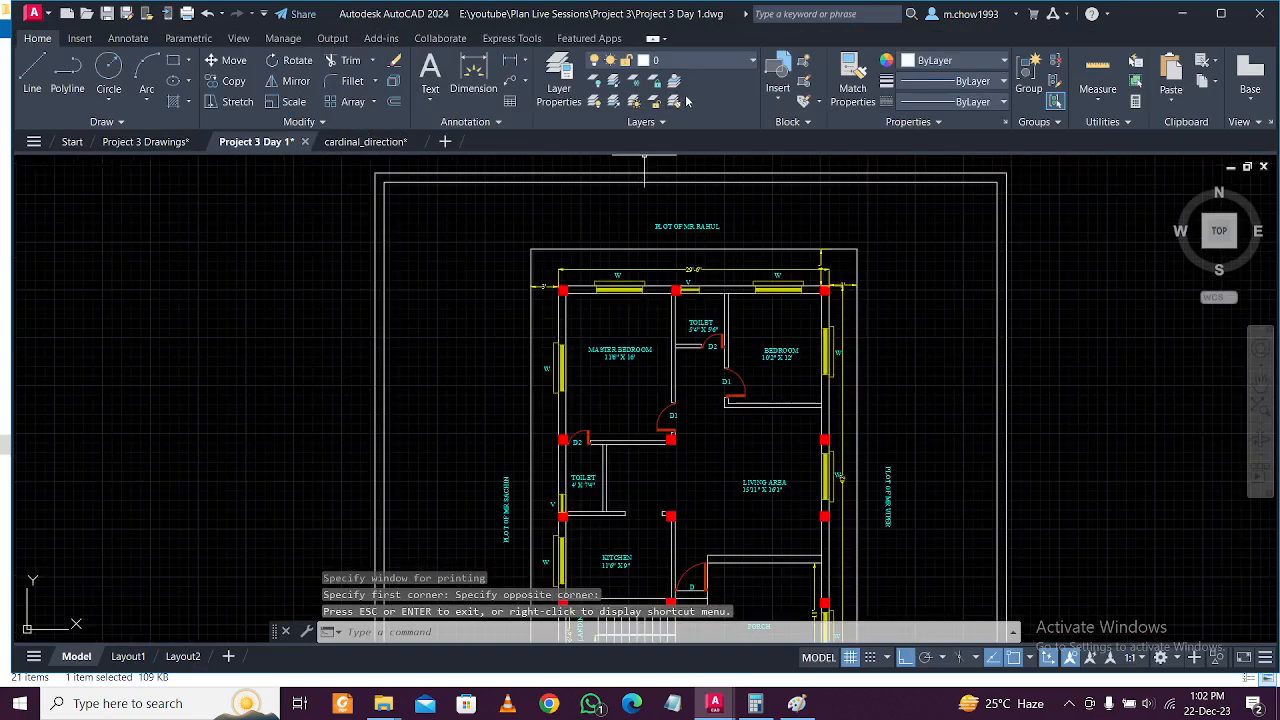
# Change the TEXT layer colour from cyan to magenta in Layer Properties.
pyautogui.click(559, 75)
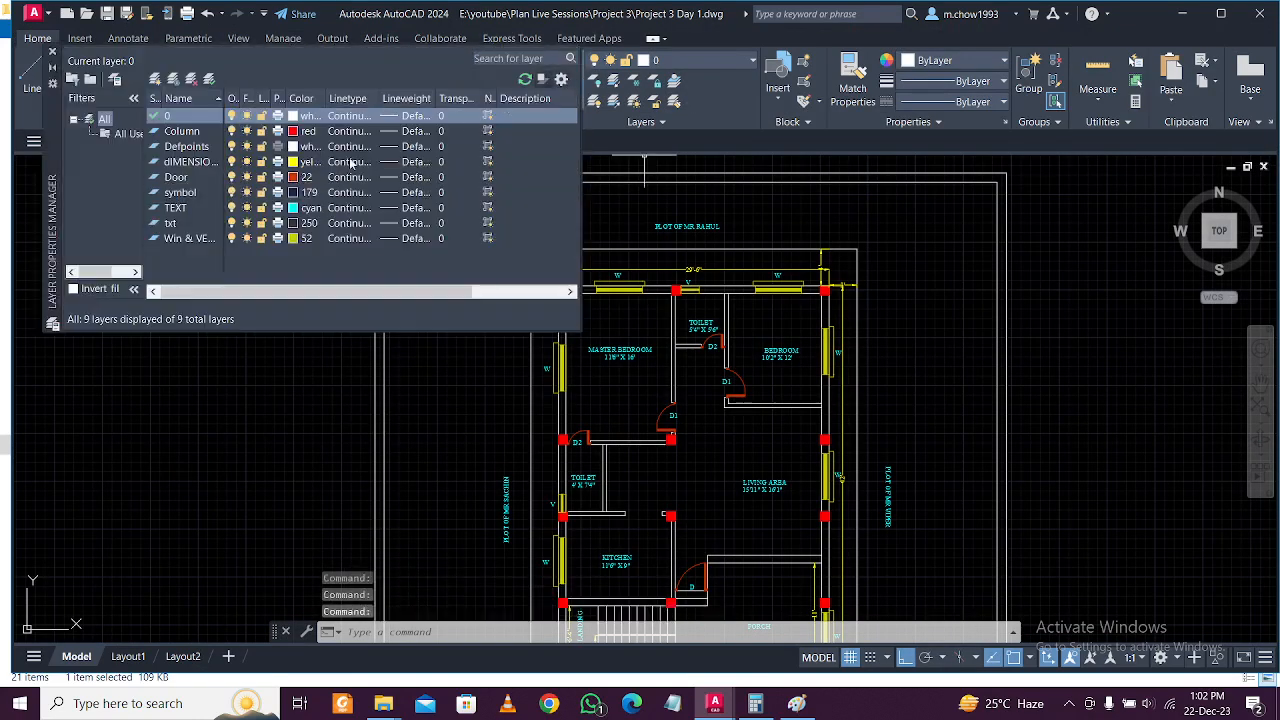
pyautogui.click(293, 208)
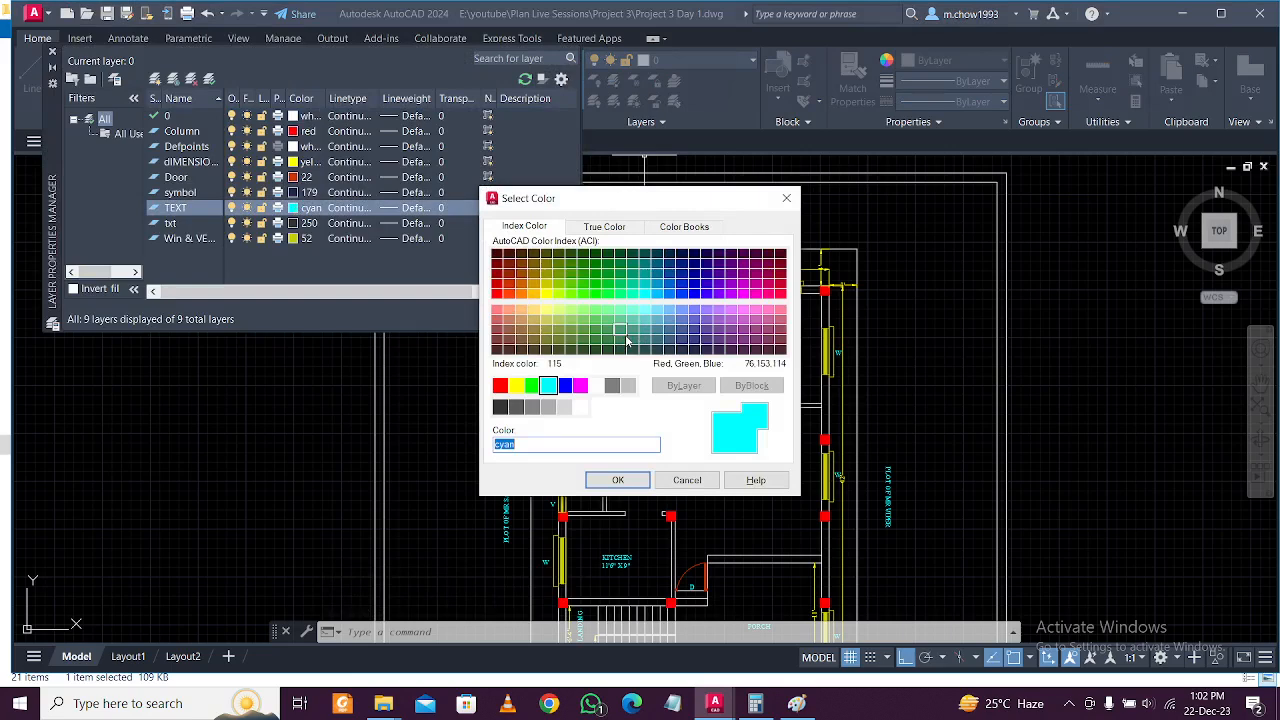
pyautogui.click(580, 386)
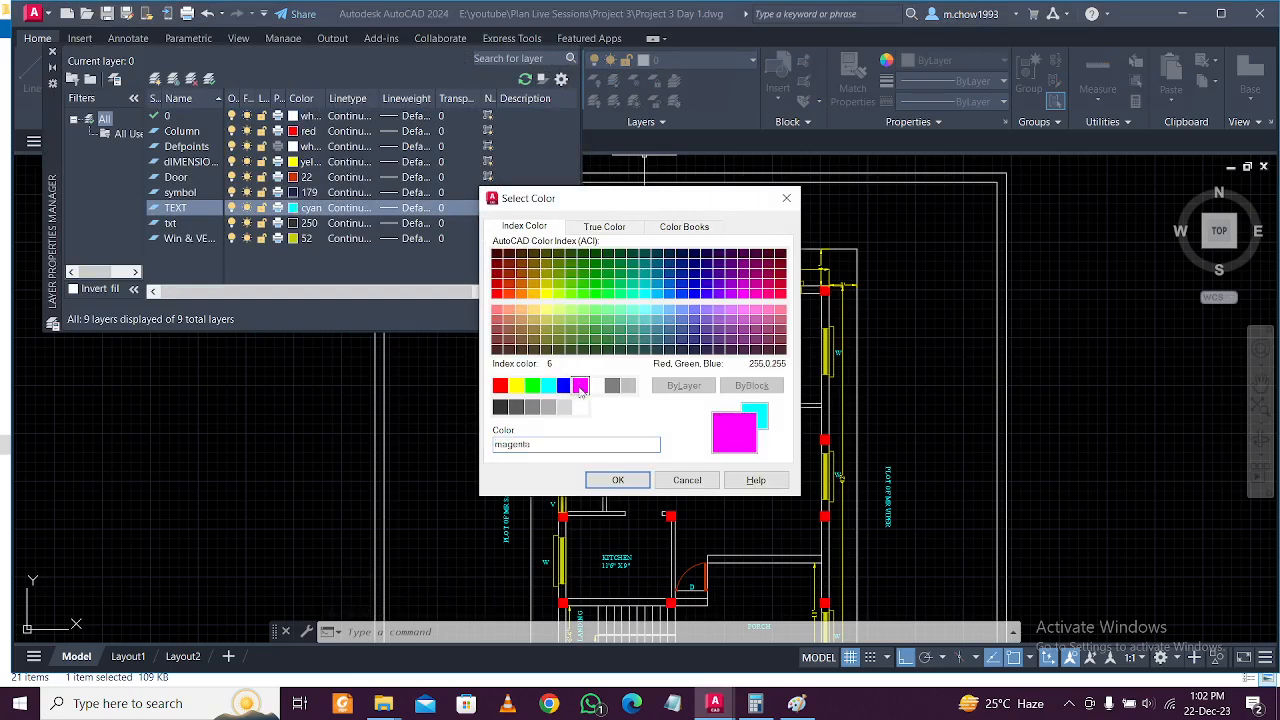
pyautogui.click(618, 480)
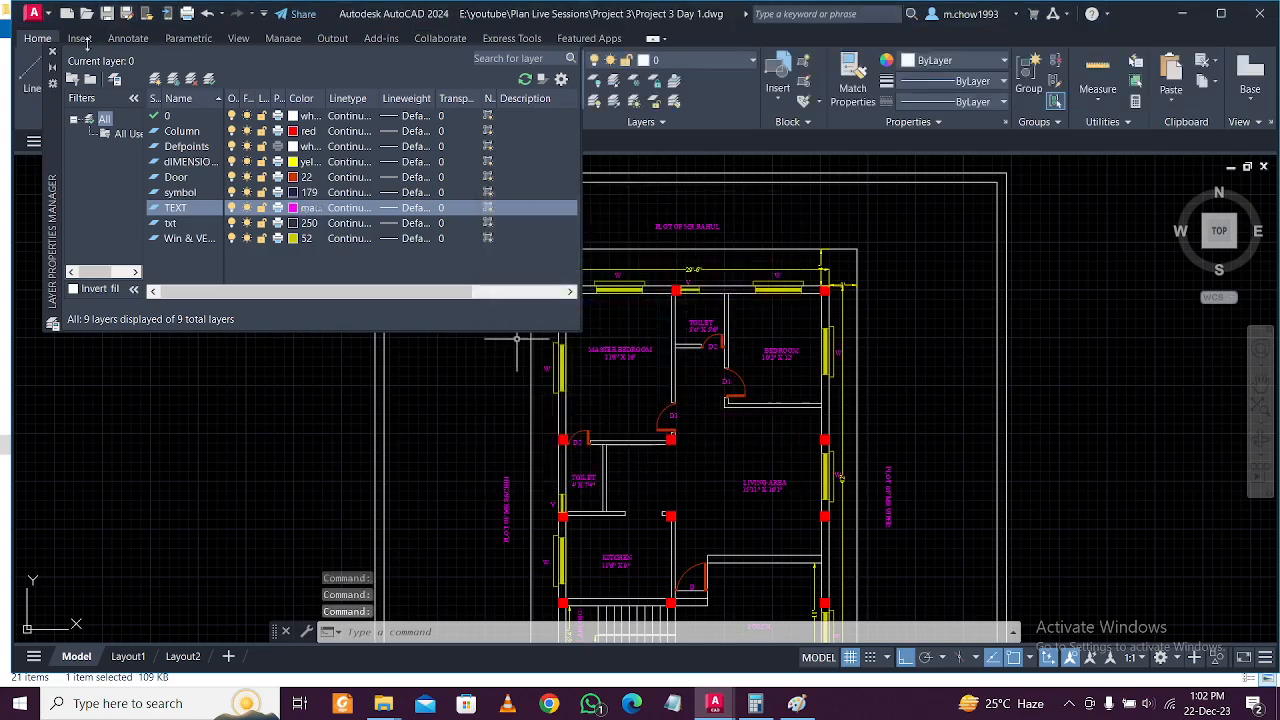
pyautogui.click(54, 53)
pyautogui.scroll(3, 685, 283)
pyautogui.scroll(-3, 686, 283)
pyautogui.moveTo(736, 402); pyautogui.dragTo(705, 194, button='middle')
pyautogui.moveTo(677, 454); pyautogui.dragTo(676, 254, button='middle')
pyautogui.scroll(-1, 685, 295)
pyautogui.moveTo(724, 322); pyautogui.dragTo(719, 385, button='middle')
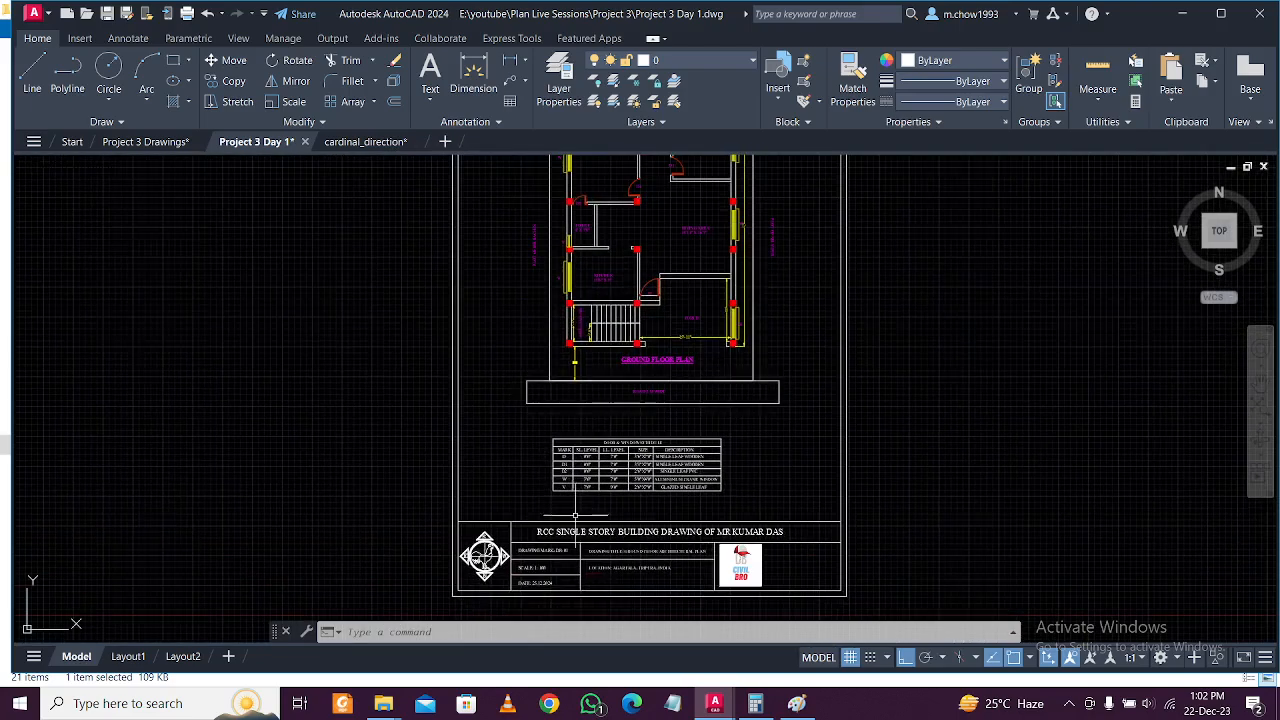
pyautogui.hotkey('ctrl', 'p')
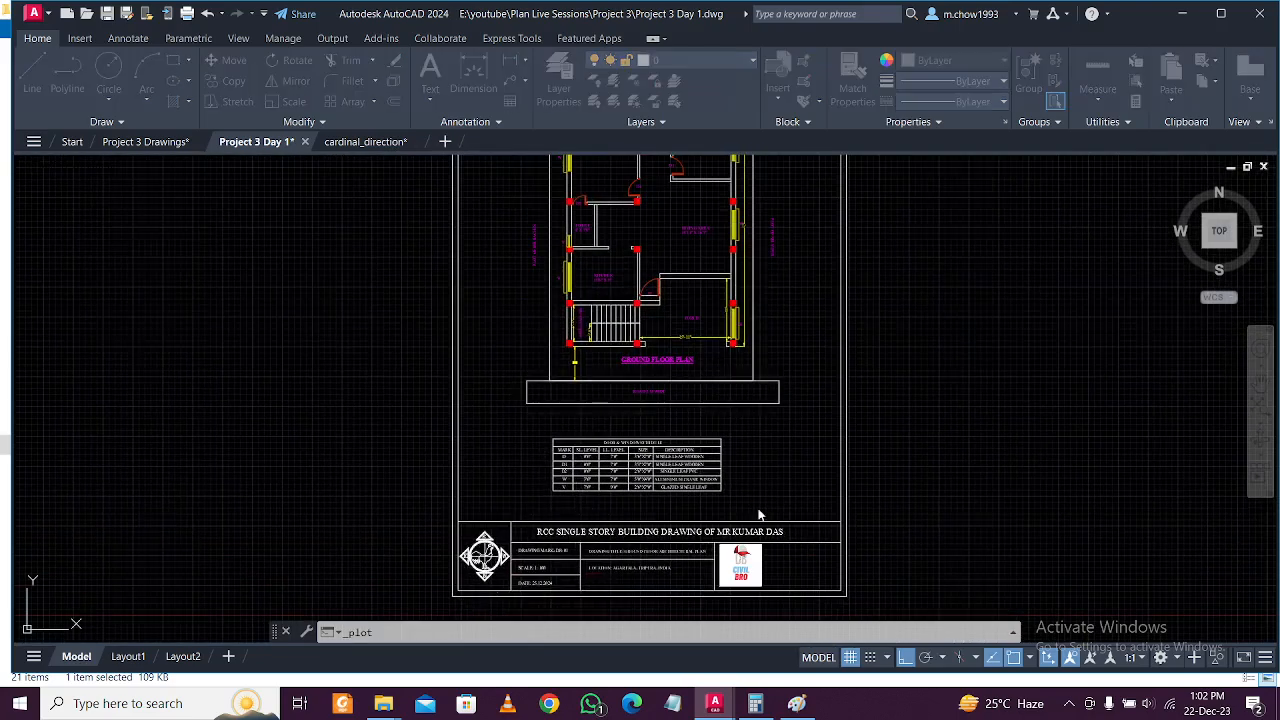
pyautogui.click(364, 456)
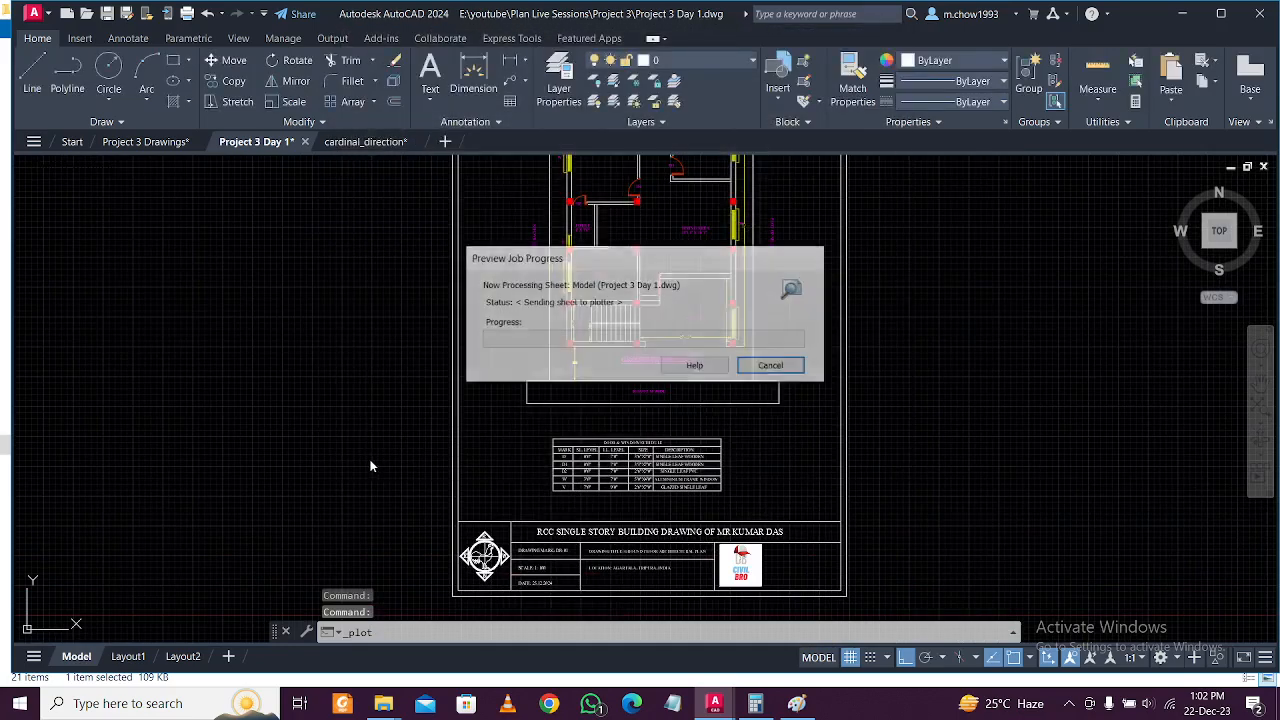
pyautogui.scroll(8, 620, 155)
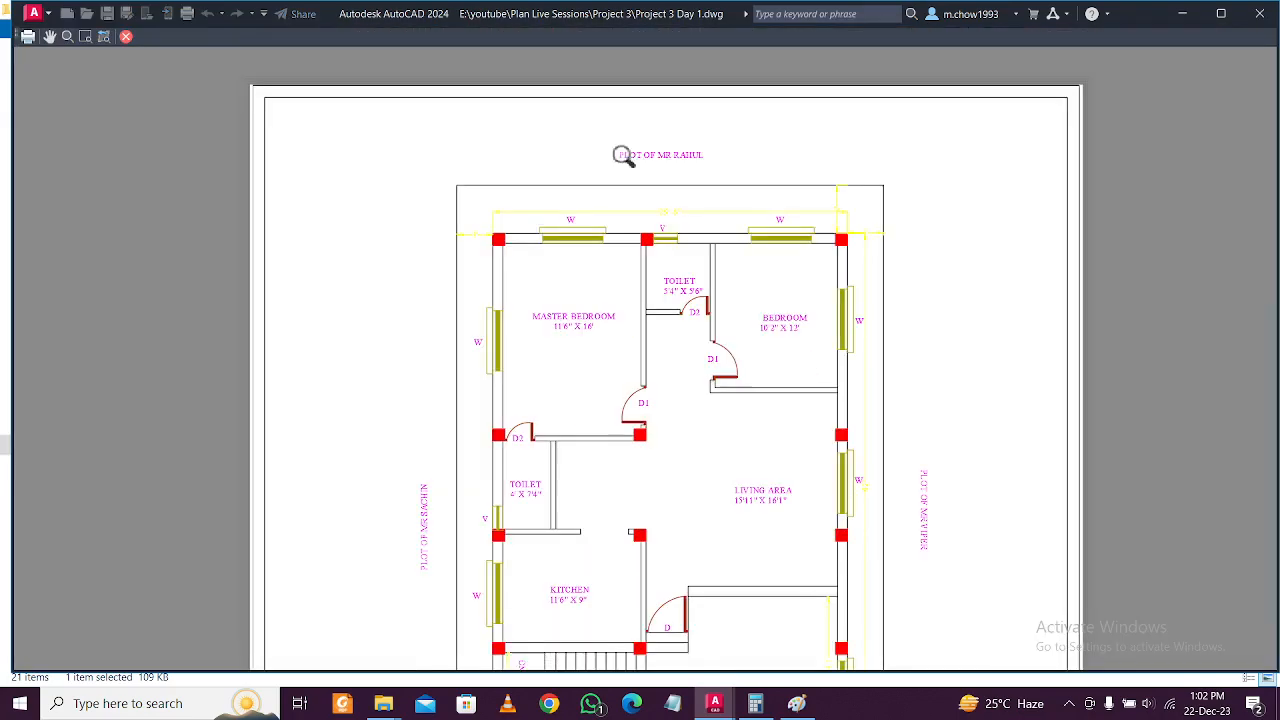
pyautogui.scroll(-5, 703, 269)
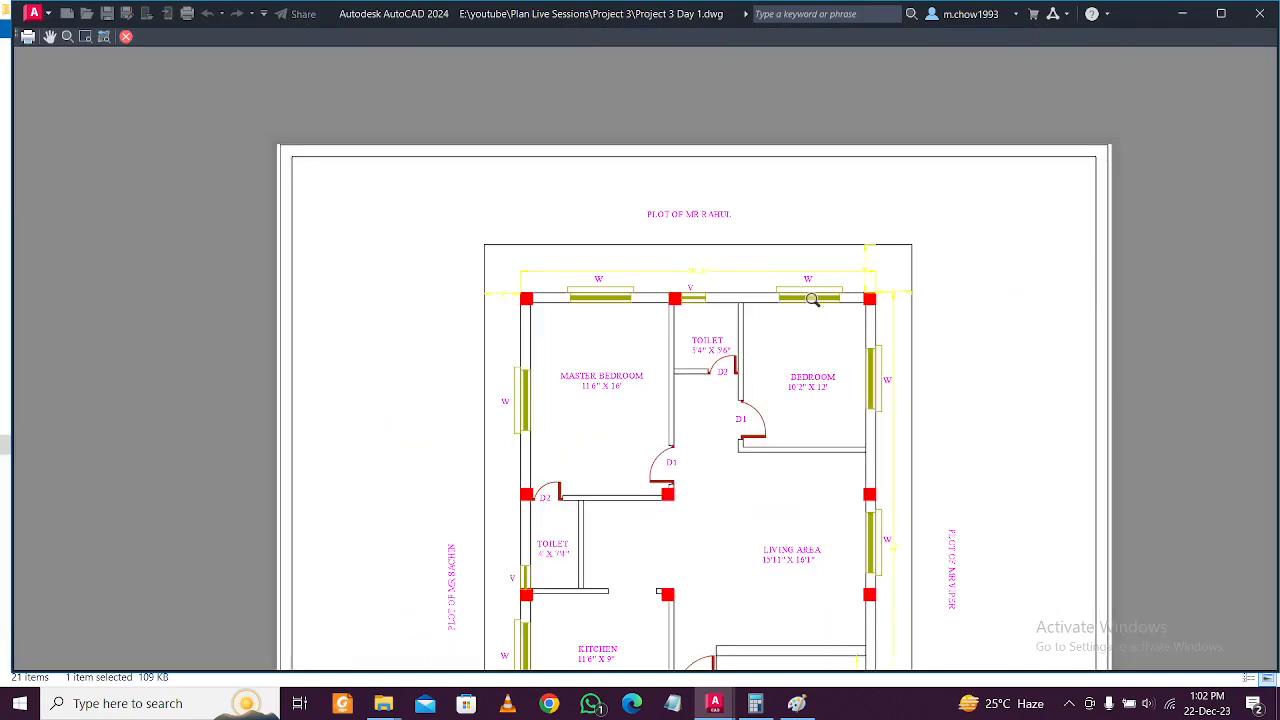
pyautogui.scroll(5, 805, 298)
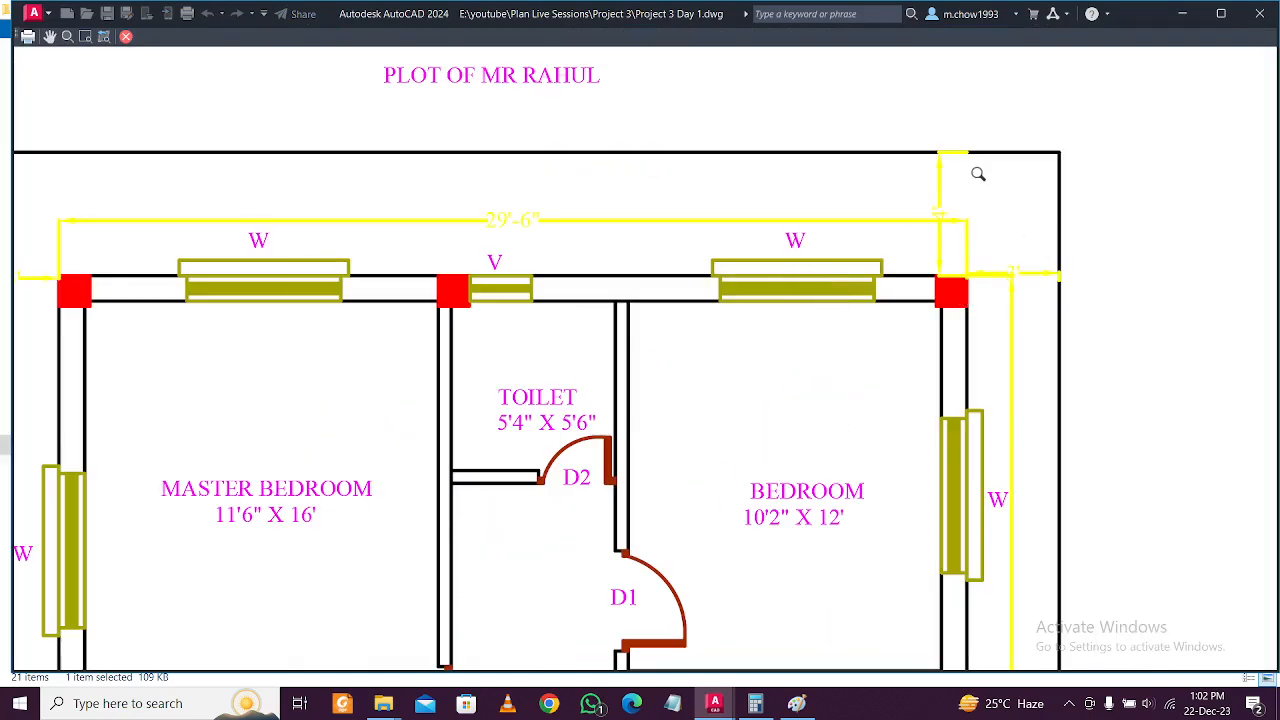
pyautogui.scroll(-6, 974, 178)
pyautogui.scroll(5, 722, 477)
pyautogui.moveTo(980, 601); pyautogui.dragTo(802, 433, button='middle')
pyautogui.scroll(2, 625, 476)
pyautogui.scroll(-2, 643, 475)
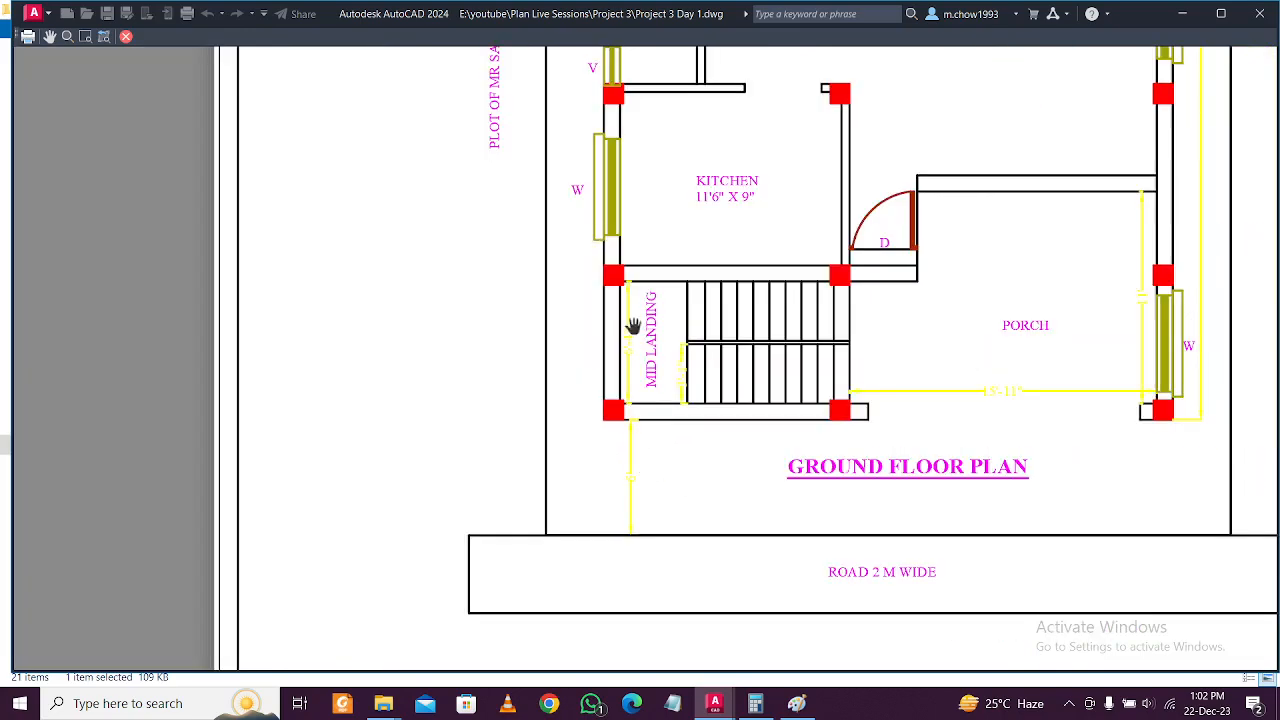
pyautogui.scroll(2, 651, 497)
pyautogui.scroll(-6, 623, 474)
pyautogui.moveTo(817, 598); pyautogui.dragTo(815, 433, button='middle')
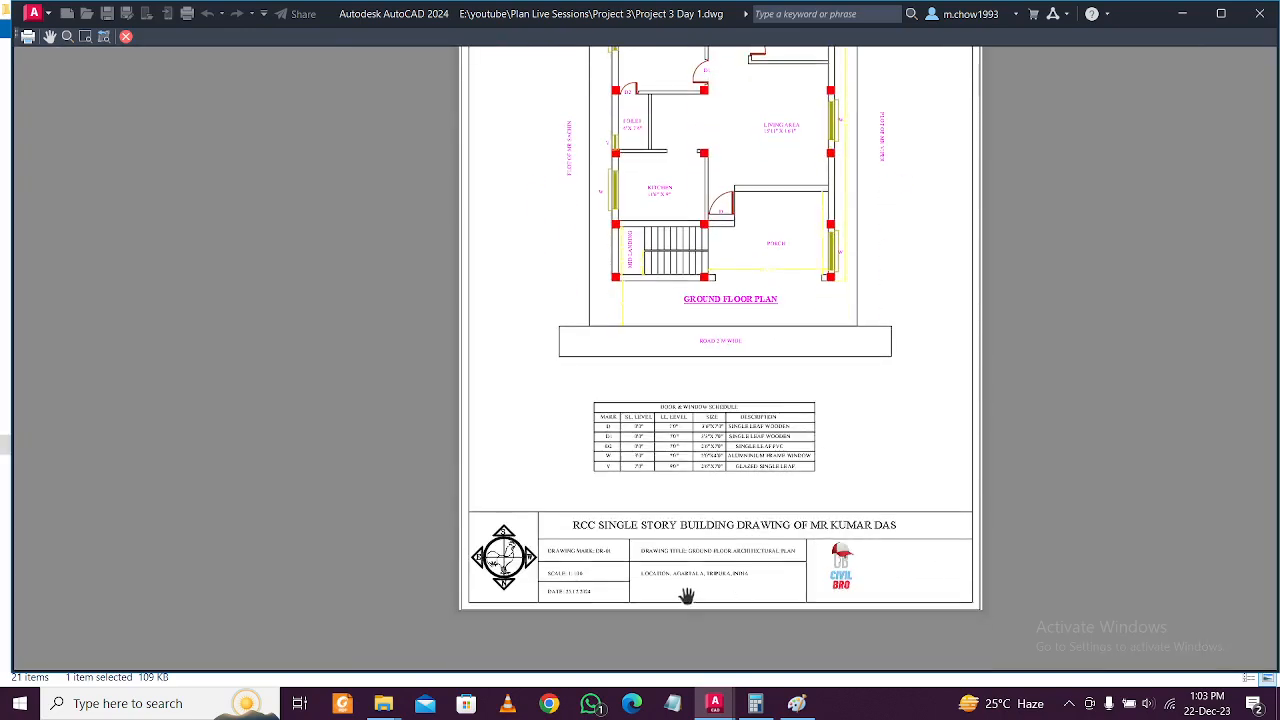
pyautogui.scroll(3, 688, 596)
pyautogui.moveTo(369, 558); pyautogui.dragTo(723, 569, button='middle')
pyautogui.scroll(-2, 579, 540)
pyautogui.moveTo(993, 551); pyautogui.dragTo(820, 589, button='middle')
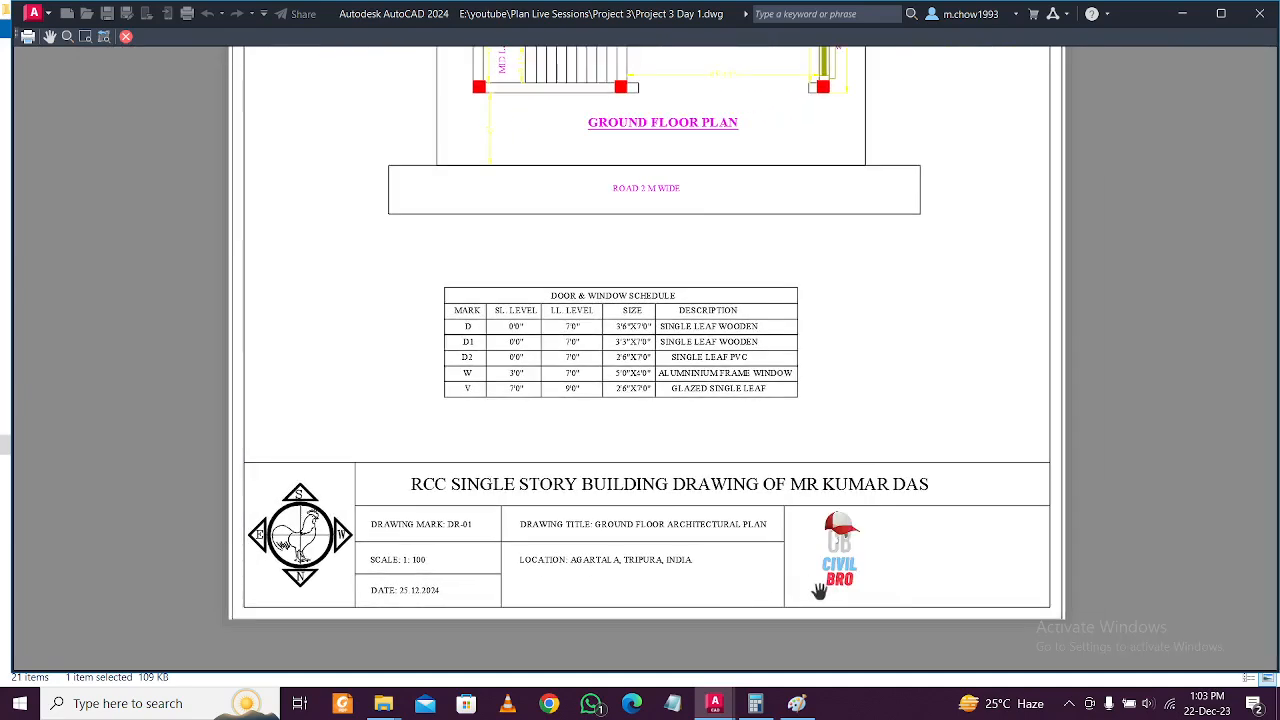
pyautogui.scroll(2, 820, 589)
pyautogui.scroll(-4, 820, 589)
pyautogui.moveTo(786, 460); pyautogui.dragTo(774, 604, button='middle')
pyautogui.scroll(3, 758, 470)
pyautogui.moveTo(920, 219); pyautogui.dragTo(826, 602, button='middle')
pyautogui.moveTo(711, 482); pyautogui.dragTo(820, 263, button='middle')
pyautogui.moveTo(767, 477); pyautogui.dragTo(829, 349, button='middle')
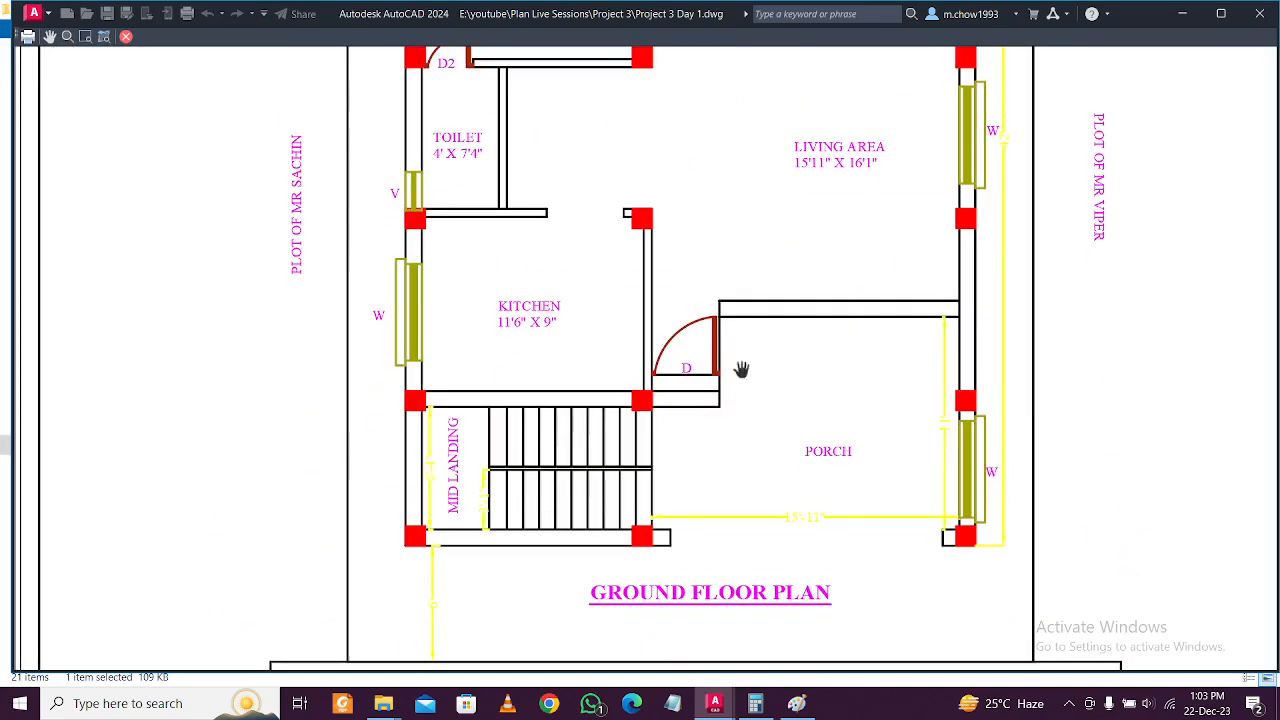
pyautogui.press('Escape')
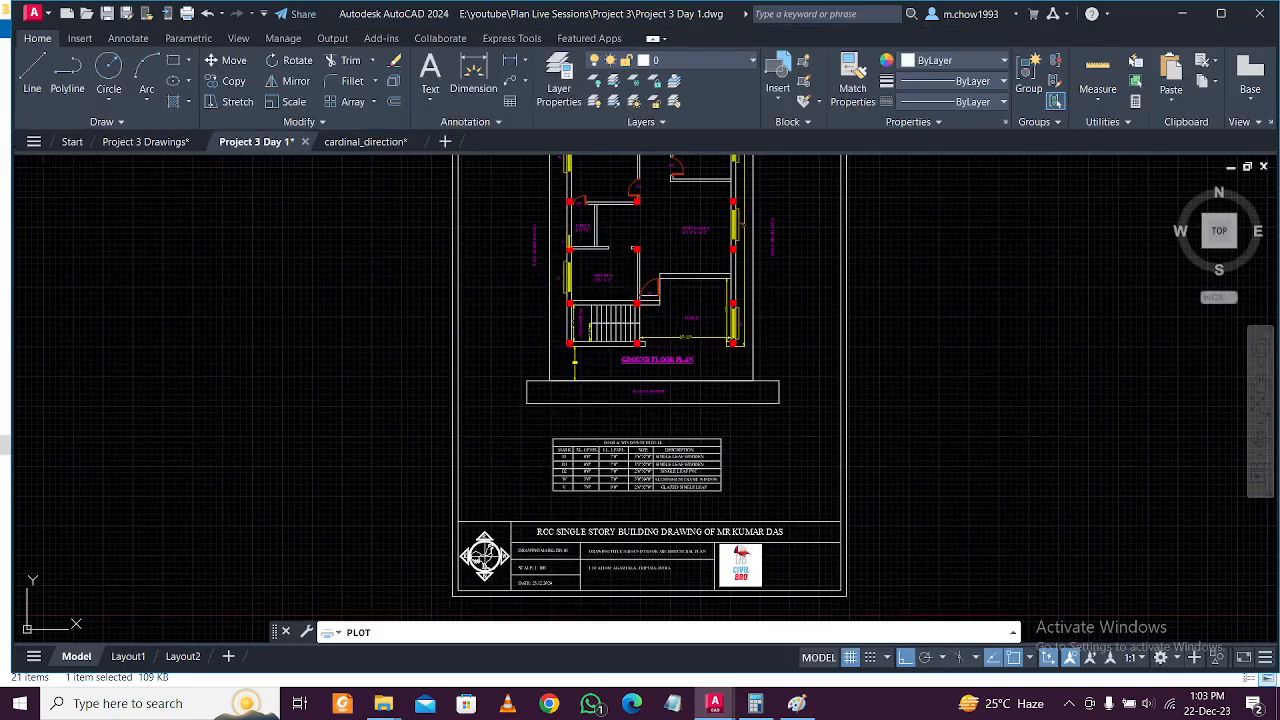
# Cancel the Plot dialog without printing and check the layer list.
pyautogui.click(895, 33)
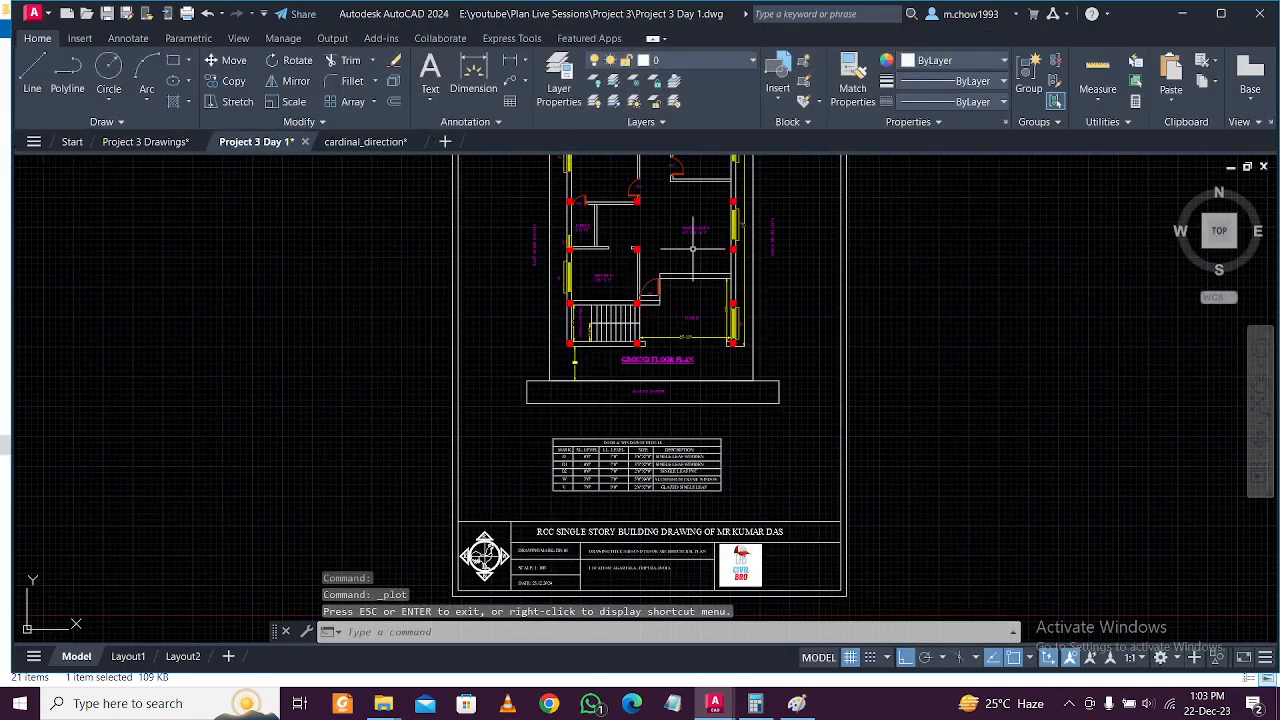
pyautogui.scroll(2, 700, 285)
pyautogui.scroll(2, 673, 255)
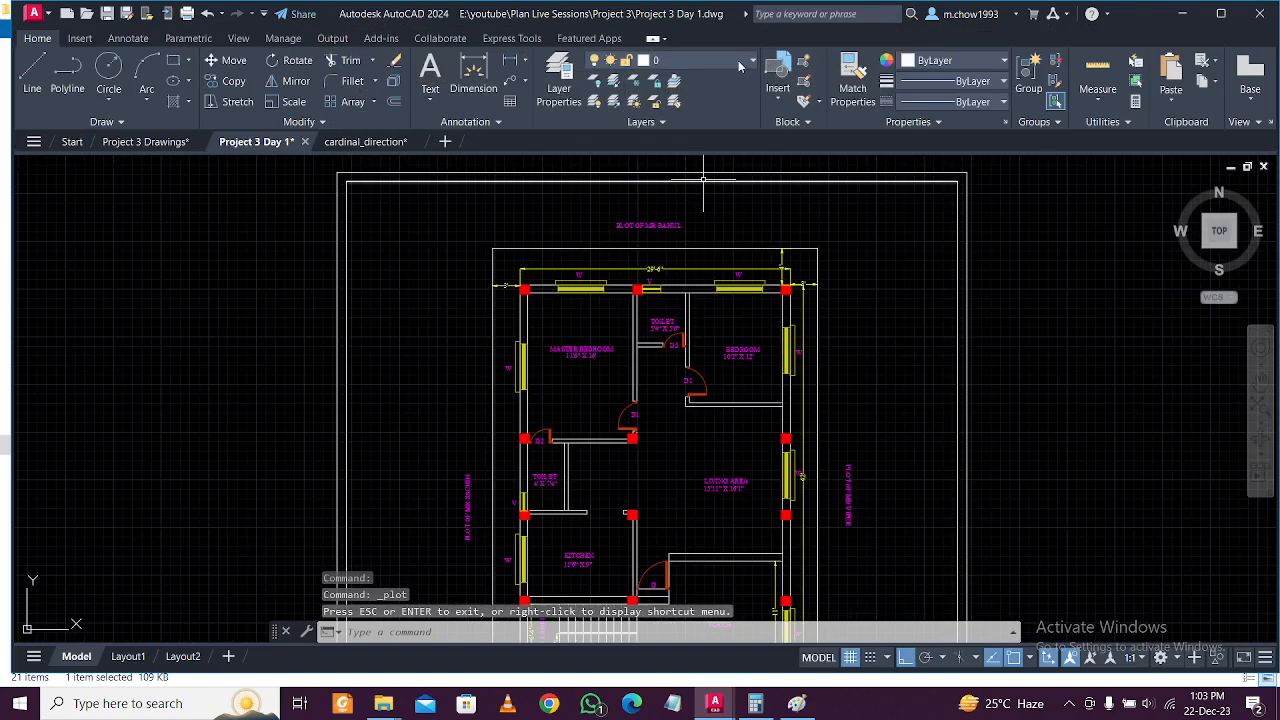
pyautogui.click(738, 60)
pyautogui.click(718, 66)
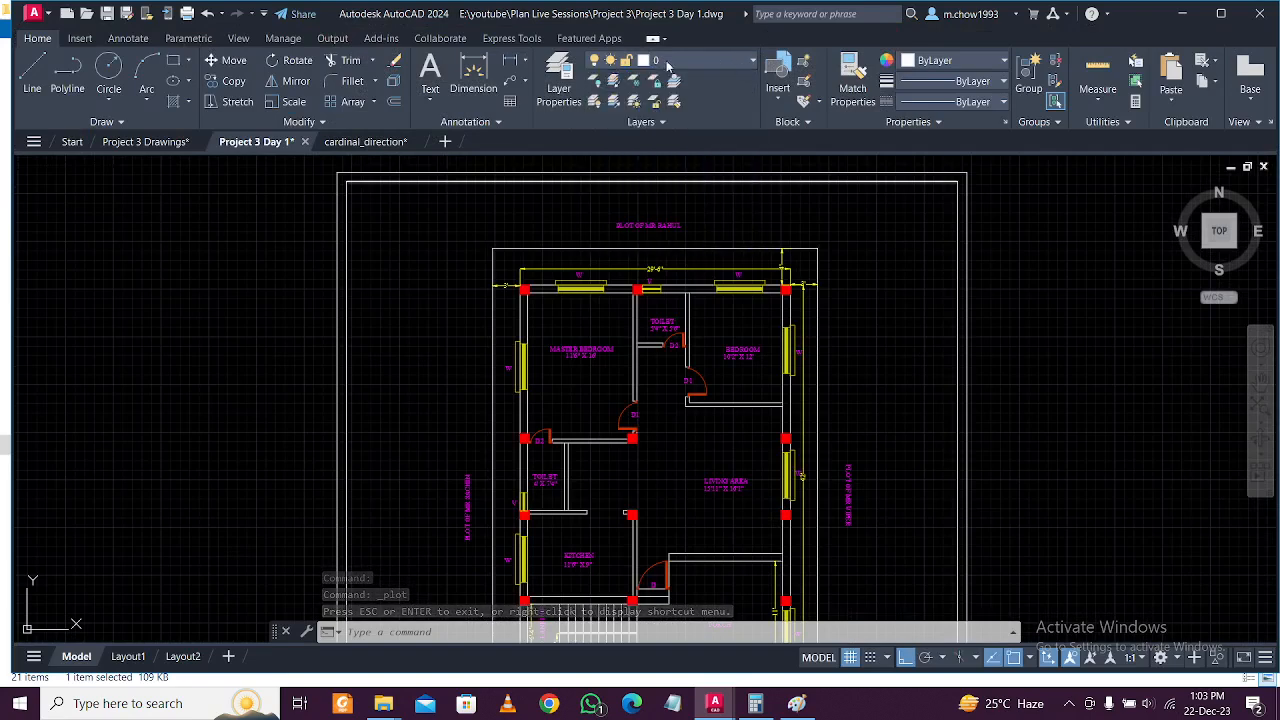
# Change the DIMENSION layer colour from yellow to blue, then reopen Plot with Ctrl+P.
pyautogui.click(558, 80)
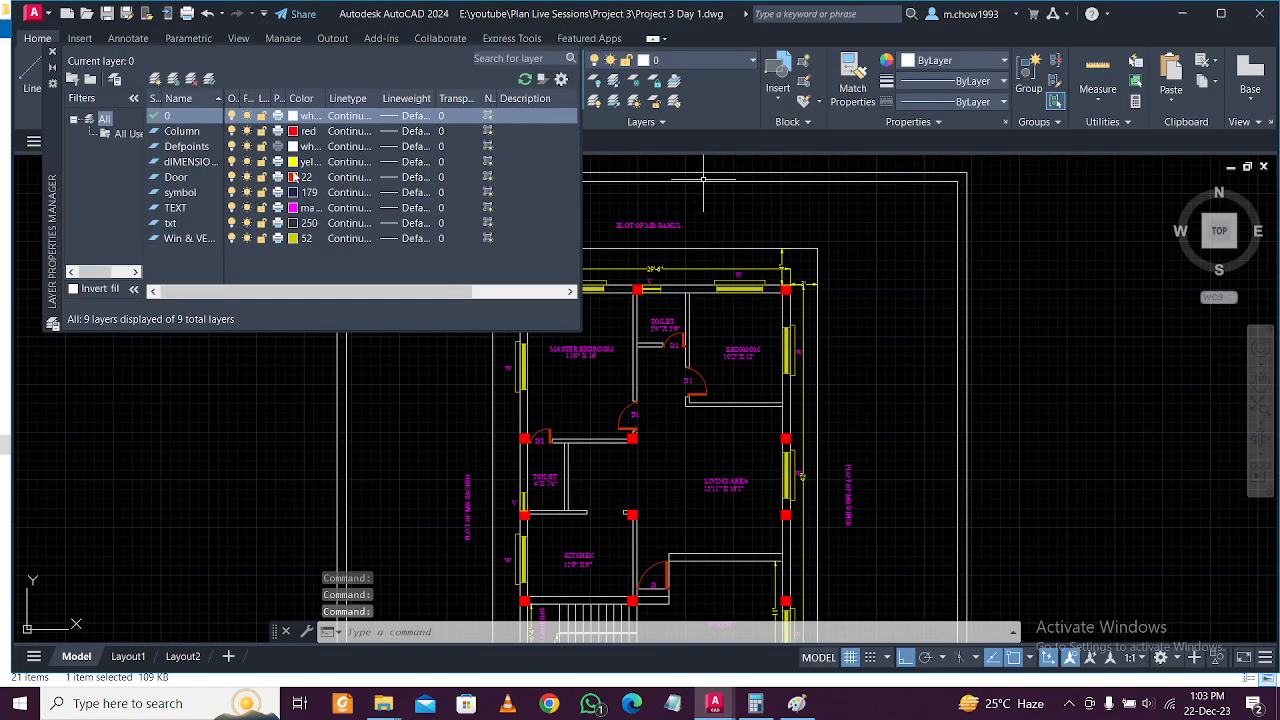
pyautogui.click(292, 161)
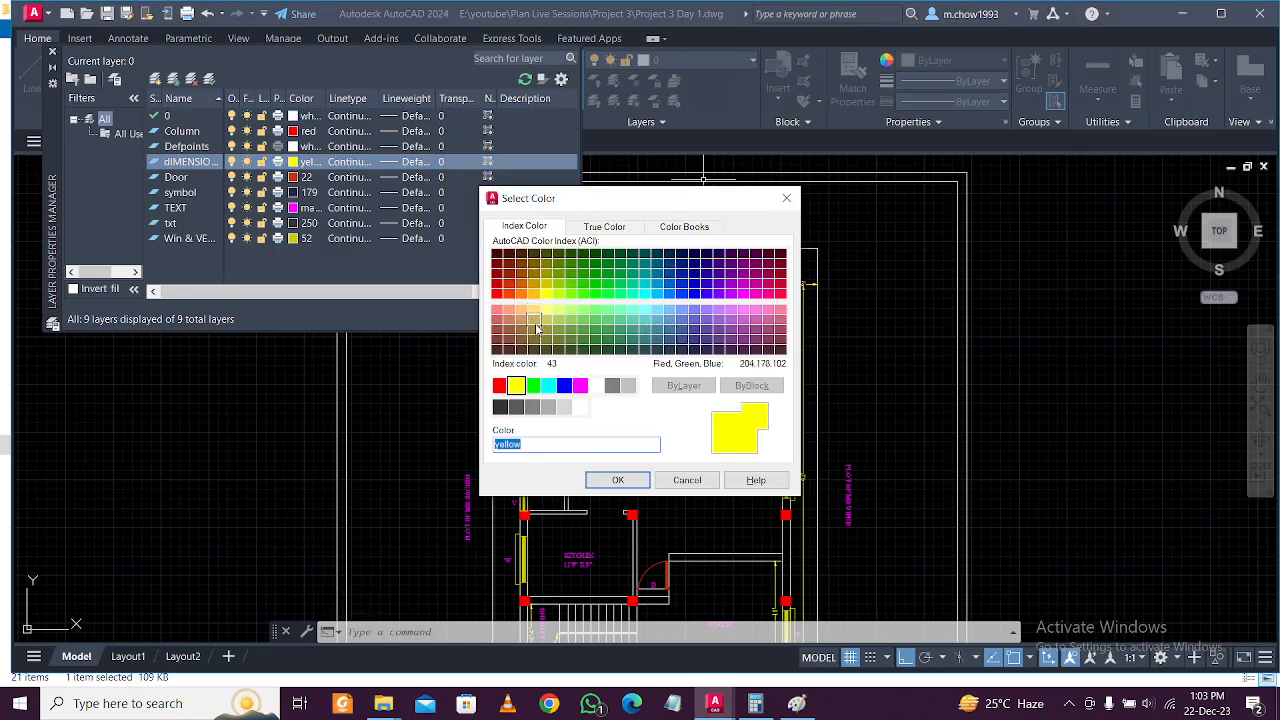
pyautogui.click(565, 386)
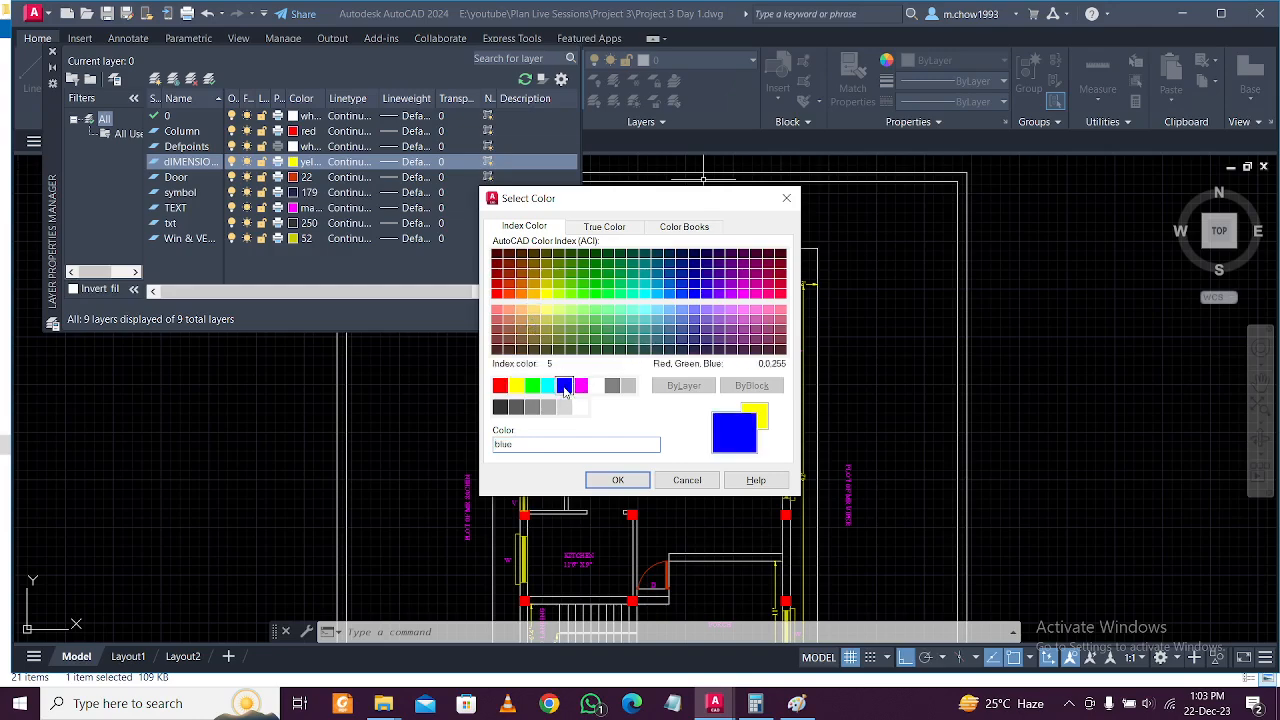
pyautogui.click(618, 480)
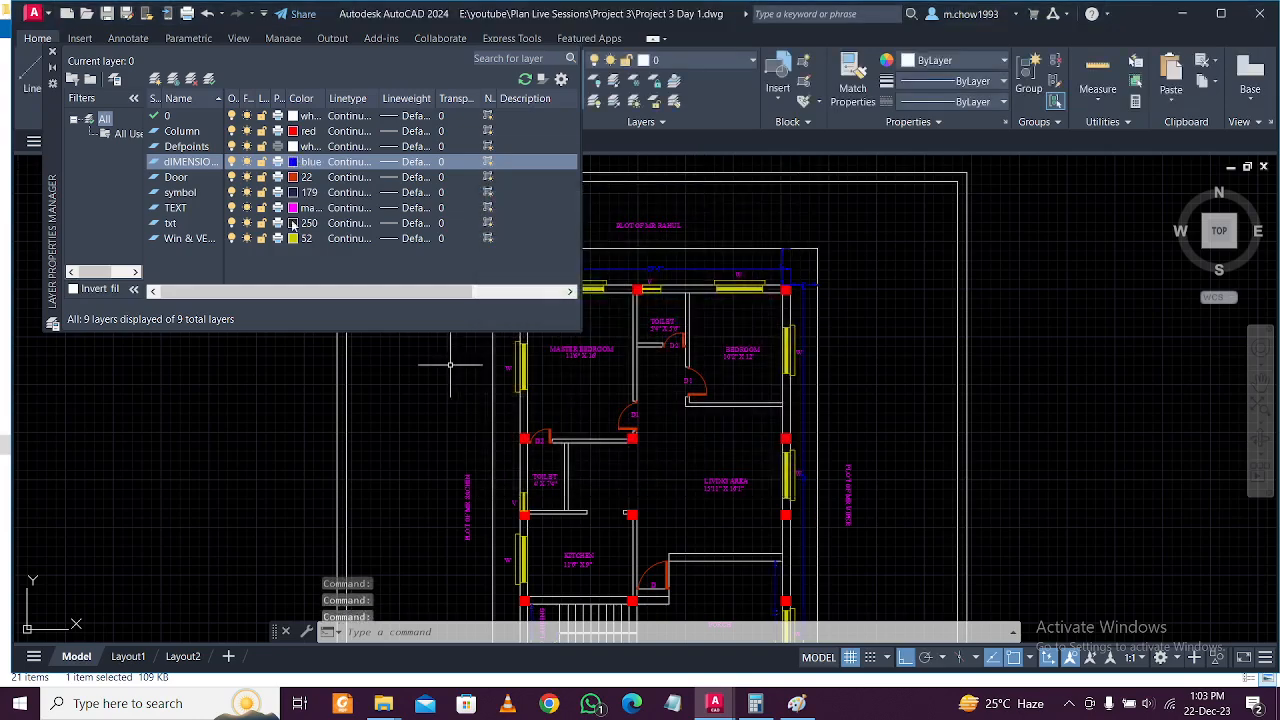
pyautogui.click(52, 55)
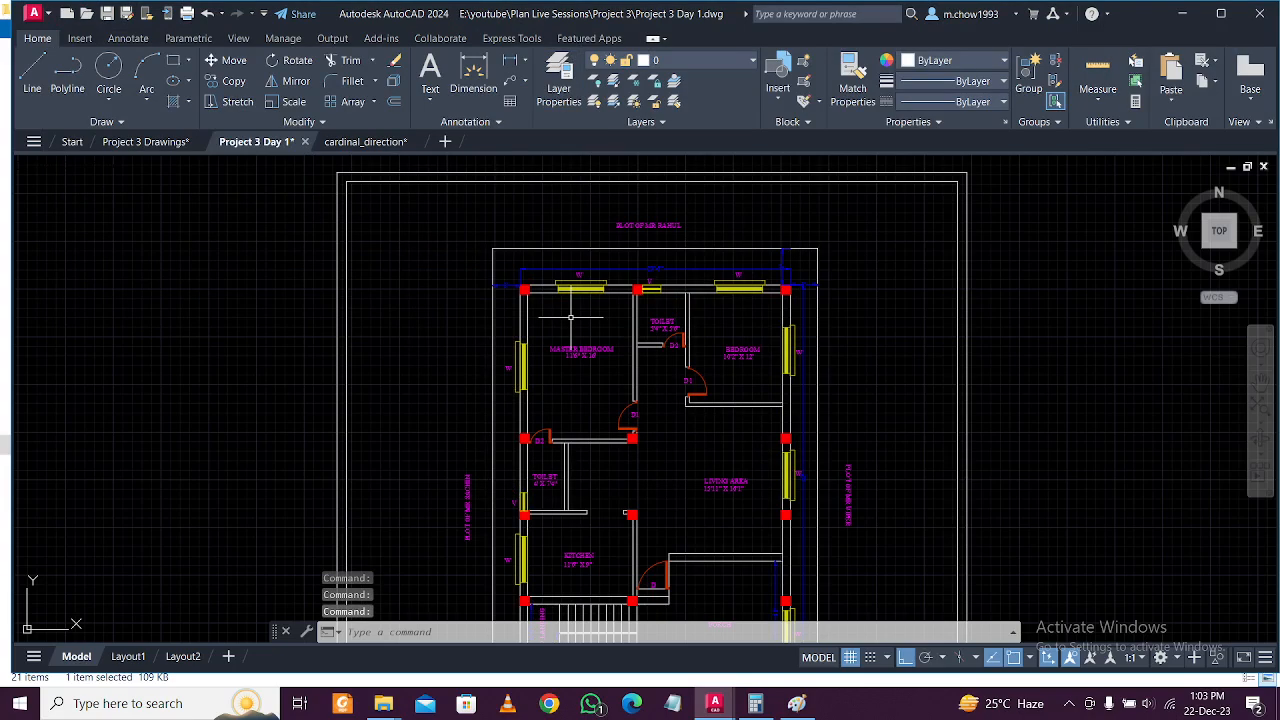
pyautogui.hotkey('ctrl', 'p')
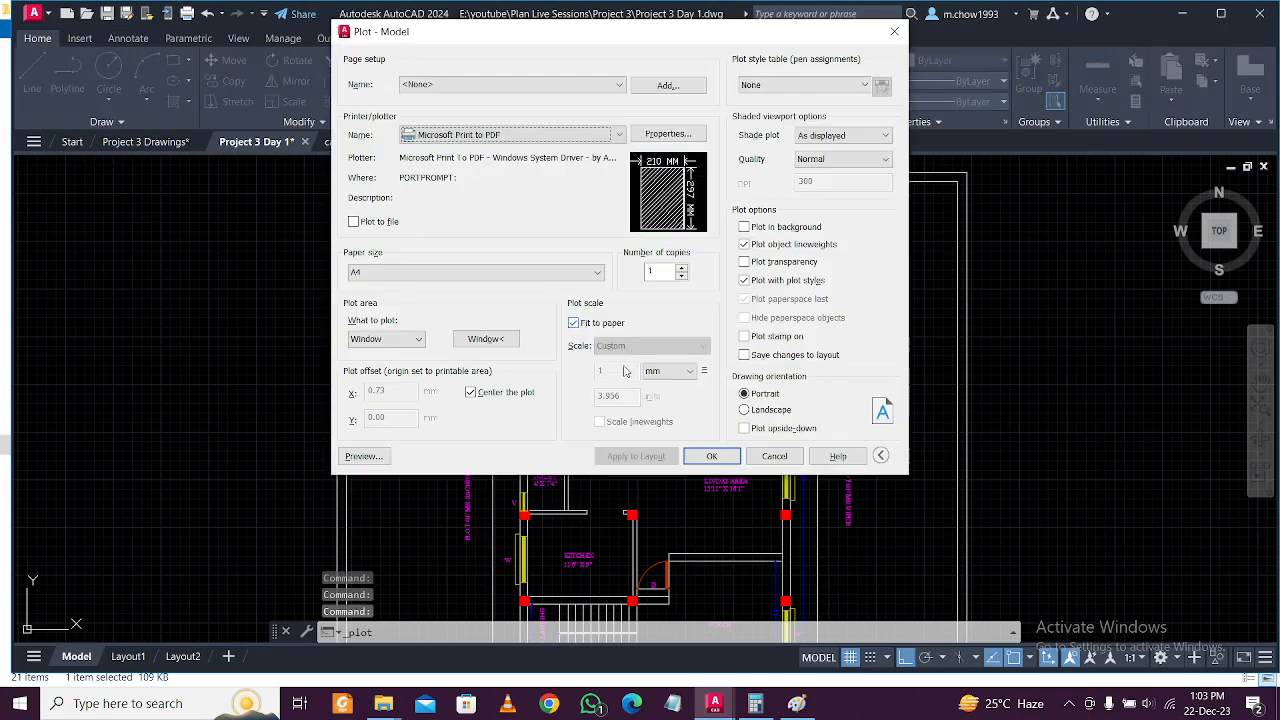
# Open the plot preview and zoom in on the living area of the plan.
pyautogui.click(364, 456)
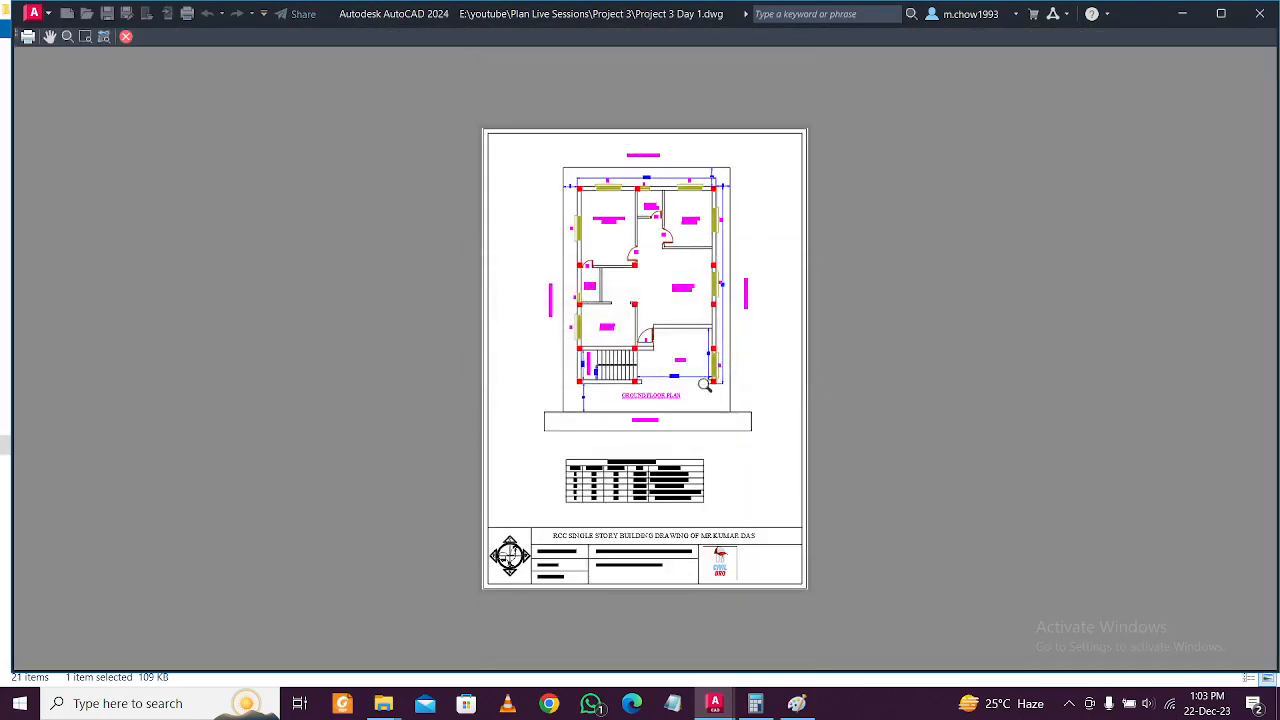
pyautogui.scroll(3, 684, 343)
pyautogui.scroll(3, 666, 427)
pyautogui.scroll(-3, 701, 433)
pyautogui.scroll(2, 651, 200)
pyautogui.scroll(1, 830, 230)
pyautogui.moveTo(989, 226); pyautogui.dragTo(830, 230, button='middle')
pyautogui.scroll(-5, 789, 403)
pyautogui.scroll(2, 617, 314)
pyautogui.scroll(2, 563, 166)
pyautogui.scroll(-3, 583, 160)
pyautogui.scroll(1, 583, 160)
pyautogui.scroll(-1, 563, 346)
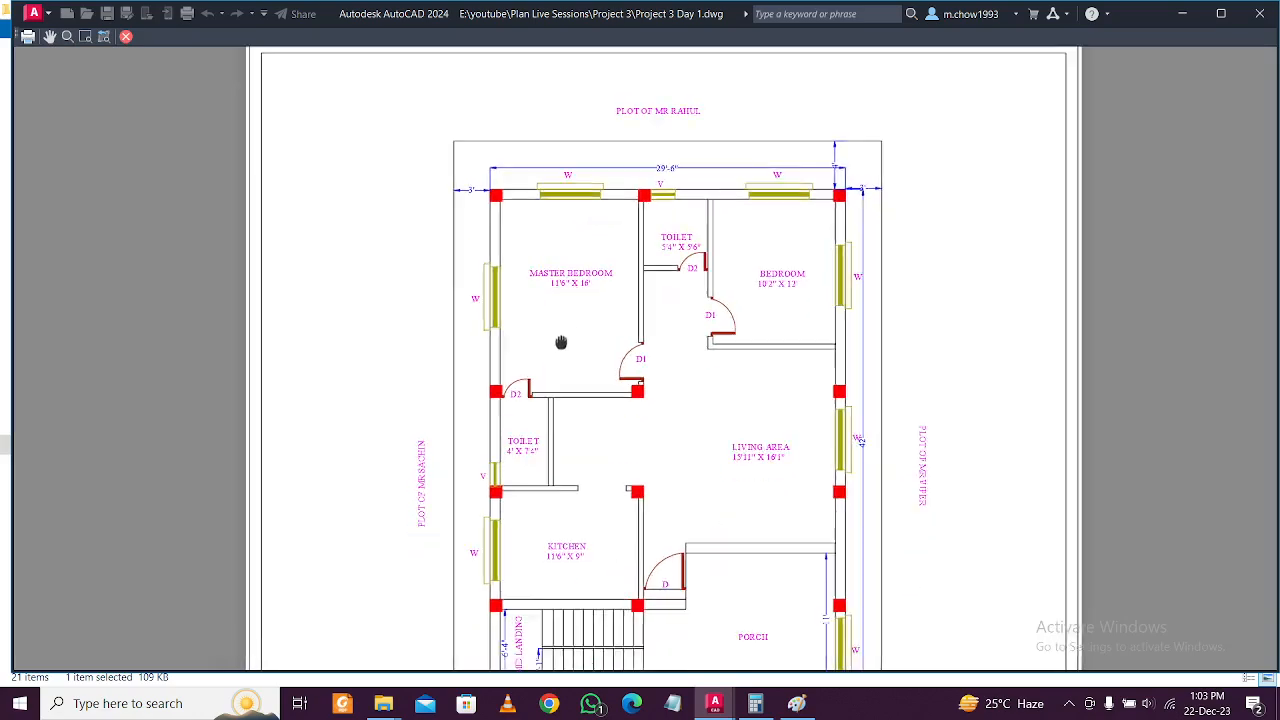
# Pan the preview over the door and window schedule, Ground Floor Plan title and top heading.
pyautogui.moveTo(527, 428); pyautogui.dragTo(586, 357, button='middle')
pyautogui.scroll(2, 607, 390)
pyautogui.scroll(-3, 607, 390)
pyautogui.scroll(1, 586, 443)
pyautogui.scroll(2, 714, 411)
pyautogui.moveTo(714, 411); pyautogui.dragTo(689, 497, button='middle')
pyautogui.moveTo(686, 170); pyautogui.dragTo(686, 320, button='middle')
pyautogui.scroll(3, 686, 320)
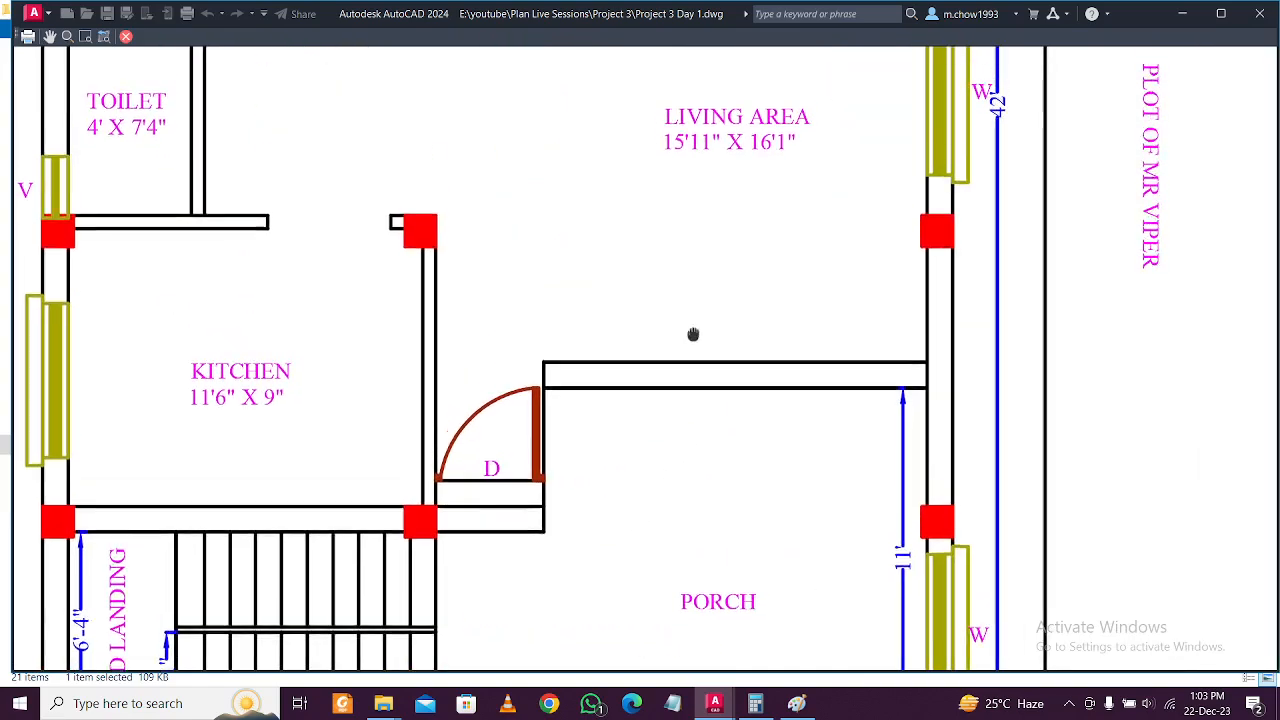
pyautogui.scroll(-2, 716, 240)
pyautogui.moveTo(705, 50); pyautogui.dragTo(700, 271, button='middle')
pyautogui.moveTo(640, 90); pyautogui.dragTo(640, 211, button='middle')
pyautogui.scroll(2, 640, 211)
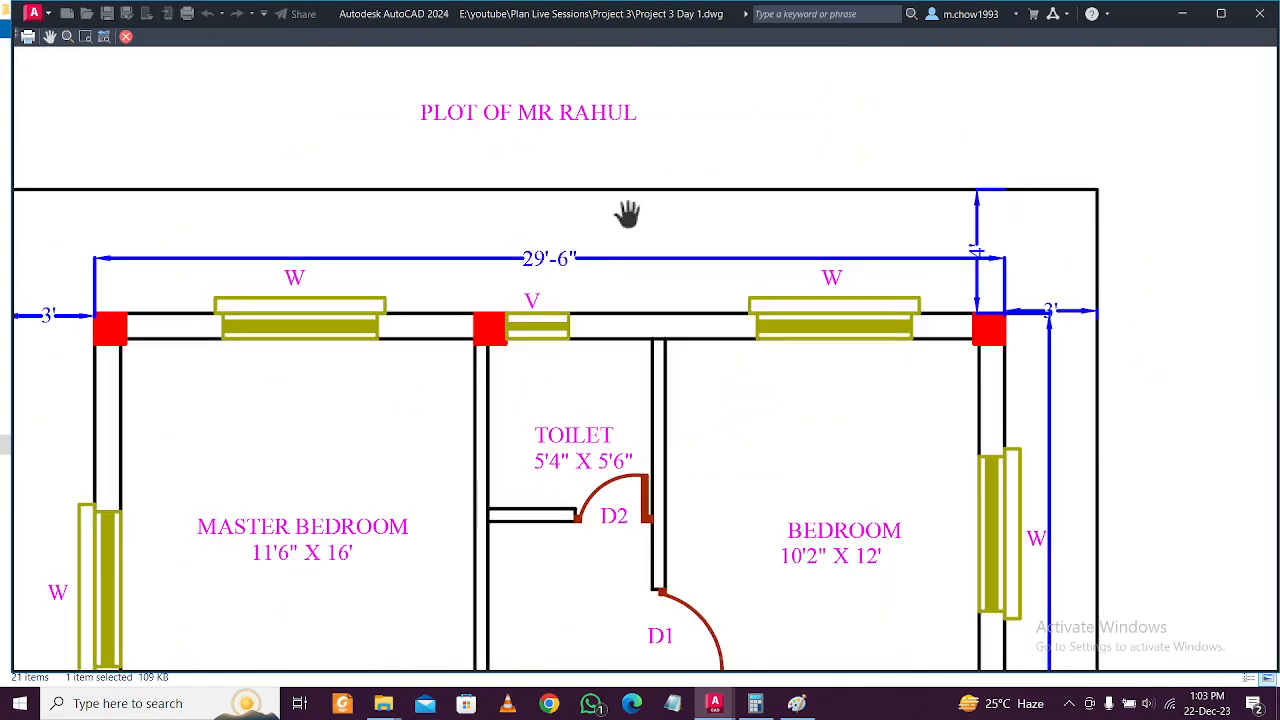
pyautogui.scroll(-4, 630, 213)
pyautogui.scroll(-4, 632, 215)
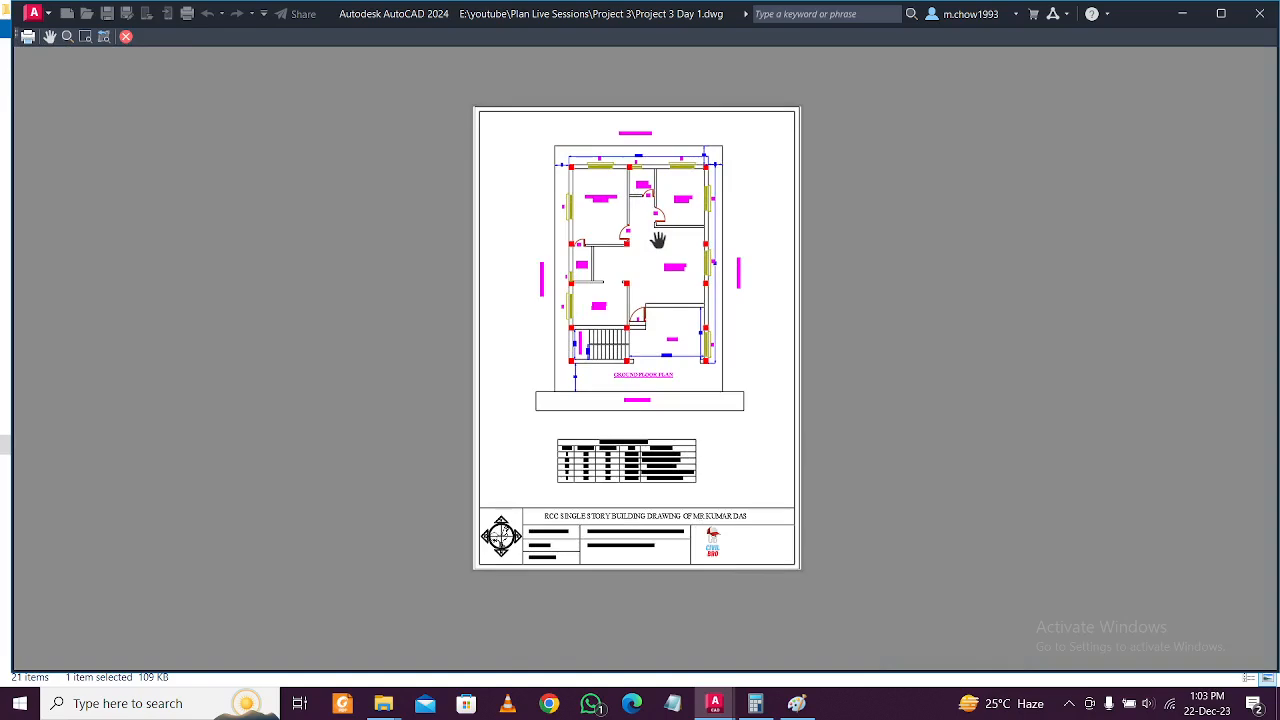
# Plot the sheet to a PDF named 'dr 01' in the Project 3 folder.
pyautogui.click(29, 36)
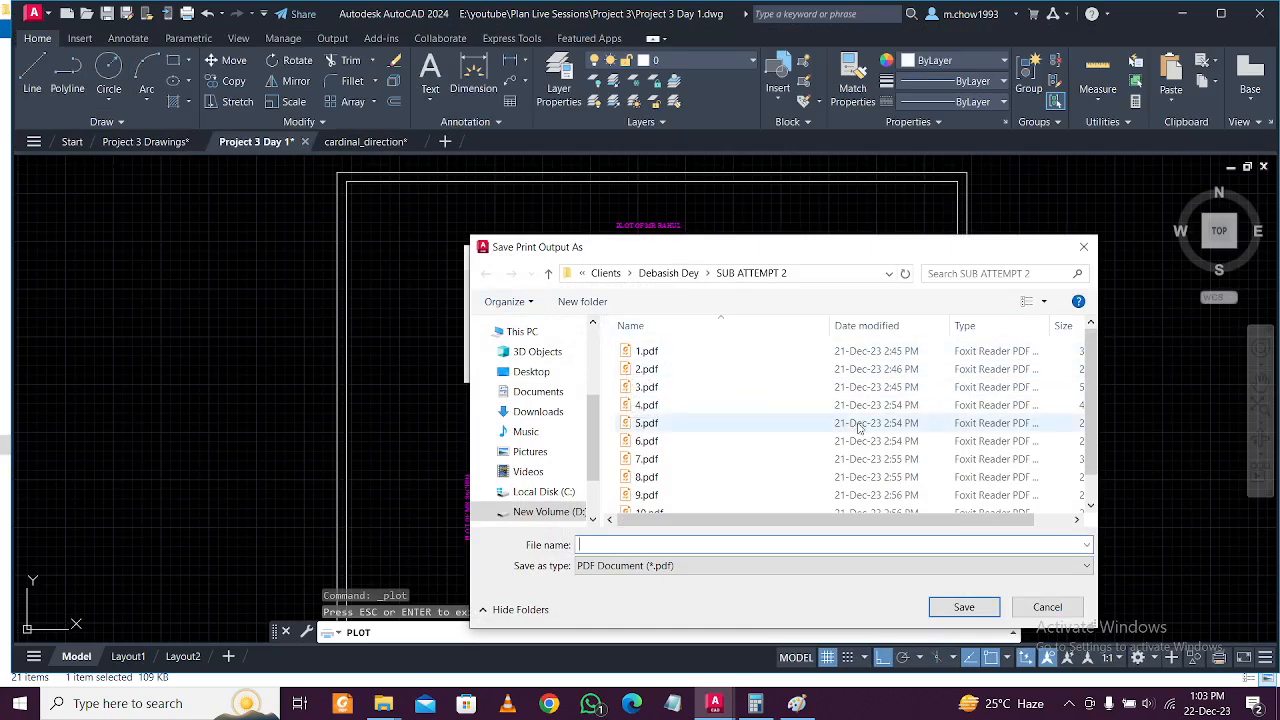
pyautogui.click(1068, 704)
pyautogui.click(642, 544)
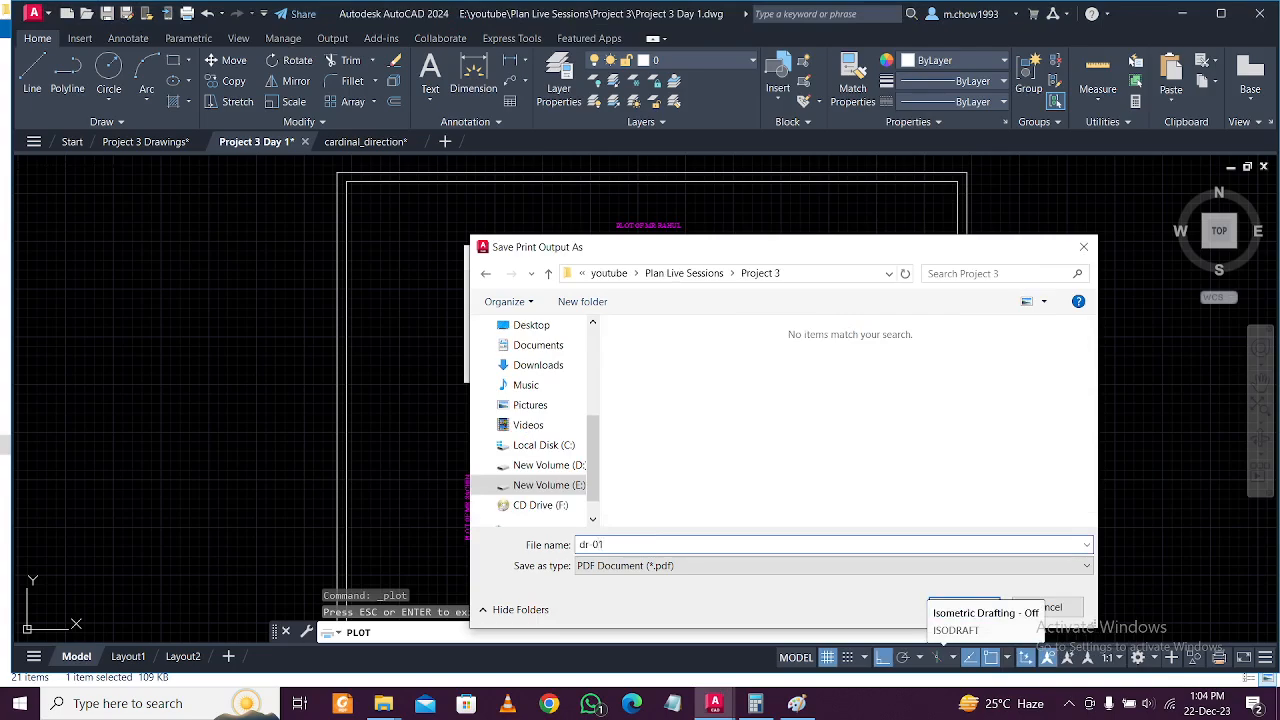
pyautogui.write('dr 01')
pyautogui.click(946, 605)
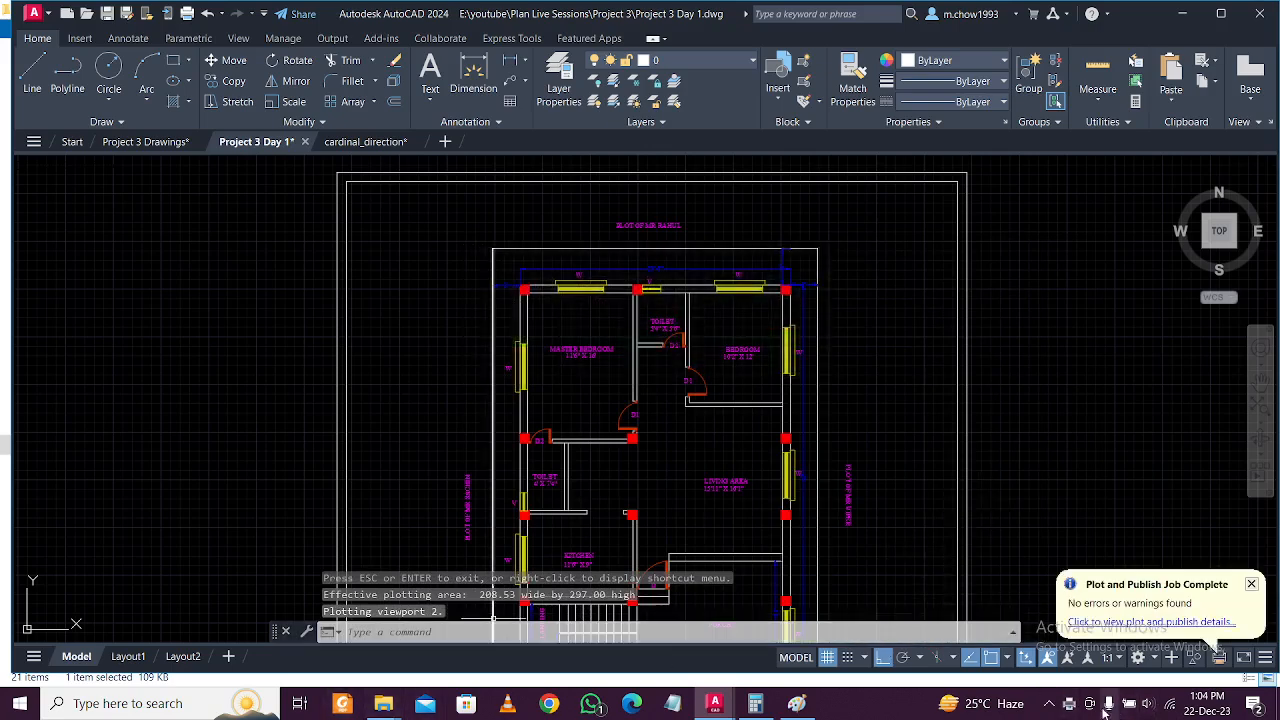
# Bring a File Explorer window to the front.
pyautogui.moveTo(383, 705)
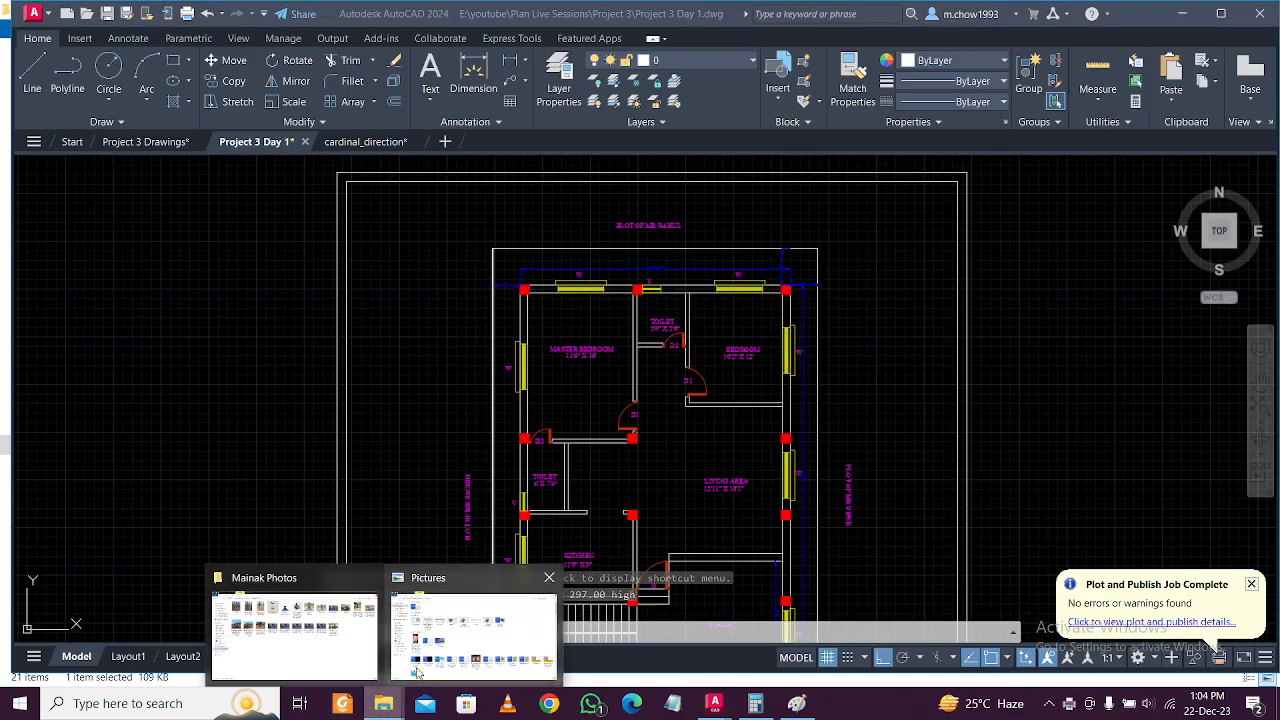
pyautogui.click(417, 672)
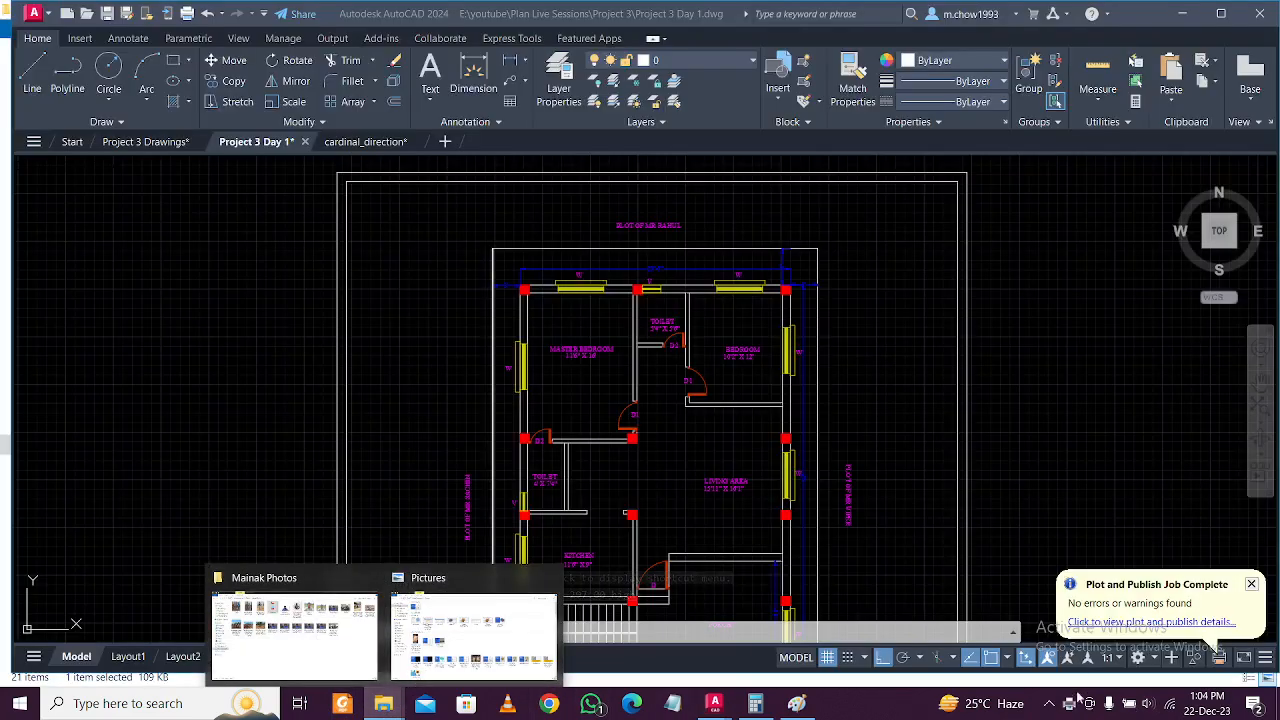
pyautogui.click(1049, 703)
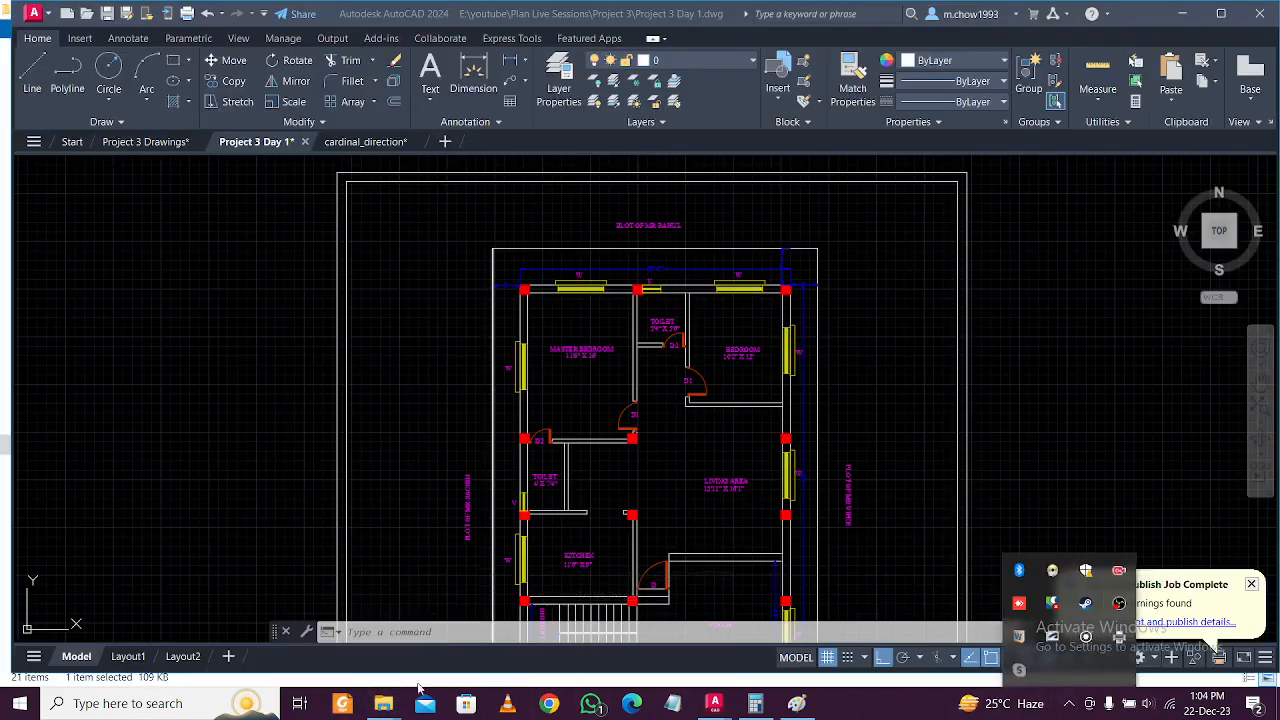
pyautogui.moveTo(383, 703)
pyautogui.click(300, 625)
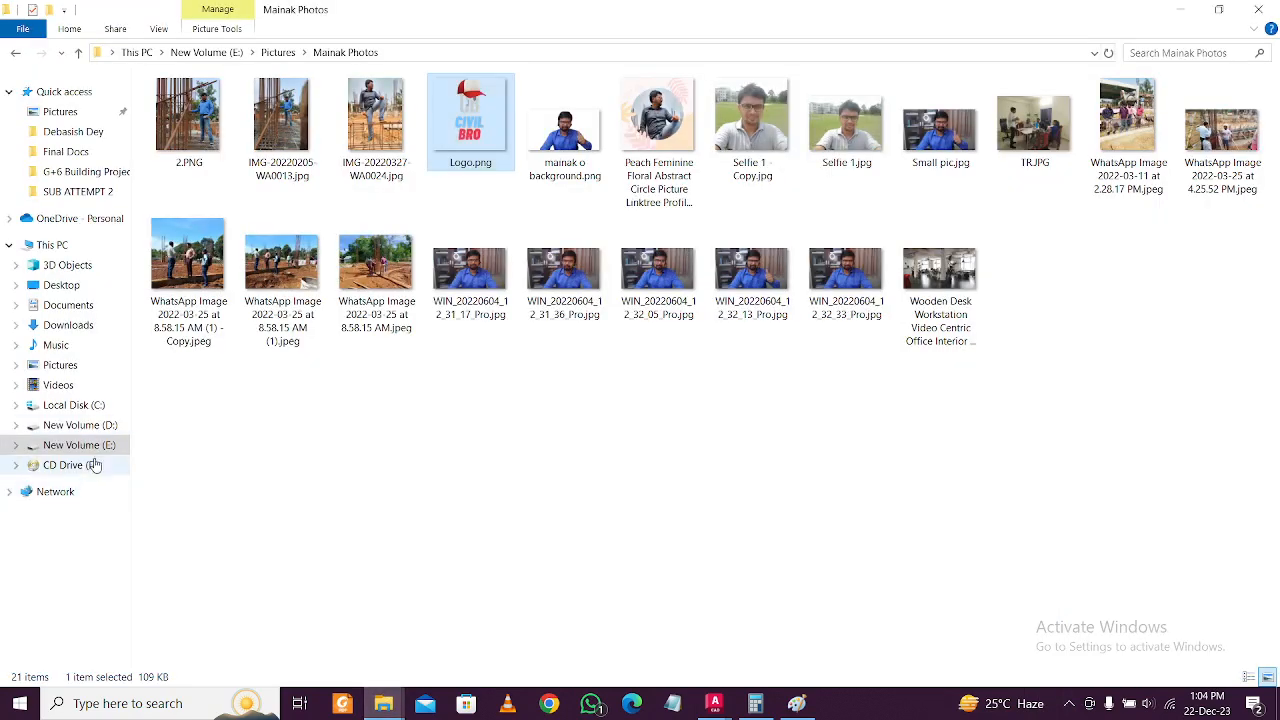
# Browse to New Volume (E:) > youtube > Plan Live Sessions > Project 3 and select dr 01.pdf.
pyautogui.click(100, 445)
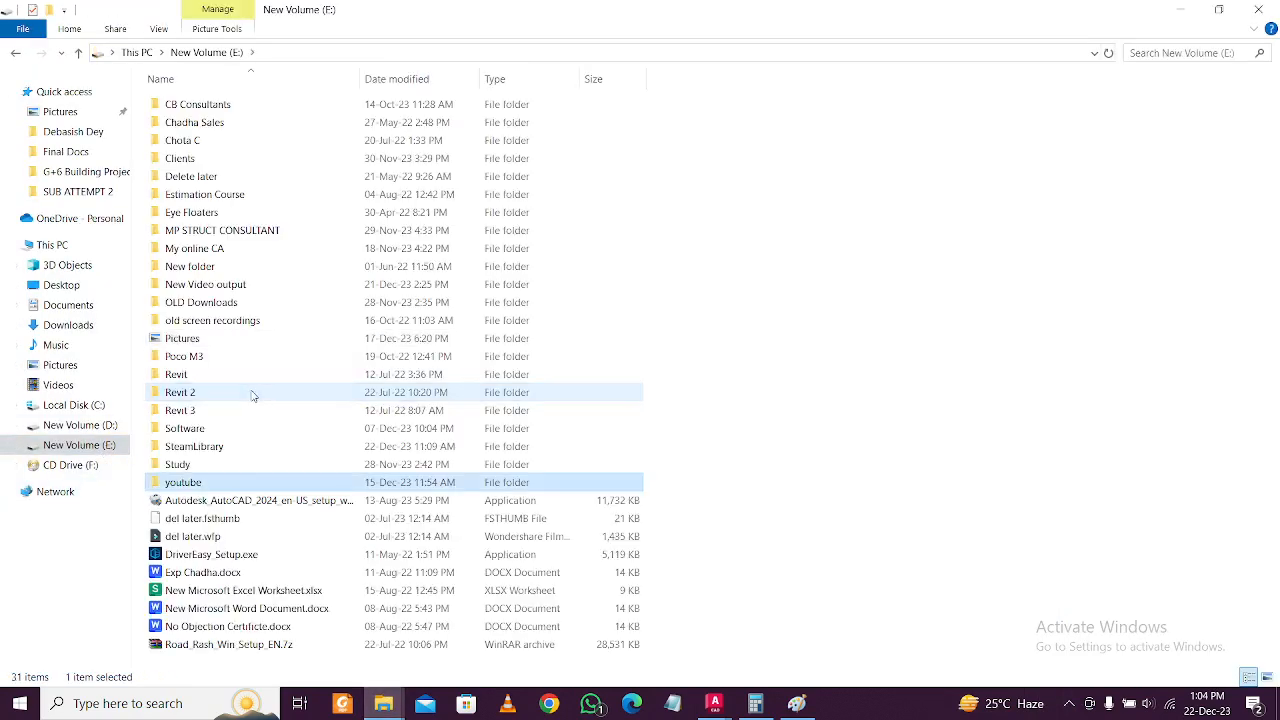
pyautogui.doubleClick(237, 484)
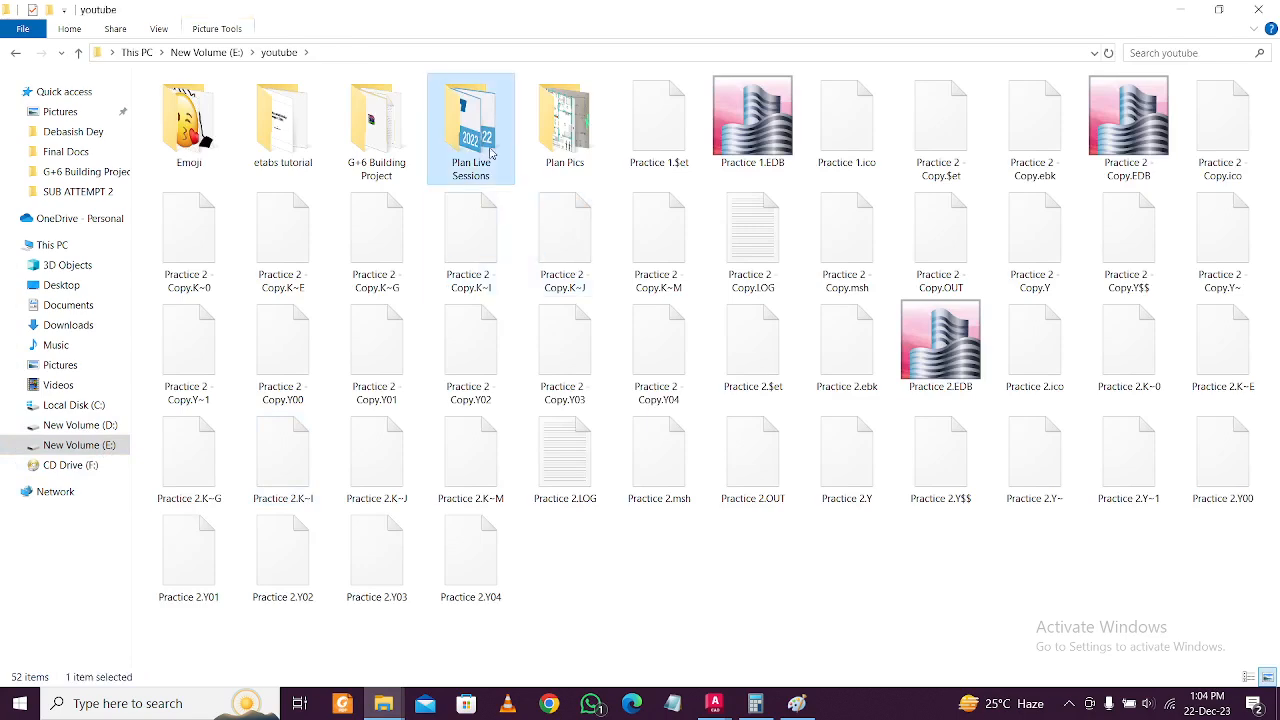
pyautogui.doubleClick(491, 150)
pyautogui.doubleClick(351, 140)
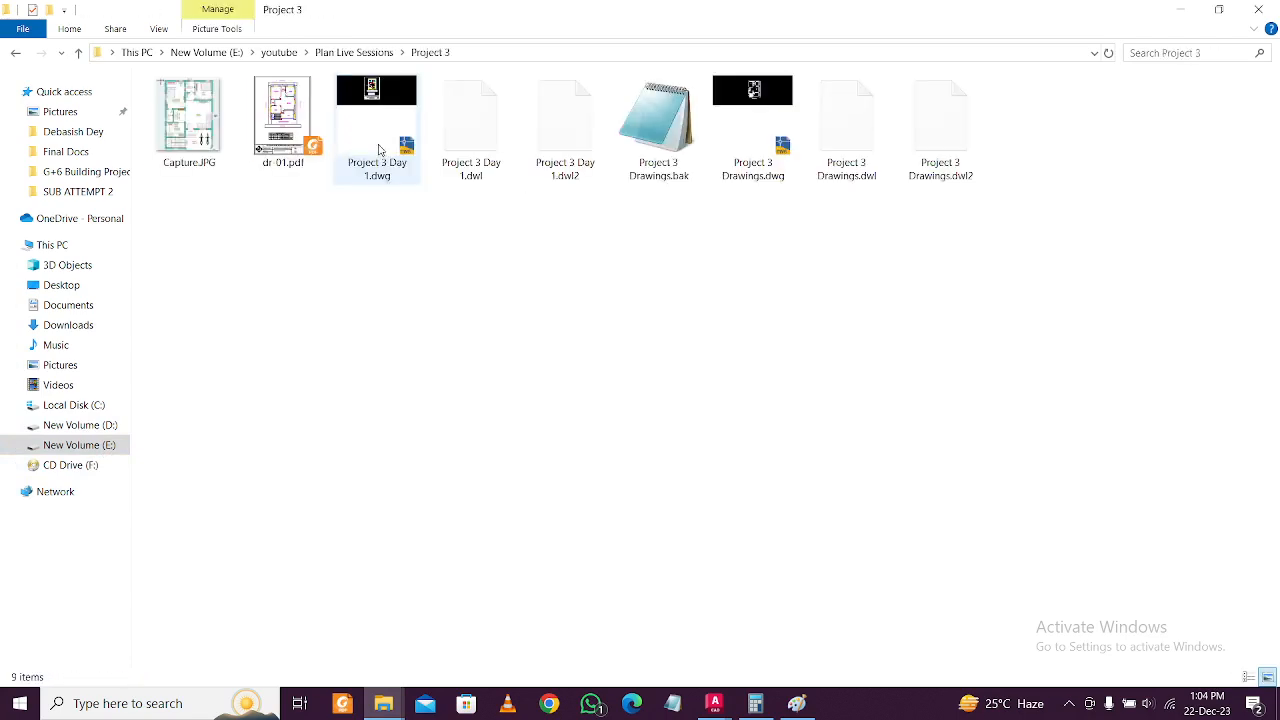
pyautogui.click(286, 146)
# Open dr 01.pdf in Foxit Reader and add an Untitled bookmark.
pyautogui.doubleClick(290, 140)
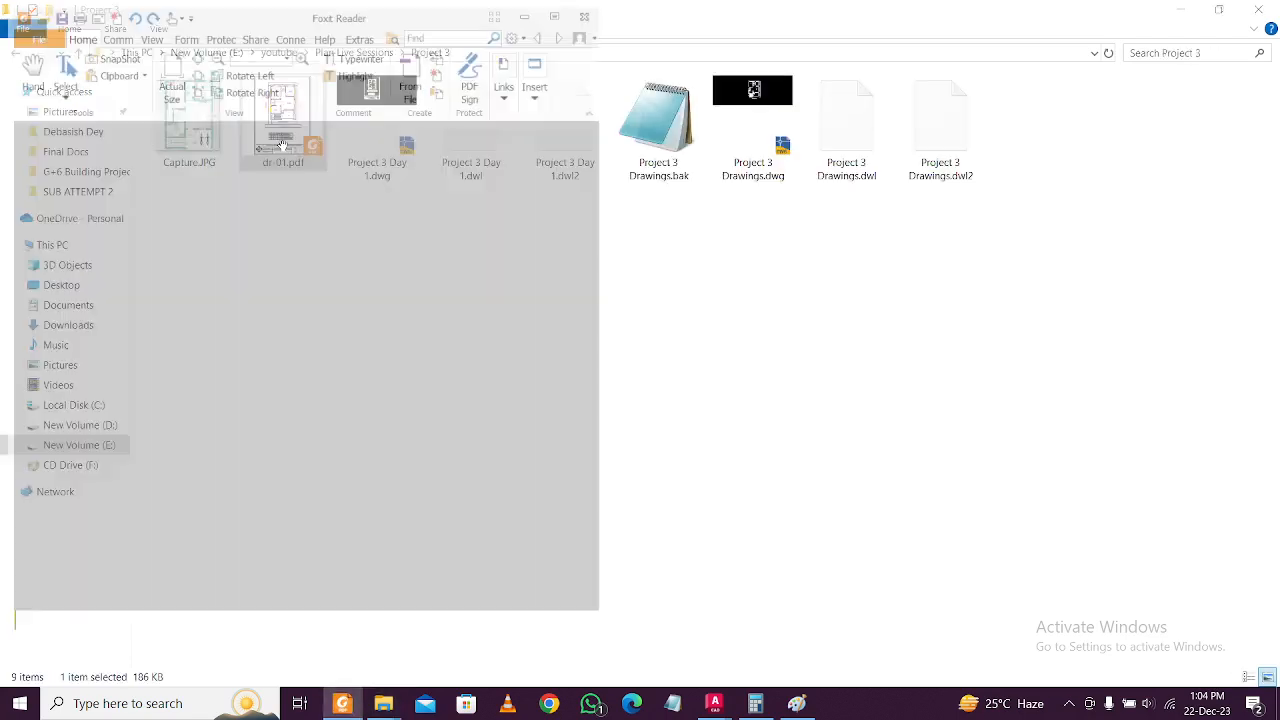
pyautogui.scroll(-15, 540, 290)
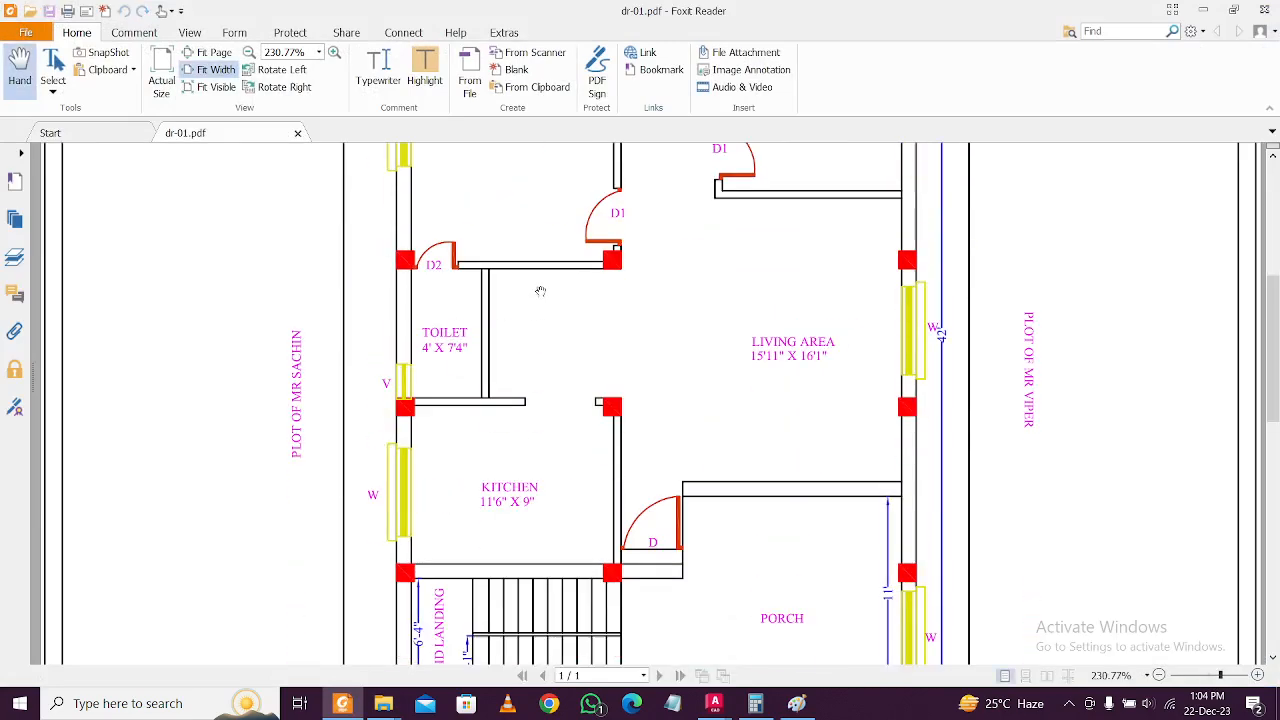
pyautogui.scroll(15, 540, 363)
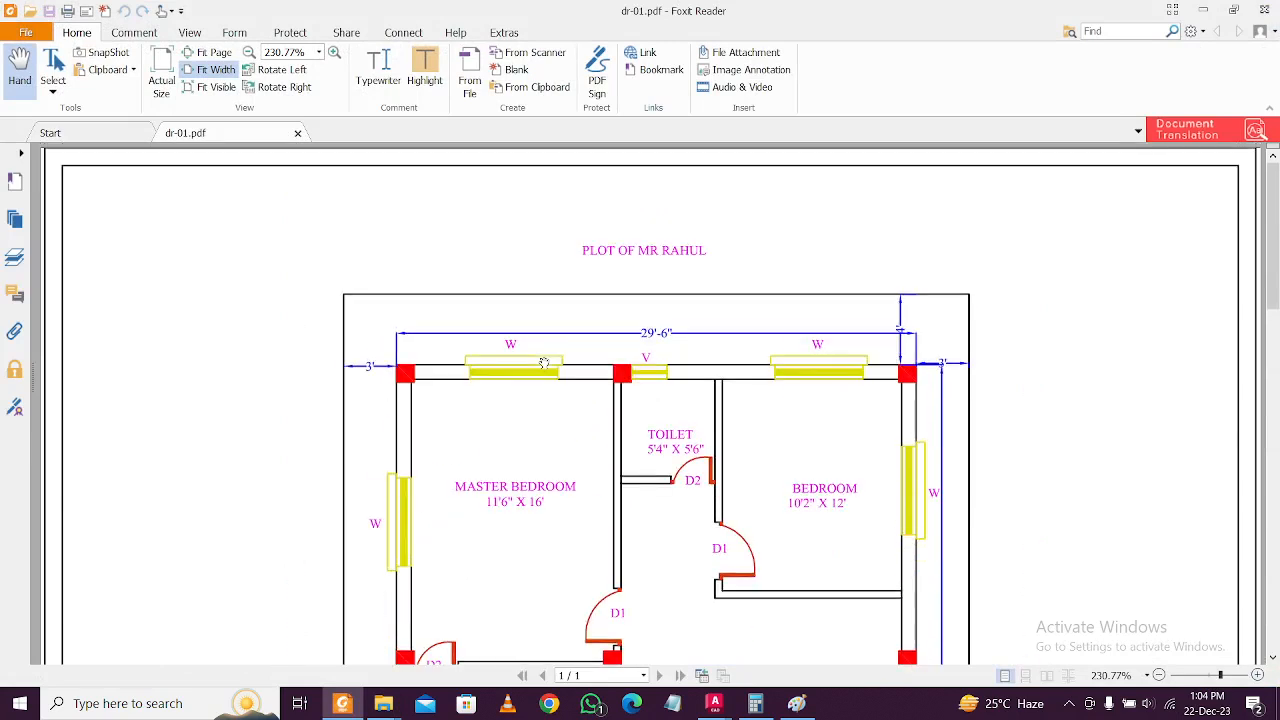
pyautogui.click(21, 156)
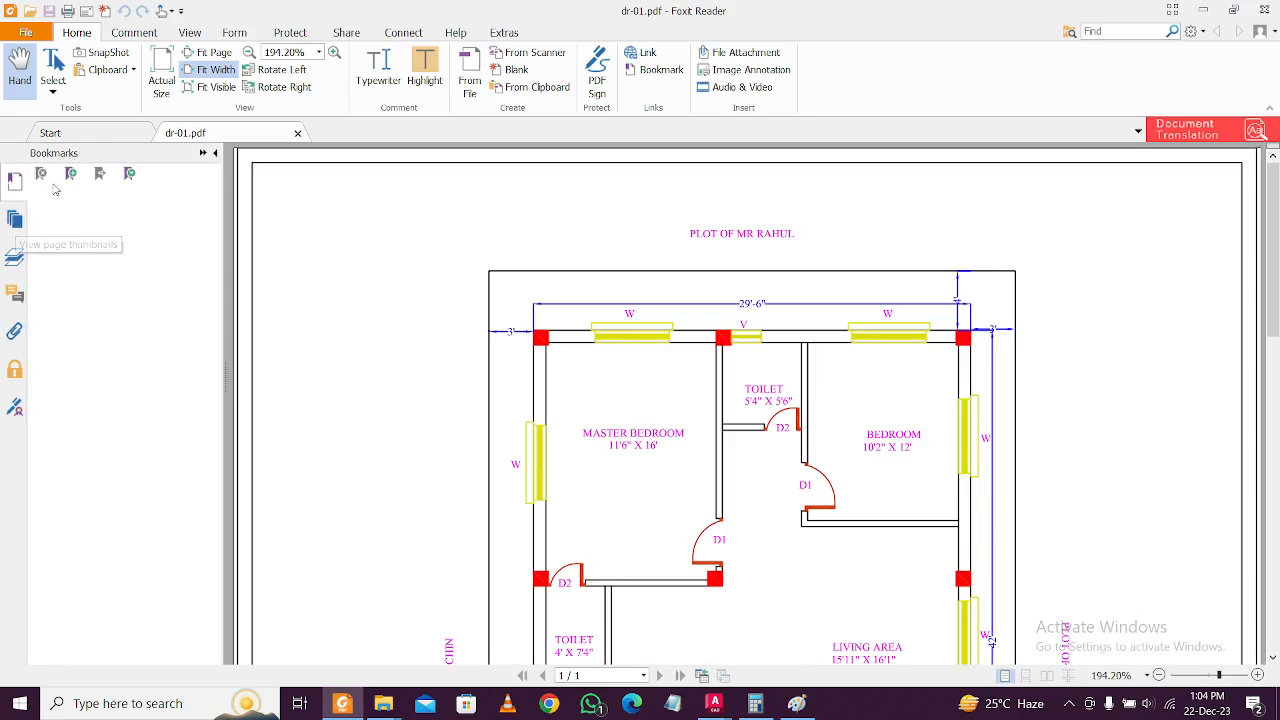
pyautogui.click(70, 175)
pyautogui.press('Return')
# Show the Comments panel, scroll through the plotted plan, and close the document with Ctrl+W.
pyautogui.scroll(-6, 613, 428)
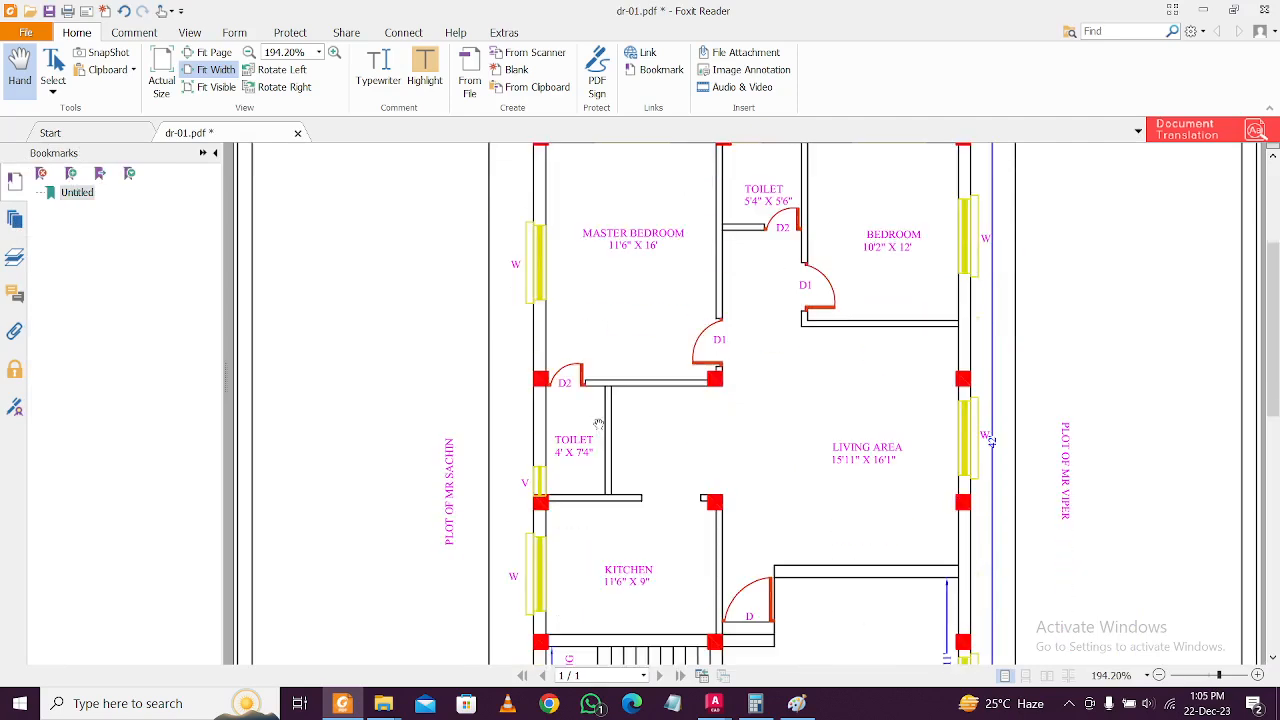
pyautogui.click(14, 294)
pyautogui.scroll(-3, 558, 376)
pyautogui.scroll(-2, 558, 376)
pyautogui.scroll(10, 560, 375)
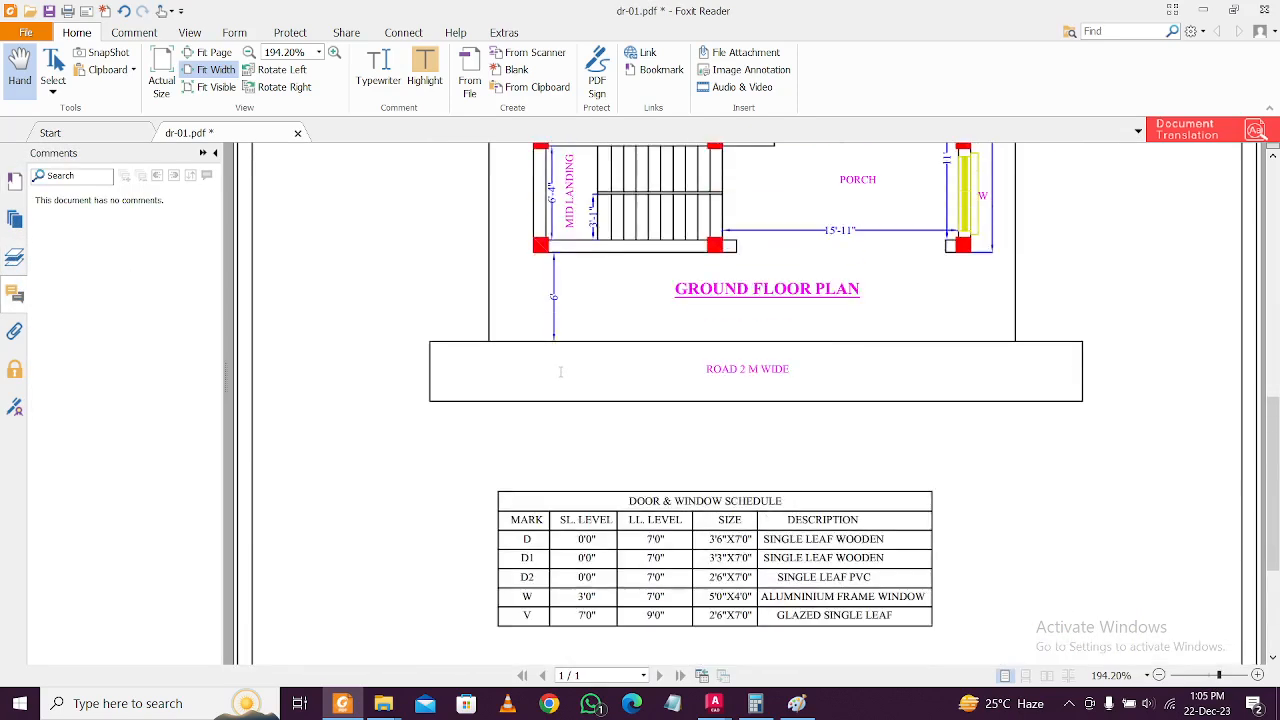
pyautogui.scroll(1, 561, 374)
pyautogui.scroll(-3, 617, 346)
pyautogui.scroll(3, 618, 346)
pyautogui.scroll(-10, 633, 343)
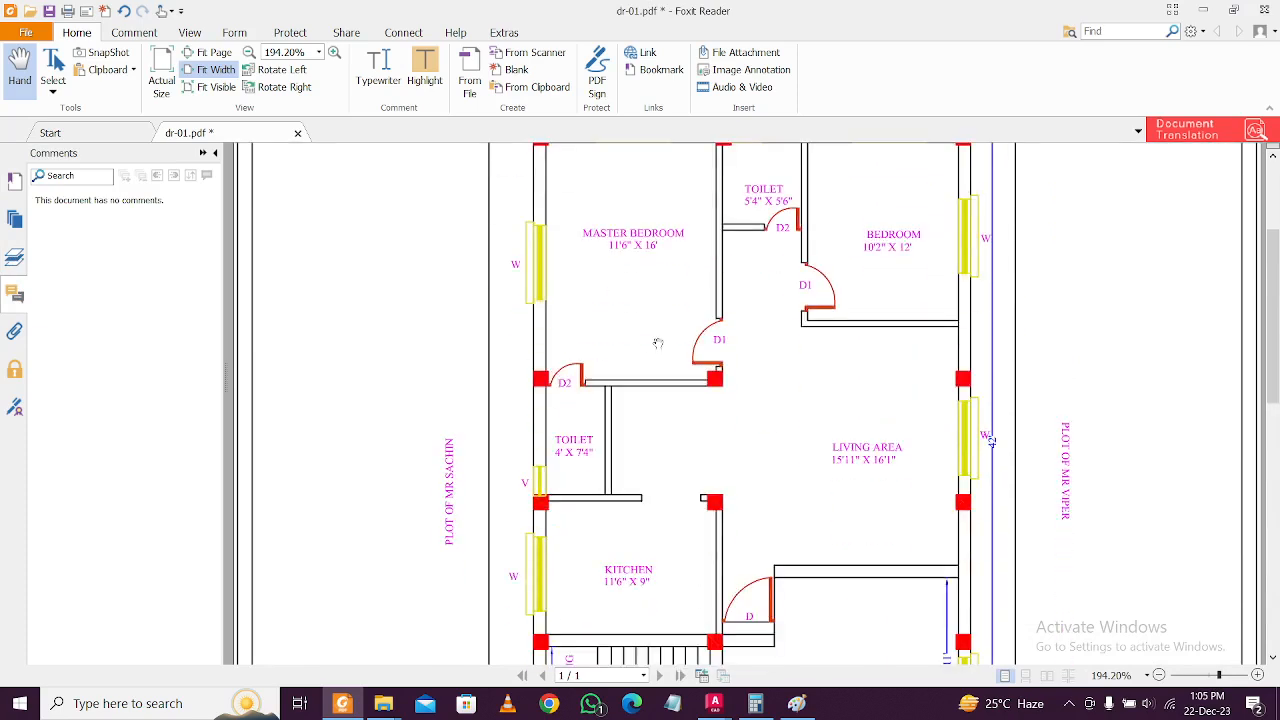
pyautogui.scroll(-4, 661, 351)
pyautogui.scroll(5, 670, 340)
pyautogui.scroll(8, 678, 330)
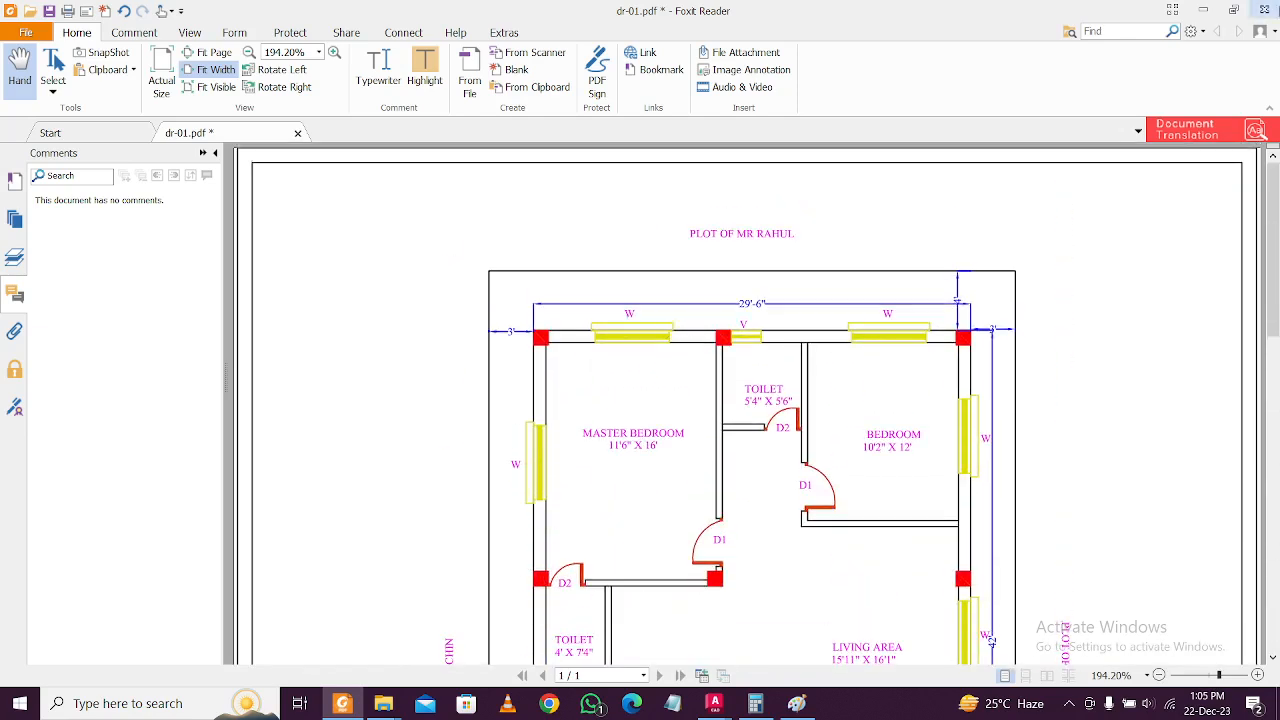
pyautogui.hotkey('ctrl', 'w')
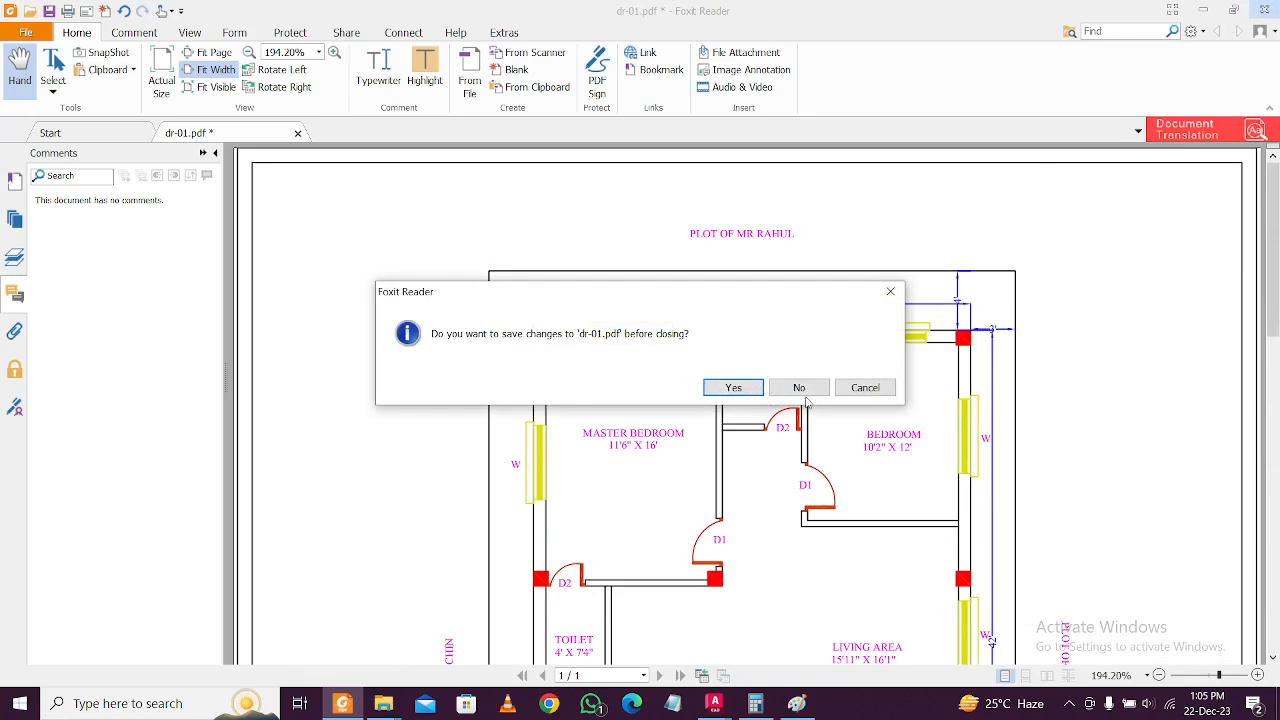
# Close the PDF without saving and switch back to the Project 3 Day 1 drawing.
pyautogui.click(799, 387)
pyautogui.hotkey('alt', 'F4')
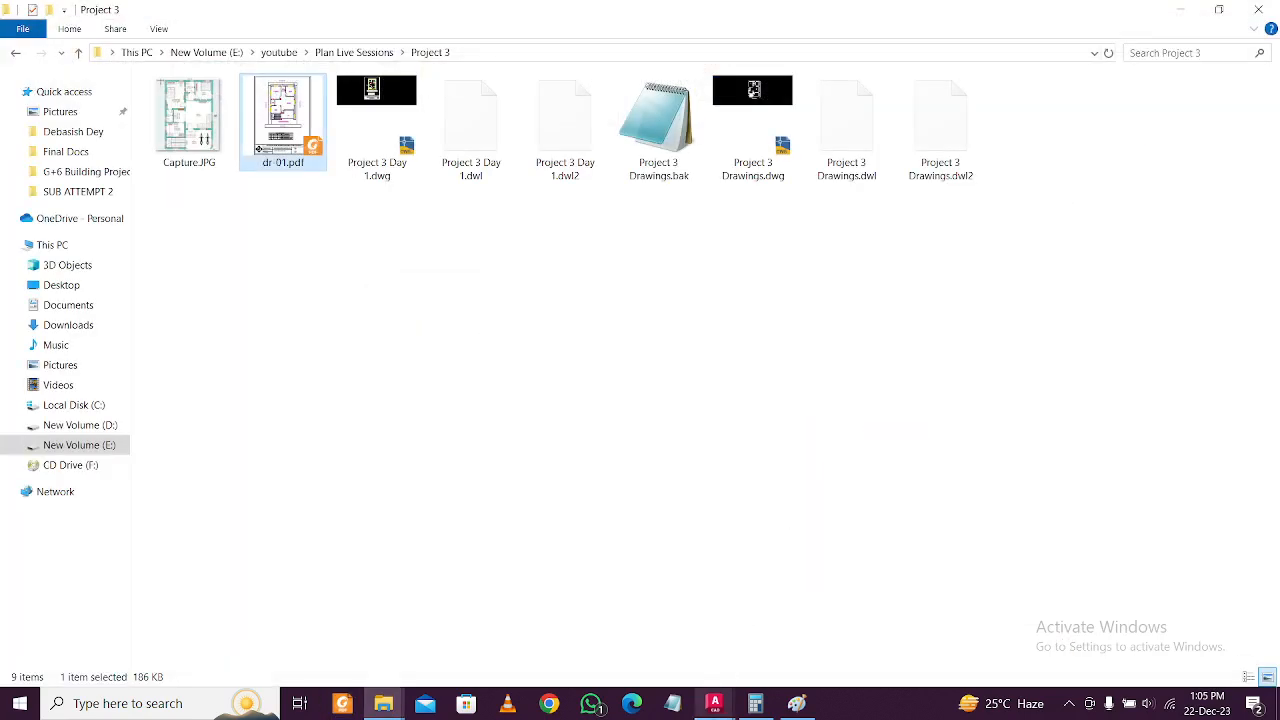
pyautogui.moveTo(714, 703)
pyautogui.click(717, 648)
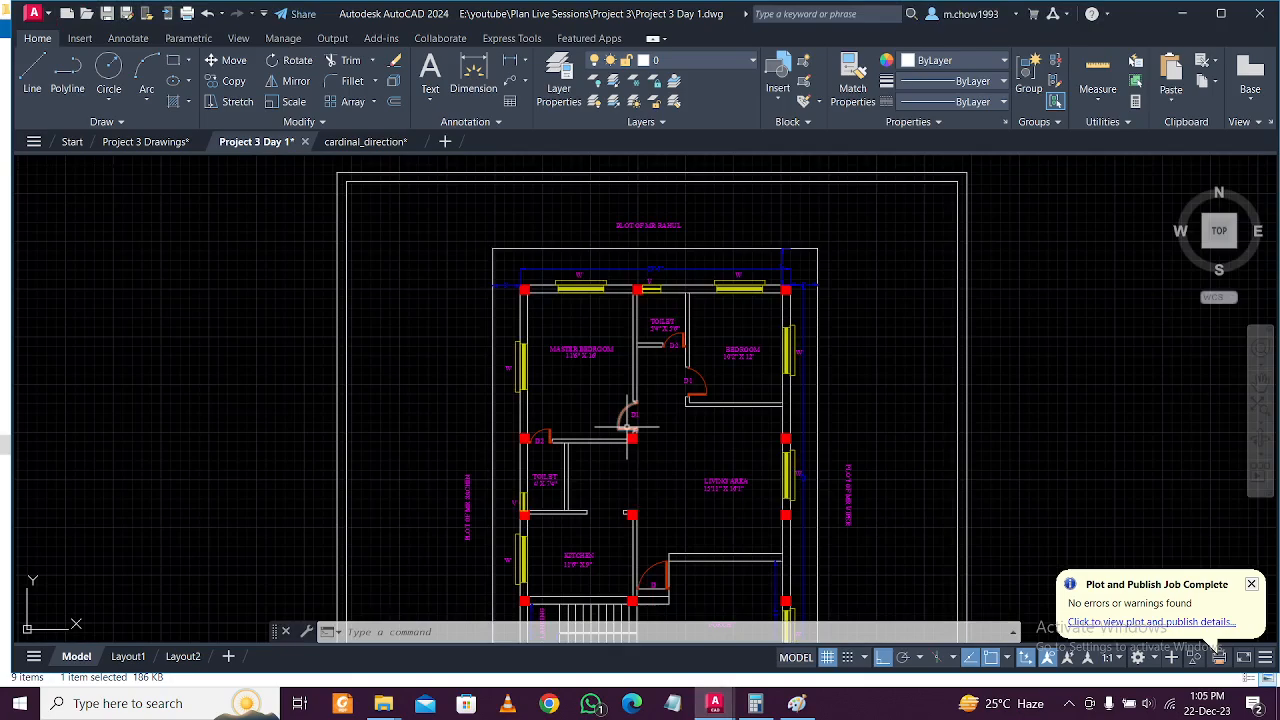
# Zoom and pan over the floor plan, kitchen and porch, then centre the sheet in view.
pyautogui.scroll(-1, 630, 427)
pyautogui.scroll(4, 633, 390)
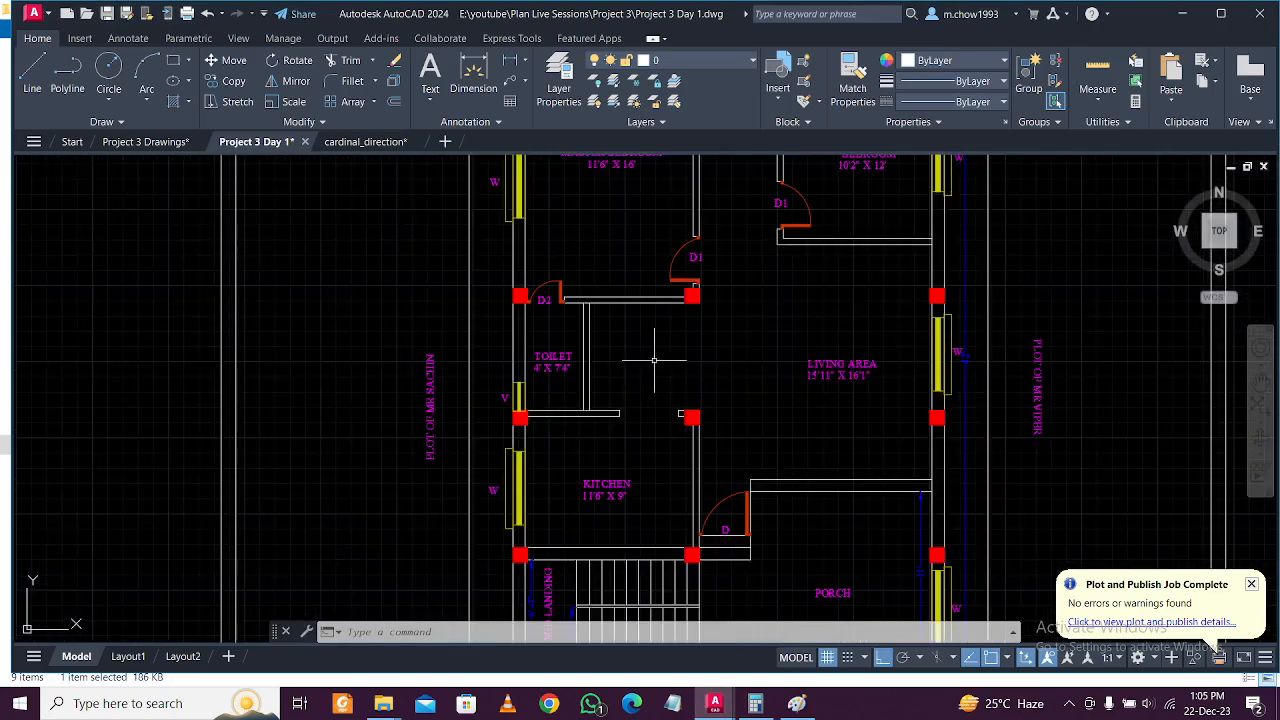
pyautogui.scroll(-4, 681, 413)
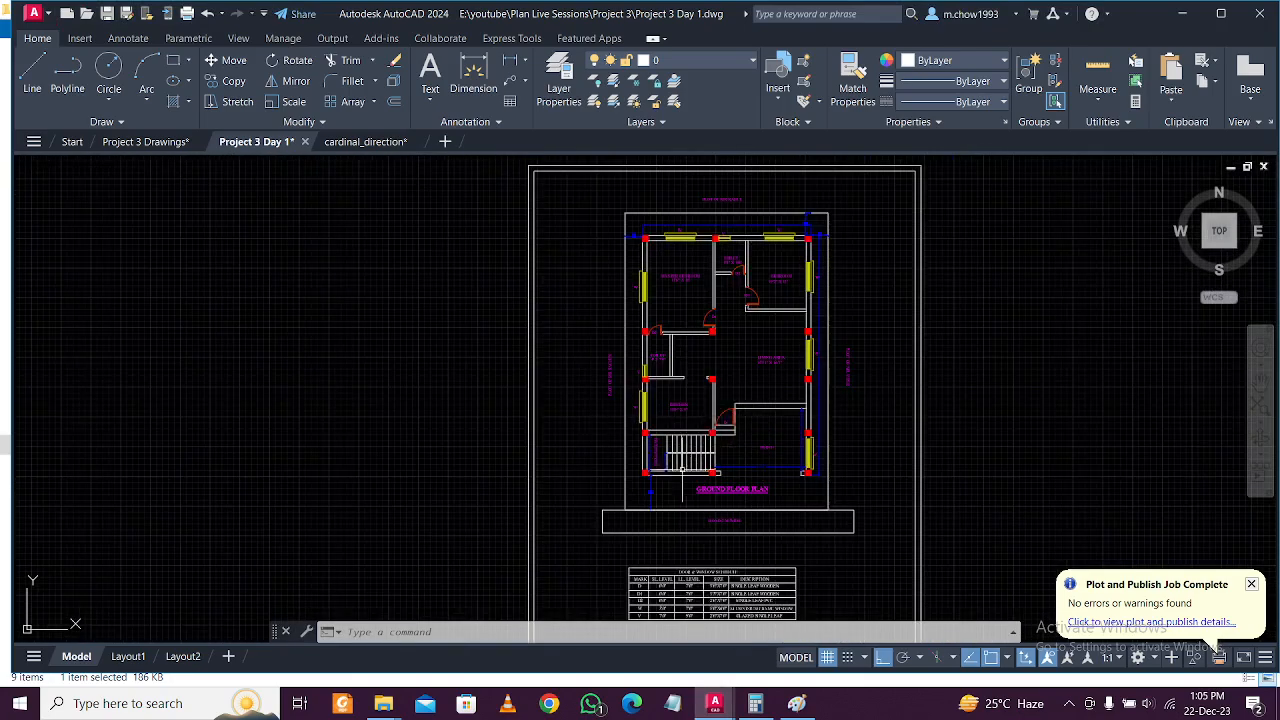
pyautogui.scroll(6, 768, 457)
pyautogui.scroll(-4, 775, 440)
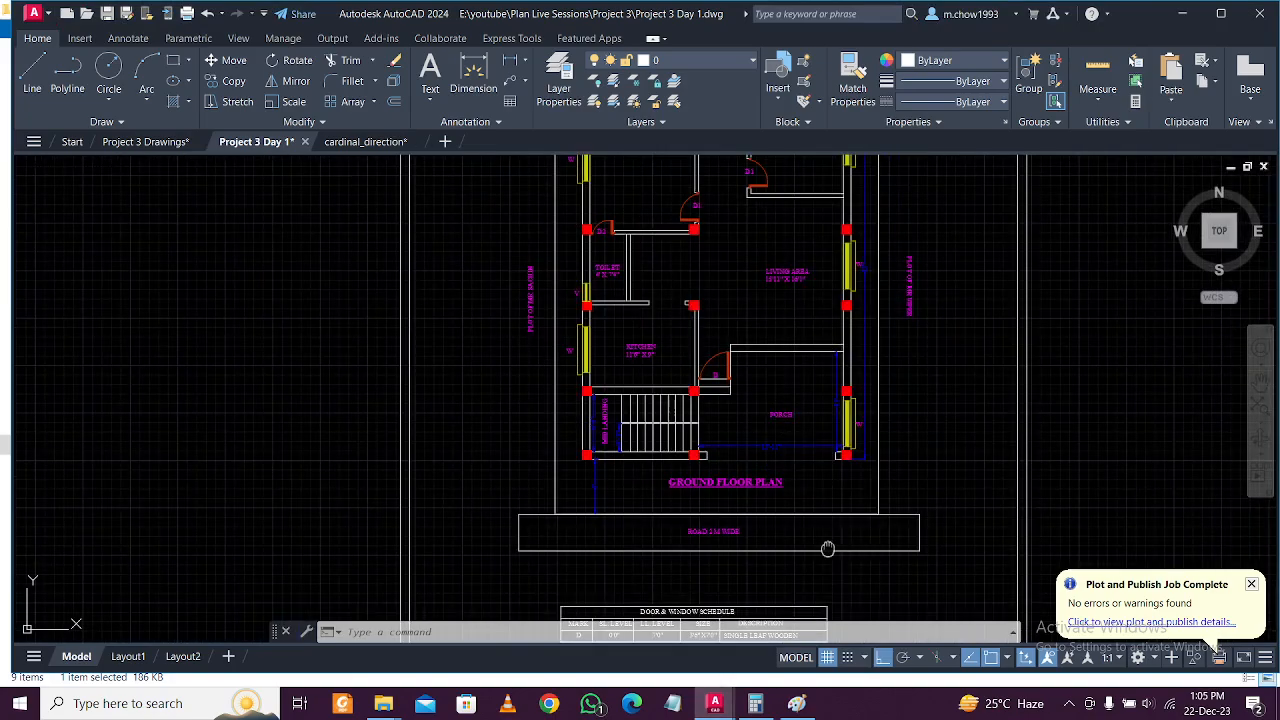
pyautogui.scroll(-1, 846, 540)
pyautogui.scroll(1, 769, 419)
pyautogui.moveTo(791, 421); pyautogui.dragTo(703, 423, button='middle')
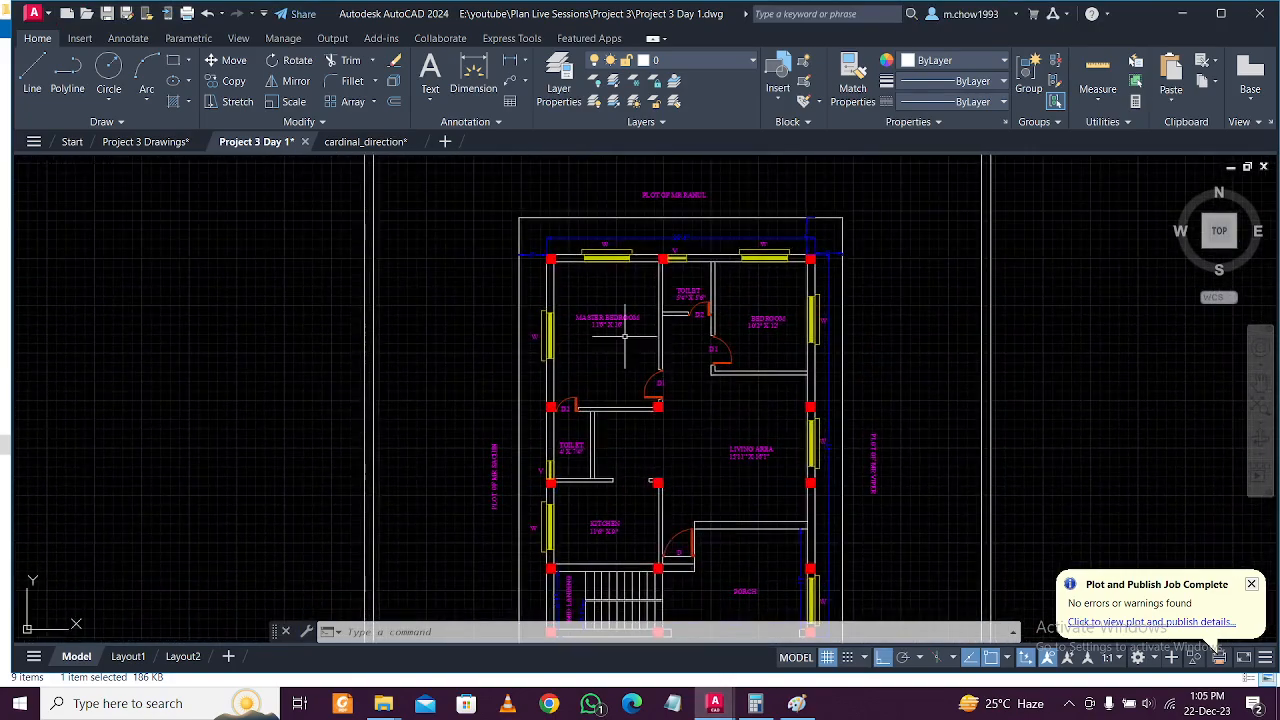
pyautogui.scroll(2, 632, 302)
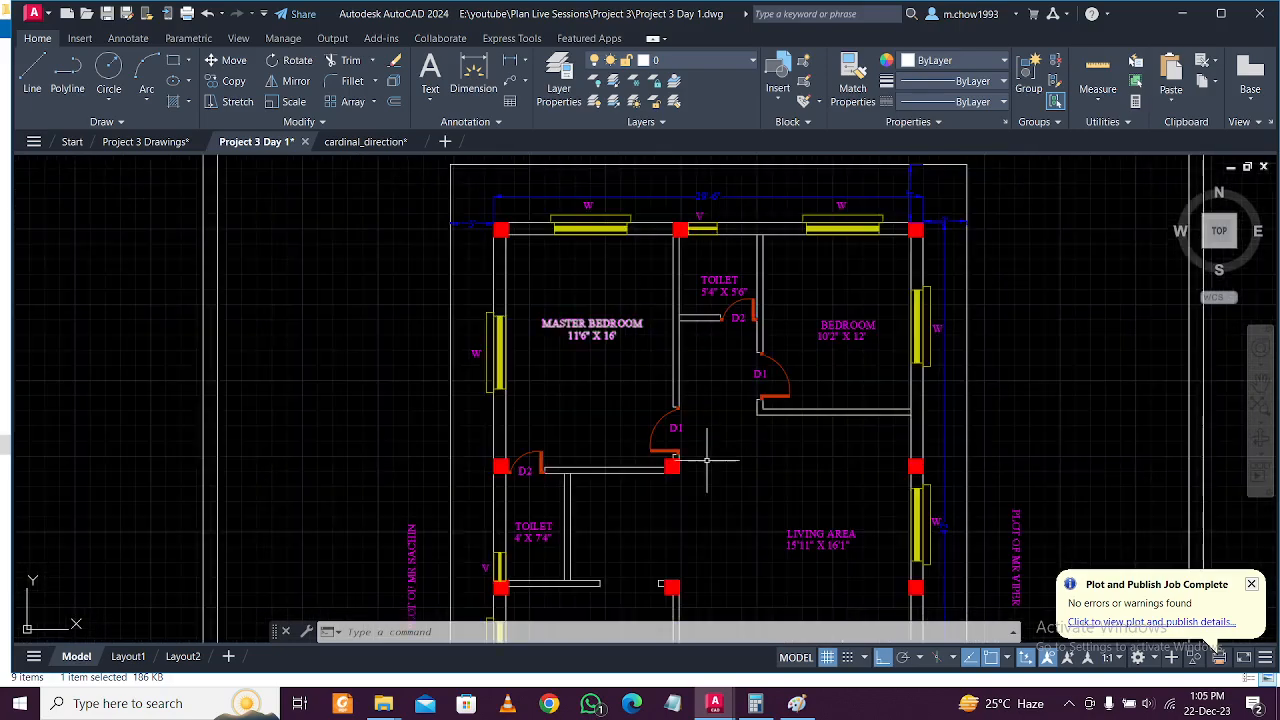
pyautogui.moveTo(871, 465); pyautogui.dragTo(814, 380, button='middle')
pyautogui.scroll(-2, 801, 350)
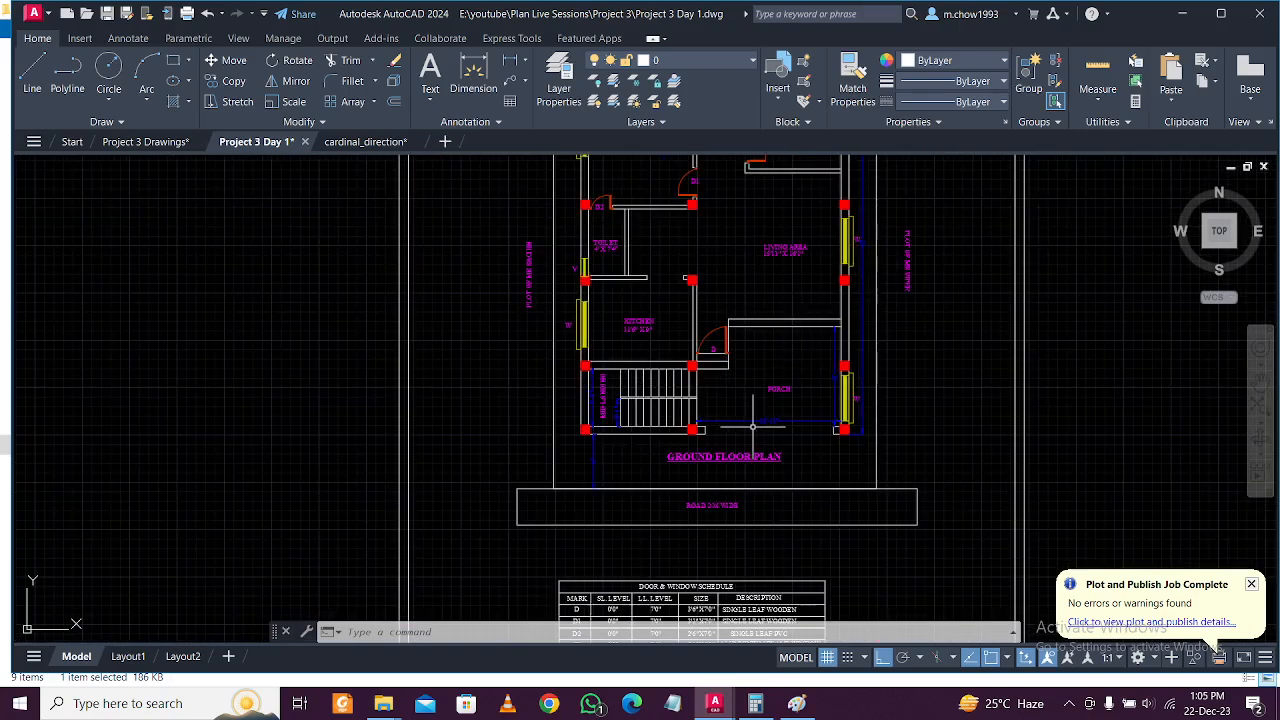
pyautogui.scroll(-4, 767, 403)
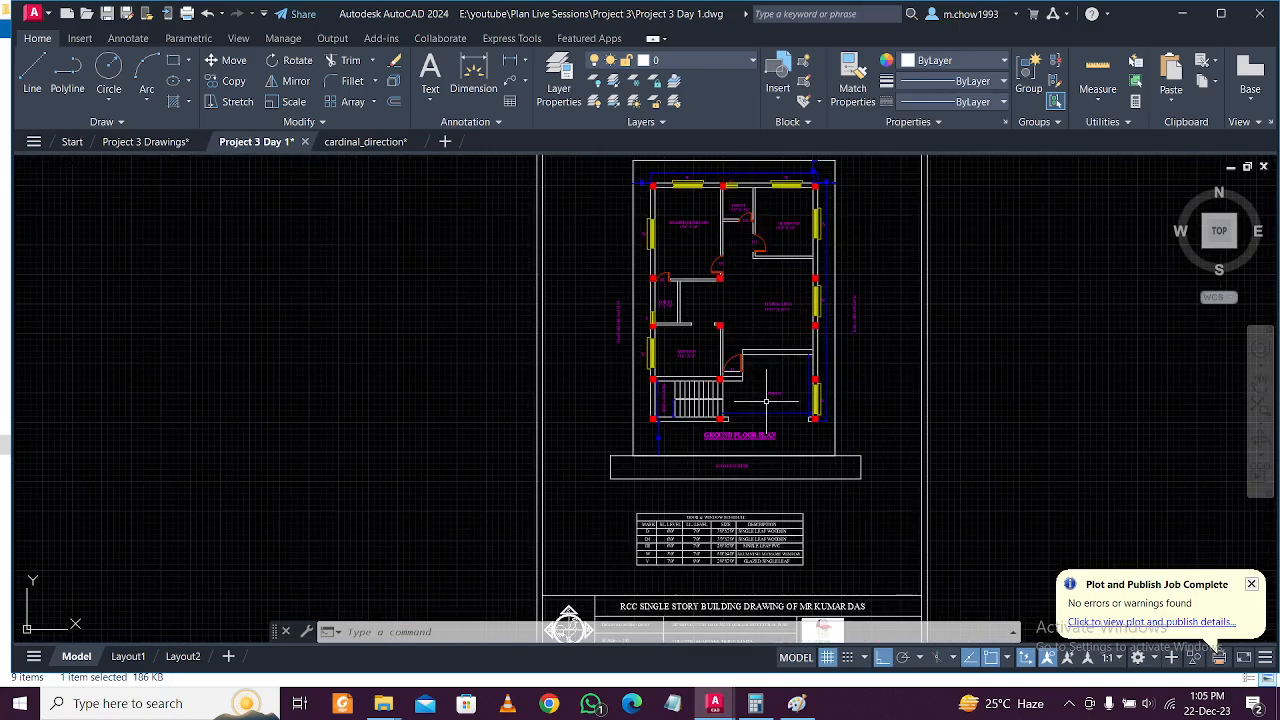
pyautogui.scroll(2, 735, 415)
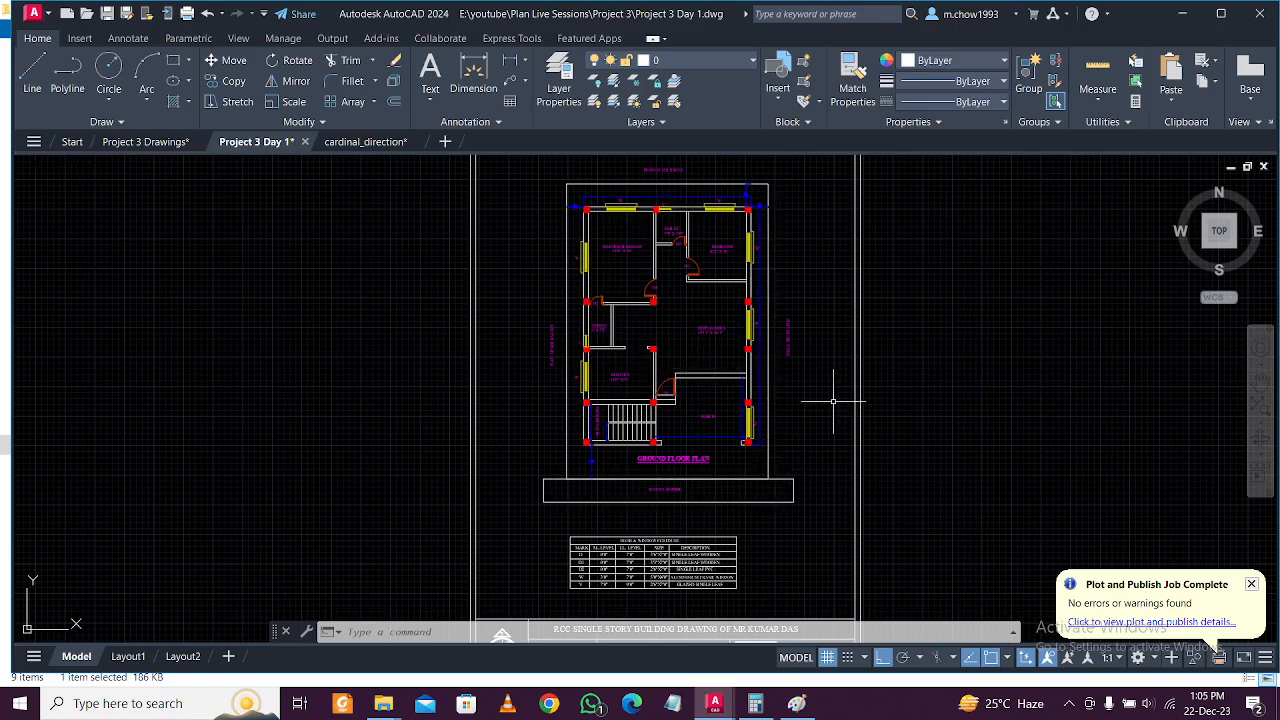
pyautogui.moveTo(711, 364); pyautogui.dragTo(733, 383, button='middle')
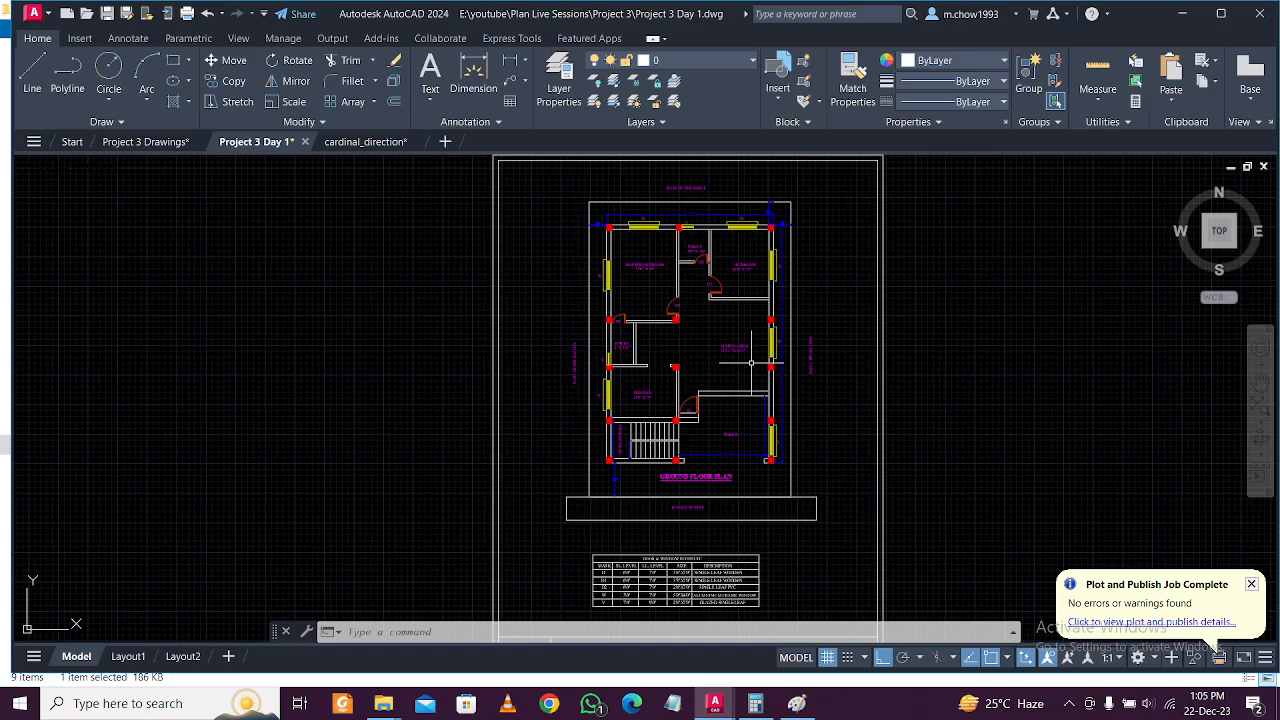
pyautogui.click(386, 706)
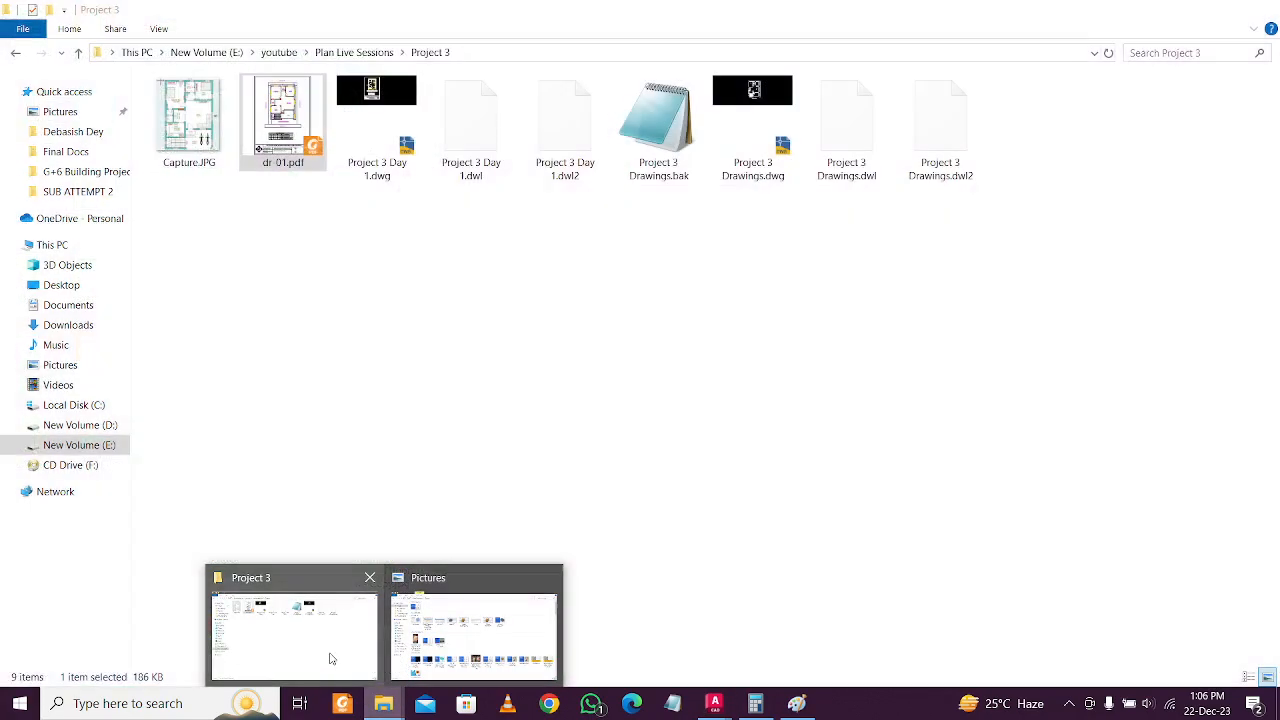
# In File Explorer, go to the New Volume (D:) drive, briefly checking the Clients folder.
pyautogui.click(331, 655)
pyautogui.click(95, 425)
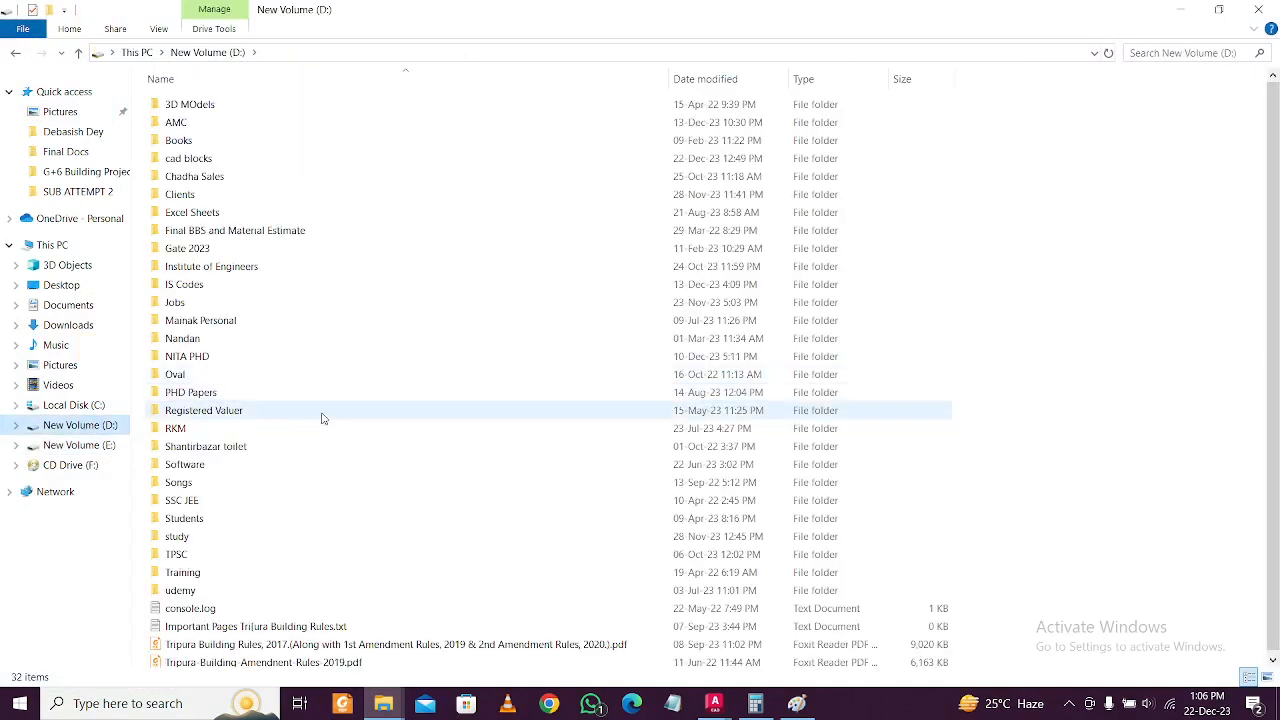
pyautogui.click(365, 360)
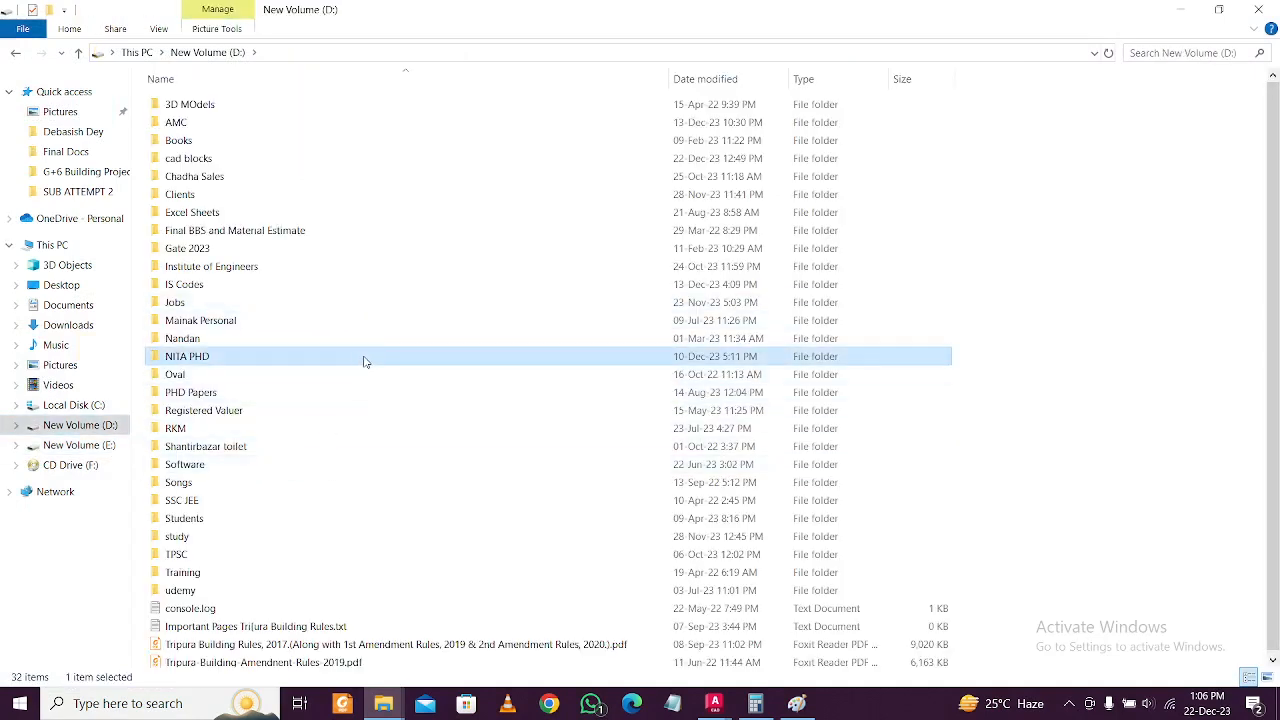
pyautogui.press('c')
pyautogui.press('c')
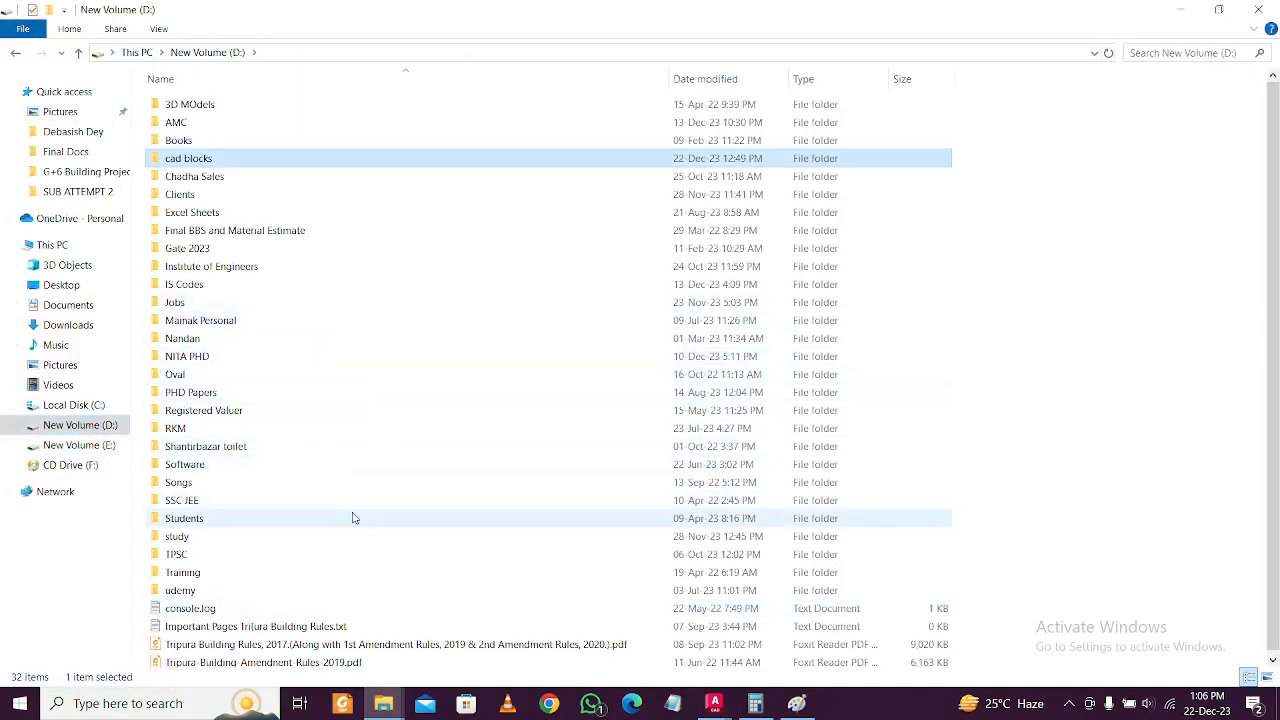
pyautogui.doubleClick(333, 195)
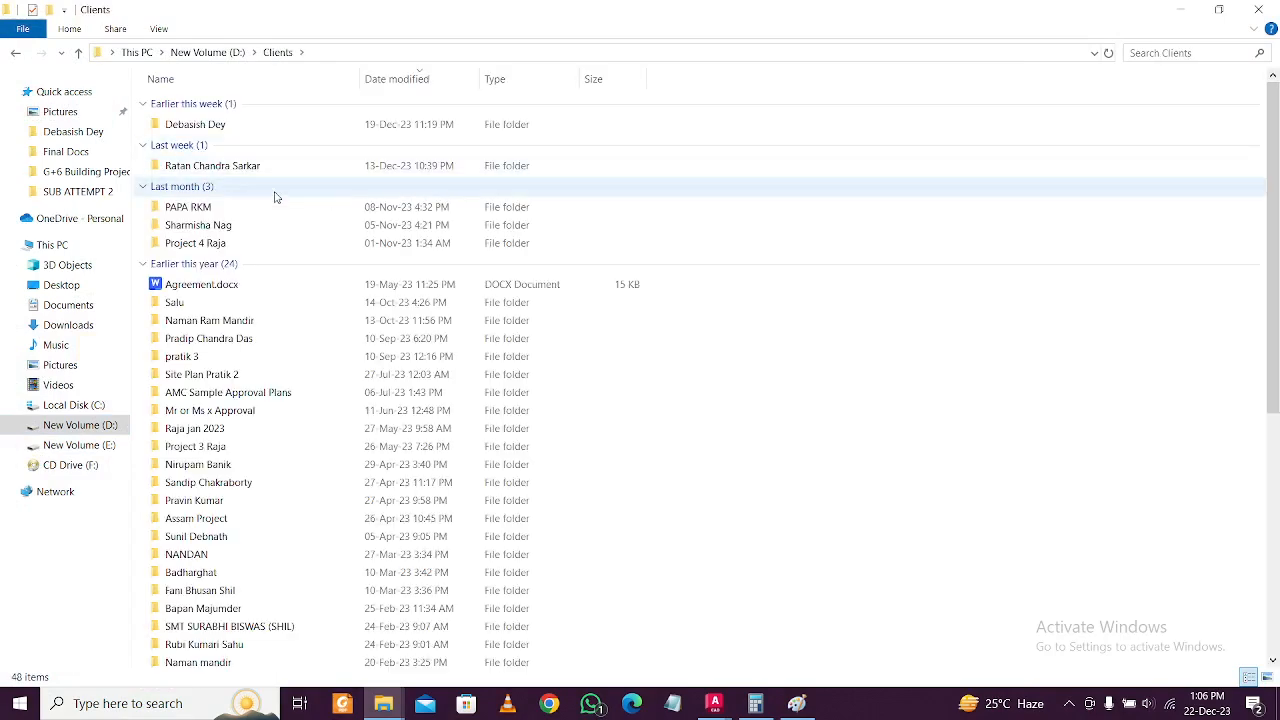
pyautogui.click(112, 427)
# Open Drawing Day 1.dwg from the D: cad blocks folder in AutoCAD.
pyautogui.click(306, 290)
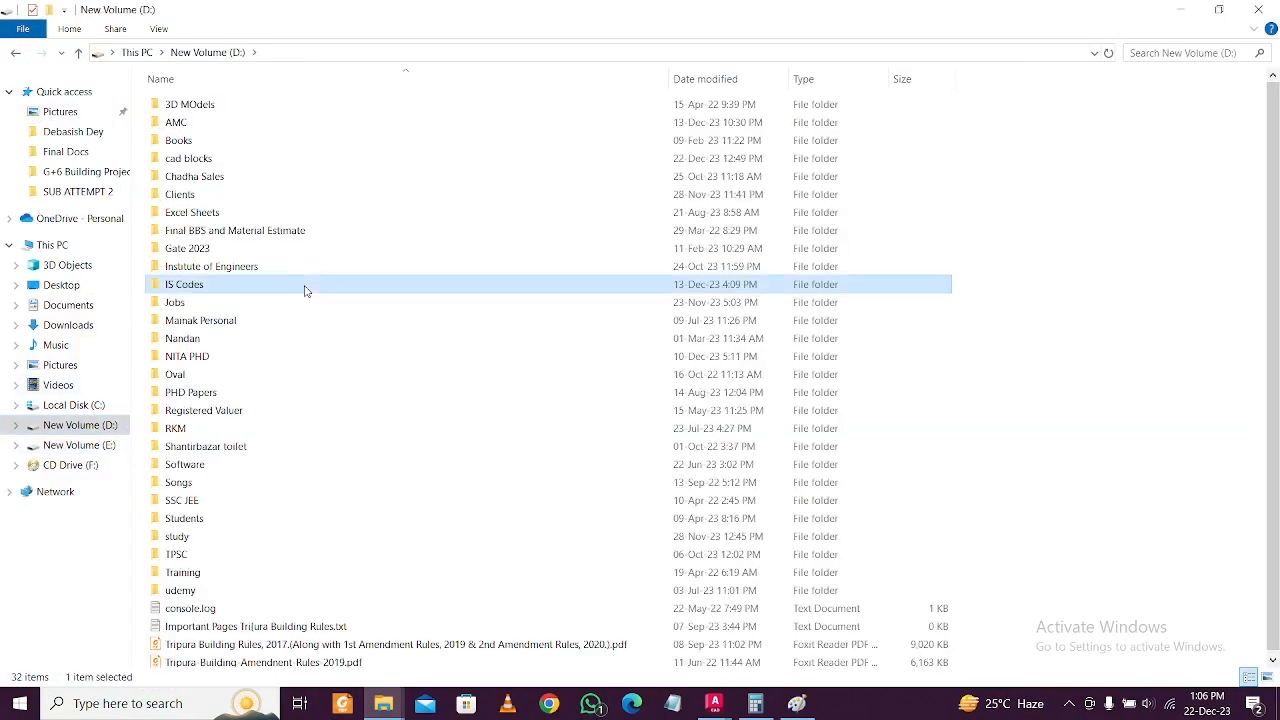
pyautogui.press('c')
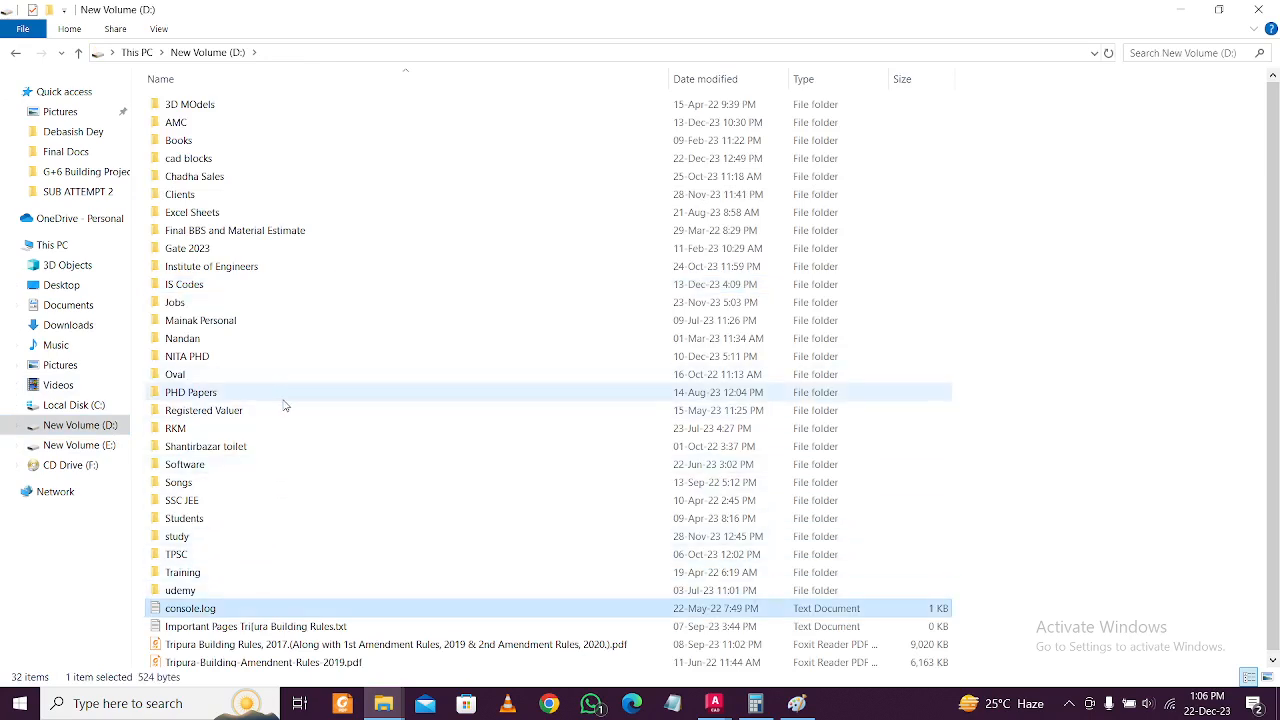
pyautogui.press('c')
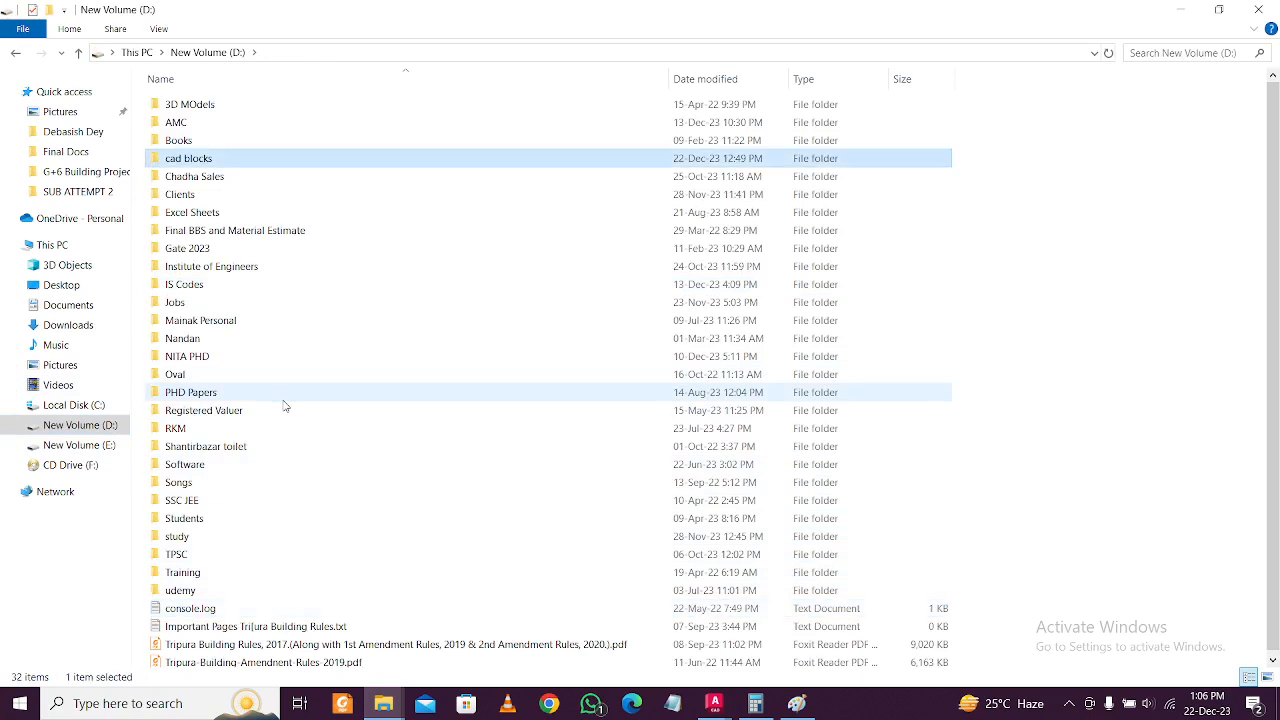
pyautogui.doubleClick(397, 160)
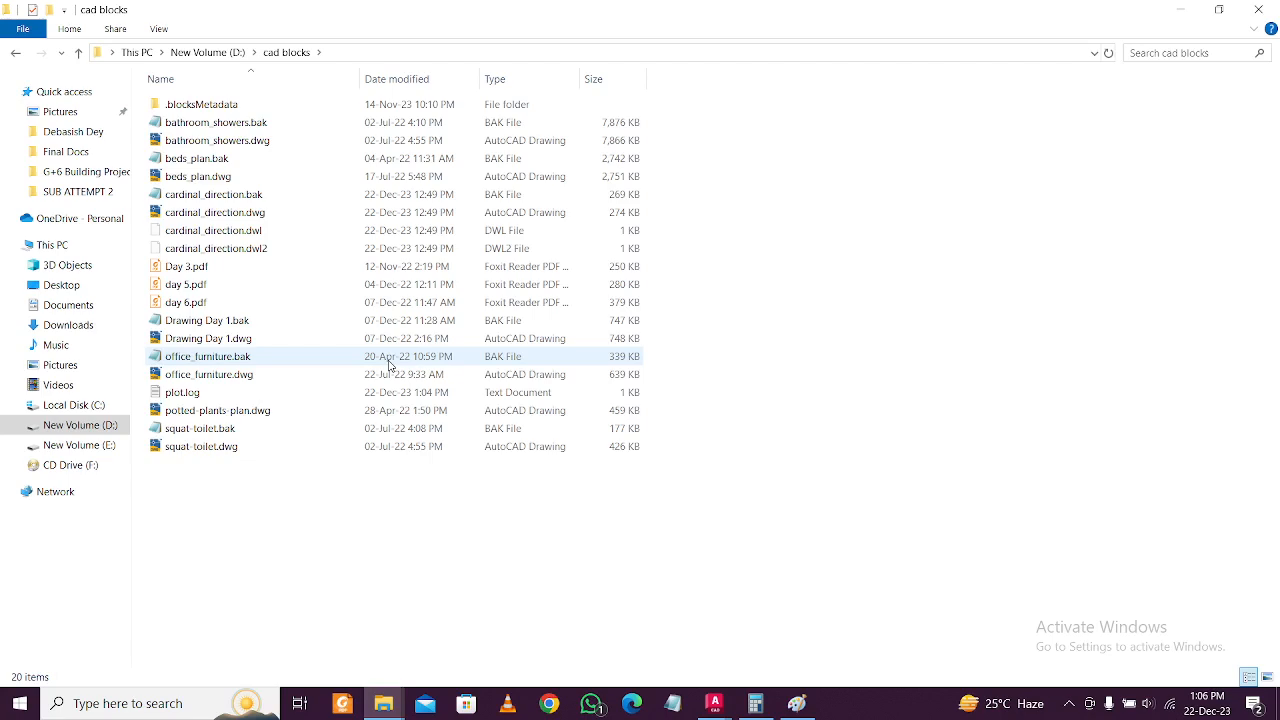
pyautogui.doubleClick(412, 337)
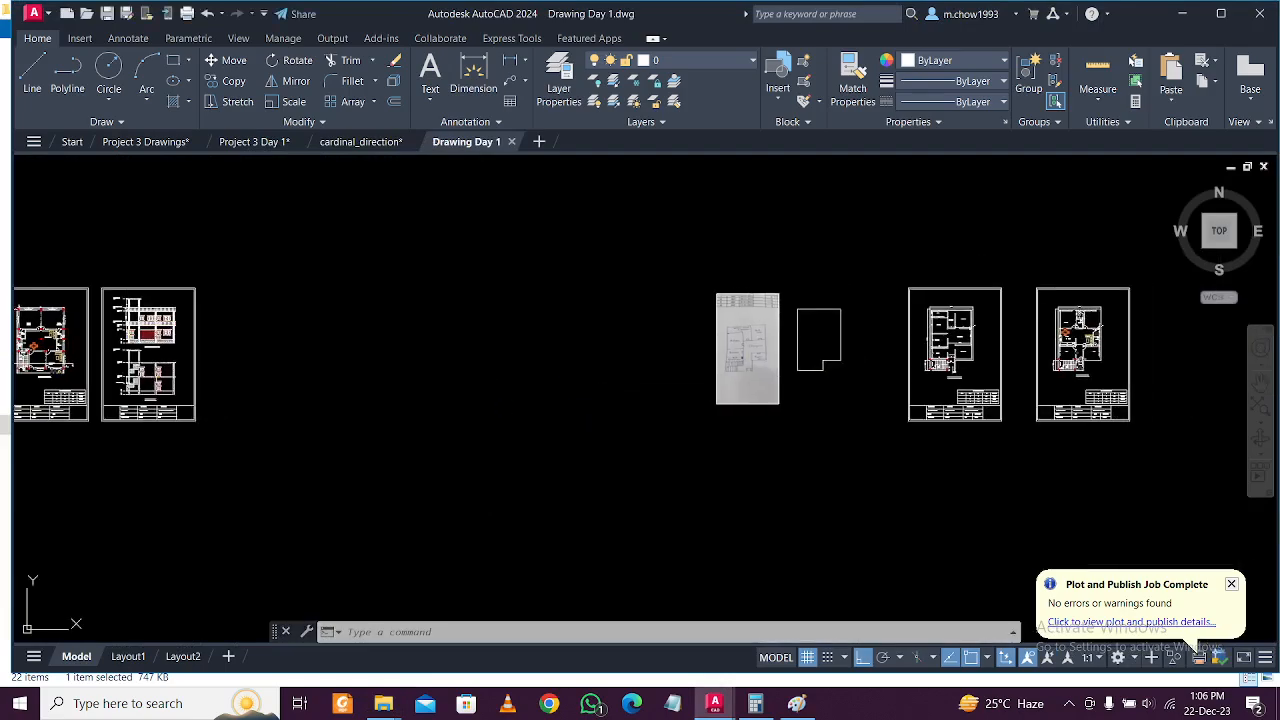
# In Drawing Day 1, select the sink, stove and dining table blocks.
pyautogui.scroll(8, 420, 420)
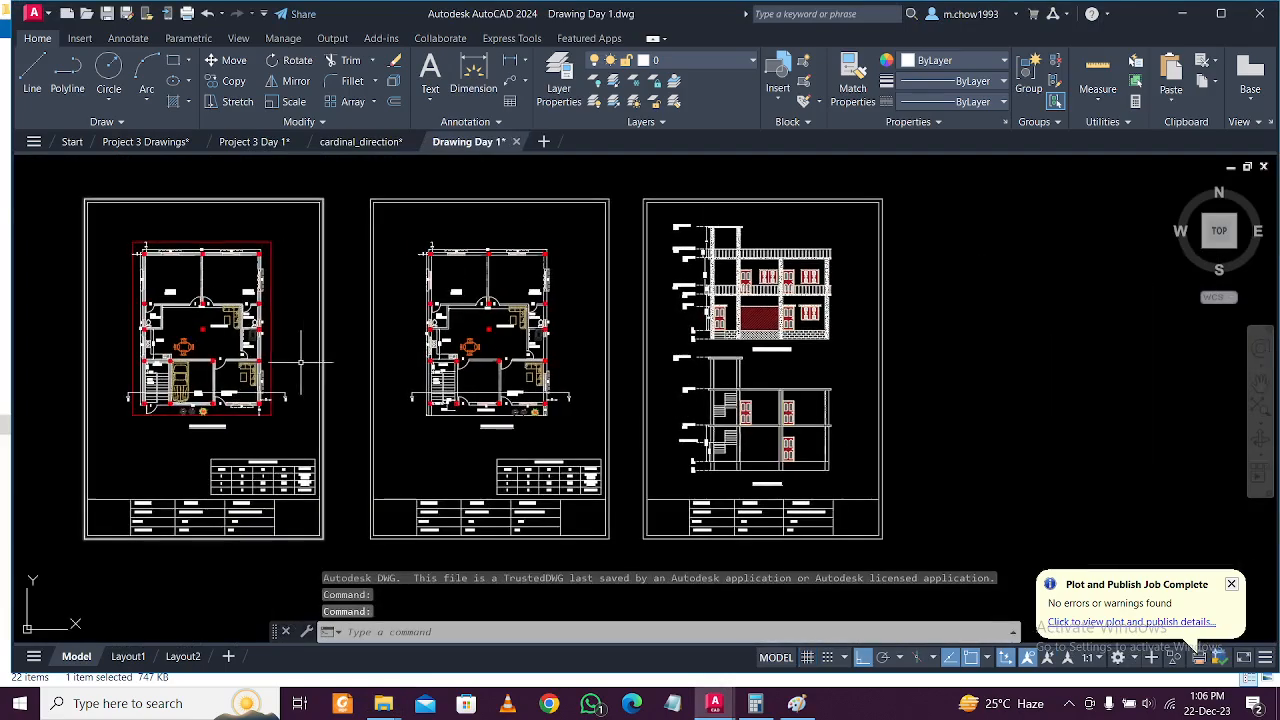
pyautogui.scroll(5, 490, 391)
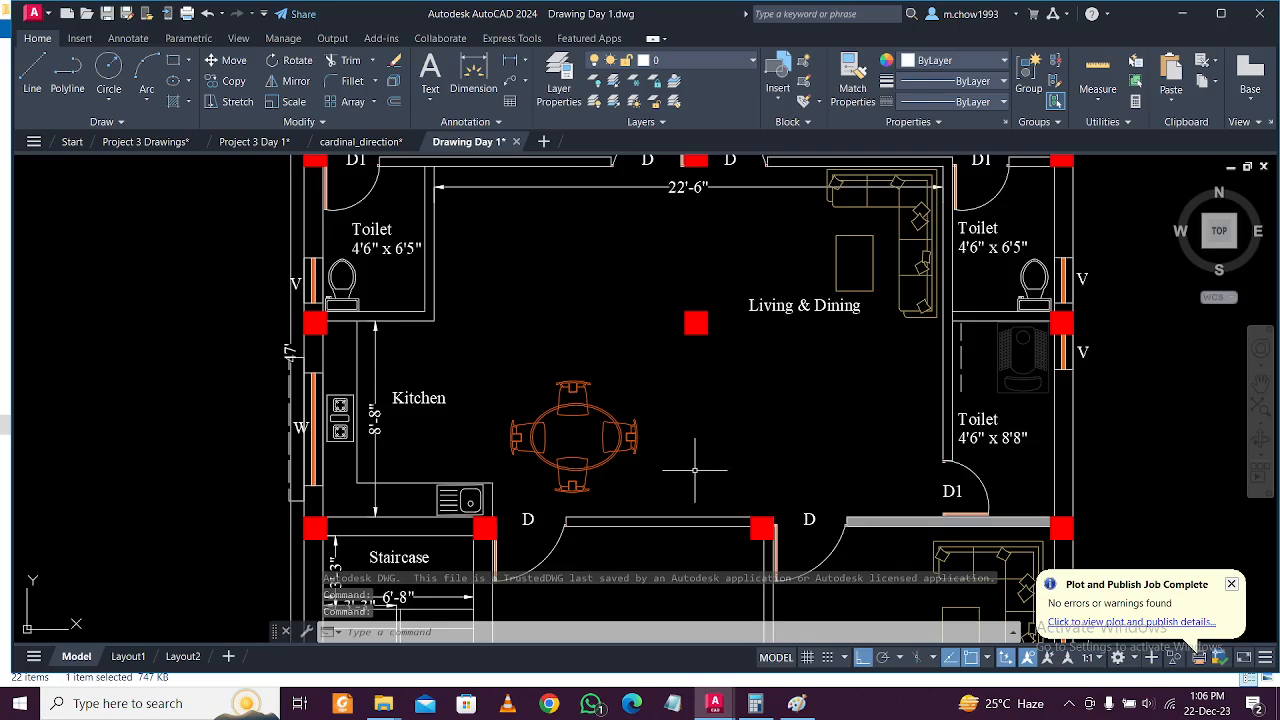
pyautogui.click(529, 406)
pyautogui.scroll(3, 290, 465)
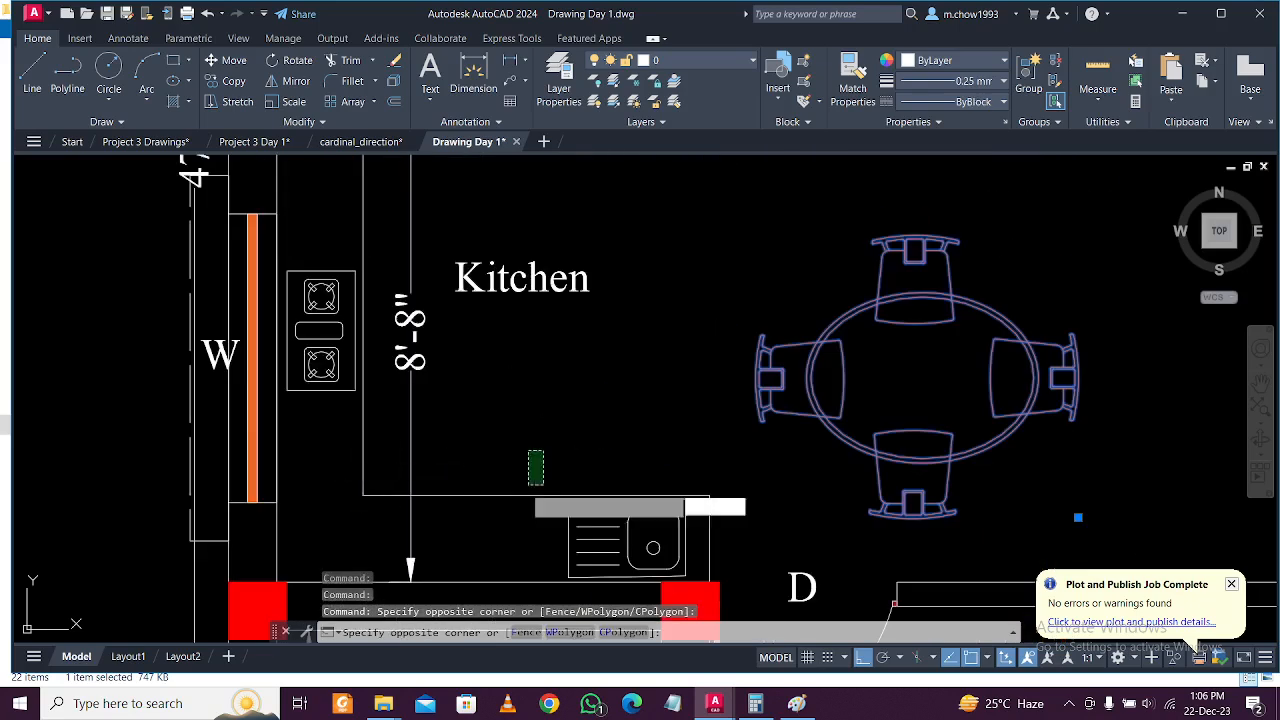
pyautogui.click(500, 492)
pyautogui.scroll(-3, 490, 490)
pyautogui.scroll(4, 523, 497)
pyautogui.press('Escape')
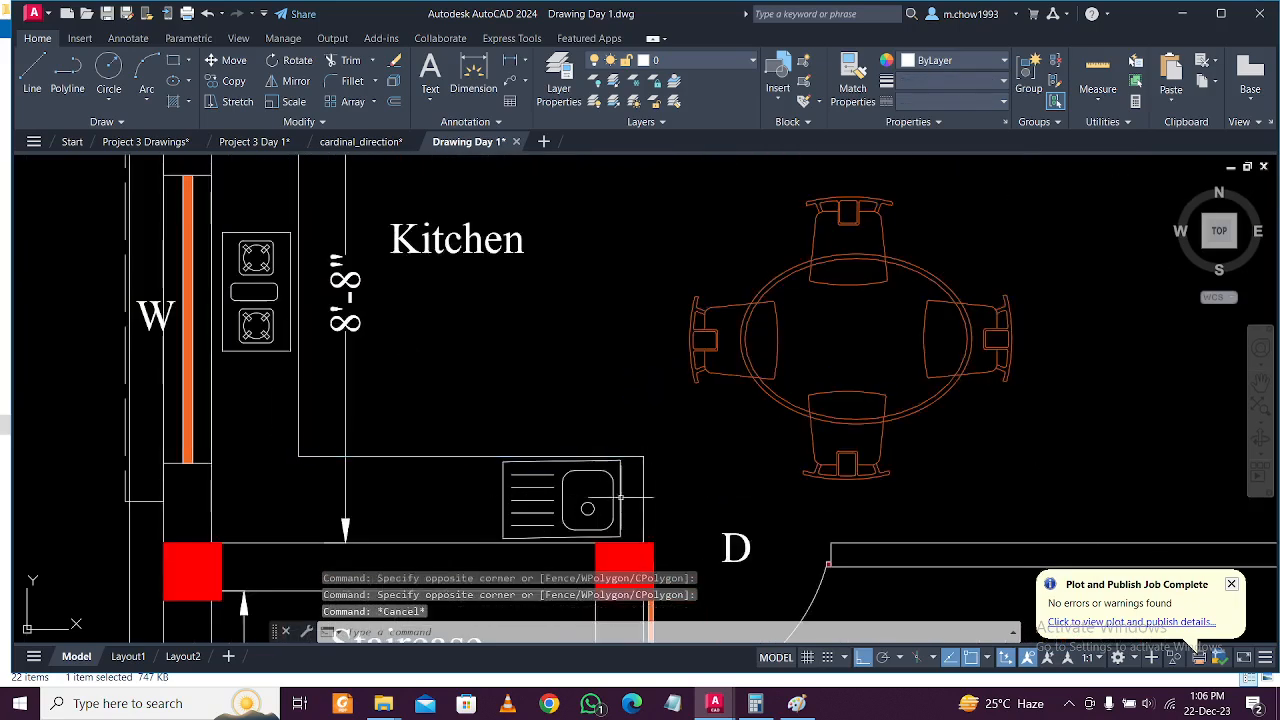
pyautogui.click(619, 486)
pyautogui.click(562, 476)
pyautogui.click(463, 490)
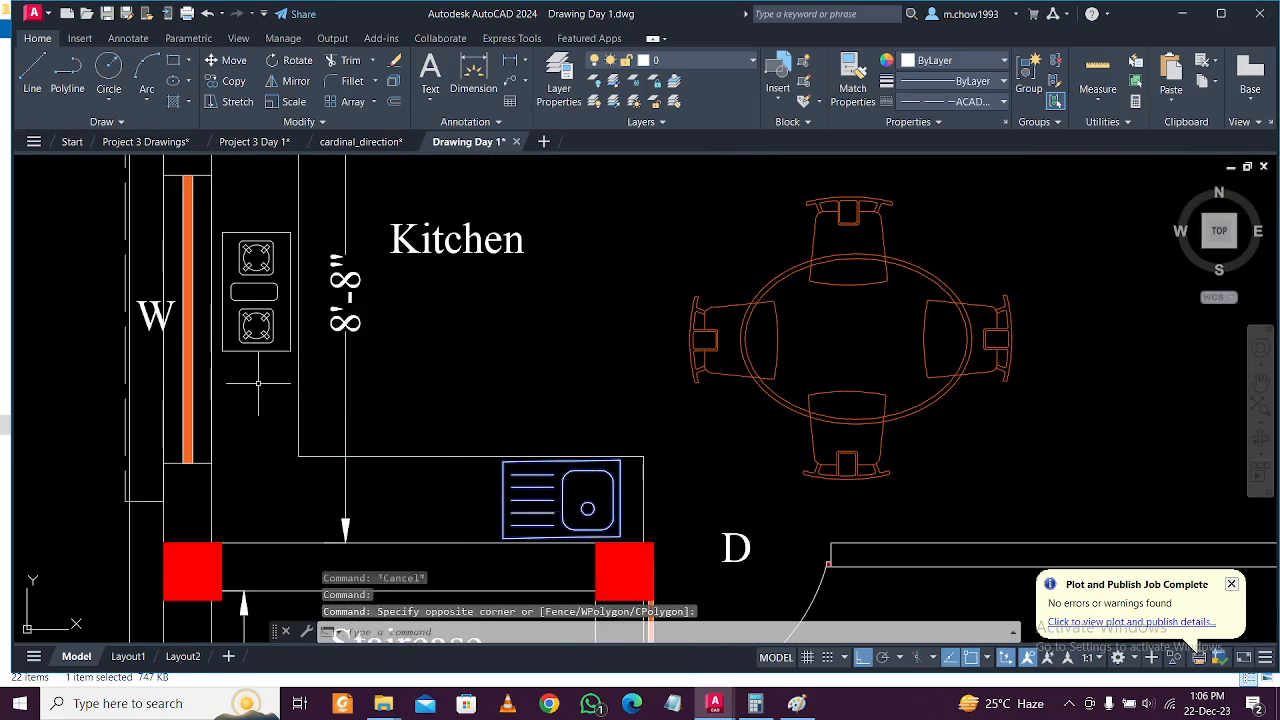
pyautogui.click(265, 387)
pyautogui.click(248, 296)
pyautogui.scroll(-2, 390, 386)
pyautogui.click(756, 399)
pyautogui.click(512, 316)
# Add both toilets, the sofa-and-table set and the balcony planter flowers to the selection.
pyautogui.moveTo(398, 208); pyautogui.dragTo(457, 359, button='middle')
pyautogui.scroll(1, 418, 347)
pyautogui.click(446, 355)
pyautogui.click(390, 396)
pyautogui.scroll(-1, 359, 362)
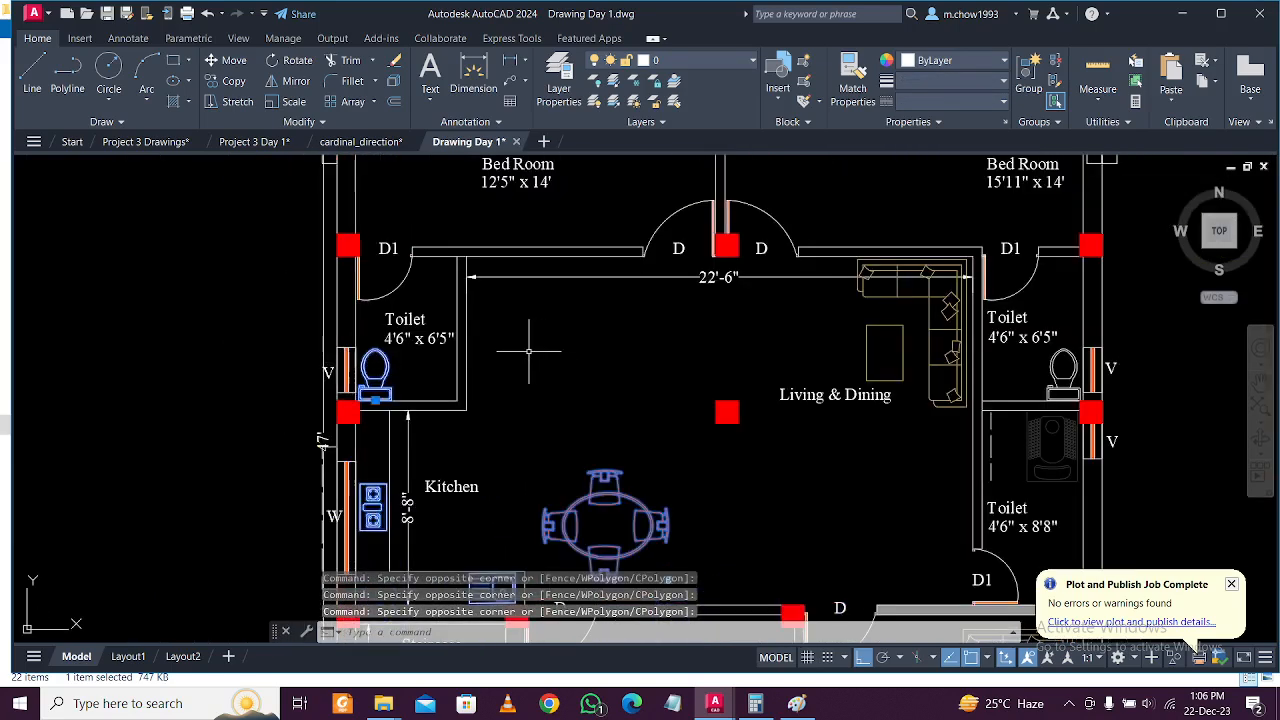
pyautogui.scroll(-2, 533, 350)
pyautogui.scroll(4, 765, 356)
pyautogui.click(765, 356)
pyautogui.scroll(-4, 600, 318)
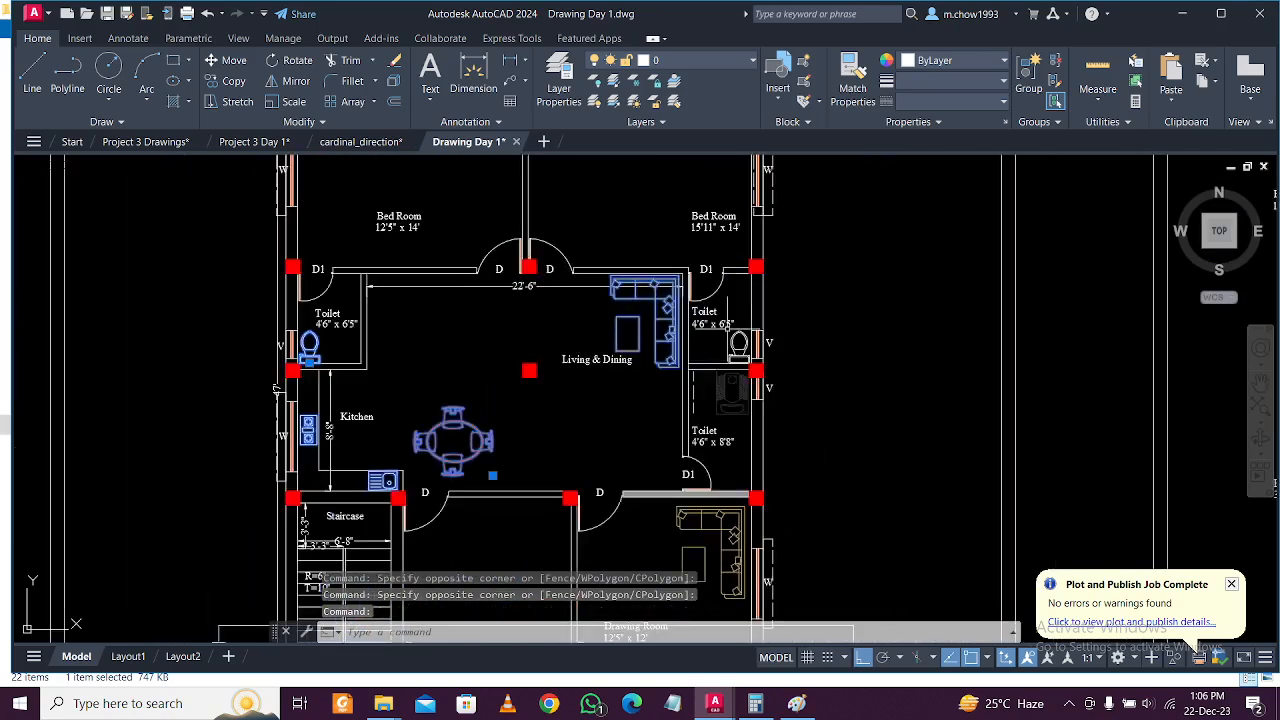
pyautogui.scroll(2, 716, 421)
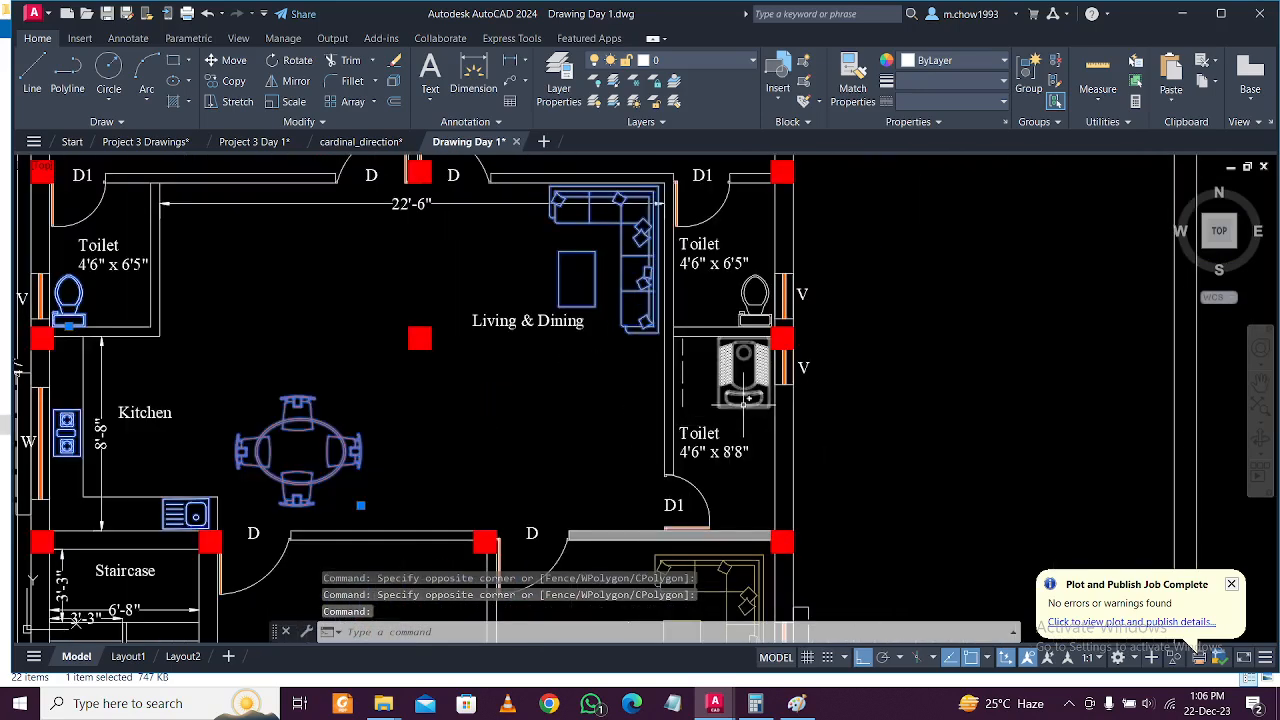
pyautogui.click(723, 393)
pyautogui.scroll(-4, 727, 373)
pyautogui.scroll(2, 651, 359)
pyautogui.scroll(-2, 659, 463)
pyautogui.click(689, 549)
pyautogui.scroll(6, 692, 550)
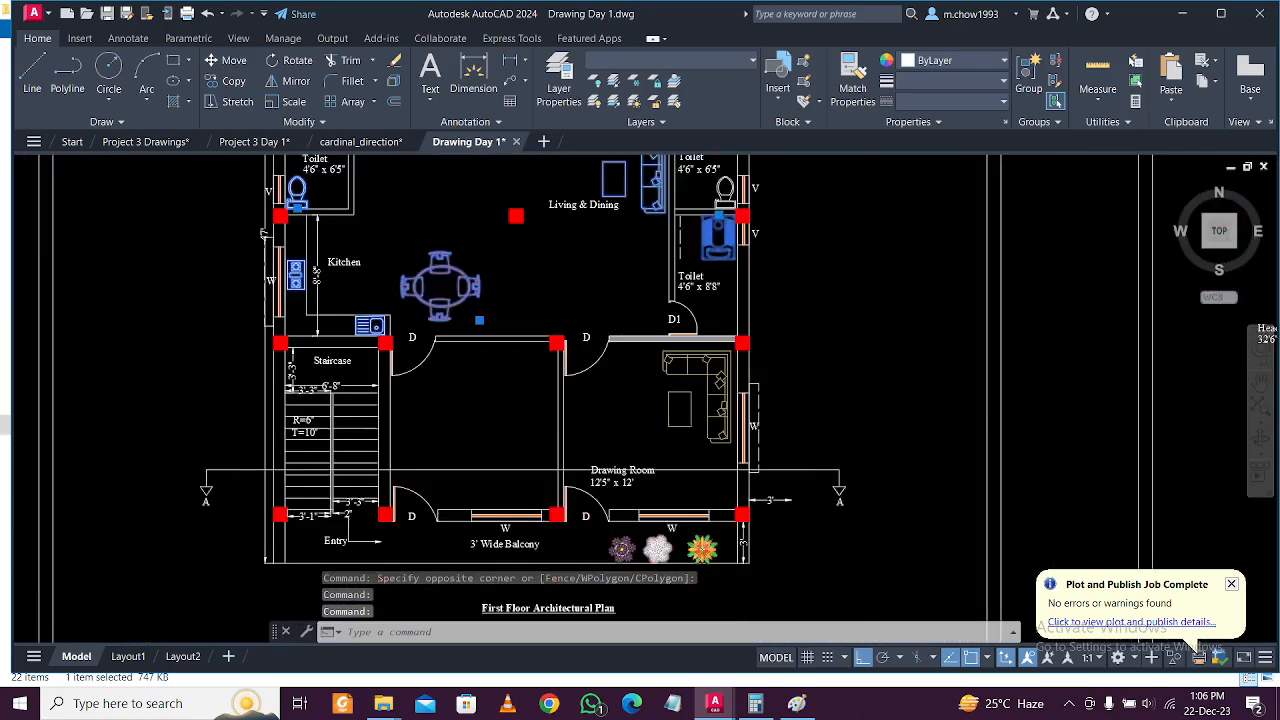
pyautogui.click(678, 500)
pyautogui.click(475, 442)
pyautogui.scroll(-8, 565, 470)
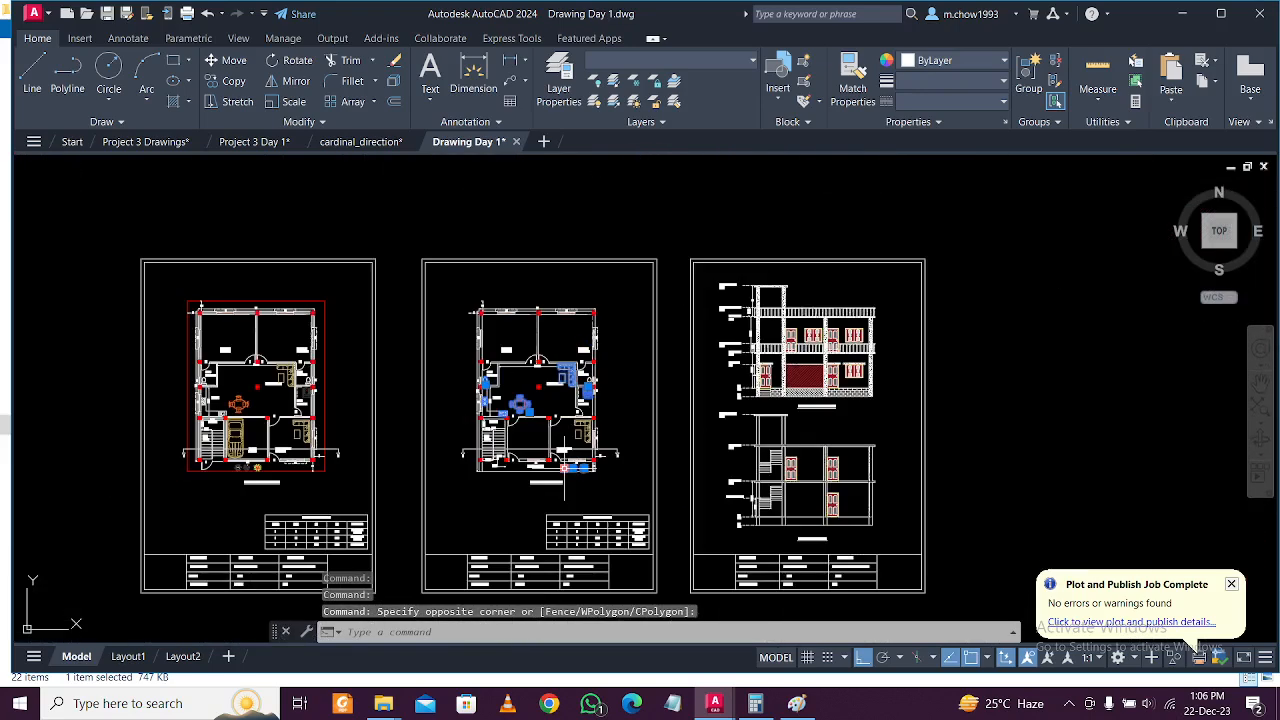
pyautogui.scroll(2, 565, 480)
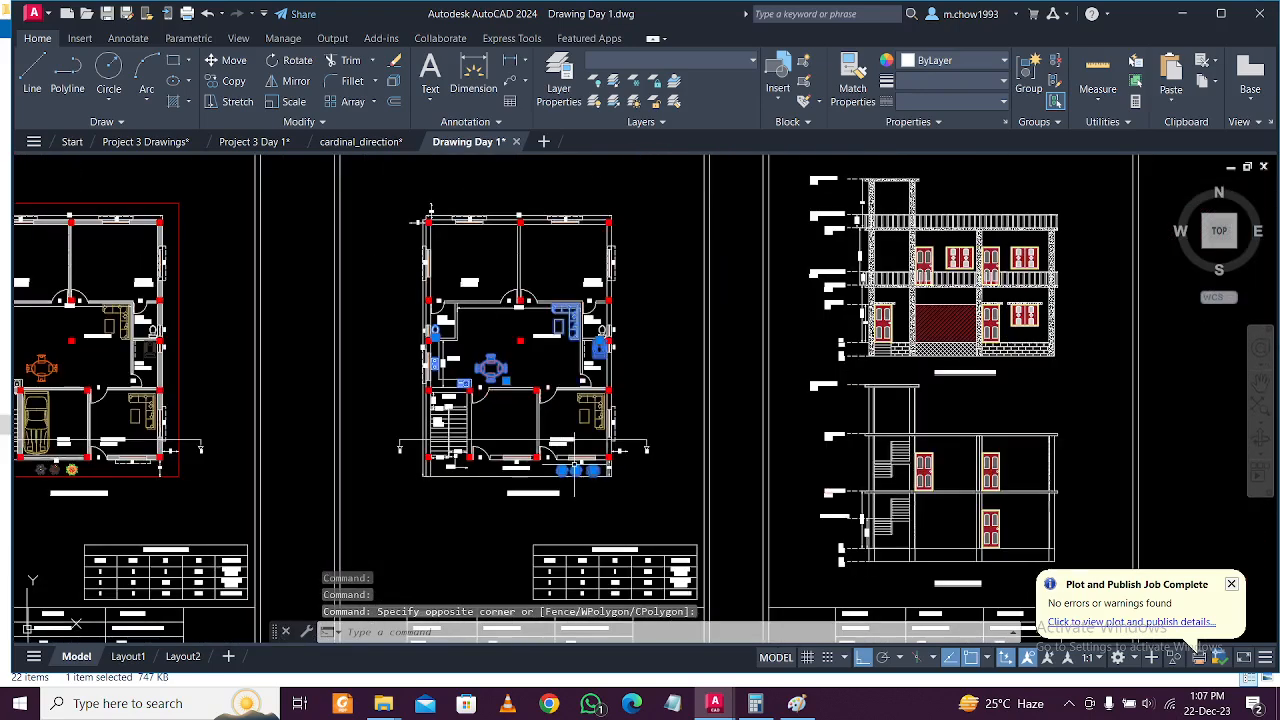
# Copy the selected blocks and paste them beside the sheet in Project 3 Day 1.
pyautogui.hotkey('ctrl', 'c')
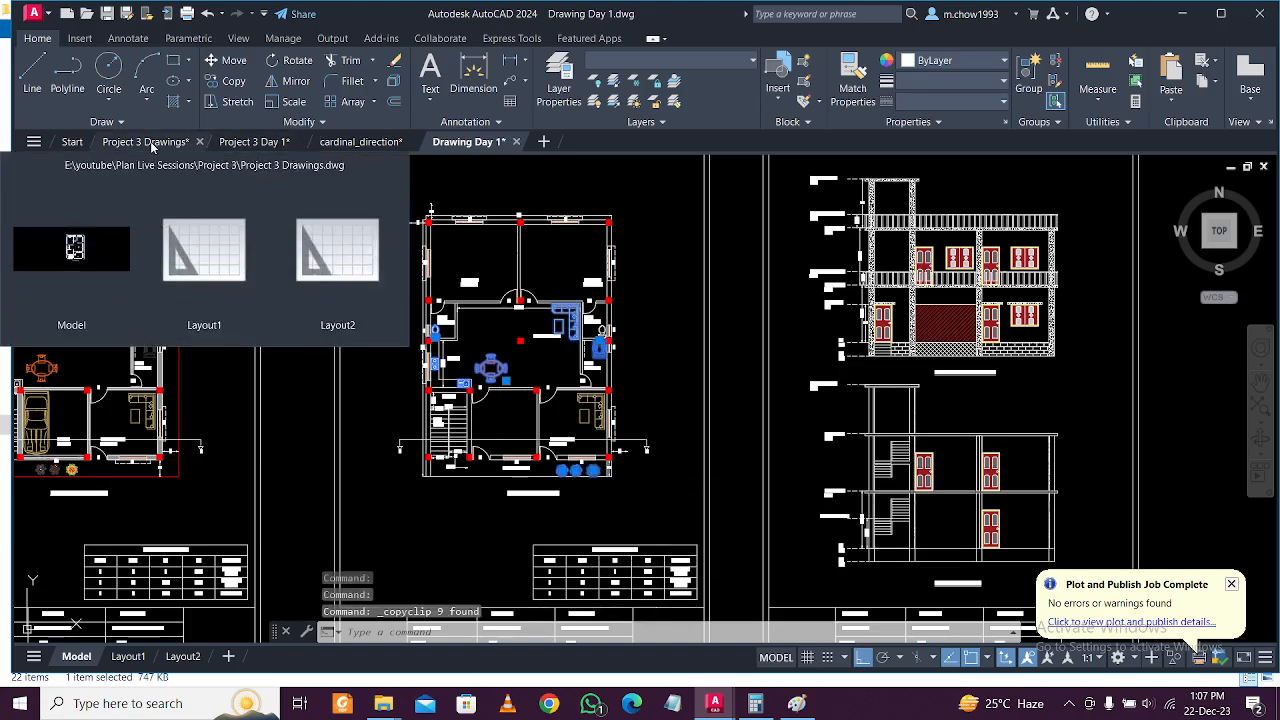
pyautogui.click(253, 147)
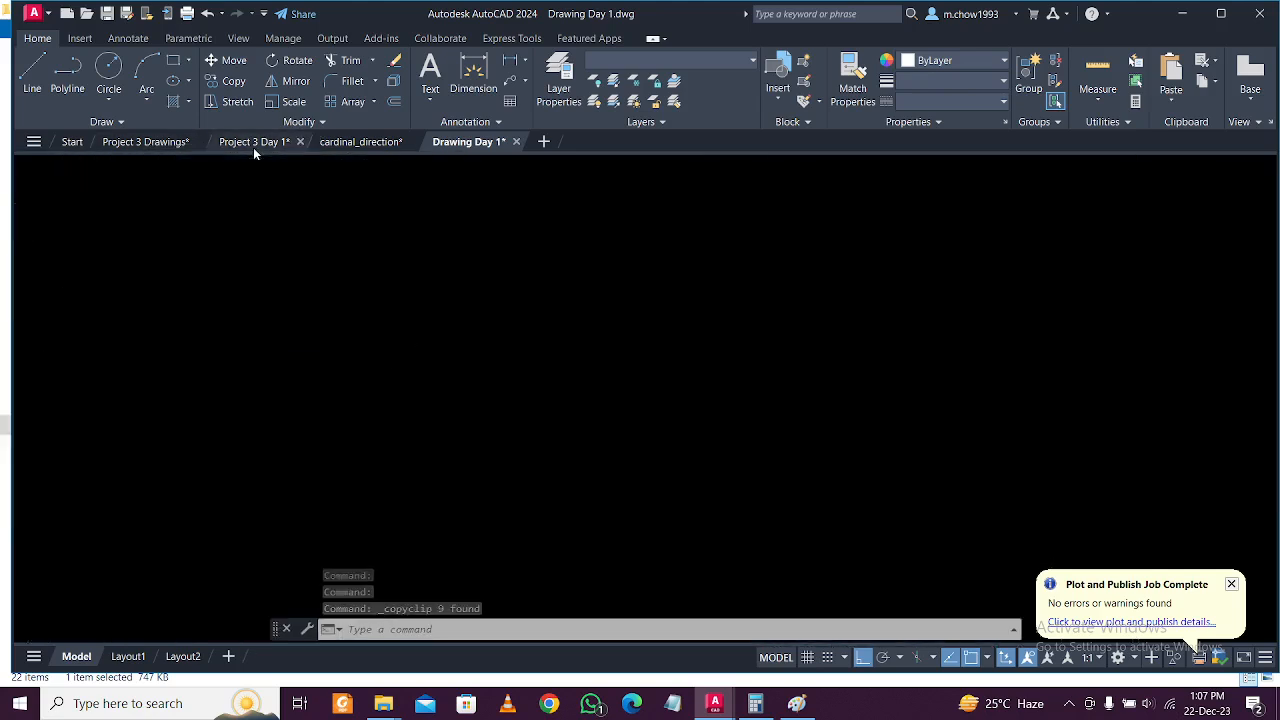
pyautogui.hotkey('ctrl', 'v')
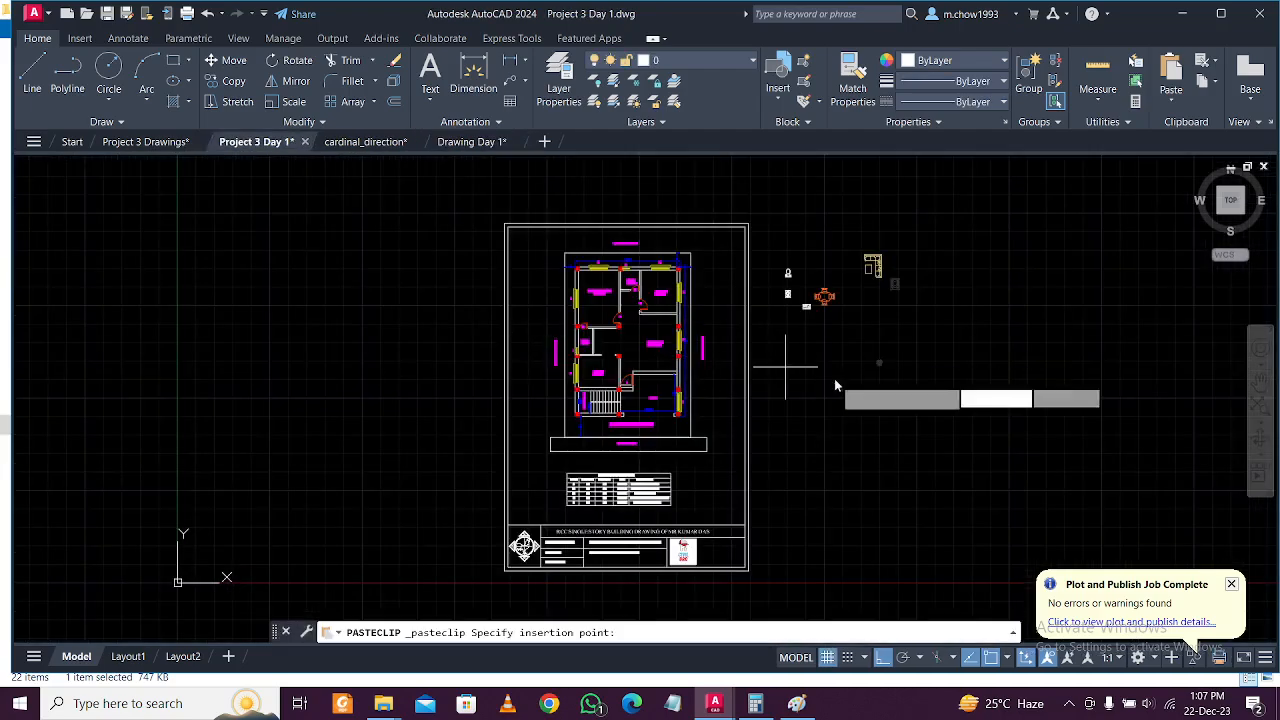
pyautogui.scroll(6, 815, 345)
pyautogui.scroll(5, 815, 345)
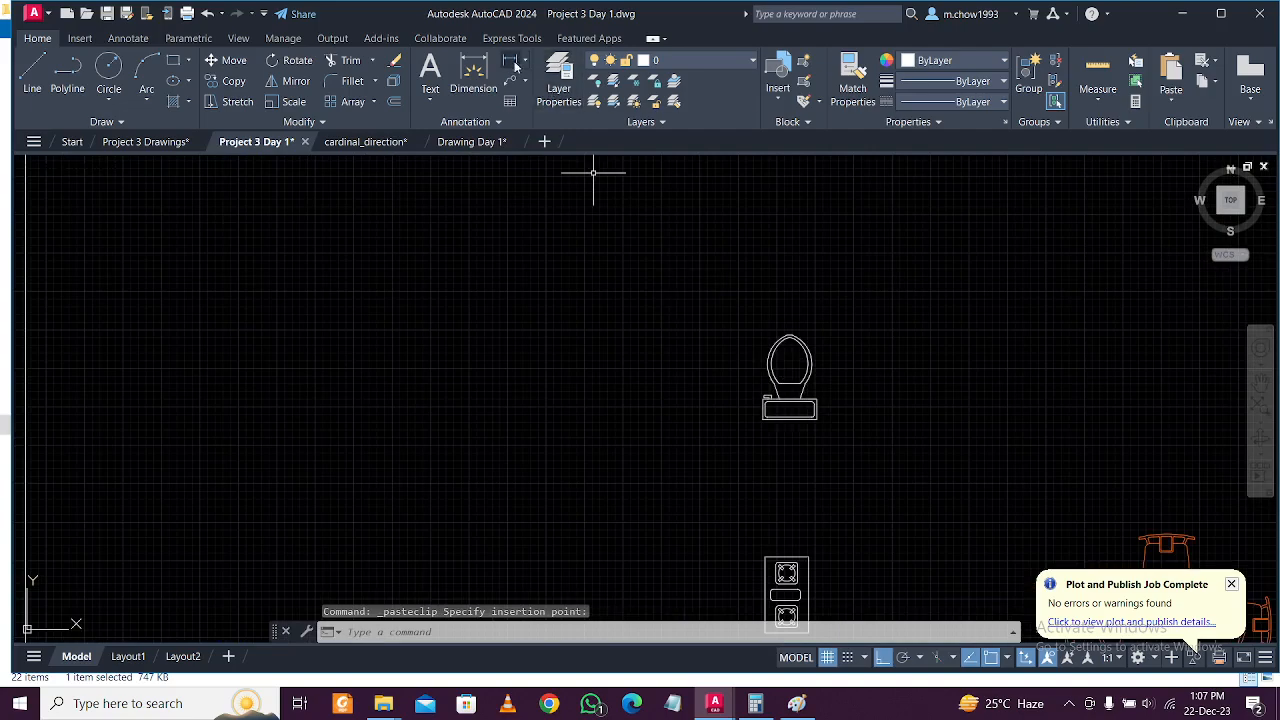
# Start a linear dimension measuring the pasted toilet fixture's width.
pyautogui.click(512, 63)
pyautogui.scroll(3, 766, 430)
pyautogui.click(737, 373)
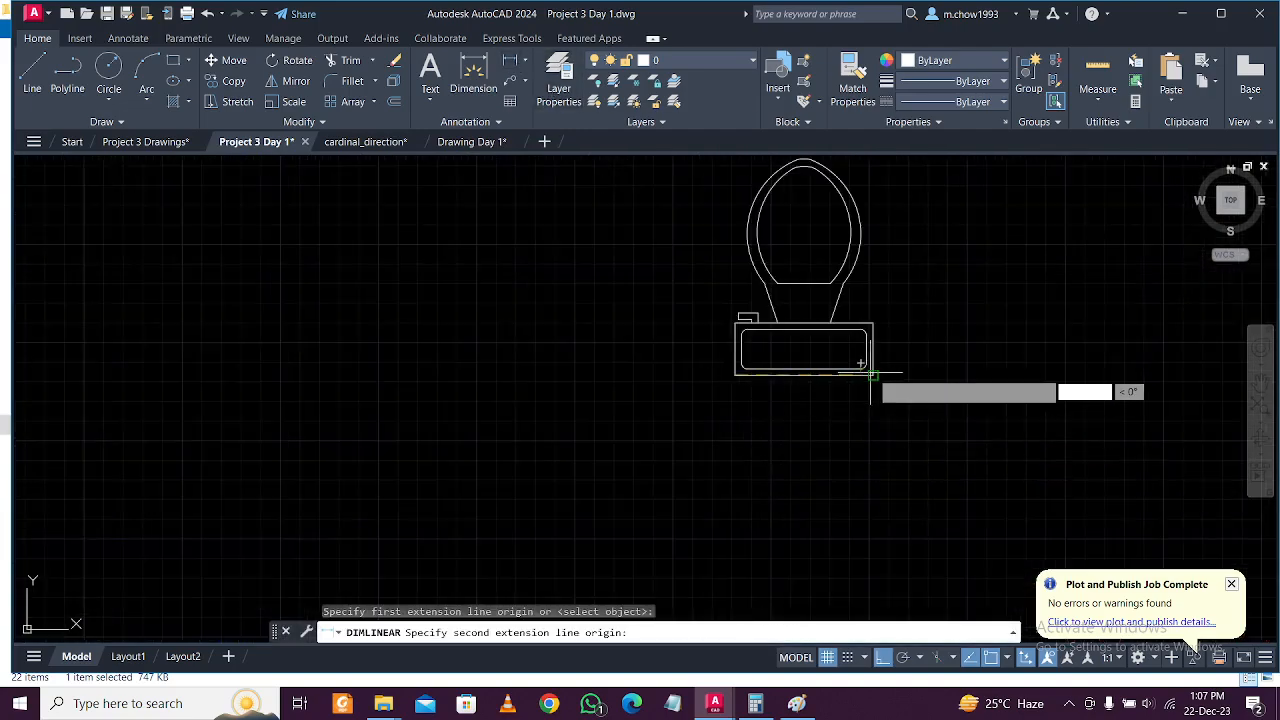
# Finish the toilet width measurement, cancel it, and window-select the toilet block.
pyautogui.click(872, 374)
pyautogui.press('Escape')
pyautogui.scroll(-5, 643, 381)
pyautogui.scroll(2, 739, 401)
pyautogui.click(728, 406)
pyautogui.click(664, 358)
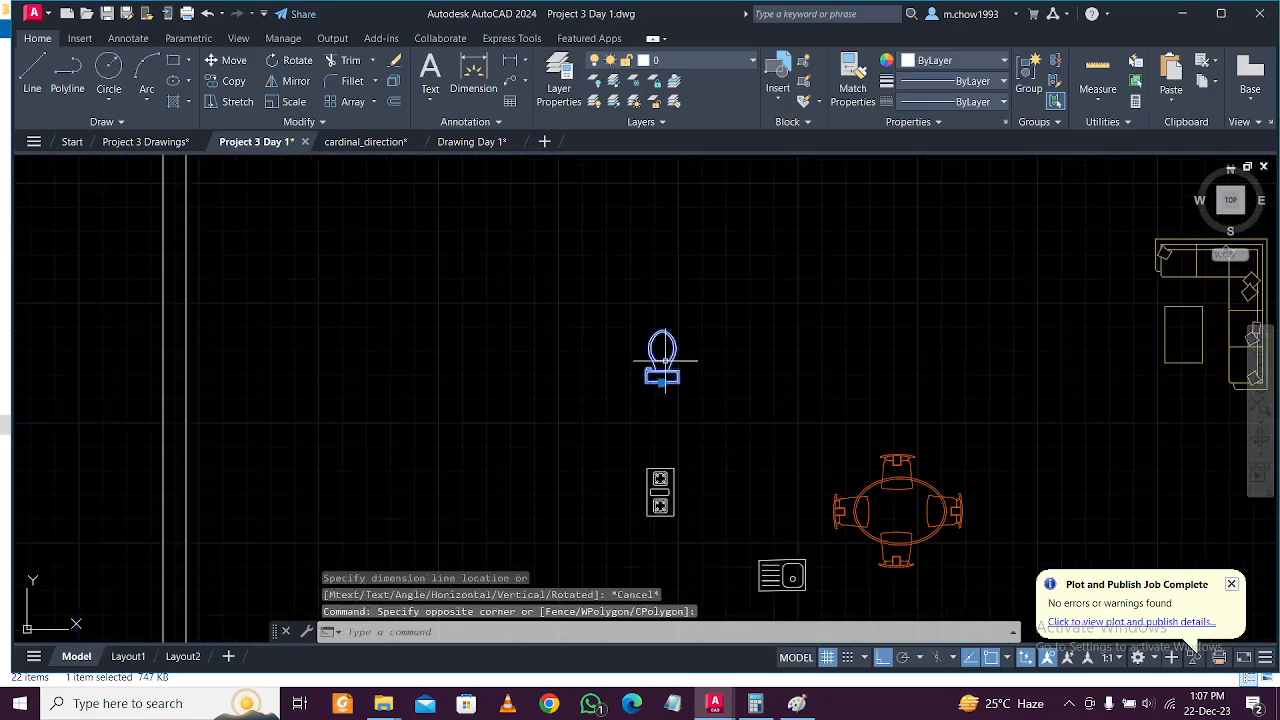
# With Ortho off, move the toilet into the small toilet room by the kitchen.
pyautogui.click(228, 61)
pyautogui.scroll(5, 751, 426)
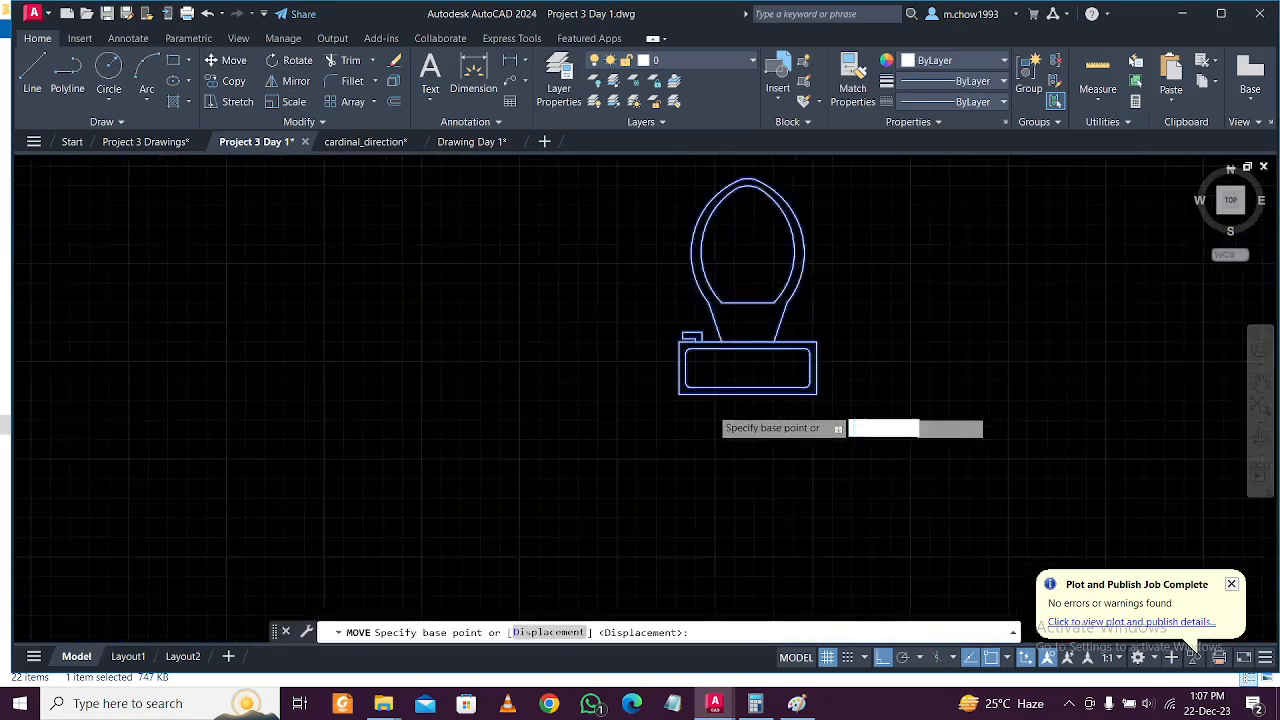
pyautogui.click(779, 383)
pyautogui.scroll(-6, 784, 380)
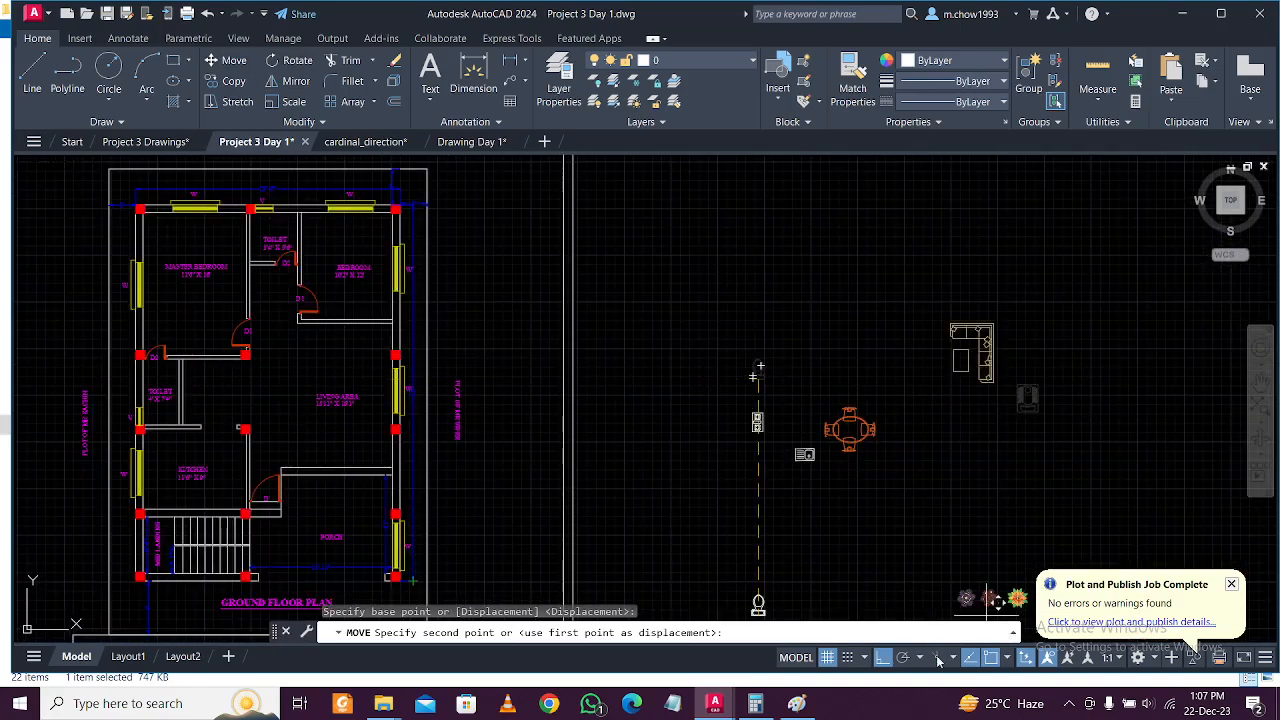
pyautogui.click(883, 657)
pyautogui.scroll(8, 645, 387)
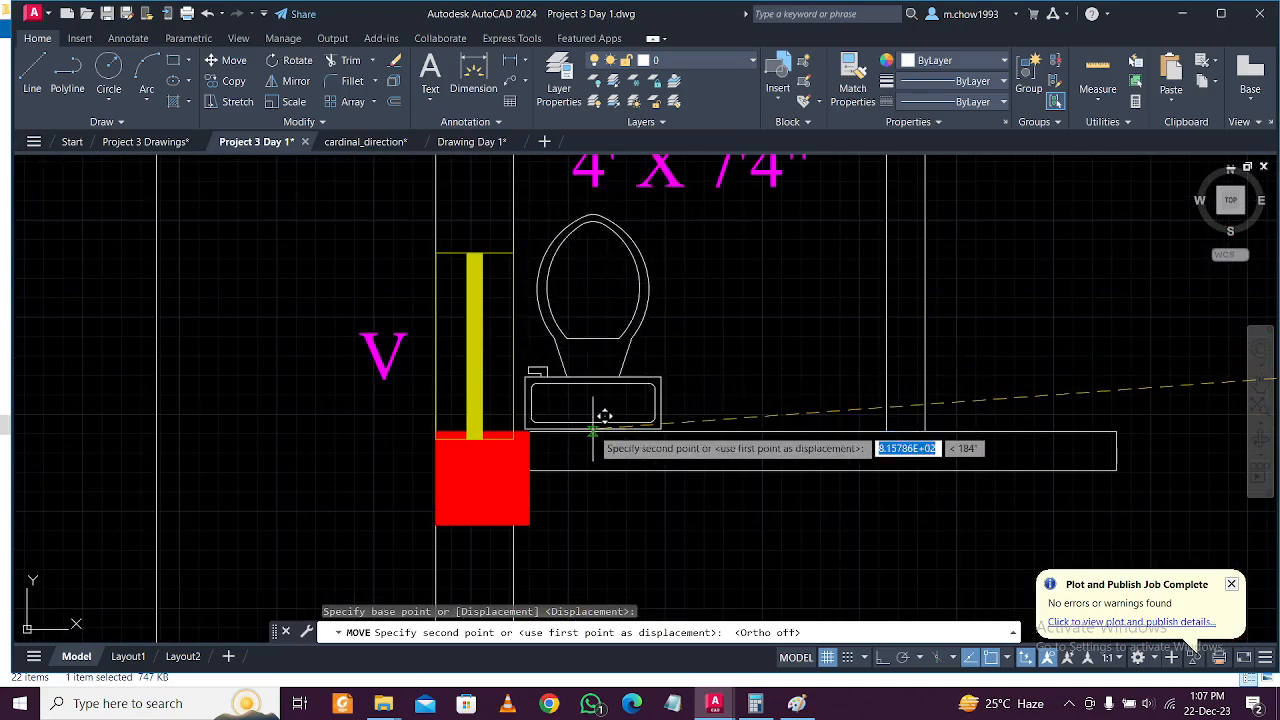
pyautogui.click(595, 381)
# Pan over to the pasted furniture and select the hatched toilet fixture block.
pyautogui.scroll(-10, 595, 381)
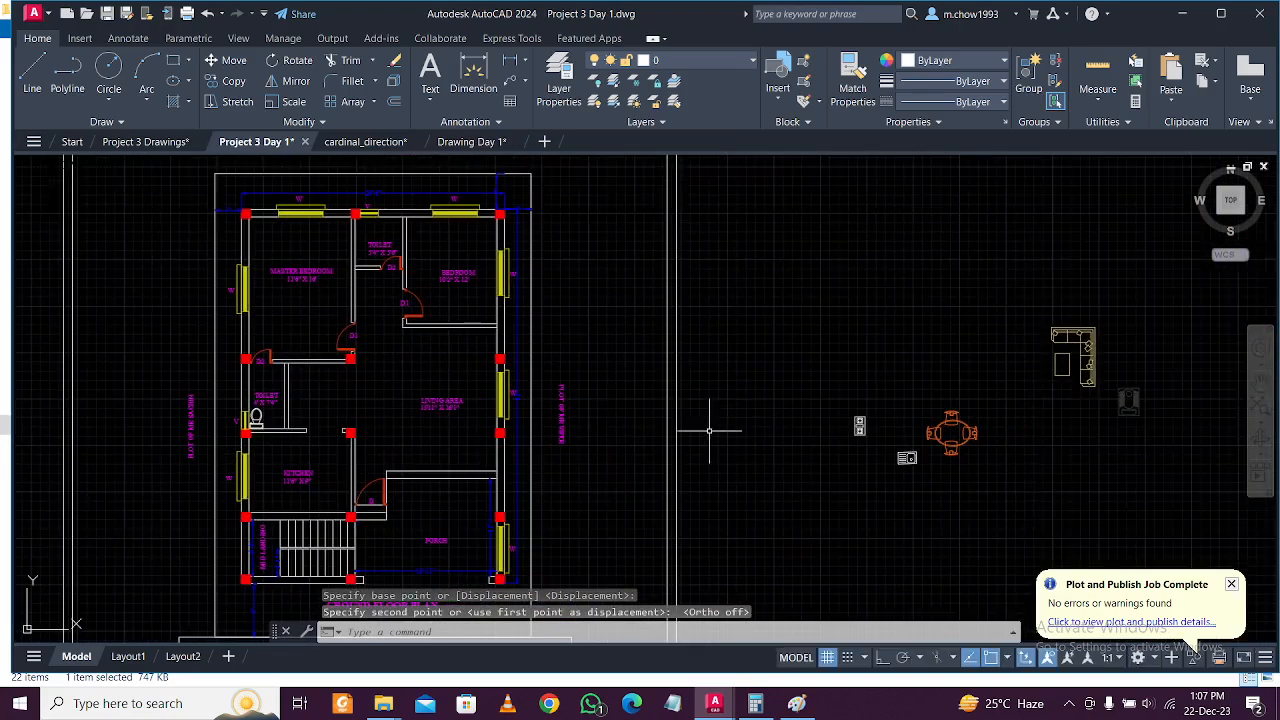
pyautogui.scroll(6, 813, 475)
pyautogui.moveTo(971, 471); pyautogui.dragTo(886, 551, button='middle')
pyautogui.scroll(-4, 636, 503)
pyautogui.click(1008, 449)
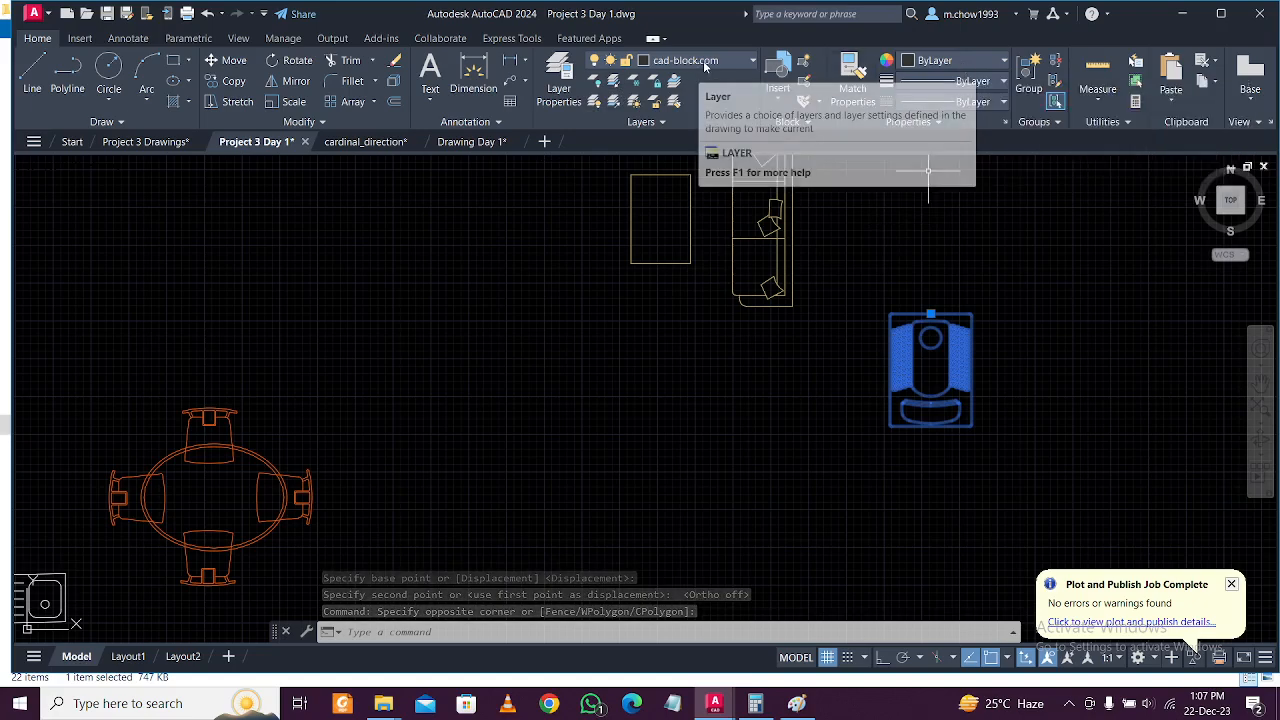
# Look through the layer colour choices, leaving the colour white.
pyautogui.click(703, 60)
pyautogui.click(648, 104)
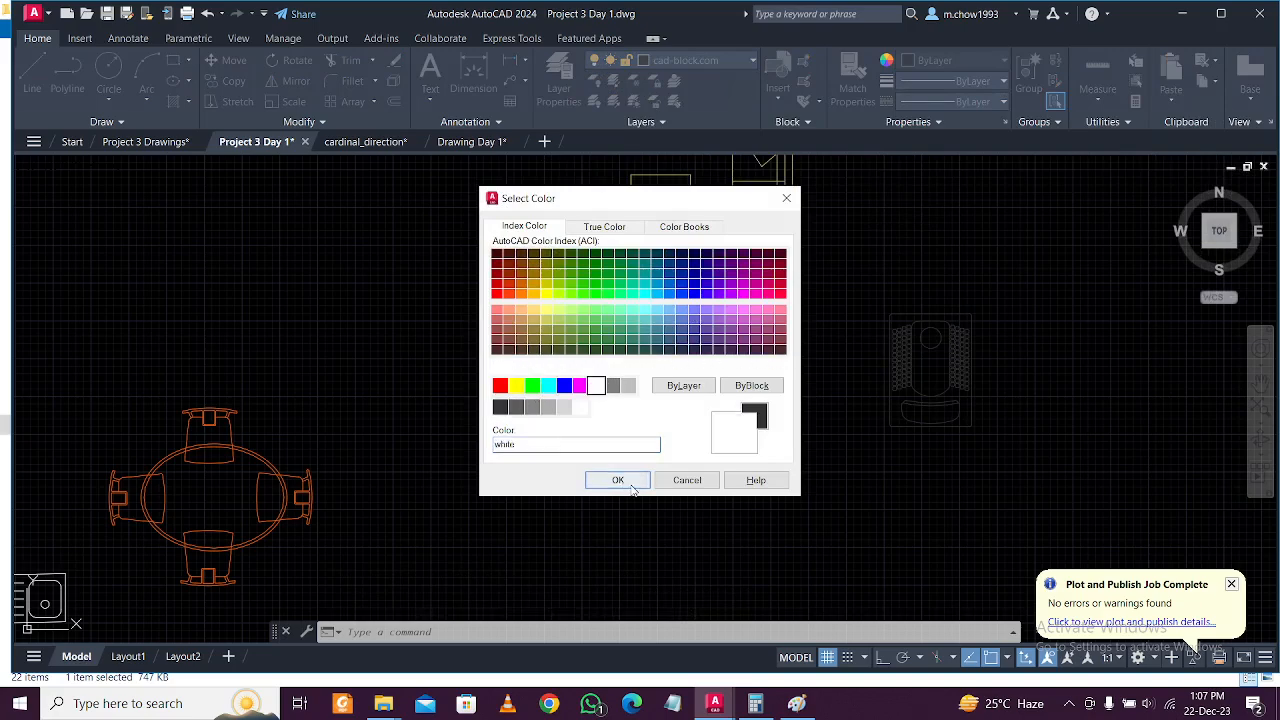
pyautogui.click(618, 480)
pyautogui.press('Escape')
# Move the hatched toilet block into the upper 5'4" x 5'6" toilet room.
pyautogui.click(920, 430)
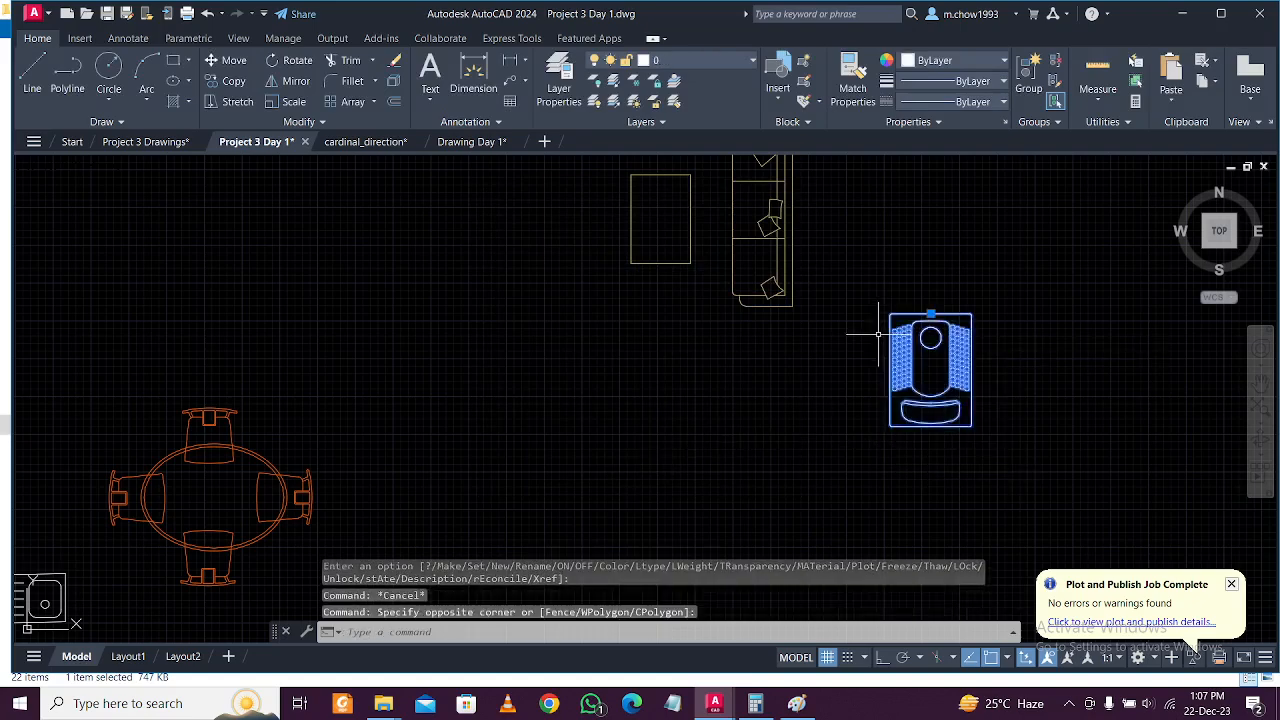
pyautogui.click(225, 62)
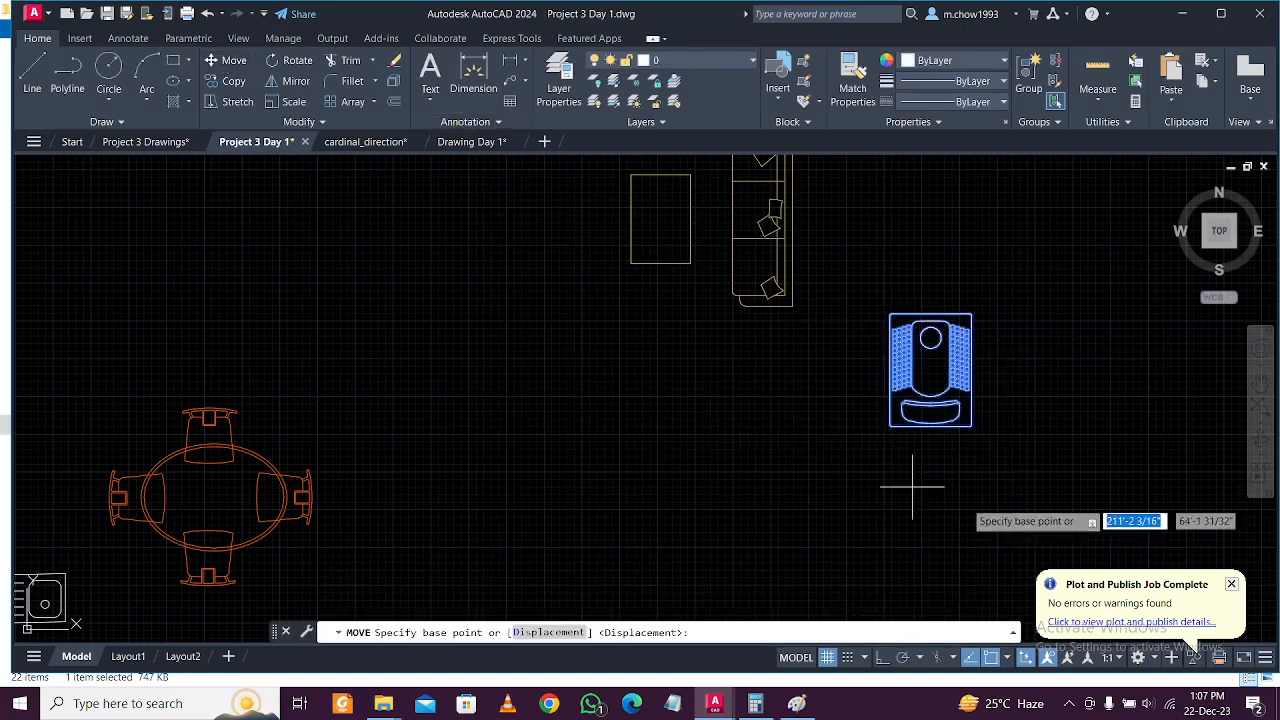
pyautogui.click(932, 306)
pyautogui.scroll(-5, 786, 277)
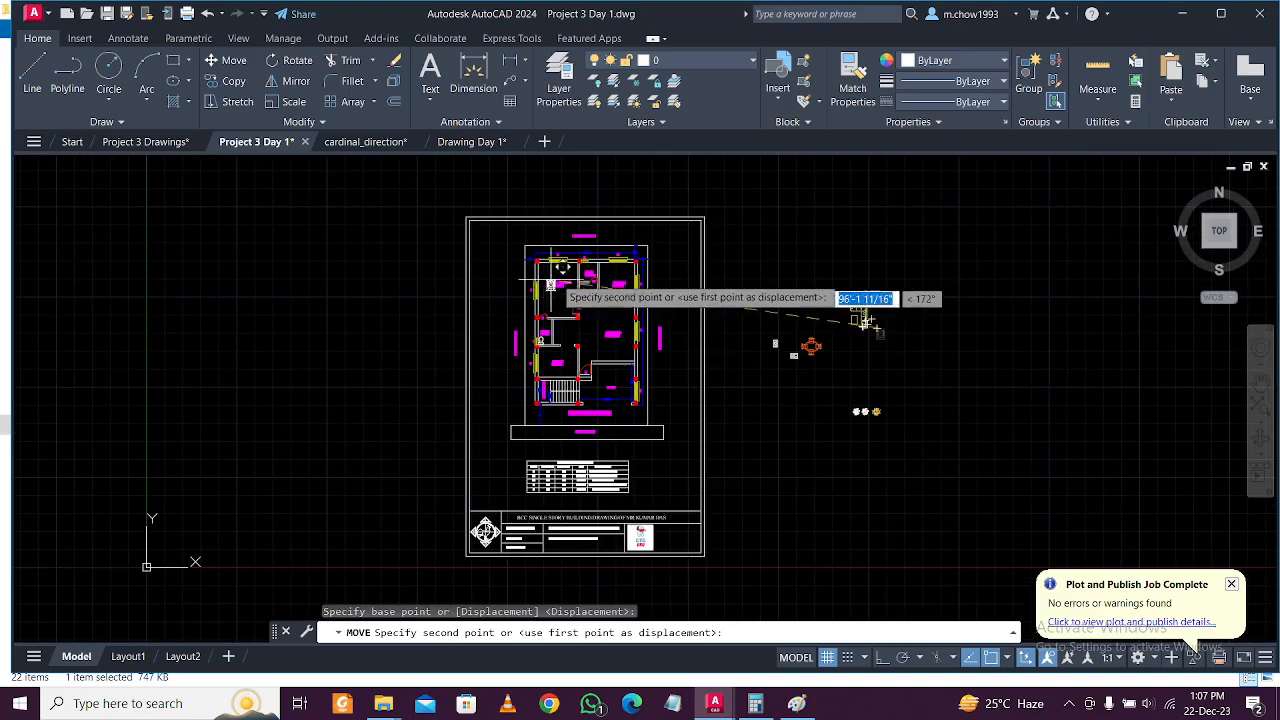
pyautogui.scroll(5, 632, 244)
pyautogui.scroll(6, 465, 265)
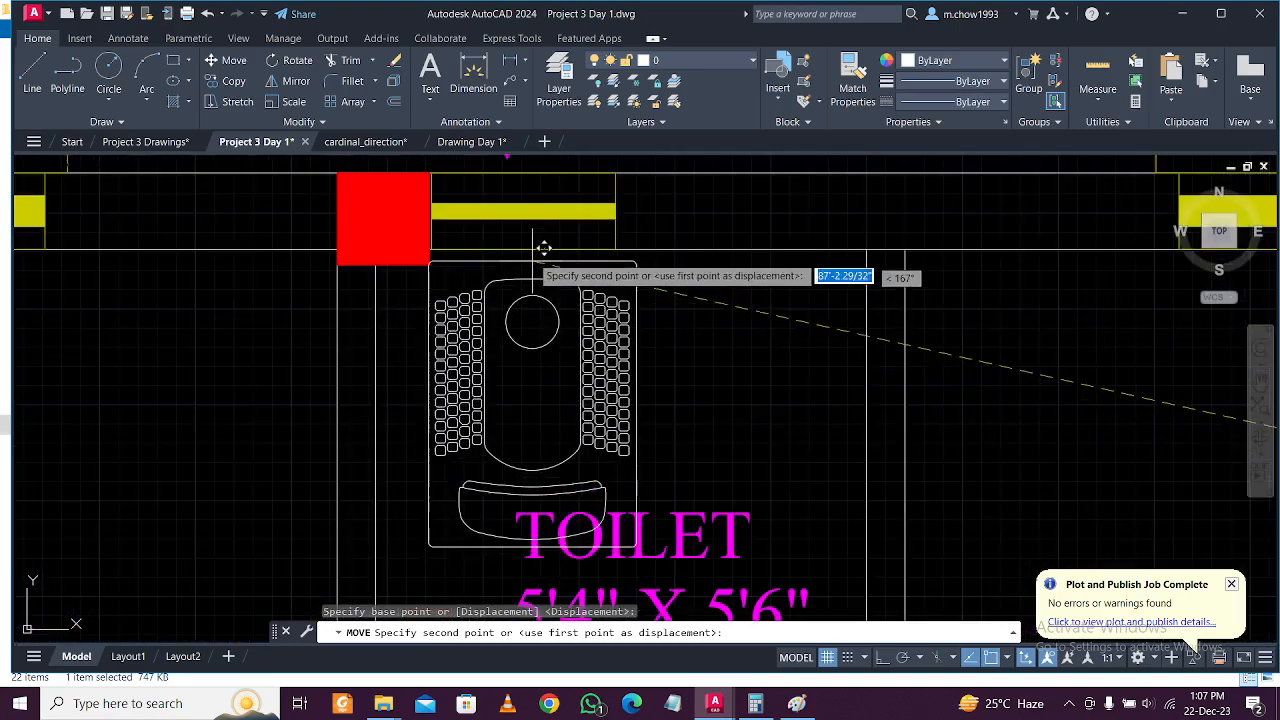
pyautogui.click(535, 238)
pyautogui.scroll(-5, 605, 312)
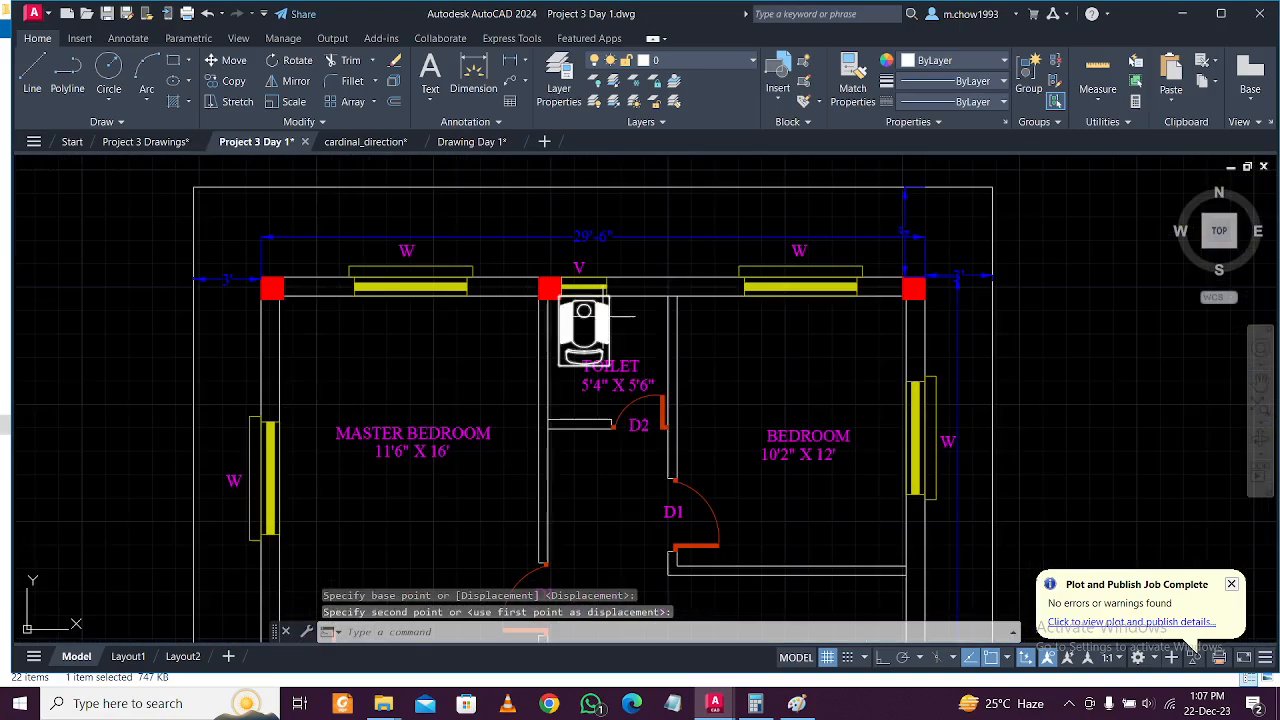
pyautogui.scroll(4, 626, 358)
# Select the TOILET label and move it down below the fixture.
pyautogui.click(637, 383)
pyautogui.click(645, 349)
pyautogui.click(650, 381)
pyautogui.click(617, 358)
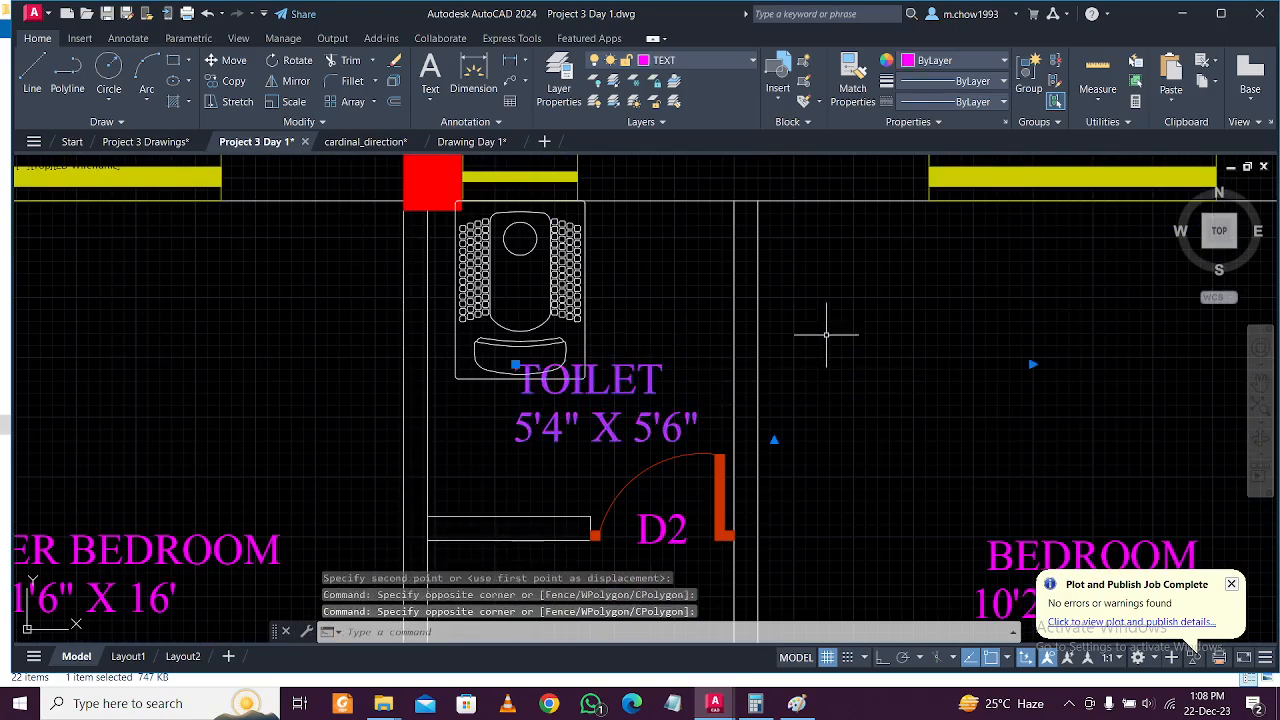
pyautogui.write('m')
pyautogui.press('Return')
pyautogui.click(985, 360)
pyautogui.click(923, 417)
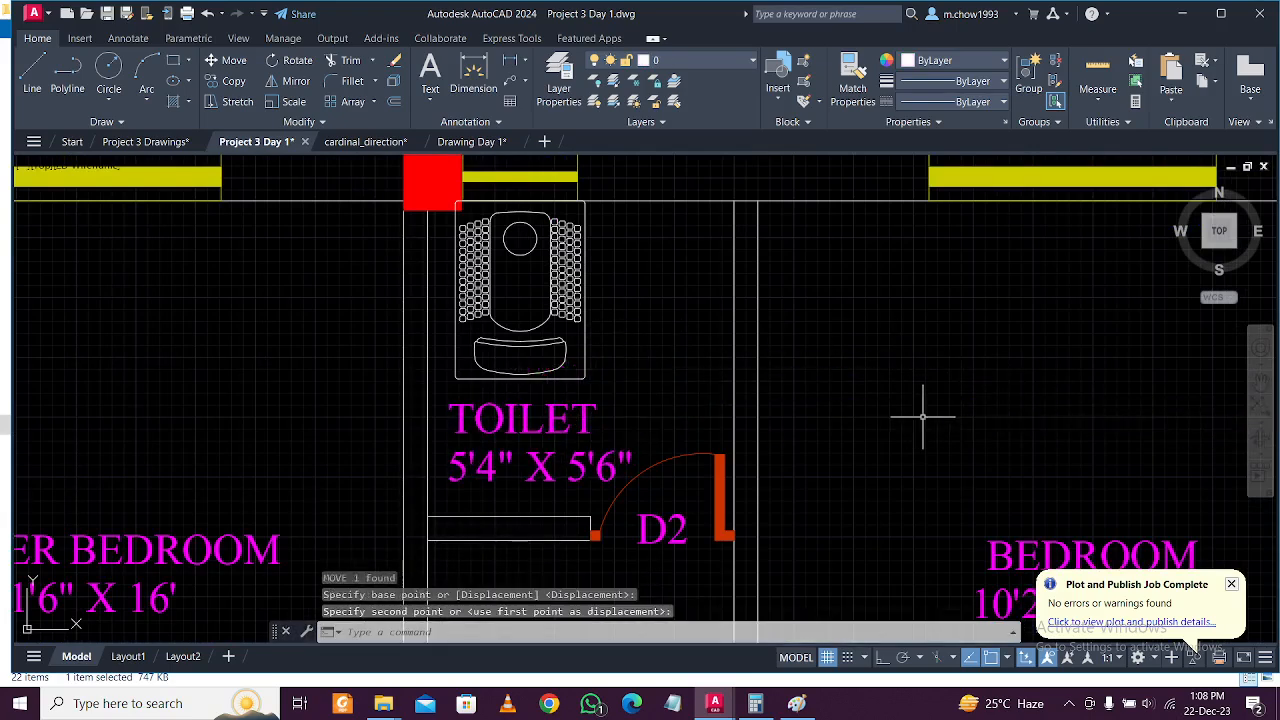
pyautogui.scroll(-3, 805, 420)
pyautogui.scroll(-5, 791, 428)
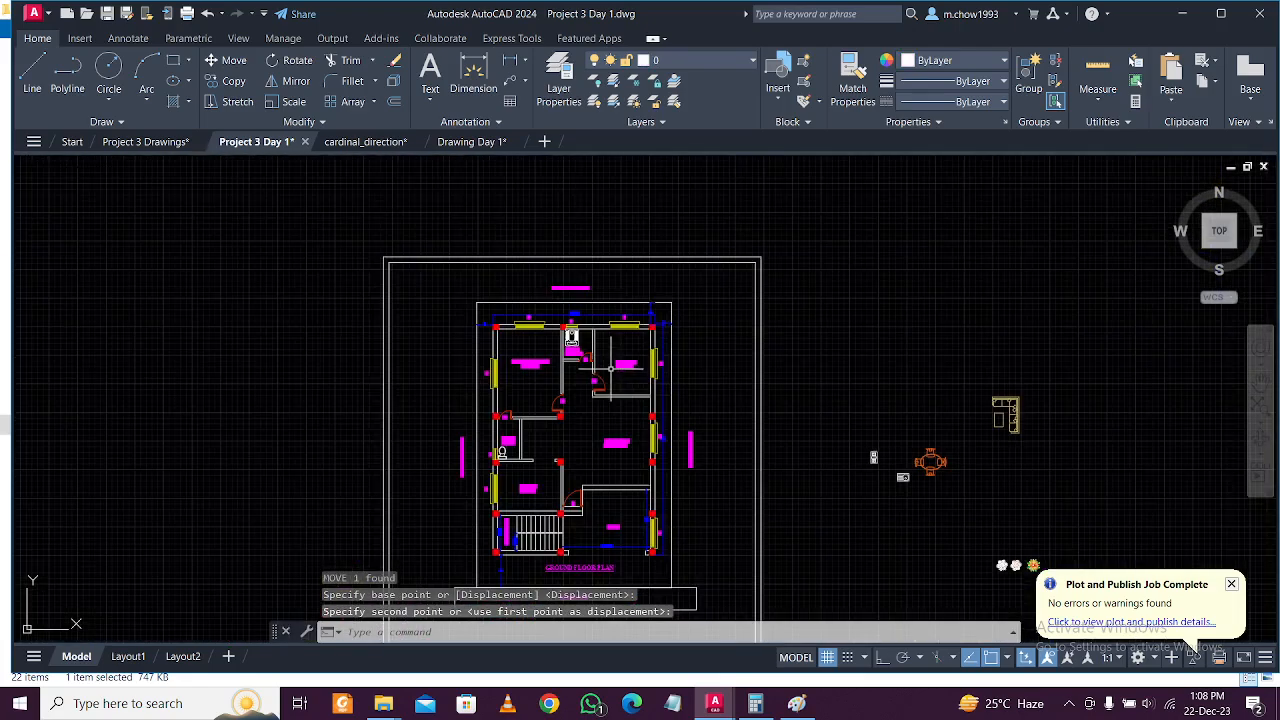
pyautogui.scroll(4, 780, 474)
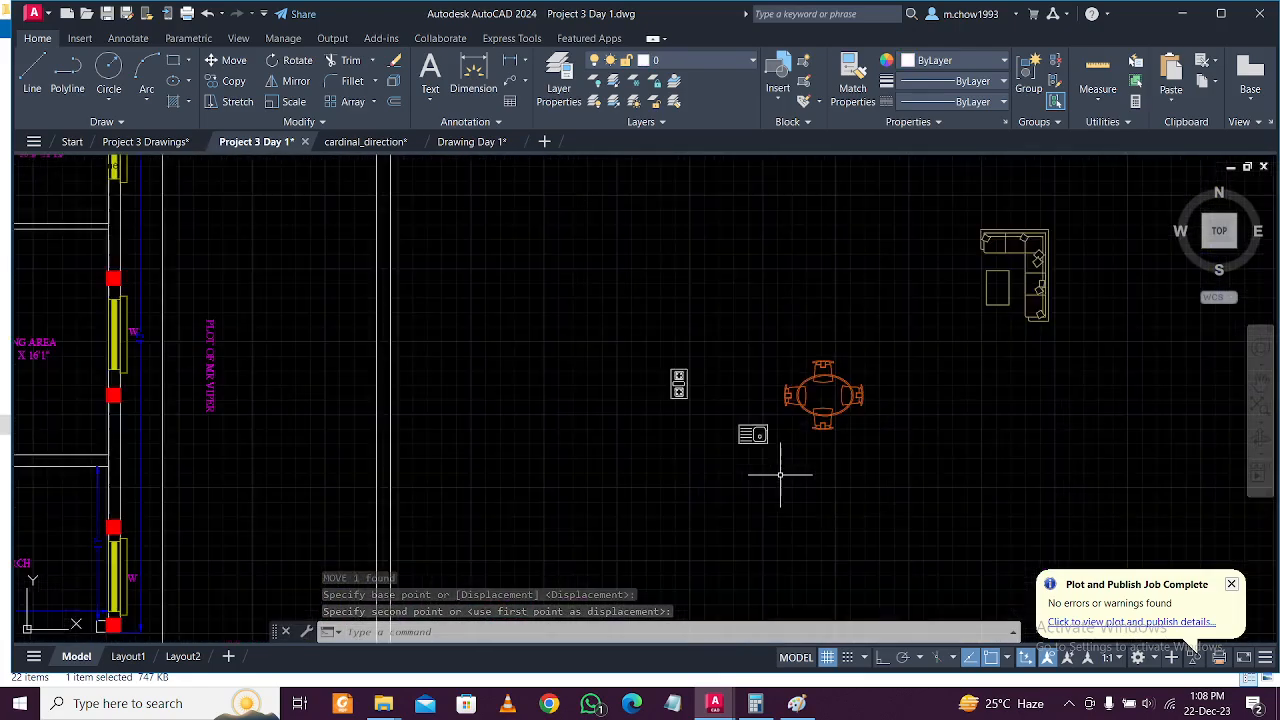
# Move the dining table set above the kitchen, beside the living area.
pyautogui.click(858, 433)
pyautogui.click(822, 377)
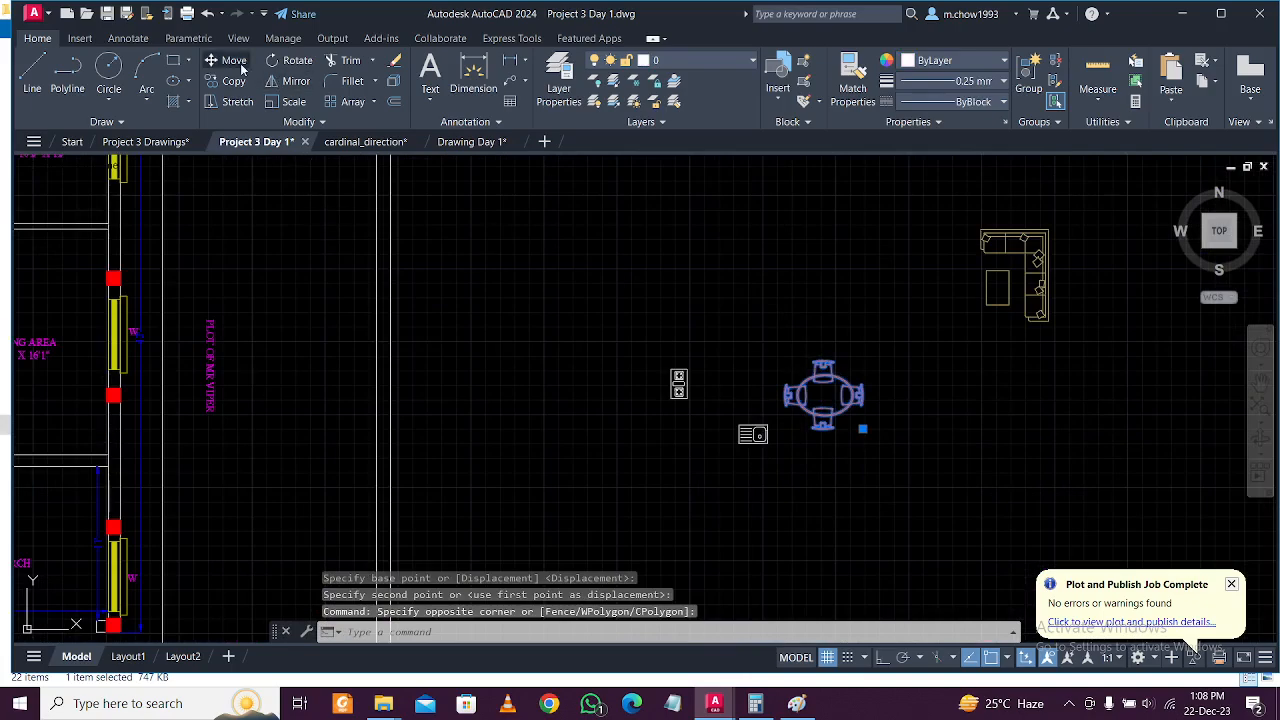
pyautogui.click(234, 60)
pyautogui.click(825, 398)
pyautogui.scroll(-4, 820, 380)
pyautogui.scroll(3, 440, 360)
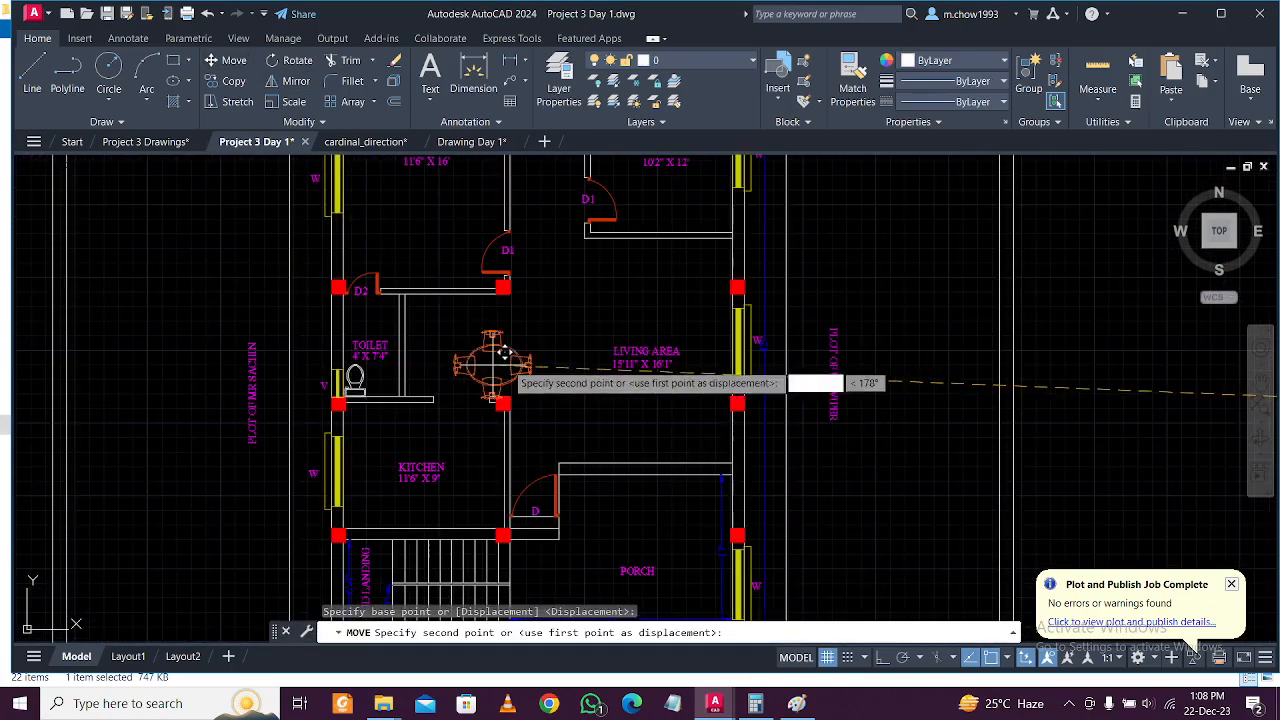
pyautogui.scroll(2, 538, 340)
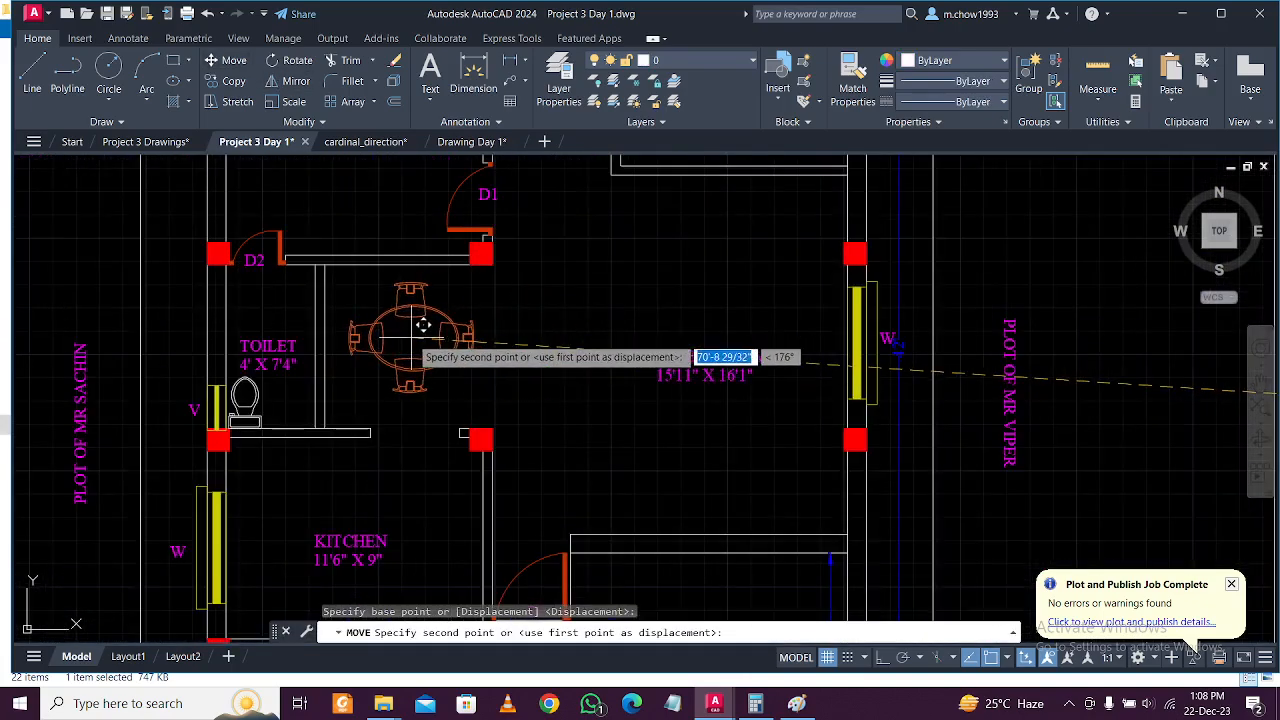
pyautogui.click(424, 325)
pyautogui.scroll(-4, 609, 386)
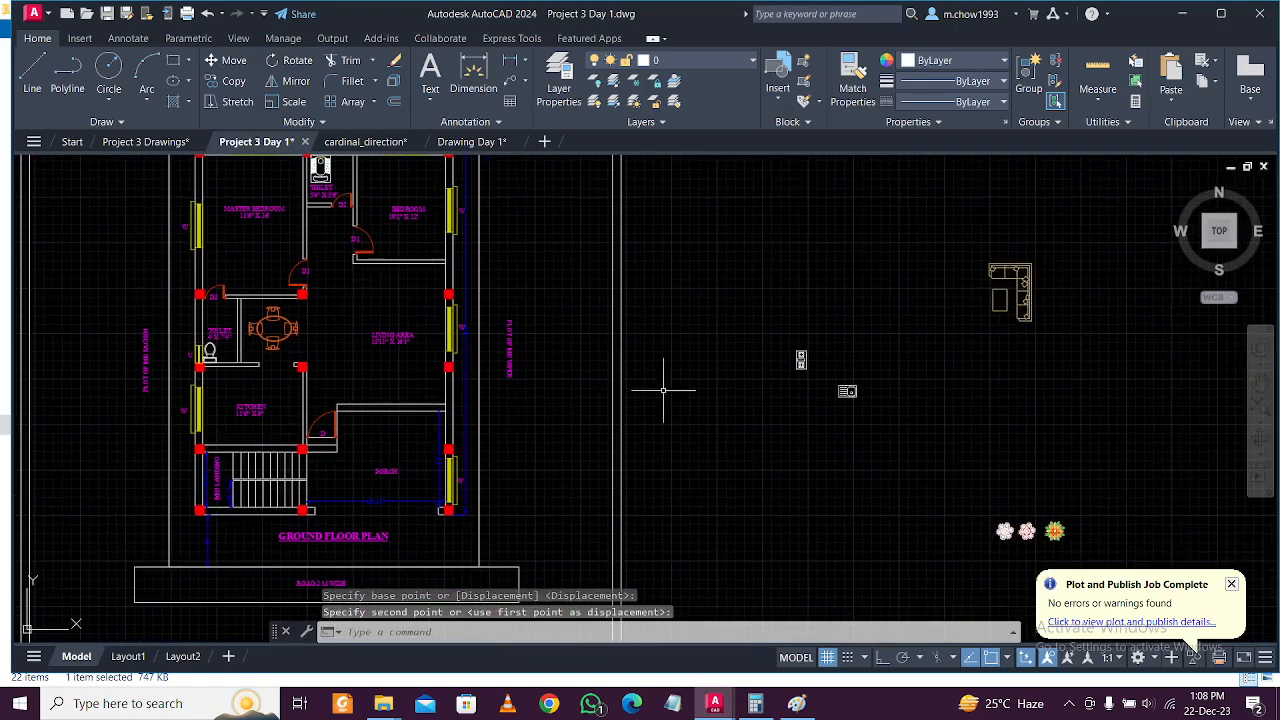
# Move the sofa set and table against the living-room wall.
pyautogui.click(1102, 340)
pyautogui.click(995, 288)
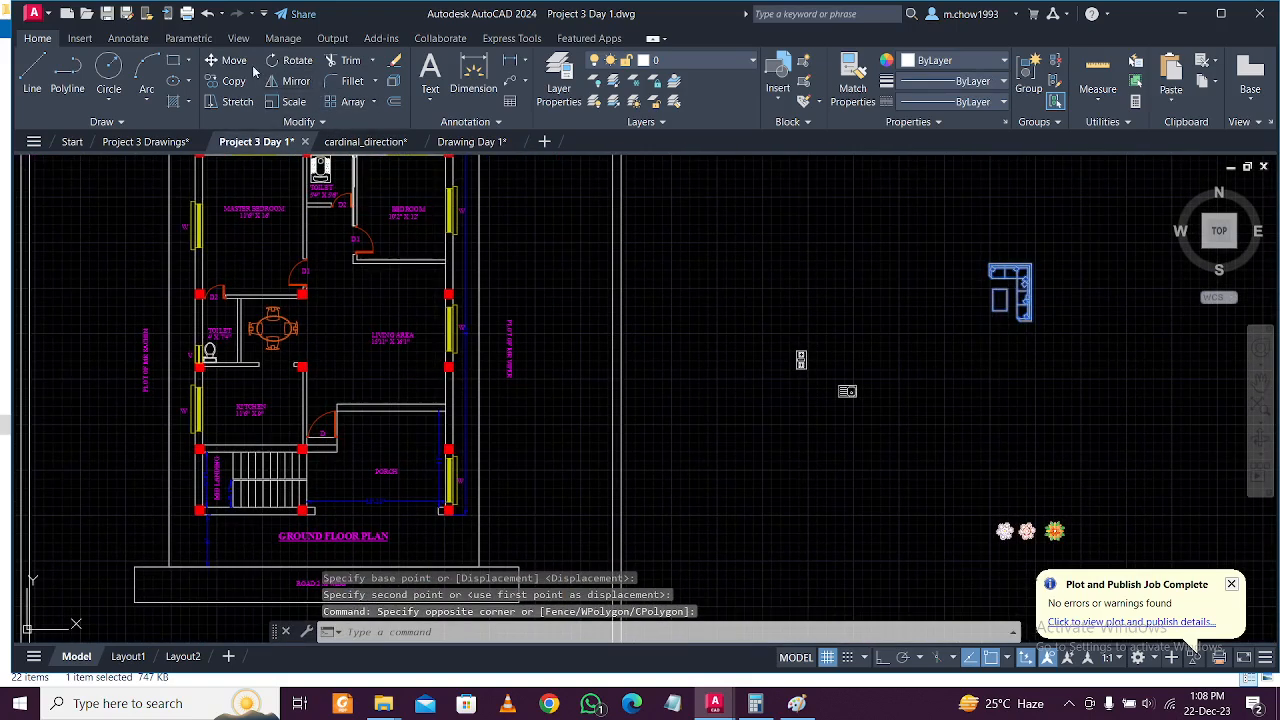
pyautogui.click(228, 60)
pyautogui.click(1024, 270)
pyautogui.scroll(3, 420, 304)
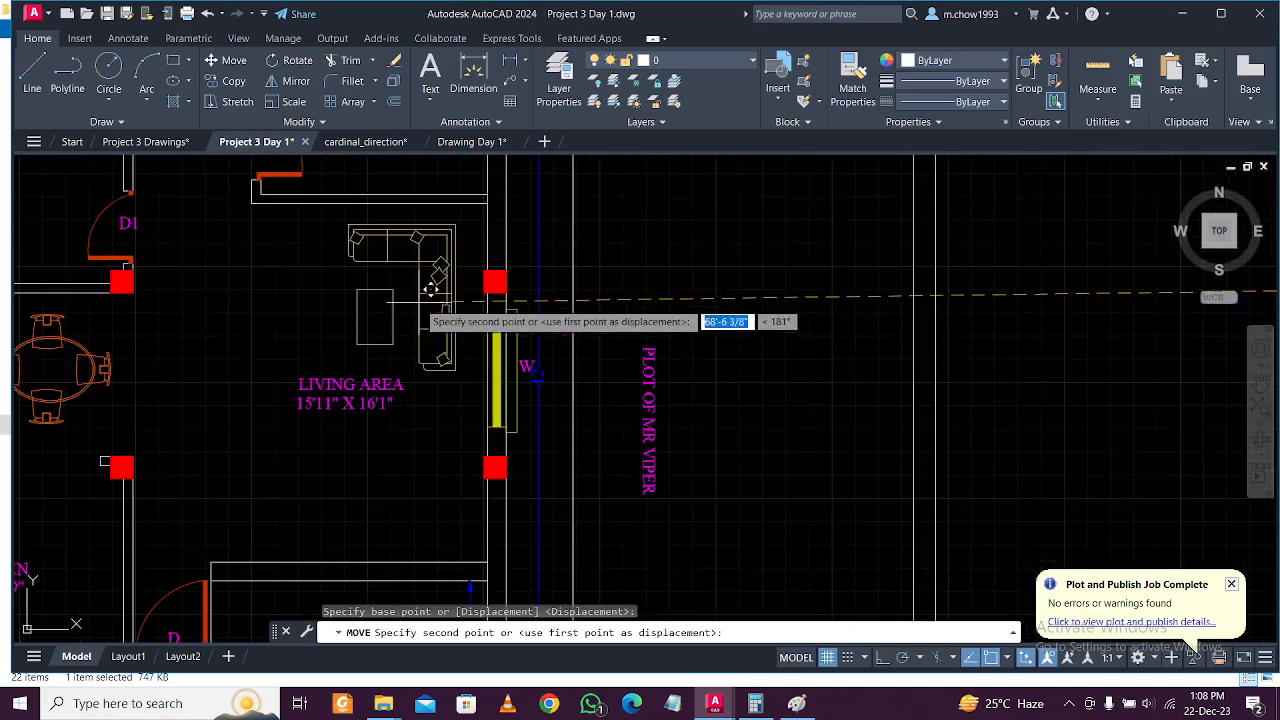
pyautogui.click(466, 280)
pyautogui.scroll(-4, 566, 390)
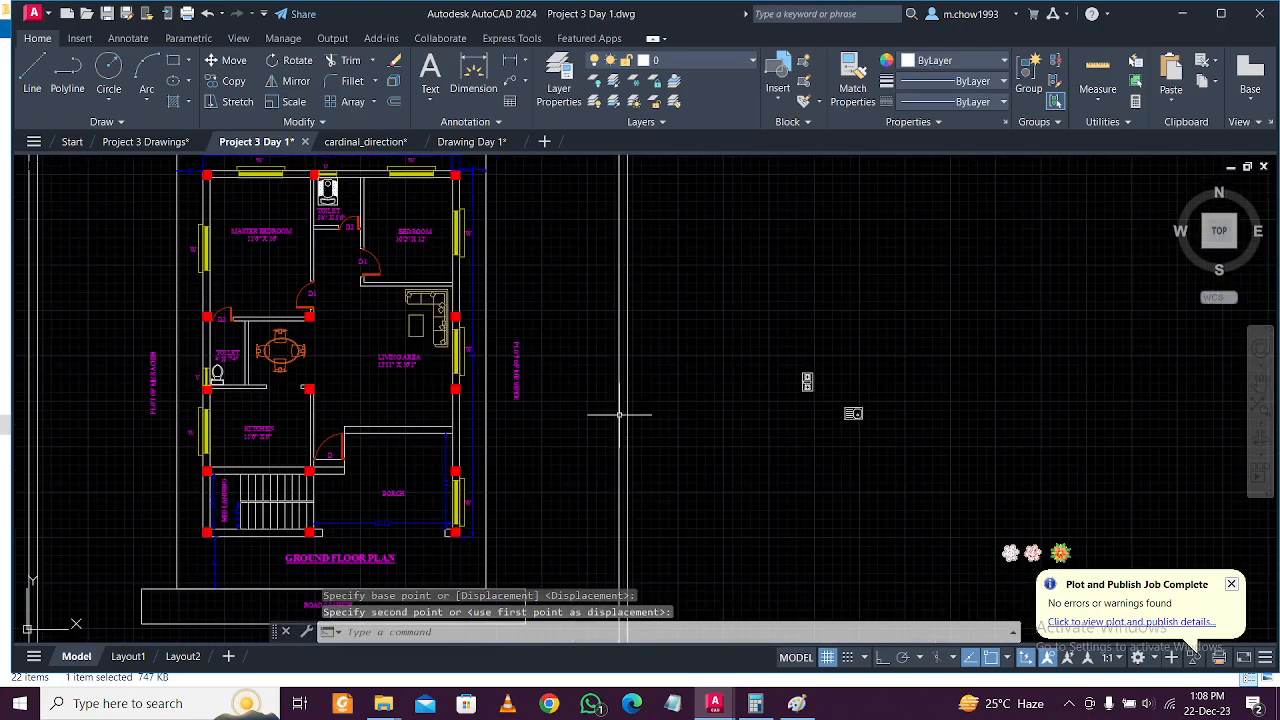
pyautogui.scroll(2, 845, 428)
pyautogui.scroll(-1, 861, 431)
pyautogui.moveTo(366, 447); pyautogui.dragTo(529, 447, button='middle')
pyautogui.scroll(3, 406, 448)
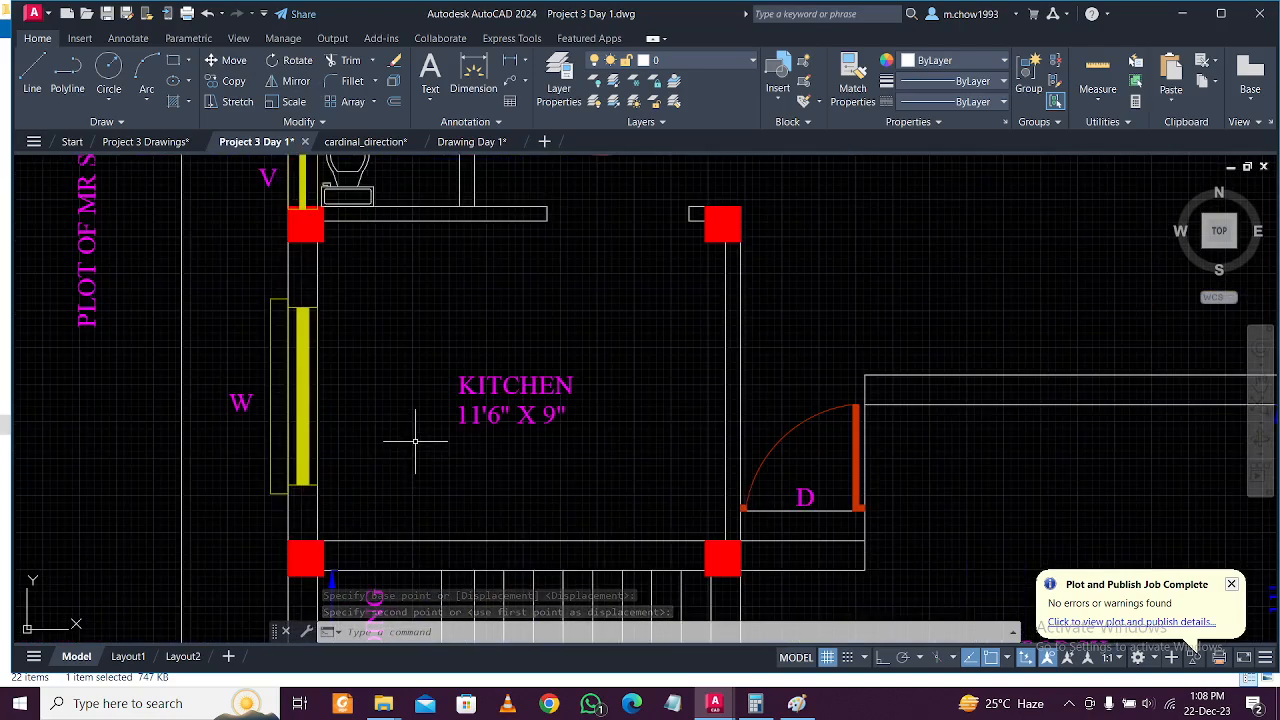
# Offset the kitchen's left and bottom wall lines 2' inward to form the counter outline.
pyautogui.write('o')
pyautogui.press('Return')
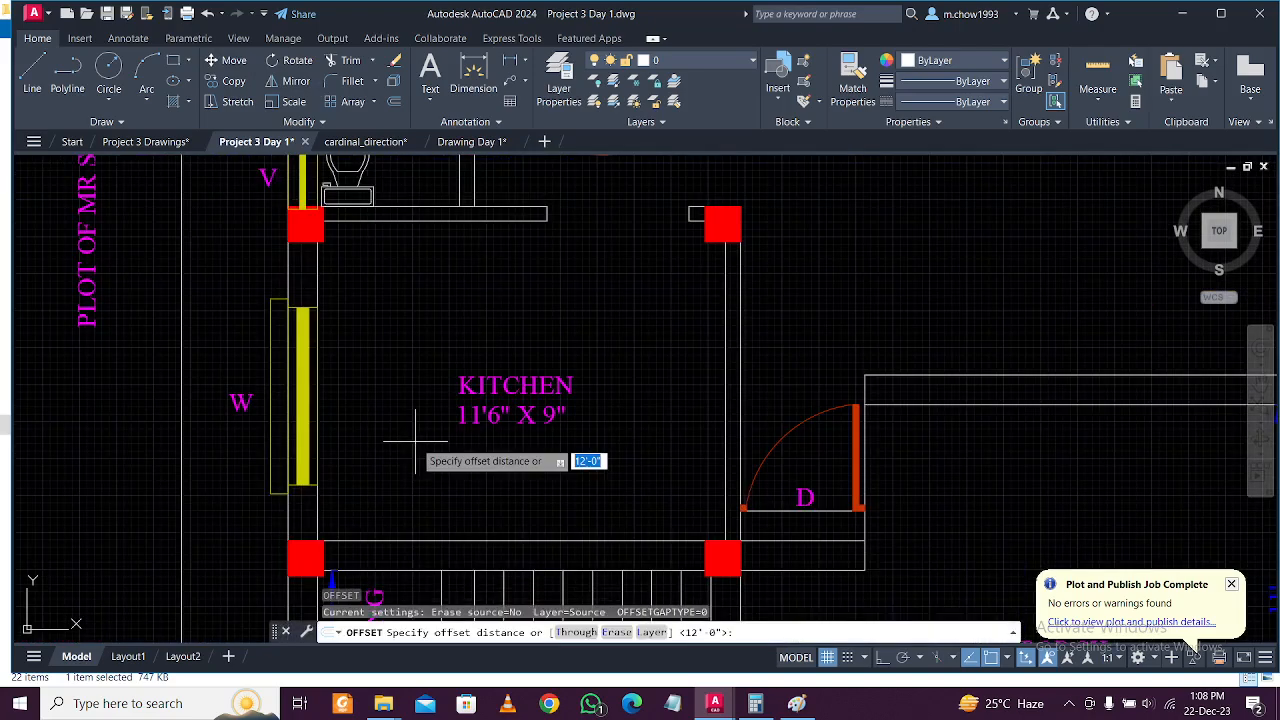
pyautogui.write("2'")
pyautogui.press('Return')
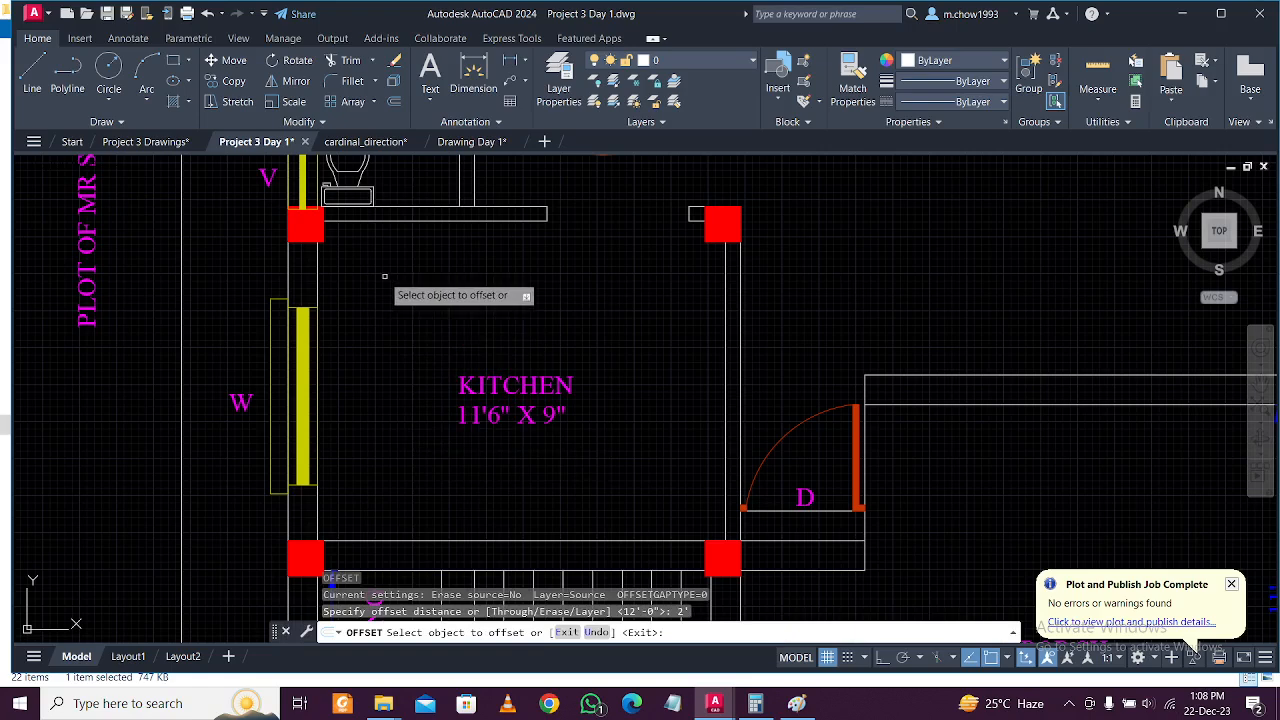
pyautogui.click(319, 269)
pyautogui.click(440, 292)
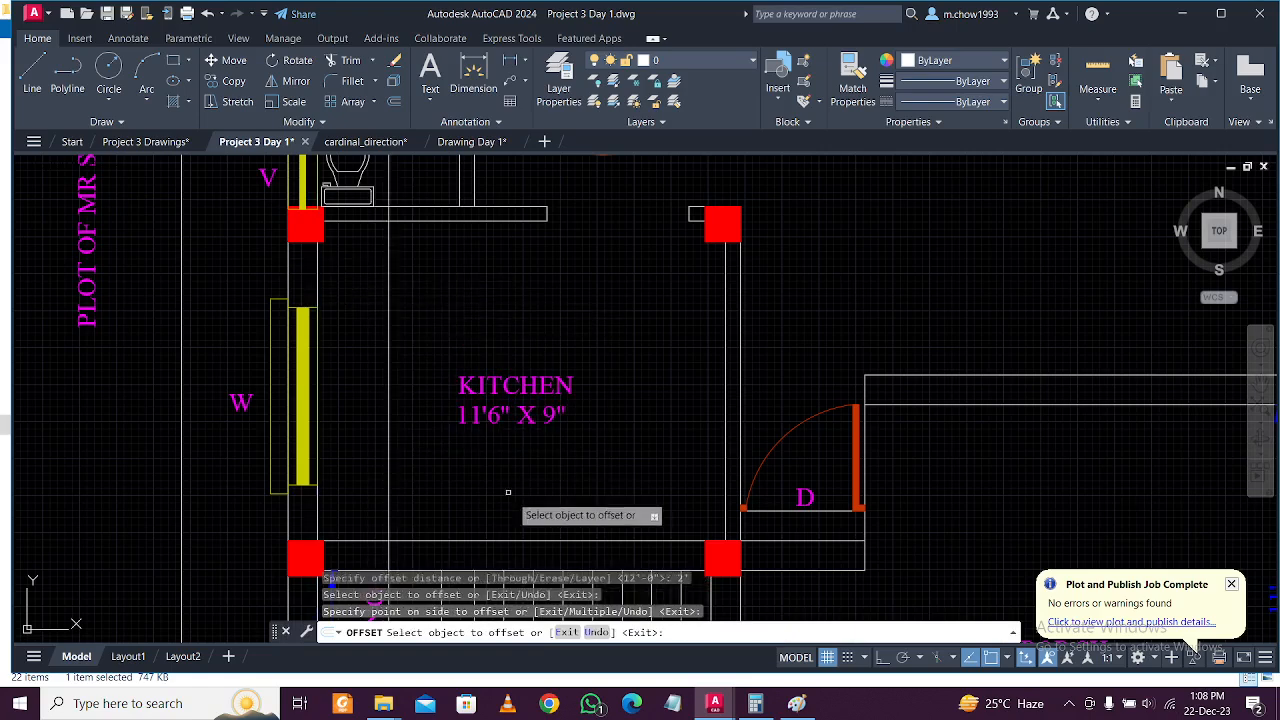
pyautogui.click(503, 541)
pyautogui.click(516, 476)
pyautogui.press('Escape')
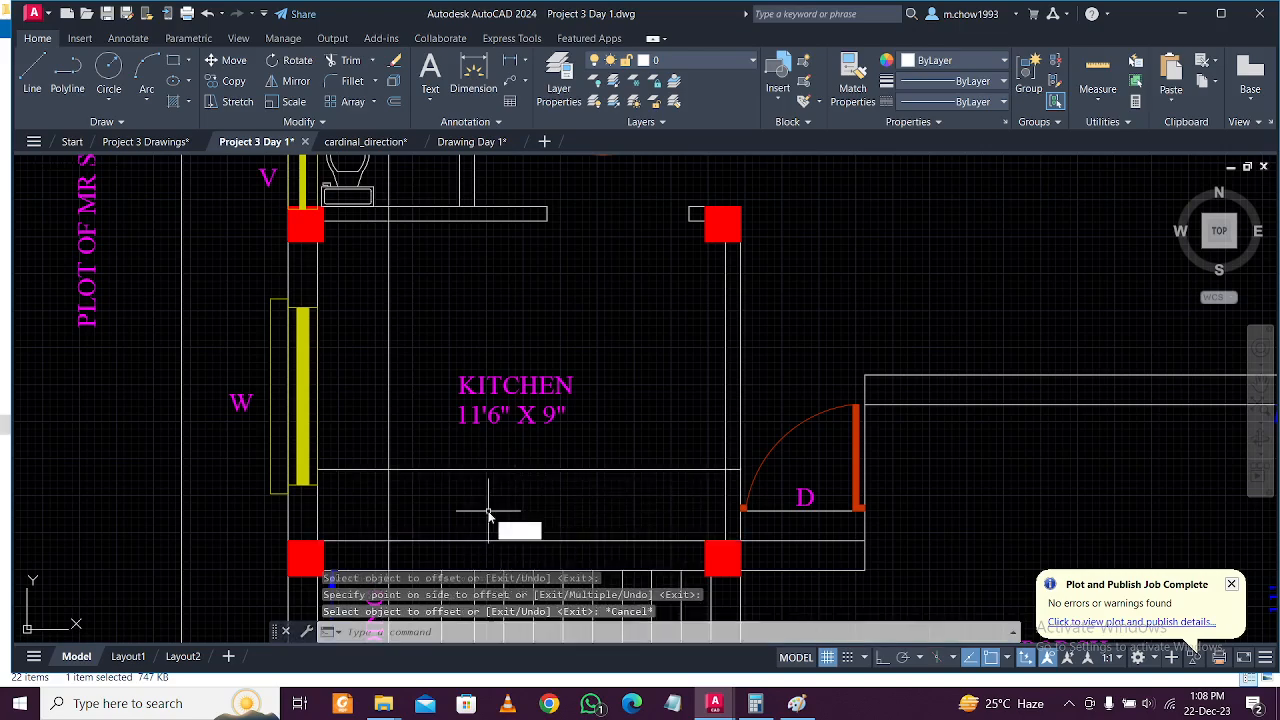
# Trim the overlapping counter line ends at the kitchen's lower-left corner with fences.
pyautogui.write('tr')
pyautogui.press('Return')
pyautogui.click(428, 505)
pyautogui.click(374, 497)
pyautogui.click(359, 449)
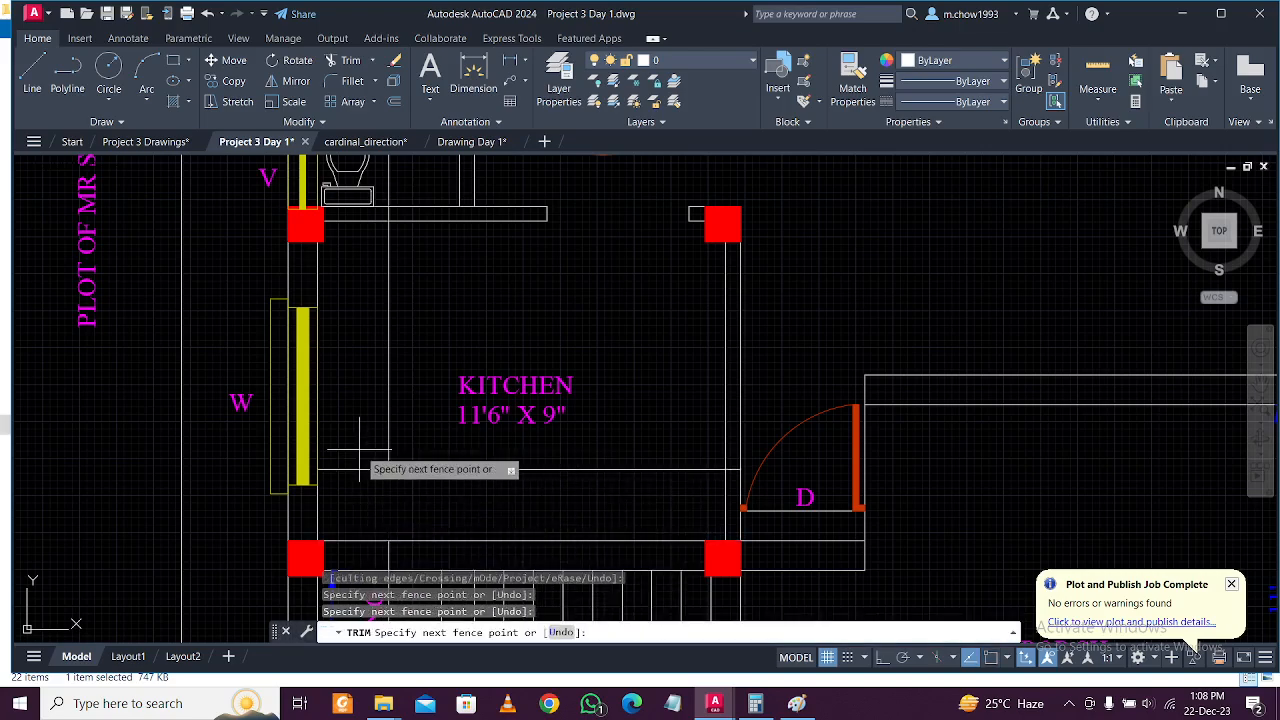
pyautogui.click(346, 509)
# Trim the short stray lines below the bottom wall and above the upper-left wall.
pyautogui.moveTo(370, 504); pyautogui.dragTo(399, 429, button='middle')
pyautogui.scroll(2, 386, 492)
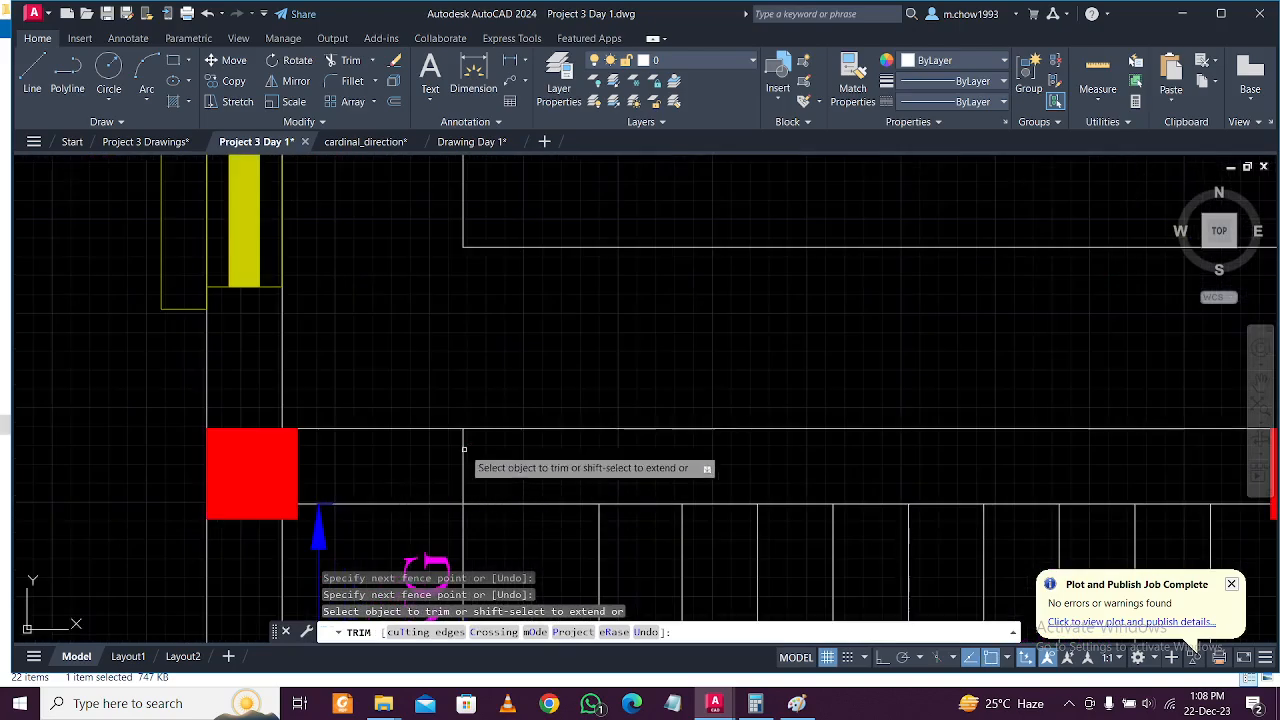
pyautogui.moveTo(445, 464); pyautogui.dragTo(477, 543, button='middle')
pyautogui.click(441, 567)
pyautogui.click(468, 567)
pyautogui.scroll(-2, 469, 567)
pyautogui.moveTo(491, 322); pyautogui.dragTo(511, 389, button='middle')
pyautogui.scroll(4, 495, 321)
pyautogui.scroll(4, 477, 334)
pyautogui.moveTo(463, 255); pyautogui.dragTo(475, 234, button='middle')
pyautogui.click(488, 206)
pyautogui.click(434, 201)
pyautogui.scroll(-4, 462, 242)
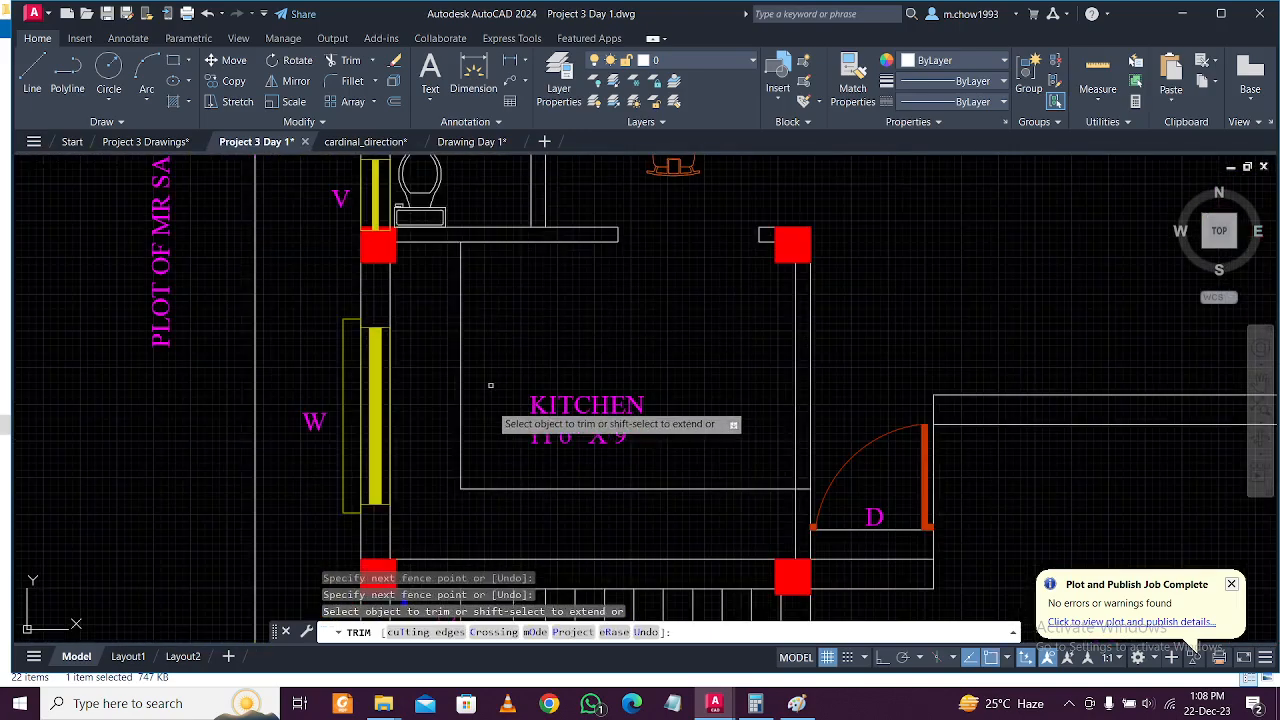
pyautogui.press('Escape')
# Try stretching the counter's horizontal line with Ortho on, cancel, and select the stove block.
pyautogui.scroll(-4, 494, 416)
pyautogui.scroll(4, 603, 457)
pyautogui.click(605, 454)
pyautogui.click(567, 397)
pyautogui.scroll(4, 608, 428)
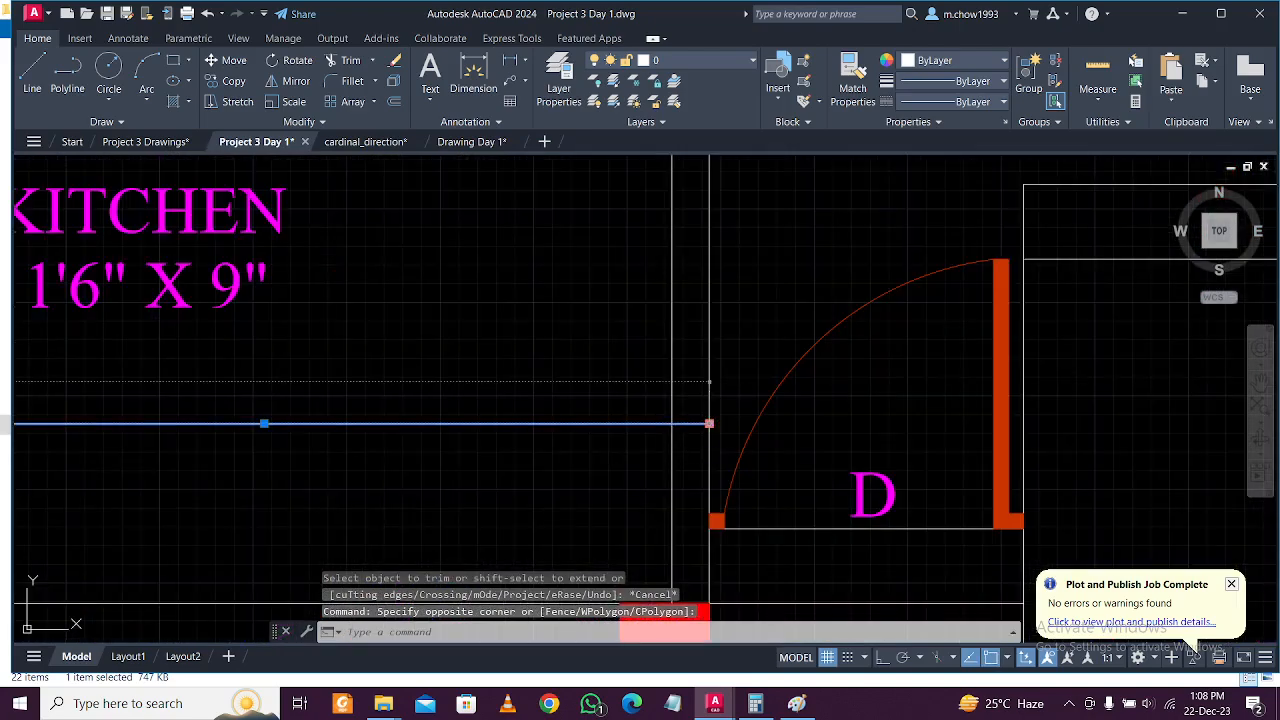
pyautogui.click(709, 424)
pyautogui.press('F8')
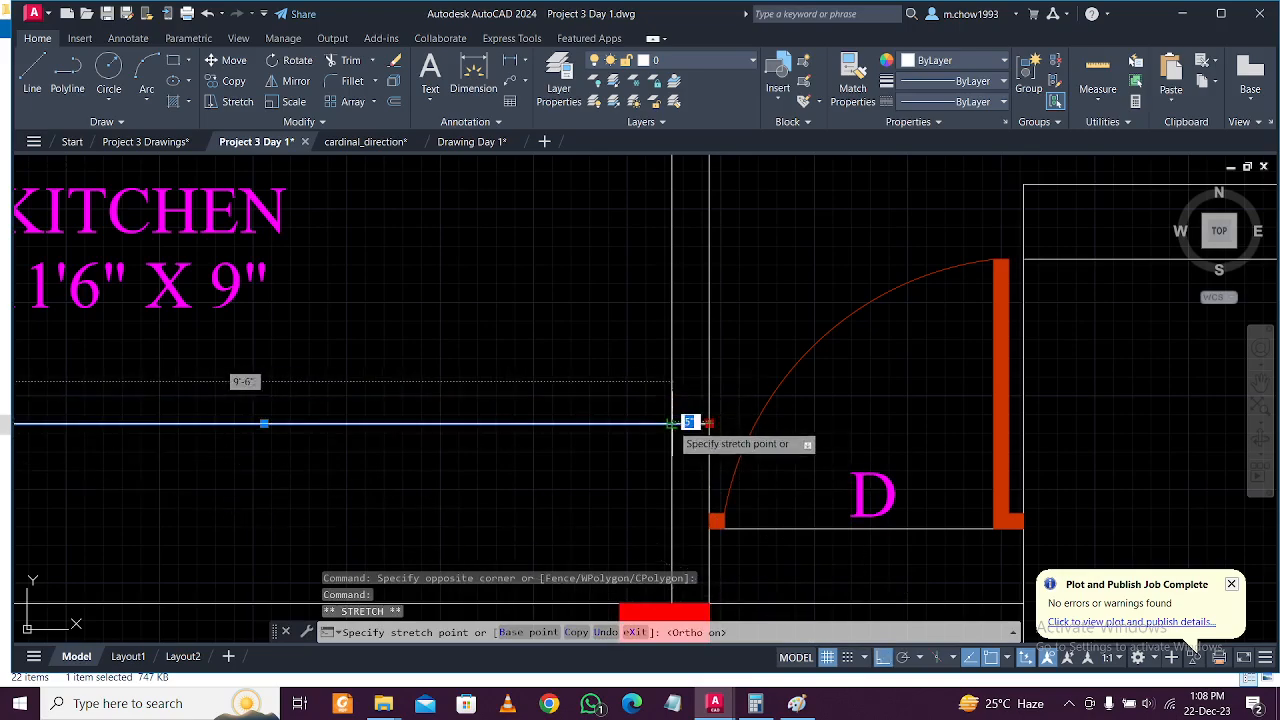
pyautogui.press('Escape')
pyautogui.scroll(-10, 540, 450)
pyautogui.scroll(5, 580, 420)
pyautogui.click(640, 280)
pyautogui.scroll(-8, 522, 310)
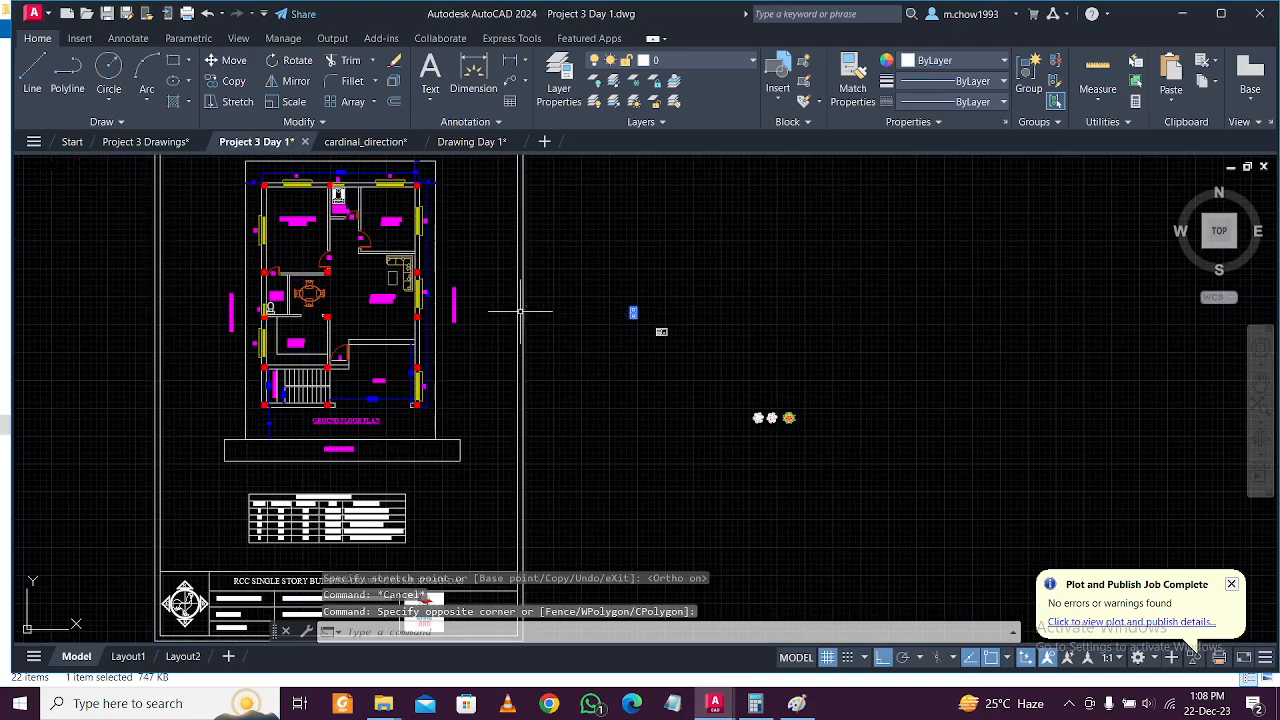
# Move the stove block onto the kitchen's left counter.
pyautogui.click(234, 60)
pyautogui.click(636, 316)
pyautogui.scroll(2, 200, 308)
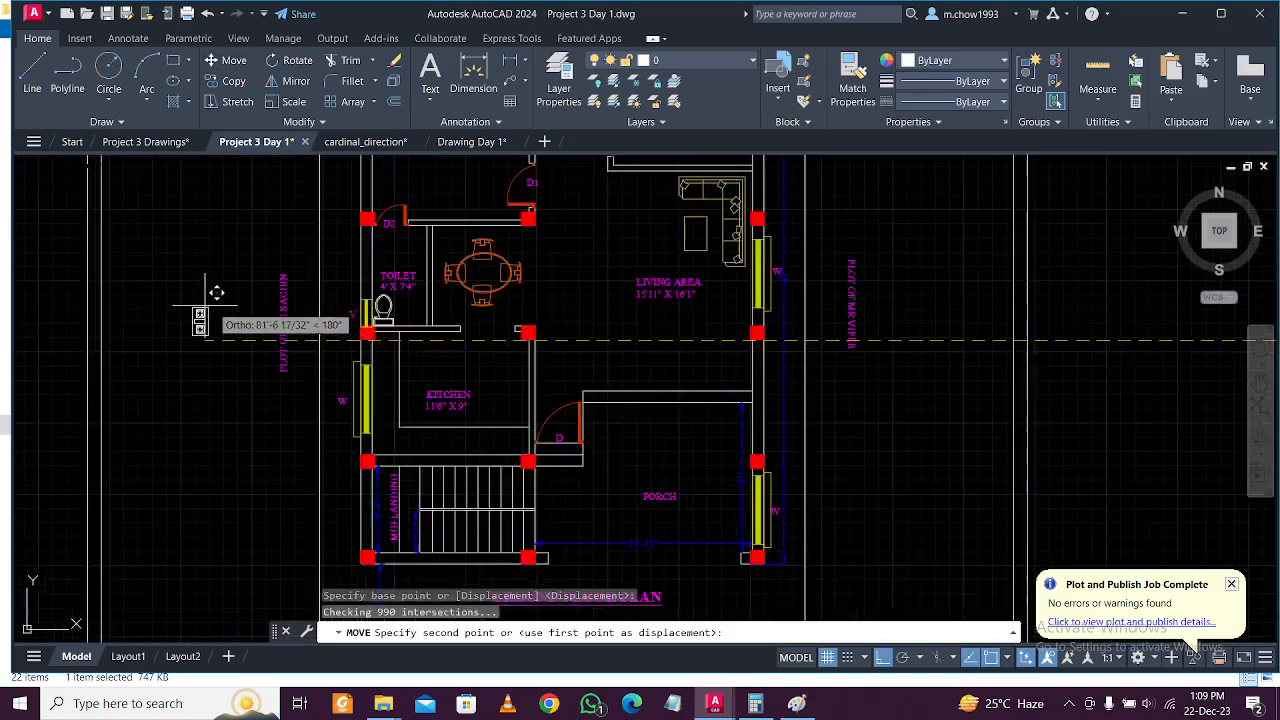
pyautogui.scroll(3, 215, 300)
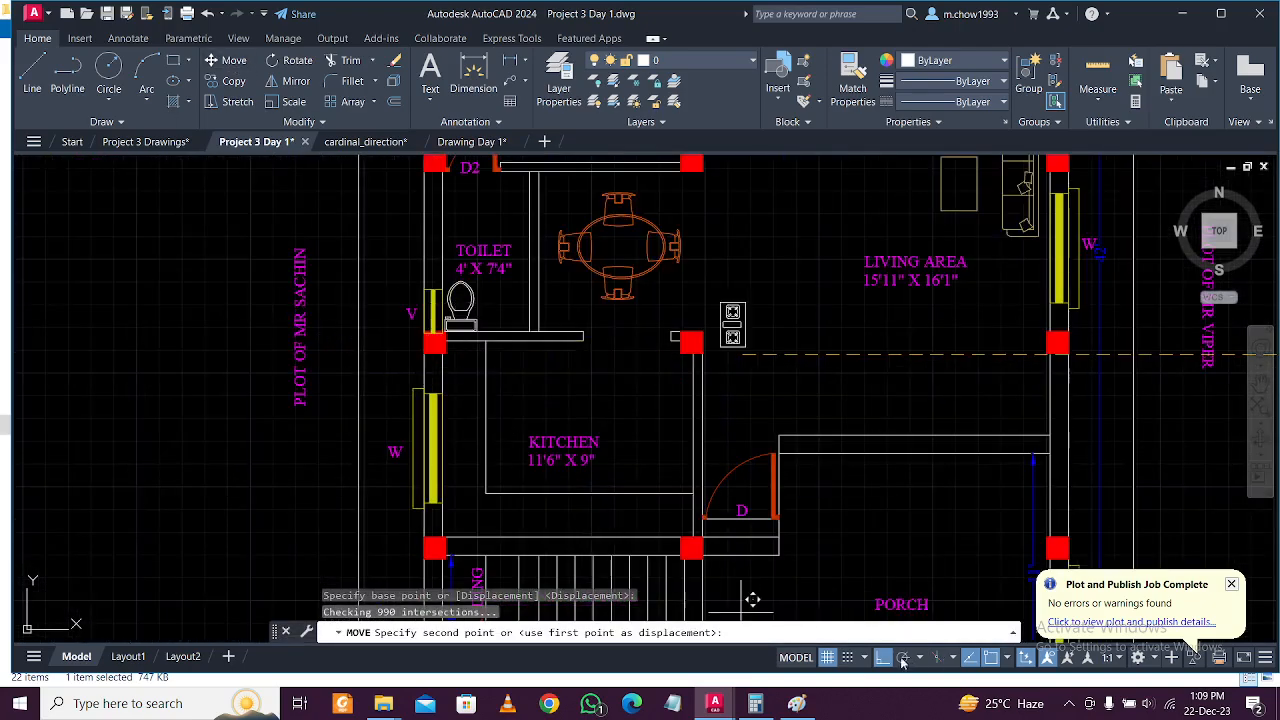
pyautogui.scroll(3, 385, 467)
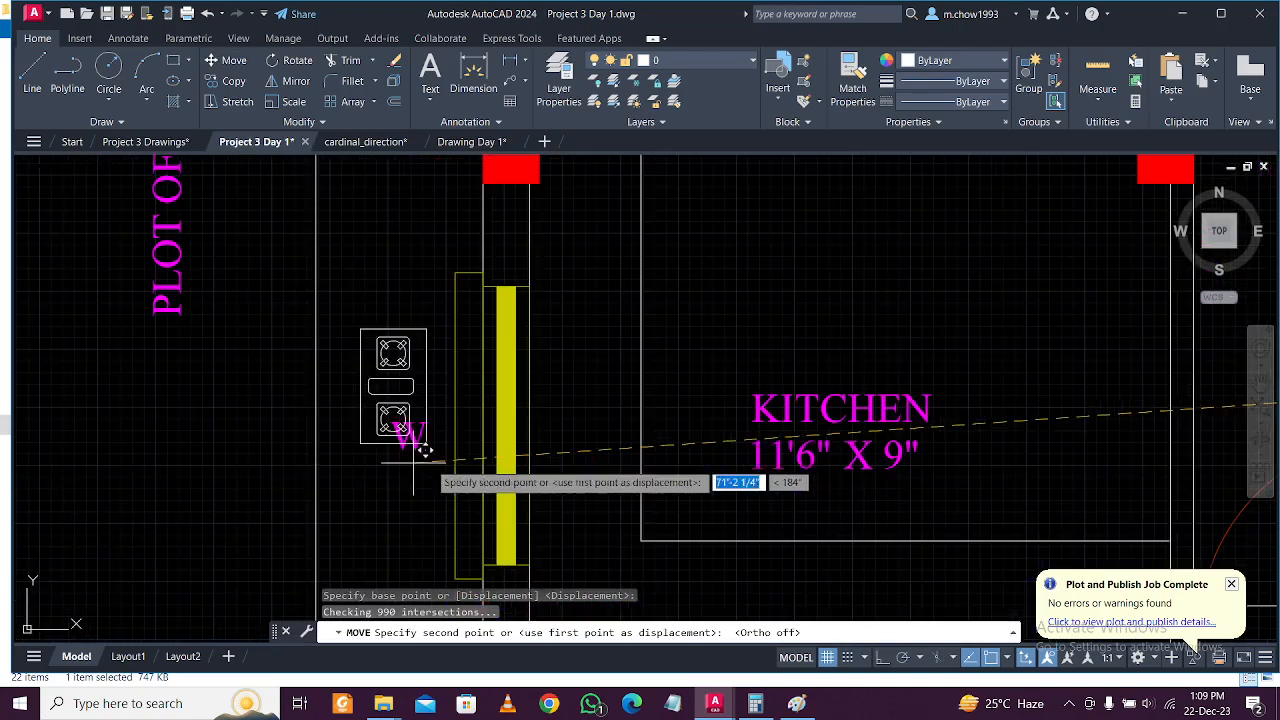
pyautogui.click(614, 452)
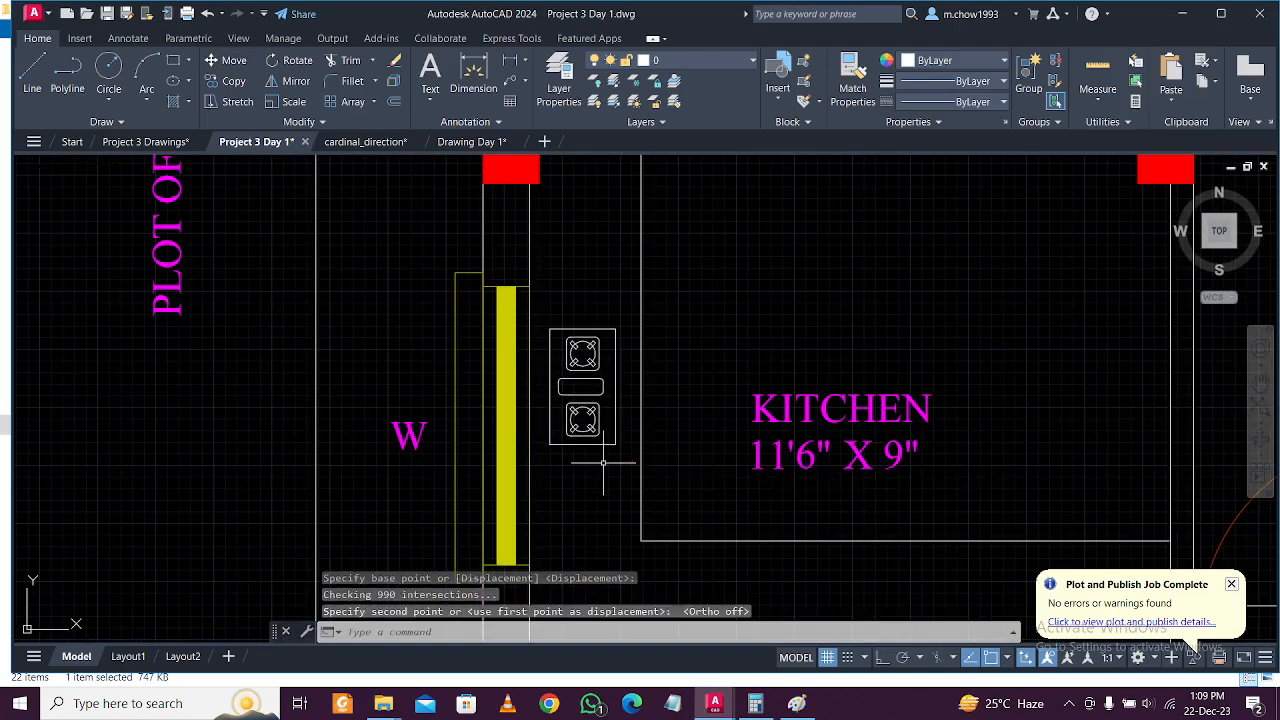
pyautogui.scroll(-5, 570, 415)
pyautogui.scroll(5, 881, 470)
# Rotate the sink block about its right edge, then undo the rotation.
pyautogui.click(843, 364)
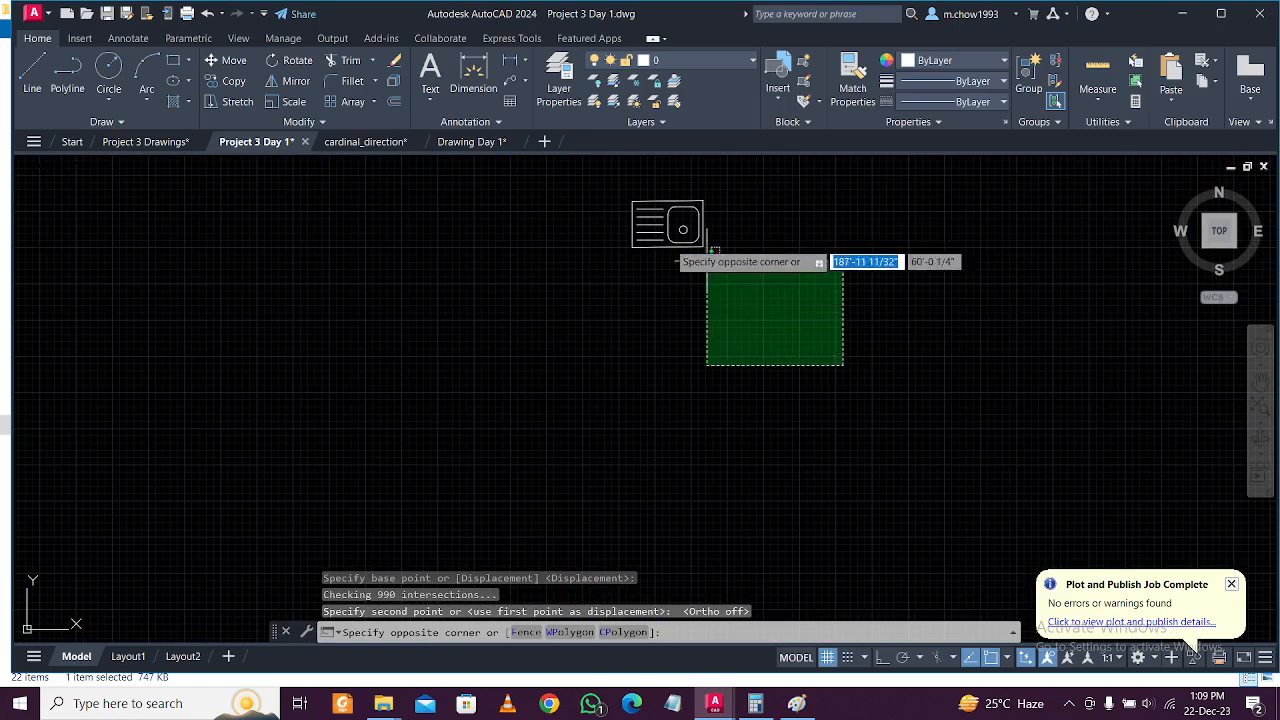
pyautogui.click(606, 203)
pyautogui.click(297, 60)
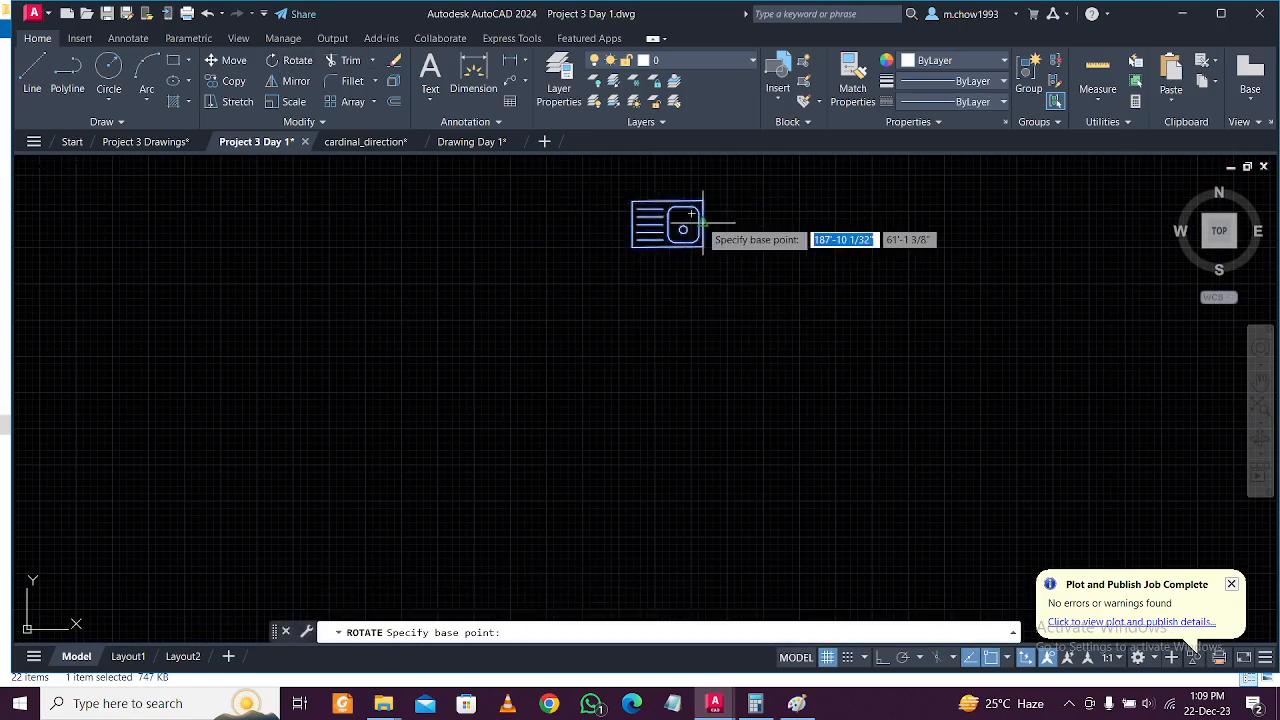
pyautogui.click(703, 223)
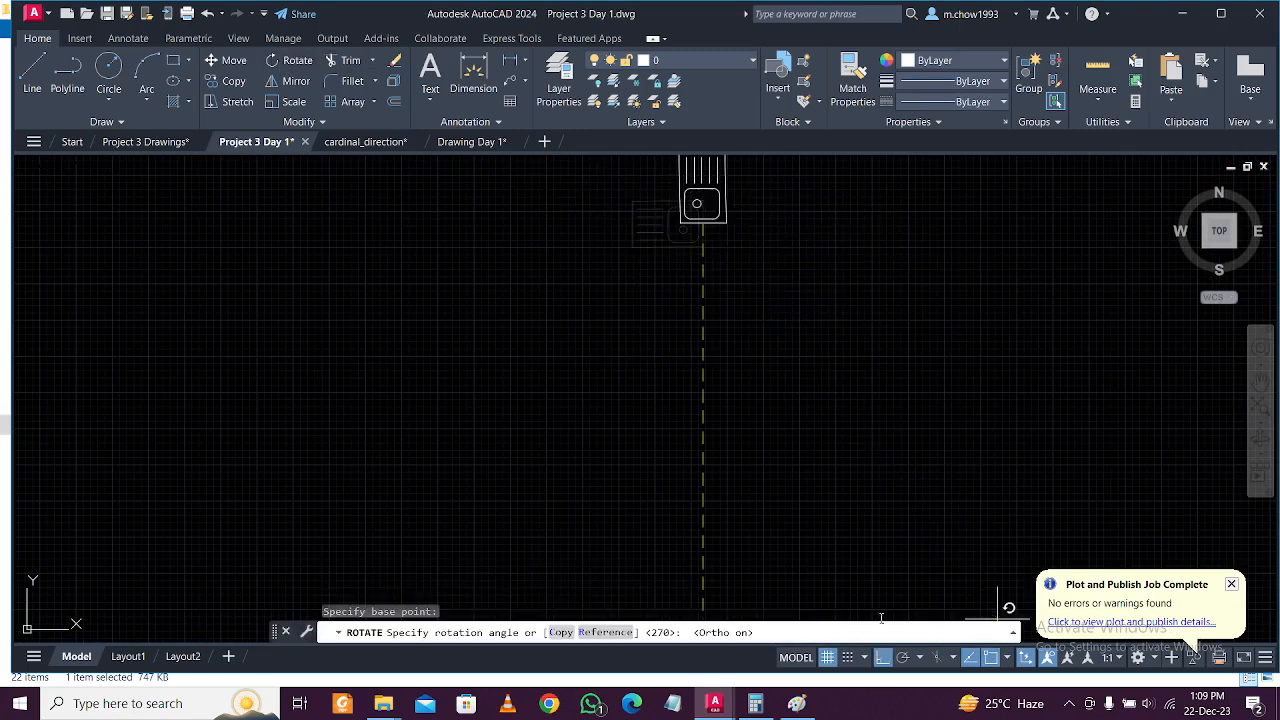
pyautogui.click(649, 201)
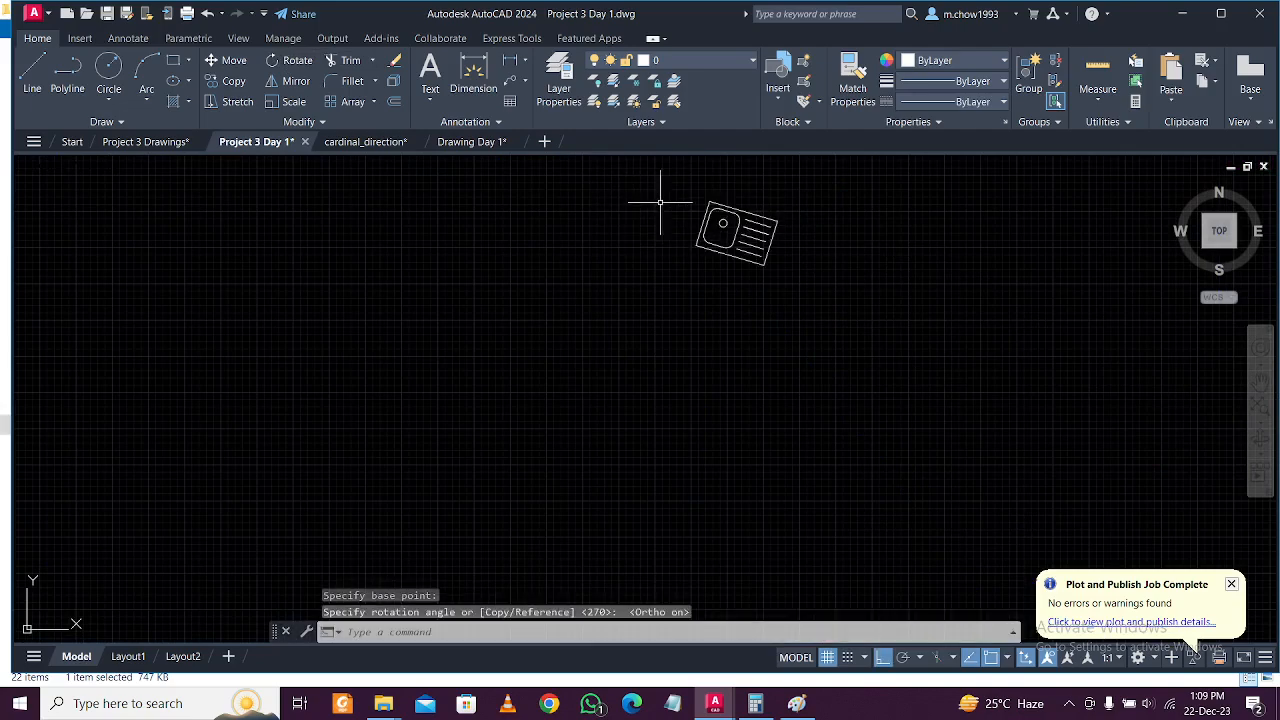
pyautogui.moveTo(764, 325); pyautogui.dragTo(714, 494, button='middle')
pyautogui.hotkey('ctrl', 'z')
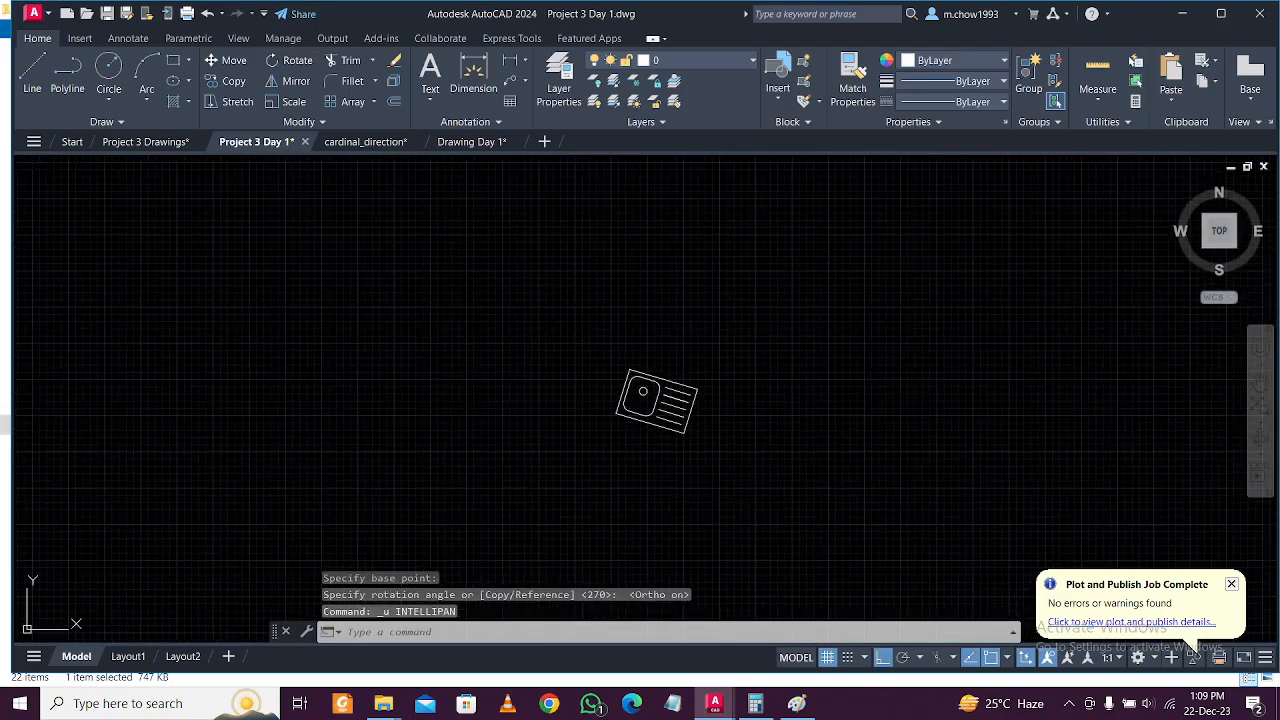
pyautogui.hotkey('ctrl', 'z')
pyautogui.hotkey('ctrl', 'z')
# Move the upright sink block onto the kitchen's bottom counter.
pyautogui.moveTo(765, 283); pyautogui.dragTo(691, 463, button='middle')
pyautogui.moveTo(691, 463); pyautogui.dragTo(480, 325)
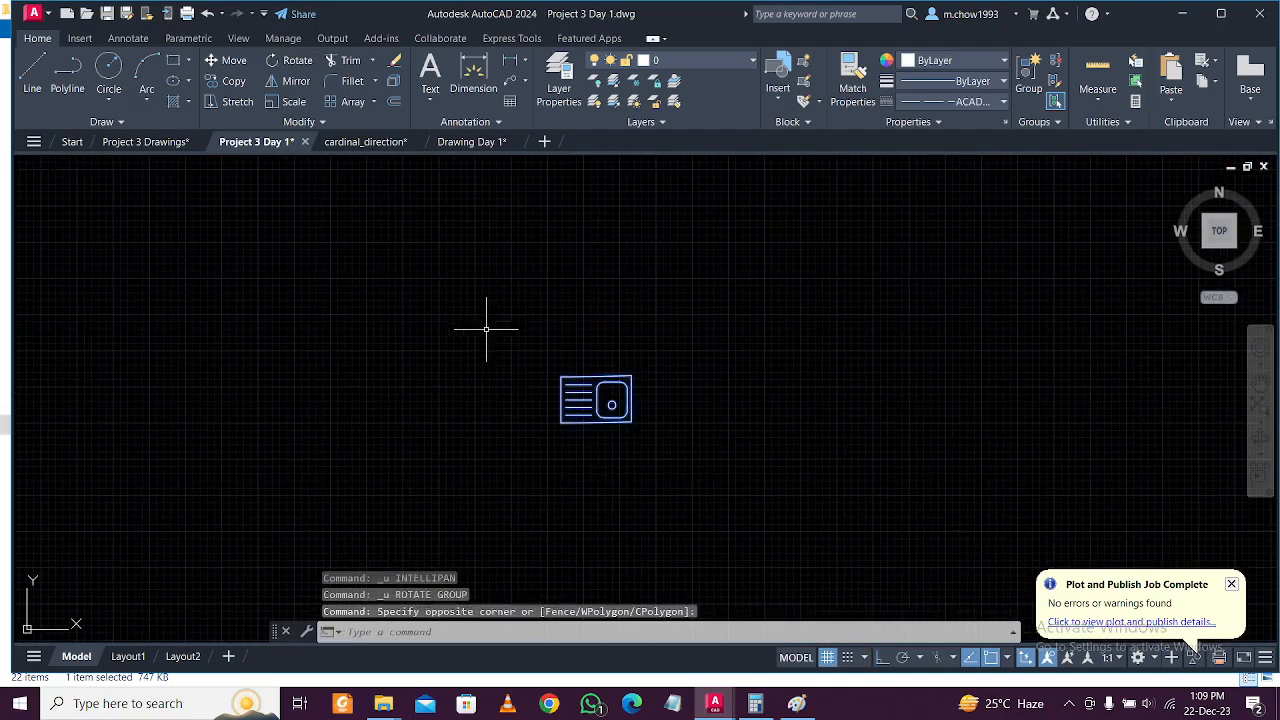
pyautogui.click(230, 62)
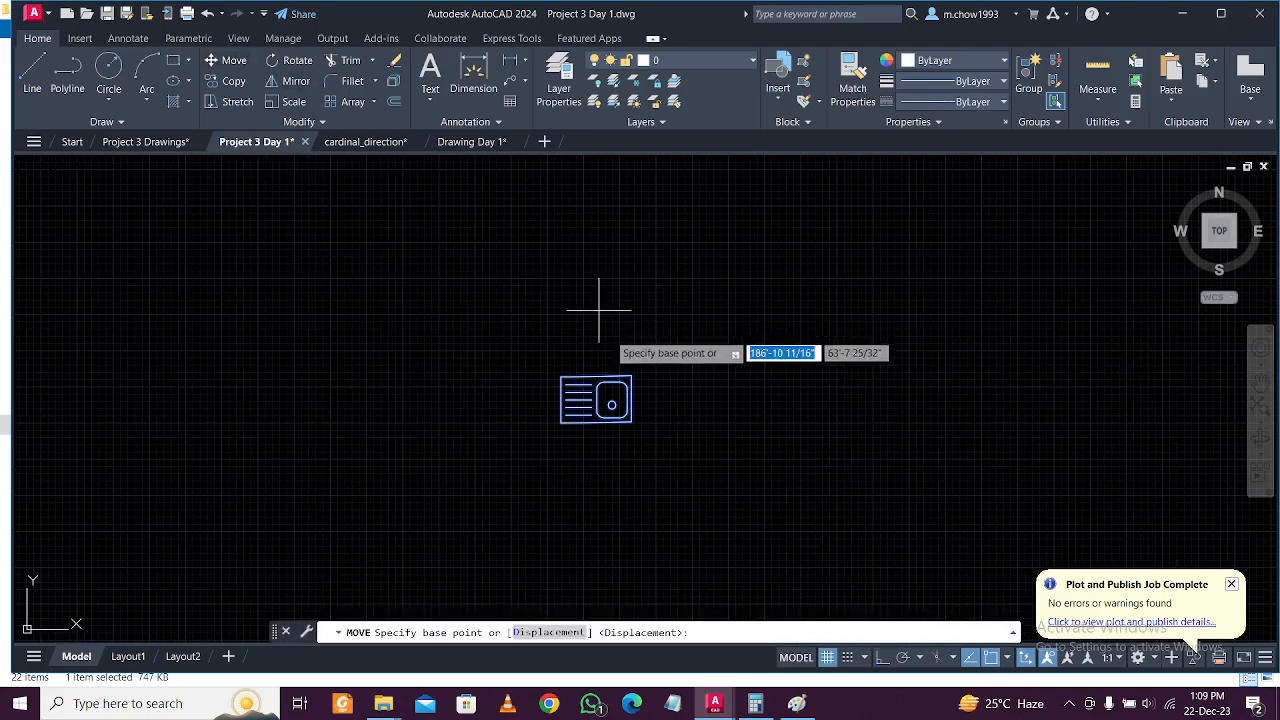
pyautogui.click(607, 383)
pyautogui.scroll(-4, 606, 380)
pyautogui.scroll(5, 330, 380)
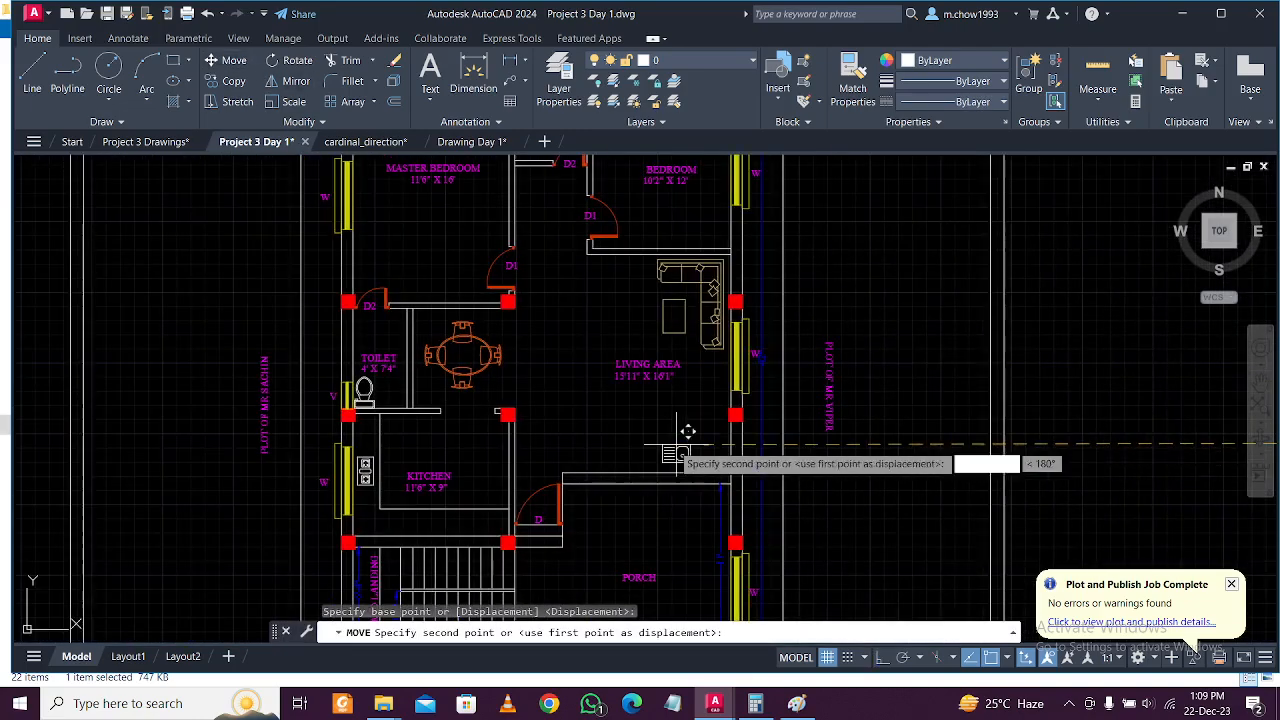
pyautogui.scroll(4, 330, 575)
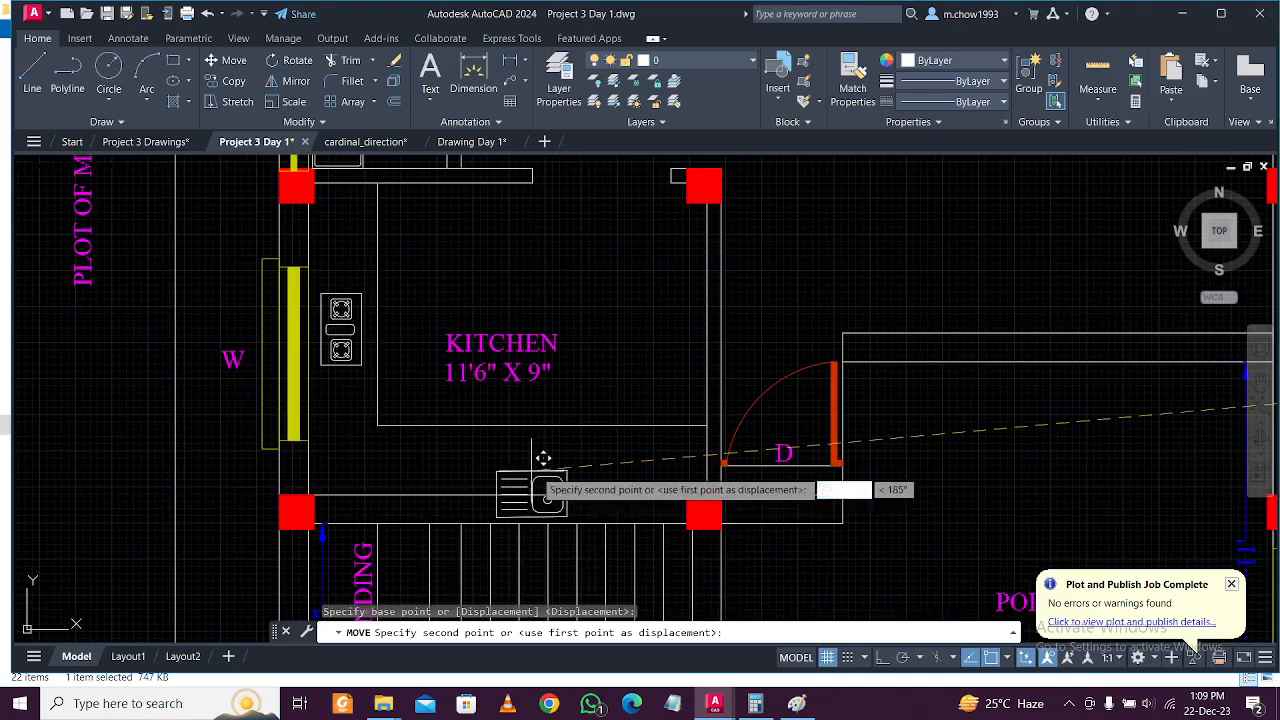
pyautogui.scroll(3, 560, 437)
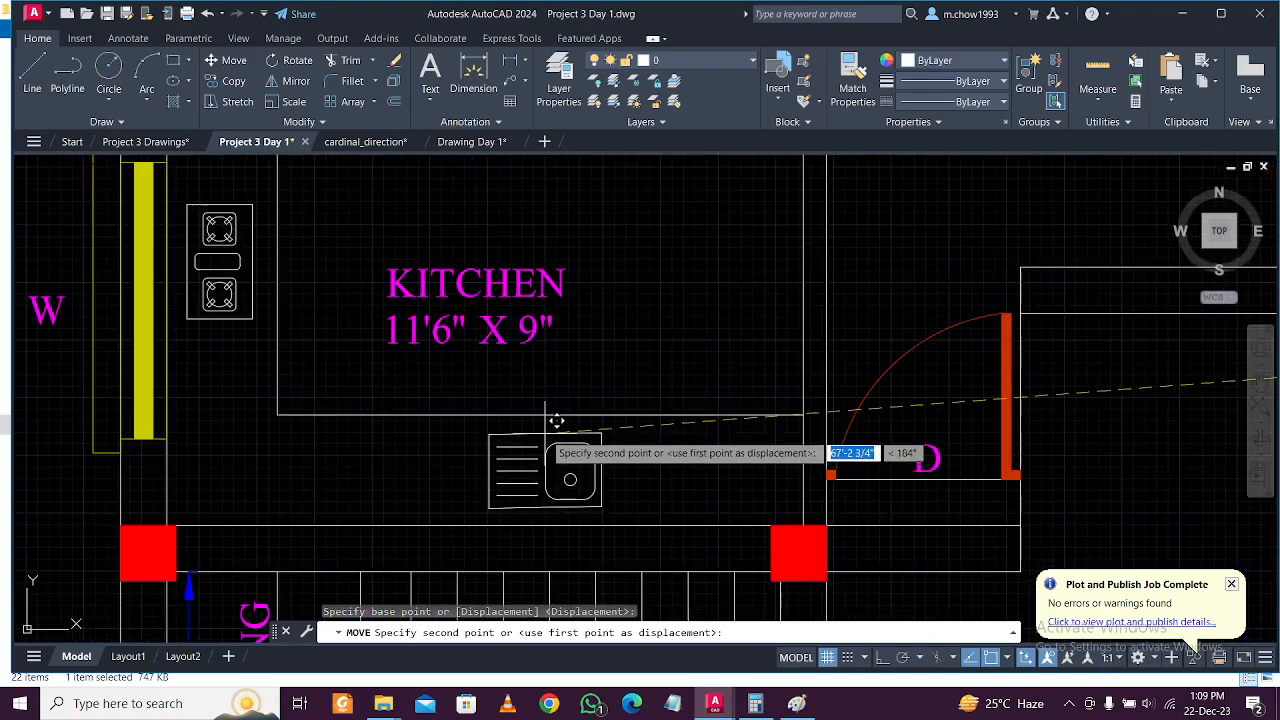
pyautogui.click(556, 421)
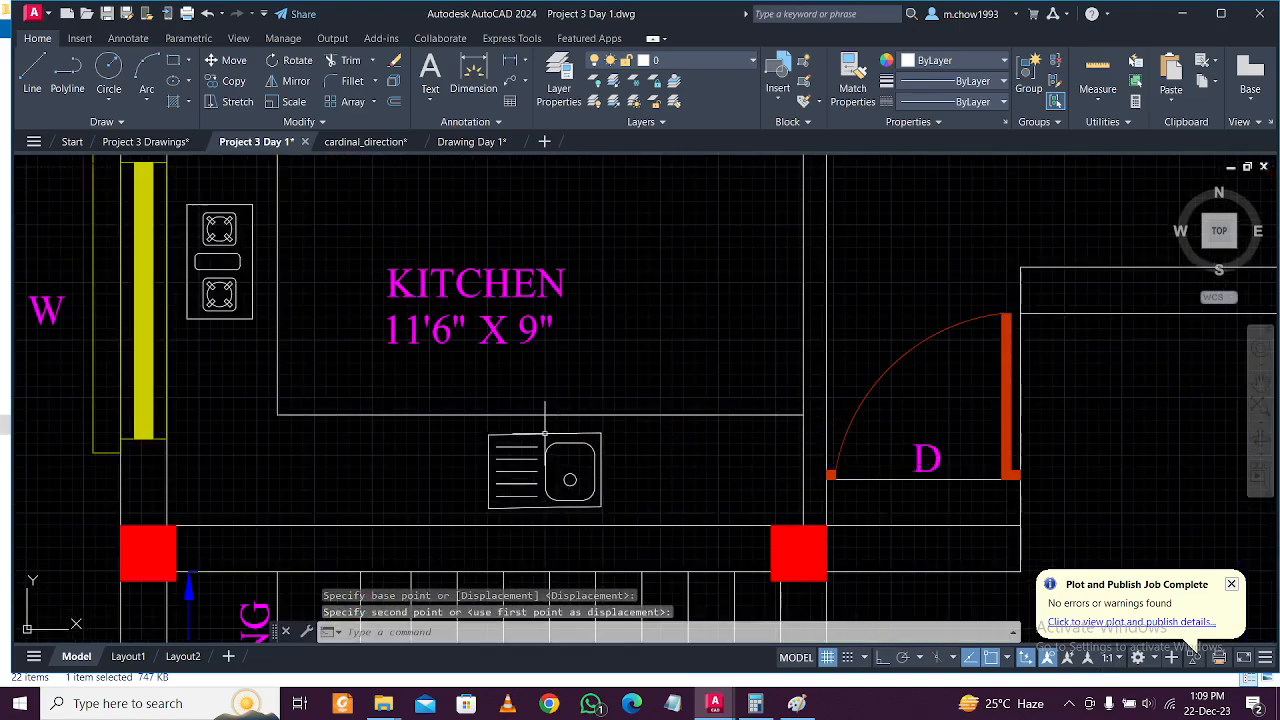
pyautogui.scroll(-2, 610, 440)
pyautogui.scroll(-2, 414, 368)
pyautogui.scroll(-3, 468, 378)
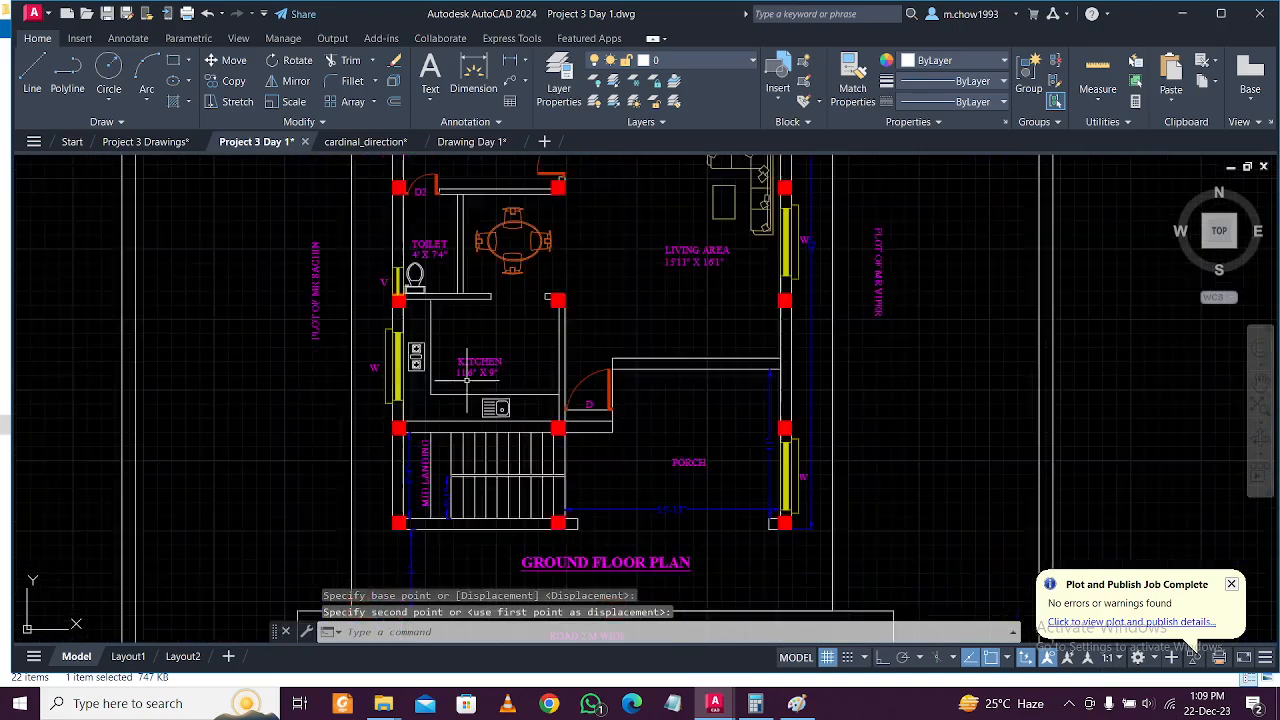
pyautogui.moveTo(1181, 449); pyautogui.dragTo(987, 449, button='middle')
pyautogui.moveTo(808, 426); pyautogui.dragTo(886, 443, button='middle')
# Move the three flower blocks next to the GROUND FLOOR PLAN title below the stairs.
pyautogui.scroll(5, 956, 393)
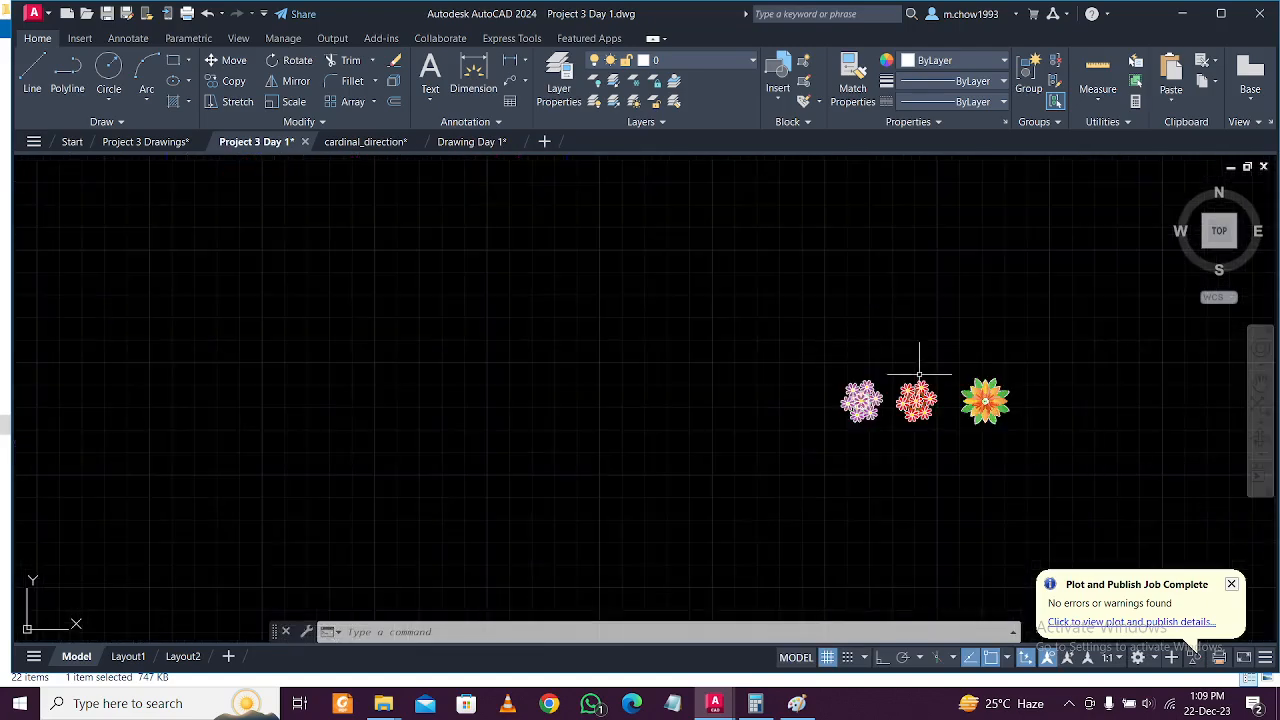
pyautogui.click(1200, 480)
pyautogui.write('m')
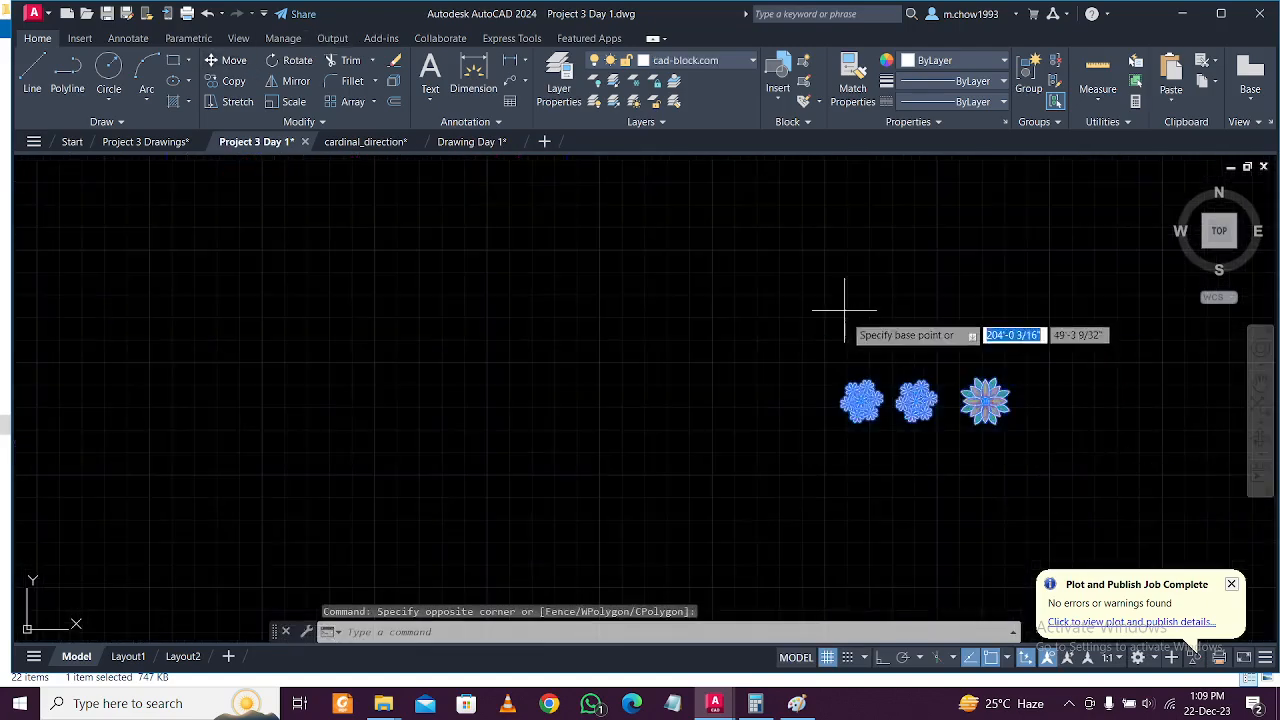
pyautogui.press('Return')
pyautogui.click(817, 406)
pyautogui.scroll(-3, 808, 371)
pyautogui.moveTo(808, 371); pyautogui.dragTo(1089, 457, button='middle')
pyautogui.scroll(4, 735, 430)
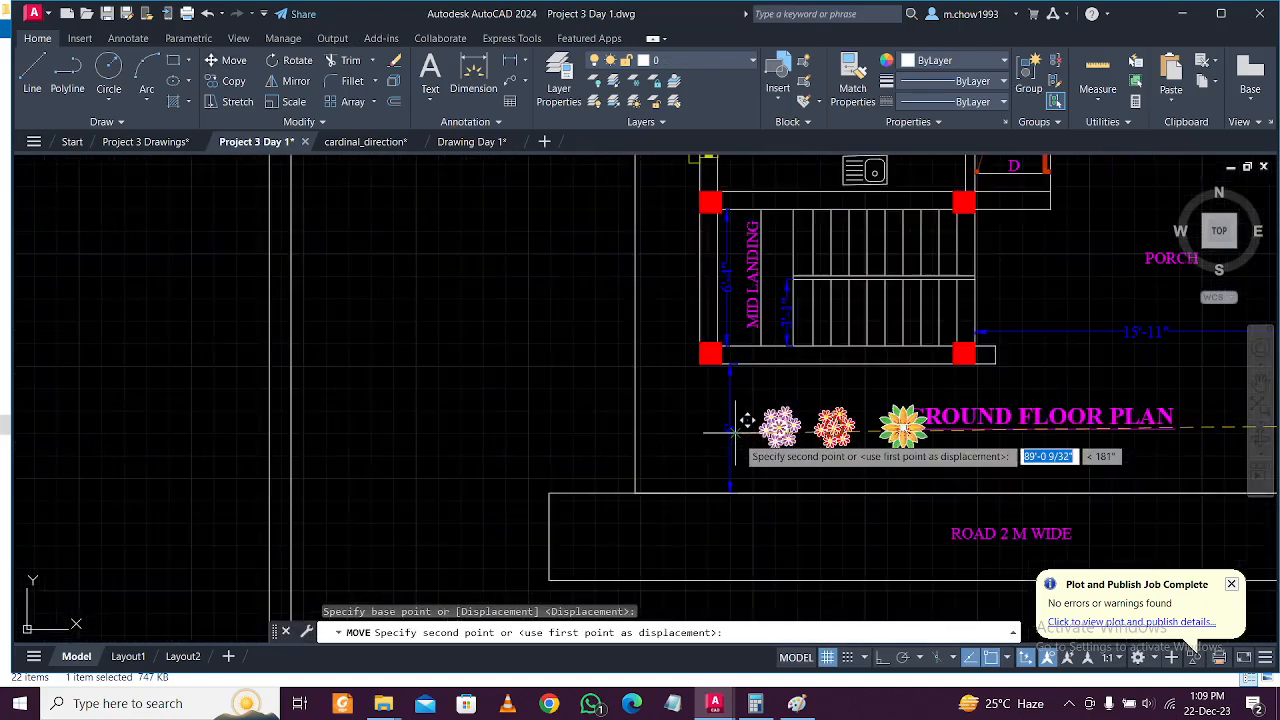
pyautogui.scroll(3, 722, 391)
pyautogui.click(710, 398)
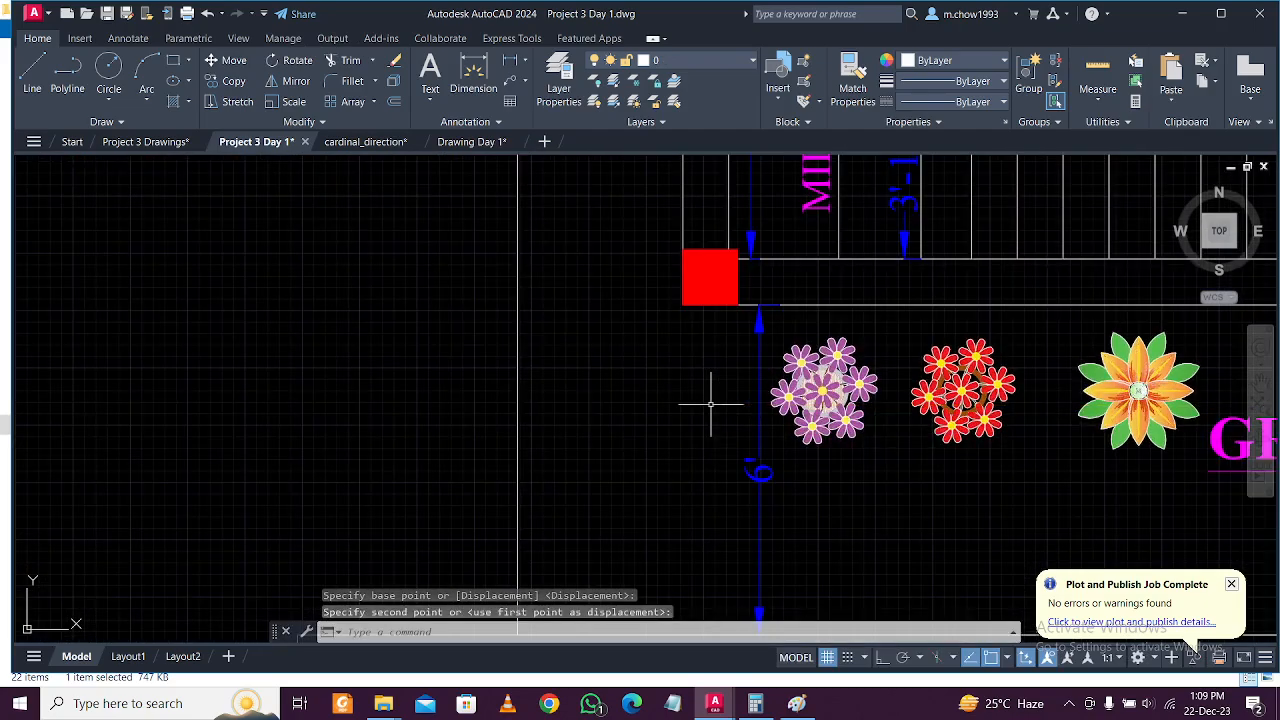
pyautogui.scroll(-7, 540, 425)
pyautogui.moveTo(858, 405); pyautogui.dragTo(763, 497, button='middle')
pyautogui.scroll(-2, 763, 497)
pyautogui.scroll(2, 655, 262)
pyautogui.scroll(2, 645, 300)
pyautogui.scroll(-2, 666, 323)
pyautogui.scroll(3, 731, 323)
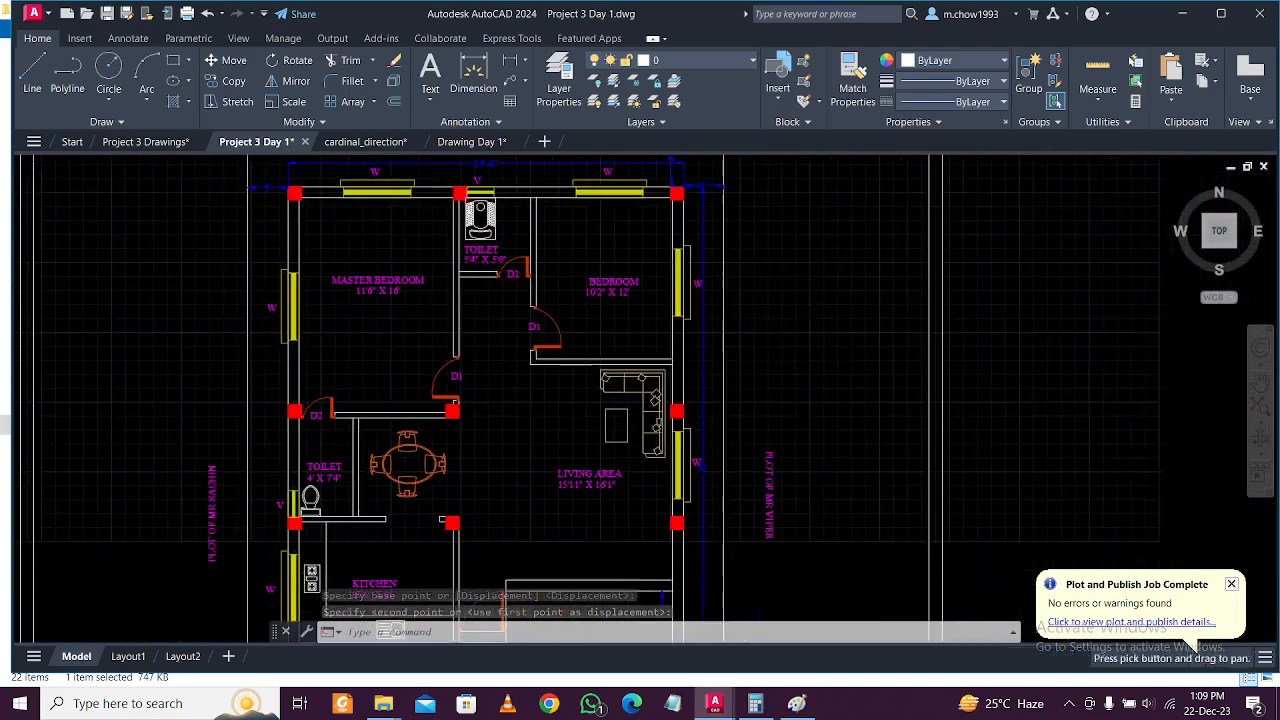
pyautogui.click(392, 145)
# Look over Drawing Day 1's plans and elevations, then minimise AutoCAD.
pyautogui.click(488, 142)
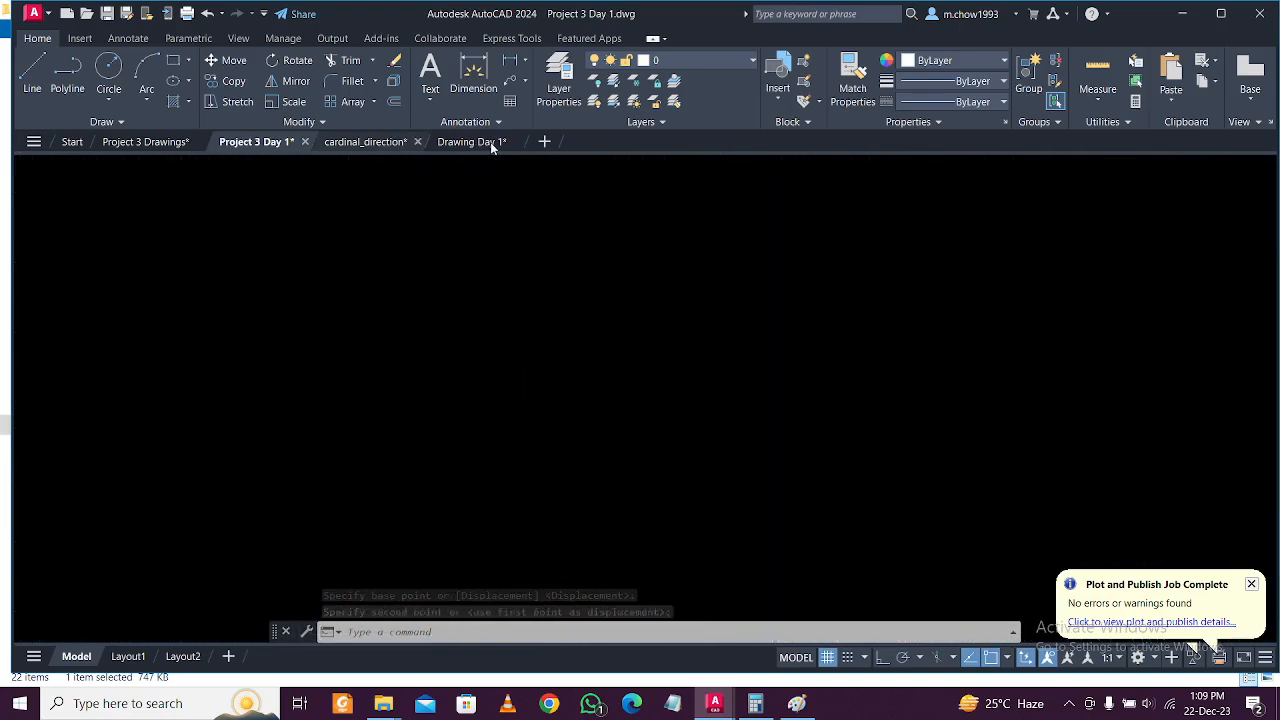
pyautogui.scroll(-2, 543, 359)
pyautogui.scroll(3, 500, 343)
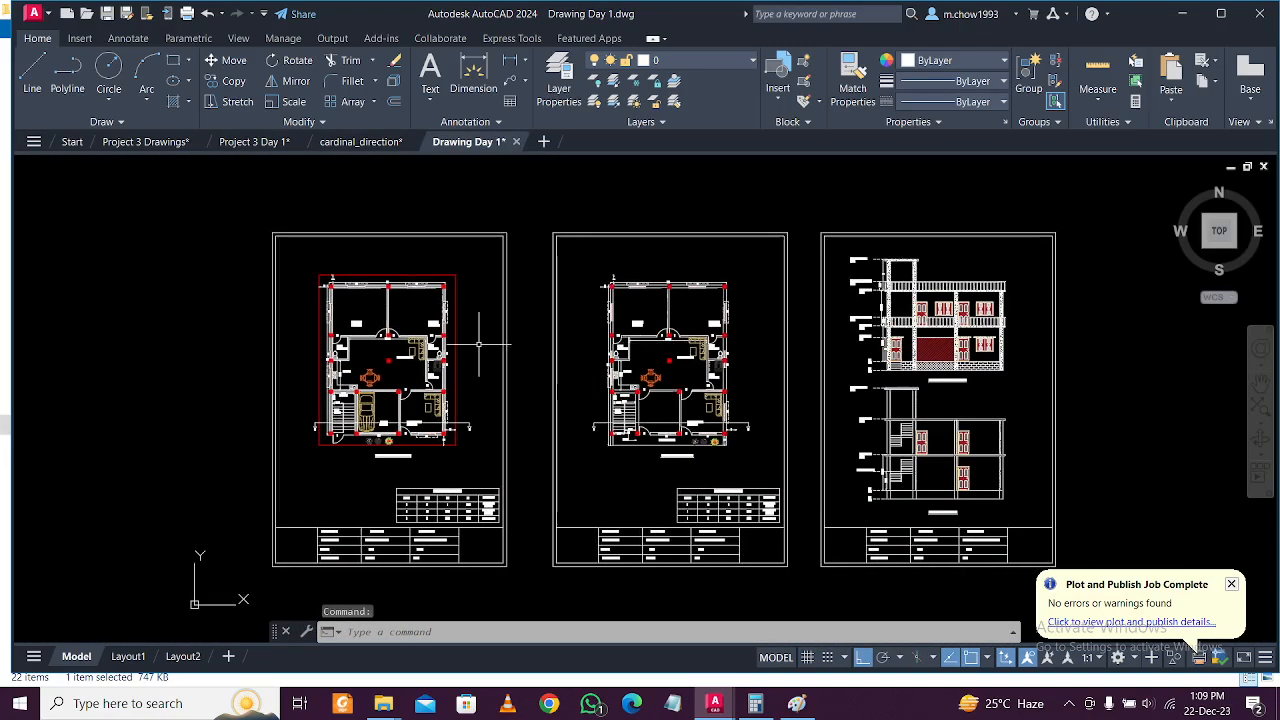
pyautogui.moveTo(393, 348); pyautogui.dragTo(689, 369, button='middle')
pyautogui.scroll(3, 677, 368)
pyautogui.scroll(-7, 677, 368)
pyautogui.scroll(3, 669, 443)
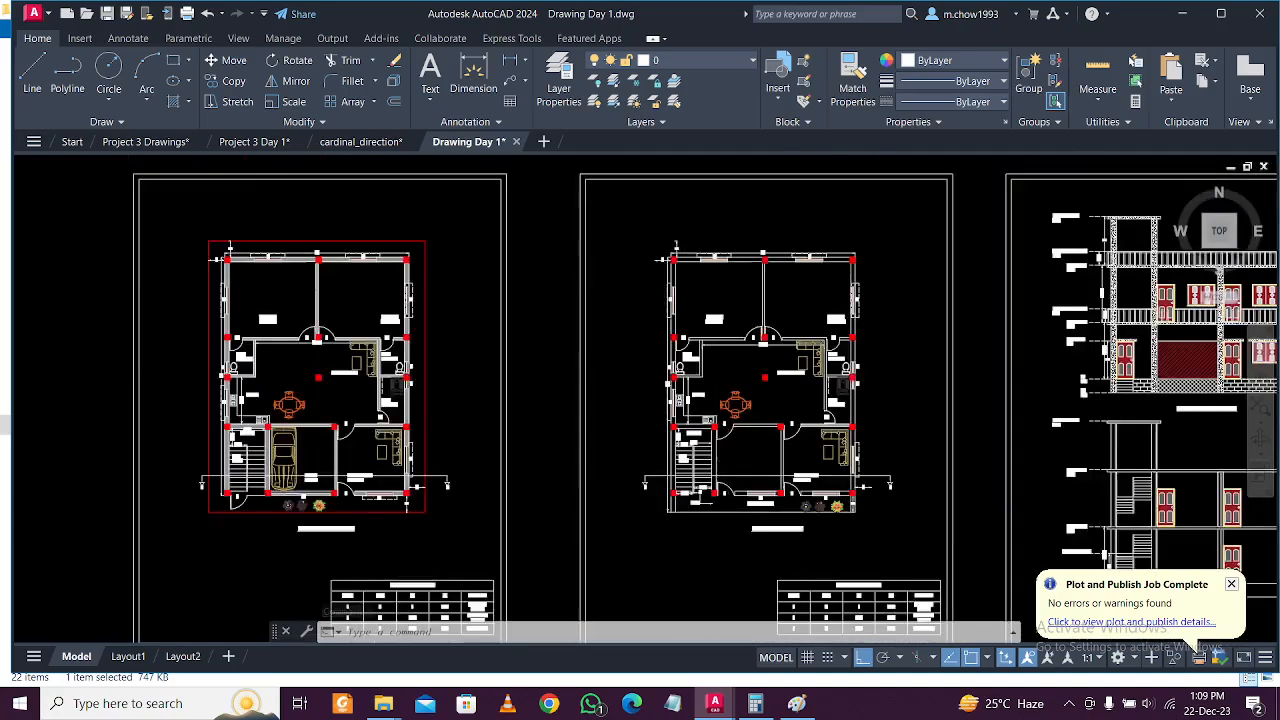
pyautogui.moveTo(837, 473); pyautogui.dragTo(472, 492, button='middle')
pyautogui.scroll(-2, 635, 504)
pyautogui.moveTo(903, 498)
pyautogui.mouseDown(button='middle')
pyautogui.moveTo(914, 494)
pyautogui.moveTo(620, 465)
pyautogui.moveTo(809, 476)
pyautogui.mouseUp(button='middle')
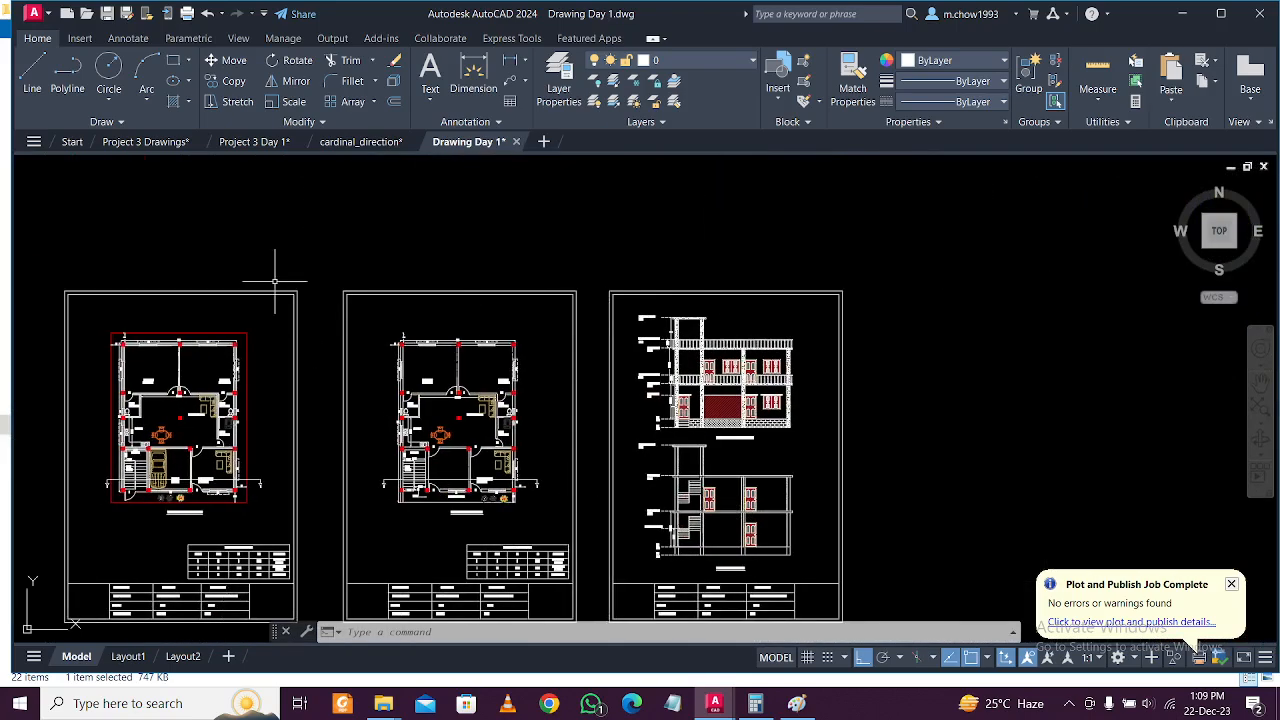
pyautogui.click(1180, 16)
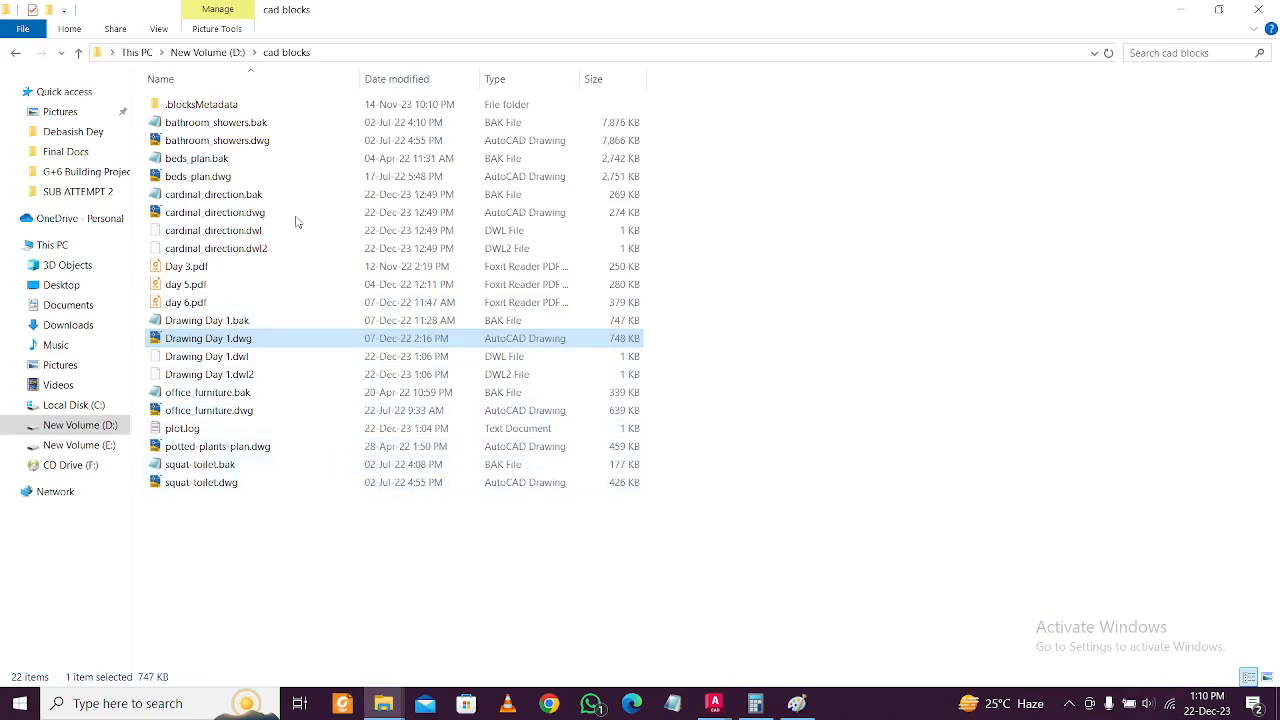
# Open bathroom_showers.dwg from the cad blocks folder in AutoCAD.
pyautogui.doubleClick(316, 146)
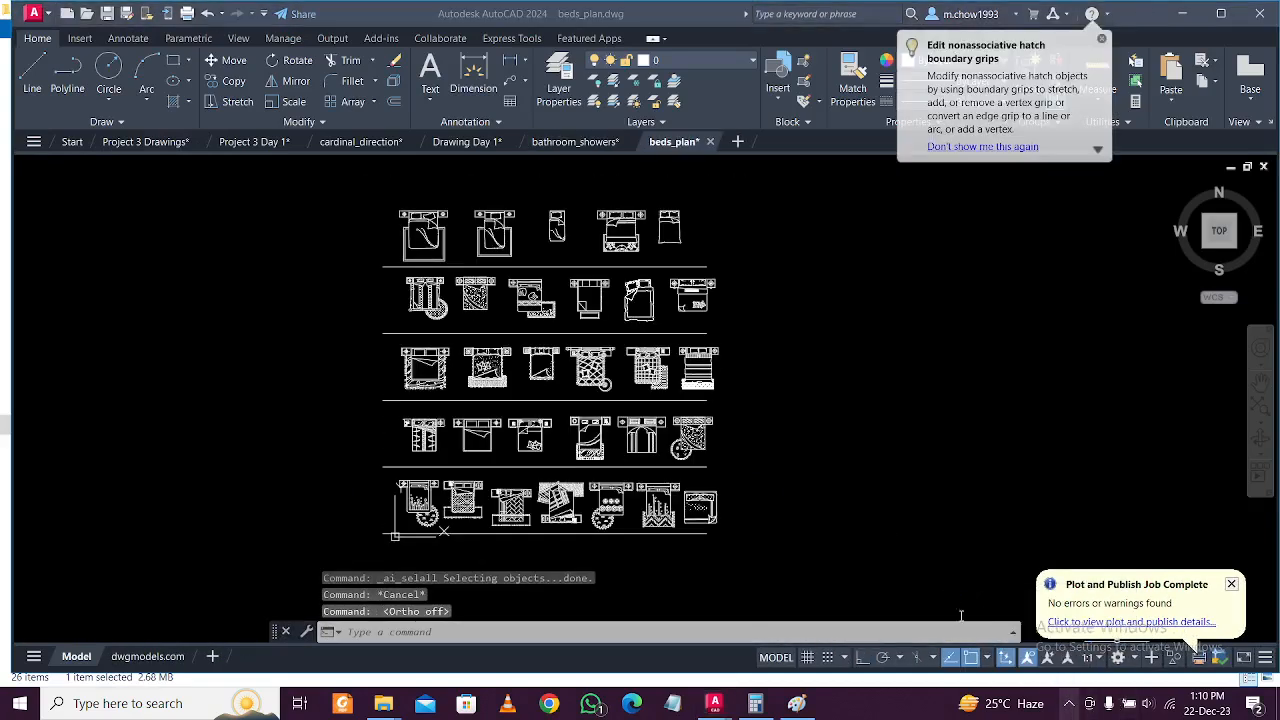
# Save beds_plan and zoom in on its rows of bed blocks.
pyautogui.press('Escape')
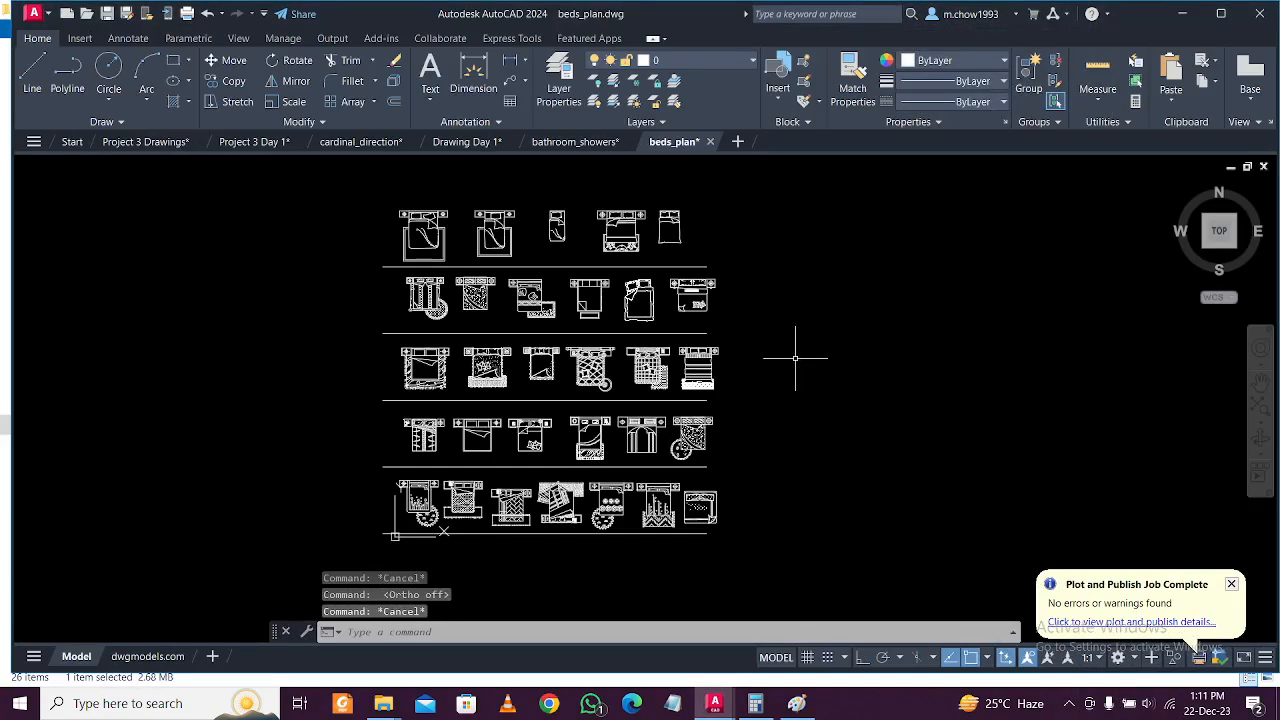
pyautogui.hotkey('ctrl', 's')
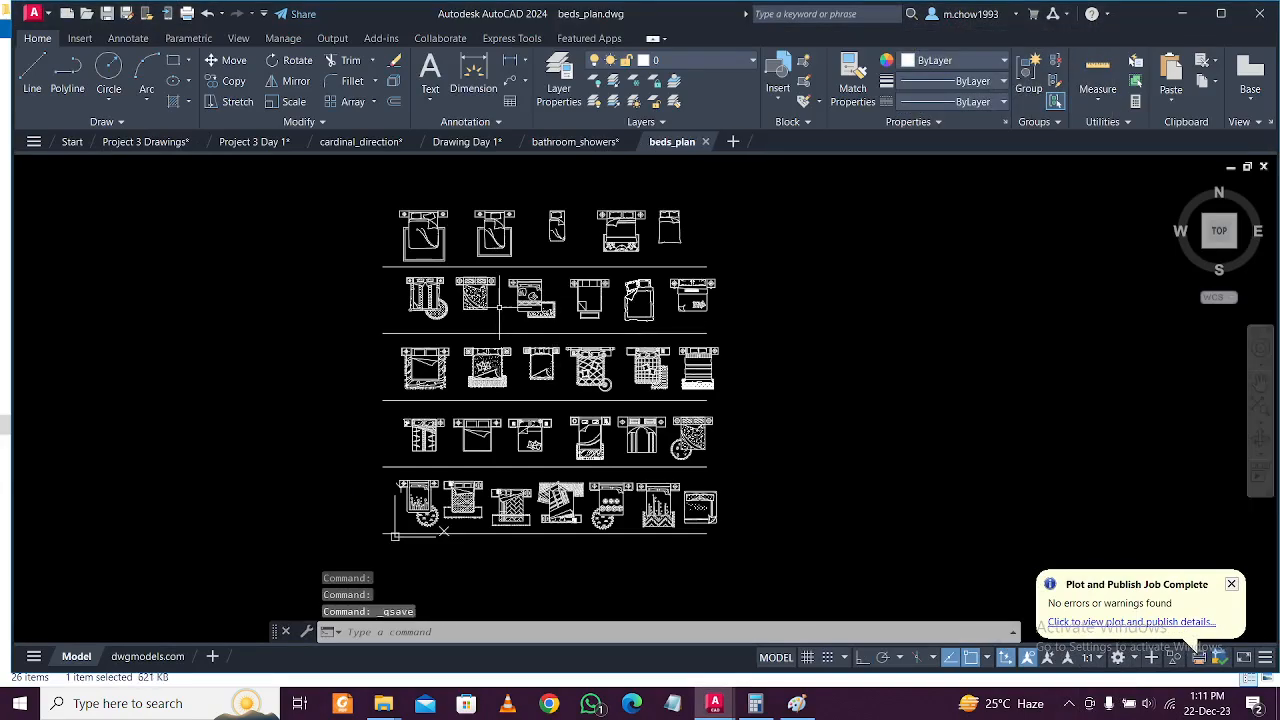
pyautogui.scroll(2, 473, 392)
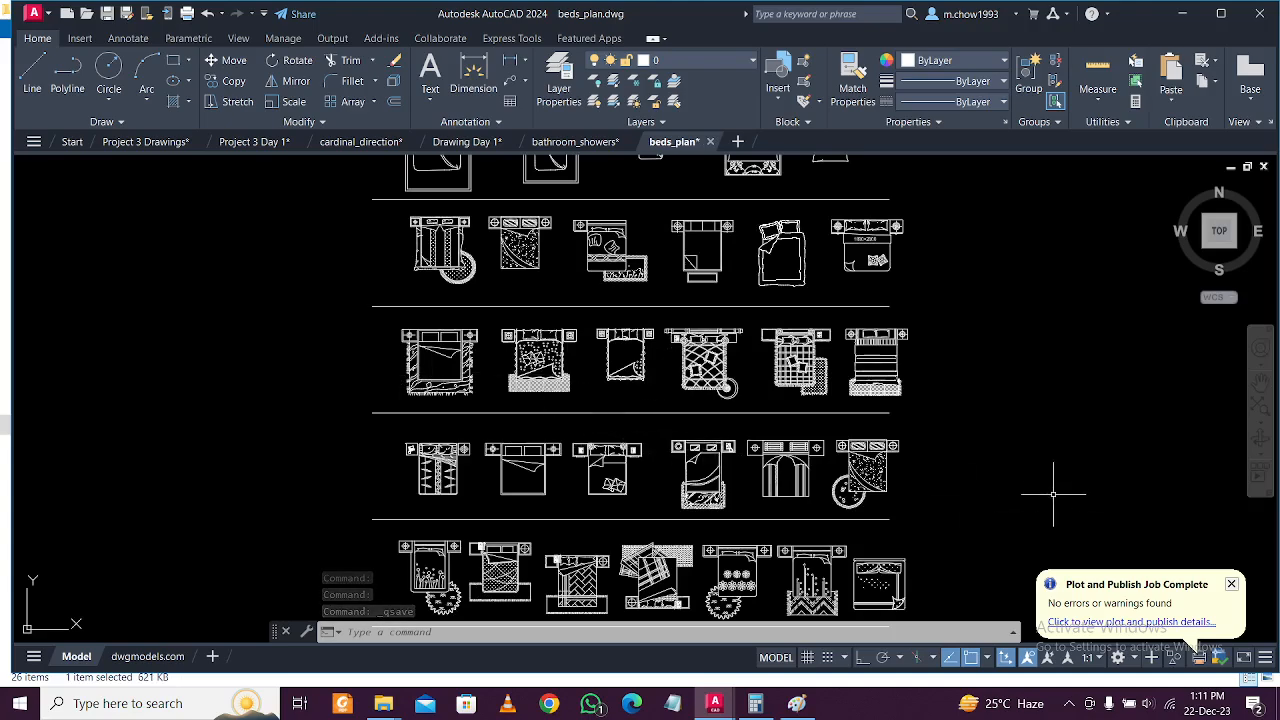
pyautogui.moveTo(1057, 498); pyautogui.dragTo(1026, 425, button='middle')
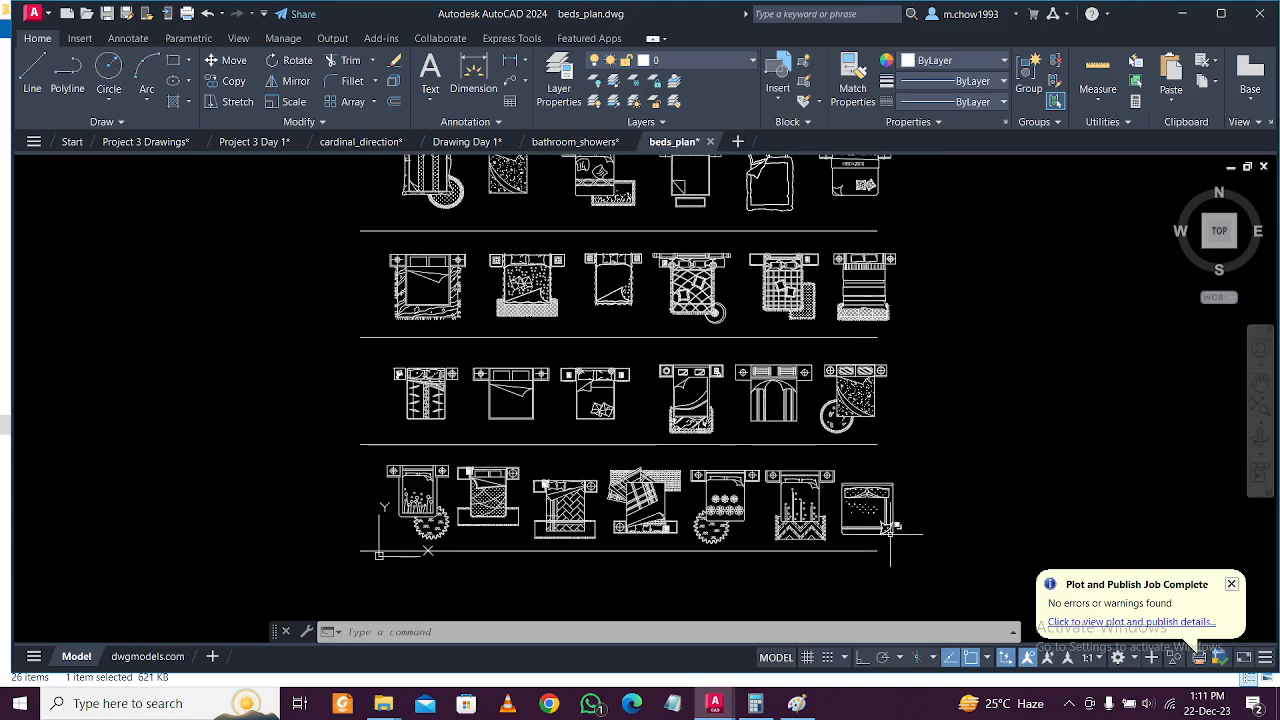
pyautogui.scroll(4, 883, 522)
pyautogui.scroll(-2, 887, 537)
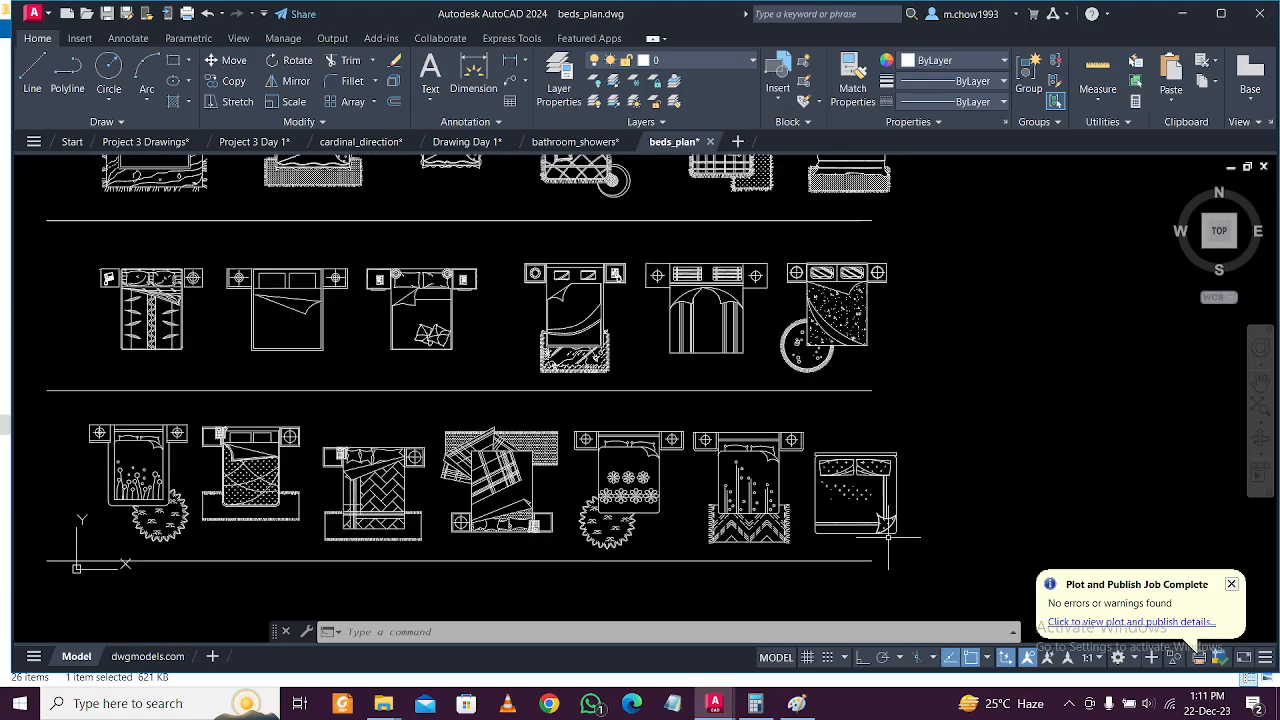
pyautogui.moveTo(482, 525); pyautogui.dragTo(582, 538, button='middle')
pyautogui.moveTo(277, 470)
pyautogui.mouseDown(button='middle')
pyautogui.moveTo(375, 462)
pyautogui.moveTo(332, 509)
pyautogui.mouseUp(button='middle')
pyautogui.scroll(4, 352, 405)
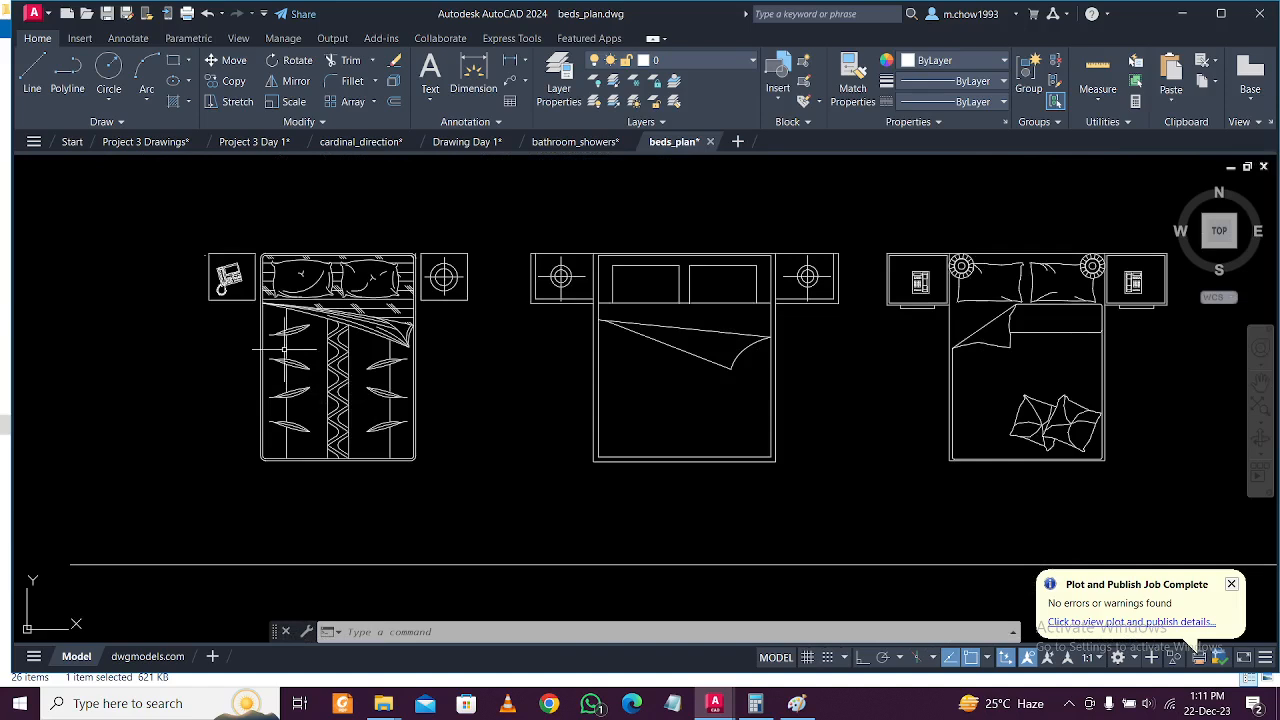
# Copy the left double bed with bedside tables and return to Project 3 Day 1.
pyautogui.click(156, 220)
pyautogui.click(510, 530)
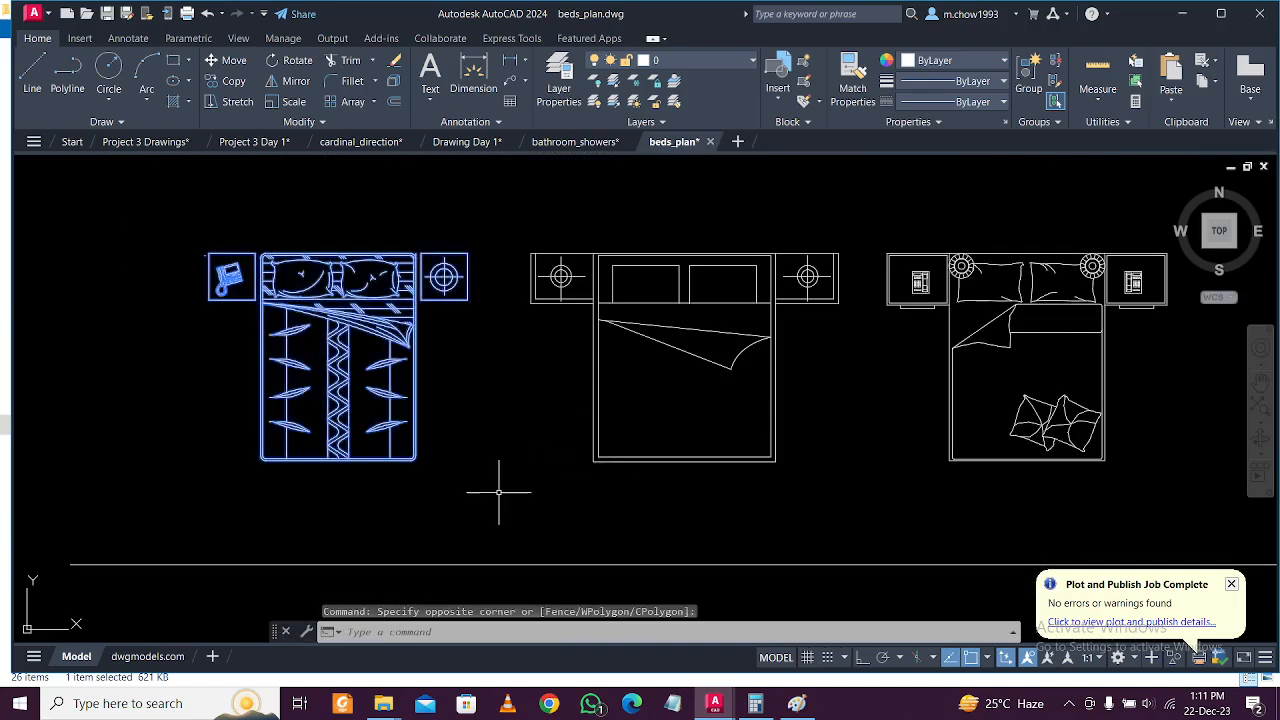
pyautogui.hotkey('ctrl', 'c')
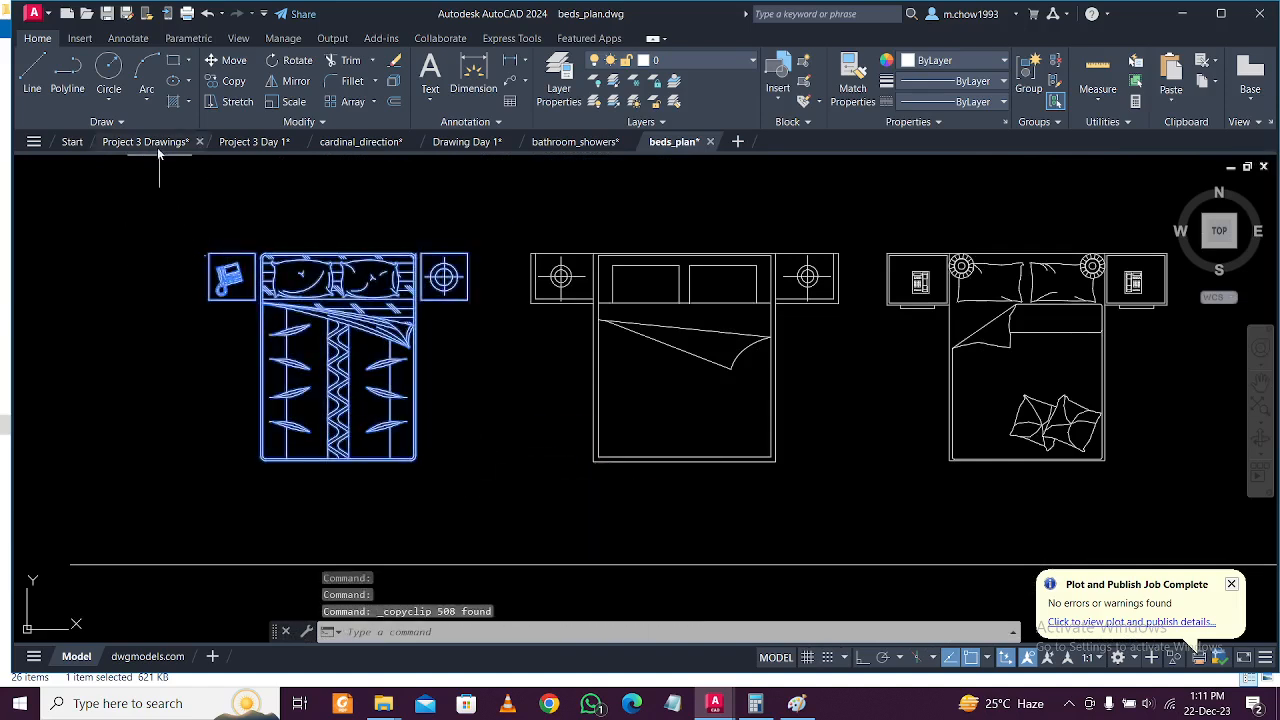
pyautogui.click(262, 142)
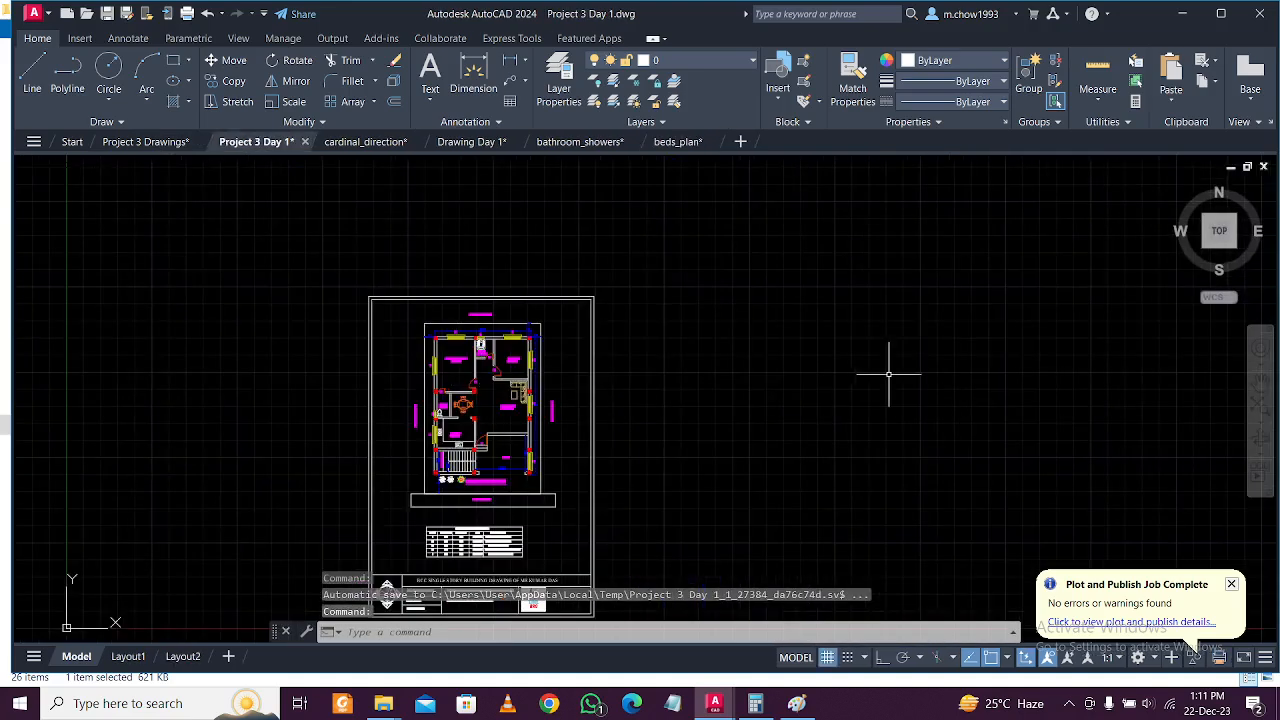
# Paste the double bed beside the sheet and group its parts into one object.
pyautogui.hotkey('ctrl', 'v')
pyautogui.scroll(-6, 689, 463)
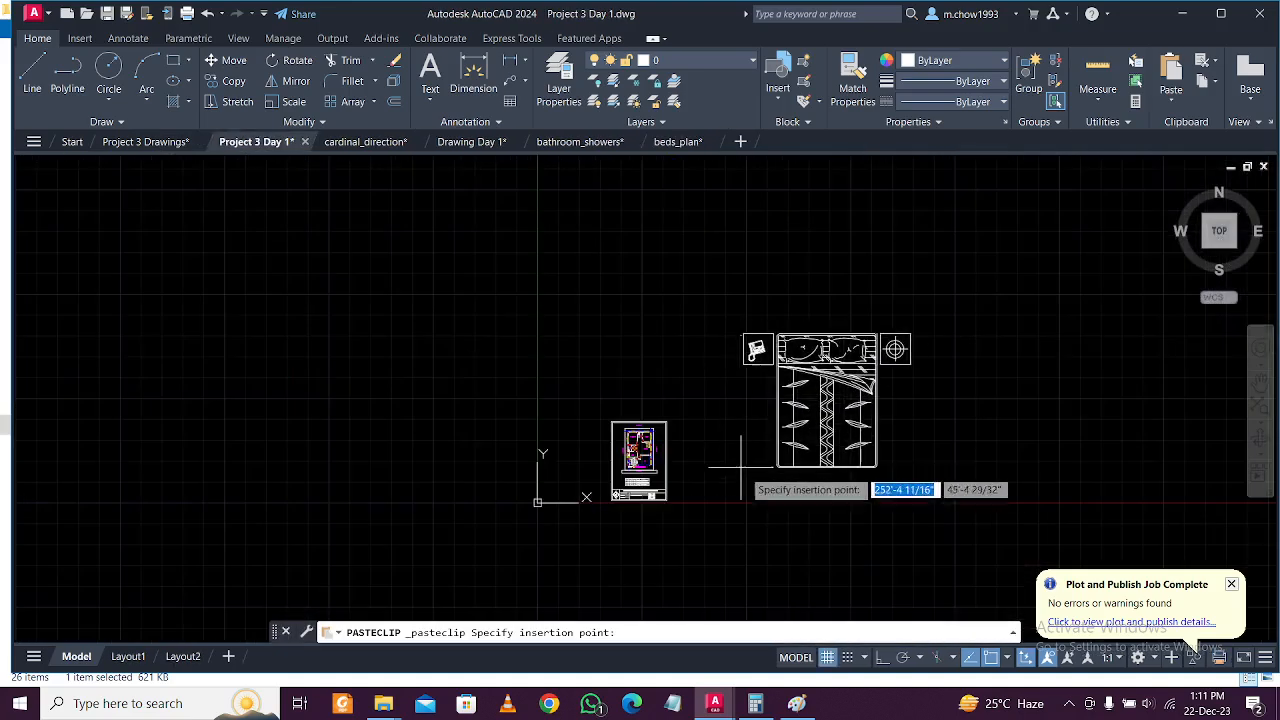
pyautogui.press('Escape')
pyautogui.click(711, 294)
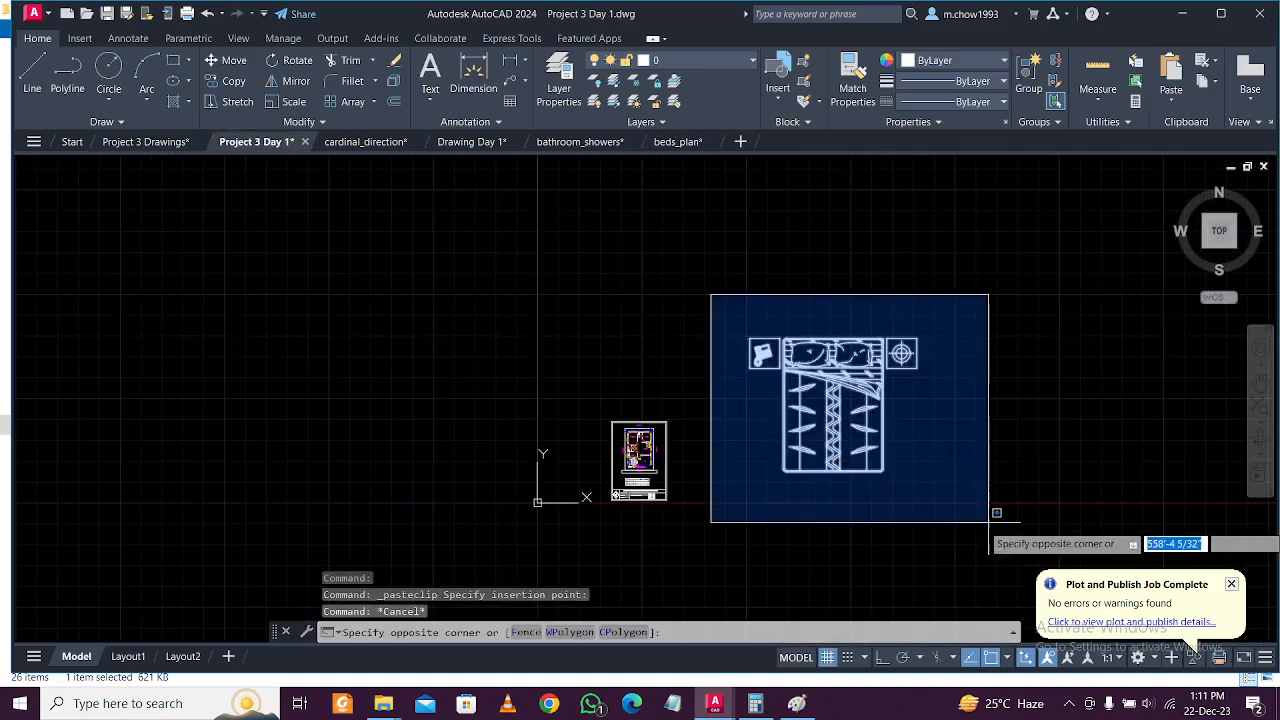
pyautogui.click(988, 523)
pyautogui.scroll(2, 886, 427)
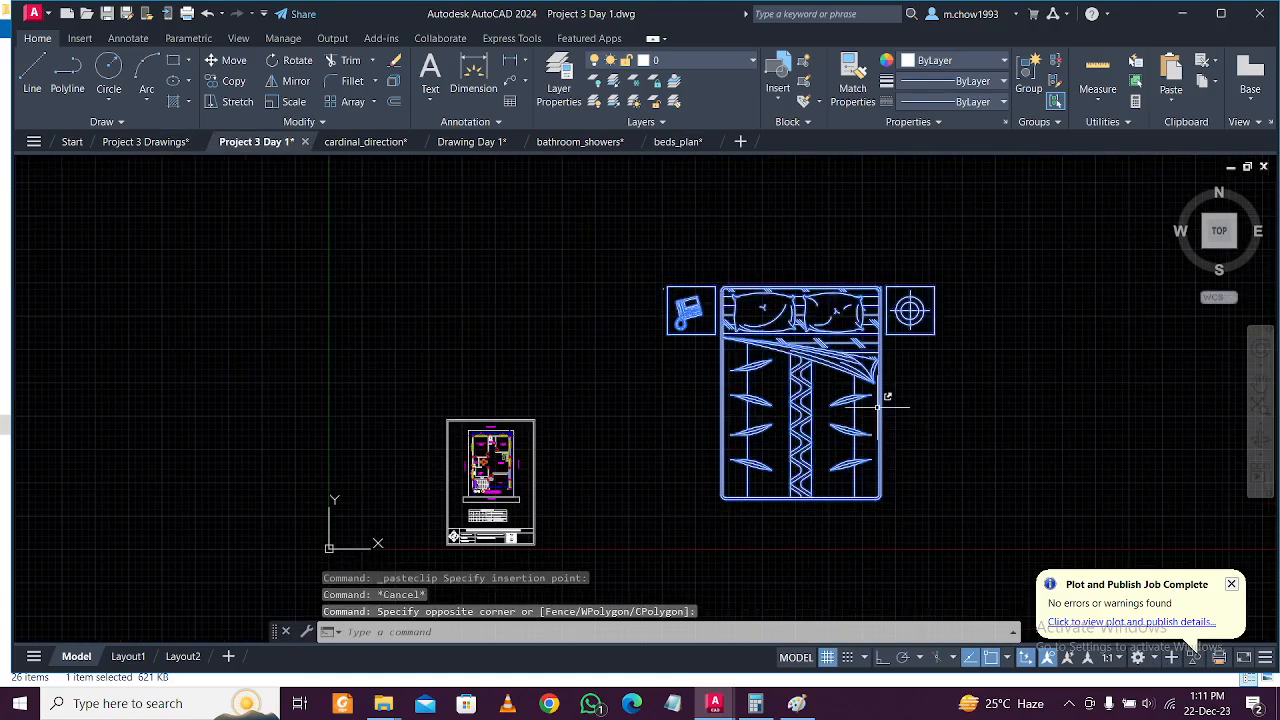
pyautogui.write('G')
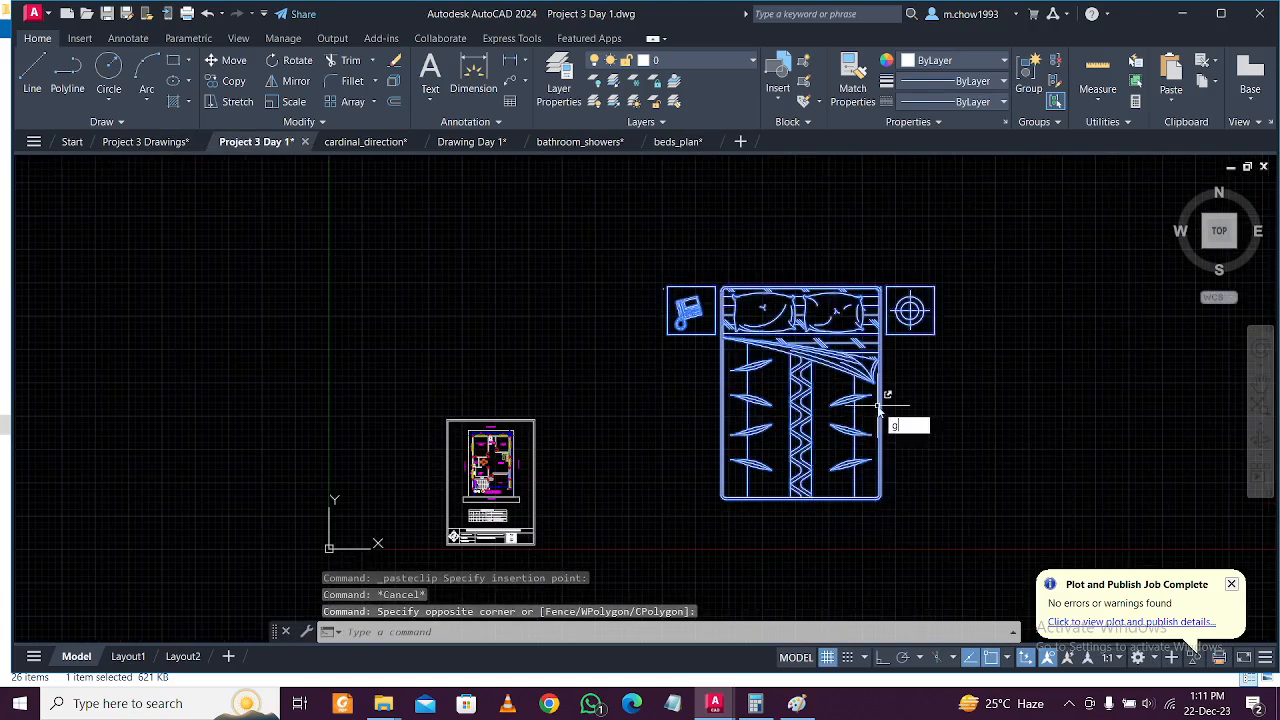
pyautogui.press('Return')
pyautogui.click(602, 236)
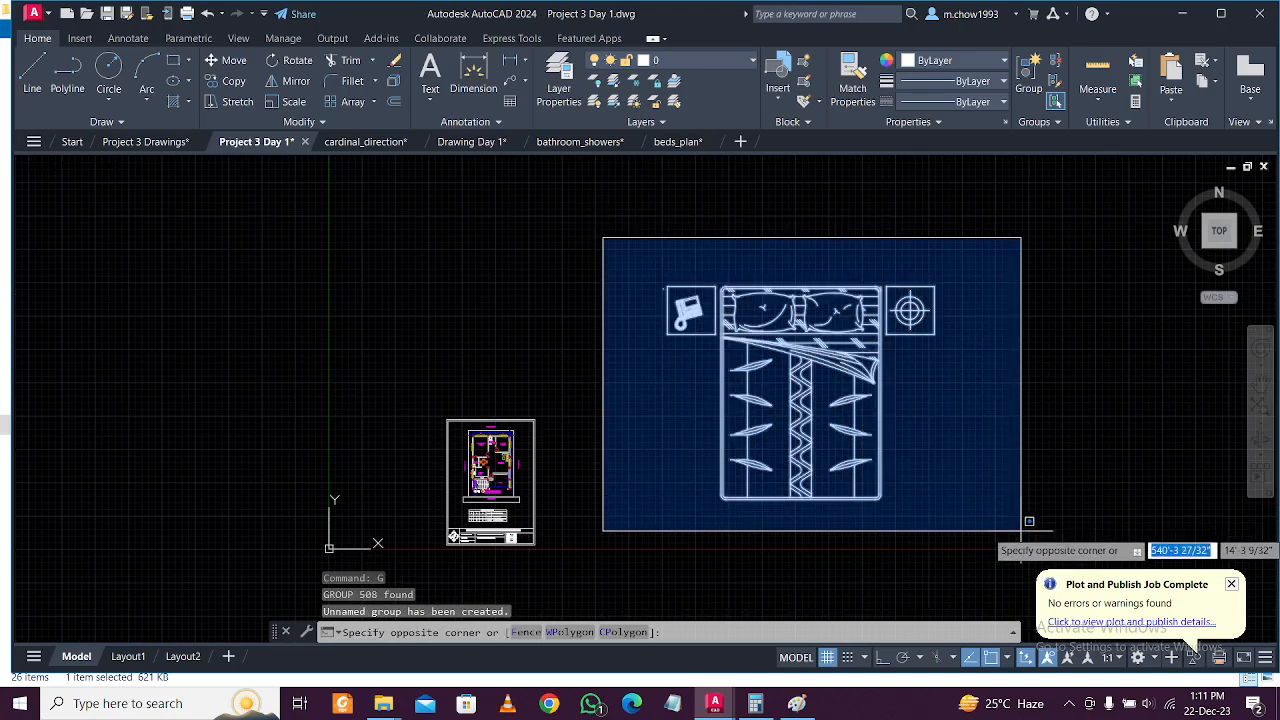
pyautogui.click(1022, 530)
pyautogui.press('Escape')
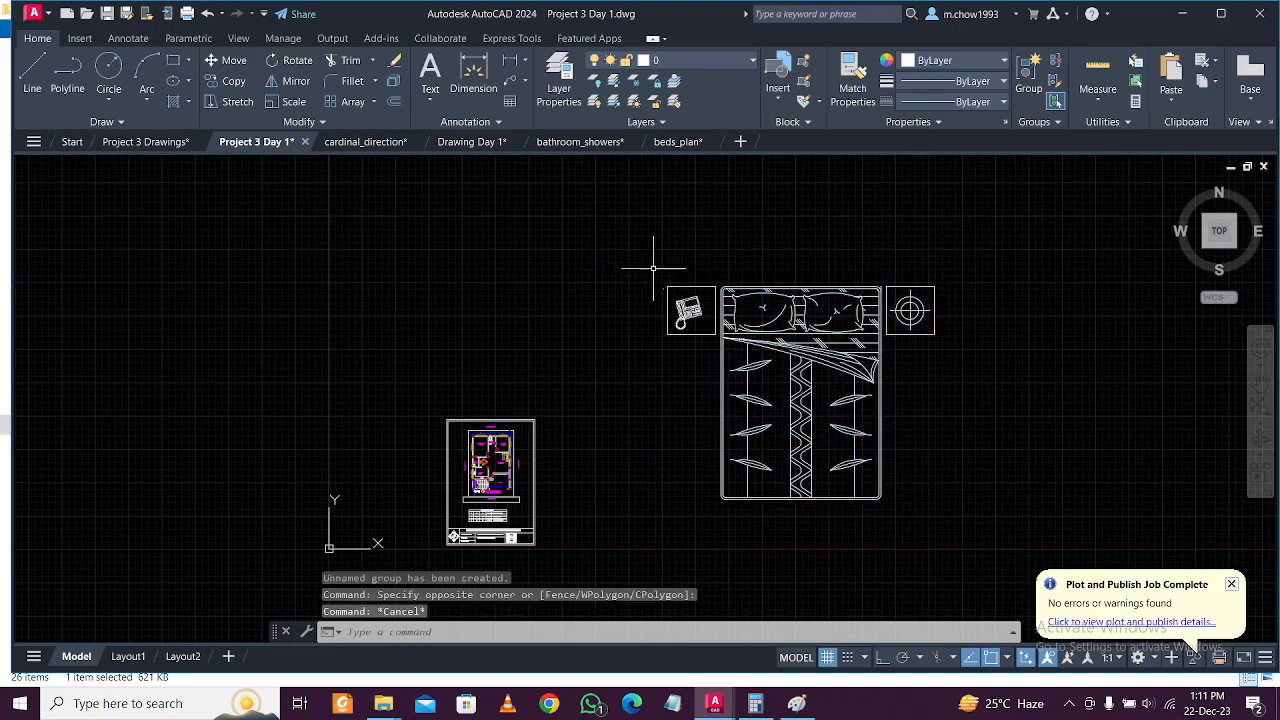
# Start a line near the bed's top-left corner with Ortho on.
pyautogui.click(33, 74)
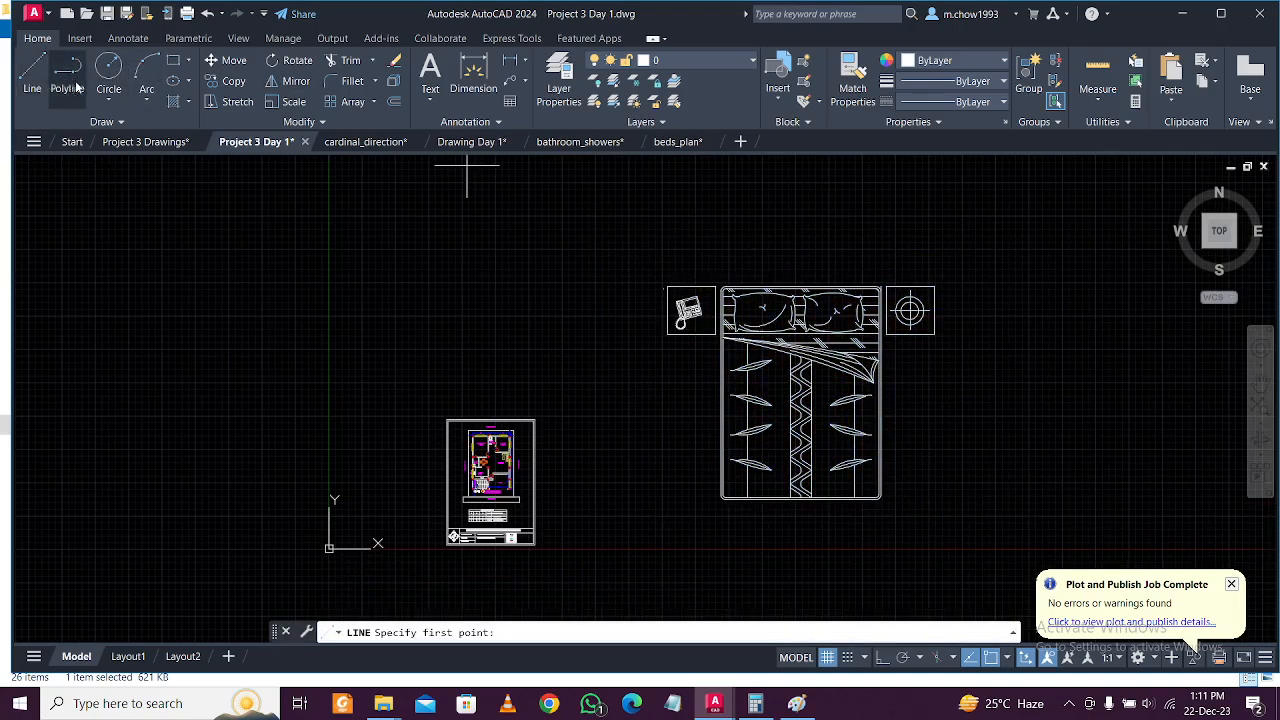
pyautogui.click(745, 265)
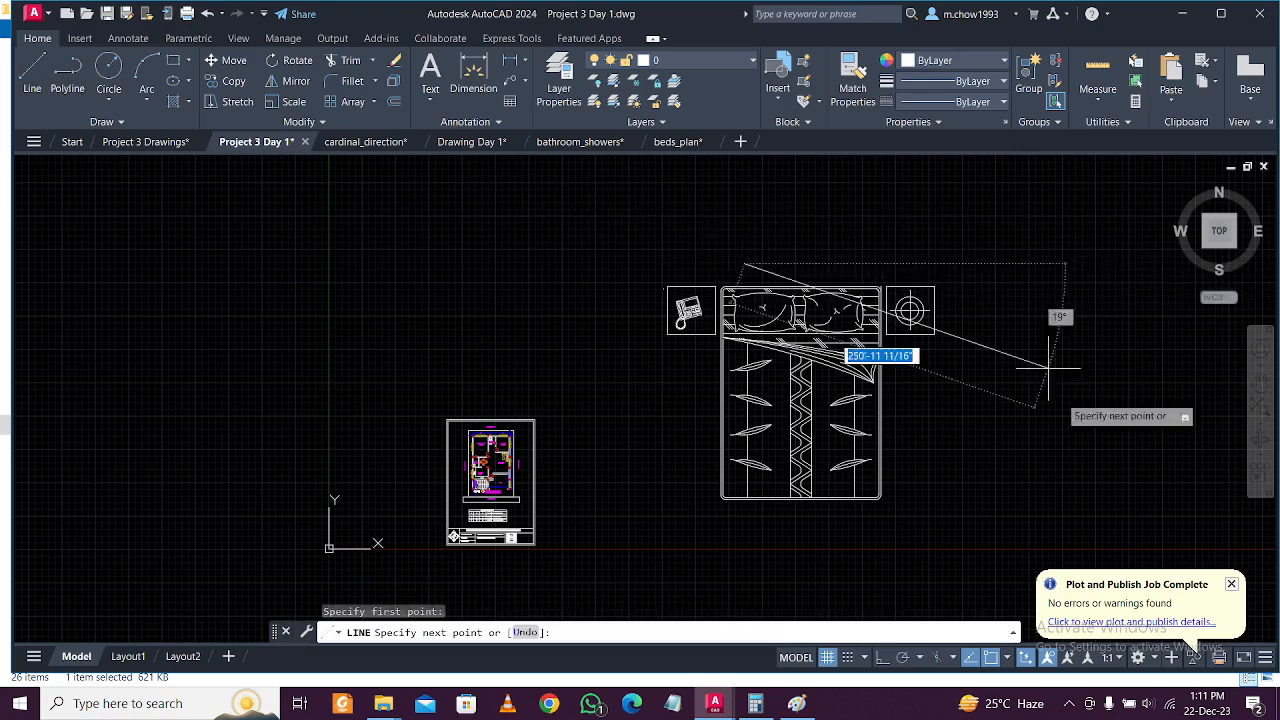
pyautogui.click(882, 657)
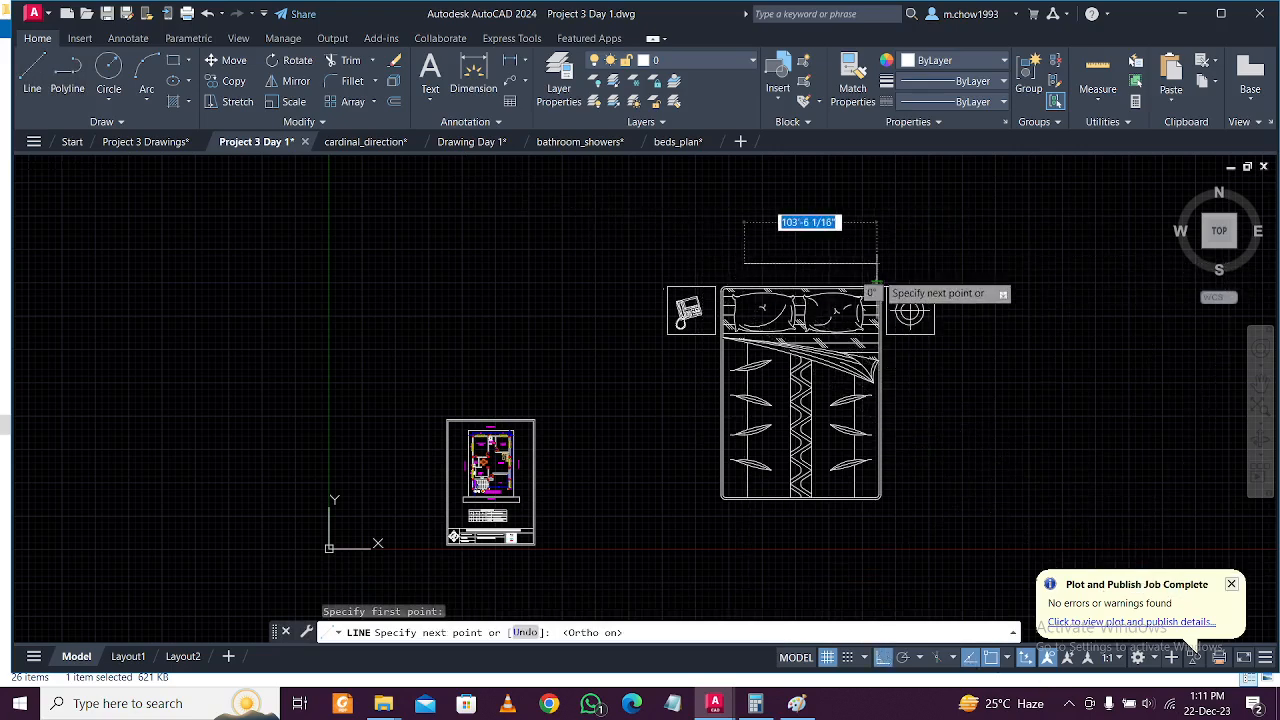
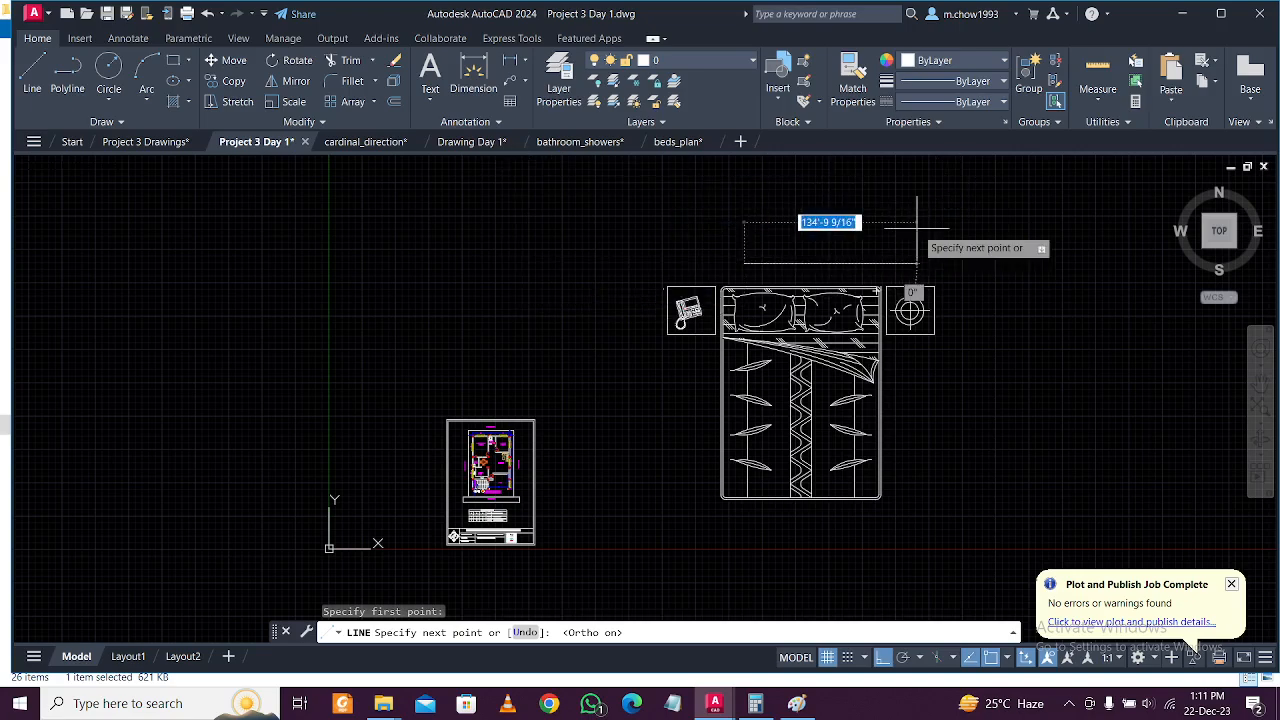
# Finish the reference line above the bed at 5' long.
pyautogui.write("5'")
pyautogui.press('Return')
pyautogui.press('Escape')
pyautogui.scroll(5, 748, 263)
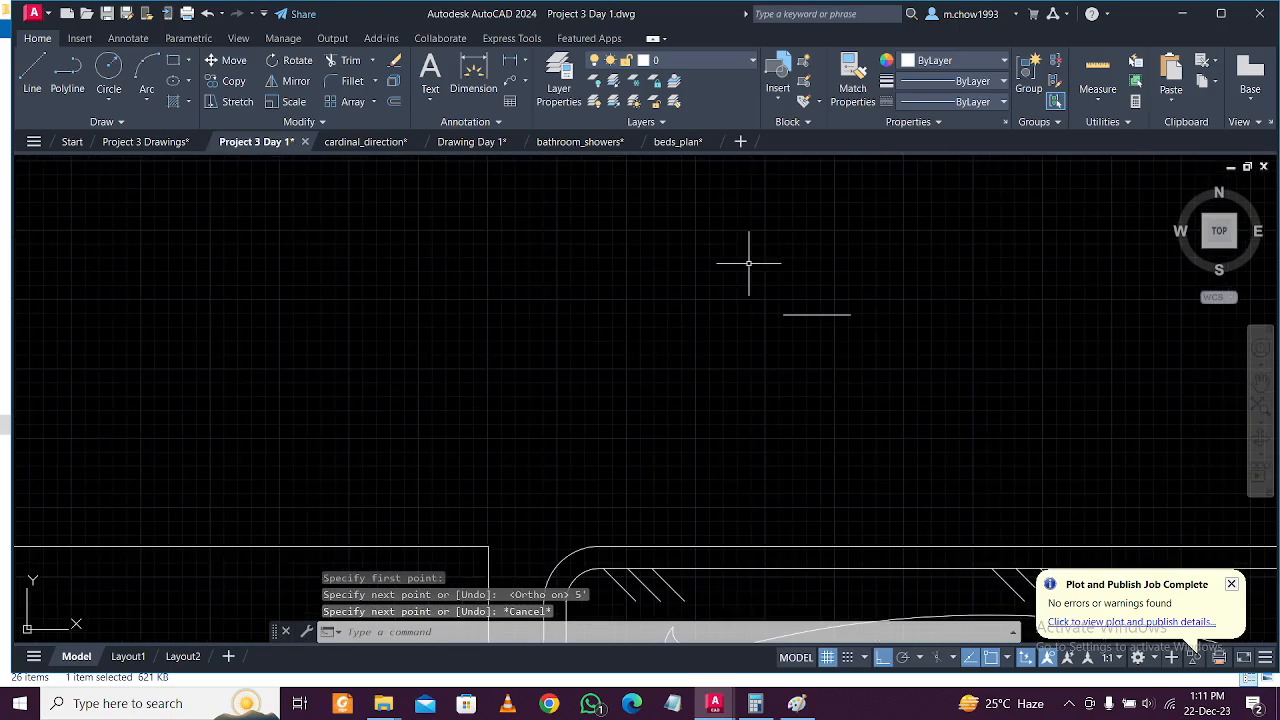
# Begin a linear dimension on the 5' line's two ends, then cancel it.
pyautogui.click(510, 61)
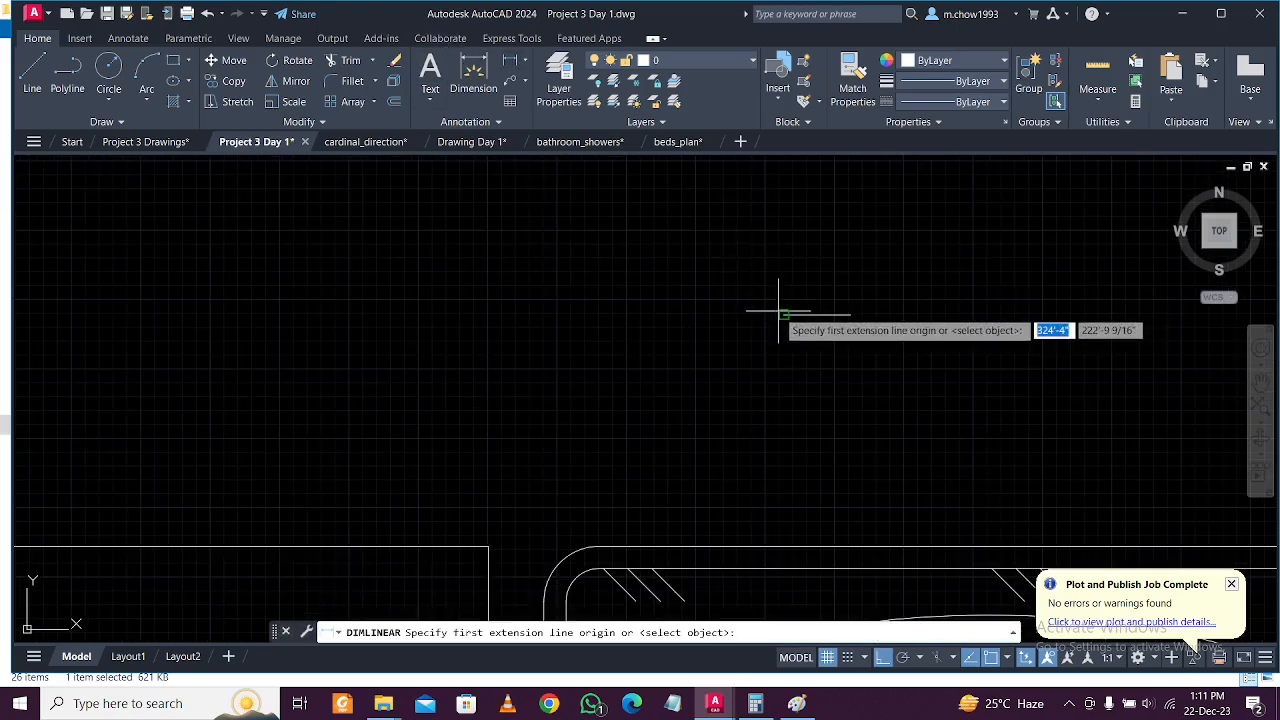
pyautogui.click(784, 314)
pyautogui.click(851, 314)
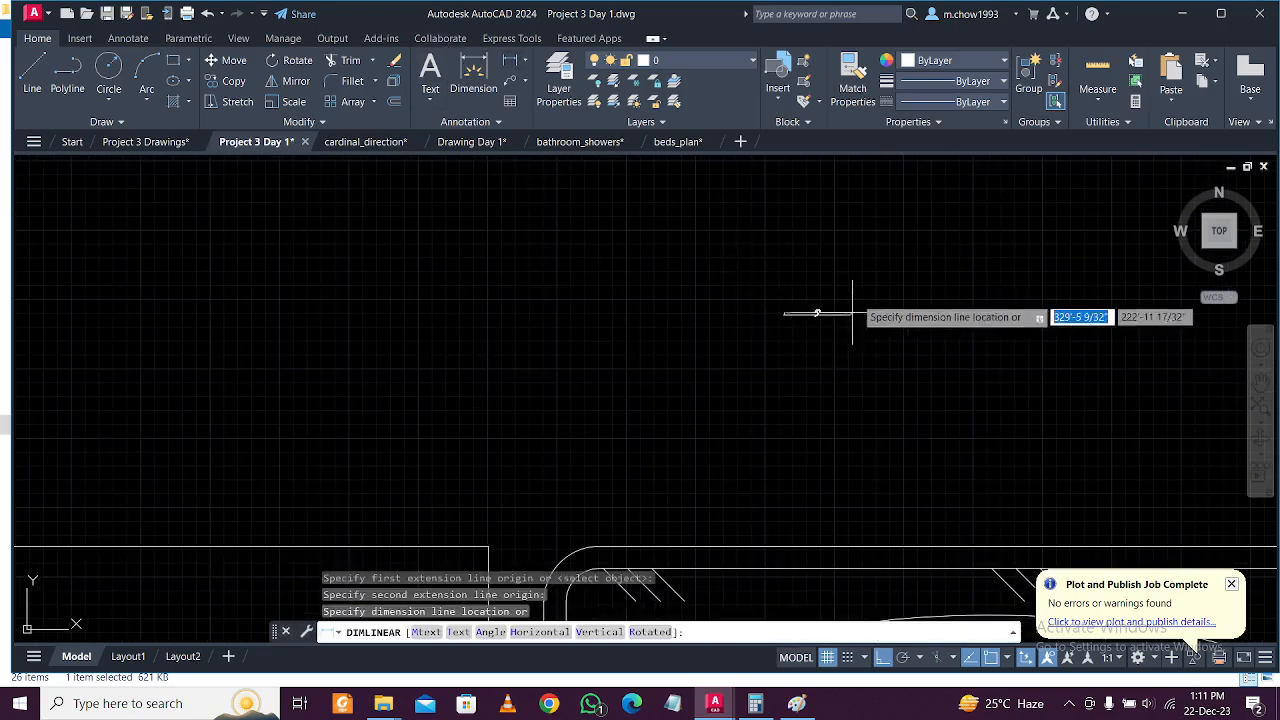
pyautogui.scroll(3, 839, 269)
pyautogui.scroll(-6, 831, 265)
pyautogui.press('Escape')
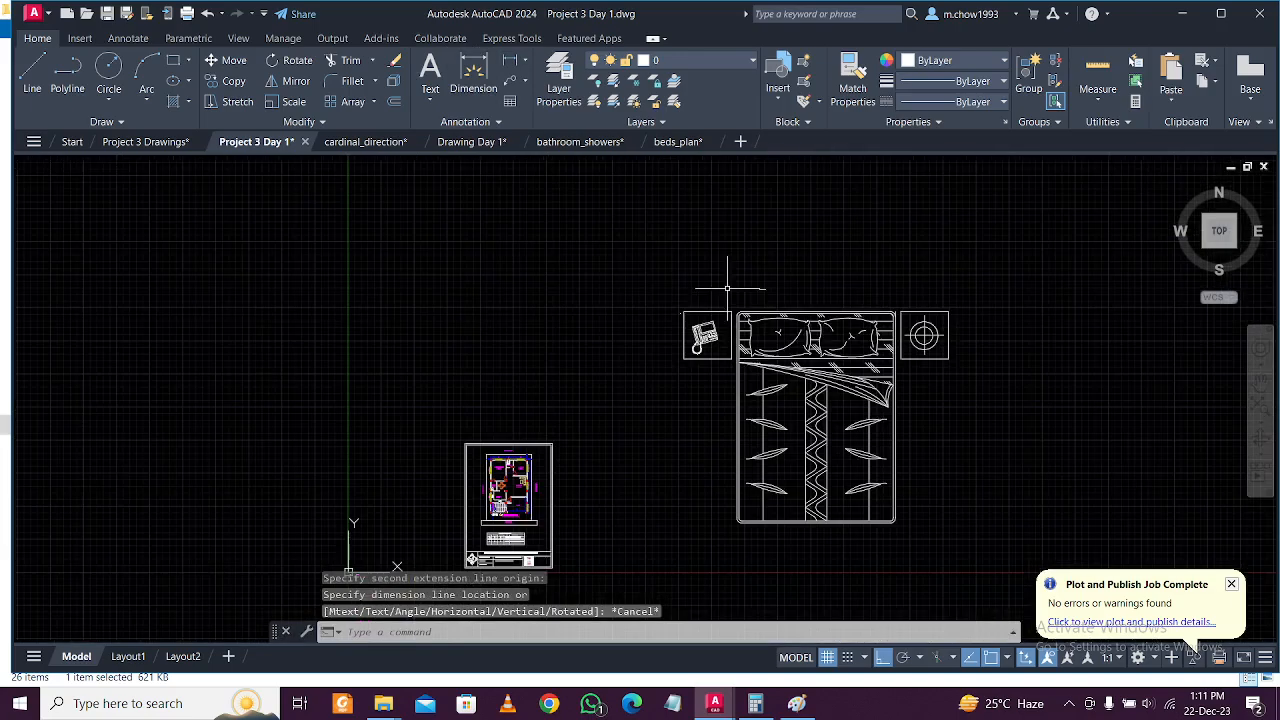
# Window-select the whole bed and start aligning it with AL.
pyautogui.click(628, 290)
pyautogui.click(1004, 558)
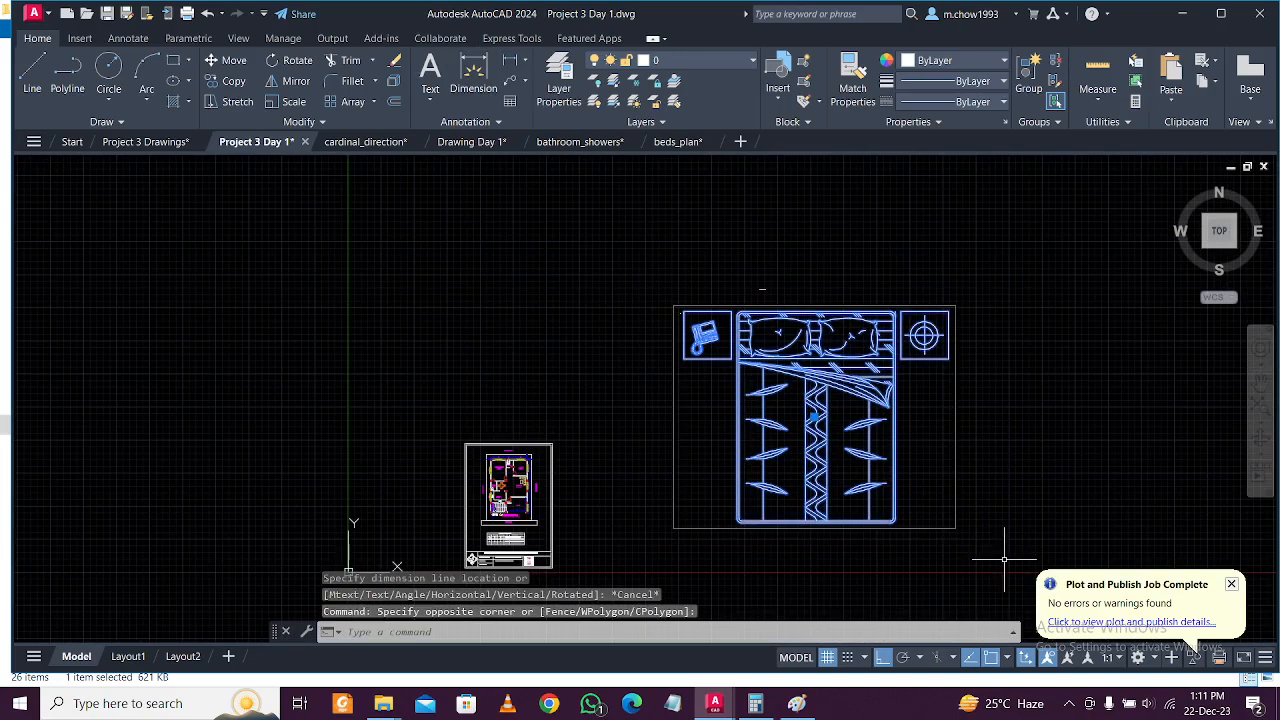
pyautogui.press('Return')
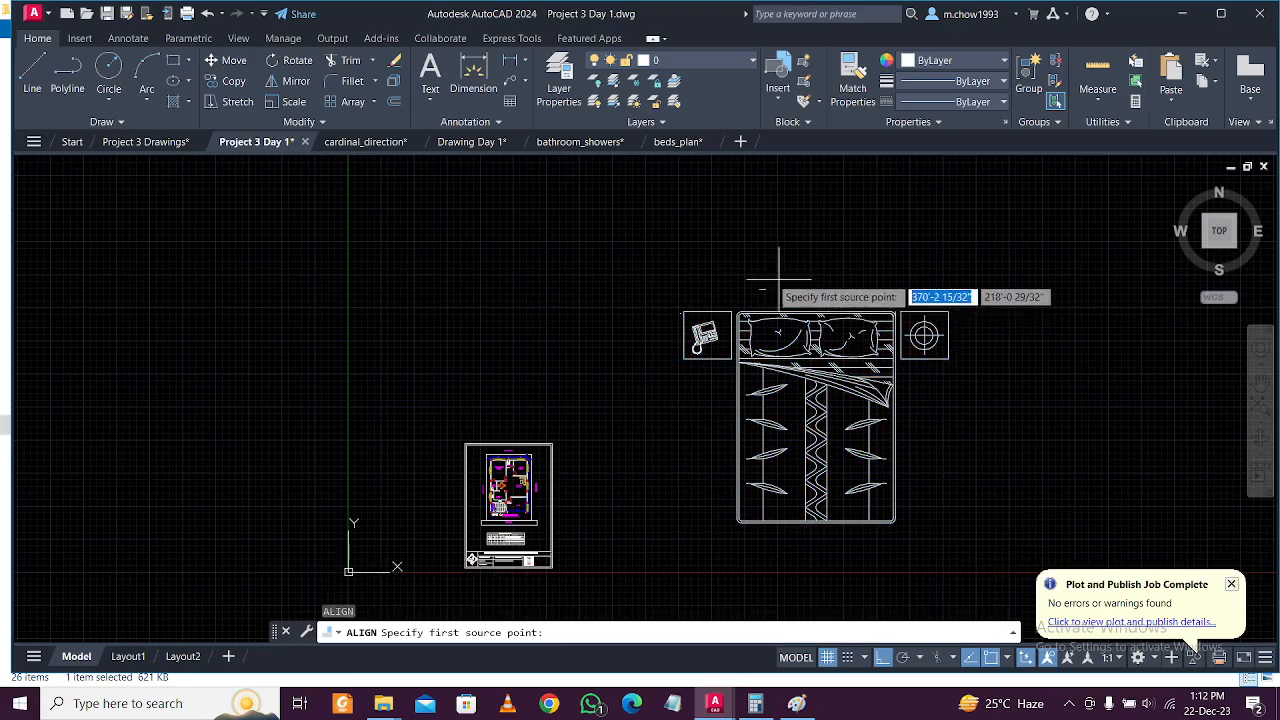
# Match the bed's two top corners to the two ends of the 5' reference line.
pyautogui.scroll(5, 750, 295)
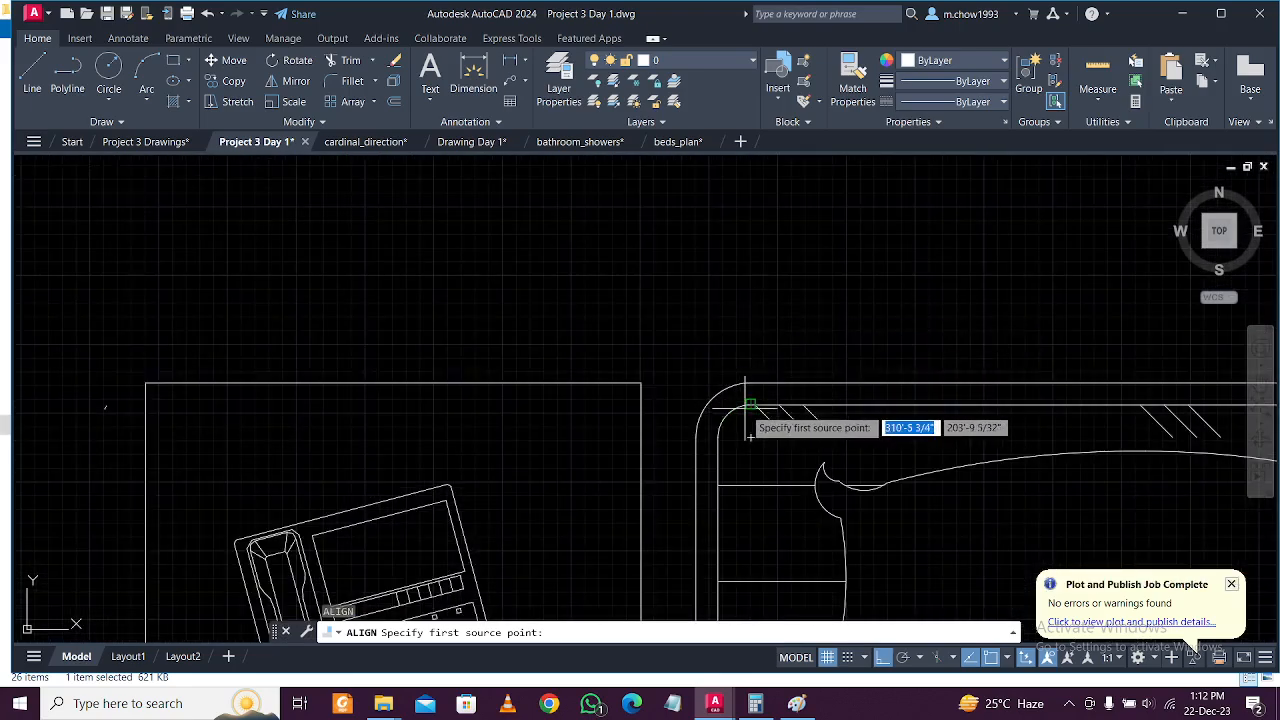
pyautogui.click(750, 404)
pyautogui.scroll(-2, 766, 380)
pyautogui.scroll(2, 814, 294)
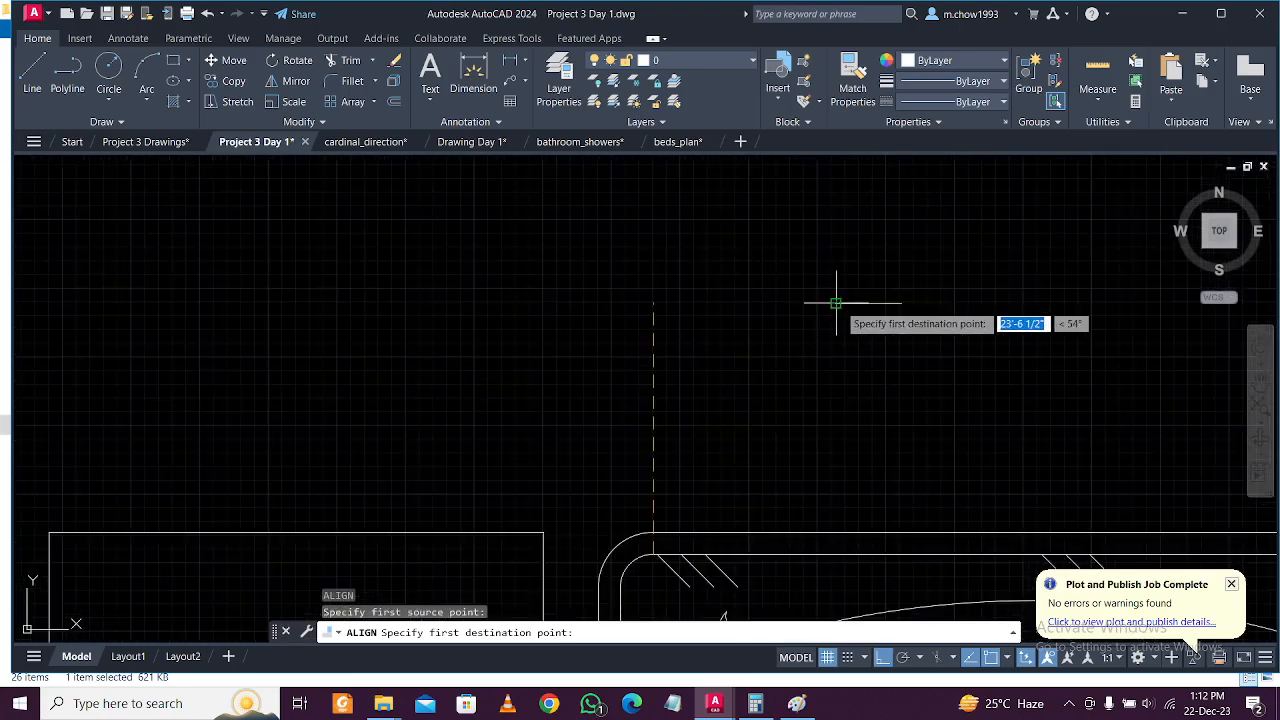
pyautogui.click(834, 296)
pyautogui.scroll(-2, 834, 296)
pyautogui.scroll(5, 1050, 410)
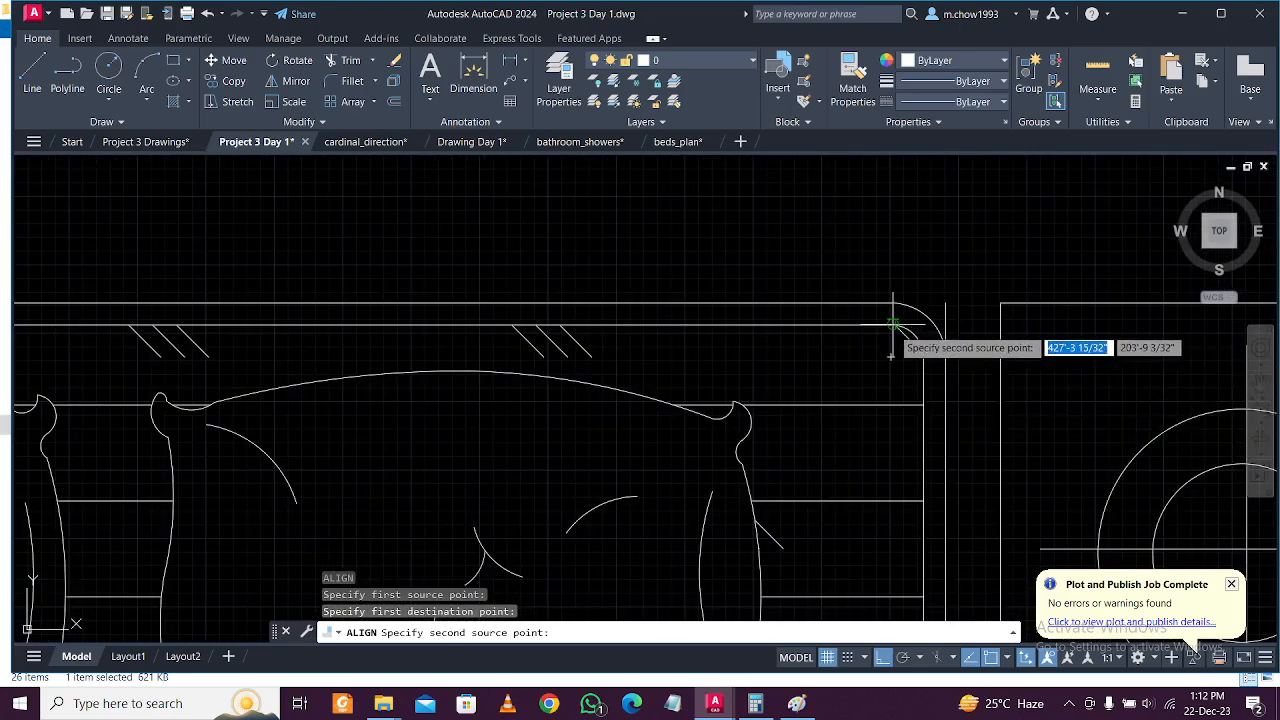
pyautogui.click(893, 325)
pyautogui.scroll(-4, 586, 263)
pyautogui.scroll(4, 580, 266)
pyautogui.click(566, 225)
pyautogui.press('Return')
# Scale the bed to fit the 5' line, then reselect the resized bed.
pyautogui.click(603, 267)
pyautogui.scroll(-5, 608, 263)
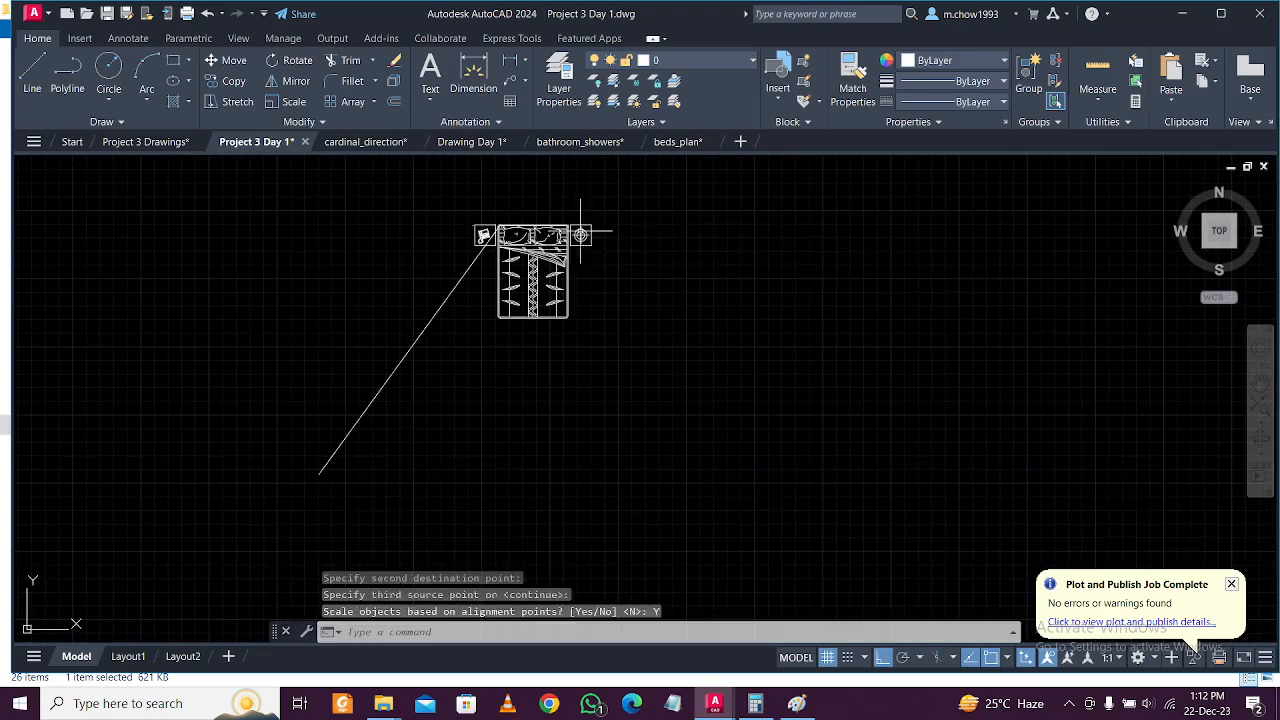
pyautogui.scroll(5, 660, 250)
pyautogui.scroll(-2, 595, 228)
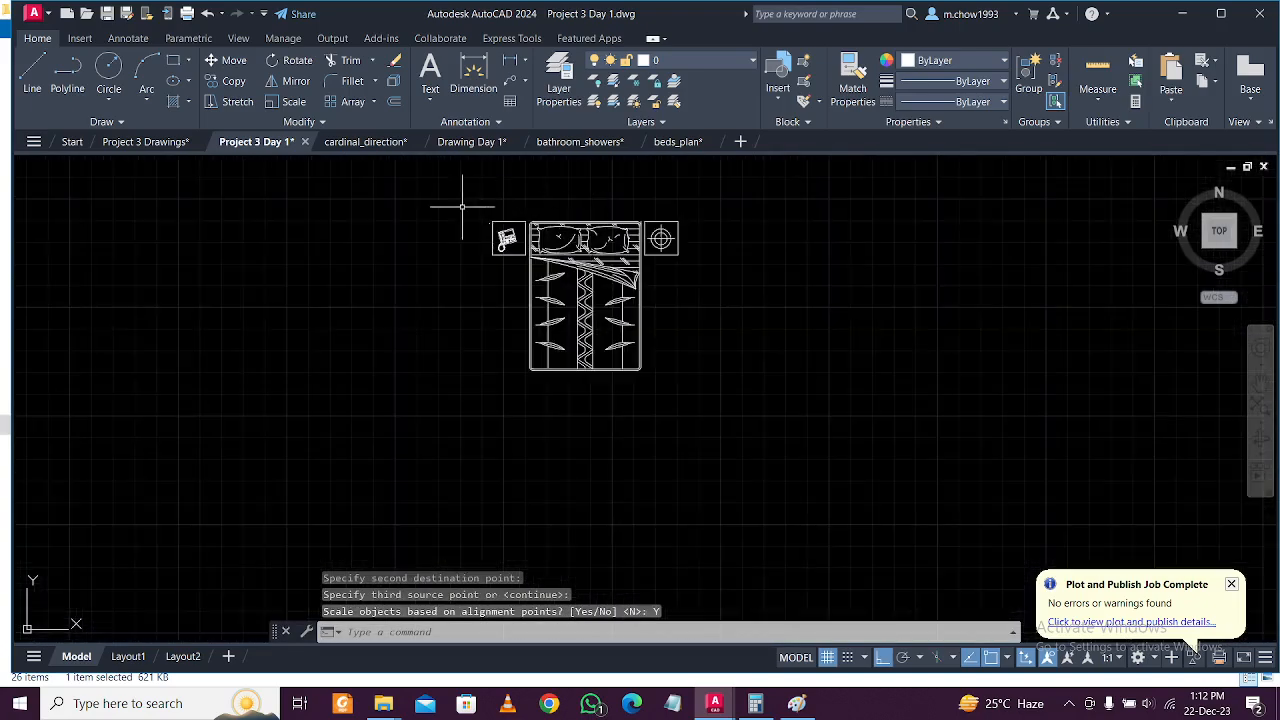
pyautogui.click(681, 327)
pyautogui.click(587, 300)
pyautogui.scroll(-6, 597, 298)
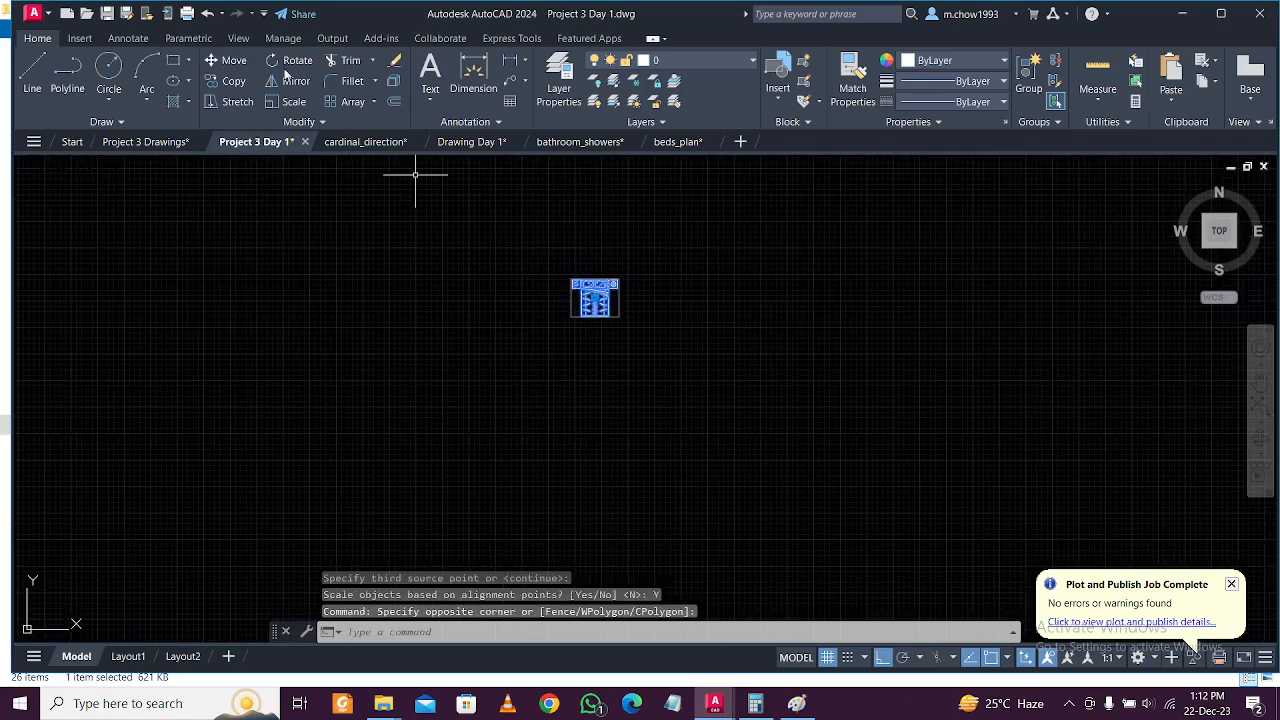
pyautogui.click(240, 65)
pyautogui.click(598, 292)
pyautogui.scroll(-4, 600, 292)
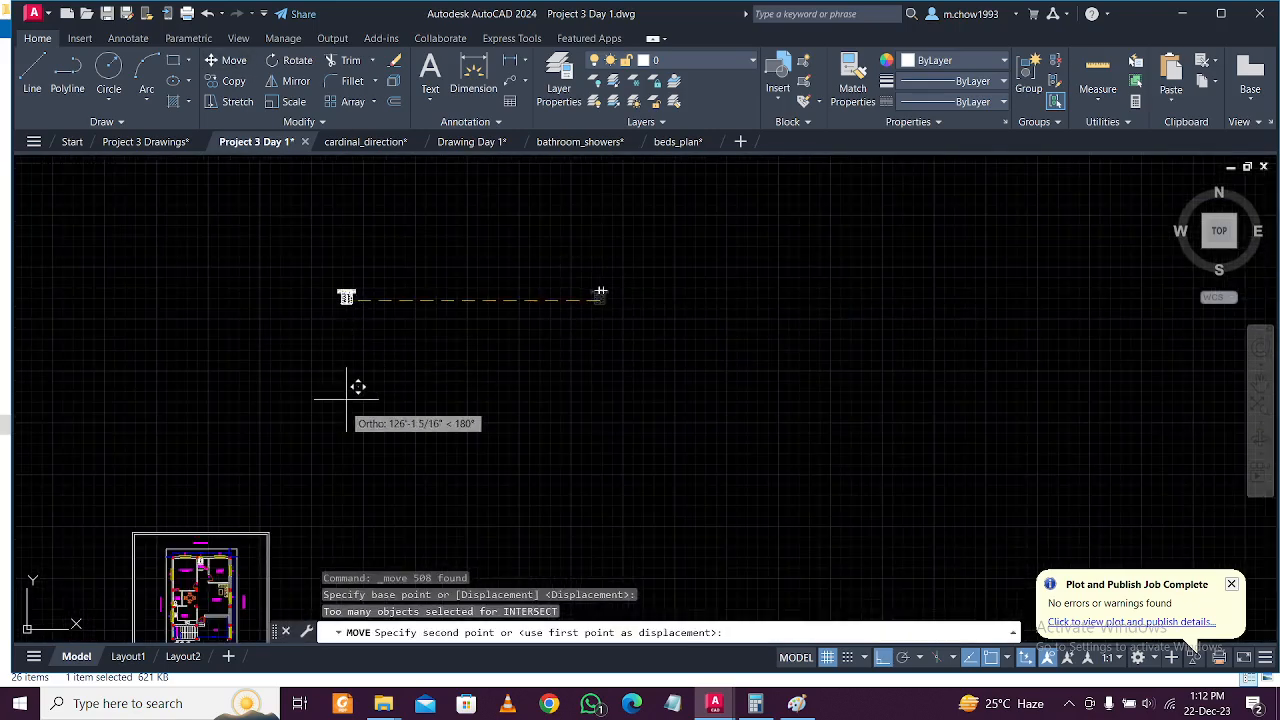
pyautogui.moveTo(693, 588); pyautogui.dragTo(729, 544, button='middle')
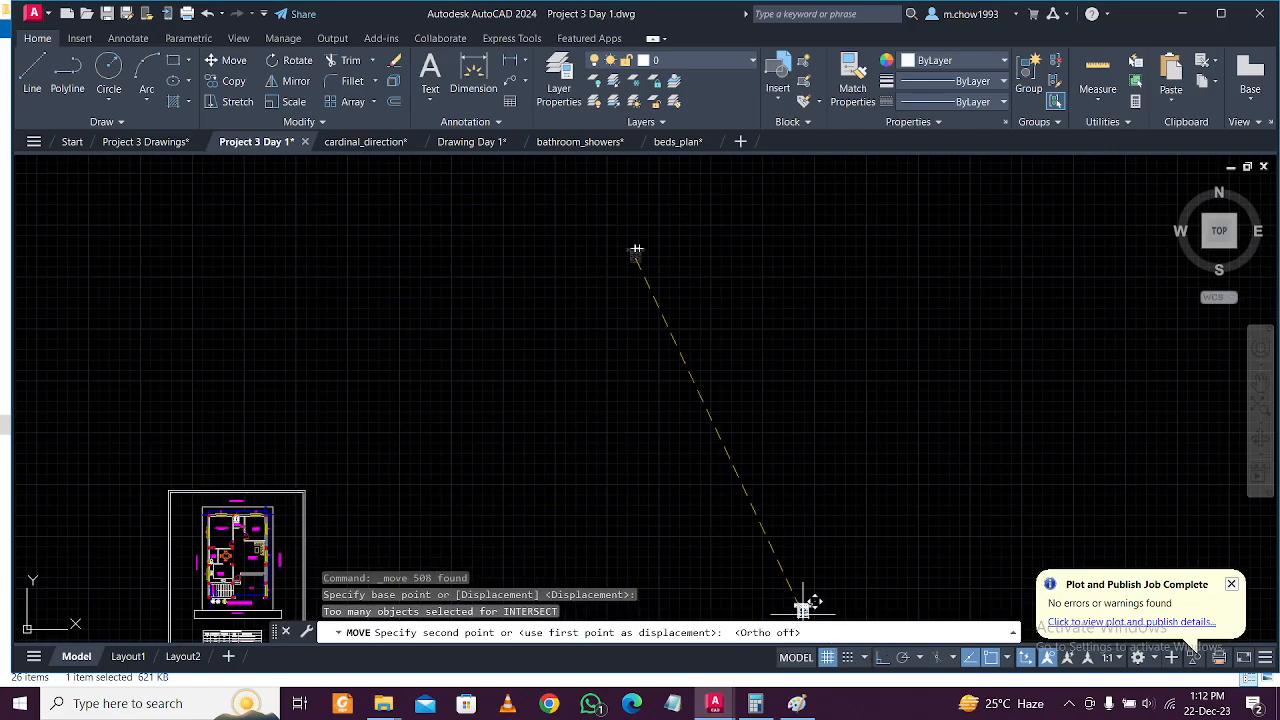
pyautogui.moveTo(345, 558); pyautogui.dragTo(679, 485, button='middle')
pyautogui.scroll(6, 571, 460)
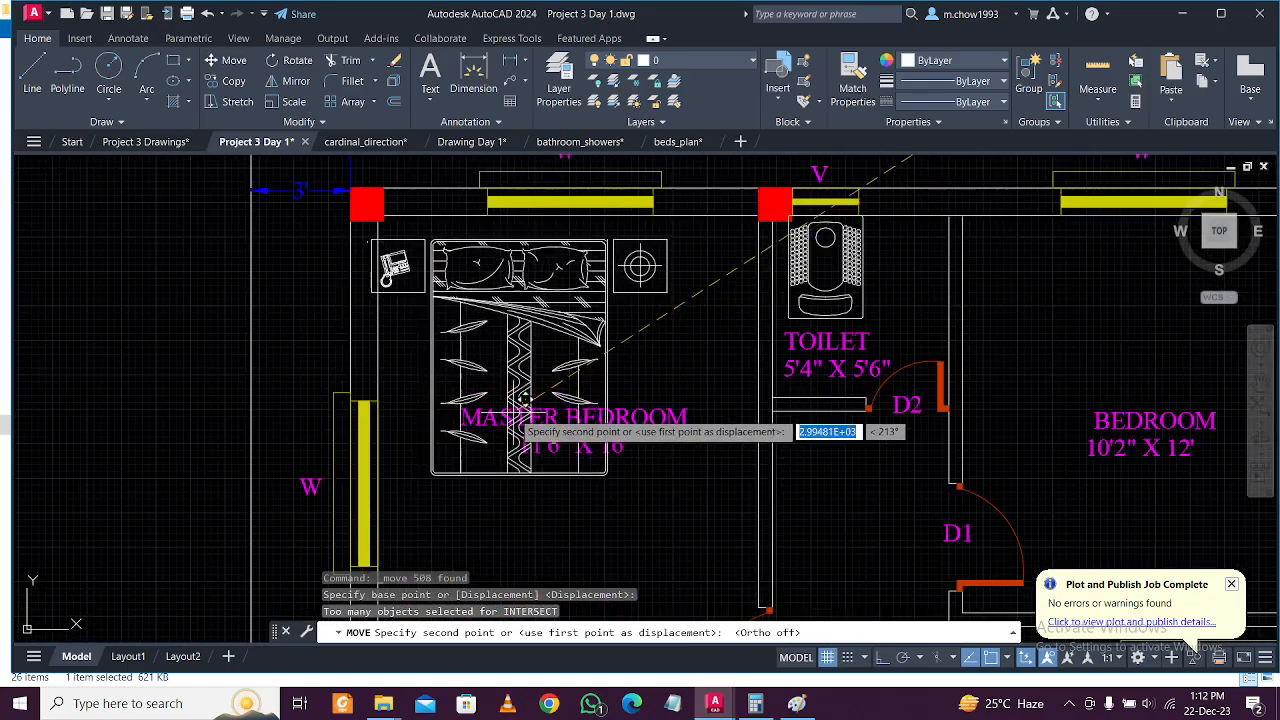
pyautogui.scroll(-2, 532, 393)
pyautogui.scroll(-6, 532, 403)
pyautogui.moveTo(532, 403); pyautogui.dragTo(537, 239, button='middle')
pyautogui.scroll(3, 479, 464)
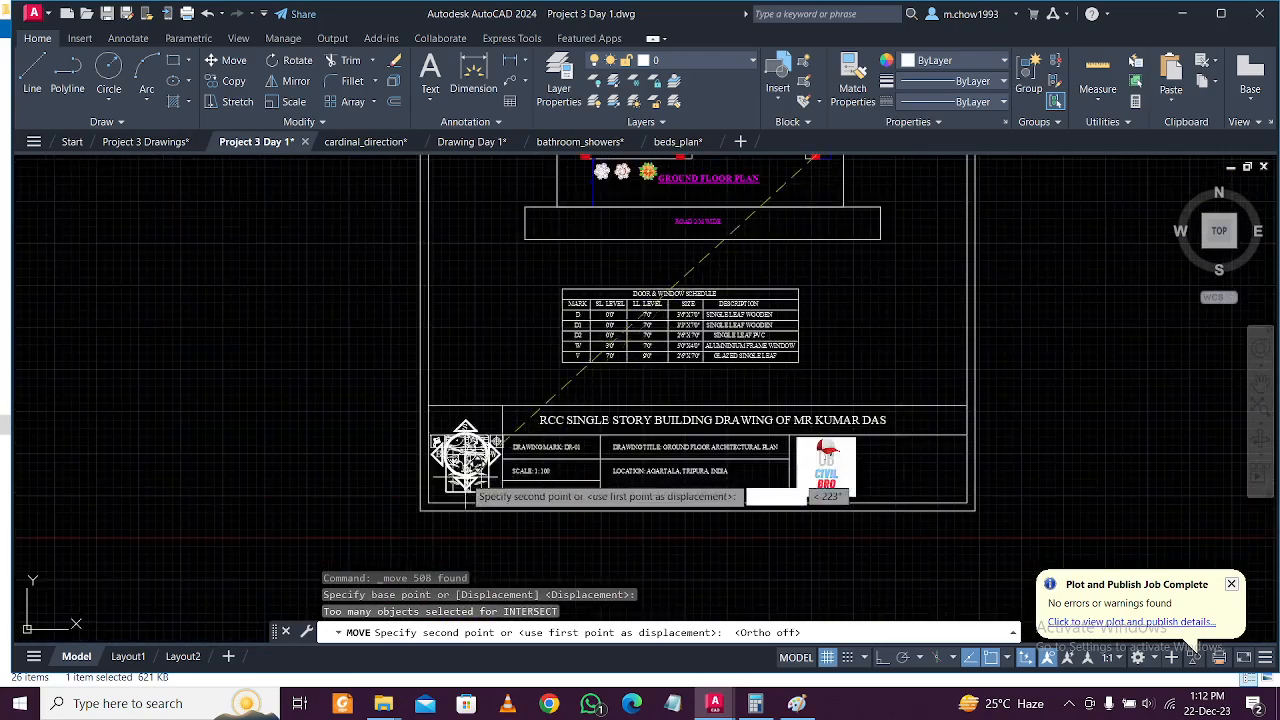
pyautogui.scroll(5, 479, 466)
pyautogui.scroll(-7, 486, 430)
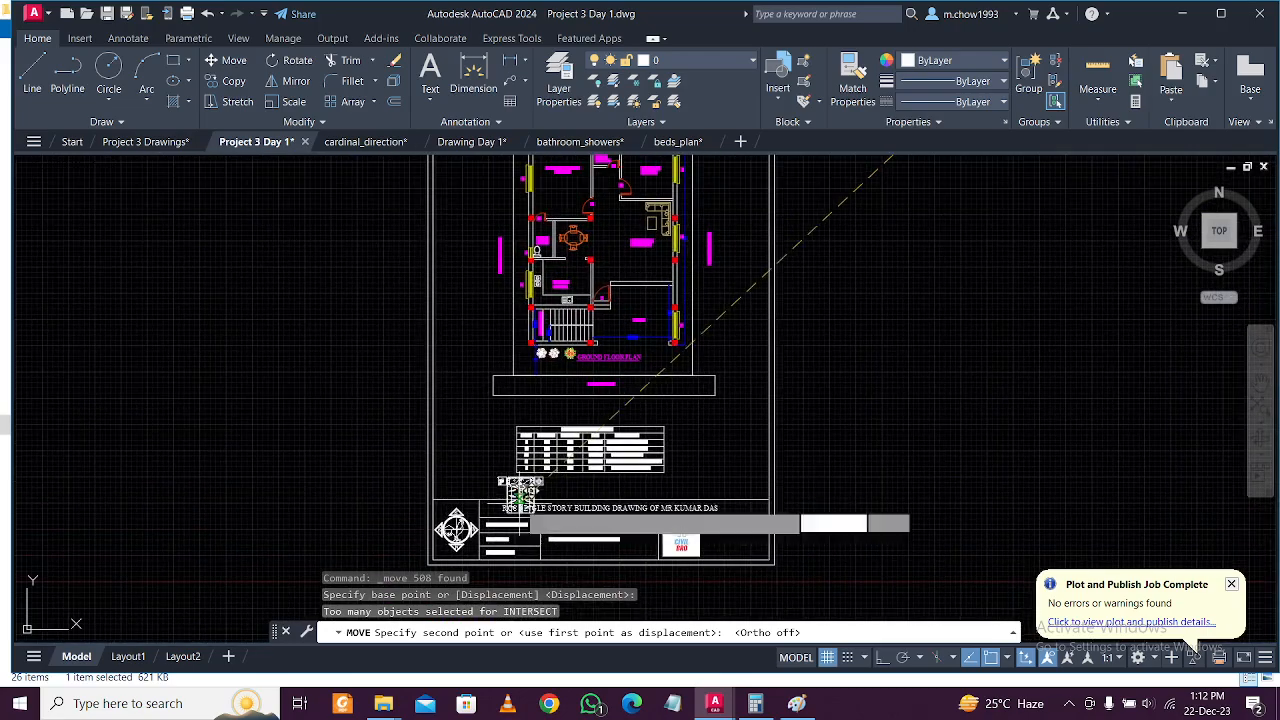
pyautogui.moveTo(519, 505); pyautogui.dragTo(522, 578, button='middle')
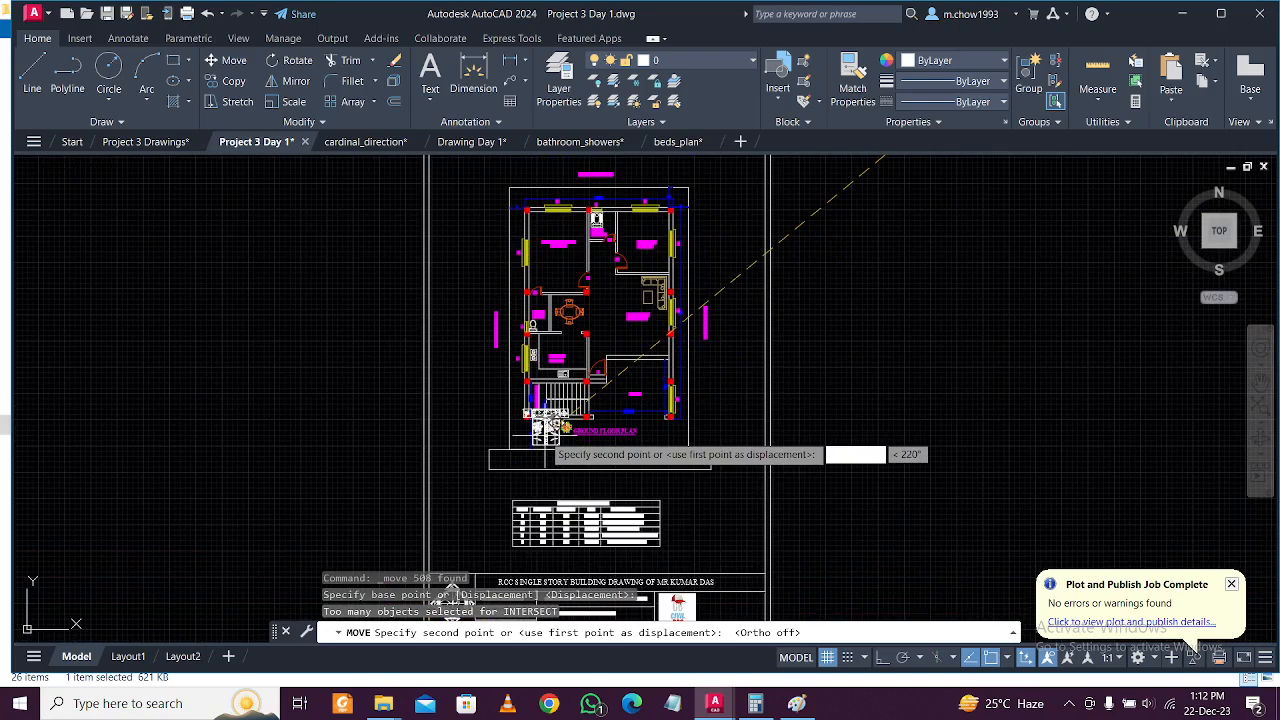
pyautogui.press('Escape')
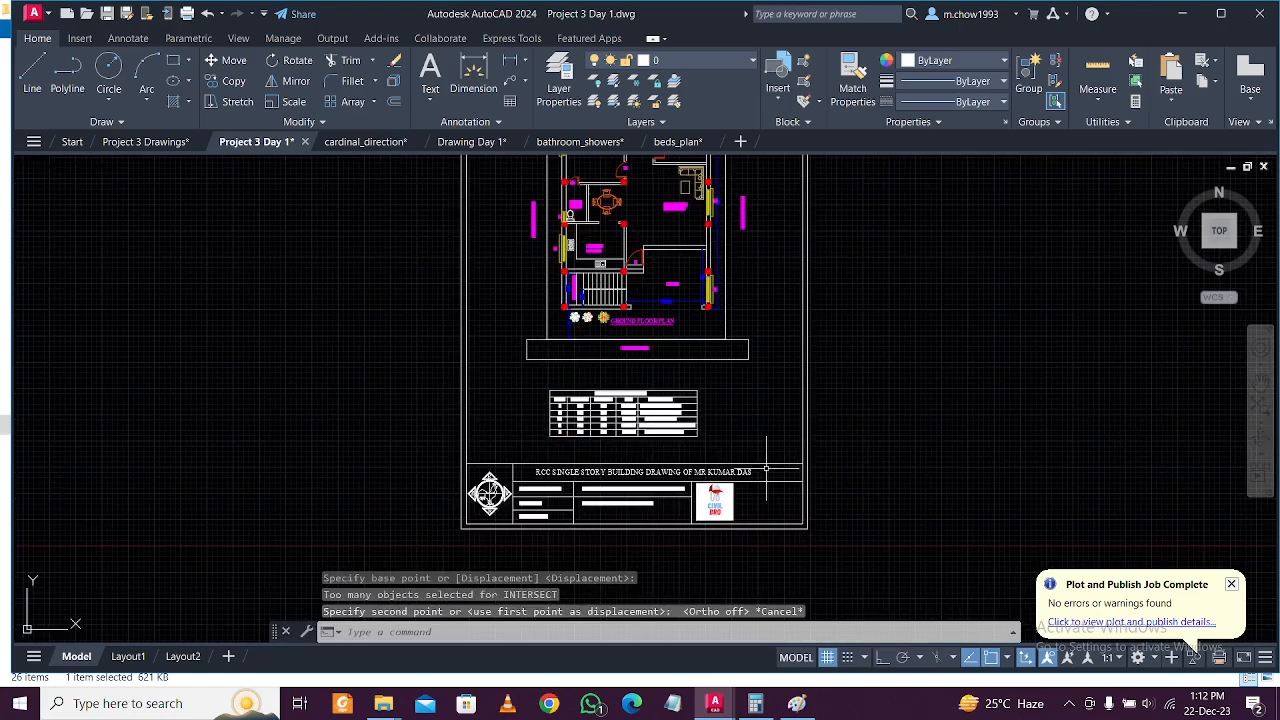
pyautogui.scroll(5, 690, 370)
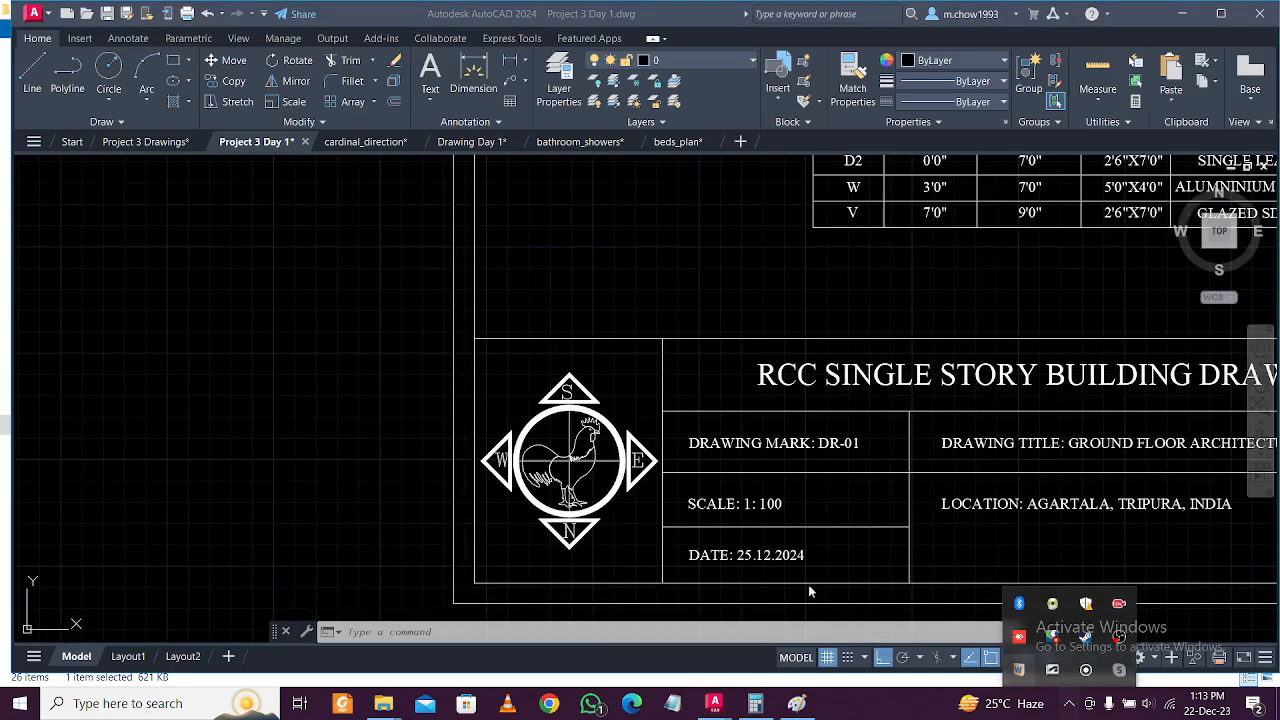
# Dismiss the plot-complete notification and bring the whole sheet into view.
pyautogui.click(630, 528)
pyautogui.scroll(-3, 621, 528)
pyautogui.moveTo(716, 374); pyautogui.dragTo(717, 459, button='middle')
pyautogui.scroll(5, 709, 337)
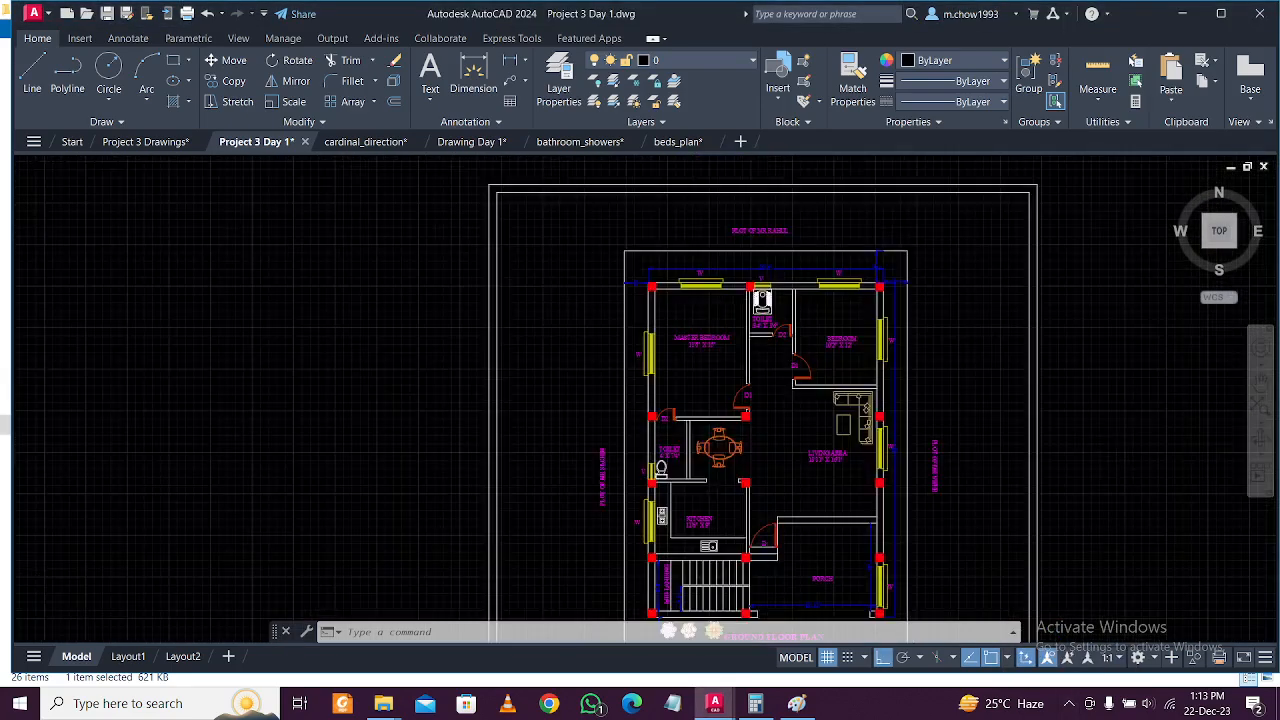
pyautogui.scroll(2, 709, 337)
pyautogui.scroll(-4, 705, 332)
pyautogui.scroll(-5, 705, 332)
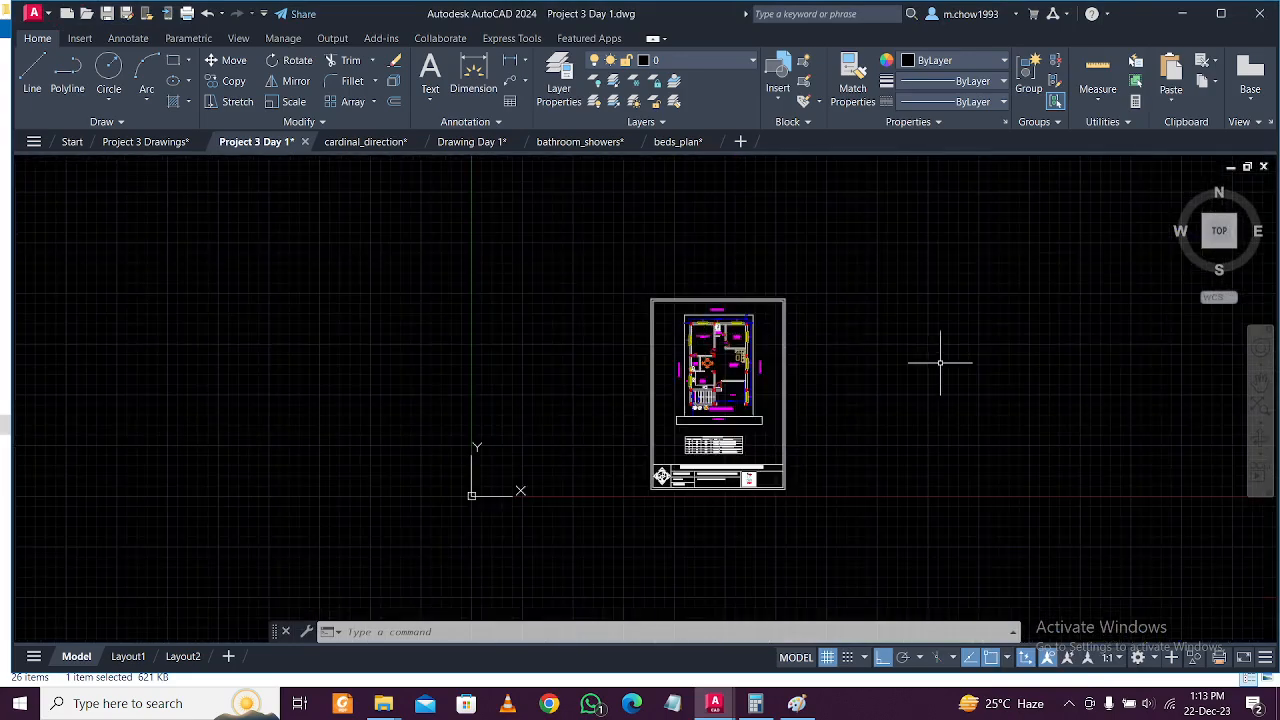
pyautogui.scroll(3, 726, 348)
pyautogui.scroll(-4, 726, 349)
# Window-select the small bed block and pick a base point to move it from.
pyautogui.moveTo(1020, 157); pyautogui.dragTo(949, 254, button='middle')
pyautogui.scroll(2, 946, 252)
pyautogui.click(876, 365)
pyautogui.click(802, 298)
pyautogui.scroll(4, 711, 263)
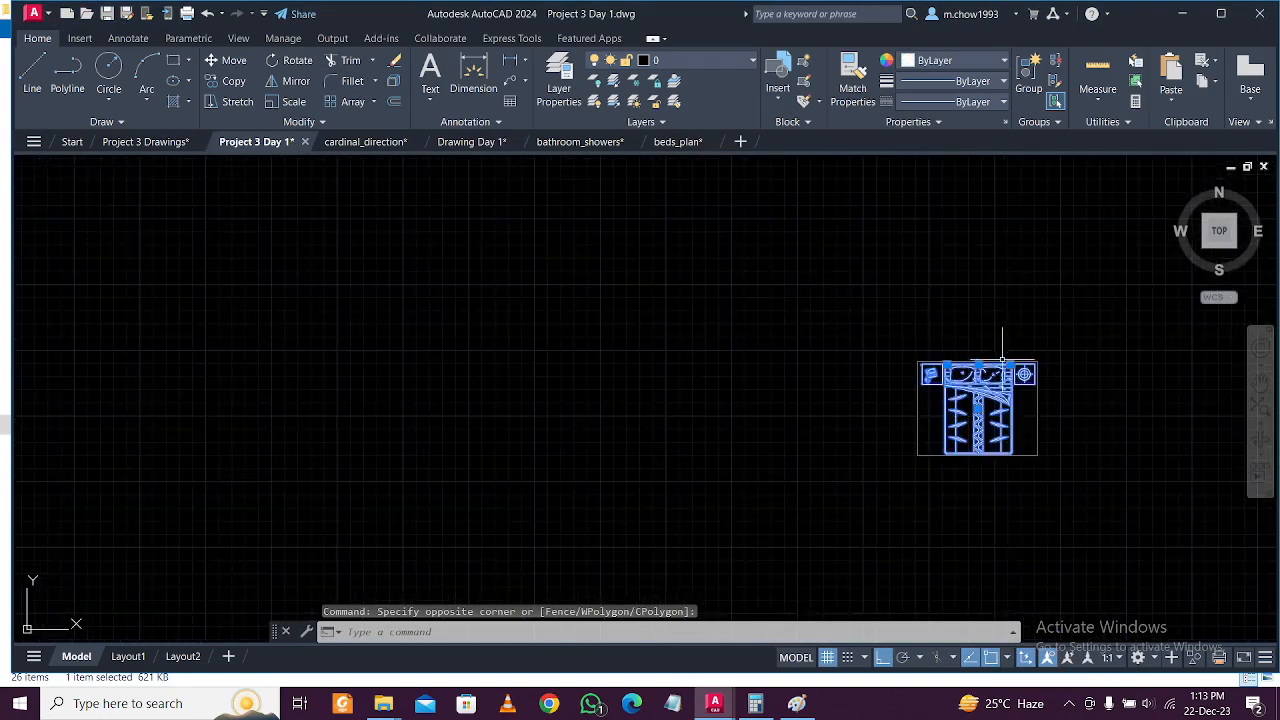
pyautogui.click(920, 459)
pyautogui.scroll(-5, 796, 485)
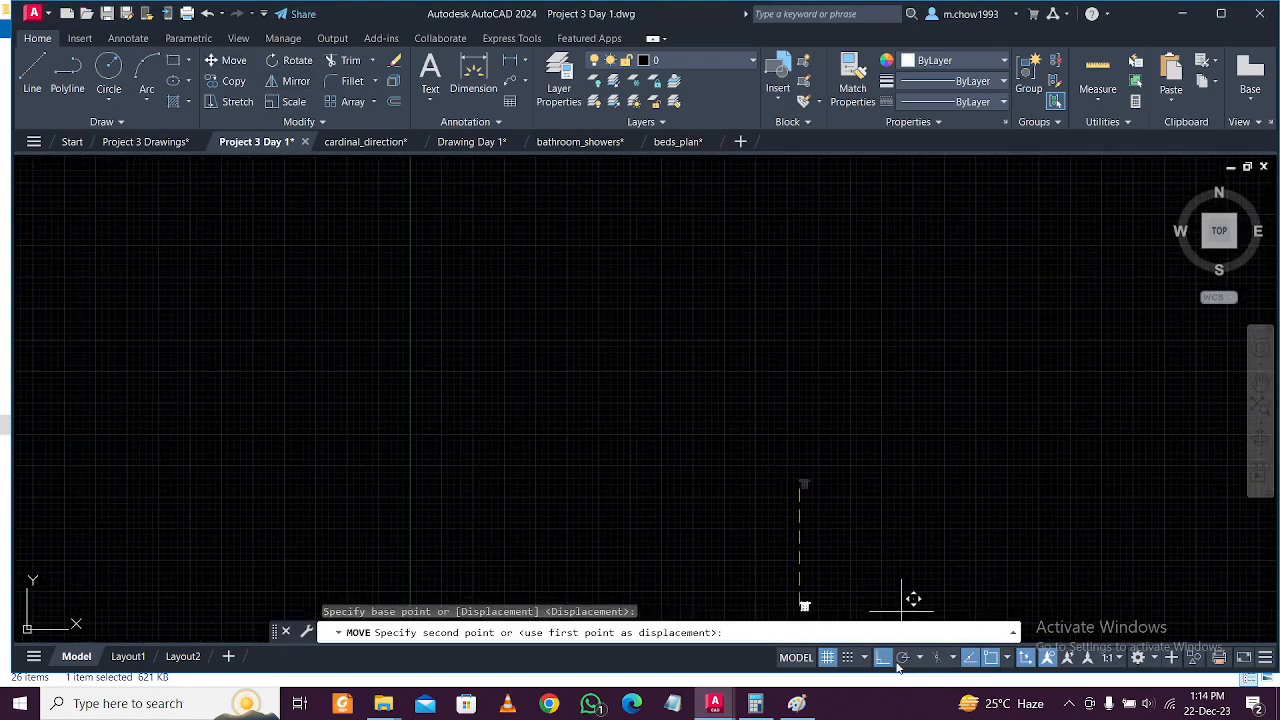
pyautogui.scroll(-2, 620, 470)
# Drop the bed slightly further left against the top wall, then select the MASTER BEDROOM label.
pyautogui.moveTo(571, 572); pyautogui.dragTo(634, 420, button='middle')
pyautogui.scroll(5, 635, 418)
pyautogui.scroll(5, 637, 491)
pyautogui.scroll(-5, 646, 476)
pyautogui.moveTo(673, 575); pyautogui.dragTo(643, 342, button='middle')
pyautogui.moveTo(643, 463)
pyautogui.mouseDown(button='middle')
pyautogui.moveTo(589, 368)
pyautogui.moveTo(600, 420)
pyautogui.moveTo(563, 450)
pyautogui.mouseUp(button='middle')
pyautogui.scroll(5, 589, 370)
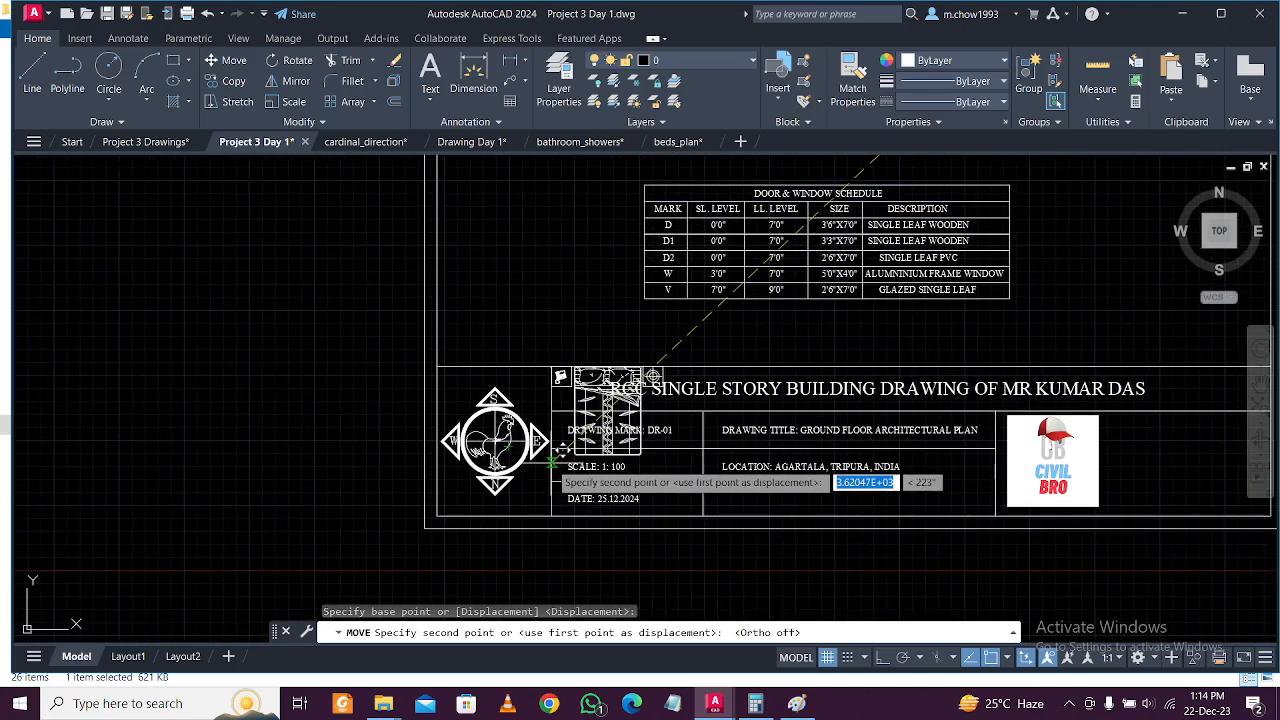
pyautogui.scroll(-4, 550, 478)
pyautogui.scroll(4, 550, 478)
pyautogui.scroll(-4, 545, 470)
pyautogui.scroll(7, 540, 440)
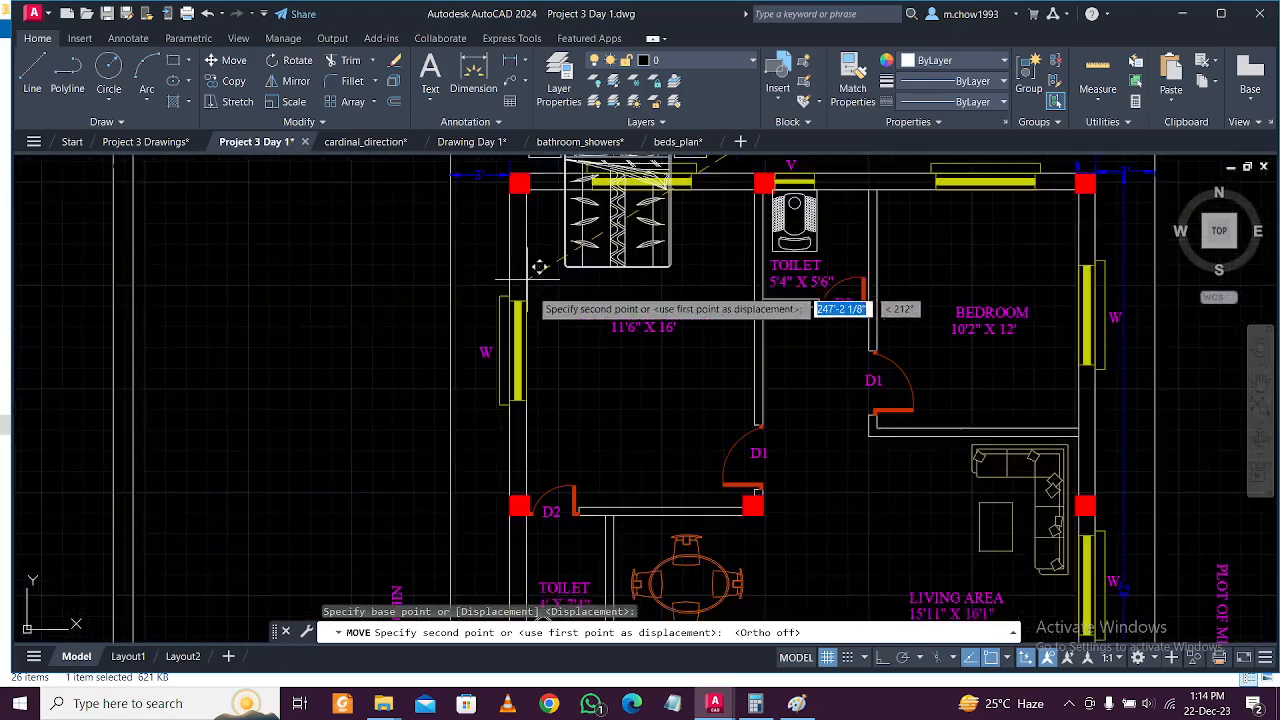
pyautogui.scroll(2, 541, 300)
pyautogui.scroll(-2, 539, 338)
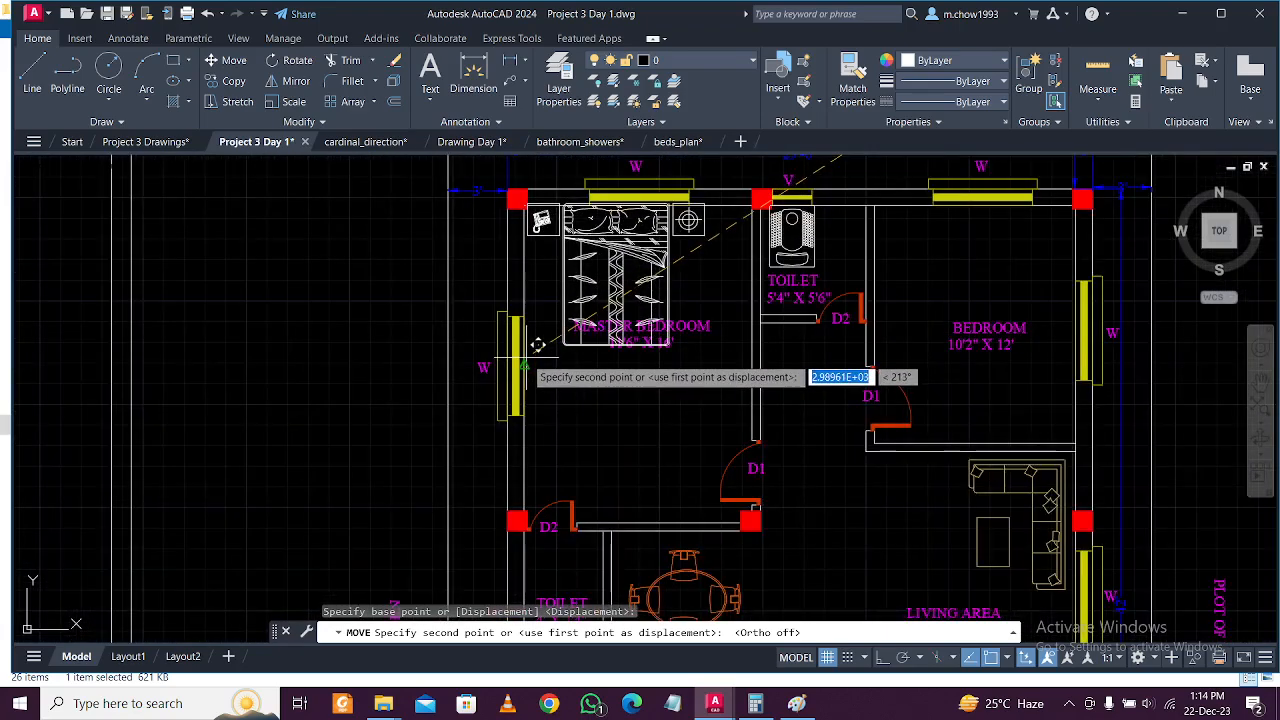
pyautogui.click(531, 358)
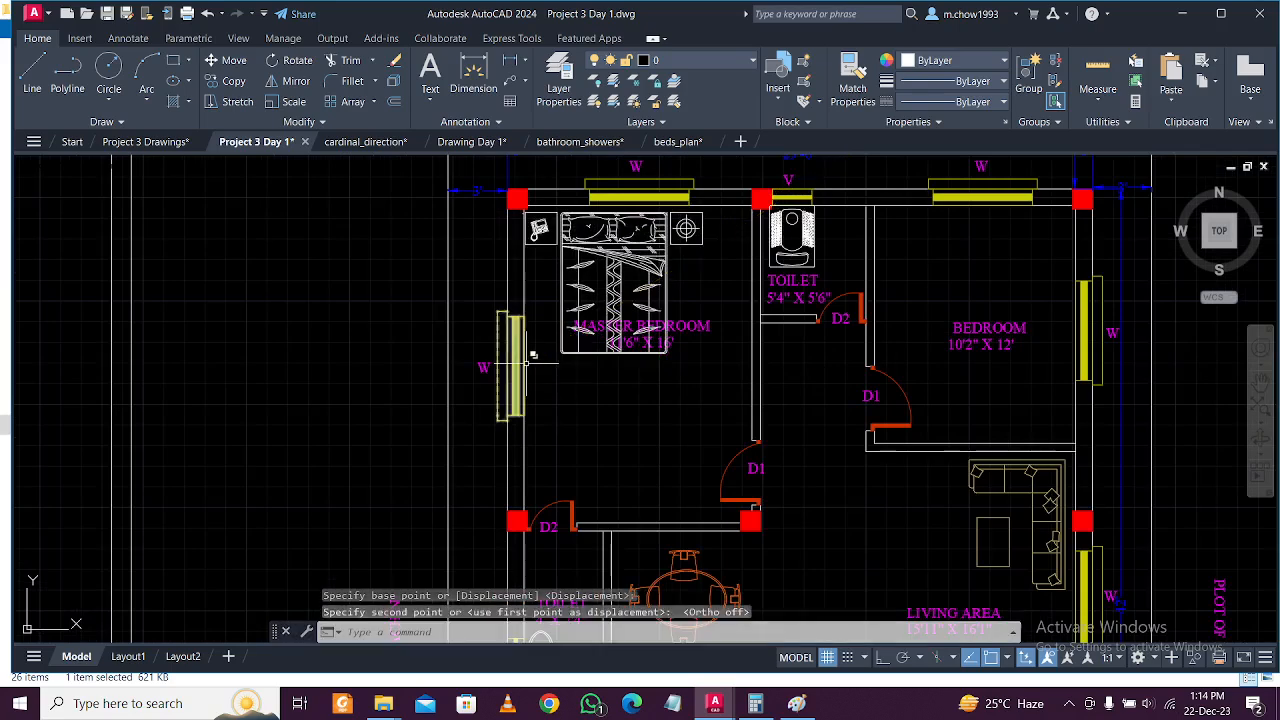
pyautogui.press('Escape')
pyautogui.click(659, 345)
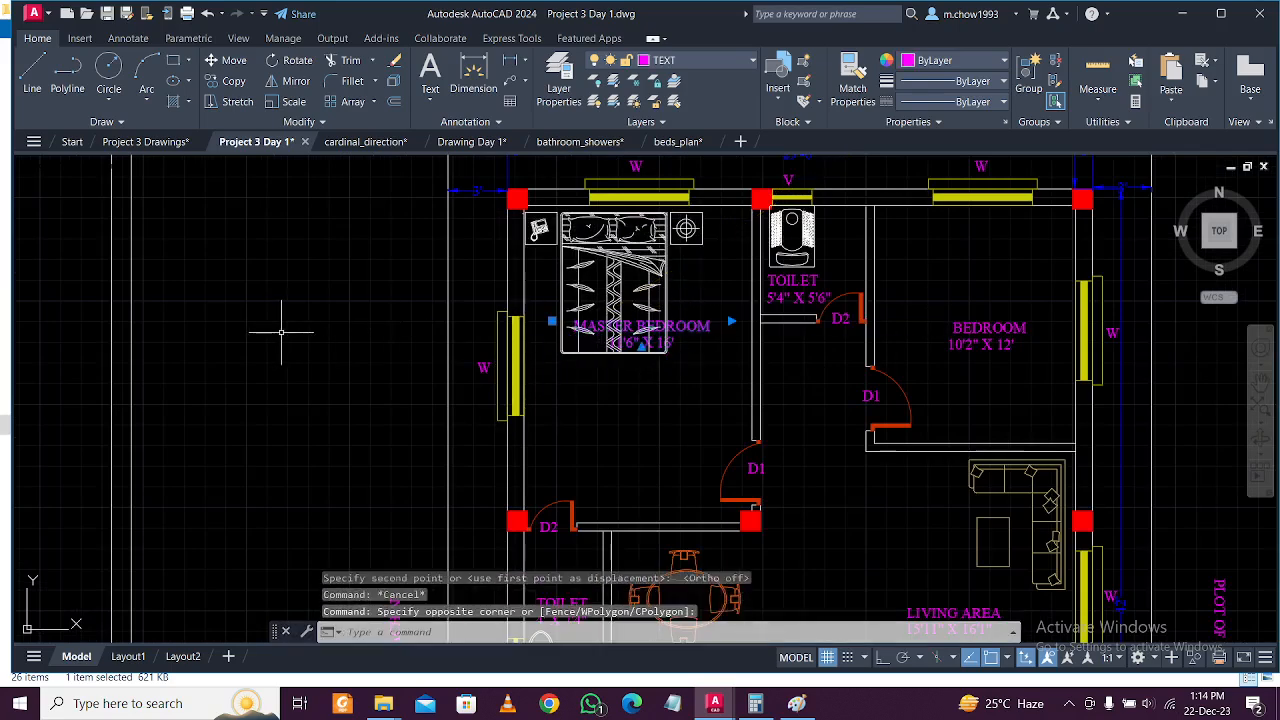
# Move the MASTER BEDROOM 11'6" X 16' label below the bed using M.
pyautogui.write('m')
pyautogui.press('Return')
pyautogui.click(276, 314)
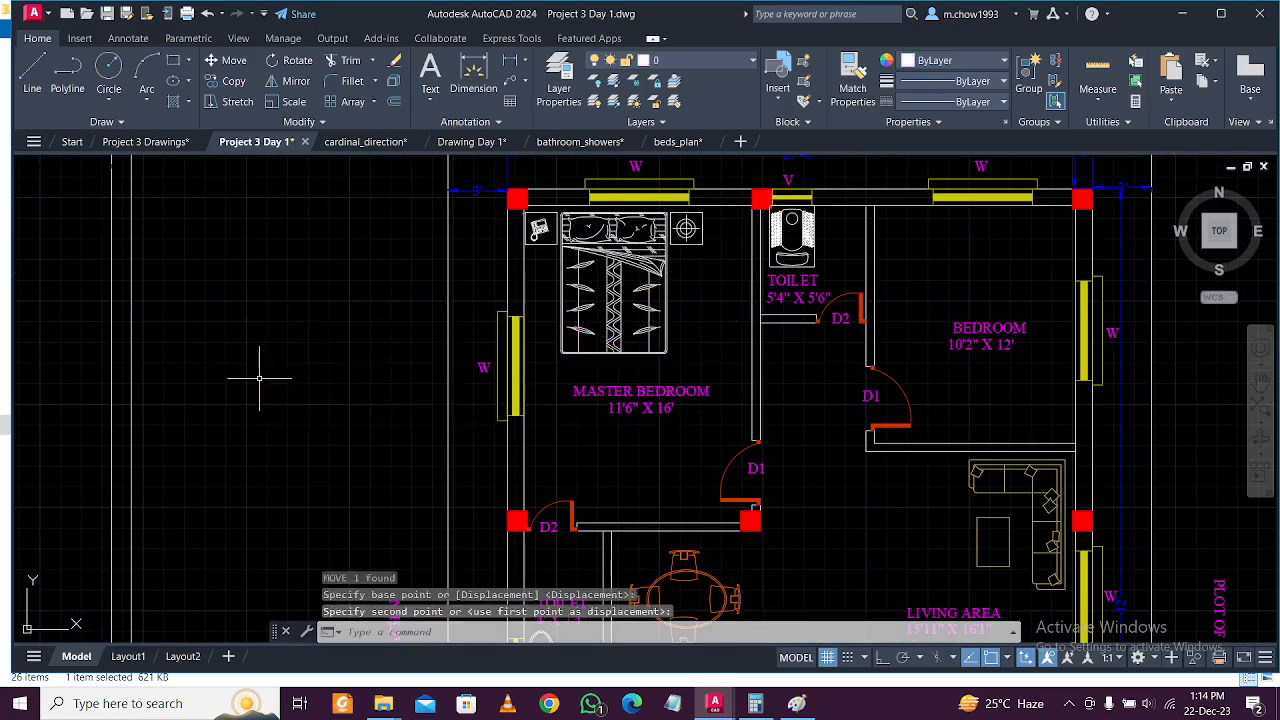
pyautogui.scroll(-2, 259, 378)
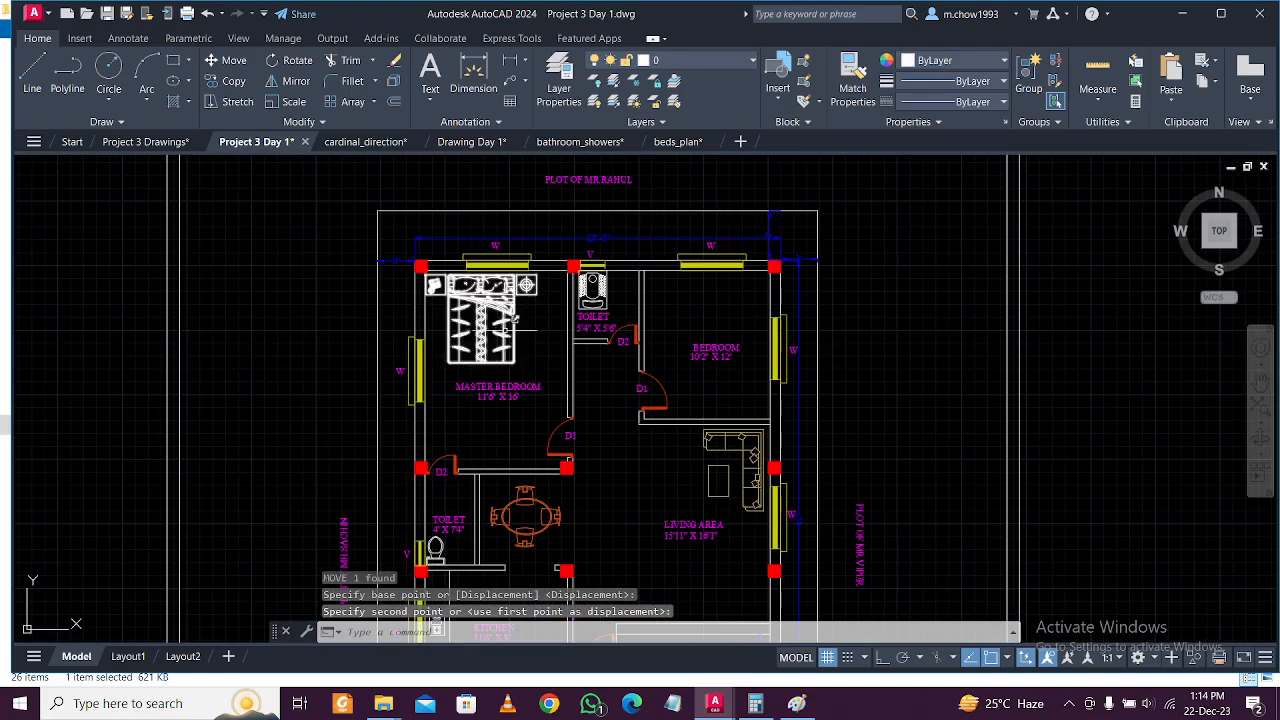
pyautogui.scroll(4, 519, 327)
pyautogui.click(523, 323)
pyautogui.click(523, 314)
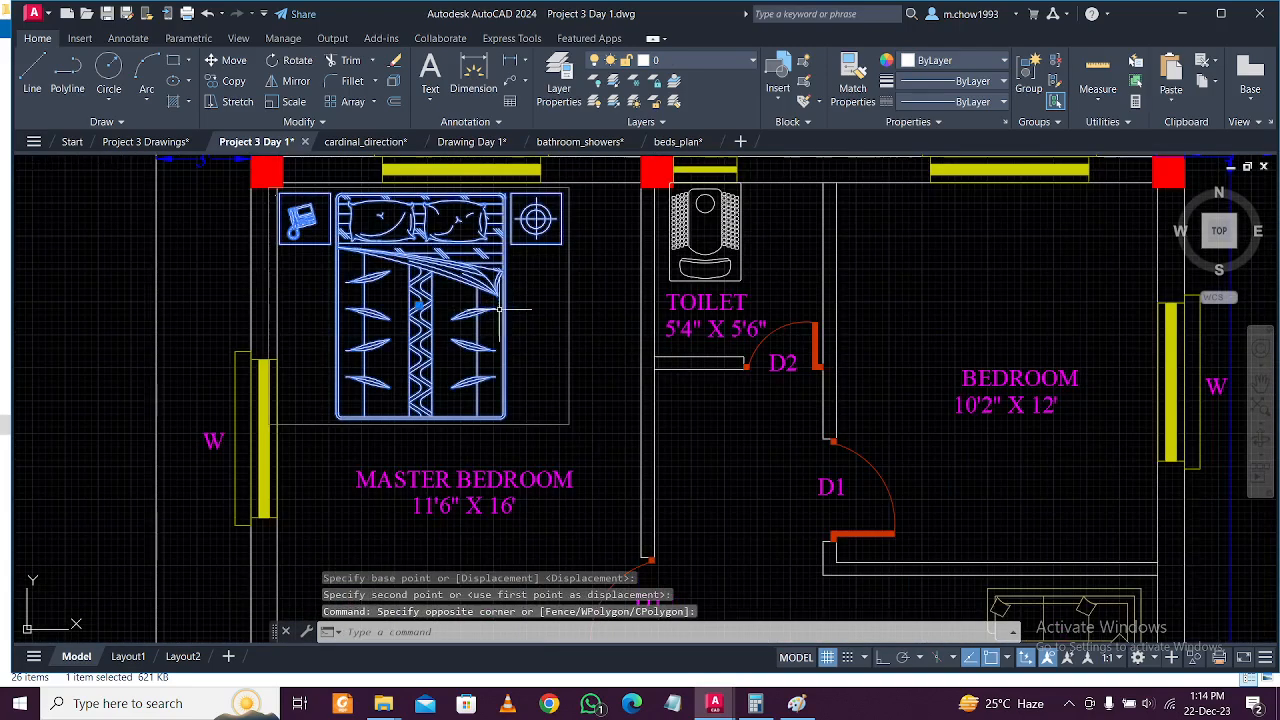
pyautogui.scroll(-2, 523, 314)
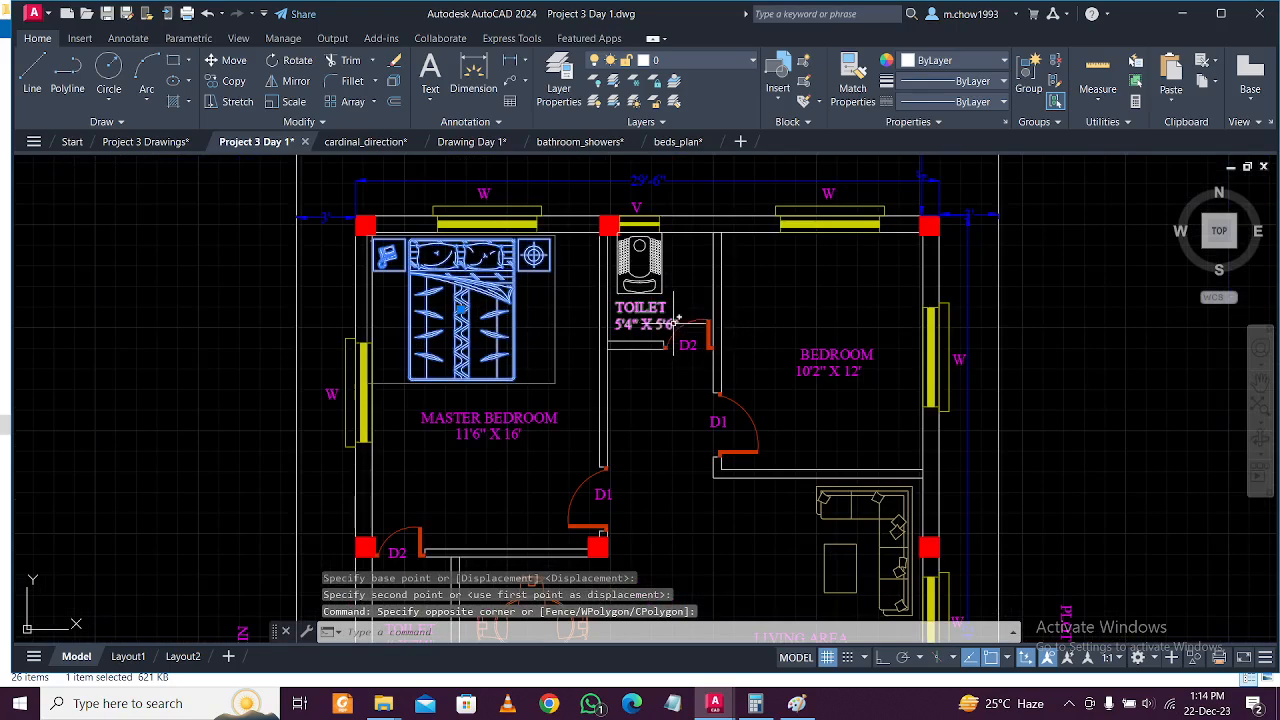
pyautogui.press('Escape')
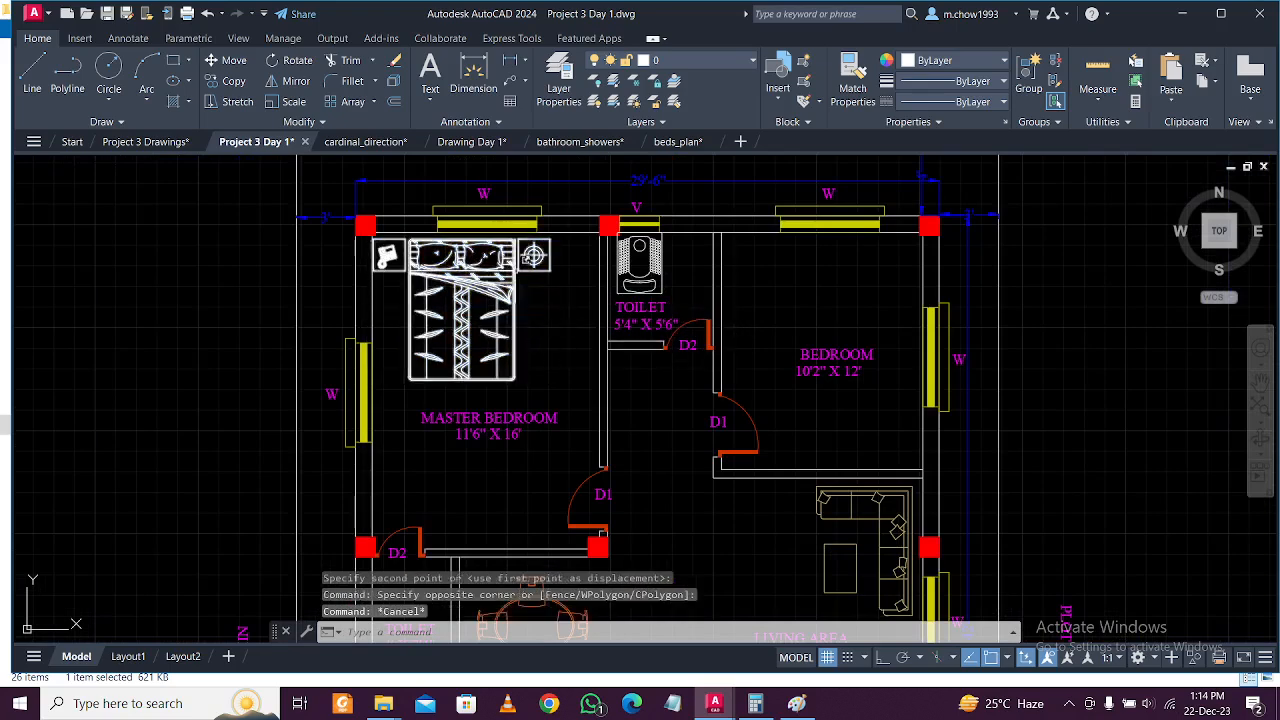
# Switch to the beds_plan drawing and centre the bed collection in view.
pyautogui.click(612, 142)
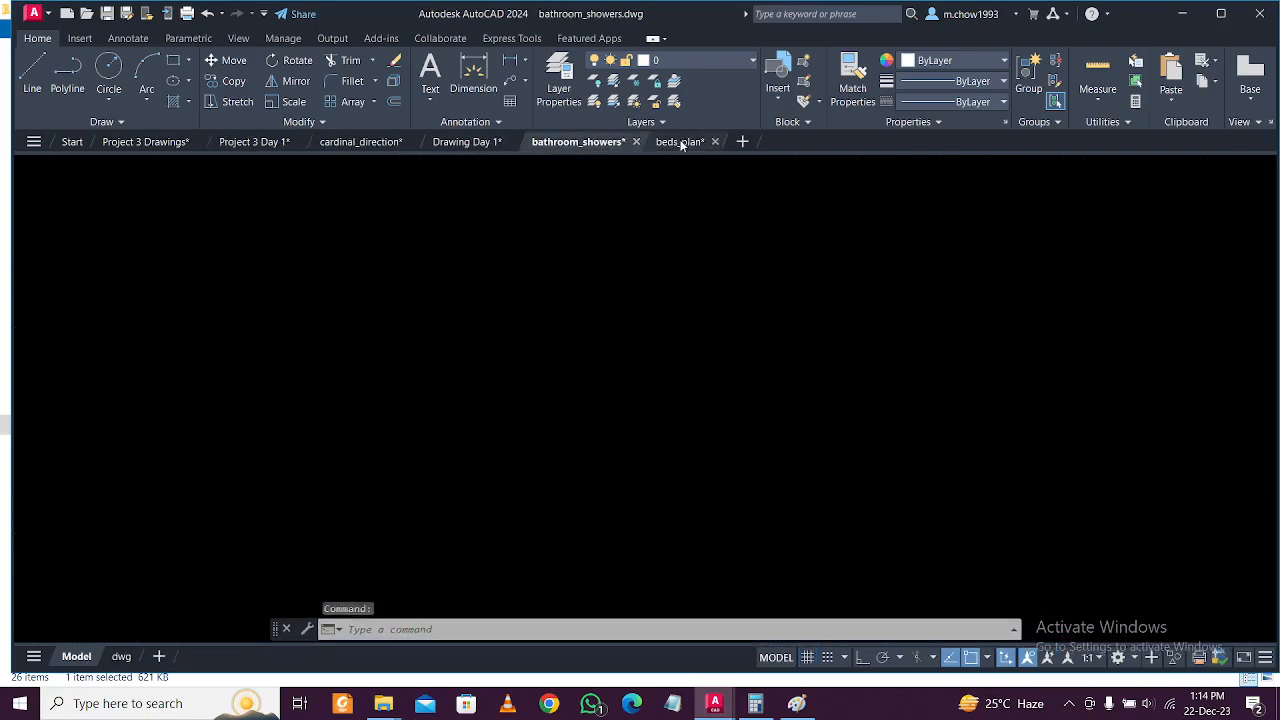
pyautogui.click(681, 142)
pyautogui.scroll(-4, 697, 322)
pyautogui.moveTo(915, 317); pyautogui.dragTo(812, 349, button='middle')
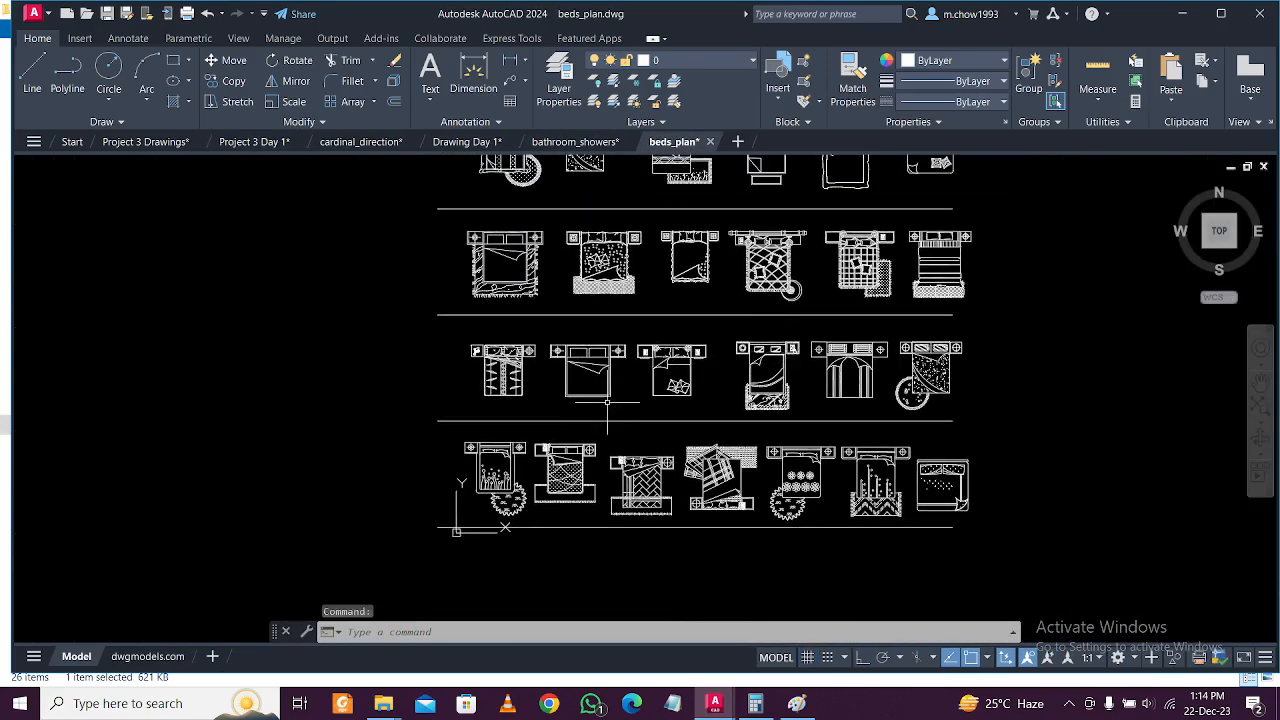
pyautogui.scroll(2, 599, 405)
pyautogui.scroll(2, 589, 367)
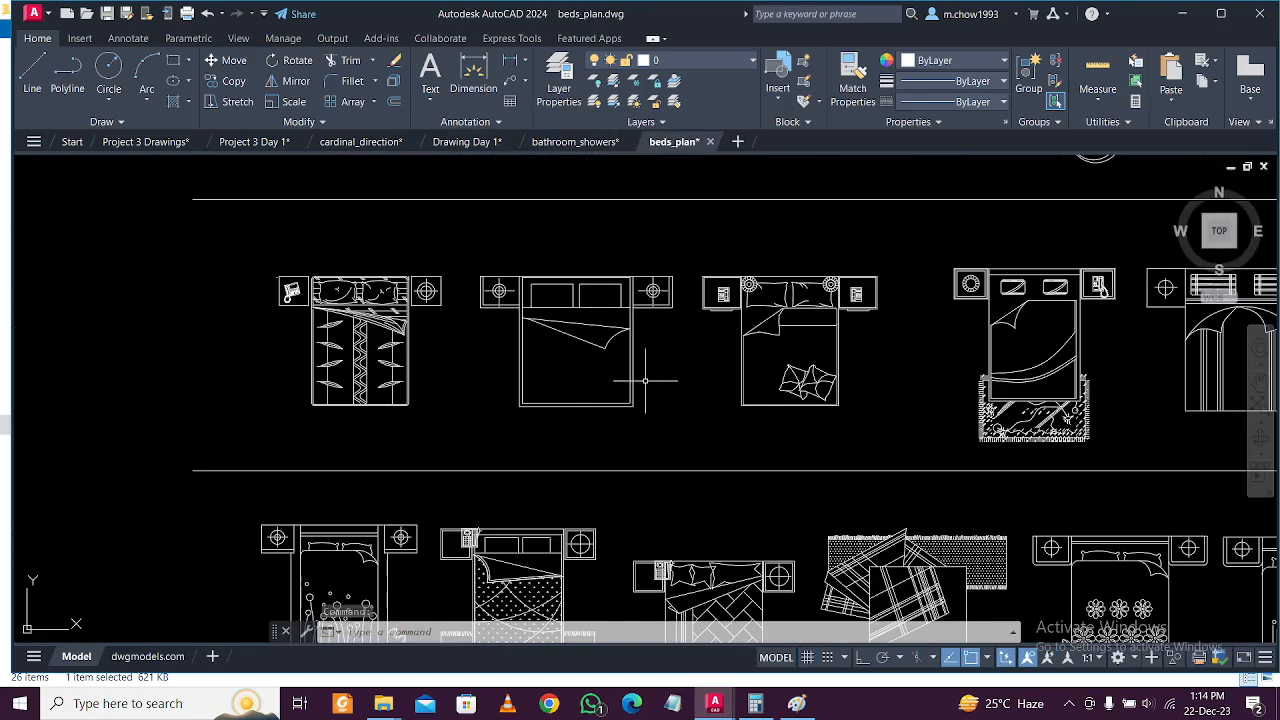
pyautogui.scroll(2, 528, 300)
pyautogui.scroll(2, 507, 273)
pyautogui.scroll(2, 520, 228)
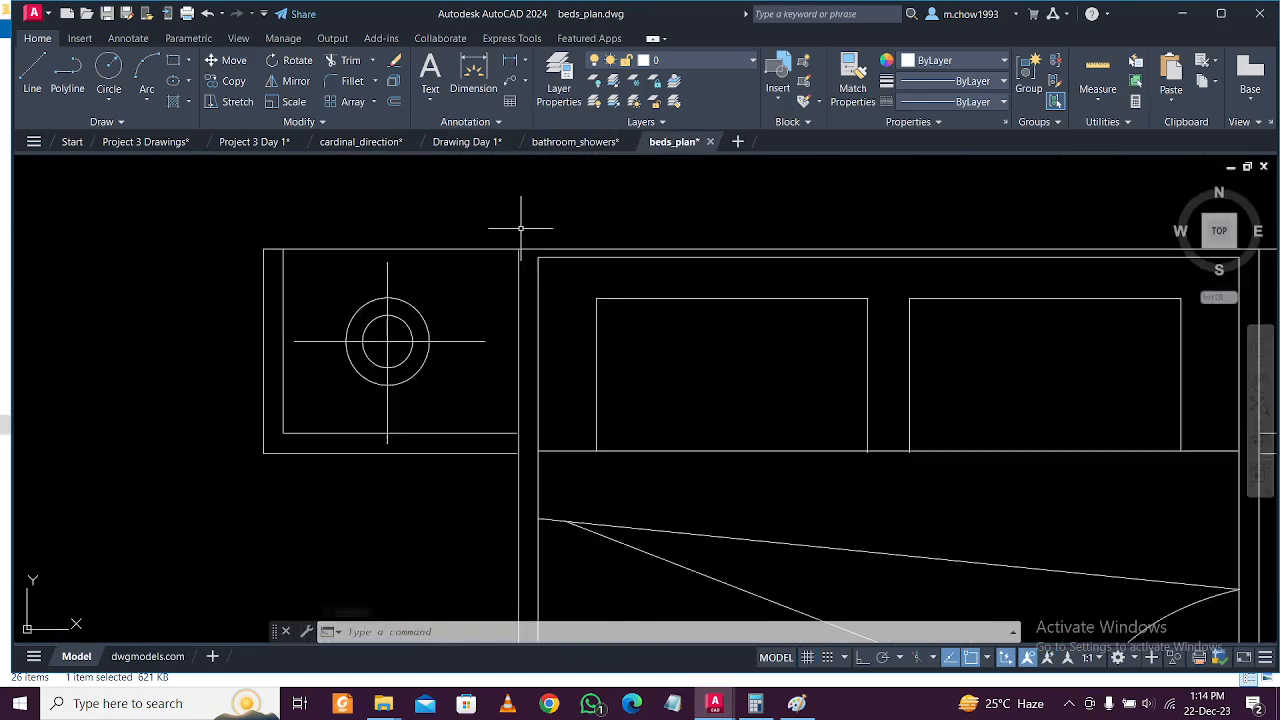
pyautogui.scroll(-5, 503, 227)
# Copy the plain double bed and paste it into the Project 3 Day 1 drawing.
pyautogui.click(697, 447)
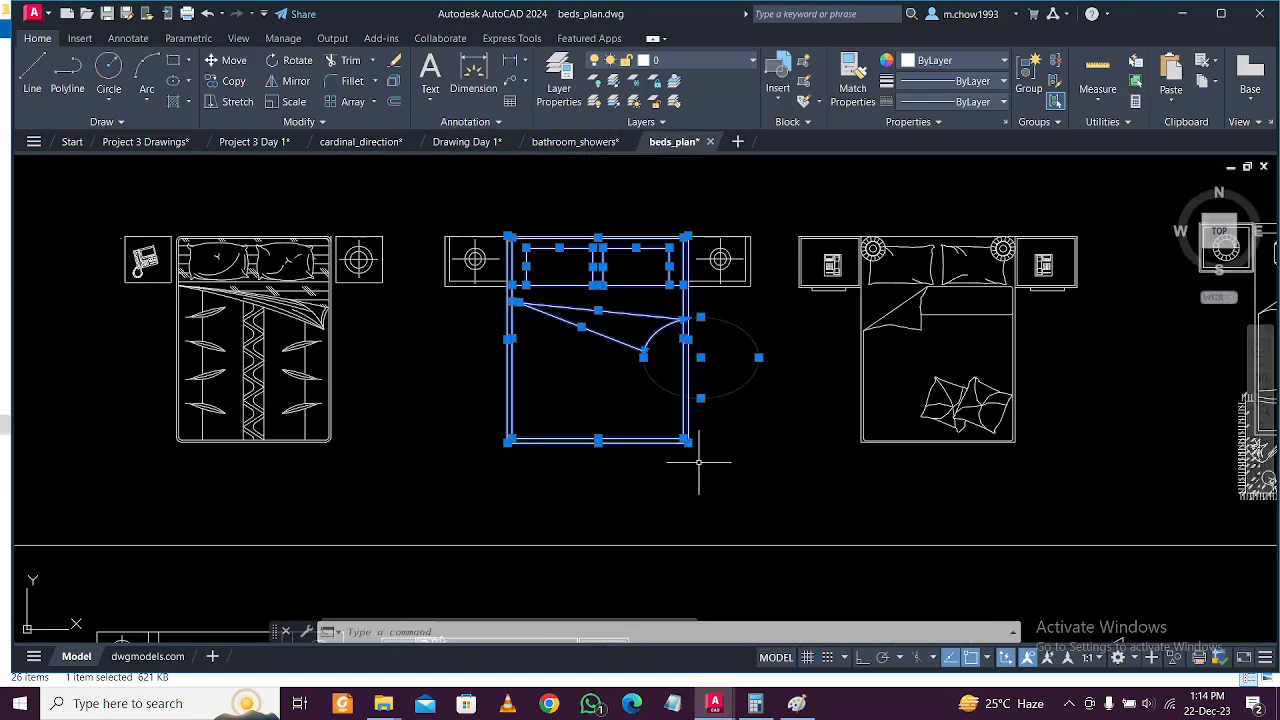
pyautogui.hotkey('ctrl', 'c')
pyautogui.click(248, 142)
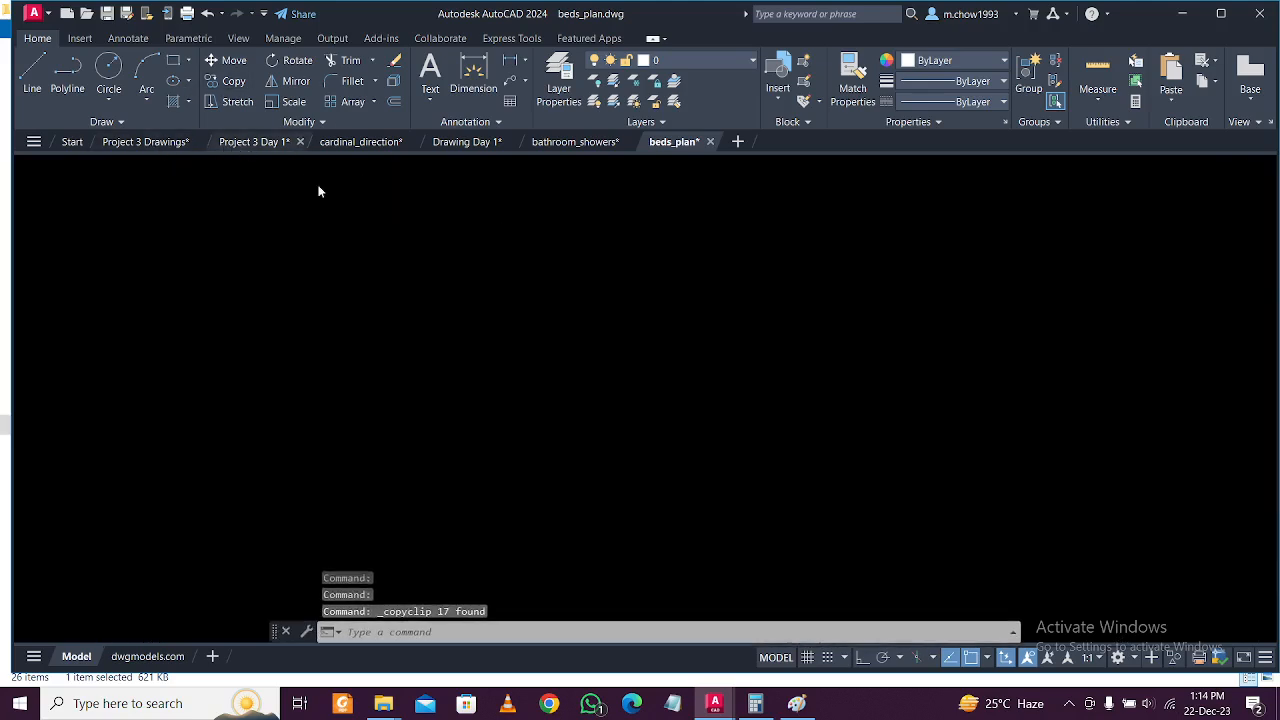
pyautogui.scroll(-3, 714, 342)
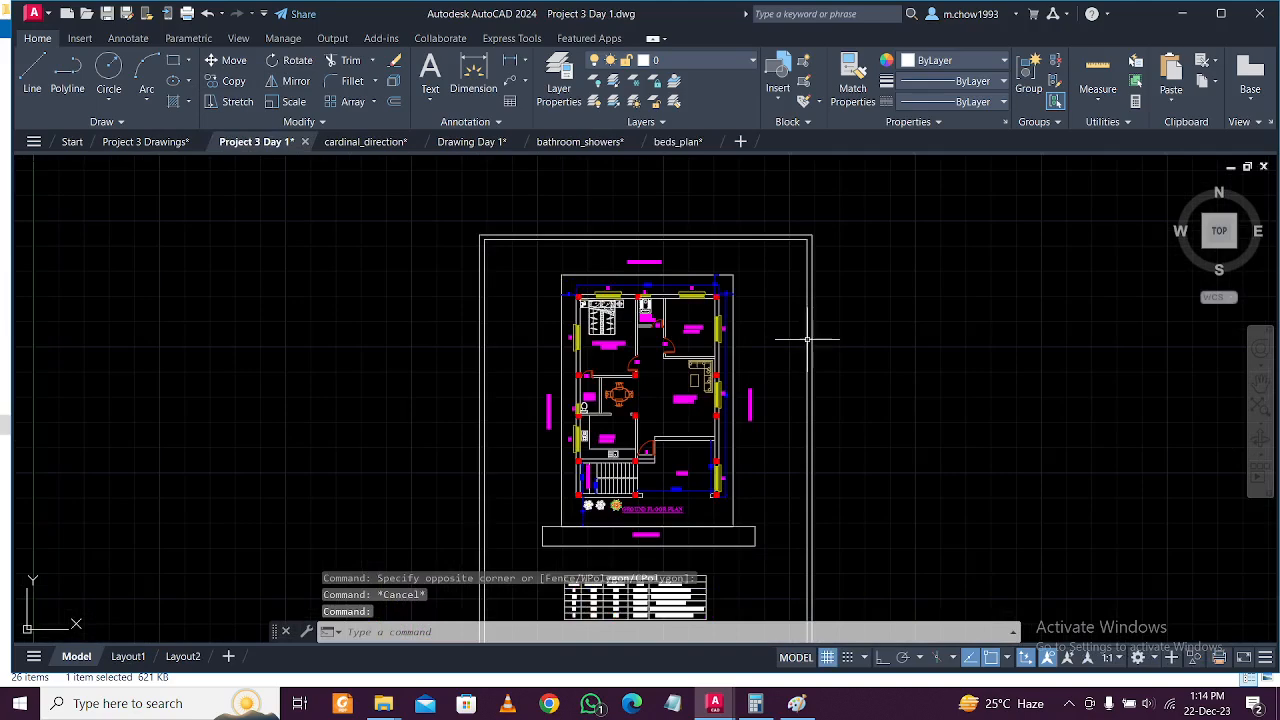
pyautogui.hotkey('ctrl', 'v')
# Place the pasted double bed beside the plan sheet and frame it in view.
pyautogui.scroll(-5, 871, 360)
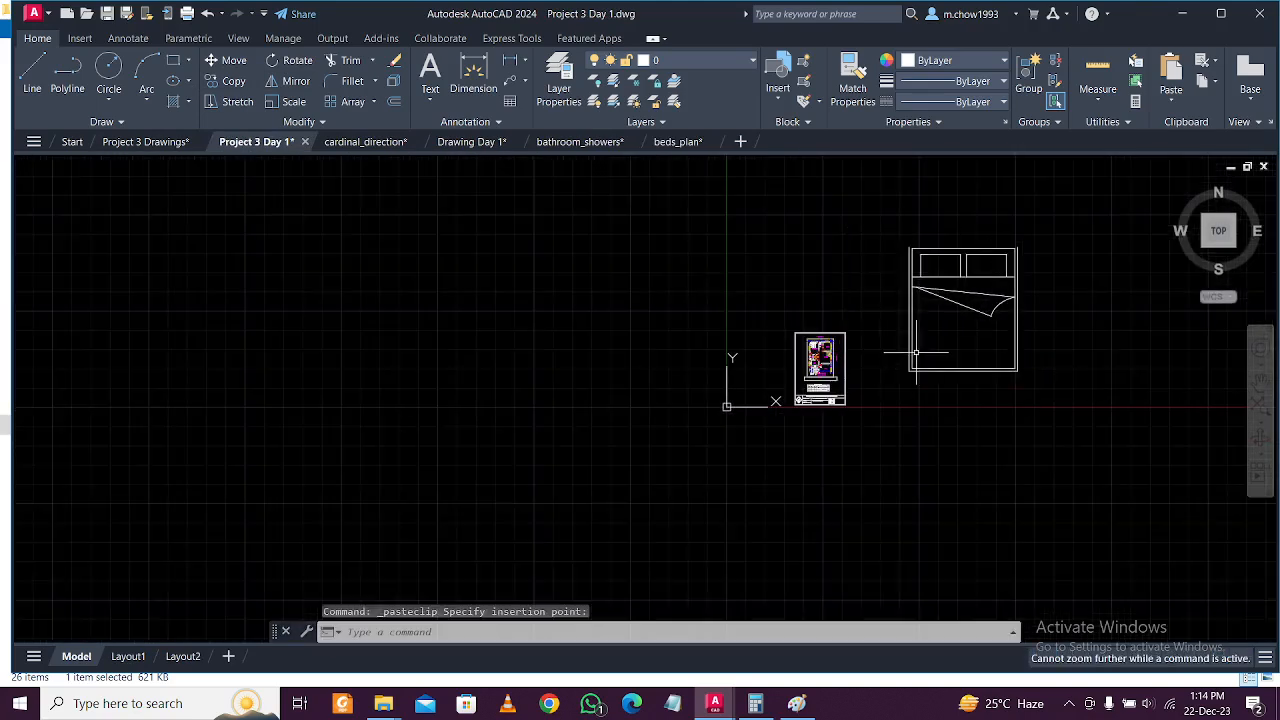
pyautogui.click(914, 356)
pyautogui.click(886, 208)
pyautogui.click(1056, 437)
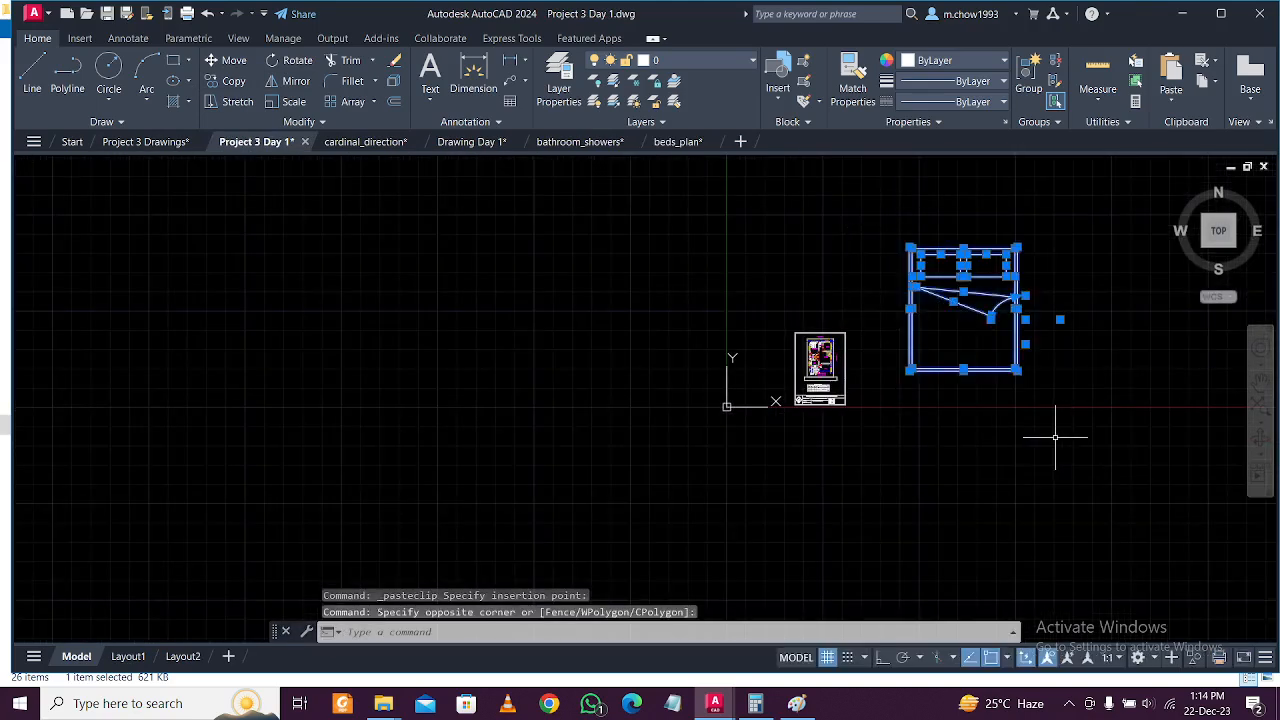
pyautogui.scroll(-2, 1050, 388)
pyautogui.moveTo(1063, 312); pyautogui.dragTo(954, 414, button='middle')
pyautogui.scroll(2, 954, 414)
pyautogui.moveTo(926, 457); pyautogui.dragTo(894, 373, button='middle')
pyautogui.press('Escape')
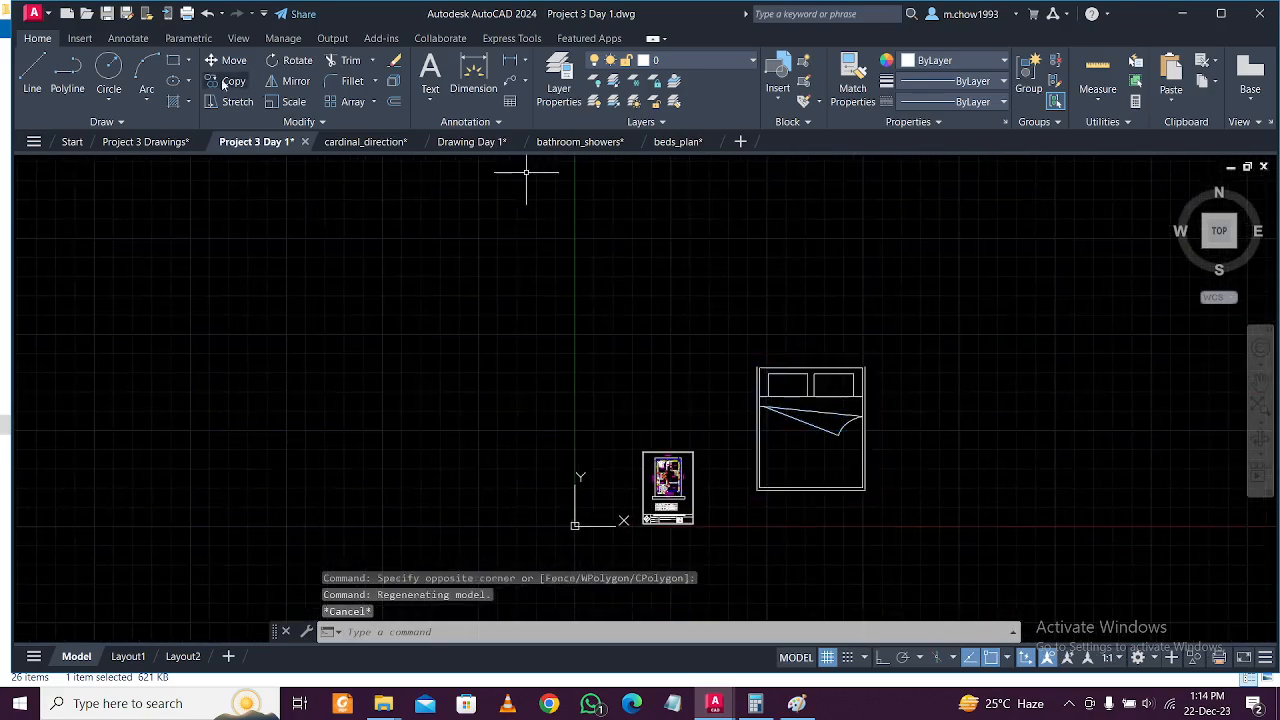
pyautogui.scroll(2, 765, 350)
# Draw a line along the bed's top edge from its top-left to top-right corner.
pyautogui.write('l')
pyautogui.press('Return')
pyautogui.click(741, 333)
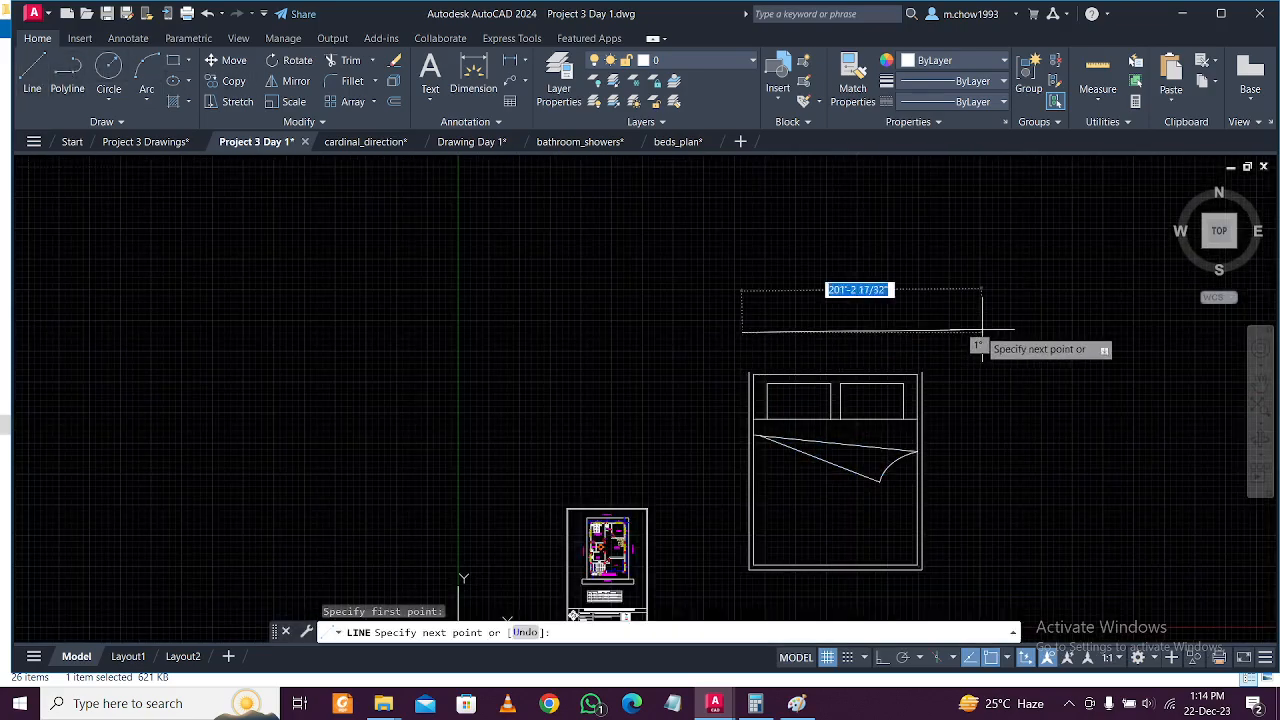
pyautogui.press('Escape')
pyautogui.scroll(3, 777, 390)
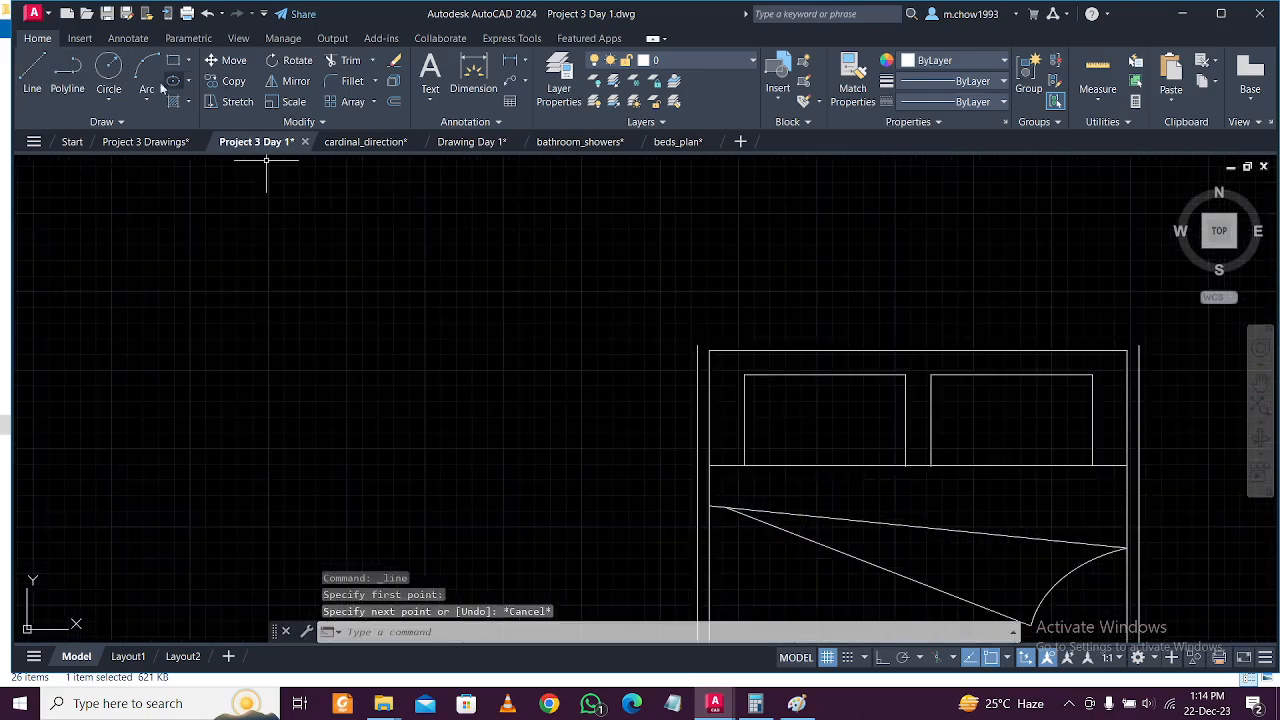
pyautogui.click(42, 68)
pyautogui.click(688, 345)
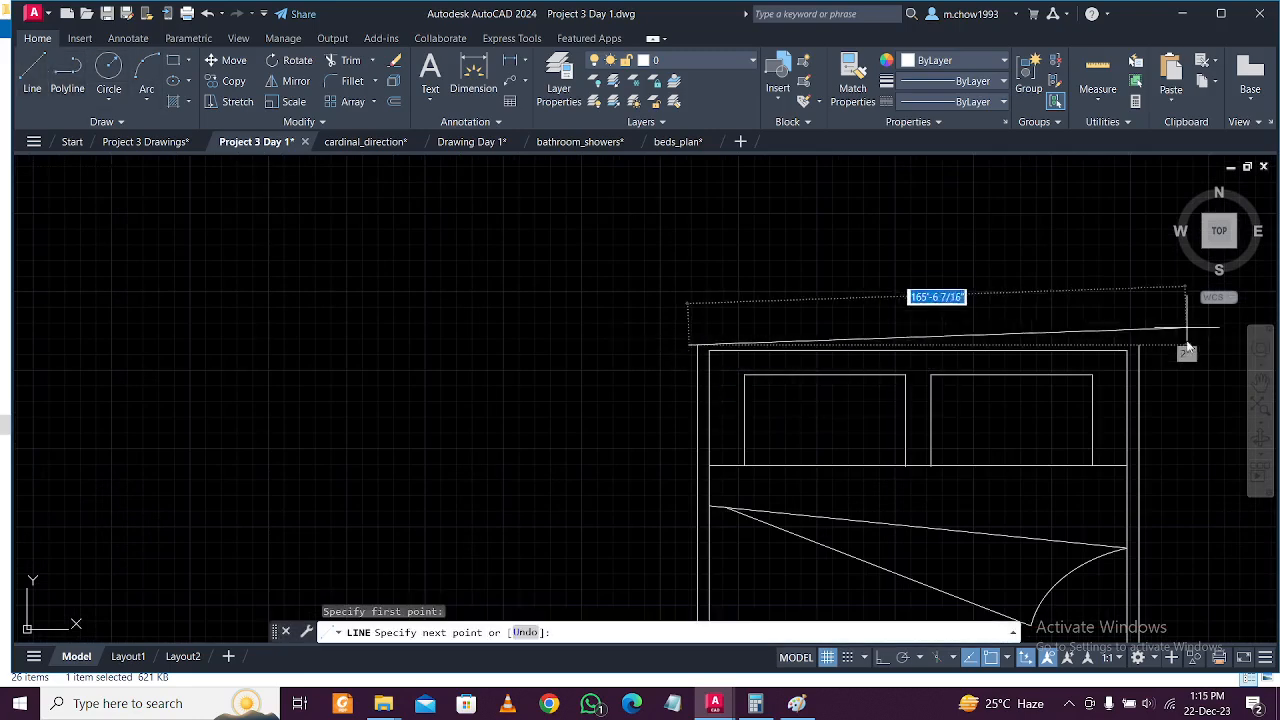
pyautogui.click(1139, 346)
pyautogui.press('Escape')
# Group all of the bed's lines into one object with G.
pyautogui.scroll(3, 831, 325)
pyautogui.click(566, 350)
pyautogui.click(566, 351)
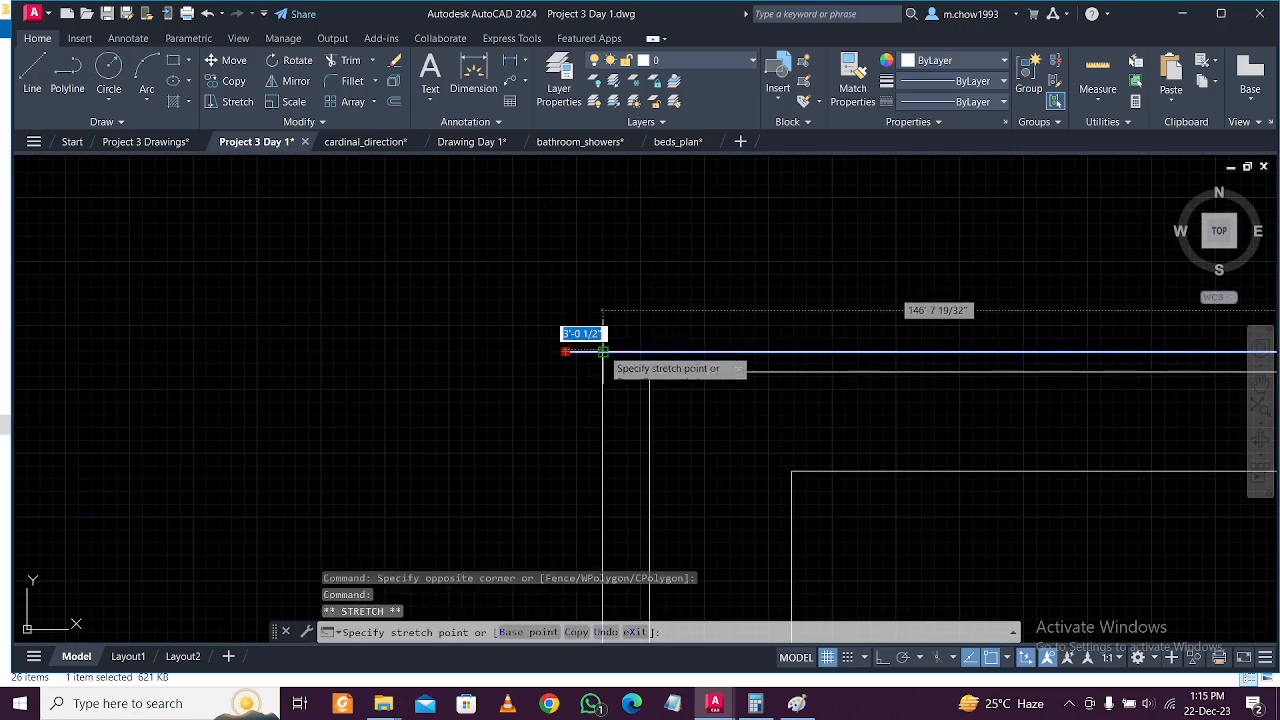
pyautogui.press('Escape')
pyautogui.scroll(-4, 523, 329)
pyautogui.scroll(-2, 603, 320)
pyautogui.click(517, 300)
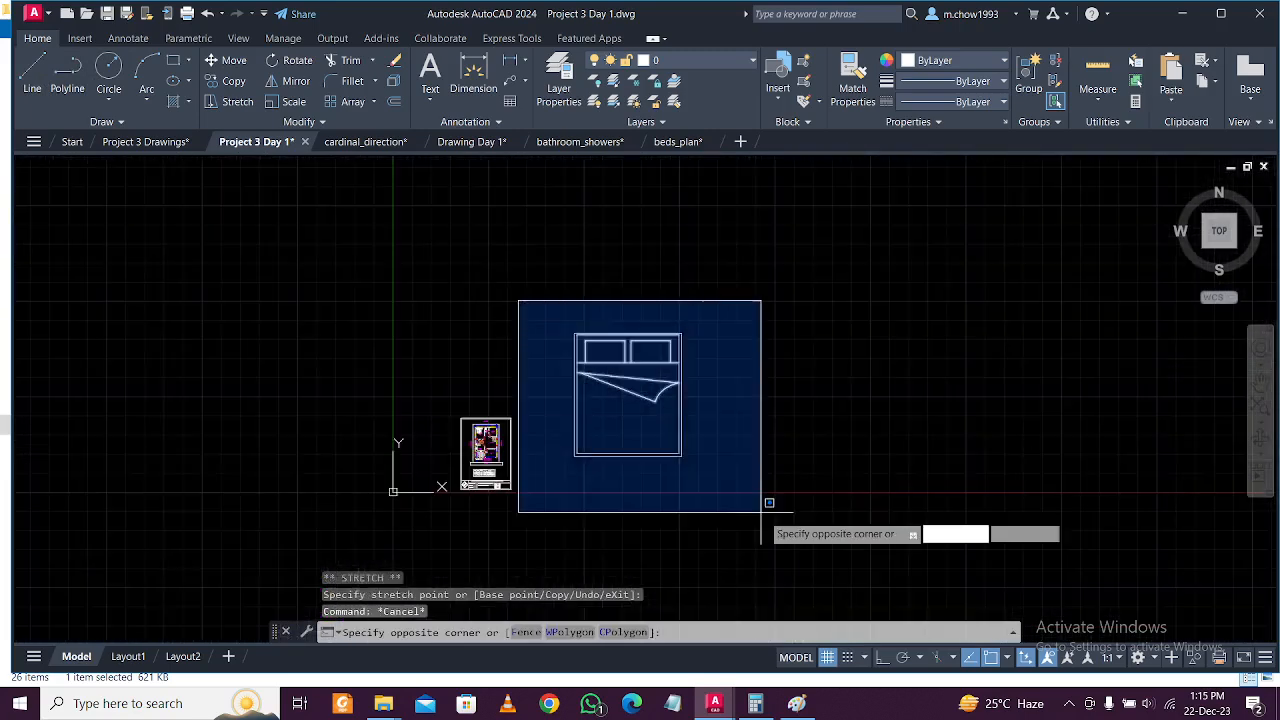
pyautogui.click(765, 520)
pyautogui.write('g')
pyautogui.press('Return')
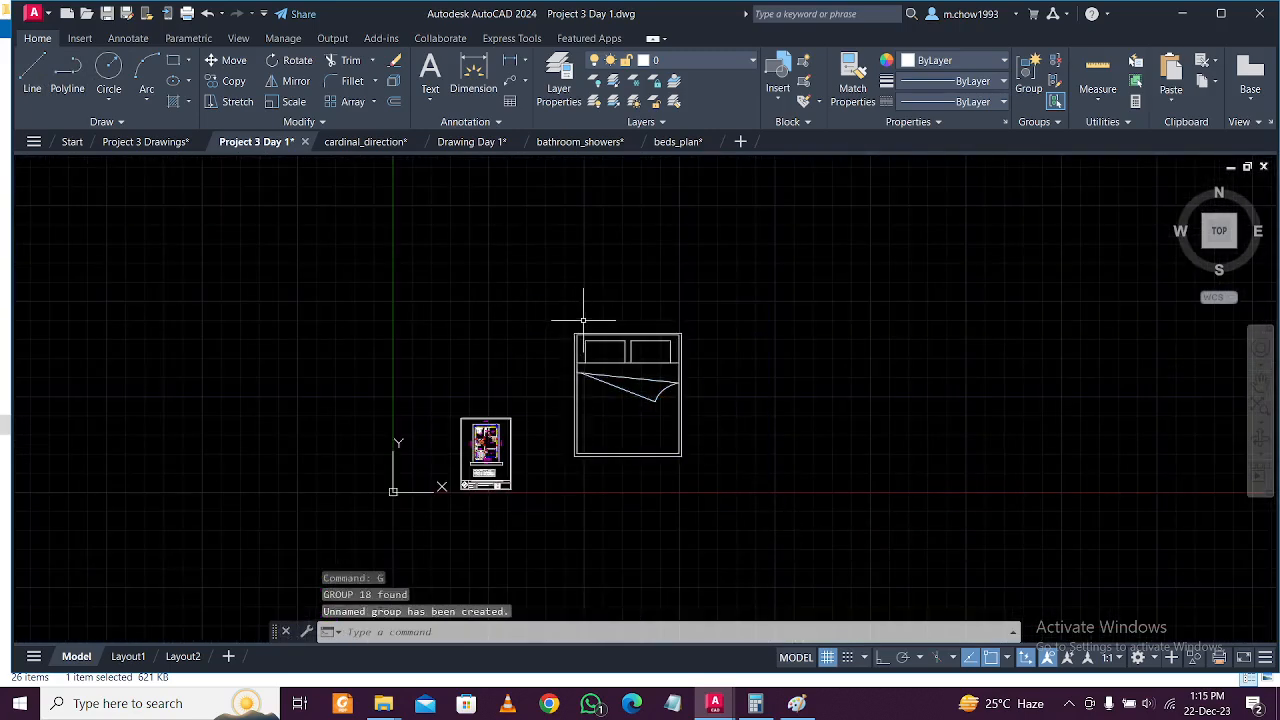
# Draw a 5' reference line above the bed and shift it to the right.
pyautogui.click(34, 65)
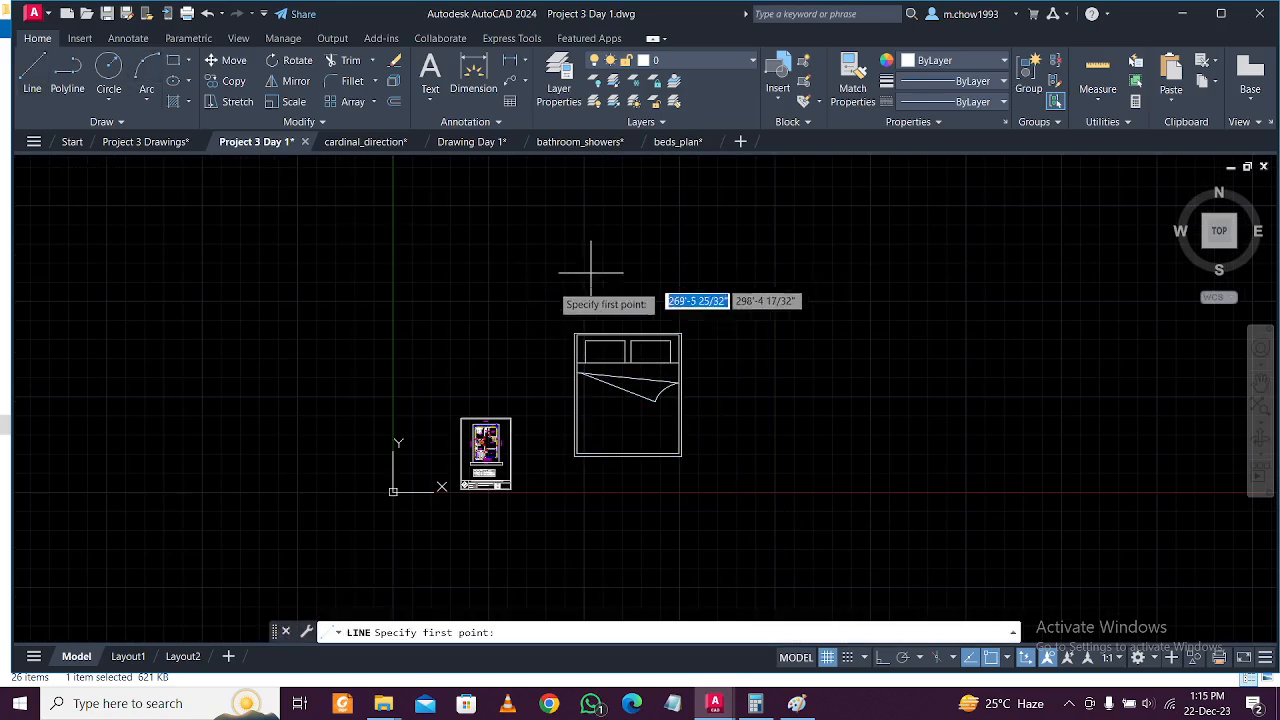
pyautogui.click(544, 292)
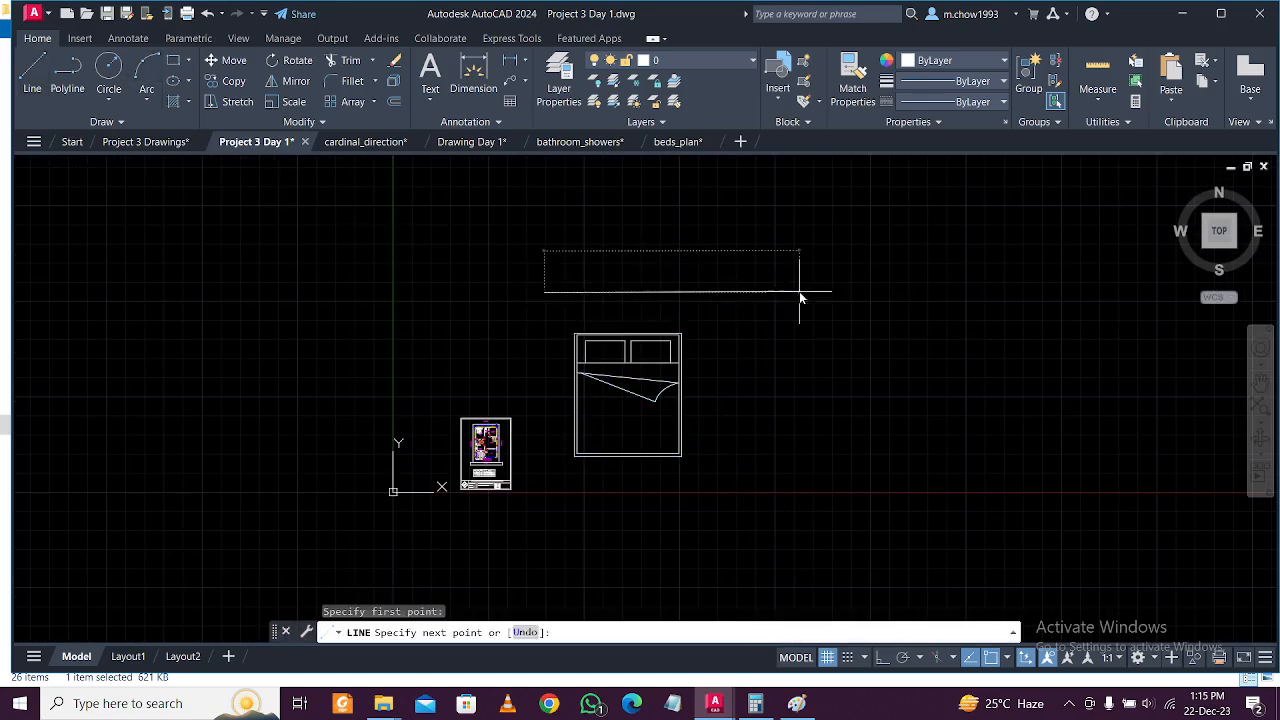
pyautogui.write("5'")
pyautogui.press('Return')
pyautogui.press('Escape')
pyautogui.scroll(3, 600, 300)
pyautogui.click(624, 289)
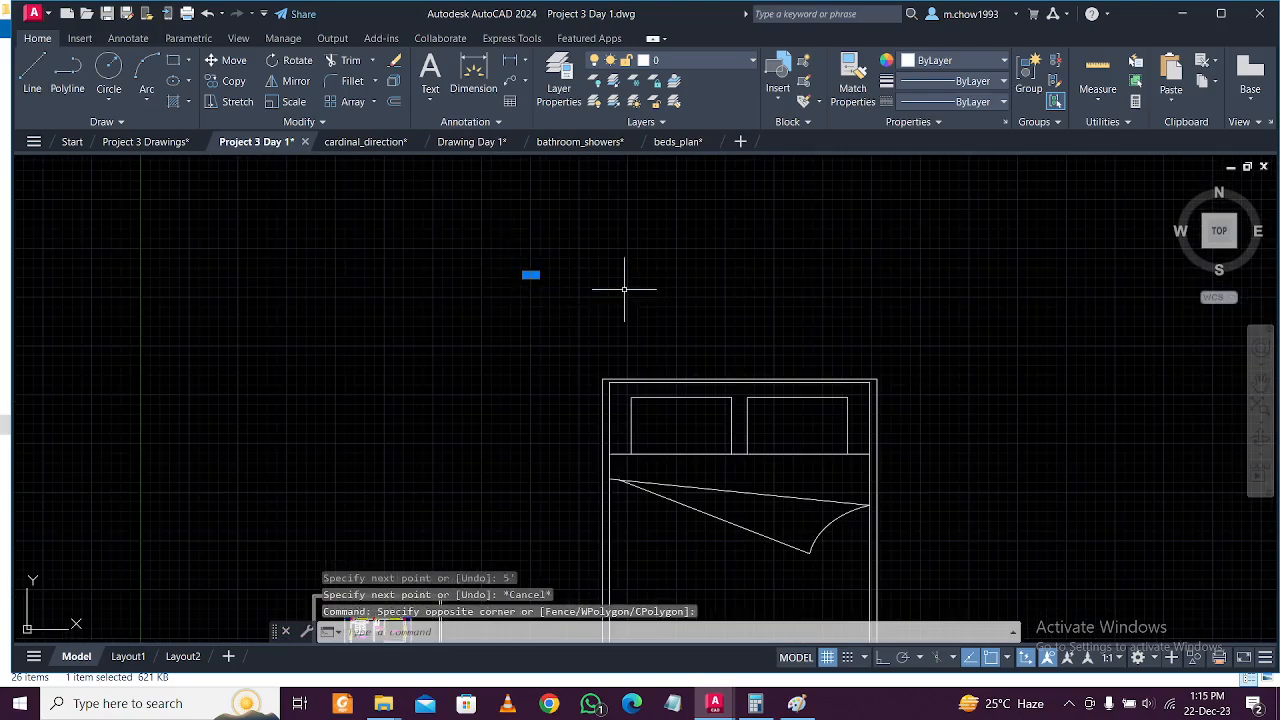
pyautogui.write('m')
pyautogui.press('Return')
pyautogui.click(949, 320)
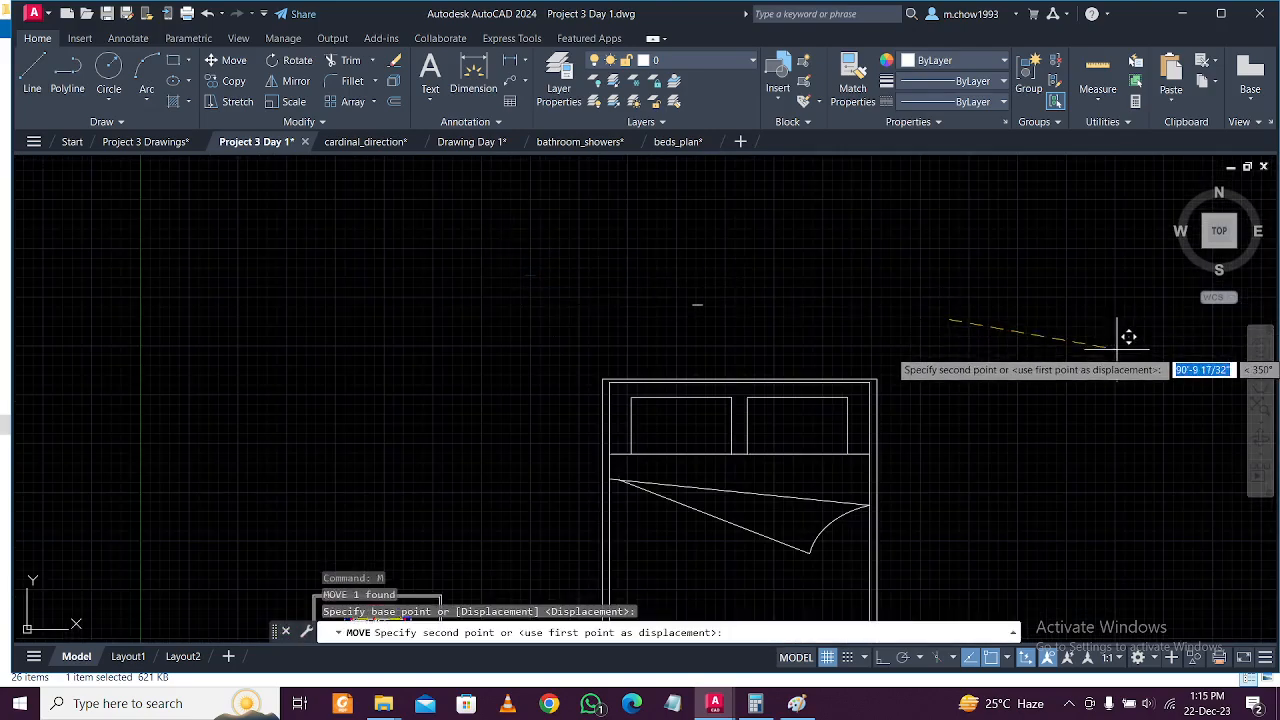
pyautogui.click(1119, 353)
pyautogui.scroll(-3, 1020, 334)
pyautogui.scroll(2, 1000, 334)
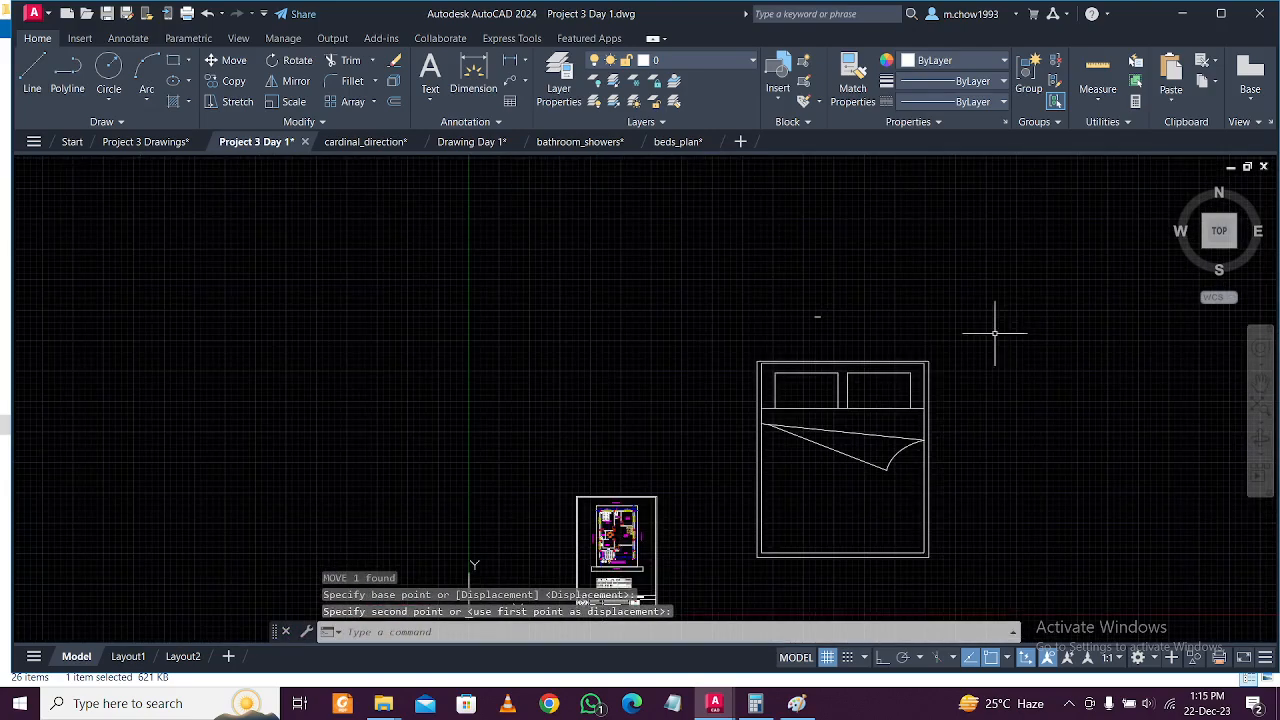
# Turn on Ortho and window-select the whole bed block.
pyautogui.click(881, 658)
pyautogui.click(733, 344)
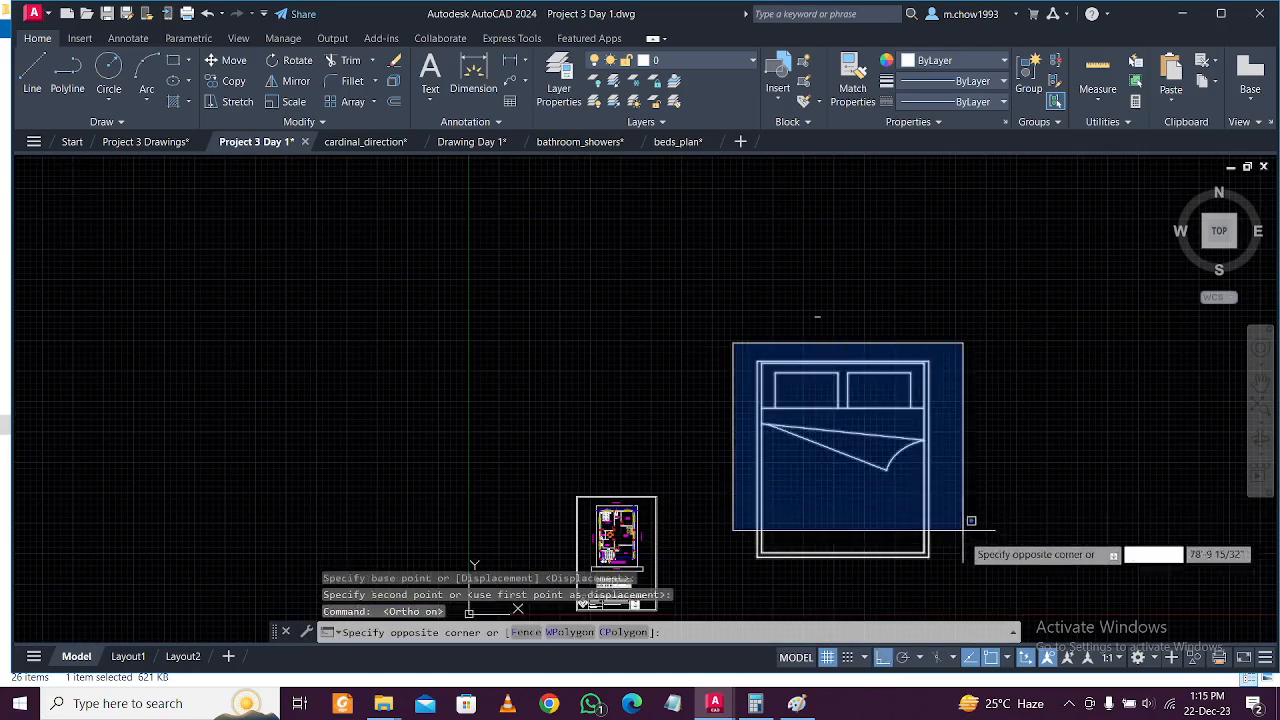
pyautogui.click(969, 585)
# Align the double bed to the 5' reference line with scaling, then undo the rotated result.
pyautogui.write('AL')
pyautogui.press('Return')
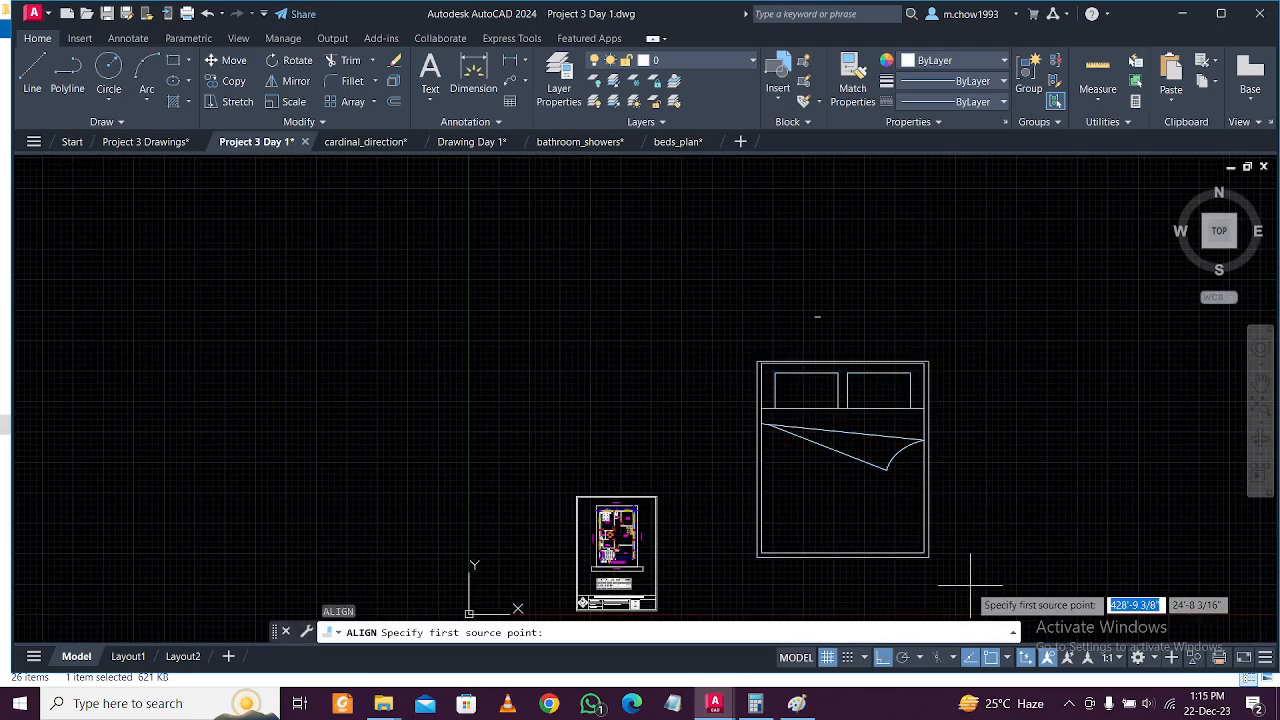
pyautogui.scroll(5, 771, 387)
pyautogui.click(688, 266)
pyautogui.scroll(-3, 729, 389)
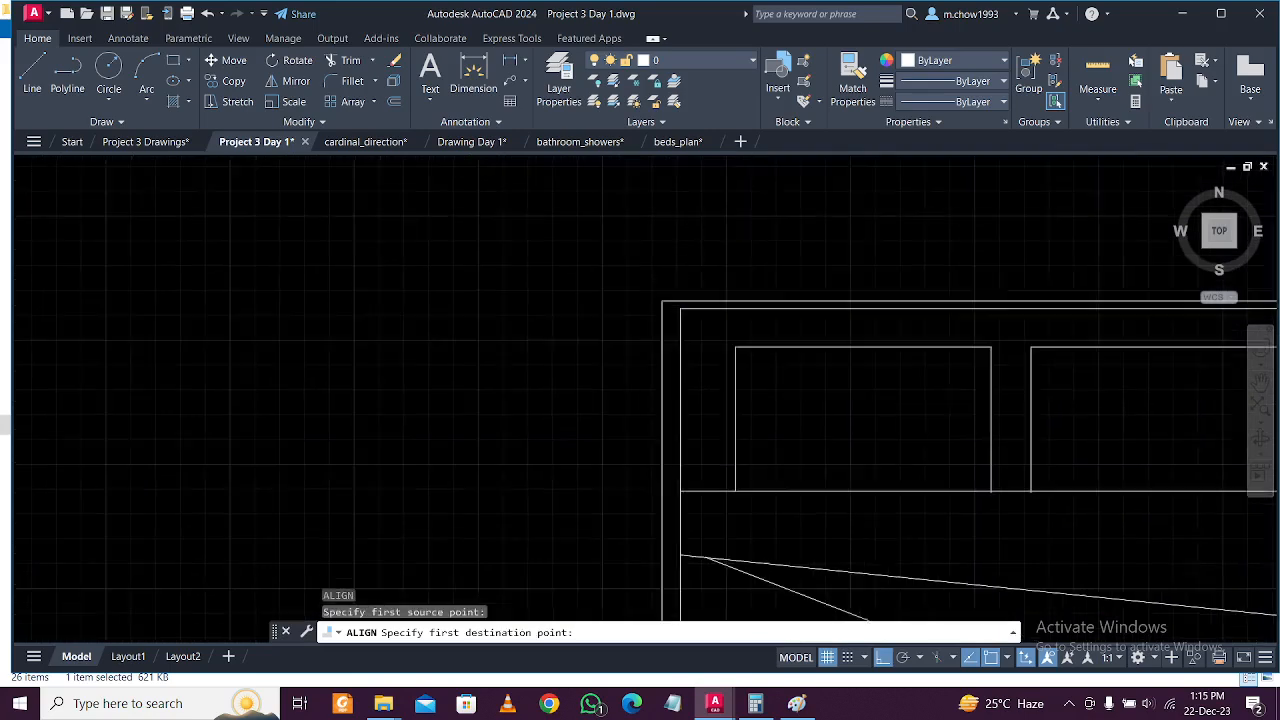
pyautogui.click(745, 366)
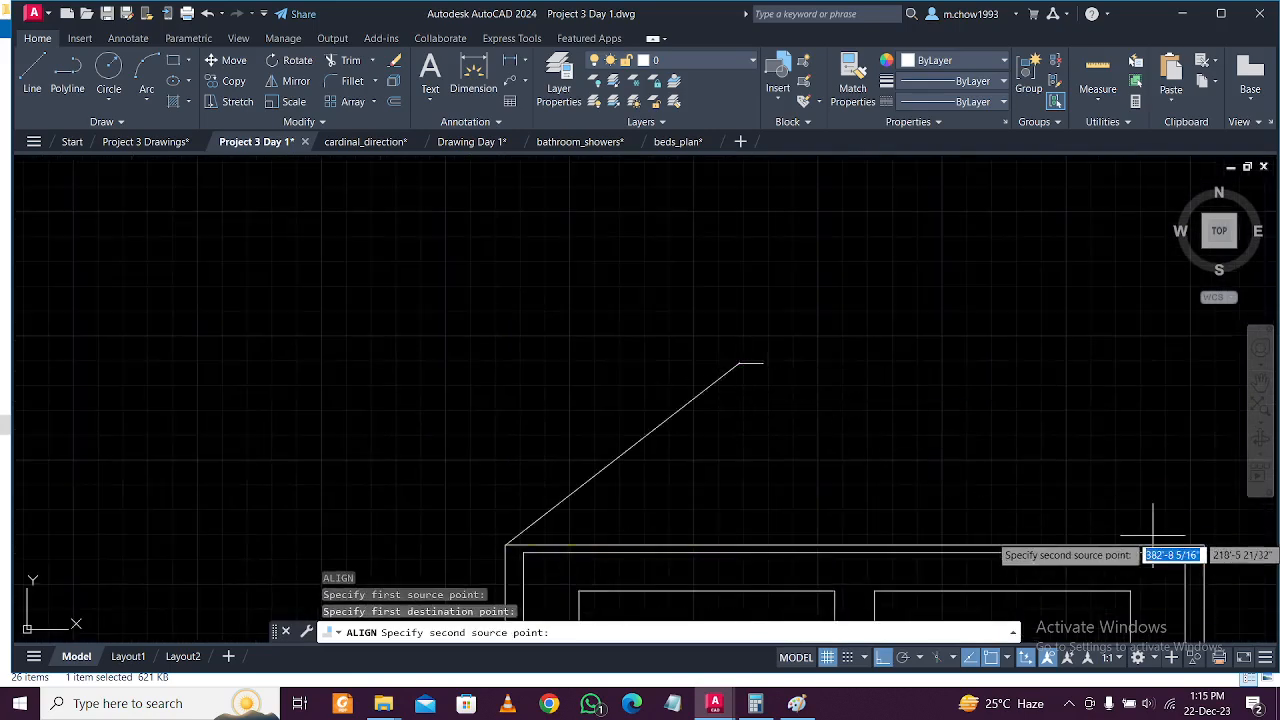
pyautogui.click(1202, 546)
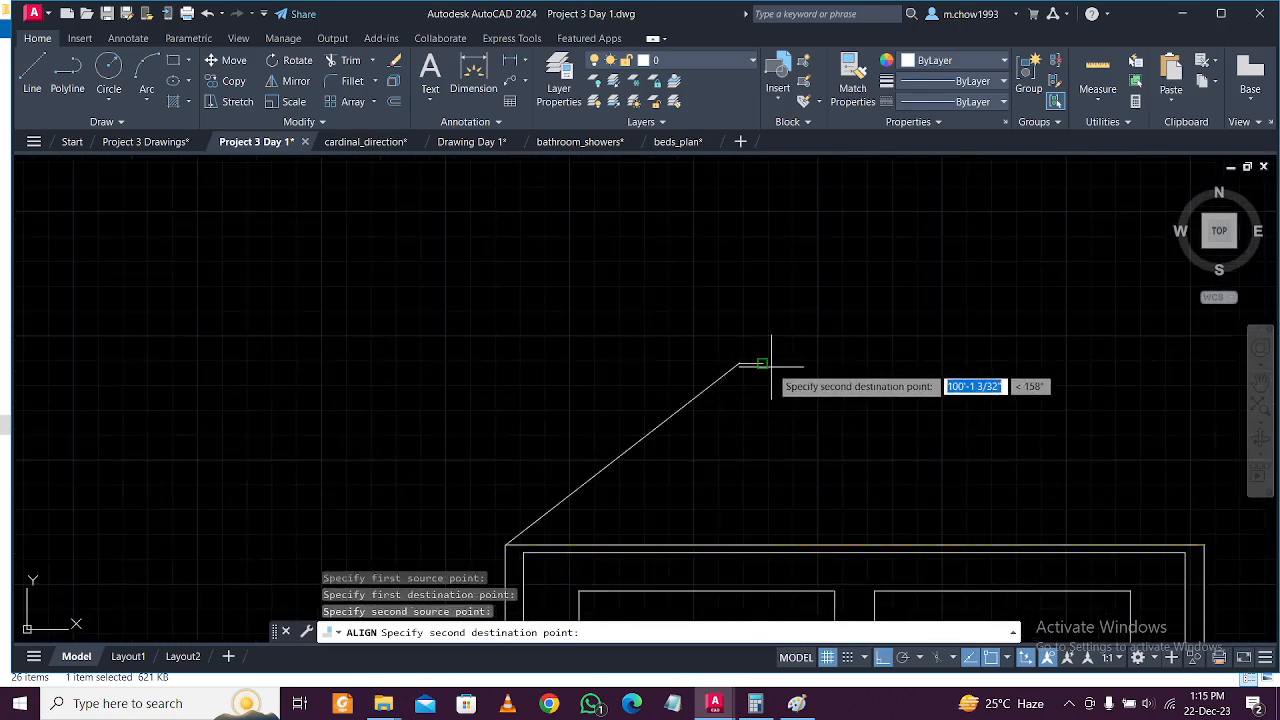
pyautogui.click(760, 364)
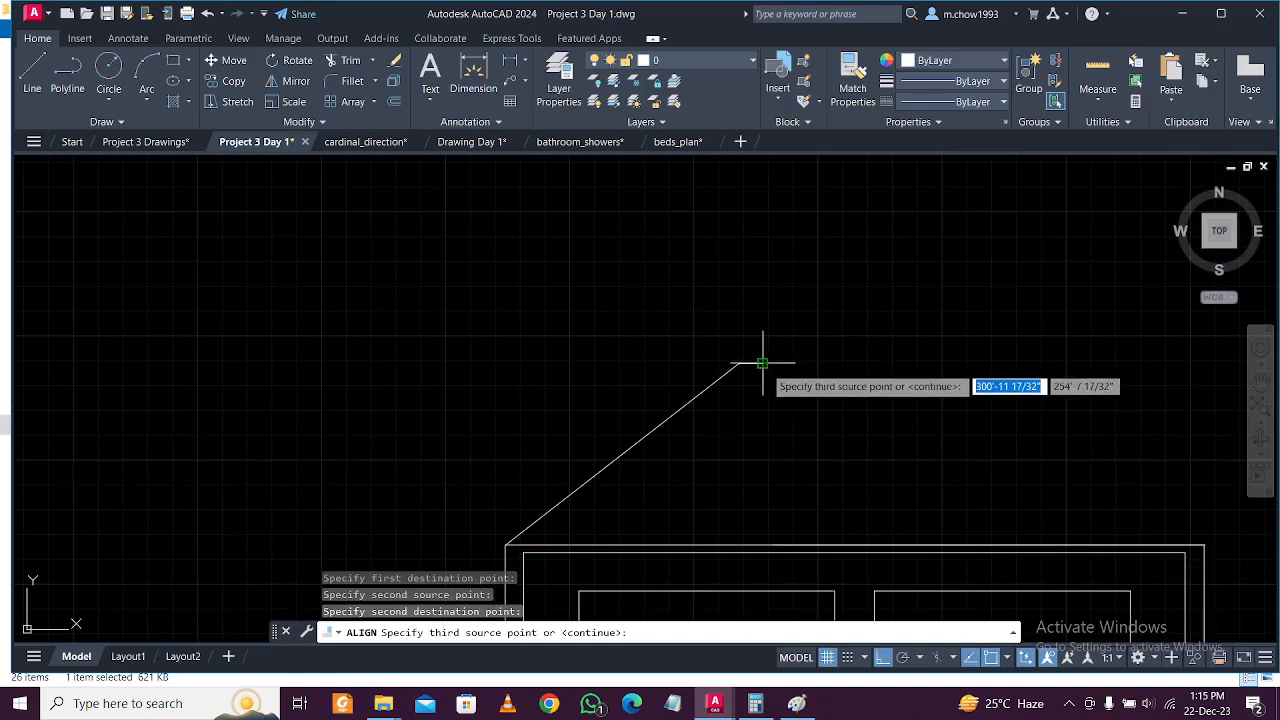
pyautogui.press('Return')
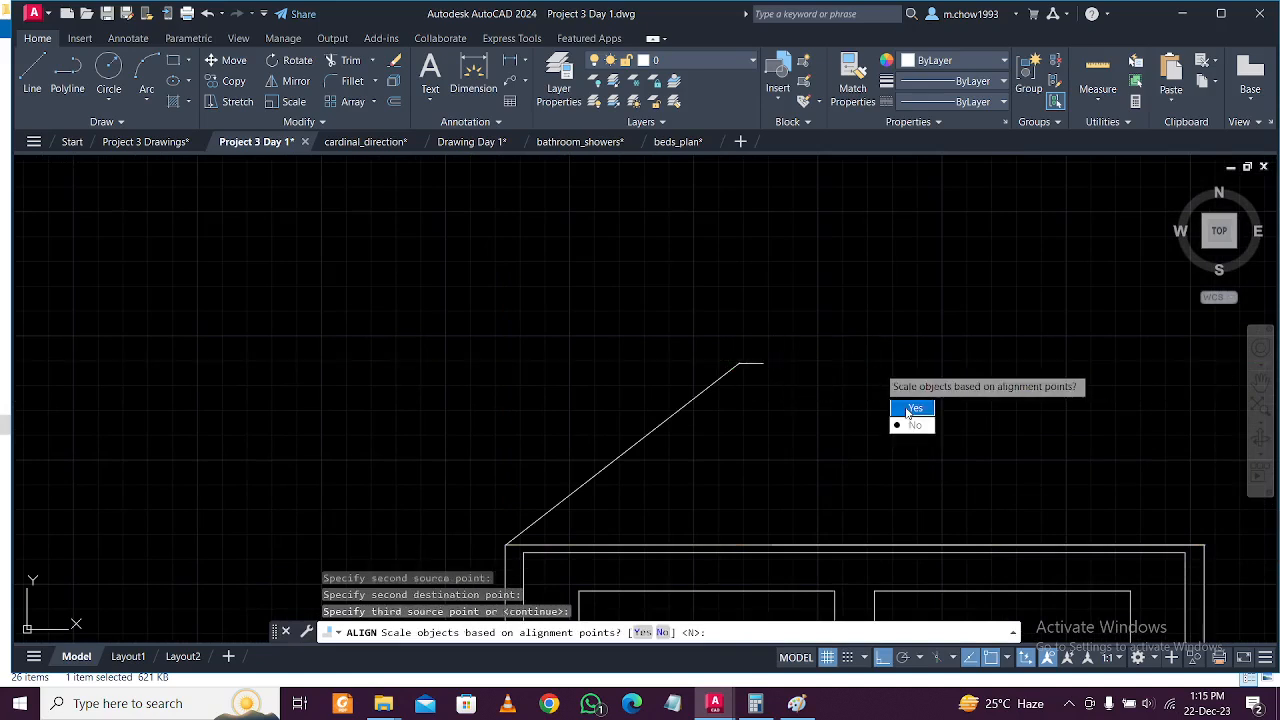
pyautogui.click(905, 407)
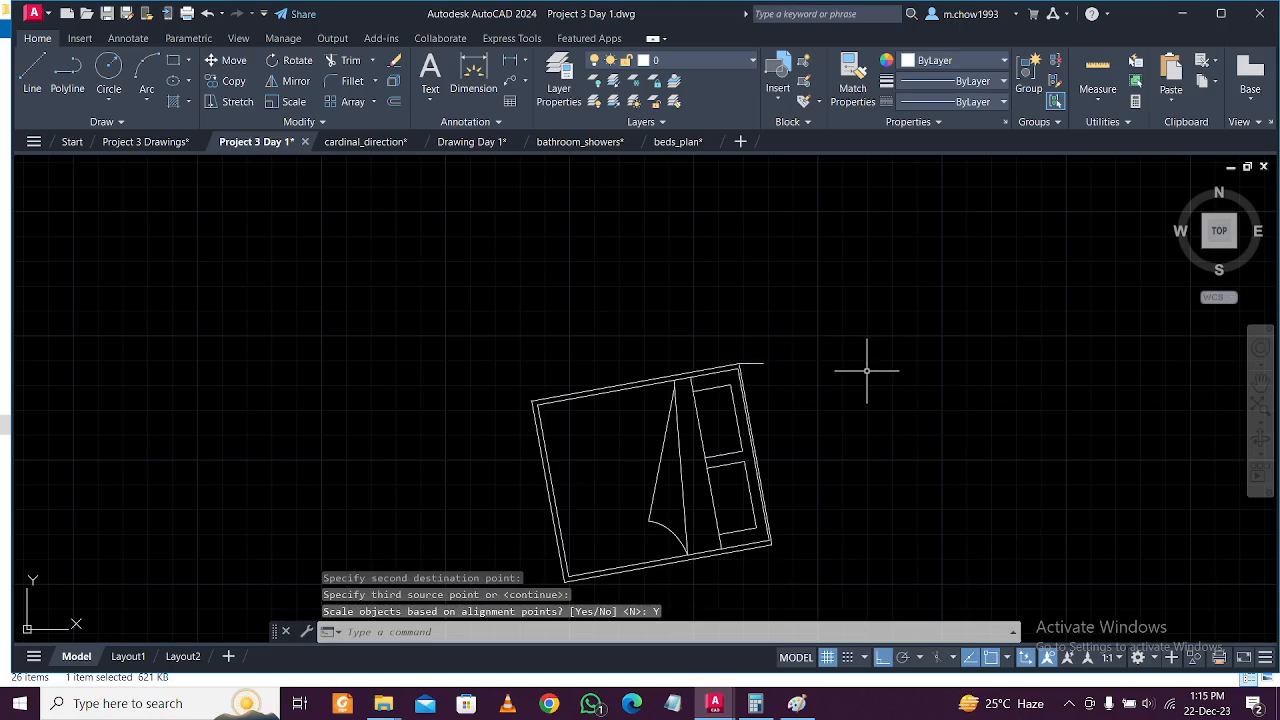
pyautogui.hotkey('ctrl', 'z')
# Reselect the bed and ALIGN it again to the reference line's ends, scaling it to fit.
pyautogui.click(718, 347)
pyautogui.click(981, 575)
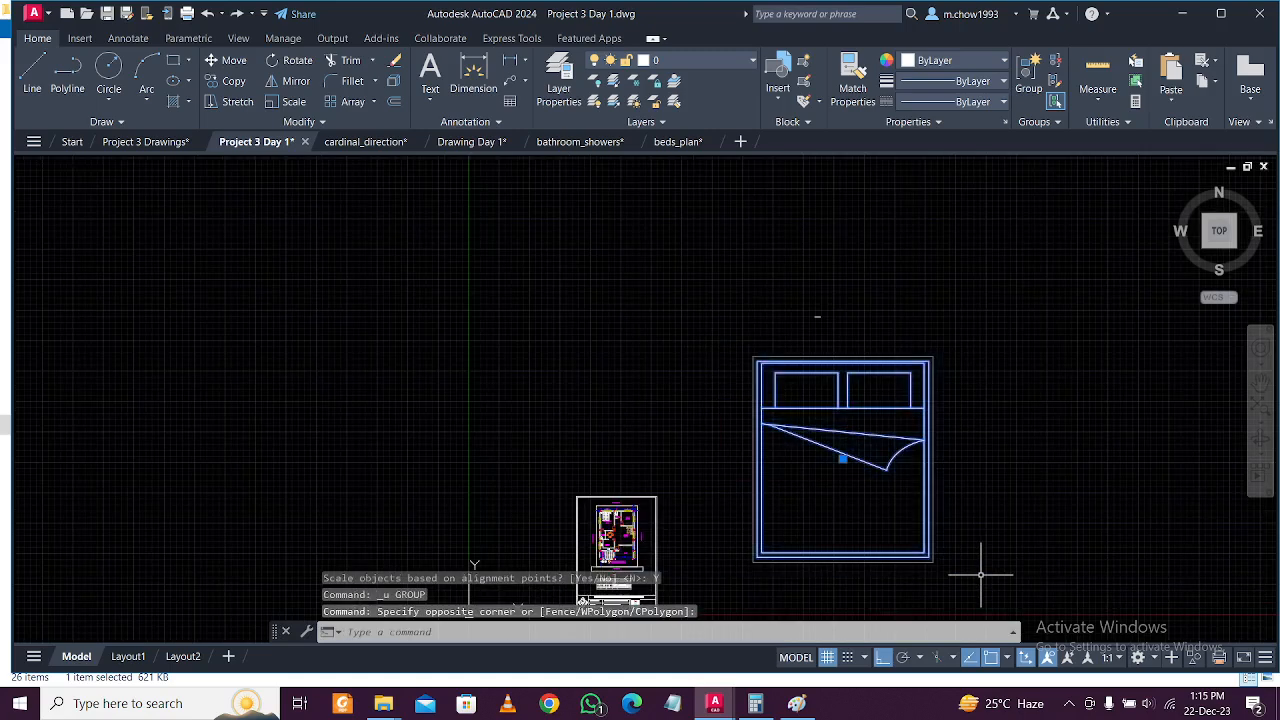
pyautogui.write('ALIGN')
pyautogui.press('Return')
pyautogui.scroll(6, 760, 360)
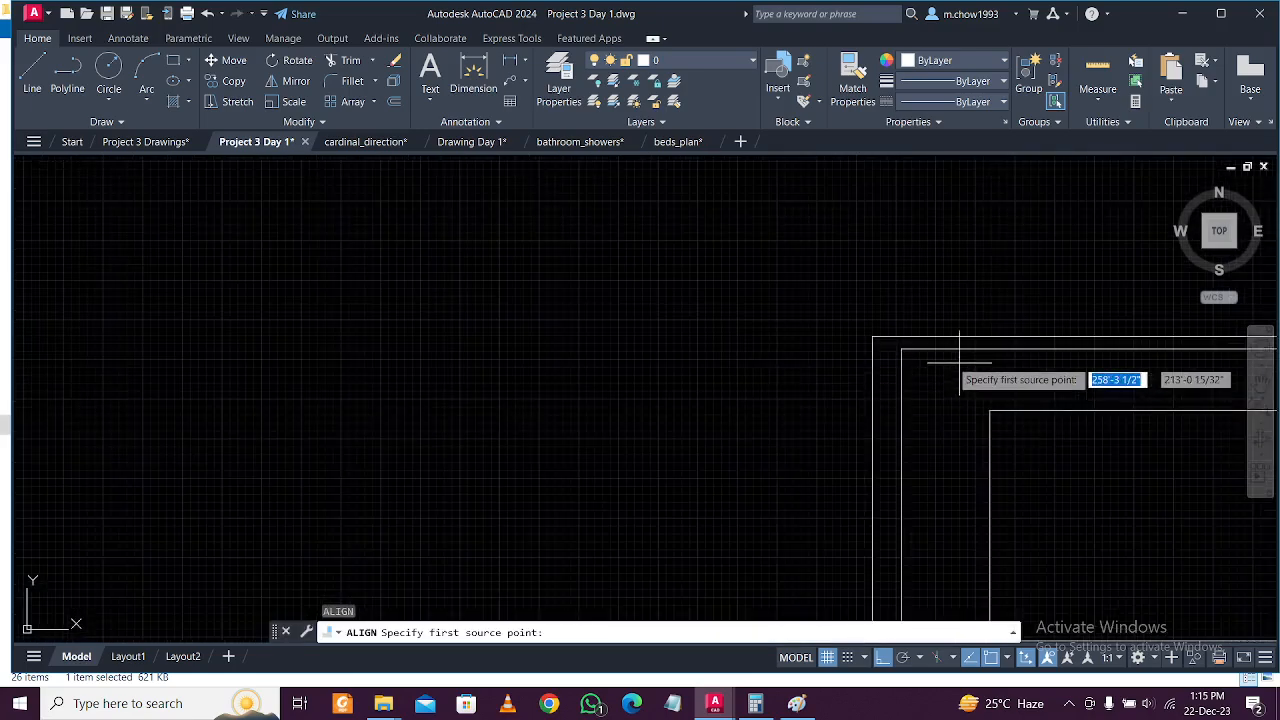
pyautogui.scroll(-3, 900, 322)
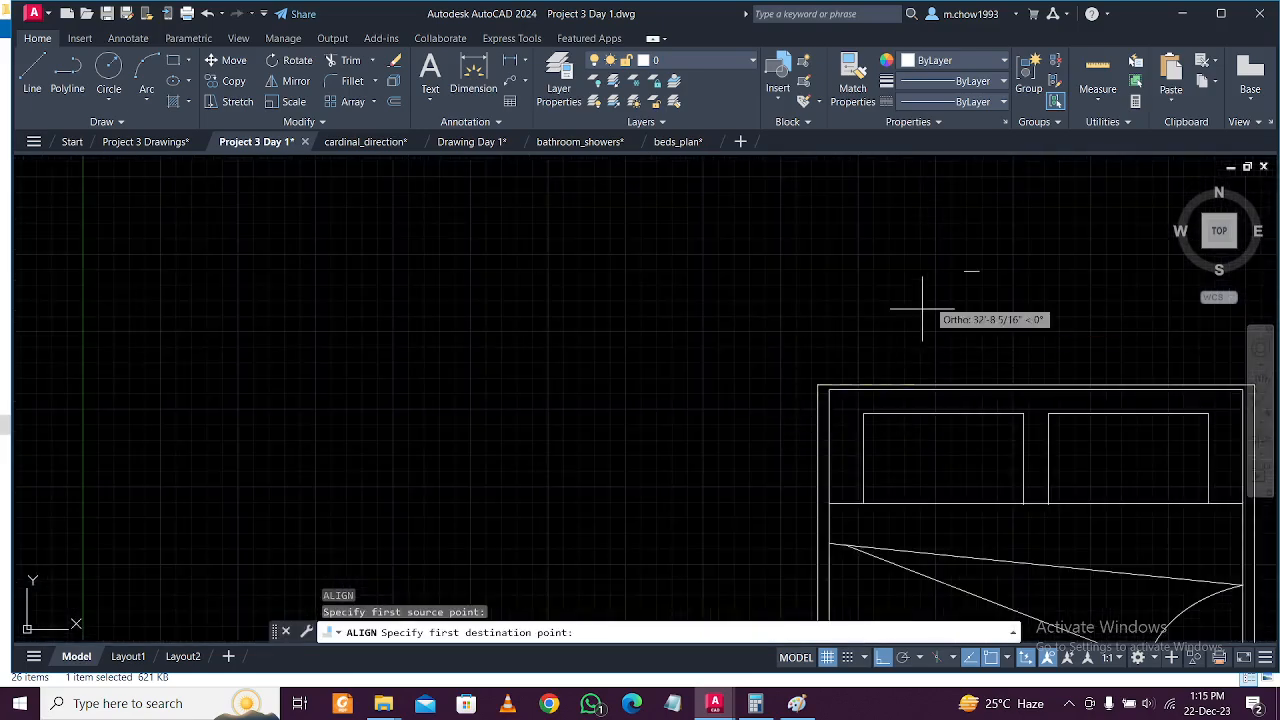
pyautogui.click(962, 272)
pyautogui.moveTo(1143, 357); pyautogui.dragTo(763, 357, button='middle')
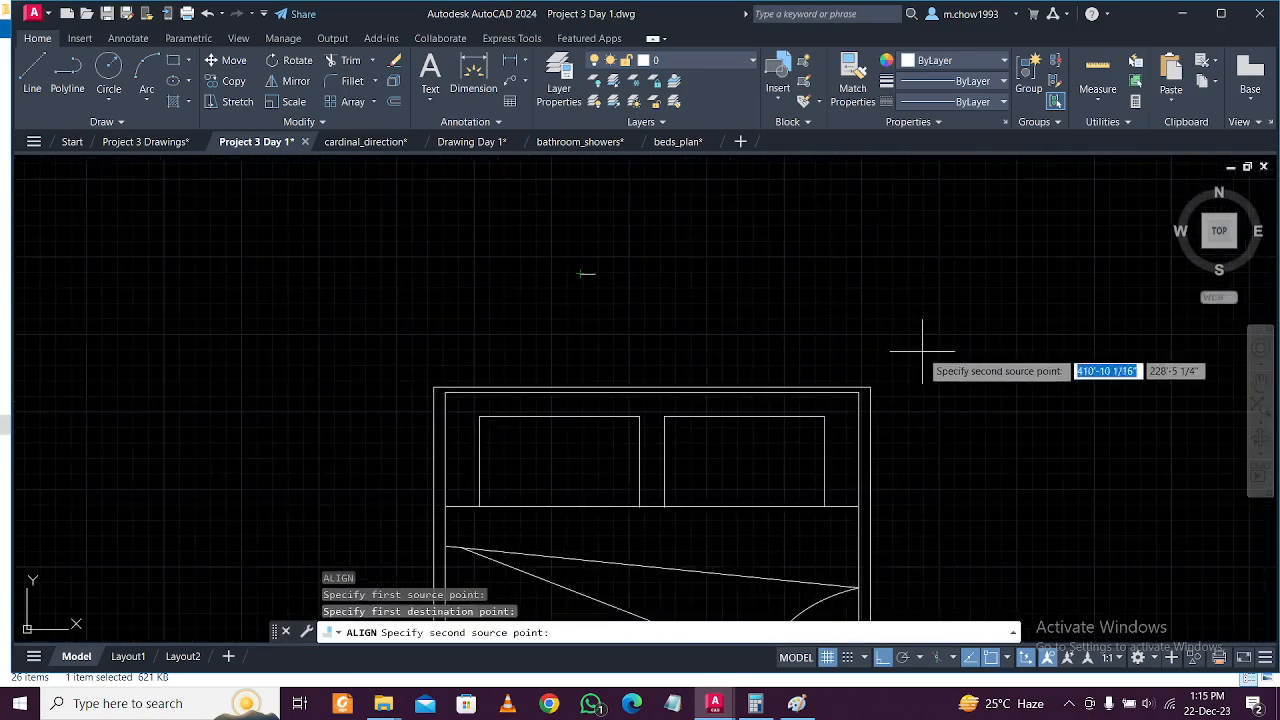
pyautogui.click(870, 387)
pyautogui.scroll(3, 620, 277)
pyautogui.click(620, 277)
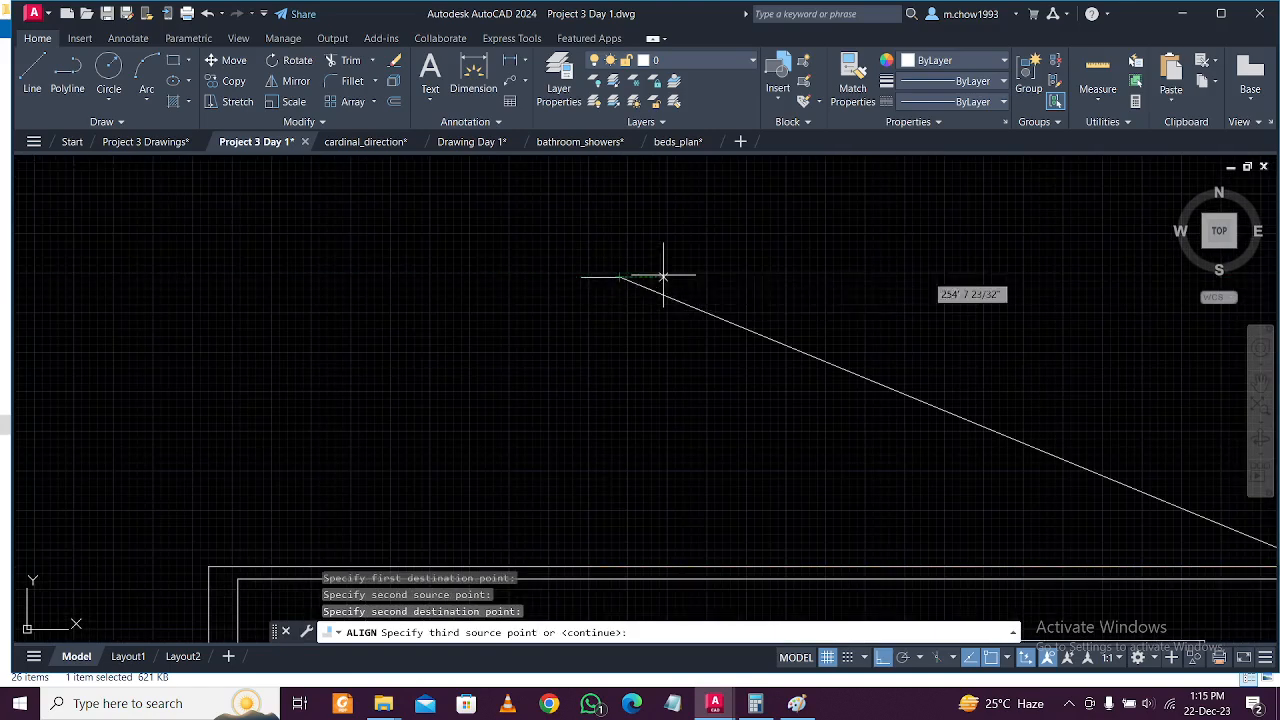
pyautogui.press('Return')
pyautogui.click(703, 315)
# Select the resized bed and start moving it from its base point.
pyautogui.click(595, 243)
pyautogui.click(723, 366)
pyautogui.click(233, 62)
pyautogui.scroll(4, 651, 343)
pyautogui.click(626, 263)
pyautogui.scroll(-5, 603, 294)
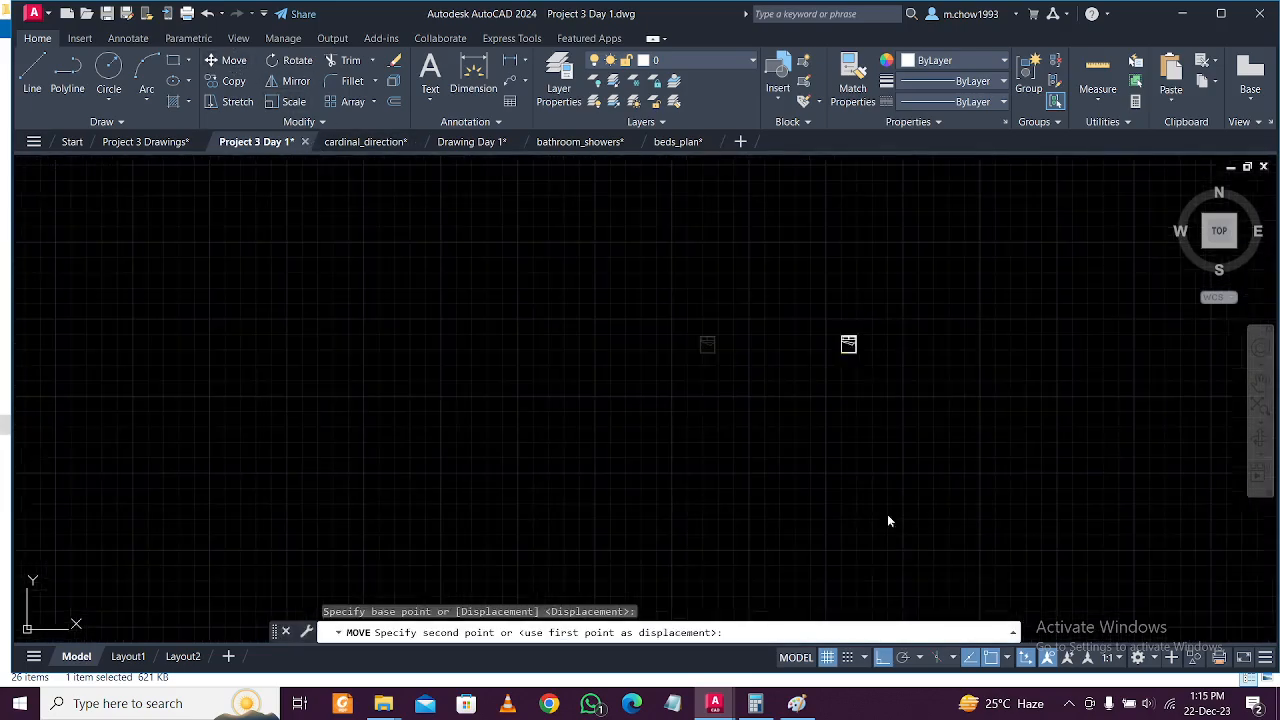
# Drop the double bed inside the 10'2" X 12' bedroom with ortho turned off.
pyautogui.moveTo(858, 465); pyautogui.dragTo(945, 548, button='middle')
pyautogui.click(883, 658)
pyautogui.scroll(-5, 943, 443)
pyautogui.scroll(4, 720, 420)
pyautogui.moveTo(749, 543); pyautogui.dragTo(631, 517, button='middle')
pyautogui.scroll(4, 631, 517)
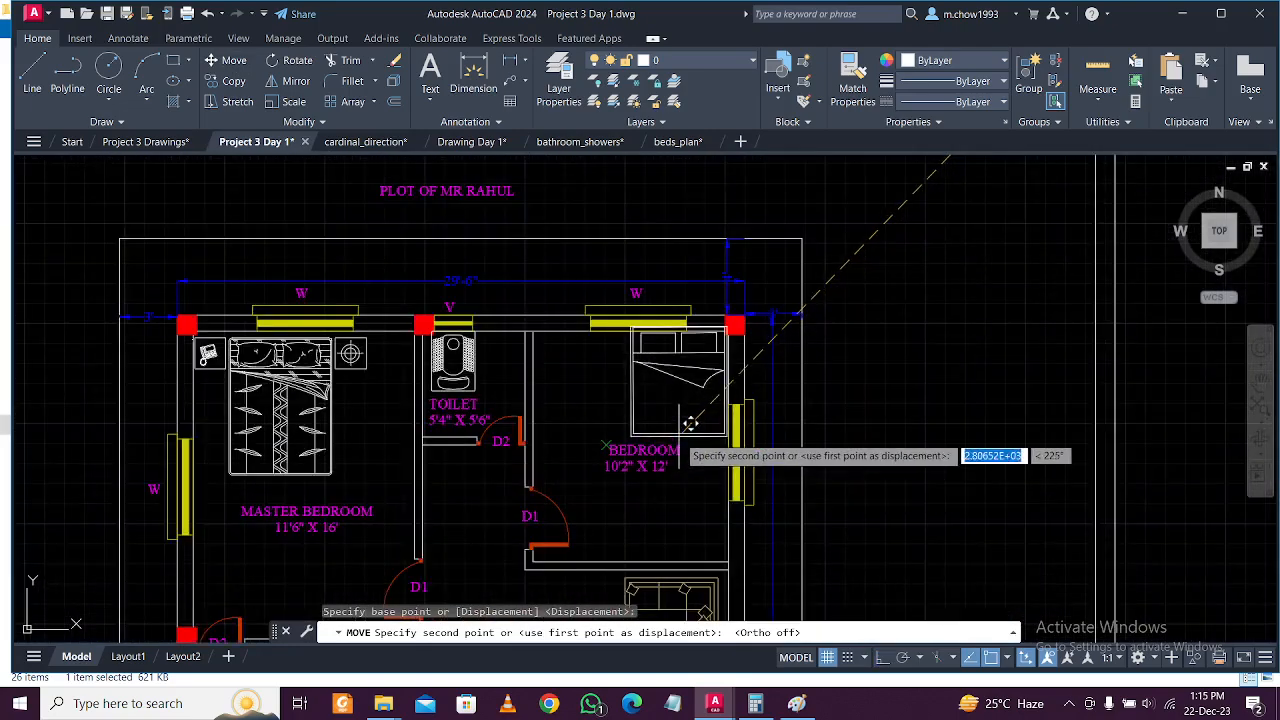
pyautogui.click(617, 432)
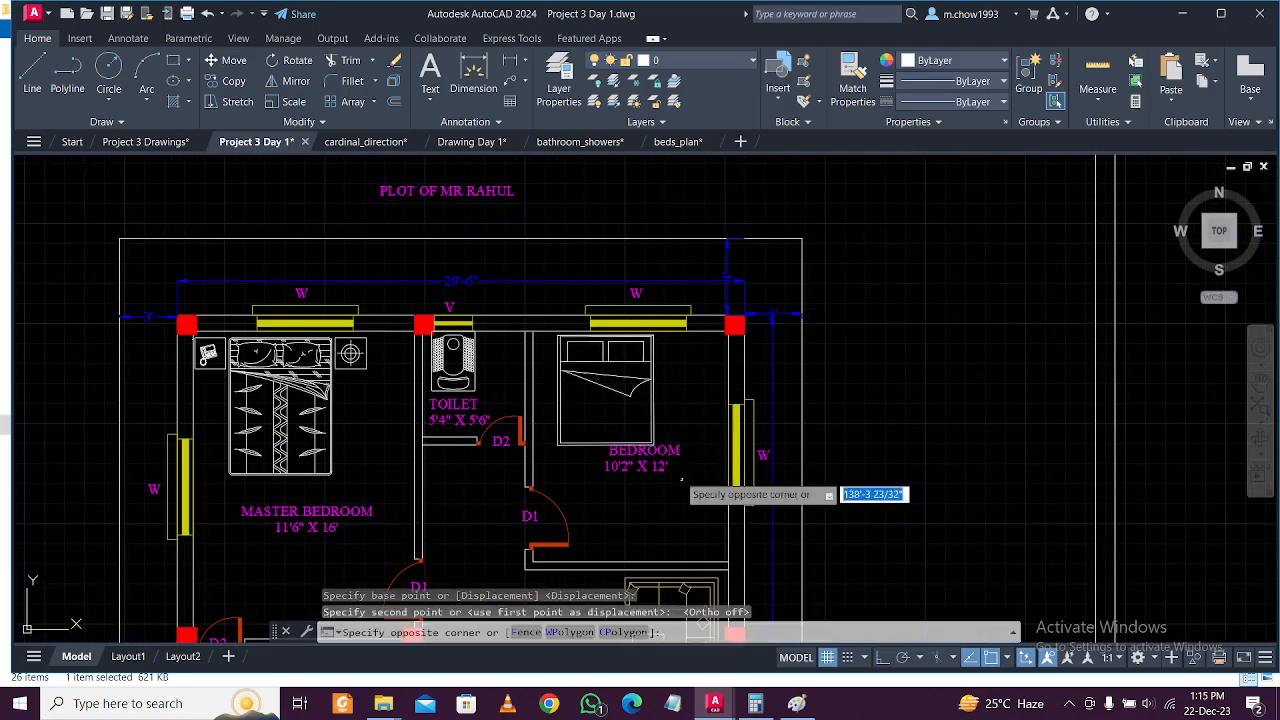
# Move the BEDROOM size label lower in the room.
pyautogui.click(660, 456)
pyautogui.write('m')
pyautogui.press('Return')
pyautogui.click(920, 425)
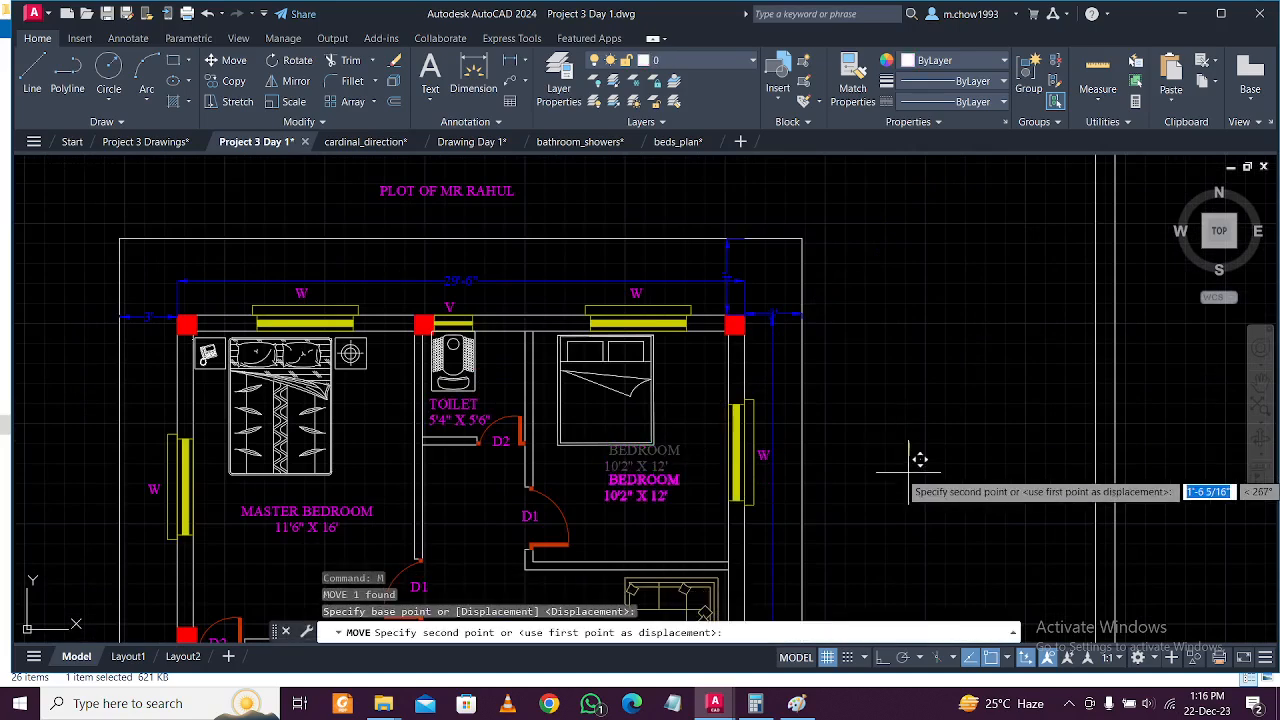
pyautogui.click(920, 453)
# Nudge the bed to the right into its final position in the bedroom.
pyautogui.write('m')
pyautogui.press('Return')
pyautogui.click(928, 403)
pyautogui.click(992, 402)
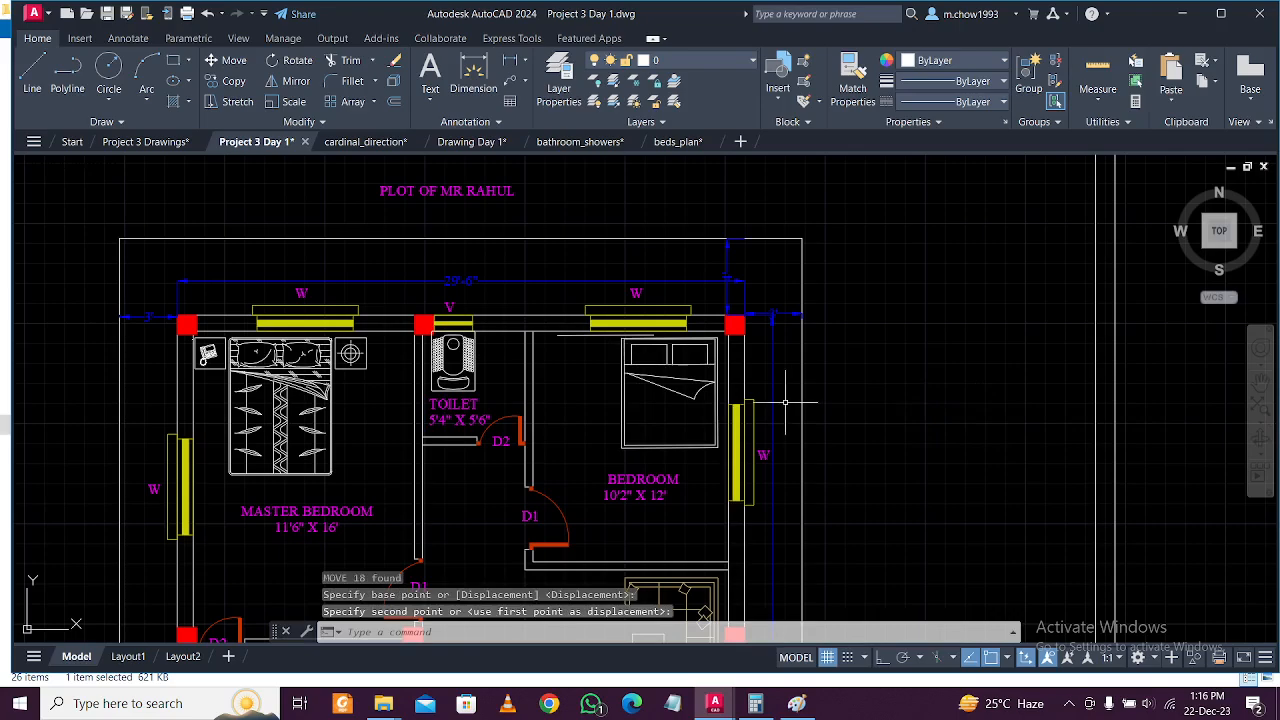
pyautogui.scroll(-3, 771, 357)
pyautogui.moveTo(770, 311); pyautogui.dragTo(756, 414, button='middle')
pyautogui.scroll(-3, 784, 420)
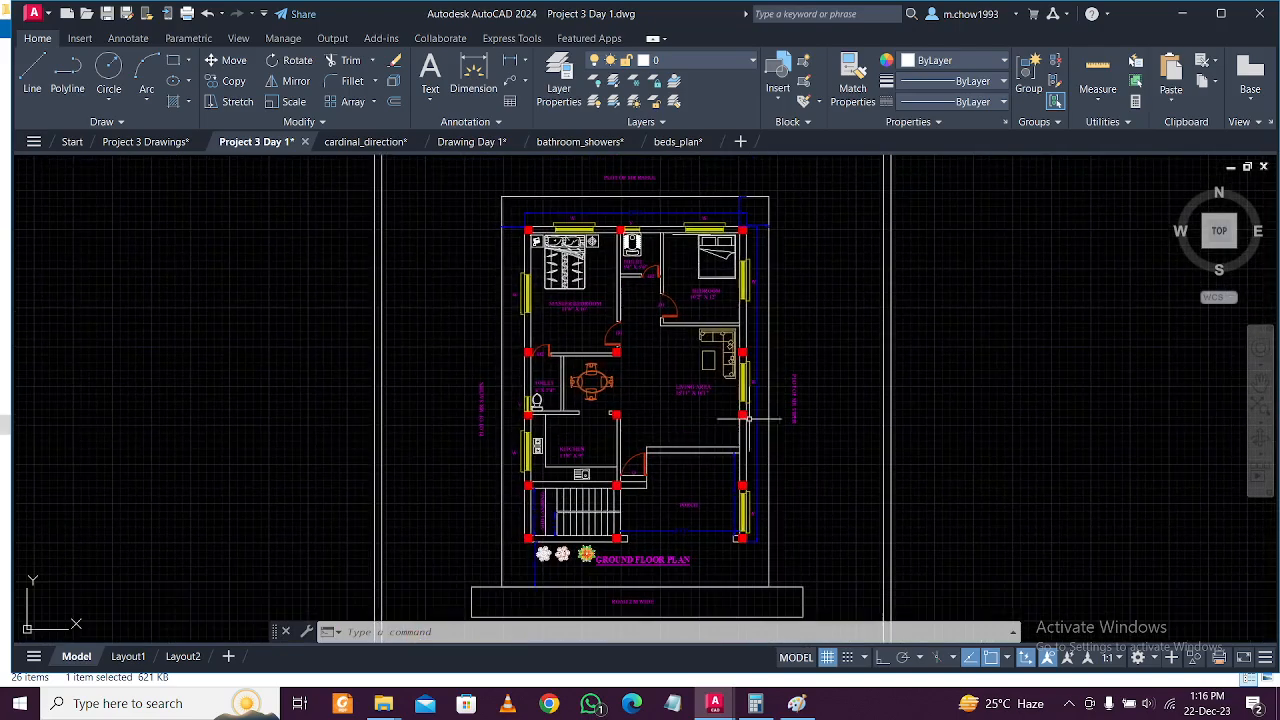
# Select the car block in Drawing Day 1 and return to Project 3 Day 1.
pyautogui.click(1069, 704)
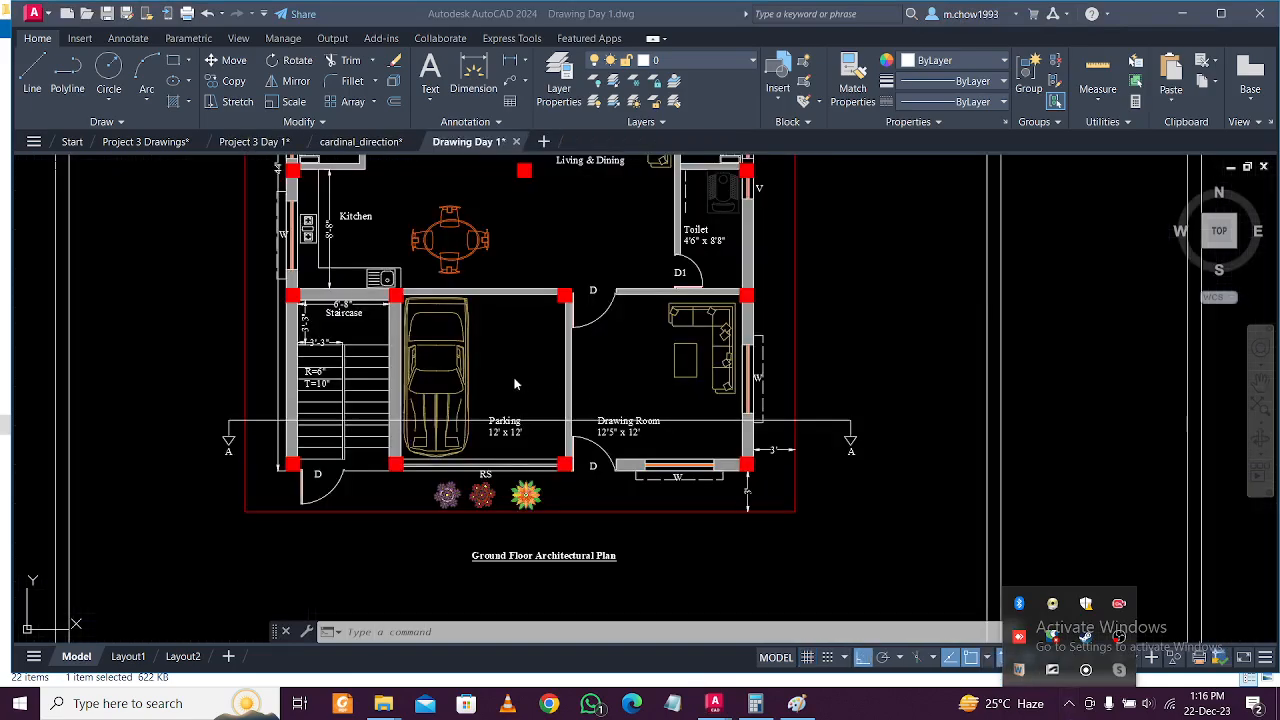
pyautogui.click(515, 384)
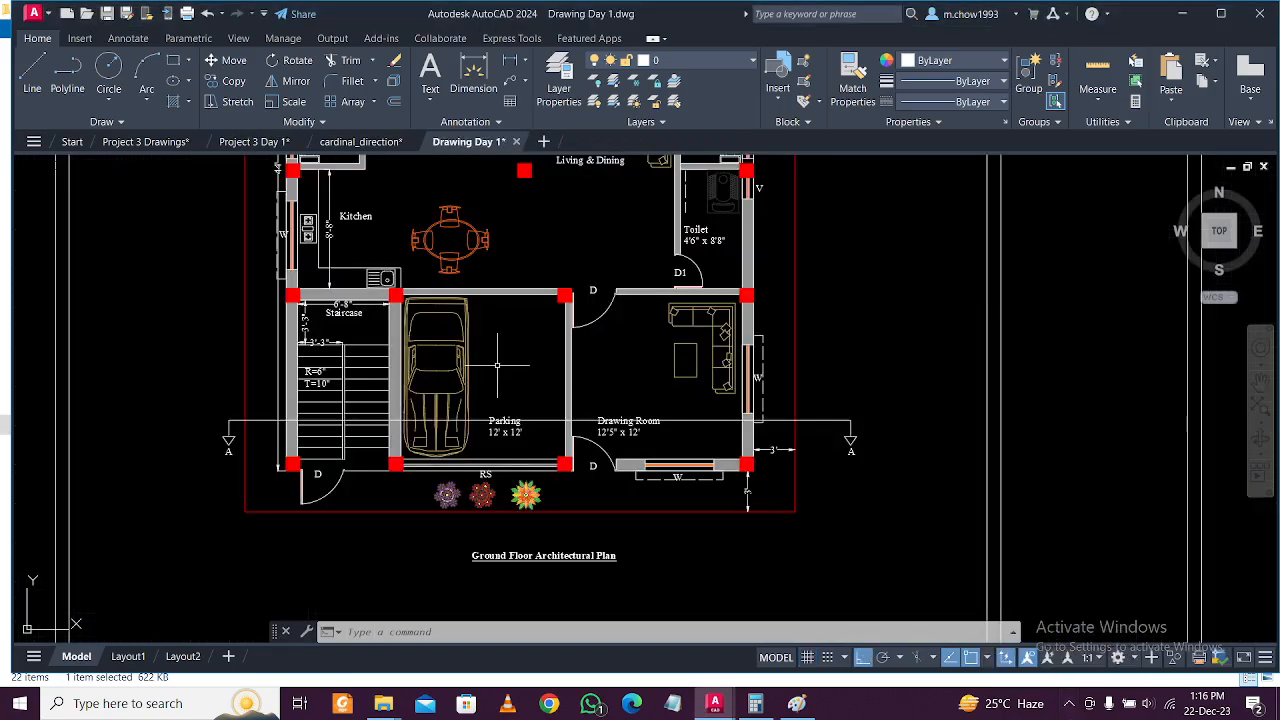
pyautogui.click(473, 338)
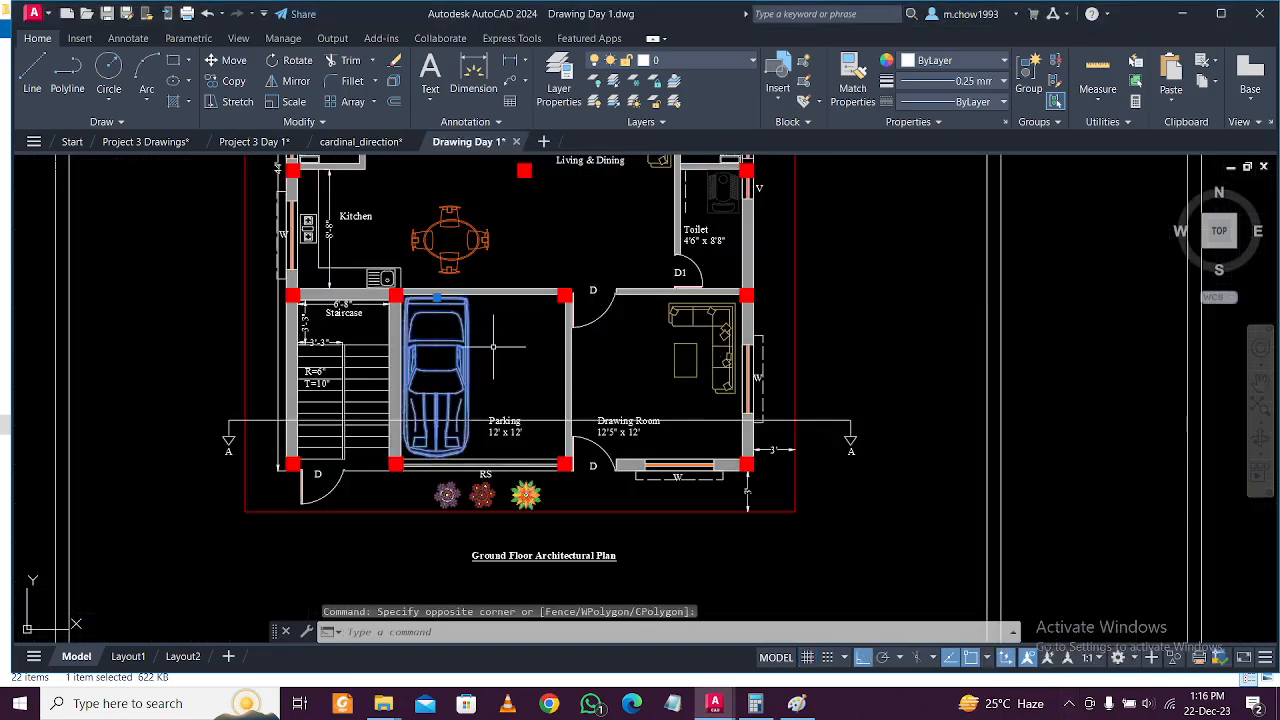
pyautogui.click(256, 141)
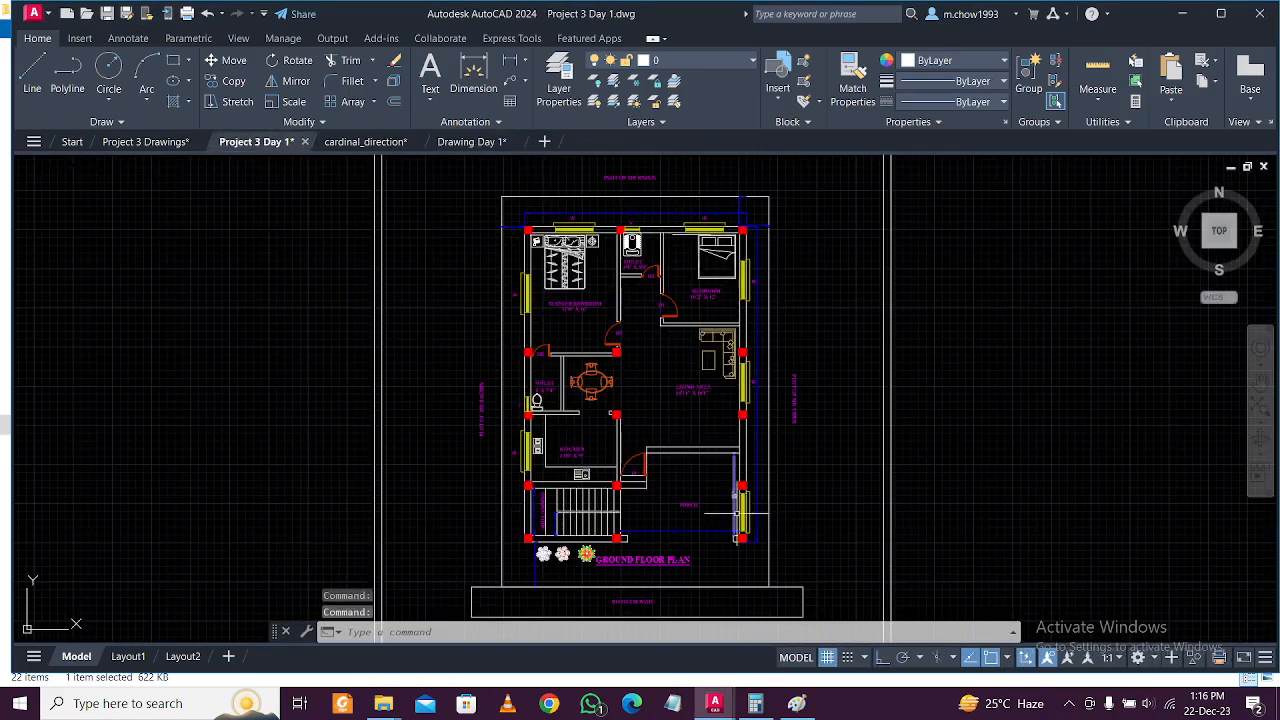
# Paste the copied car into the porch with Ctrl+V.
pyautogui.hotkey('ctrl', 'v')
pyautogui.scroll(4, 690, 546)
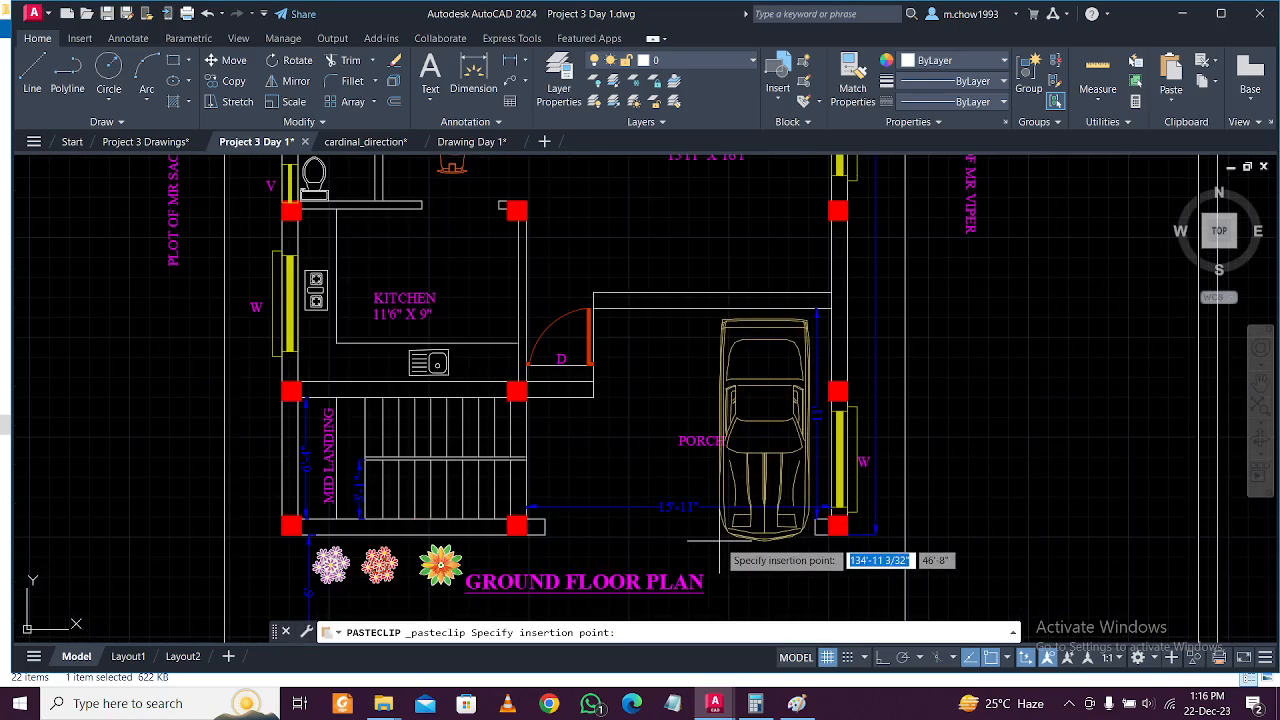
pyautogui.click(718, 541)
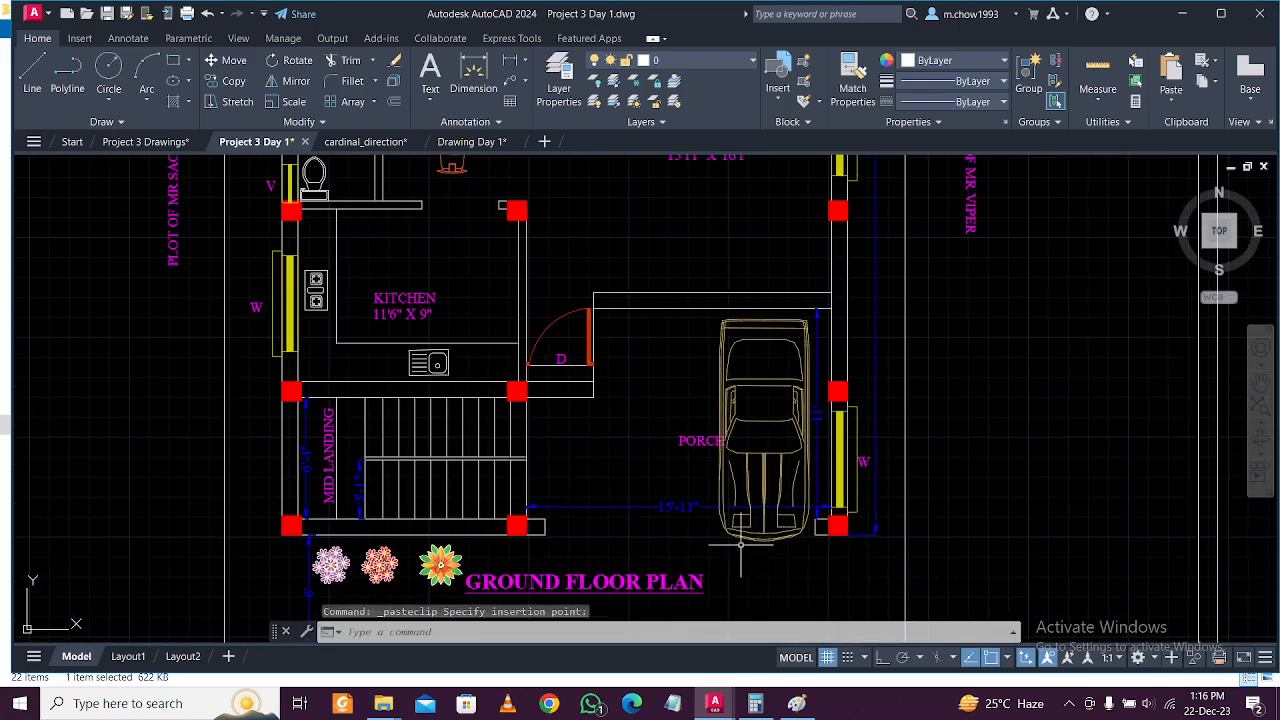
# Move the PORCH label to the left of the car.
pyautogui.moveTo(741, 545); pyautogui.dragTo(716, 540, button='middle')
pyautogui.scroll(1, 659, 457)
pyautogui.click(674, 462)
pyautogui.click(614, 384)
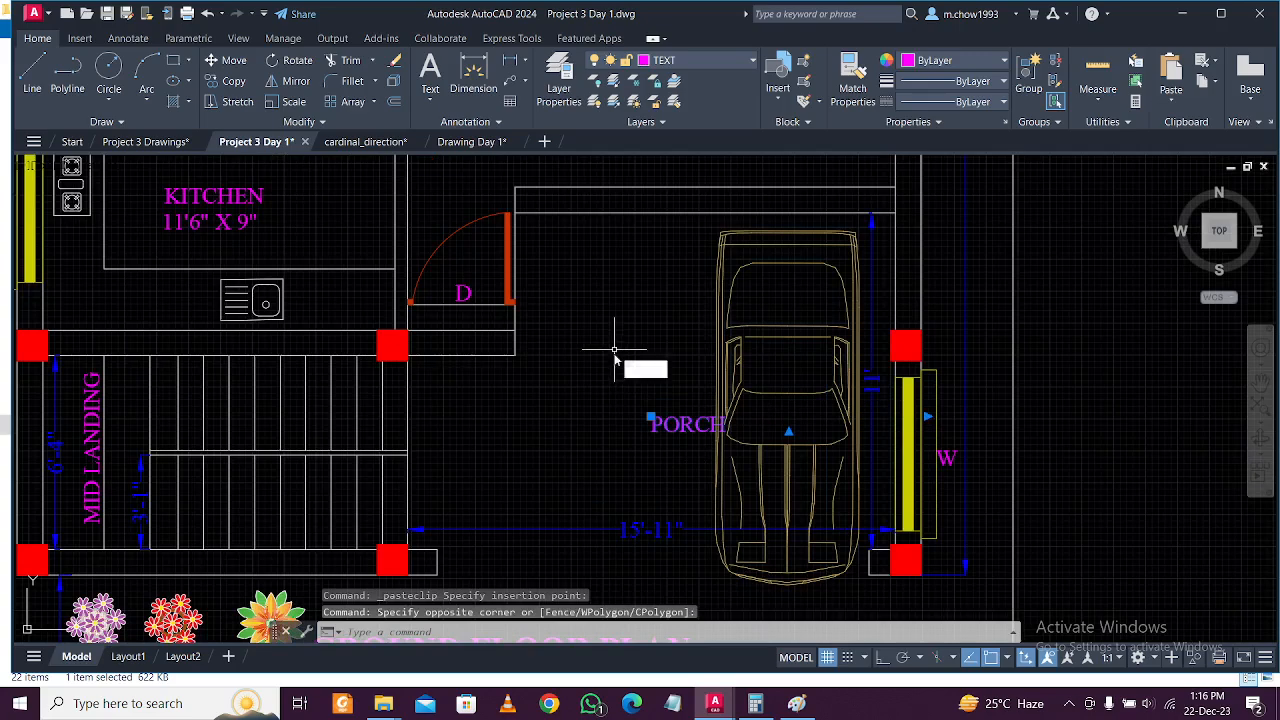
pyautogui.write('m')
pyautogui.press('Return')
pyautogui.click(609, 371)
pyautogui.click(569, 371)
# Pan and zoom around the plan to review the bedrooms, plot label and door-window schedule.
pyautogui.scroll(-2, 587, 375)
pyautogui.moveTo(612, 389); pyautogui.dragTo(654, 472, button='middle')
pyautogui.scroll(-5, 659, 408)
pyautogui.scroll(5, 686, 374)
pyautogui.moveTo(666, 259); pyautogui.dragTo(665, 397, button='middle')
pyautogui.moveTo(606, 308); pyautogui.dragTo(620, 375, button='middle')
pyautogui.scroll(2, 606, 329)
pyautogui.scroll(-1, 630, 323)
pyautogui.moveTo(641, 231); pyautogui.dragTo(644, 273, button='middle')
pyautogui.scroll(-3, 646, 300)
pyautogui.scroll(1, 651, 370)
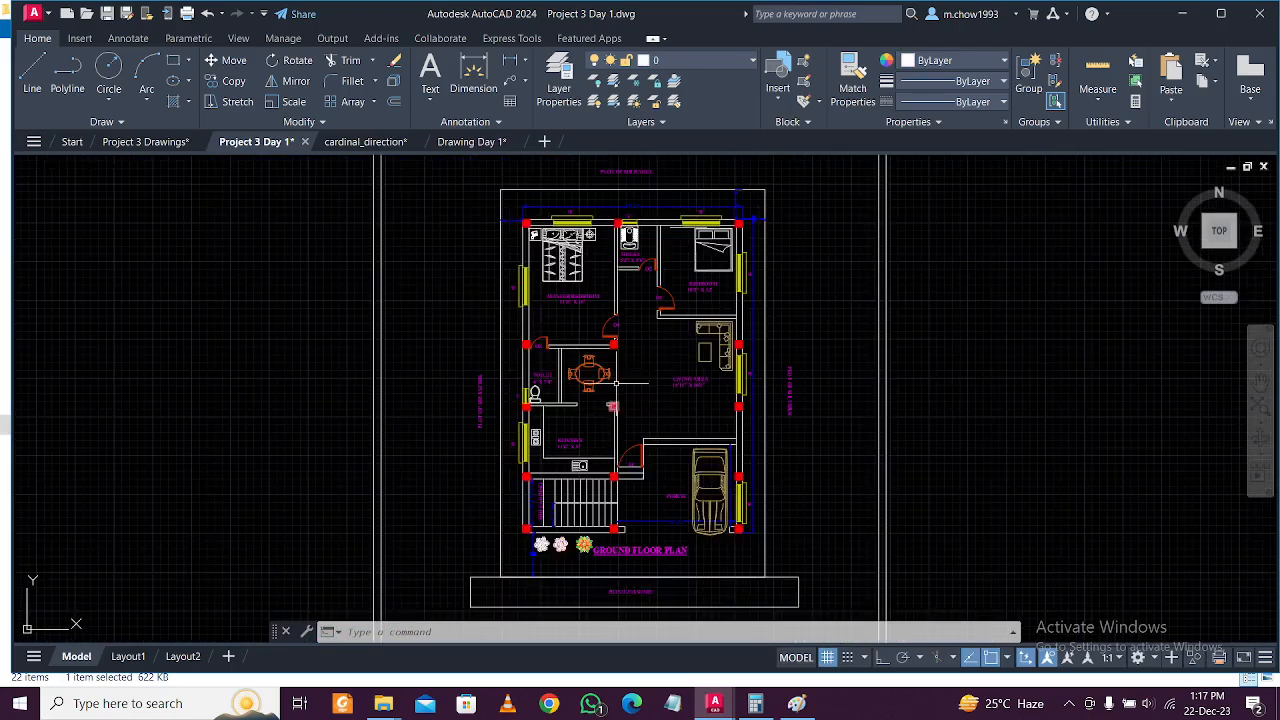
pyautogui.moveTo(614, 405); pyautogui.dragTo(621, 360, button='middle')
pyautogui.scroll(4, 583, 412)
pyautogui.scroll(-4, 597, 438)
pyautogui.moveTo(681, 506); pyautogui.dragTo(675, 463, button='middle')
pyautogui.scroll(-3, 672, 485)
pyautogui.scroll(3, 672, 480)
pyautogui.moveTo(673, 265); pyautogui.dragTo(675, 427, button='middle')
pyautogui.scroll(4, 629, 310)
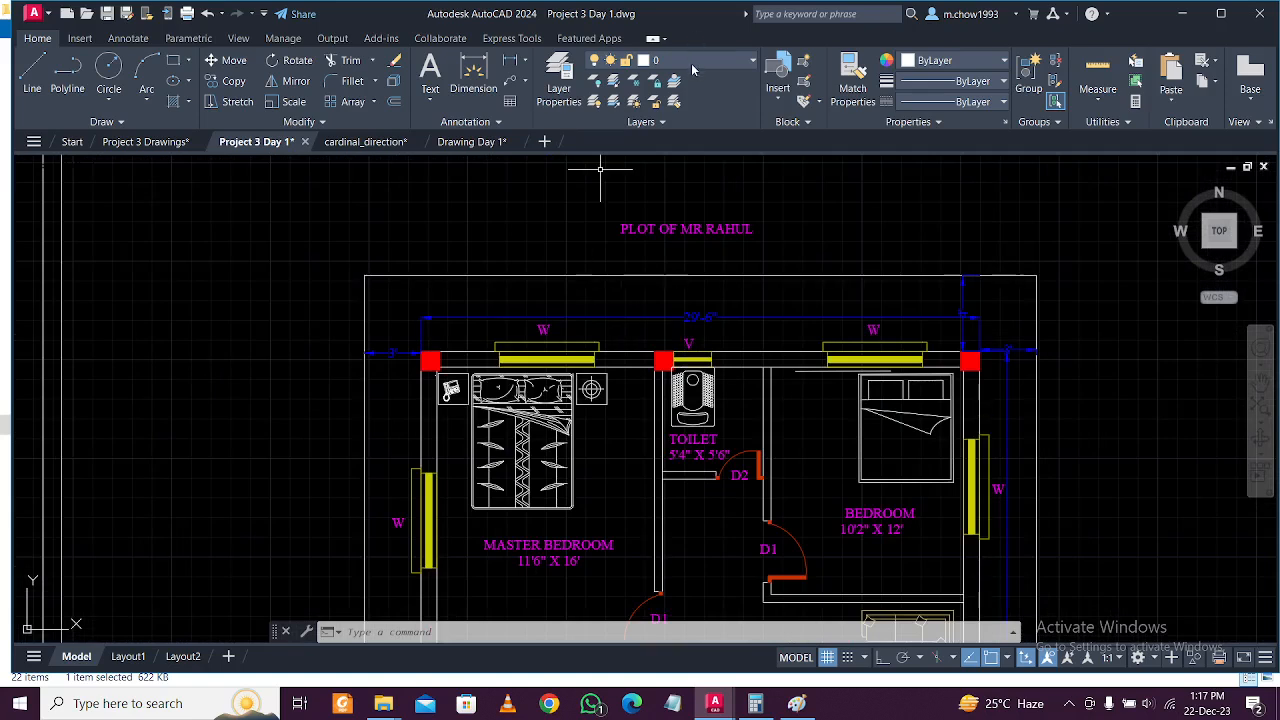
# Create layer HATCH in Layer Properties with grey colour 9, then select it as current layer.
pyautogui.click(565, 88)
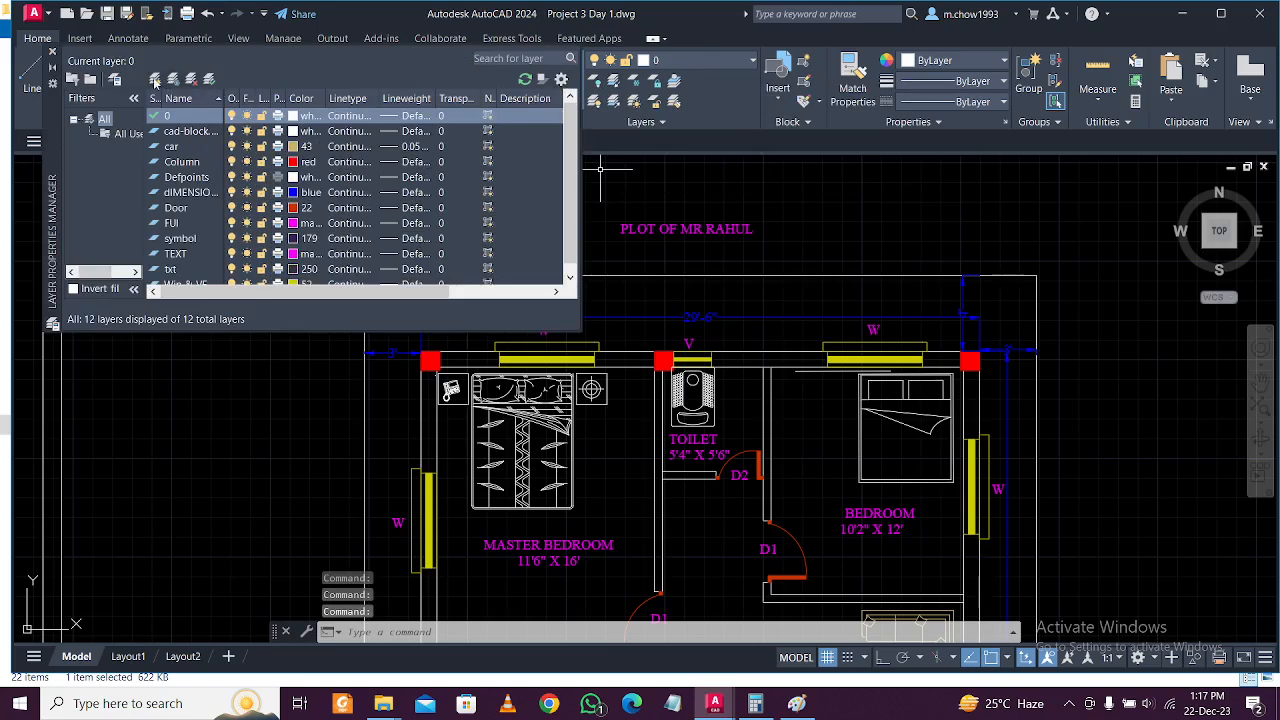
pyautogui.click(155, 80)
pyautogui.write('HAT')
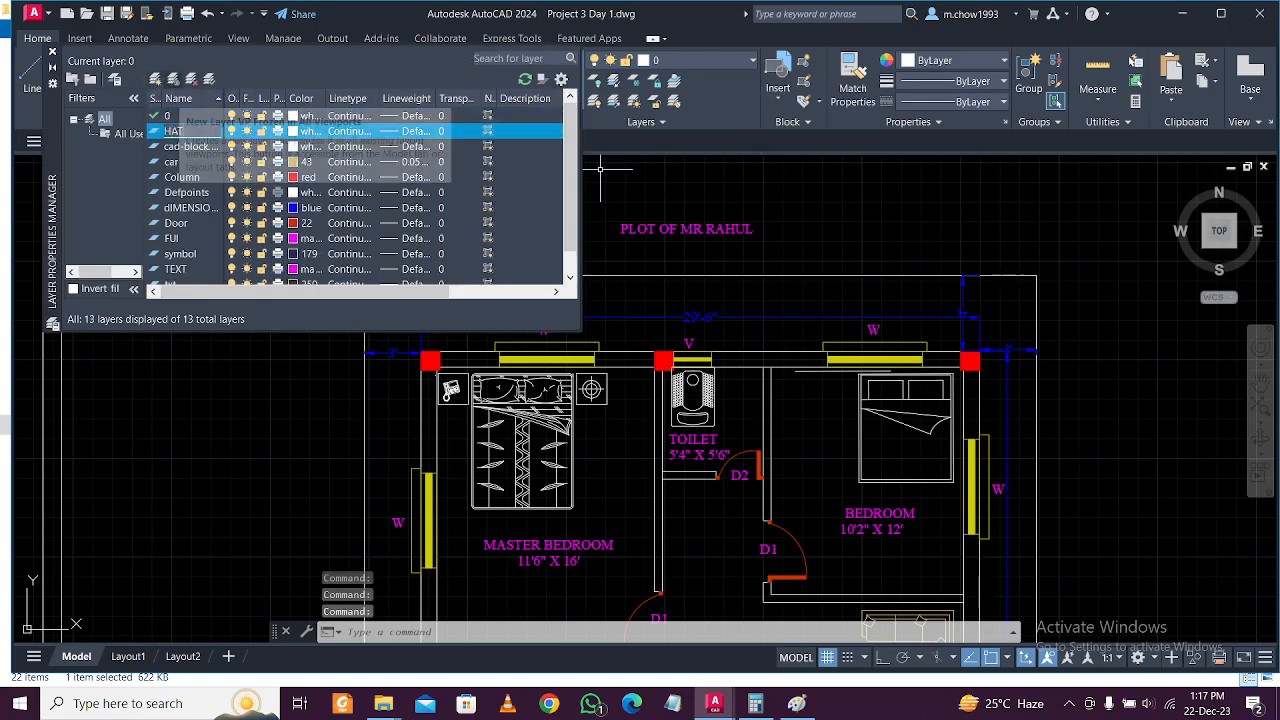
pyautogui.write('CH')
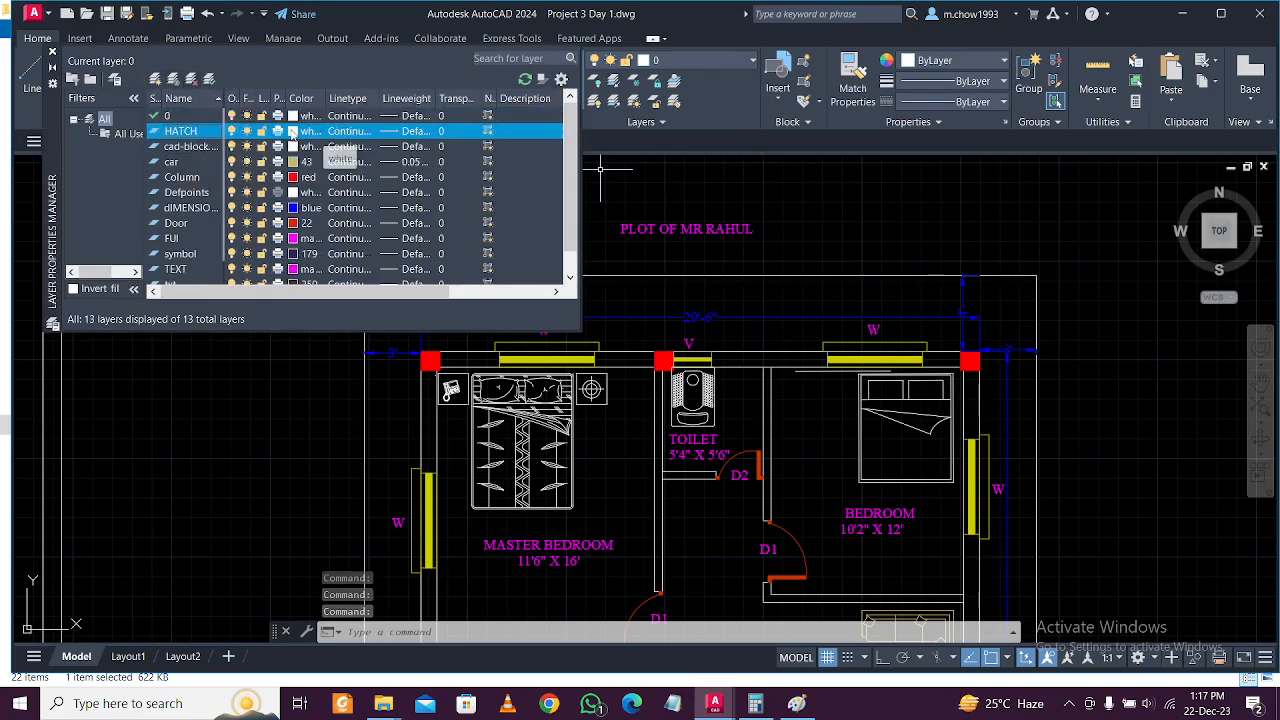
pyautogui.click(293, 131)
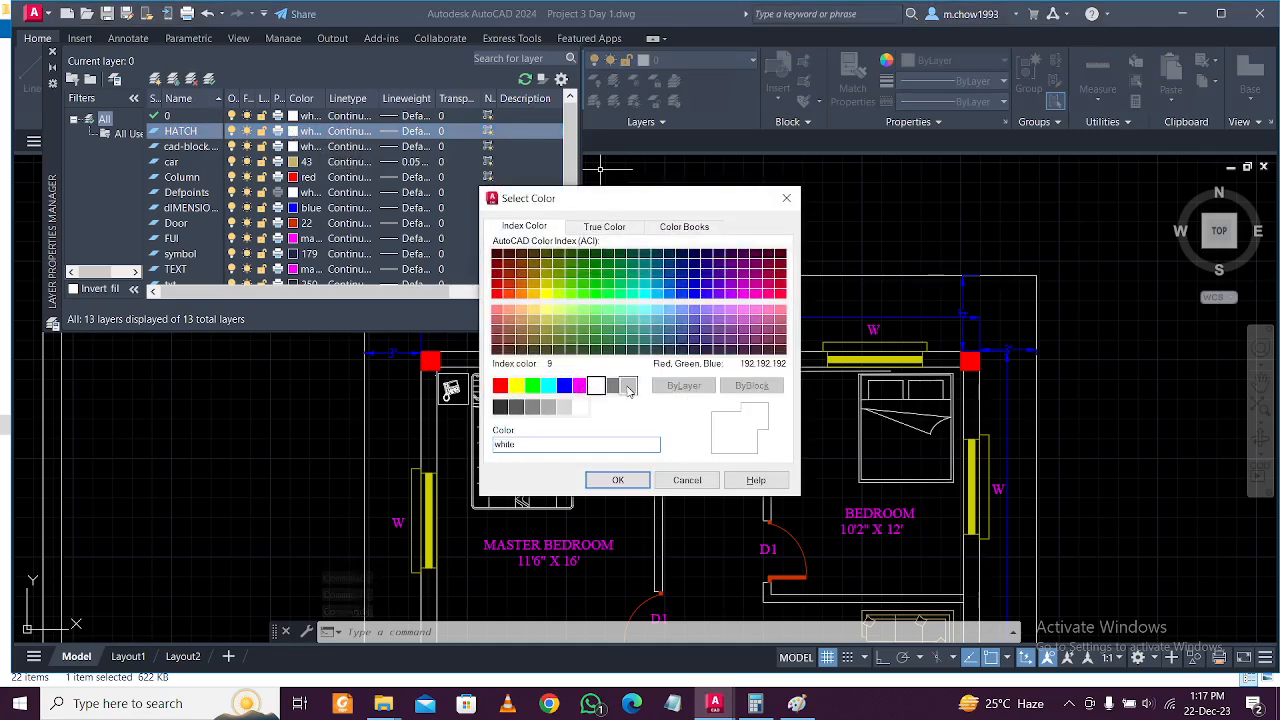
pyautogui.click(618, 480)
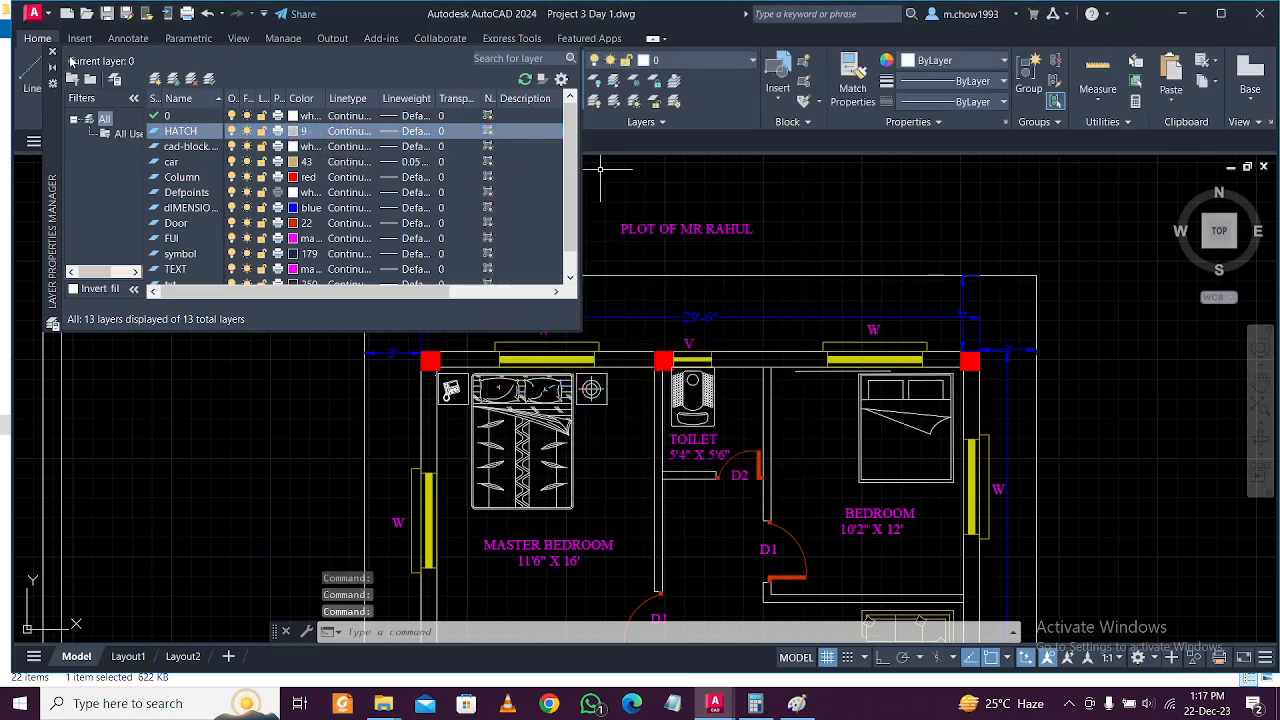
pyautogui.click(52, 52)
pyautogui.click(705, 62)
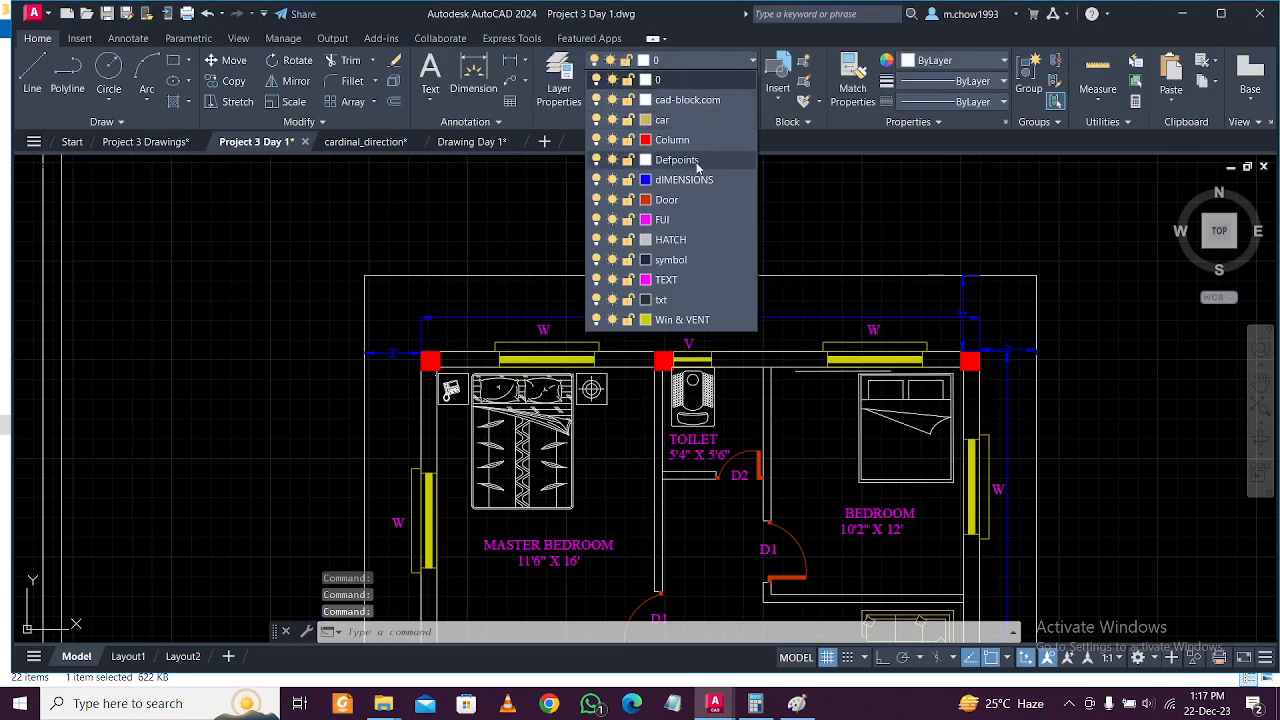
pyautogui.click(697, 237)
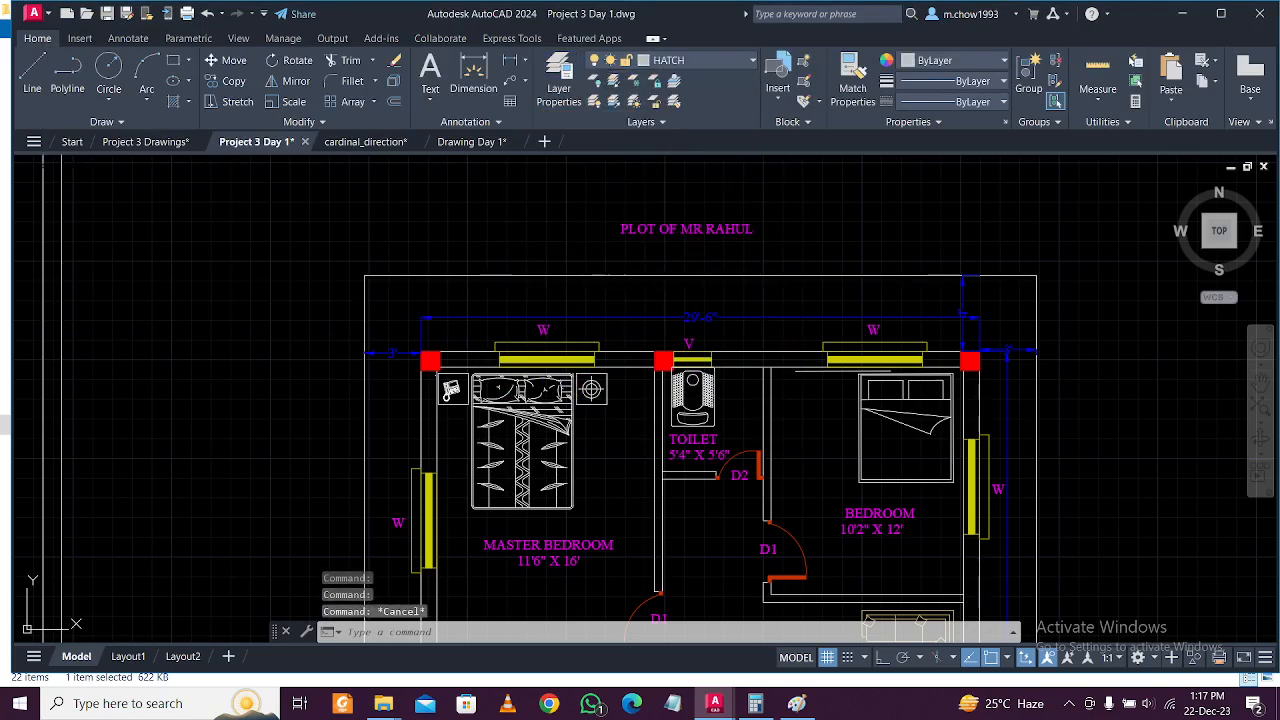
# Start a SOLID hatch and fill the top wall strips and the living-area wall.
pyautogui.write('h')
pyautogui.press('Return')
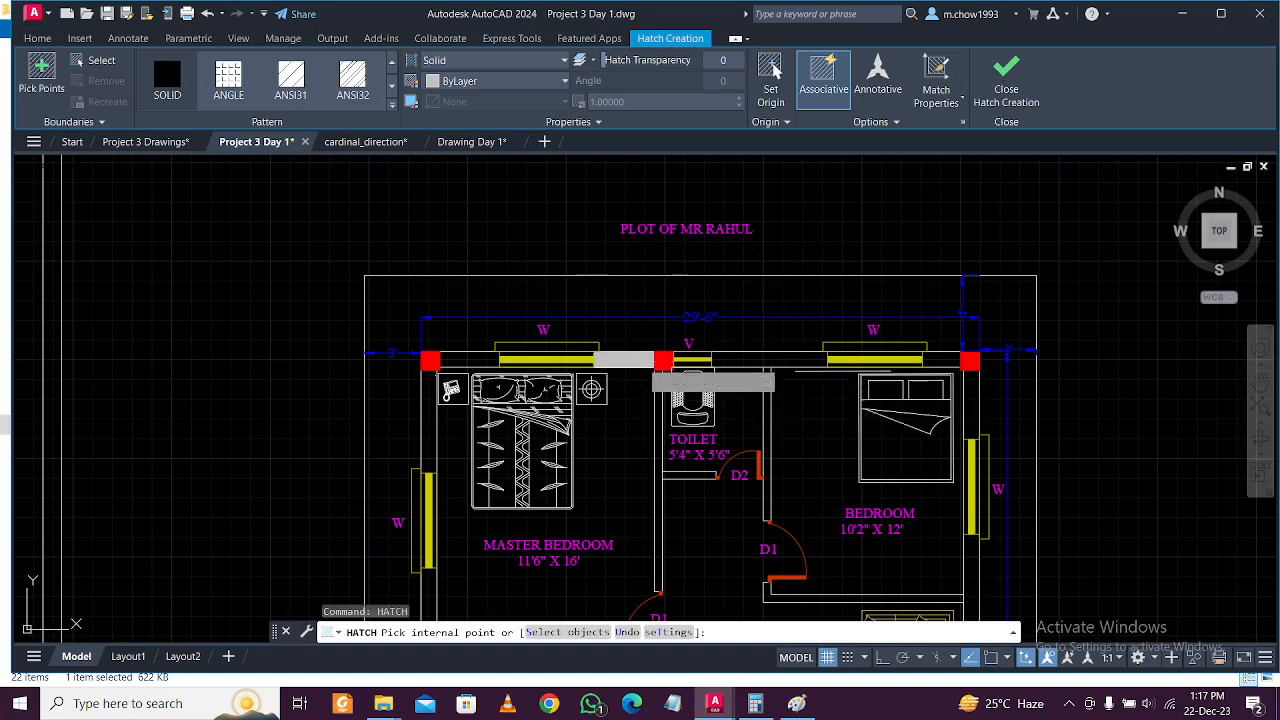
pyautogui.click(624, 360)
pyautogui.click(489, 360)
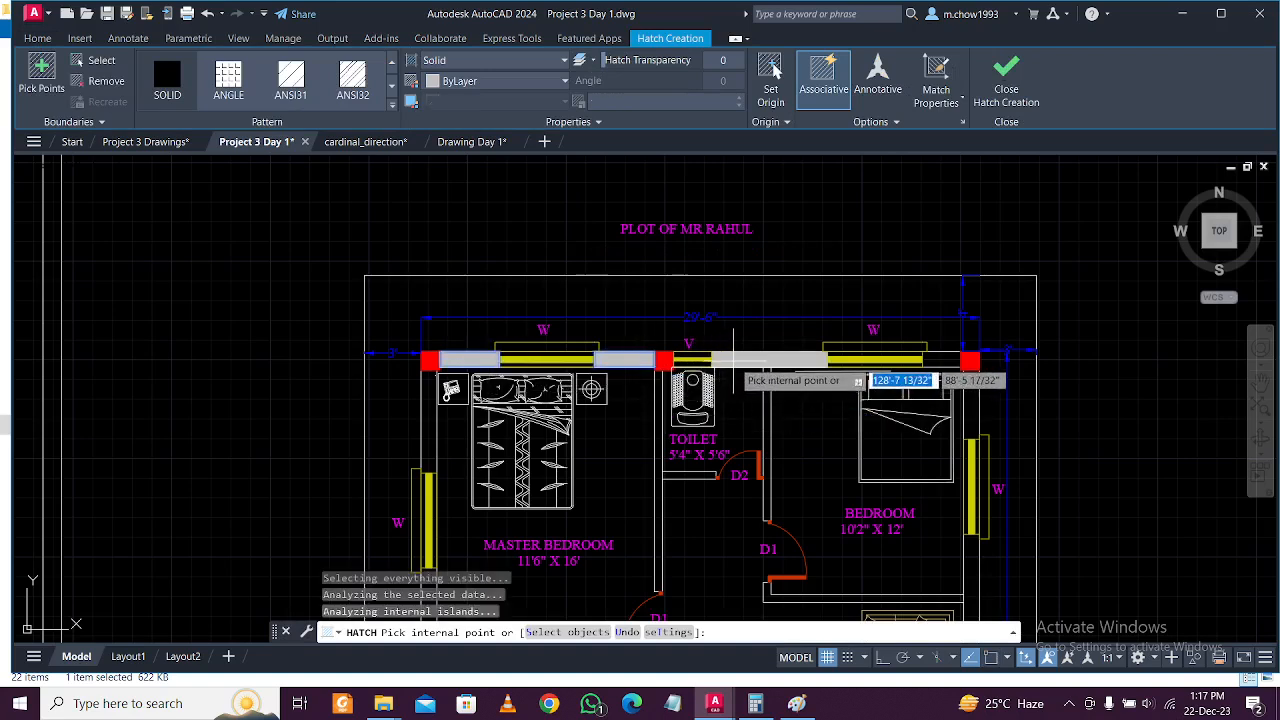
pyautogui.click(735, 360)
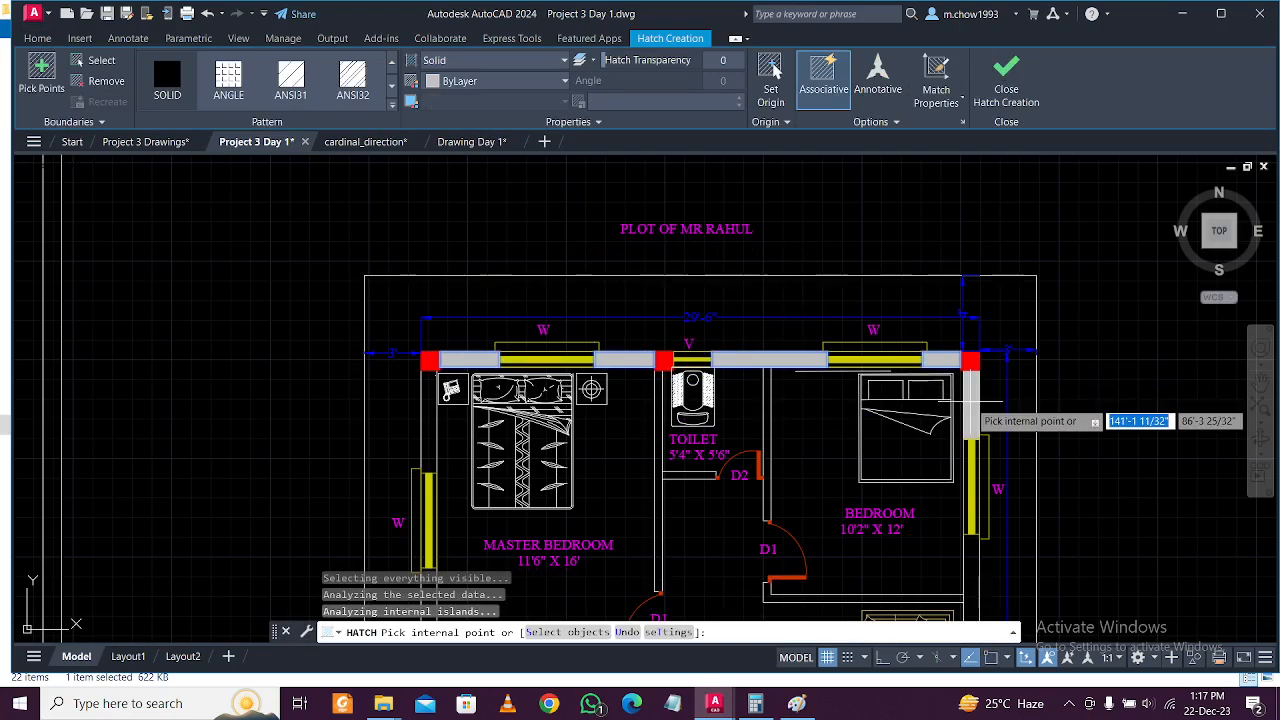
pyautogui.moveTo(970, 404); pyautogui.dragTo(924, 238, button='middle')
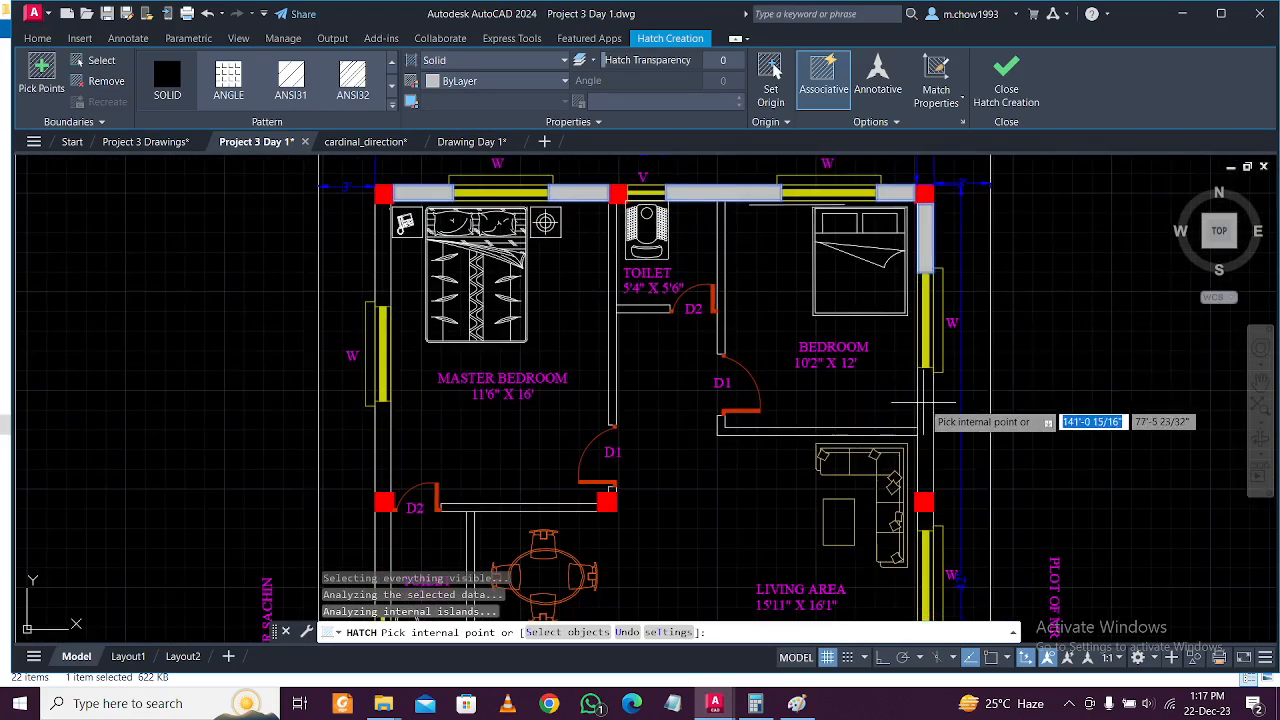
pyautogui.moveTo(934, 464); pyautogui.dragTo(885, 265, button='middle')
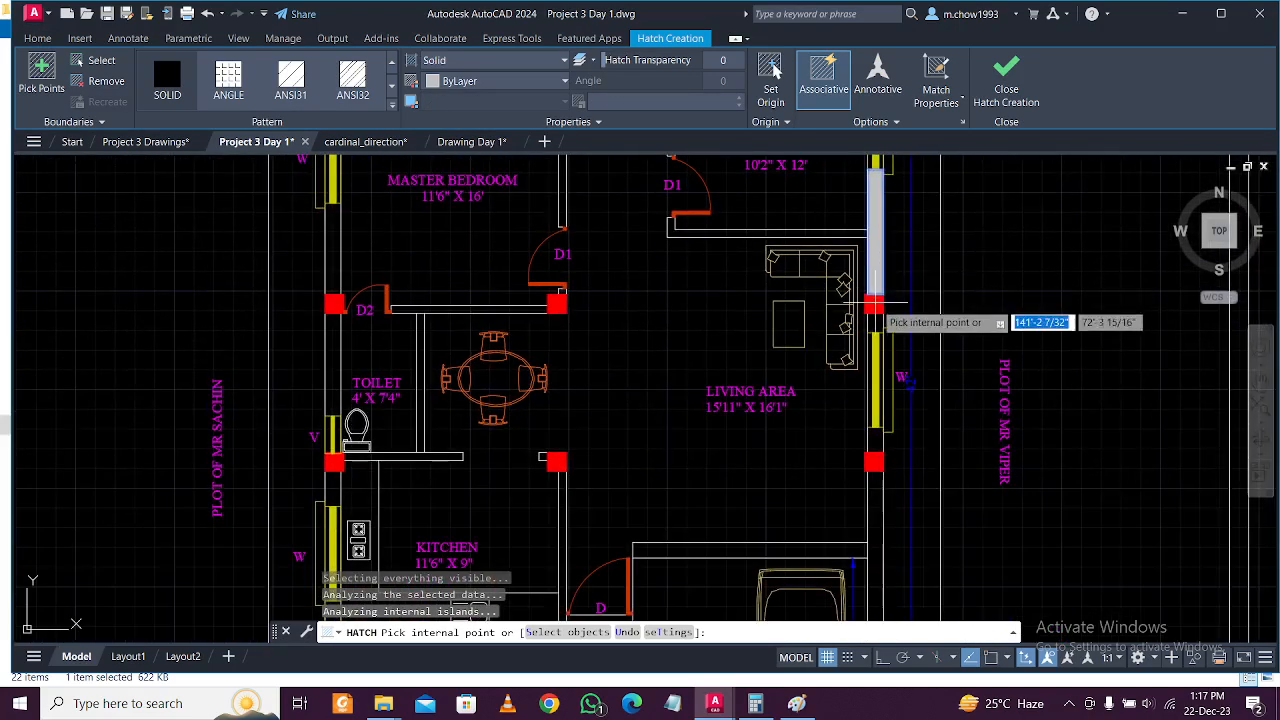
pyautogui.click(883, 444)
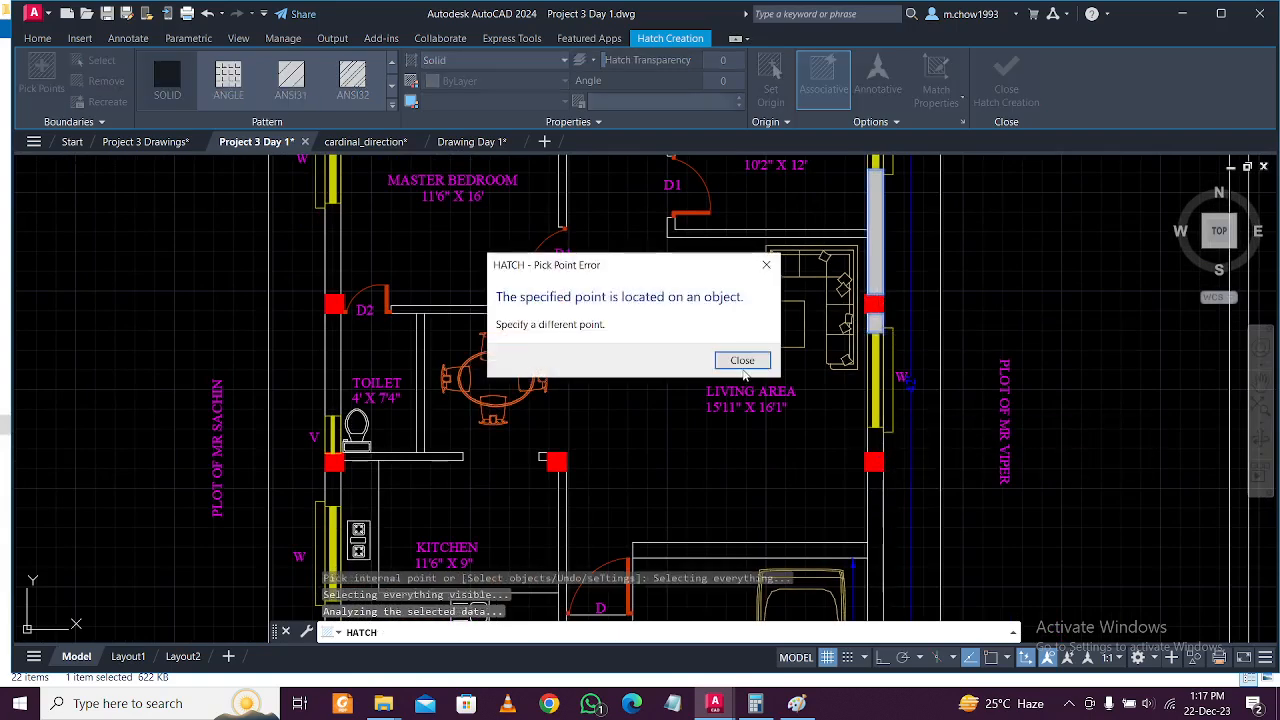
pyautogui.click(742, 361)
# Fill the wall strips around the stairs and beside the lower toilet.
pyautogui.moveTo(876, 481); pyautogui.dragTo(851, 380, button='middle')
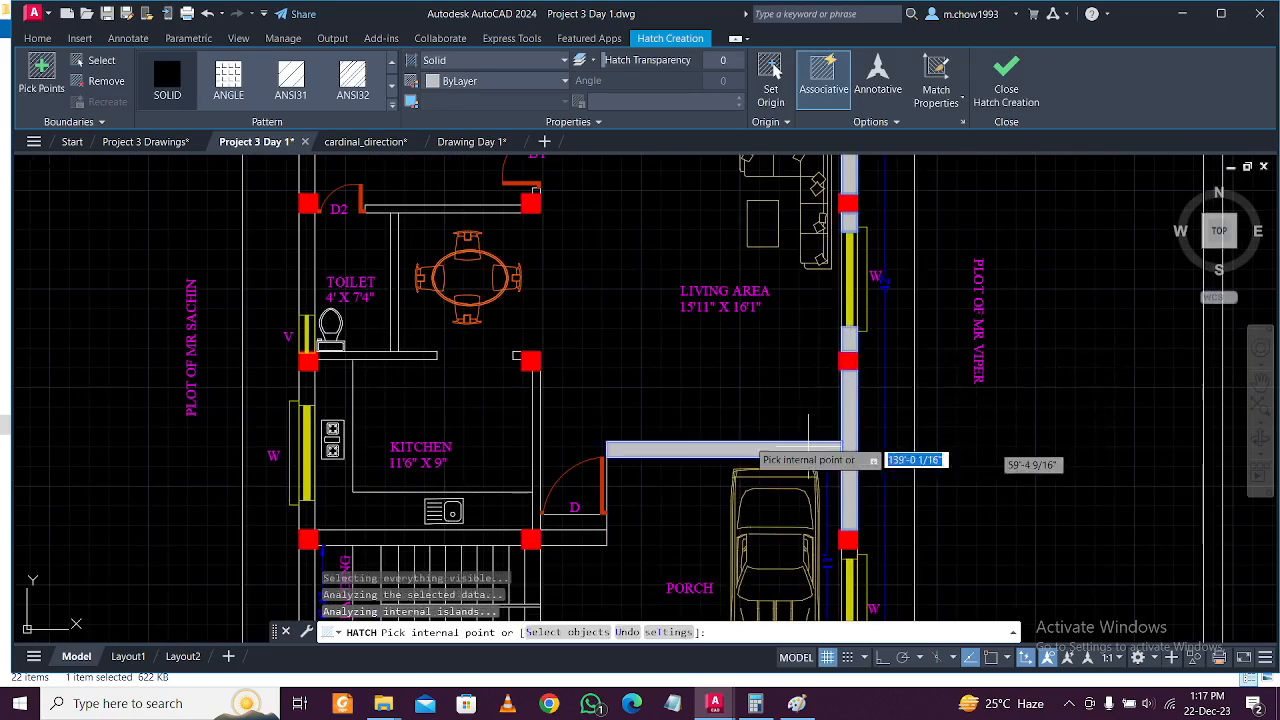
pyautogui.moveTo(563, 537); pyautogui.dragTo(620, 377, button='middle')
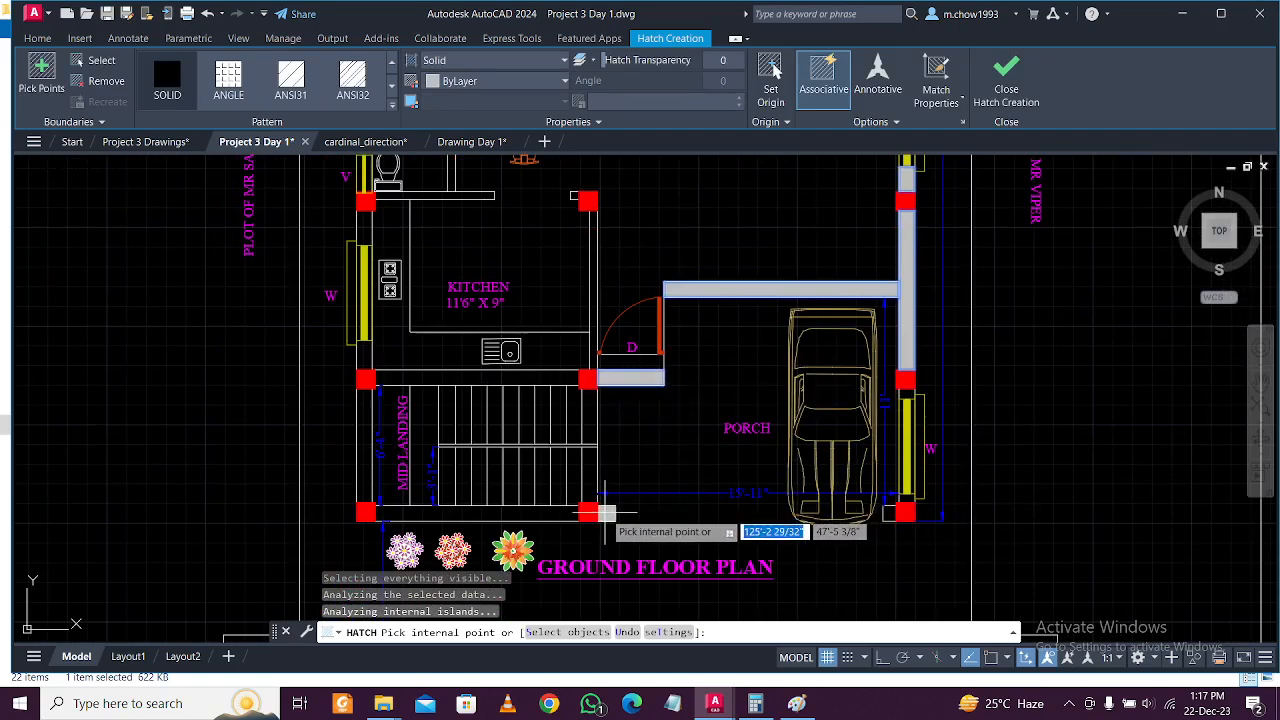
pyautogui.click(605, 513)
pyautogui.click(363, 475)
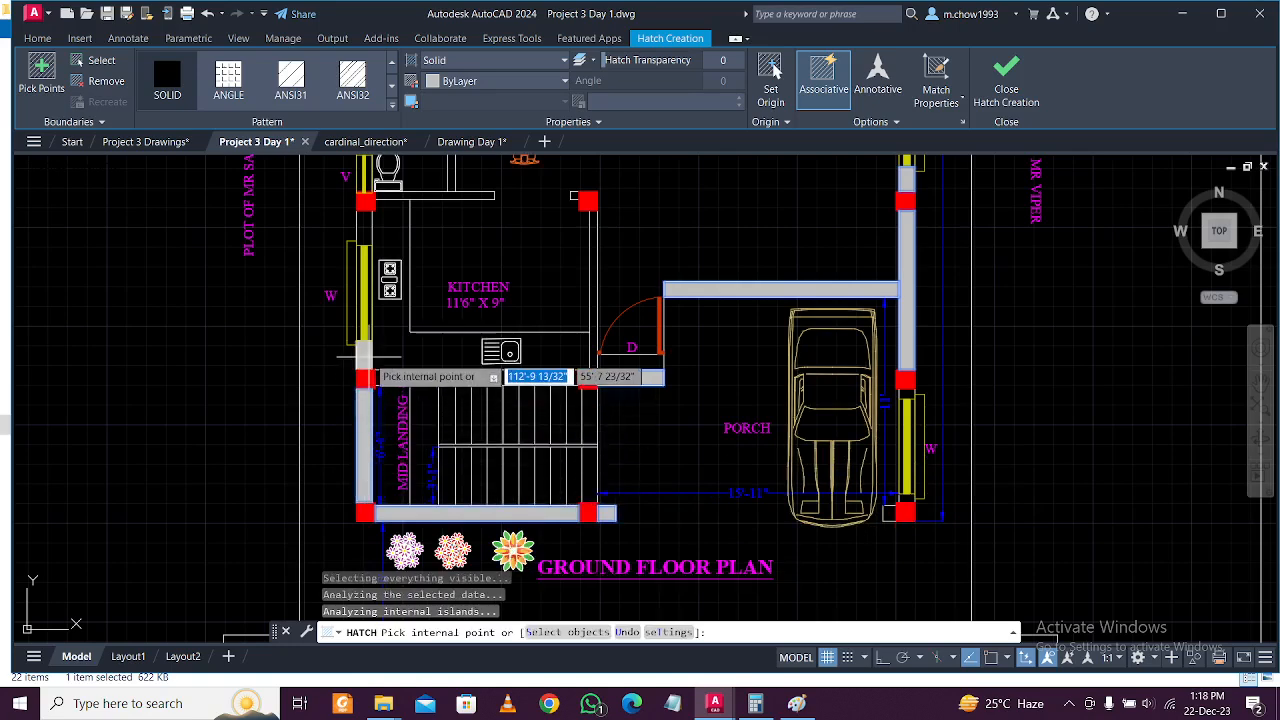
pyautogui.click(405, 378)
pyautogui.moveTo(405, 378); pyautogui.dragTo(473, 490, button='middle')
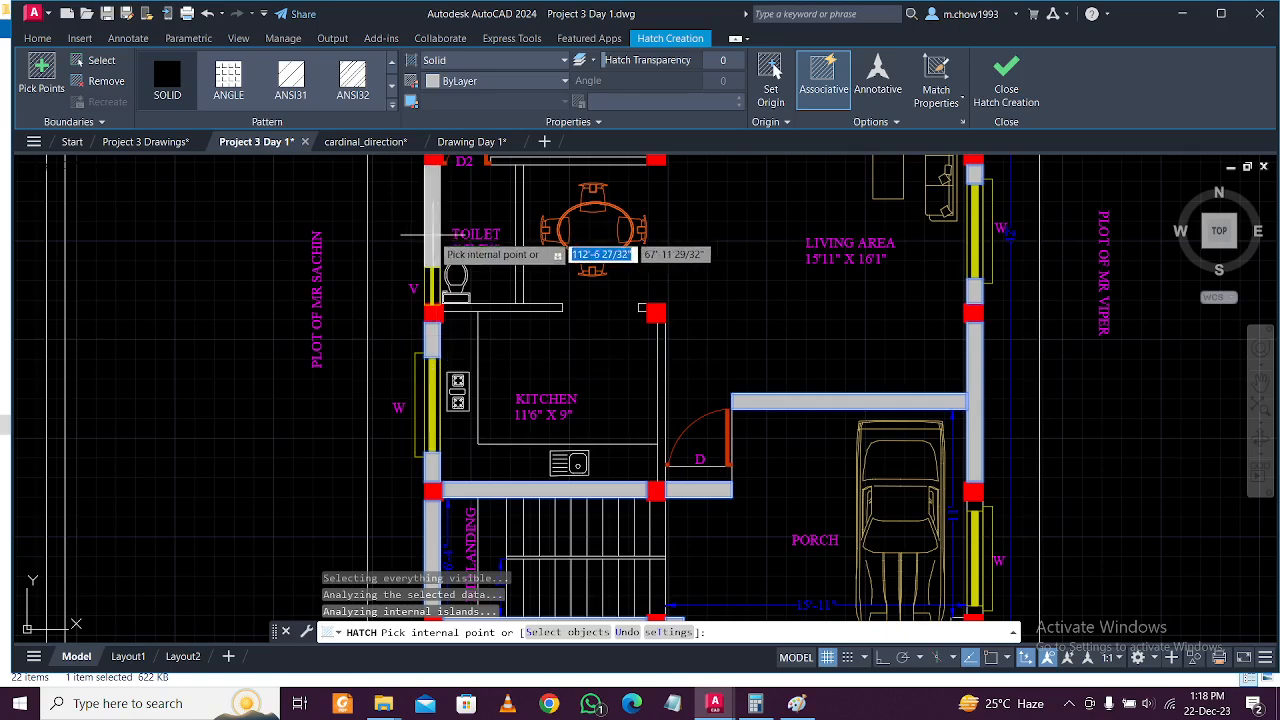
pyautogui.click(490, 306)
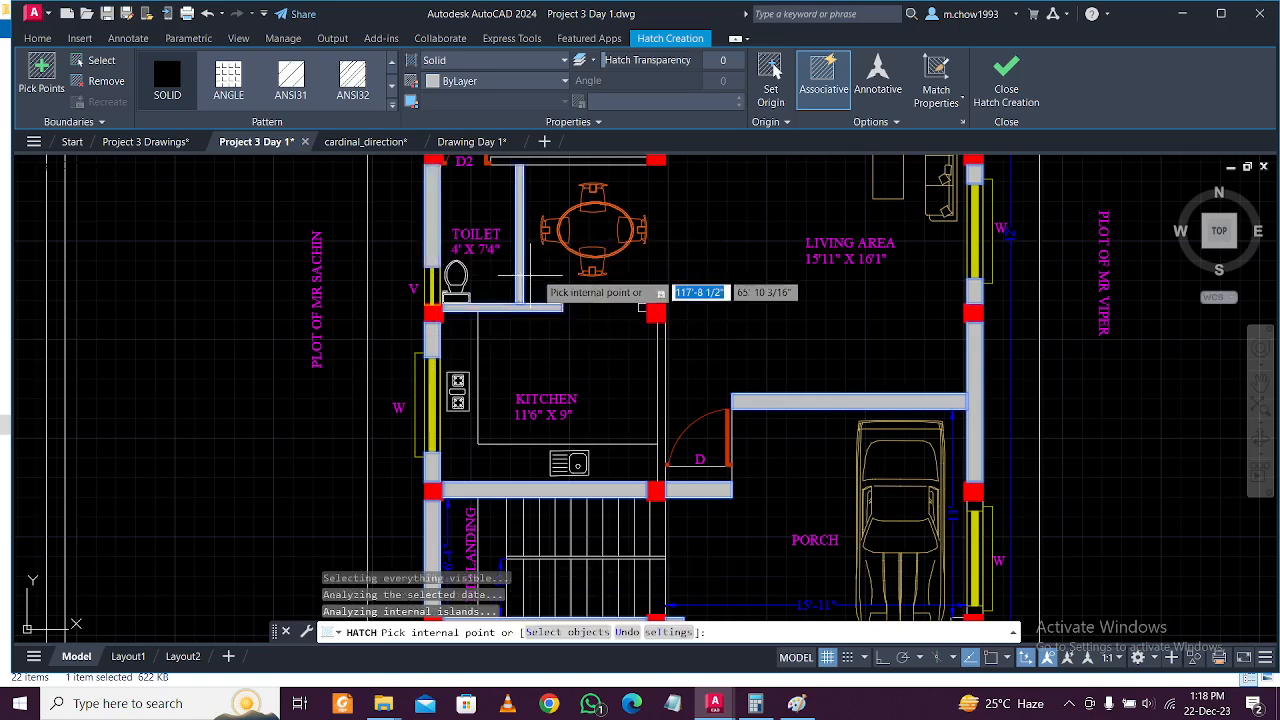
# Fill the master bedroom walls and the toilet-bedroom wall, then finish the hatch.
pyautogui.moveTo(520, 285); pyautogui.dragTo(538, 462, button='middle')
pyautogui.click(595, 338)
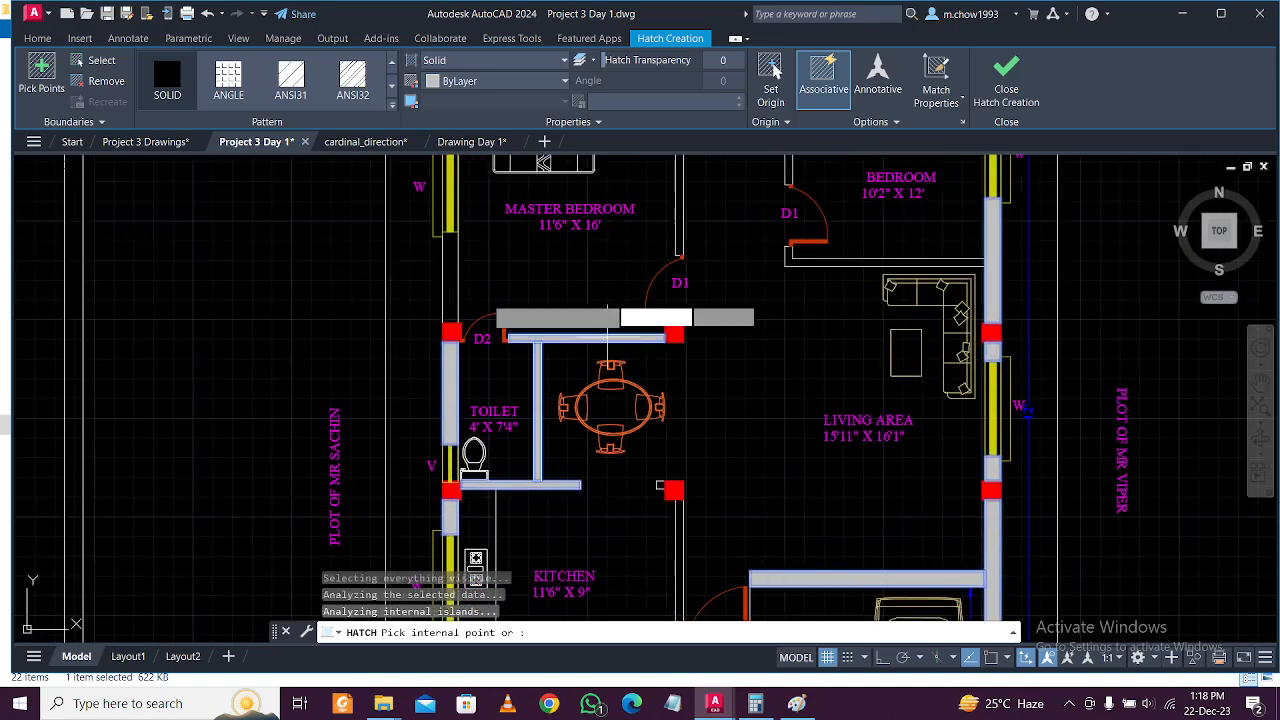
pyautogui.moveTo(455, 200); pyautogui.dragTo(482, 376, button='middle')
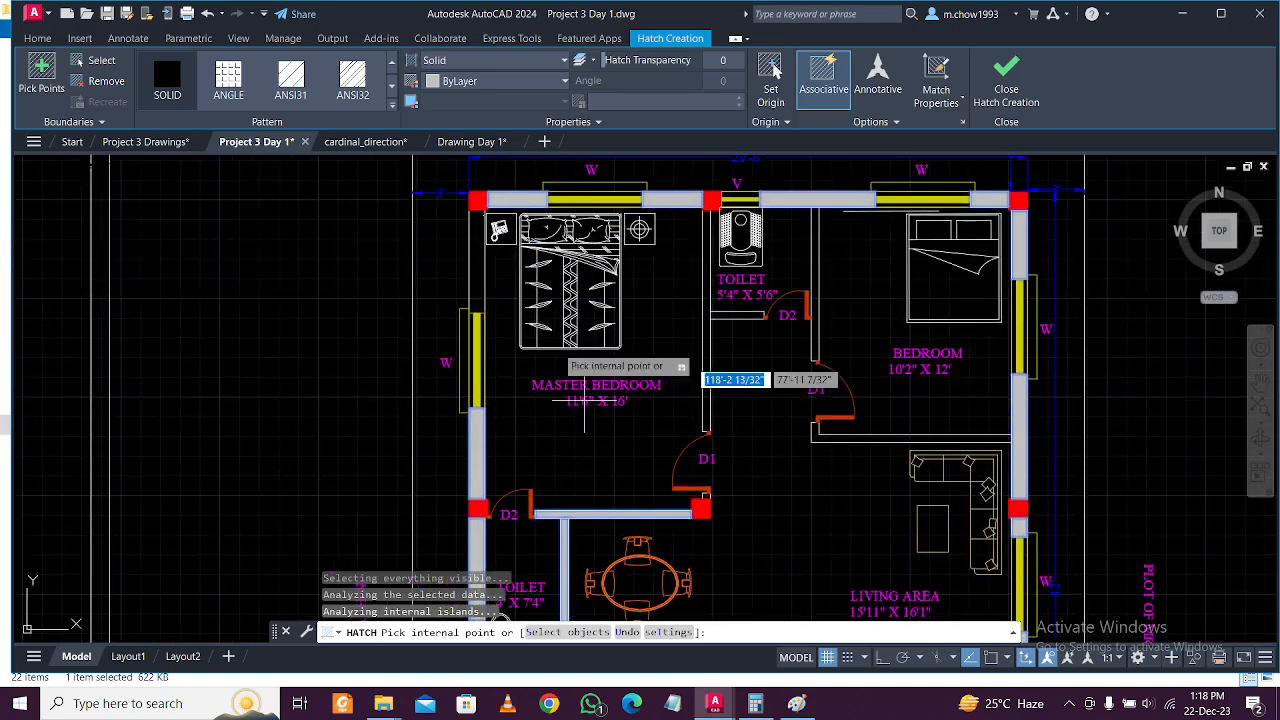
pyautogui.click(478, 282)
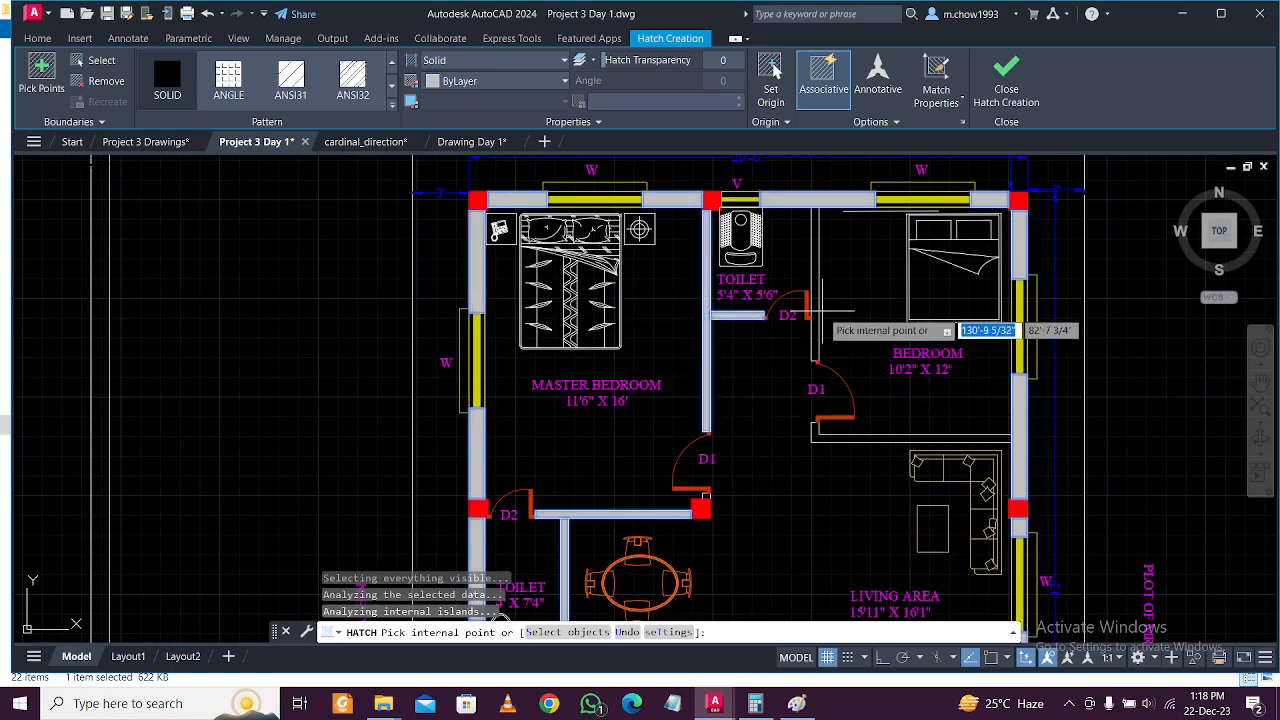
pyautogui.click(815, 318)
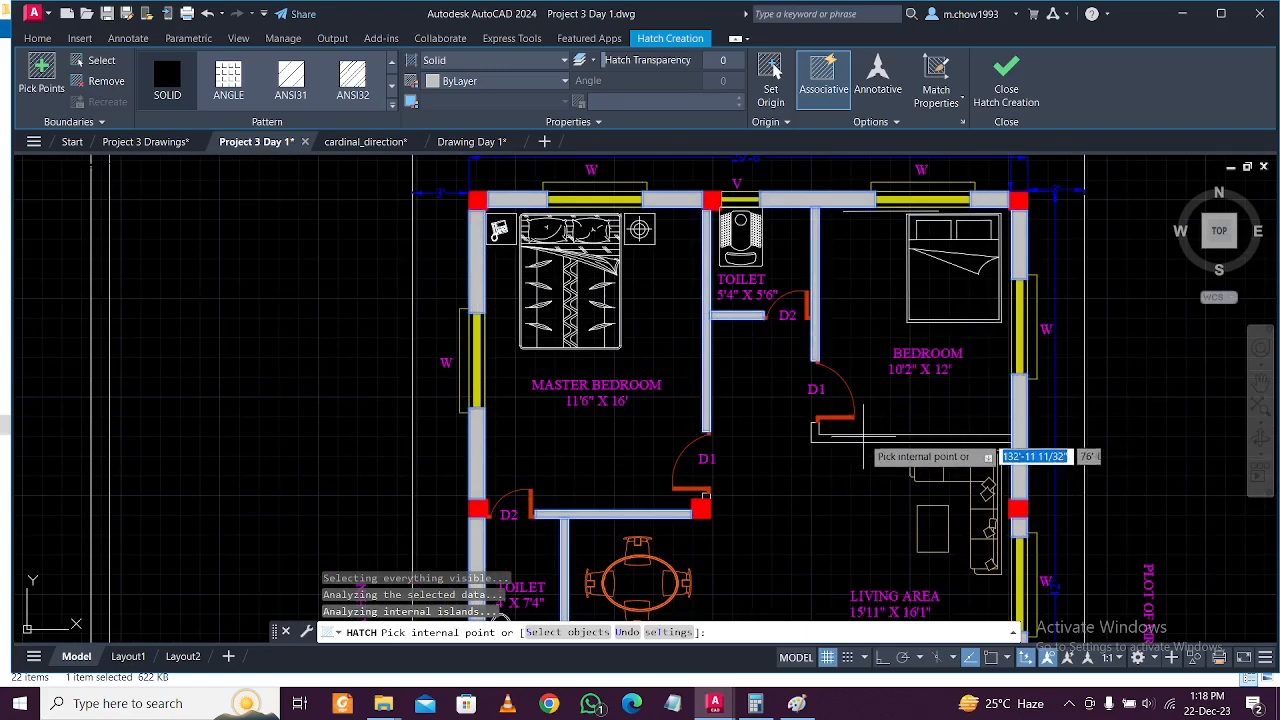
pyautogui.scroll(-5, 866, 437)
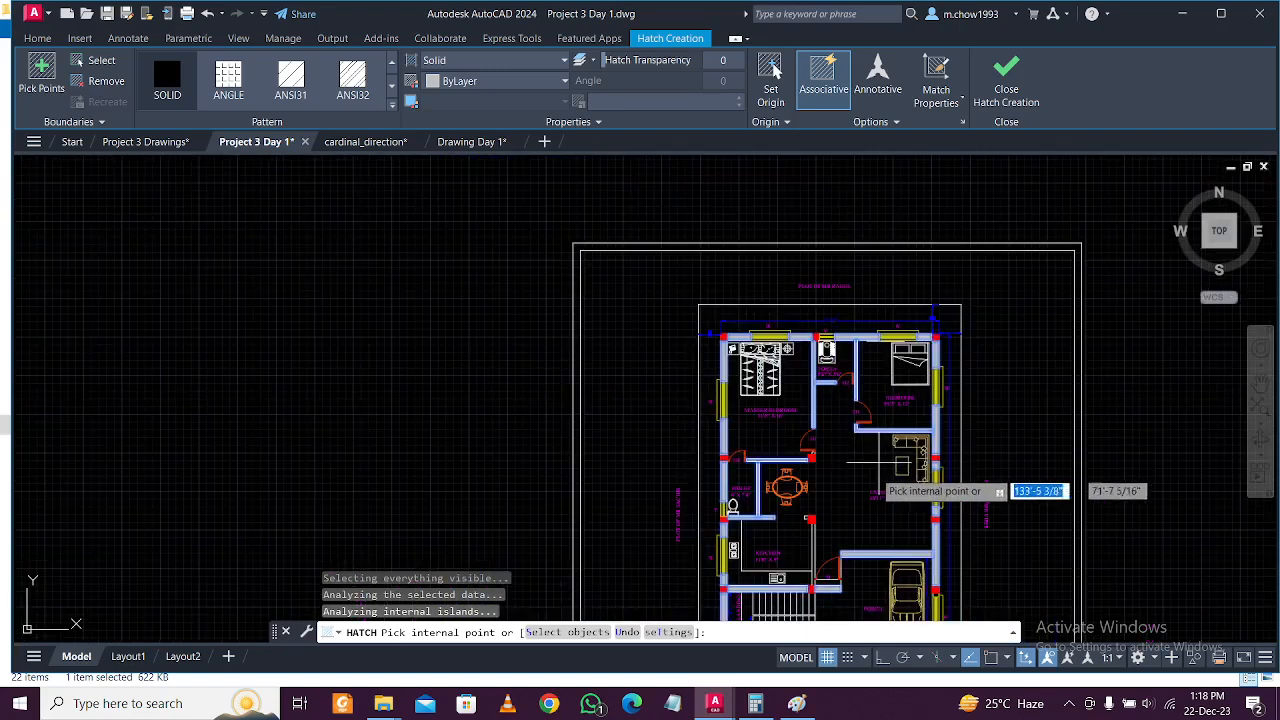
pyautogui.scroll(6, 791, 471)
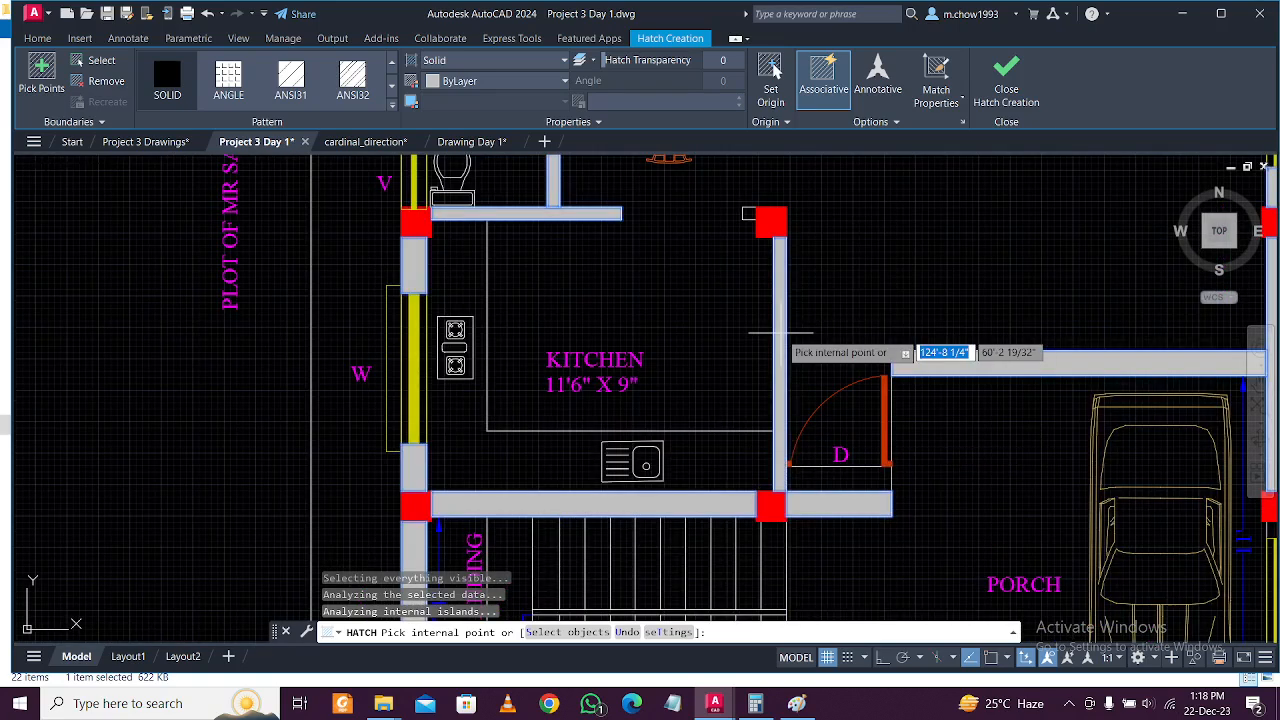
pyautogui.scroll(-5, 705, 280)
pyautogui.scroll(3, 834, 377)
pyautogui.scroll(3, 834, 377)
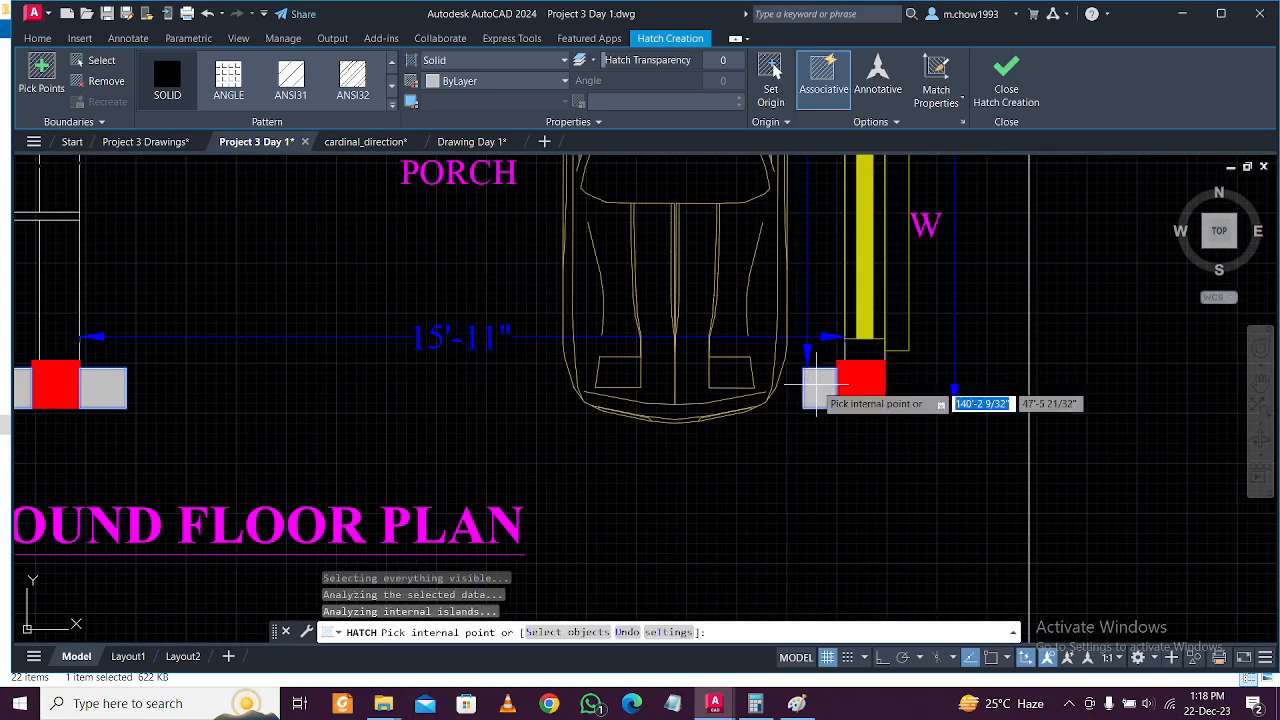
pyautogui.scroll(-4, 817, 383)
pyautogui.scroll(3, 815, 260)
pyautogui.scroll(2, 735, 255)
pyautogui.press('Escape')
# Open the plot preview of the ground floor plan sheet.
pyautogui.scroll(-2, 779, 272)
pyautogui.scroll(-3, 703, 441)
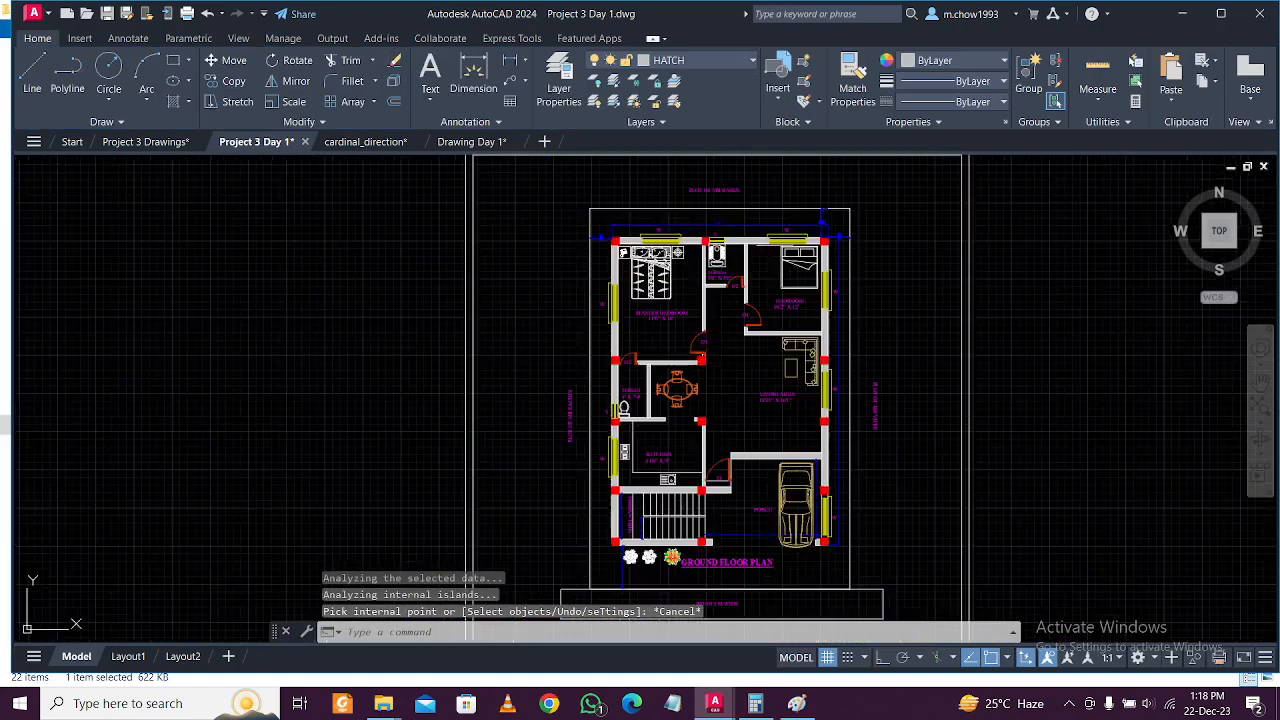
pyautogui.scroll(3, 759, 358)
pyautogui.scroll(-3, 745, 345)
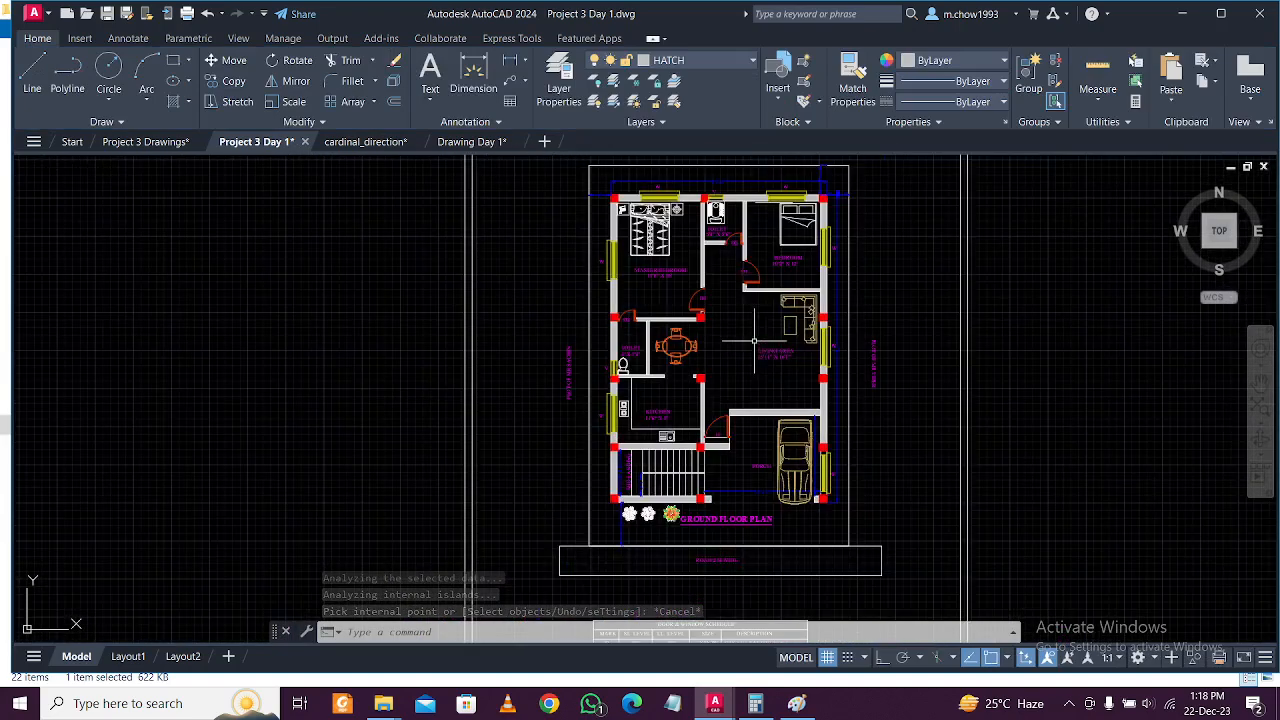
pyautogui.scroll(4, 740, 235)
pyautogui.scroll(-4, 765, 290)
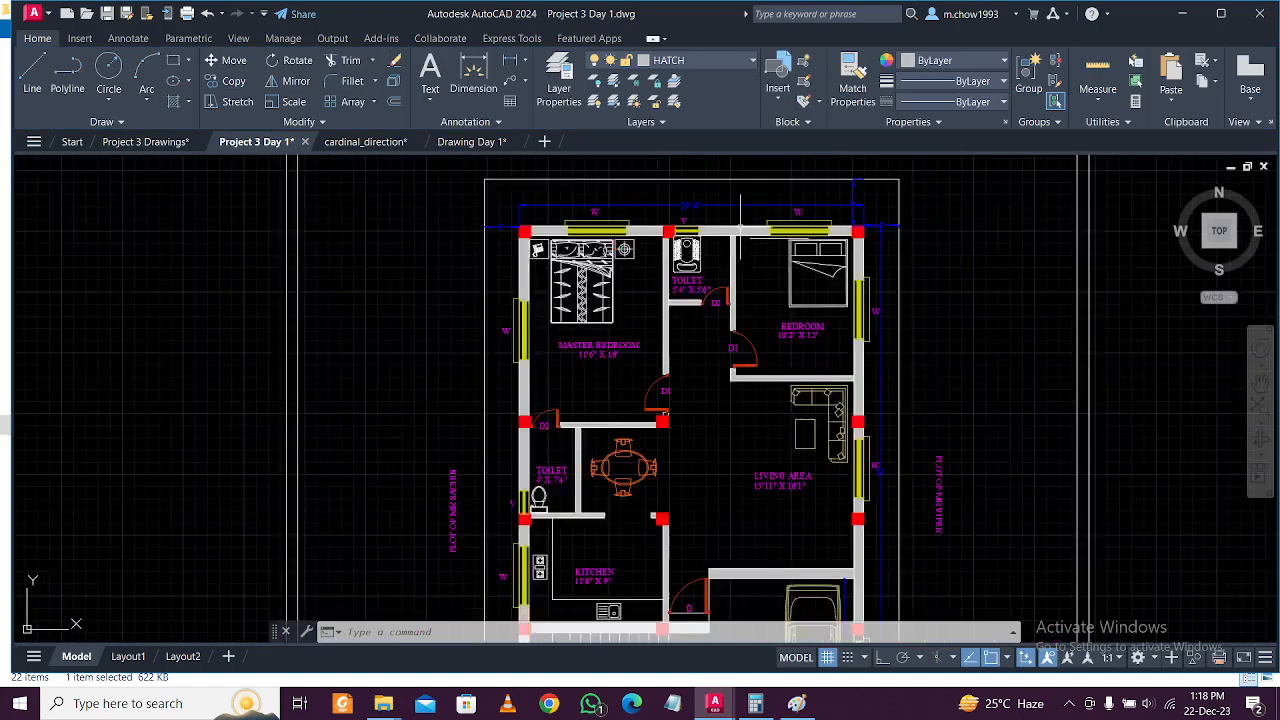
pyautogui.scroll(-4, 742, 415)
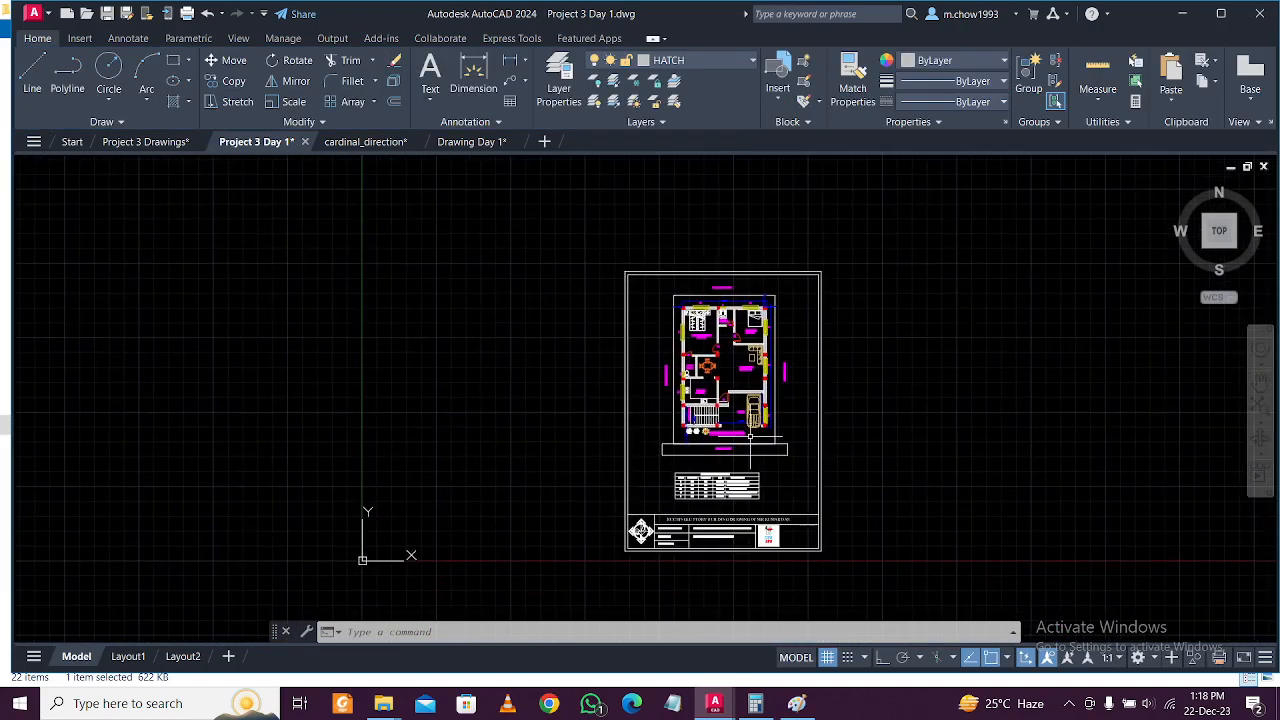
pyautogui.hotkey('ctrl', 'p')
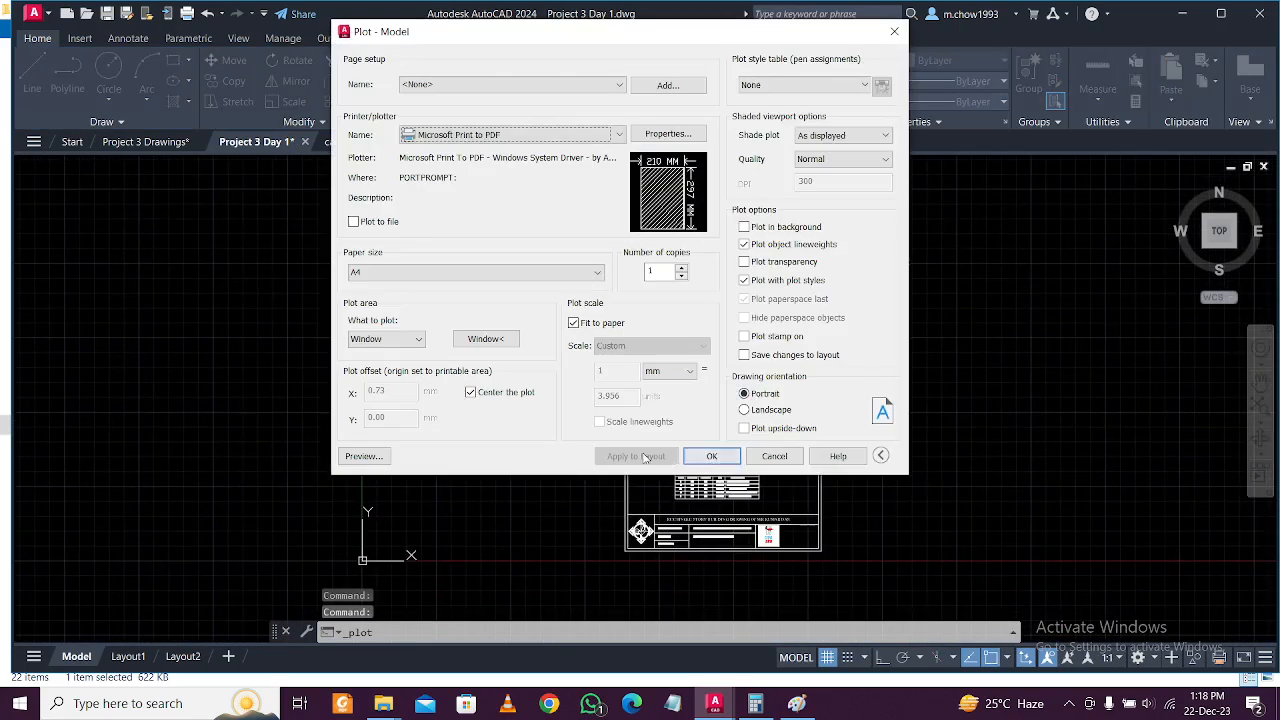
pyautogui.click(364, 456)
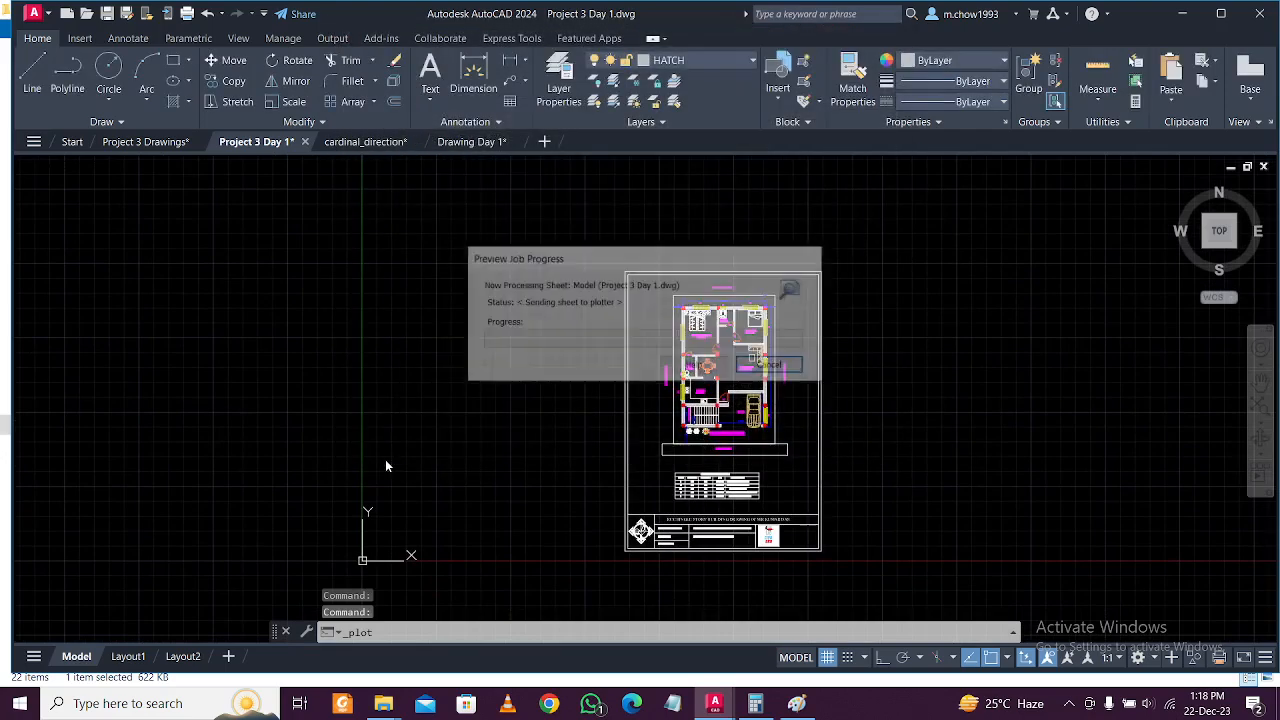
# Inspect the living area, kitchen, porch and road in the preview, then close it.
pyautogui.scroll(8, 620, 178)
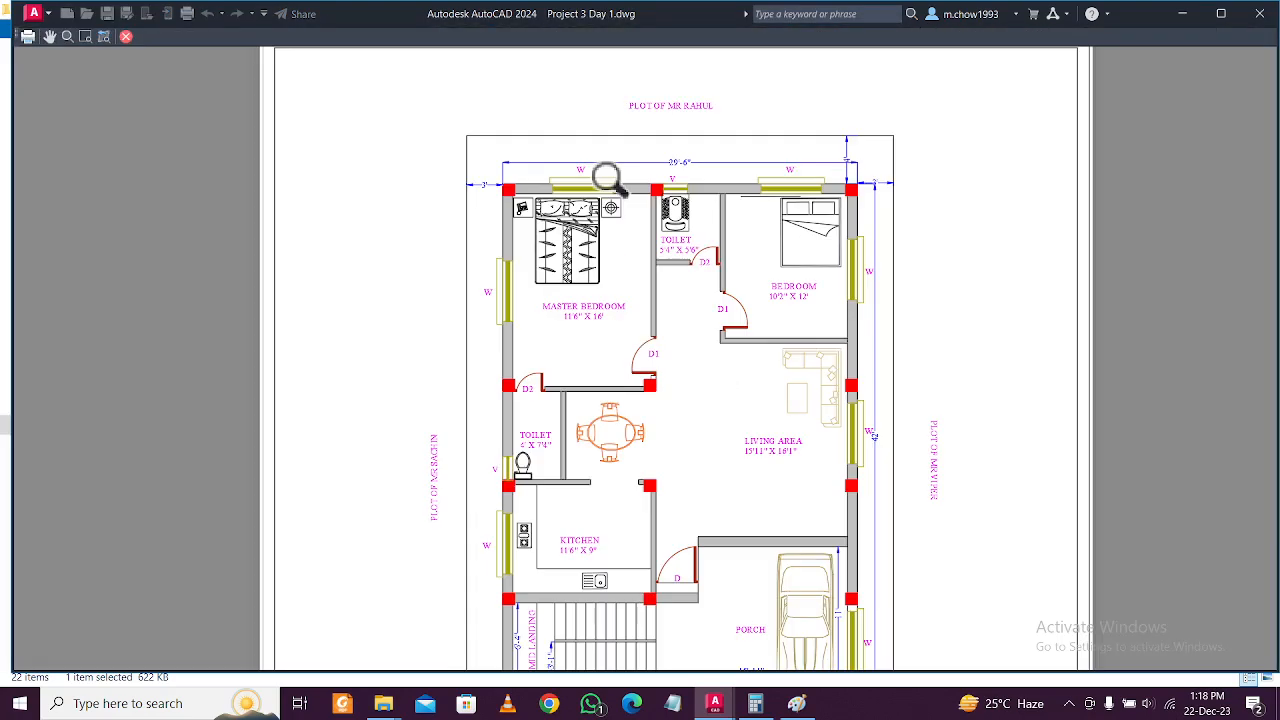
pyautogui.moveTo(799, 249); pyautogui.dragTo(725, 339, button='middle')
pyautogui.scroll(1, 600, 231)
pyautogui.scroll(-1, 602, 232)
pyautogui.moveTo(681, 487); pyautogui.dragTo(690, 290, button='middle')
pyautogui.moveTo(791, 551); pyautogui.dragTo(772, 374, button='middle')
pyautogui.moveTo(752, 551); pyautogui.dragTo(749, 345, button='middle')
pyautogui.moveTo(778, 597); pyautogui.dragTo(780, 418, button='middle')
pyautogui.scroll(1, 758, 507)
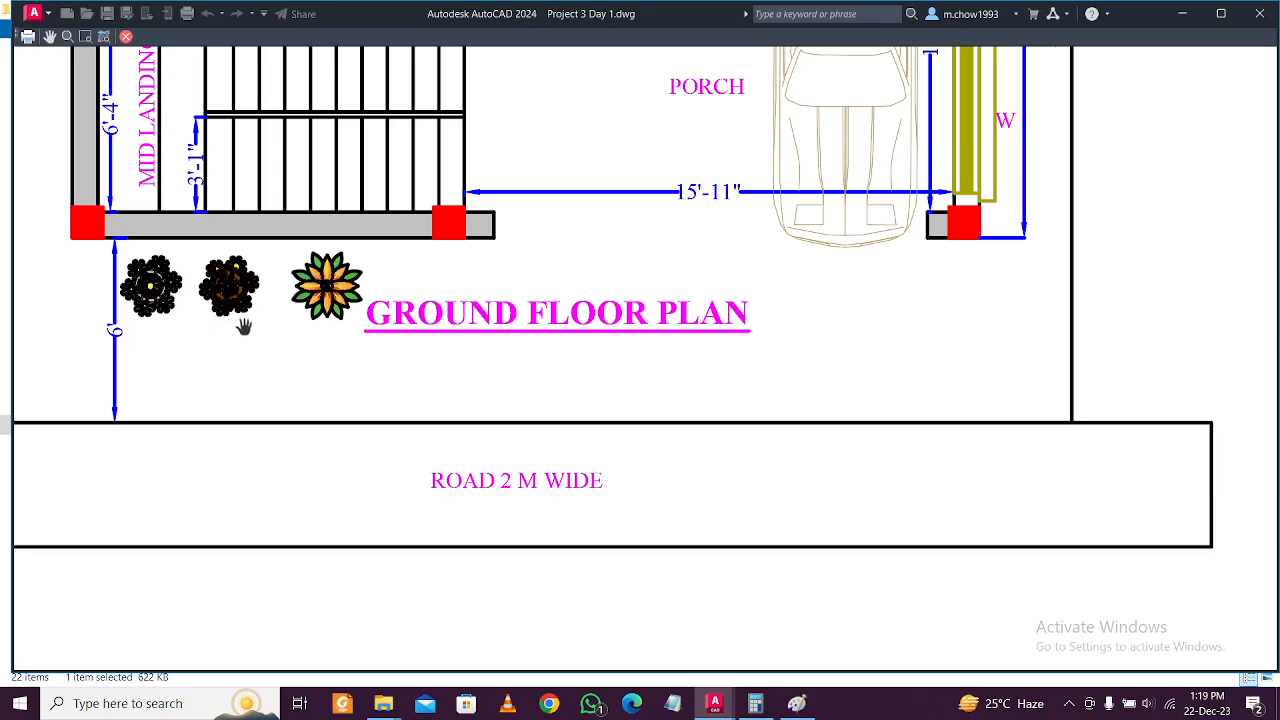
pyautogui.scroll(-1, 366, 312)
pyautogui.scroll(1, 166, 337)
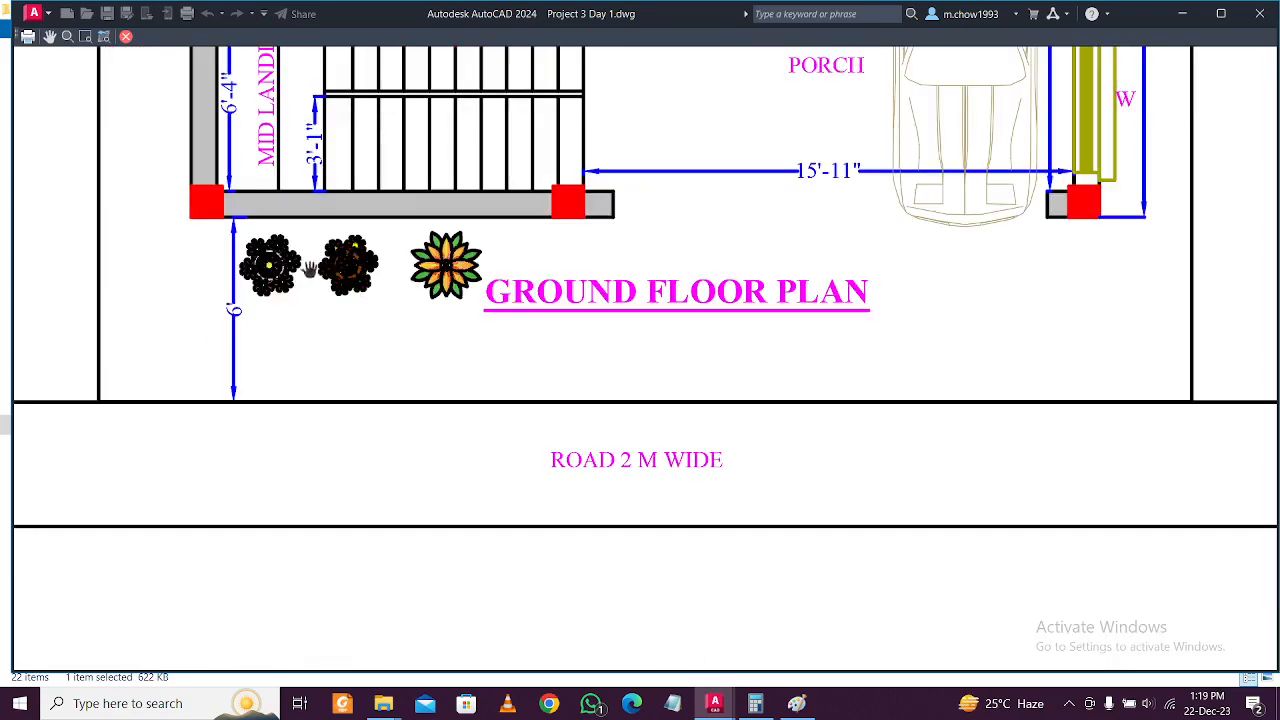
pyautogui.scroll(-1, 326, 262)
pyautogui.scroll(1, 311, 270)
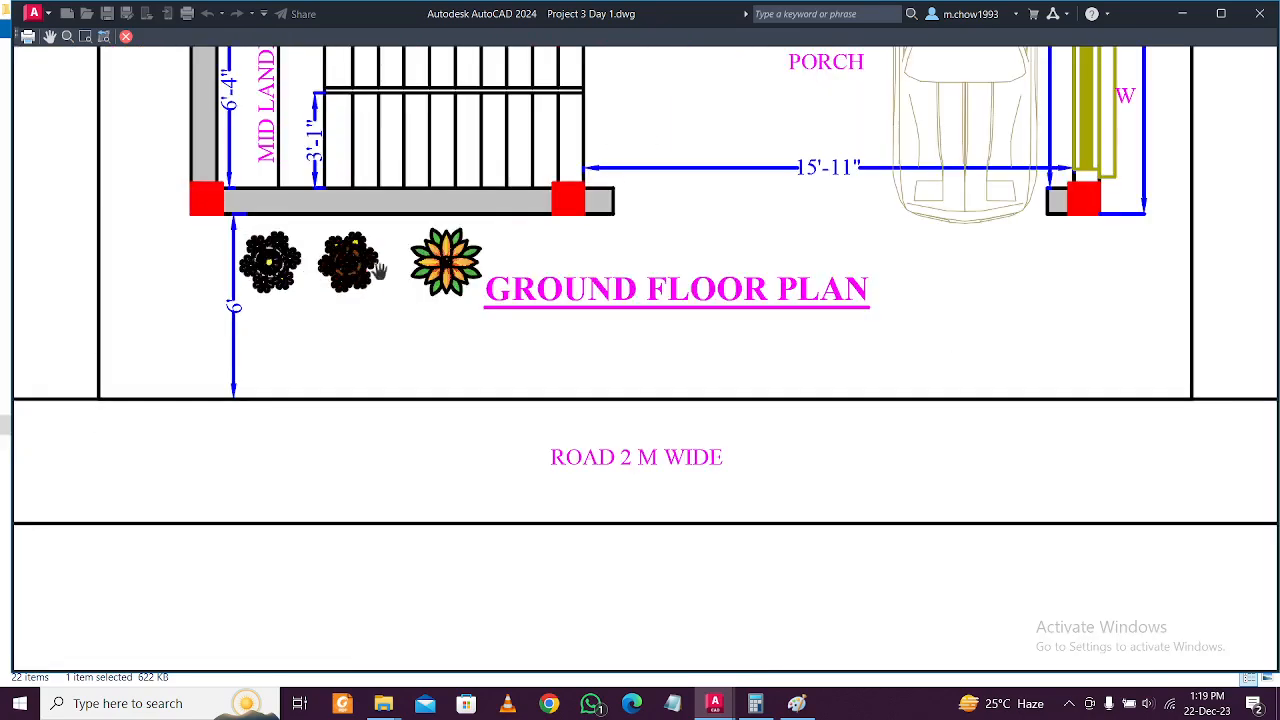
pyautogui.scroll(-1, 378, 268)
pyautogui.scroll(1, 414, 256)
pyautogui.scroll(-1, 424, 255)
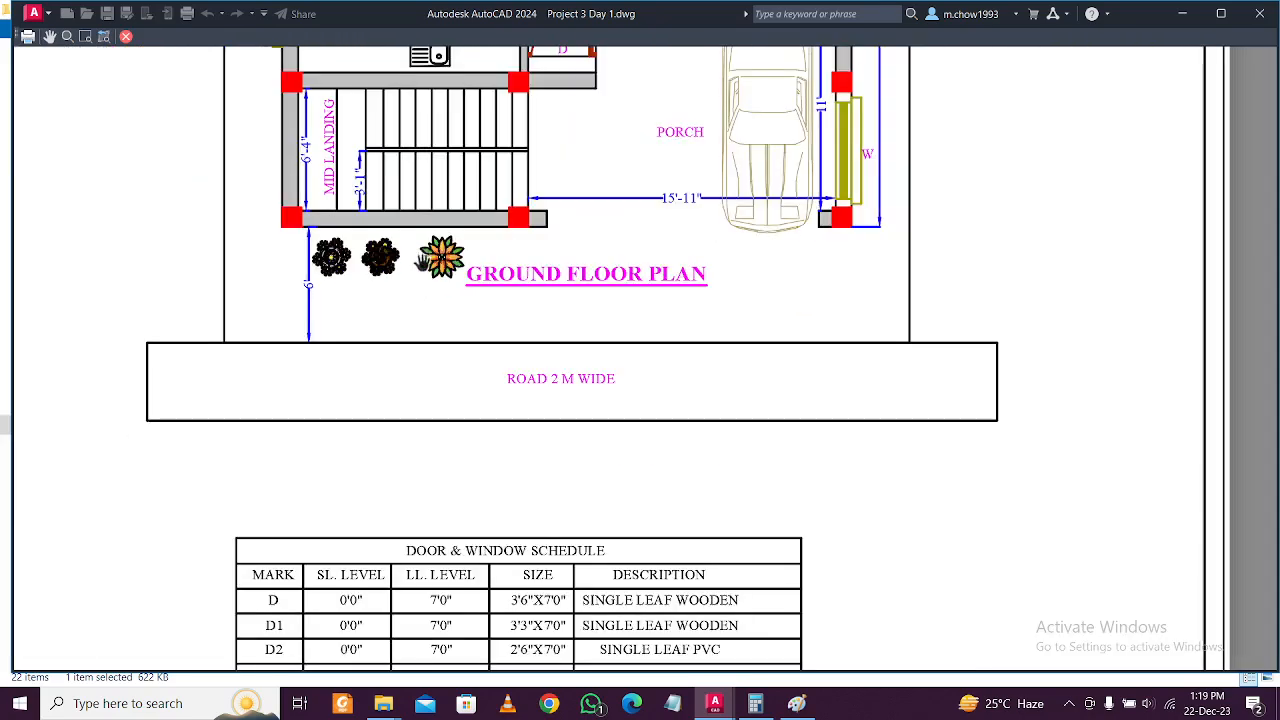
pyautogui.scroll(1, 390, 255)
pyautogui.scroll(-1, 481, 259)
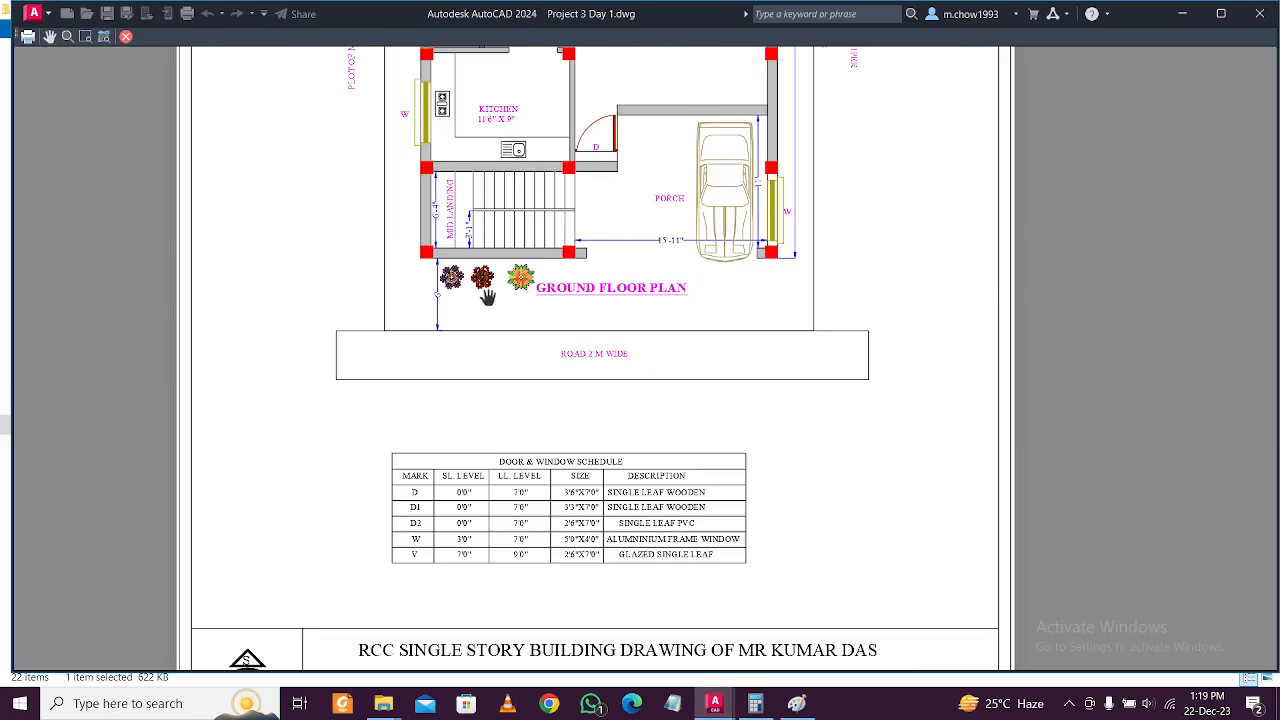
pyautogui.press('Escape')
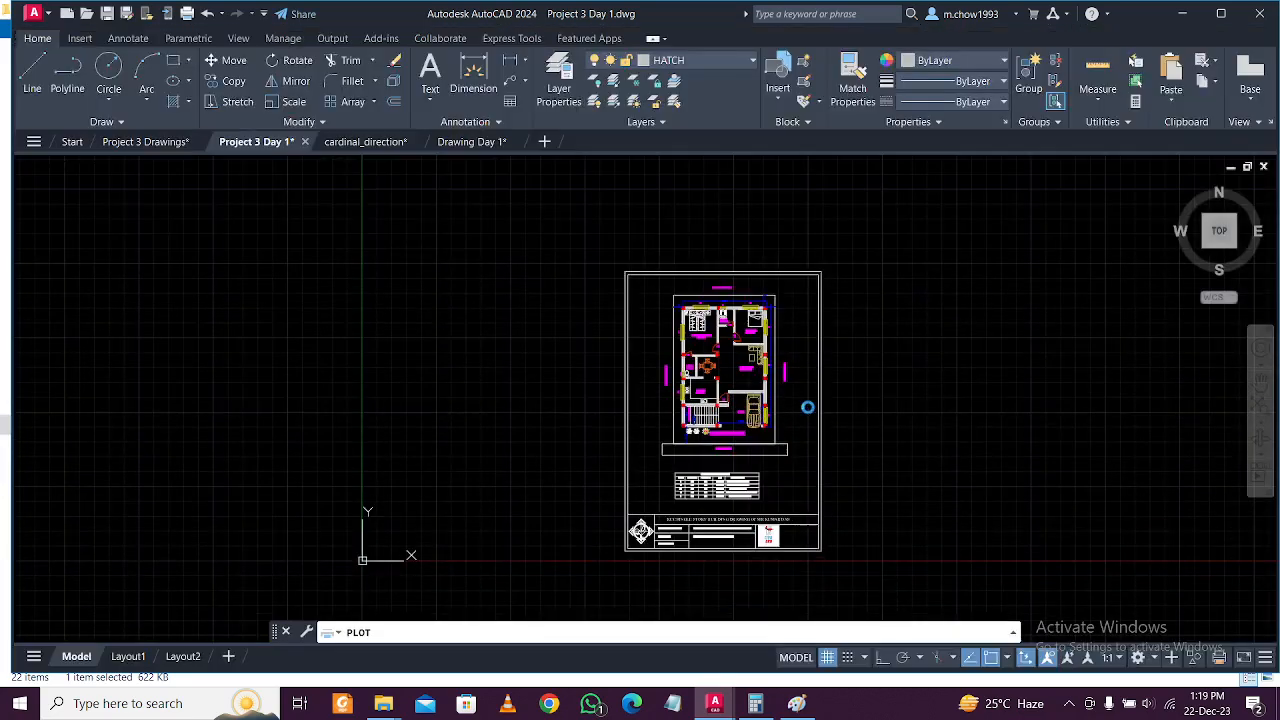
# Close the Plot dialog without plotting and select the car in the porch.
pyautogui.click(895, 33)
pyautogui.scroll(6, 703, 404)
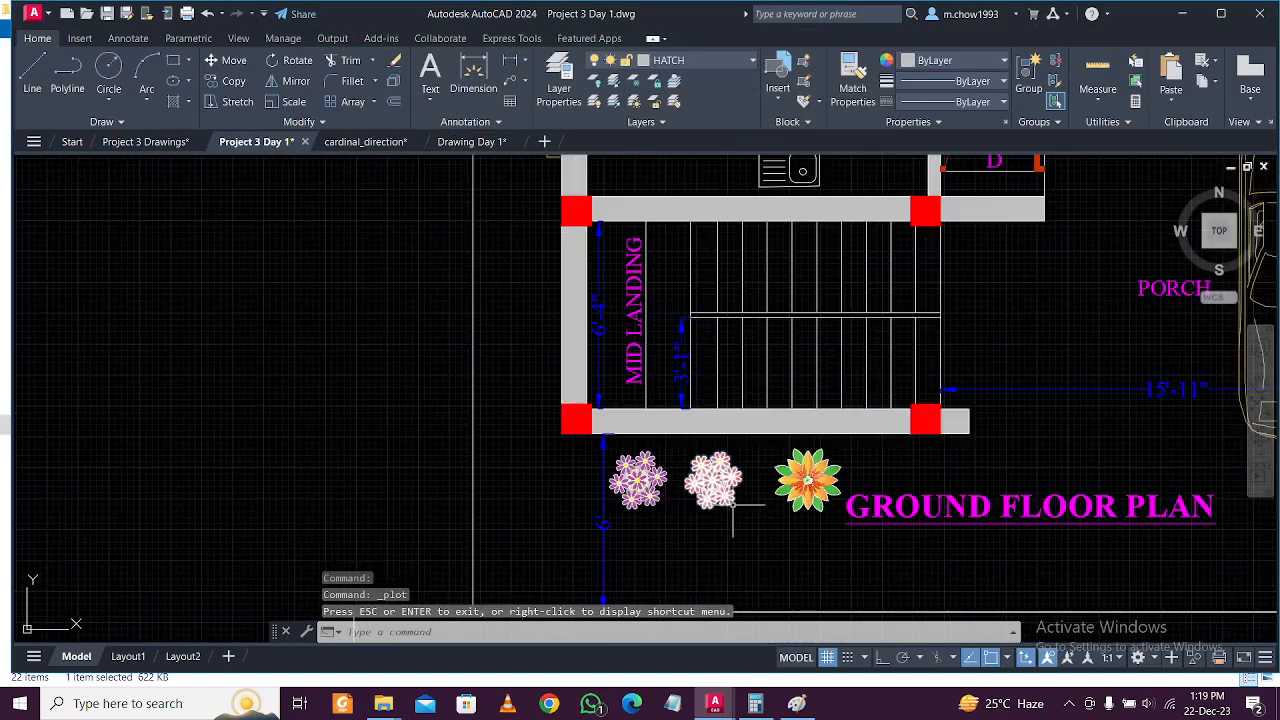
pyautogui.scroll(-4, 771, 529)
pyautogui.click(812, 470)
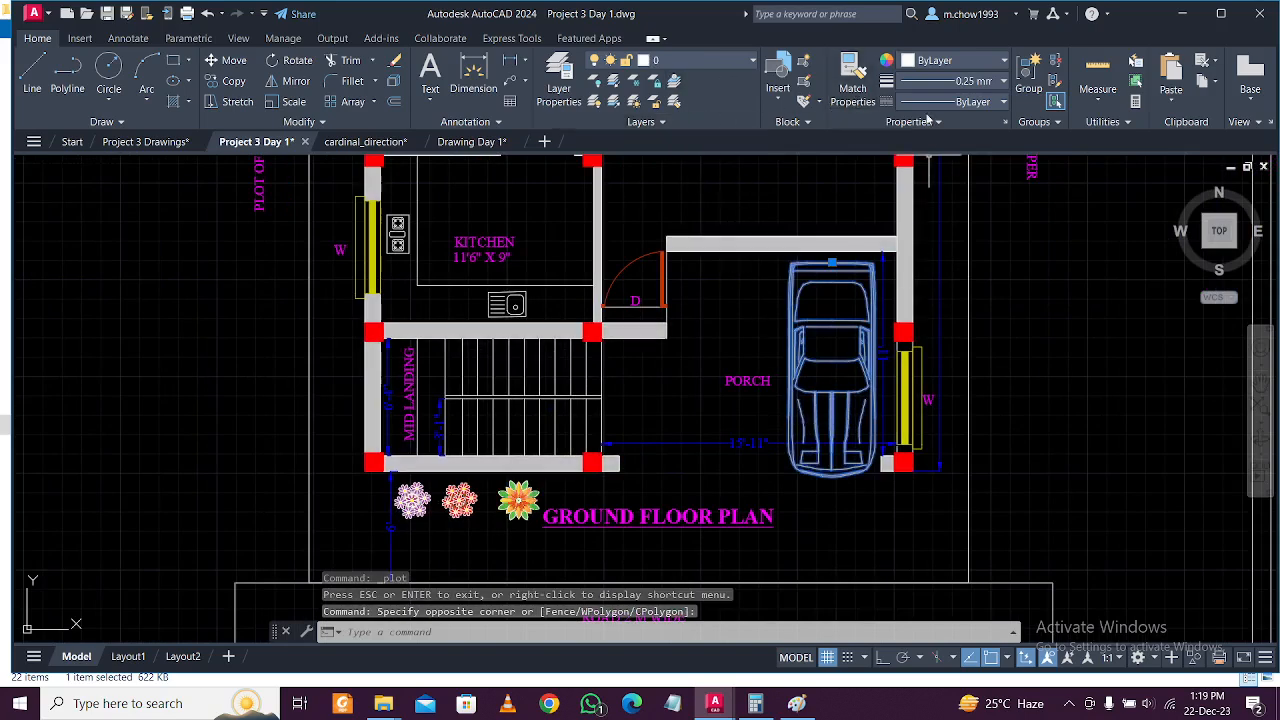
pyautogui.click(950, 62)
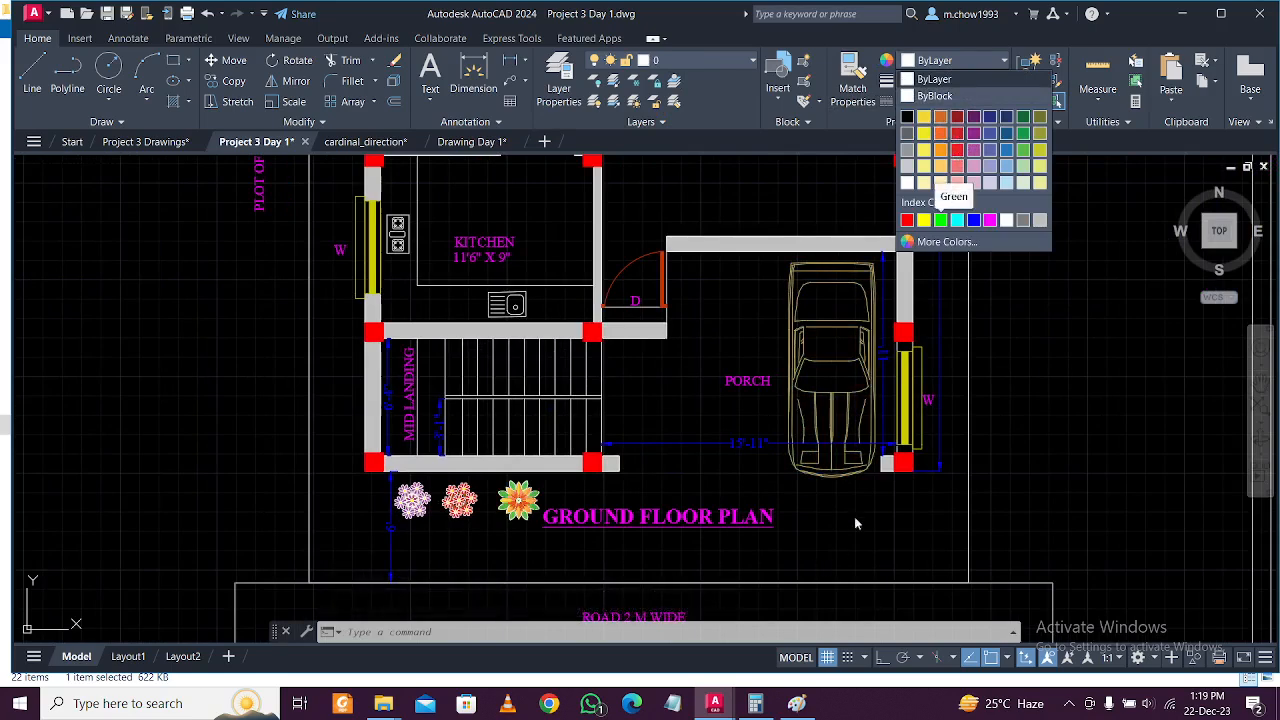
pyautogui.press('Escape')
# Recolour every line of the car4 block to Red in the Block Editor and save the changes.
pyautogui.doubleClick(833, 390)
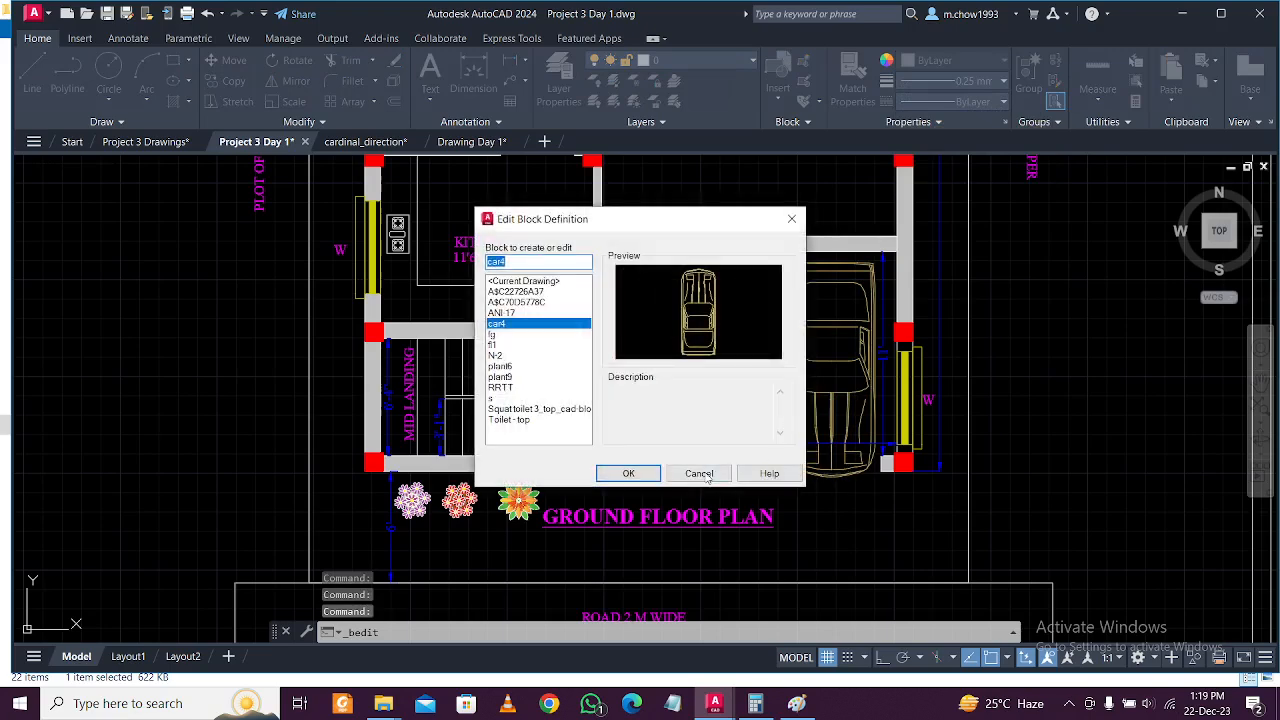
pyautogui.click(628, 474)
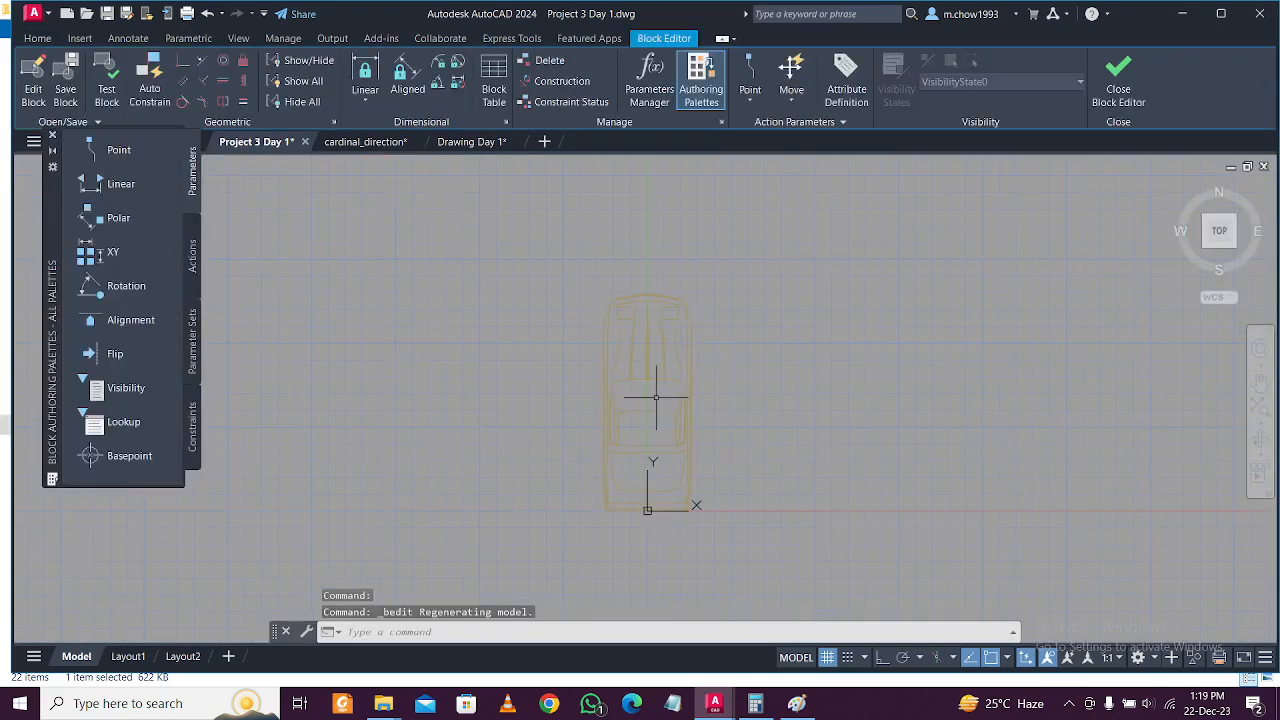
pyautogui.click(557, 265)
pyautogui.click(769, 550)
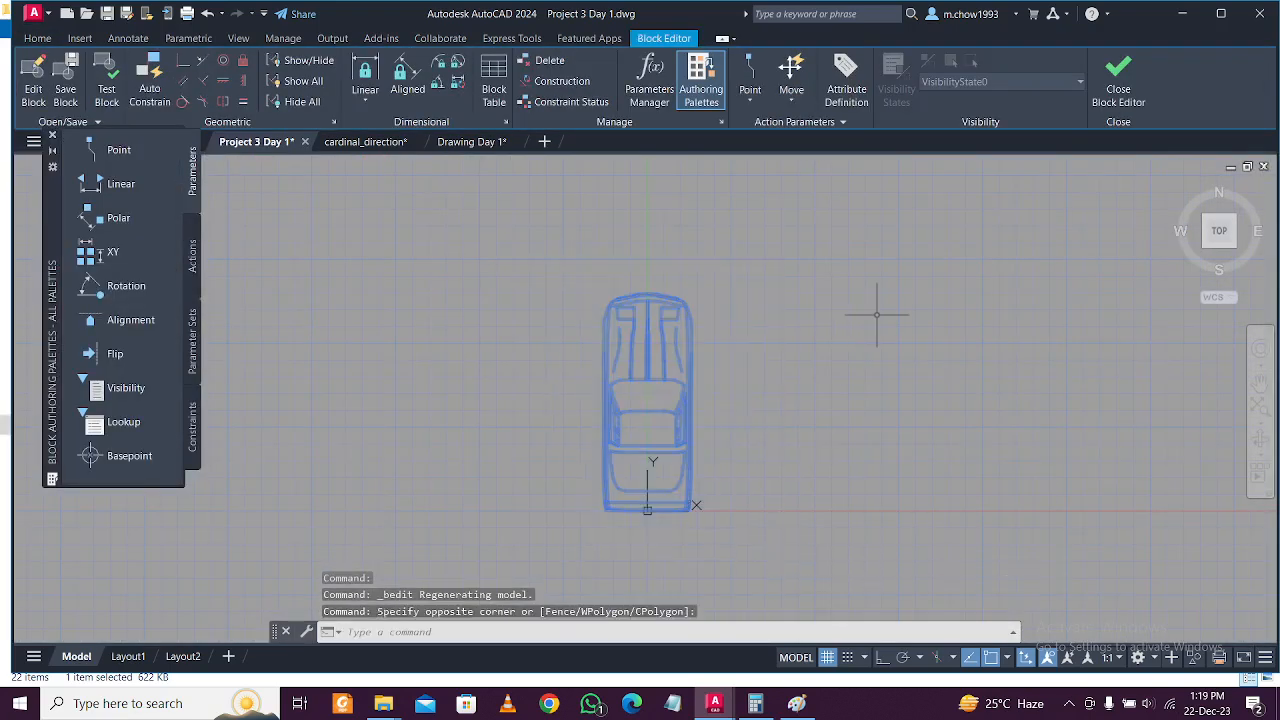
pyautogui.click(38, 38)
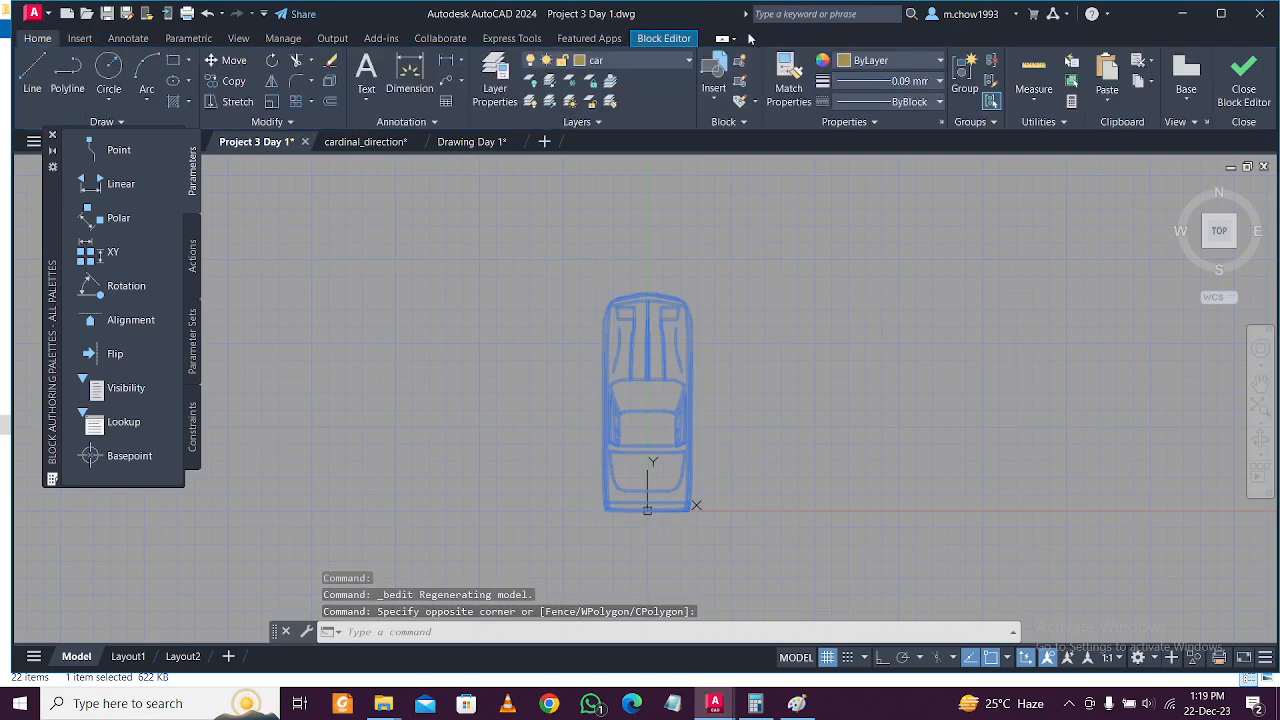
pyautogui.click(866, 61)
pyautogui.click(843, 221)
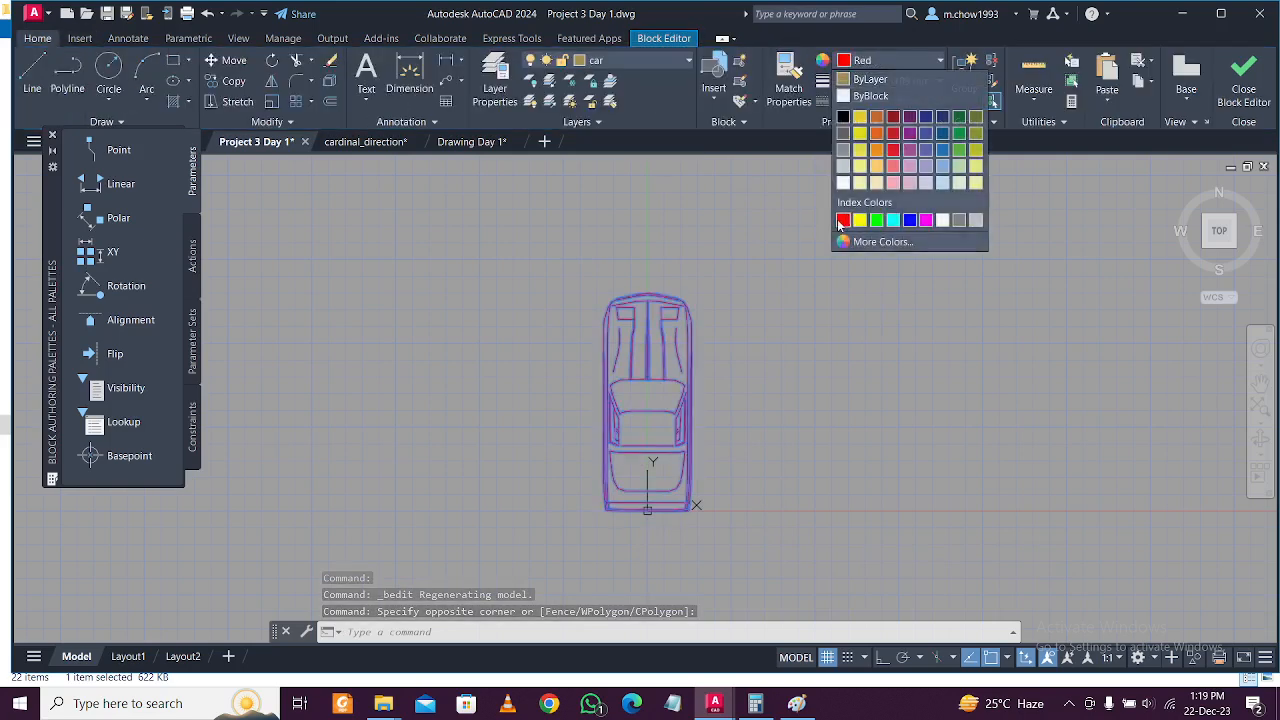
pyautogui.click(1244, 85)
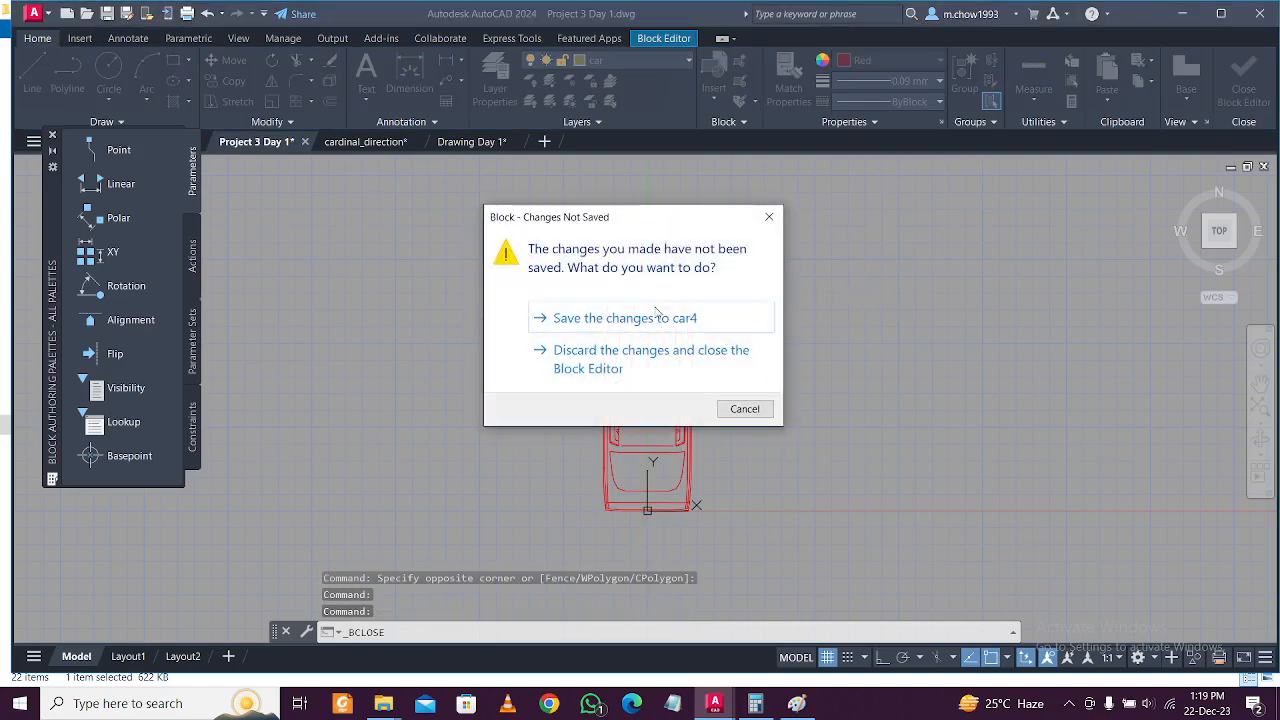
pyautogui.click(625, 318)
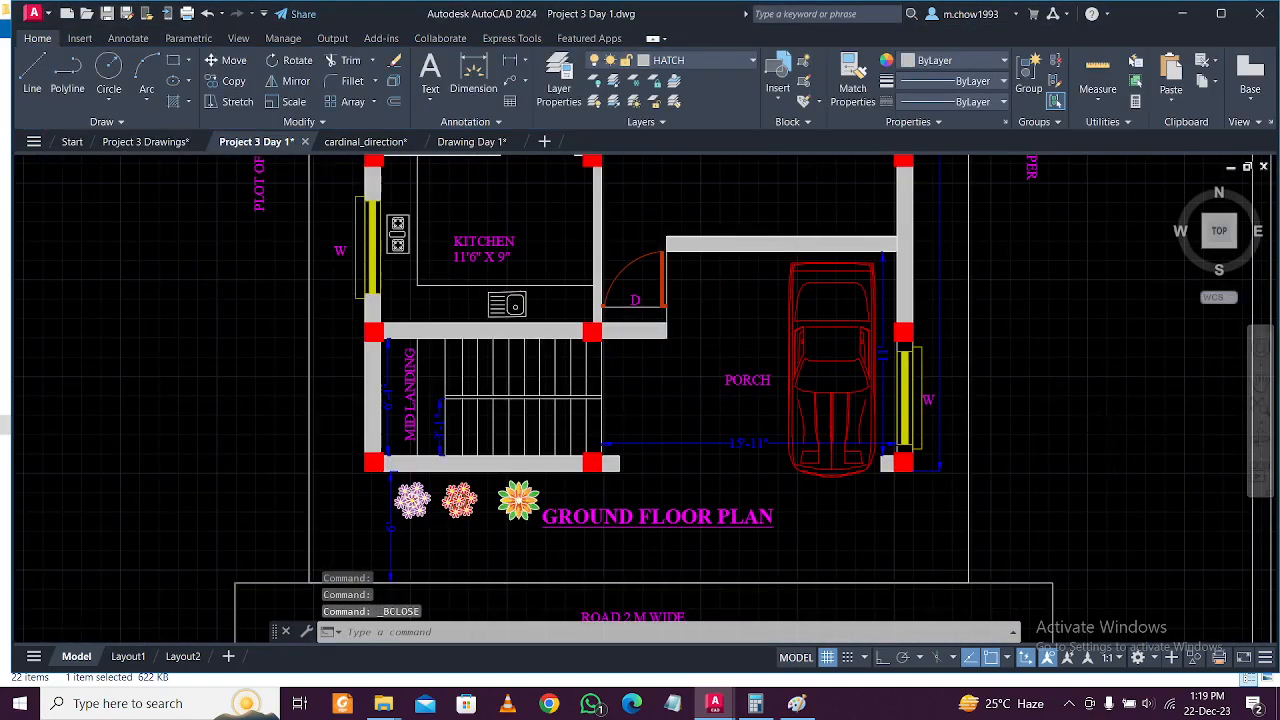
# Zoom out to the full sheet and plot it as 'dr-01 FURNITURE LAYOUT' PDF into Project 3.
pyautogui.moveTo(1124, 435); pyautogui.dragTo(1028, 429, button='middle')
pyautogui.scroll(-4, 980, 414)
pyautogui.scroll(4, 914, 417)
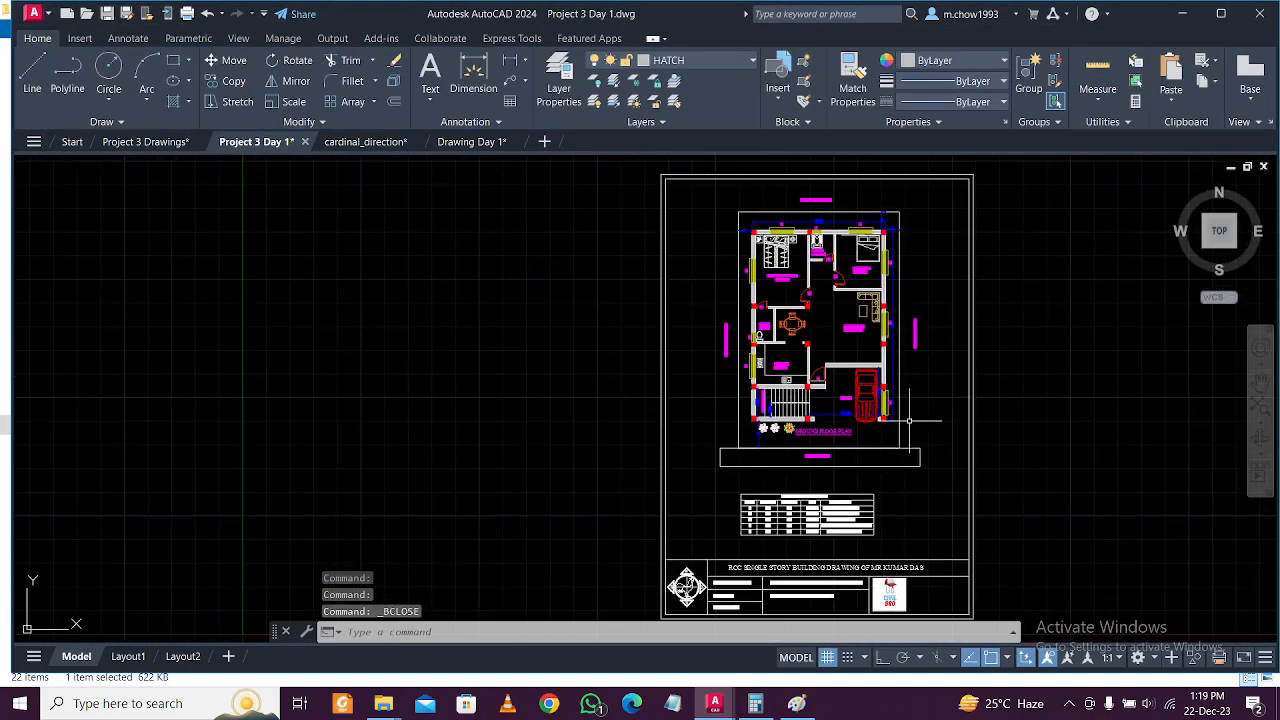
pyautogui.scroll(-4, 725, 420)
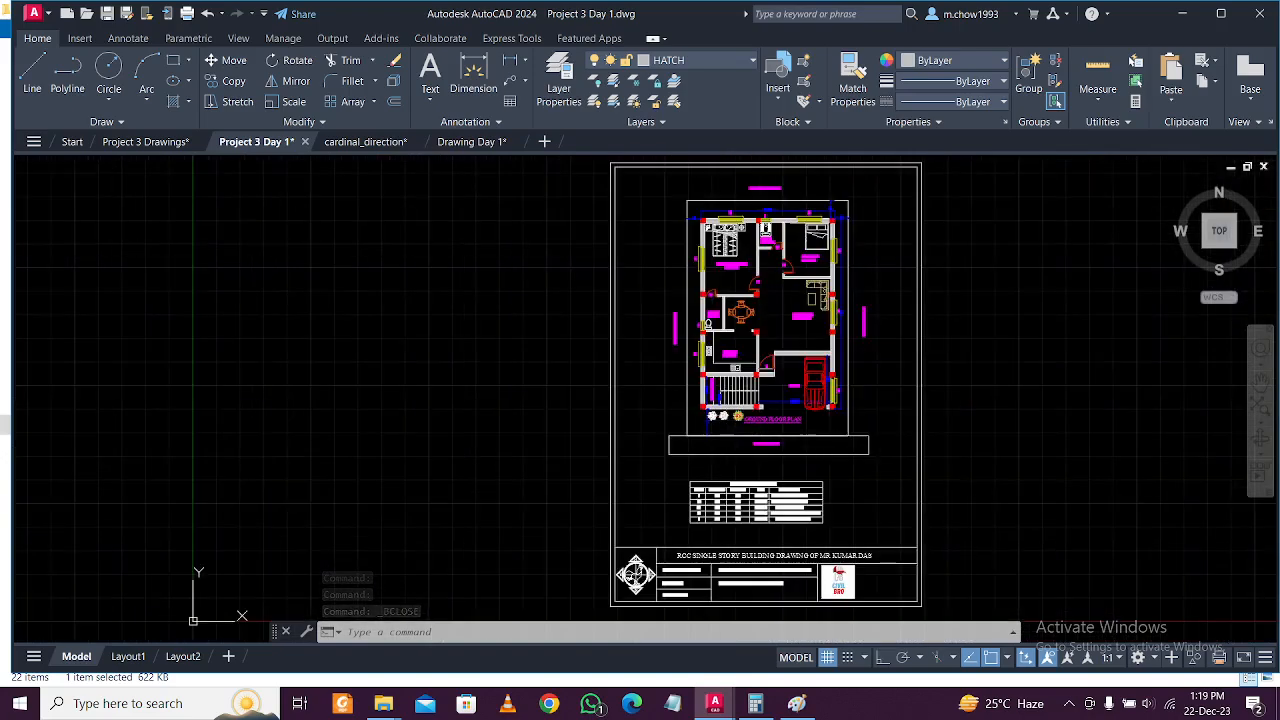
pyautogui.hotkey('ctrl', 'p')
pyautogui.click(722, 462)
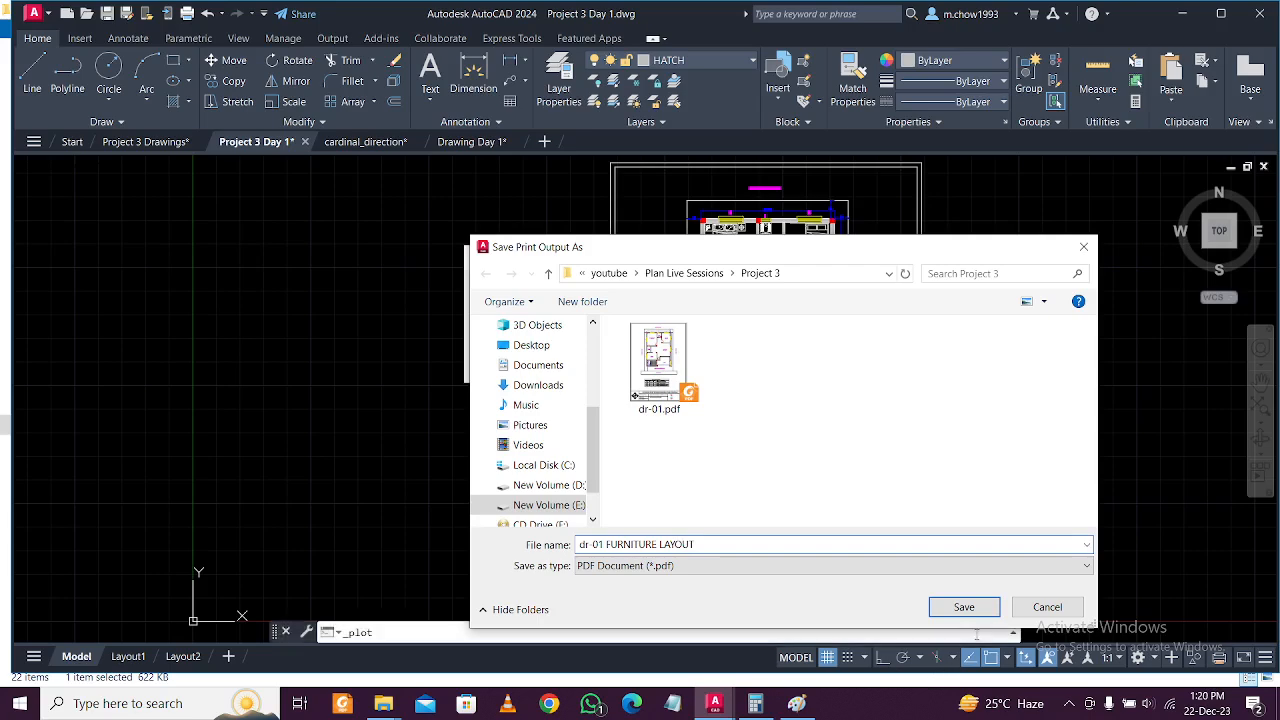
pyautogui.click(963, 607)
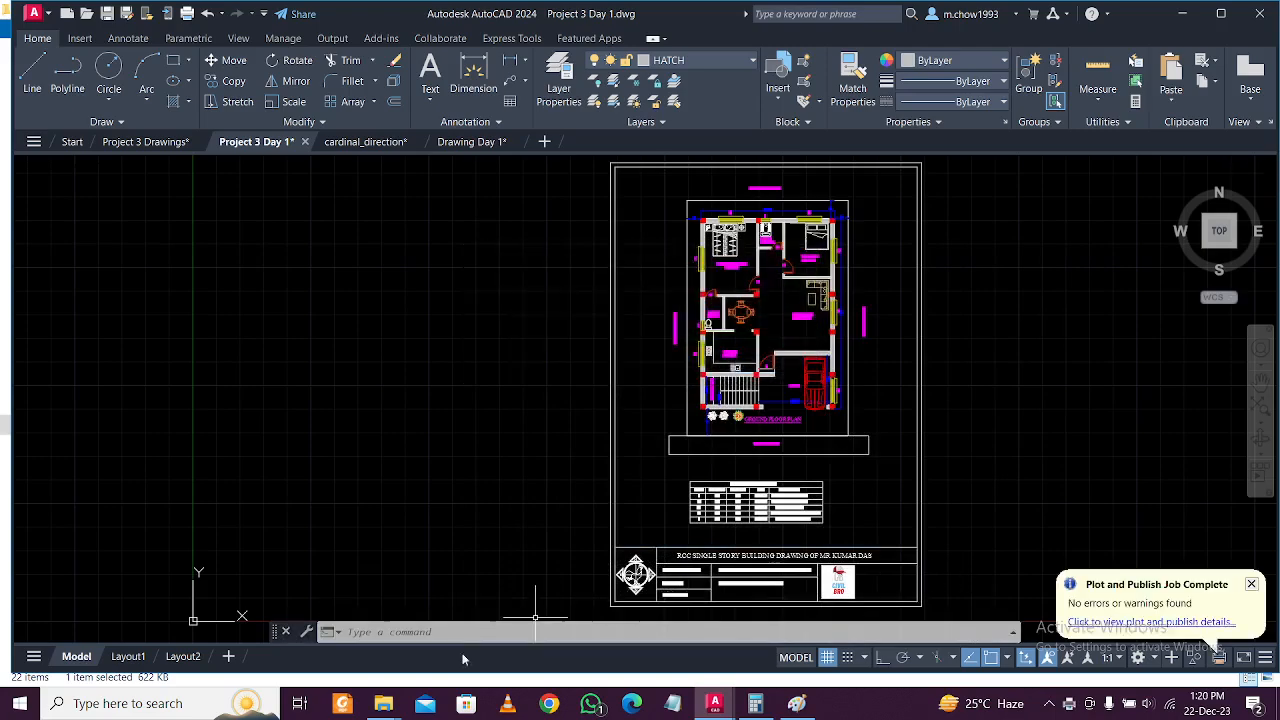
# Browse New Volume (E:) > youtube > Plan Live Sessions > Project 3 and open dr-01 FURNITURE LAYOUT.pdf.
pyautogui.click(381, 710)
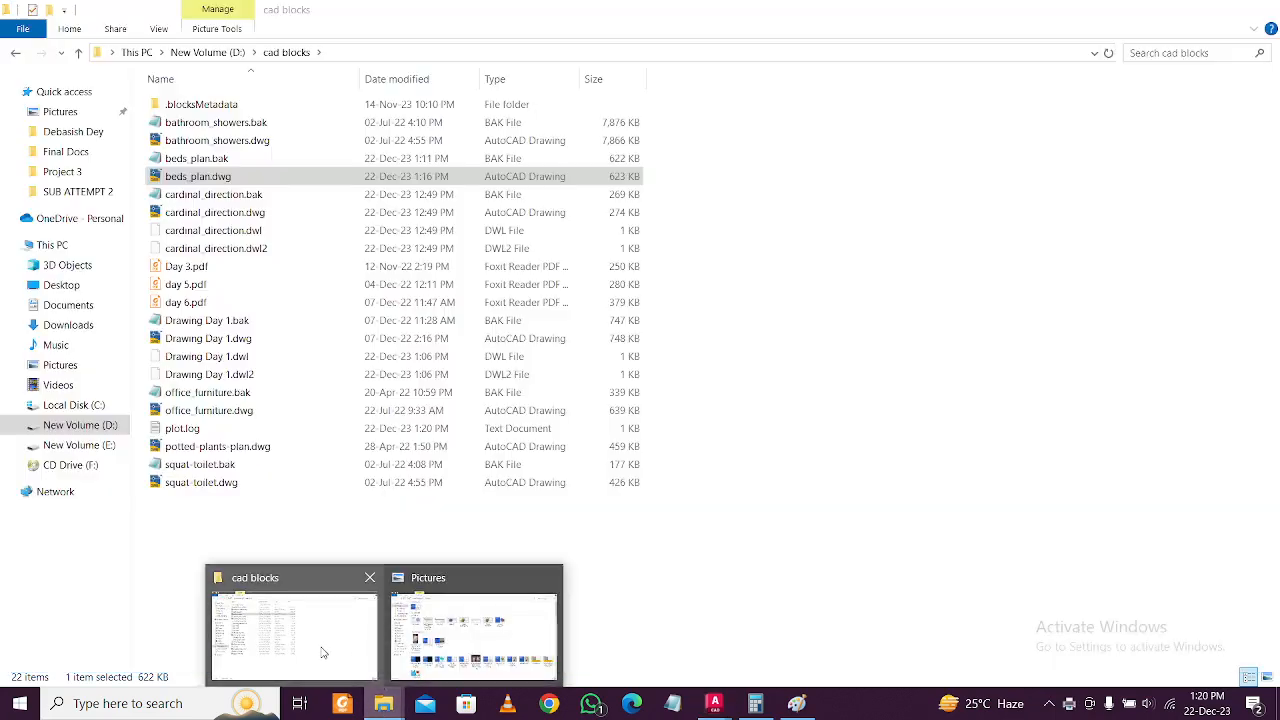
pyautogui.click(303, 641)
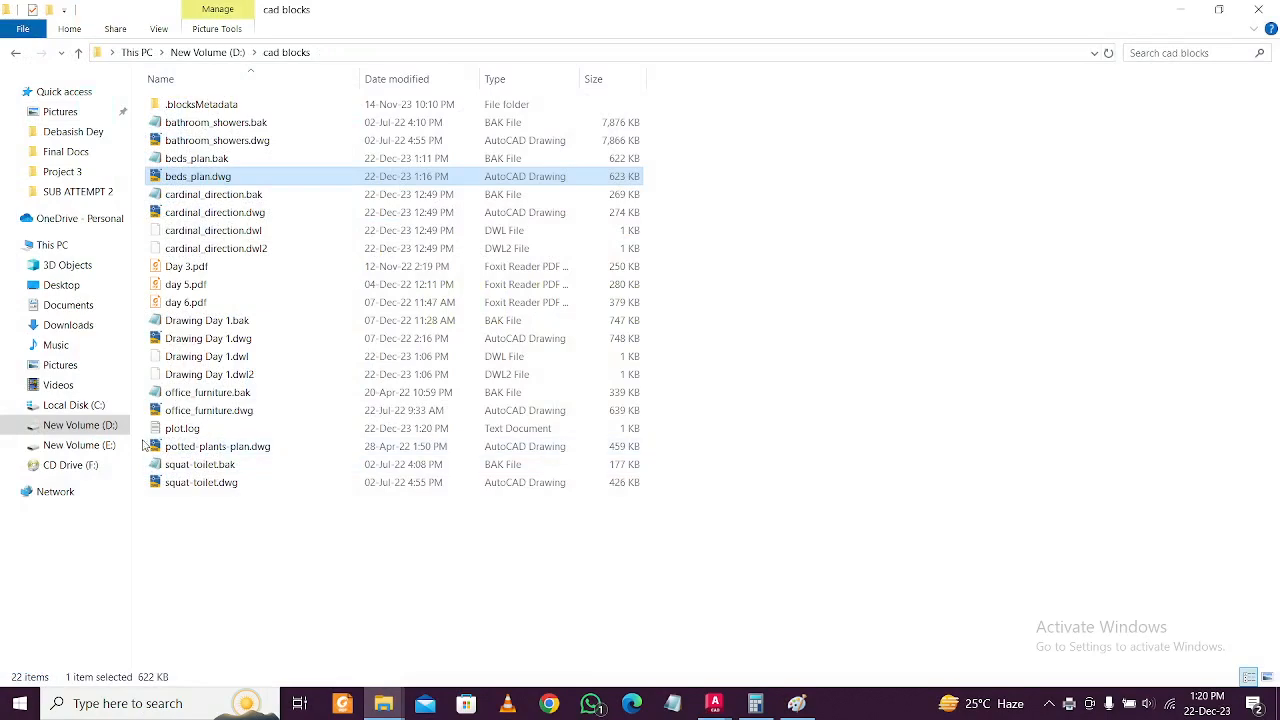
pyautogui.click(97, 446)
pyautogui.click(282, 420)
pyautogui.click(240, 482)
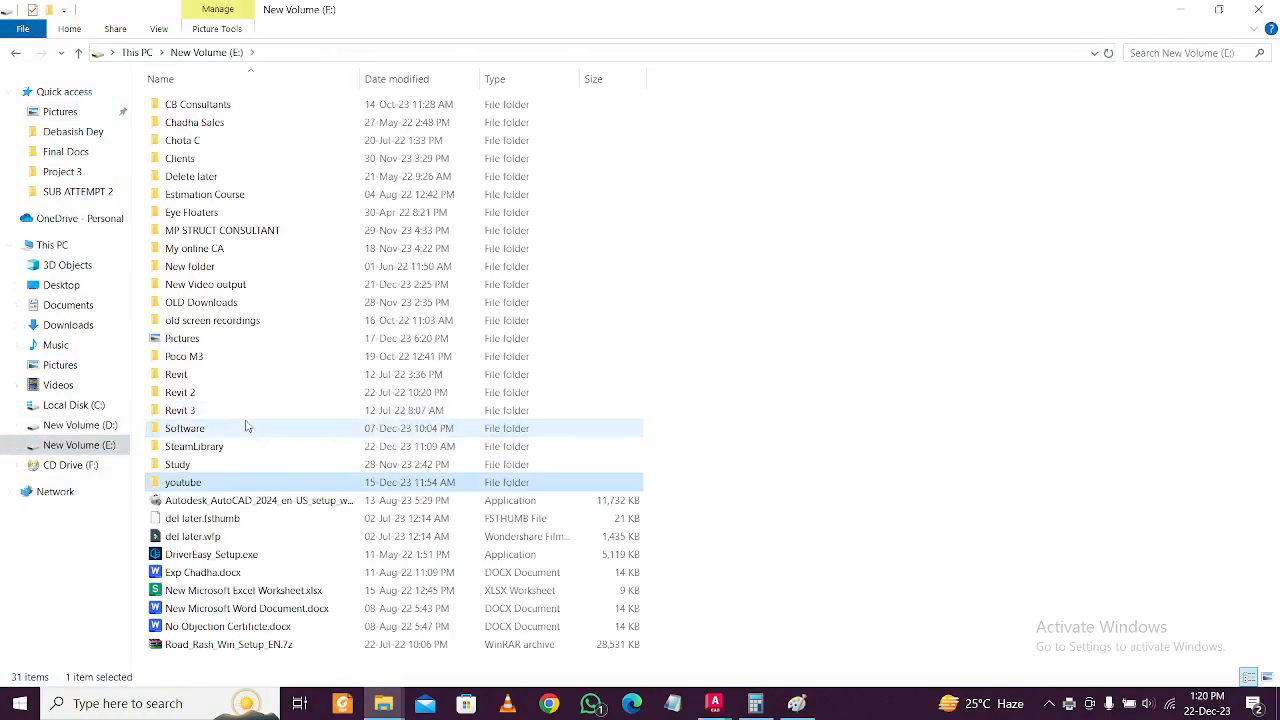
pyautogui.doubleClick(245, 484)
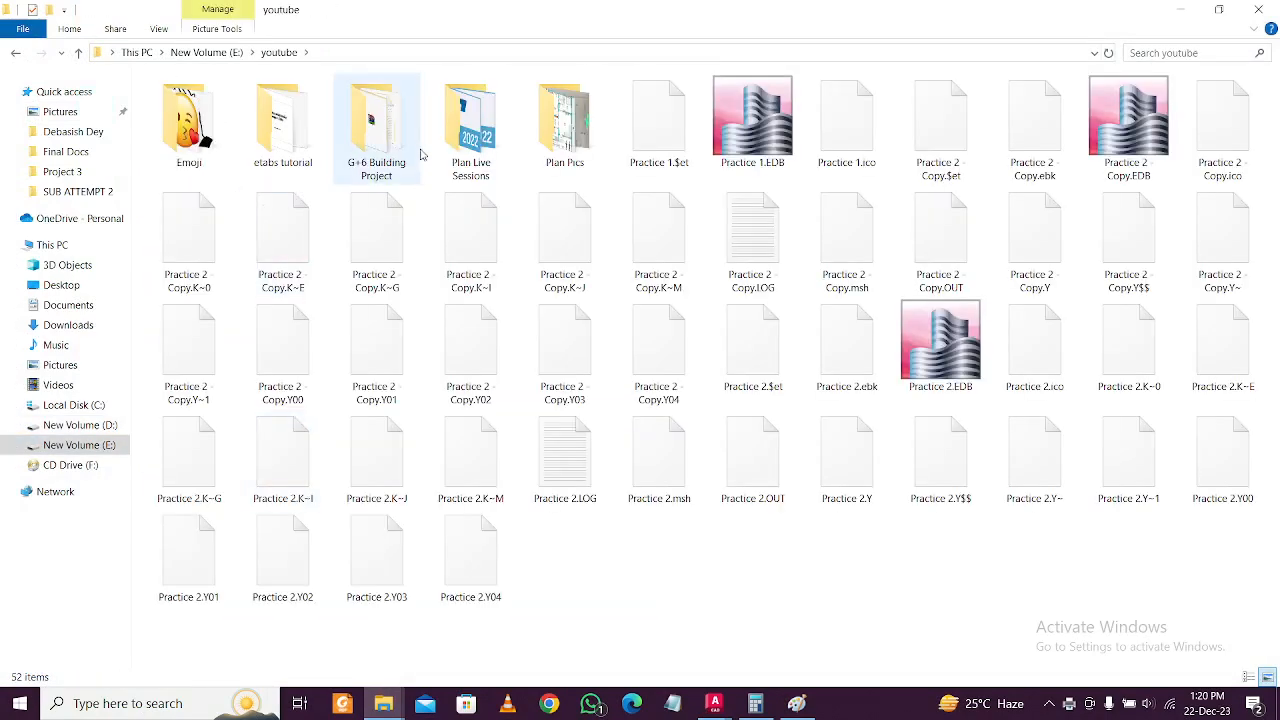
pyautogui.doubleClick(466, 150)
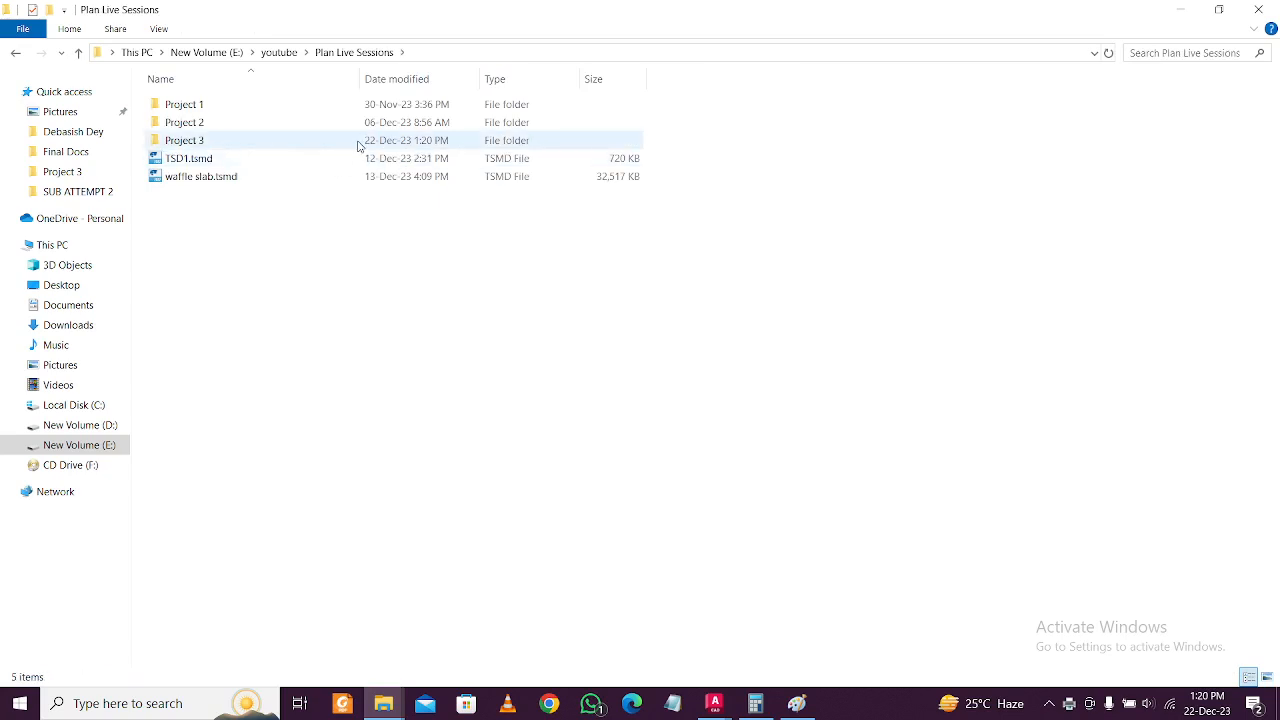
pyautogui.doubleClick(360, 143)
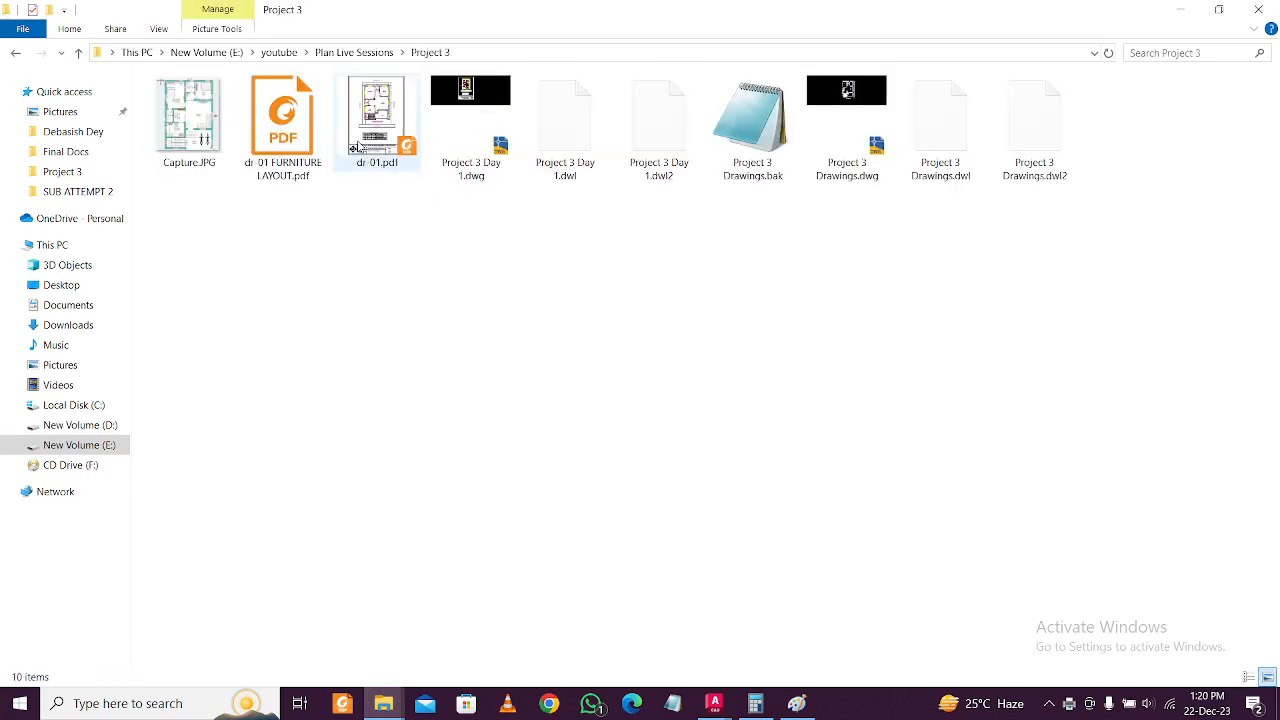
pyautogui.doubleClick(283, 145)
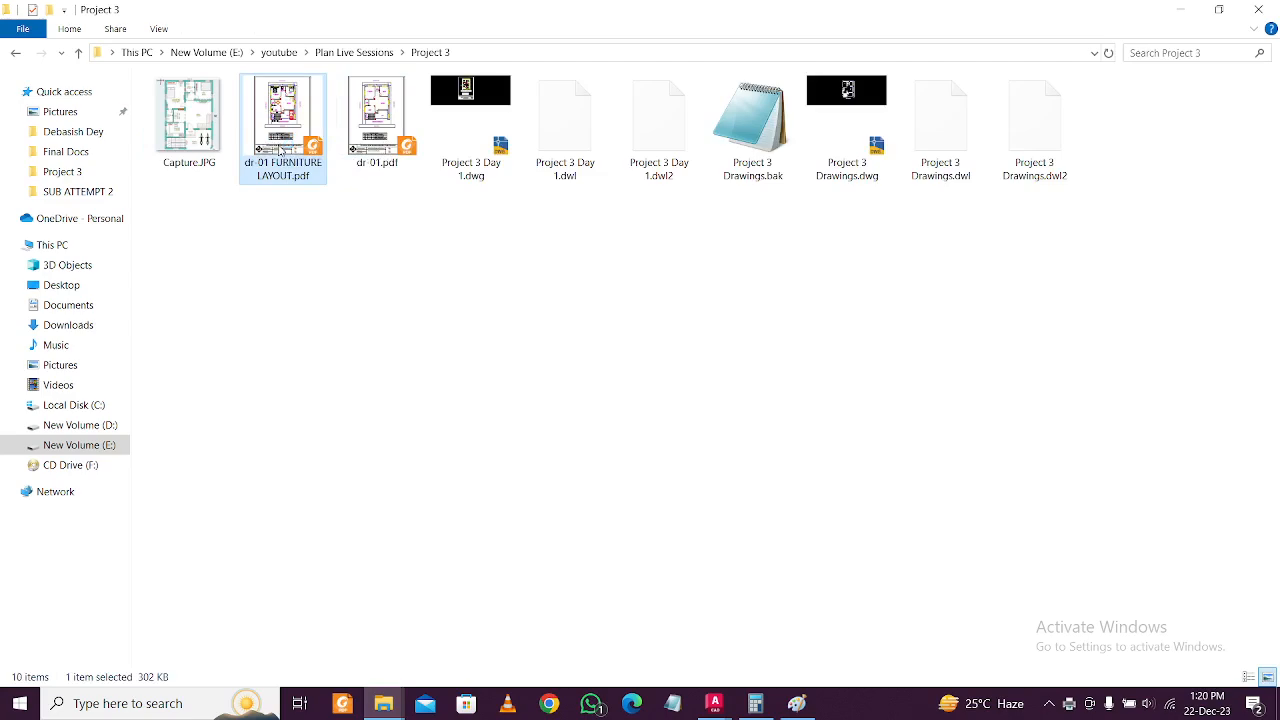
# Scroll and zoom through the furniture layout PDF to review the whole sheet.
pyautogui.scroll(-3, 594, 370)
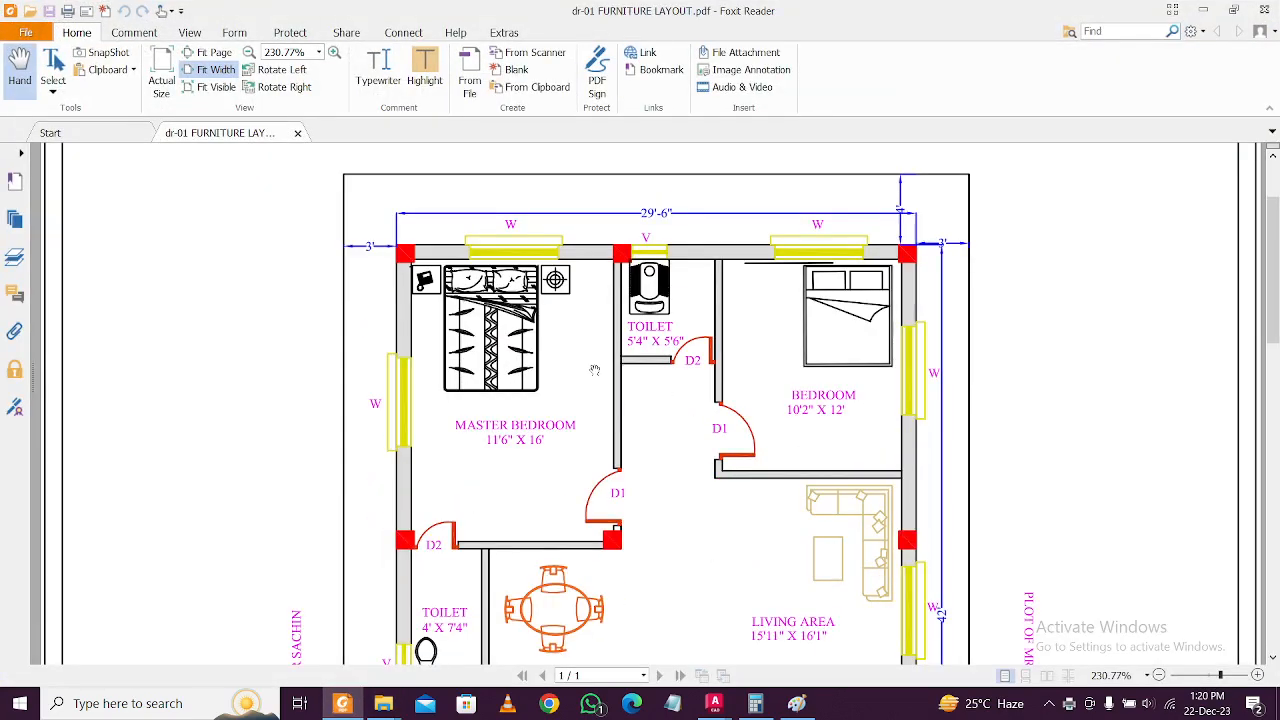
pyautogui.scroll(3, 608, 346)
pyautogui.scroll(-3, 614, 349)
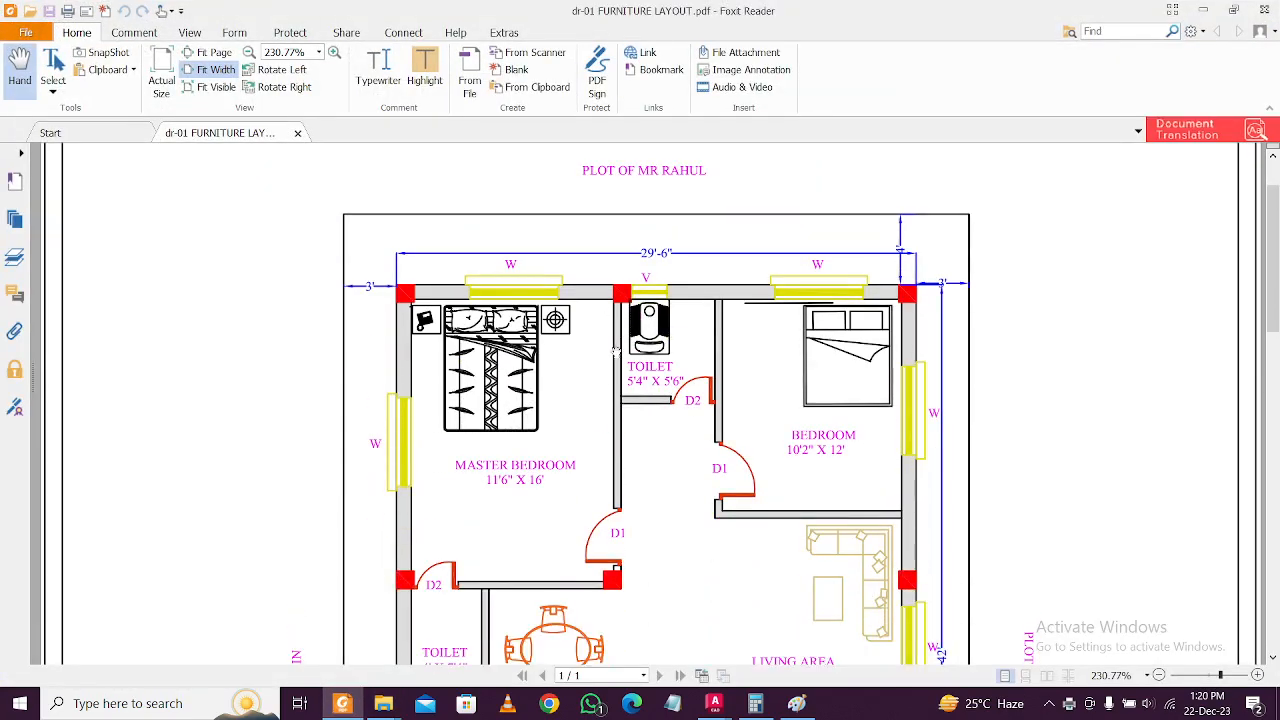
pyautogui.scroll(-5, 640, 355)
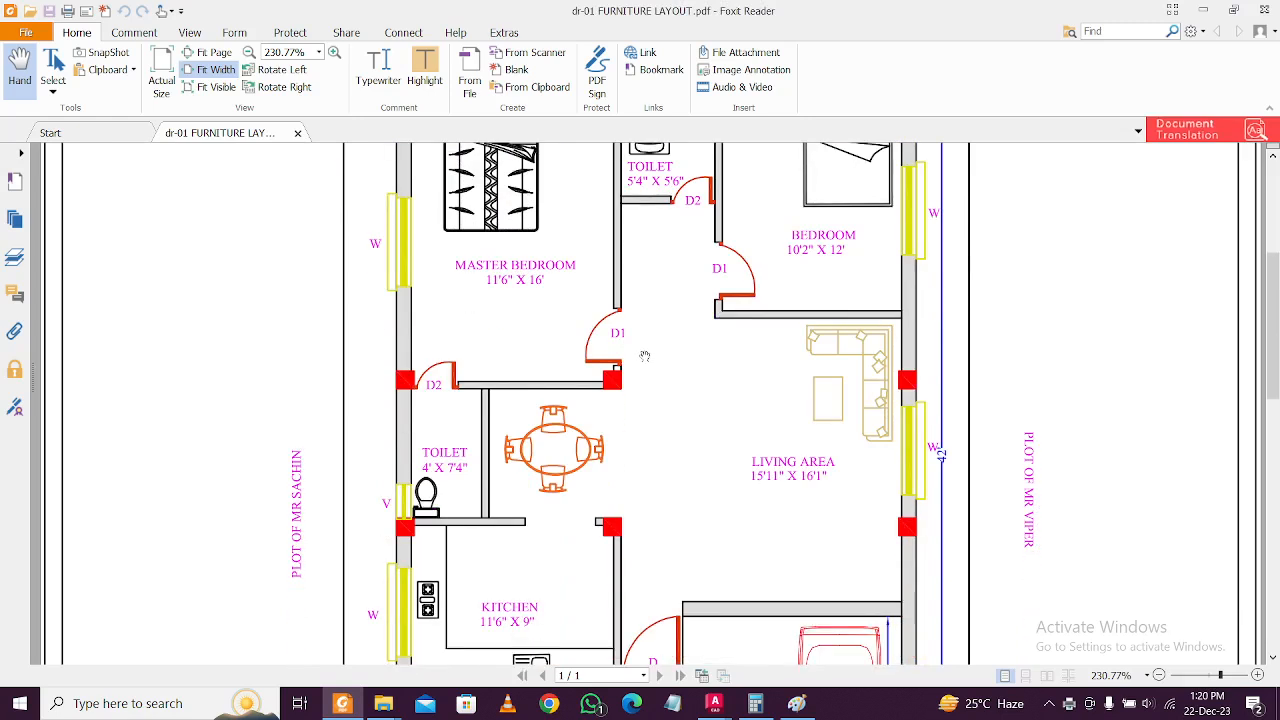
pyautogui.scroll(-3, 650, 353)
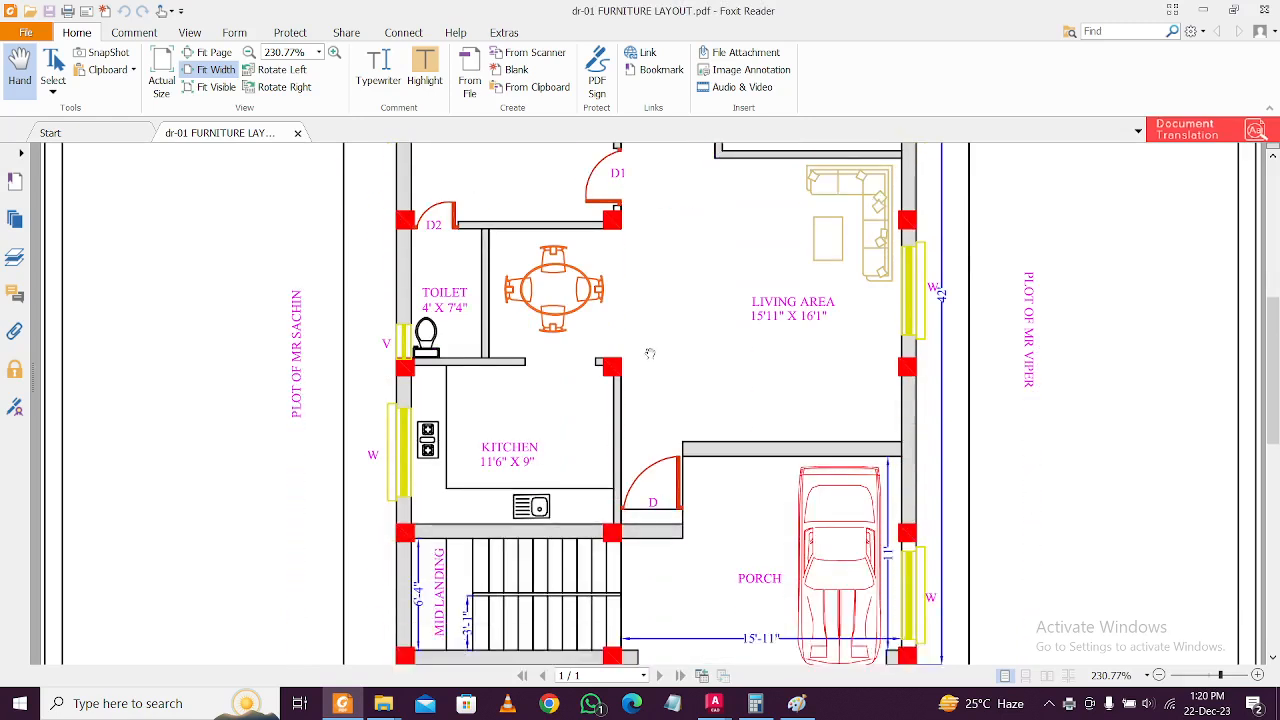
pyautogui.scroll(-2, 651, 352)
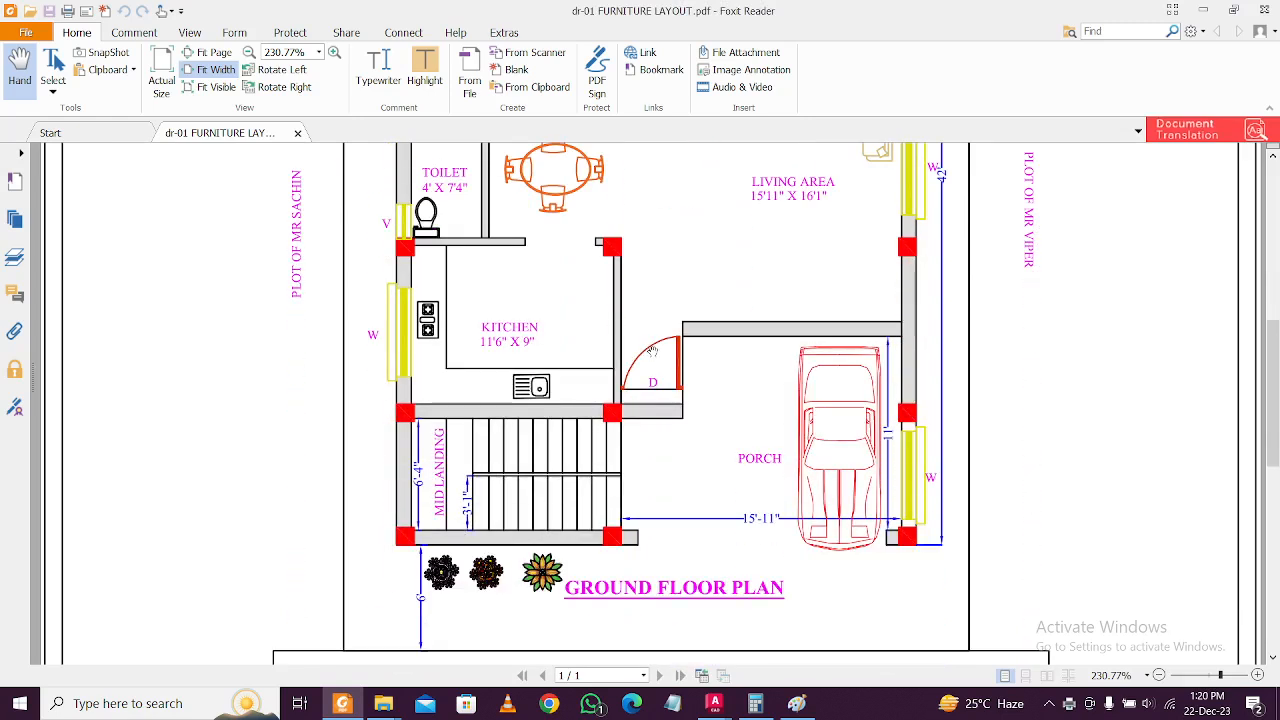
pyautogui.scroll(-2, 651, 352)
pyautogui.keyDown('ctrl'); pyautogui.scroll(6, 480, 525); pyautogui.keyUp('ctrl')
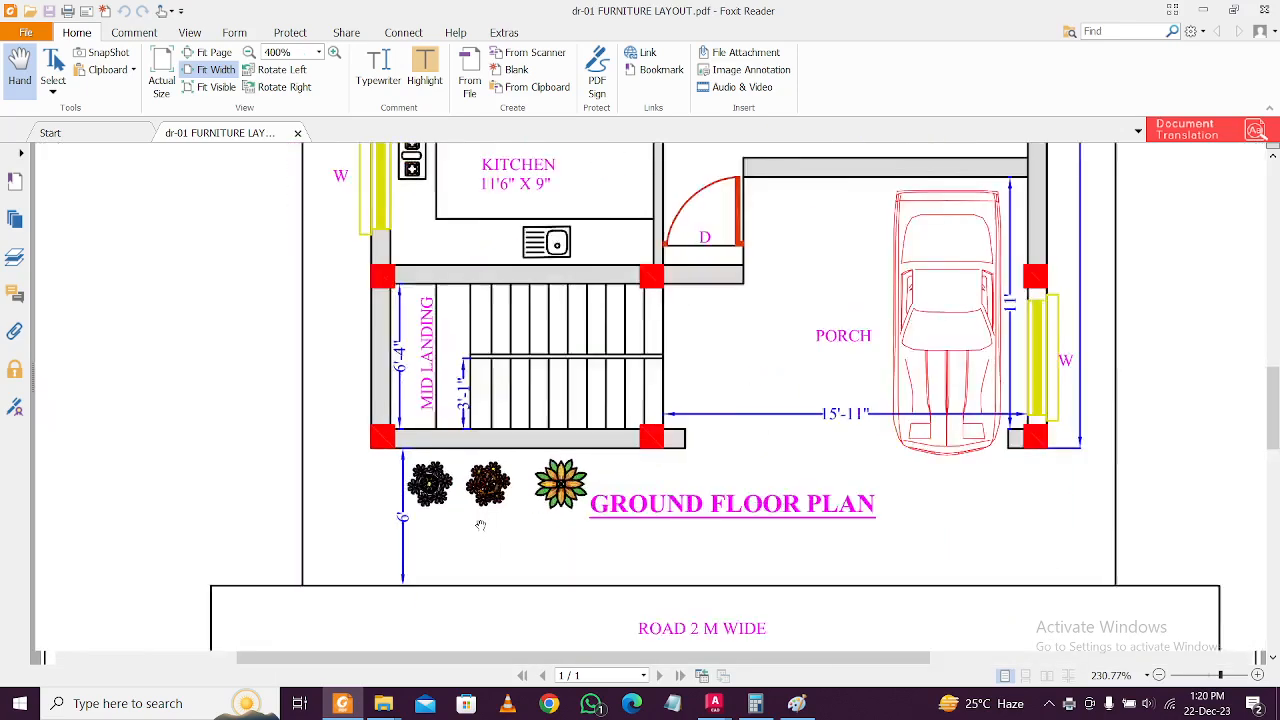
pyautogui.keyDown('ctrl'); pyautogui.scroll(-5, 485, 521); pyautogui.keyUp('ctrl')
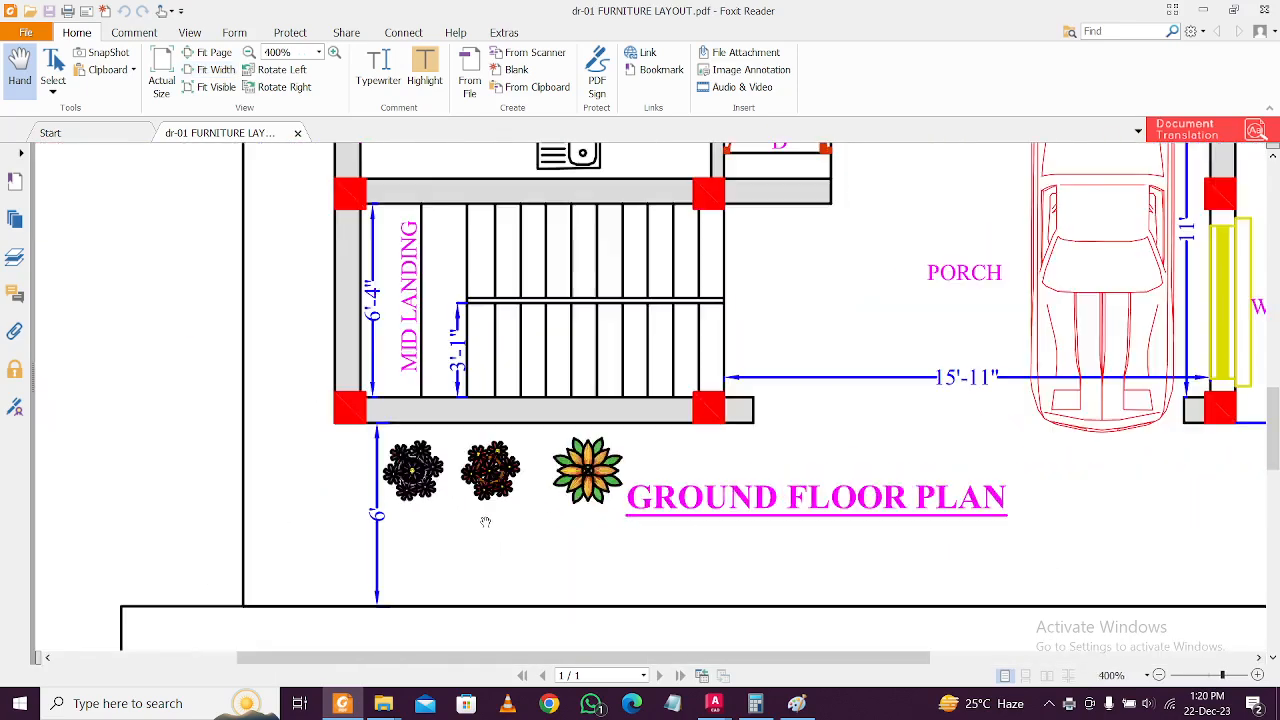
pyautogui.keyDown('ctrl'); pyautogui.scroll(-1, 485, 521); pyautogui.keyUp('ctrl')
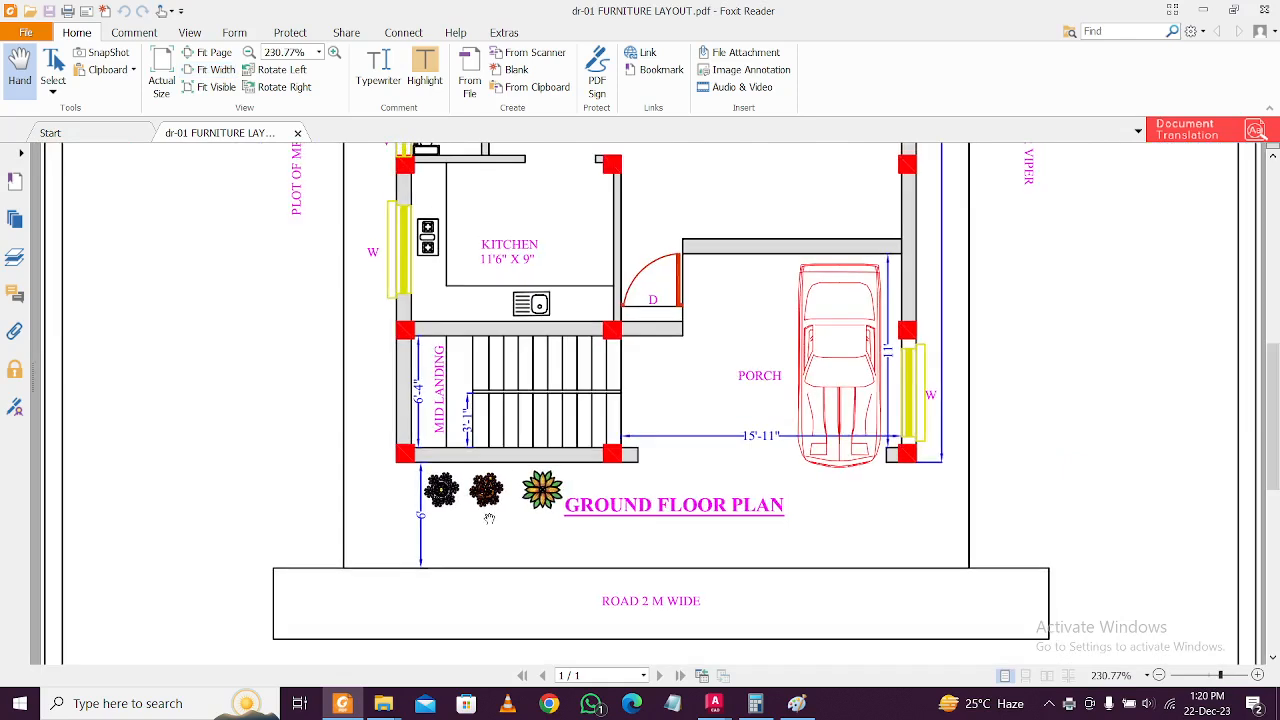
pyautogui.scroll(-1, 487, 519)
pyautogui.scroll(10, 489, 518)
pyautogui.scroll(5, 489, 518)
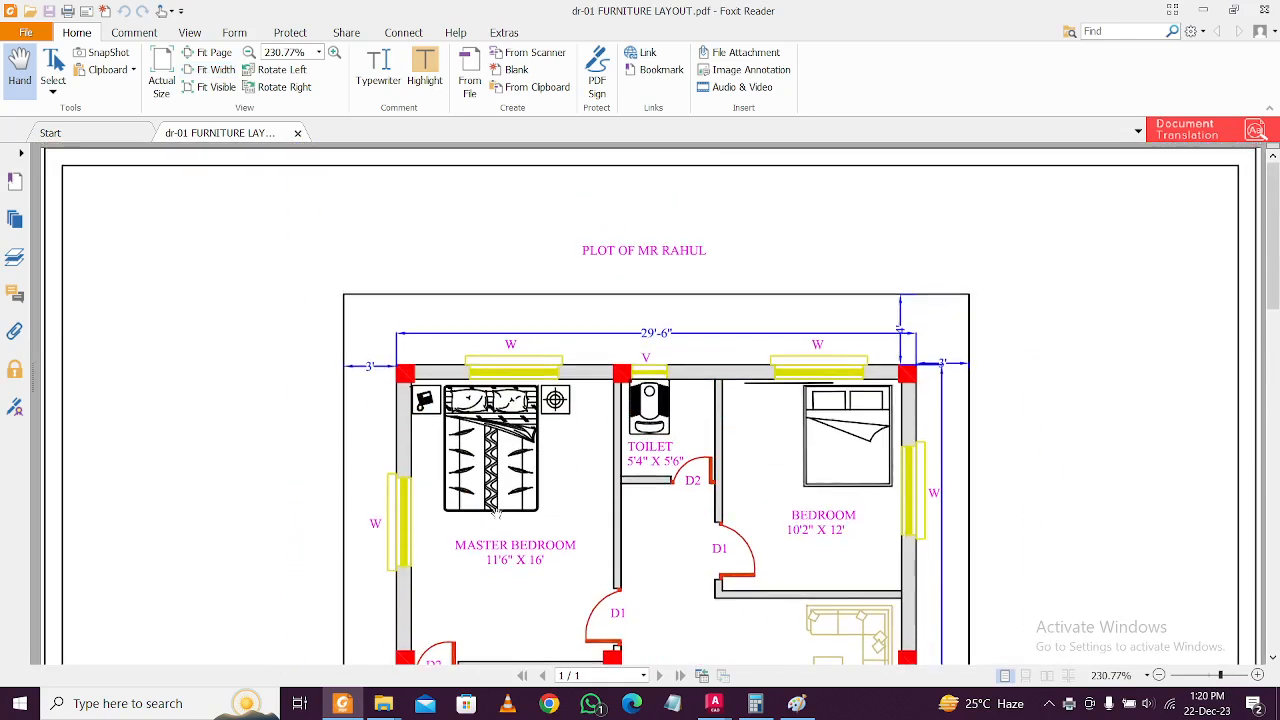
pyautogui.scroll(-2, 653, 240)
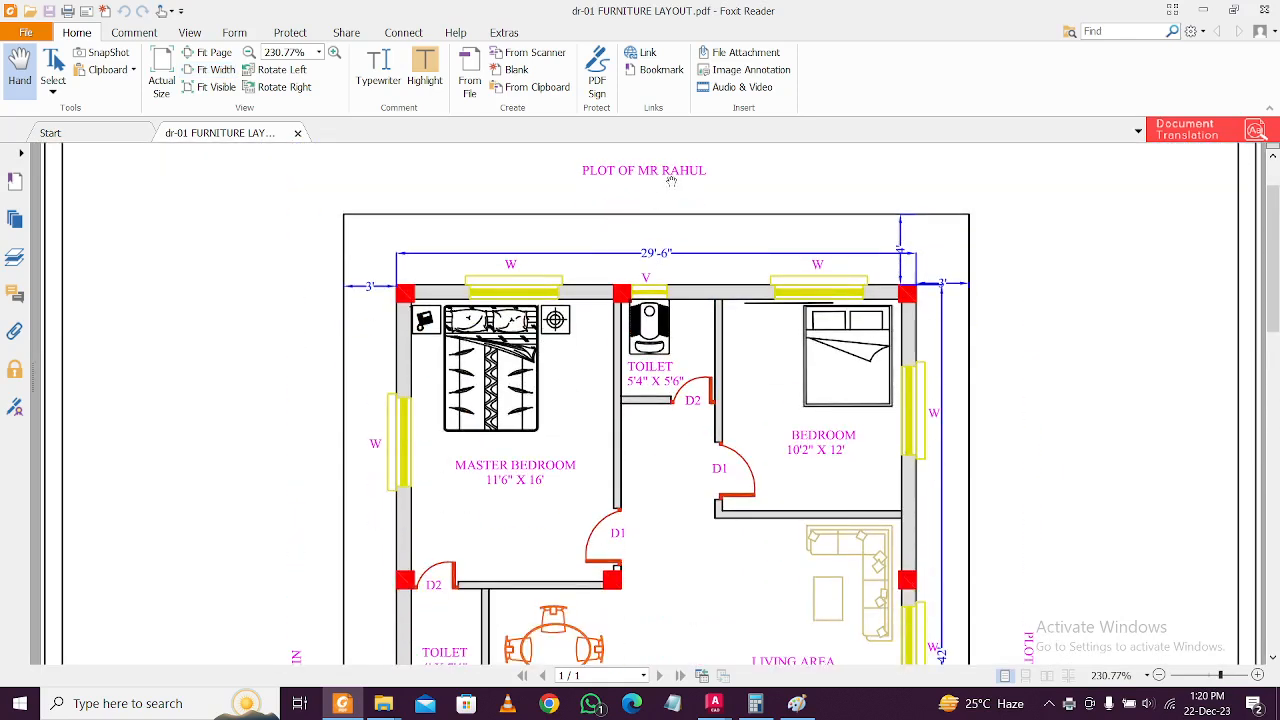
pyautogui.scroll(-6, 622, 180)
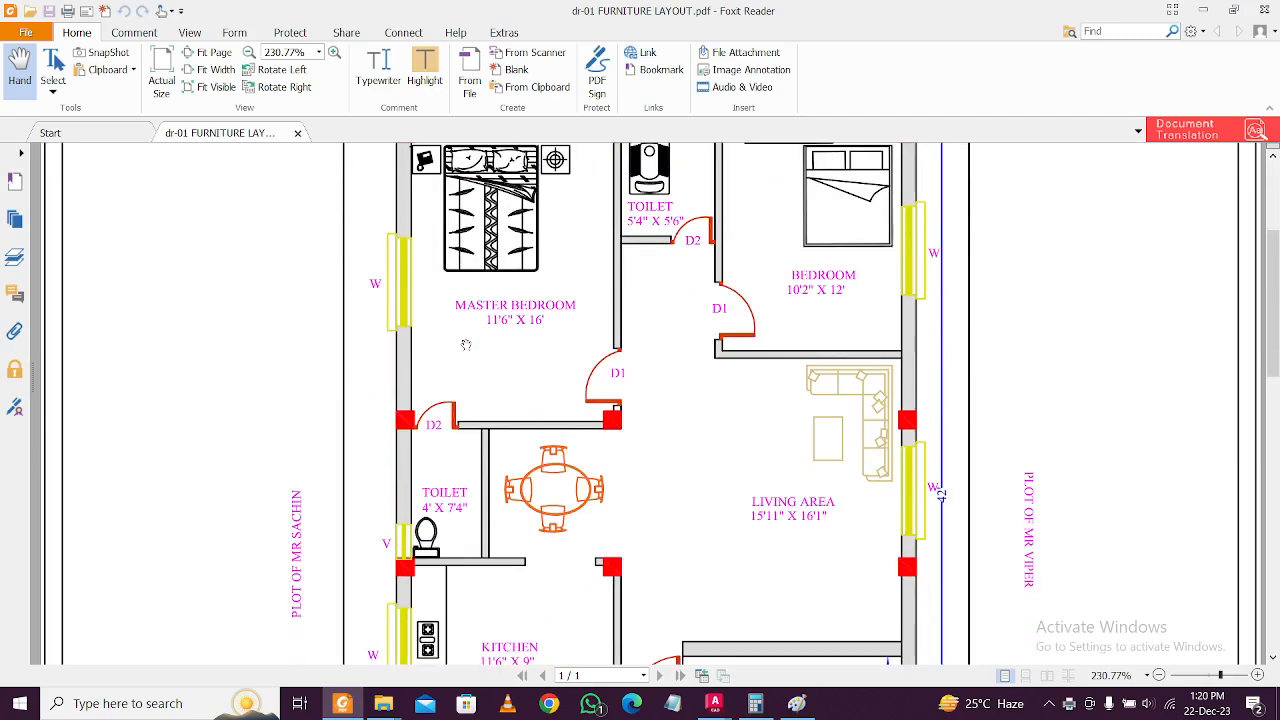
pyautogui.scroll(-9, 627, 484)
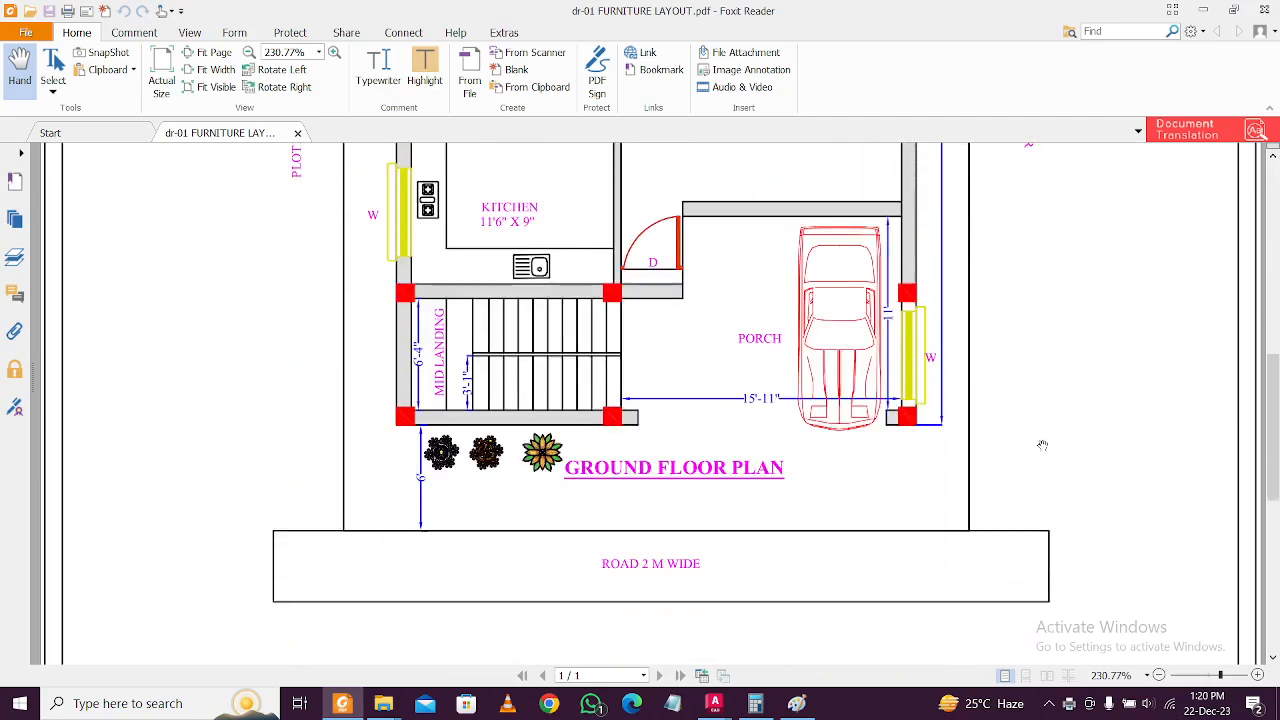
pyautogui.scroll(-10, 736, 528)
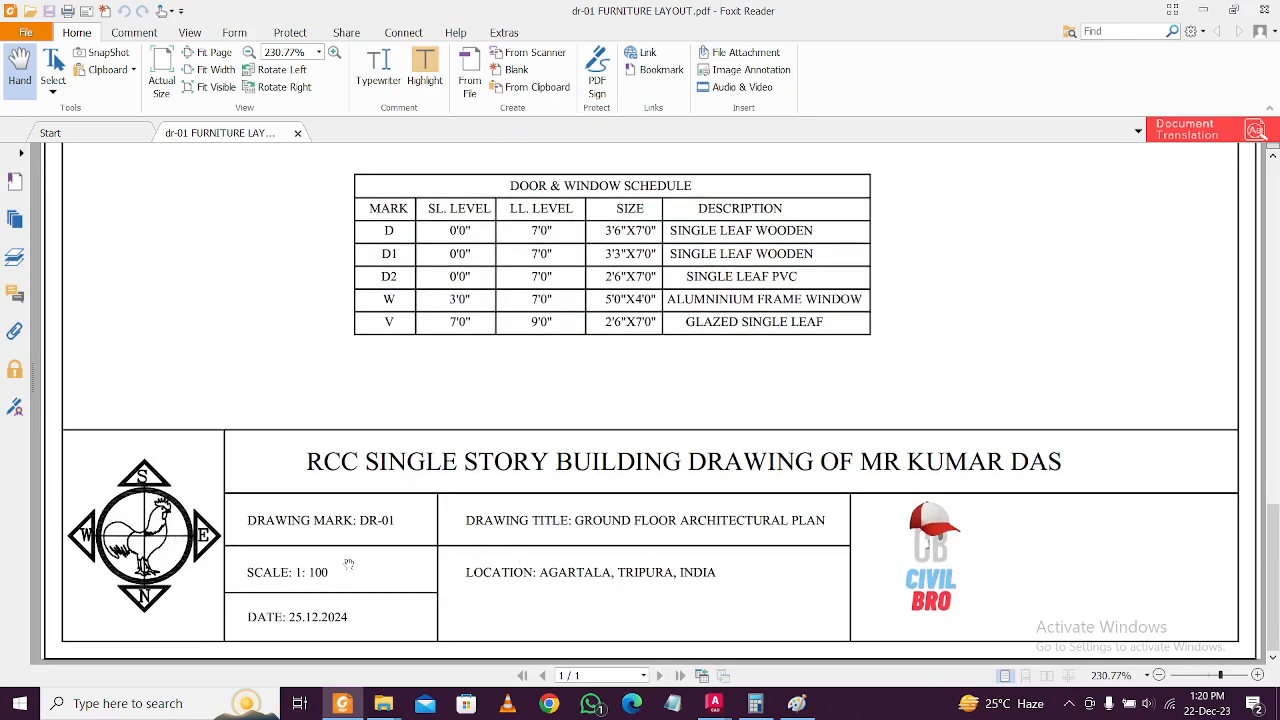
pyautogui.scroll(8, 682, 553)
pyautogui.scroll(-4, 651, 557)
pyautogui.scroll(5, 656, 559)
pyautogui.scroll(14, 656, 559)
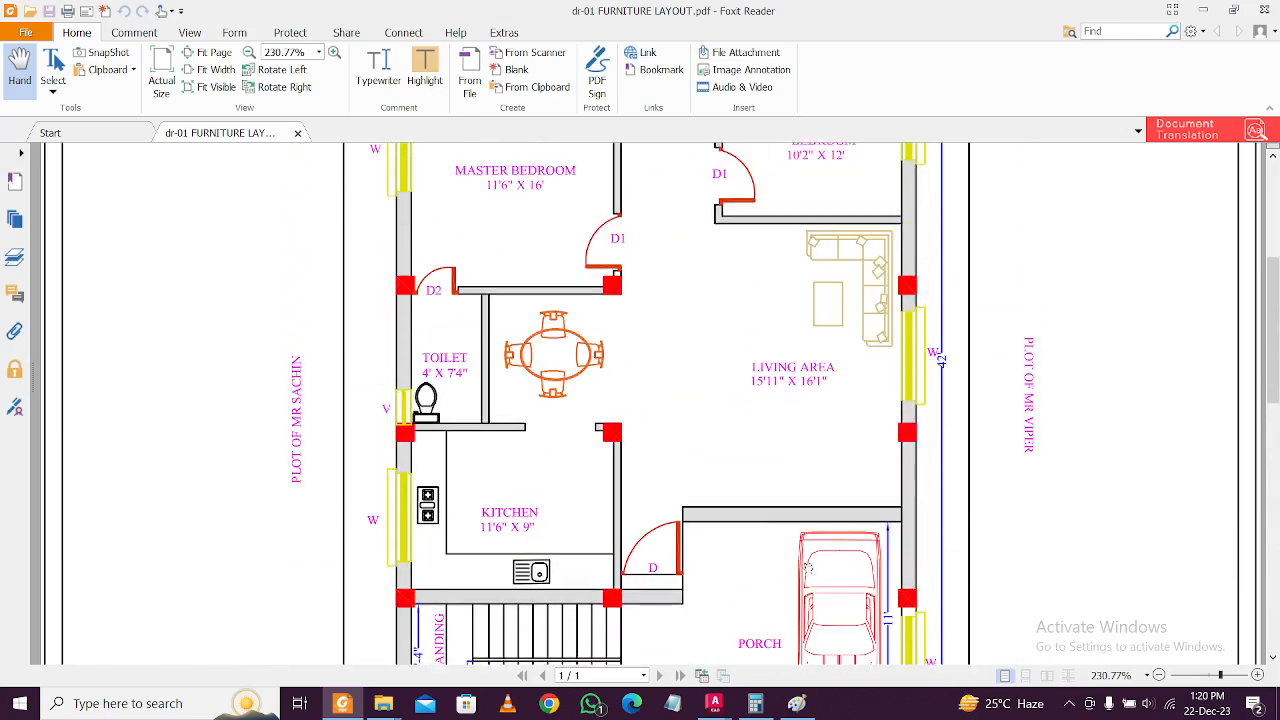
pyautogui.scroll(2, 748, 320)
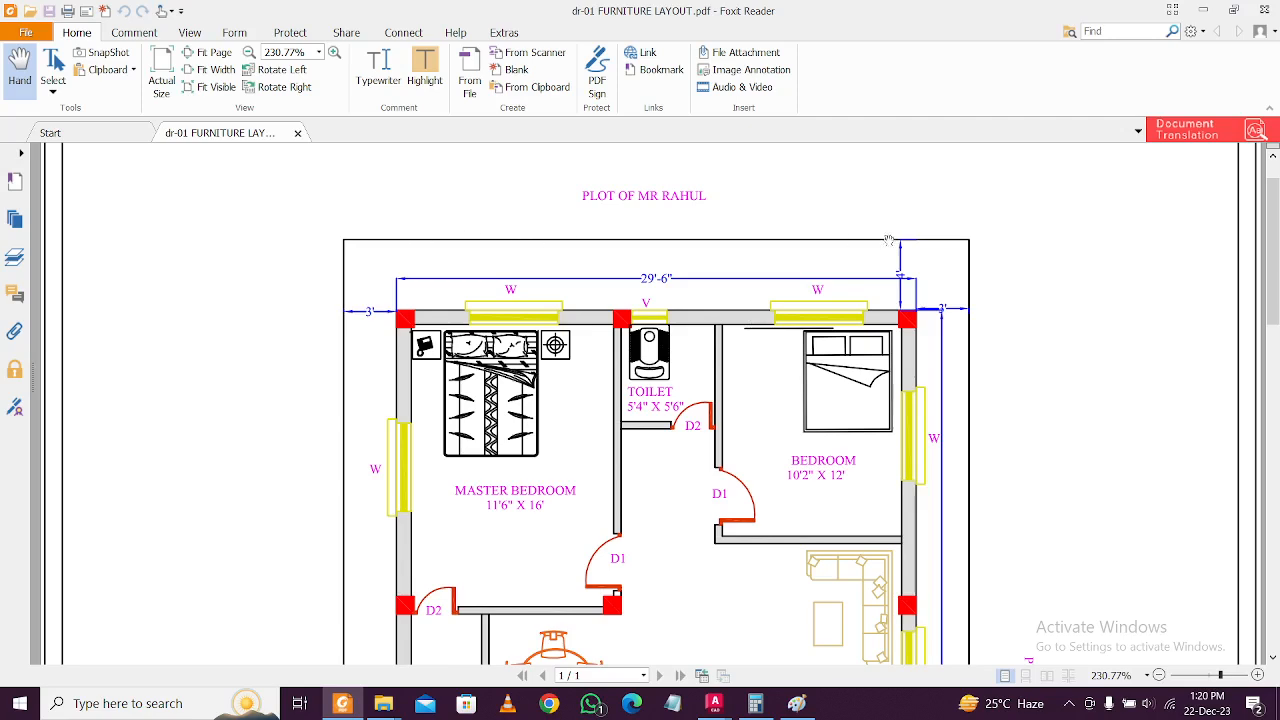
pyautogui.scroll(-15, 842, 240)
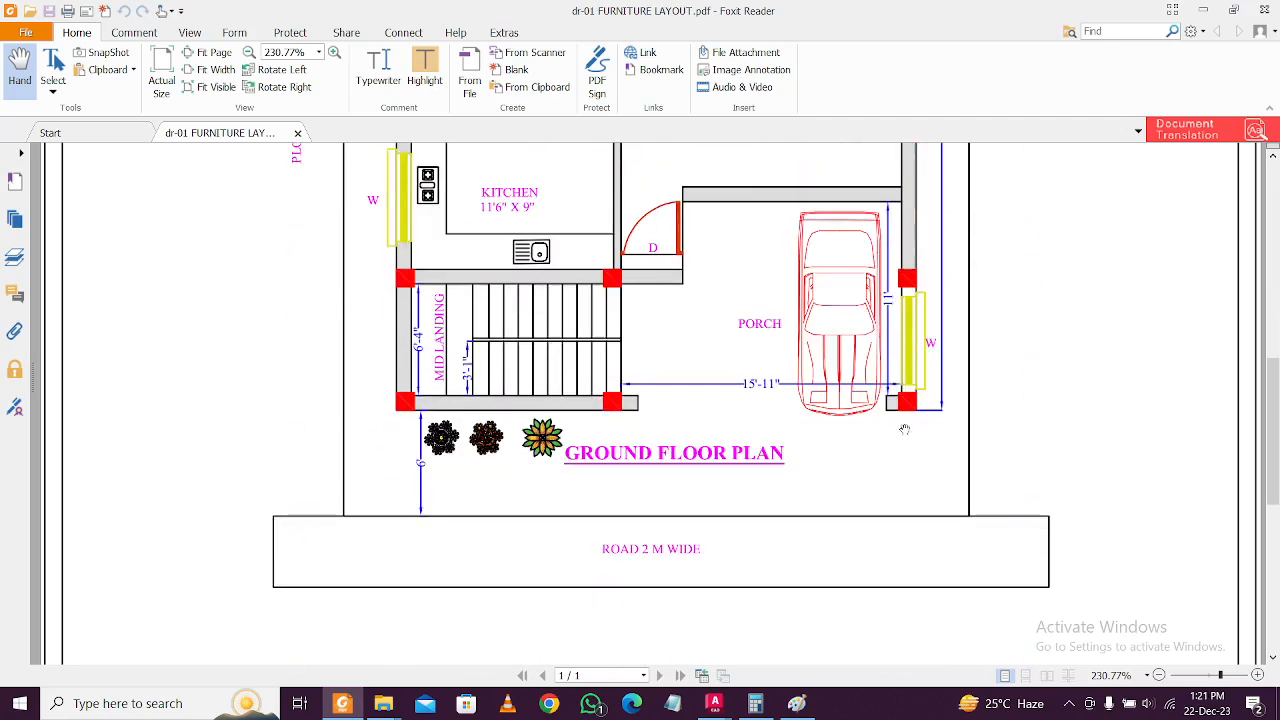
pyautogui.scroll(1, 798, 465)
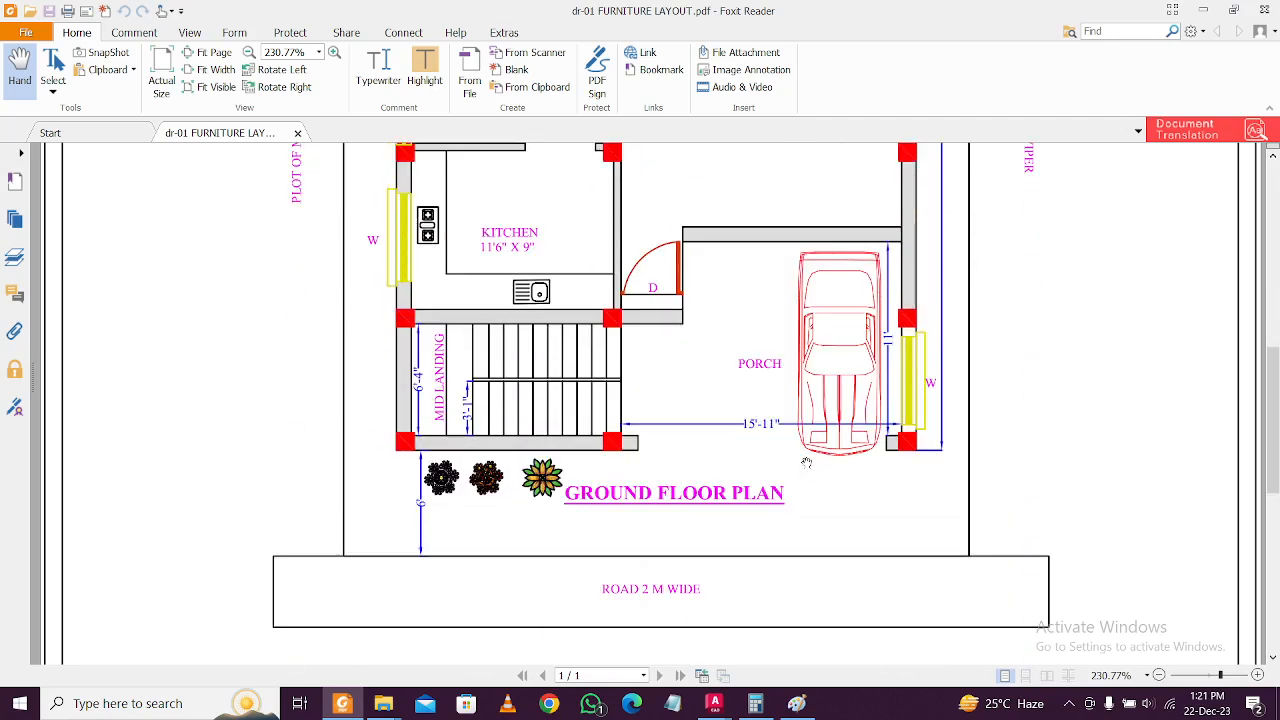
# Close the PDF, minimize Foxit Reader, and return to Project 3 Day 1.dwg in AutoCAD.
pyautogui.click(297, 134)
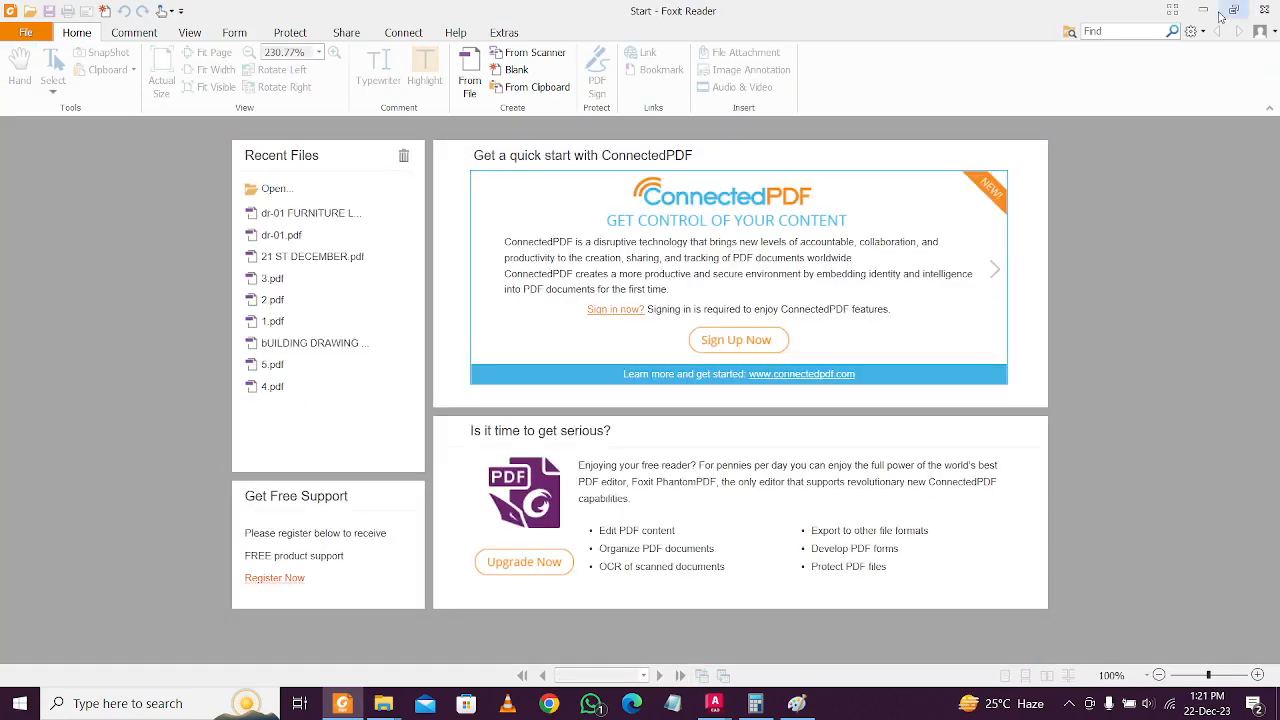
pyautogui.click(1214, 10)
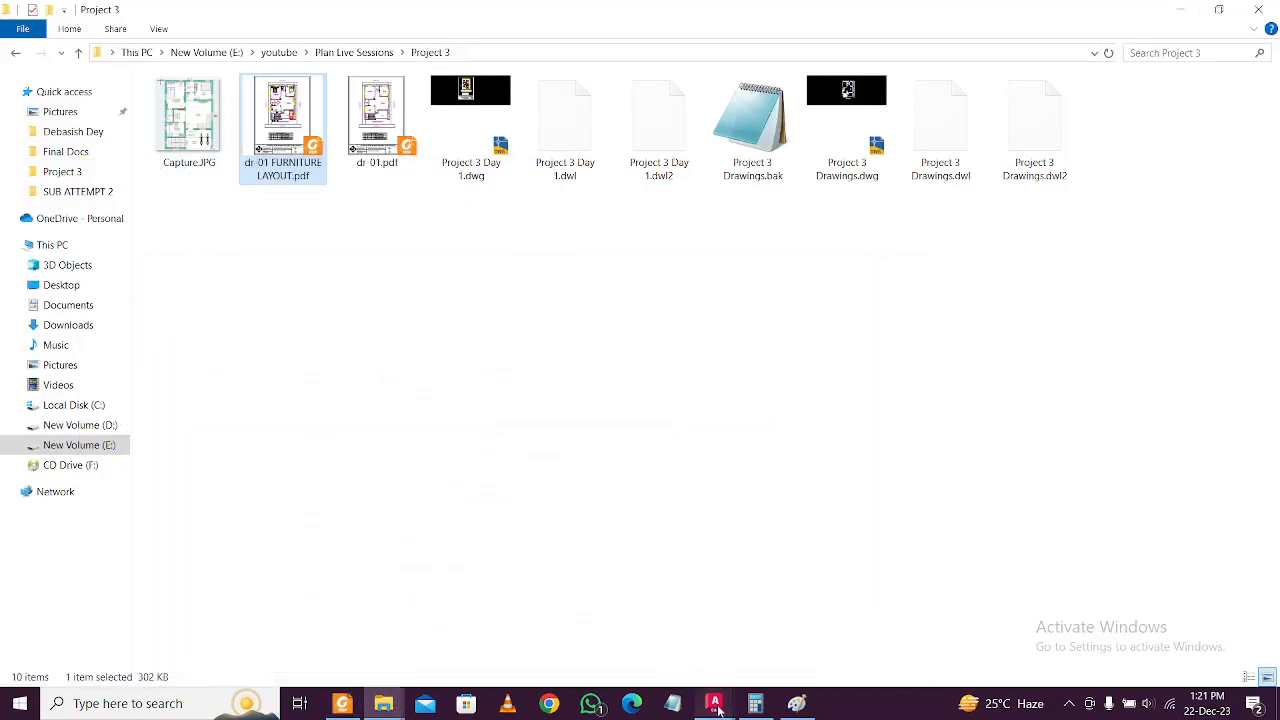
pyautogui.moveTo(714, 703)
pyautogui.click(615, 633)
# Make DIMENSIONS the current layer and dimension the plot's top width as 35'-6".
pyautogui.scroll(-2, 763, 251)
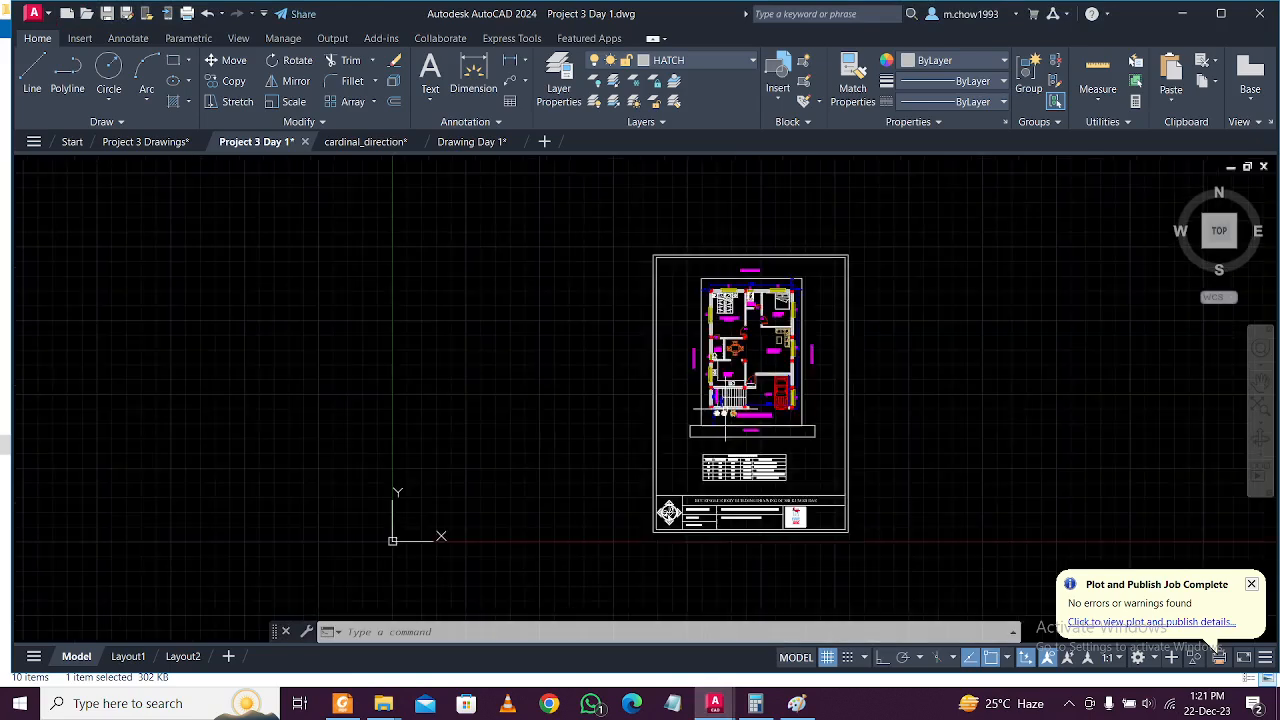
pyautogui.scroll(5, 669, 345)
pyautogui.scroll(2, 669, 345)
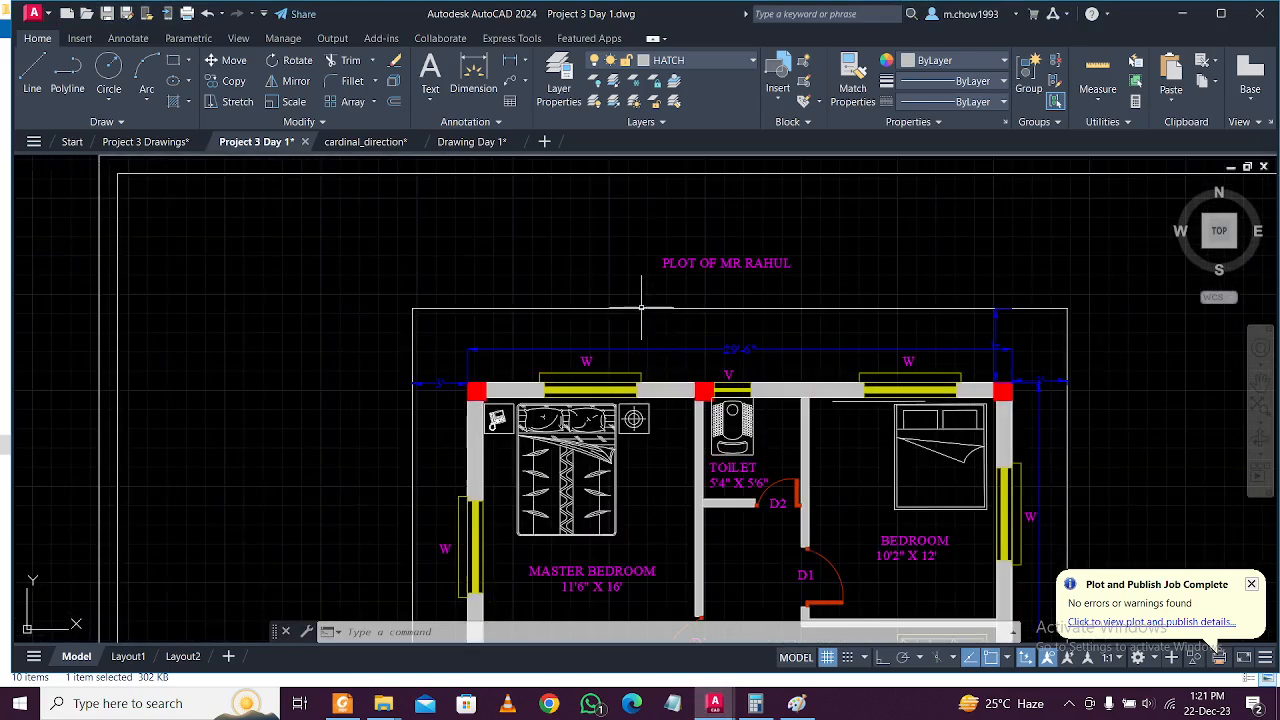
pyautogui.click(706, 67)
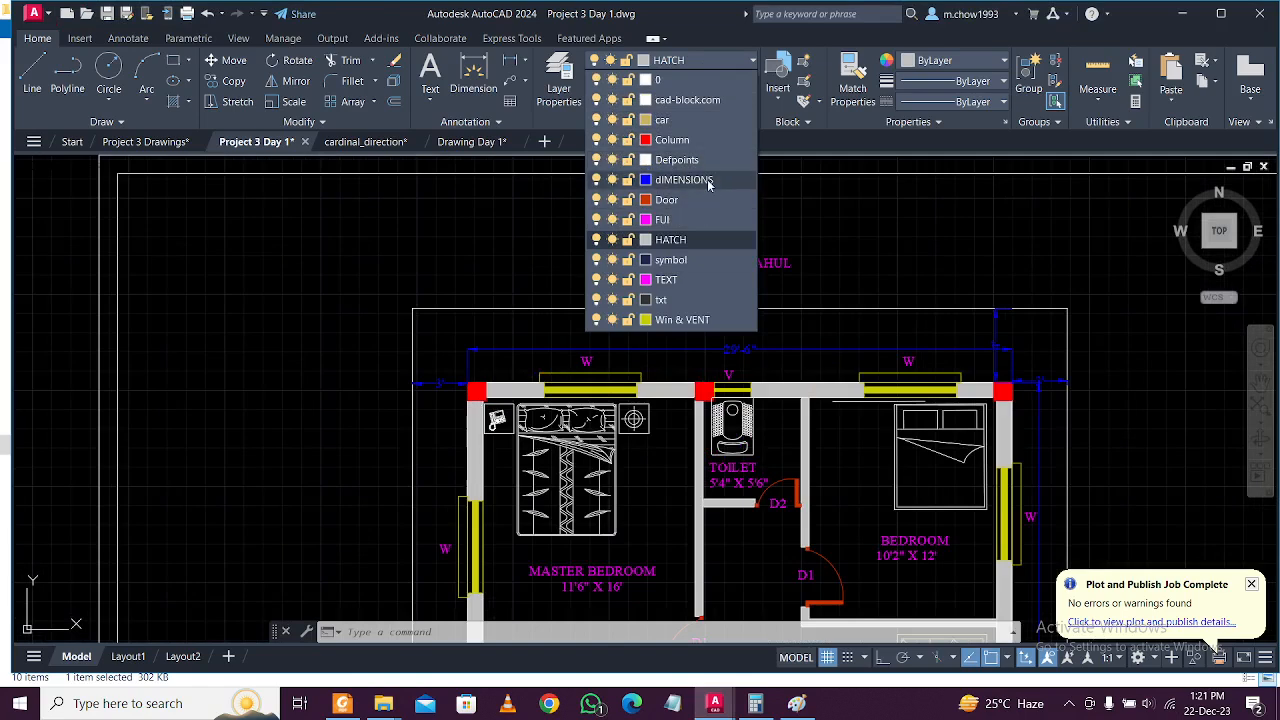
pyautogui.click(709, 184)
pyautogui.click(511, 60)
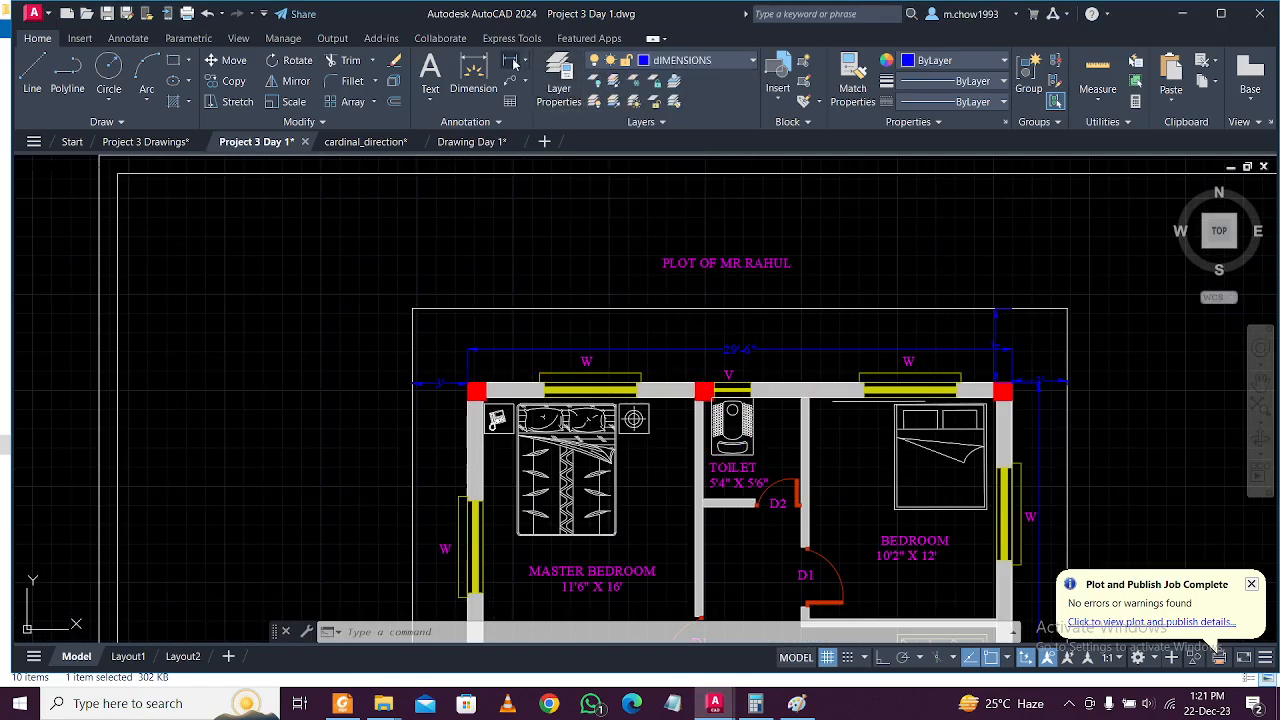
pyautogui.click(413, 309)
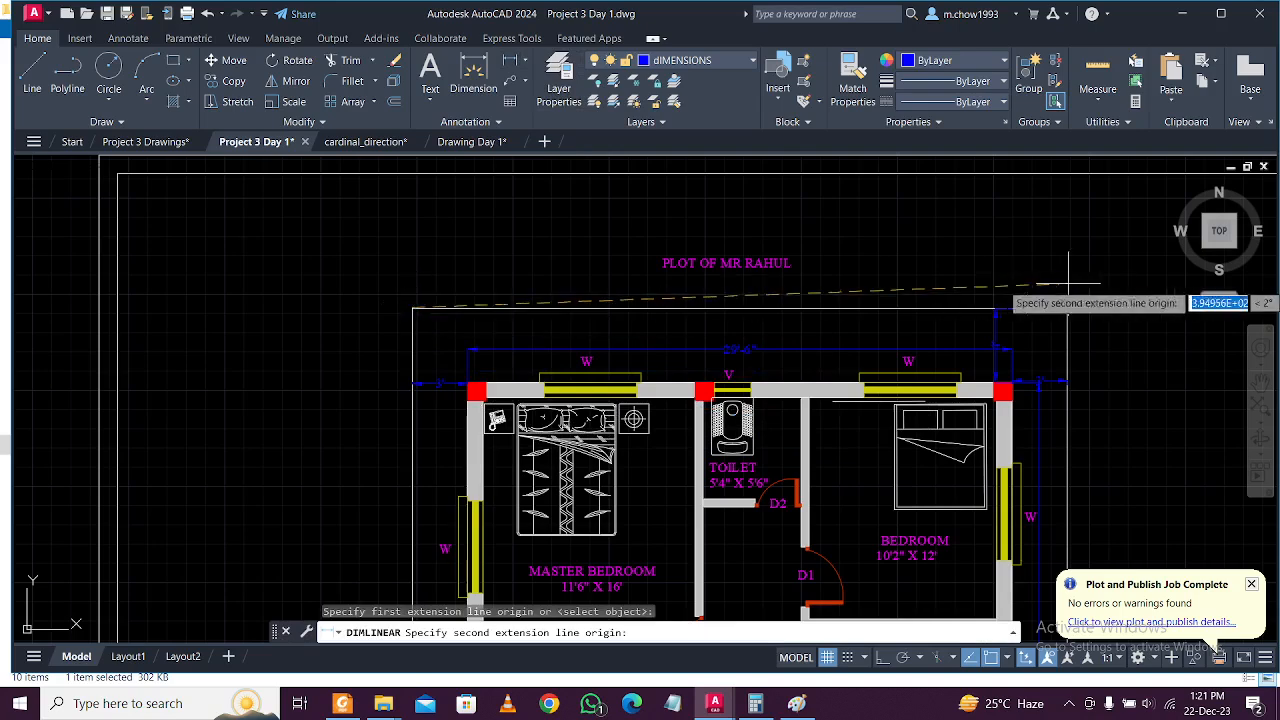
pyautogui.click(882, 657)
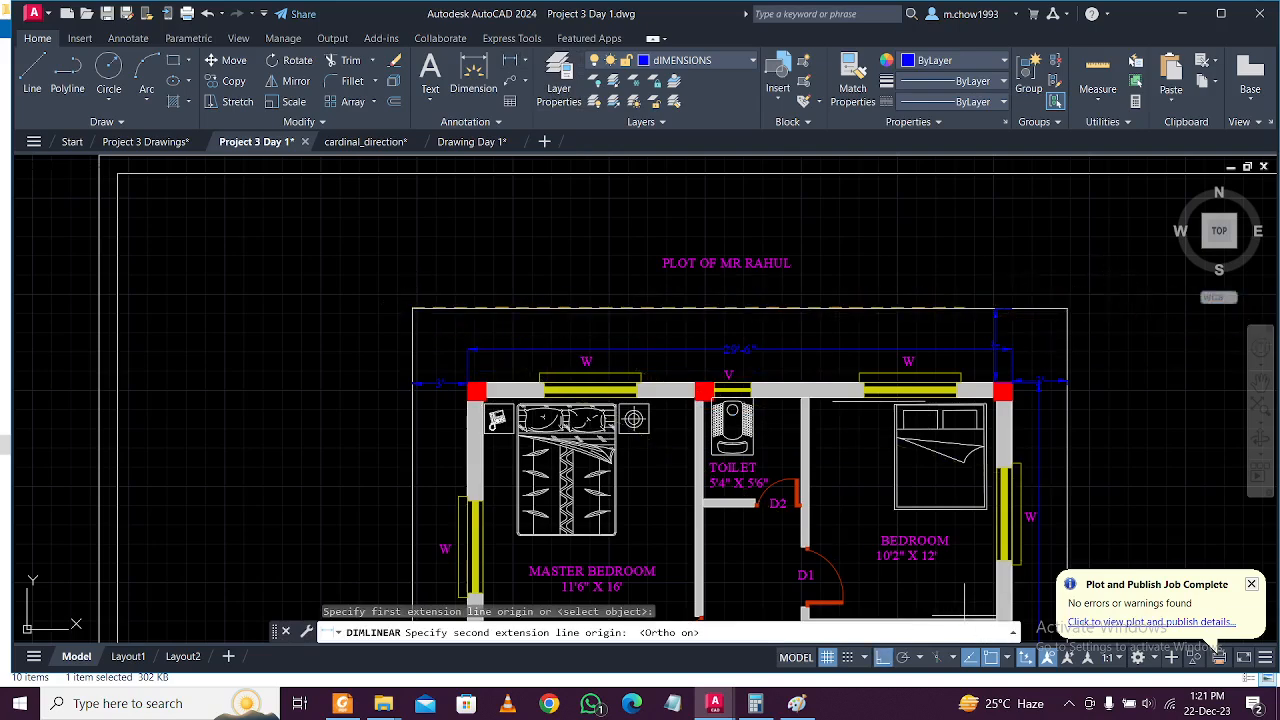
pyautogui.click(1067, 309)
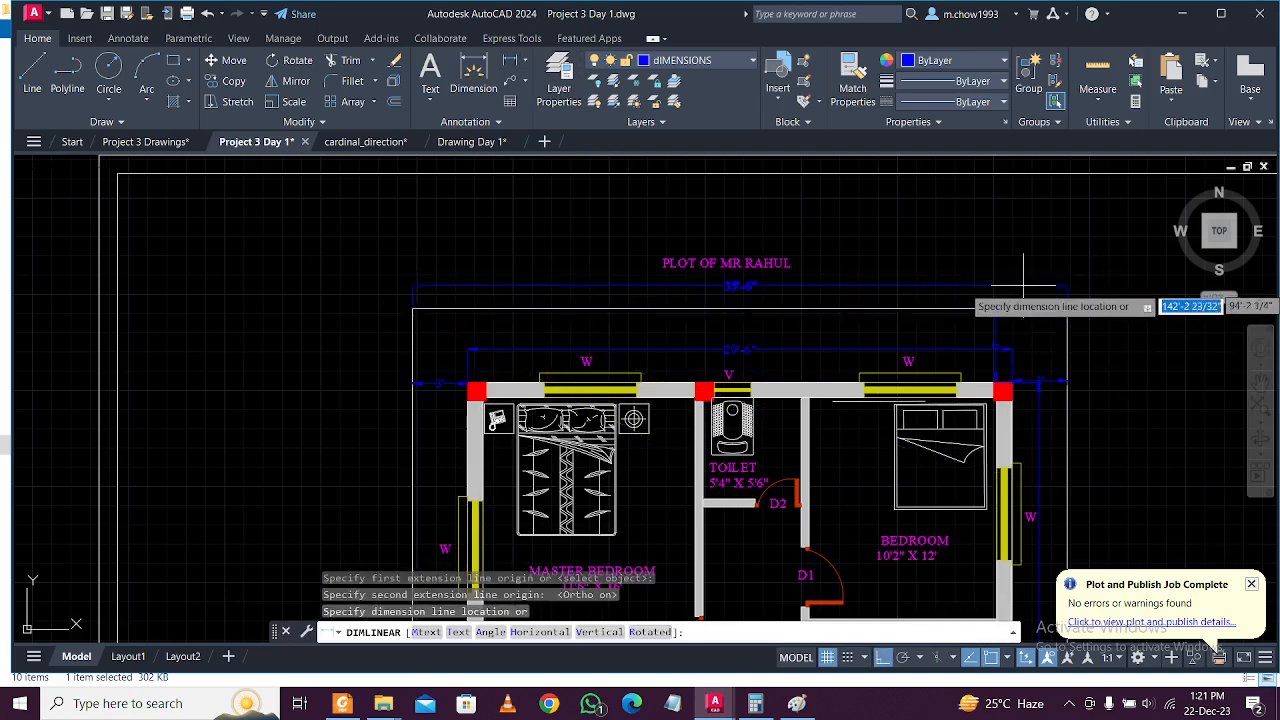
pyautogui.click(655, 289)
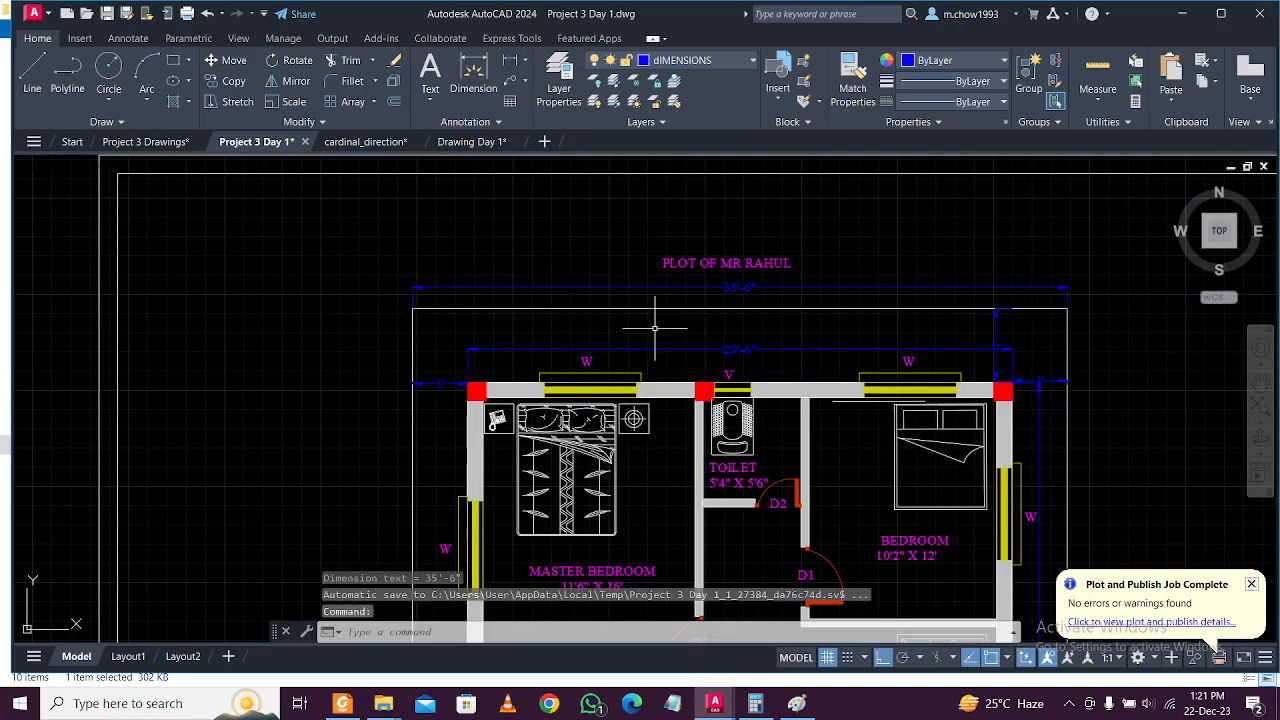
# Add the 52' linear dimension along the plot's side.
pyautogui.press('Return')
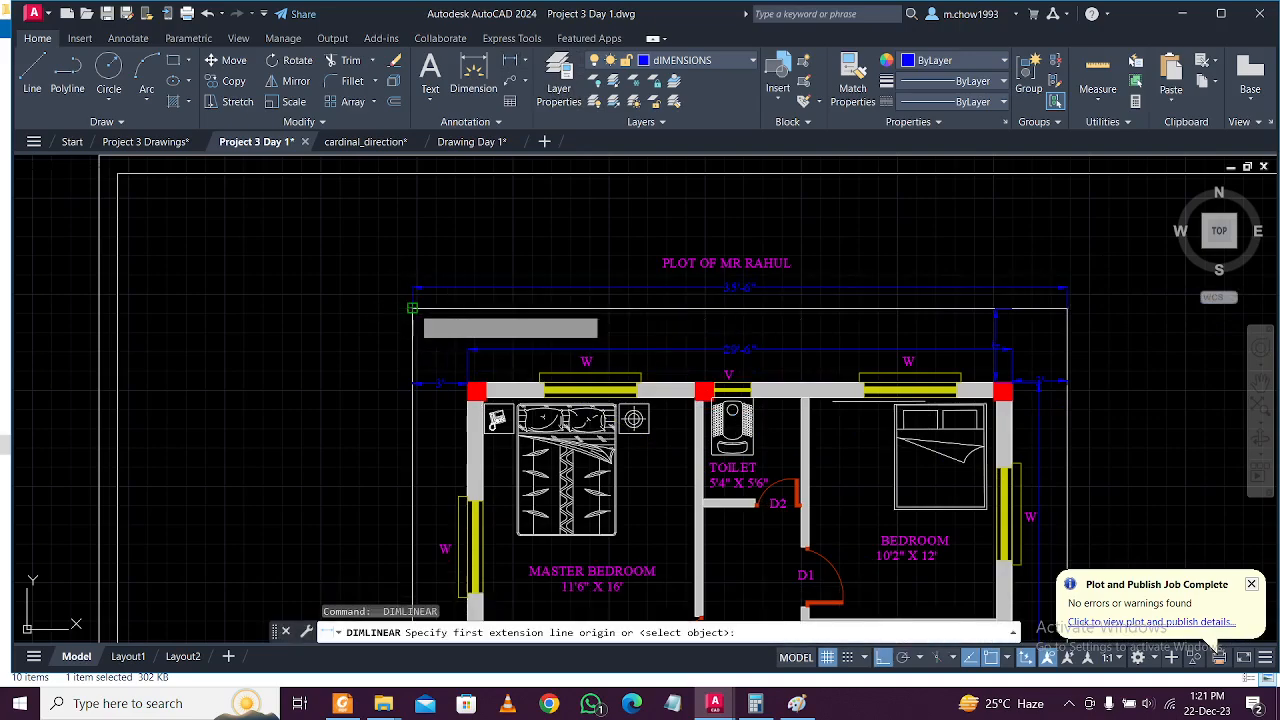
pyautogui.click(412, 309)
pyautogui.scroll(-4, 414, 316)
pyautogui.moveTo(423, 399); pyautogui.dragTo(427, 385, button='middle')
pyautogui.scroll(3, 441, 523)
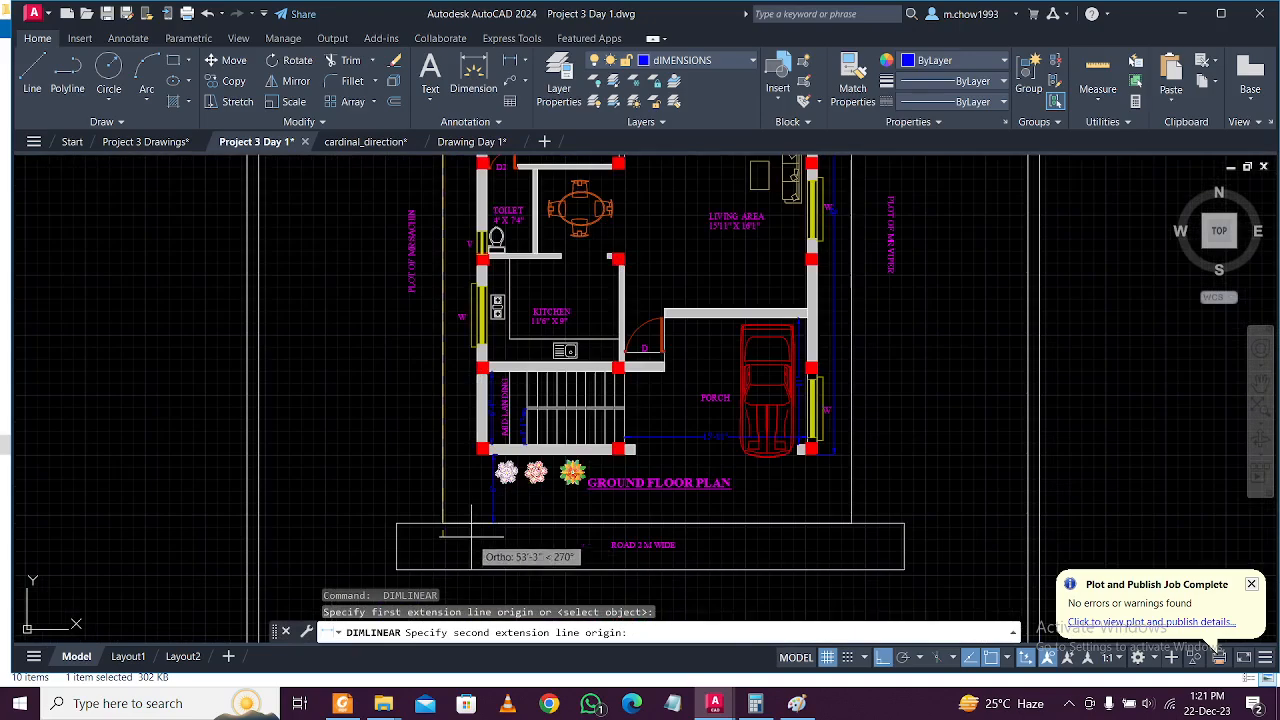
pyautogui.click(441, 523)
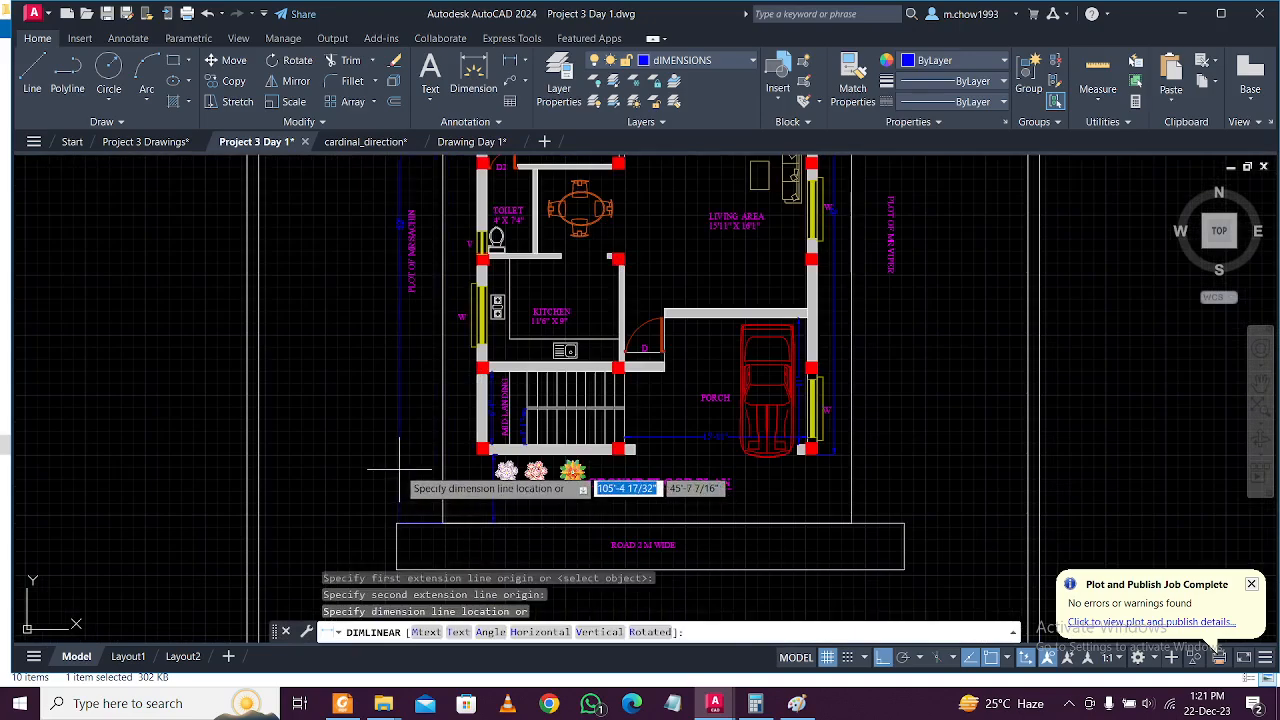
pyautogui.click(422, 467)
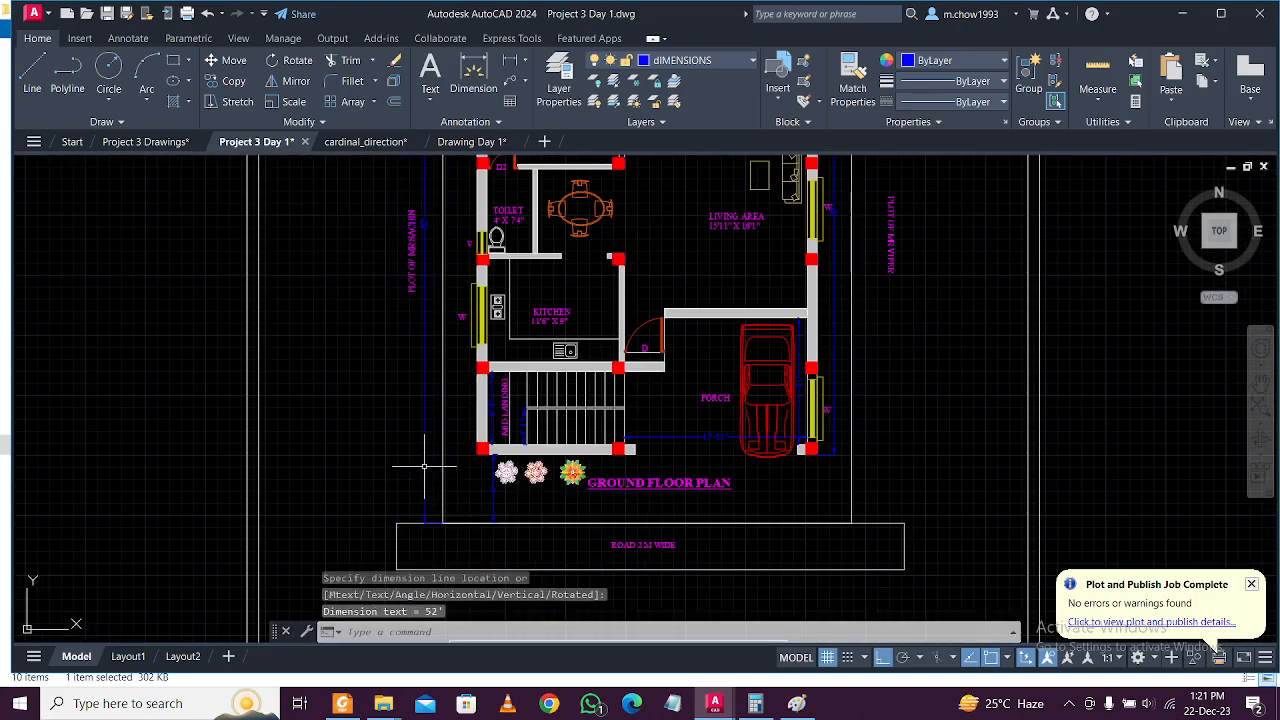
# Pan and zoom across bedrooms, porch, road and door schedule to check the new dimensions.
pyautogui.scroll(3, 422, 255)
pyautogui.moveTo(436, 254); pyautogui.dragTo(420, 428, button='middle')
pyautogui.scroll(-6, 428, 308)
pyautogui.moveTo(514, 269); pyautogui.dragTo(517, 343, button='middle')
pyautogui.moveTo(555, 182); pyautogui.dragTo(540, 321, button='middle')
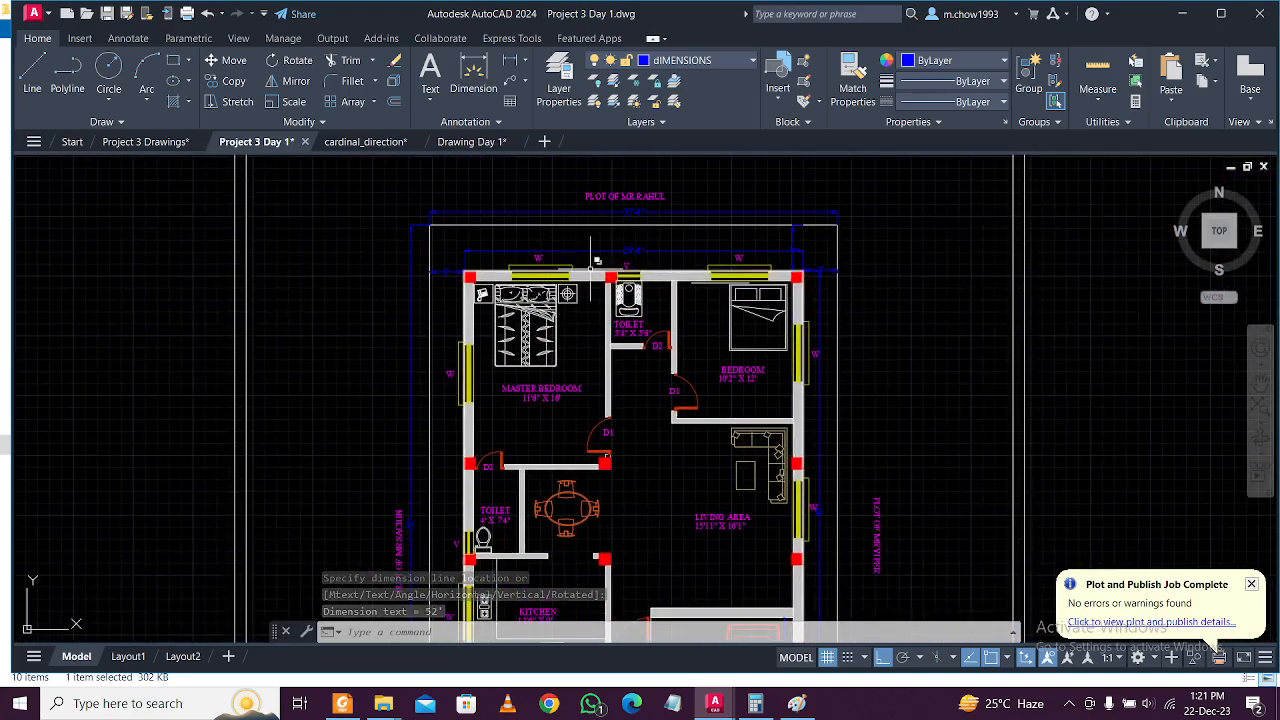
pyautogui.scroll(2, 792, 244)
pyautogui.scroll(-2, 831, 231)
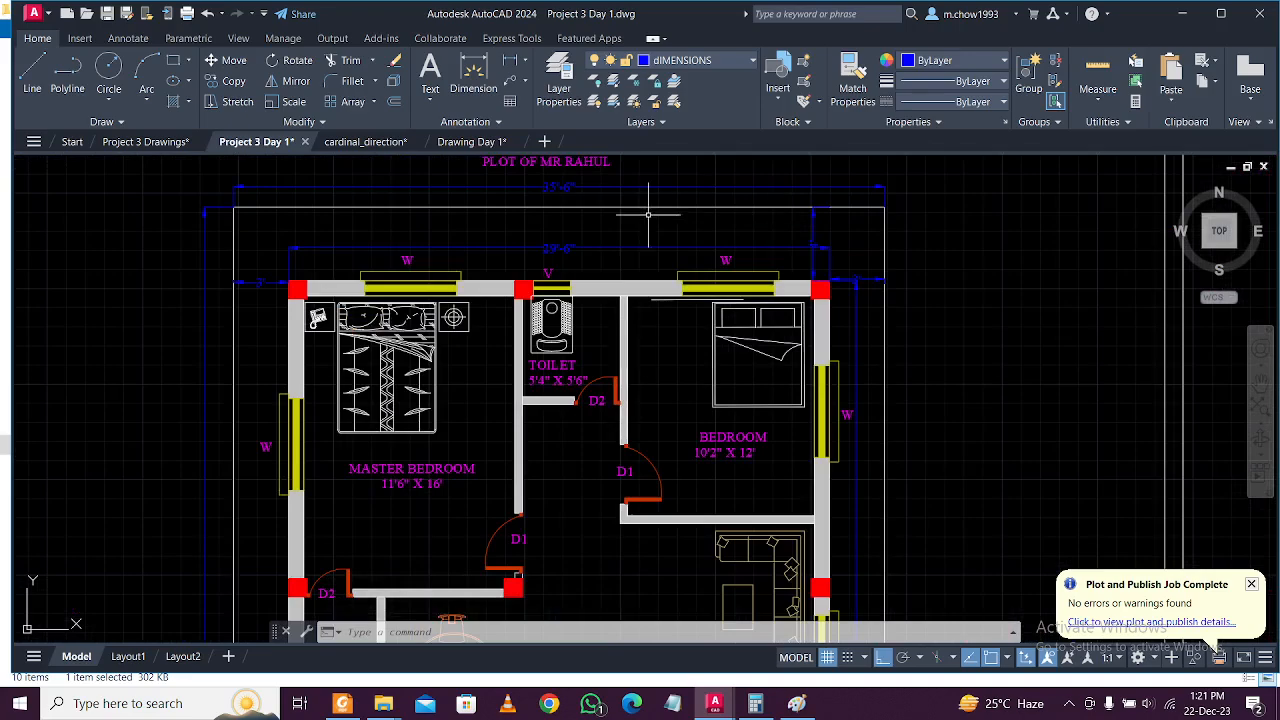
pyautogui.scroll(2, 861, 270)
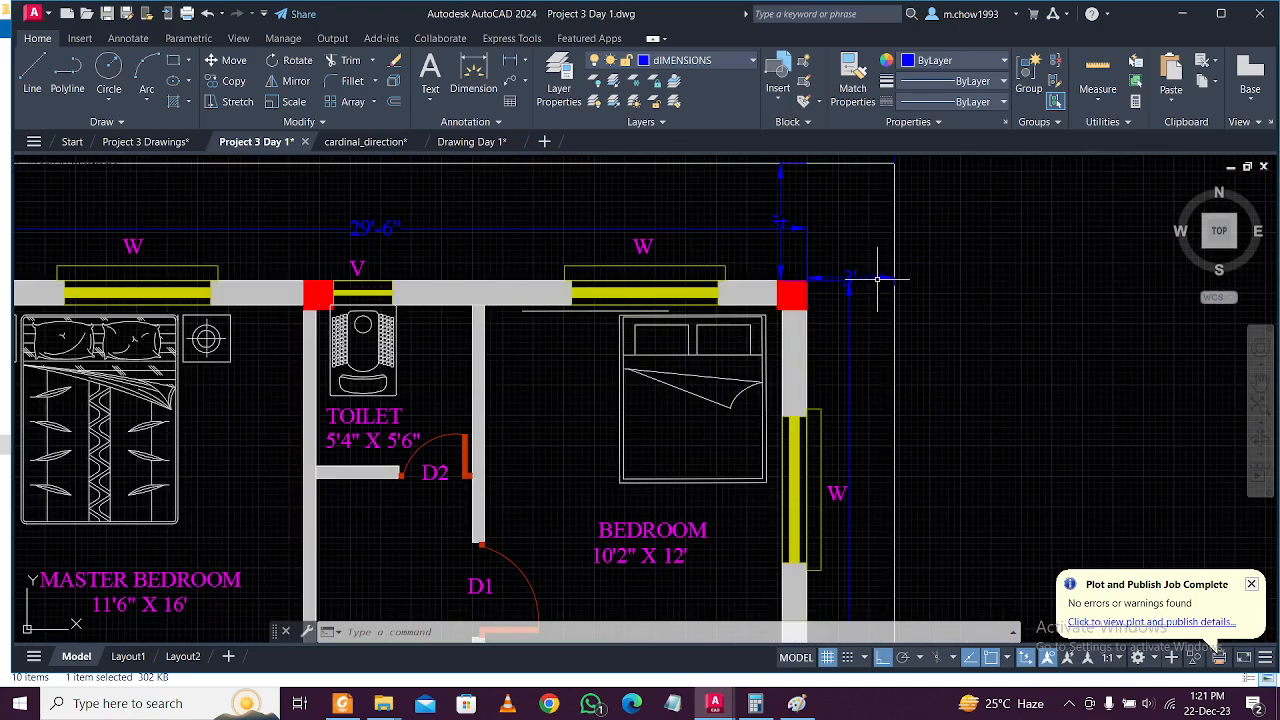
pyautogui.scroll(-4, 860, 265)
pyautogui.scroll(-2, 845, 220)
pyautogui.moveTo(517, 530); pyautogui.dragTo(517, 393, button='middle')
pyautogui.scroll(5, 517, 393)
pyautogui.scroll(-4, 555, 439)
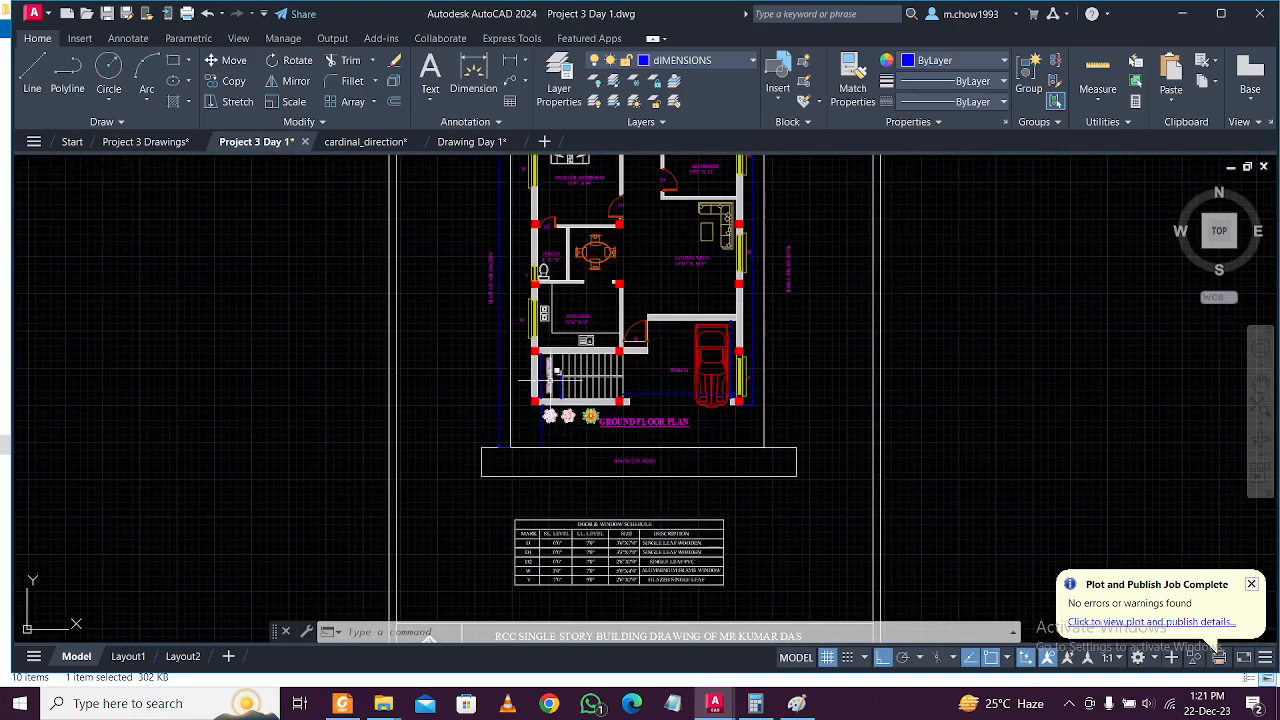
pyautogui.moveTo(540, 292); pyautogui.dragTo(540, 334, button='middle')
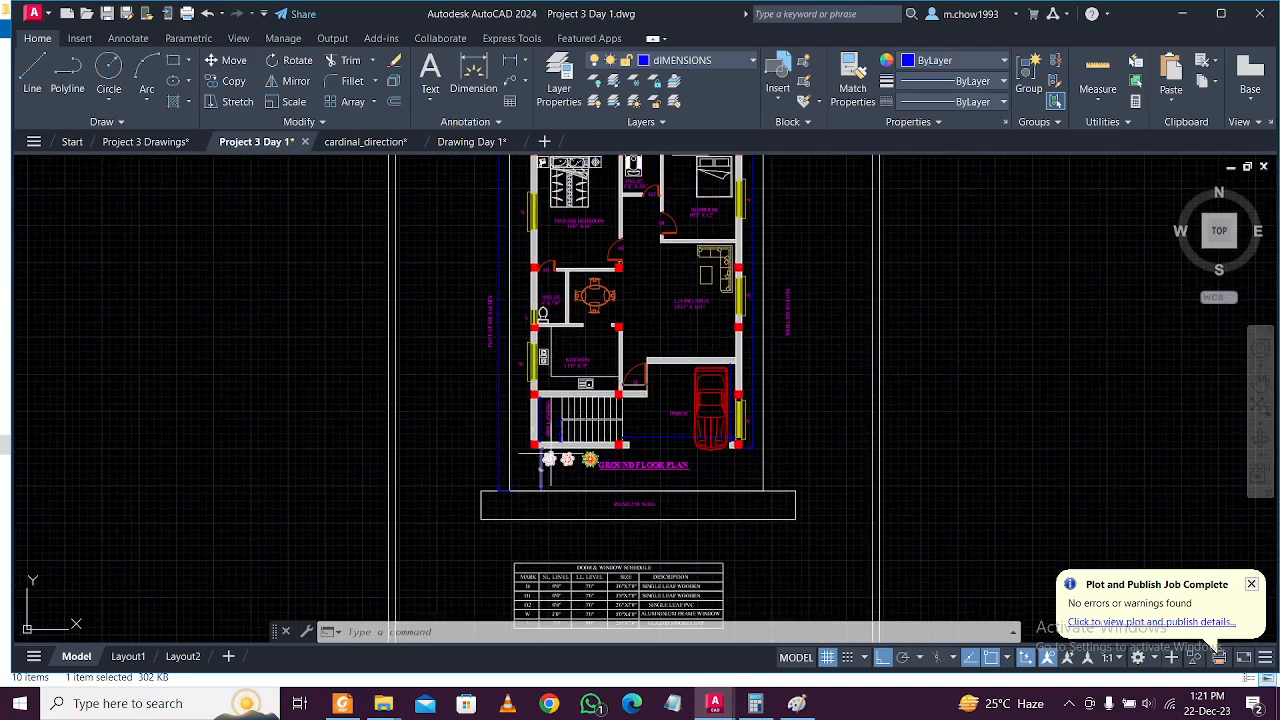
pyautogui.moveTo(548, 470); pyautogui.dragTo(593, 555, button='middle')
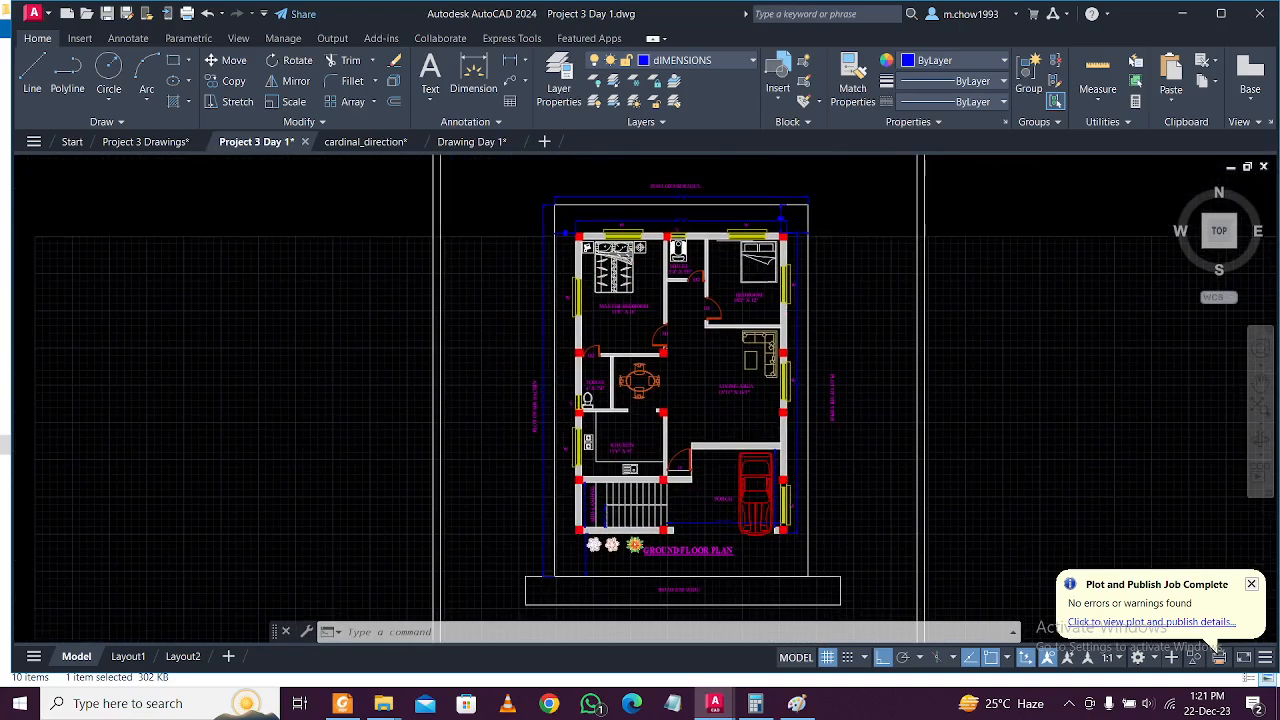
pyautogui.scroll(4, 645, 235)
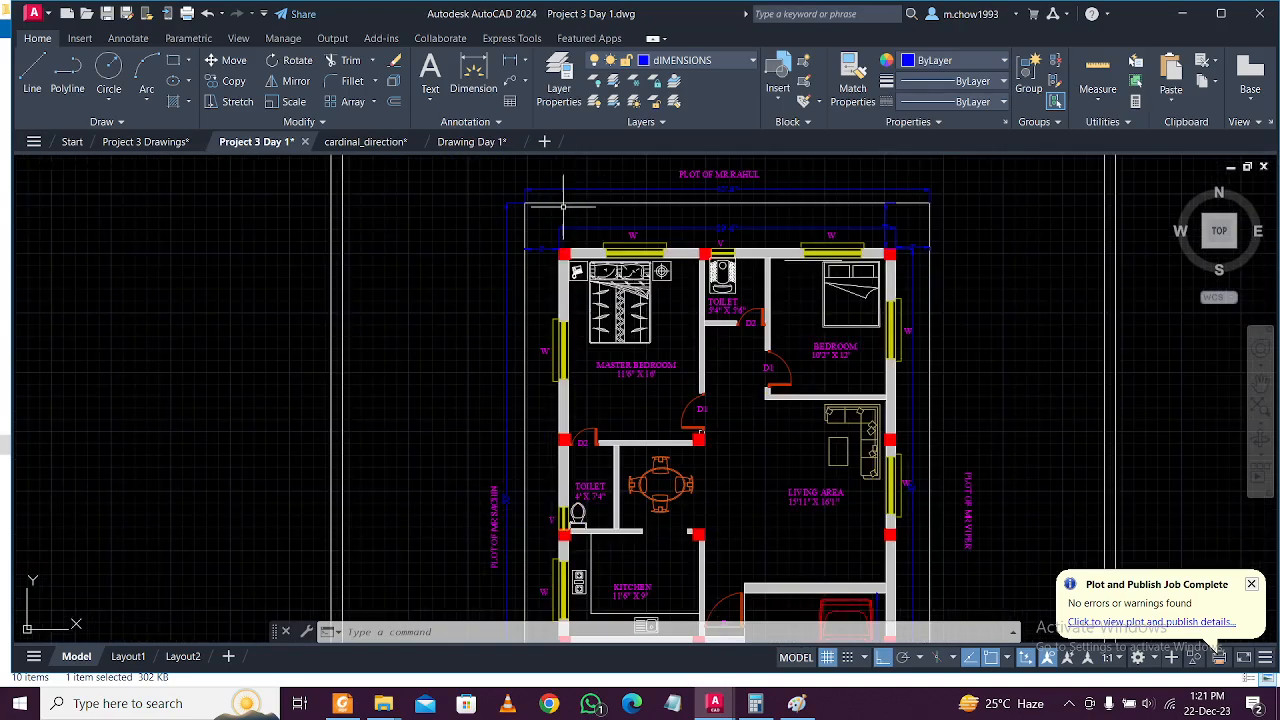
pyautogui.scroll(-1, 595, 240)
pyautogui.scroll(-6, 580, 300)
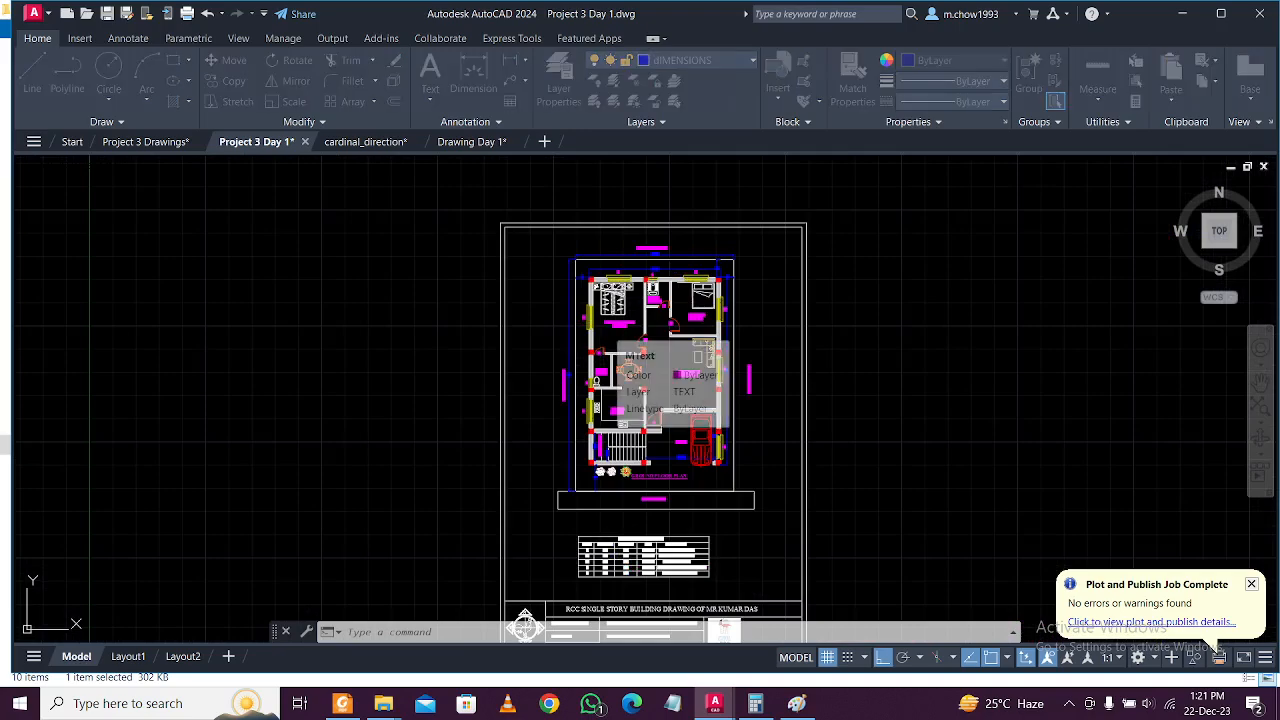
# Re-plot the sheet, overwriting dr-01 FURNITURE LAYOUT.pdf, then open that PDF from Project 3.
pyautogui.hotkey('ctrl', 'p')
pyautogui.click(723, 462)
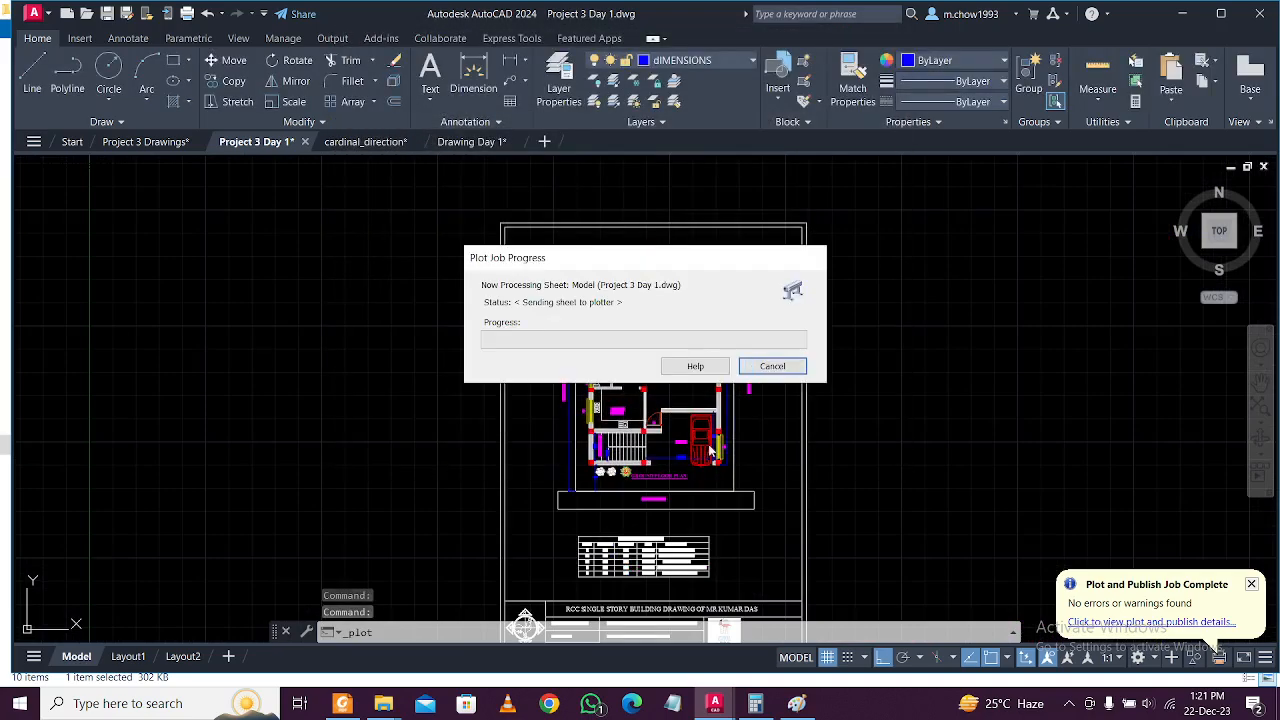
pyautogui.click(658, 362)
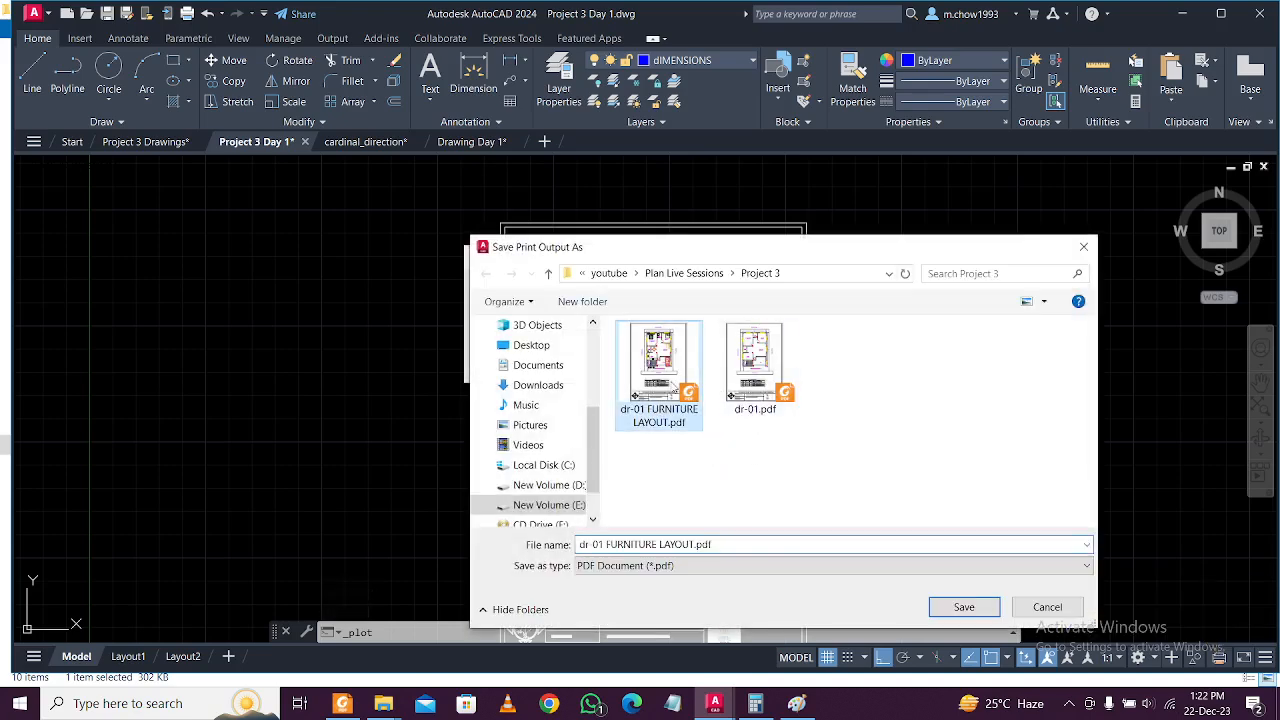
pyautogui.click(964, 607)
pyautogui.click(690, 357)
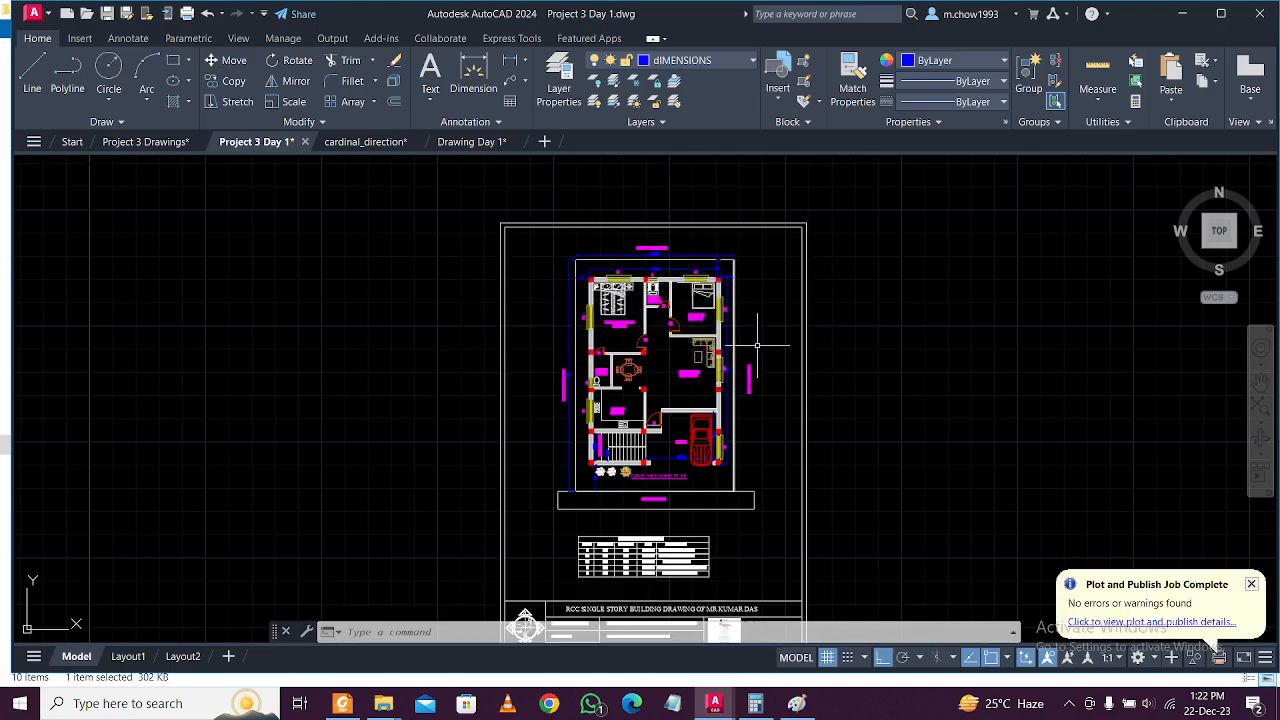
pyautogui.click(1180, 15)
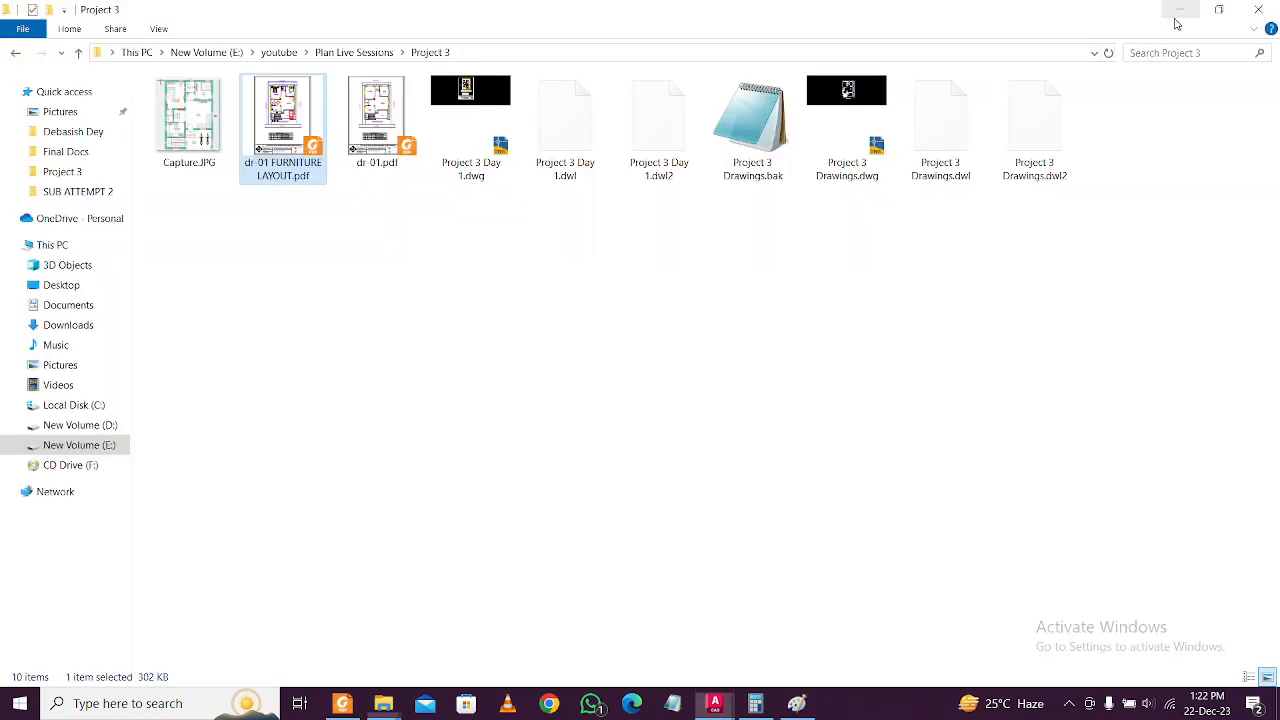
pyautogui.doubleClick(283, 125)
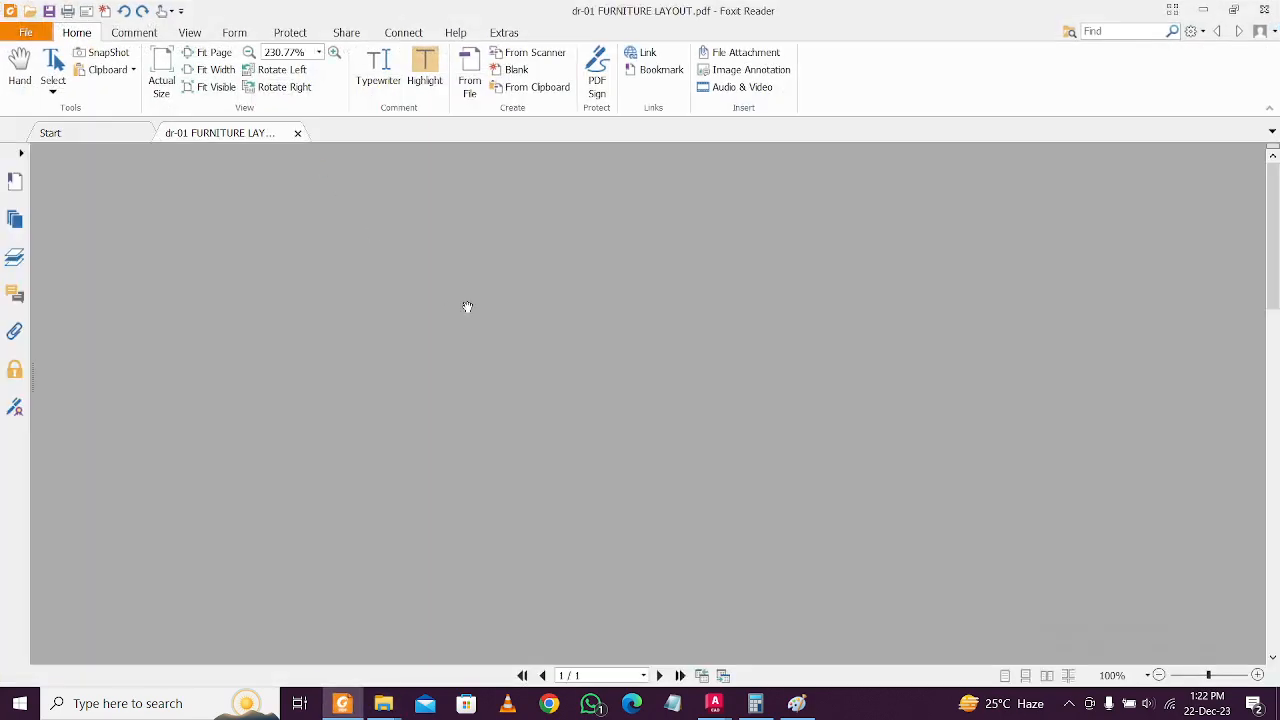
# Scroll through dr-01 FURNITURE LAYOUT.pdf, then back up to the 35'-6" plot width dimension.
pyautogui.scroll(-2, 530, 340)
pyautogui.scroll(3, 545, 342)
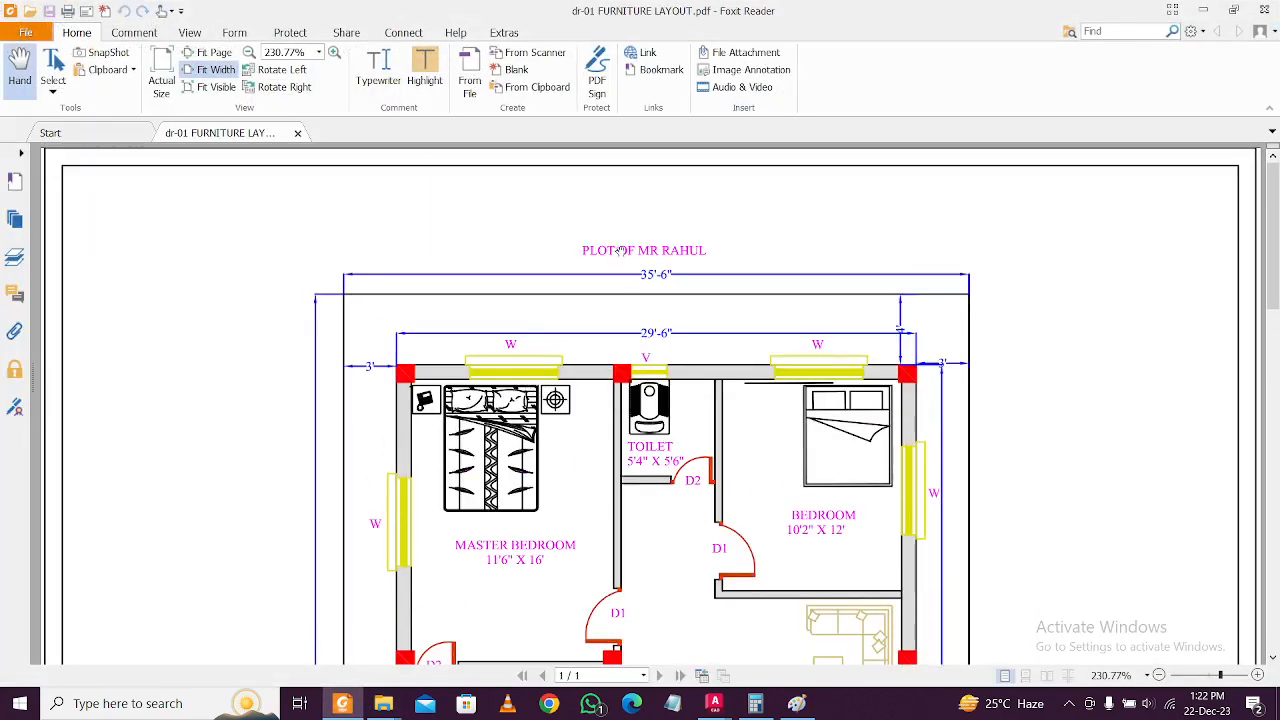
pyautogui.scroll(-4, 613, 256)
pyautogui.scroll(-8, 617, 342)
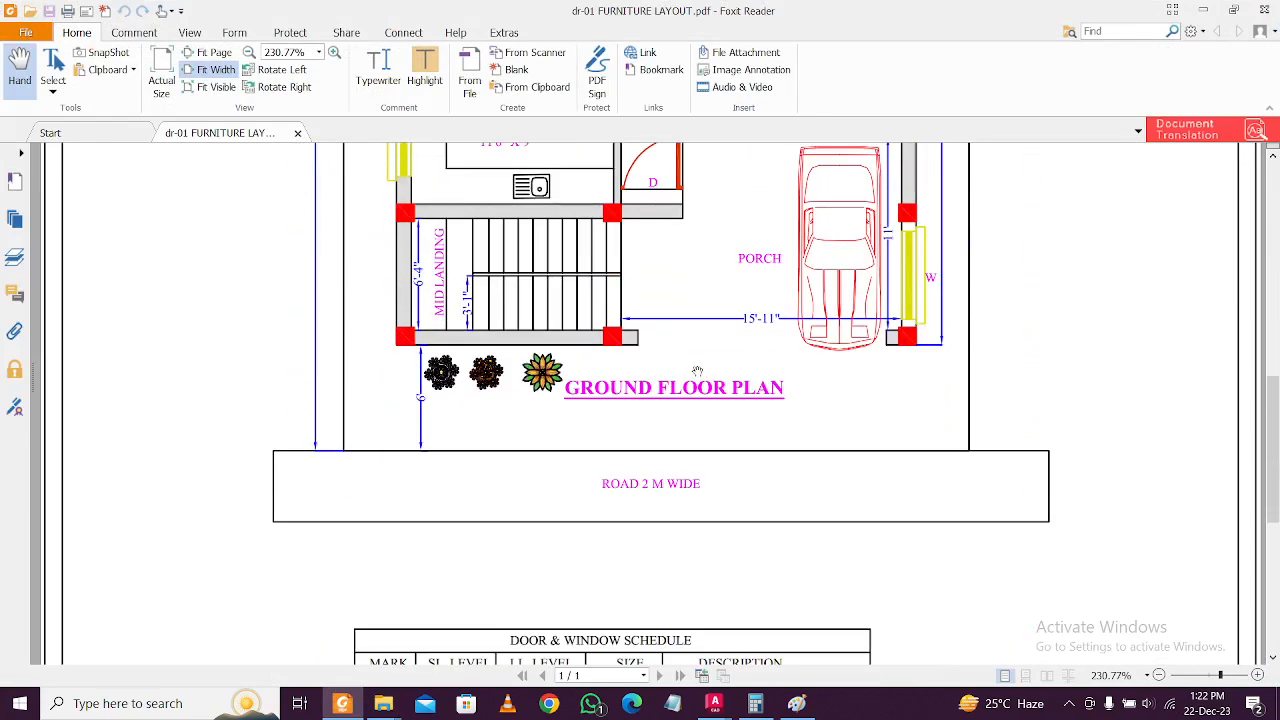
pyautogui.scroll(2, 719, 367)
pyautogui.scroll(-9, 744, 373)
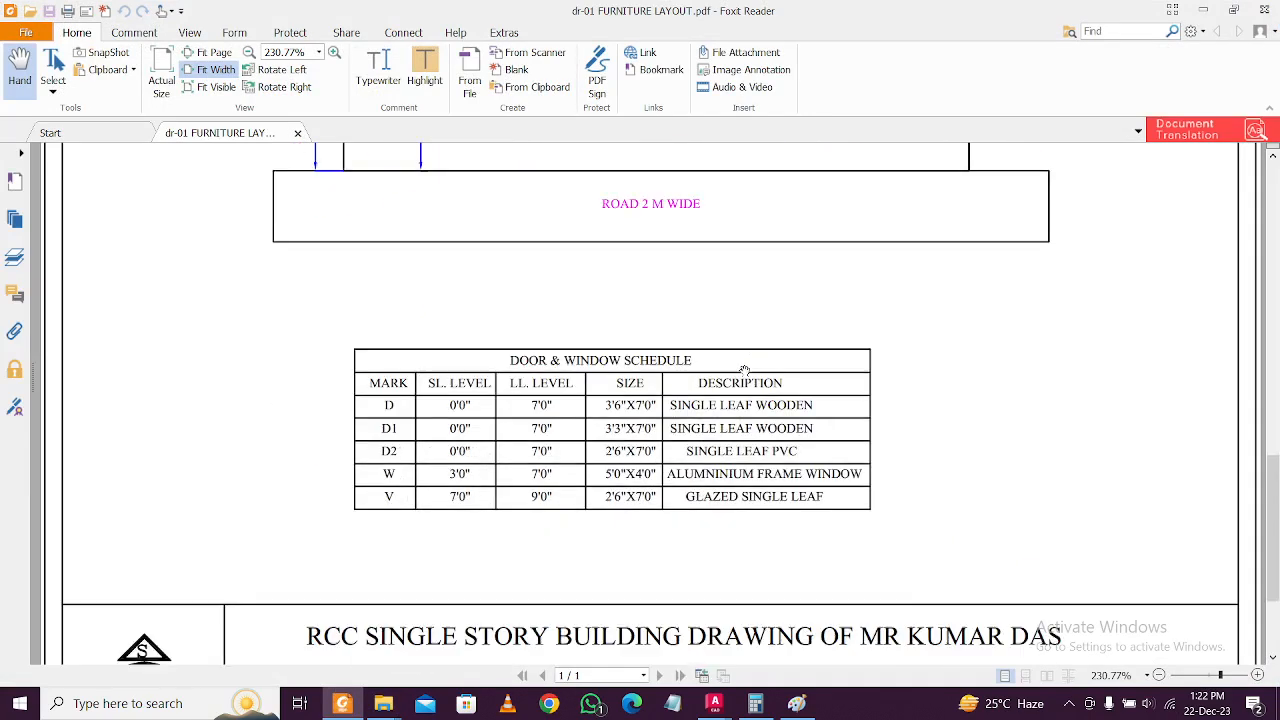
pyautogui.scroll(15, 738, 445)
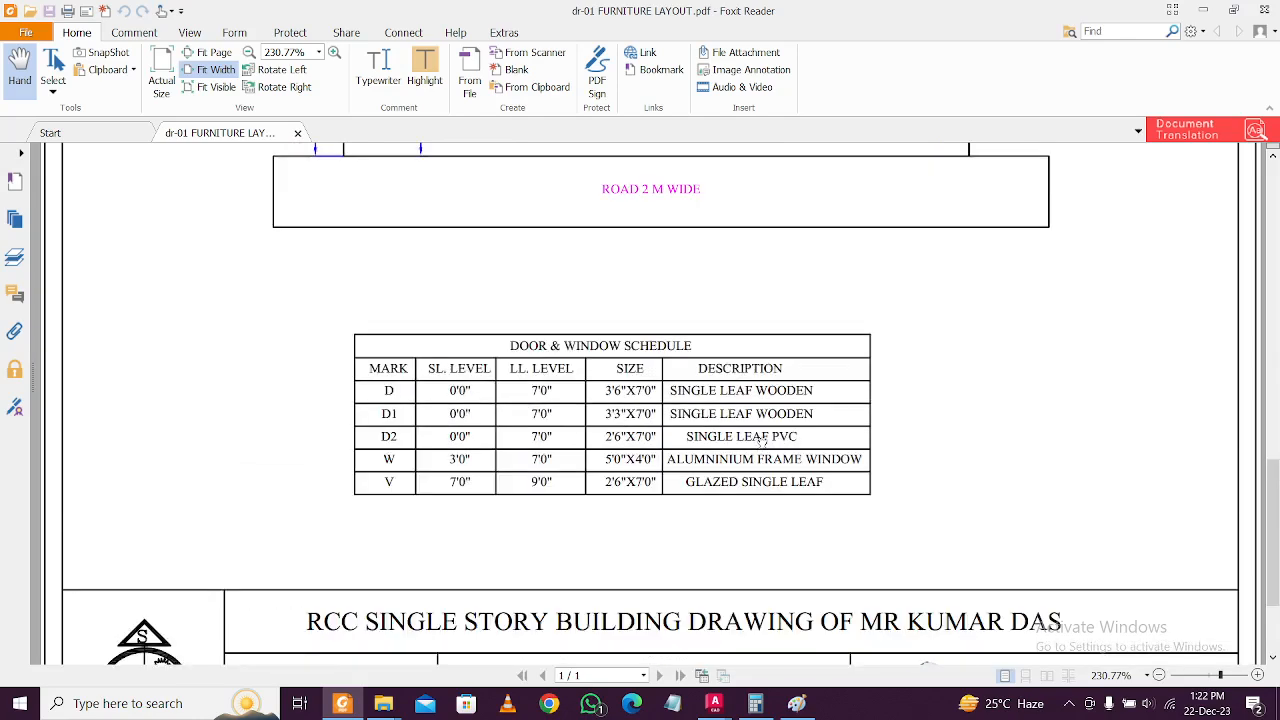
pyautogui.scroll(-10, 790, 409)
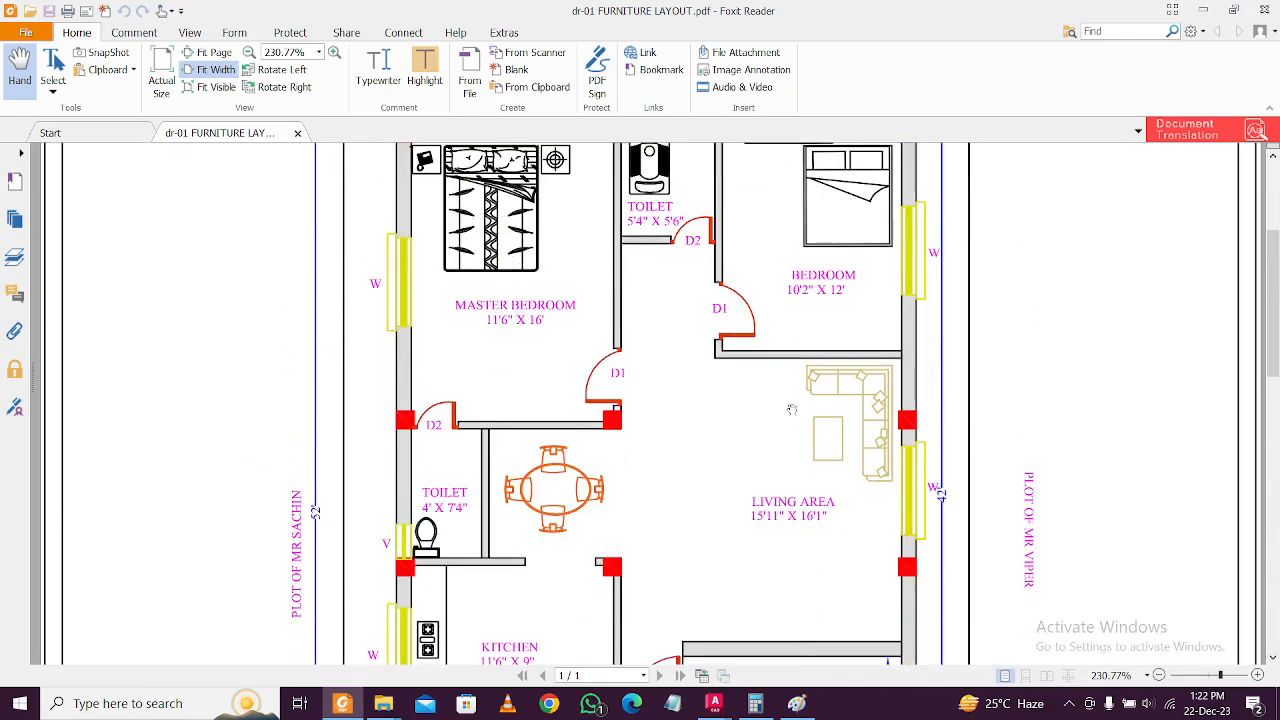
pyautogui.scroll(3, 793, 404)
pyautogui.scroll(5, 793, 404)
pyautogui.scroll(-17, 793, 407)
pyautogui.scroll(5, 793, 407)
pyautogui.scroll(4, 793, 407)
pyautogui.scroll(13, 793, 407)
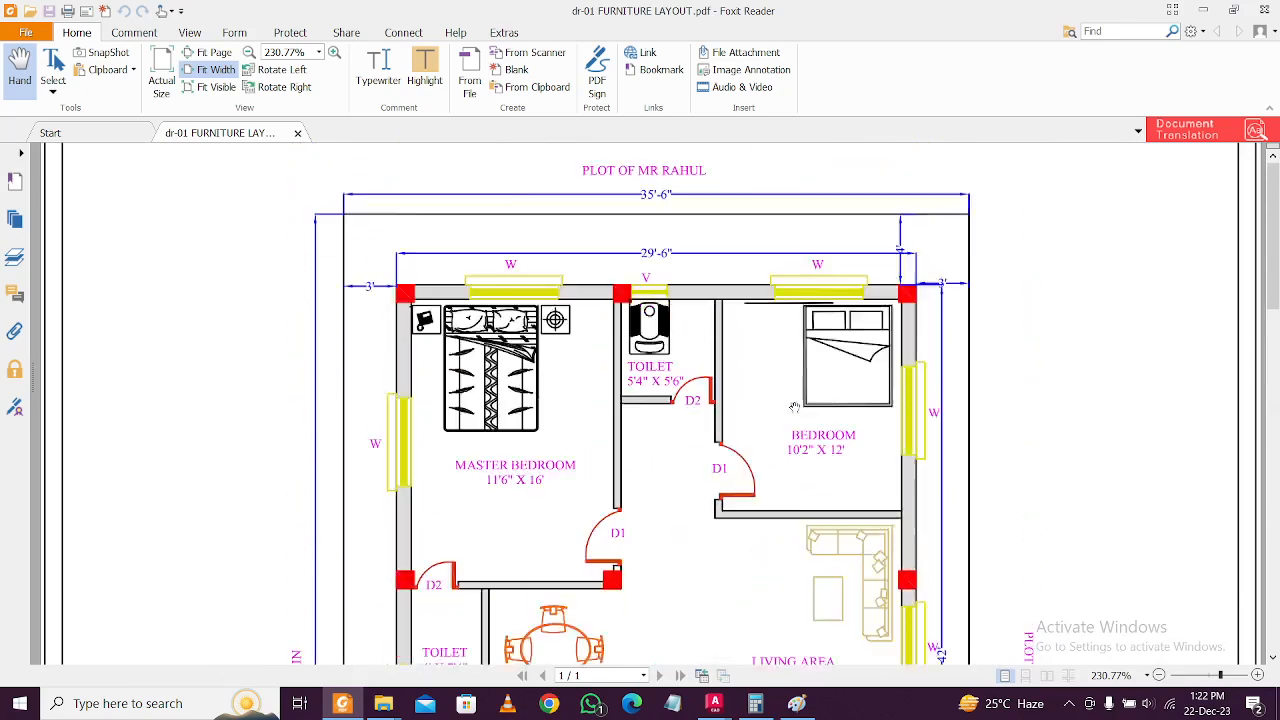